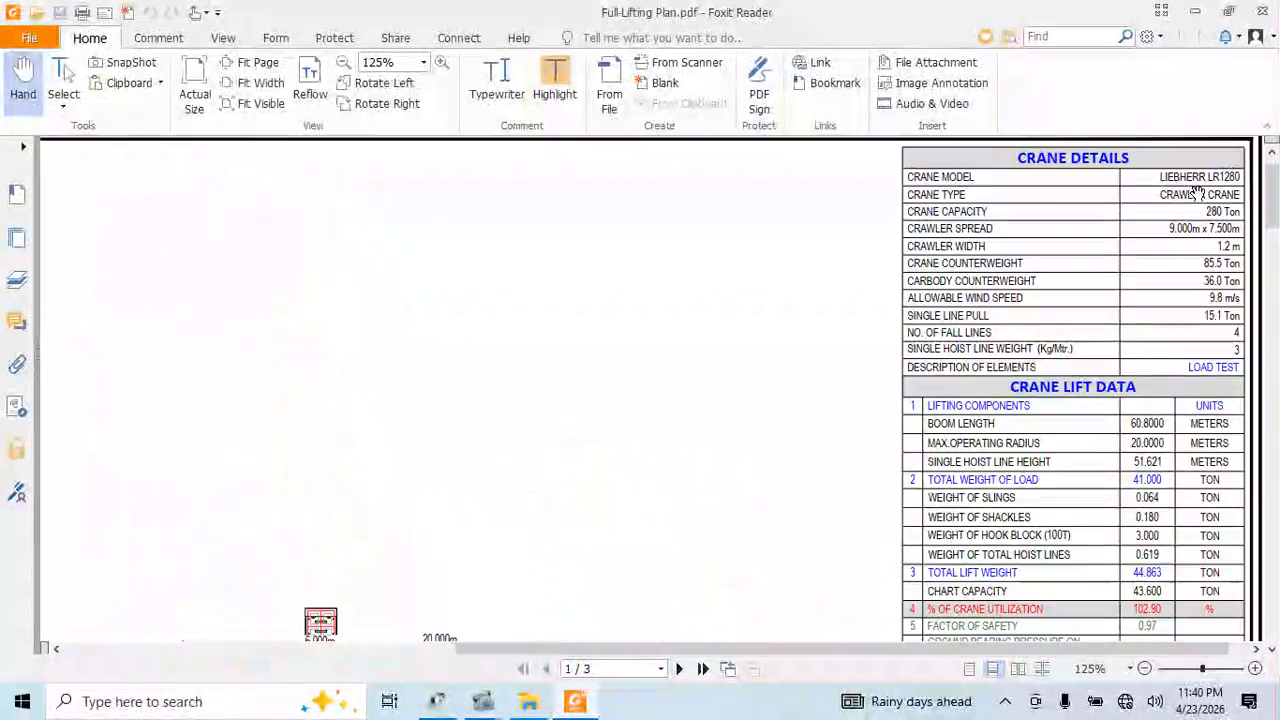
Examine the crane details and crane lift data tables on page 1, along with the overall load test drawing
left_click_drag(1192, 251, 657, 434)
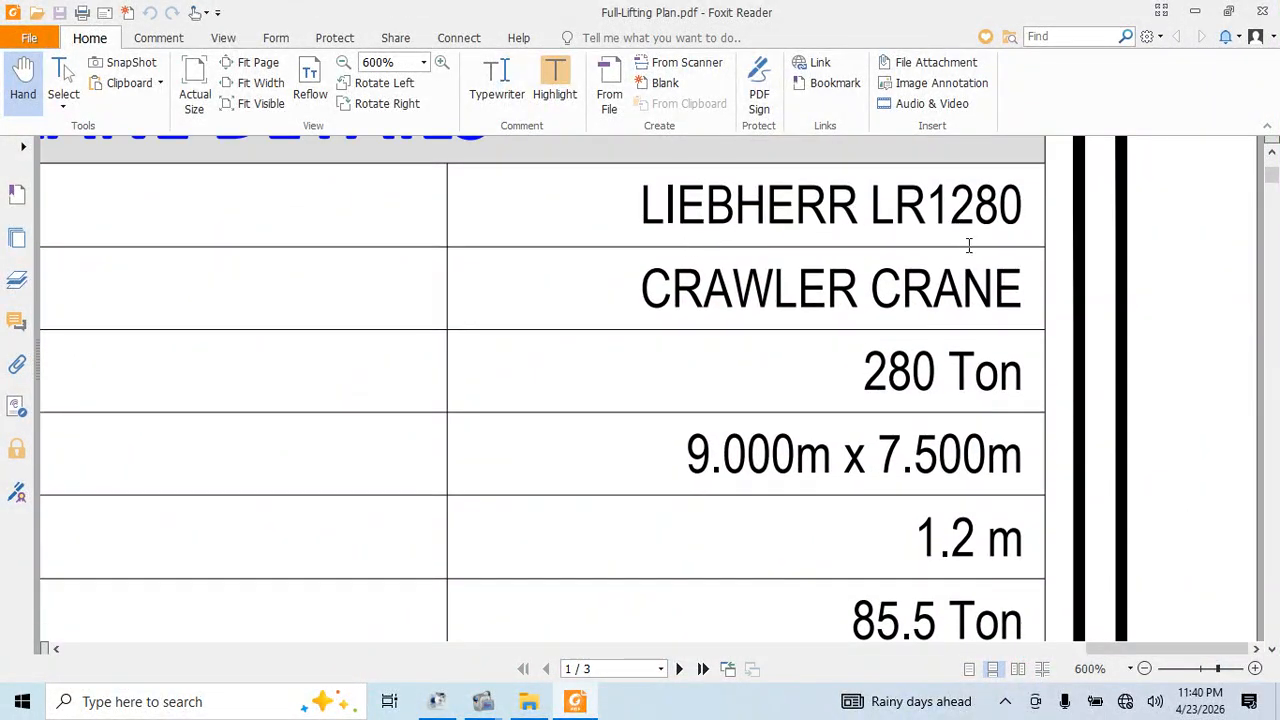
scroll(1010, 243, "down", 4, "ctrl")
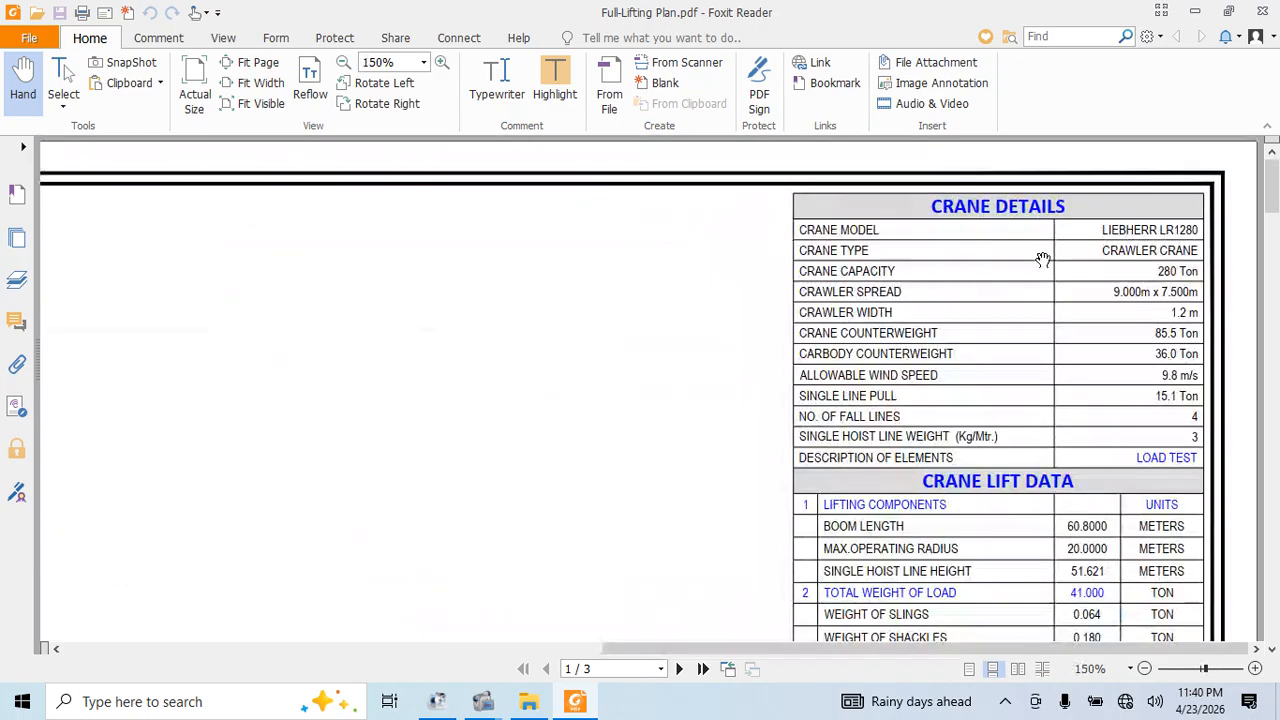
scroll(802, 341, "down", 2, "ctrl")
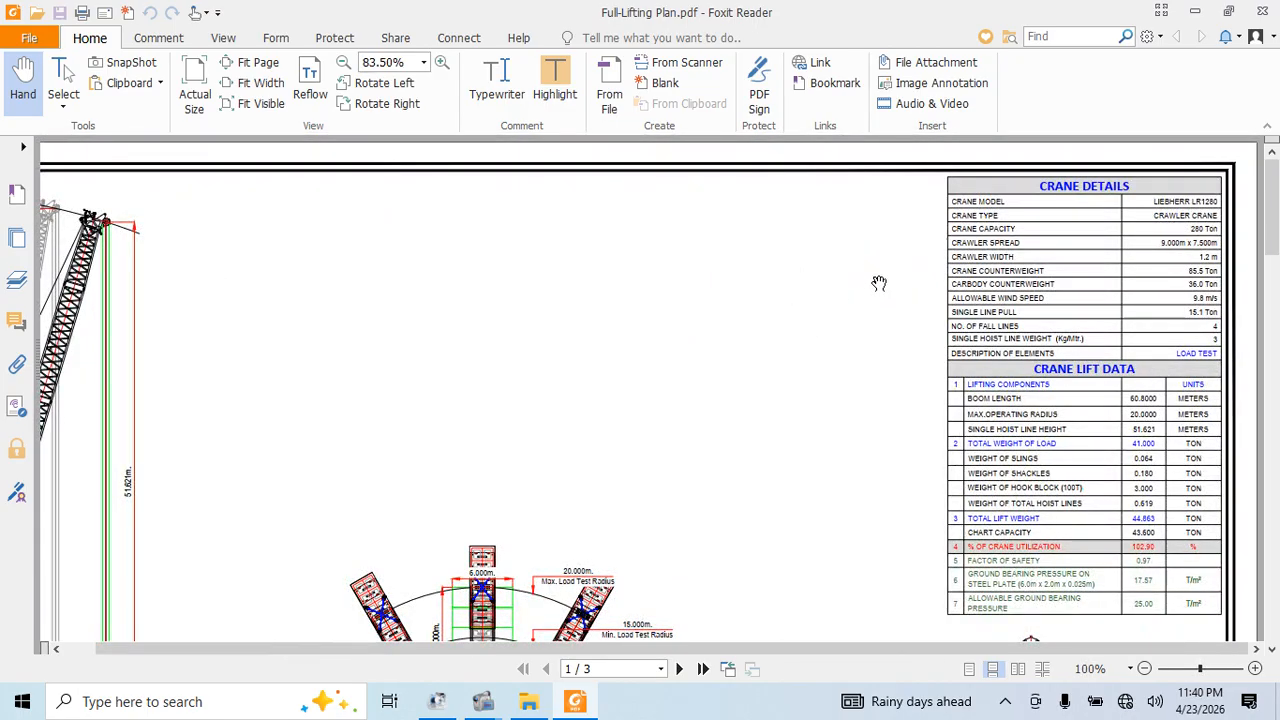
scroll(878, 283, "down", 1, "ctrl")
left_click_drag(774, 414, 800, 343)
scroll(761, 307, "down", 1, "ctrl")
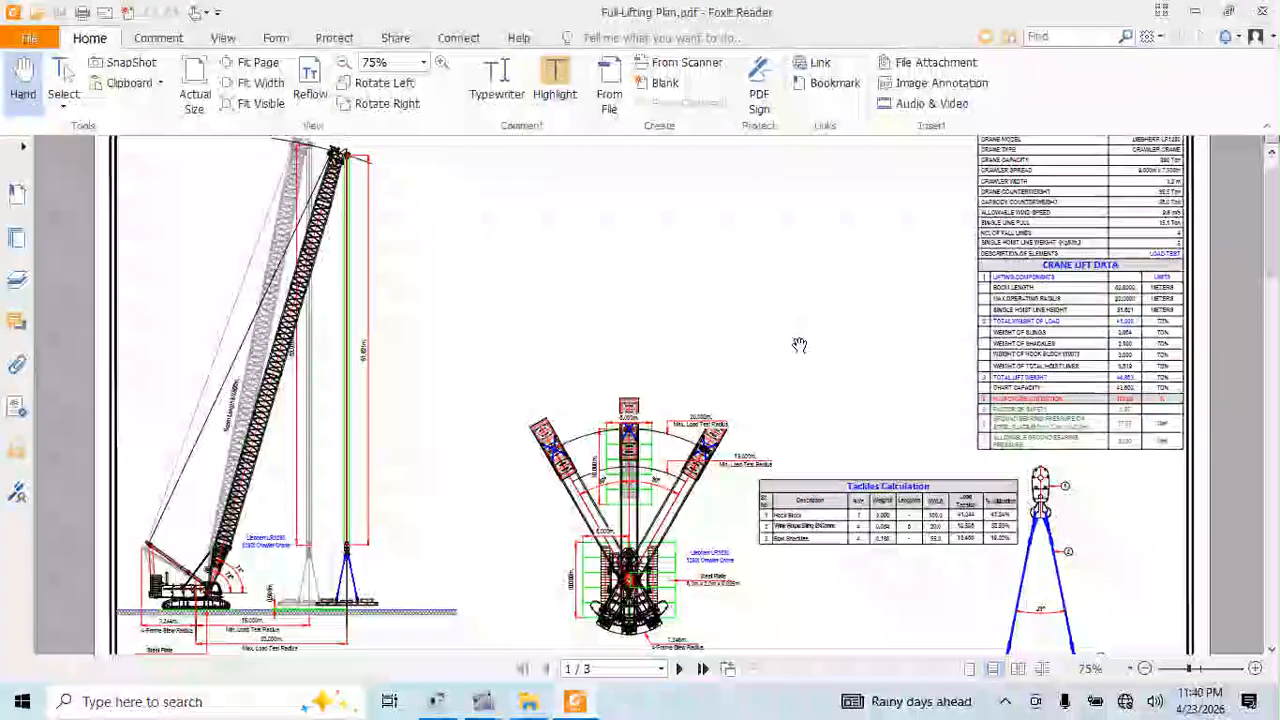
scroll(669, 287, "down", 1, "ctrl")
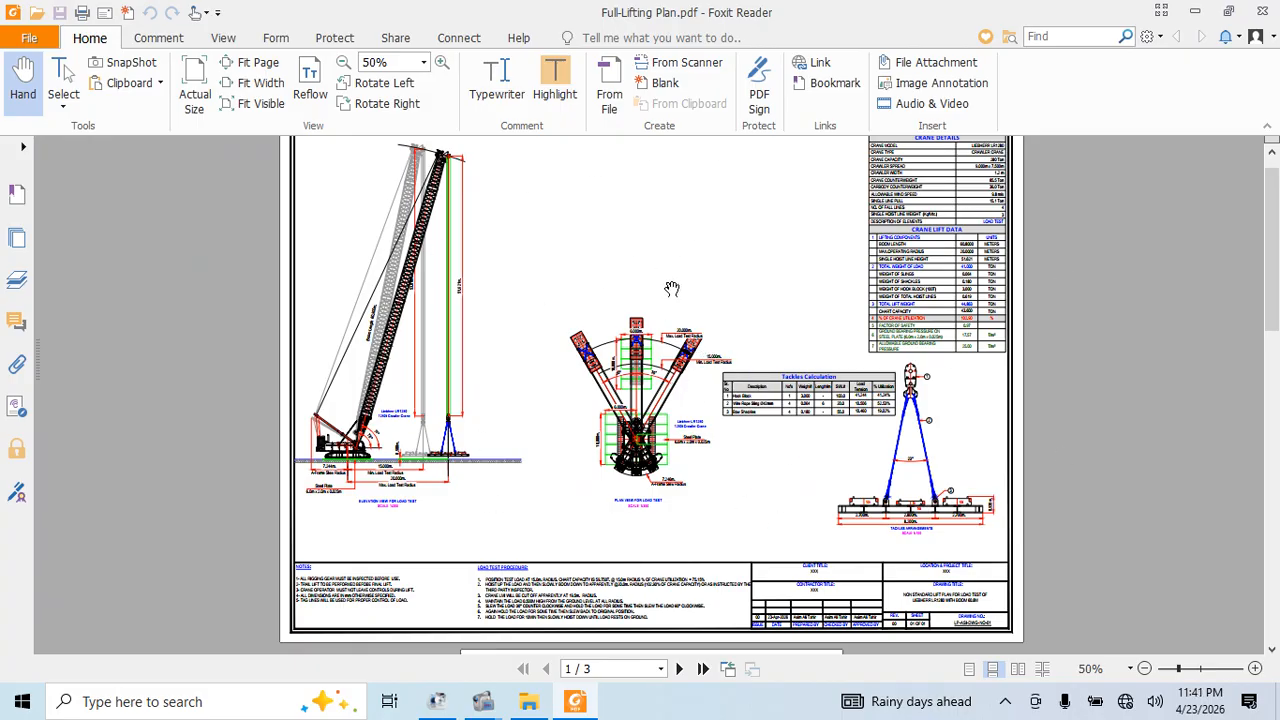
Examine the main boom lift chart on page 2, including the highlighted 60.8 m boom column and 20 m radius row
scroll(724, 239, "down", 10)
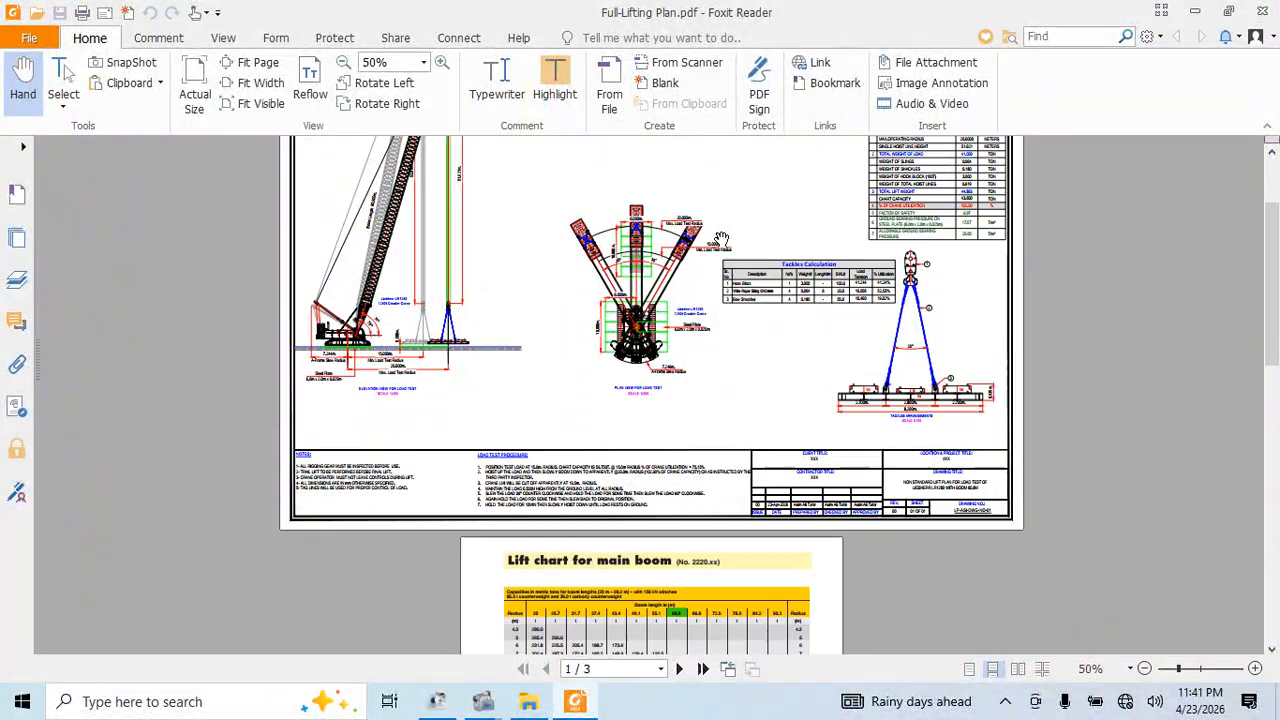
scroll(748, 333, "up", 4, "ctrl")
scroll(748, 340, "up", 1)
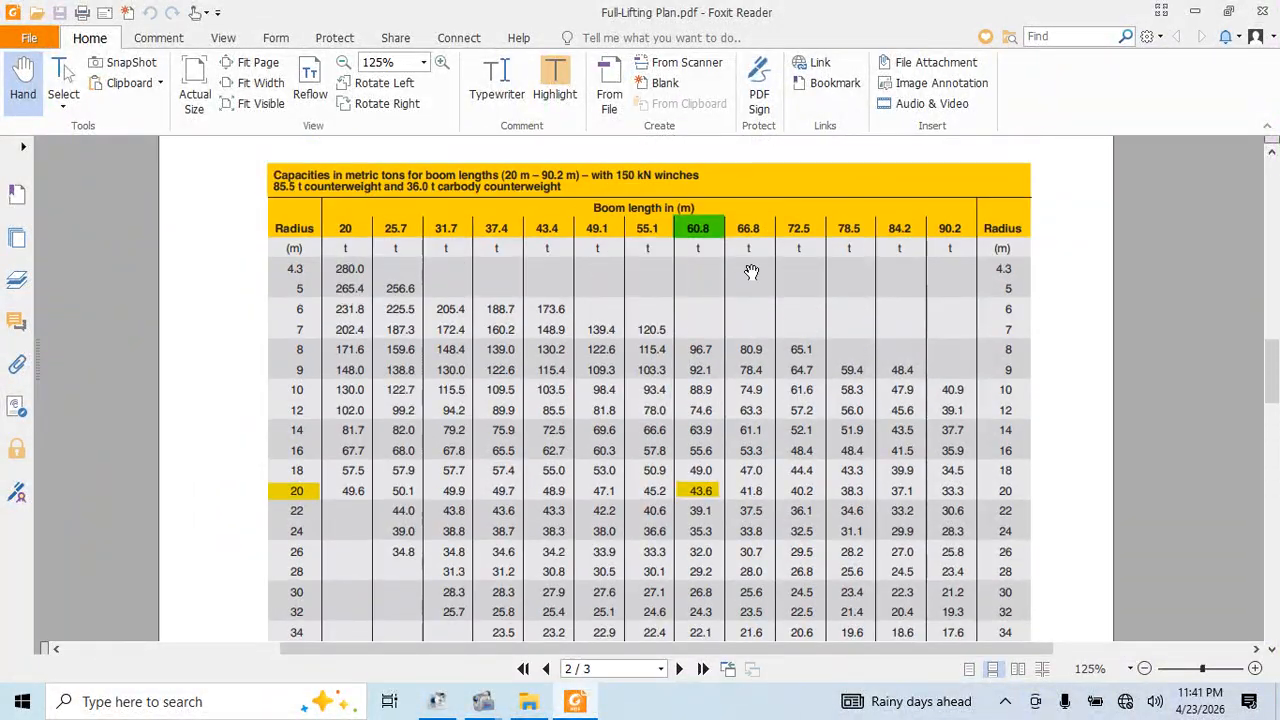
scroll(640, 330, "down", 4)
scroll(636, 319, "down", 2, "ctrl")
Review the ground pressure report and steel plate pressure calculations on page 3
scroll(636, 319, "down", 10)
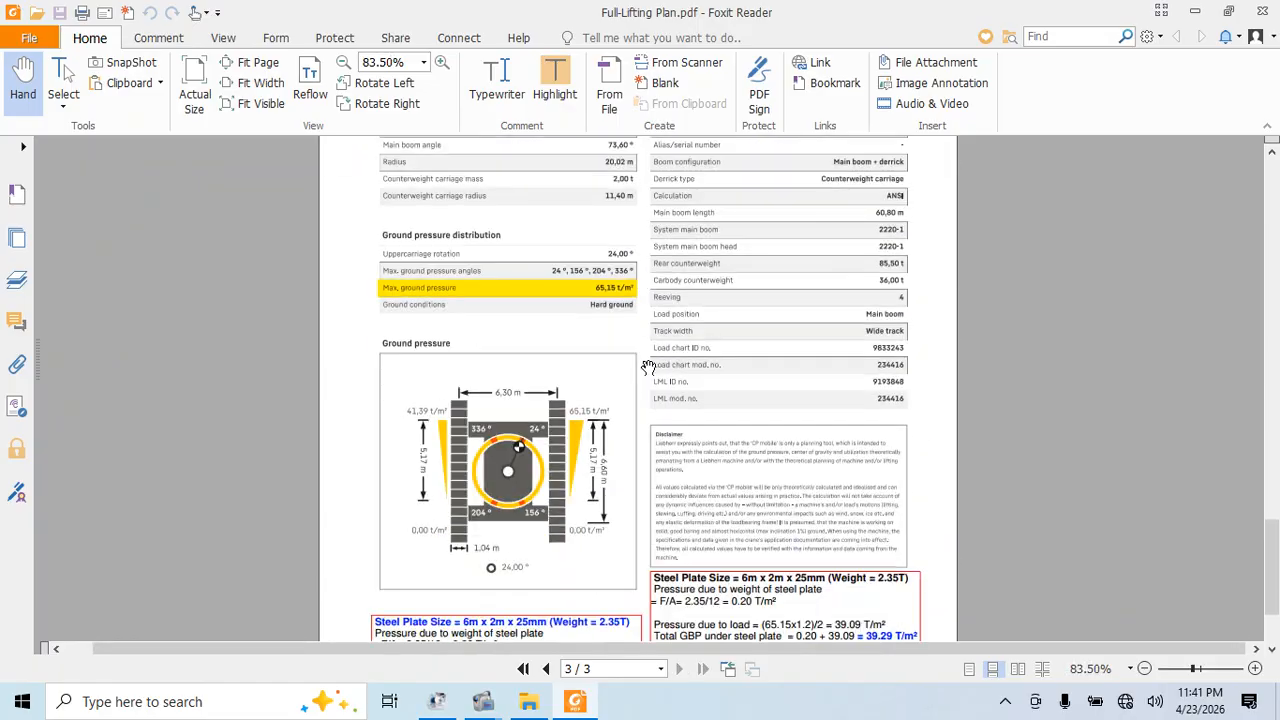
scroll(765, 472, "up", 2)
scroll(765, 472, "up", 2)
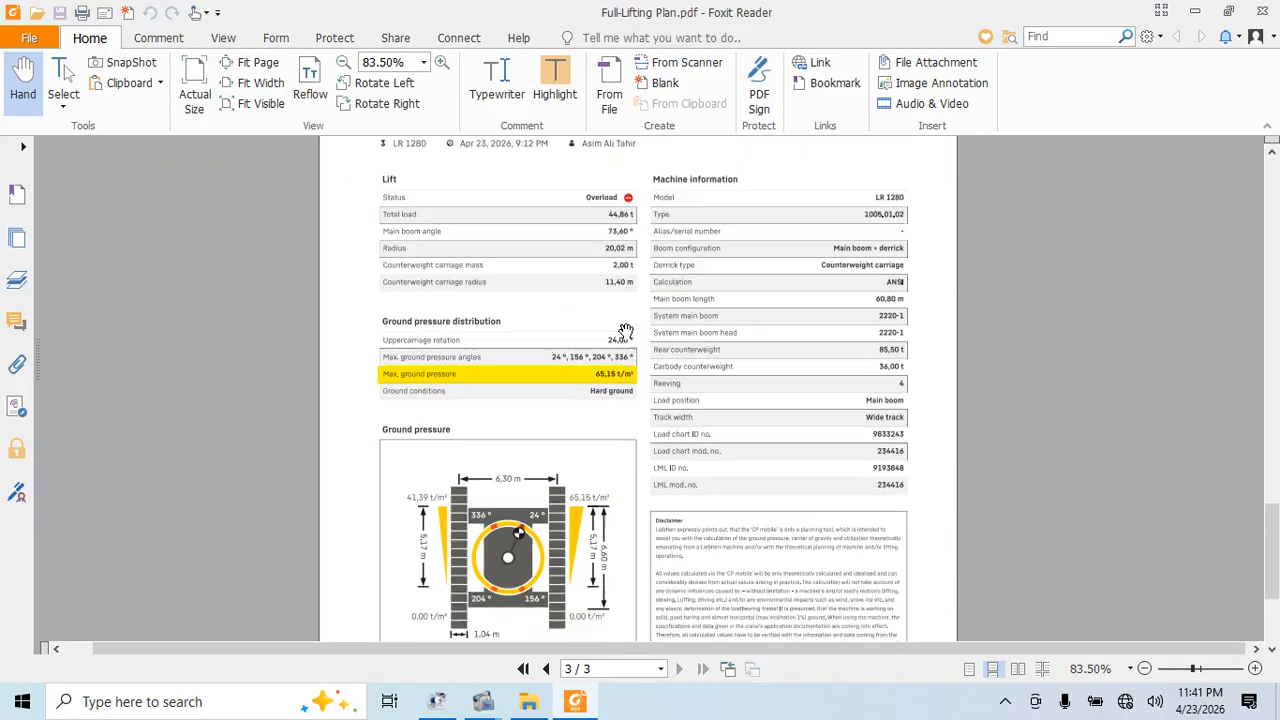
scroll(600, 460, "down", 5)
scroll(583, 434, "up", 8)
Return to page 1 and review the elevation, plan and tackle arrangement views of the load test
scroll(614, 496, "down", 1, "ctrl")
scroll(603, 409, "up", 15)
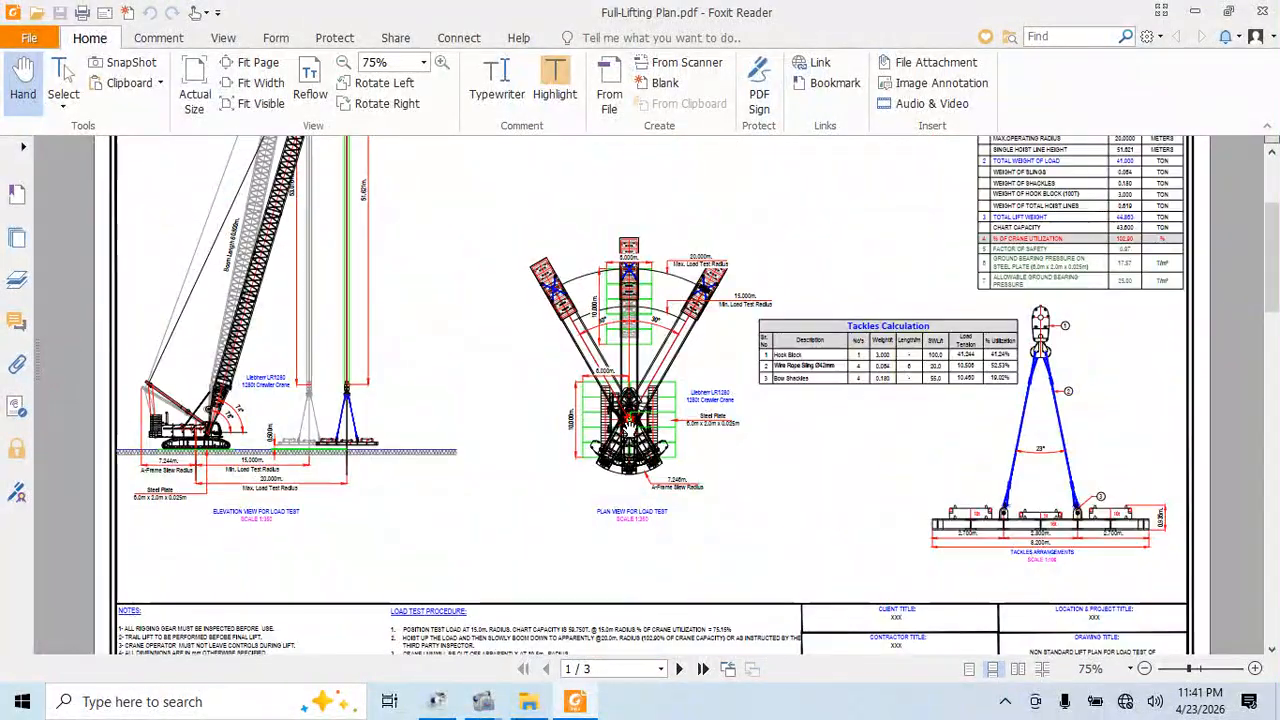
scroll(801, 432, "up", 1)
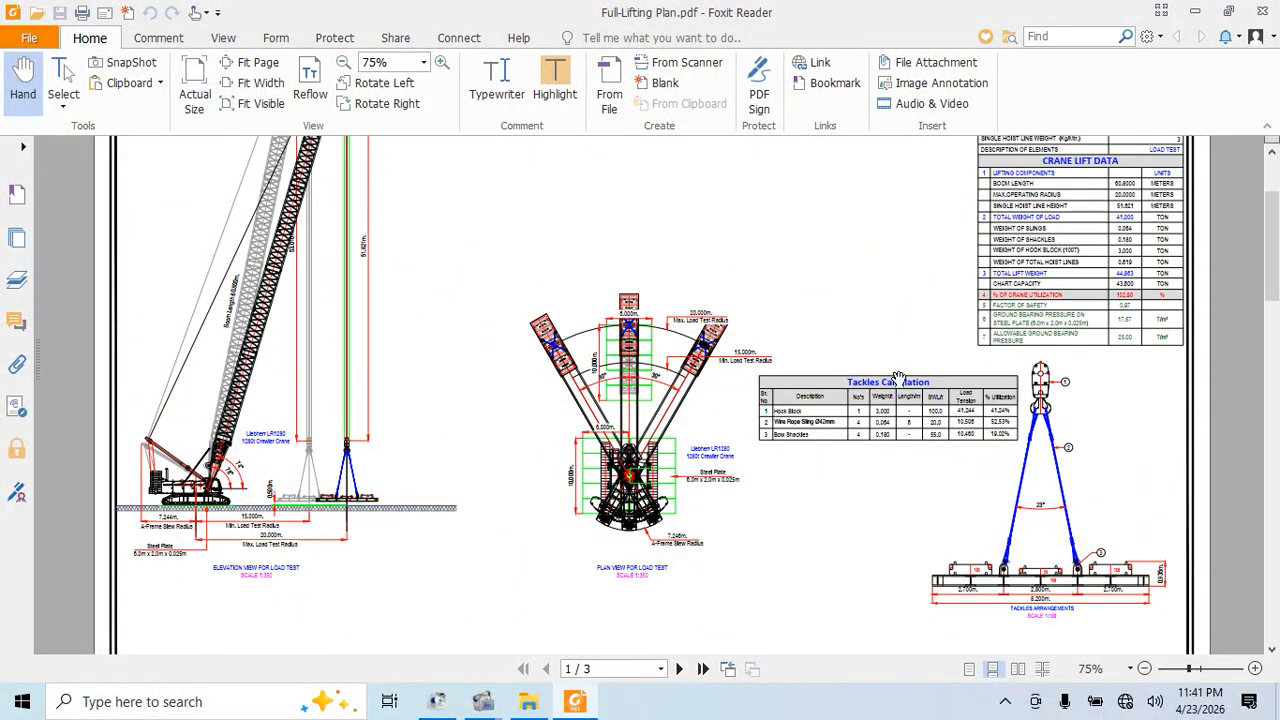
scroll(646, 266, "up", 2)
scroll(531, 443, "down", 1, "ctrl")
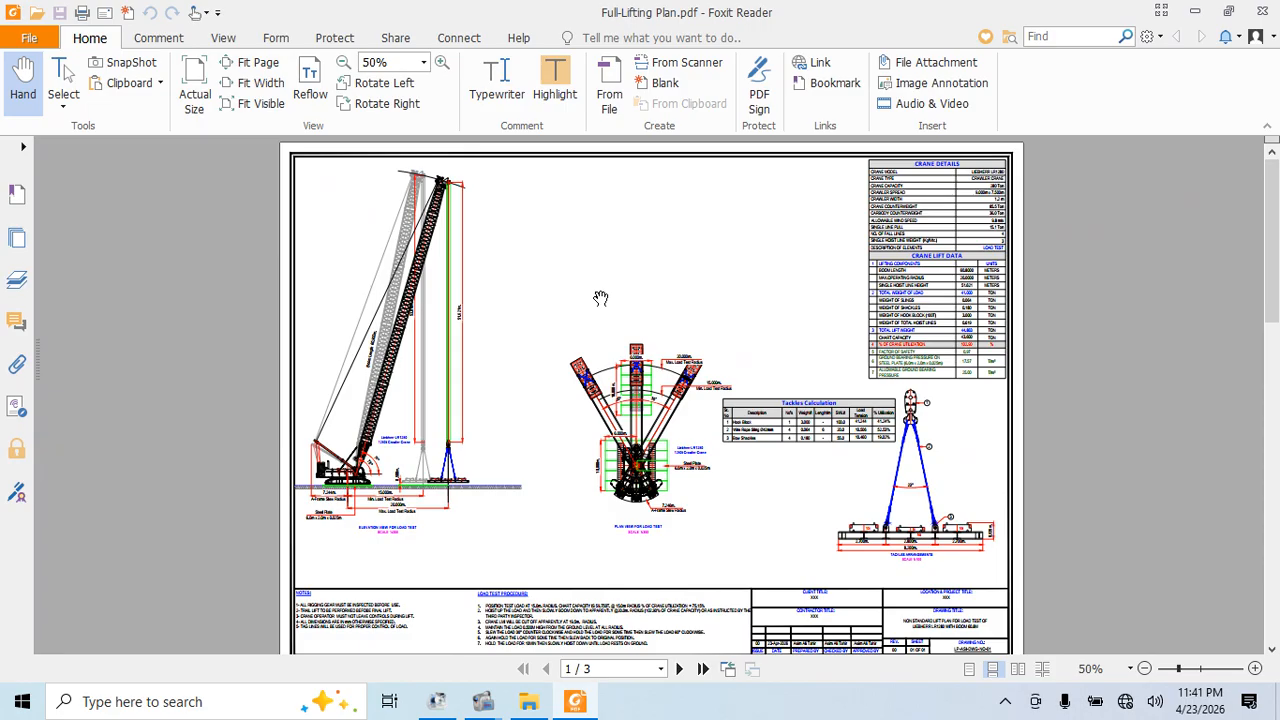
Close the lifting plan PDF and the file folder window to get back to the desktop
left_click(1262, 12)
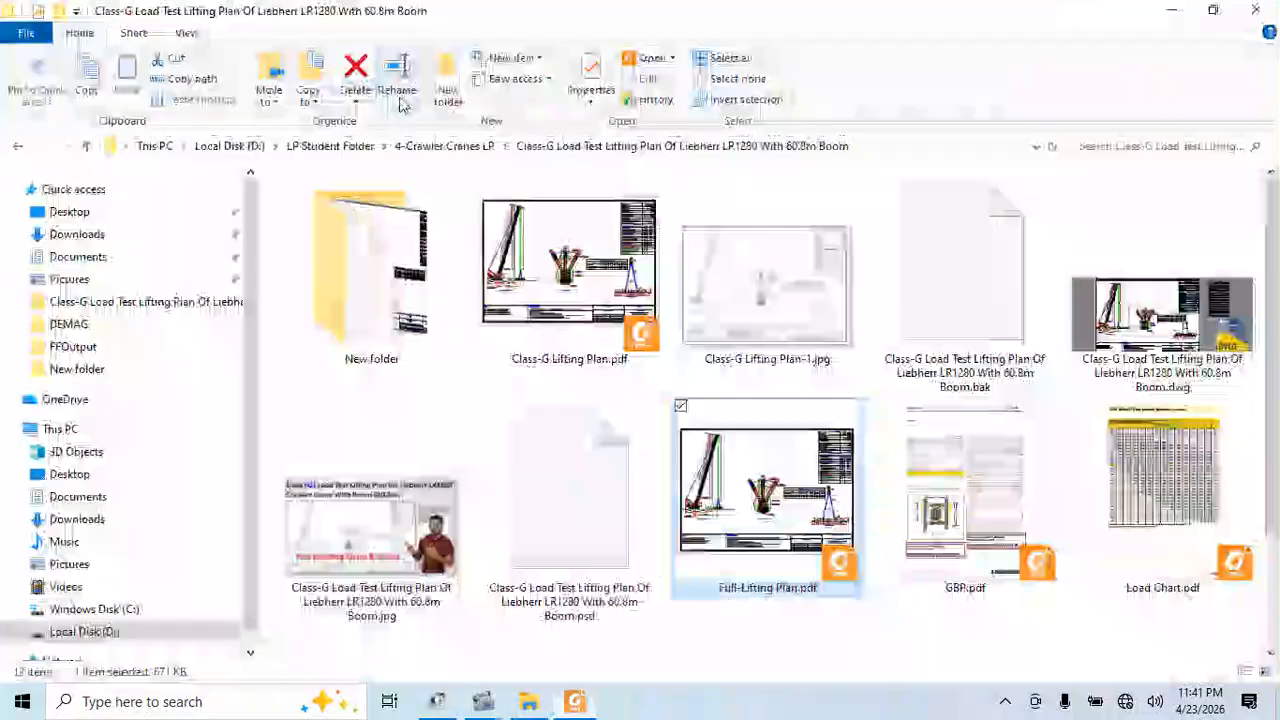
left_click(19, 146)
left_click(1256, 10)
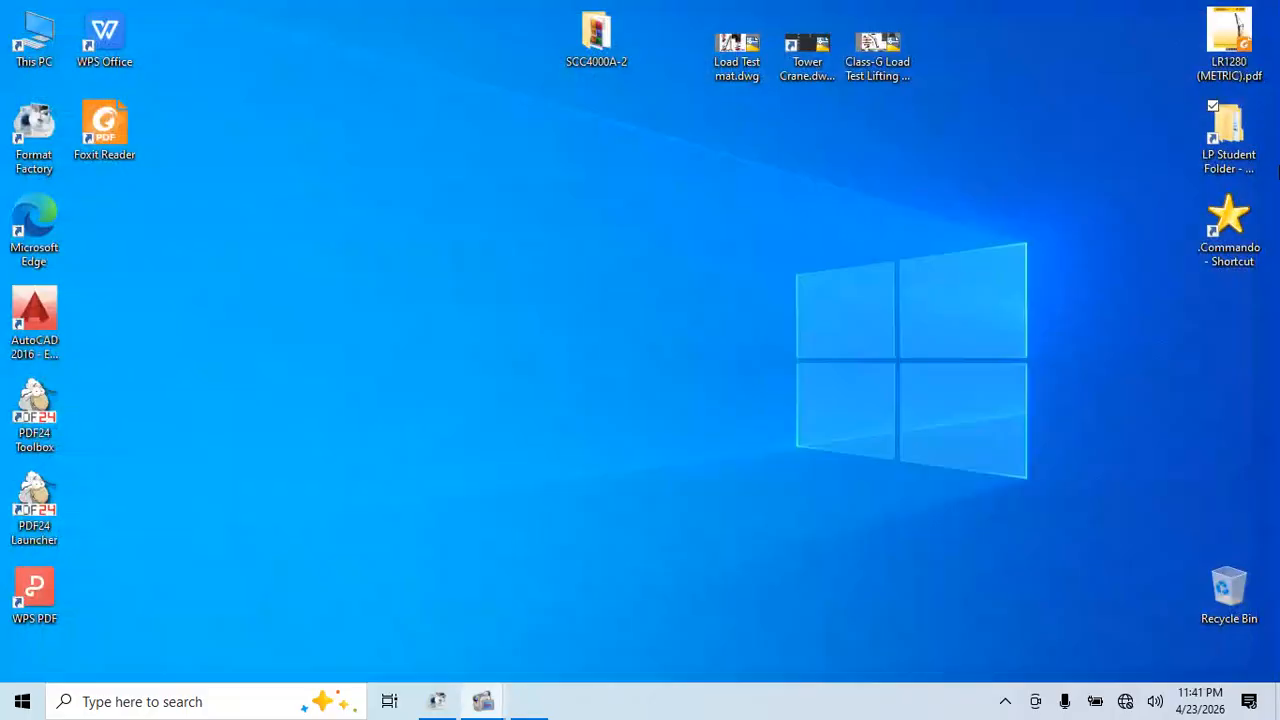
Open LP Student Folder, 4-Crawler Cranes LP, the Class-G Load Test Lifting Plan folder and its New folder
double_click(1237, 162)
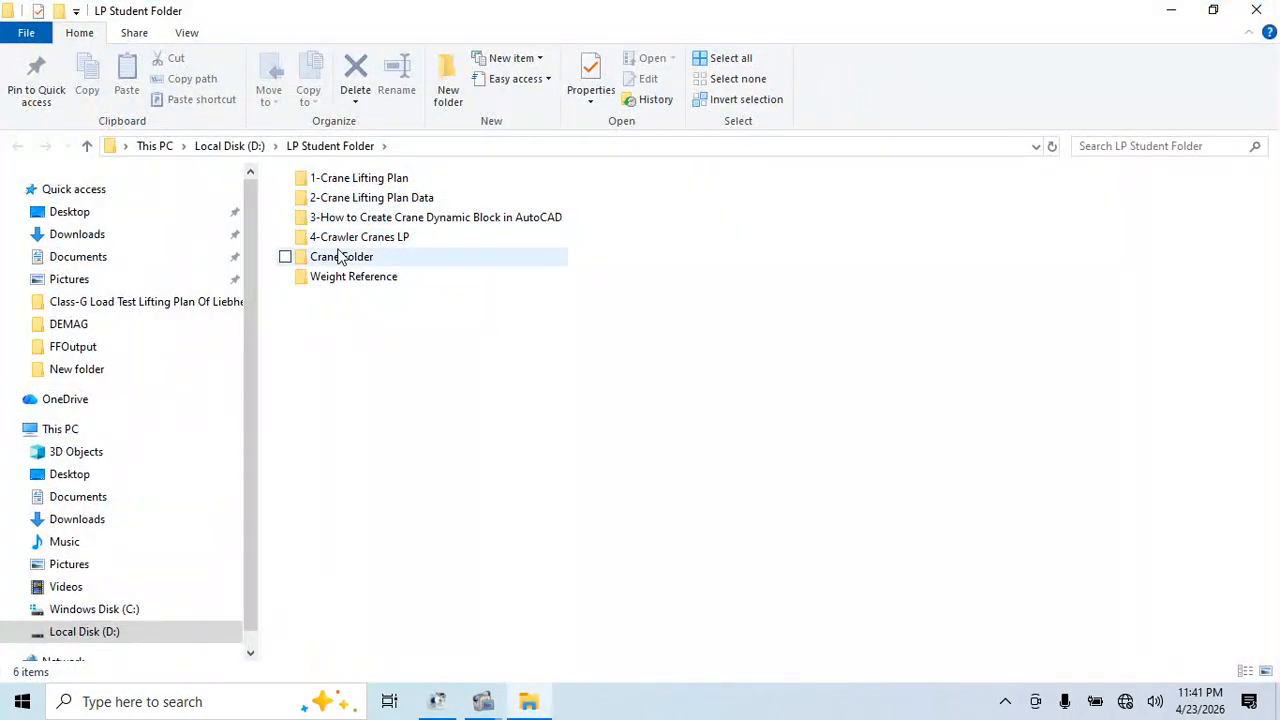
double_click(390, 244)
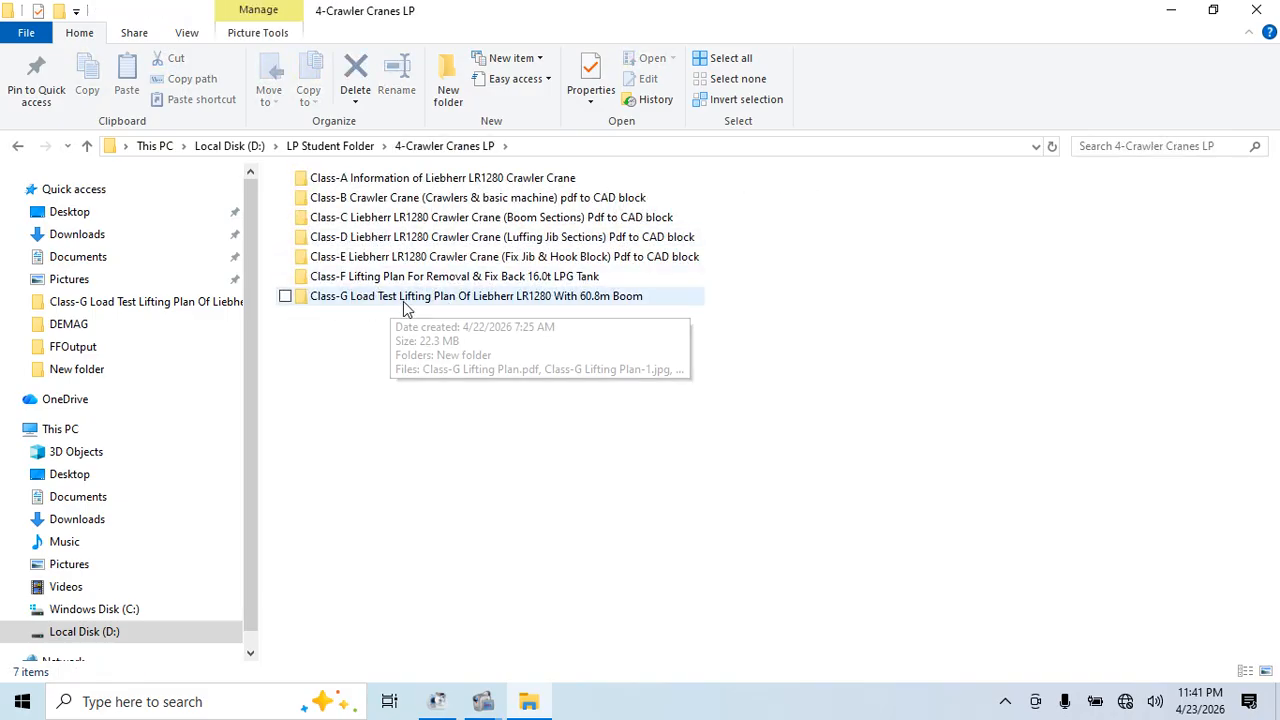
double_click(599, 302)
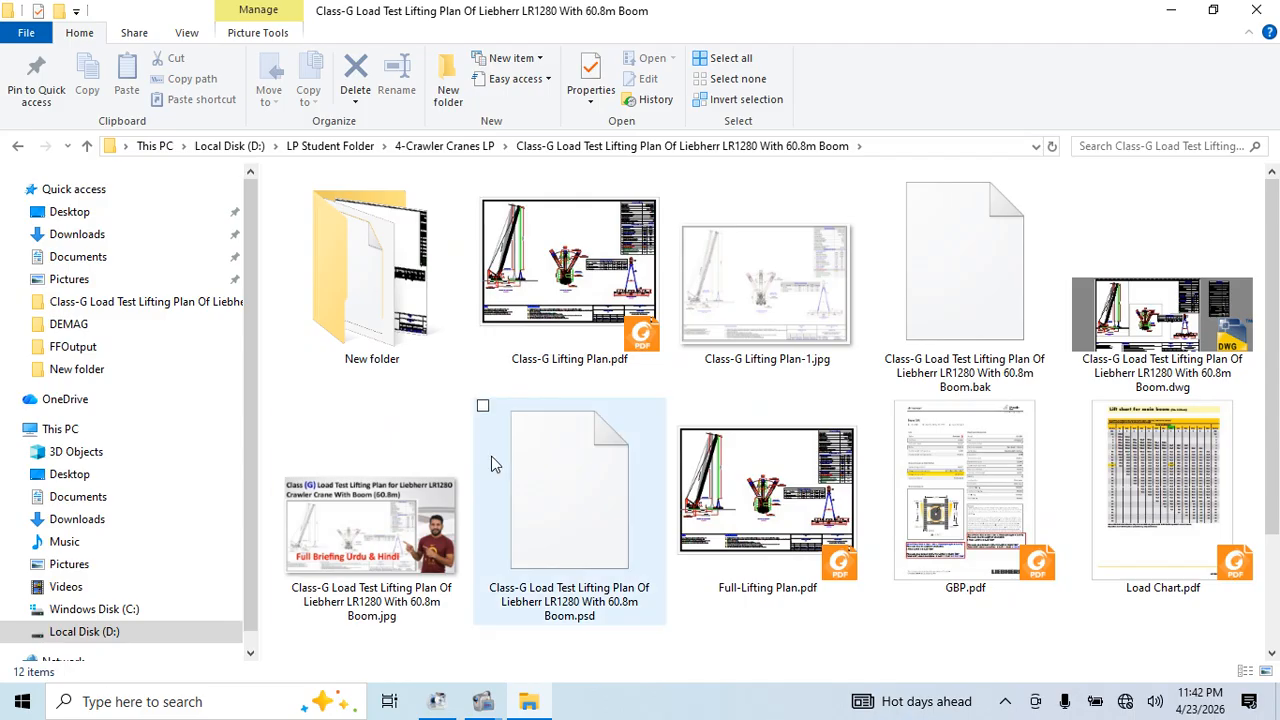
double_click(398, 278)
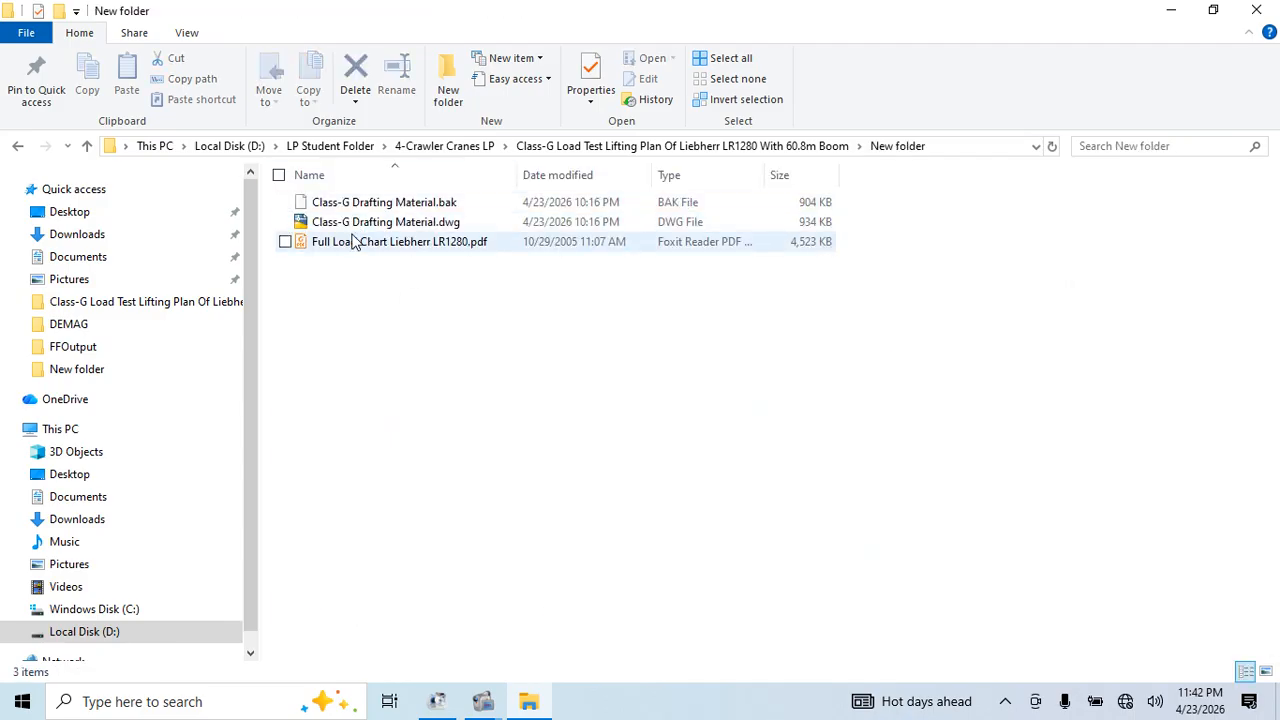
Open Full Load Chart Liebherr LR1280.pdf, skim through its pages and close it
double_click(348, 242)
scroll(897, 301, "down", 4, "ctrl")
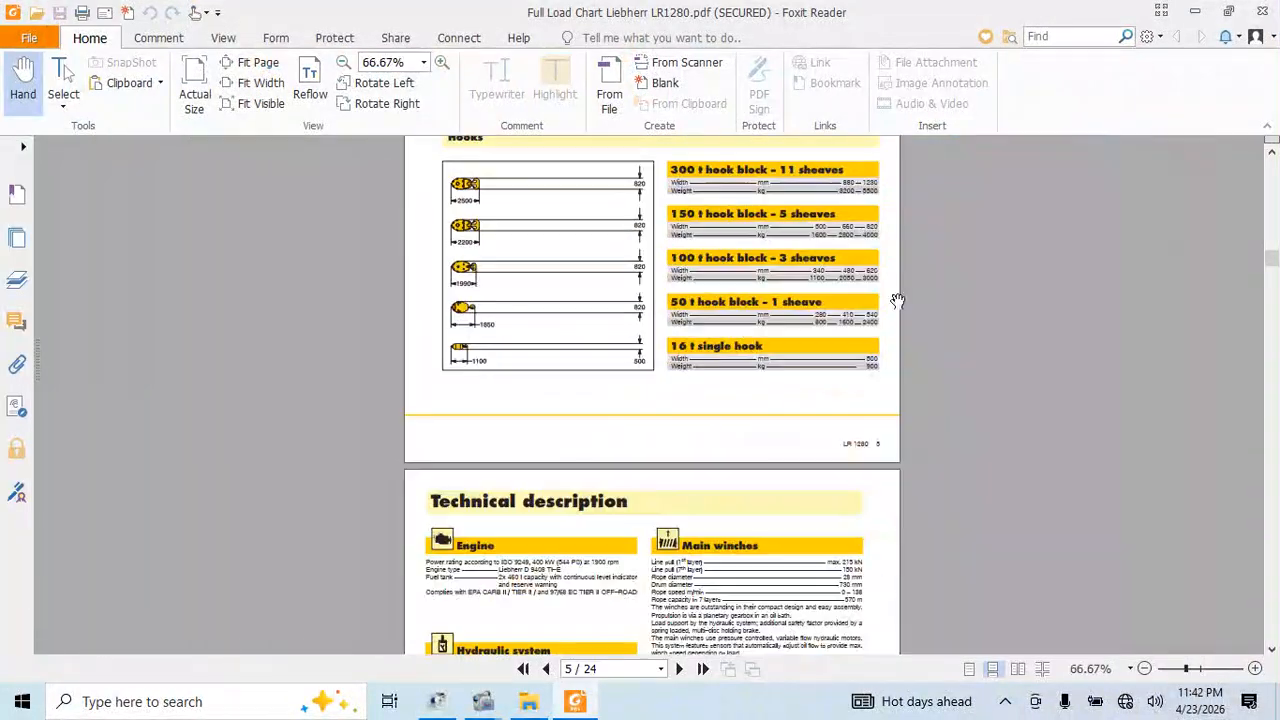
left_click_drag(1268, 250, 1269, 203)
left_click(1266, 10)
Open Class-G Drafting Material.dwg and examine the crane details and crane lift data tables in the Load Test layout
double_click(389, 218)
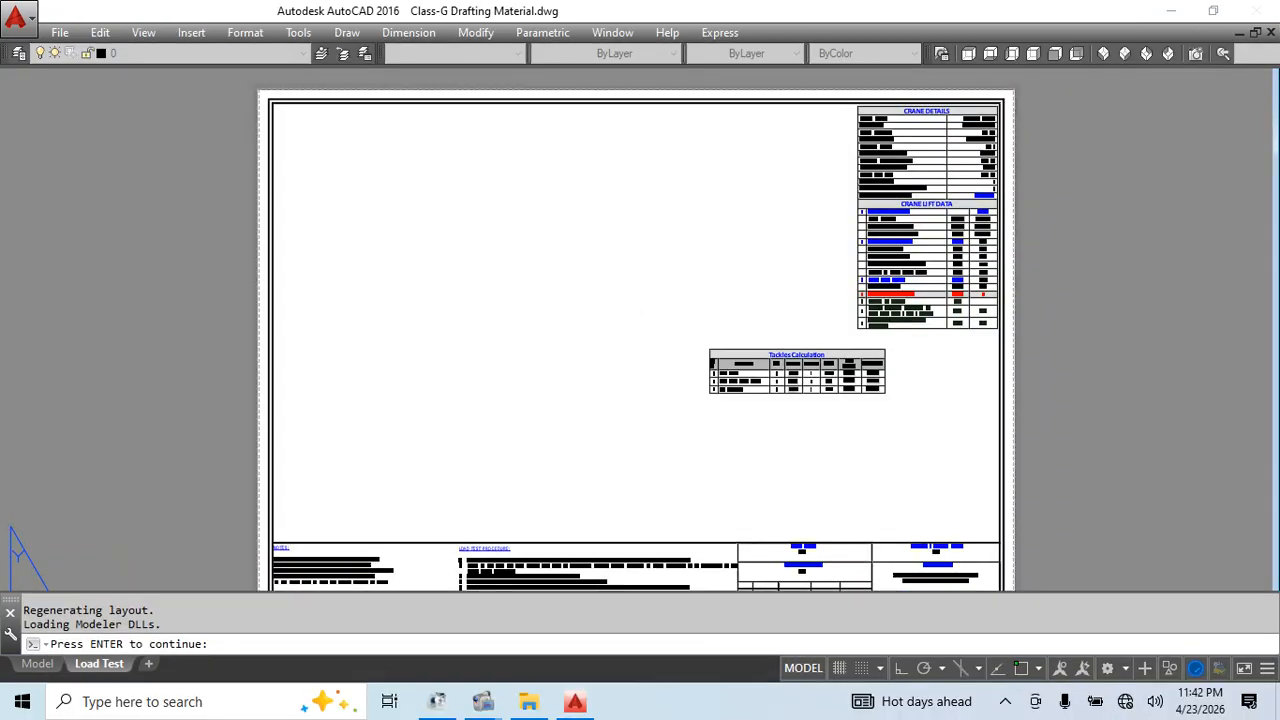
scroll(650, 175, "down", 4)
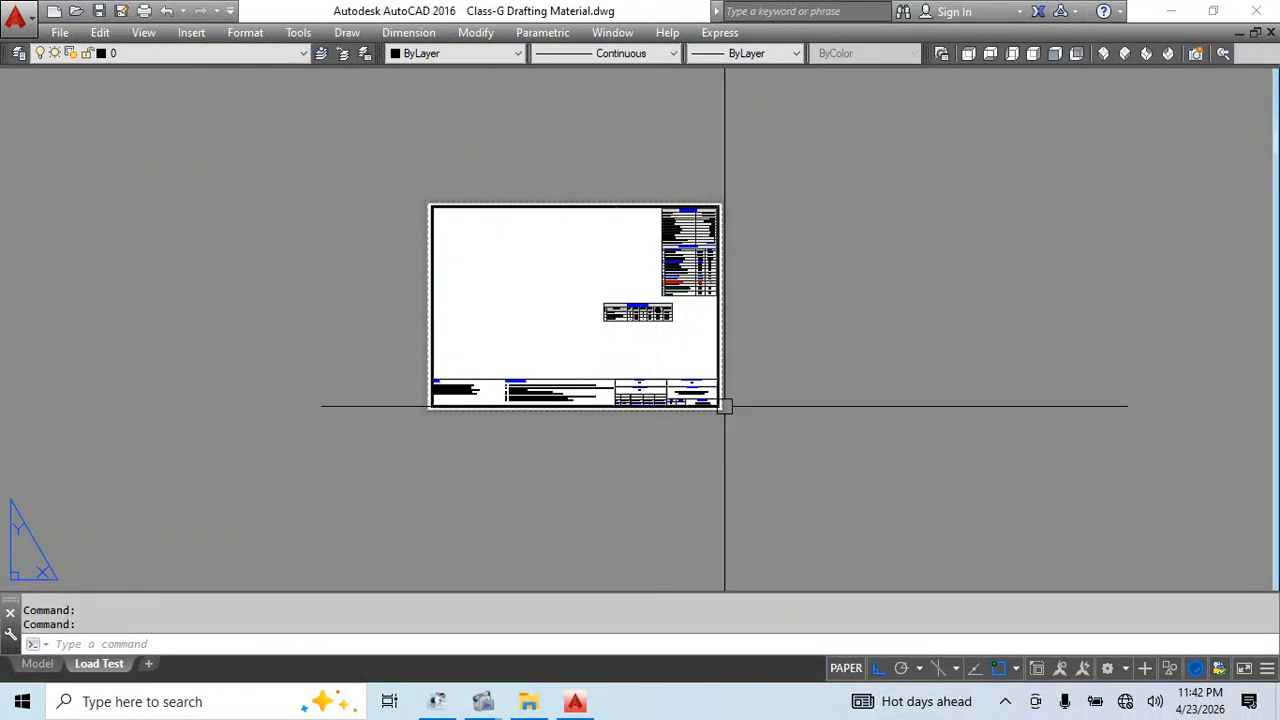
scroll(709, 200, "up", 6)
middle_click_drag(736, 430, 789, 392)
scroll(683, 172, "up", 5)
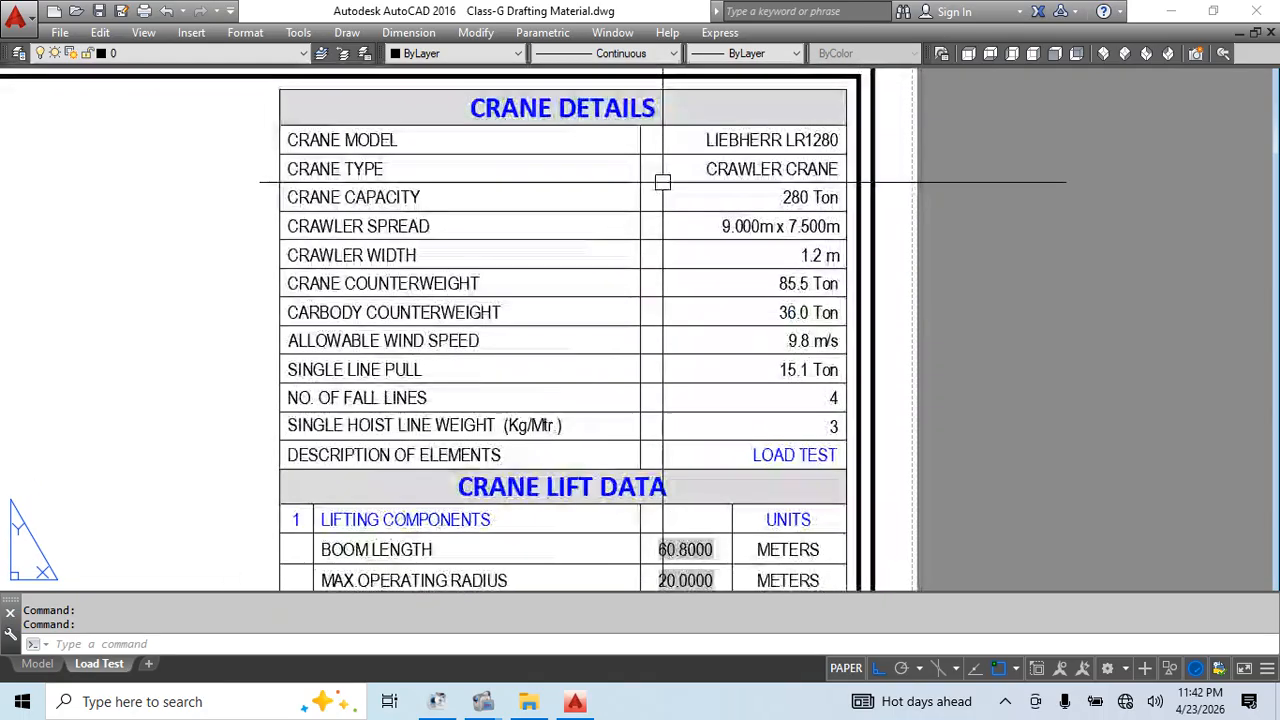
scroll(692, 170, "down", 5)
left_click(646, 249)
left_click(648, 256)
scroll(668, 316, "up", 2)
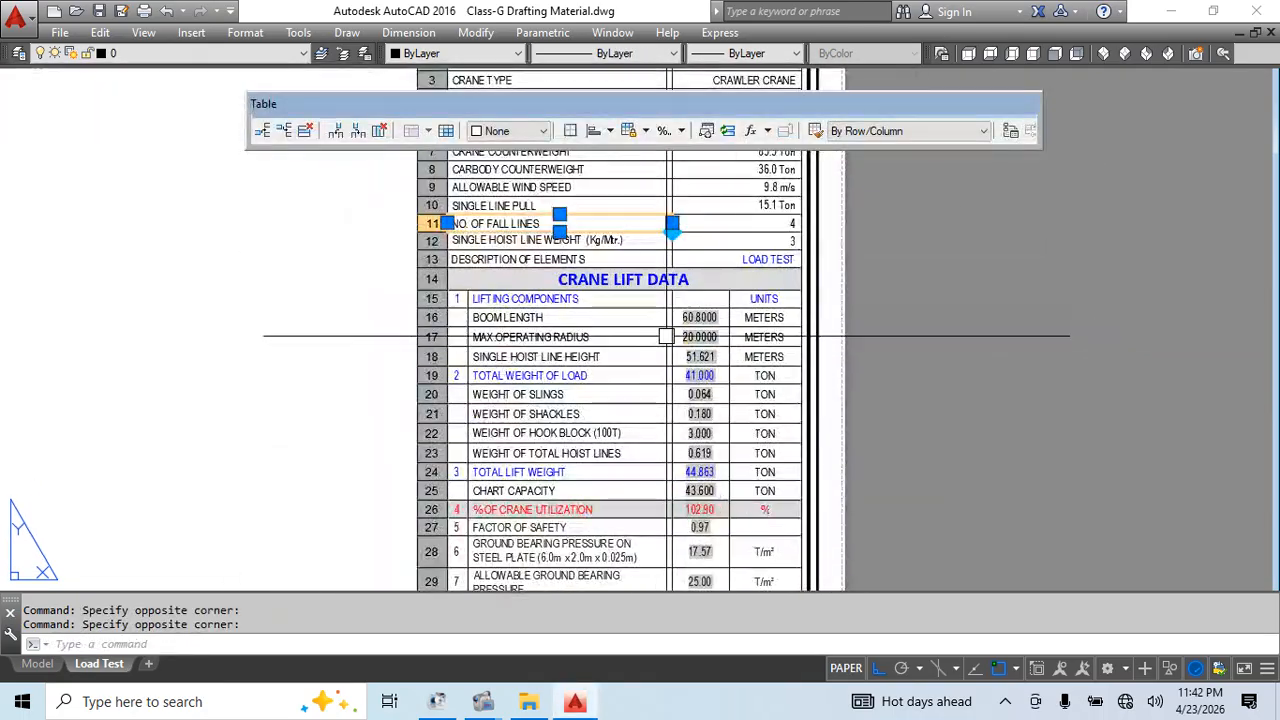
key("Escape")
Examine the Tackles Calculation table, the notes and the title block of the Load Test layout
middle_click_drag(589, 491, 760, 214)
middle_click_drag(735, 453, 933, 348)
scroll(806, 335, "up", 1)
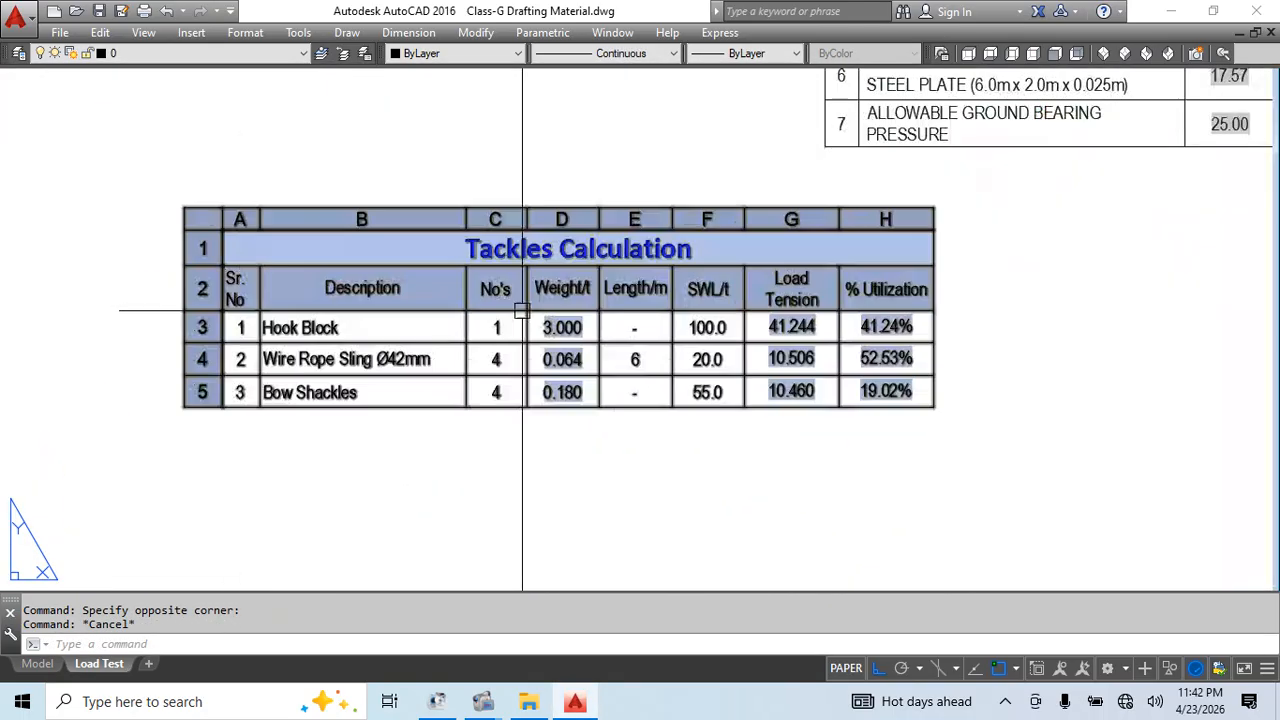
scroll(652, 266, "down", 1)
scroll(700, 277, "down", 2)
middle_click_drag(731, 406, 782, 251)
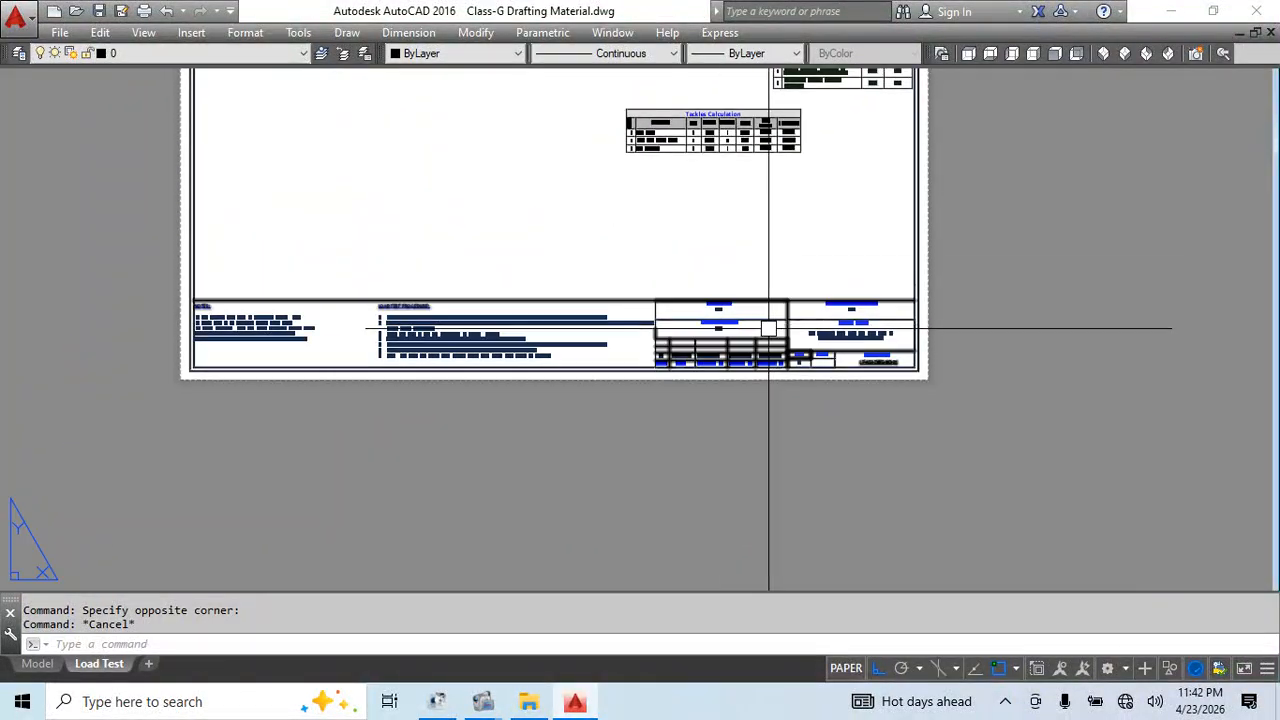
left_click(769, 333)
left_click(631, 286)
middle_click_drag(300, 110, 371, 351)
key("Escape")
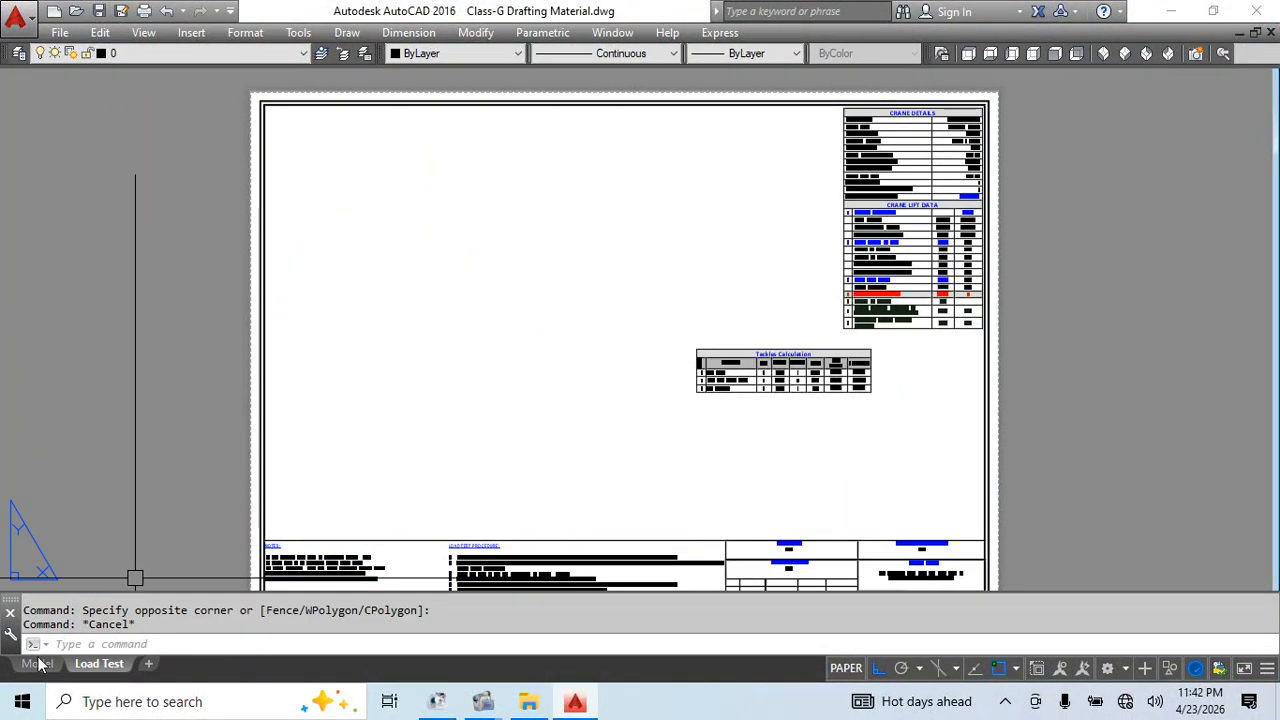
Switch to model space and look over the crane, boom, jib and hook block drawings
left_click(37, 664)
scroll(846, 226, "down", 3)
left_click(880, 149)
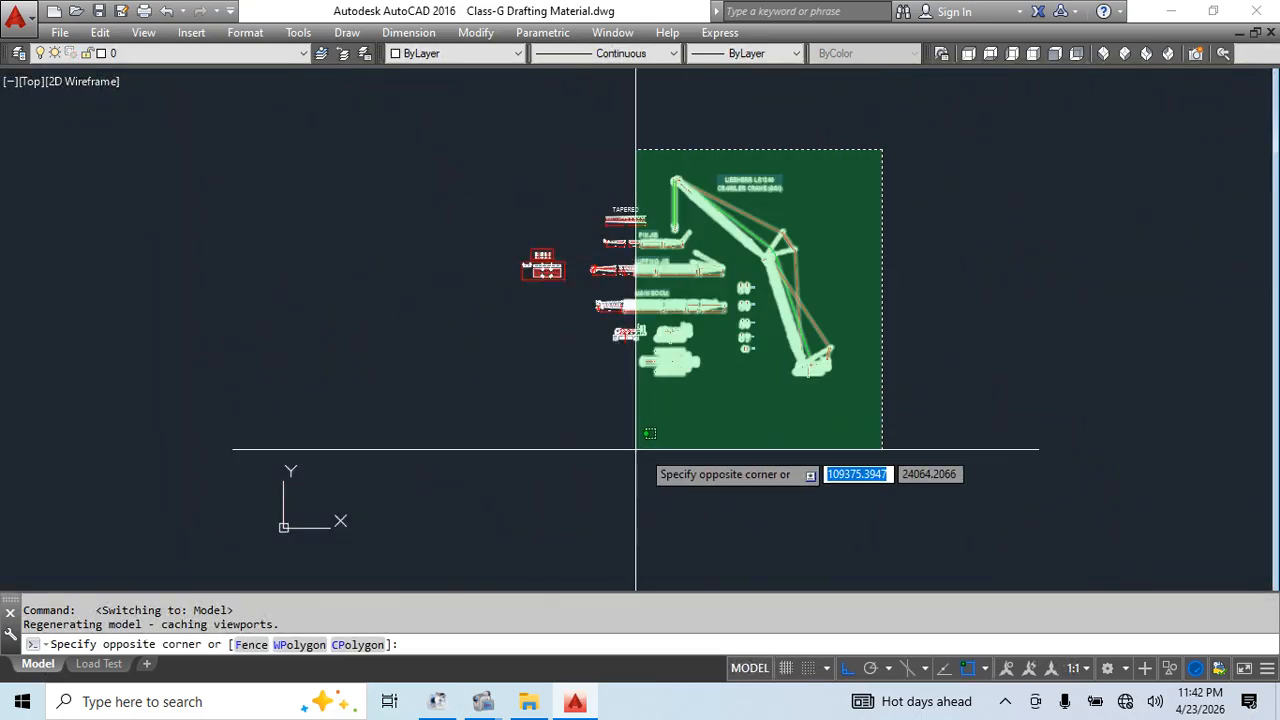
left_click(634, 449)
scroll(700, 250, "up", 2)
key("Escape")
scroll(671, 480, "up", 5)
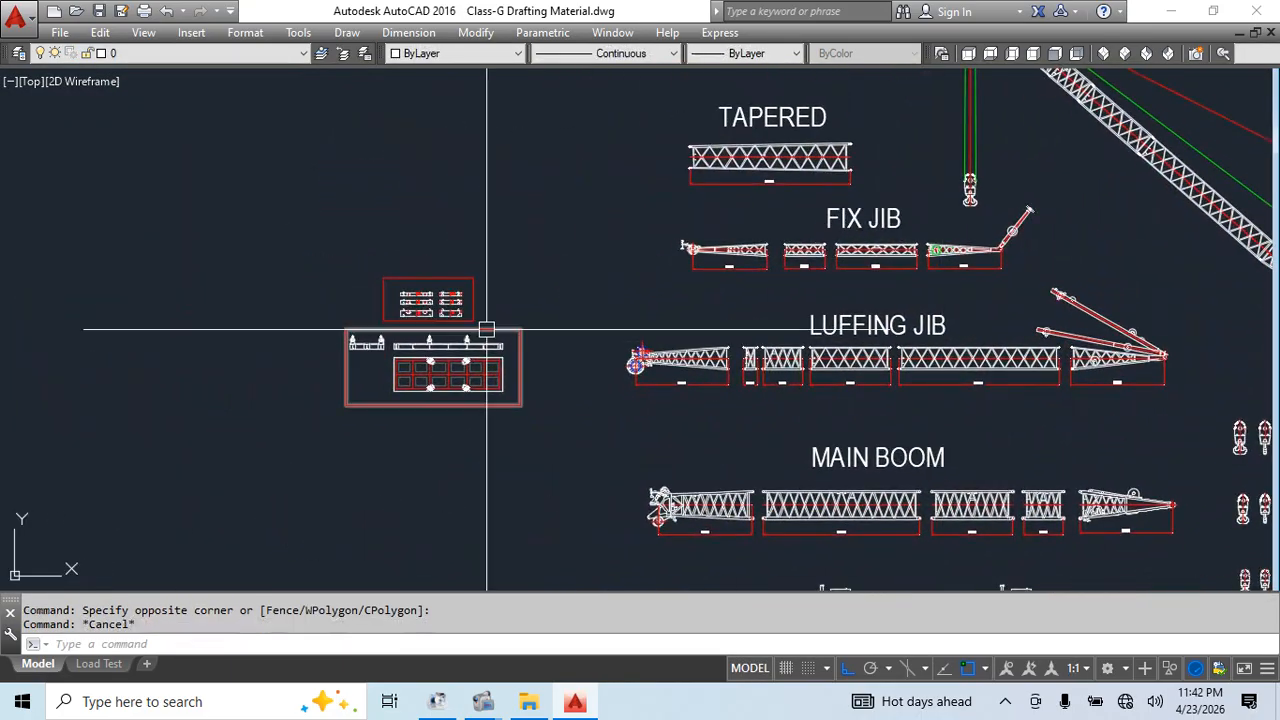
Inspect the 2.5t, 5t and 10t test weight blocks by selecting them, and clear the selection
scroll(481, 354, "up", 4)
left_click(482, 355)
left_click(480, 217)
left_click(550, 130)
scroll(745, 175, "down", 3)
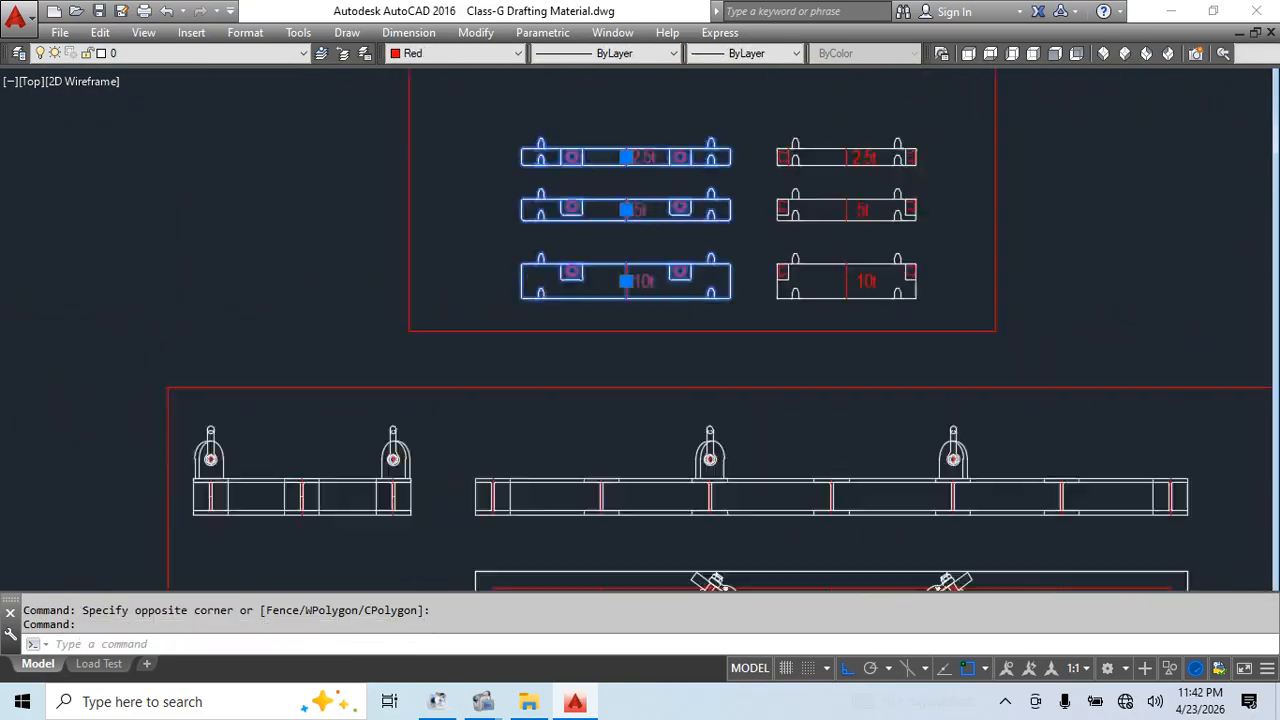
scroll(557, 300, "up", 3)
left_click(569, 274)
key("Escape")
Inspect the shackle blocks in the side, front and plan views of the load test frame, and clear the selection
left_click(645, 165)
left_click(671, 220)
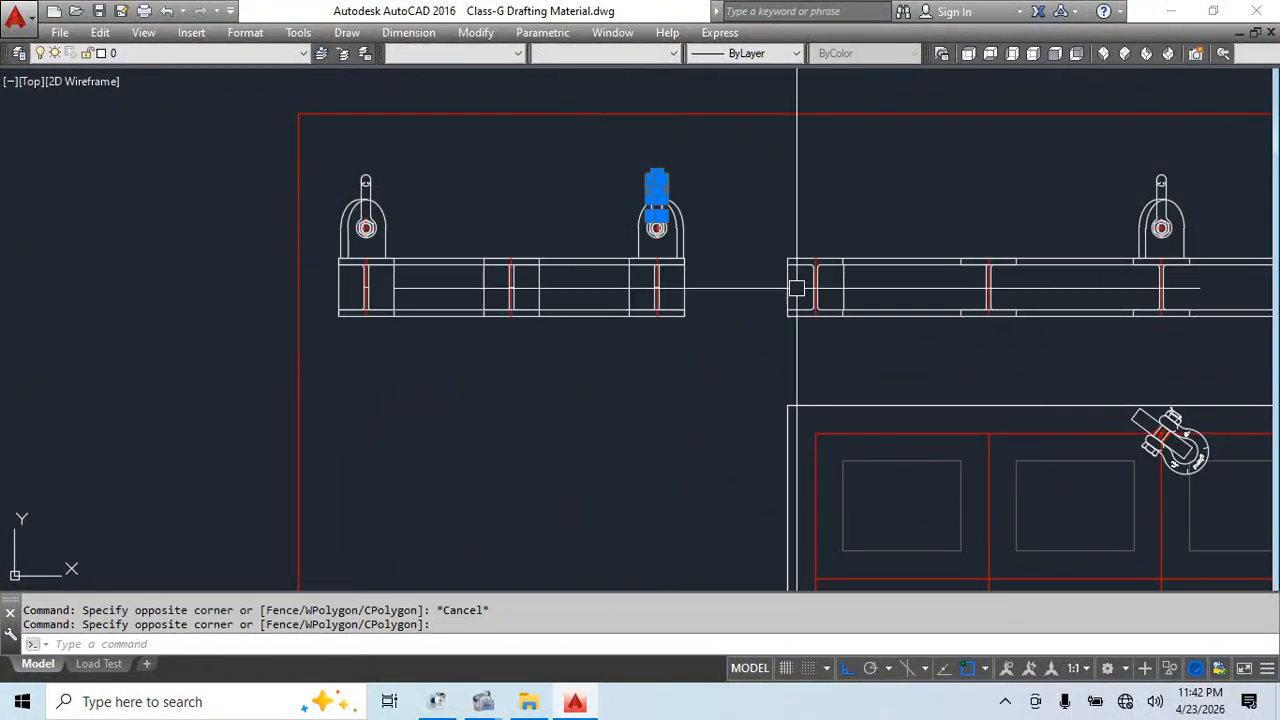
middle_click_drag(1168, 184, 858, 182)
left_click(870, 172)
left_click(832, 194)
middle_click_drag(850, 358, 558, 258)
left_click(583, 349)
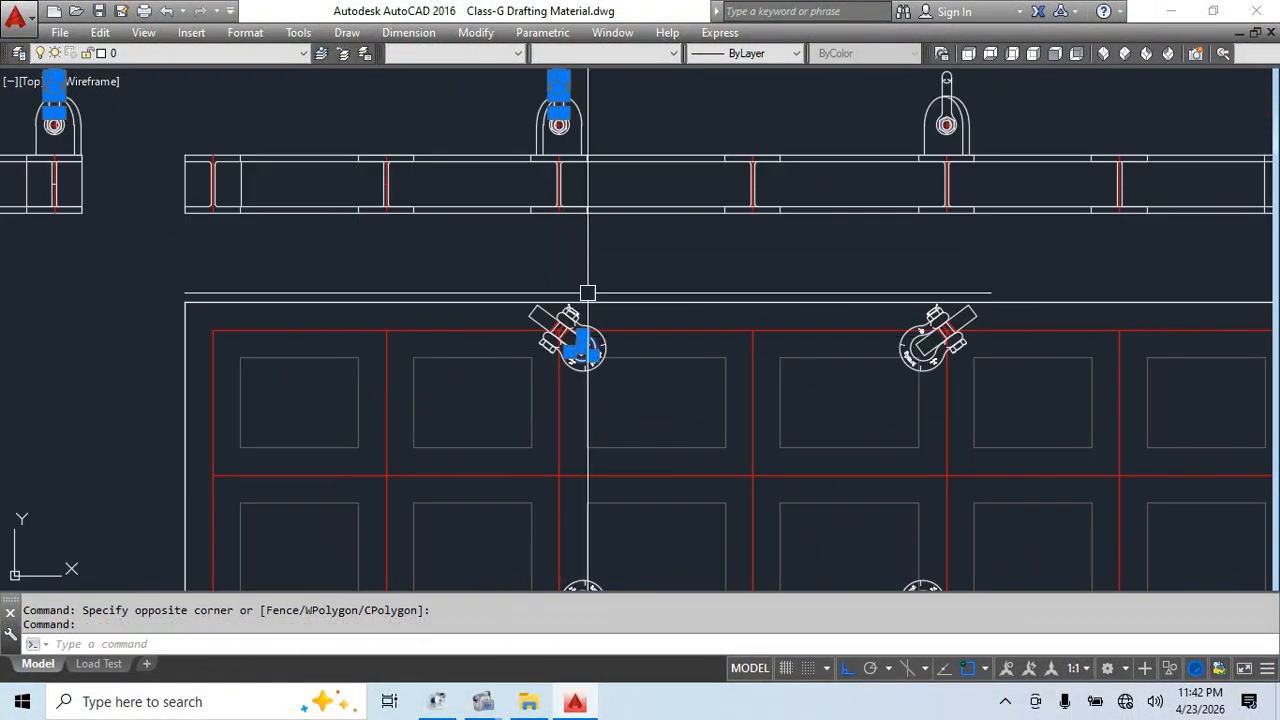
scroll(522, 252, "down", 6)
key("Escape")
scroll(450, 250, "down", 5)
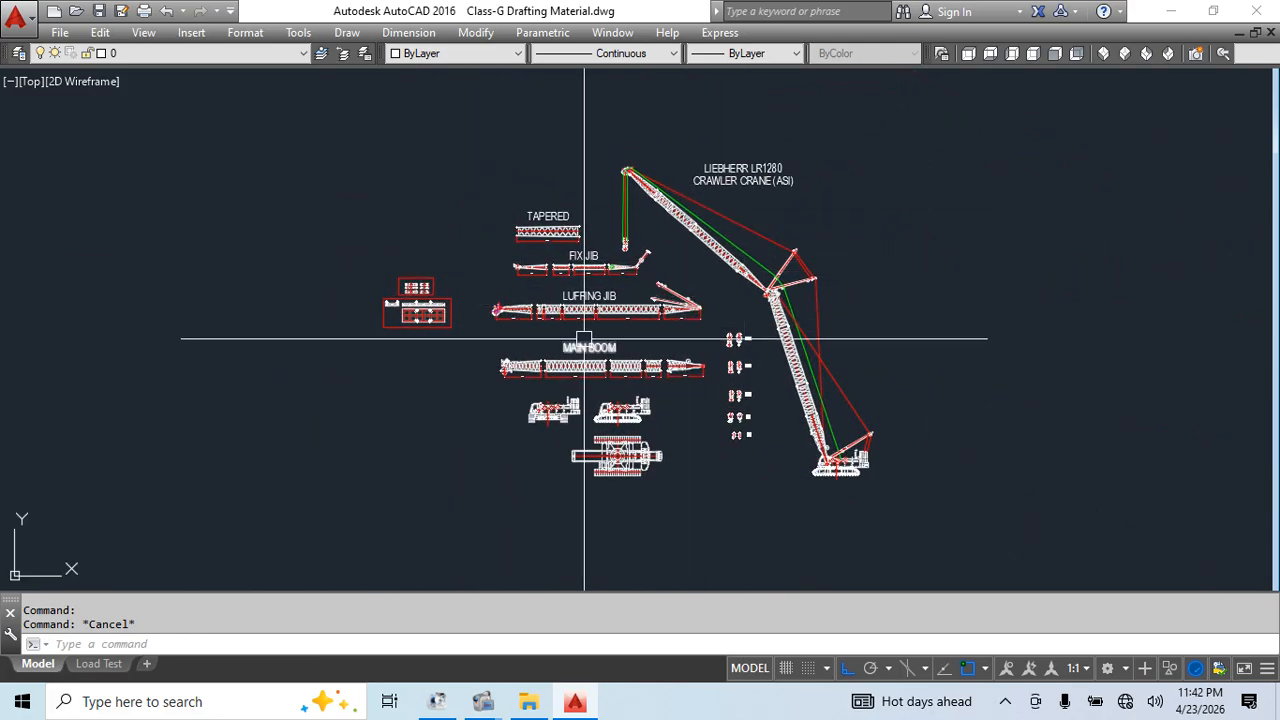
Close the drafting material drawing without saving, exit AutoCAD and return to the Class-G load test folder
left_click(1270, 33)
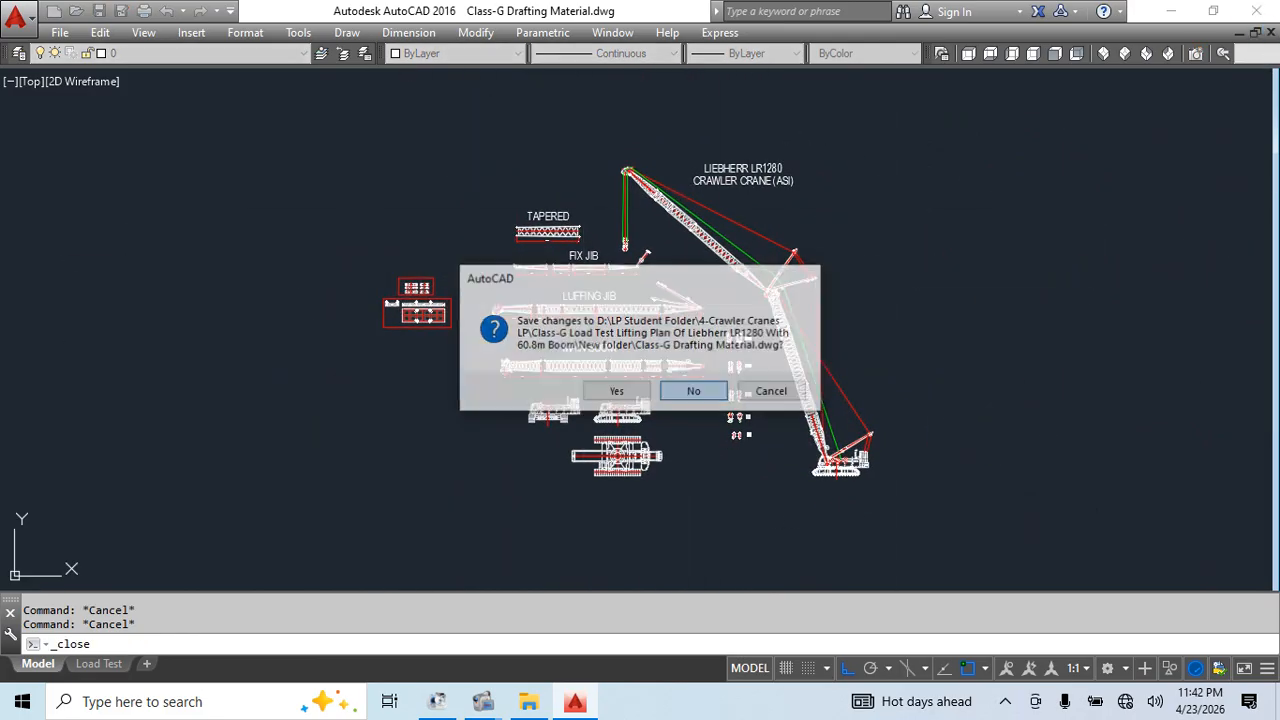
left_click(689, 392)
left_click(1256, 11)
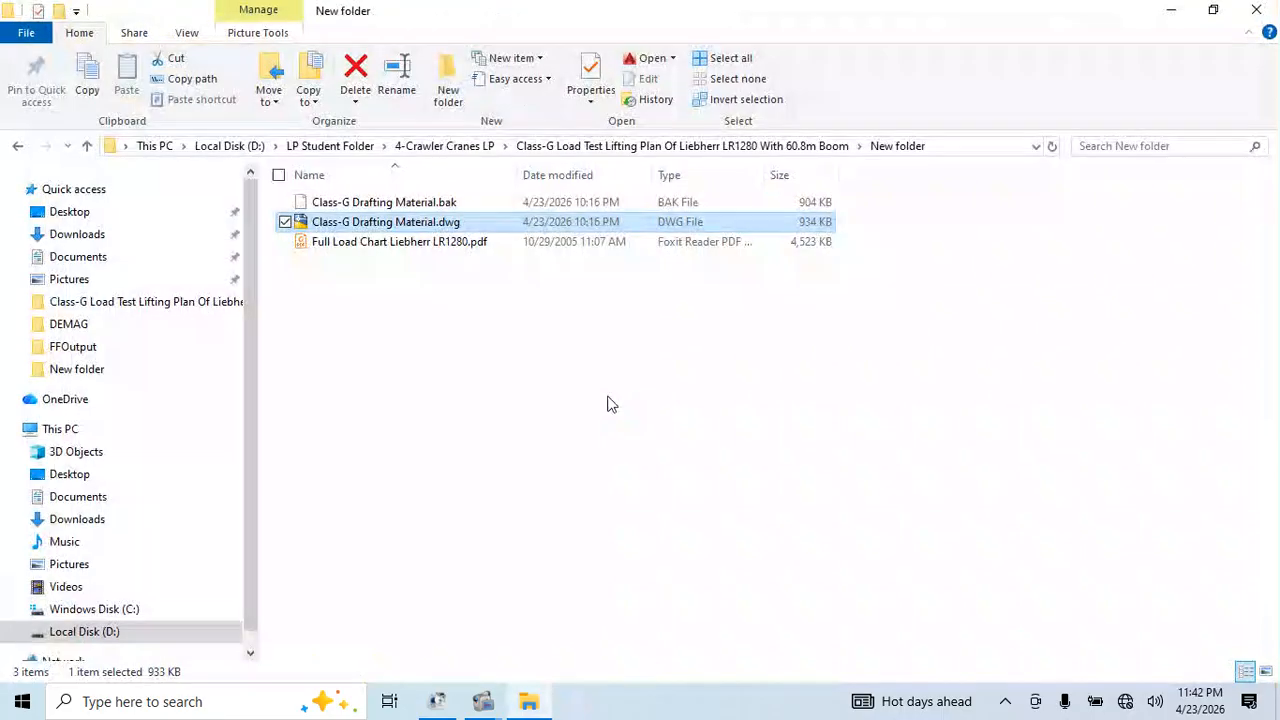
left_click(17, 150)
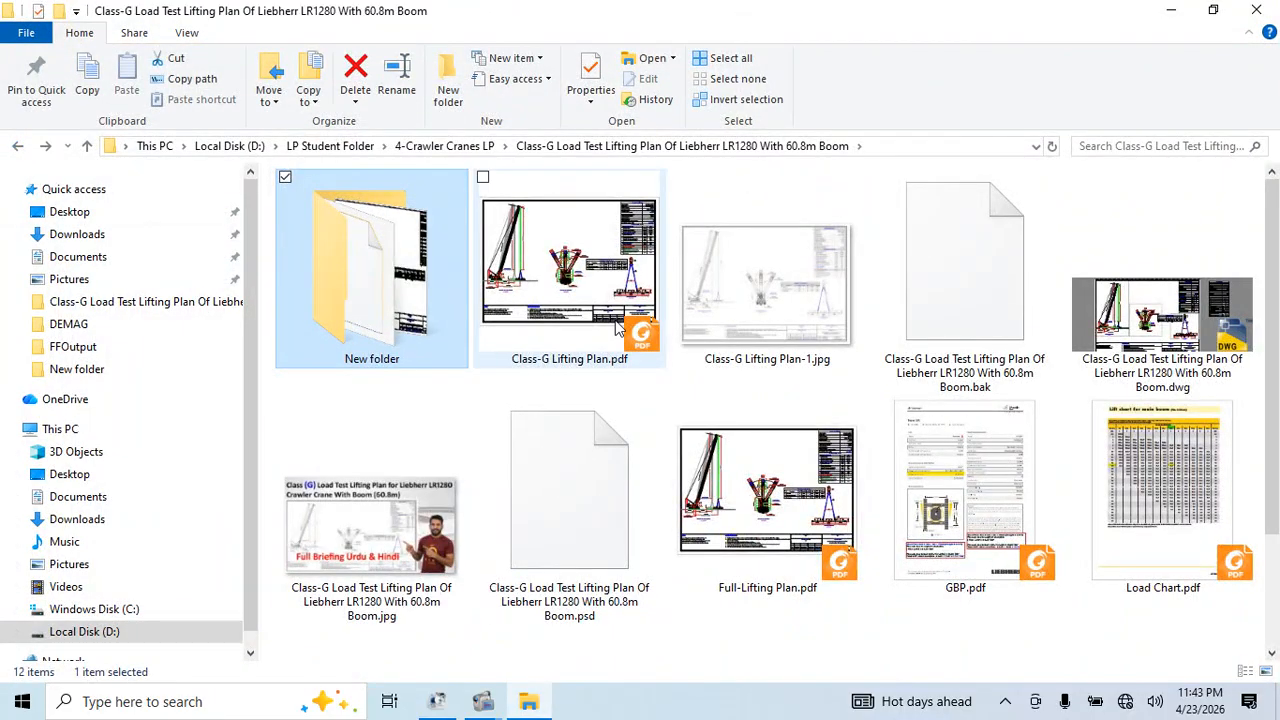
Open the Class-G load test lifting plan drawing and erase the spare crane details table outside the sheet
double_click(1178, 315)
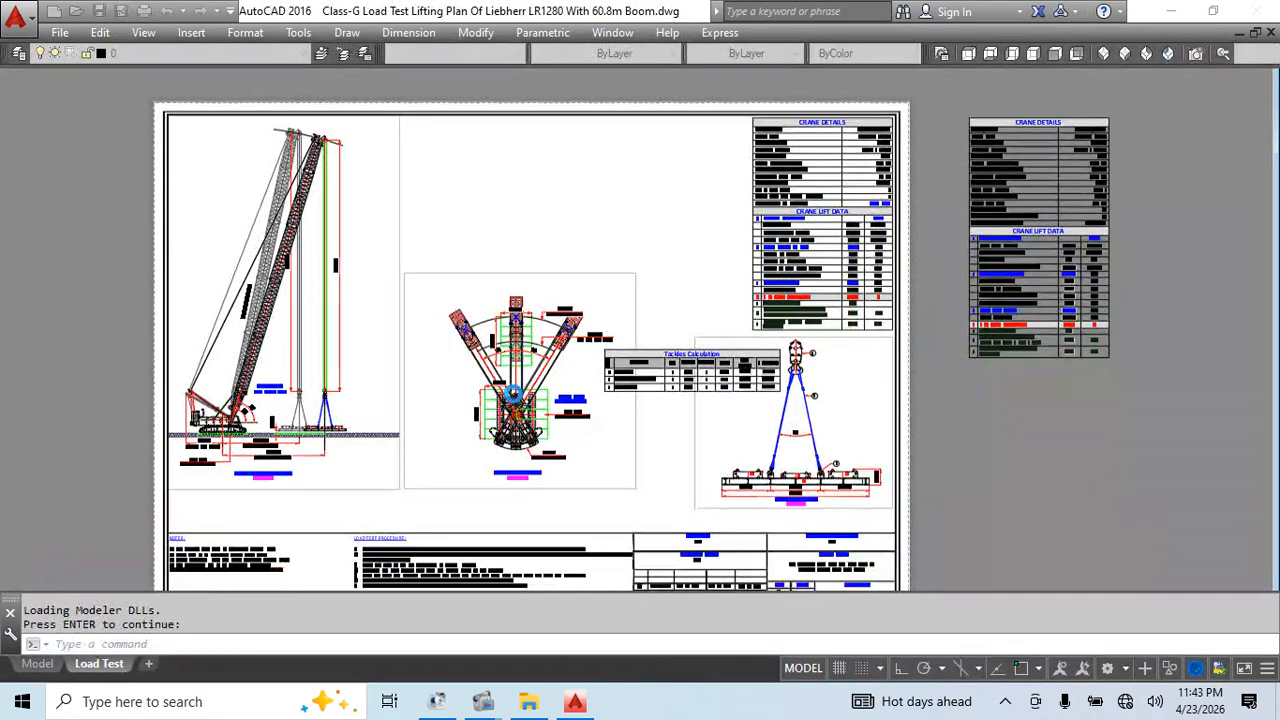
left_click(1051, 429)
left_click(960, 289)
type("e")
key("Return")
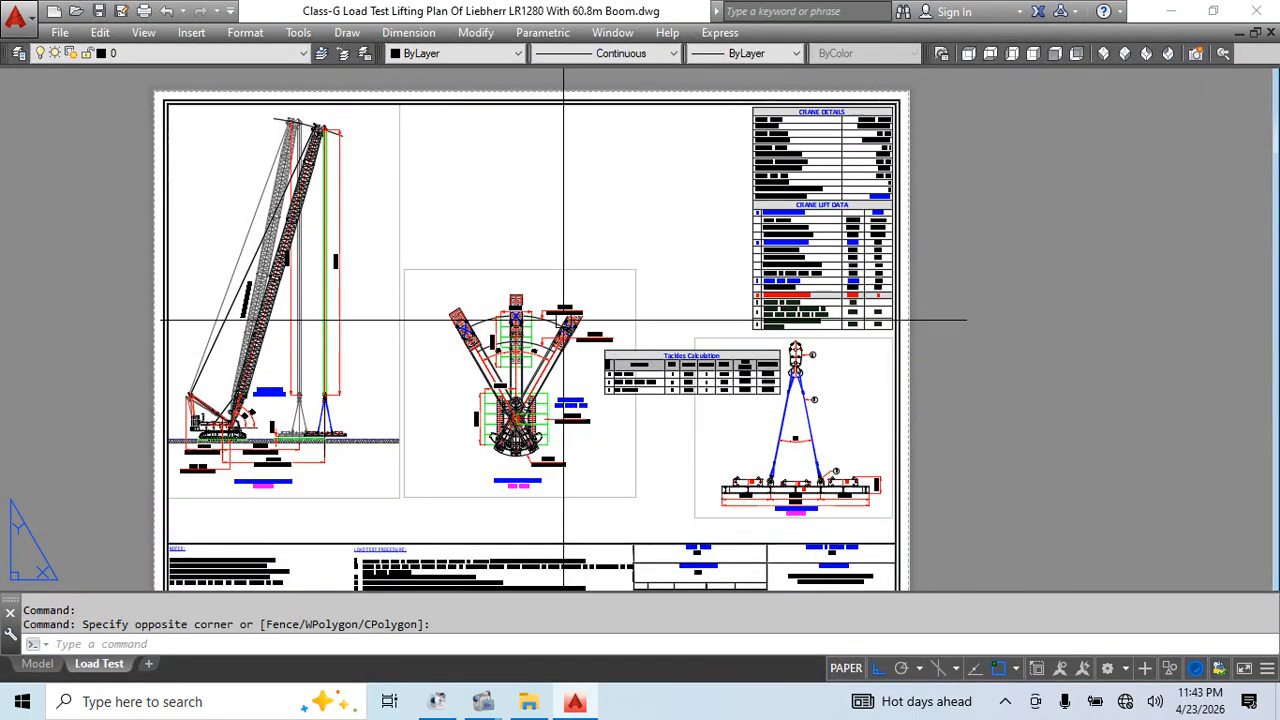
scroll(638, 275, "down", 1)
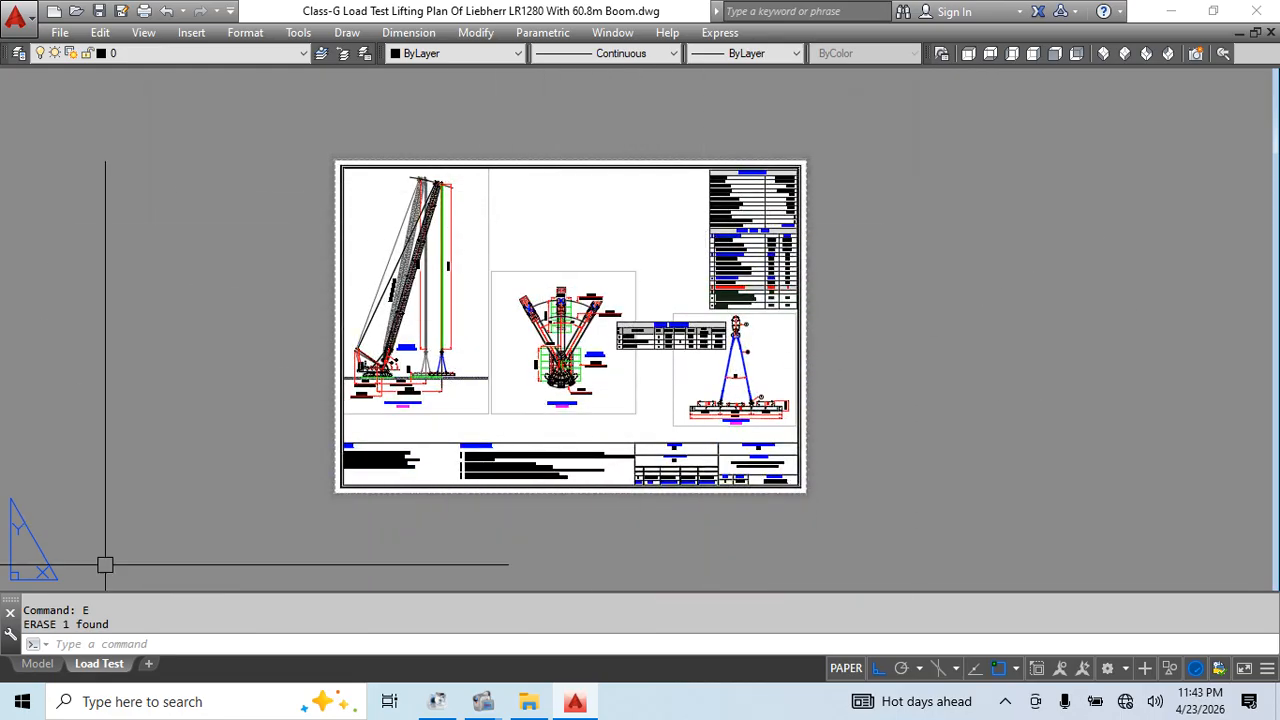
Duplicate the Load Test layout and rename the copy 222
right_click(106, 667)
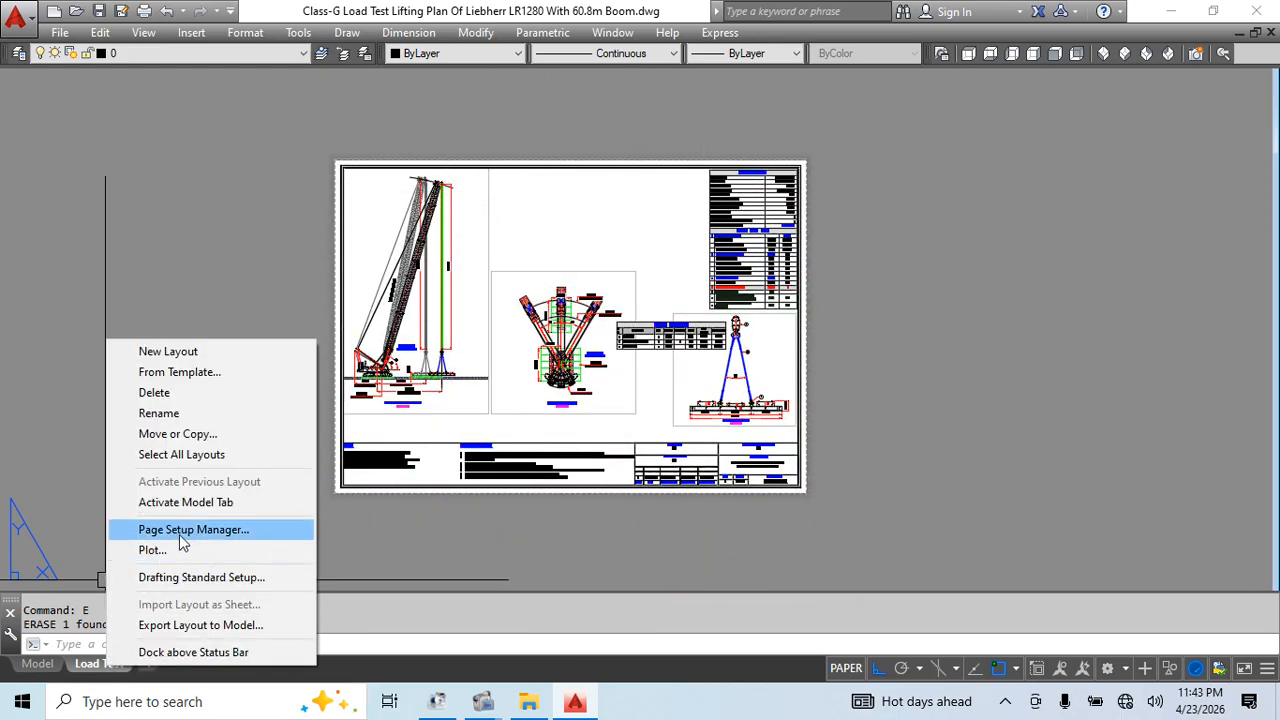
left_click(178, 434)
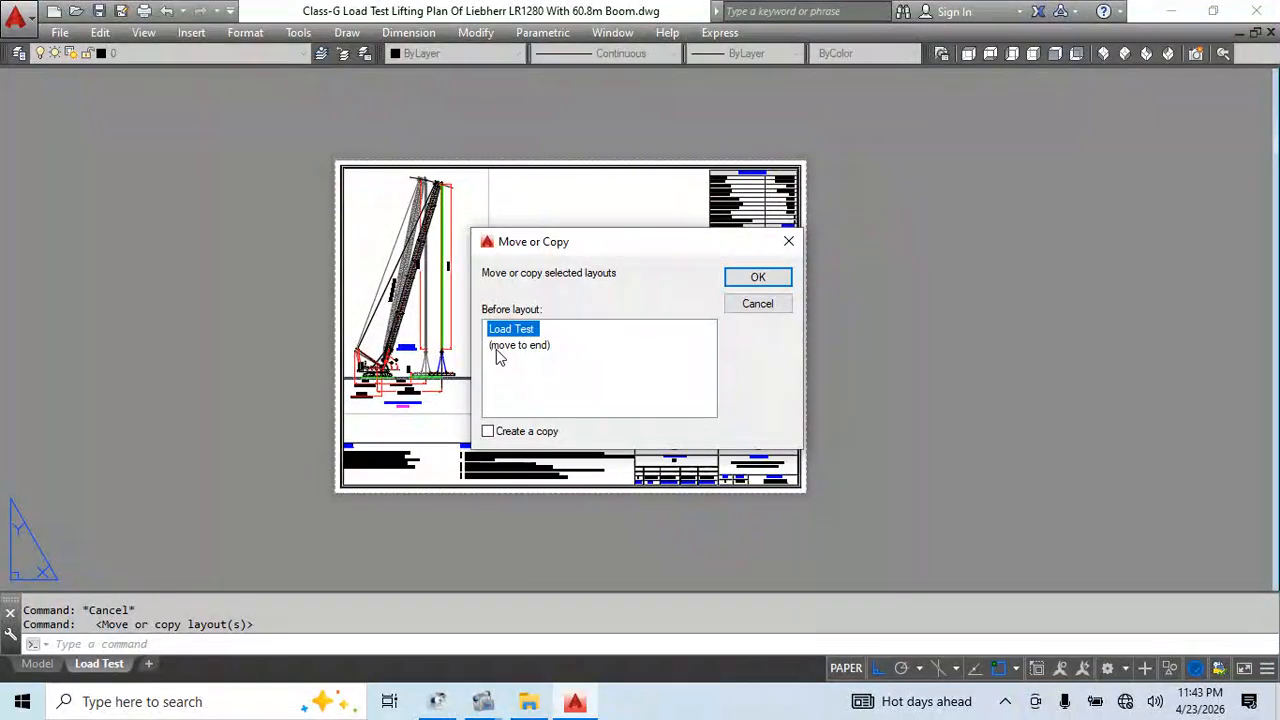
left_click(762, 278)
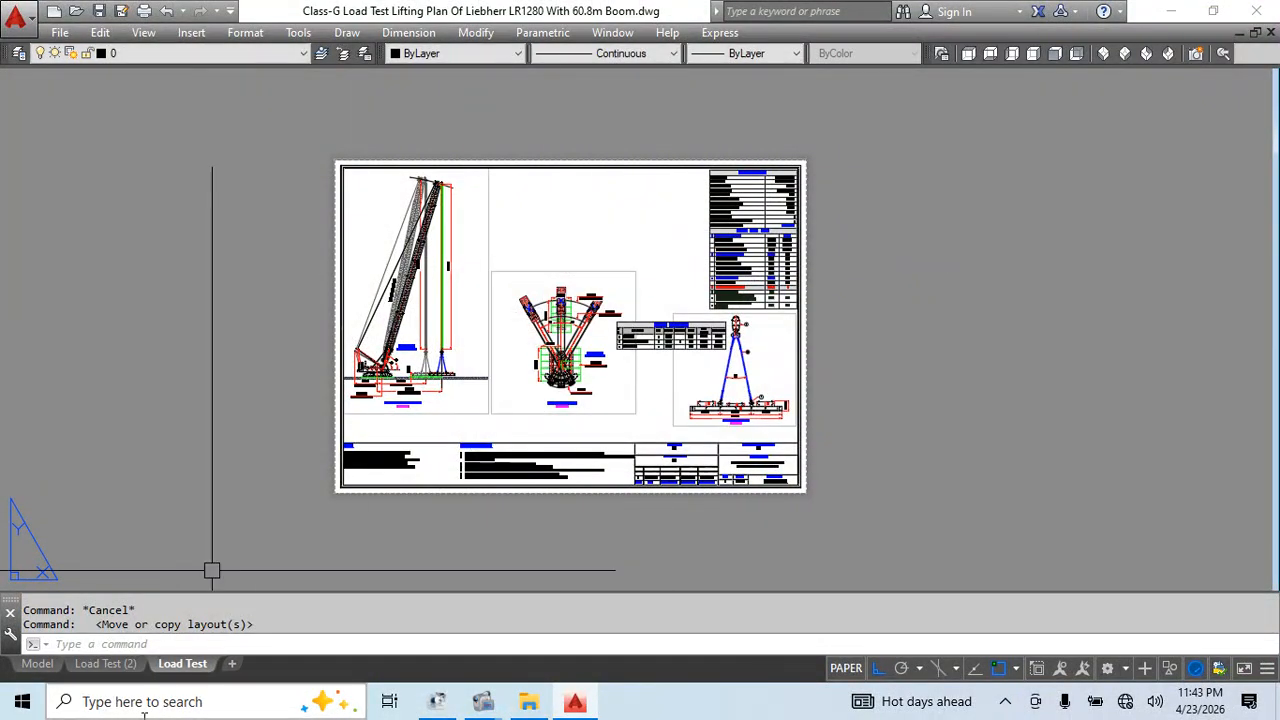
double_click(111, 665)
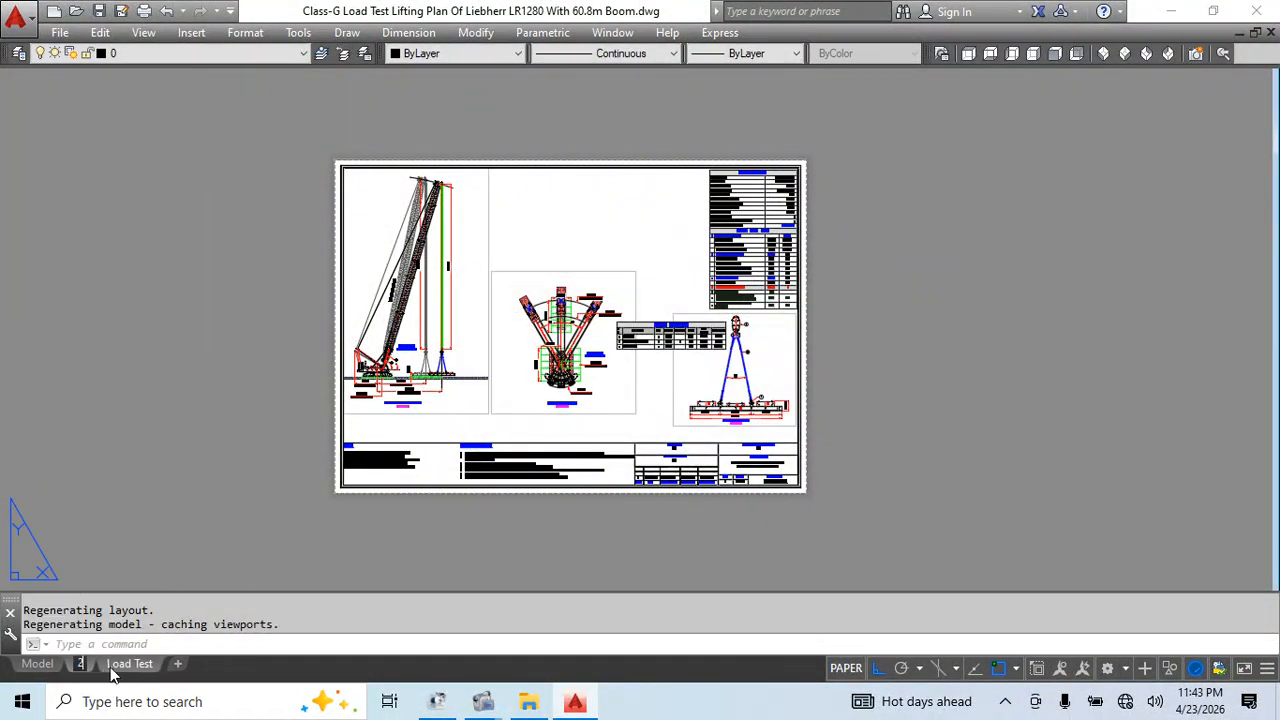
type("222")
key("Return")
left_click(146, 471)
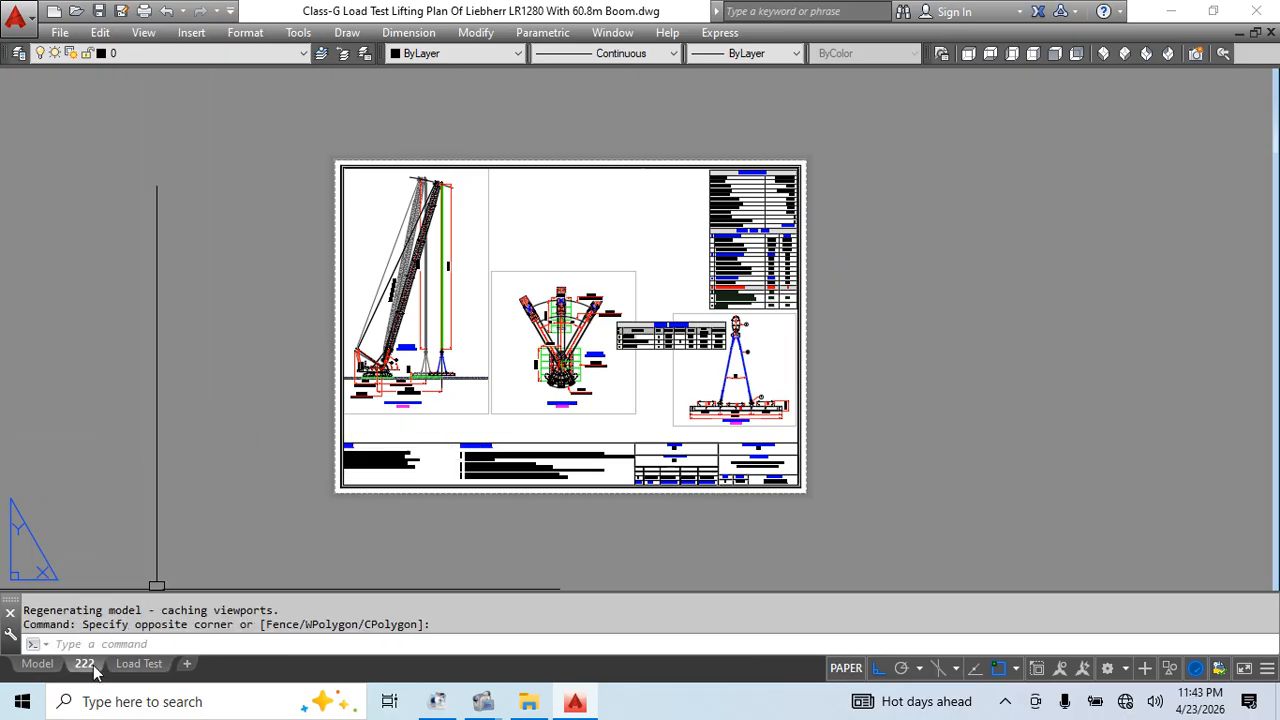
Erase the elevation, plan and rigging viewports from the 222 layout, keeping the tables and title block
left_click(494, 214)
left_click(465, 290)
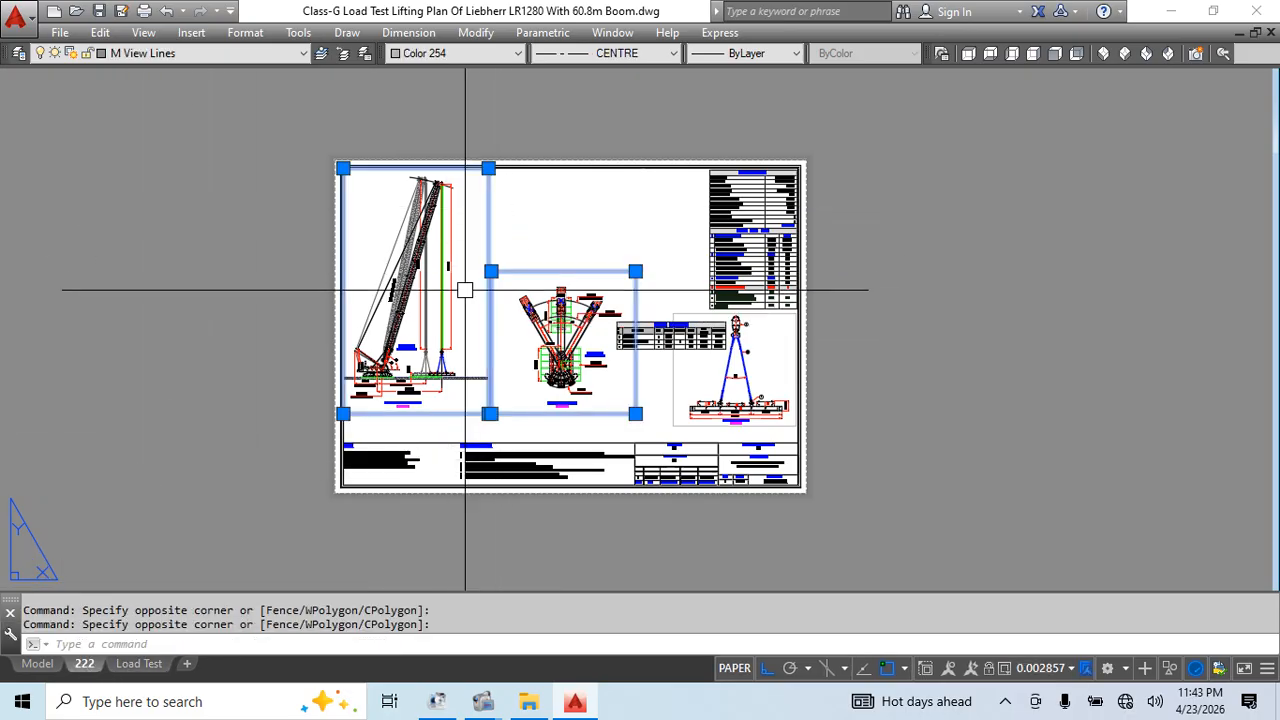
type("E")
key("Return")
scroll(654, 297, "up", 2)
left_click(723, 278)
left_click(686, 307)
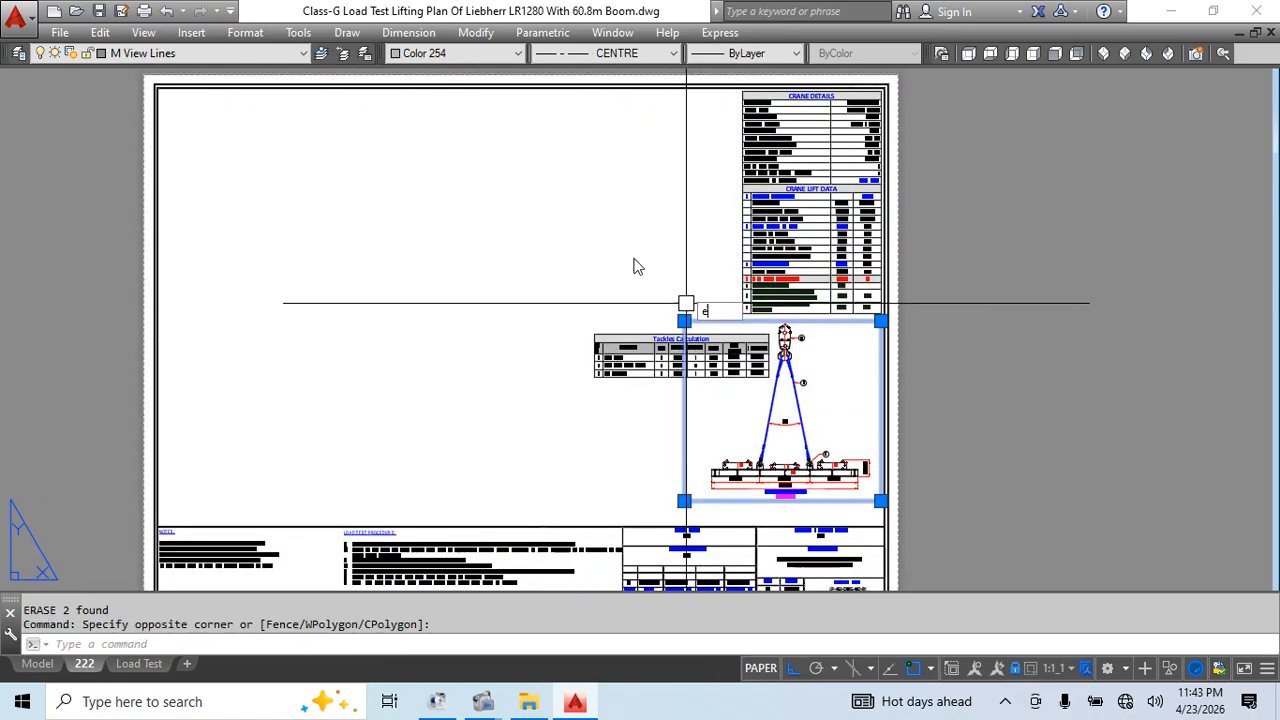
scroll(624, 316, "down", 2)
type("E")
key("Return")
Inspect the Tackles Calculation and crane data tables on the 222 layout by selecting them, and clear the selection
scroll(623, 315, "up", 4)
left_click(806, 408)
left_click(786, 366)
middle_click_drag(809, 369, 663, 457)
left_click(760, 394)
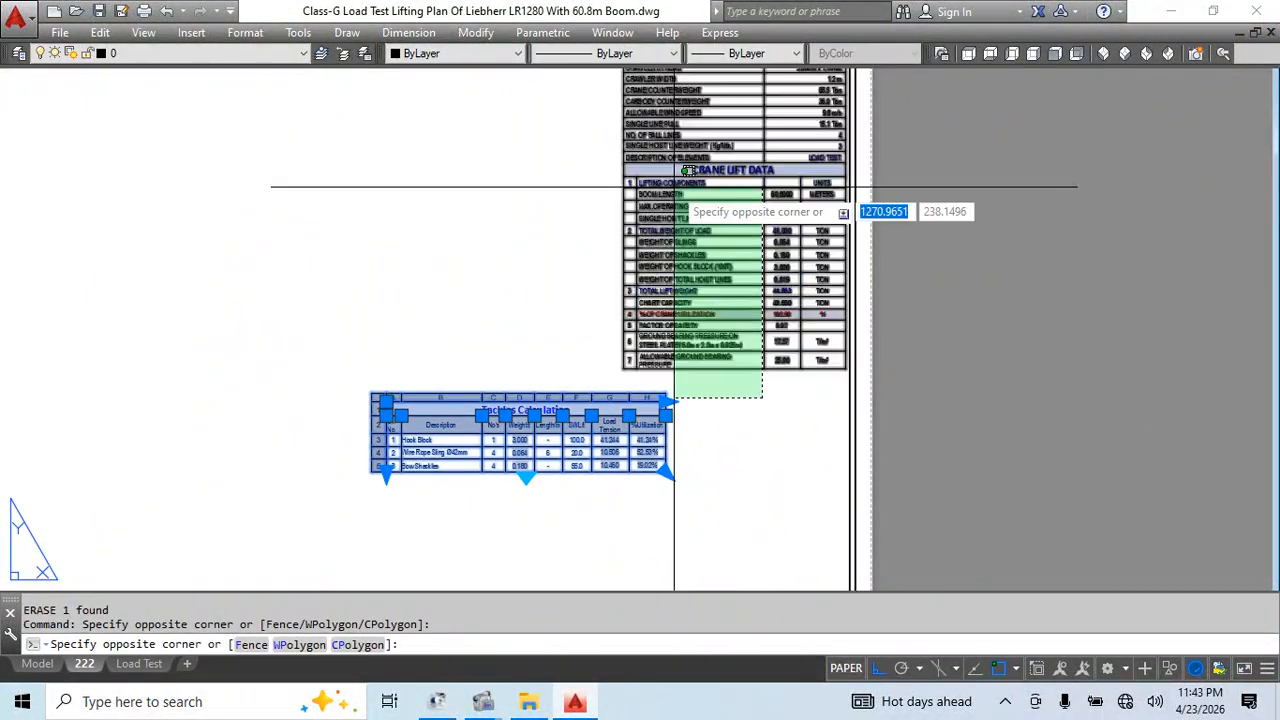
left_click(674, 190)
scroll(688, 265, "down", 6)
scroll(723, 364, "up", 4)
key("Escape")
scroll(851, 354, "down", 3)
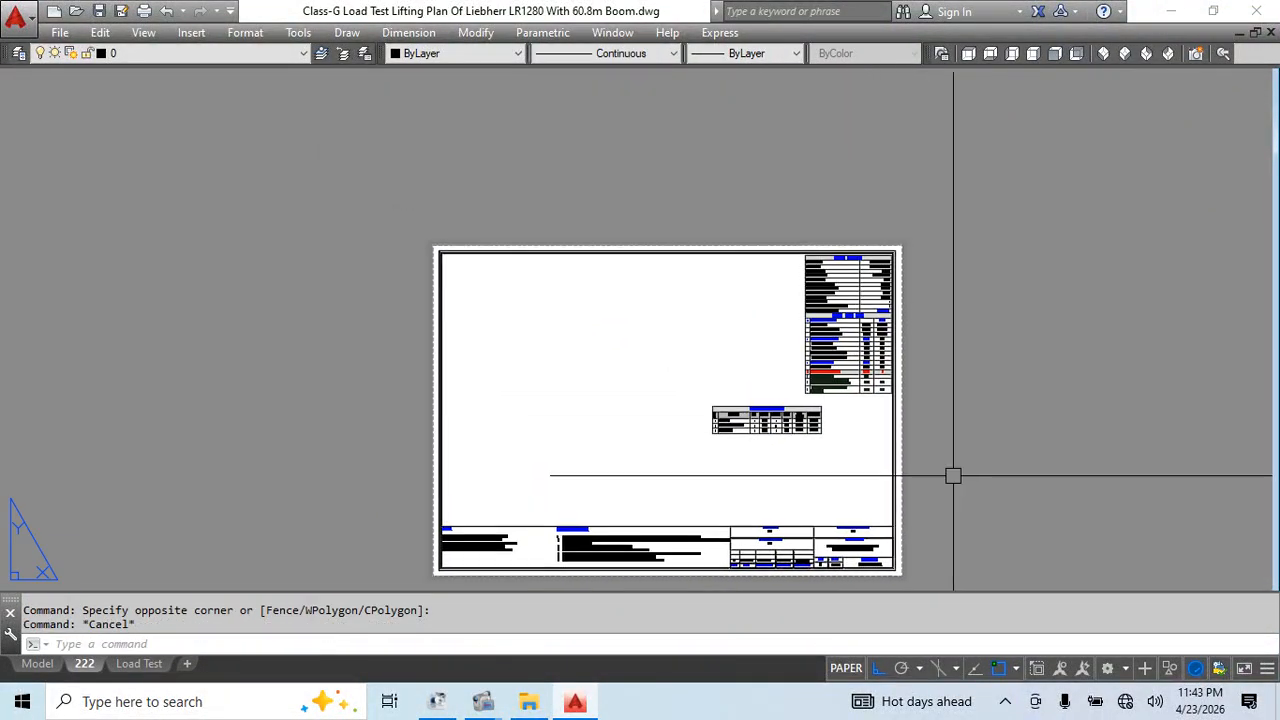
Switch to model space and look over the lifting plan views and the crane component drawings beside them
left_click(37, 664)
scroll(726, 290, "down", 2)
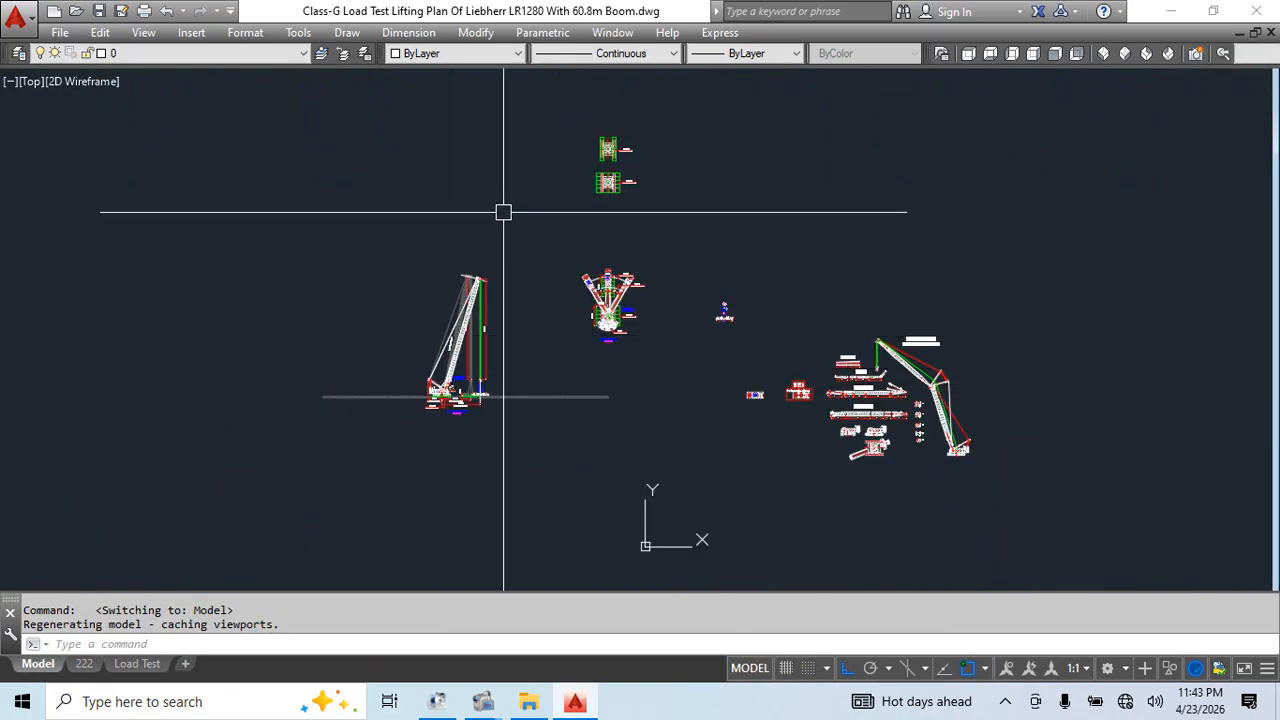
left_click(347, 141)
key("Escape")
middle_click_drag(987, 285, 732, 270)
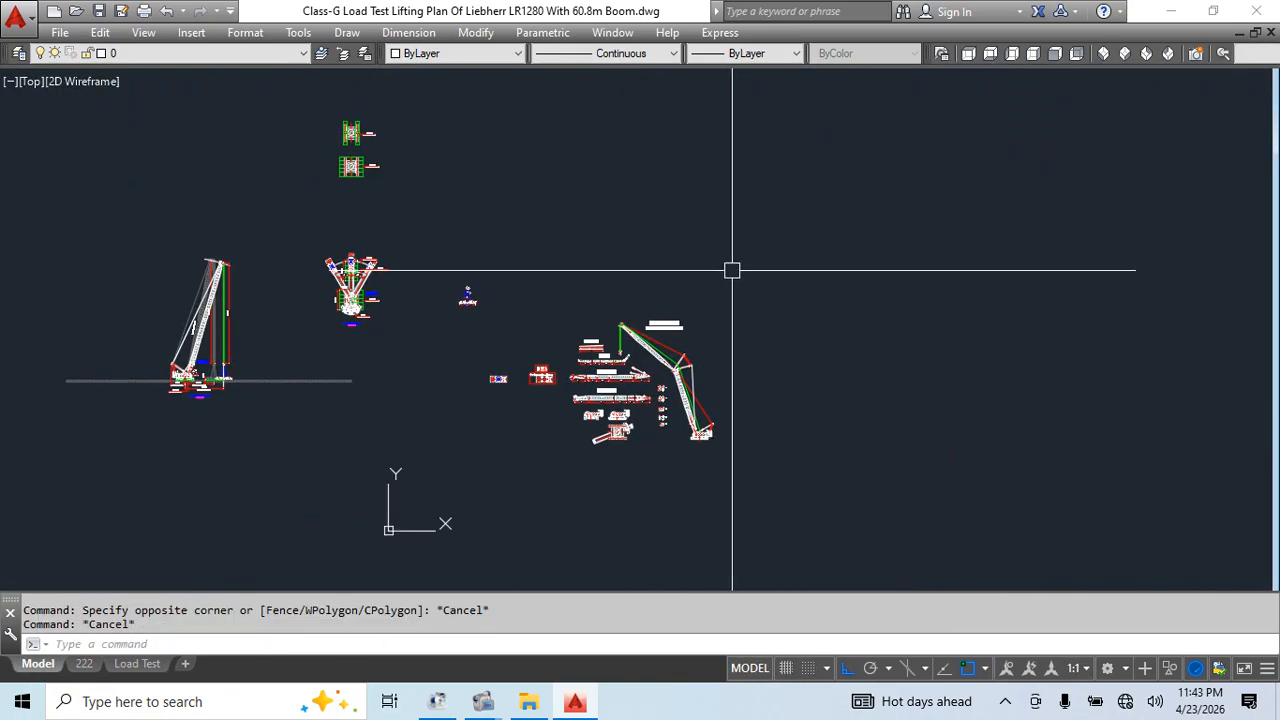
scroll(480, 300, "up", 6)
scroll(475, 205, "down", 4)
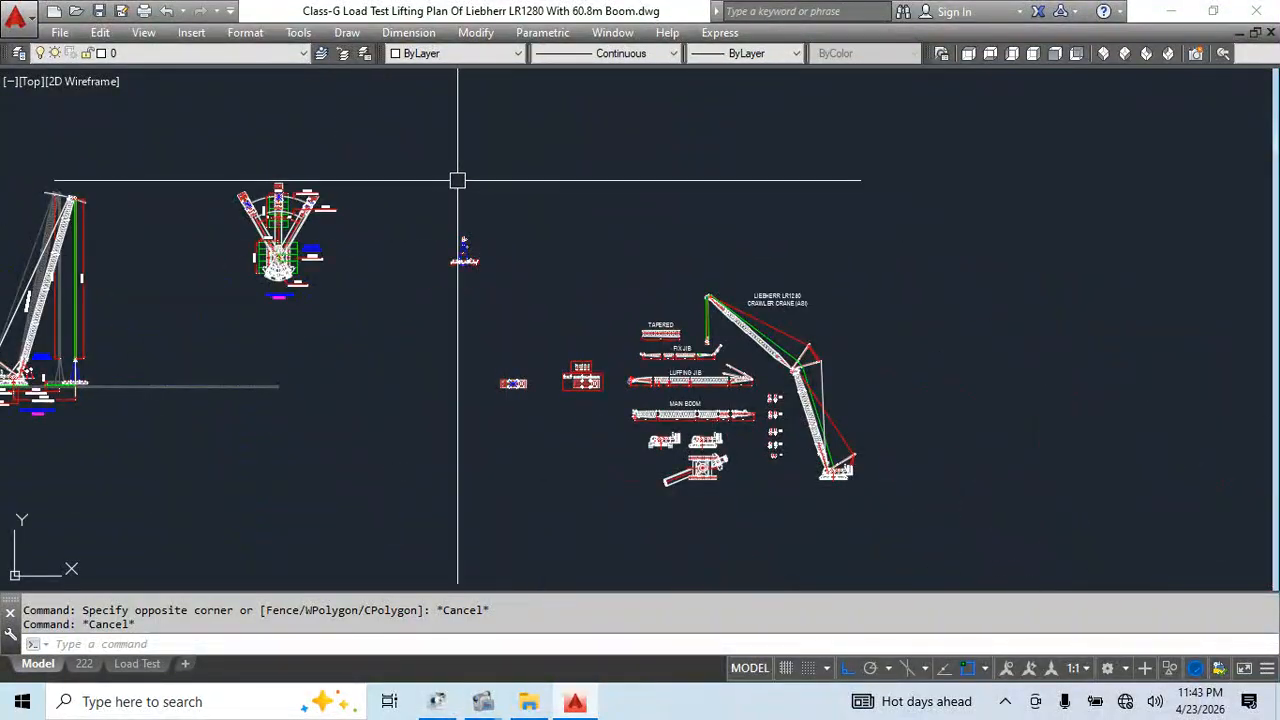
middle_click_drag(491, 340, 371, 326)
Move all the LR1280 component drawings and test blocks to empty space far from the plan views, with Ortho off
left_click(870, 208)
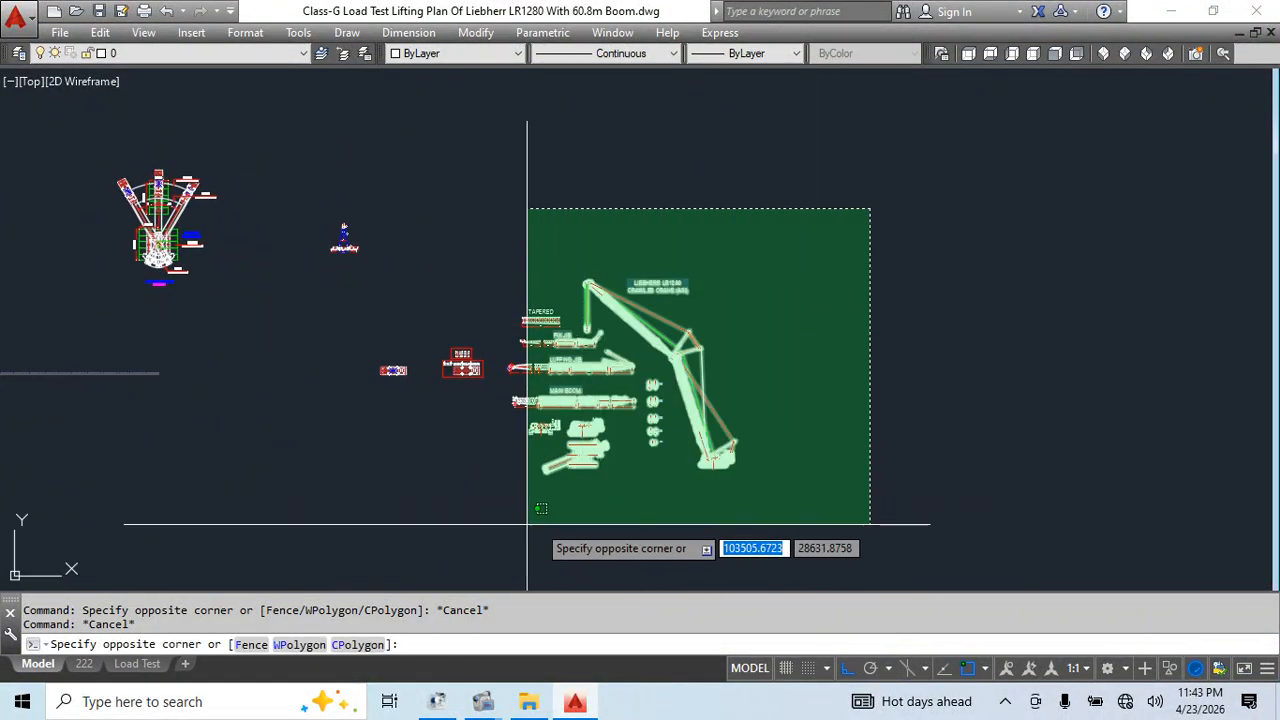
left_click(376, 490)
left_click(852, 224)
left_click(408, 493)
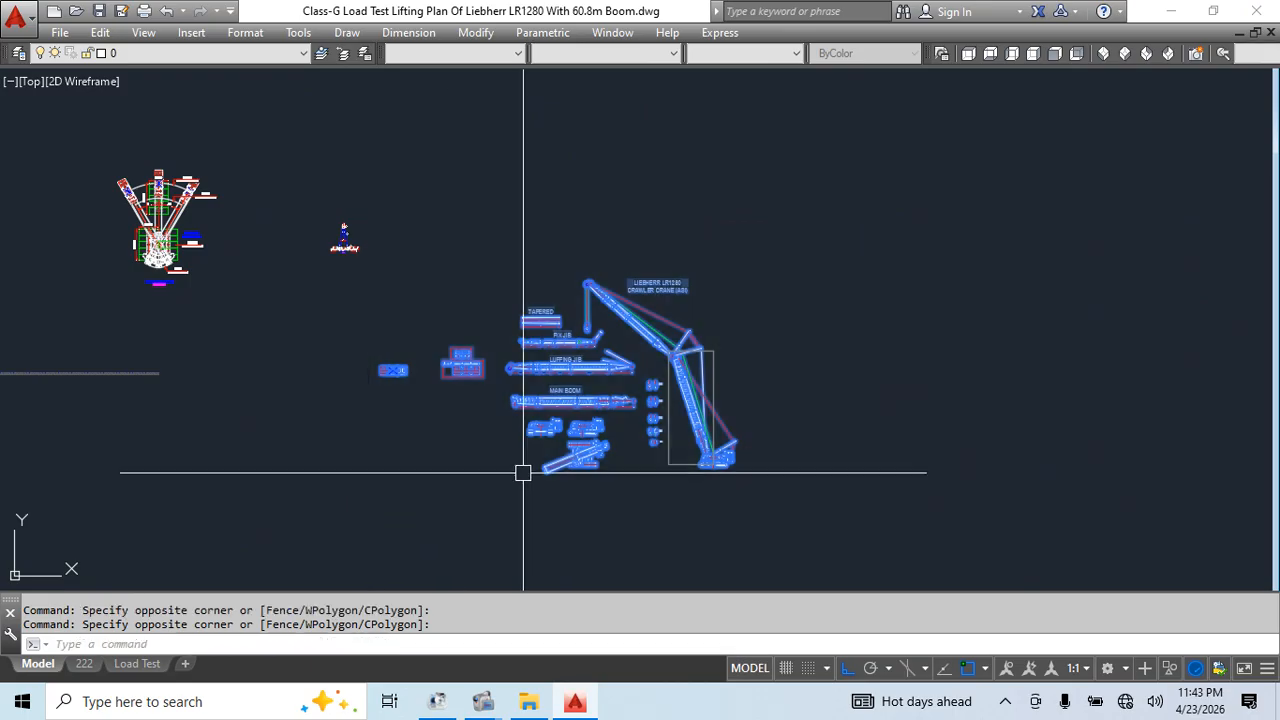
middle_click_drag(689, 413, 451, 432)
type("m")
key("space")
left_click(420, 455)
scroll(744, 331, "down", 4)
middle_click_drag(744, 331, 309, 491)
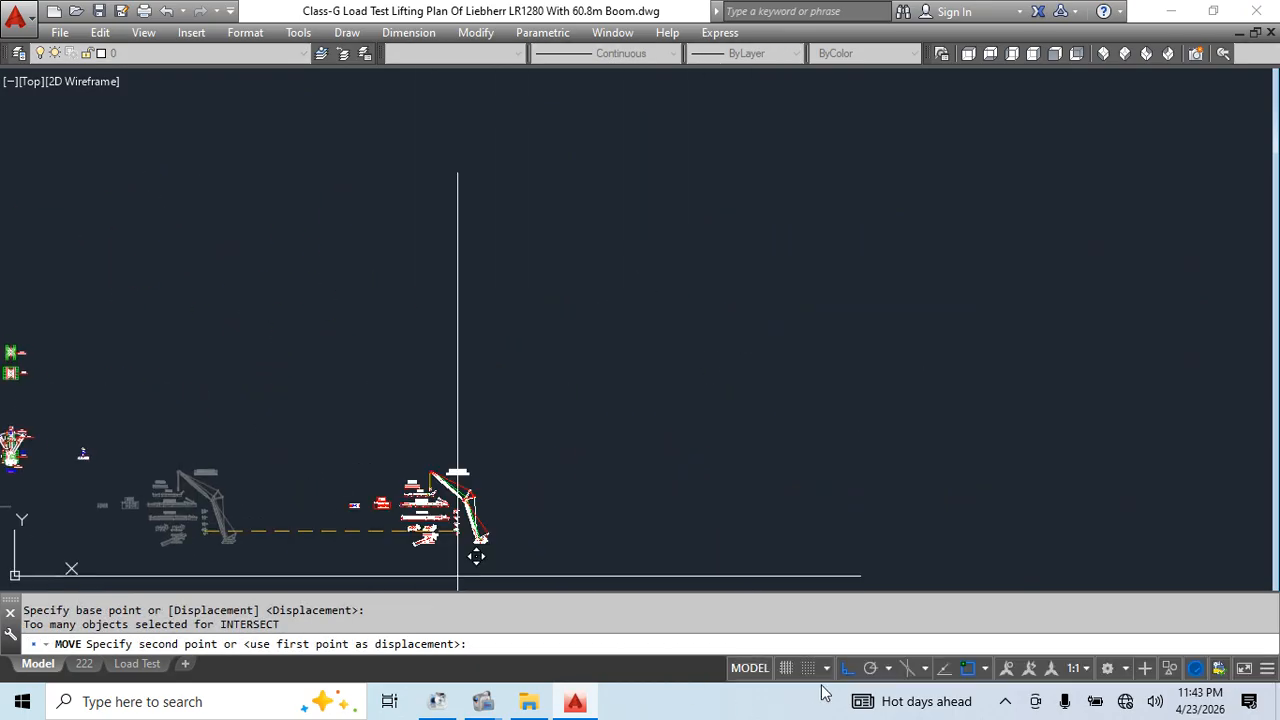
left_click(846, 668)
key("Escape")
scroll(903, 346, "up", 7)
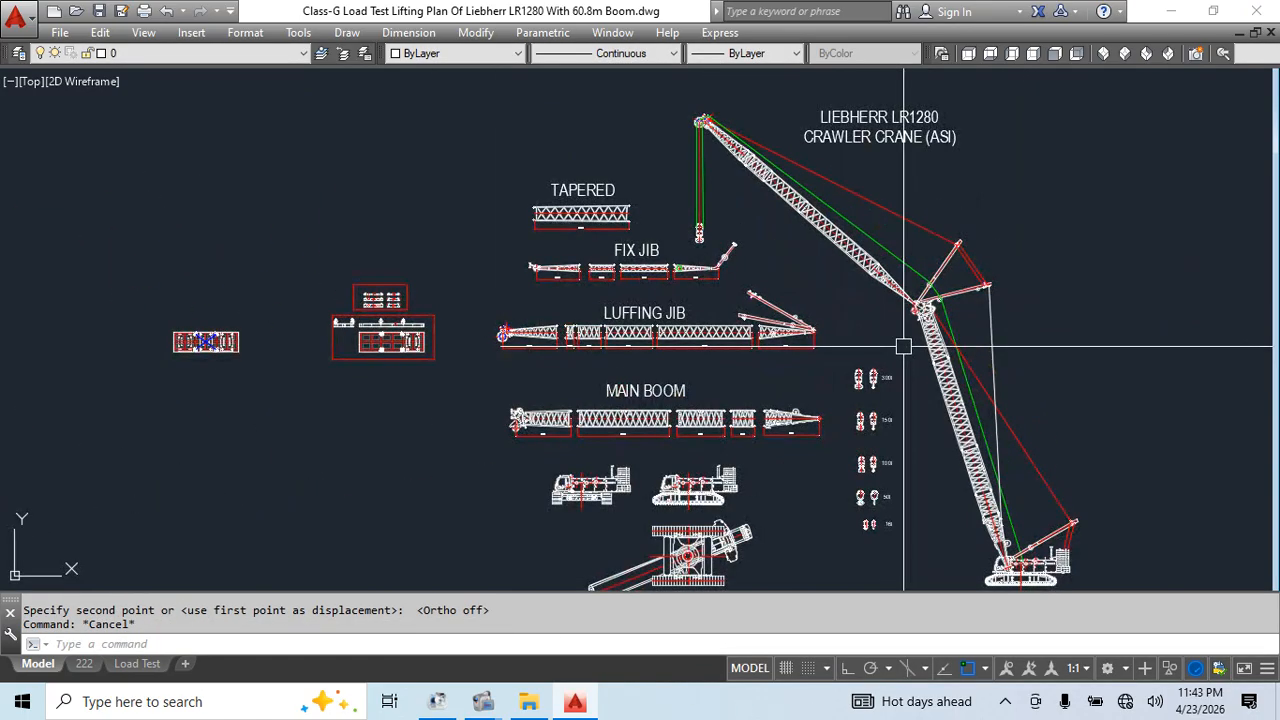
Copy the hatched ground line under the crane elevation to the empty area beside the moved component drawings
scroll(616, 283, "down", 8)
middle_click_drag(437, 354, 1008, 315)
scroll(124, 437, "up", 8)
left_click(508, 468)
left_click(505, 443)
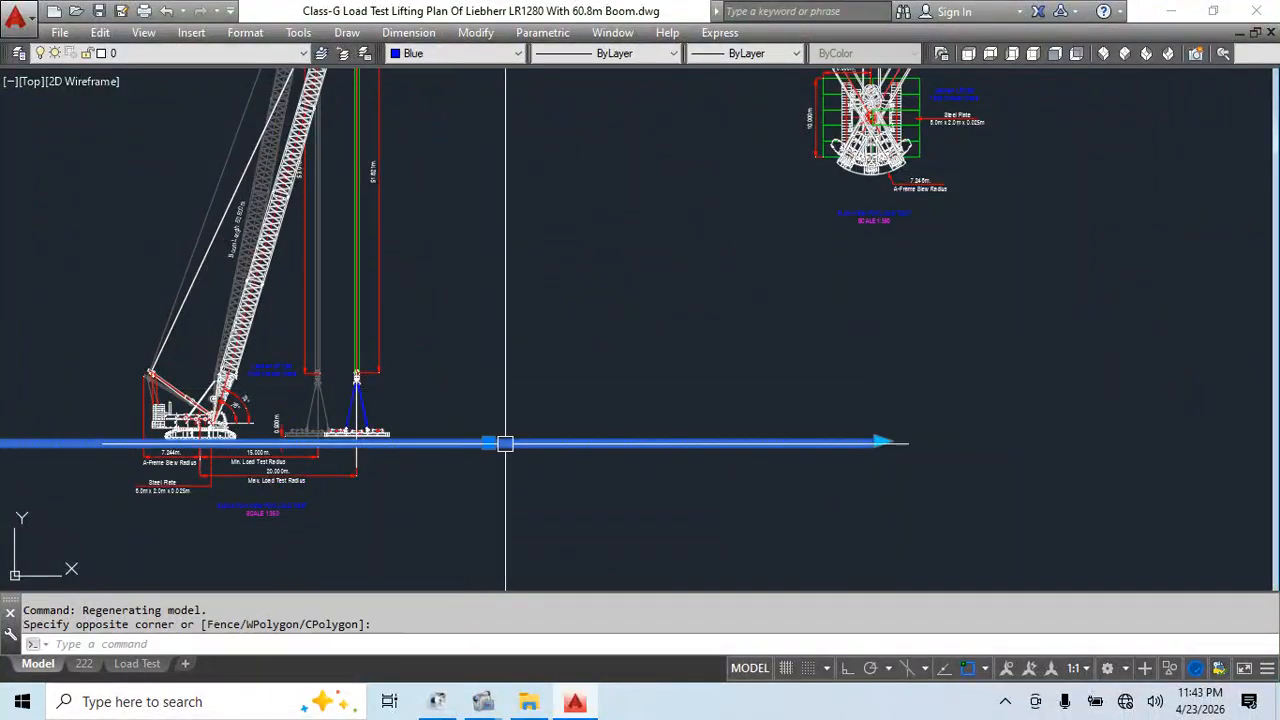
middle_click_drag(595, 510, 427, 464)
key("Return")
left_click(427, 464)
scroll(829, 394, "down", 5)
scroll(786, 571, "up", 3)
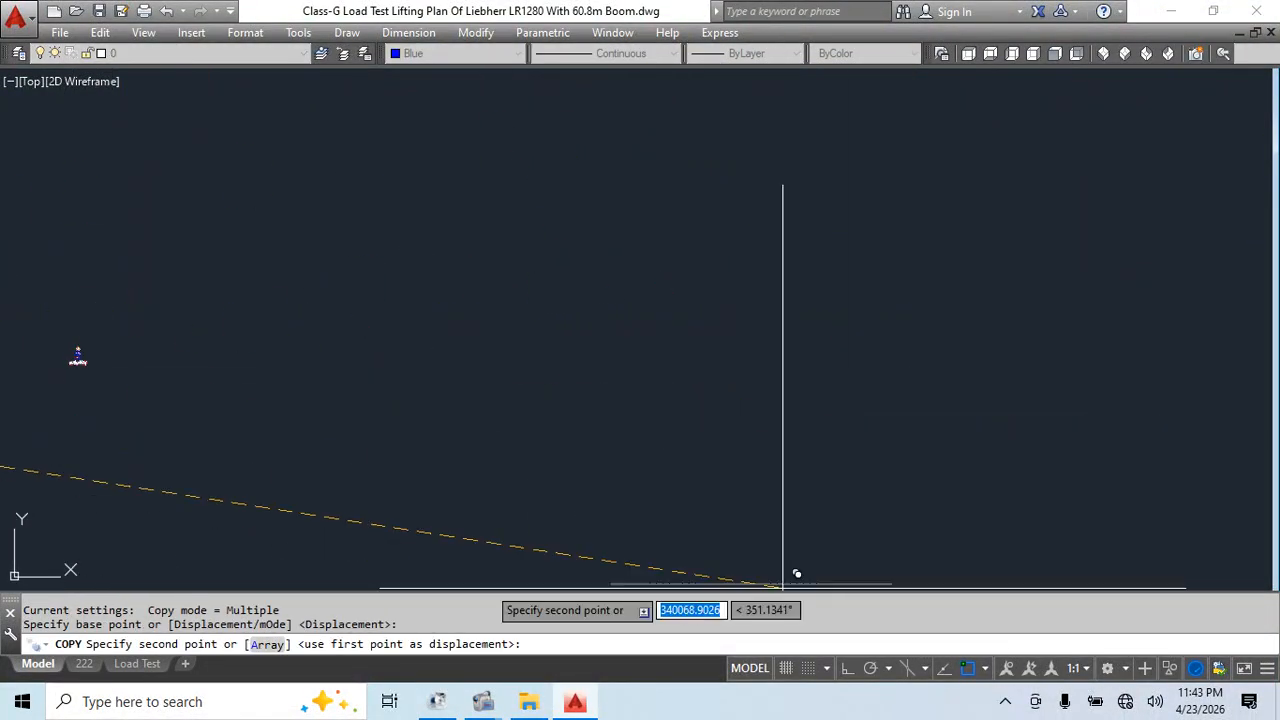
scroll(571, 563, "down", 5)
scroll(640, 443, "up", 3)
key("Escape")
scroll(714, 437, "up", 3)
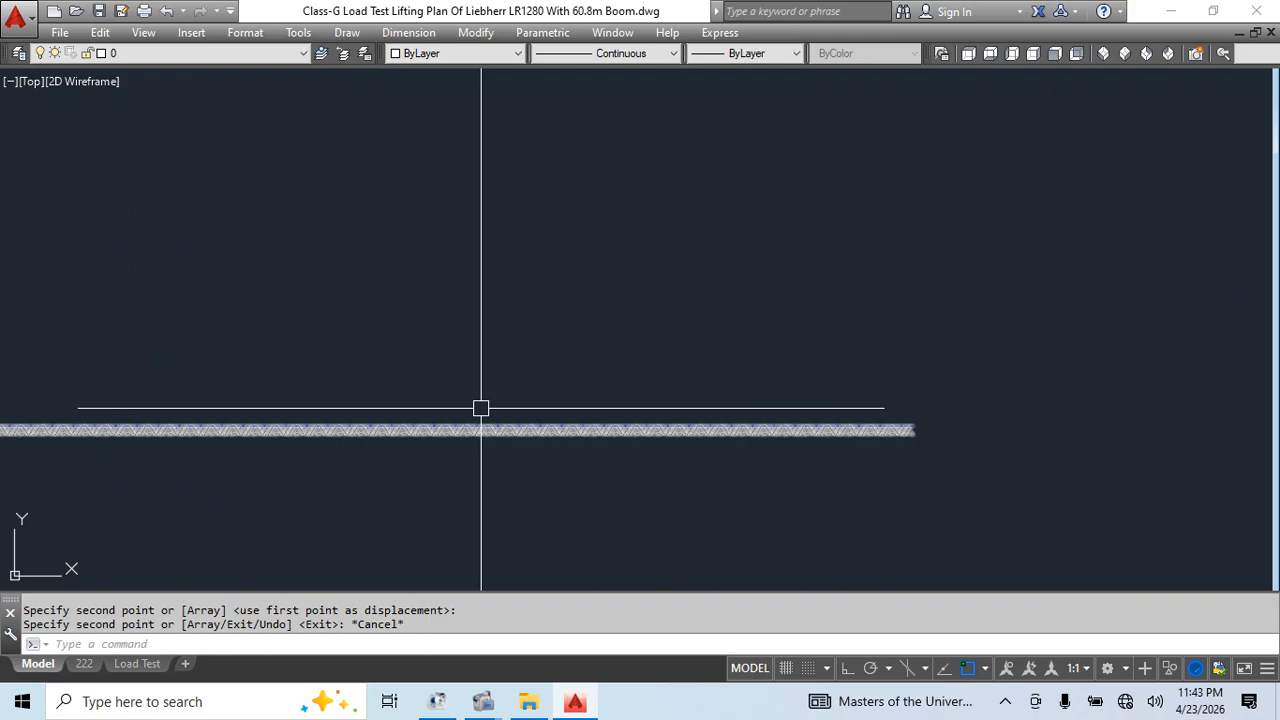
scroll(643, 463, "down", 3)
middle_click_drag(1030, 438, 880, 386)
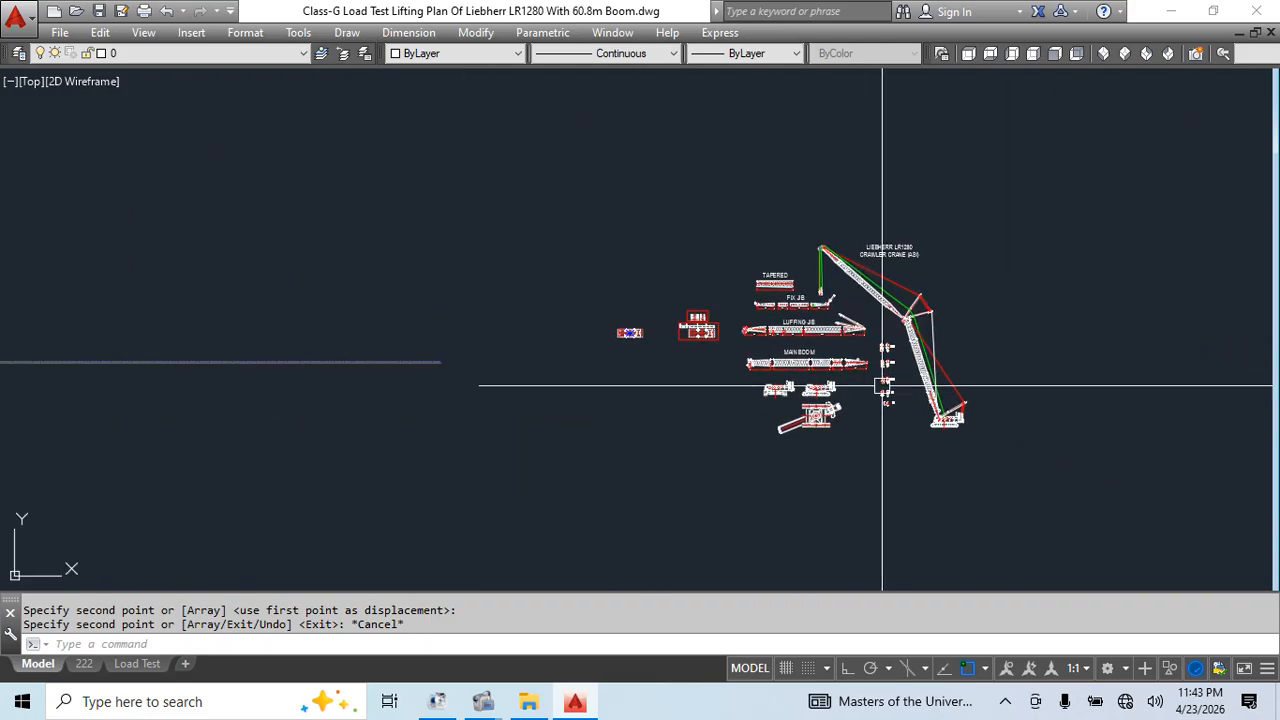
Switch to the load test folder, open Load Chart.pdf to check the 60.8 m boom capacities, and close it
left_click(1167, 11)
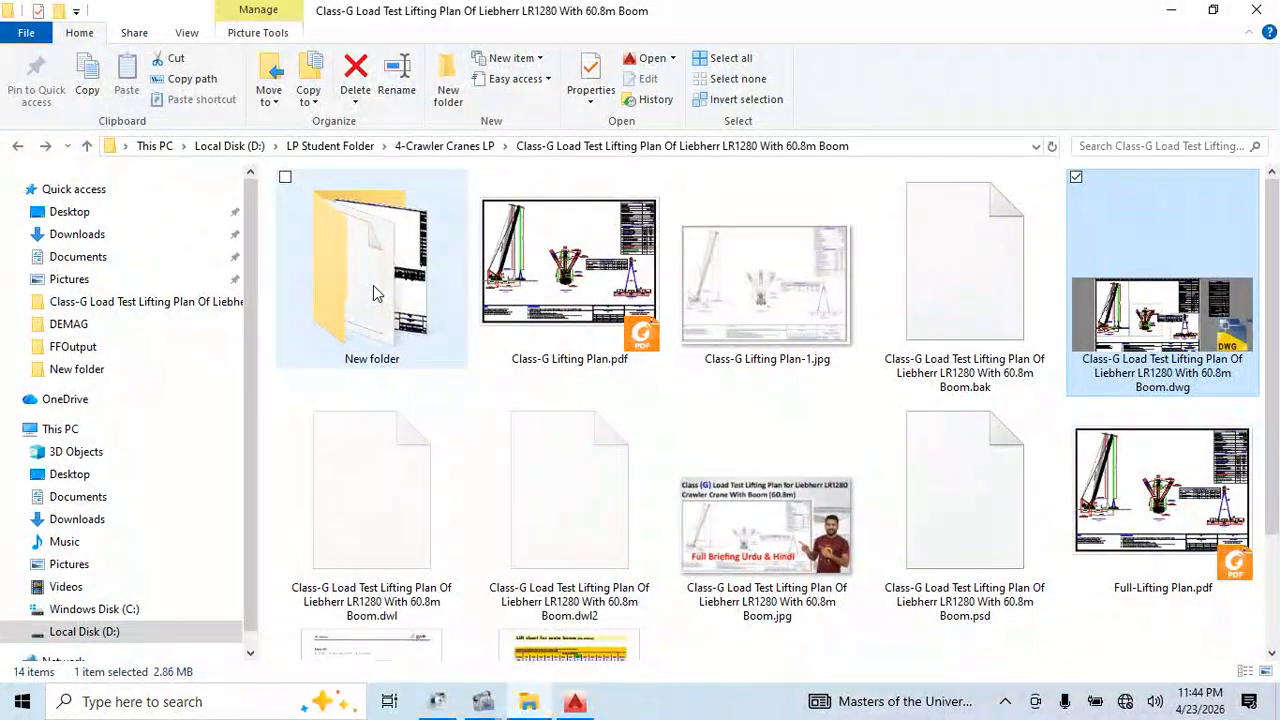
left_click(373, 285)
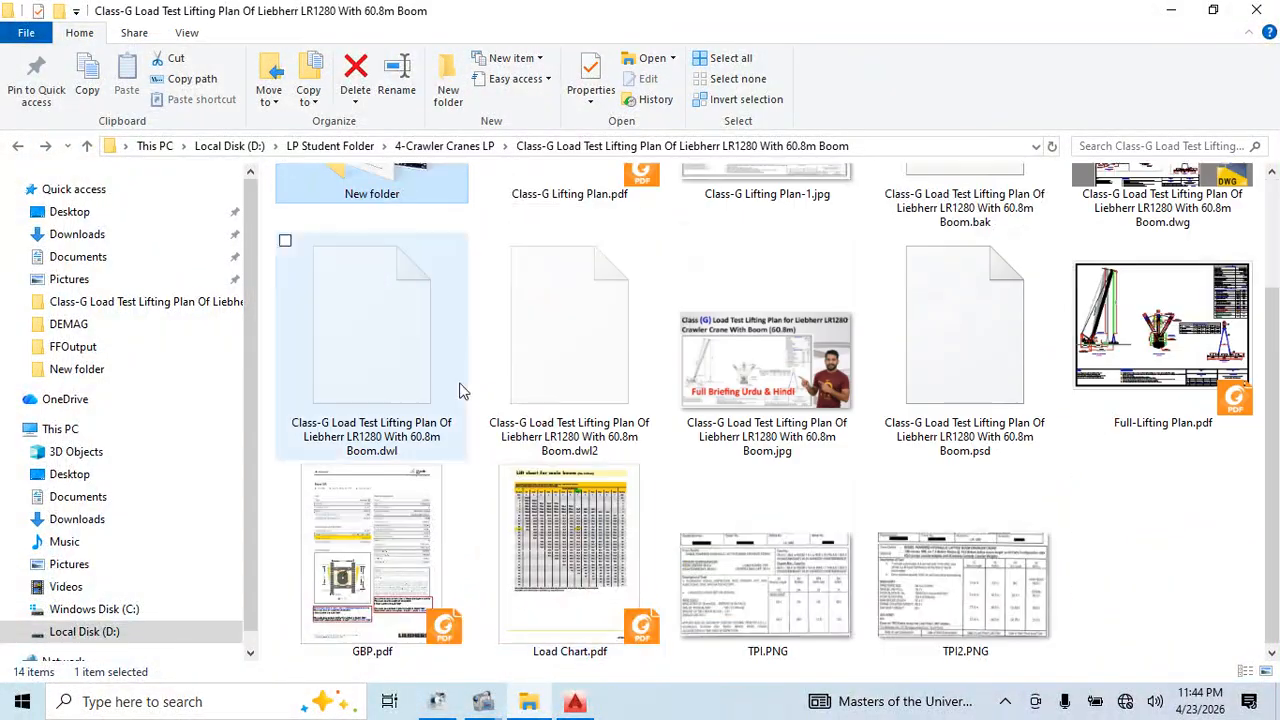
double_click(571, 530)
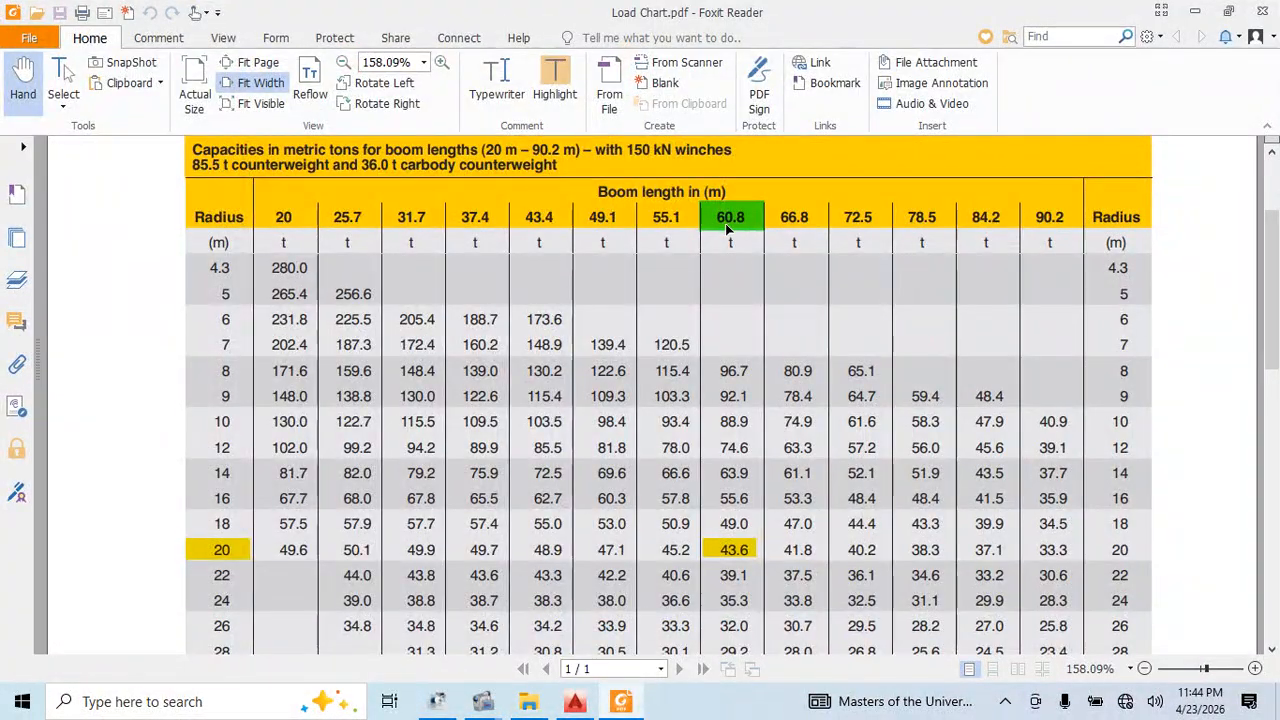
left_click(1268, 11)
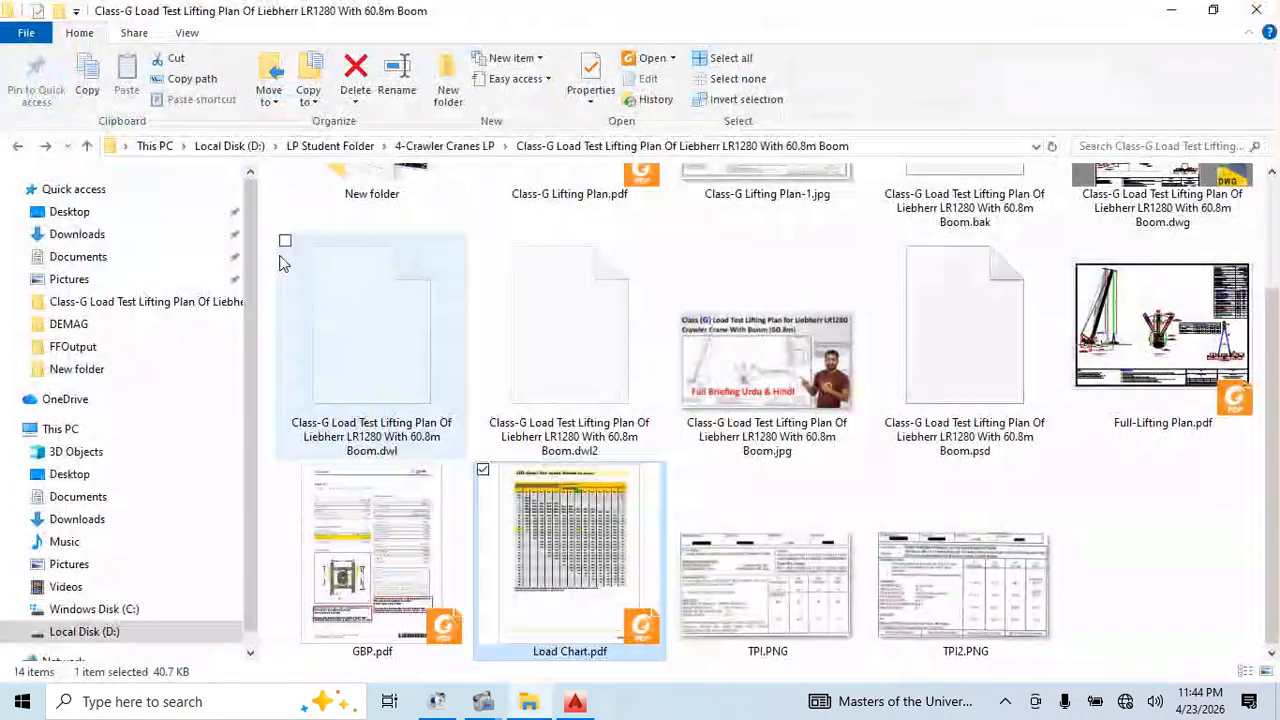
Open Full Load Chart Liebherr LR1280.pdf from New folder and browse the jib sections, boom combinations and main boom working range
double_click(345, 254)
double_click(365, 243)
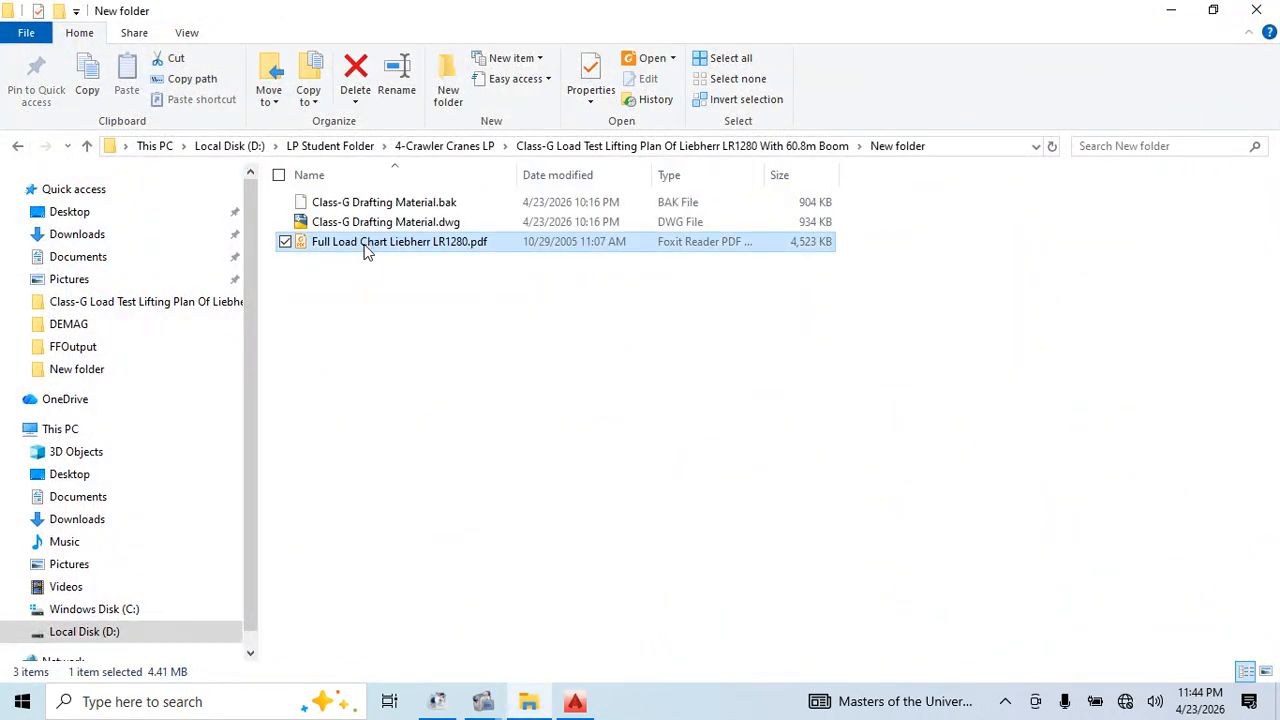
scroll(596, 298, "down", 15)
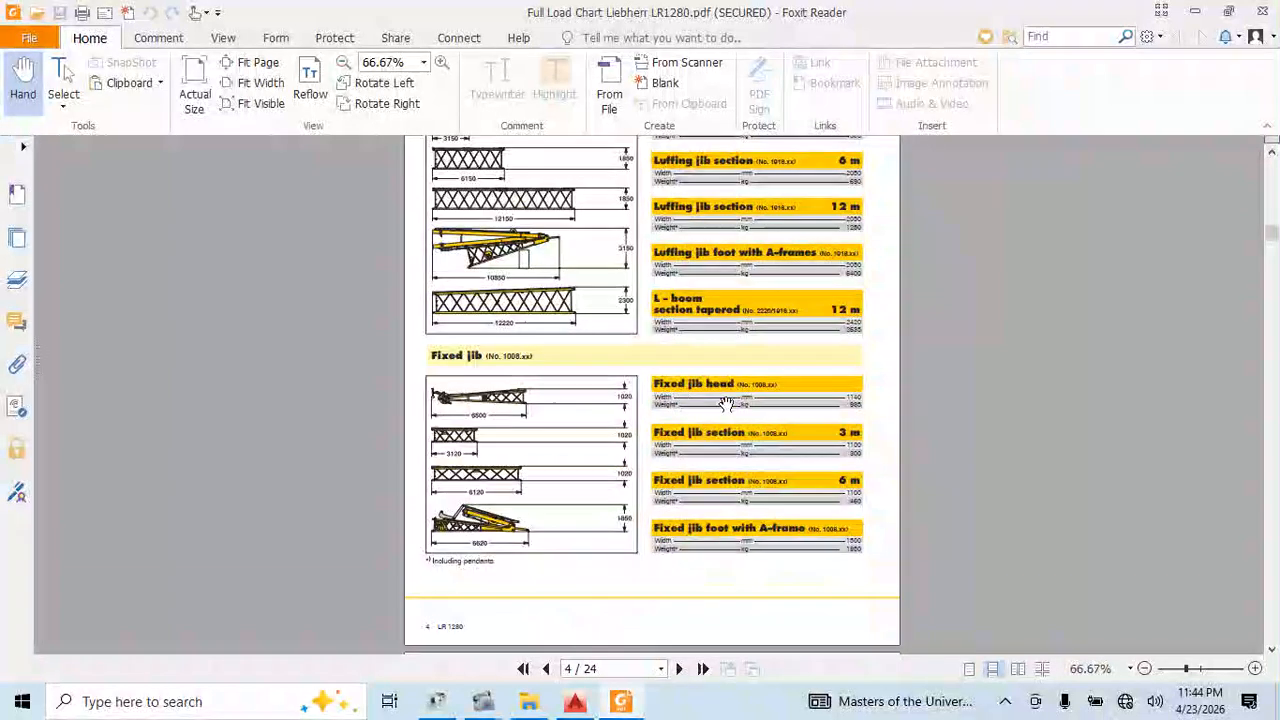
scroll(728, 396, "down", 20)
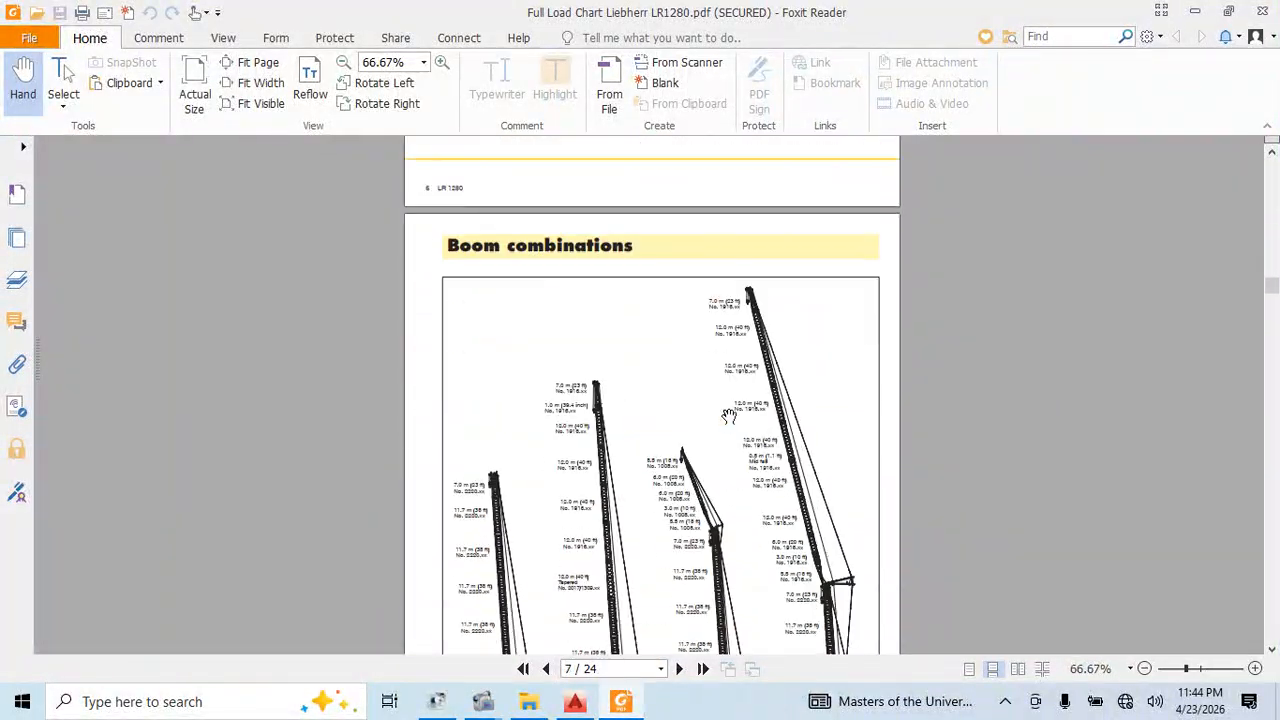
scroll(727, 415, "down", 15)
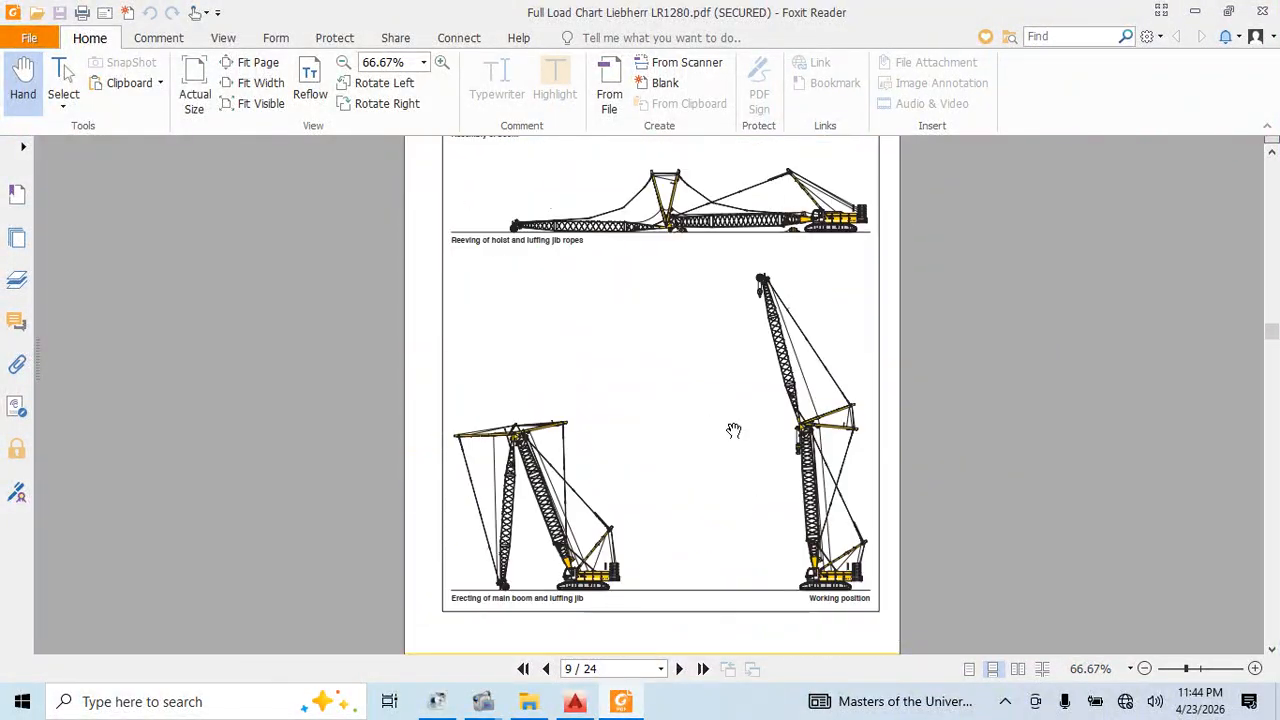
scroll(737, 436, "down", 3)
scroll(734, 434, "up", 4)
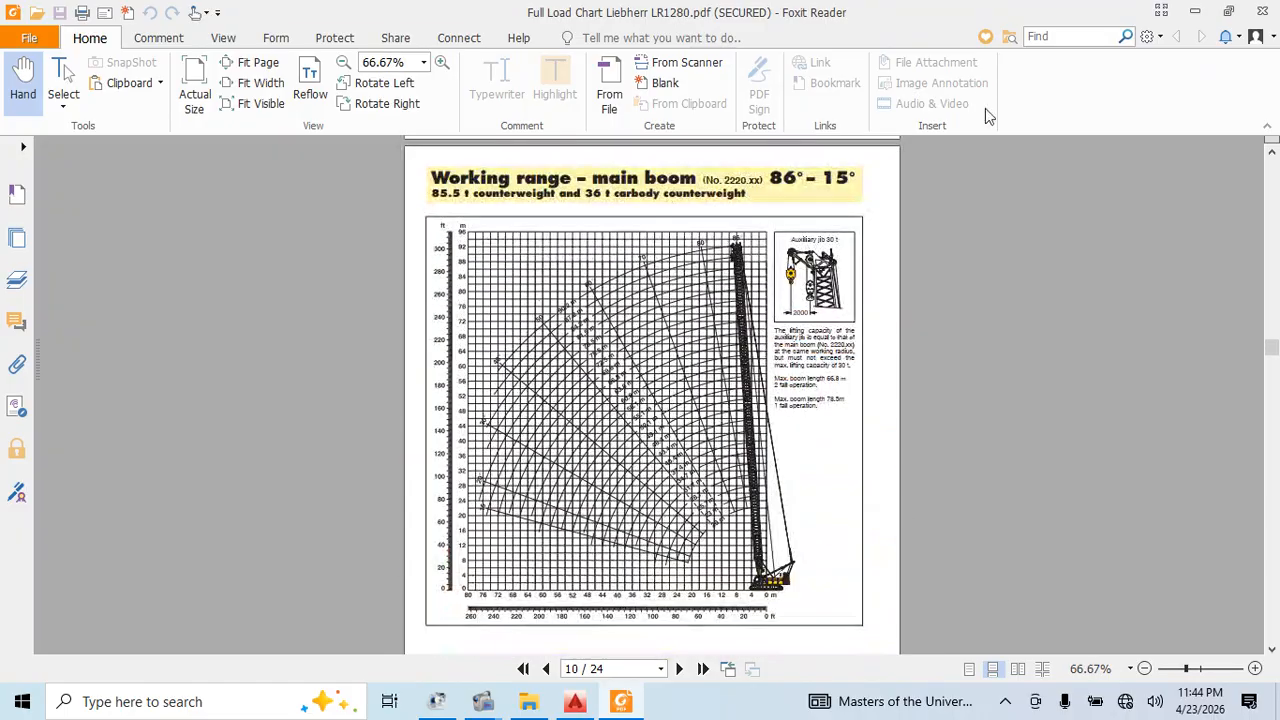
Examine the main boom lift chart on page 11 and the main boom configuration table on page 10
scroll(790, 250, "down", 6)
scroll(660, 360, "up", 5, "ctrl")
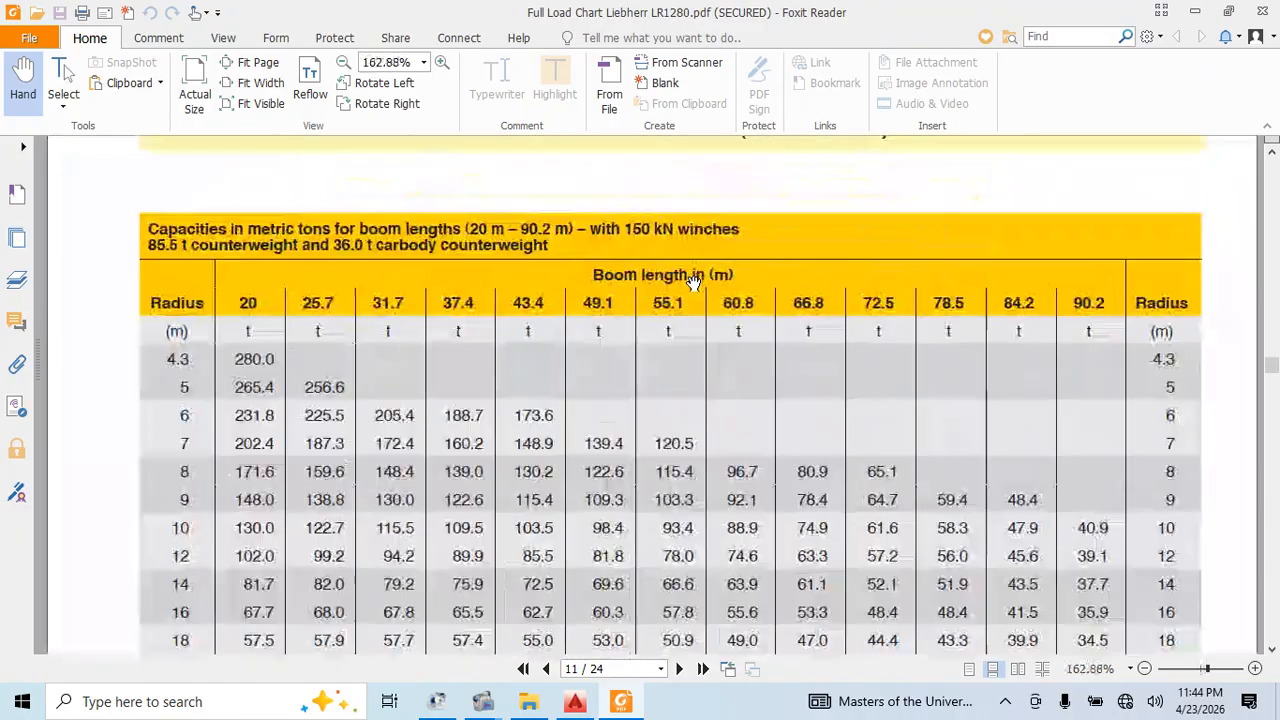
scroll(725, 400, "down", 3)
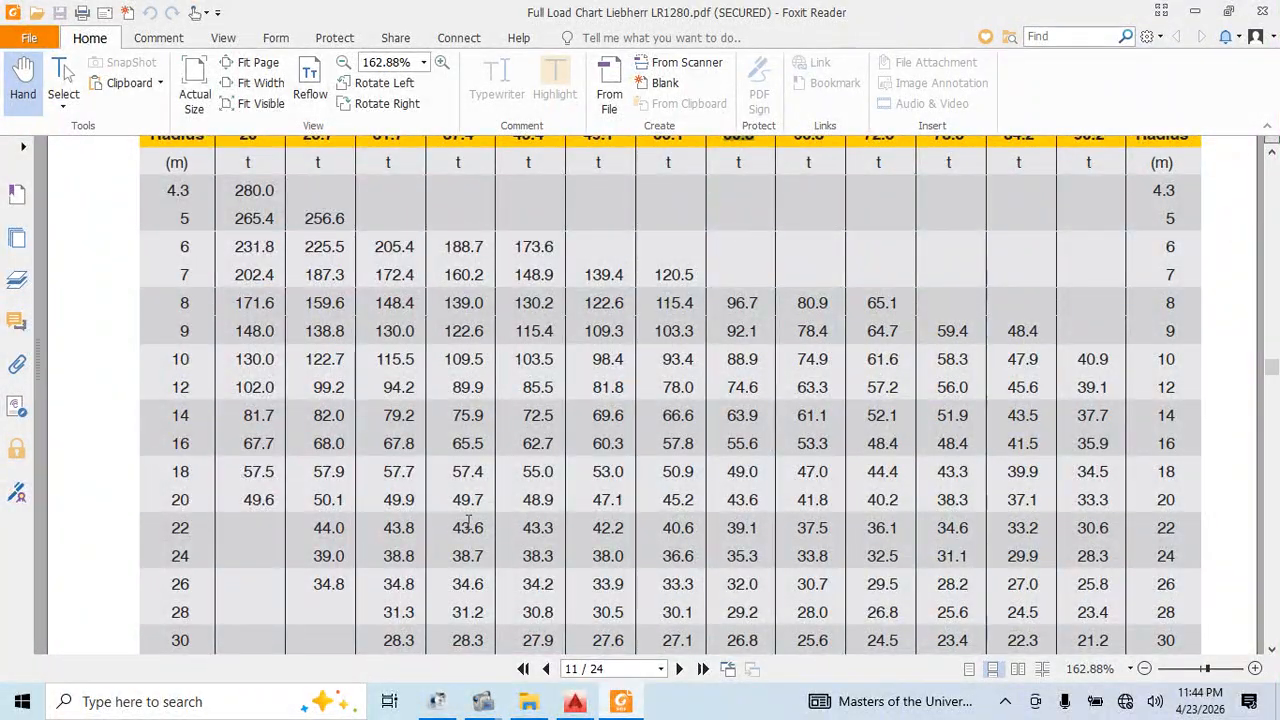
scroll(468, 522, "up", 10)
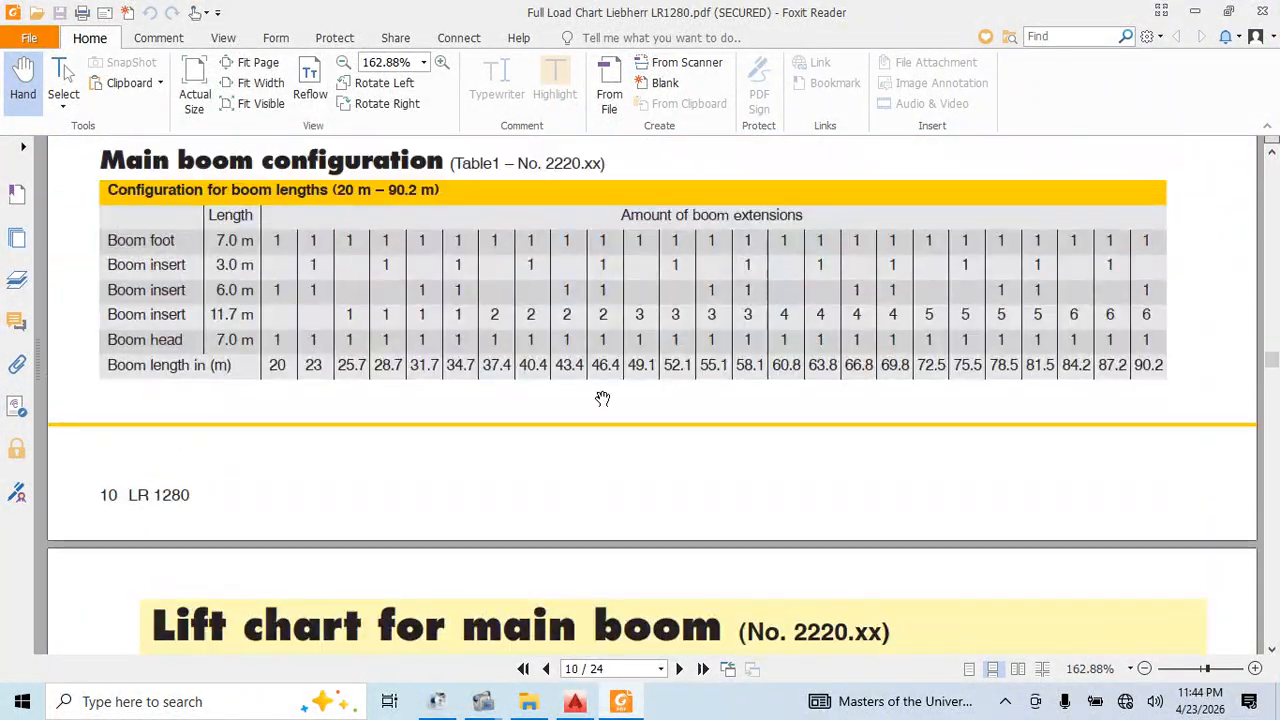
Compare the 60.8 m column of the main boom lift chart with the boom configuration table, and close the load chart PDF
scroll(694, 453, "down", 6)
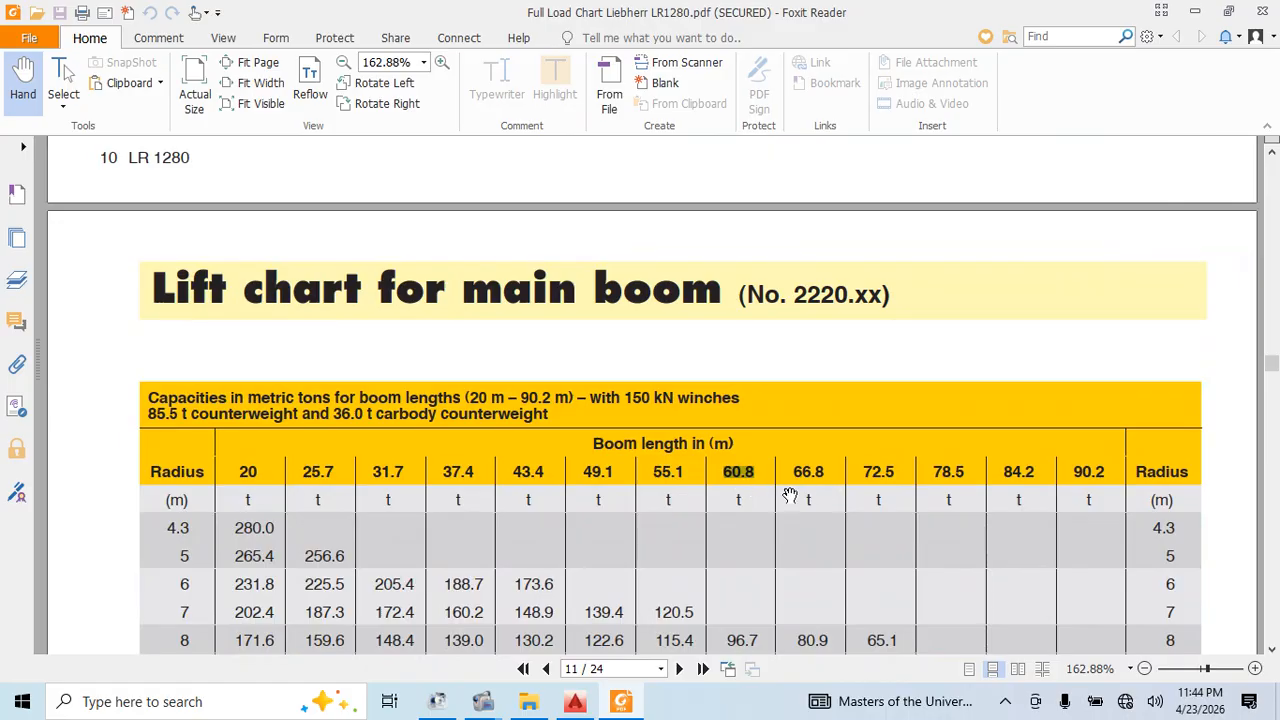
scroll(775, 498, "up", 1)
scroll(745, 540, "up", 6)
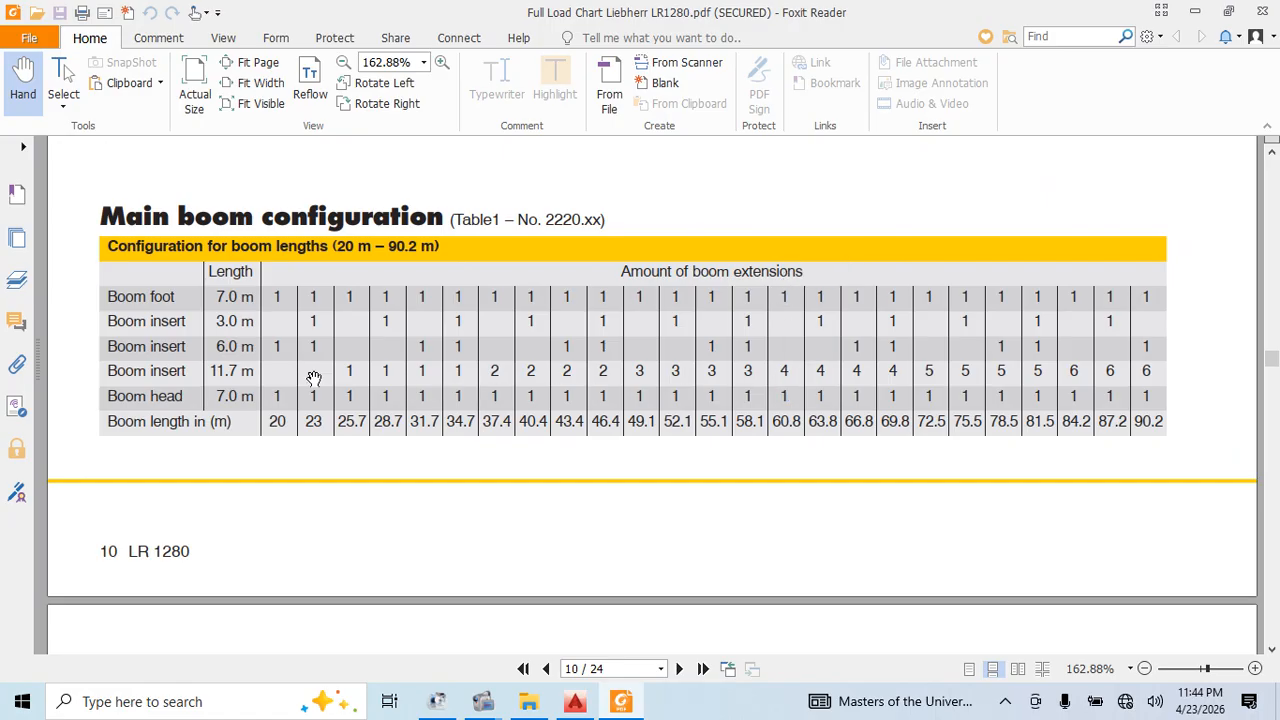
key("alt+F4")
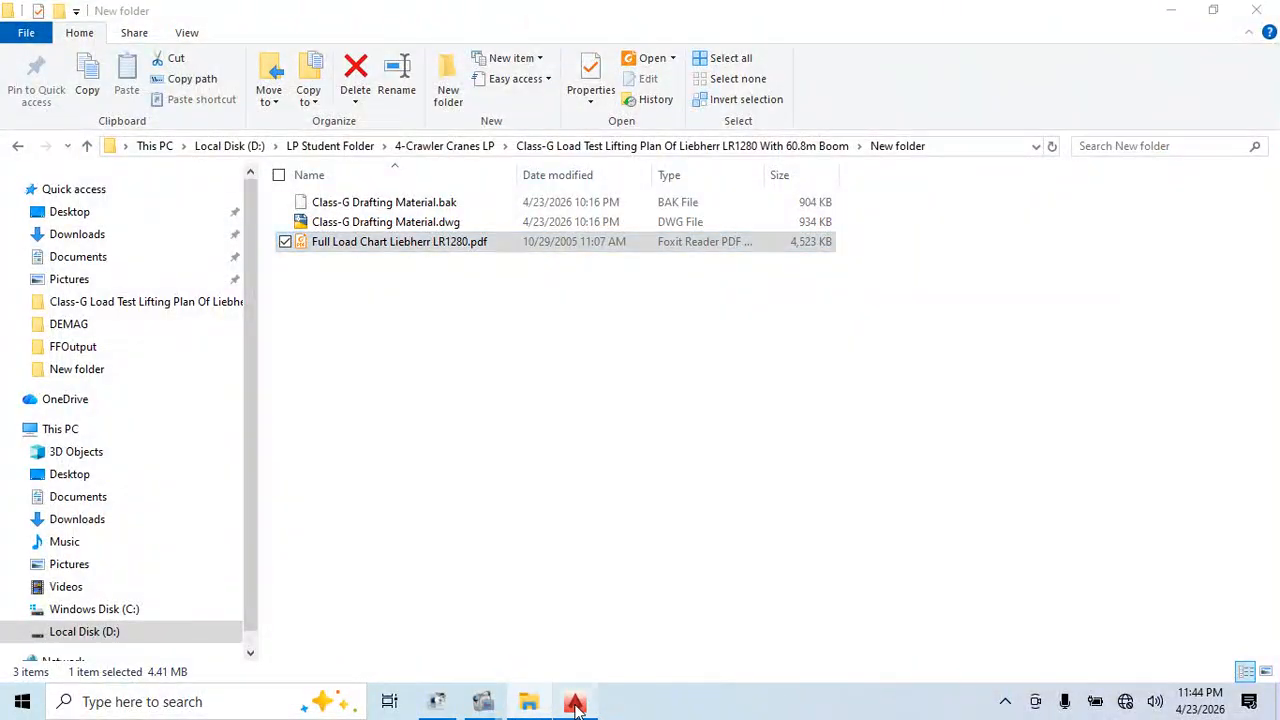
Switch to AutoCAD and copy the main boom's foot section, 11.7 m insert and head section to the empty area beside the crane elevation
left_click(575, 703)
scroll(830, 370, "up", 6)
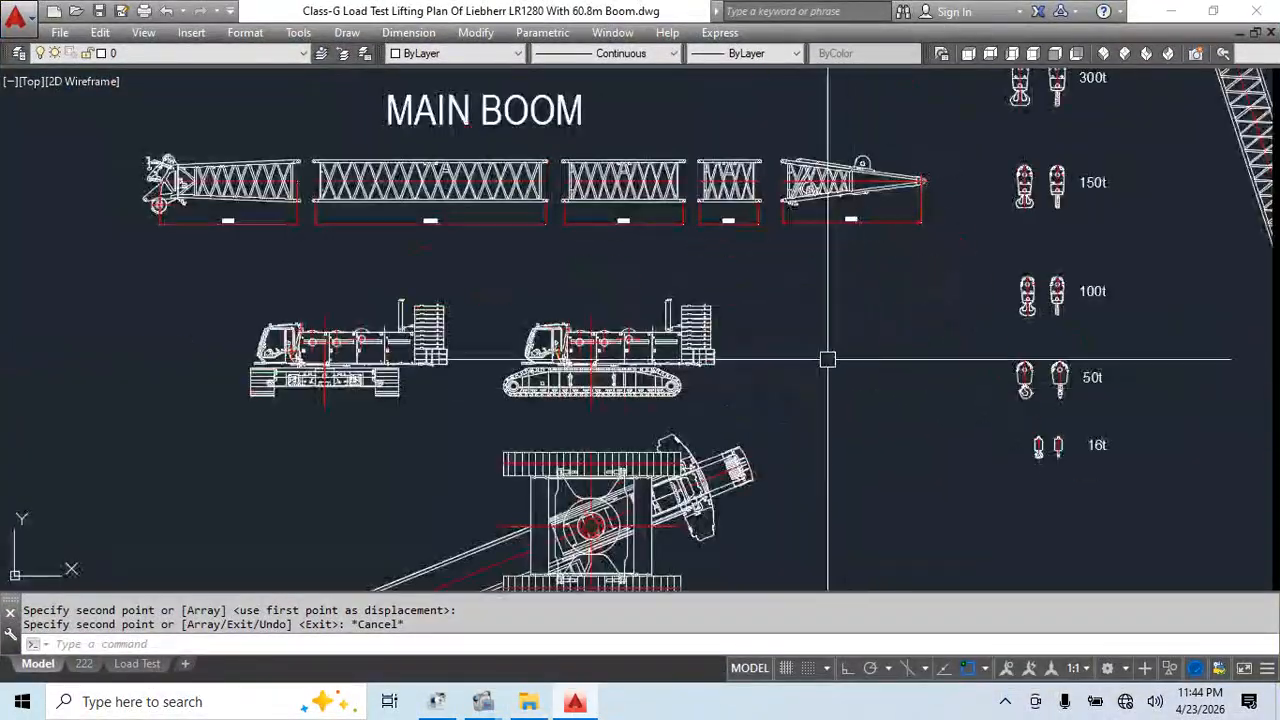
scroll(712, 354, "down", 4)
left_click(826, 306)
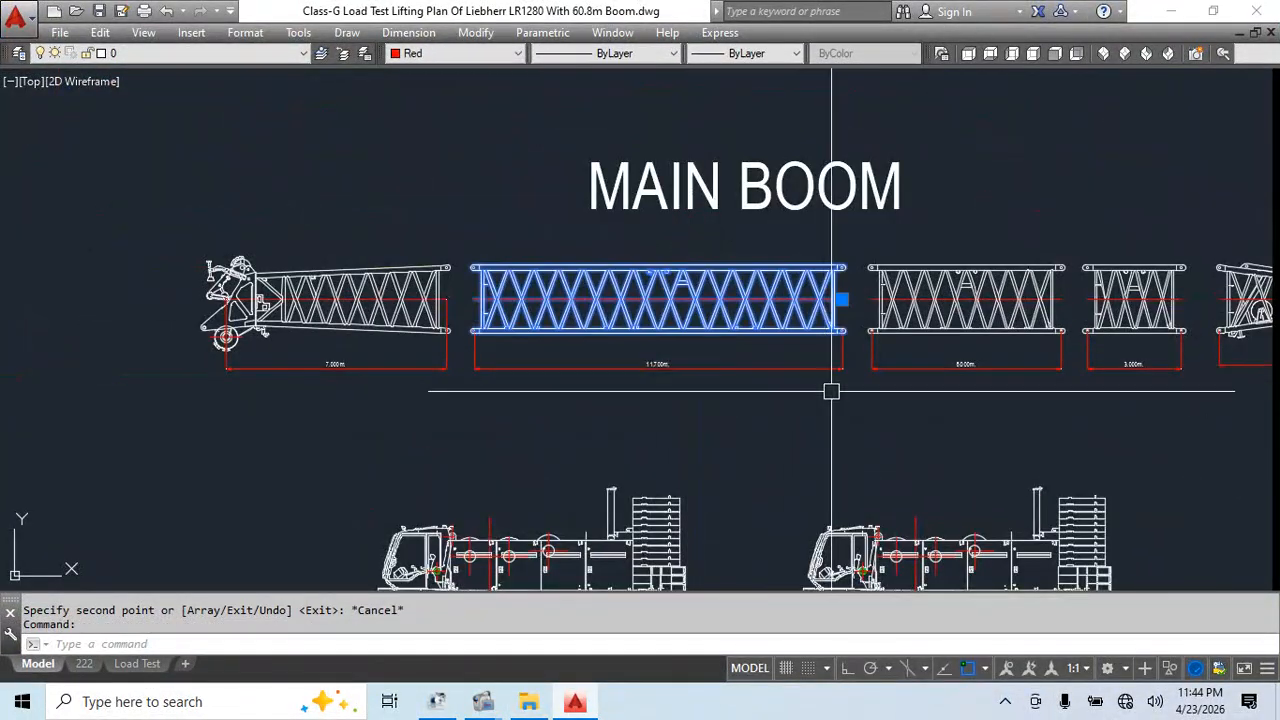
middle_click_drag(831, 391, 620, 363)
scroll(621, 362, "down", 4)
scroll(740, 340, "up", 6)
left_click(943, 368)
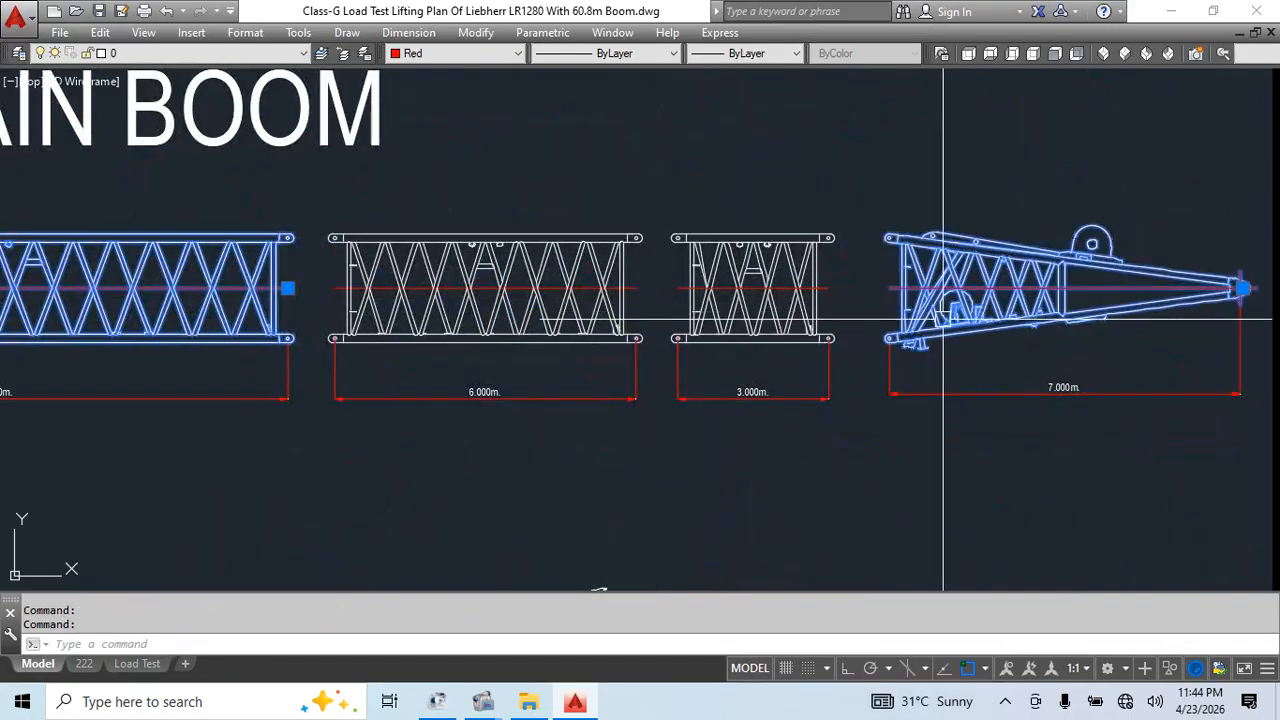
scroll(512, 369, "down", 4)
scroll(410, 335, "down", 5)
scroll(610, 400, "up", 2)
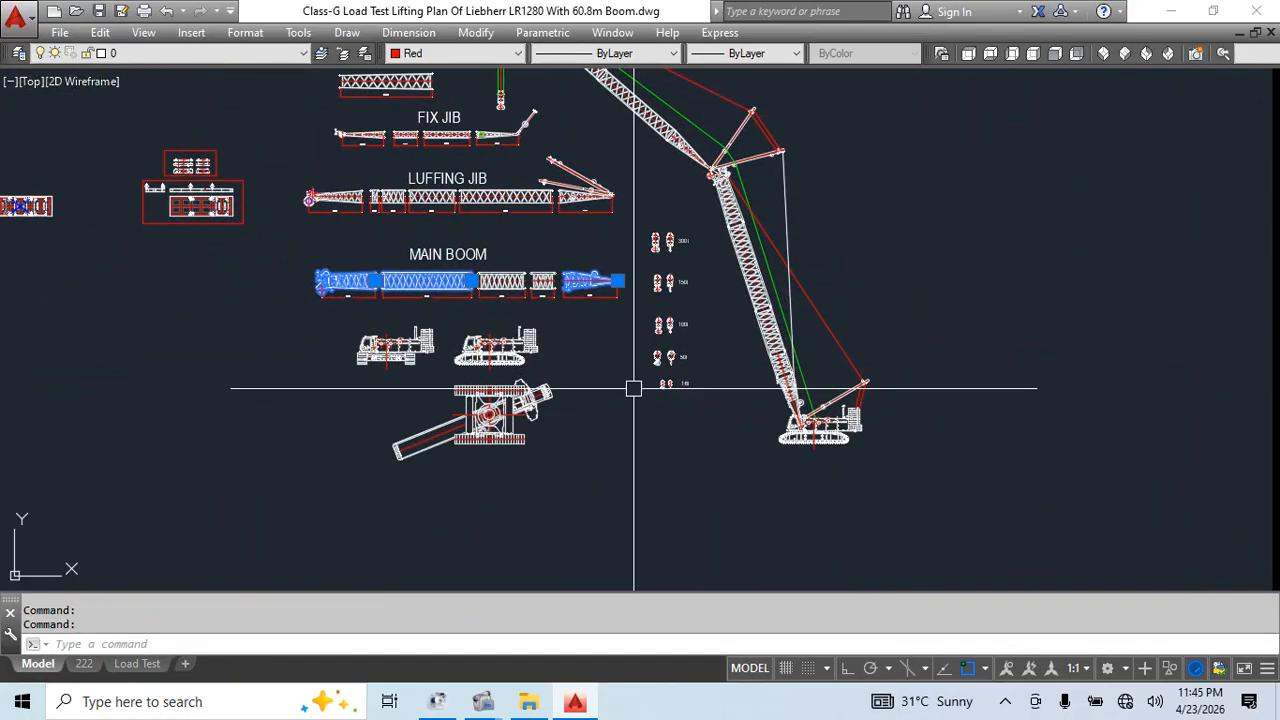
key("Return")
left_click(672, 353)
middle_click_drag(1133, 390, 311, 455)
left_click(889, 395)
key("Escape")
scroll(782, 305, "up", 2)
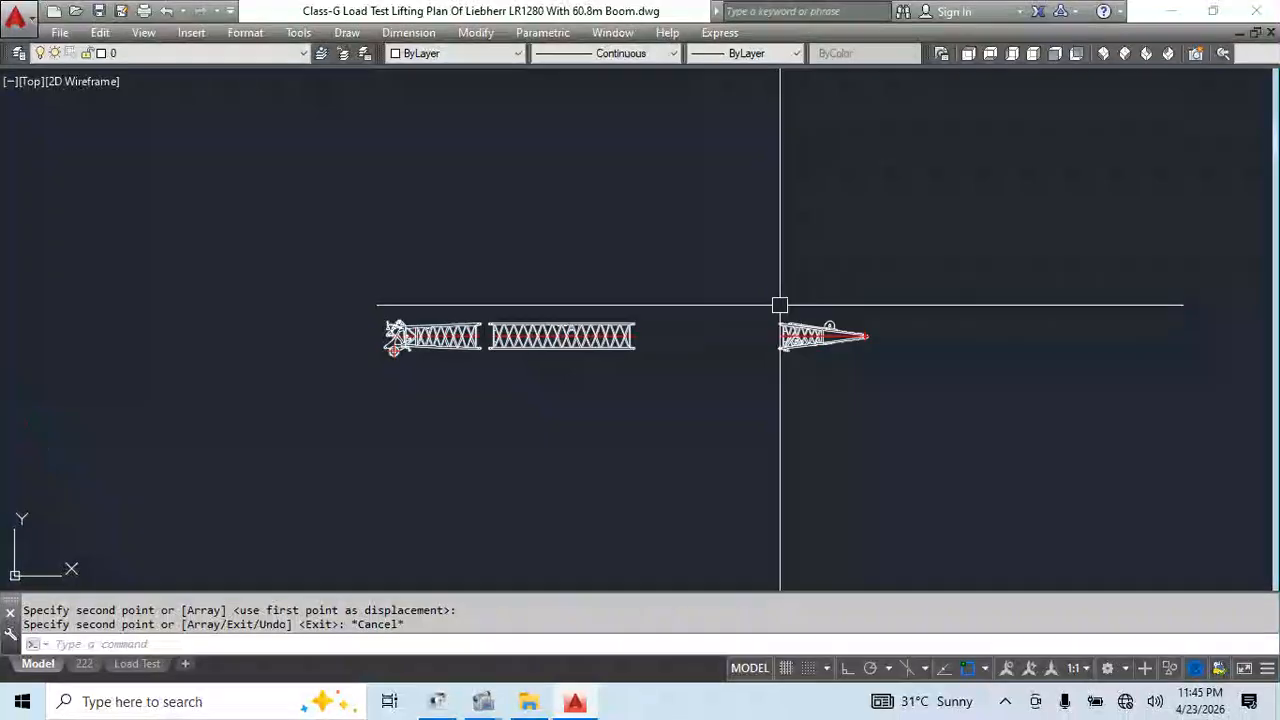
key("Escape")
Move the copied 11.7 m insert so its centreline end joins the boom head section
left_click(547, 355)
scroll(820, 354, "up", 5)
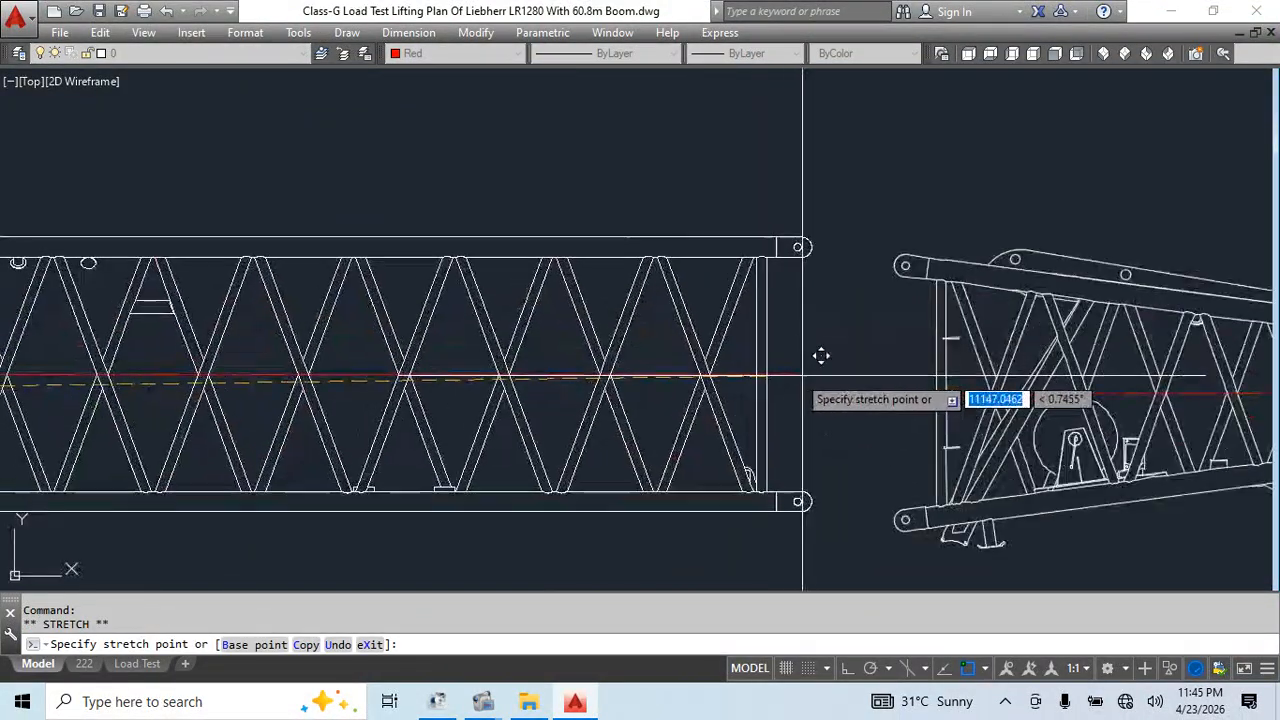
key("Escape")
scroll(905, 393, "down", 3)
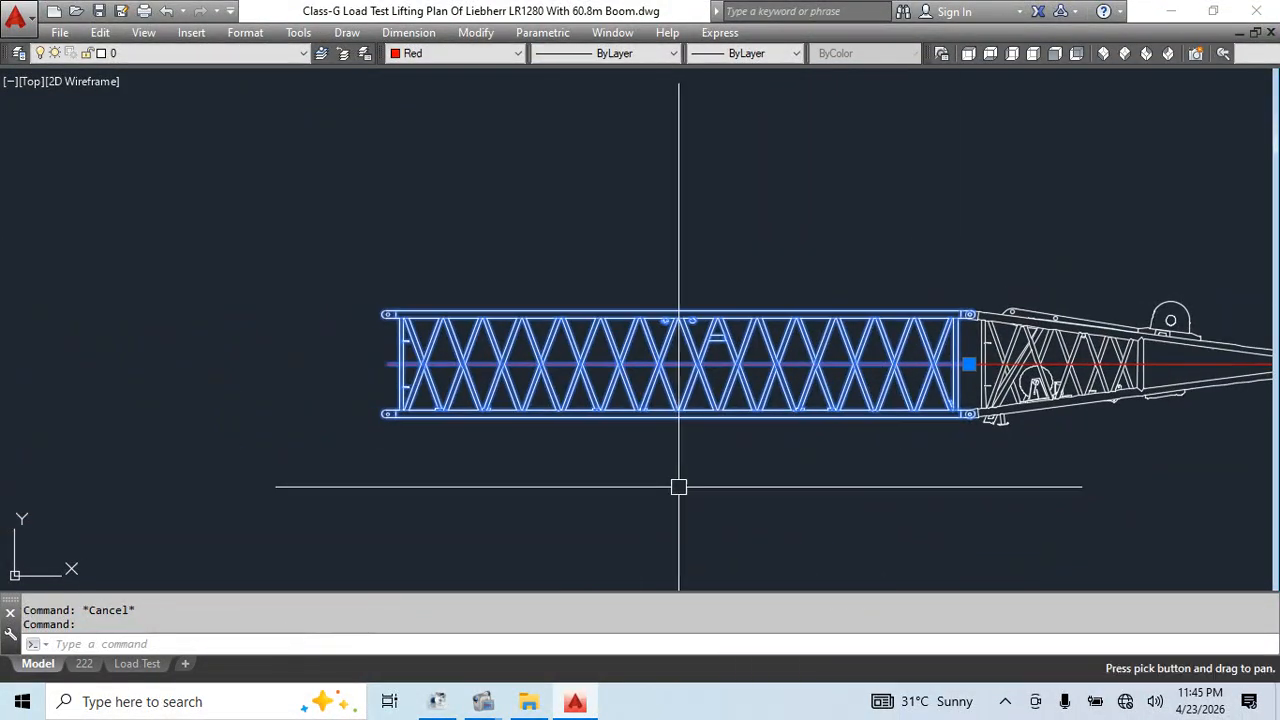
Copy the 11.7 m insert twice, end to end along the centreline away from the boom head
type("co")
key("Return")
scroll(982, 395, "up", 4)
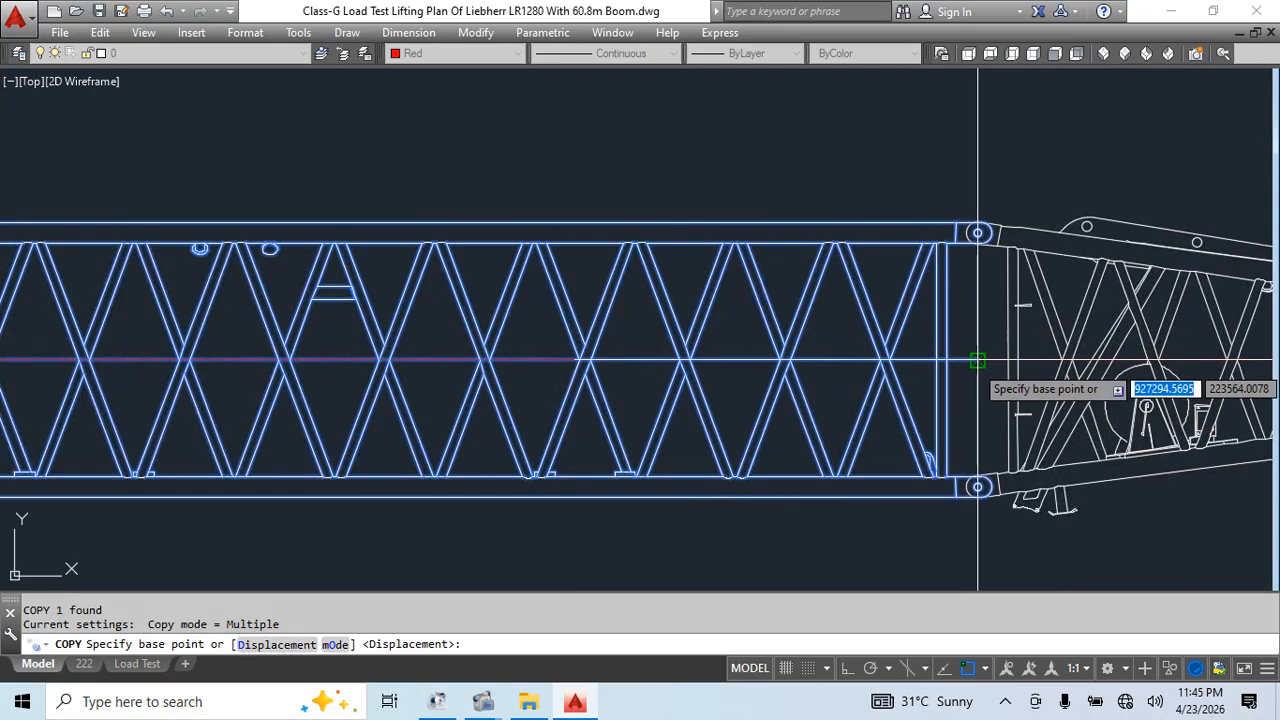
left_click(977, 360)
scroll(977, 360, "down", 4)
scroll(651, 380, "up", 4)
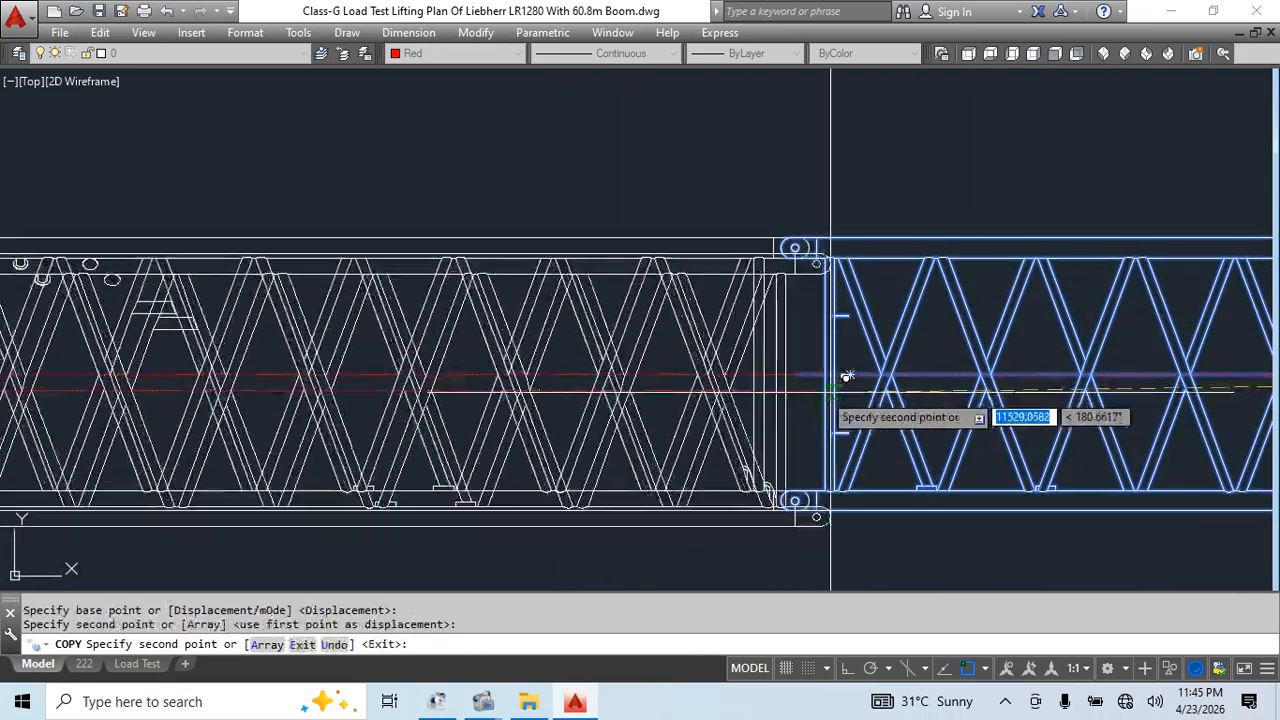
scroll(594, 434, "down", 4)
scroll(674, 383, "up", 4)
key("Escape")
Move the boom foot section away from the overlapping inserts into clear space
scroll(728, 366, "down", 5)
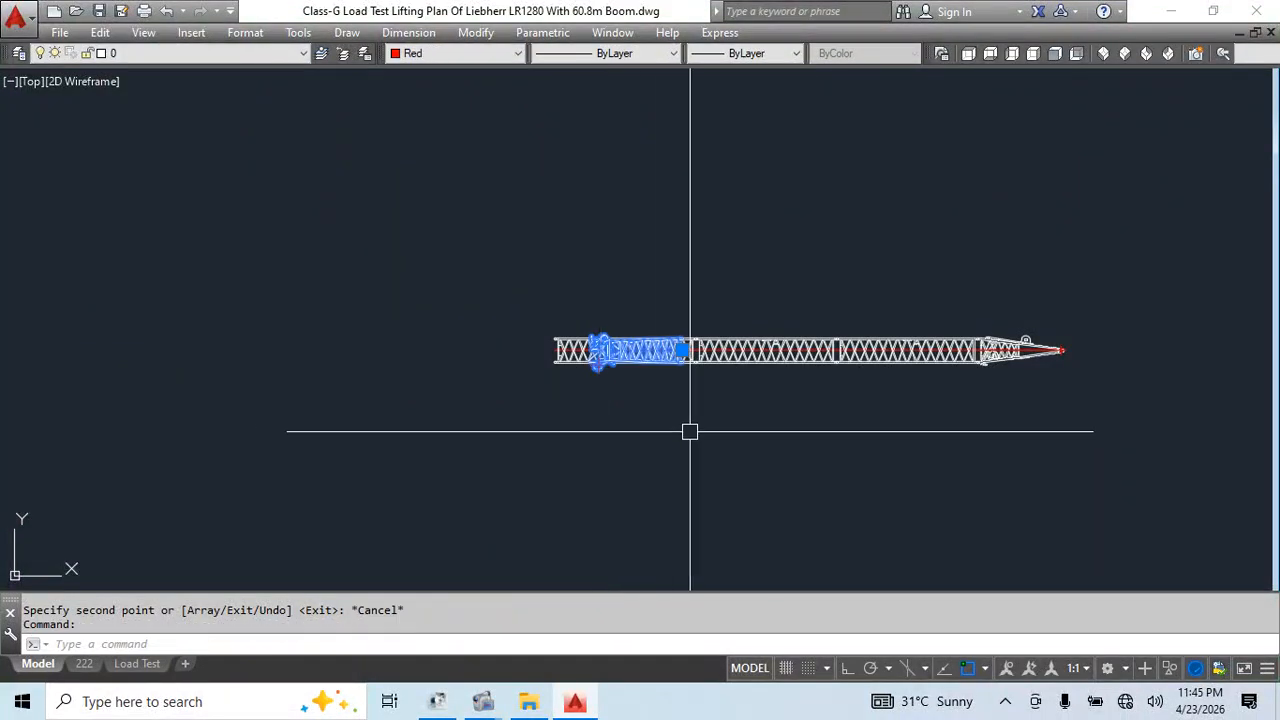
type("m")
key("Return")
left_click(772, 443)
left_click(498, 464)
key("Escape")
Copy the end insert once more along the centreline to bring the boom to four 11.7 m inserts
scroll(1002, 352, "up", 4)
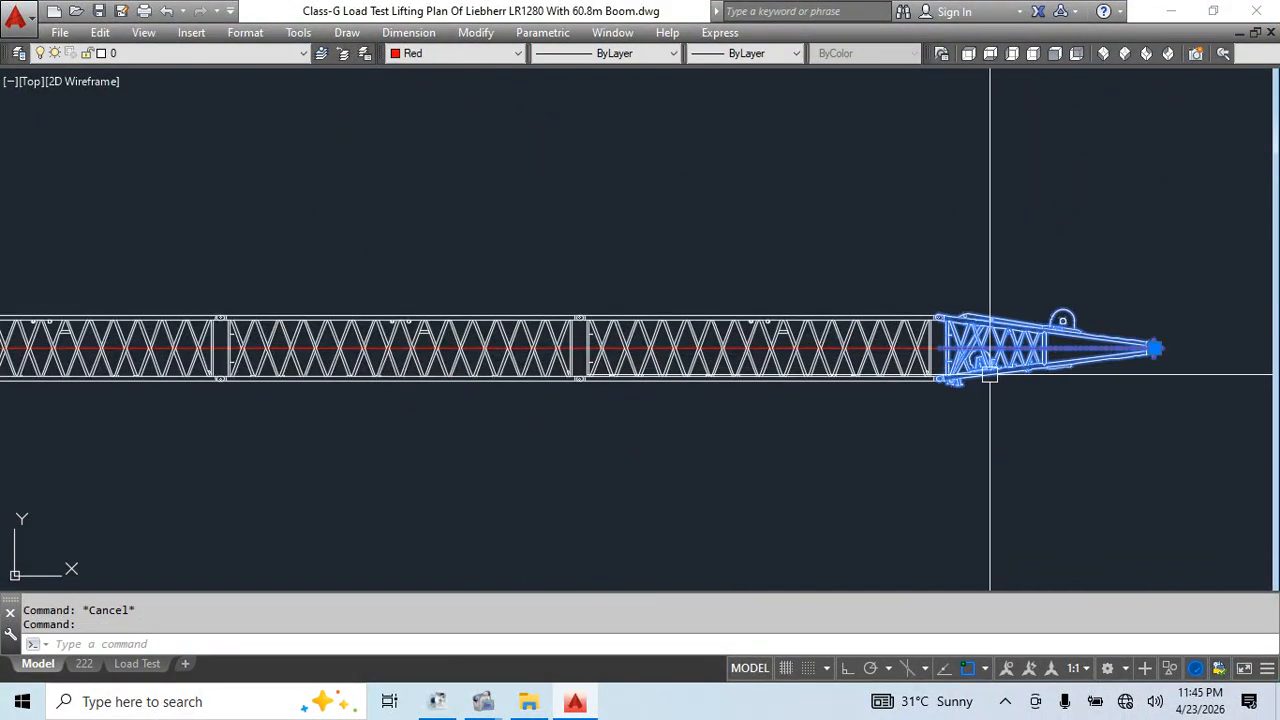
scroll(990, 376, "down", 5)
scroll(889, 361, "up", 4)
key("Escape")
left_click(985, 390)
left_click(840, 388)
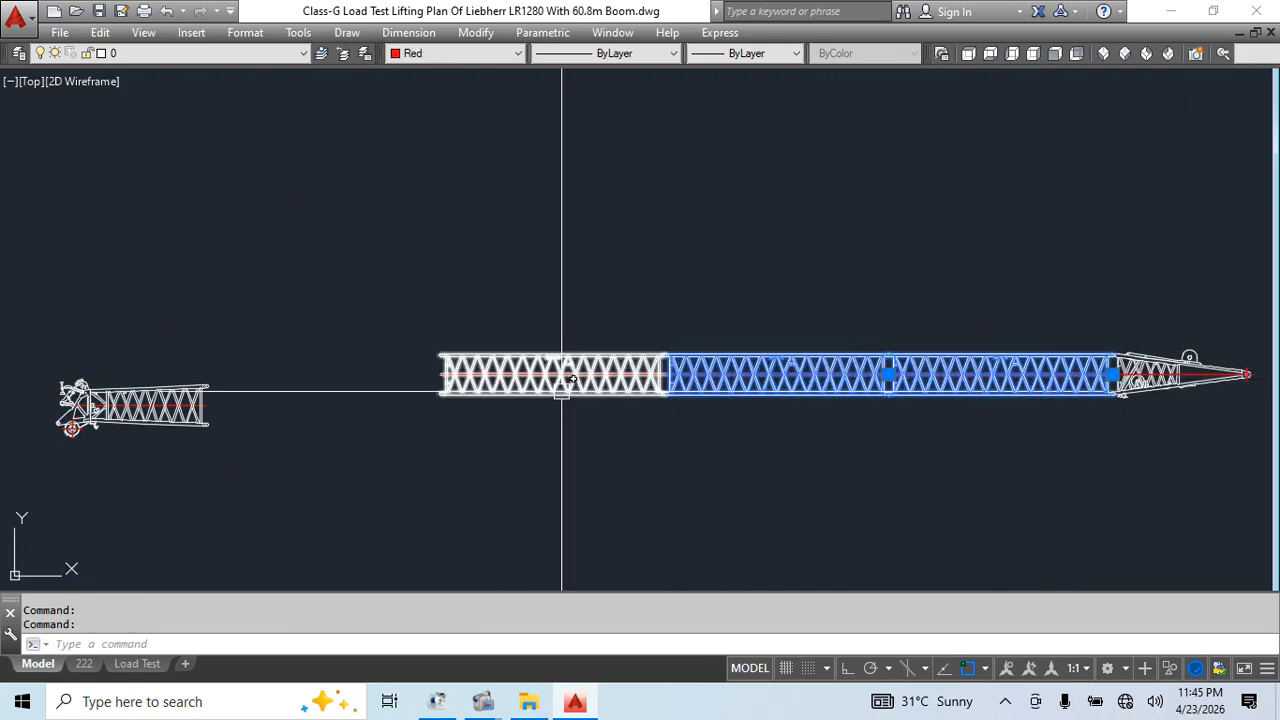
key("Escape")
left_click(524, 390)
middle_click_drag(585, 436, 602, 446)
type("co")
key("Return")
scroll(680, 385, "up", 8)
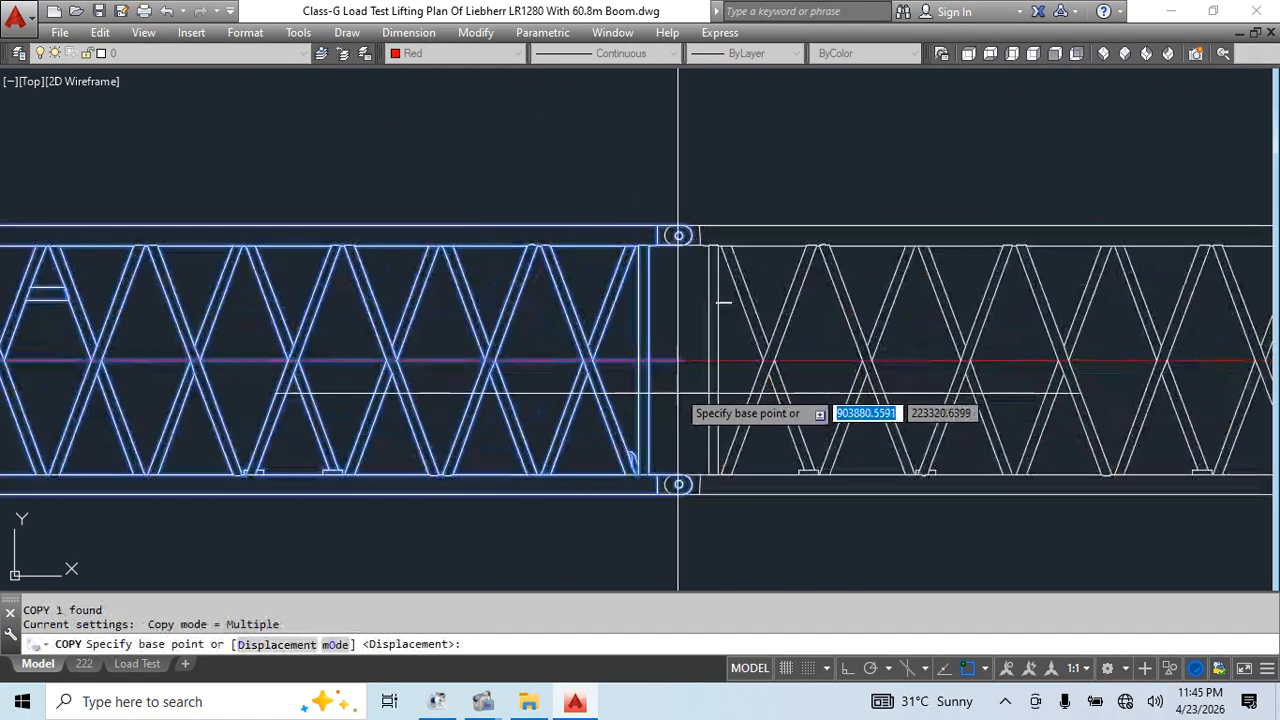
left_click(685, 362)
scroll(685, 360, "down", 5)
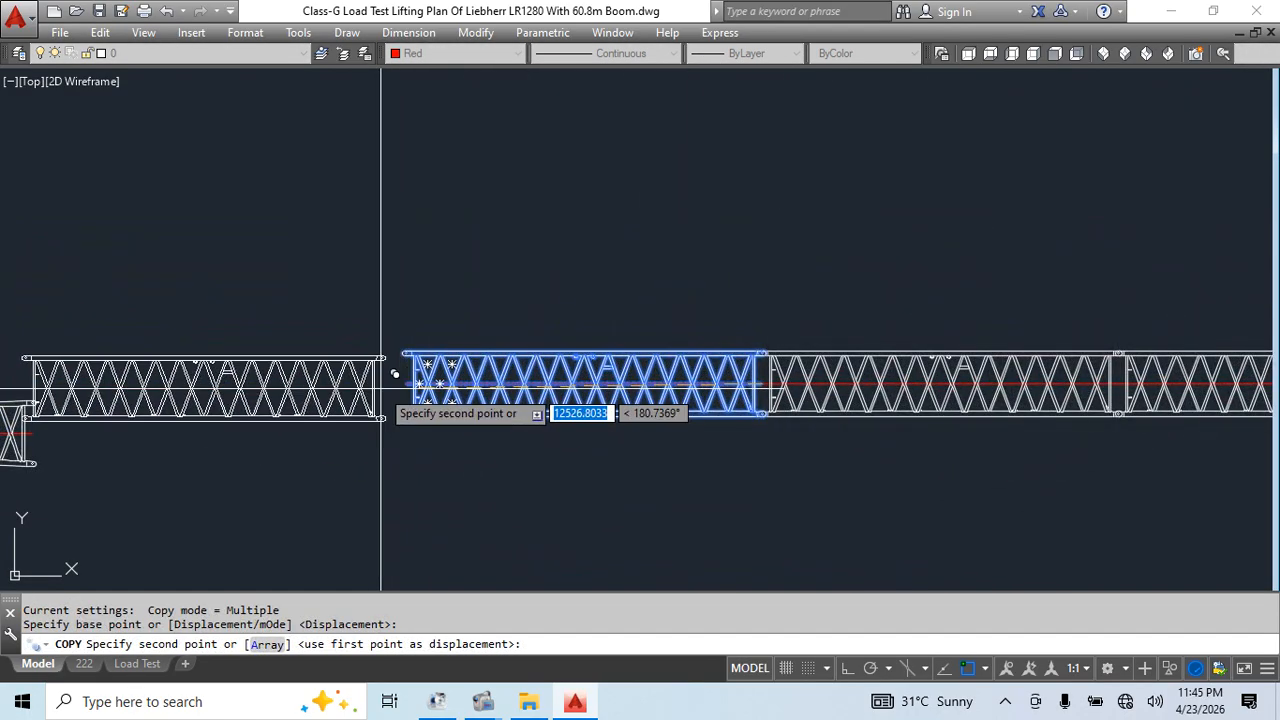
key("Escape")
Move the boom foot section by its end grip onto the free centreline end of the last insert
middle_click_drag(524, 429, 1002, 446)
left_click(435, 424)
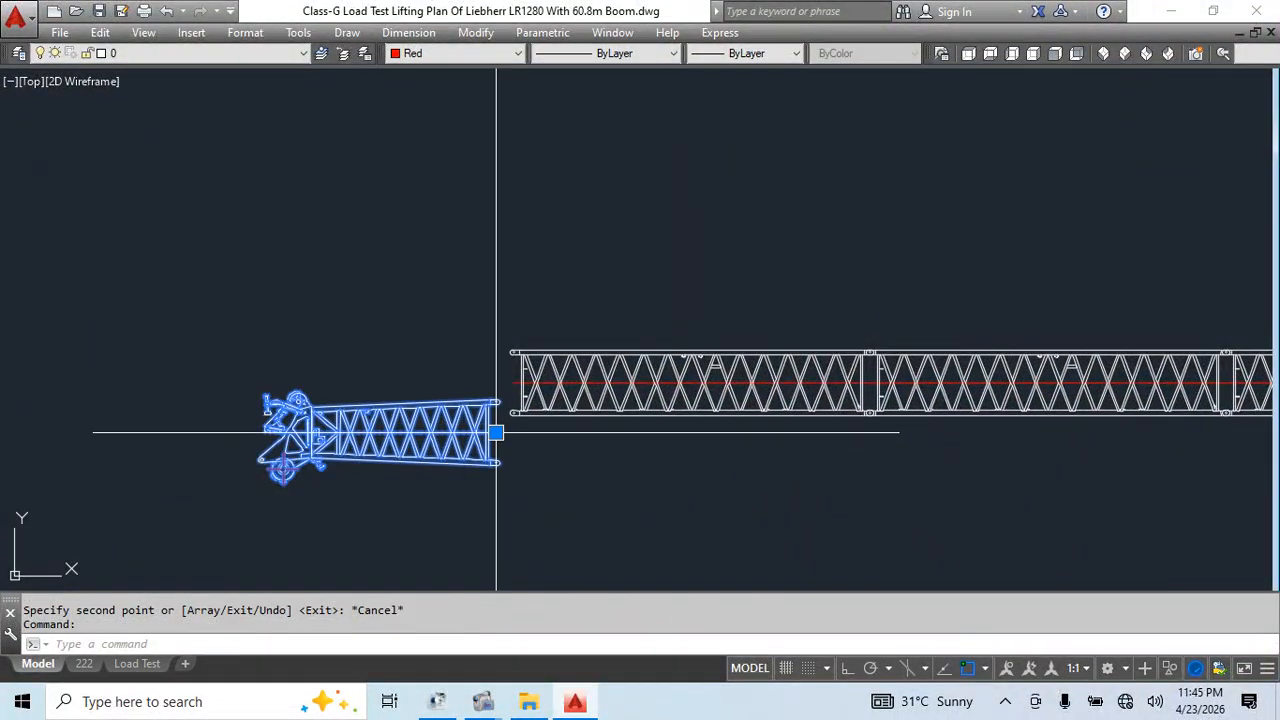
left_click(496, 432)
scroll(520, 372, "up", 5)
key("Escape")
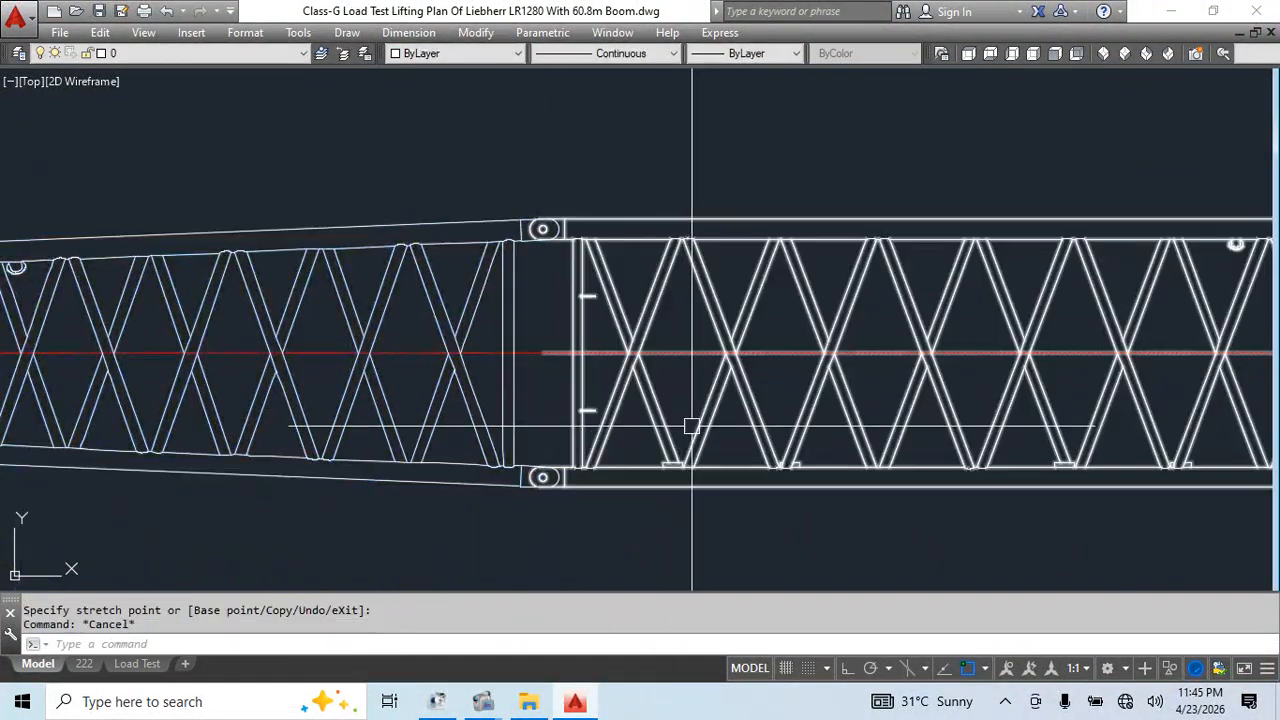
Add a linear dimension below the assembled boom, from the boom head pin centre to the foot end of the centreline
scroll(692, 426, "down", 10)
middle_click_drag(938, 504, 651, 463)
middle_click_drag(872, 480, 583, 469)
scroll(680, 419, "down", 5)
scroll(809, 444, "up", 5)
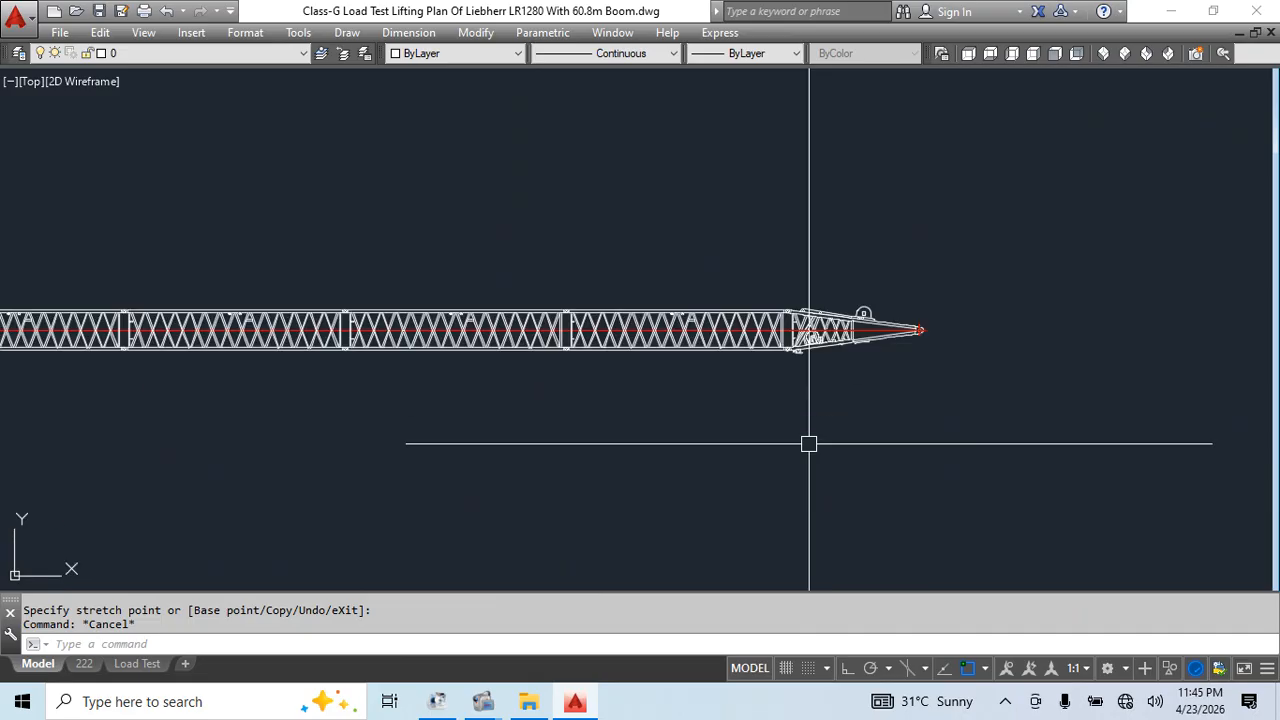
type("dli")
key("Return")
scroll(885, 330, "up", 10)
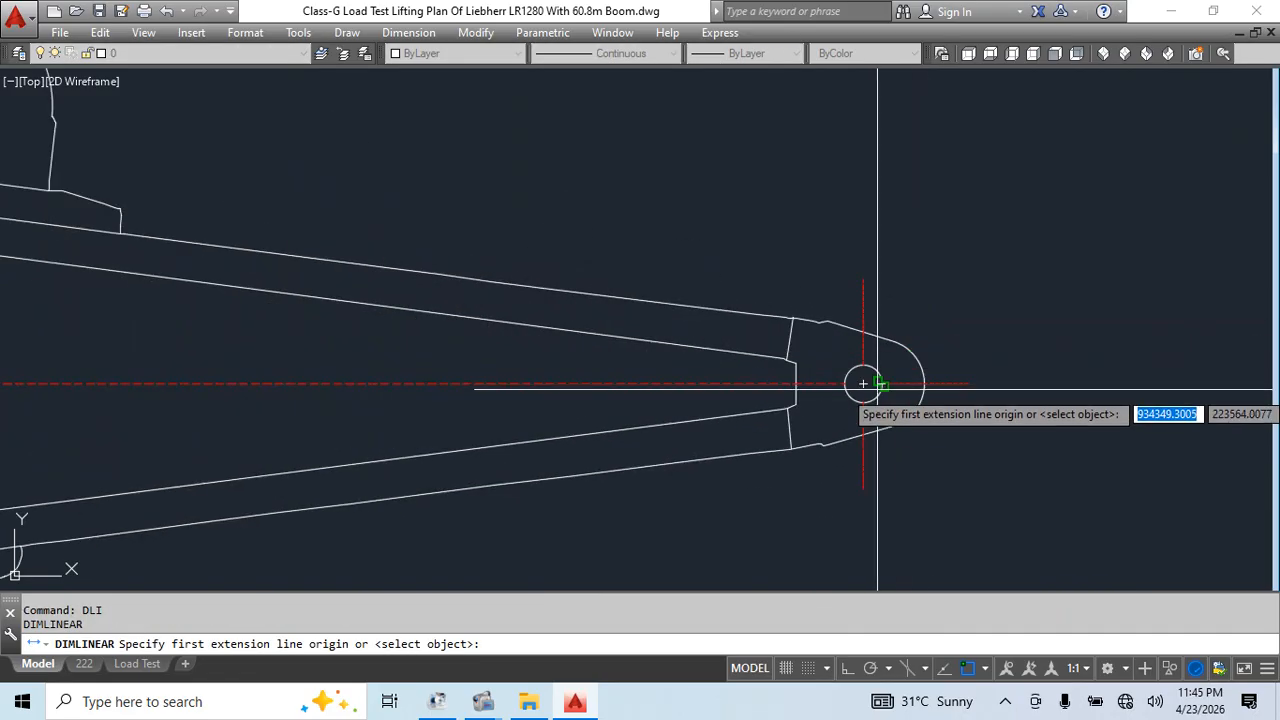
left_click(863, 383)
scroll(946, 370, "down", 10)
scroll(509, 391, "up", 10)
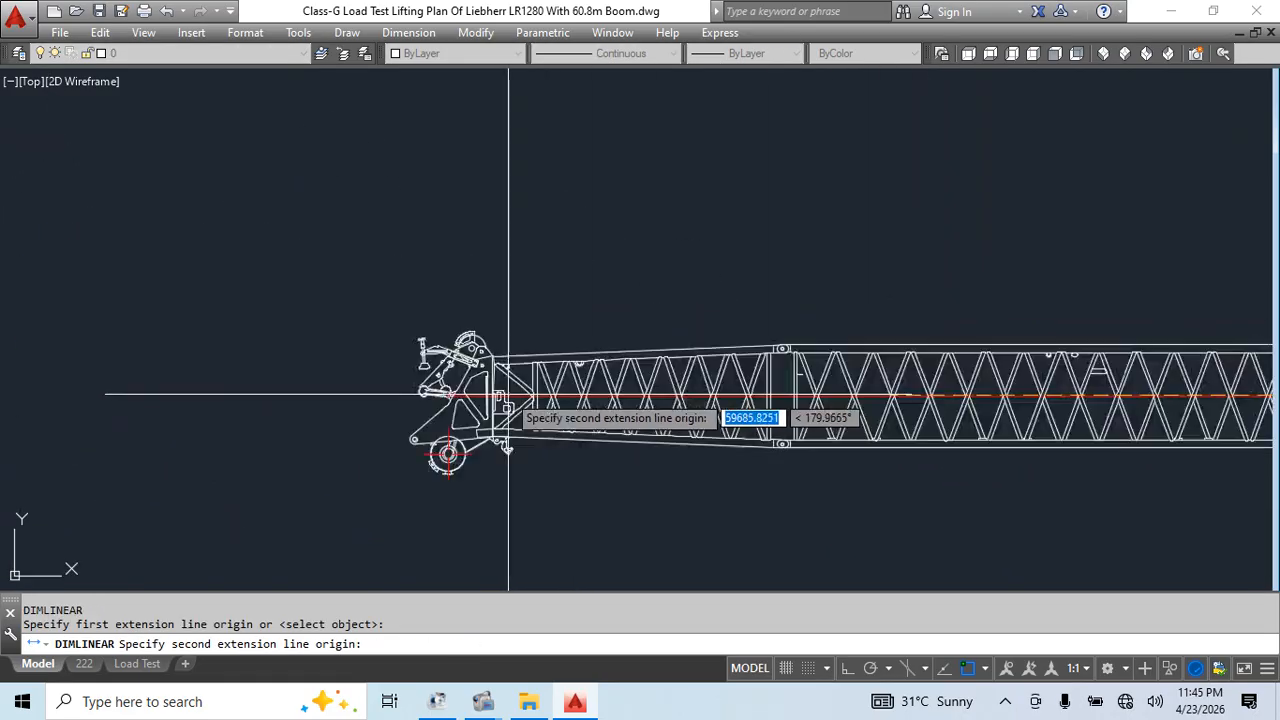
scroll(405, 400, "up", 5)
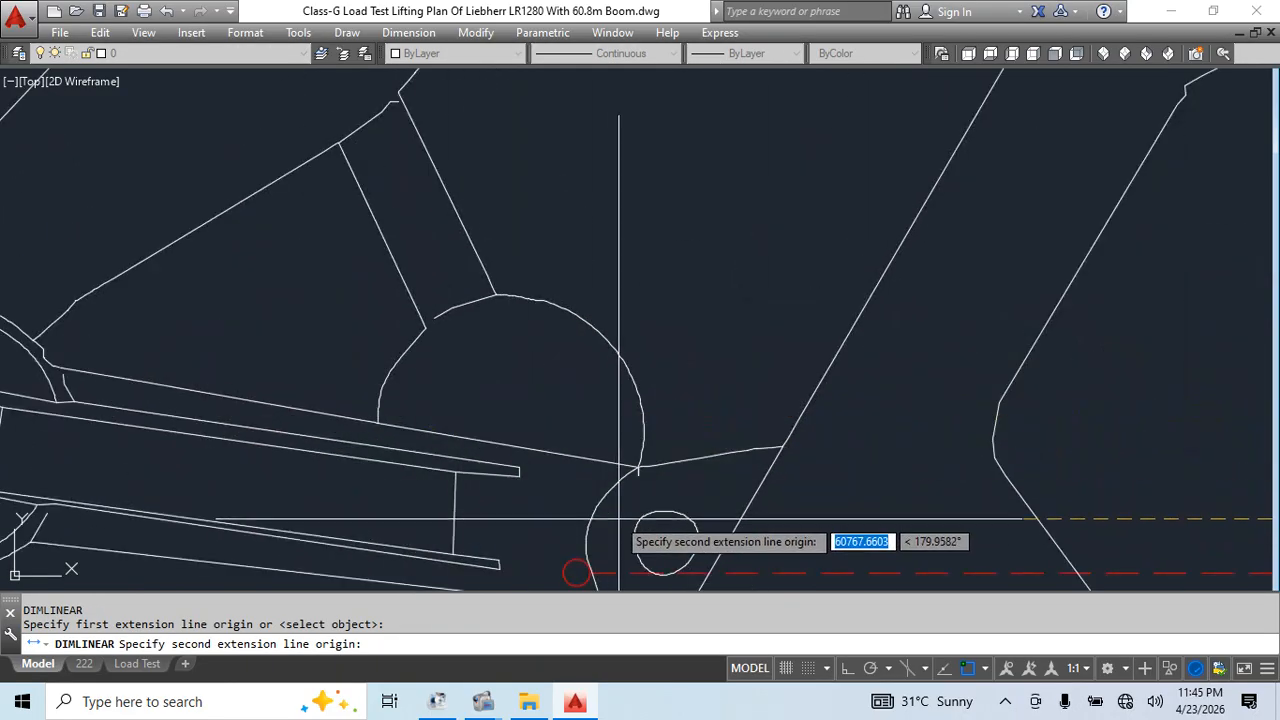
left_click(572, 563)
scroll(585, 318, "down", 3)
scroll(590, 390, "down", 5)
left_click(740, 432)
scroll(866, 391, "up", 6)
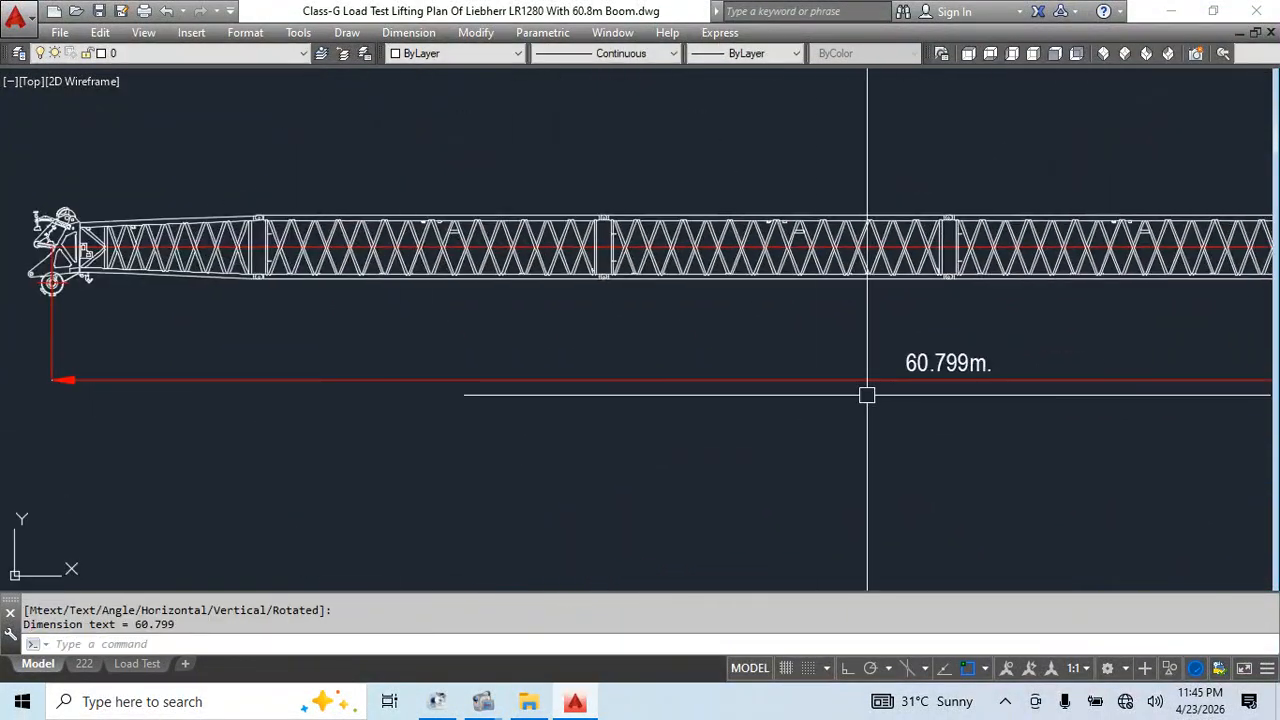
middle_click_drag(1134, 483, 934, 488)
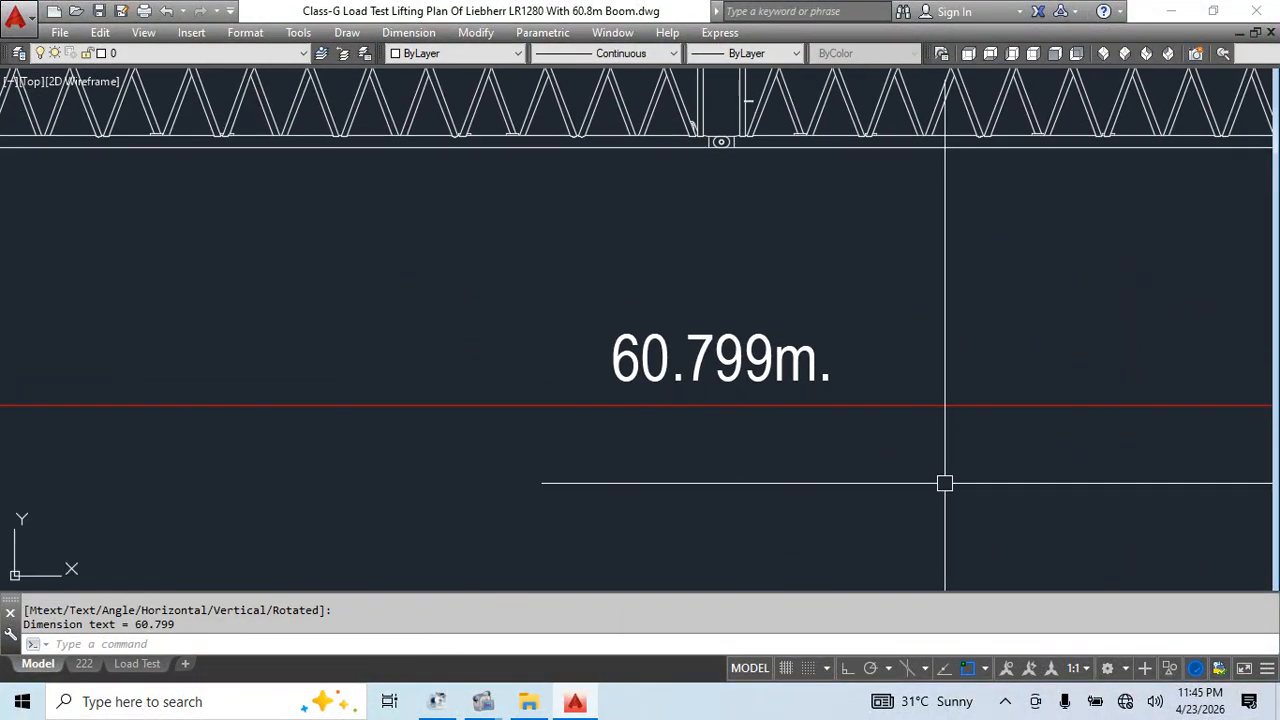
scroll(944, 483, "down", 6)
middle_click_drag(1135, 490, 779, 481)
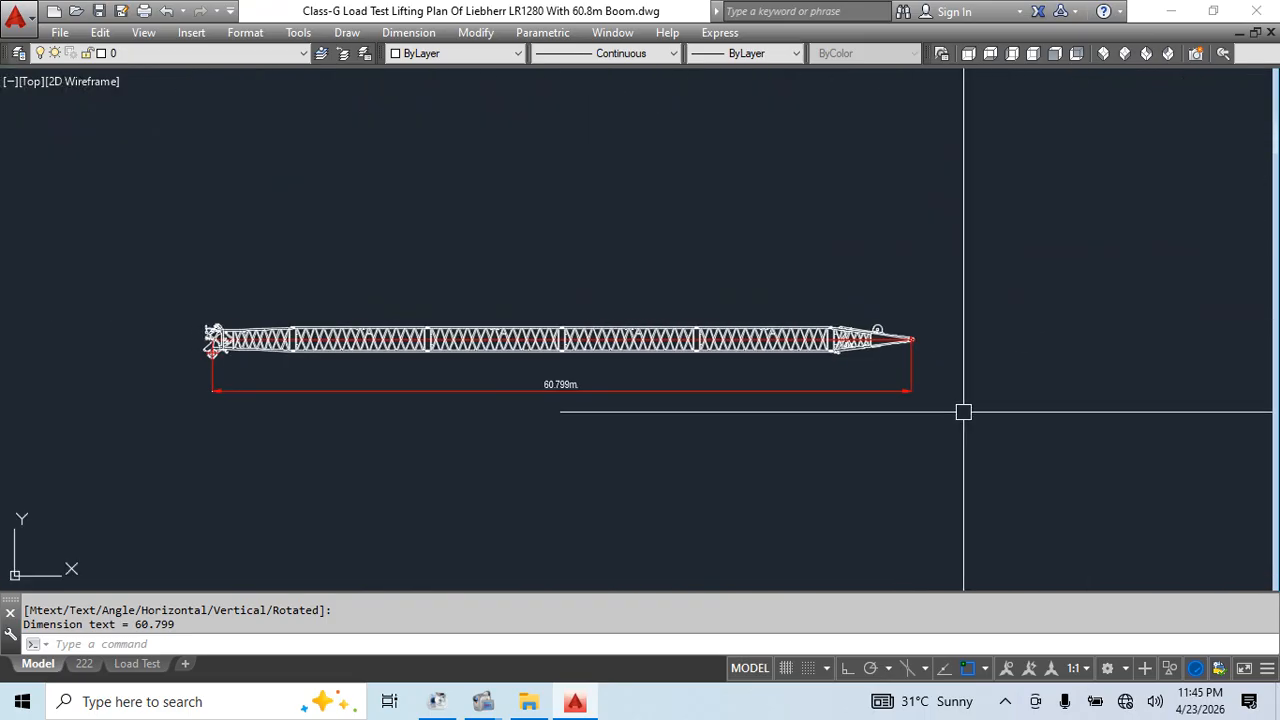
Erase the overall length dimension below the assembled boom
scroll(926, 352, "up", 5)
scroll(922, 336, "down", 2)
middle_click_drag(364, 458, 958, 432)
middle_click_drag(543, 497, 906, 465)
middle_click_drag(620, 460, 708, 469)
left_click(700, 470)
left_click(582, 426)
type("e")
key("Return")
Convert the six assembled boom sections into a block named Main Boom, with its base point at the boom head pin centre
scroll(652, 452, "down", 10)
left_click(851, 357)
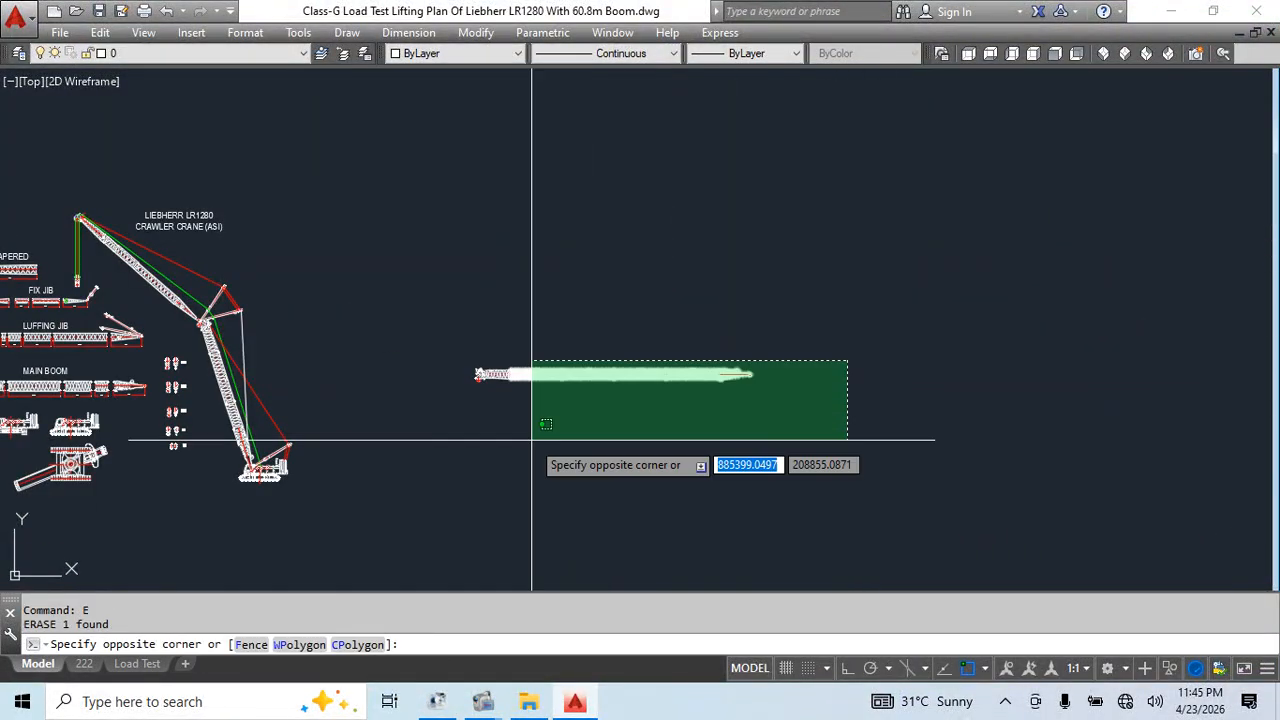
left_click(500, 440)
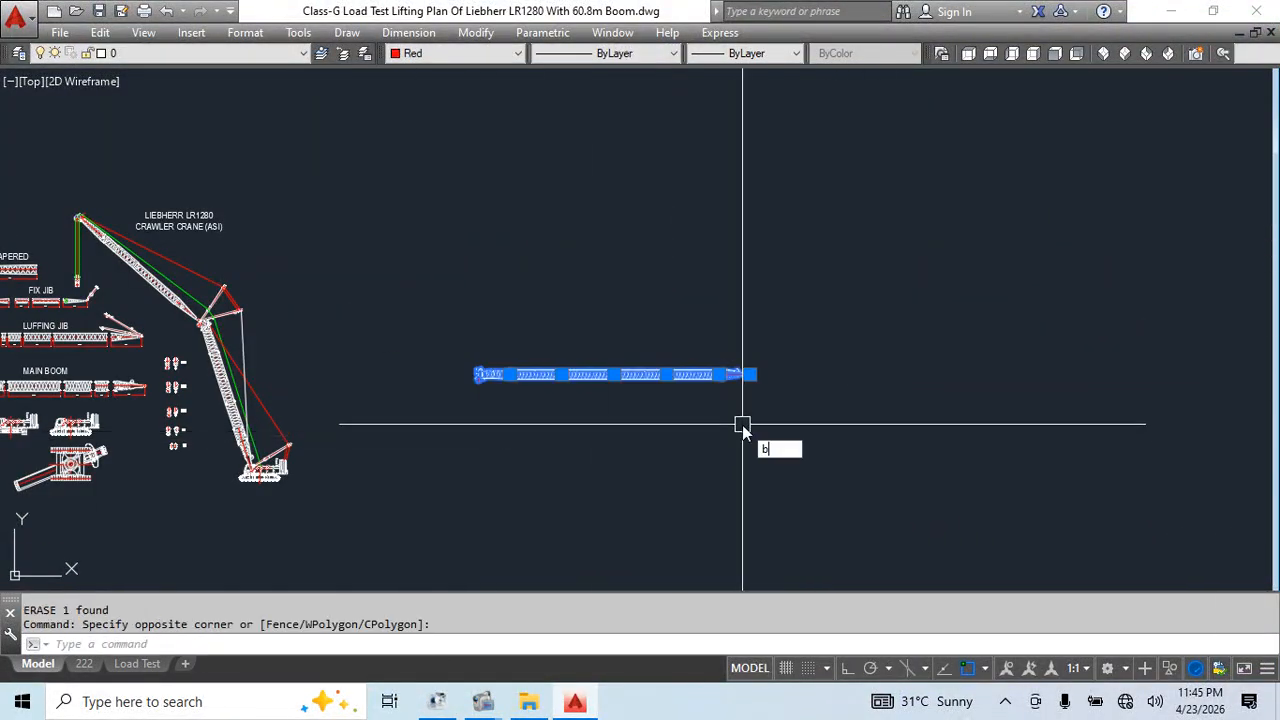
type("b")
key("Return")
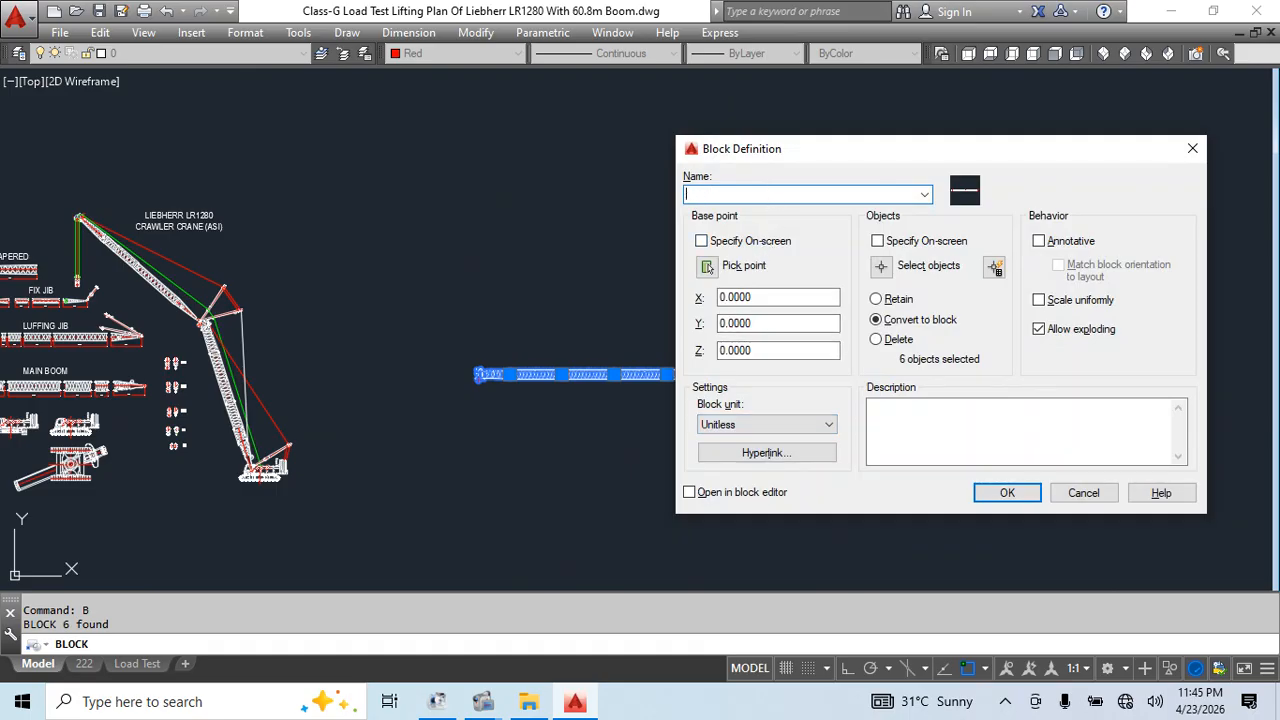
key("BackSpace")
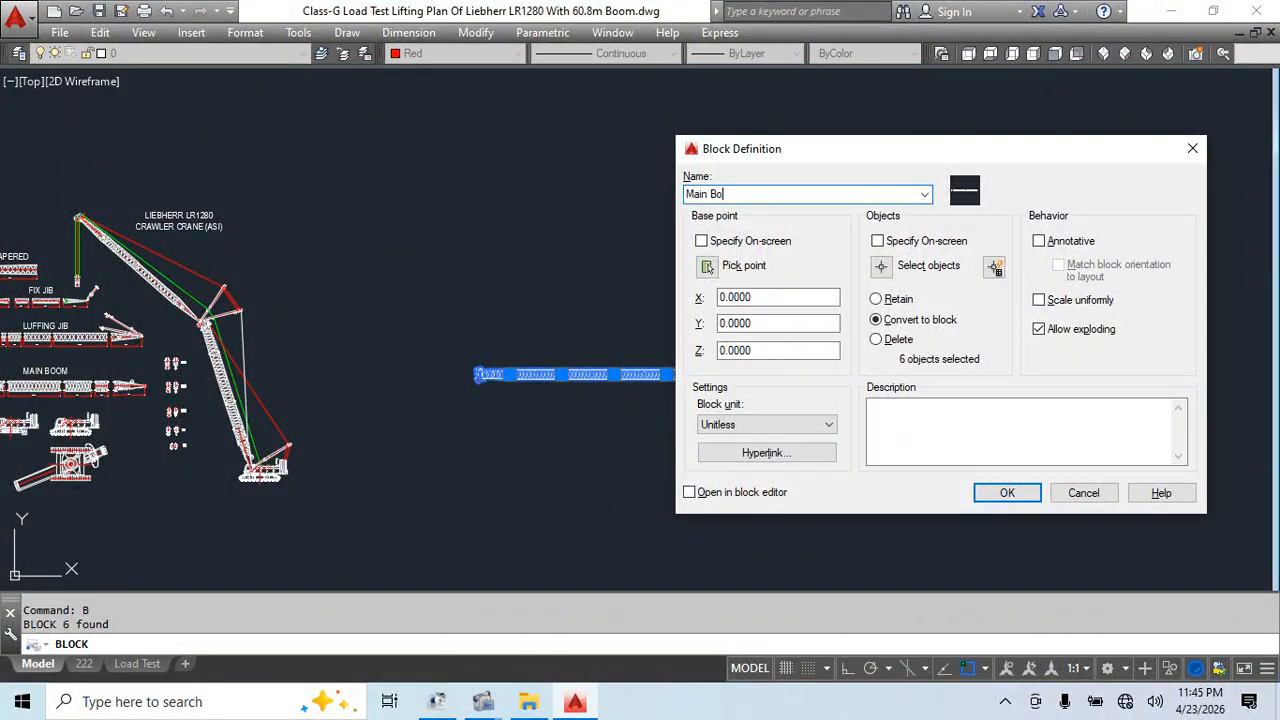
left_click(720, 266)
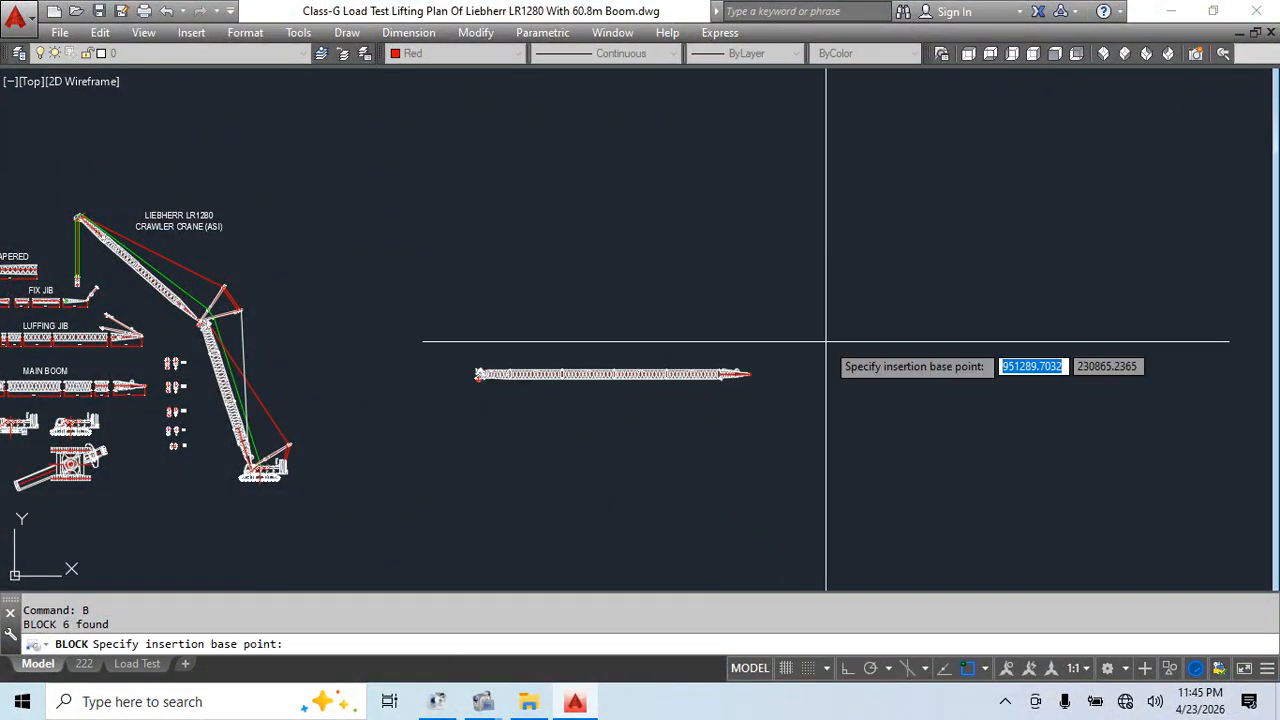
scroll(800, 330, "up", 10)
left_click(813, 281)
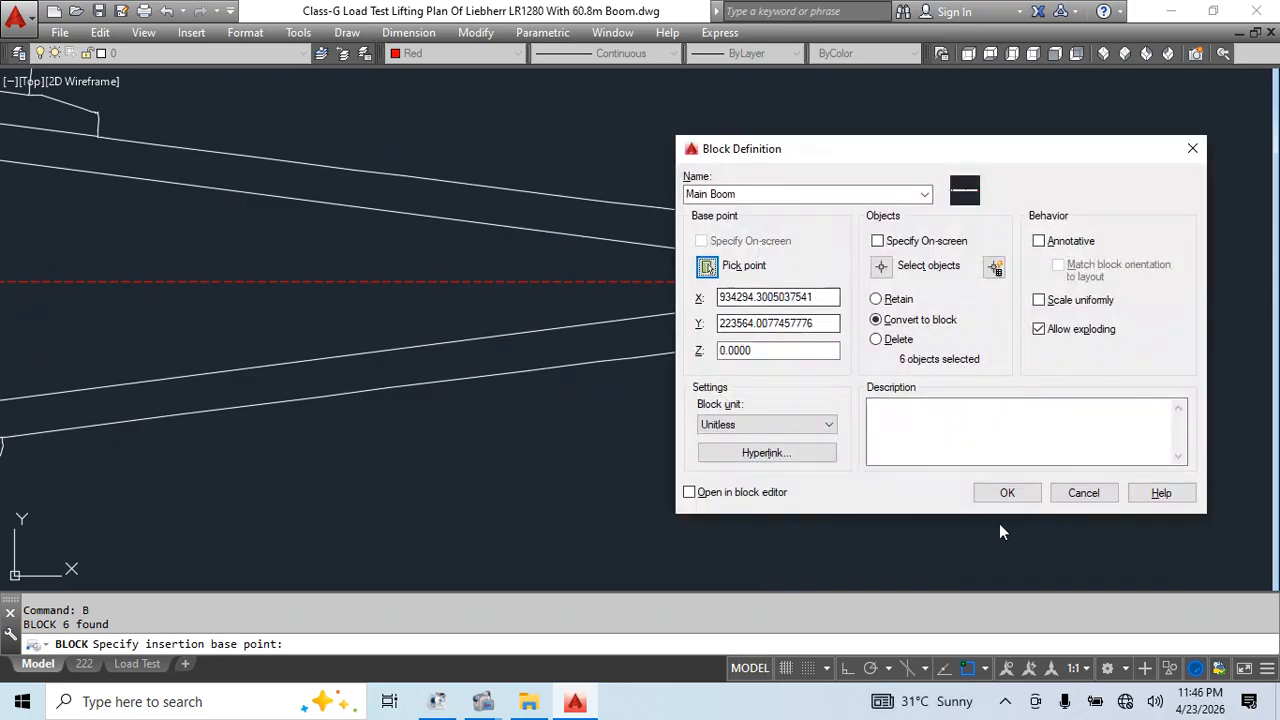
left_click(1007, 492)
left_click(651, 325)
scroll(700, 277, "down", 10)
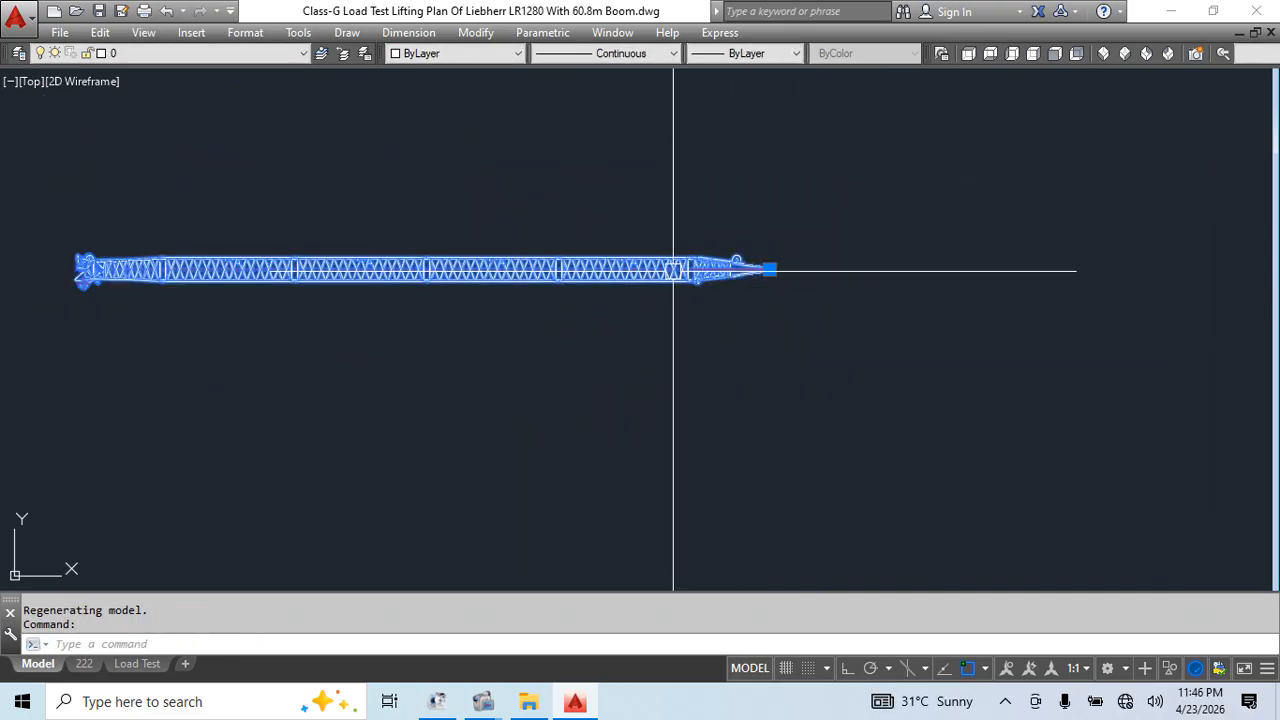
key("Escape")
Copy the crane's crawler base, superstructure and A-frame with its pendant lines from the reference elevation to just above the ground line
scroll(646, 294, "up", 10)
left_click(812, 143)
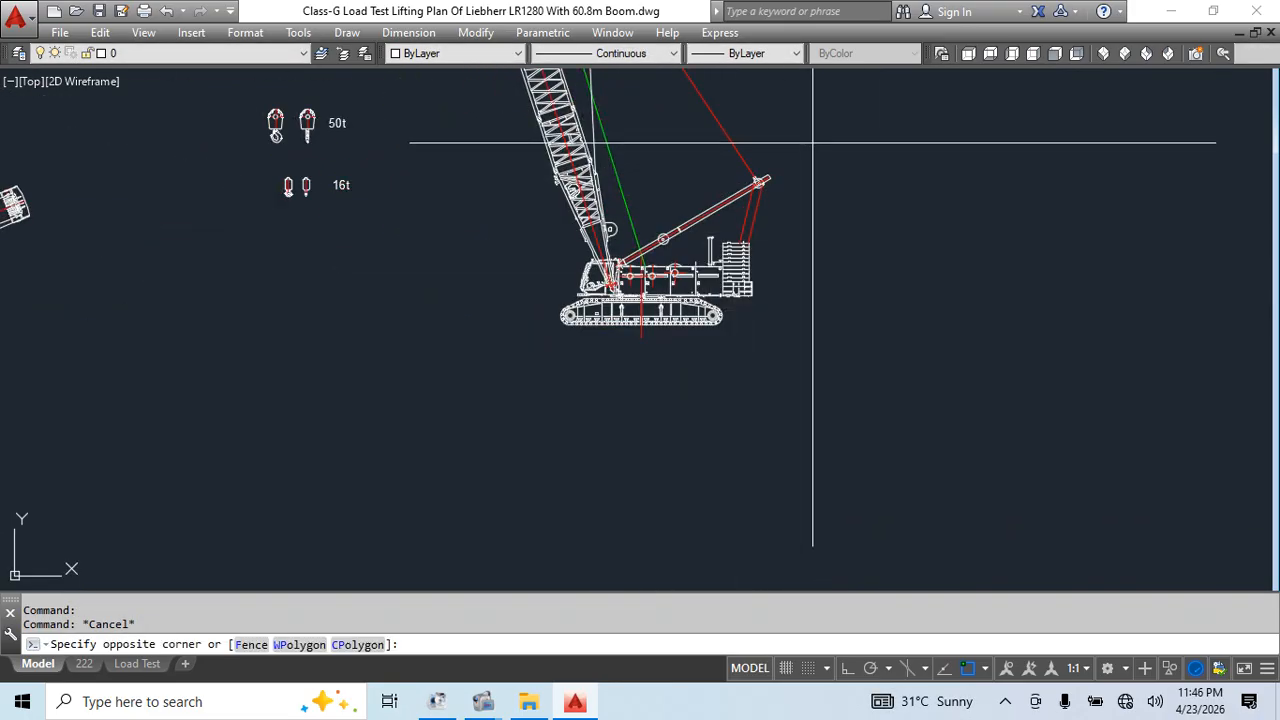
left_click(677, 337)
middle_click_drag(736, 265, 872, 362)
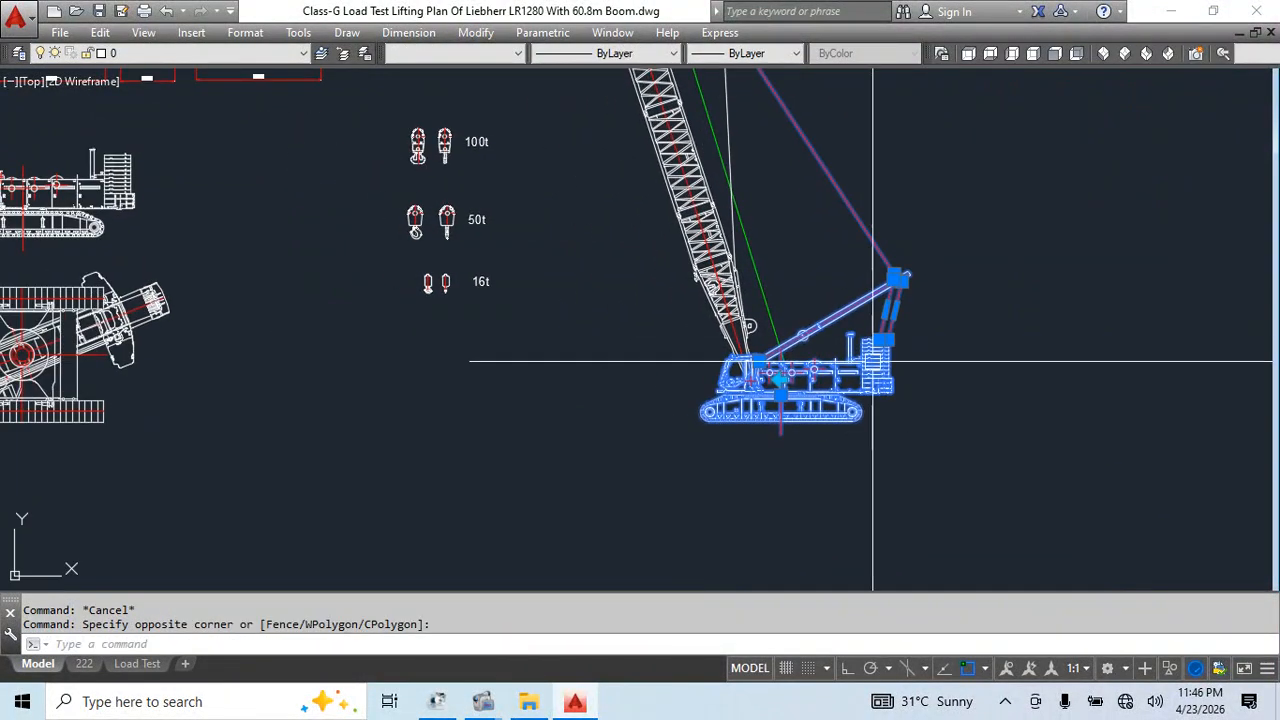
key("Return")
left_click(829, 394)
scroll(822, 308, "down", 5)
middle_click_drag(600, 375, 986, 456)
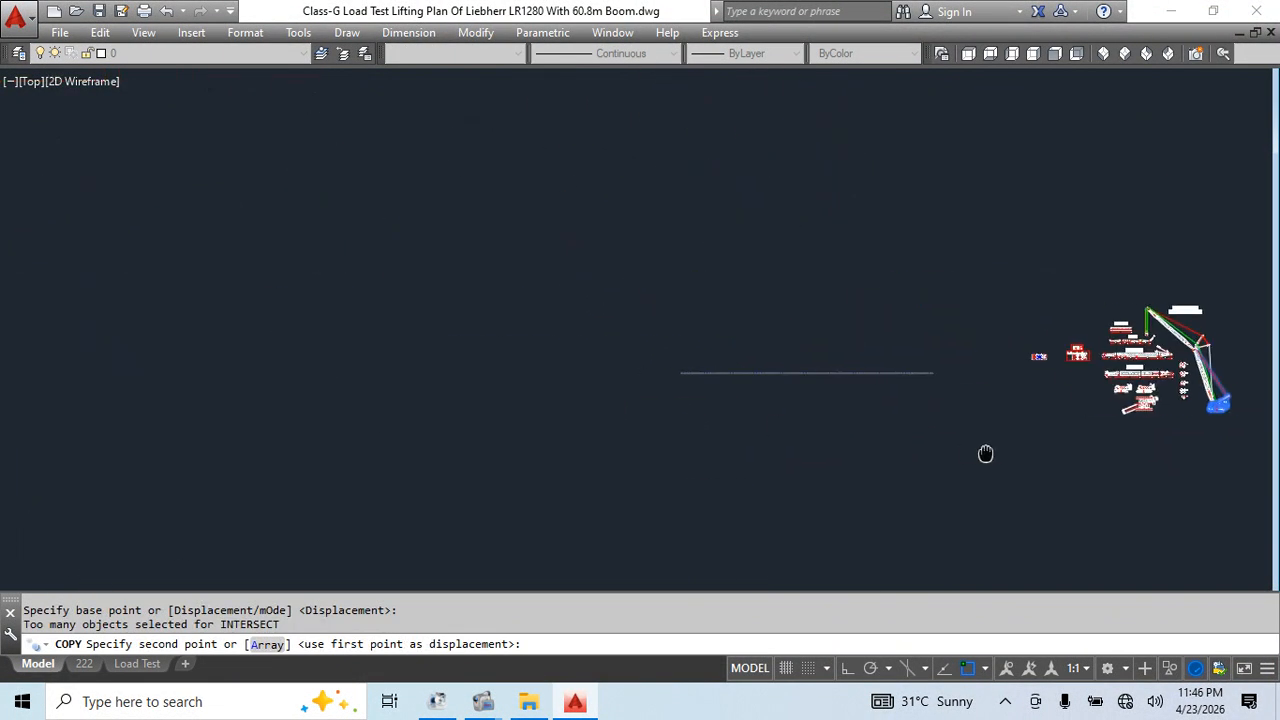
scroll(750, 320, "up", 4)
left_click(840, 419)
key("Escape")
Mirror the copied crane base about a vertical line beside it, keeping the source objects
left_click(989, 253)
left_click(835, 408)
middle_click_drag(920, 480, 566, 371)
type("mi")
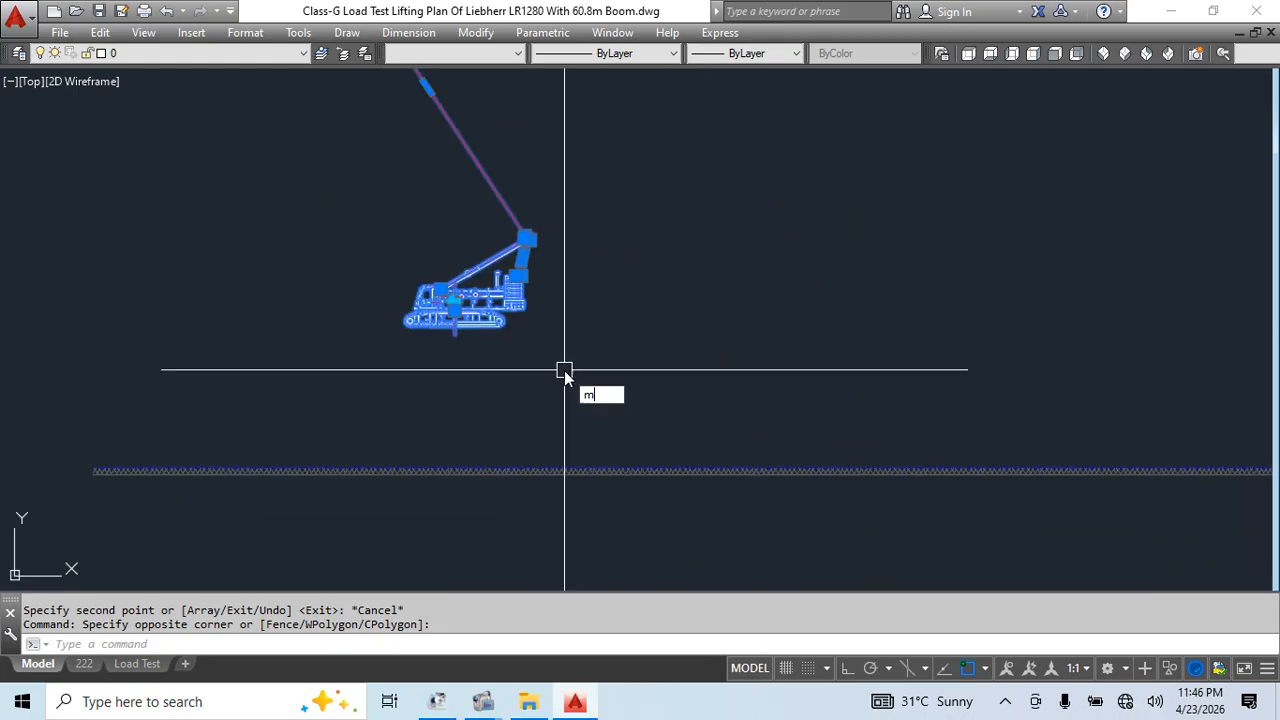
key("Return")
left_click(640, 200)
left_click(845, 668)
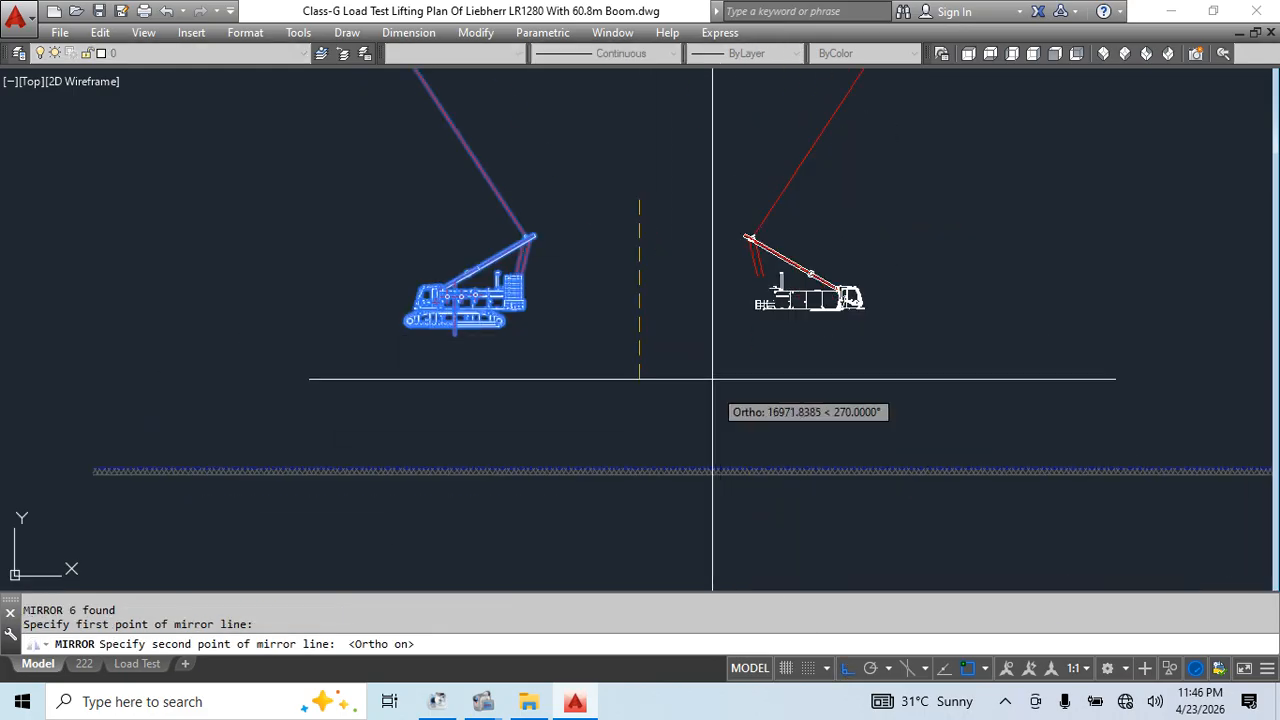
left_click(700, 354)
key("Return")
Erase the unmirrored crane base copy above the ground line
left_click(591, 157)
left_click(400, 357)
middle_click_drag(748, 373, 509, 336)
type("e")
key("Return")
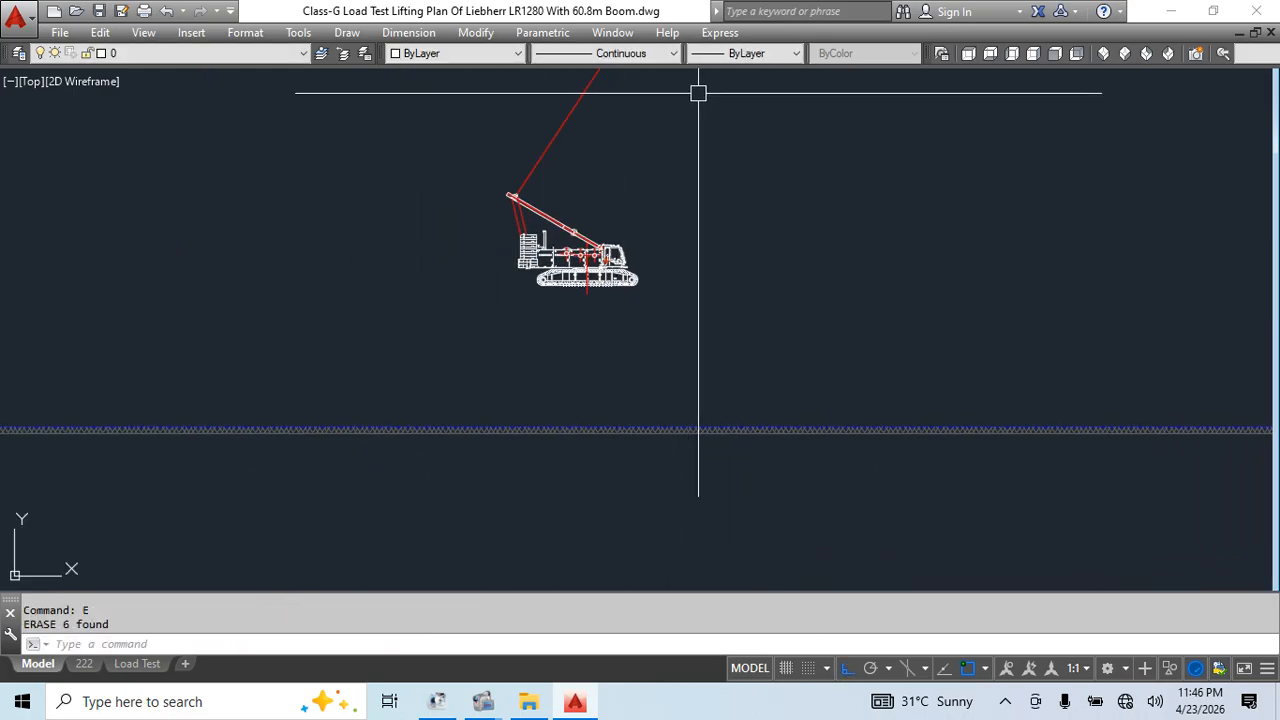
Move the mirrored crane base straight down so its tracks rest on the ground
left_click(698, 94)
left_click(448, 290)
scroll(618, 316, "up", 9)
type("m")
key("Return")
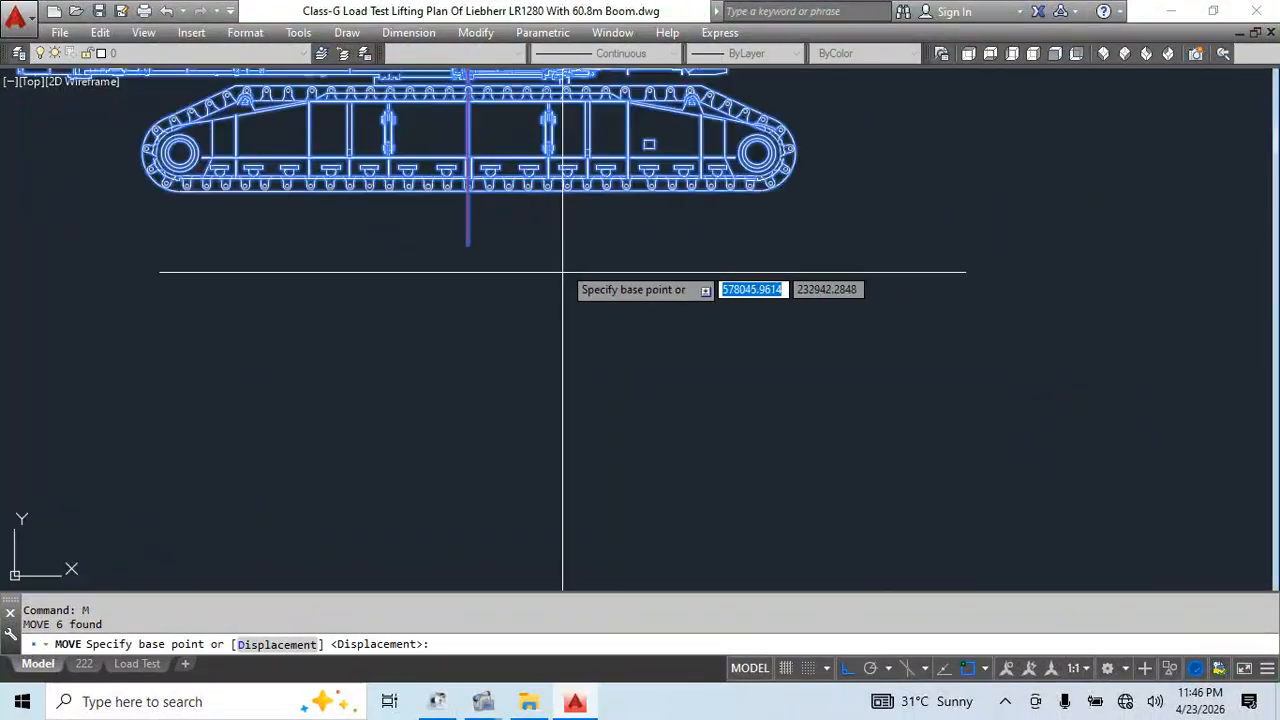
left_click(526, 190)
scroll(543, 200, "down", 6)
scroll(543, 330, "up", 9)
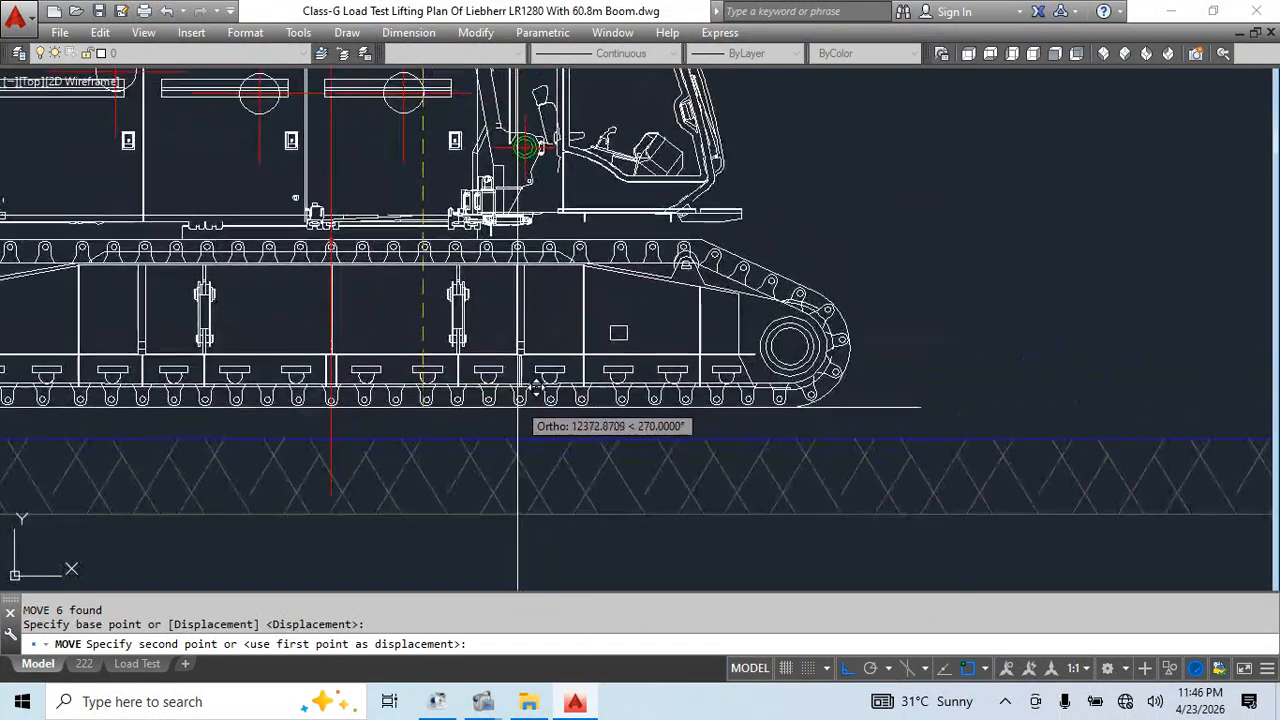
left_click(517, 437)
scroll(560, 300, "up", 2)
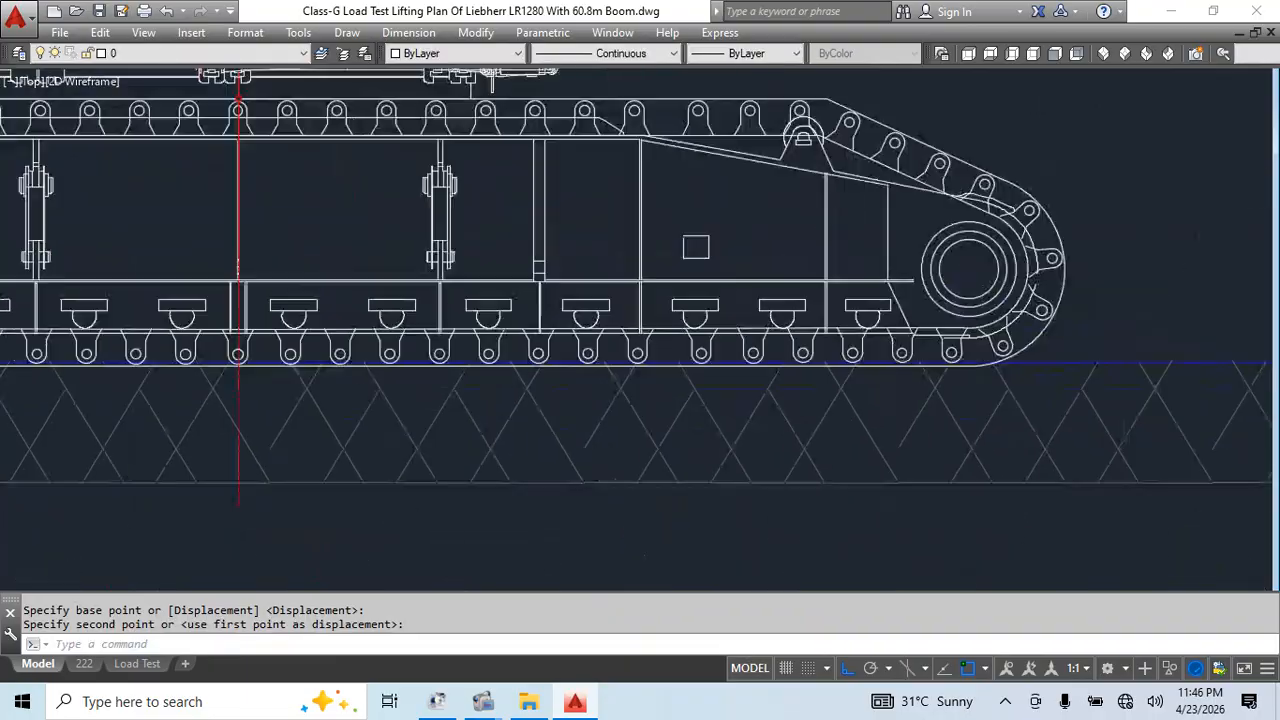
Shift the crane base vertically so the underside of its tracks sits exactly on the blue ground line
scroll(610, 123, "down", 6)
left_click(619, 119)
left_click(97, 260)
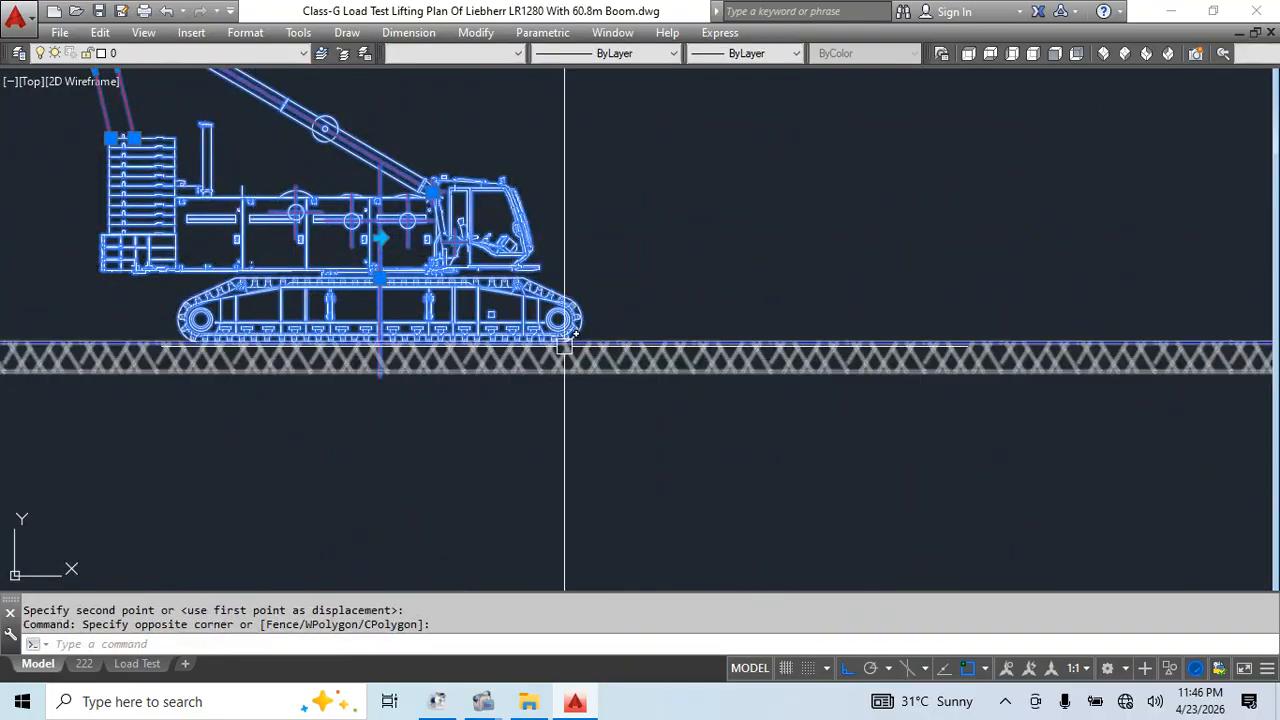
scroll(562, 342, "up", 12)
middle_click_drag(564, 344, 744, 421)
type("m")
key("space")
scroll(591, 393, "up", 5)
left_click(635, 364)
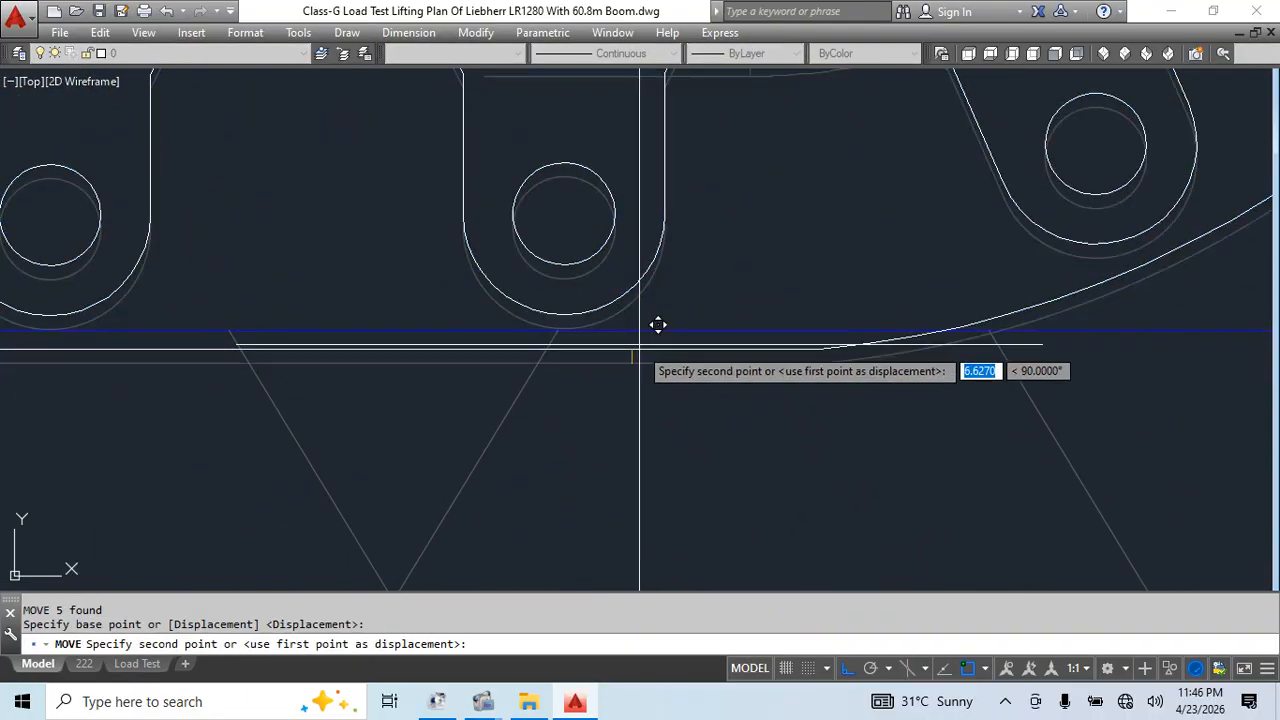
left_click(637, 330)
scroll(808, 400, "down", 6)
scroll(811, 266, "down", 2)
key("Escape")
Raise the whole crane base, including the crawler tracks, by 25 mm above the ground line
left_click(791, 209)
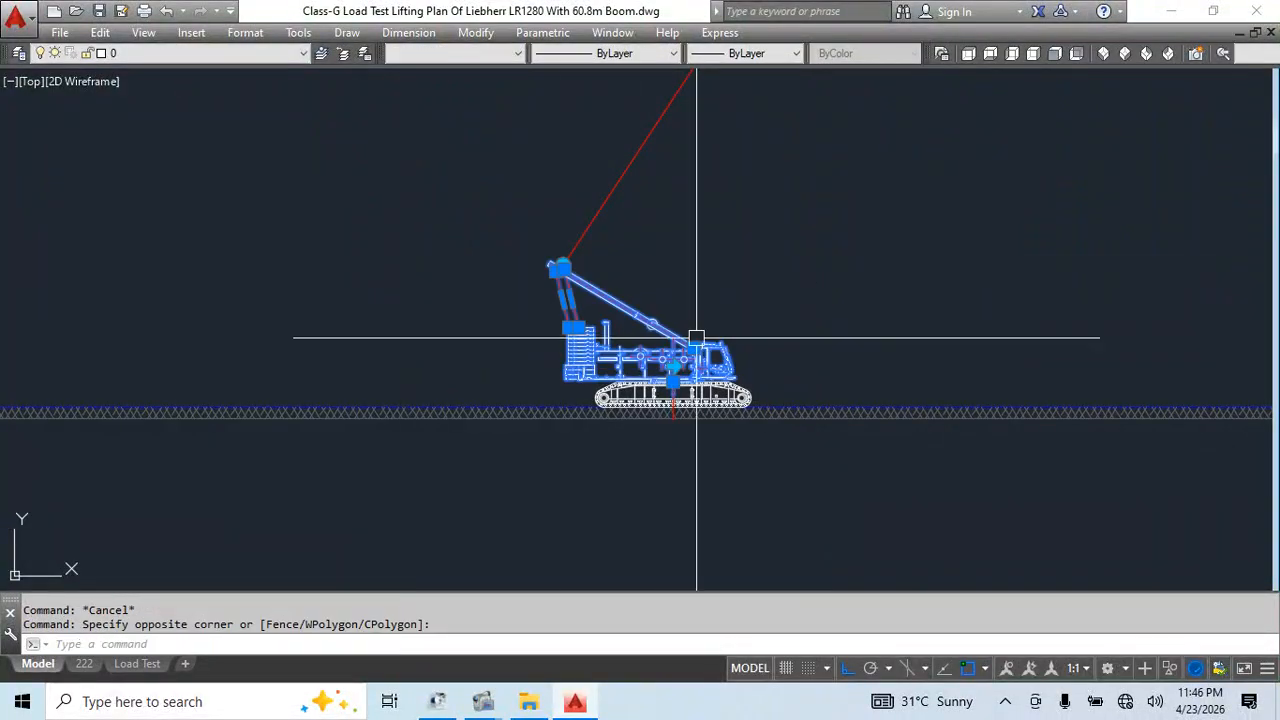
left_click(456, 296)
left_click(788, 334)
left_click(654, 399)
scroll(743, 441, "up", 6)
middle_click_drag(743, 441, 643, 418)
type("m")
key("space")
left_click(695, 530)
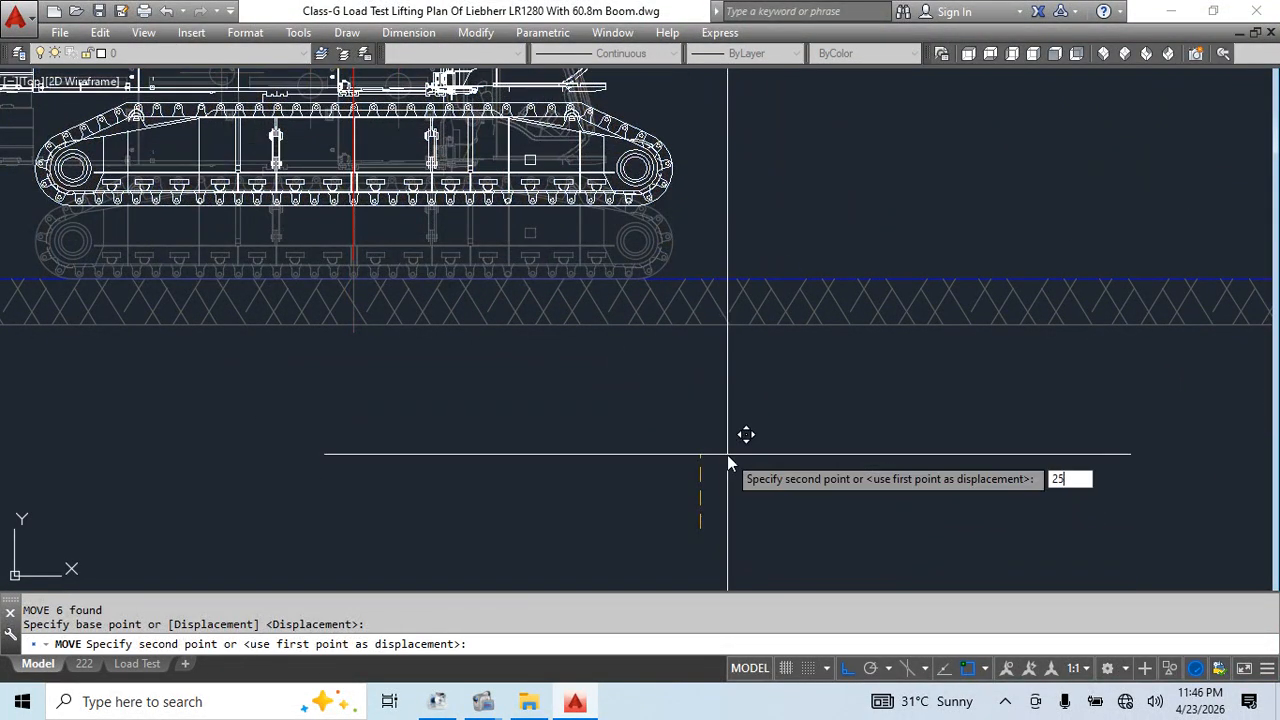
key("Return")
middle_click_drag(701, 451, 505, 496)
key("Escape")
key("Escape")
Draw a 2000 by 25 mm rectangle in front of the crane as a ground plate
middle_click_drag(650, 246, 584, 303)
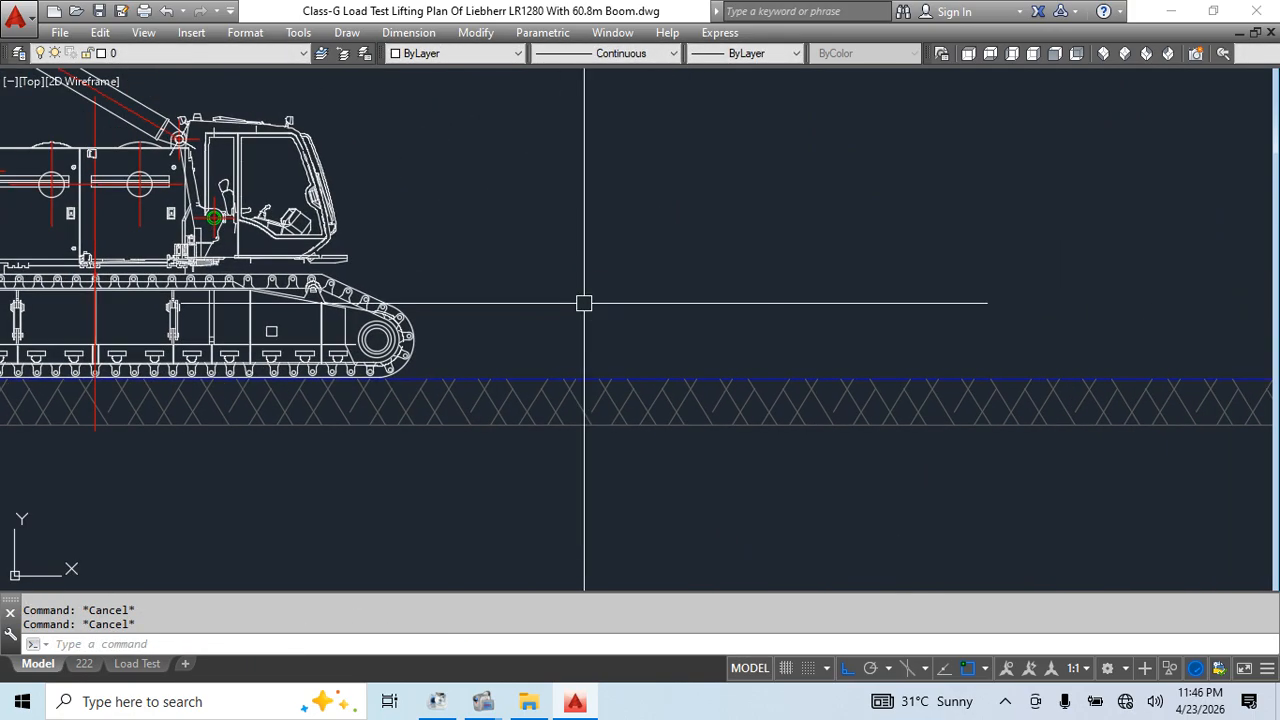
key("Return")
left_click(570, 218)
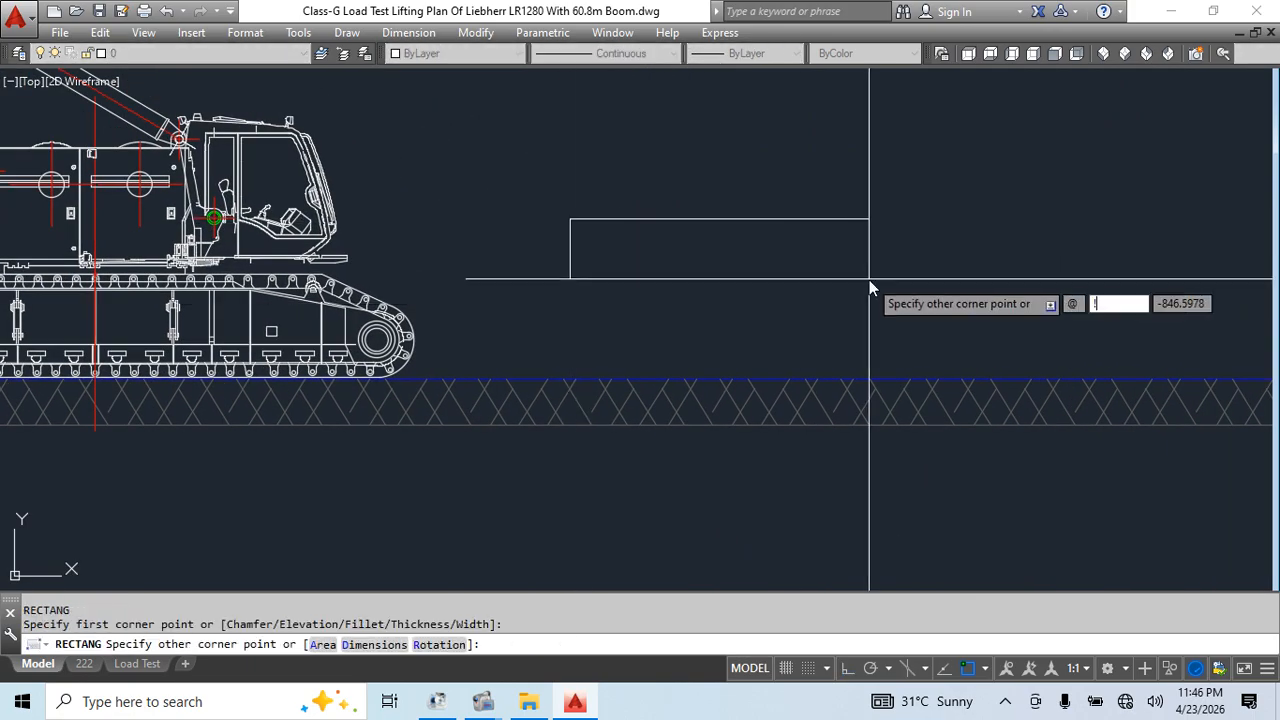
type("2")
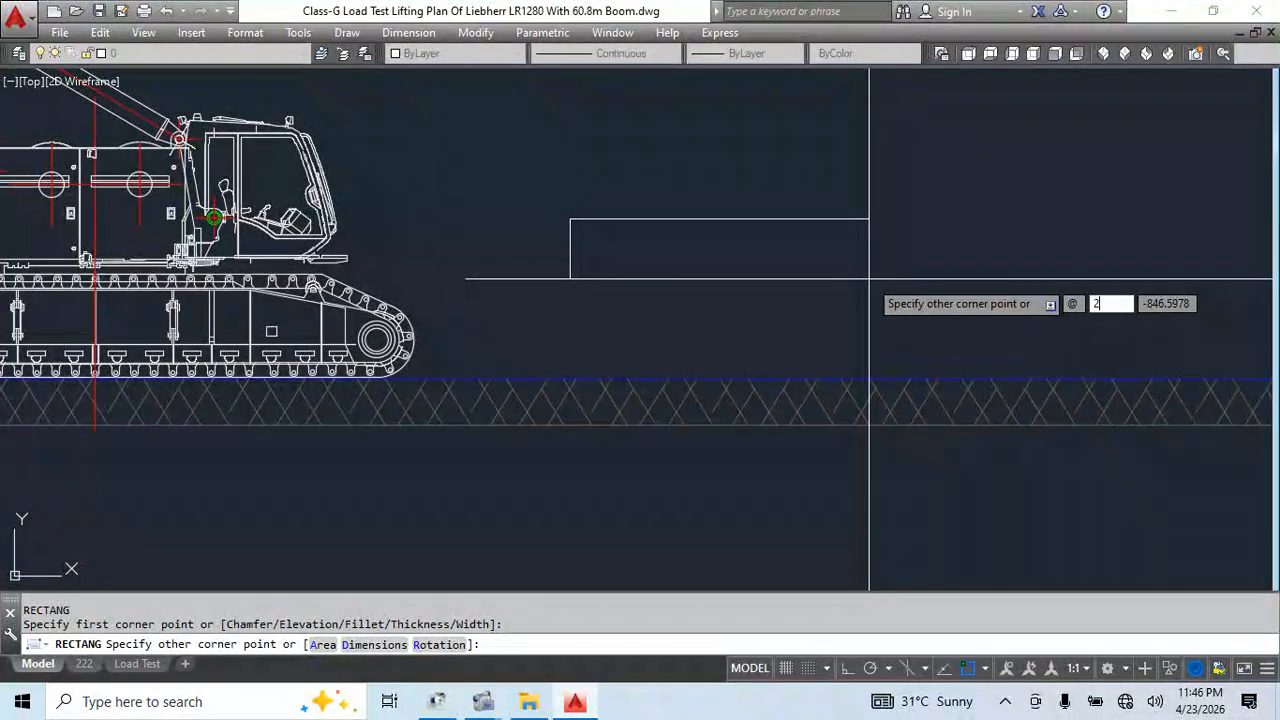
type("000,25")
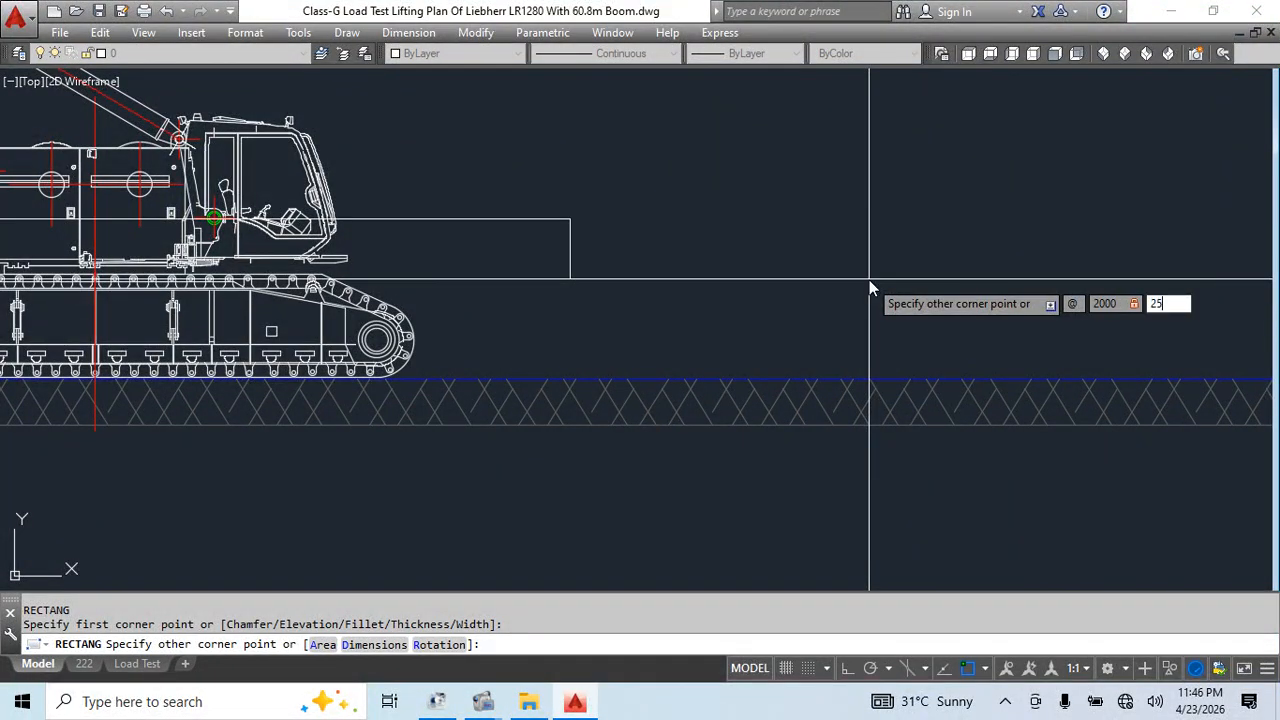
key("Return")
left_click(757, 331)
left_click(674, 206)
type("m")
key("Return")
scroll(499, 212, "up", 2)
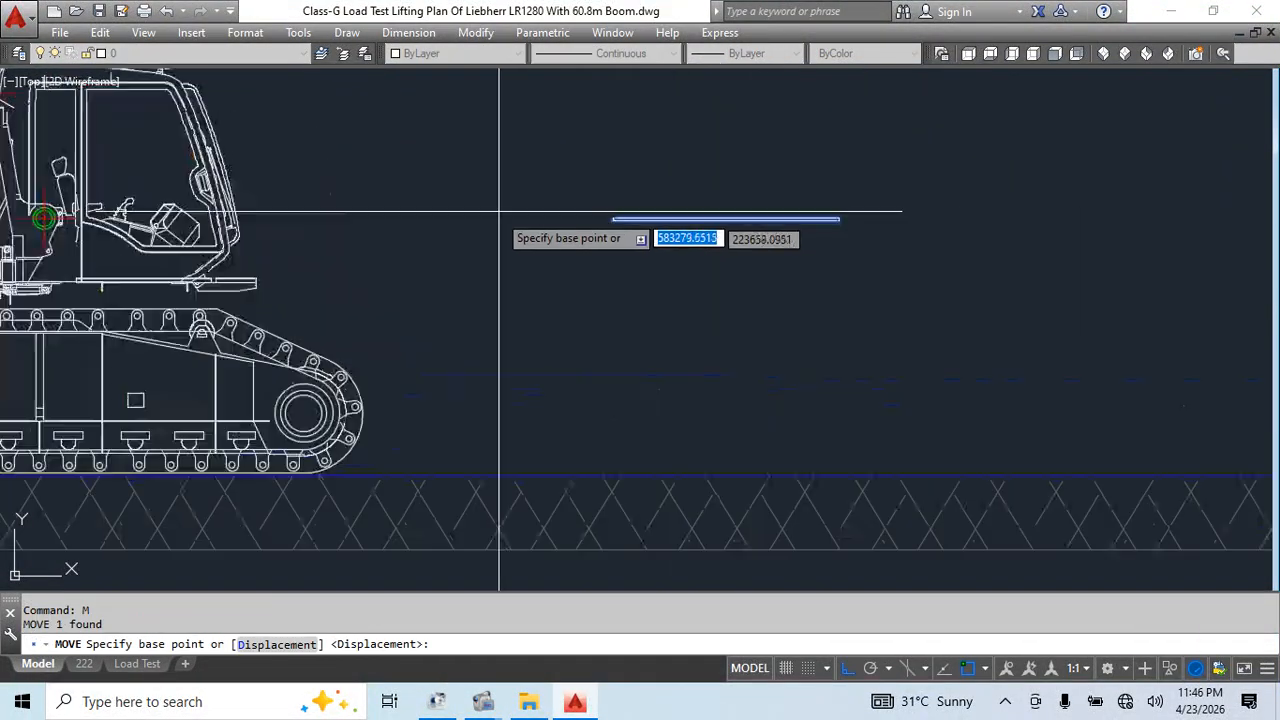
scroll(499, 212, "up", 4)
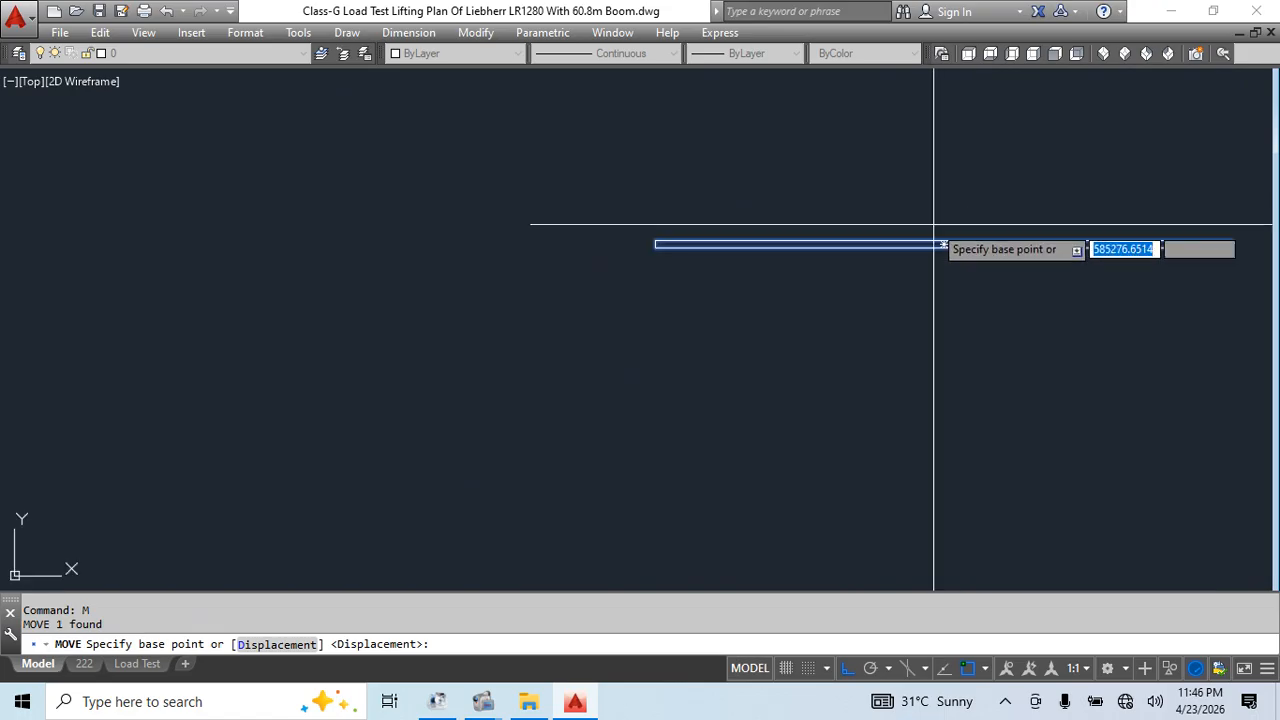
key("Escape")
Change the colour of the plate rectangle to green
scroll(726, 328, "down", 5)
left_click(638, 226)
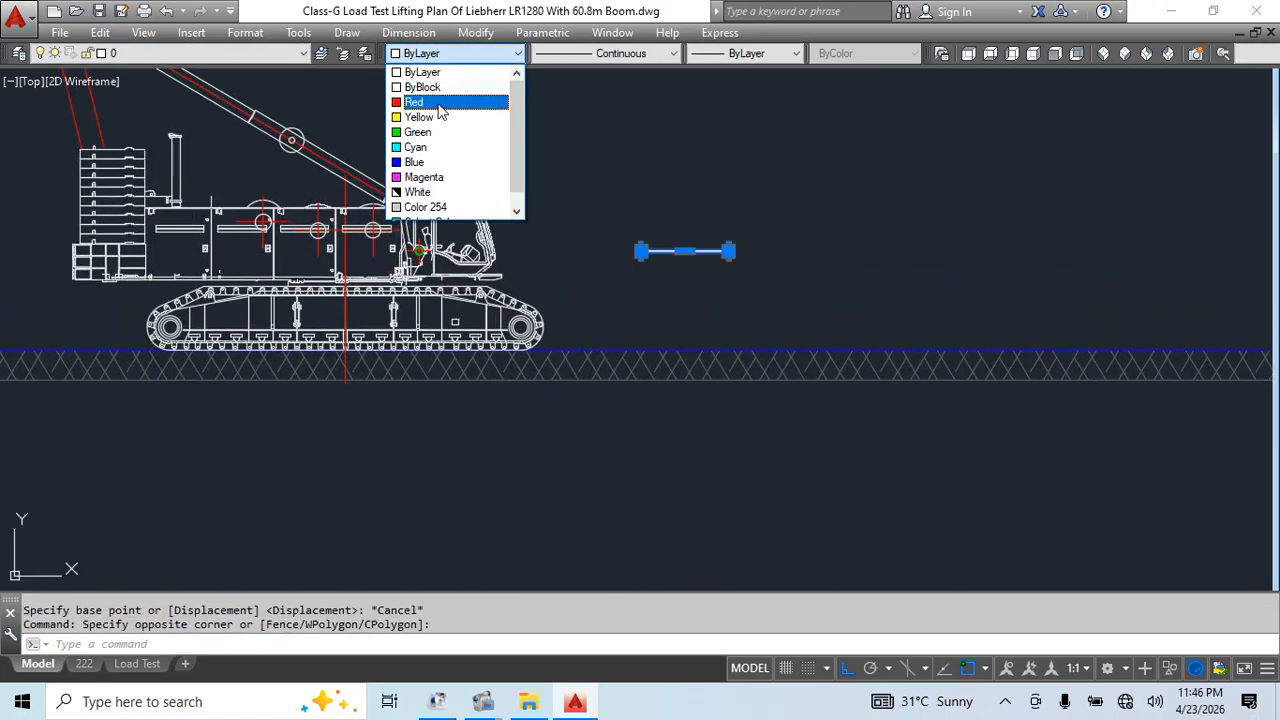
left_click(440, 133)
key("Escape")
left_click(677, 186)
left_click(663, 266)
type("m")
key("Return")
scroll(685, 238, "up", 8)
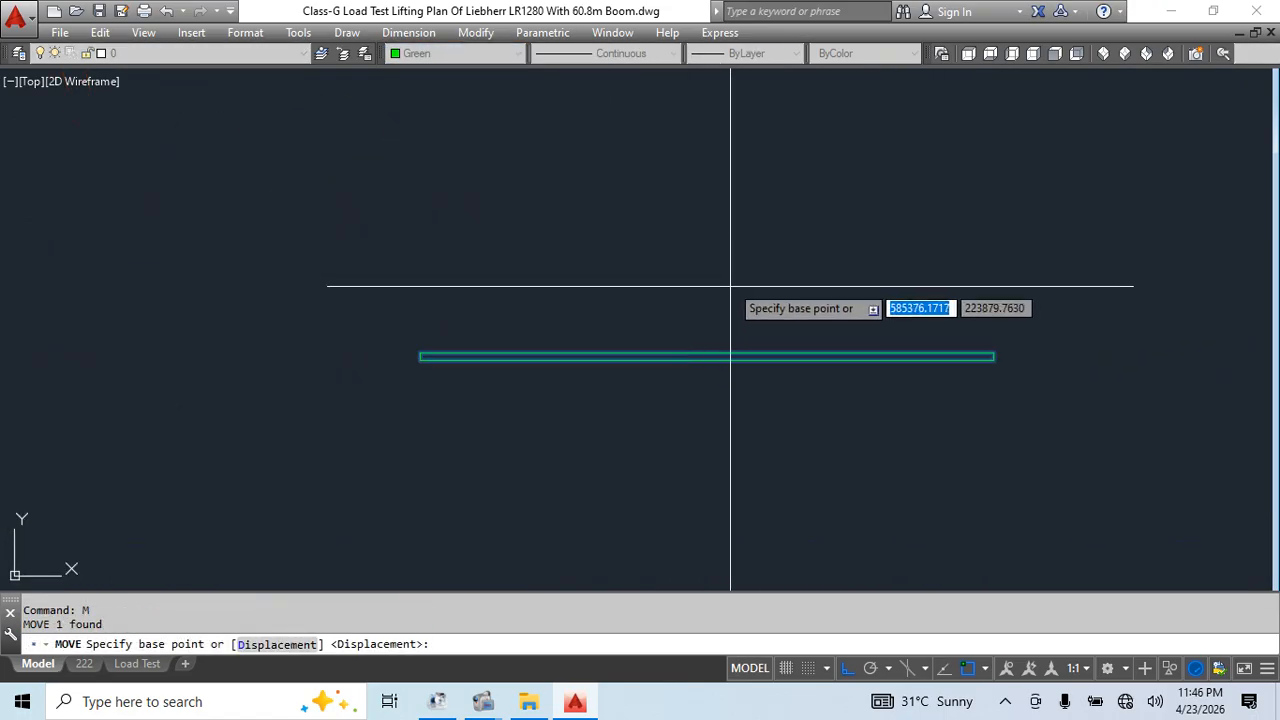
left_click(703, 352)
key("Escape")
Move the green plate by its midpoint onto the crane centreline, filling the gap between the tracks and the ground line
left_click(763, 317)
left_click(743, 370)
scroll(743, 346, "up", 2)
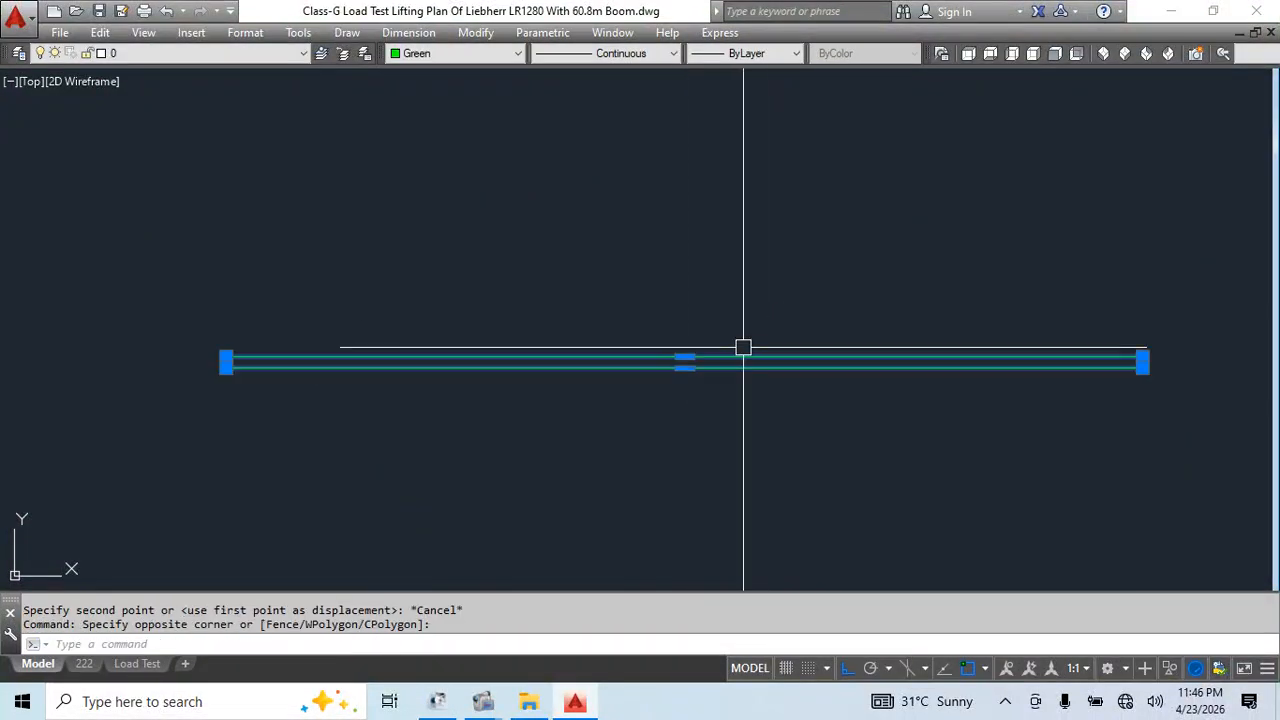
type("m")
key("Return")
left_click(684, 361)
scroll(700, 260, "down", 8)
scroll(194, 451, "up", 10)
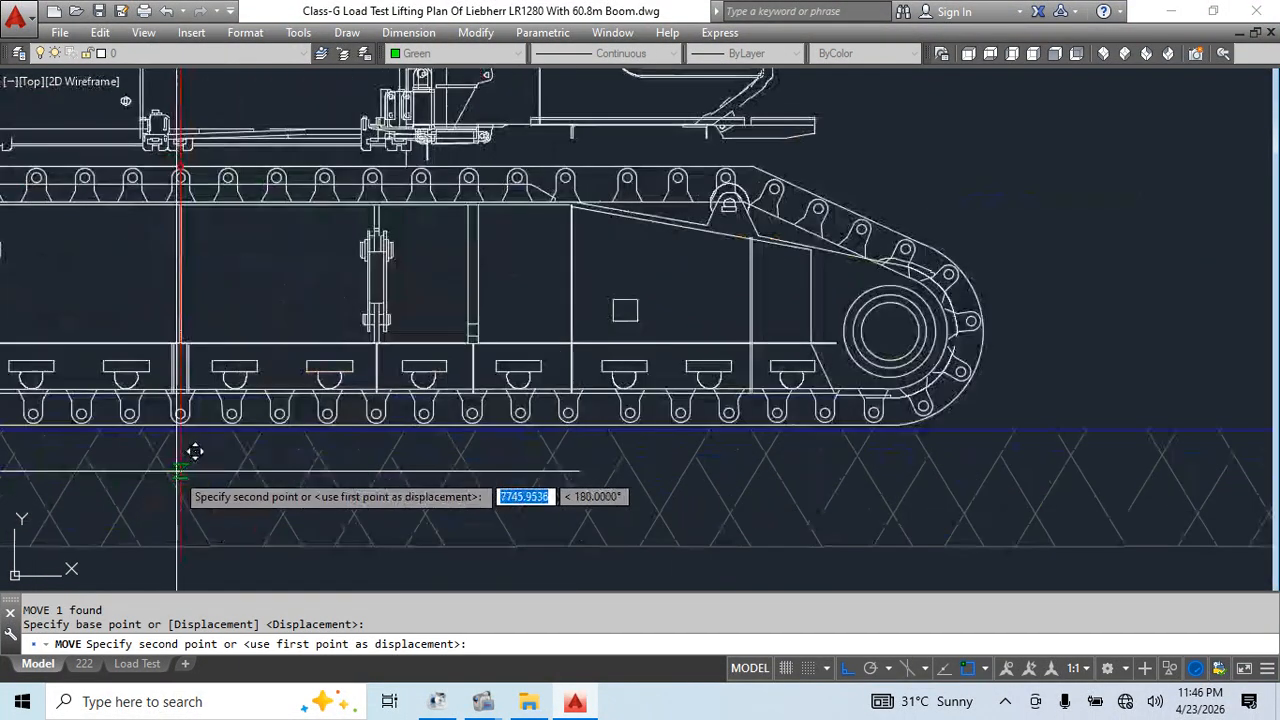
key("Escape")
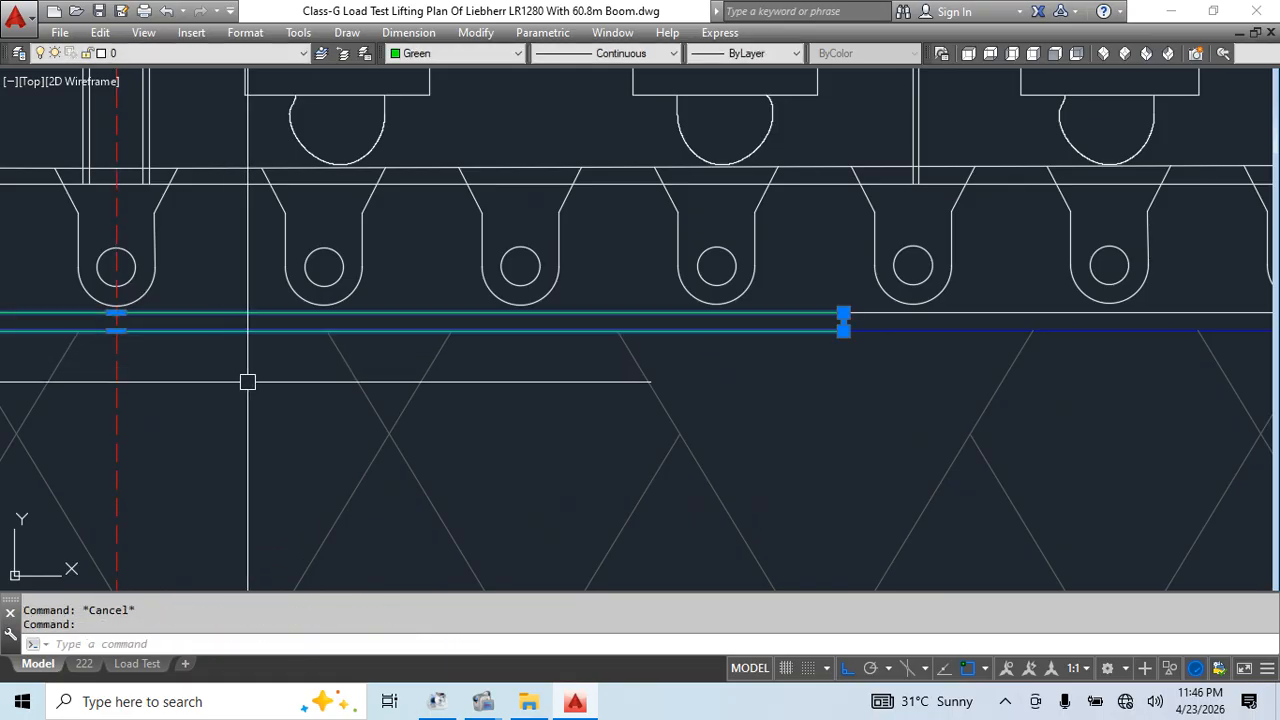
Copy the green plate twice, end to end, along the ground line towards the front of the tracks
type("co")
key("Return")
scroll(527, 333, "down", 2)
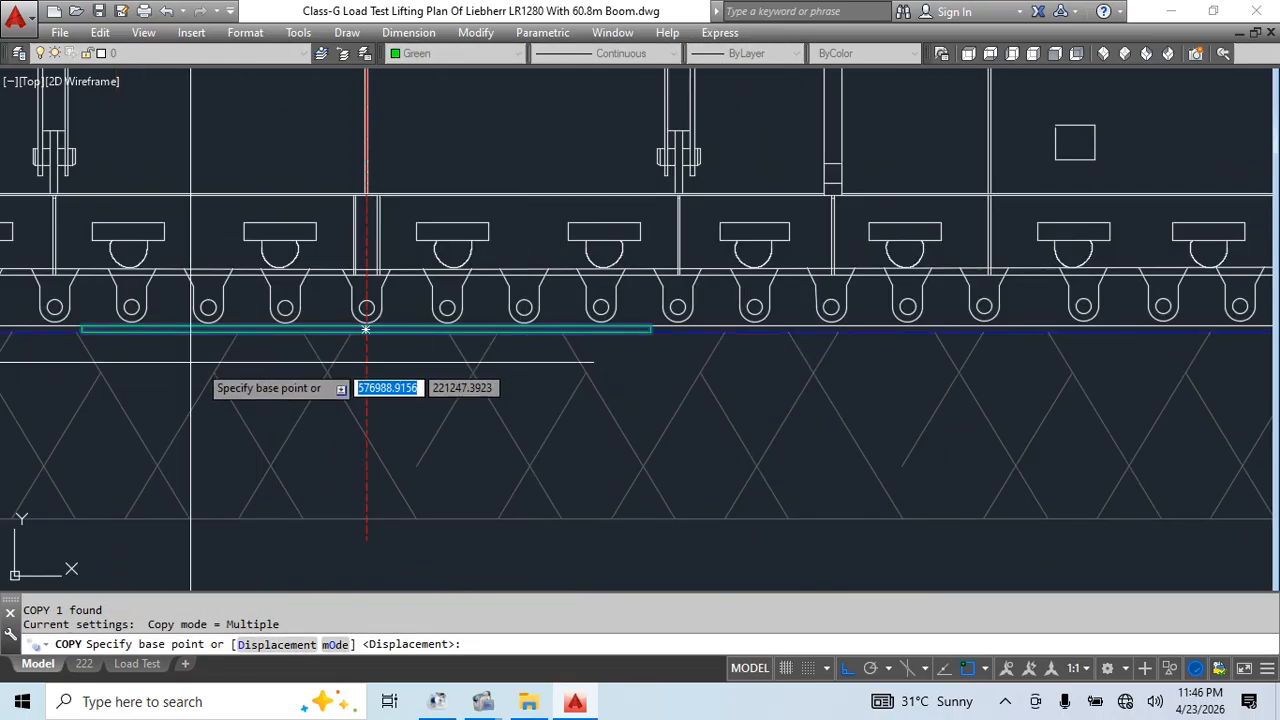
left_click(81, 332)
scroll(665, 337, "up", 2)
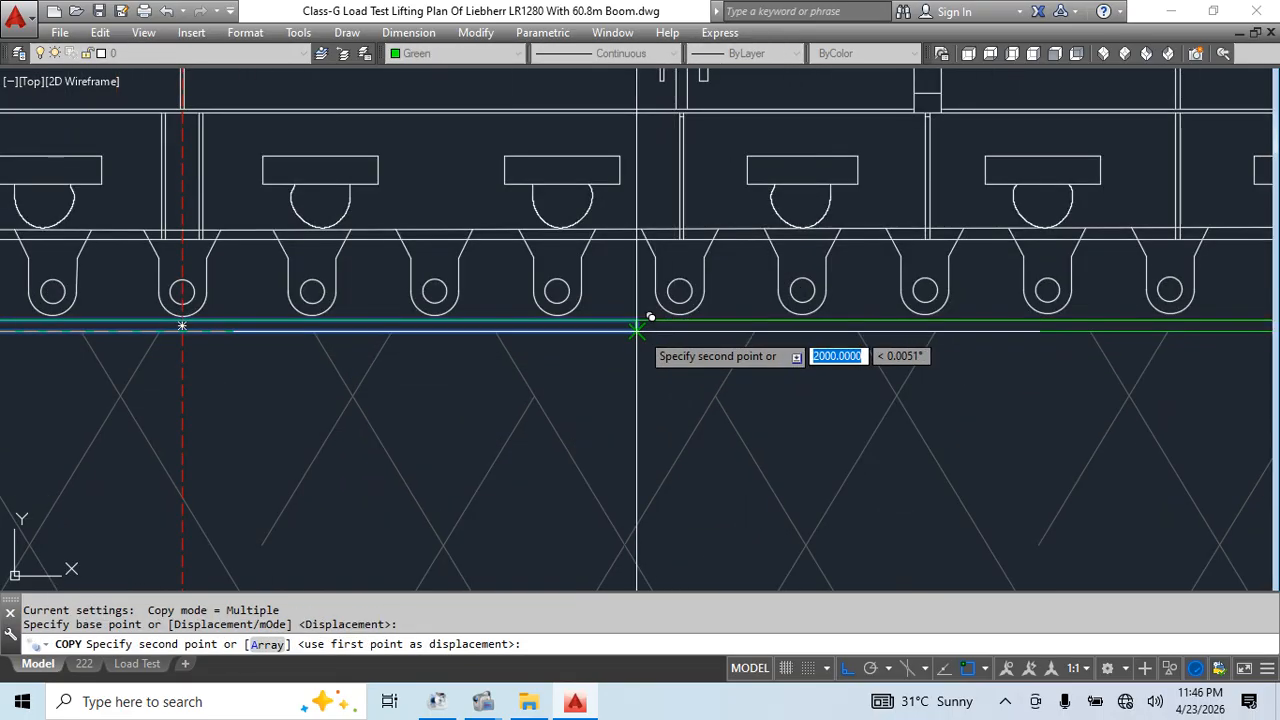
left_click(637, 327)
scroll(480, 414, "down", 2)
scroll(1006, 351, "up", 1)
scroll(725, 324, "down", 2)
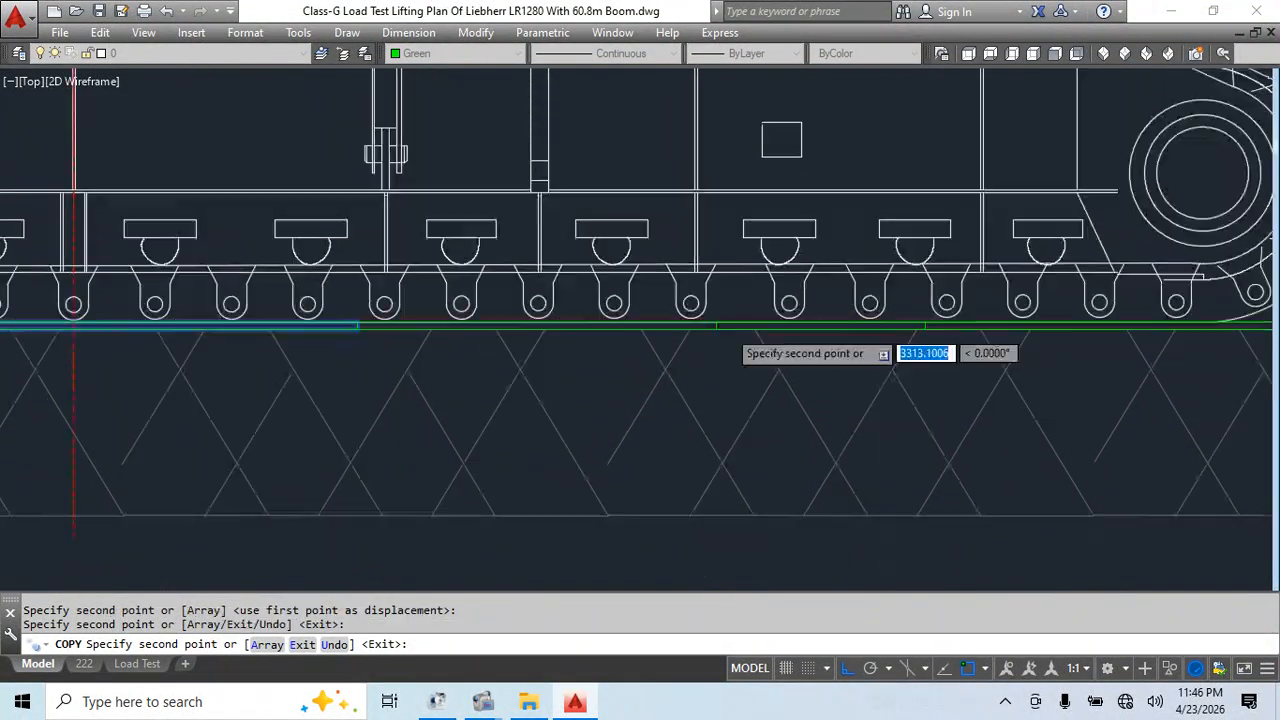
scroll(775, 397, "down", 2)
key("Escape")
Mirror the two copied plates about the crane's vertical centreline, keeping the source plates
left_click(889, 331)
scroll(680, 337, "up", 3)
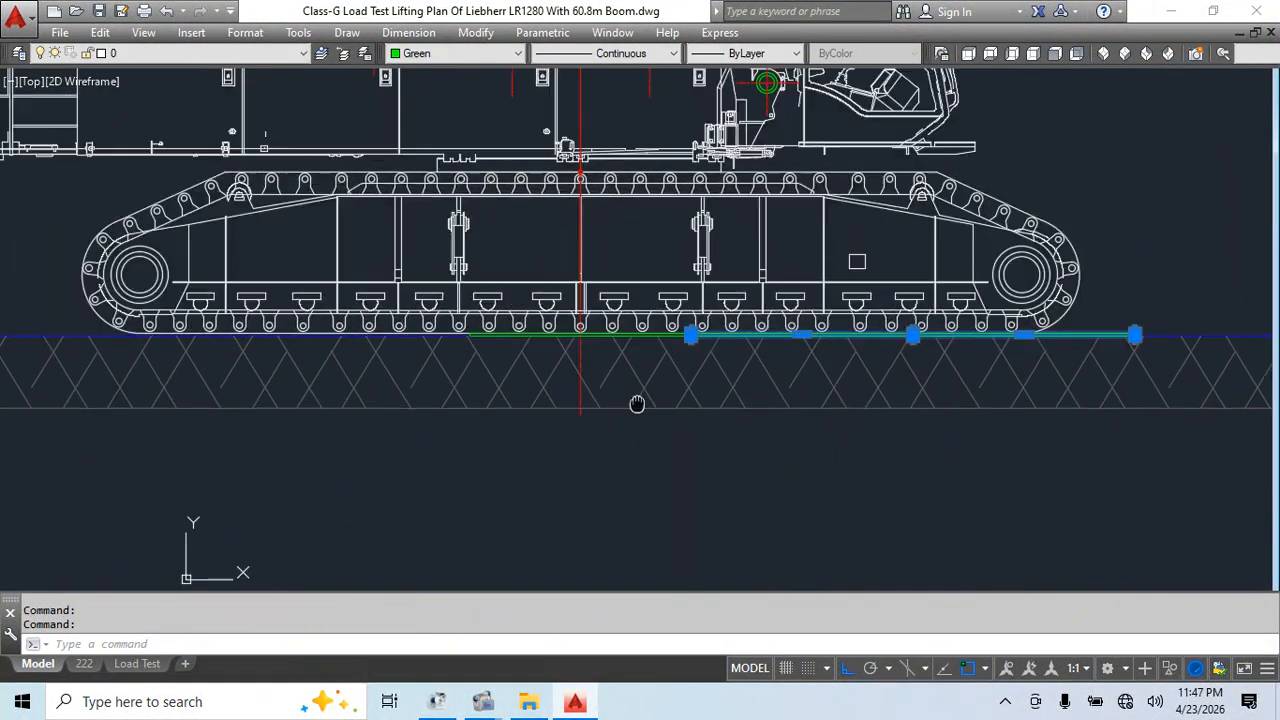
middle_click_drag(637, 404, 669, 401)
type("mi")
key("space")
scroll(617, 423, "up", 2)
left_click(608, 411)
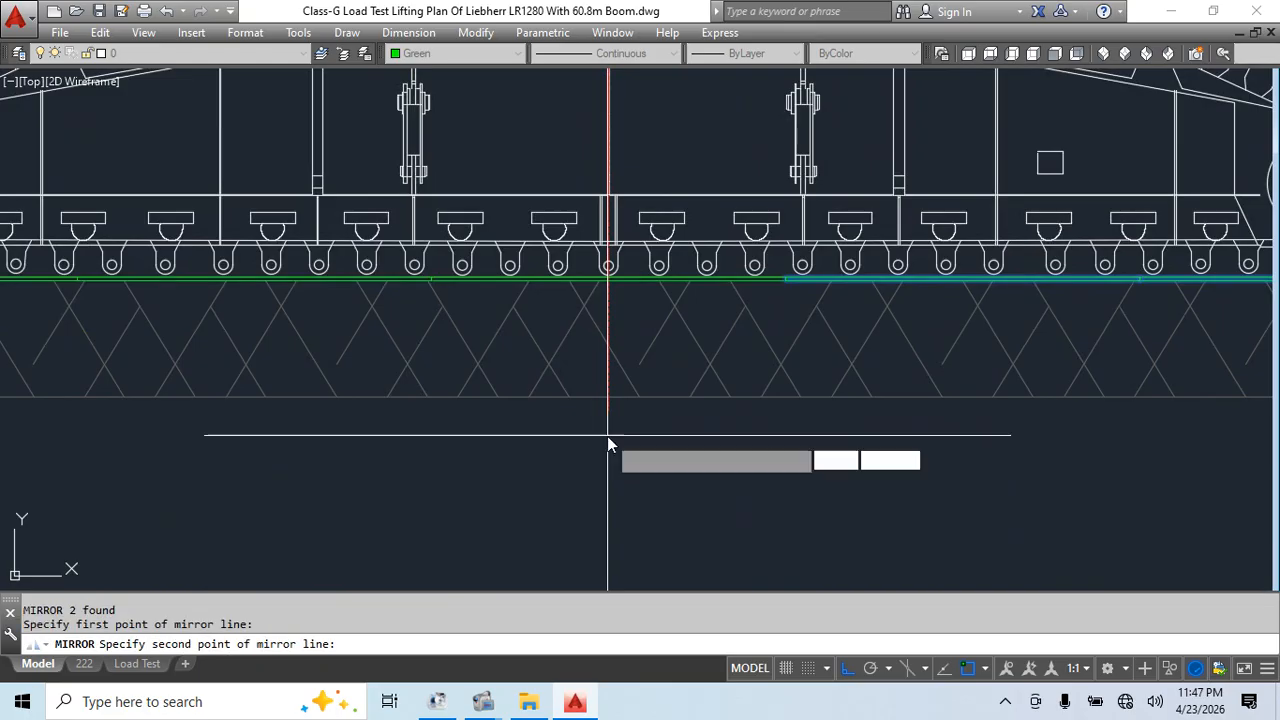
left_click(607, 437)
key("Return")
Add a horizontal linear dimension spanning about 5.23 m between two free points below the crane
scroll(660, 430, "down", 5)
scroll(740, 415, "down", 5)
scroll(683, 360, "up", 4)
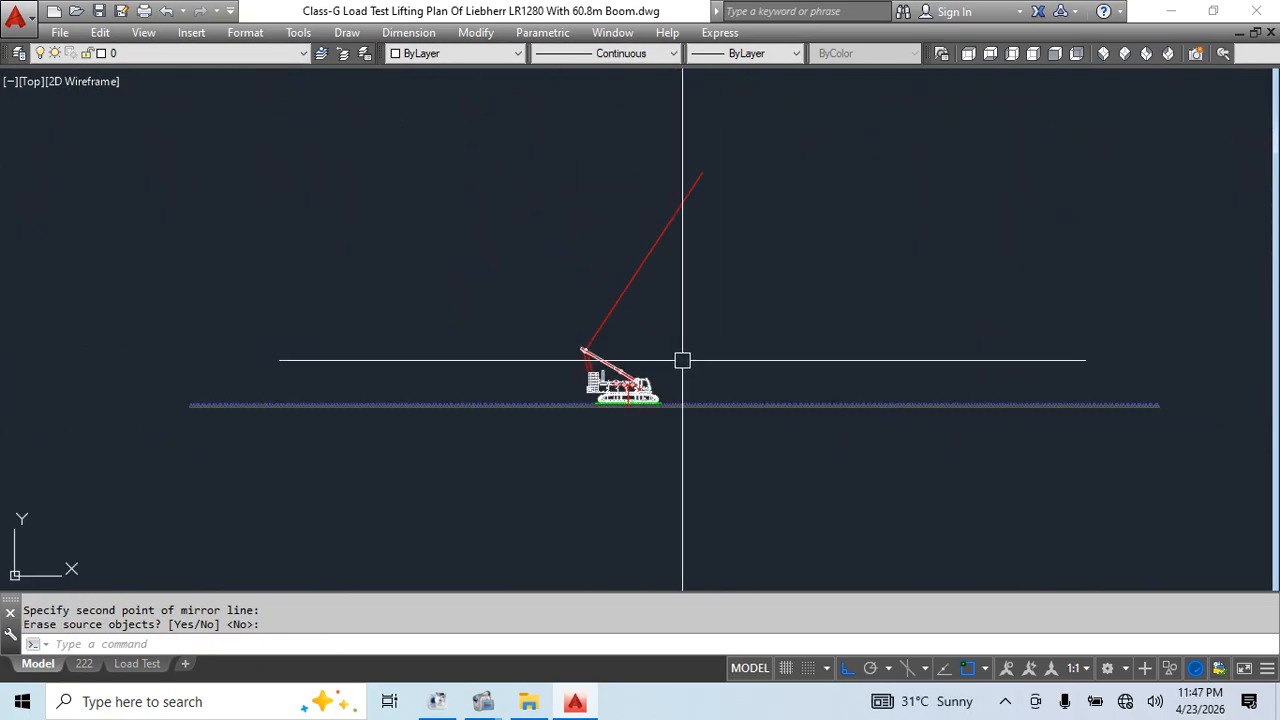
type("dli")
key("space")
scroll(490, 340, "up", 3)
left_click(391, 335)
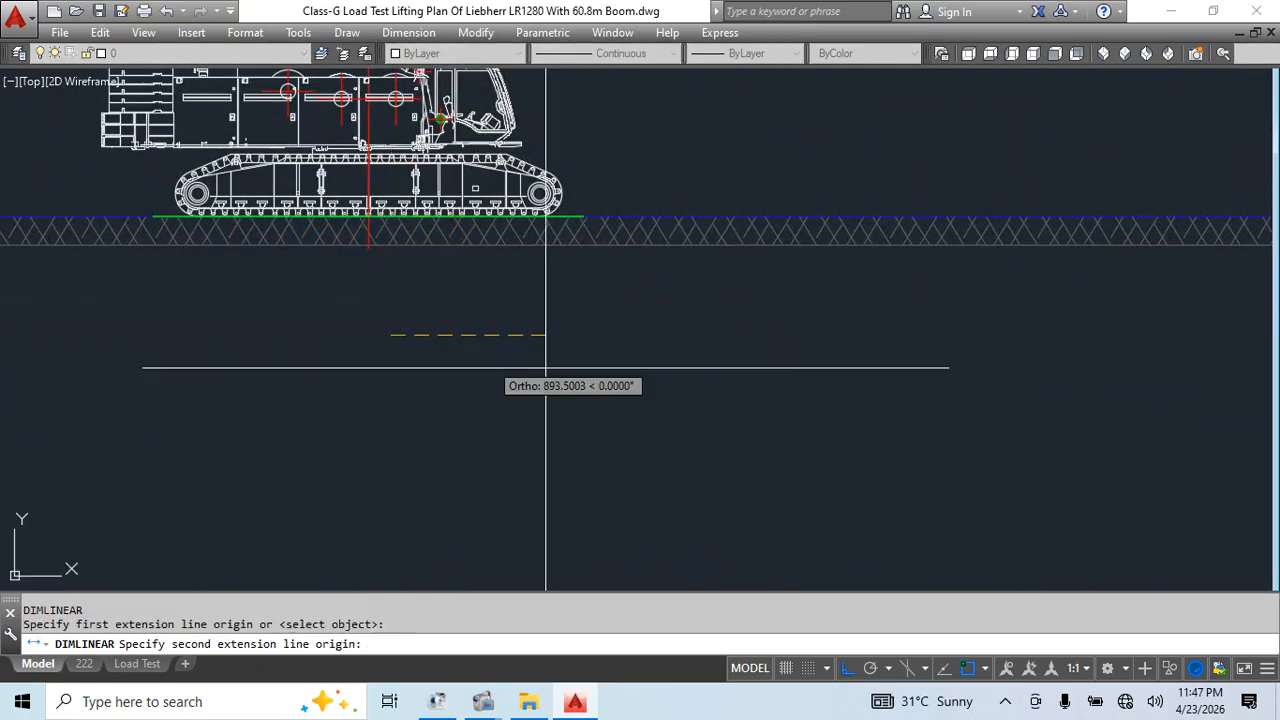
left_click(615, 335)
left_click(600, 427)
scroll(654, 480, "down", 3)
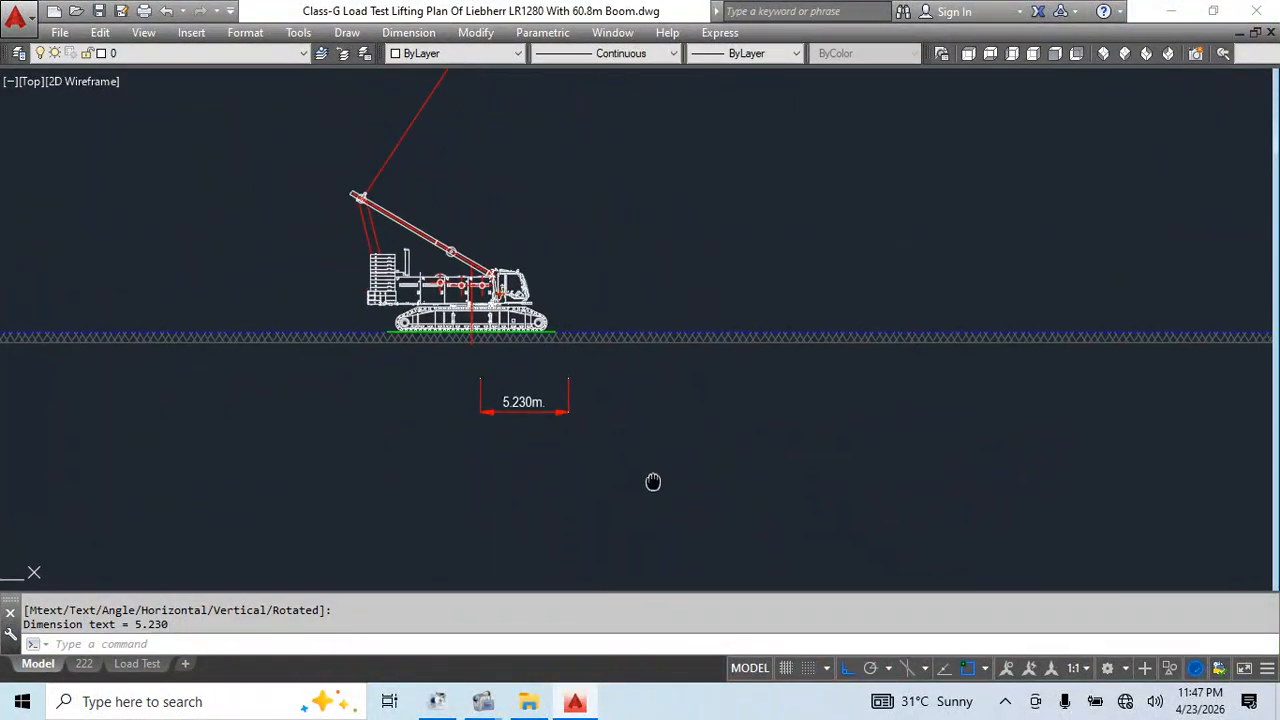
key("Escape")
key("Escape")
scroll(571, 402, "up", 1)
left_click(571, 402)
left_click(549, 390)
scroll(630, 378, "down", 6)
key("Escape")
Move the Main Boom block by its base-point grip to just above the crane on the ground line
middle_click_drag(830, 403, 547, 400)
middle_click_drag(950, 380, 506, 371)
middle_click_drag(1008, 364, 611, 344)
left_click(860, 330)
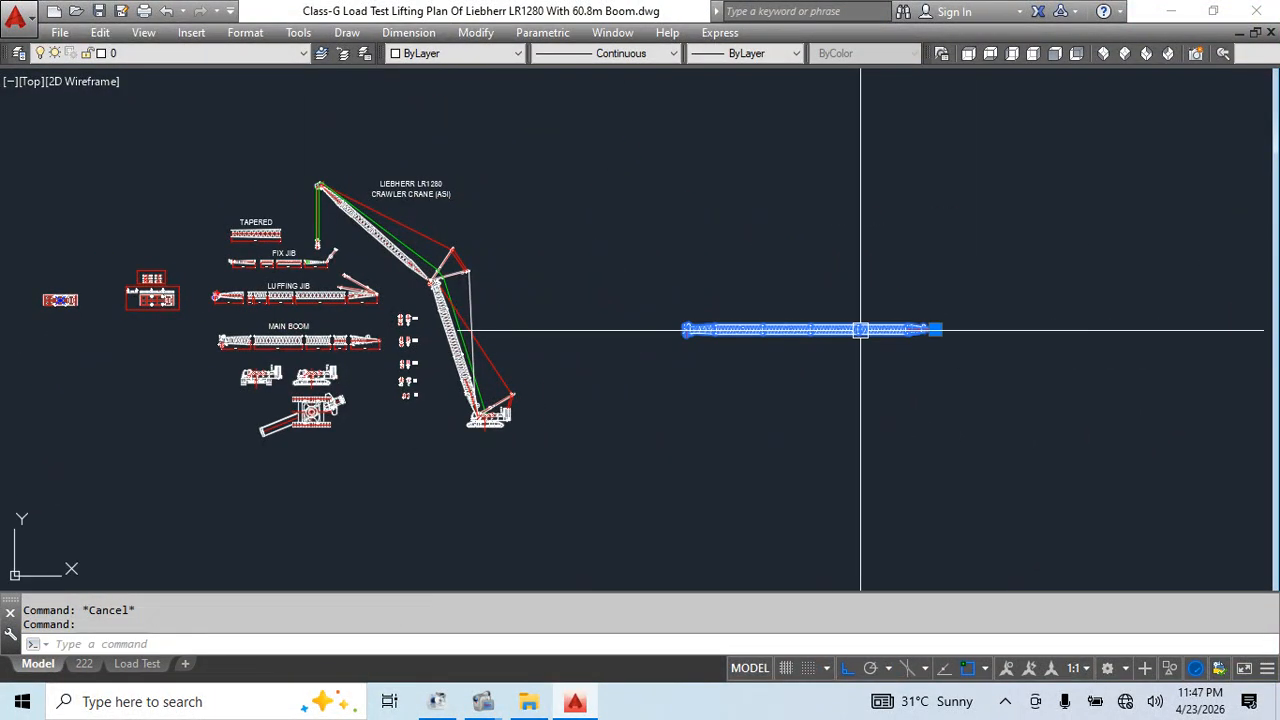
left_click(935, 330)
scroll(452, 335, "down", 2)
middle_click_drag(300, 337, 576, 390)
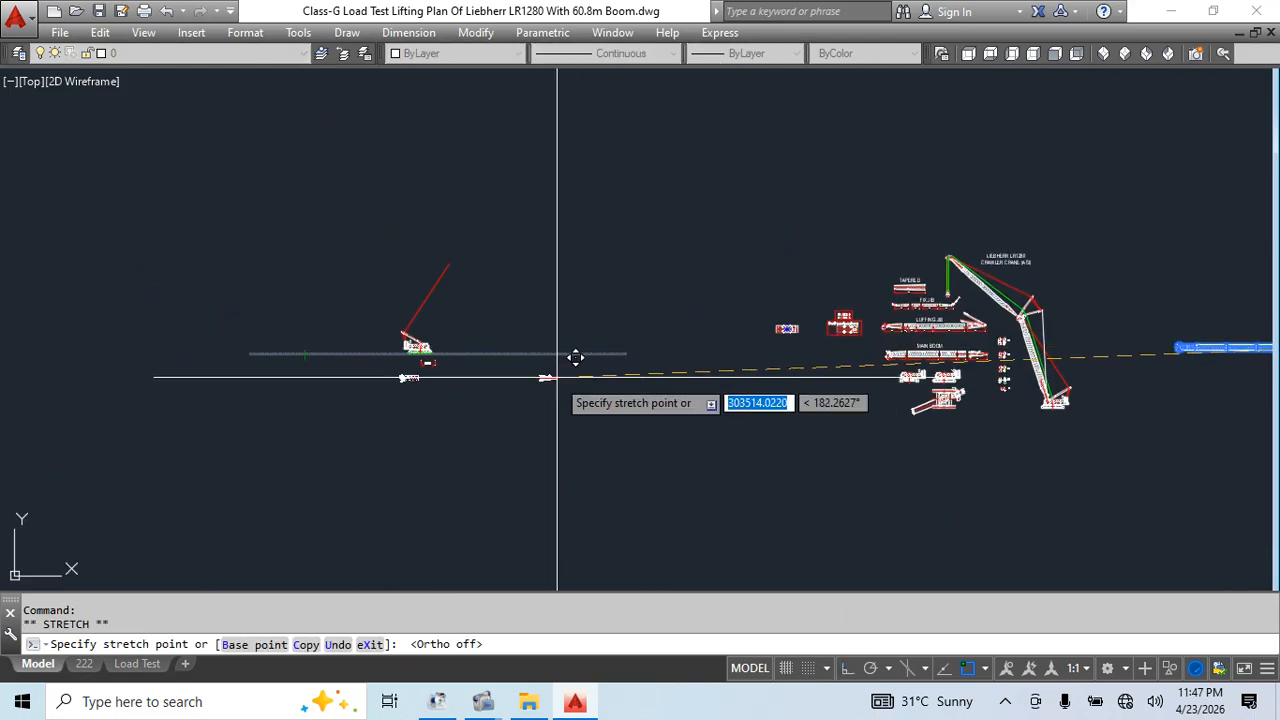
scroll(575, 357, "up", 5)
key("Escape")
Place the gripped Main Boom block horizontally in open space just above the crane
left_click(451, 343)
left_click(528, 359)
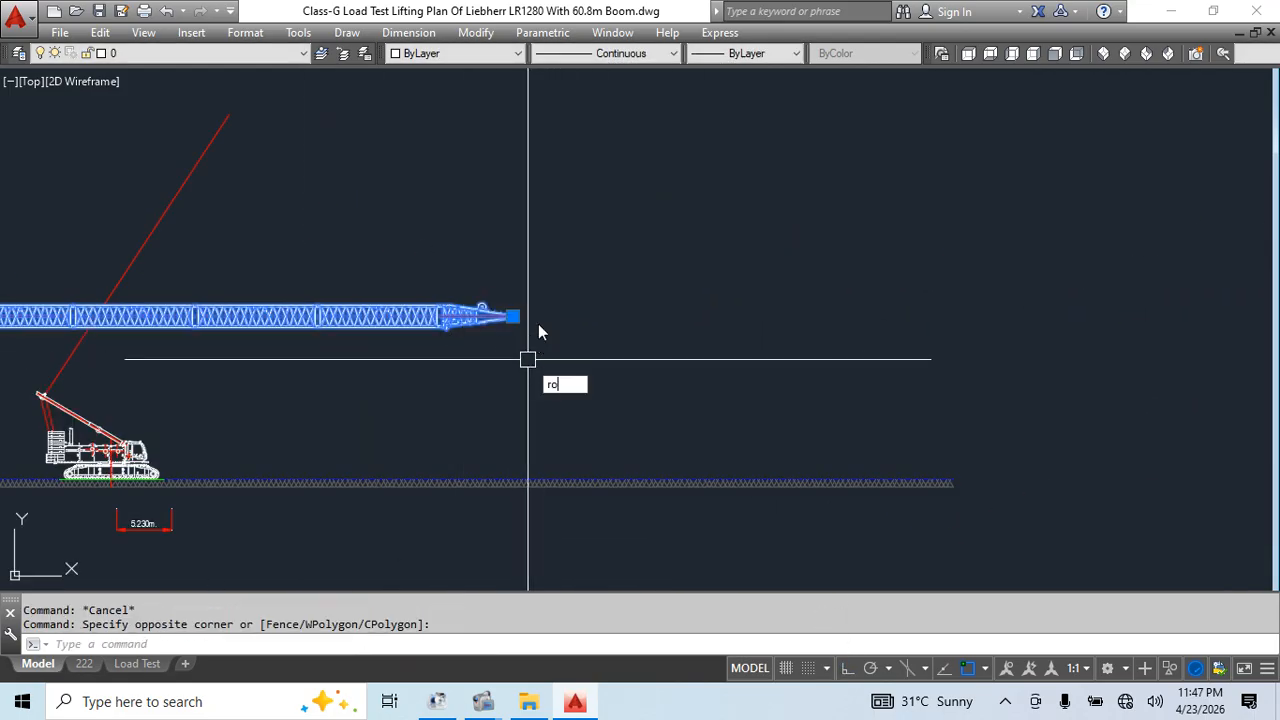
key("Return")
key("Escape")
Mirror the main boom about a vertical line beyond its foot end, then delete the original boom
left_click(557, 286)
left_click(423, 363)
type("mi")
key("Return")
left_click(541, 318)
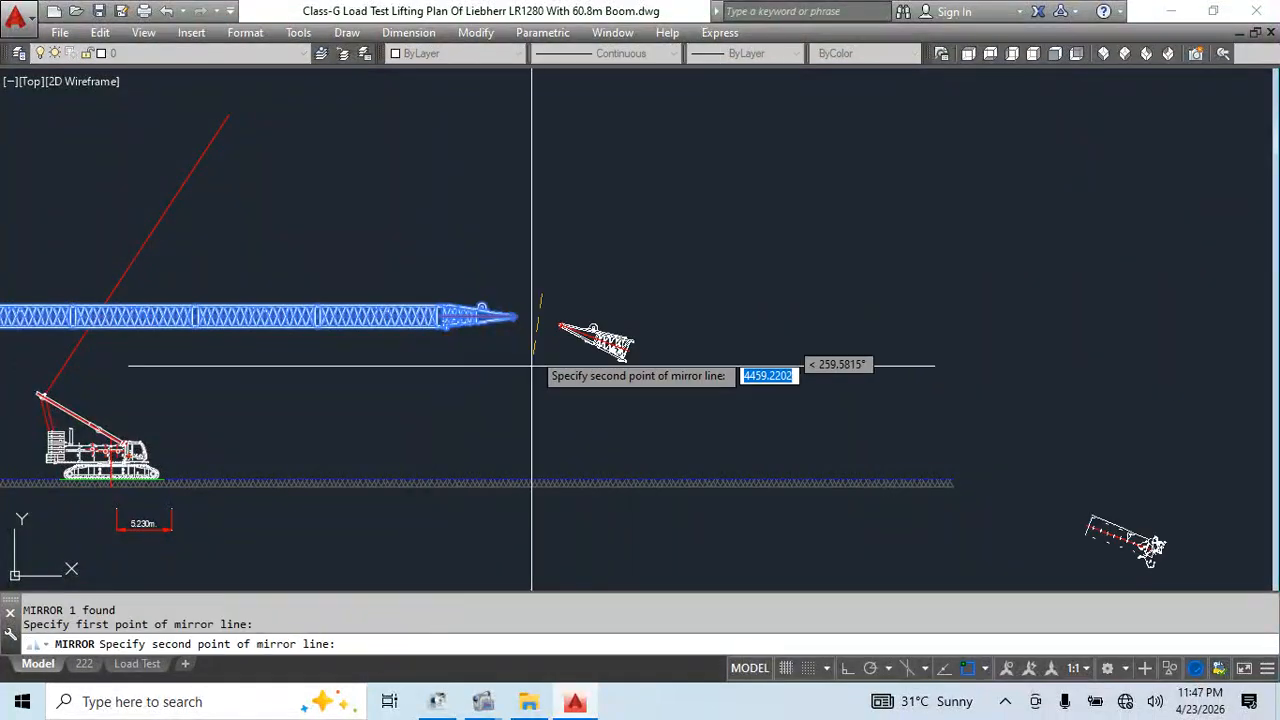
left_click(603, 389)
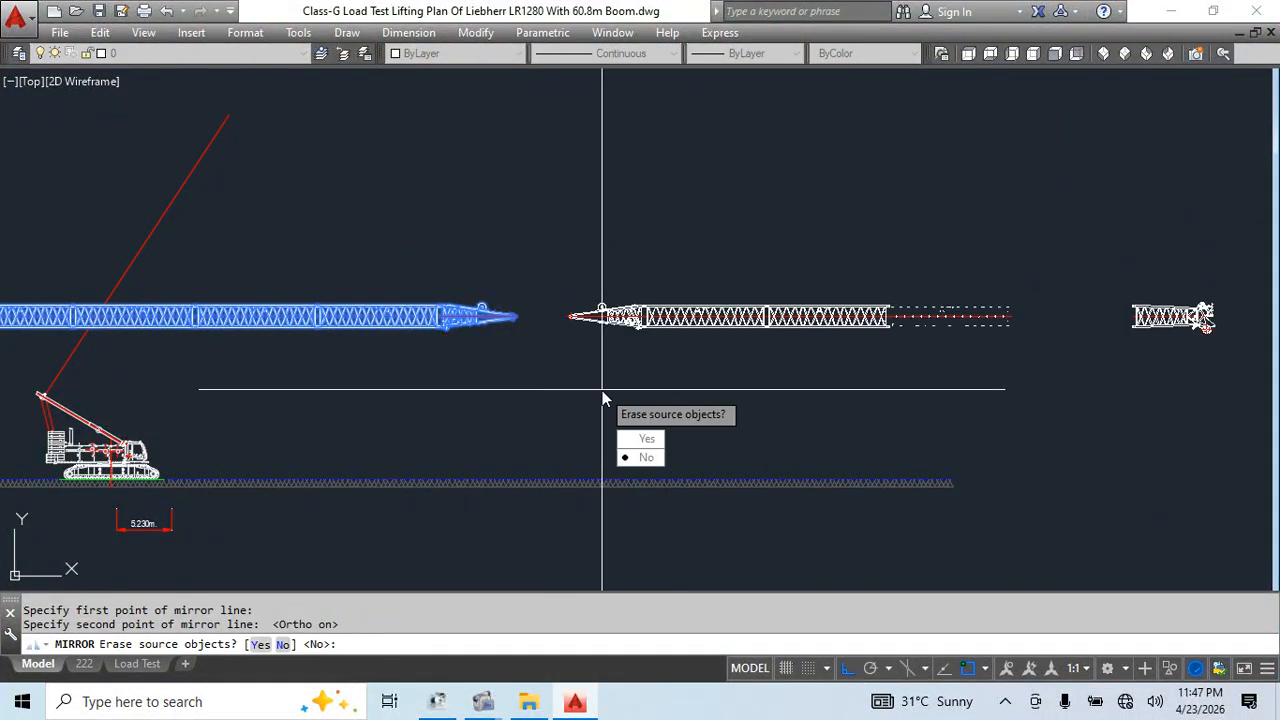
key("Return")
left_click(466, 366)
left_click(420, 295)
key("Delete")
Move the mirrored boom by its foot grip onto the centre of the crane's boom pivot pin
scroll(120, 440, "up", 8)
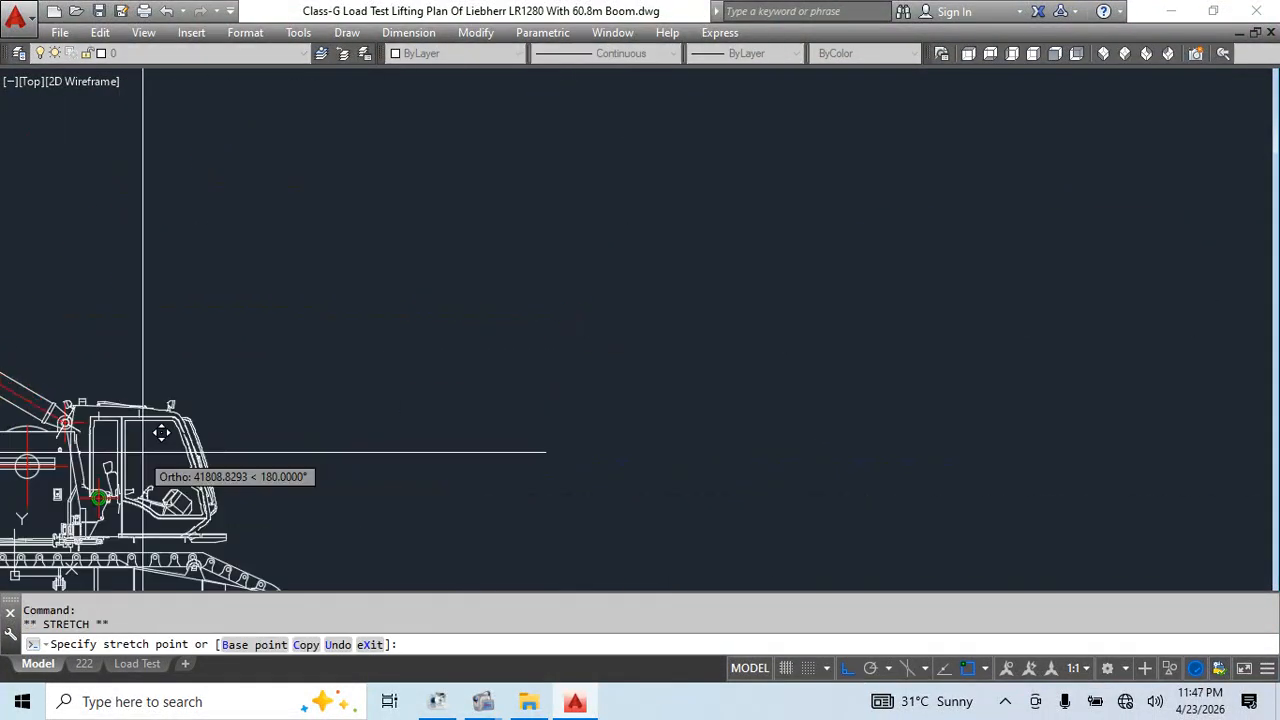
scroll(70, 493, "down", 10)
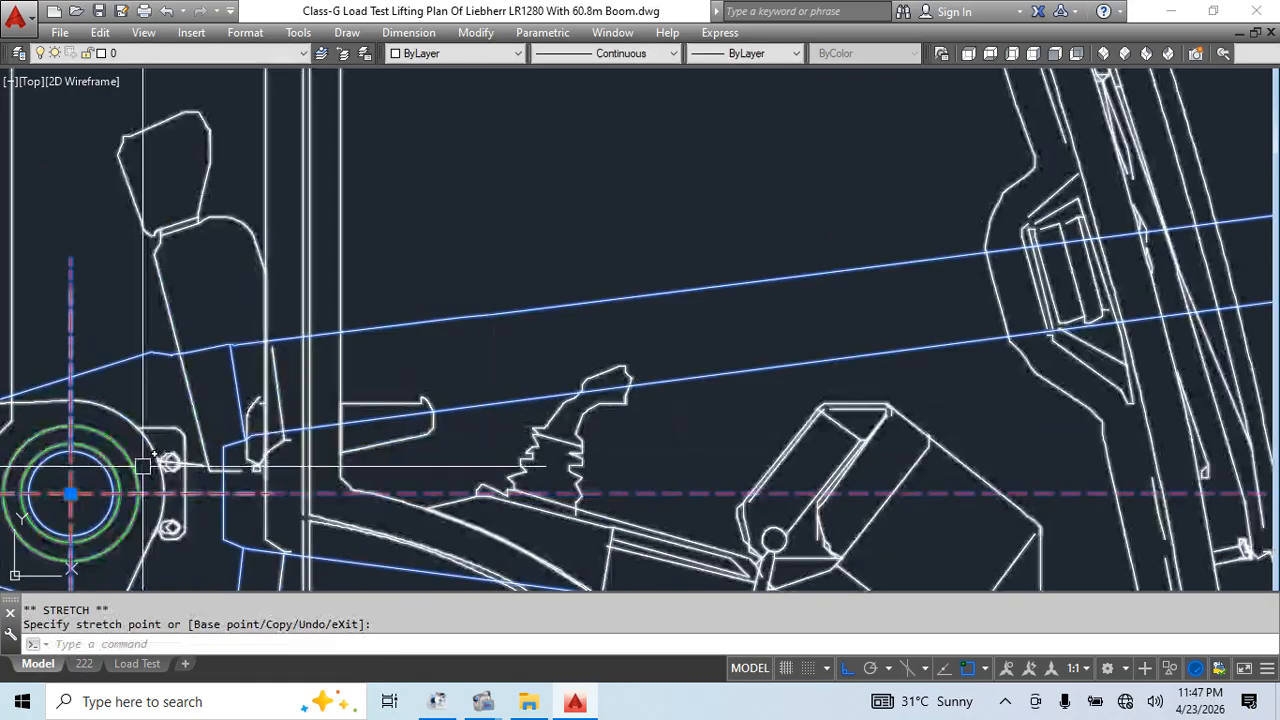
scroll(480, 400, "up", 3)
key("Escape")
key("Escape")
Move the linear dimension below the crane horizontally forward, clear of the tracks
left_click(520, 355)
left_click(400, 470)
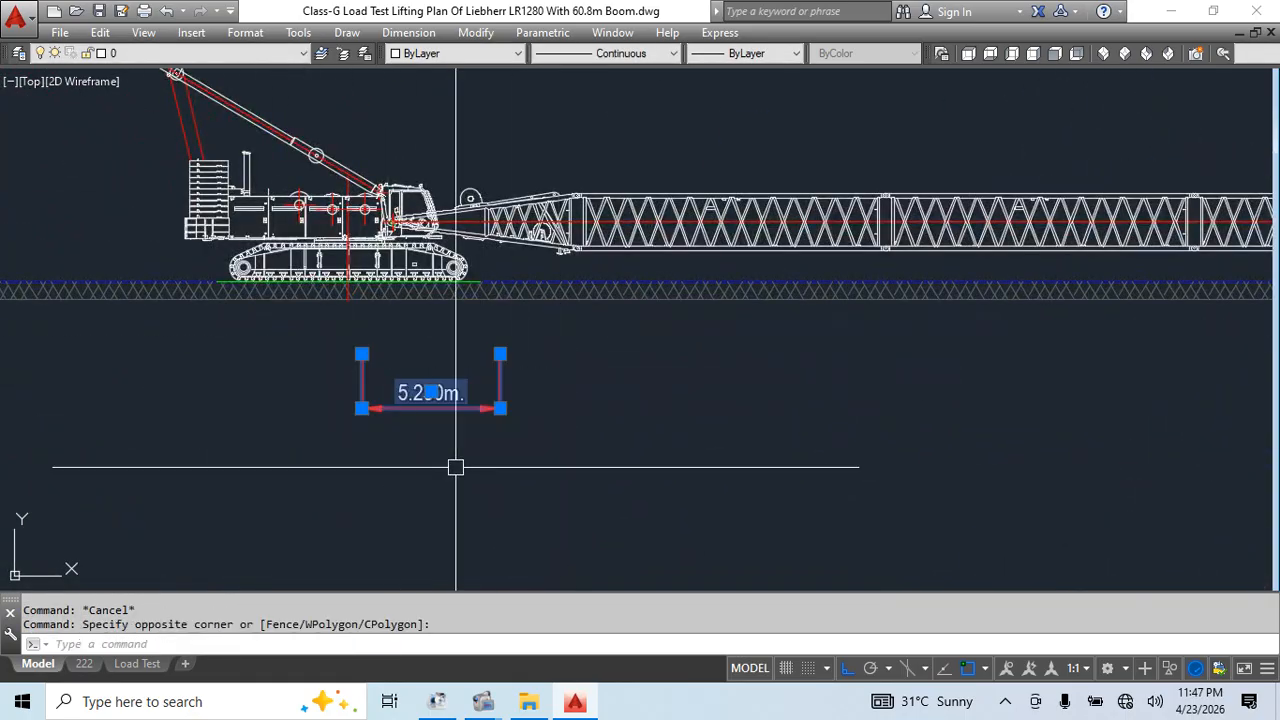
middle_click_drag(455, 466, 450, 397)
type("m")
left_click(350, 420)
left_click(763, 443)
key("Escape")
Draw a vertical polyline from the crane's centreline straight down to well below the ground hatch
middle_click_drag(453, 323, 529, 397)
type("pl")
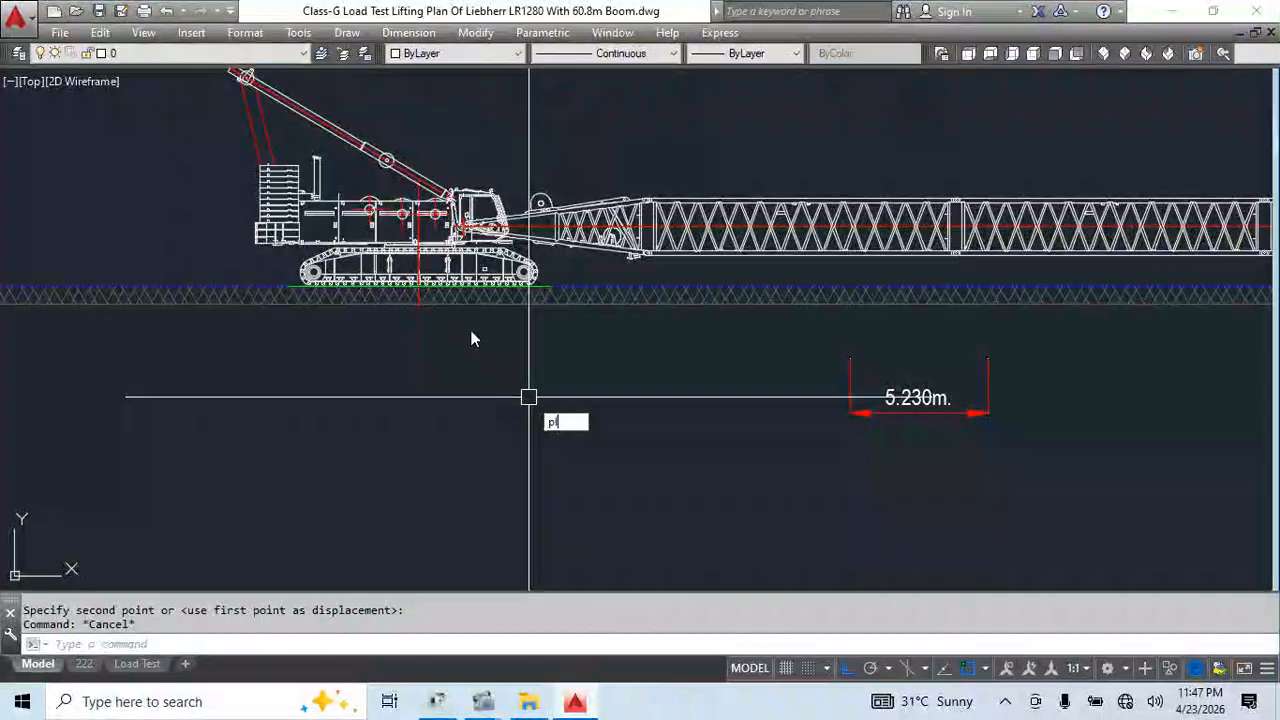
key("space")
scroll(529, 394, "up", 5)
left_click(400, 155)
scroll(430, 366, "down", 5)
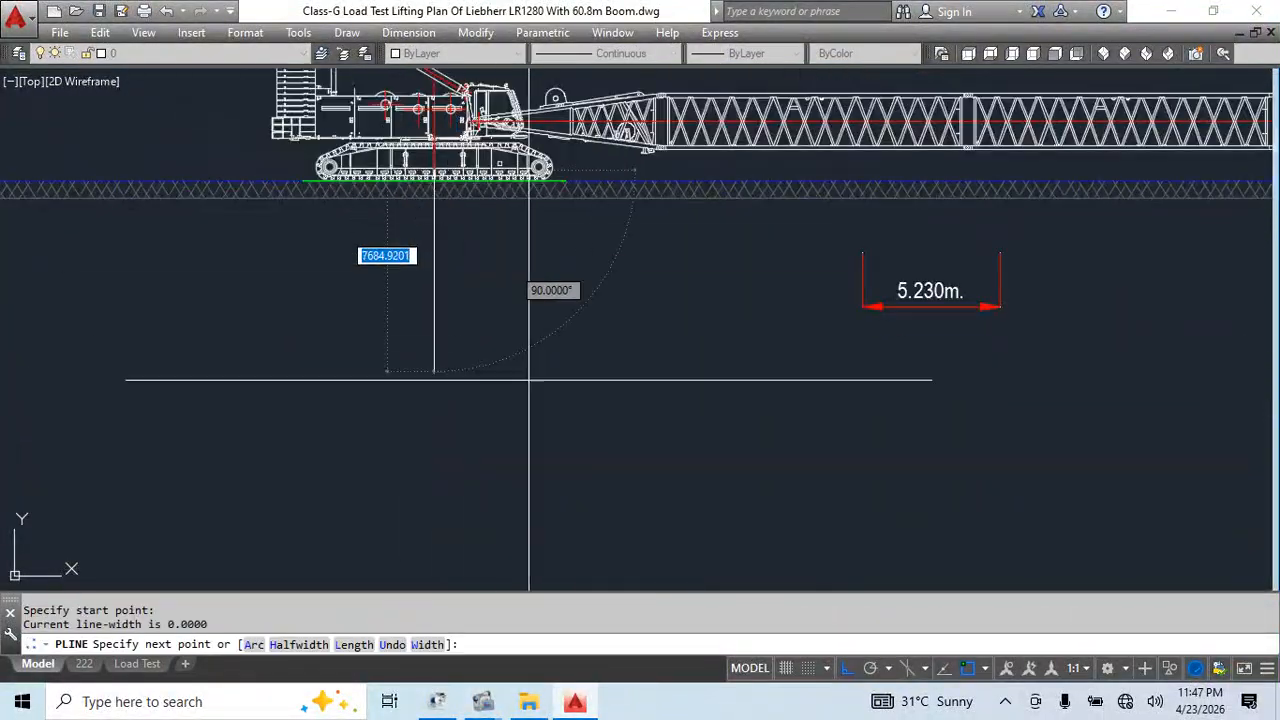
key("Escape")
key("Escape")
Examine the 2.5t, 5t and 10t test weights, their base frame drawings, and the boom fitted on the crane
scroll(570, 440, "down", 5)
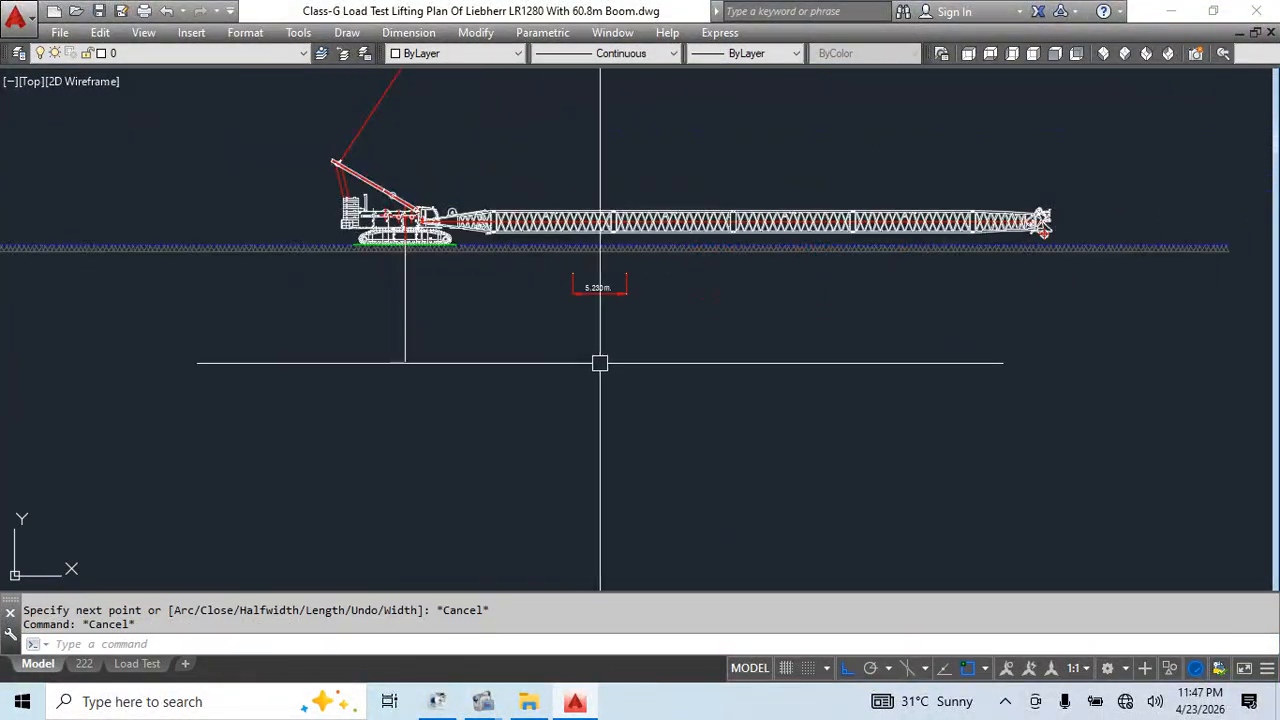
middle_click_drag(600, 360, 509, 434)
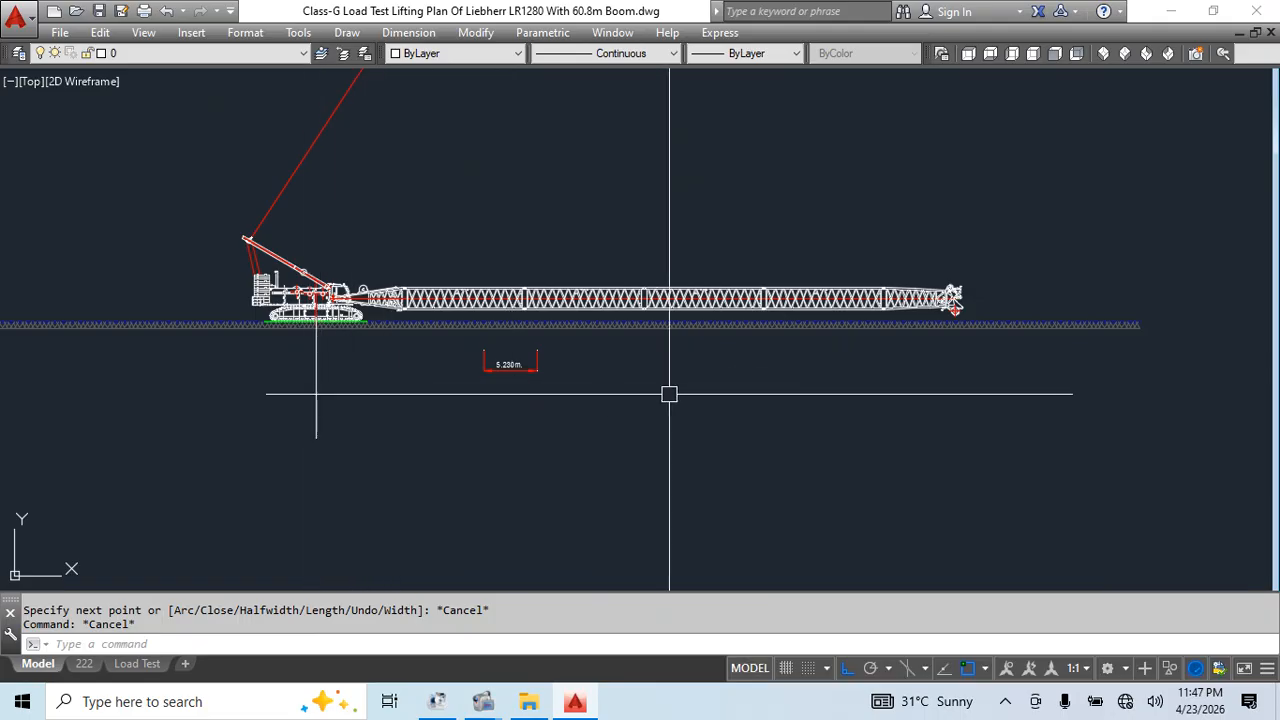
scroll(669, 394, "down", 4)
scroll(694, 266, "up", 5)
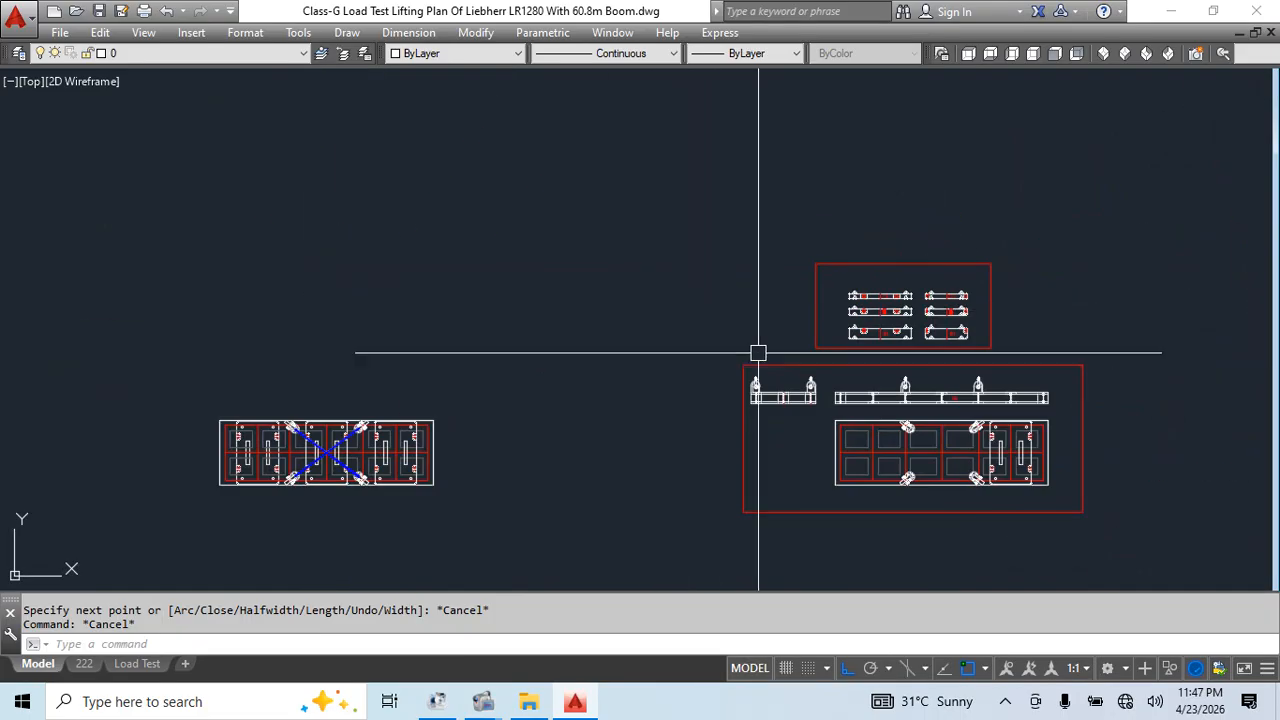
scroll(927, 336, "up", 5)
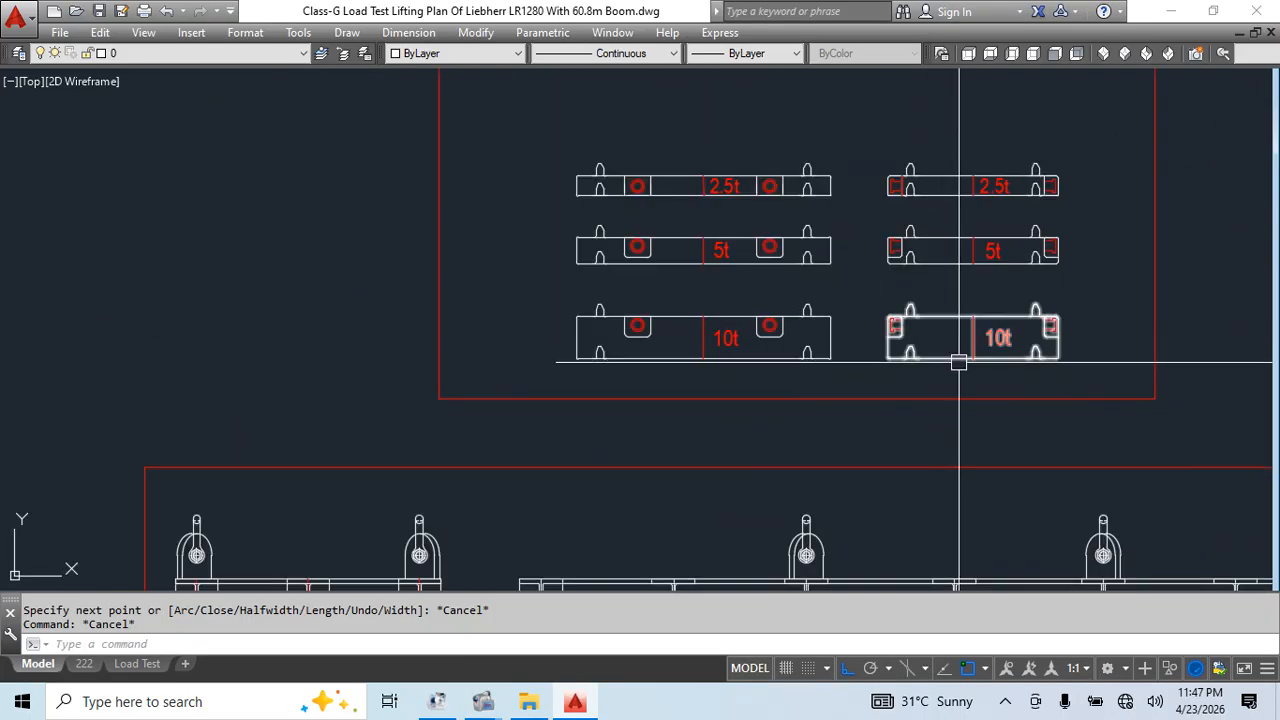
scroll(711, 260, "down", 3)
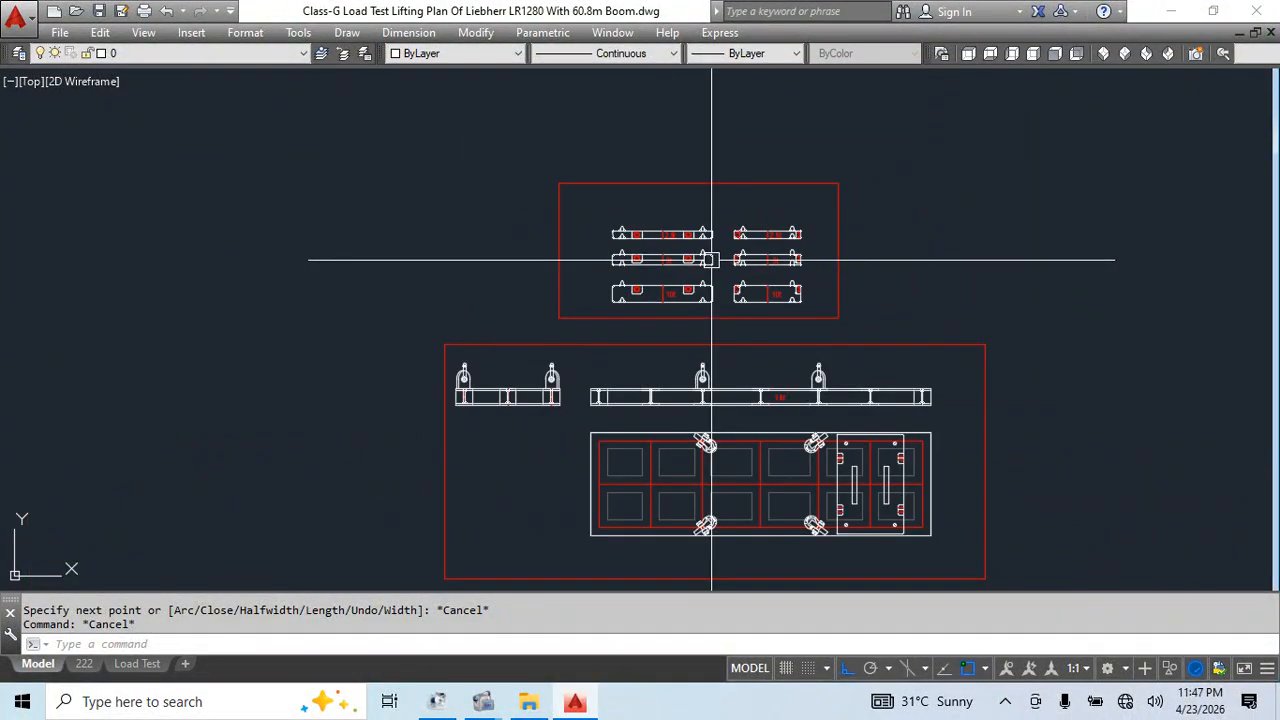
scroll(649, 302, "down", 5)
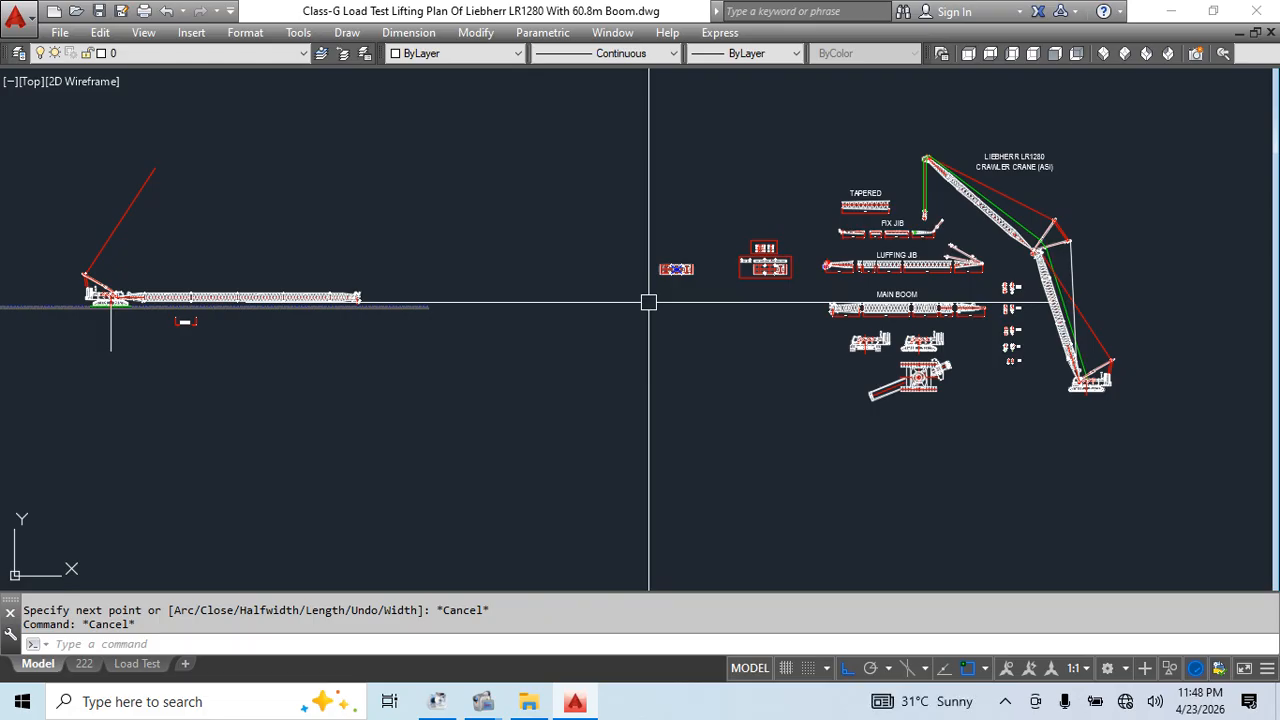
scroll(462, 294, "up", 3)
middle_click_drag(423, 363, 769, 437)
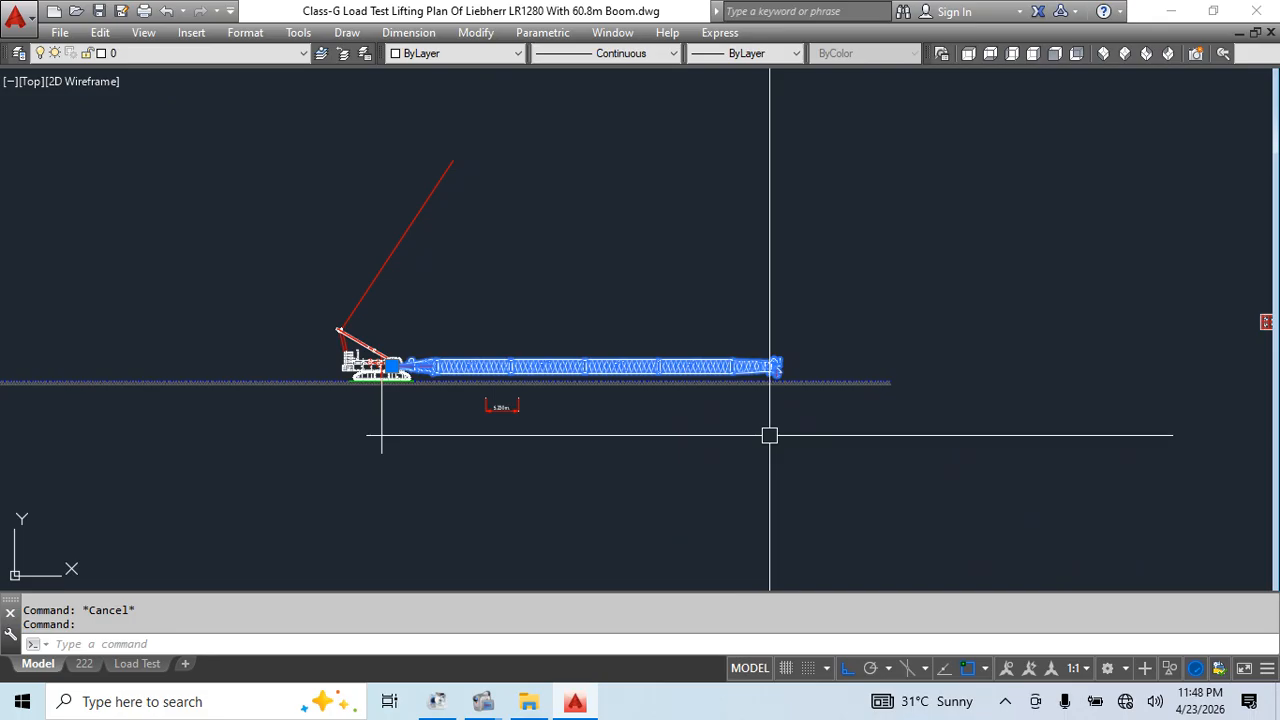
scroll(551, 394, "up", 6)
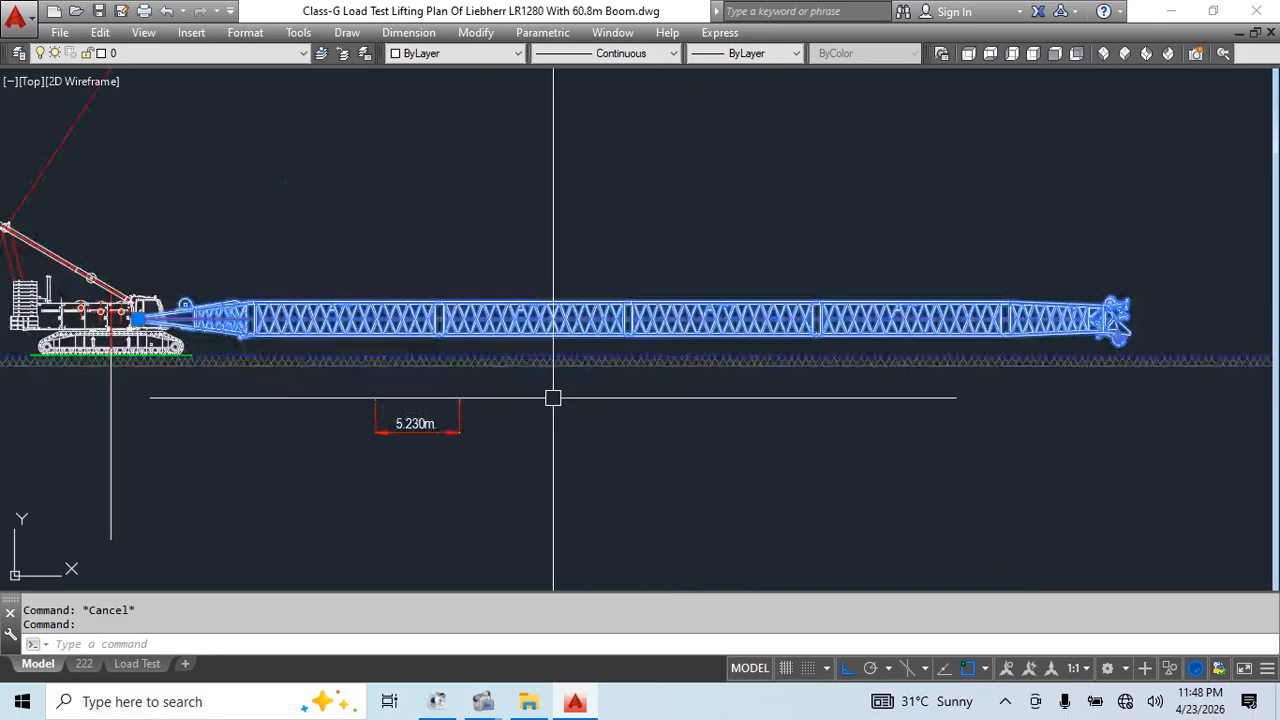
scroll(552, 445, "down", 6)
Offset the vertical centreline polyline 15000 towards the front of the crane
scroll(375, 460, "up", 4)
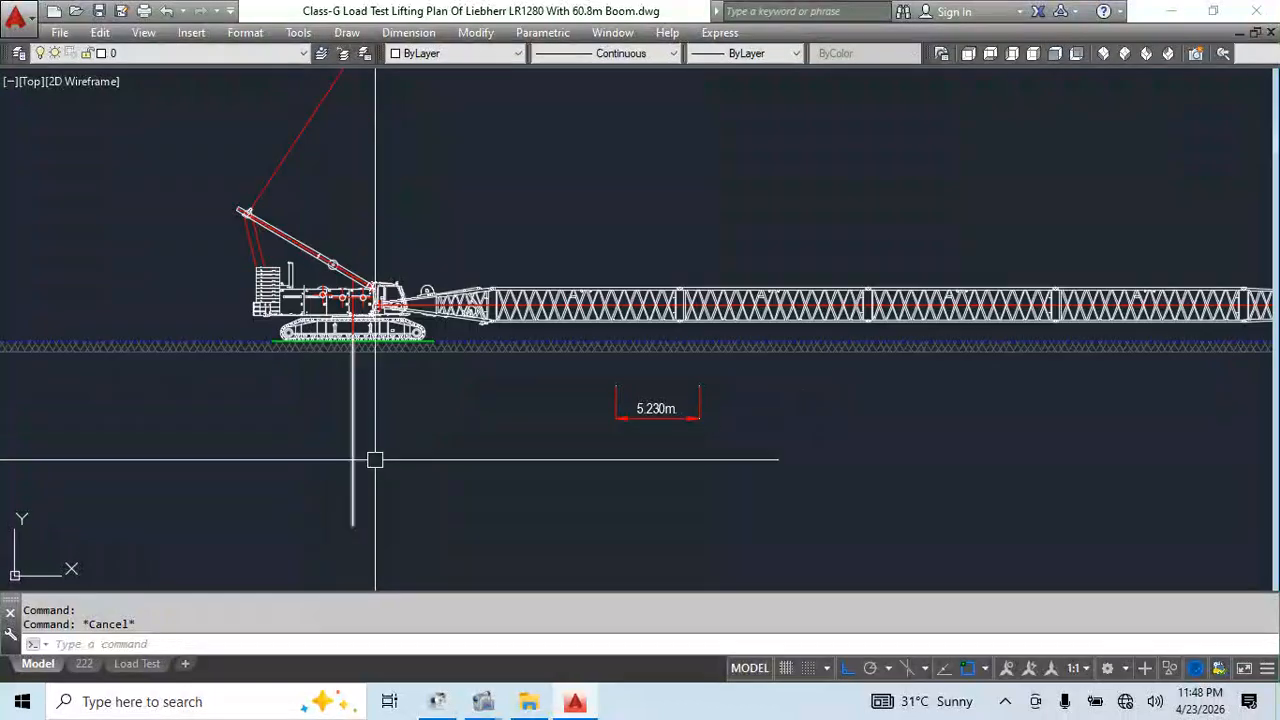
type("o")
key("Return")
type("150")
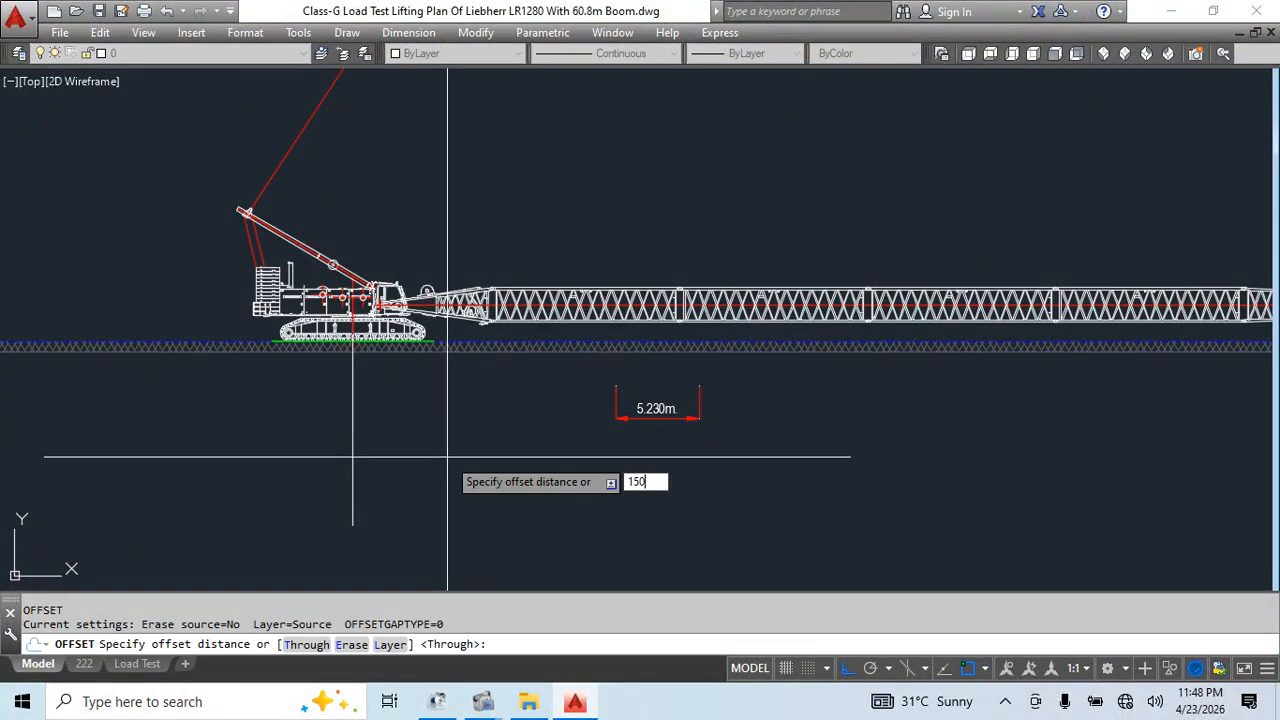
type("00")
key("Return")
left_click(350, 420)
left_click(461, 440)
key("Escape")
key("Escape")
left_click(637, 444)
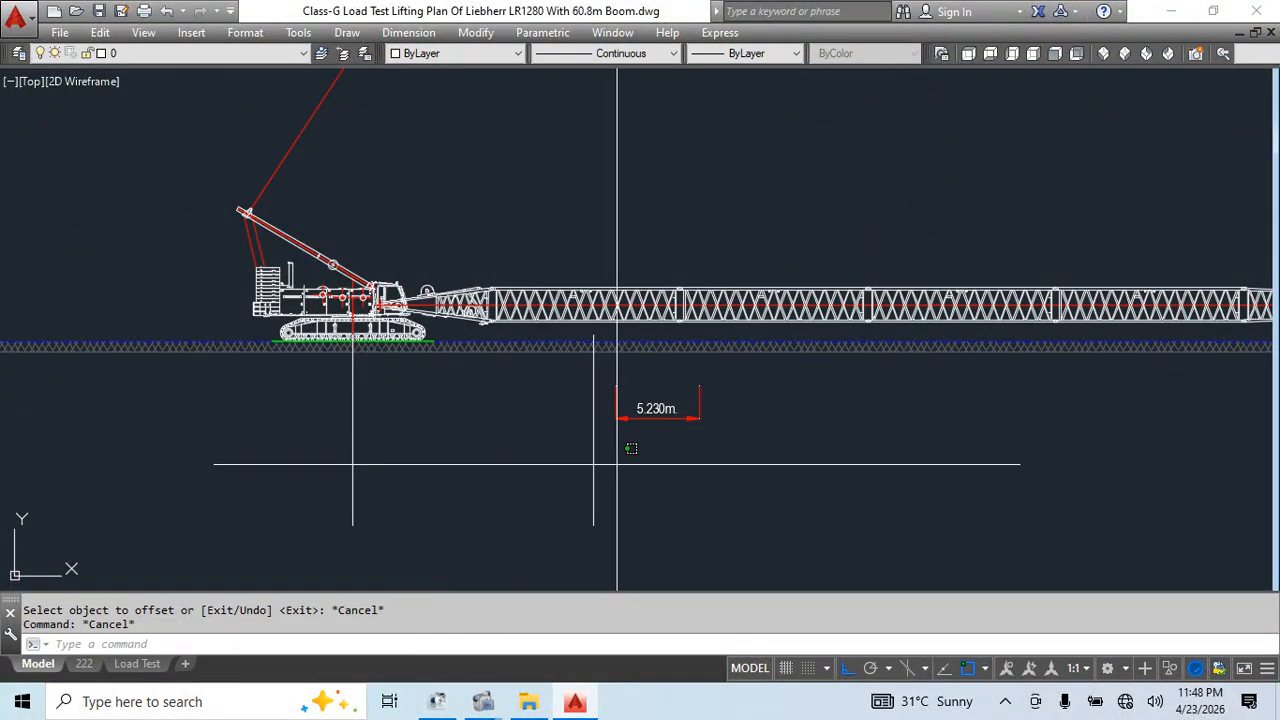
left_click(590, 430)
left_click(595, 341)
double_click(595, 341)
key("Escape")
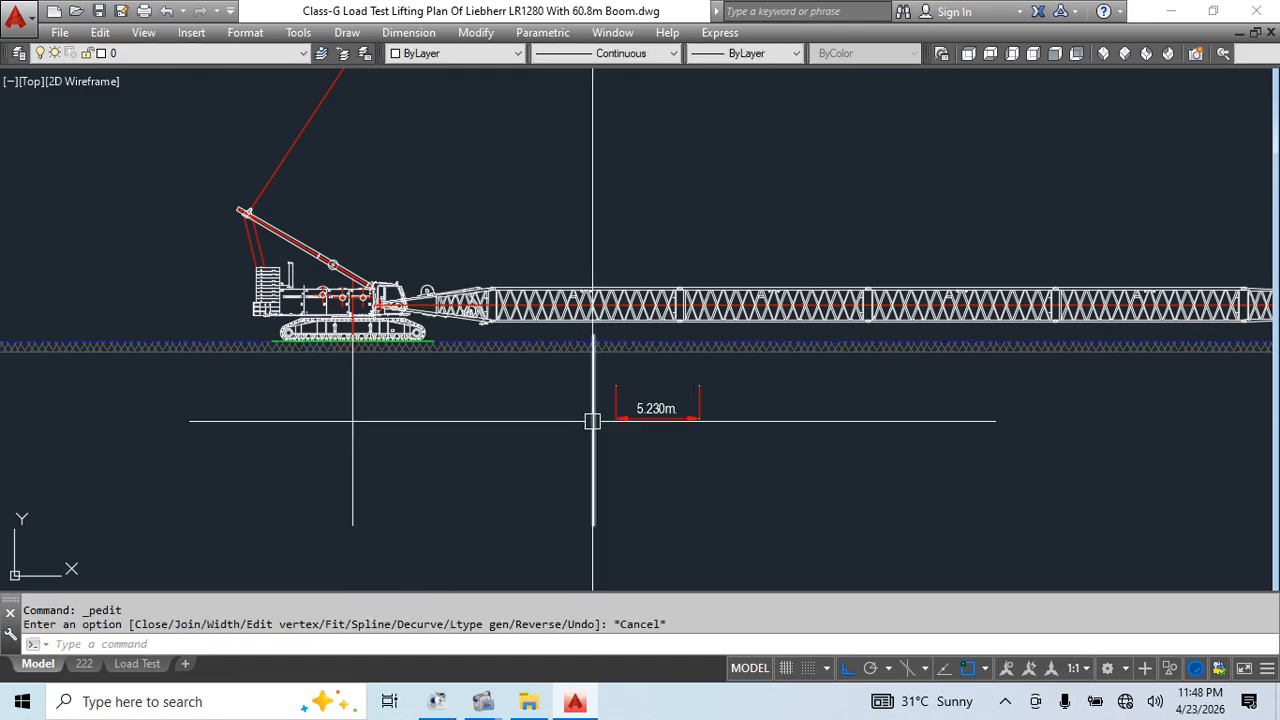
Stretch the upper end of the offset line vertically upwards, well above the crane and boom
left_click(592, 420)
left_click(593, 335)
scroll(634, 225, "down", 3)
mouse_move(634, 168)
middle_mouse_down()
mouse_move(634, 482)
mouse_move(660, 334)
middle_mouse_up()
key("Escape")
key("Escape")
Draw a circle of radius 60800 centred on the boom foot pin
type("c")
key("Return")
scroll(541, 445, "up", 10)
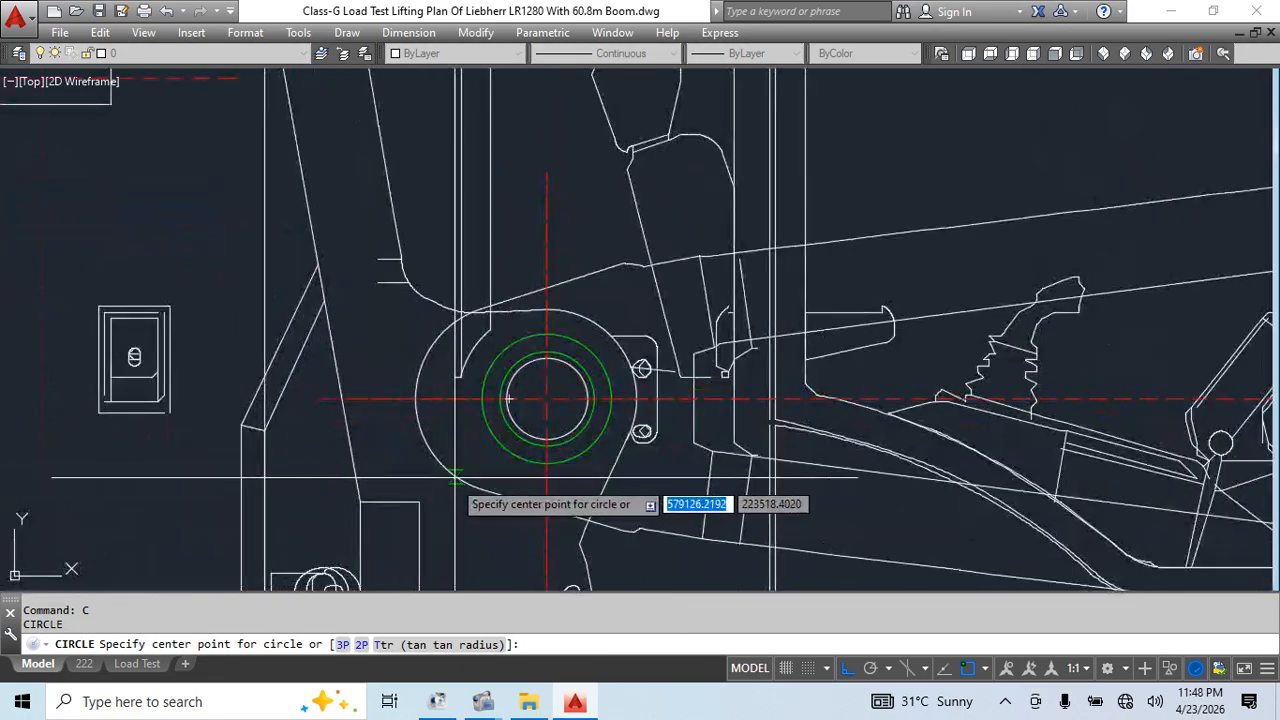
left_click(546, 399)
type("6080")
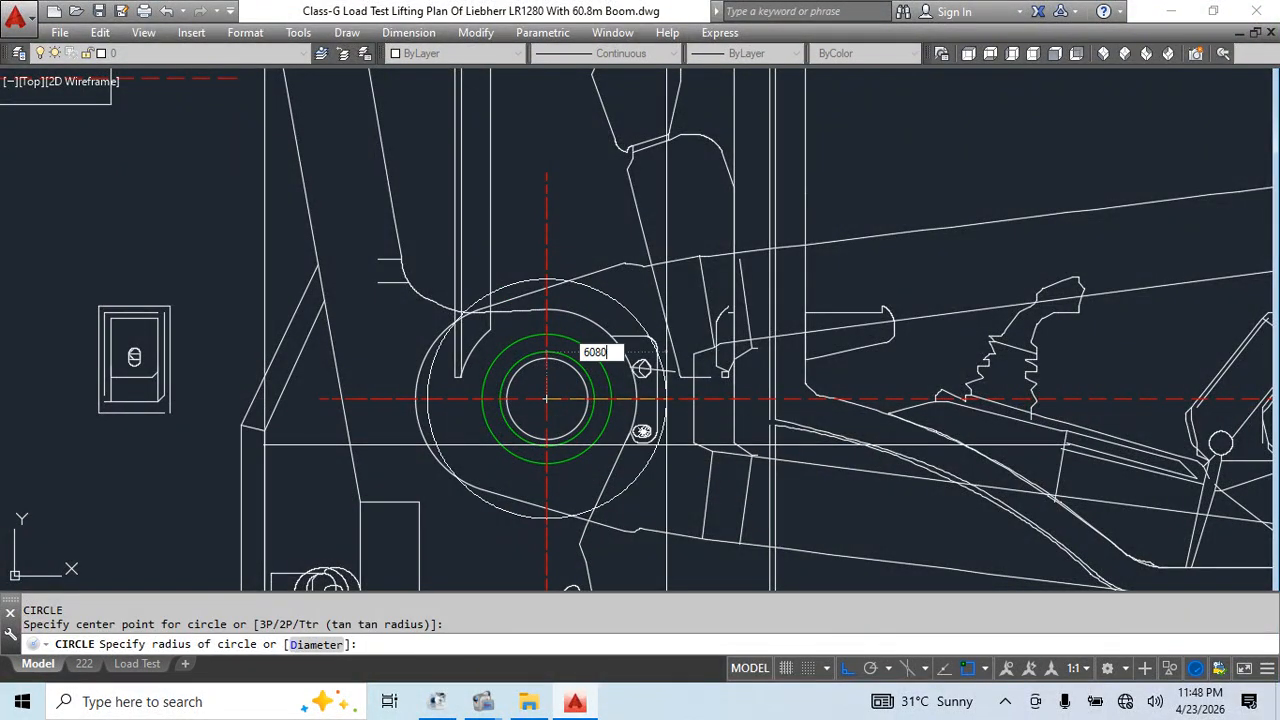
type("0")
key("Return")
Rotate the boom about its foot pin by reference, from the boom head to the circle's upper intersection with the offset line
scroll(546, 399, "down", 10)
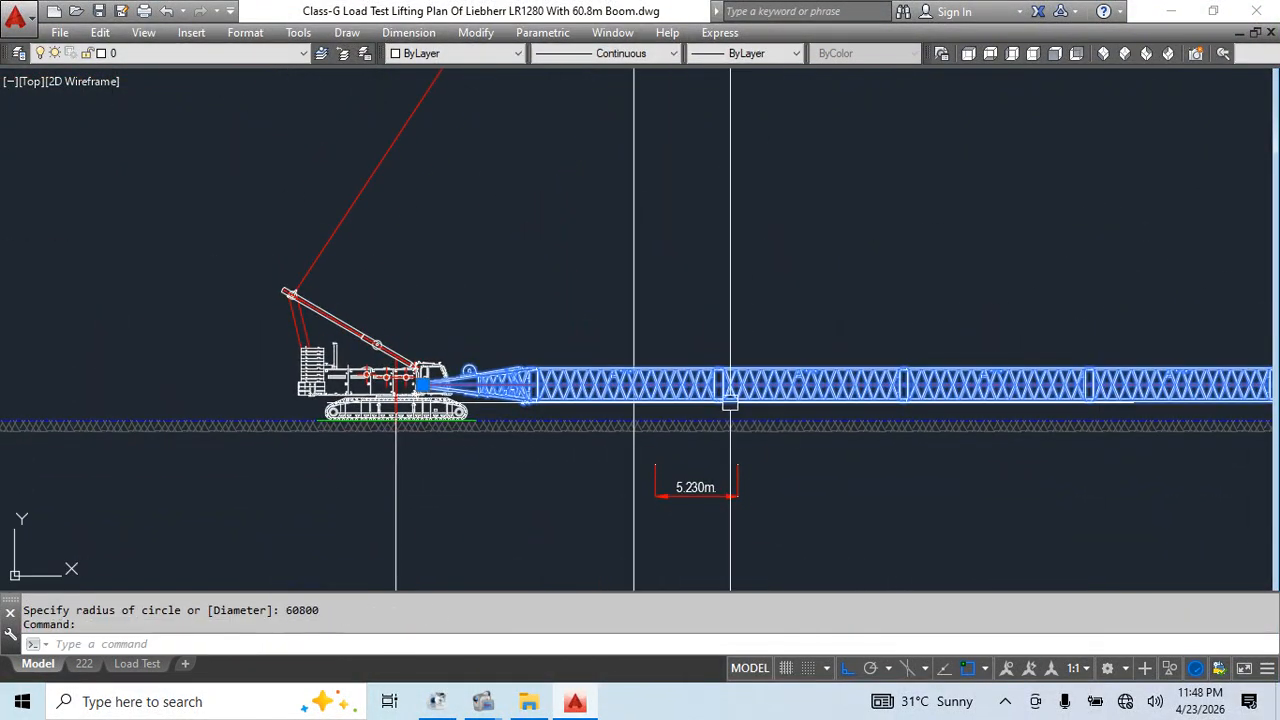
key("Return")
scroll(470, 384, "up", 10)
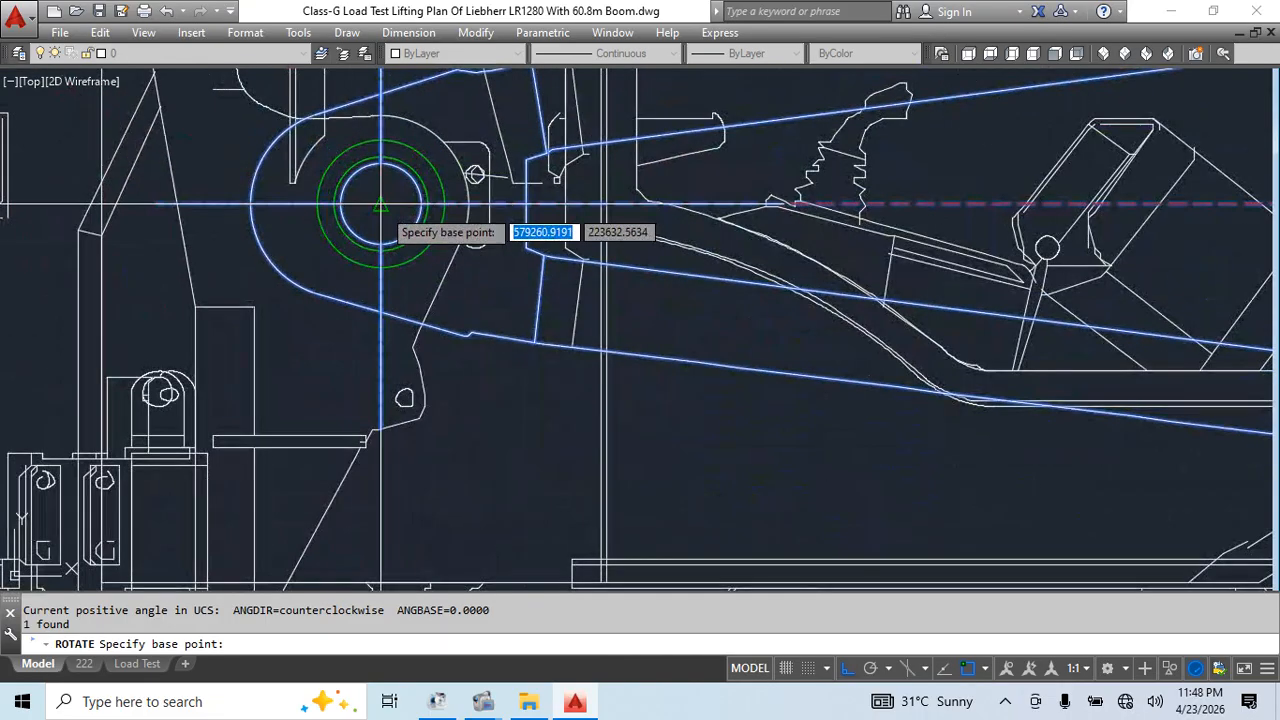
left_click(380, 204)
type("r")
key("Return")
left_click(380, 204)
scroll(563, 343, "down", 10)
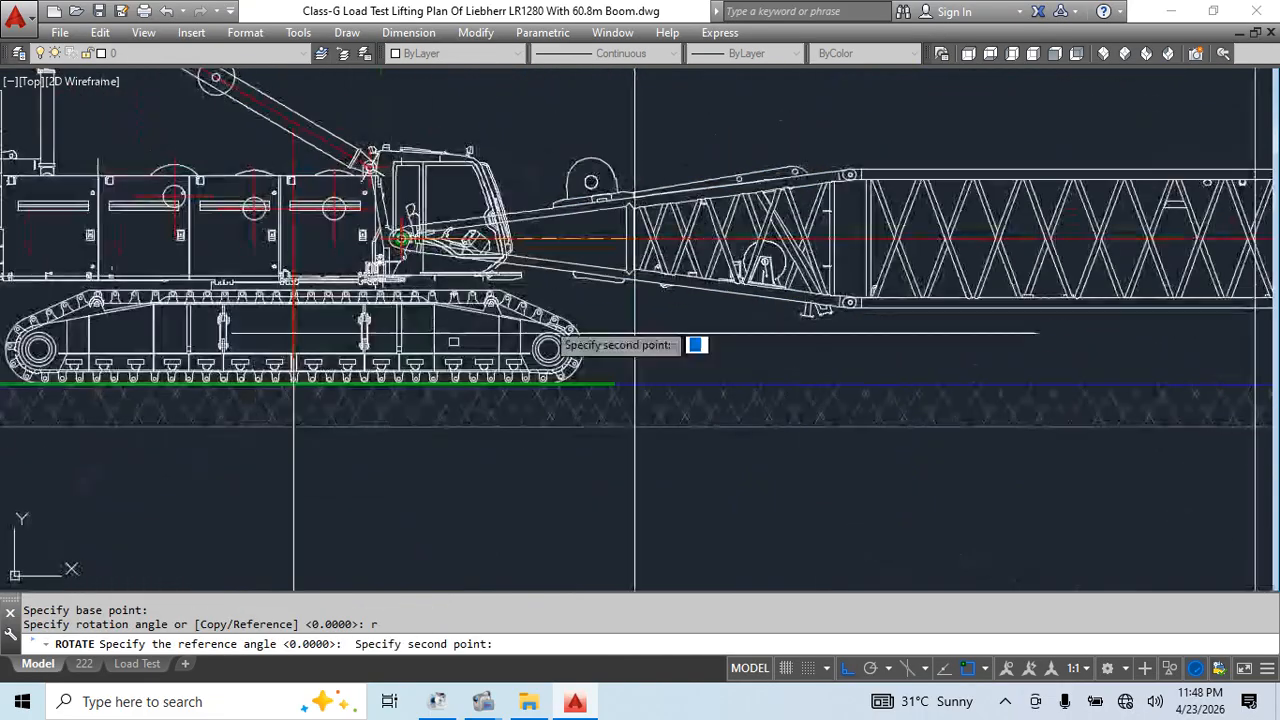
scroll(800, 350, "up", 8)
scroll(797, 351, "up", 6)
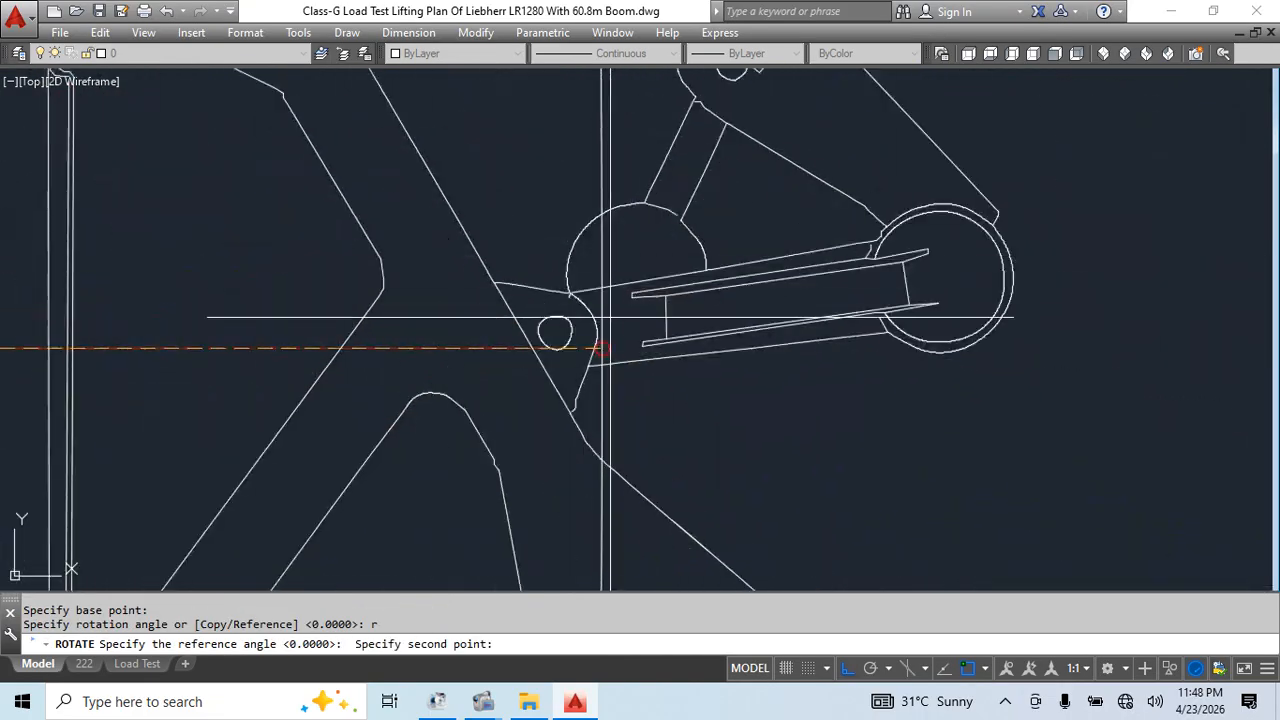
scroll(601, 348, "up", 3)
left_click(601, 348)
scroll(769, 294, "down", 15)
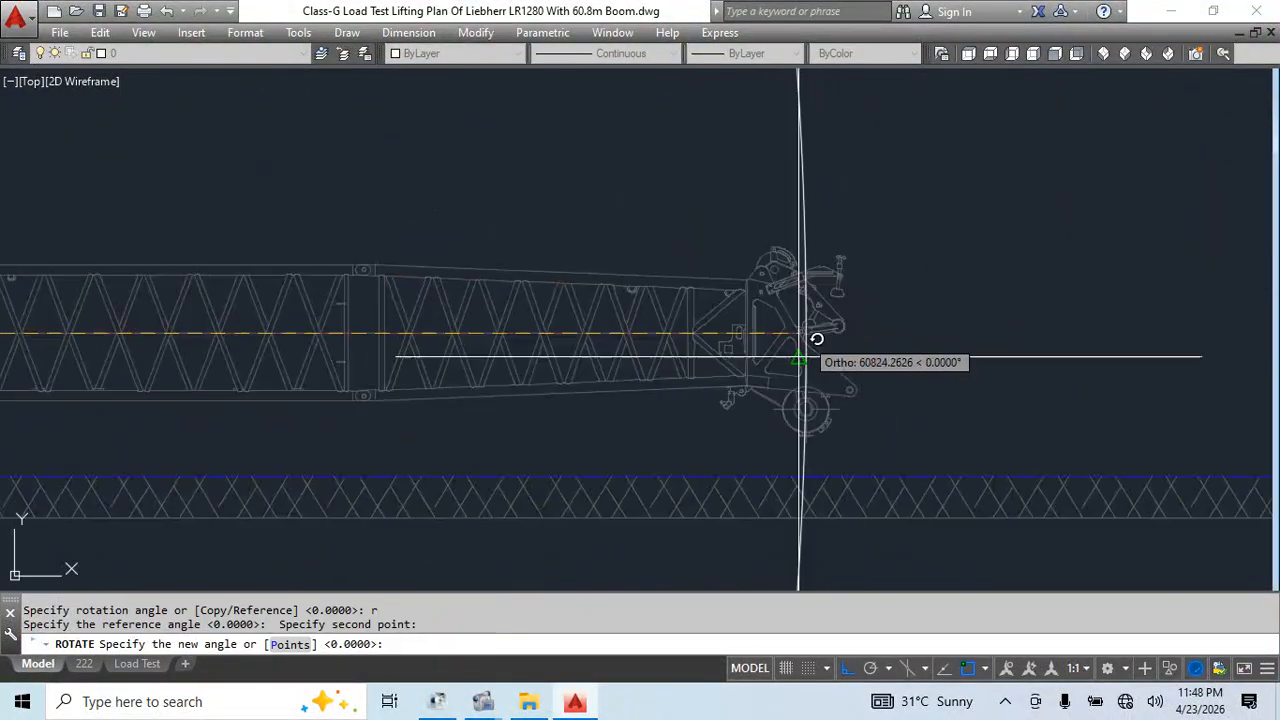
middle_click_drag(804, 255, 846, 574)
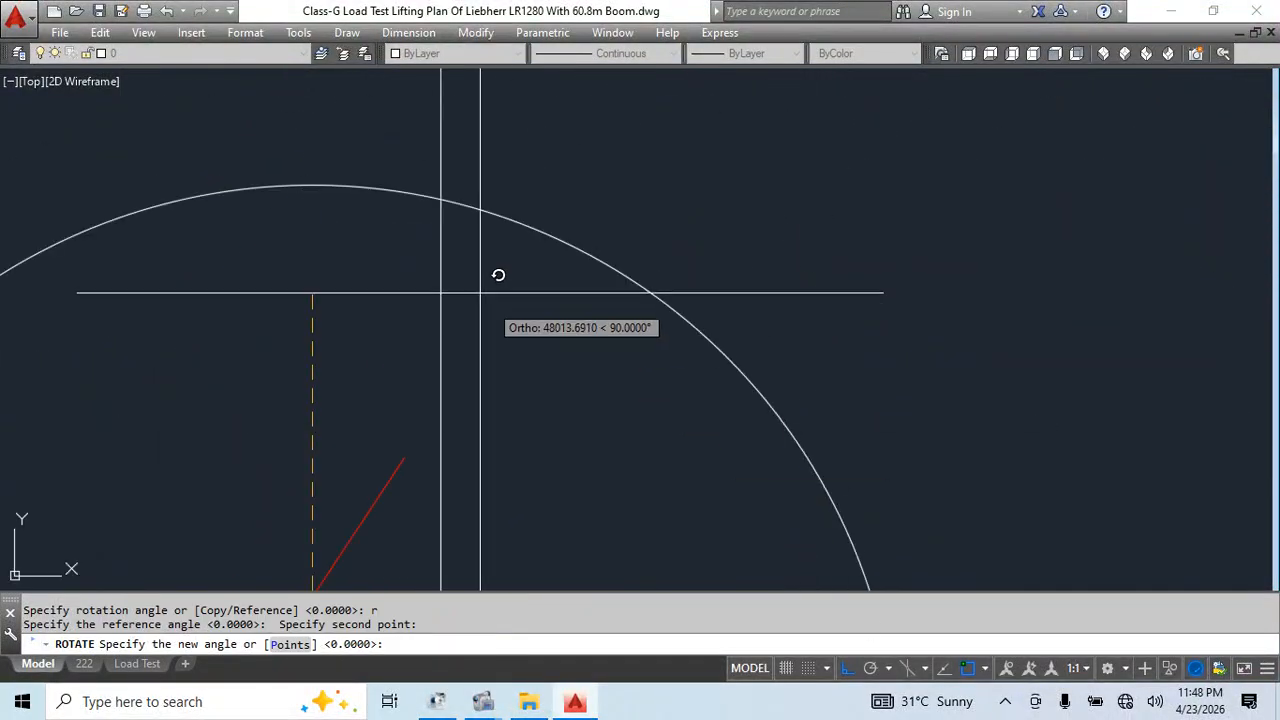
left_click(441, 200)
key("Escape")
middle_click_drag(449, 409, 618, 293)
type("ro")
key("Return")
key("Escape")
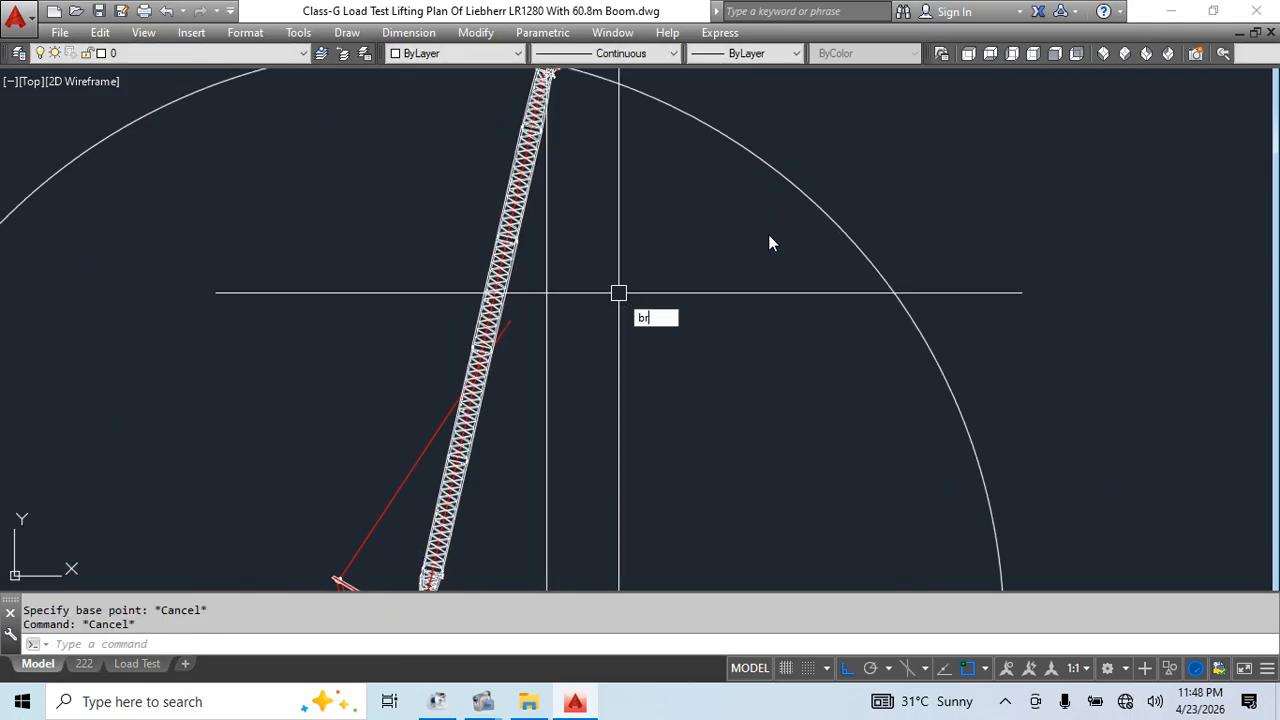
Break the construction circle on both sides of the boom head and erase everything except the upper arc
key("Return")
left_click(795, 201)
middle_click_drag(297, 126, 397, 246)
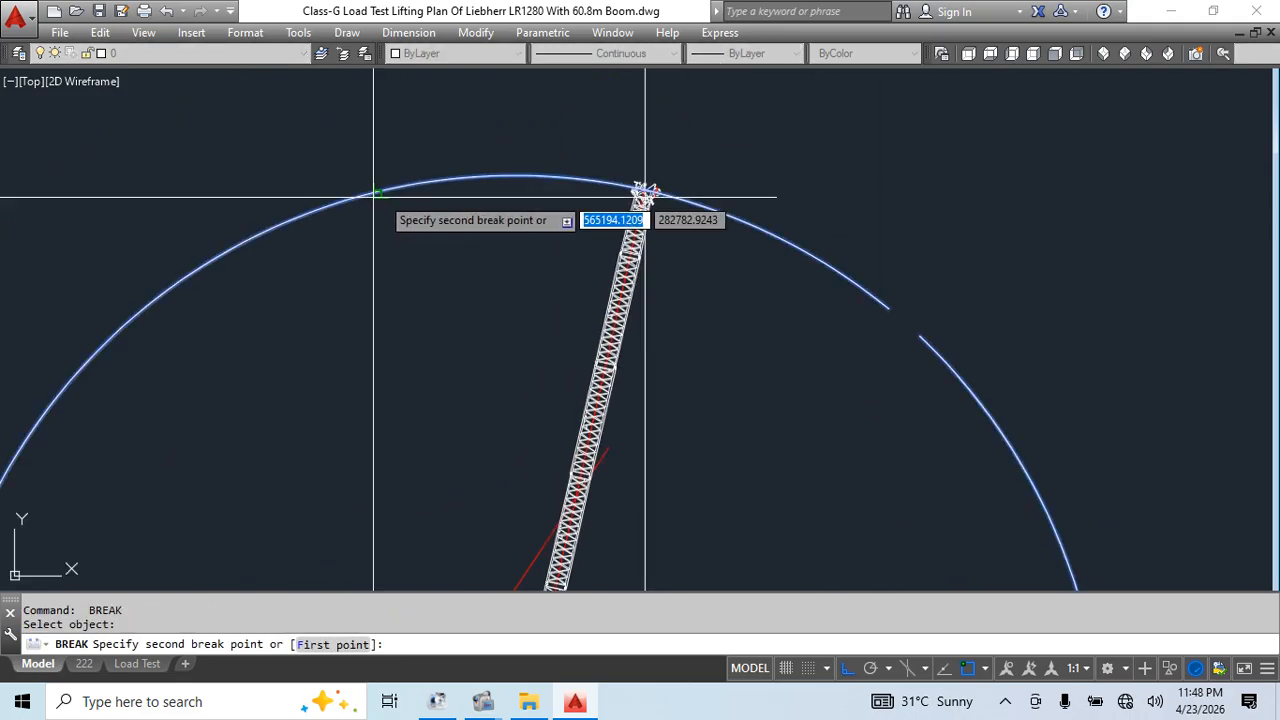
left_click(334, 206)
left_click(343, 246)
left_click(243, 231)
type("e")
key("Return")
Rotate the boom about its foot pin by reference, from the head sheave's centre to where the 60800 radius arc crosses the offset line
left_click(626, 264)
middle_click_drag(546, 414, 548, 301)
type("r")
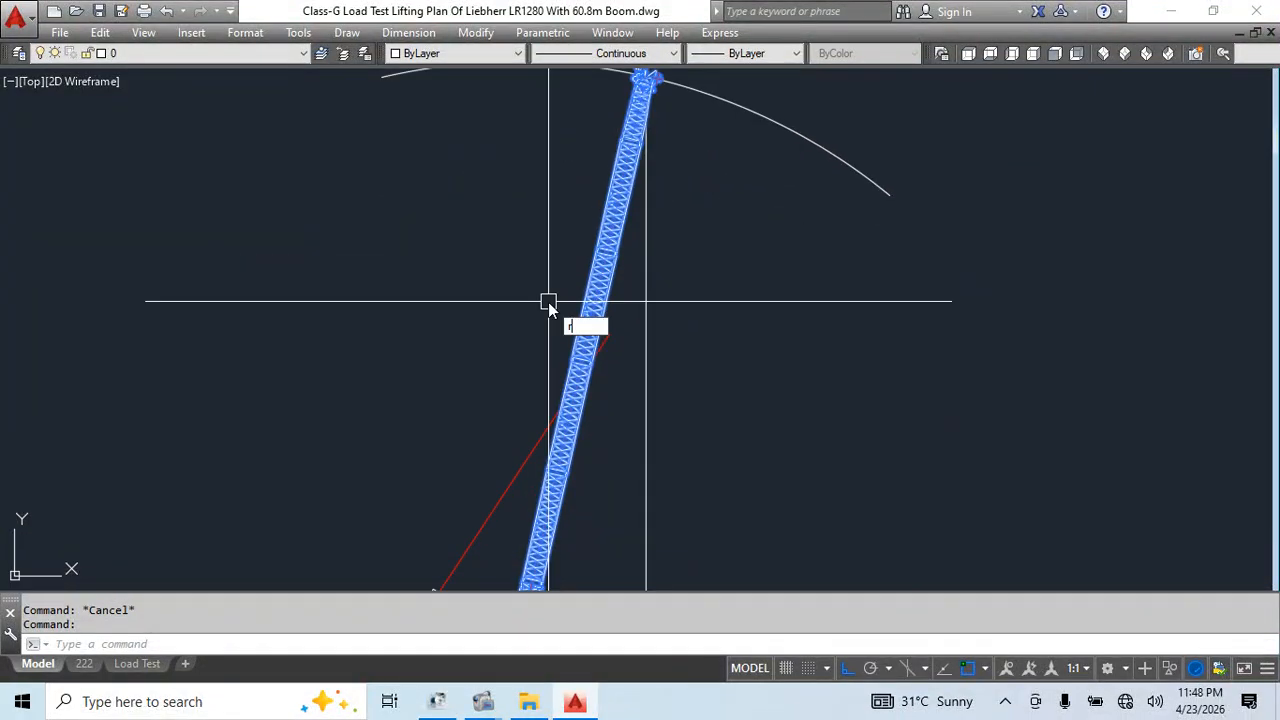
type("o")
key("Return")
middle_click_drag(546, 380, 546, 366)
scroll(430, 300, "up", 8)
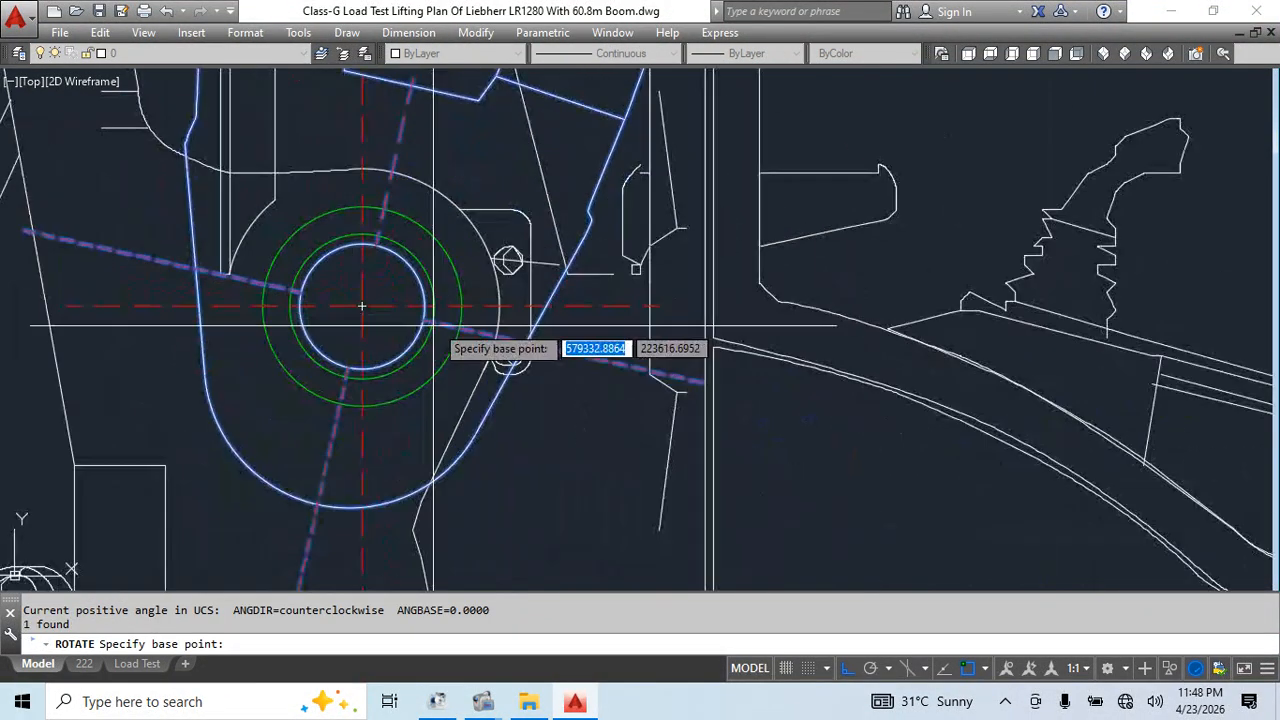
left_click(364, 302)
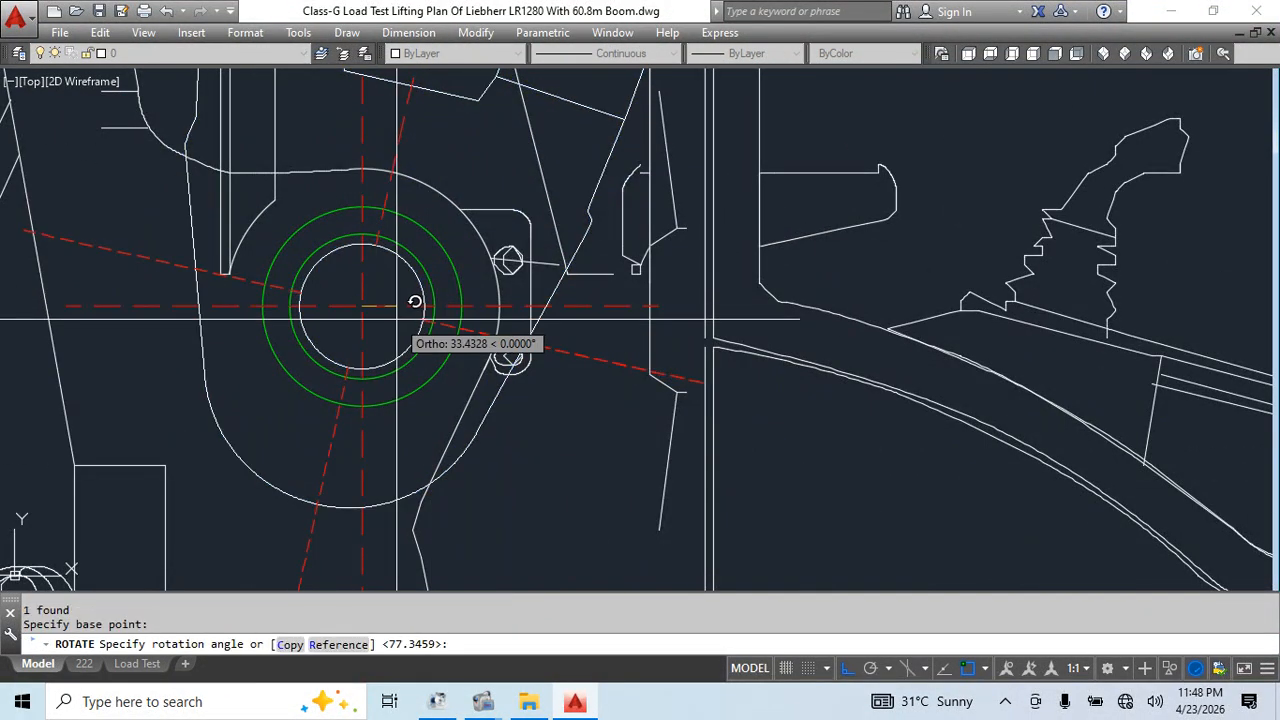
type("r")
key("Return")
left_click(362, 307)
scroll(500, 340, "down", 8)
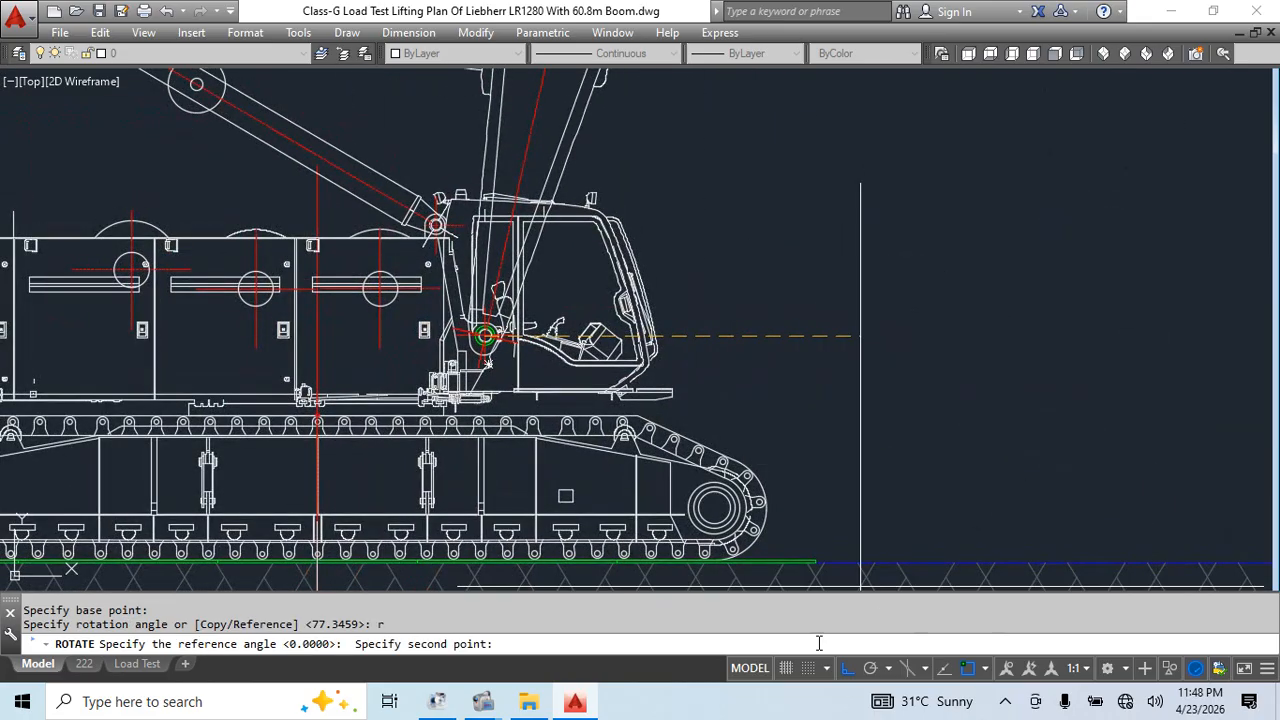
scroll(890, 137, "down", 5)
scroll(714, 129, "up", 12)
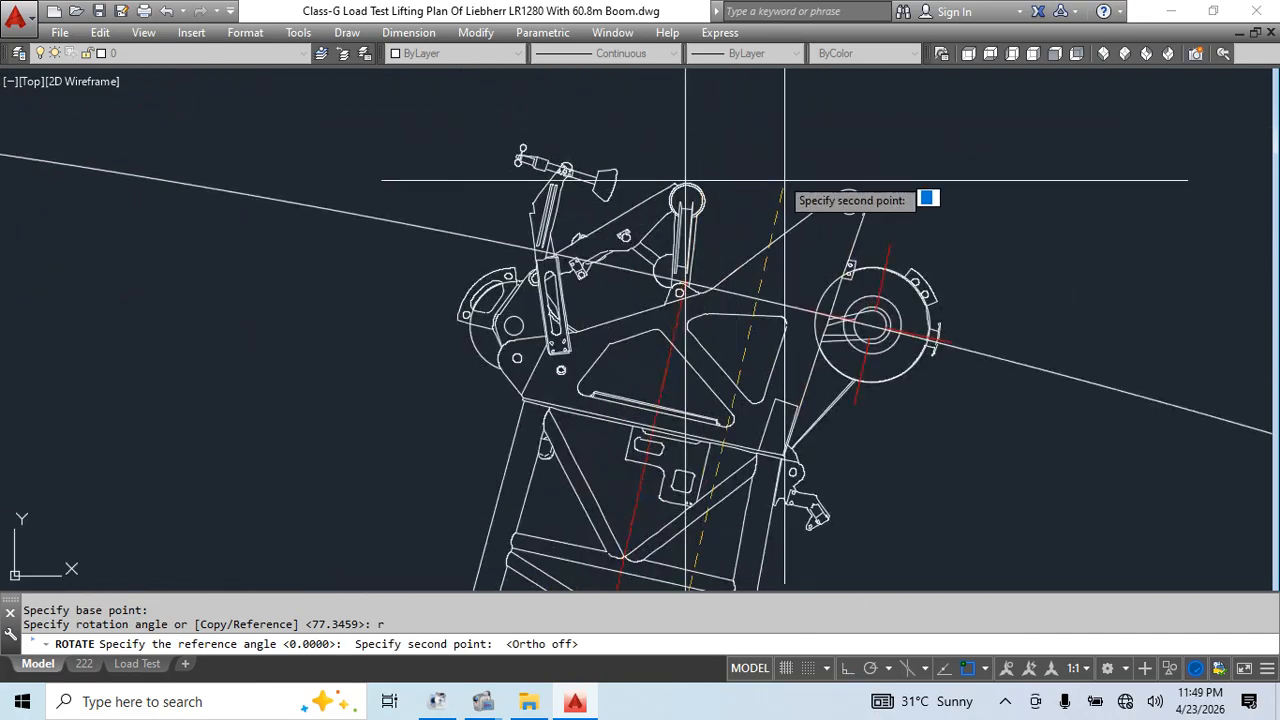
left_click(831, 302)
scroll(400, 170, "up", 5)
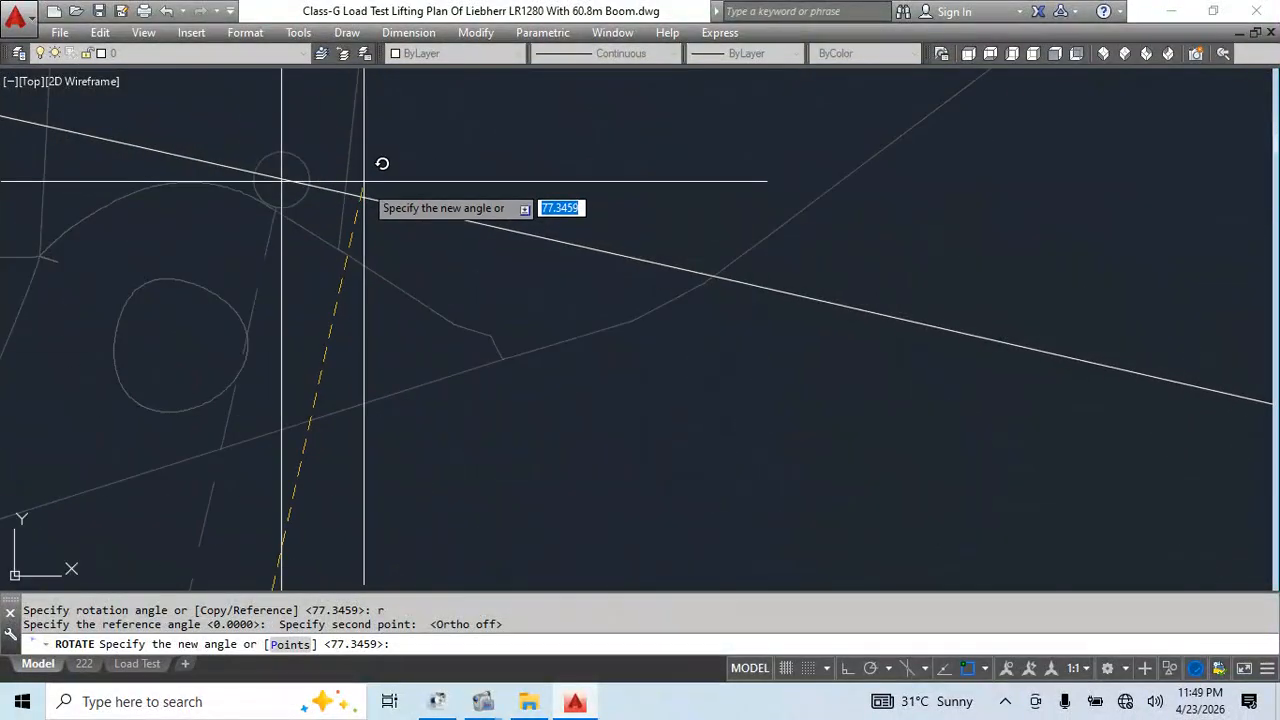
left_click(295, 176)
scroll(314, 177, "down", 8)
key("Escape")
Erase the 60800 radius construction arc at the boom head
left_click(669, 297)
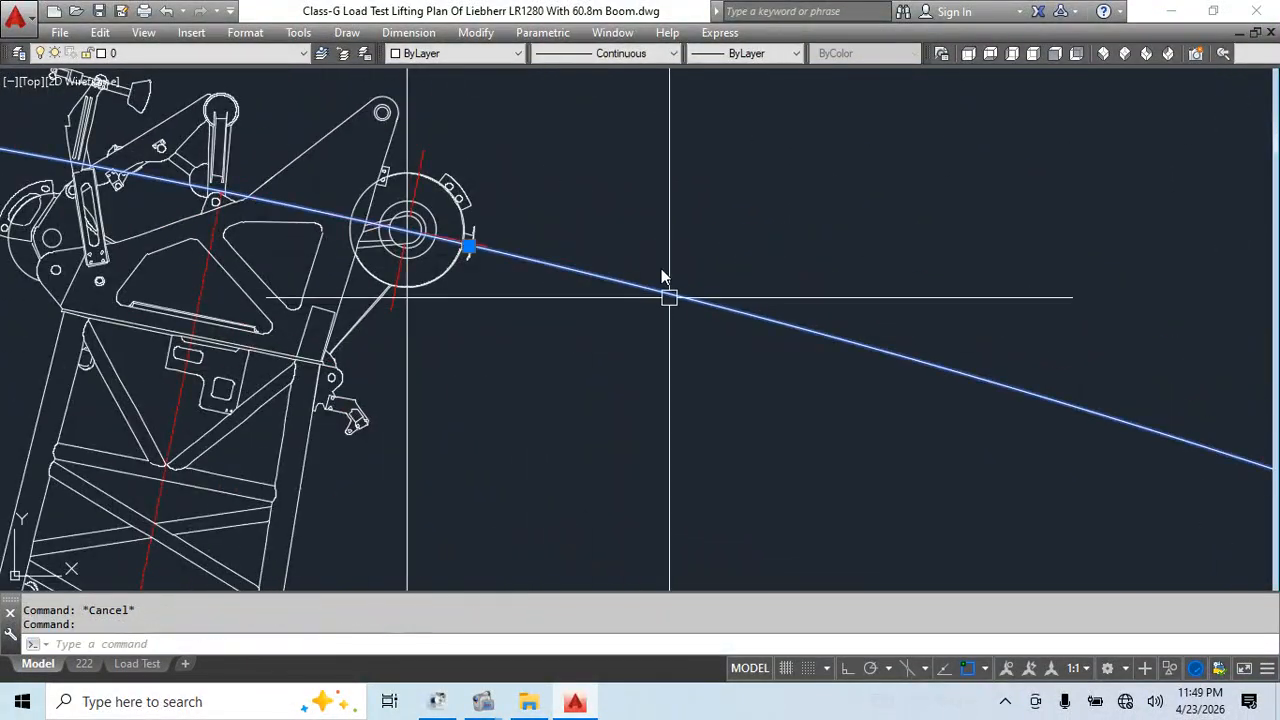
type("e")
key("Return")
Draw a circle centred on the boom foot pin with its radius picked at the head sheave's centre
scroll(669, 297, "down", 10)
middle_click_drag(700, 490, 617, 189)
type("c")
key("Return")
scroll(325, 452, "up", 10)
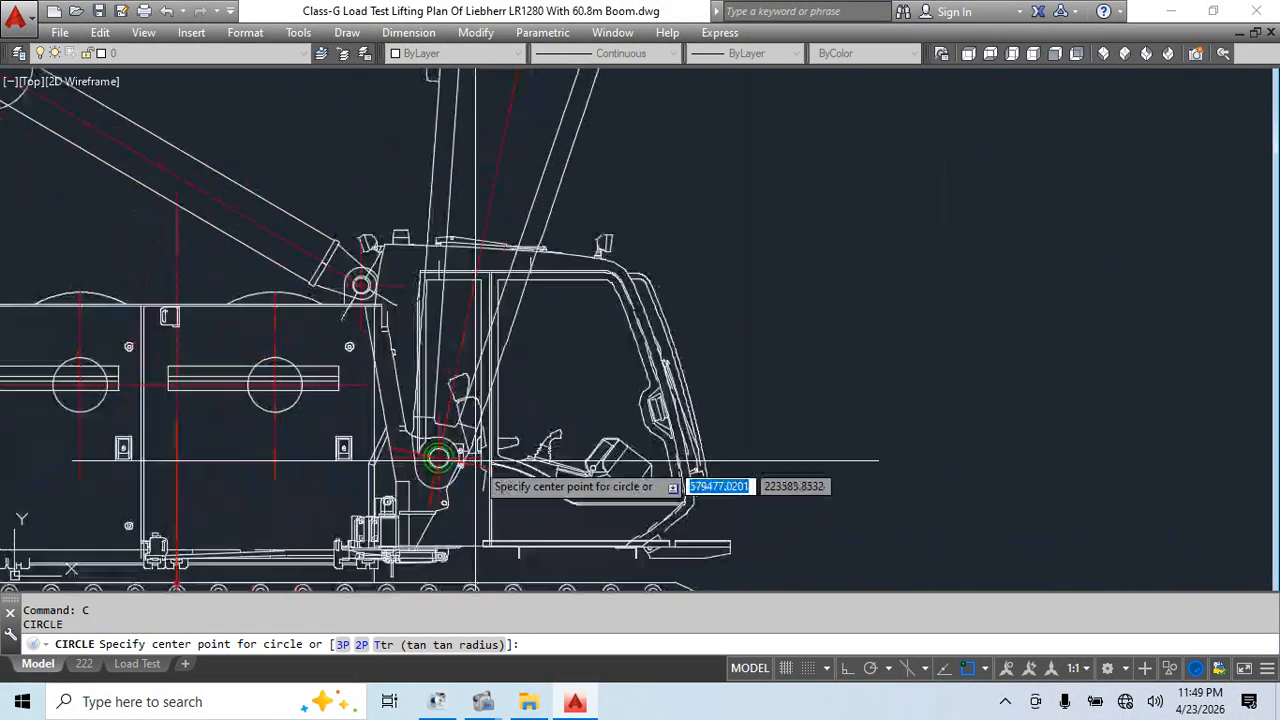
scroll(349, 465, "up", 4)
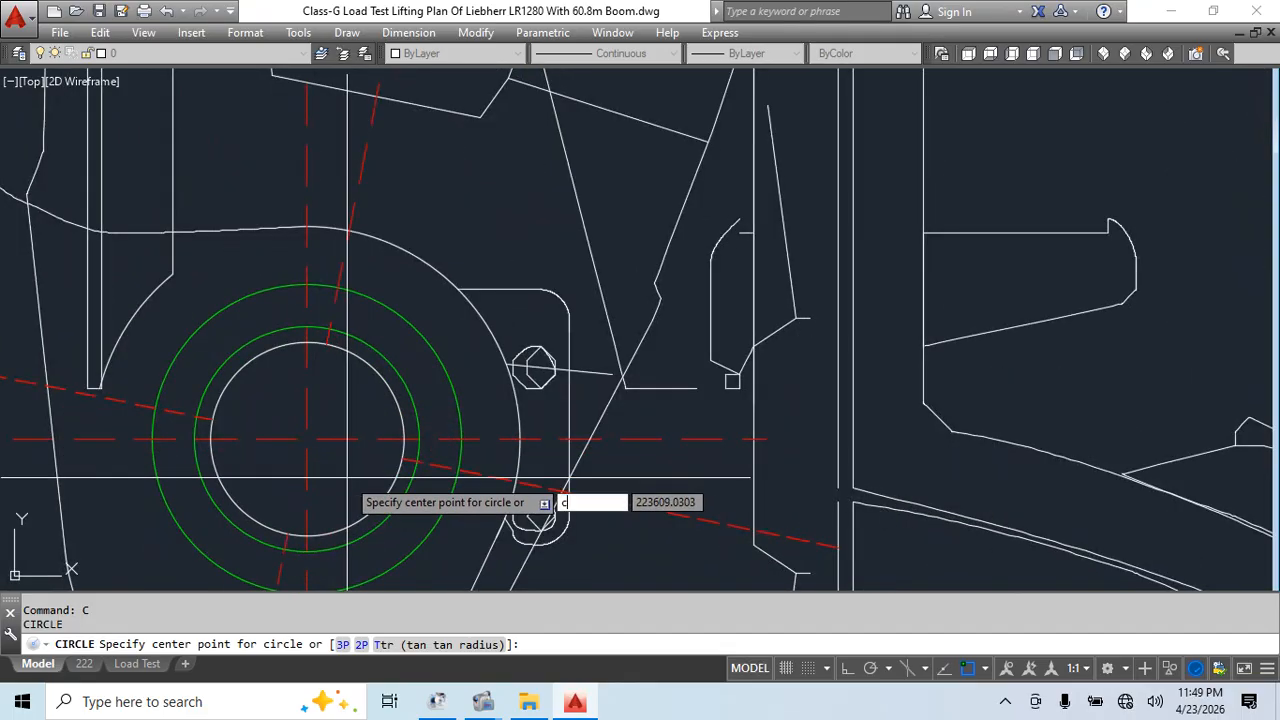
type("cen")
key("Return")
left_click(306, 437)
scroll(690, 276, "down", 15)
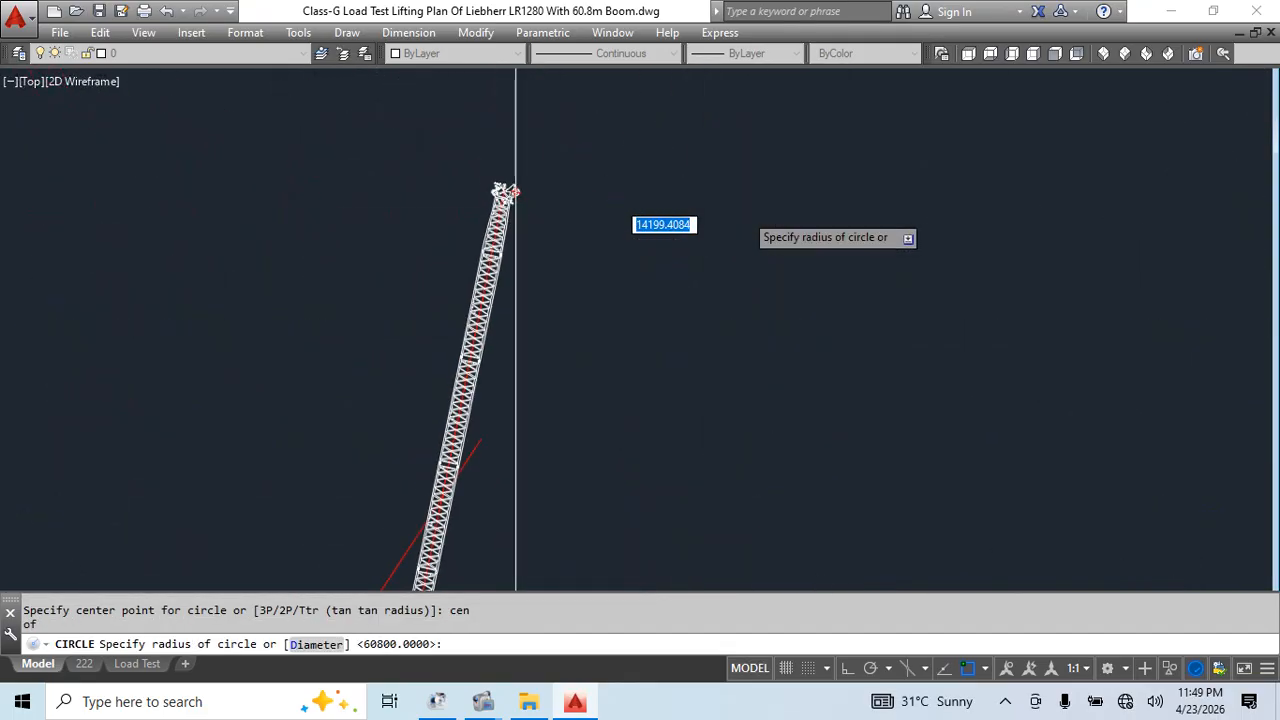
scroll(518, 205, "up", 10)
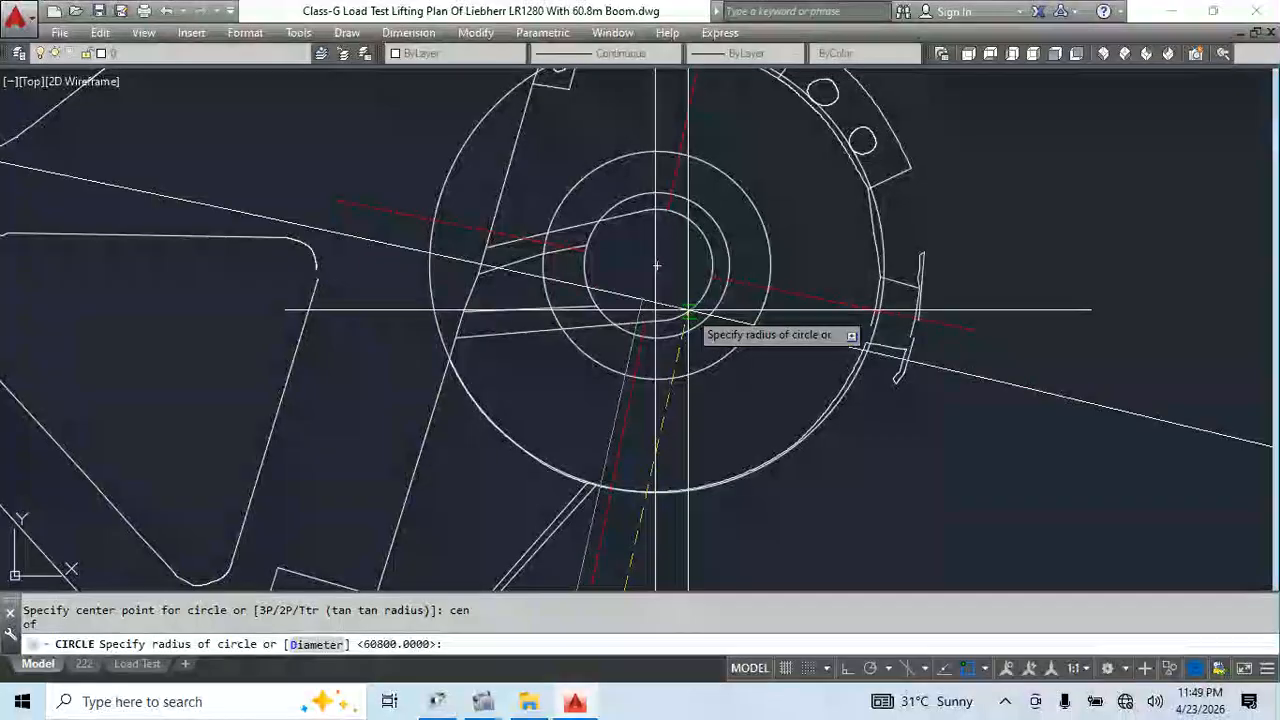
key("Escape")
key("Escape")
key("Escape")
scroll(698, 392, "up", 5)
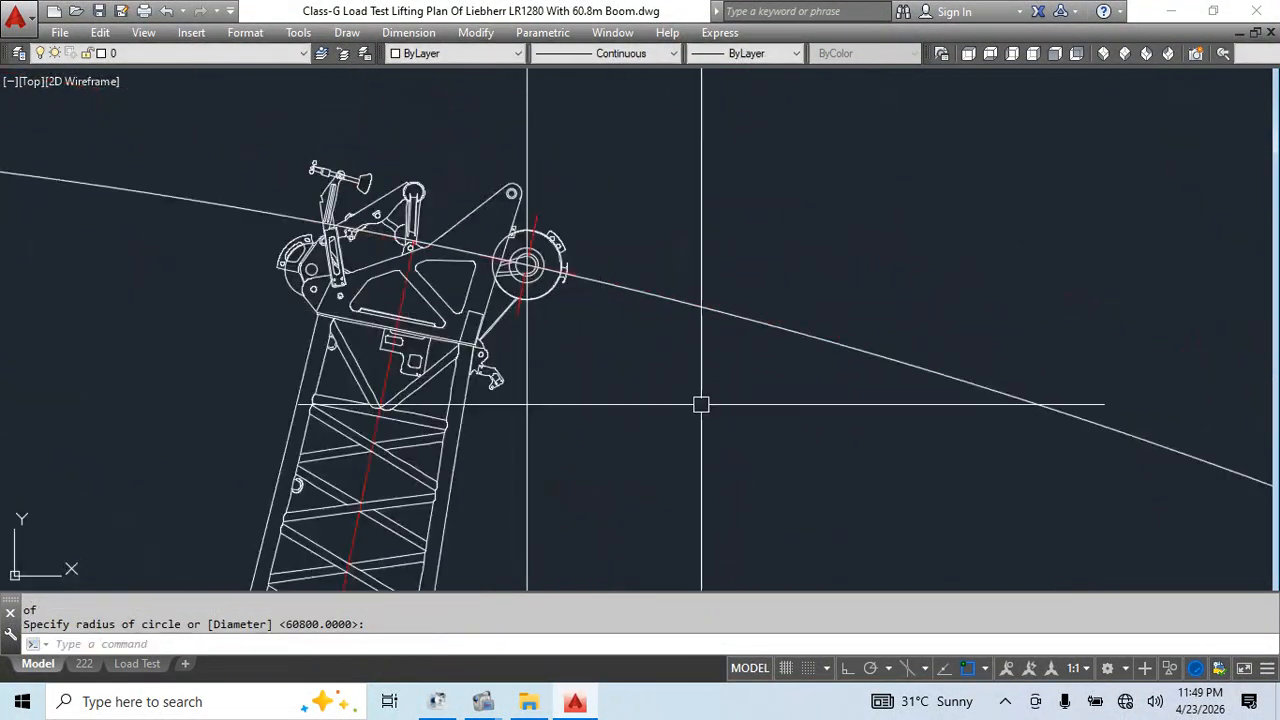
Break the new circle open on the side of the boom head facing away from the crane
type("br")
key("Return")
scroll(750, 363, "down", 5)
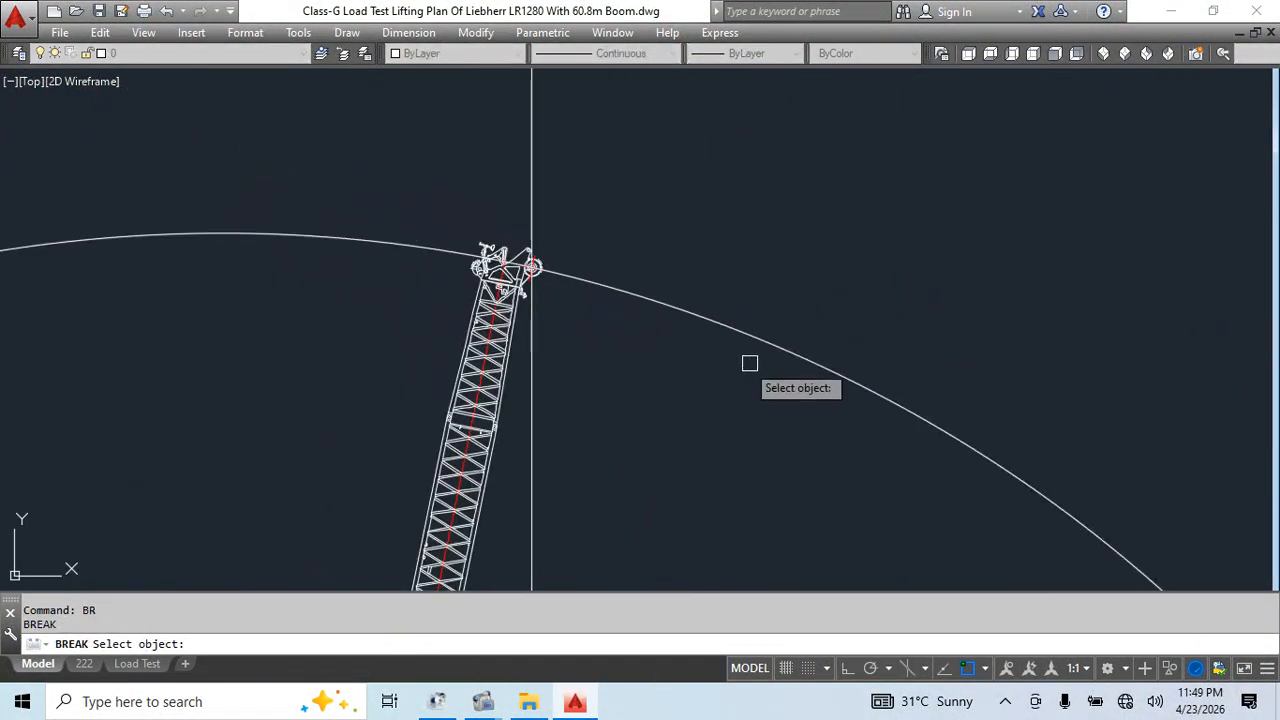
left_click(907, 408)
left_click(887, 398)
key("Return")
left_click(288, 217)
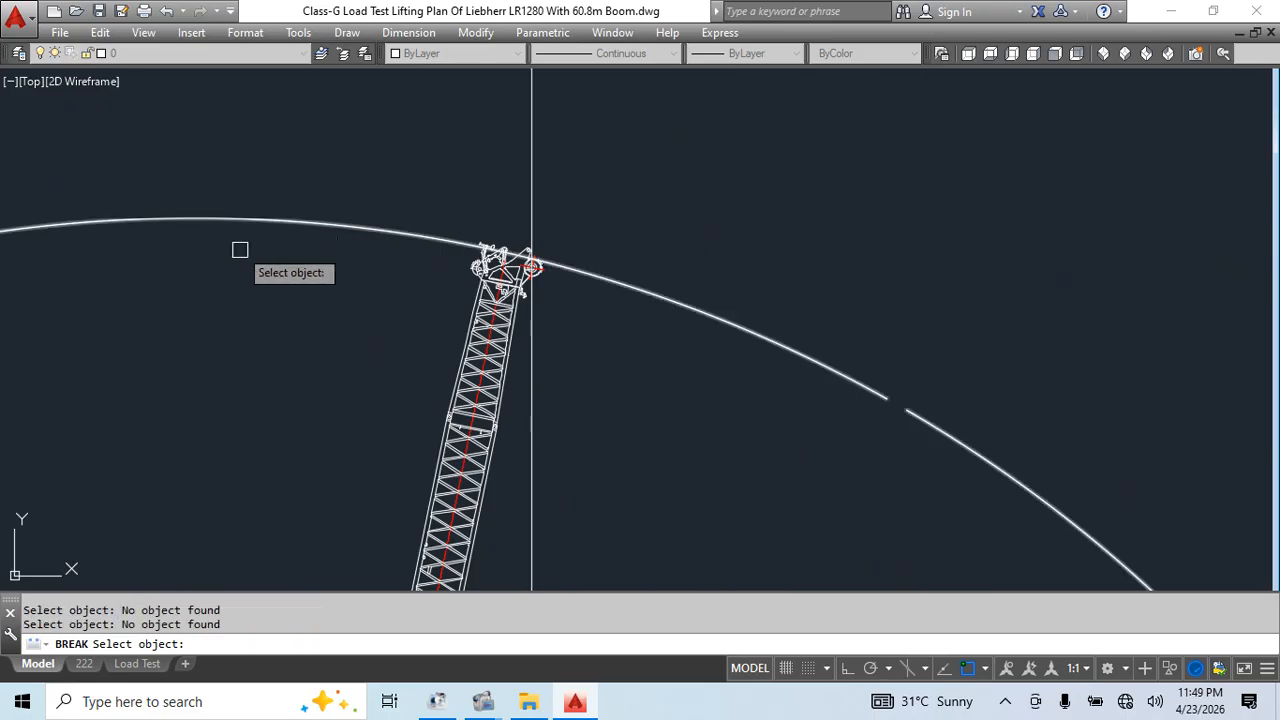
key("Escape")
type("br")
key("Return")
left_click(194, 214)
key("Escape")
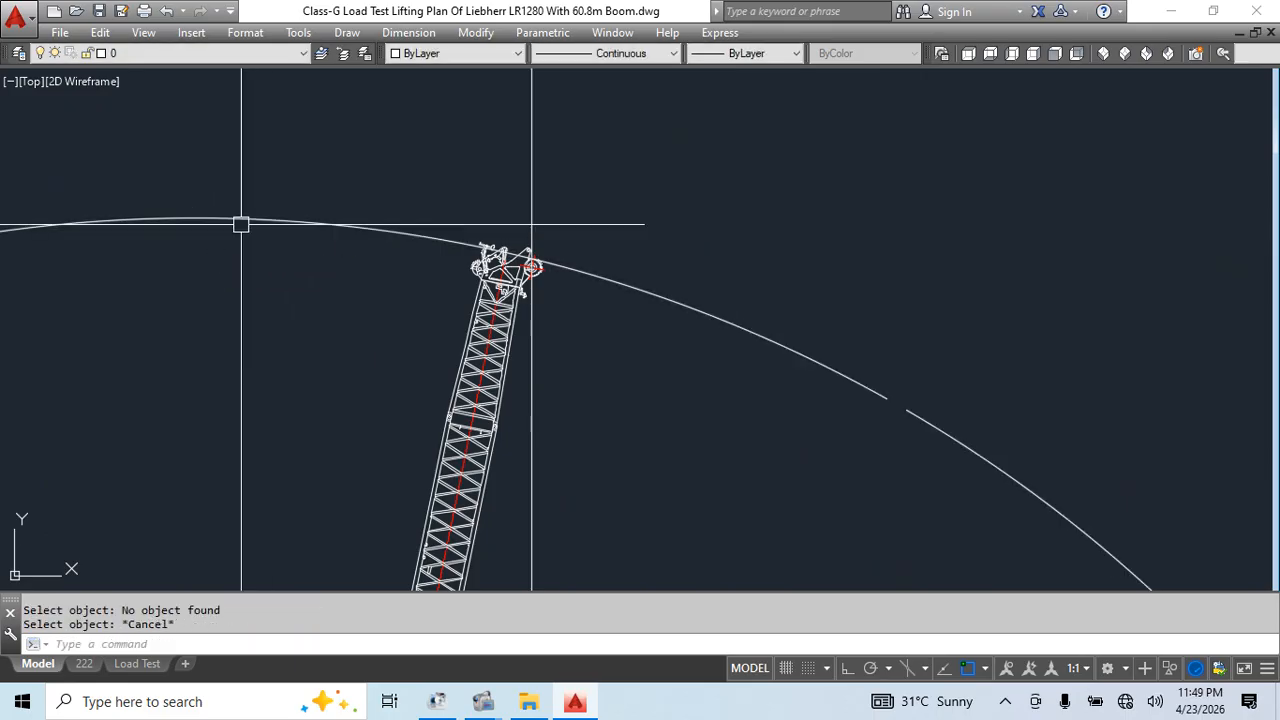
key("Escape")
left_click(251, 217)
middle_click_drag(245, 279, 292, 285)
key("Escape")
key("Escape")
type("br")
key("Return")
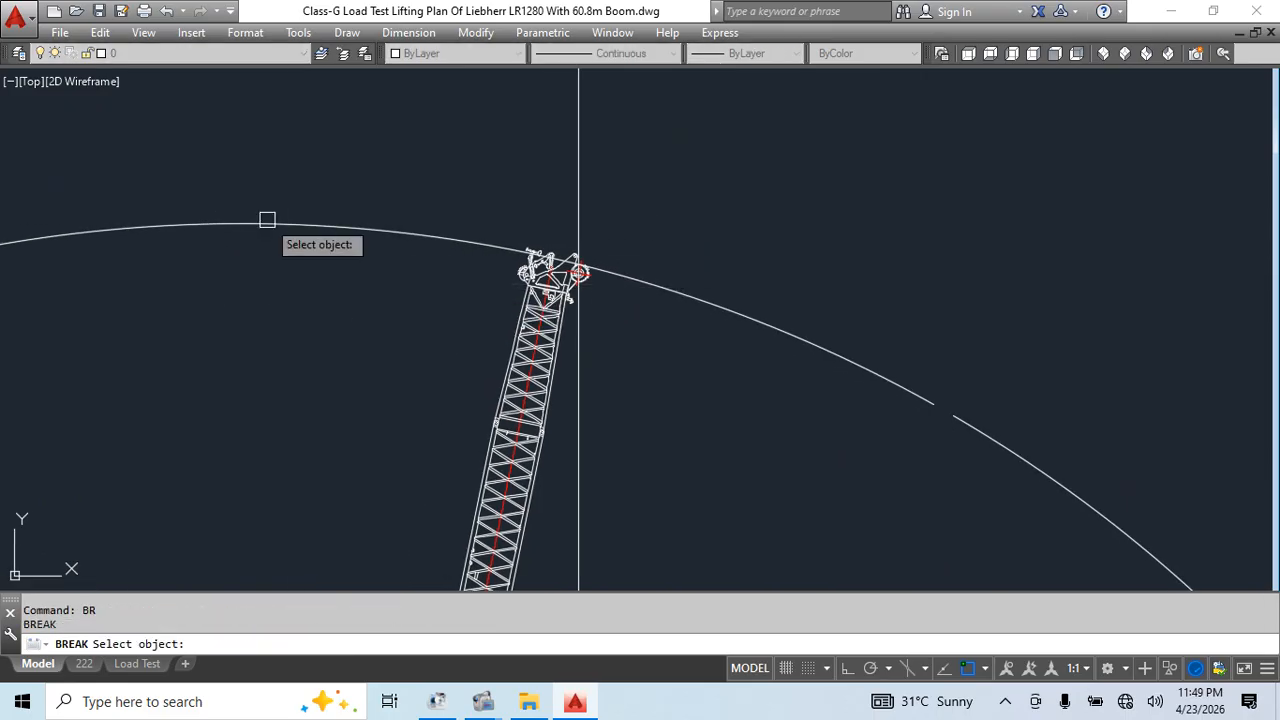
key("Escape")
key("Escape")
scroll(405, 236, "down", 4)
left_click(422, 242)
left_click(494, 371)
left_click(343, 246)
scroll(343, 246, "up", 3)
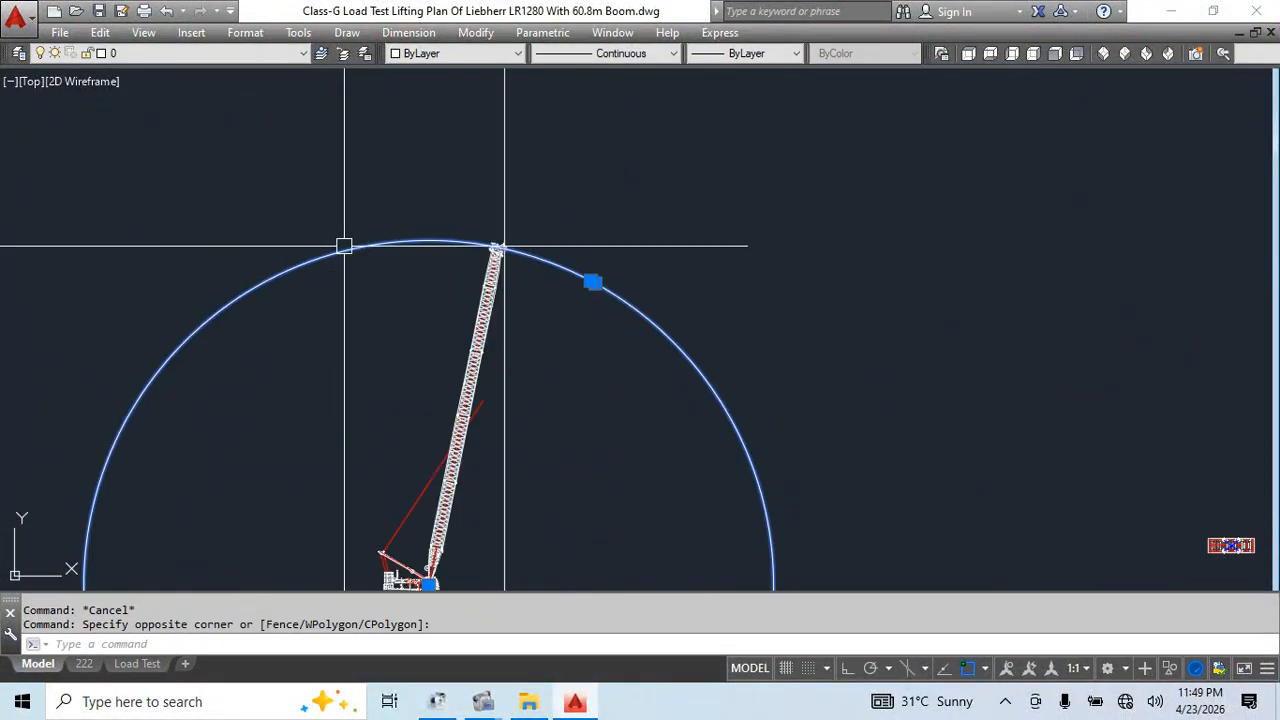
key("Escape")
key("Escape")
Break the circle on the other side of the boom head and erase everything except the upper arc
key("Return")
left_click(394, 239)
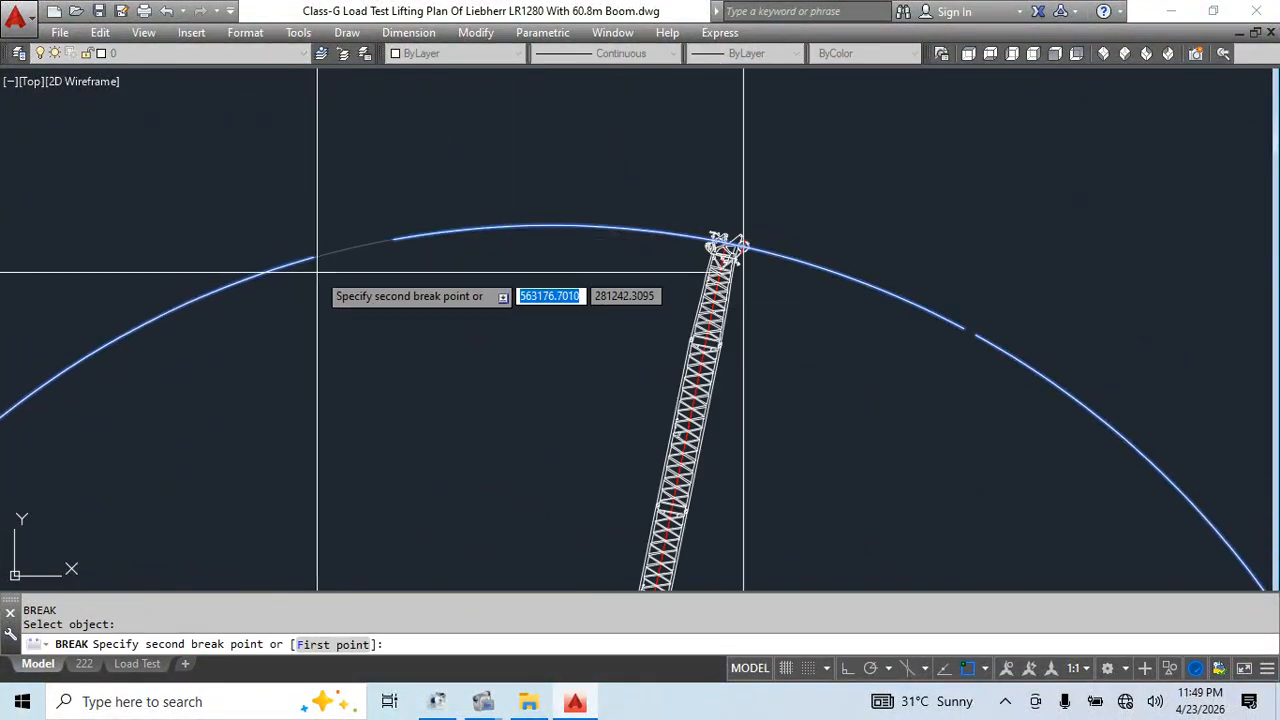
left_click(316, 270)
key("Escape")
left_click(289, 265)
type("e")
key("Return")
Rotate the boom about its foot pin by reference, from the head sheave's centre to the new arc's intersection with the offset line
left_click(677, 322)
key("Escape")
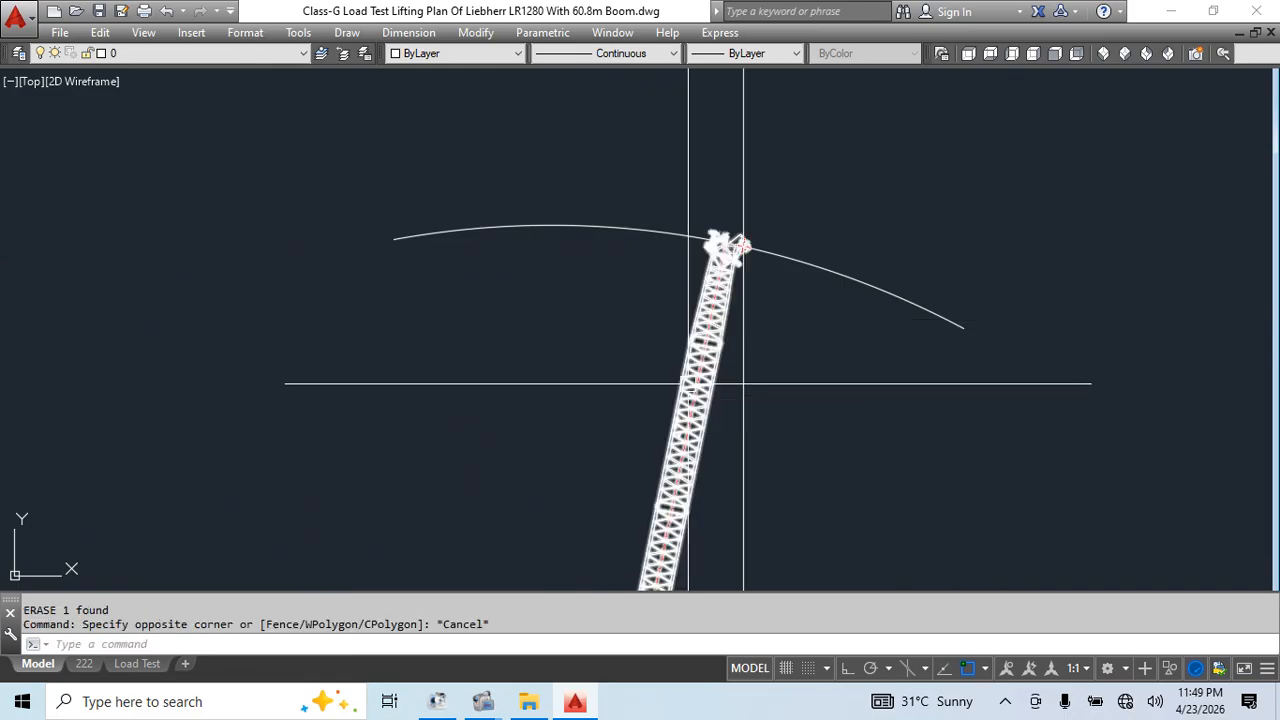
scroll(860, 400, "up", 2)
type("ro")
key("Return")
scroll(600, 420, "down", 5)
scroll(500, 508, "up", 10)
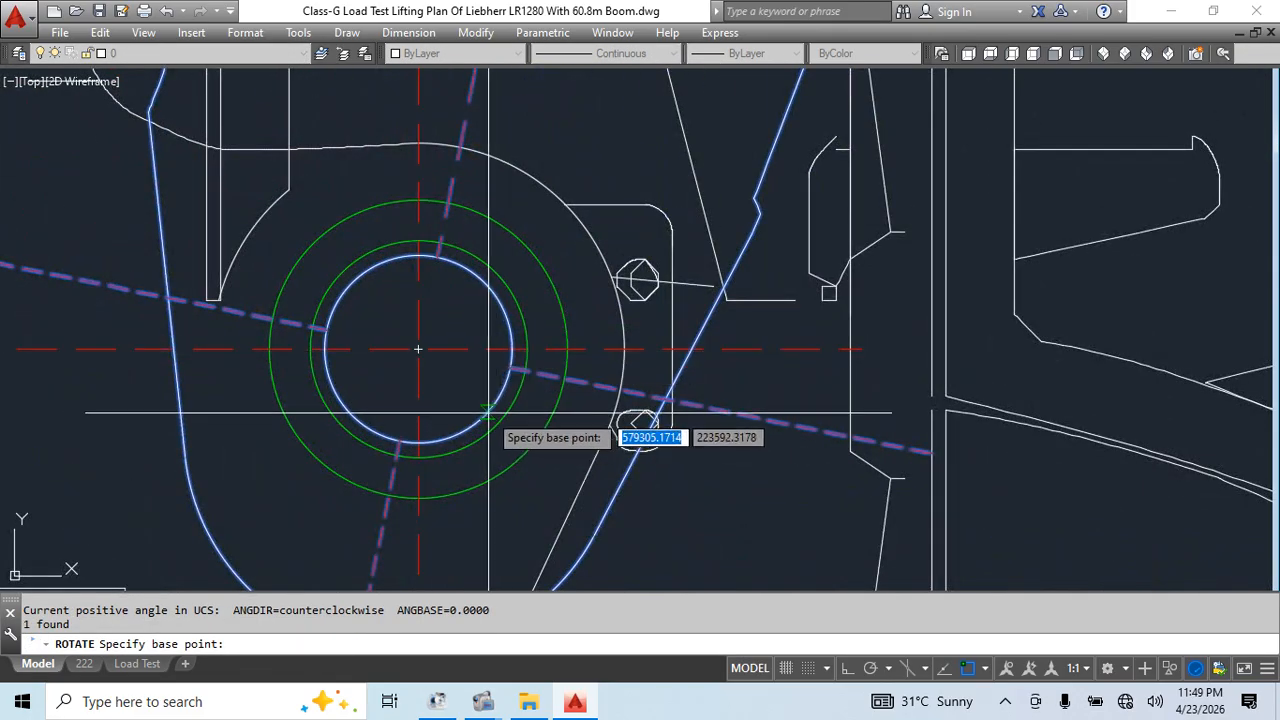
left_click(418, 349)
type("r")
key("Return")
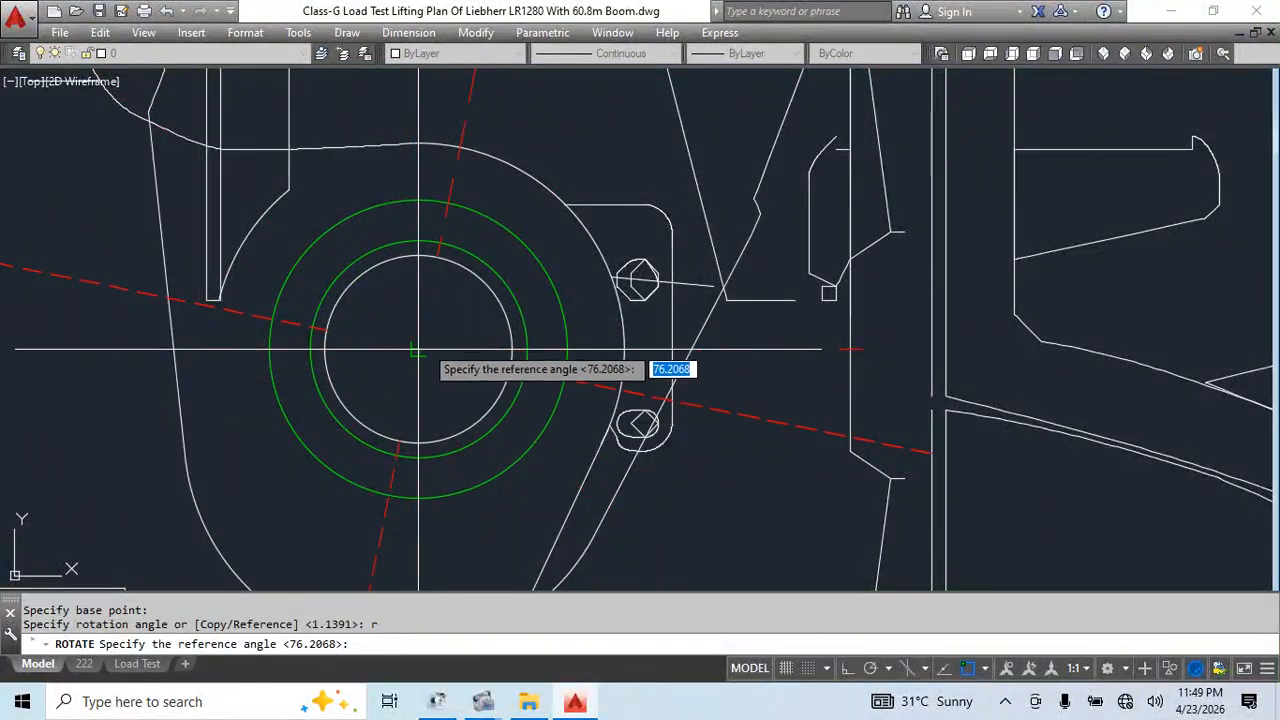
left_click(847, 668)
scroll(600, 400, "down", 5)
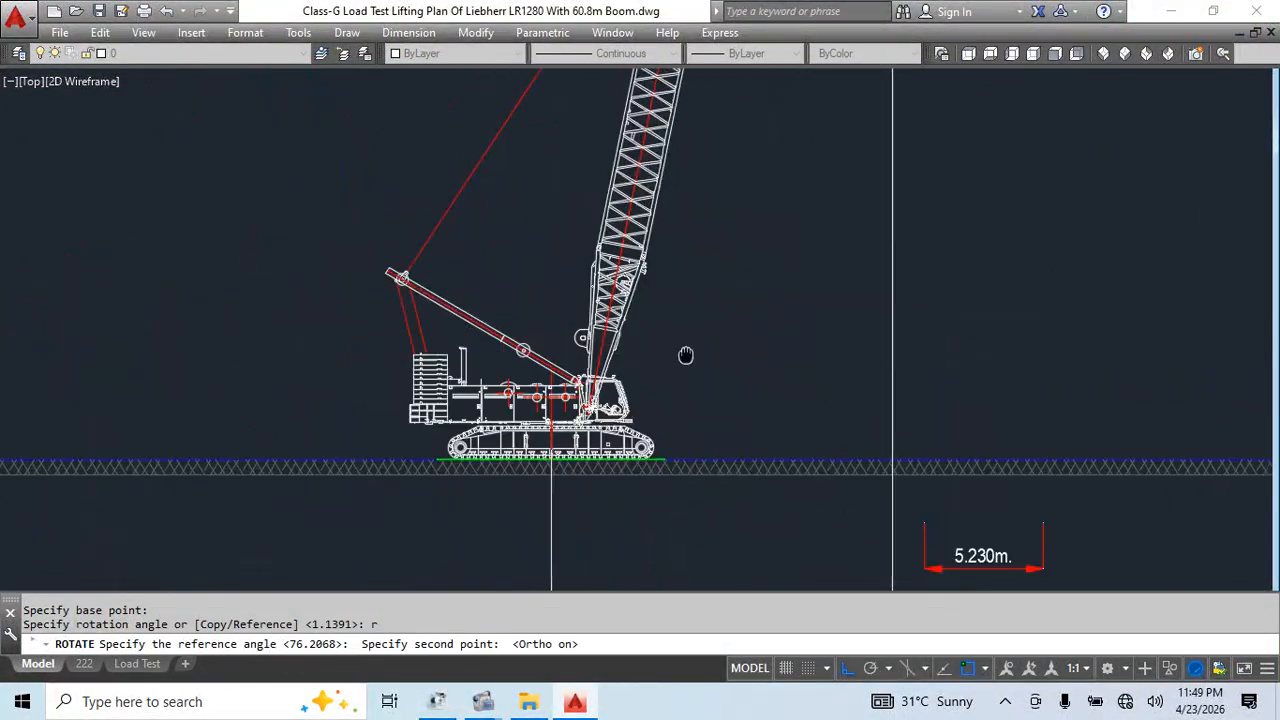
scroll(738, 238, "up", 5)
left_click(845, 668)
scroll(766, 177, "down", 4)
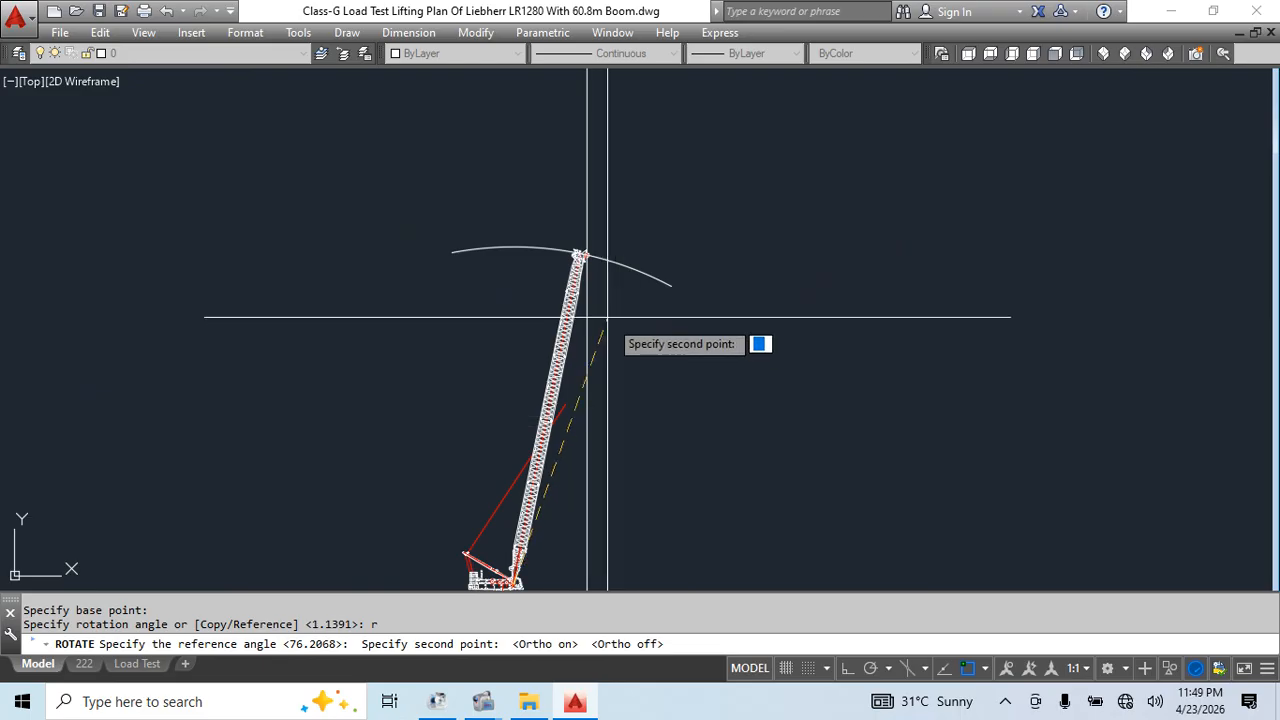
scroll(666, 277, "up", 6)
scroll(649, 486, "up", 5)
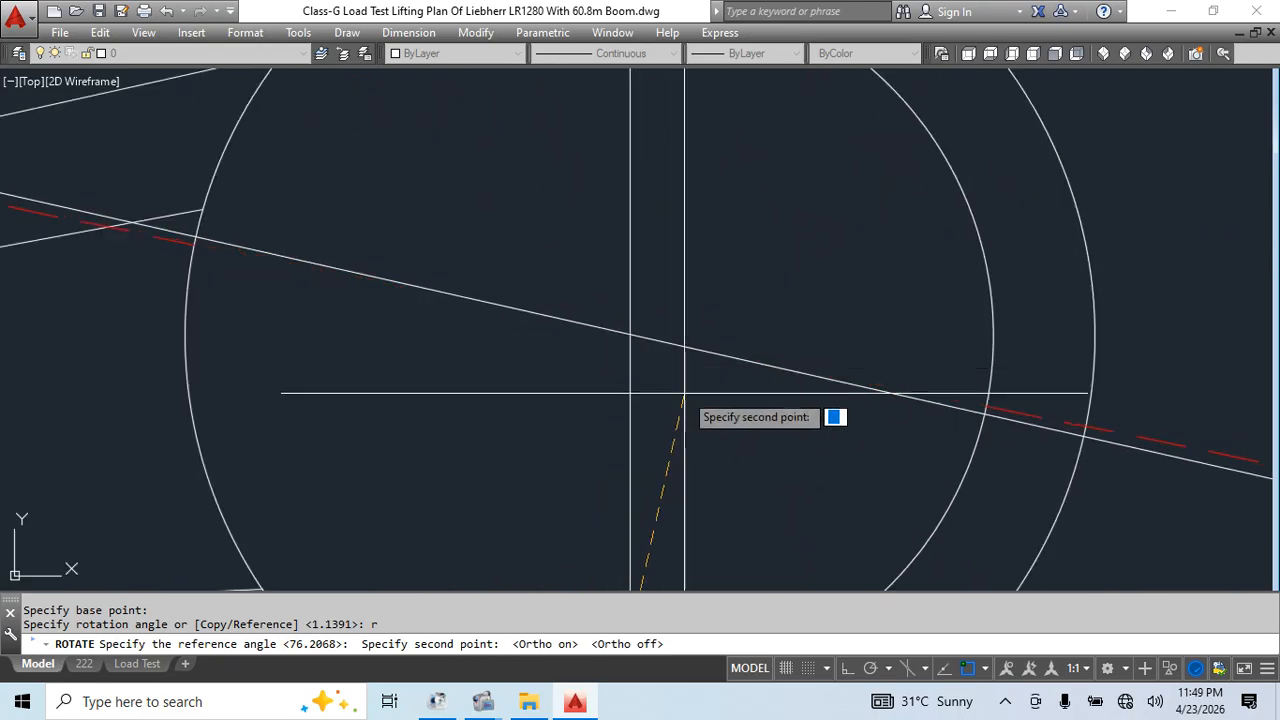
left_click(638, 336)
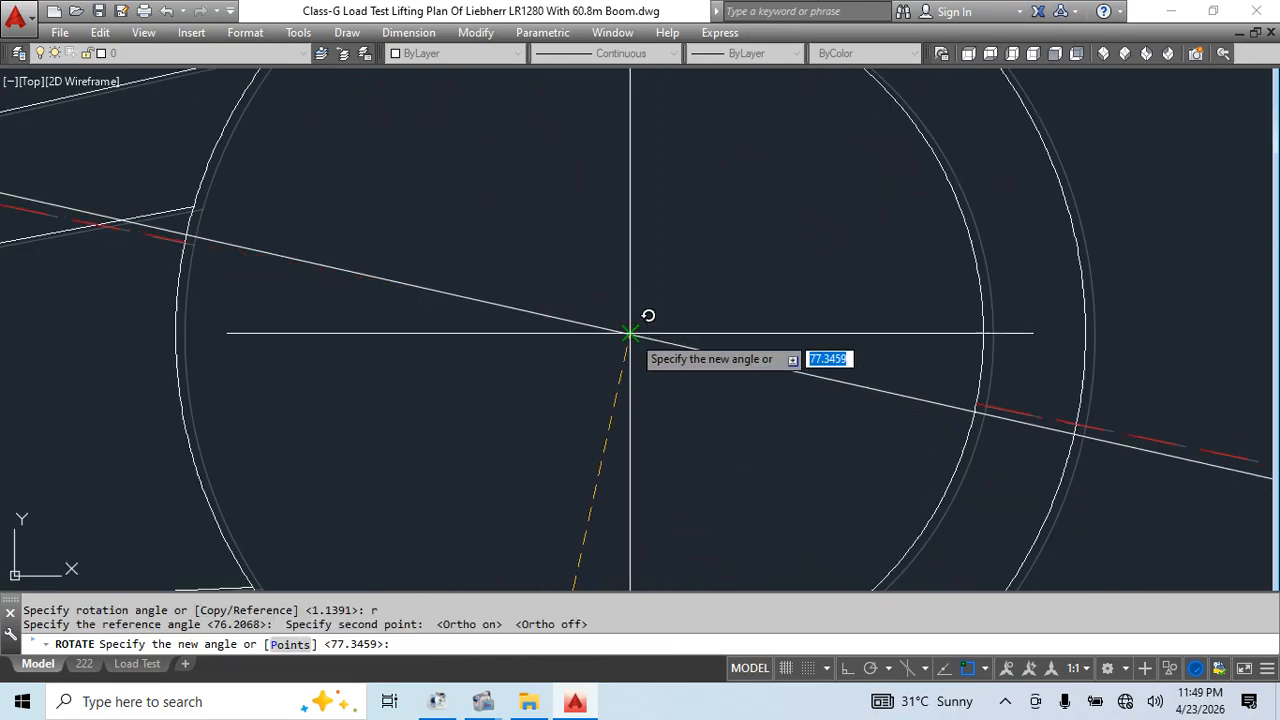
scroll(688, 351, "down", 4)
key("Escape")
key("Escape")
Erase the vertical offset line running through the boom head
scroll(780, 354, "down", 3)
scroll(737, 291, "up", 1)
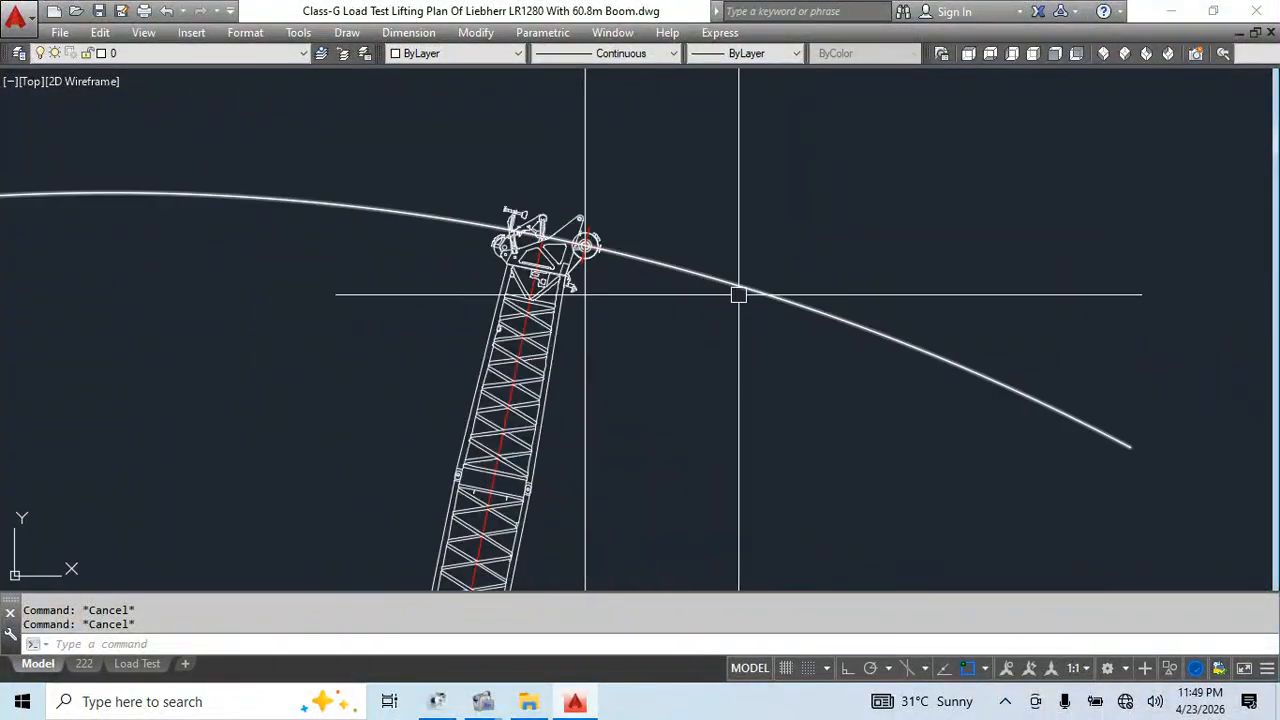
scroll(763, 397, "down", 2)
left_click(547, 188)
type("e")
key("Return")
scroll(686, 212, "down", 2)
middle_click_drag(483, 322, 843, 308)
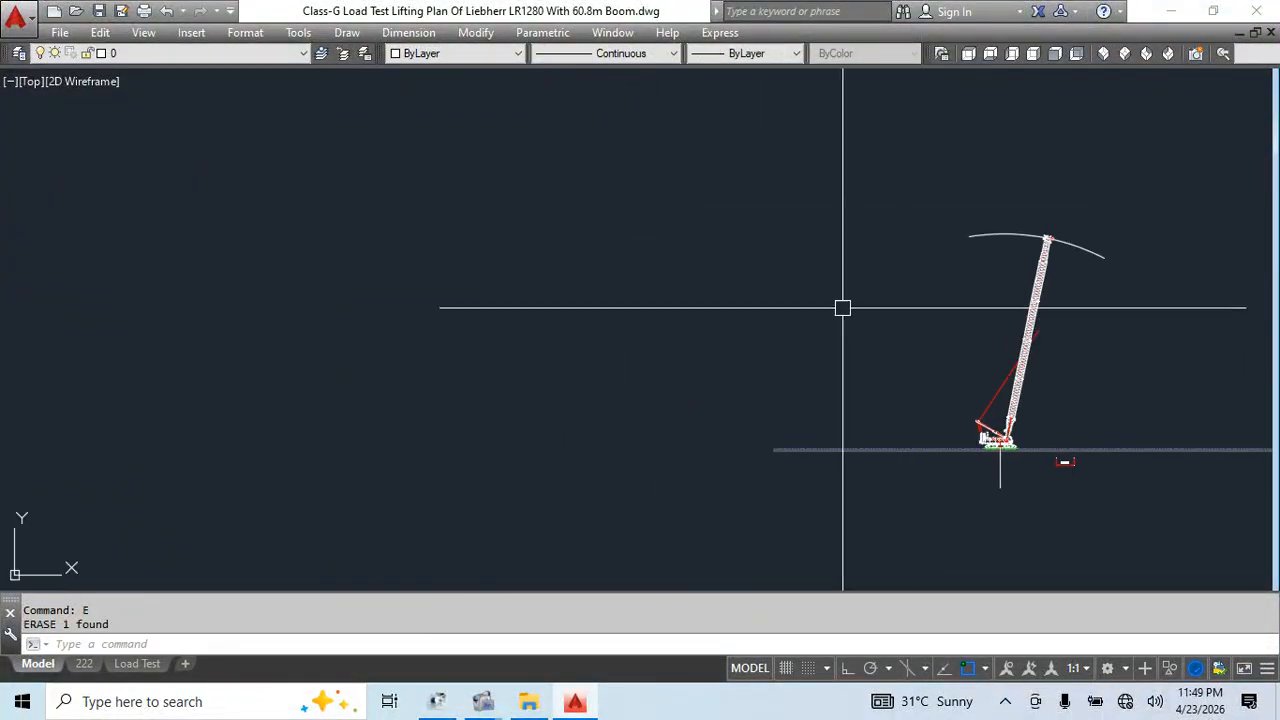
scroll(832, 309, "down", 3)
scroll(330, 436, "up", 4)
scroll(327, 397, "up", 5)
left_click(391, 271)
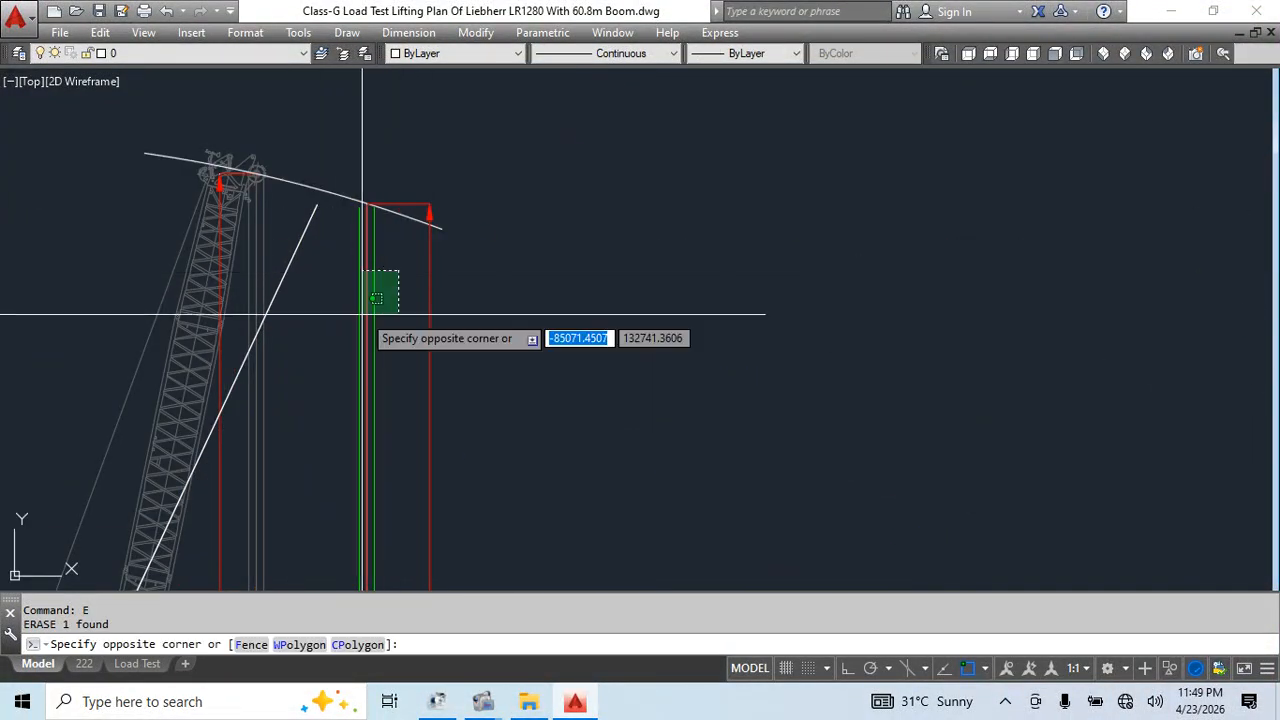
left_click(362, 314)
middle_click_drag(536, 343, 552, 427)
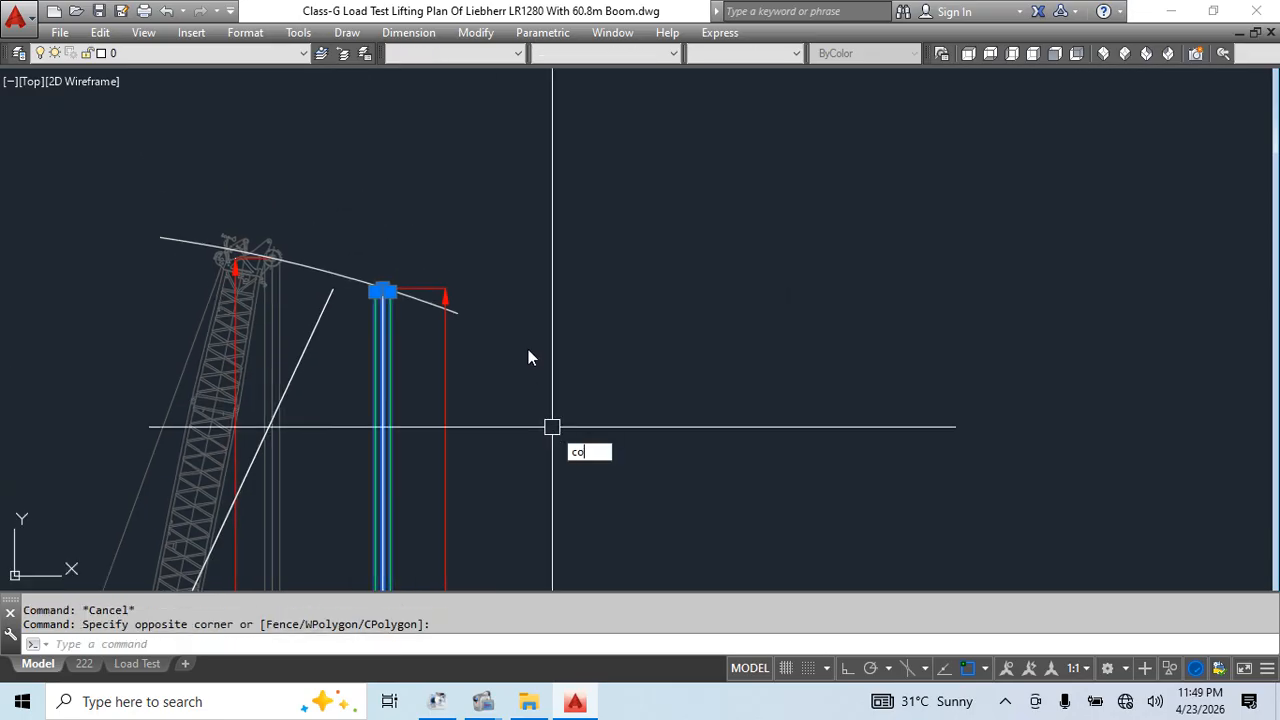
key("Return")
scroll(306, 248, "up", 6)
key("Escape")
Copy the vertical rope lines and height dimension from the earlier crane drawing to the raised boom's head sheave centre
left_click(703, 399)
left_click(676, 422)
left_click(684, 482)
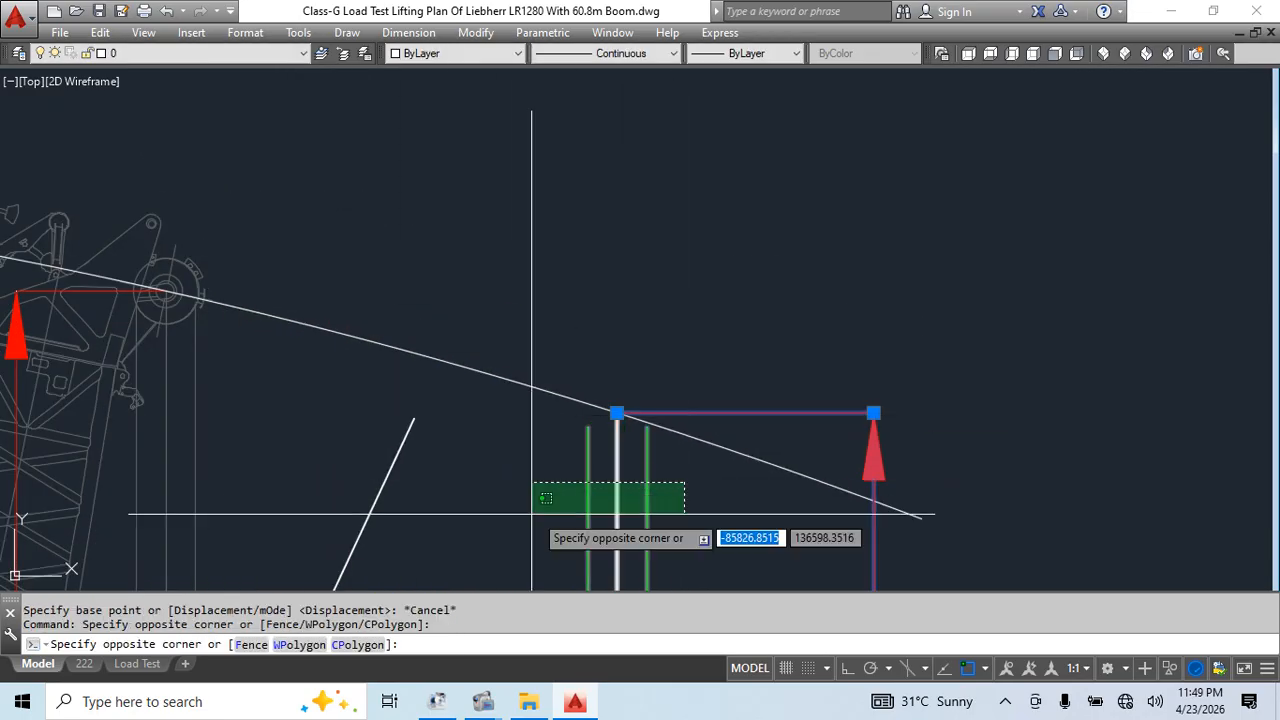
left_click(531, 515)
type("co")
key("Return")
left_click(617, 413)
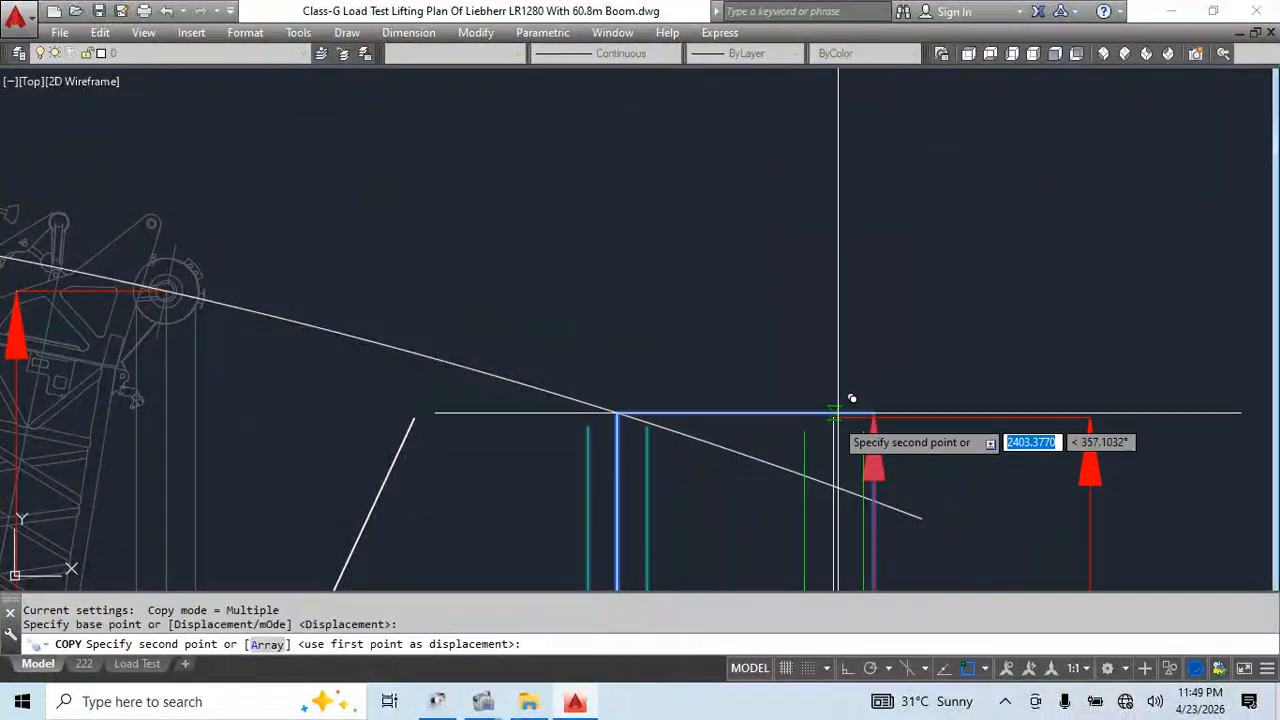
scroll(500, 286, "down", 16)
middle_click_drag(848, 350, 500, 417)
scroll(970, 178, "up", 18)
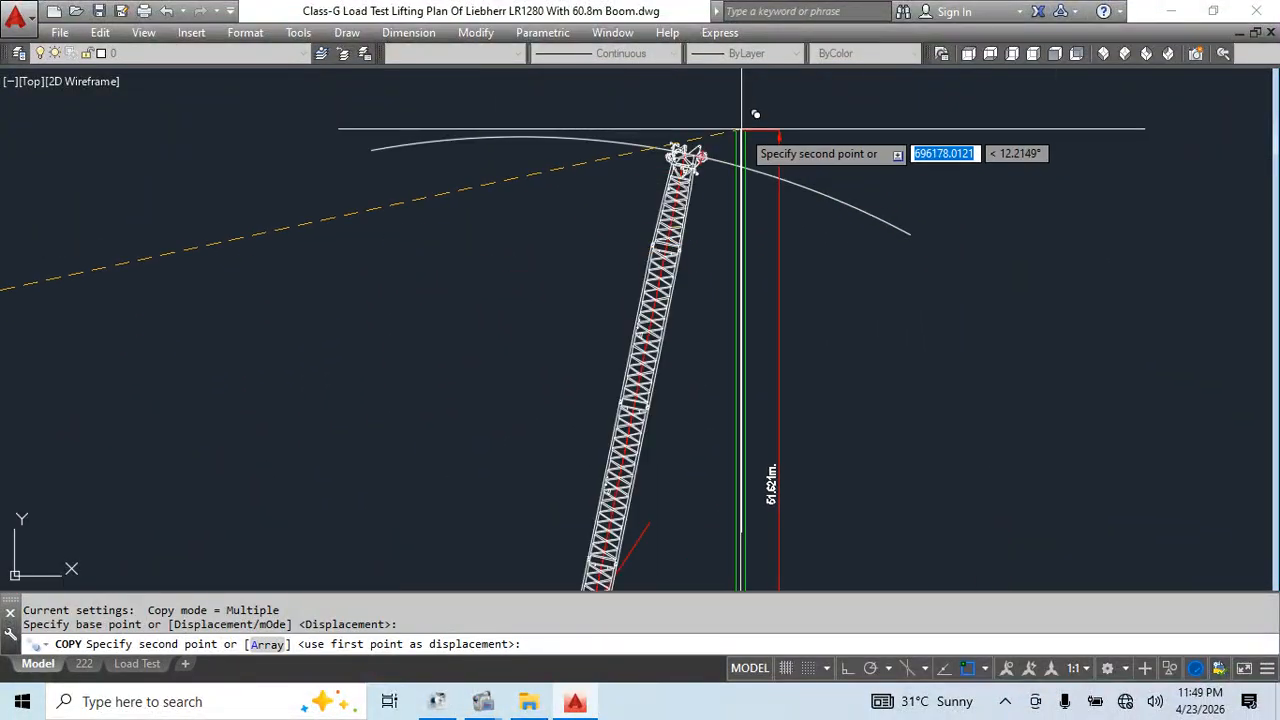
left_click(640, 345)
scroll(633, 290, "down", 10)
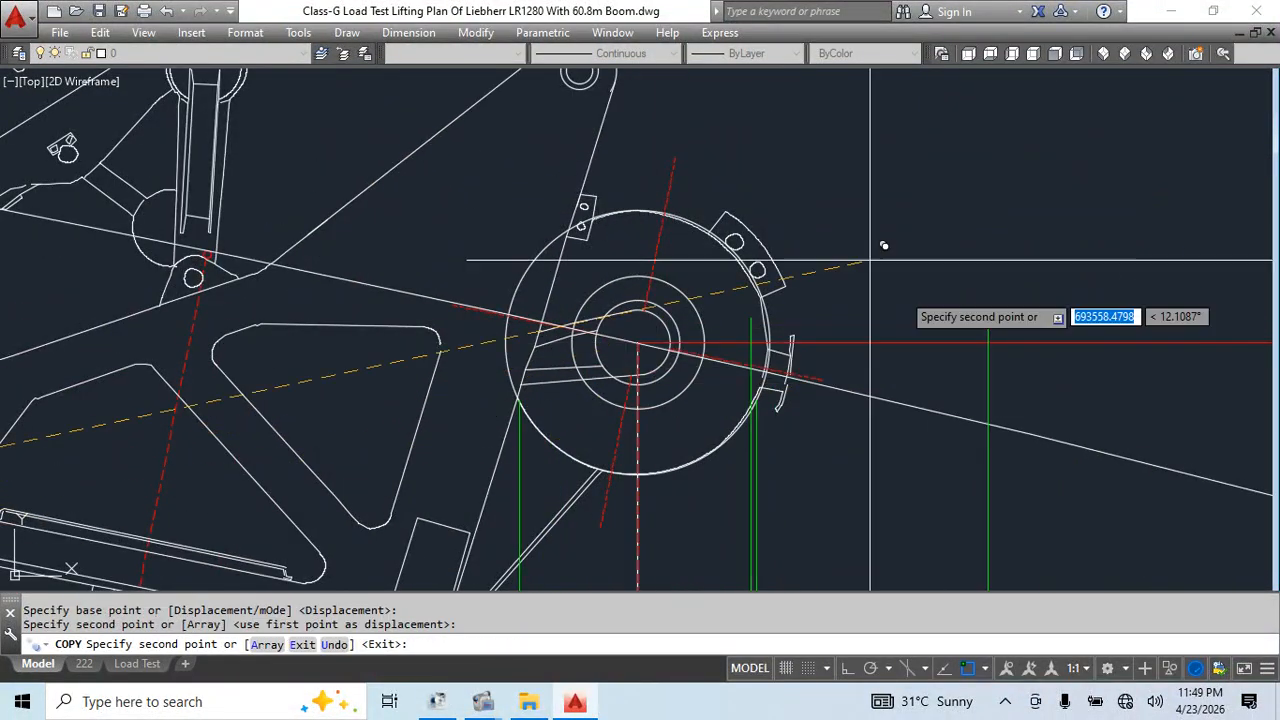
key("Escape")
Save the drawing
middle_click_drag(742, 428, 647, 273)
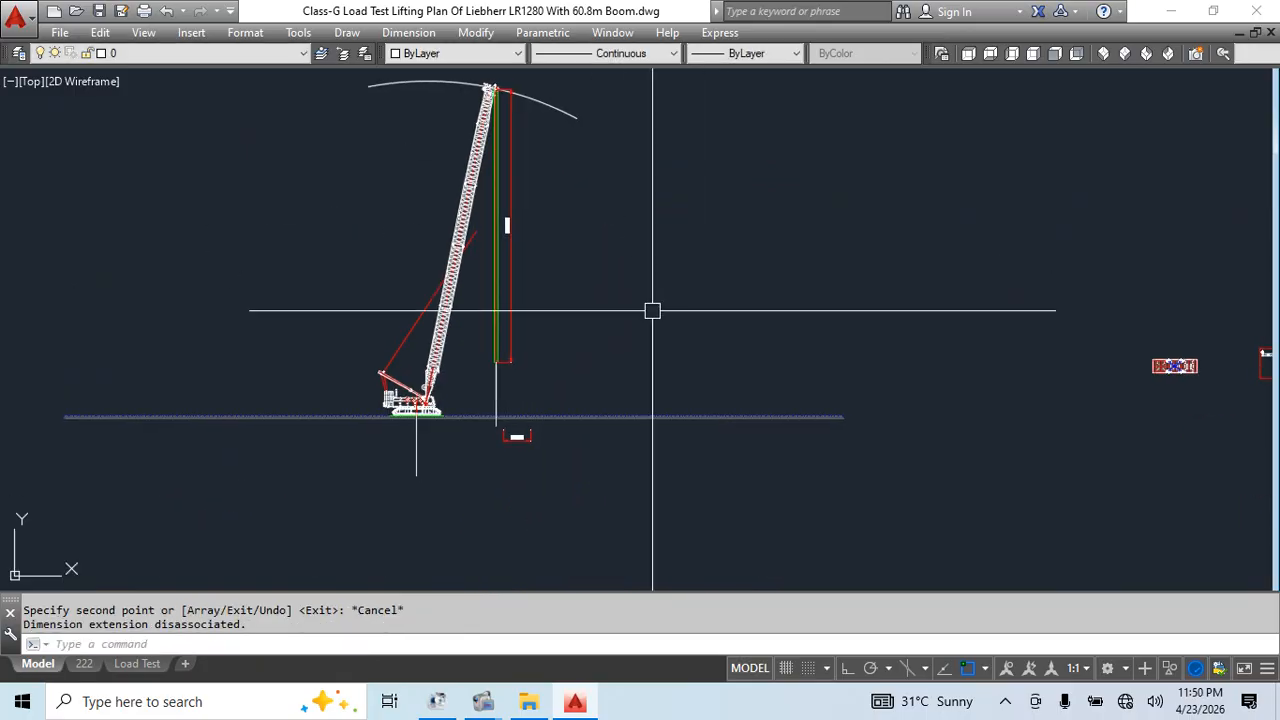
key("ctrl+s")
middle_click_drag(951, 363, 453, 326)
scroll(781, 335, "up", 4)
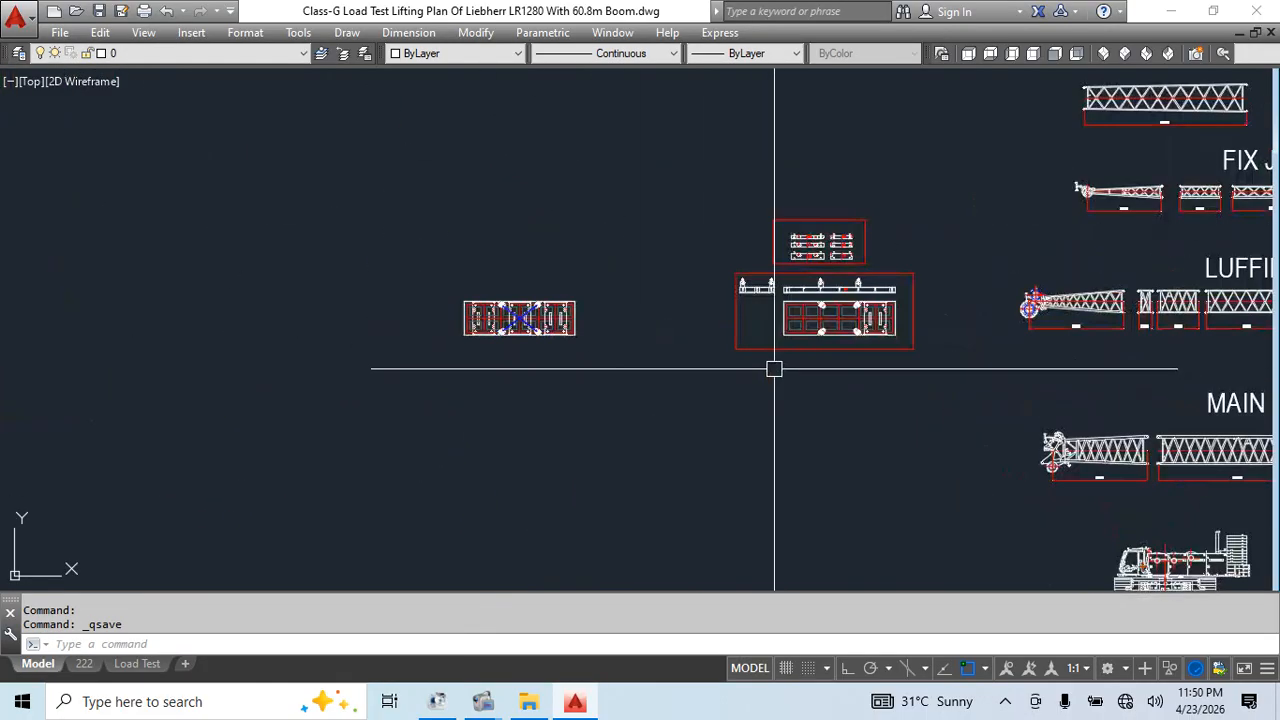
scroll(701, 280, "down", 6)
scroll(740, 280, "up", 8)
left_click(563, 372)
middle_click_drag(563, 357, 771, 400)
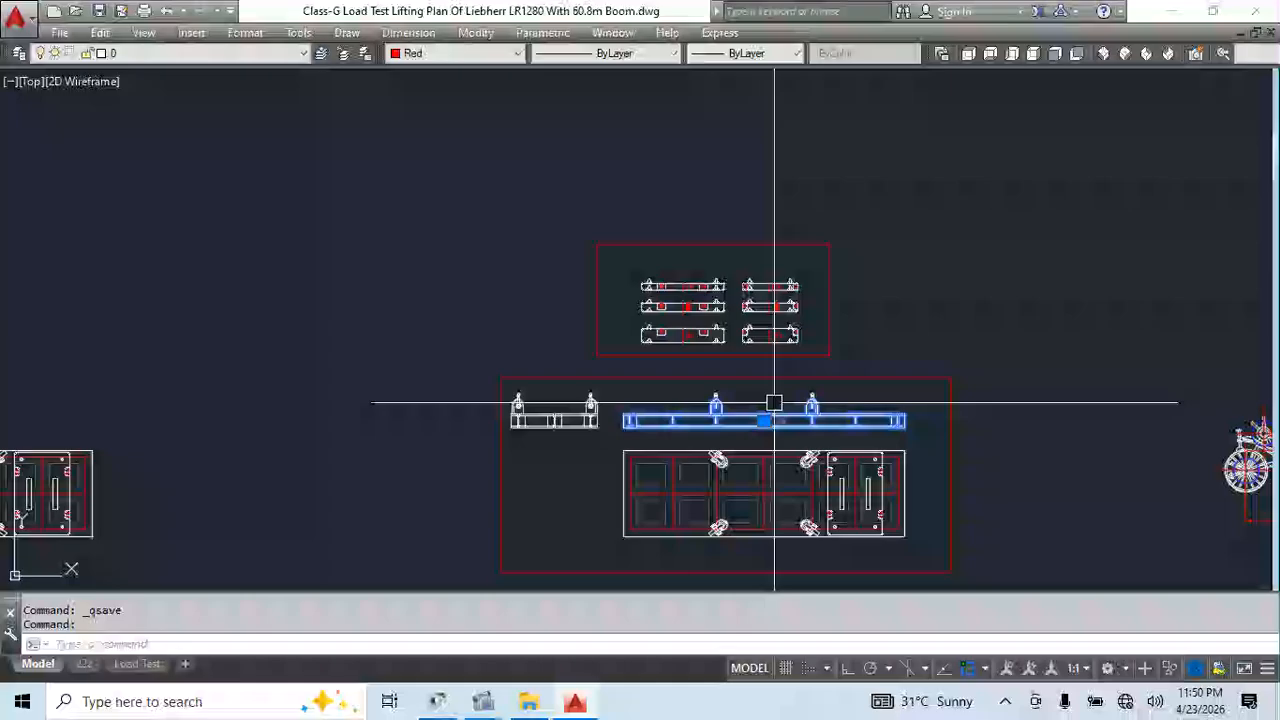
type("c")
key("Escape")
Copy the side view of the 16t test weight with its two shackles to the empty area above the load drawings
scroll(780, 396, "up", 2)
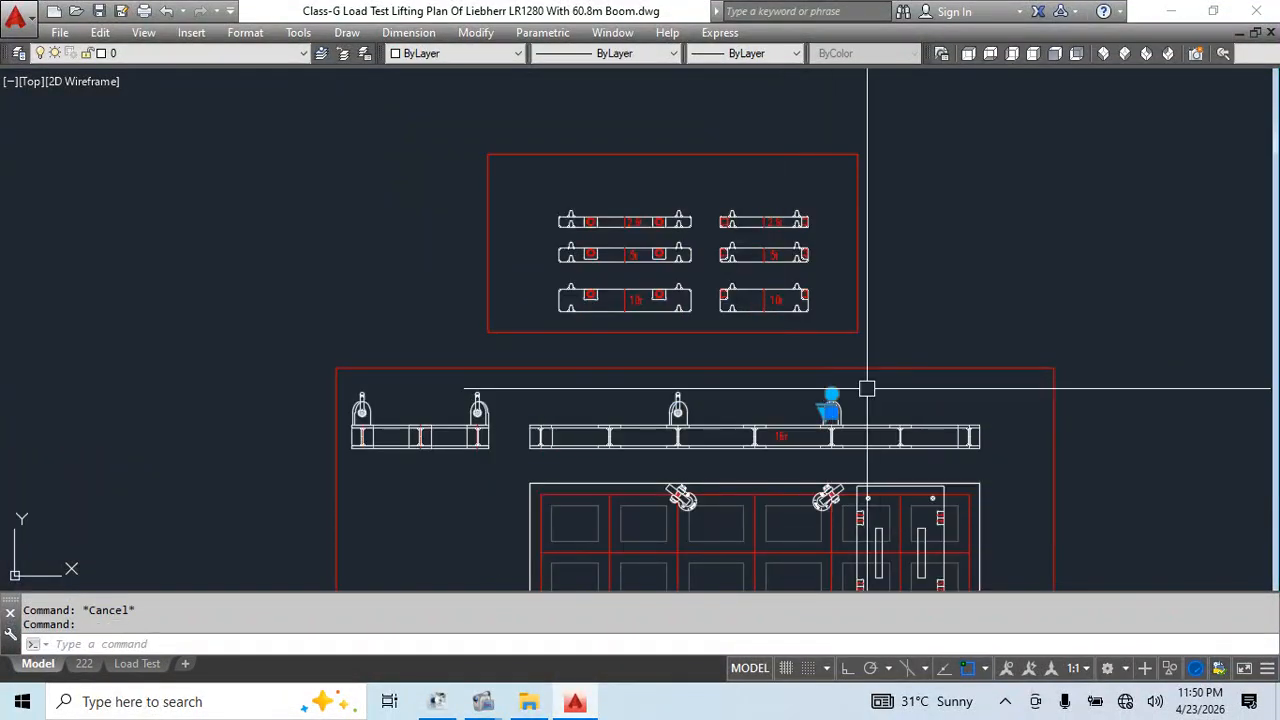
left_click(866, 389)
left_click(686, 440)
left_click(706, 411)
middle_click_drag(706, 411, 758, 430)
type("c")
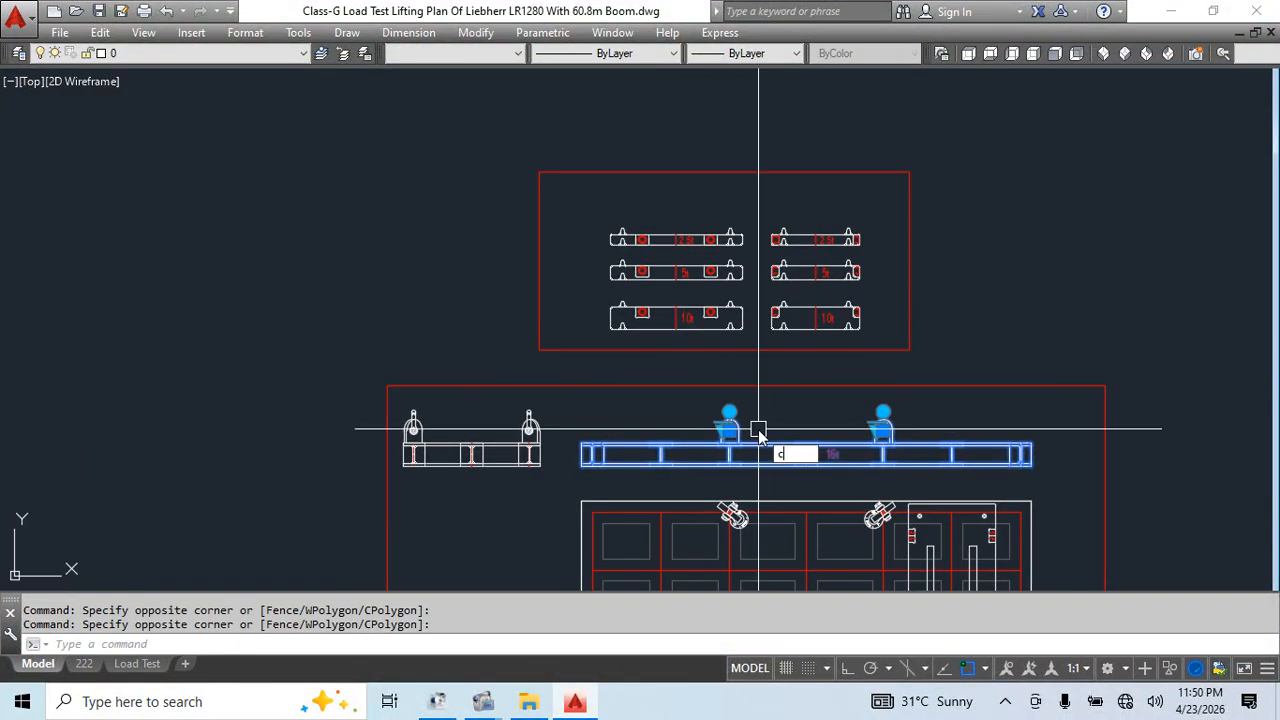
type("o")
key("space")
left_click(760, 429)
scroll(578, 282, "down", 6)
middle_click_drag(554, 283, 712, 481)
left_click(553, 272)
key("Escape")
key("Escape")
Inspect the copied 16t test weight and where it sits relative to the crane elevation
scroll(522, 250, "up", 8)
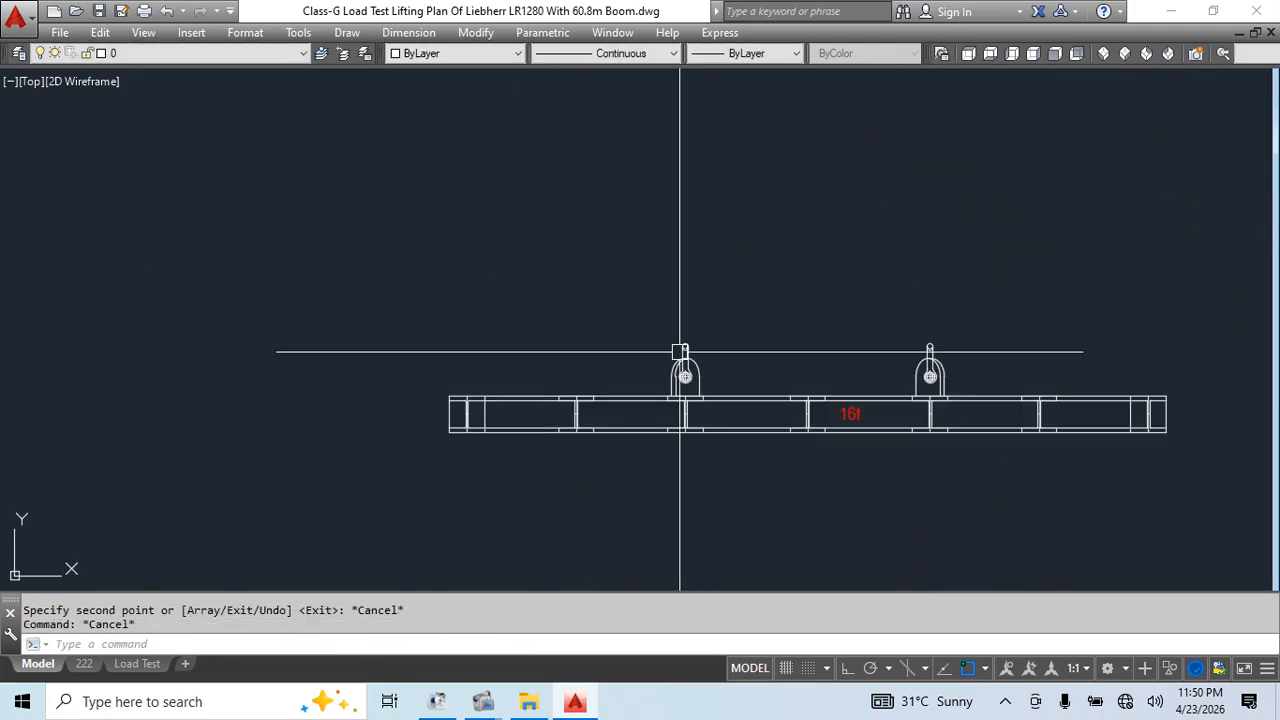
scroll(680, 351, "down", 6)
middle_click_drag(591, 360, 889, 326)
scroll(889, 326, "up", 7)
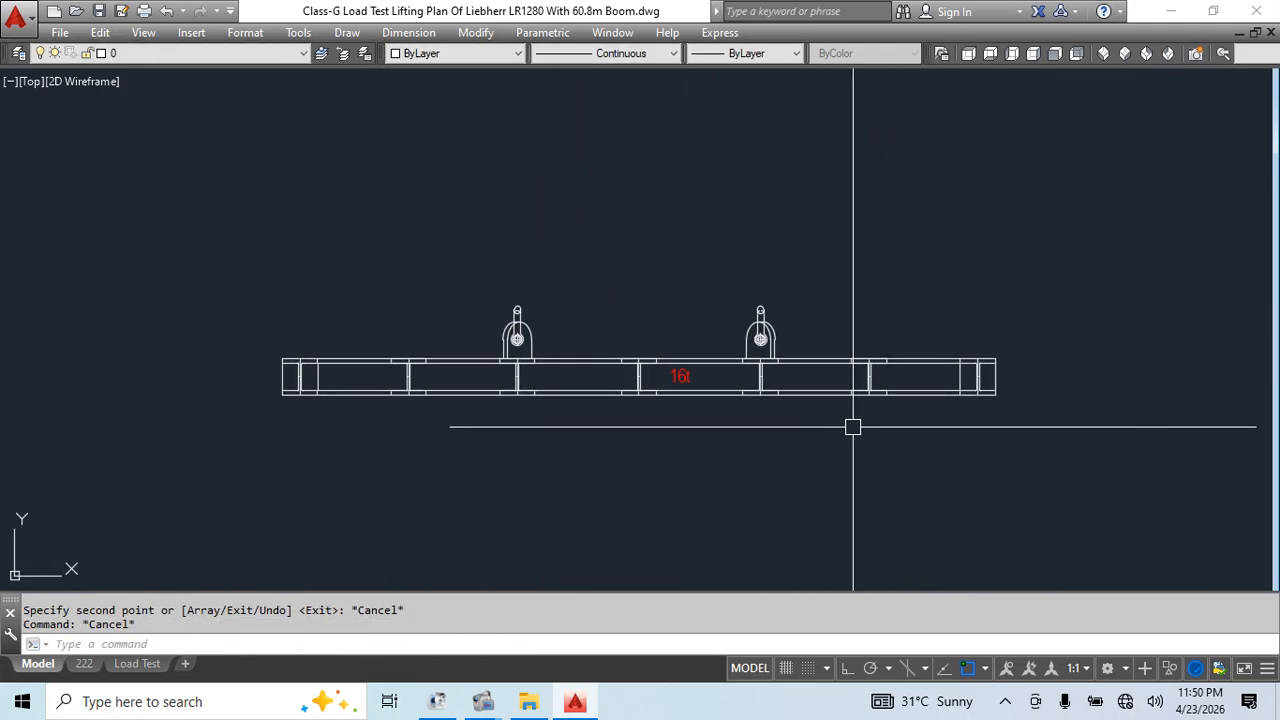
scroll(786, 410, "down", 4)
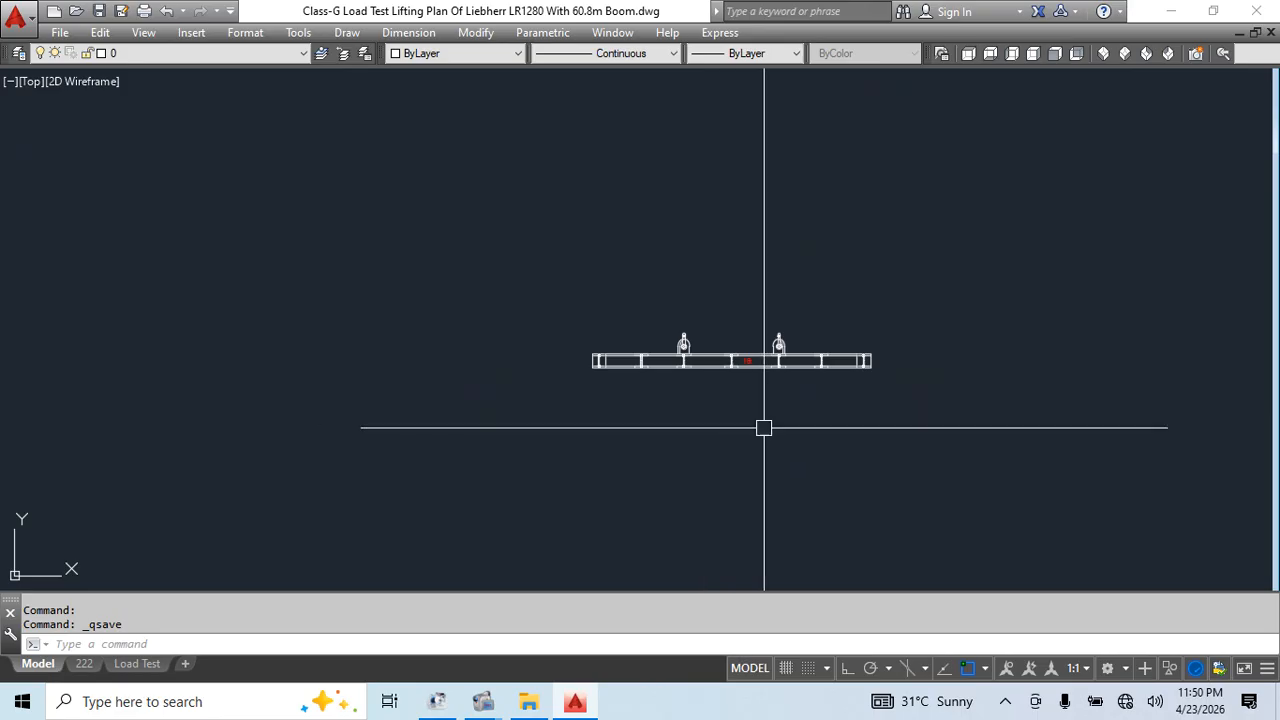
scroll(764, 428, "down", 3)
middle_click_drag(449, 451, 871, 360)
scroll(811, 383, "down", 2)
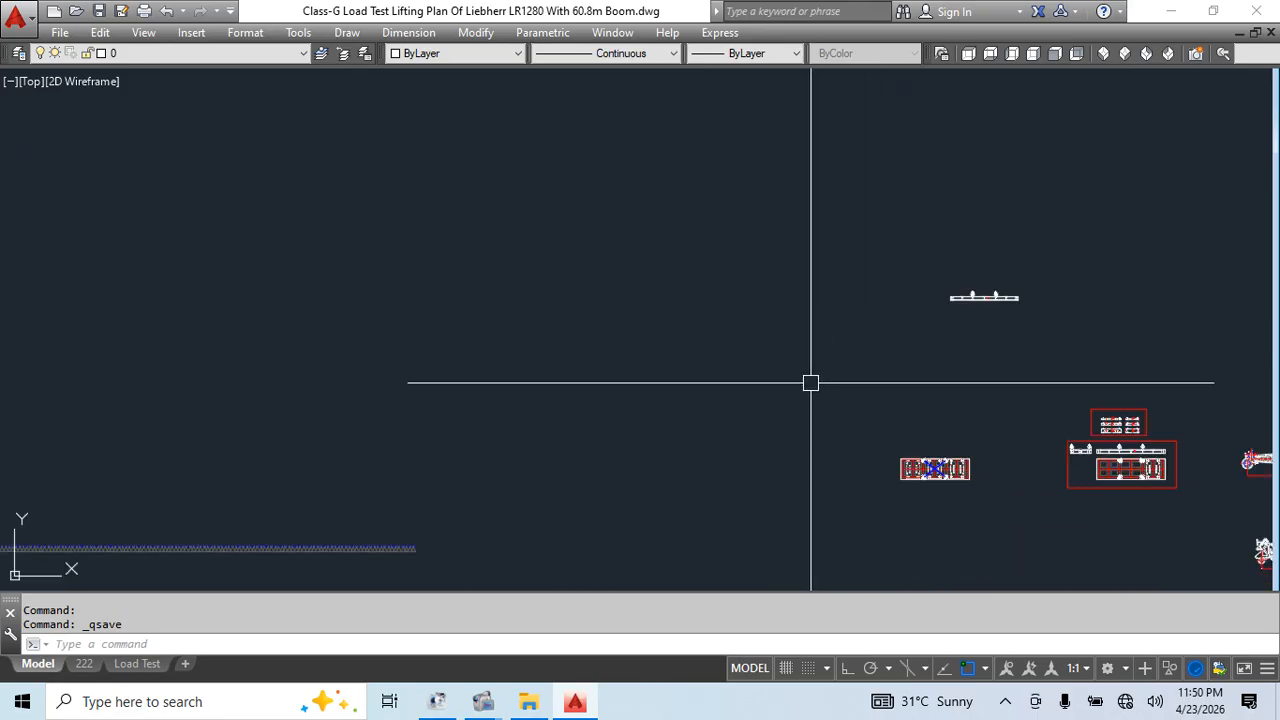
scroll(440, 301, "down", 3)
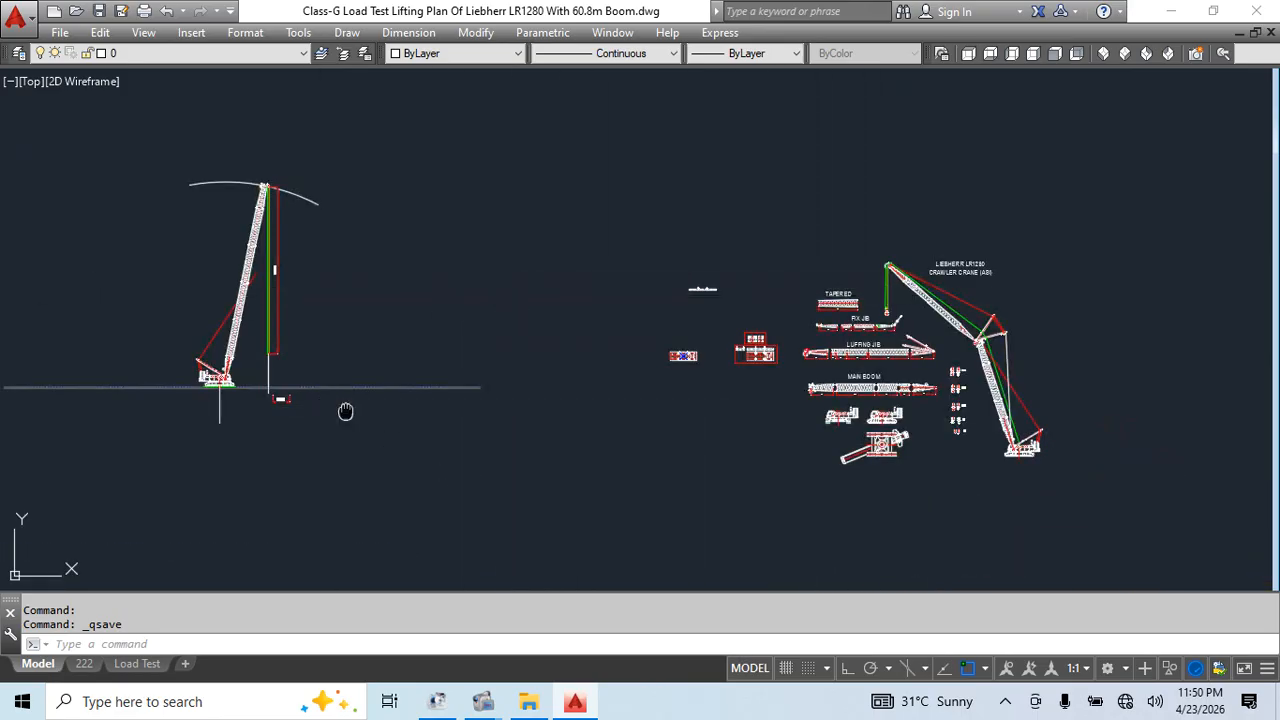
Switch to layout 222 and look through its Crane Details and Crane Lift Data tables
left_click(84, 664)
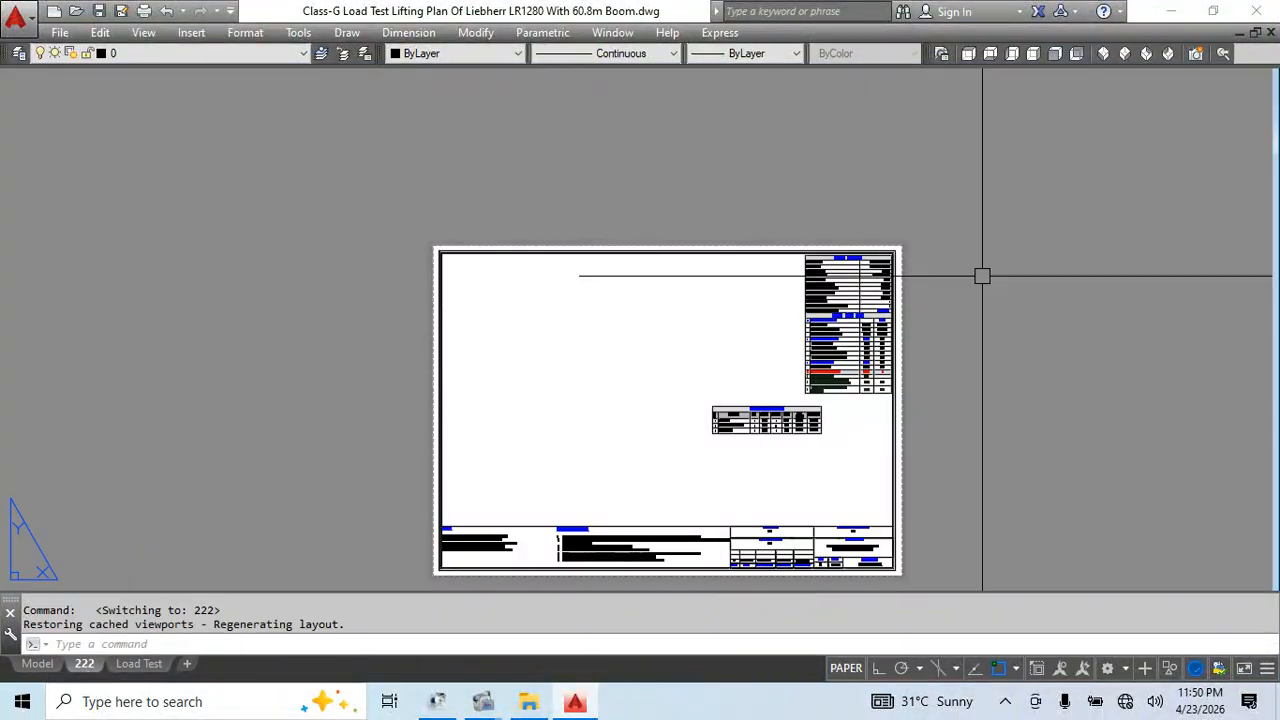
scroll(890, 268, "up", 6)
scroll(890, 268, "up", 6)
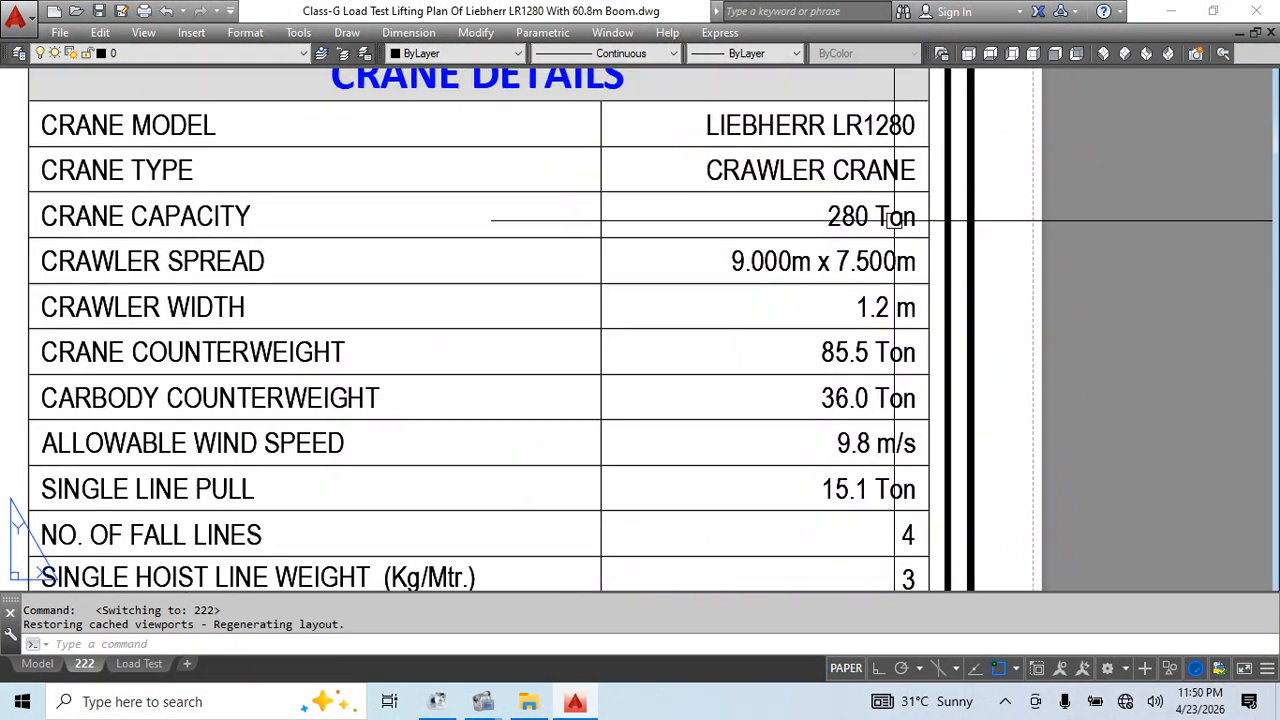
scroll(781, 173, "down", 6)
scroll(740, 500, "up", 4)
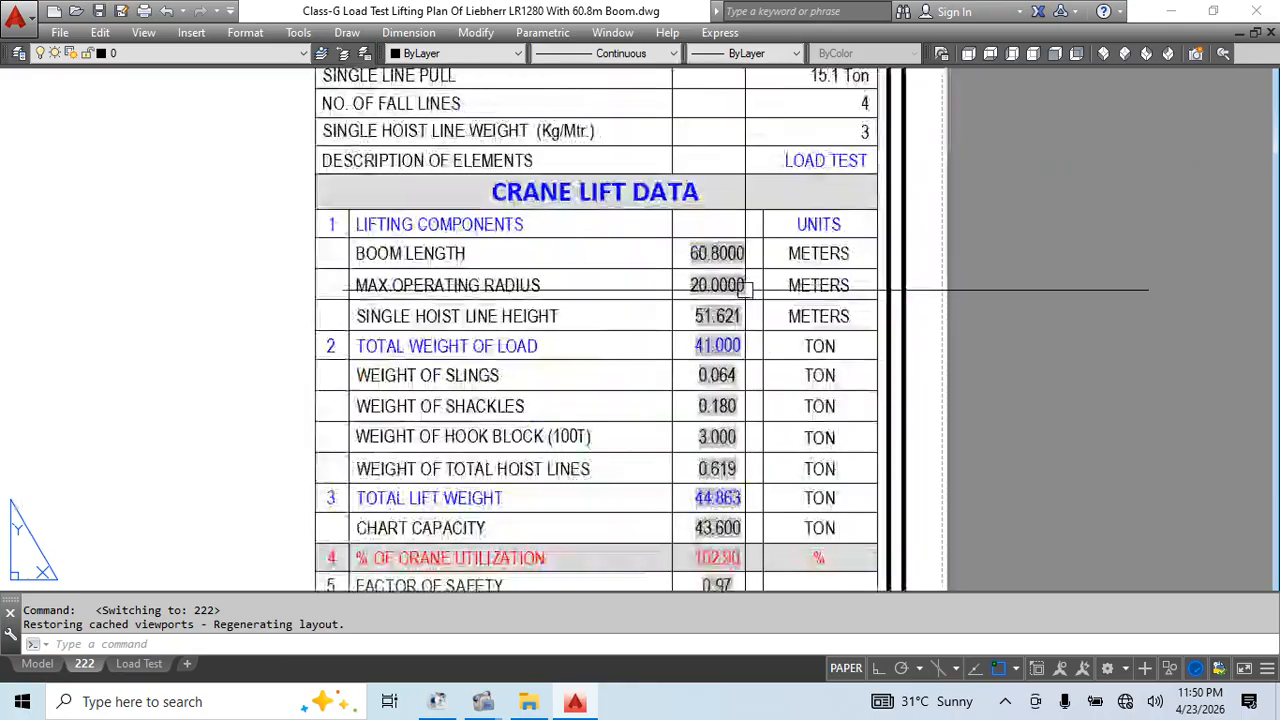
left_click(717, 316)
key("Escape")
key("Escape")
scroll(735, 390, "down", 1)
middle_click_drag(748, 380, 748, 331)
middle_click_drag(760, 283, 749, 673)
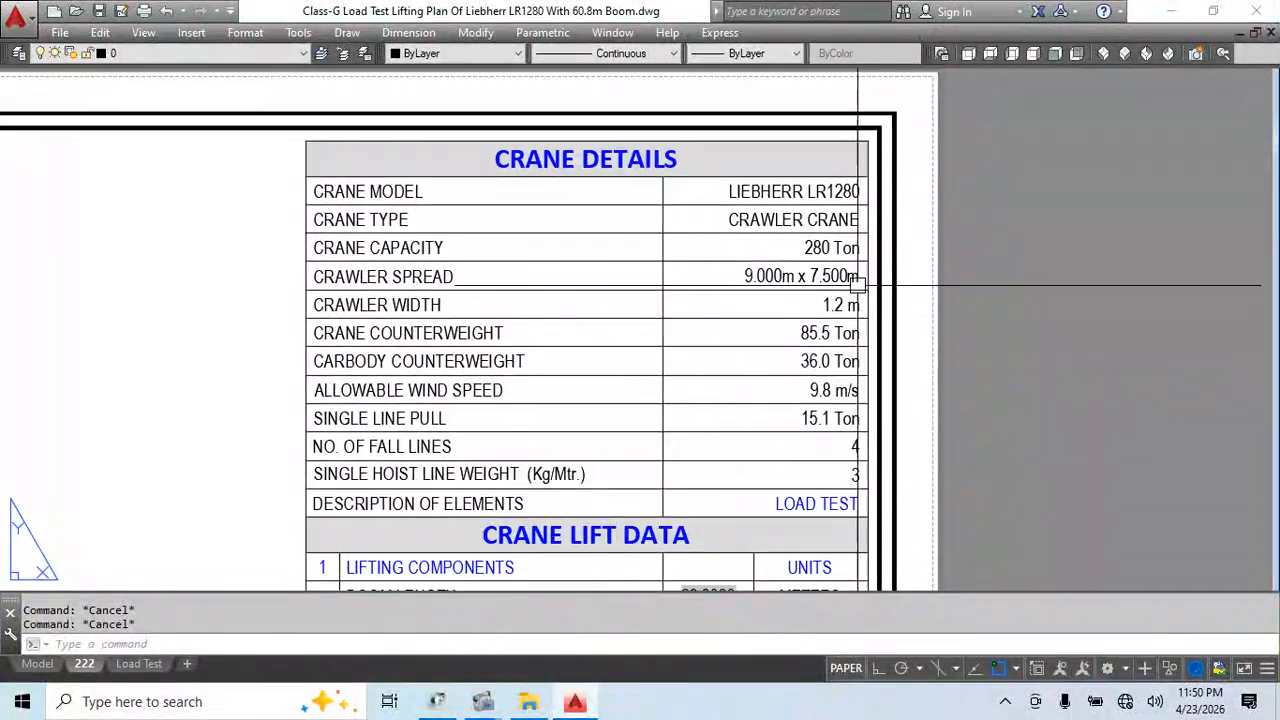
Review the Crane Details rows from crane capacity and crawler spread down through the counterweights, wind speed and single line pull
scroll(804, 200, "up", 2)
middle_click_drag(853, 312, 853, 243)
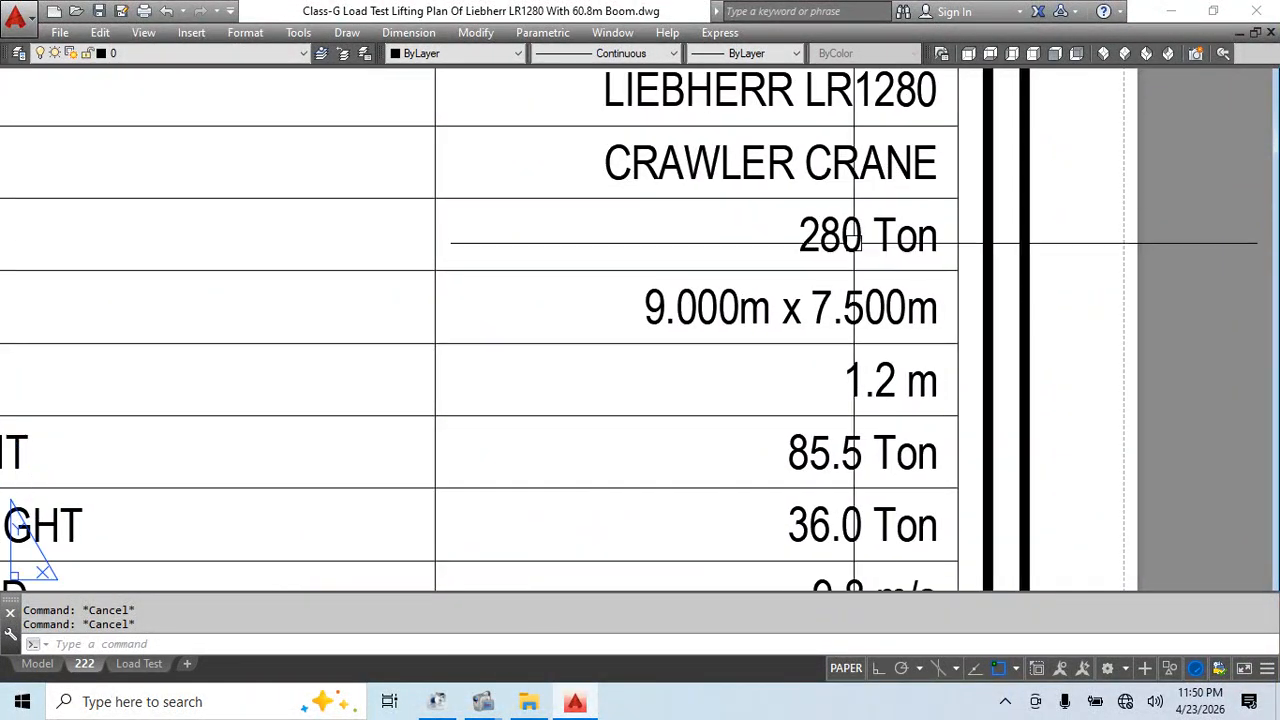
middle_click_drag(745, 333, 744, 267)
middle_click_drag(865, 268, 894, 210)
middle_click_drag(910, 269, 910, 226)
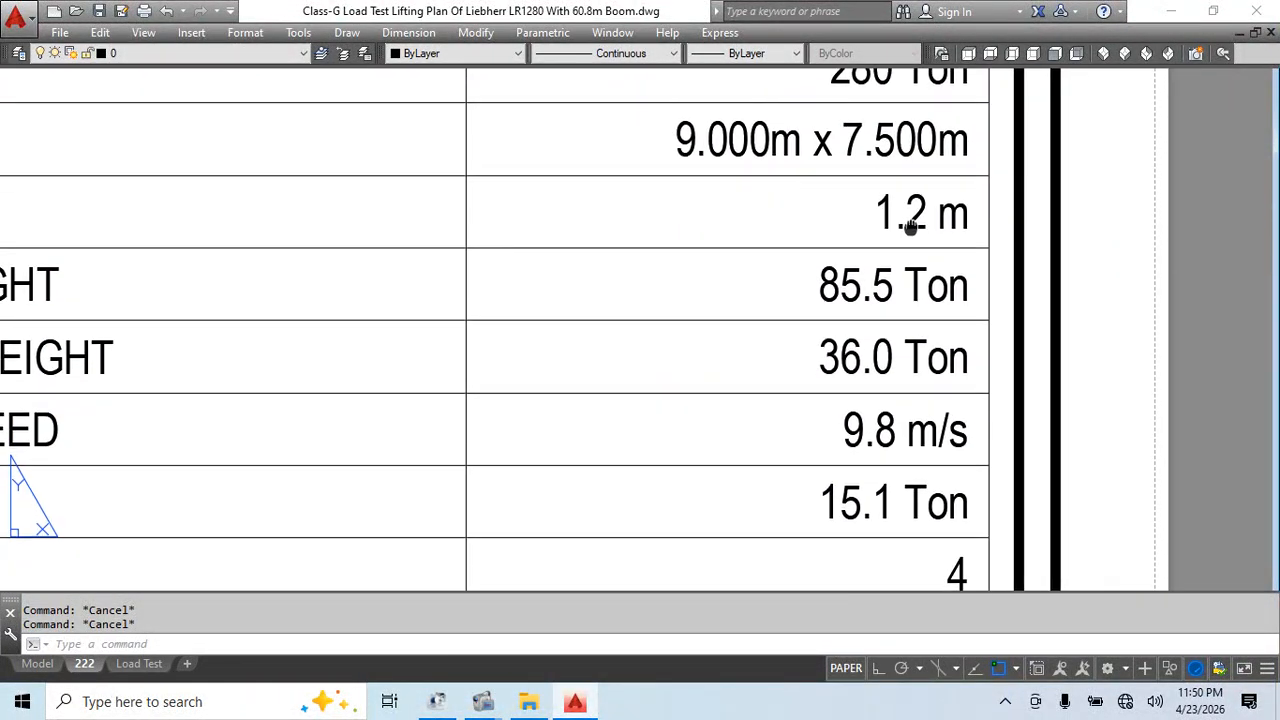
middle_click_drag(868, 280, 870, 252)
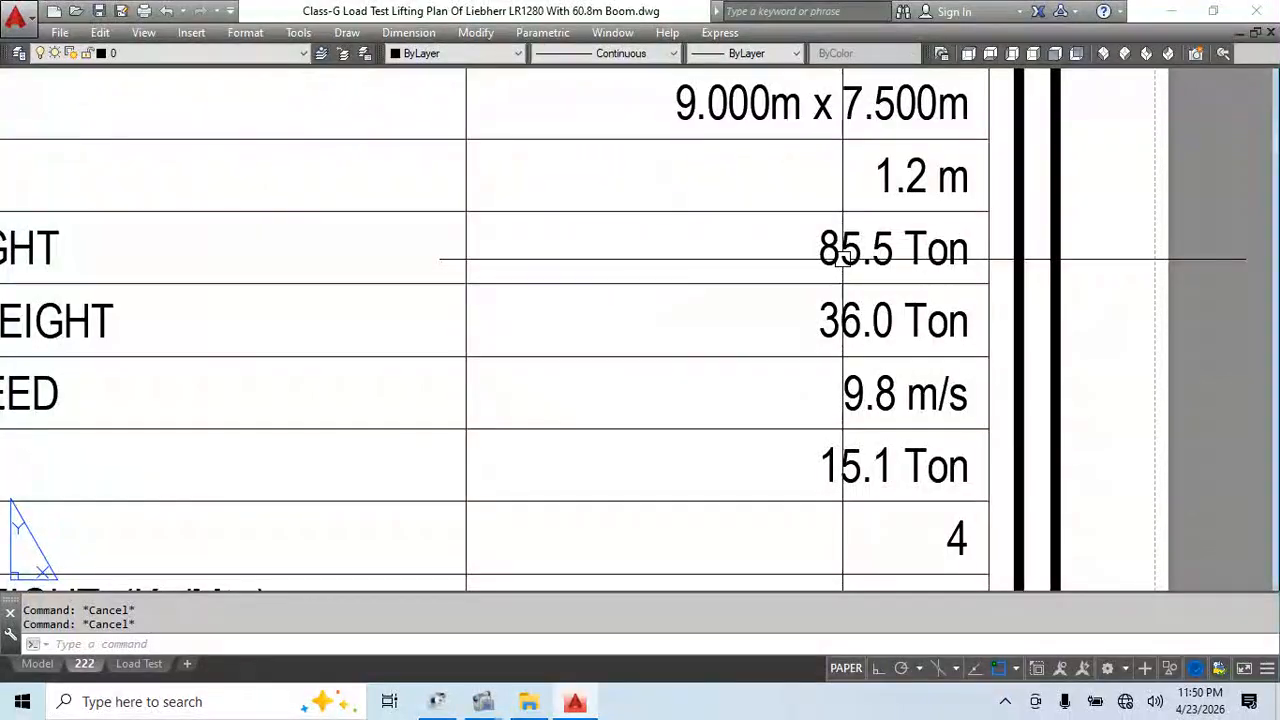
middle_click_drag(905, 320, 905, 287)
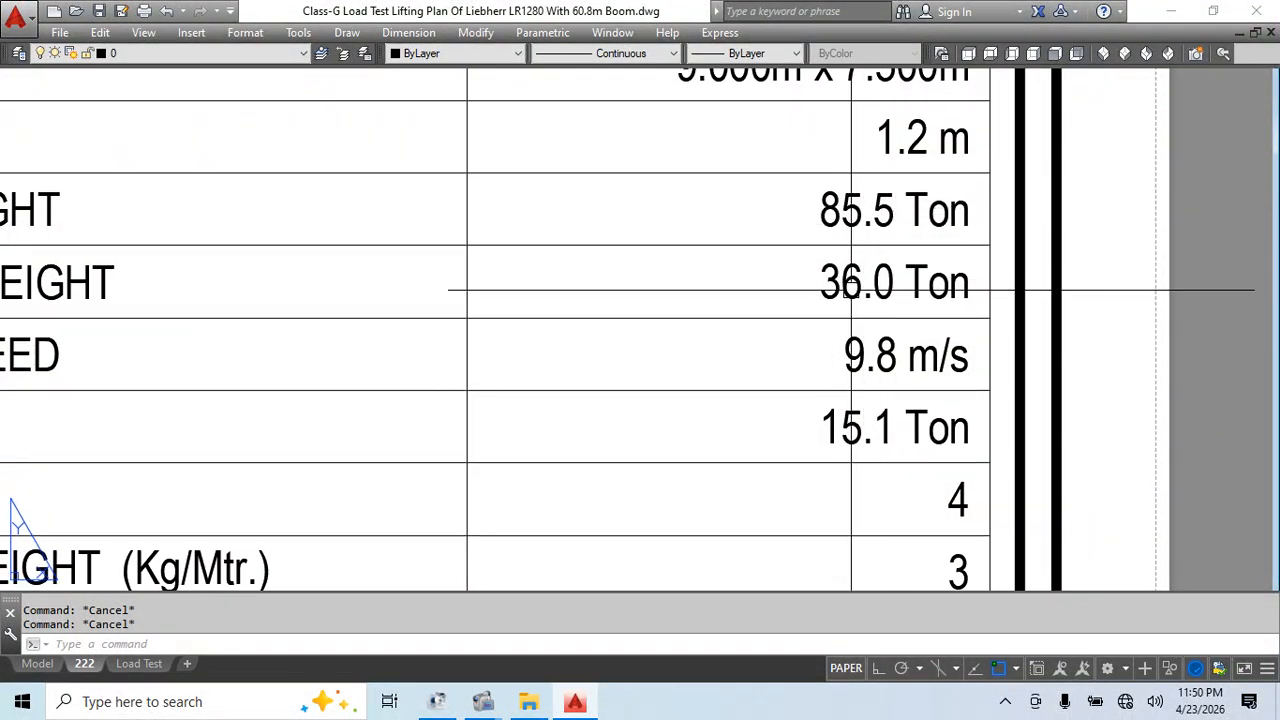
middle_click_drag(876, 320, 881, 193)
middle_click_drag(889, 315, 929, 257)
scroll(937, 243, "down", 1)
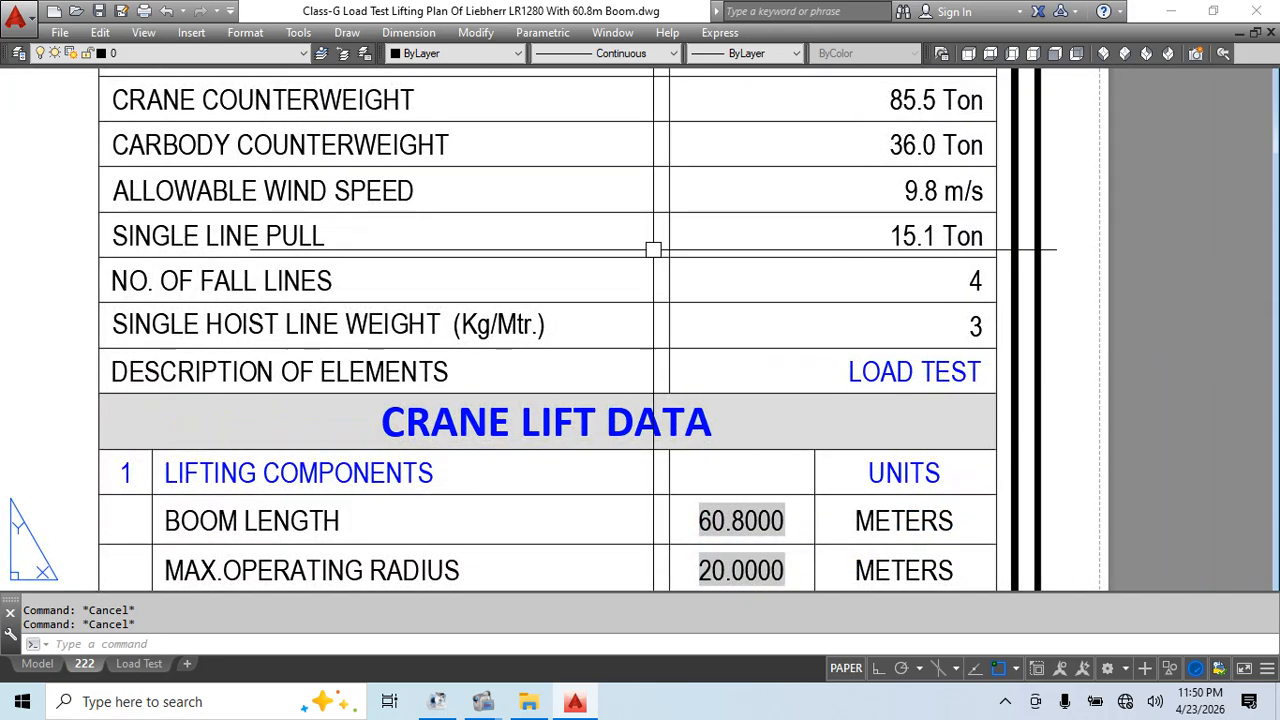
Switch to File Explorer, open TPI.PNG from the lifting plan folder, and read its main hoist reeving and single line pull data
left_click(1182, 12)
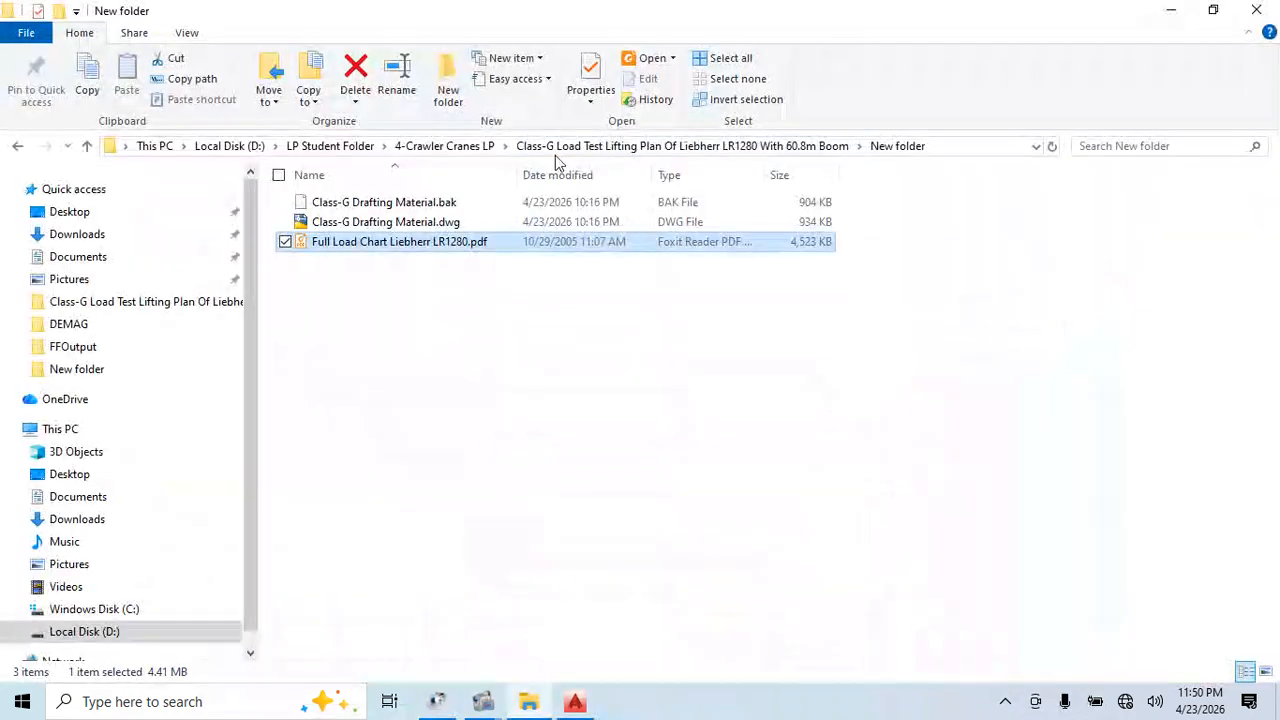
left_click(22, 147)
scroll(575, 300, "down", 2)
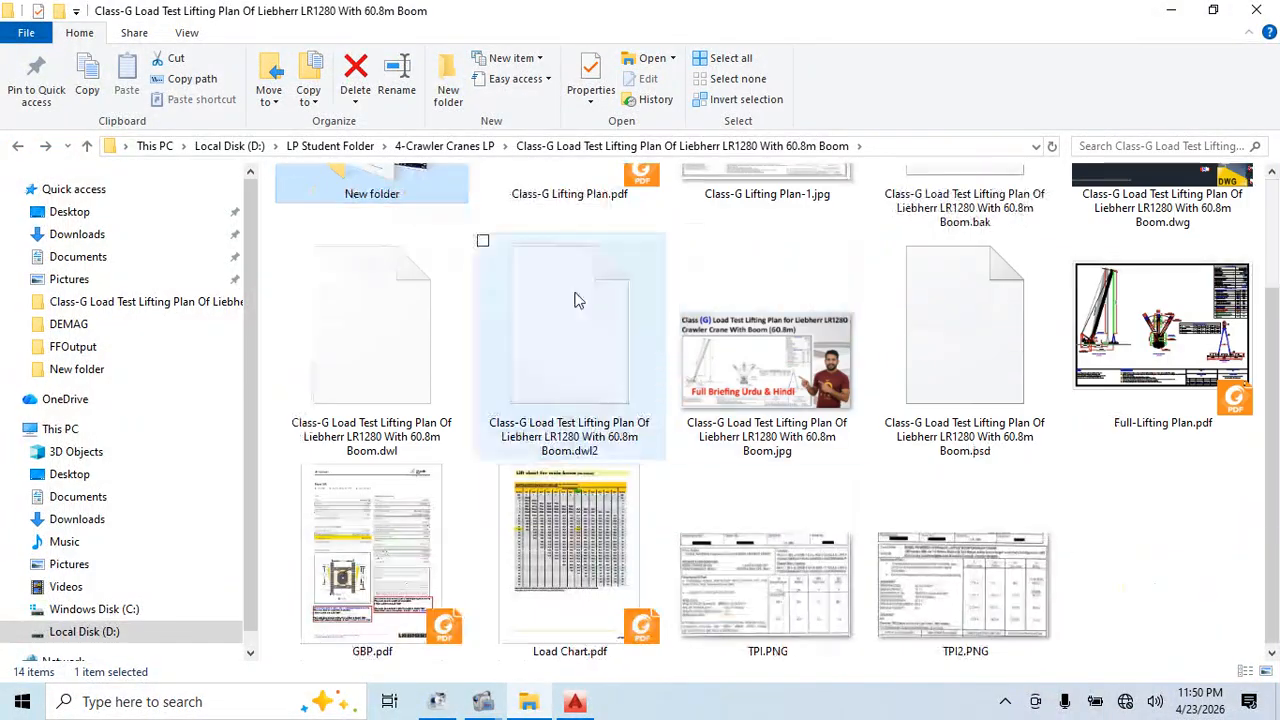
left_click(810, 585)
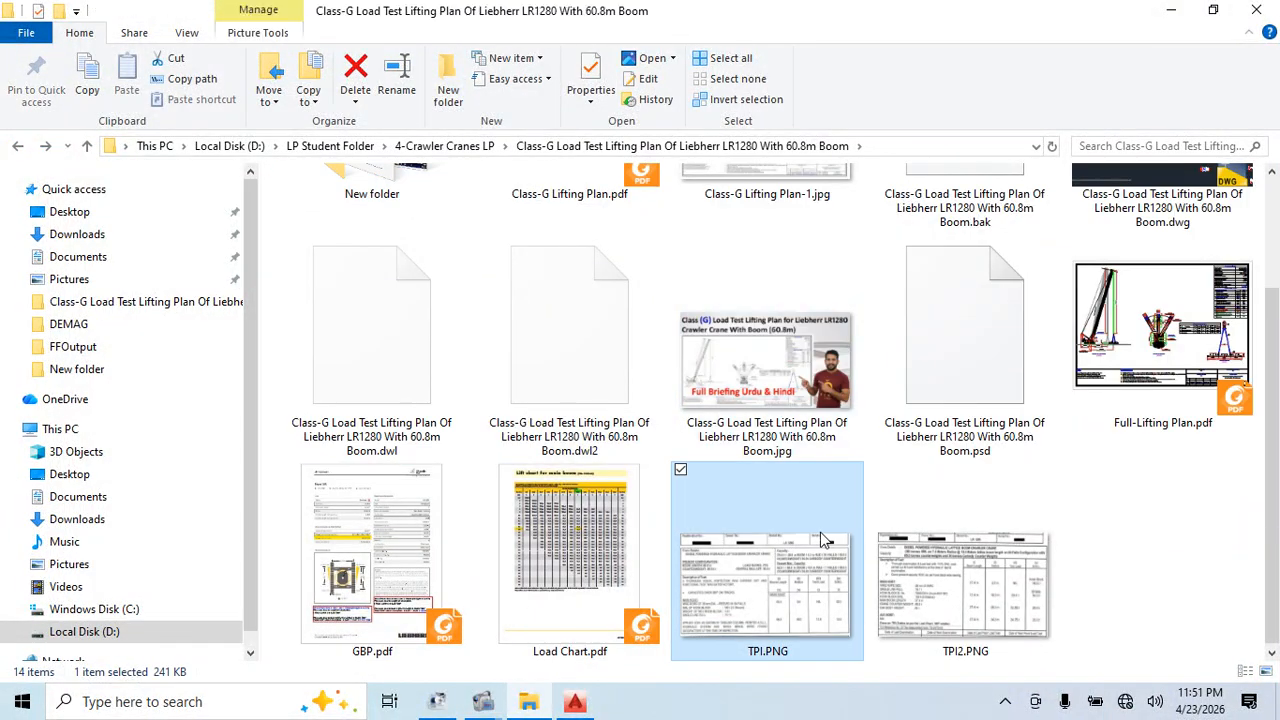
double_click(823, 540)
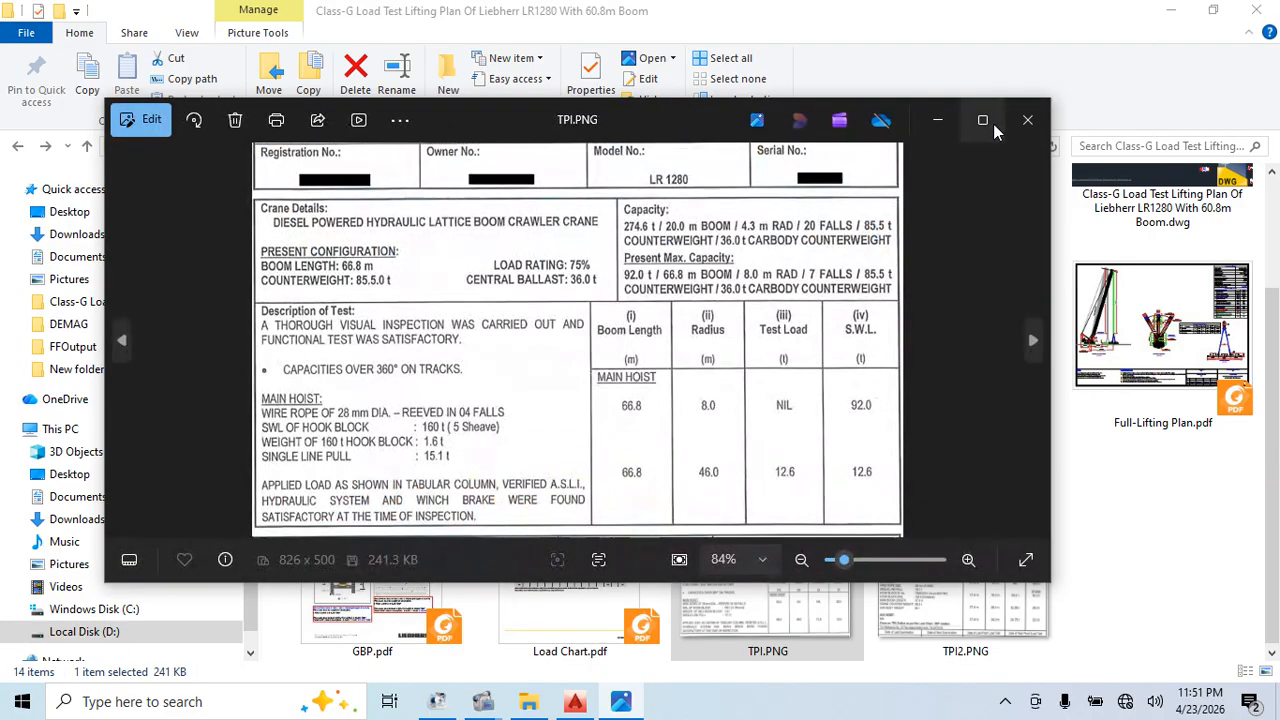
left_click(993, 124)
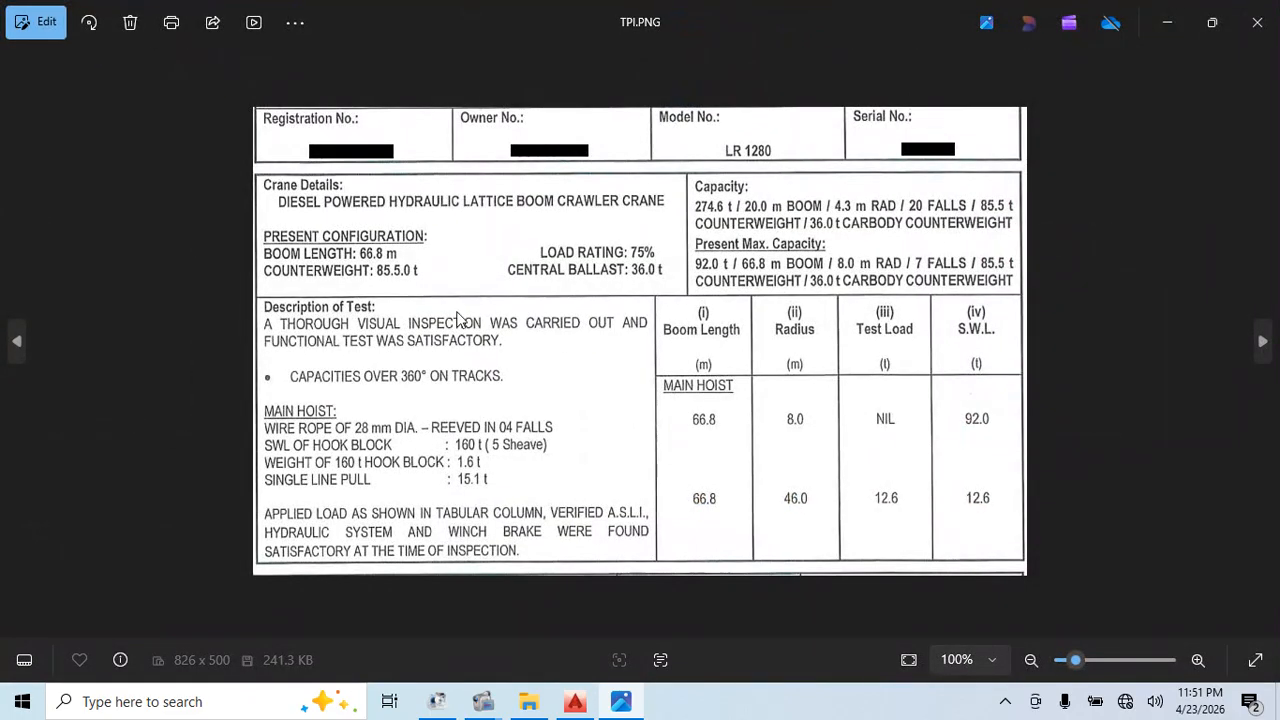
scroll(312, 493, "up", 3)
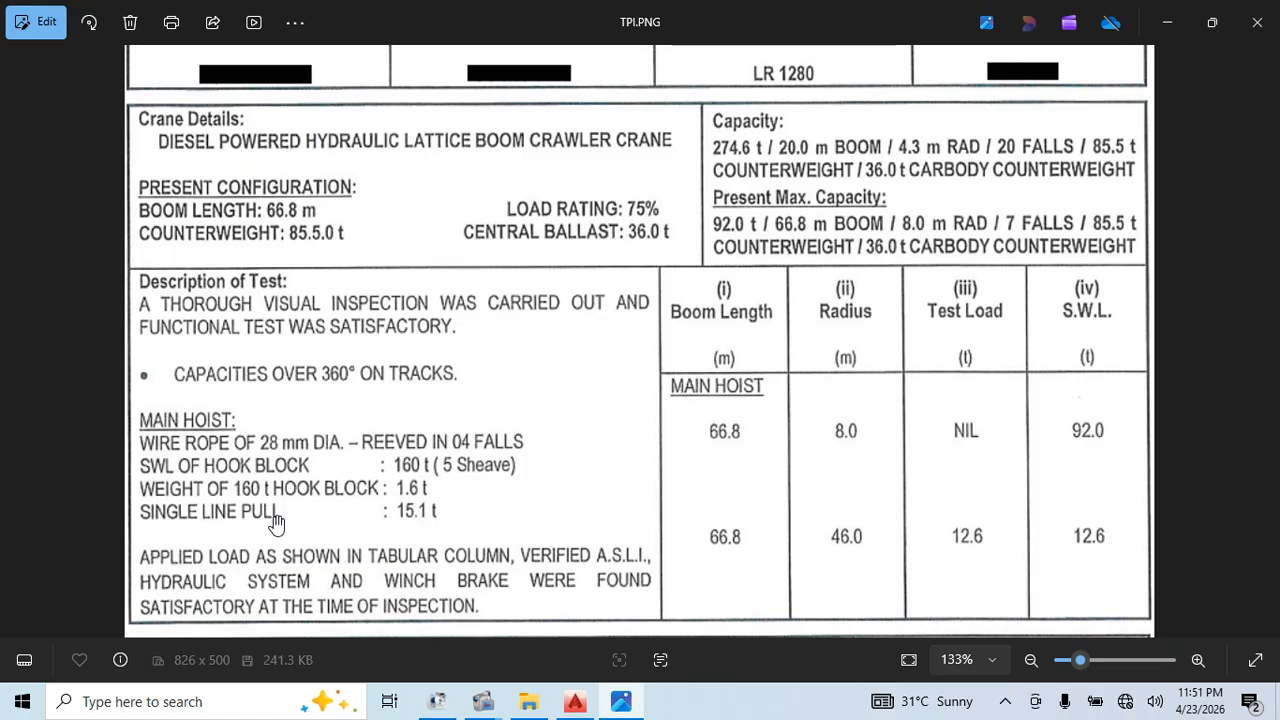
left_click(1257, 22)
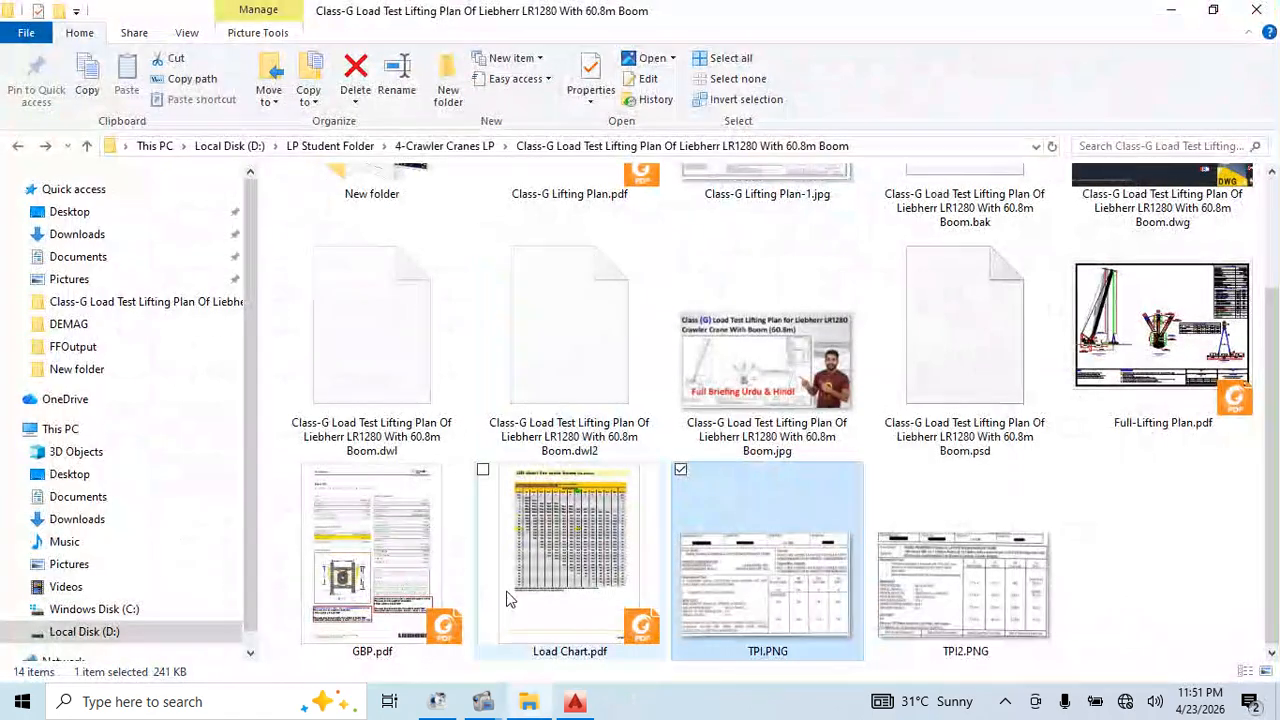
Return to AutoCAD and review the fall lines and single hoist line weight rows down to the Crane Lift Data table
left_click(575, 701)
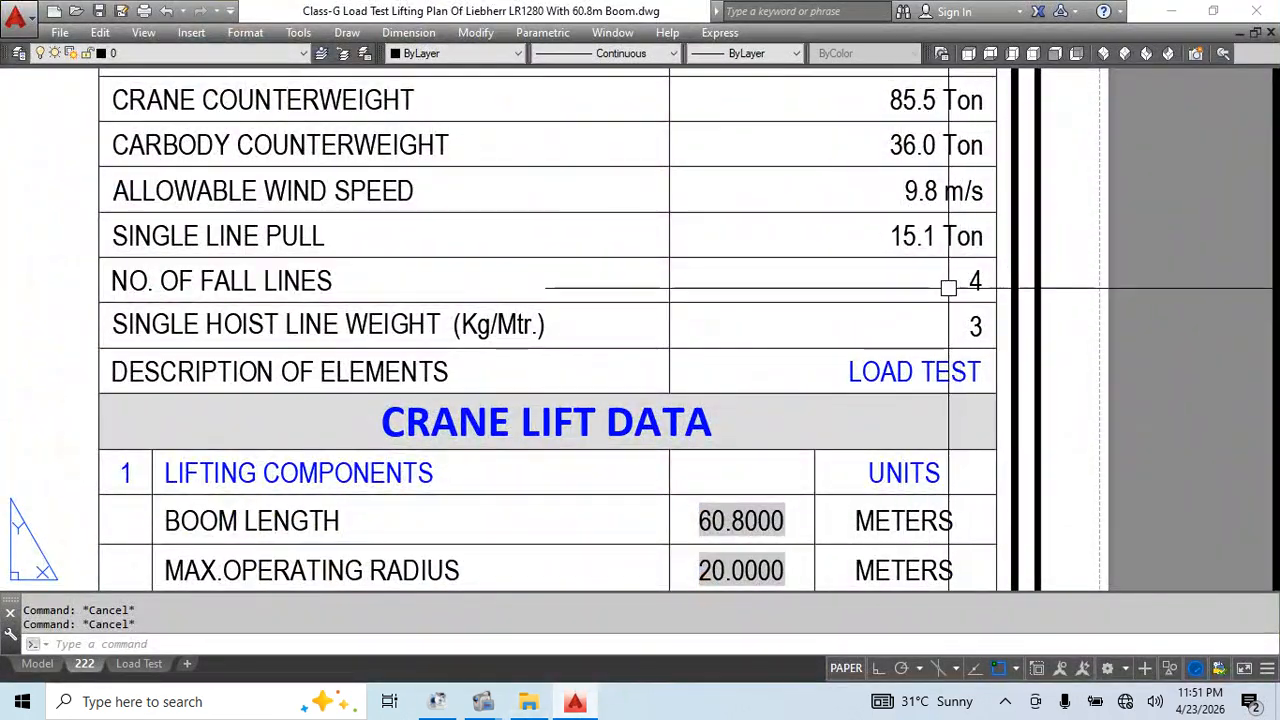
middle_click_drag(946, 286, 955, 256)
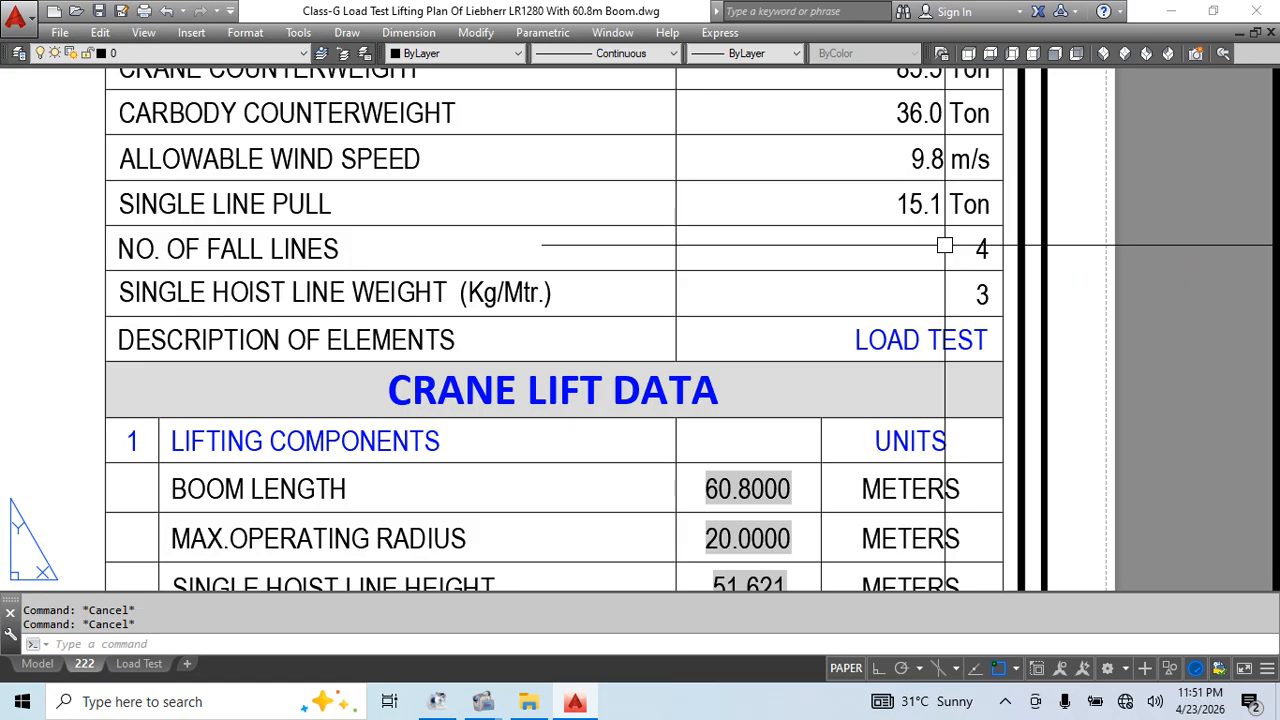
mouse_move(944, 245)
middle_mouse_down()
mouse_move(894, 249)
mouse_move(909, 243)
mouse_move(897, 223)
middle_mouse_up()
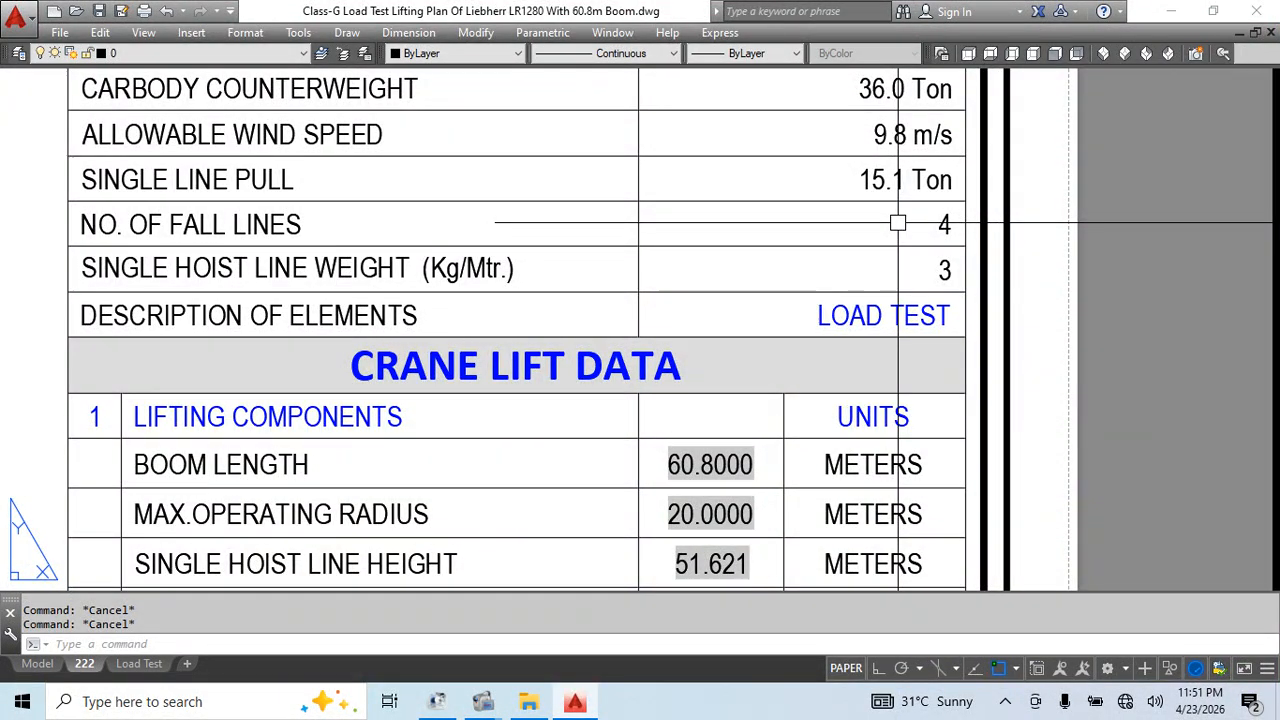
middle_click_drag(782, 320, 841, 149)
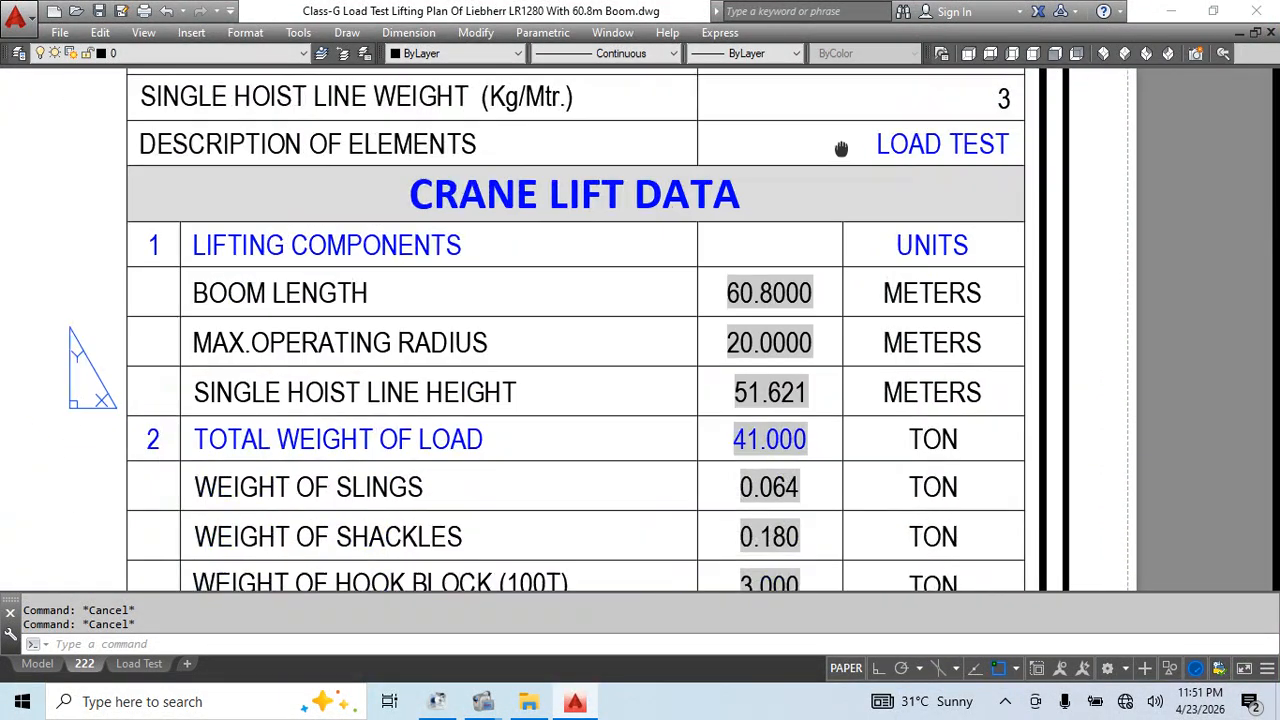
Format the boom length value in the Crane Lift Data table as a decimal with 0.000 precision
left_click(813, 283)
scroll(806, 294, "up", 2)
key("Escape")
middle_click_drag(814, 297, 760, 294)
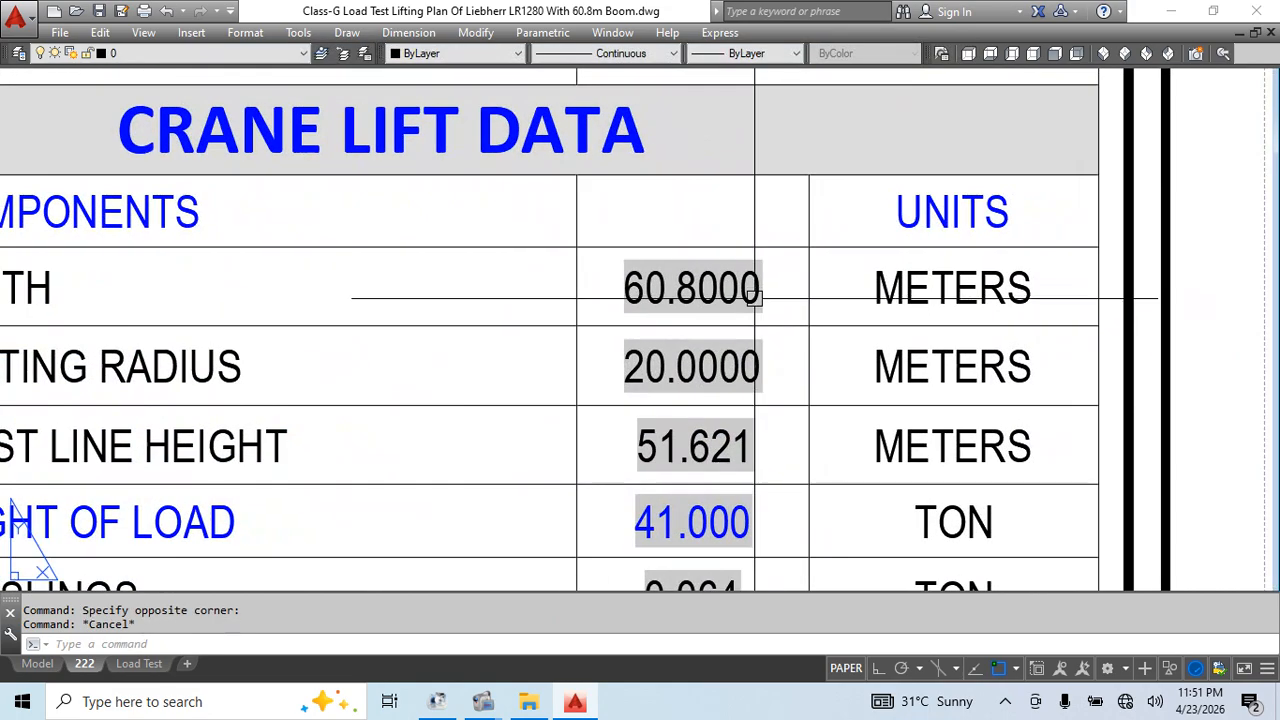
left_click(755, 298)
right_click(755, 298)
left_click(821, 347)
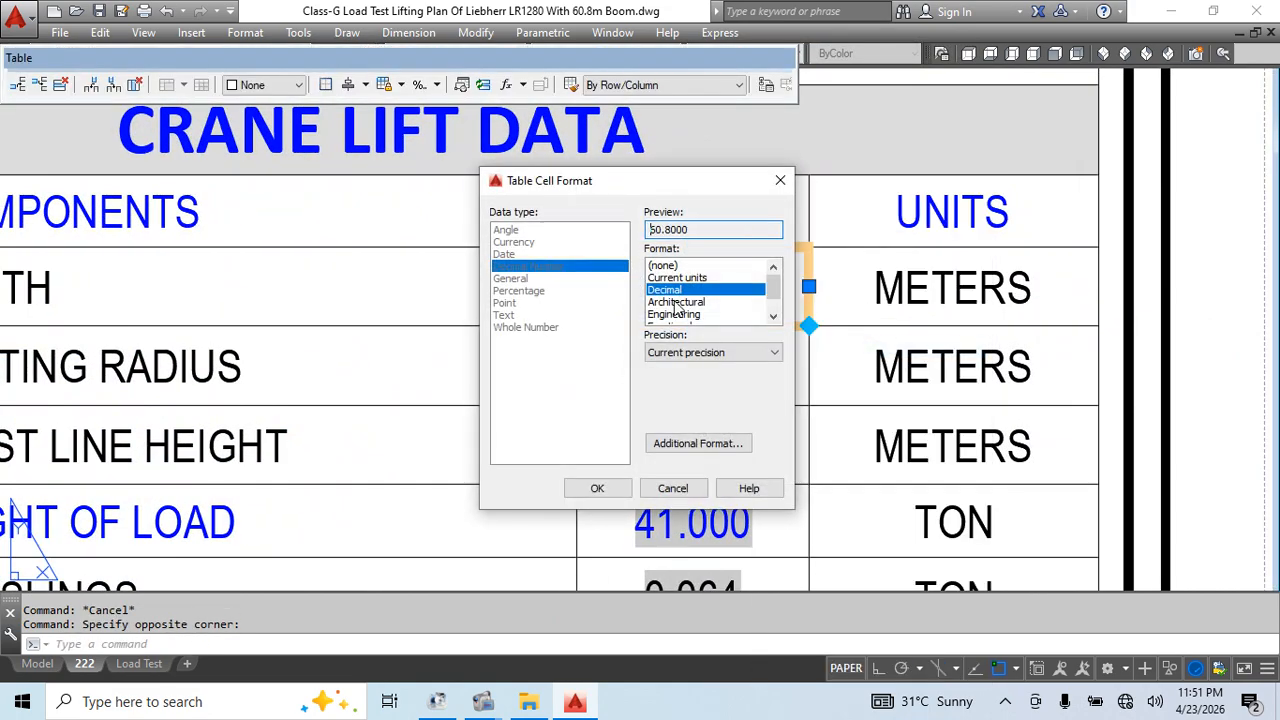
left_click(705, 352)
left_click(668, 418)
left_click(597, 487)
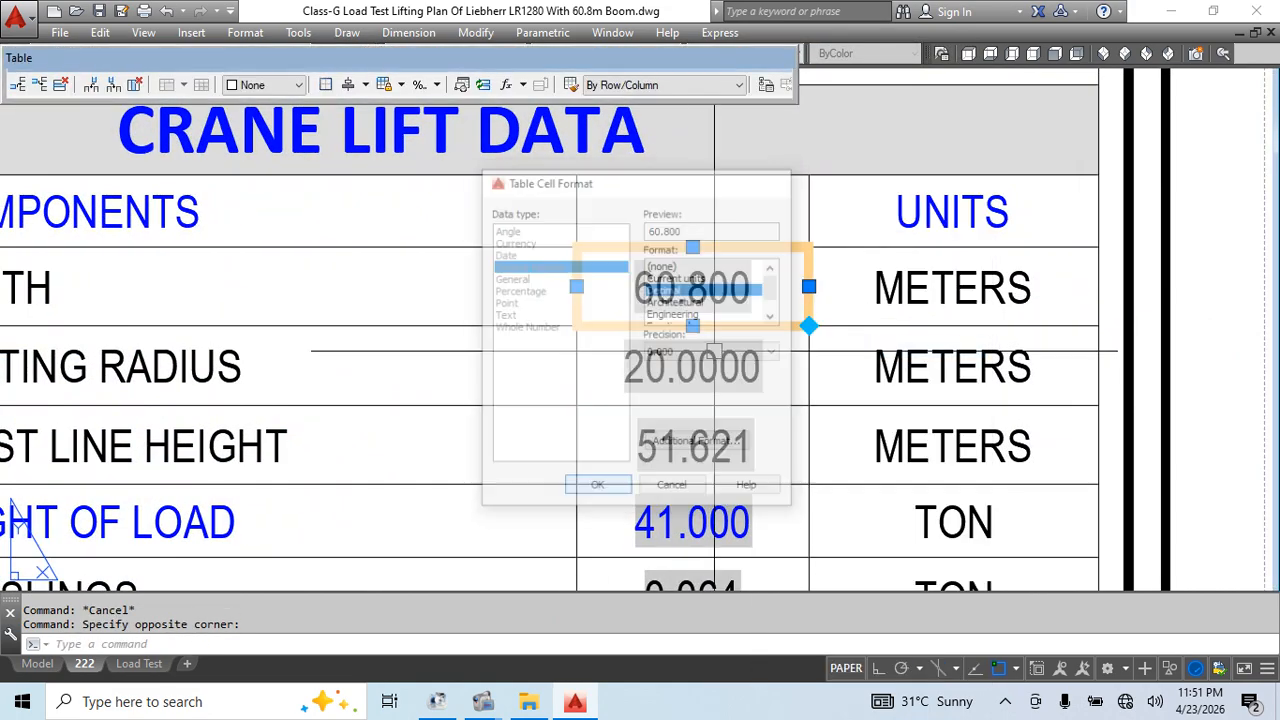
Format the maximum operating radius value in the Crane Lift Data table with 0.000 precision
left_click(697, 373)
right_click(697, 373)
left_click(735, 347)
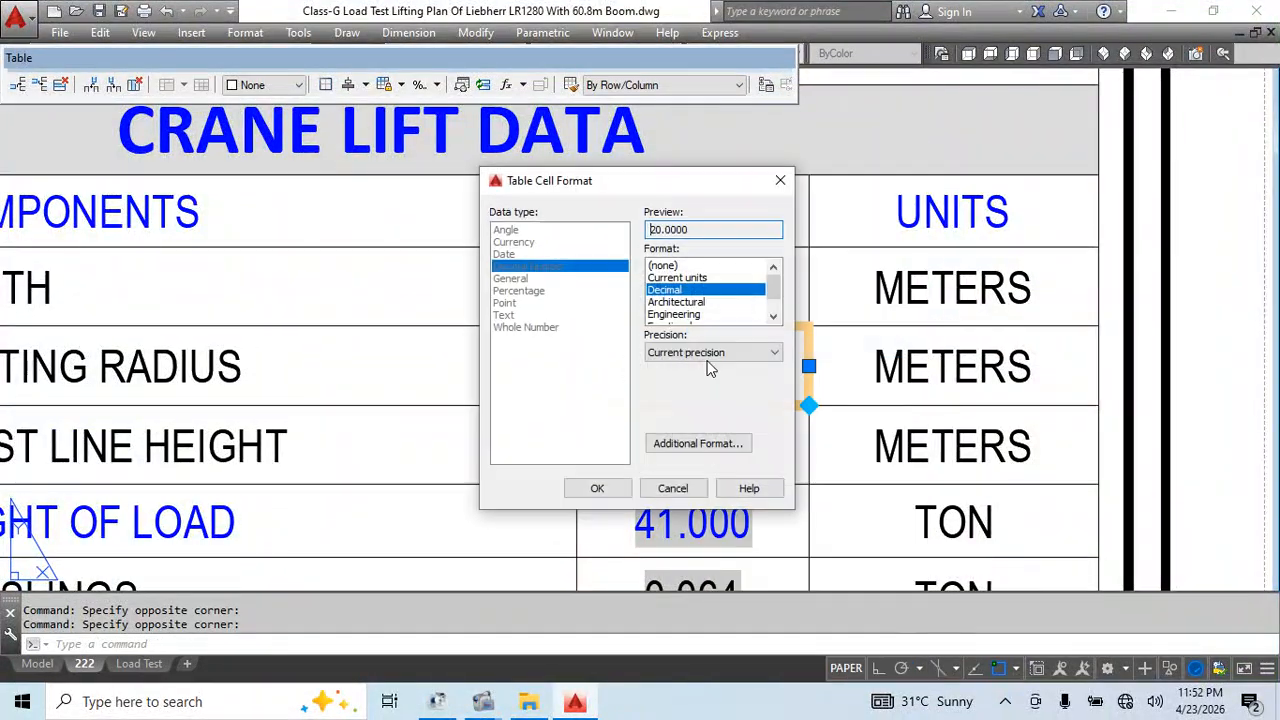
left_click(697, 353)
left_click(668, 416)
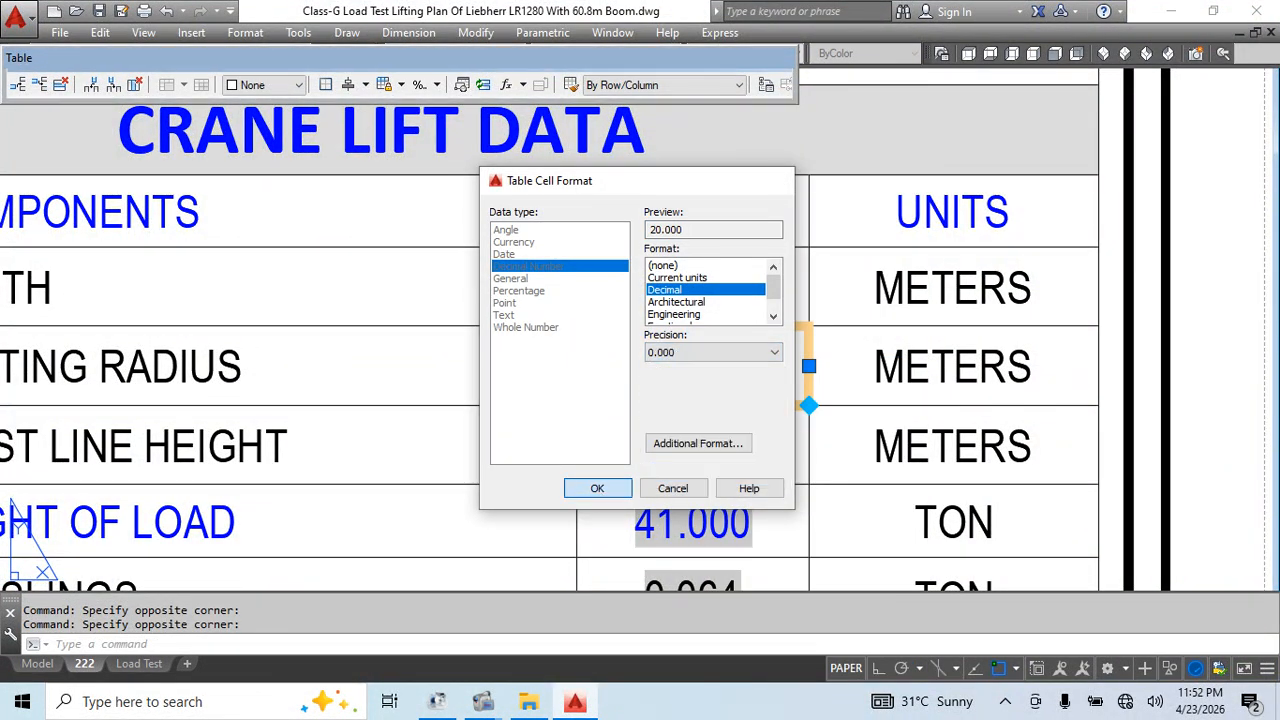
left_click(597, 487)
key("Escape")
middle_click_drag(801, 425, 747, 270)
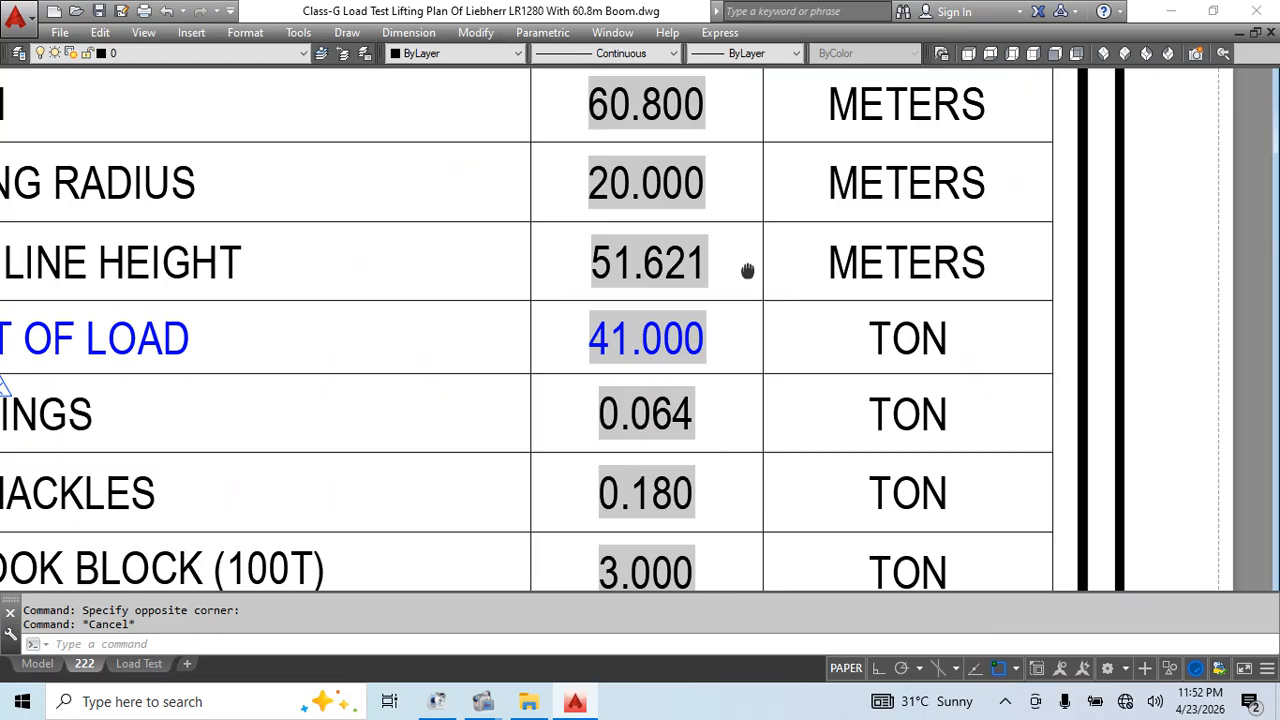
scroll(747, 270, "down", 3)
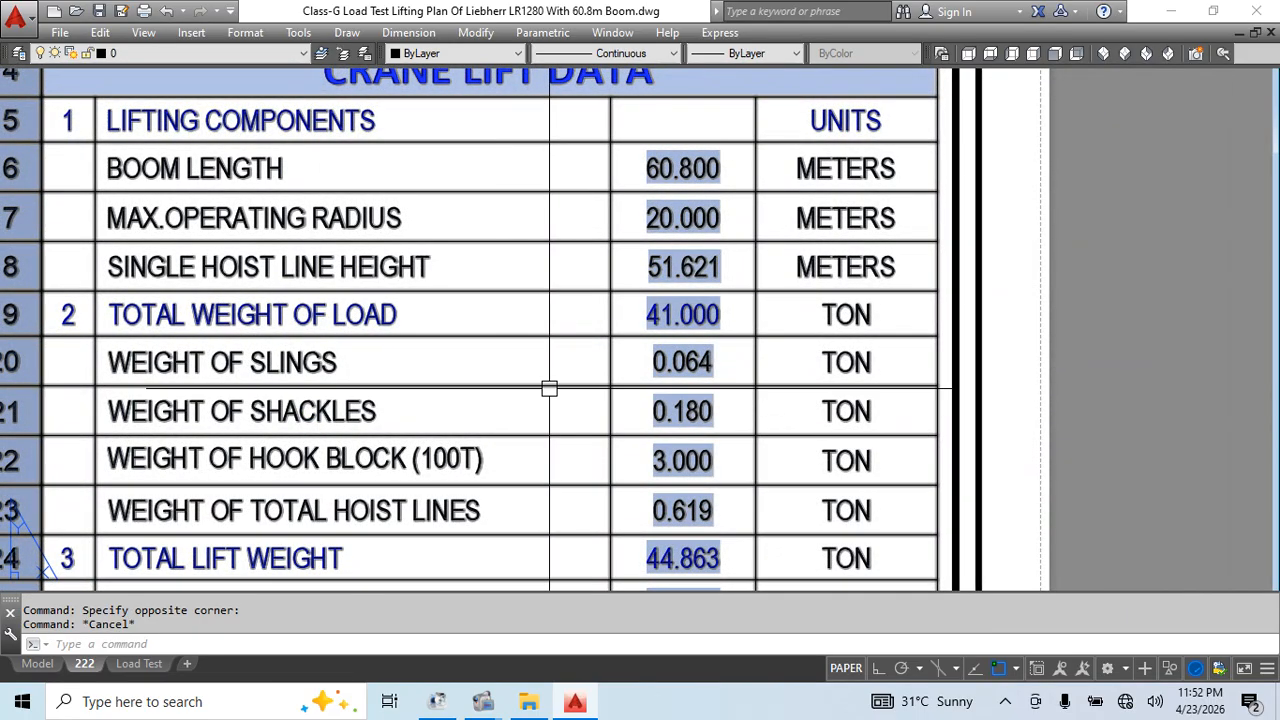
Review the Crane Lift Data table, covering the hoist line height, load weights, chart capacity and crane utilization rows
mouse_move(710, 428)
middle_mouse_down()
mouse_move(734, 409)
mouse_move(728, 398)
middle_mouse_up()
middle_click_drag(691, 254, 713, 323)
left_click(737, 313)
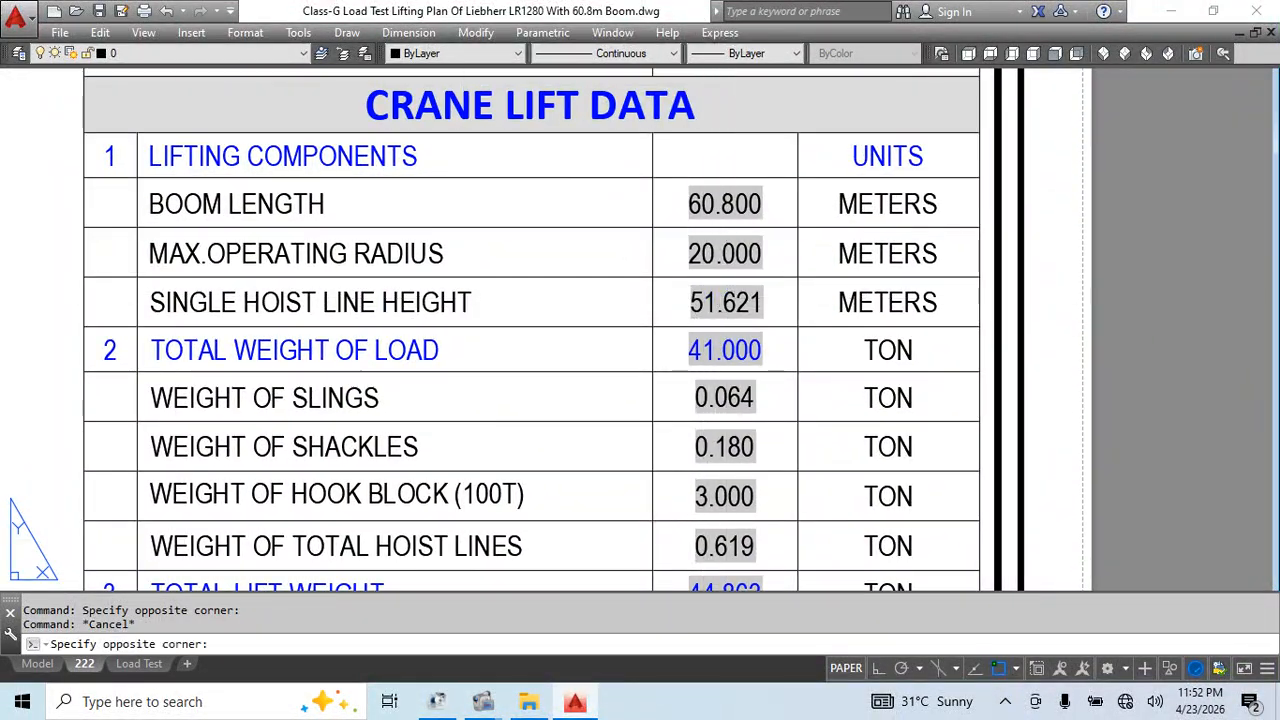
middle_click_drag(726, 297, 723, 264)
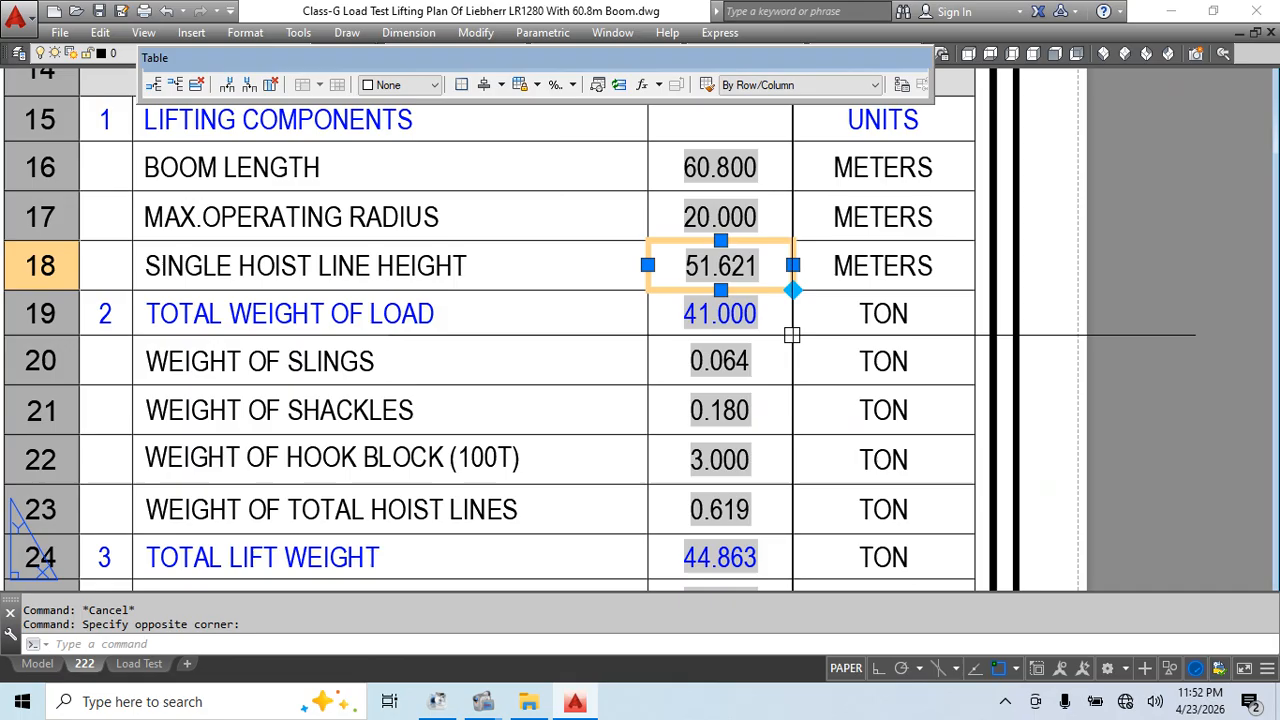
key("Escape")
scroll(754, 308, "down", 2)
scroll(730, 342, "up", 1)
mouse_move(786, 314)
middle_mouse_down()
mouse_move(758, 302)
mouse_move(758, 586)
middle_mouse_up()
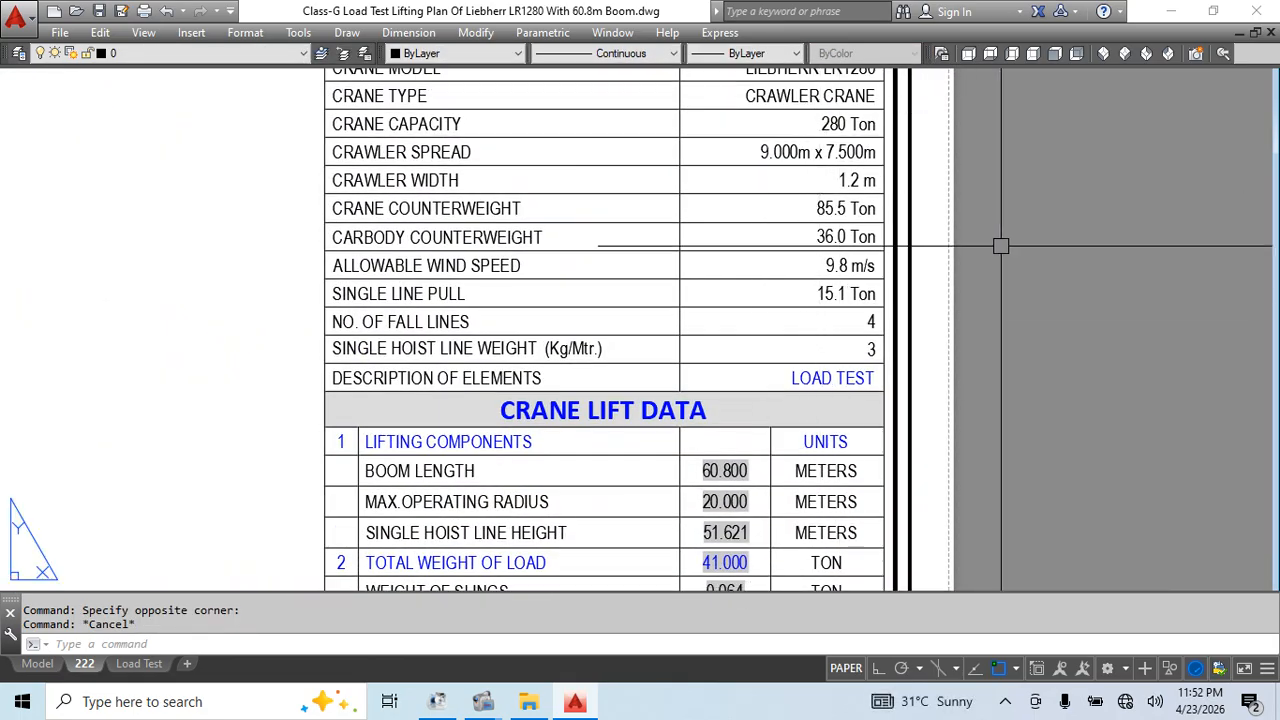
scroll(466, 413, "down", 2)
mouse_move(474, 522)
middle_mouse_down()
mouse_move(531, 494)
mouse_move(534, 374)
middle_mouse_up()
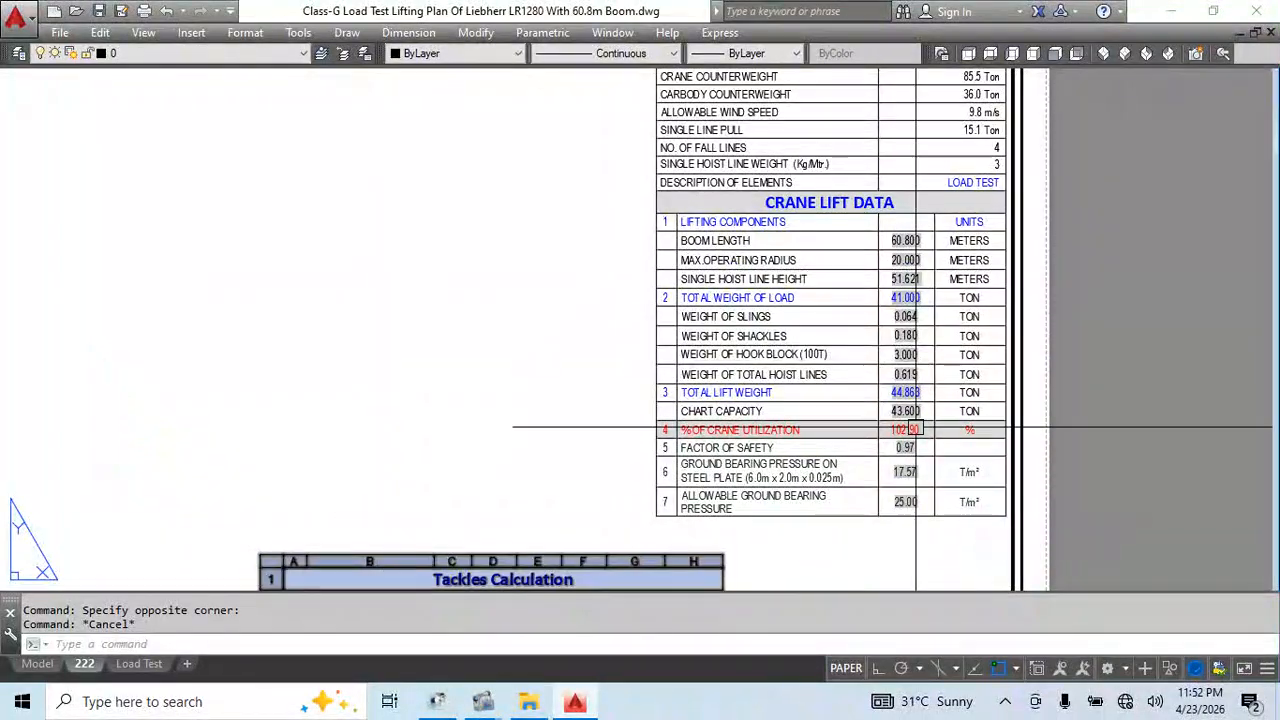
scroll(832, 299, "up", 2)
scroll(901, 299, "up", 1)
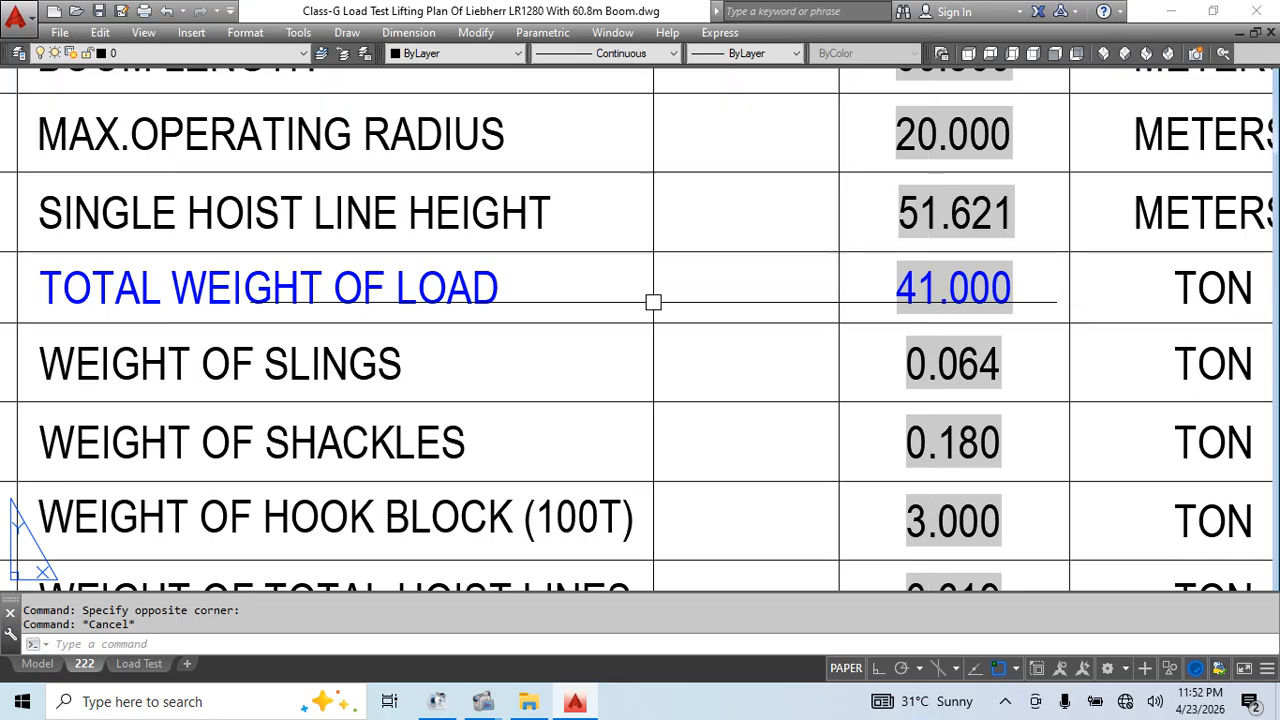
scroll(763, 191, "down", 3)
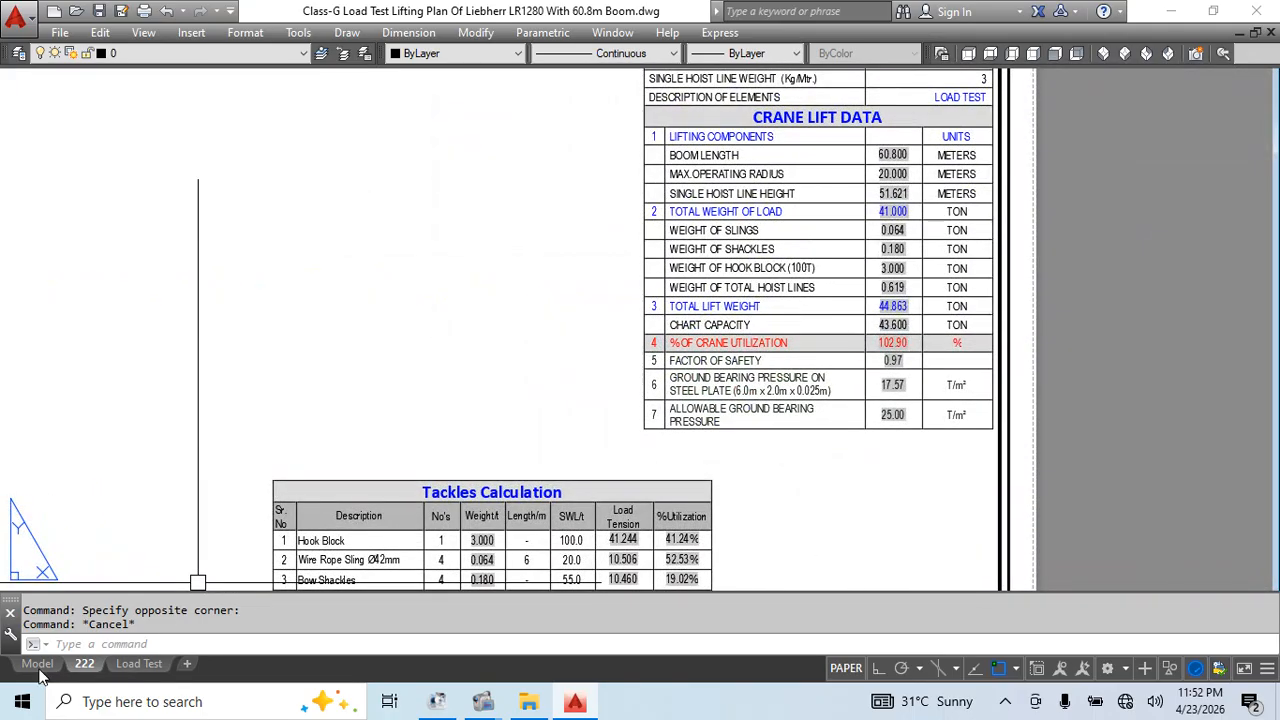
Inspect the test weight blocks in model space, switch to File Explorer and open Load Chart.pdf at the 60.8 m boom column
left_click(37, 664)
scroll(363, 340, "up", 5)
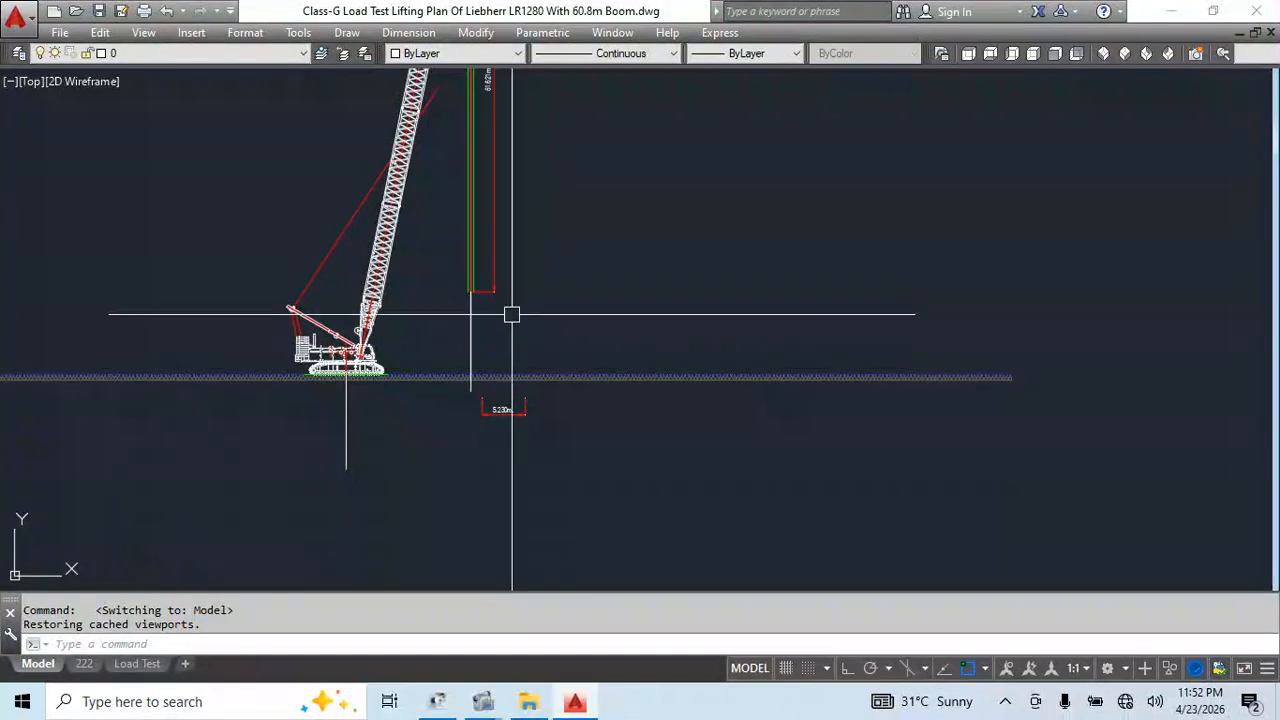
scroll(511, 314, "down", 3)
scroll(800, 307, "up", 2)
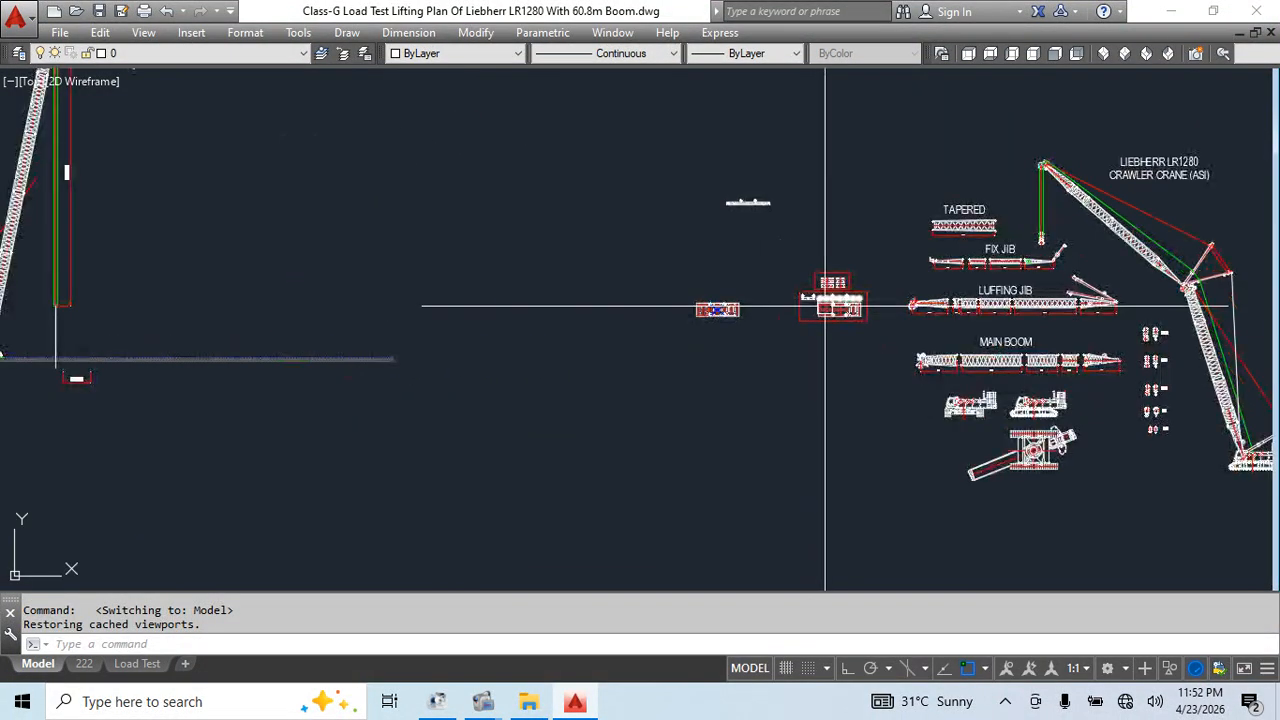
scroll(825, 307, "up", 10)
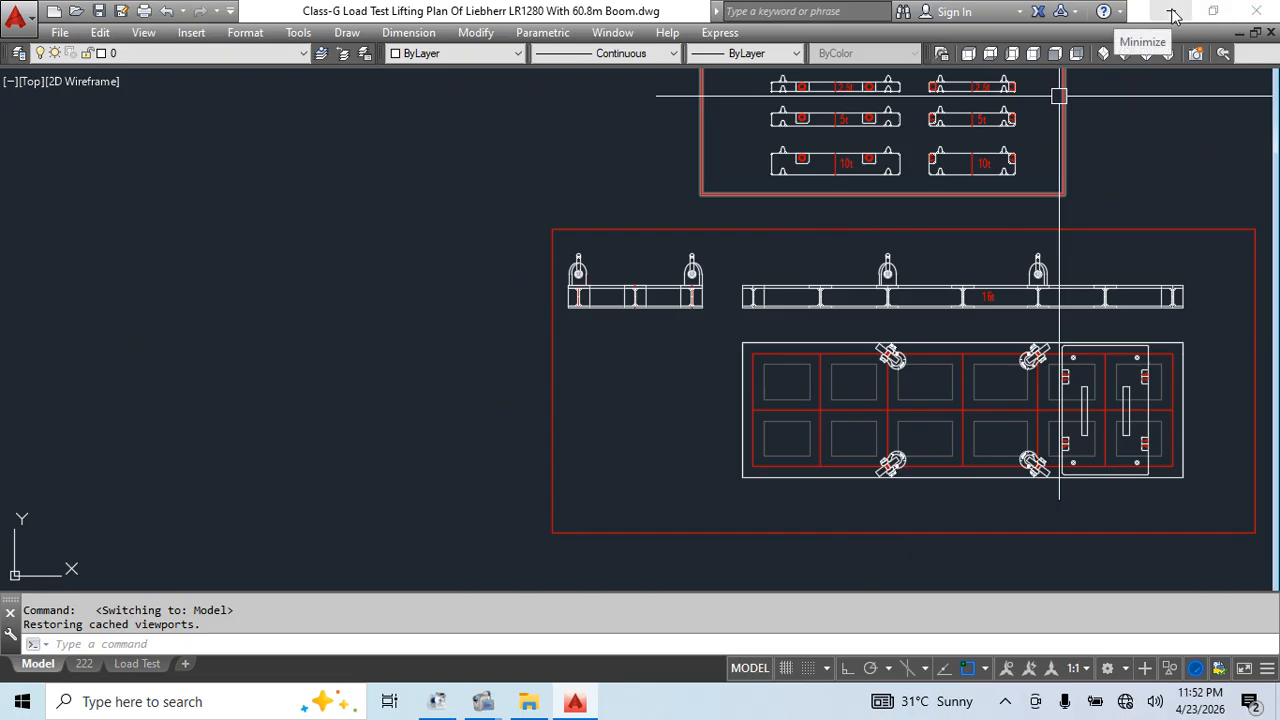
left_click(1172, 12)
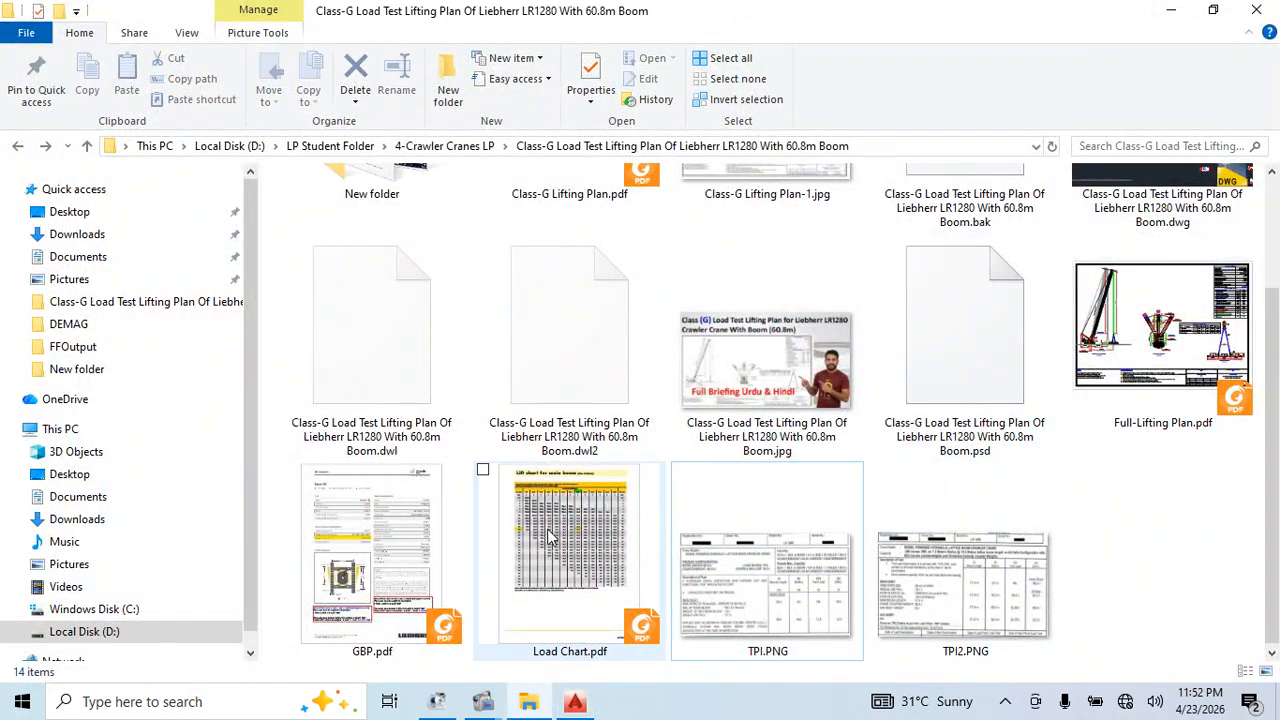
double_click(548, 537)
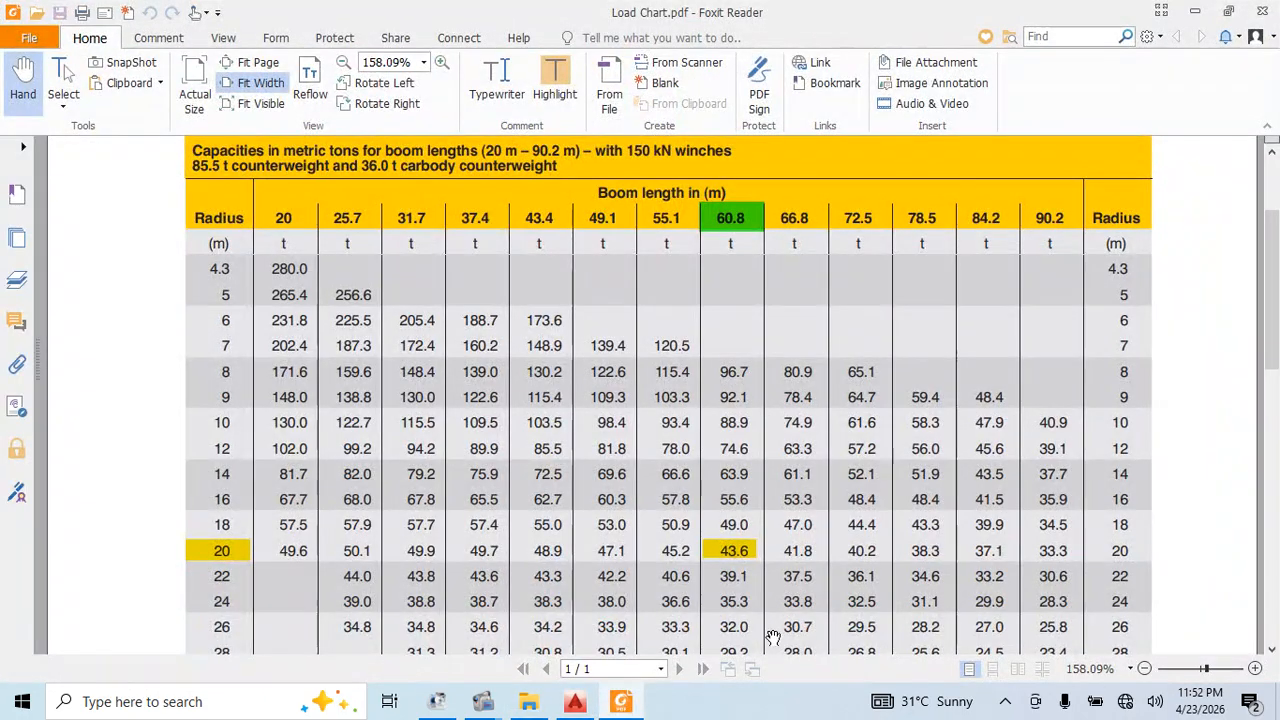
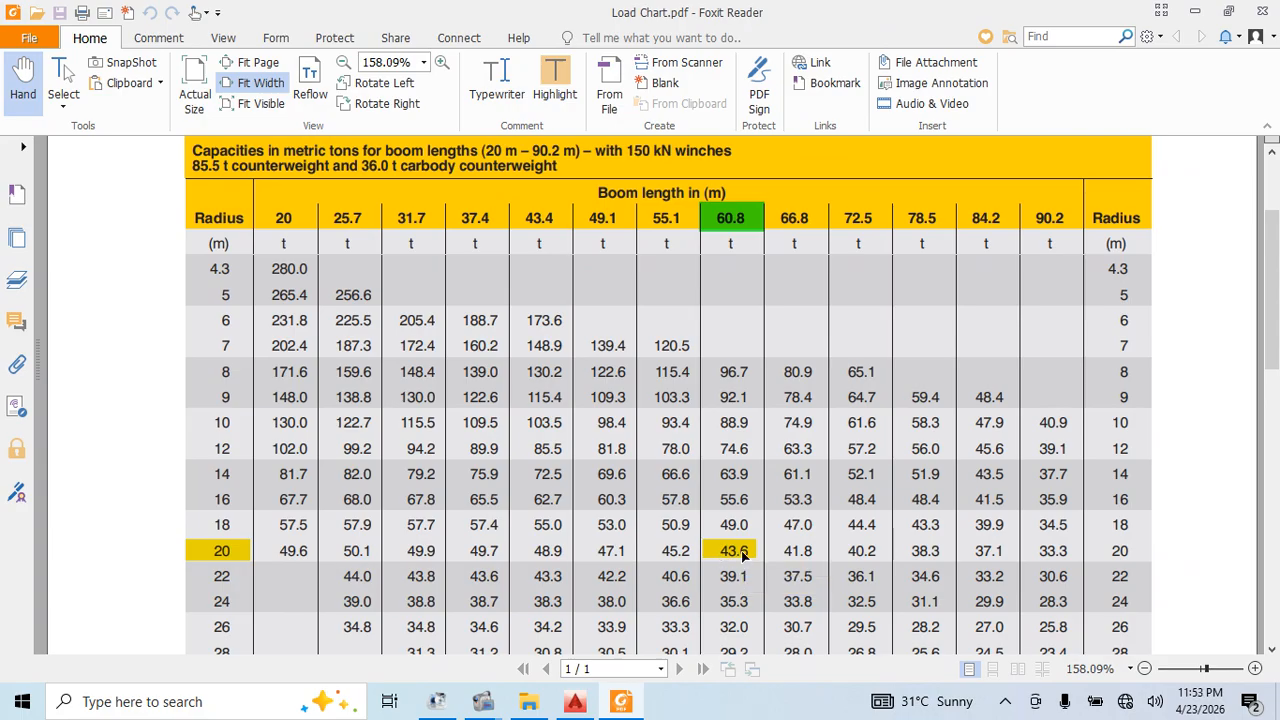
Return to AutoCAD's 222 layout and check the total lift weight and chart capacity rows against the load chart's 20 m radius capacity
left_click(574, 706)
left_click(76, 666)
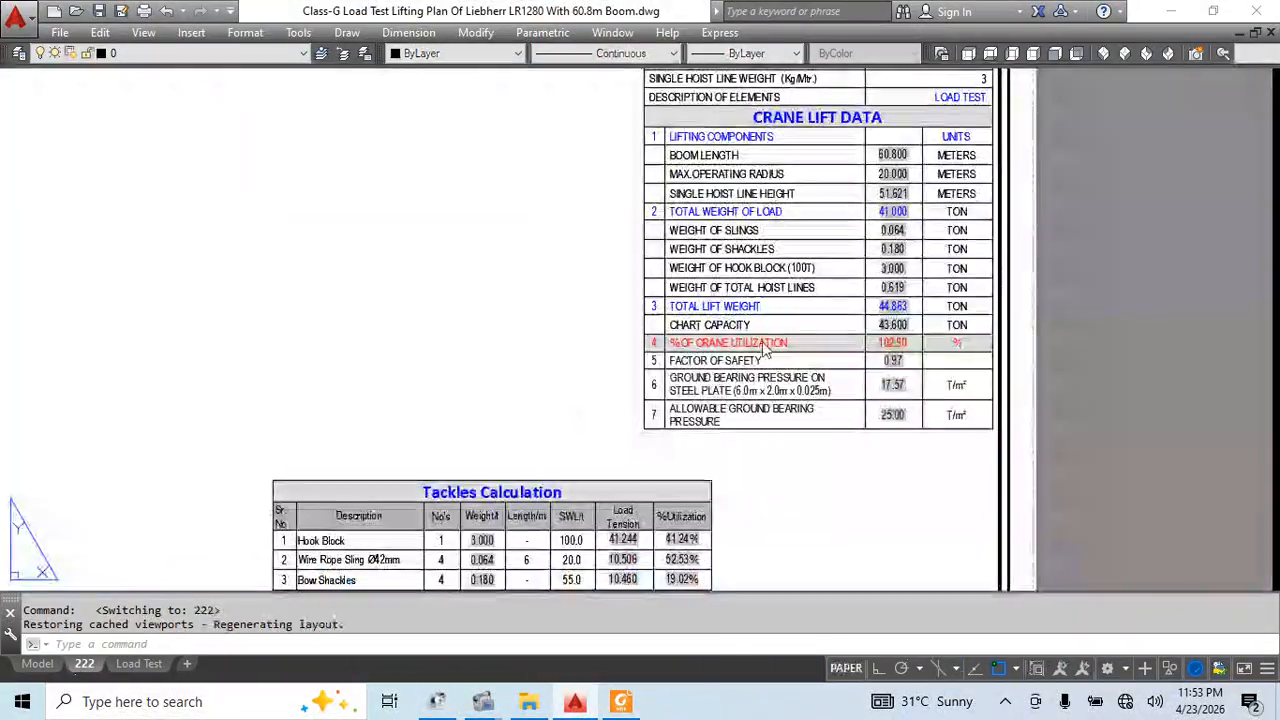
left_click(1056, 244)
scroll(1111, 256, "up", 2)
left_click(1129, 291)
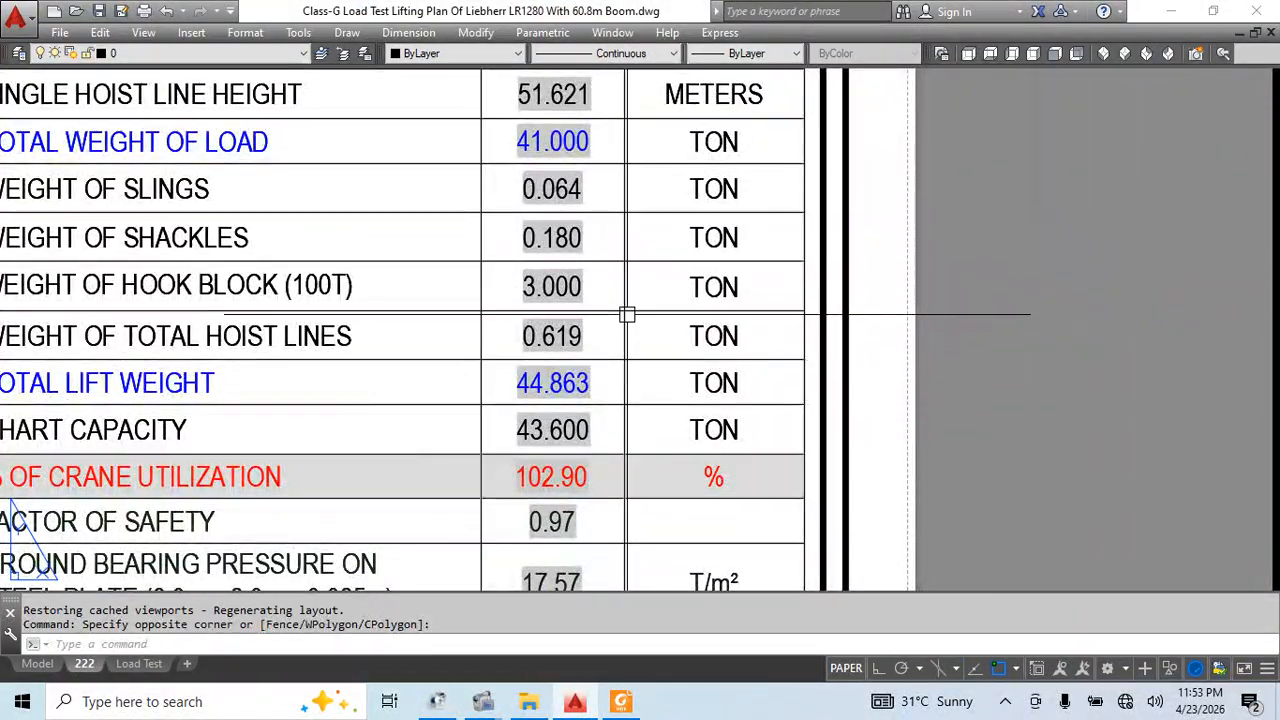
middle_click_drag(574, 287, 601, 375)
middle_click_drag(581, 417, 601, 450)
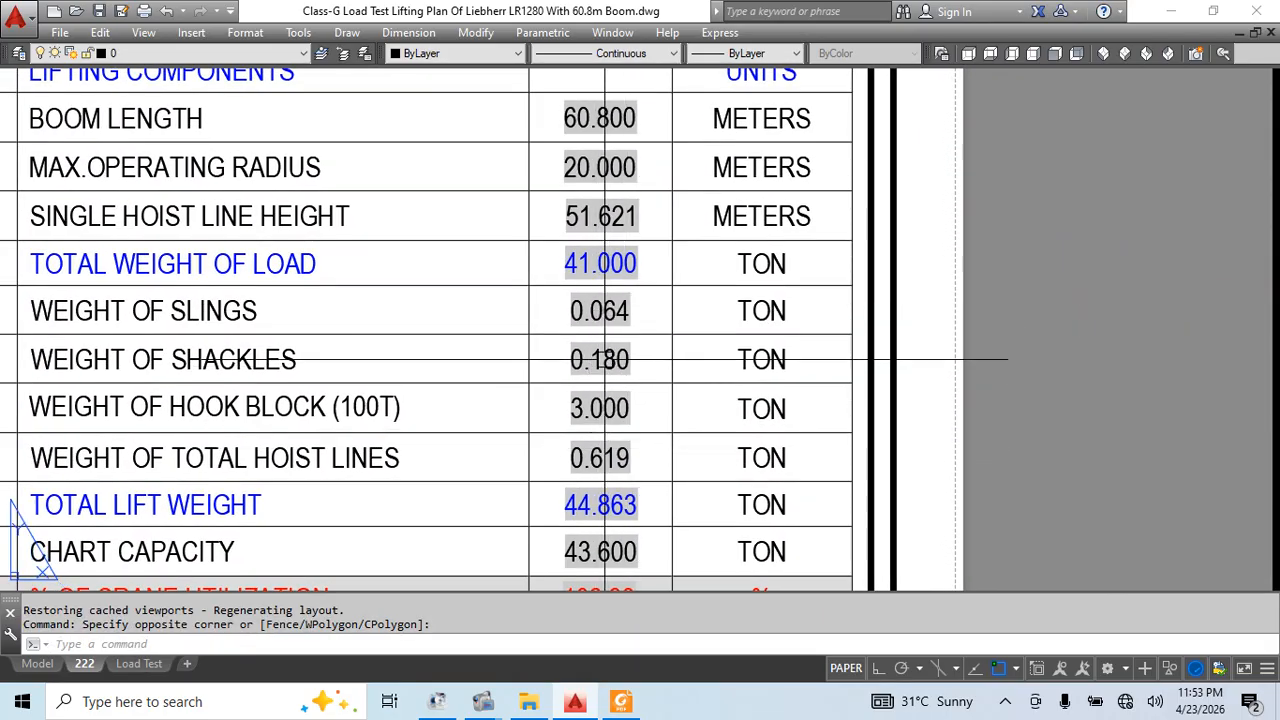
middle_click_drag(604, 359, 651, 320)
scroll(628, 462, "up", 2)
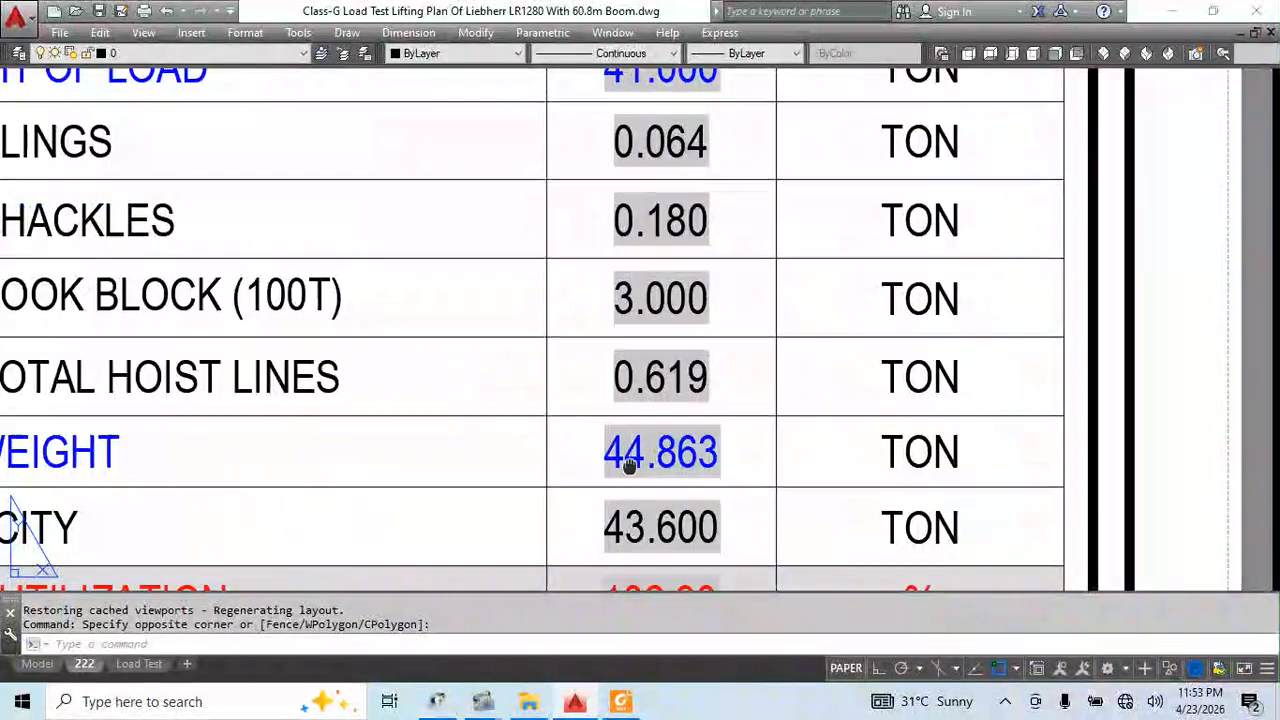
middle_click_drag(628, 462, 603, 347)
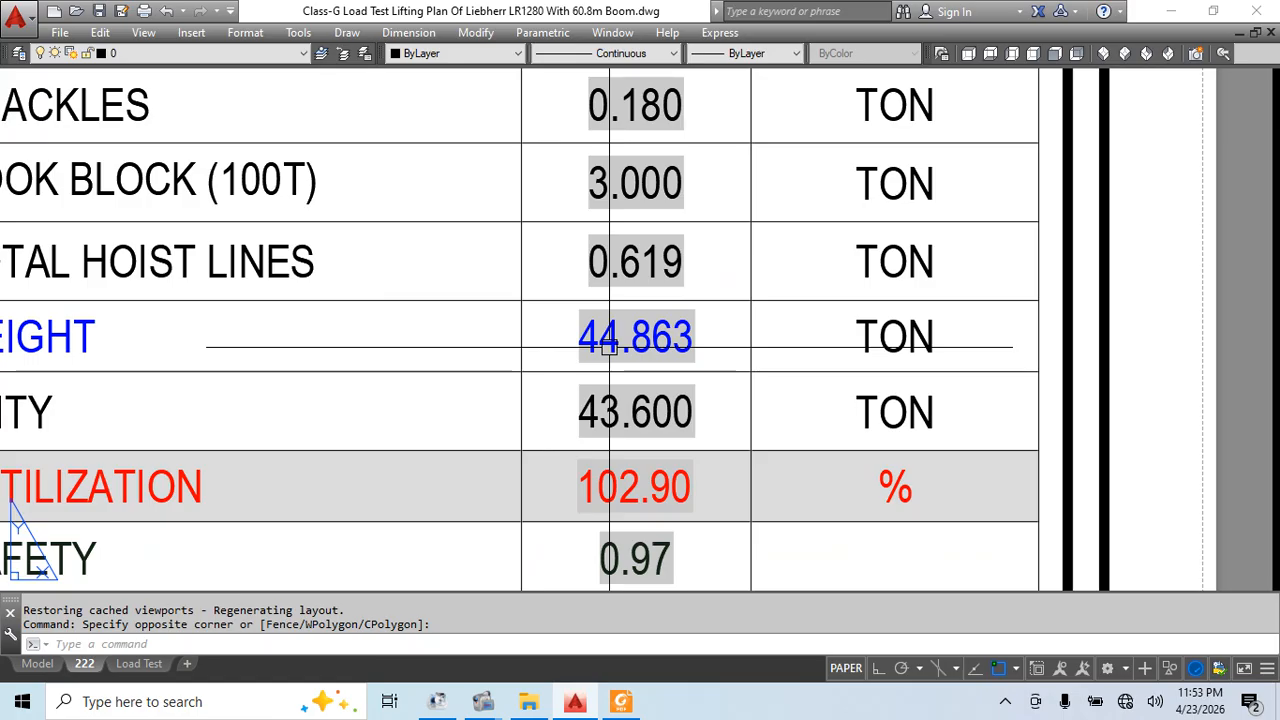
left_click(621, 702)
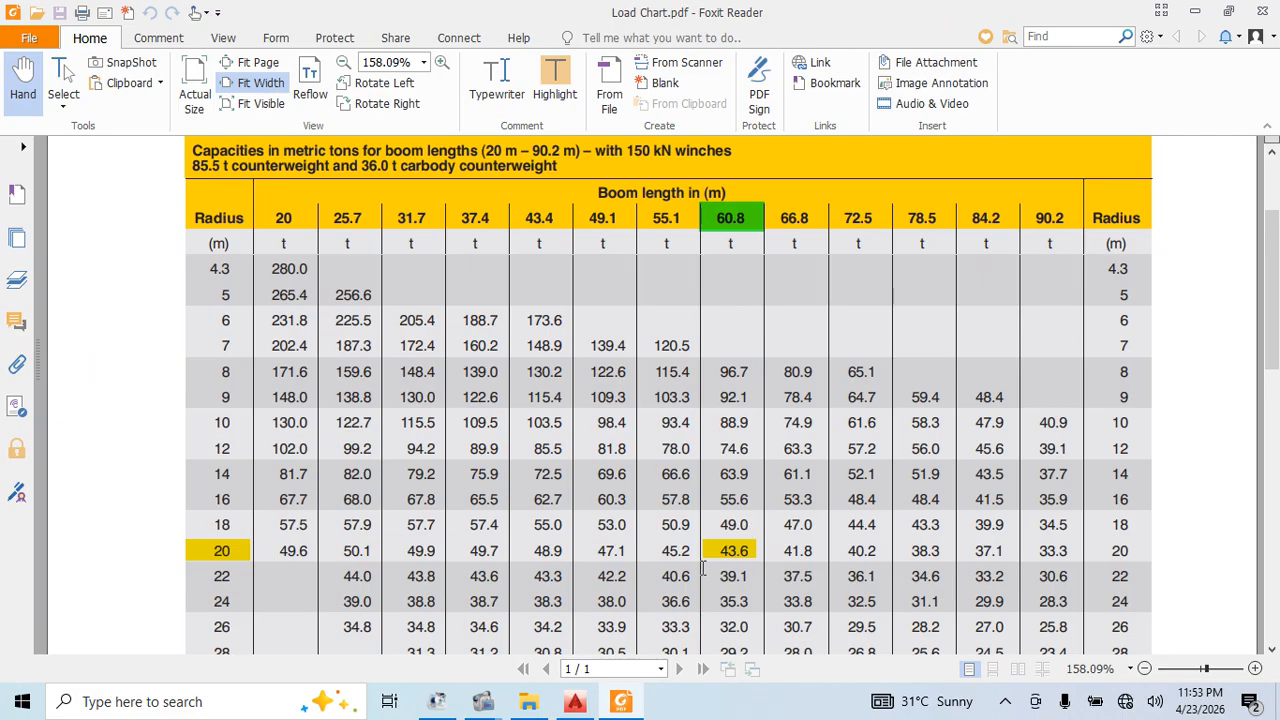
left_click(576, 705)
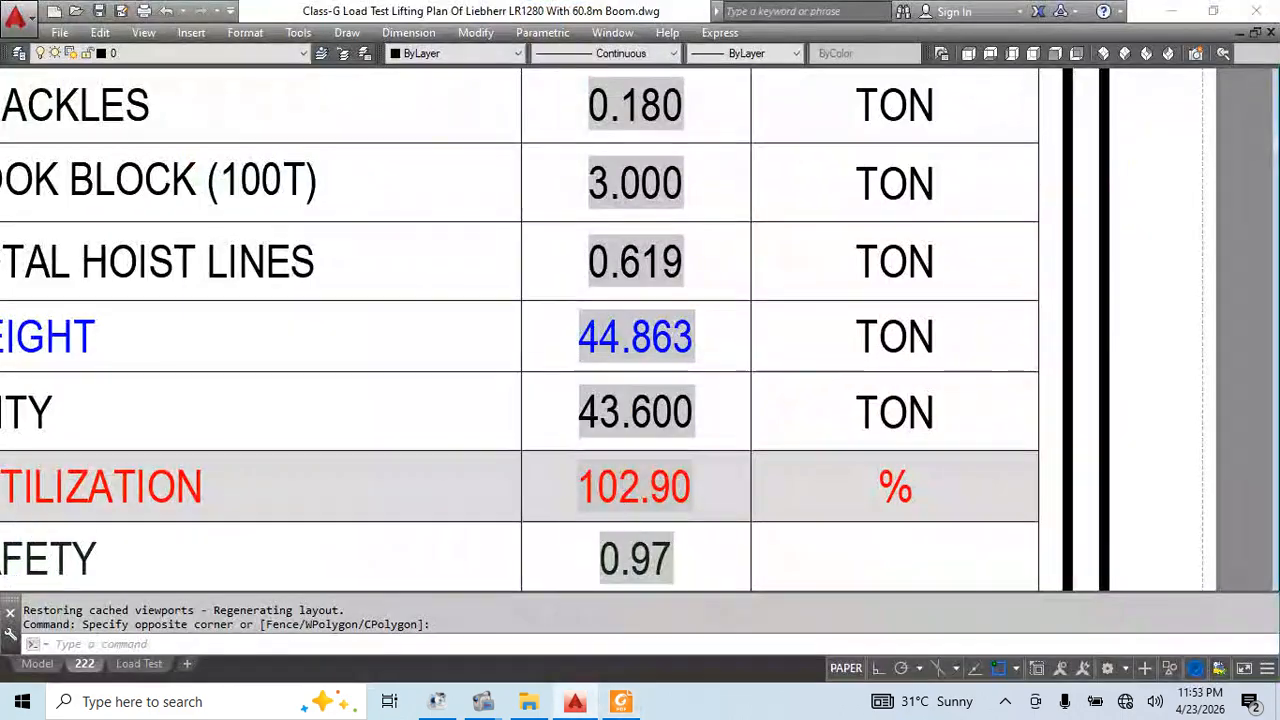
Switch to model space at the undercarriage of the crane elevation being drafted
left_click(37, 664)
scroll(634, 343, "down", 3)
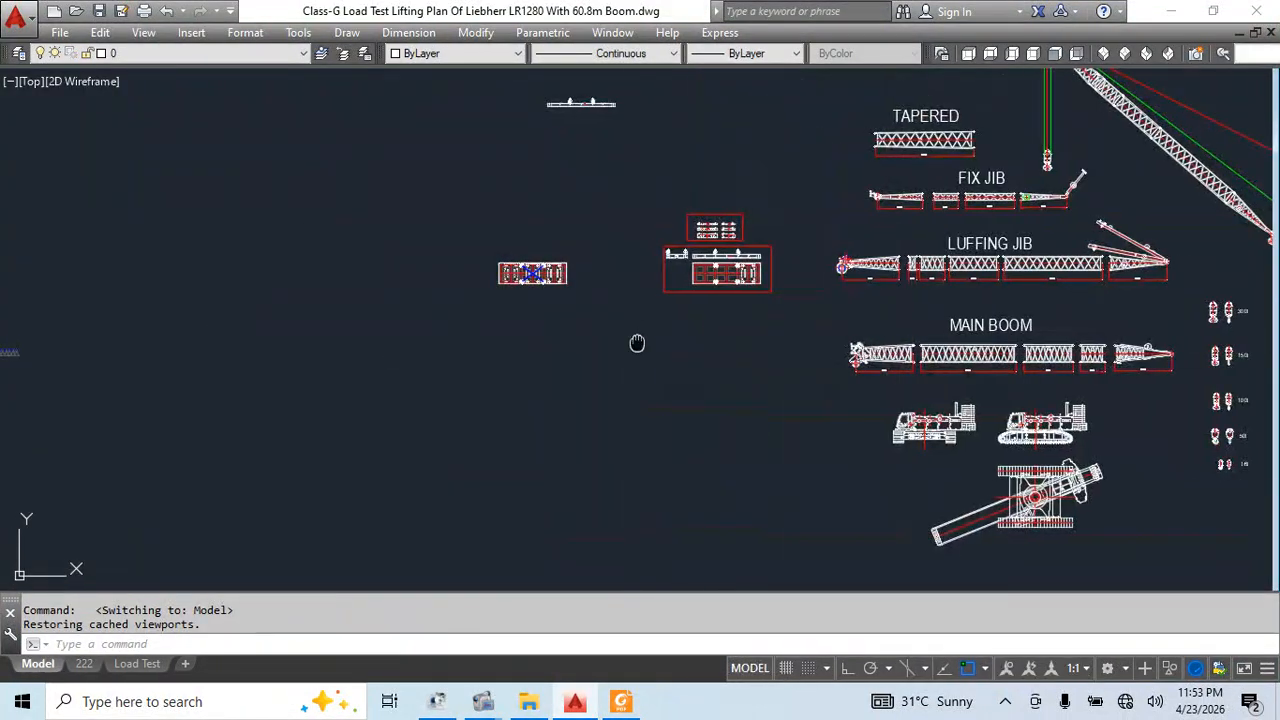
scroll(736, 395, "up", 5)
scroll(166, 466, "up", 5)
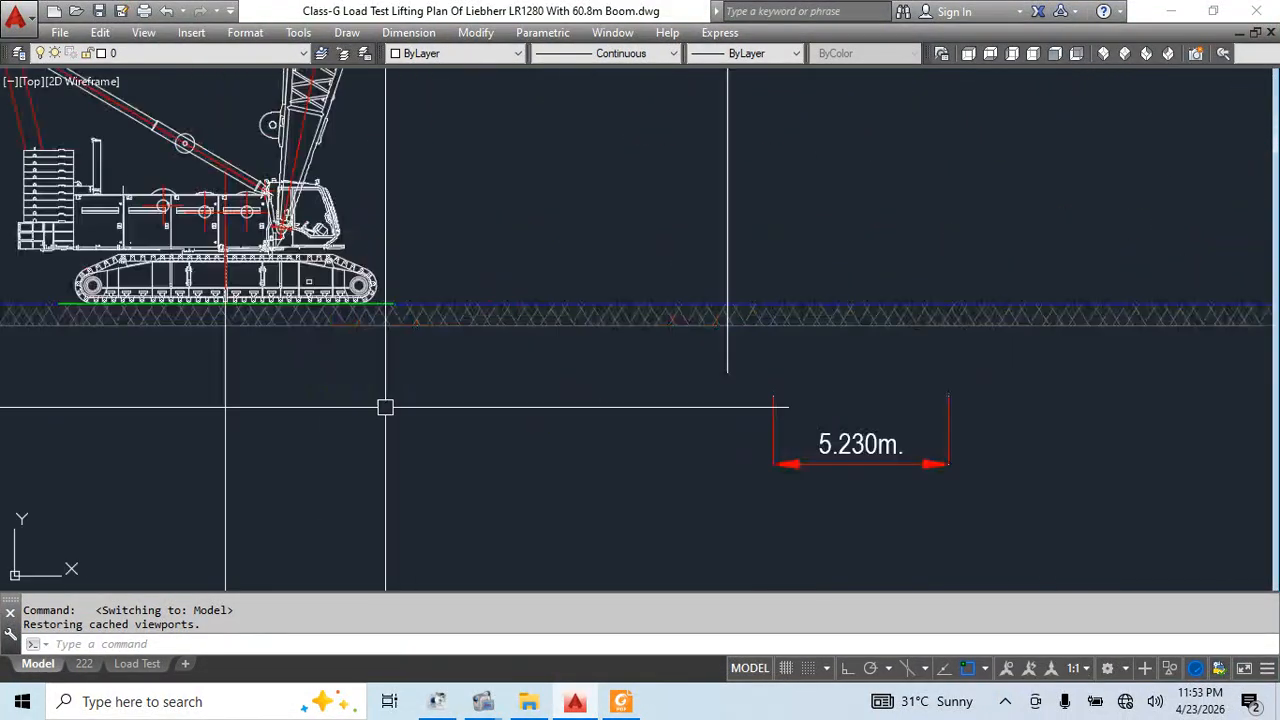
type("dli")
key("Return")
key("Escape")
Copy the 15.000 m Min. and 20.000 m Max. Load Test Radius dimensions with their labels from the finished elevation to the drafted crane
scroll(686, 366, "down", 5)
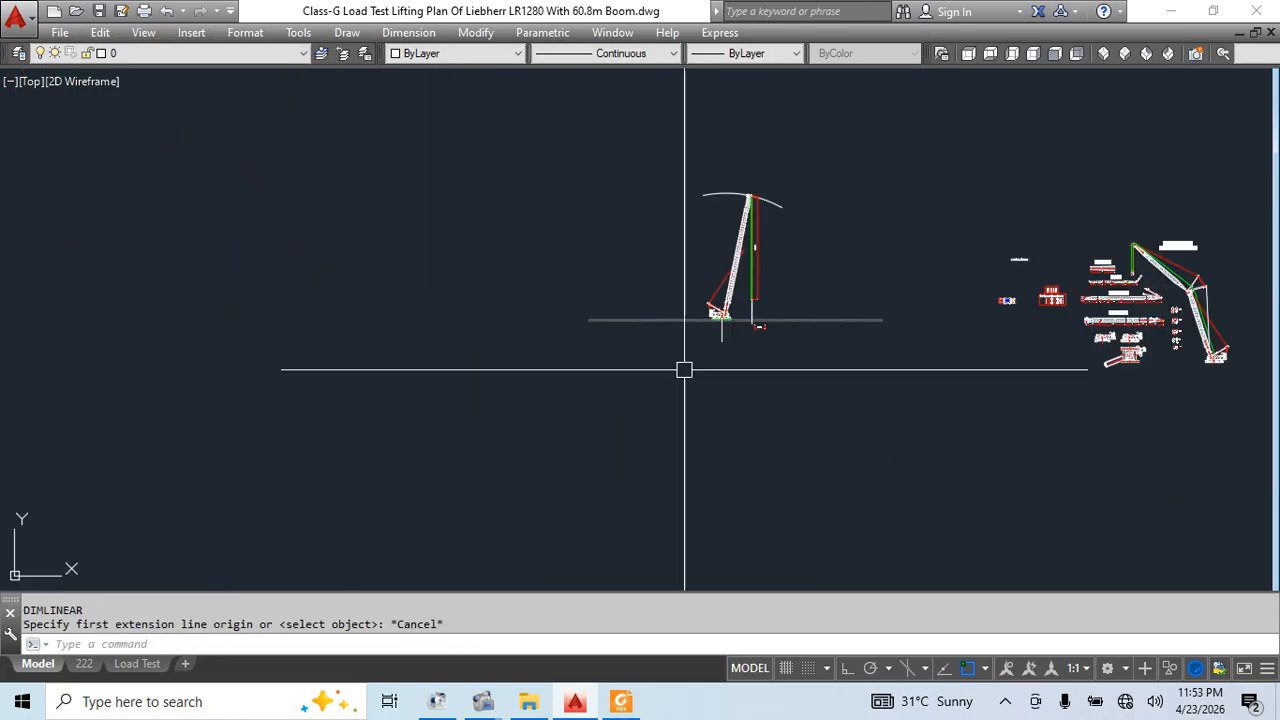
scroll(311, 509, "up", 2)
scroll(311, 509, "up", 8)
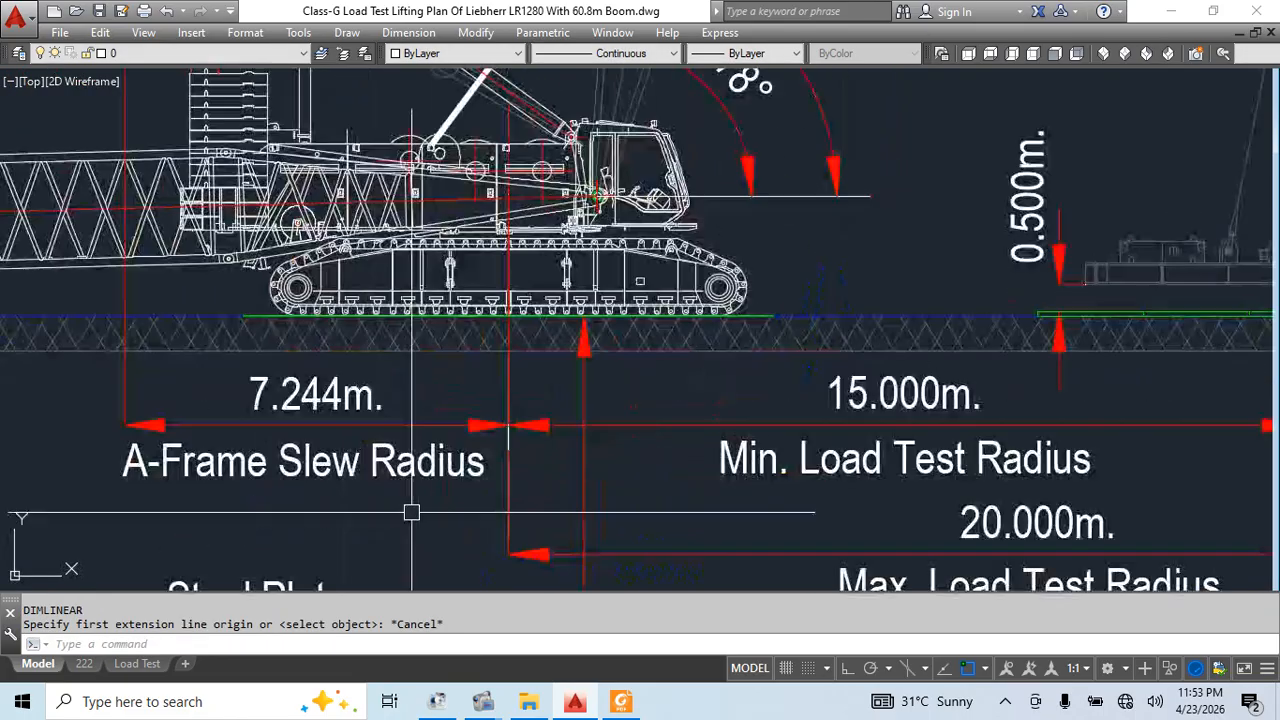
left_click(764, 370)
left_click(712, 438)
middle_click_drag(683, 480, 573, 380)
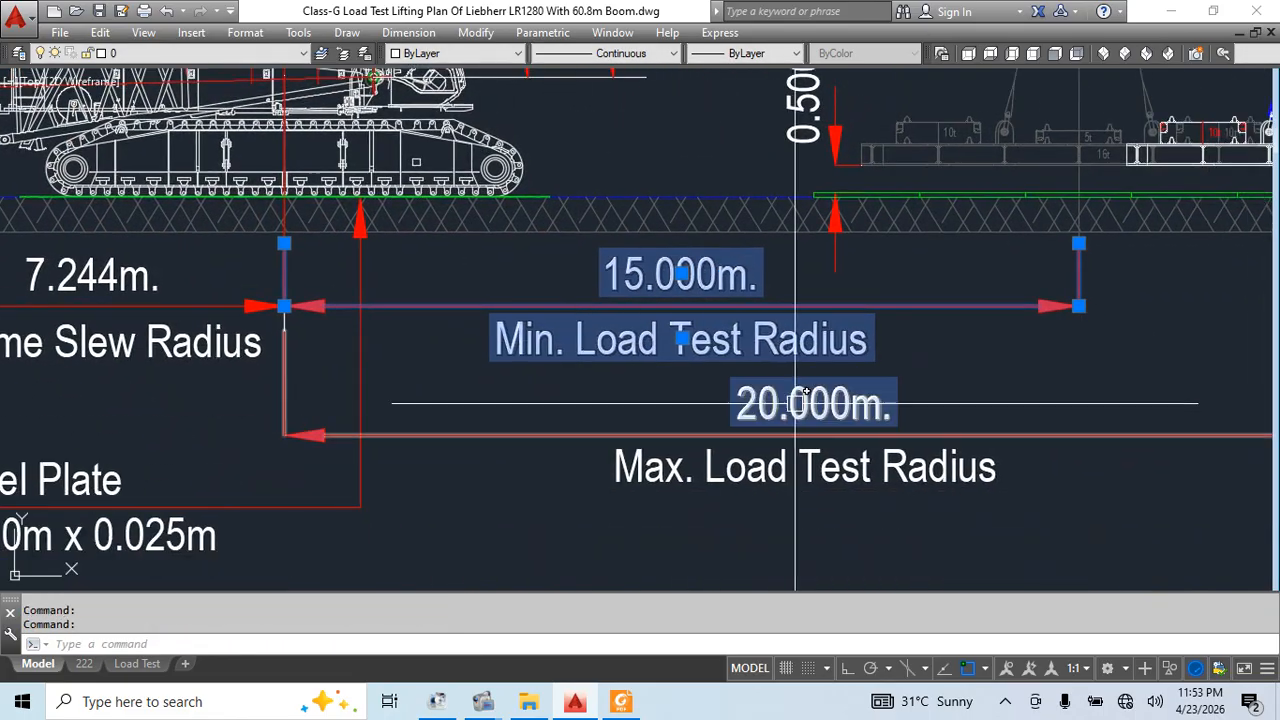
left_click(958, 403)
left_click(840, 481)
middle_click_drag(716, 494, 729, 525)
type("co")
key("Return")
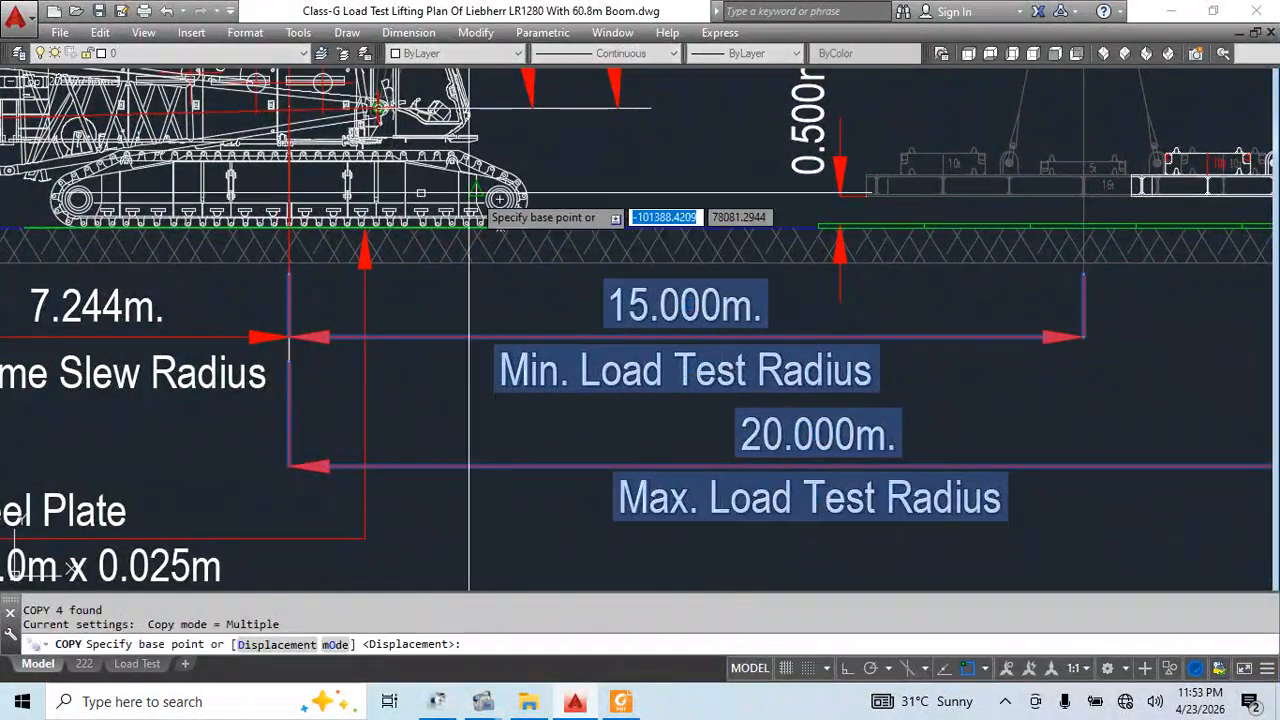
scroll(490, 195, "up", 8)
left_click(604, 316)
scroll(657, 337, "down", 6)
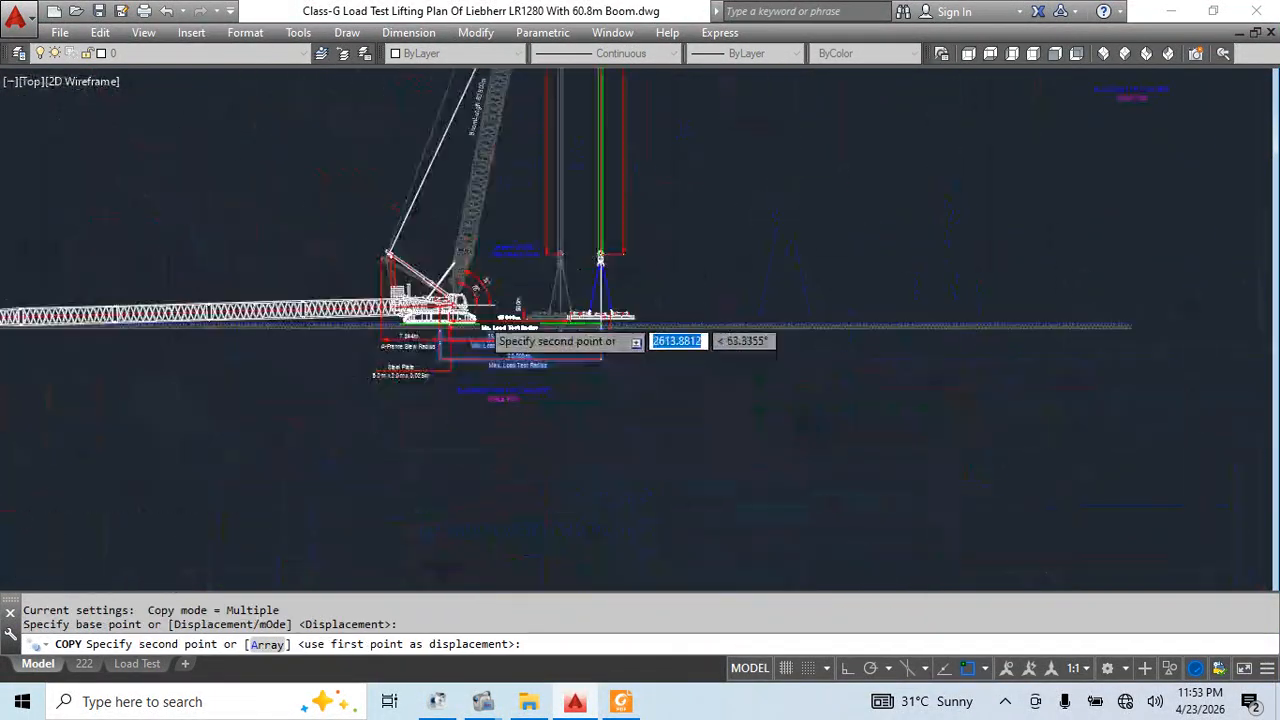
scroll(634, 300, "up", 5)
scroll(845, 341, "up", 10)
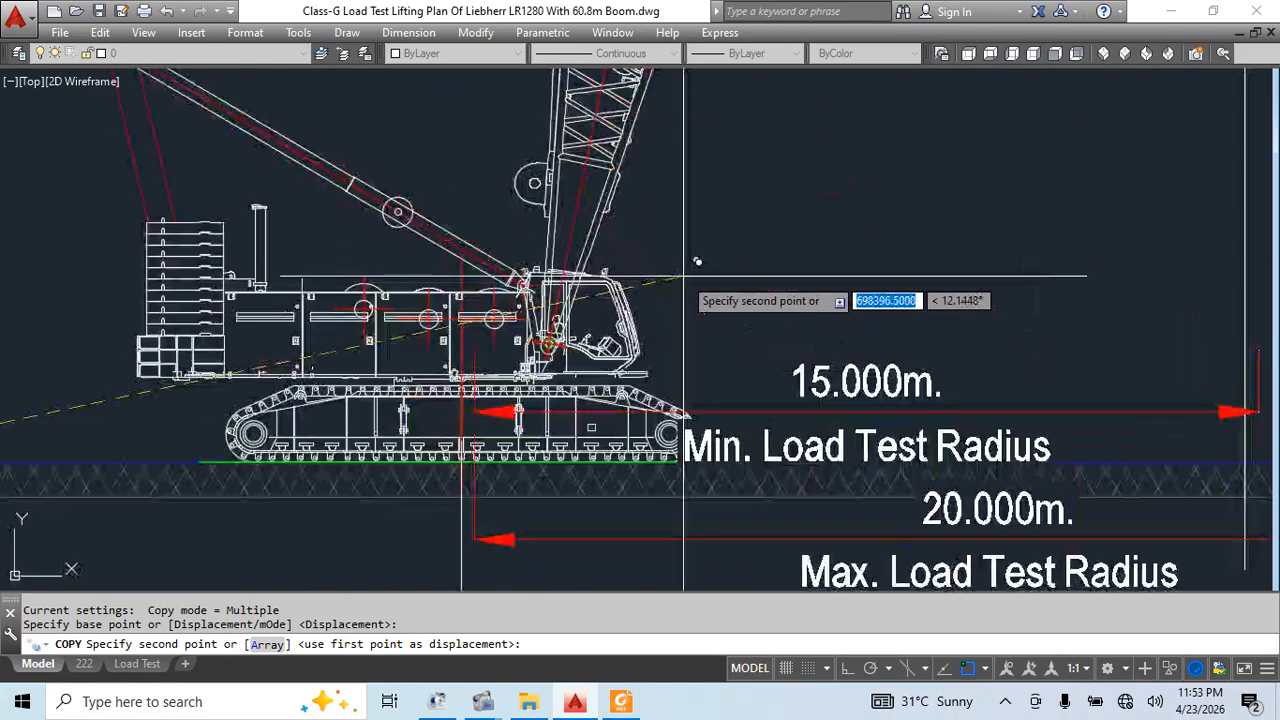
left_click(569, 353)
key("Escape")
scroll(600, 350, "down", 10)
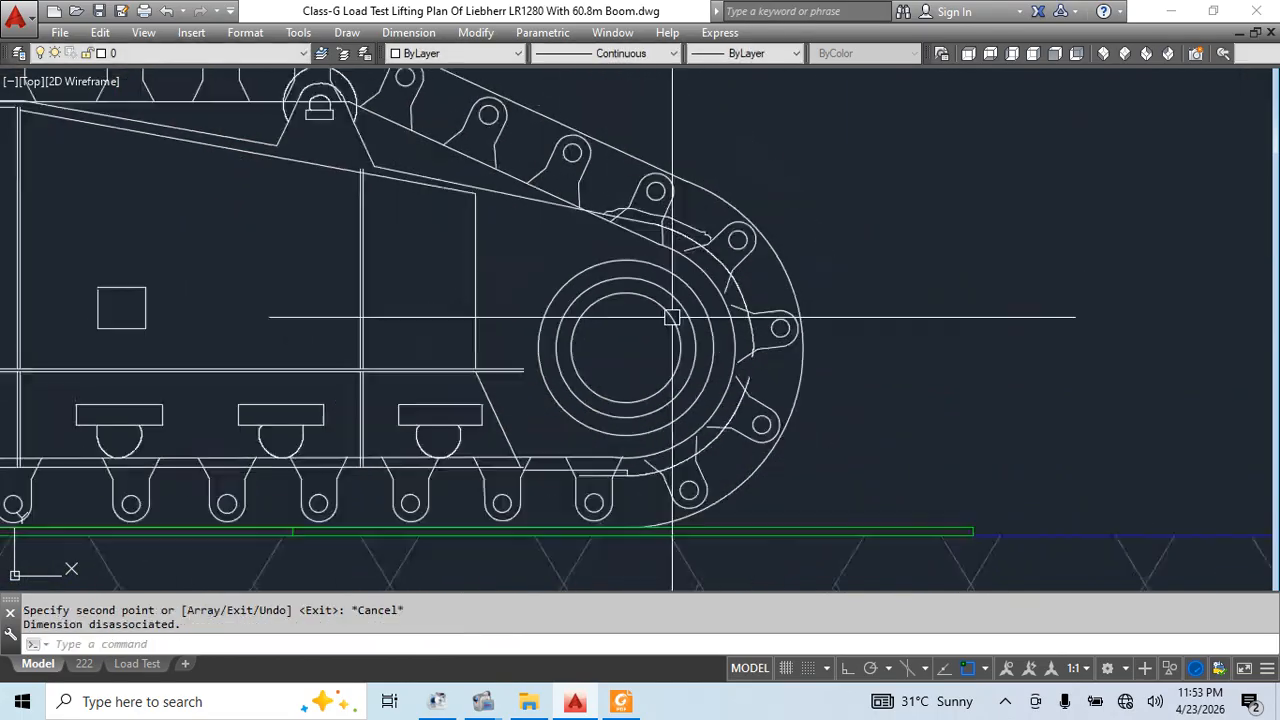
Erase the leftover 5.230 m dimension below the ground line beside the copied radius dimensions
scroll(792, 444, "up", 2)
scroll(792, 444, "down", 6)
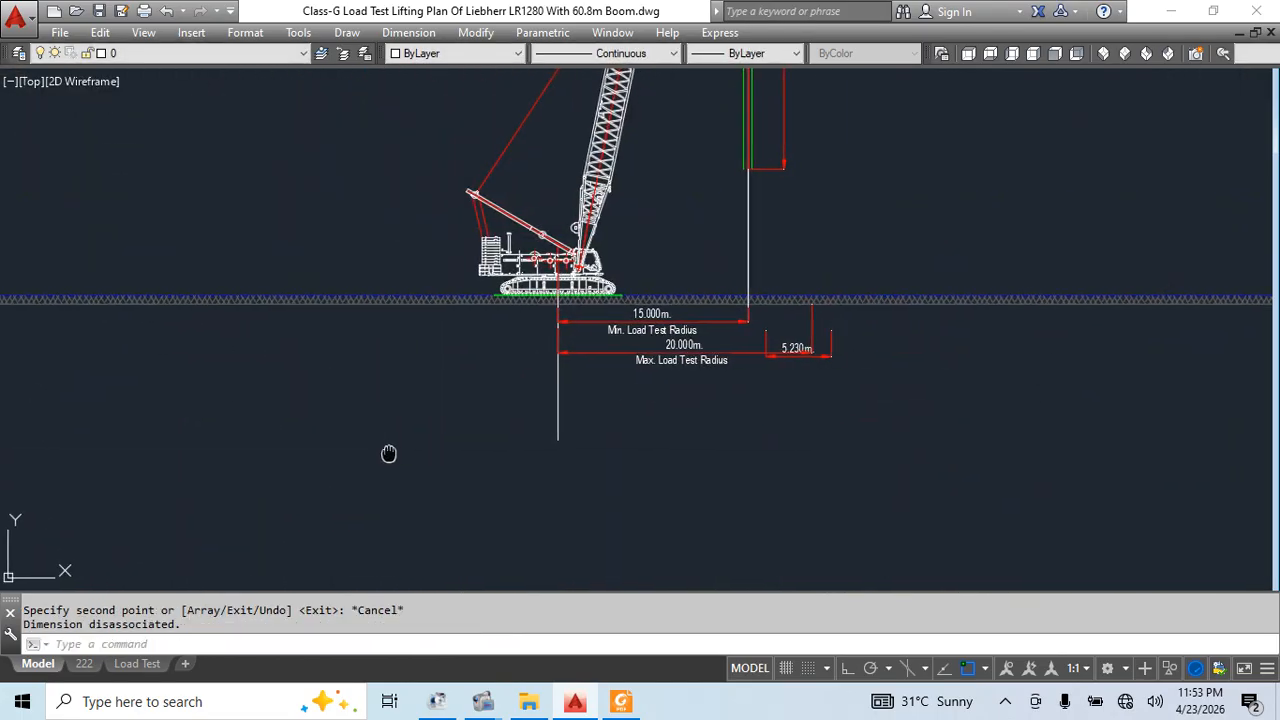
scroll(906, 331, "up", 4)
left_click(906, 331)
left_click(846, 397)
type("E")
key("Return")
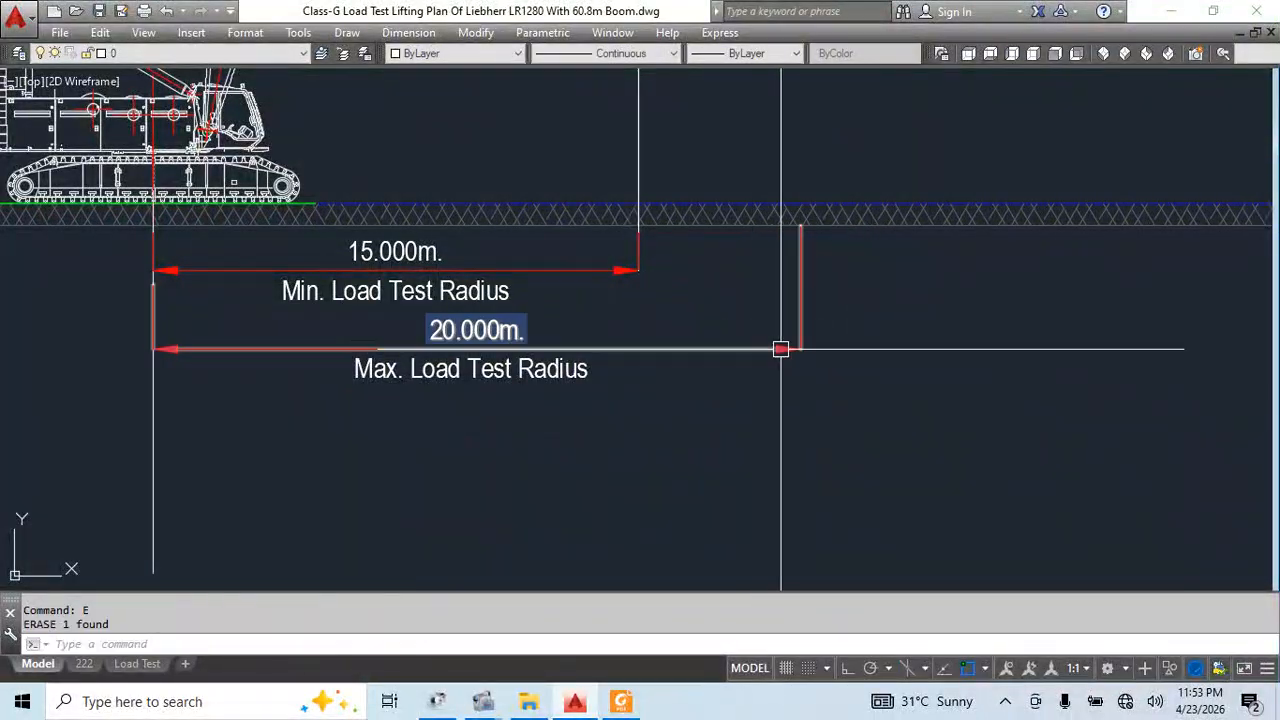
Copy the vertical load centreline from the end of the 15.000 m radius dimension to the 20.000 m radius extension line
middle_click_drag(656, 84, 611, 314)
scroll(647, 234, "down", 2)
left_click(613, 330)
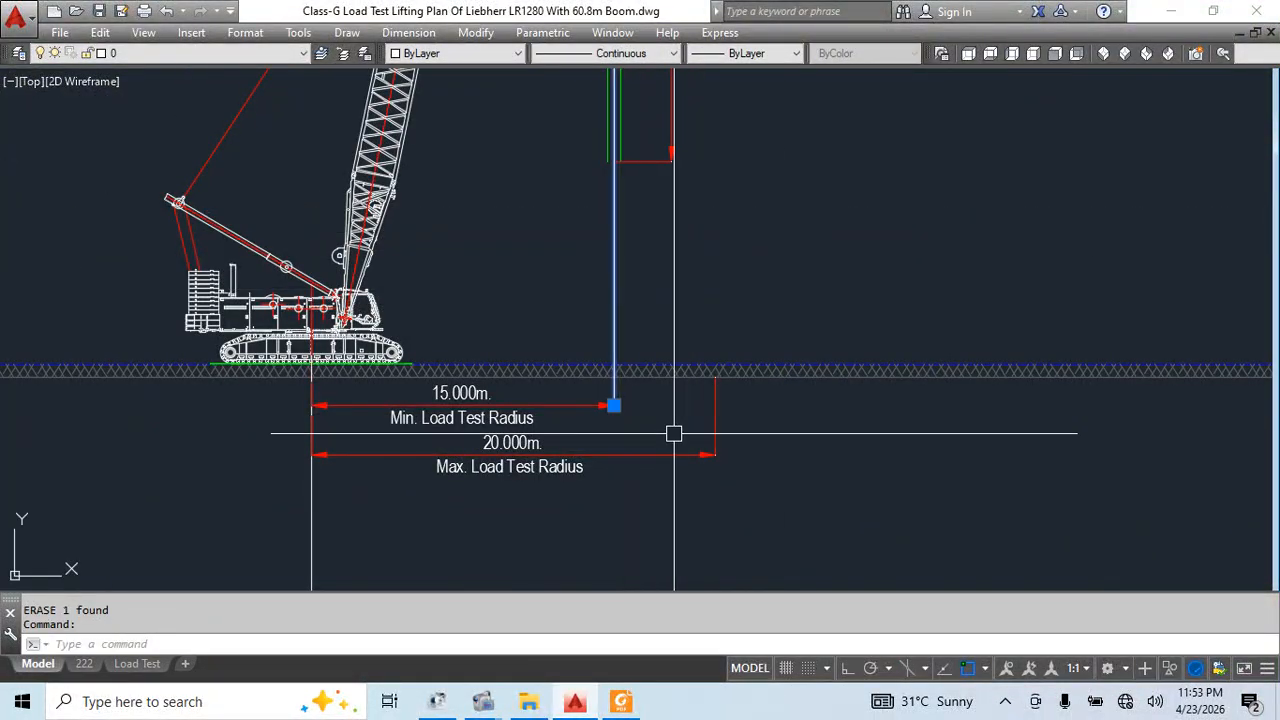
scroll(634, 437, "up", 2)
type("co")
key("Return")
scroll(600, 425, "up", 2)
left_click(555, 401)
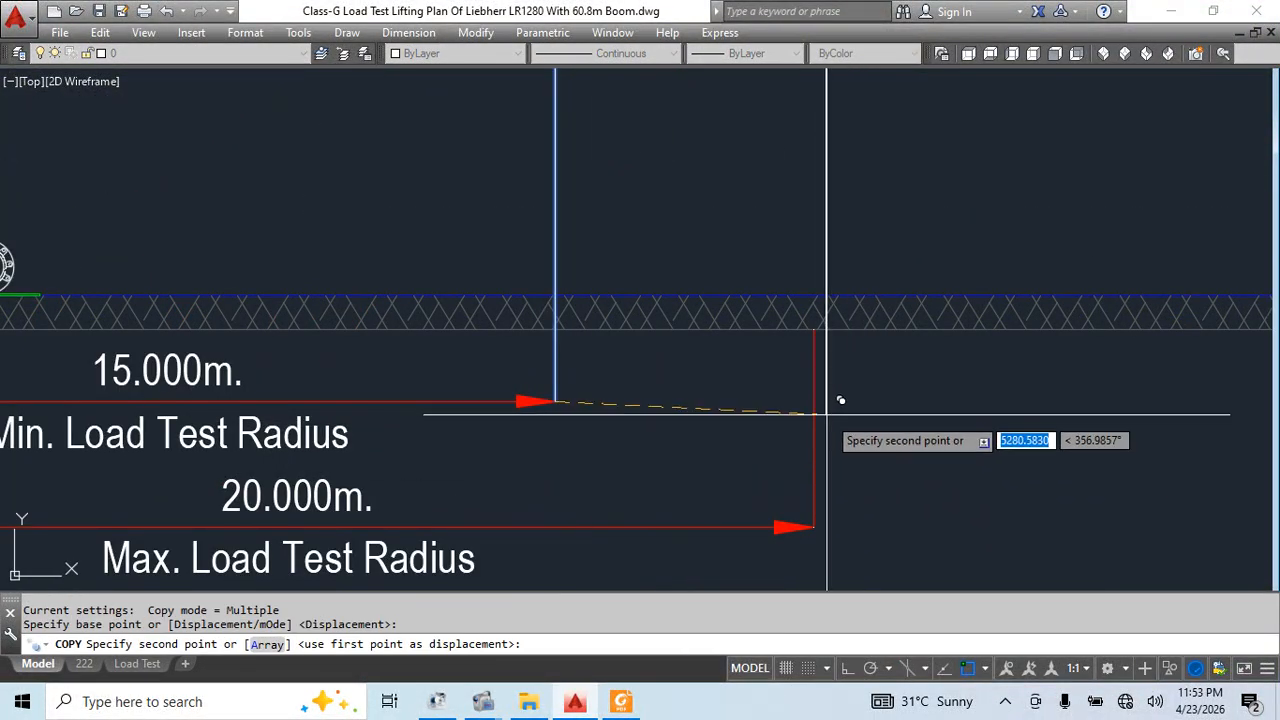
left_click(814, 401)
key("Escape")
Rotate a copy of the boom about its foot pin, referencing the head sheave centre, to where the arc meets the 20 m centreline
scroll(868, 443, "down", 3)
middle_click_drag(868, 443, 874, 550)
left_click(694, 400)
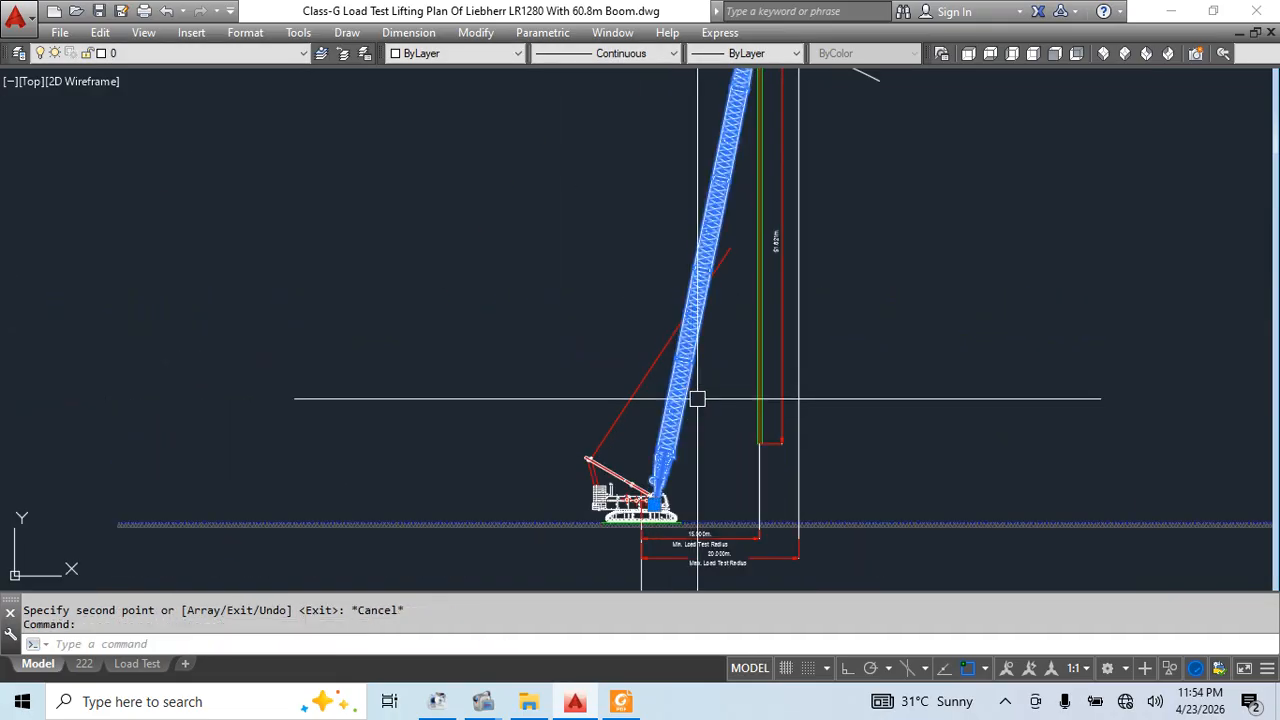
type("ro")
key("Return")
scroll(672, 433, "up", 12)
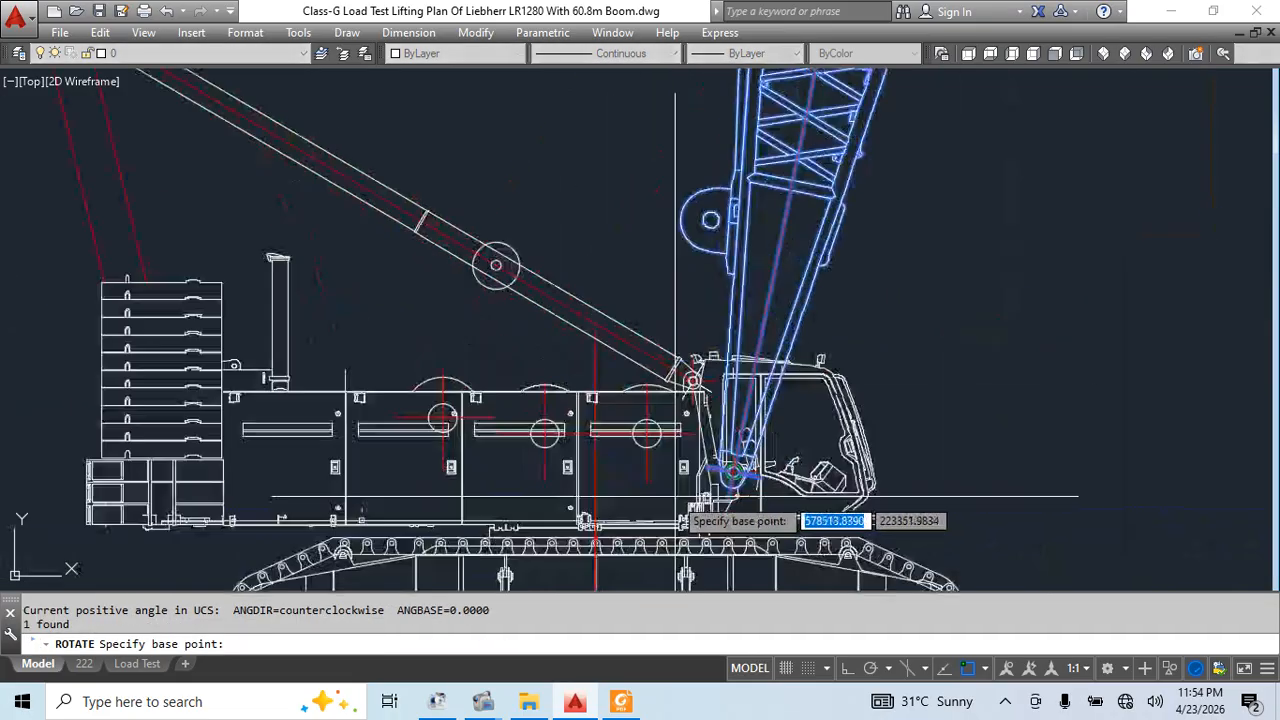
left_click(668, 240)
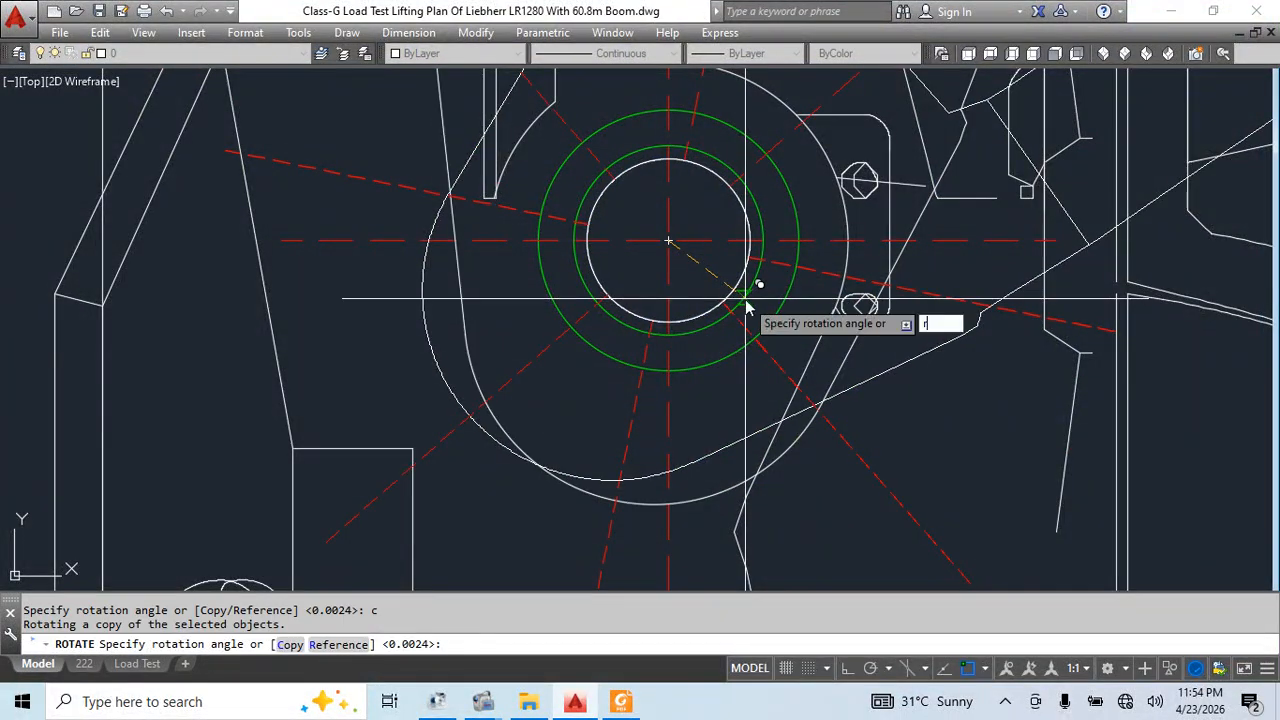
type("r")
key("Return")
scroll(843, 370, "down", 10)
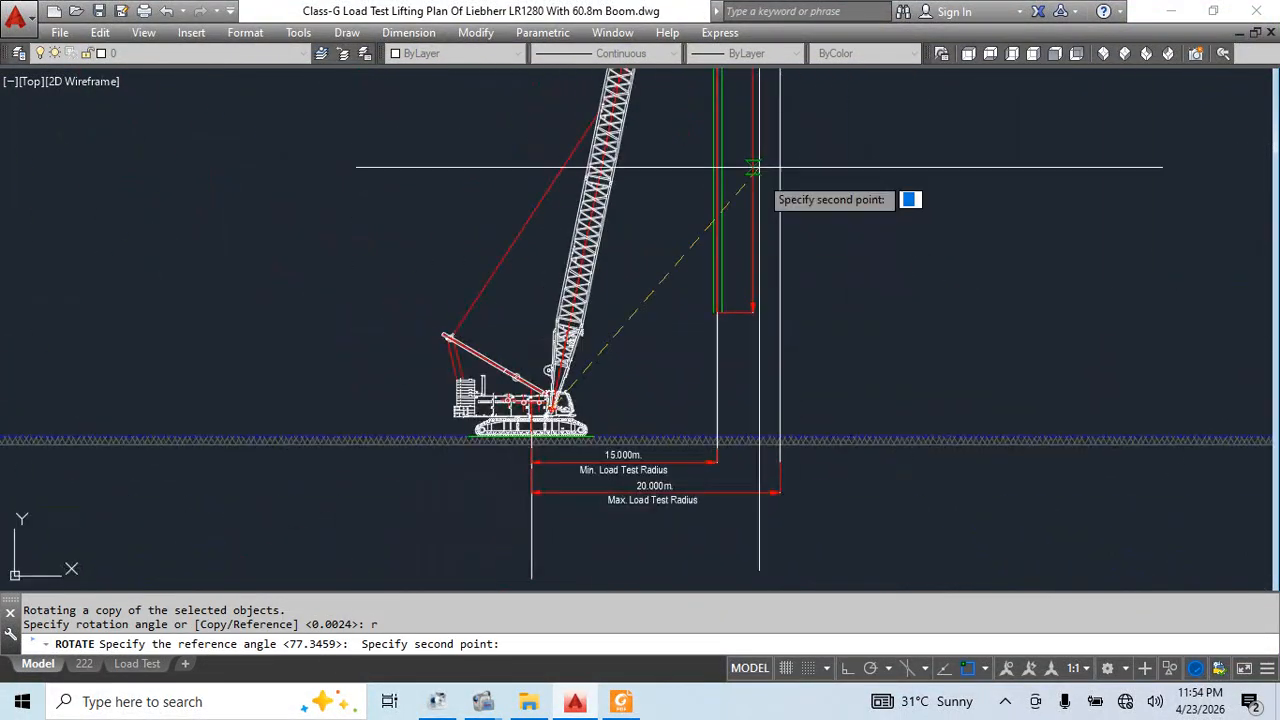
scroll(603, 283, "up", 8)
scroll(568, 352, "up", 6)
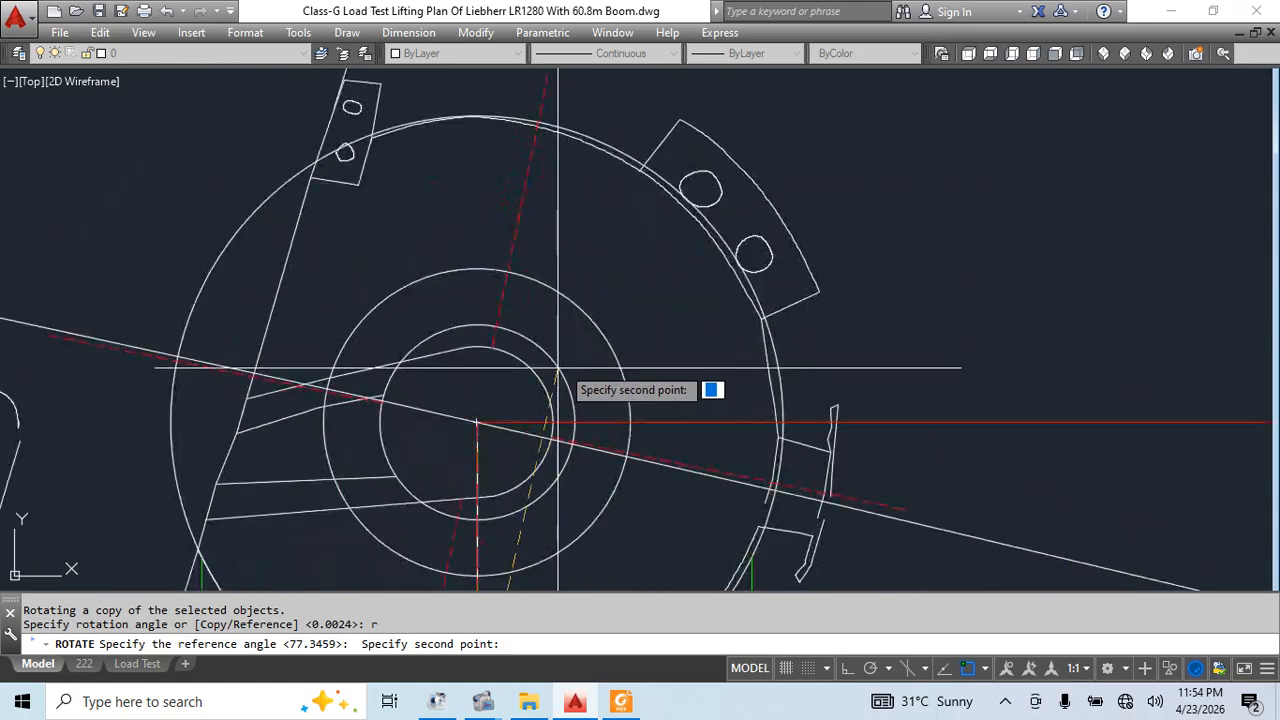
left_click(479, 424)
scroll(720, 449, "down", 5)
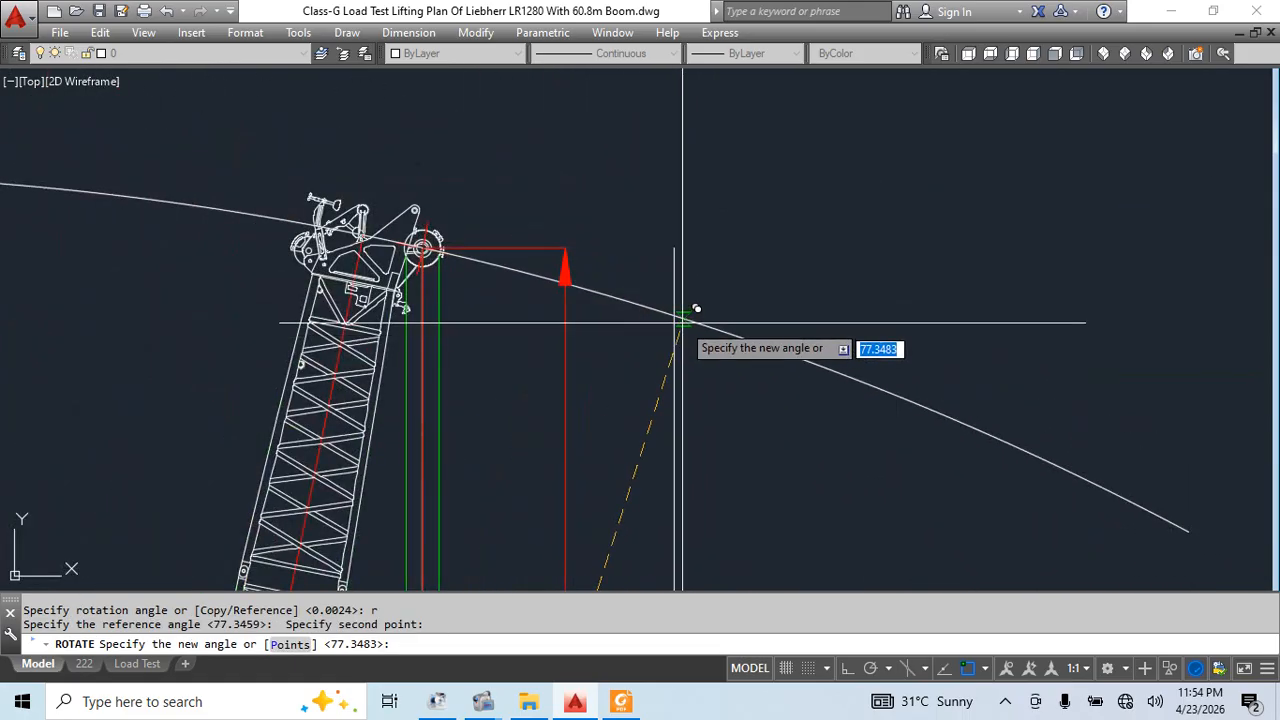
key("Escape")
Copy the hoist rope lines and their centreline from the 15 m boom's head sheave centre to the rotated boom's head sheave centre
scroll(450, 335, "up", 5)
left_click(451, 371)
left_click(320, 543)
middle_click_drag(442, 404, 470, 459)
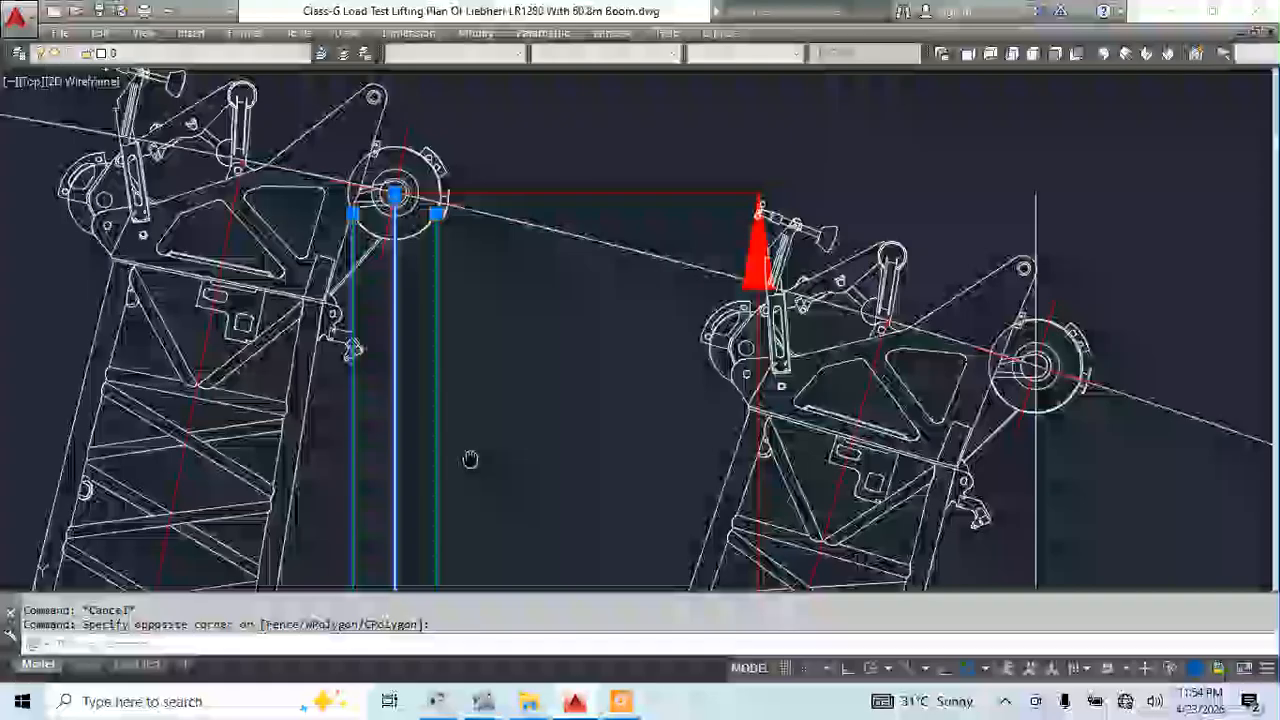
type("co")
key("Return")
scroll(406, 172, "up", 5)
left_click(363, 257)
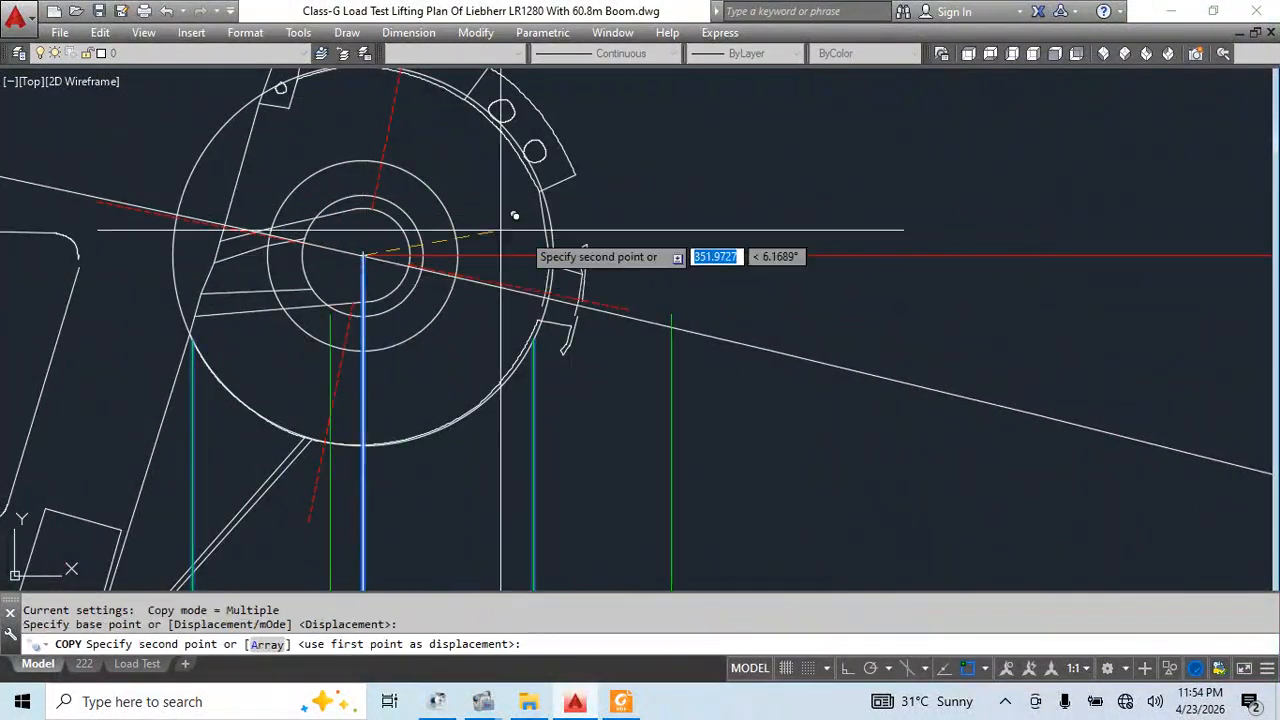
scroll(500, 230, "down", 5)
scroll(909, 409, "up", 6)
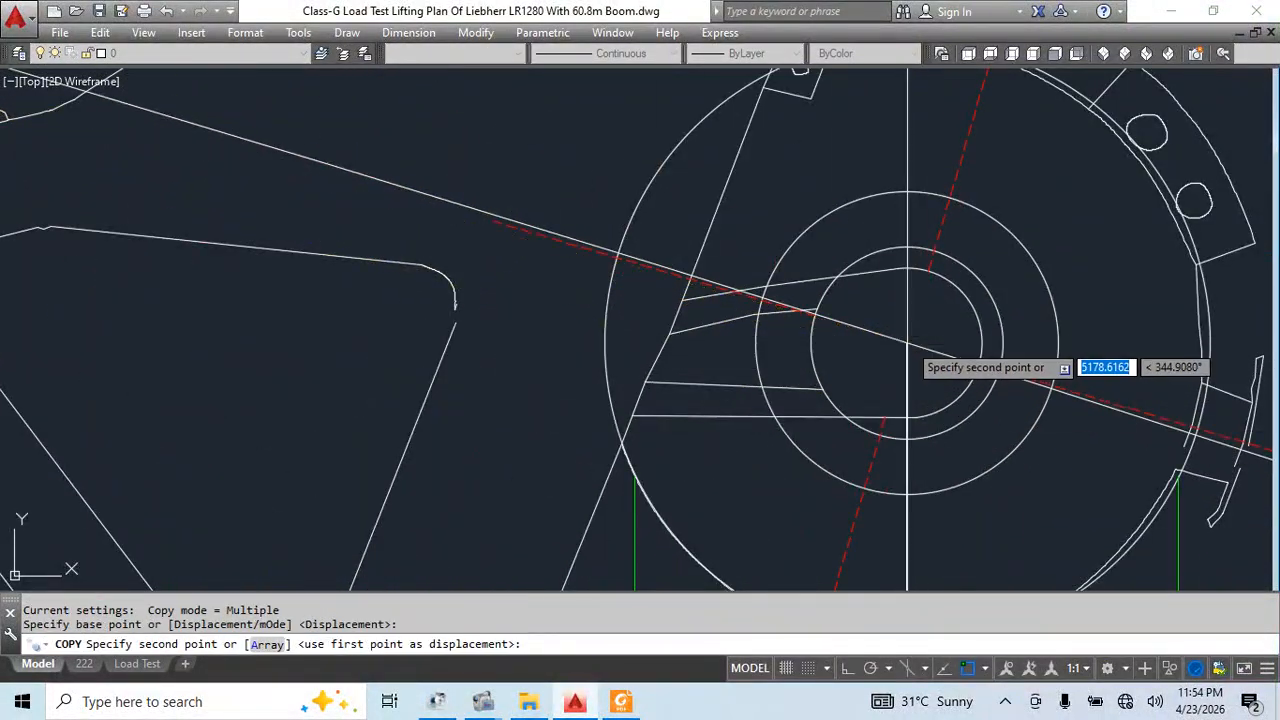
left_click(907, 343)
key("Escape")
Erase the 20 m construction centreline that protrudes above the rotated boom's head sheave
scroll(600, 318, "down", 8)
key("Escape")
left_click(617, 208)
left_click(586, 251)
type("e")
key("Return")
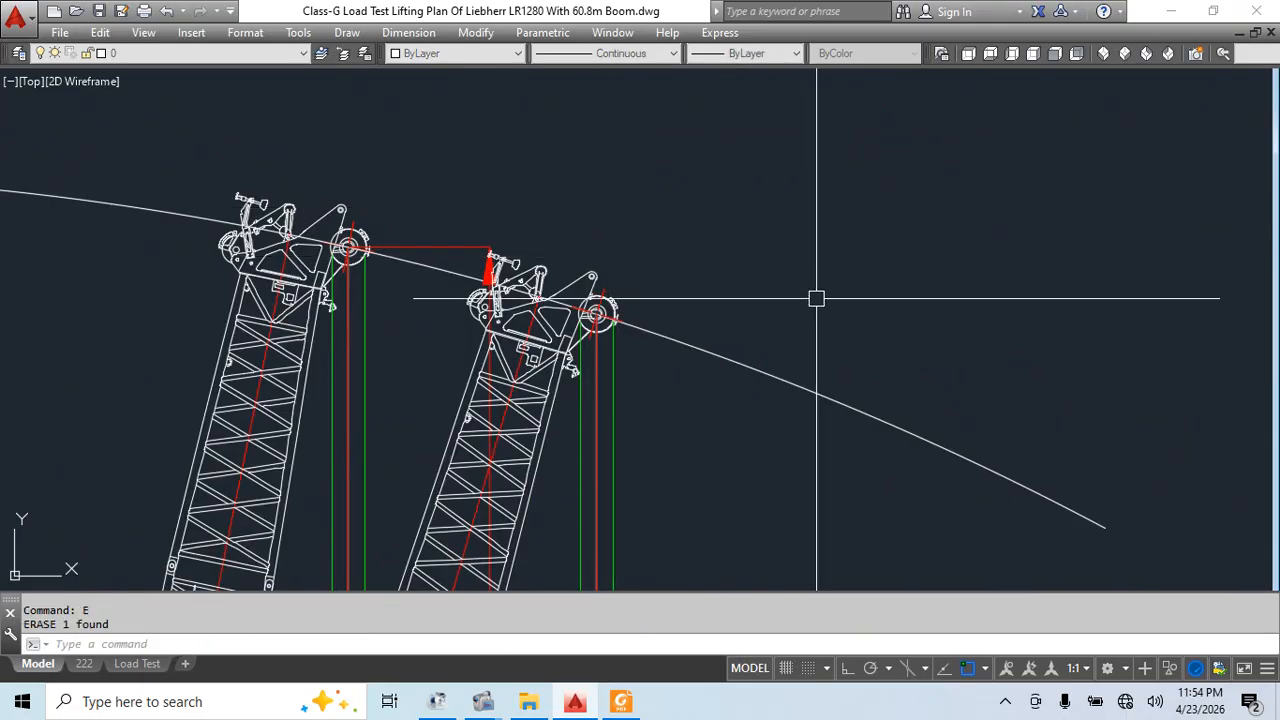
Break the boom-head swing arc beyond the 20 m boom head and again behind the 15 m boom head
scroll(770, 320, "down", 4)
type("br")
key("Return")
scroll(723, 334, "down", 2)
left_click(755, 332)
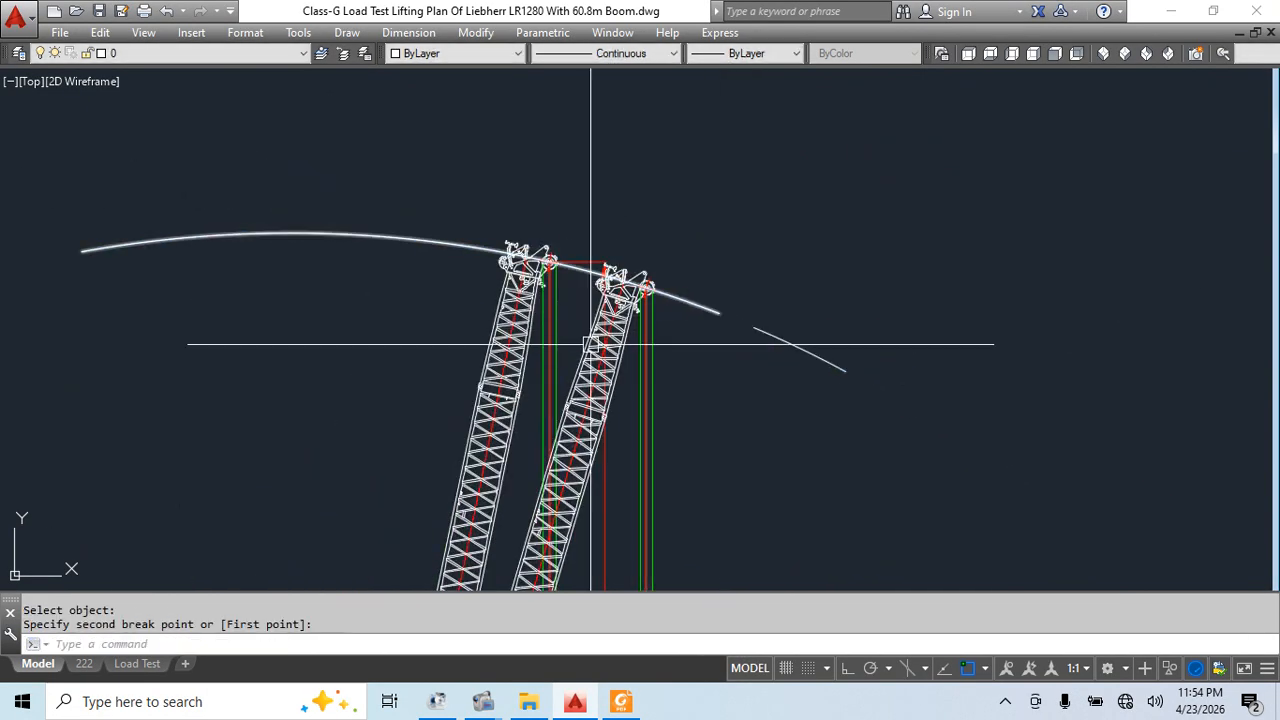
key("Return")
left_click(421, 241)
left_click(361, 236)
key("Escape")
Erase the two detached outer pieces of the swing arc, keeping the part across both boom heads
left_click(800, 277)
left_click(747, 380)
type("e")
left_click(299, 185)
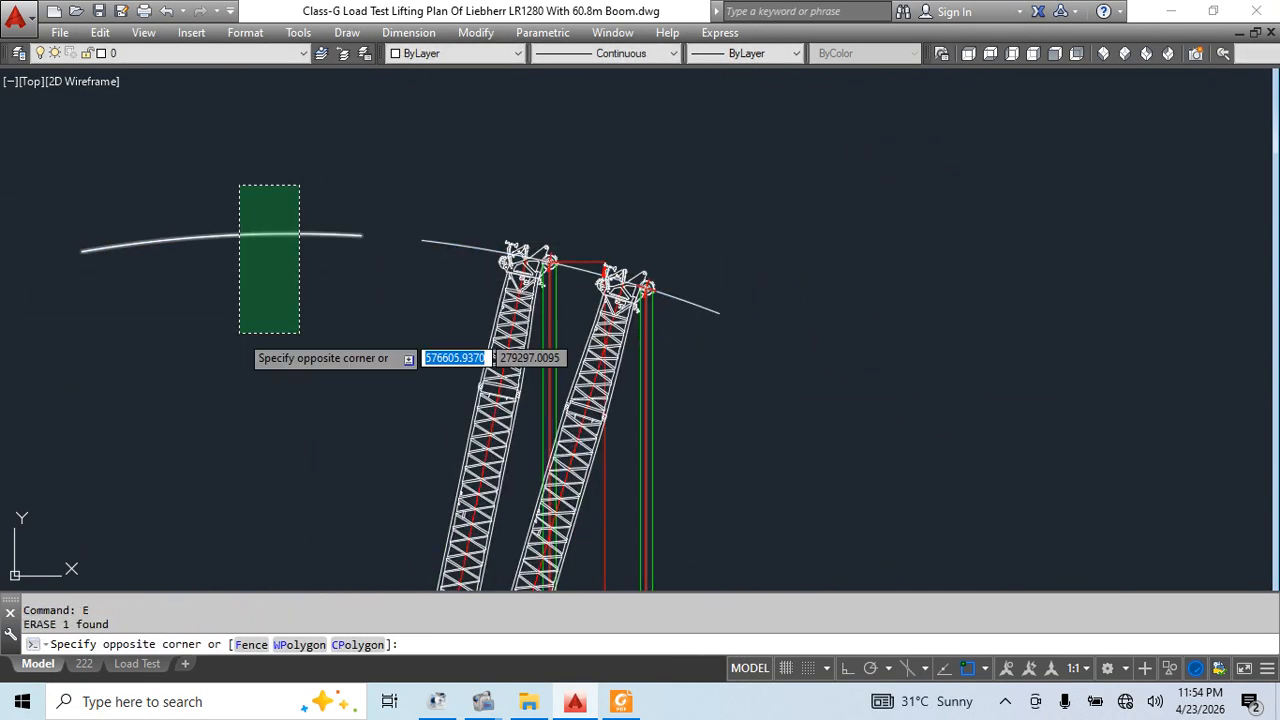
left_click(239, 333)
type("e")
key("Return")
Clean up the slew centreline below ground, stretching the 20.000 m dimension's extension line up to the ground hatch
scroll(540, 265, "down", 2)
middle_click_drag(570, 530, 565, 270)
scroll(477, 496, "up", 4)
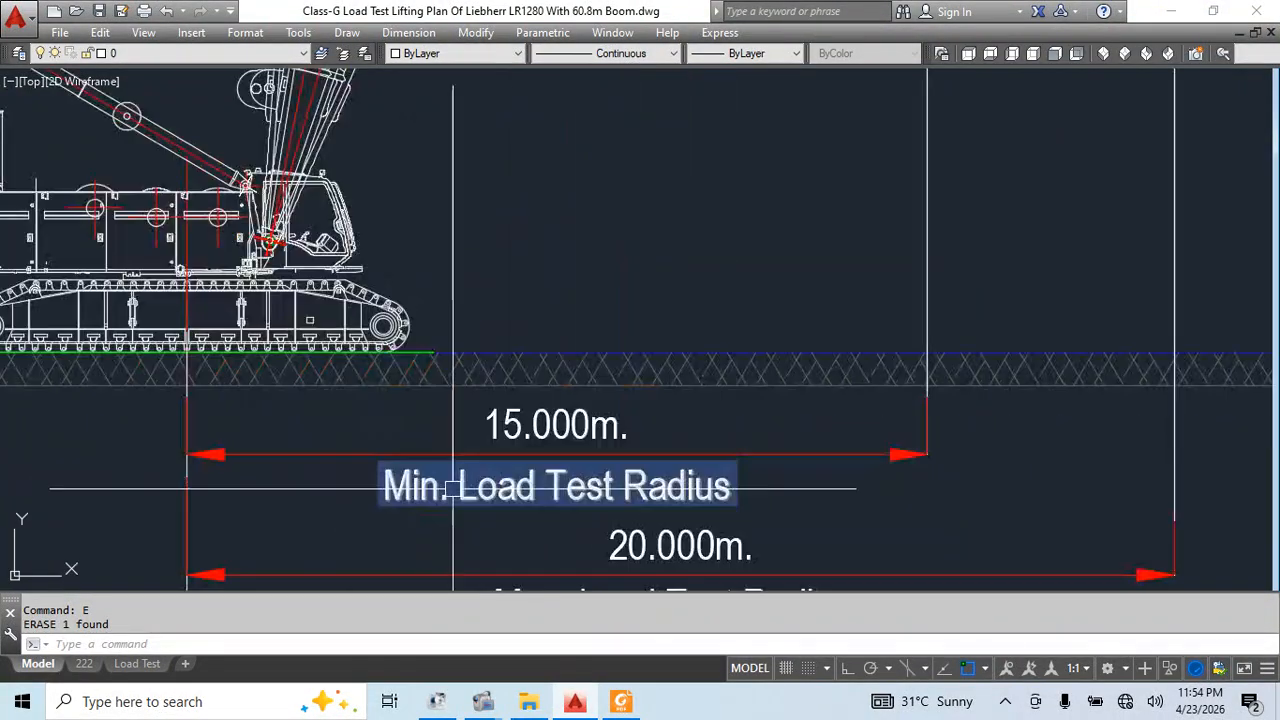
scroll(624, 464, "down", 3)
middle_click_drag(794, 449, 663, 500)
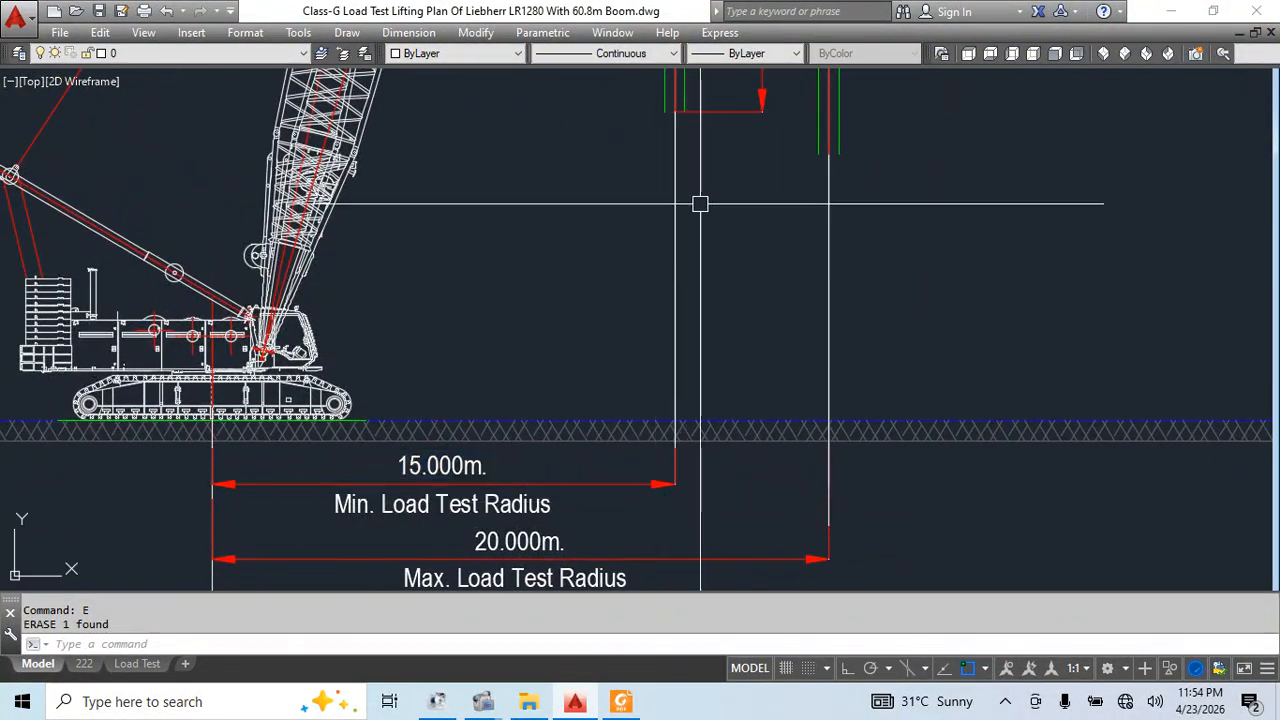
middle_click_drag(674, 159, 655, 184)
middle_click_drag(660, 319, 633, 259)
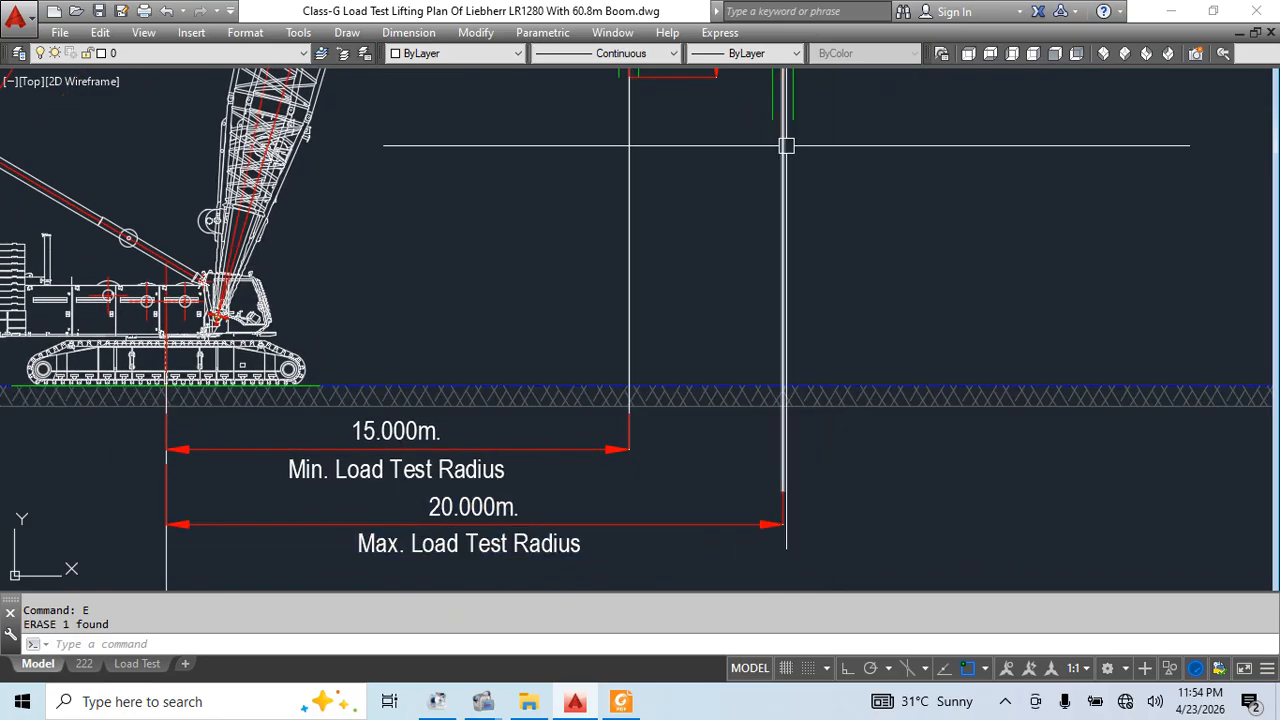
mouse_move(333, 509)
middle_mouse_down()
mouse_move(323, 491)
mouse_move(417, 469)
middle_mouse_up()
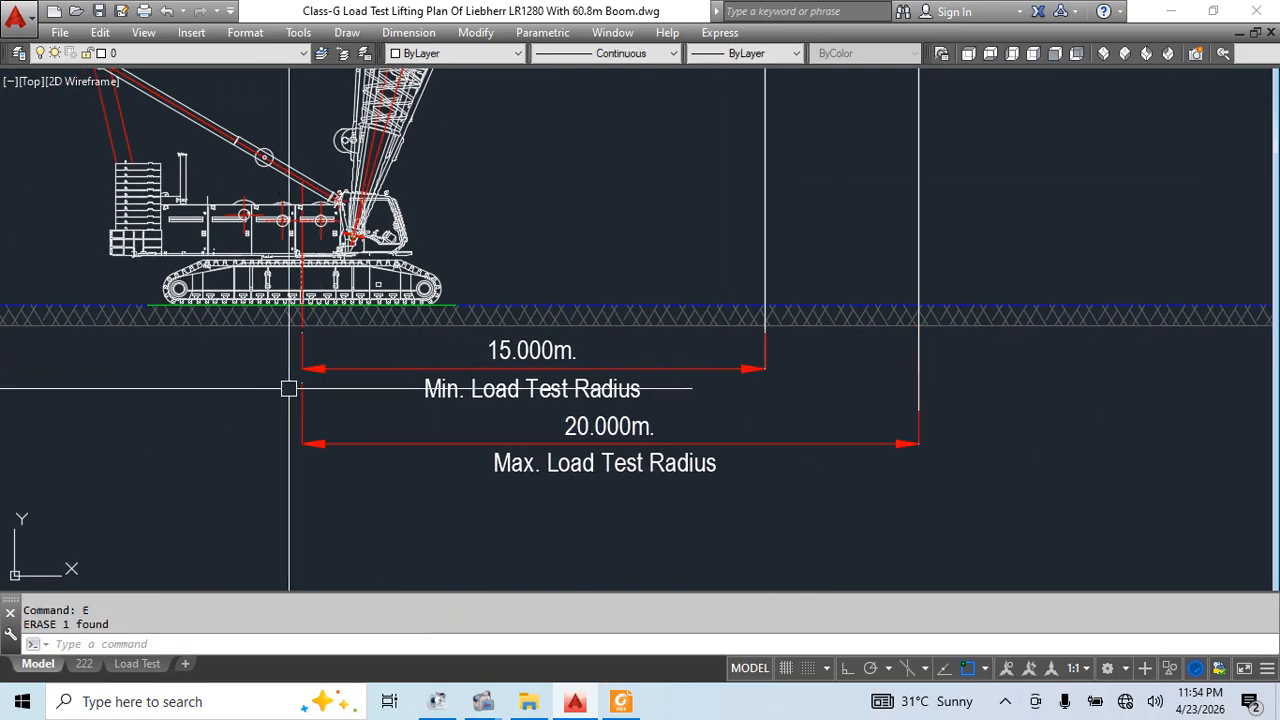
left_click(302, 383)
left_click(302, 326)
key("Escape")
Copy the A-Frame Slew Radius dimension with its label and the Steel Plate 6.0m x 2.0m x 0.025m leader note from the finished elevation, using the front track wheel centre
scroll(603, 344, "down", 3)
middle_click_drag(382, 409, 909, 351)
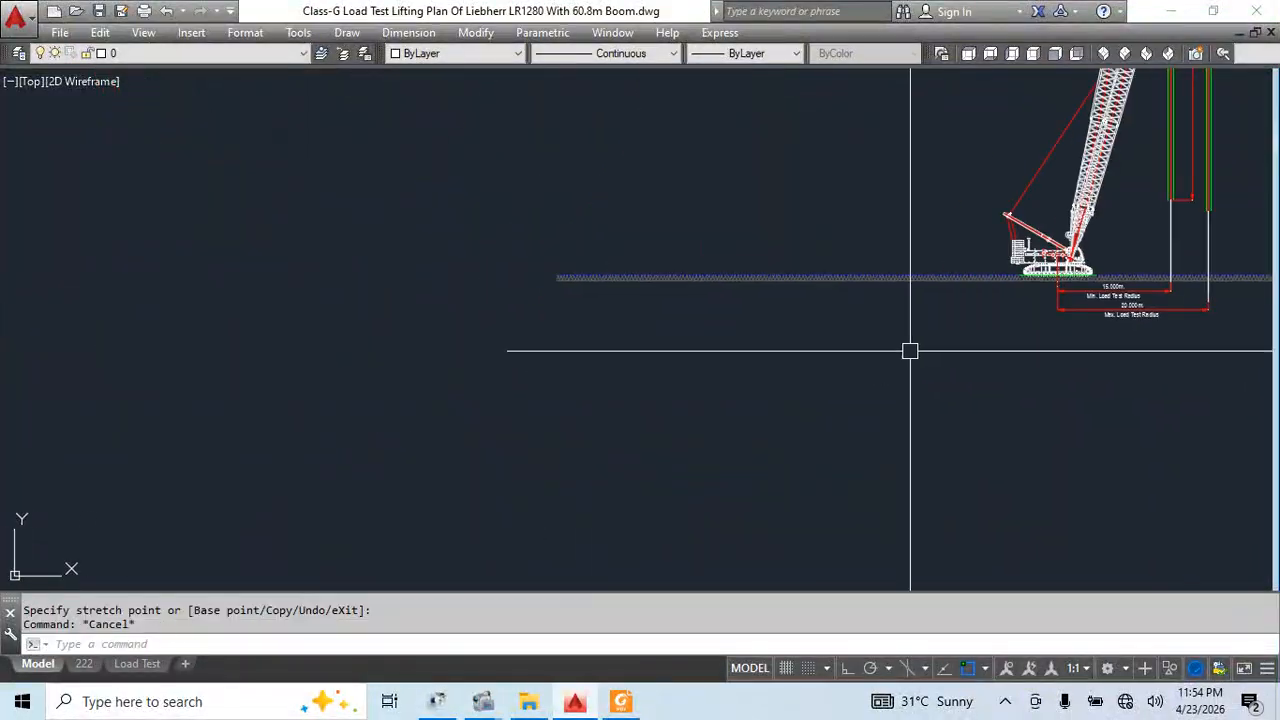
scroll(805, 360, "down", 3)
mouse_move(410, 505)
middle_mouse_down()
mouse_move(422, 486)
mouse_move(209, 351)
middle_mouse_up()
scroll(687, 447, "up", 8)
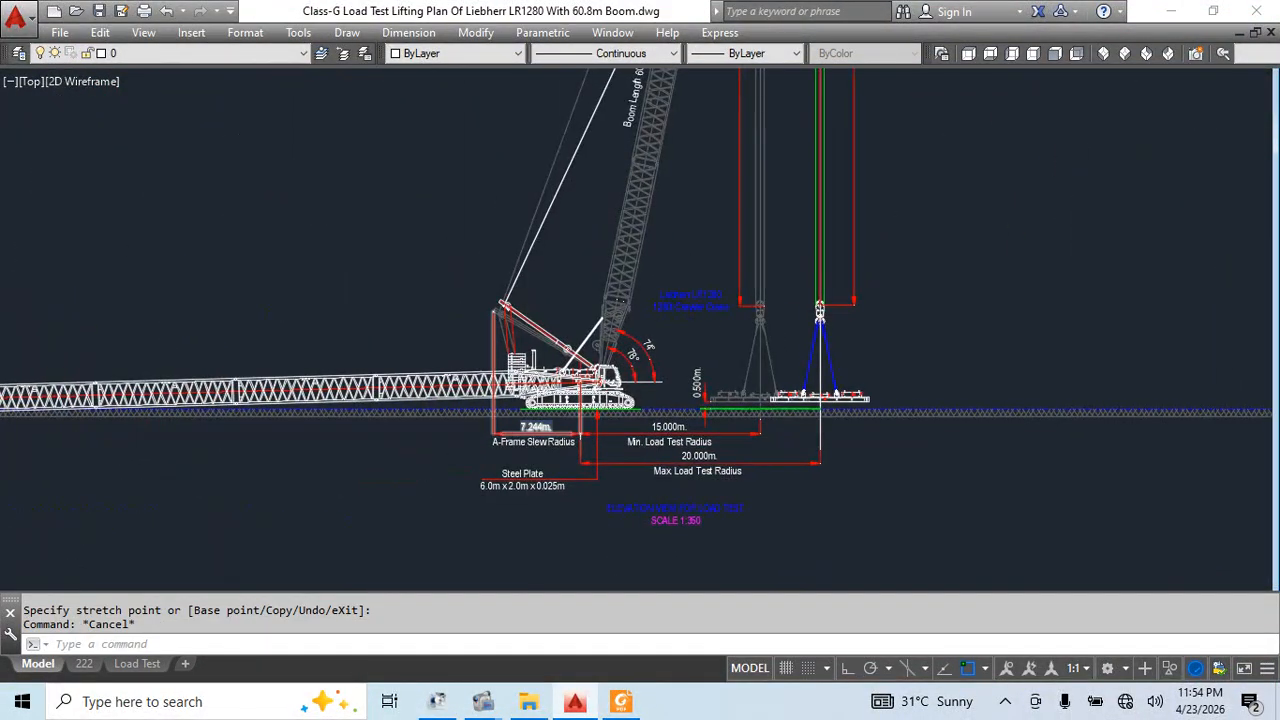
left_click(620, 474)
middle_click_drag(663, 491, 632, 303)
left_click(823, 406)
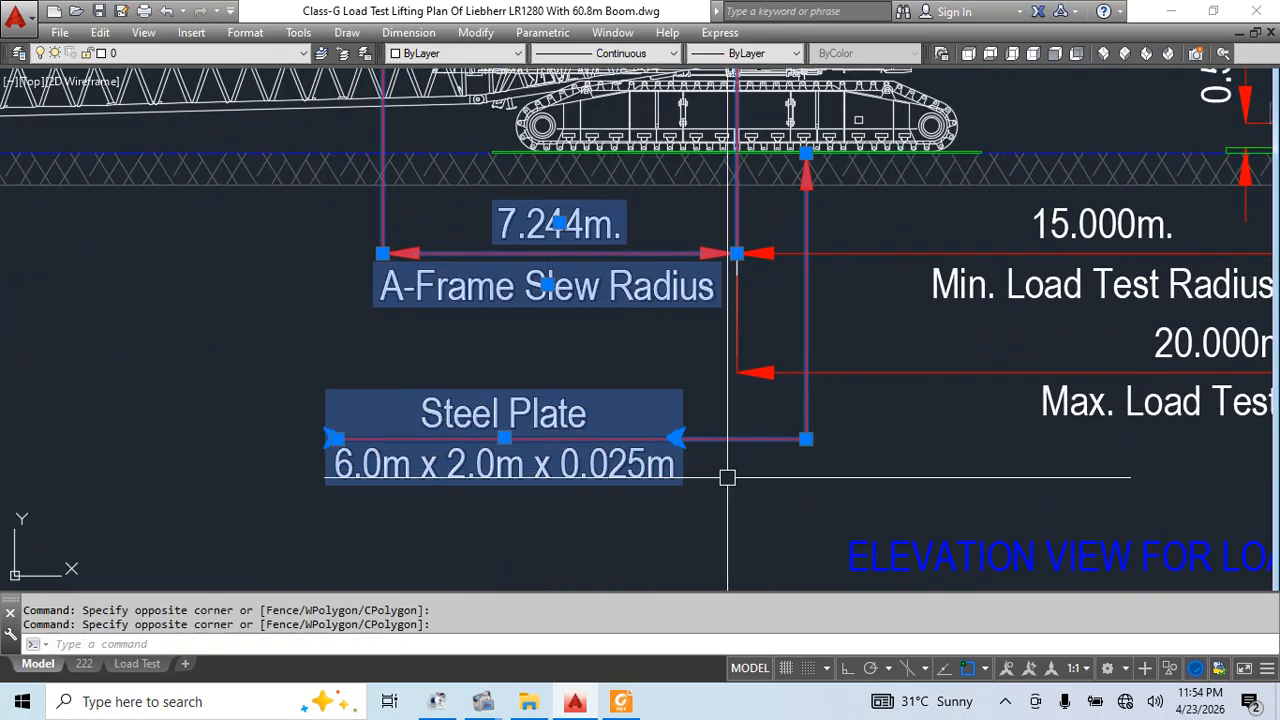
middle_click_drag(904, 424, 866, 472)
type("o")
key("Return")
scroll(840, 320, "up", 8)
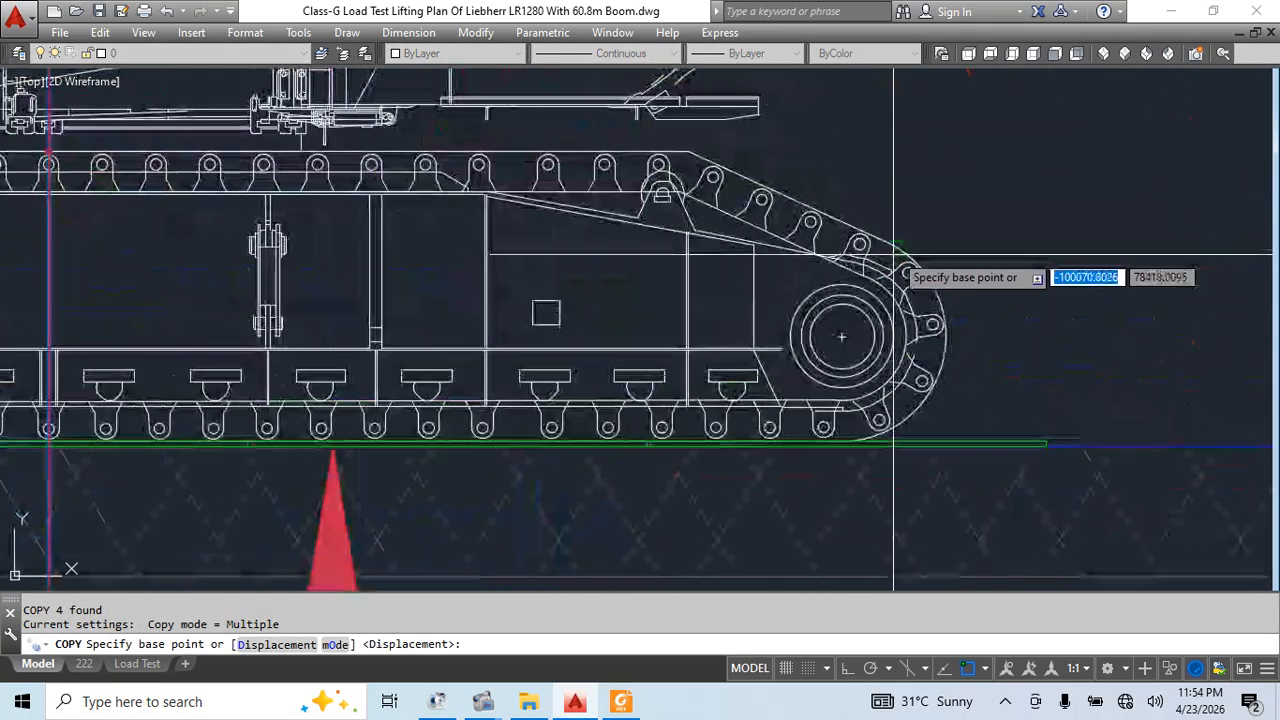
left_click(798, 331)
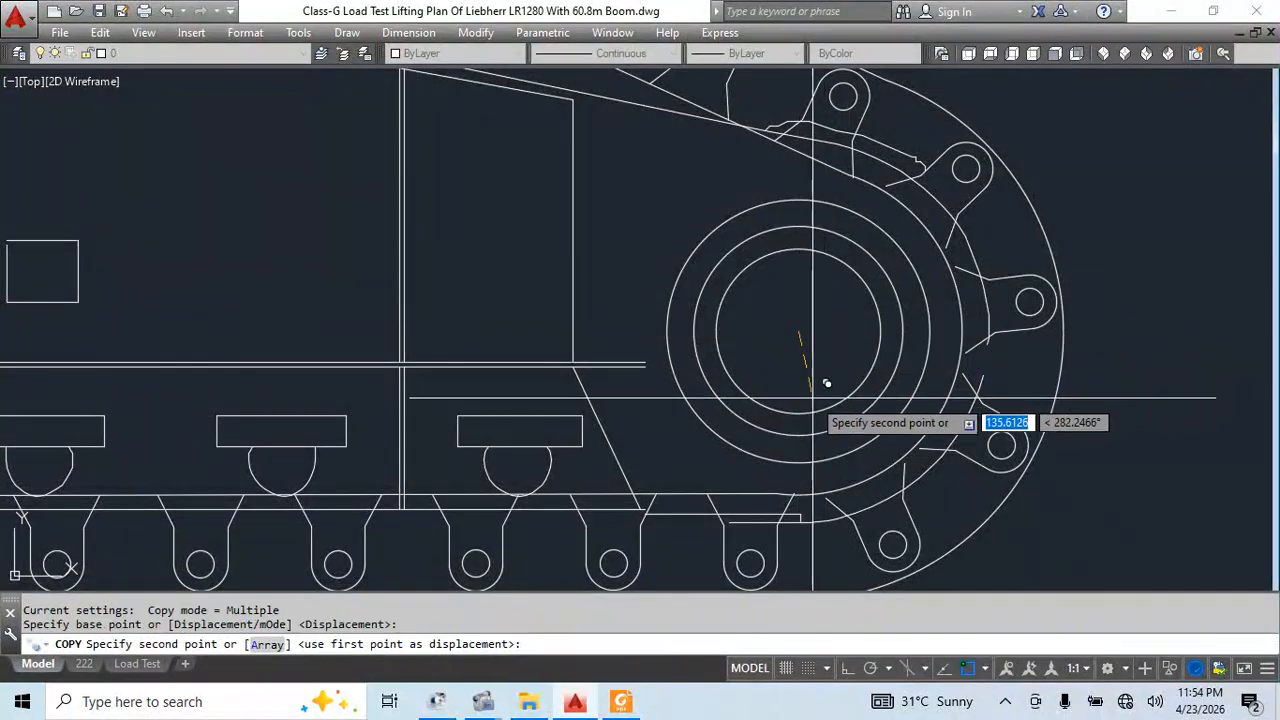
scroll(760, 360, "down", 10)
mouse_move(748, 349)
middle_mouse_down()
mouse_move(397, 434)
mouse_move(305, 470)
middle_mouse_up()
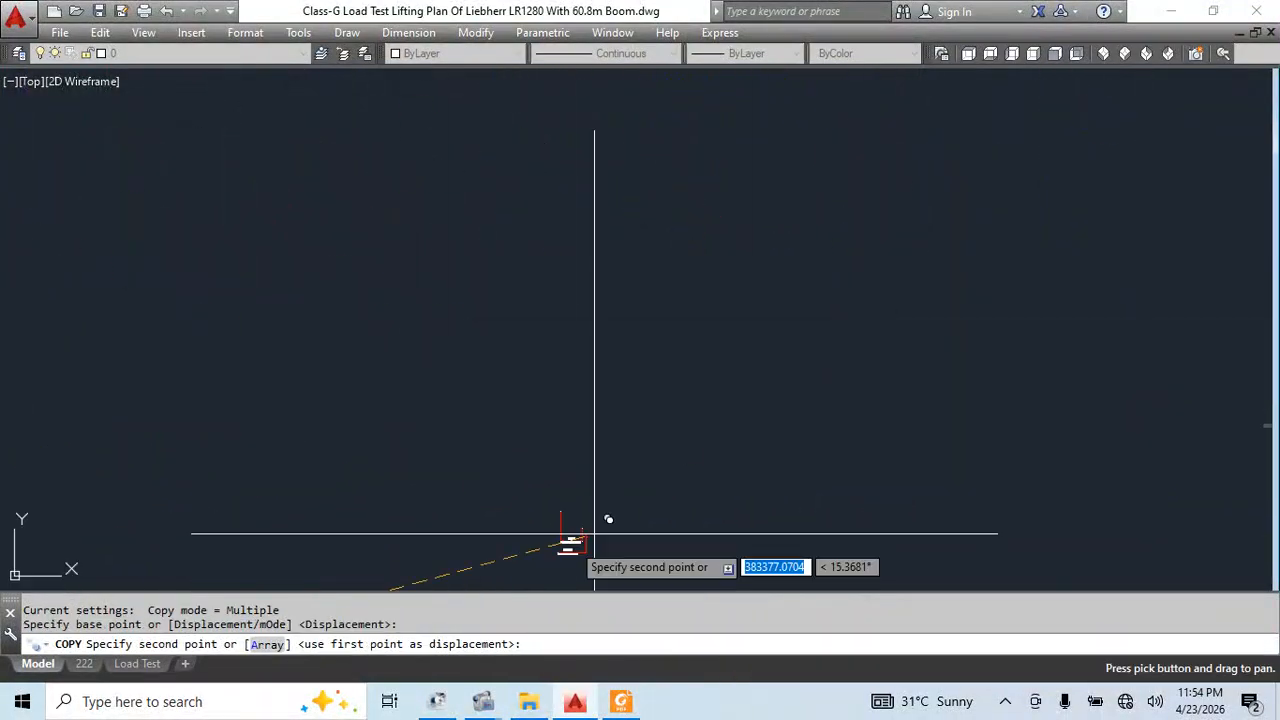
scroll(597, 419, "down", 2)
scroll(1062, 432, "up", 8)
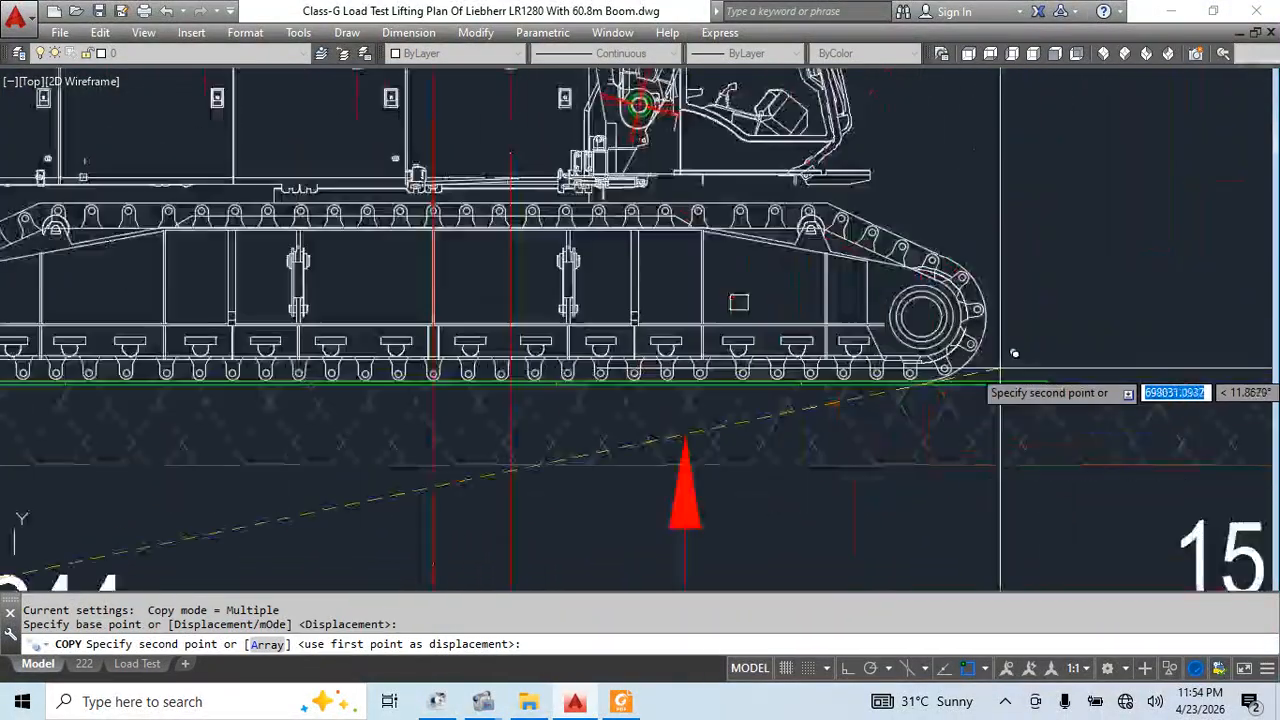
scroll(872, 287, "up", 5)
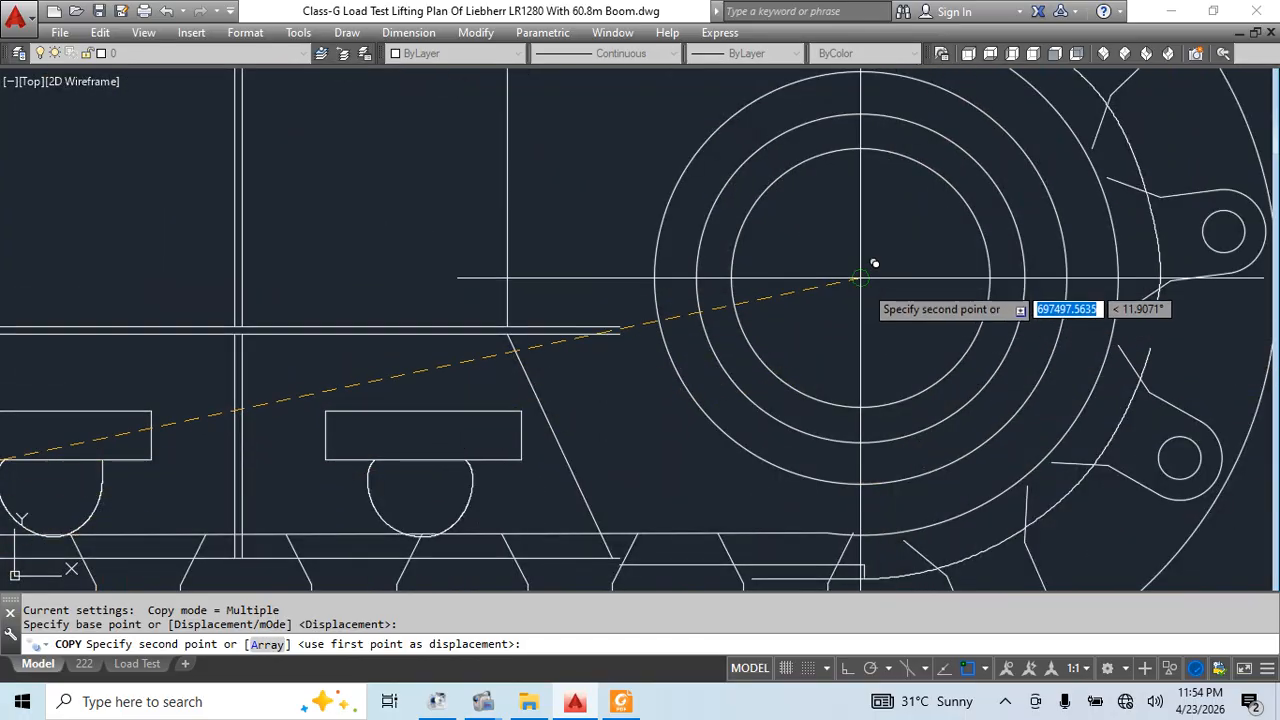
key("Escape")
Check the copied Steel Plate leader and its text below the drafted crane's tracks
scroll(878, 265, "down", 6)
scroll(660, 414, "up", 6)
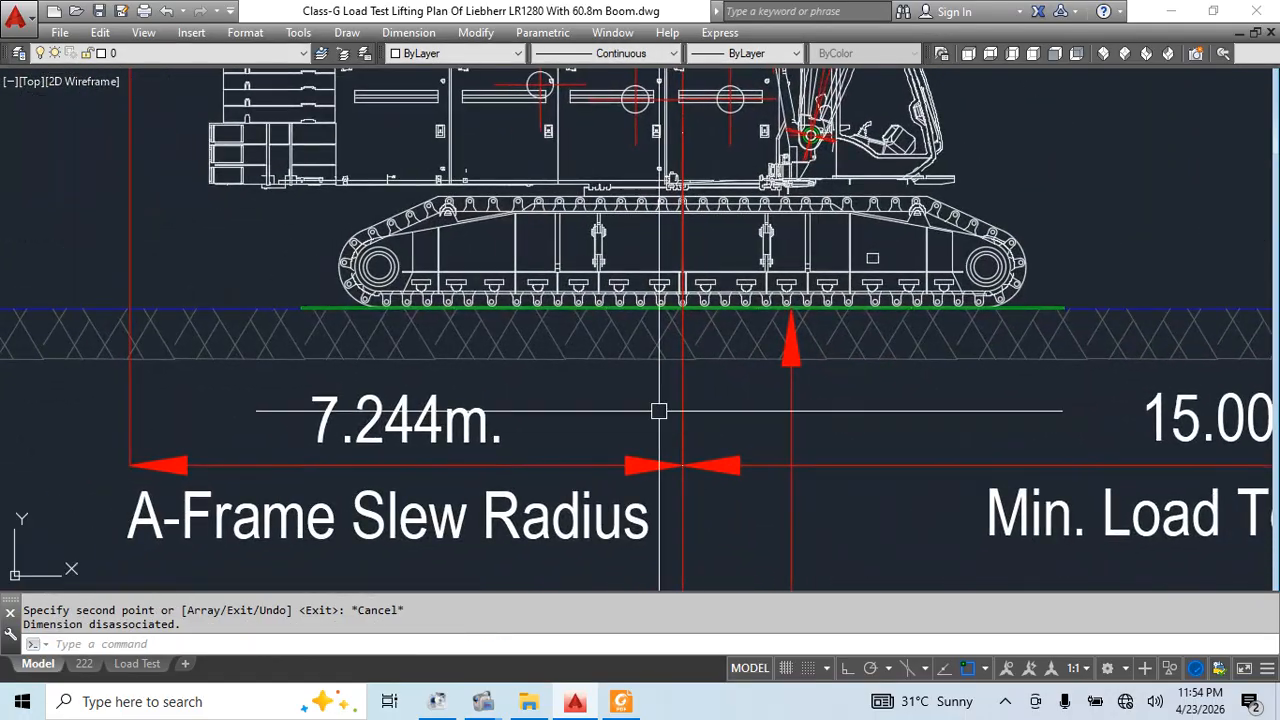
scroll(771, 286, "down", 6)
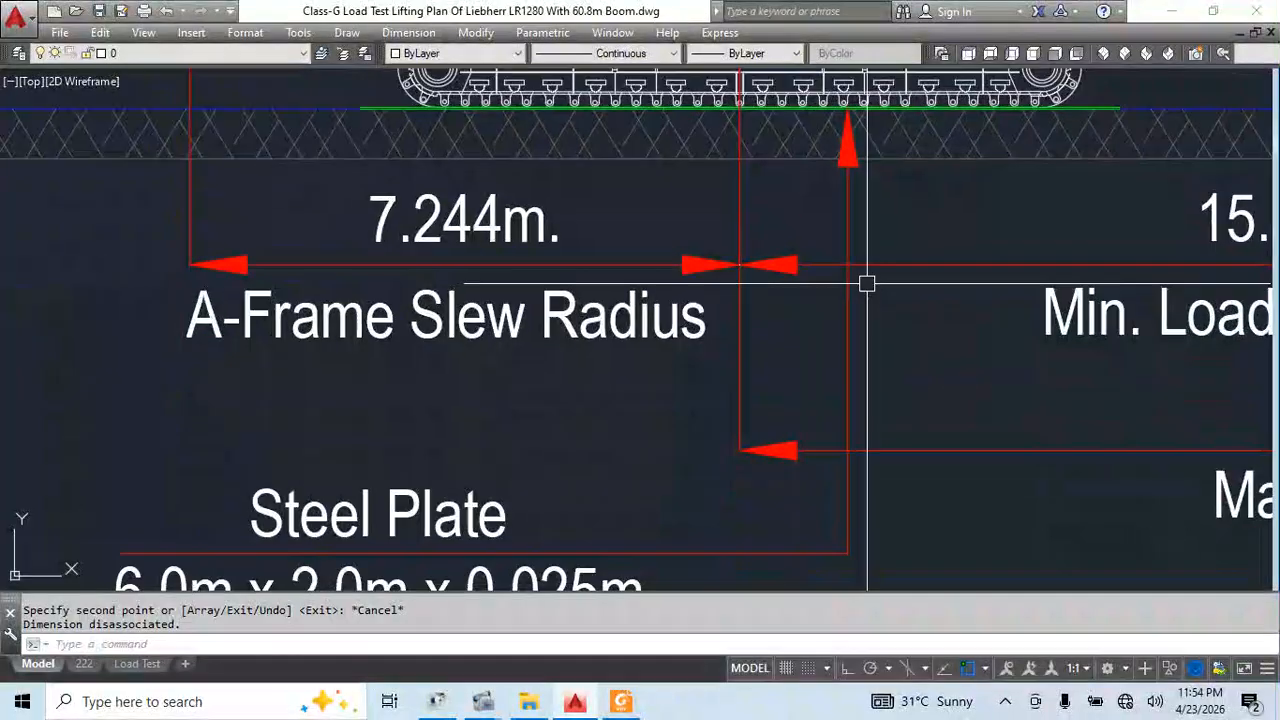
scroll(840, 300, "down", 2)
scroll(662, 400, "up", 2)
middle_click_drag(877, 483, 766, 506)
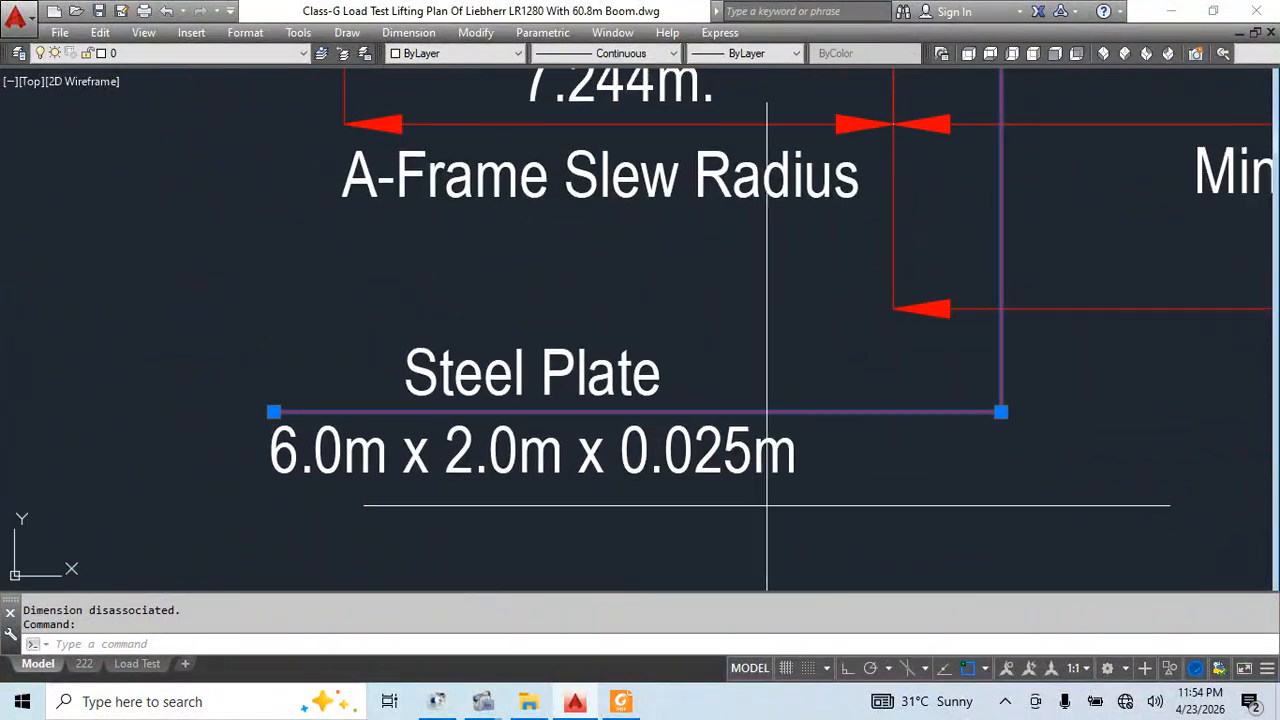
left_click(766, 506)
left_click(570, 420)
key("Escape")
scroll(690, 410, "down", 2)
middle_click_drag(680, 349, 651, 463)
scroll(651, 463, "down", 3)
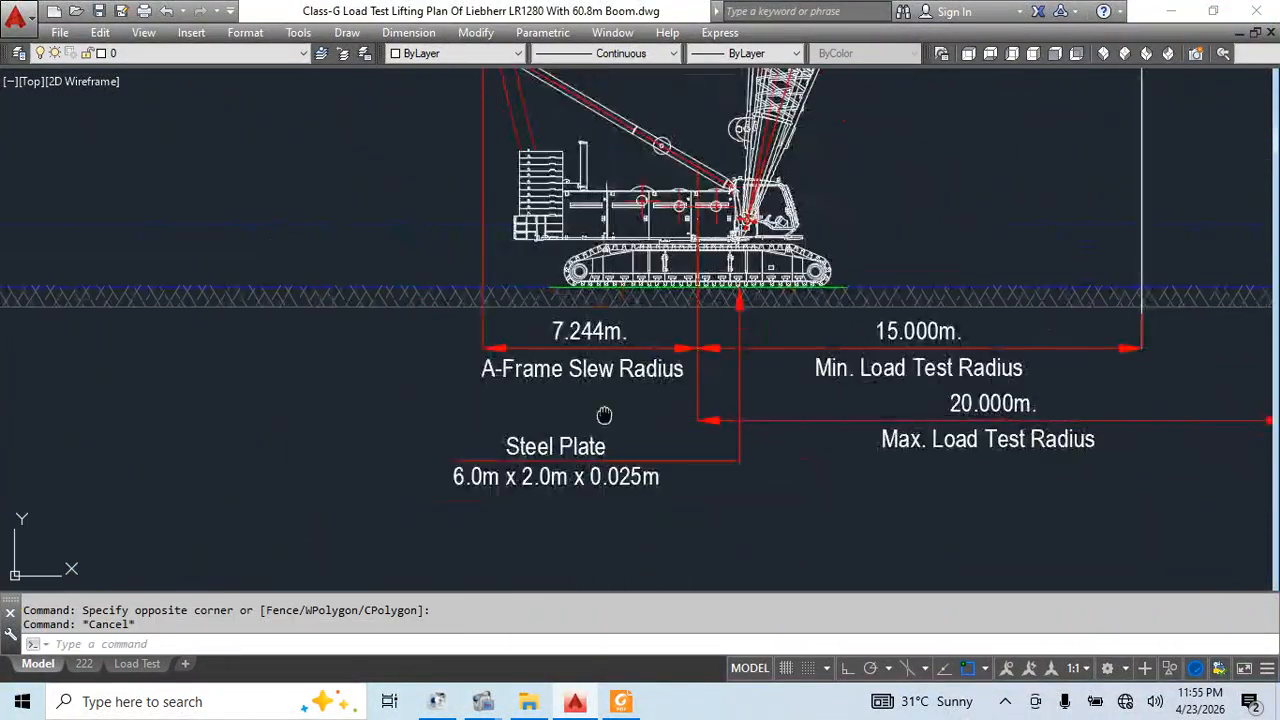
Examine the A-Frame Slew Radius dimension between the A-frame tip, the counterweight and the slew centreline
scroll(470, 95, "up", 1)
scroll(439, 118, "down", 1)
scroll(517, 397, "up", 1)
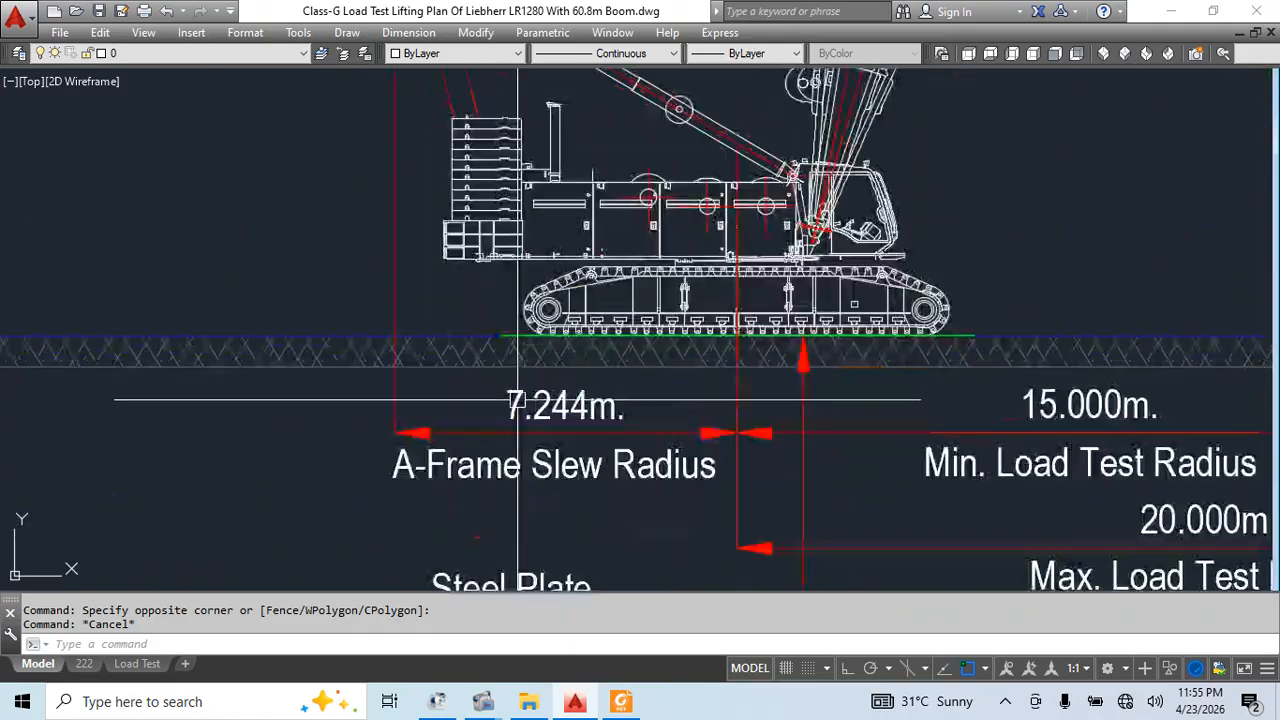
middle_click_drag(539, 412, 502, 569)
scroll(463, 343, "down", 1)
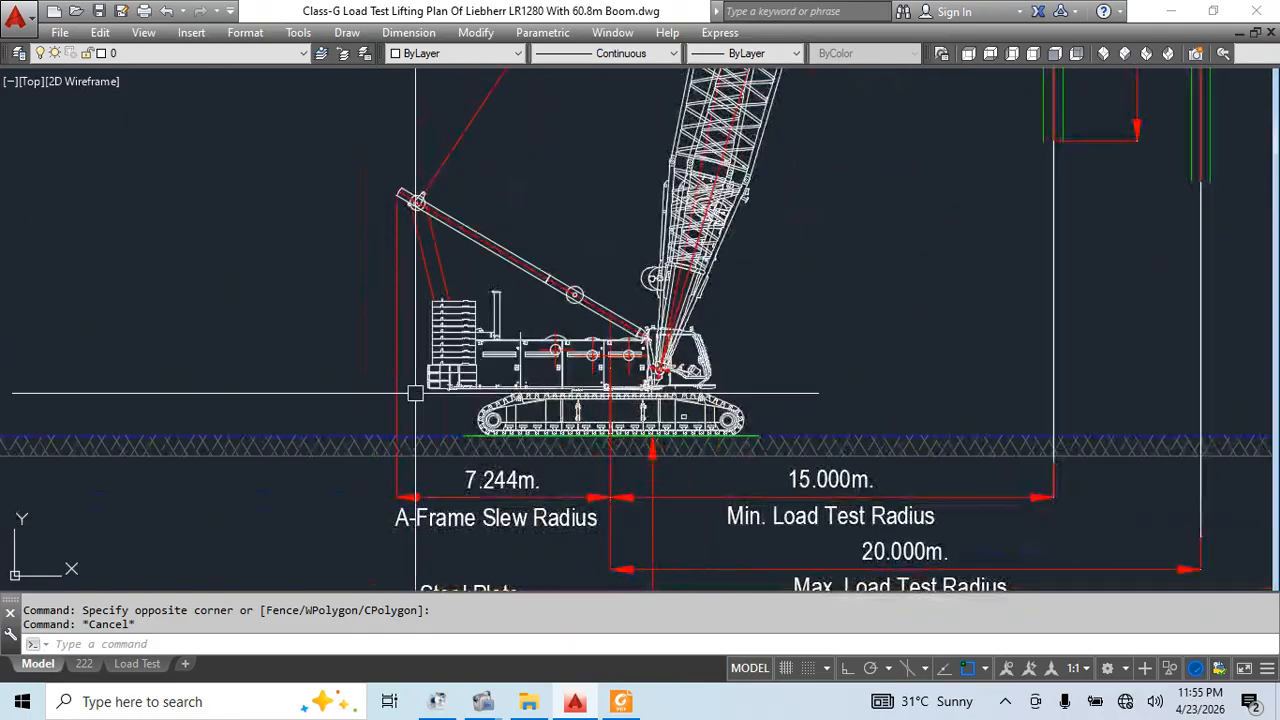
scroll(436, 380, "up", 2)
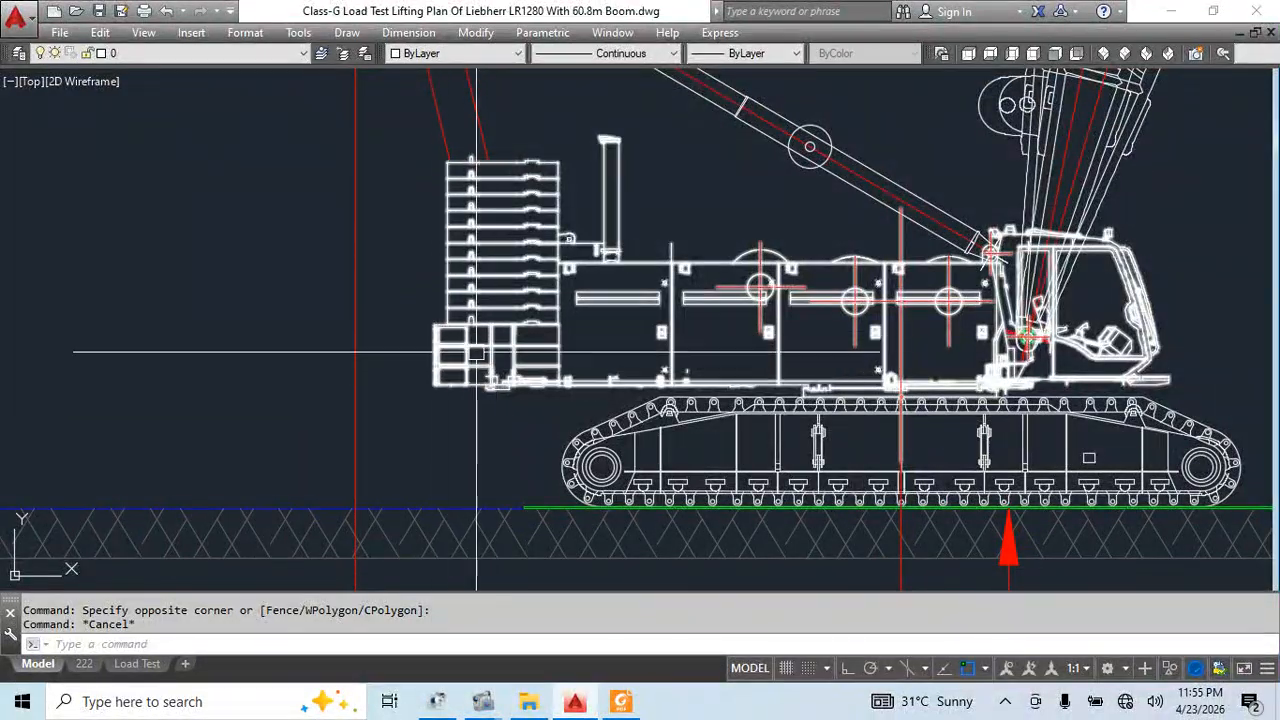
middle_click_drag(476, 352, 516, 368)
middle_click_drag(466, 130, 470, 380)
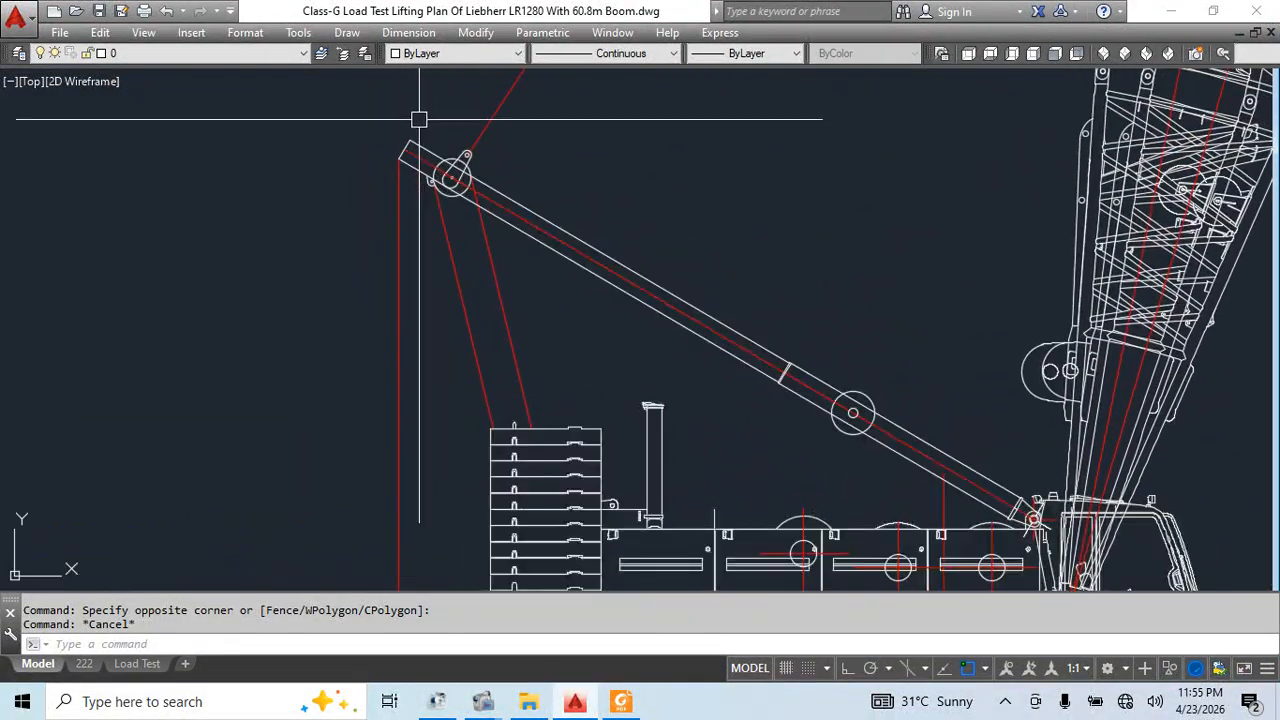
scroll(395, 155, "down", 4)
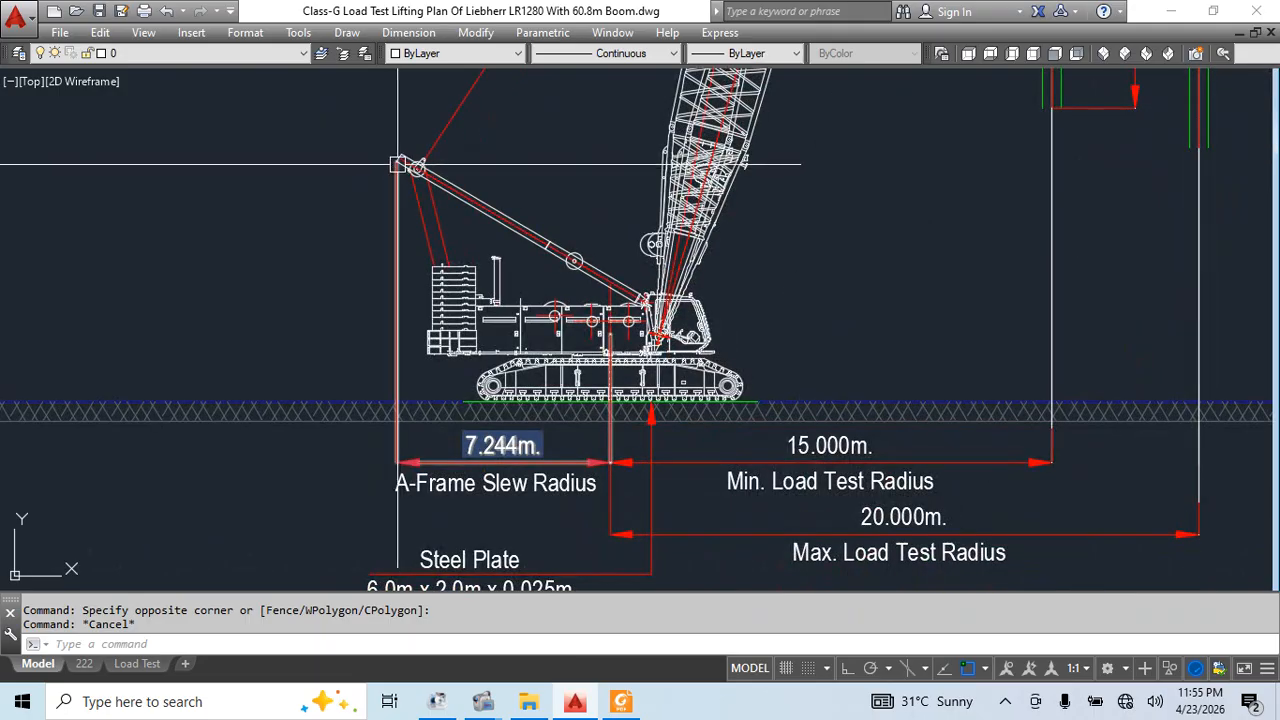
scroll(420, 490, "up", 4)
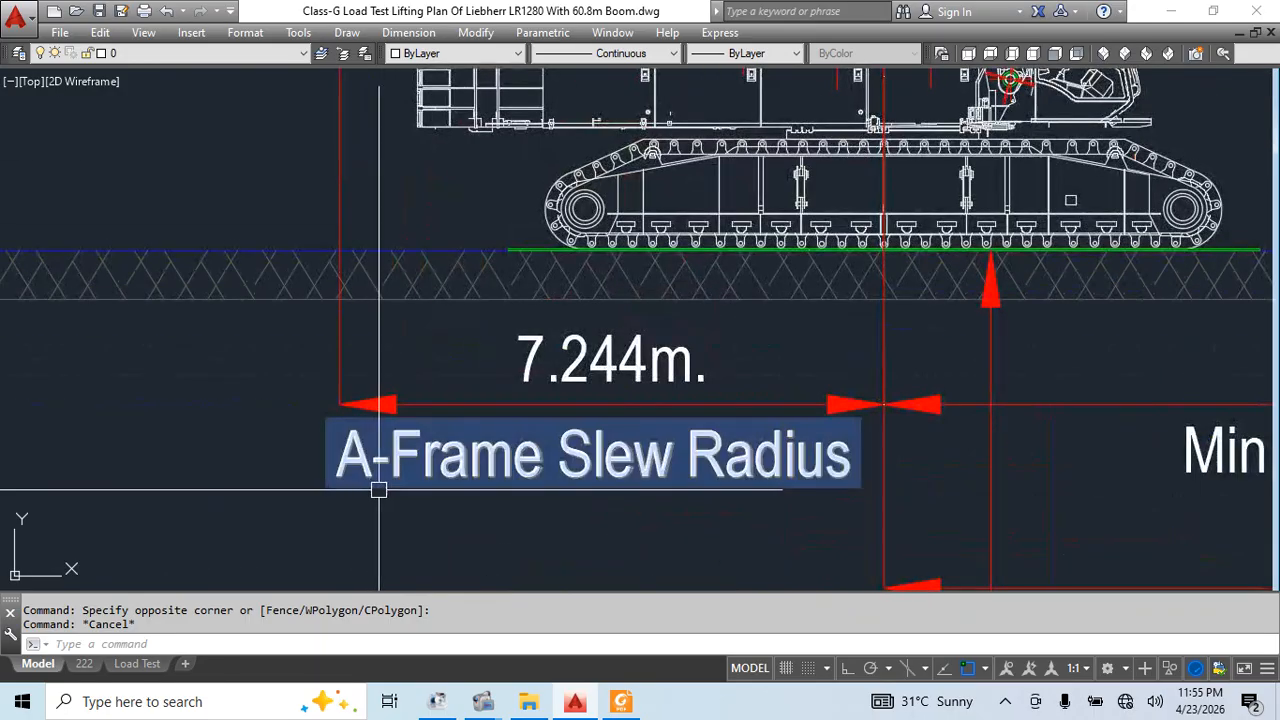
scroll(801, 360, "down", 4)
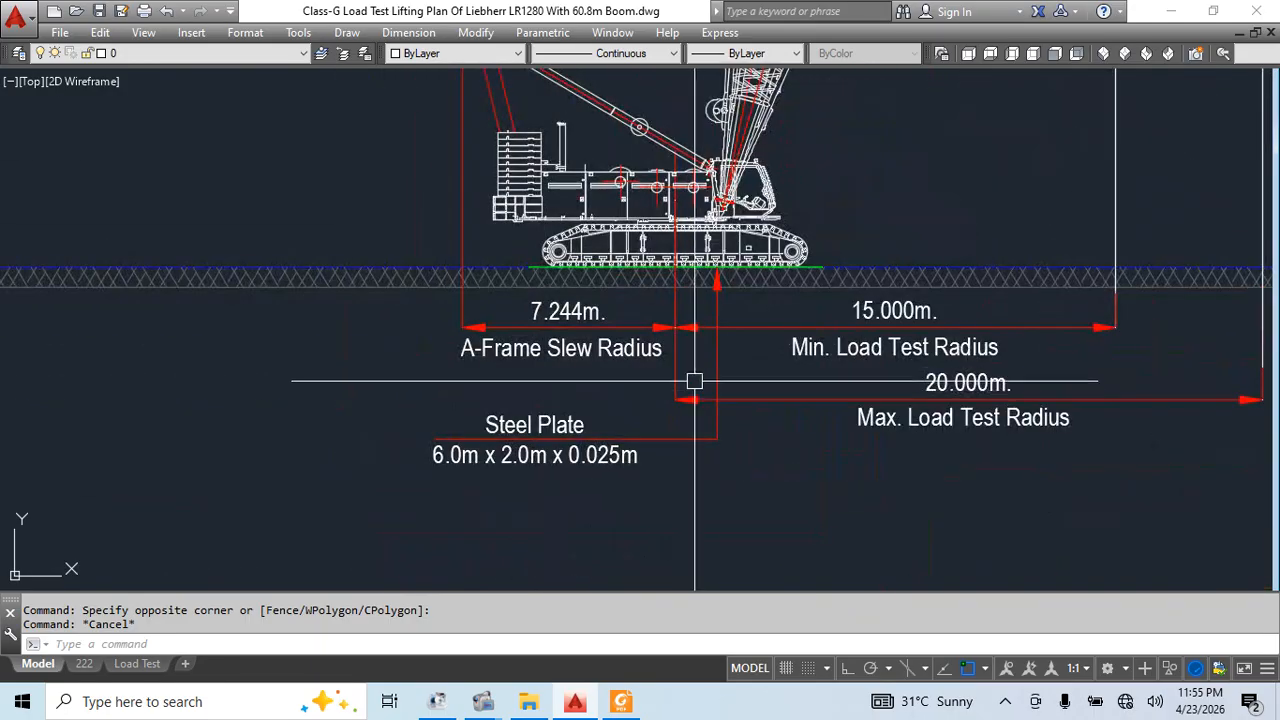
Copy the ELEVATION VIEW FOR LOAD TEST title with its SCALE 1:350 line beneath the drafted crane's radius dimensions and save the drawing
scroll(689, 212, "down", 10)
middle_click_drag(560, 431, 1049, 309)
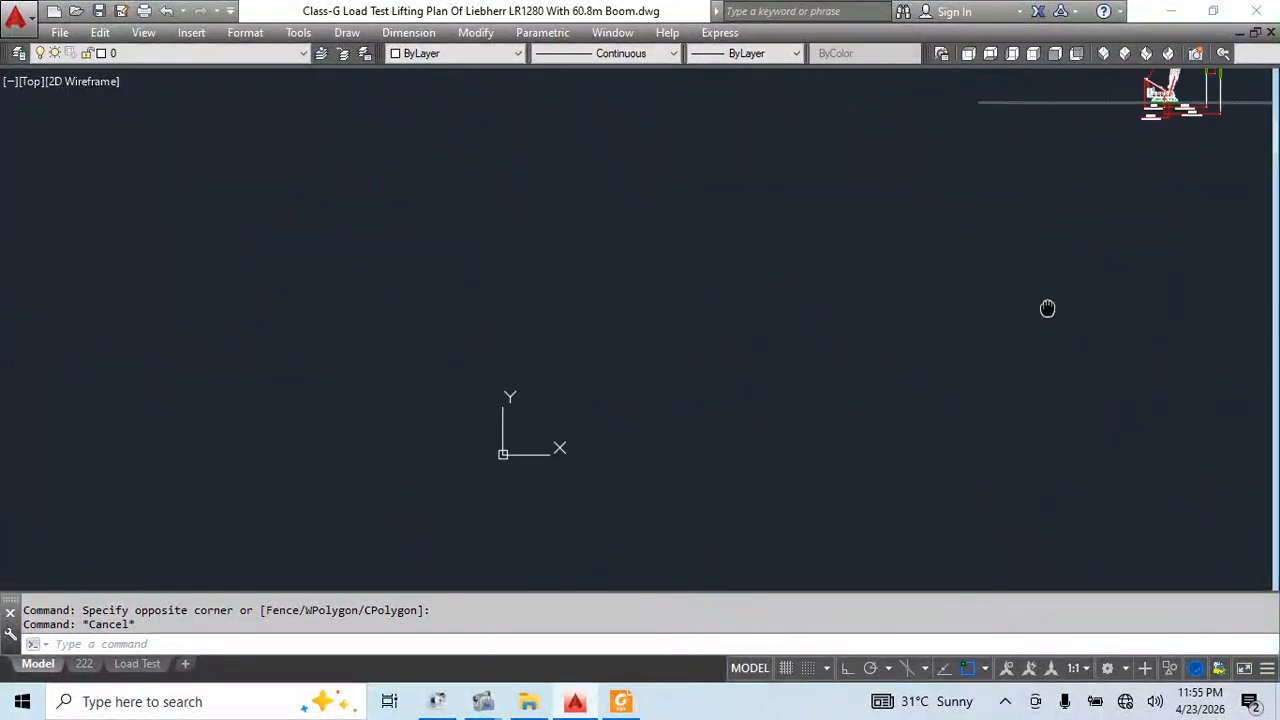
middle_click_drag(508, 374, 1268, 262)
mouse_move(322, 423)
middle_mouse_down()
mouse_move(634, 410)
mouse_move(663, 357)
middle_mouse_up()
scroll(737, 473, "up", 10)
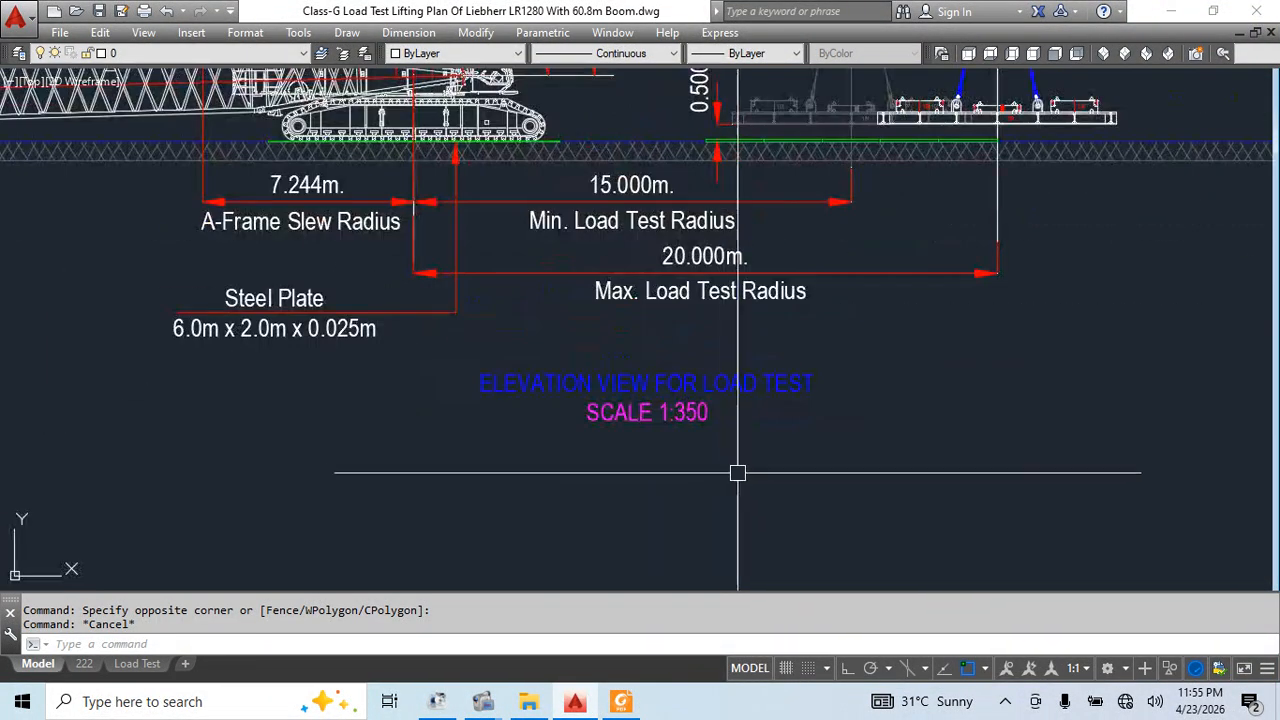
left_click(706, 357)
key("Escape")
left_click(742, 342)
left_click(680, 383)
middle_click_drag(886, 441, 731, 454)
type("co")
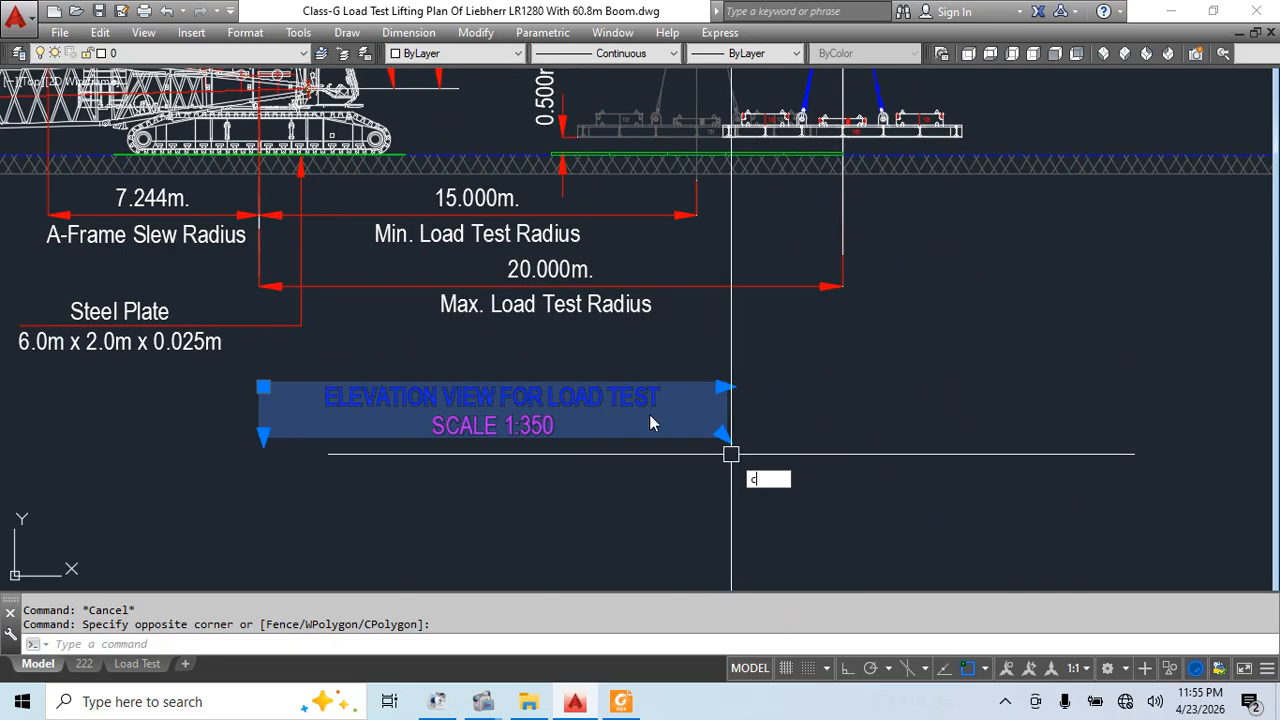
key("Return")
left_click(723, 387)
scroll(879, 403, "down", 10)
middle_click_drag(1183, 422, 480, 497)
middle_click_drag(960, 300, 388, 526)
middle_click_drag(1100, 340, 648, 440)
scroll(1136, 467, "up", 8)
middle_click_drag(1147, 508, 737, 431)
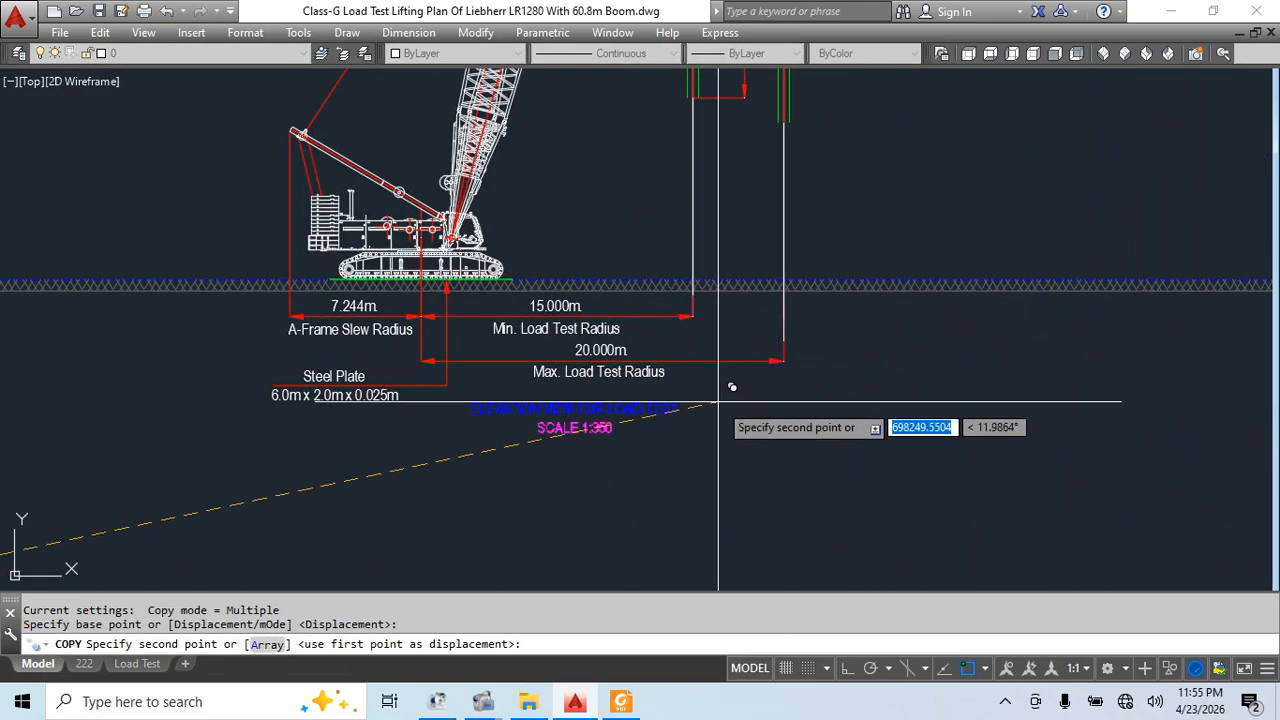
left_click(716, 389)
key("Escape")
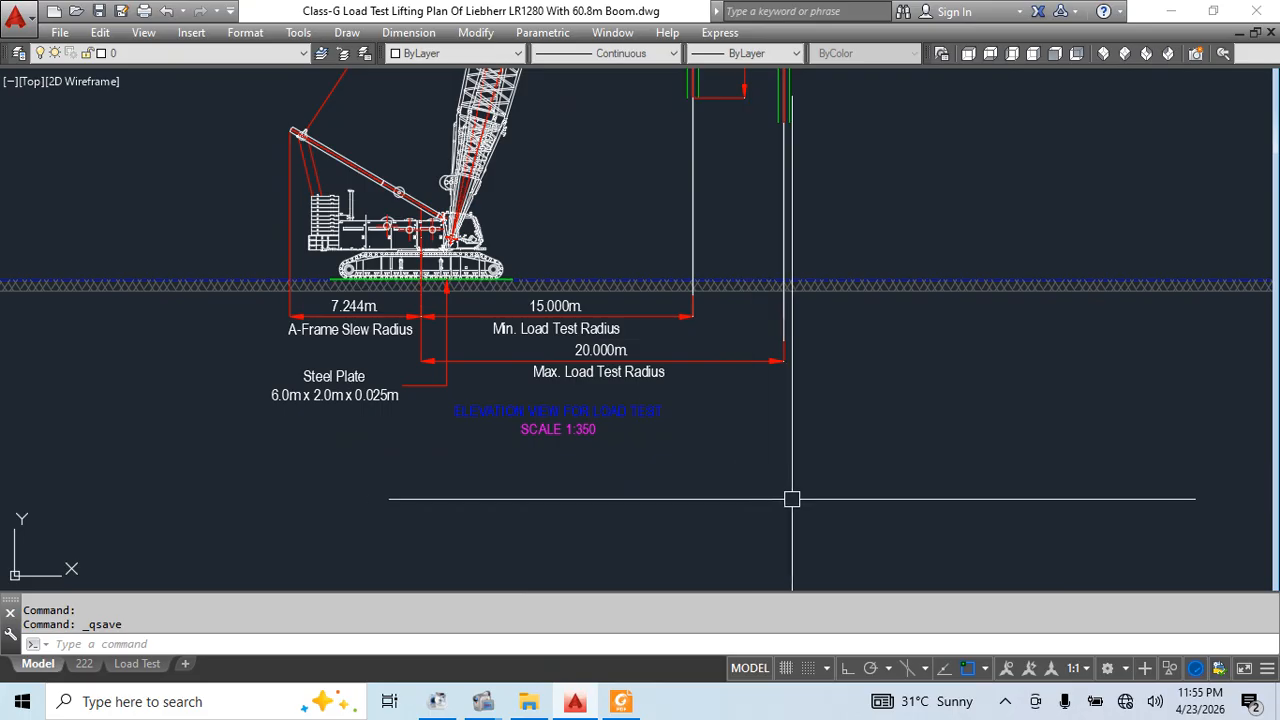
Copy the long side view of the test weight tray with its two lifting lugs from the component library into empty drawing space
scroll(629, 257, "down", 5)
scroll(623, 371, "down", 3)
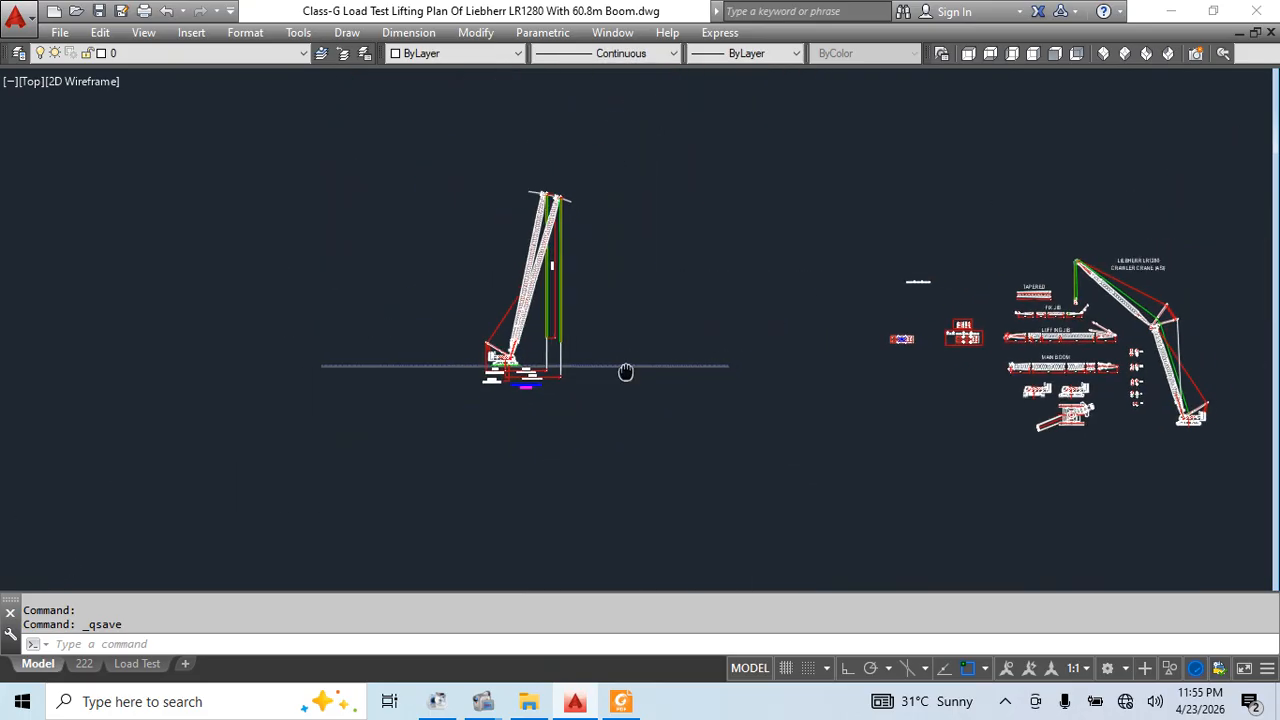
scroll(917, 314, "up", 8)
middle_click_drag(770, 337, 790, 438)
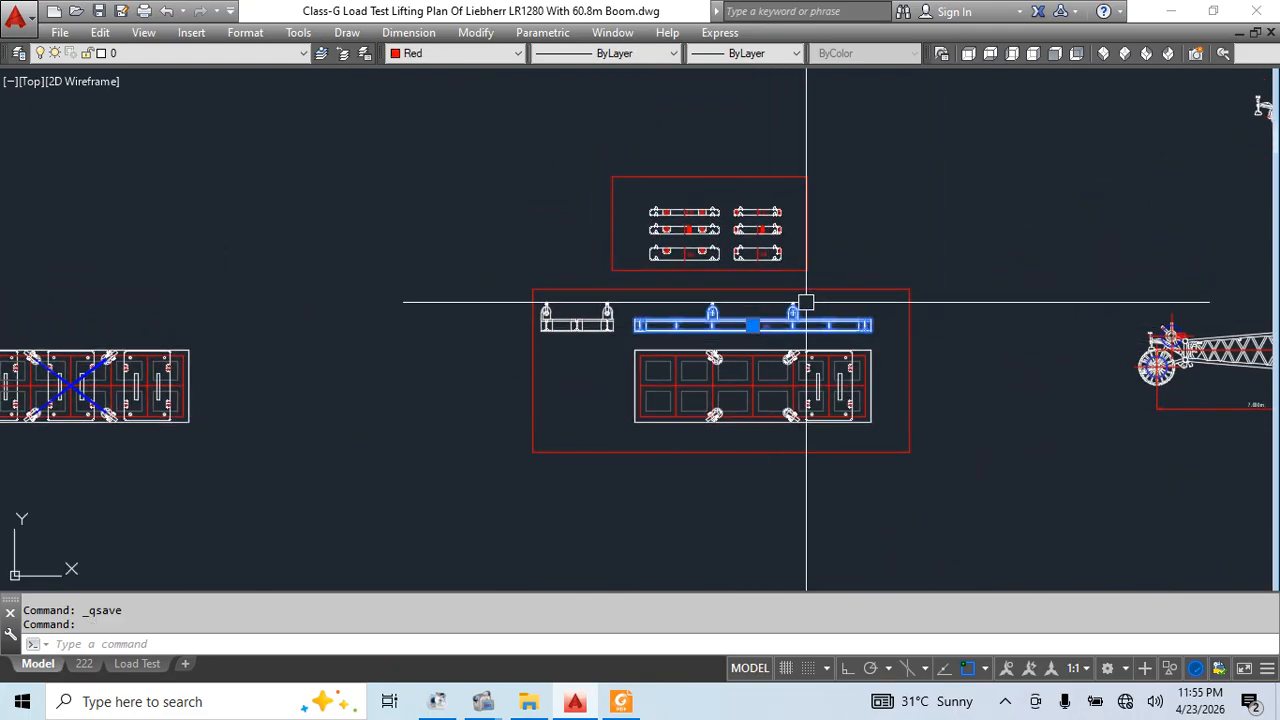
left_click(806, 302)
scroll(790, 315, "up", 4)
type("co")
key("Return")
left_click(760, 416)
scroll(655, 269, "down", 8)
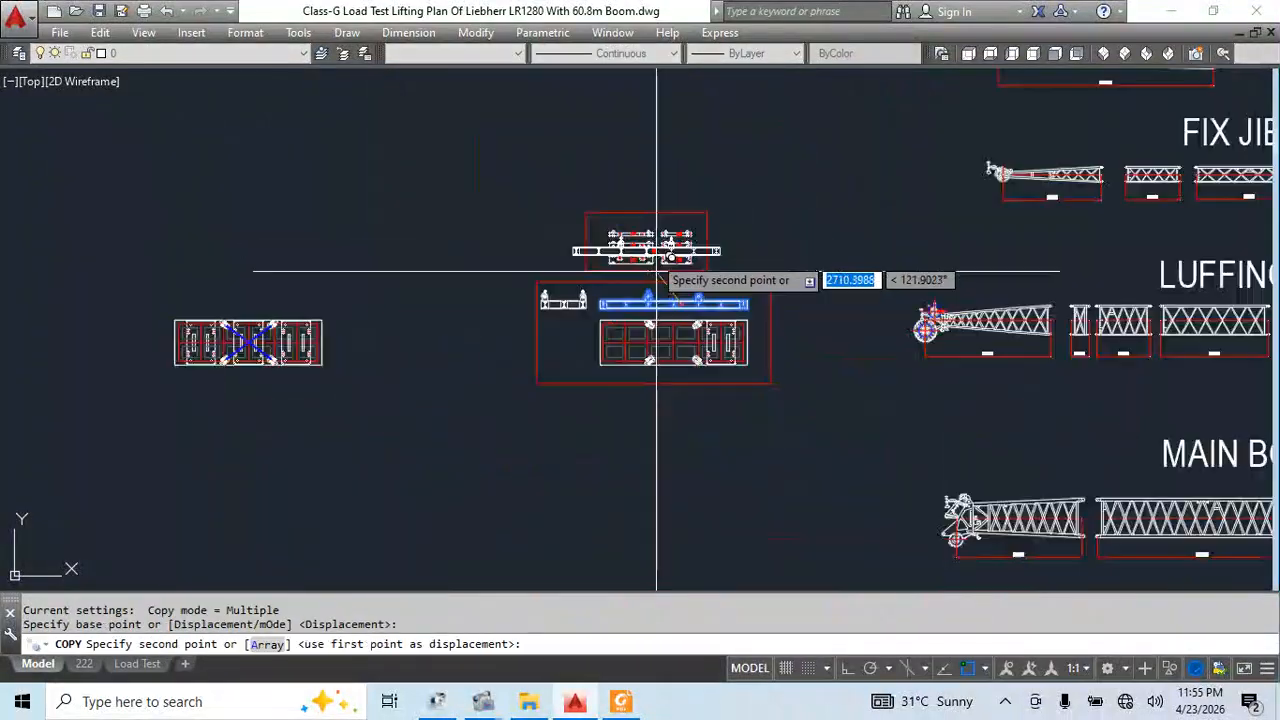
middle_click_drag(391, 237, 769, 414)
scroll(760, 343, "down", 4)
scroll(808, 305, "up", 8)
key("Escape")
Move the copied tray side view to a clear spot in the empty drawing area
left_click(811, 200)
left_click(460, 350)
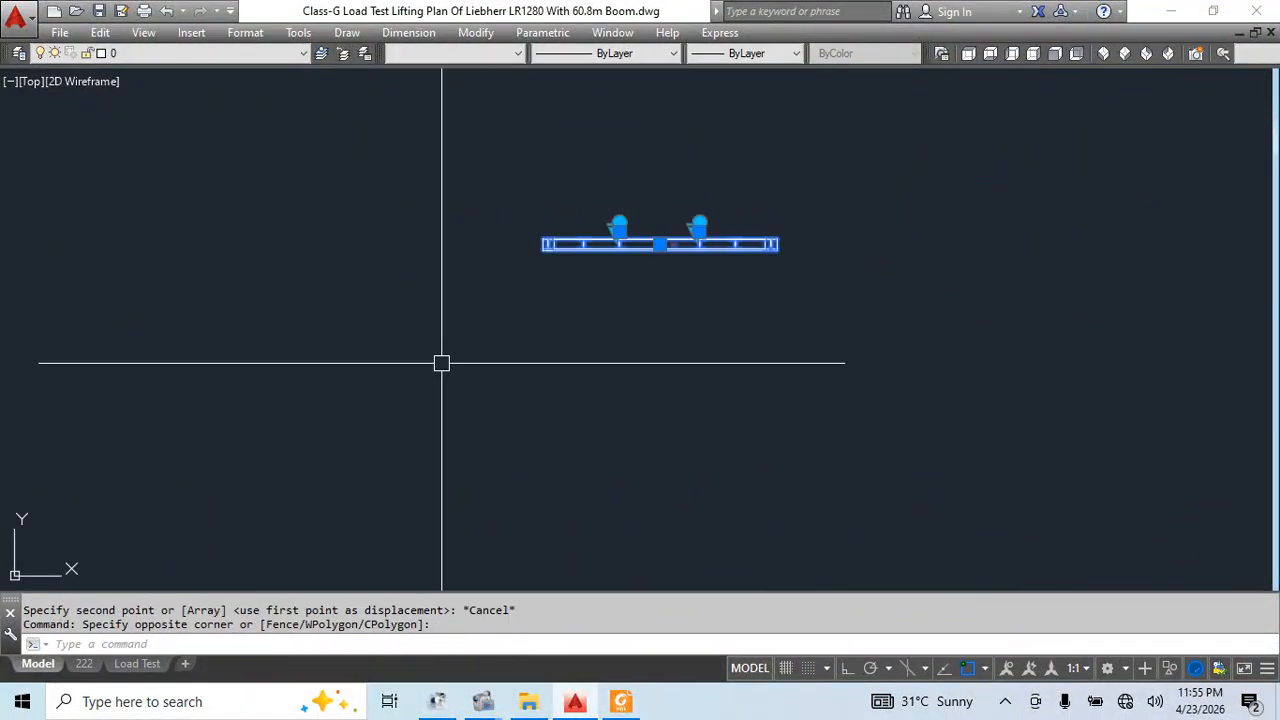
middle_click_drag(625, 314, 754, 517)
type("m")
key("Return")
left_click(762, 540)
left_click(543, 491)
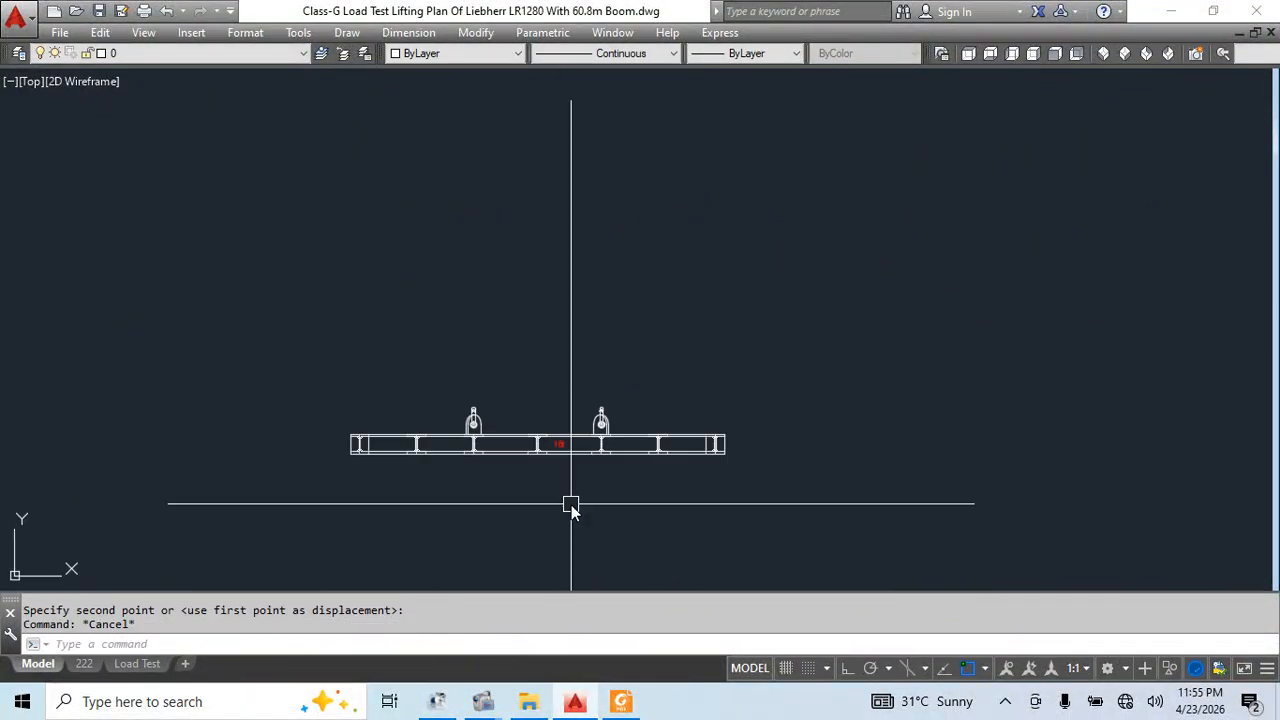
Draw a vertical polyline upward from the middle of the tray's top edge with Ortho on
type("pl")
key("Return")
scroll(565, 380, "up", 10)
left_click(477, 519)
scroll(529, 210, "down", 8)
middle_click_drag(540, 146, 477, 354)
left_click(846, 668)
left_click(519, 80)
key("Escape")
Move the vertical polyline so its lower end sits exactly on the centre of the tray's middle stiffener
key("Escape")
left_click(477, 360)
left_click(429, 437)
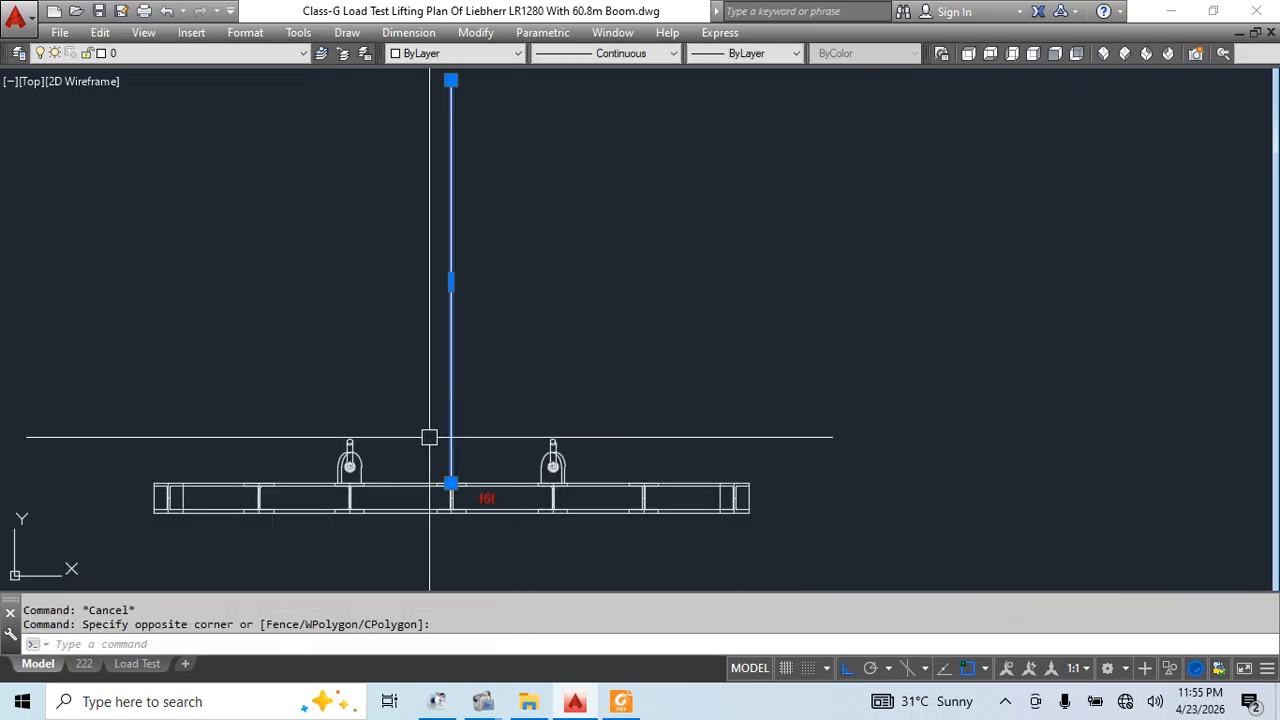
scroll(463, 490, "up", 12)
type("m")
key("Return")
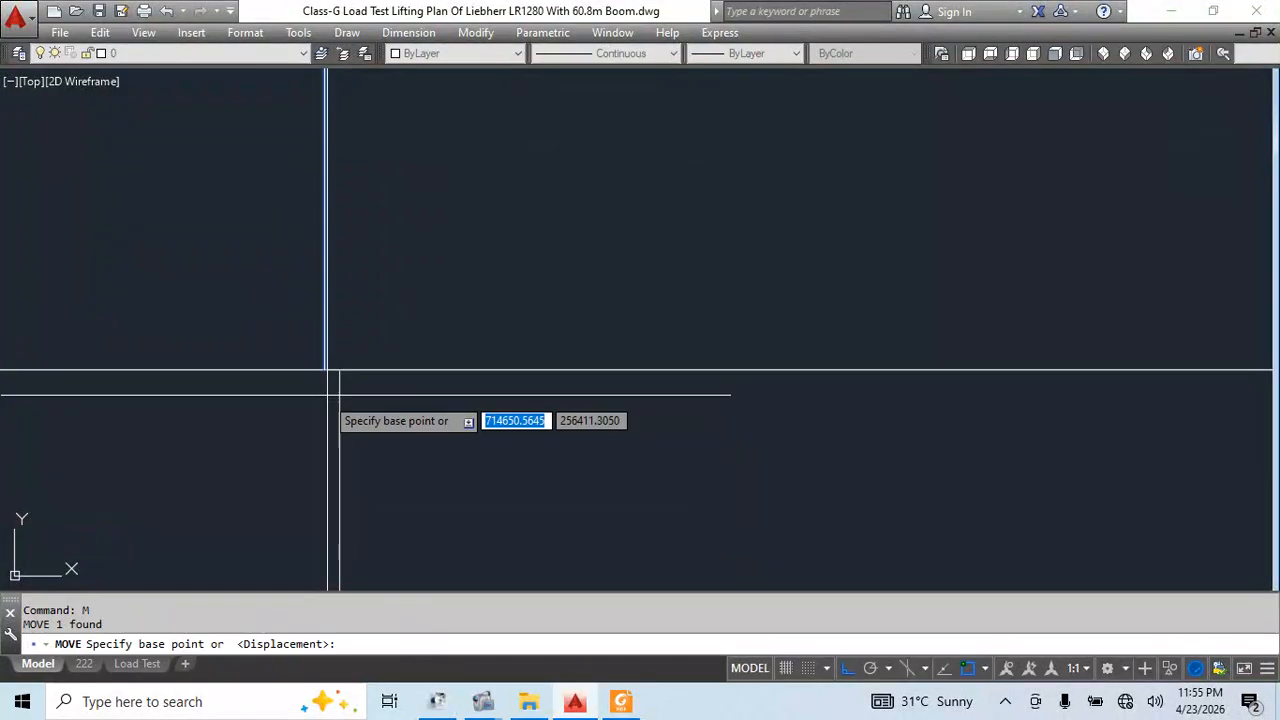
left_click(324, 370)
scroll(526, 423, "down", 15)
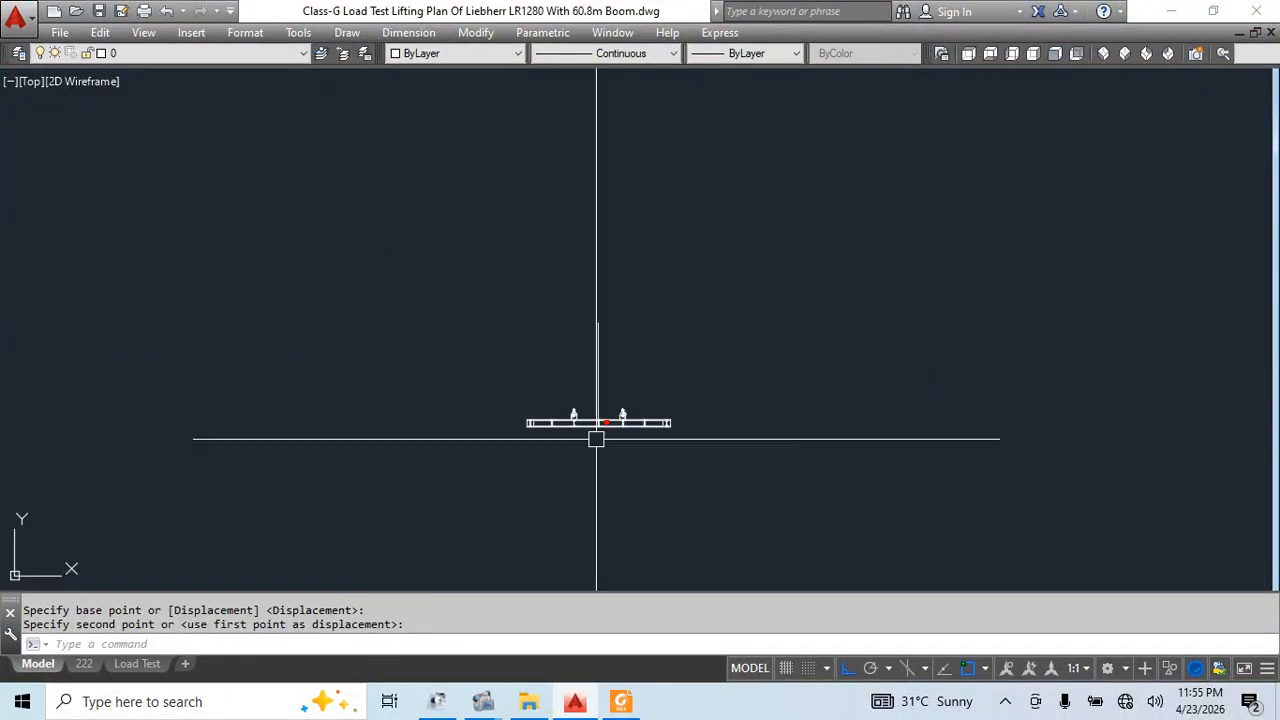
Copy the 100t hook block's front view by its sheave centre to the upper end of the tray's vertical centreline
scroll(421, 310, "up", 6)
middle_click_drag(421, 310, 613, 378)
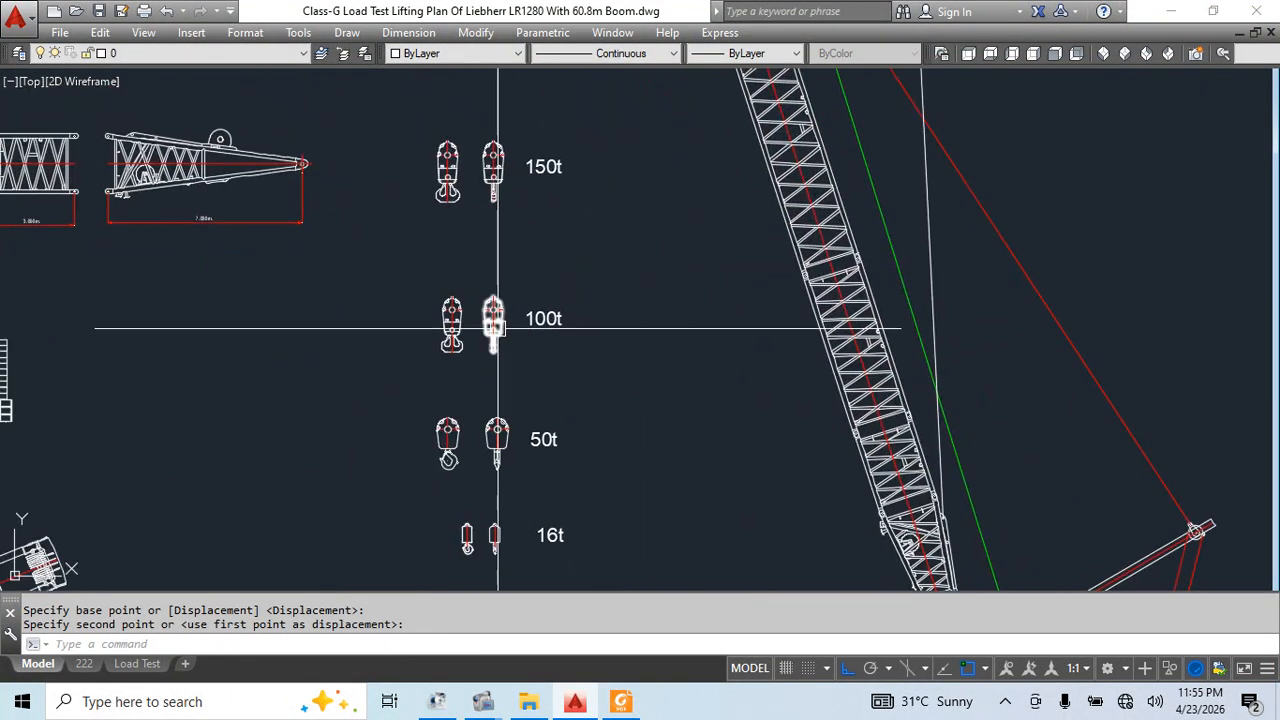
left_click(452, 327)
middle_click_drag(510, 364, 560, 409)
type("co")
key("Return")
scroll(499, 348, "up", 6)
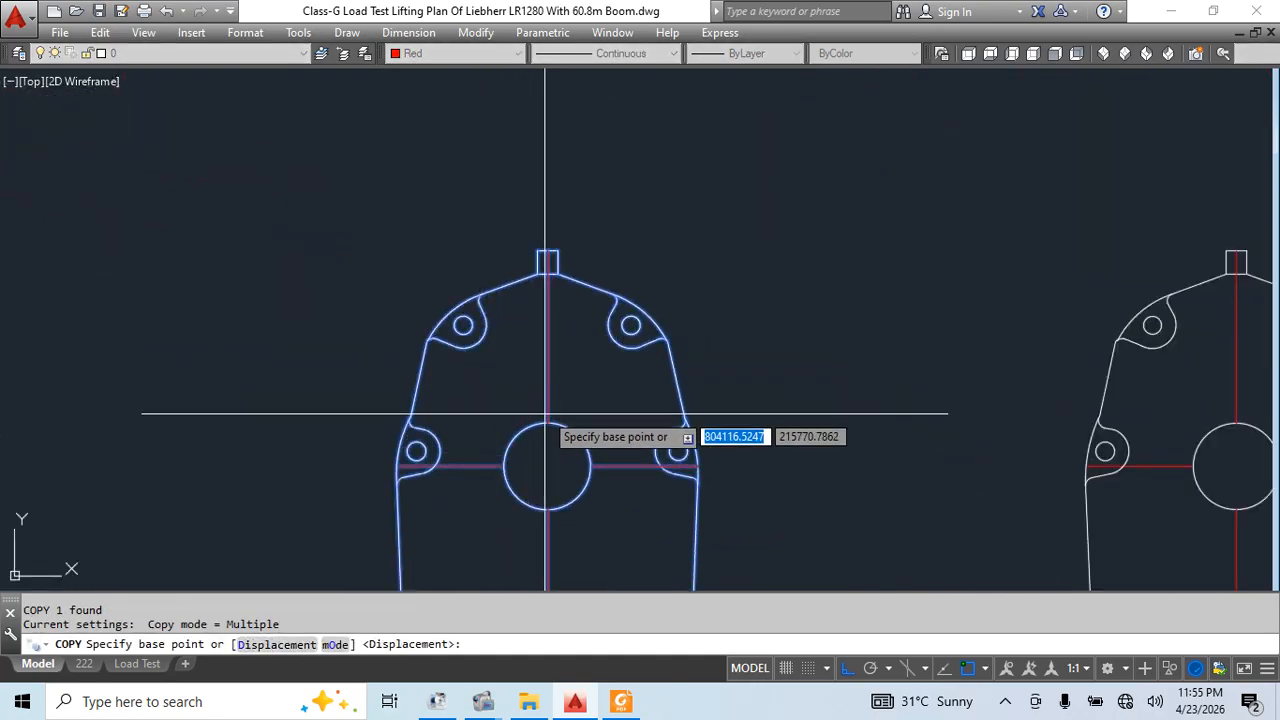
left_click(547, 465)
scroll(547, 465, "down", 10)
scroll(627, 476, "up", 4)
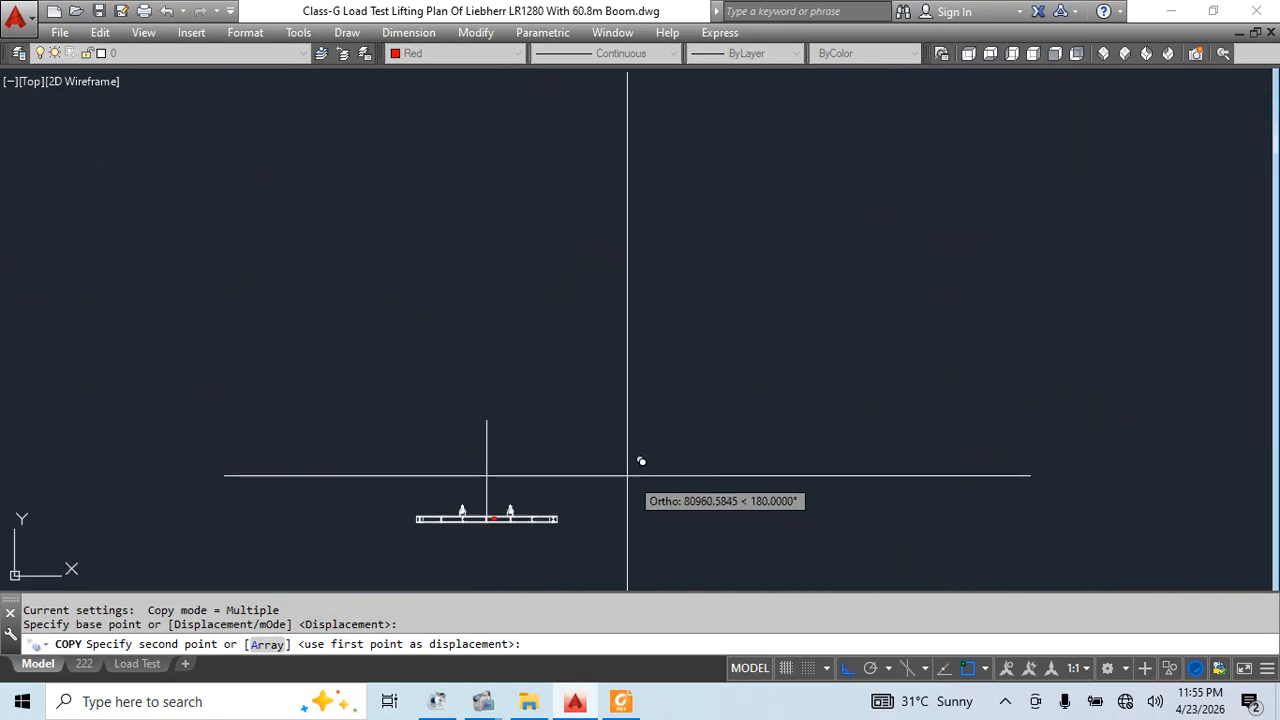
left_click(489, 430)
scroll(491, 436, "up", 8)
key("Escape")
left_click(504, 449)
key("Escape")
scroll(534, 389, "down", 3)
Move the copied 100t hook block straight up along the tray's centreline
left_click(534, 389)
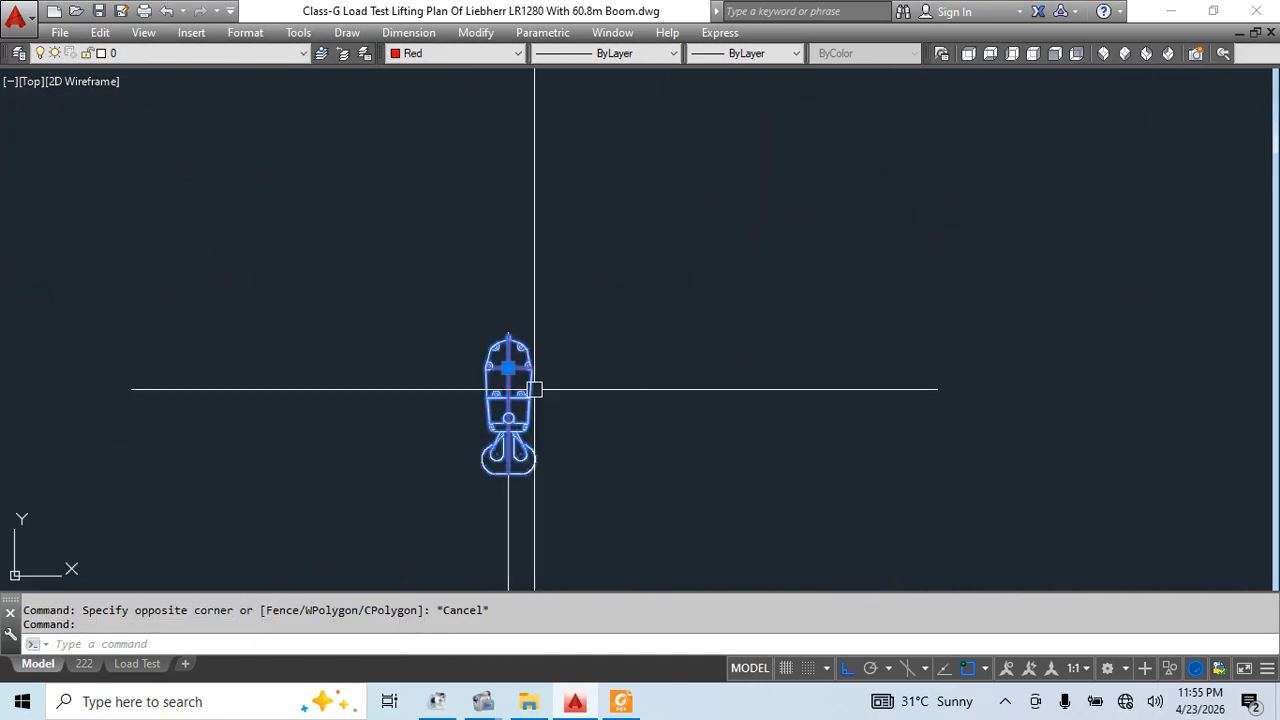
type("m")
key("Return")
left_click(631, 364)
left_click(643, 287)
key("Escape")
key("Escape")
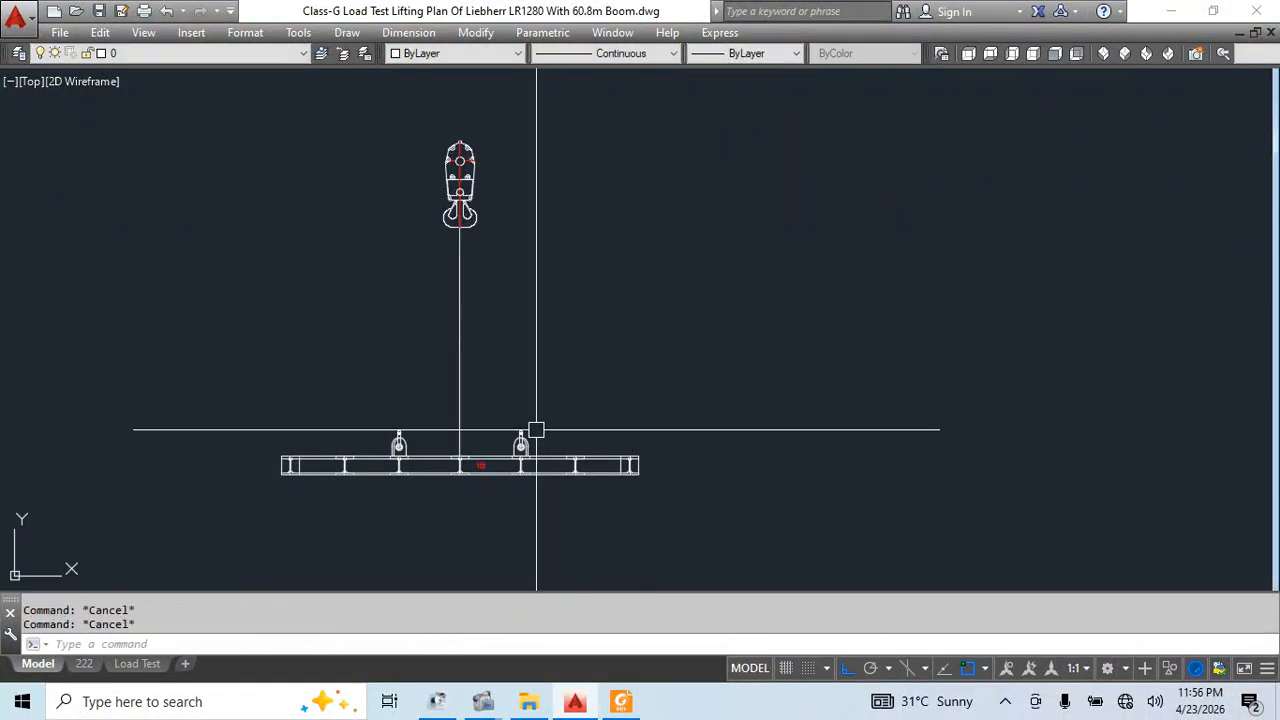
Draw a circle of about 65.5 mm radius around the second shackle's top, and a 6000 mm radius circle centred on its lowest point
scroll(518, 430, "up", 1)
type("c")
key("Return")
left_click(537, 447)
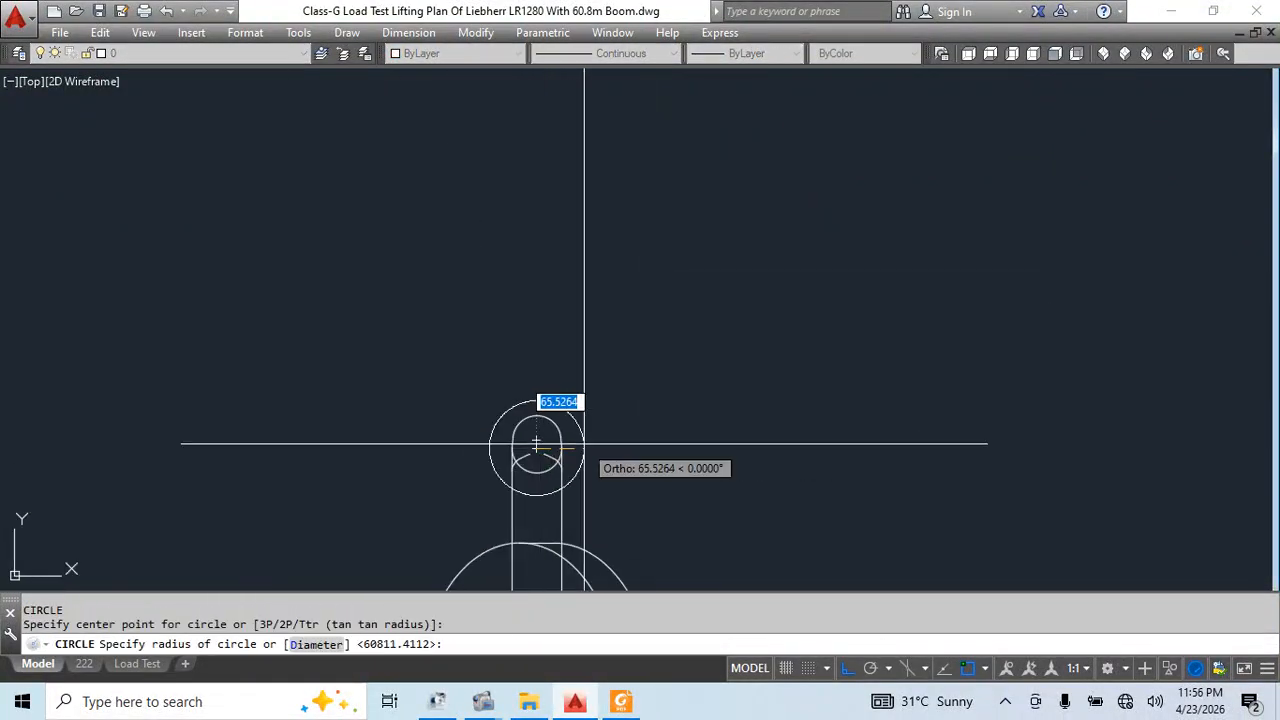
type("c")
key("Return")
left_click(537, 495)
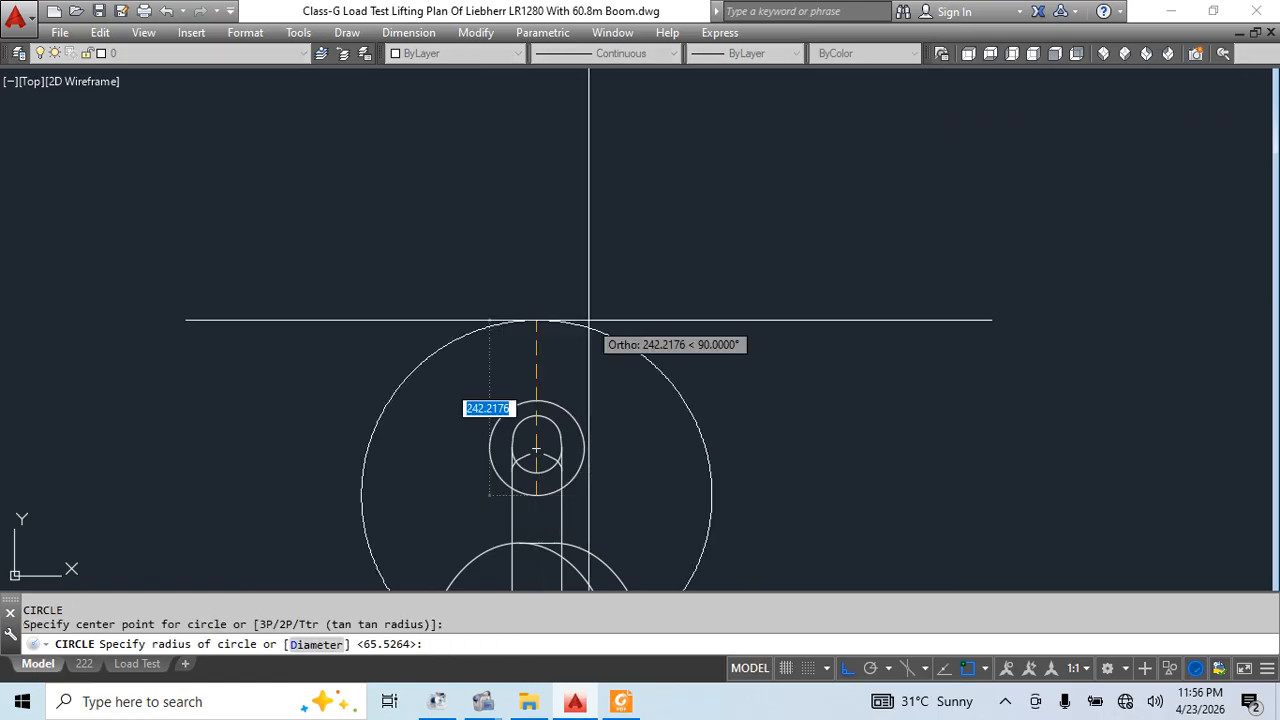
key("Return")
scroll(565, 320, "down", 6)
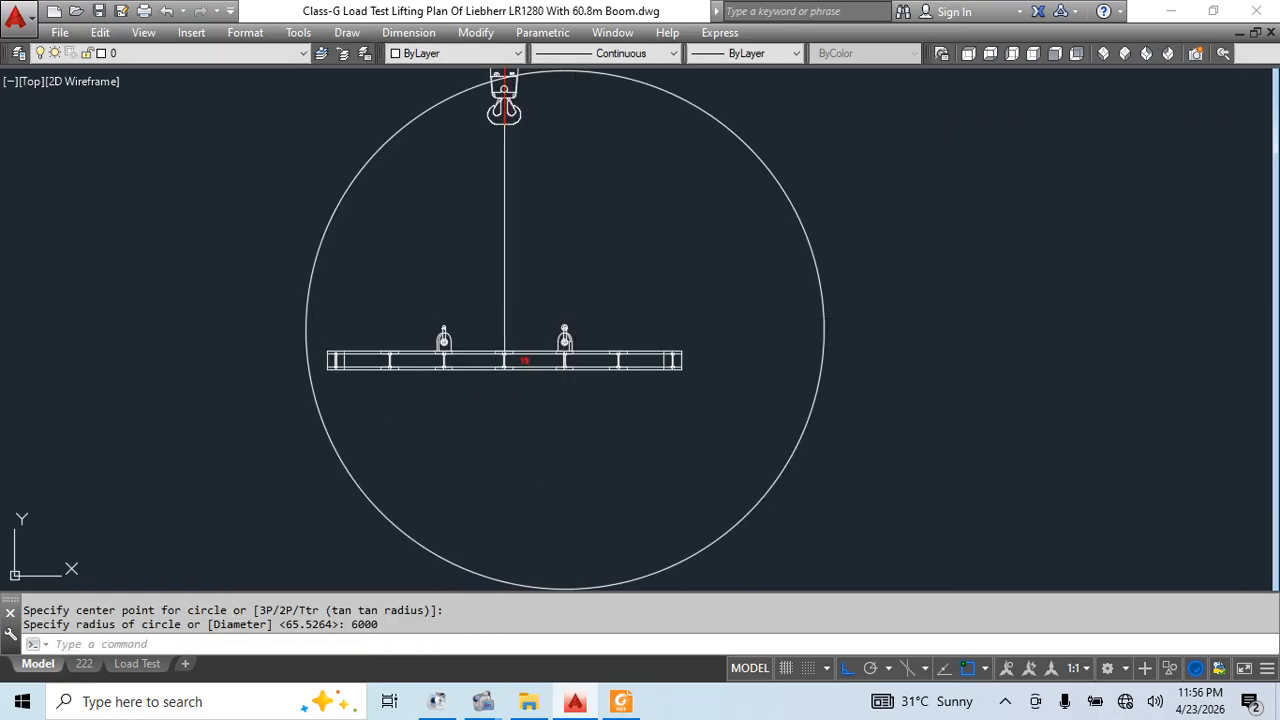
Move the hook block straight up until its hook meets the 6000 mm radius circle
middle_click_drag(564, 320, 563, 453)
scroll(546, 463, "up", 3)
type("m")
key("Return")
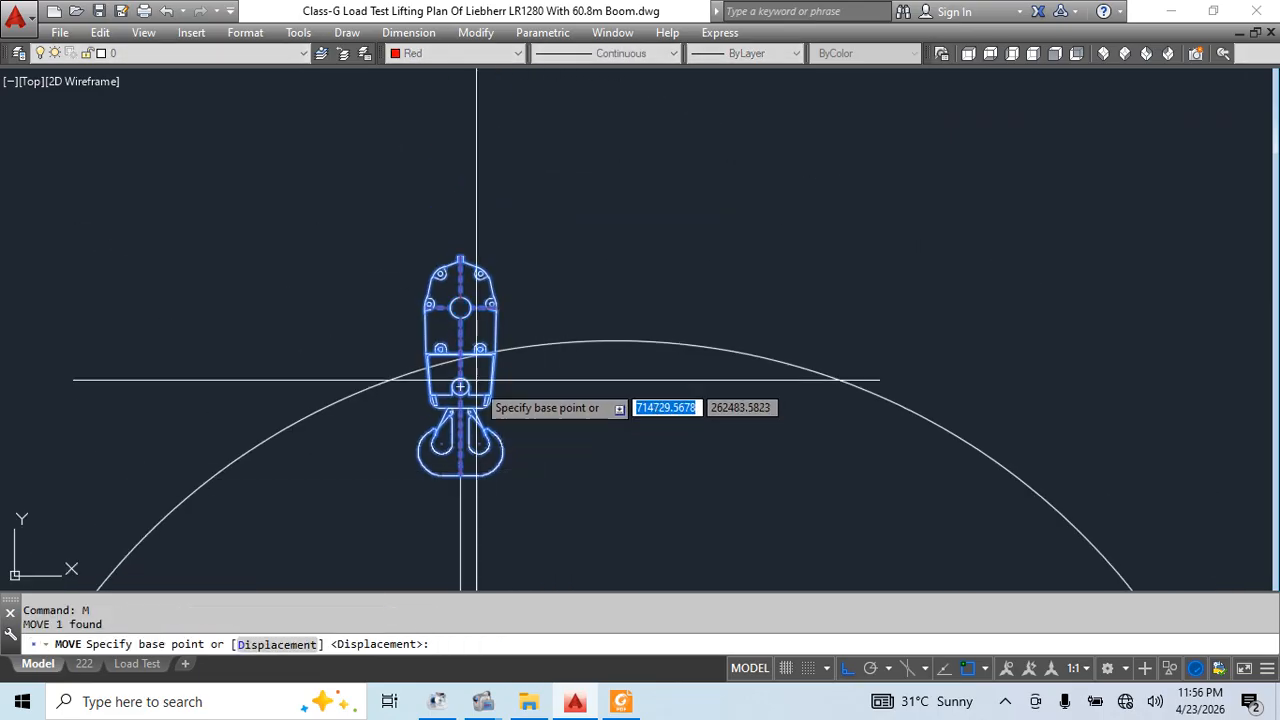
scroll(669, 531, "up", 2)
left_click(651, 548)
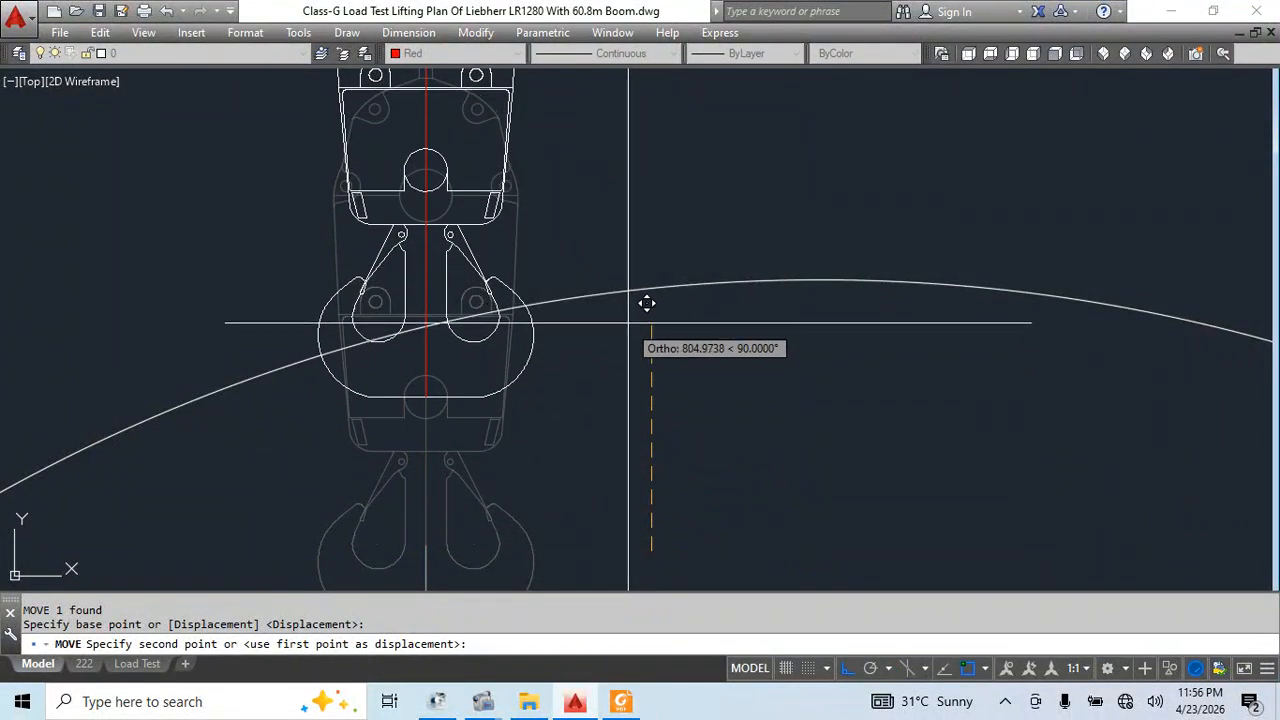
left_click(628, 321)
scroll(484, 251, "down", 2)
Draw a vertical polyline upward from the centre of the small circle at the shackle's top
middle_click_drag(623, 318, 590, 269)
scroll(590, 270, "down", 4)
type("pl")
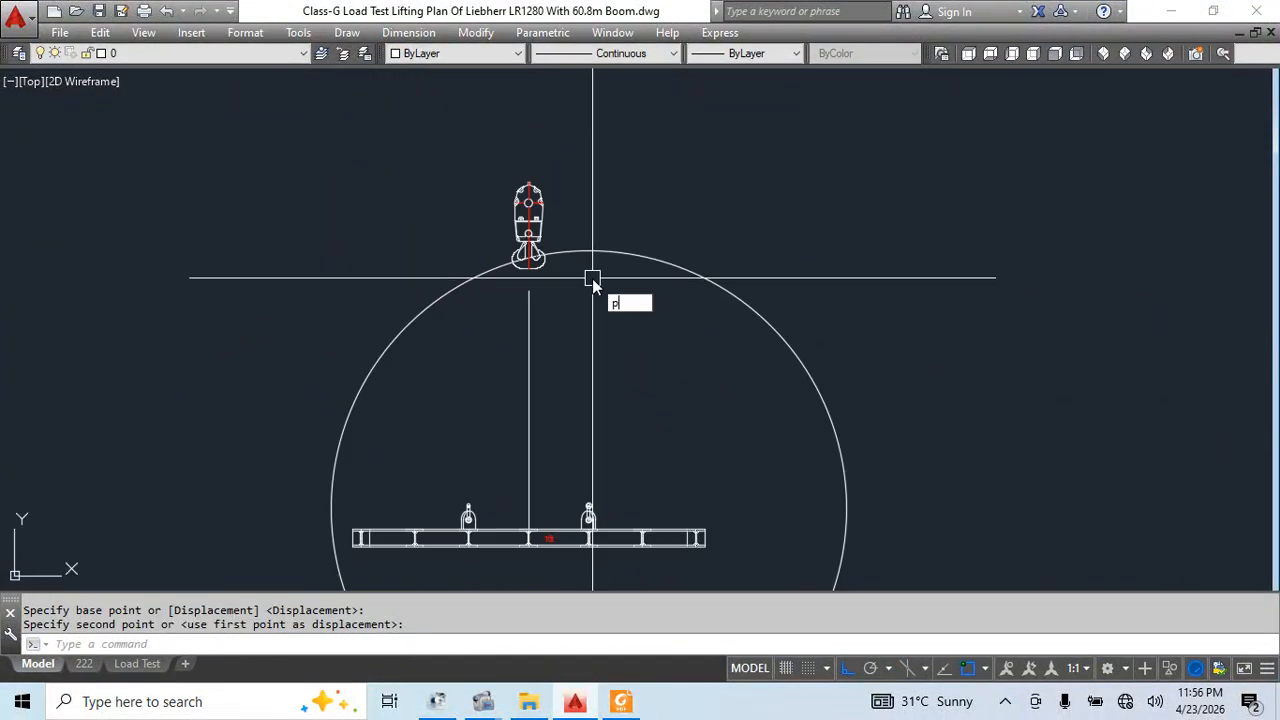
key("Return")
scroll(600, 512, "up", 5)
left_click(568, 503)
scroll(589, 279, "down", 5)
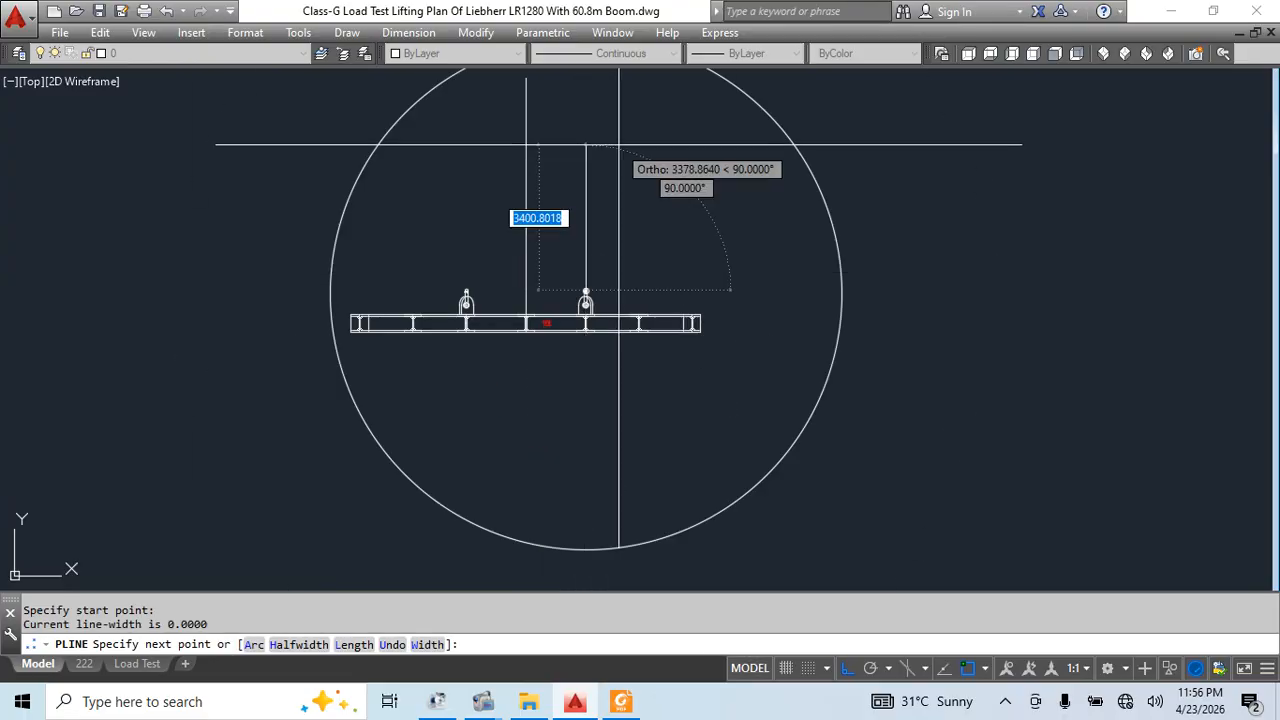
middle_click_drag(617, 143, 606, 474)
left_click(626, 289)
key("Escape")
Draw the sling eye as a closed polyline tapering from the vertical line, about 590 mm above the shackle circle, with an arc around its underside
mouse_move(583, 571)
middle_mouse_down()
mouse_move(526, 354)
mouse_move(563, 323)
middle_mouse_up()
scroll(526, 356, "up", 3)
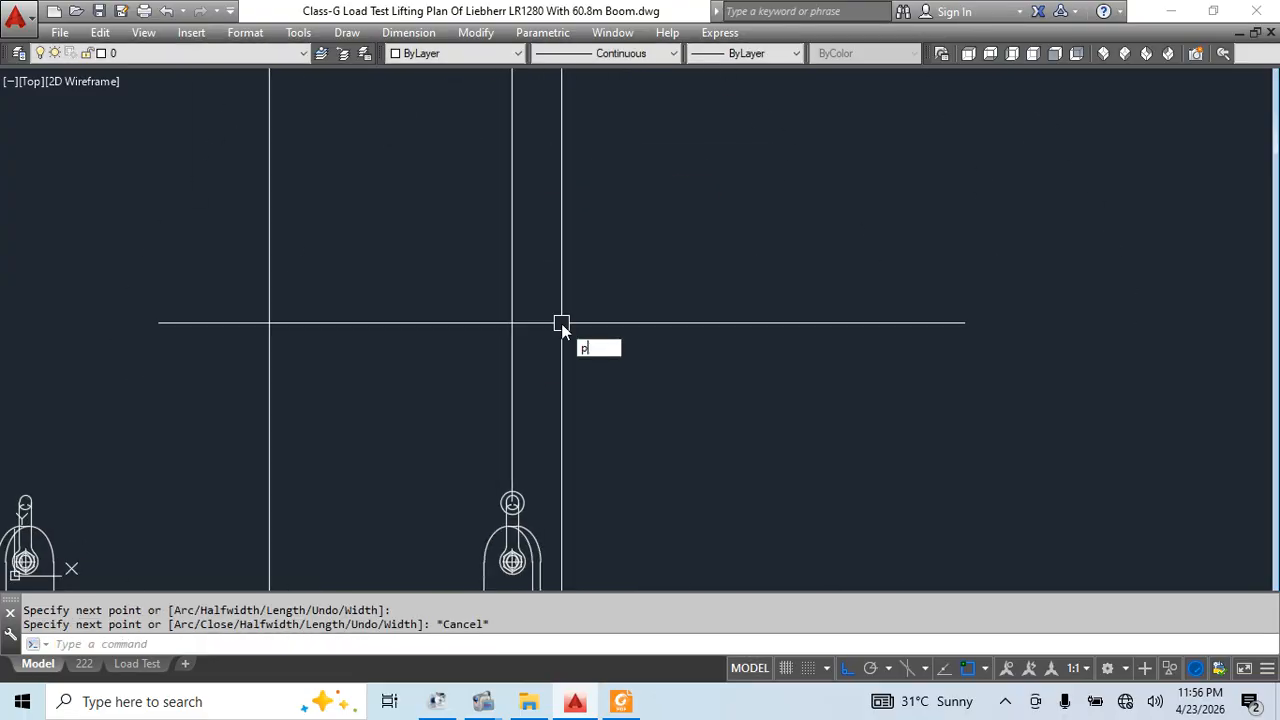
type("pl")
key("Return")
left_click(514, 401)
scroll(526, 511, "up", 5)
middle_click_drag(526, 511, 540, 478)
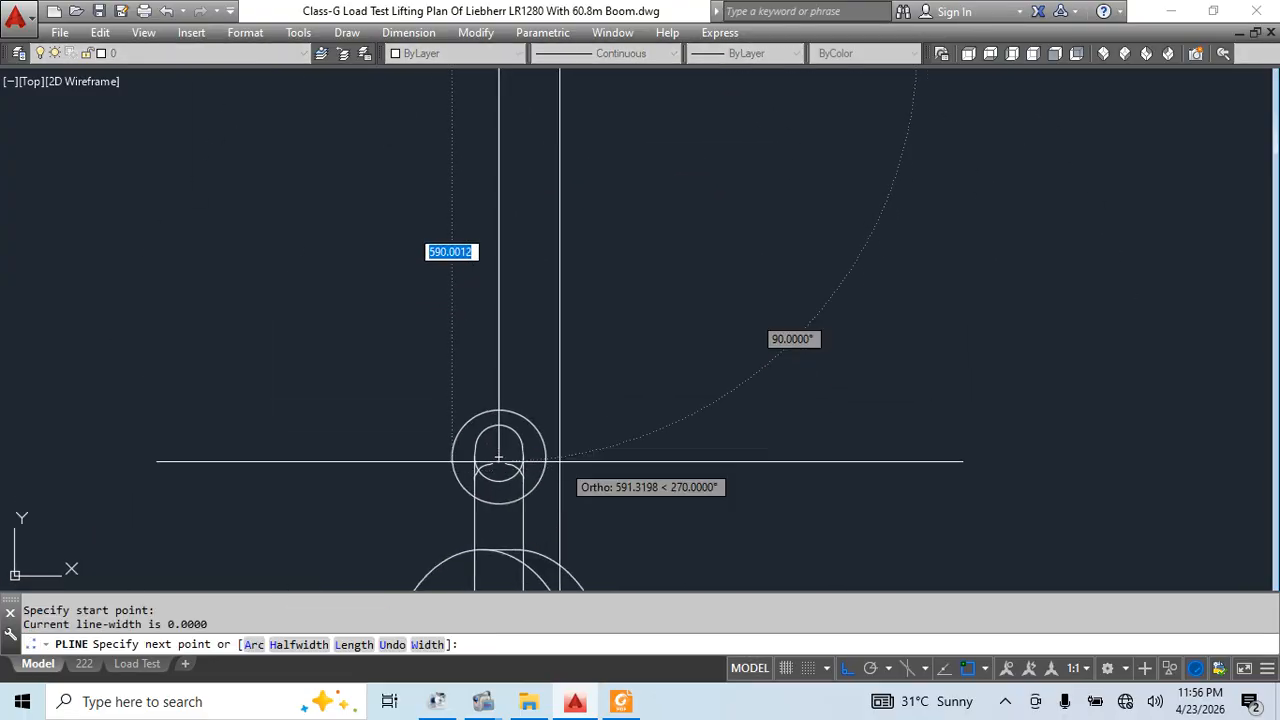
left_click(546, 457)
type("a")
key("Return")
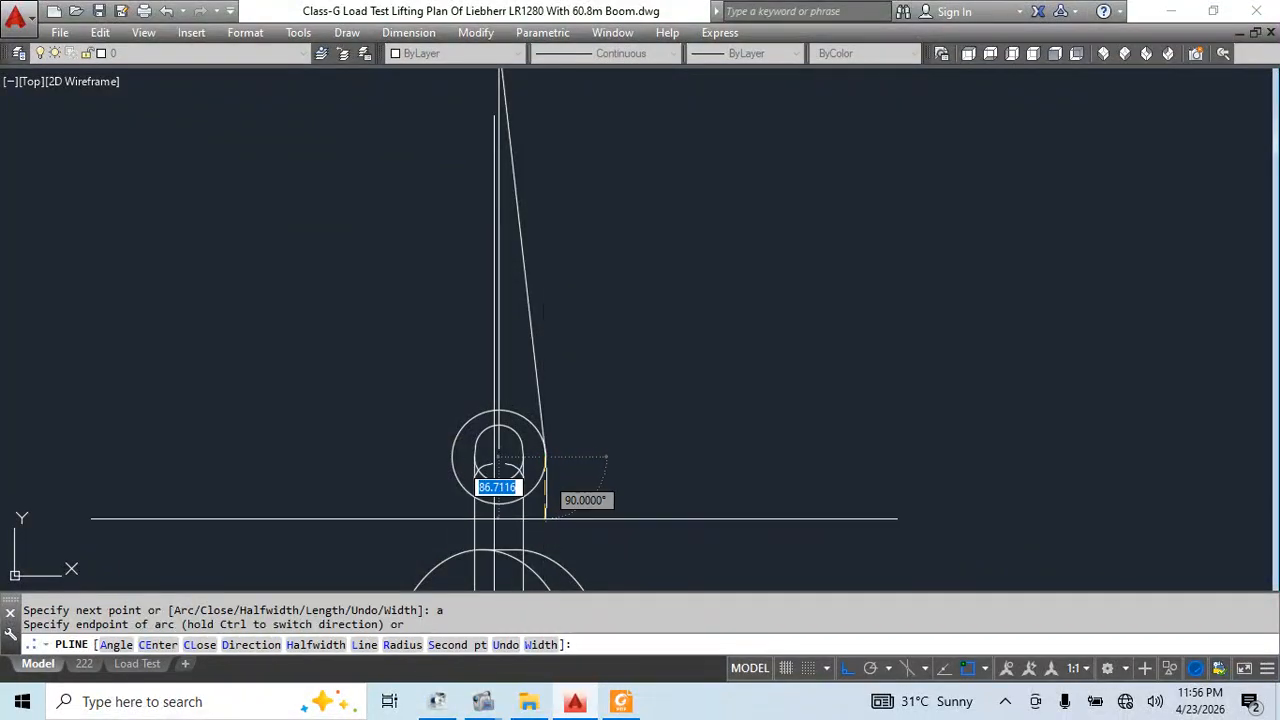
left_click(452, 457)
type("l")
key("Return")
middle_click_drag(455, 328, 442, 473)
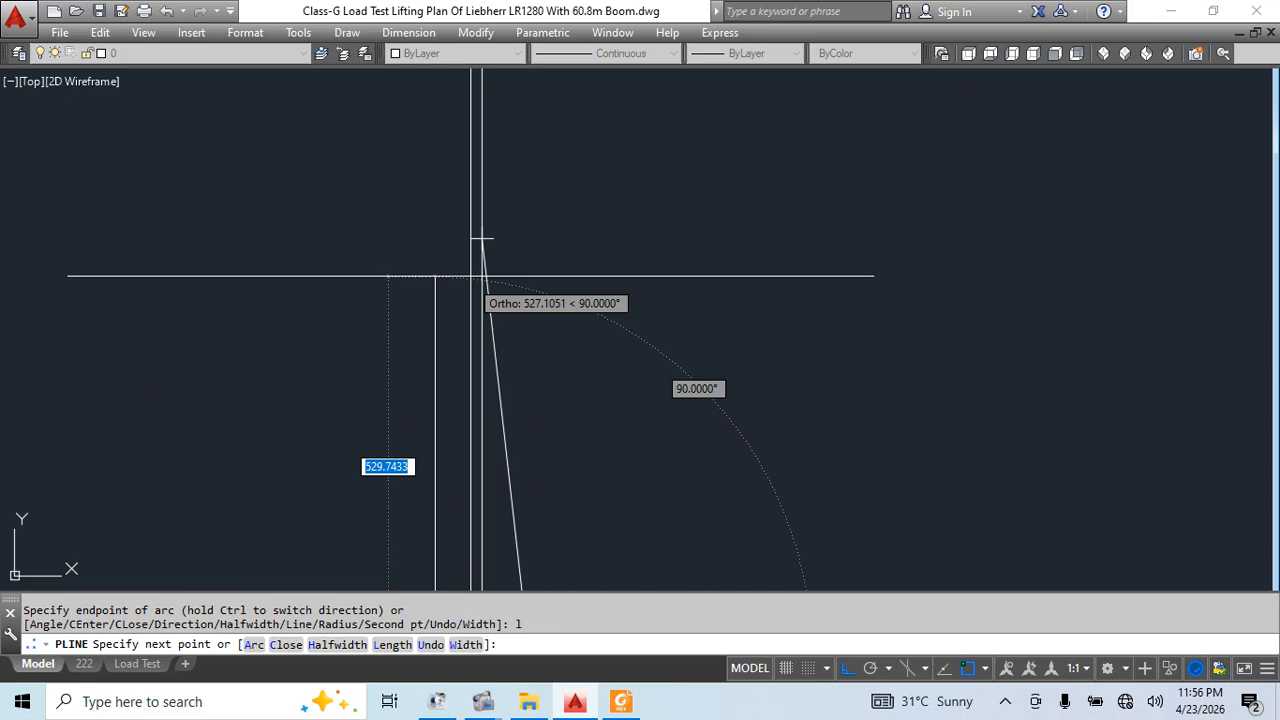
left_click(482, 239)
key("Return")
key("Escape")
scroll(500, 273, "down", 5)
scroll(554, 451, "up", 5)
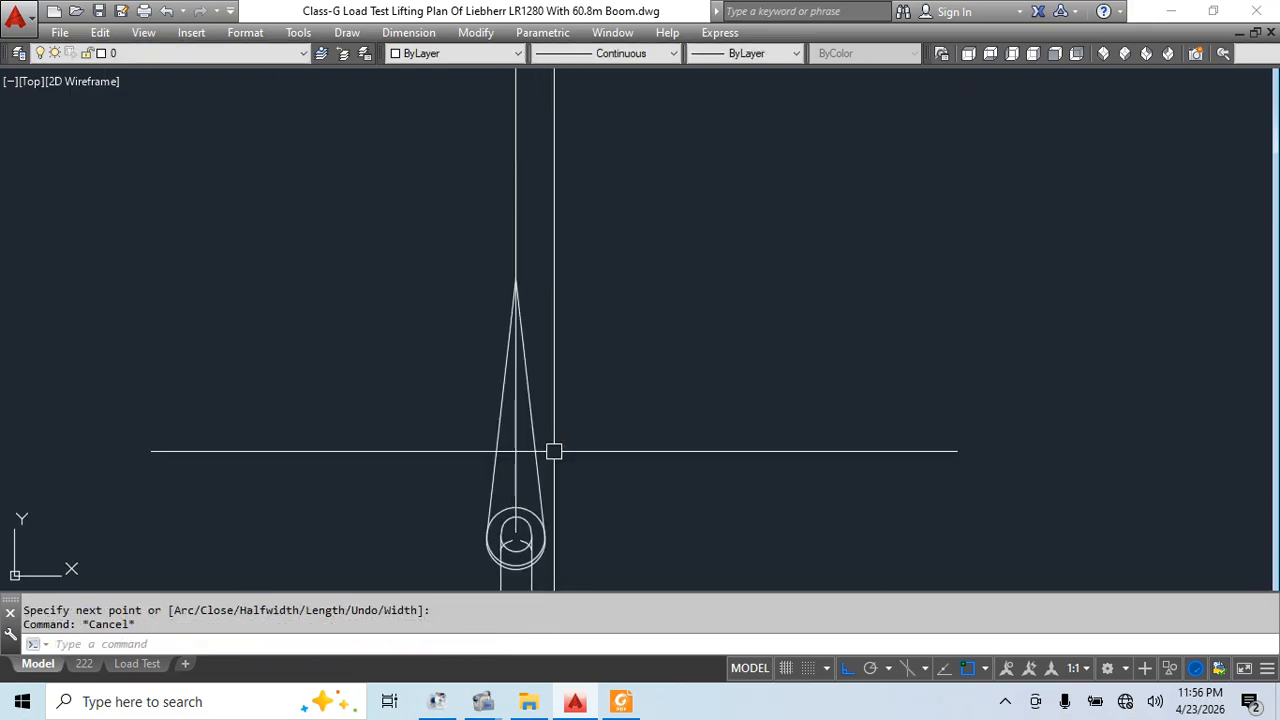
type("pl")
key("Return")
left_click(515, 281)
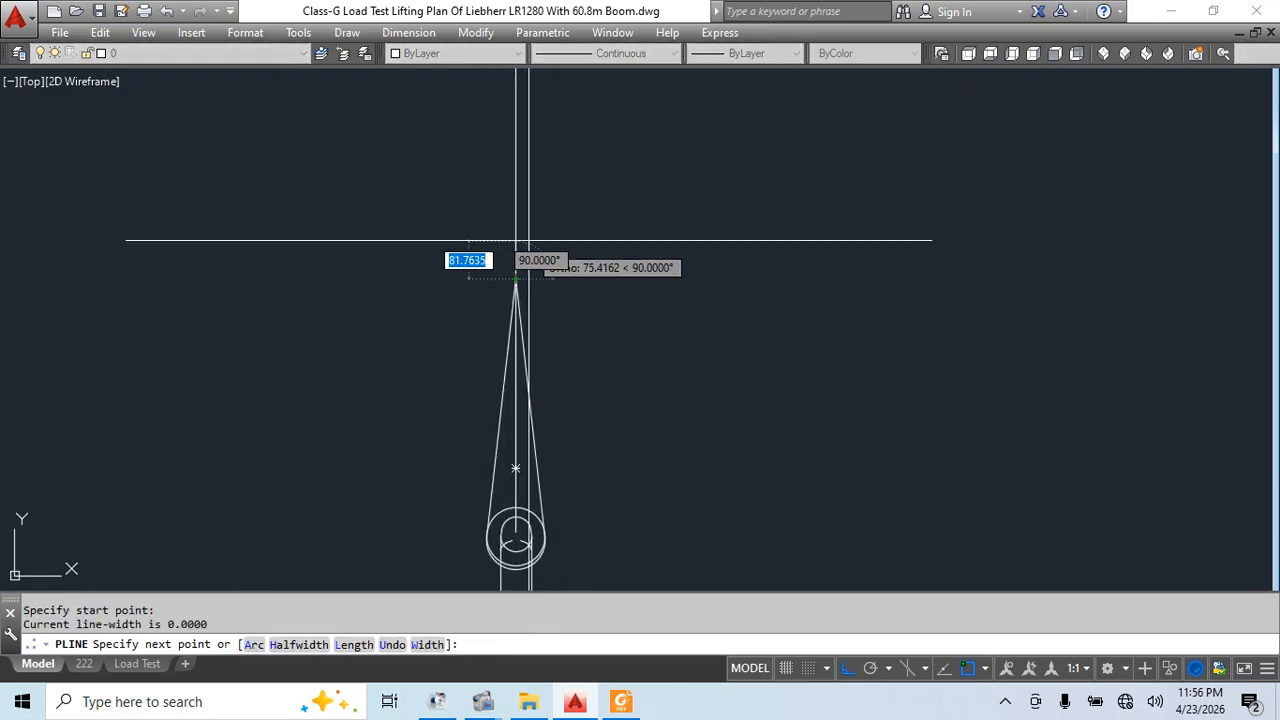
key("Escape")
Erase the larger circle around the shackle bow at the foot of the sling eye
scroll(517, 200, "down", 3)
scroll(509, 357, "up", 5)
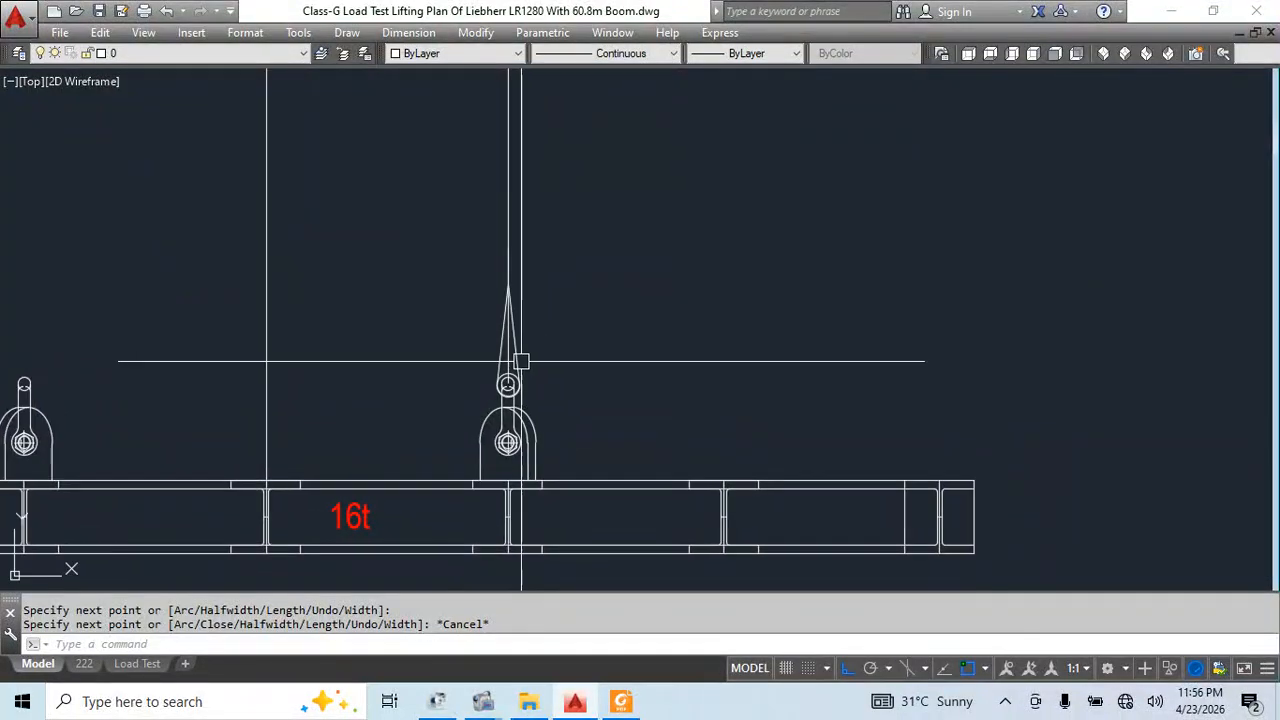
type("e")
key("Return")
scroll(529, 491, "down", 4)
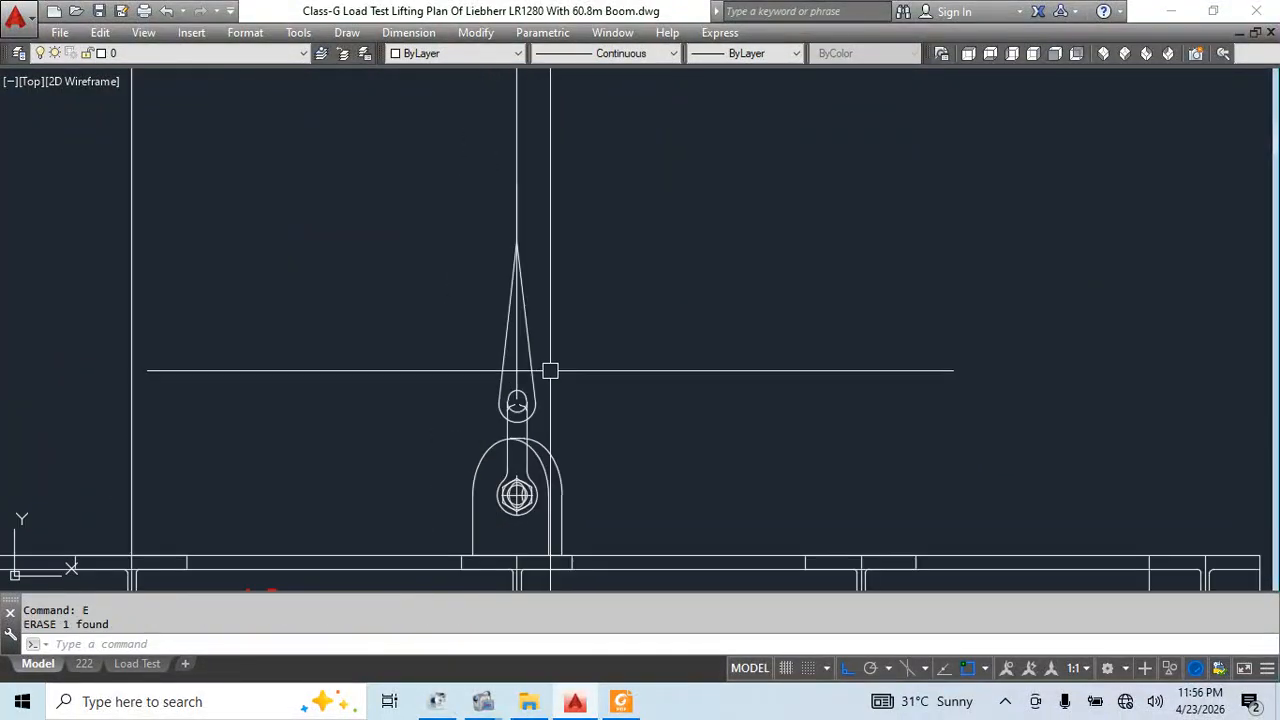
Show the properties of the sling-eye polyline and set its global width to 40
key("ctrl+1")
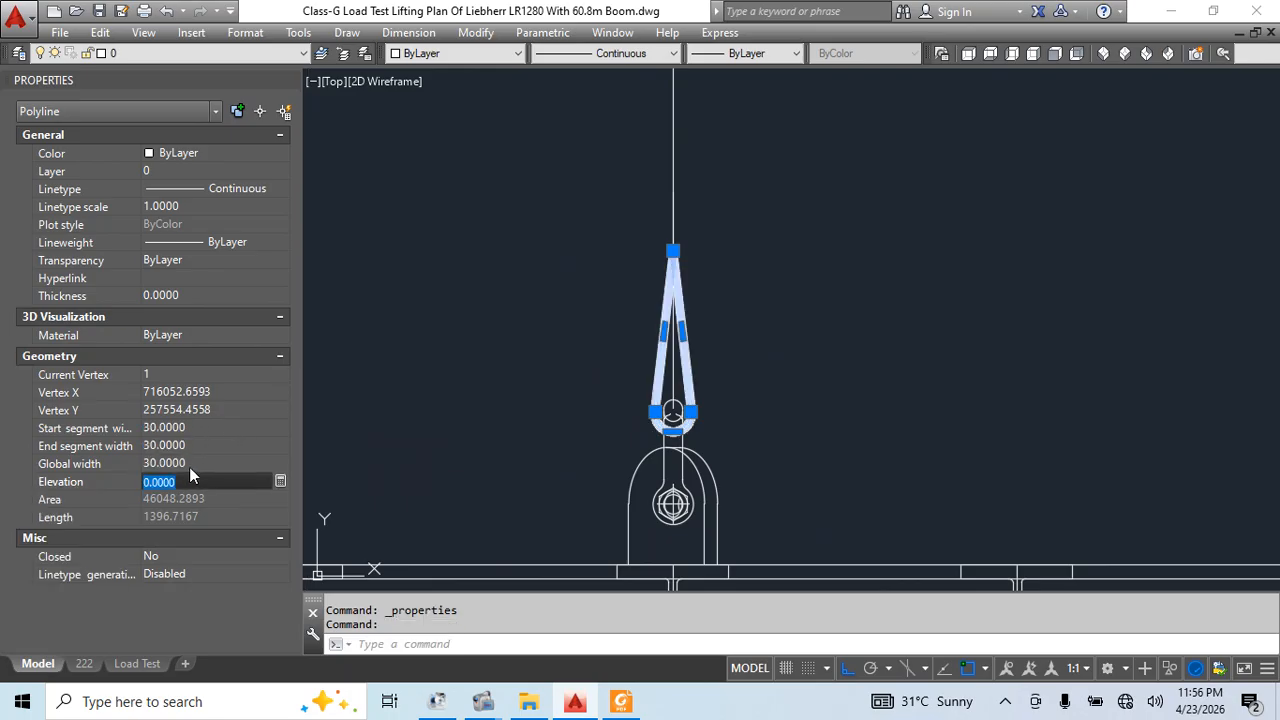
left_click(192, 463)
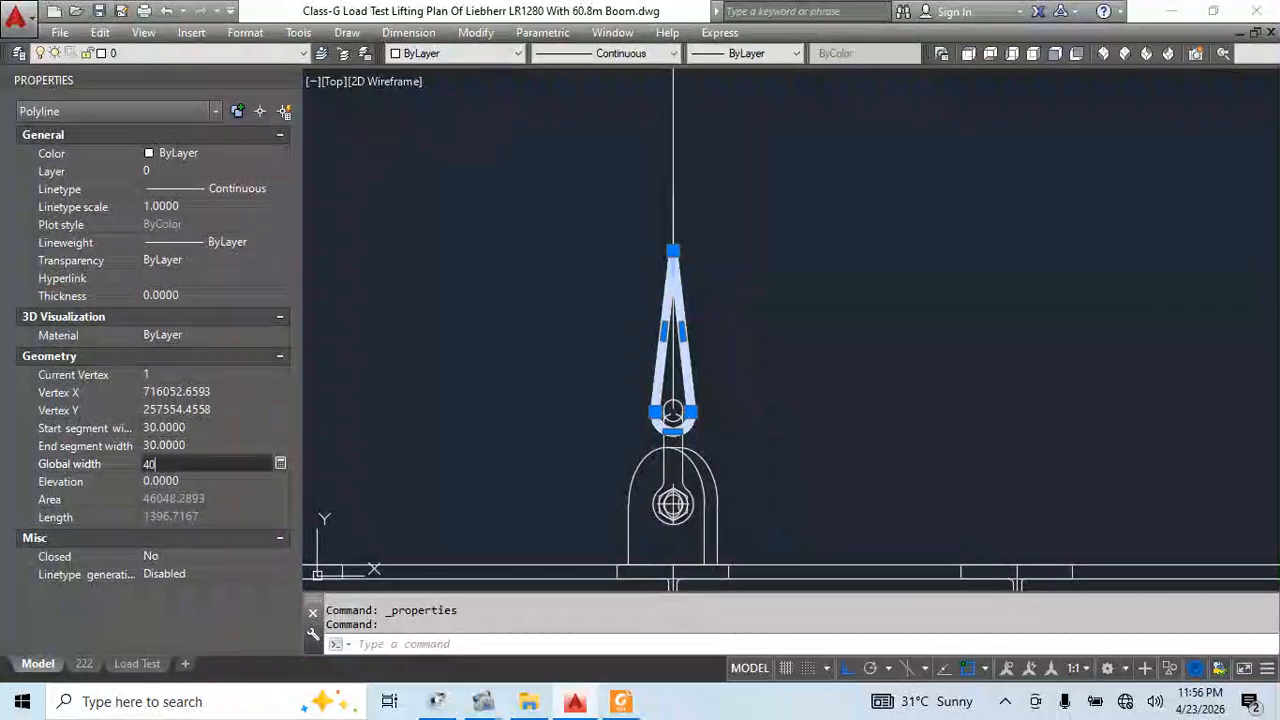
scroll(694, 456, "up", 5)
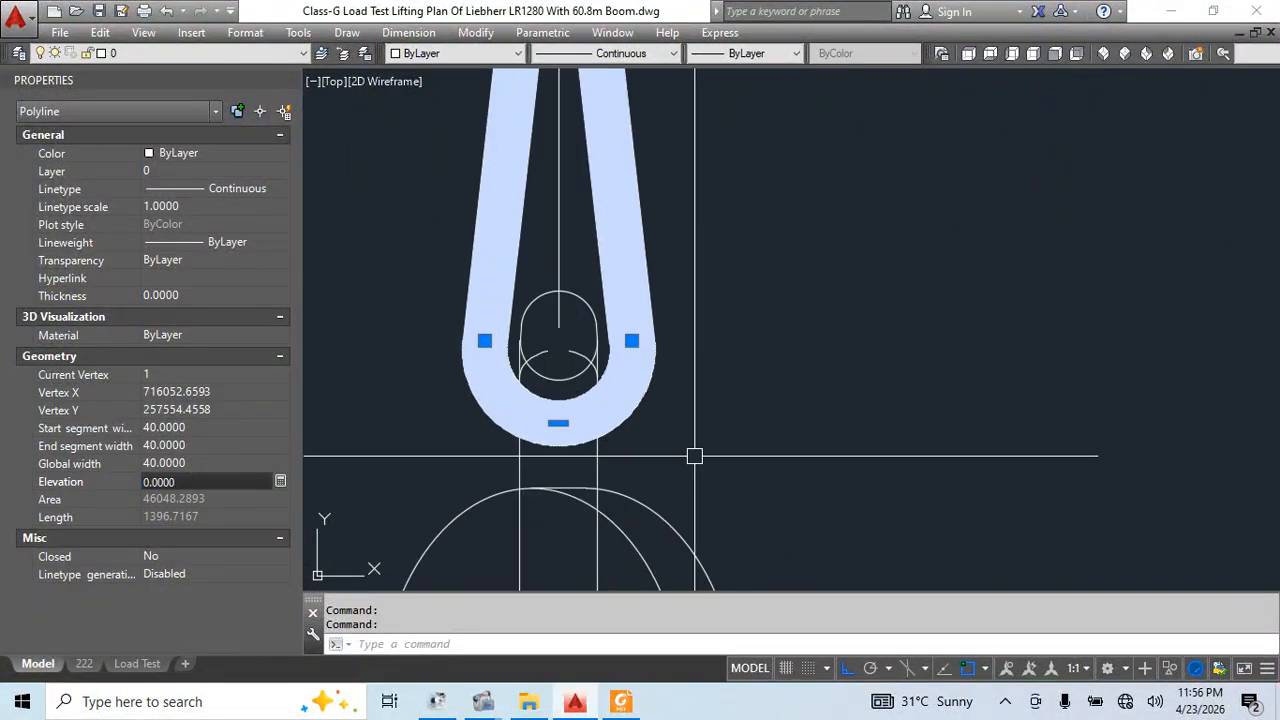
left_click(185, 464)
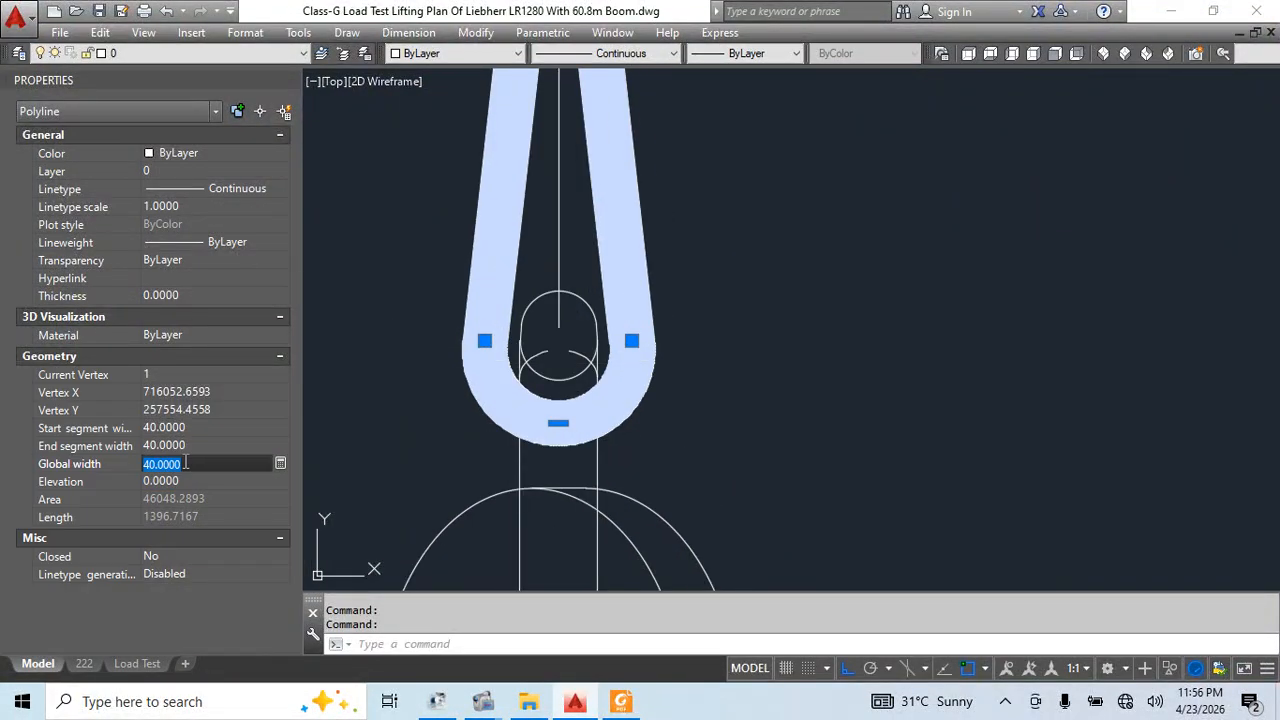
key("Escape")
Open Weight of Wire Rope Slings.pdf from the Weight Reference folder and examine the rope diameters, capacities and weights
left_click(1178, 10)
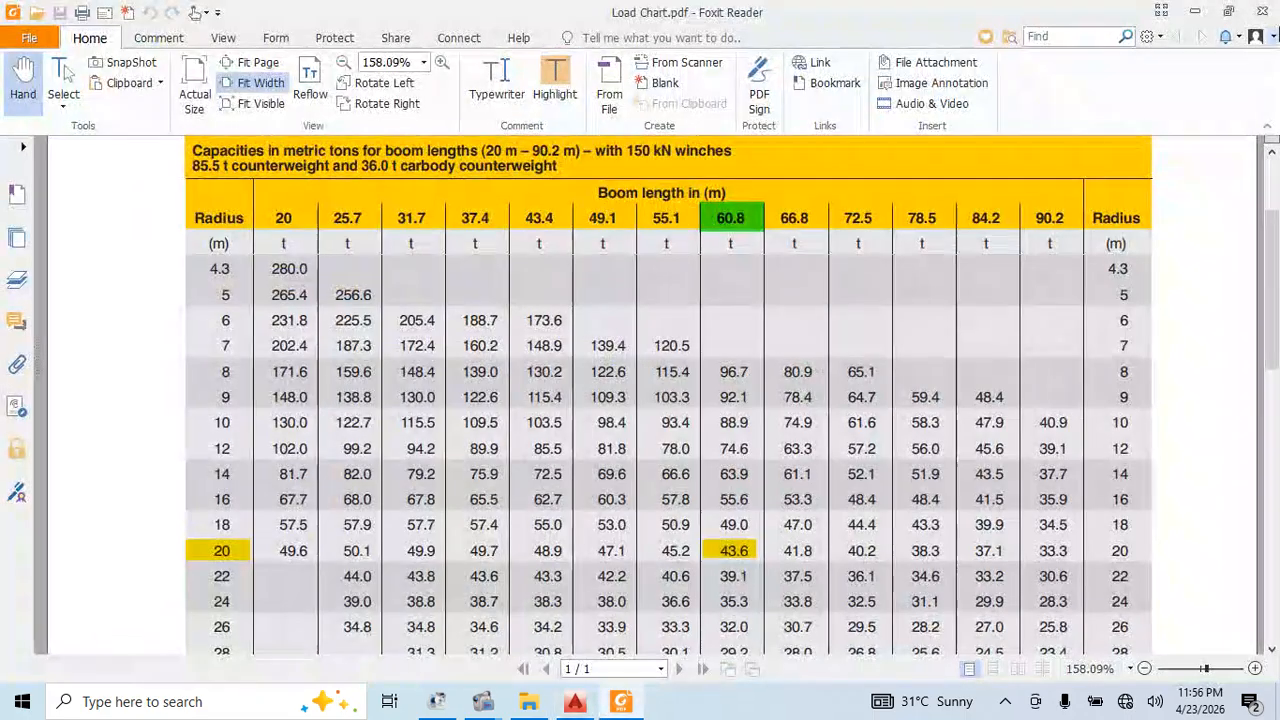
left_click(1193, 12)
scroll(694, 449, "up", 2)
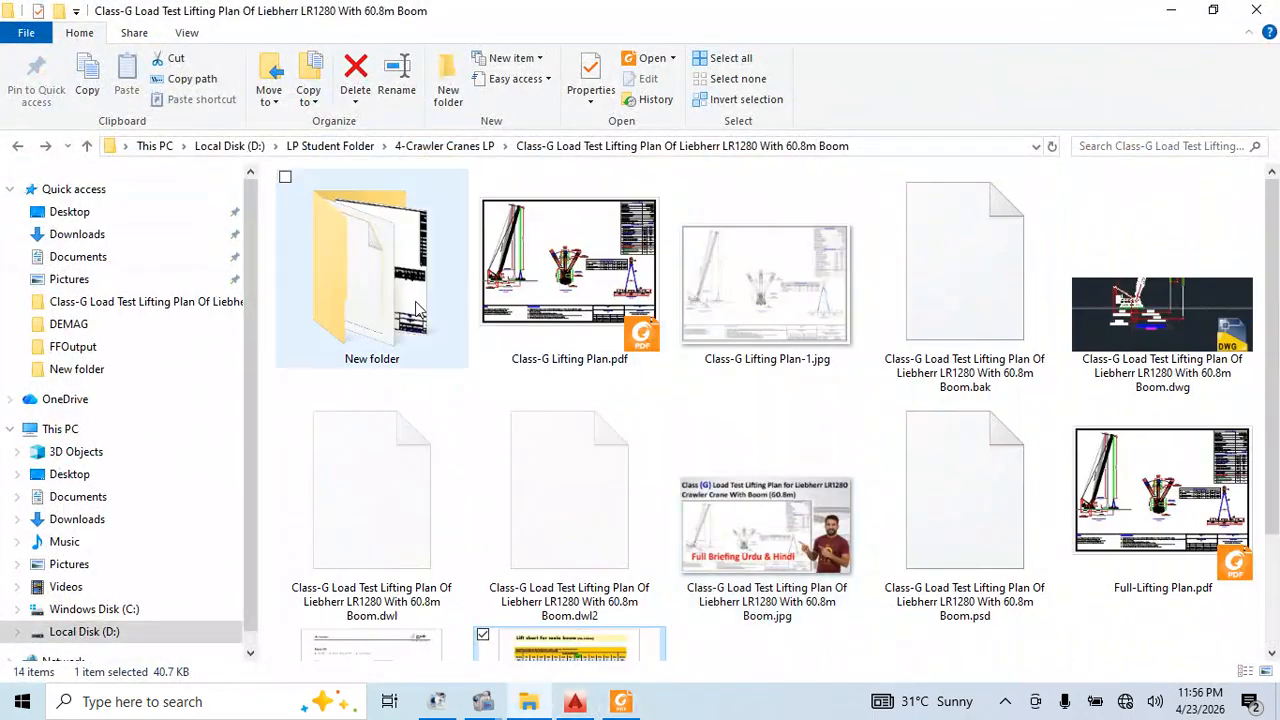
left_click(20, 147)
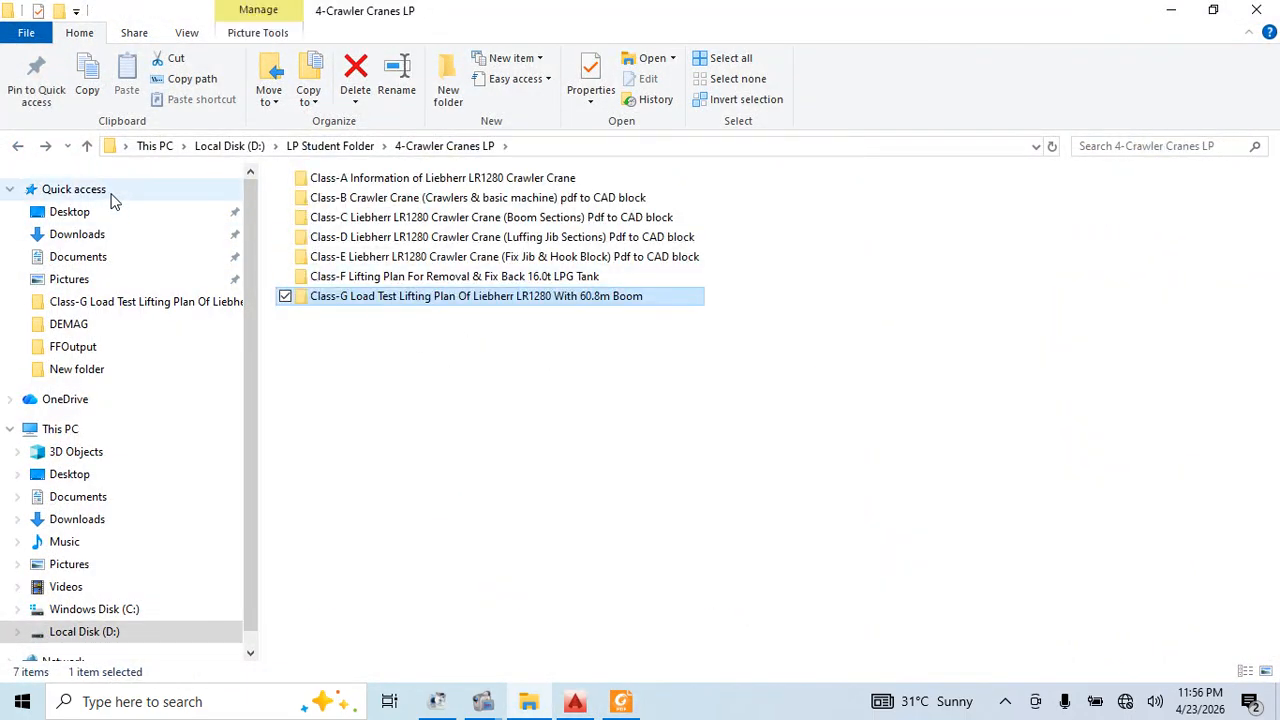
key("alt+Left")
double_click(365, 284)
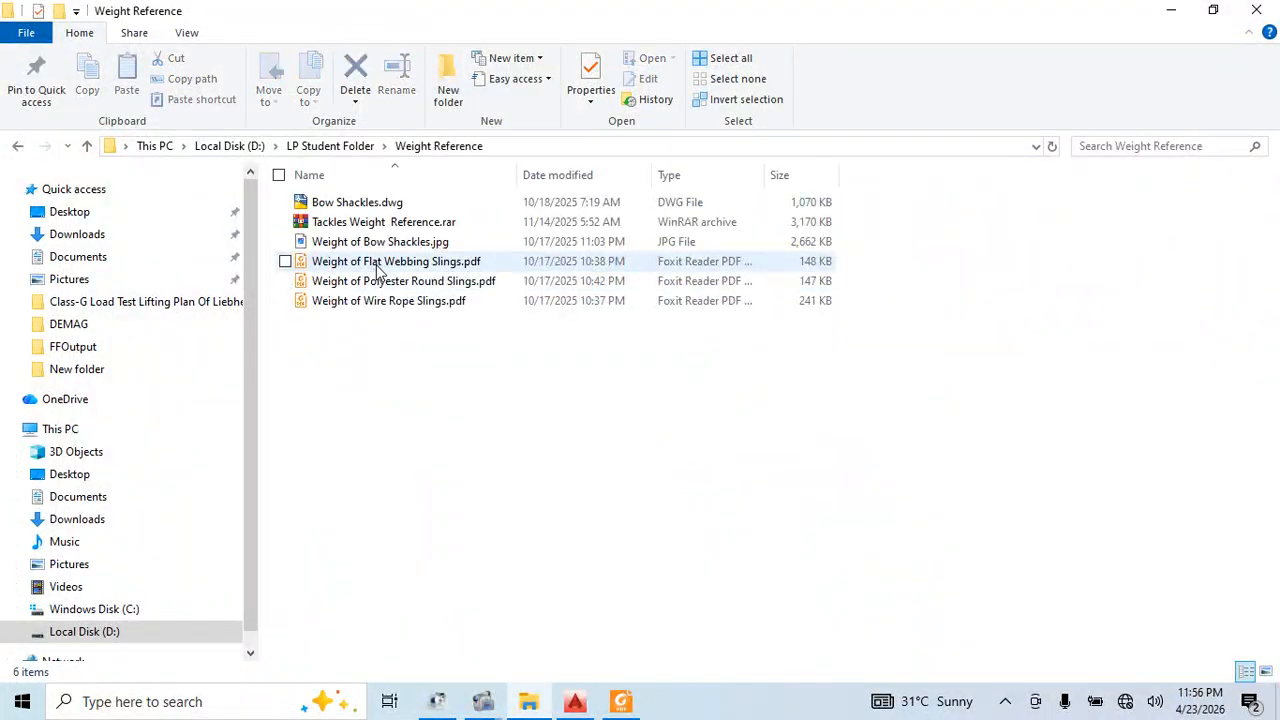
double_click(383, 301)
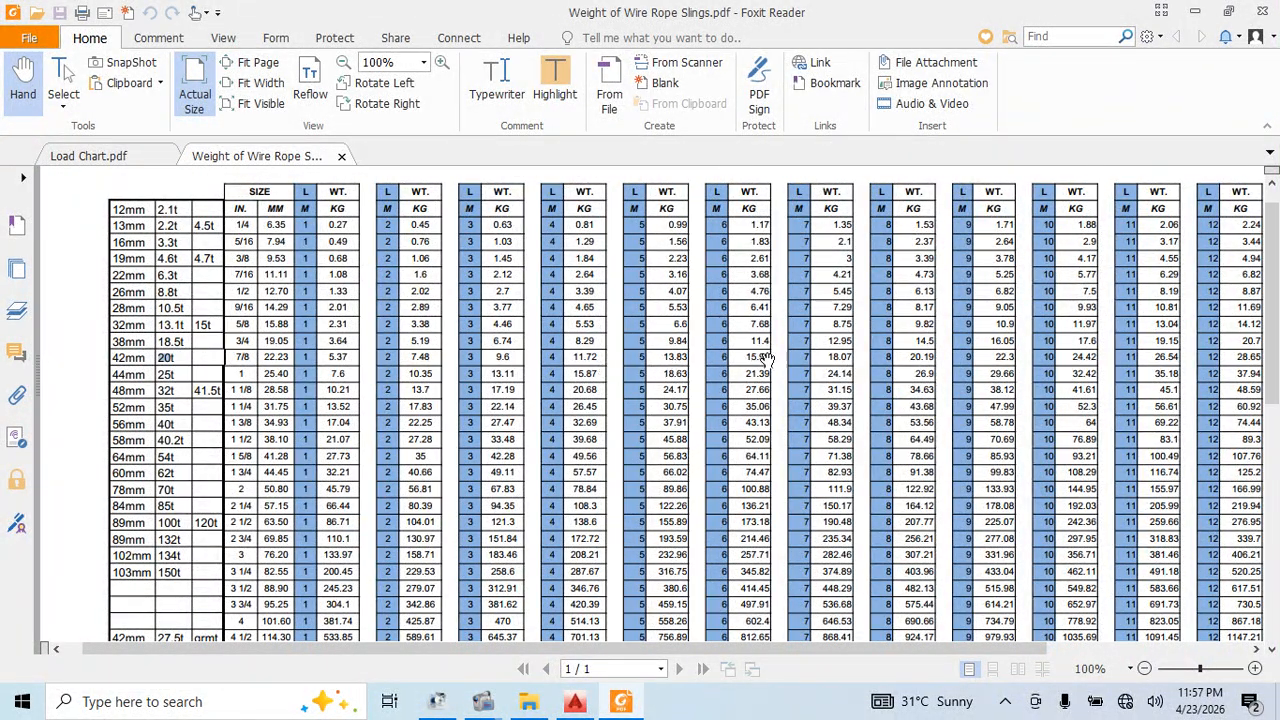
scroll(770, 360, "up", 6, "ctrl")
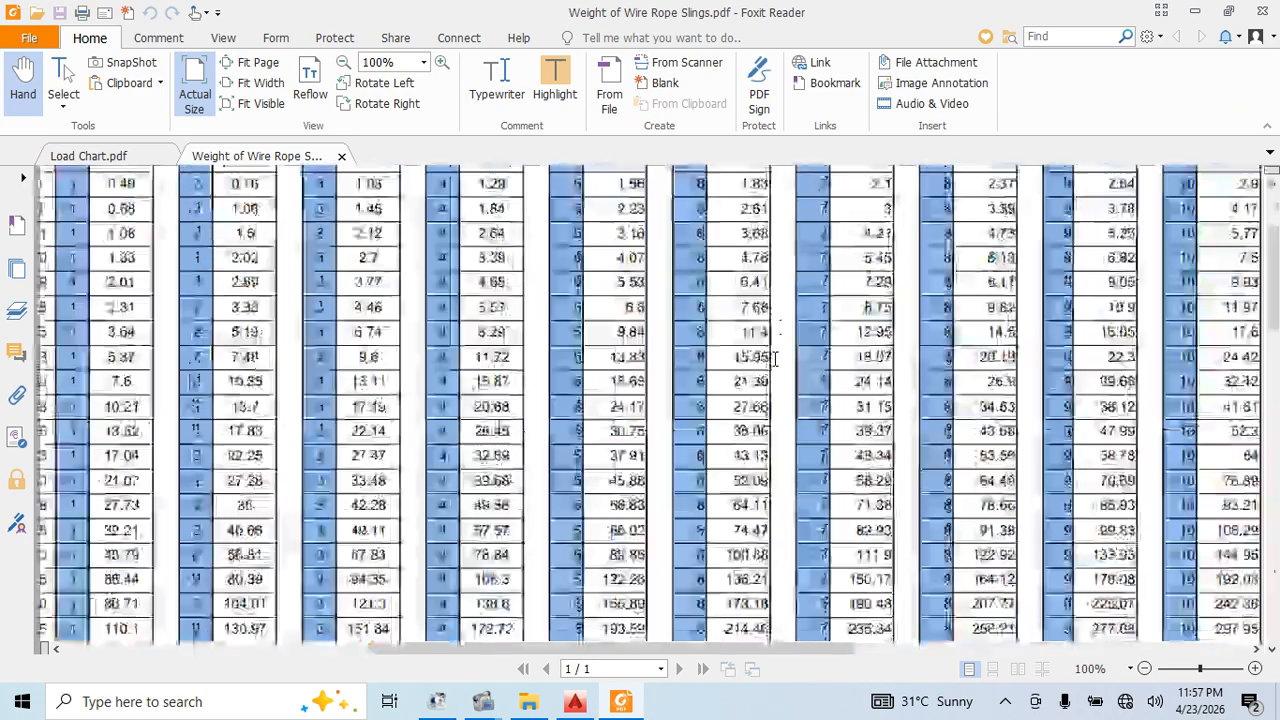
scroll(787, 372, "down", 6, "ctrl")
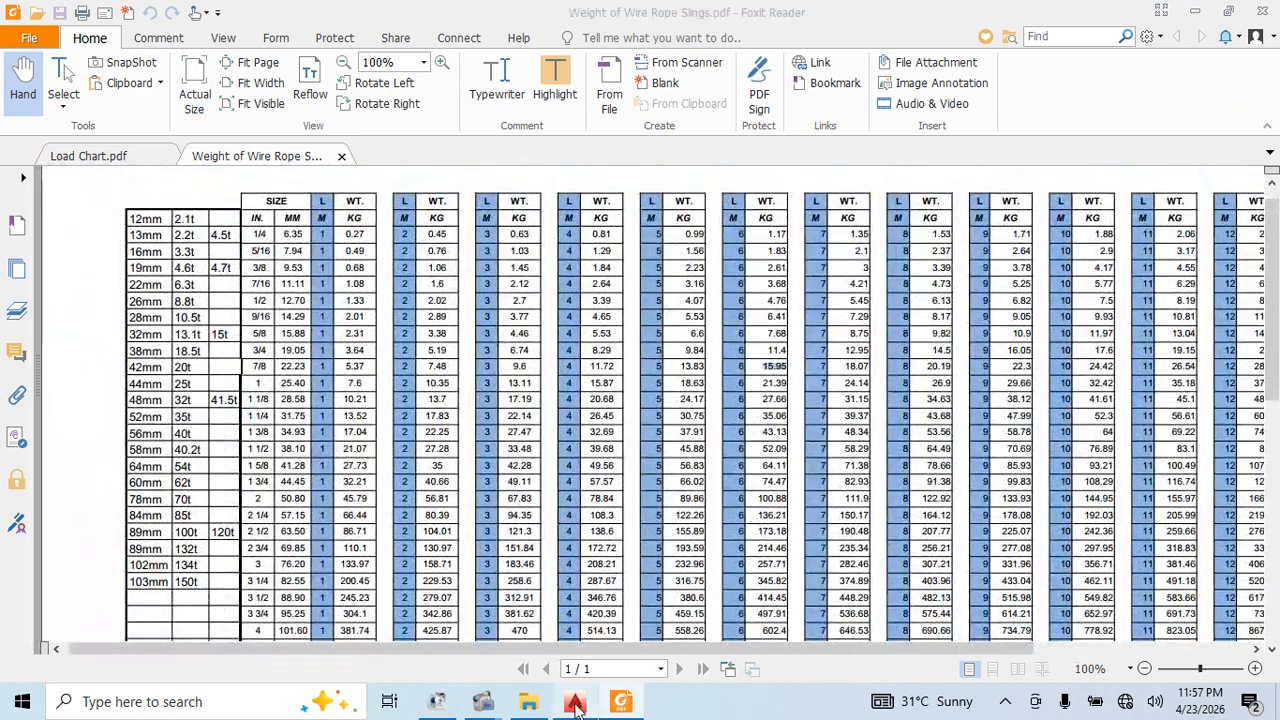
Switch back to AutoCAD and set the sling-eye polyline's global width to 42
left_click(575, 703)
left_click(652, 412)
left_click(643, 398)
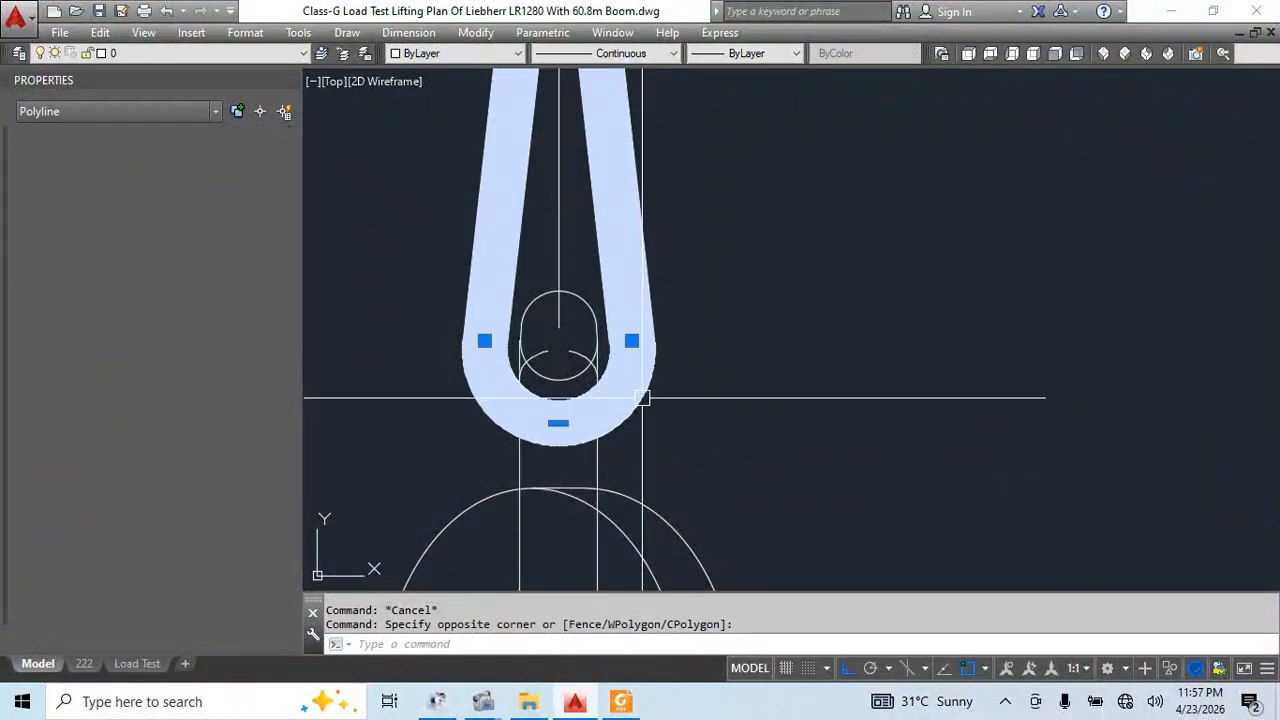
left_click(186, 463)
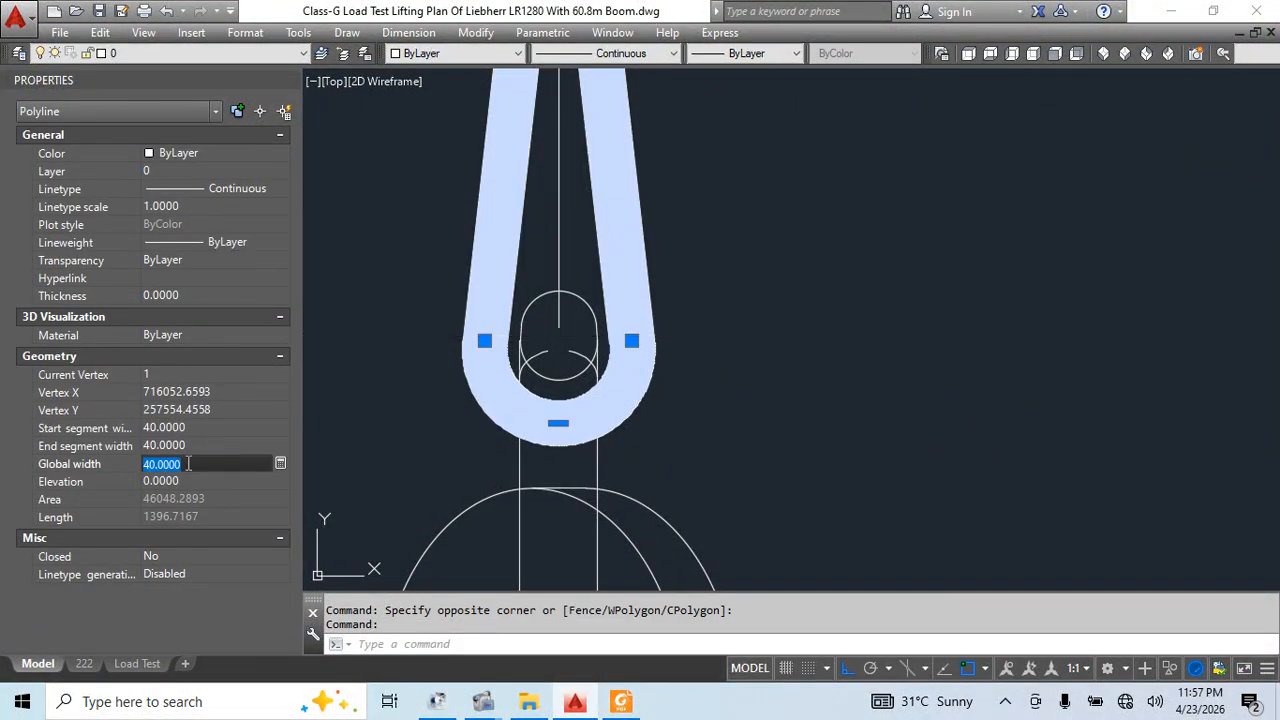
key("Escape")
Draw a circle of about 70 radius centred on the lower end of the vertical centreline, with ortho and object snap off
type("c")
key("Return")
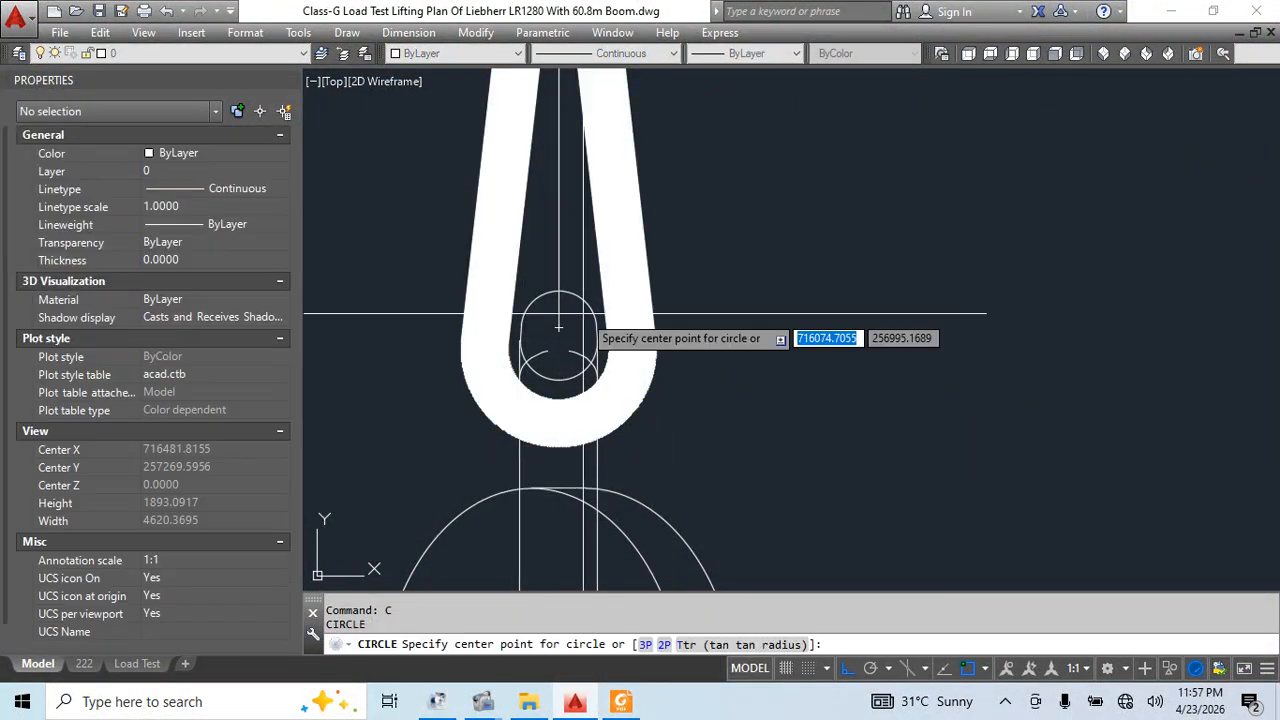
left_click(558, 327)
scroll(572, 392, "up", 5)
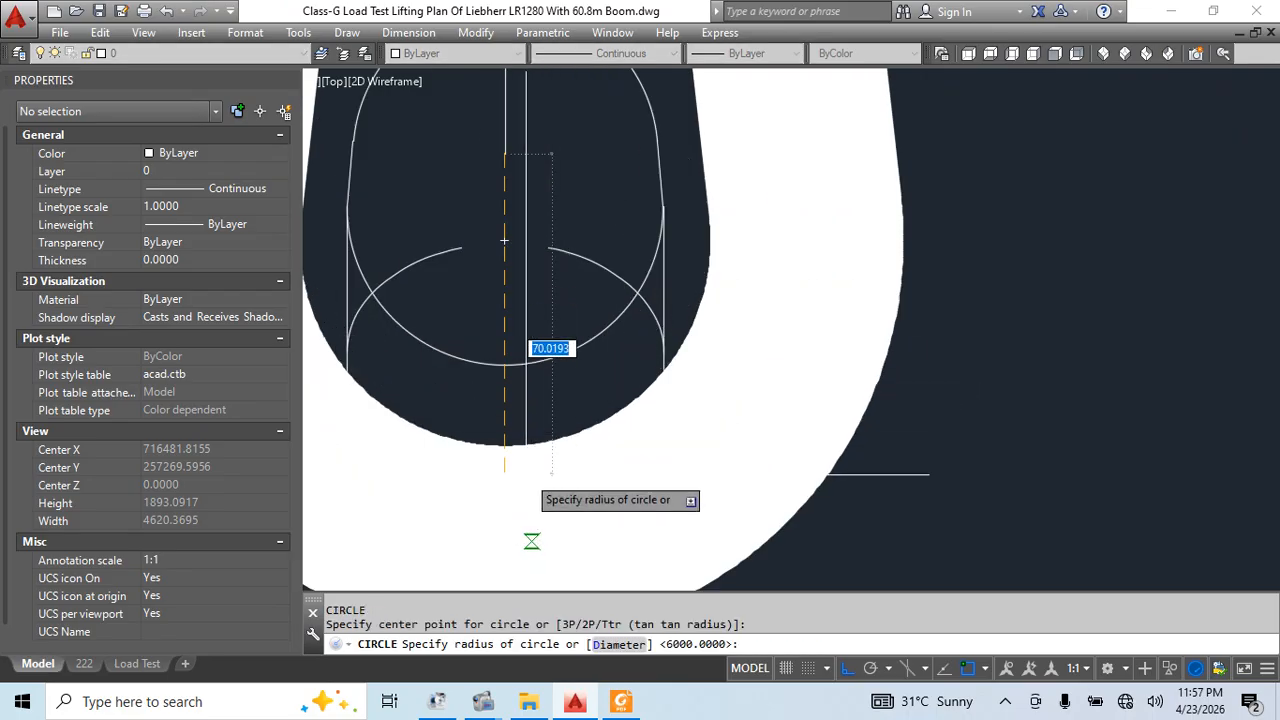
left_click(848, 669)
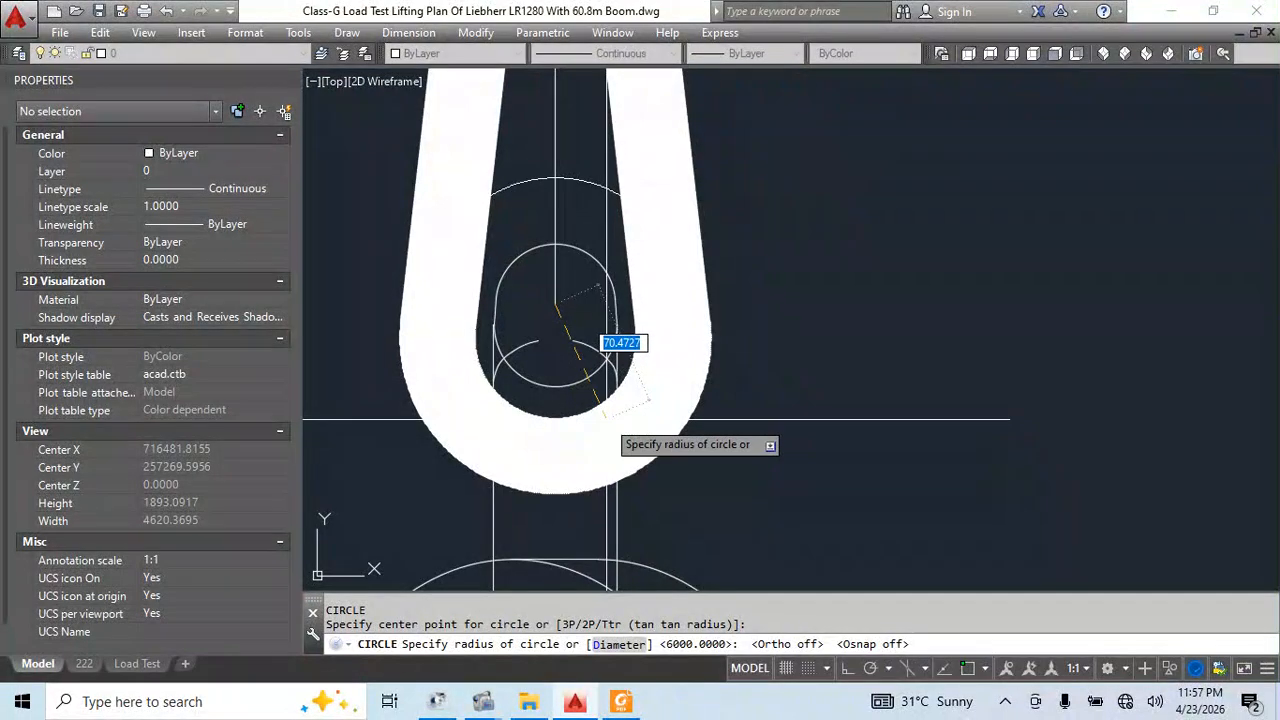
key("Escape")
Stretch the sling eye's lower-right vertex slightly outward and shrink the construction circle to a radius of about 59
left_click(672, 324)
left_click(672, 324)
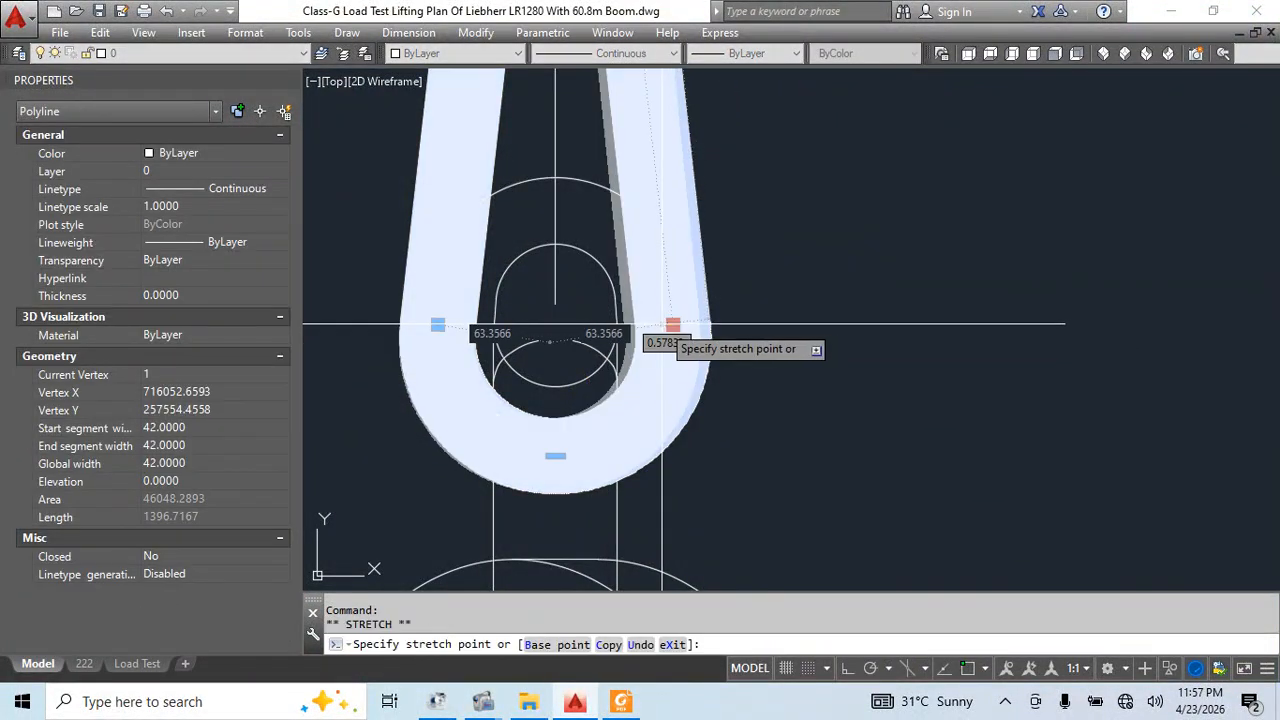
left_click(690, 324)
left_click(619, 193)
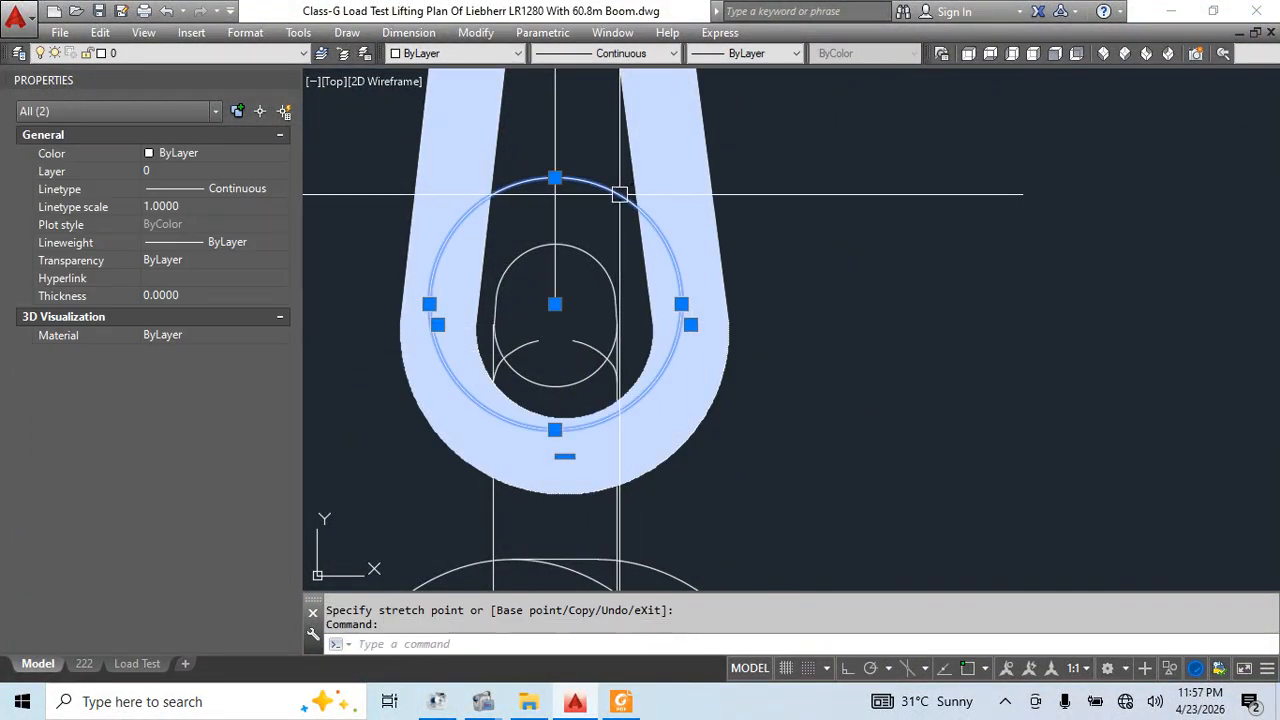
left_click(655, 305)
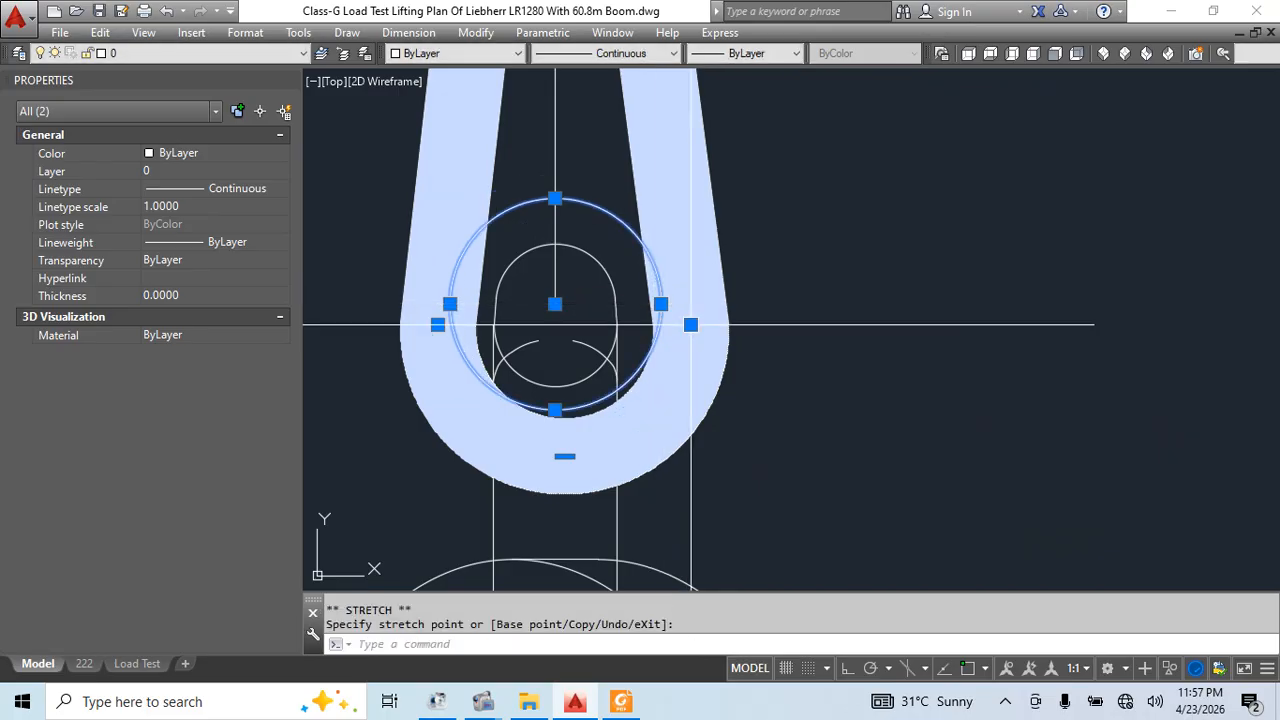
Stretch the sling eye's lower vertices and arc midpoint onto the construction circle's side and bottom quadrants
left_click(690, 323)
left_click(660, 303)
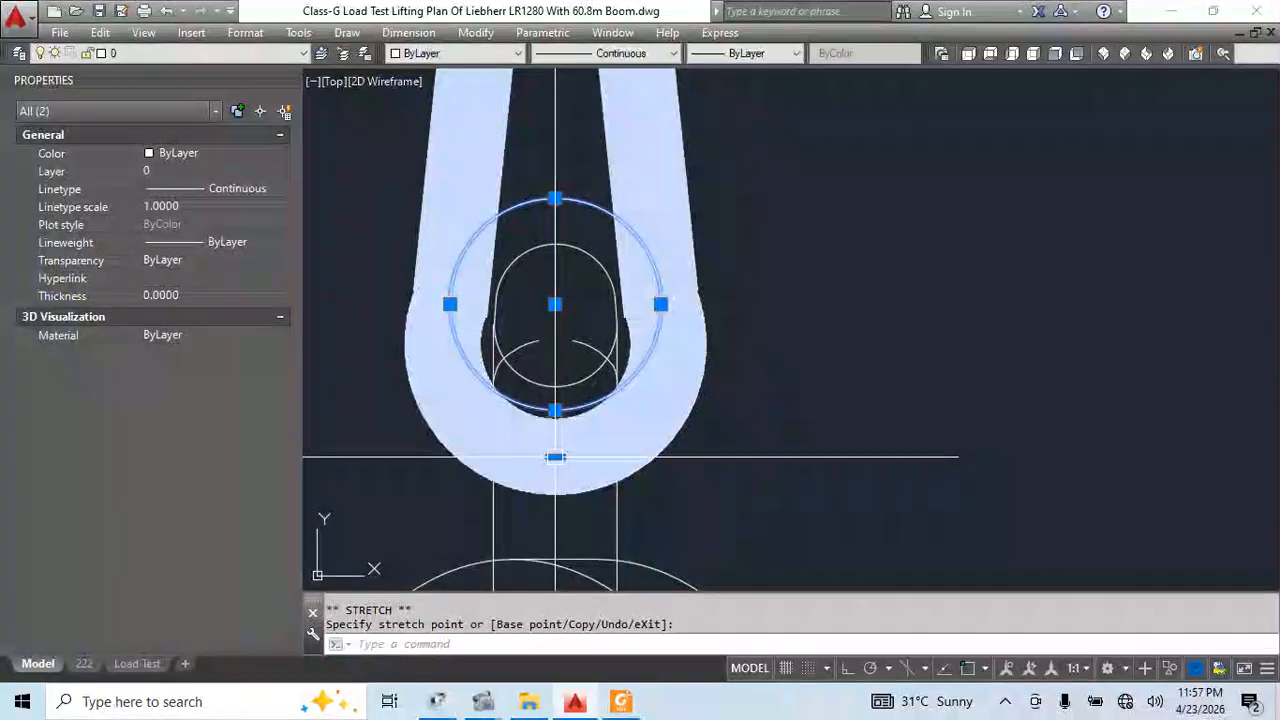
key("Escape")
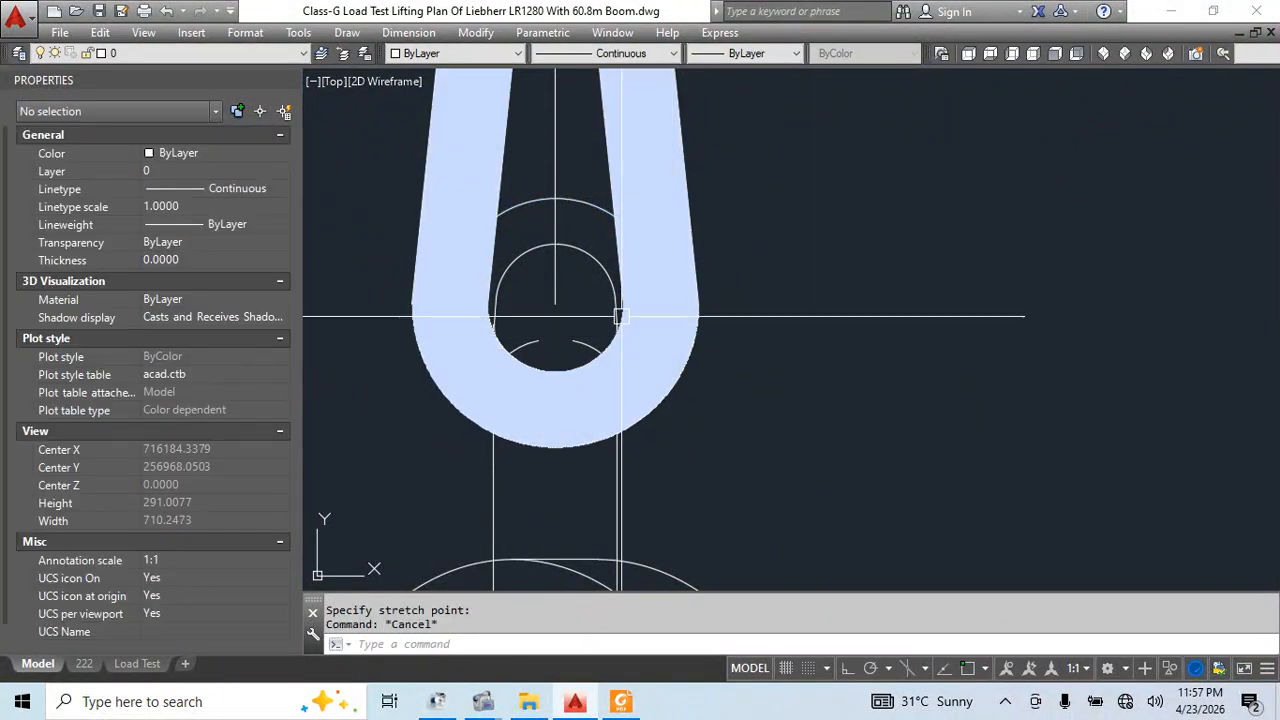
Check the sling eye's fit around the shackle bow and enlarge the construction circle to a radius of about 64
left_click(619, 316)
scroll(625, 280, "up", 2)
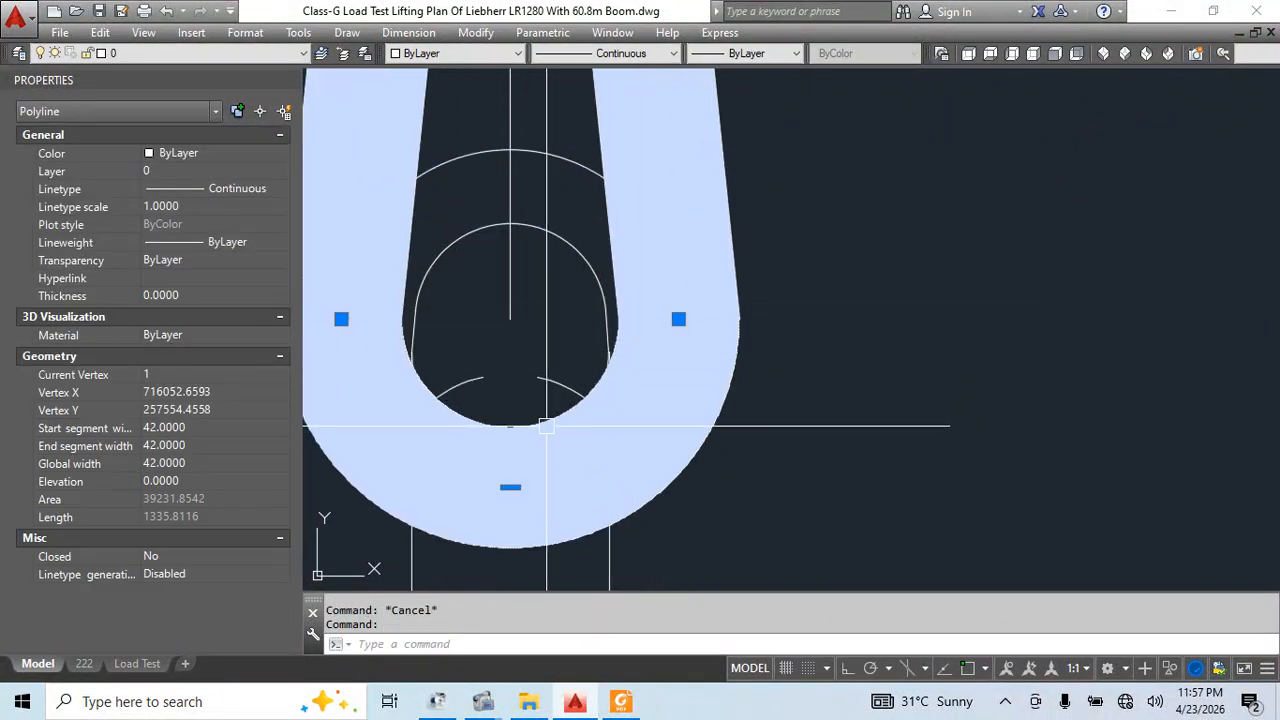
key("Escape")
left_click(689, 452)
key("Escape")
left_click(566, 158)
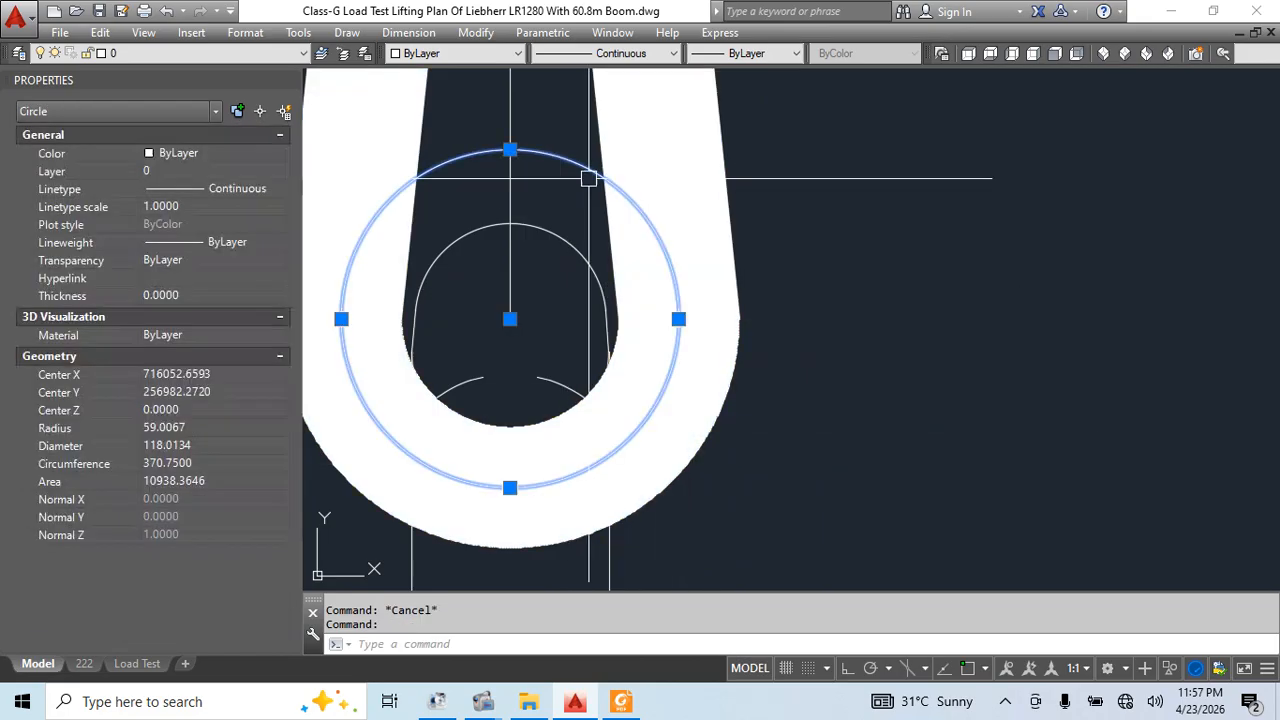
scroll(700, 307, "up", 1)
left_click(690, 310)
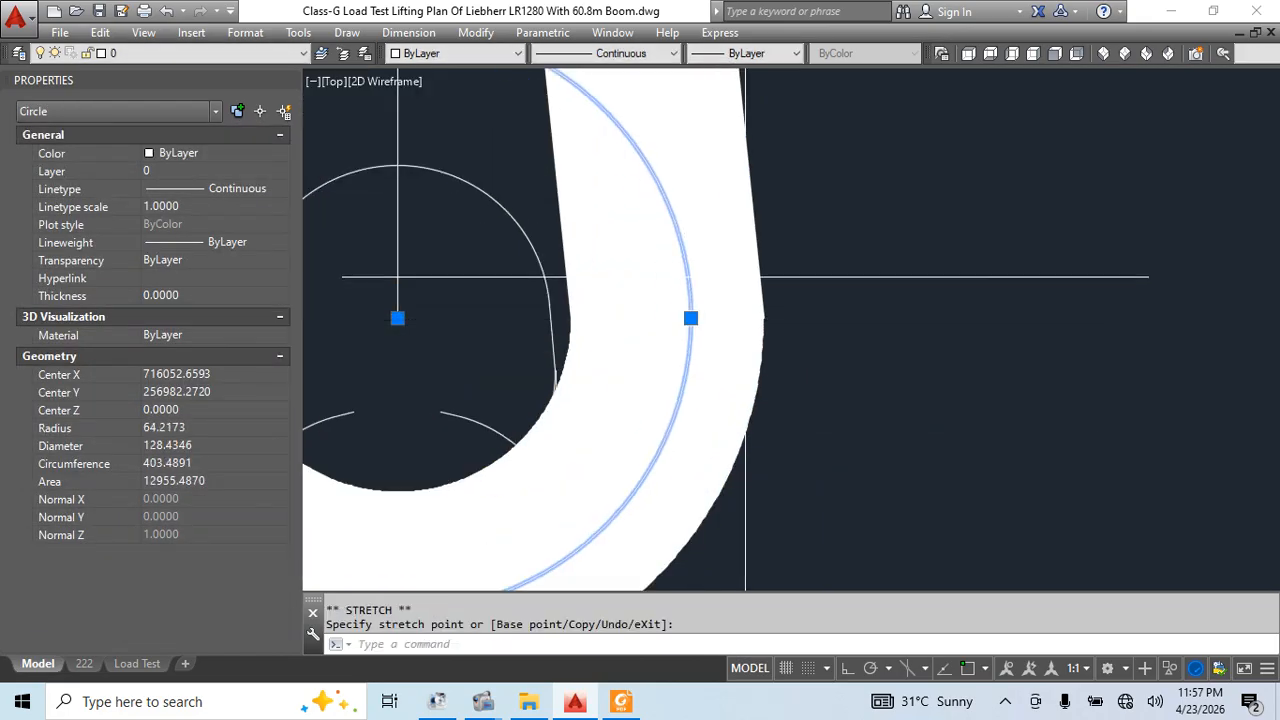
key("Escape")
Stretch the sling eye's lower-right vertex onto the enlarged circle's right quadrant, with object snap on
scroll(742, 283, "down", 2)
left_click(714, 289)
scroll(714, 289, "up", 2)
left_click(713, 311)
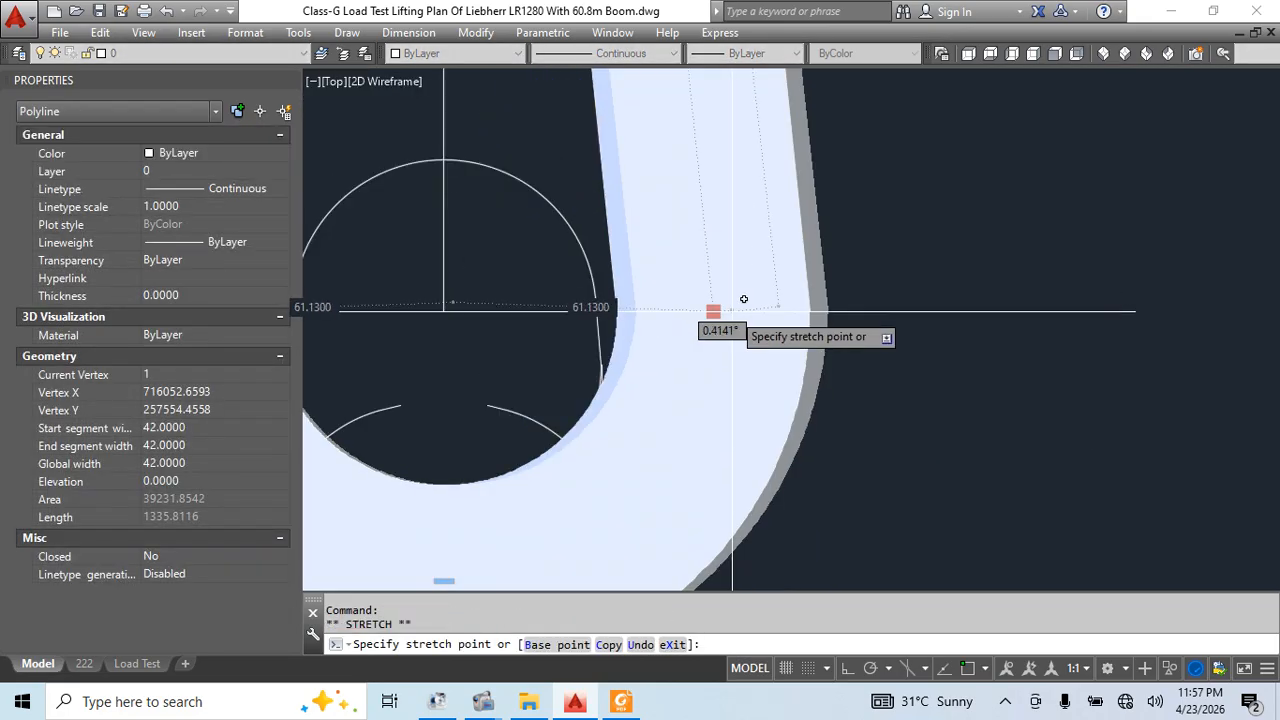
left_click(1014, 299)
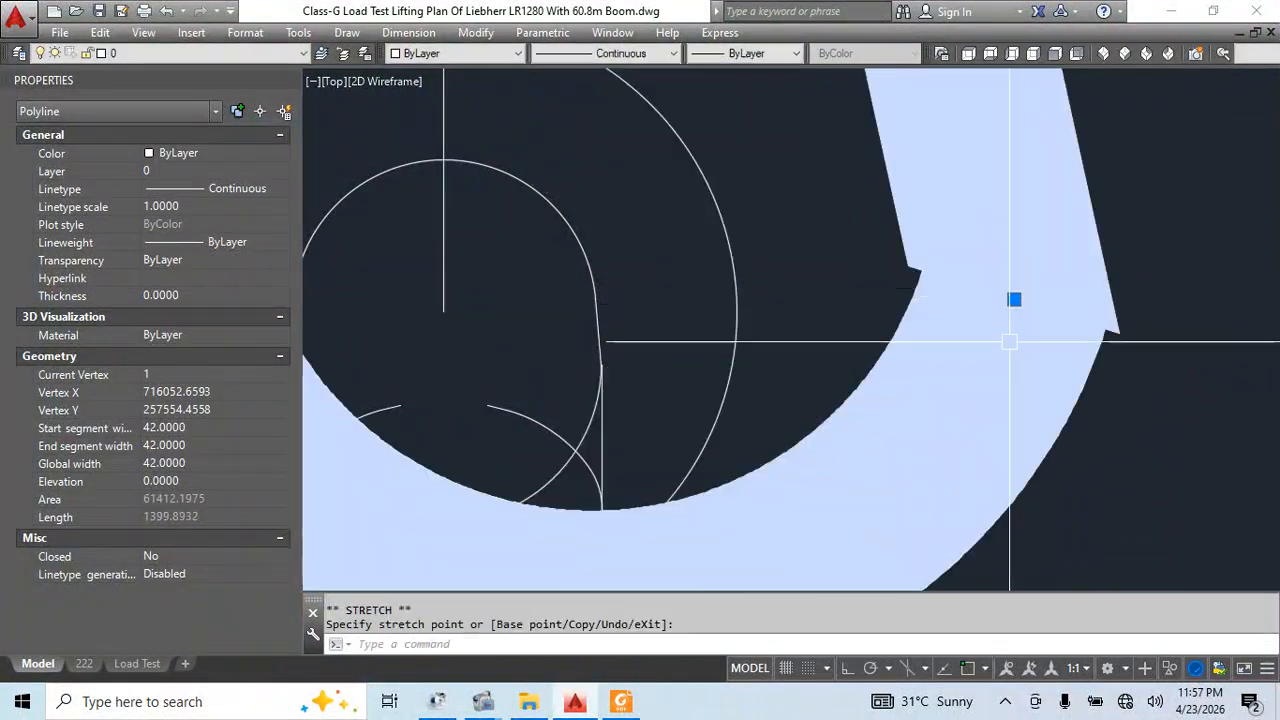
left_click(1014, 299)
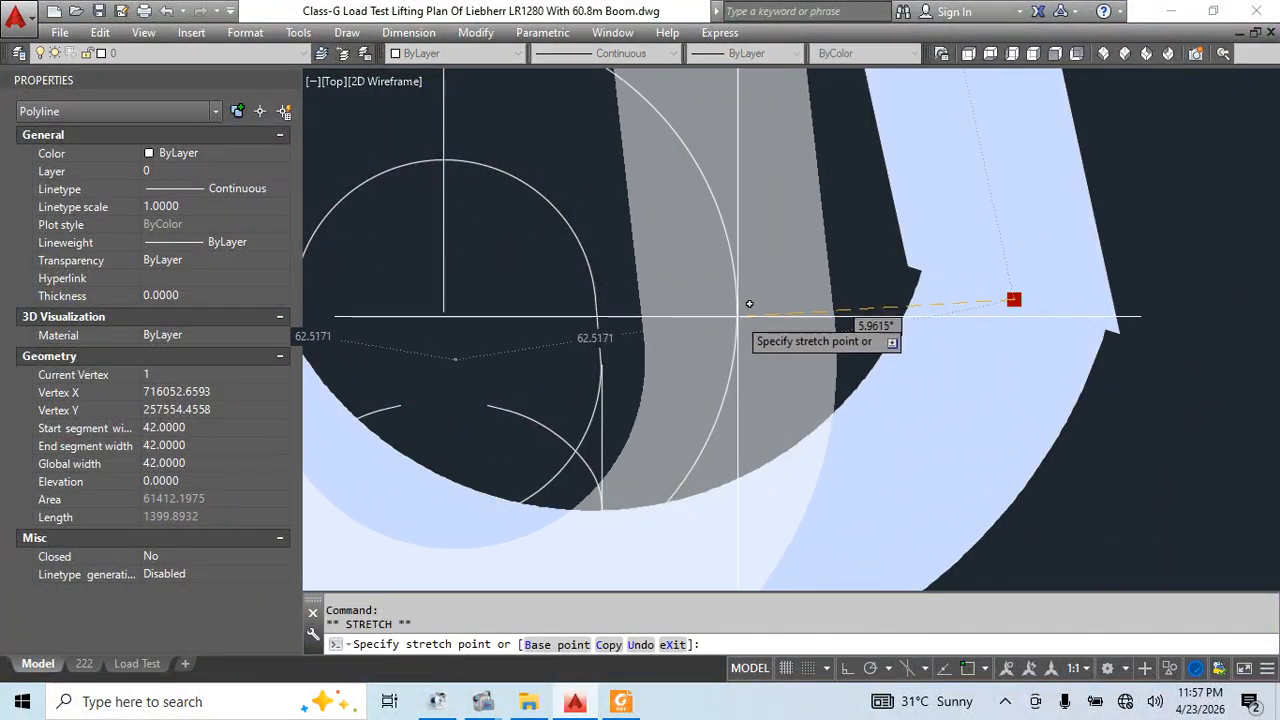
scroll(751, 293, "down", 2)
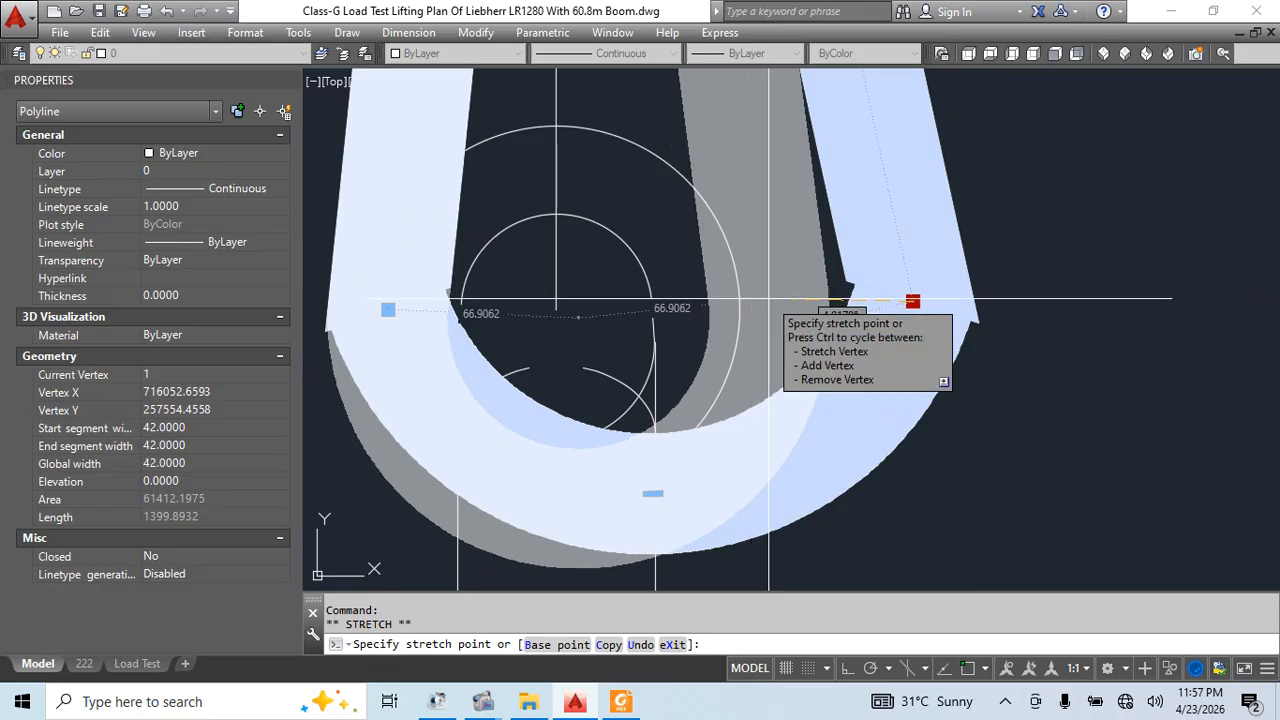
key("F3")
left_click(740, 310)
Stretch the sling eye's lower-left vertex onto the circle's left quadrant and its arc midpoint onto the bottom quadrant
scroll(772, 330, "down", 2)
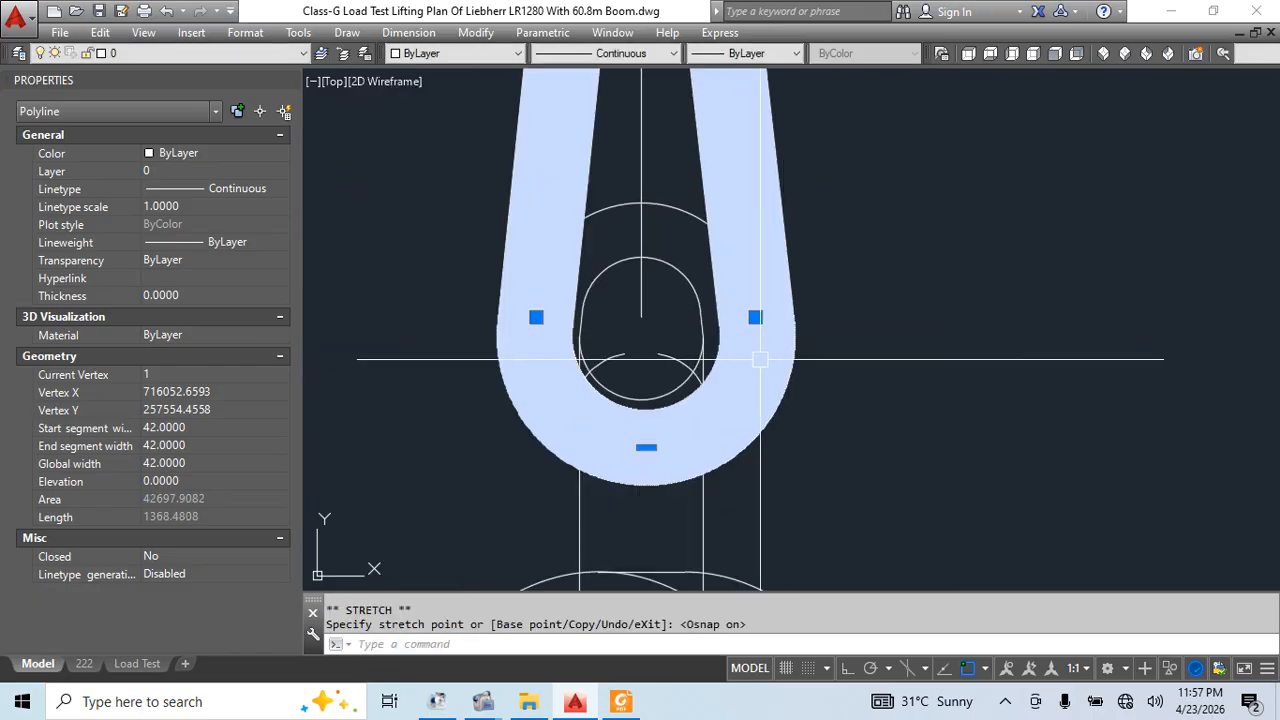
left_click(329, 351)
left_click(329, 352)
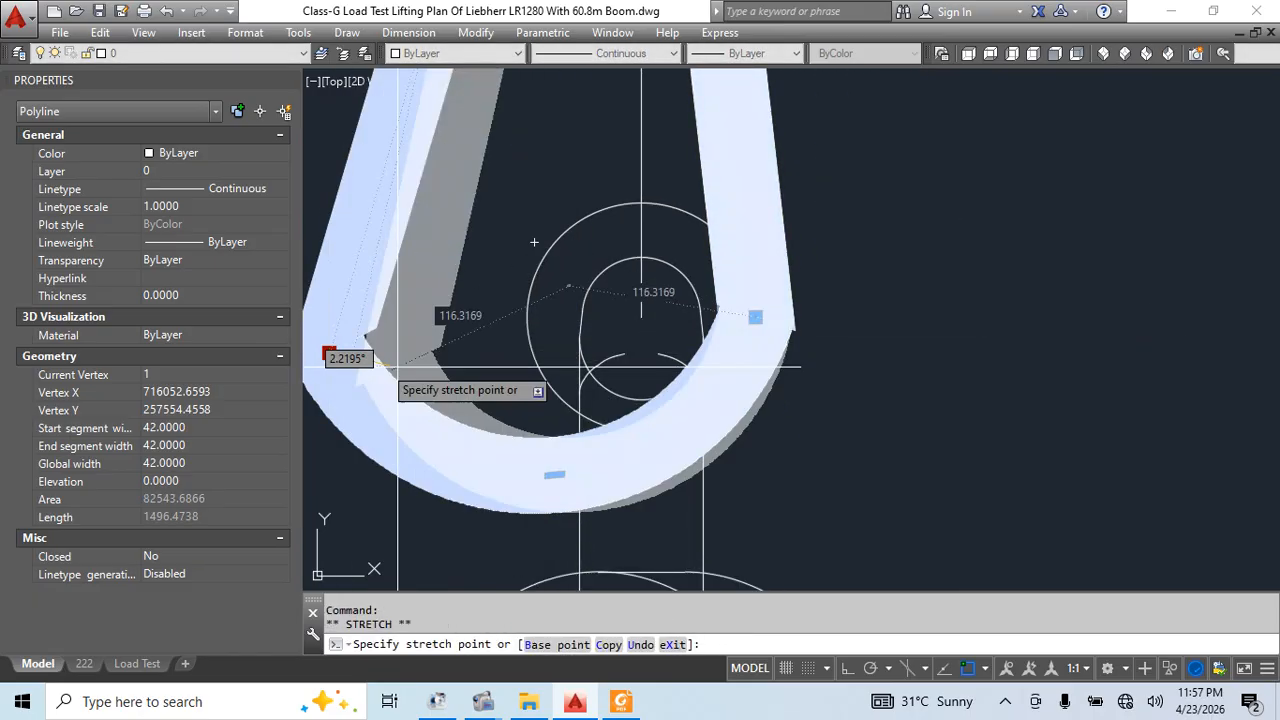
left_click(526, 318)
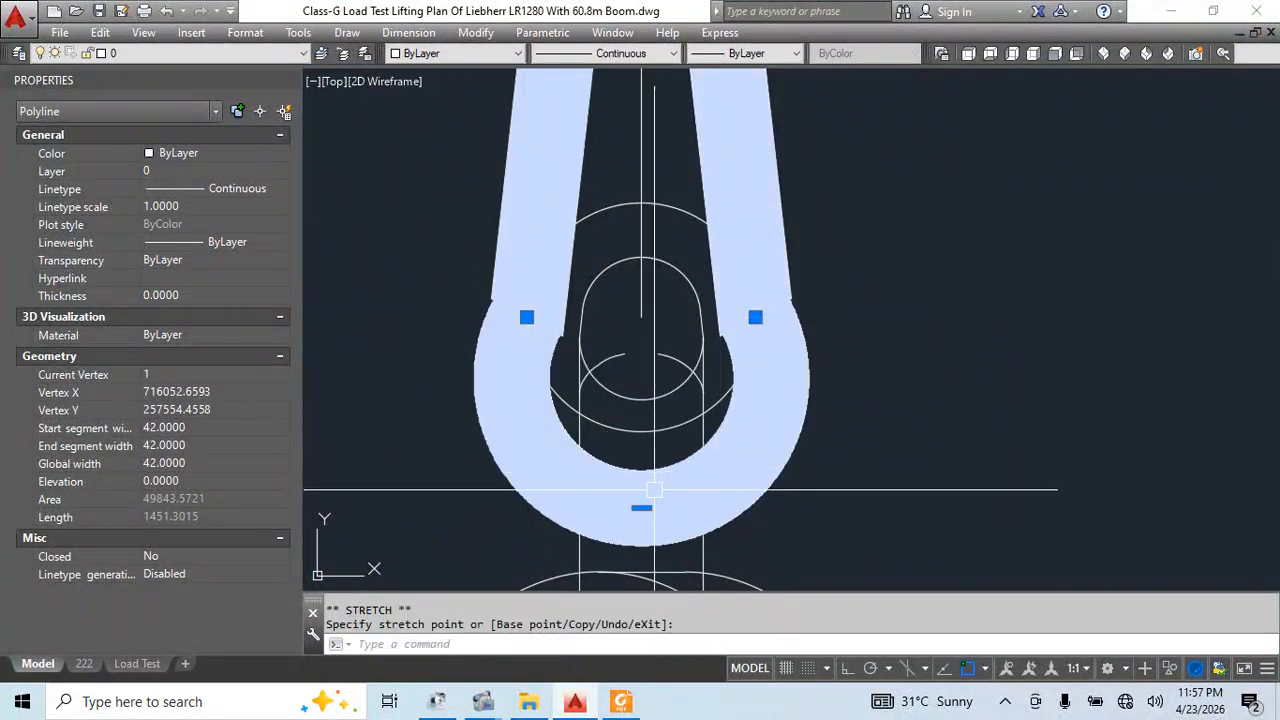
left_click(641, 508)
left_click(641, 431)
key("Escape")
scroll(817, 383, "down", 5)
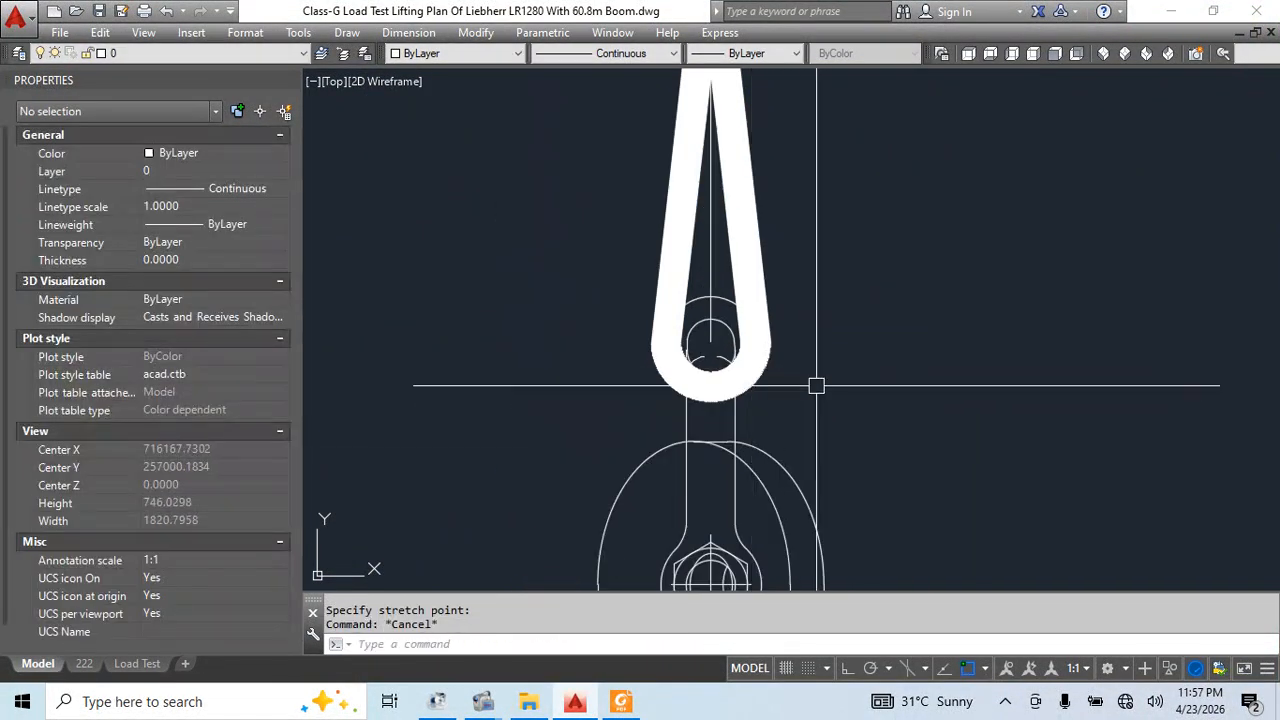
Erase the construction circle around the sling eye's lower curve
scroll(645, 361, "up", 5)
left_click(645, 361)
type("e")
key("Return")
scroll(660, 375, "down", 6)
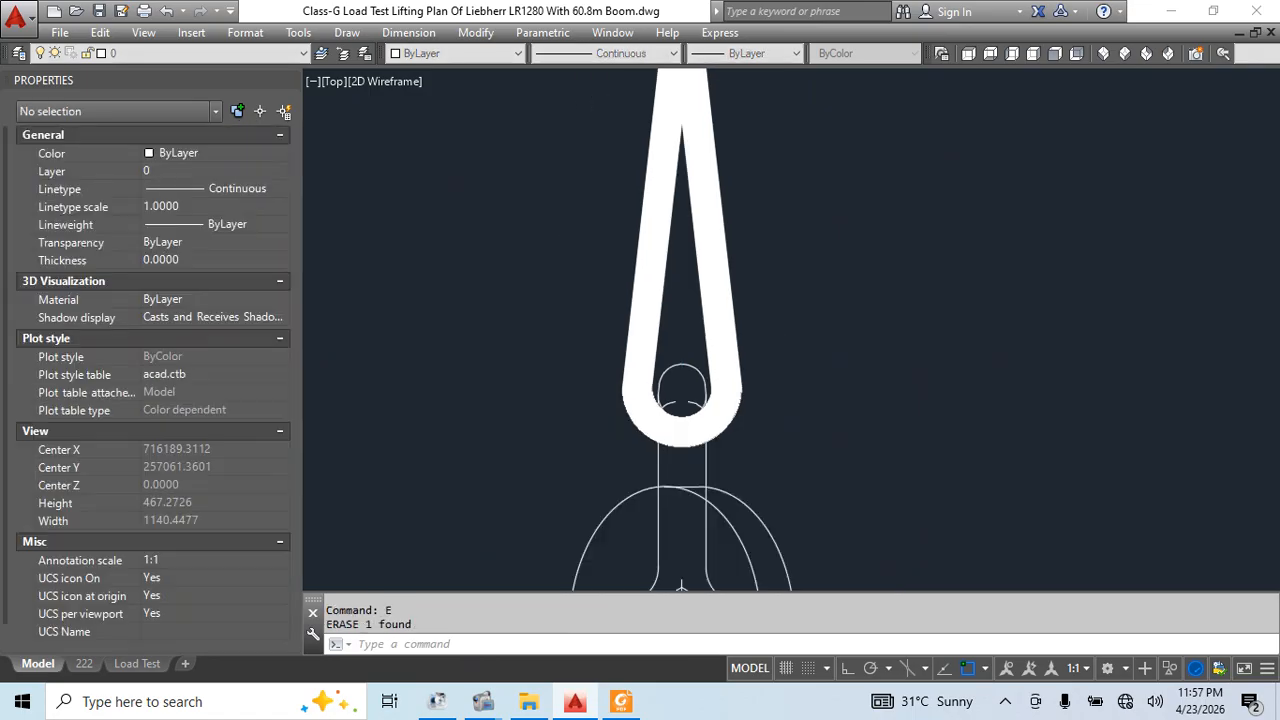
Thicken the short vertical polyline above the sling eye into a ferrule wider than the rope by raising its global width
left_click(703, 392)
key("Escape")
left_click(674, 185)
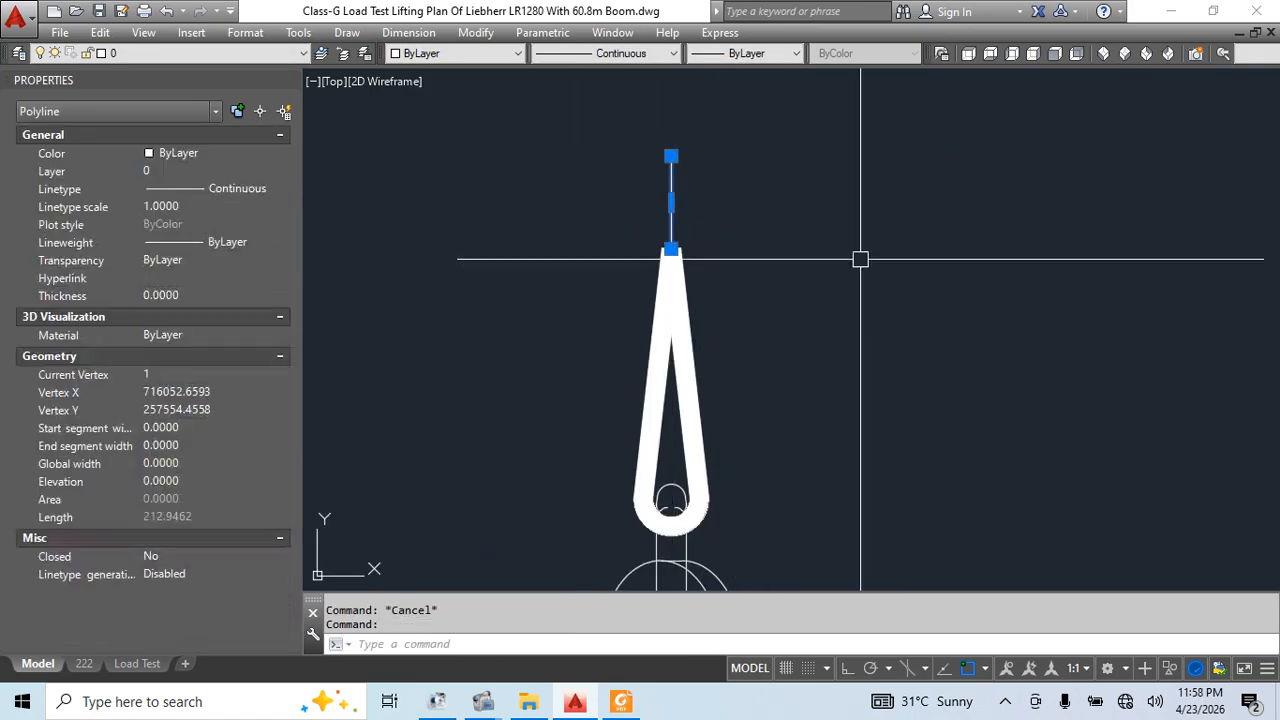
left_click(197, 463)
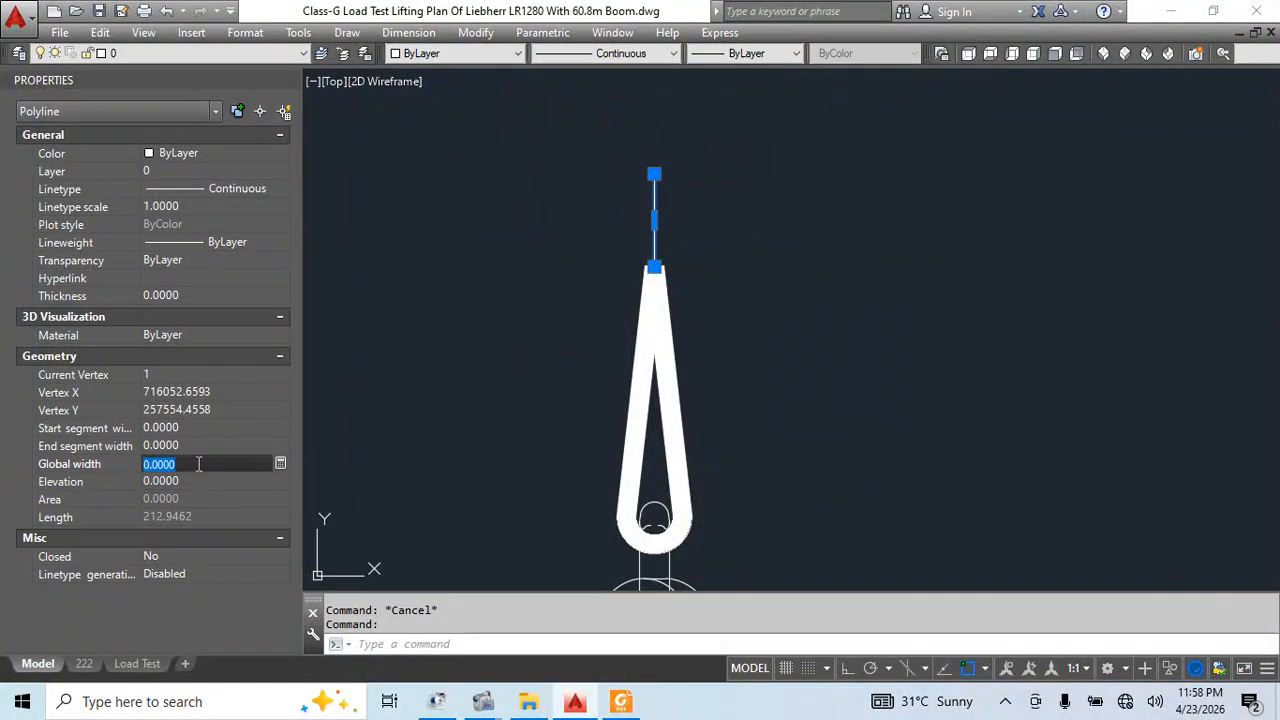
key("Escape")
key("Escape")
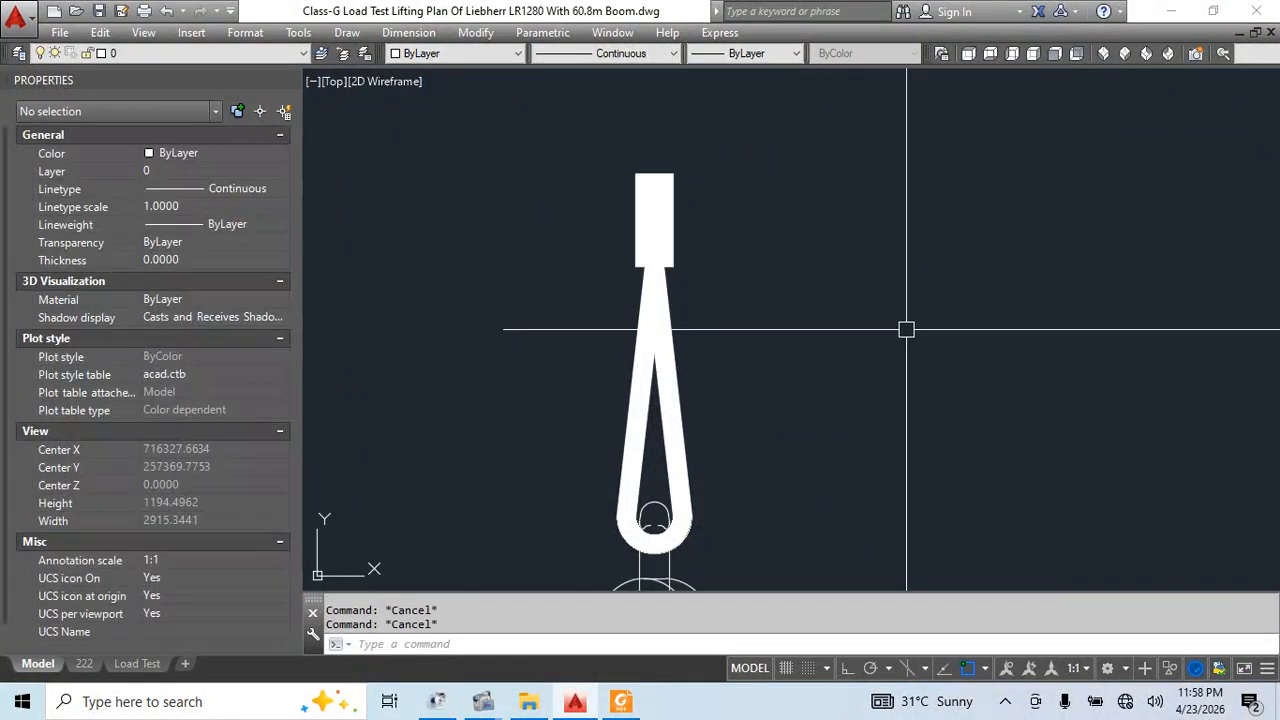
Draw the sling leg as a vertical polyline from the ferrule's upper end to the top of the large construction circle
middle_click_drag(906, 326, 851, 414)
type("pl")
key("Return")
left_click(600, 257)
scroll(650, 219, "down", 6)
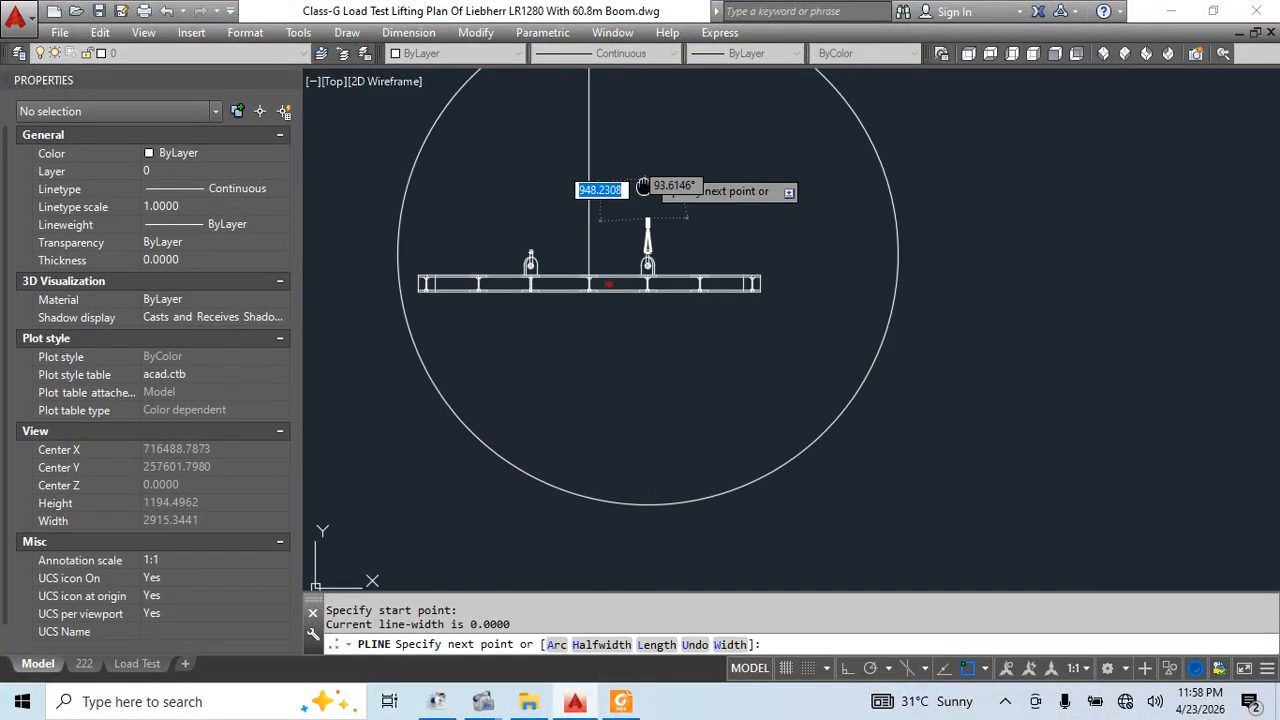
middle_click_drag(647, 166, 639, 384)
key("Escape")
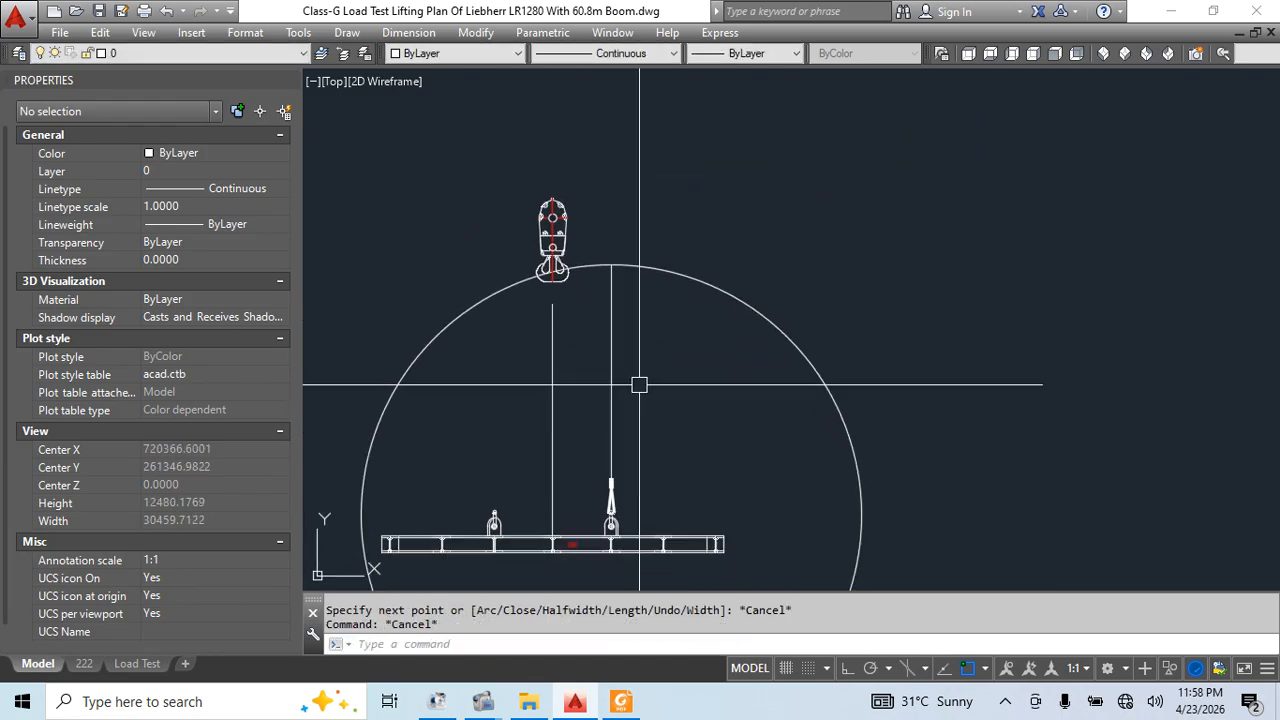
Match the sling eye's polyline properties onto the long vertical sling leg
scroll(616, 497, "up", 3)
type("ma")
left_click(609, 489)
left_click(680, 262)
left_click(531, 297)
scroll(717, 325, "down", 3)
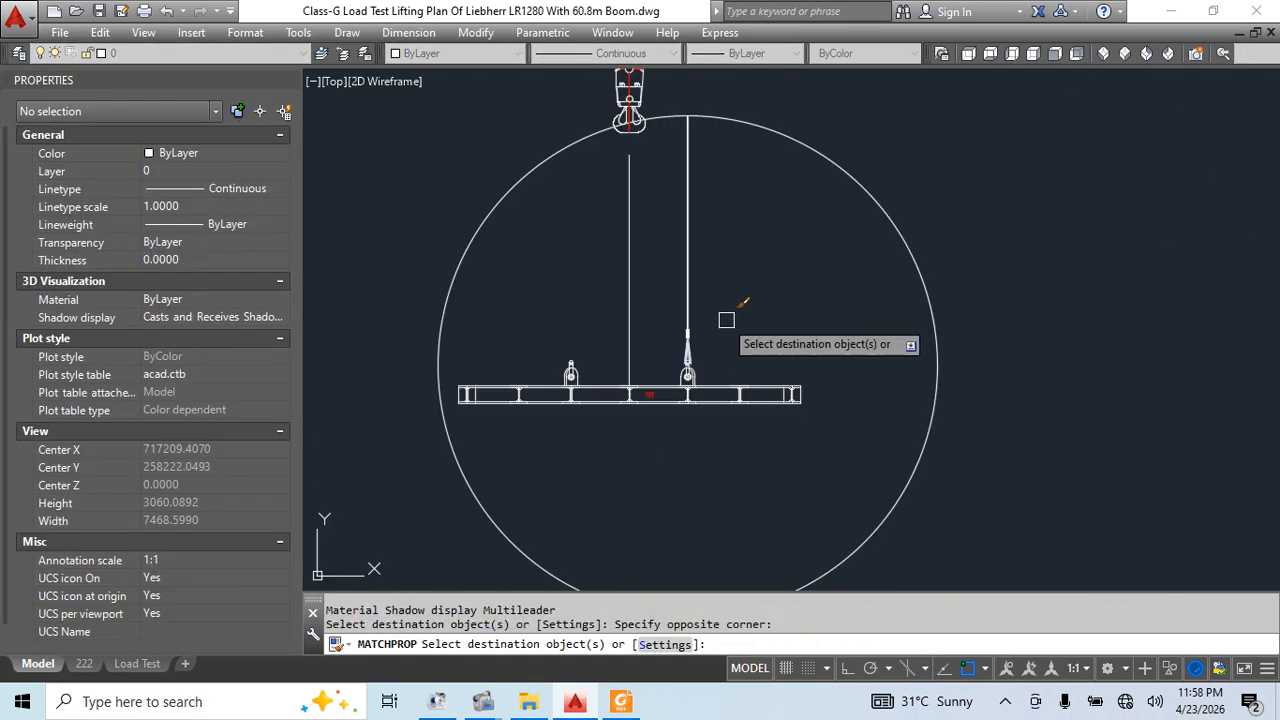
scroll(679, 300, "up", 1)
key("Escape")
key("Escape")
Set the colour of the sling leg, ferrule and eye polylines to Green
scroll(679, 300, "up", 1)
left_click(731, 291)
middle_click_drag(622, 506, 637, 434)
left_click(603, 508)
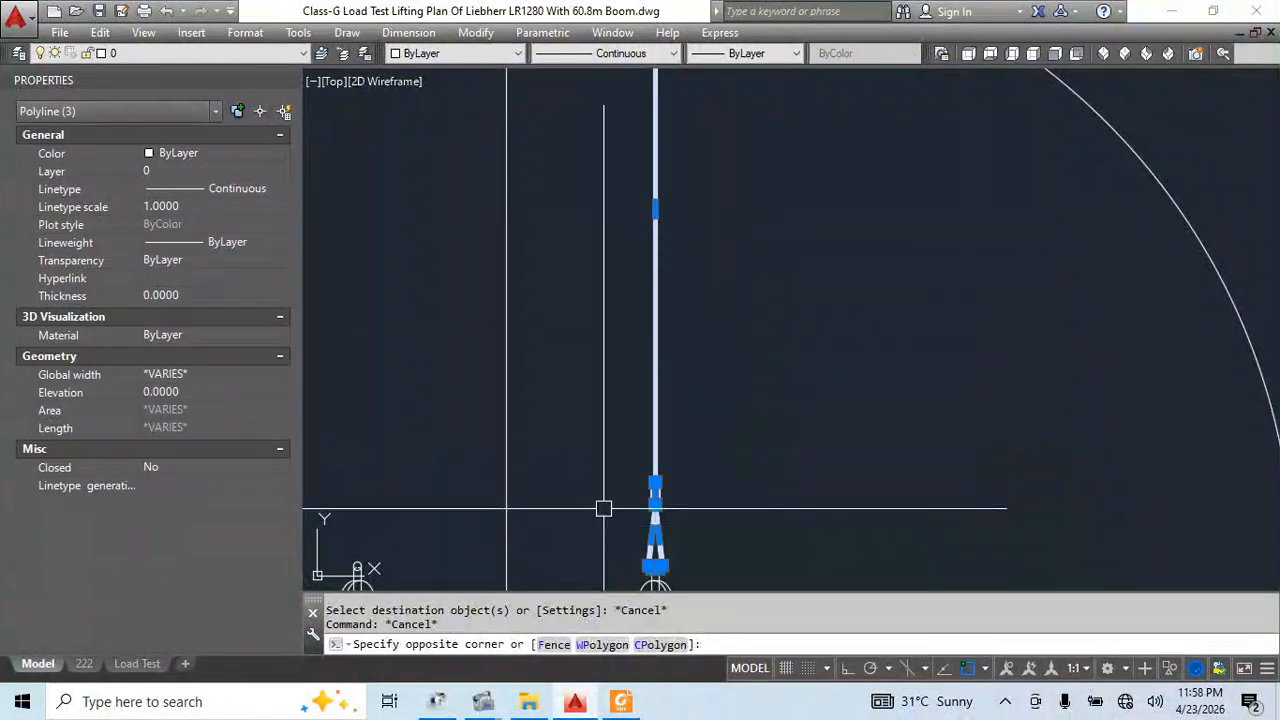
left_click(455, 53)
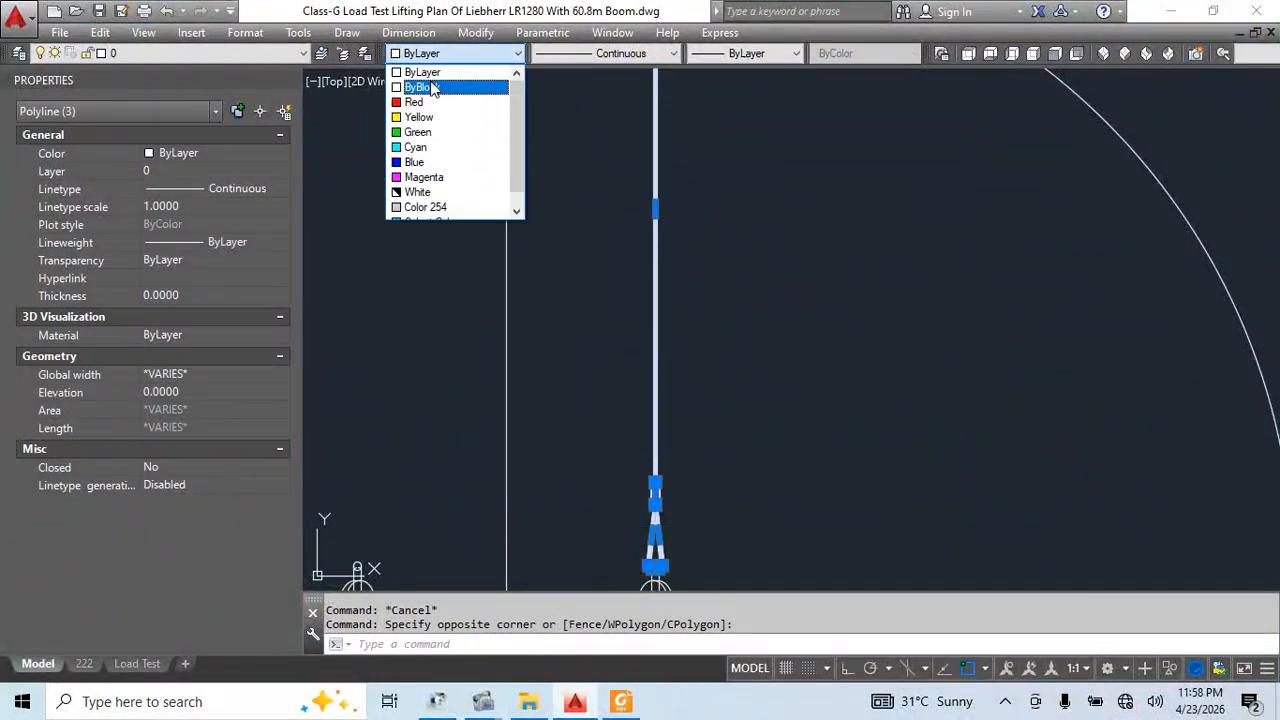
left_click(436, 132)
Rotate the sling about the shackle pin's centre by reference, from the leg's upper end to the crane hook's right-hand bowl
scroll(652, 205, "down", 2)
scroll(691, 428, "up", 9)
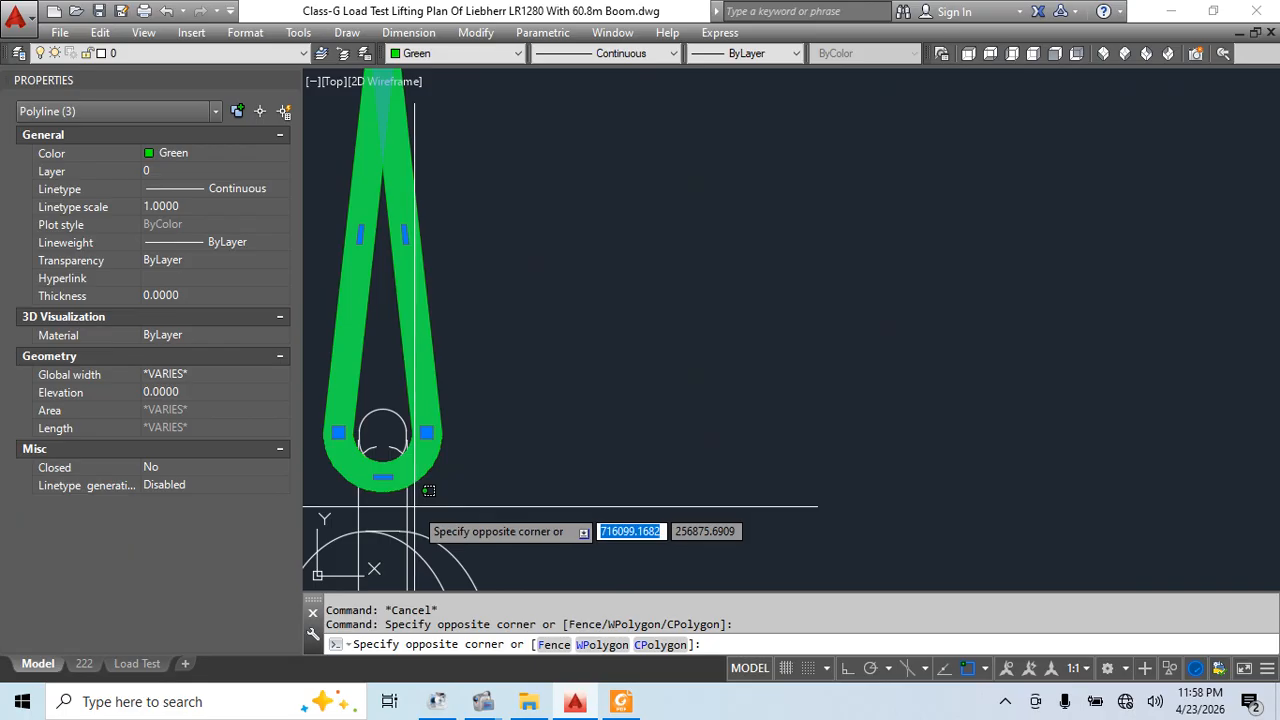
type("ro")
key("space")
scroll(860, 380, "down", 5)
scroll(703, 408, "up", 5)
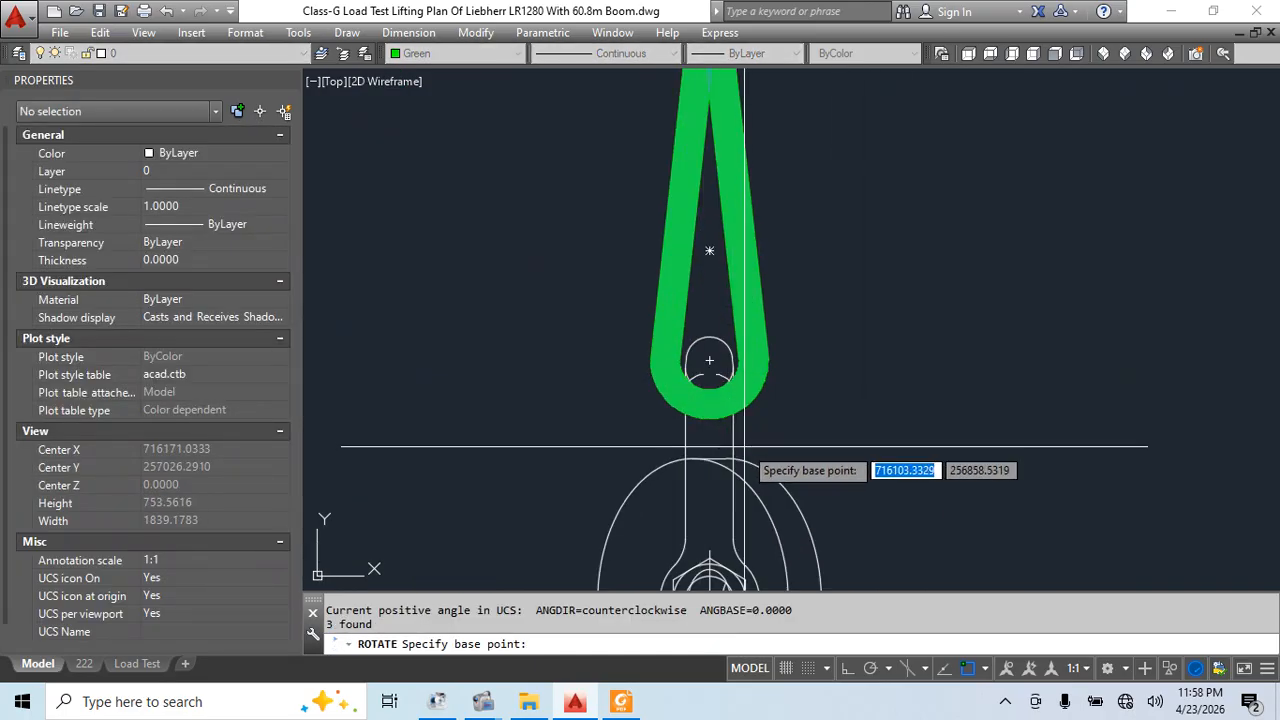
middle_click_drag(718, 443, 709, 323)
left_click(701, 481)
type("r")
key("space")
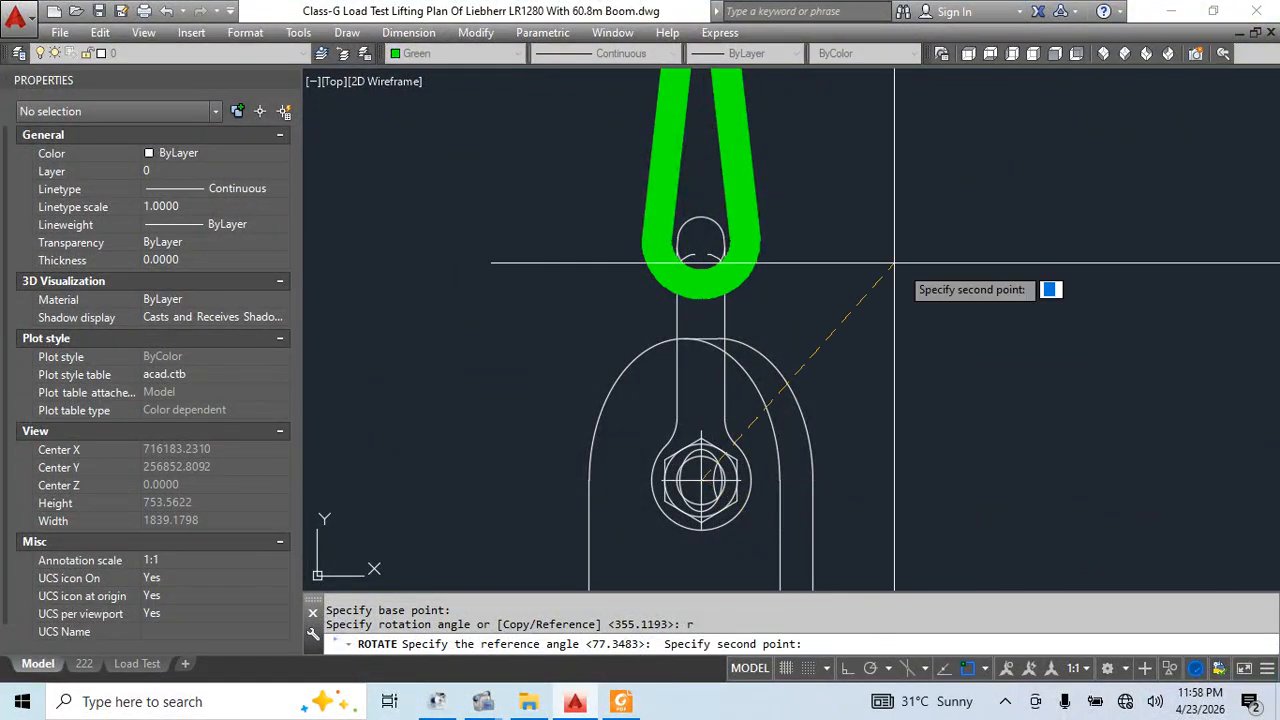
scroll(894, 264, "down", 9)
scroll(786, 137, "up", 2)
left_click(786, 146)
scroll(651, 160, "up", 4)
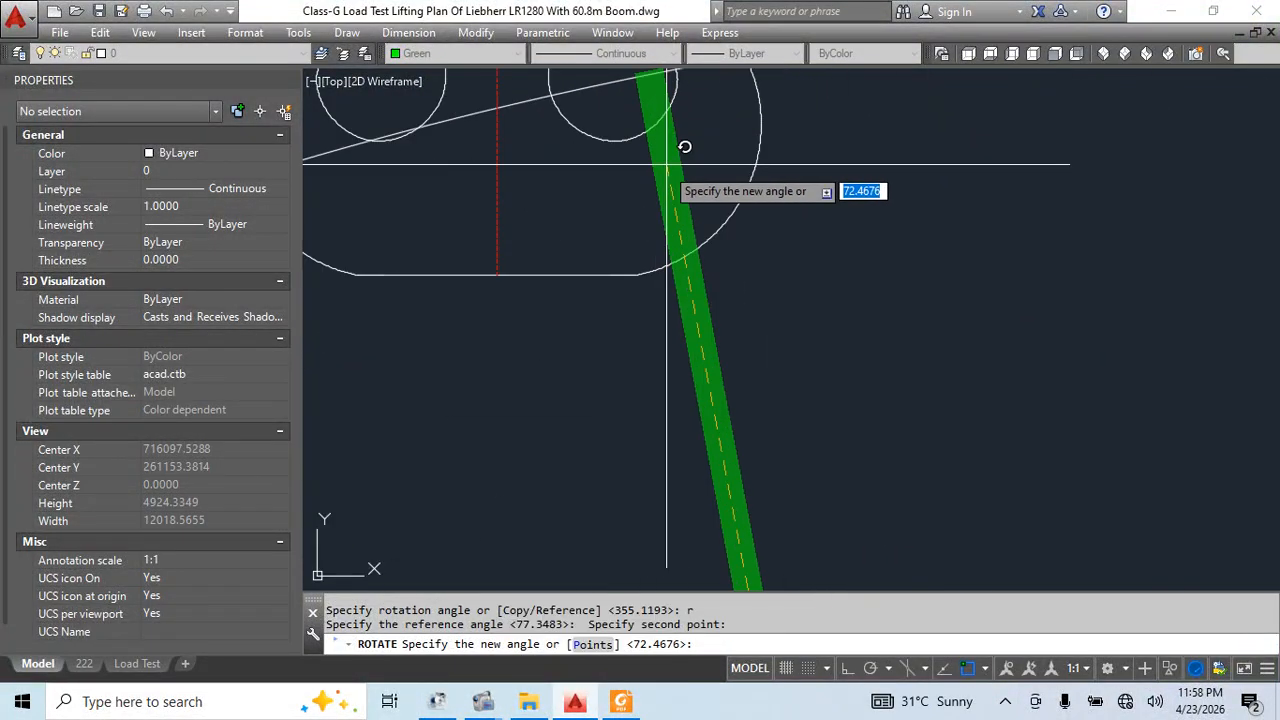
scroll(686, 277, "down", 6)
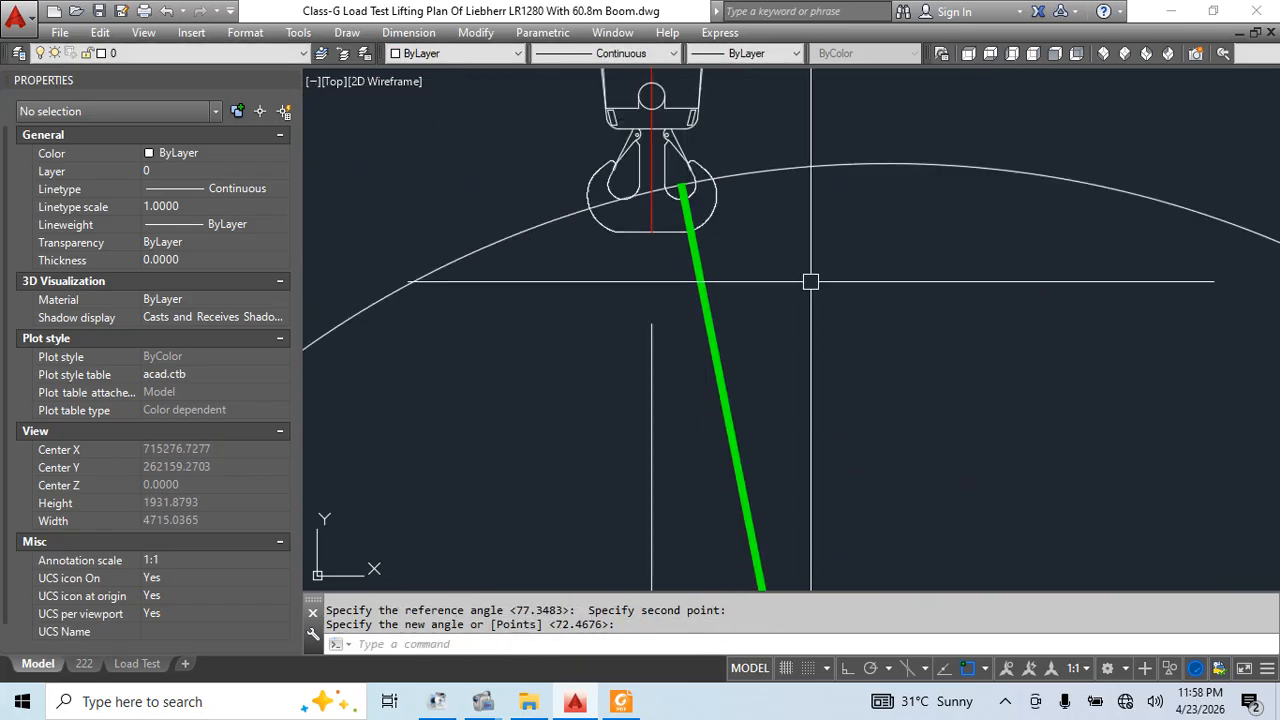
Draw a short slanted polyline from the crane hook's bottom edge down to the sling leg for the upper eye's second strand
scroll(714, 313, "up", 2)
key("Escape")
key("Escape")
type("pl")
key("Return")
scroll(552, 280, "up", 2)
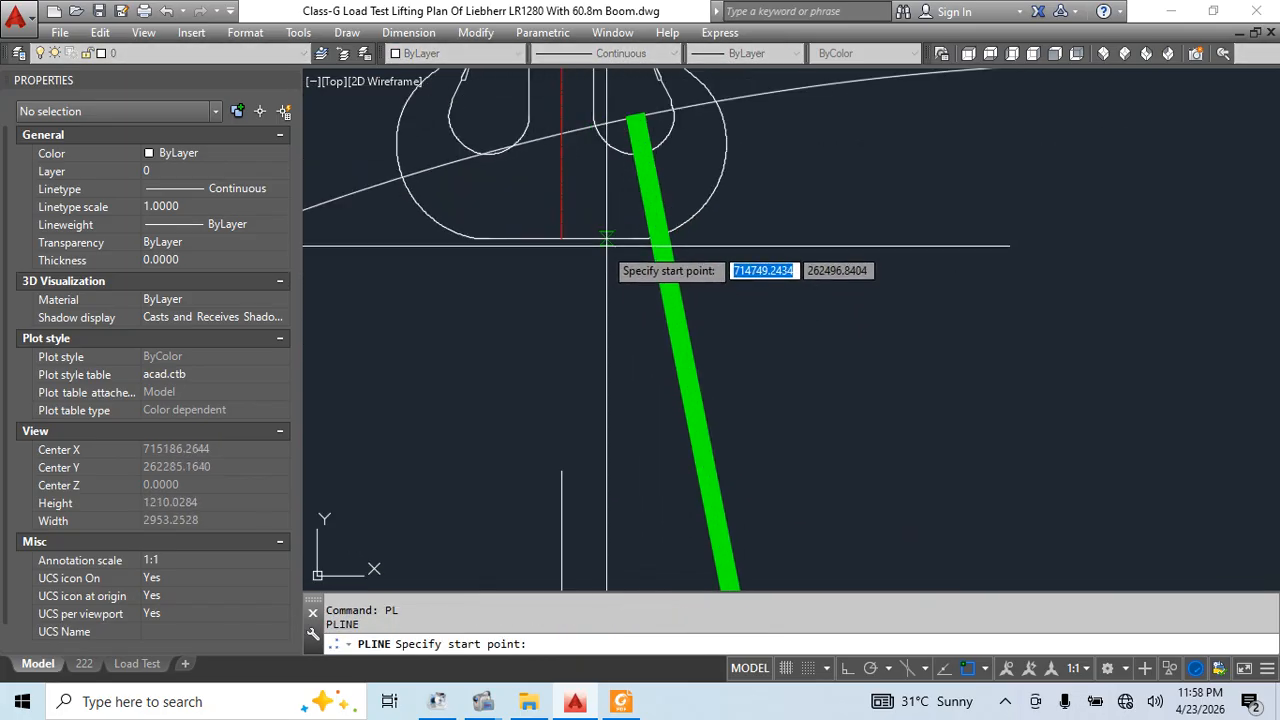
left_click(612, 238)
left_click(694, 416)
key("Escape")
Copy the lower ferrule up to the junction of the slanted strand and the sling leg beneath the hook
scroll(771, 463, "down", 10)
middle_click_drag(800, 536, 646, 197)
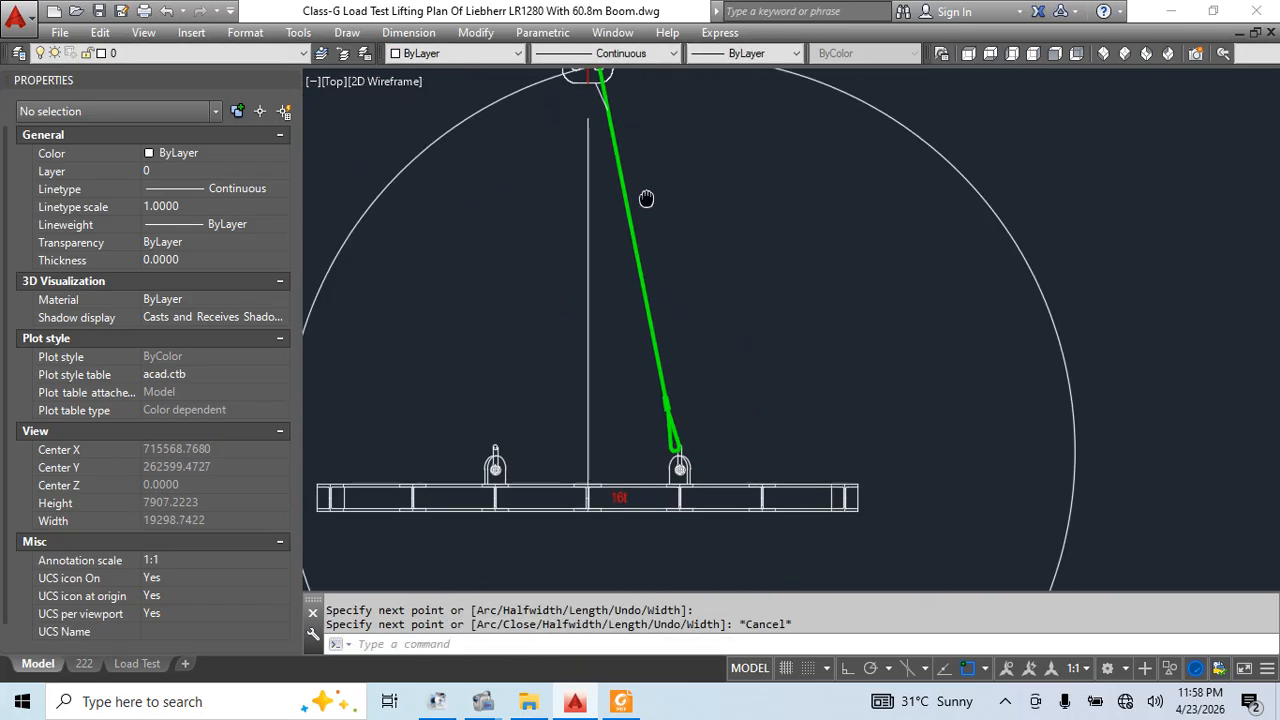
scroll(673, 400, "up", 7)
left_click(670, 380)
middle_click_drag(736, 380, 746, 437)
type("co")
key("Return")
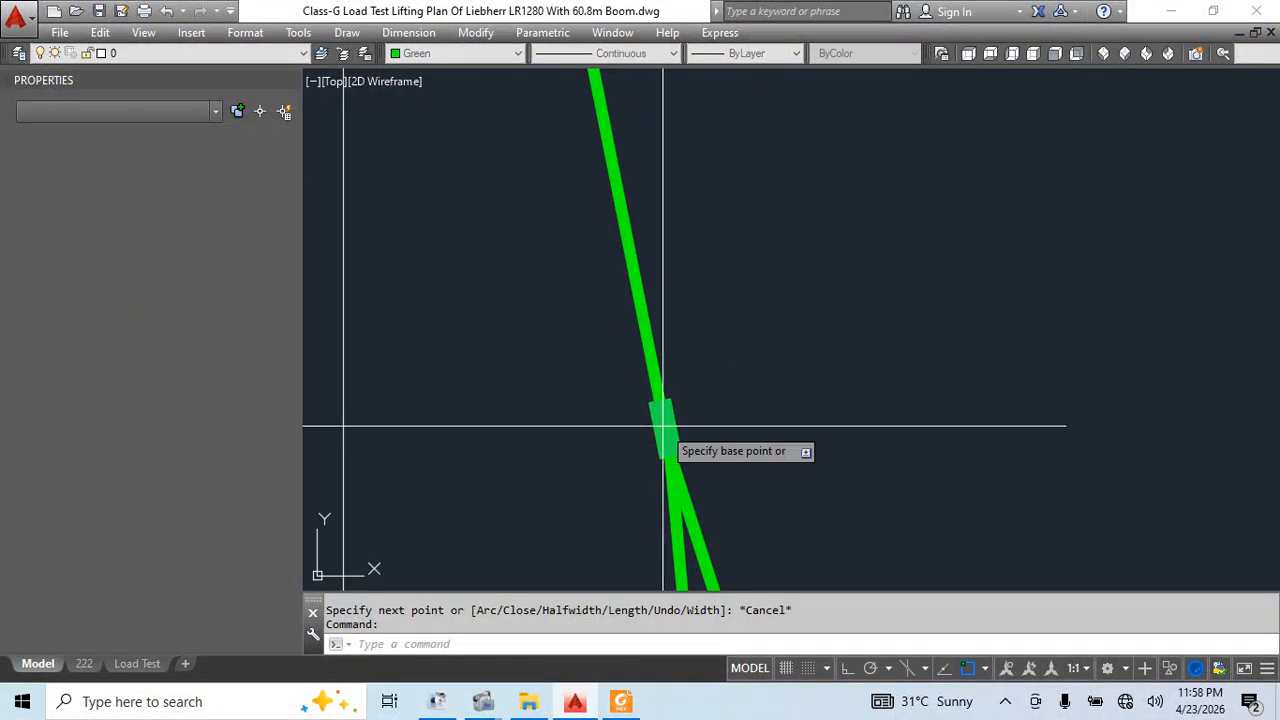
left_click(663, 427)
scroll(700, 260, "down", 7)
middle_click_drag(678, 168, 716, 451)
scroll(730, 437, "up", 4)
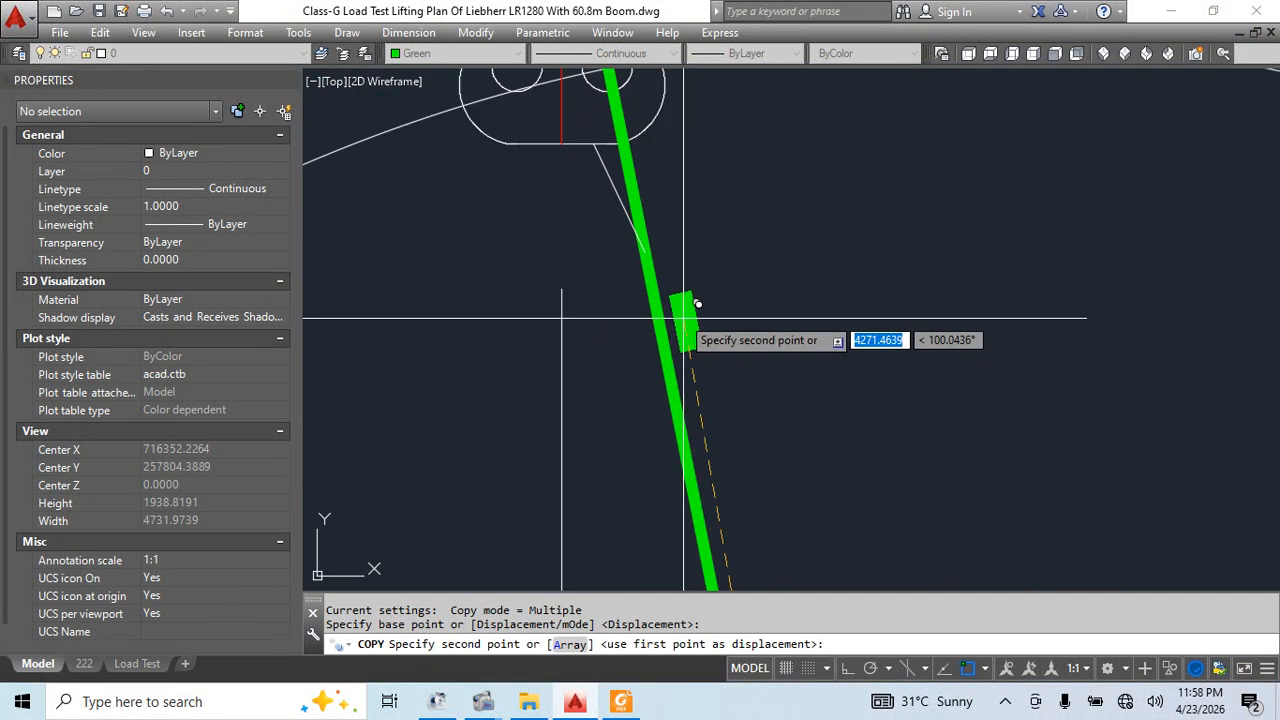
left_click(645, 253)
mouse_move(713, 253)
middle_mouse_down()
mouse_move(749, 288)
mouse_move(759, 362)
middle_mouse_up()
key("Escape")
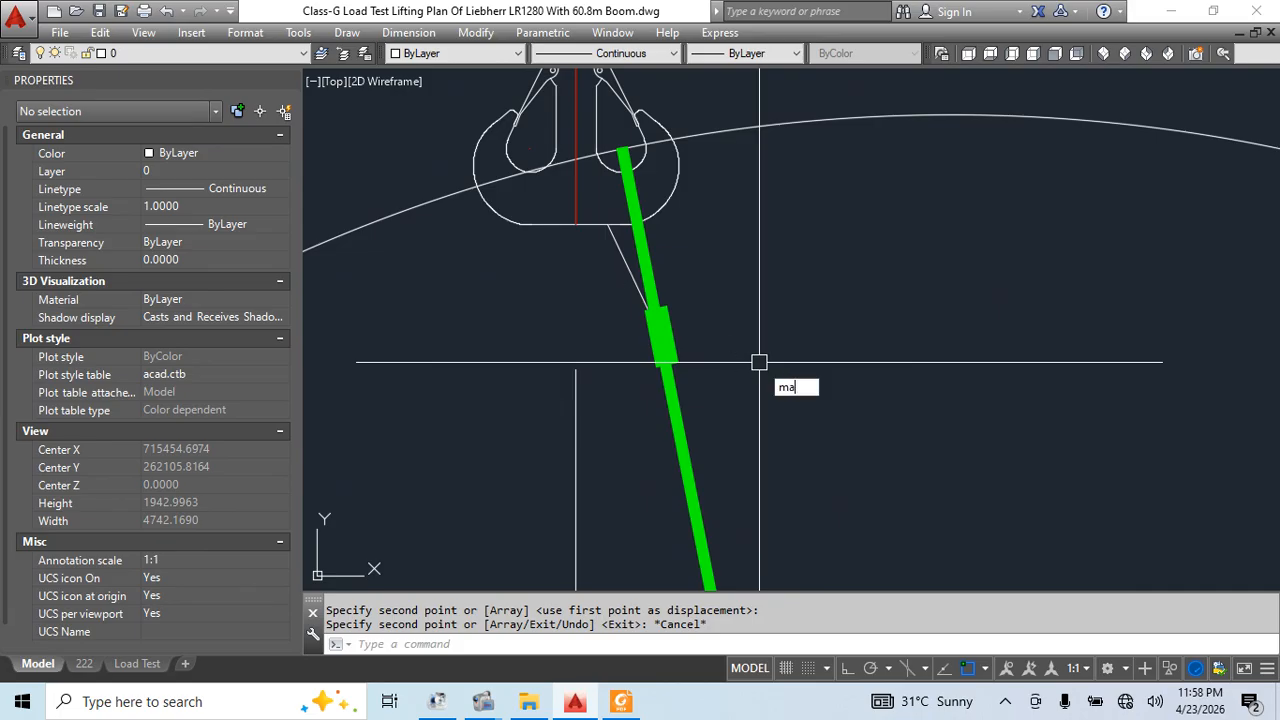
Match the green sling leg's properties onto the short slanted strand beneath the hook
scroll(630, 255, "up", 2)
key("Return")
left_click(621, 242)
key("Escape")
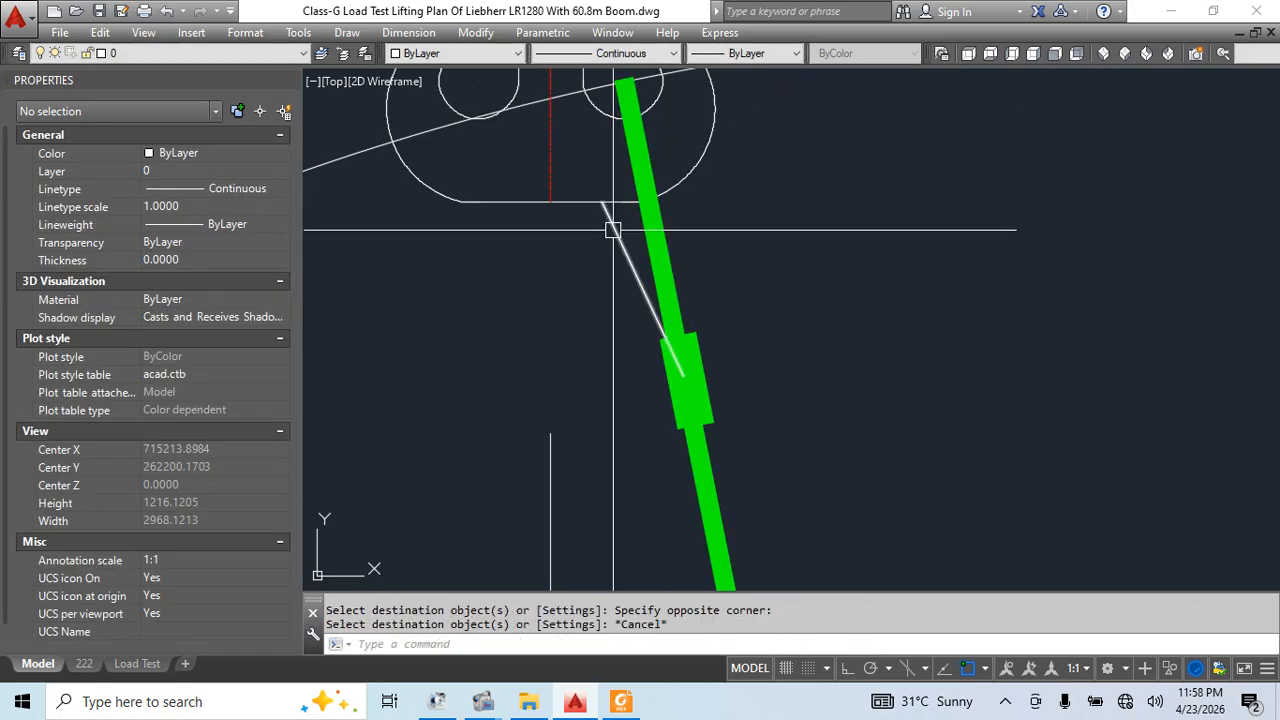
left_click(617, 234)
key("Escape")
type("m")
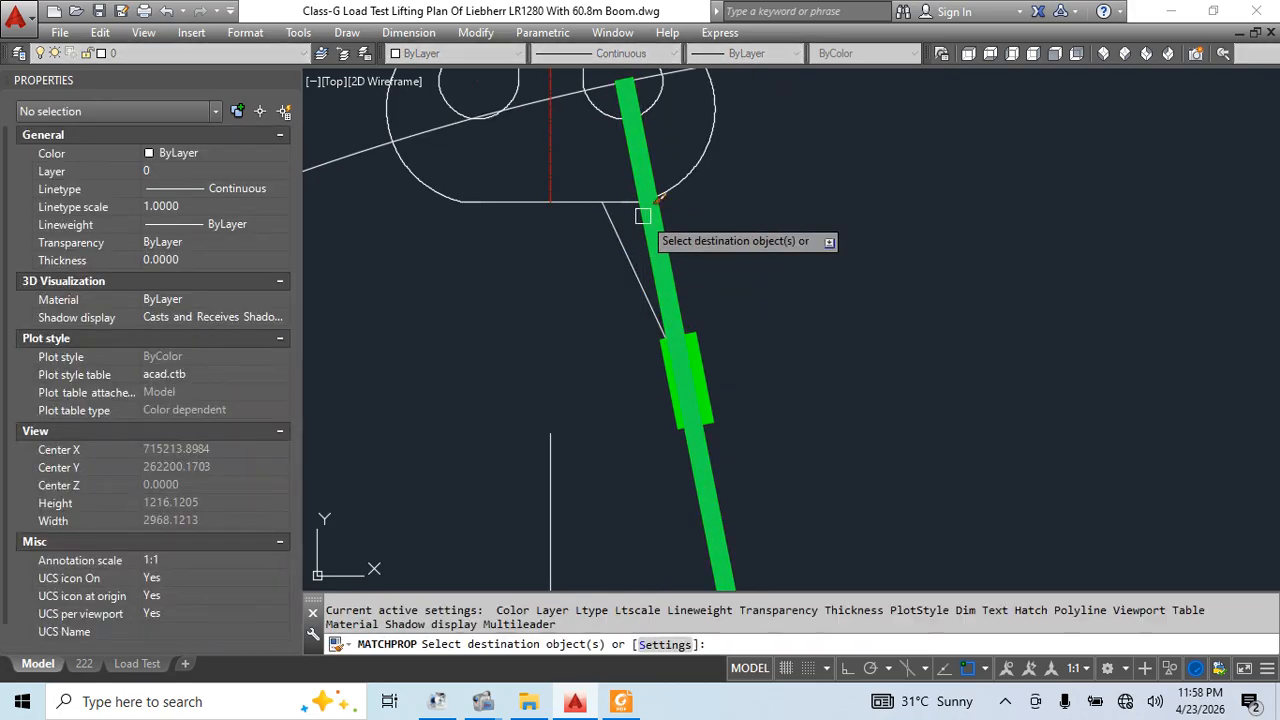
left_click(617, 232)
key("Escape")
key("Escape")
Move the upper ferrule slightly so it sits over the sling leg where the two strands meet
scroll(738, 280, "down", 2)
scroll(717, 303, "up", 3)
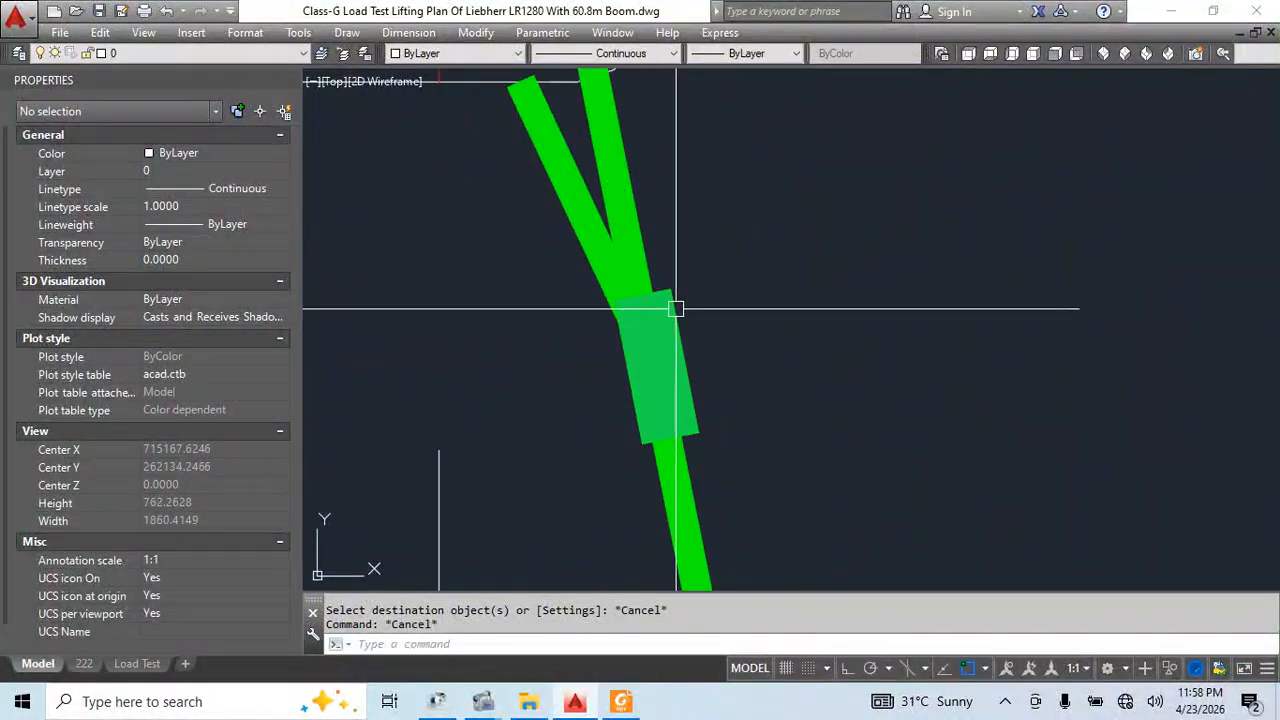
left_click(677, 309)
middle_click_drag(741, 383, 675, 305)
type("m")
key("Return")
left_click(581, 218)
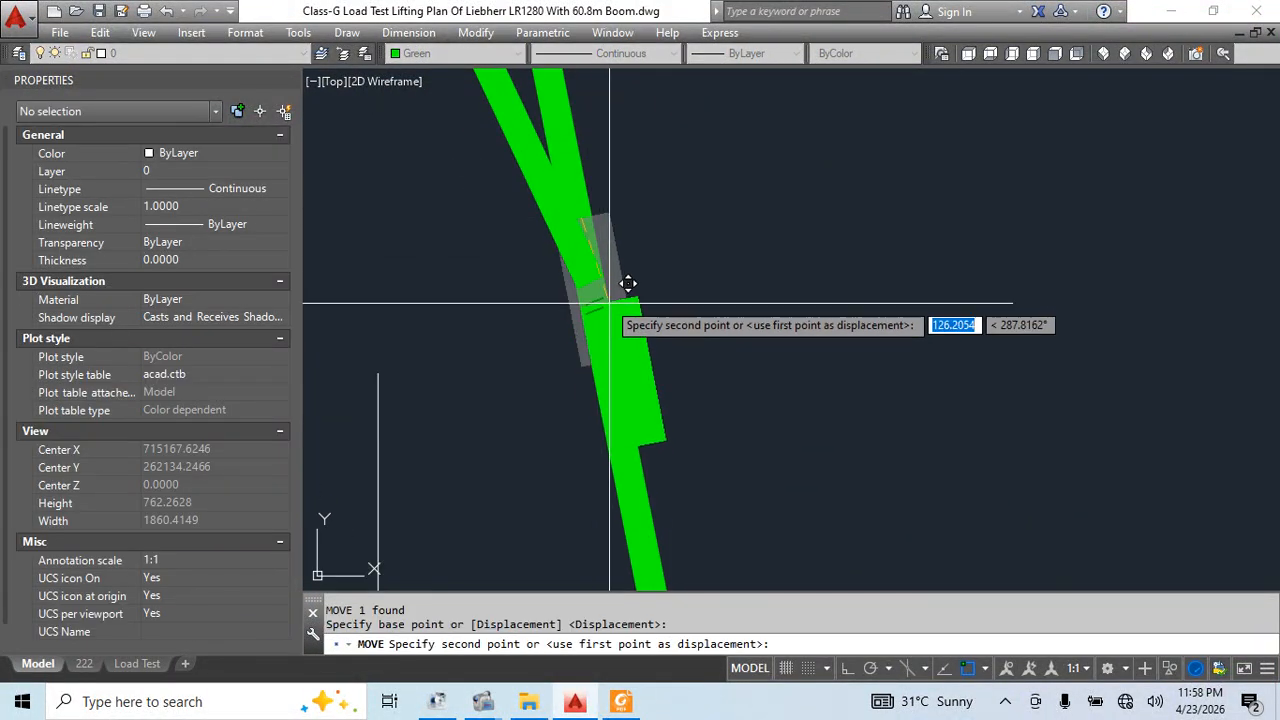
key("Escape")
scroll(769, 374, "down", 2)
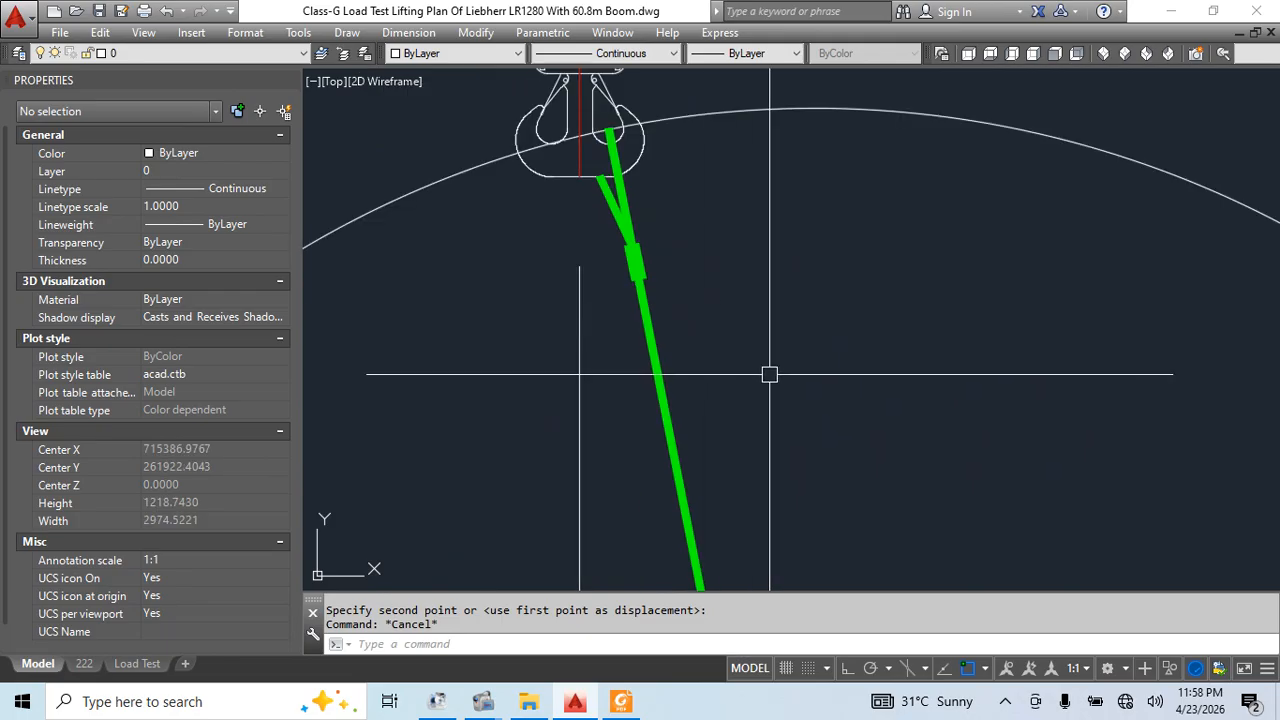
Erase the large construction circle used to locate the sling's upper end
scroll(819, 452, "down", 1)
middle_click_drag(819, 452, 720, 205)
scroll(720, 205, "down", 3)
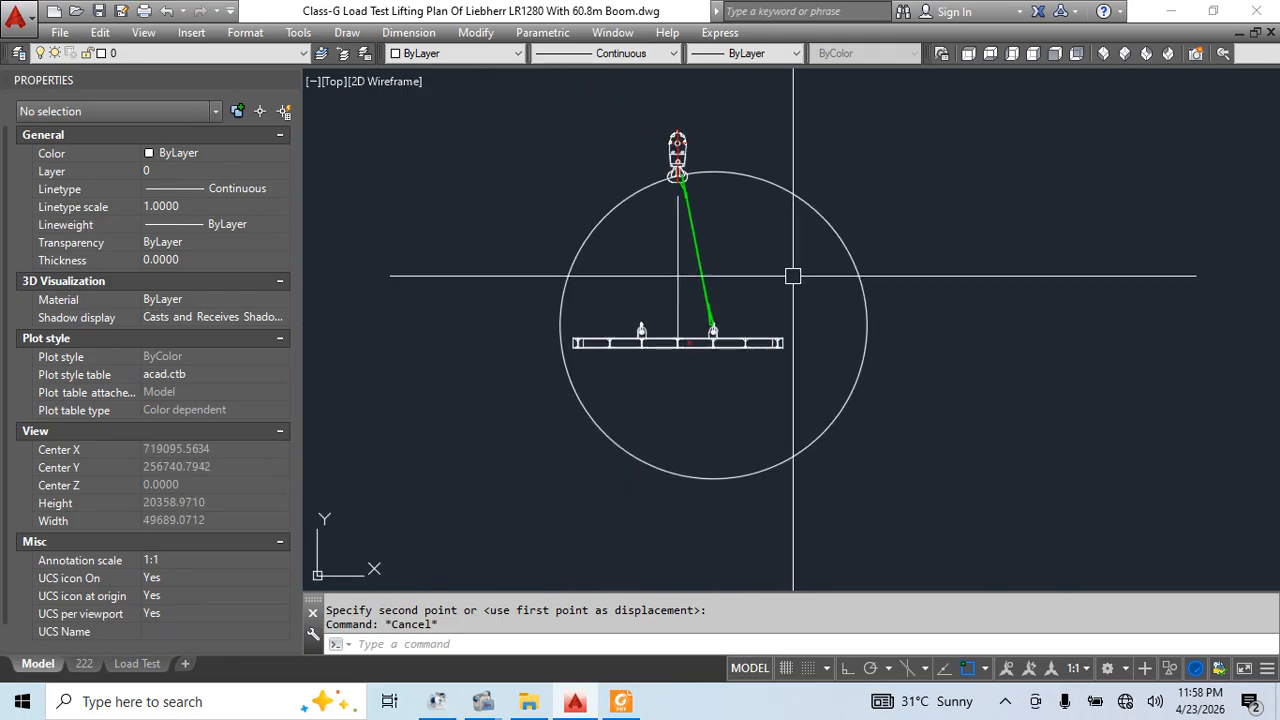
scroll(670, 180, "up", 4)
left_click_drag(800, 134, 734, 286)
type("e")
key("Return")
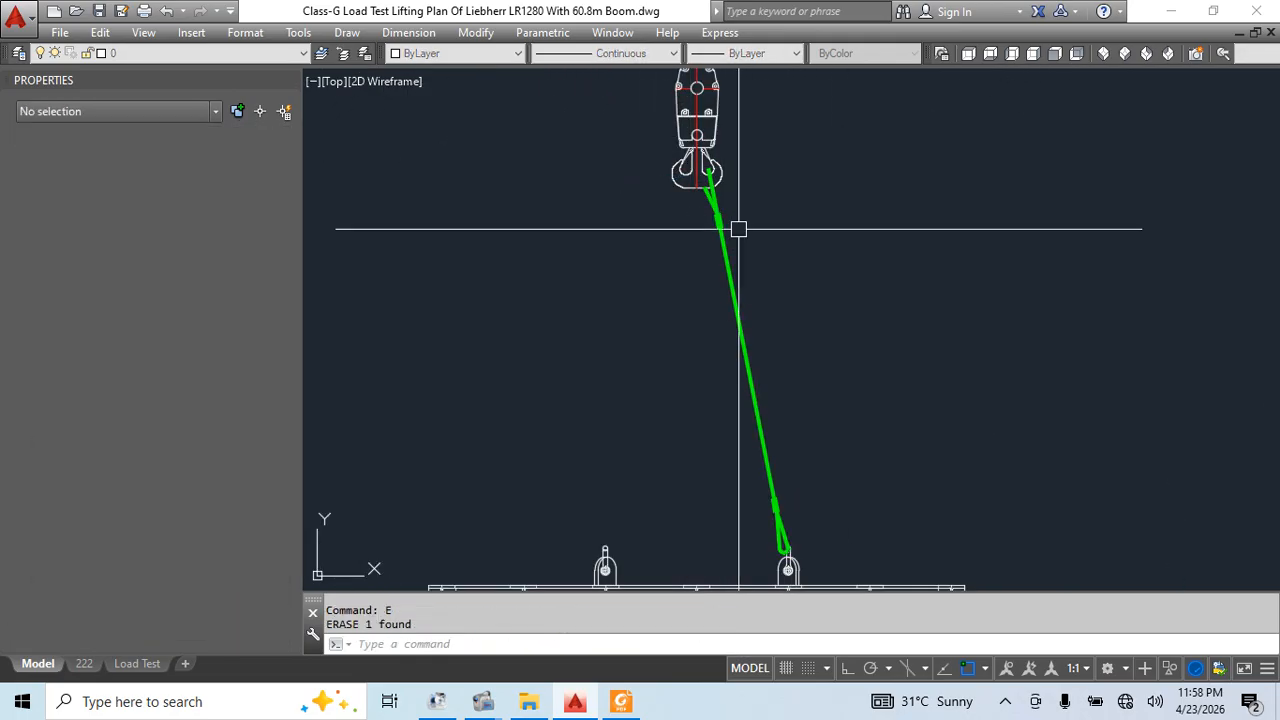
left_click(750, 188)
left_click(657, 271)
middle_click_drag(742, 551, 654, 303)
scroll(657, 303, "up", 5)
left_click(831, 134)
left_click(663, 263)
middle_click_drag(854, 301, 835, 390)
scroll(743, 409, "up", 2)
key("Escape")
Rotate the right shackle about its pin so that its bow lines up with the inclined sling eye
left_click(744, 430)
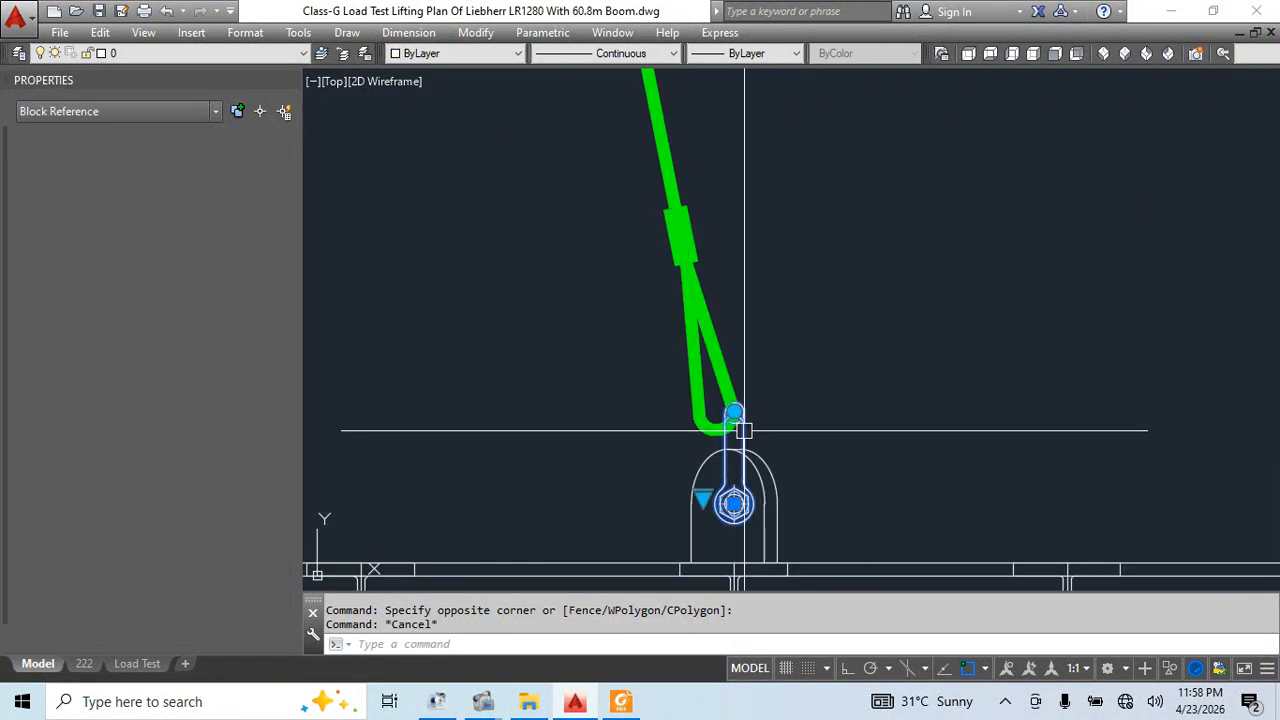
left_click(734, 412)
key("Escape")
key("Escape")
Mirror the right shackle and complete green sling about the hook block's red centreline, keeping the source objects
left_click(813, 341)
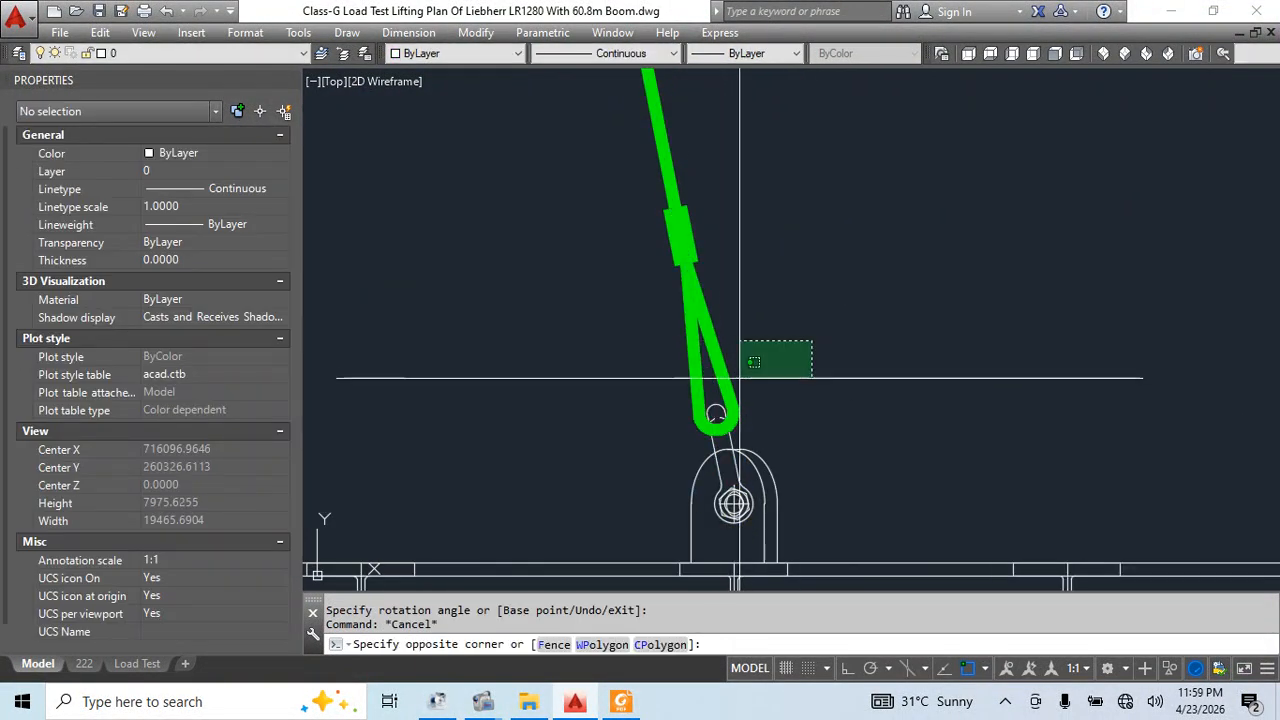
left_click(666, 422)
left_click(774, 195)
left_click(672, 262)
scroll(785, 206, "down", 5)
mouse_move(785, 206)
middle_mouse_down()
mouse_move(768, 238)
mouse_move(739, 533)
middle_mouse_up()
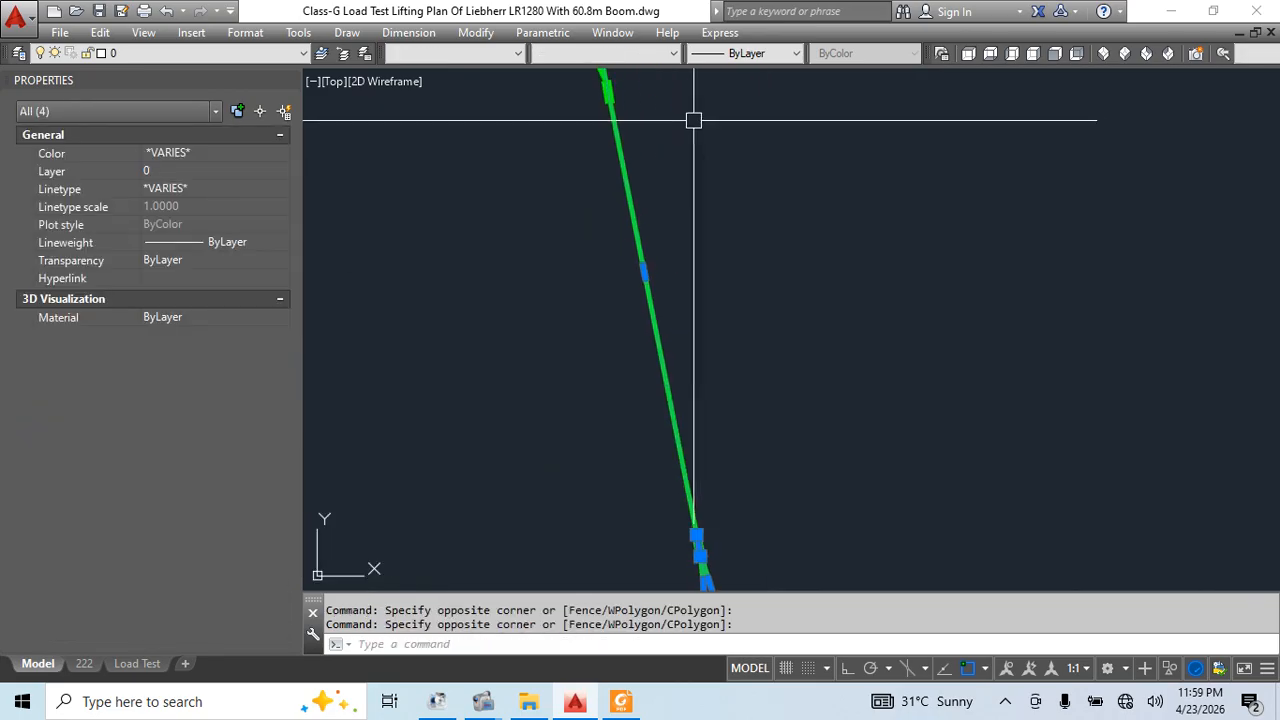
left_click(700, 229)
left_click(674, 289)
left_click(706, 247)
left_click(591, 300)
middle_click_drag(853, 395, 807, 227)
scroll(780, 268, "down", 5)
middle_click_drag(809, 370, 817, 341)
key("Return")
scroll(686, 130, "up", 10)
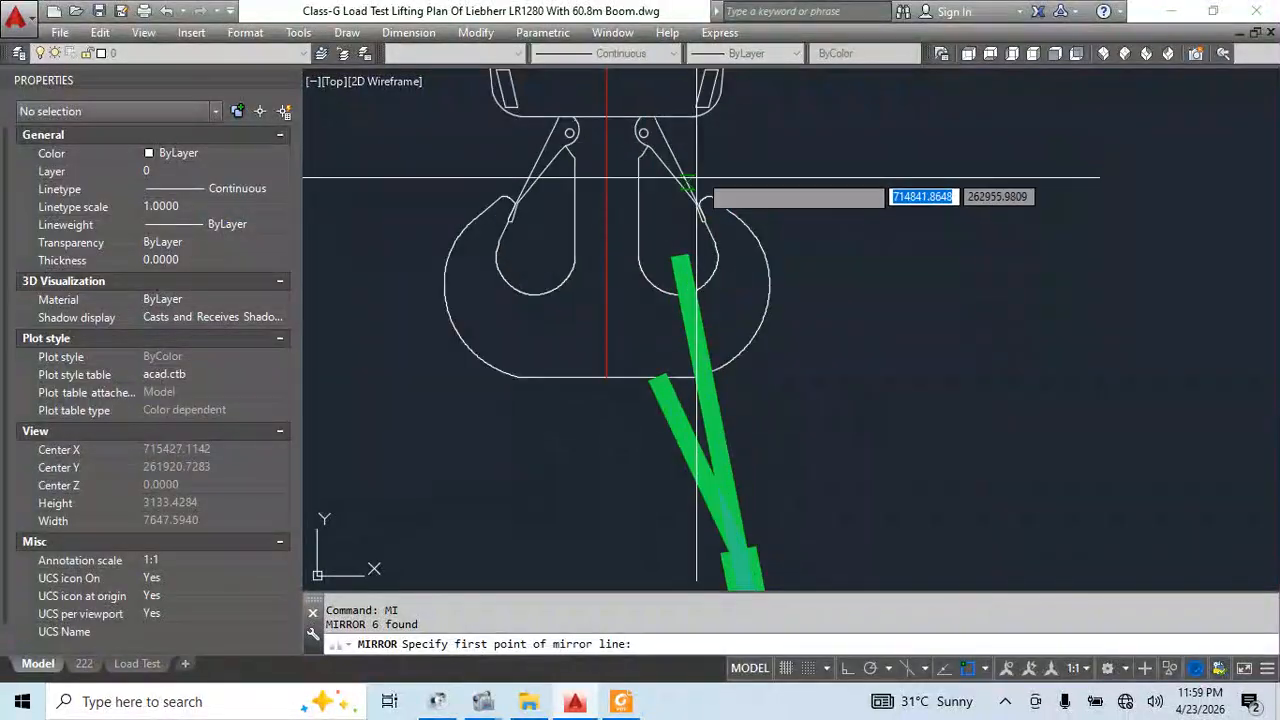
left_click(608, 200)
left_click(607, 353)
key("Return")
Erase the old upright shackle overlapping the mirrored one at the left lifting lug
scroll(668, 318, "down", 8)
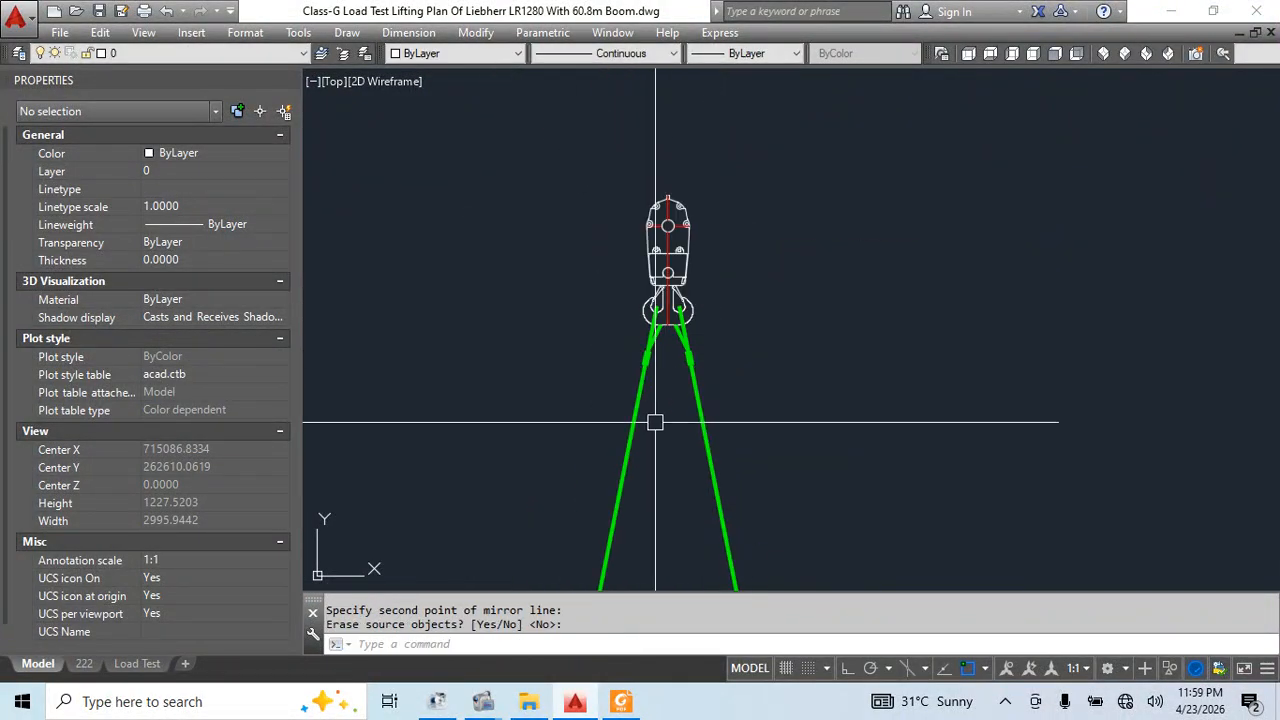
middle_click_drag(654, 423, 685, 110)
key("Escape")
scroll(606, 408, "up", 8)
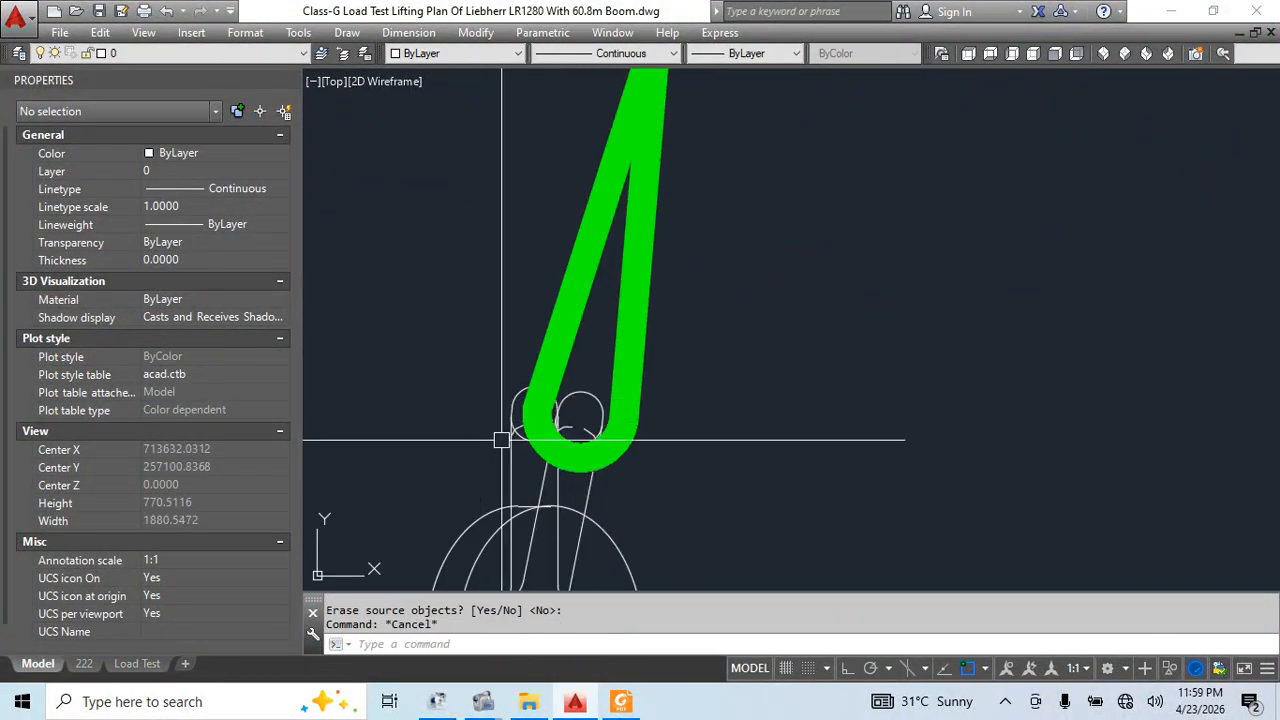
left_click(501, 439)
type("e")
key("Return")
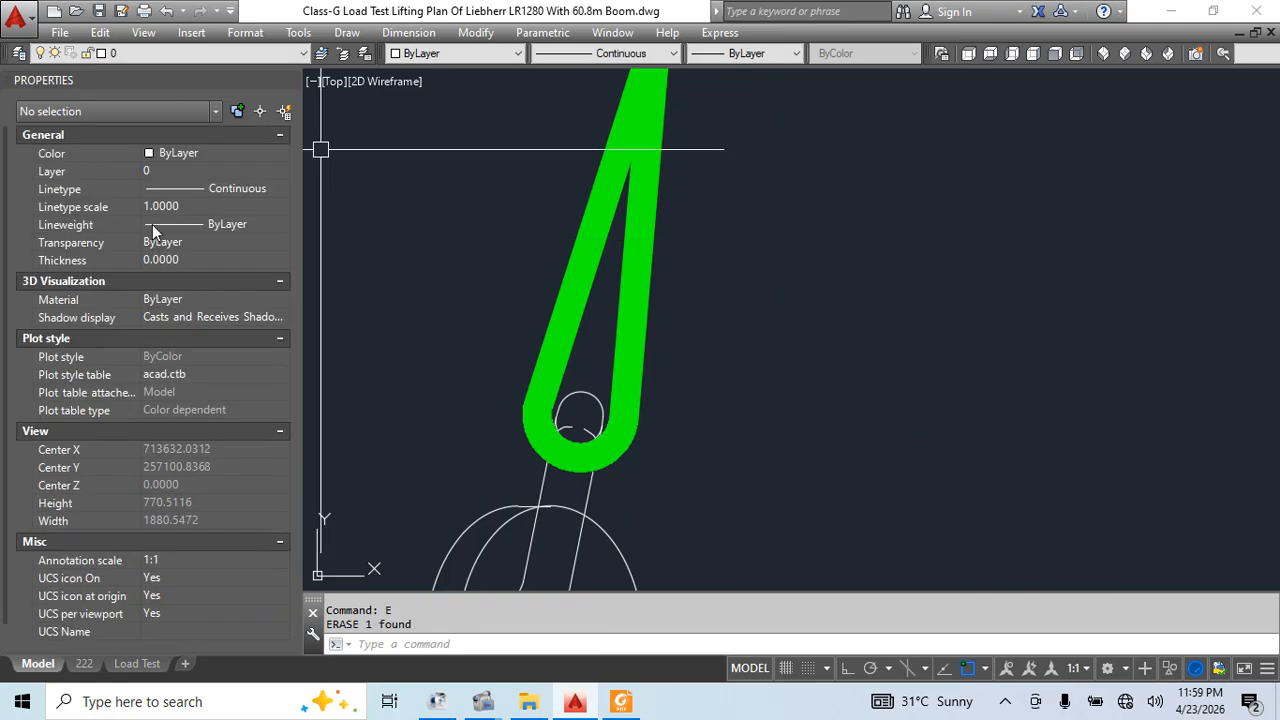
Close the Properties palette
key("ctrl+1")
scroll(640, 320, "down", 5)
middle_click_drag(794, 317, 603, 437)
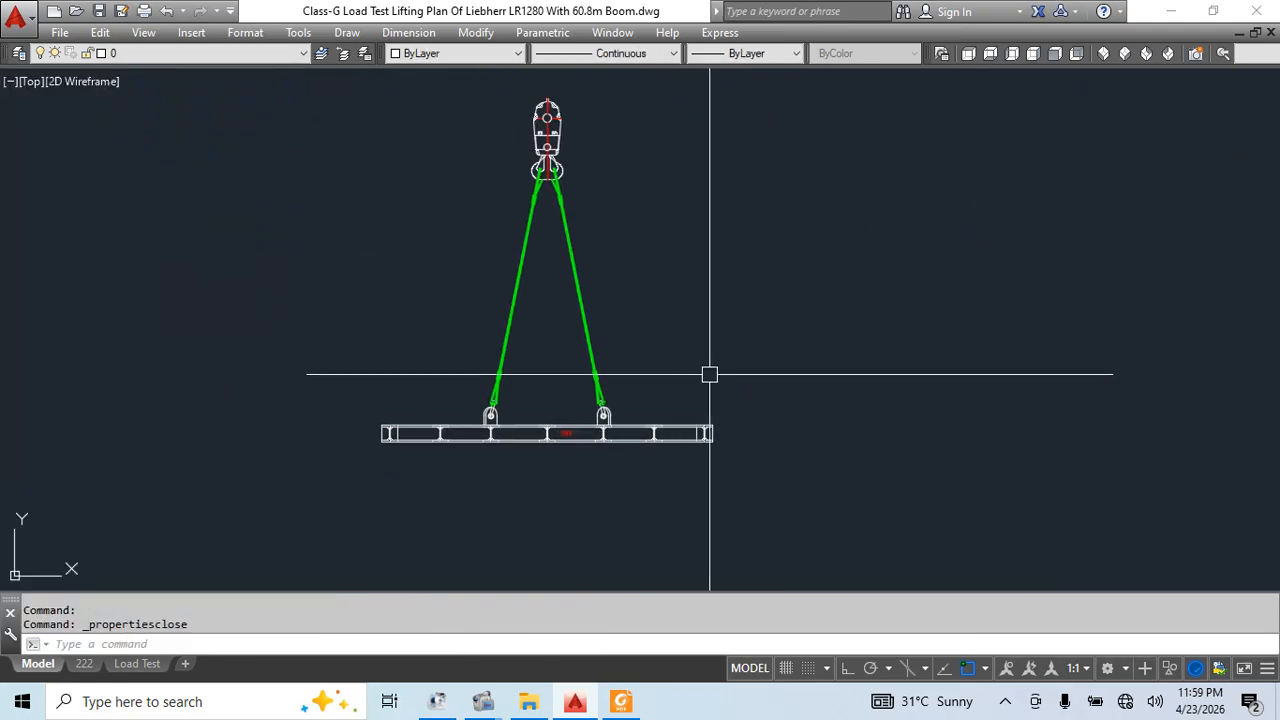
Copy the narrow-side 10t test weight from the weight library onto the load beam's top, centred on the stiffener outside the left lug
scroll(763, 311, "down", 3)
mouse_move(861, 363)
middle_mouse_down()
mouse_move(420, 260)
mouse_move(418, 237)
middle_mouse_up()
scroll(549, 431, "up", 2)
scroll(512, 419, "up", 2)
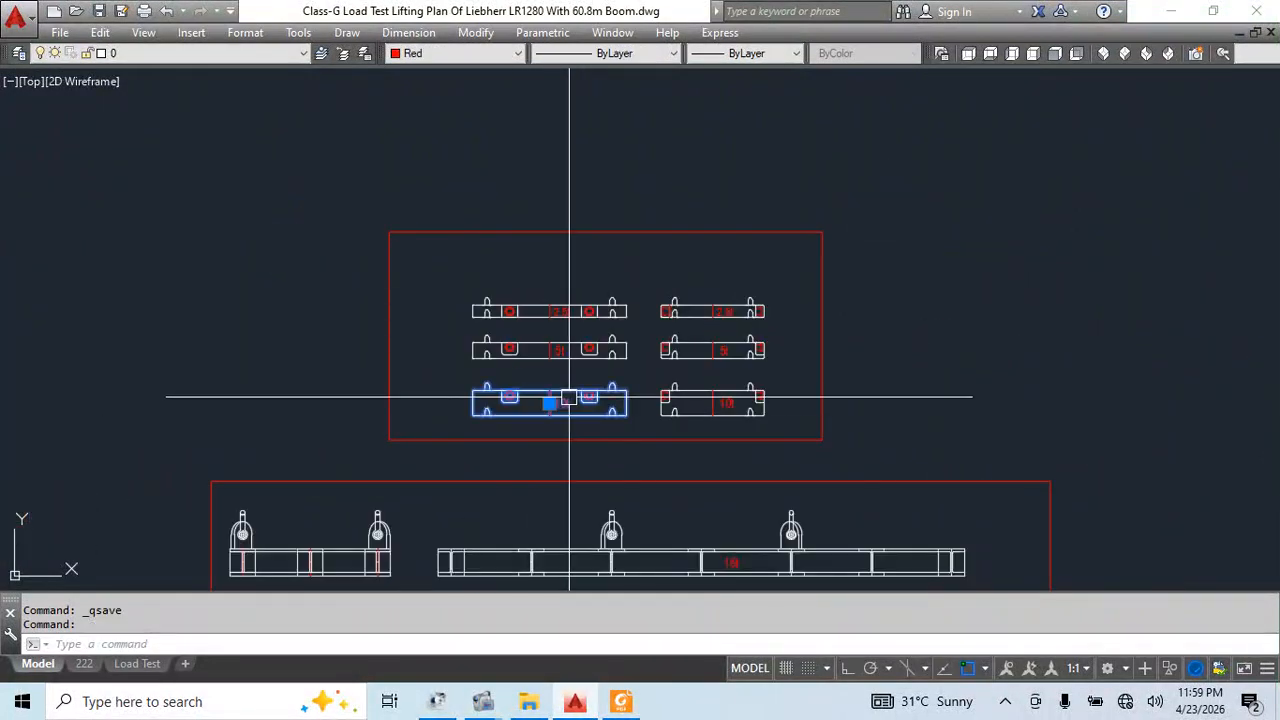
middle_click_drag(615, 421, 714, 446)
key("Escape")
left_click(772, 447)
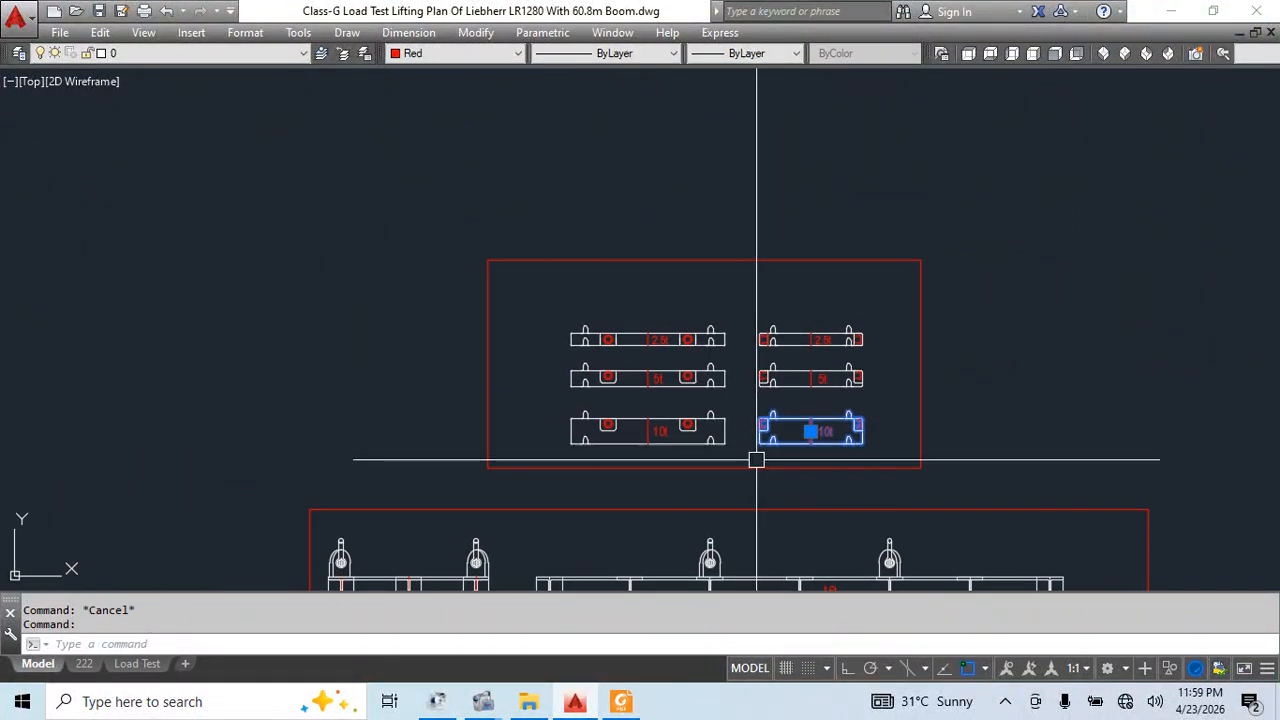
type("co")
key("Return")
scroll(812, 449, "up", 4)
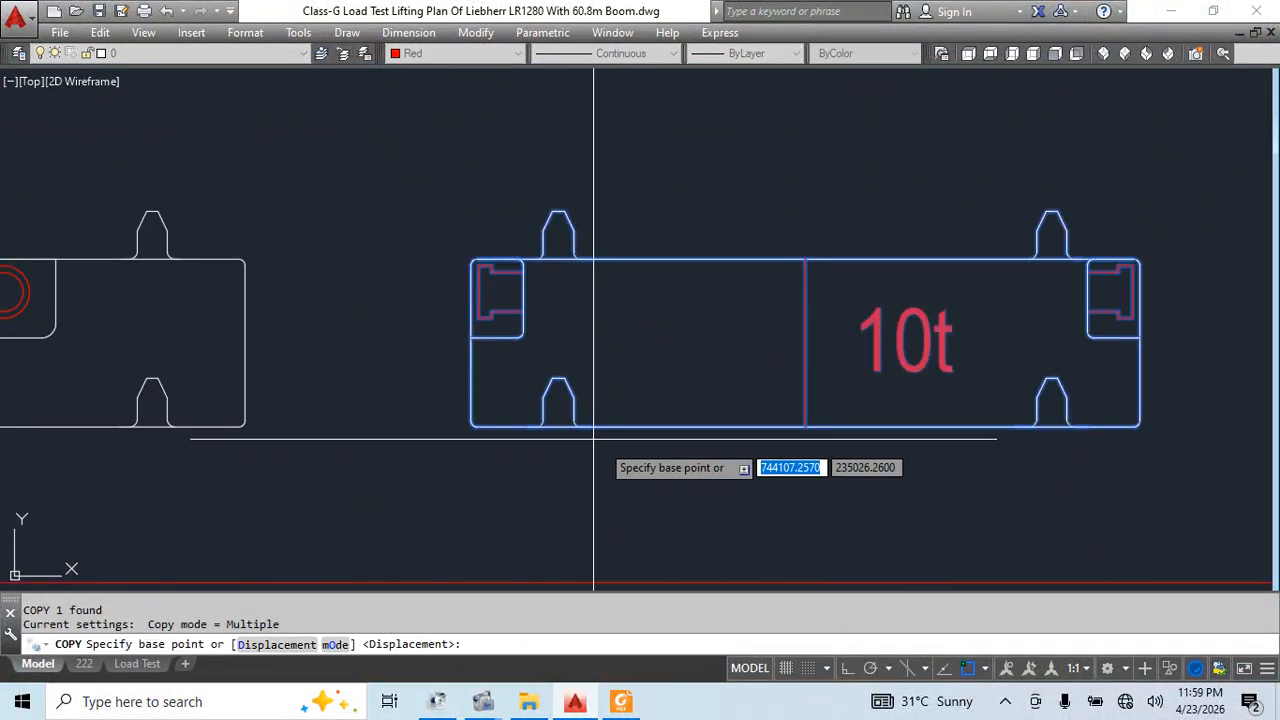
left_click(805, 428)
scroll(940, 380, "down", 2)
scroll(932, 386, "down", 6)
middle_click_drag(688, 366, 851, 443)
scroll(794, 254, "up", 6)
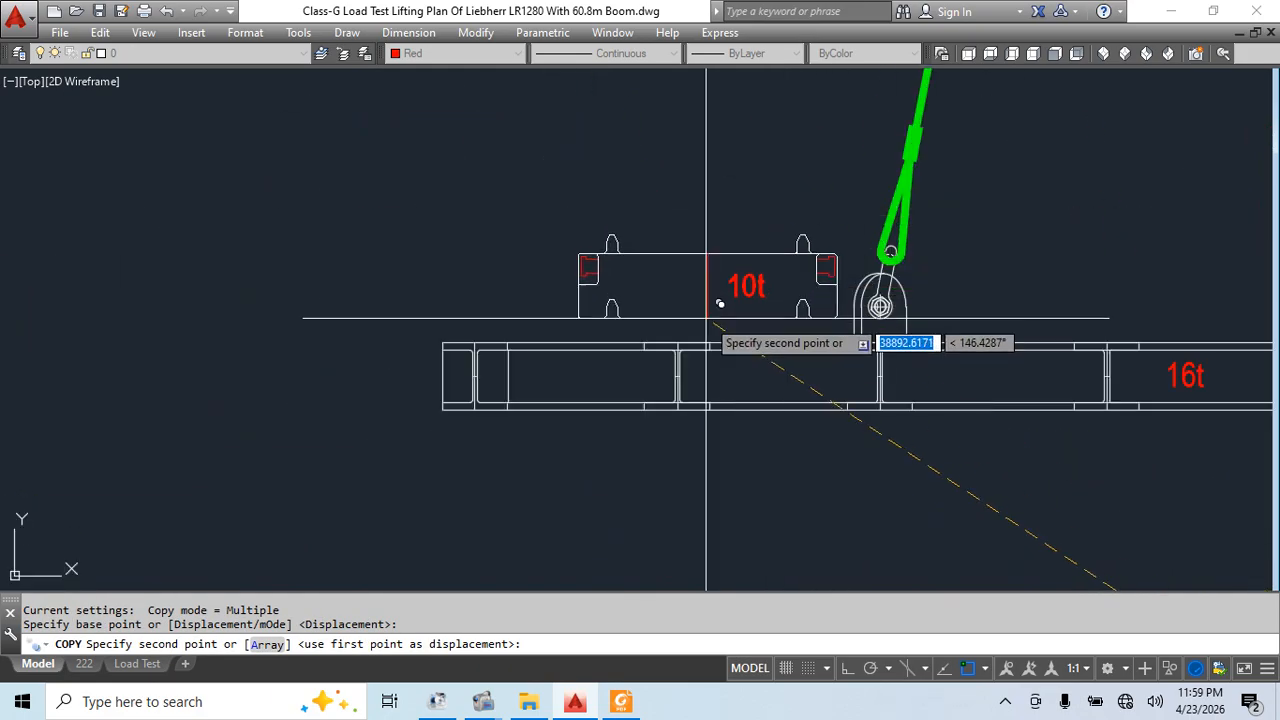
scroll(690, 326, "up", 3)
Place a second 10t weight copy on the beam's top, centred on the stiffener outside the right lug, and end the copying
scroll(680, 314, "down", 6)
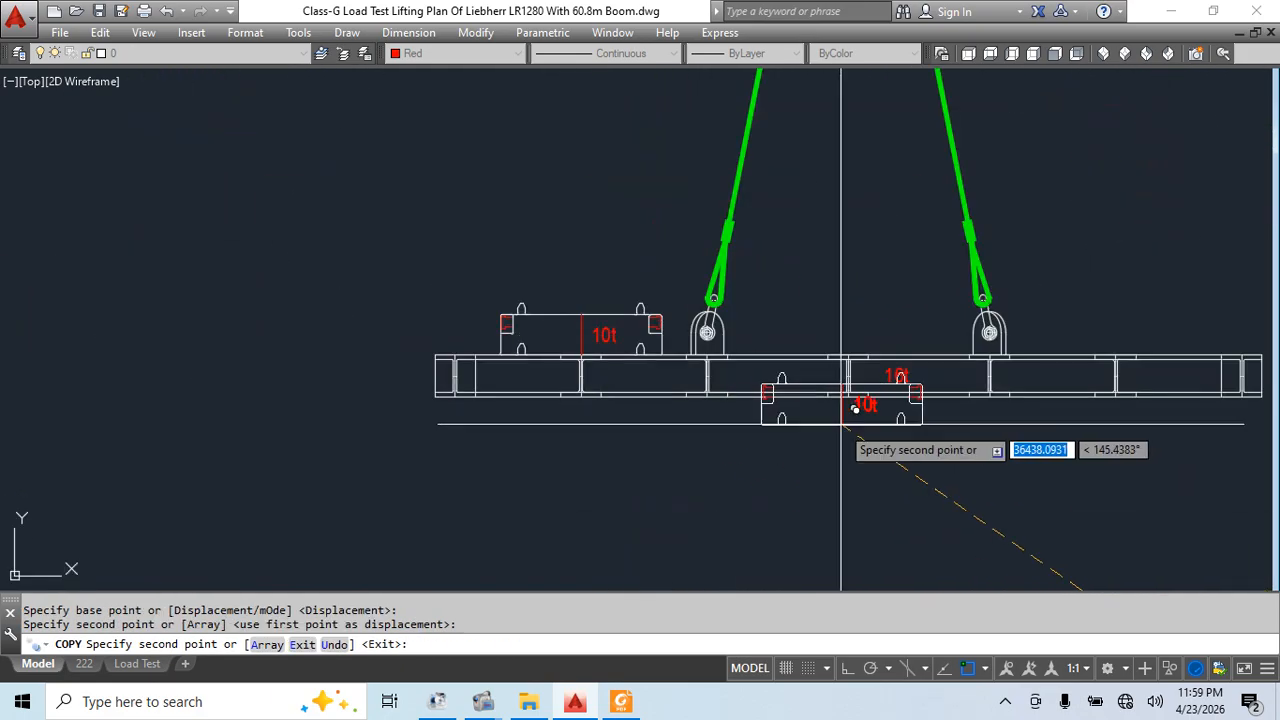
scroll(863, 383, "up", 8)
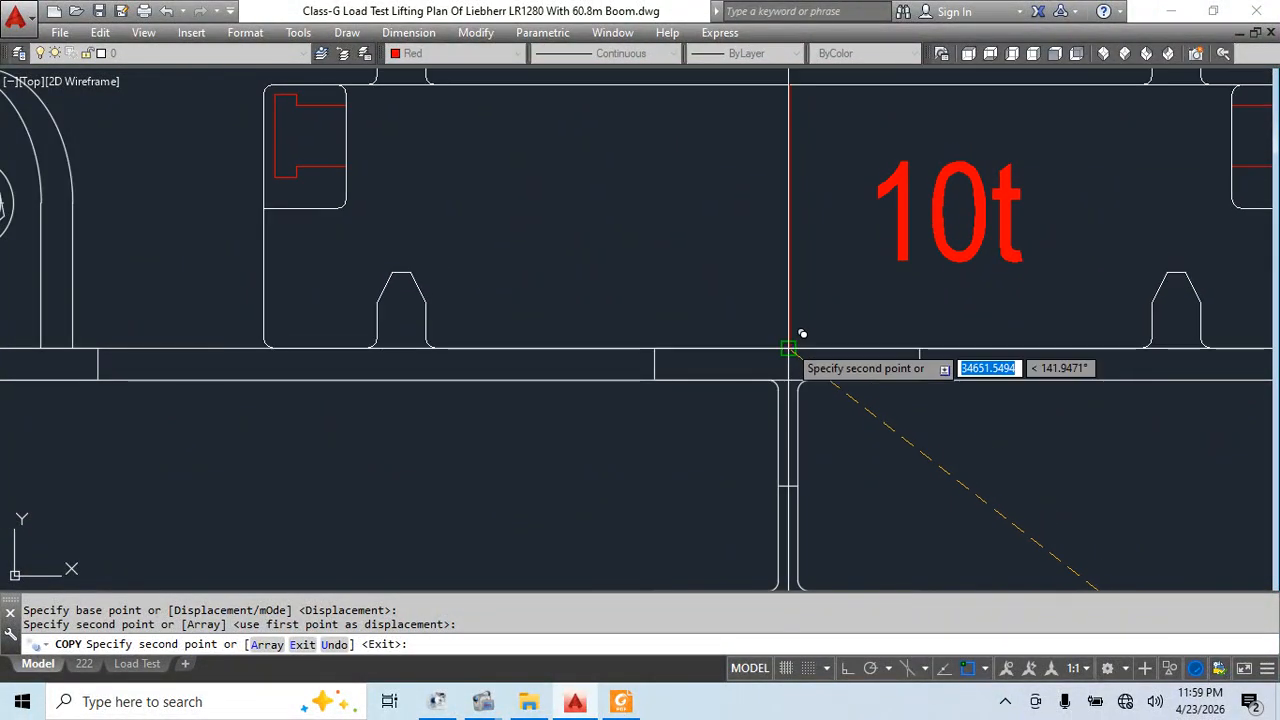
left_click(871, 351)
key("Escape")
scroll(849, 384, "down", 10)
scroll(652, 353, "up", 4)
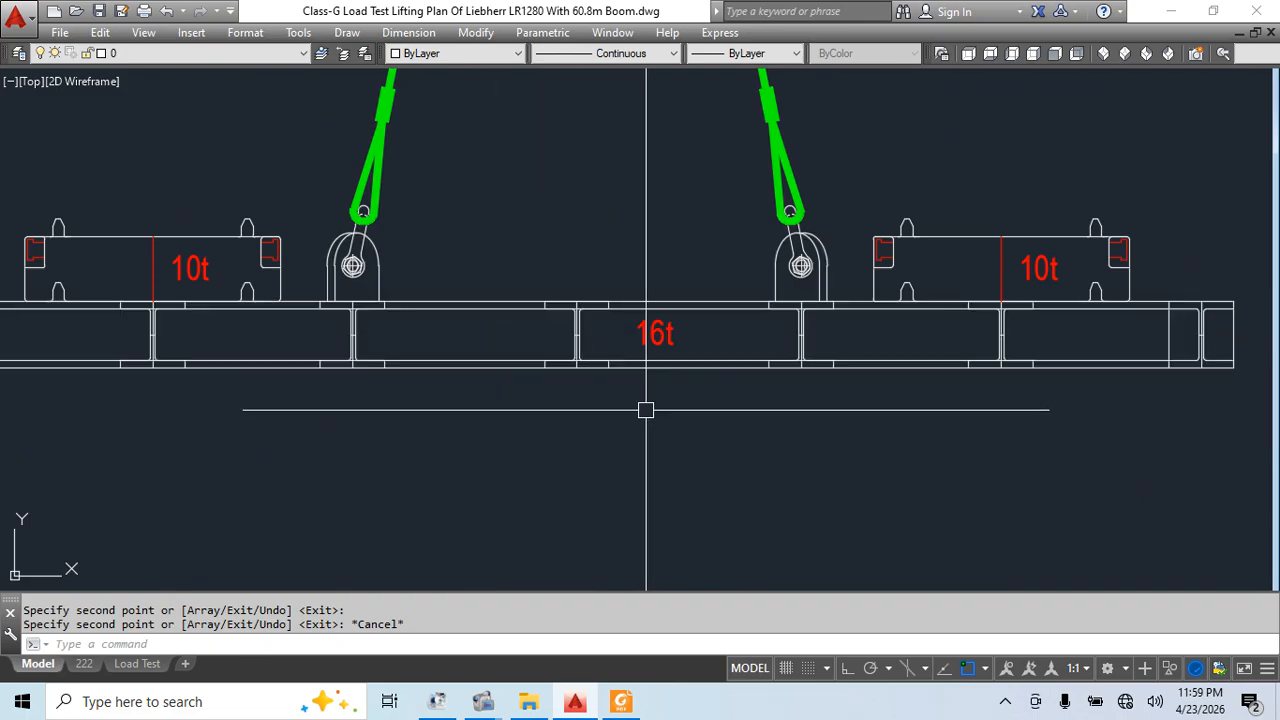
Copy the narrow-side 5t test weight from its bottom midpoint in the weight library onto the middle of the load beam's top flange
scroll(600, 330, "down", 5)
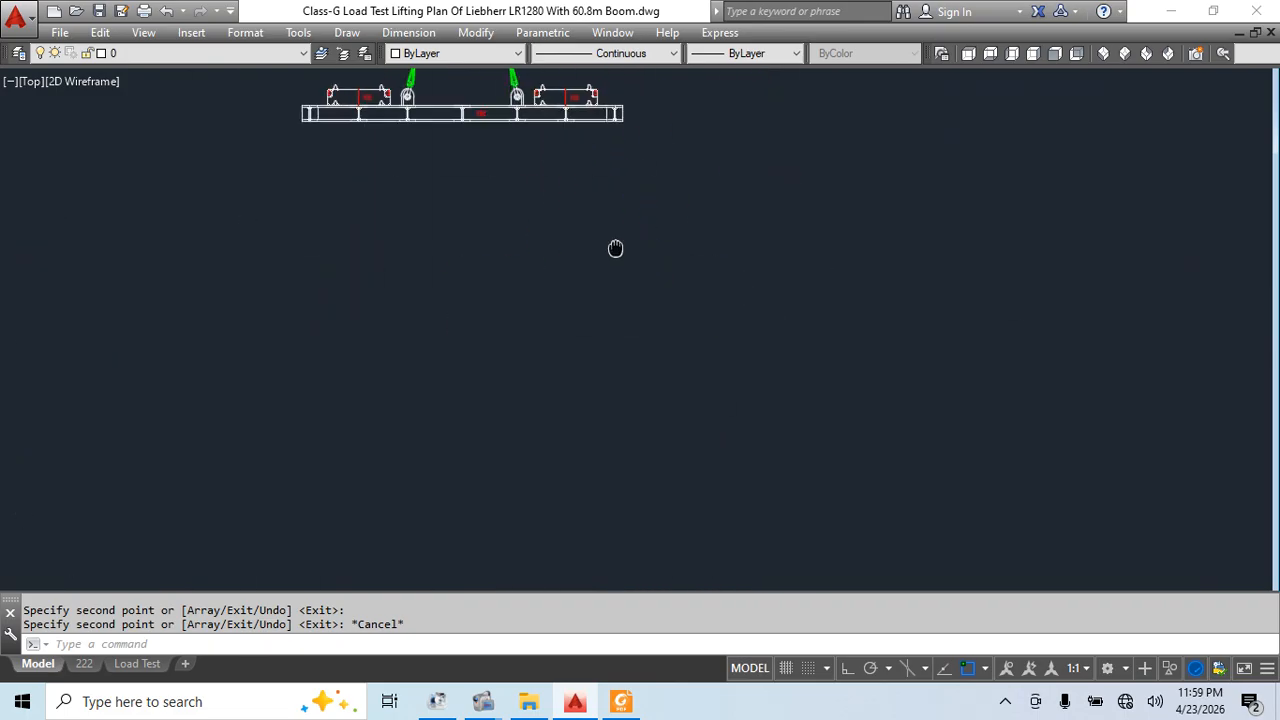
middle_click_drag(616, 248, 574, 241)
scroll(574, 241, "down", 3)
scroll(823, 439, "up", 4)
scroll(846, 237, "up", 3)
middle_click_drag(762, 161, 856, 424)
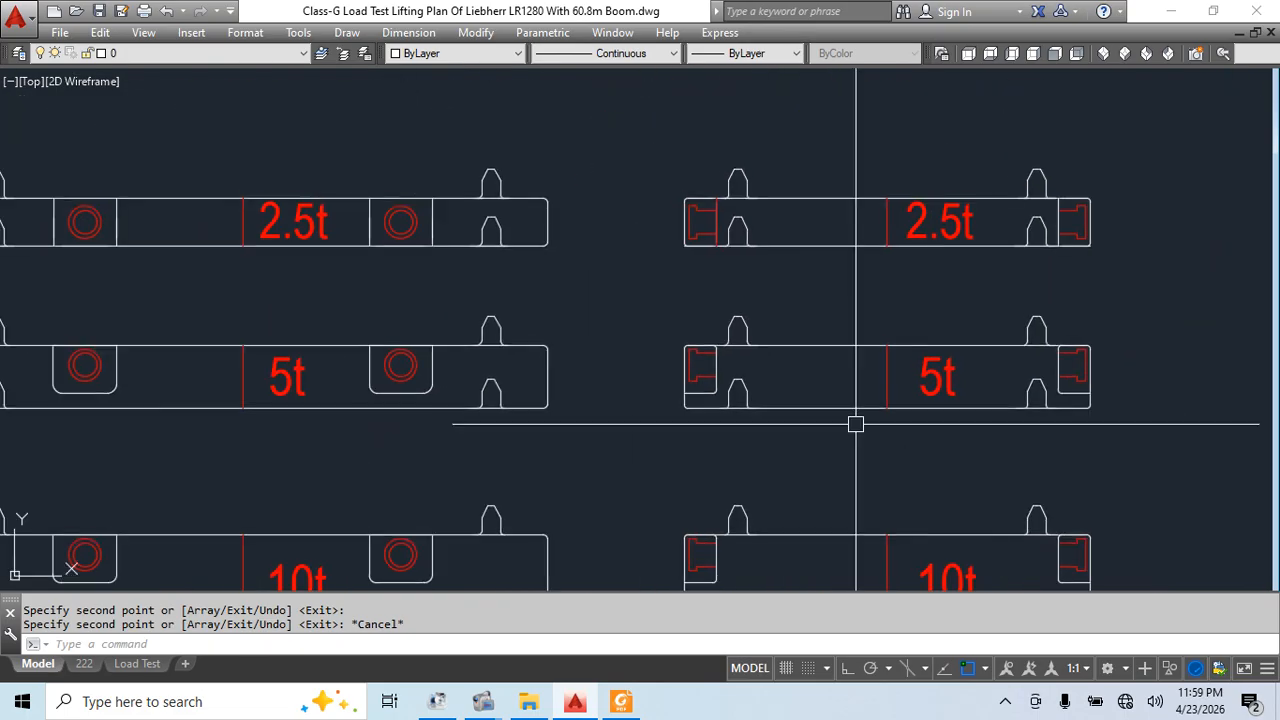
left_click(780, 408)
middle_click_drag(891, 472, 761, 413)
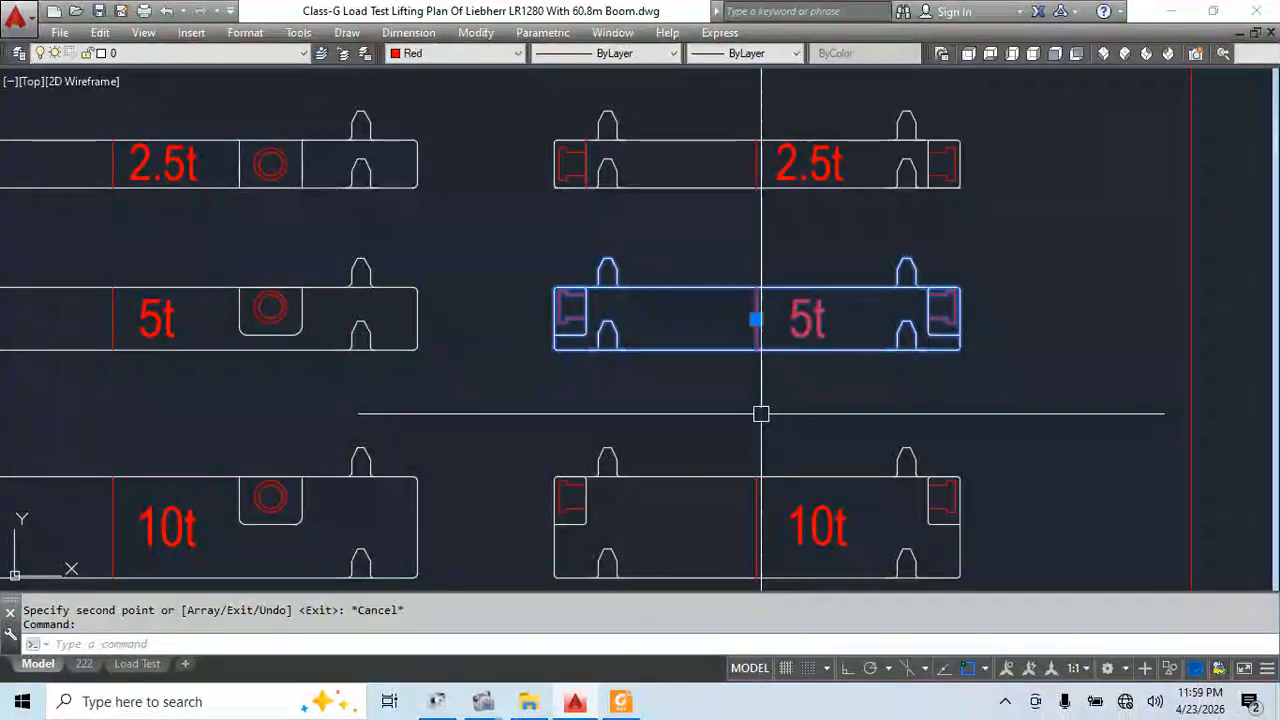
left_click(757, 351)
scroll(877, 360, "down", 6)
scroll(726, 354, "up", 5)
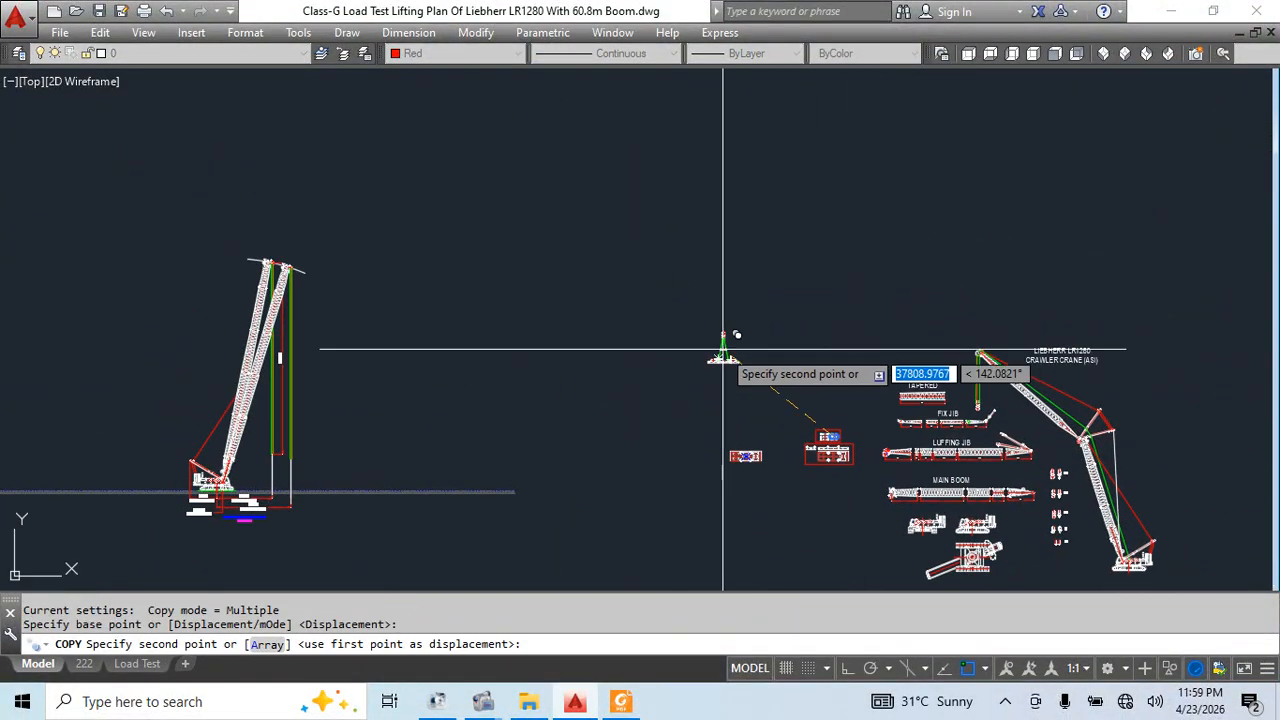
scroll(697, 520, "up", 5)
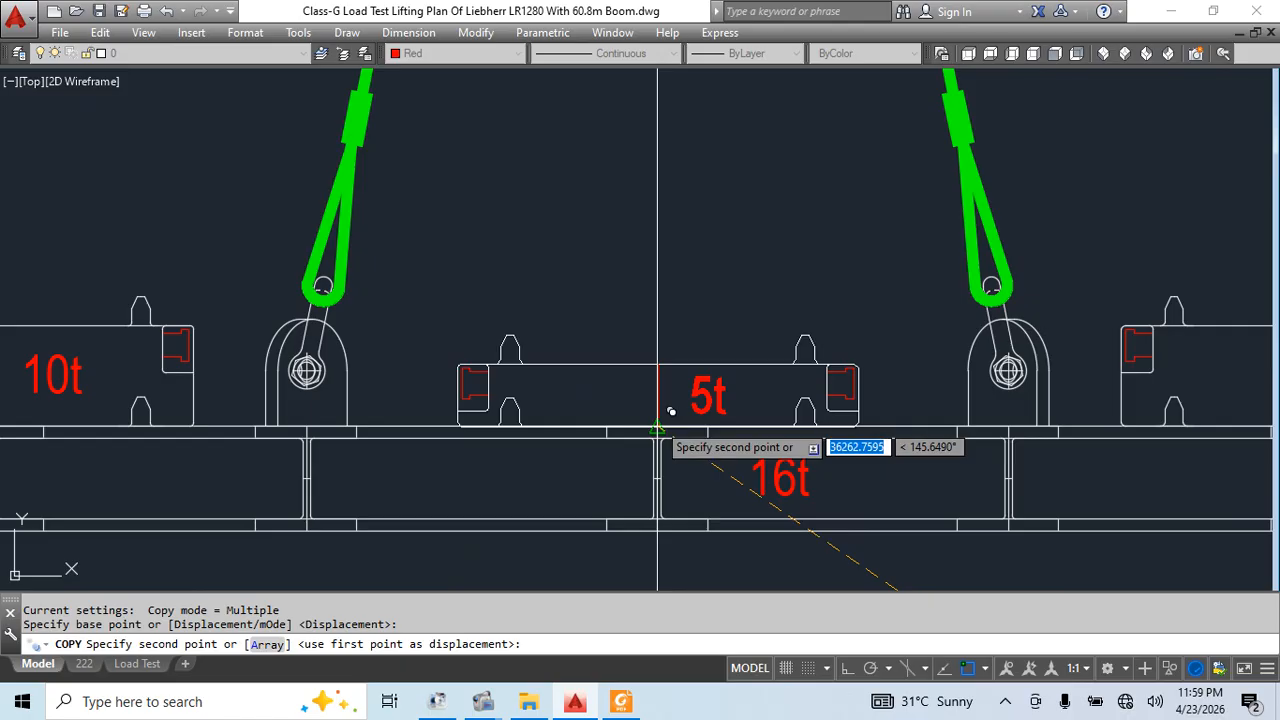
key("Escape")
Move the 5t weight 2 units horizontally so its red centreline meets the beam's centre point
scroll(671, 411, "up", 4)
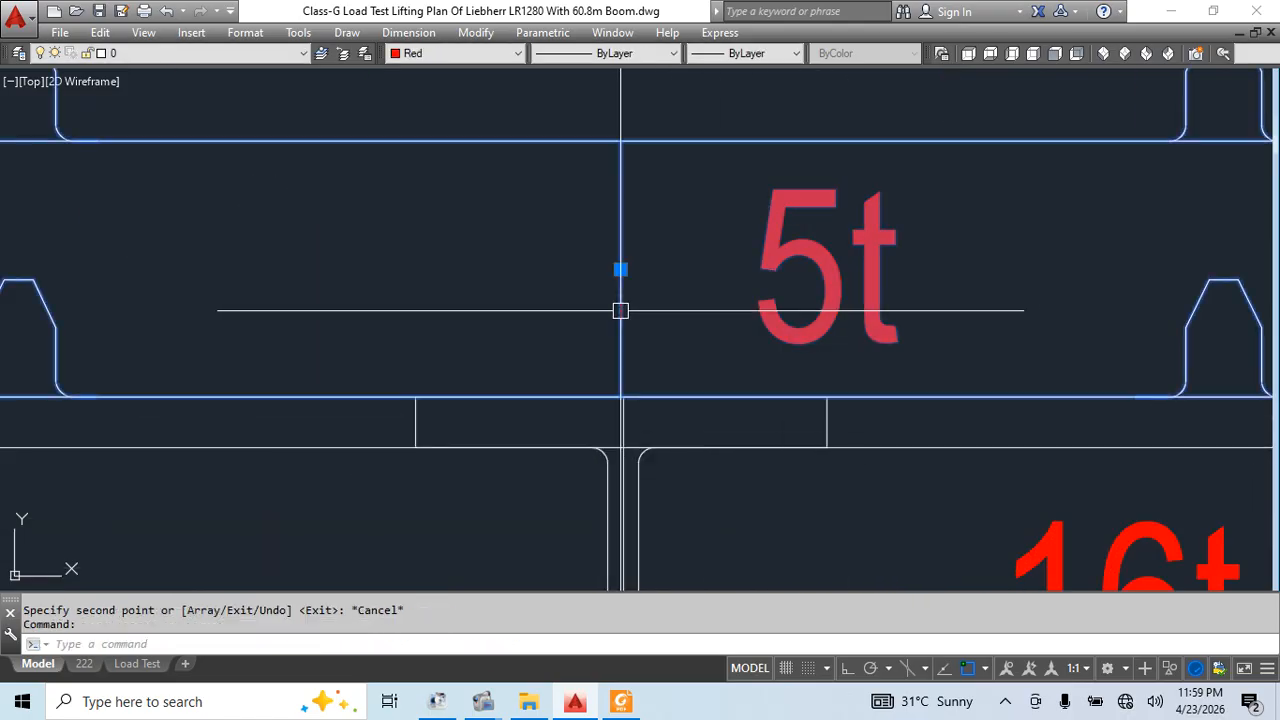
scroll(637, 373, "up", 3)
type("m")
key("Return")
left_click(595, 434)
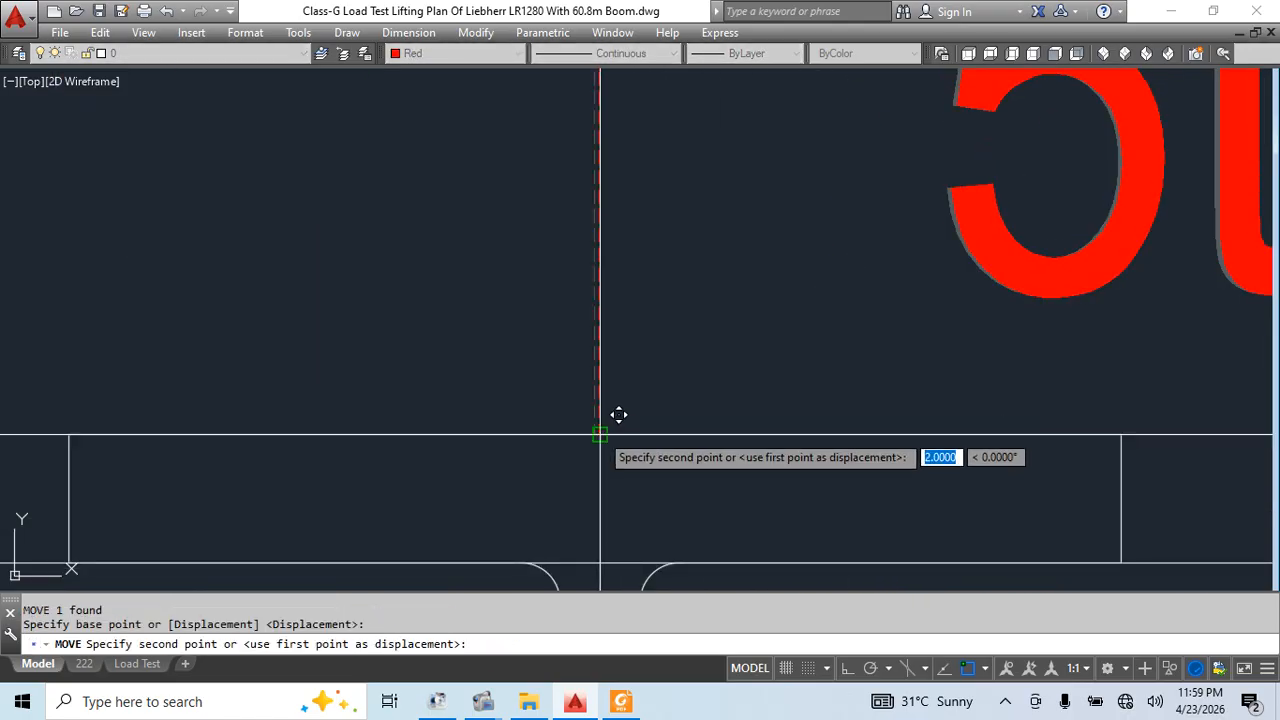
left_click(600, 434)
scroll(663, 356, "down", 6)
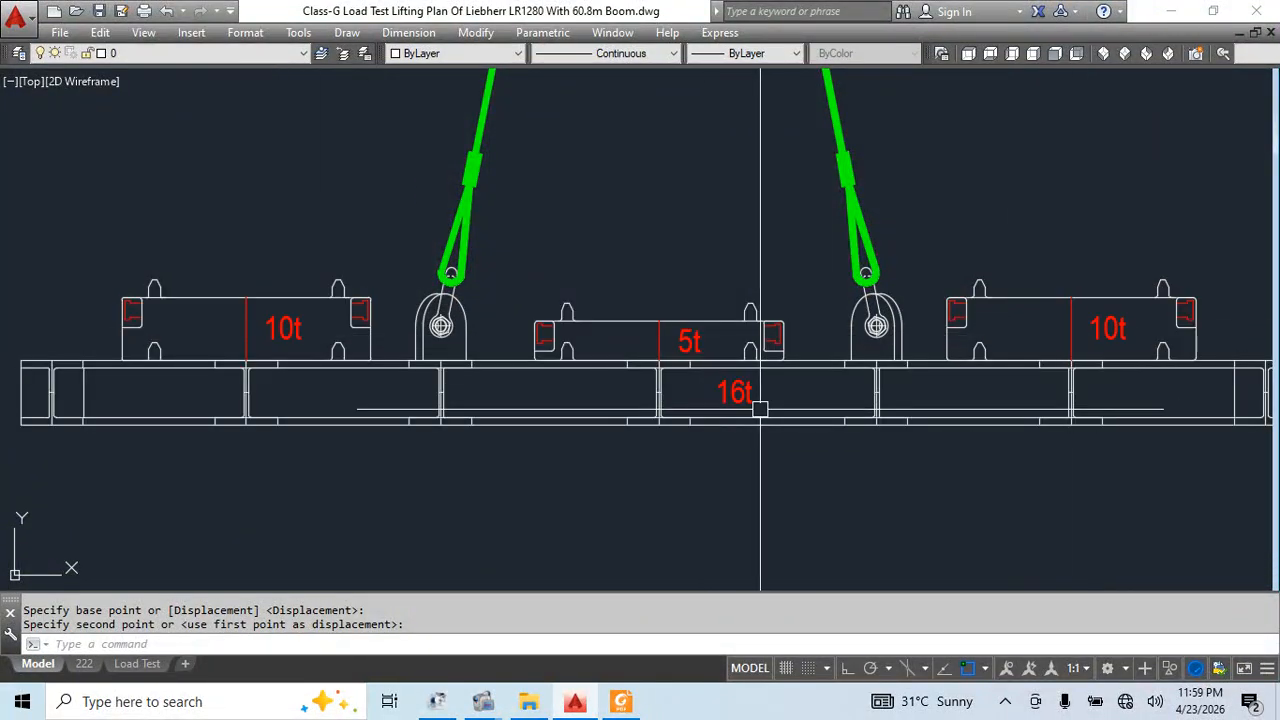
Define the hook block, slings, load beam and weights as a block named Tackless, based at the centre of the hook block's upper circle
scroll(630, 338, "down", 8)
scroll(598, 313, "up", 2)
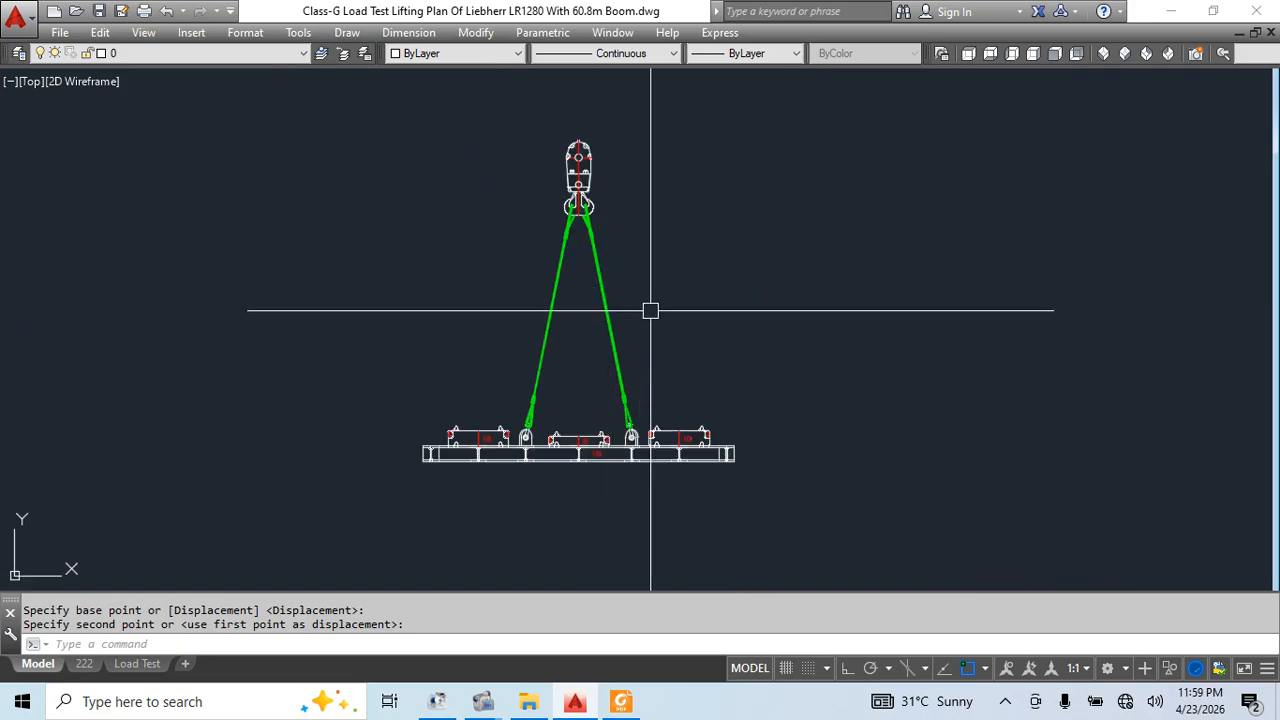
scroll(640, 288, "down", 1)
middle_click_drag(690, 317, 690, 317)
left_click(745, 527)
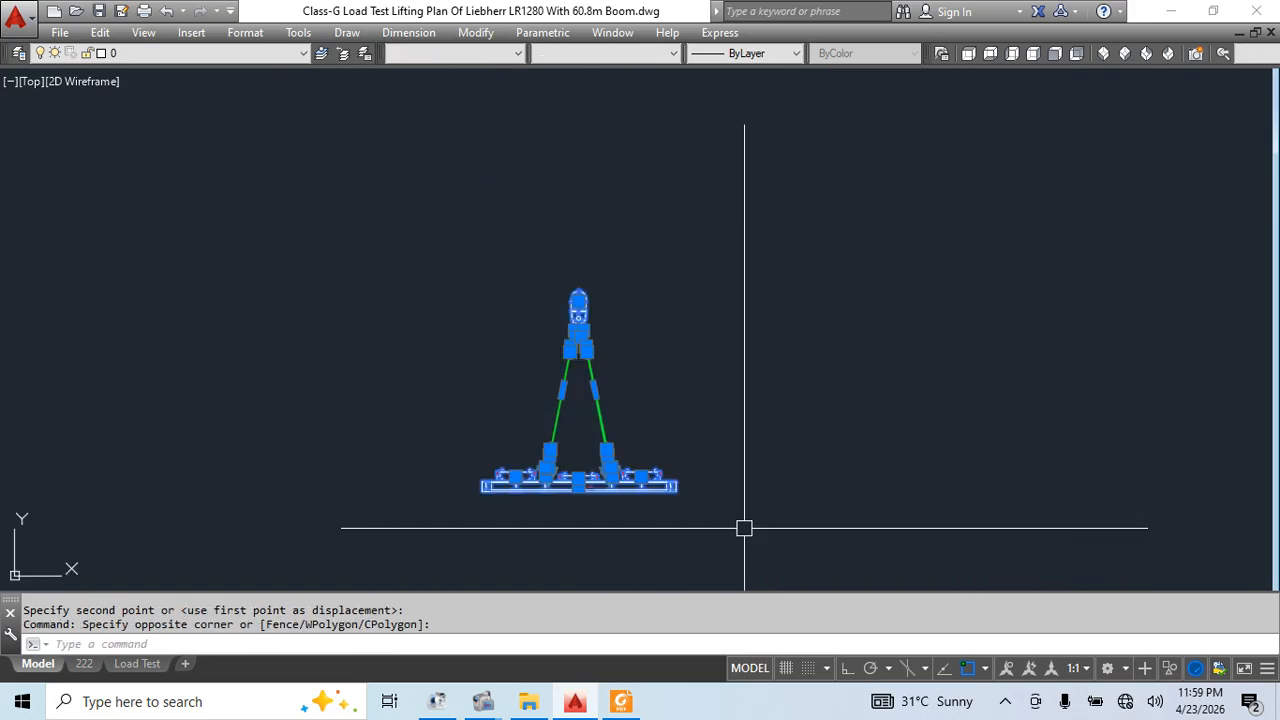
type("b")
key("Return")
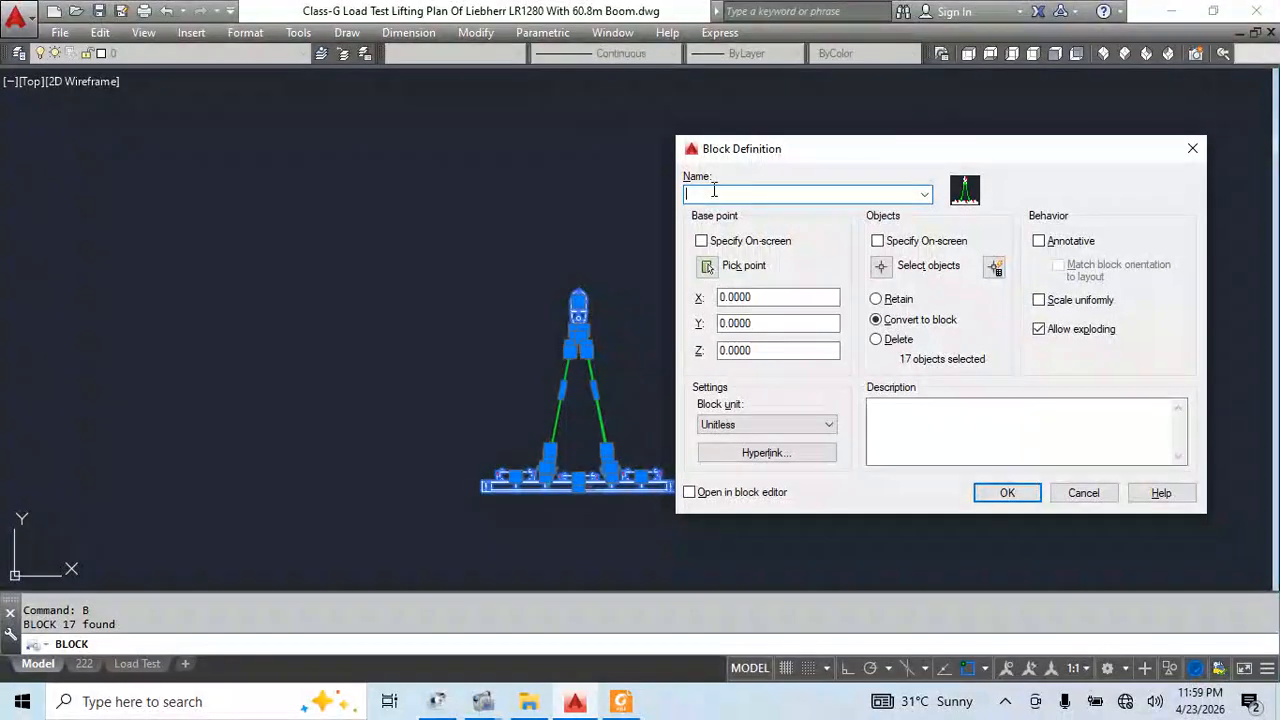
type("Tackless")
left_click(708, 266)
scroll(600, 285, "up", 5)
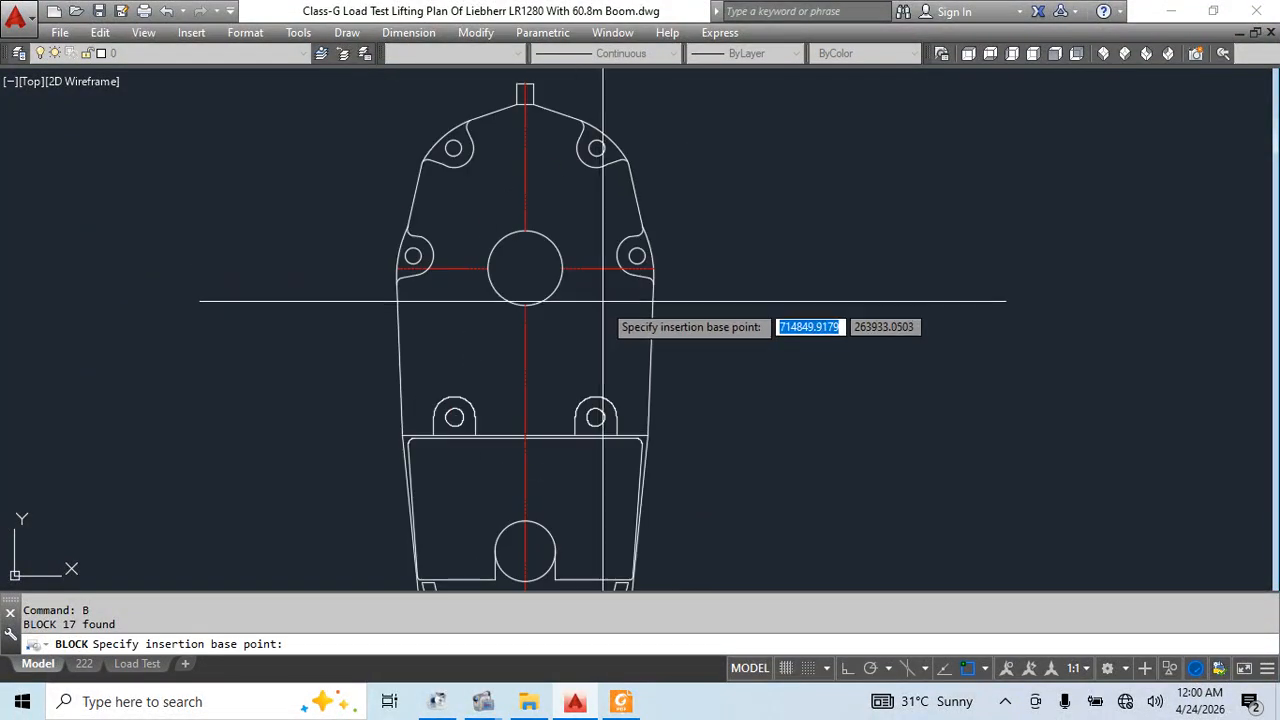
left_click(527, 270)
left_click(983, 498)
scroll(600, 275, "down", 5)
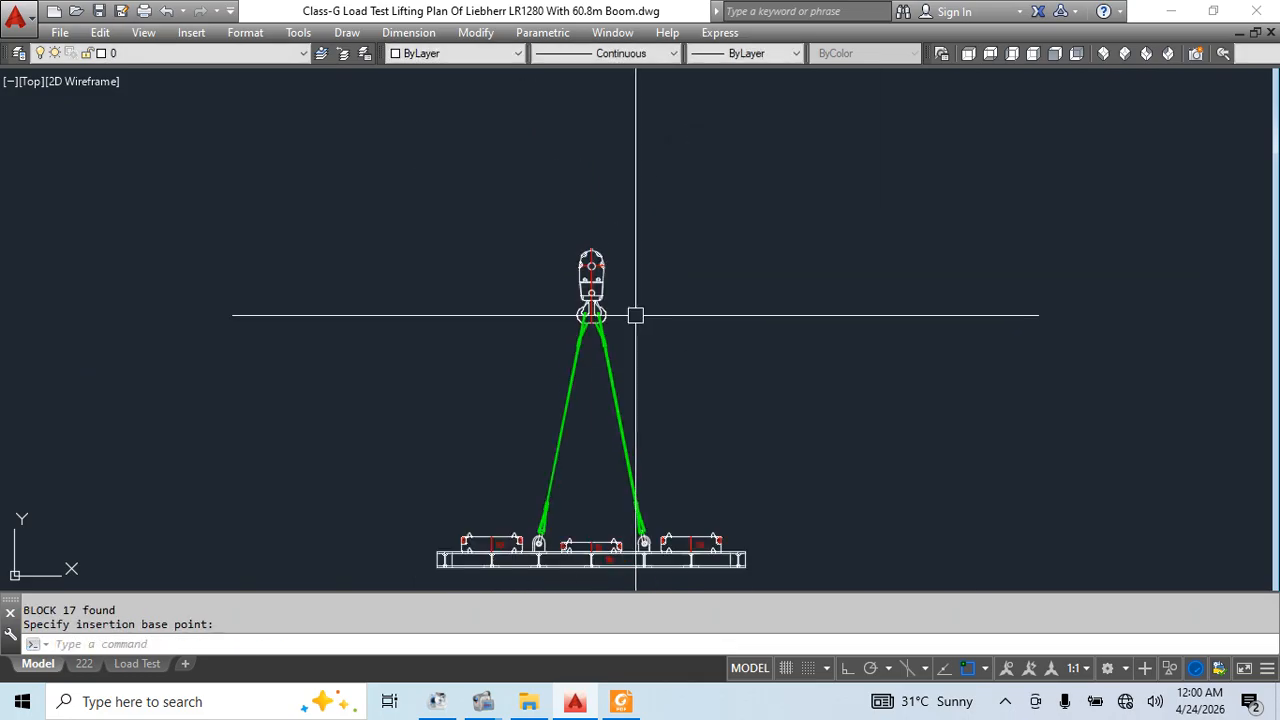
key("Escape")
scroll(748, 341, "down", 2)
mouse_move(780, 395)
middle_mouse_down()
mouse_move(635, 346)
mouse_move(780, 400)
mouse_move(969, 311)
middle_mouse_up()
scroll(602, 276, "down", 3)
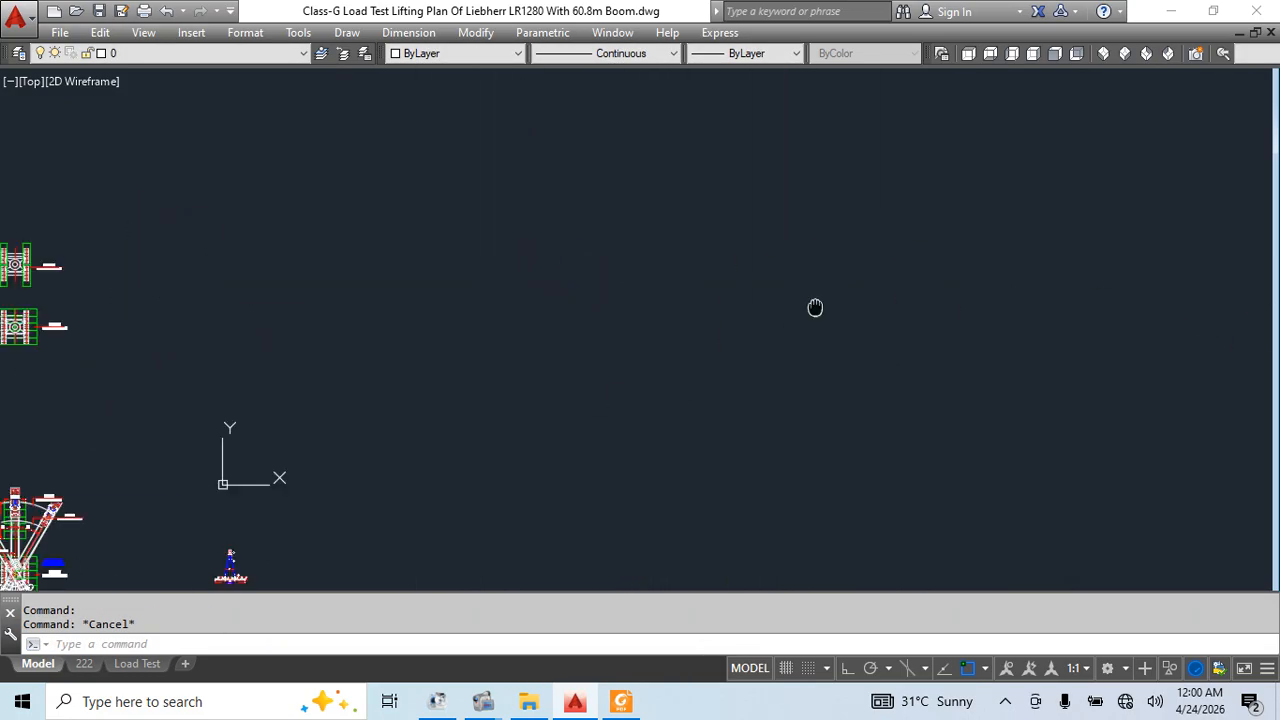
middle_click_drag(815, 307, 1104, 173)
scroll(508, 417, "up", 10)
middle_click_drag(466, 406, 486, 323)
left_click(500, 189)
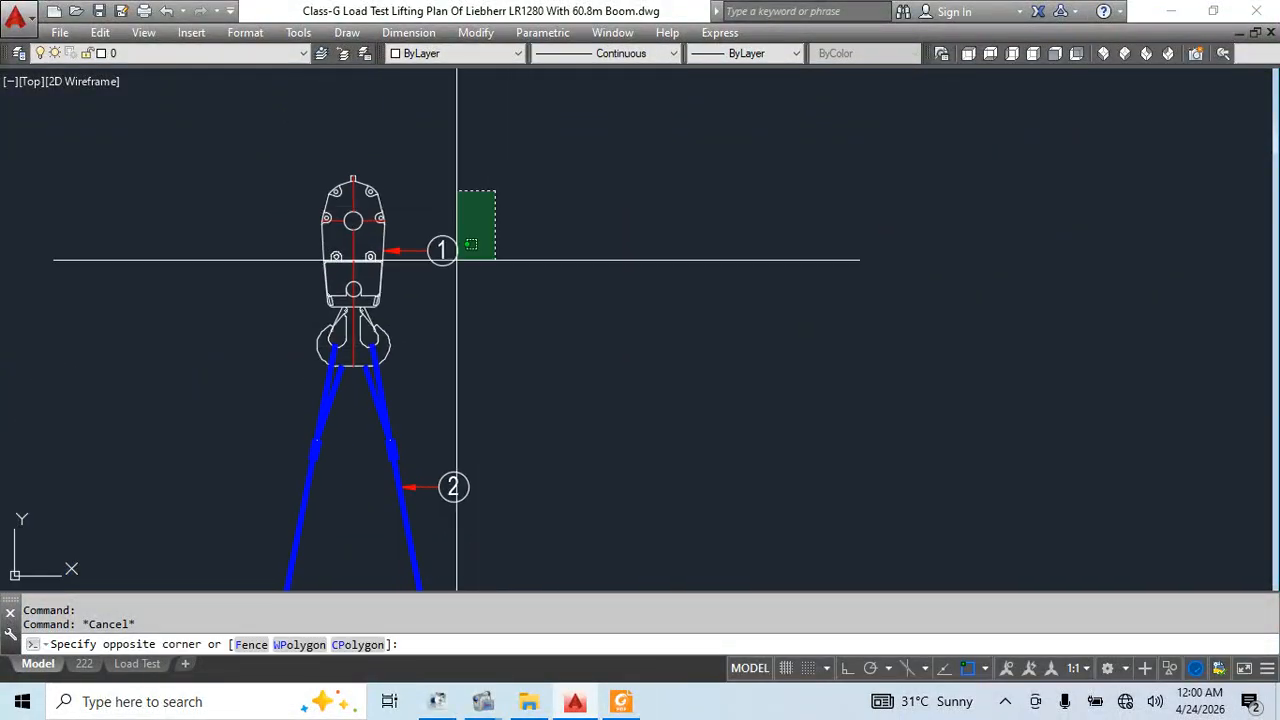
left_click(445, 265)
left_click(522, 347)
left_click(423, 501)
scroll(494, 313, "down", 6)
scroll(508, 441, "up", 8)
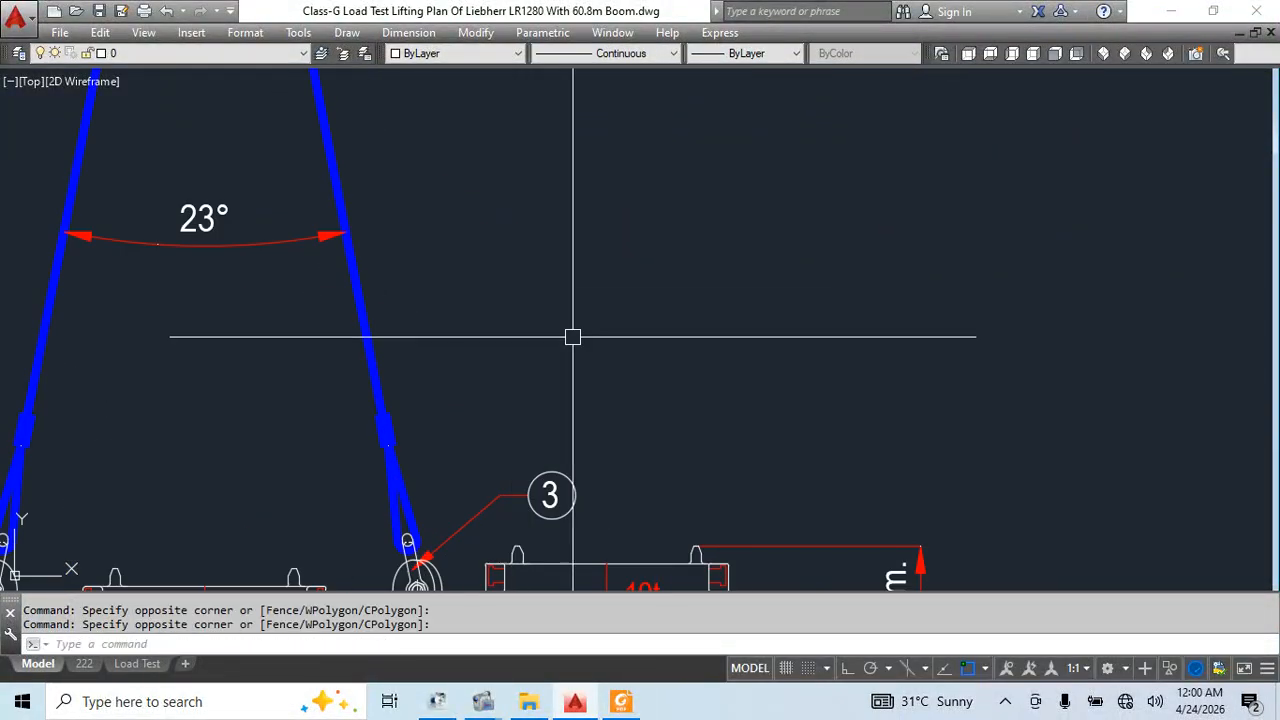
scroll(345, 326, "down", 8)
scroll(393, 357, "up", 6)
left_click(362, 298)
left_click(312, 356)
middle_click_drag(460, 384, 473, 413)
type("co")
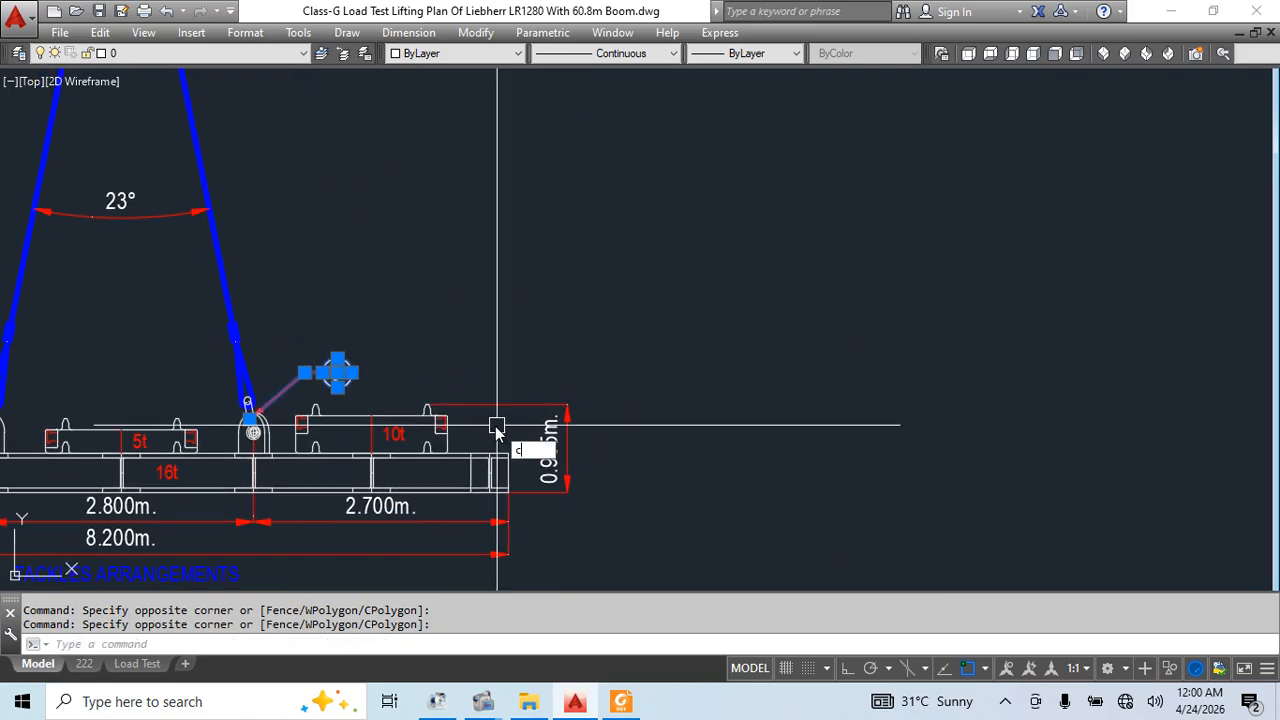
key("Return")
left_click(378, 379)
scroll(485, 352, "down", 10)
key("Escape")
Copy callouts 1, 2 and 3 and the 23° angle dimension from the existing tackles arrangement onto the new rigging, aligning the hook block's upper circle centres
scroll(489, 260, "up", 8)
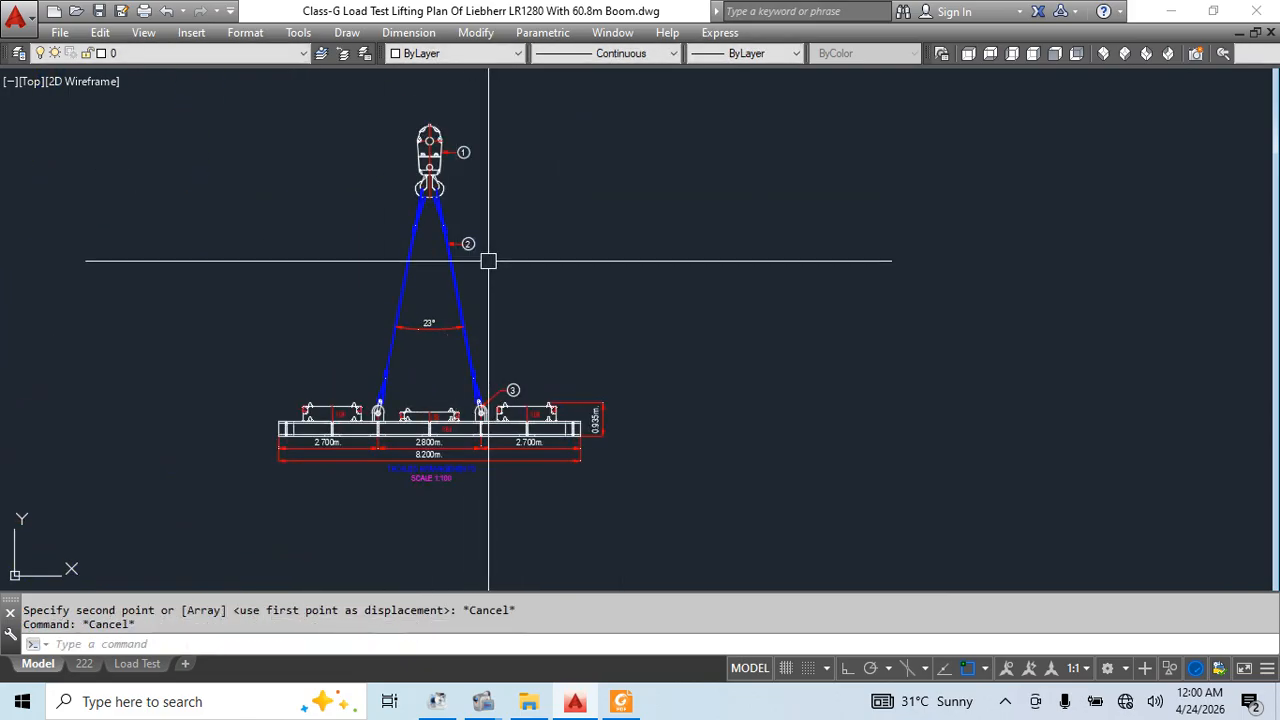
left_click(537, 261)
left_click(451, 331)
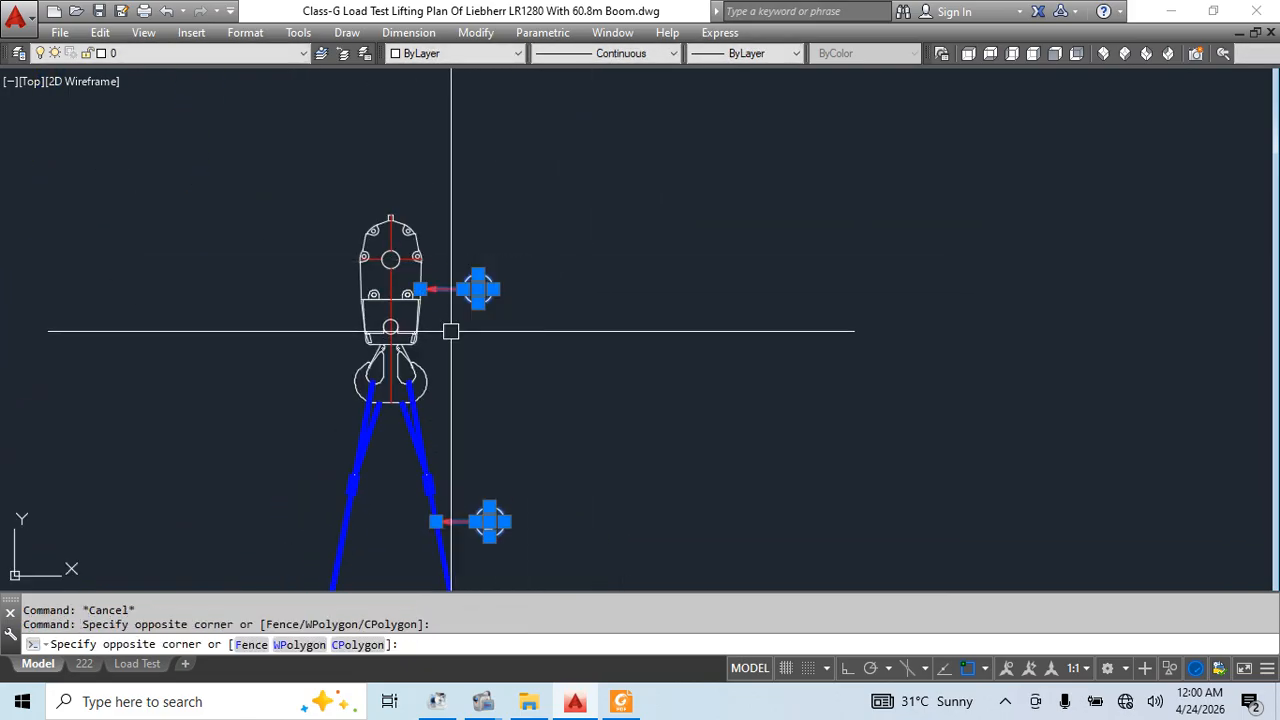
middle_click_drag(480, 540, 449, 127)
left_click(606, 397)
left_click(529, 500)
left_click(450, 414)
left_click(337, 280)
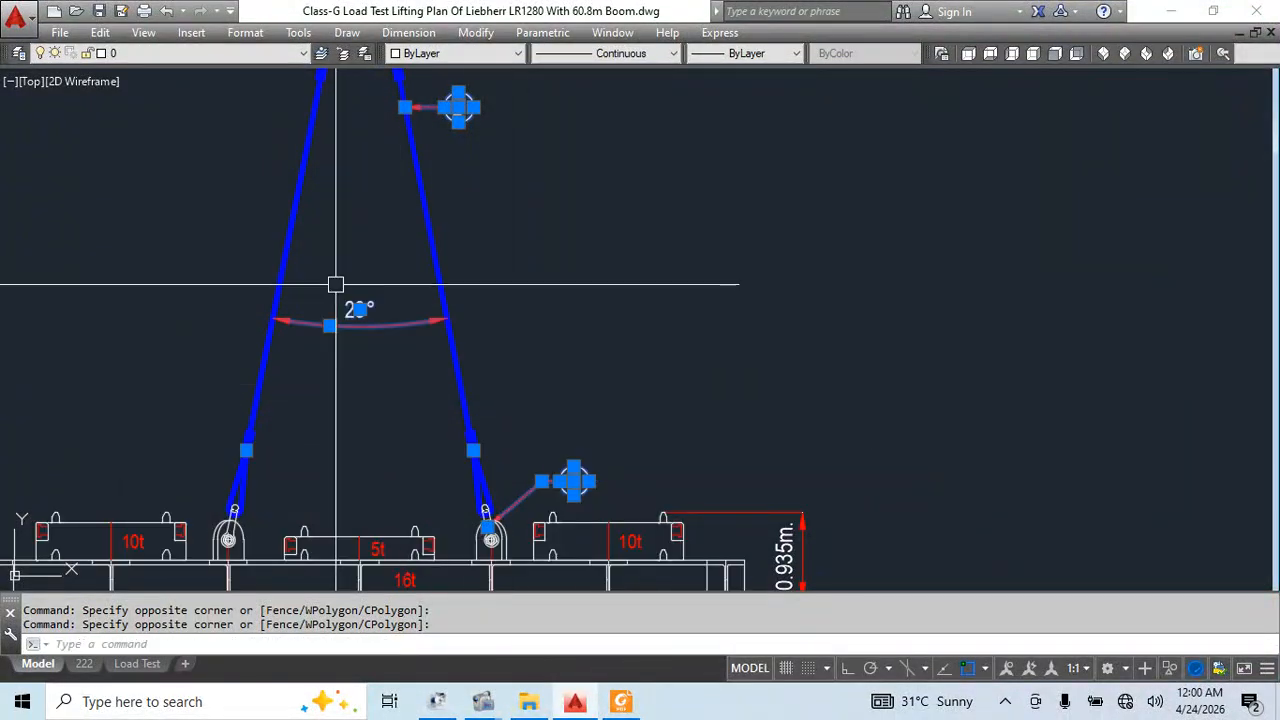
middle_click_drag(670, 256, 674, 331)
type("co")
key("Return")
middle_click_drag(450, 110, 548, 317)
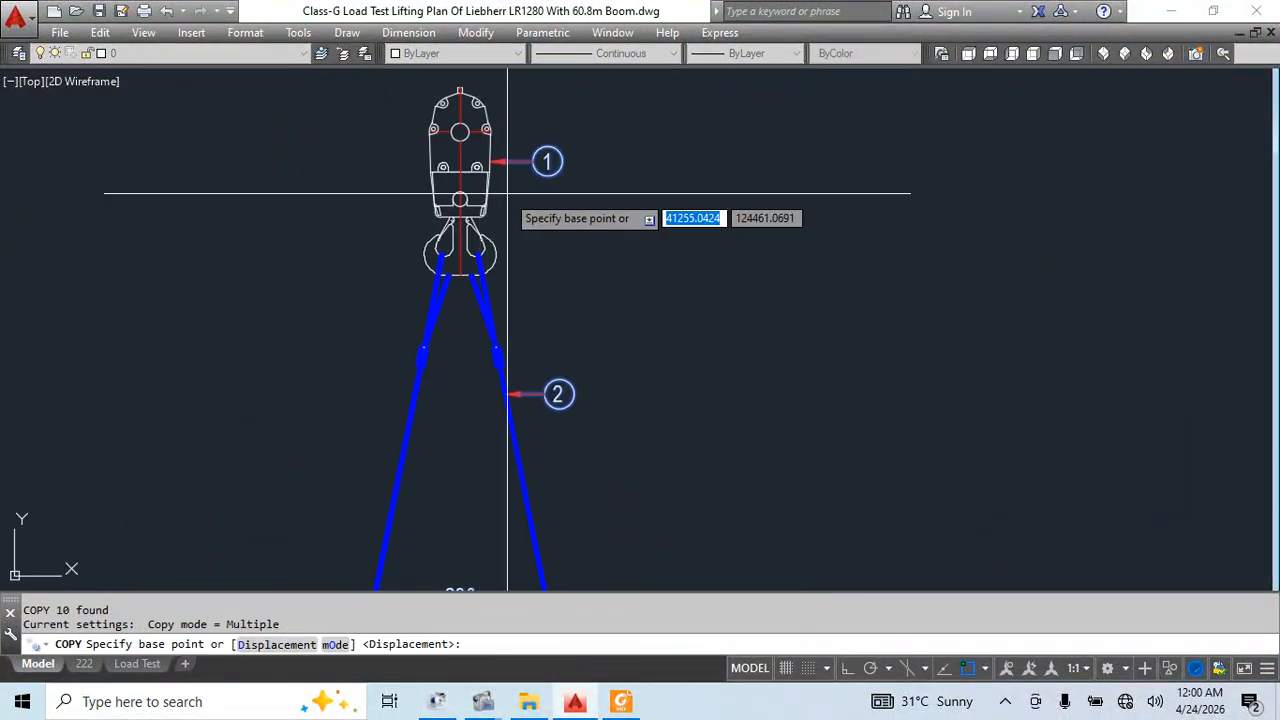
scroll(459, 124, "up", 7)
left_click(471, 168)
scroll(448, 260, "down", 9)
middle_click_drag(626, 235, 128, 380)
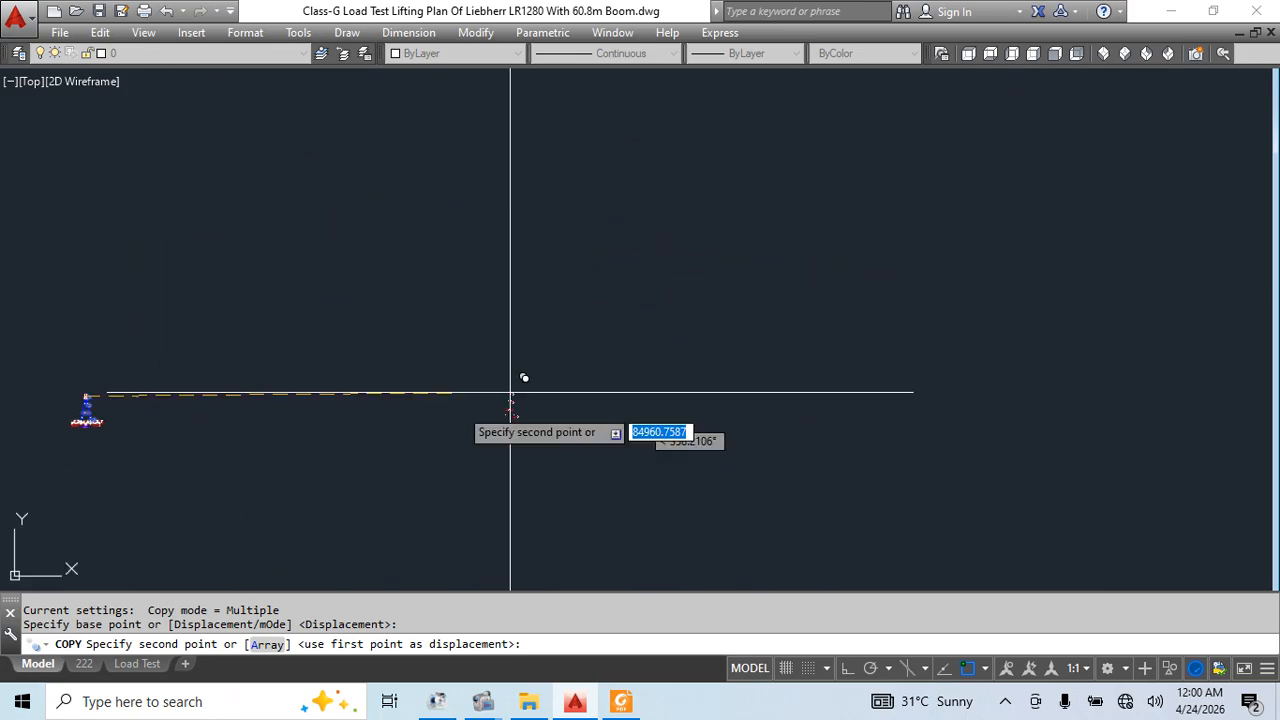
scroll(540, 330, "down", 3)
mouse_move(687, 310)
middle_mouse_down()
mouse_move(609, 340)
mouse_move(345, 394)
middle_mouse_up()
scroll(552, 291, "up", 6)
middle_click_drag(571, 152, 360, 188)
scroll(386, 206, "down", 3)
scroll(770, 262, "up", 3)
scroll(623, 291, "up", 3)
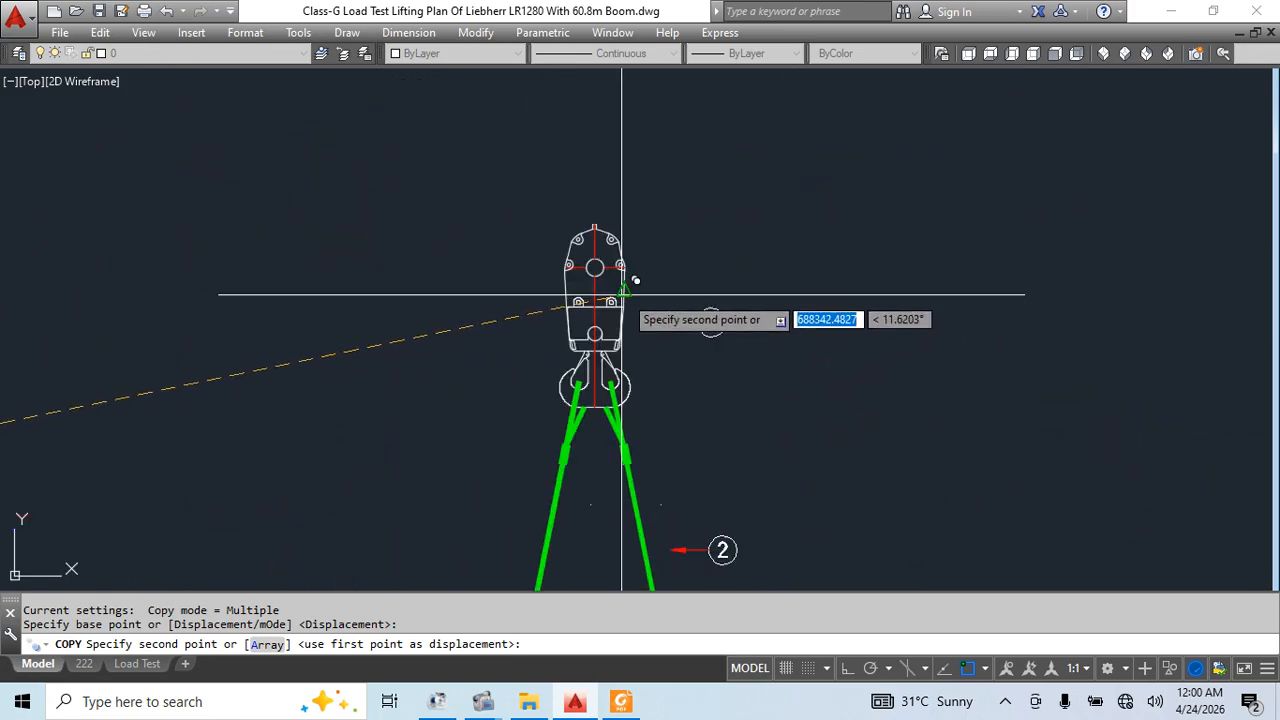
scroll(534, 180, "up", 5)
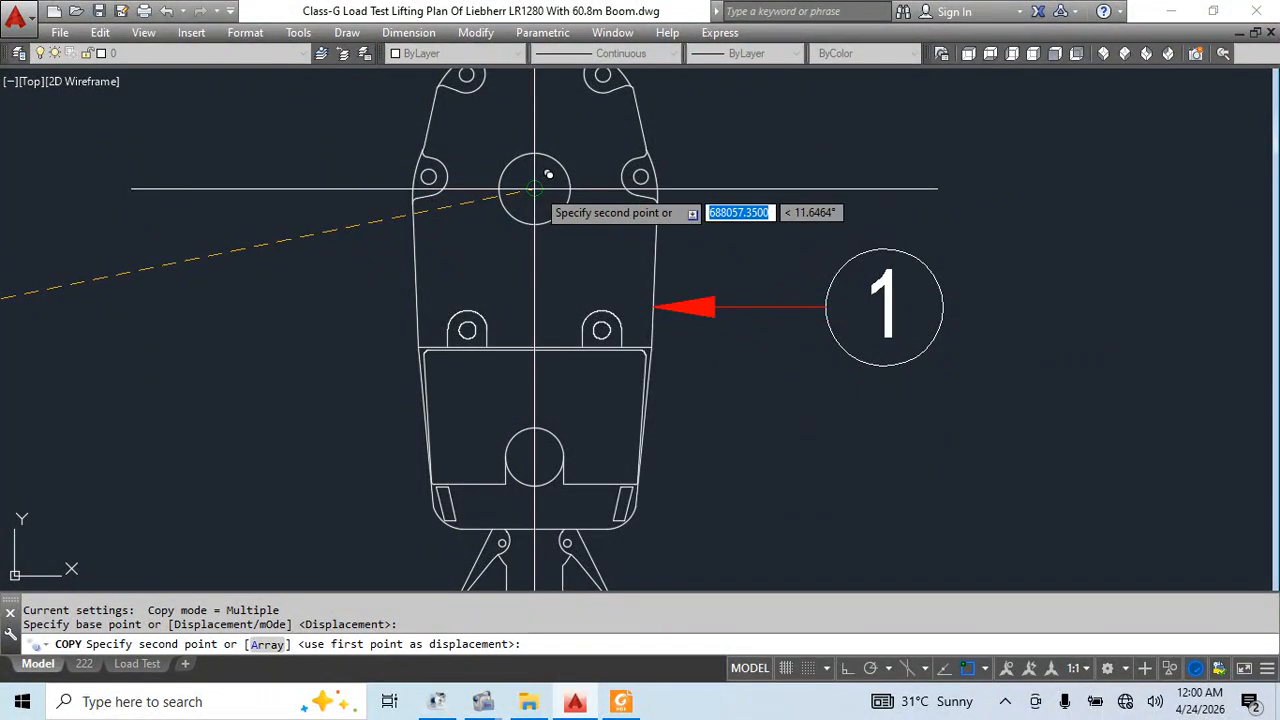
key("Escape")
scroll(777, 277, "down", 8)
scroll(711, 351, "up", 2)
middle_click_drag(711, 414, 698, 350)
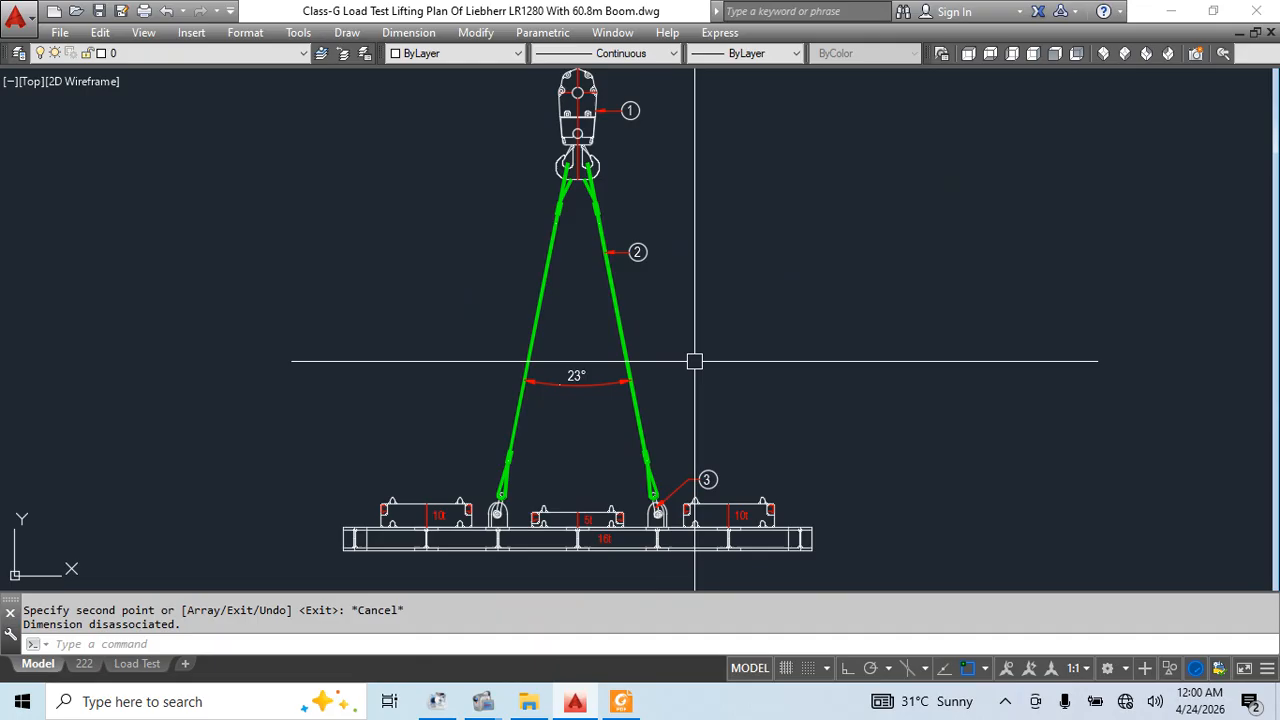
Inspect the new rigging's beam, weights, slings and callouts, and its place among the crane drawings
scroll(594, 386, "down", 5)
scroll(820, 449, "up", 10)
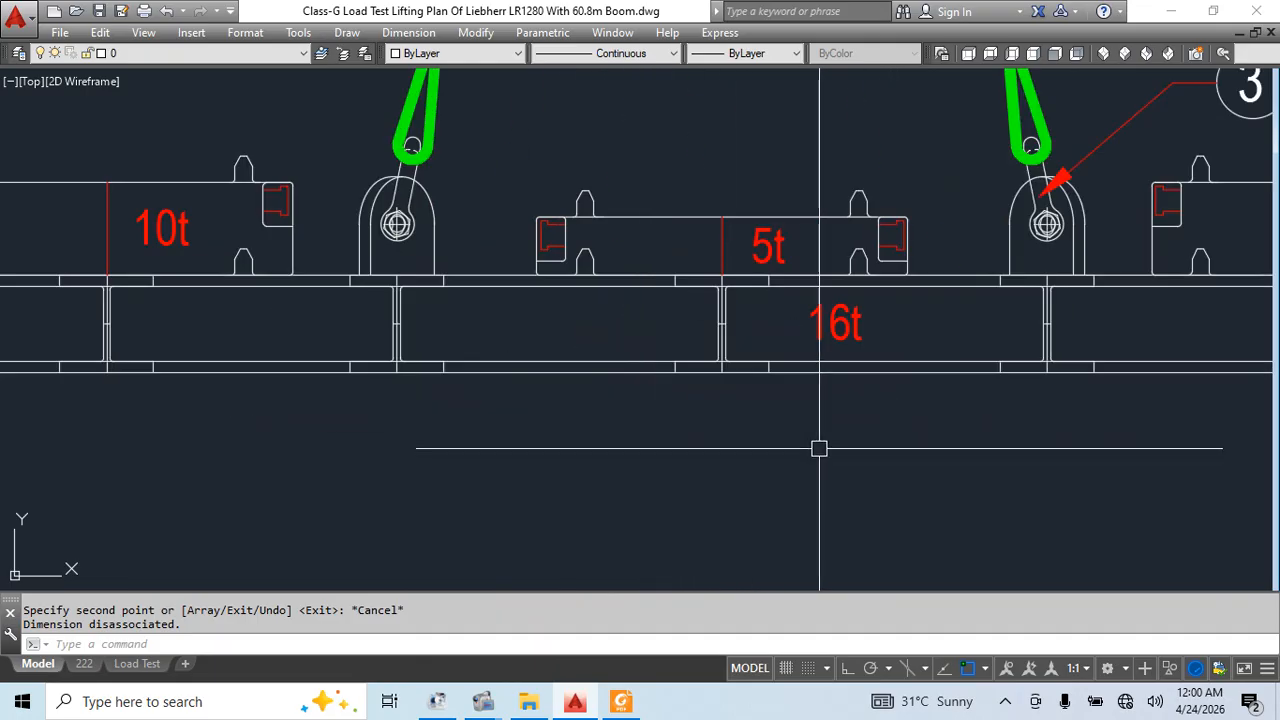
scroll(844, 281, "down", 6)
middle_click_drag(757, 94, 743, 280)
scroll(696, 278, "down", 2)
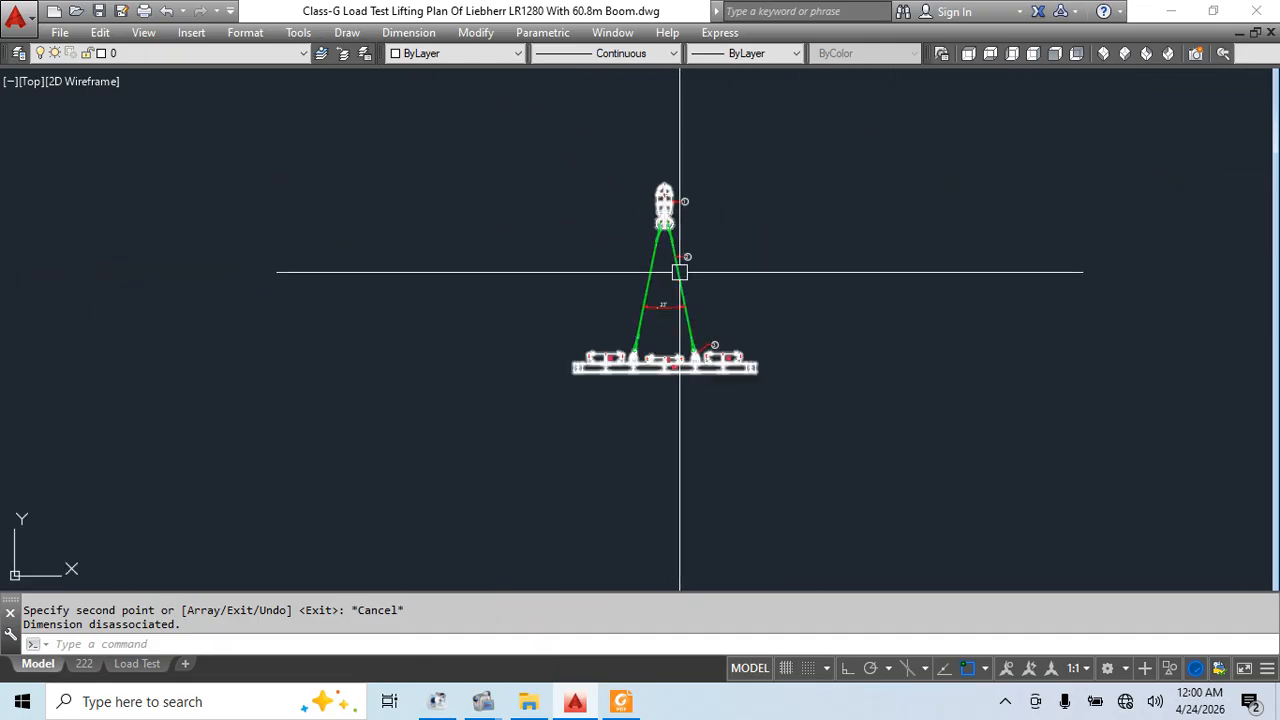
left_click(672, 239)
scroll(706, 291, "down", 2)
key("Escape")
scroll(712, 356, "up", 5)
scroll(789, 360, "down", 8)
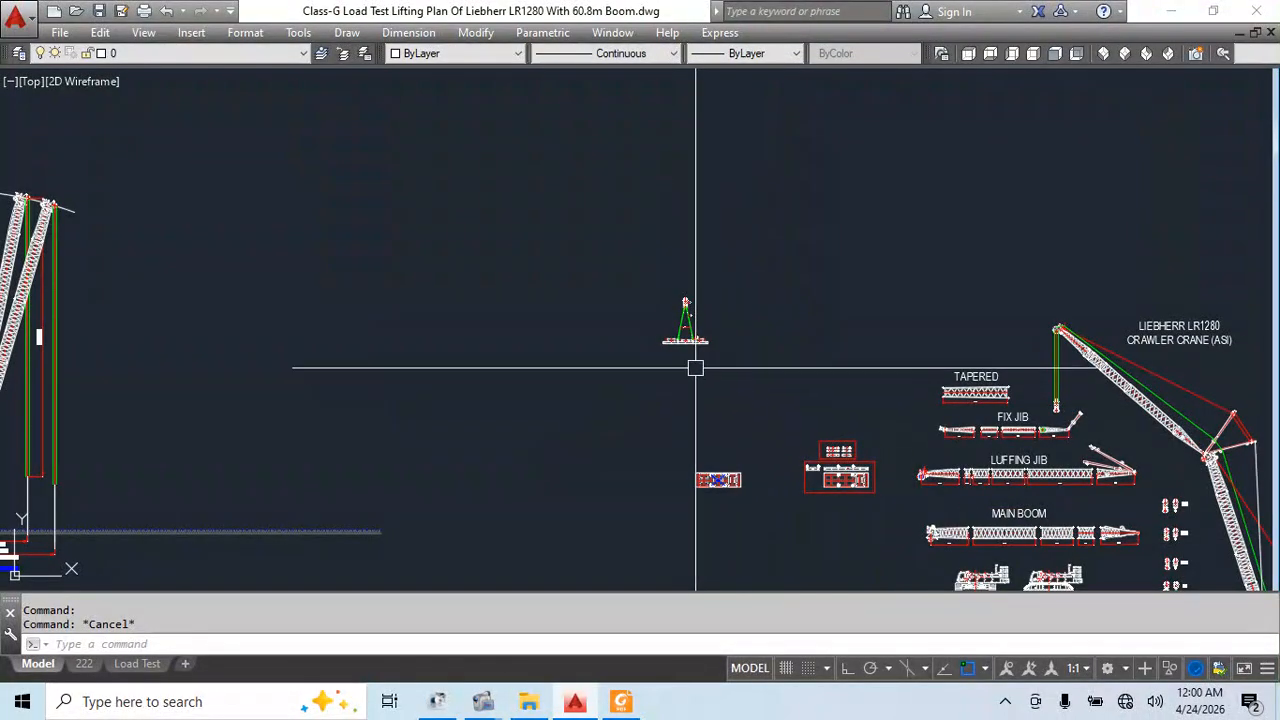
Copy the Tackless rigging block from beside the component library to the crane elevation, near the 15 m radius hoist rope
scroll(694, 363, "up", 3)
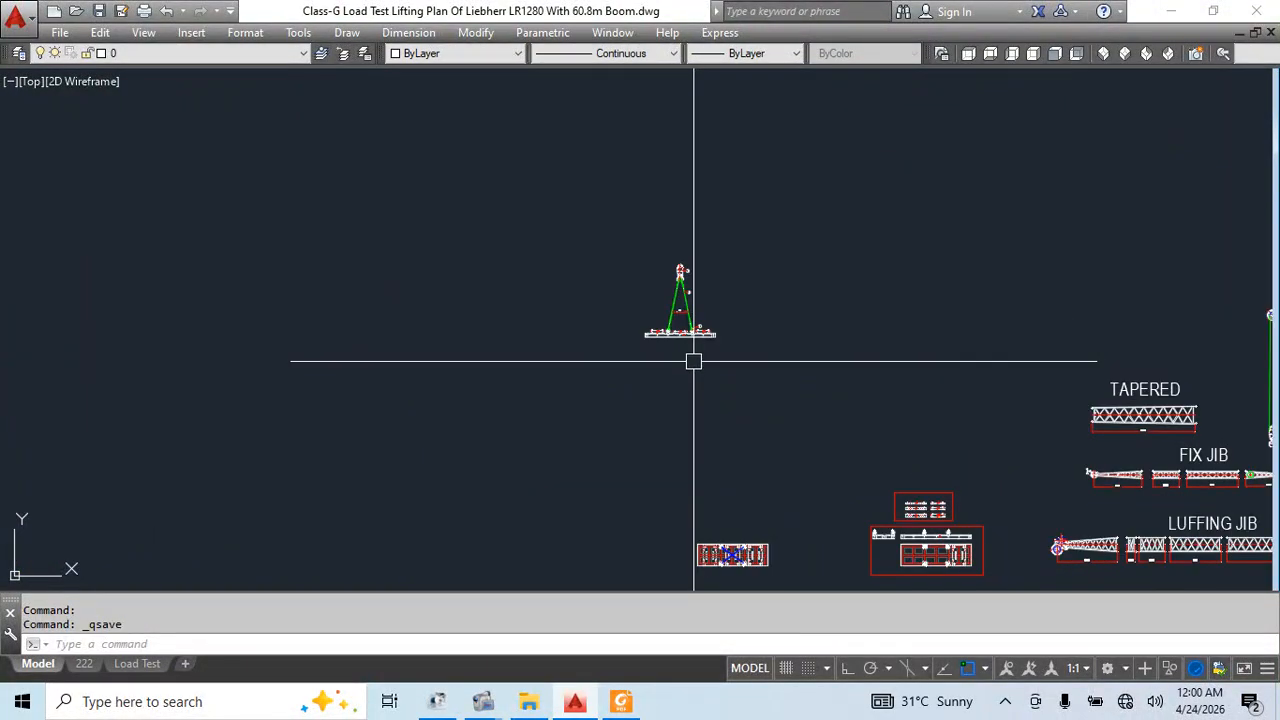
scroll(662, 349, "up", 5)
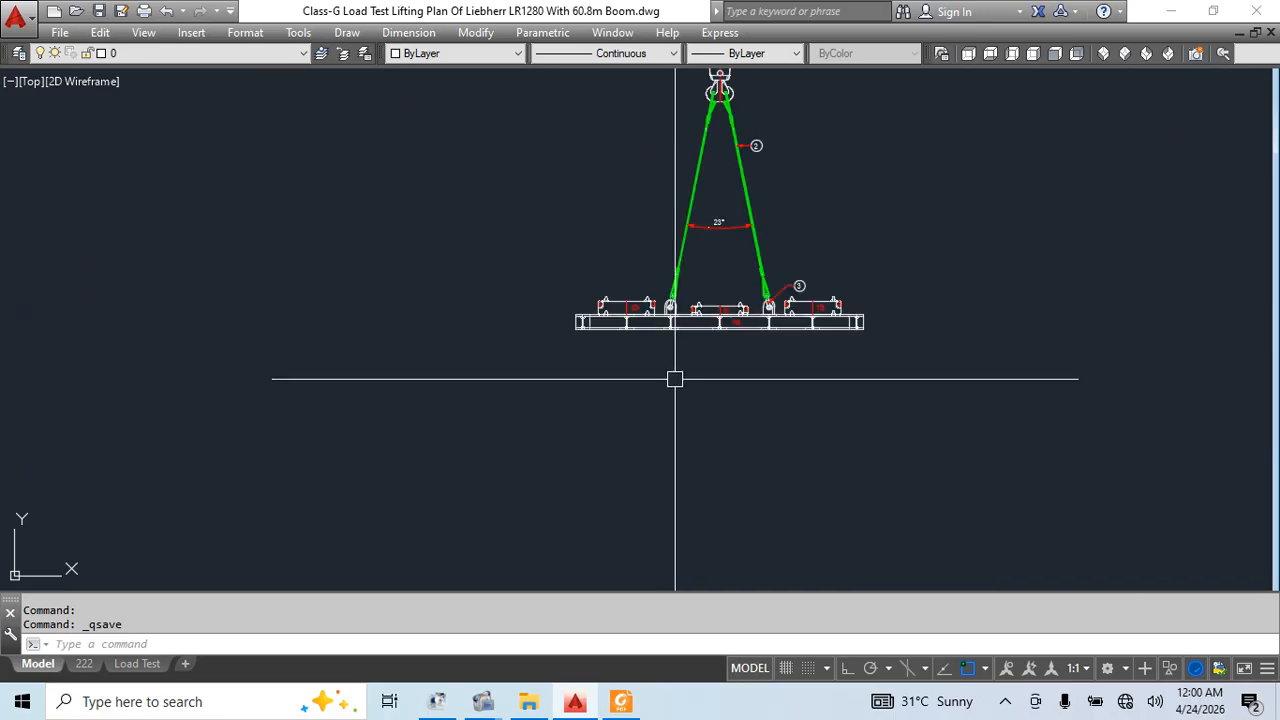
scroll(738, 359, "down", 4)
type("c")
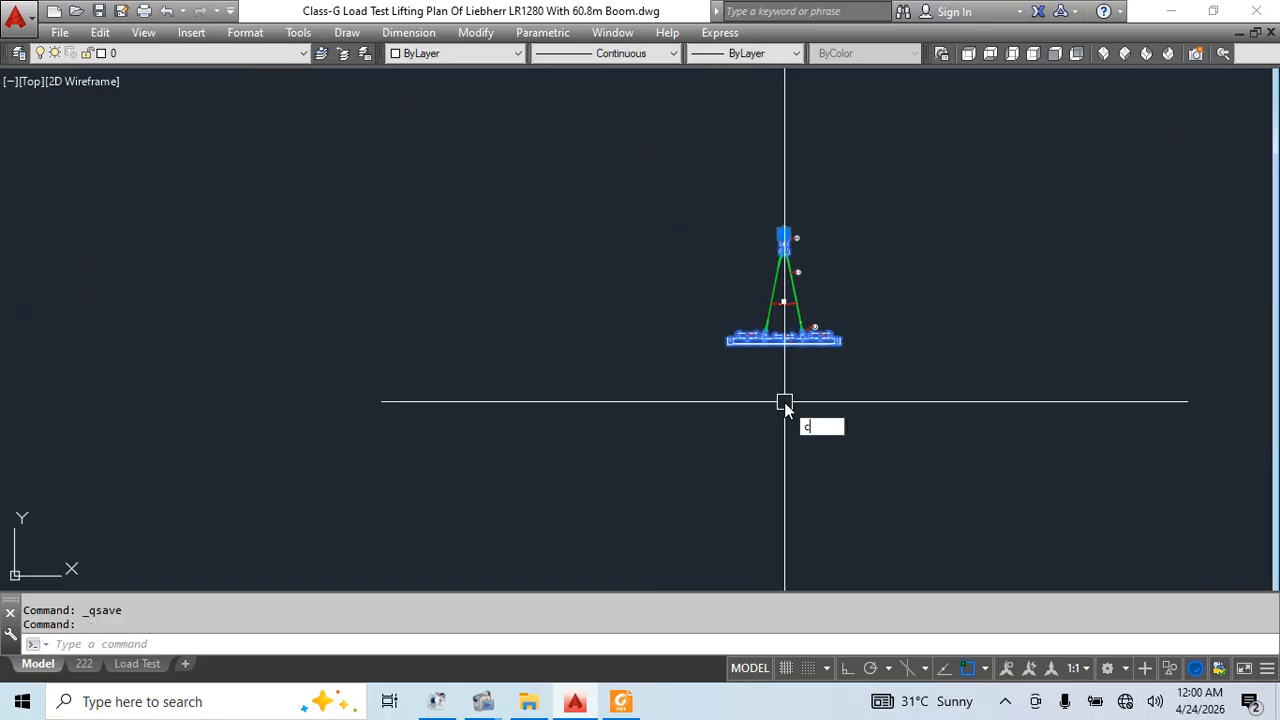
type("o")
key("space")
left_click(798, 283)
scroll(600, 262, "down", 6)
middle_click_drag(403, 396, 721, 367)
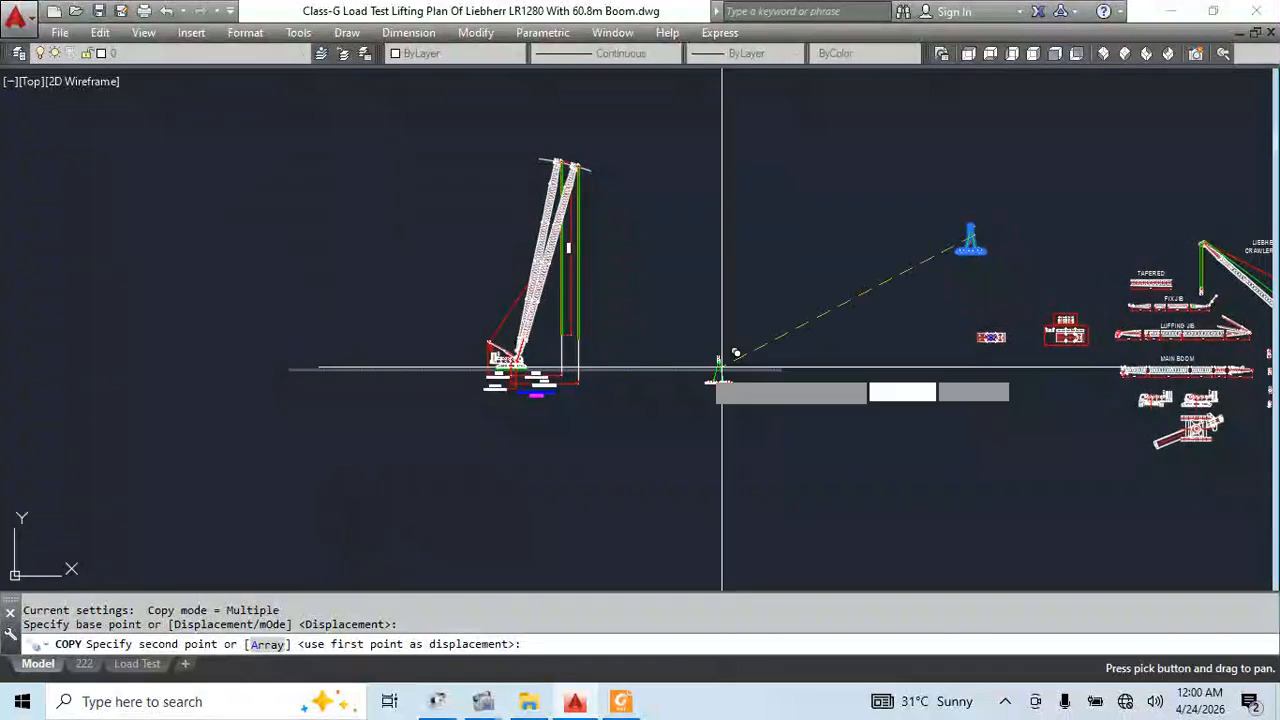
scroll(721, 367, "up", 7)
key("Escape")
Move the copied rigging block by its upper circle centre onto the lower end of the 15 m radius hoist rope centreline
left_click(569, 297)
scroll(673, 326, "up", 6)
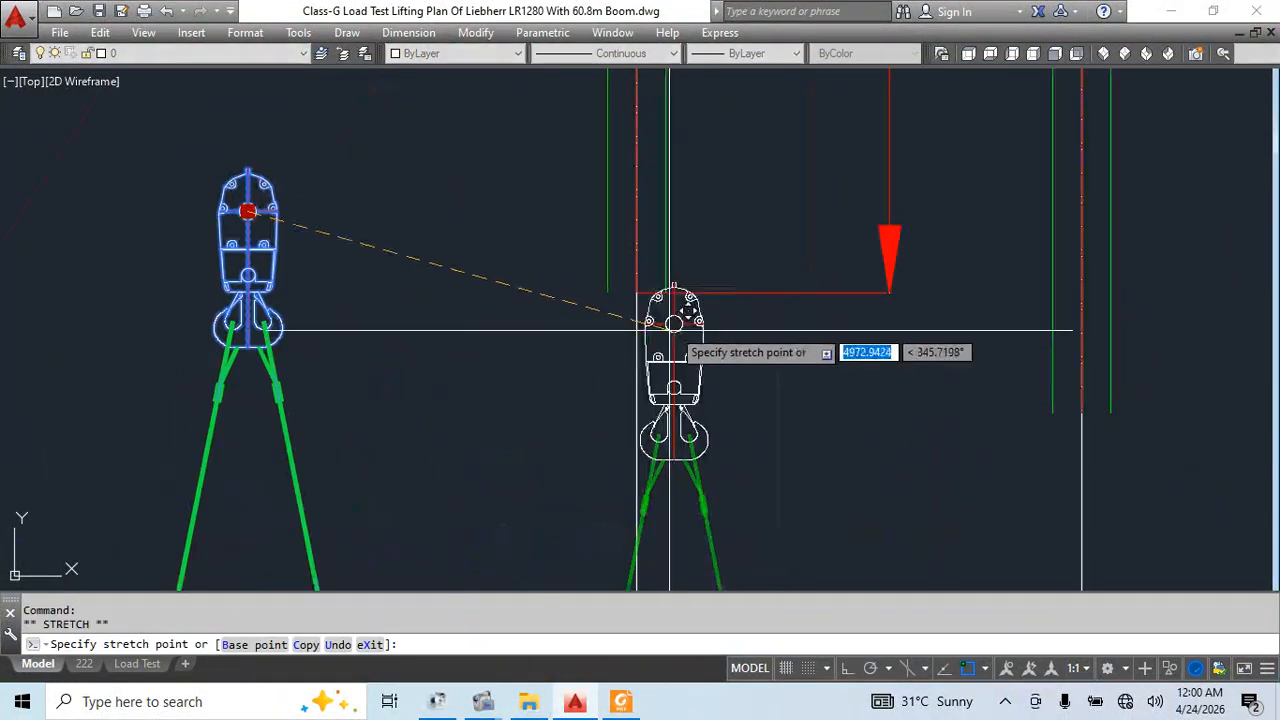
left_click(637, 291)
scroll(737, 256, "down", 6)
key("Escape")
Try a 2000 by 250 rectangle below the load beam as a steel plate, and erase it
scroll(742, 450, "up", 6)
middle_click_drag(778, 477, 780, 342)
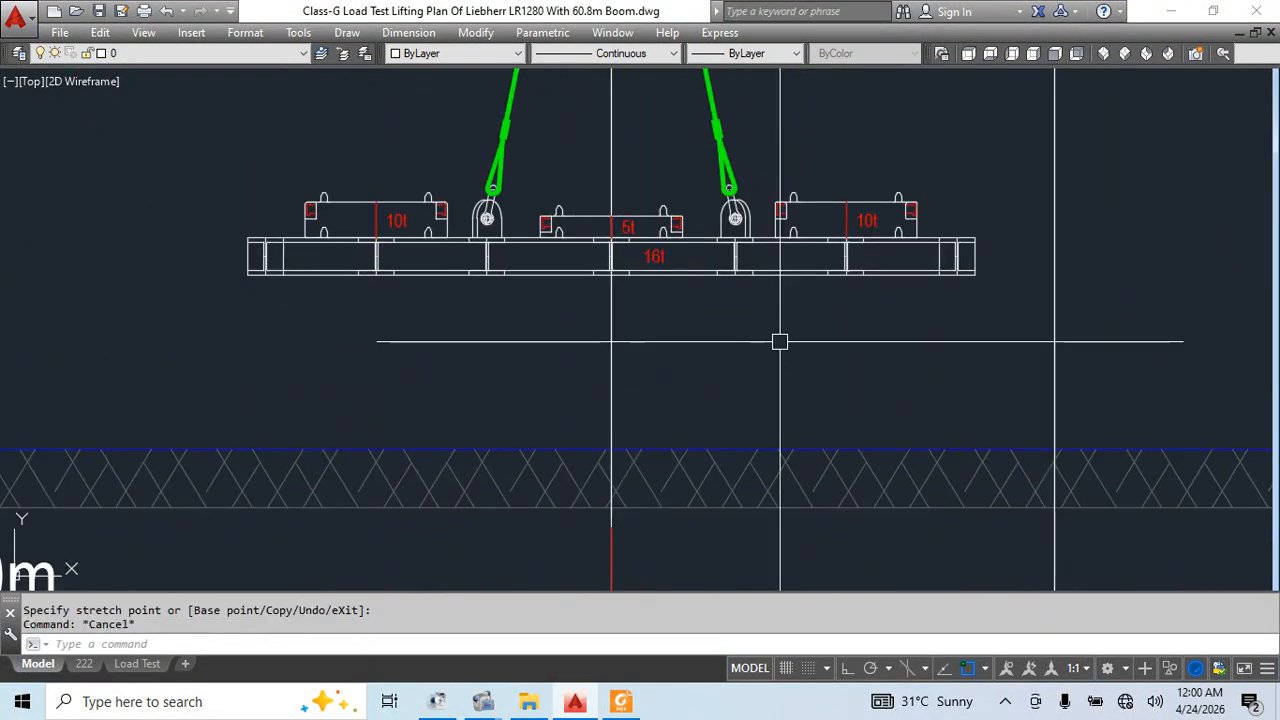
type("rec")
key("Return")
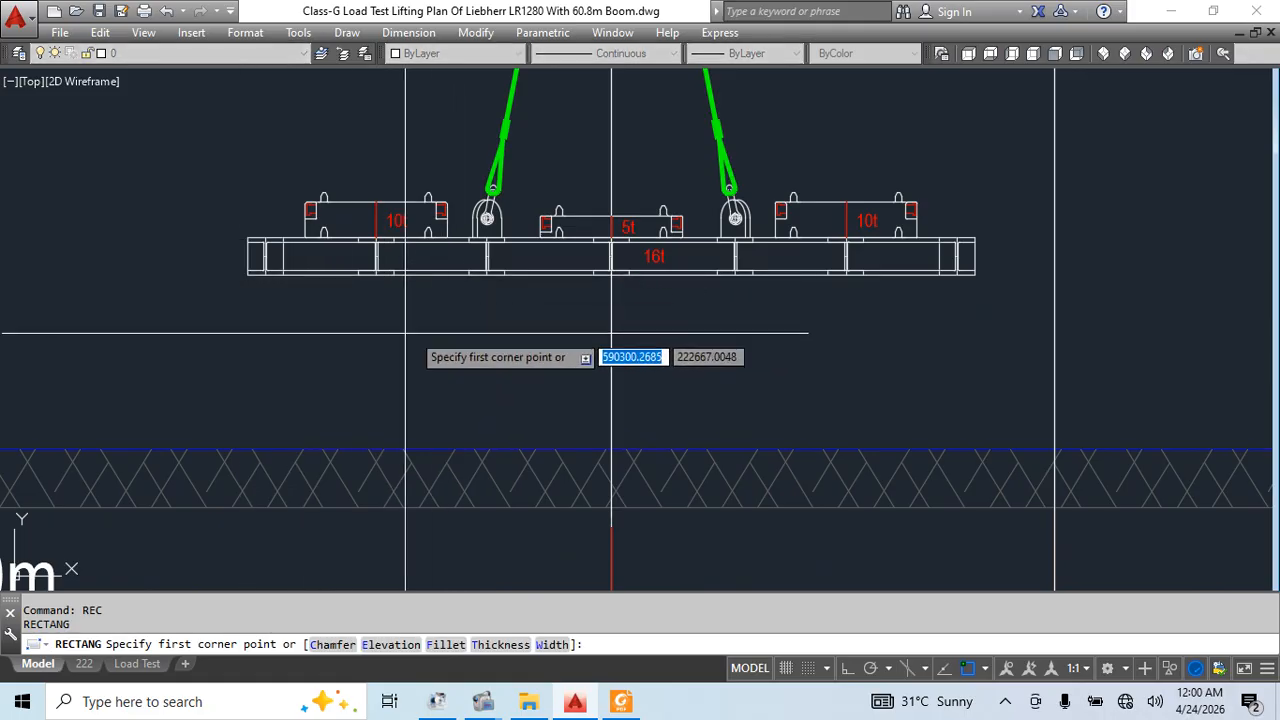
left_click(365, 335)
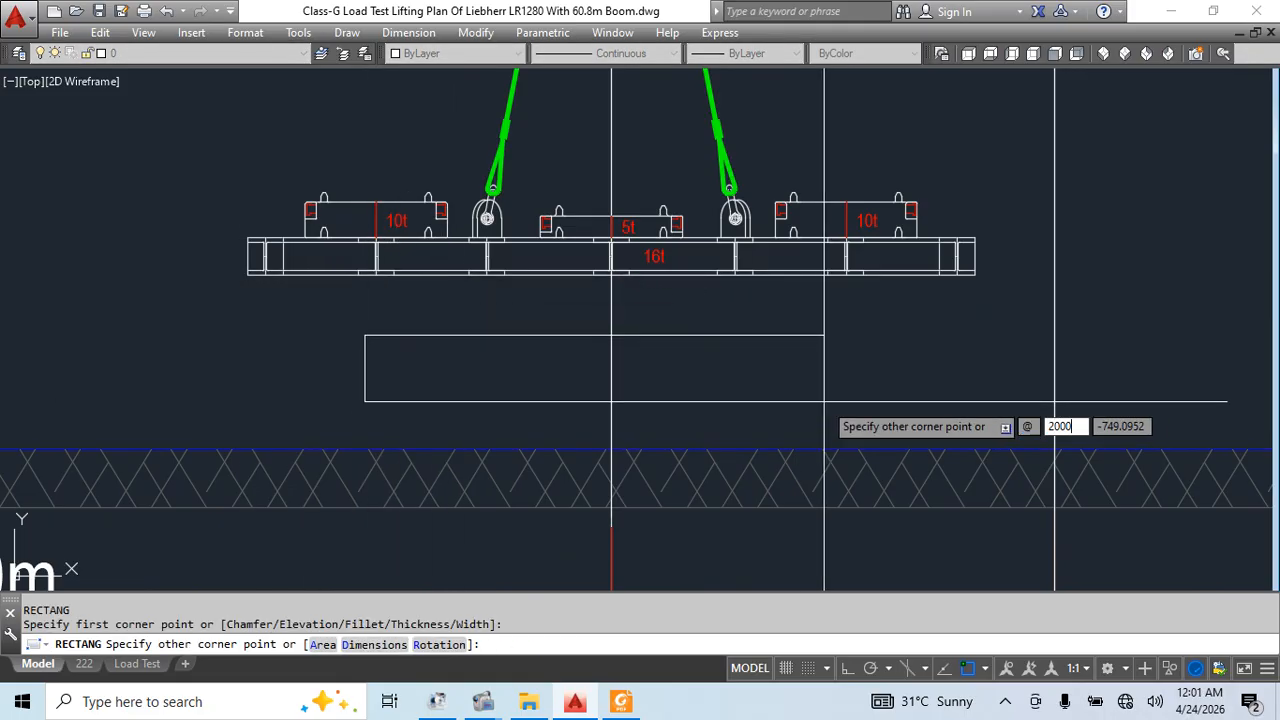
type("50")
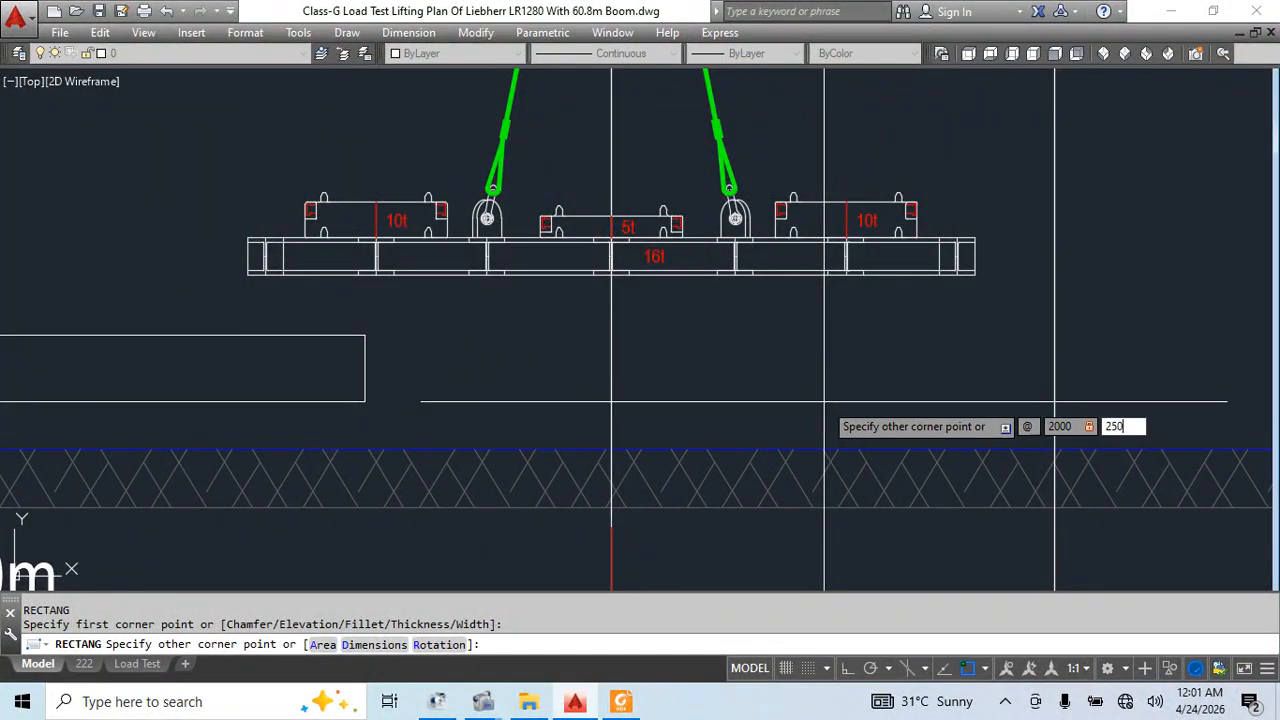
key("Return")
left_click(506, 337)
left_click(463, 323)
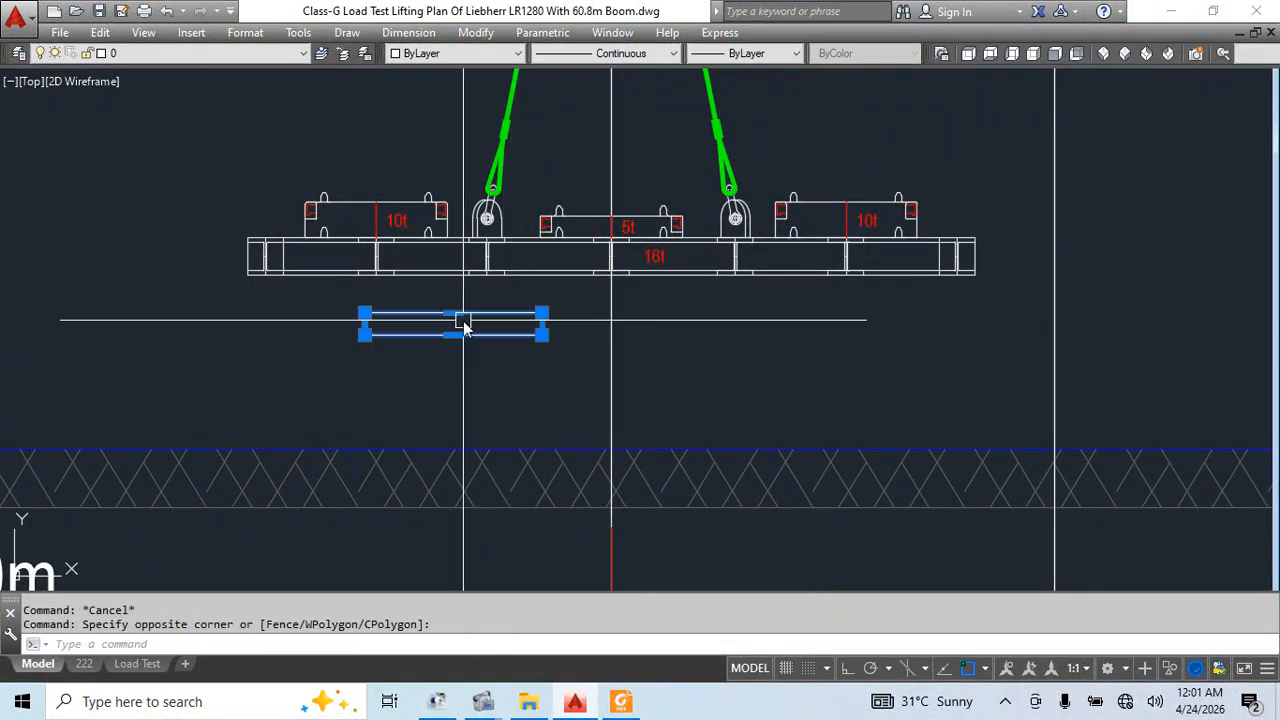
type("e")
key("Return")
Draw a 2000 by 25 rectangle between the load beam and the ground as a steel plate
type("rec")
key("Return")
left_click(372, 355)
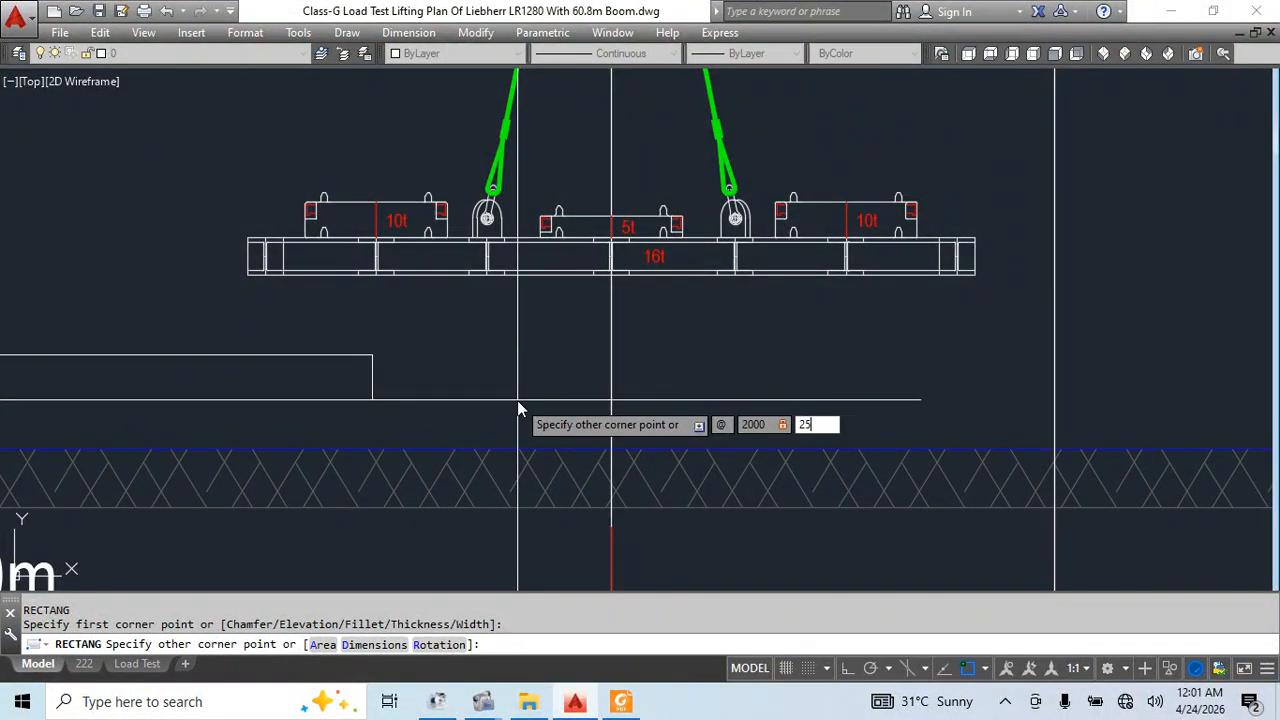
key("Return")
Move the steel plate so its end nearest the load sits on the vertical 15 m radius line
left_click(488, 411)
left_click(468, 340)
type("m")
key("Return")
scroll(576, 352, "up", 3)
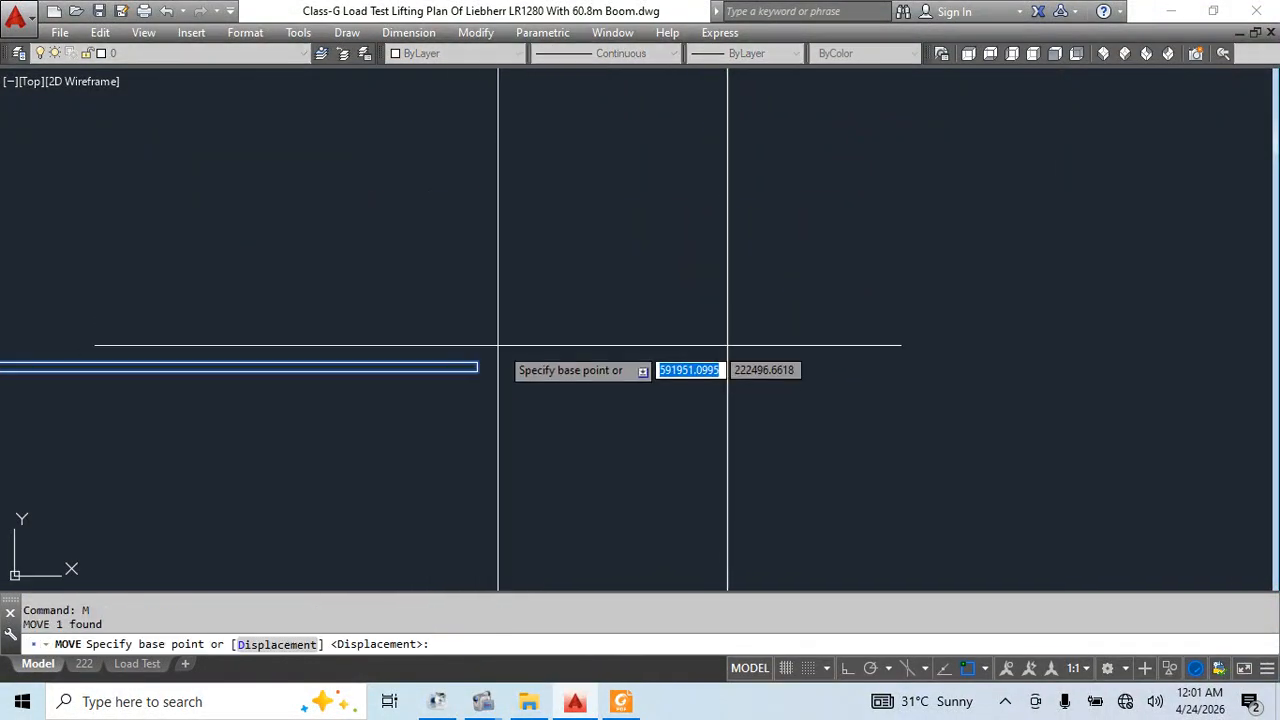
left_click(476, 364)
left_click(728, 380)
Copy the steel plate twice end to end towards the crane, making a row of three
middle_click_drag(578, 436, 844, 438)
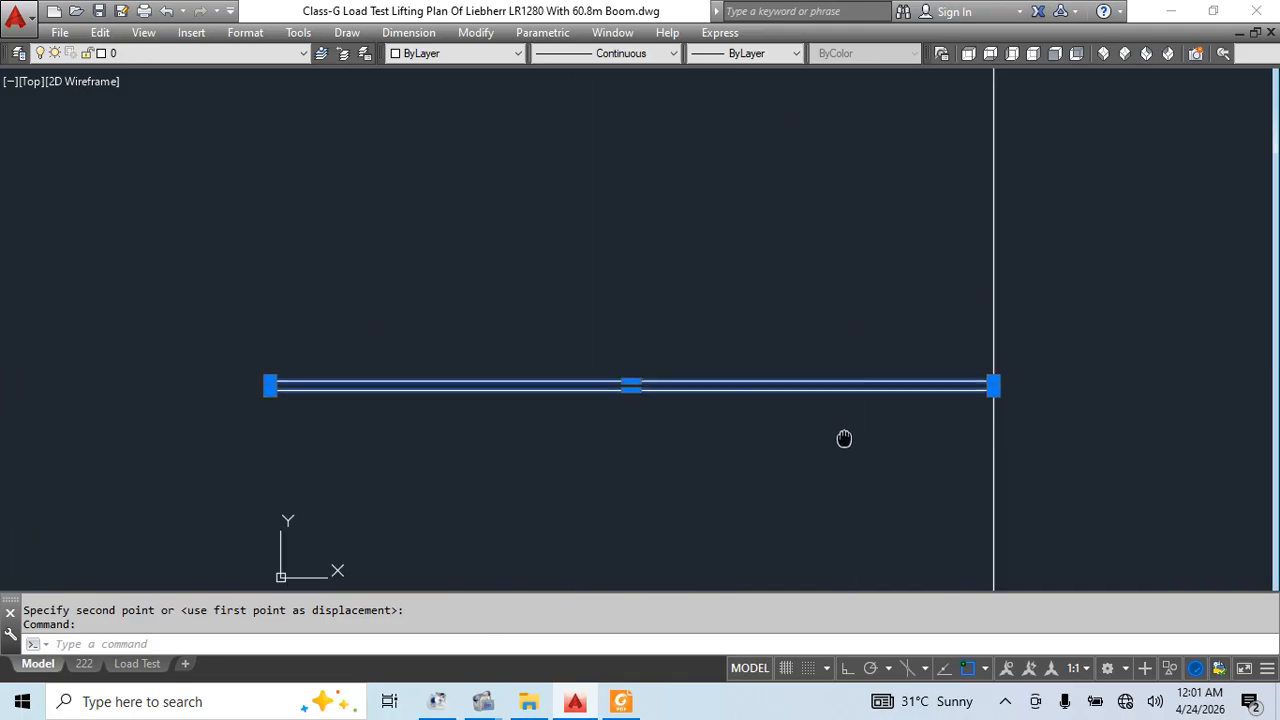
type("co")
key("Return")
left_click(993, 385)
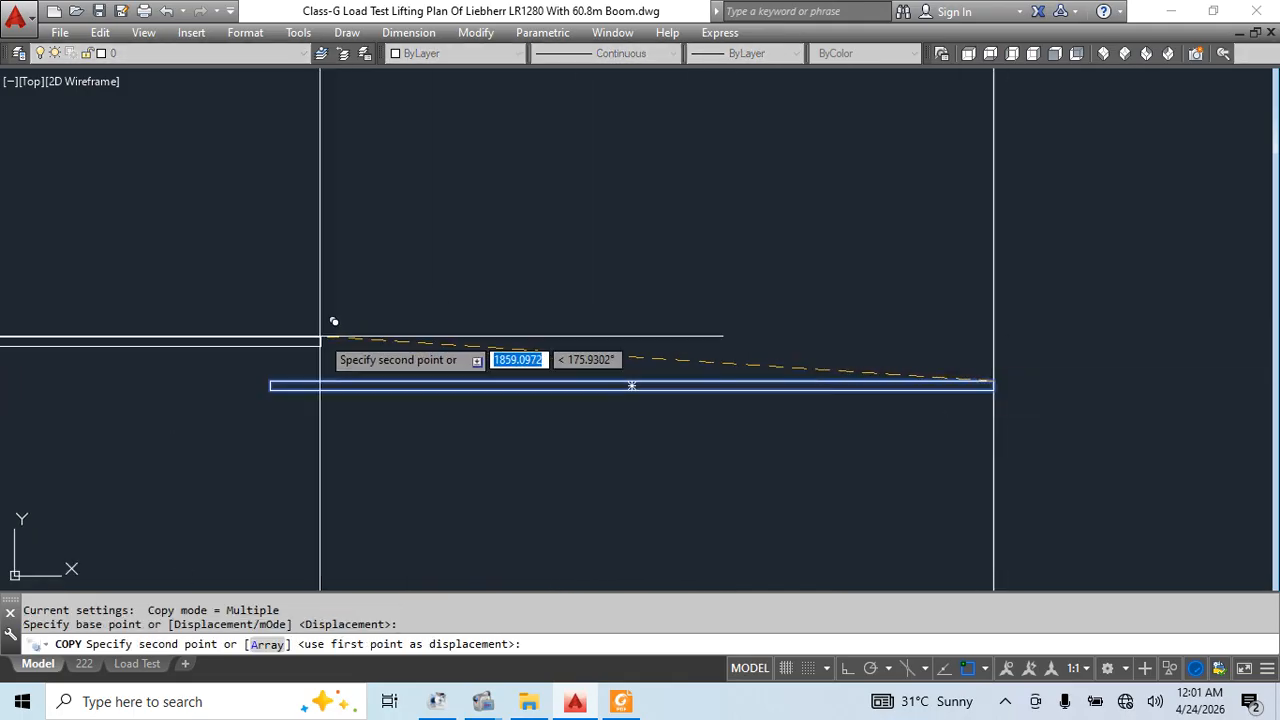
left_click(271, 385)
scroll(533, 360, "down", 5)
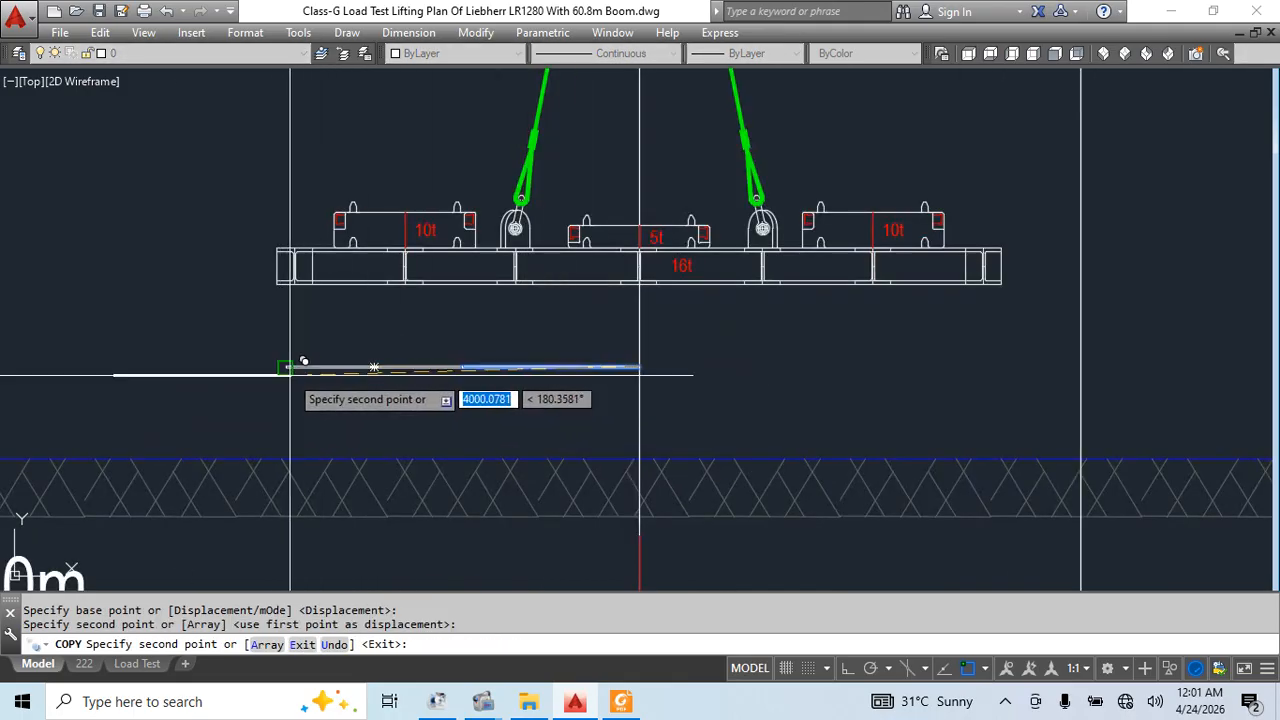
scroll(290, 375, "up", 5)
key("Escape")
Move the three plates so the midpoint of the plate farthest from the crane lies on the load centreline
scroll(643, 383, "down", 3)
left_click(795, 321)
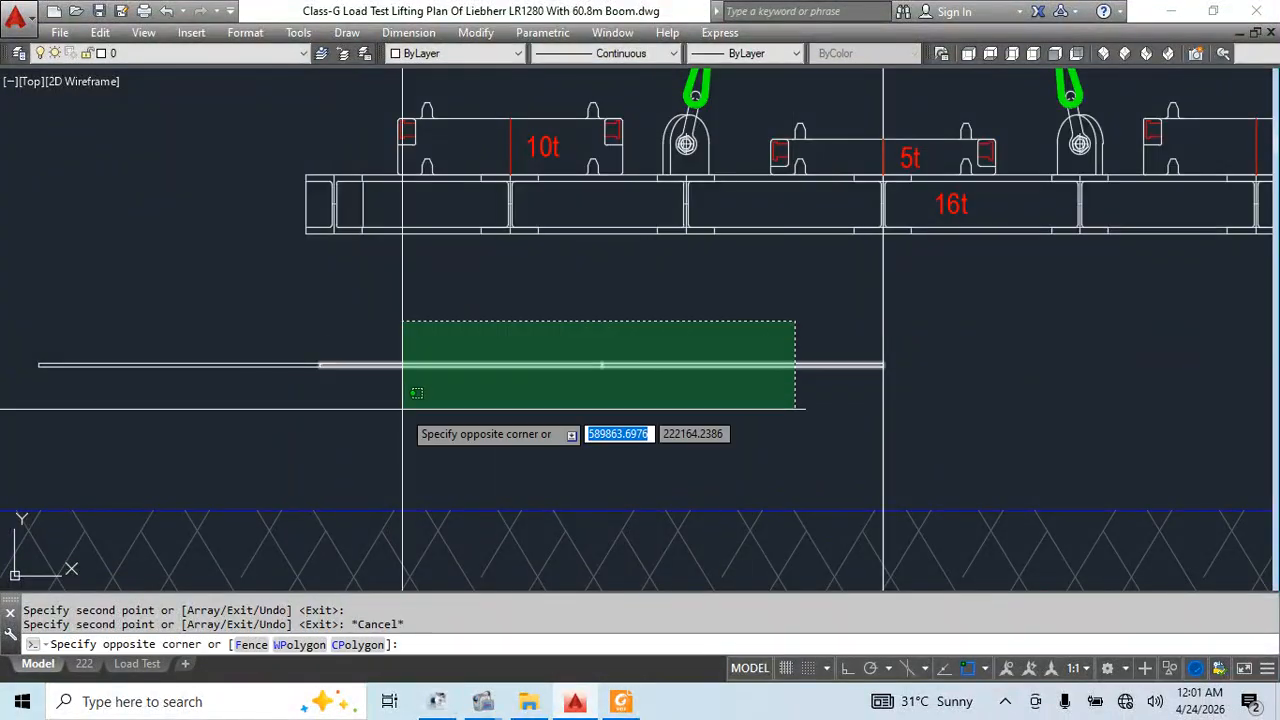
left_click(417, 393)
scroll(606, 446, "up", 1)
type("M")
key("Return")
scroll(640, 390, "up", 3)
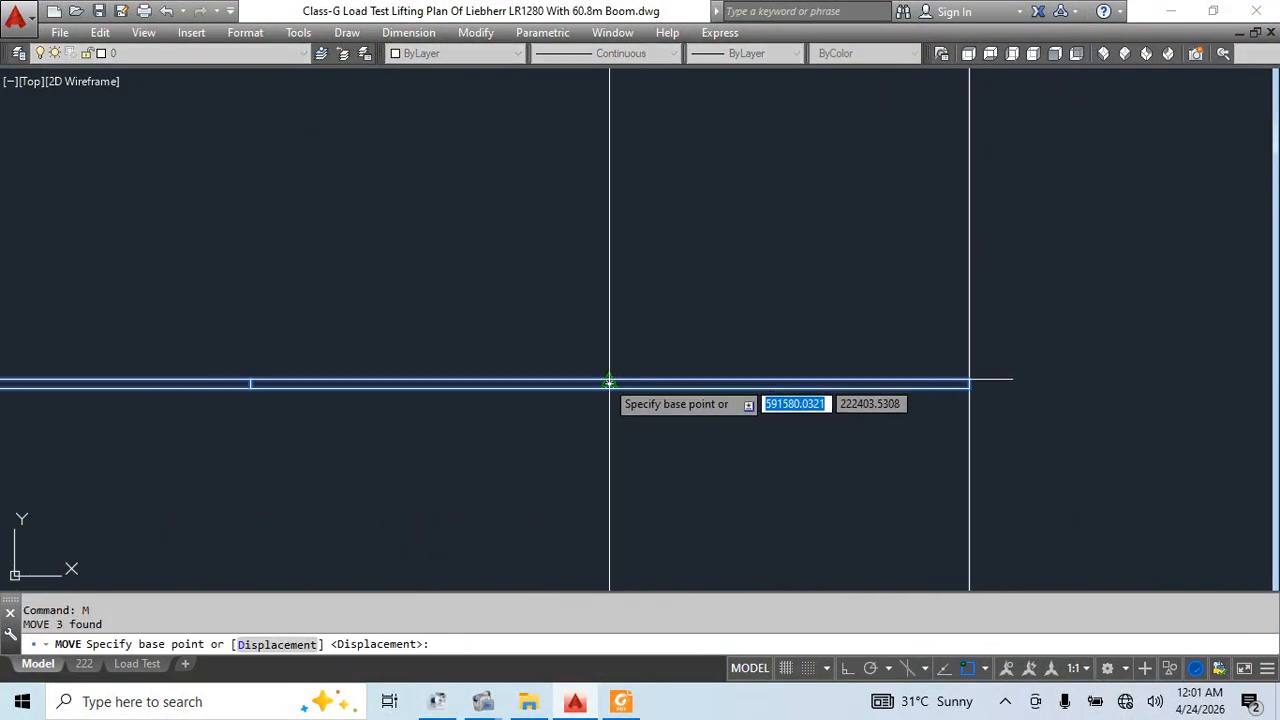
left_click(609, 383)
scroll(785, 403, "down", 4)
key("Escape")
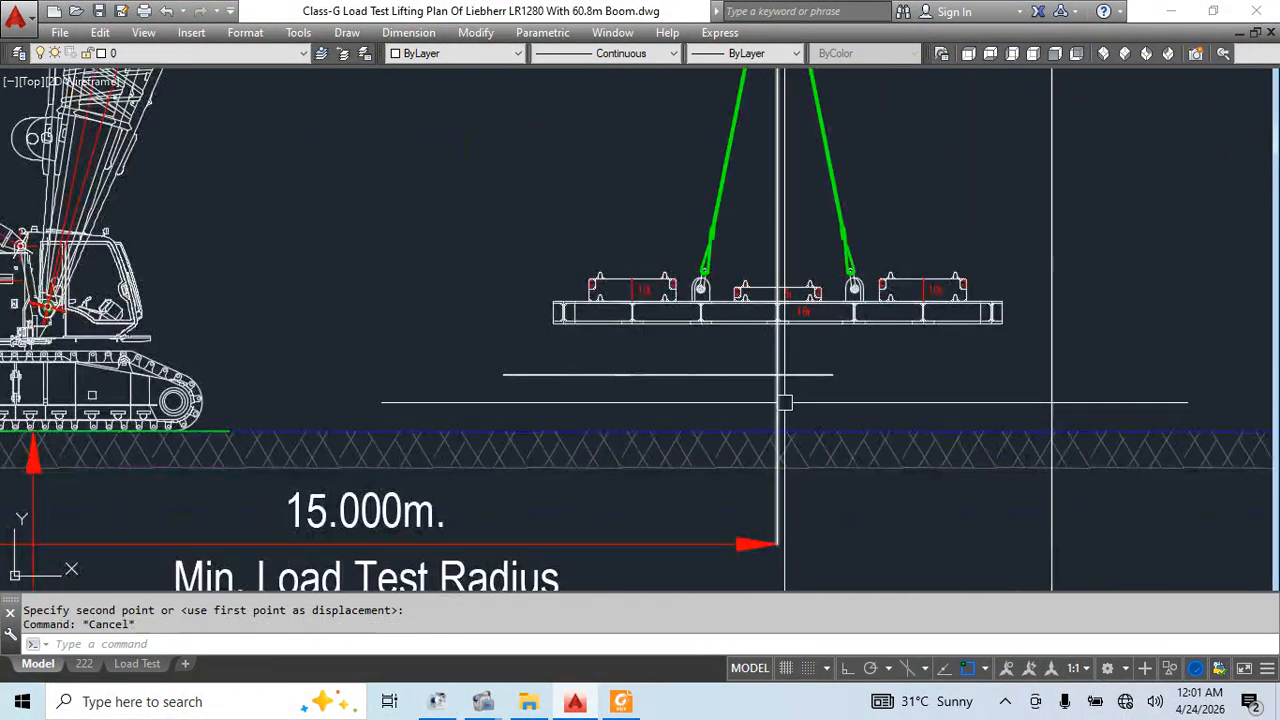
Mirror the two plates nearest the crane about the load centreline, keeping the originals
left_click(545, 390)
type("MI")
key("Return")
scroll(664, 340, "up", 3)
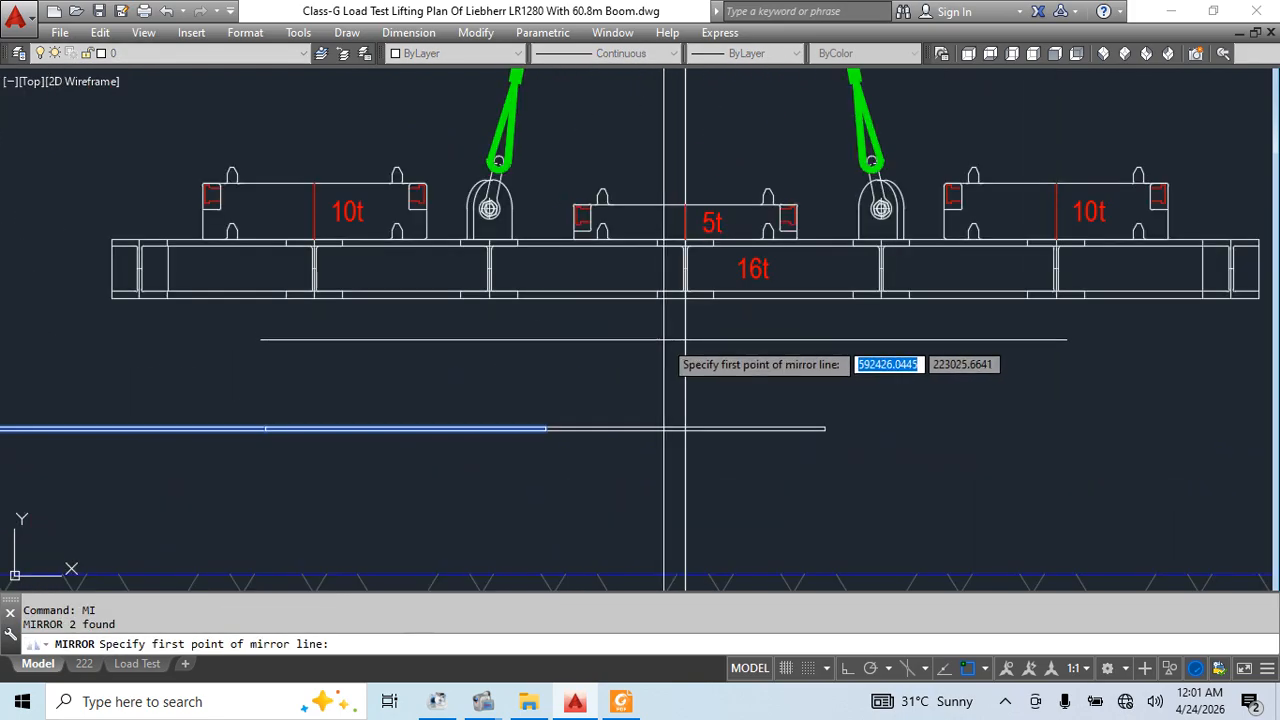
left_click(685, 337)
left_click(685, 366)
key("Return")
Set the colour of all five steel plates to Green
scroll(688, 347, "down", 2)
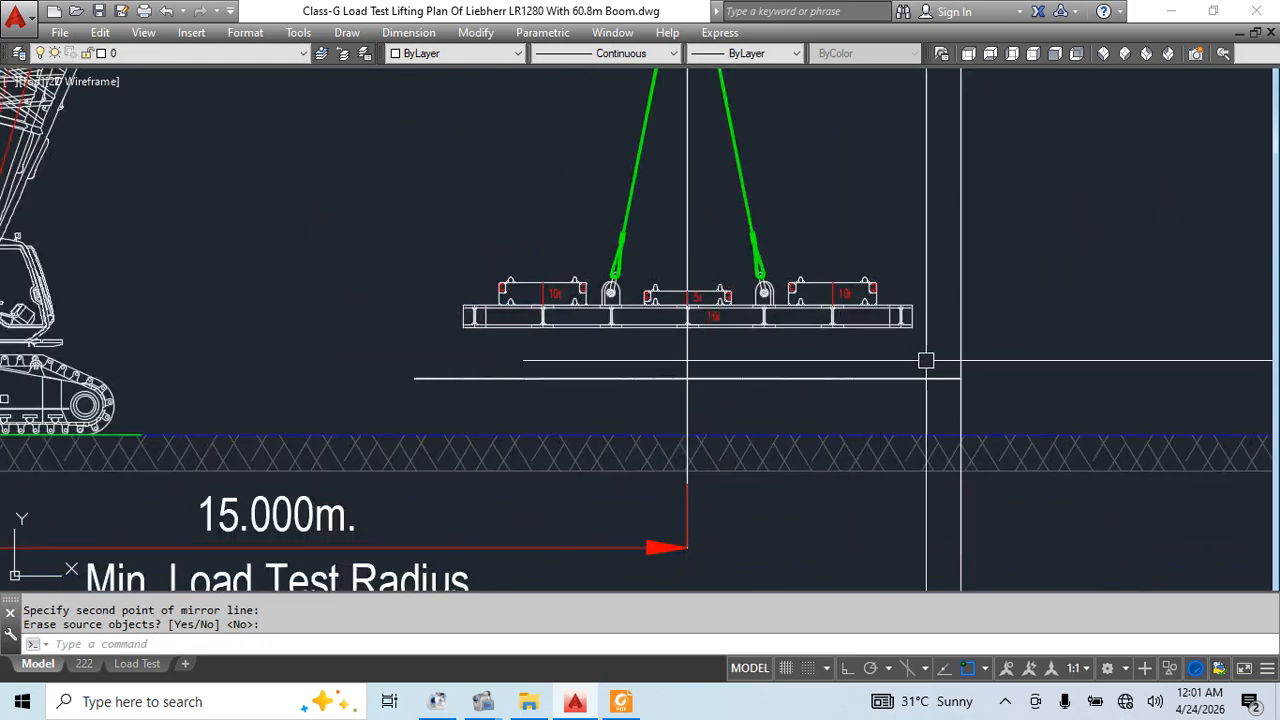
left_click(926, 363)
left_click(814, 393)
left_click(565, 383)
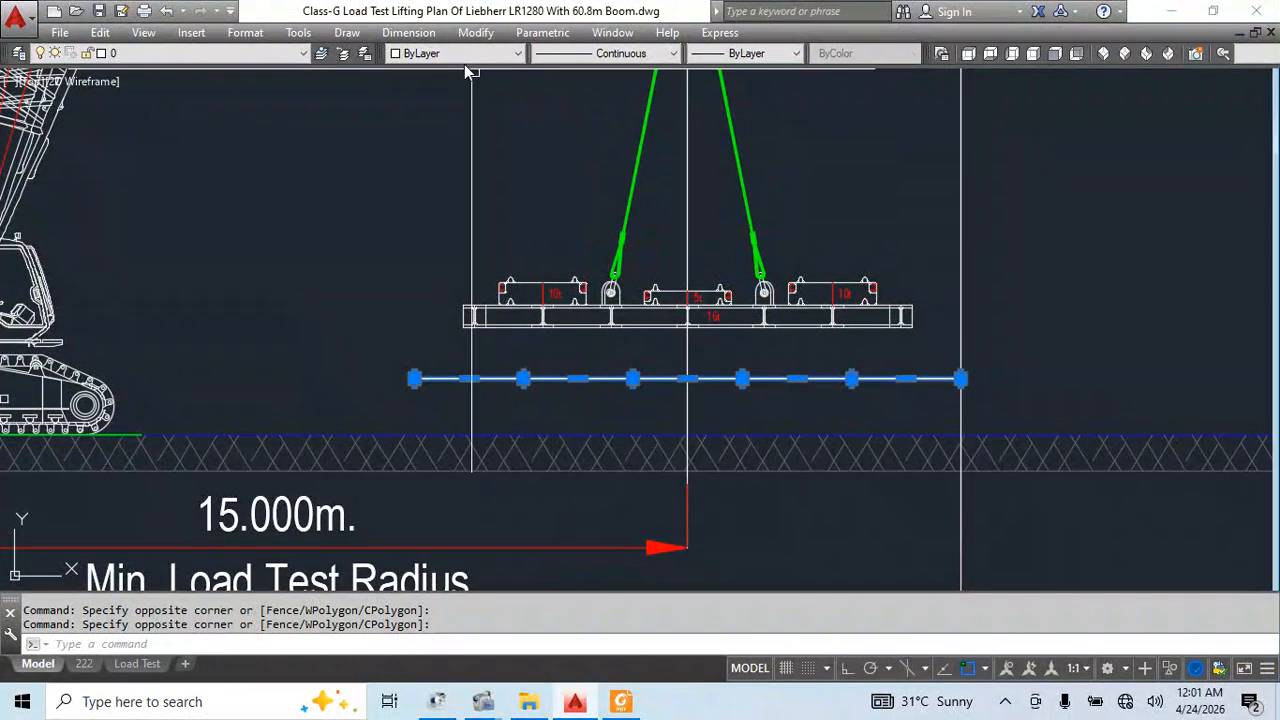
left_click(452, 53)
left_click(431, 140)
Move the five green plates by the centre plate's midpoint straight down onto the ground line at the load centreline
scroll(614, 420, "up", 3)
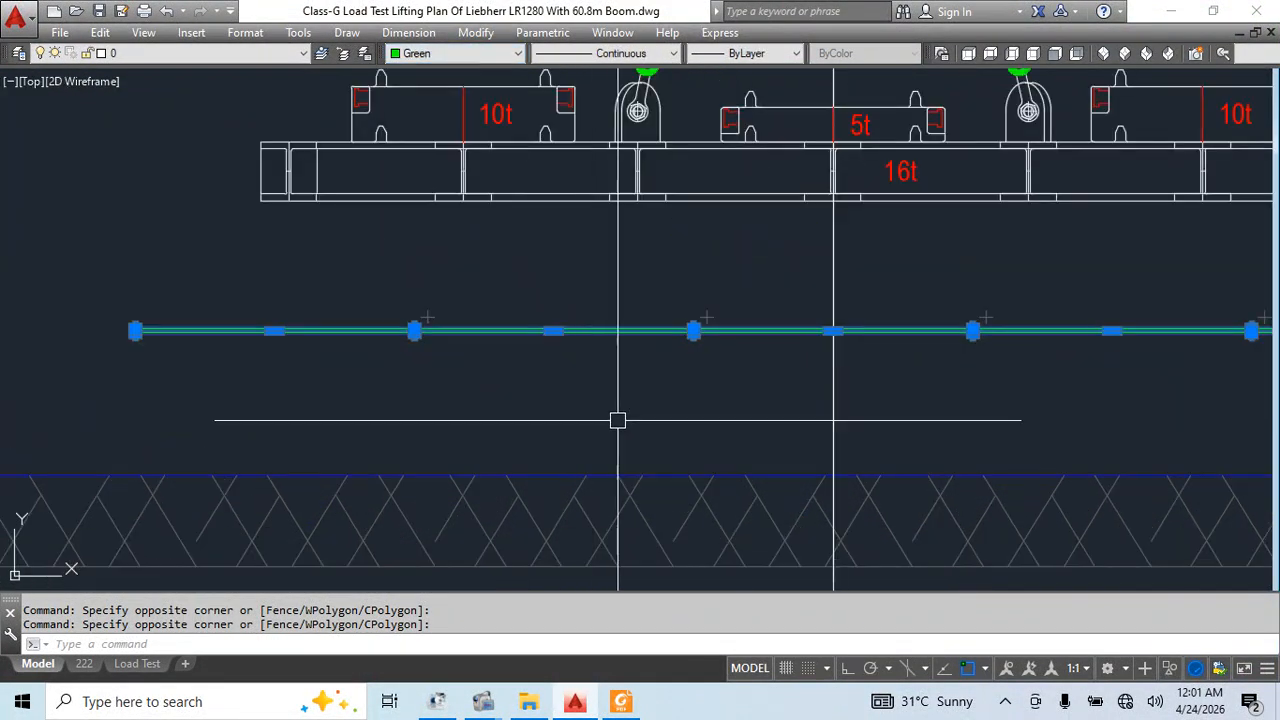
type("M")
key("Return")
scroll(836, 316, "up", 2)
left_click(836, 301)
middle_click_drag(866, 543, 788, 375)
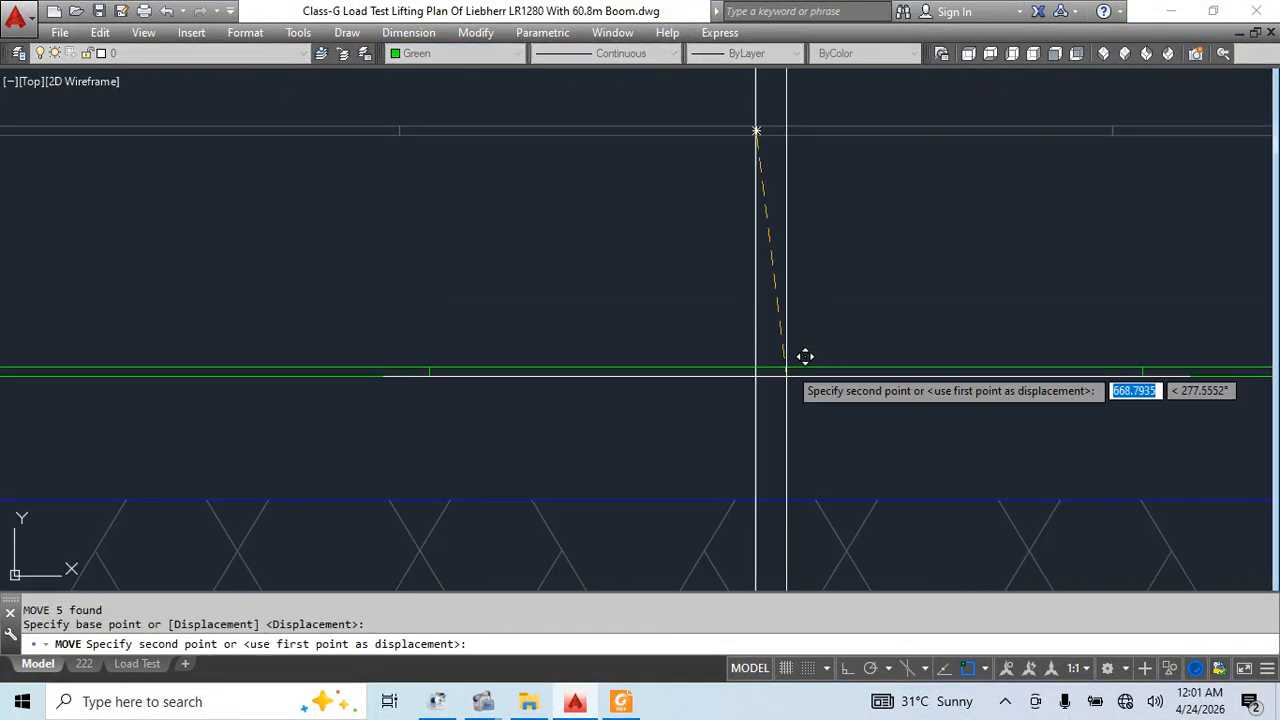
left_click(755, 500)
scroll(780, 471, "down", 4)
scroll(737, 409, "up", 5)
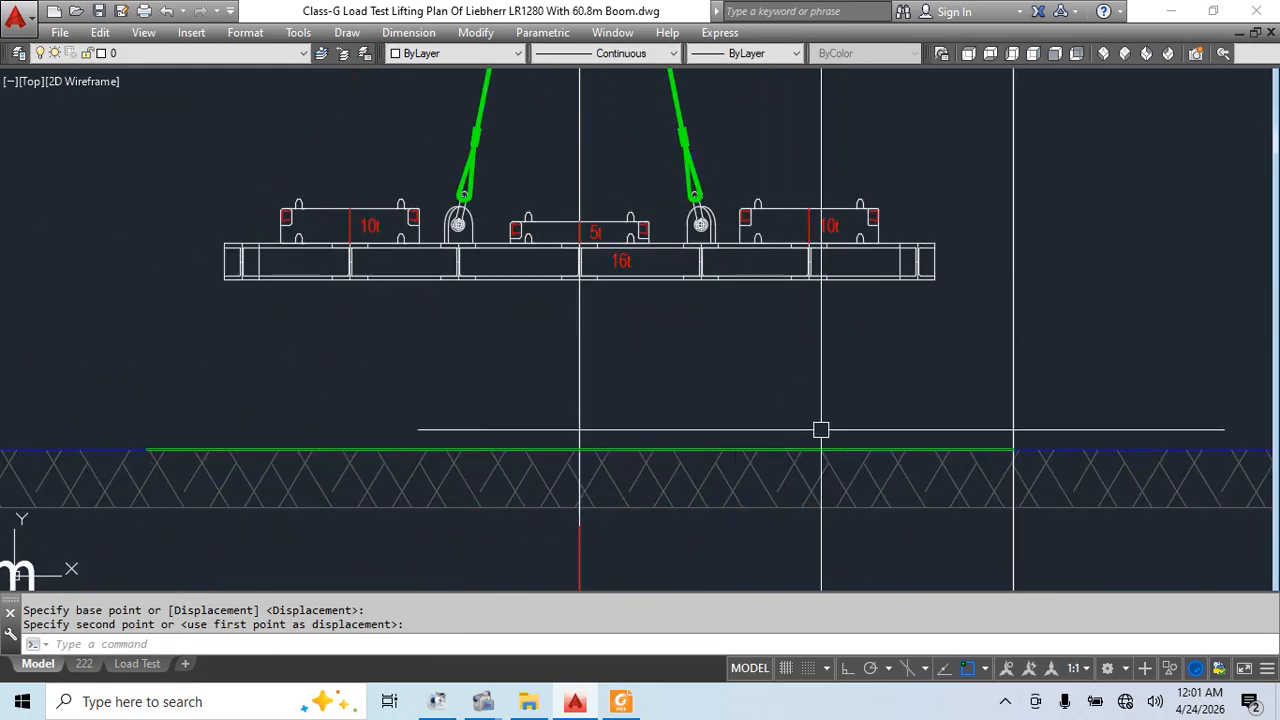
Move the rigging block from the beam's bottom centre down onto the top of the green steel plates
scroll(689, 391, "down", 4)
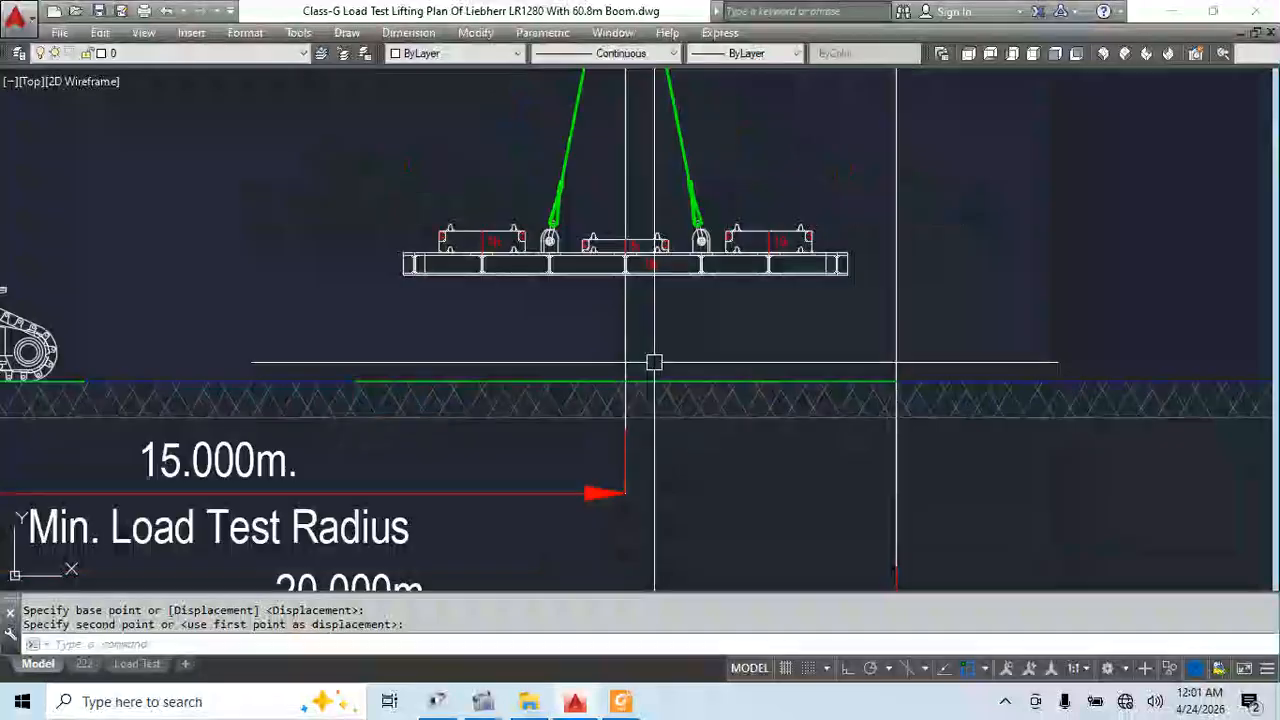
left_click(612, 318)
scroll(590, 350, "up", 3)
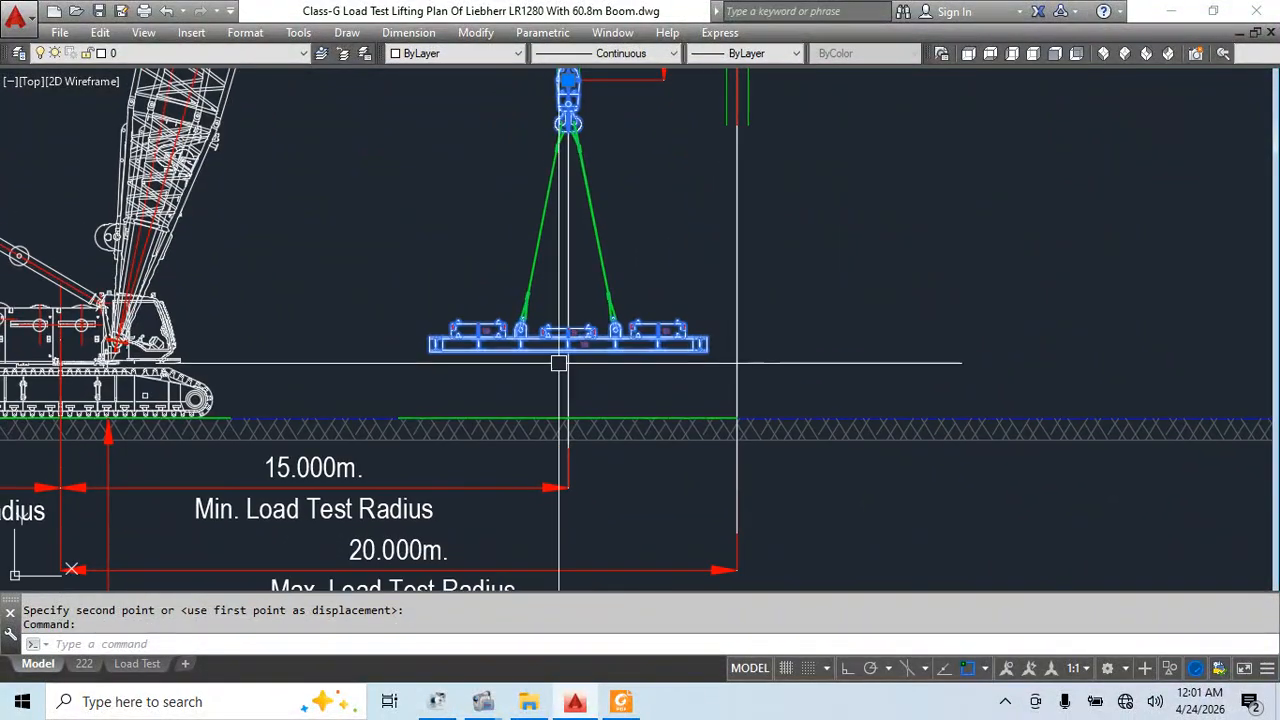
type("m")
key("Return")
scroll(575, 350, "up", 4)
left_click(548, 347)
scroll(546, 342, "up", 4)
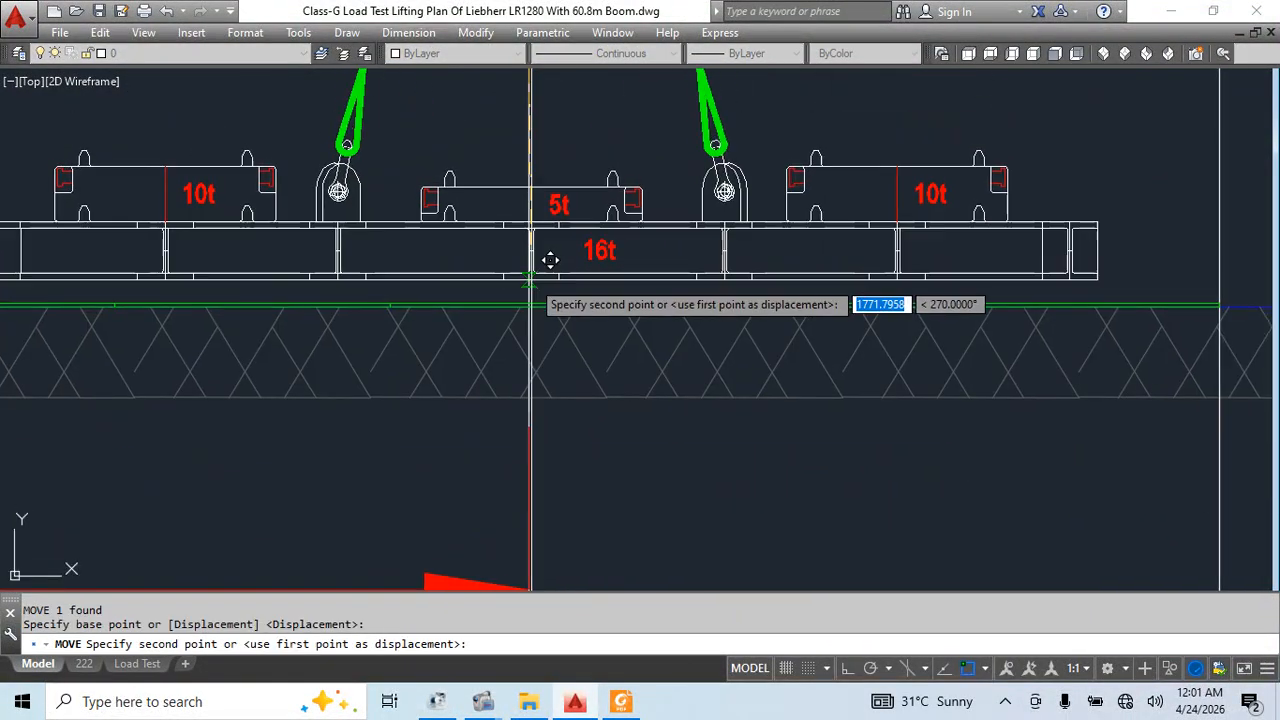
left_click(518, 341)
scroll(565, 264, "down", 4)
key("Escape")
key("Escape")
middle_click_drag(766, 323, 672, 403)
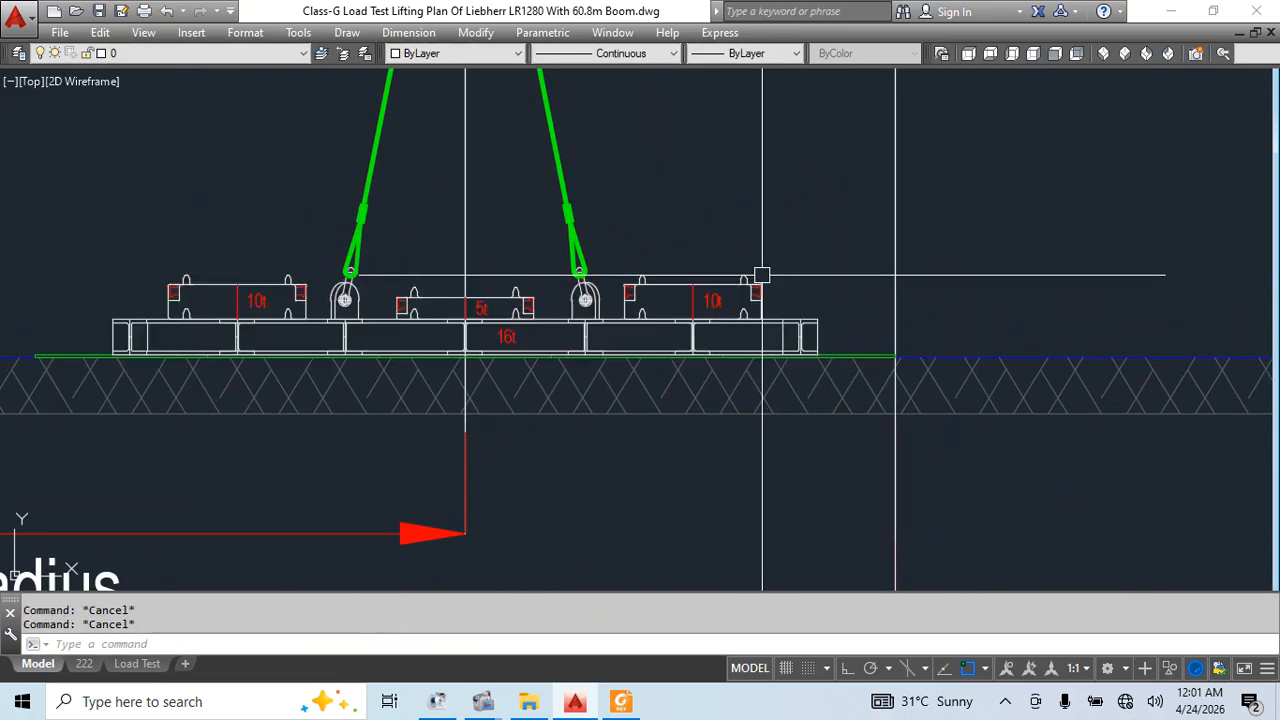
Raise the rigging block vertically by 500 above the steel plates with Ortho on
left_click(760, 276)
middle_click_drag(848, 327, 655, 384)
left_click(672, 282)
type("m")
key("Return")
left_click(786, 358)
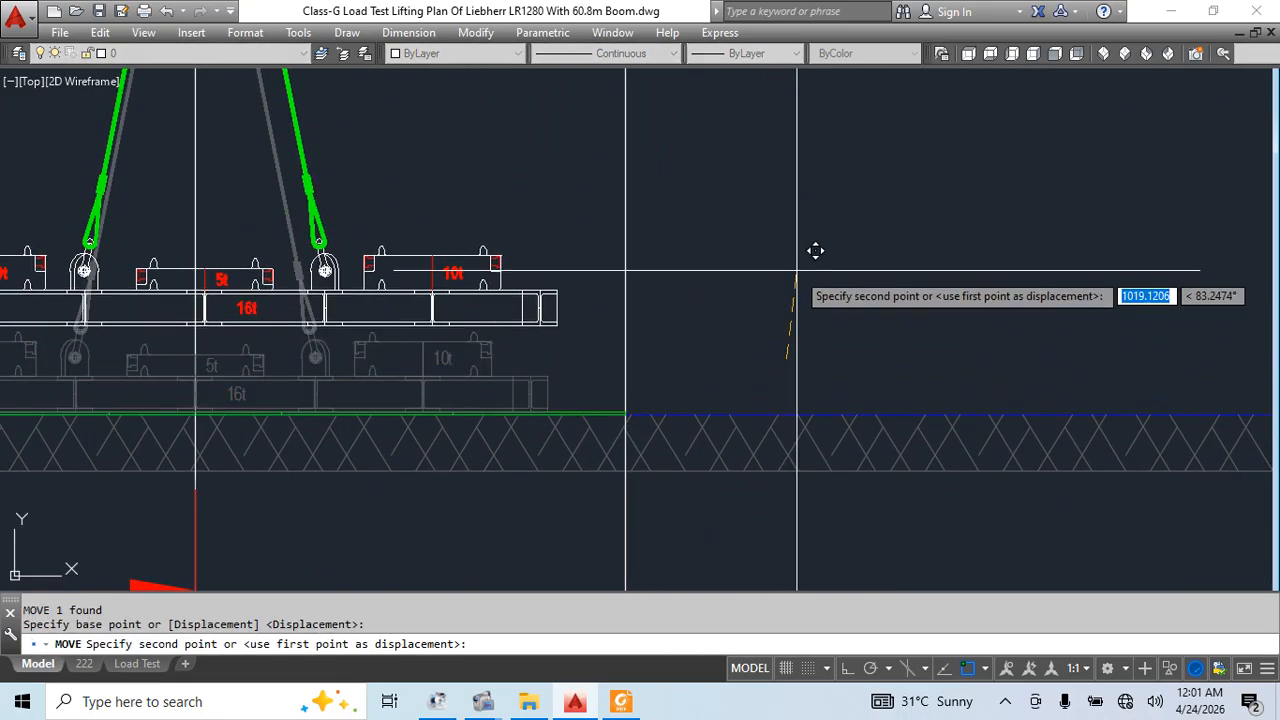
left_click(847, 668)
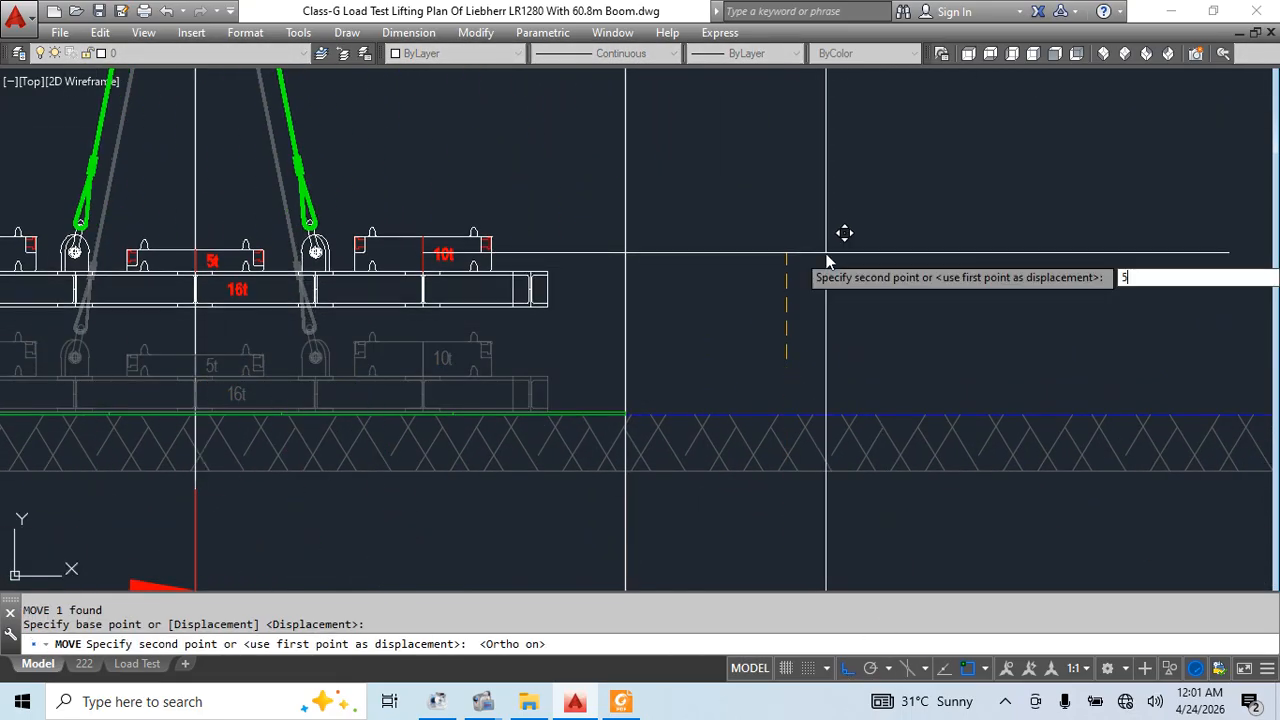
type("5000")
key("BackSpace")
key("Return")
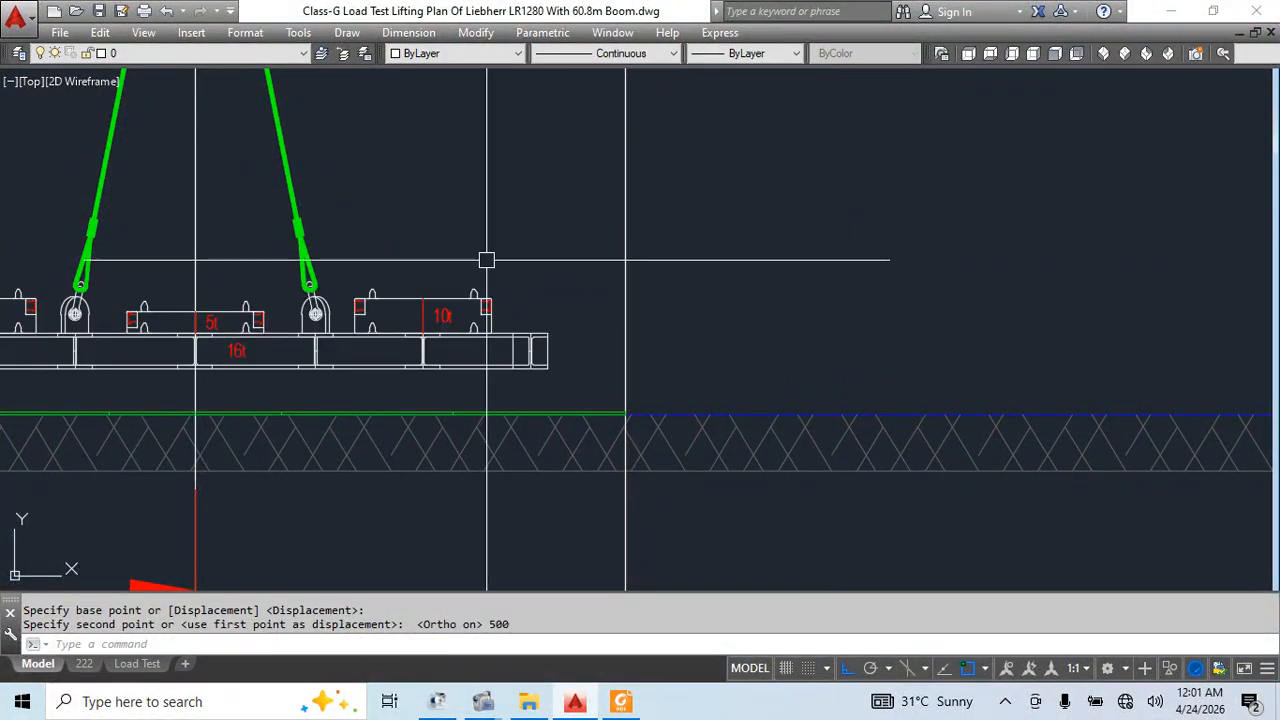
Add a vertical linear dimension for the clearance between the beam's crane-side lower corner and the steel plates
scroll(487, 260, "down", 2)
middle_click_drag(257, 398, 565, 467)
type("dli")
key("Return")
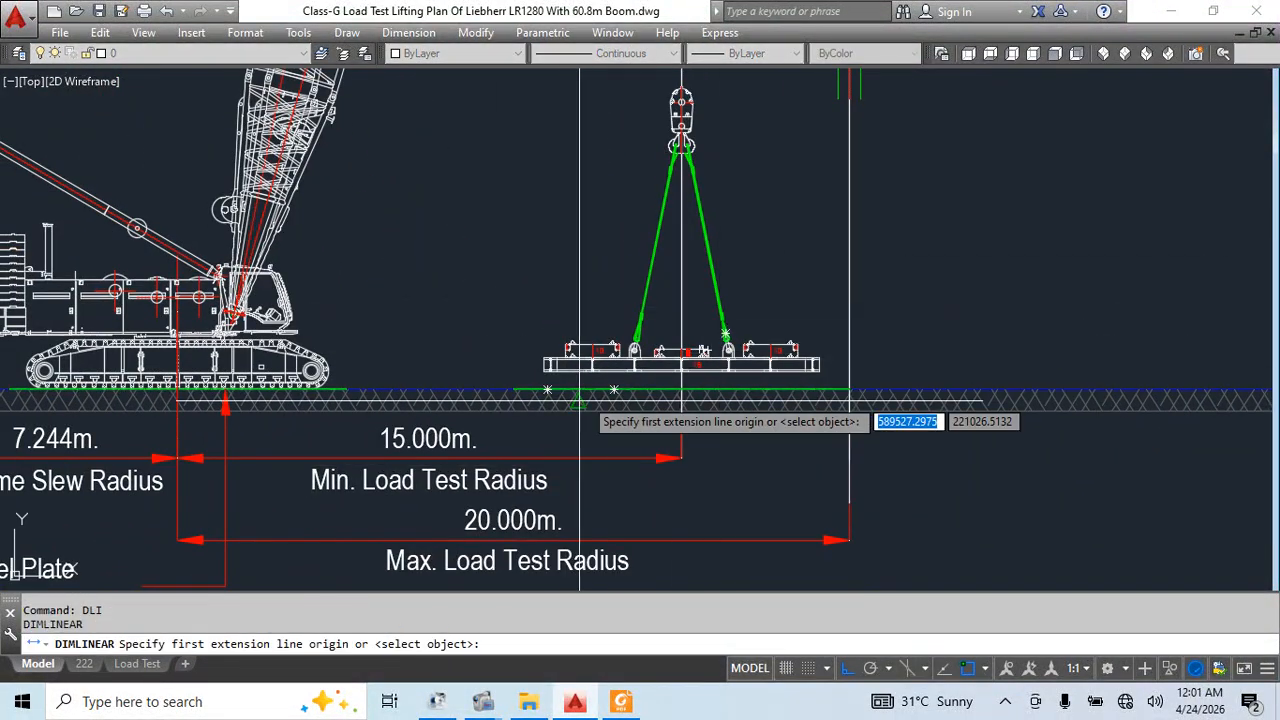
scroll(565, 385, "up", 8)
left_click(401, 427)
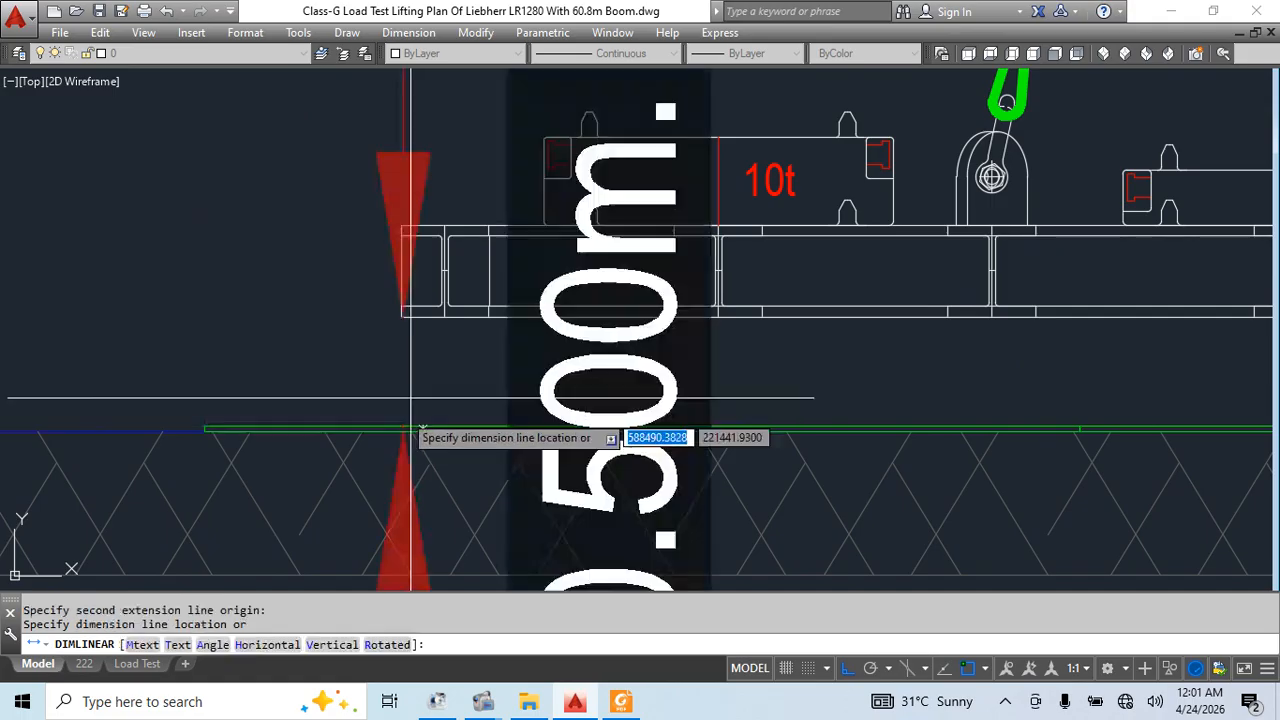
left_click(271, 286)
Move the clearance dimension's text upward so it clears the ground line and arrows
scroll(451, 249, "down", 5)
middle_click_drag(451, 249, 468, 317)
left_click(428, 295)
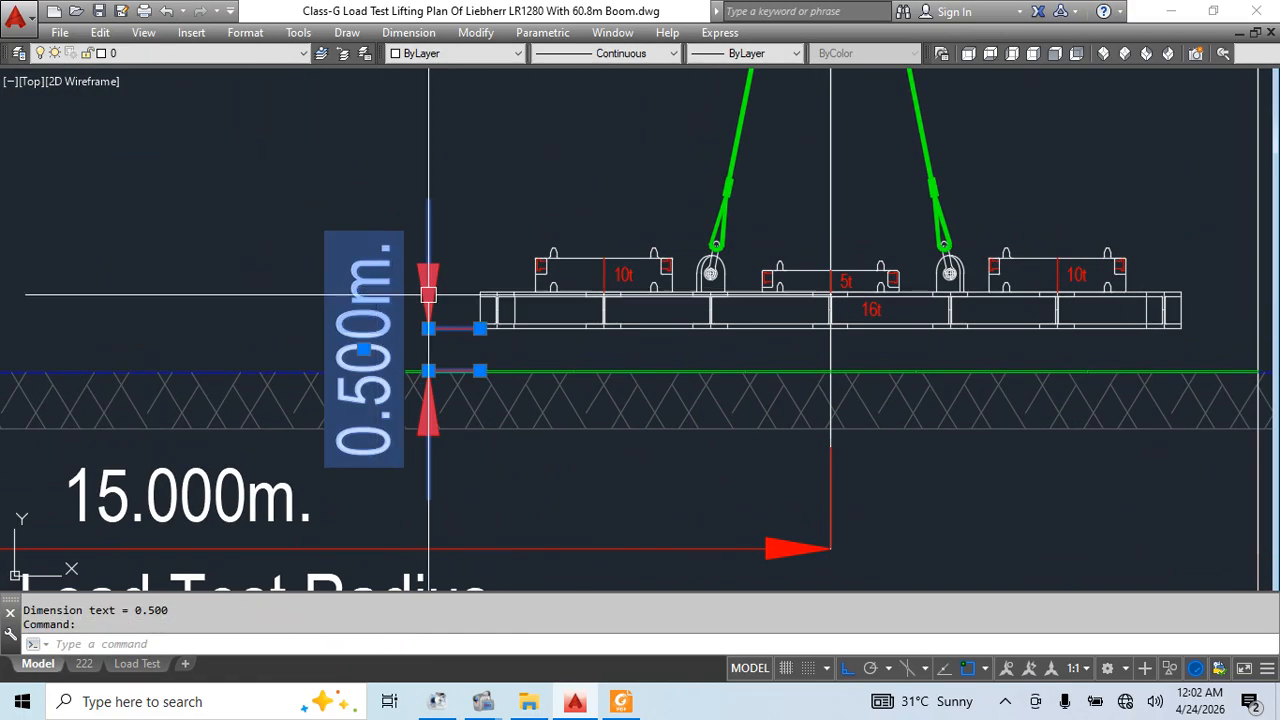
left_click(368, 347)
left_click(368, 200)
key("Escape")
scroll(549, 430, "down", 5)
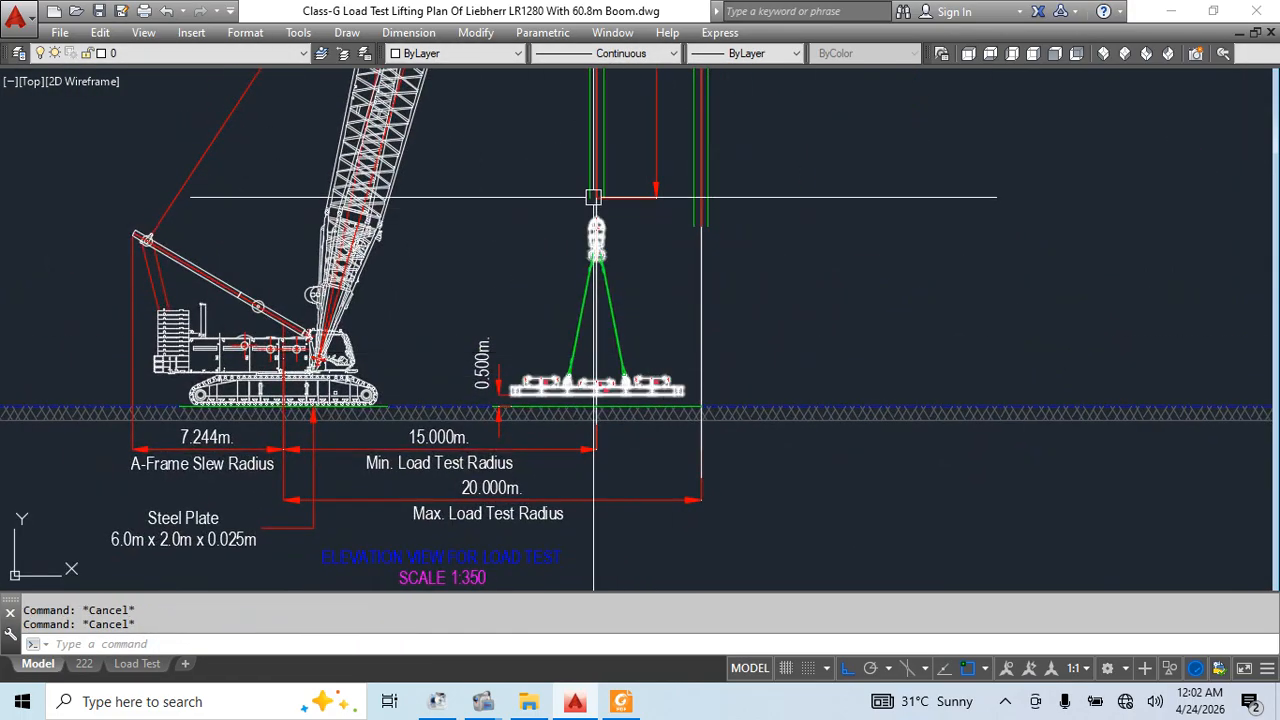
Stretch the lower ends of the 15 m radius hoist lines and height dimension down to the hook block's upper sheave centre
scroll(593, 197, "up", 5)
left_click(666, 190)
left_click(557, 234)
type("s")
key("Return")
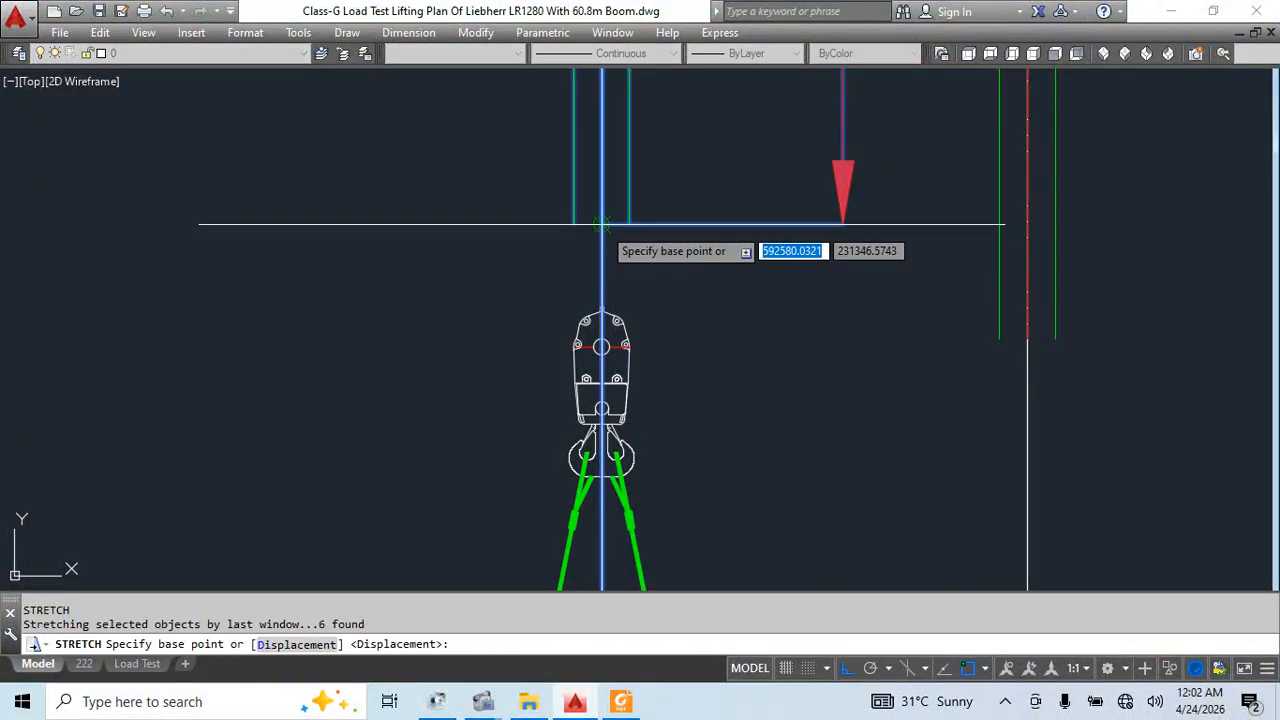
left_click(601, 225)
scroll(600, 345, "up", 6)
key("Escape")
scroll(707, 320, "down", 8)
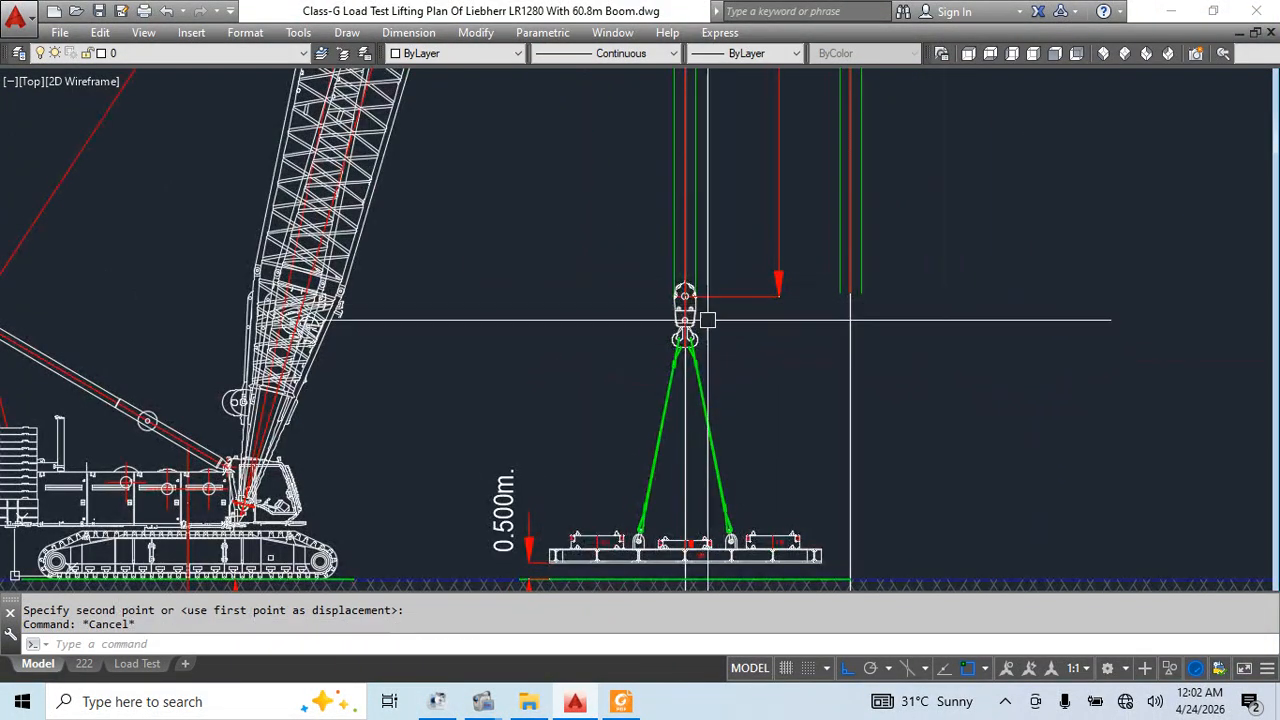
Copy the hook block with its slings and test load 5000 horizontally from the 15 m to the 20 m radius centreline
left_click(707, 320)
scroll(626, 289, "down", 2)
type("co")
key("Return")
scroll(554, 352, "up", 5)
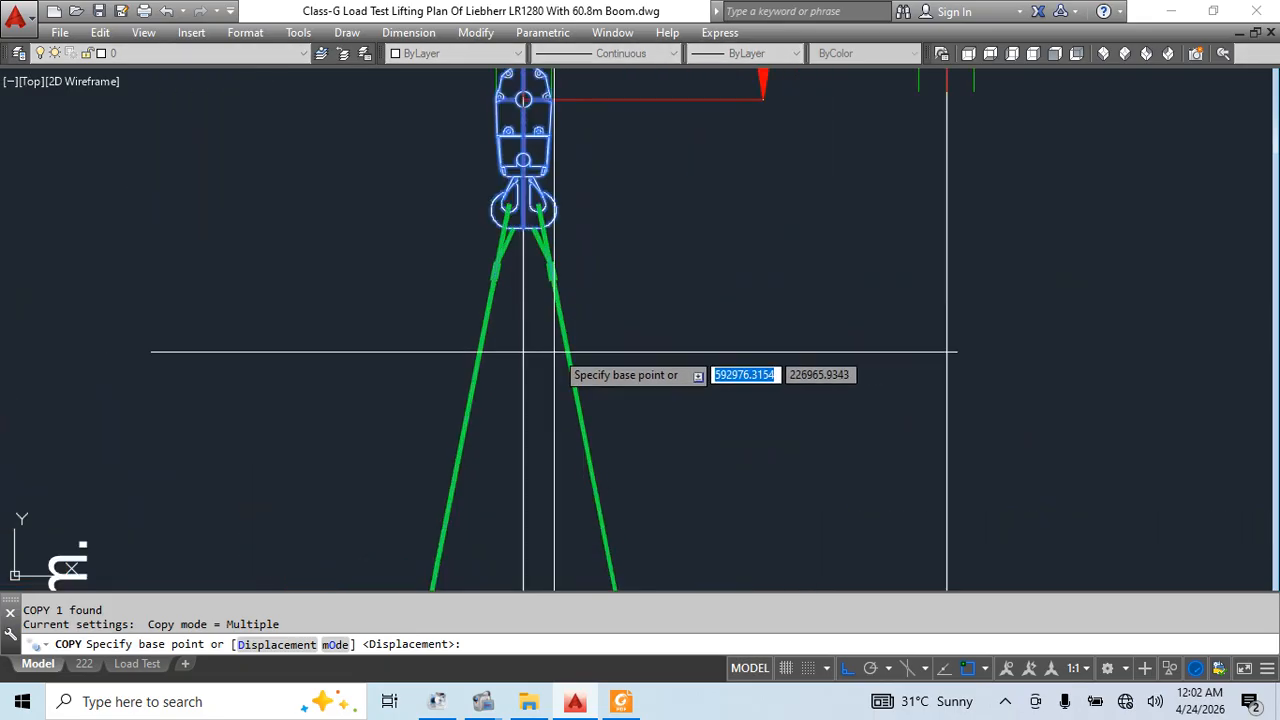
left_click(530, 323)
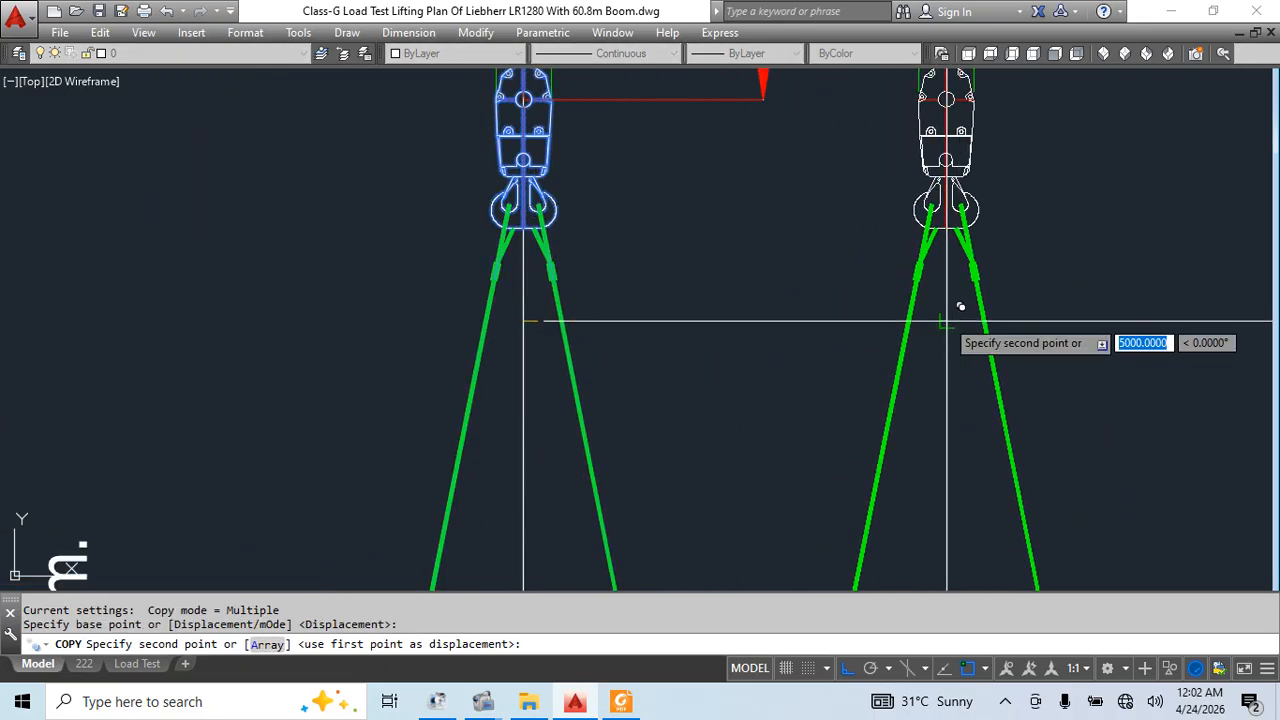
left_click(950, 323)
key("Escape")
middle_click_drag(810, 235, 589, 500)
scroll(609, 357, "down", 3)
scroll(743, 360, "up", 8)
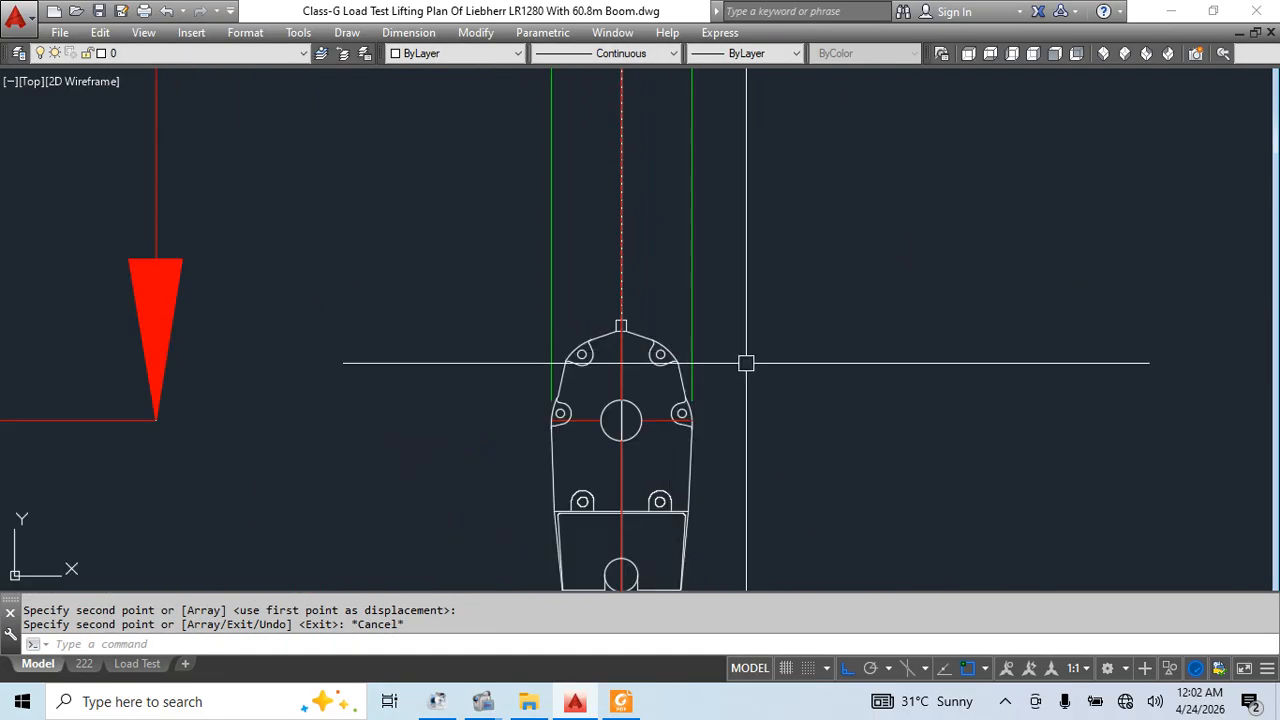
left_click(785, 337)
left_click(533, 395)
type("s")
key("Return")
scroll(615, 400, "up", 3)
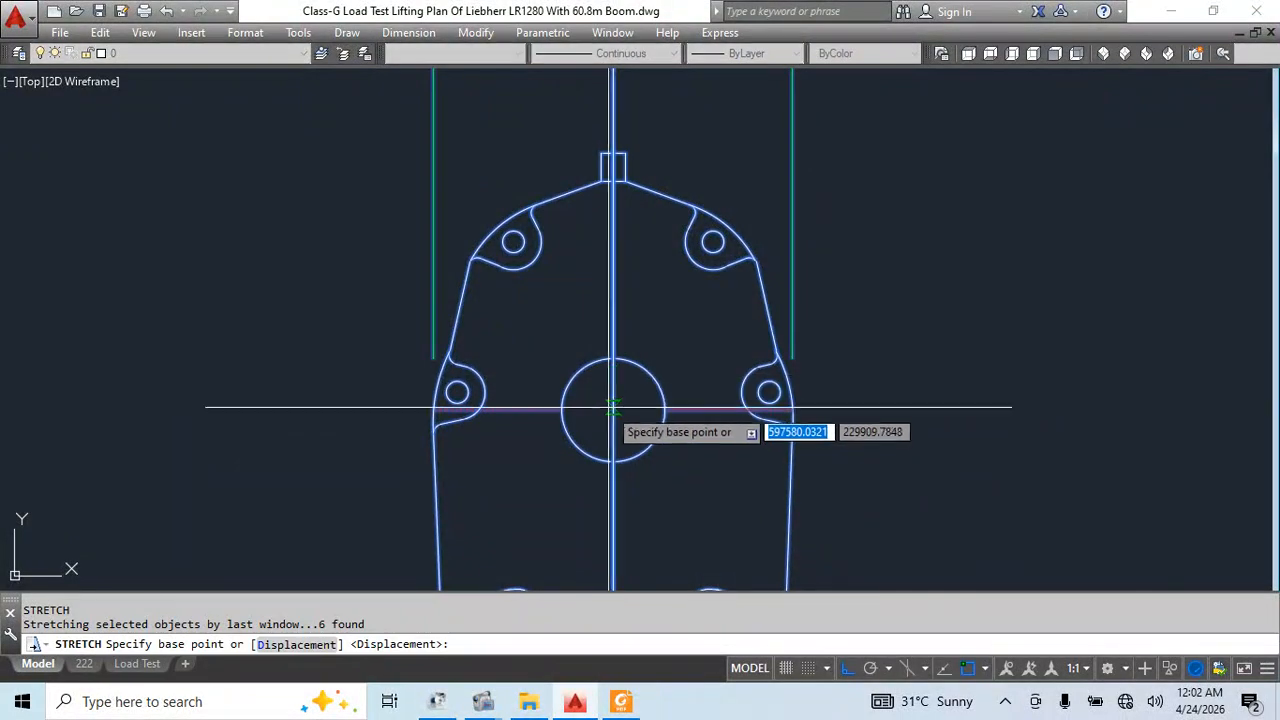
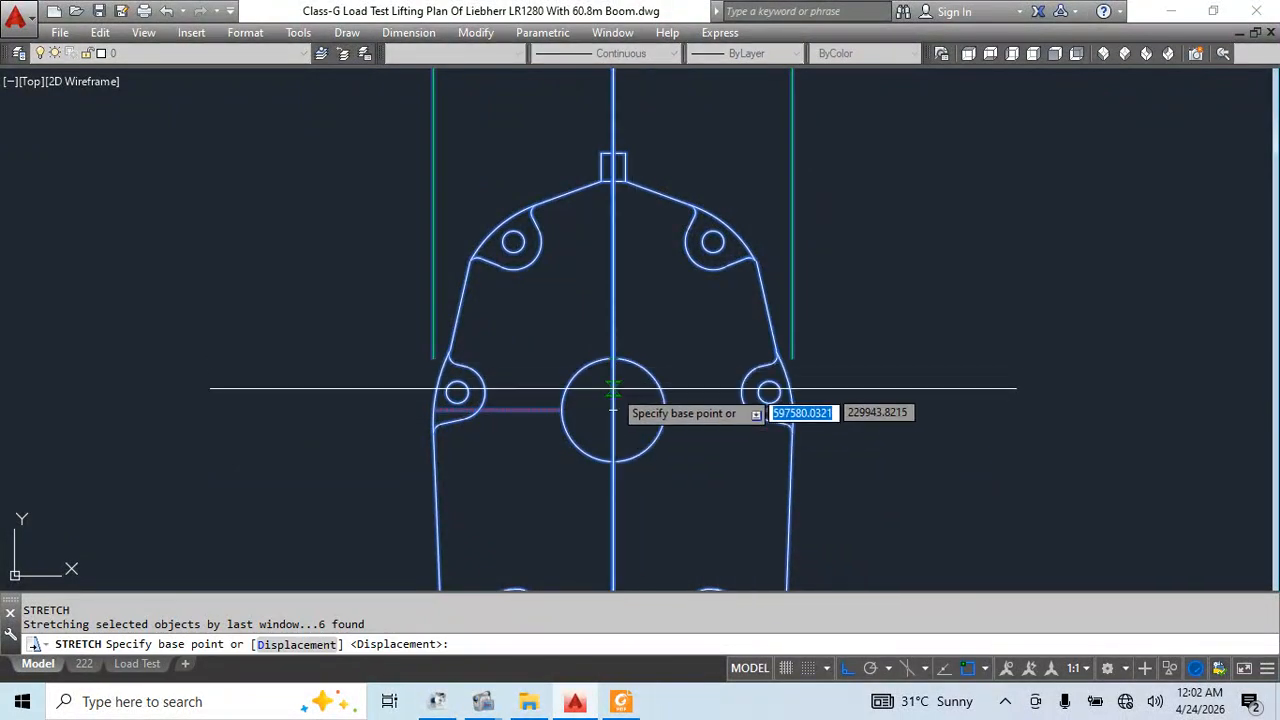
key("Escape")
key("Escape")
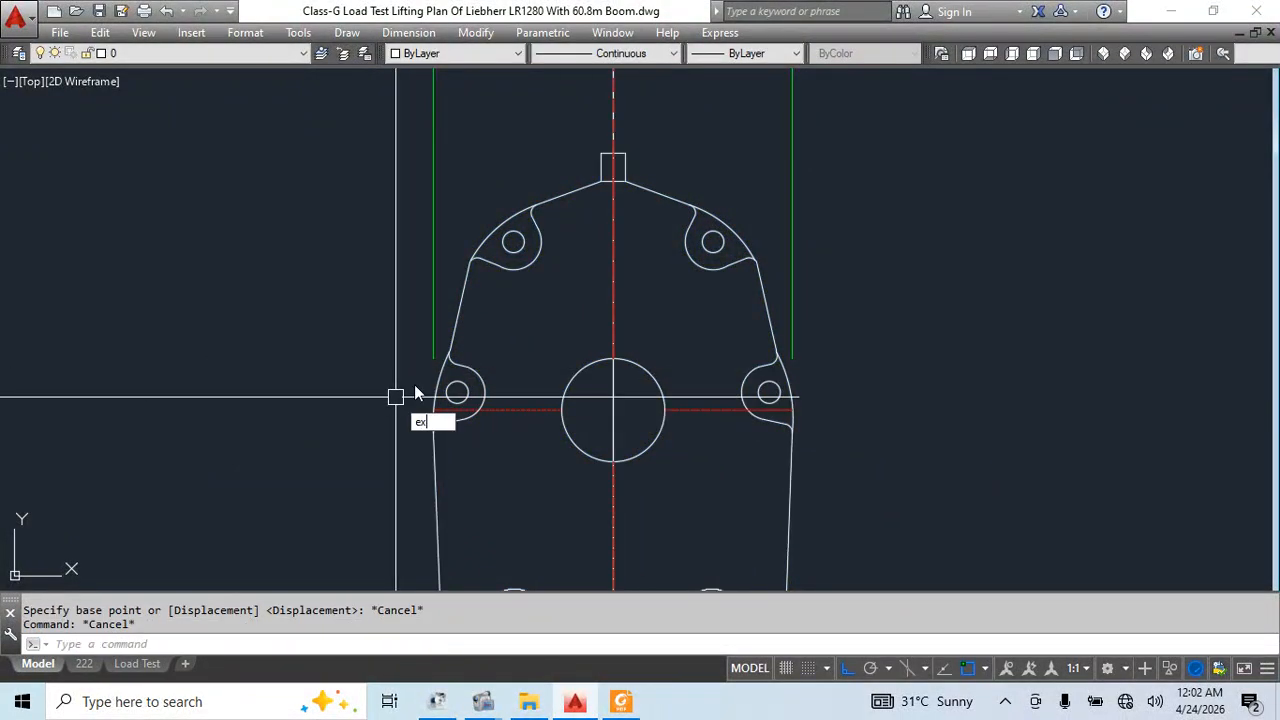
Extend the green hoist lines at the 20 m radius down to the hook block's horizontal centreline
type("ex")
key("Return")
scroll(740, 315, "down", 6)
key("Escape")
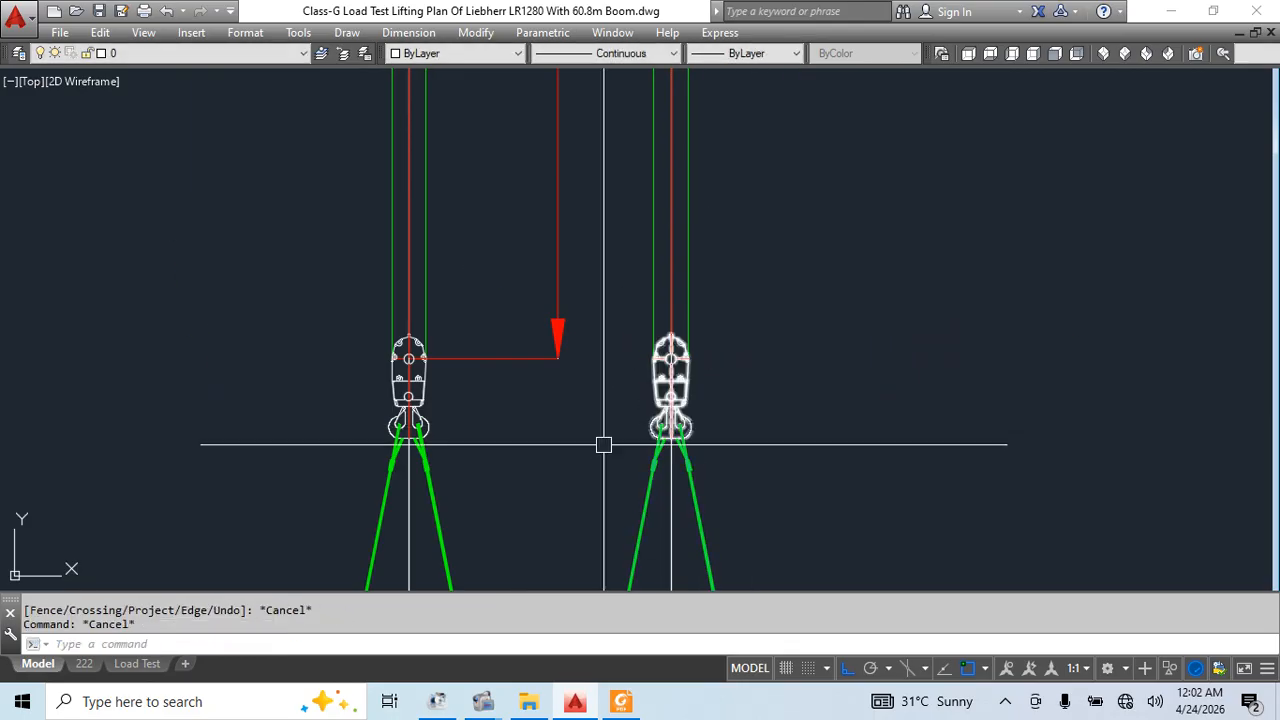
Add a vertical linear dimension from the 20 m radius hook block's sheave centre up to the boom head sheave centre, beside the hoist lines
scroll(559, 378, "down", 2)
type("d")
key("Return")
scroll(648, 349, "up", 8)
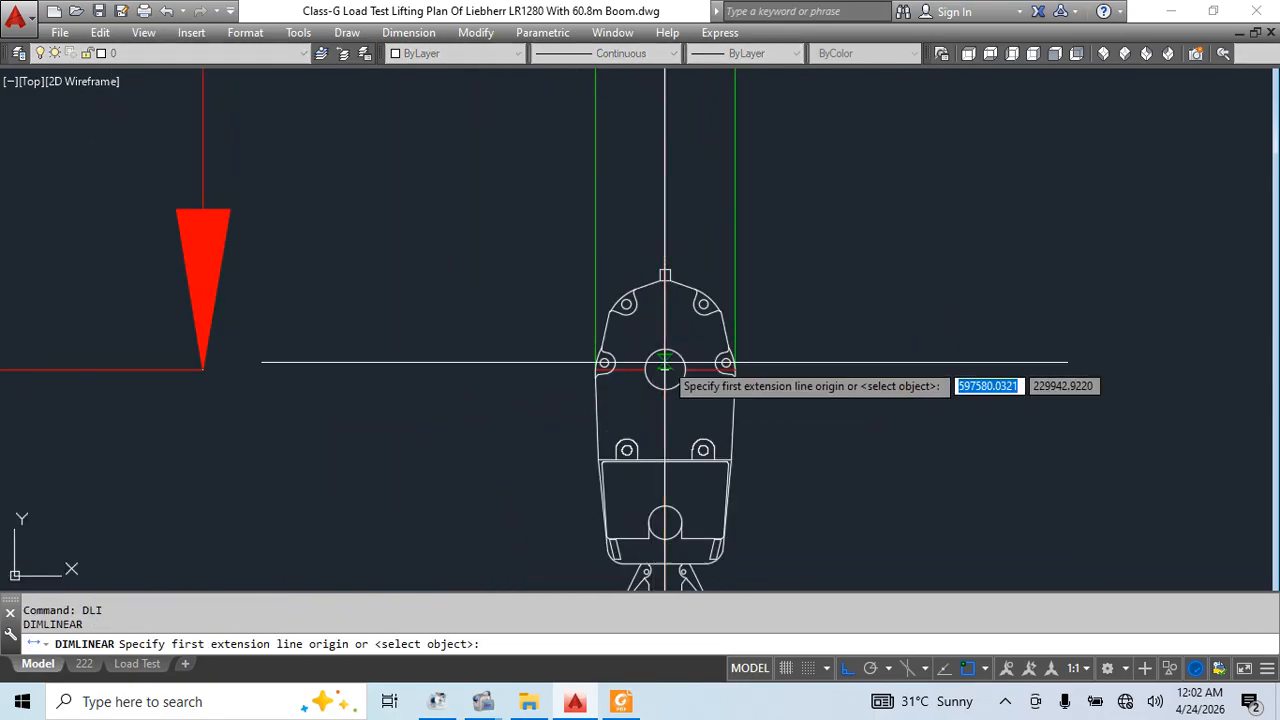
left_click(663, 369)
scroll(677, 243, "down", 12)
middle_click_drag(677, 130, 585, 560)
middle_click_drag(585, 125, 585, 355)
scroll(591, 265, "up", 9)
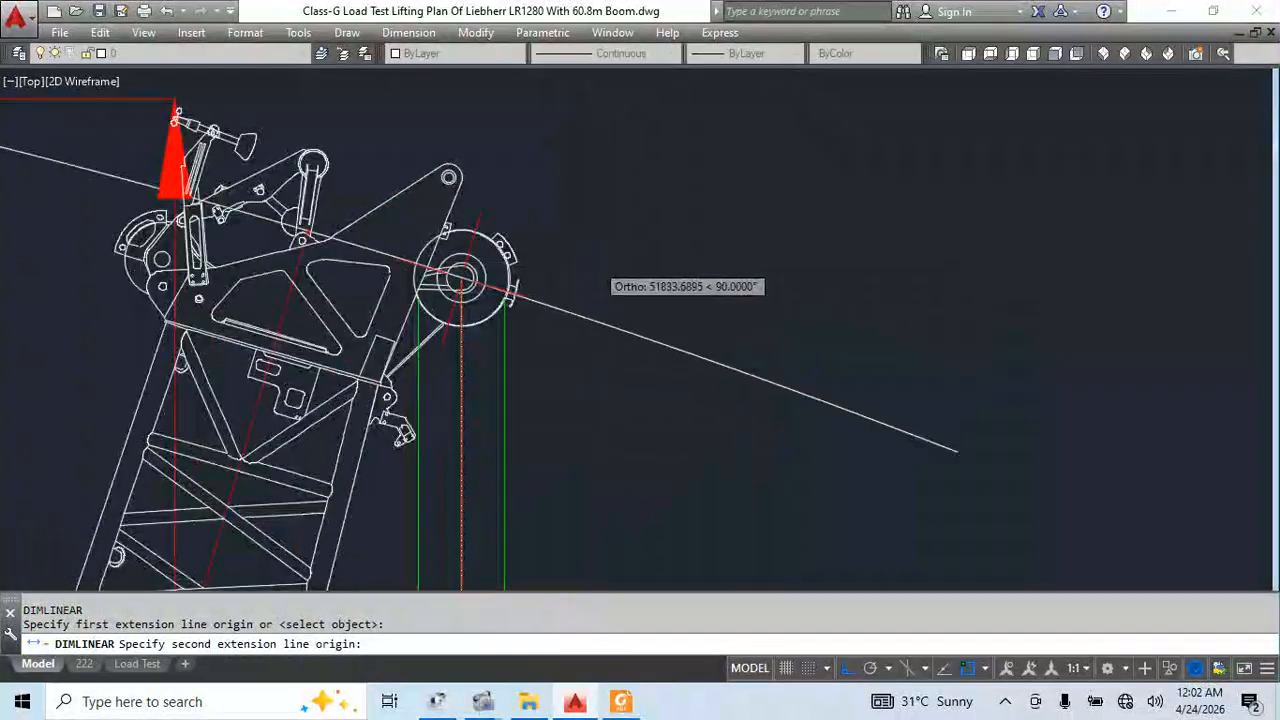
left_click(400, 229)
scroll(435, 245, "down", 4)
scroll(438, 254, "down", 6)
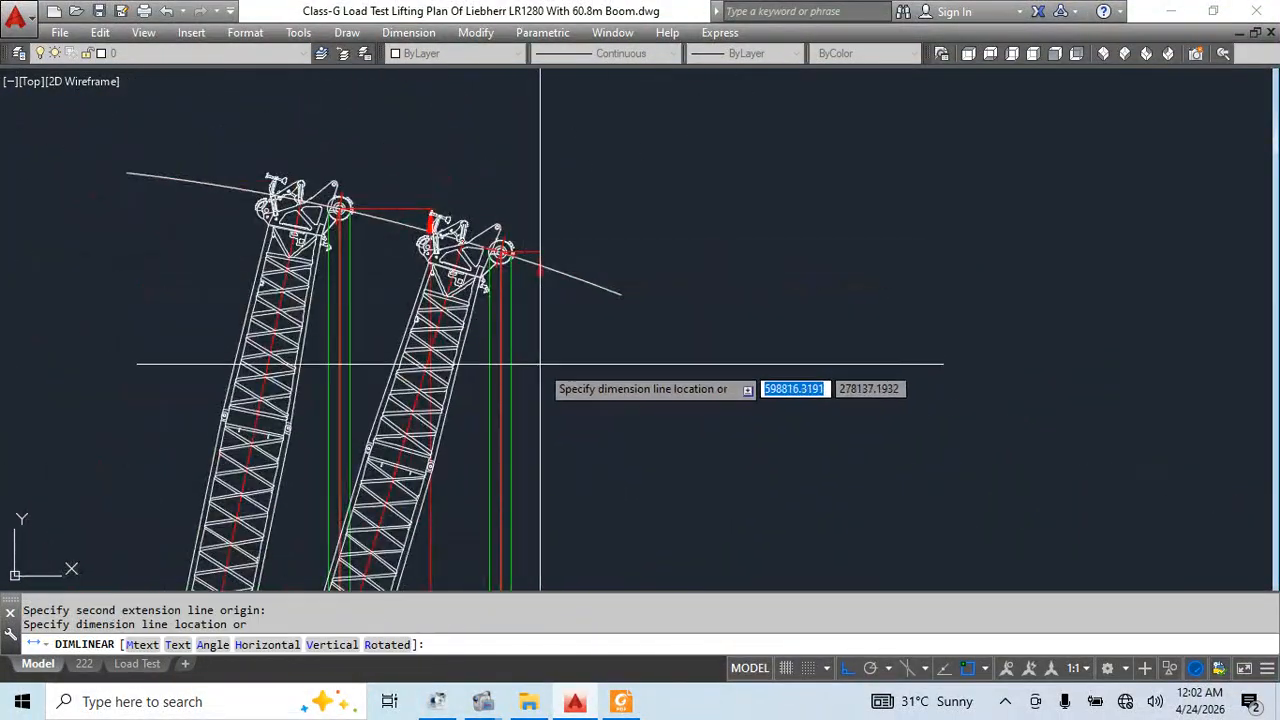
middle_click_drag(540, 364, 513, 140)
scroll(525, 229, "down", 4)
left_click(518, 449)
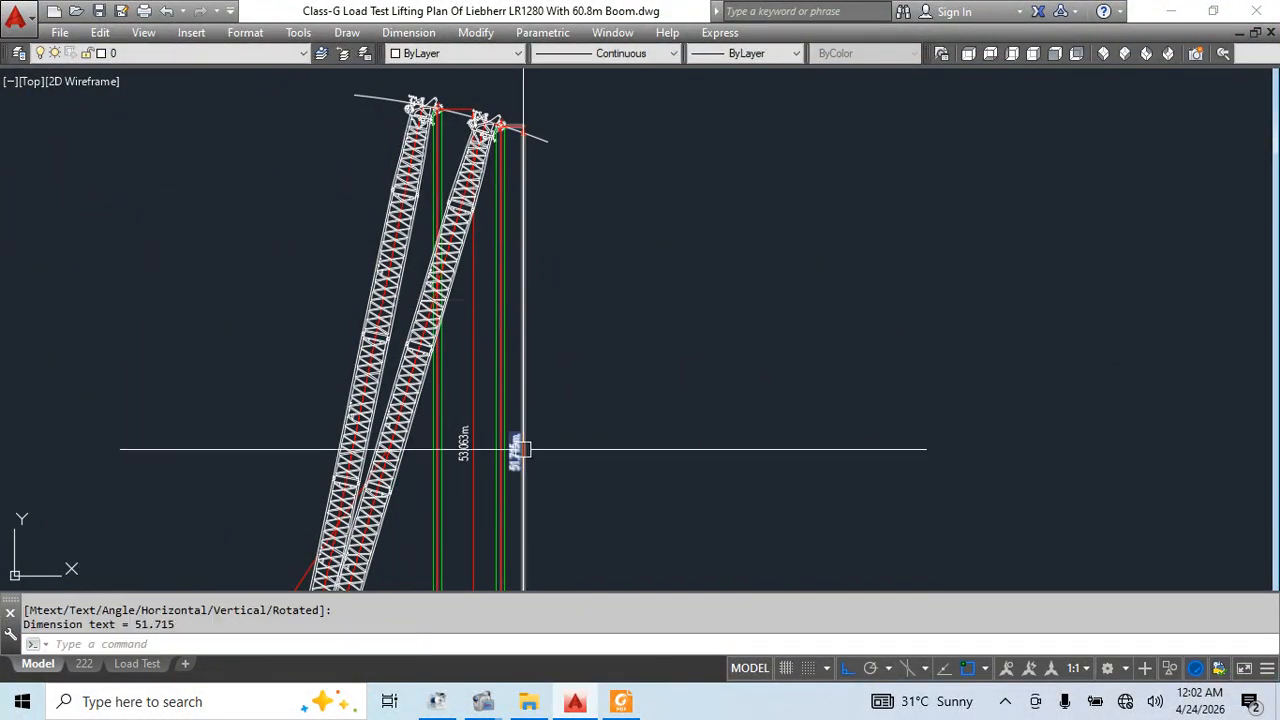
Compare the new hoist height dimension with the single hoist line height in the crane lift data table on layout 222
scroll(518, 449, "up", 2)
middle_click_drag(722, 551, 715, 453)
scroll(585, 390, "up", 2)
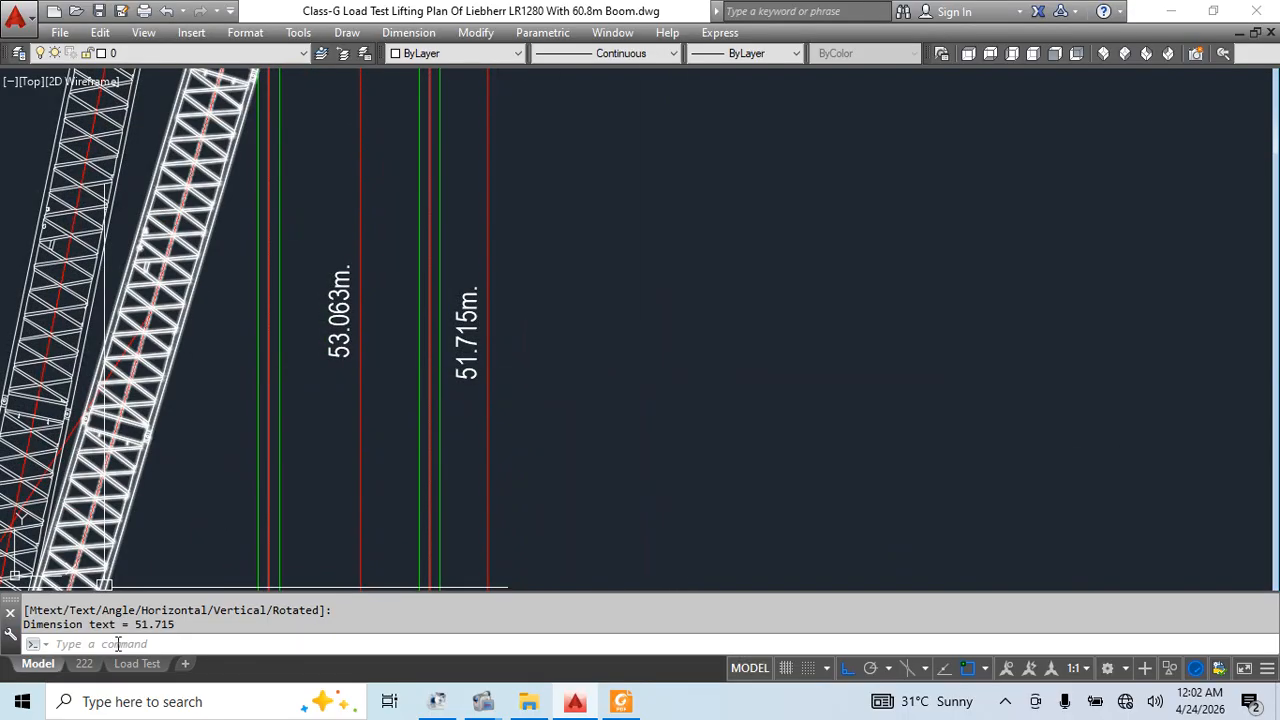
left_click(84, 664)
scroll(614, 318, "up", 5)
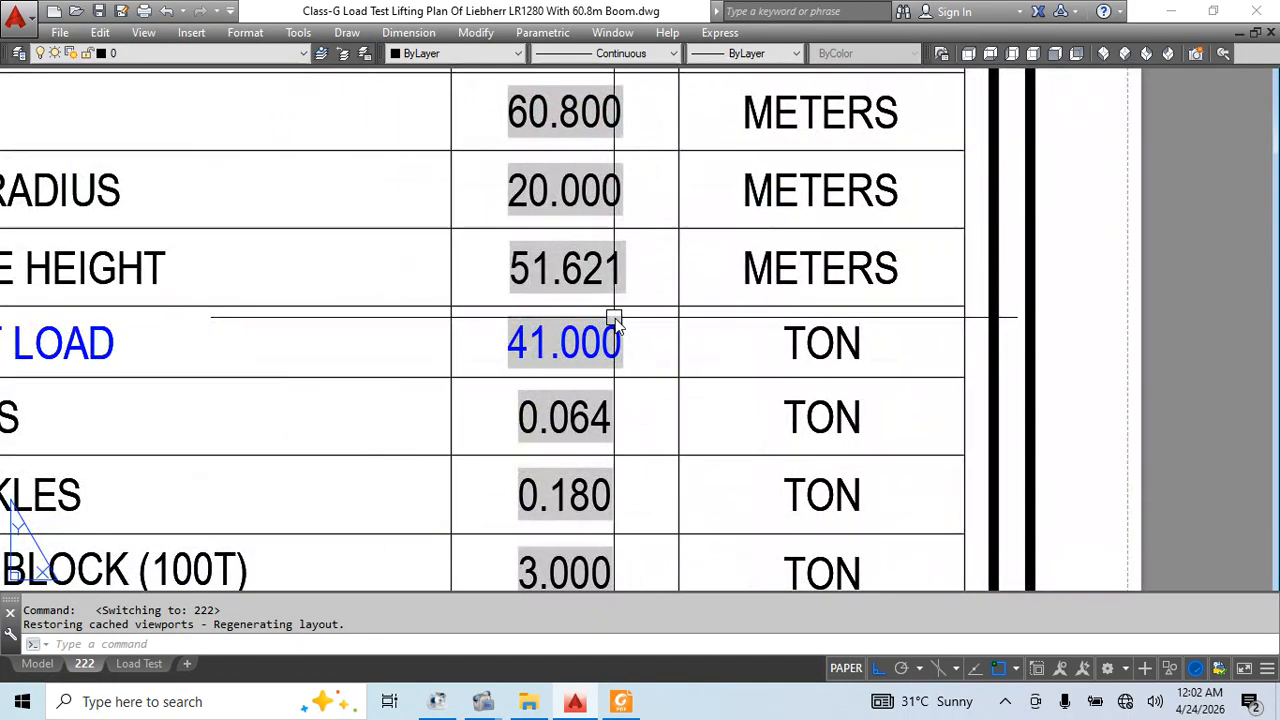
left_click(619, 266)
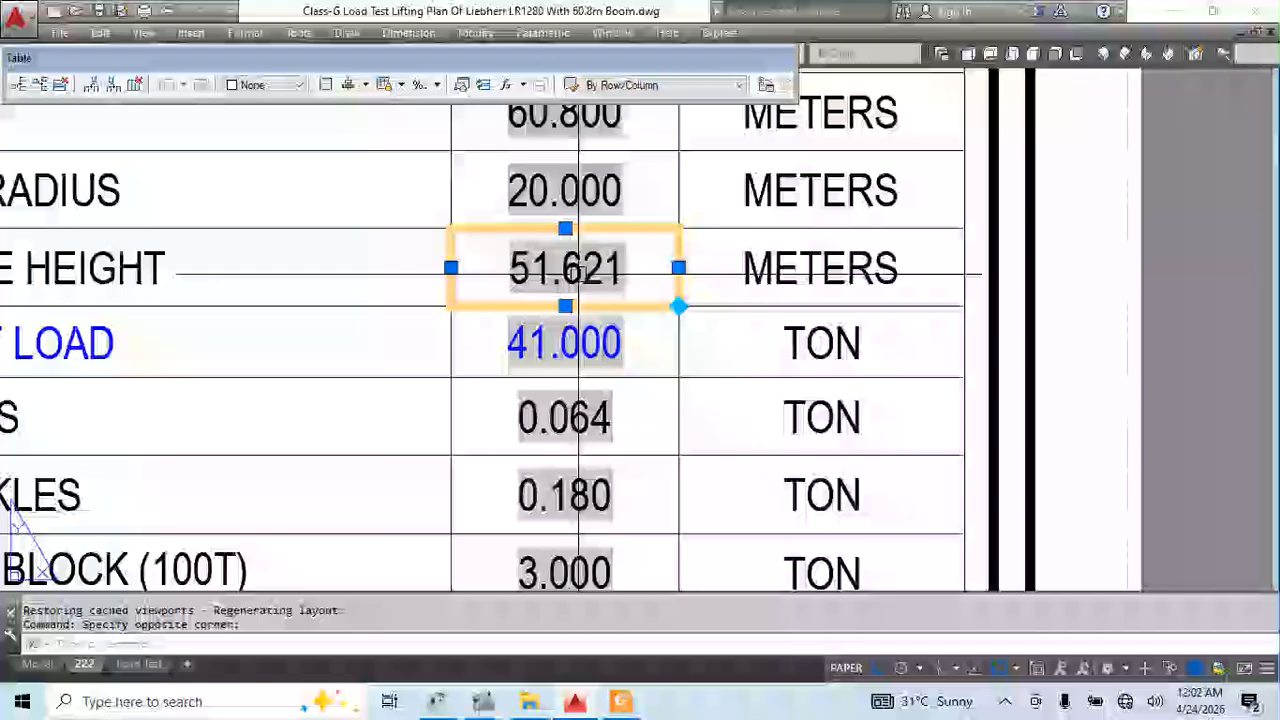
key("Escape")
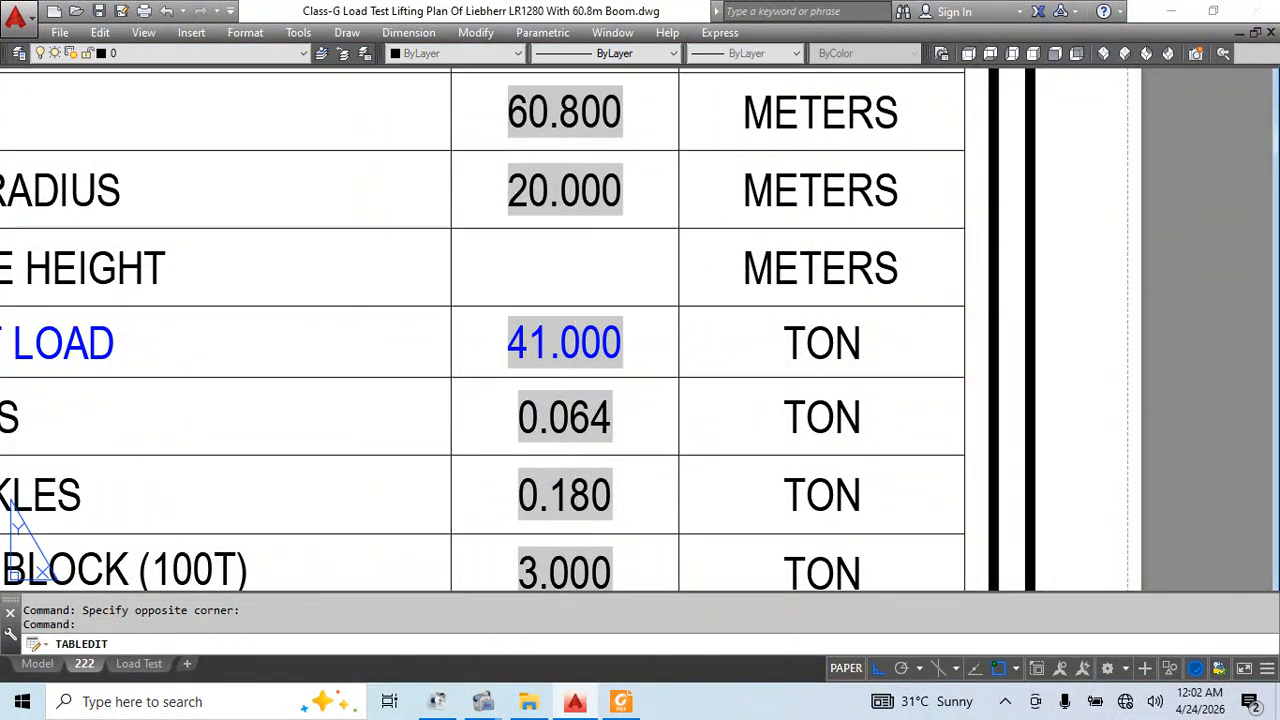
left_click(738, 317)
scroll(637, 270, "down", 1)
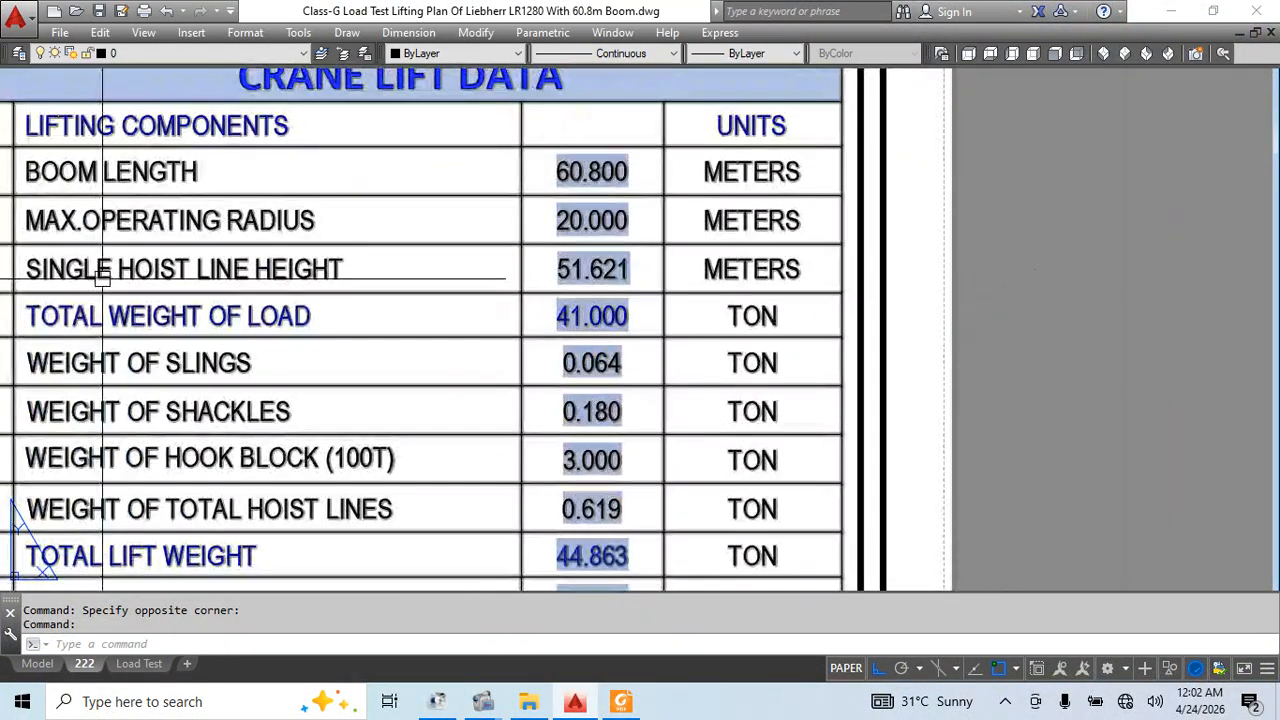
scroll(300, 268, "down", 10)
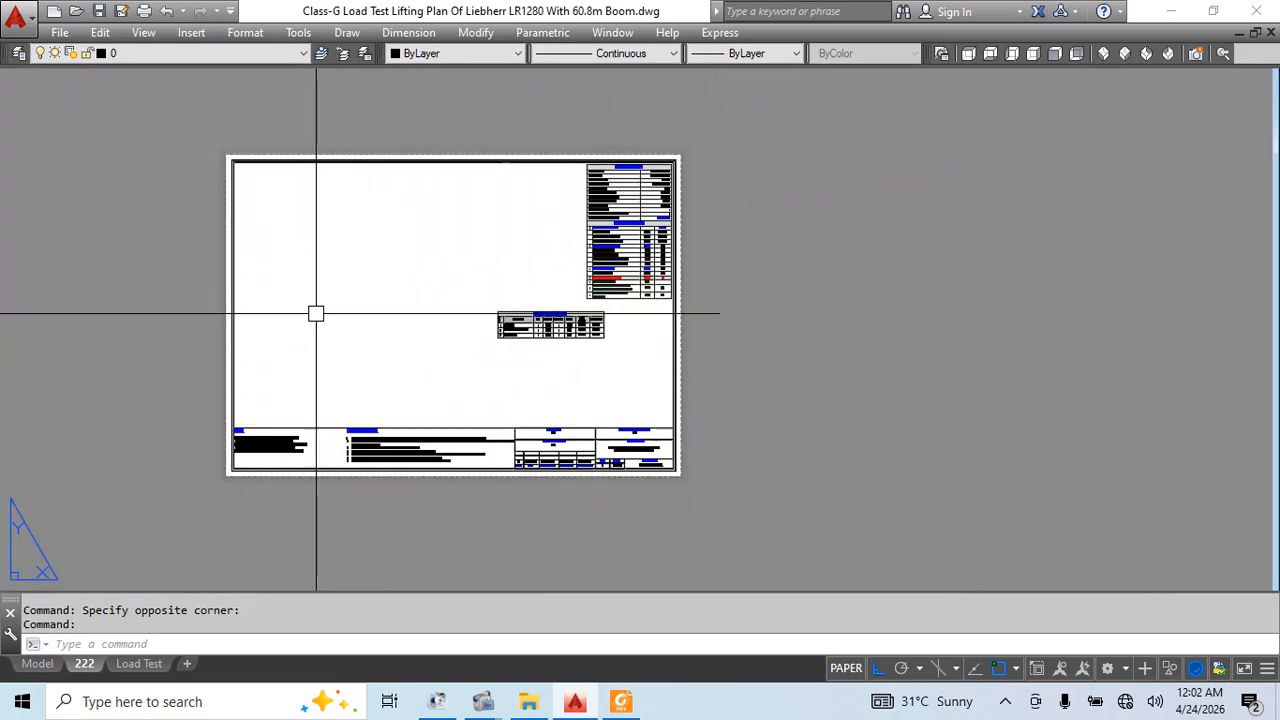
scroll(414, 318, "up", 4)
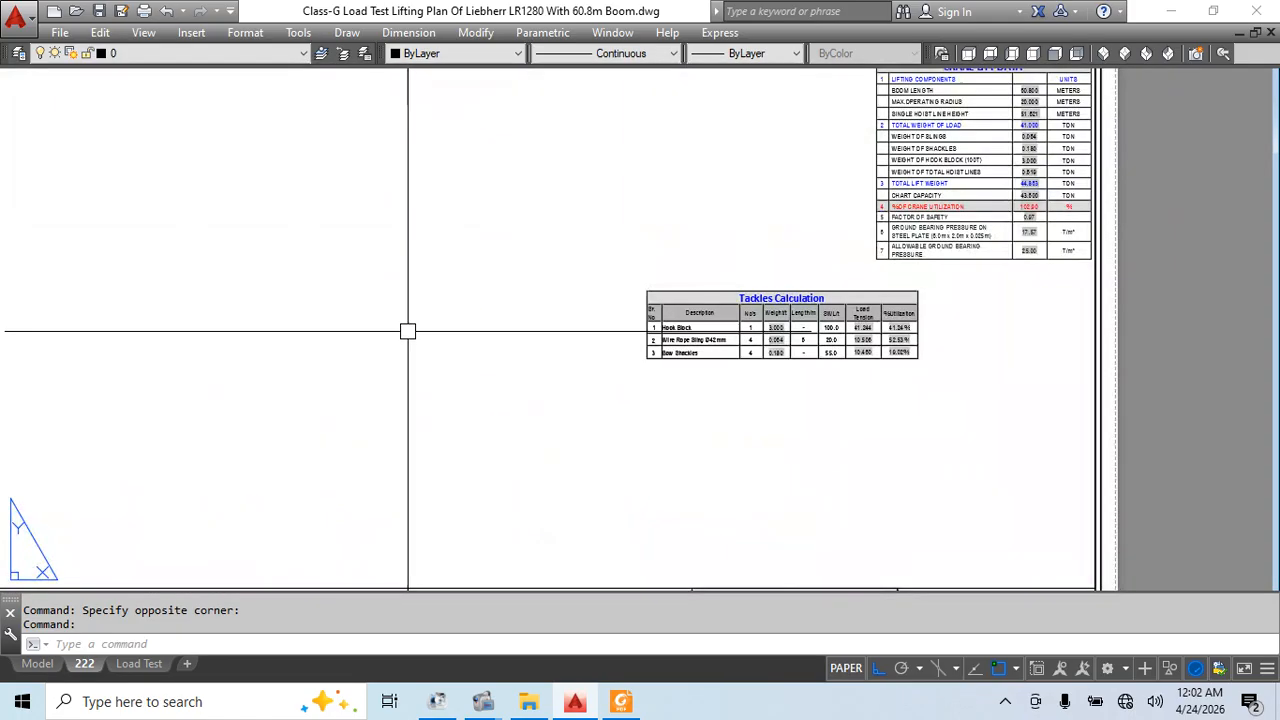
scroll(313, 365, "down", 5)
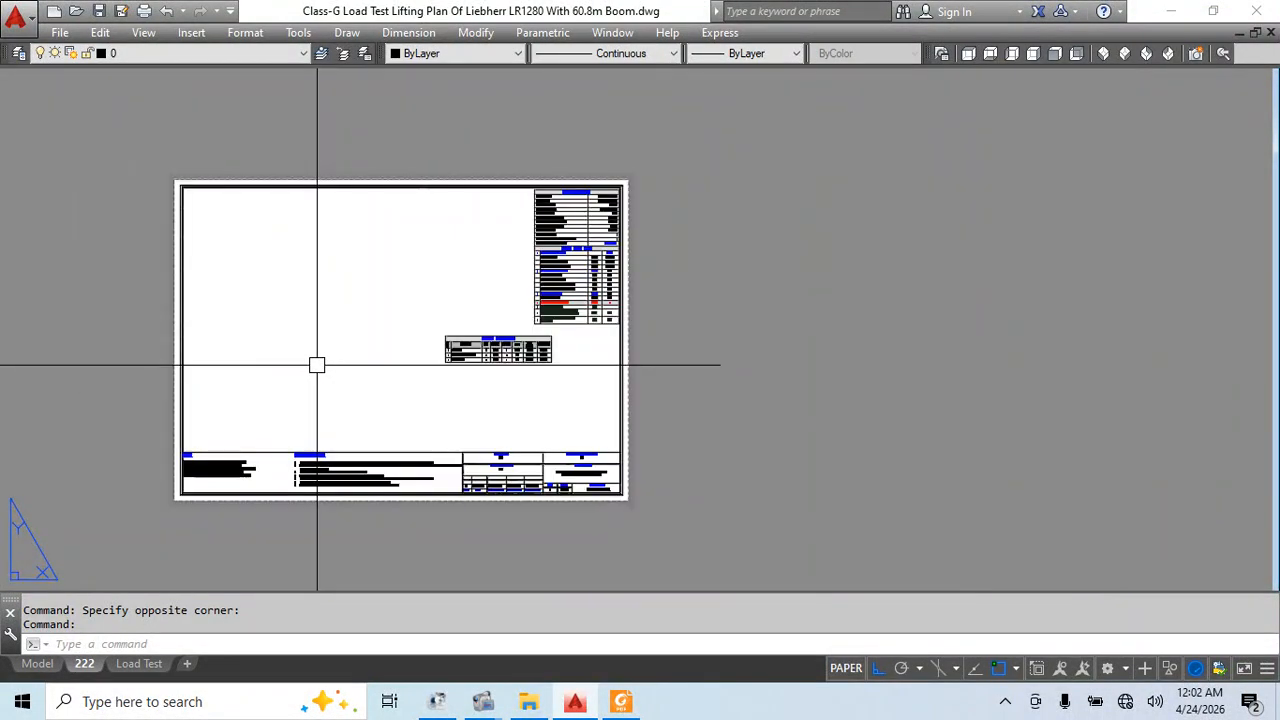
Return to model space and draw a horizontal line from the boom foot pivot to beyond the front of the cab
left_click(37, 664)
scroll(568, 342, "down", 4)
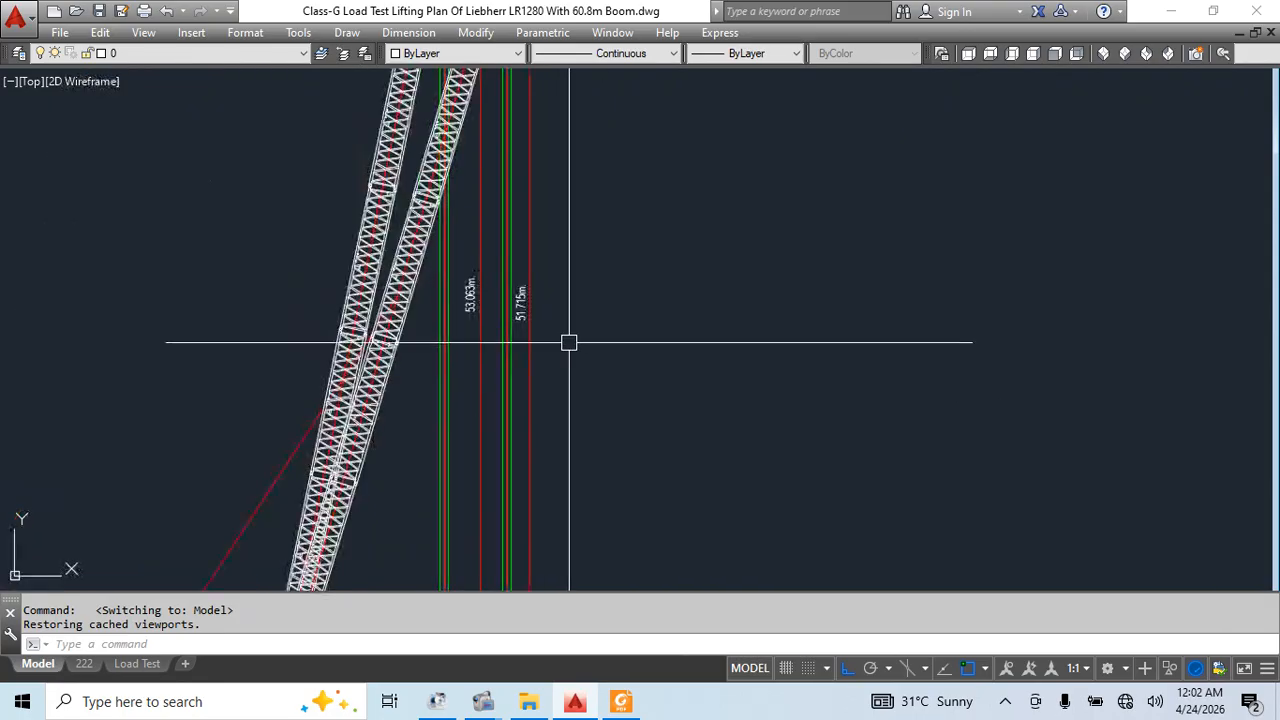
middle_click_drag(596, 437, 727, 370)
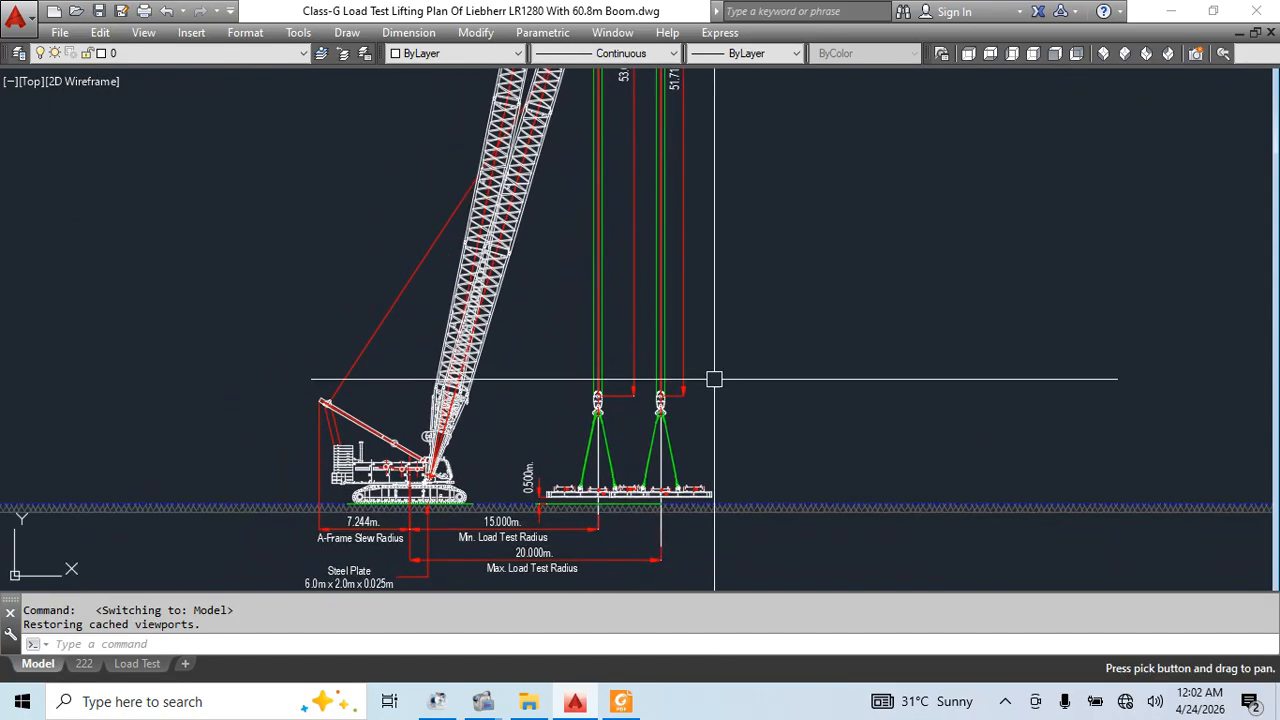
scroll(509, 461, "up", 3)
type("L")
key("Return")
scroll(430, 435, "up", 5)
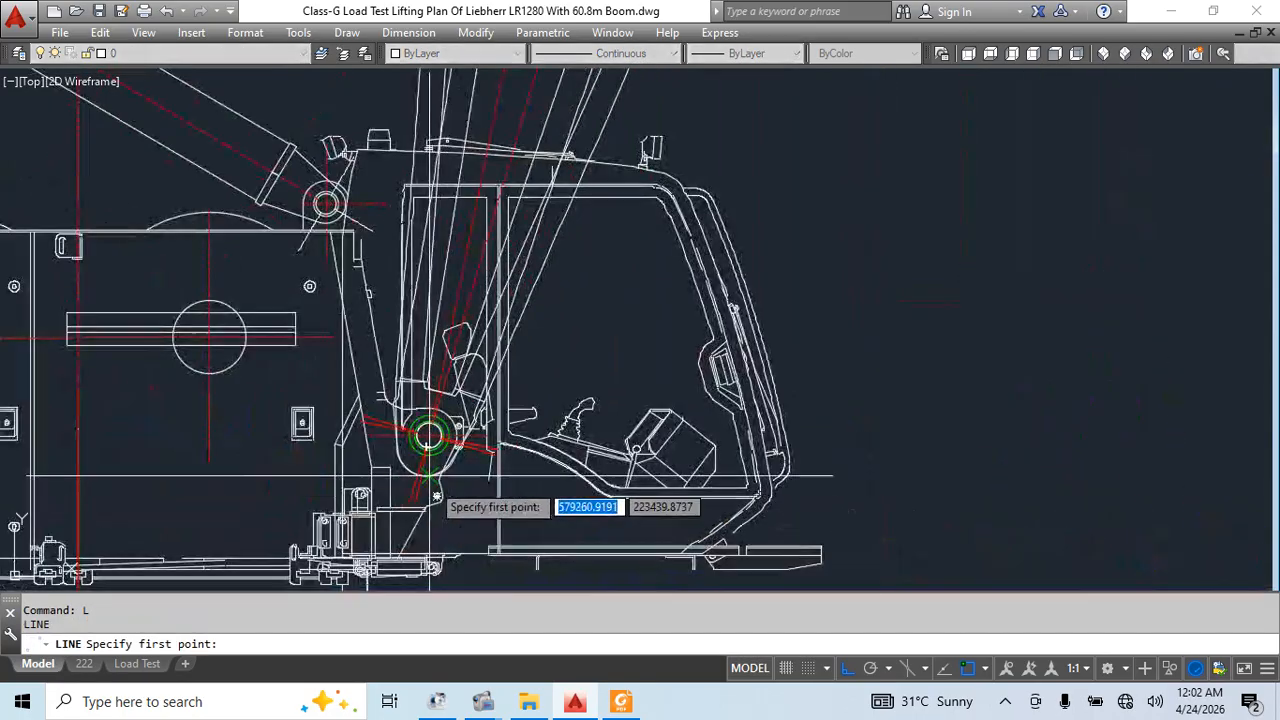
left_click(428, 435)
scroll(428, 435, "down", 3)
key("Escape")
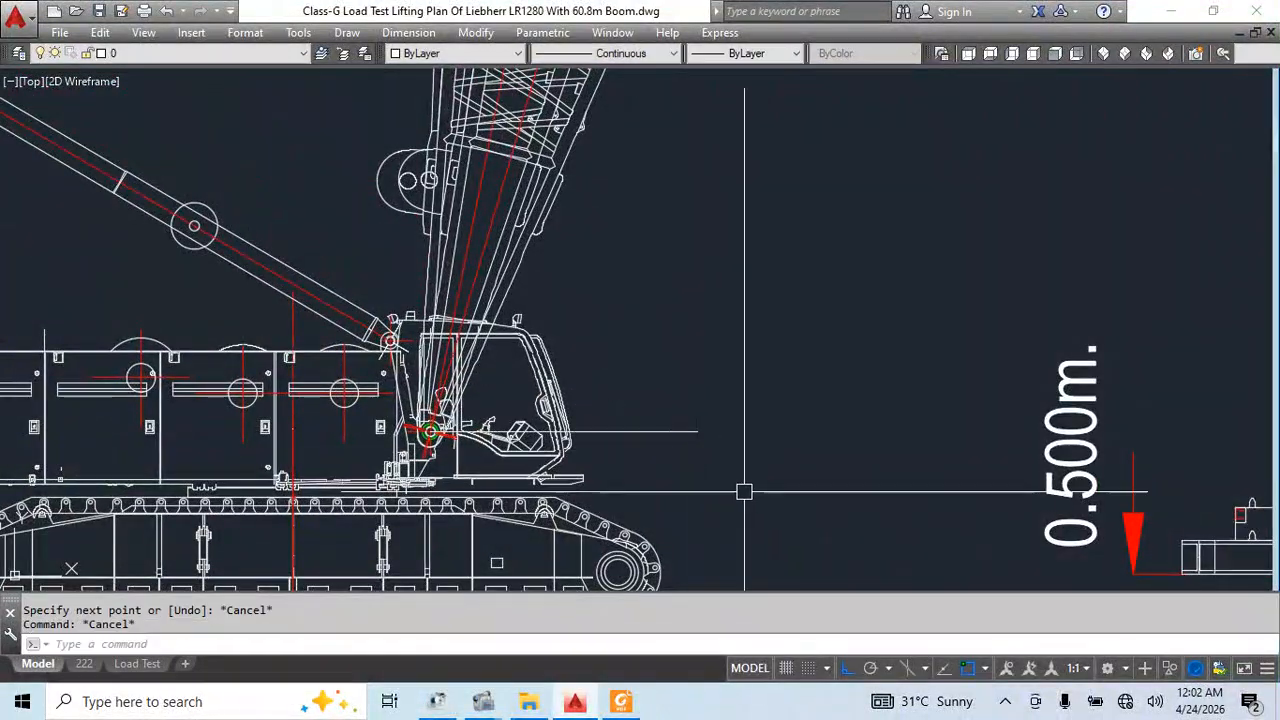
Add an angular dimension between the 20 m radius boom's centreline and the horizontal line through the boom foot pivot
type("dran")
key("Return")
scroll(460, 292, "up", 3)
left_click(472, 287)
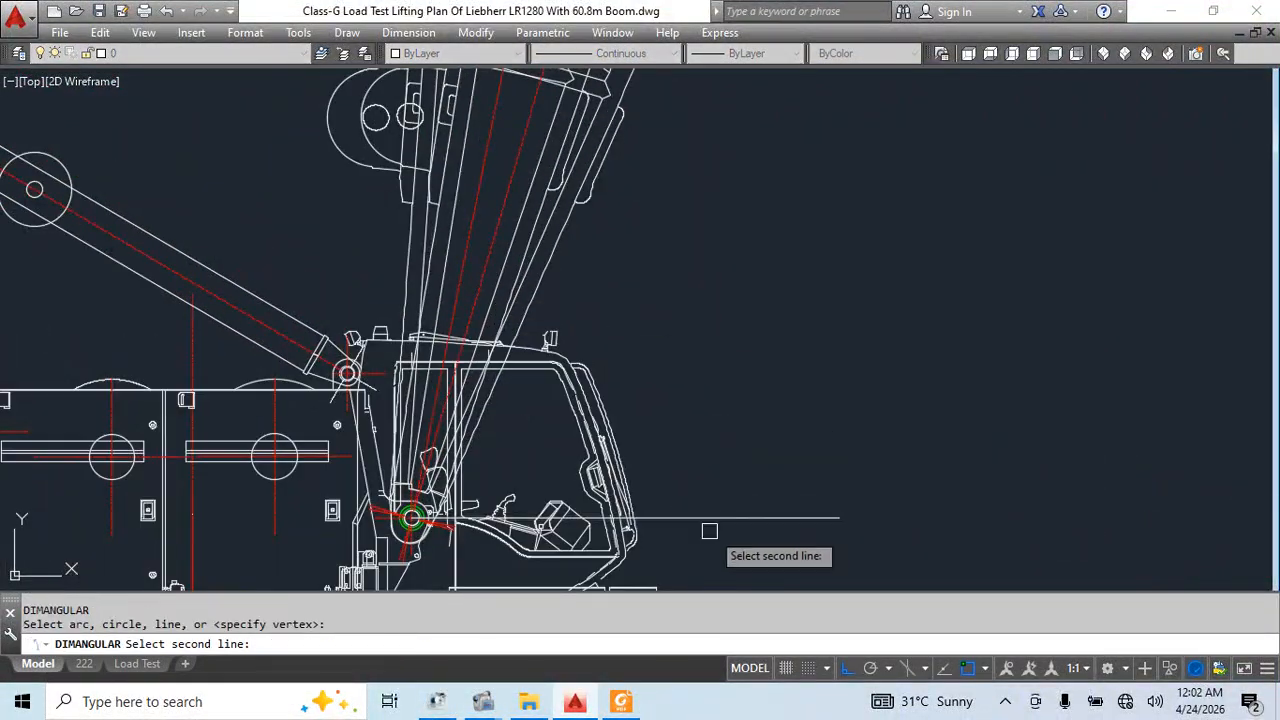
left_click(709, 520)
scroll(707, 427, "down", 3)
scroll(707, 427, "down", 2)
left_click(780, 374)
Add a second angular dimension between the 15 m radius boom's centreline and the horizontal line, inside the first arc
key("Return")
scroll(620, 354, "up", 4)
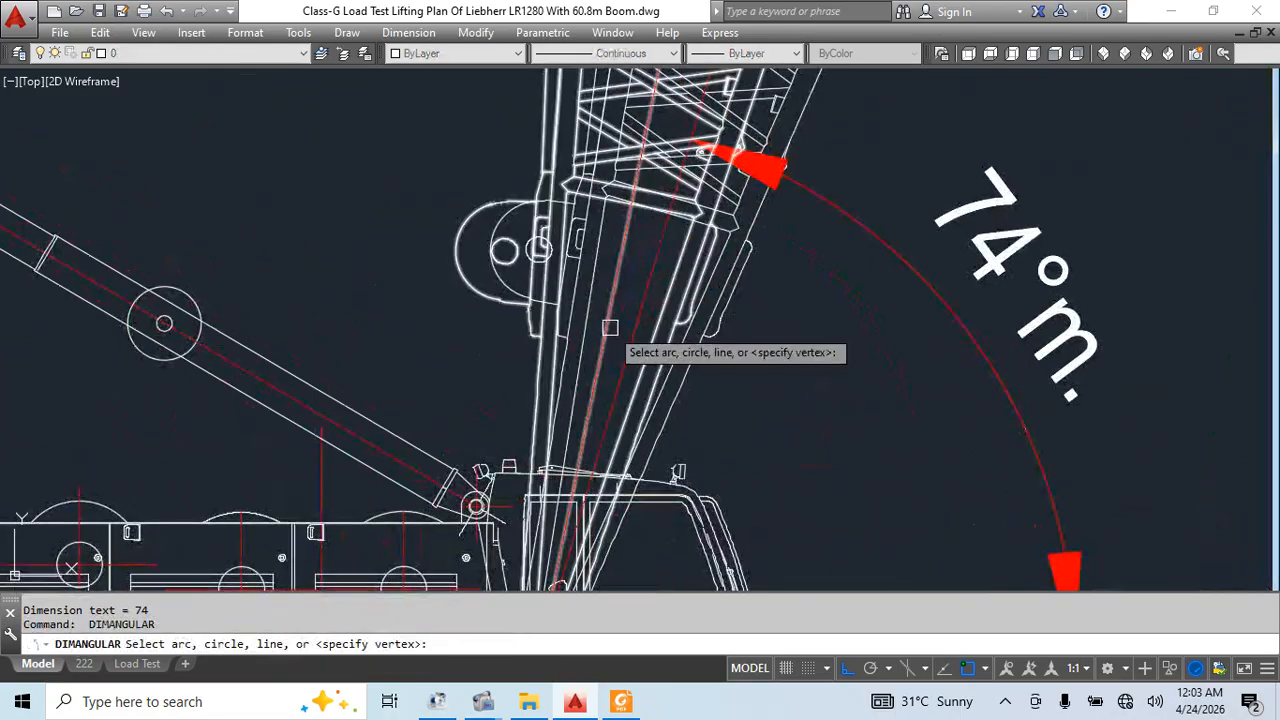
left_click(640, 342)
scroll(640, 342, "down", 4)
left_click(722, 461)
left_click(750, 438)
key("Escape")
key("Escape")
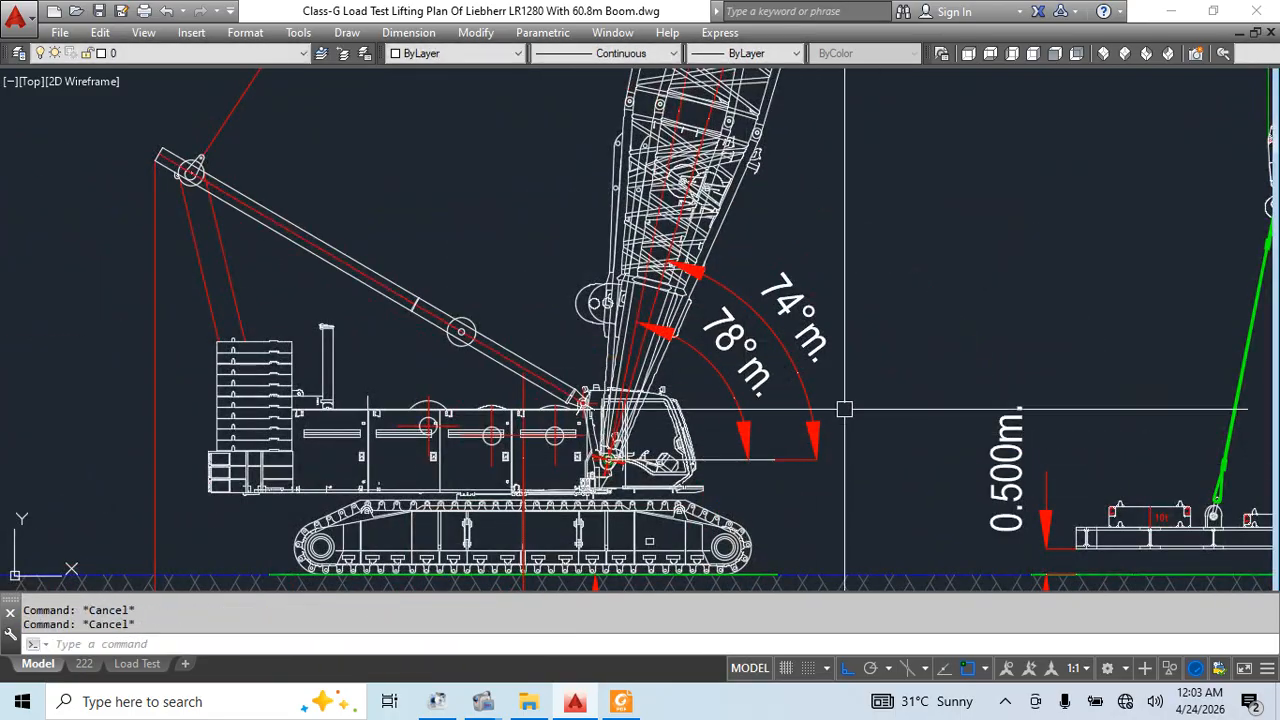
Clear the dimension suffix of both boom angle dimensions so they carry no metre unit
left_click(835, 303)
left_click(749, 358)
key("ctrl+1")
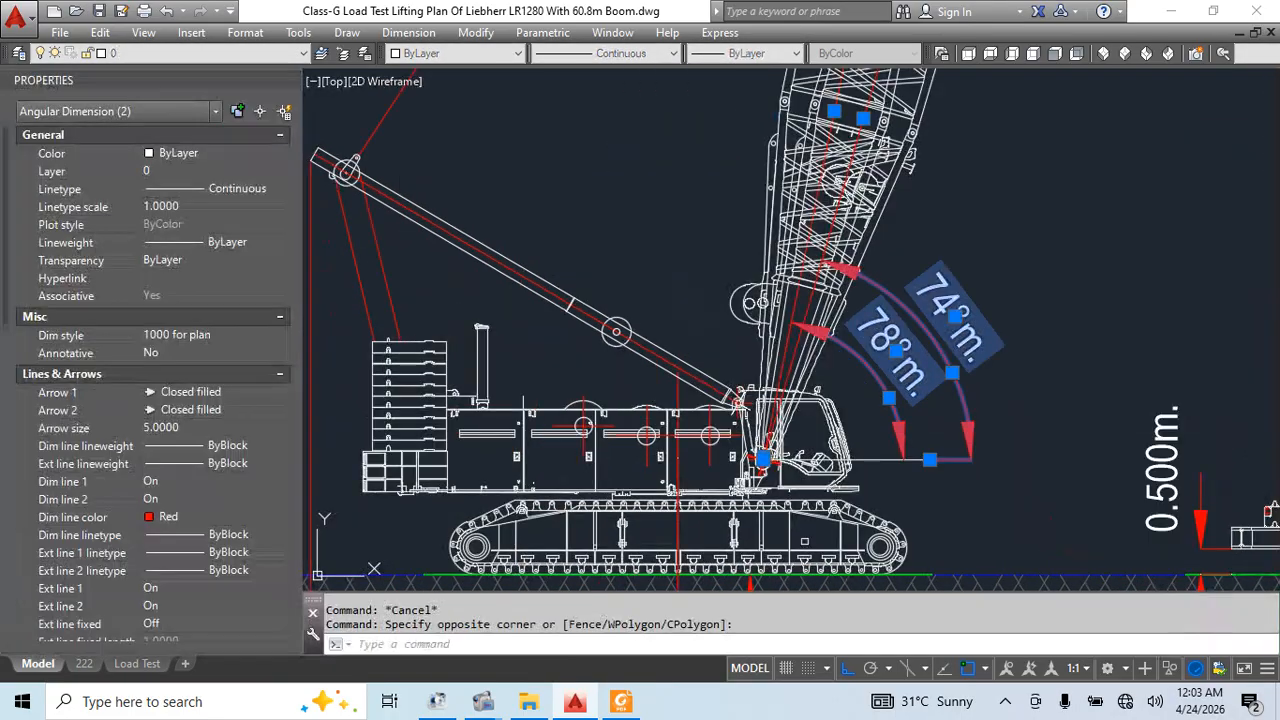
scroll(150, 400, "down", 10)
left_click(150, 517)
key("Delete")
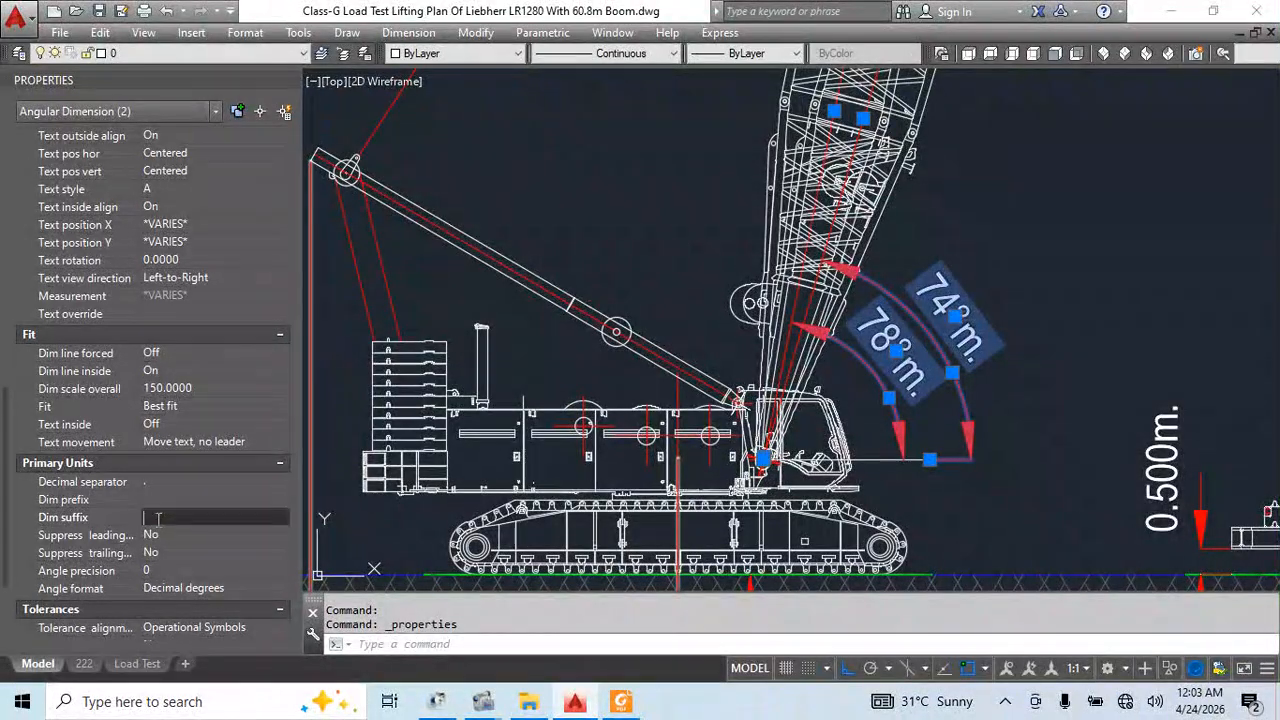
left_click(443, 151)
key("Escape")
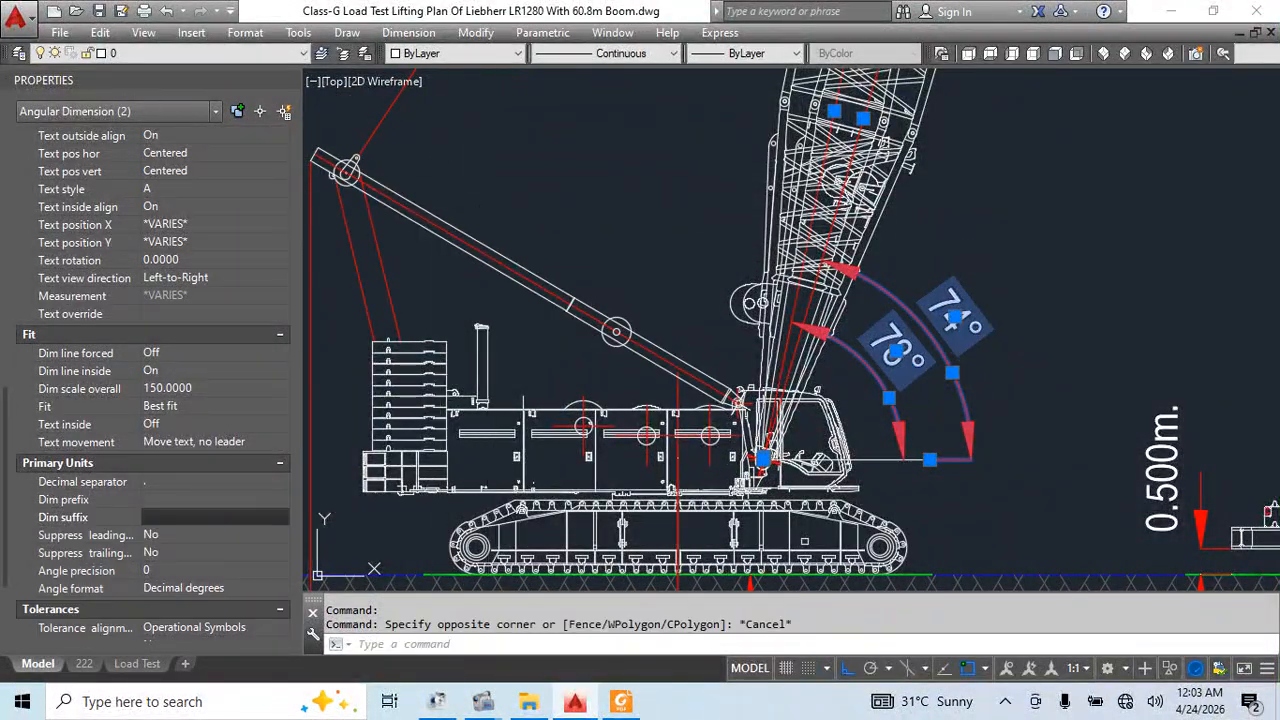
key("ctrl+1")
key("Escape")
Stretch the upper end of the red A-frame pendant line up to the head of the 15 m radius boom
scroll(700, 452, "down", 5)
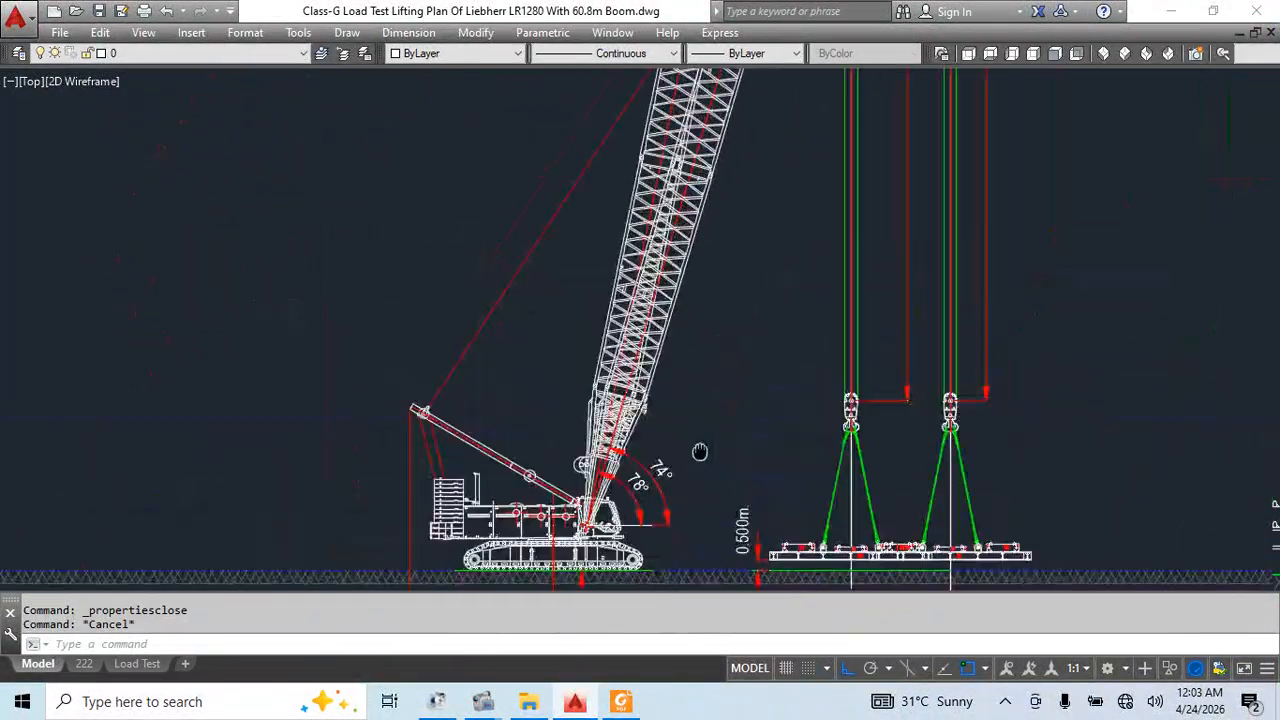
middle_click_drag(700, 452, 680, 527)
left_click(465, 405)
scroll(577, 294, "down", 5)
scroll(628, 247, "up", 4)
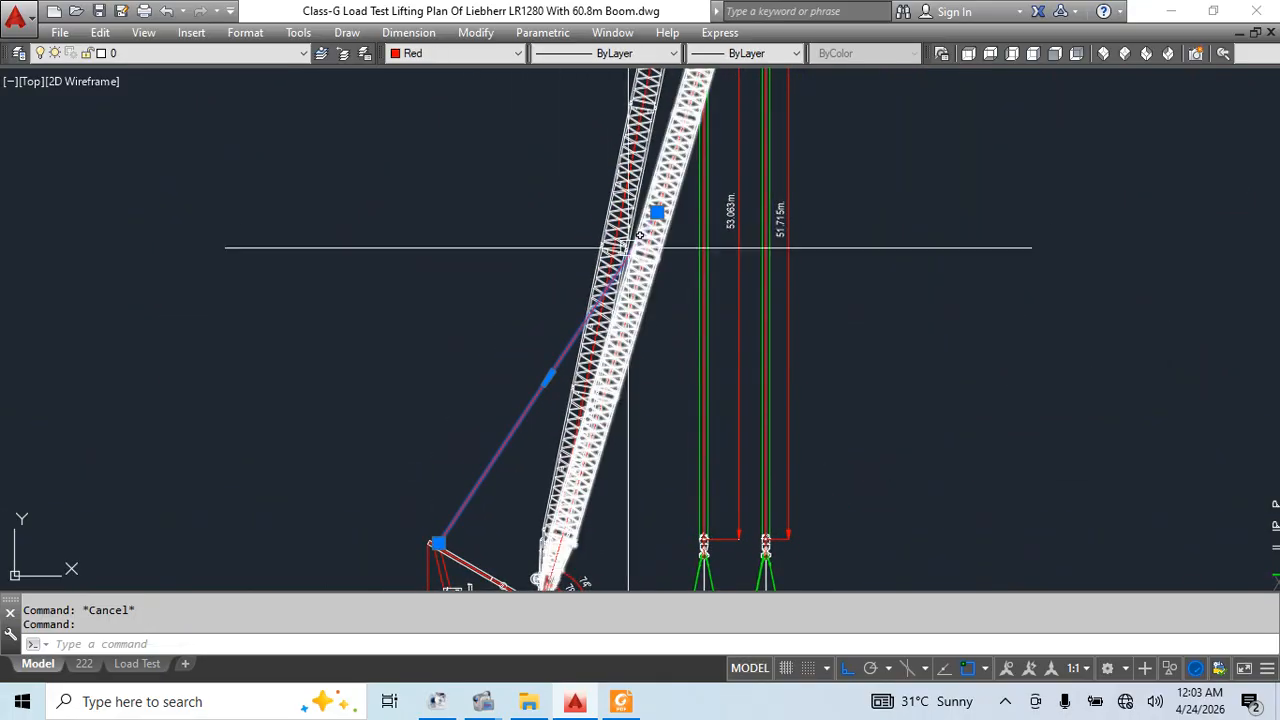
left_click(657, 212)
scroll(640, 210, "up", 8)
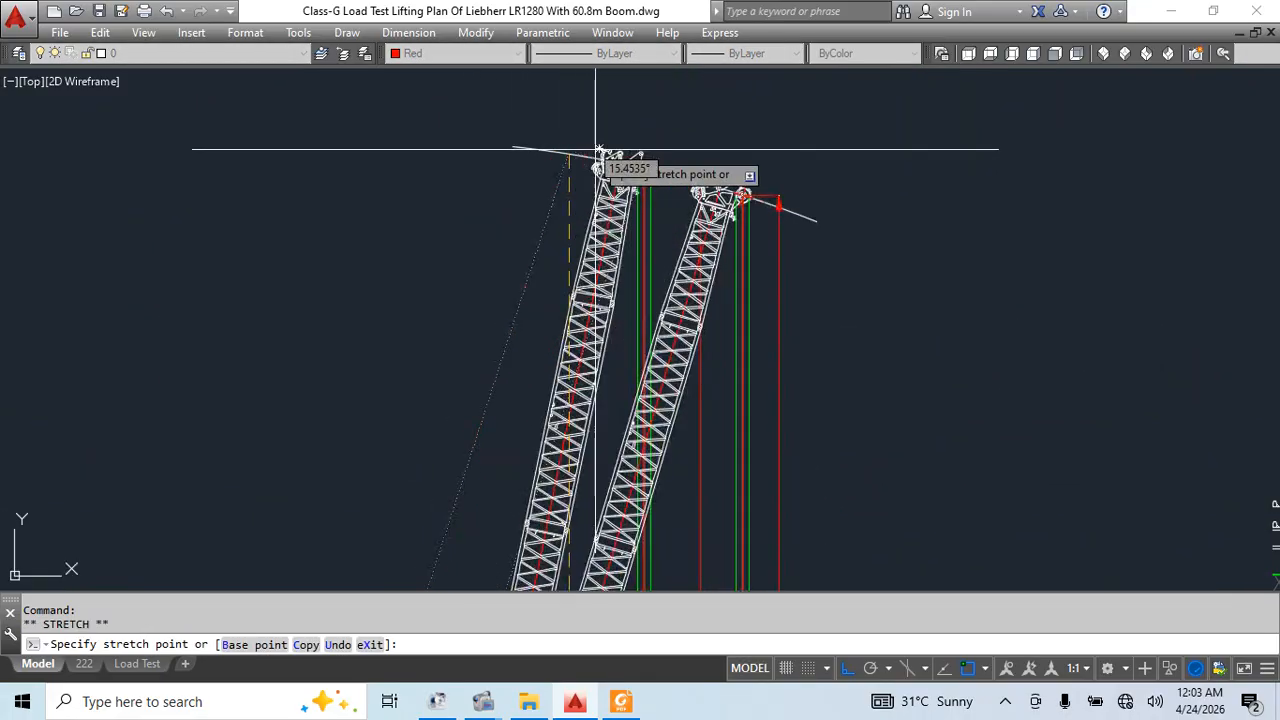
left_click(380, 139)
scroll(497, 437, "down", 6)
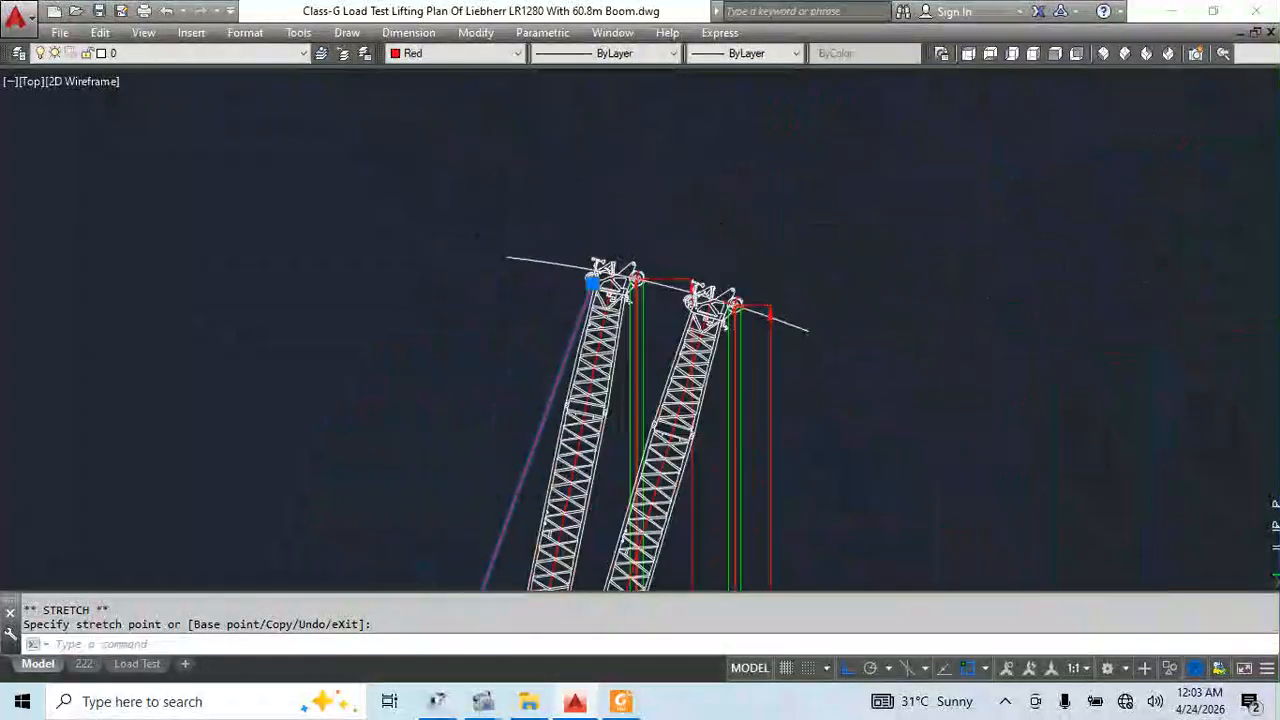
Set the global width of the 15 m radius boom's red pendant polyline to 50
scroll(497, 437, "up", 2)
key("ctrl+1")
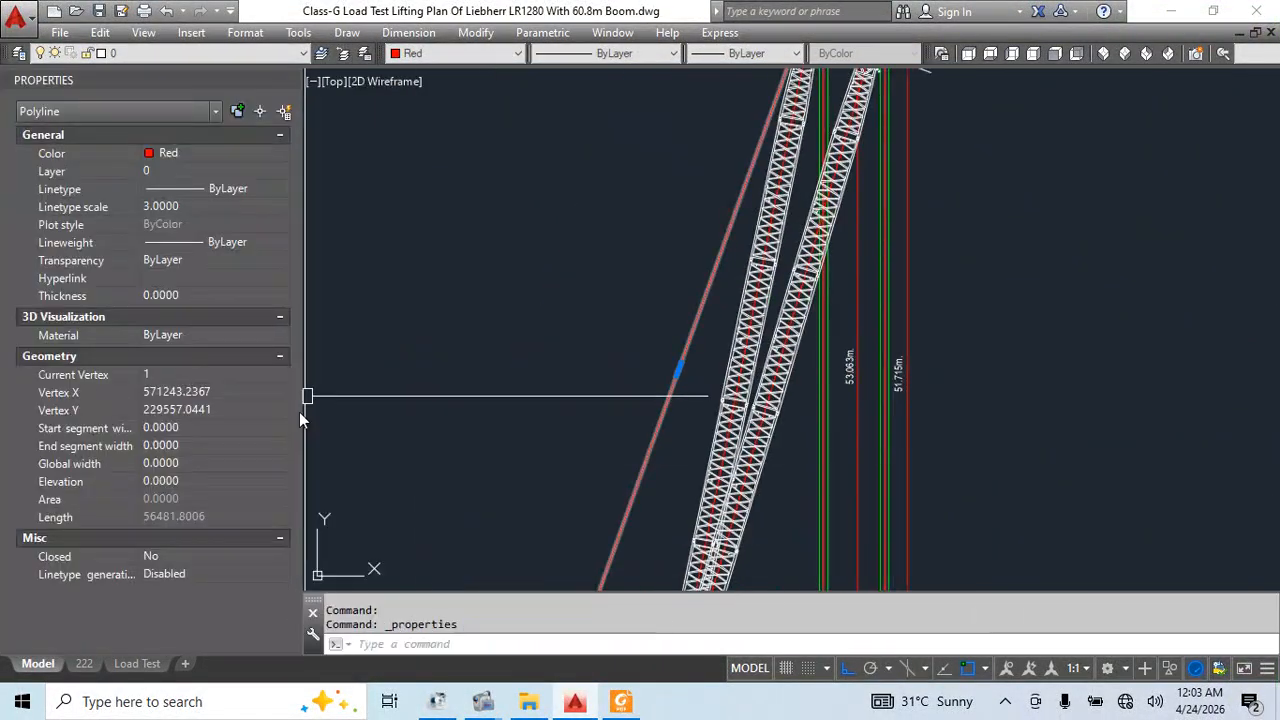
left_click(83, 466)
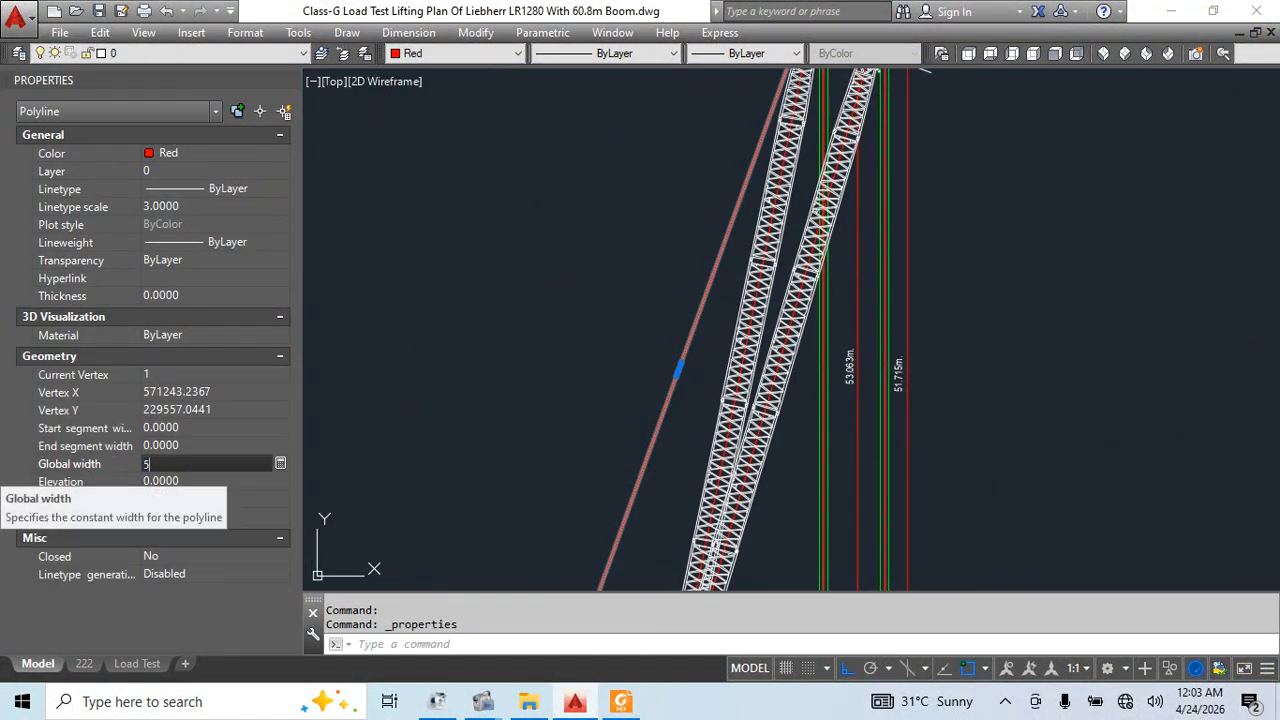
key("Escape")
key("Escape")
scroll(608, 320, "down", 2)
scroll(583, 445, "up", 4)
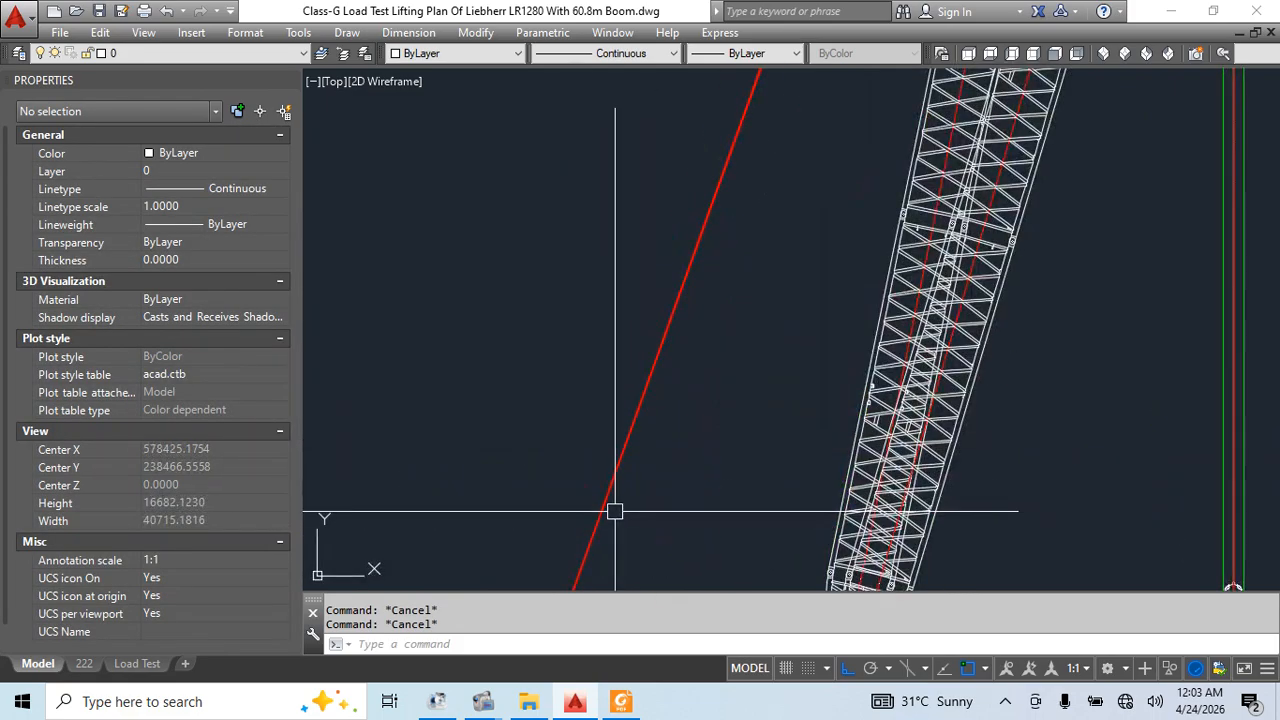
Stretch the lower end of the 15 m radius pendant line from the A-frame link onto the A-frame's upper edge beside the sheave
left_click(600, 508)
middle_click_drag(674, 472, 645, 285)
scroll(532, 458, "up", 5)
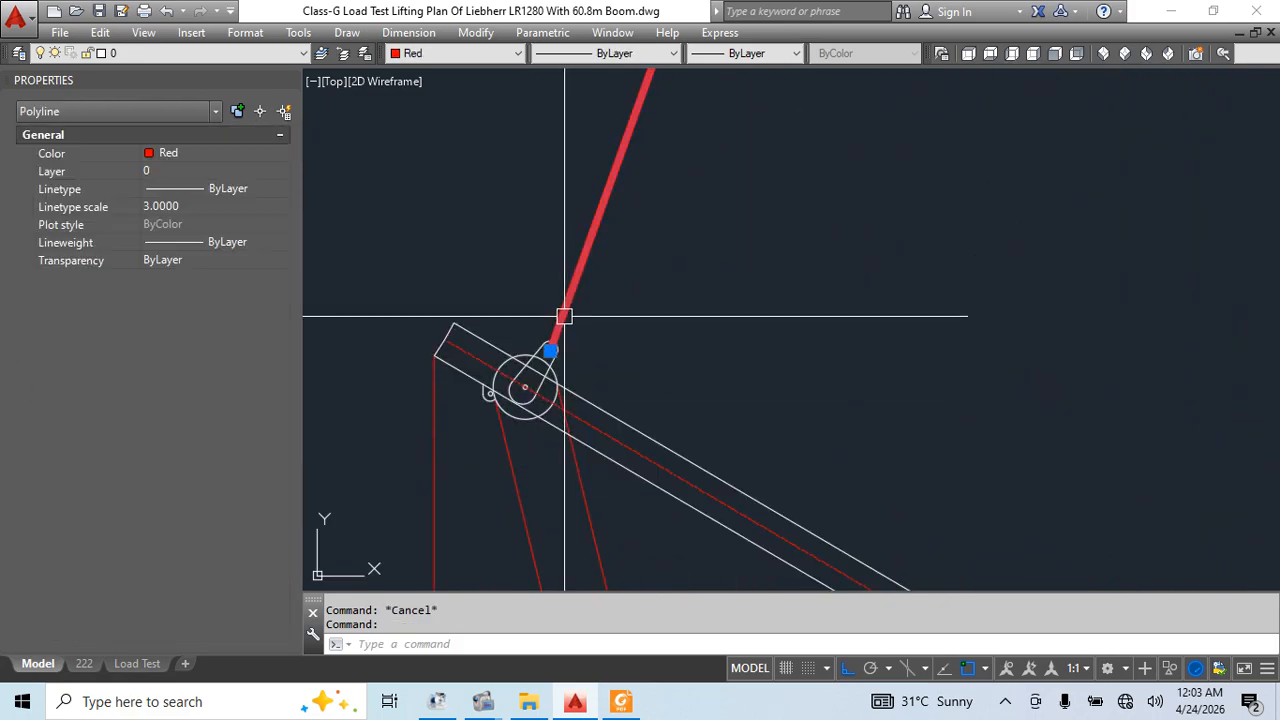
left_click(550, 350)
key("Escape")
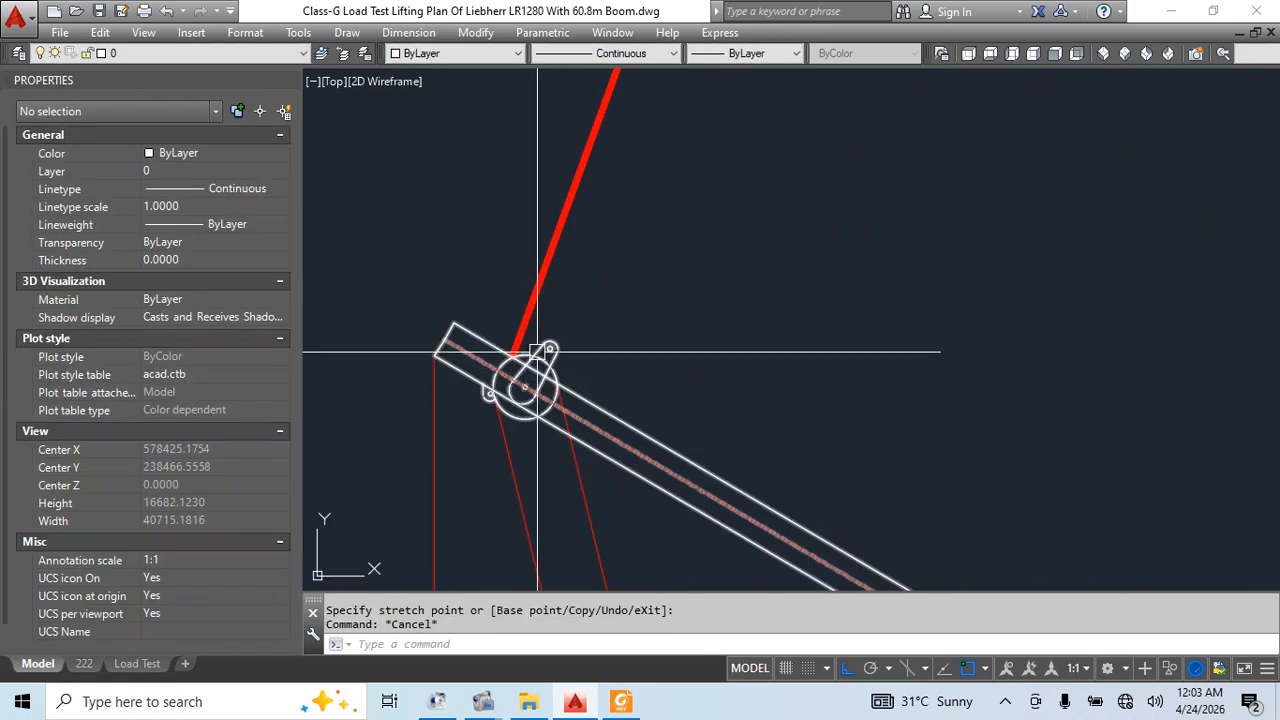
Rotate the small link at the A-frame sheave down so it lies along the A-frame's centreline
left_click(550, 349)
key("Escape")
key("Escape")
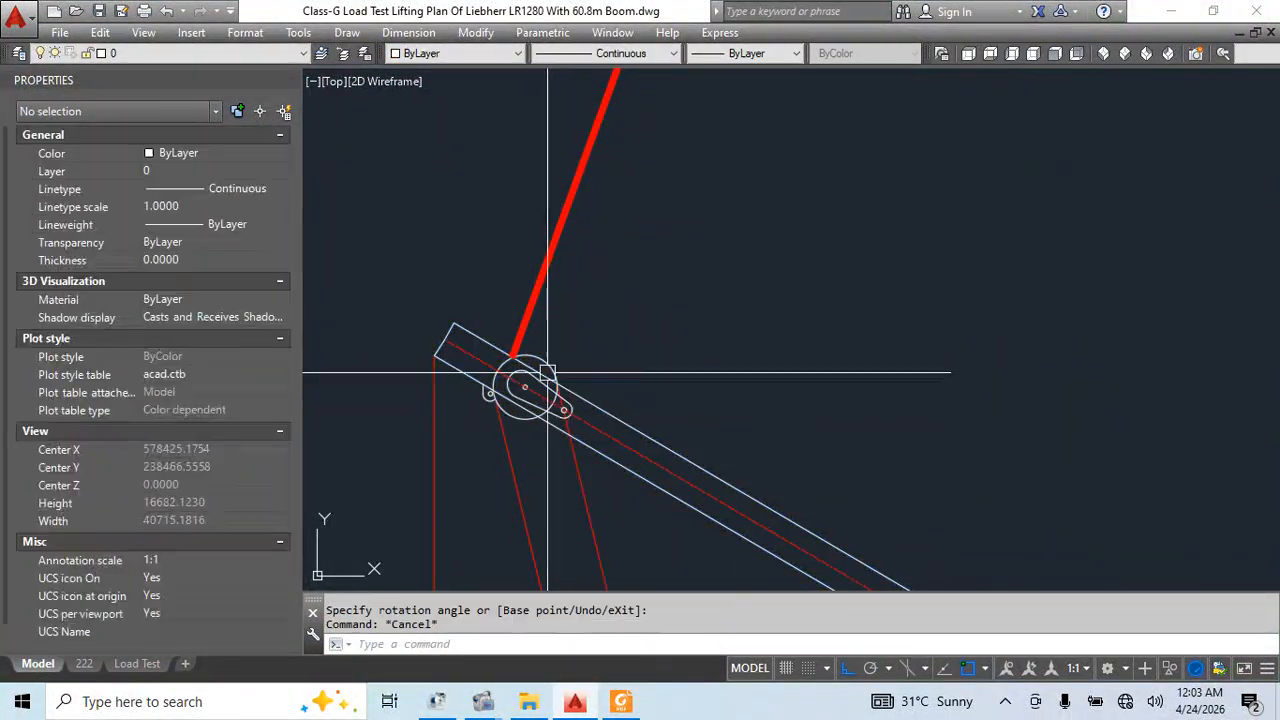
Copy the A-frame block in place, using its foot pivot centre as both base point and destination
scroll(497, 419, "down", 3)
scroll(510, 419, "up", 2)
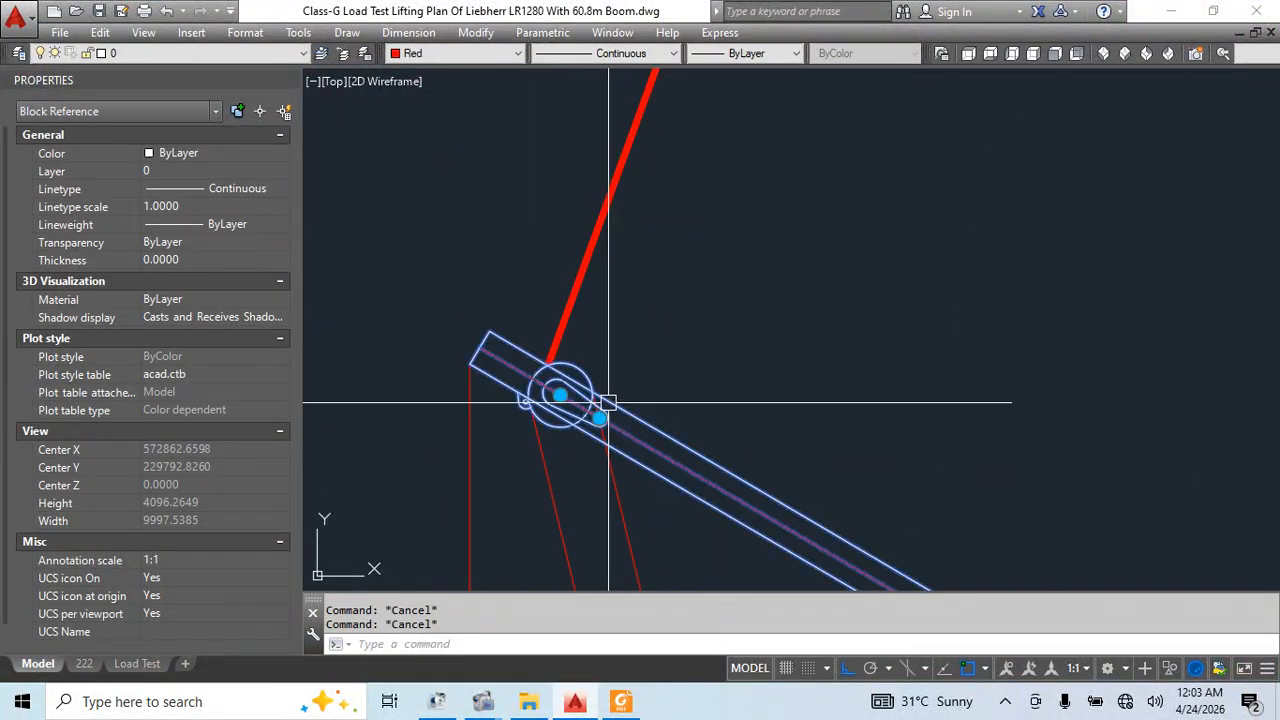
scroll(608, 403, "down", 3)
type("c")
key("Return")
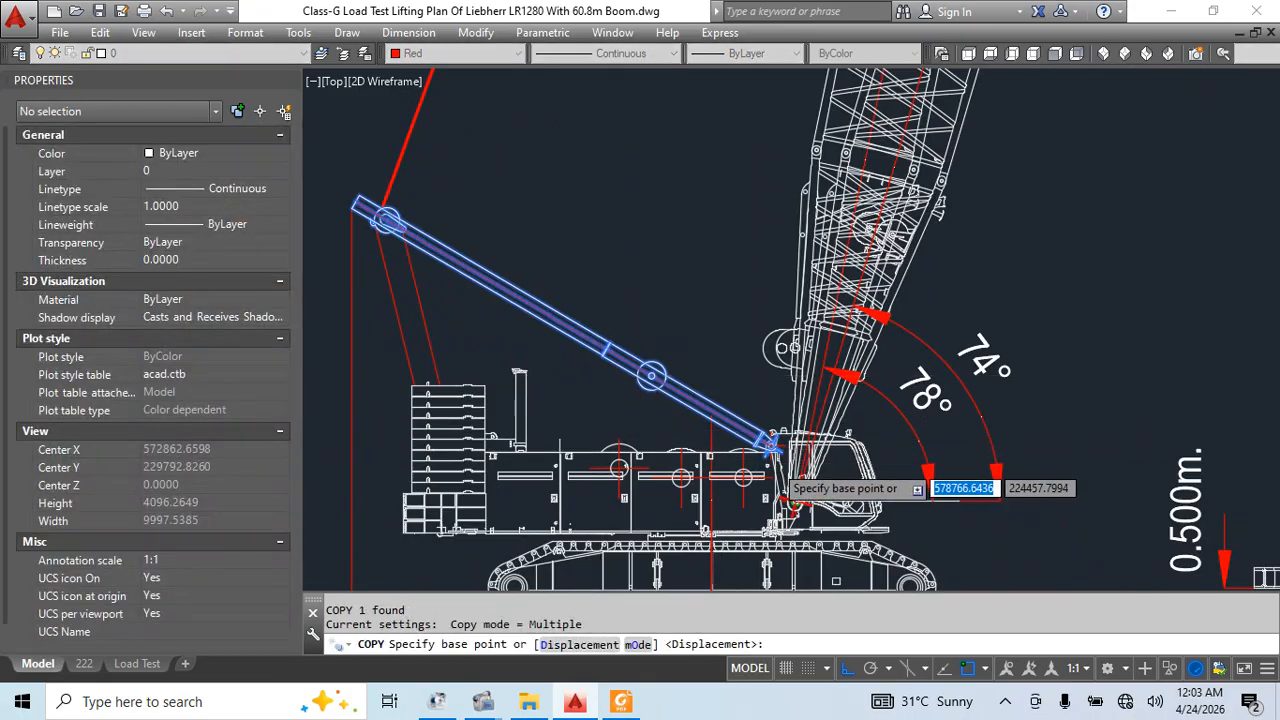
scroll(780, 460, "up", 5)
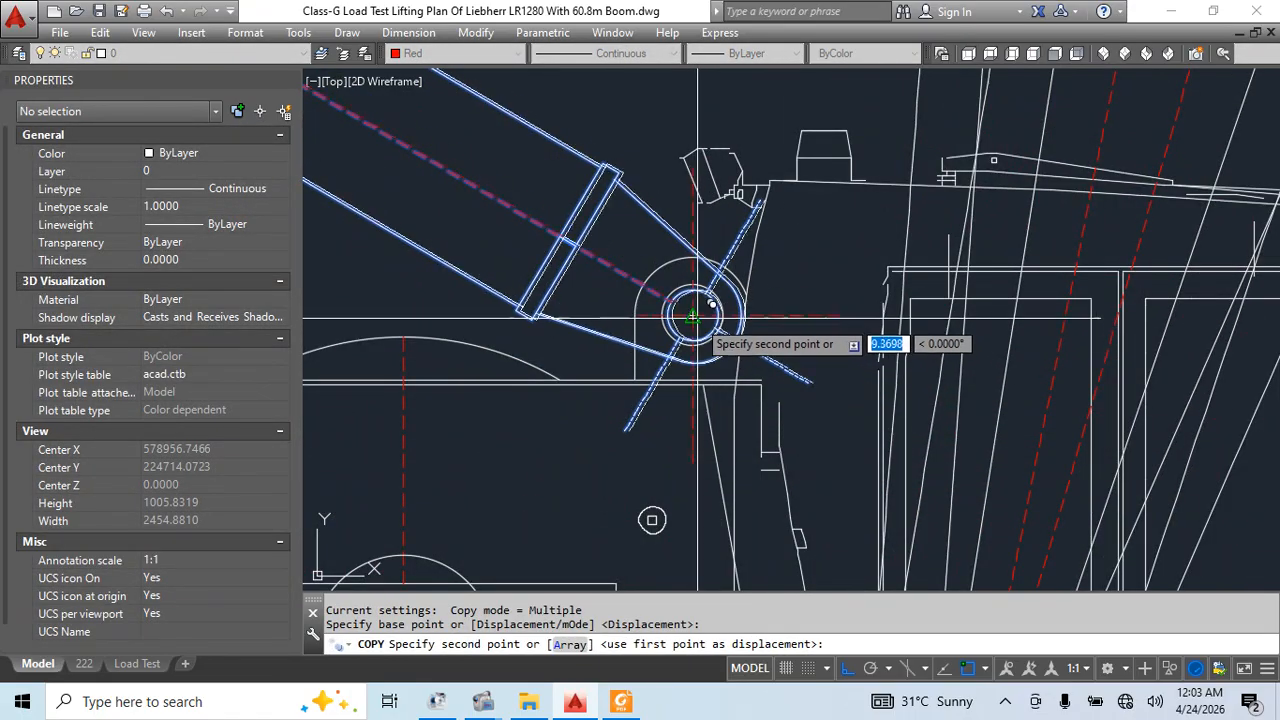
left_click(693, 316)
key("Escape")
Rotate one of the two coincident A-frames upward about its foot pivot to the 20 m radius position
scroll(697, 437, "down", 10)
left_click(648, 363)
scroll(650, 363, "up", 4)
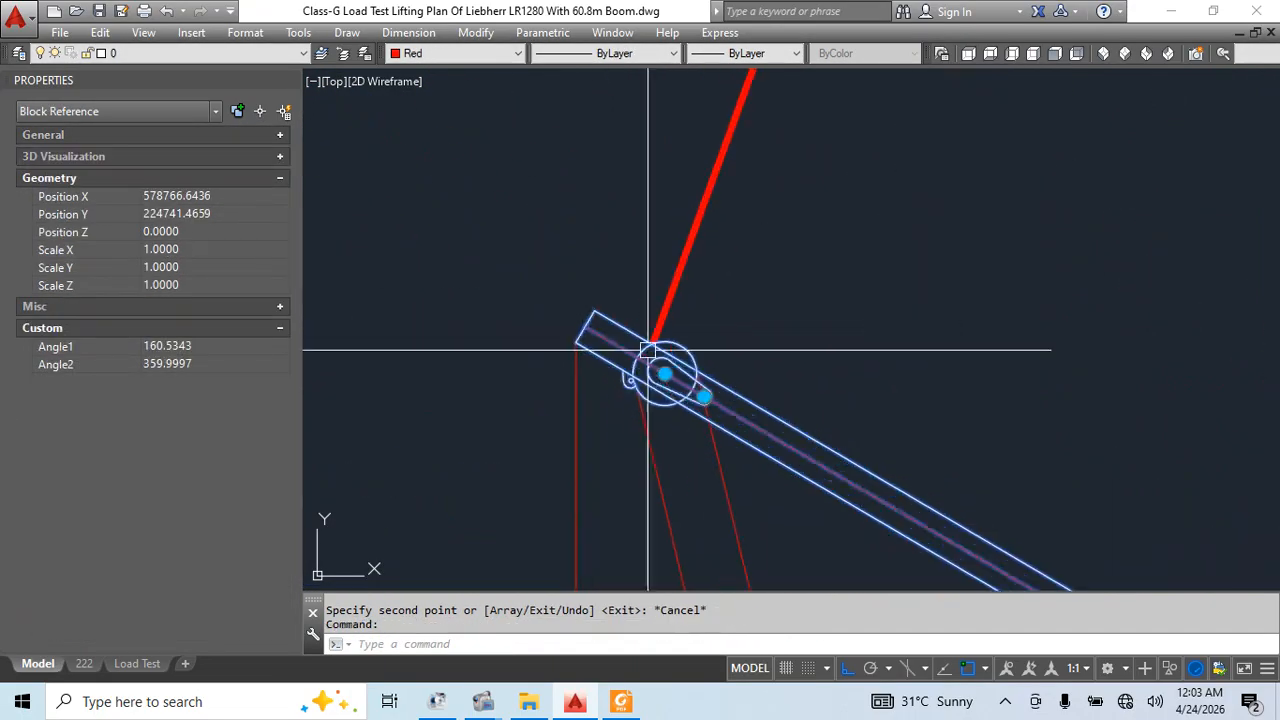
left_click(663, 372)
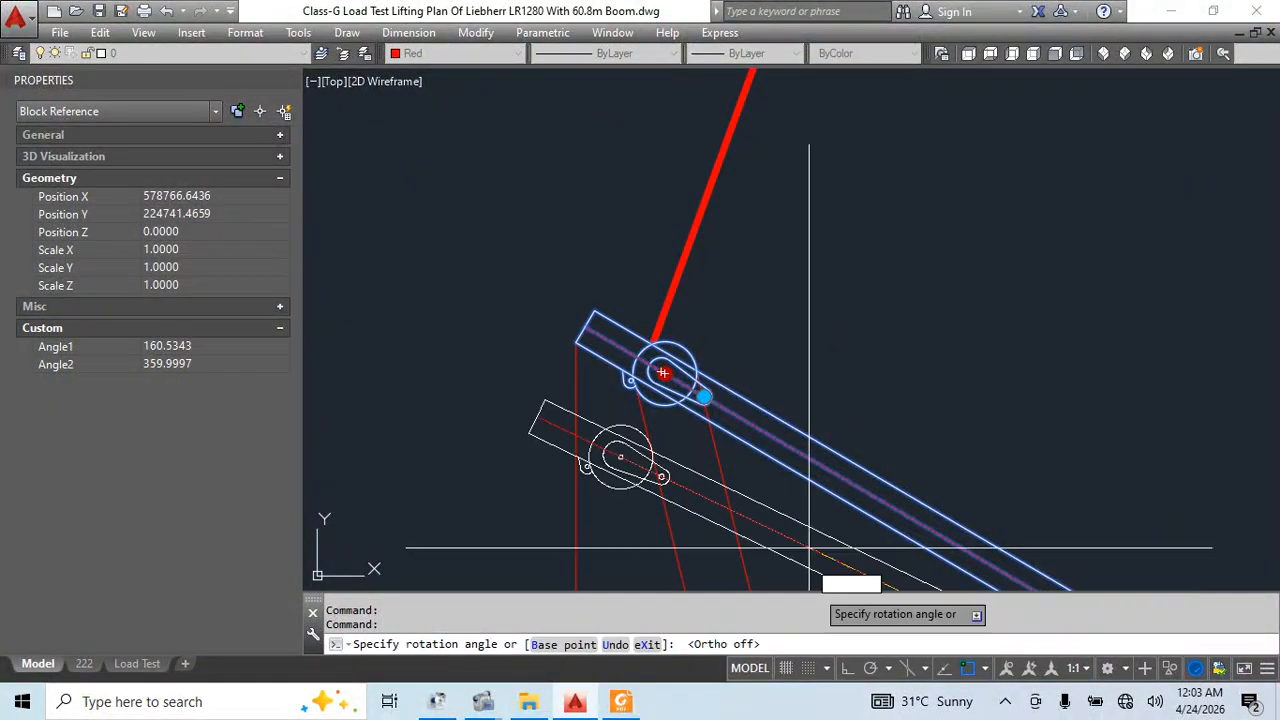
key("Escape")
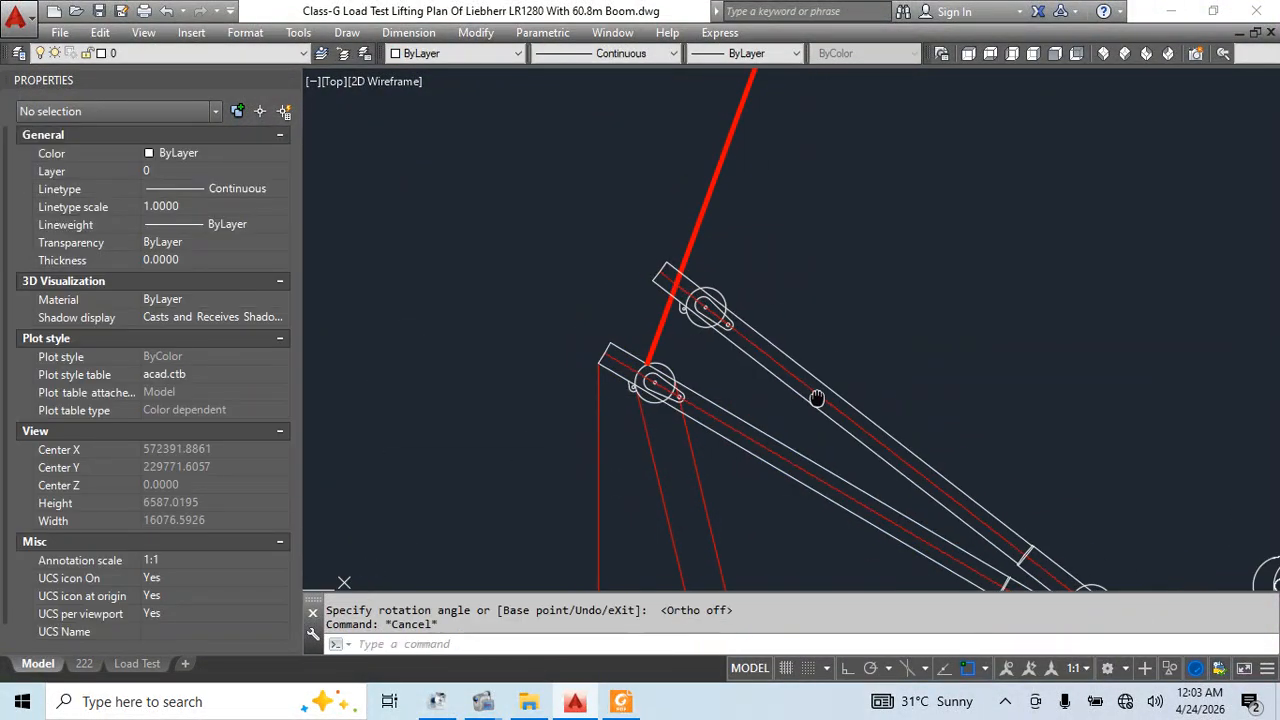
Draw a polyline from the raised A-frame's upper edge to the rear pin at the head of the 20 m radius boom
scroll(733, 437, "down", 2)
type("pl")
key("Return")
scroll(626, 325, "up", 2)
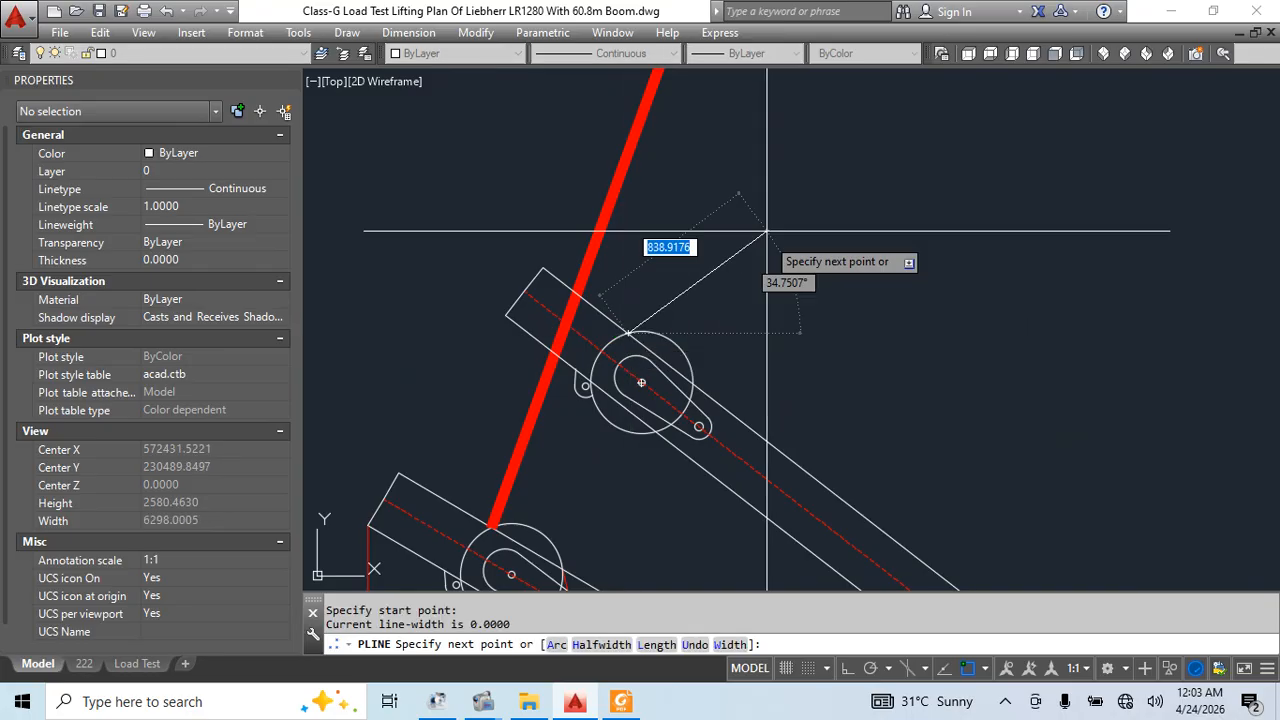
scroll(767, 231, "down", 3)
middle_click_drag(790, 196, 584, 187)
scroll(663, 243, "up", 4)
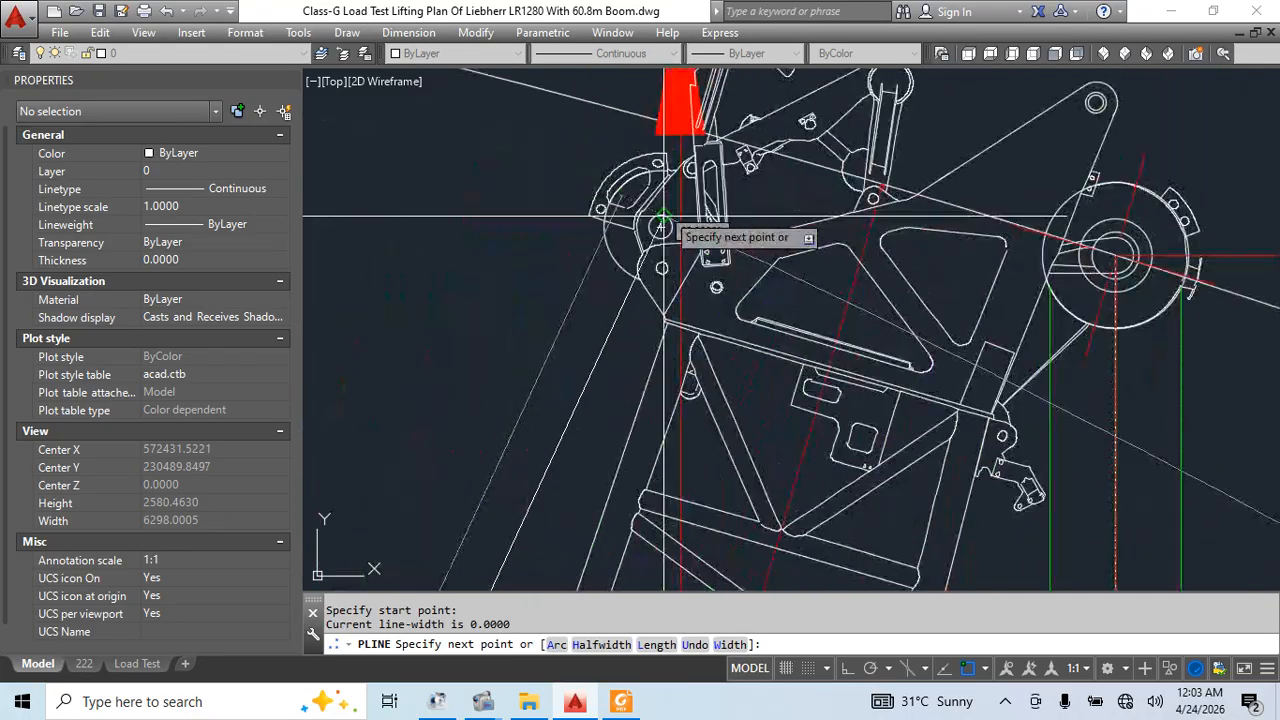
scroll(663, 216, "up", 6)
left_click(693, 416)
key("Escape")
scroll(774, 294, "down", 6)
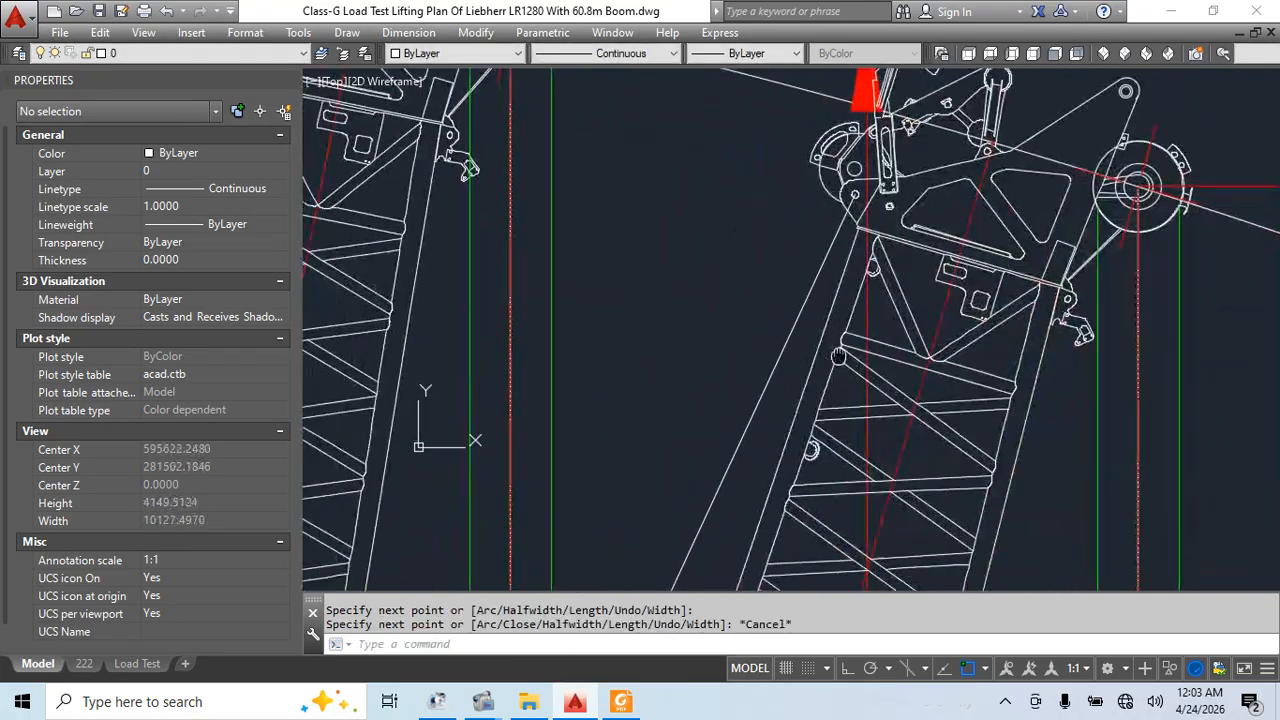
Match the properties of the 15 m radius pendant line onto the new 20 m radius pendant line
type("ma")
key("Return")
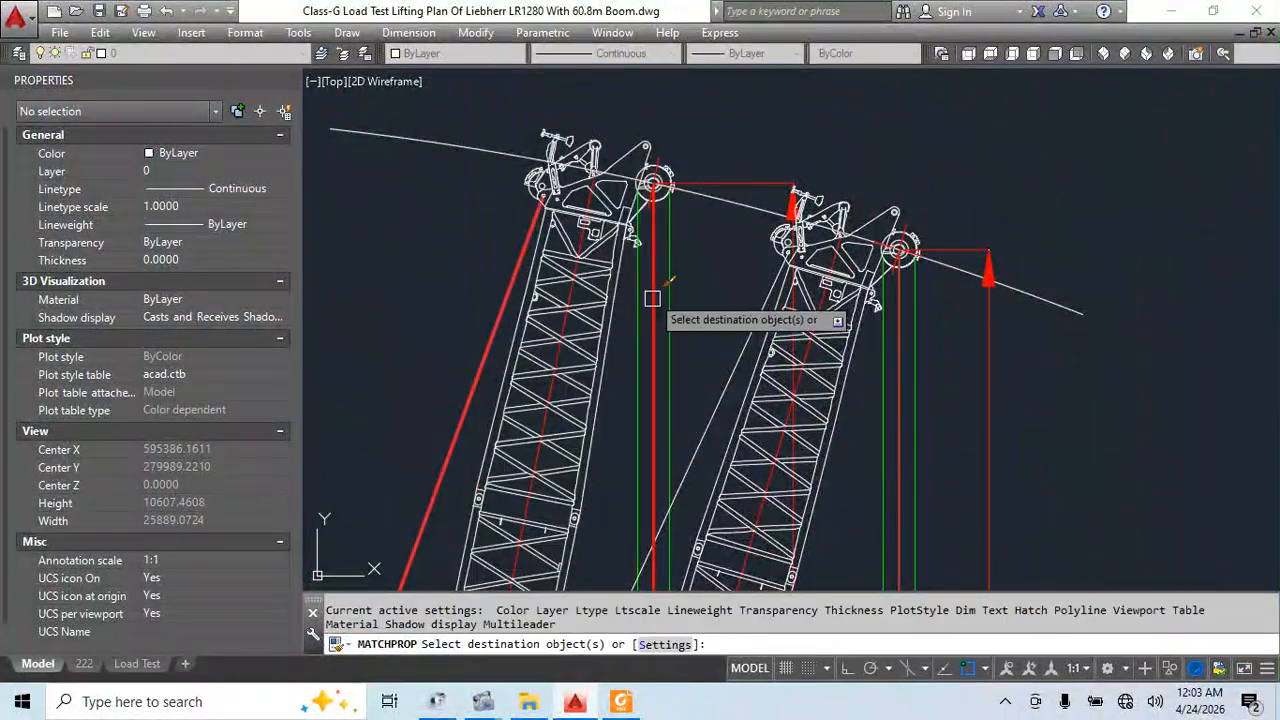
key("Escape")
scroll(725, 415, "down", 6)
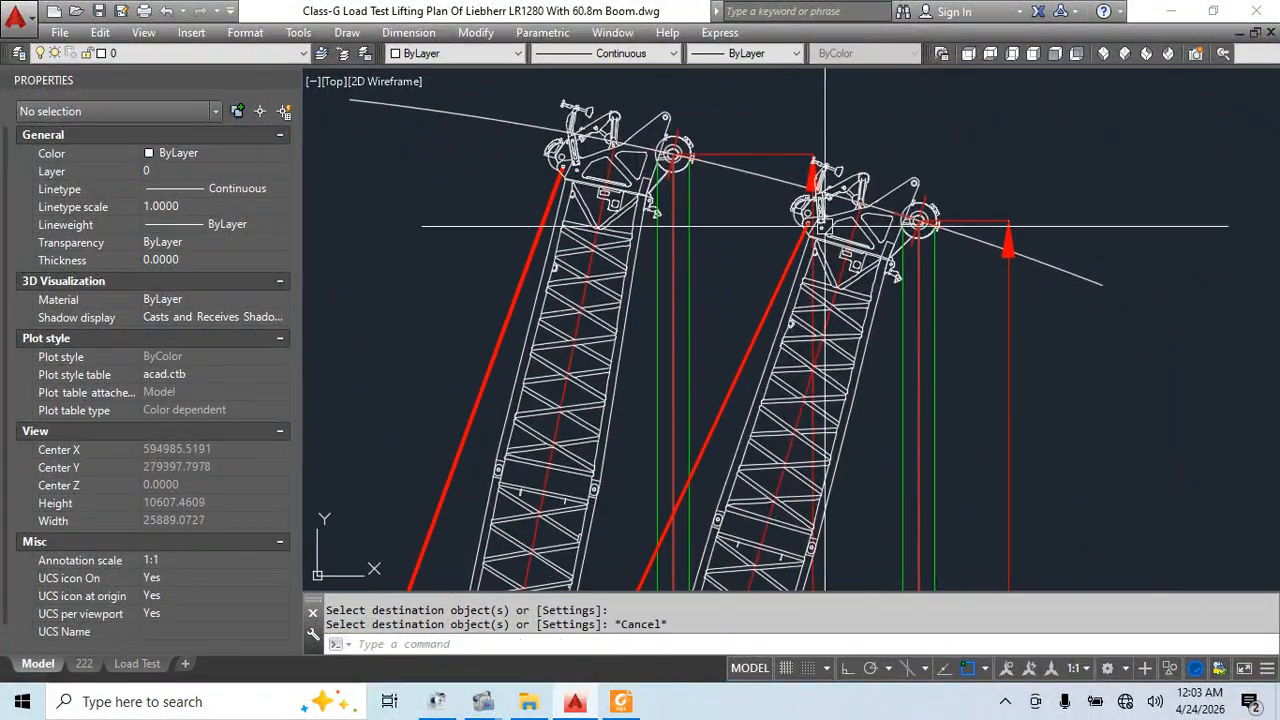
Copy the two red lines between the lower A-frame and the counterweight to the raised A-frame's sheave
middle_click_drag(659, 557, 720, 283)
middle_click_drag(629, 470, 669, 326)
scroll(641, 429, "up", 5)
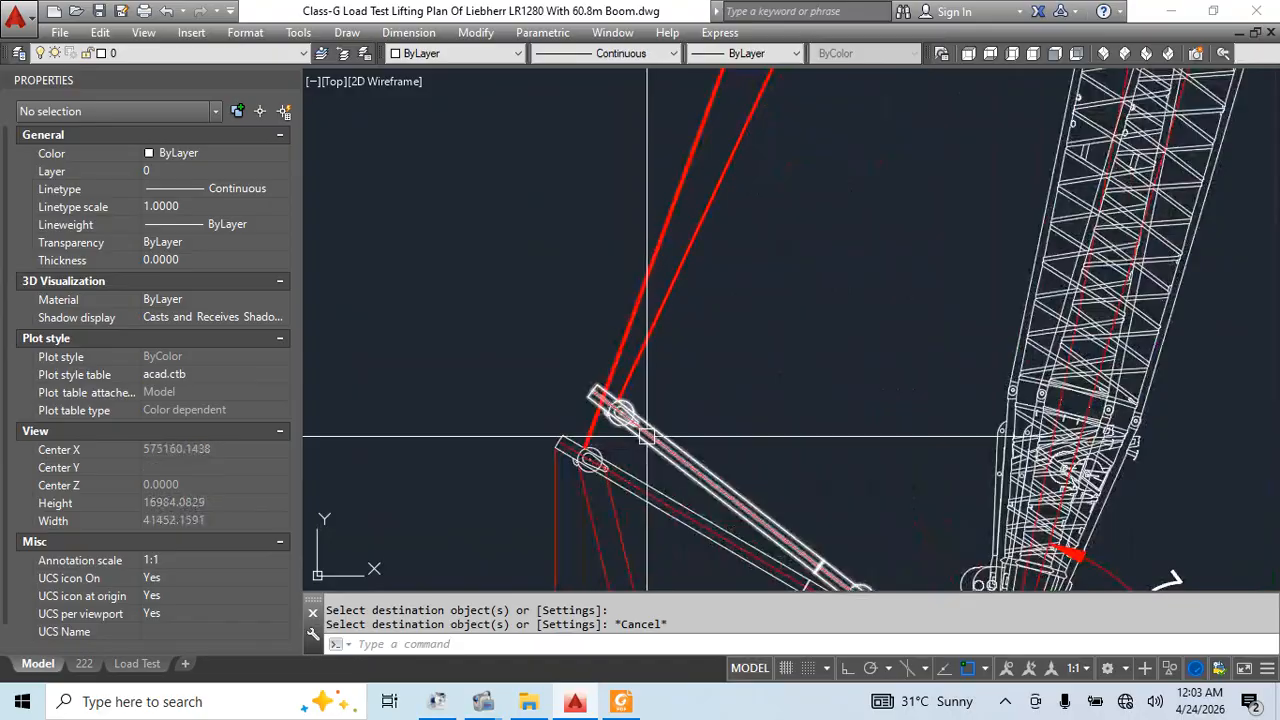
middle_click_drag(638, 437, 588, 325)
left_click(543, 446)
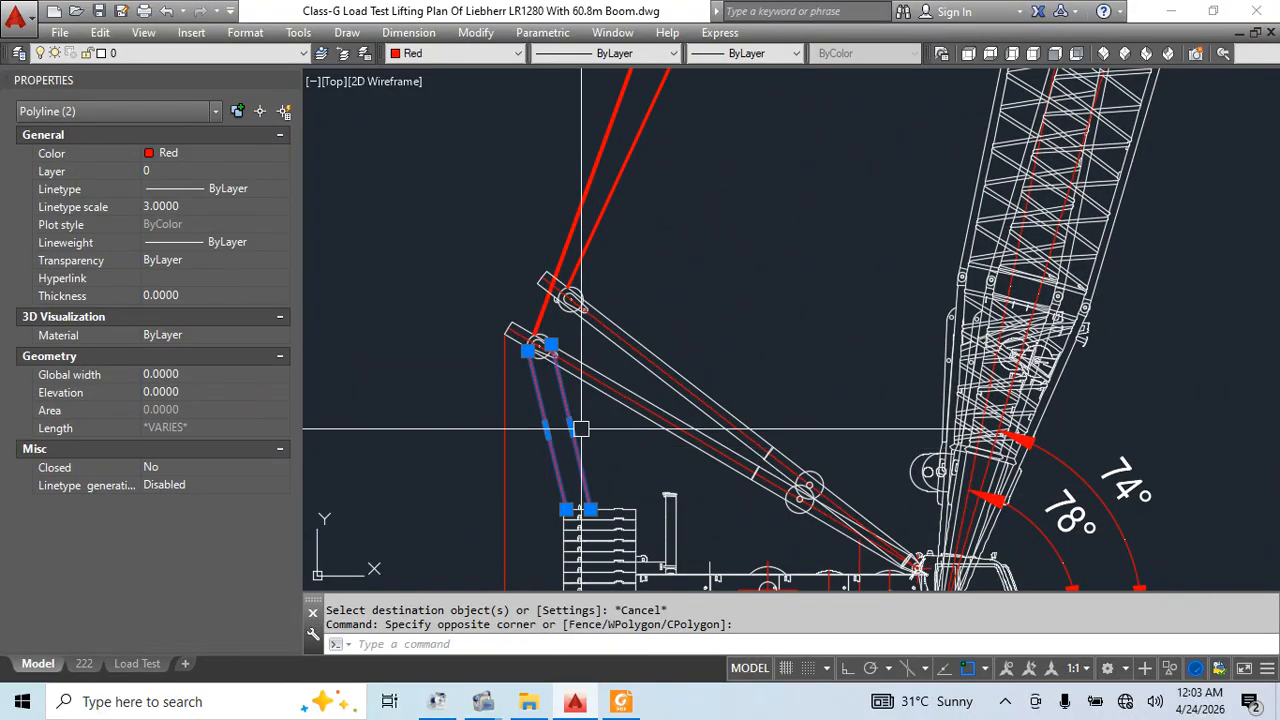
key("Return")
scroll(555, 335, "up", 5)
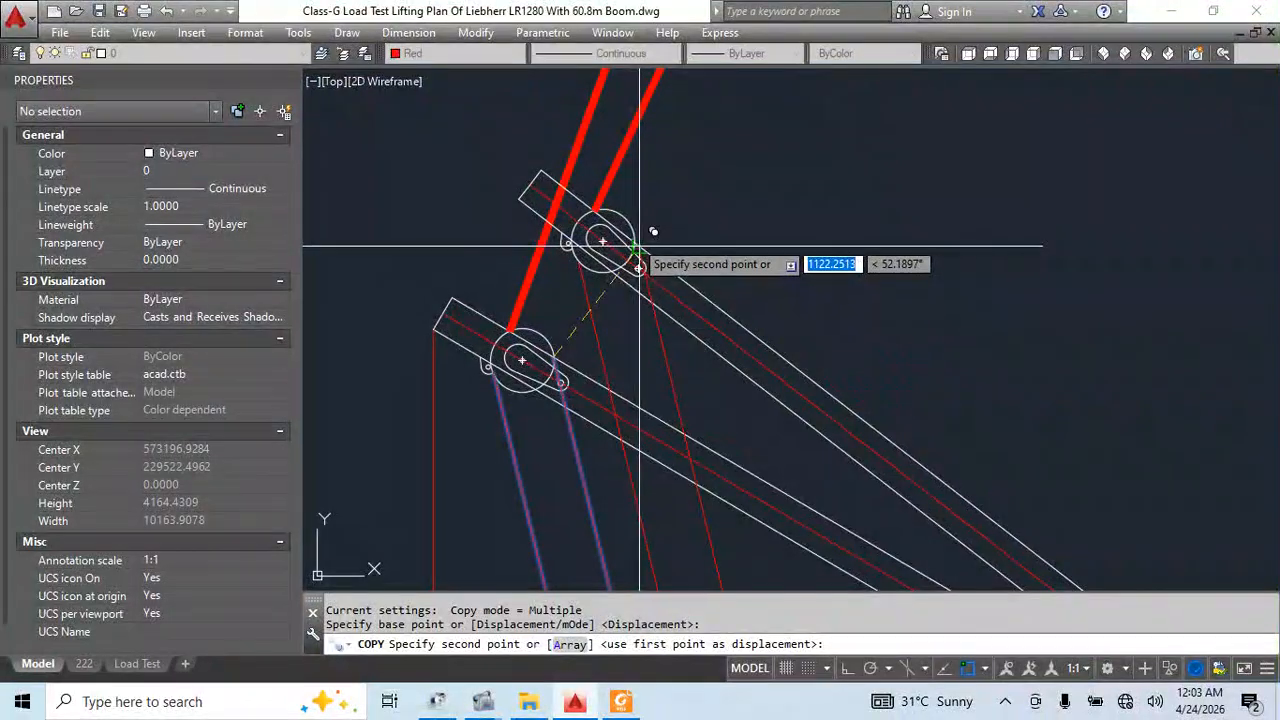
key("Escape")
Stretch the upper end of the rear copied line onto the edge of the raised A-frame's sheave
scroll(600, 270, "up", 5)
left_click(551, 260)
left_click(551, 260)
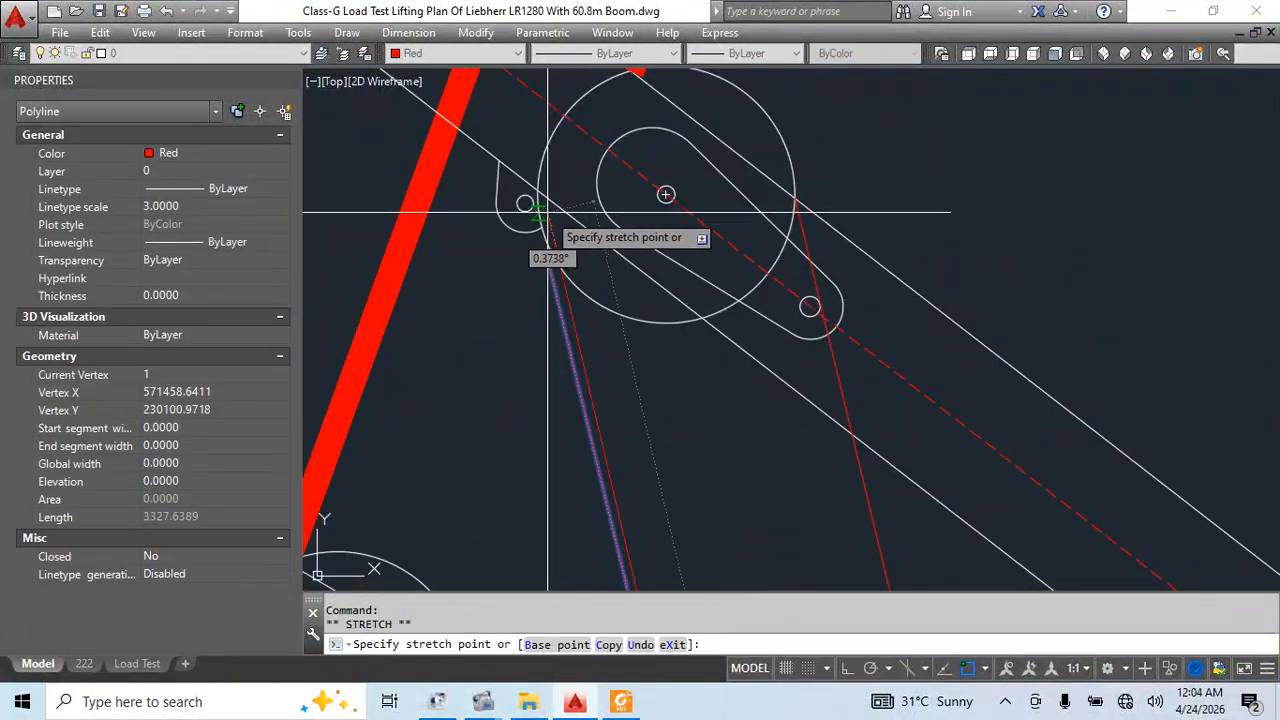
key("Escape")
Examine the 20 m radius pendant line along its run between the raised A-frame and the boom head
scroll(685, 303, "down", 5)
scroll(678, 272, "down", 3)
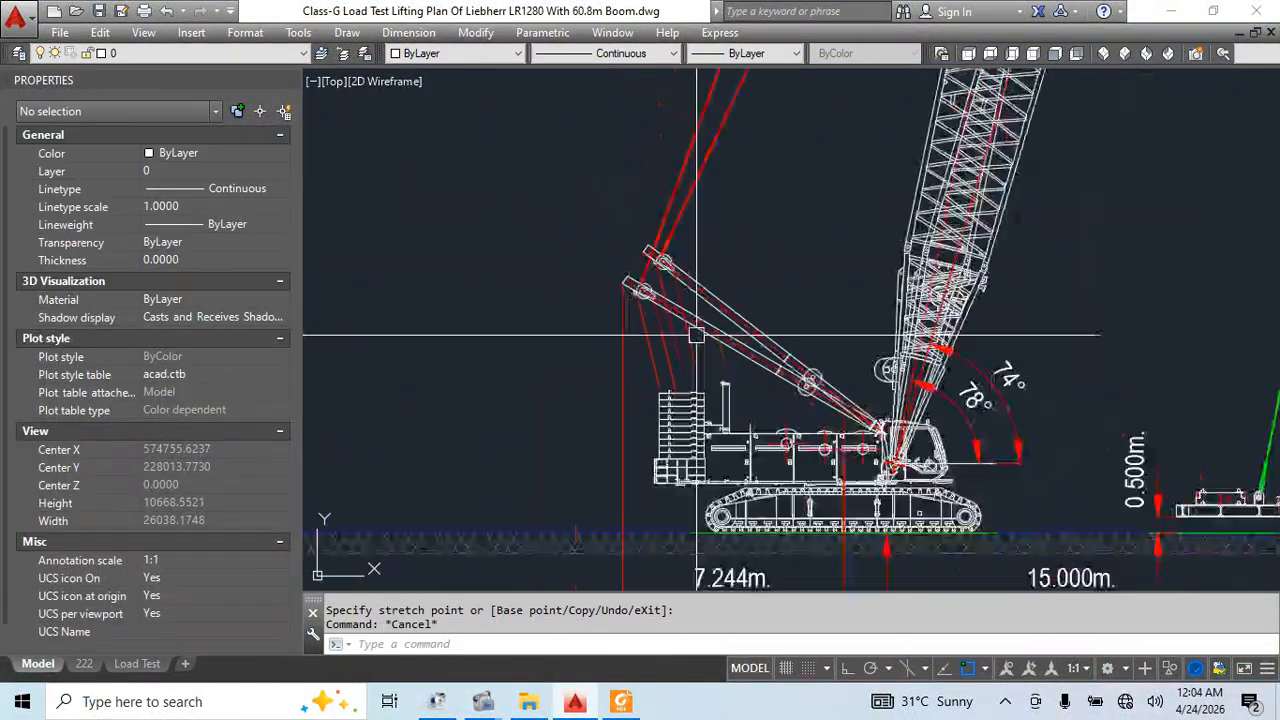
scroll(660, 349, "up", 5)
left_click(680, 274)
scroll(680, 274, "up", 2)
scroll(829, 171, "down", 4)
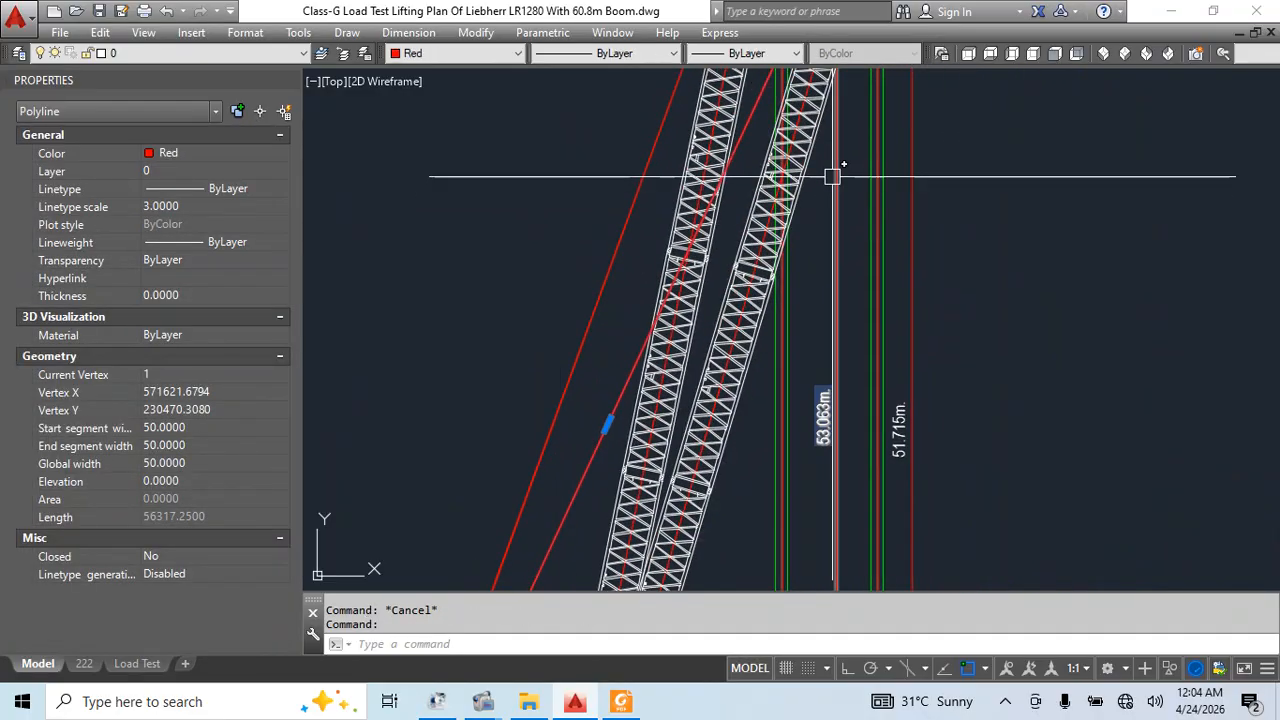
scroll(740, 340, "up", 4)
scroll(630, 305, "up", 2)
key("Escape")
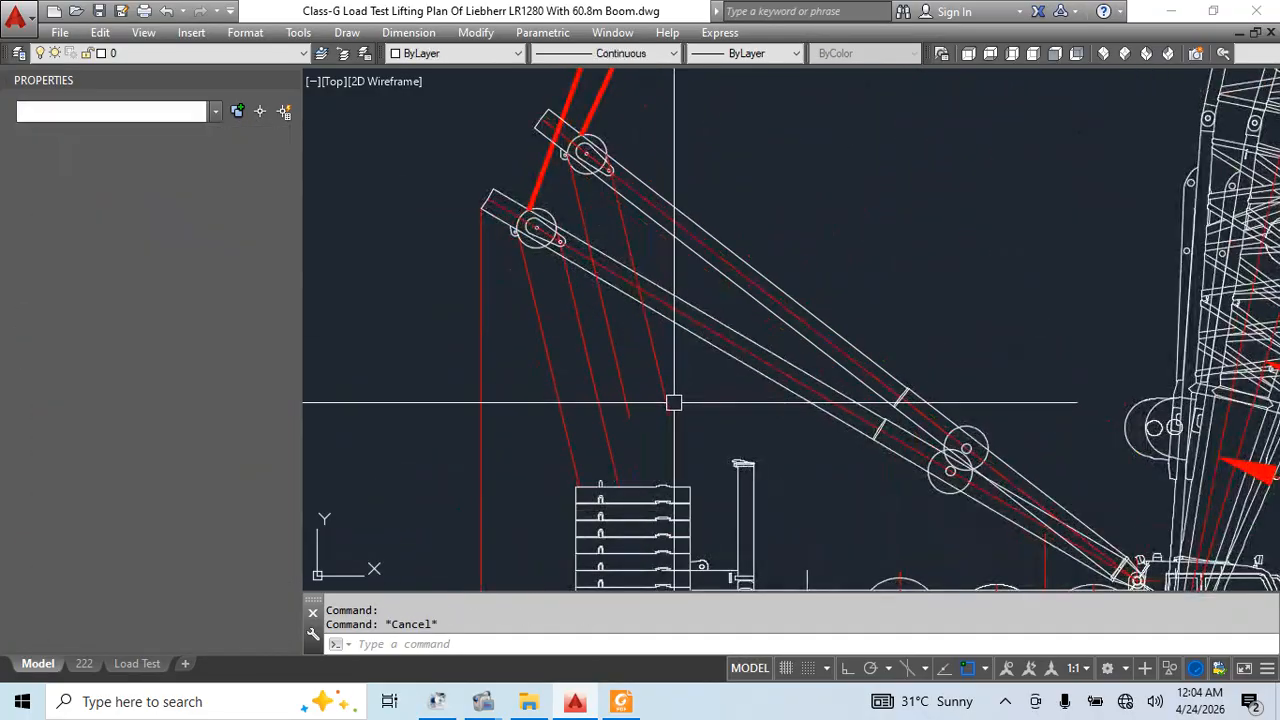
Stretch the lower ends of both copied lines onto the counterweight ends of the original two lines
left_click(633, 405)
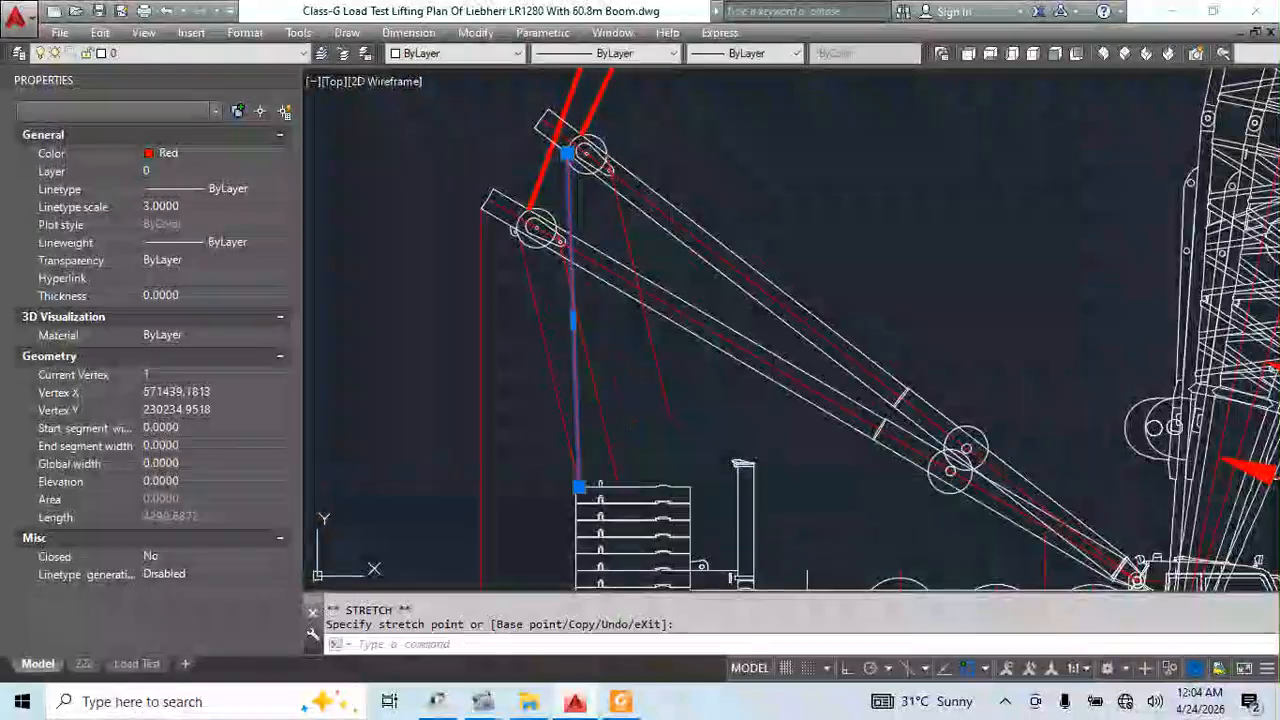
key("Escape")
left_click(656, 400)
left_click(669, 415)
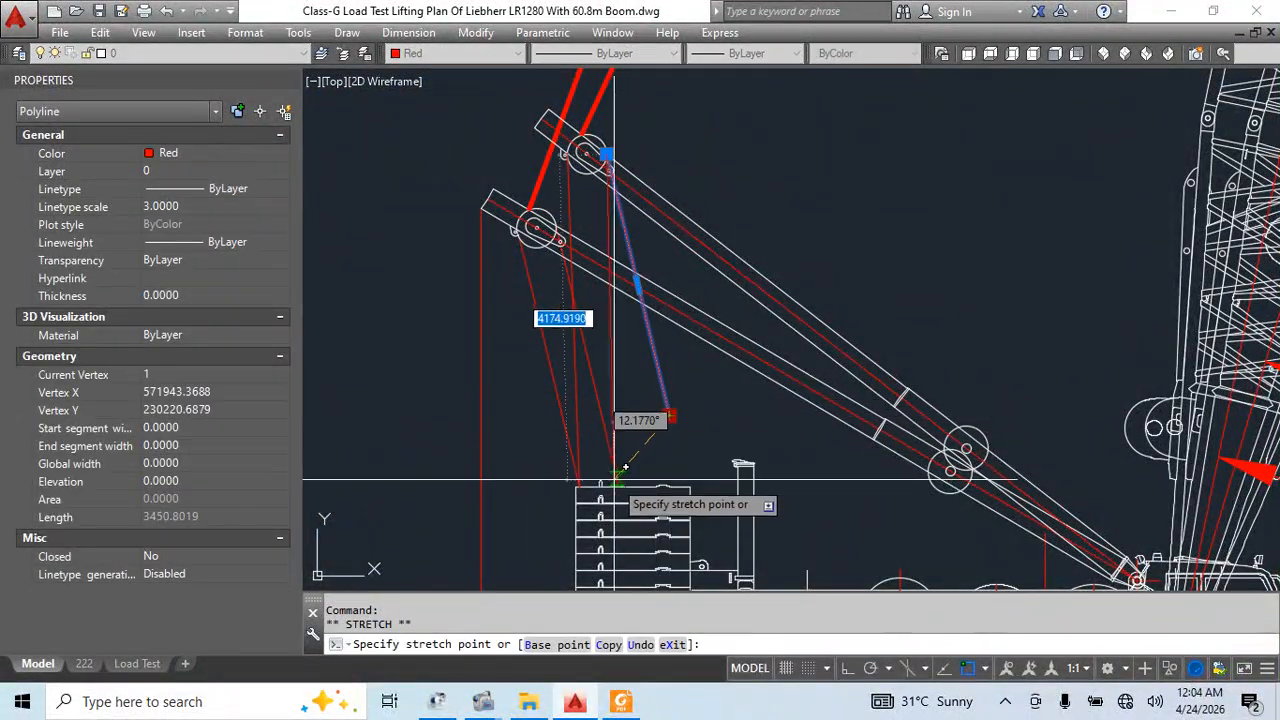
key("Escape")
scroll(624, 466, "down", 5)
middle_click_drag(533, 390, 693, 390)
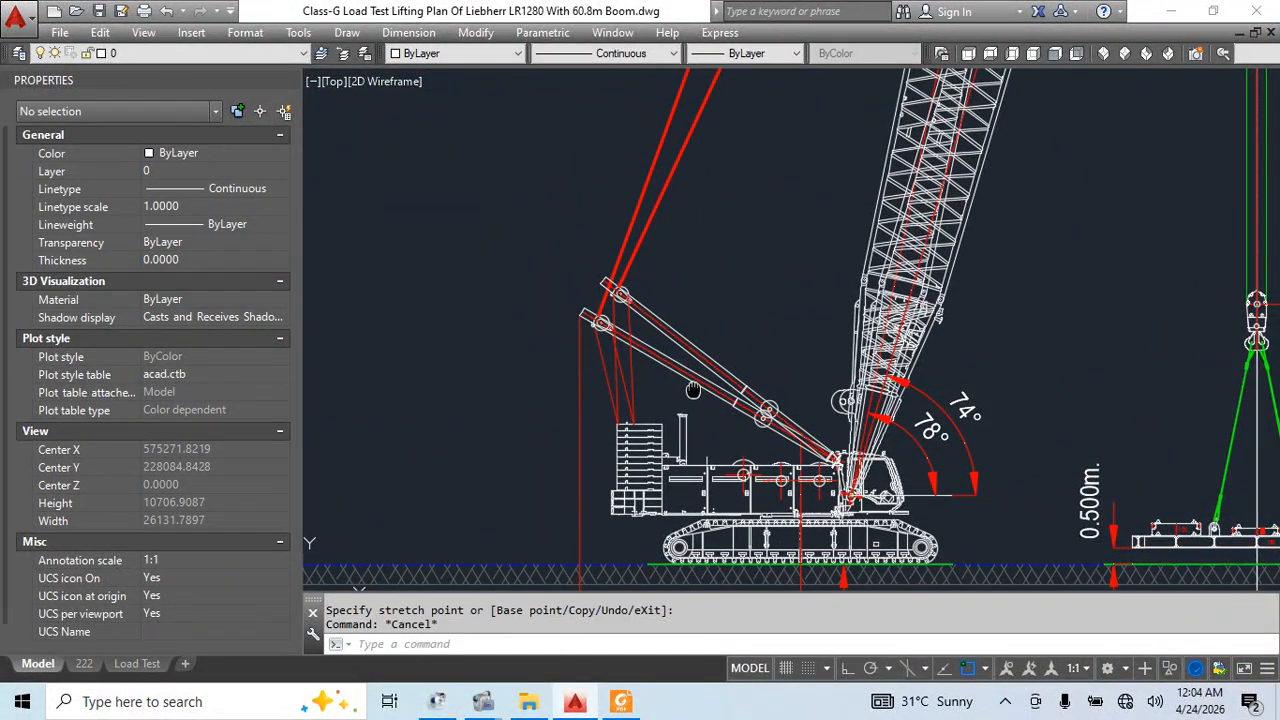
Select the 15 m radius pendant line, the lower A-frame and its two lines to the counterweight
scroll(643, 220, "up", 5)
left_click(508, 300)
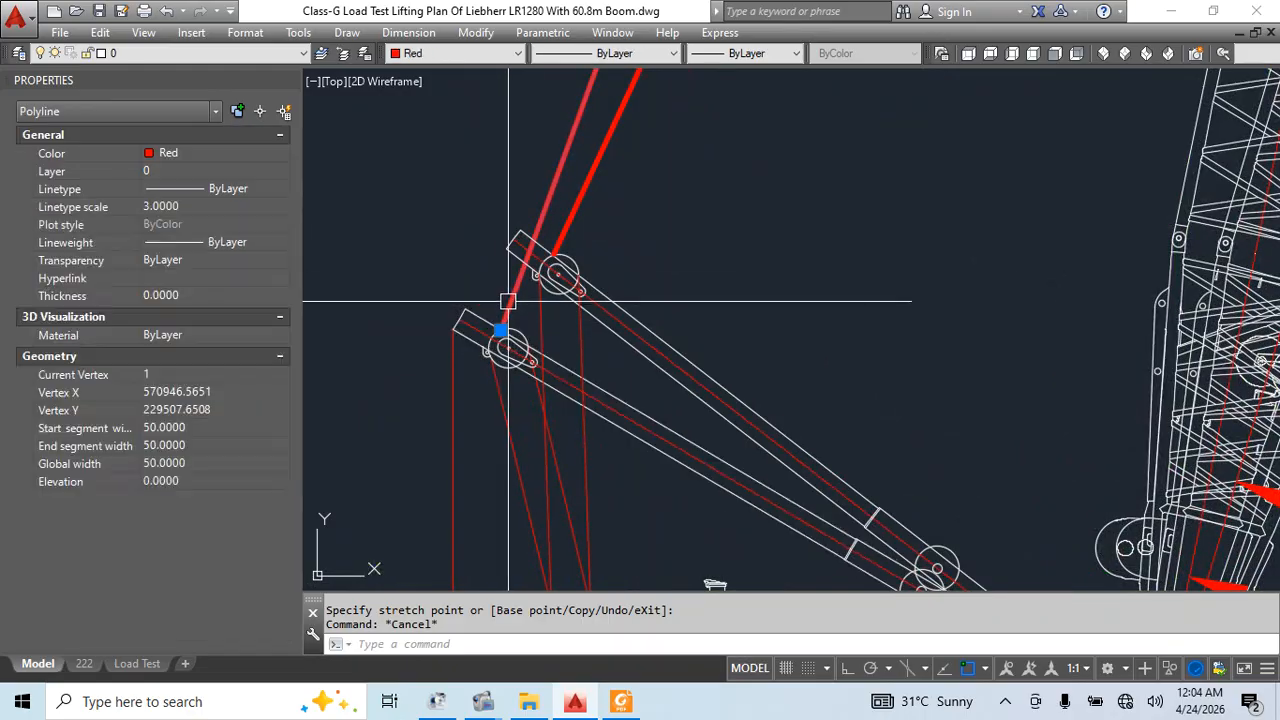
scroll(519, 330, "up", 2)
left_click(526, 314)
left_click(523, 451)
middle_click_drag(523, 451, 523, 311)
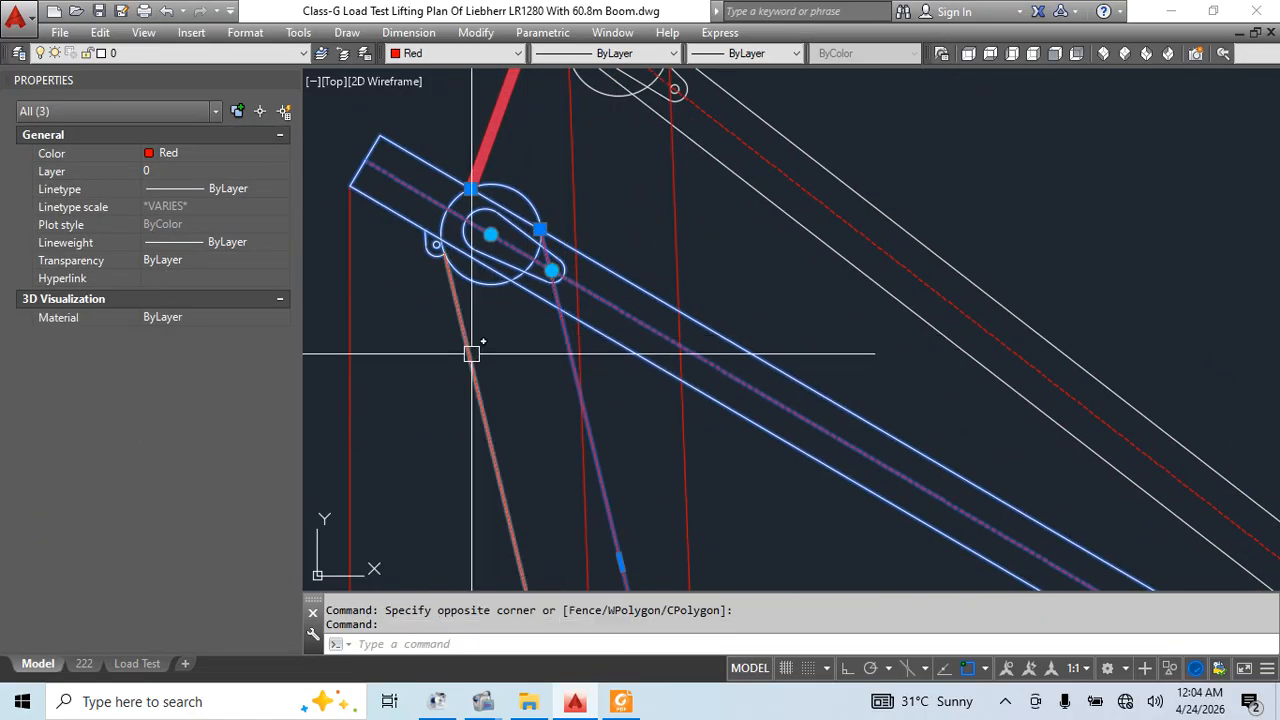
left_click(471, 353)
scroll(609, 337, "down", 5)
middle_click_drag(874, 271, 640, 590)
mouse_move(791, 201)
middle_mouse_down()
mouse_move(700, 570)
mouse_move(679, 577)
middle_mouse_up()
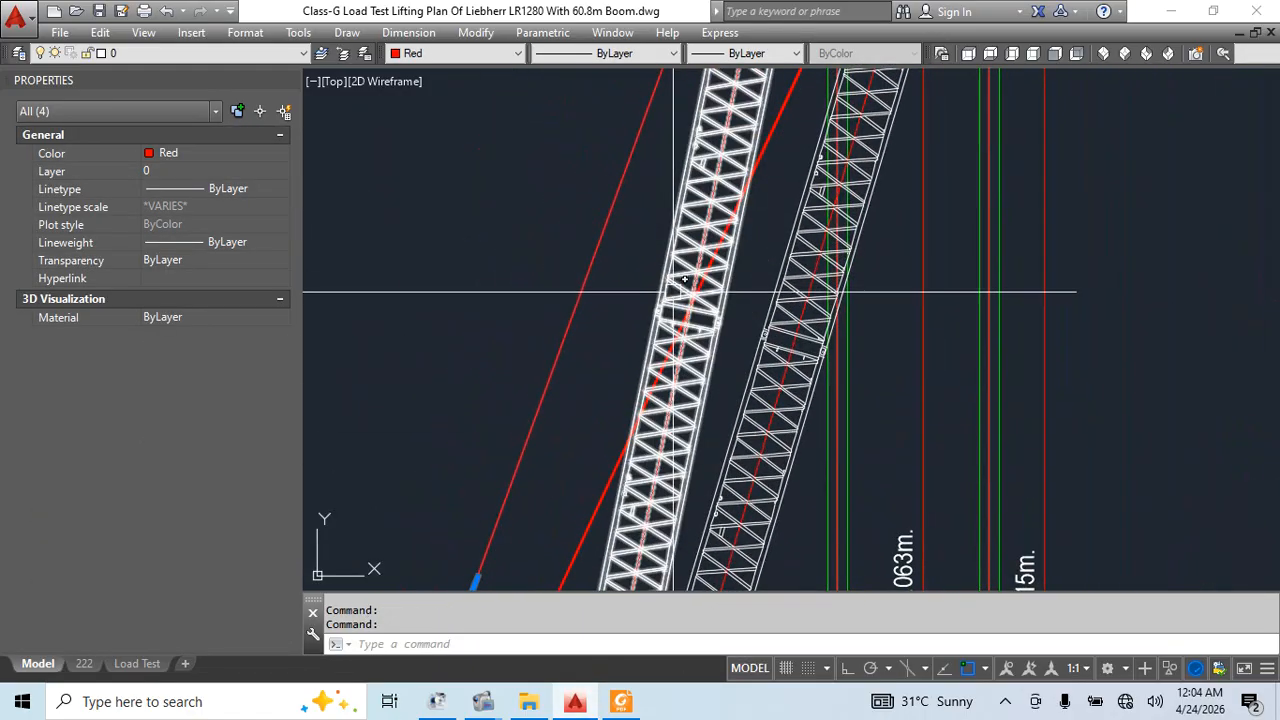
Add the 15 m radius boom, its hoist ropes, vertical centreline and the hook block with load rigging to the selection
left_click(673, 292)
scroll(757, 509, "down", 4)
scroll(666, 280, "up", 4)
left_click(685, 287)
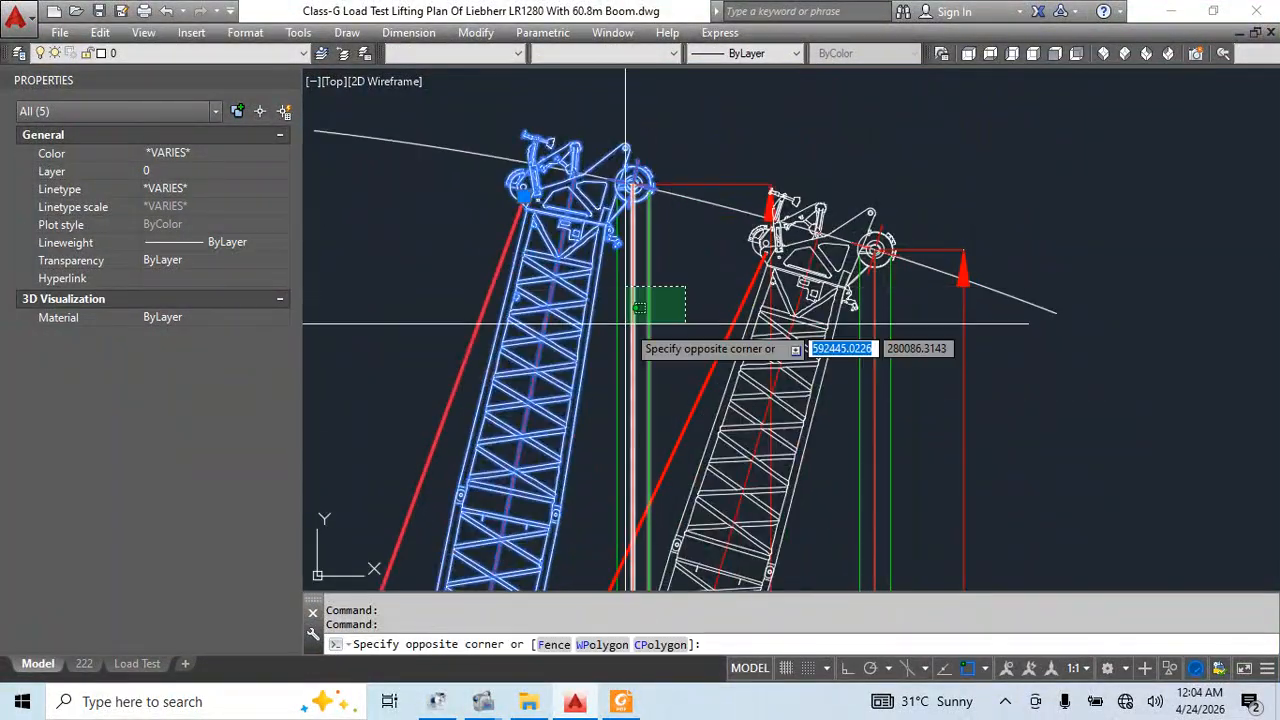
left_click(608, 325)
scroll(654, 300, "down", 4)
middle_click_drag(676, 515, 677, 188)
scroll(660, 325, "up", 5)
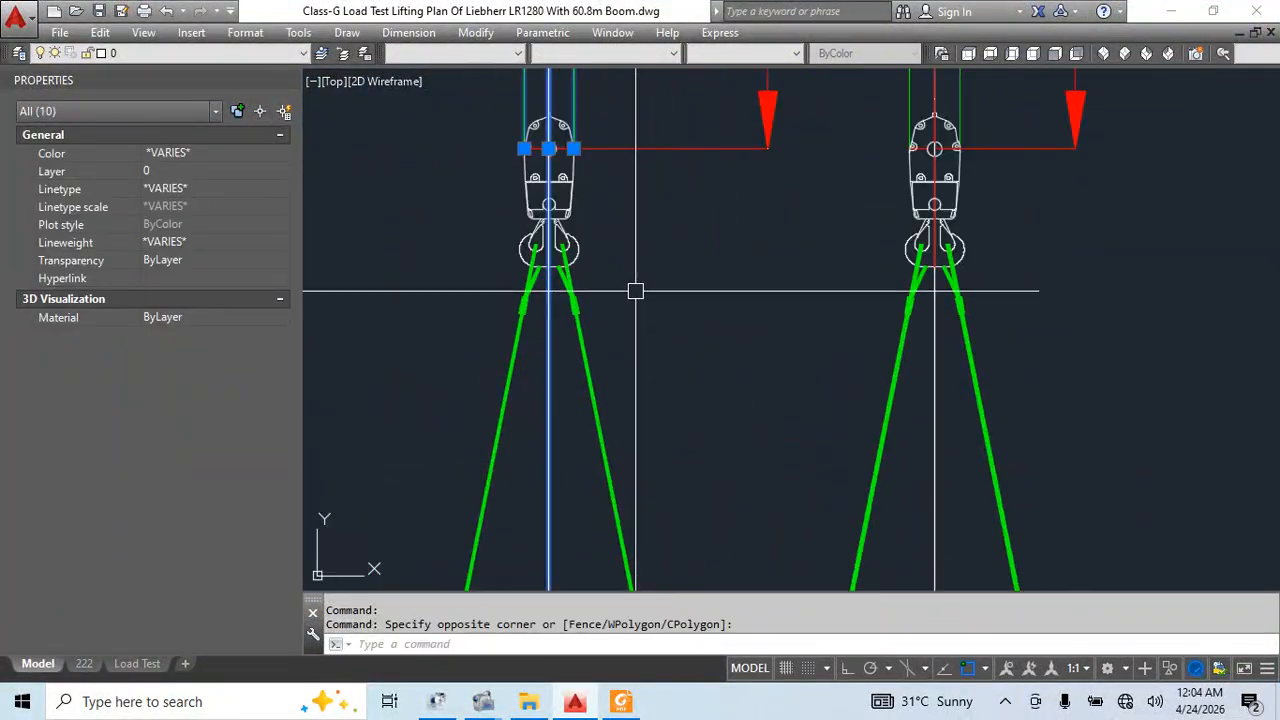
left_click(570, 237)
scroll(640, 270, "down", 4)
scroll(640, 308, "up", 1)
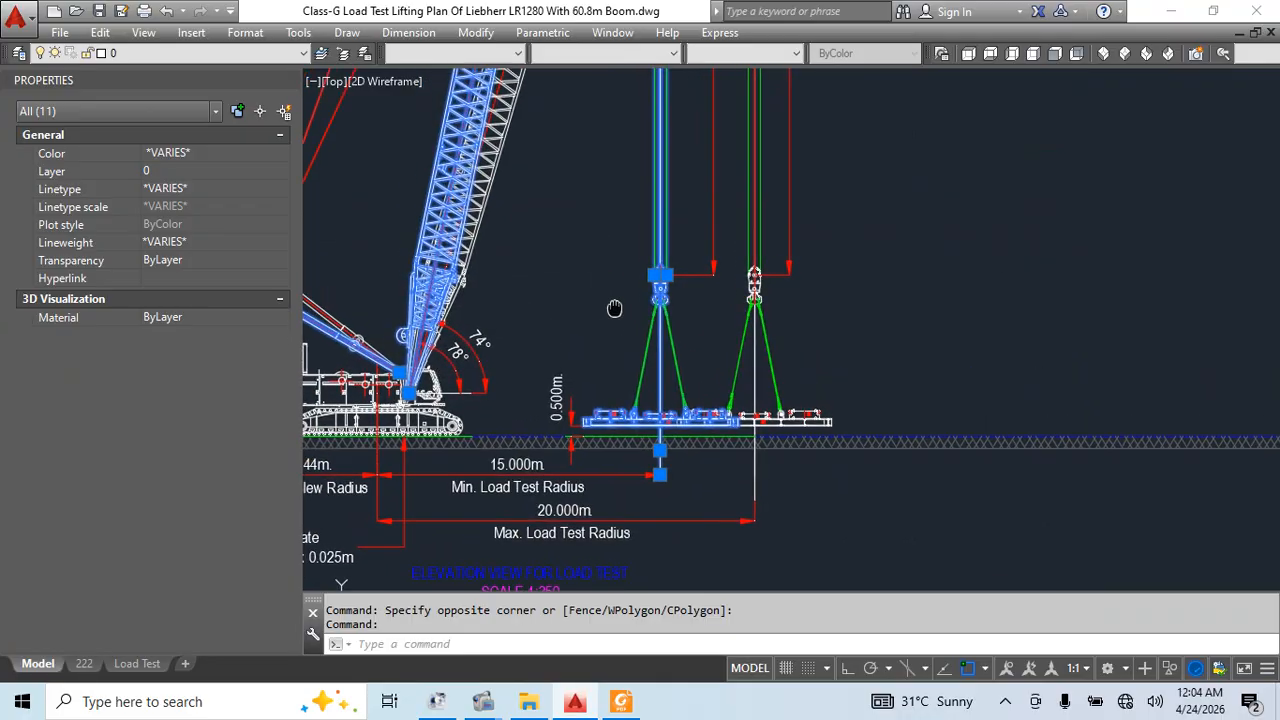
Convert the selected 15 m radius configuration into a block named sdfdsf with its base point at the boom foot pin
type("B")
key("Return")
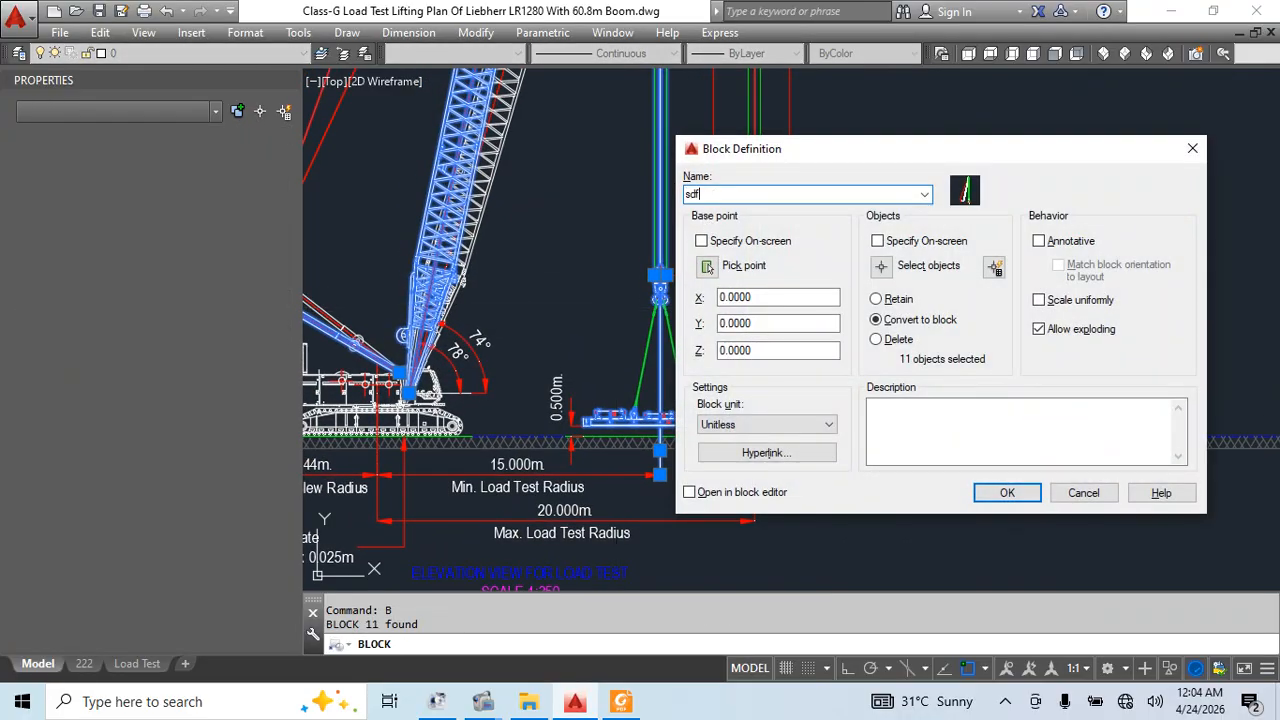
left_click(707, 268)
scroll(536, 476, "up", 7)
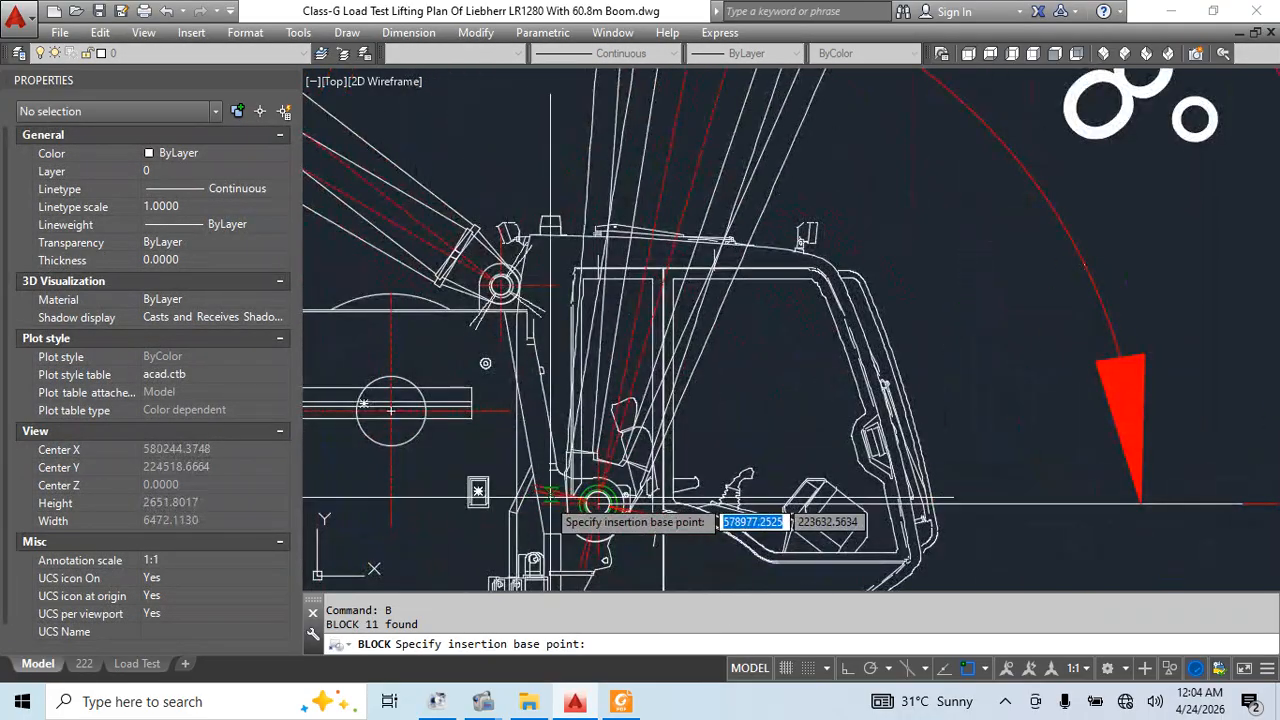
left_click(631, 492)
left_click(1006, 493)
Open the sdfdsf block for editing and explode all of its contents
scroll(756, 471, "down", 10)
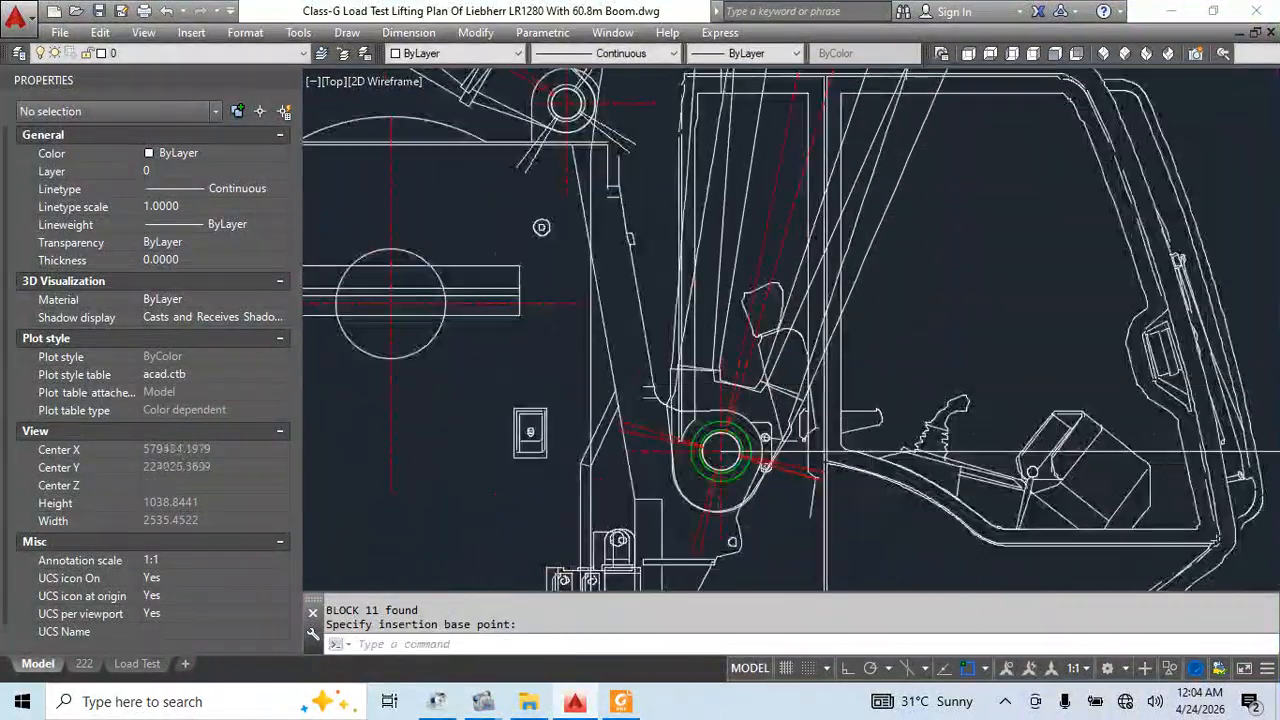
double_click(689, 486)
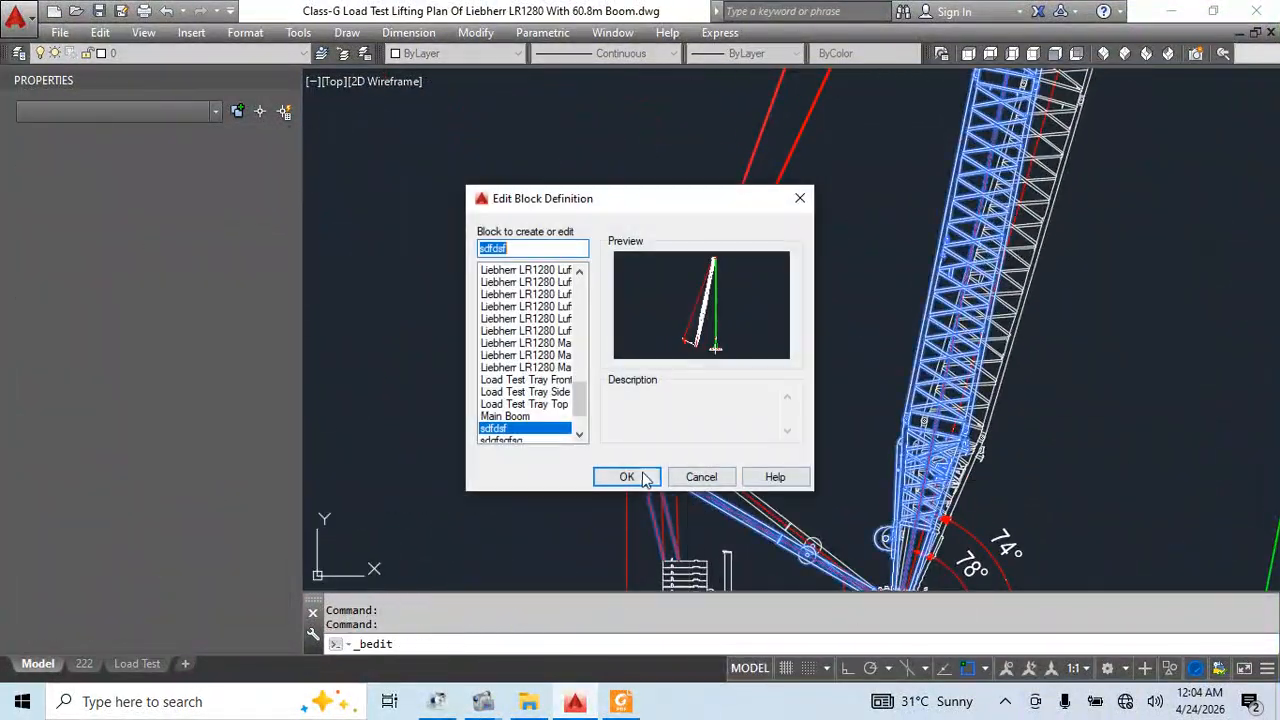
left_click(623, 477)
left_click_drag(836, 328, 657, 484)
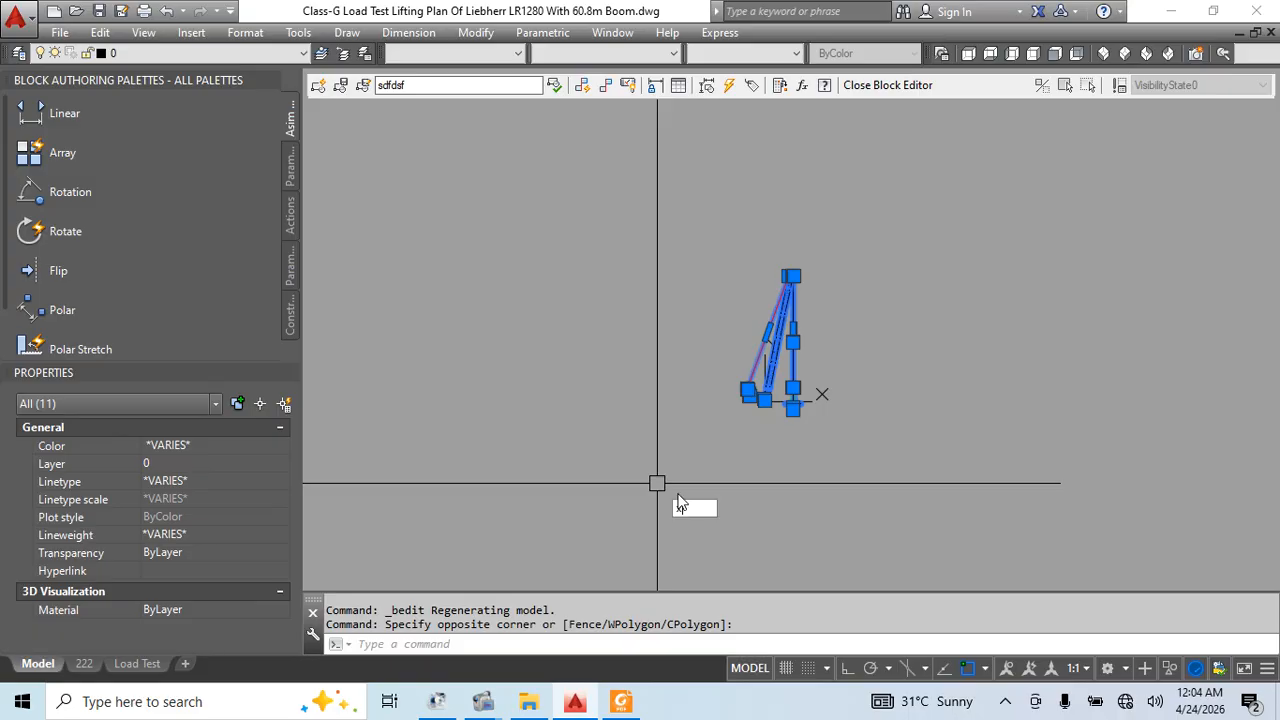
type("x")
key("Return")
Set every exploded object in the block to colour 252 and leave the block editor with the changes saved
left_click(980, 180)
left_click(649, 489)
key("Return")
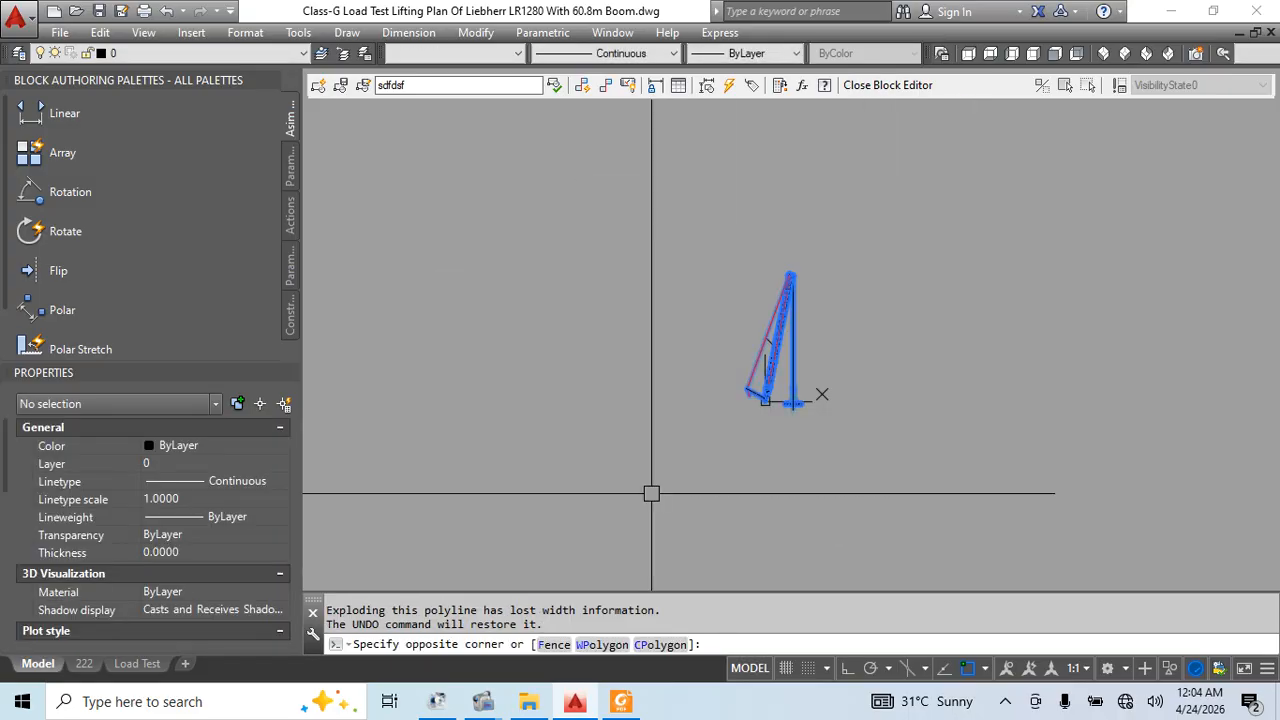
left_click(469, 110)
left_click(445, 53)
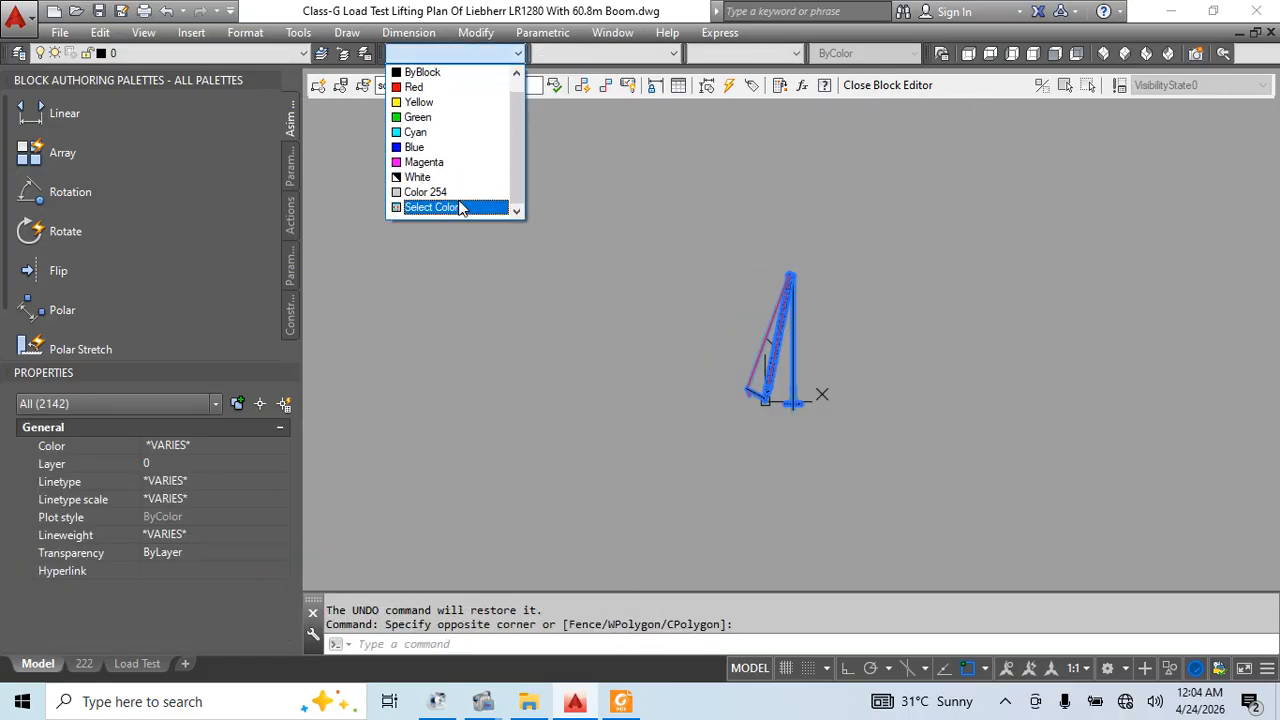
left_click(460, 208)
left_click(528, 417)
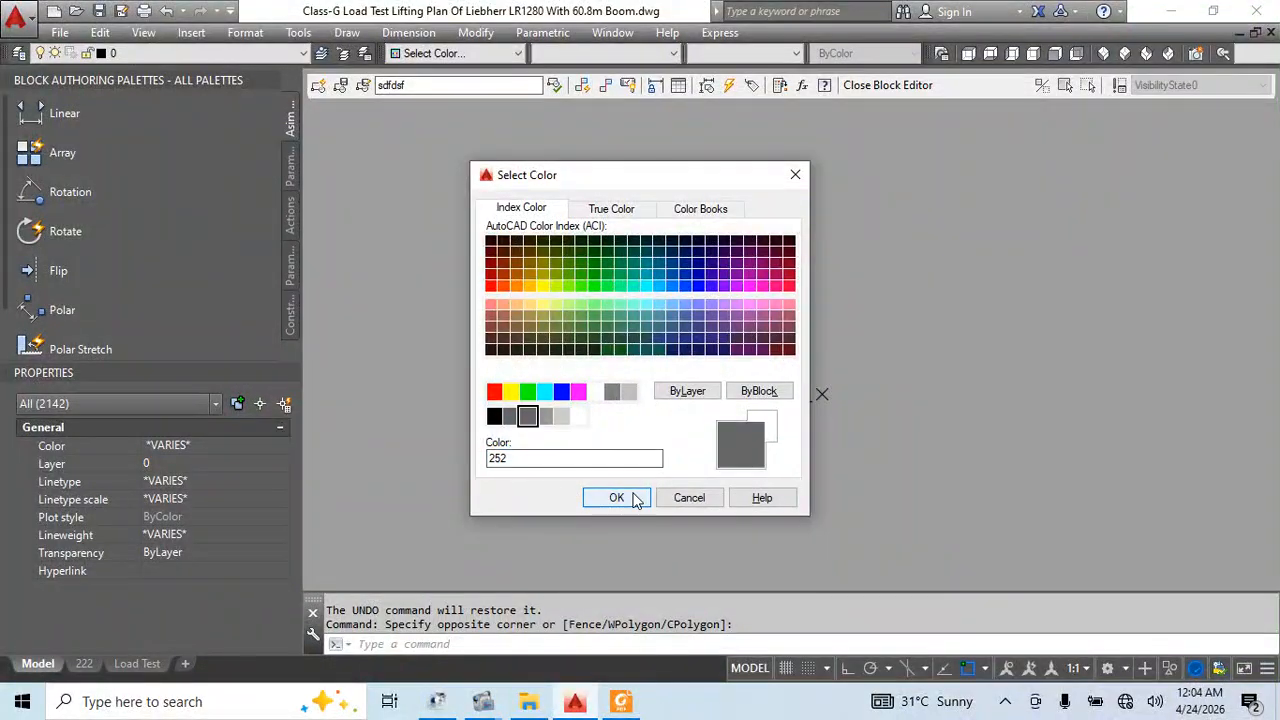
left_click(616, 498)
key("Return")
key("Return")
key("Return")
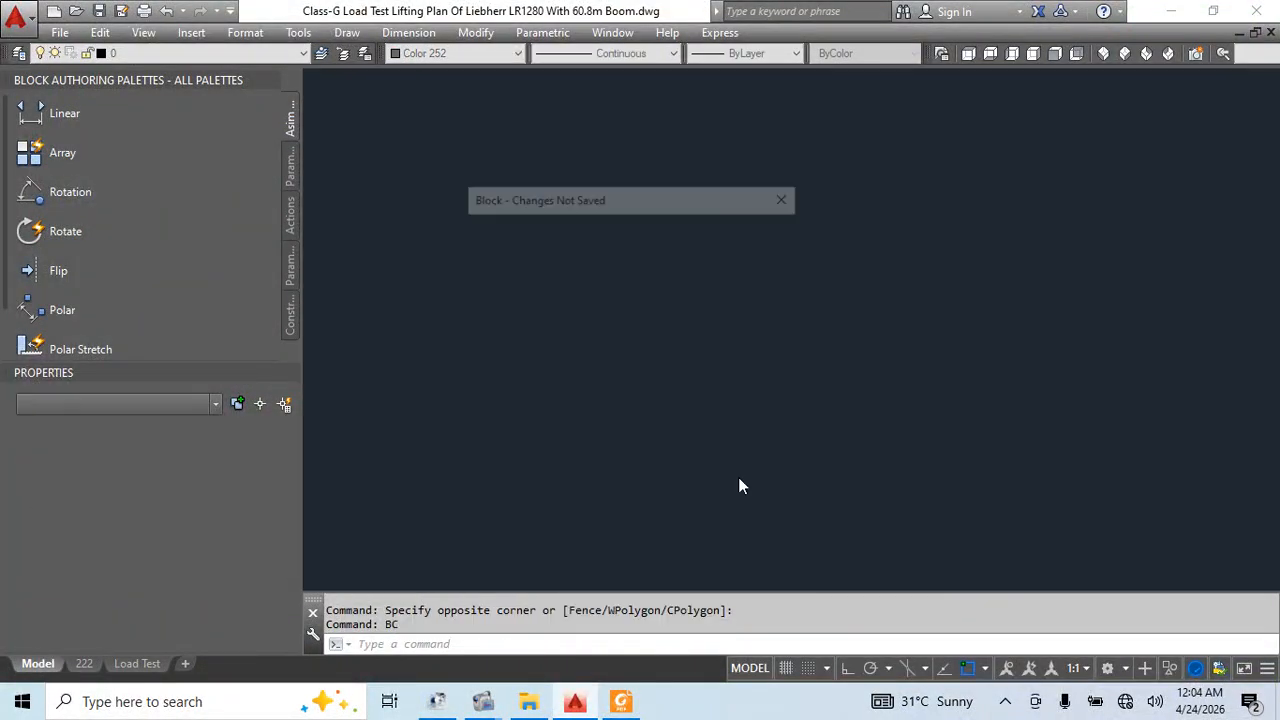
Send the grey 15 m radius block to the back of the draw order
scroll(826, 351, "down", 4)
mouse_move(912, 388)
middle_mouse_down()
mouse_move(743, 404)
mouse_move(693, 574)
middle_mouse_up()
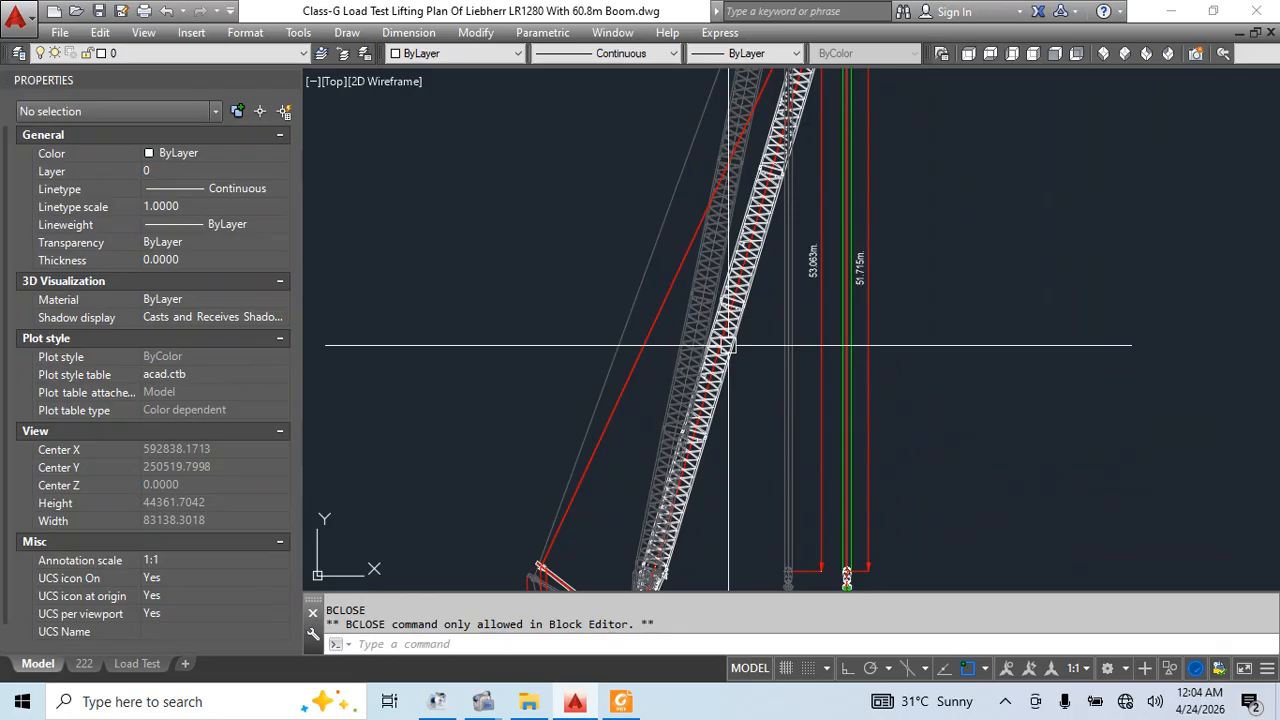
left_click(705, 298)
type("DR")
key("Return")
type("b")
key("Return")
scroll(815, 398, "down", 5)
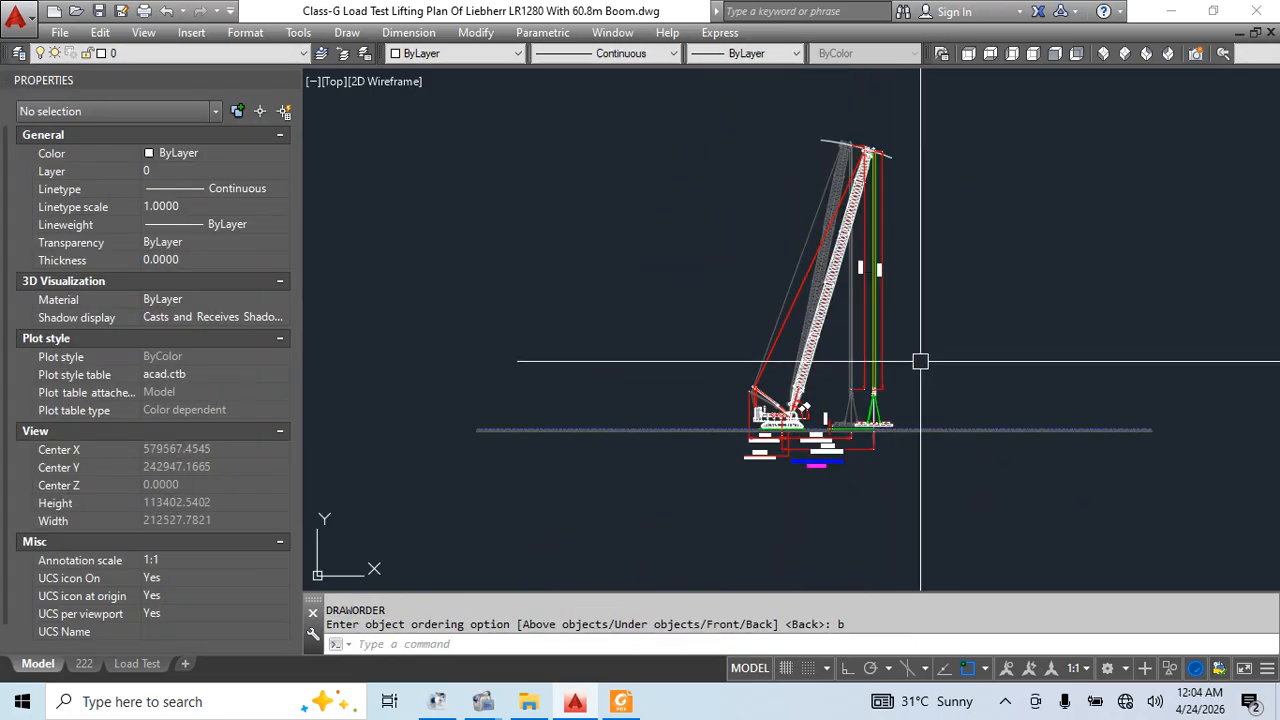
Examine the elevation's radius dimensions and boom area, and compare it with the reference load test elevation and plan elsewhere in the drawing
scroll(802, 475, "up", 4)
mouse_move(802, 475)
middle_mouse_down()
mouse_move(898, 490)
mouse_move(803, 483)
mouse_move(775, 467)
middle_mouse_up()
scroll(590, 456, "up", 2)
scroll(631, 417, "down", 2)
scroll(723, 369, "up", 5)
scroll(913, 388, "down", 1)
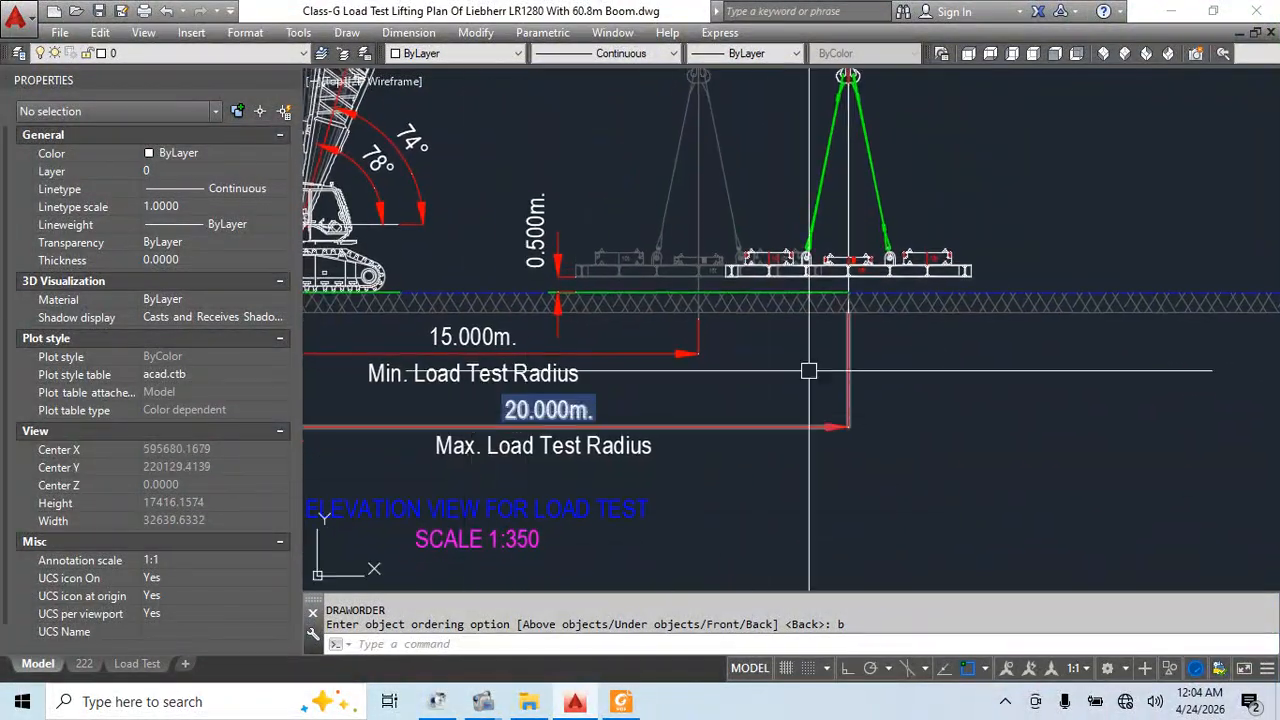
scroll(809, 371, "down", 4)
scroll(598, 327, "up", 2)
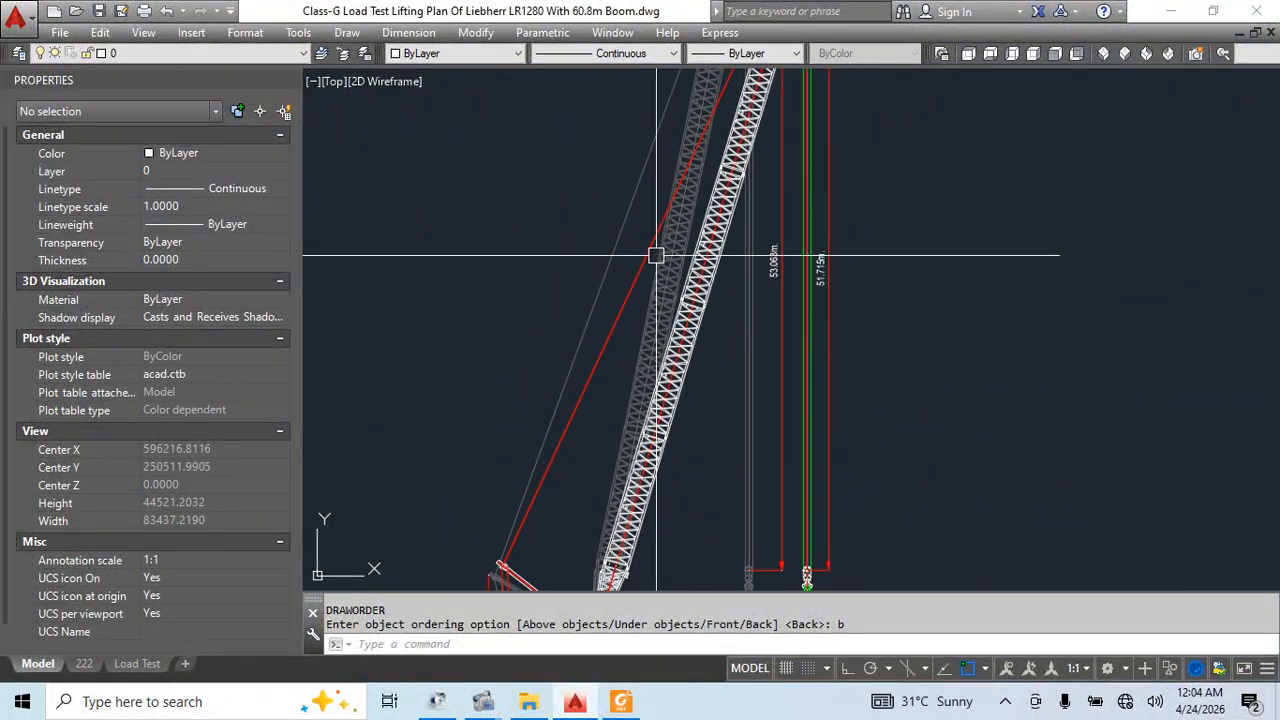
scroll(571, 337, "down", 14)
scroll(631, 387, "up", 8)
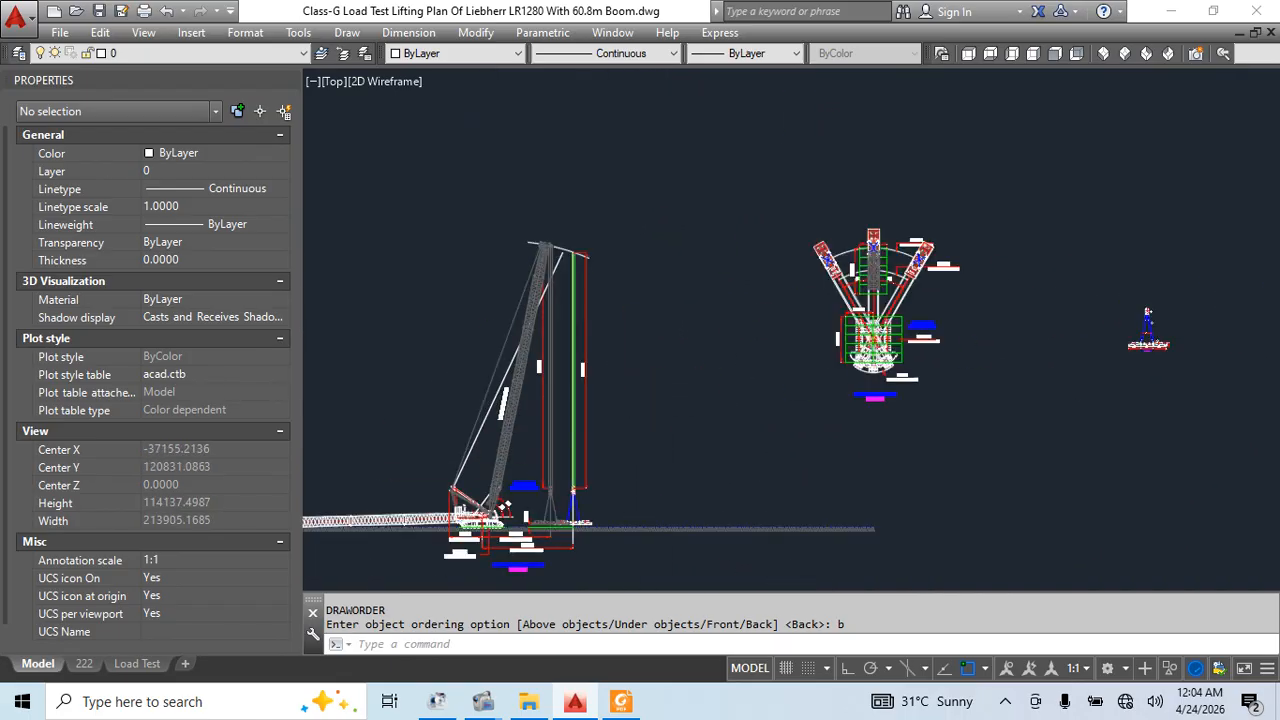
scroll(663, 400, "down", 7)
scroll(757, 274, "up", 7)
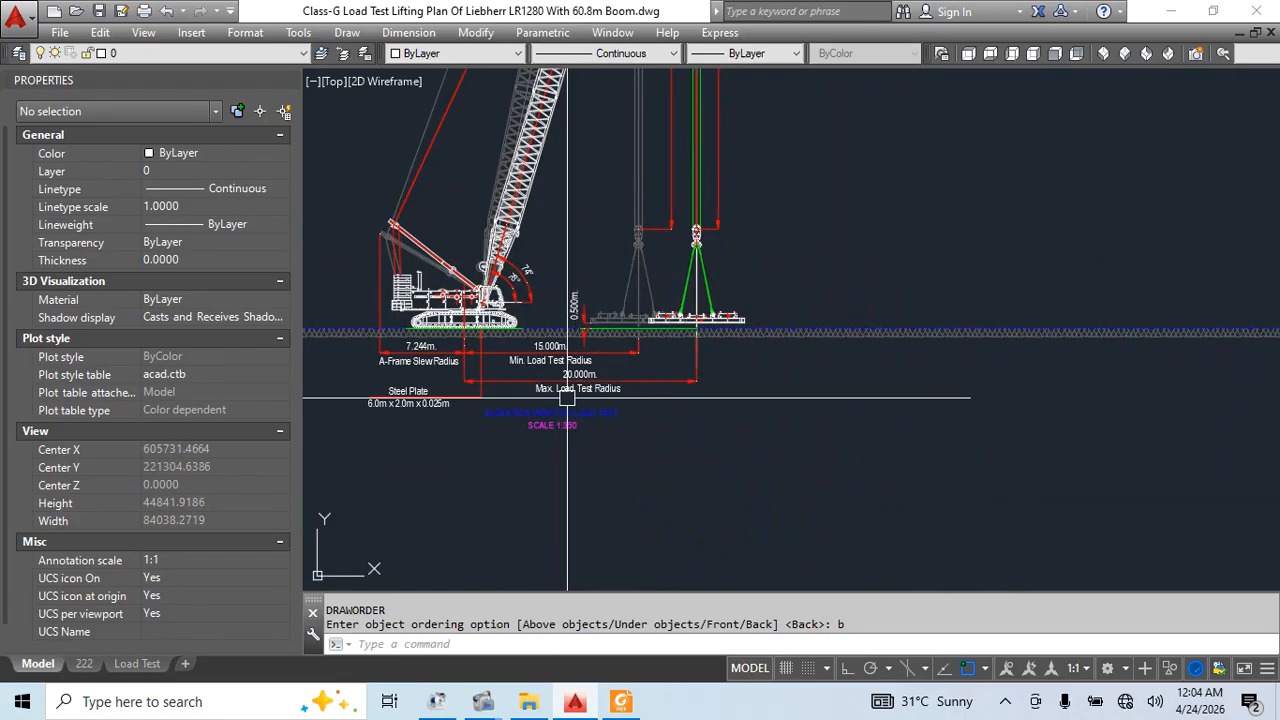
Copy the "Max. Load Test Radius" text to the open space between the 20 m radius boom and the hoist ropes
scroll(760, 510, "up", 3)
left_click(702, 486)
key("Return")
left_click(664, 488)
middle_click_drag(670, 216, 675, 562)
left_click(660, 281)
key("Escape")
Change the copied text to "Boom Length 60.800m."
double_click(650, 281)
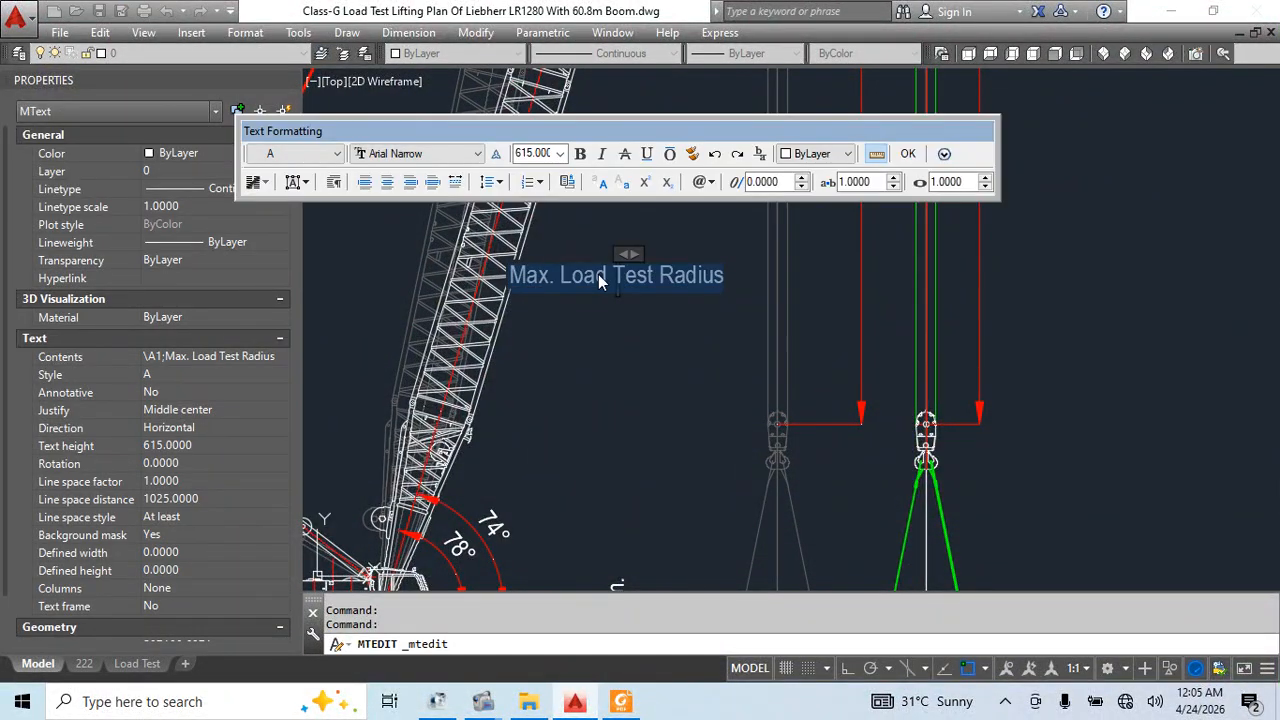
type("Boo")
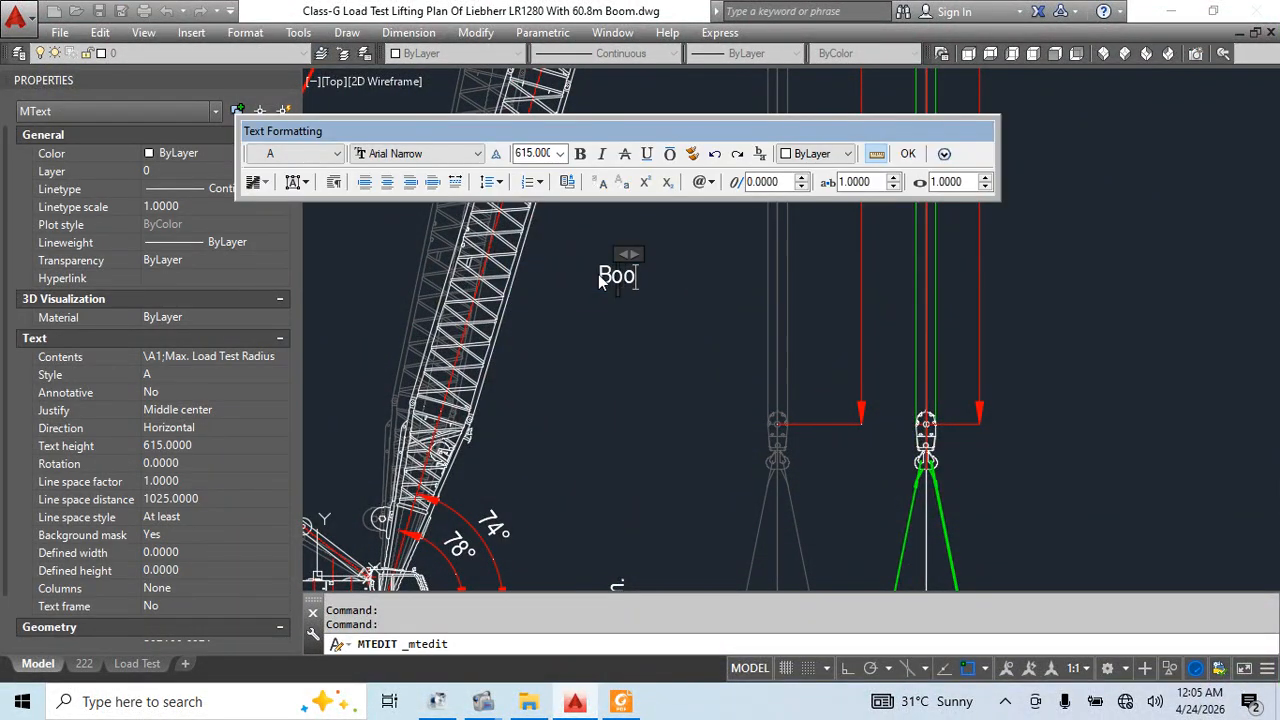
type("m Length")
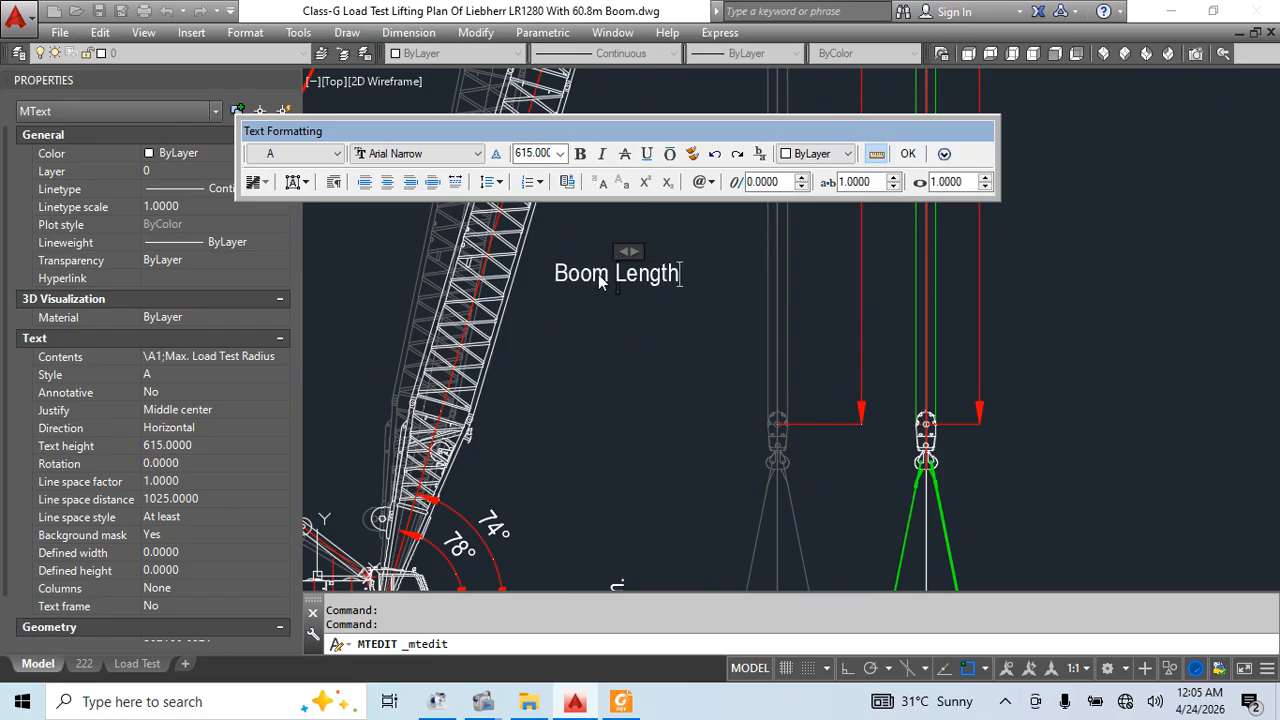
type(" 60.800m.")
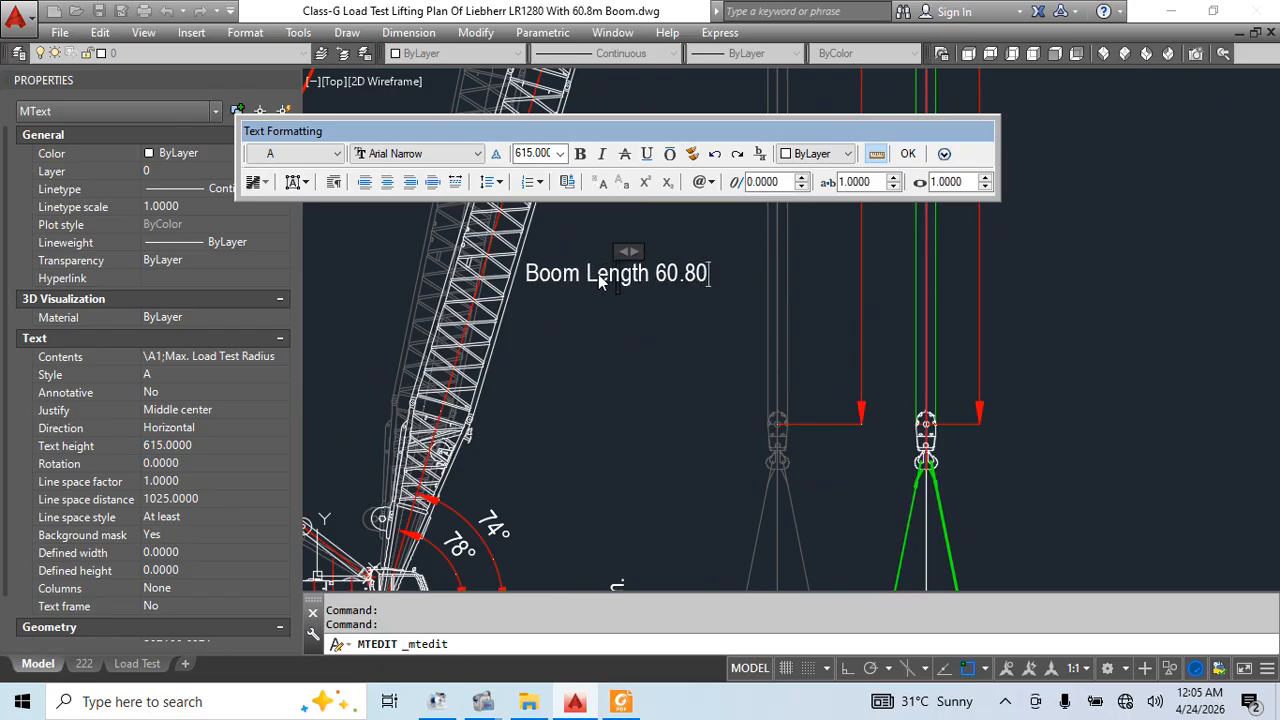
left_click(659, 389)
key("Escape")
Rotate the boom length label with TORIENT to match the slope of the 15 m radius boom's rear edge
left_click(609, 258)
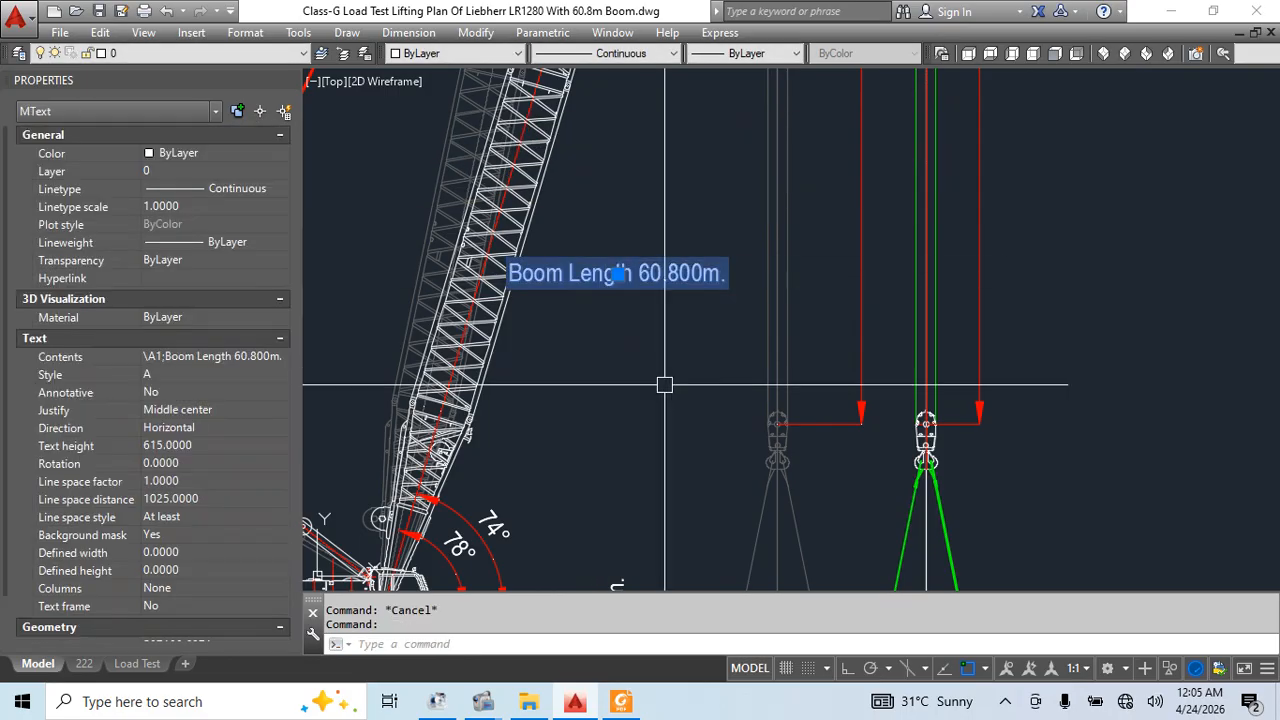
middle_click_drag(667, 397, 670, 436)
type("ri")
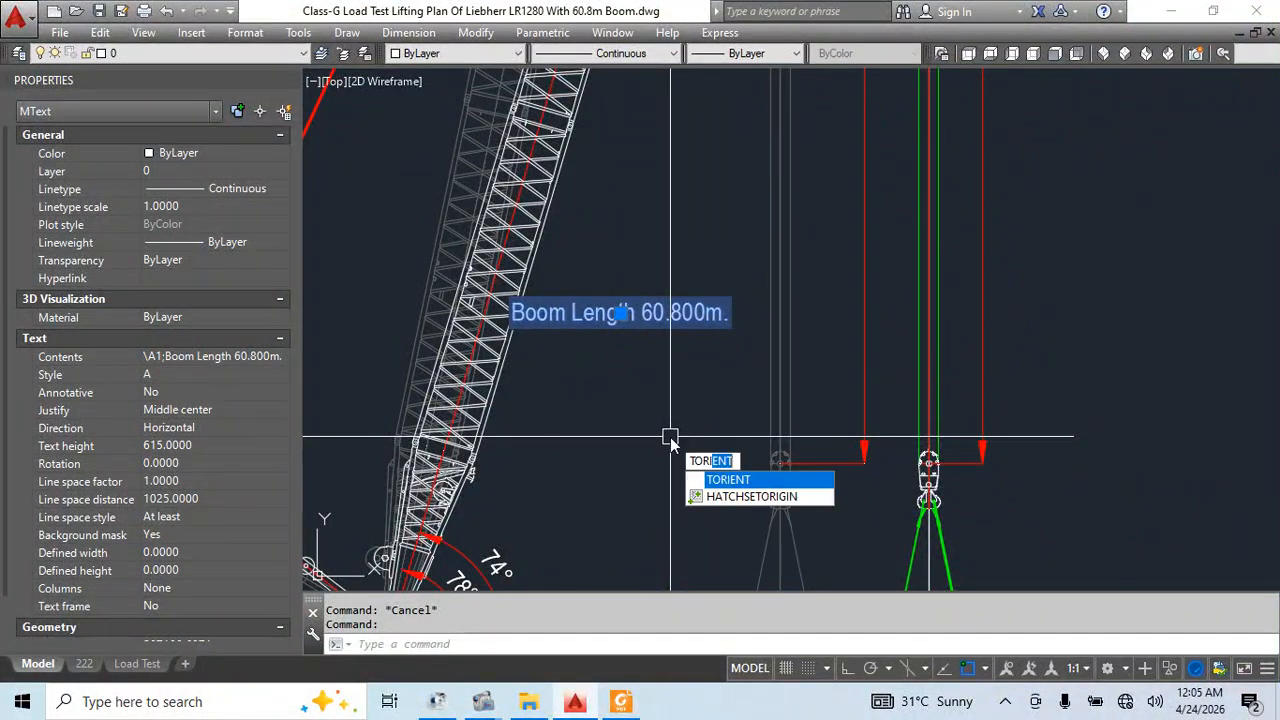
key("Return")
middle_click_drag(575, 232, 606, 440)
scroll(486, 334, "up", 5)
left_click(543, 331)
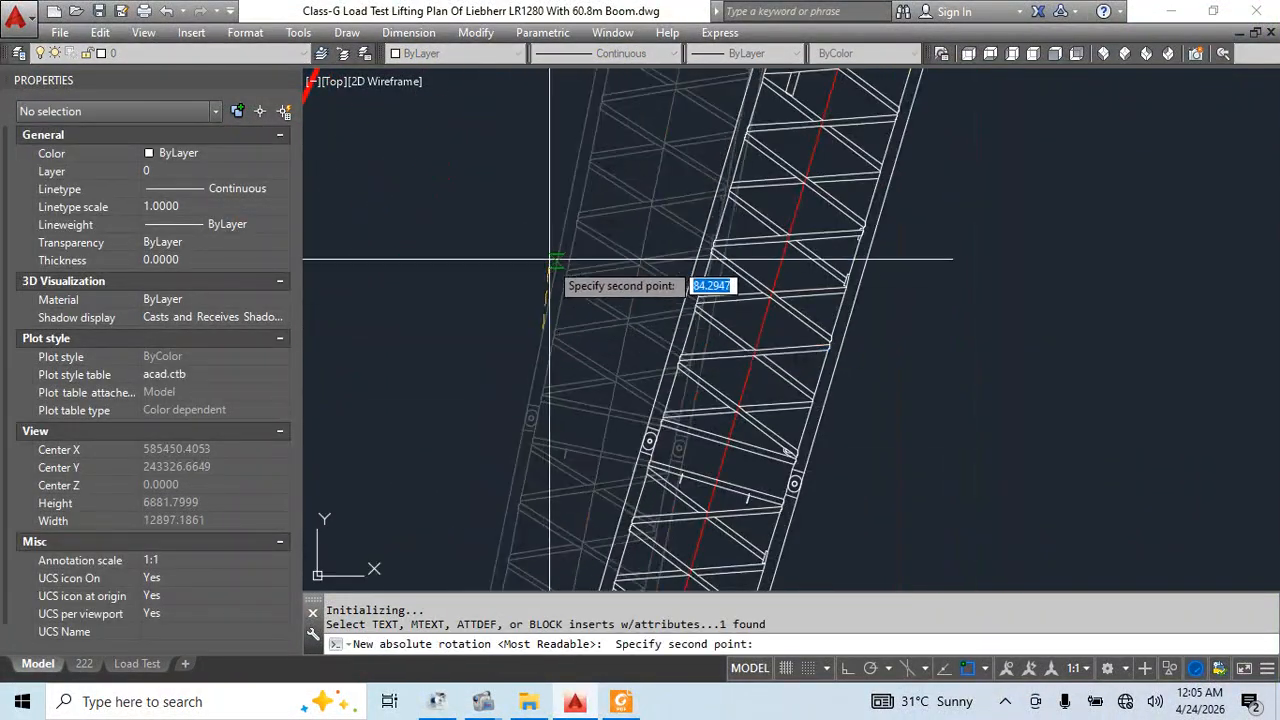
left_click(572, 211)
scroll(611, 230, "down", 5)
Move the boom length label alongside the rear edge of the 15 m radius boom
left_click(737, 449)
type("m")
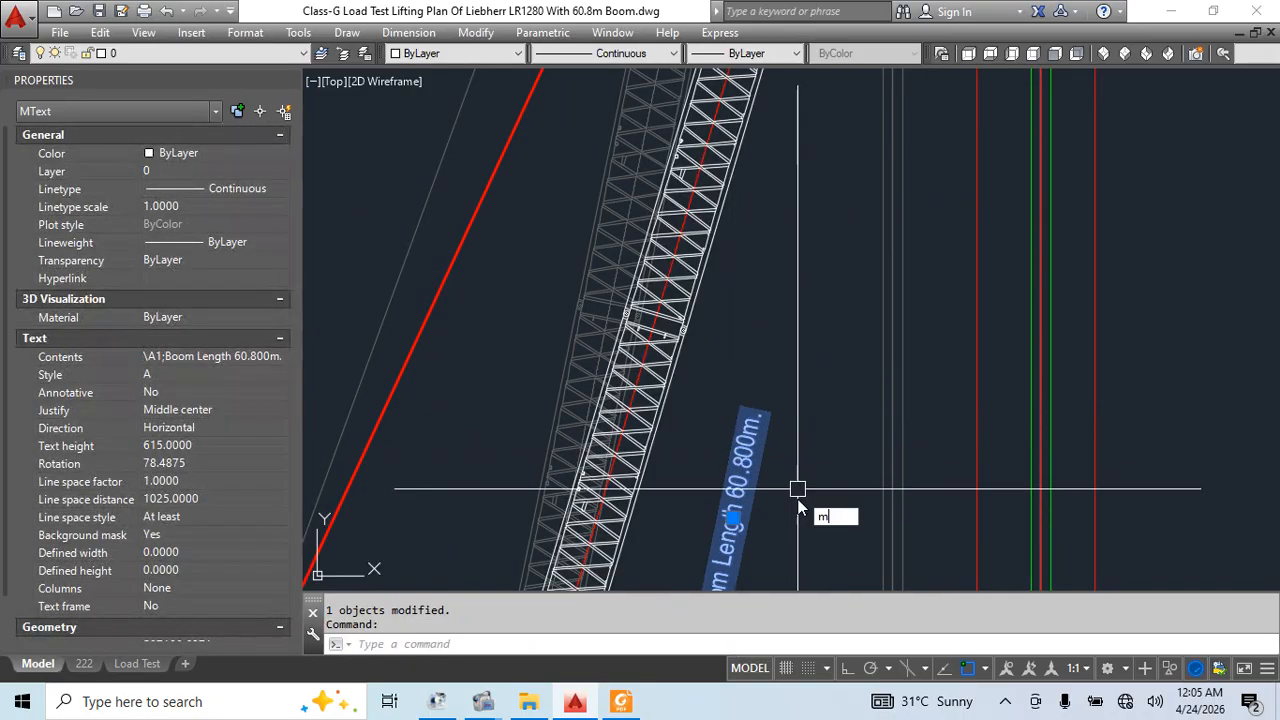
key("Return")
left_click(782, 553)
scroll(613, 294, "up", 5)
left_click(607, 302)
scroll(794, 190, "down", 2)
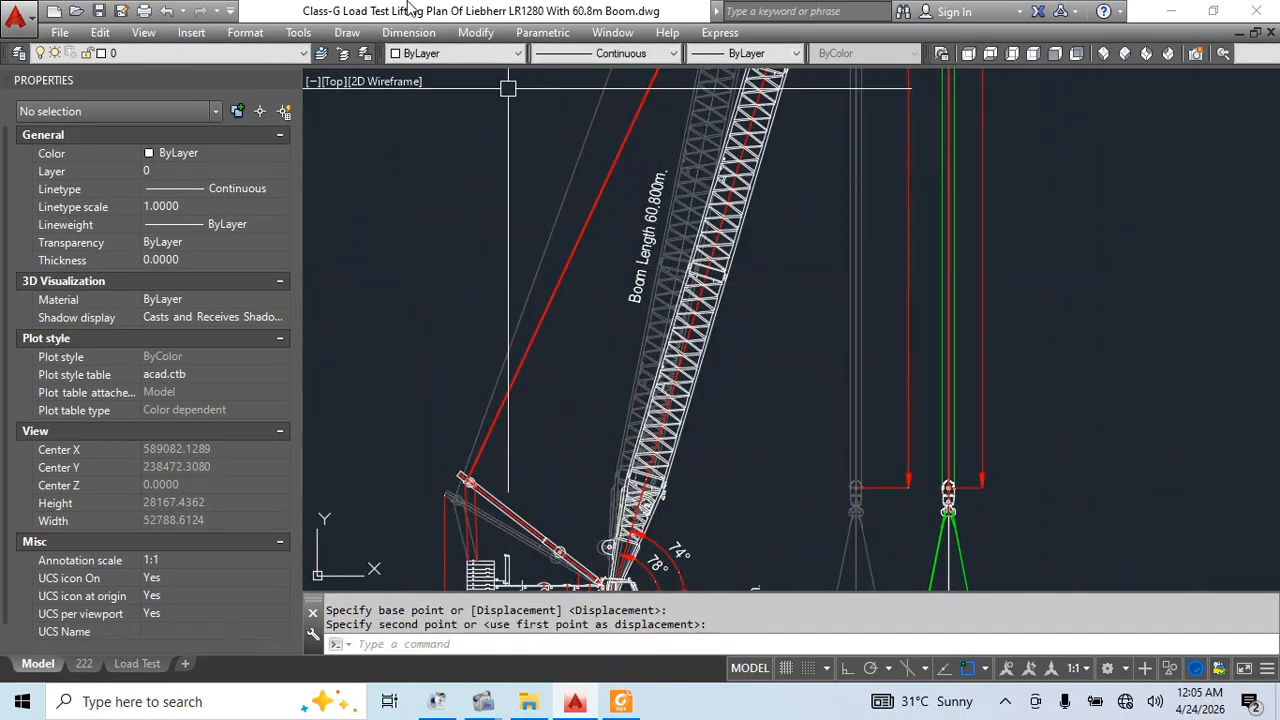
Hide the object properties display and save the drawing
left_click(289, 81)
scroll(604, 162, "down", 2)
mouse_move(604, 162)
middle_mouse_down()
mouse_move(508, 542)
mouse_move(477, 185)
middle_mouse_up()
middle_click_drag(640, 540, 680, 470)
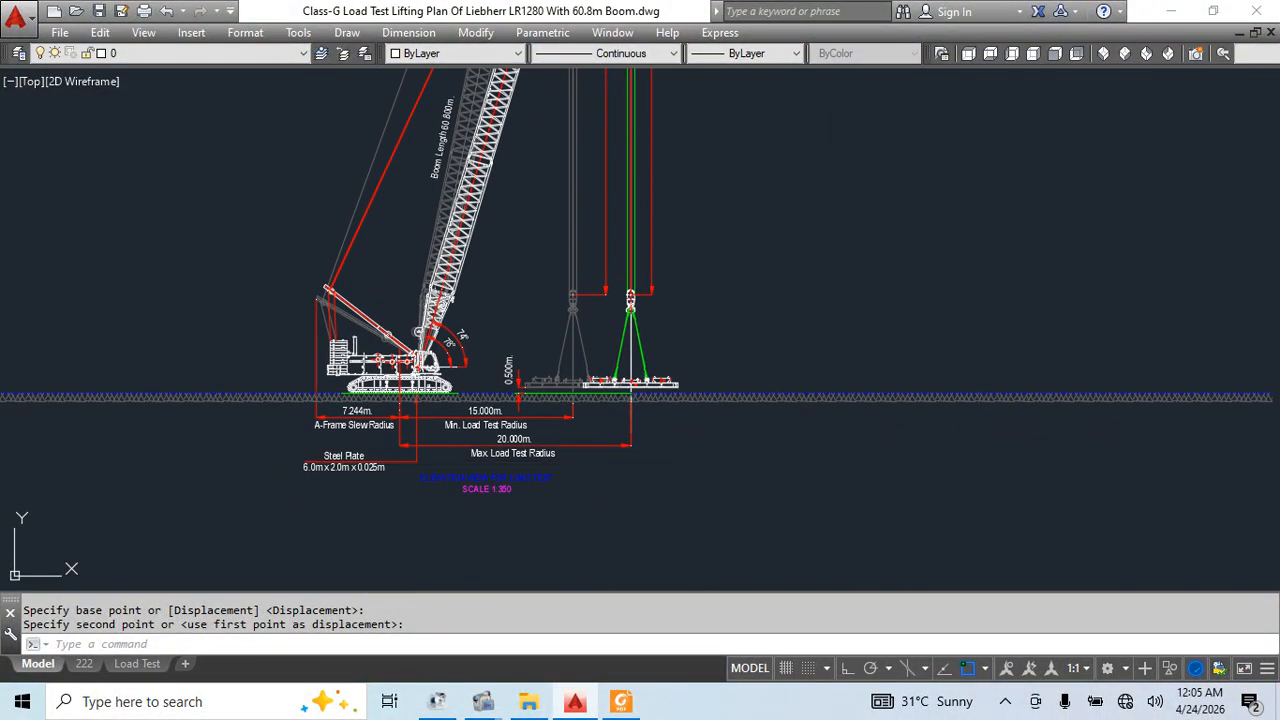
scroll(716, 385, "down", 3)
Copy the crane's plan view from the component library by its slewing centre to the empty area above the load test elevation
middle_click_drag(960, 422, 723, 453)
scroll(906, 408, "up", 2)
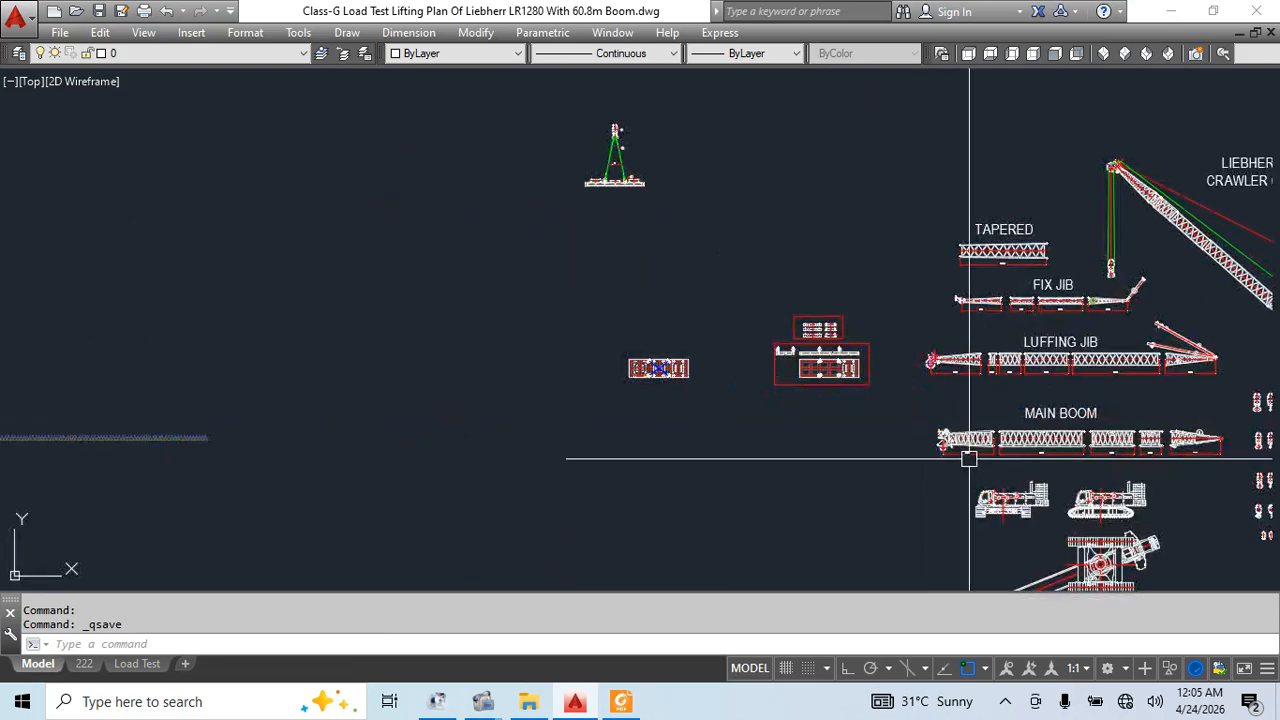
middle_click_drag(1053, 513, 652, 350)
scroll(686, 398, "up", 5)
left_click(729, 494)
left_click(631, 430)
middle_click_drag(675, 491, 803, 514)
type("co")
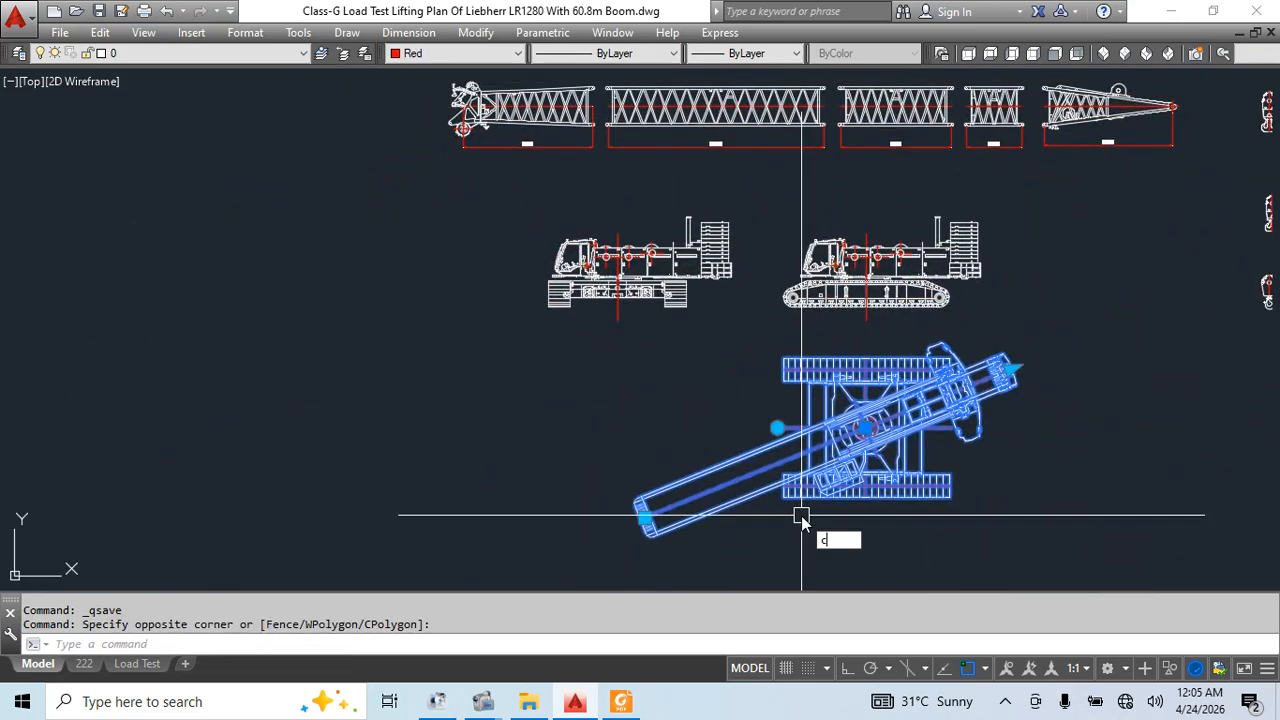
key("space")
left_click(866, 428)
scroll(628, 310, "down", 3)
middle_click_drag(545, 345, 748, 494)
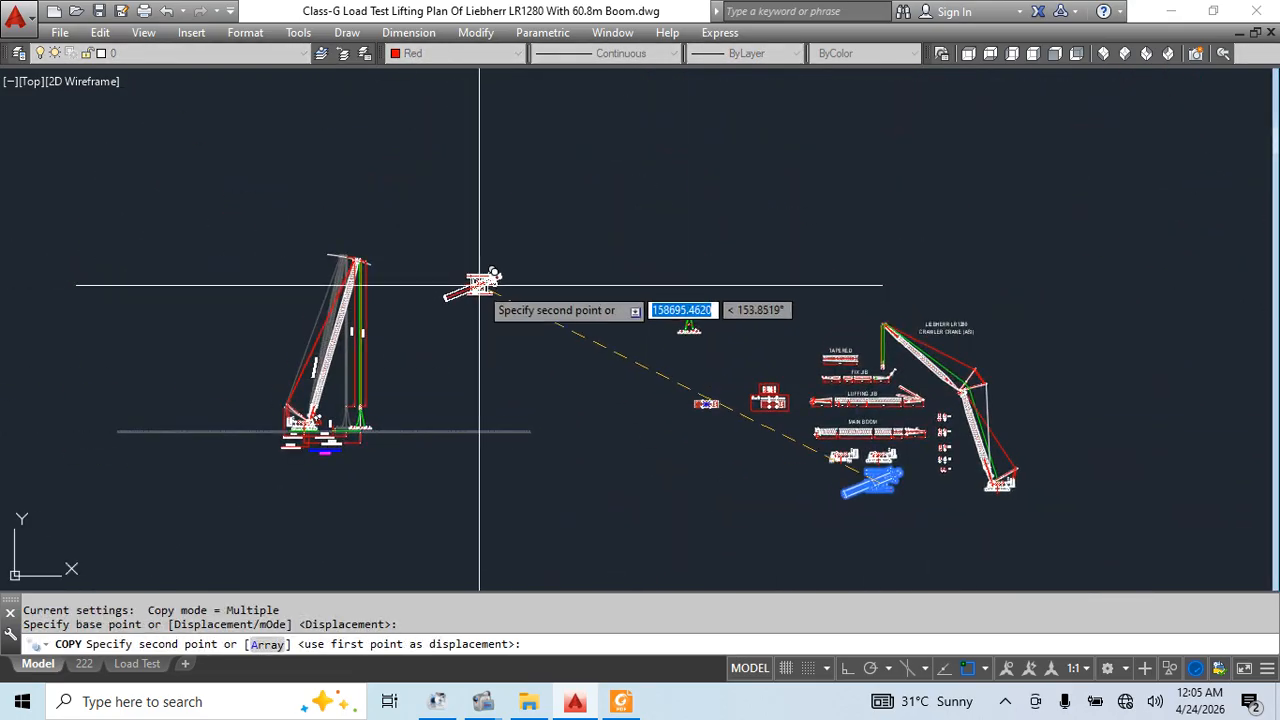
scroll(521, 292, "up", 2)
middle_click_drag(521, 292, 564, 474)
scroll(543, 299, "down", 3)
middle_click_drag(542, 163, 526, 314)
left_click(526, 314)
key("Escape")
Enable ortho mode and rotate the copied plan view's crawler tracks to vertical and its boom to point straight up
scroll(526, 312, "up", 3)
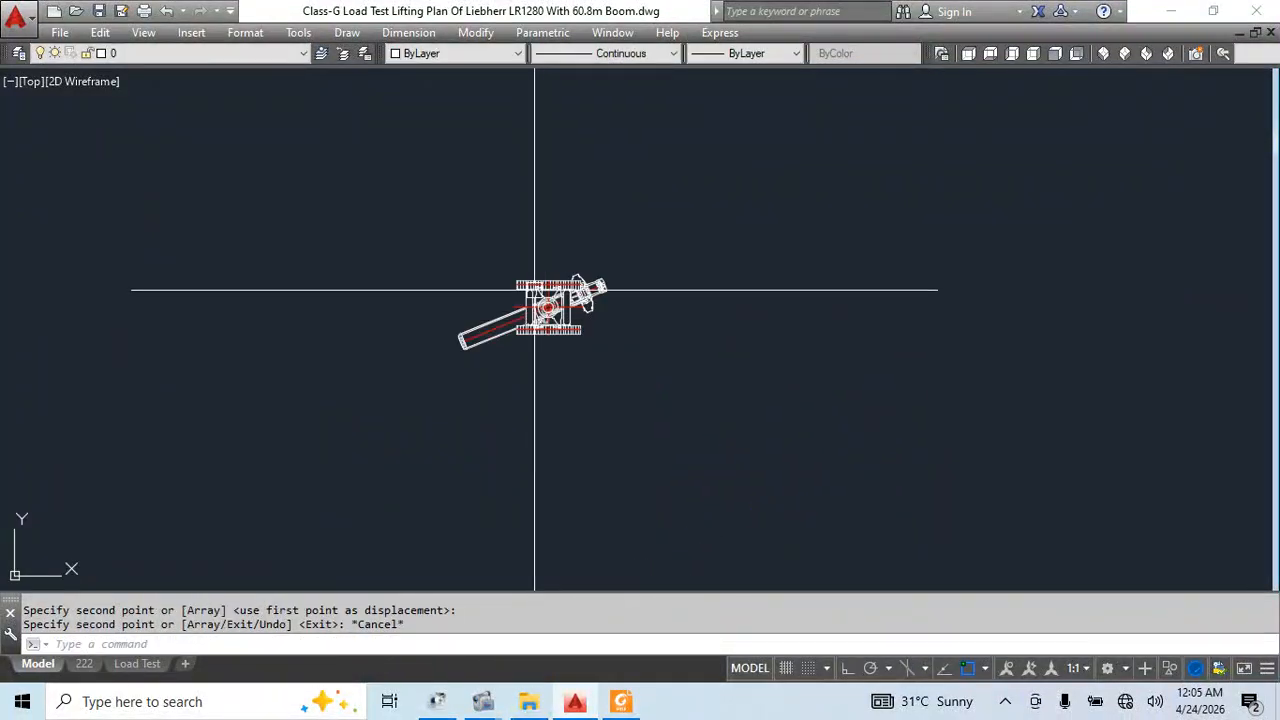
left_click(528, 289)
left_click(513, 302)
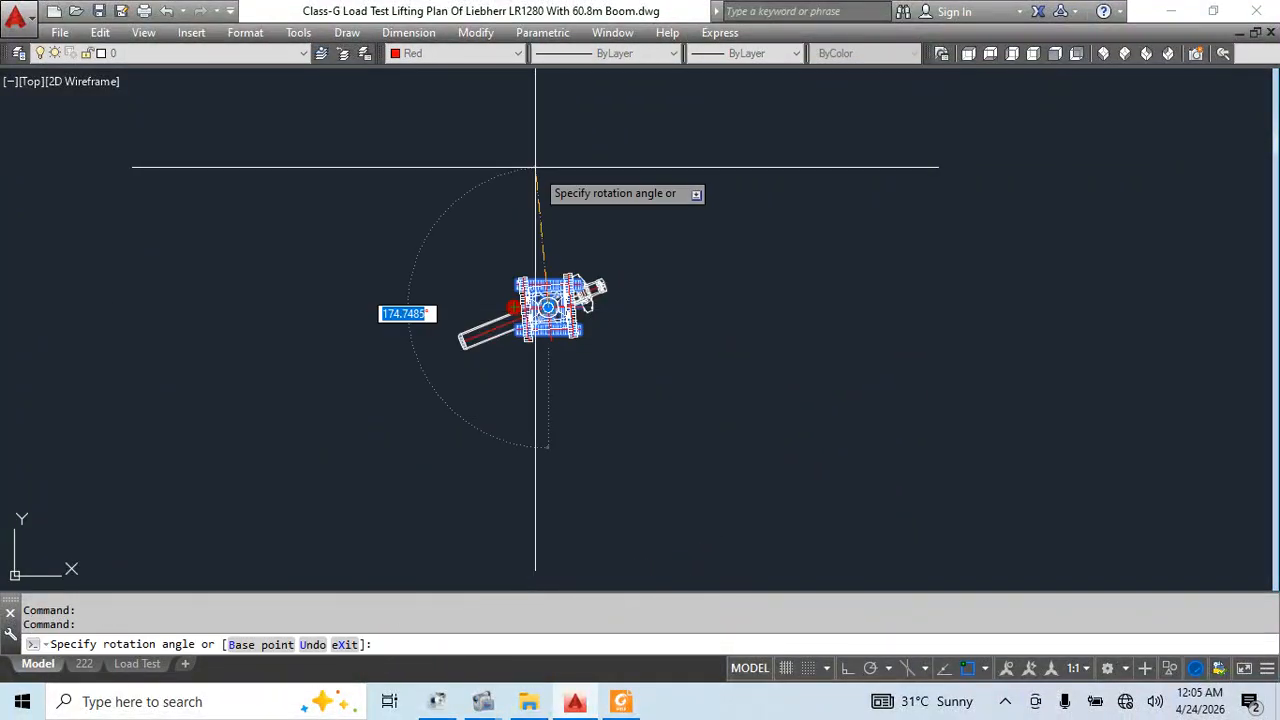
left_click(843, 668)
key("Escape")
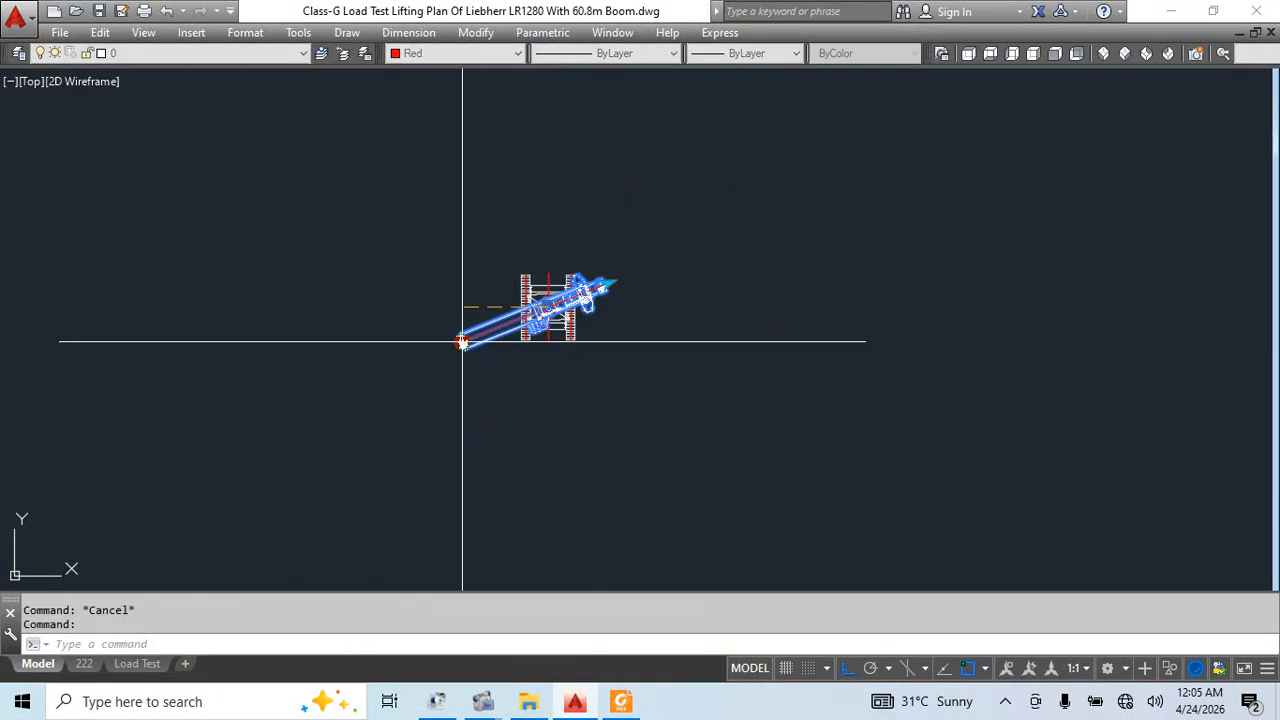
left_click(462, 341)
key("Escape")
key("Escape")
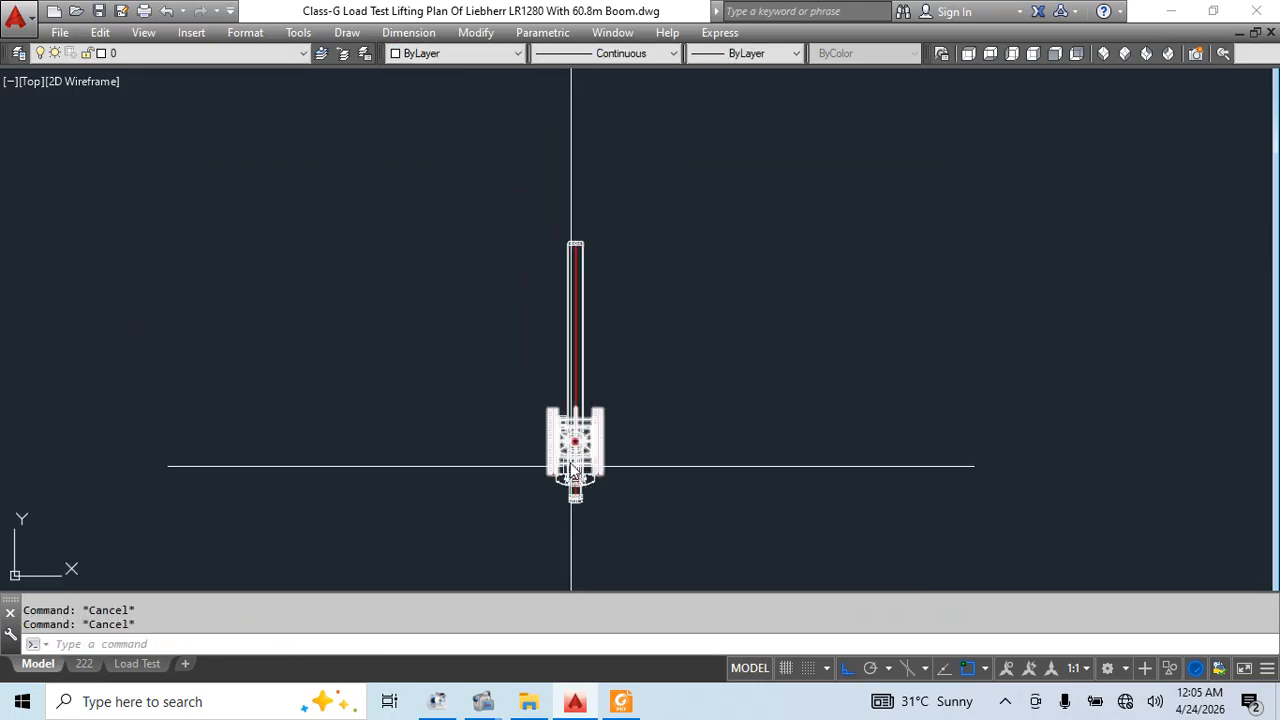
Draw a circle with a 15000 radius centred on the plan view crane's slewing centre
type("c")
key("Return")
scroll(570, 462, "up", 10)
left_click(517, 366)
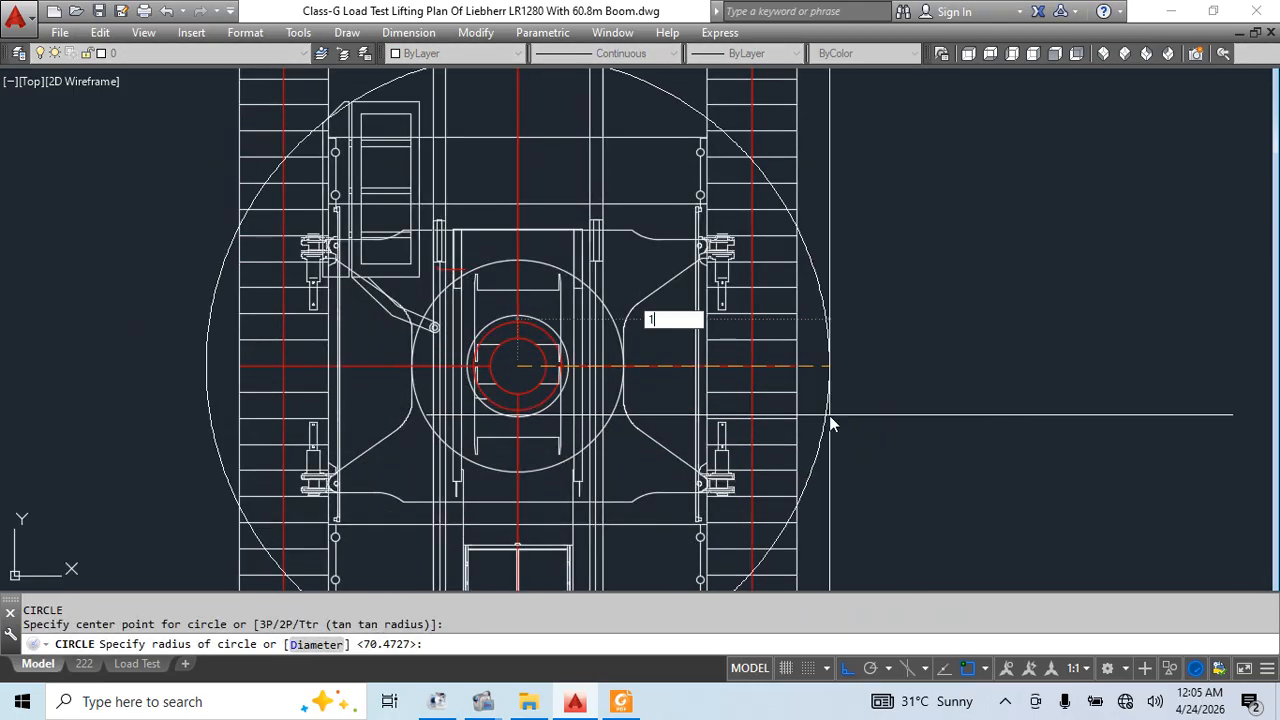
key("Return")
Draw a second circle with a 20000 radius centred on the plan view crane's slewing centre
type("c")
key("Return")
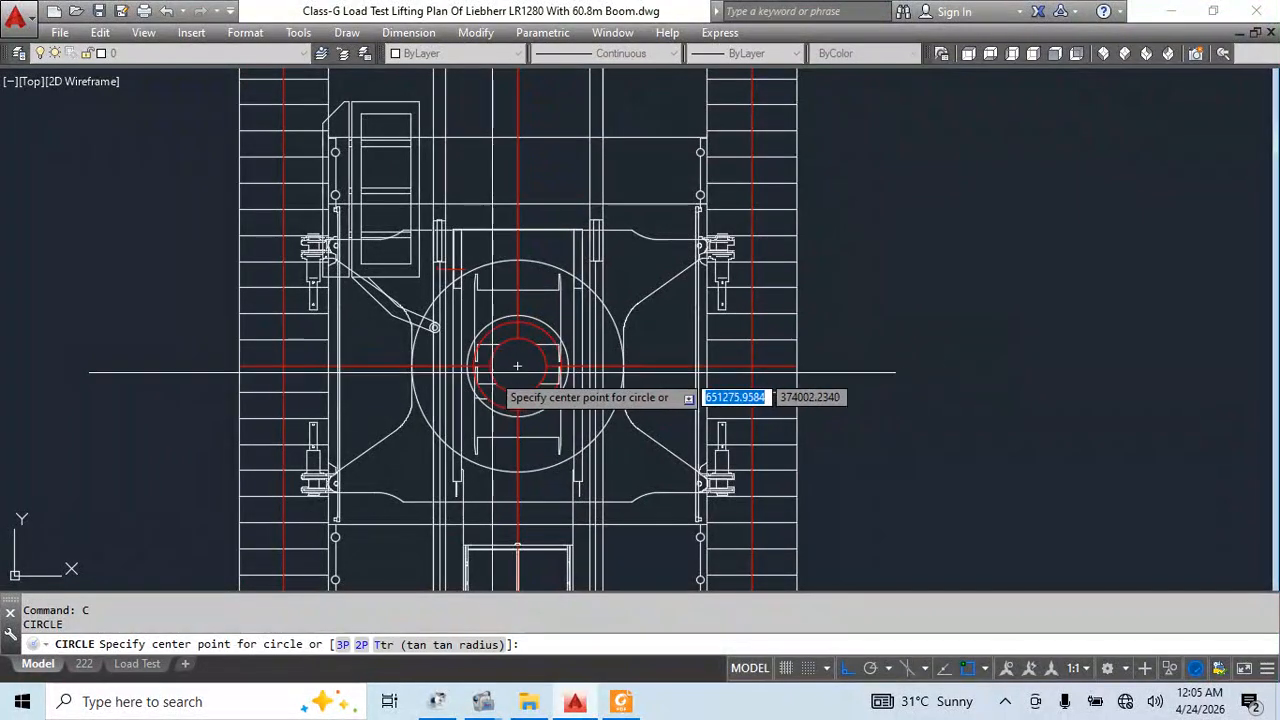
left_click(517, 366)
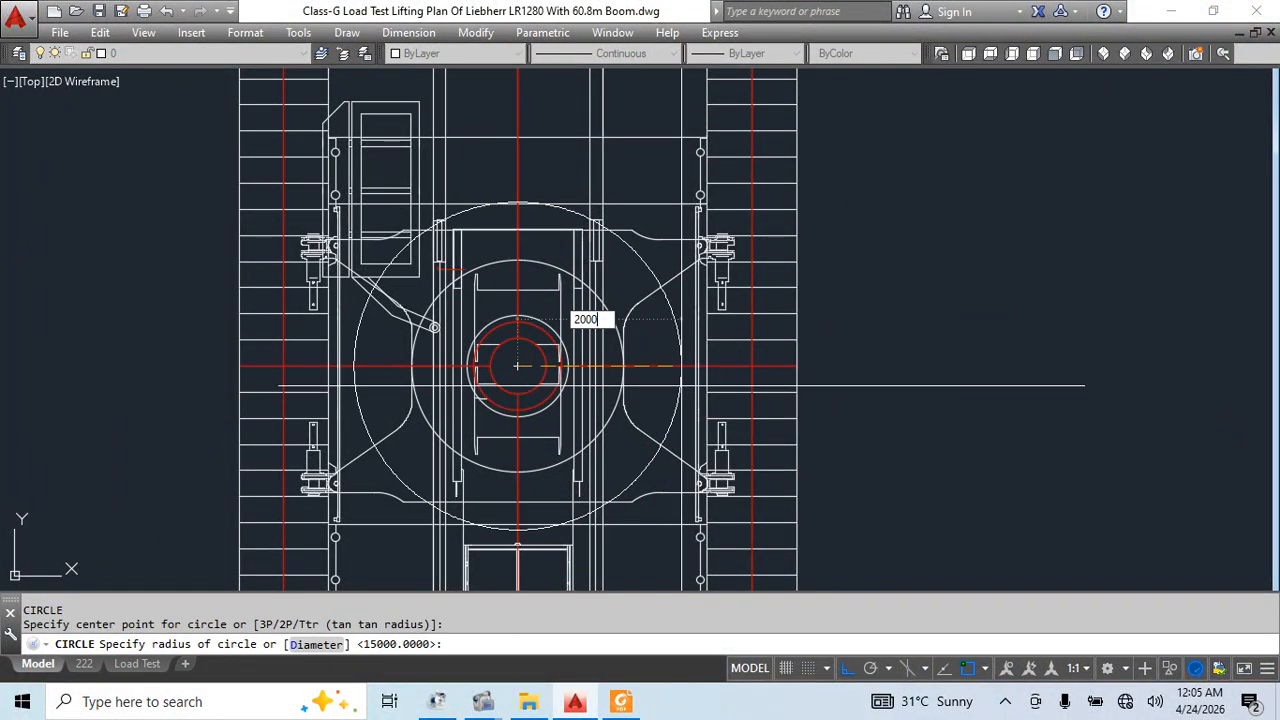
type("20000")
key("Return")
Adjust the plan view boom's length so its tip sits on the 20000 radius circle
scroll(680, 383, "down", 5)
scroll(714, 434, "up", 8)
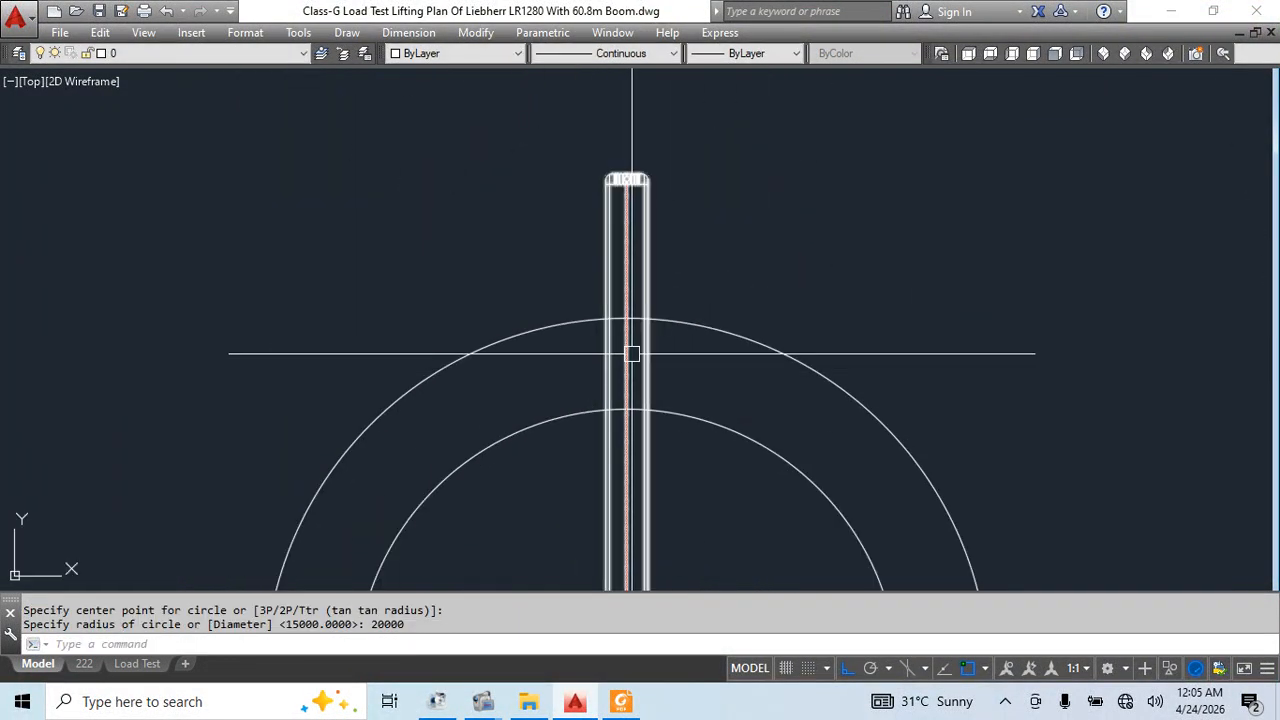
left_click(632, 244)
left_click(626, 179)
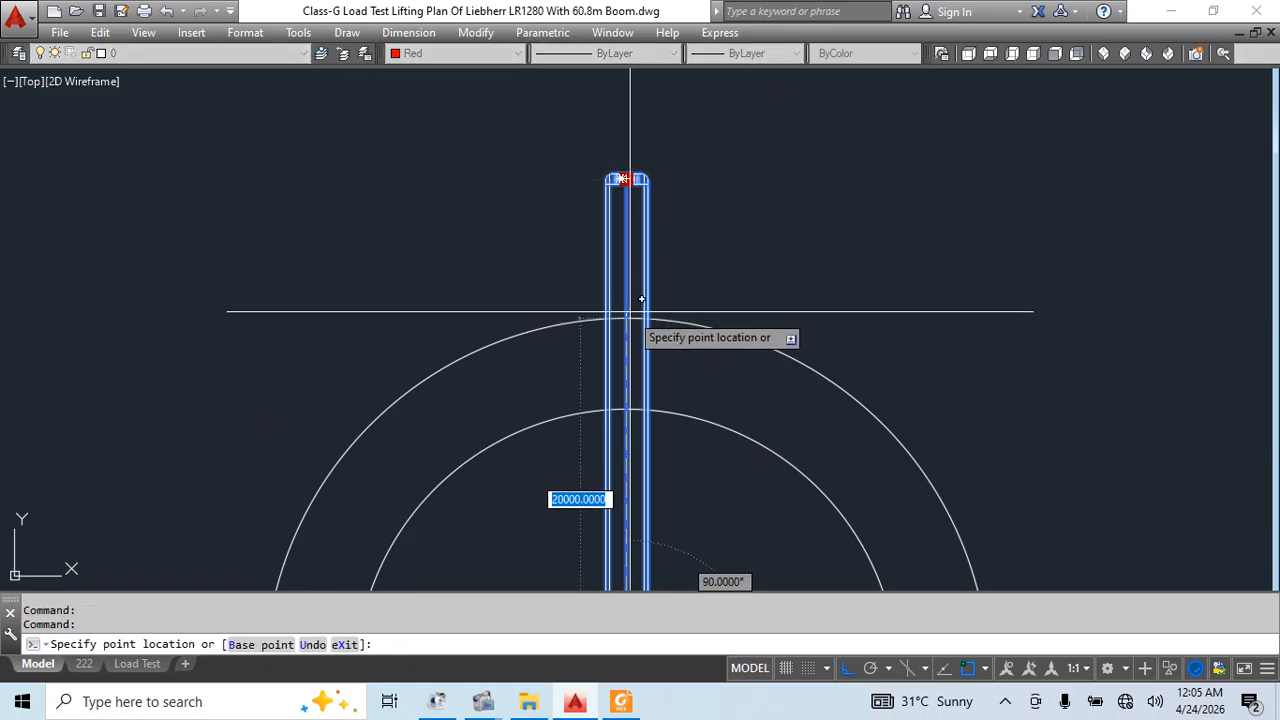
left_click(627, 318)
key("Escape")
Copy the crane's upper structure and boom in place, using the slewing centre as base point
left_click(646, 340)
middle_click_drag(664, 423, 645, 328)
type("co")
key("Return")
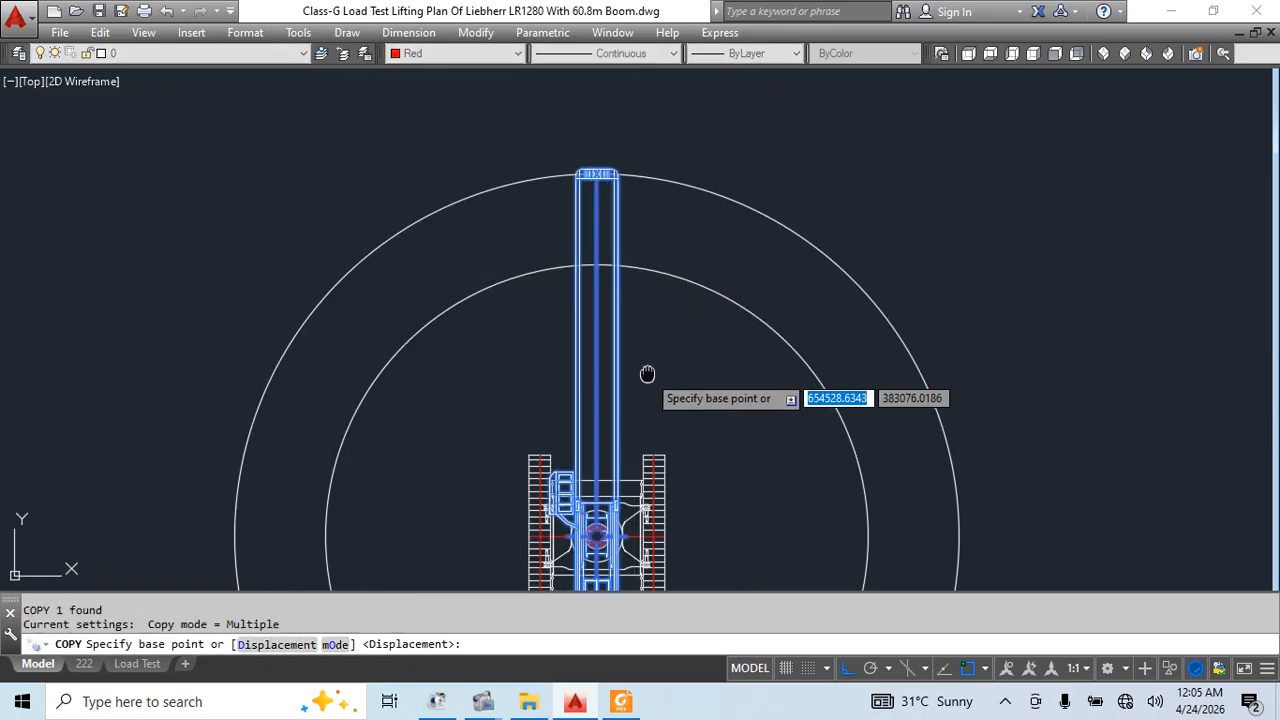
scroll(603, 434, "up", 6)
left_click(540, 393)
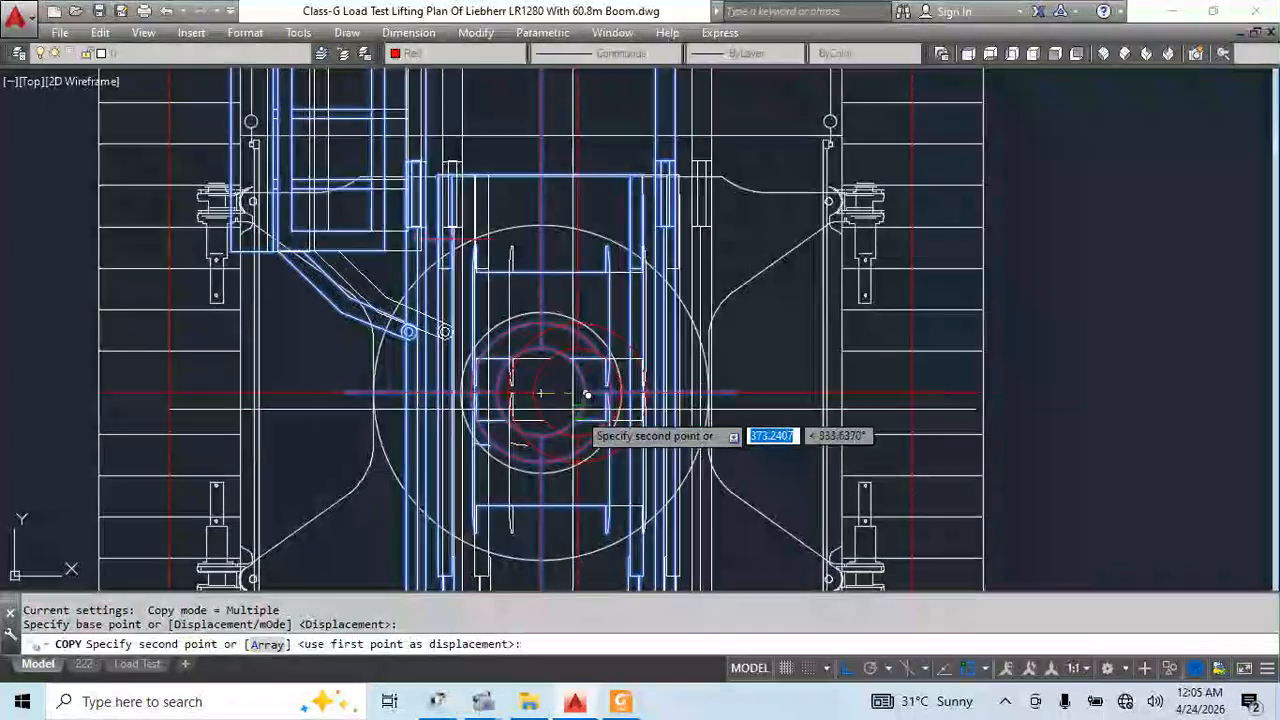
key("Escape")
Draw a vertical polyline from the slewing centre upward along the boom centreline as a guide
scroll(585, 358, "down", 4)
scroll(585, 358, "down", 3)
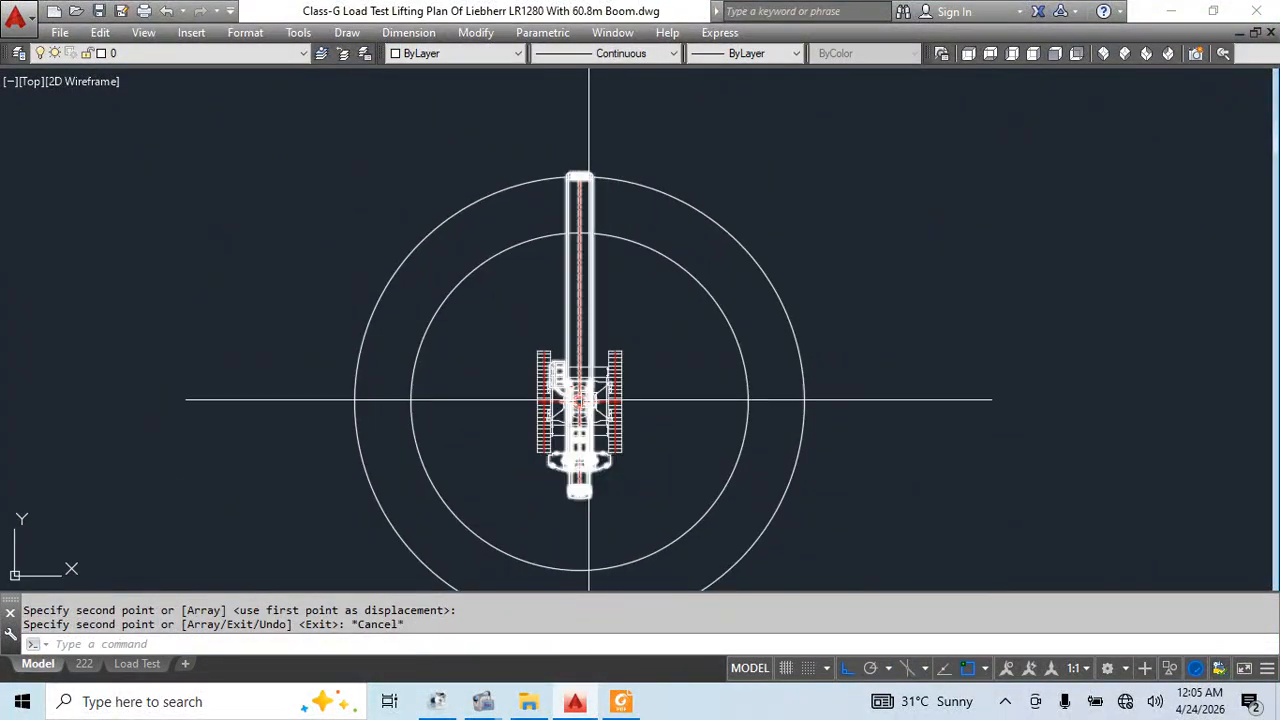
type("pl")
key("Return")
scroll(586, 394, "up", 8)
left_click(543, 435)
mouse_move(595, 161)
middle_mouse_down()
mouse_move(570, 337)
mouse_move(576, 178)
middle_mouse_up()
left_click(551, 189)
key("Escape")
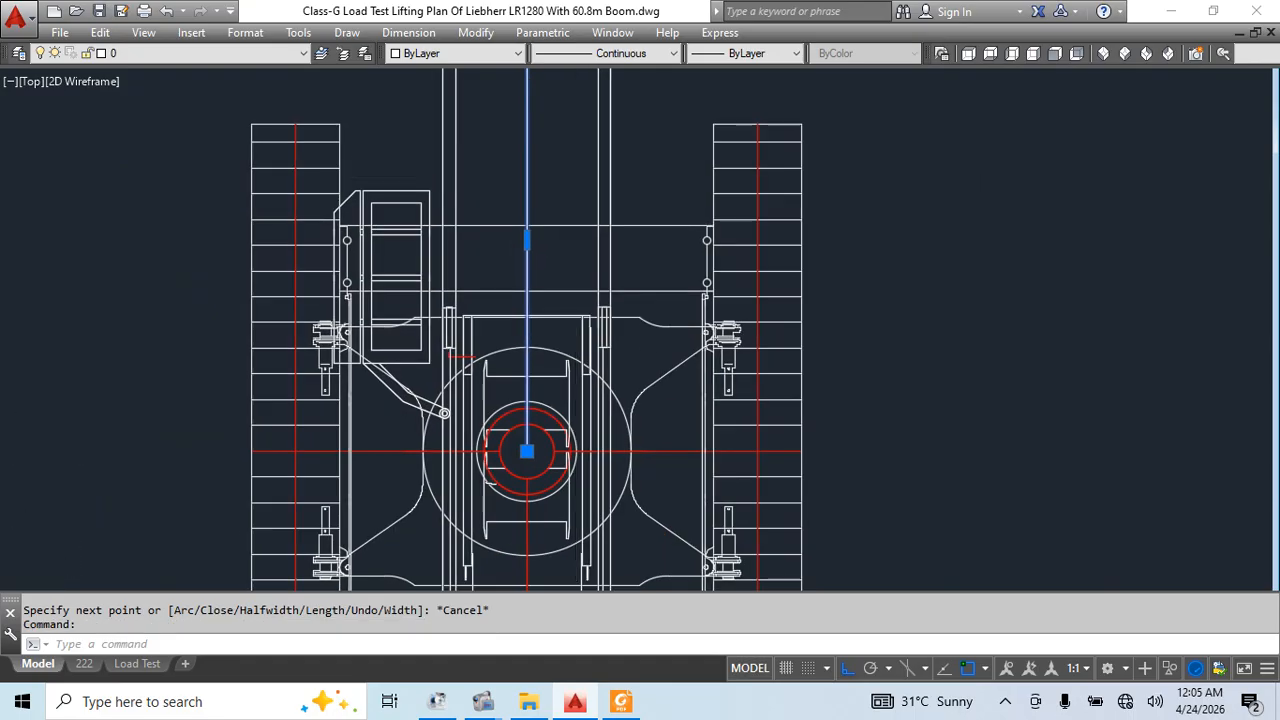
Rotate the vertical guide line by -30 degrees about the slewing centre
scroll(571, 181, "down", 2)
type("ro")
key("Return")
left_click(543, 350)
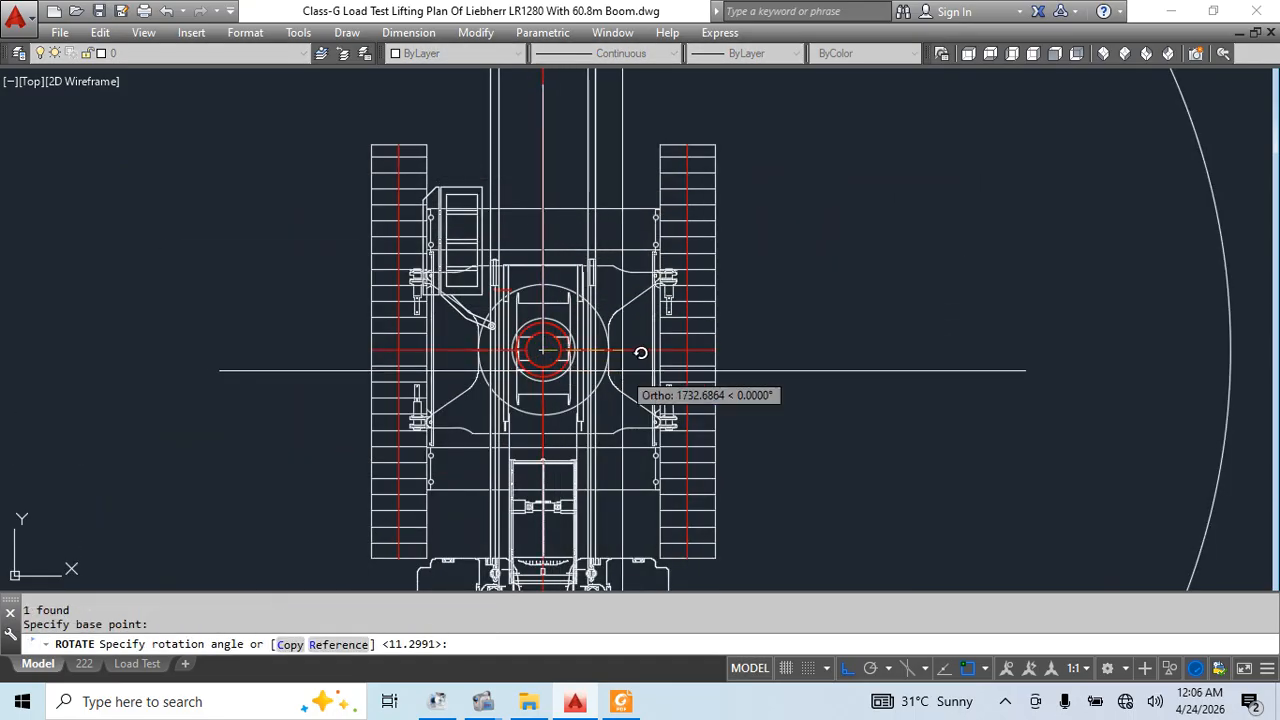
type("-30")
key("Return")
middle_click_drag(757, 198, 665, 328)
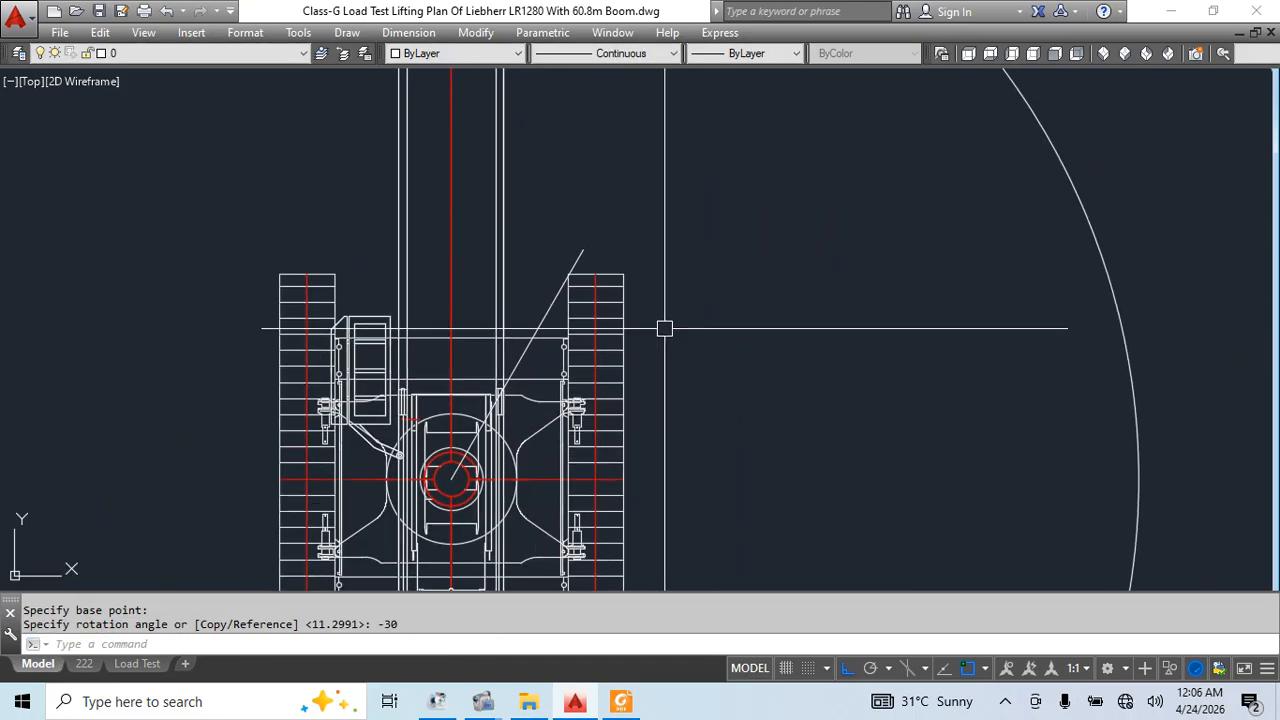
Extend the rotated guide line across the 15000 radius circle up to the 20000 radius circle
type("ex")
key("Return")
key("Return")
scroll(605, 260, "down", 3)
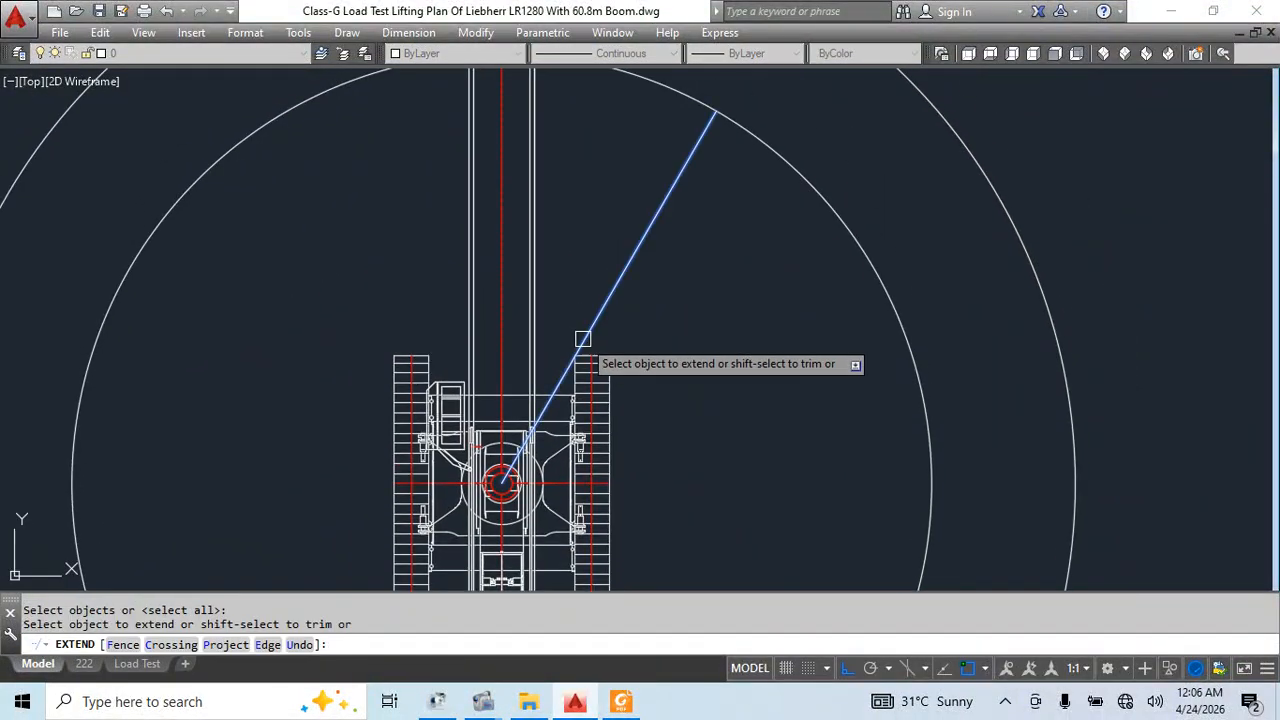
left_click(583, 346)
scroll(583, 346, "down", 2)
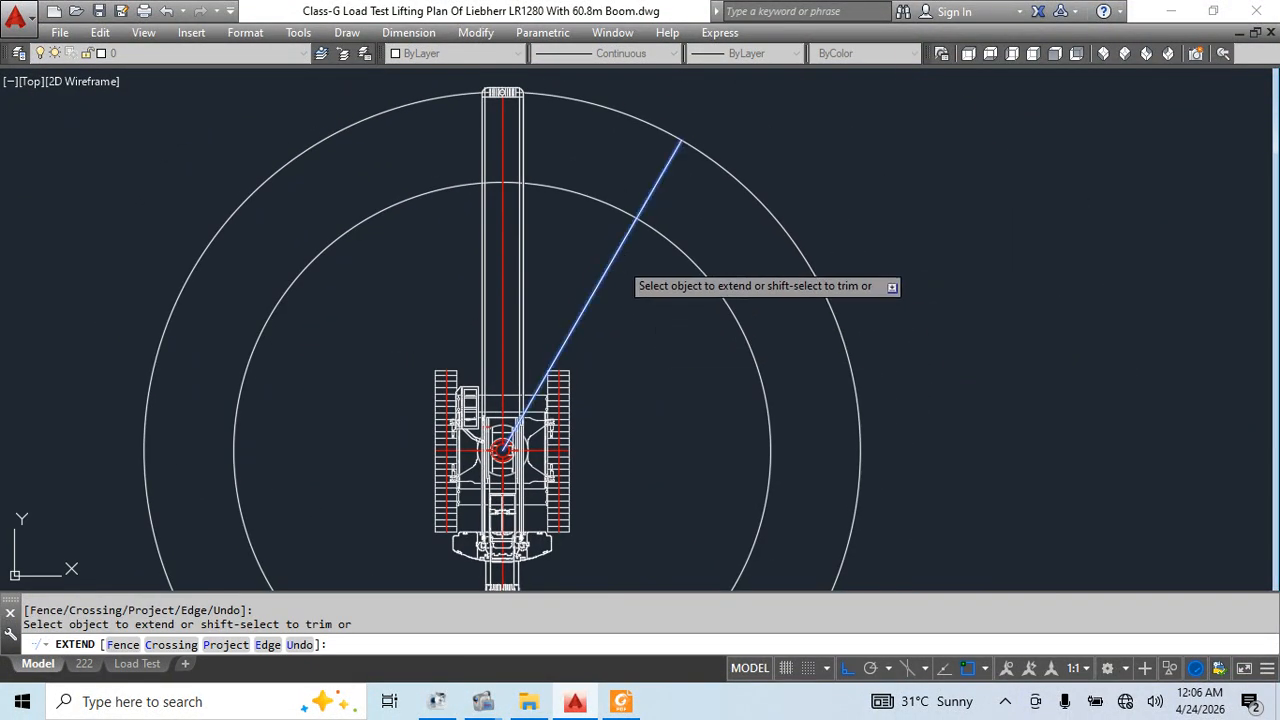
key("Escape")
key("Escape")
Swing one of the overlapping booms to the guide line's end on the 20000 radius circle
left_click(506, 150)
left_click(500, 92)
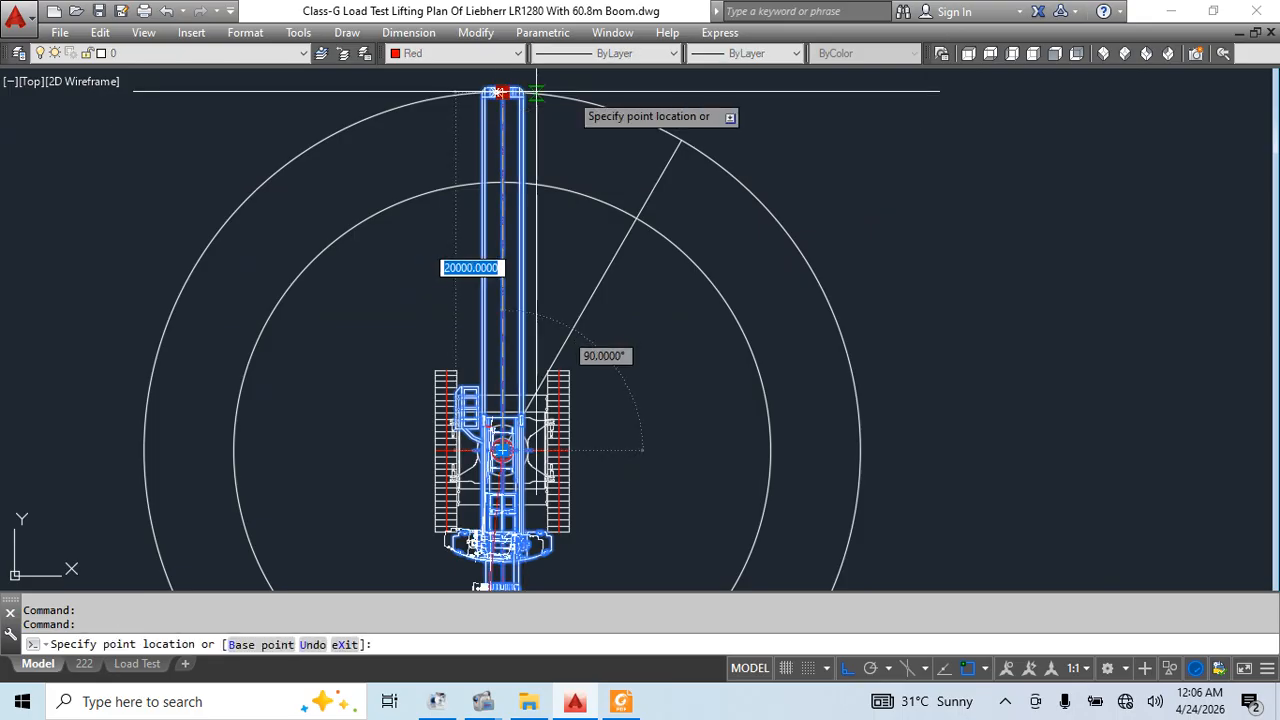
left_click(682, 136)
key("Escape")
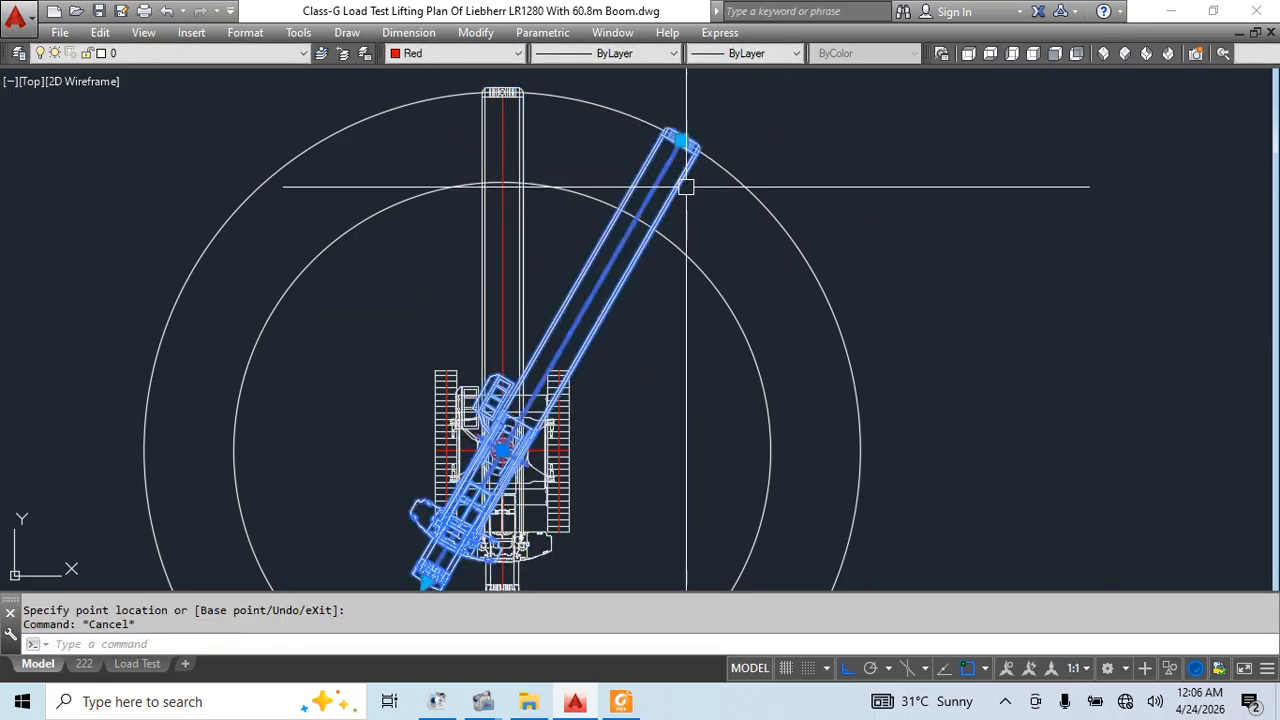
Mirror the angled boom about the vertical boom's centreline, keeping the original
middle_click_drag(686, 186, 705, 146)
type("mi")
key("Return")
left_click(521, 106)
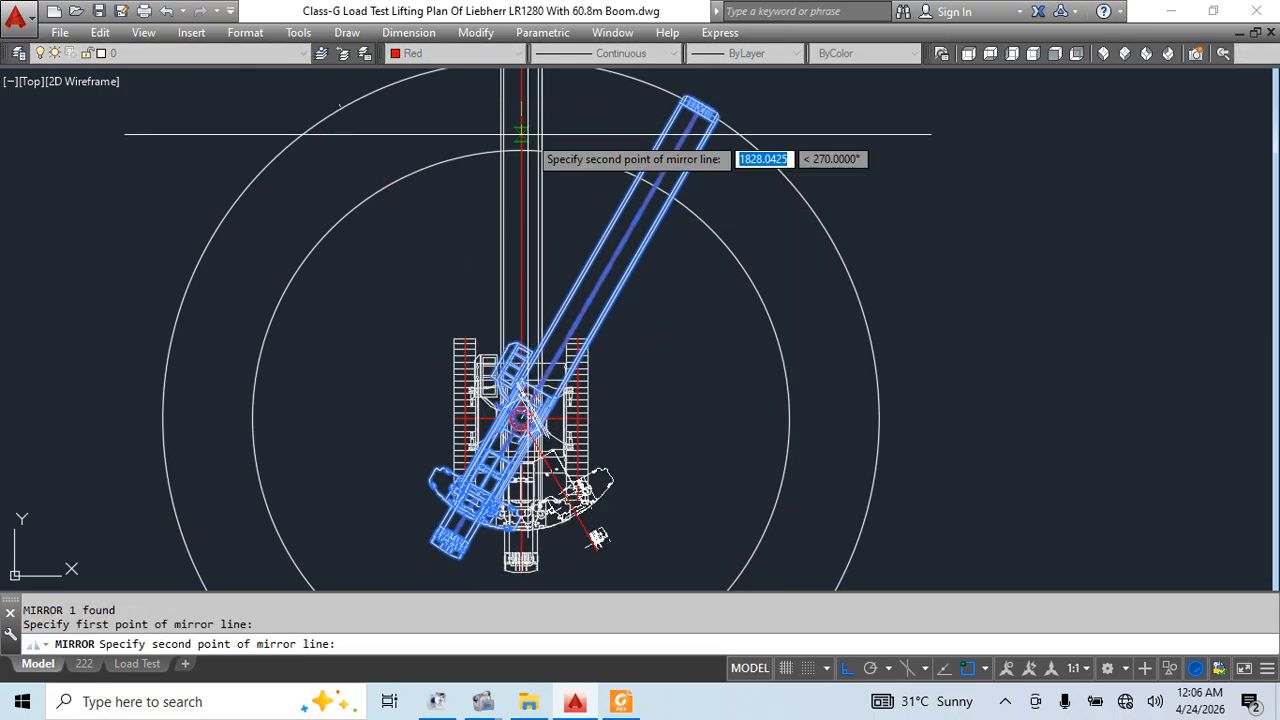
left_click(521, 128)
key("Return")
middle_click_drag(659, 377, 661, 327)
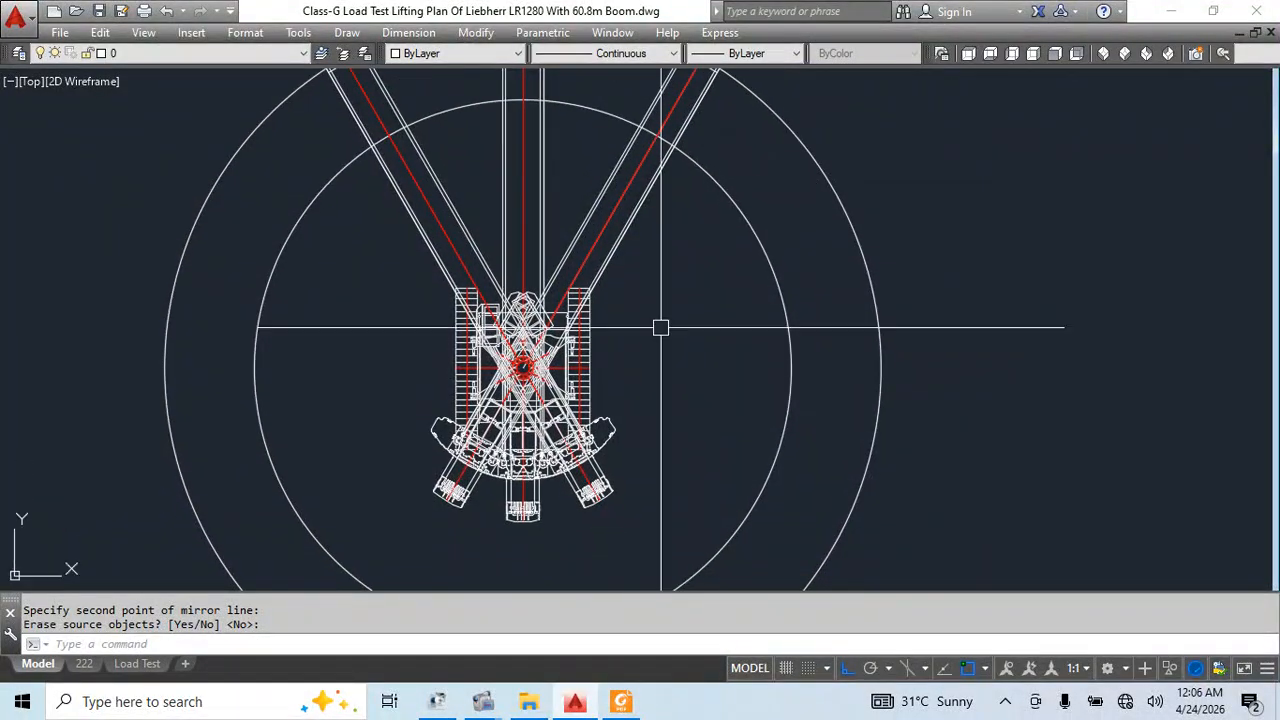
left_click(881, 209)
left_click(846, 306)
middle_click_drag(816, 293, 787, 386)
left_click(804, 258)
left_click(752, 288)
key("Escape")
key("Escape")
Break the 15000 radius circle at the centrelines of the two angled booms
type("b")
left_click(688, 226)
left_click(674, 209)
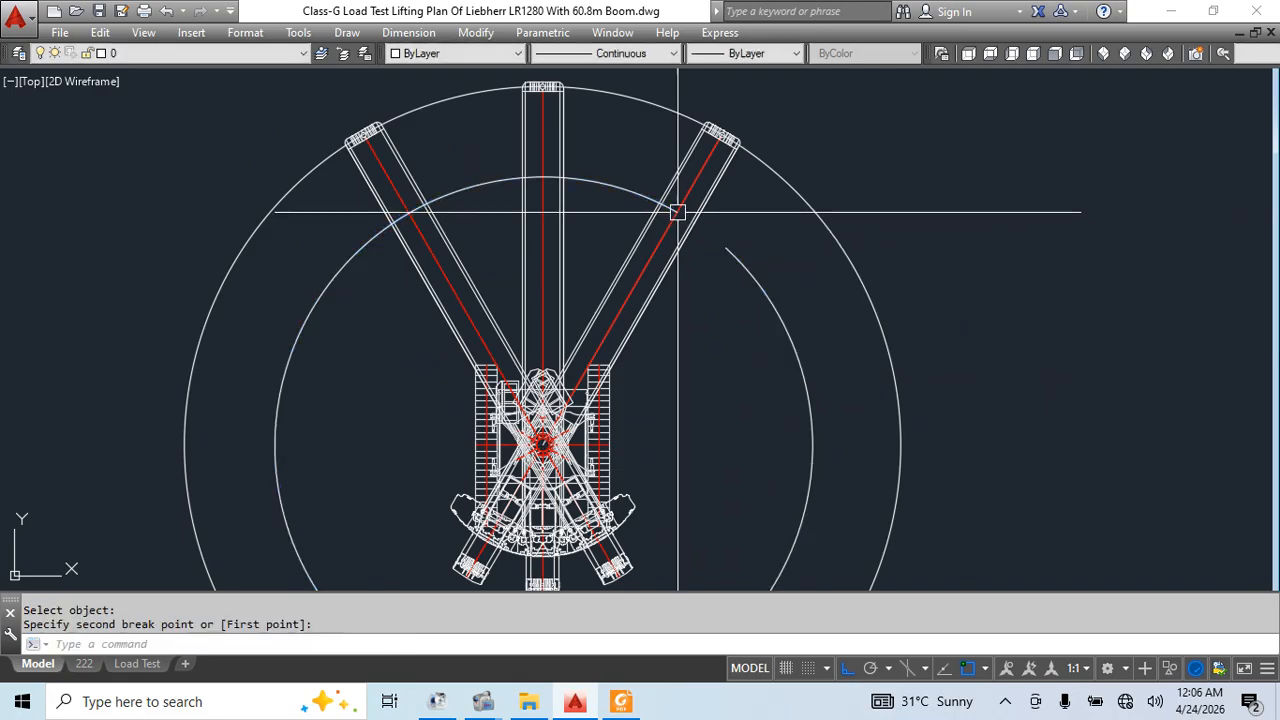
key("Return")
left_click(393, 222)
left_click(408, 213)
middle_click_drag(735, 204, 663, 286)
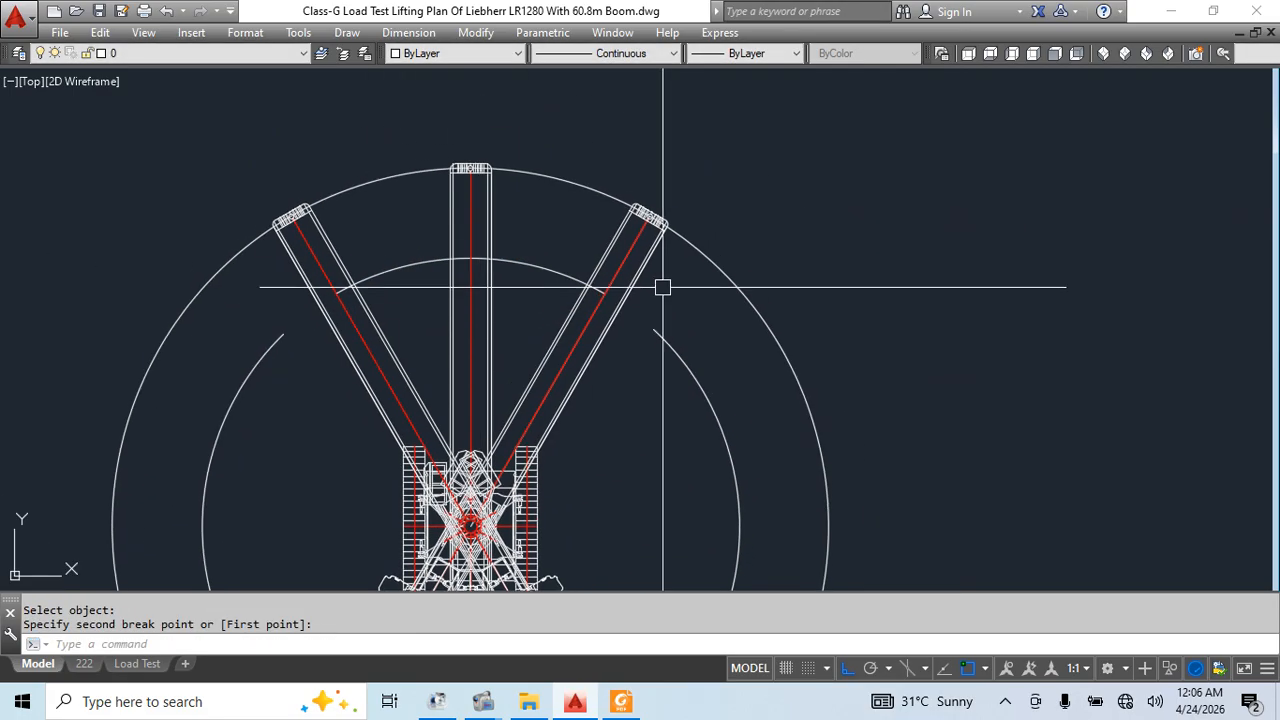
Break the 20000 radius circle at the tips of the two angled booms
key("Return")
left_click(692, 246)
scroll(692, 246, "up", 3)
scroll(634, 200, "up", 2)
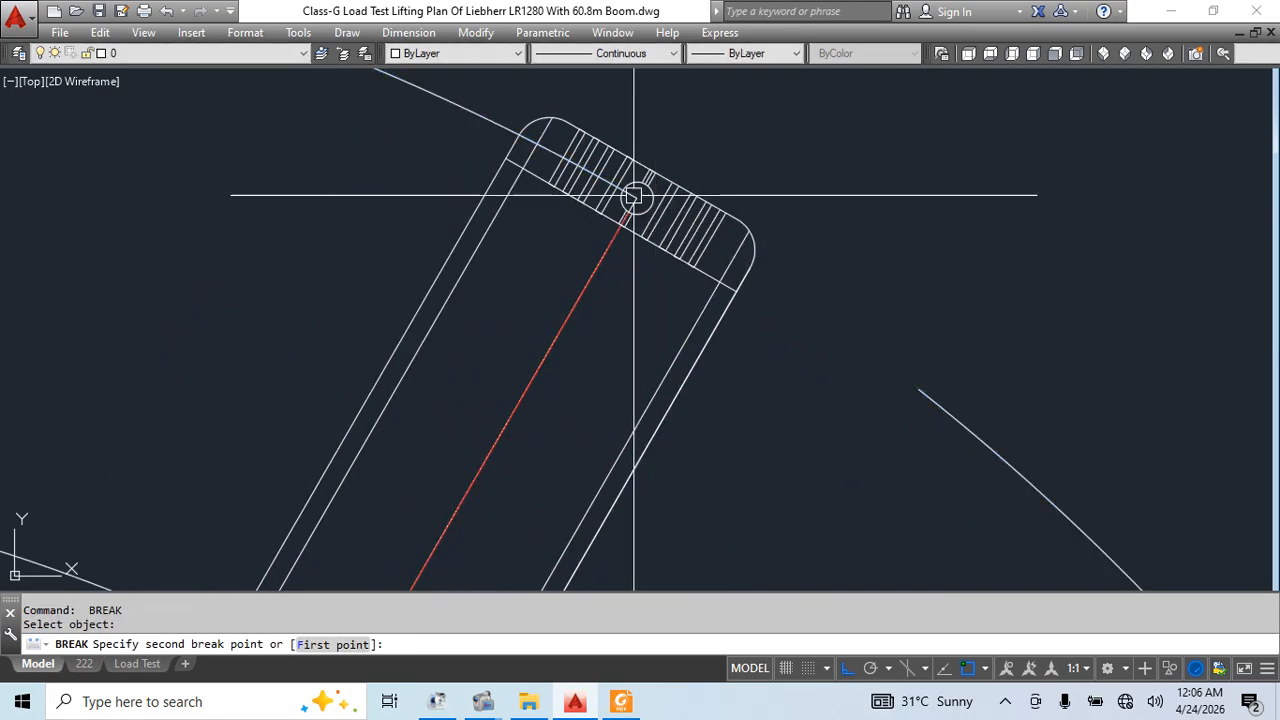
left_click(634, 196)
scroll(846, 337, "down", 5)
key("Return")
left_click(337, 345)
scroll(390, 295, "up", 5)
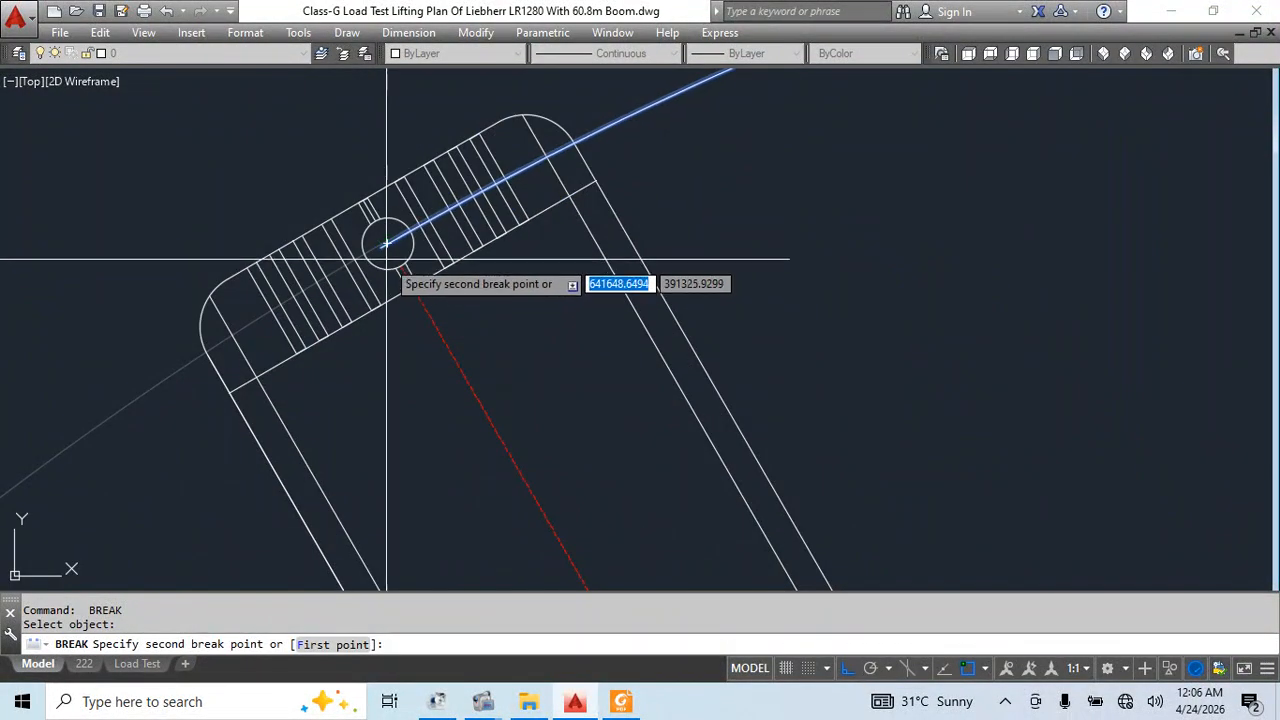
key("Escape")
Erase the leftover portions of both circles outside the angled booms, keeping the arcs between them
scroll(564, 395, "down", 6)
left_click(585, 415)
left_click(453, 324)
type("e")
key("Return")
scroll(445, 265, "down", 3)
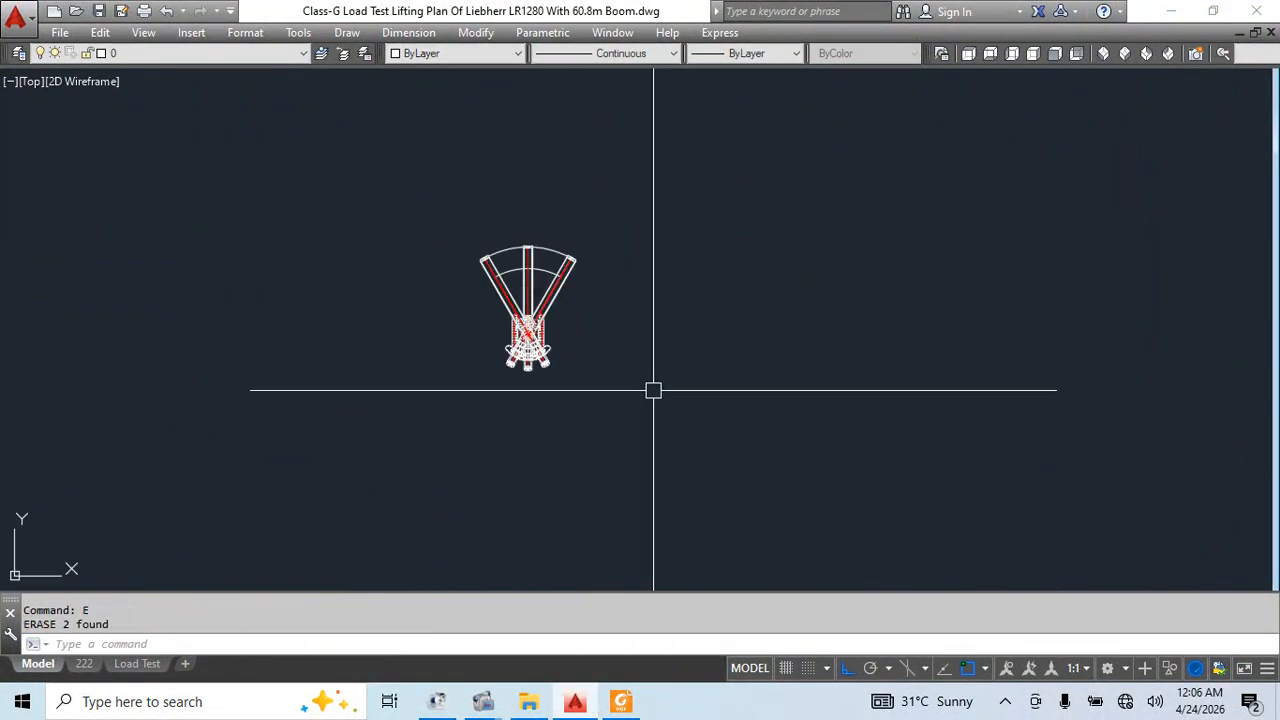
Draw a leader from the outer arc, rising vertically and running horizontally past the angled boom, without annotation text
scroll(509, 263, "up", 4)
middle_click_drag(861, 369, 525, 328)
type("le")
key("Return")
middle_click_drag(473, 132, 509, 289)
left_click(499, 305)
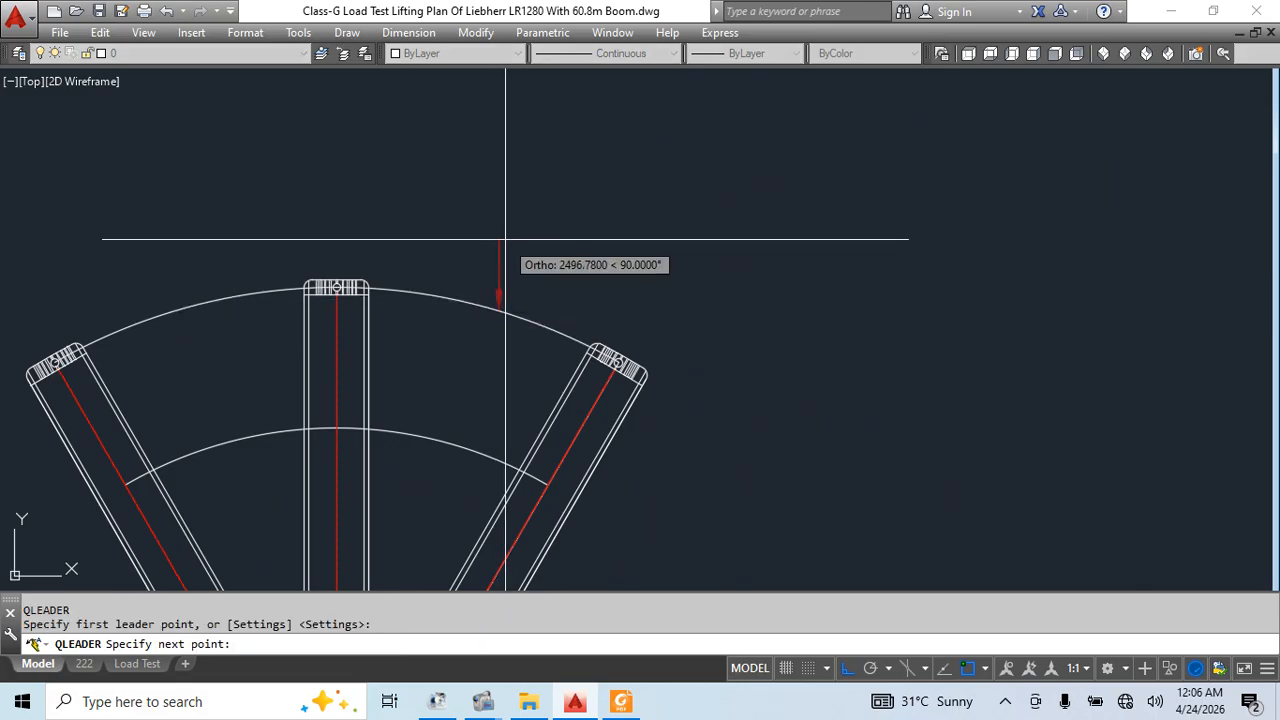
left_click(936, 270)
key("Escape")
Inspect the load test radius labels below the elevation, return to the plan view and save the drawing
scroll(643, 277, "down", 8)
middle_click_drag(731, 349, 557, 192)
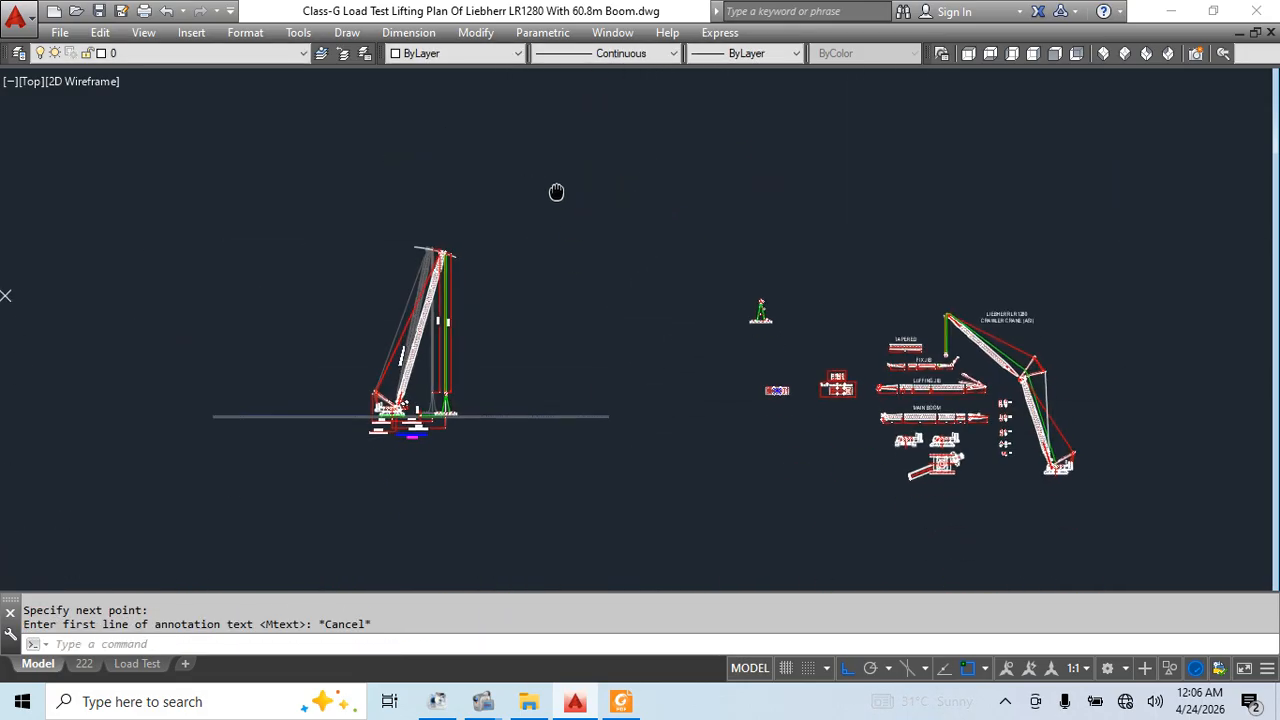
scroll(401, 428, "up", 5)
left_click(580, 403)
scroll(645, 388, "down", 3)
middle_click_drag(798, 394, 624, 516)
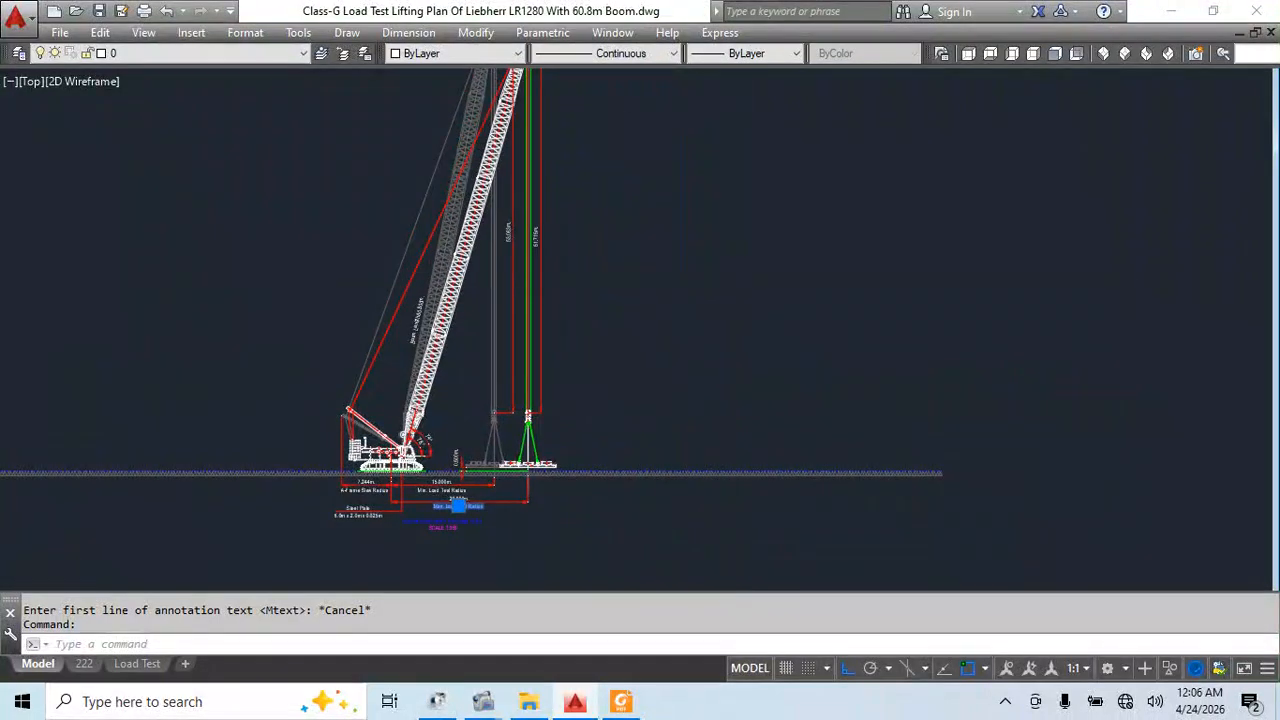
key("Escape")
key("Escape")
scroll(624, 516, "down", 1)
middle_click_drag(770, 90, 620, 297)
middle_click_drag(480, 110, 666, 440)
scroll(562, 314, "up", 2)
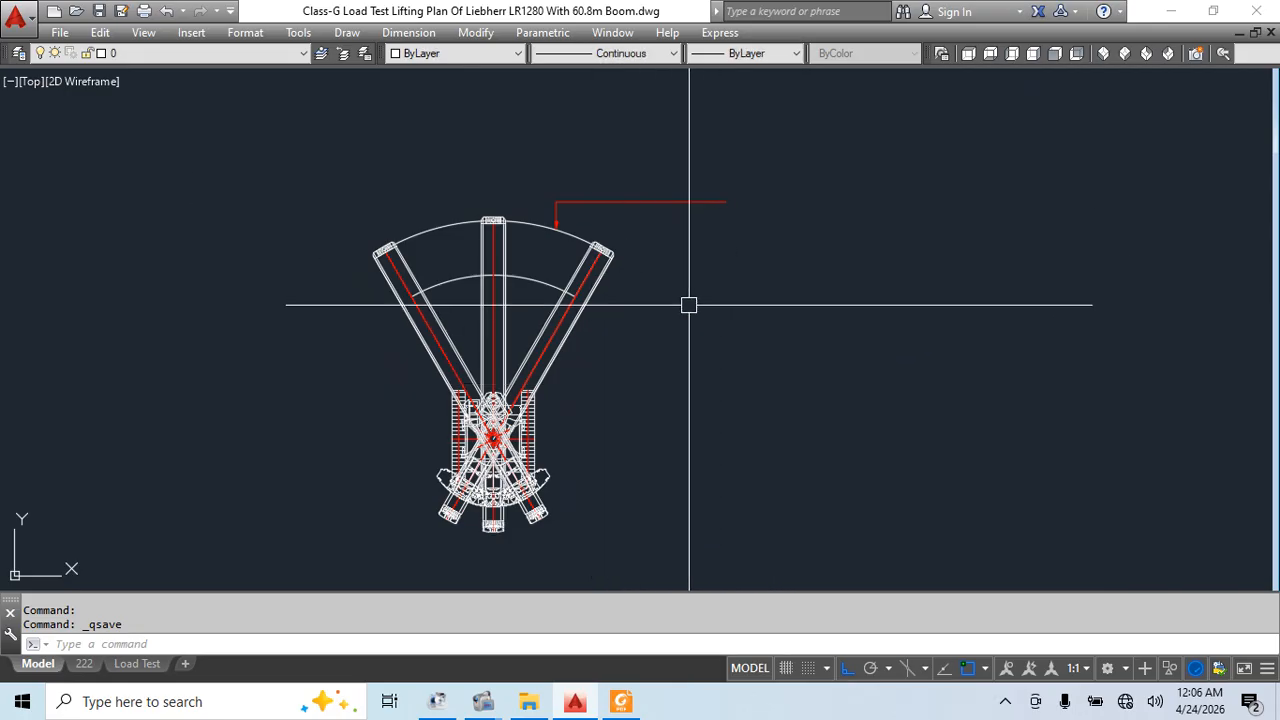
Open the 222 layout and bring its sheet into view
left_click(84, 664)
left_click(494, 418)
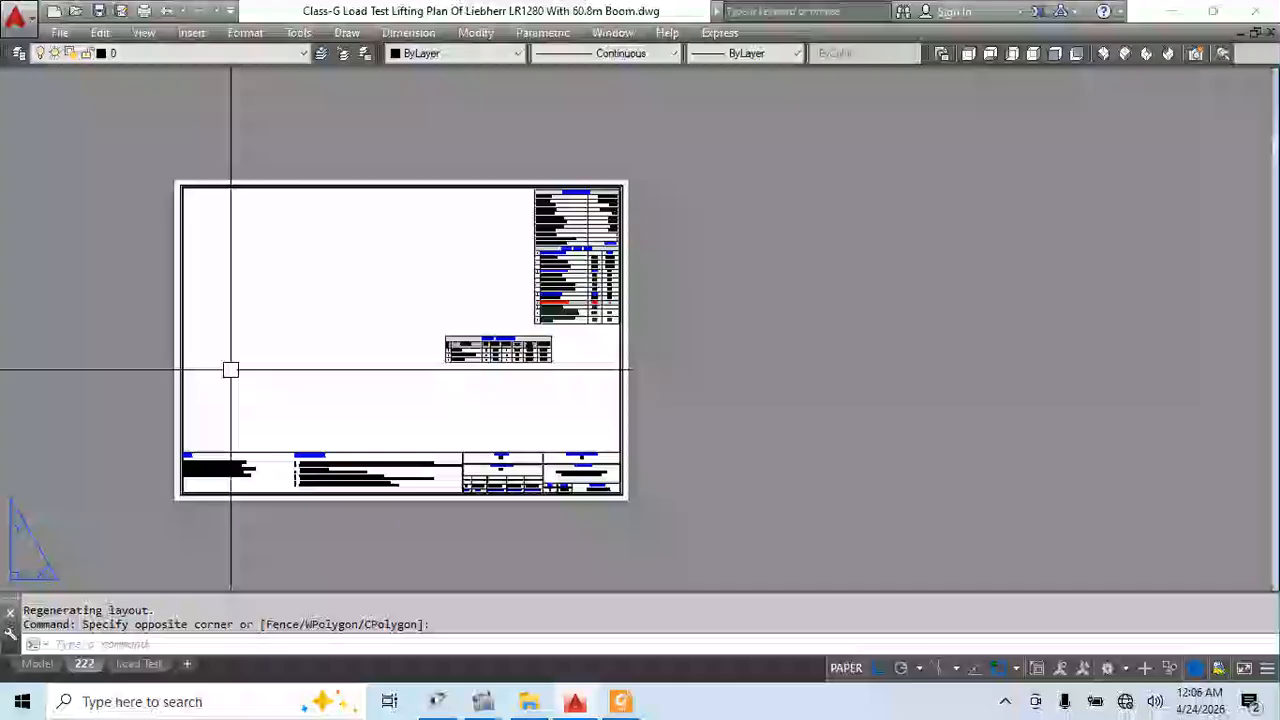
middle_click_drag(229, 366, 379, 296)
Create a viewport fitted to the whole sheet of the 222 layout
type("MV")
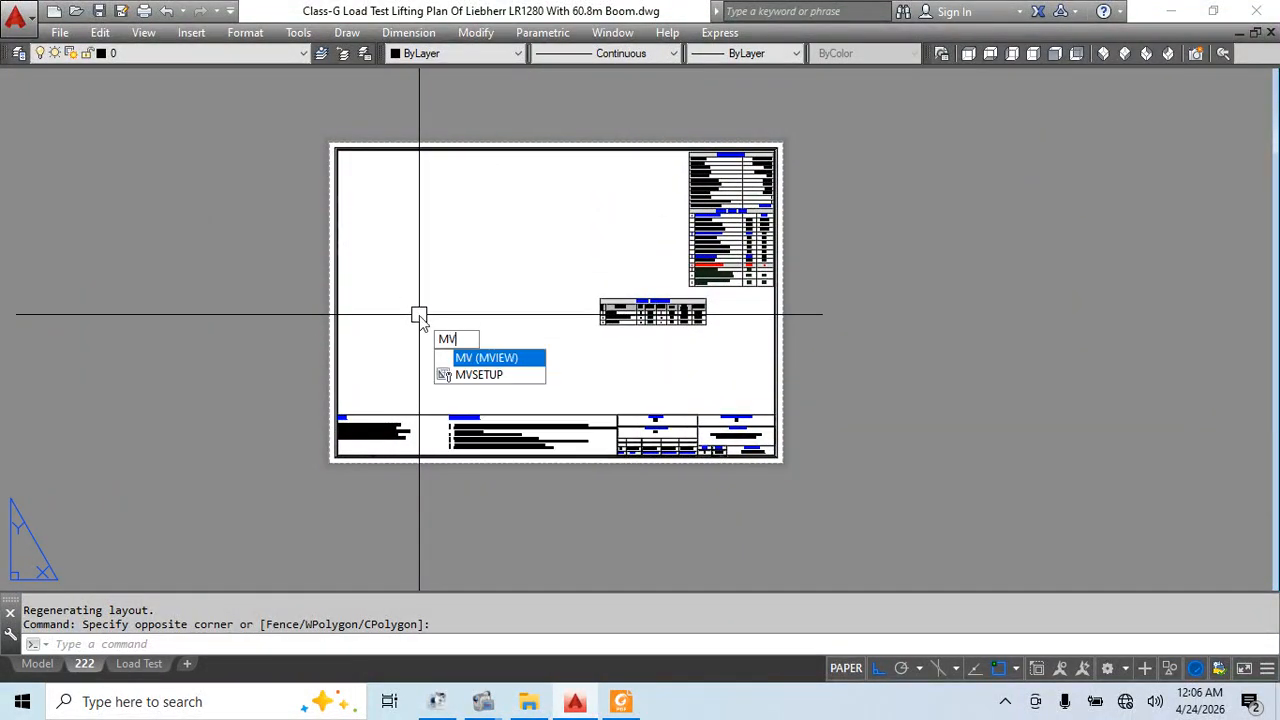
key("Return")
key("Return")
scroll(375, 412, "up", 2)
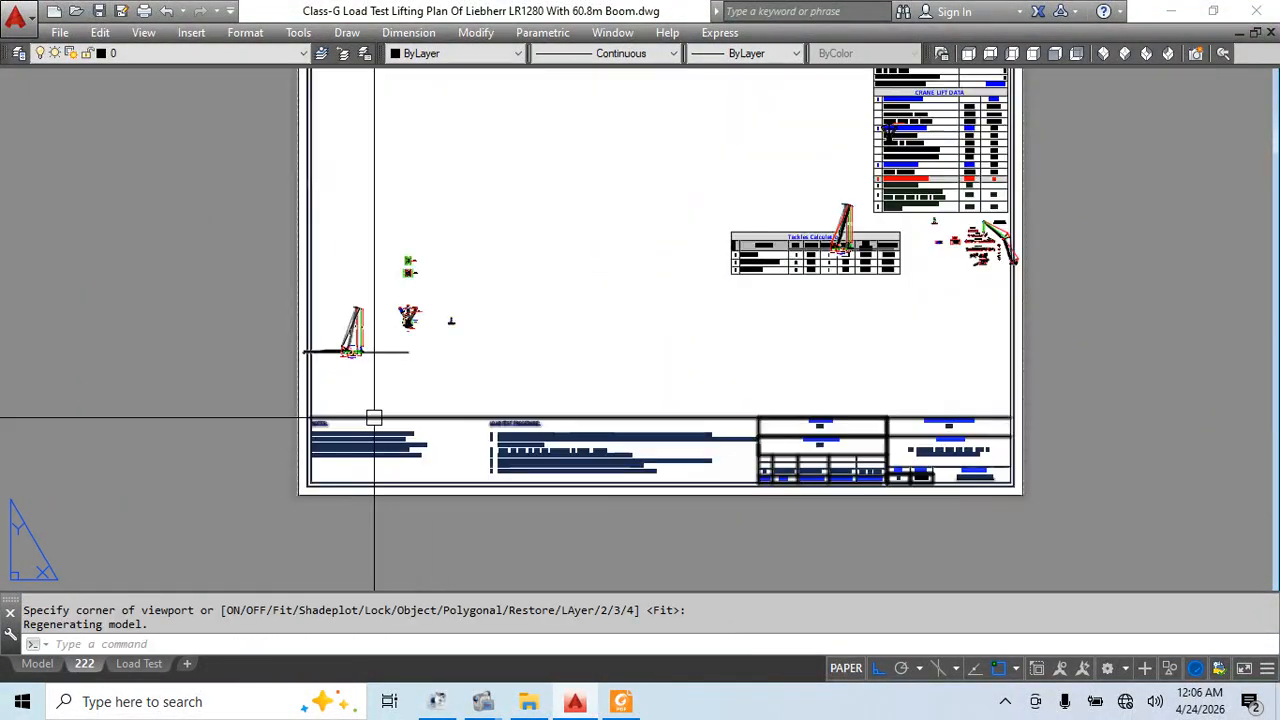
key("Escape")
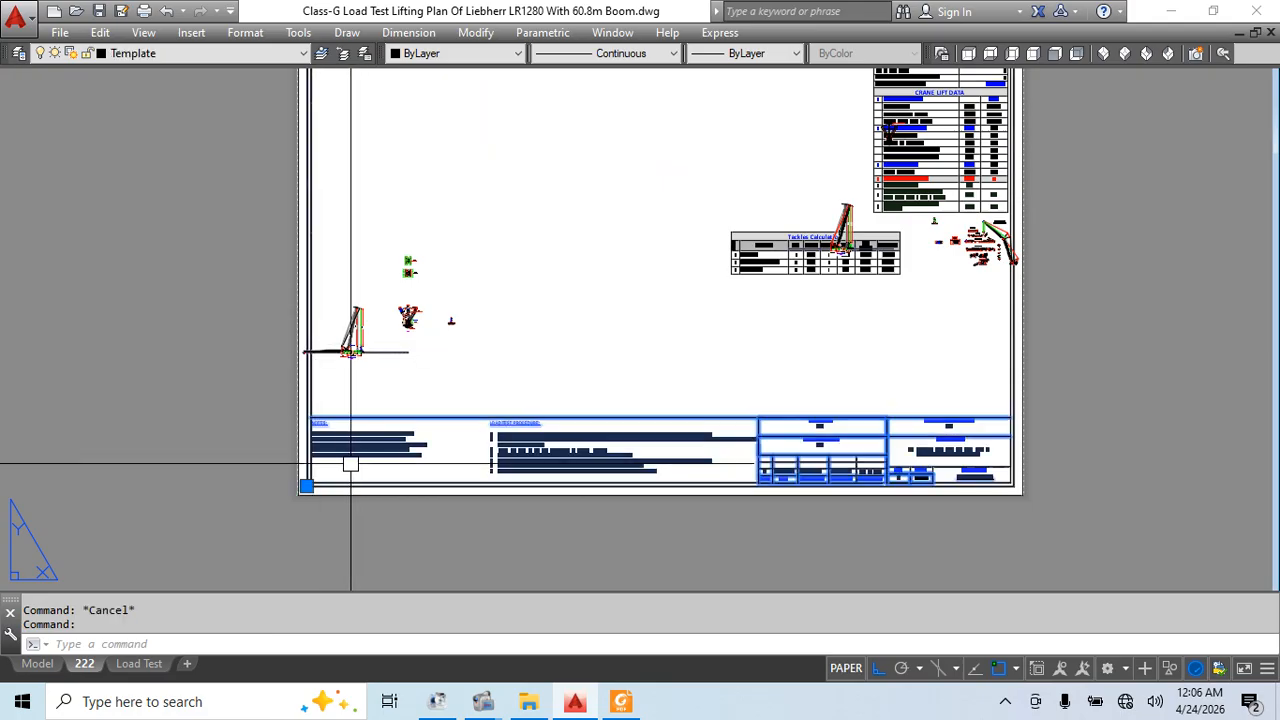
left_click(306, 486)
key("ctrl+z")
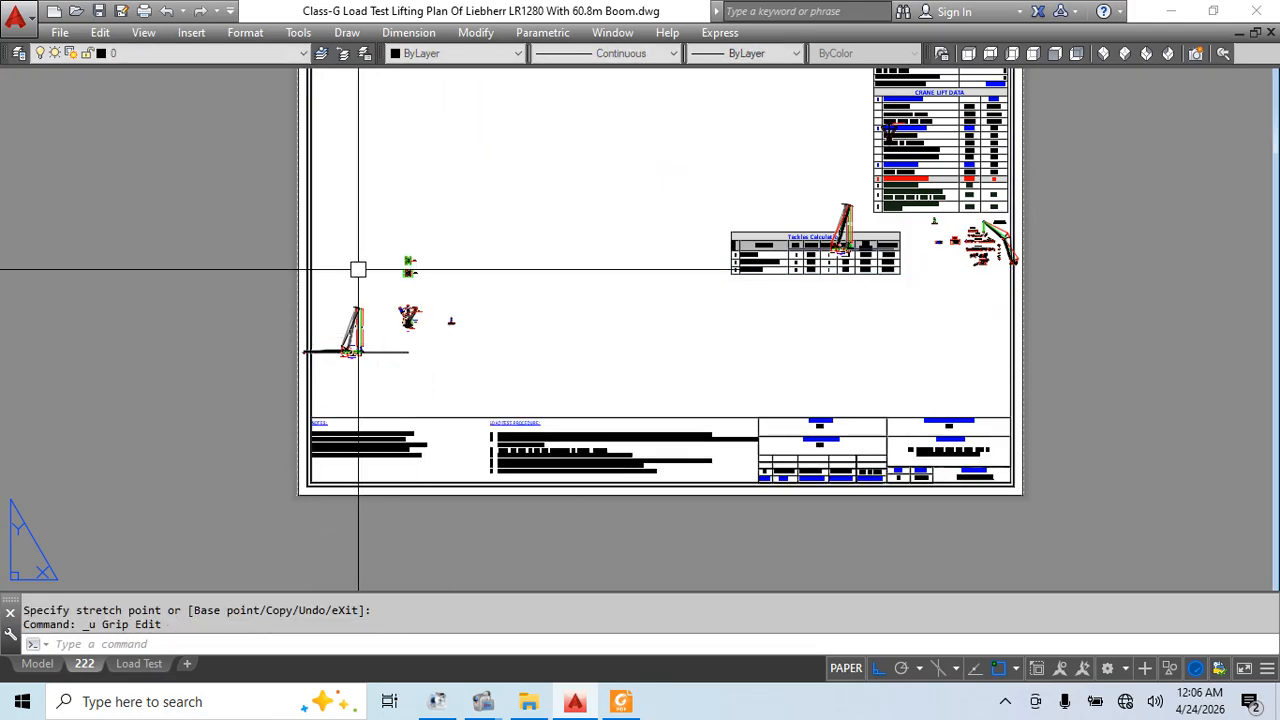
Change the draw order on the 222 layout by sending the sheet frame to the back
middle_click_drag(424, 187, 392, 457)
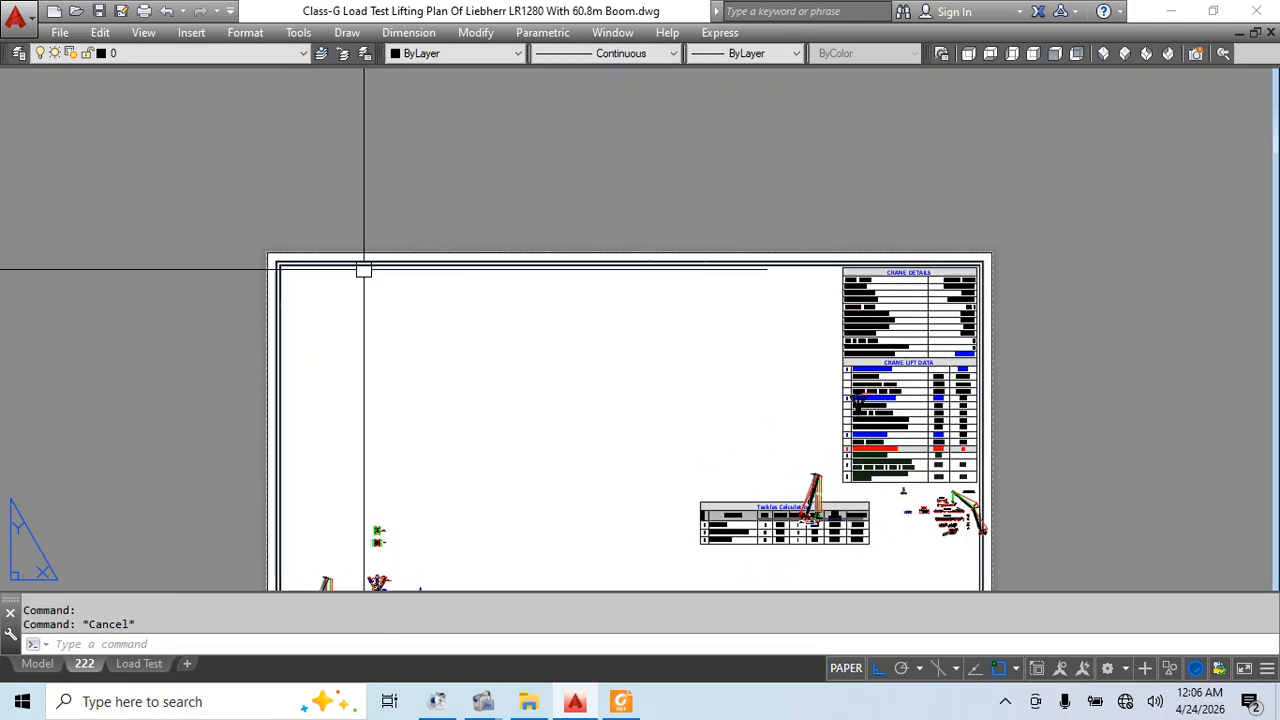
key("Return")
type("b")
key("Return")
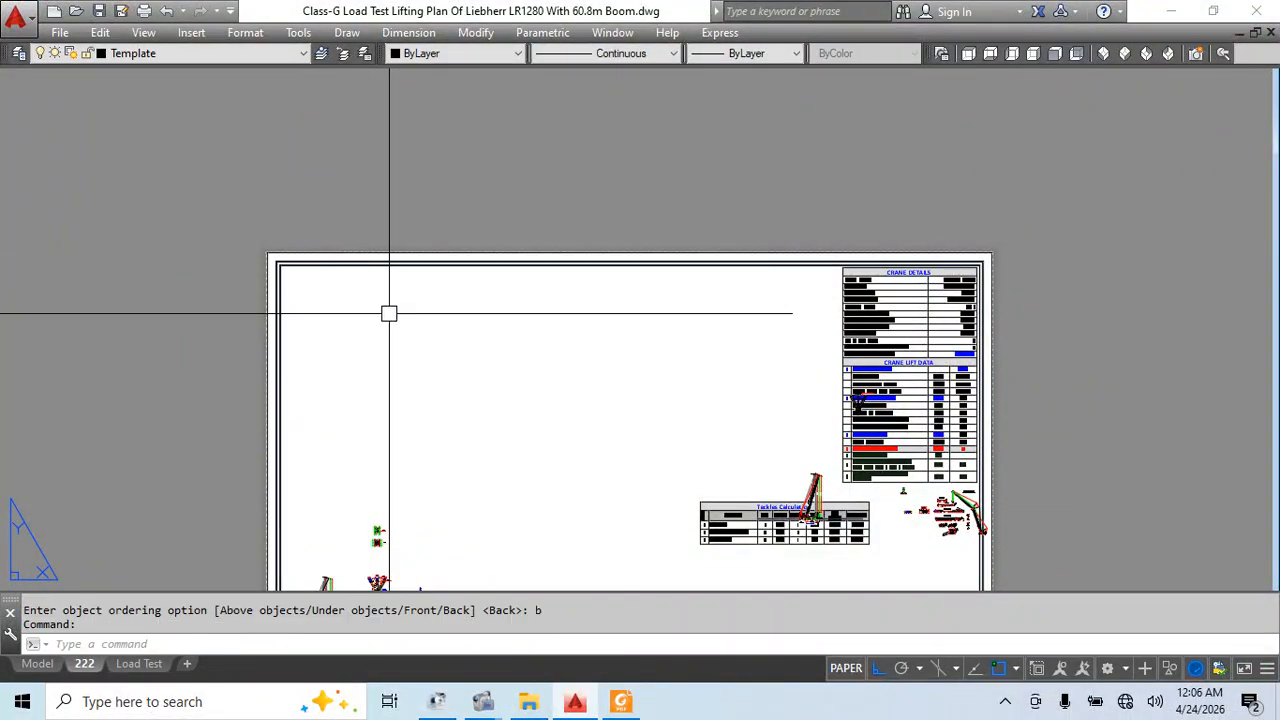
scroll(470, 380, "down", 3)
key("Escape")
left_click(414, 466)
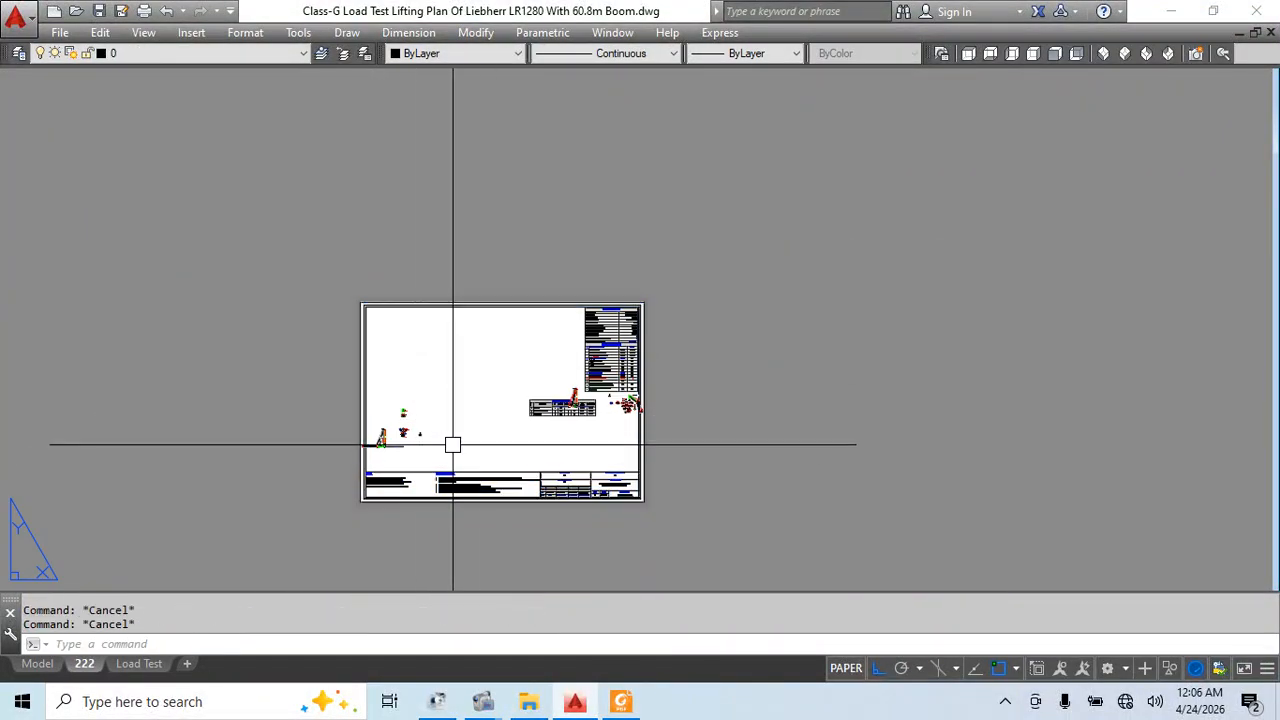
Undo the draw order change and the fitted viewport on the 222 layout
key("ctrl+z")
key("ctrl+z")
key("ctrl+z")
key("ctrl+z")
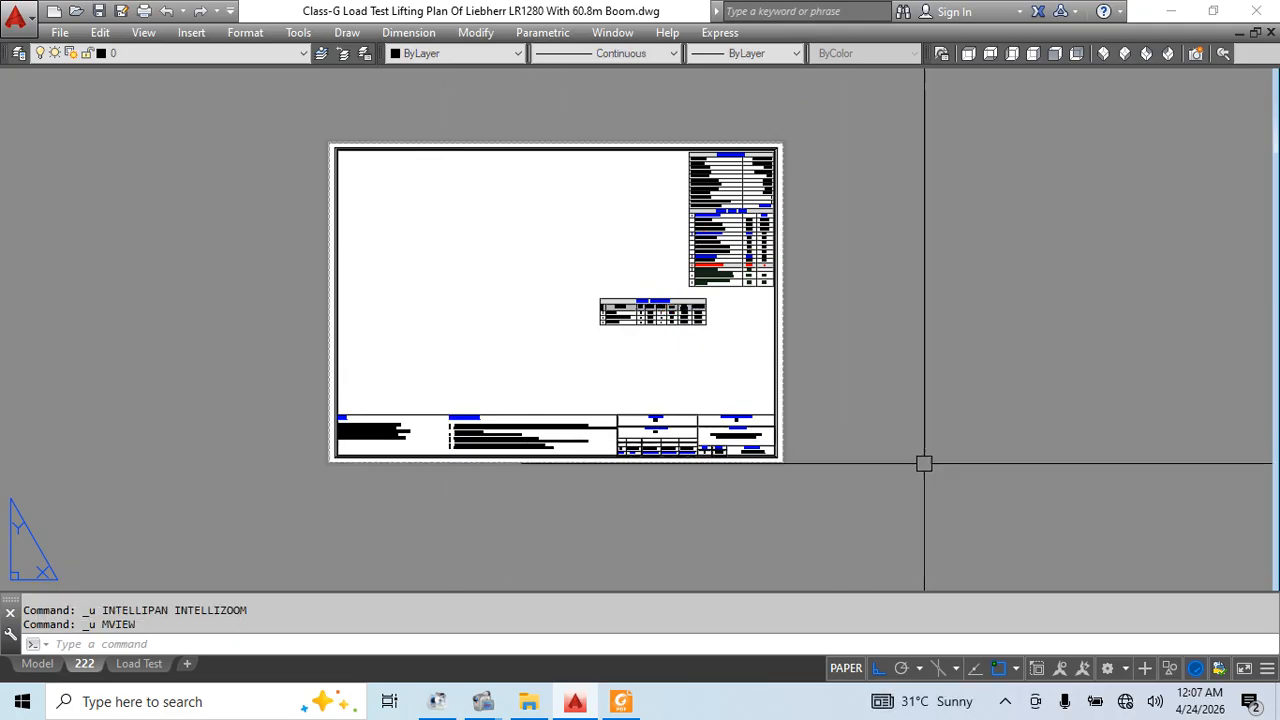
Create a small rectangular viewport with MVIEW in the empty area beside the sheet of the 222 layout and select it
middle_click_drag(786, 345, 629, 351)
type("mv")
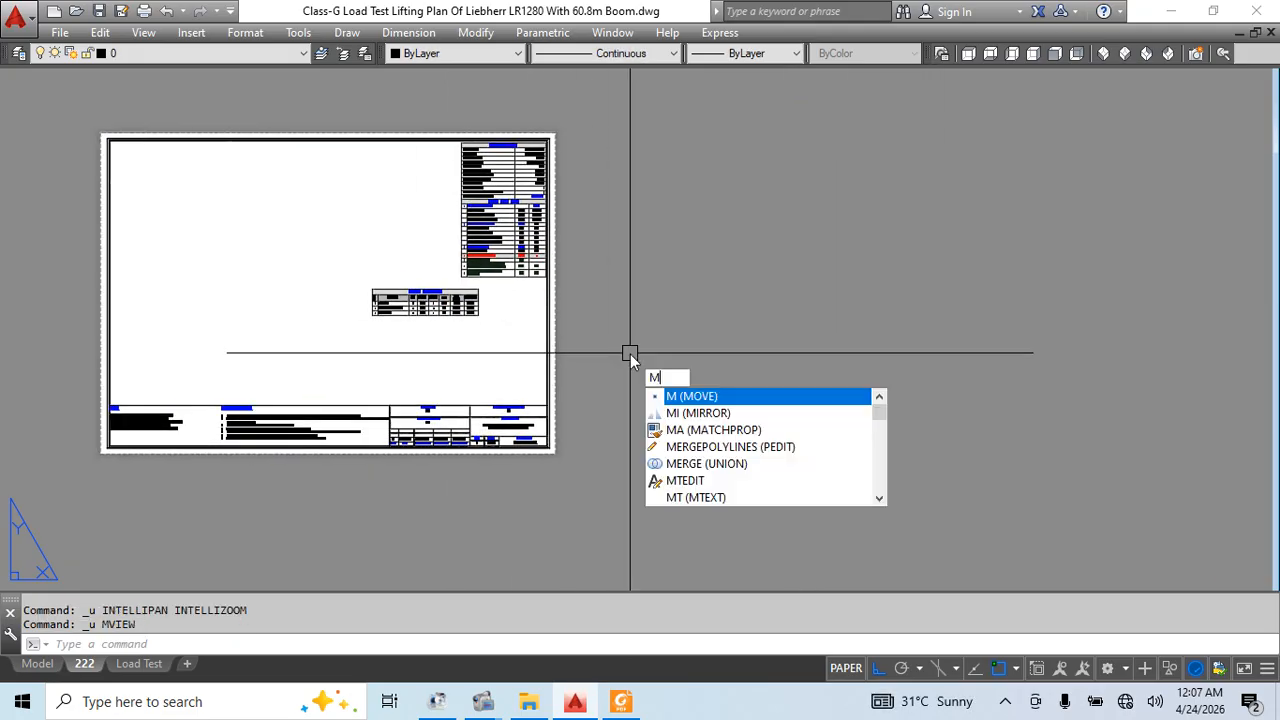
key("Return")
left_click(643, 286)
left_click(772, 400)
left_click(714, 481)
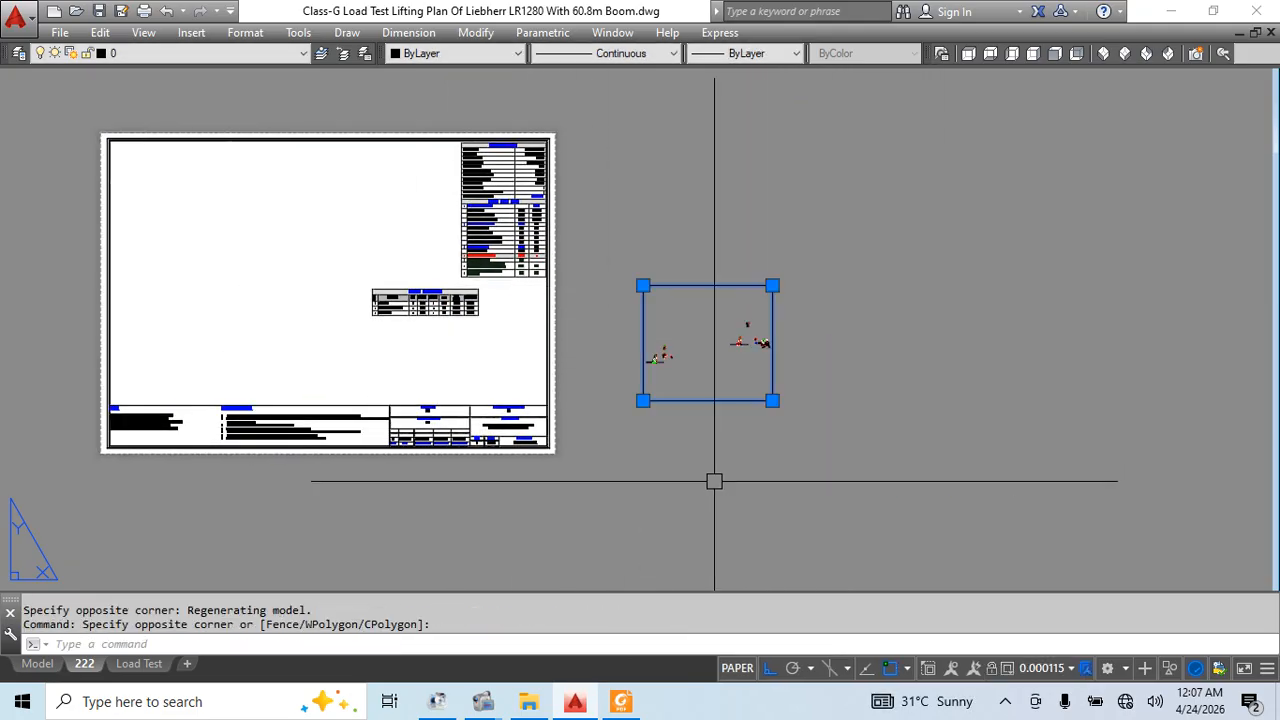
Move the new viewport by its lower corner onto the inner frame corner just above the NOTES block
type("m")
key("Return")
left_click(643, 400)
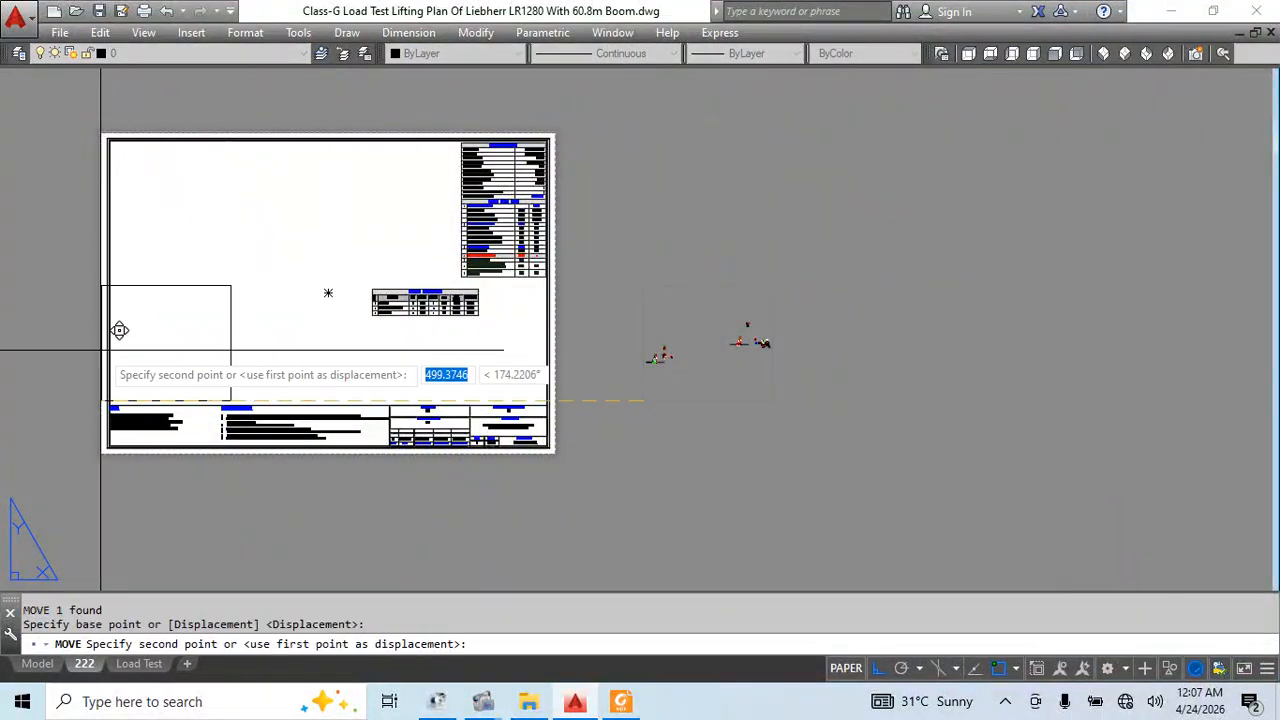
scroll(131, 381, "up", 3)
left_click(106, 403)
scroll(106, 403, "down", 4)
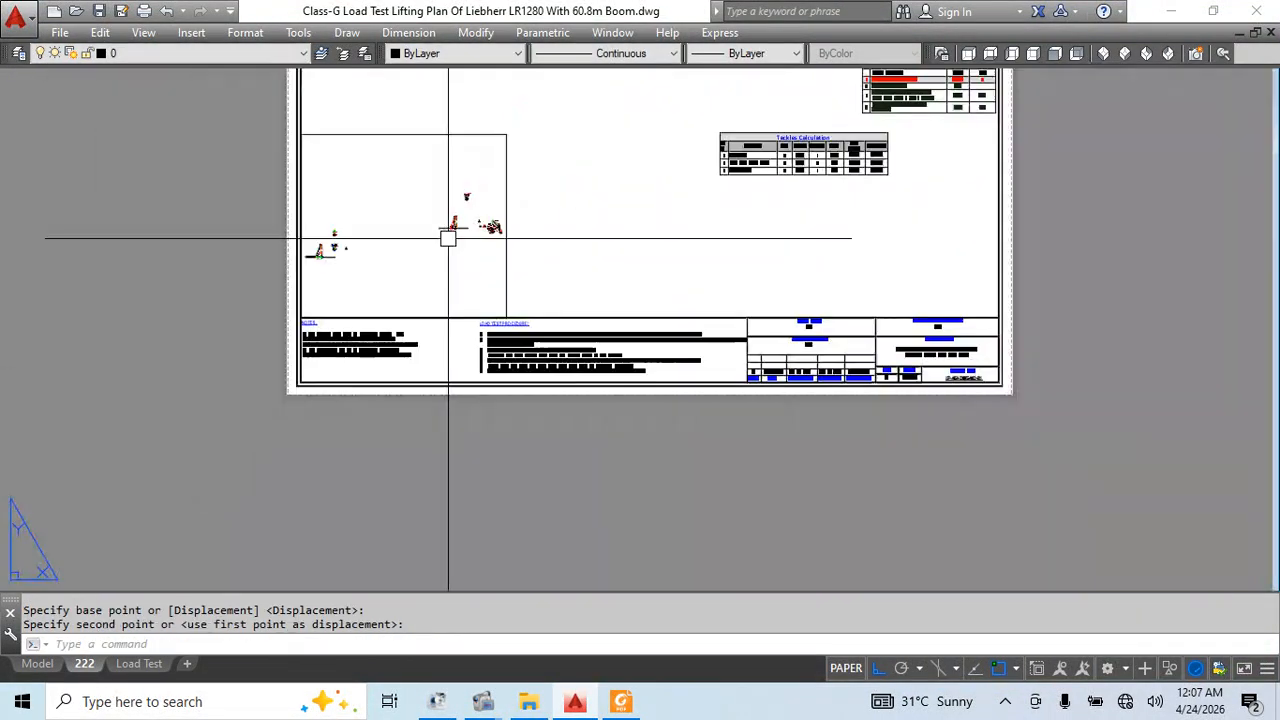
key("Escape")
Check the properties of the M View Lines layer in the Layer Properties Manager
left_click(632, 280)
left_click(532, 370)
left_click(185, 56)
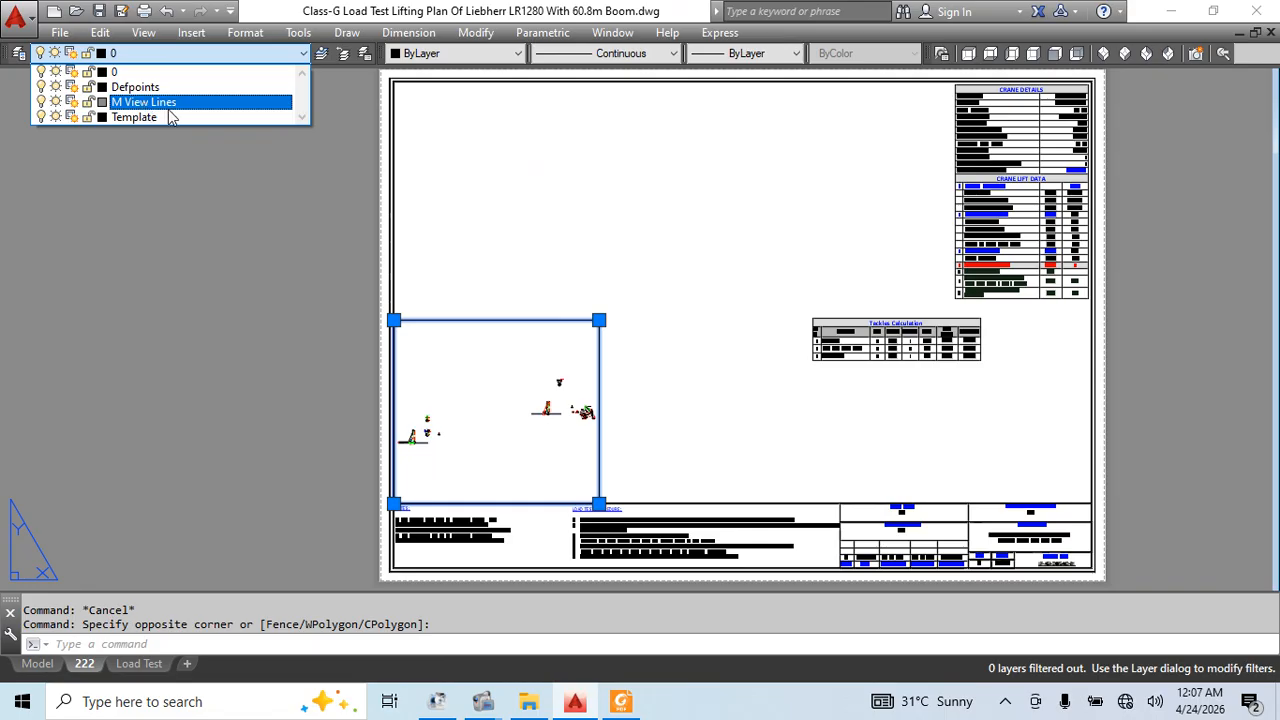
key("Escape")
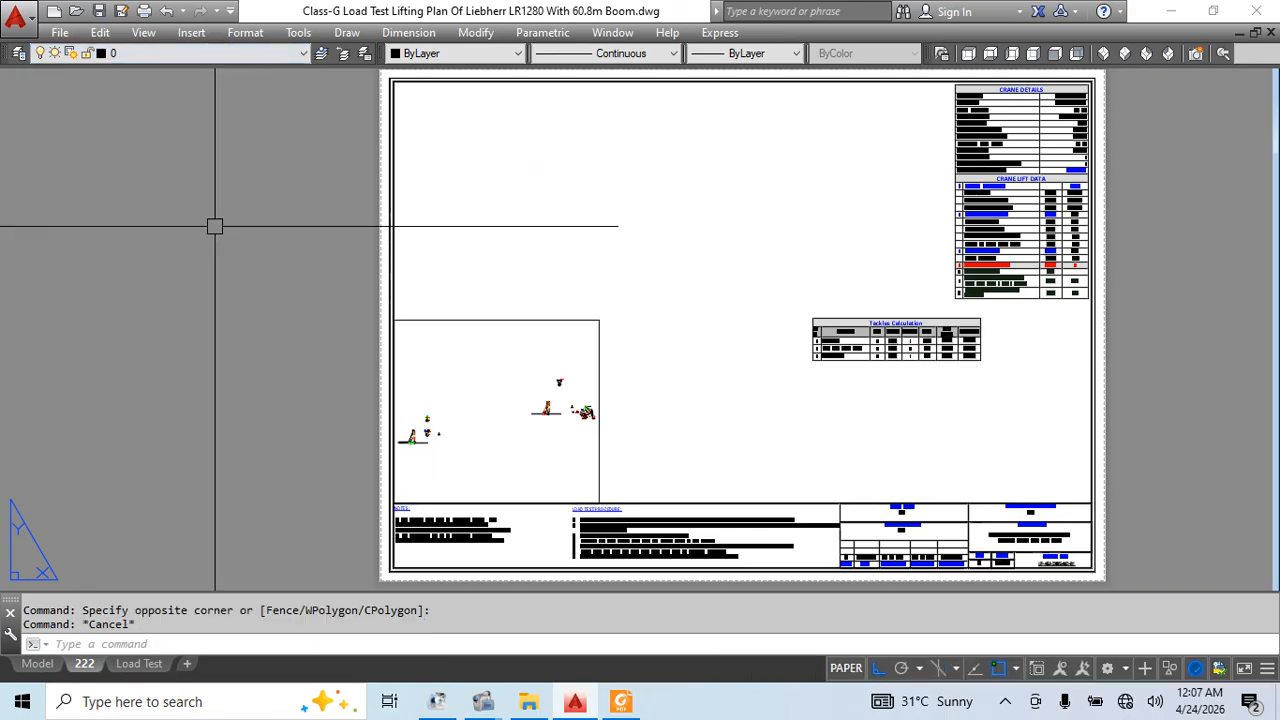
type("la")
key("Return")
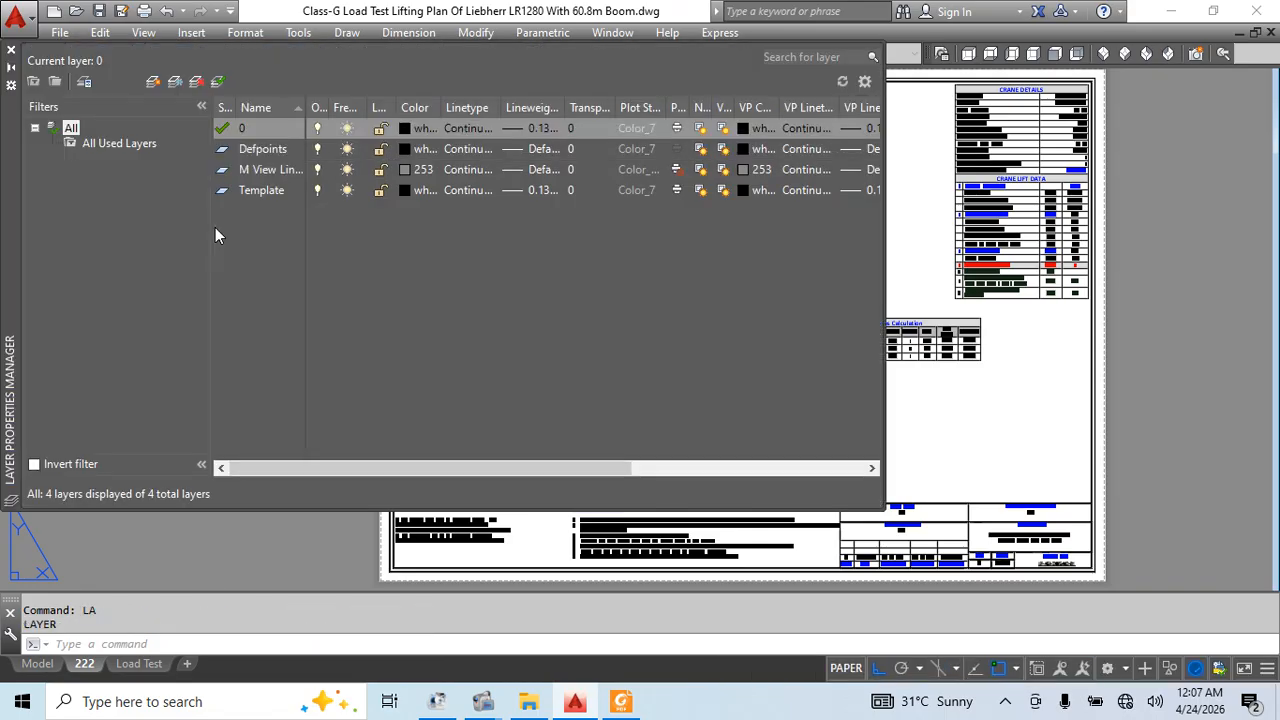
left_click(262, 172)
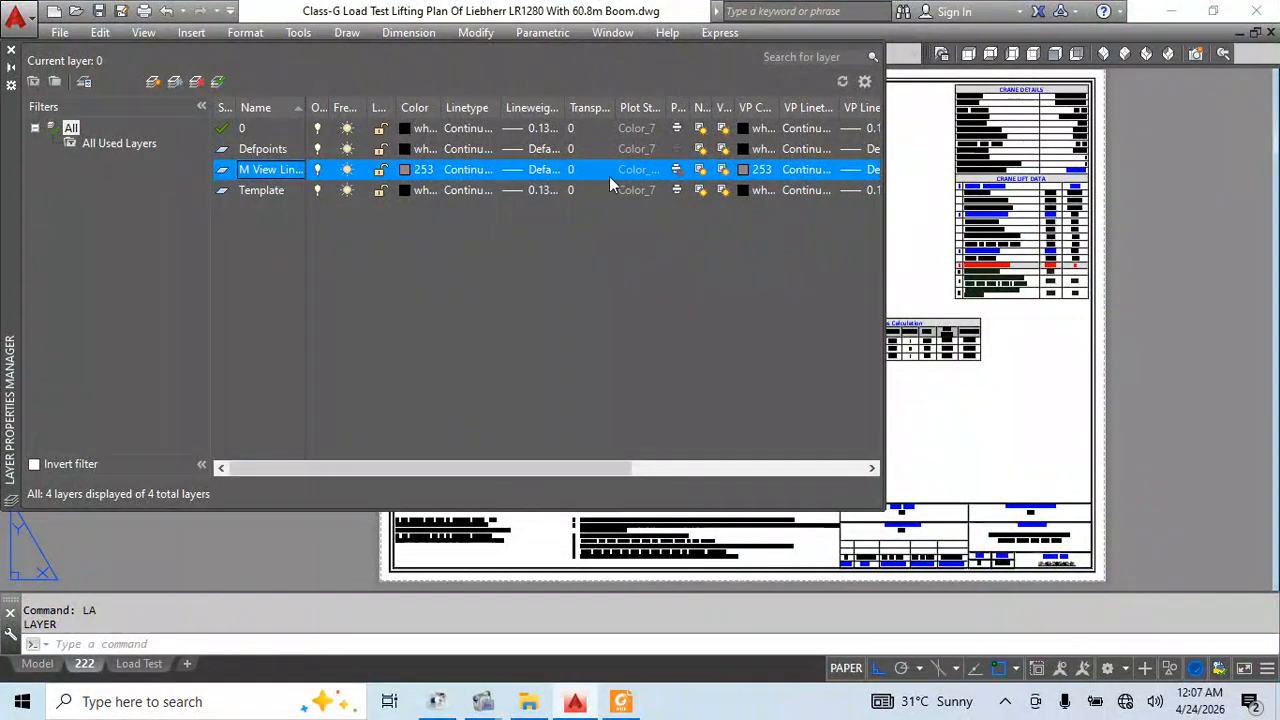
left_click(11, 51)
Assign the viewport above the NOTES block to the M View Lines layer
left_click(572, 291)
left_click(511, 334)
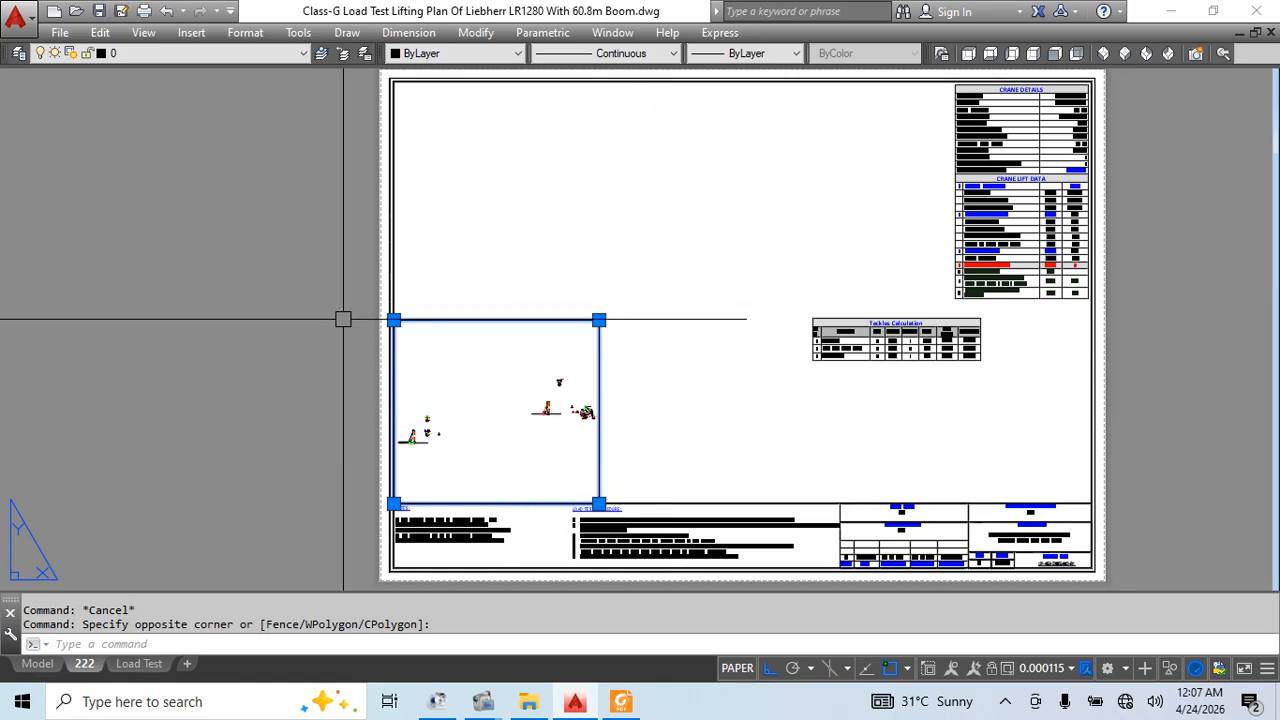
left_click(150, 53)
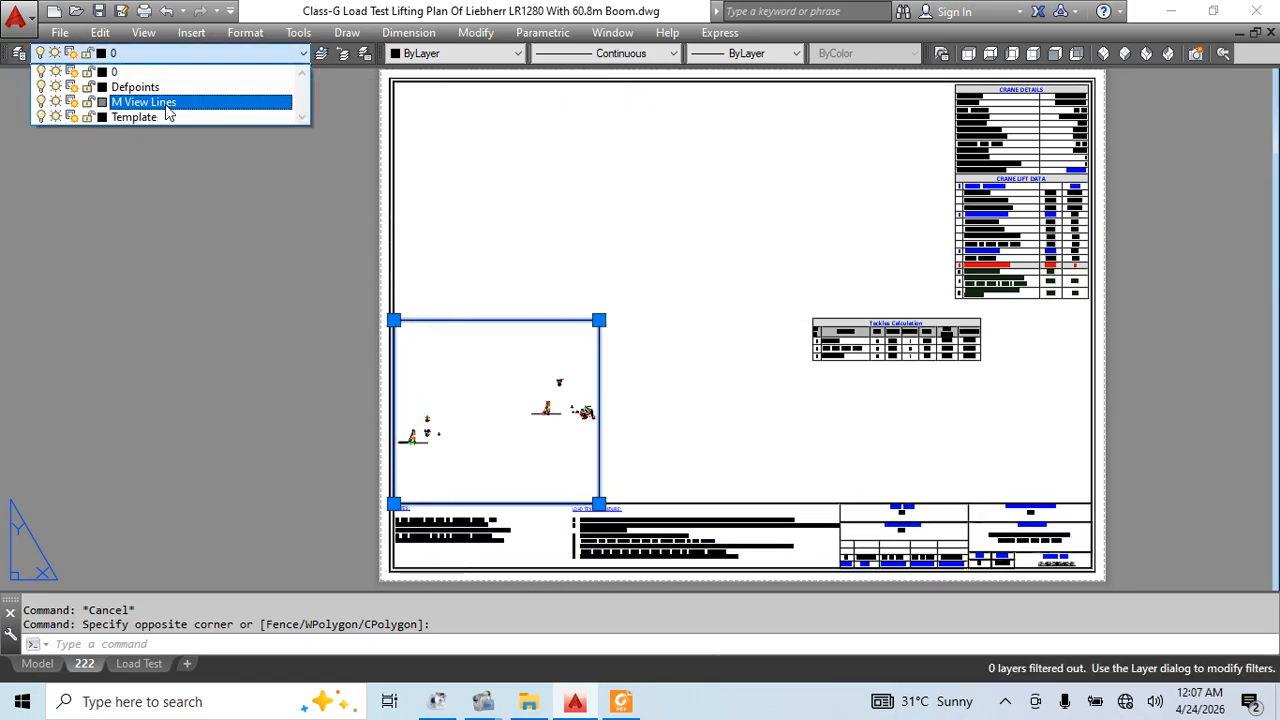
left_click(165, 105)
Stretch the viewport's upper corner grip straight up to make the viewport taller
left_click(471, 283)
left_click(457, 321)
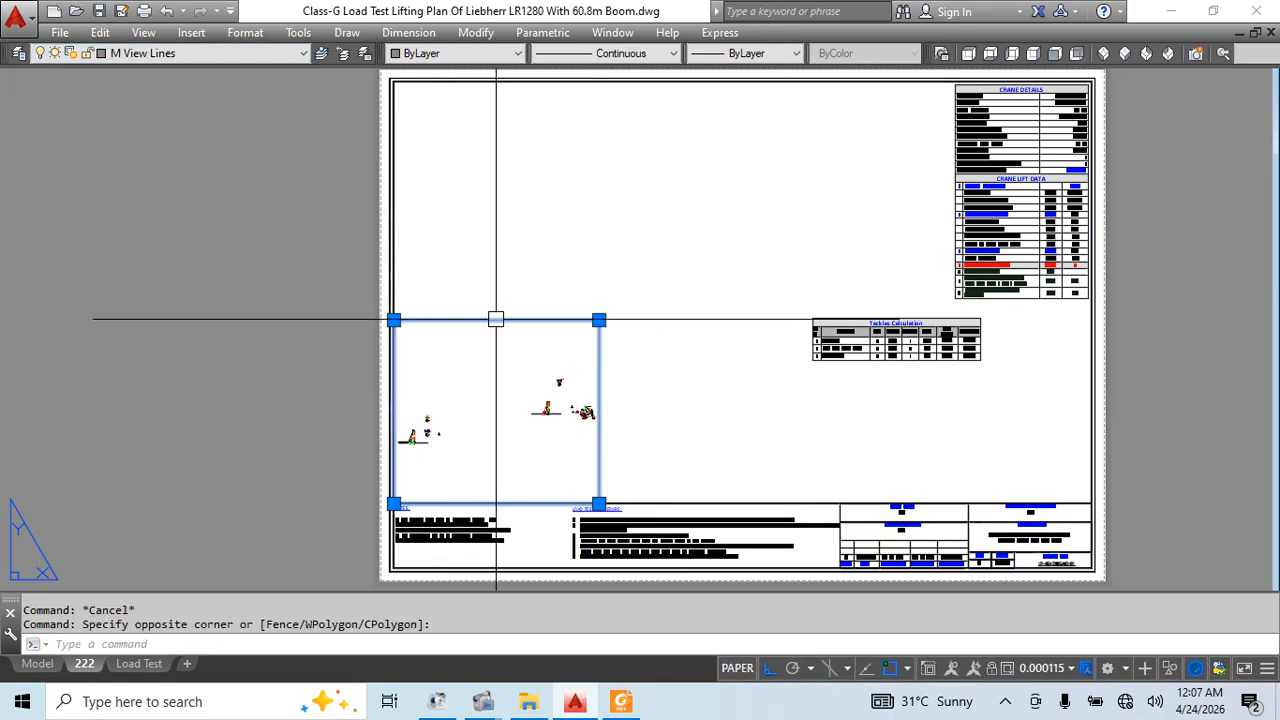
left_click(599, 320)
left_click(599, 176)
key("Escape")
Frame the crane's load test elevation view inside the viewport and return to paper space
double_click(475, 324)
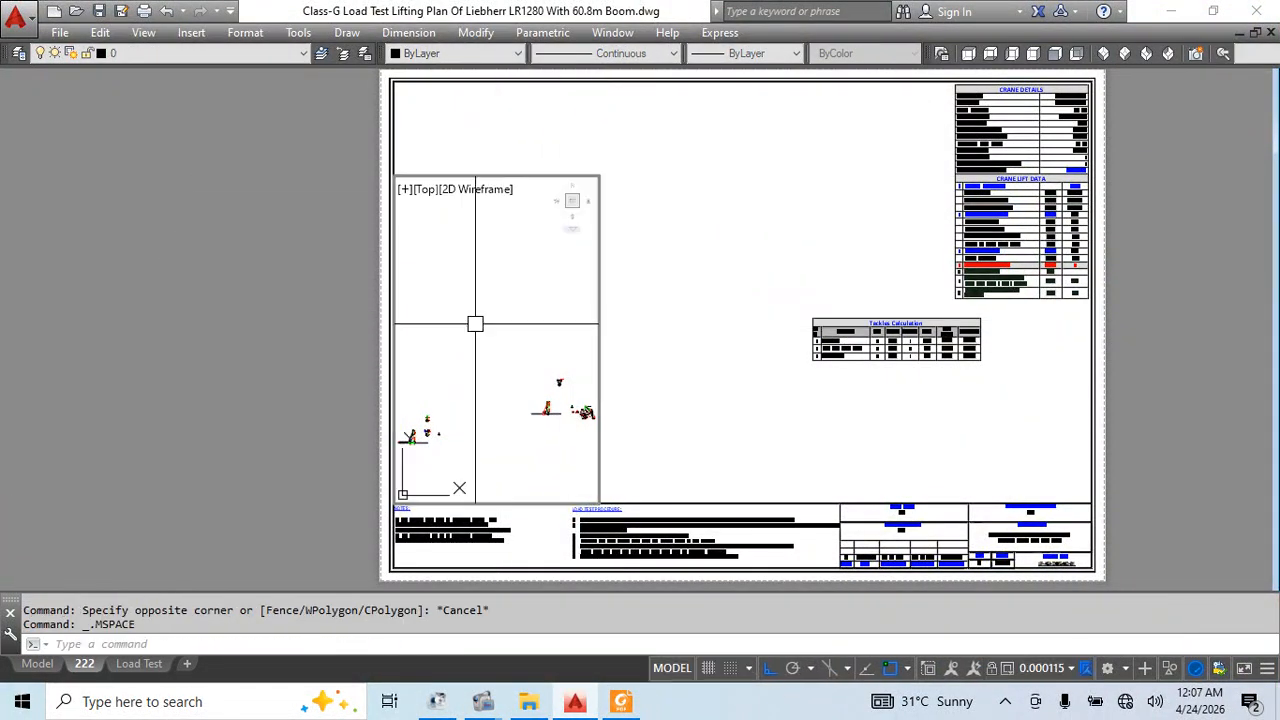
middle_click(475, 324)
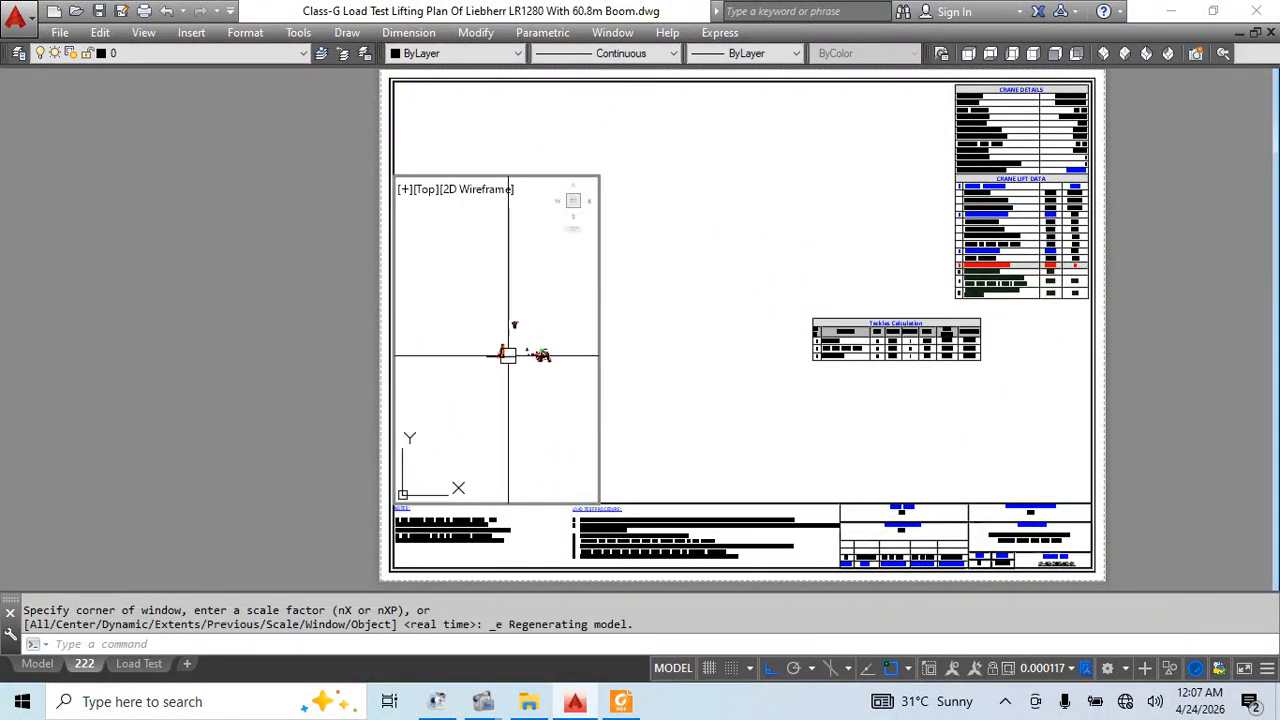
scroll(500, 361, "up", 2)
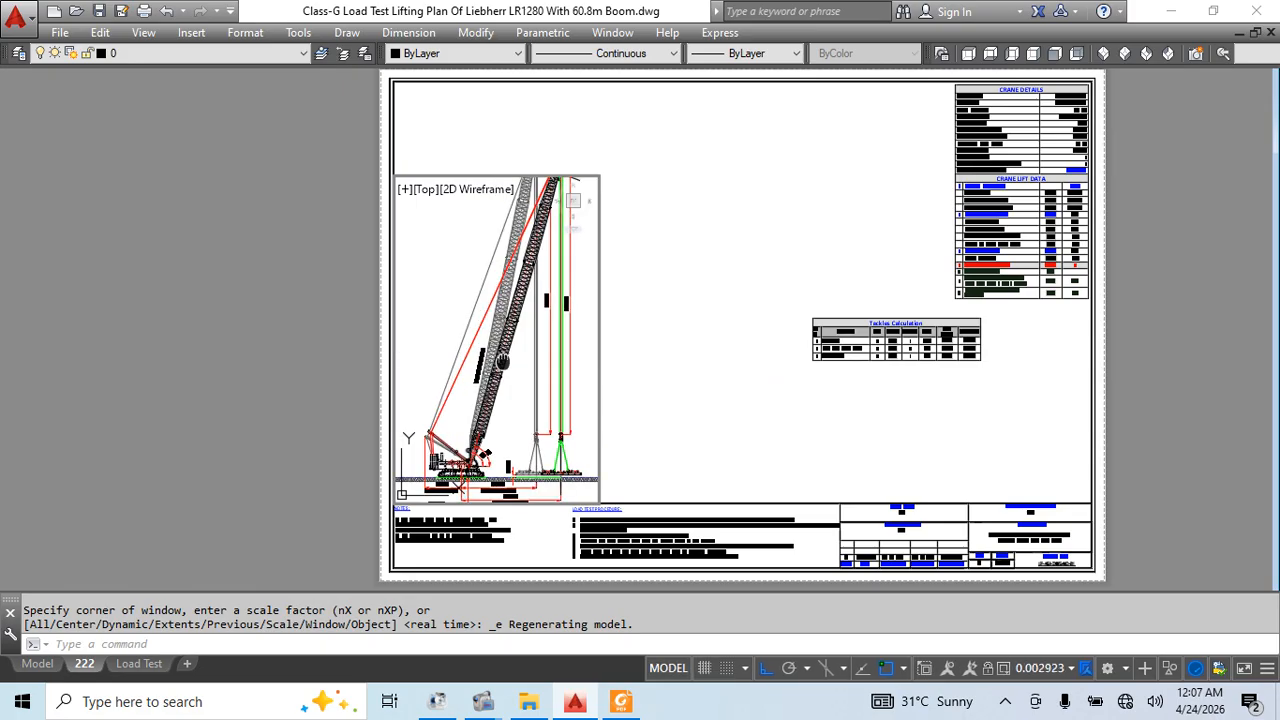
middle_click_drag(512, 362, 505, 361)
scroll(505, 361, "down", 2)
double_click(264, 370)
Examine the elevation view's dimensions, title and scale note, and its placement within the viewport on the sheet
scroll(264, 370, "up", 4)
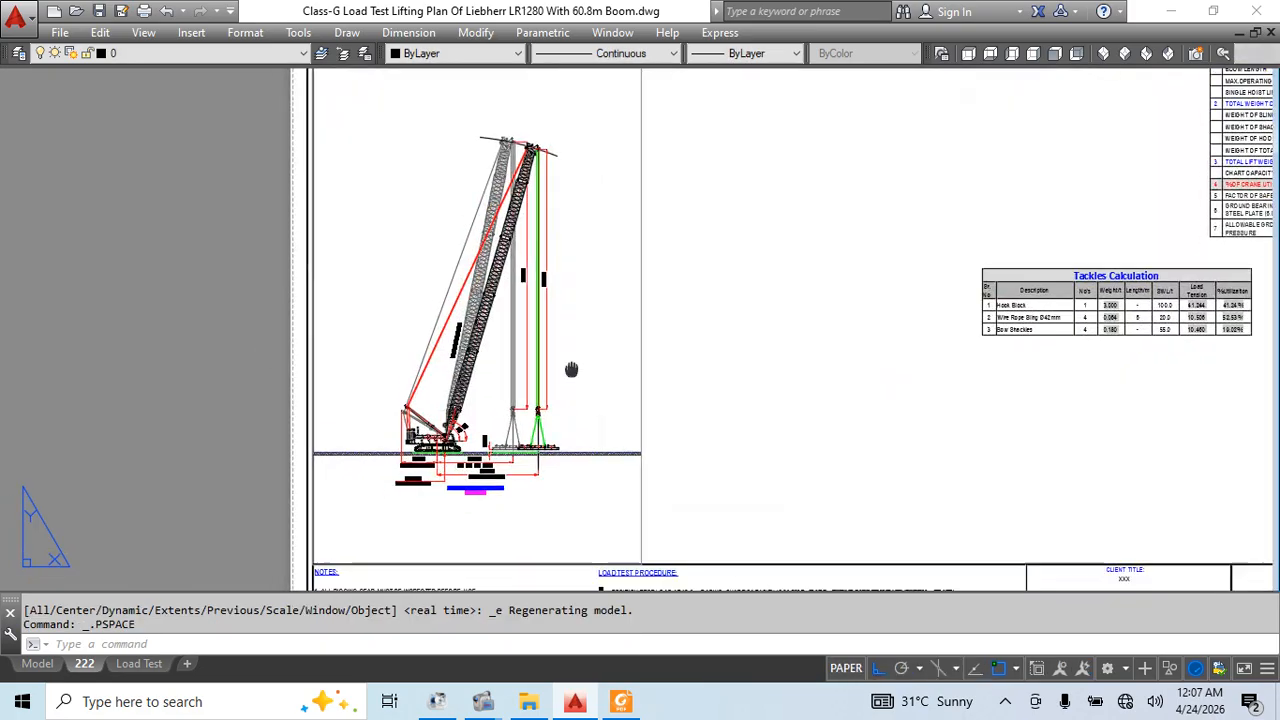
scroll(482, 492, "up", 3)
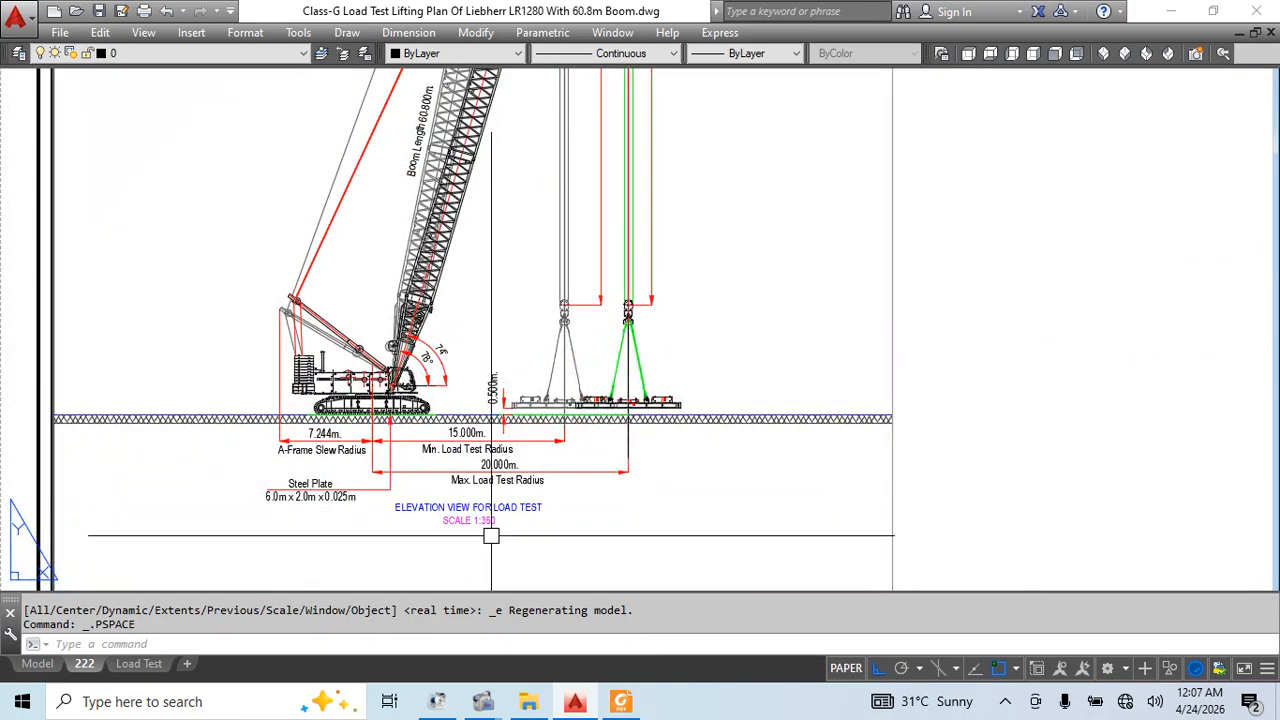
scroll(491, 536, "up", 2)
scroll(669, 320, "down", 6)
scroll(526, 332, "up", 4)
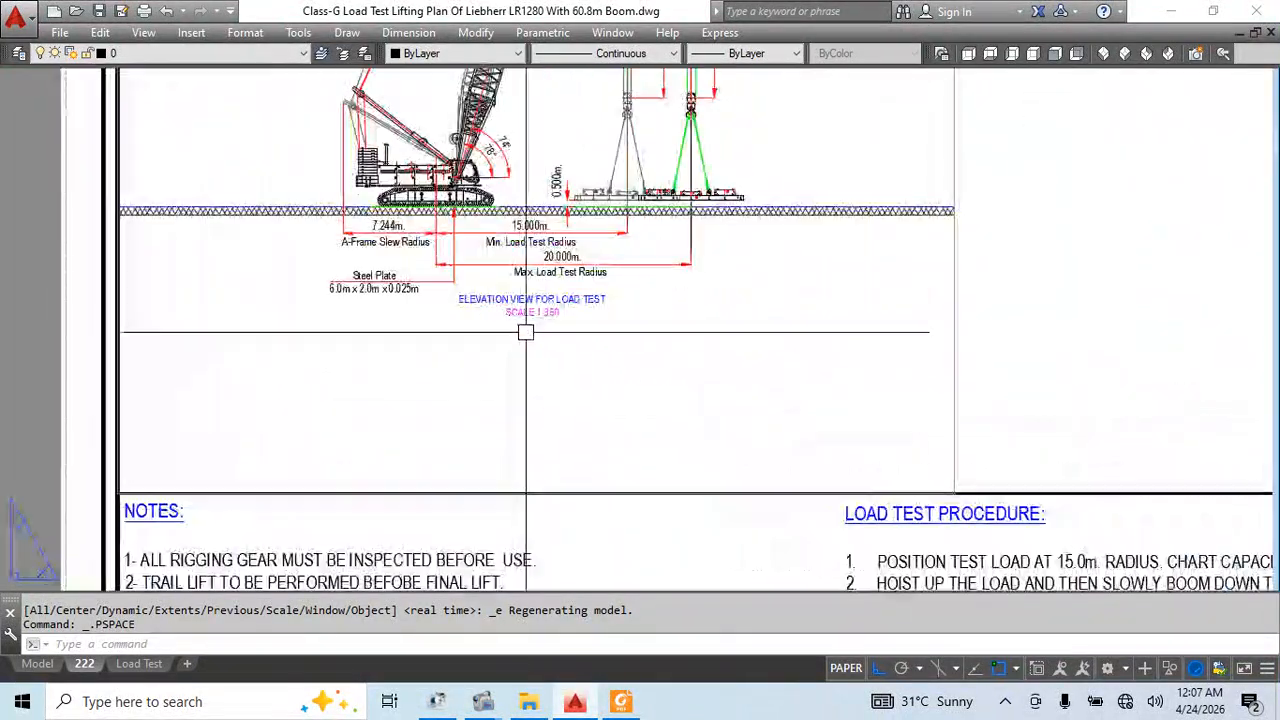
middle_click_drag(526, 332, 540, 462)
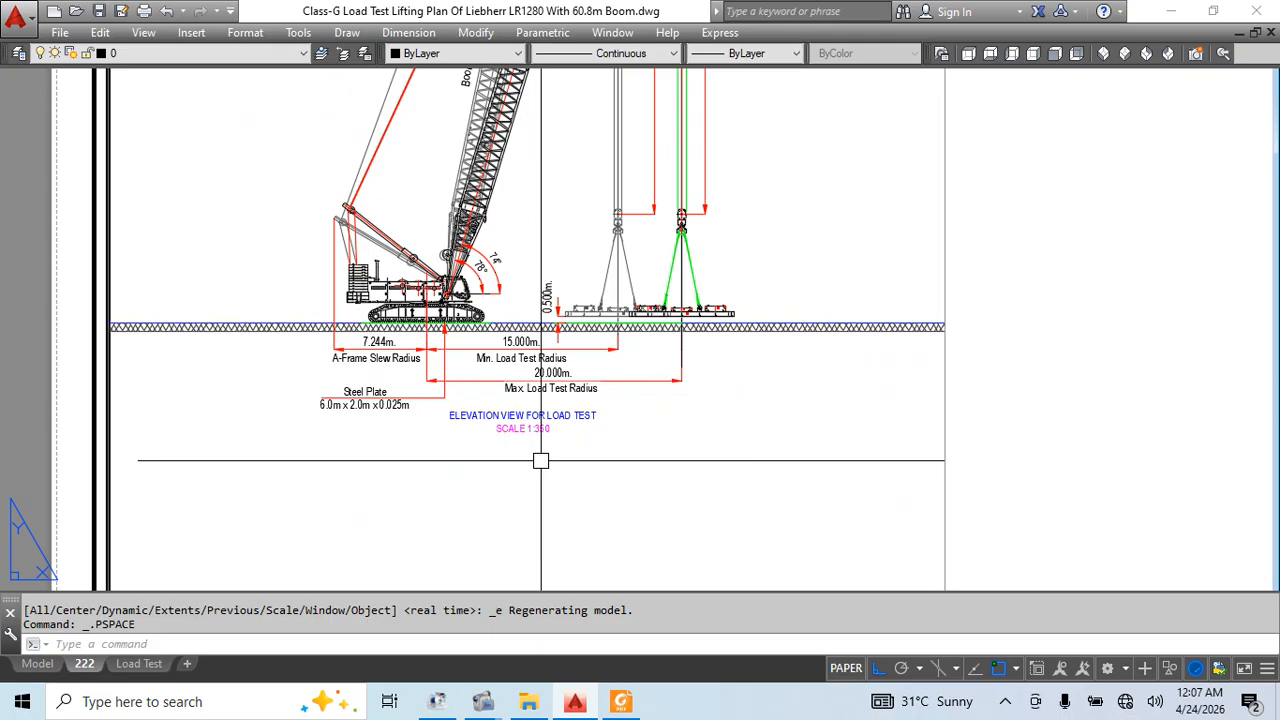
scroll(441, 374, "down", 2)
middle_click_drag(256, 309, 520, 384)
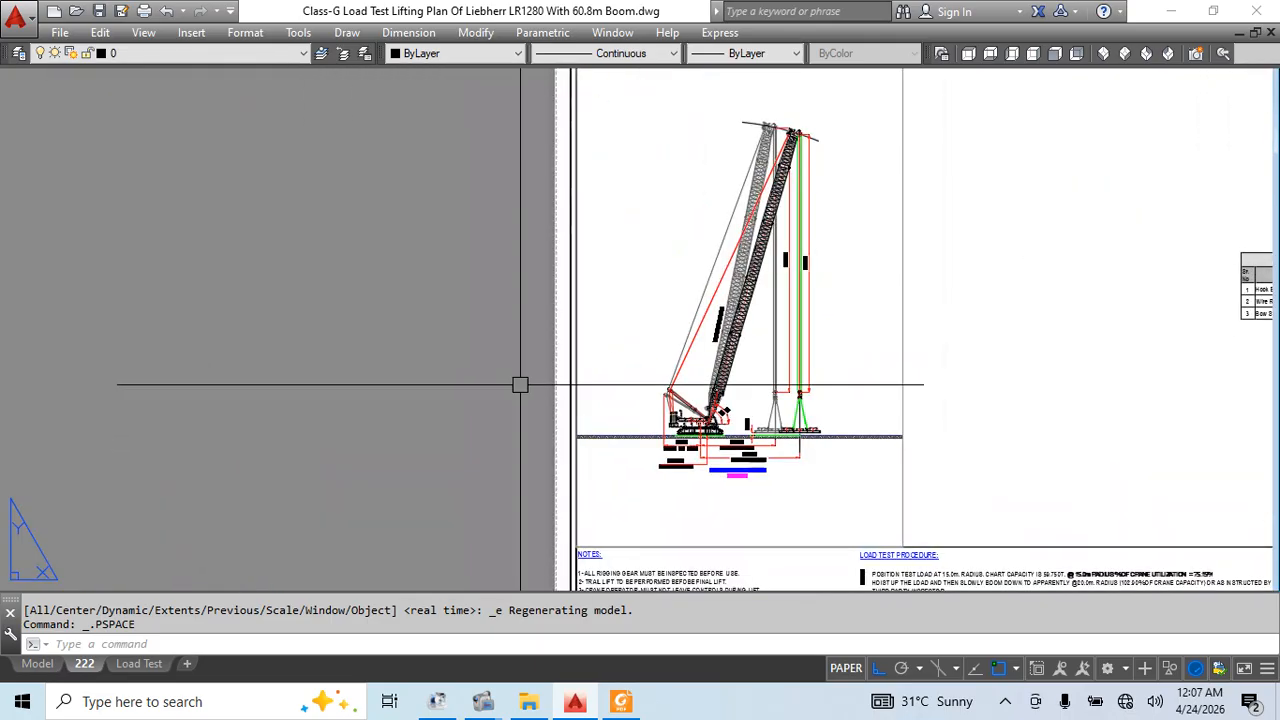
scroll(449, 408, "down", 5)
middle_click_drag(599, 439, 609, 377)
scroll(609, 377, "up", 6)
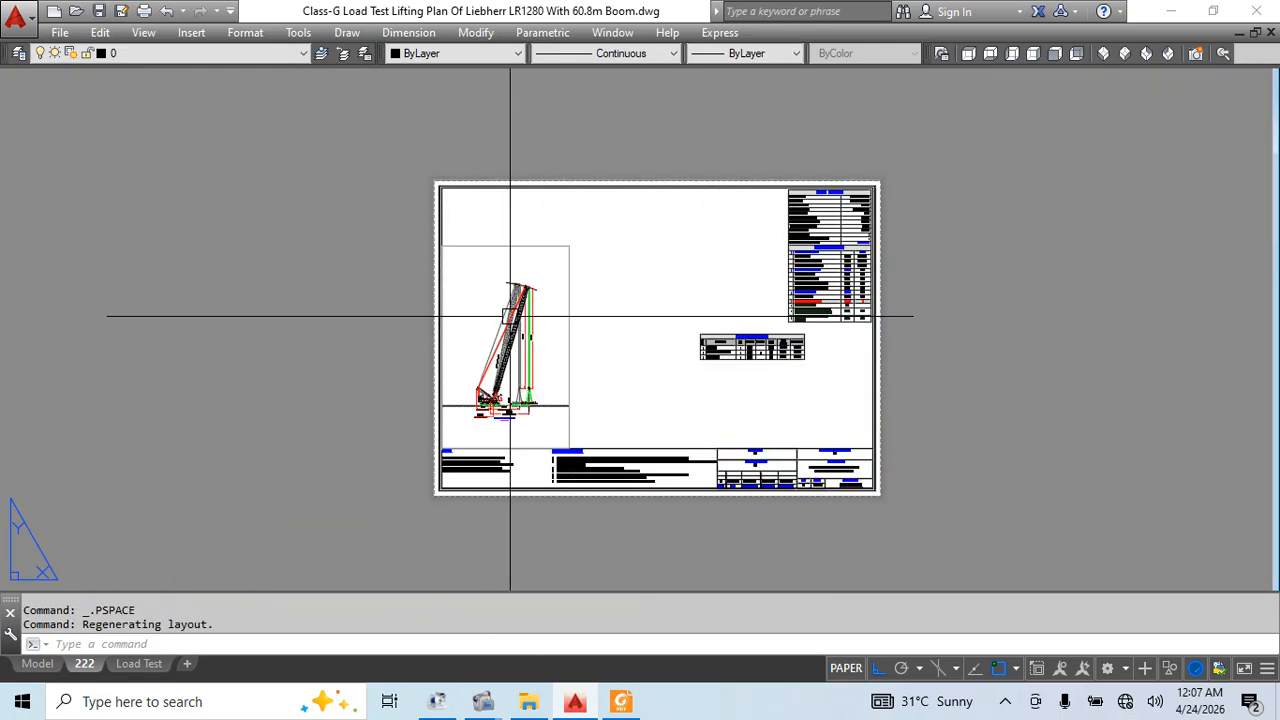
double_click(514, 314)
double_click(283, 336)
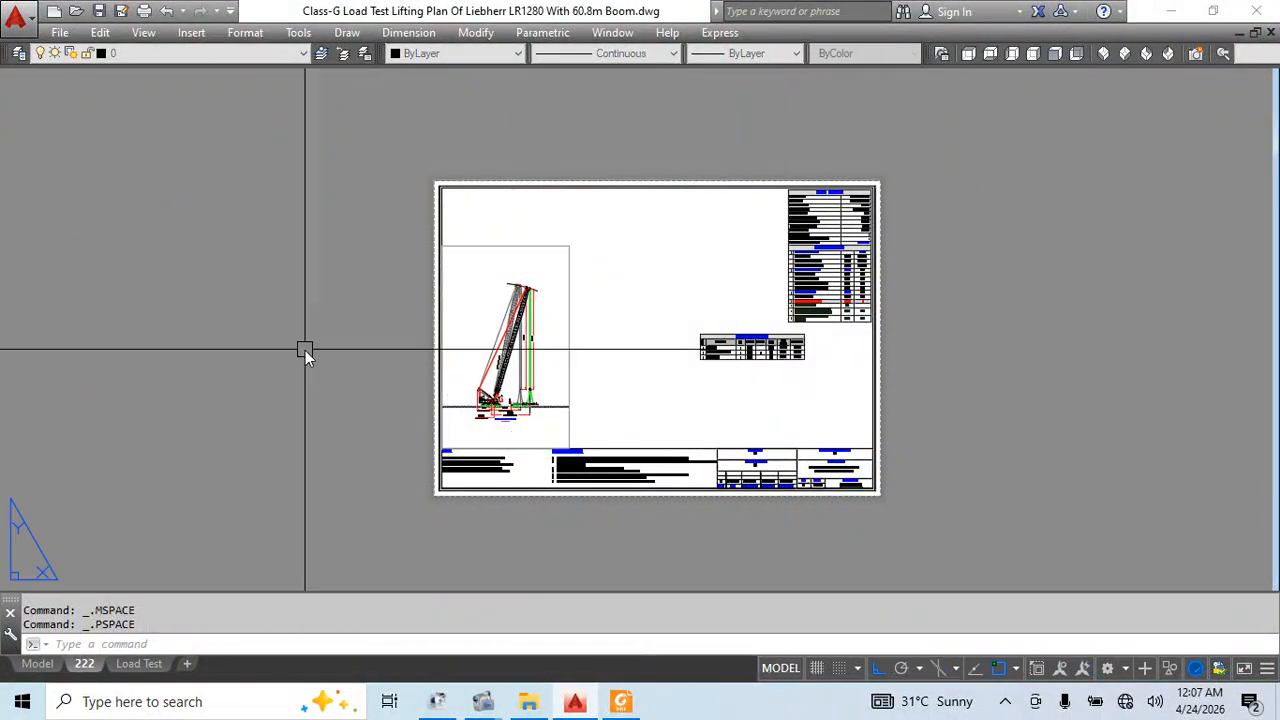
left_click(310, 370)
left_click(310, 370)
left_click(294, 391)
middle_click_drag(346, 369, 297, 420)
left_click(297, 420)
scroll(490, 450, "up", 3)
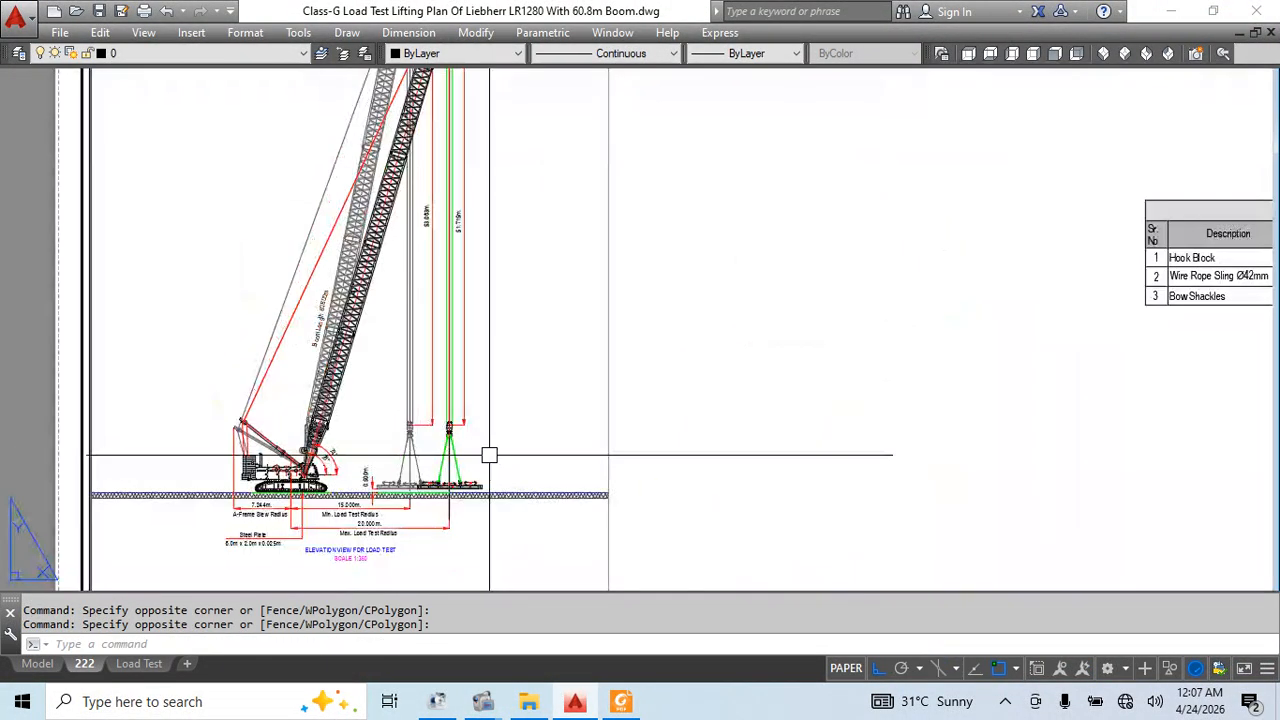
Add a paper-space linear dimension across the elevation view's maximum load test radius, placing its dimension line below the sheet
middle_click_drag(489, 455, 561, 321)
type("i")
key("Return")
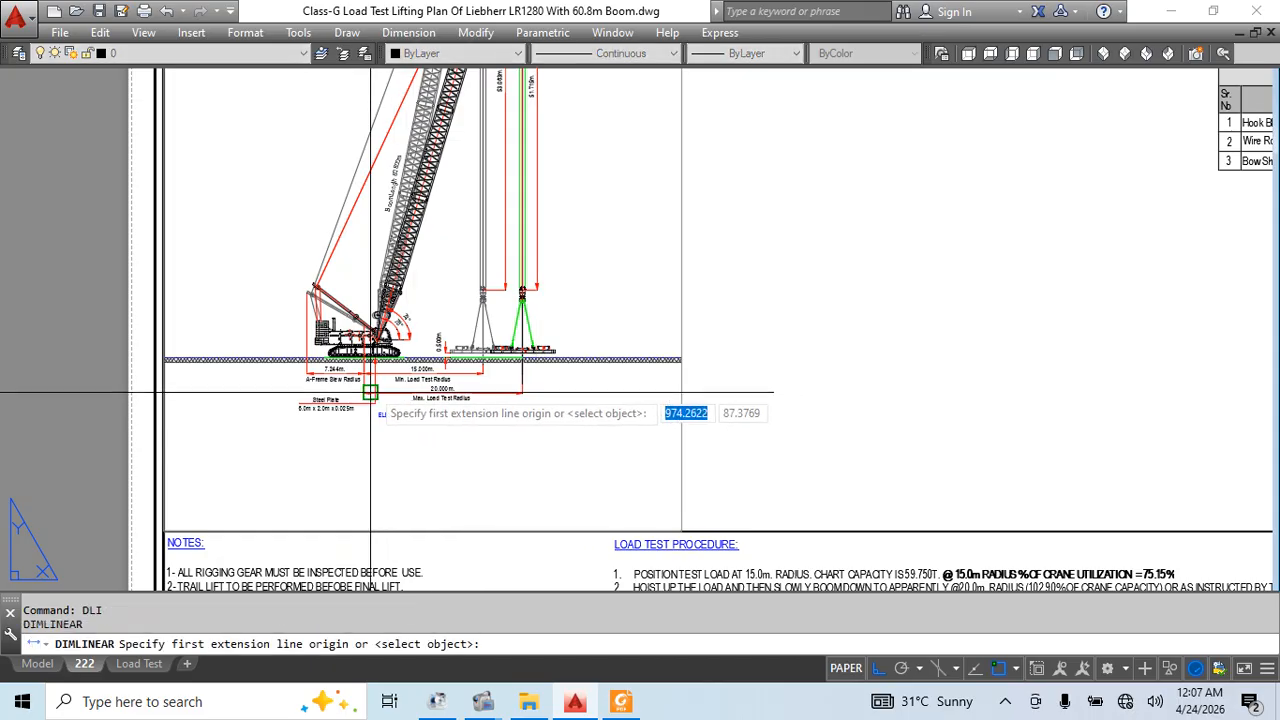
scroll(374, 387, "up", 6)
left_click(318, 375)
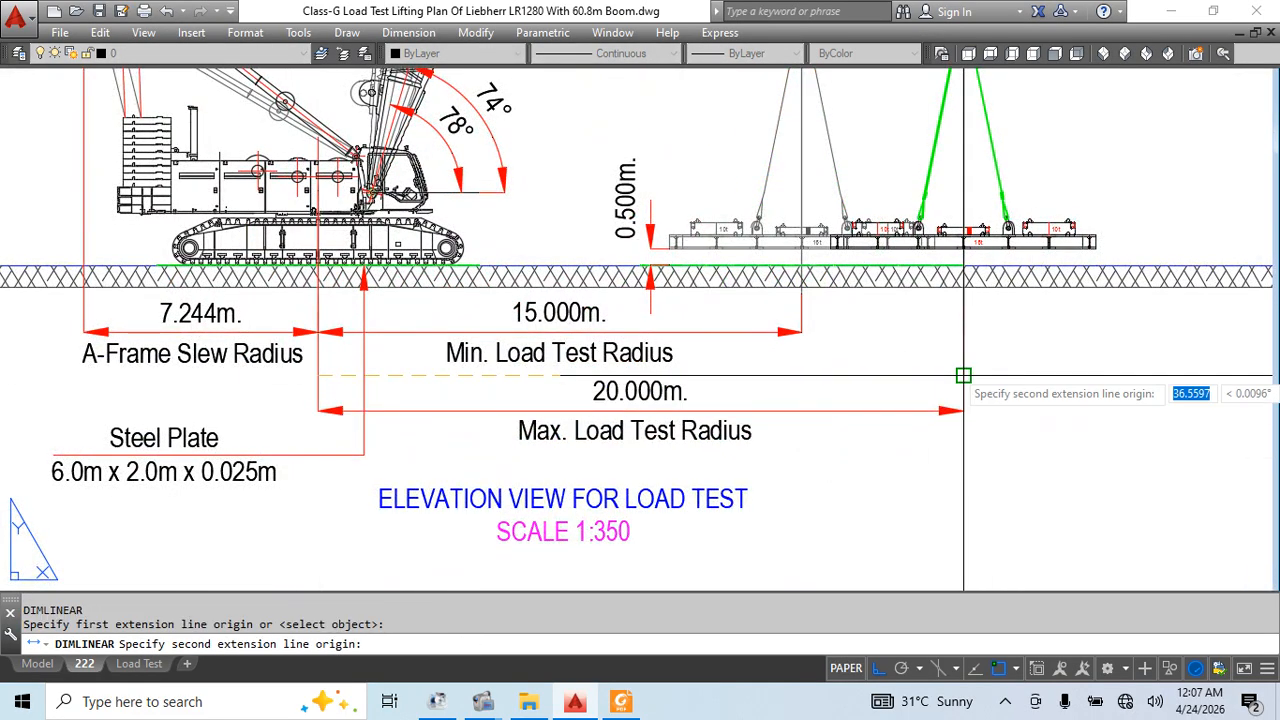
left_click(963, 375)
scroll(886, 300, "down", 8)
left_click(706, 559)
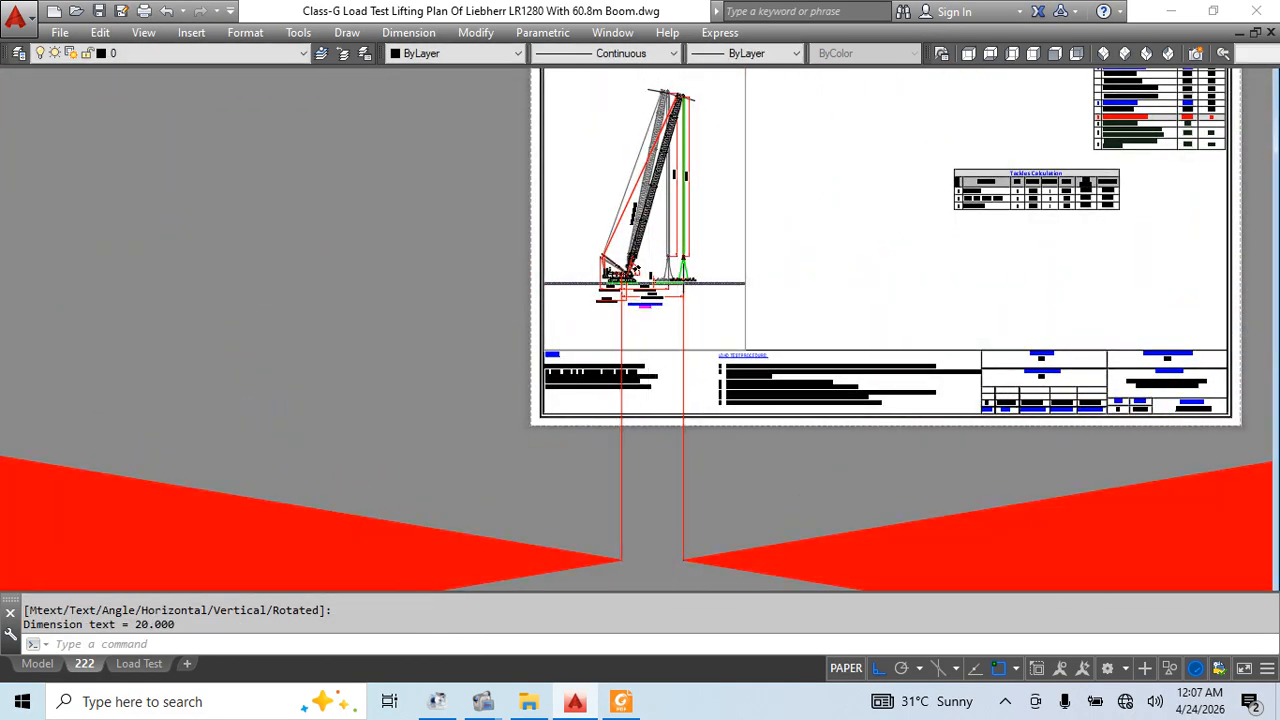
scroll(946, 306, "up", 8)
left_click(950, 300)
key("Escape")
left_click(630, 251)
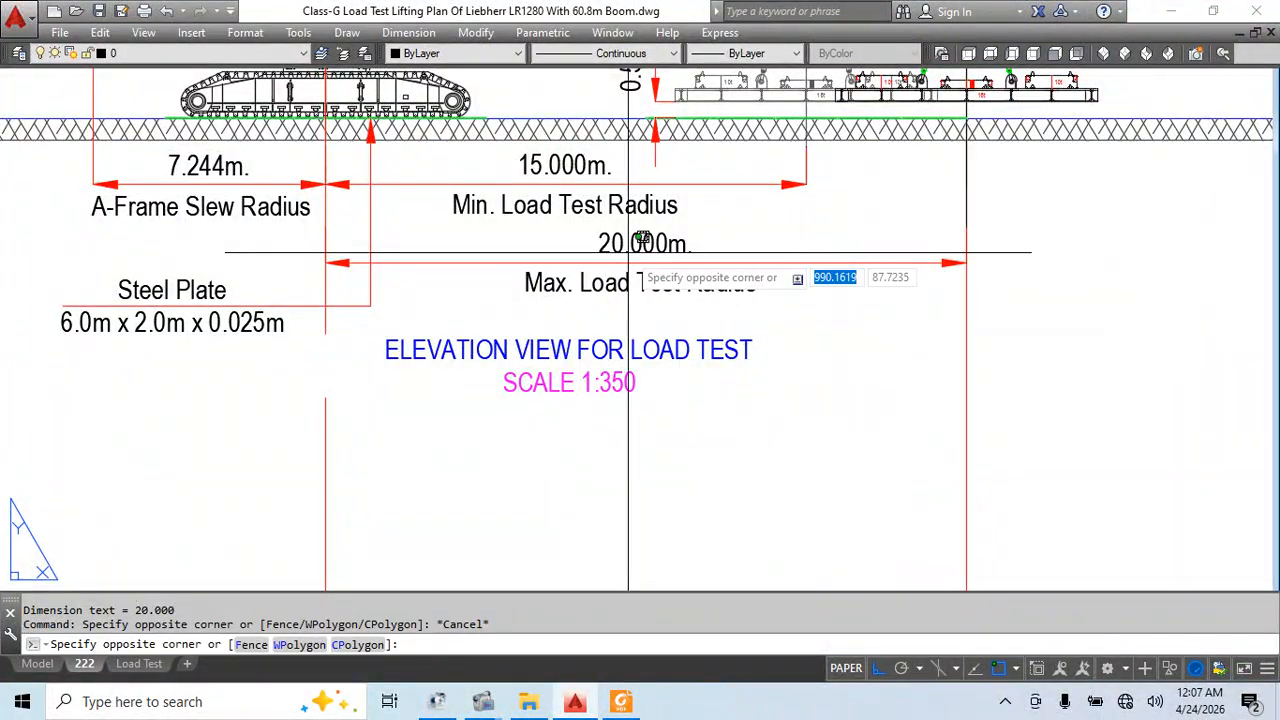
key("Escape")
key("Escape")
left_click(135, 513)
key("Escape")
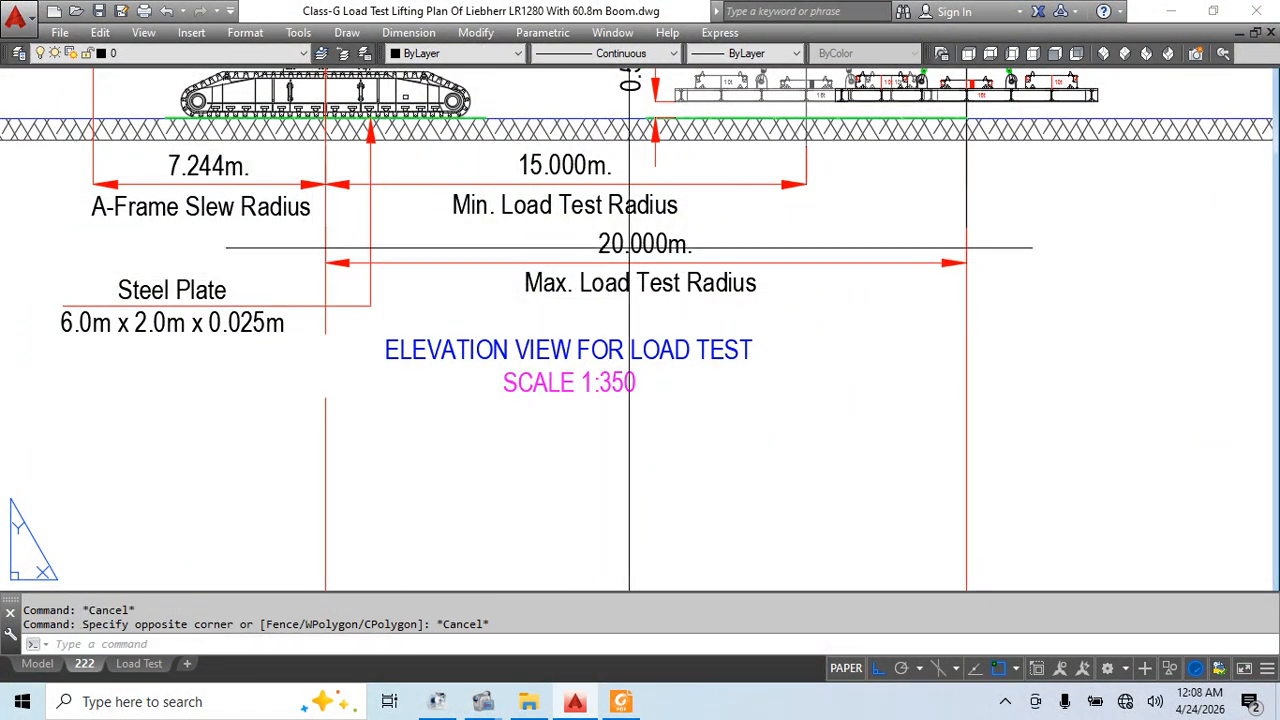
left_click(988, 466)
left_click(929, 509)
key("Escape")
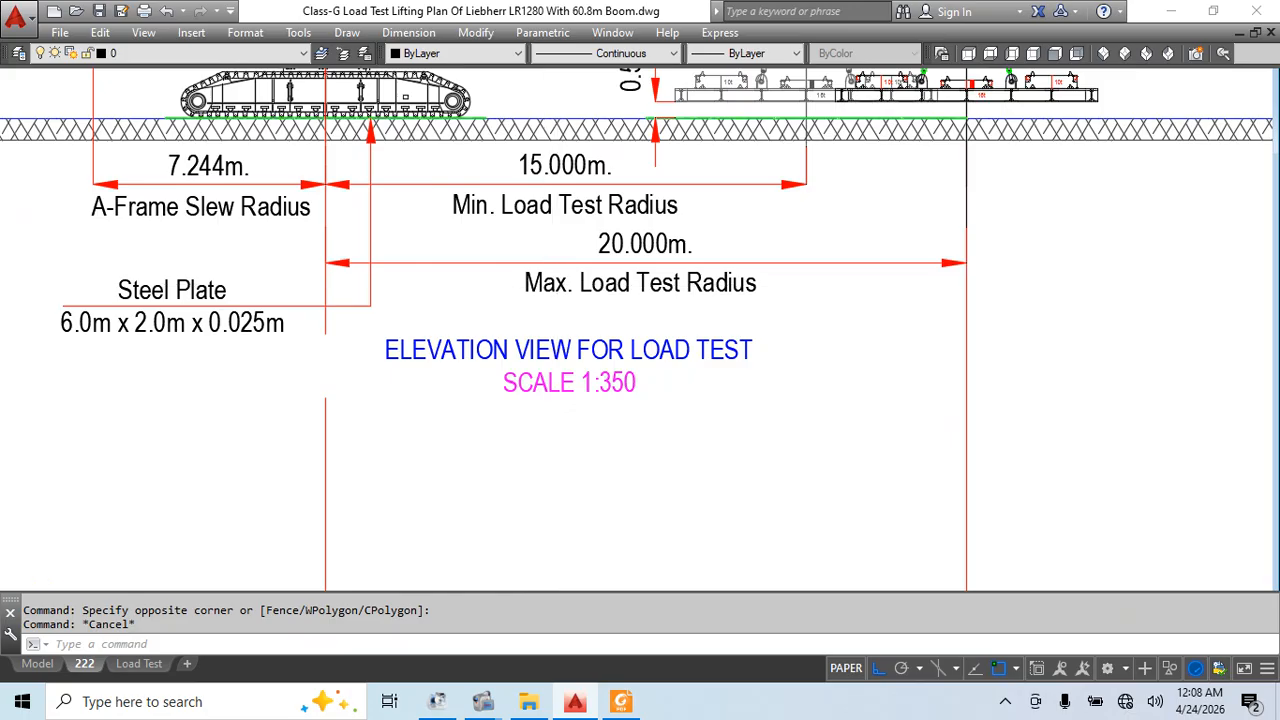
Erase the oversized linear dimension placed below the sheet
scroll(520, 400, "down", 11)
scroll(503, 455, "up", 1)
scroll(502, 454, "up", 1)
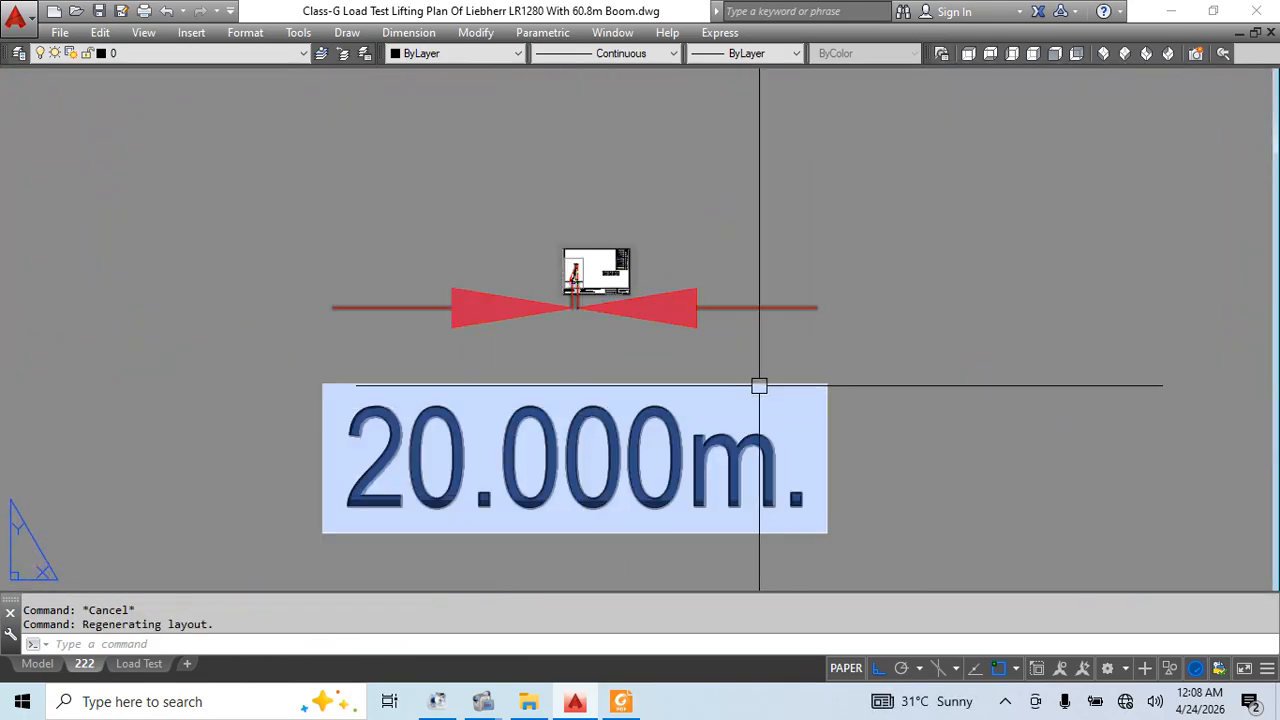
left_click(838, 388)
left_click(650, 489)
type("e")
key("space")
scroll(568, 273, "up", 5)
scroll(655, 372, "up", 2)
scroll(629, 474, "up", 4)
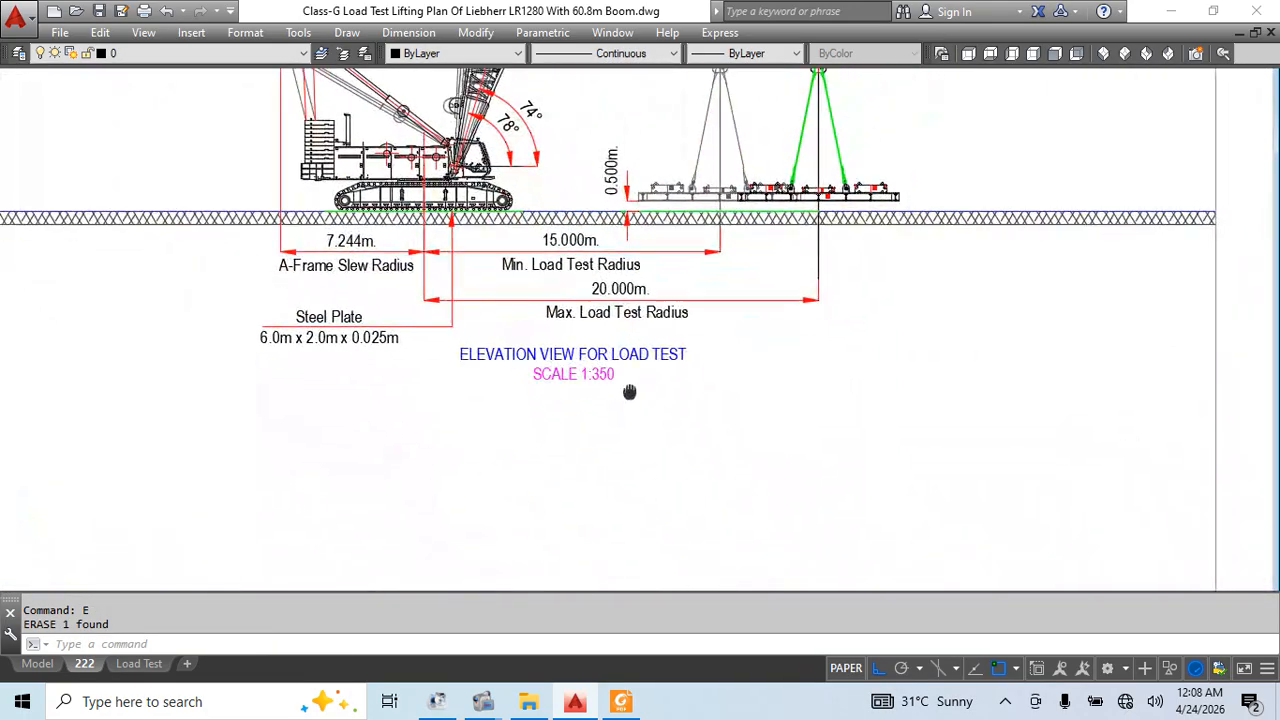
key("Escape")
type("l")
key("space")
key("Escape")
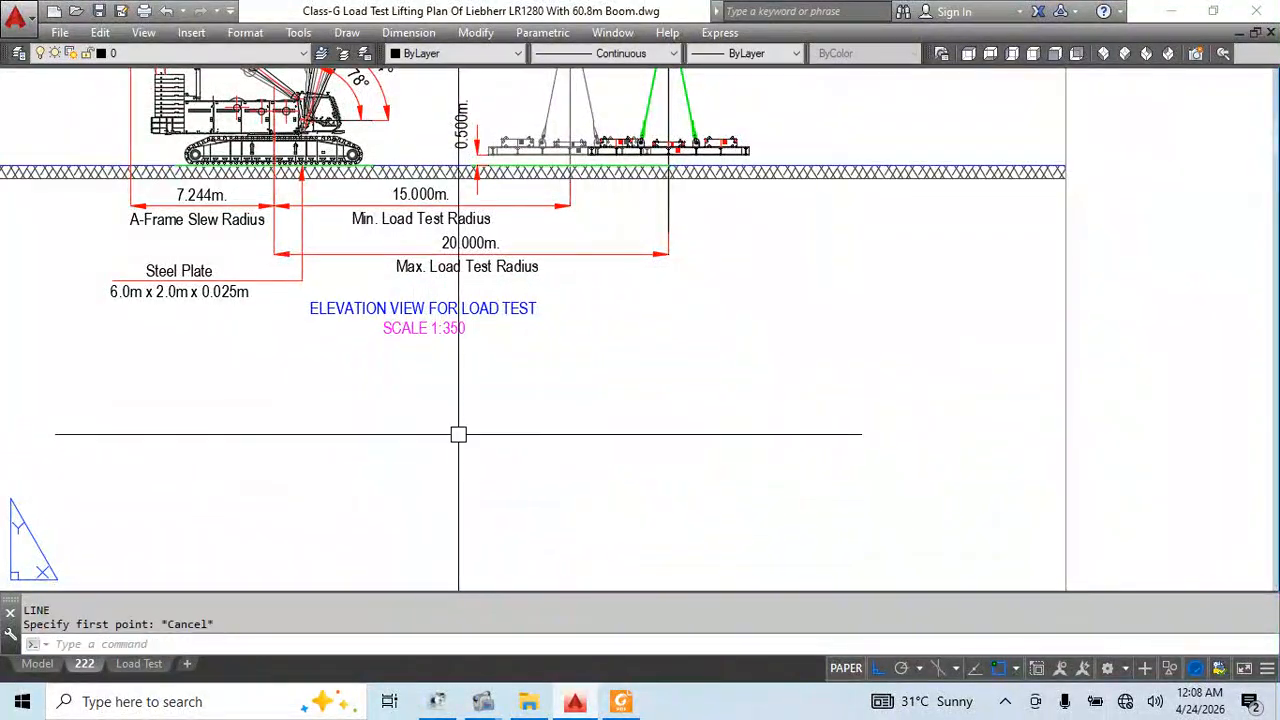
type("dli")
key("space")
left_click(430, 427)
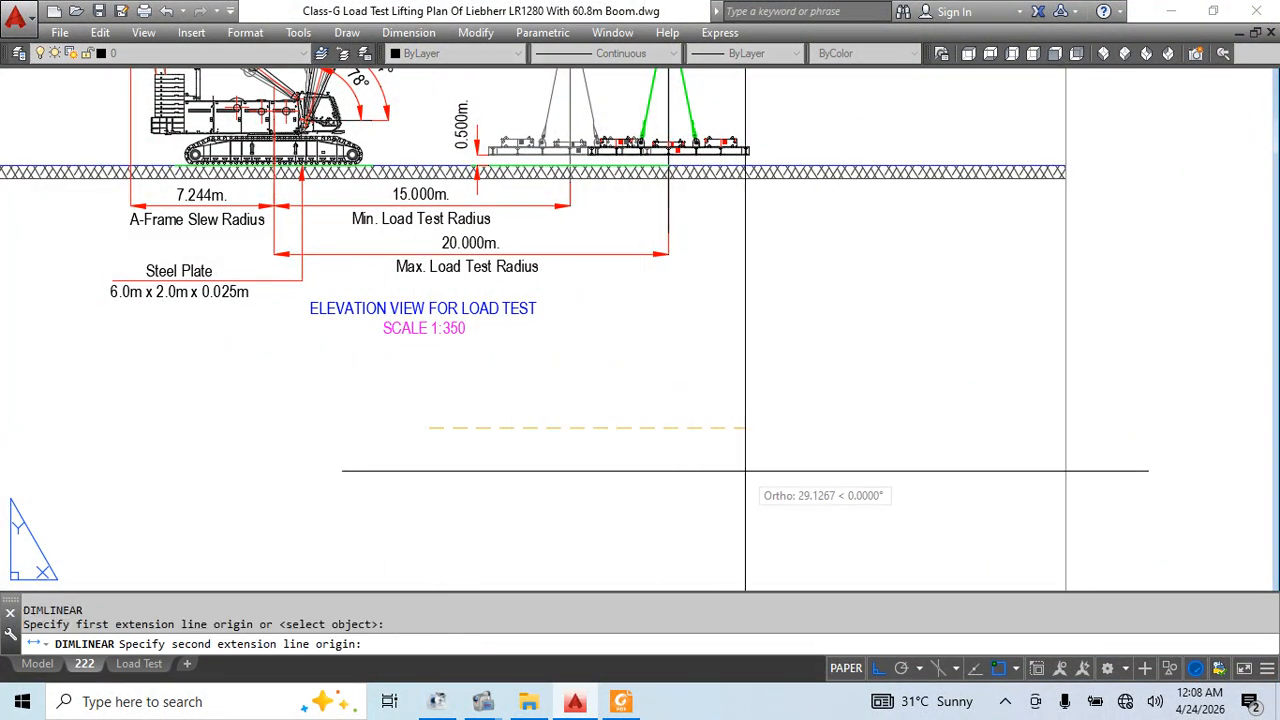
key("Return")
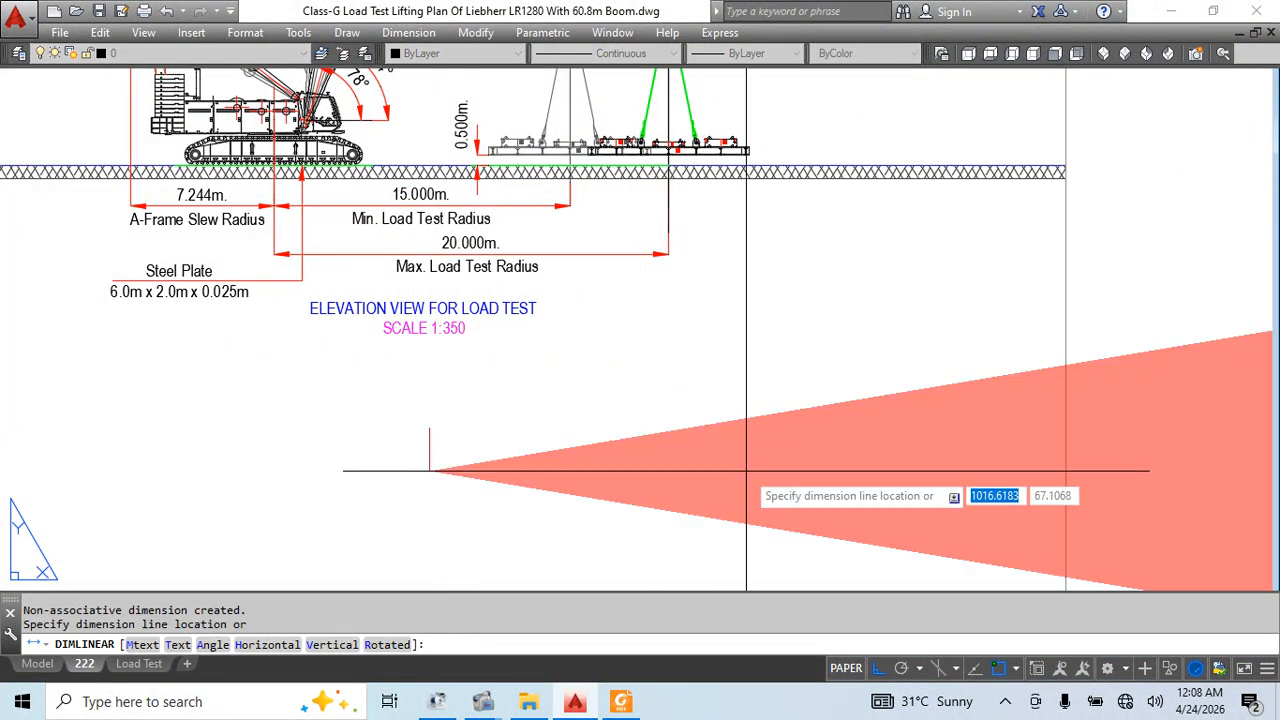
scroll(746, 470, "down", 6)
key("Escape")
key("Escape")
scroll(637, 525, "up", 7)
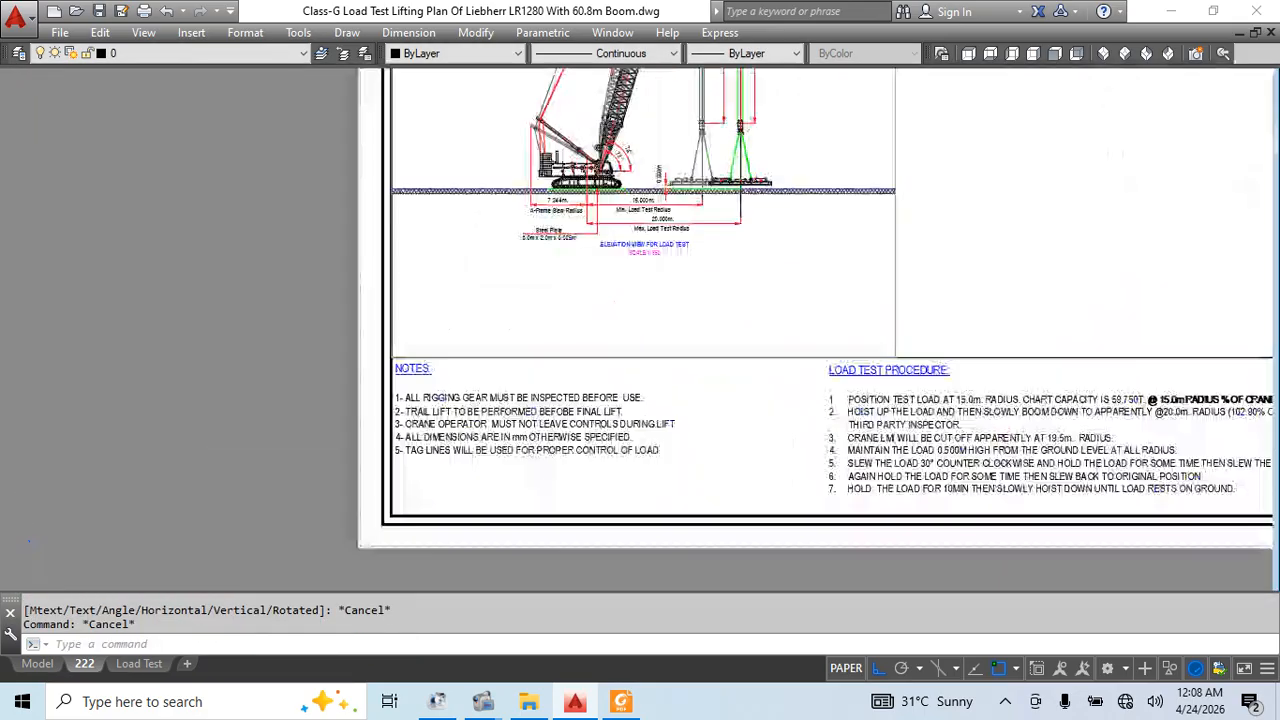
Add a 15.000 m horizontal linear dimension in the blank space below the elevation view's title inside the viewport, and return to paper space
double_click(675, 257)
left_click(751, 240)
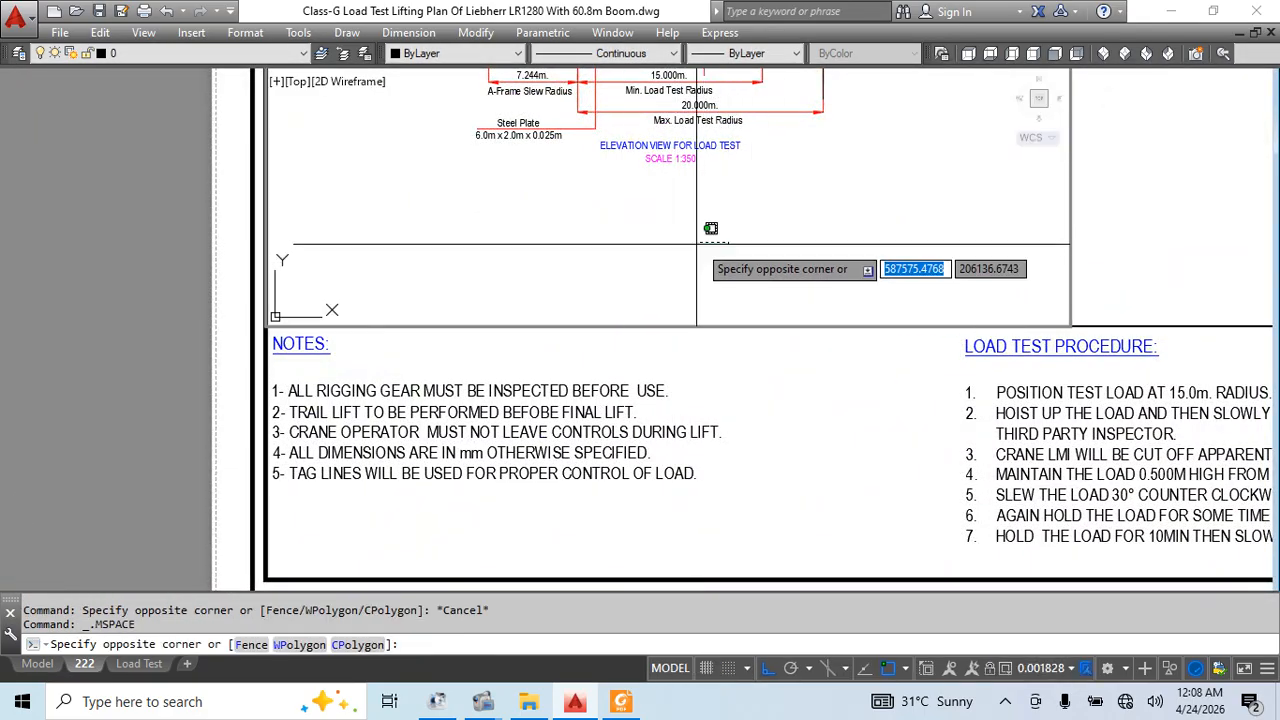
key("Escape")
type("dli")
key("space")
left_click(604, 215)
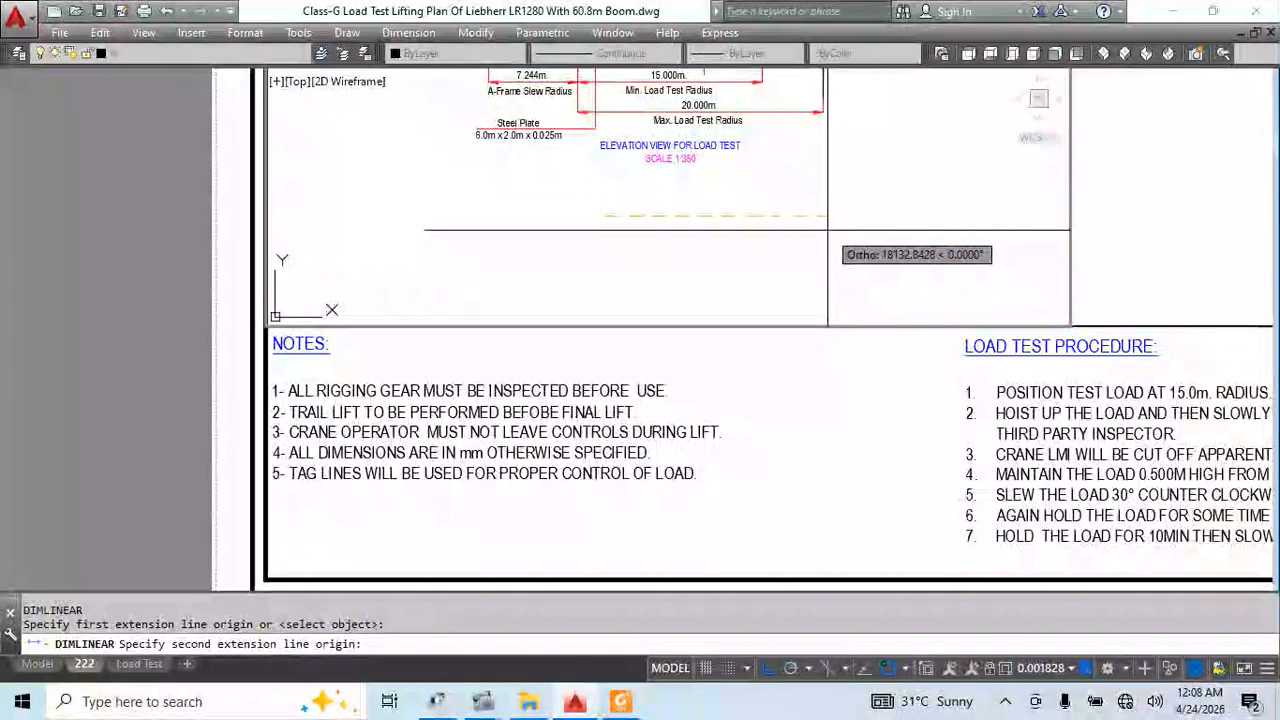
key("Return")
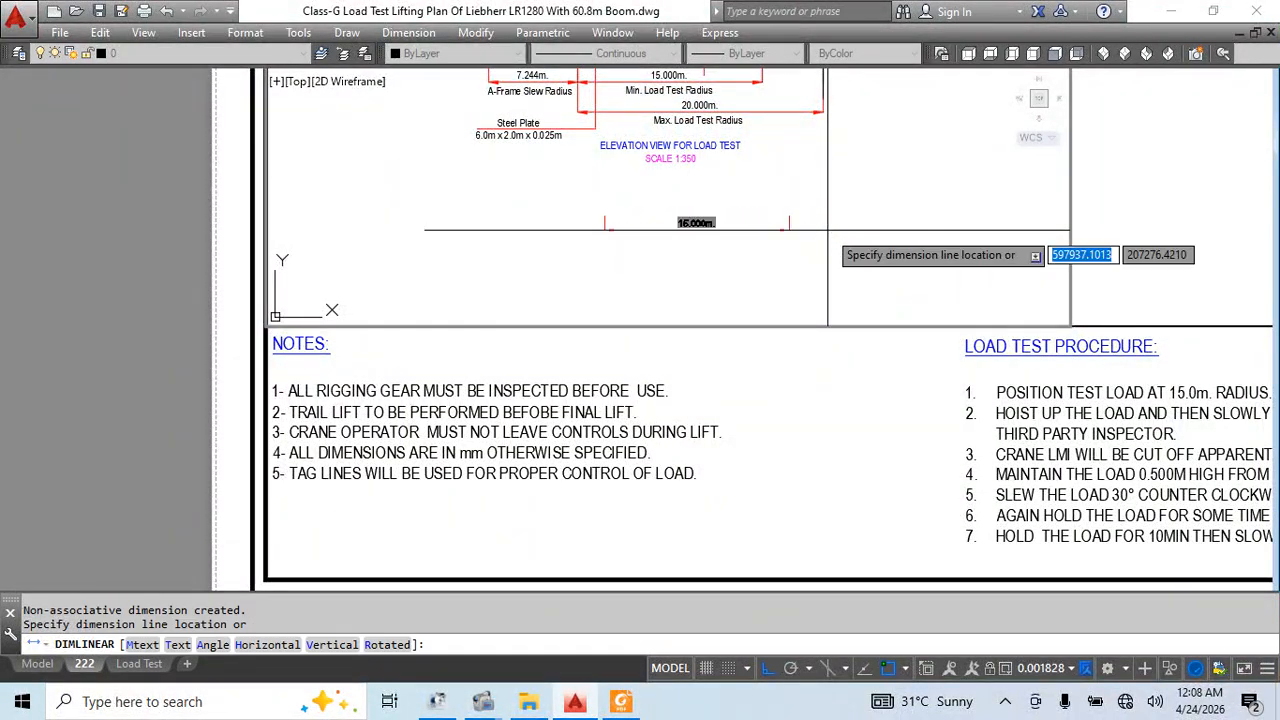
left_click(697, 271)
key("Escape")
double_click(483, 402)
Dimension the span of the 15.000 m dimension in paper space, placing the dimension line below the sheet, and bring its text into view
middle_click_drag(483, 402, 389, 469)
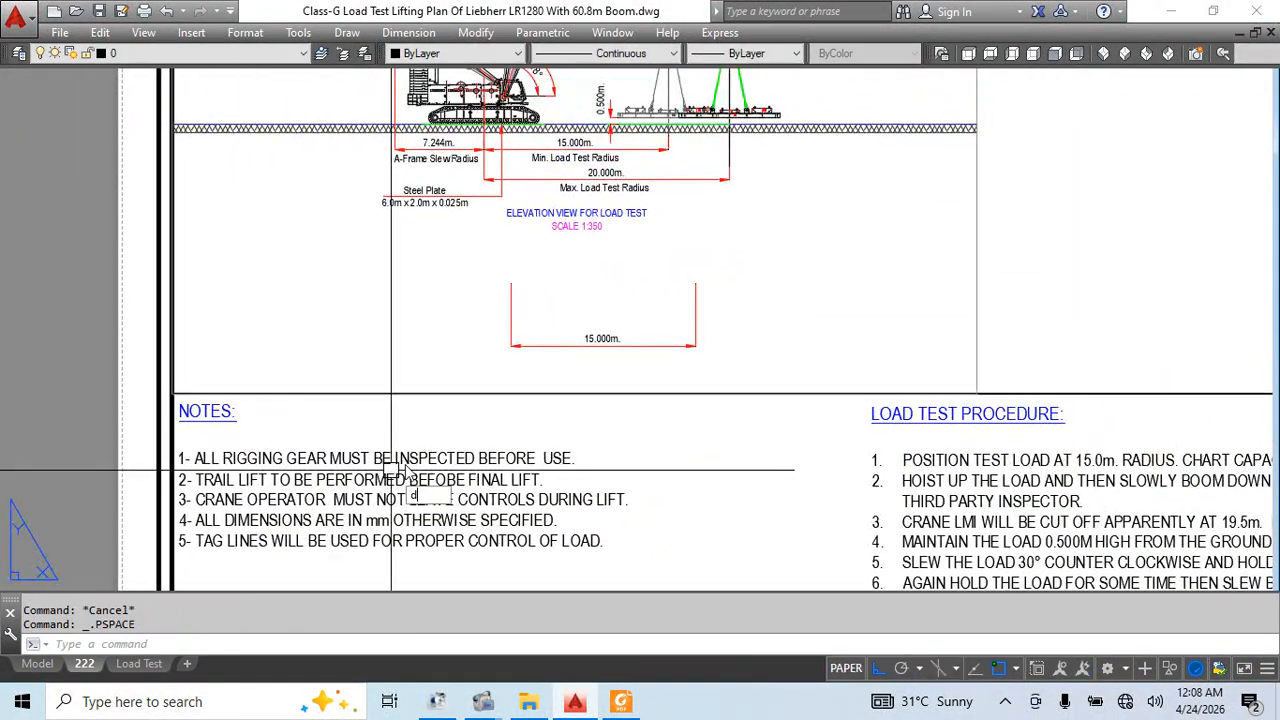
type("dli")
key("space")
left_click(511, 305)
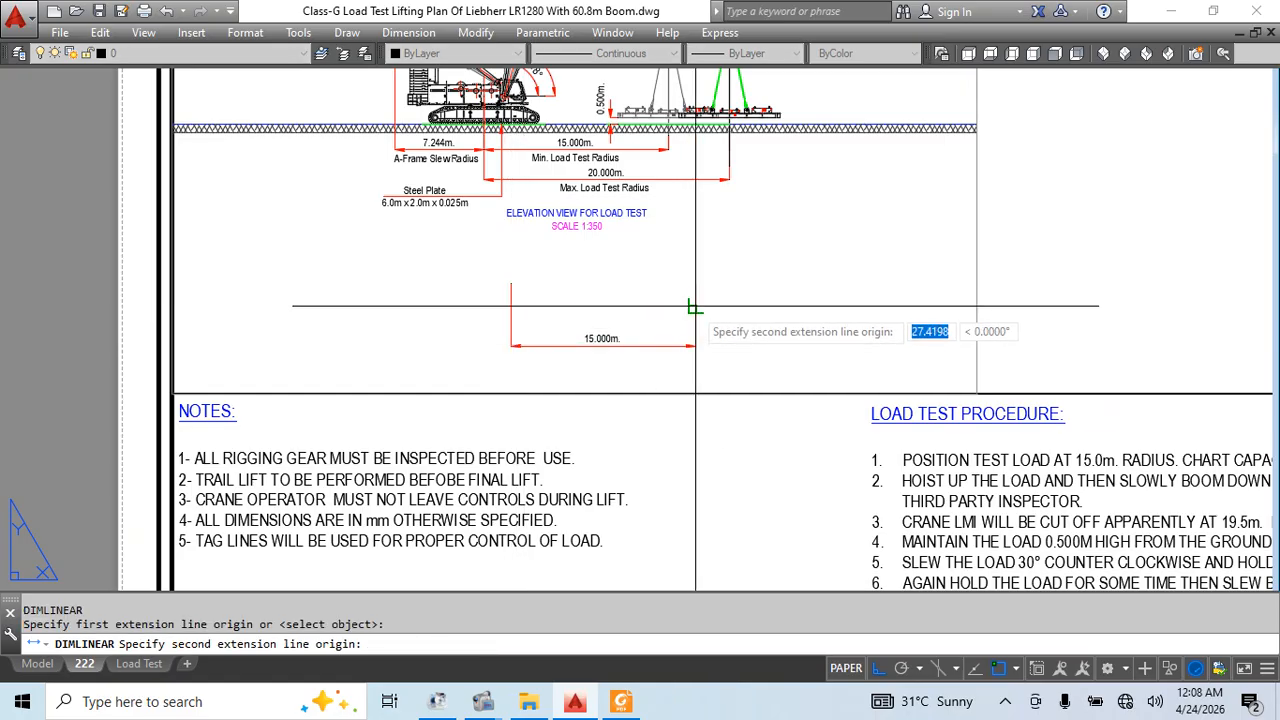
left_click(695, 306)
scroll(617, 410, "up", 5)
left_click(677, 463)
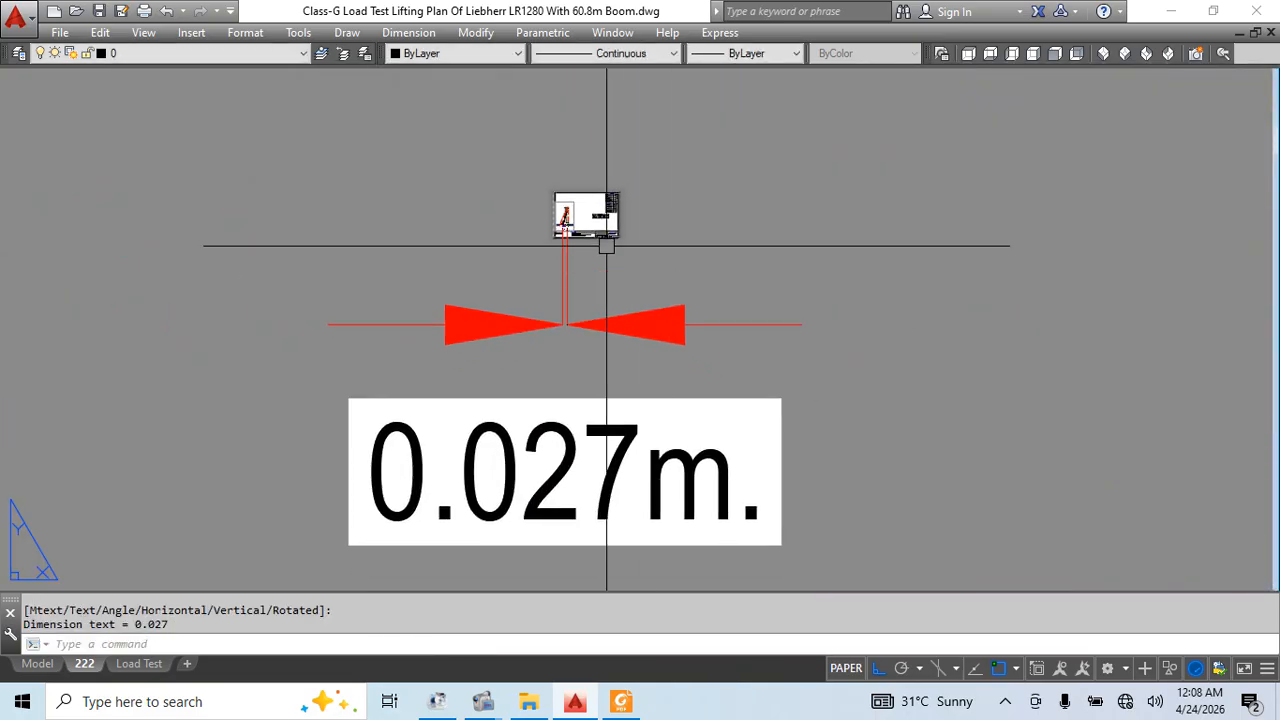
scroll(414, 308, "up", 8)
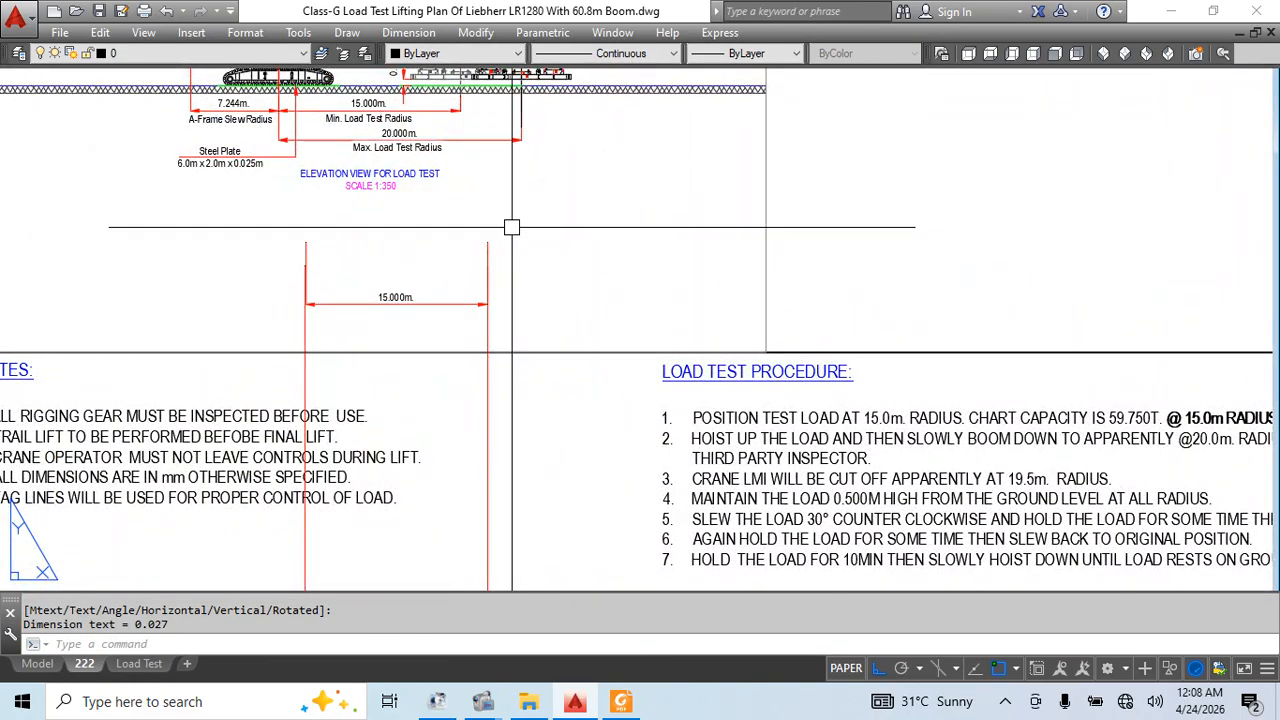
scroll(509, 223, "down", 5)
scroll(549, 220, "up", 12)
scroll(584, 332, "down", 5)
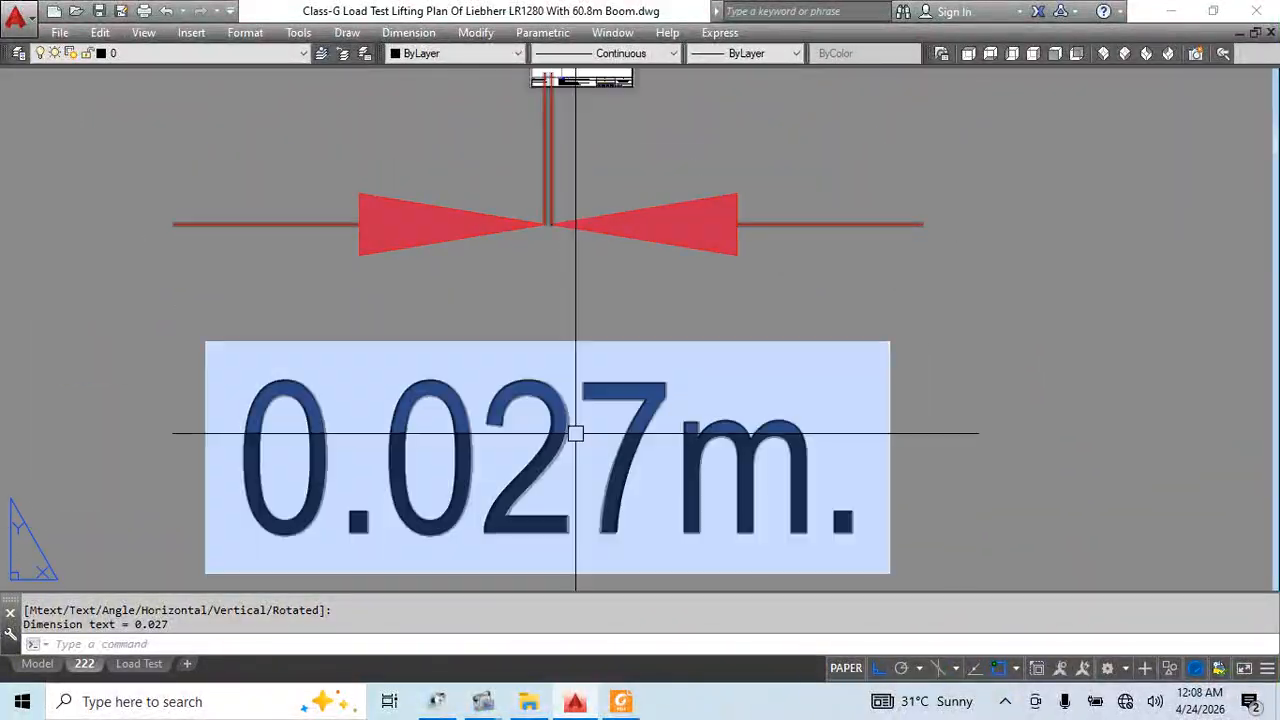
Calculate the elevation view's scale ratio in Calculator by dividing 15 by 0.027, and close Calculator
left_click(224, 702)
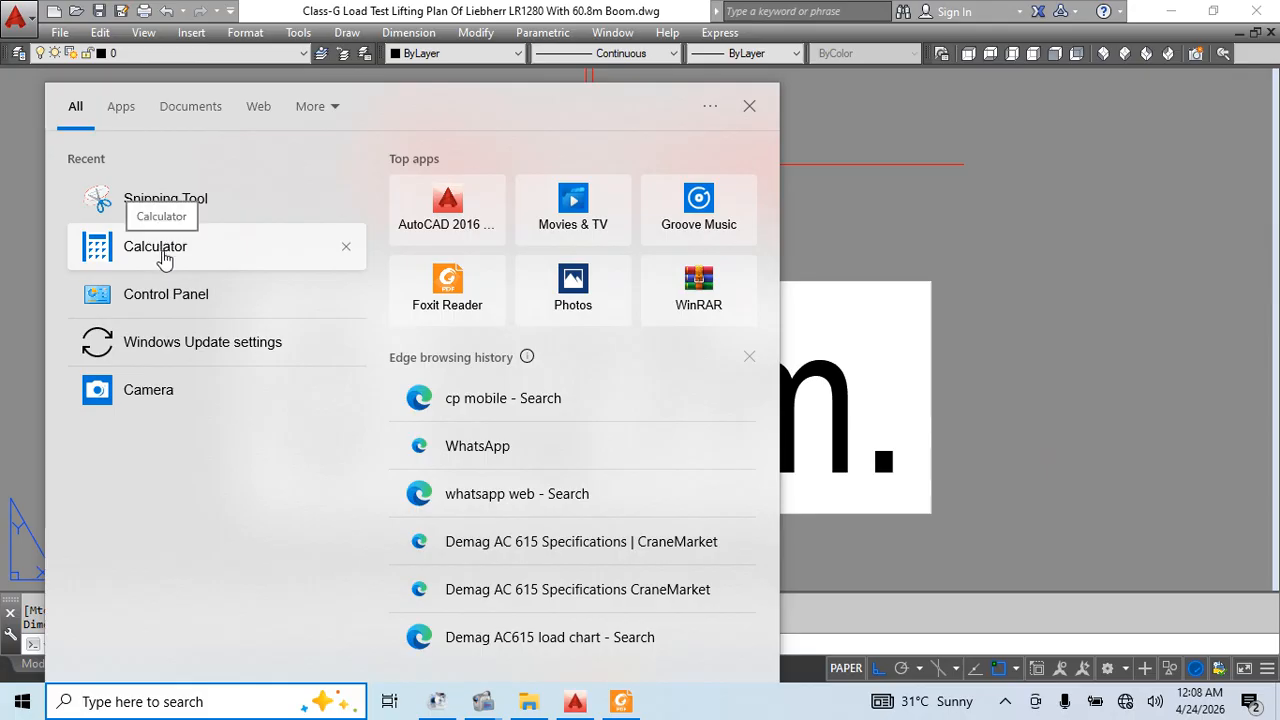
left_click(157, 257)
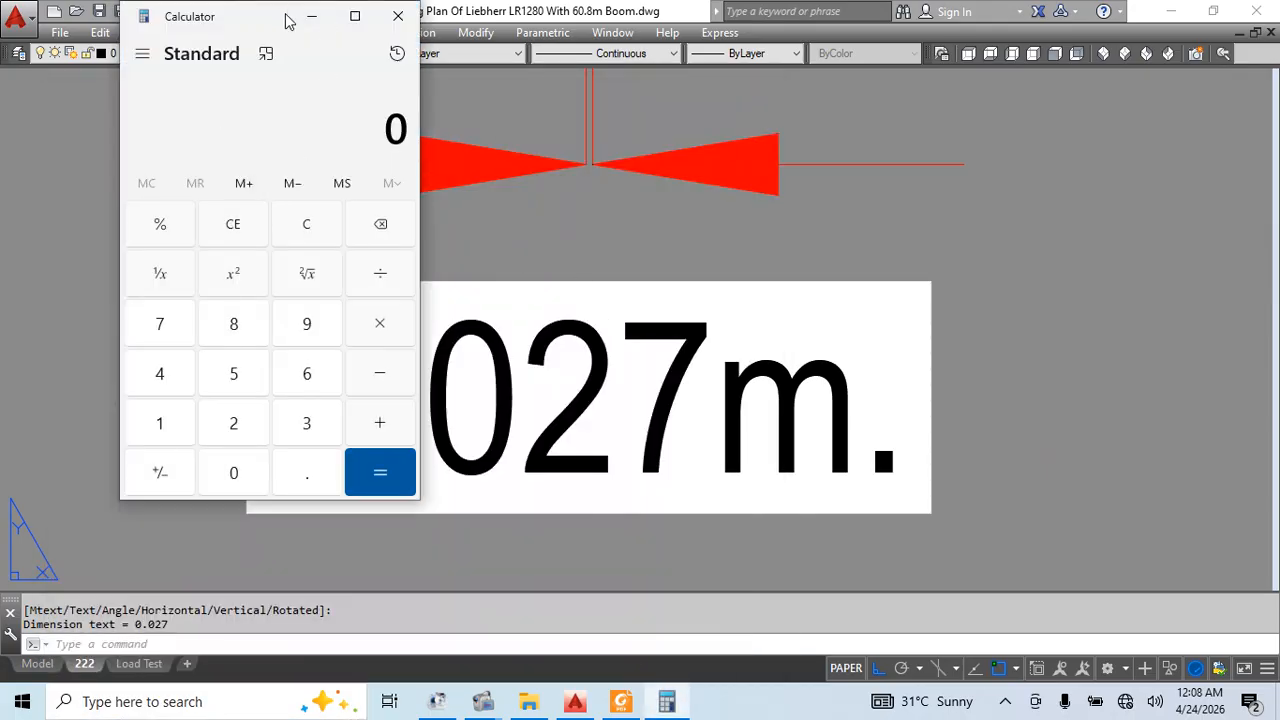
left_click_drag(285, 20, 1060, 85)
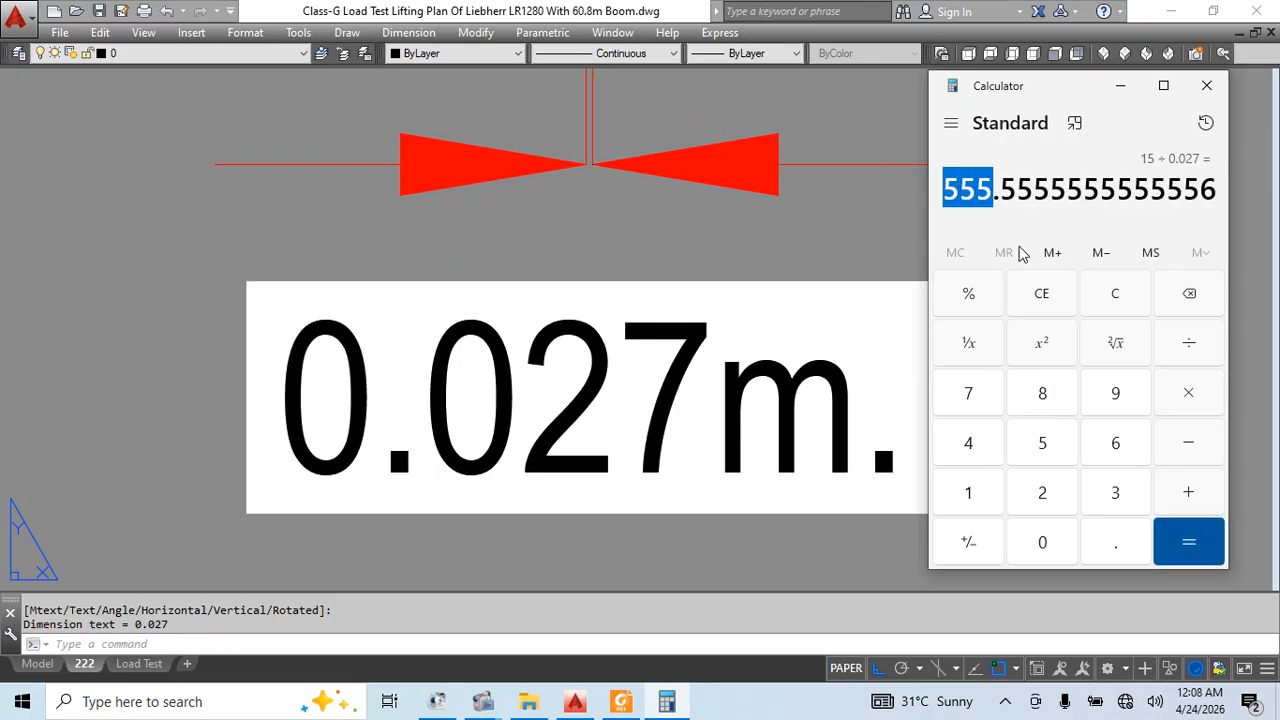
left_click(1208, 92)
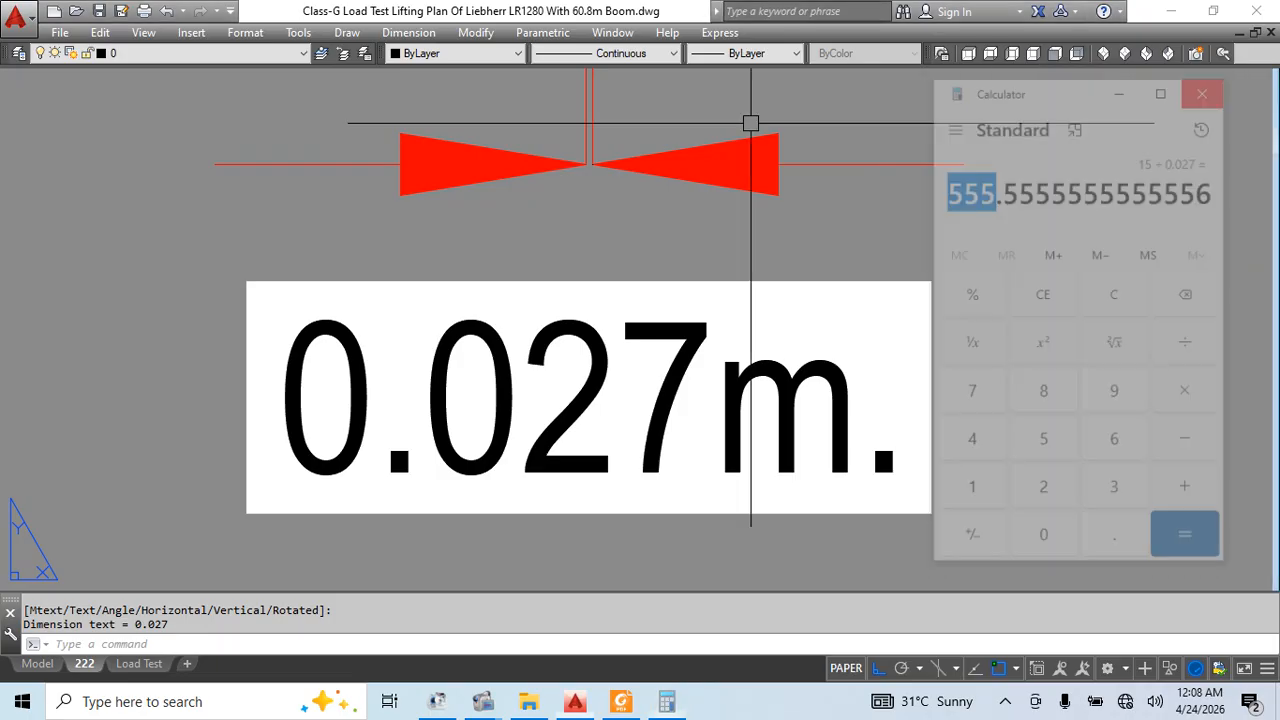
Erase the oversized paper-space dimension that spans the 15.000 m check dimension
scroll(716, 230, "down", 5)
type("e")
key("Return")
scroll(628, 158, "up", 10)
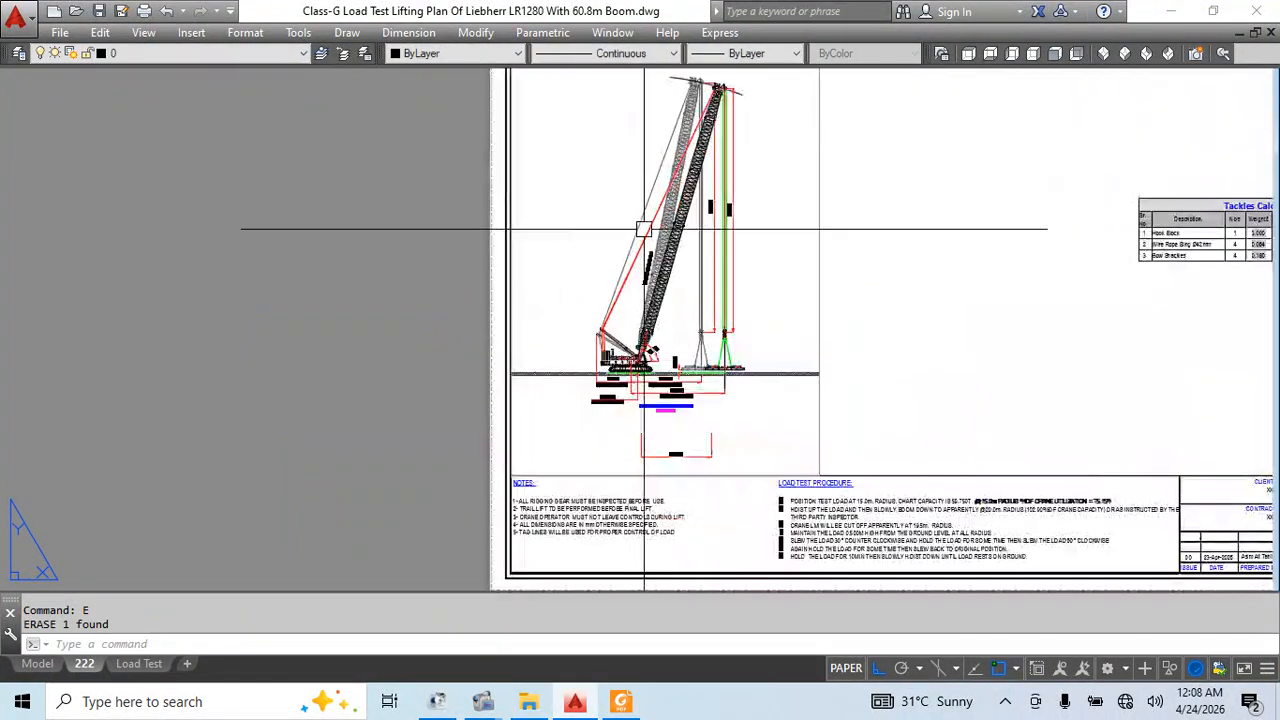
Enlarge and reposition the elevation view inside its viewport, remove the 15.000 m check dimension, and return to paper space
scroll(640, 300, "down", 5)
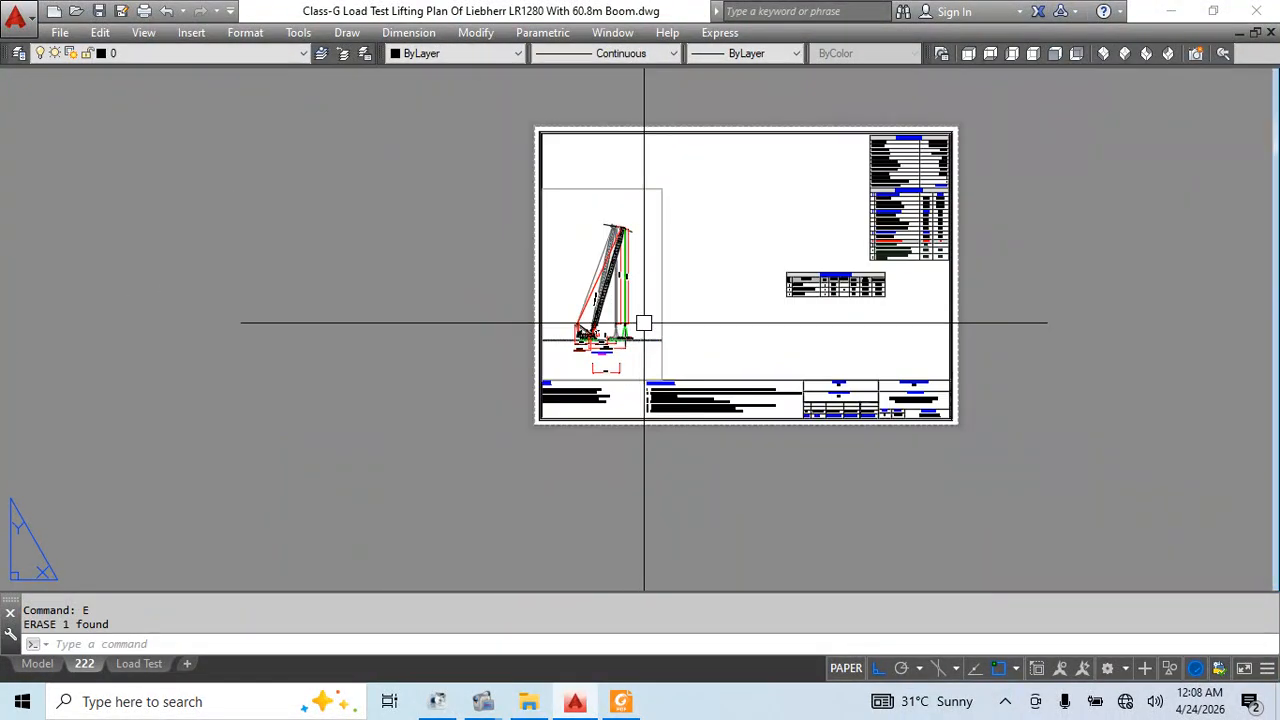
scroll(640, 290, "up", 4)
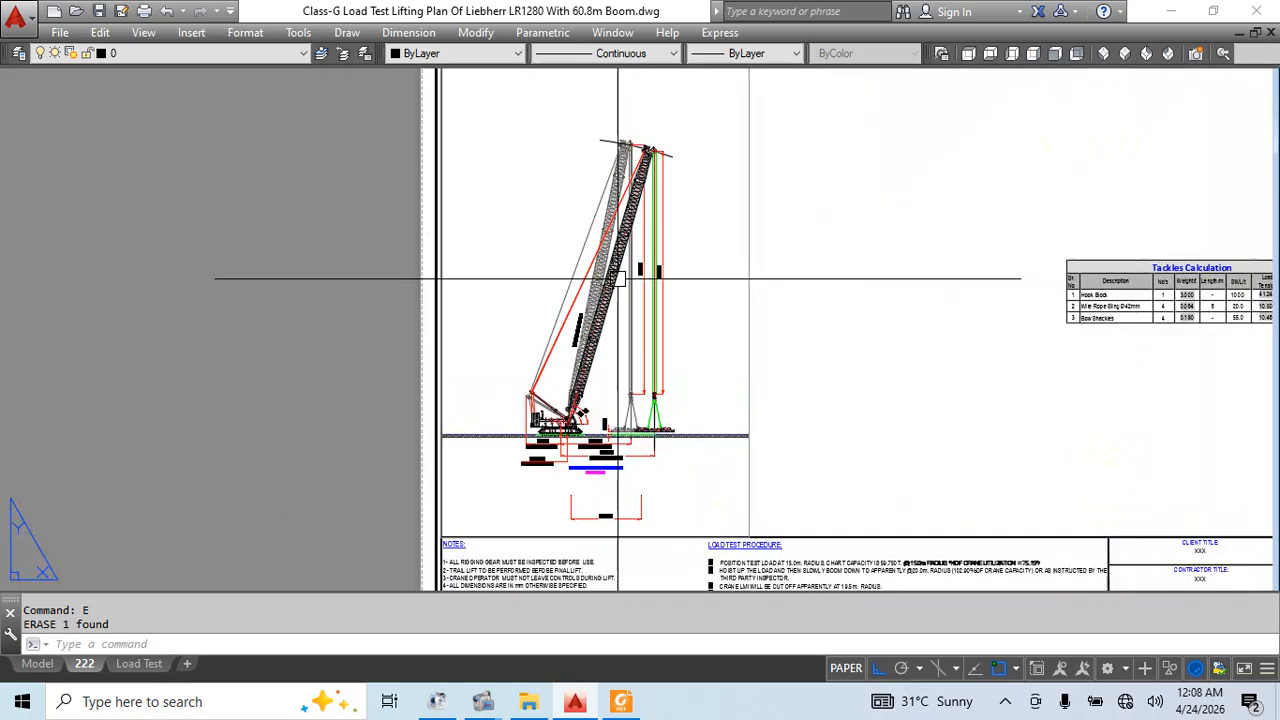
scroll(622, 337, "down", 2)
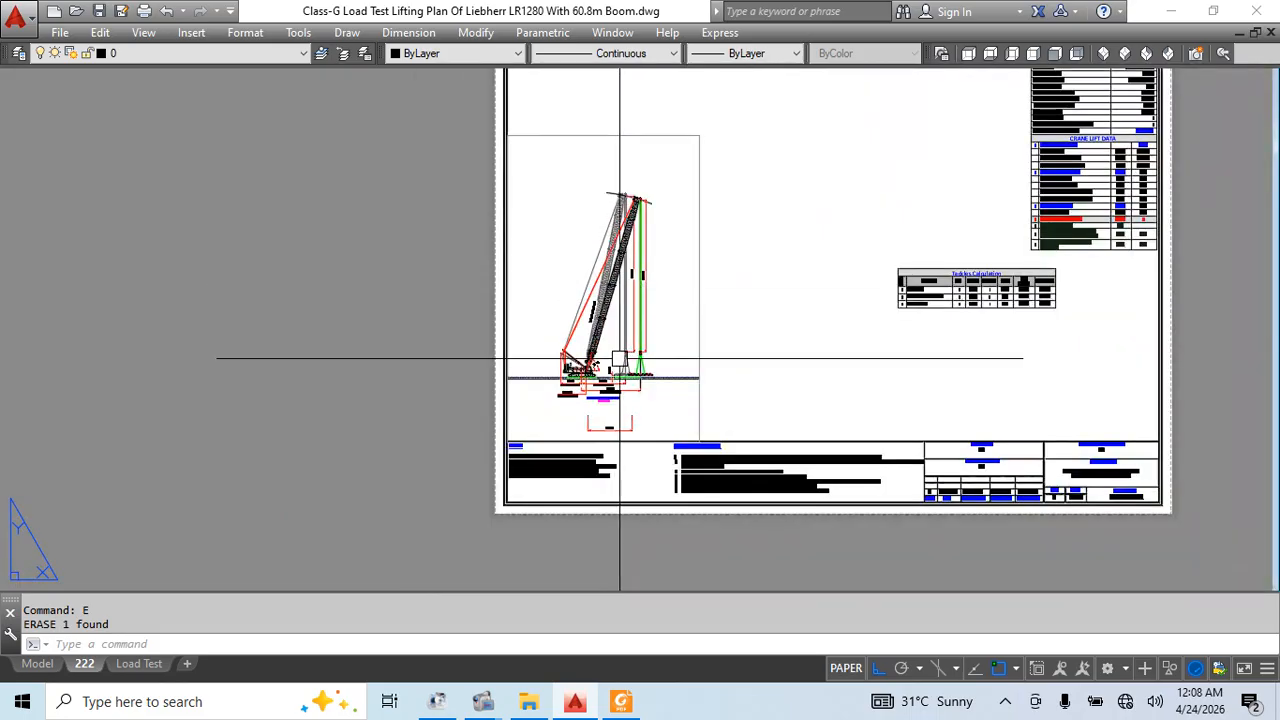
scroll(620, 304, "up", 2)
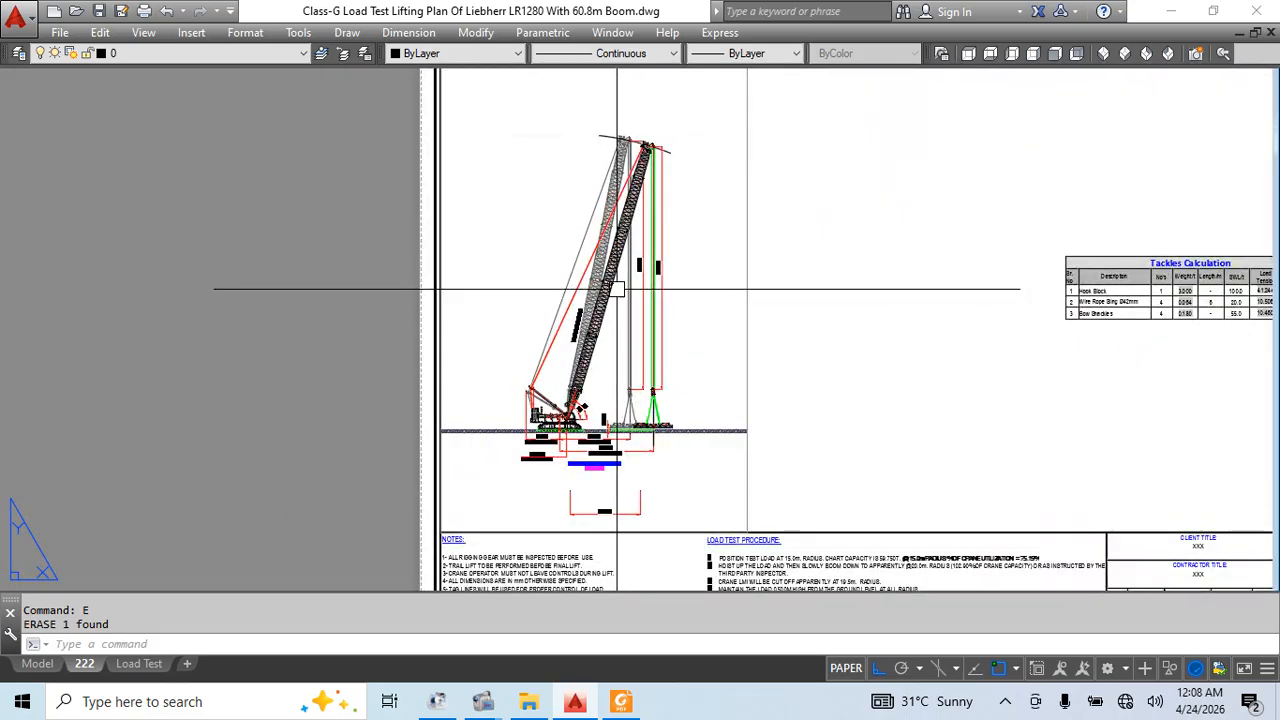
double_click(615, 316)
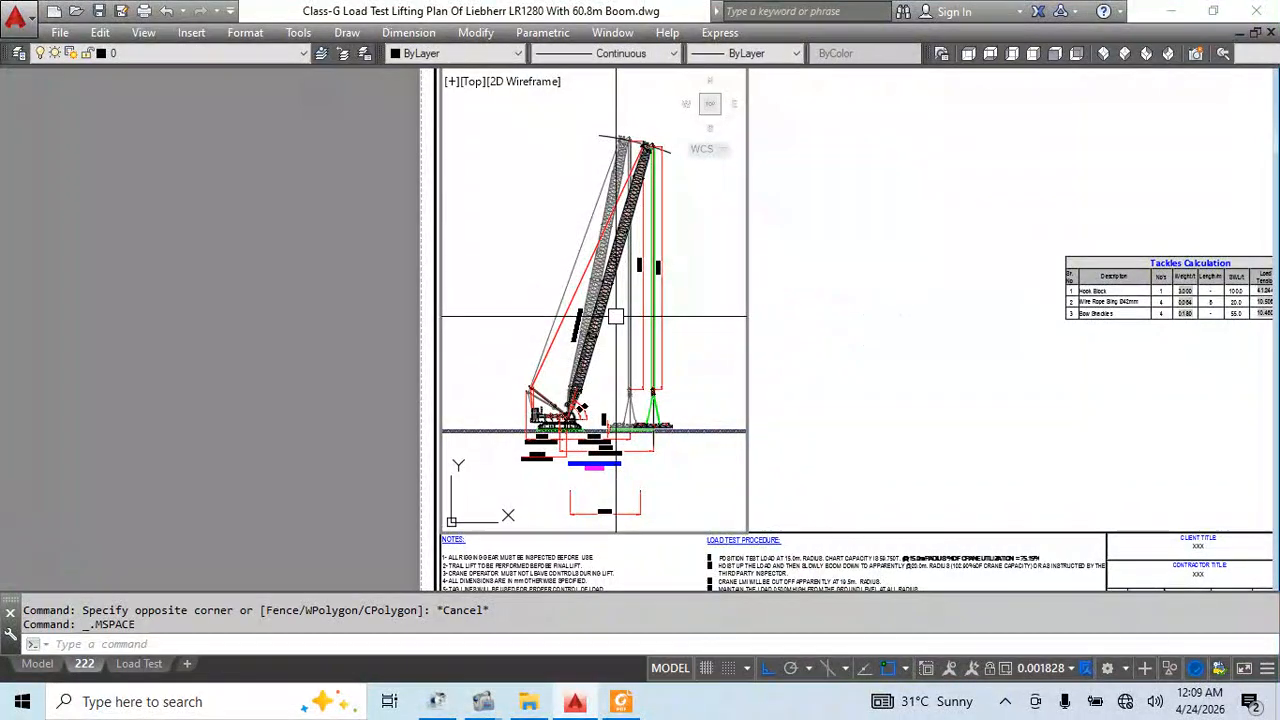
scroll(615, 316, "up", 2)
double_click(232, 372)
middle_click_drag(588, 393, 609, 349)
double_click(595, 378)
double_click(235, 426)
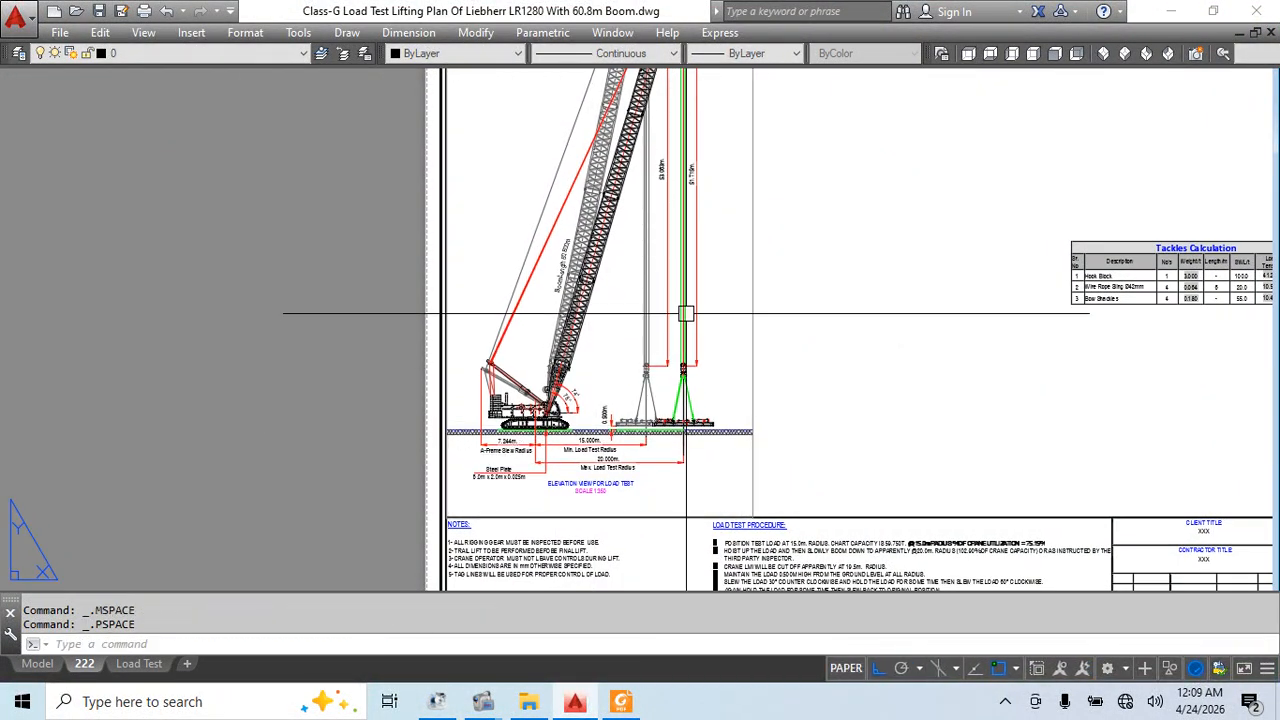
Add a 12.000 m horizontal linear dimension inside the viewport, below and to the right of the scale note, and return to paper space
middle_click_drag(686, 314, 664, 266)
scroll(576, 400, "up", 4)
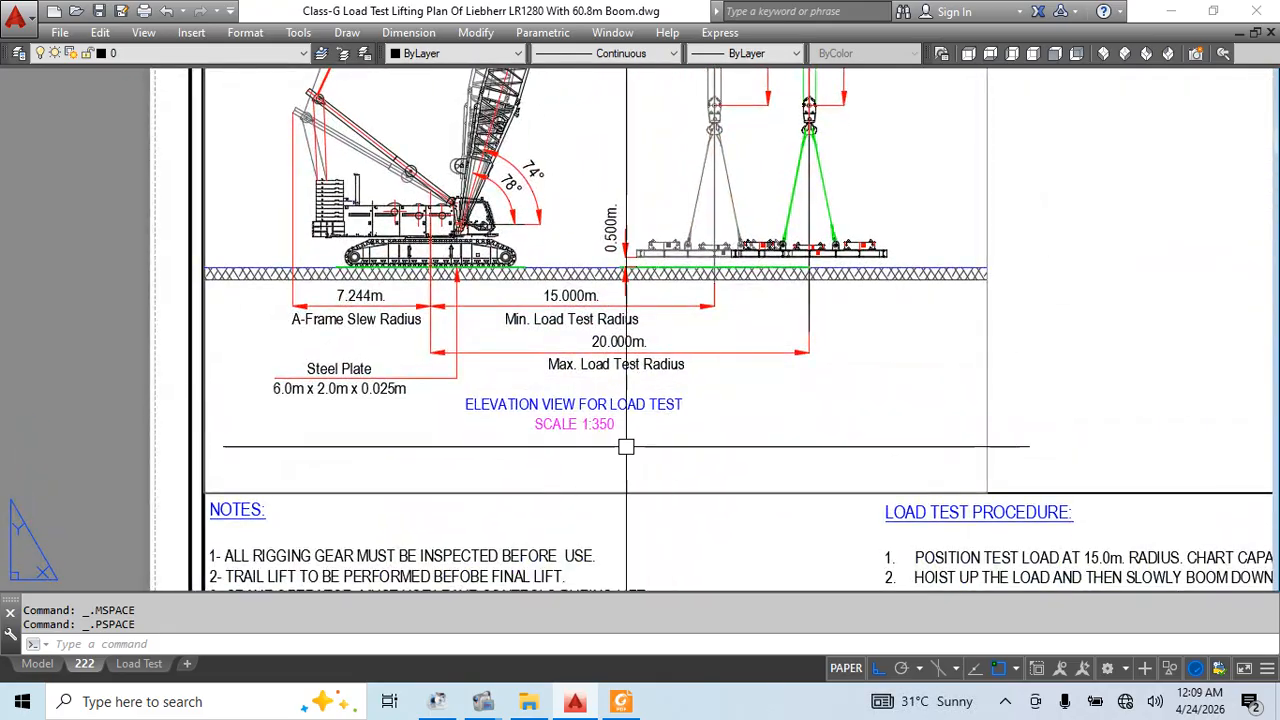
middle_click_drag(690, 446, 694, 397)
double_click(672, 403)
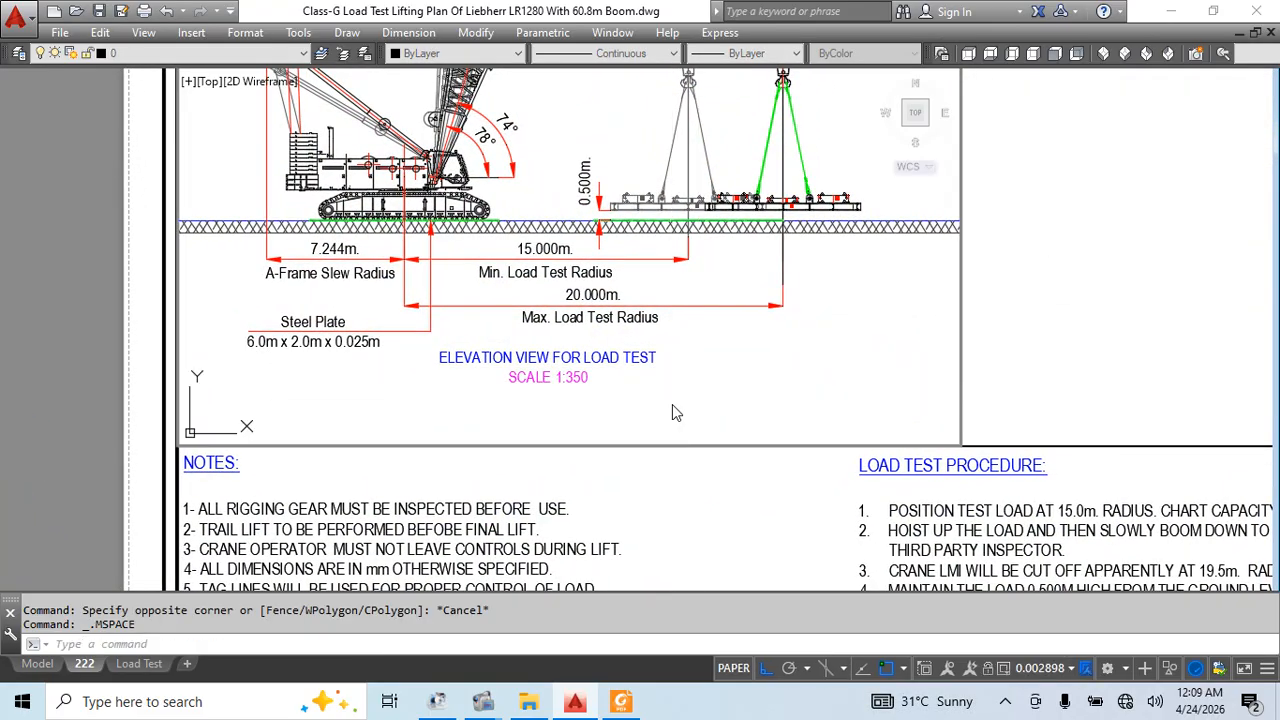
key("space")
left_click(686, 385)
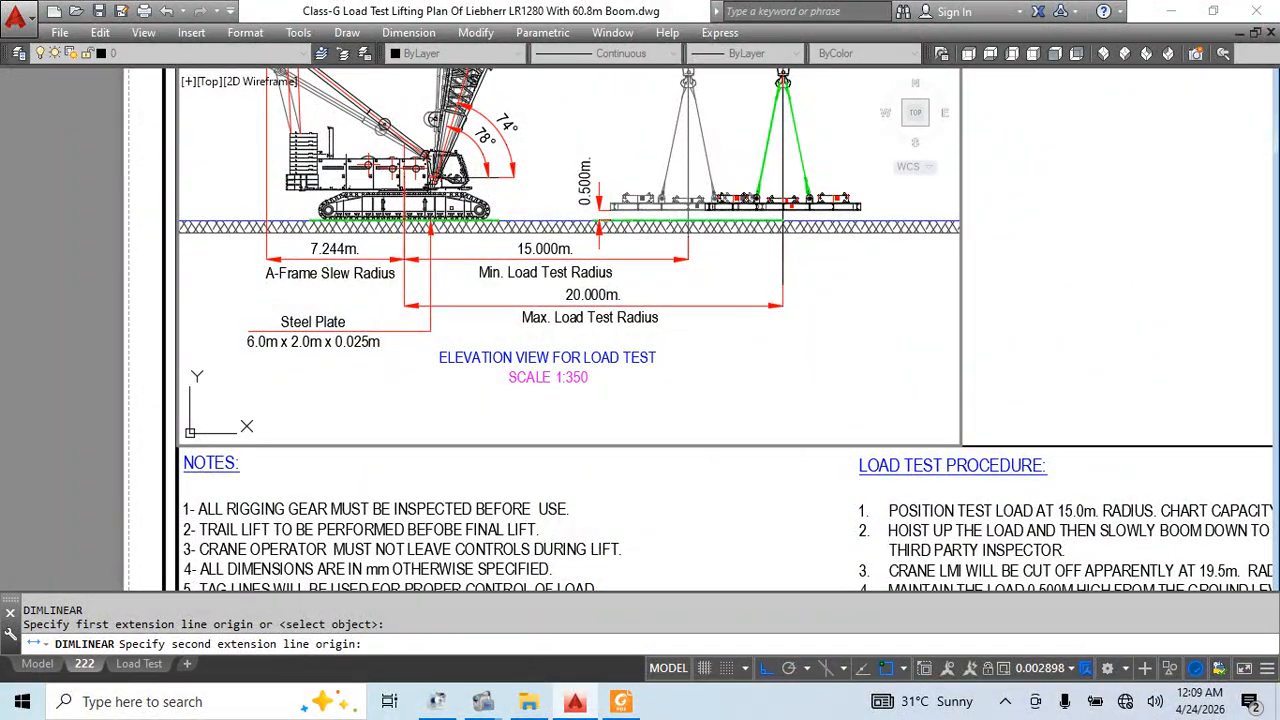
type("12000")
key("Return")
left_click(830, 420)
double_click(130, 300)
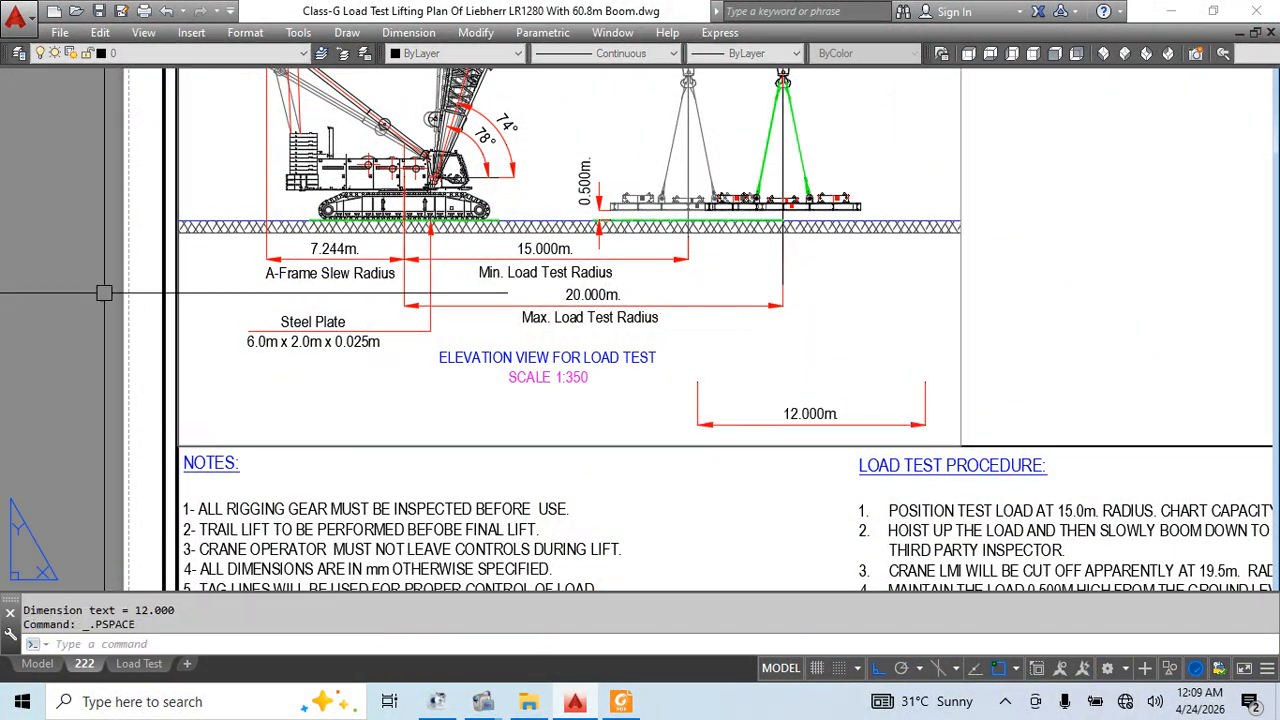
Add a paper-space linear dimension between the 12.000 m dimension's extension lines, placing its dimension line below the sheet
scroll(365, 376, "down", 4)
type("dli")
key("Return")
scroll(413, 343, "up", 4)
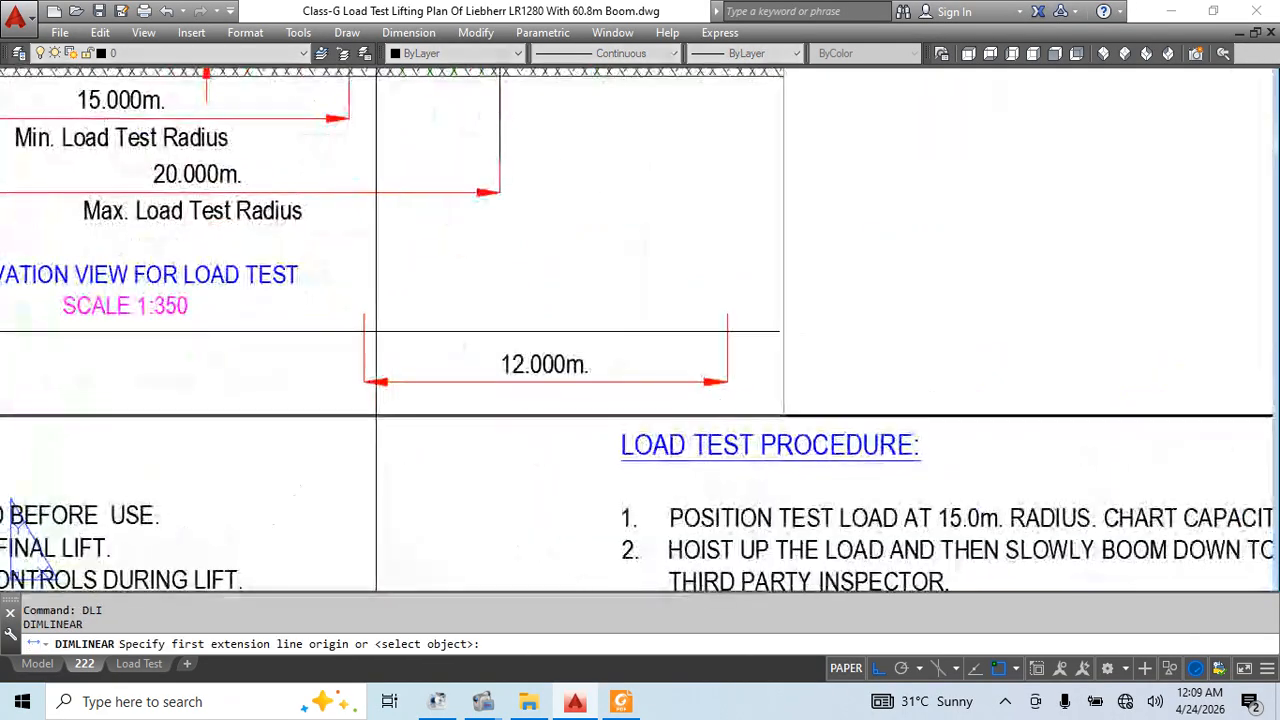
left_click(364, 338)
left_click(726, 337)
scroll(618, 300, "down", 3)
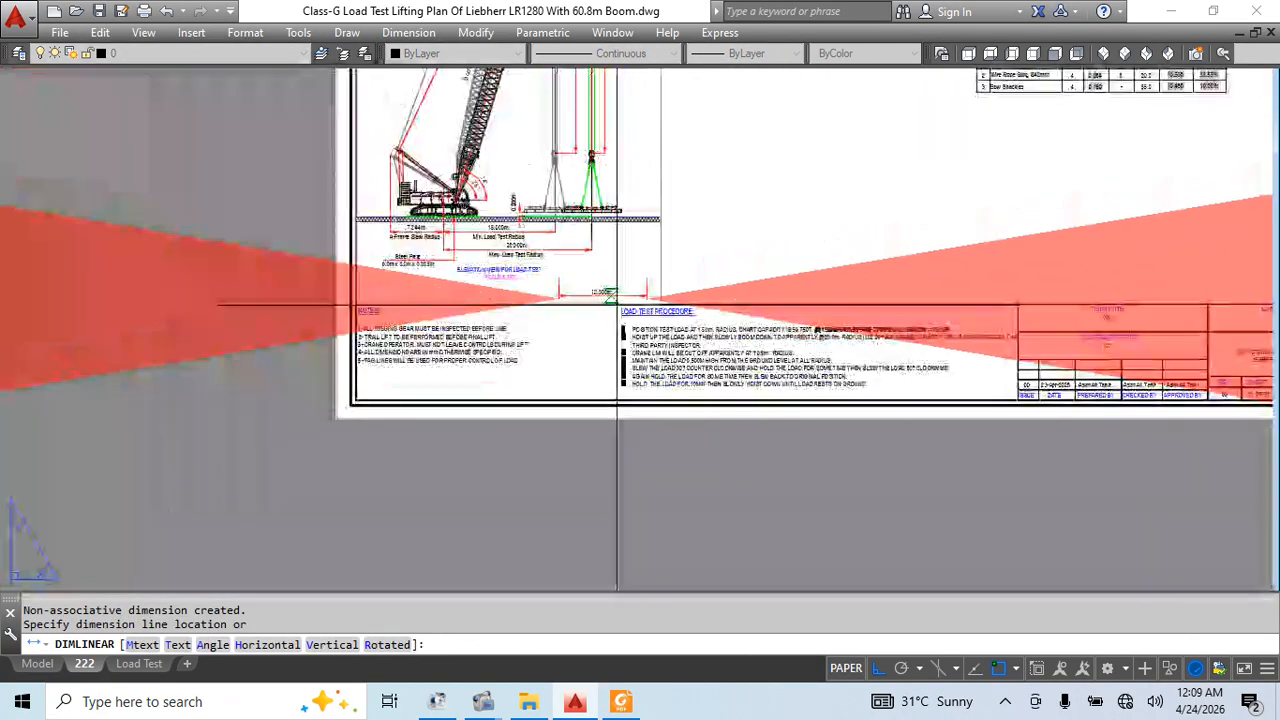
left_click(671, 497)
scroll(600, 392, "down", 4)
middle_click_drag(798, 450, 647, 349)
scroll(647, 349, "down", 4)
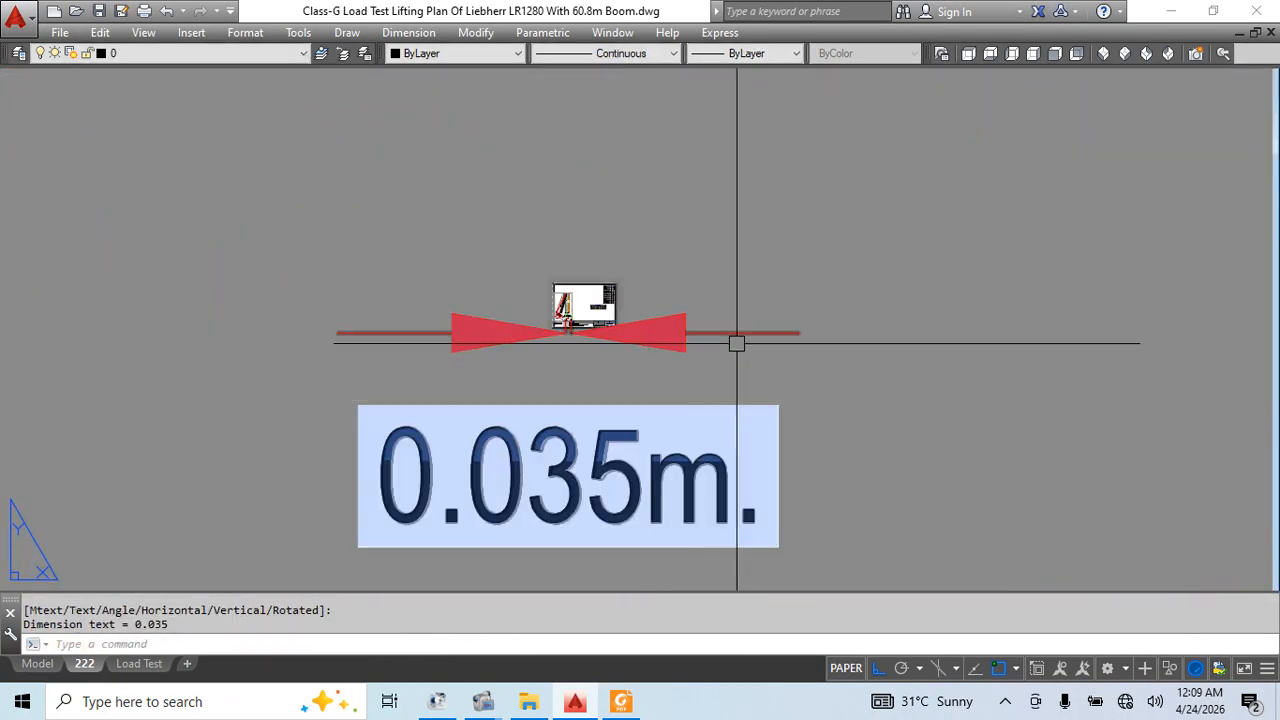
Erase the oversized 0.035 m dimension from the sheet
left_click(737, 343)
left_click(669, 406)
type("e")
key("Return")
scroll(594, 356, "up", 4)
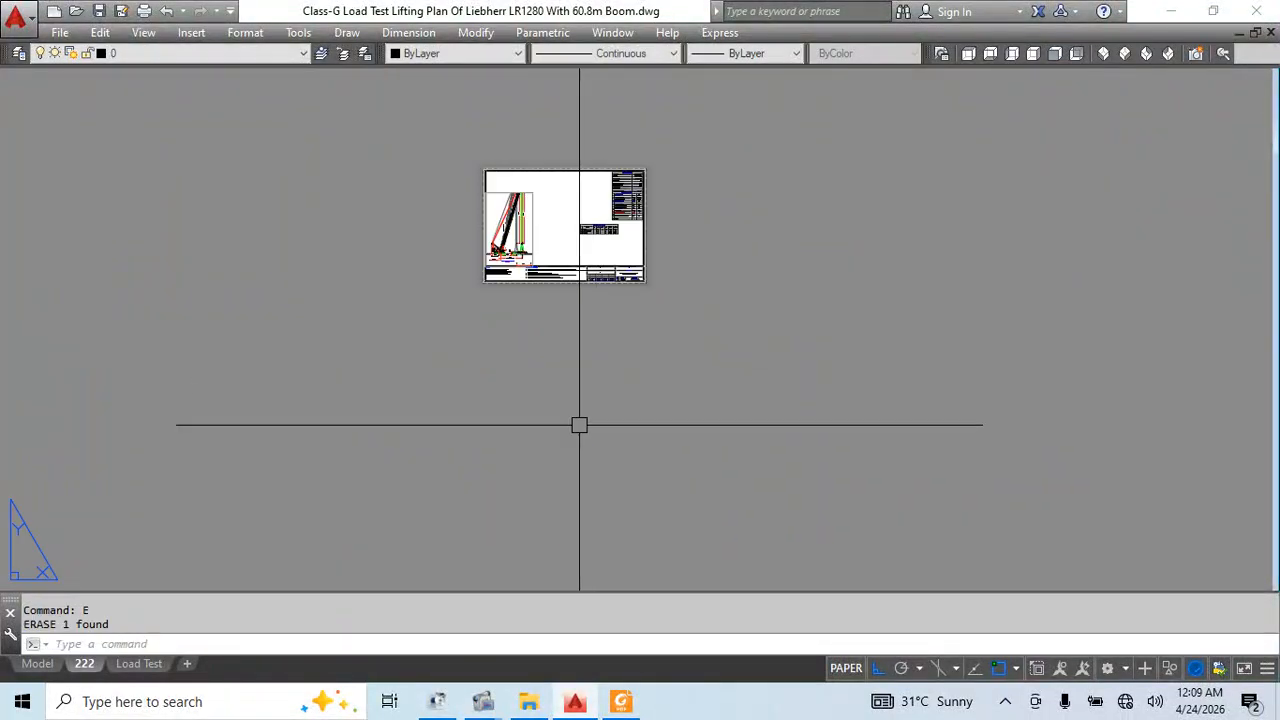
Divide 12 by 0.035 in Calculator to work out the viewport's scale ratio, and close Calculator
left_click(190, 702)
type("ca")
left_click(151, 189)
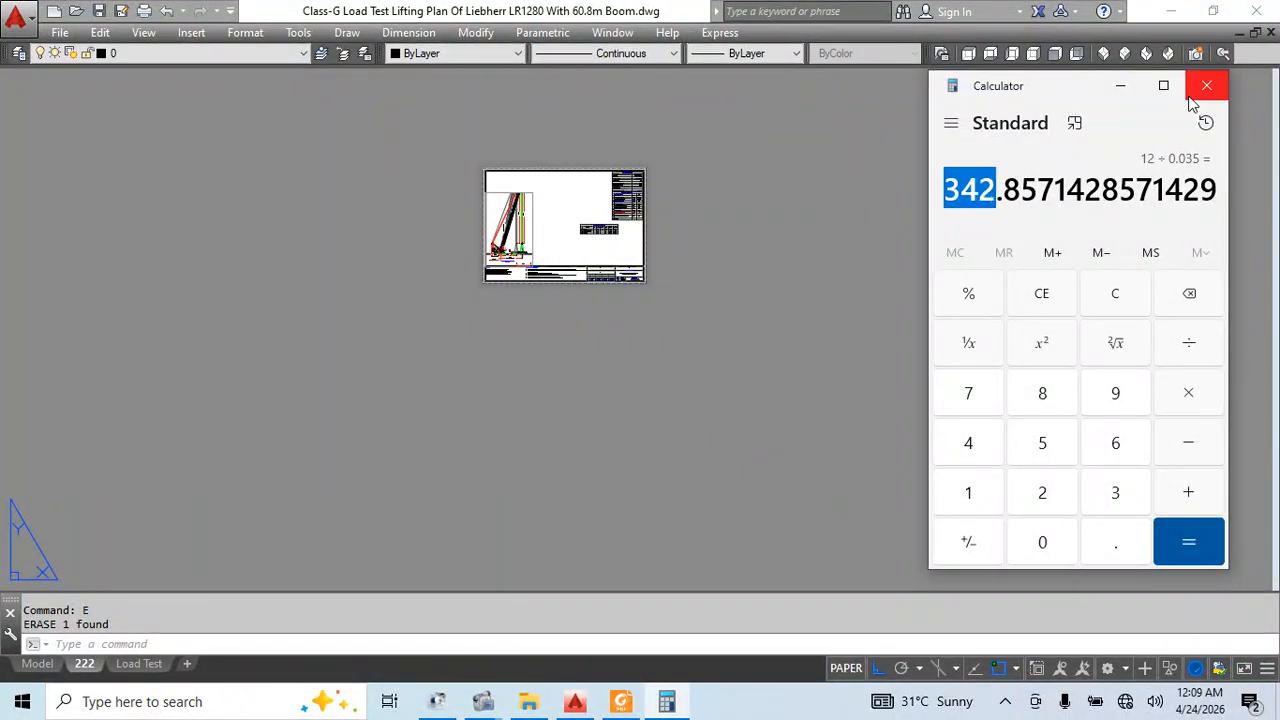
left_click(1207, 87)
Erase the 12.000 m dimension below the ground line inside the elevation viewport and return to paper space
scroll(546, 243, "up", 10)
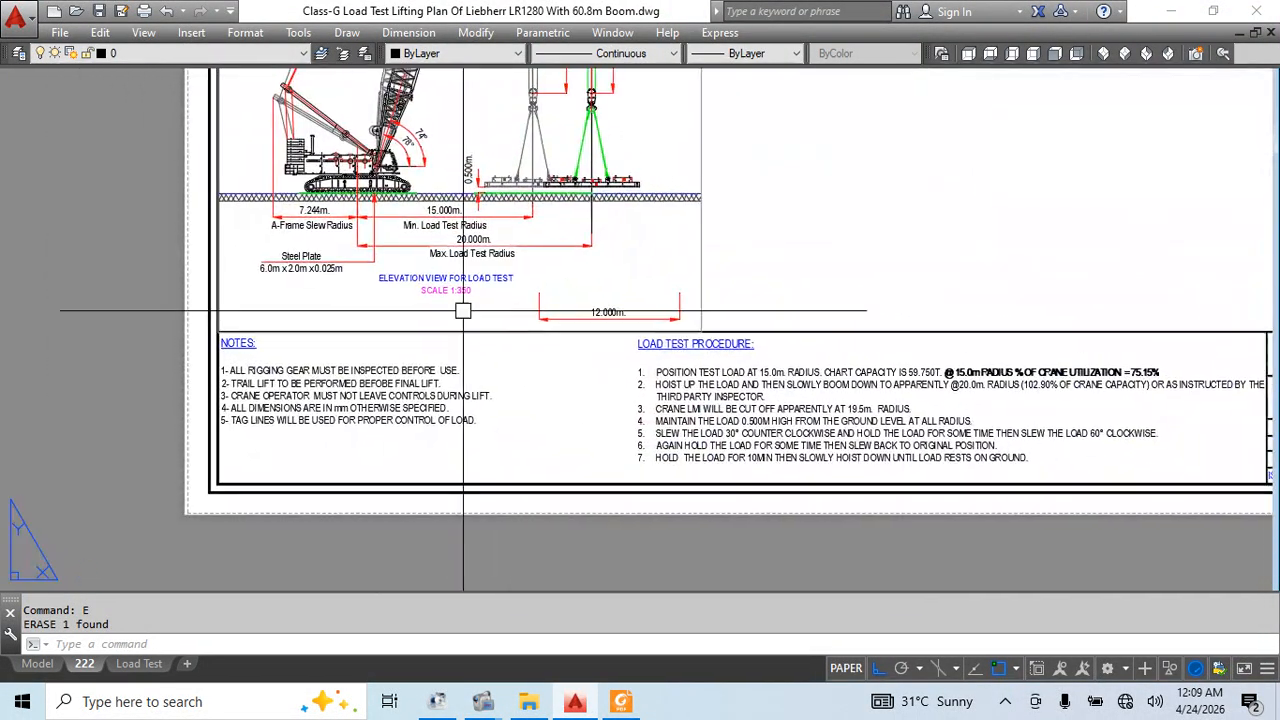
scroll(474, 292, "down", 6)
key("Escape")
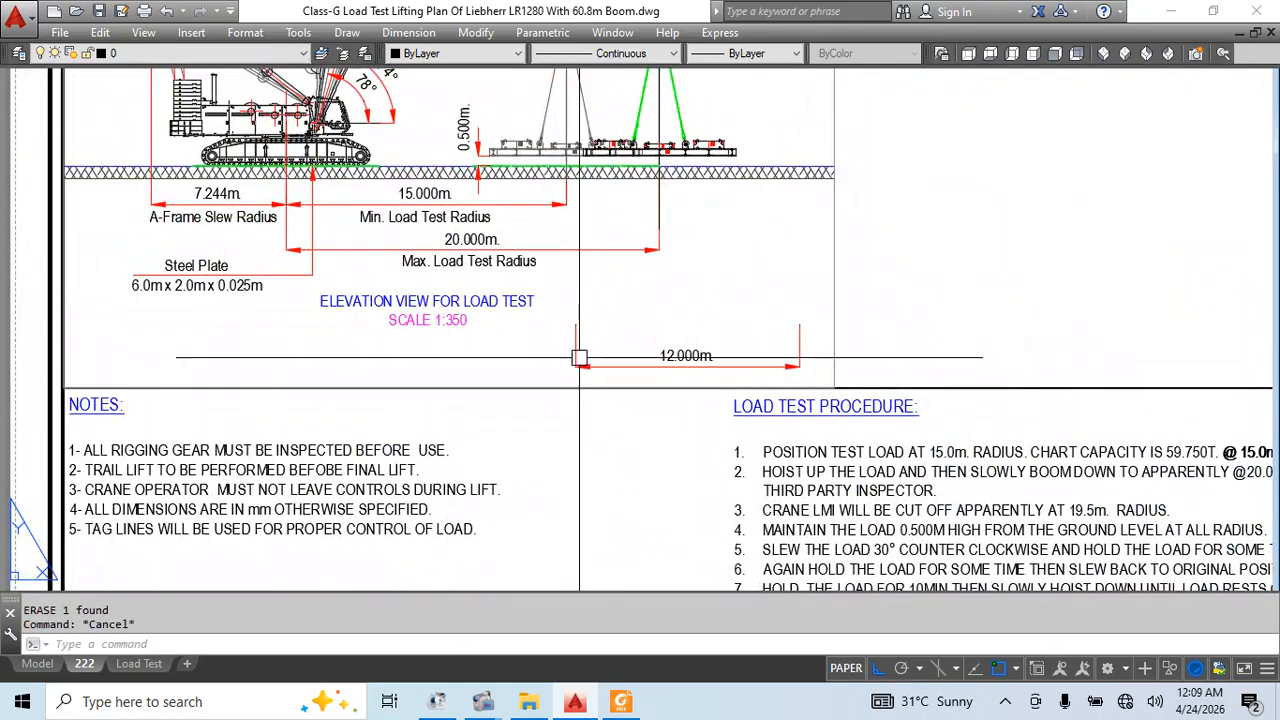
left_click(578, 358)
key("Escape")
double_click(648, 352)
left_click(743, 366)
type("e")
key("Return")
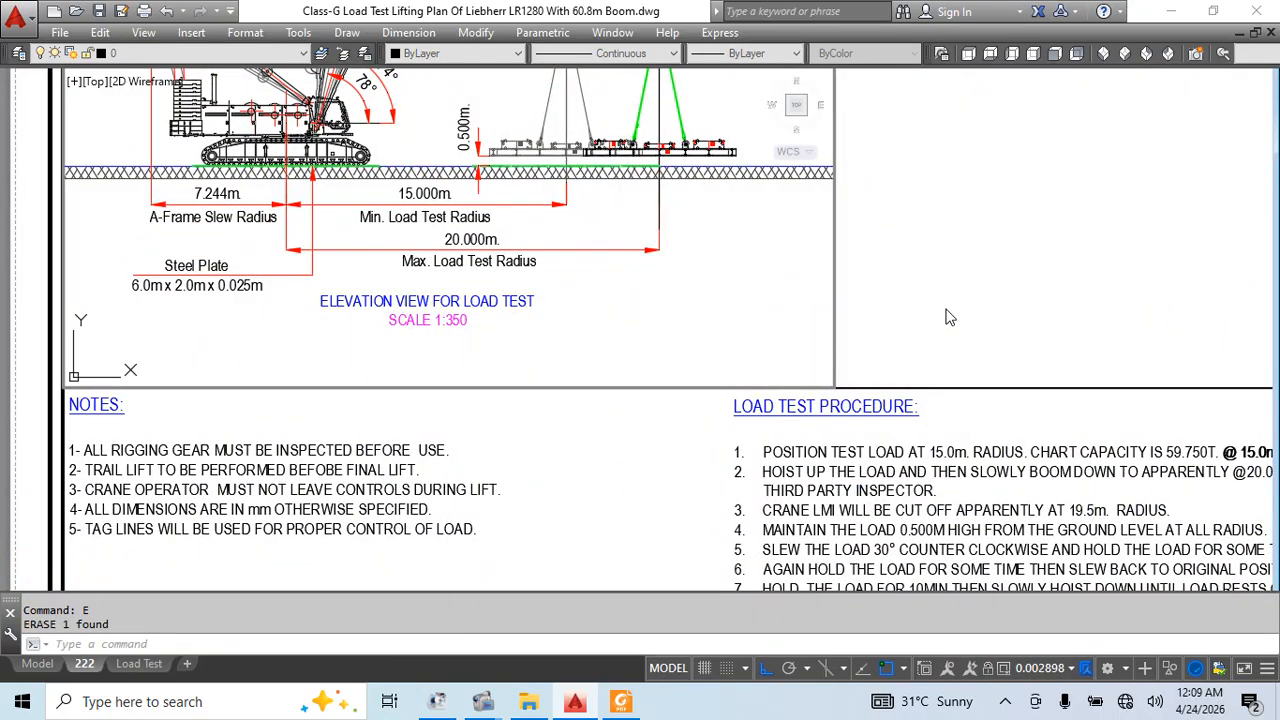
double_click(948, 314)
Calculate 1 ÷ 350 in Calculator and select the result up to its sixth decimal
scroll(614, 290, "down", 6)
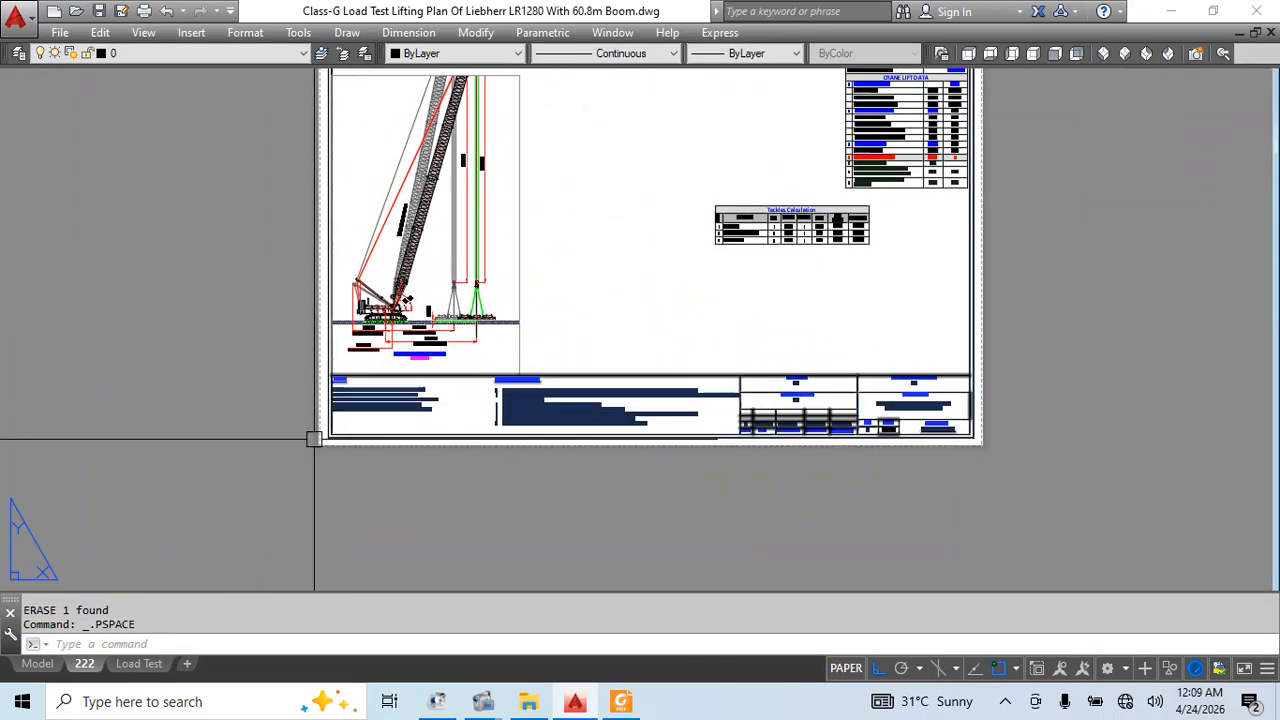
left_click(170, 707)
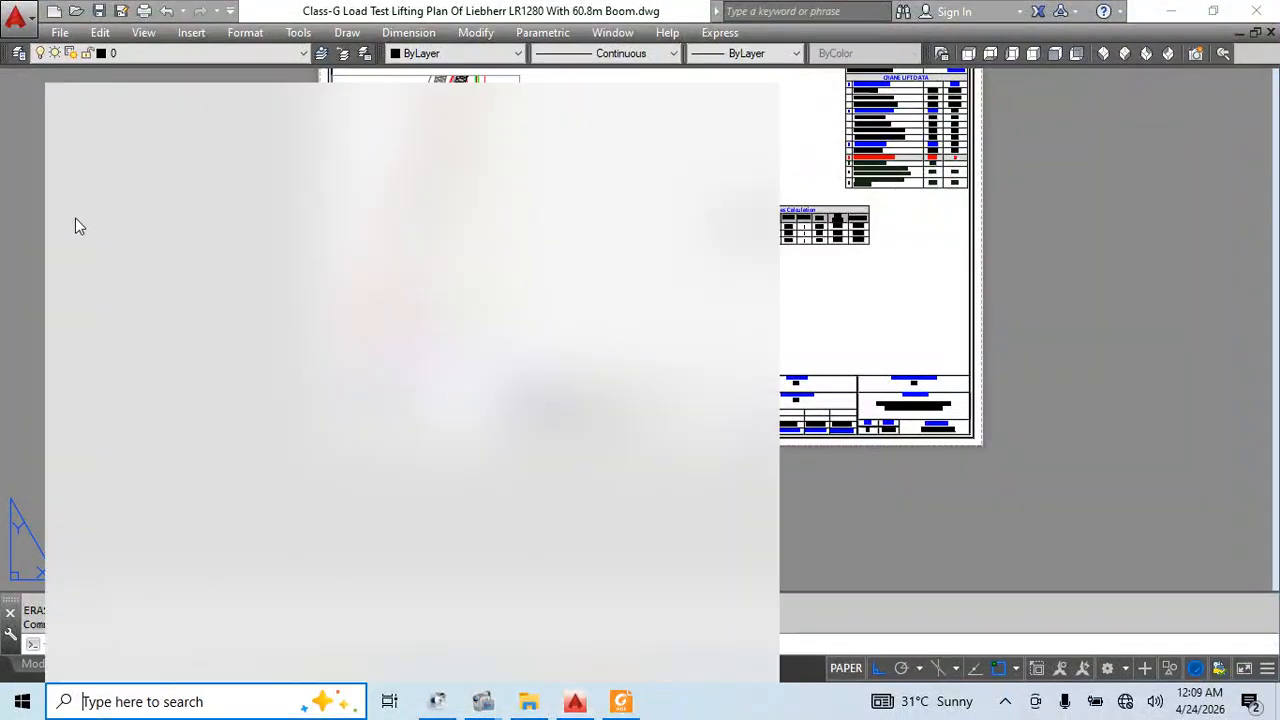
left_click(130, 196)
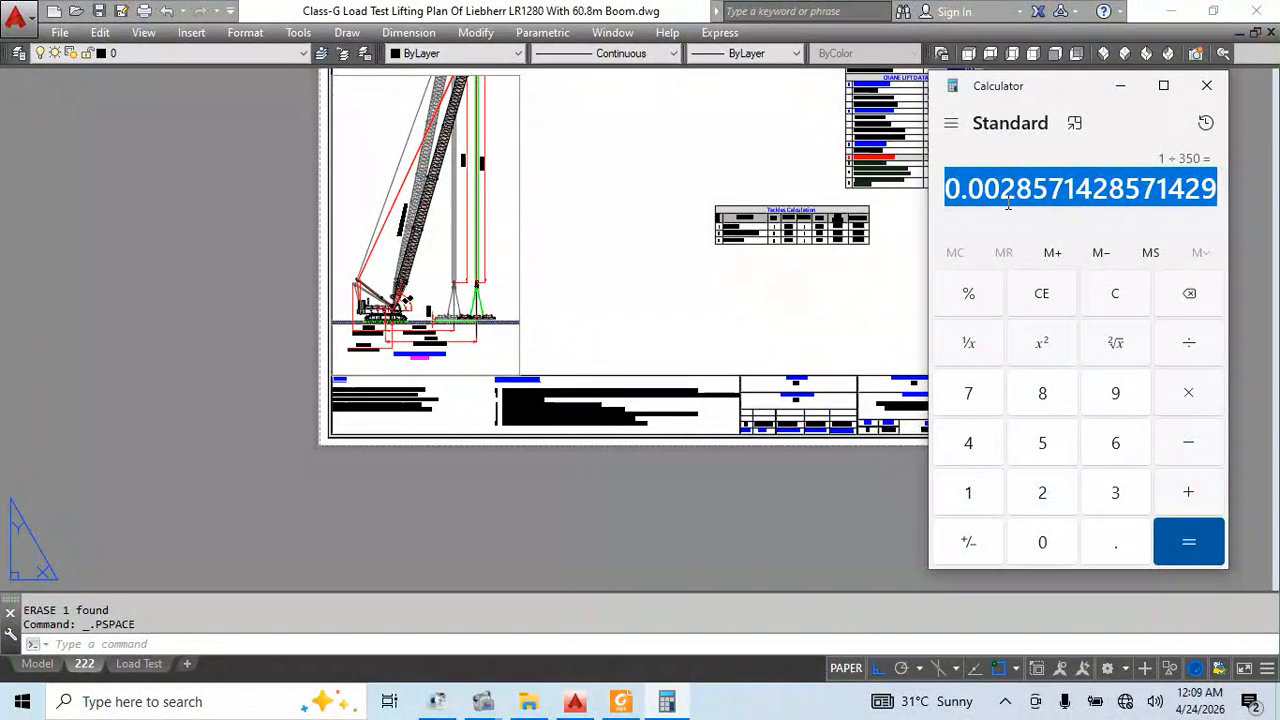
left_click(1066, 195)
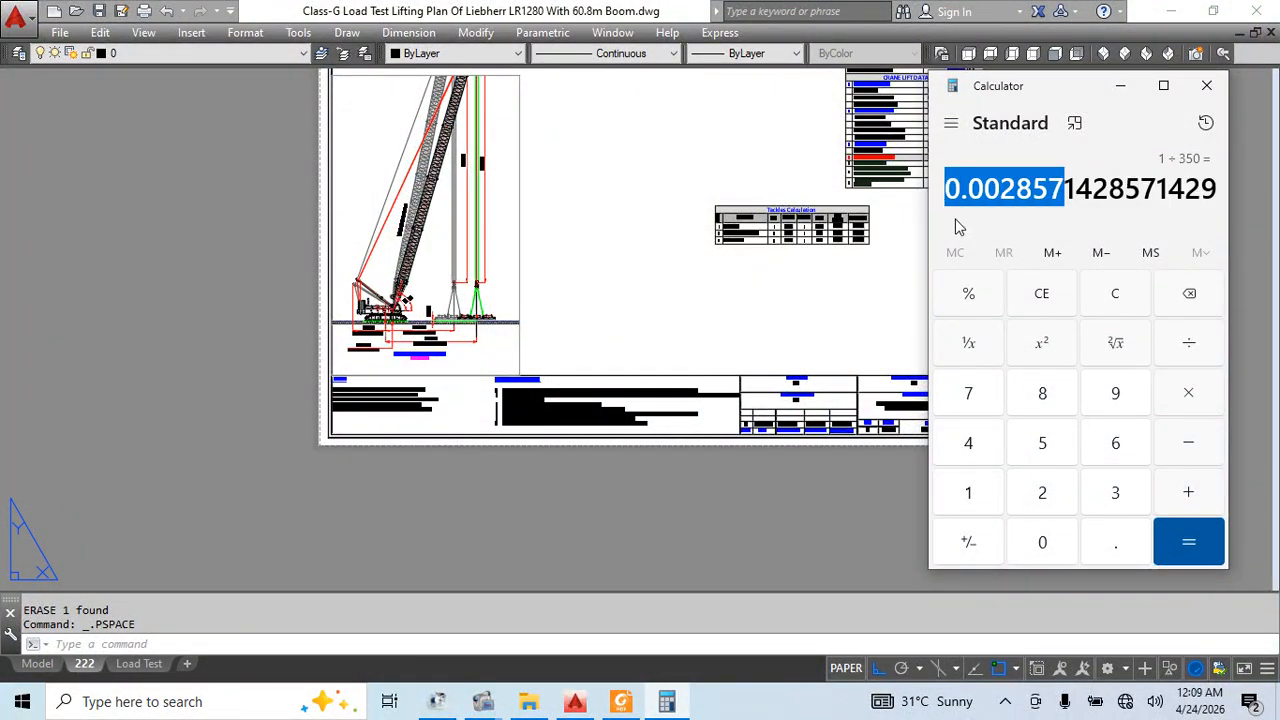
Switch back to AutoCAD and stretch the crane elevation viewport to a width of about 171 units
left_click(839, 257)
key("Escape")
key("Escape")
left_click(519, 211)
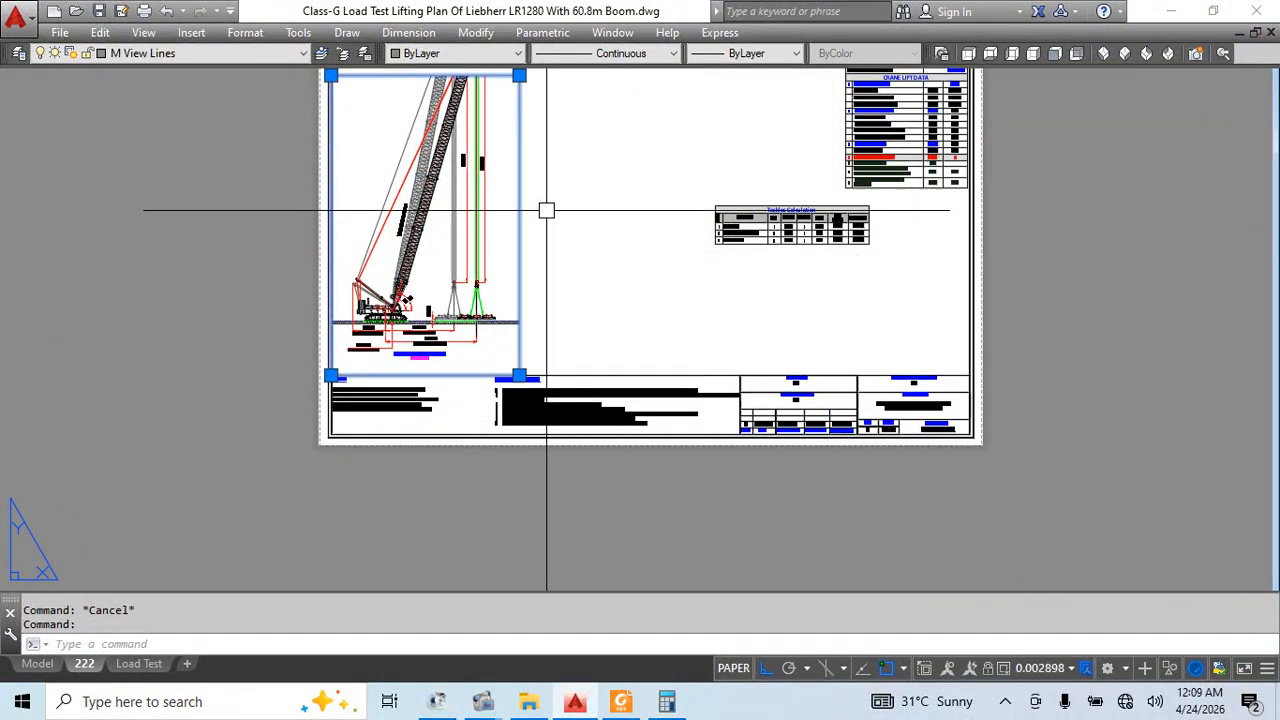
middle_click_drag(554, 128, 576, 222)
key("Escape")
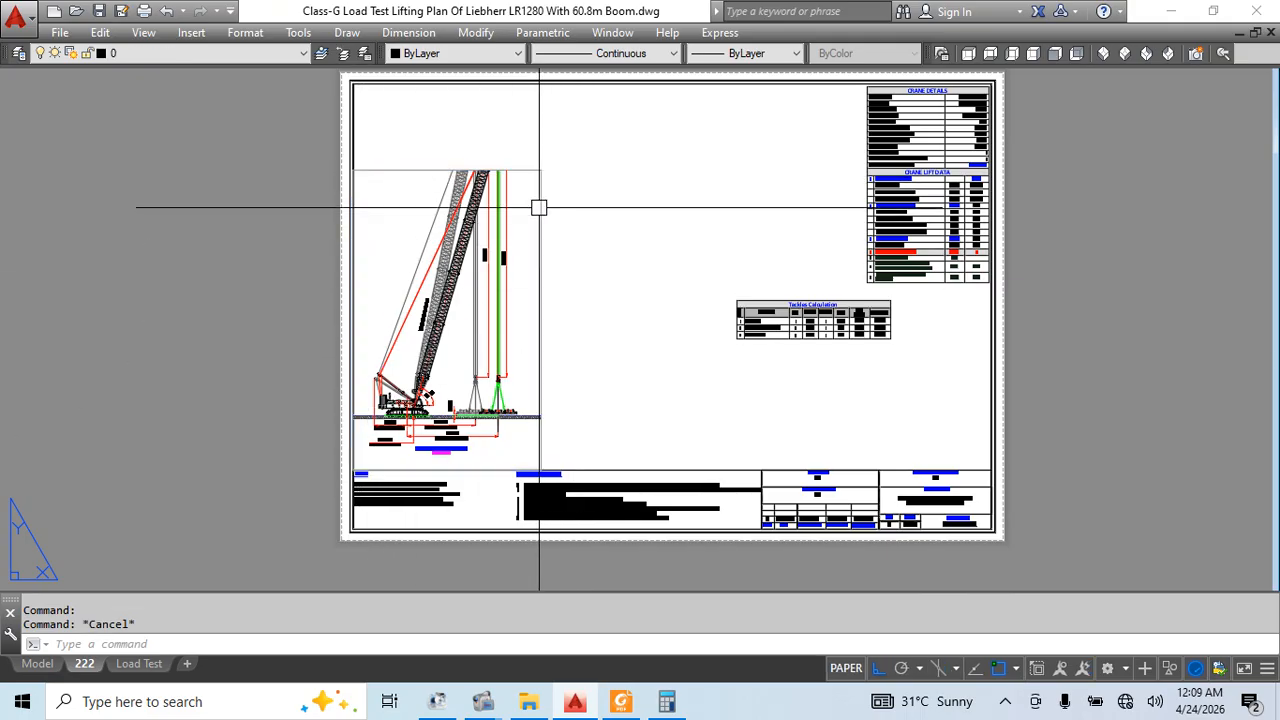
left_click(537, 206)
left_click(543, 169)
left_click(540, 170)
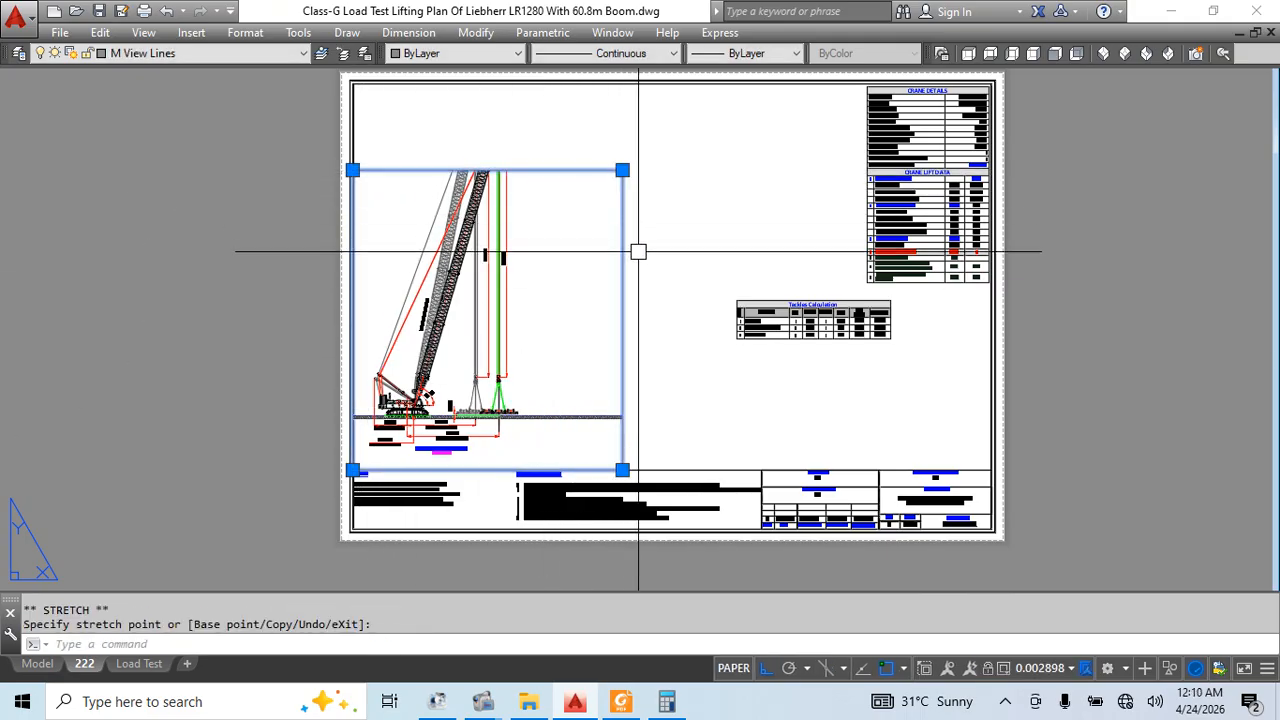
Set the elevation viewport's custom scale to 0.002857
key("ctrl+1")
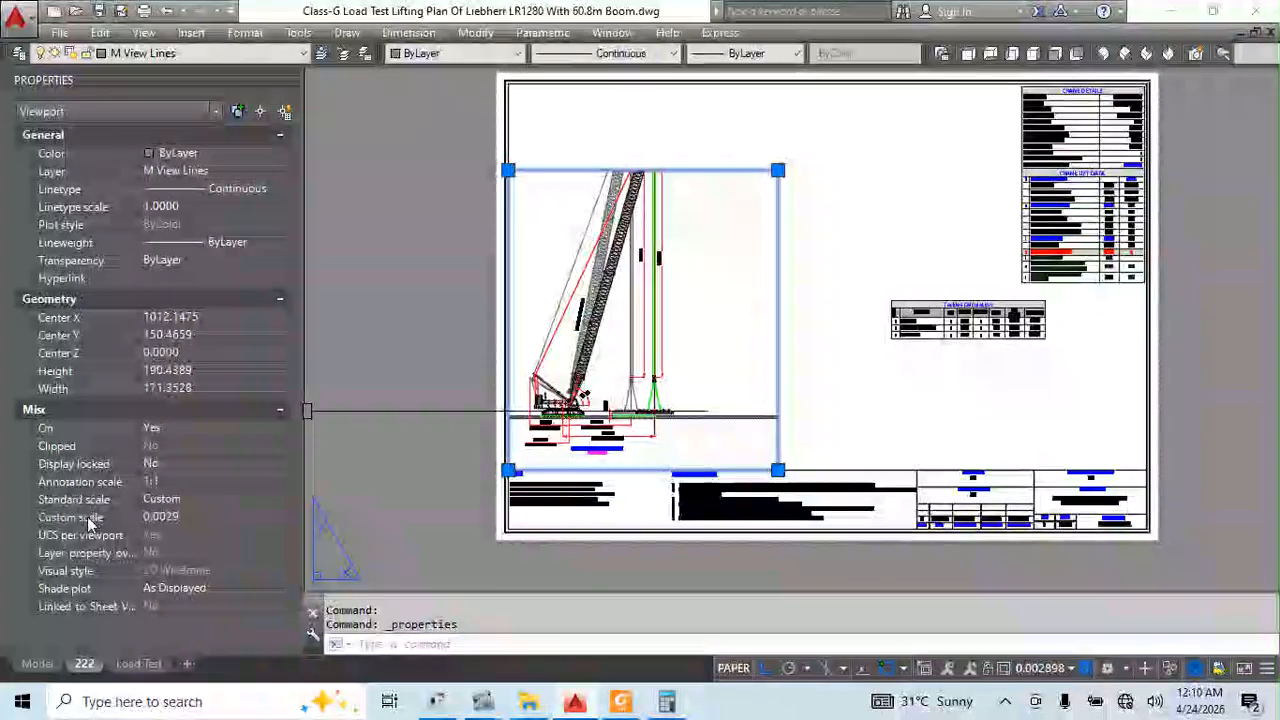
left_click(188, 517)
type("0.002857")
key("Return")
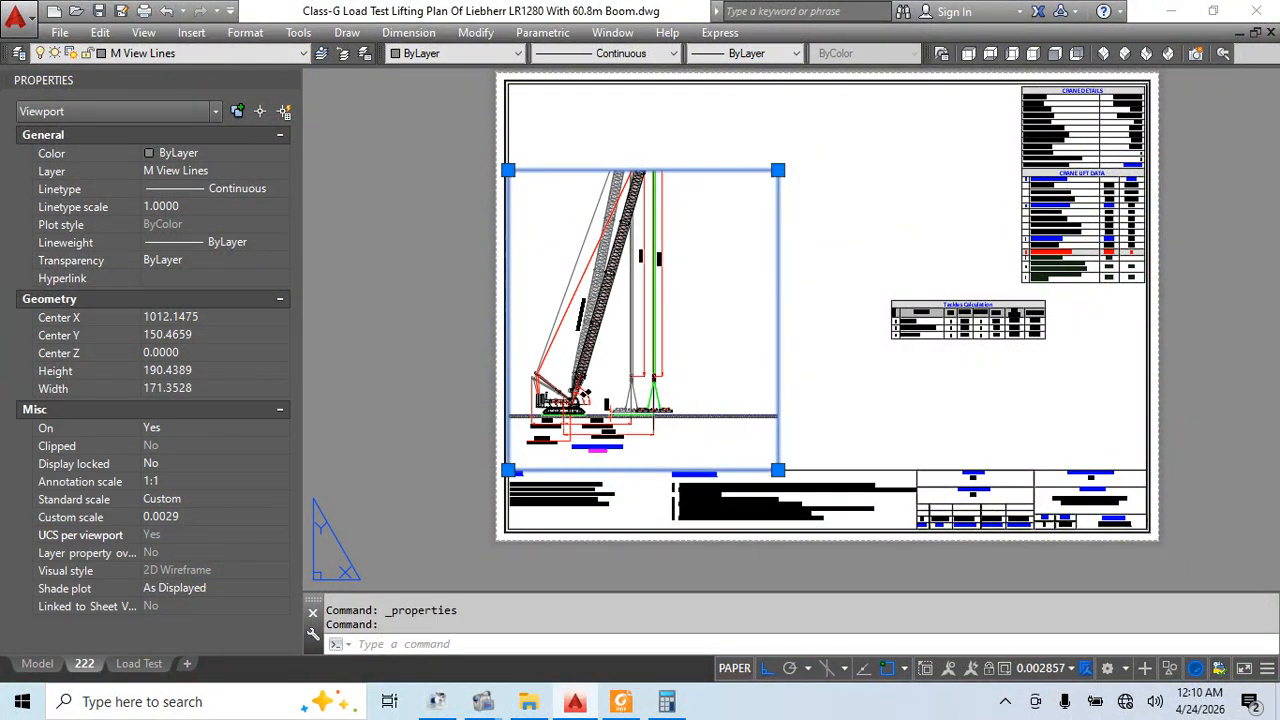
scroll(606, 457, "up", 6)
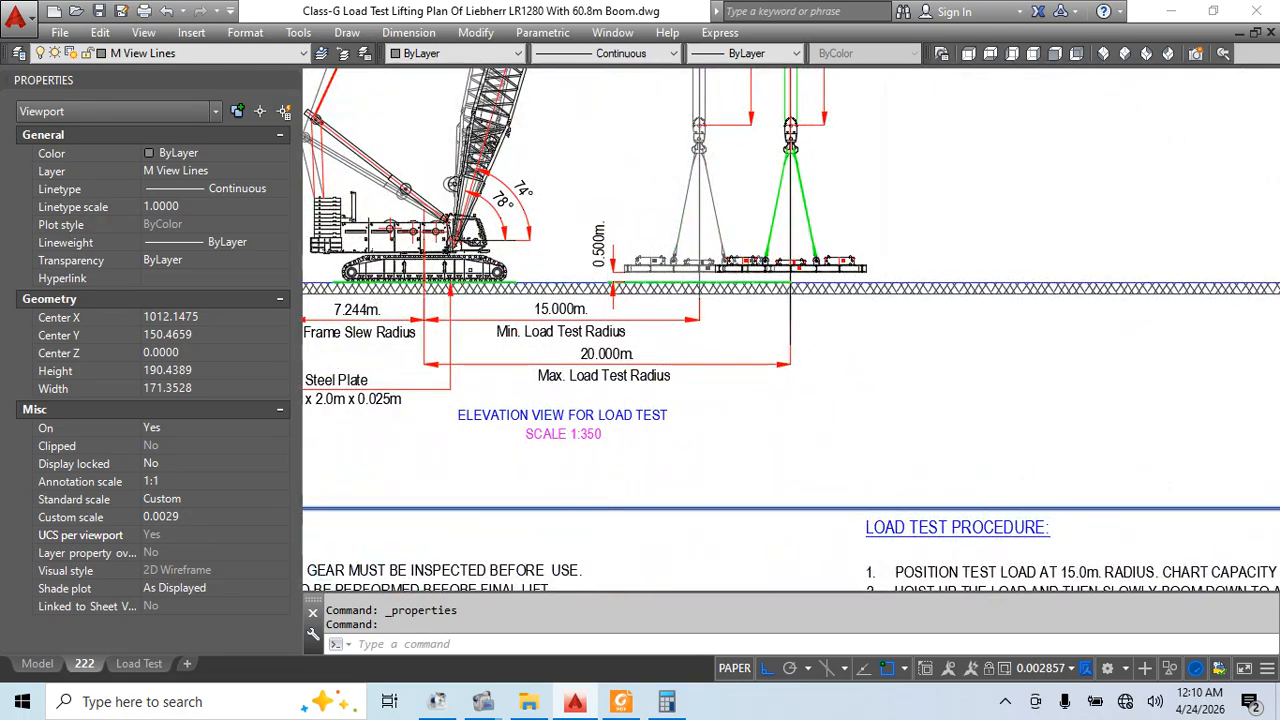
scroll(609, 488, "down", 6)
scroll(529, 422, "up", 6)
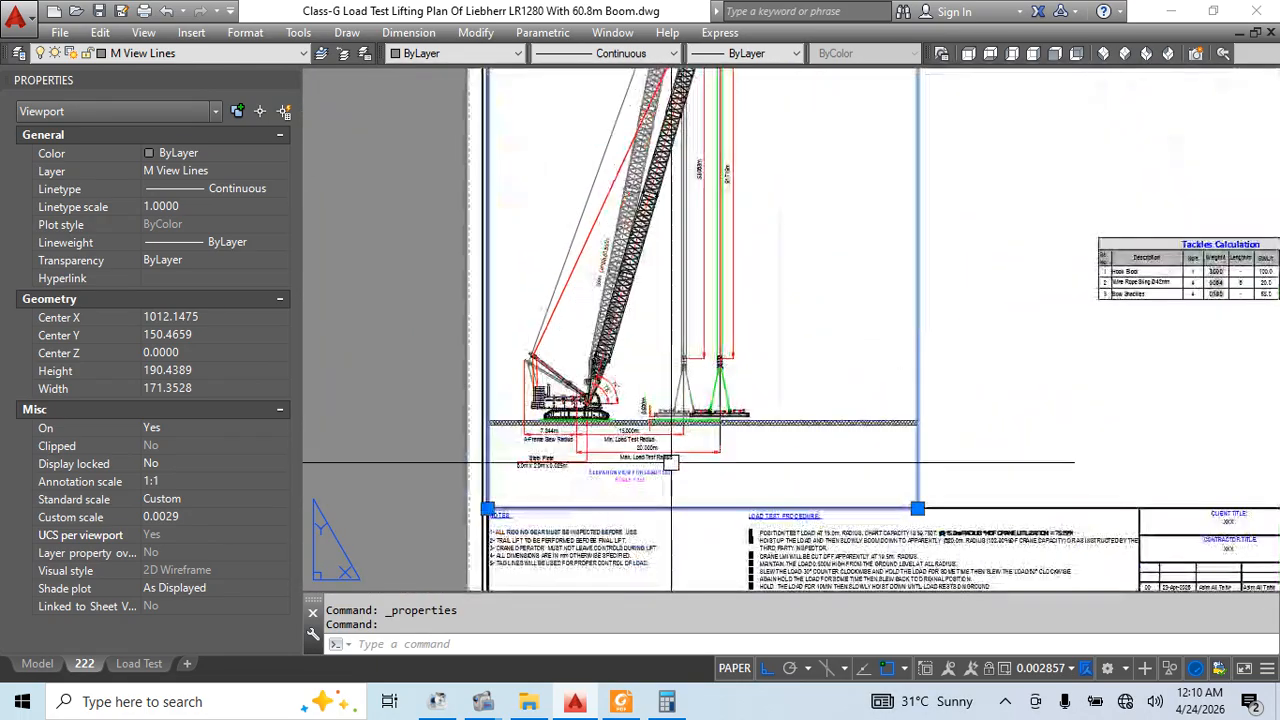
Reposition the crane elevation slightly within its viewport and return to paper space
double_click(737, 298)
middle_click_drag(740, 307, 731, 319)
double_click(328, 395)
Resize the elevation viewport around the full crane to about 109 units wide and 213 units high
left_click(888, 417)
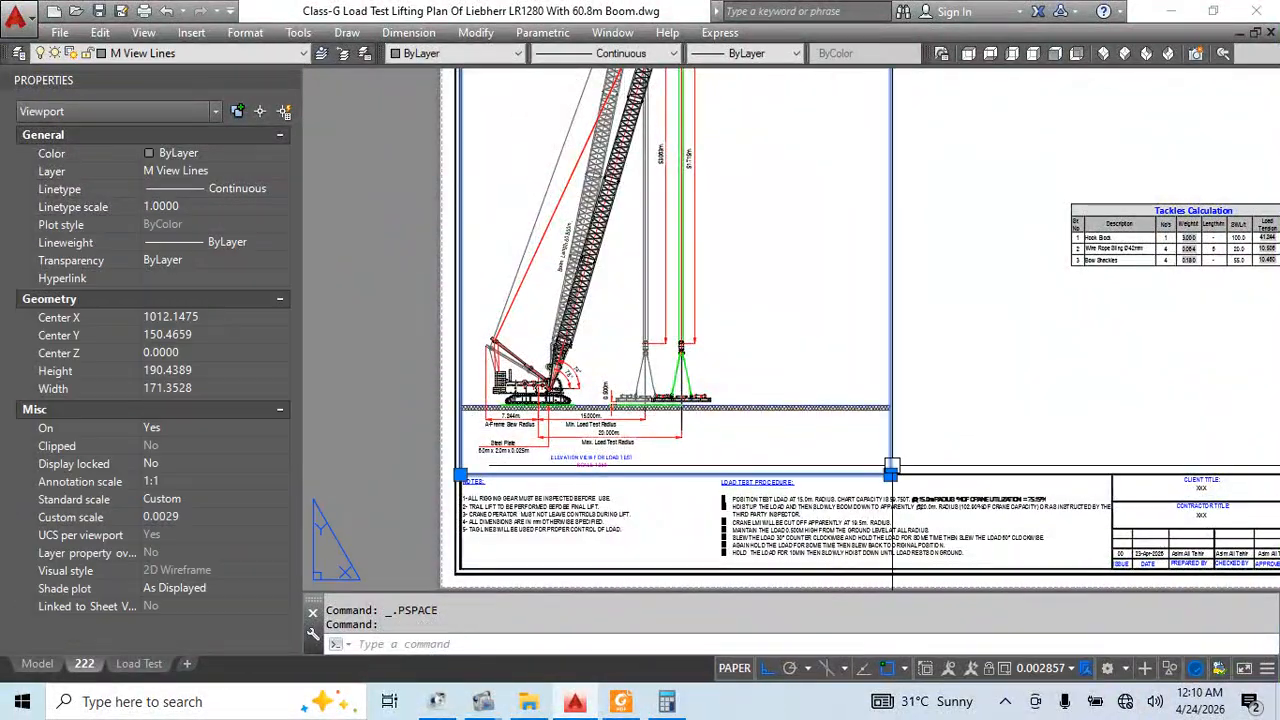
left_click(890, 472)
left_click(736, 457)
middle_click_drag(736, 250, 765, 575)
middle_click_drag(765, 321, 675, 244)
left_click(766, 277)
key("Escape")
scroll(725, 347, "down", 3)
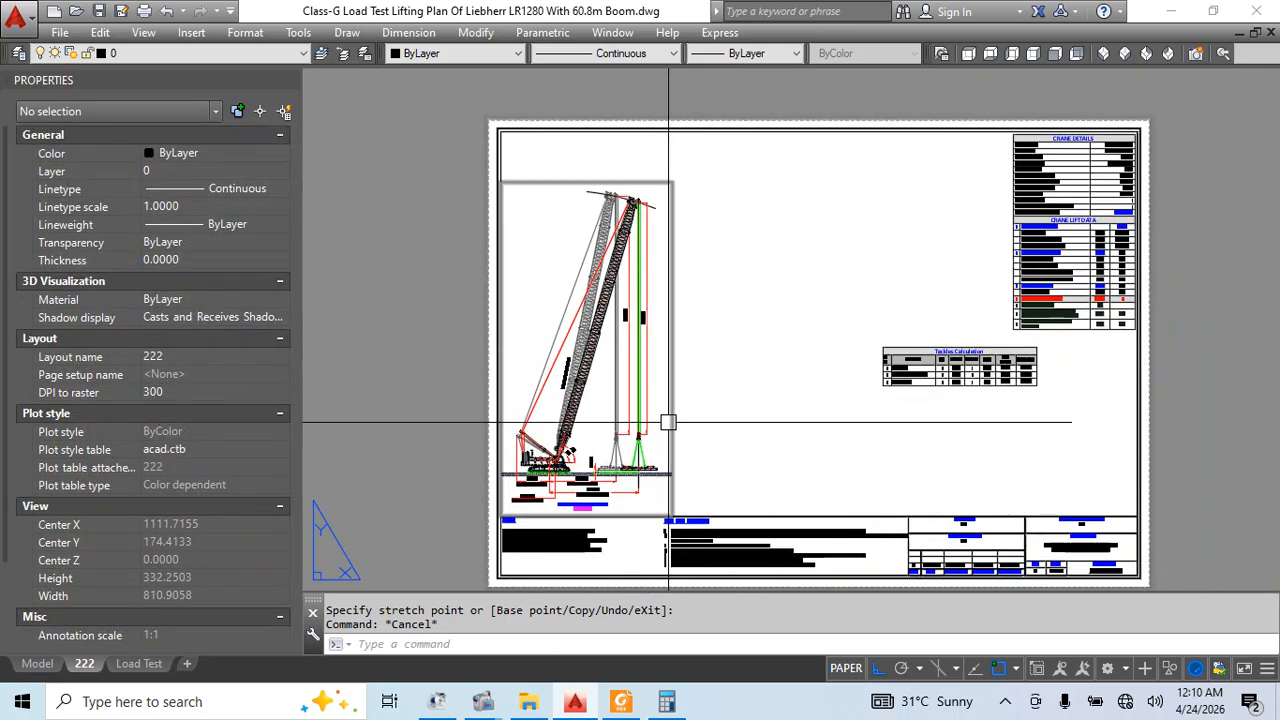
Copy the elevation viewport into the empty area between it and the tackles calculation table
scroll(585, 492, "up", 4)
scroll(632, 322, "down", 4)
middle_click_drag(731, 167, 685, 227)
left_click(685, 227)
left_click(636, 270)
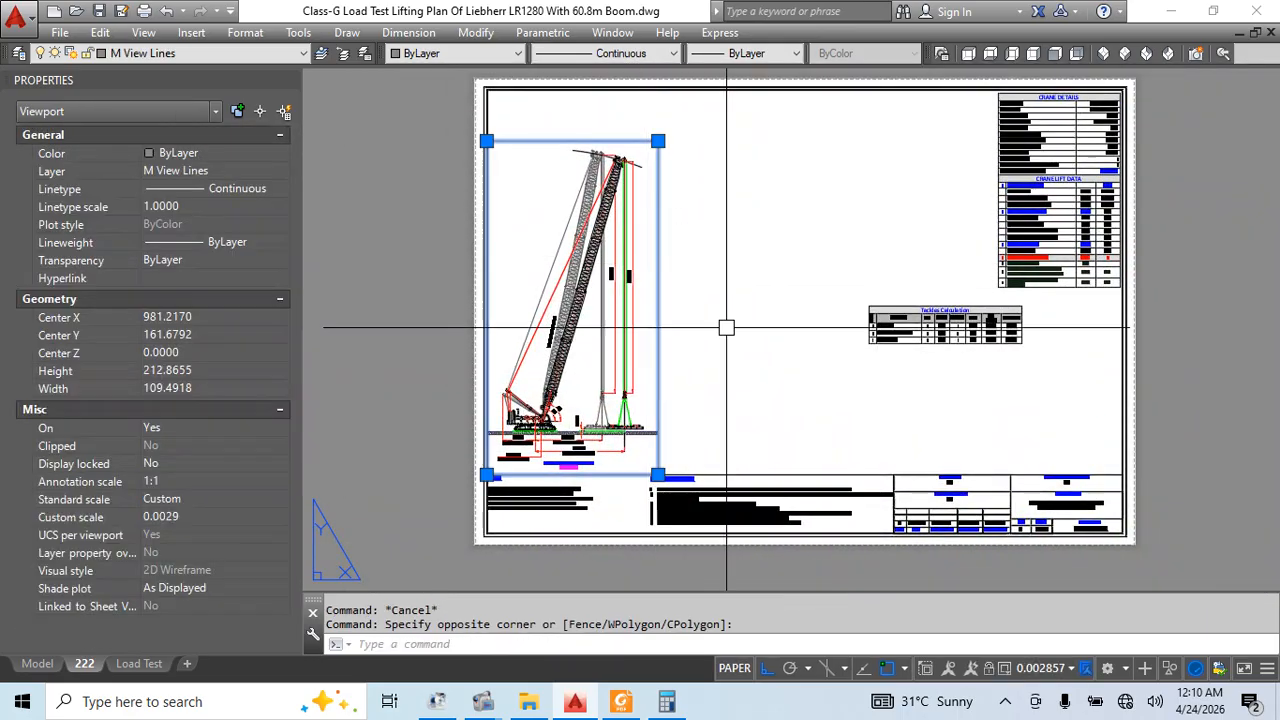
middle_click_drag(726, 326, 681, 320)
type("co")
key("Return")
scroll(697, 305, "down", 1)
scroll(640, 260, "up", 2)
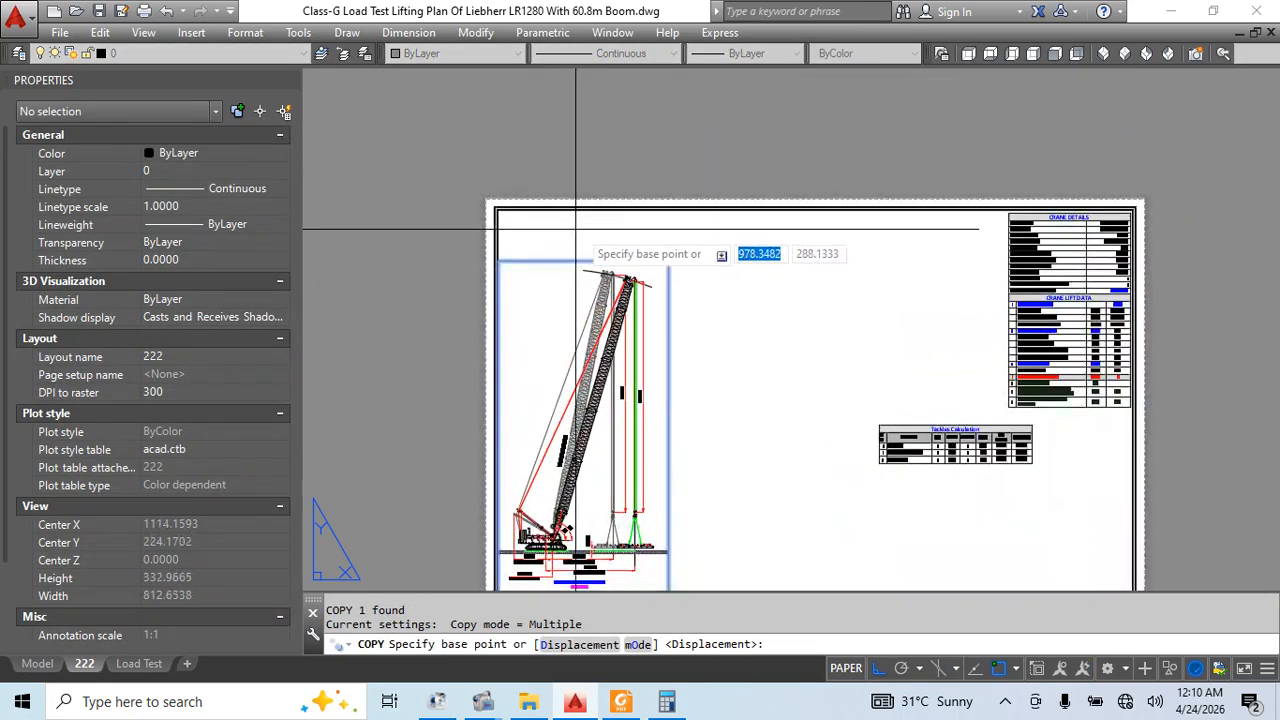
left_click(558, 229)
left_click(755, 237)
key("Escape")
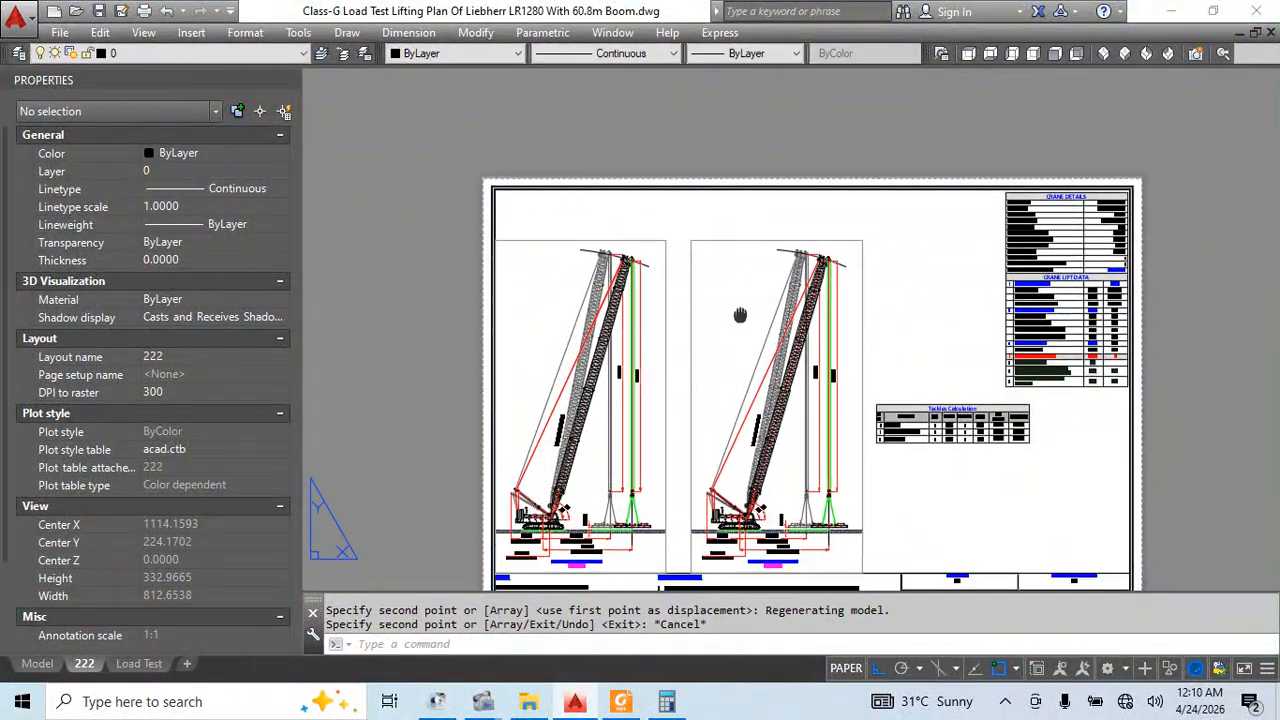
Bring the crane's plan view with its three boom positions into the copied viewport and return to paper space
middle_click_drag(746, 355, 557, 320)
double_click(748, 309)
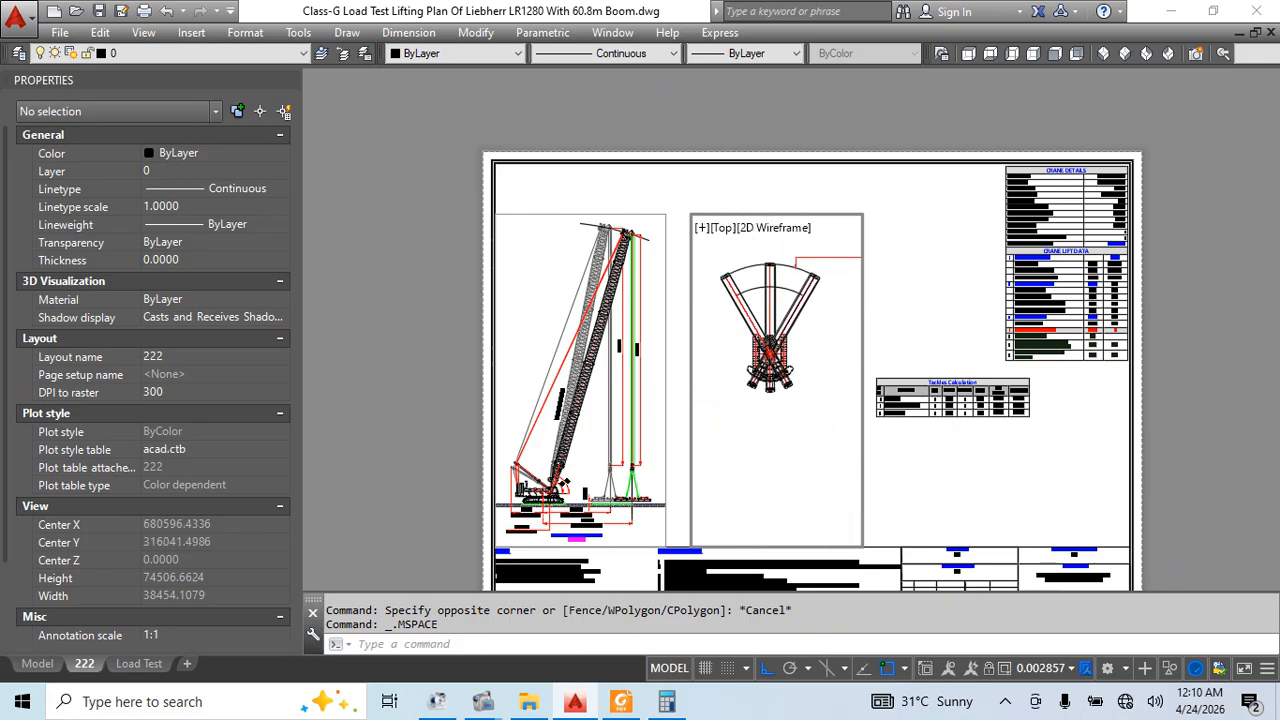
double_click(374, 267)
Examine the sheet's elevation and plan viewports, crane data tables, load test procedure and title block for fit and spacing
scroll(857, 344, "up", 5)
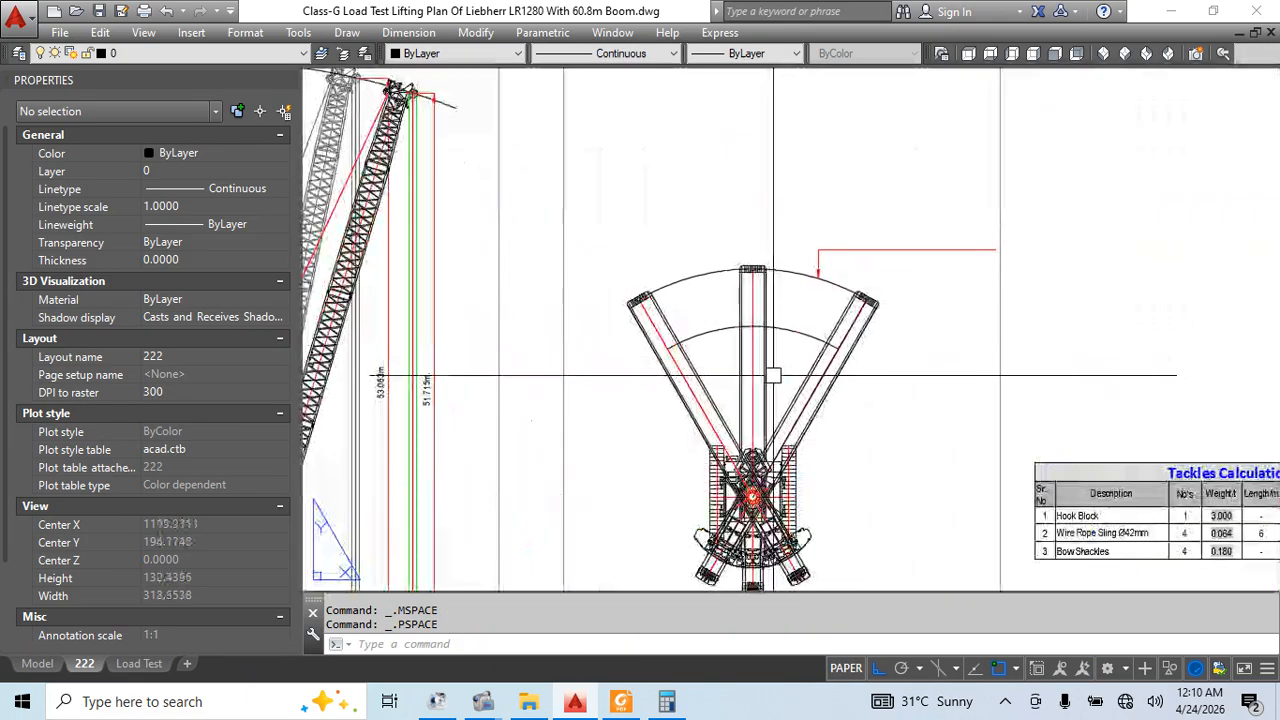
scroll(763, 272, "down", 1)
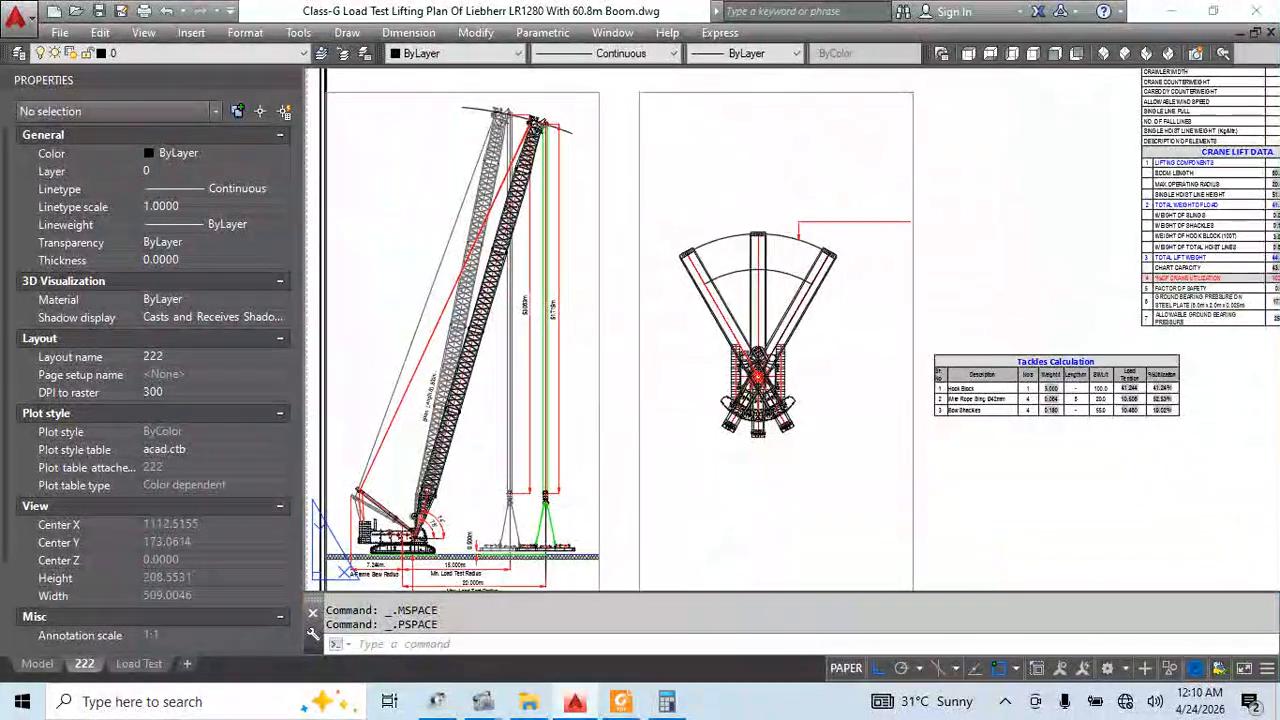
middle_click_drag(569, 540, 594, 254)
middle_click_drag(994, 350, 672, 569)
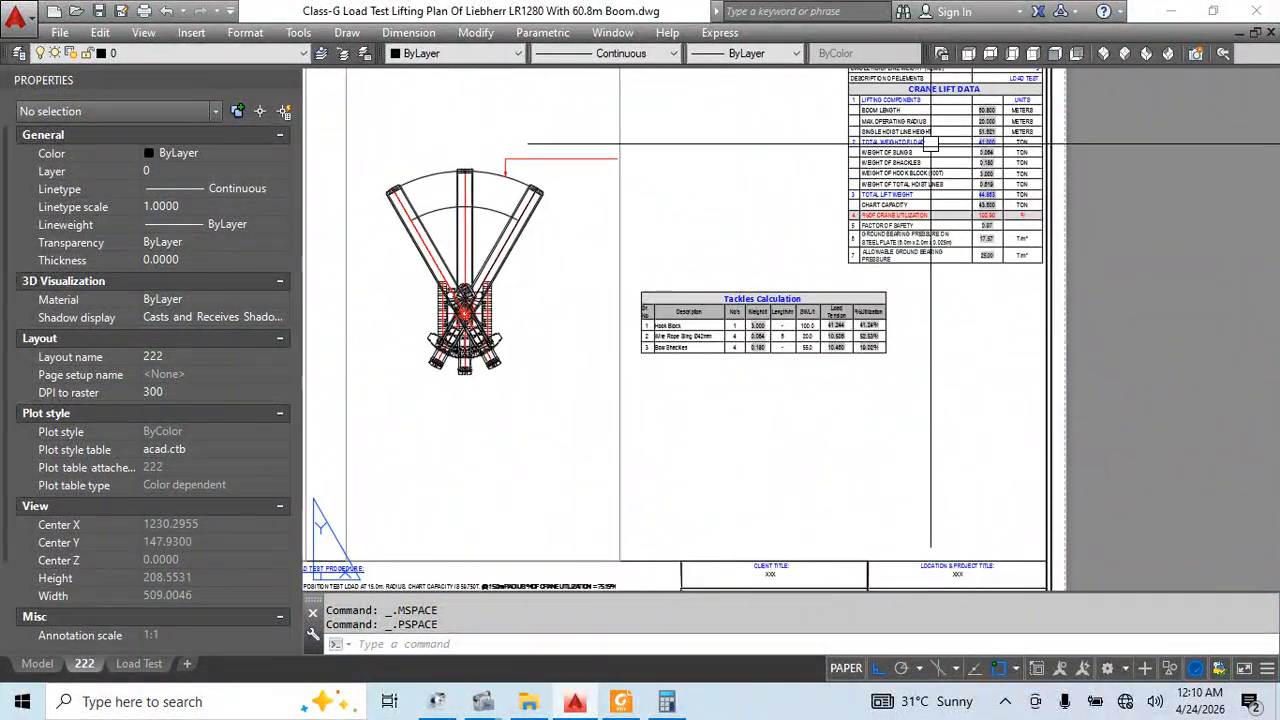
middle_click_drag(862, 358, 858, 192)
middle_click_drag(914, 237, 913, 391)
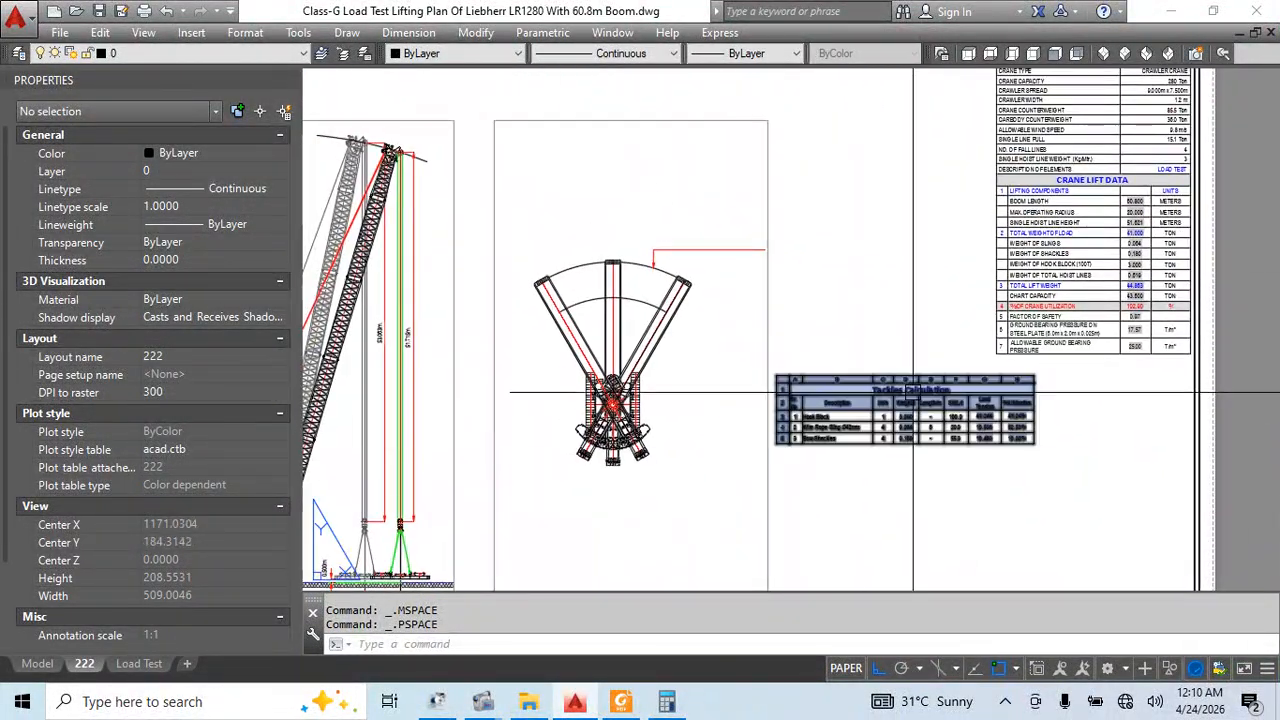
scroll(743, 214, "down", 2)
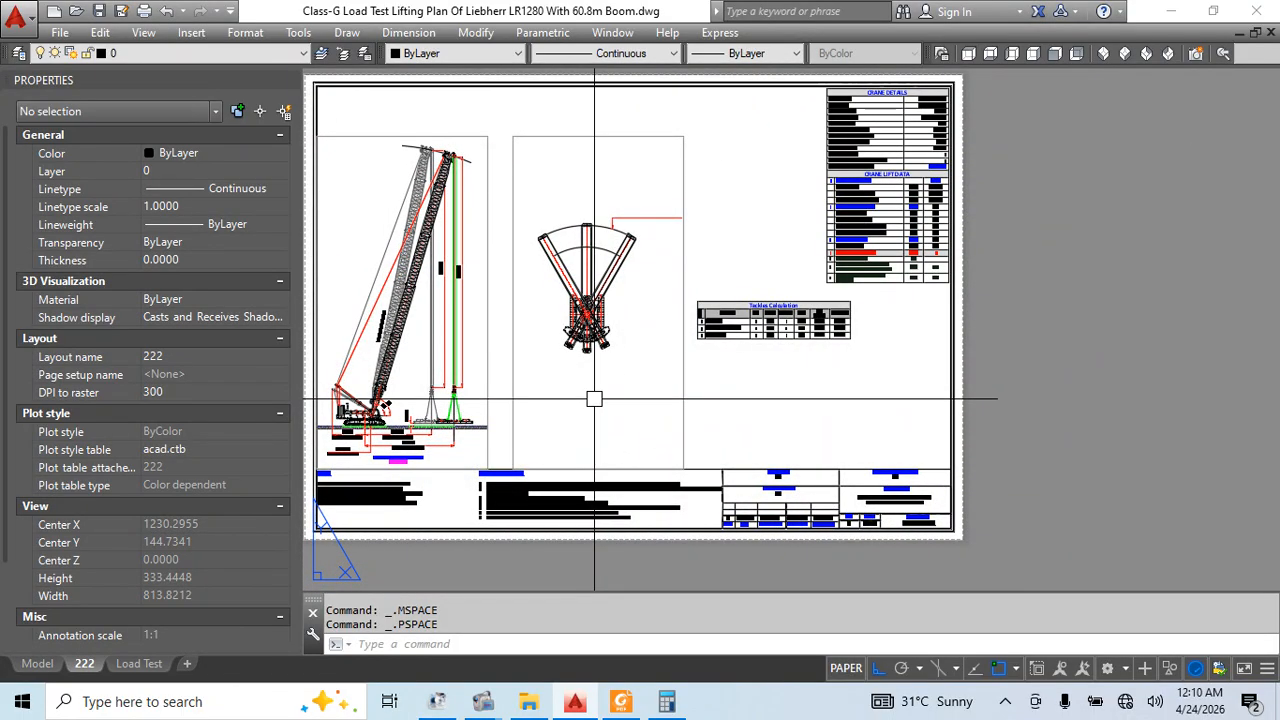
scroll(464, 435, "up", 4)
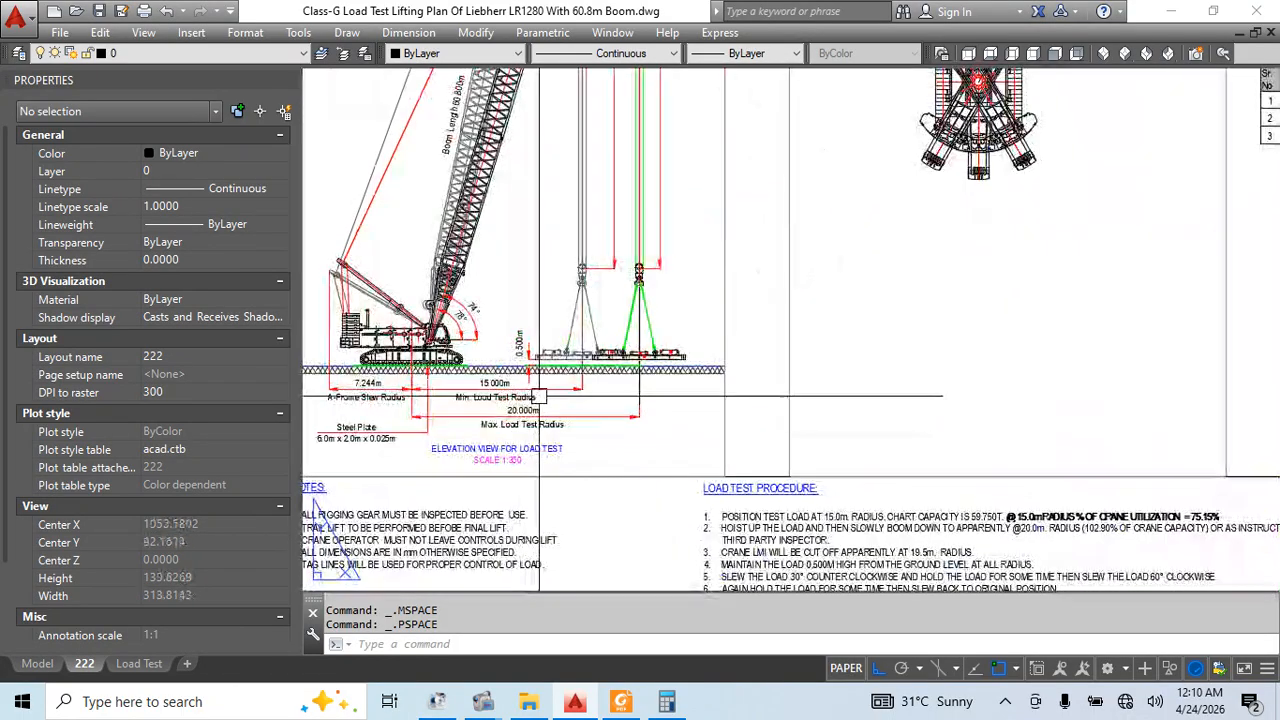
scroll(538, 442, "down", 2)
middle_click_drag(613, 324, 602, 396)
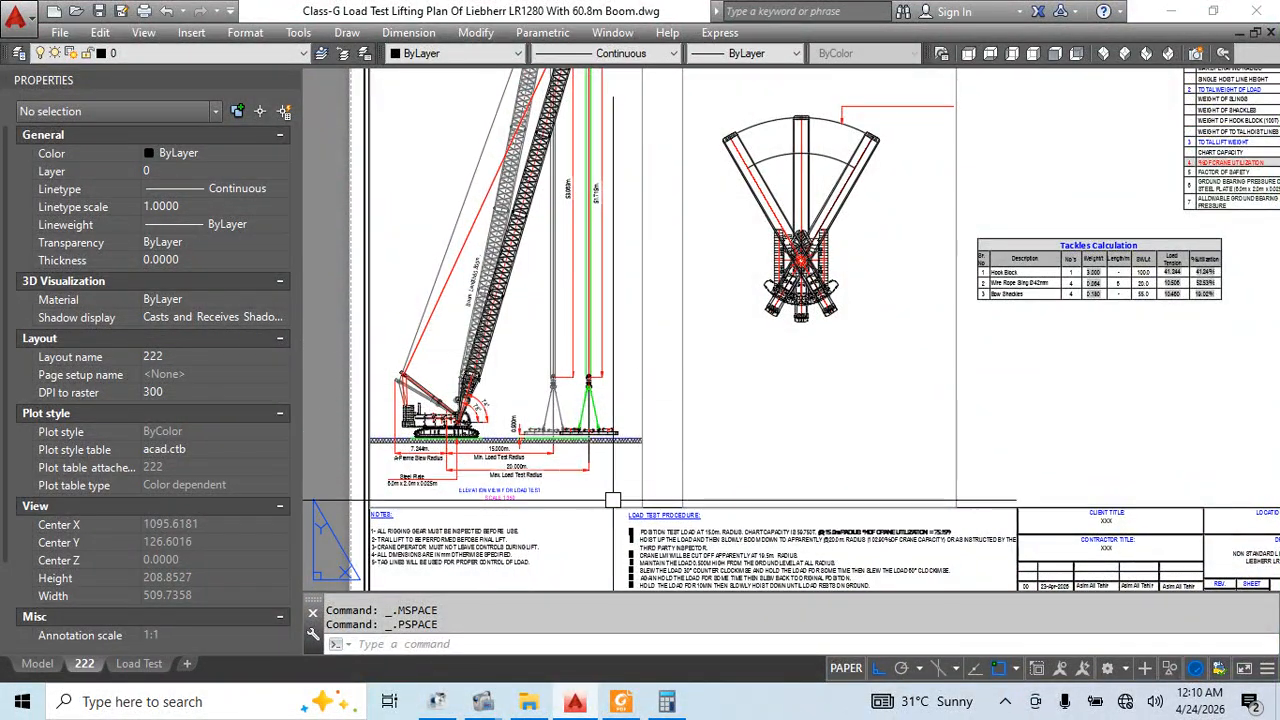
mouse_move(829, 275)
middle_mouse_down()
mouse_move(810, 215)
mouse_move(726, 198)
middle_mouse_up()
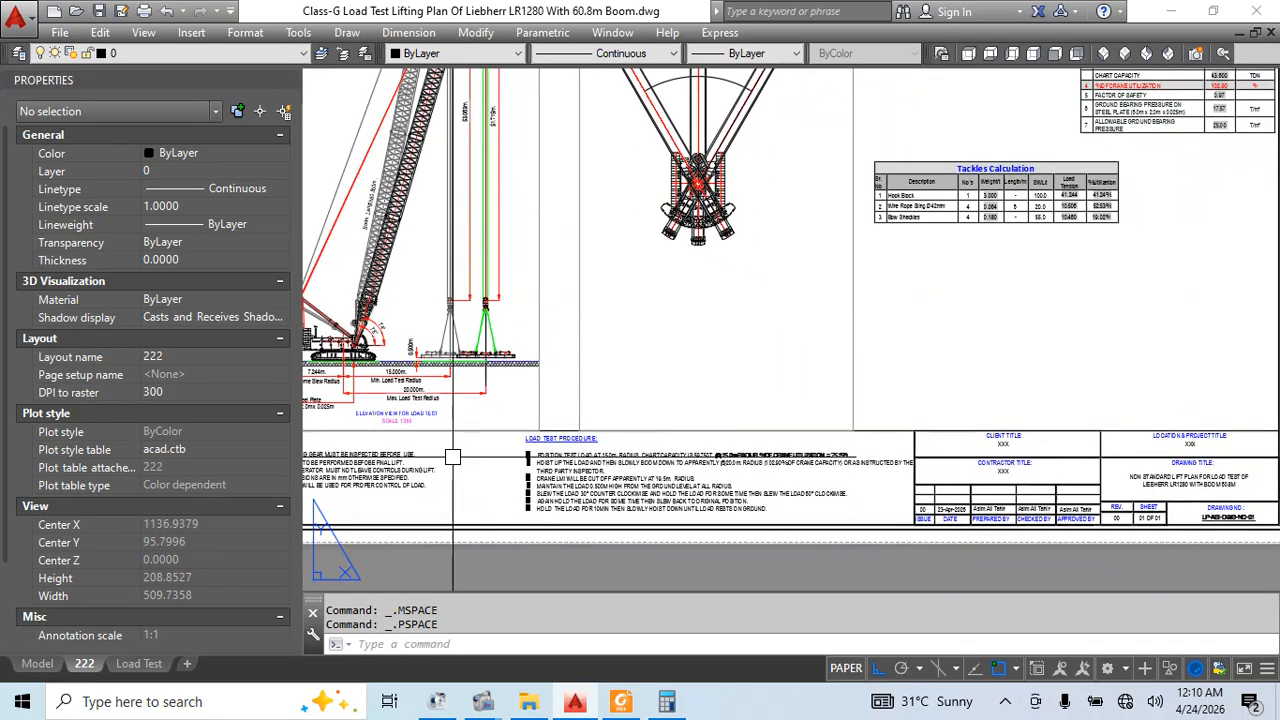
left_click(576, 488)
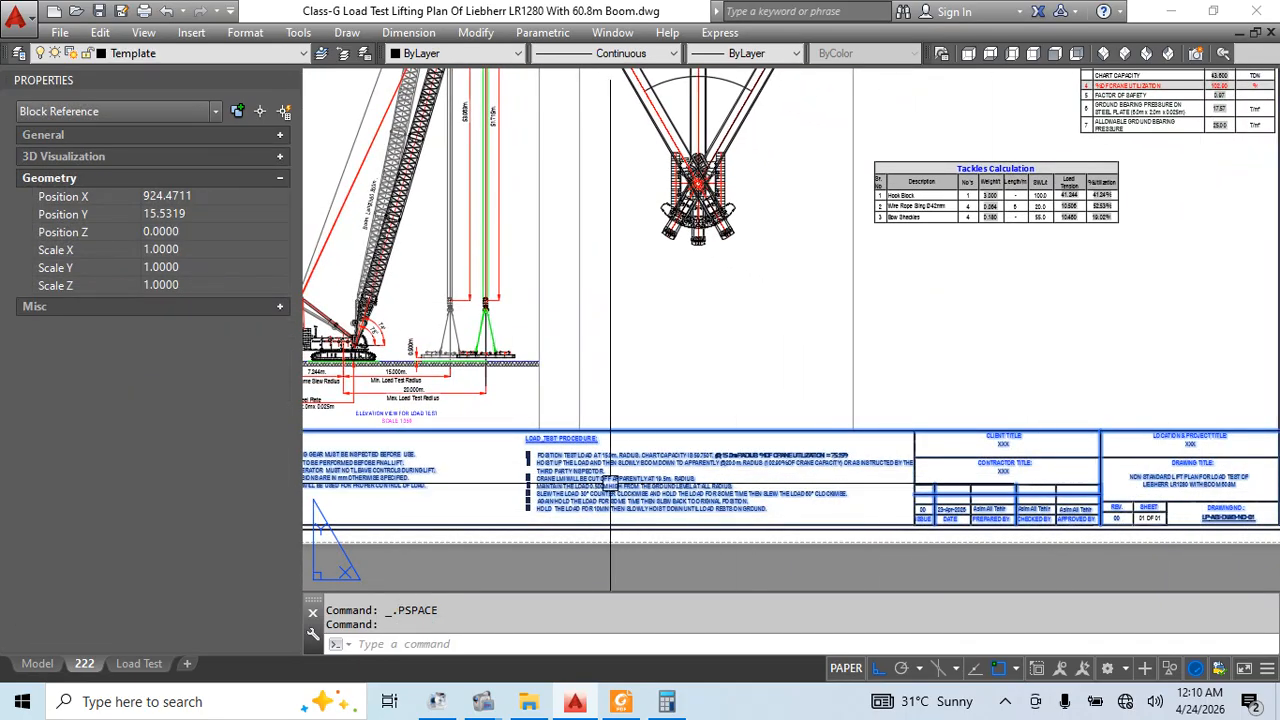
mouse_move(724, 243)
middle_mouse_down()
mouse_move(763, 335)
mouse_move(761, 284)
middle_mouse_up()
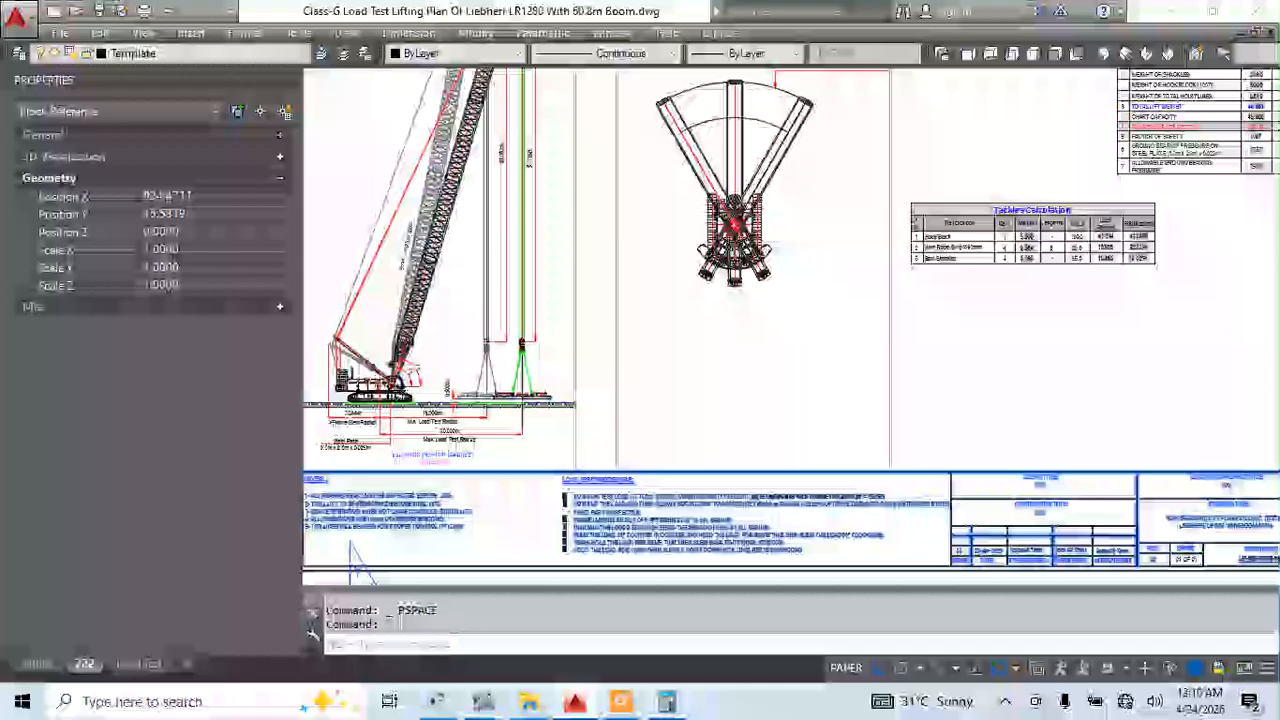
key("Escape")
mouse_move(724, 341)
middle_mouse_down()
mouse_move(768, 324)
mouse_move(674, 425)
middle_mouse_up()
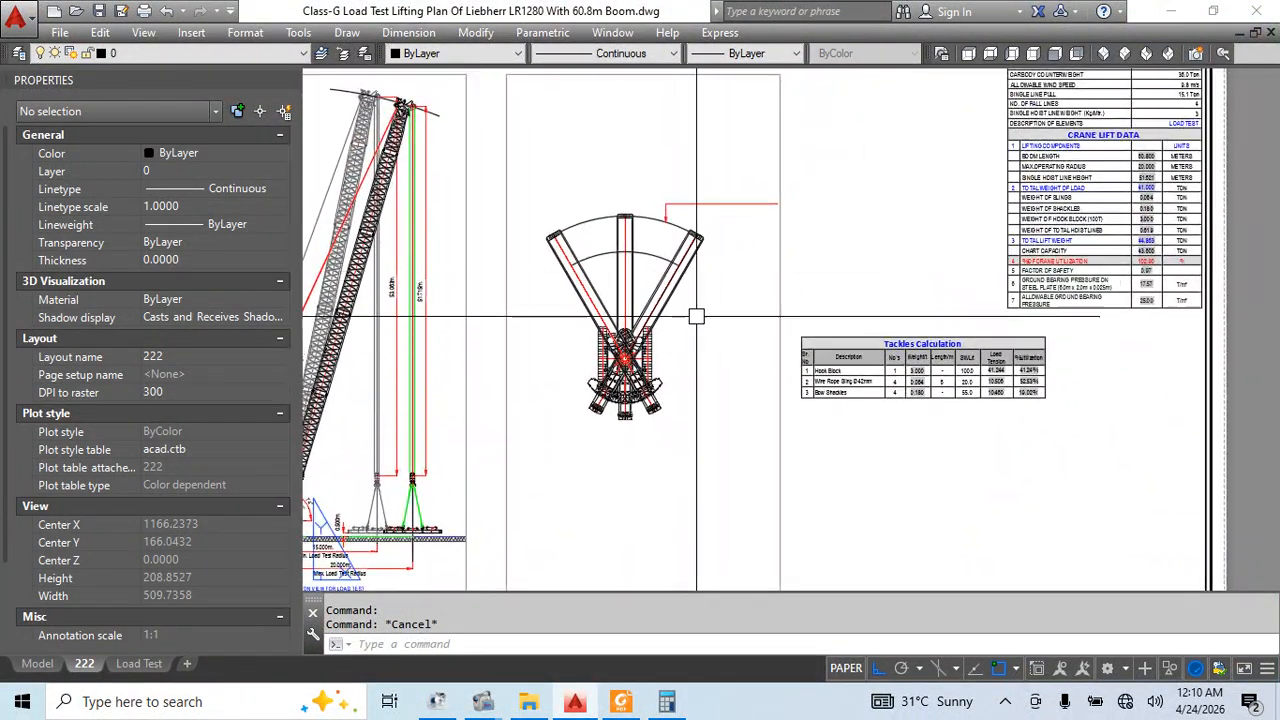
middle_click_drag(806, 490, 727, 392)
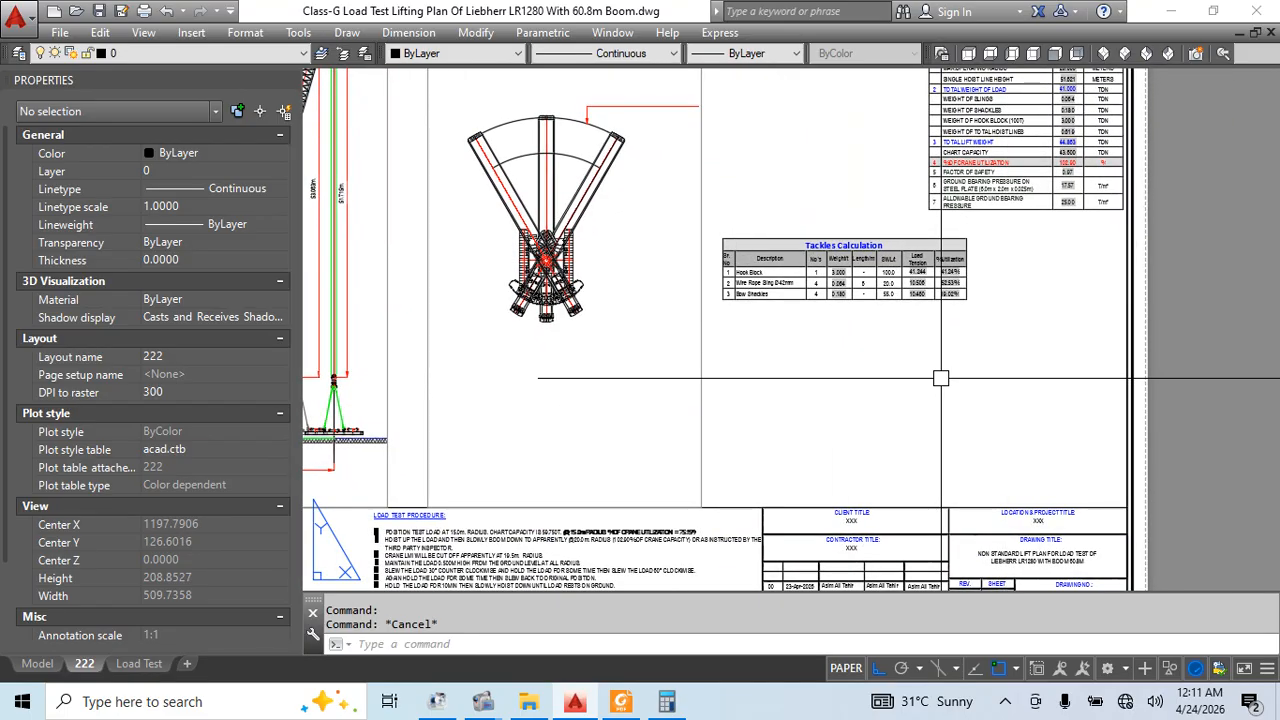
scroll(940, 378, "down", 2)
scroll(660, 330, "up", 2)
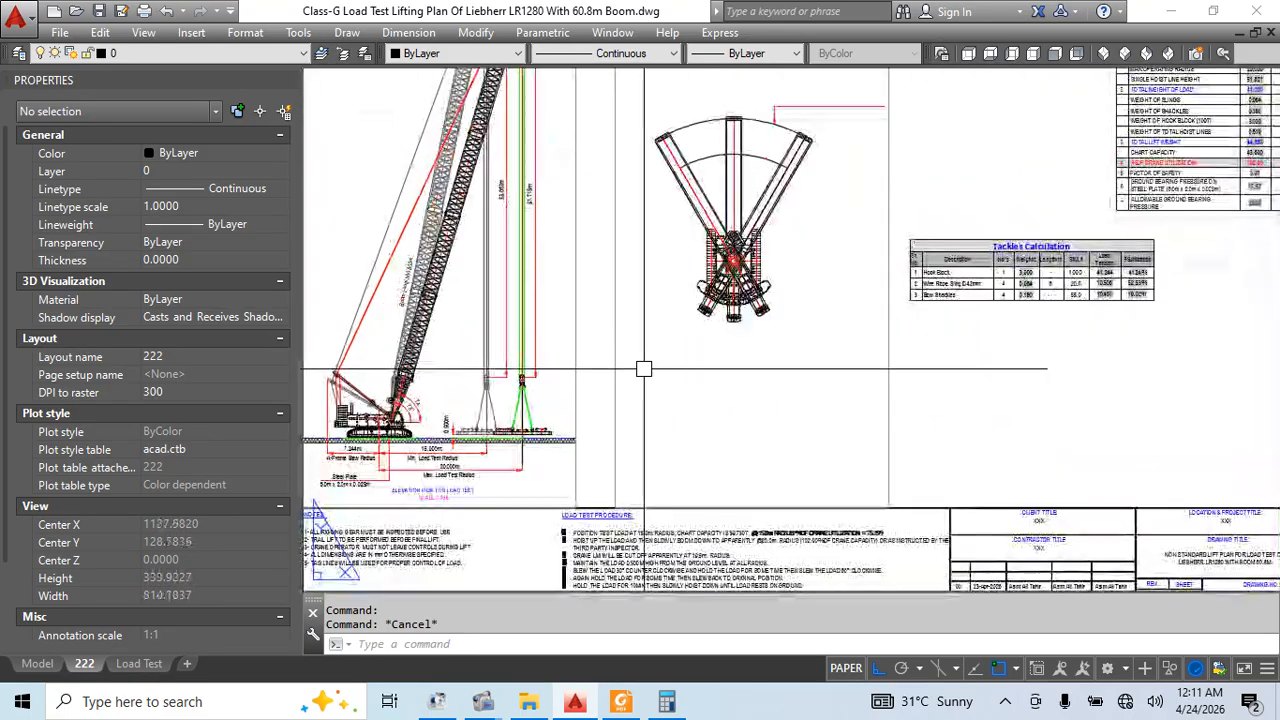
Copy the 20.000m Max. Load Test Radius dimension and its label upward inside the elevation viewport, and return to paper space
double_click(530, 338)
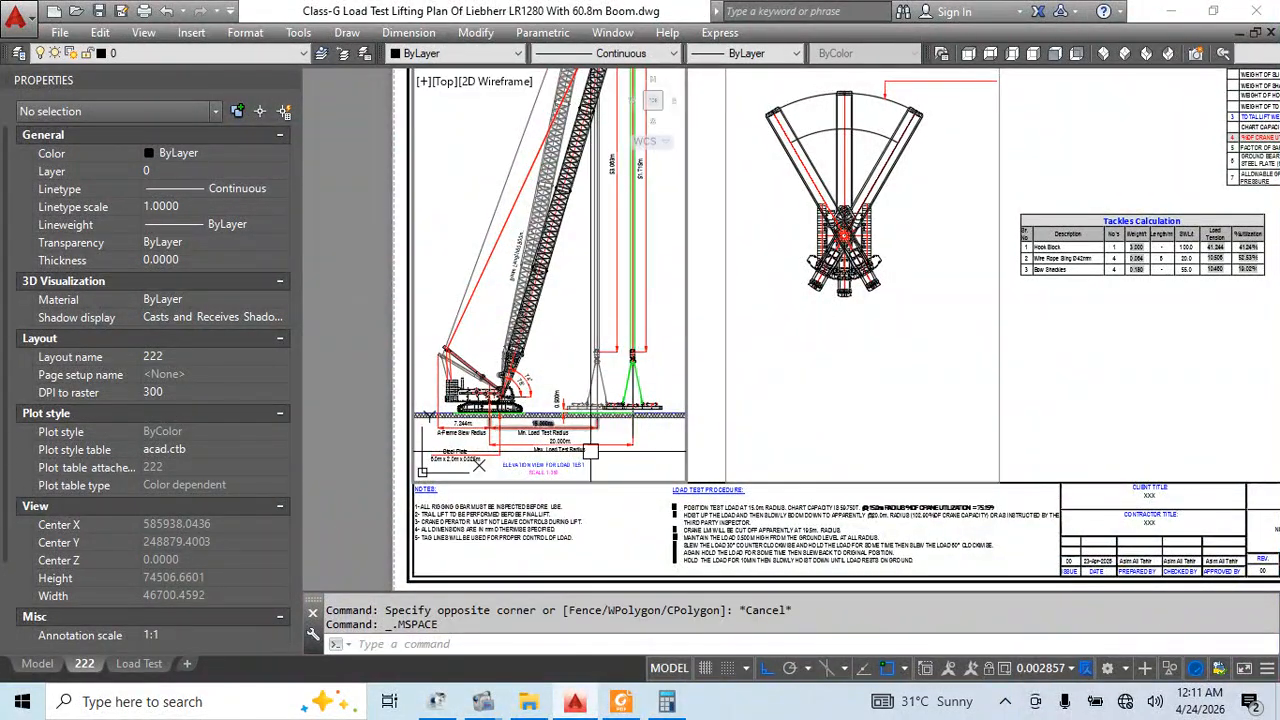
left_click(594, 444)
left_click(596, 443)
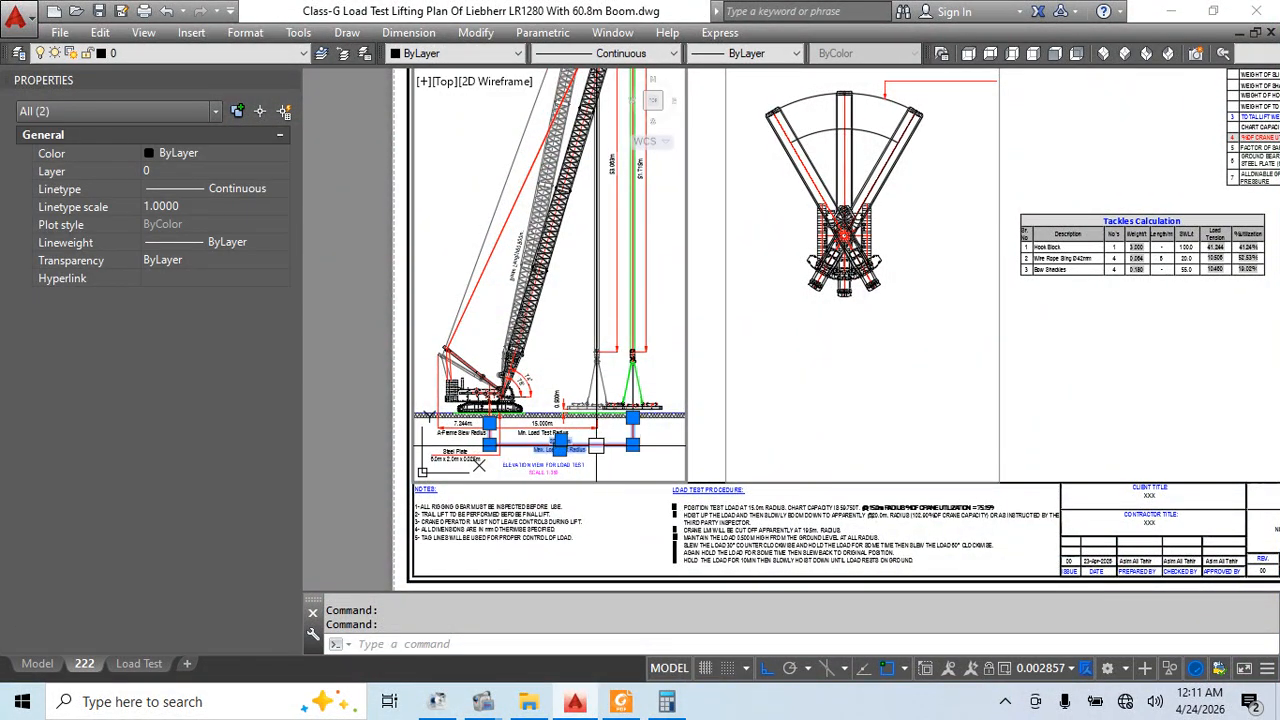
type("co")
key("Return")
left_click(600, 459)
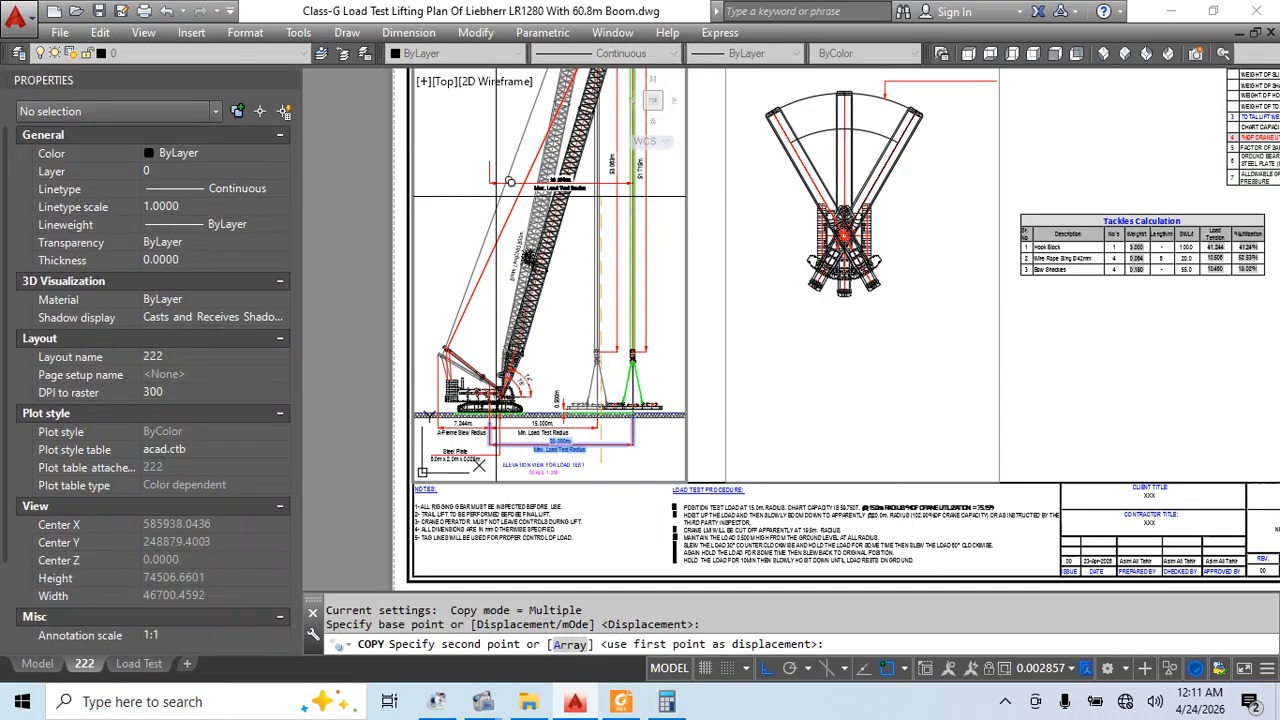
key("Escape")
double_click(357, 186)
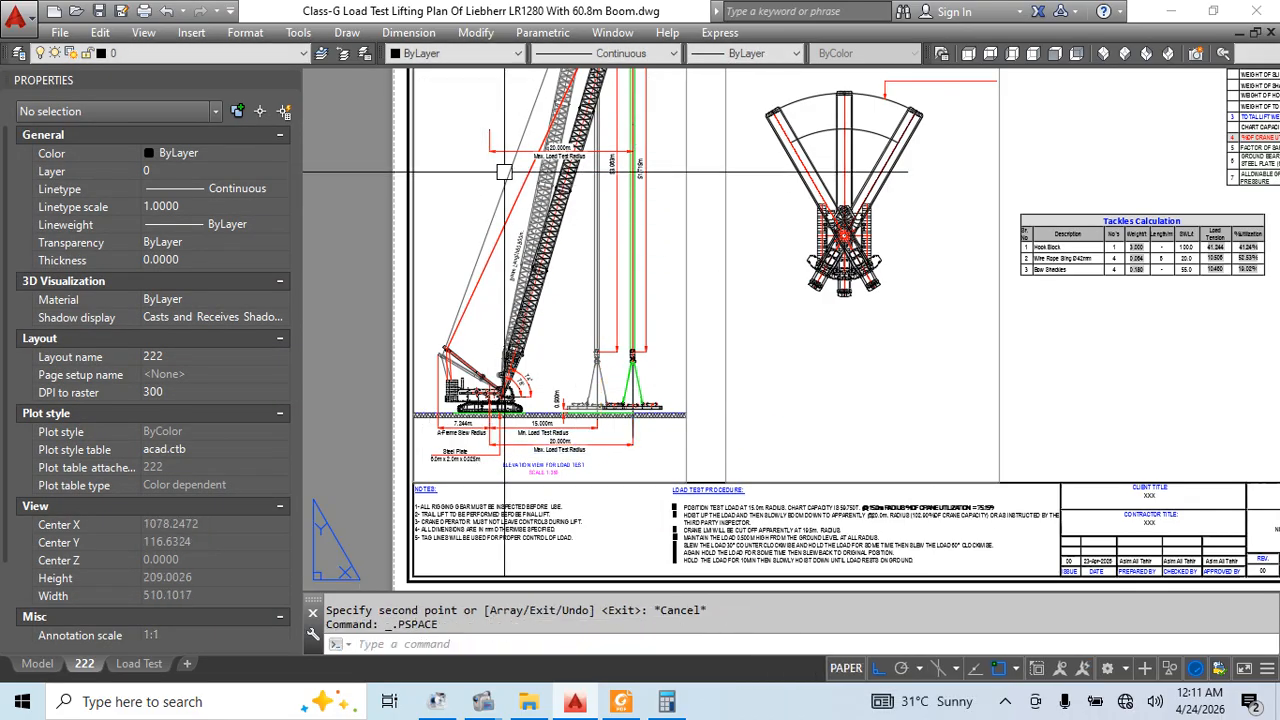
Transfer the copied radius dimension and label from the elevation viewport's model space to paper space with CHSPACE
scroll(484, 240, "up", 3)
double_click(497, 216)
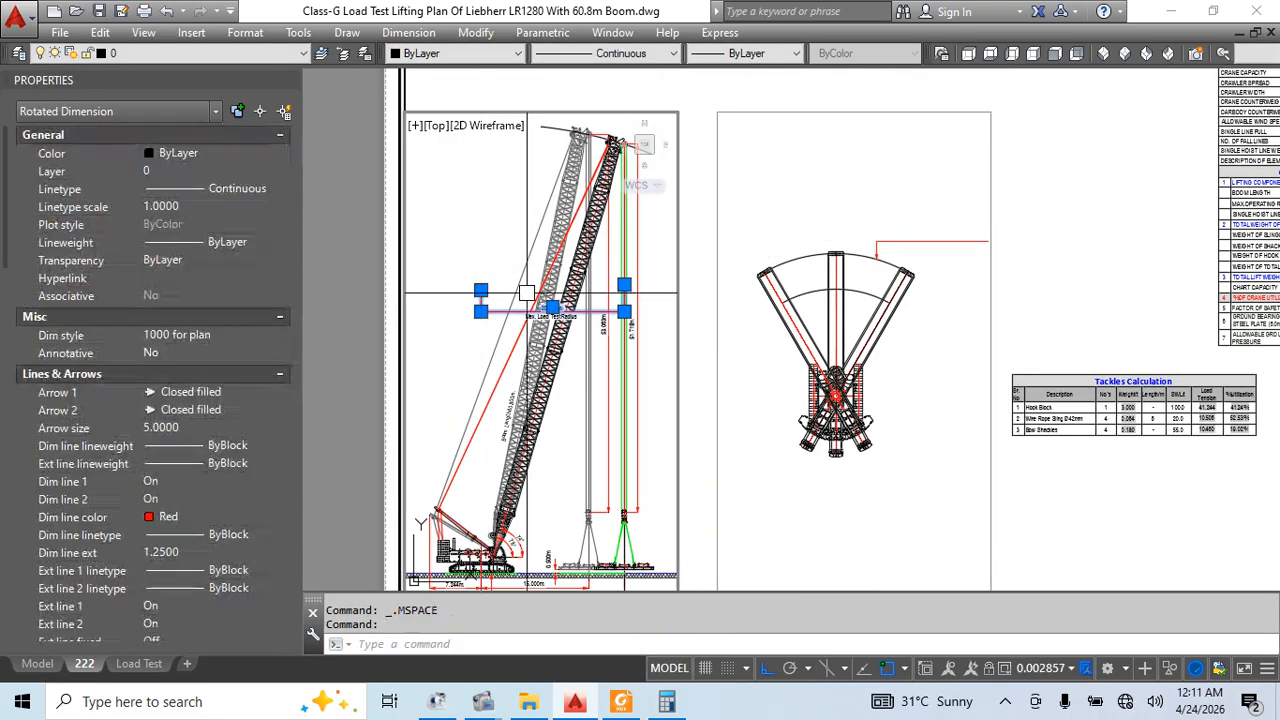
left_click(597, 345)
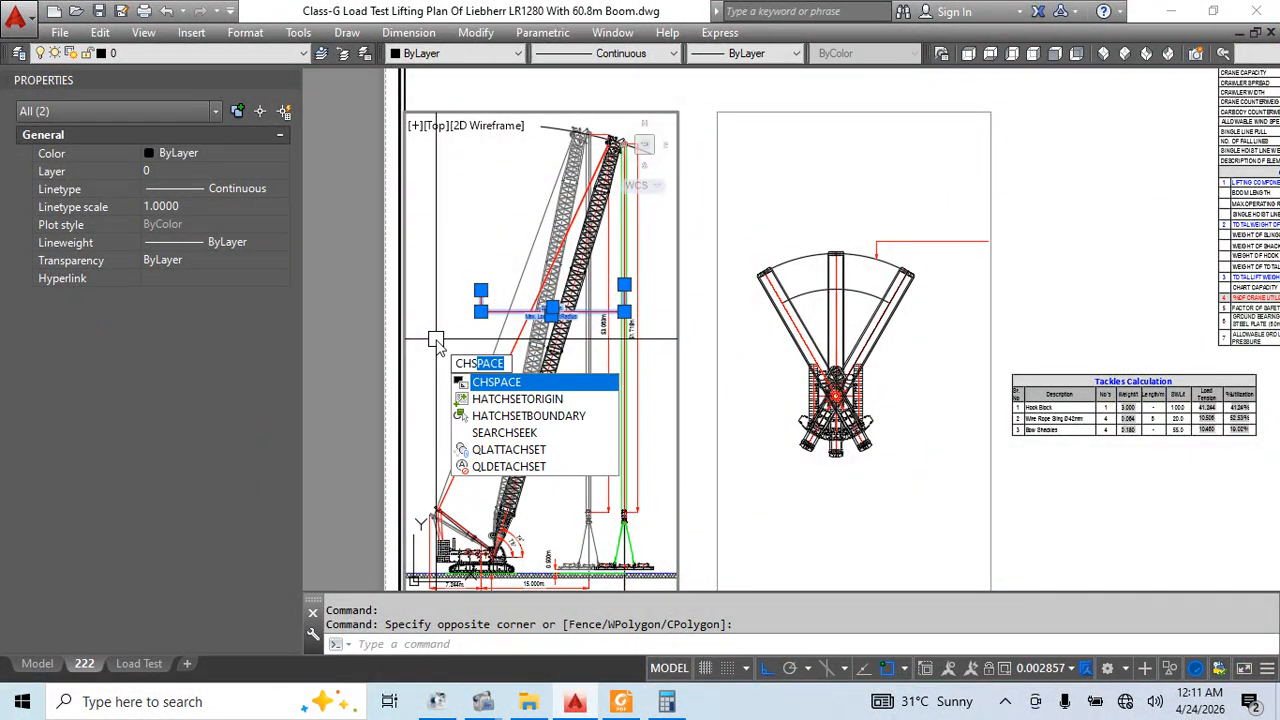
key("Return")
key("Return")
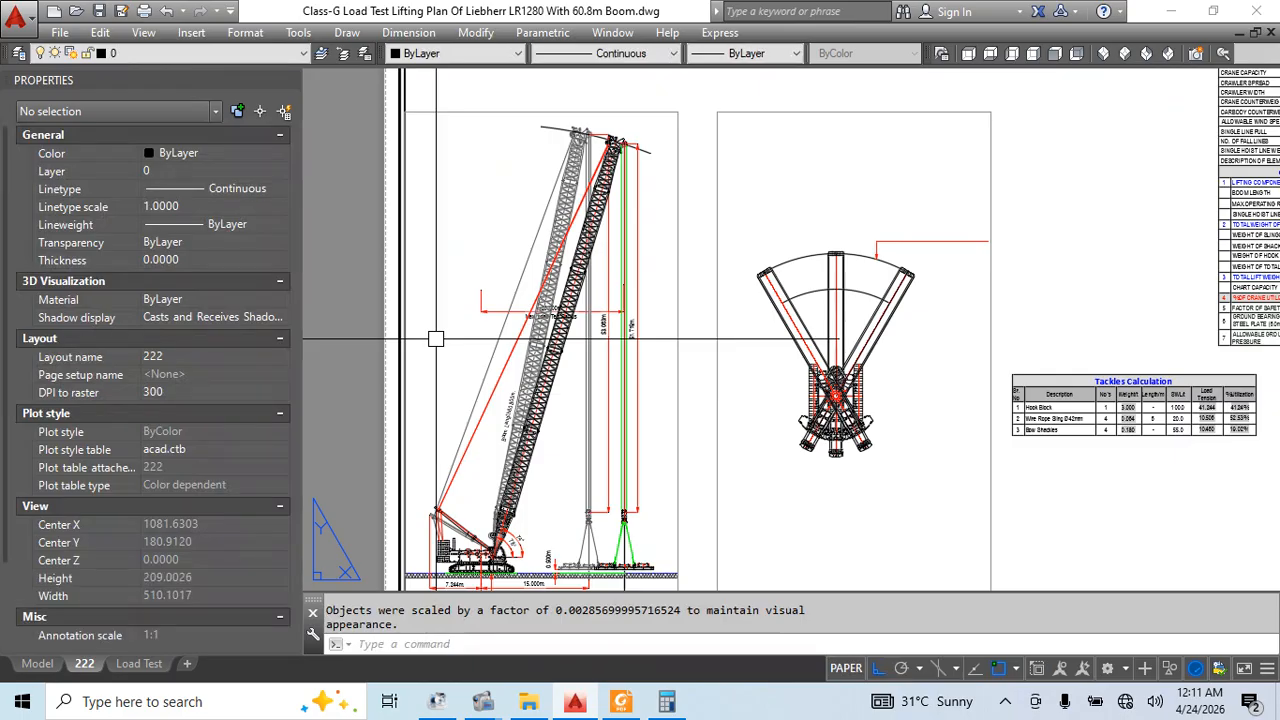
Move the transferred radius dimension and label off the elevation view to the empty area beside the sheet
scroll(590, 235, "down", 5)
scroll(582, 255, "up", 3)
double_click(541, 174)
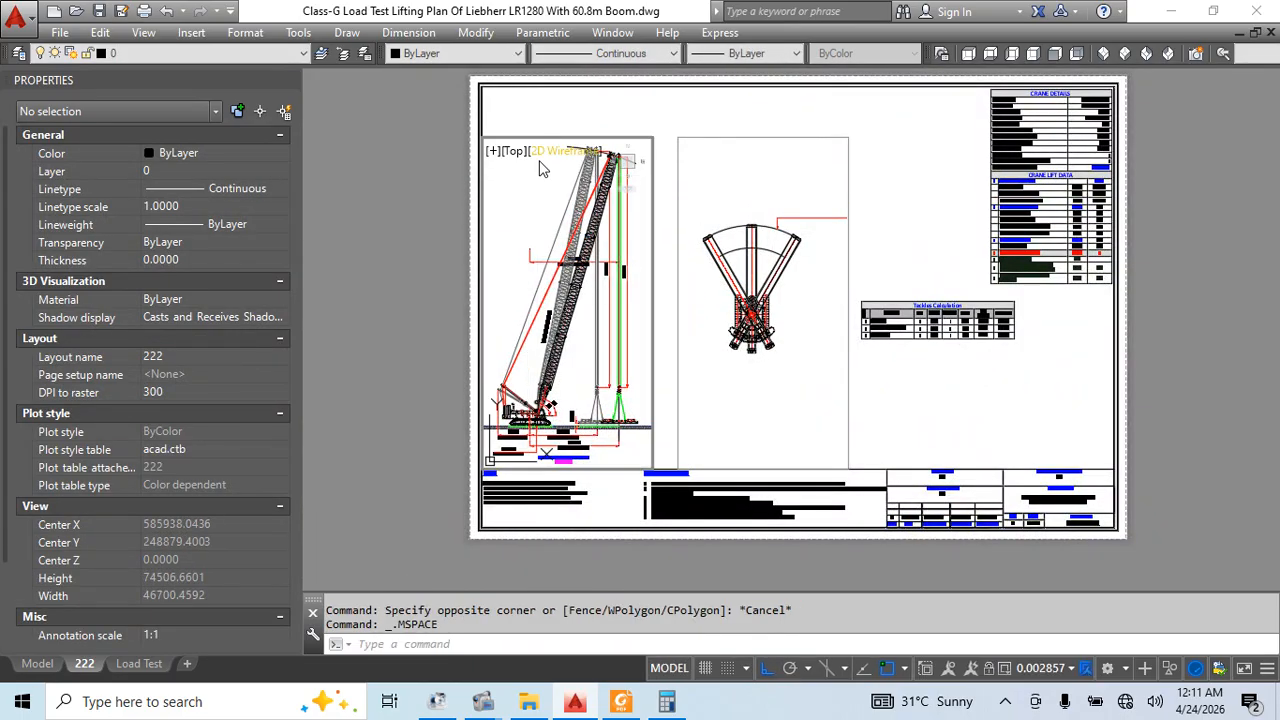
double_click(410, 201)
left_click(410, 201)
left_click(651, 302)
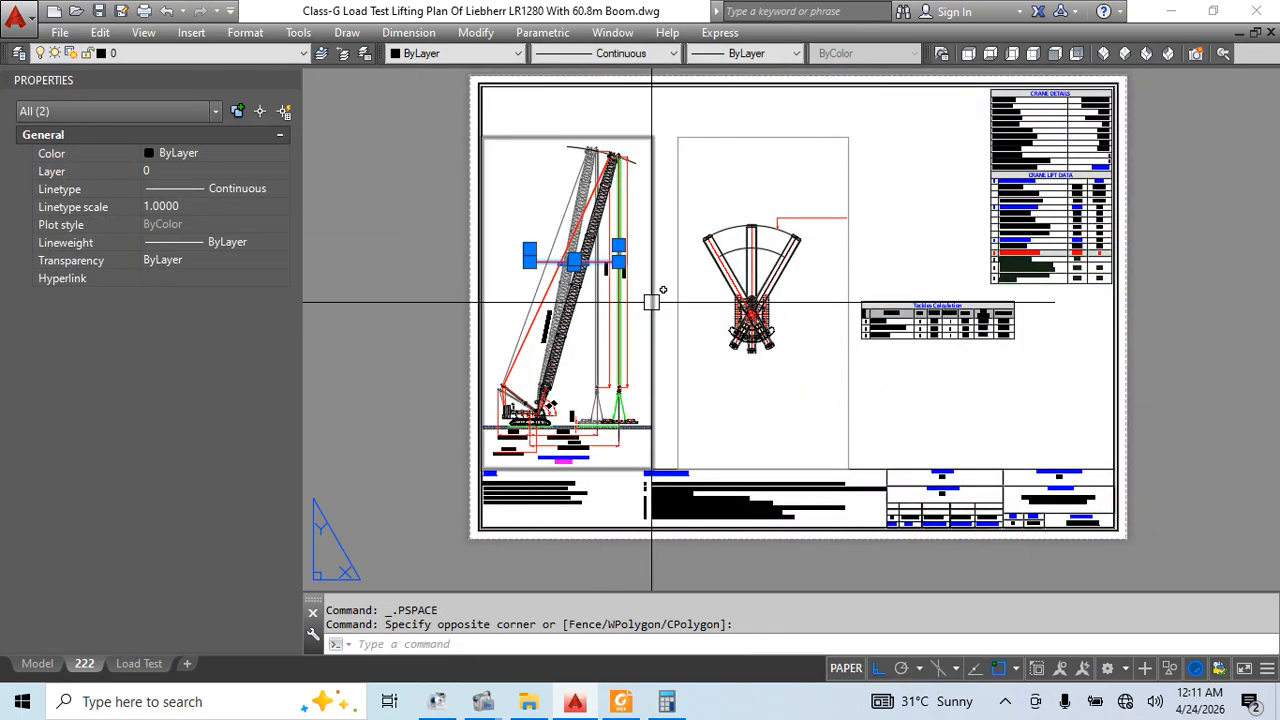
key("Return")
left_click(631, 336)
scroll(672, 318, "down", 7)
left_click(957, 330)
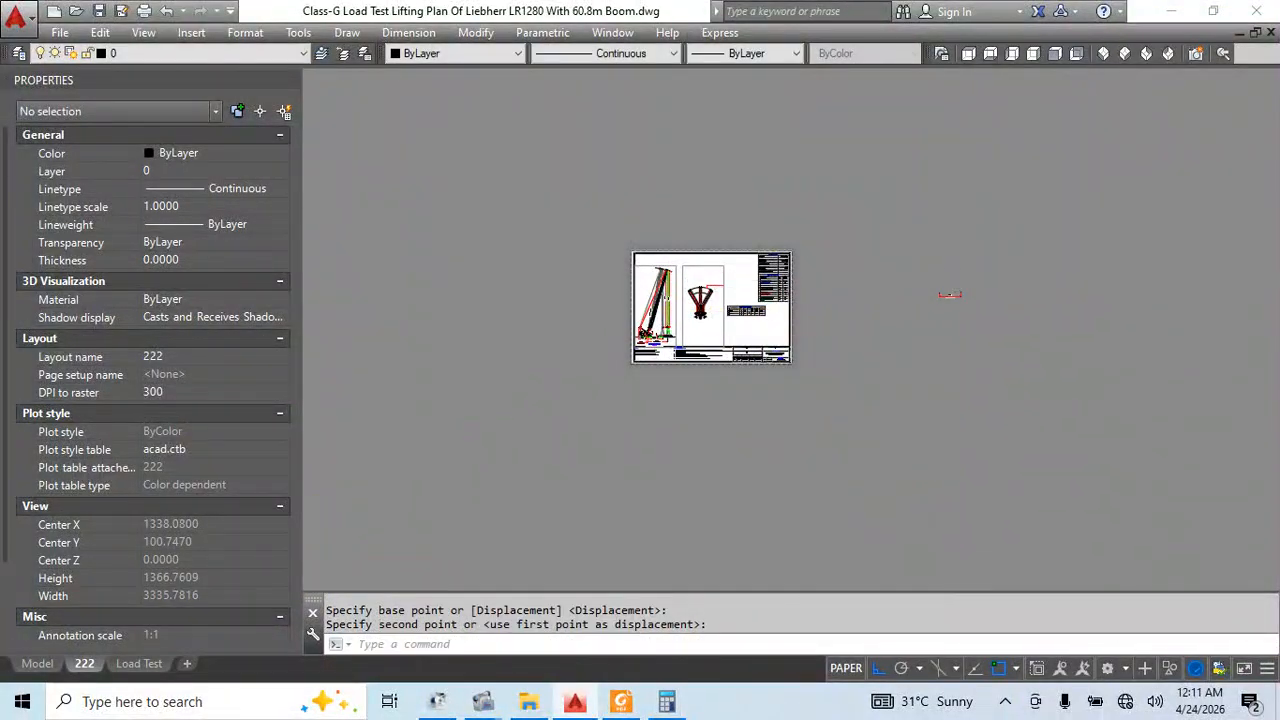
Move the radius dimension and label back onto the sheet, below the crane in the plan viewport, with Ortho off
scroll(970, 265, "up", 5)
left_click(990, 285)
left_click(792, 451)
scroll(868, 432, "down", 2)
key("Return")
left_click(928, 406)
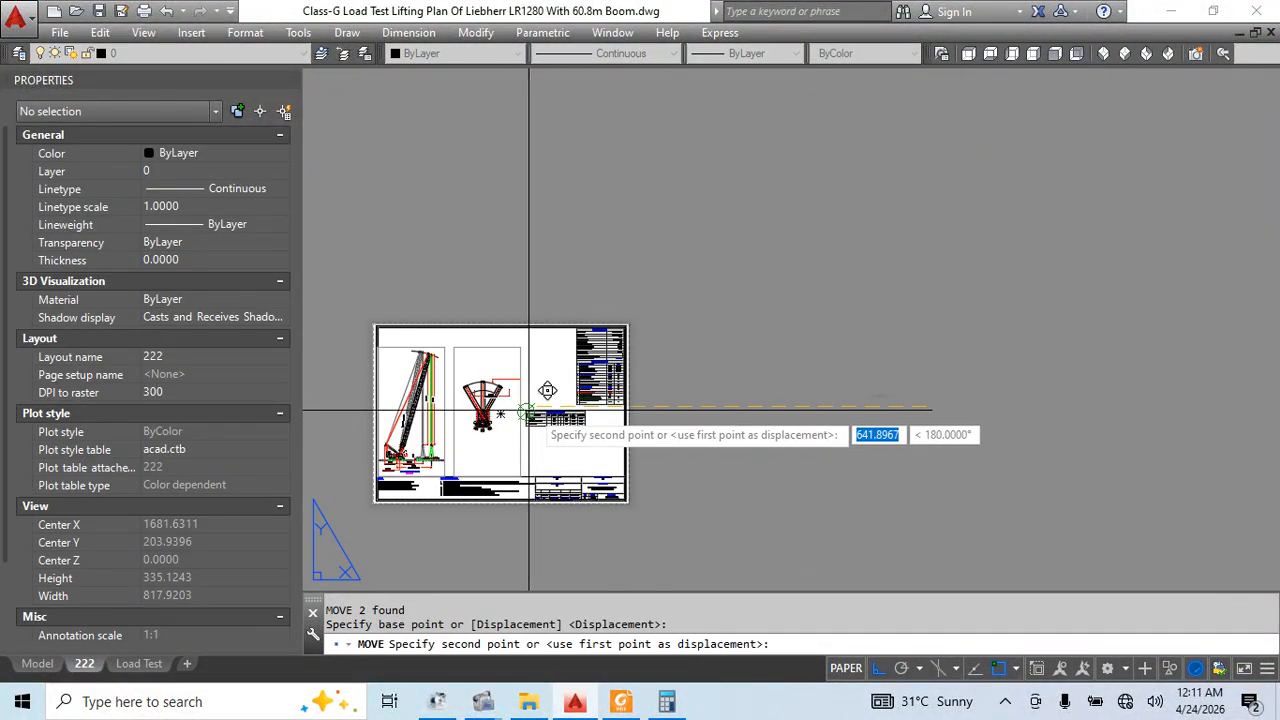
scroll(519, 409, "up", 1)
scroll(690, 566, "down", 1)
key("F8")
scroll(690, 566, "up", 3)
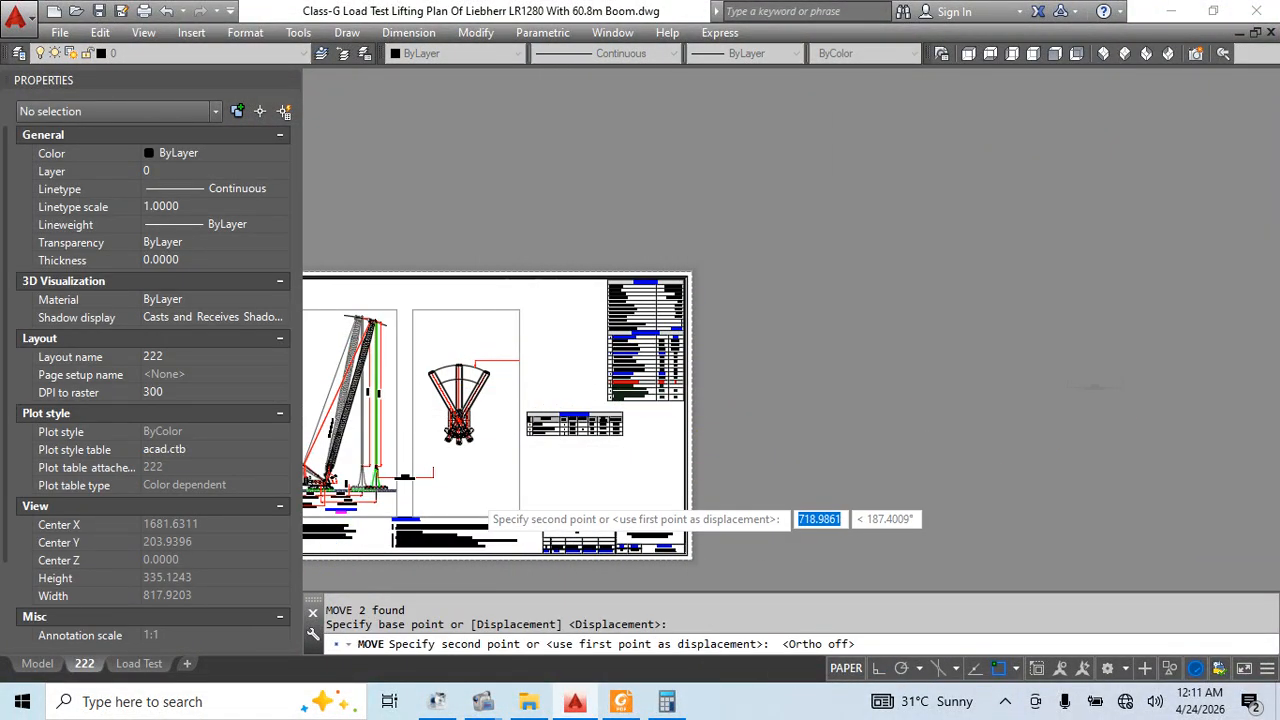
key("Escape")
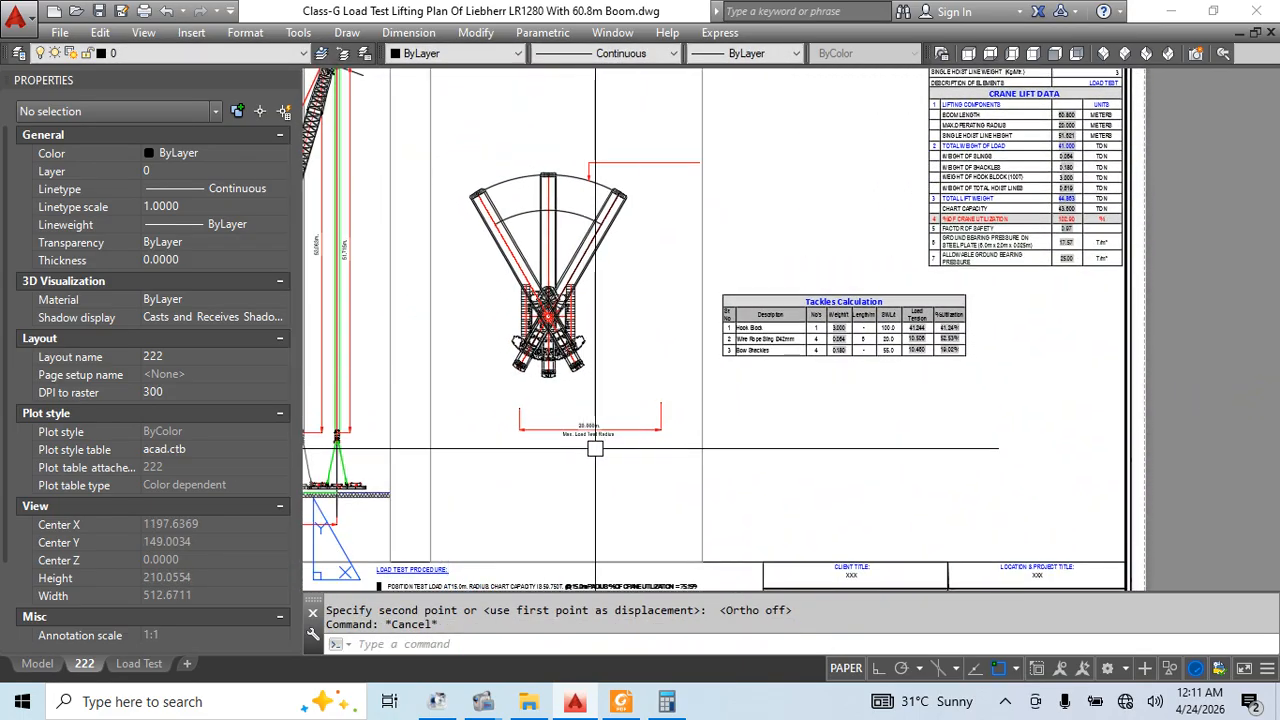
Transfer the radius dimension and label below the crane into the plan viewport's model space with CHSPACE
left_click(680, 461)
left_click(578, 384)
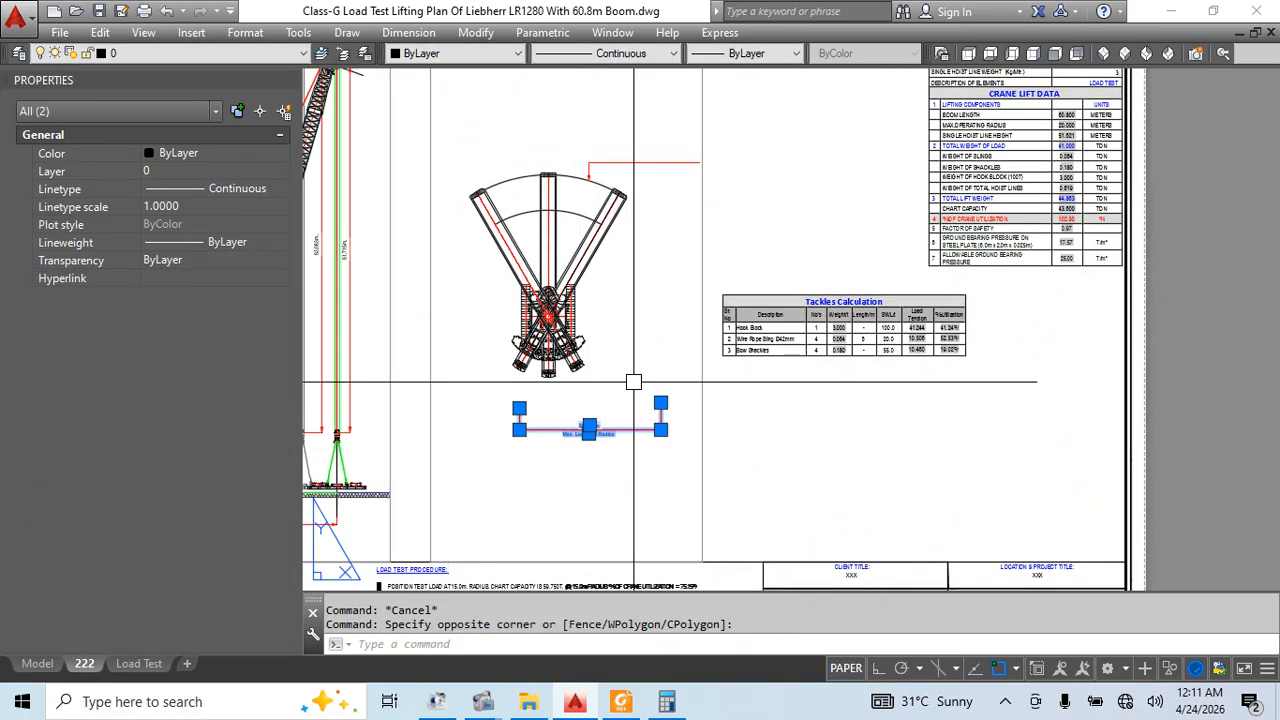
key("Return")
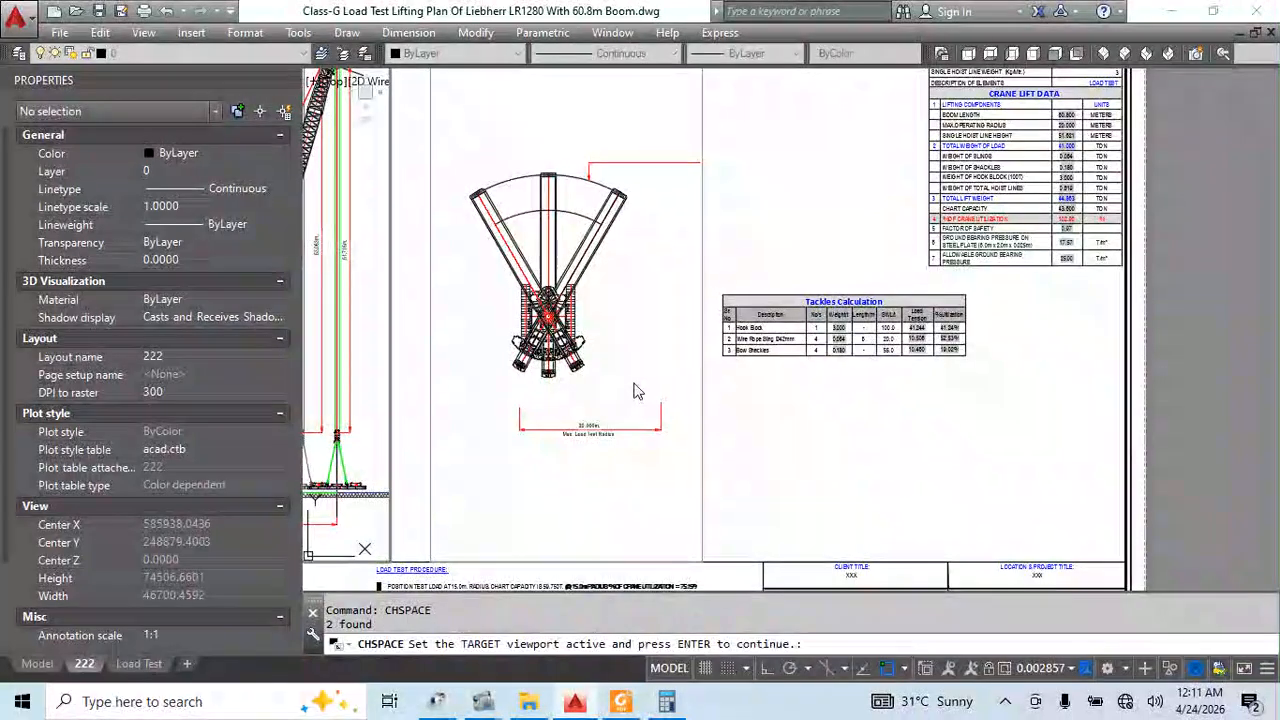
left_click(632, 284)
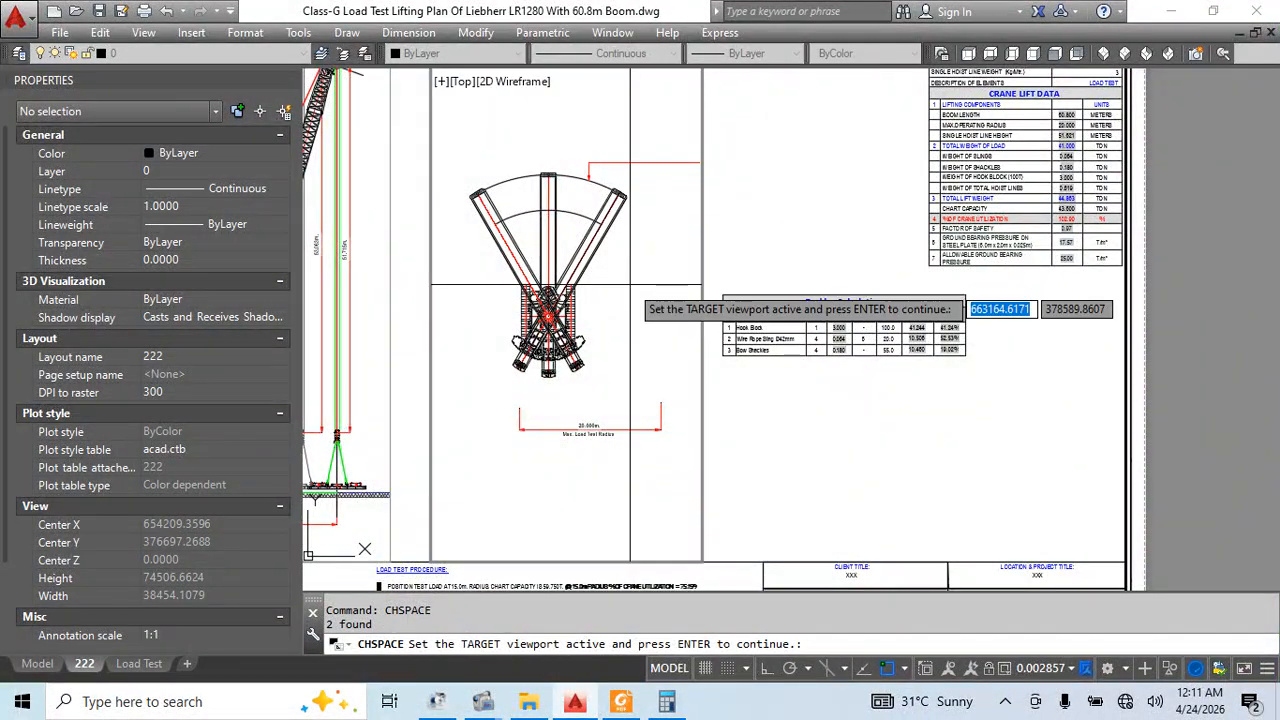
key("Return")
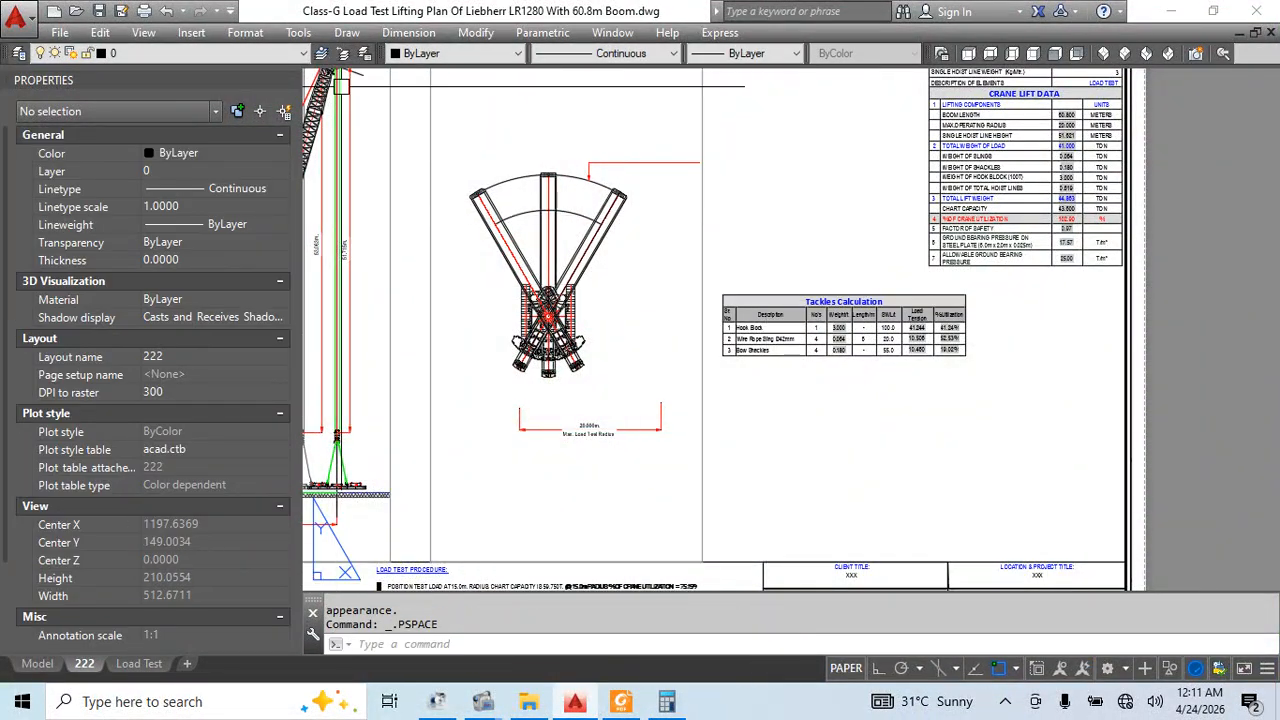
Hide the object properties palette to enlarge the drawing area, and compare the radius dimensions in both viewports
left_click(289, 80)
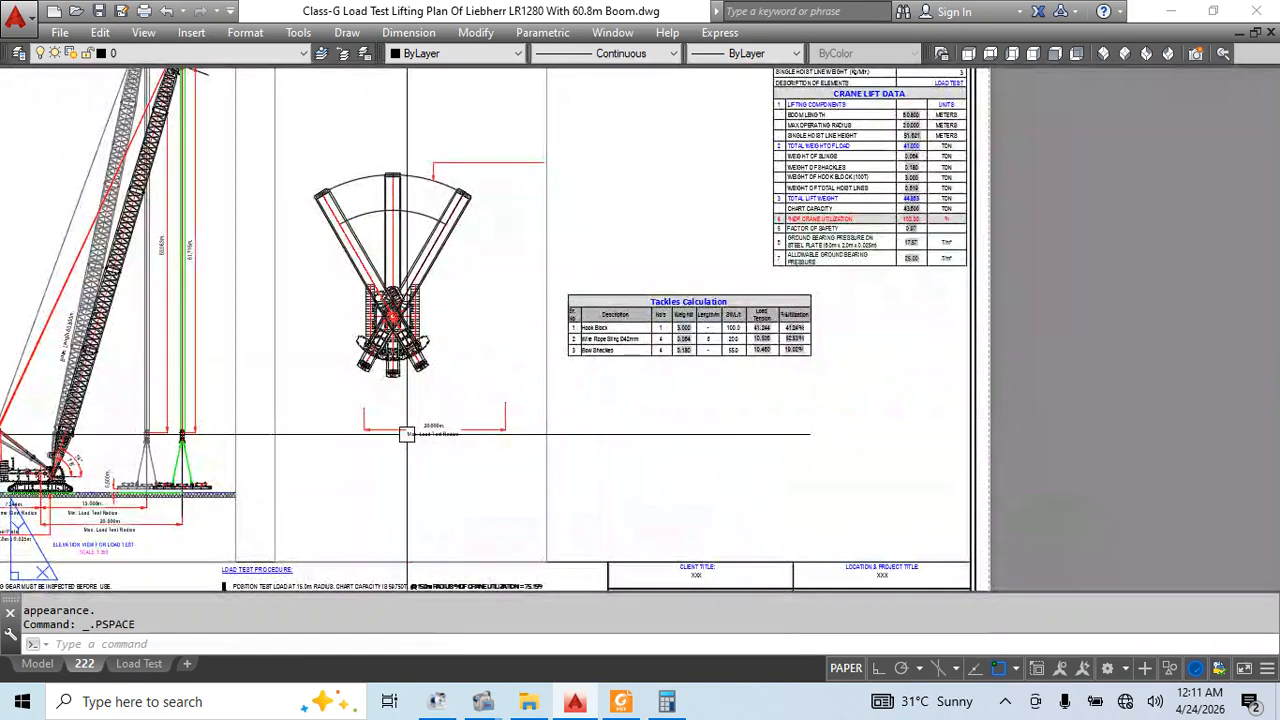
scroll(263, 489, "up", 3)
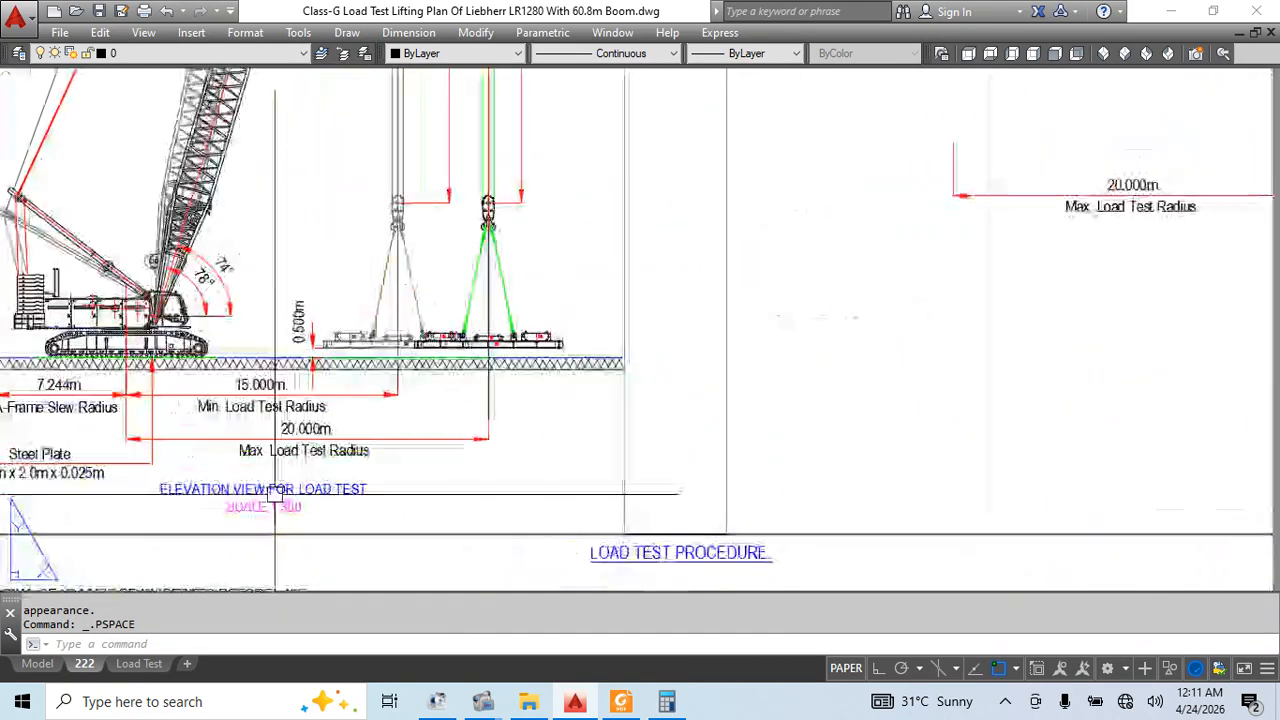
scroll(258, 484, "down", 3)
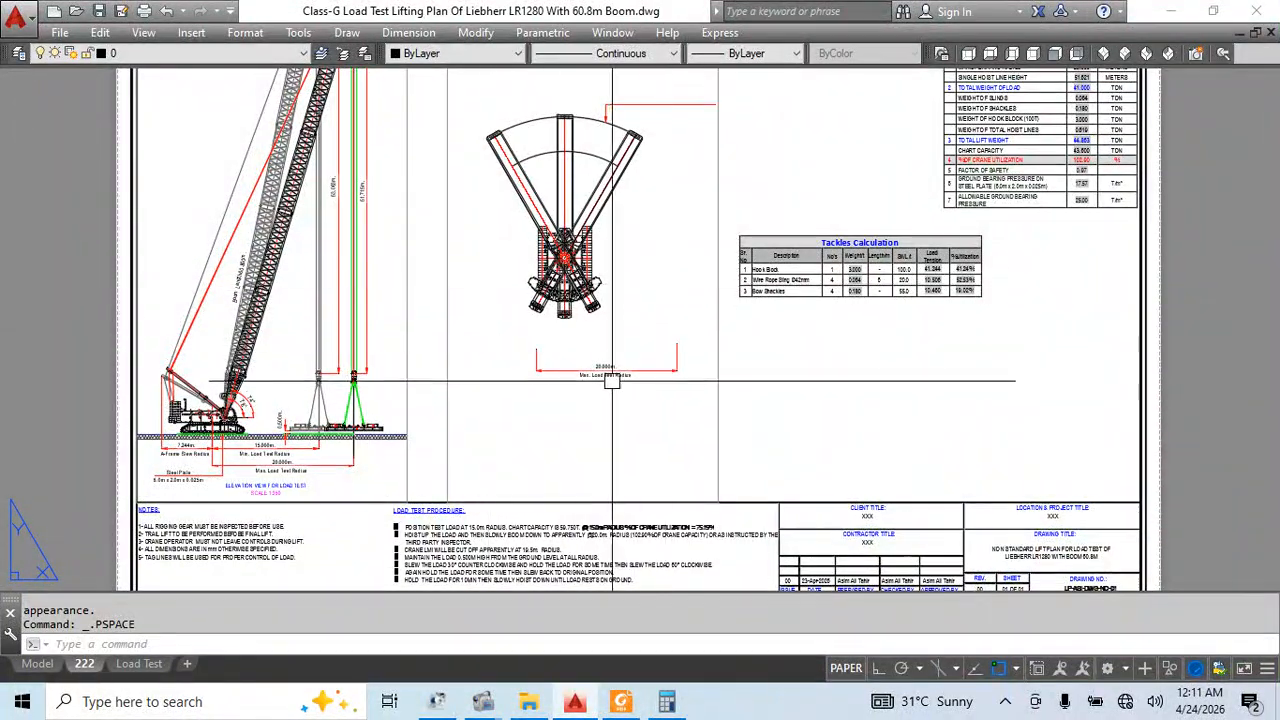
Switch to model space and bring up the crane plan view with the radius dimension below it
left_click(38, 664)
scroll(600, 294, "down", 5)
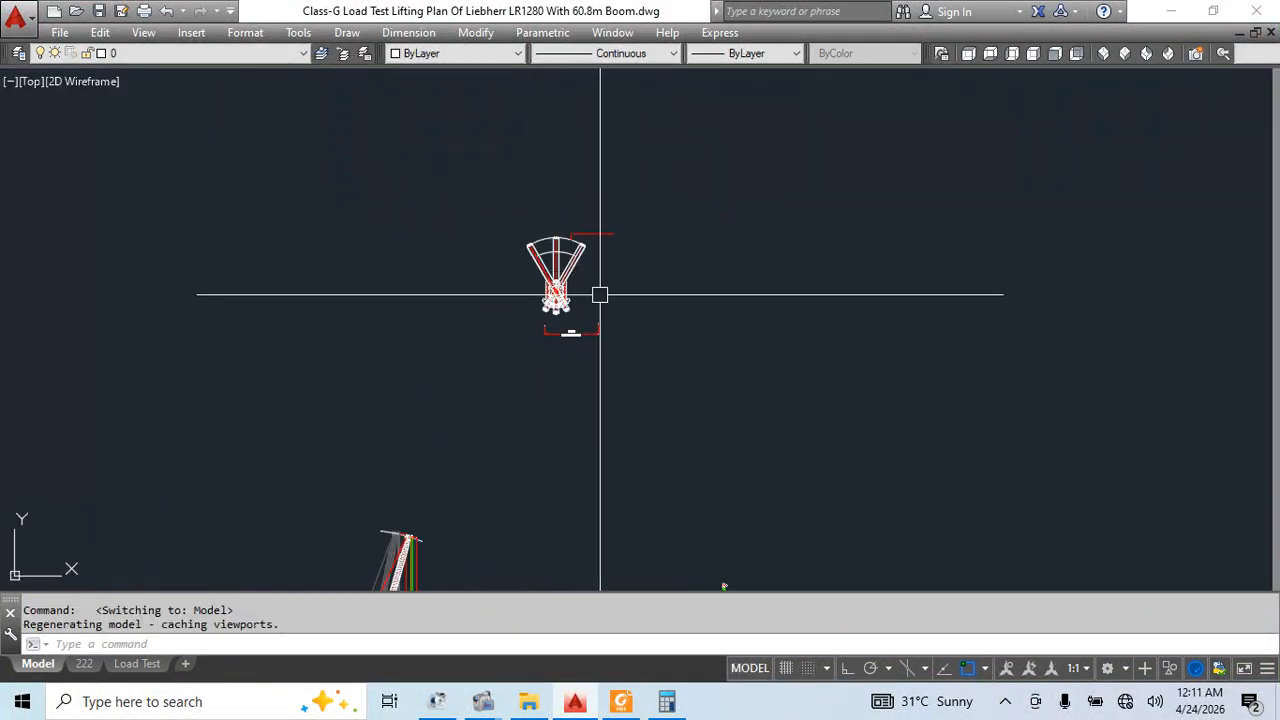
scroll(582, 352, "up", 5)
middle_click_drag(544, 309, 551, 334)
key("Escape")
type("dli")
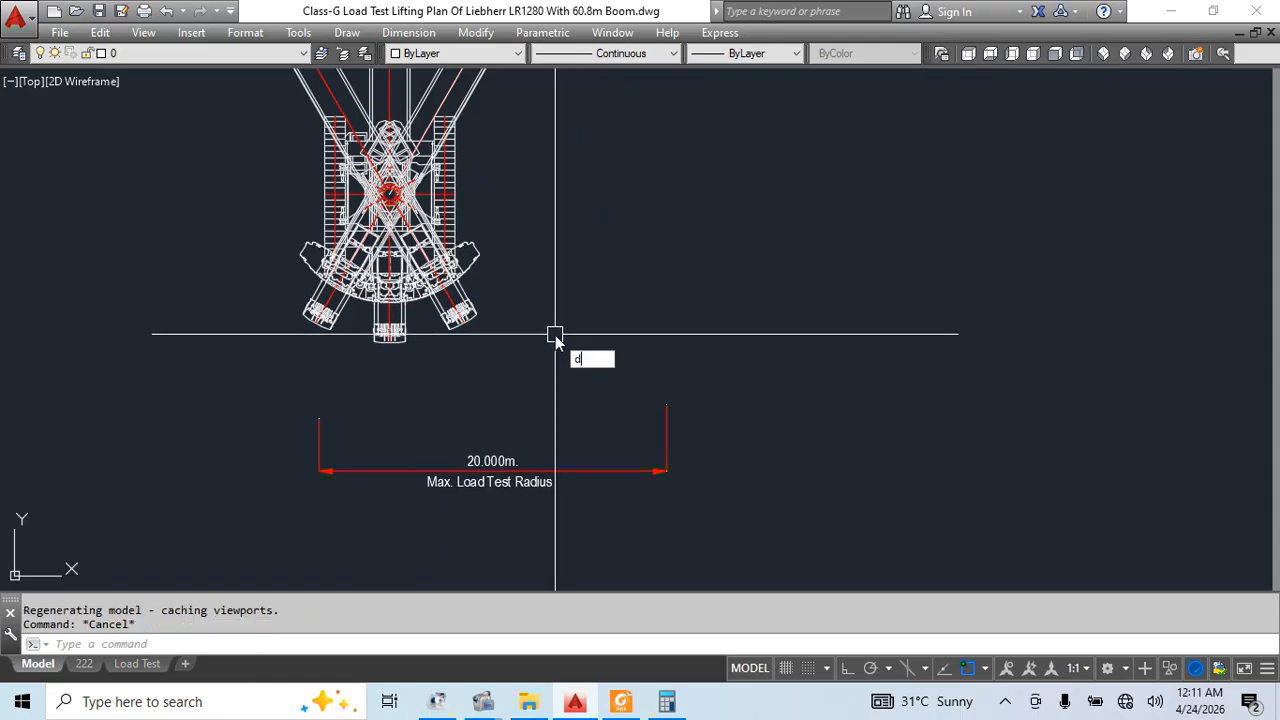
key("Return")
scroll(439, 444, "up", 5)
key("Escape")
scroll(566, 254, "down", 5)
key("Escape")
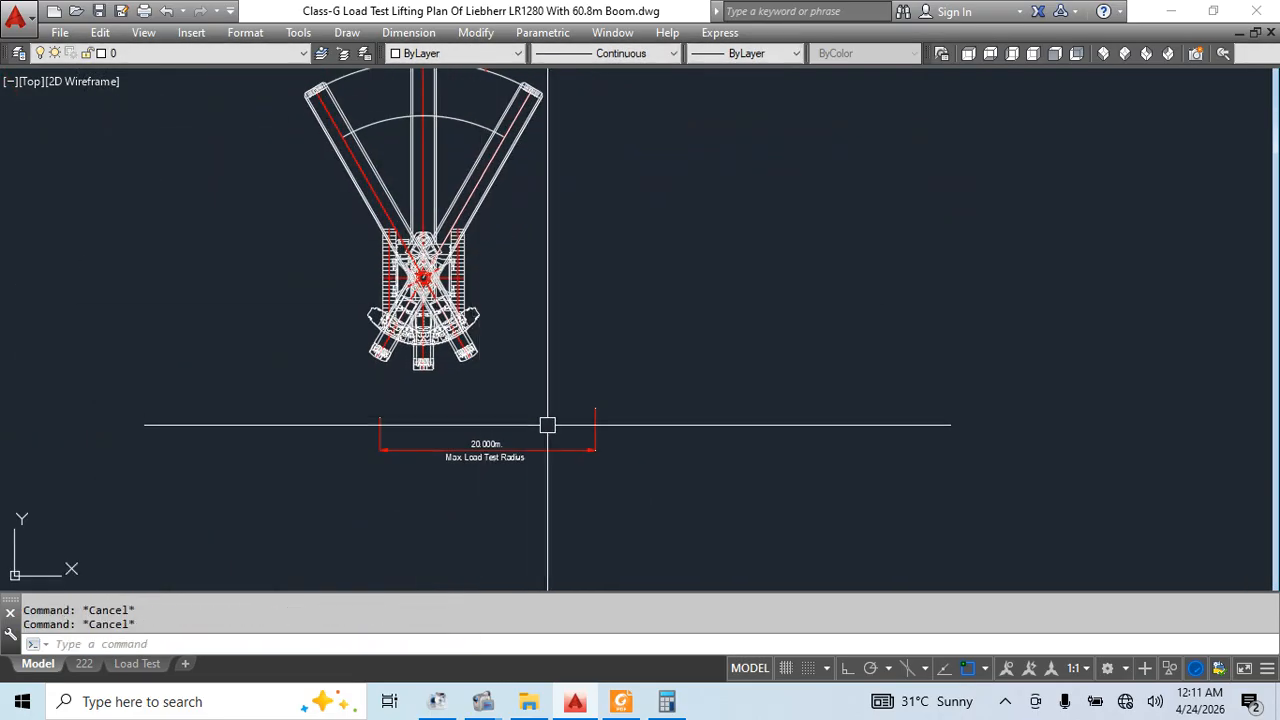
Copy the Max. Load Test Radius label from the dimension below the crane to the leader above the boom swing arc
scroll(486, 431, "up", 4)
middle_click_drag(632, 120, 611, 186)
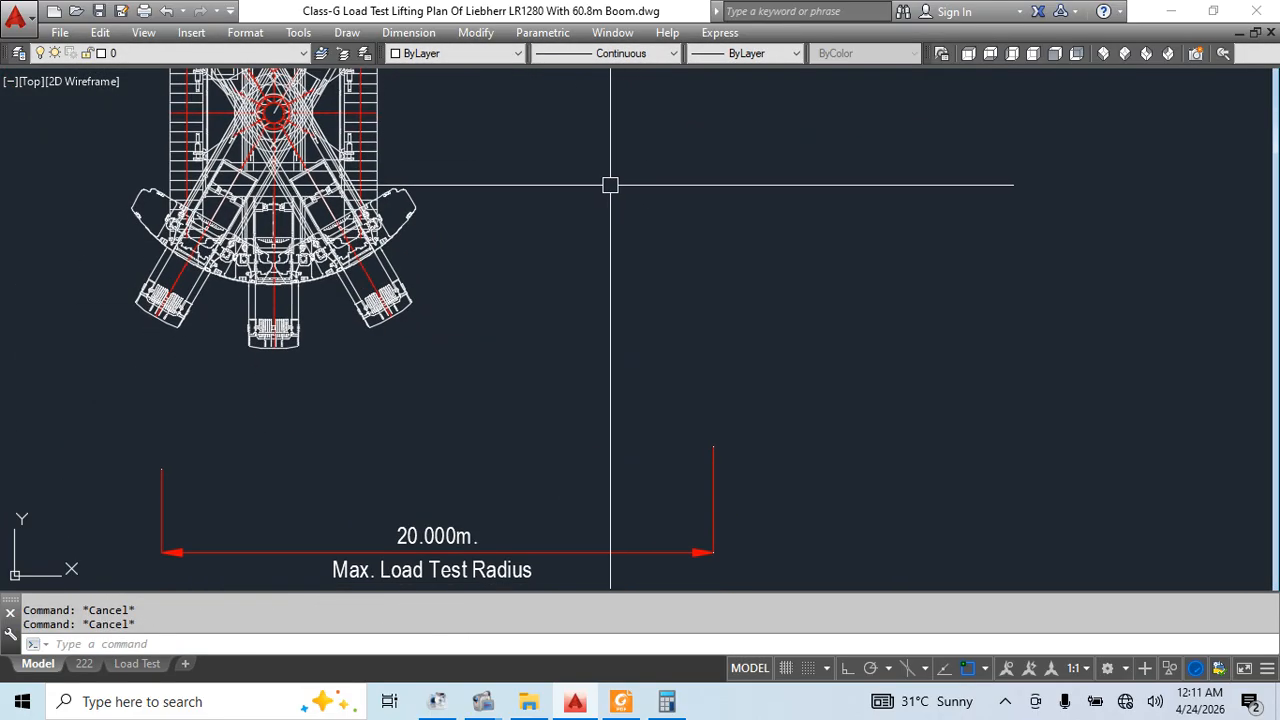
left_click(484, 570)
key("Return")
left_click(464, 570)
scroll(597, 269, "down", 3)
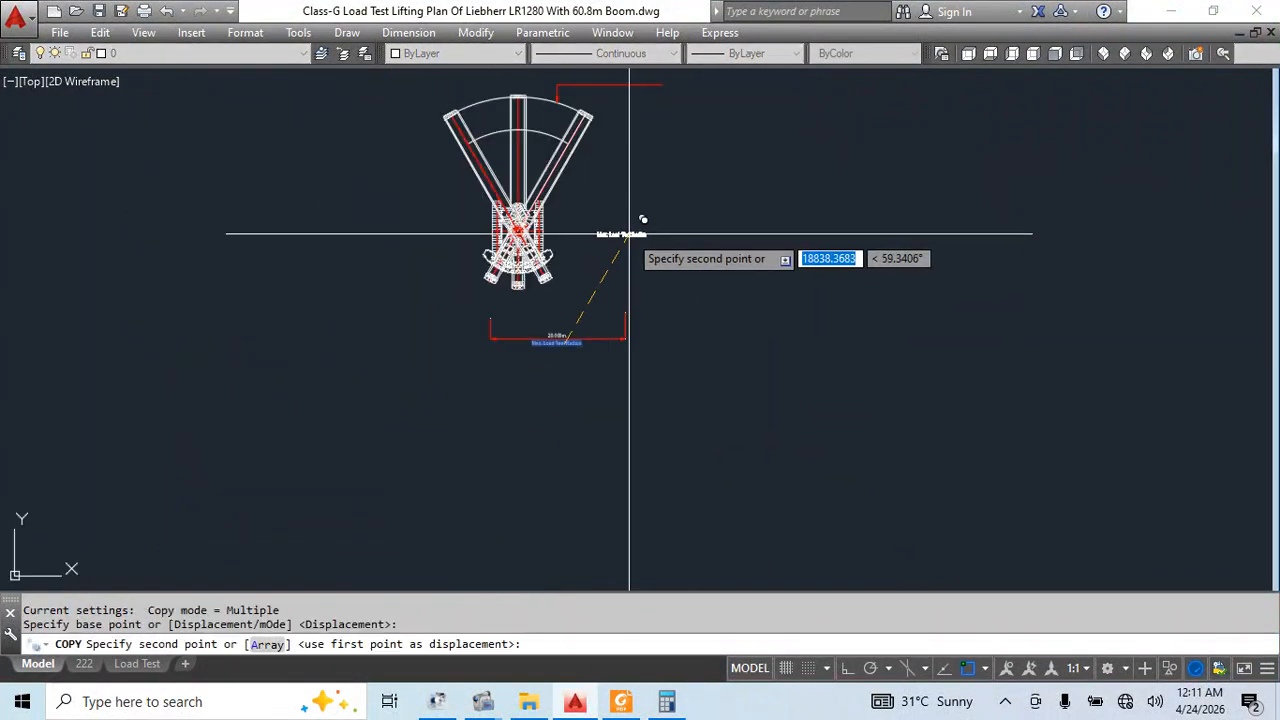
middle_click_drag(595, 93, 566, 300)
scroll(575, 296, "up", 4)
key("Escape")
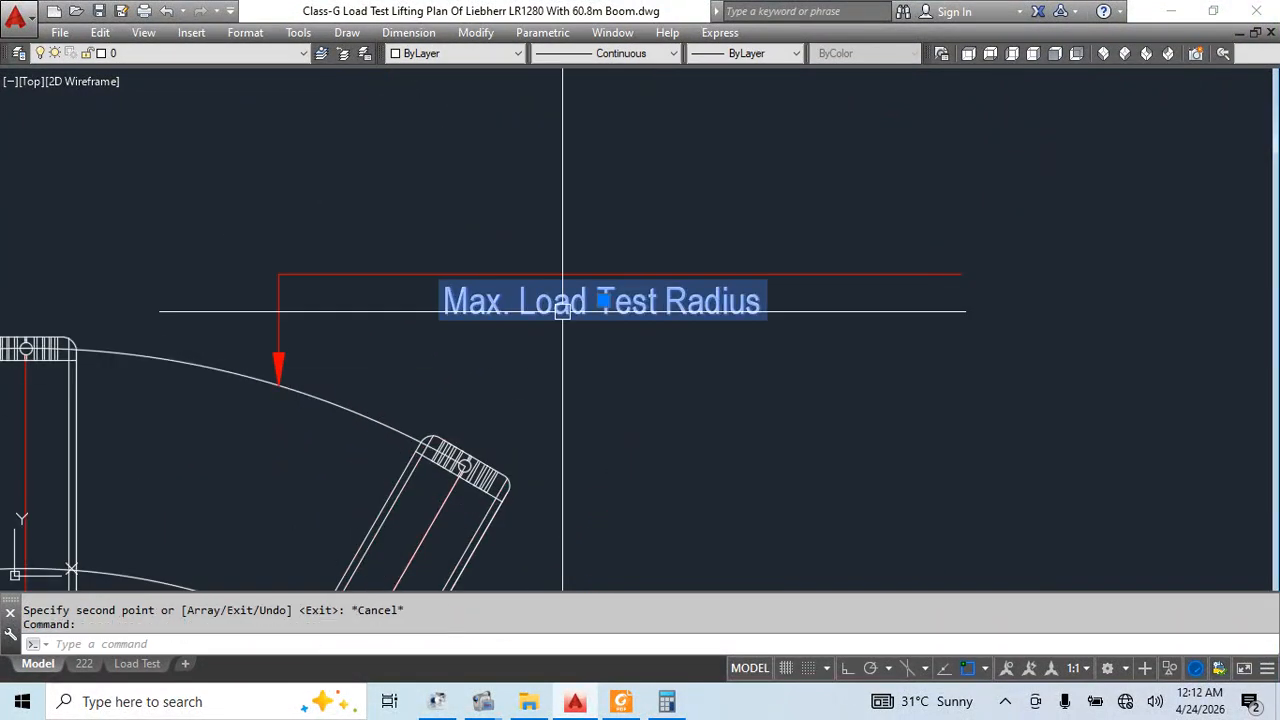
Add "20.000m." as a first line to the copied label and move it up so its two lines straddle the leader
double_click(600, 301)
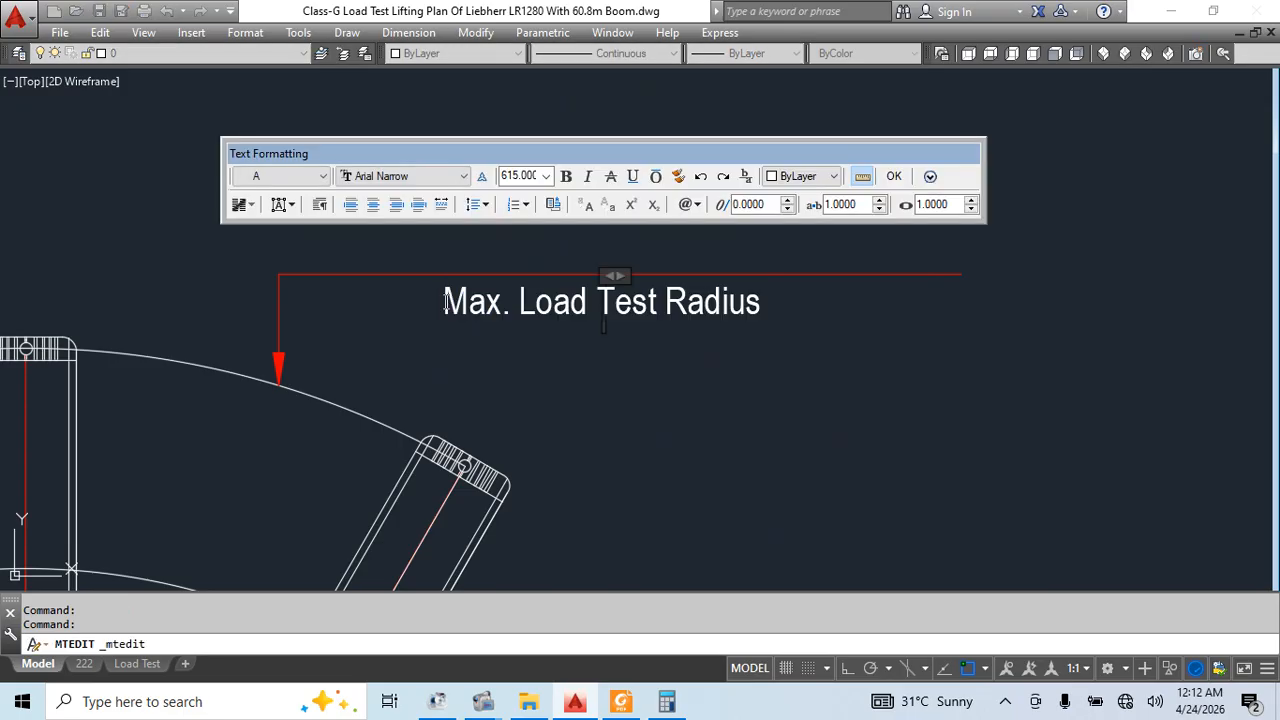
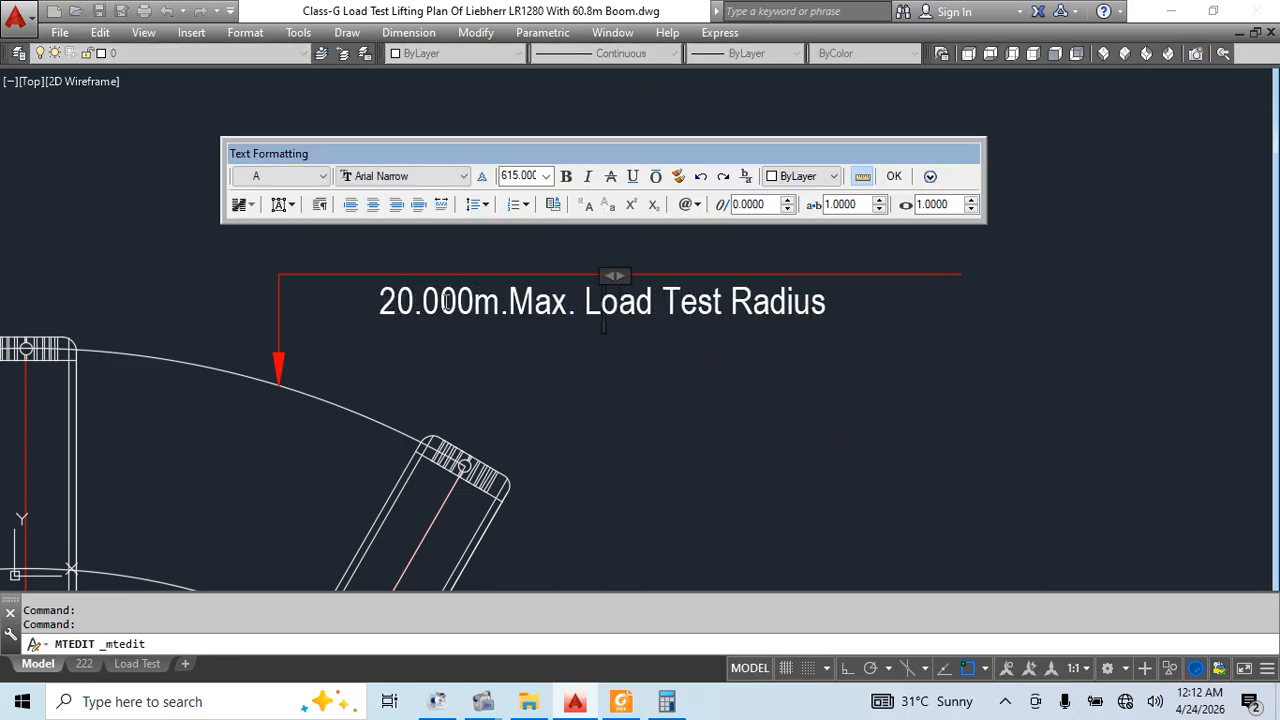
key("Escape")
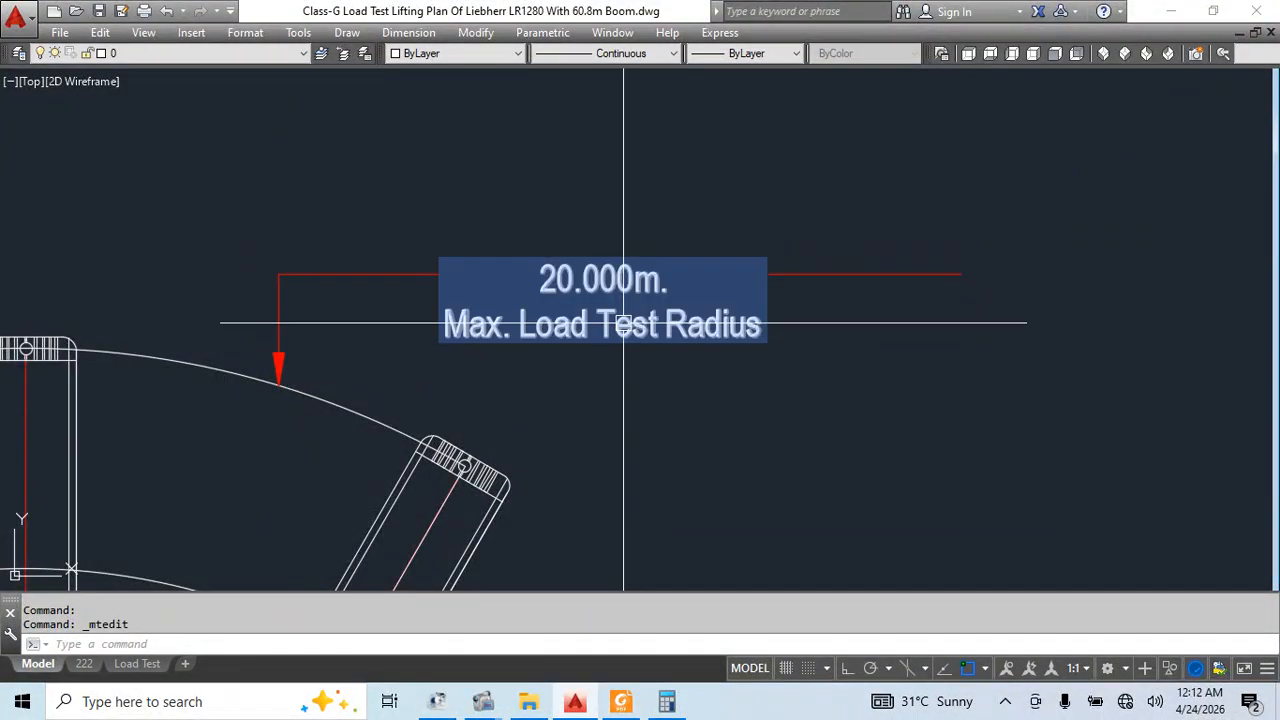
key("Return")
left_click(805, 403)
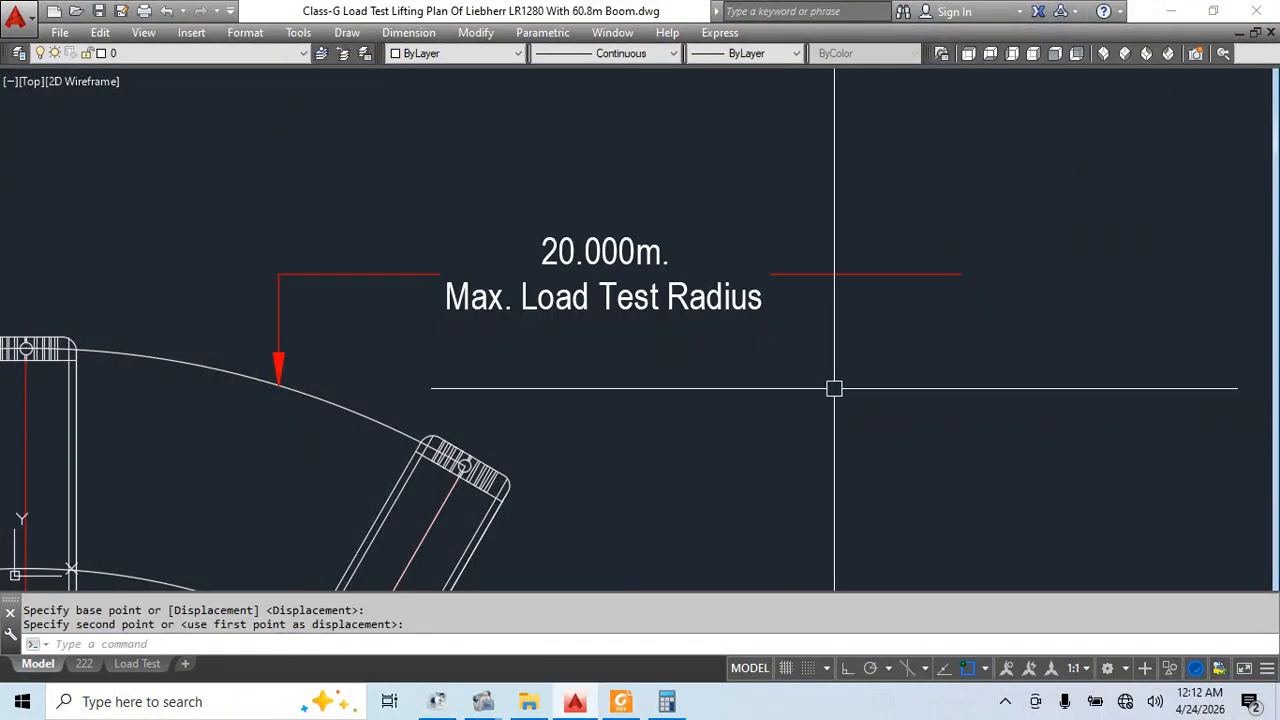
Bring the leader to the front of the draw order and shorten its horizontal line
left_click(728, 319)
left_click(823, 274)
type("dr")
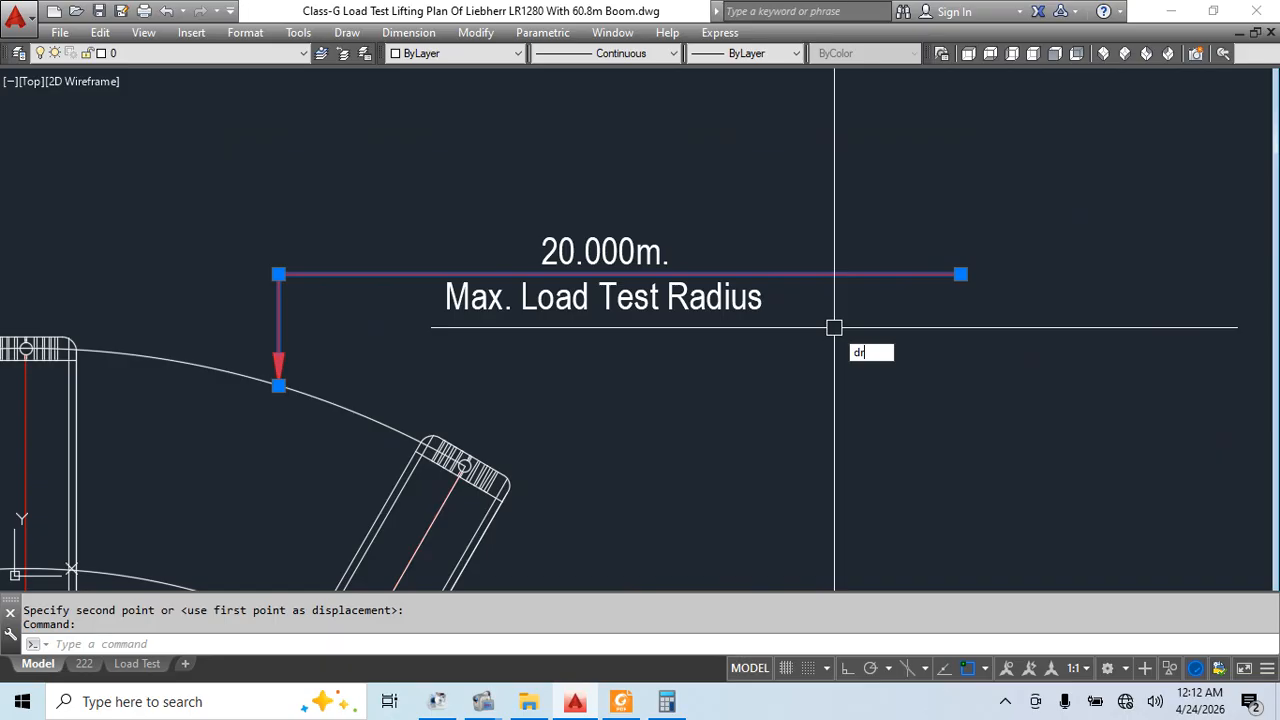
key("Return")
type("f")
key("Return")
left_click(960, 274)
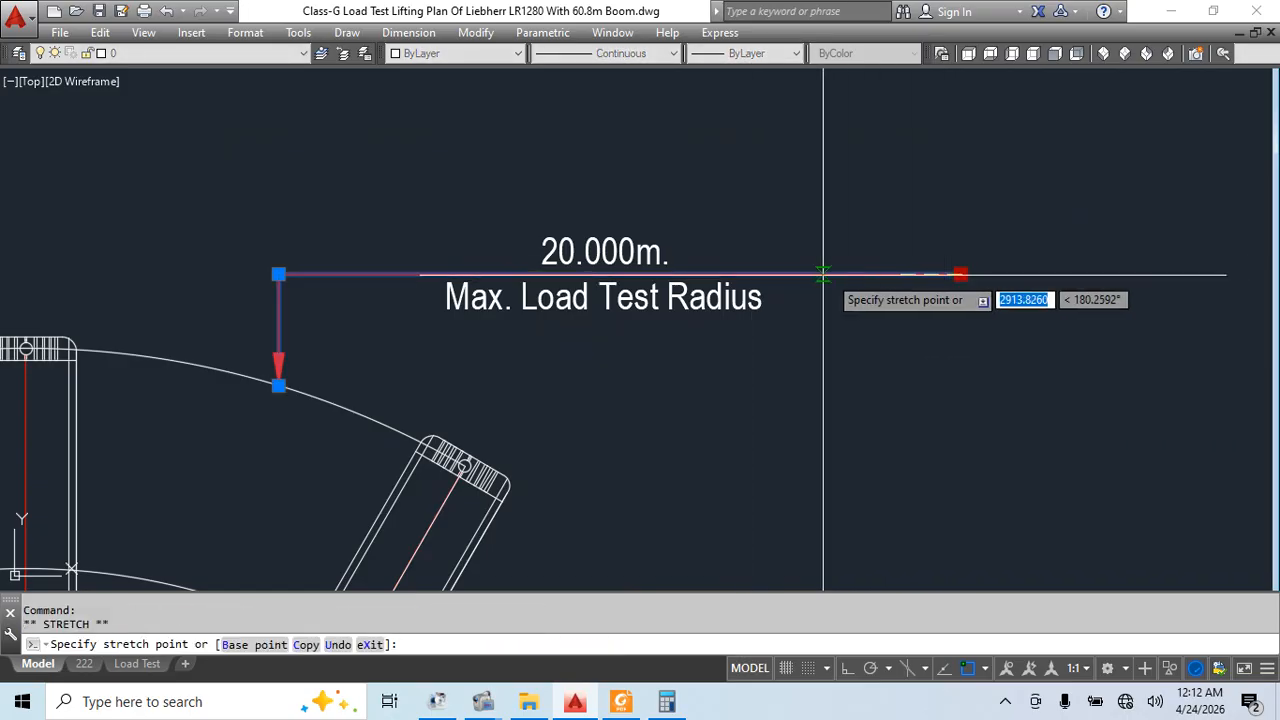
left_click(437, 274)
key("Escape")
Move the 20.000m. Max. Load Test Radius label horizontally toward the leader's arrow with Ortho on
left_click(609, 314)
middle_click_drag(709, 377, 739, 374)
type("m")
key("Return")
left_click(966, 419)
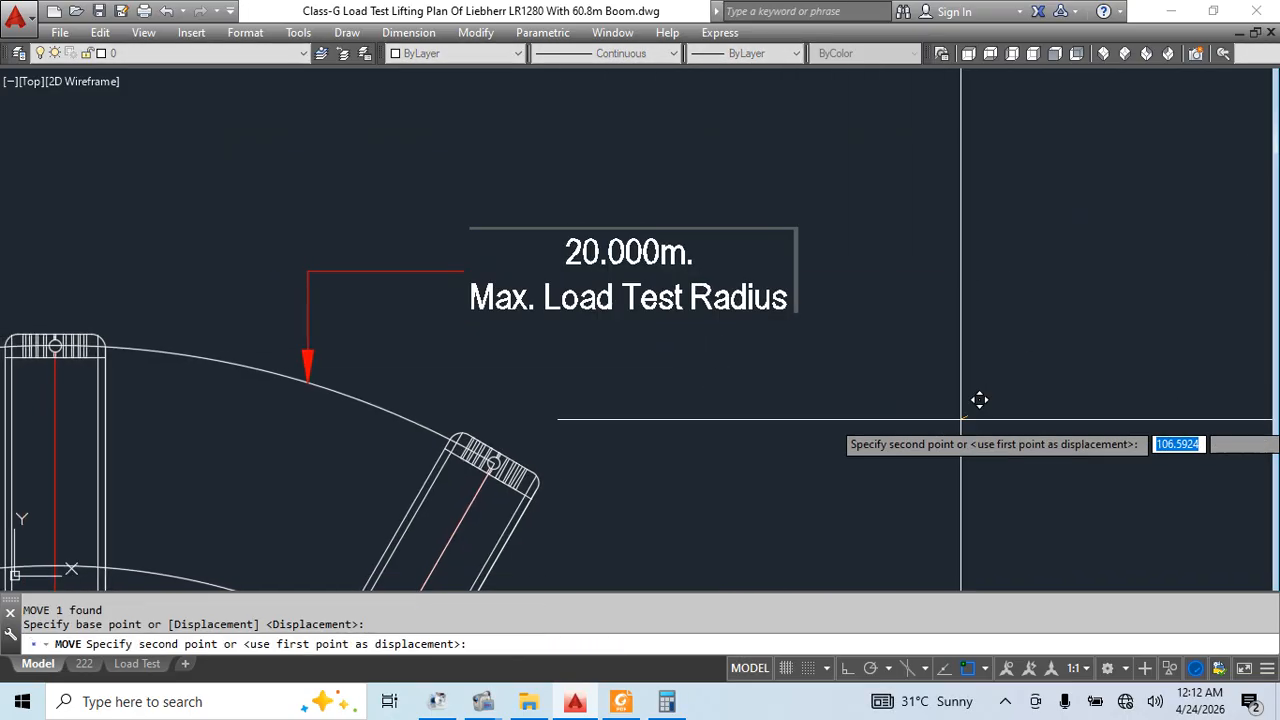
key("F8")
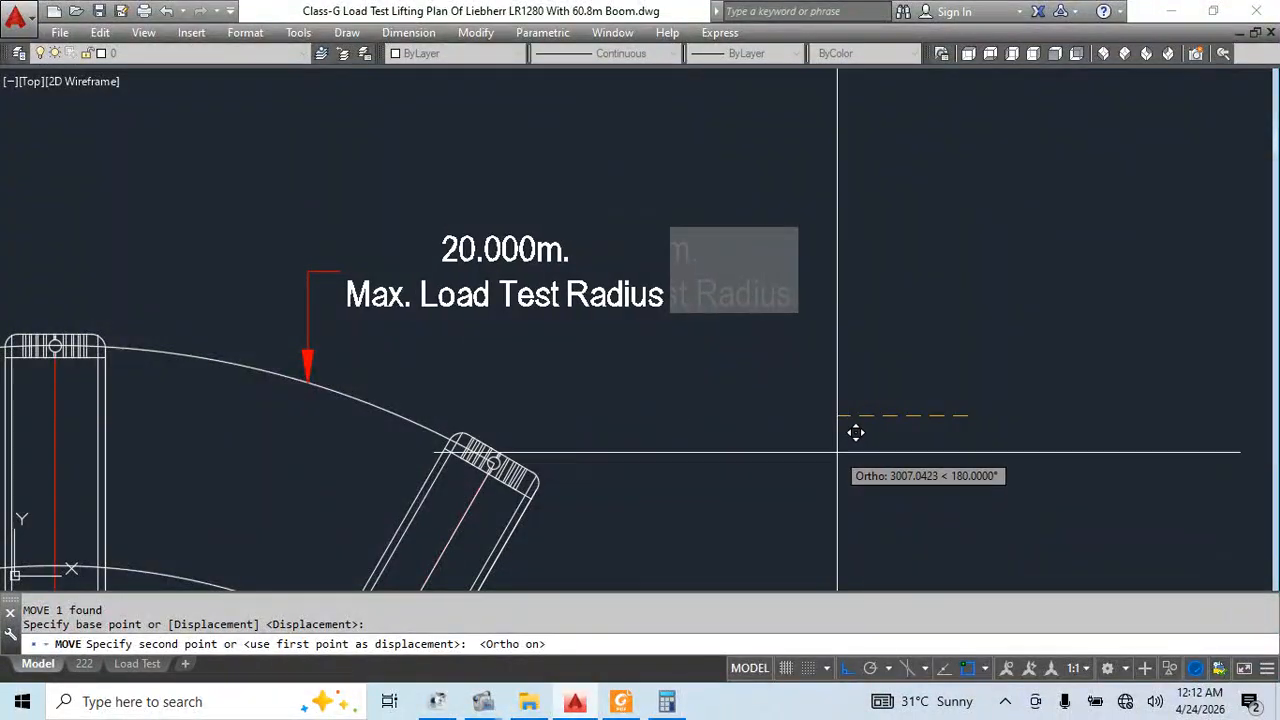
left_click(814, 457)
key("Escape")
key("Escape")
Copy the 20.000m. Max. Load Test Radius label together with its leader to below the original, beside the right boom, with Ortho off
scroll(632, 304, "down", 2)
left_click(686, 355)
left_click(495, 272)
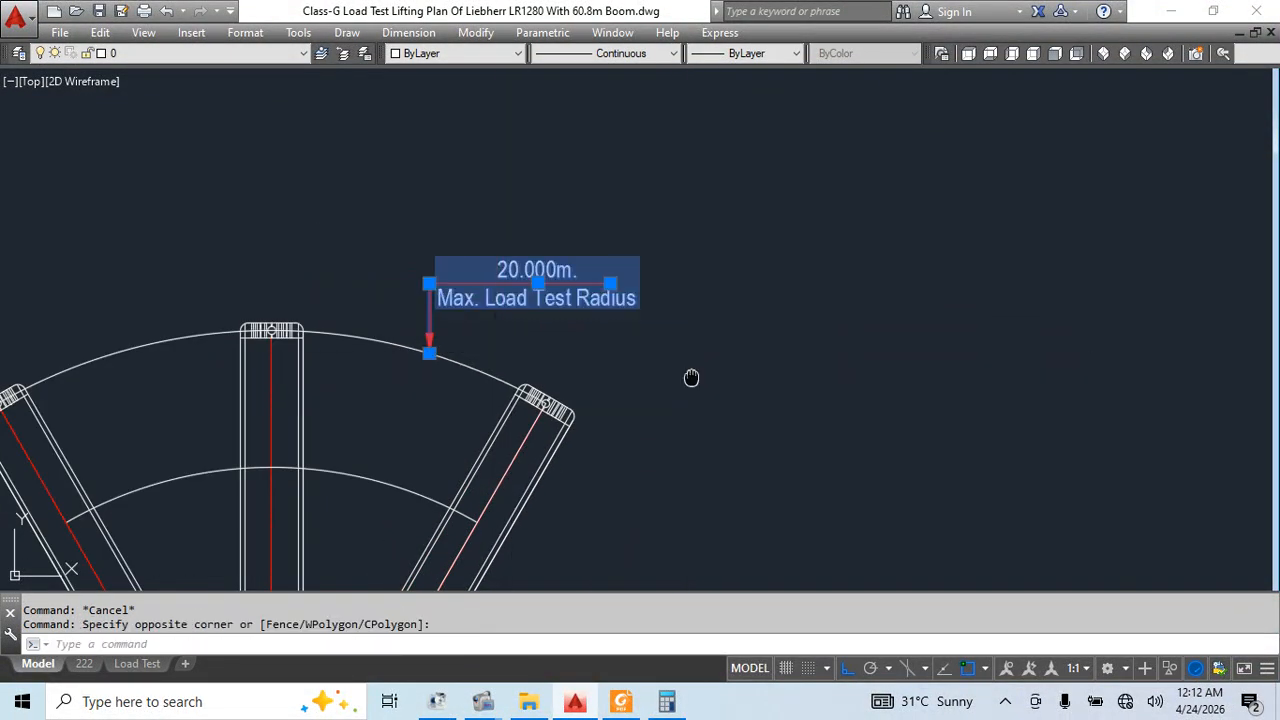
middle_click_drag(691, 377, 620, 300)
type("co")
key("Return")
left_click(560, 228)
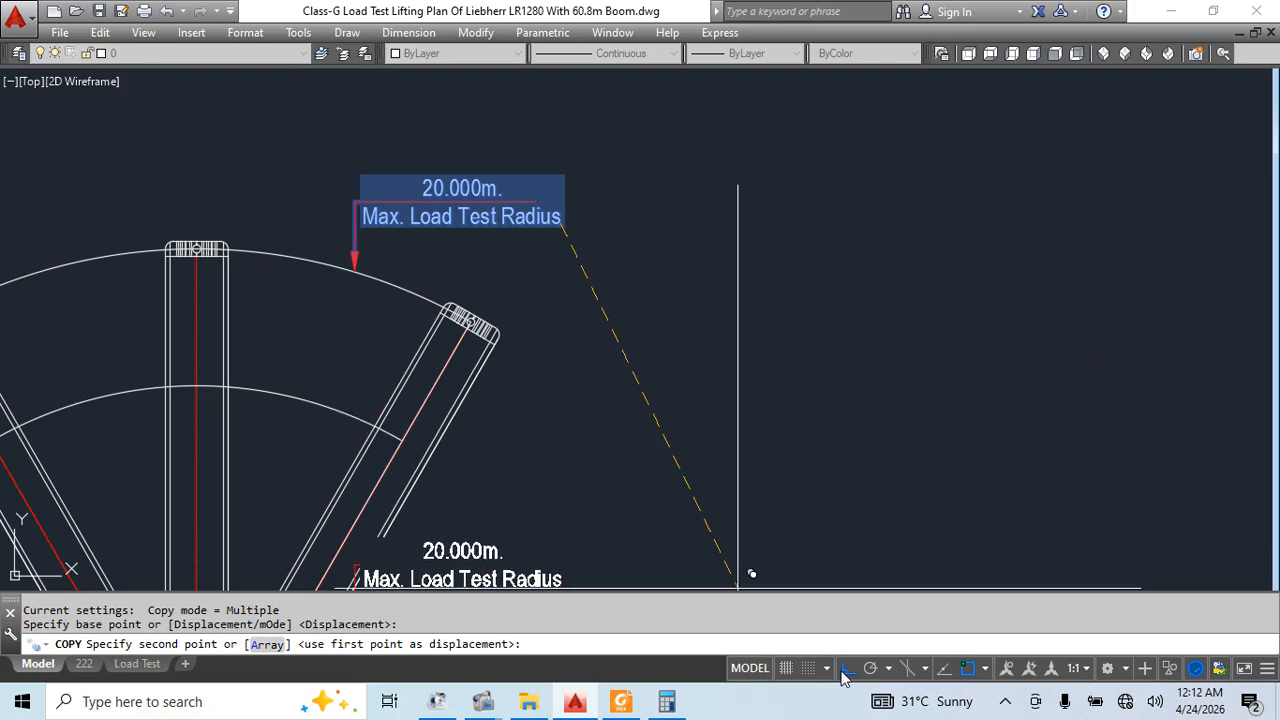
left_click(845, 670)
left_click(701, 411)
key("Escape")
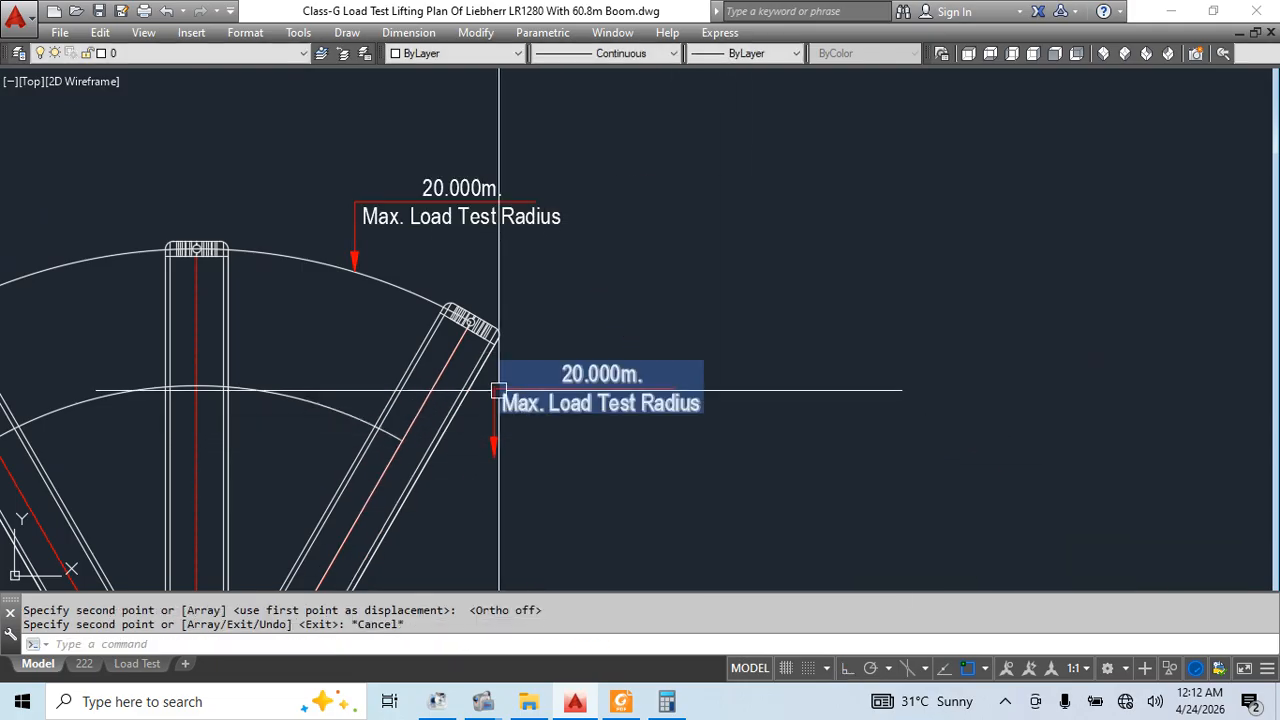
Move the copied leader horizontally with Ortho on so its arrow sits over the inner swing arc
left_click(498, 390)
middle_click_drag(583, 494, 583, 457)
type("m")
key("Return")
left_click(929, 505)
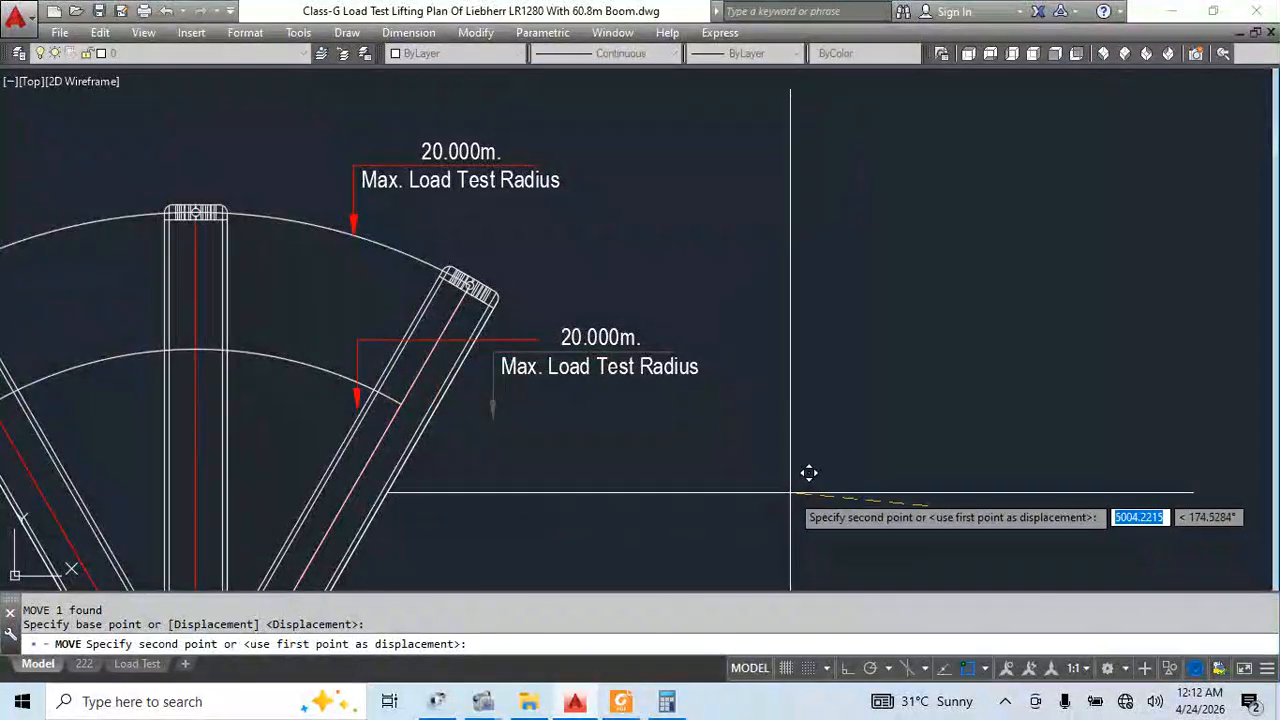
key("F8")
left_click(780, 466)
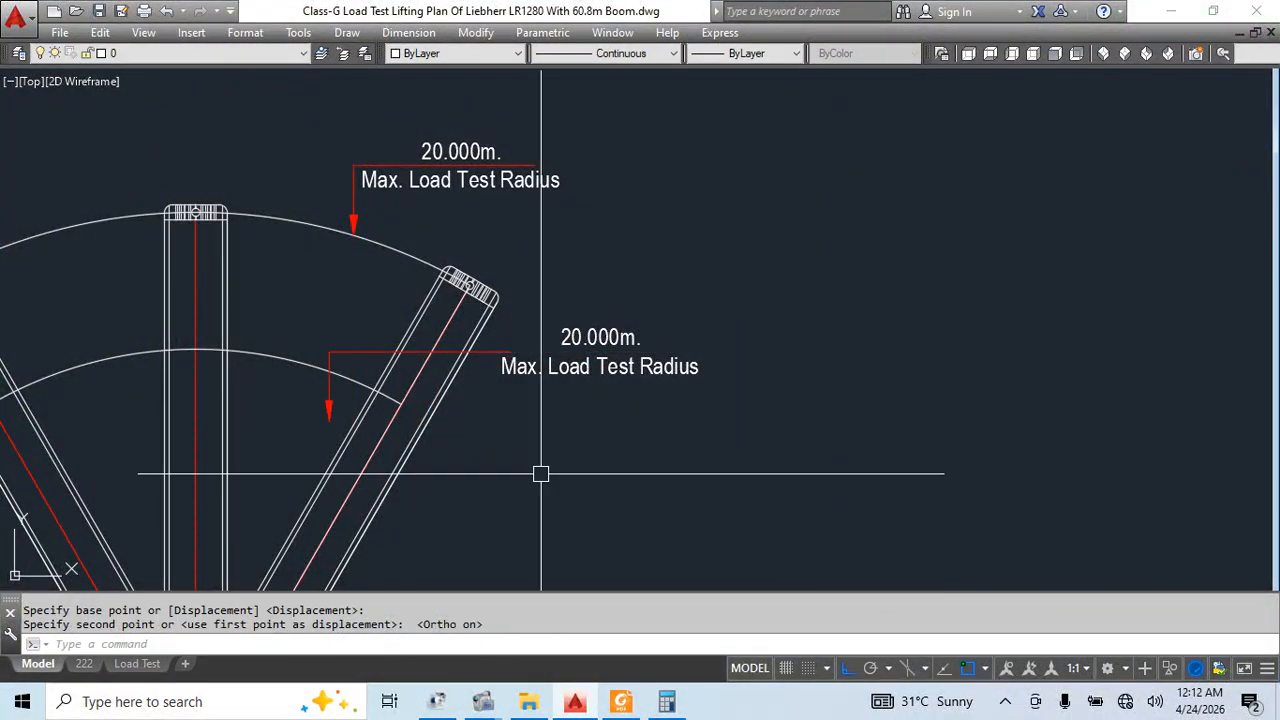
Stretch the copied leader's arrow tip vertically up to the inner swing arc
key("Escape")
scroll(318, 404, "up", 2)
left_click(309, 406)
left_click(310, 435)
key("Escape")
left_click(335, 432)
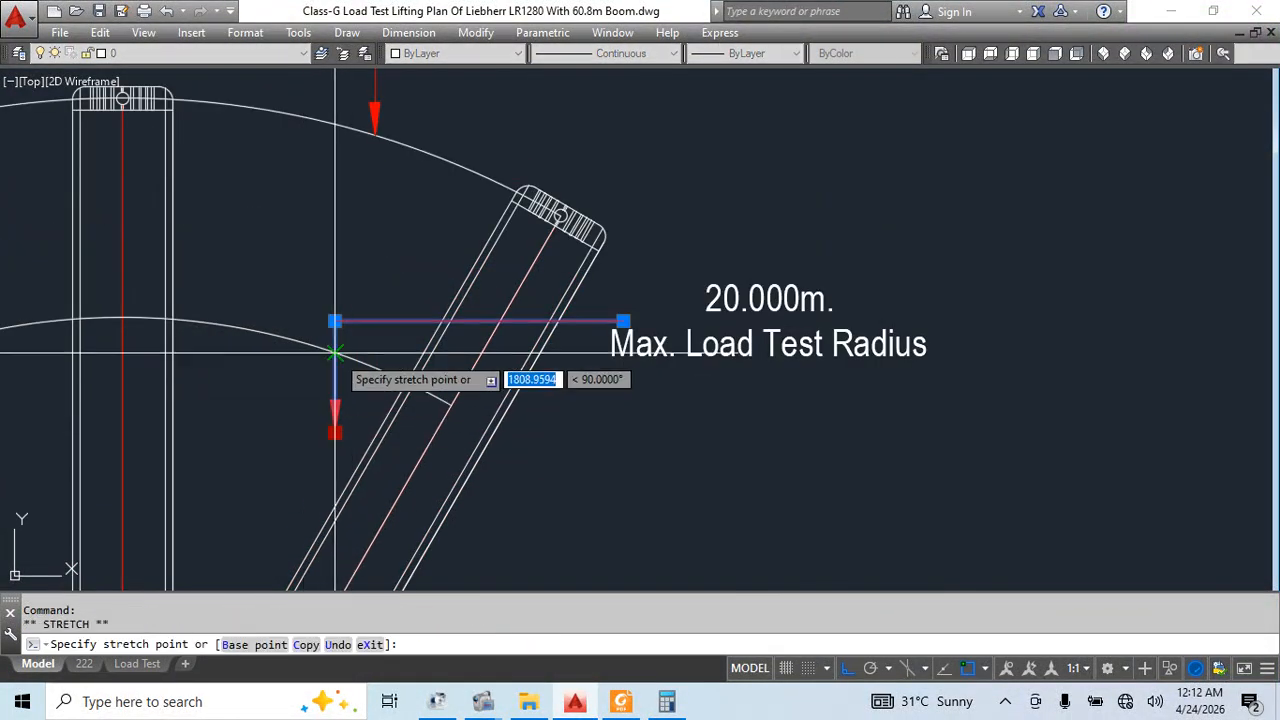
left_click(335, 352)
key("Escape")
Move the copied leader up off the inner arc and stretch its arrow tip back down to the arc
left_click(372, 334)
left_click(351, 314)
middle_click_drag(371, 292, 404, 348)
type("m")
key("Return")
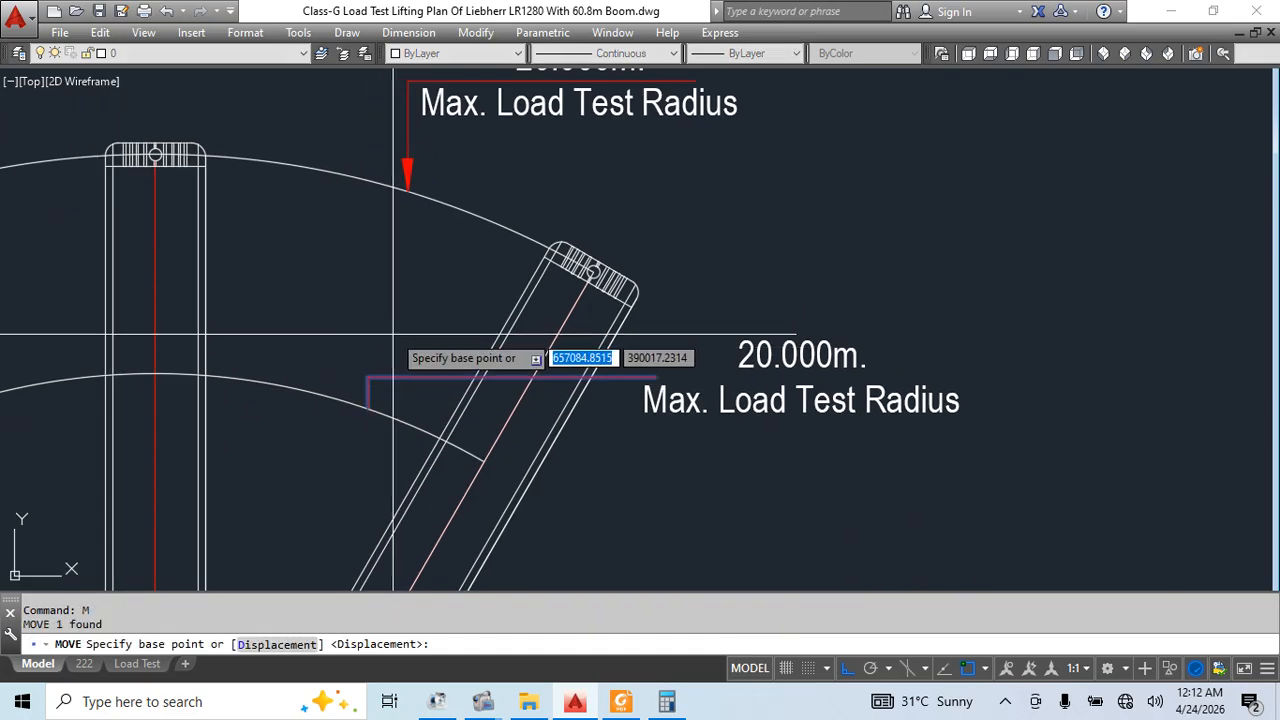
left_click(396, 334)
left_click(412, 280)
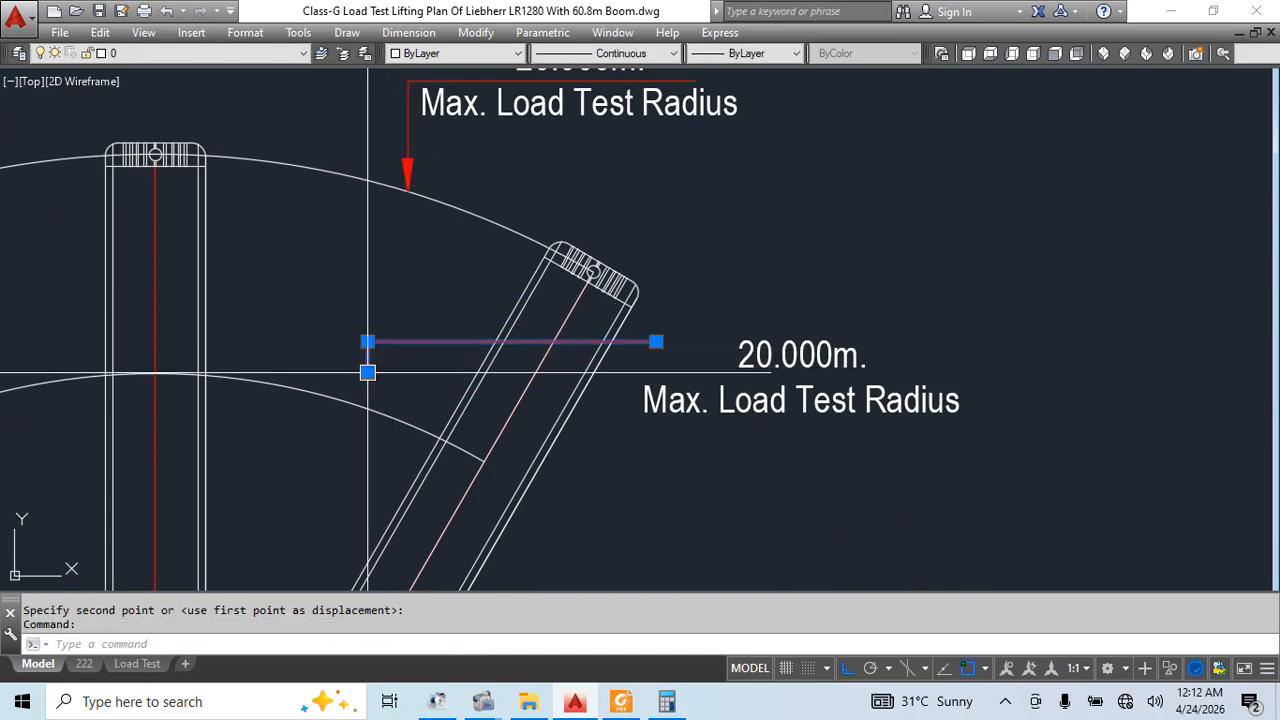
left_click(367, 373)
scroll(364, 400, "up", 5)
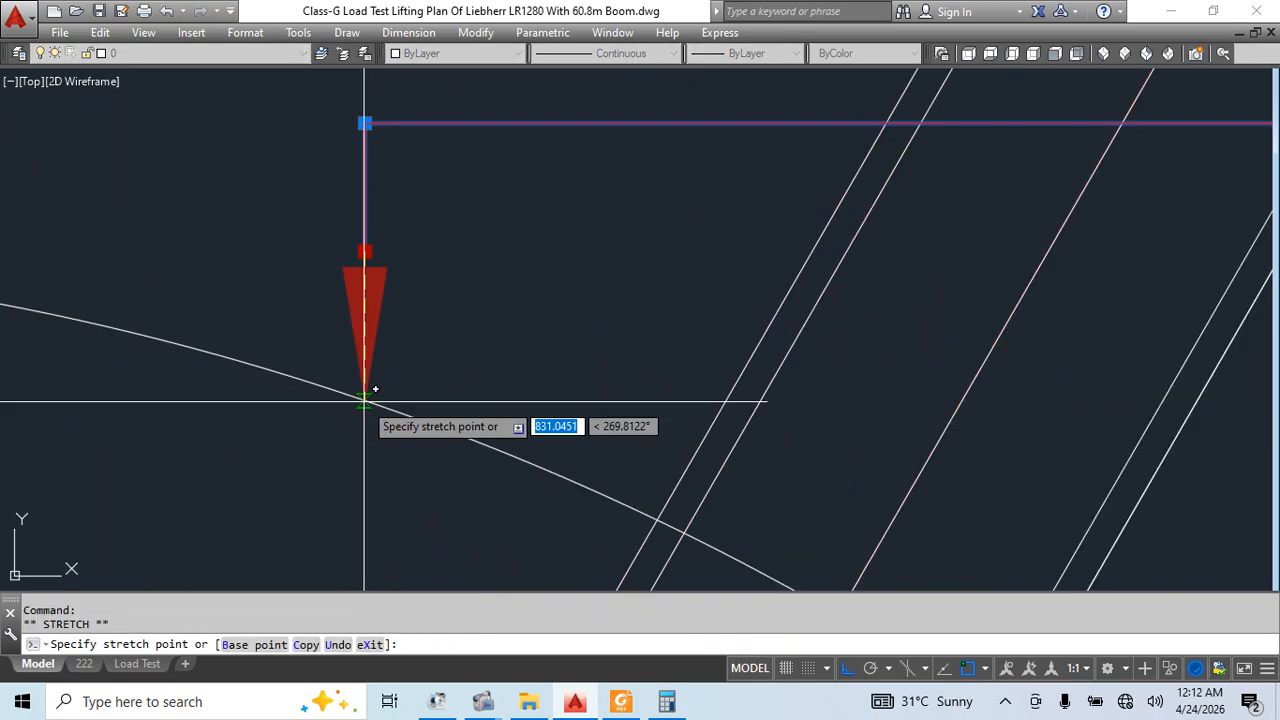
key("Escape")
Extend the copied leader's horizontal line to just past the right end of its label
scroll(364, 400, "down", 4)
scroll(450, 323, "up", 2)
left_click(485, 312)
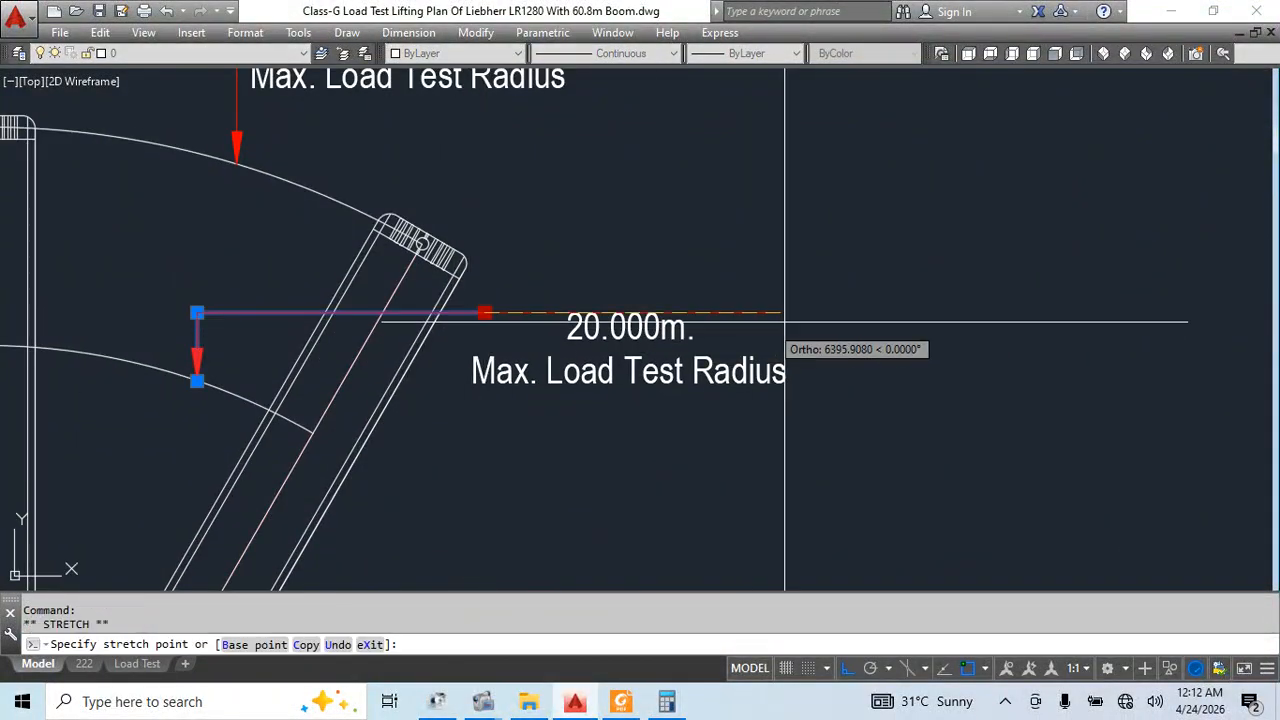
left_click(809, 313)
key("Escape")
Move the copied label up so its two lines straddle the leader, and shift it right to the leader's end
left_click(743, 382)
type("m")
key("space")
left_click(915, 532)
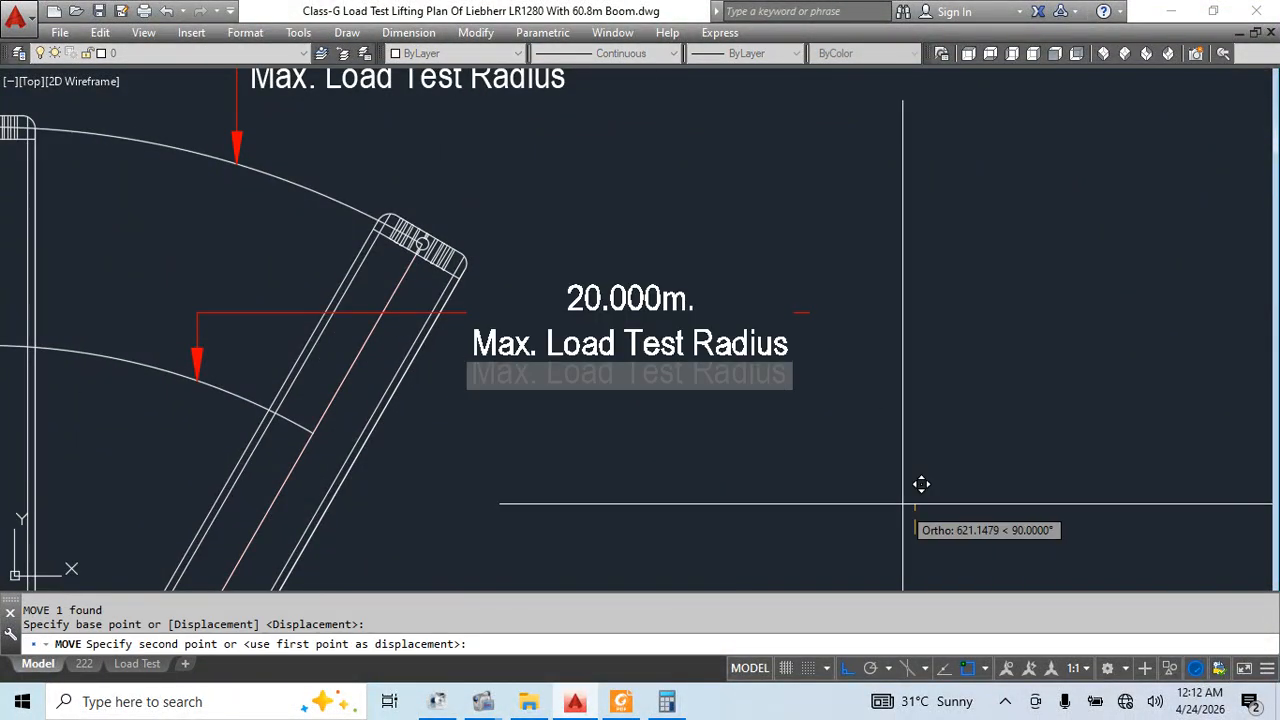
left_click(911, 494)
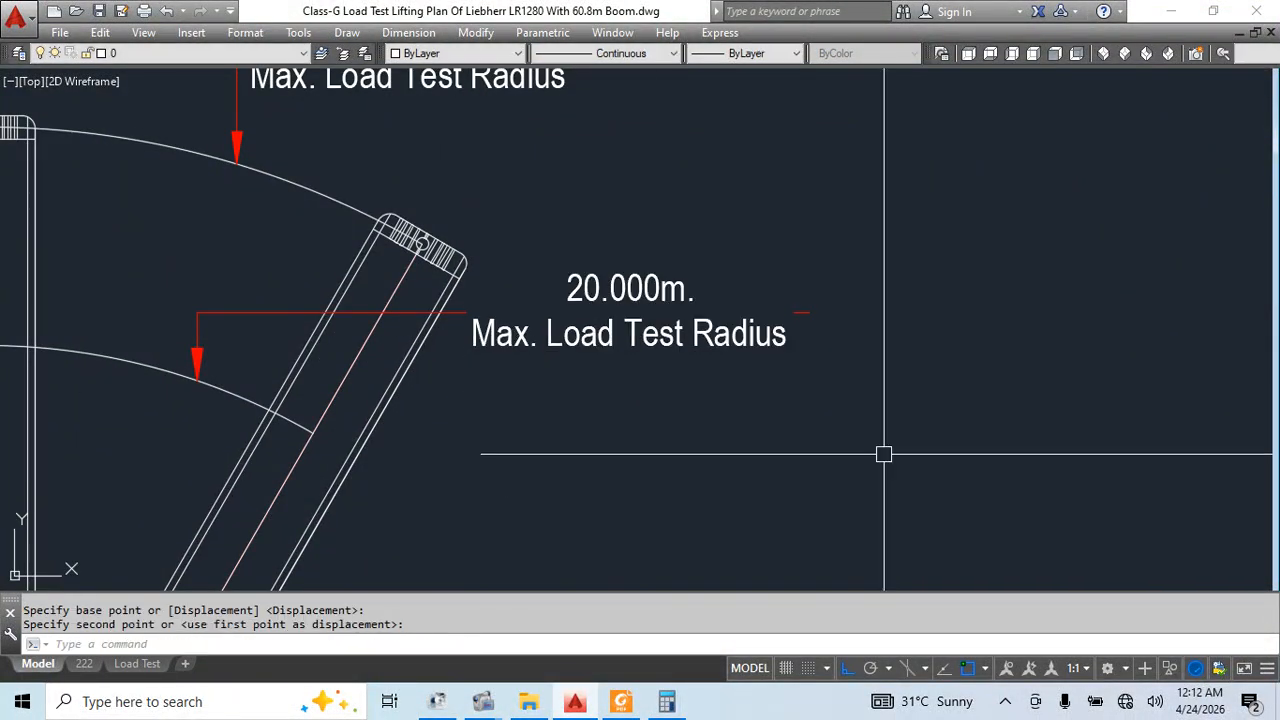
key("space")
left_click(779, 421)
left_click(803, 422)
key("Escape")
key("Escape")
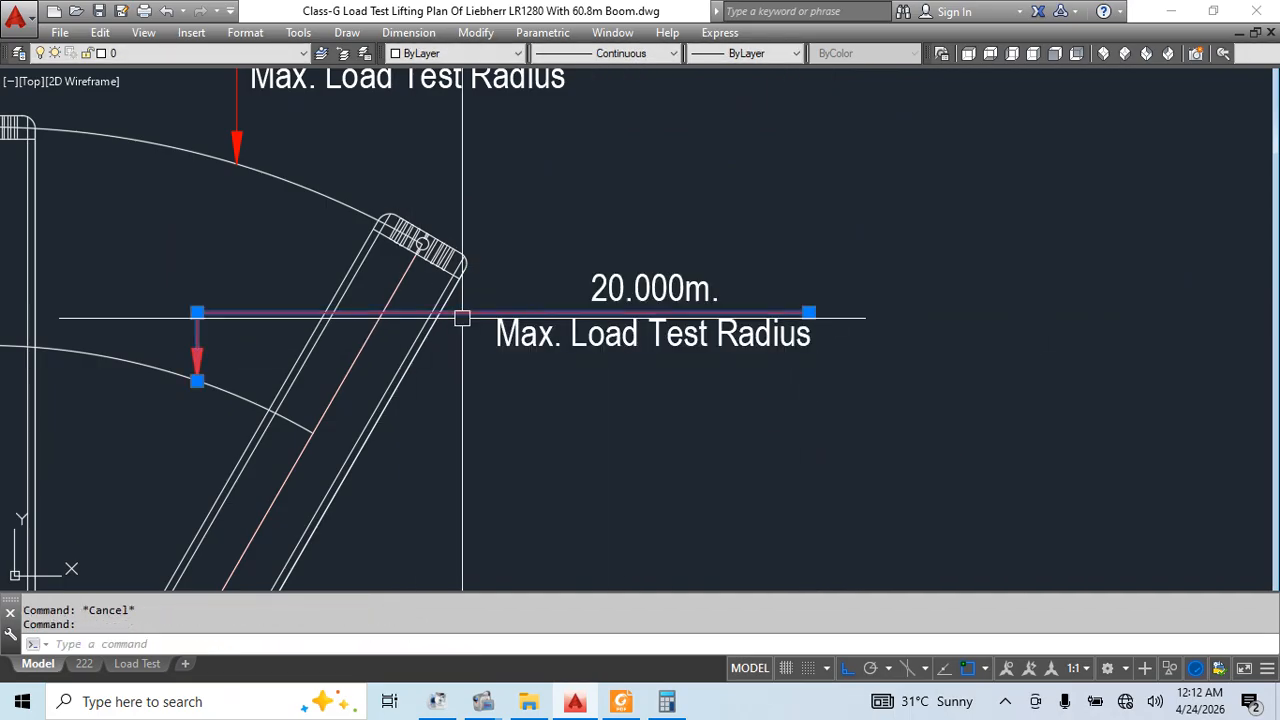
Bring the inner arc's leader to the front of the draw order
key("space")
type("f")
key("space")
Change the copied label's second line to "Min. Load Test Radius"
middle_click_drag(657, 434, 581, 517)
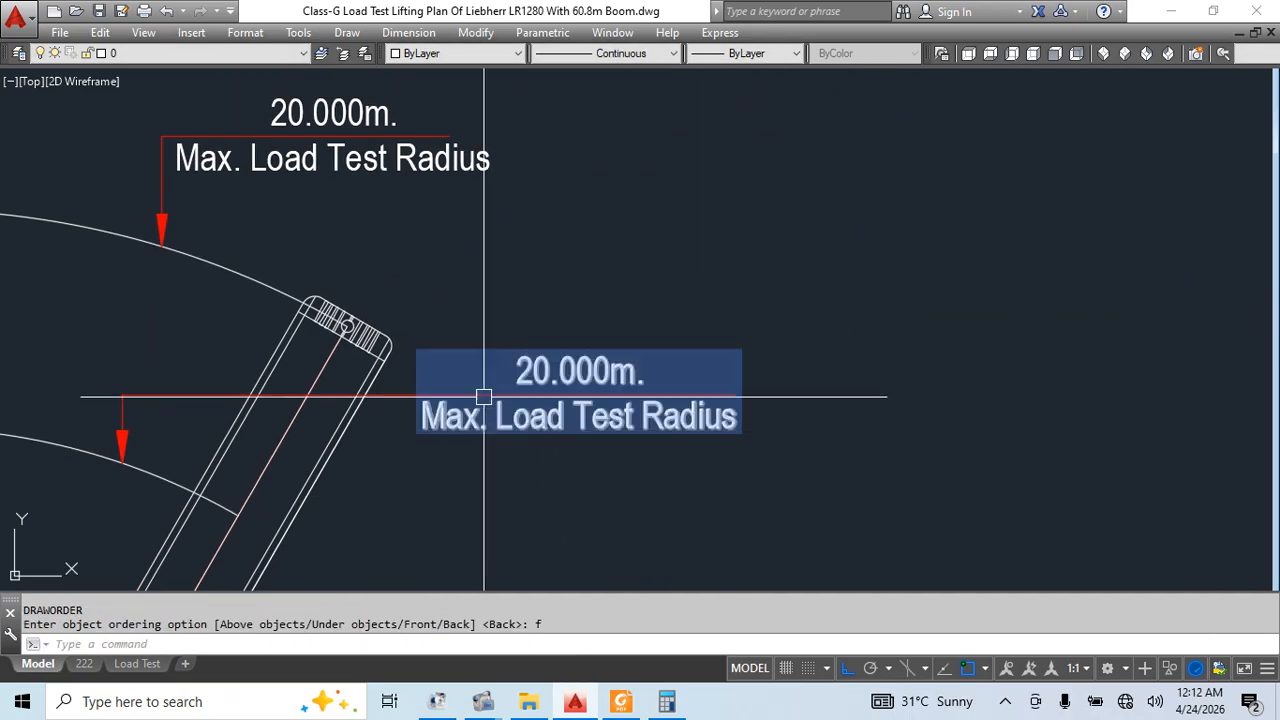
scroll(485, 397, "up", 2)
left_click(456, 423)
double_click(456, 423)
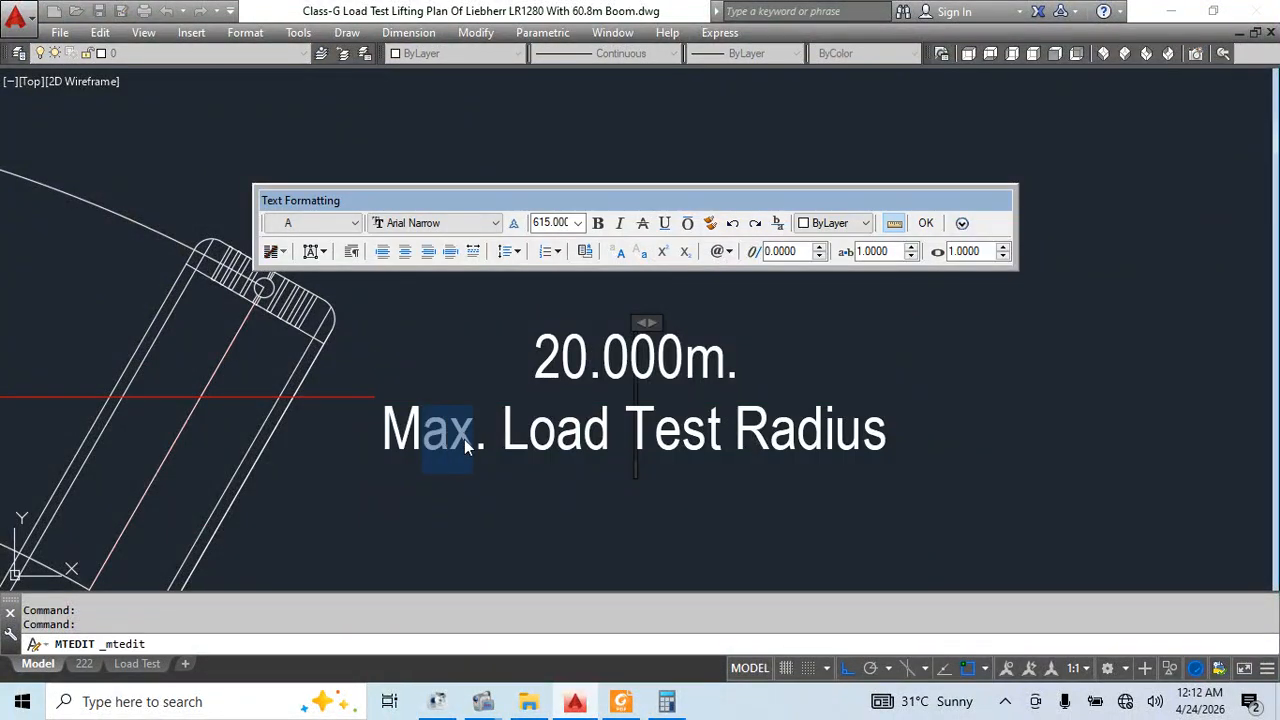
type("in")
left_click(548, 523)
scroll(600, 458, "down", 2)
key("Escape")
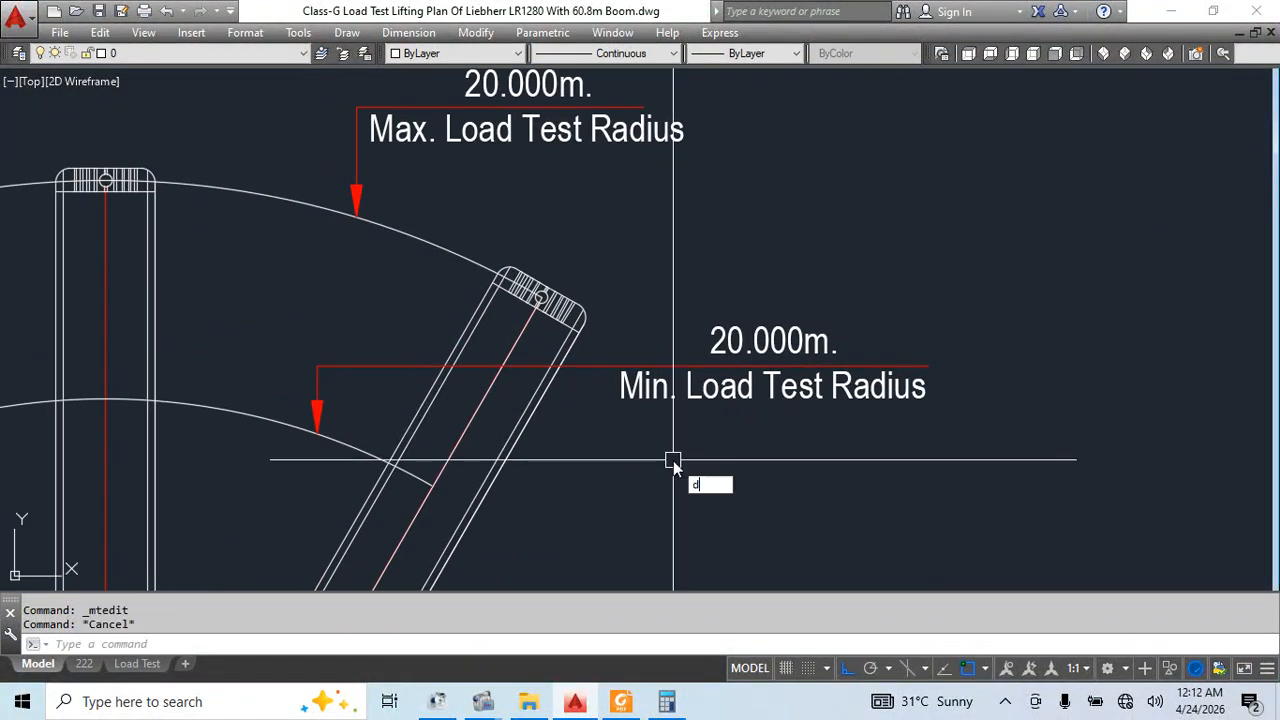
Check the inner swing arc's radius with a radius dimension without placing it
type("dra")
key("space")
left_click(216, 412)
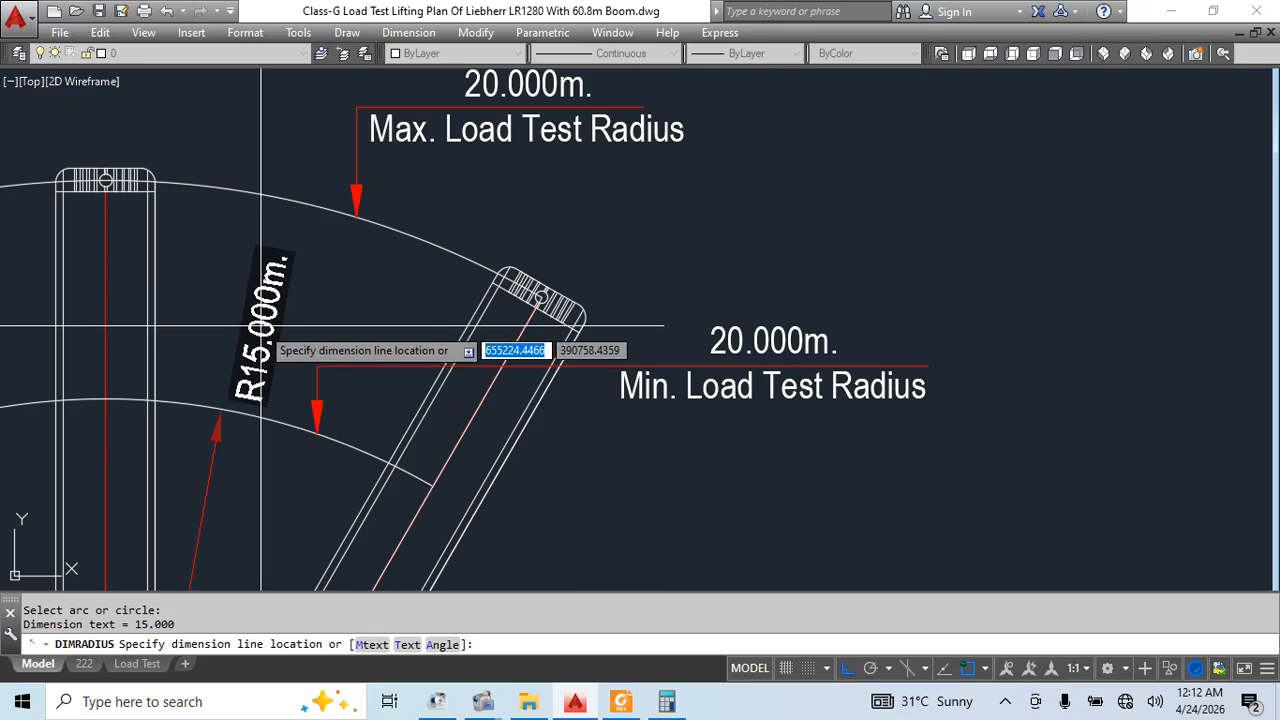
key("Escape")
Change the first line of the Min. Load Test Radius label to "15.000m."
scroll(743, 355, "up", 6)
double_click(729, 349)
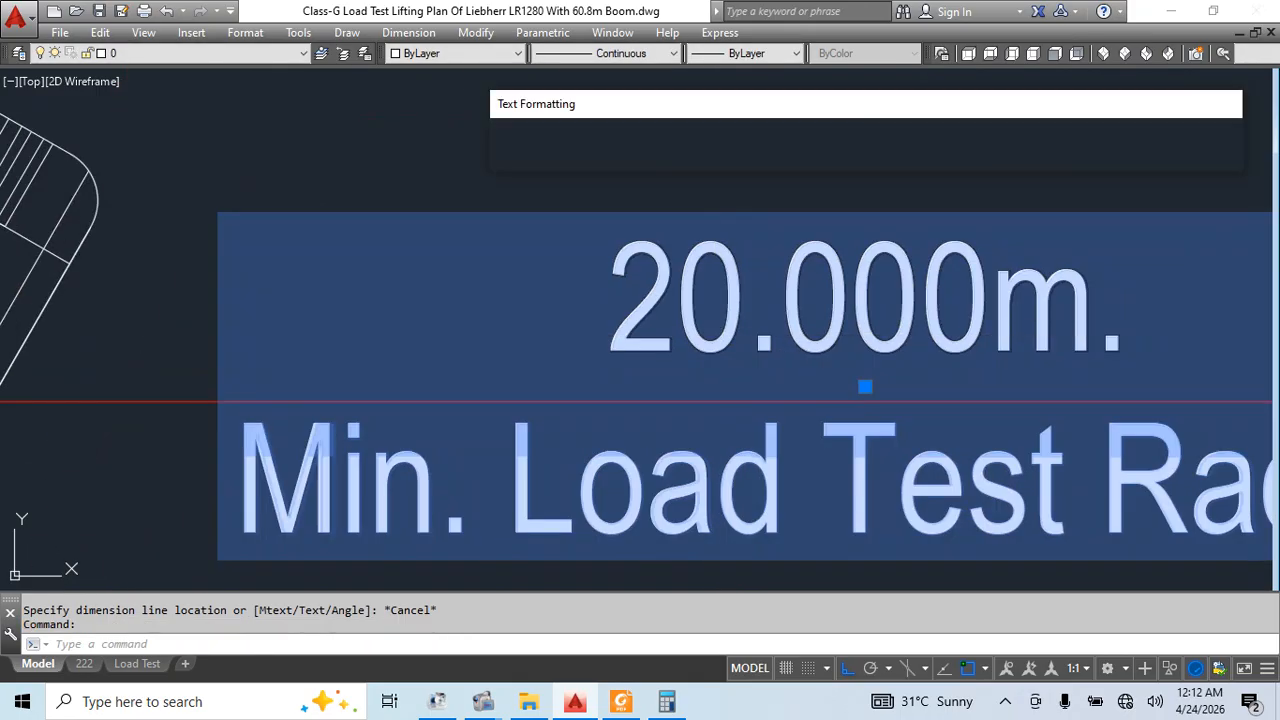
type("15")
left_click(543, 309)
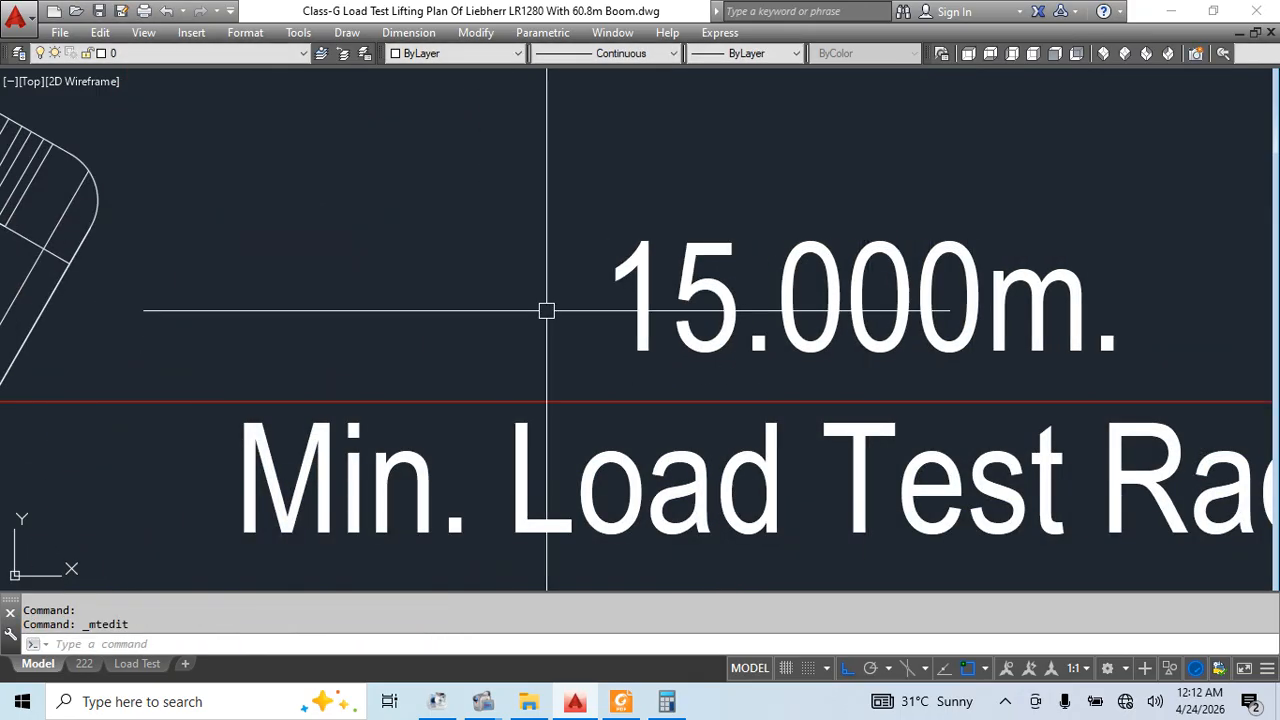
Save the drawing and examine the 16t frame's side and plan views beside the jib and boom sections
scroll(614, 337, "down", 3)
scroll(768, 280, "down", 4)
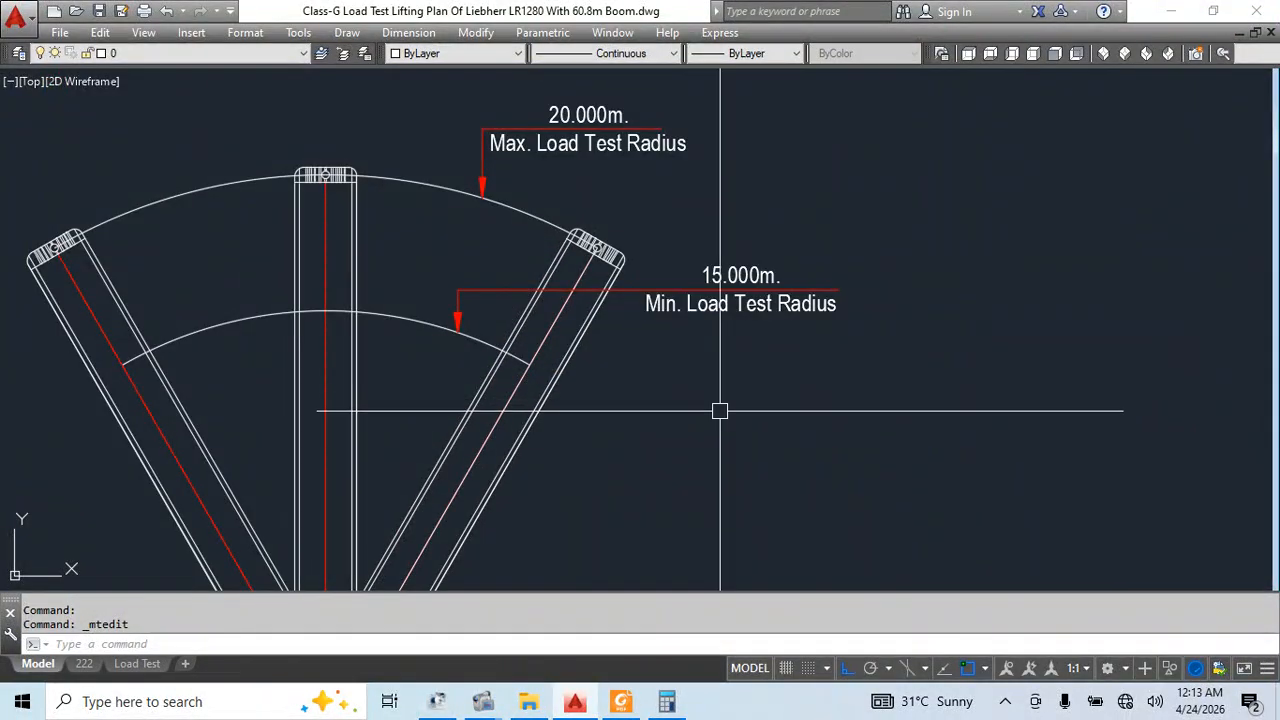
scroll(720, 410, "down", 5)
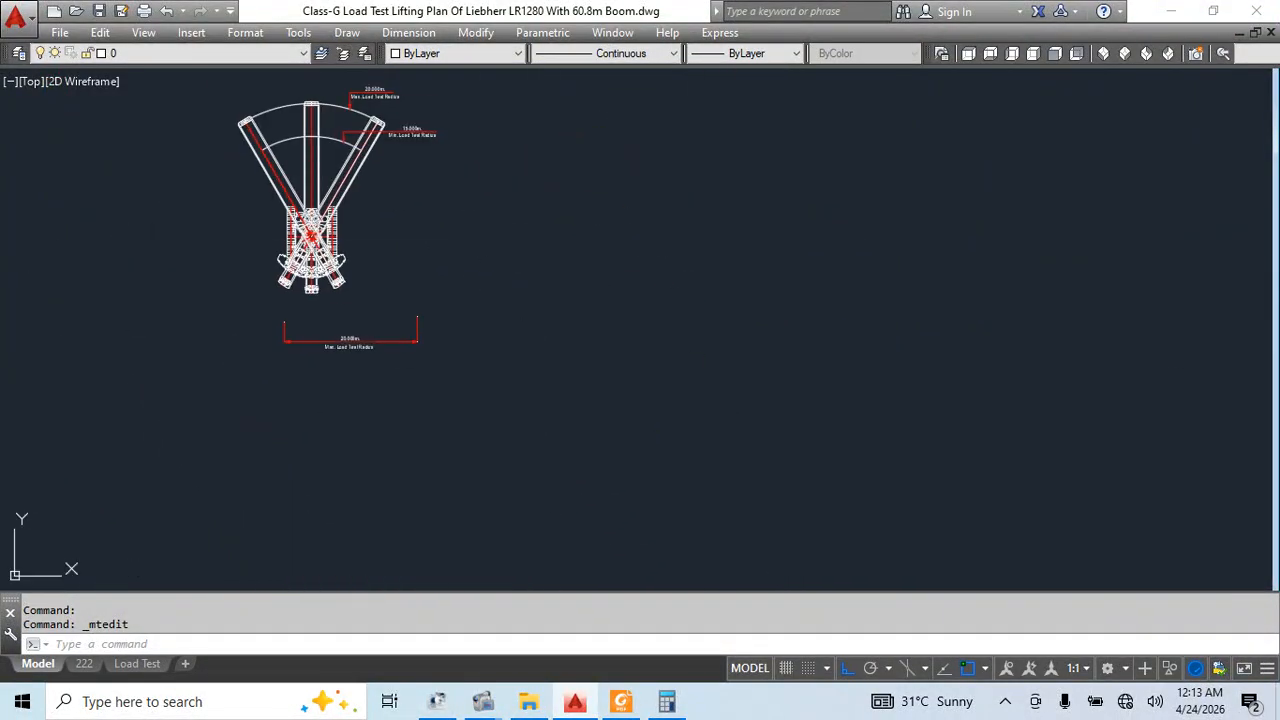
scroll(480, 191, "down", 3)
scroll(443, 391, "up", 8)
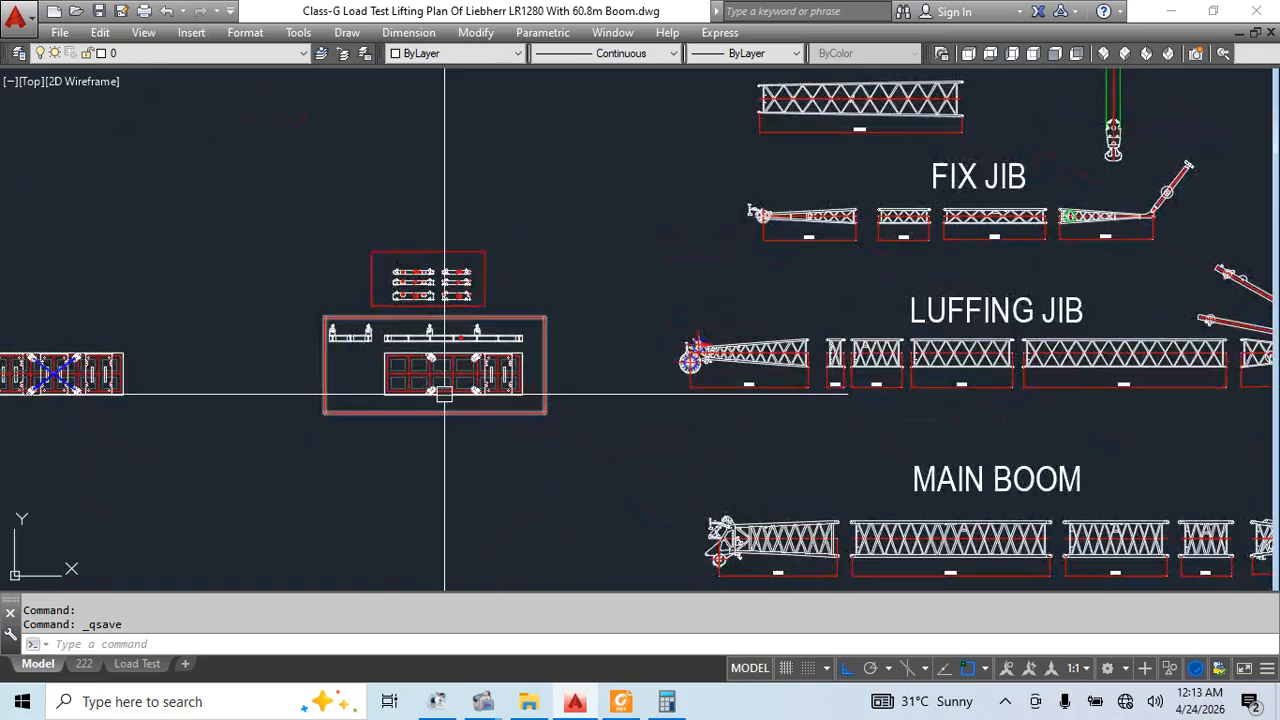
left_click(485, 351)
key("Escape")
scroll(405, 324, "up", 4)
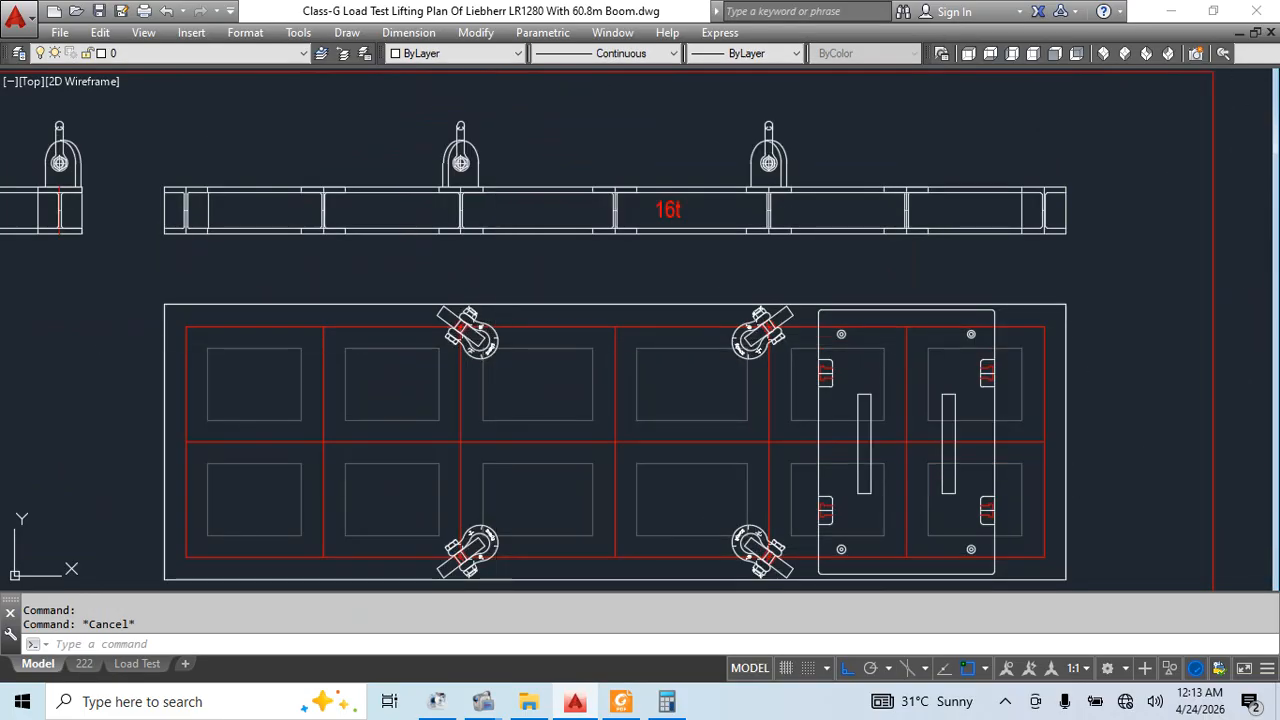
scroll(780, 298, "down", 5)
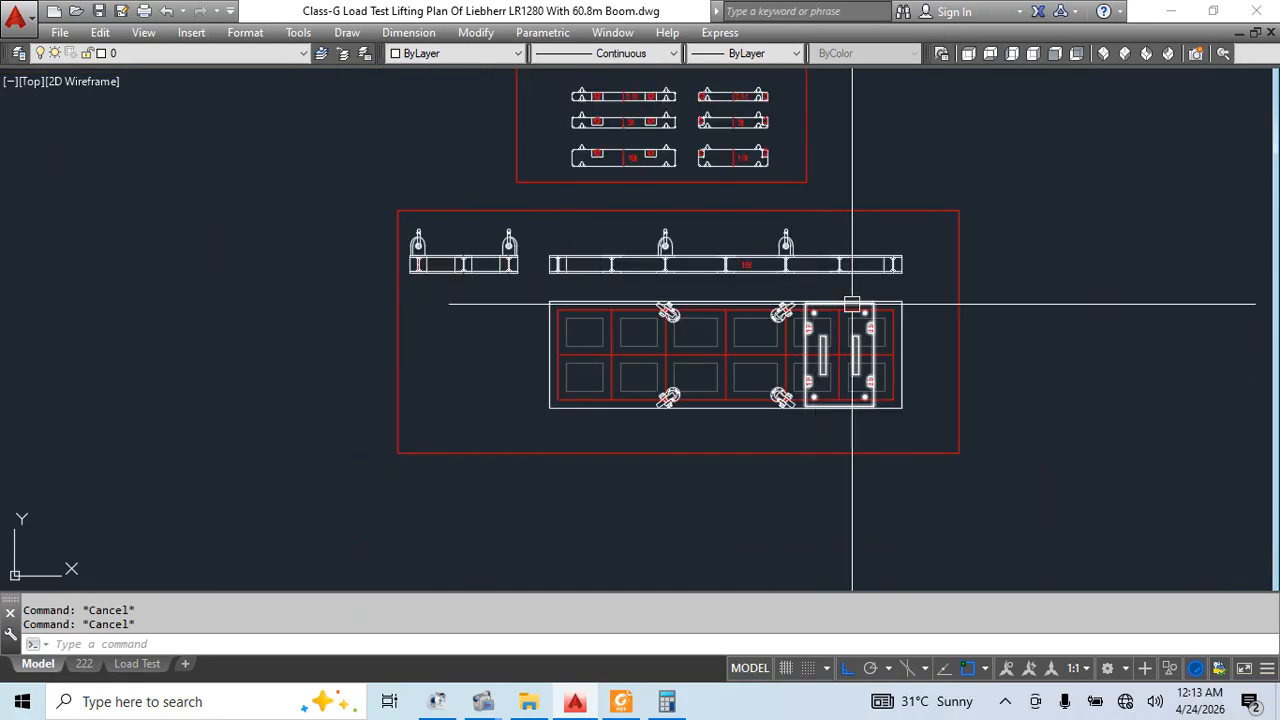
Copy the 16t frame's plan view, including its shackles and plate, to an empty area of the model with Ortho off
left_click(920, 294)
left_click(603, 403)
middle_click_drag(714, 379, 800, 532)
type("co")
key("space")
left_click(809, 471)
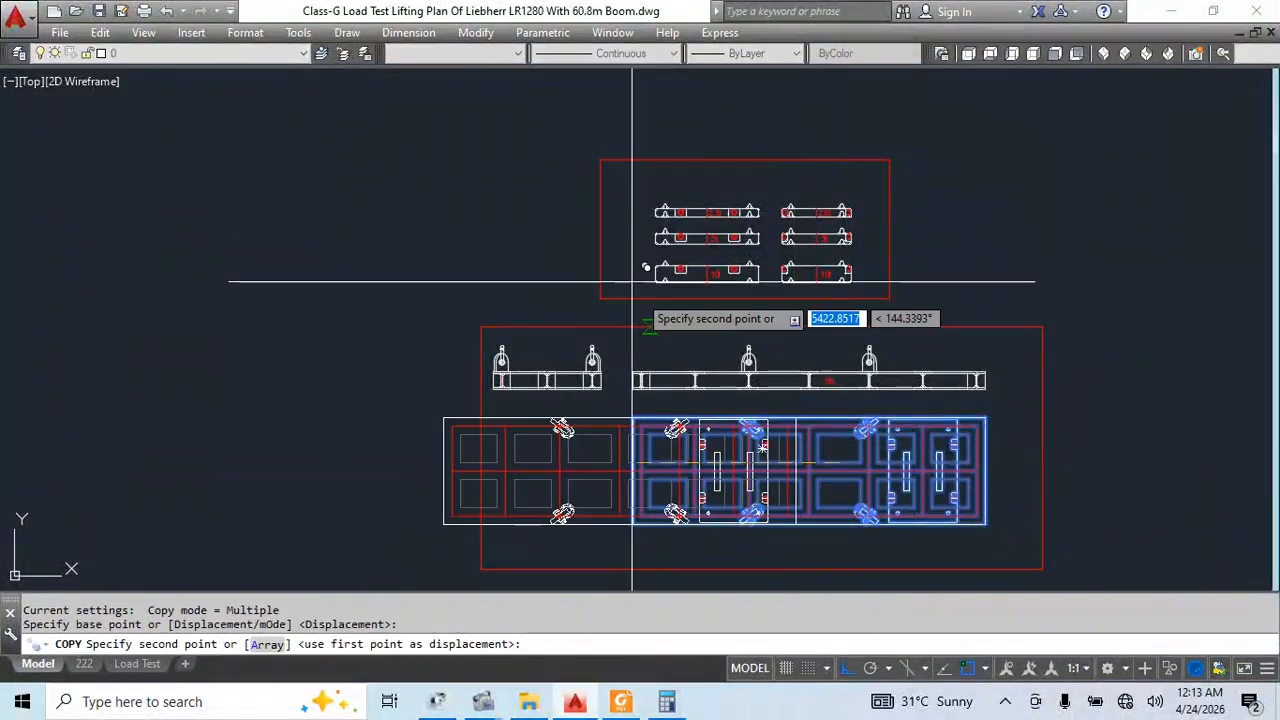
scroll(600, 280, "down", 7)
middle_click_drag(563, 280, 662, 453)
scroll(622, 494, "up", 8)
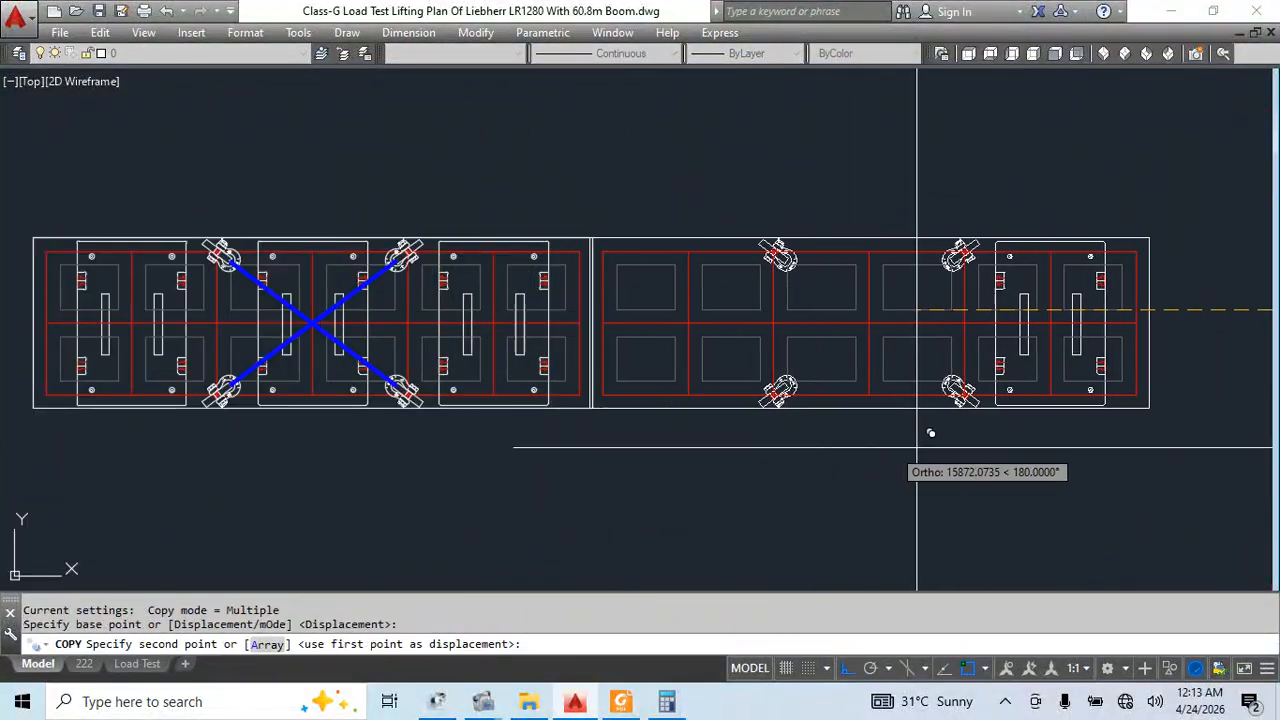
key("F8")
scroll(794, 441, "down", 7)
middle_click_drag(777, 326, 788, 619)
left_click(732, 435)
key("Escape")
Move the rectangular plate off the copied frame into the empty space to its right
scroll(760, 450, "up", 7)
left_click(791, 471)
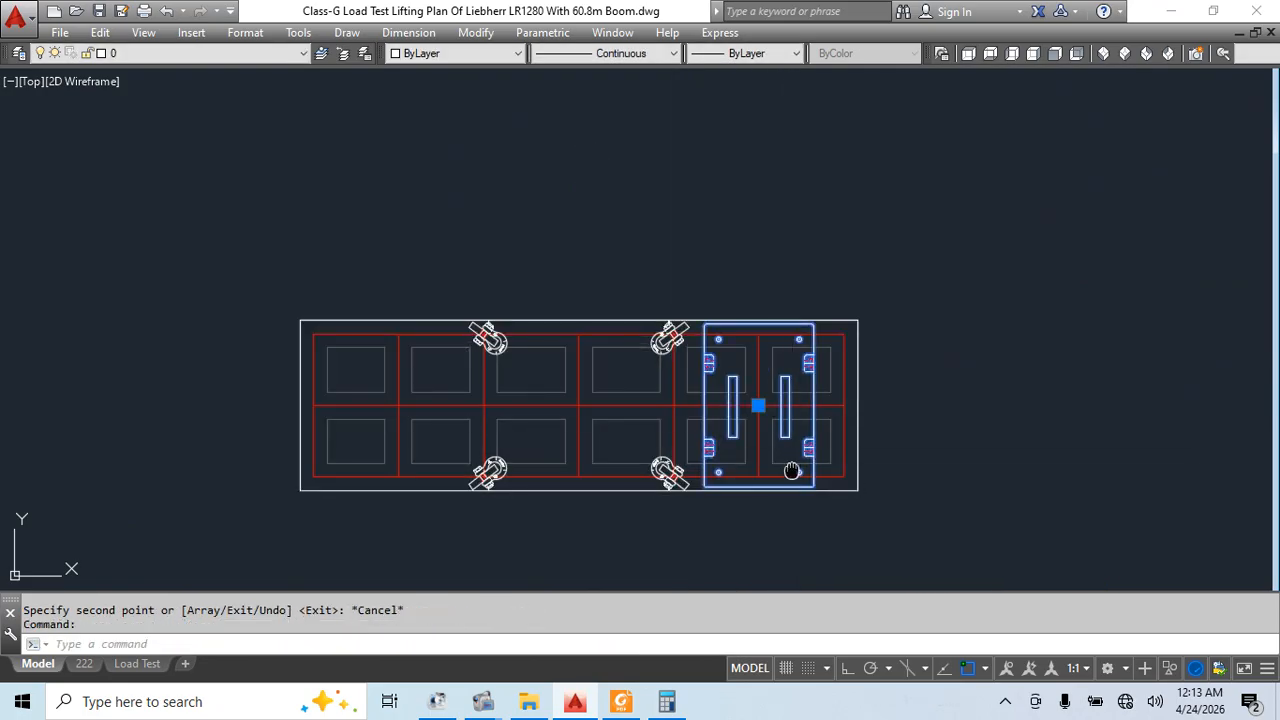
middle_click_drag(791, 471, 631, 374)
type("m")
key("space")
left_click(603, 466)
left_click(944, 506)
key("Escape")
key("Escape")
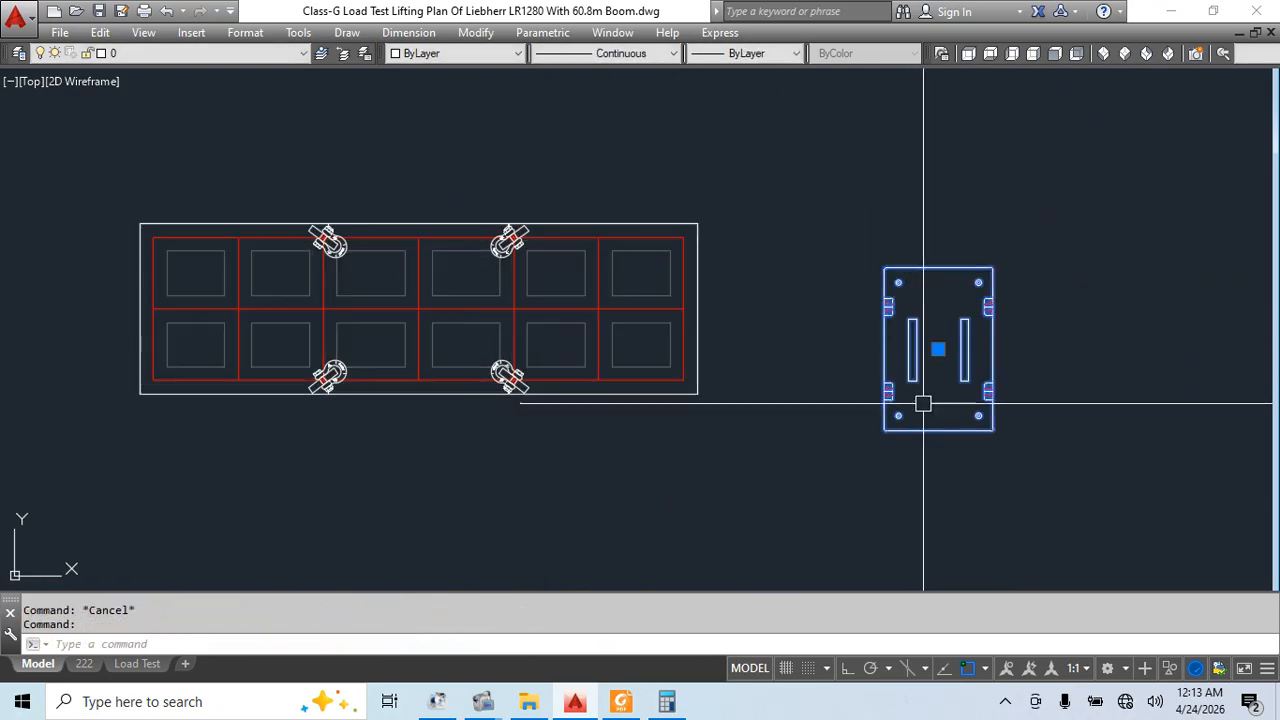
Move the plate by its centre back onto the frame, centred on the red grid intersection between the two rightmost bays
type("m")
key("space")
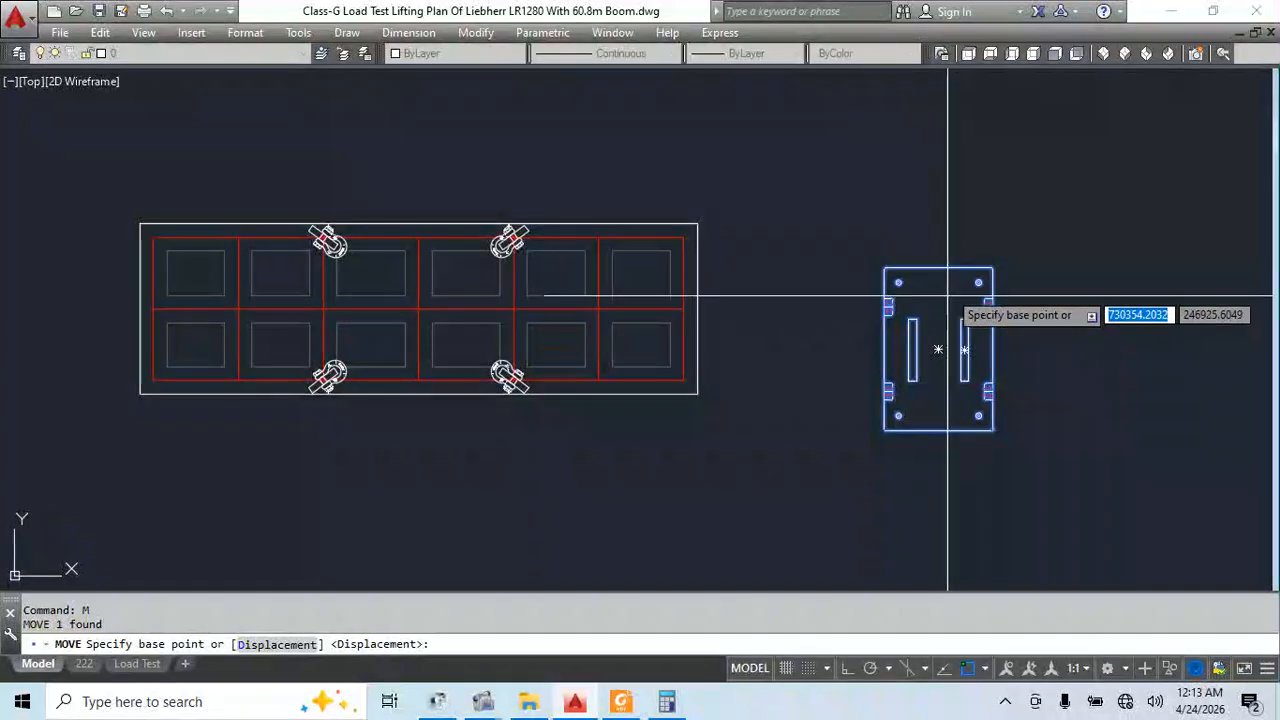
scroll(640, 279, "up", 4)
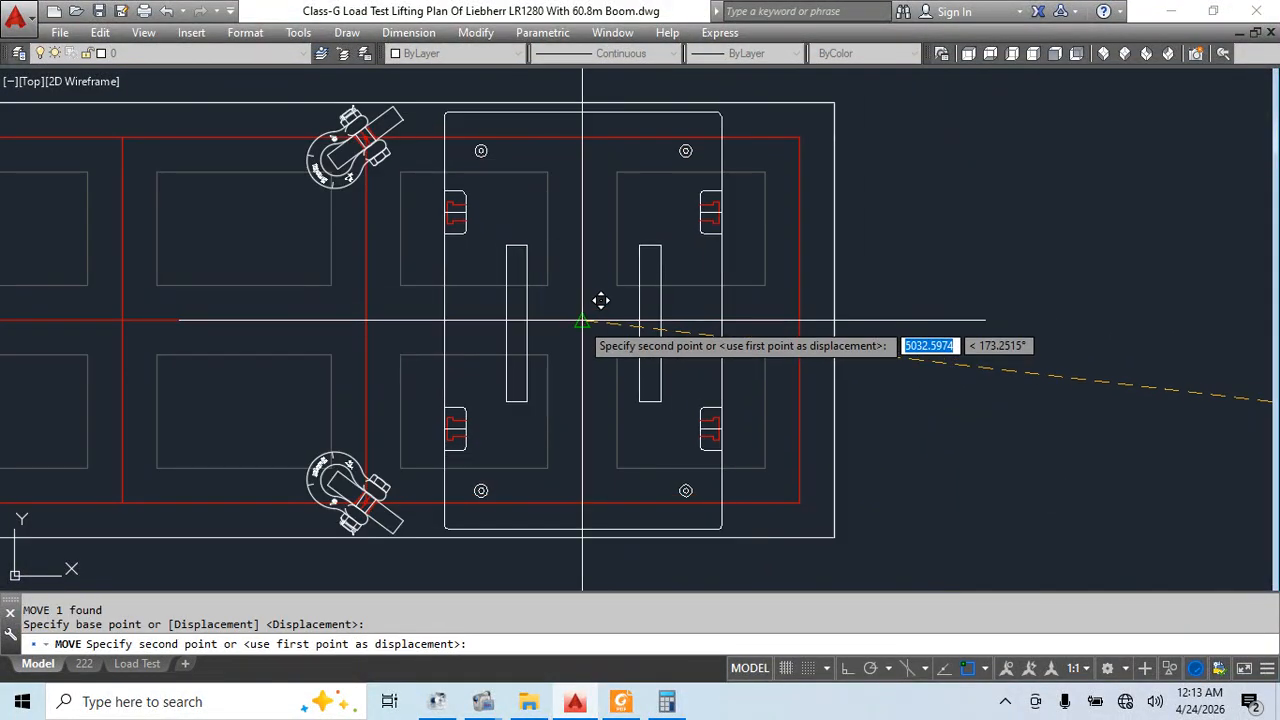
key("Escape")
key("Escape")
left_click(713, 304)
middle_click_drag(722, 375, 911, 369)
key("Escape")
Copy the plate by its centre to the red grid intersections at the frame's left end and middle
left_click(898, 380)
type("c")
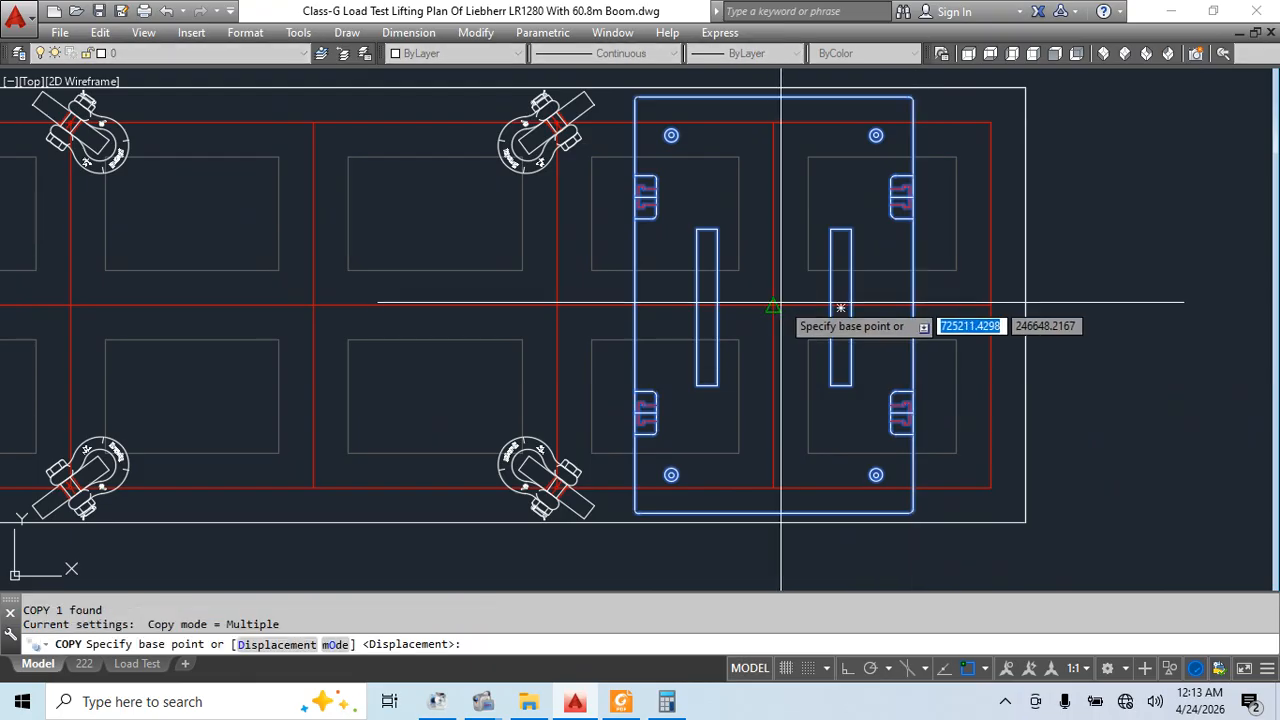
left_click(773, 305)
middle_click_drag(123, 408, 571, 463)
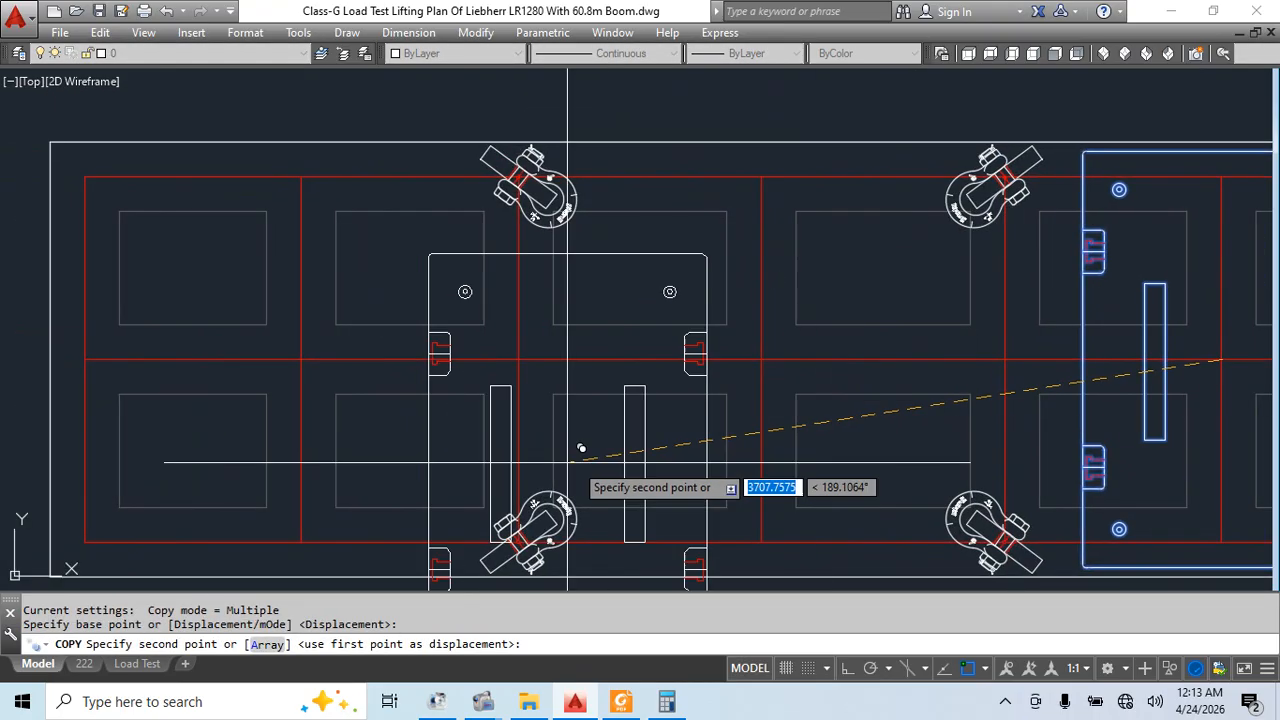
left_click(301, 358)
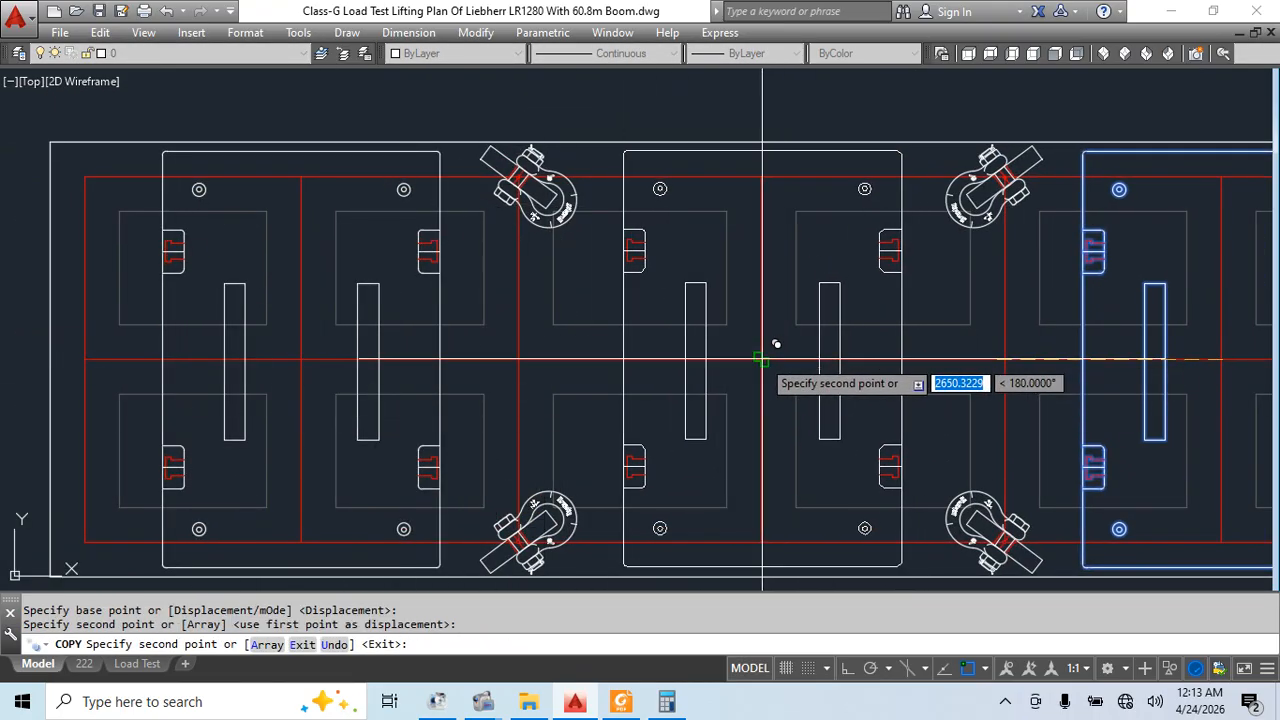
key("Escape")
Draw a V-shaped sling polyline from the upper-left shackle through the frame's centre to the upper-right shackle
scroll(730, 377, "down", 6)
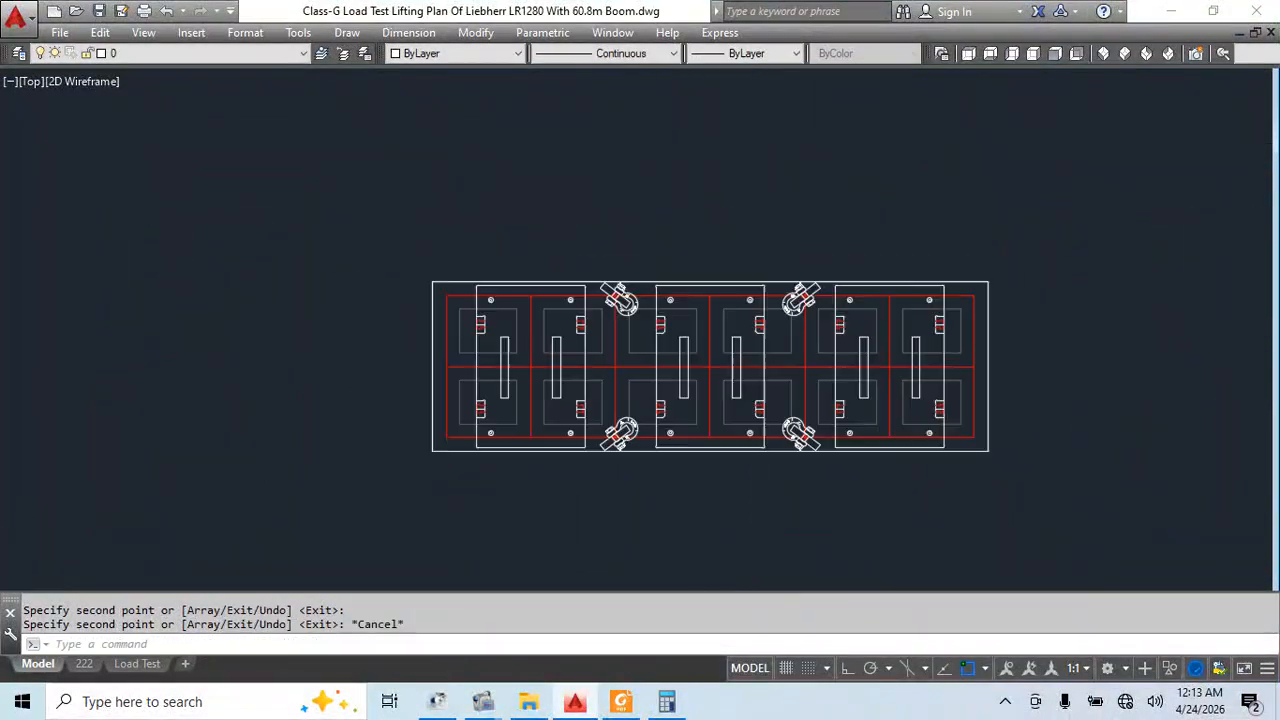
scroll(677, 357, "up", 5)
scroll(677, 357, "down", 3)
type("P")
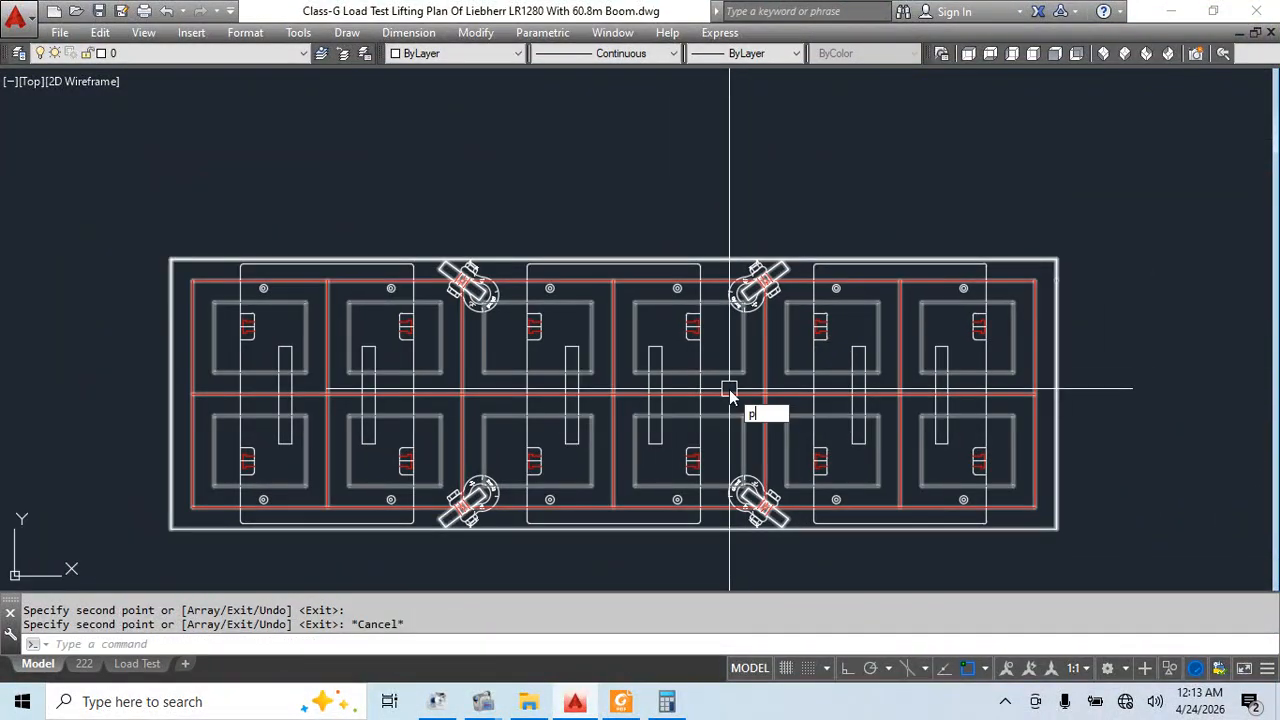
type("L")
key("Return")
scroll(514, 300, "up", 6)
left_click(418, 270)
scroll(786, 457, "down", 5)
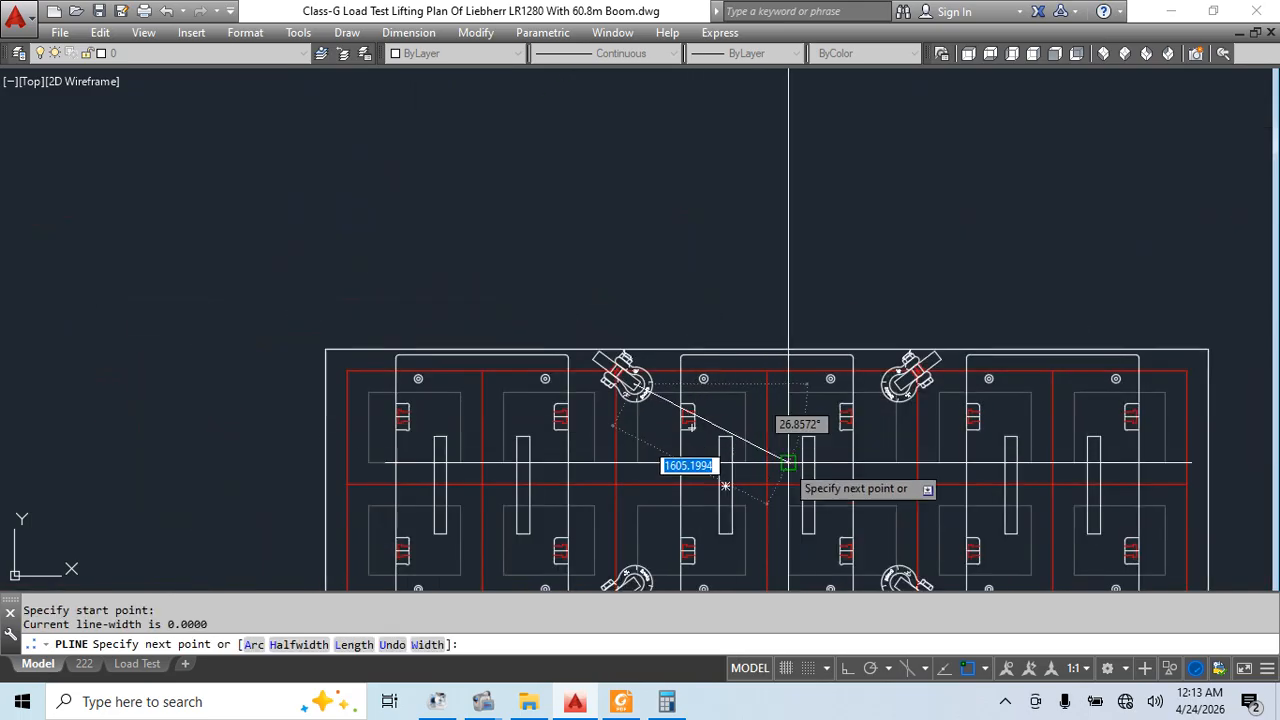
scroll(800, 470, "up", 4)
left_click(812, 455)
scroll(851, 434, "down", 5)
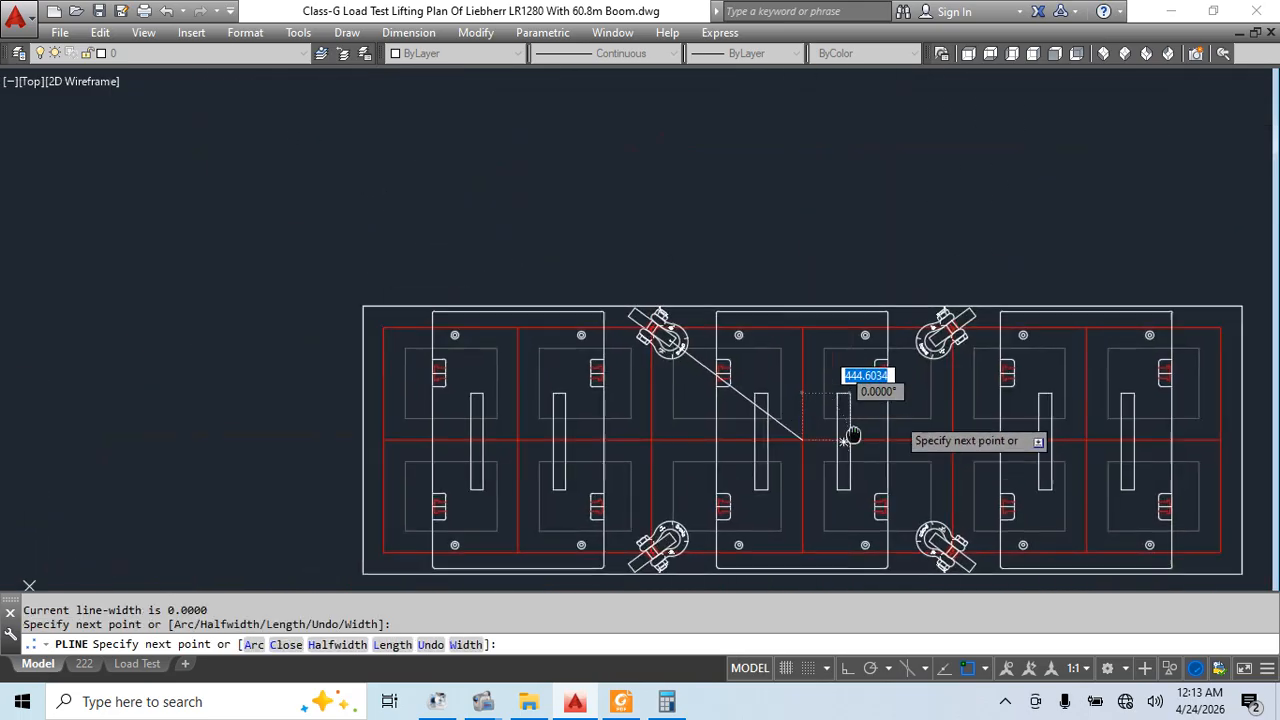
scroll(926, 365, "up", 4)
left_click(979, 328)
key("Escape")
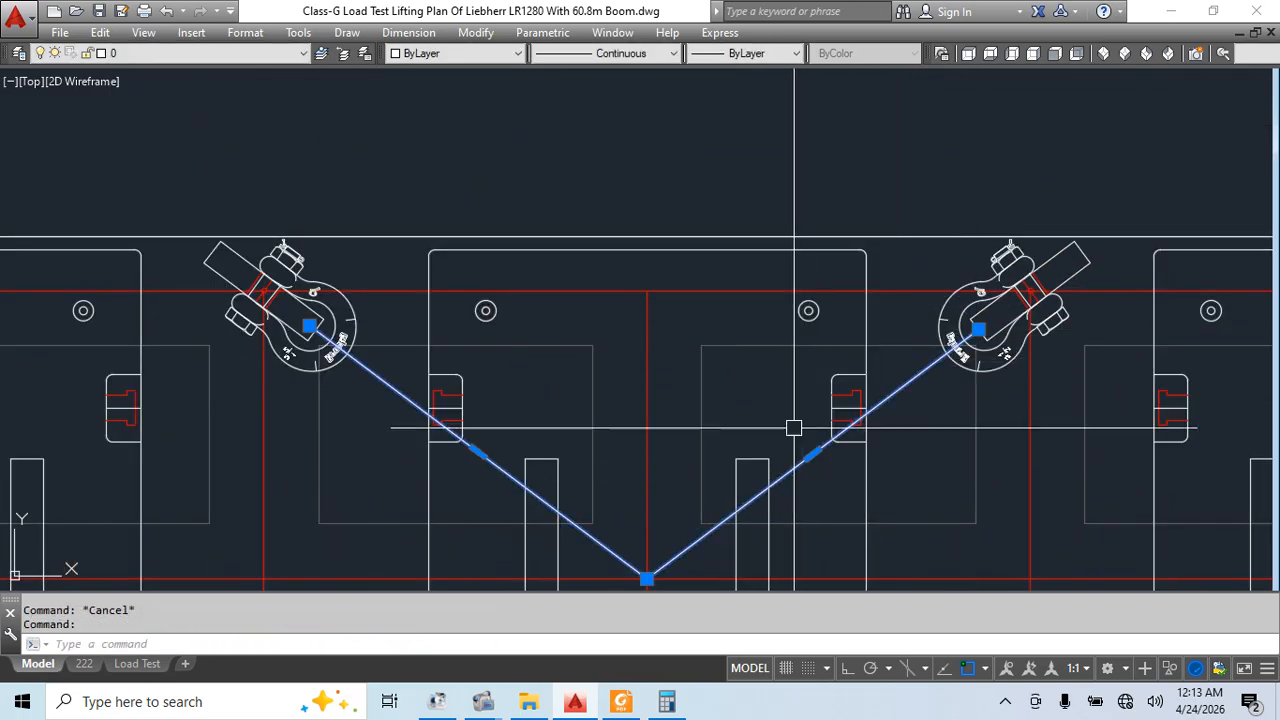
Colour the sling polyline green and set its global width to 50
left_click(436, 56)
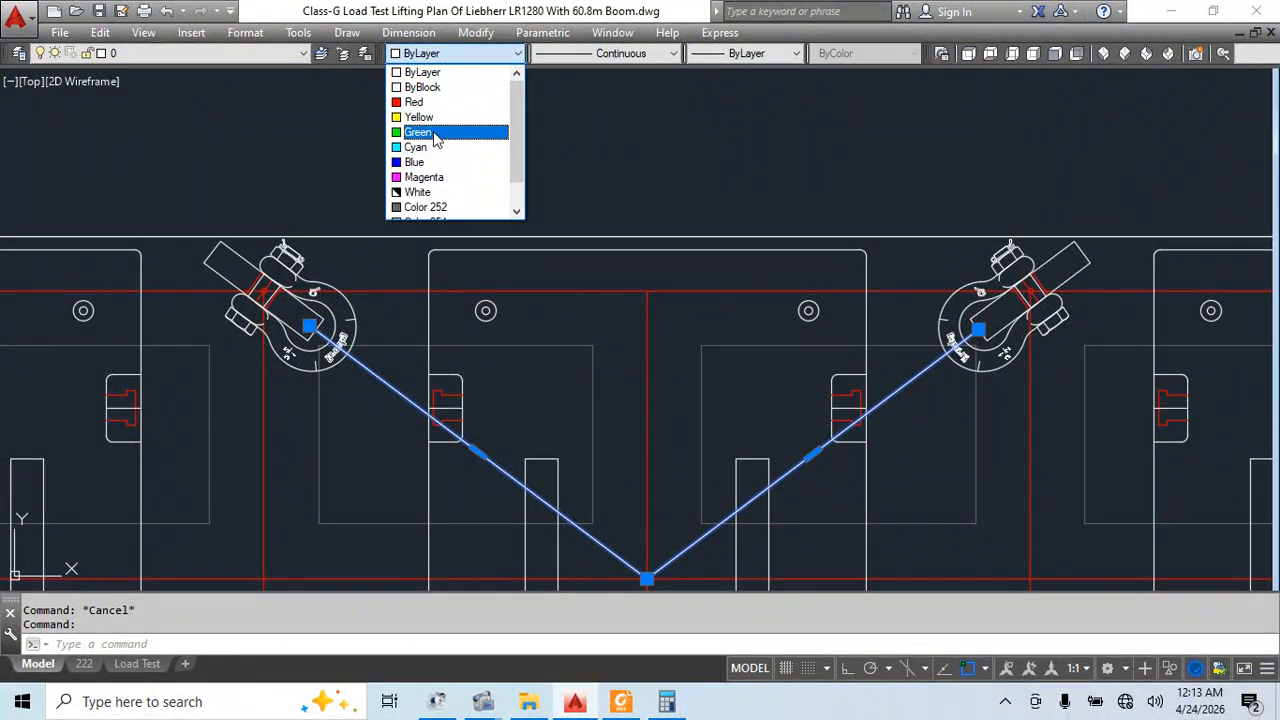
left_click(436, 134)
key("ctrl+1")
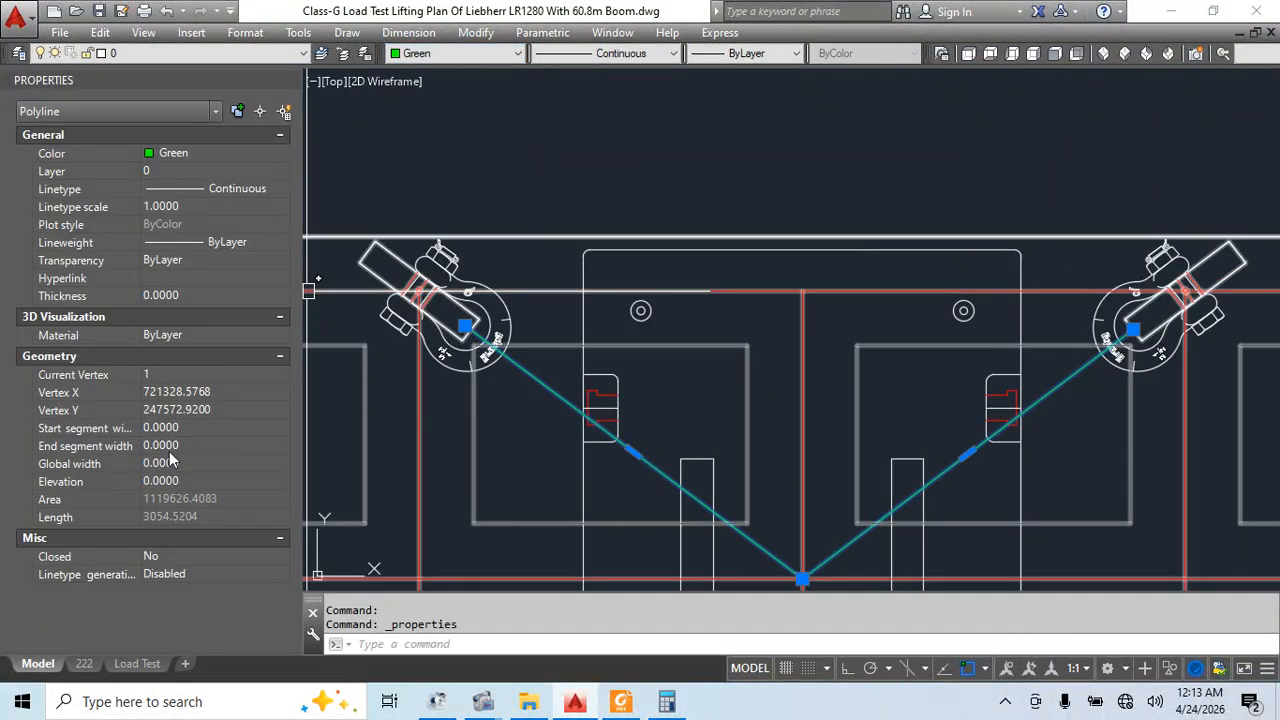
type("50")
key("Return")
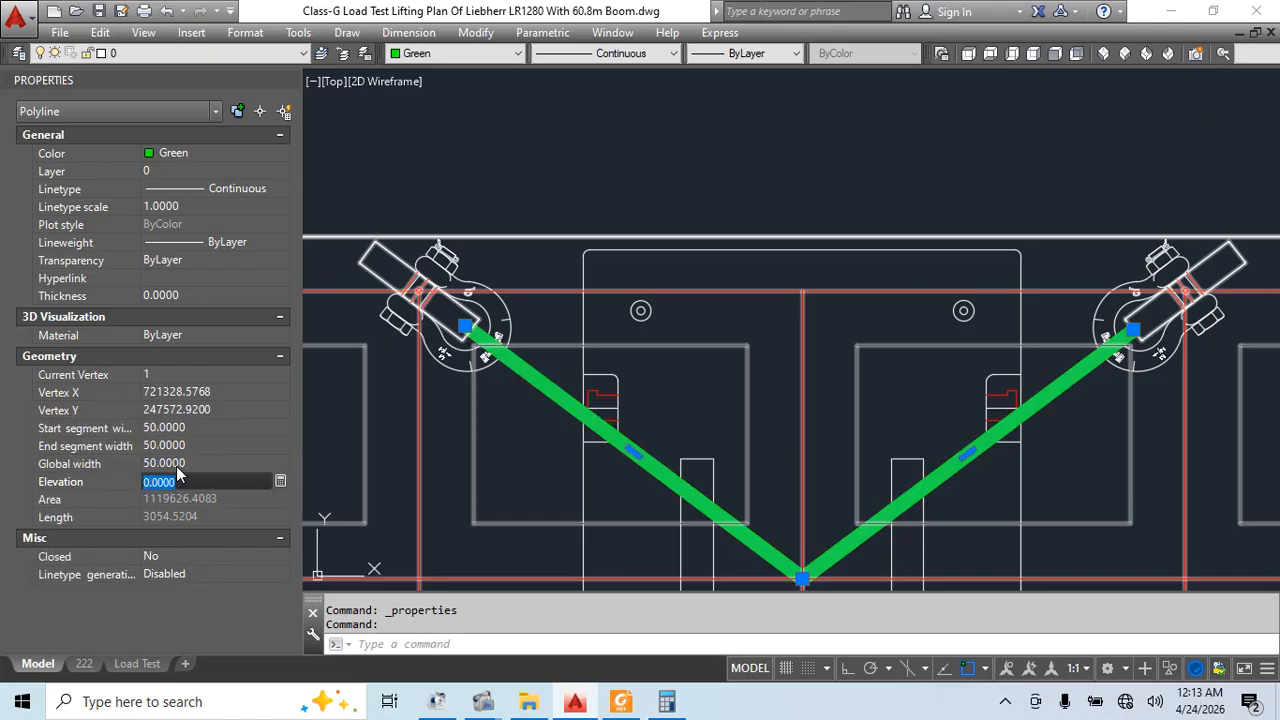
Mirror the green slings about the frame's horizontal centreline to the lower shackles, keeping the originals
scroll(815, 387, "down", 4)
type("mi")
key("Return")
scroll(875, 378, "up", 4)
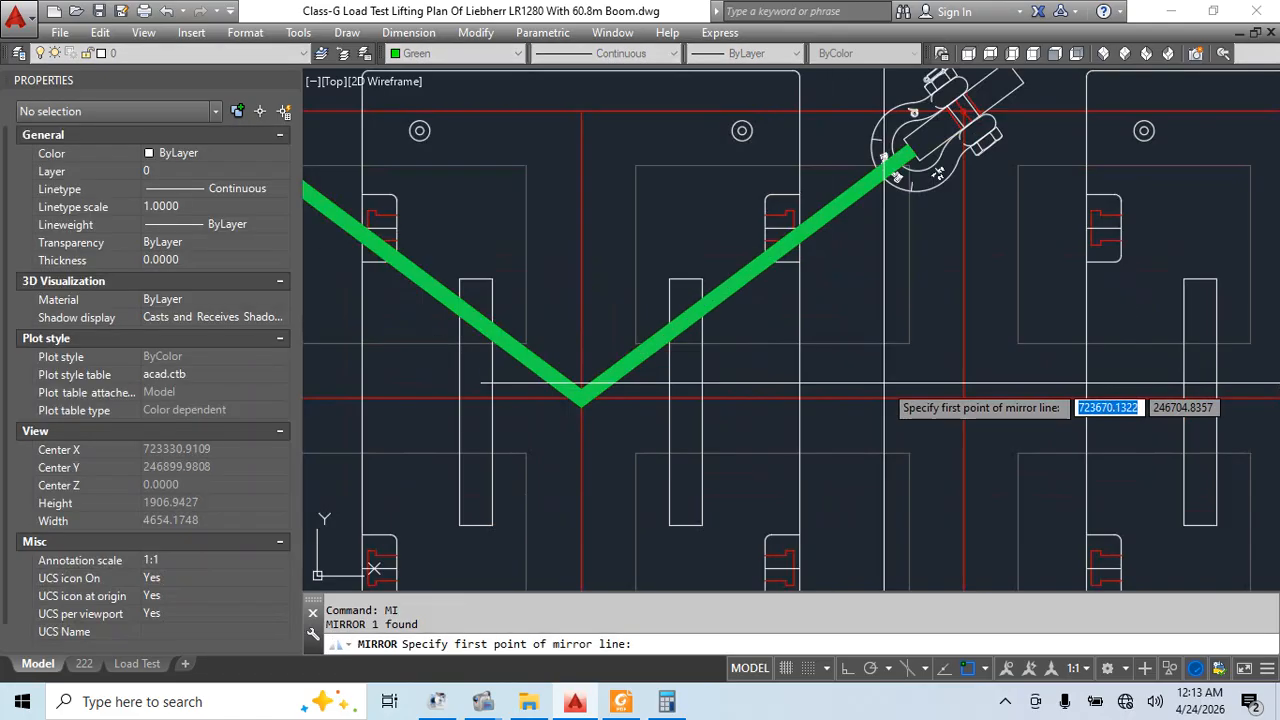
left_click(910, 394)
scroll(940, 453, "down", 6)
left_click(940, 453)
middle_click_drag(956, 471, 948, 491)
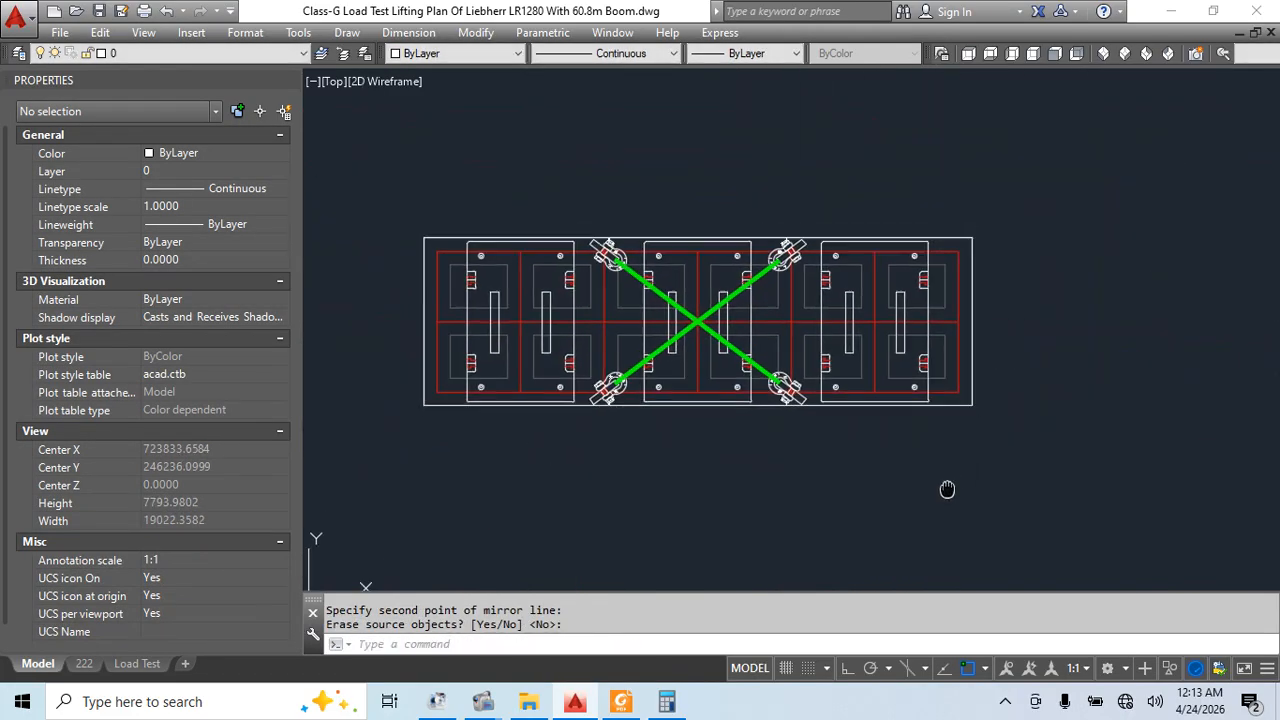
Convert the complete load plan view into a block named sdfdsfds, with its base point where the slings cross
scroll(962, 387, "down", 4)
left_click(1011, 277)
left_click(705, 458)
type("b")
key("Return")
type("sdfdsfds")
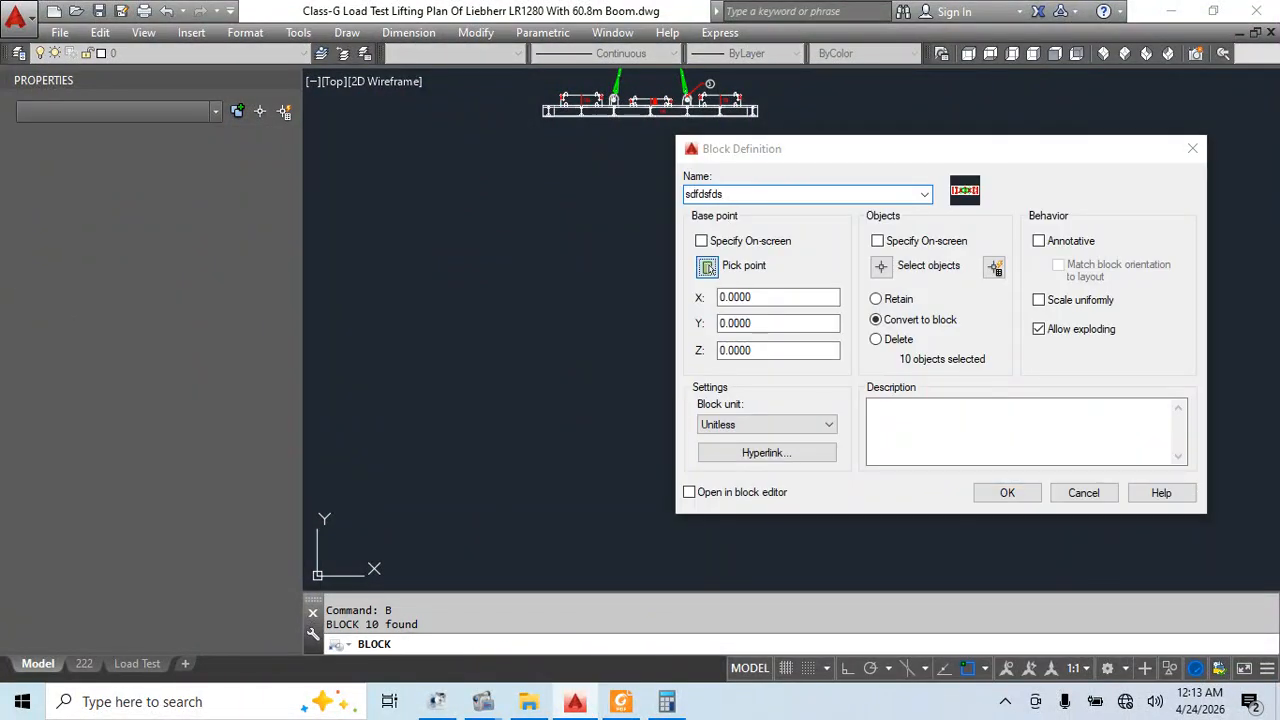
left_click(707, 267)
scroll(940, 363, "up", 5)
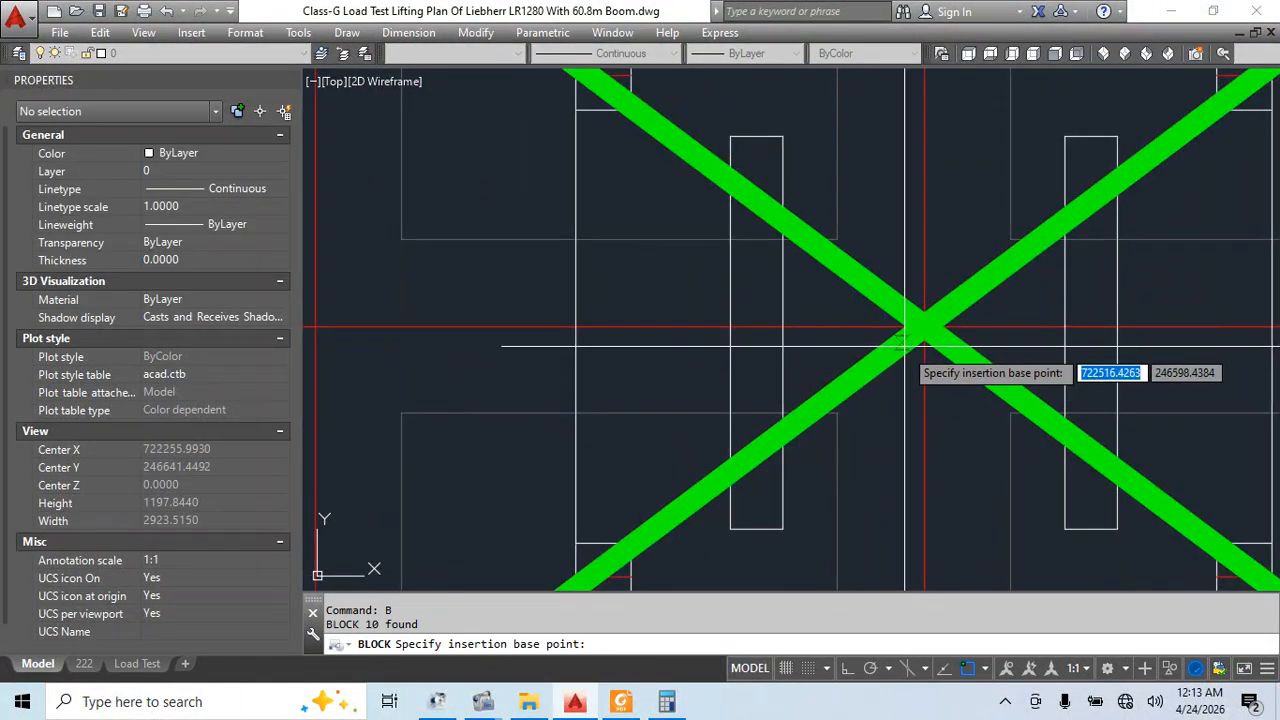
left_click(925, 346)
left_click(1007, 492)
Move the load block by its base point to the vertical boom's tip on the maximum load test radius arc
left_click(920, 329)
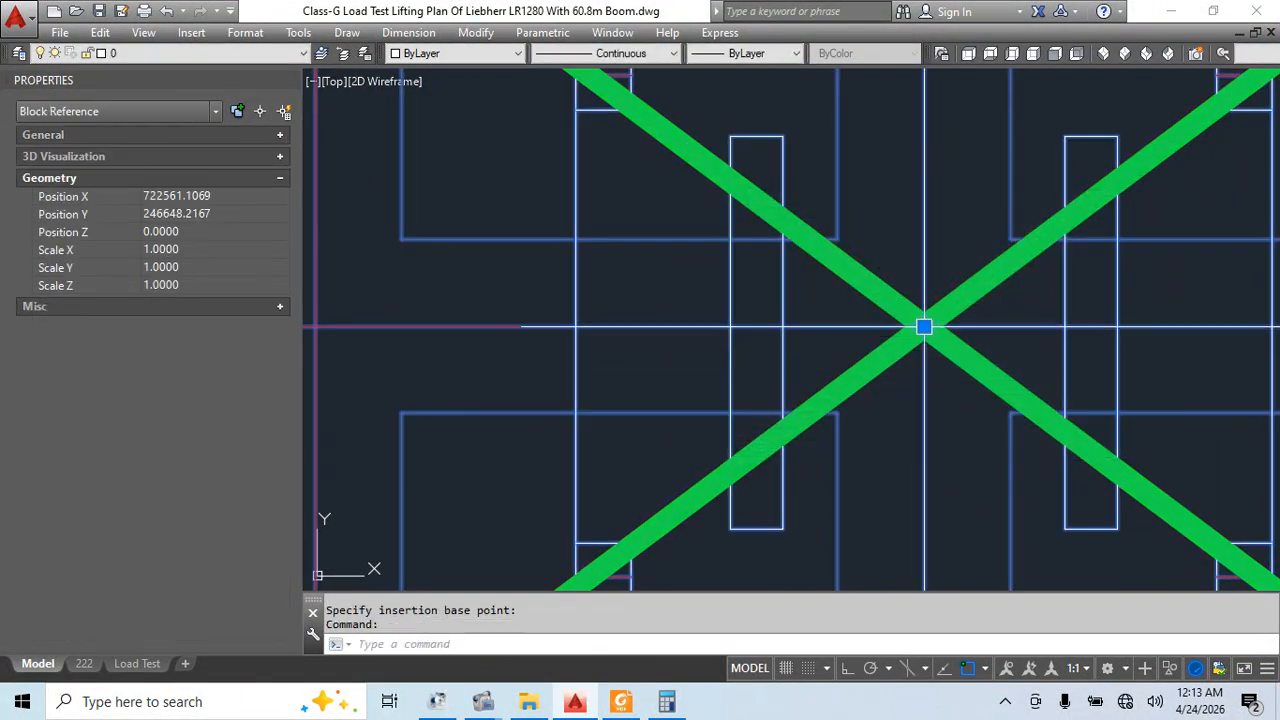
left_click(920, 329)
scroll(843, 351, "down", 5)
scroll(901, 563, "down", 10)
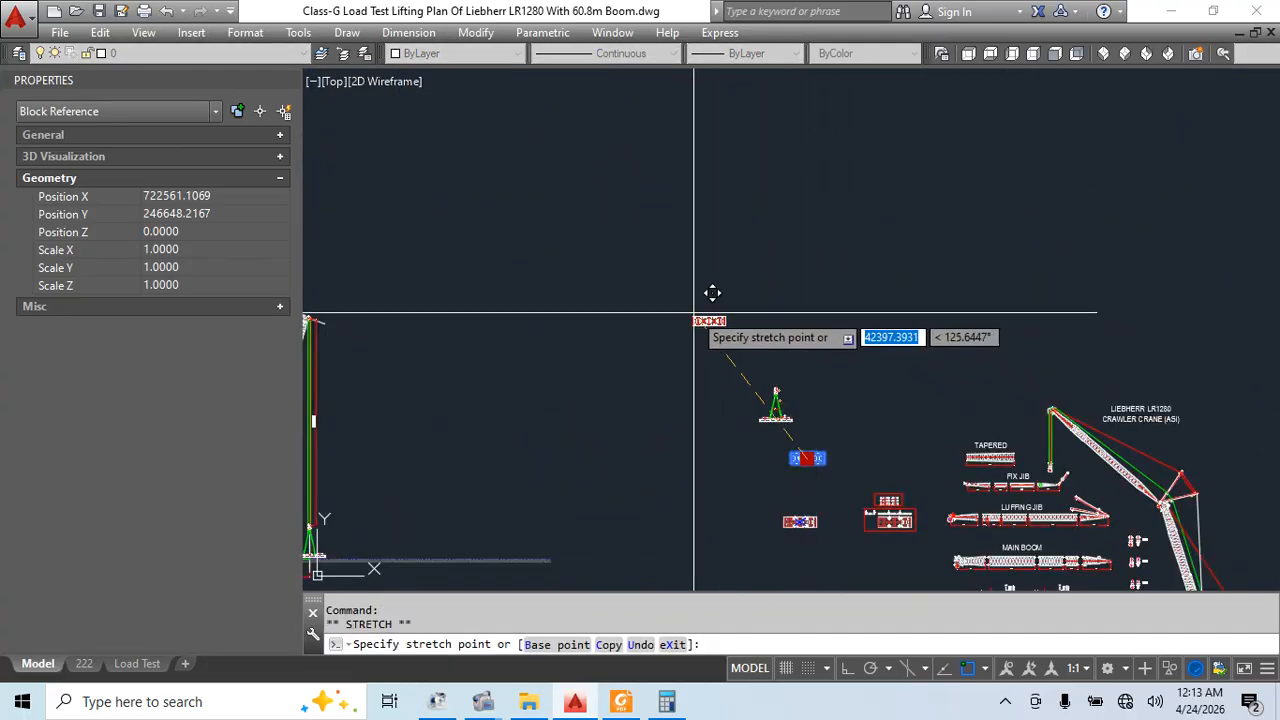
middle_click_drag(486, 352, 719, 562)
scroll(737, 543, "up", 10)
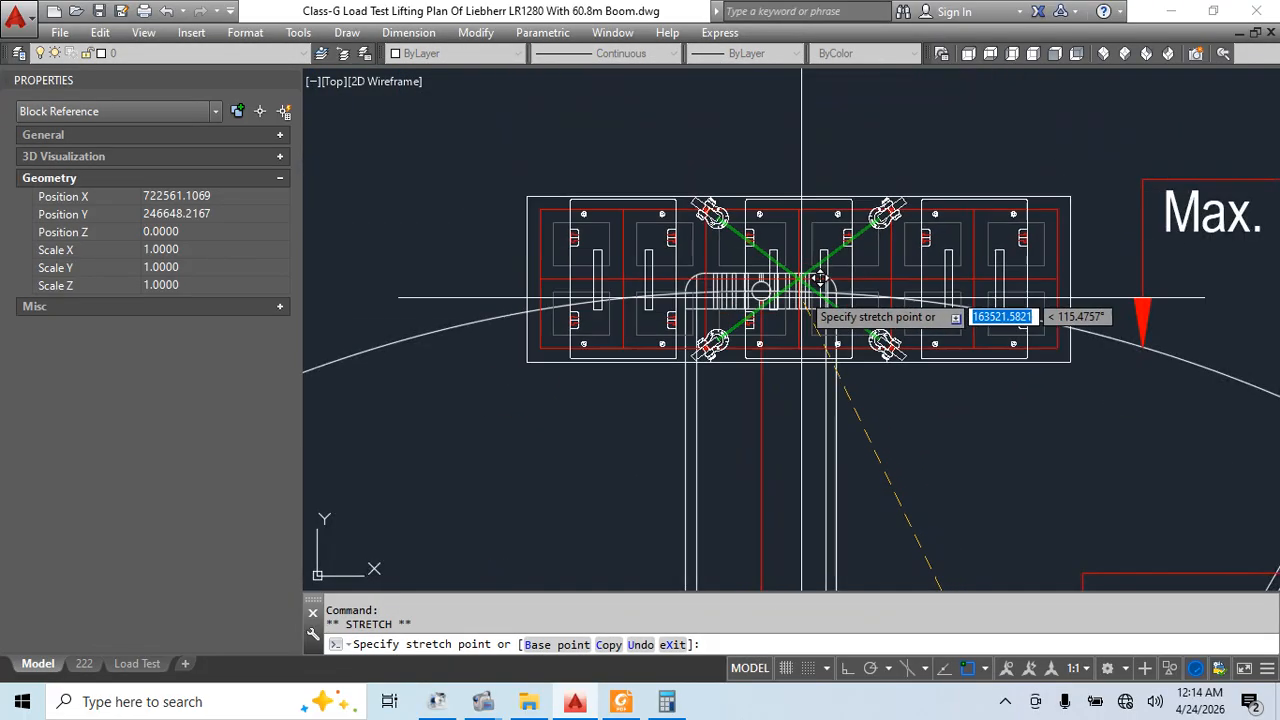
left_click(894, 378)
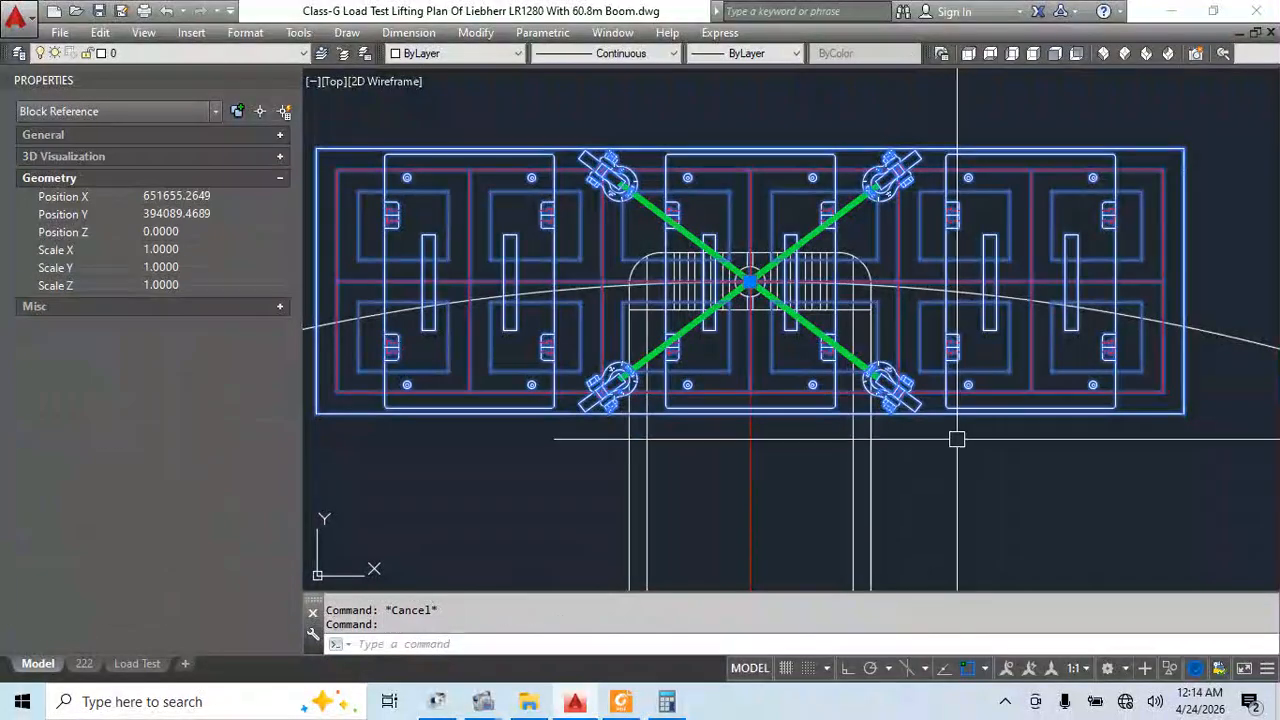
Try to rotate the load block about its centre at the boom tip with Ortho on
scroll(891, 391, "up", 1)
type("ro")
key("Return")
scroll(680, 240, "up", 5)
left_click(680, 240)
scroll(690, 242, "down", 5)
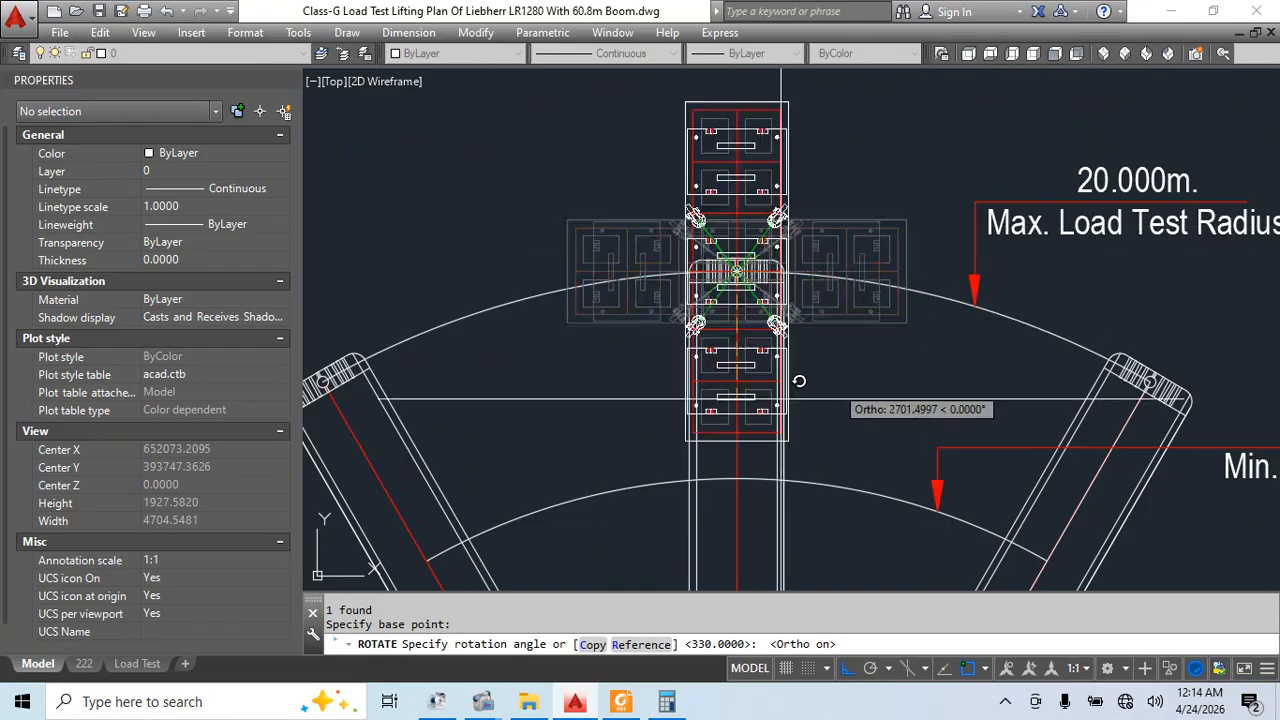
middle_click_drag(779, 535, 781, 455)
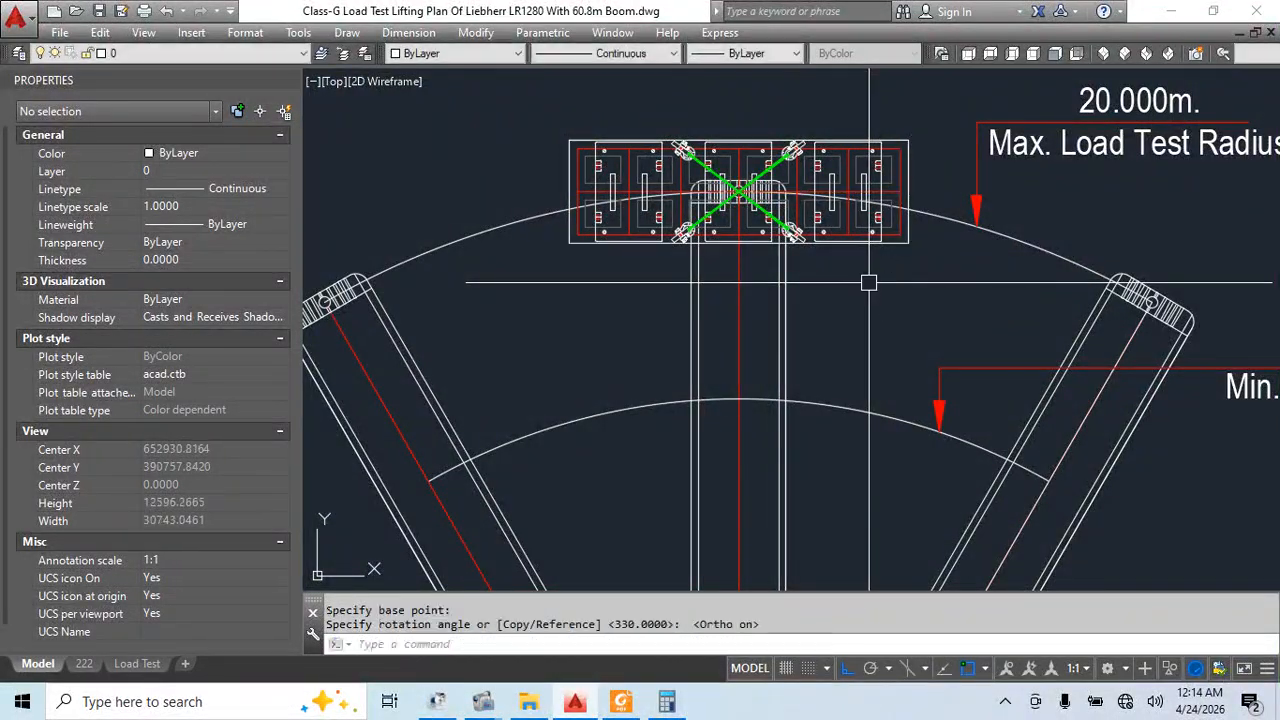
key("Escape")
Copy the load block by its centre to the tip of the right-hand inclined boom
middle_click_drag(851, 266, 819, 280)
scroll(707, 190, "up", 6)
type("co")
key("Return")
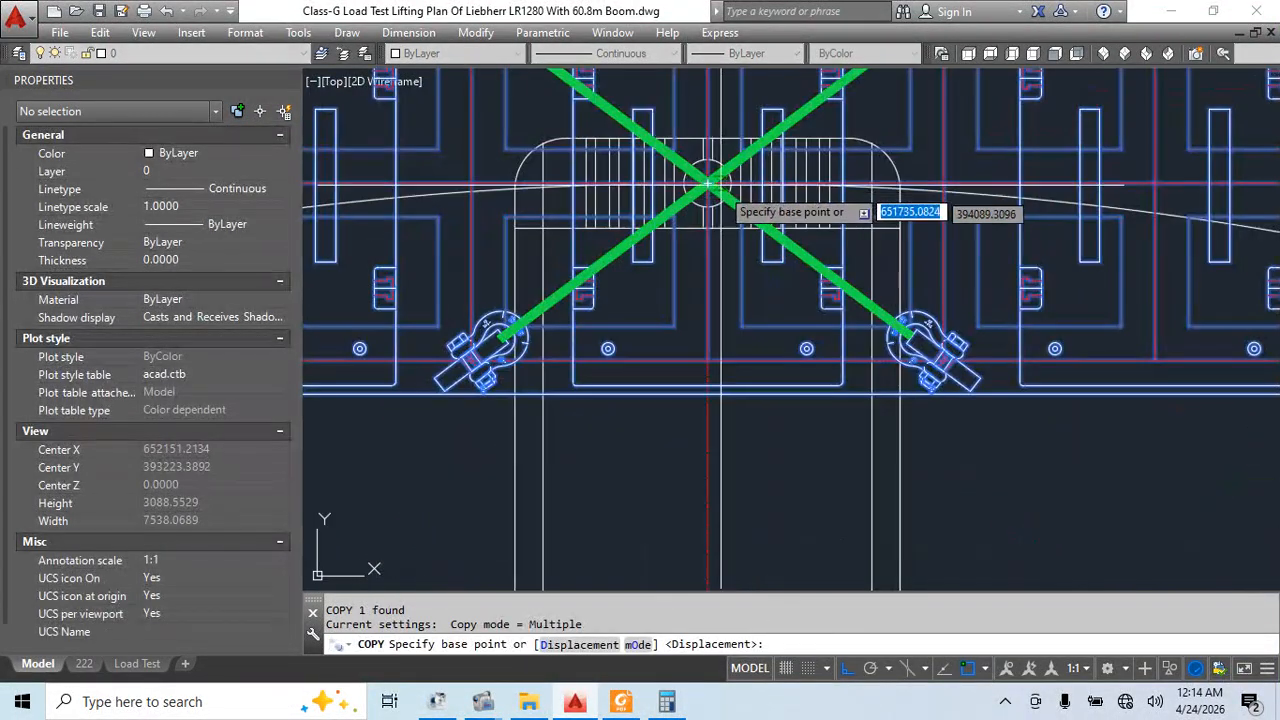
scroll(722, 172, "down", 5)
scroll(743, 400, "up", 8)
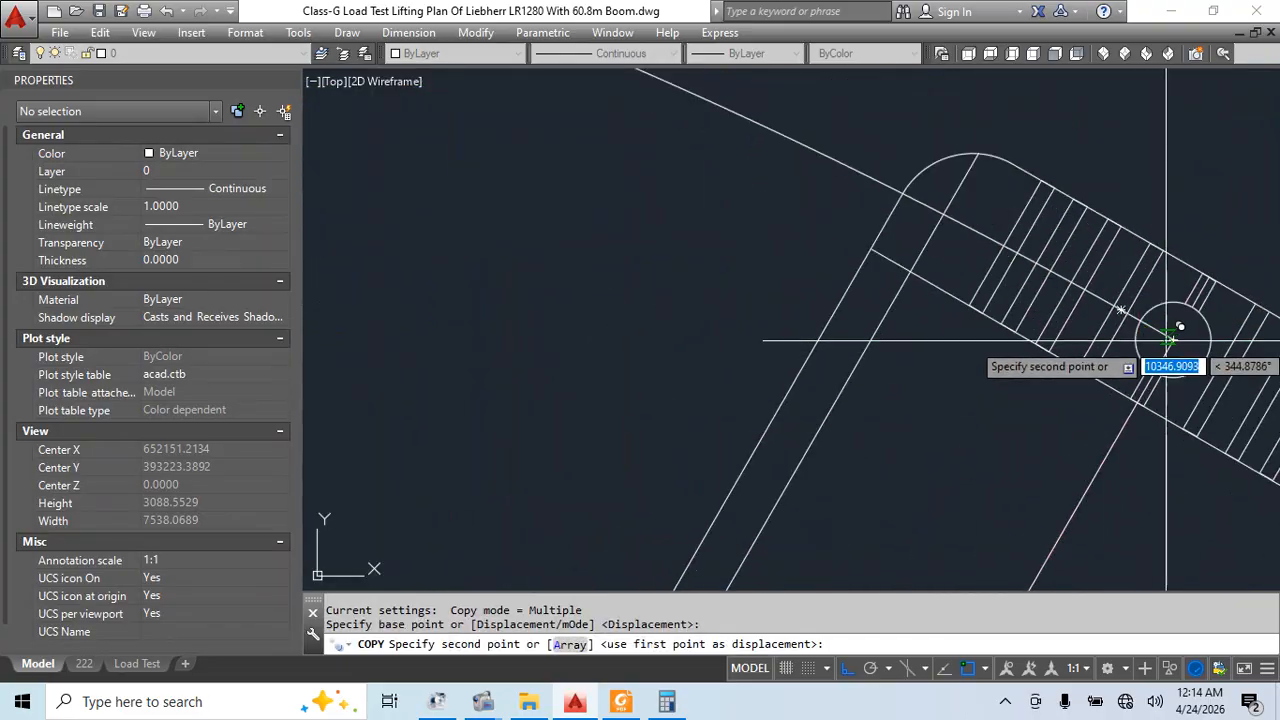
left_click(1175, 340)
key("Escape")
Rotate the copied load block about its centre by reference to align it with the right-hand boom's tip
scroll(717, 300, "down", 7)
left_click(894, 392)
middle_click_drag(943, 320, 880, 280)
type("ro")
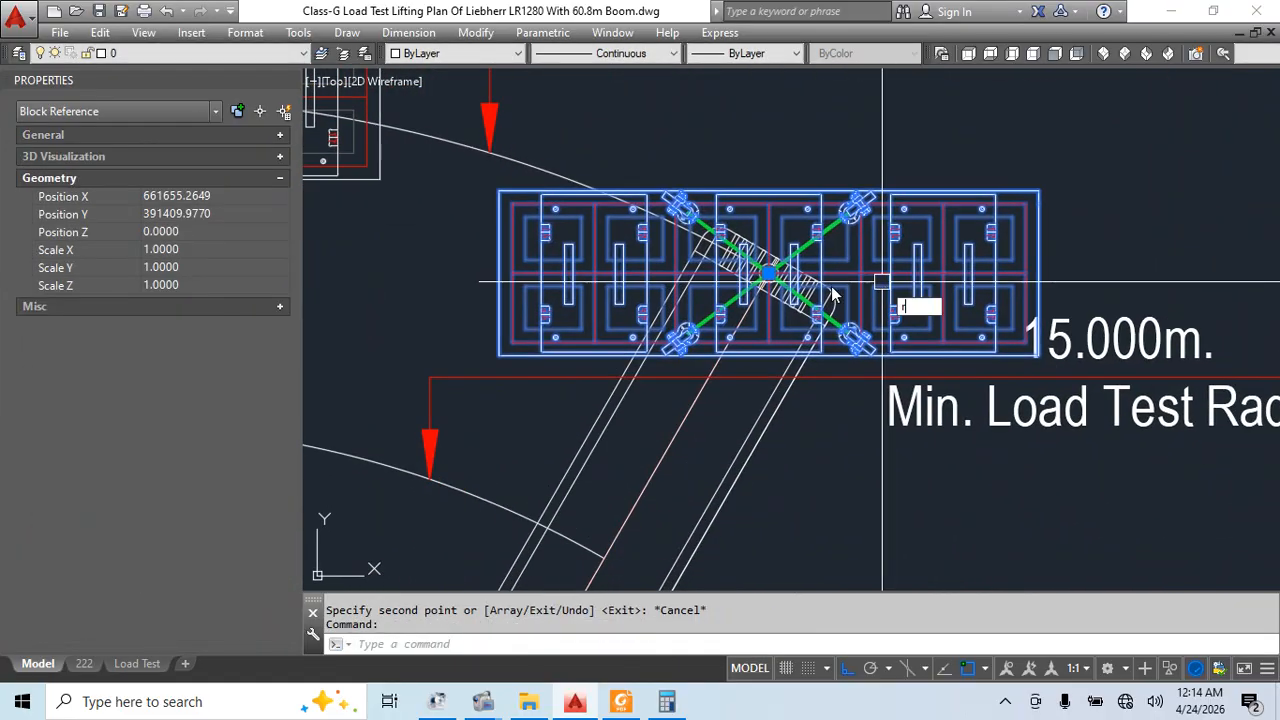
key("Return")
scroll(760, 274, "up", 4)
left_click(760, 287)
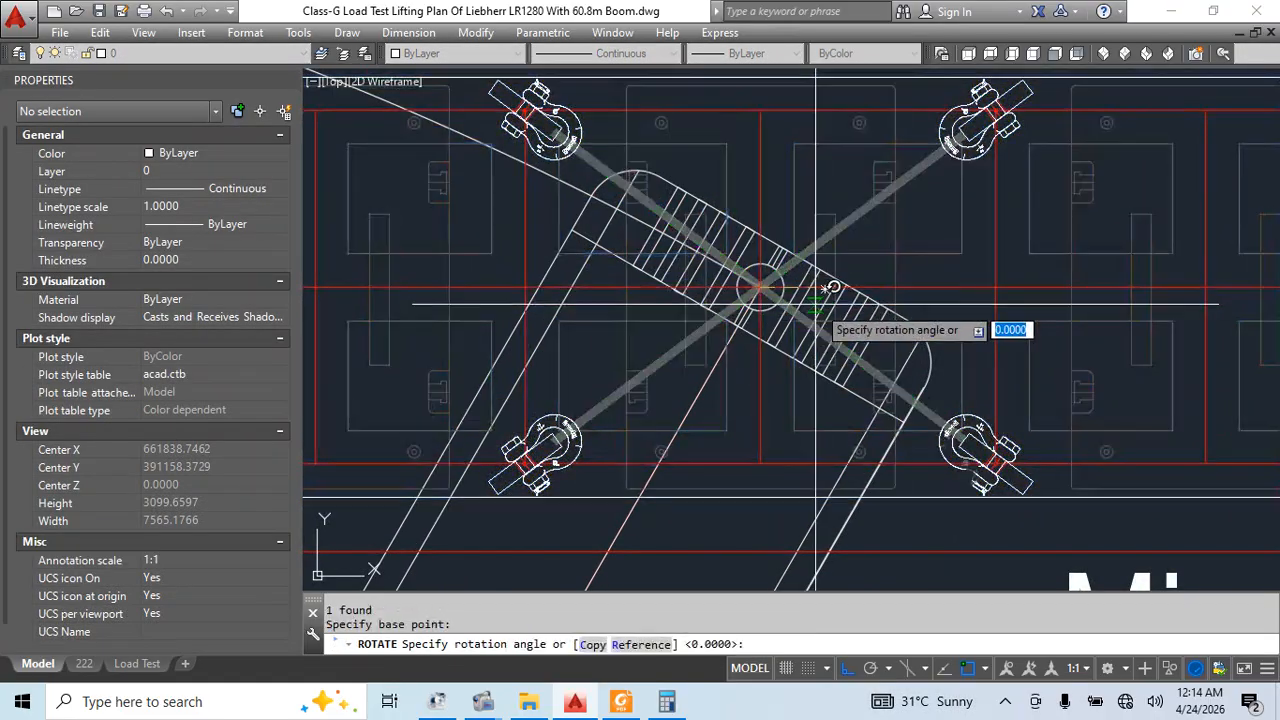
type("r")
key("Return")
left_click(760, 287)
left_click(765, 396)
scroll(765, 396, "down", 5)
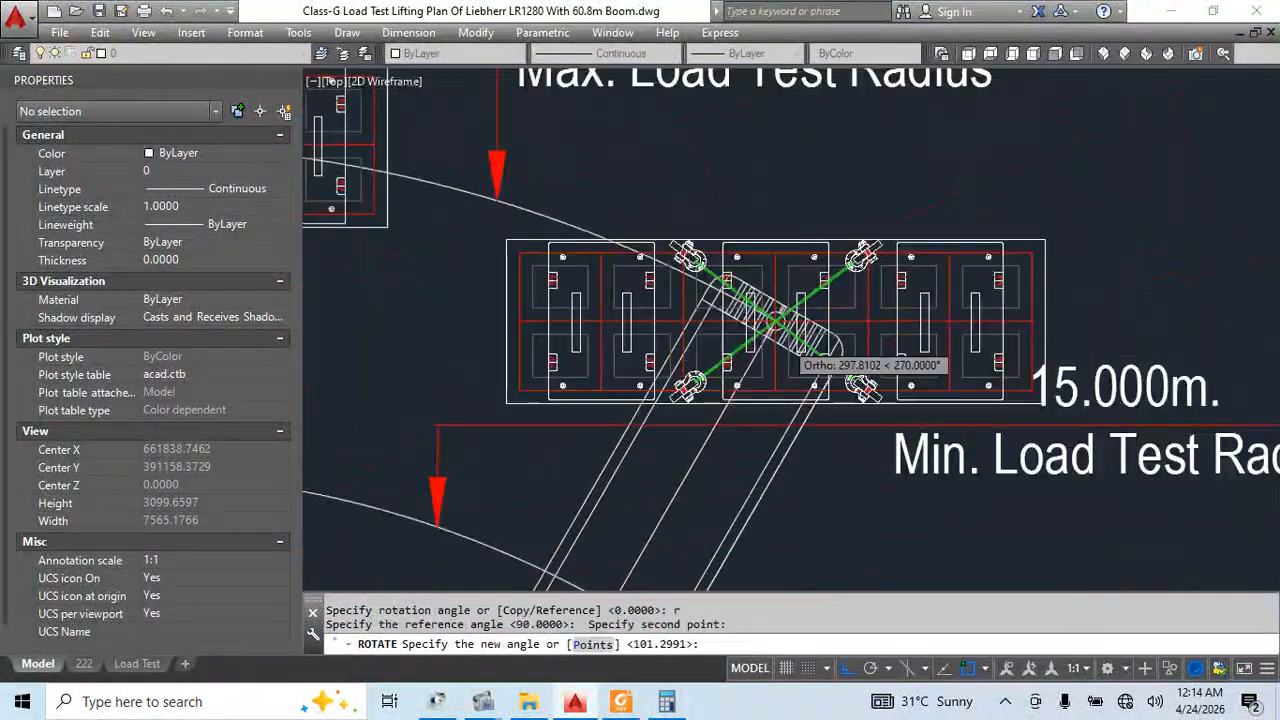
key("Escape")
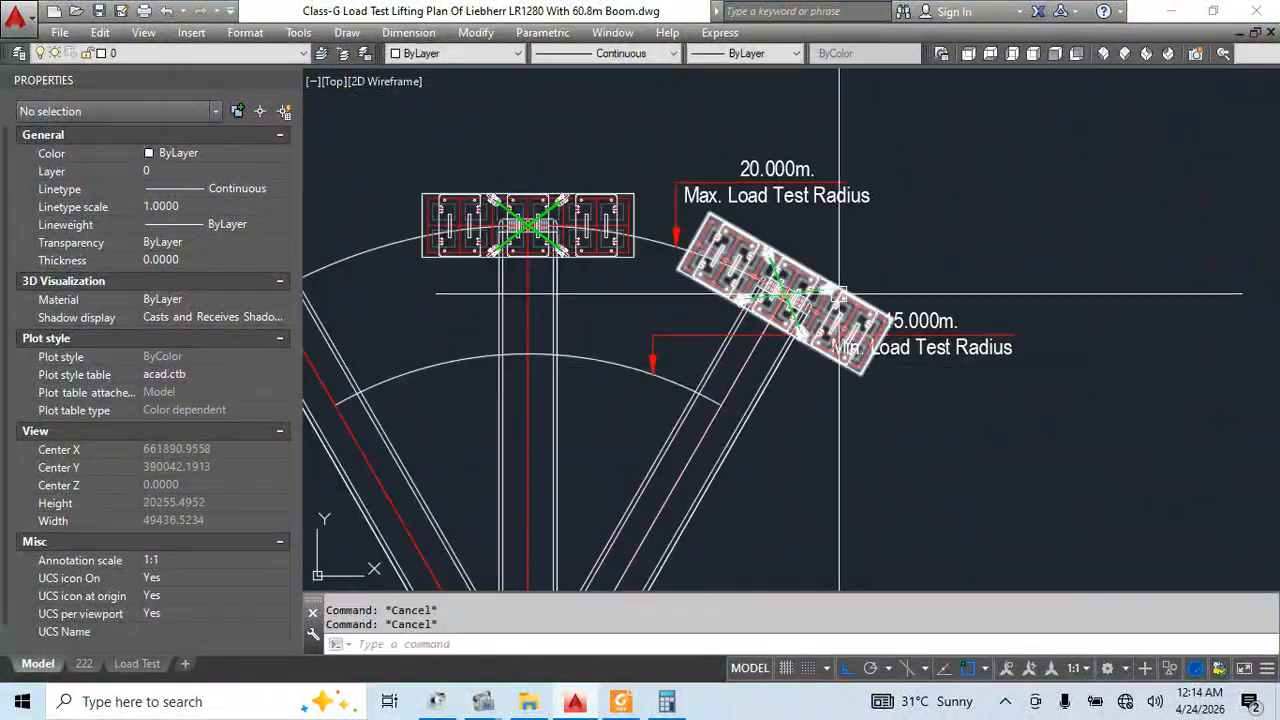
Bring the 15.000m. Min. Load Test Radius label in front of the rotated load block
left_click(974, 389)
left_click(940, 323)
type("dr")
key("Return")
type("f")
key("Return")
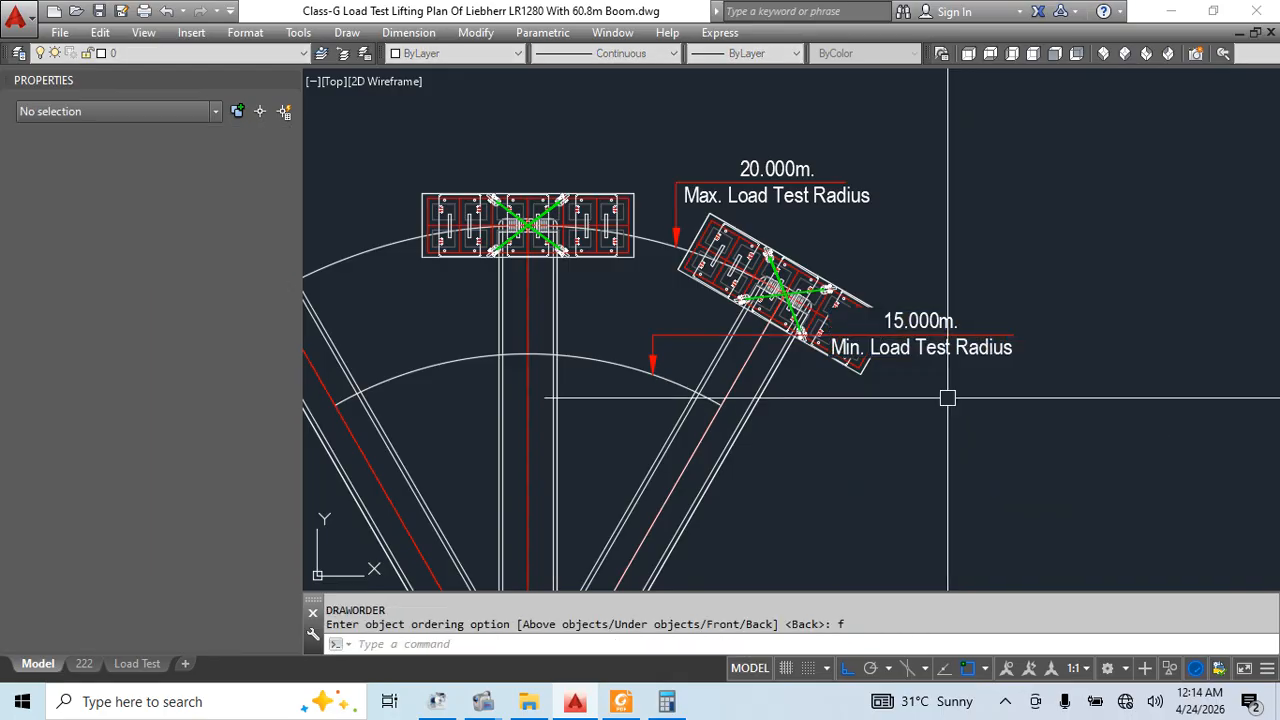
Mirror the rotated load block about the vertical boom's centreline to the left-hand boom, keeping the original
left_click(820, 268)
middle_click_drag(865, 368, 978, 323)
type("mi")
key("Return")
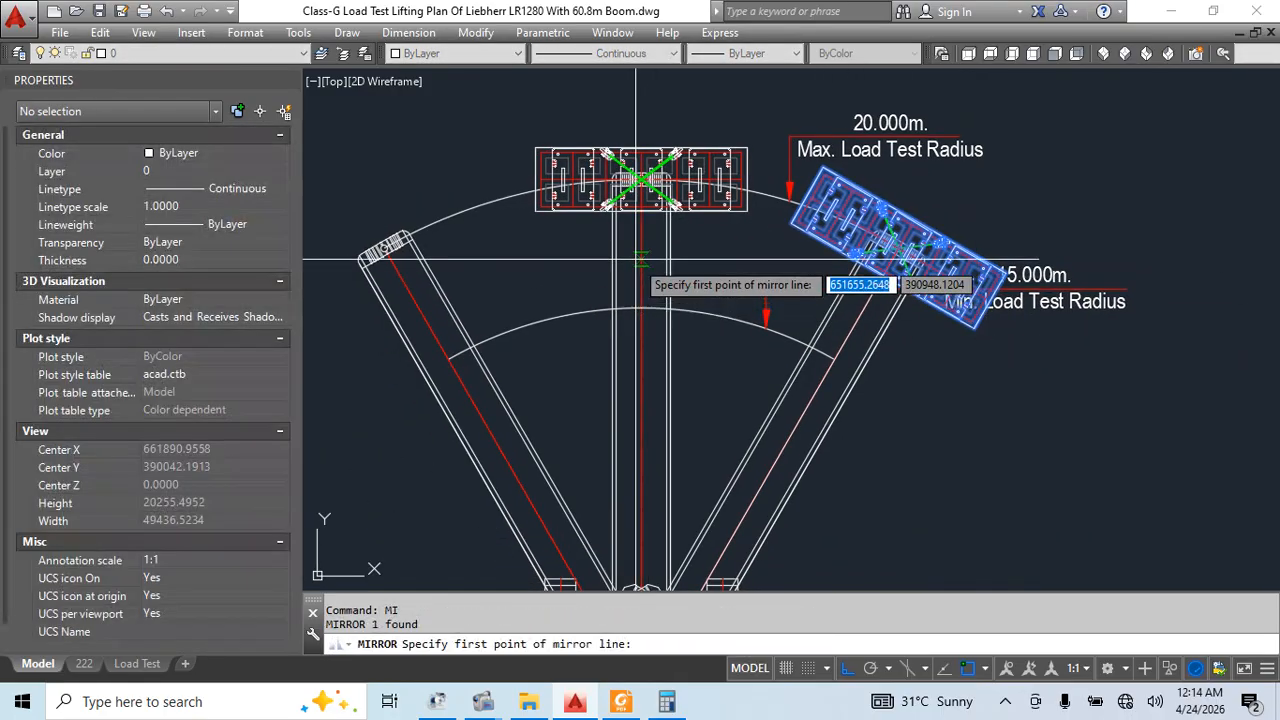
left_click(646, 270)
key("Return")
Copy the middle load block from the maximum radius to the vertical boom centreline on the minimum load test radius arc
scroll(739, 273, "down", 2)
middle_click_drag(871, 412, 892, 436)
scroll(714, 297, "up", 2)
left_click(775, 242)
middle_click_drag(805, 363, 750, 315)
type("c")
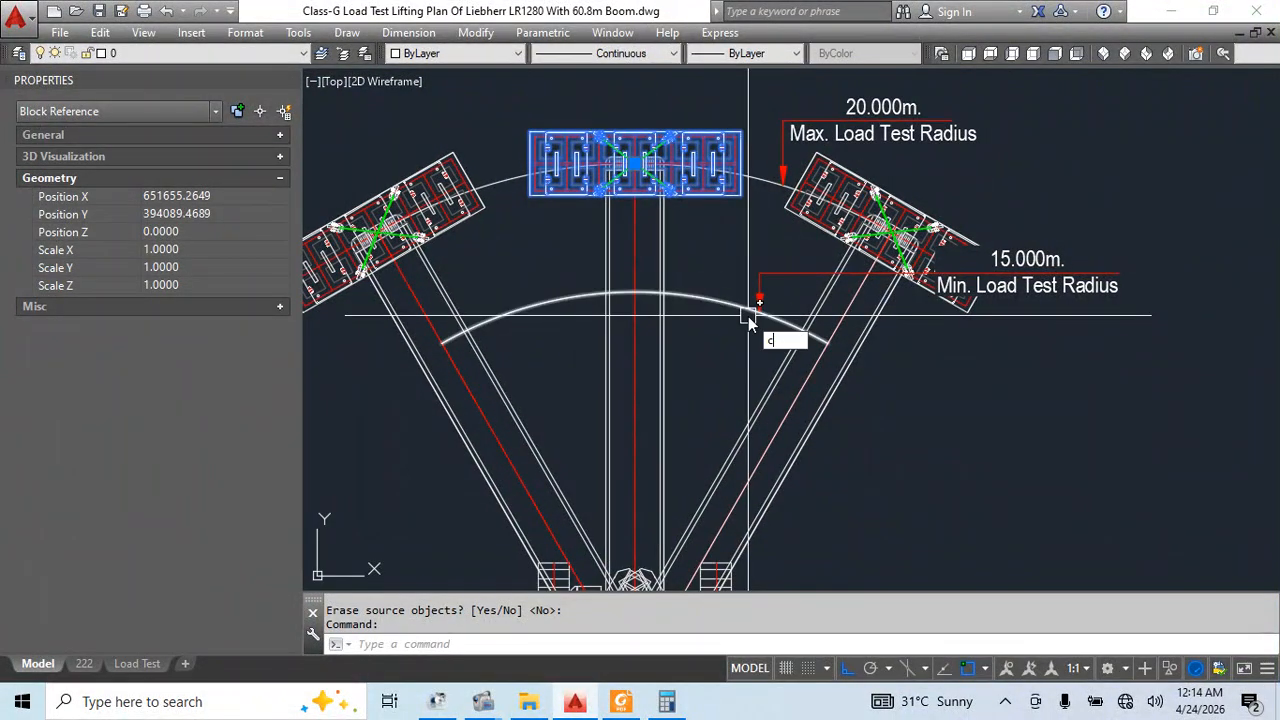
type("o")
key("Return")
scroll(783, 335, "up", 6)
left_click(807, 436)
scroll(807, 436, "down", 6)
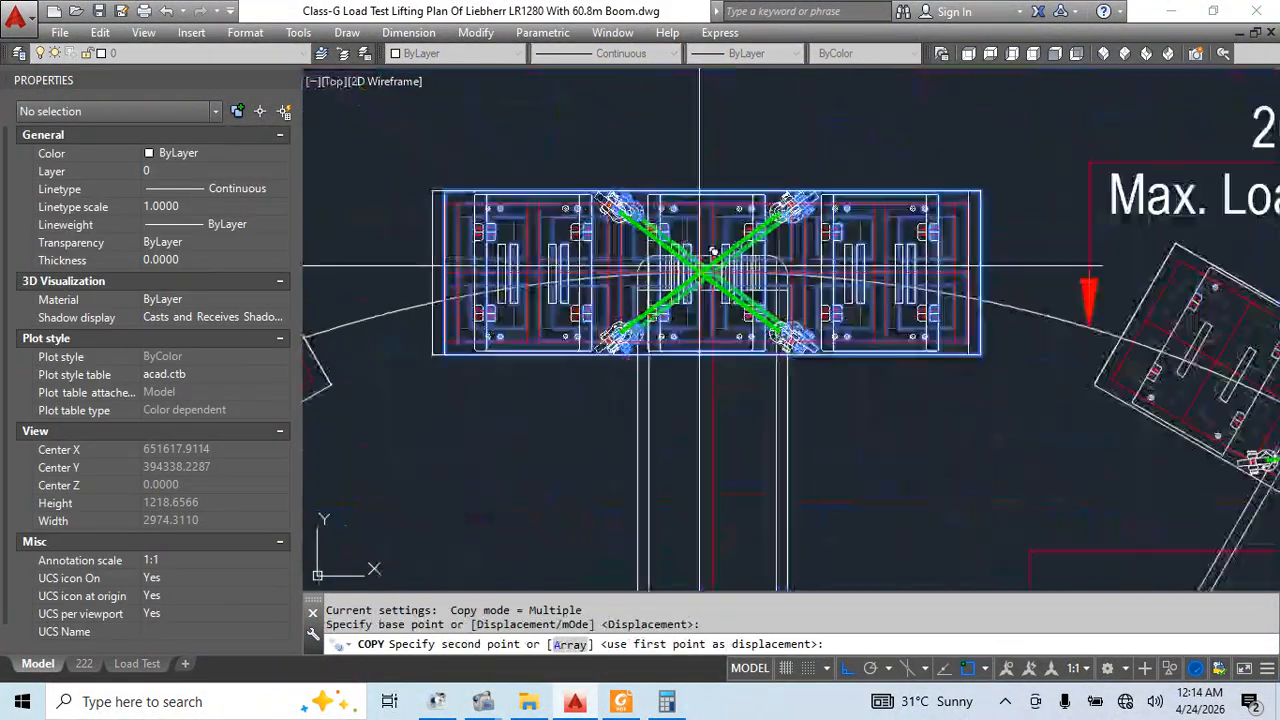
middle_click_drag(663, 271, 656, 95)
left_click(656, 300)
key("Escape")
key("Escape")
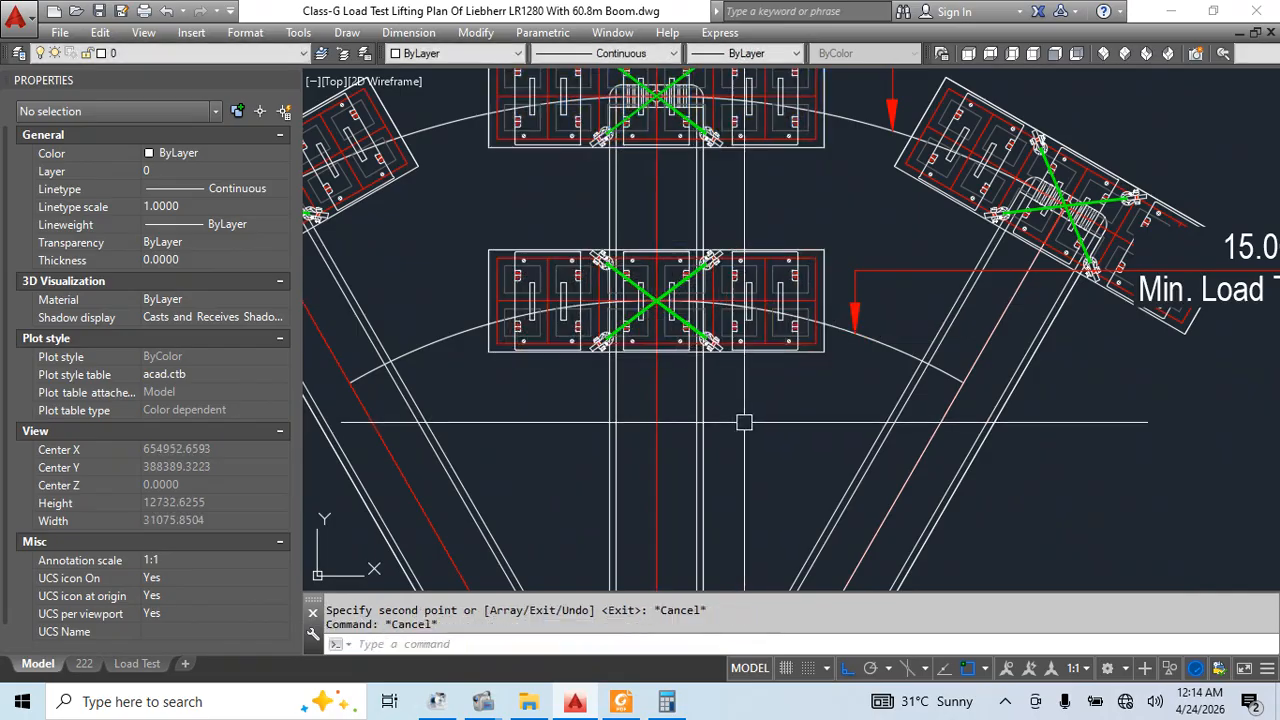
Draw a 2000 by 6000 rectangle in the space beside the right-hand boom
middle_click_drag(744, 414, 716, 411)
type("rec")
key("Return")
middle_click_drag(1077, 425, 911, 363)
left_click(911, 363)
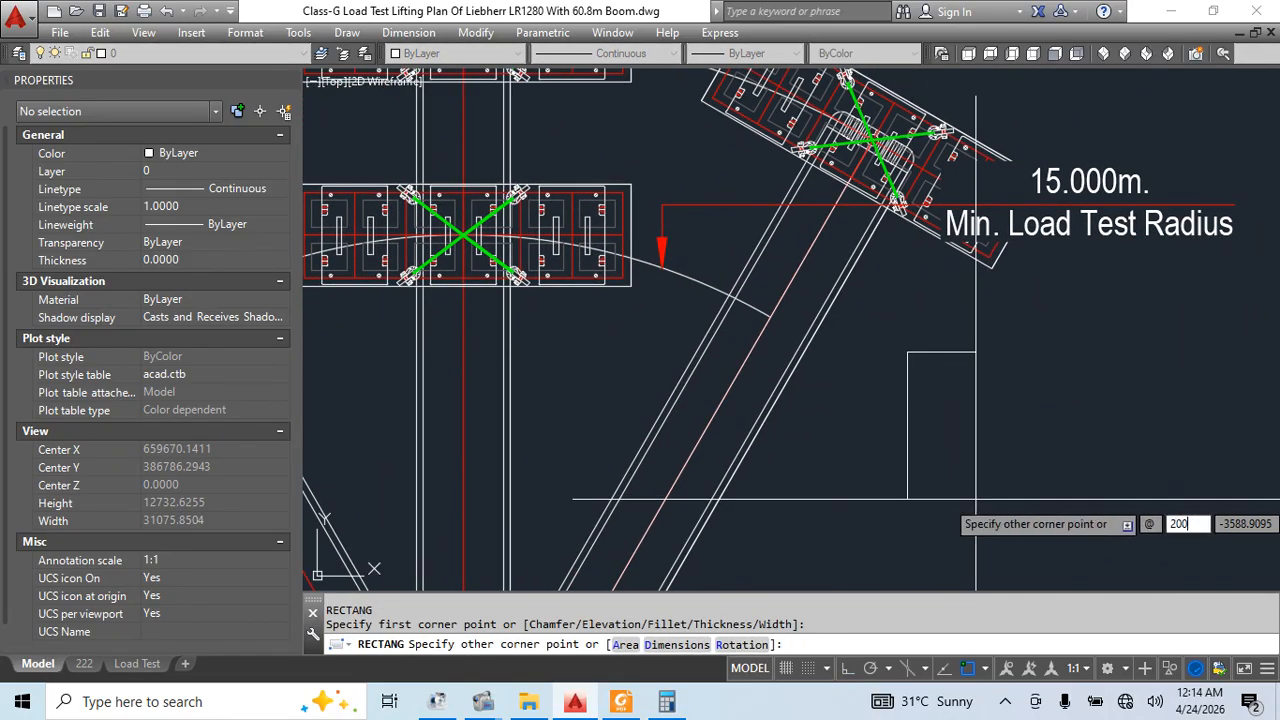
type("@2000,6000")
key("Return")
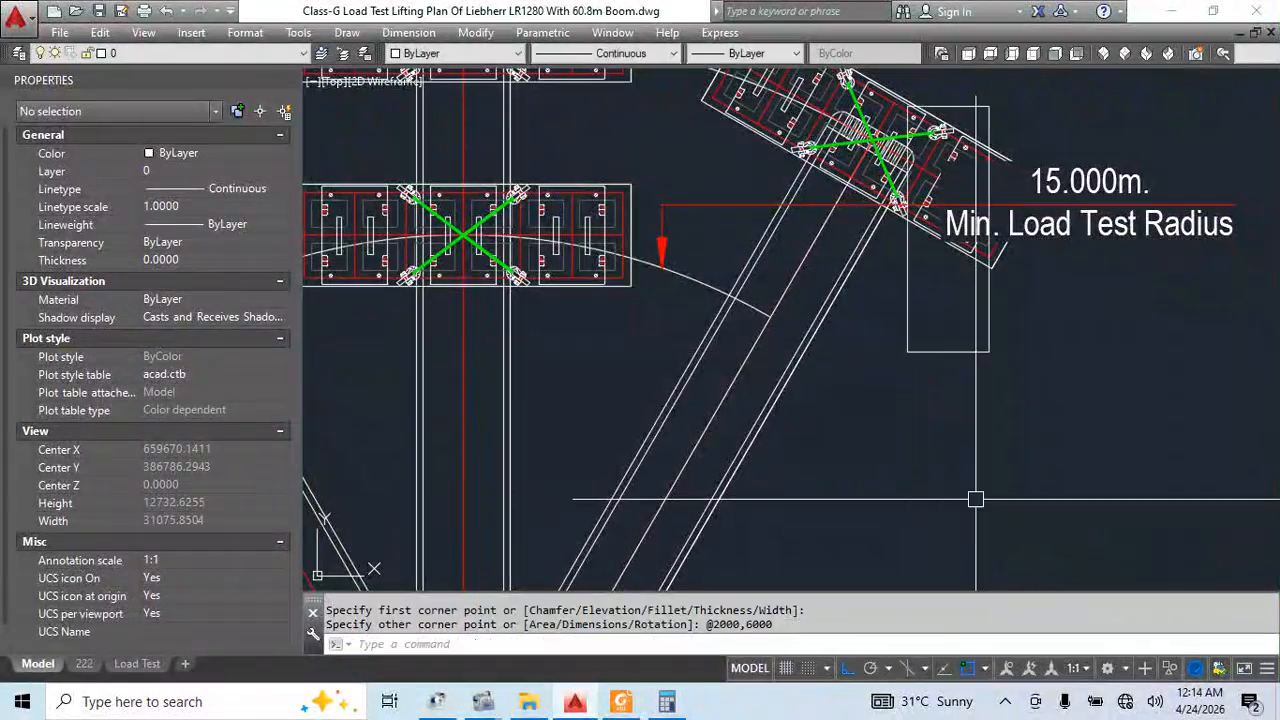
Move the rectangle by its left edge's midpoint to the centre of the load block on the minimum radius arc
left_click(1007, 460)
left_click(957, 341)
type("m")
key("Return")
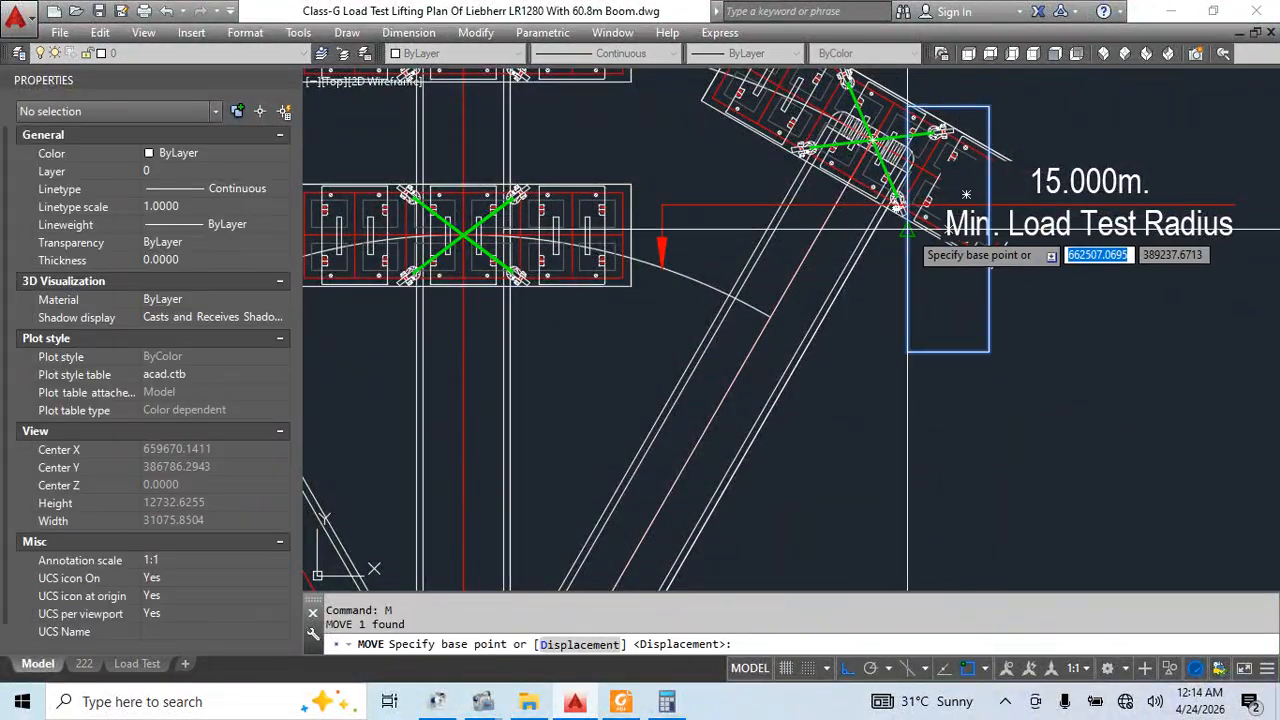
left_click(907, 229)
scroll(503, 233, "up", 4)
left_click(471, 239)
scroll(693, 418, "down", 4)
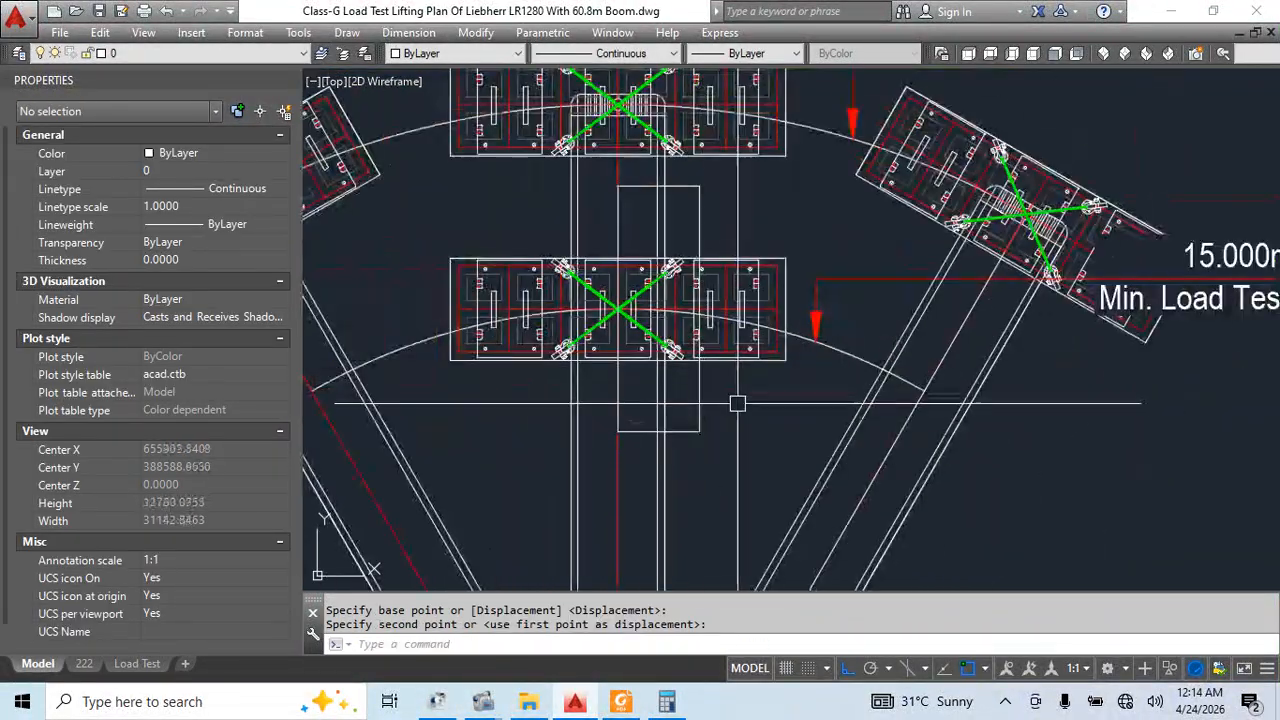
Centre the rectangle on the vertical boom's centreline by moving its bottom edge's midpoint onto it, and select it again
left_click(693, 418)
scroll(692, 430, "up", 4)
type("m")
key("Return")
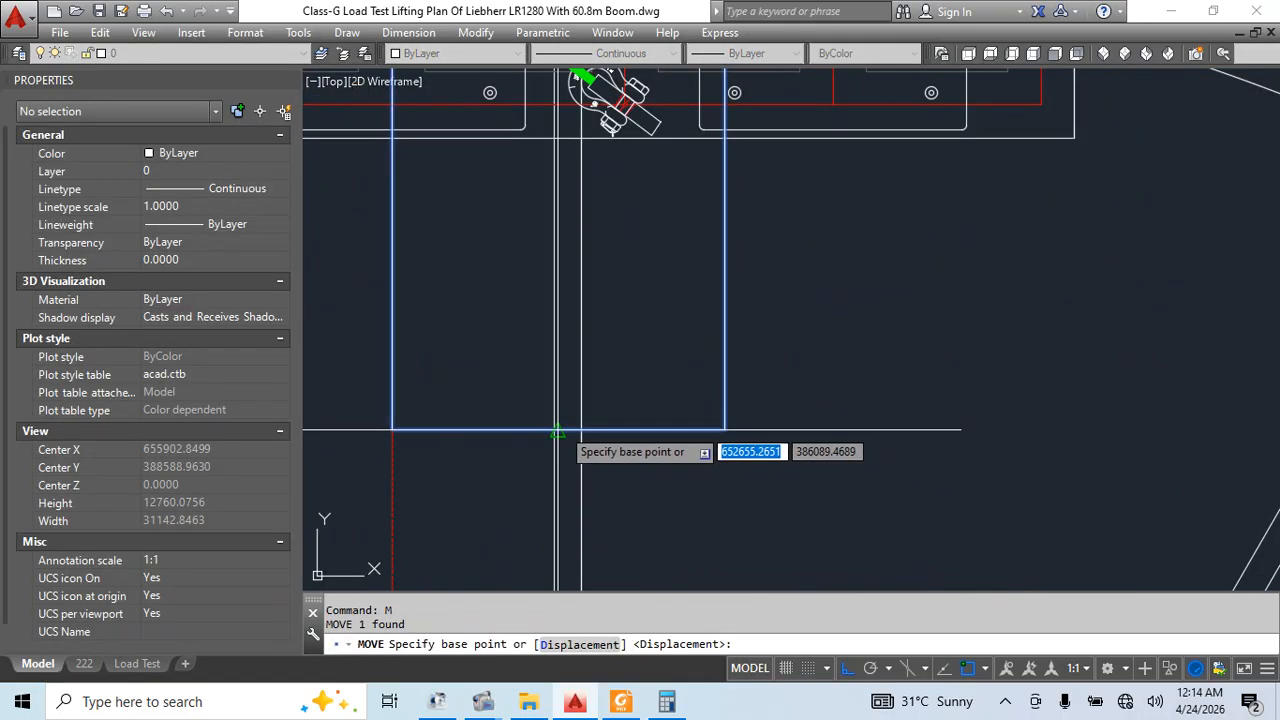
left_click(558, 430)
left_click(392, 429)
left_click(444, 457)
left_click(435, 383)
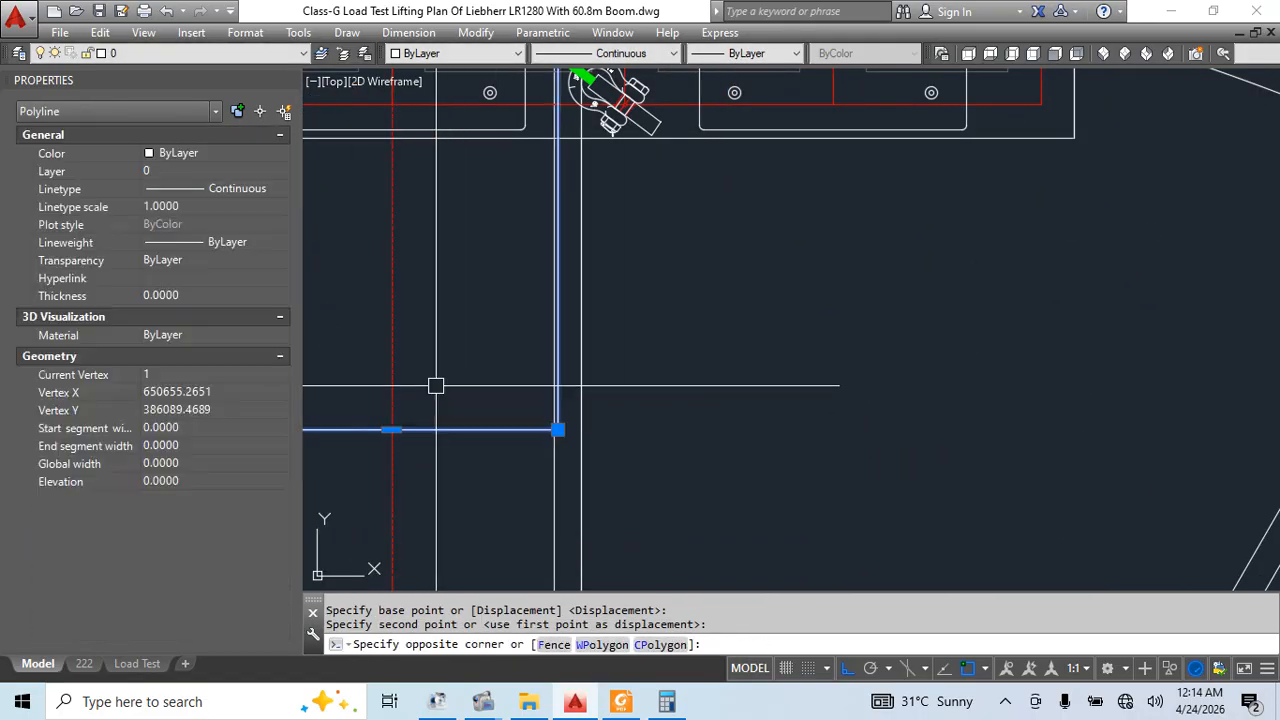
Copy the rectangle twice to its right, edge to edge, with the second copy 4000 from the original
middle_click_drag(435, 383, 538, 383)
type("co")
key("Return")
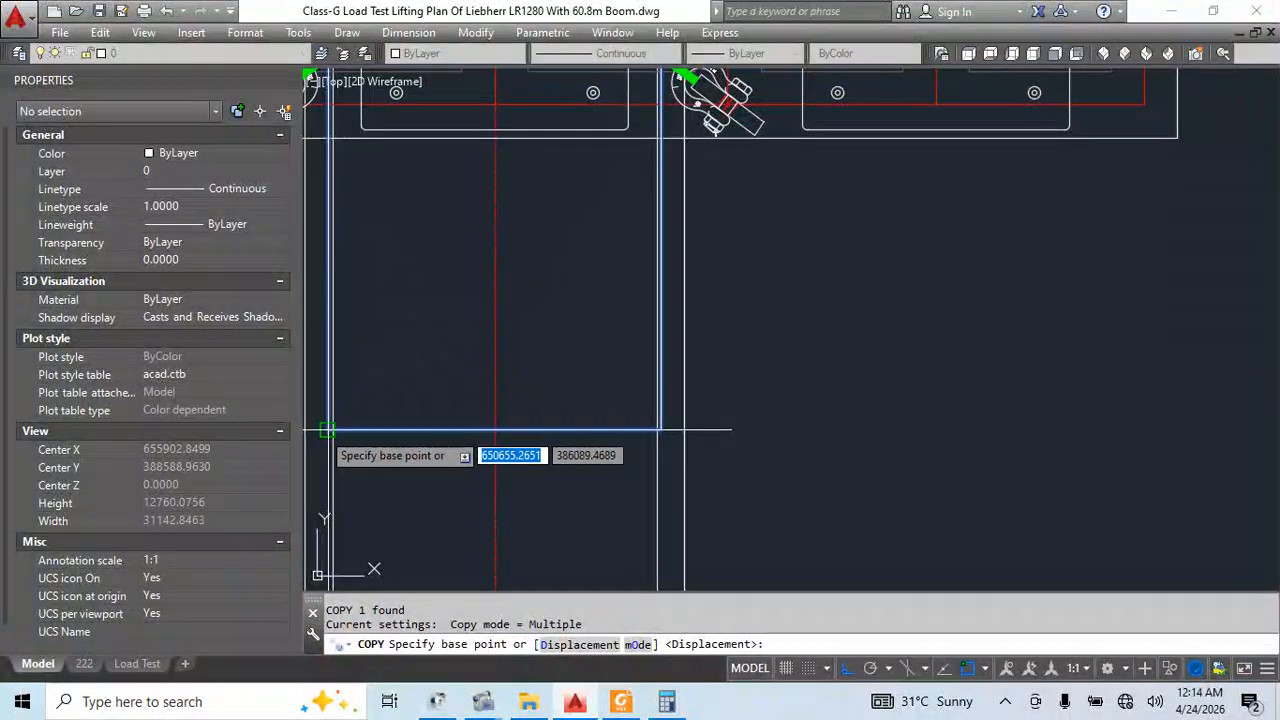
left_click(660, 430)
left_click(1020, 430)
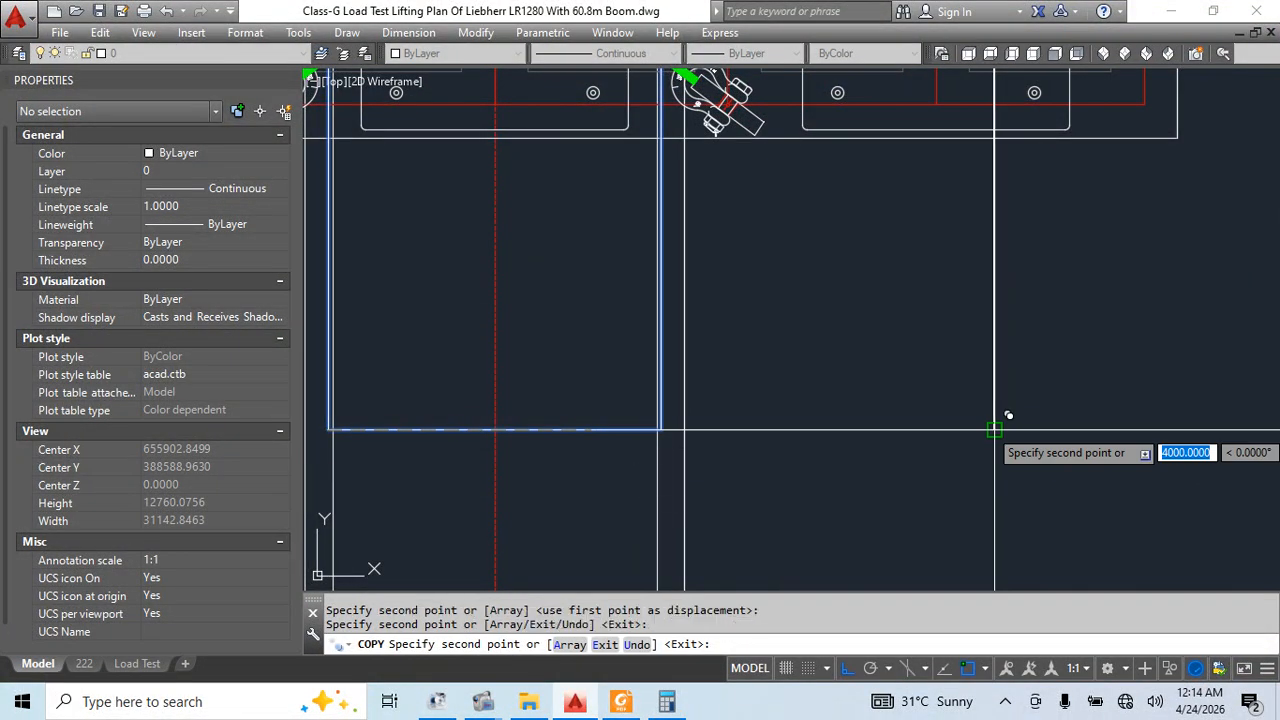
Mirror the two copied rectangles about the vertical boom's centreline, keeping the originals
scroll(994, 430, "down", 3)
middle_click_drag(1051, 459, 988, 463)
key("Escape")
key("Escape")
left_click(1050, 400)
left_click(883, 412)
middle_click_drag(887, 479, 903, 459)
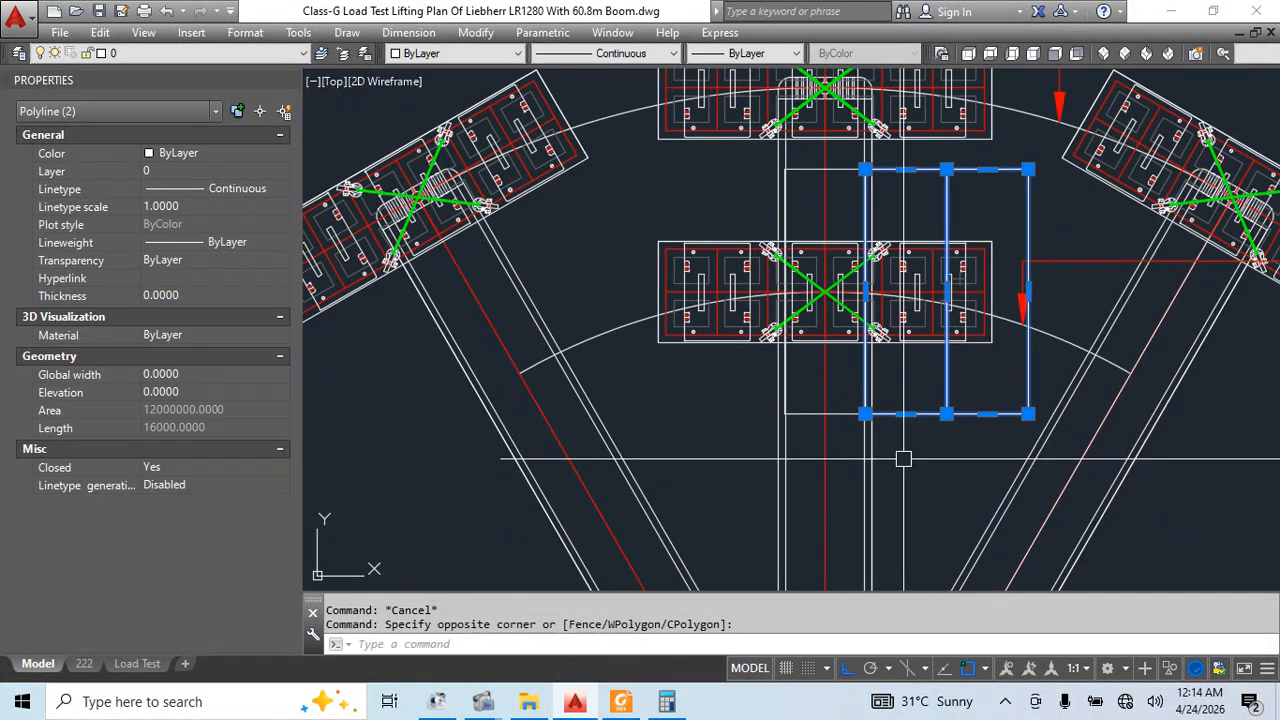
type("mi")
key("Return")
left_click(825, 395)
left_click(825, 415)
middle_click_drag(785, 411, 662, 497)
key("Escape")
Change the colour of all five rectangles around the minimum radius load block to green
left_click(887, 246)
left_click(786, 264)
left_click(712, 256)
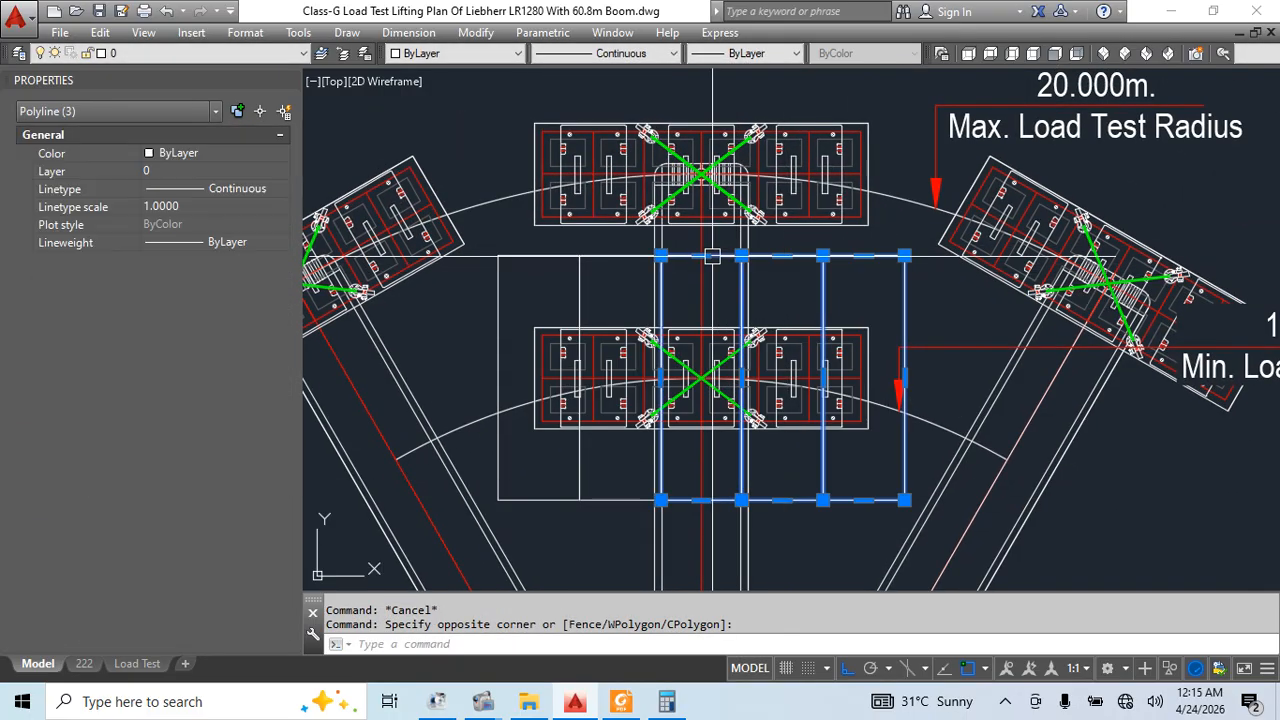
left_click(508, 286)
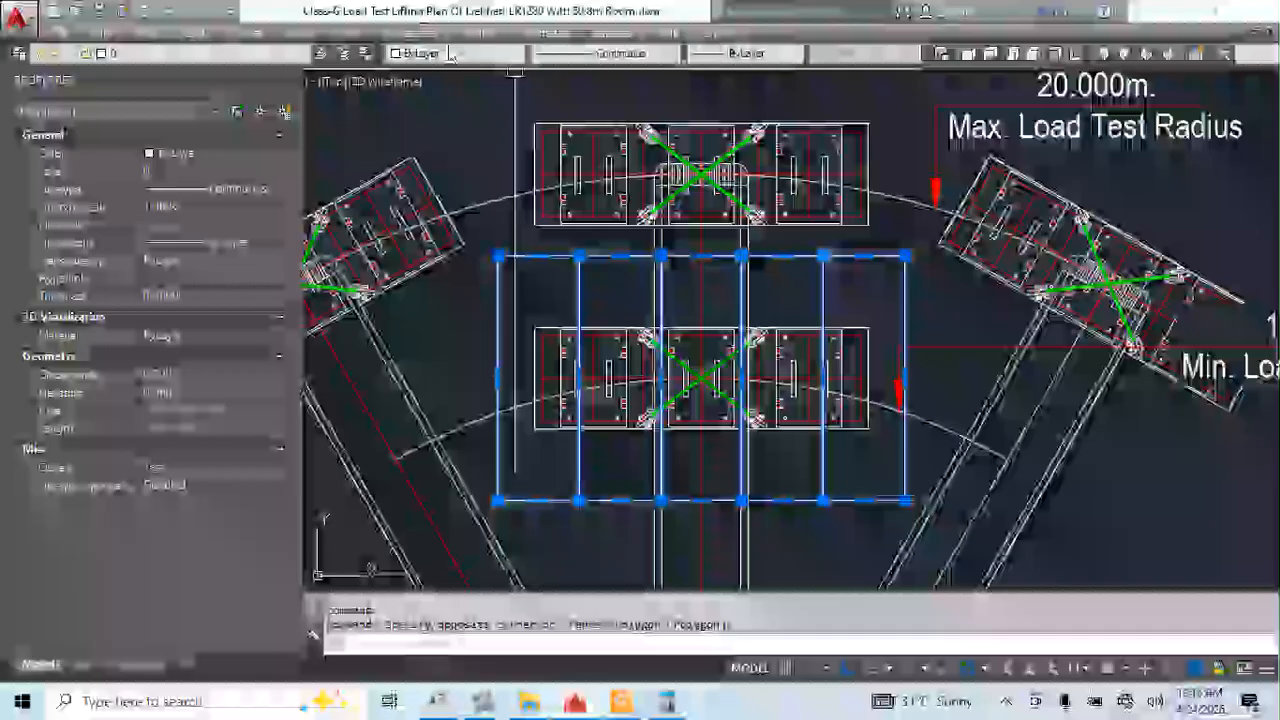
left_click(449, 54)
left_click(436, 133)
key("Escape")
scroll(661, 362, "down", 2)
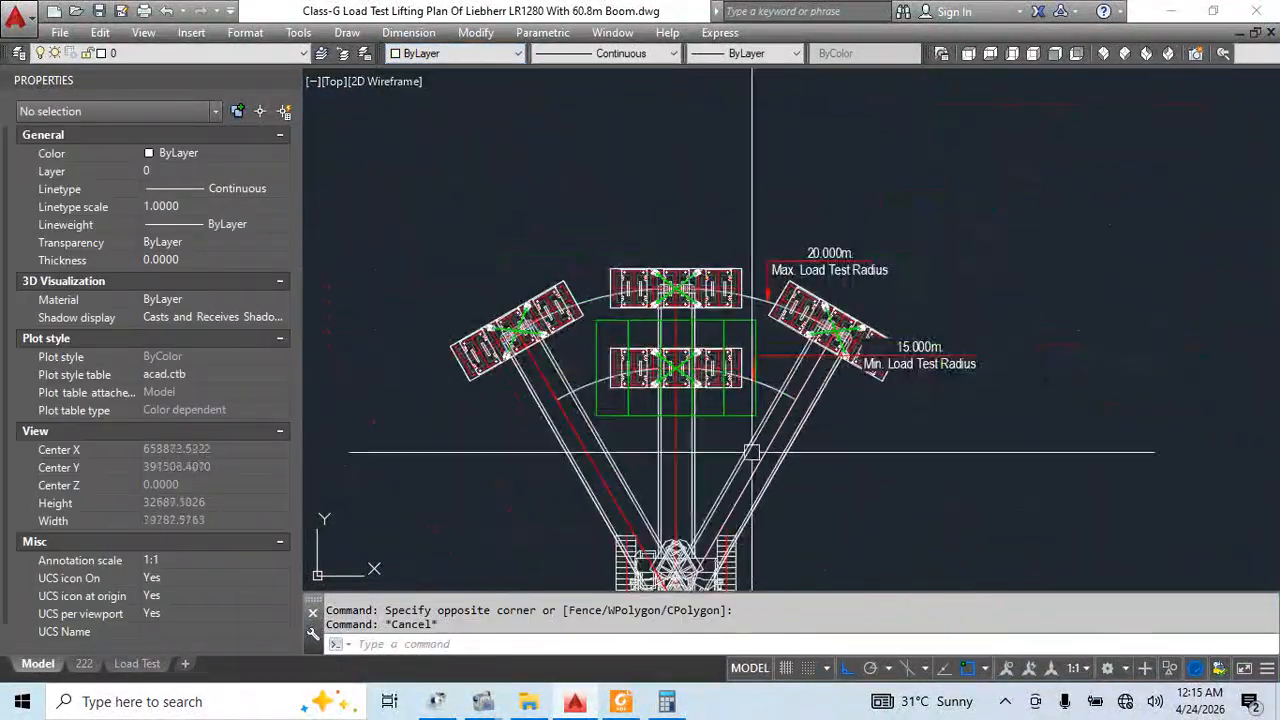
middle_click_drag(771, 460, 770, 417)
scroll(705, 365, "up", 2)
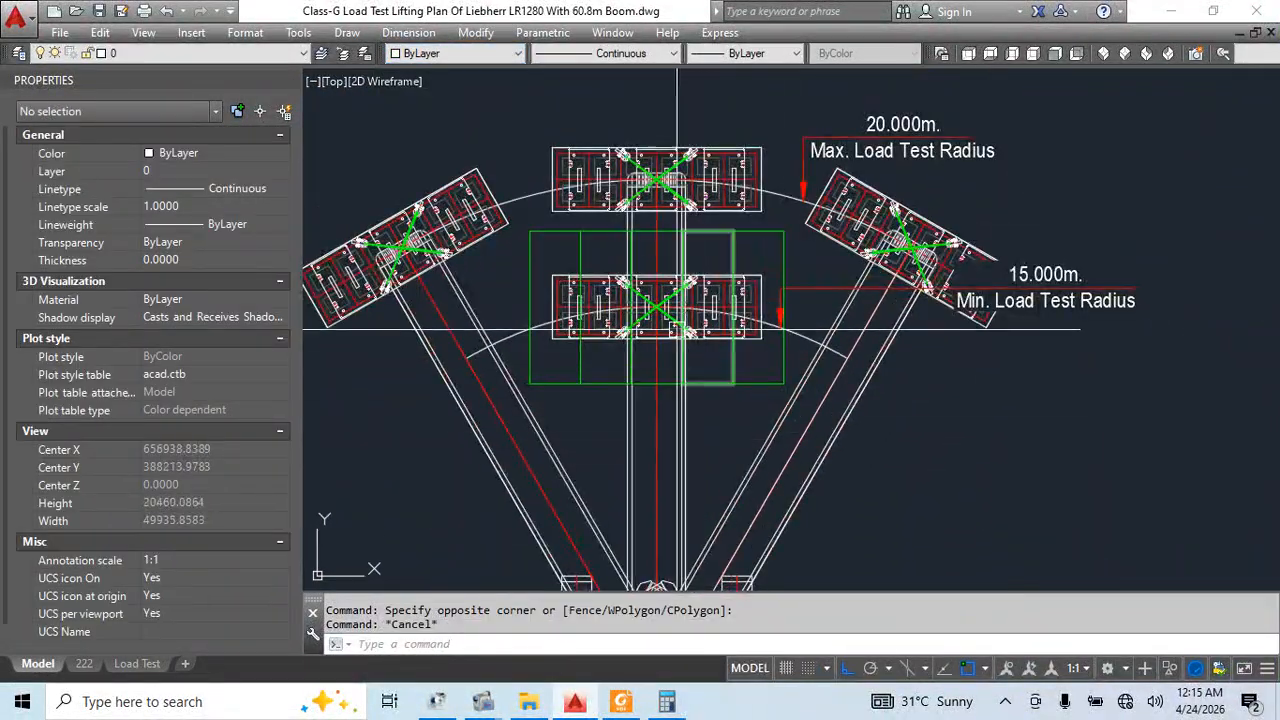
middle_click_drag(1073, 384, 1027, 394)
middle_click_drag(700, 510, 738, 516)
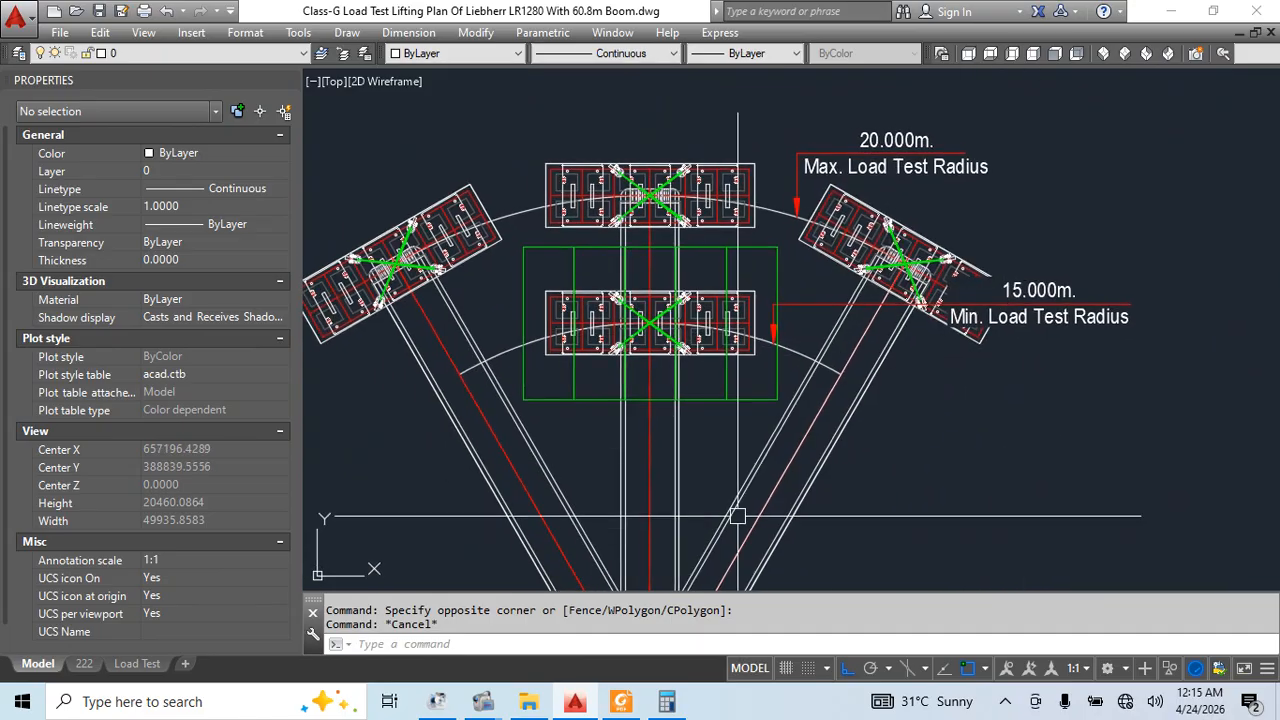
Add angular dimensions from the vertical boom's centreline to the left and right boom centrelines, with both arcs meeting below the green rectangles
left_click(646, 321)
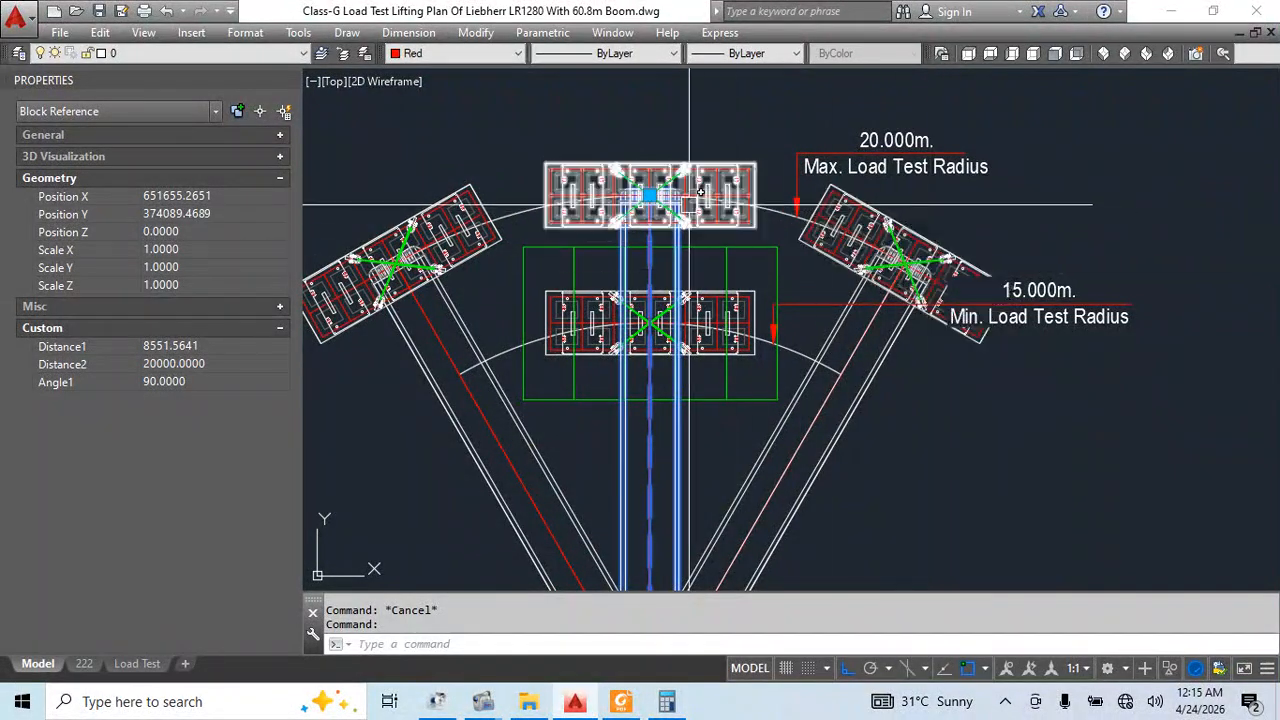
middle_click_drag(654, 507, 663, 346)
key("Escape")
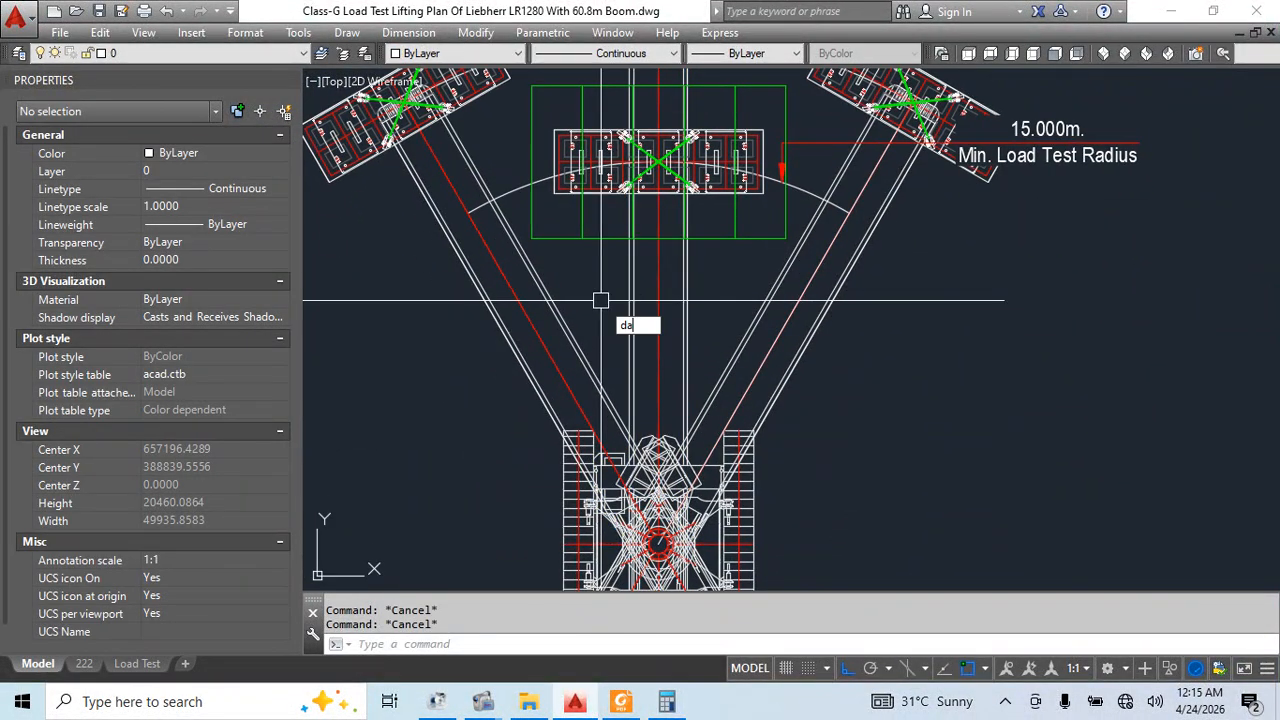
type("DIMAN")
key("Return")
left_click(514, 295)
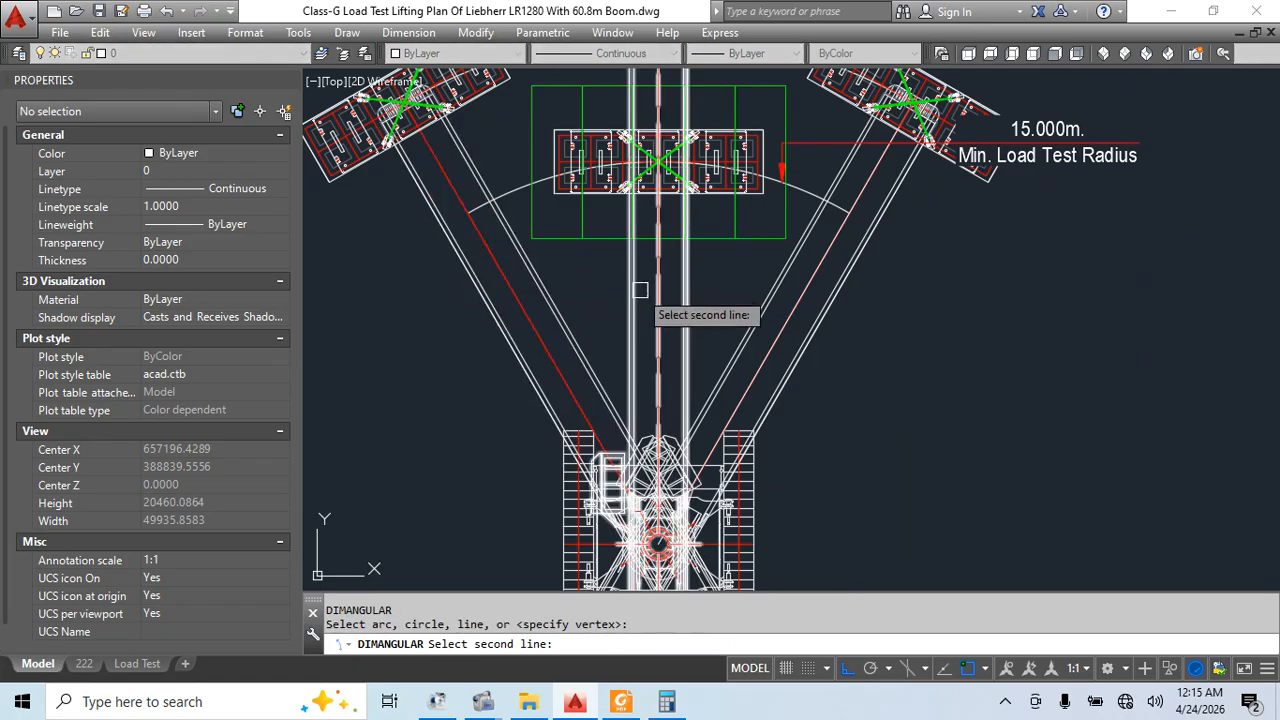
left_click(657, 291)
left_click(595, 293)
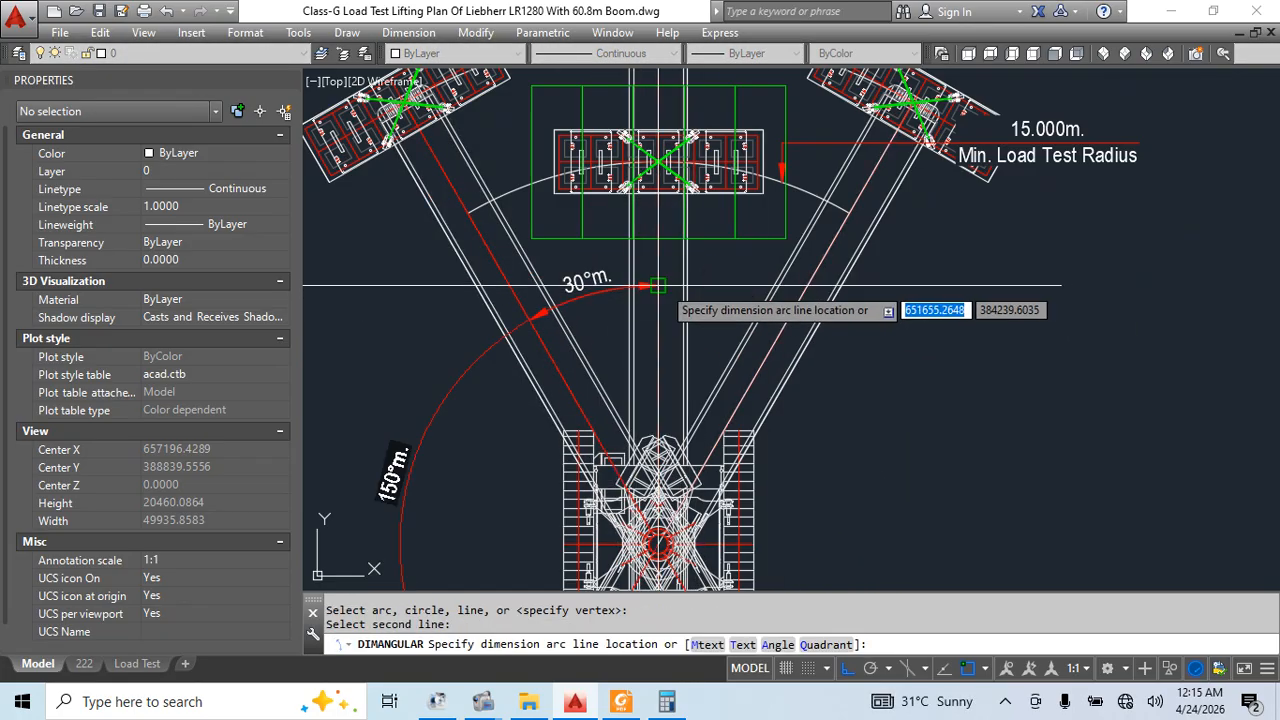
scroll(675, 283, "up", 6)
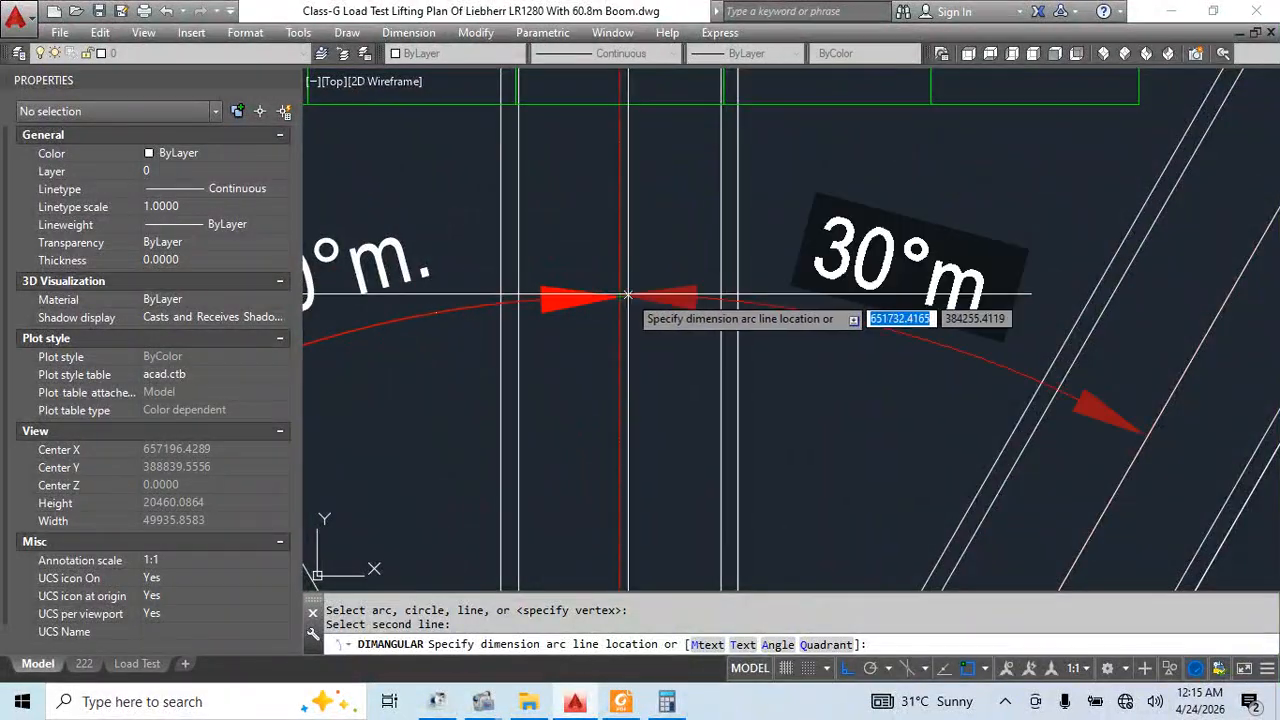
left_click(668, 287)
left_click(660, 294)
key("Escape")
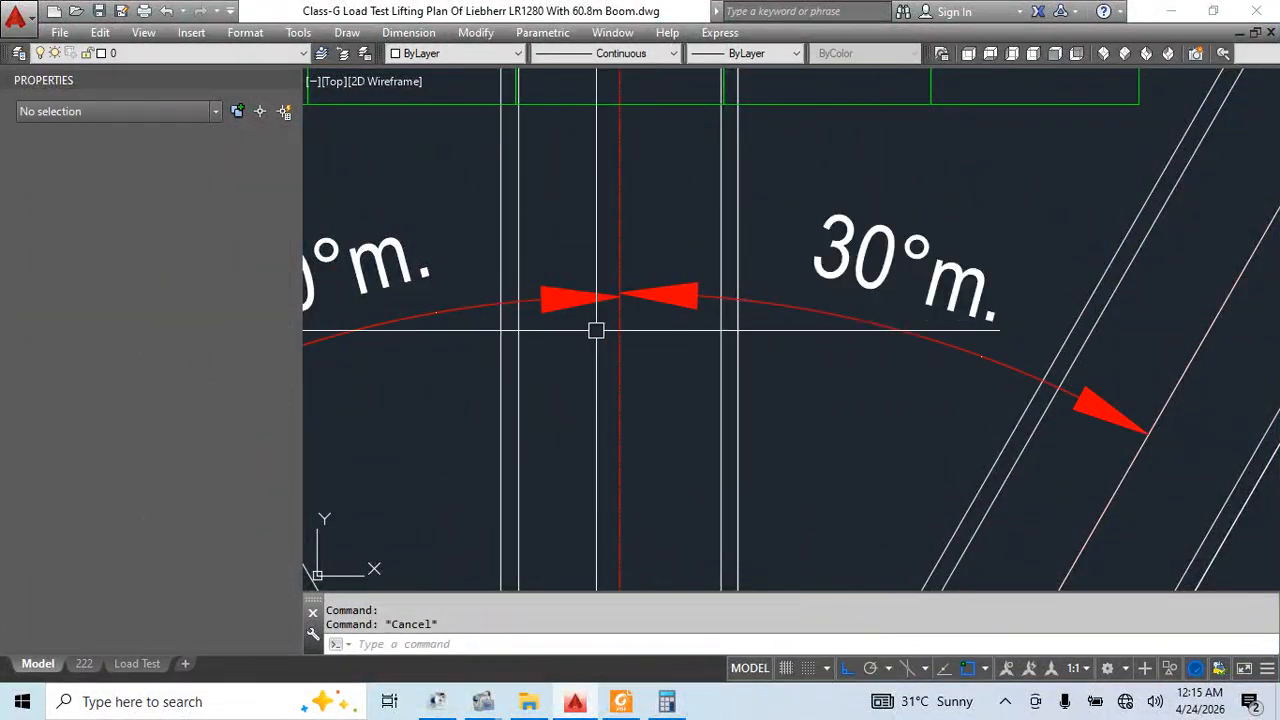
Try to stretch the left angular dimension's arc to the right dimension's arrow tip on the vertical centreline, and undo it
left_click(602, 300)
scroll(608, 303, "up", 2)
scroll(681, 313, "down", 2)
left_click(561, 303)
scroll(561, 303, "up", 6)
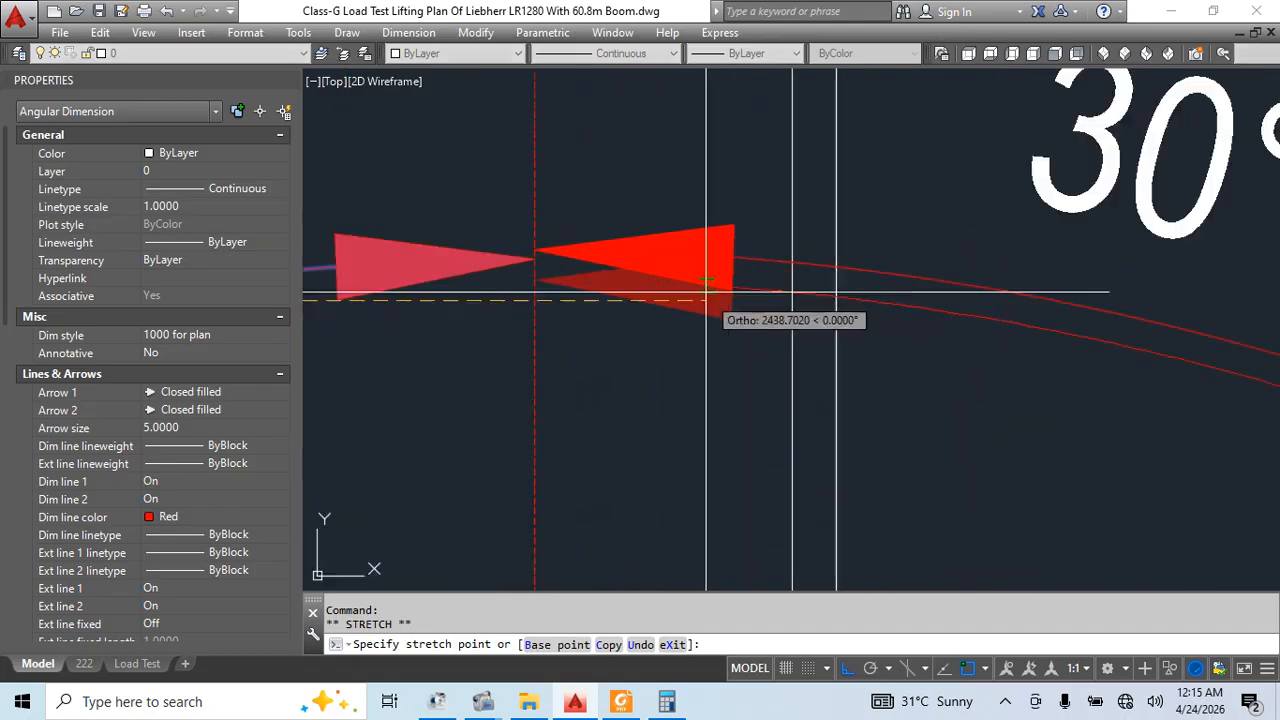
left_click(534, 250)
scroll(791, 335, "down", 10)
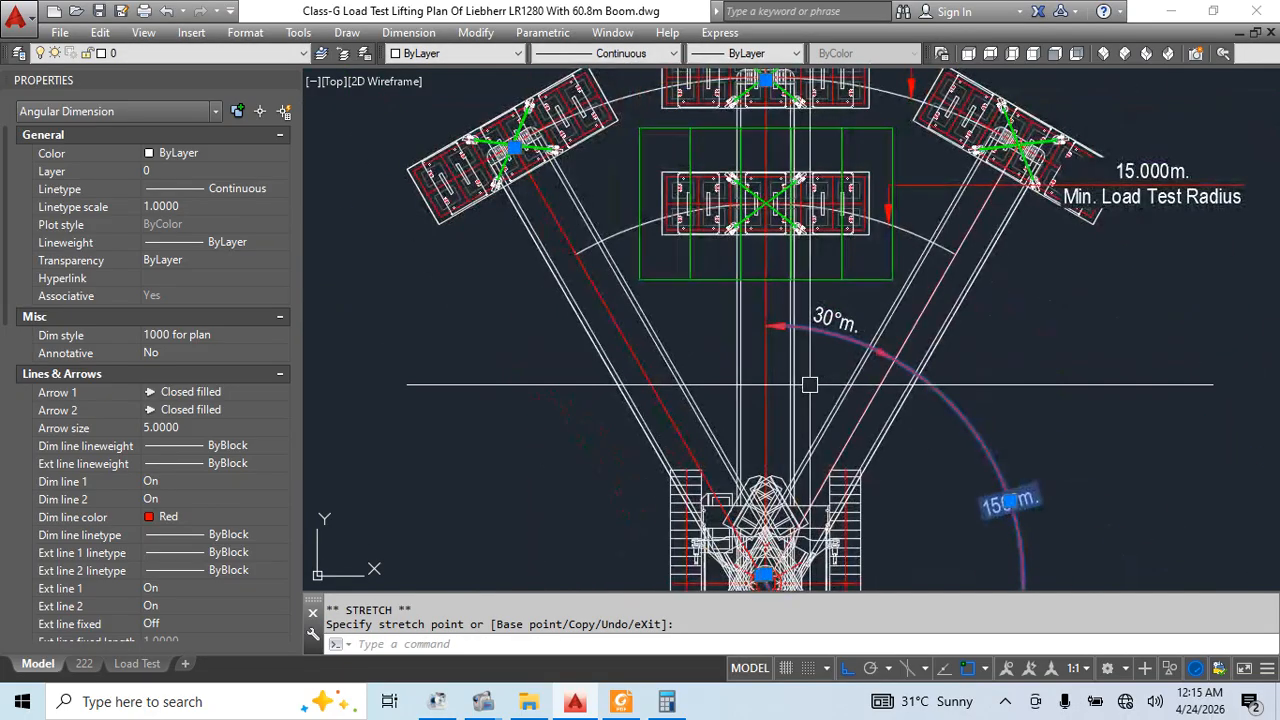
key("ctrl+z")
key("ctrl+z")
scroll(665, 287, "up", 3)
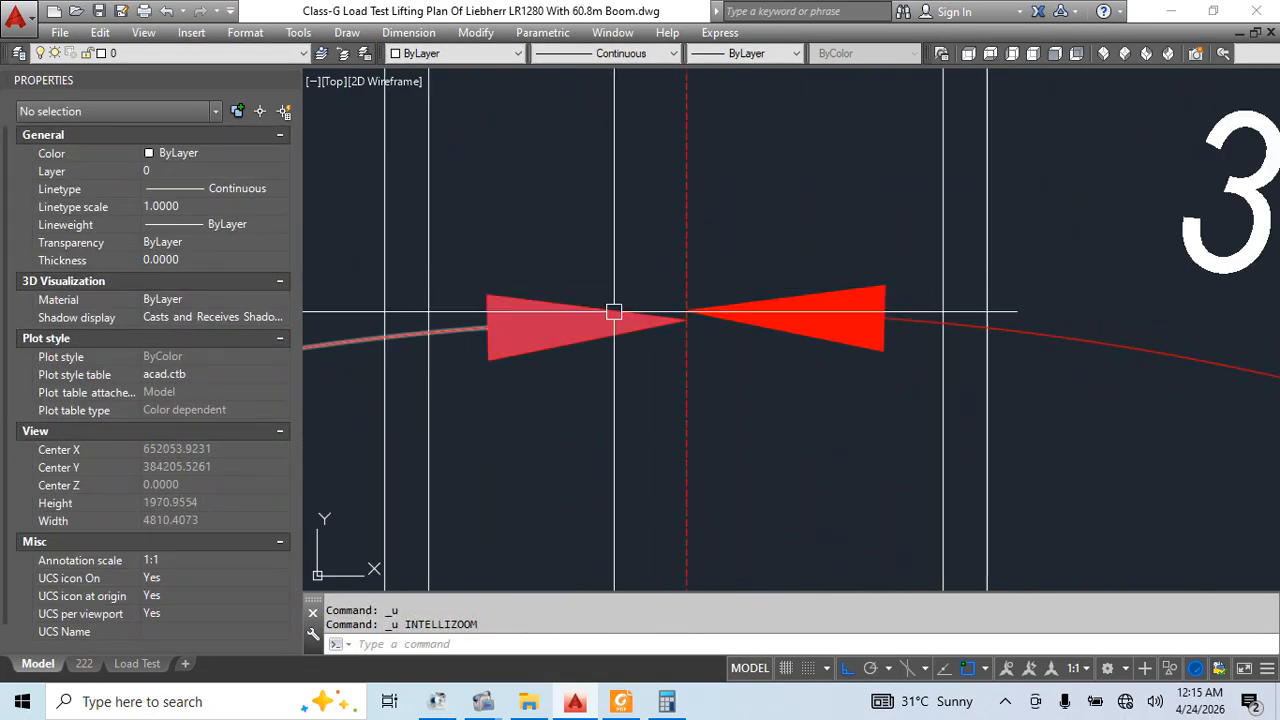
Stretch the left angular dimension's extension point from the maximum radius block to the right dimension's arrow tip on the vertical centreline
left_click(614, 311)
scroll(690, 308, "up", 2)
scroll(740, 310, "down", 6)
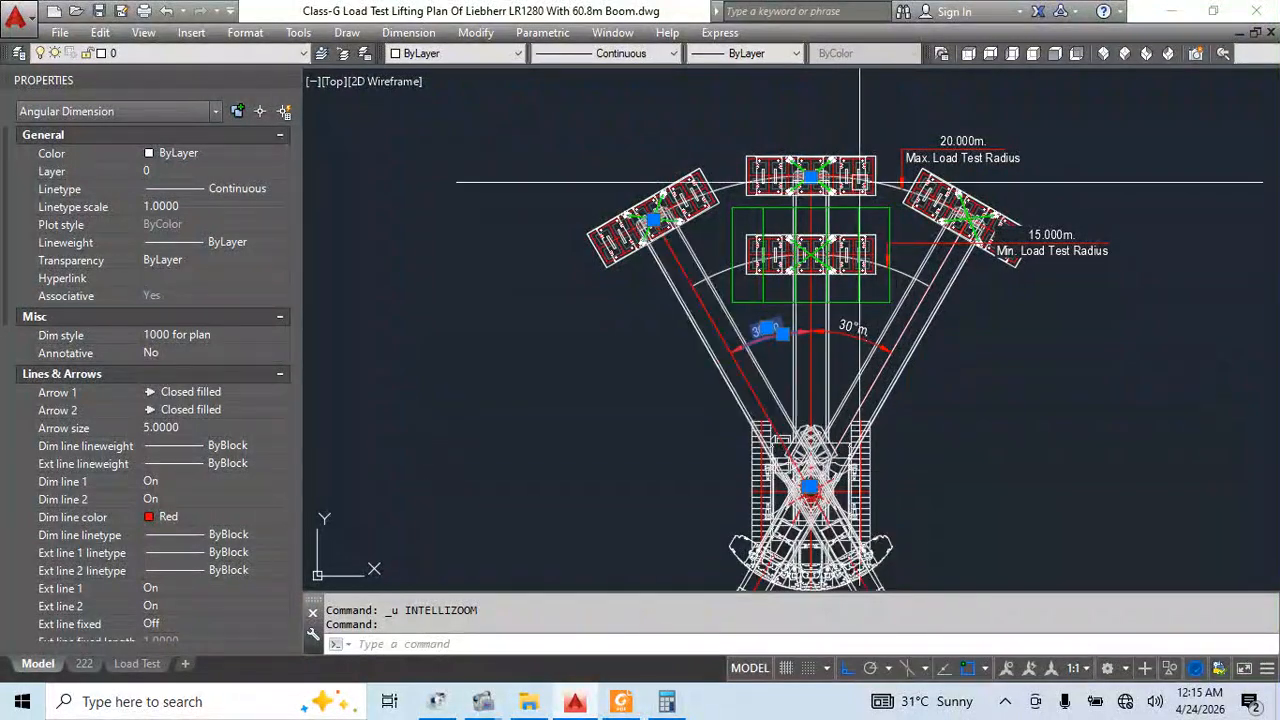
scroll(804, 192, "up", 2)
scroll(845, 350, "up", 8)
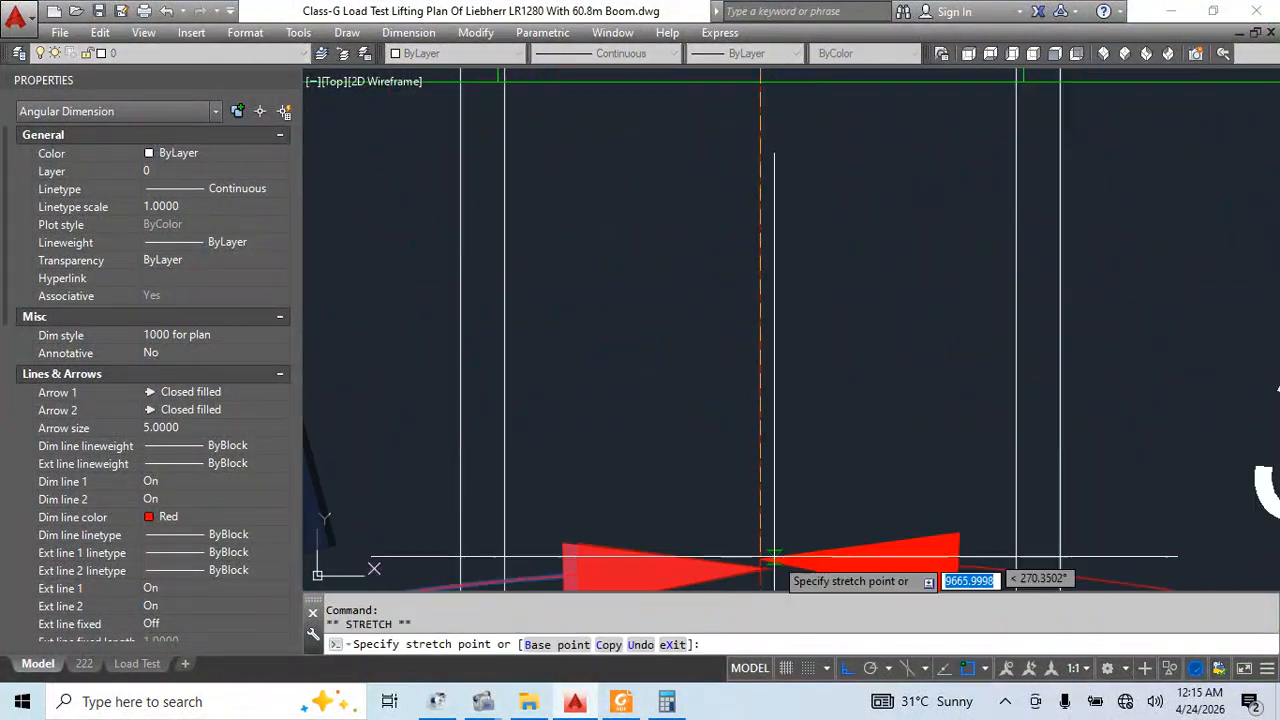
left_click(760, 558)
scroll(840, 420, "down", 8)
scroll(815, 400, "down", 3)
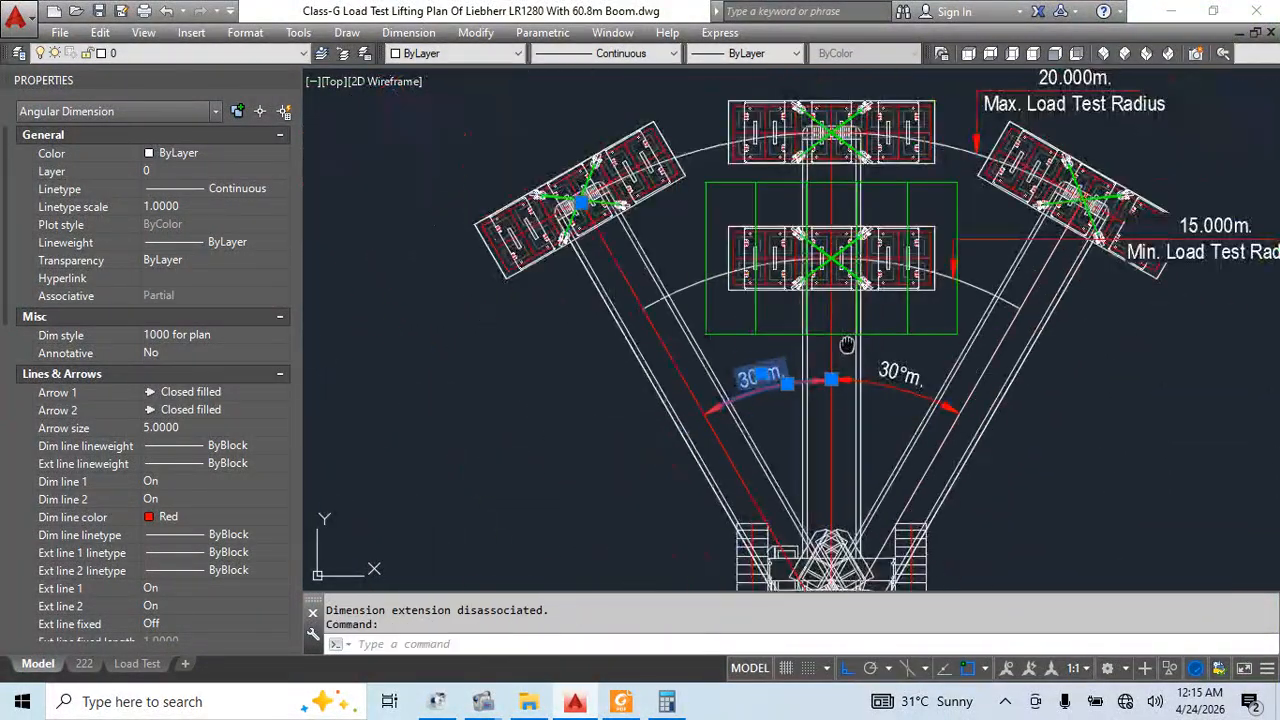
Stretch the left angular dimension's other extension point down to its arrow tip on the left boom's centreline
scroll(575, 307, "up", 1)
scroll(670, 526, "up", 6)
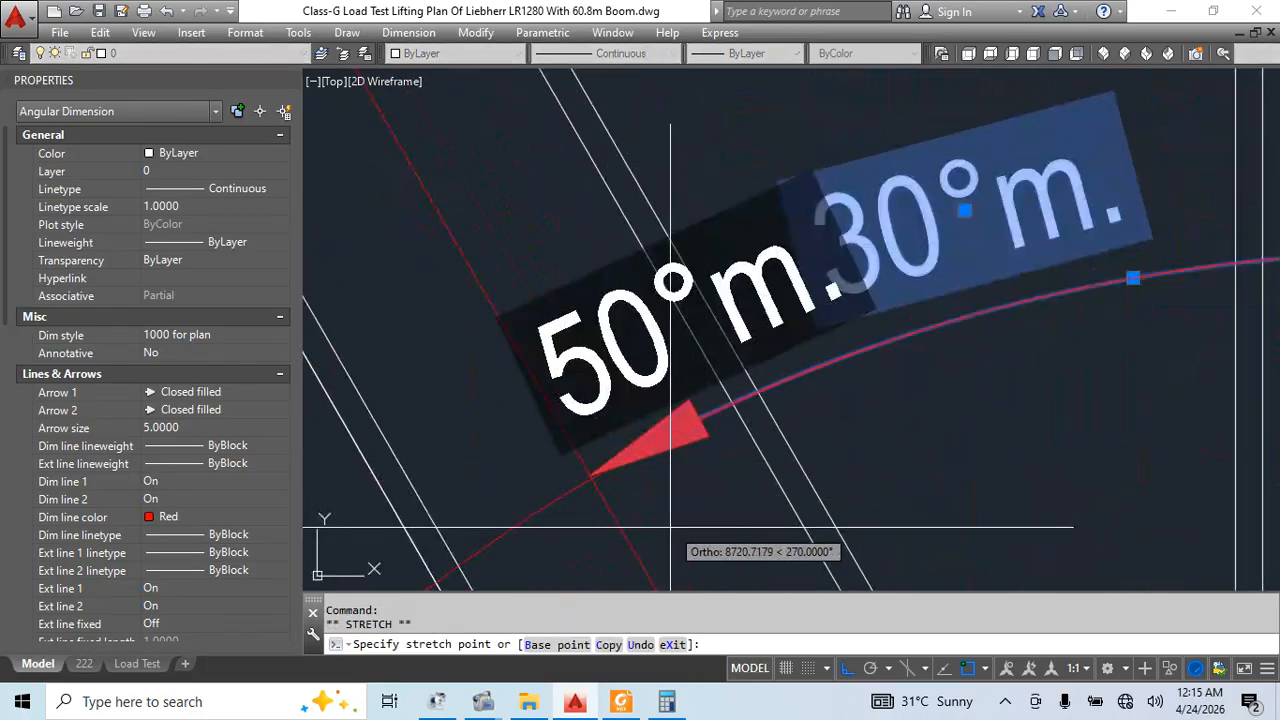
left_click(590, 475)
scroll(590, 475, "down", 6)
Examine how the two angular dimensions' arrow tips meet on the vertical centreline and where their vertex lies on the crane
scroll(851, 376, "up", 6)
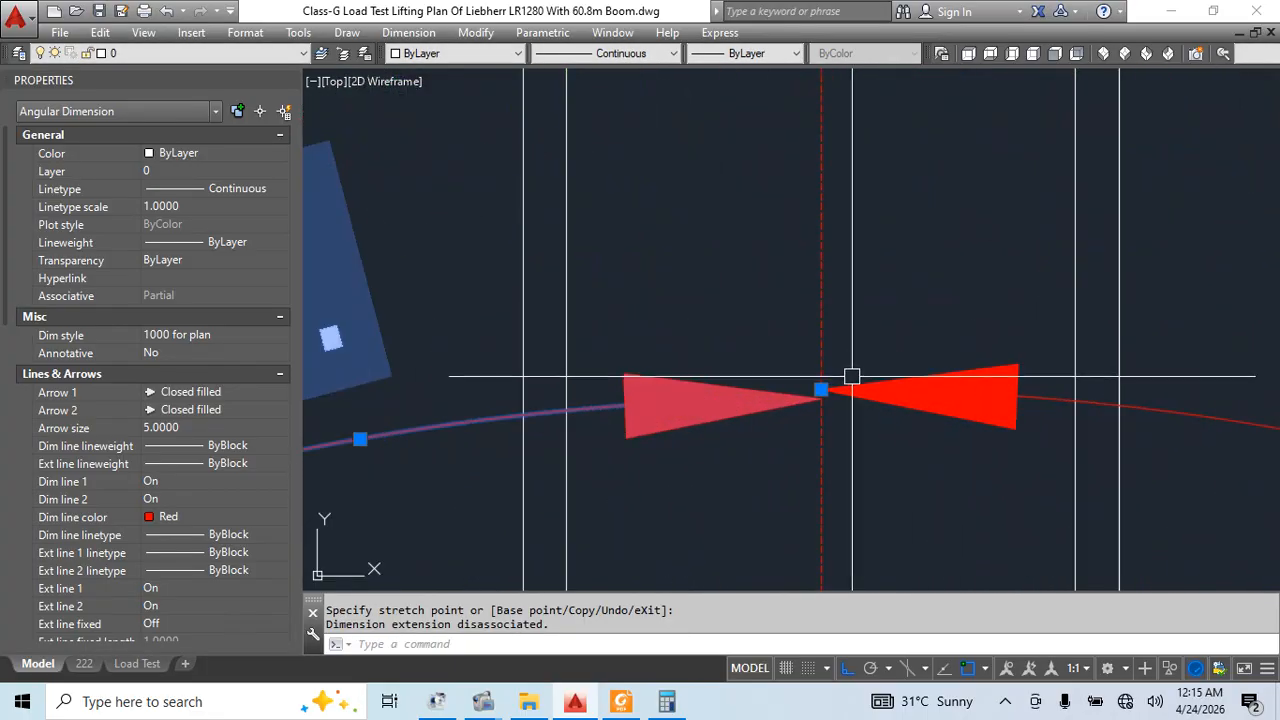
scroll(821, 389, "up", 3)
key("Escape")
scroll(771, 400, "down", 9)
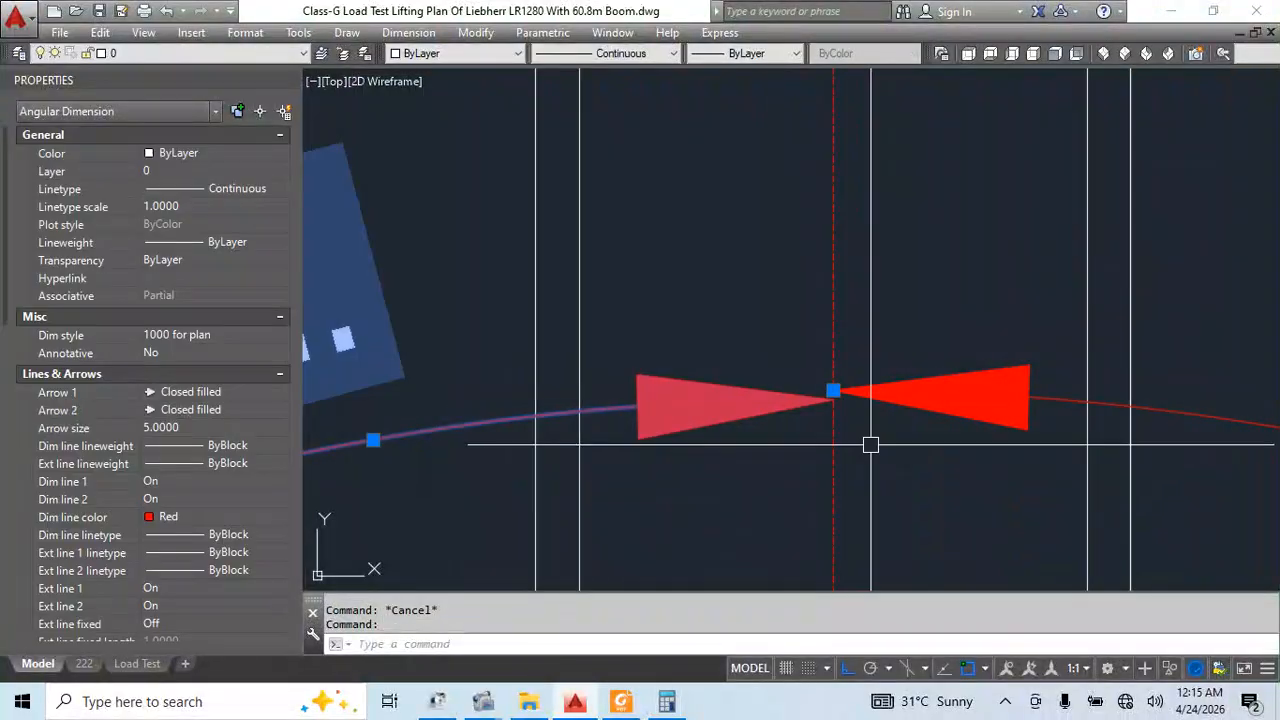
scroll(800, 460, "down", 5)
scroll(766, 318, "up", 6)
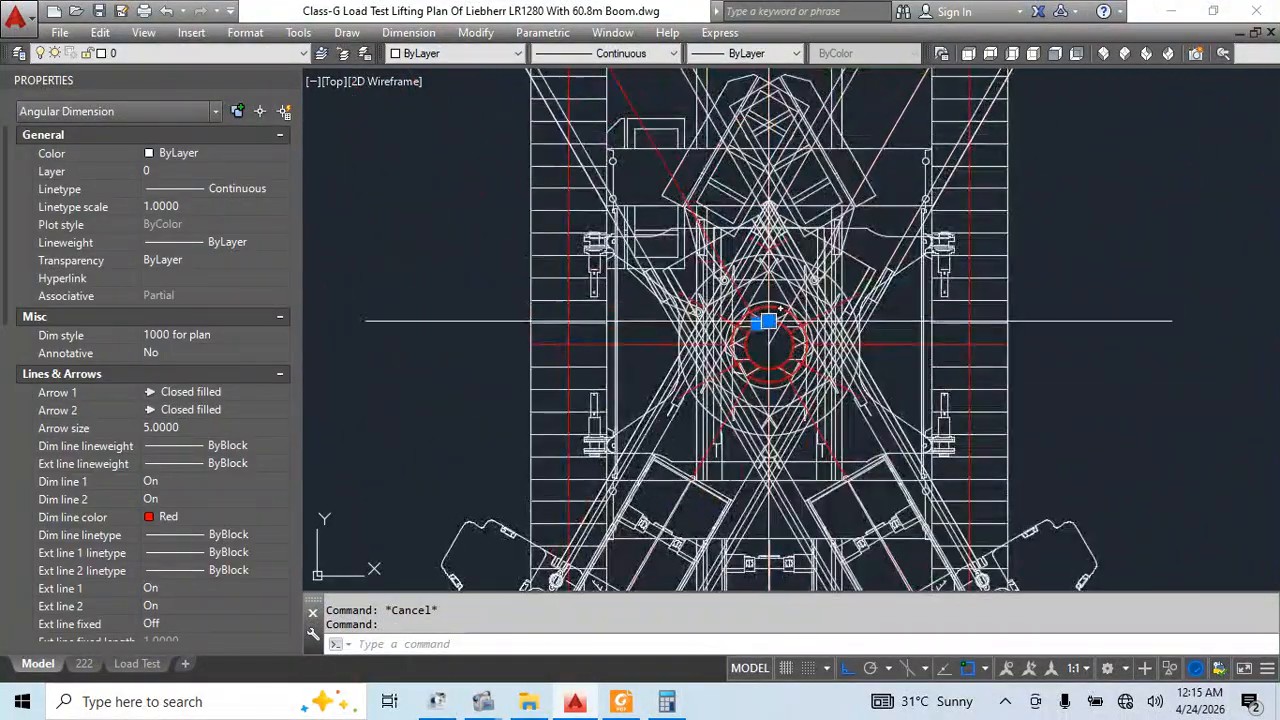
scroll(760, 309, "down", 6)
scroll(760, 300, "up", 7)
key("Escape")
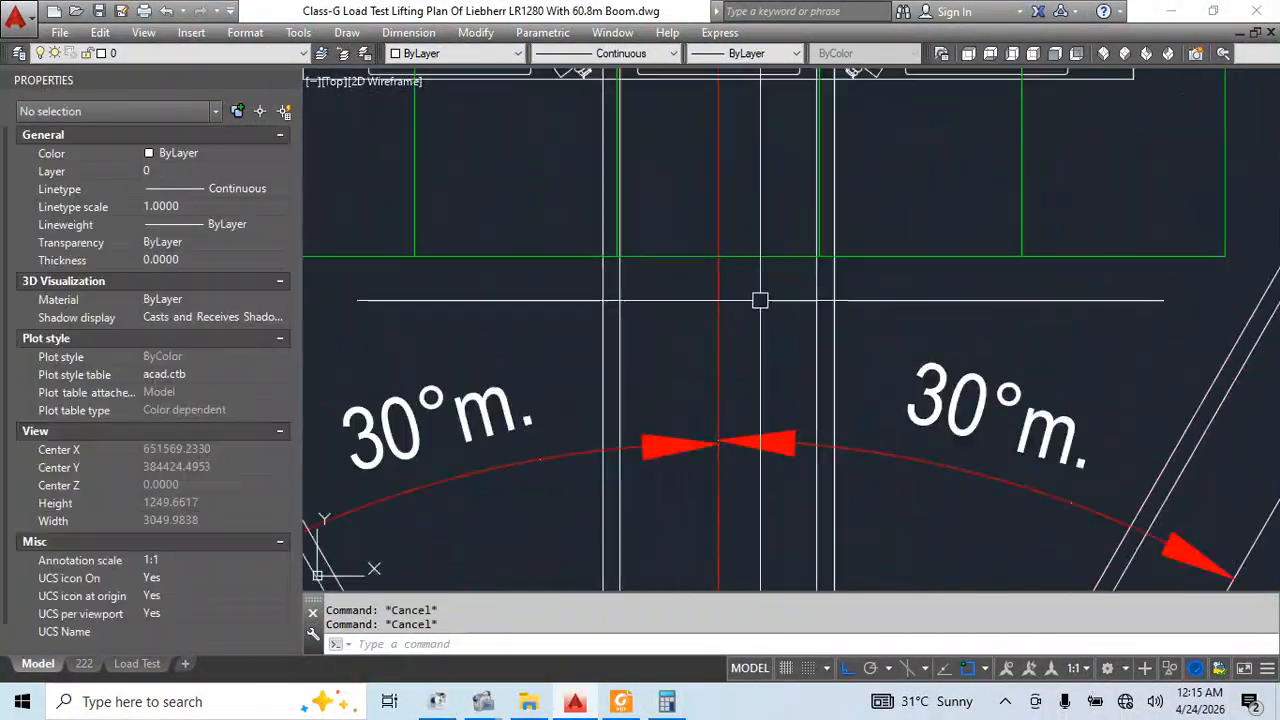
left_click(935, 424)
middle_click_drag(1077, 500, 998, 392)
left_click(998, 392)
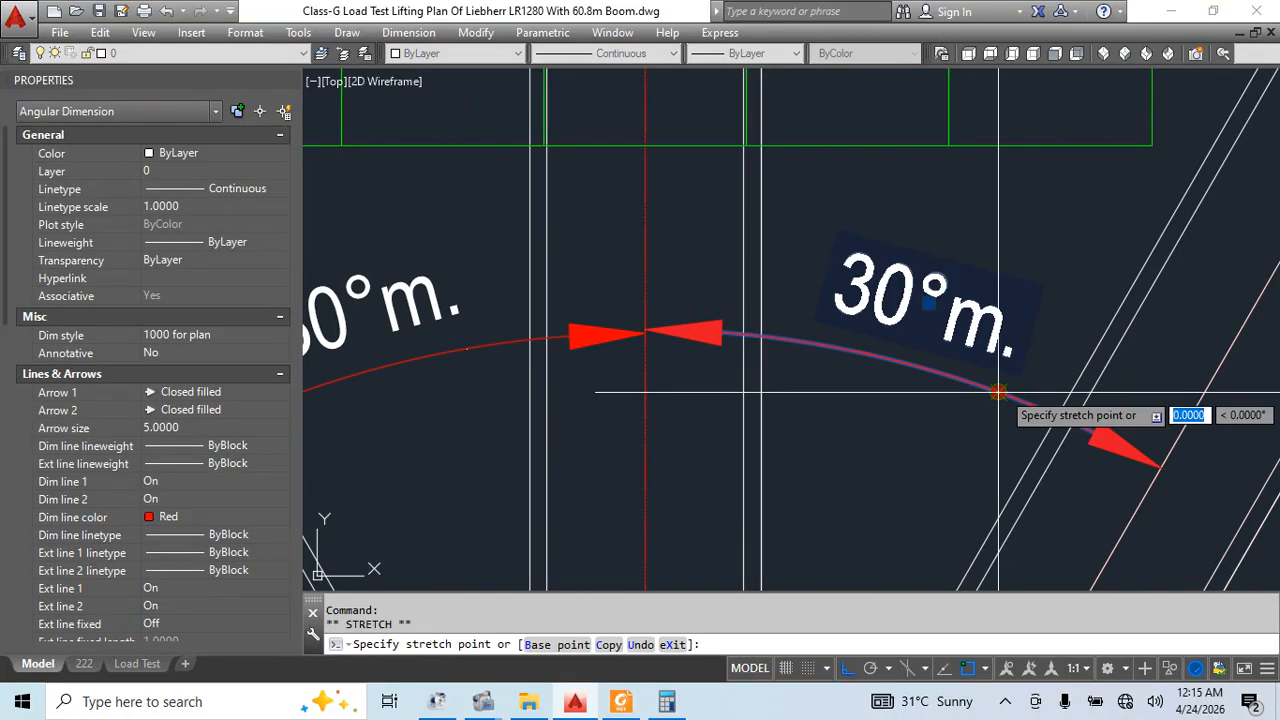
scroll(995, 401, "up", 5)
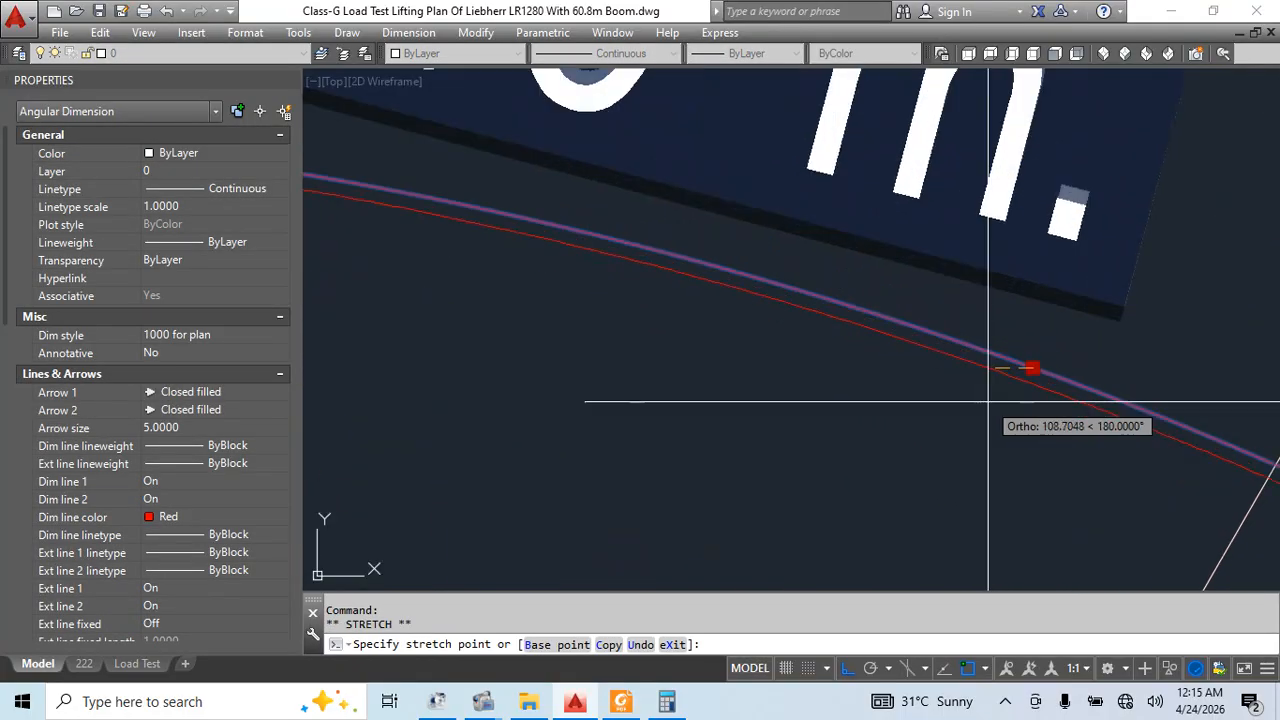
scroll(998, 392, "down", 4)
key("Escape")
scroll(789, 374, "up", 6)
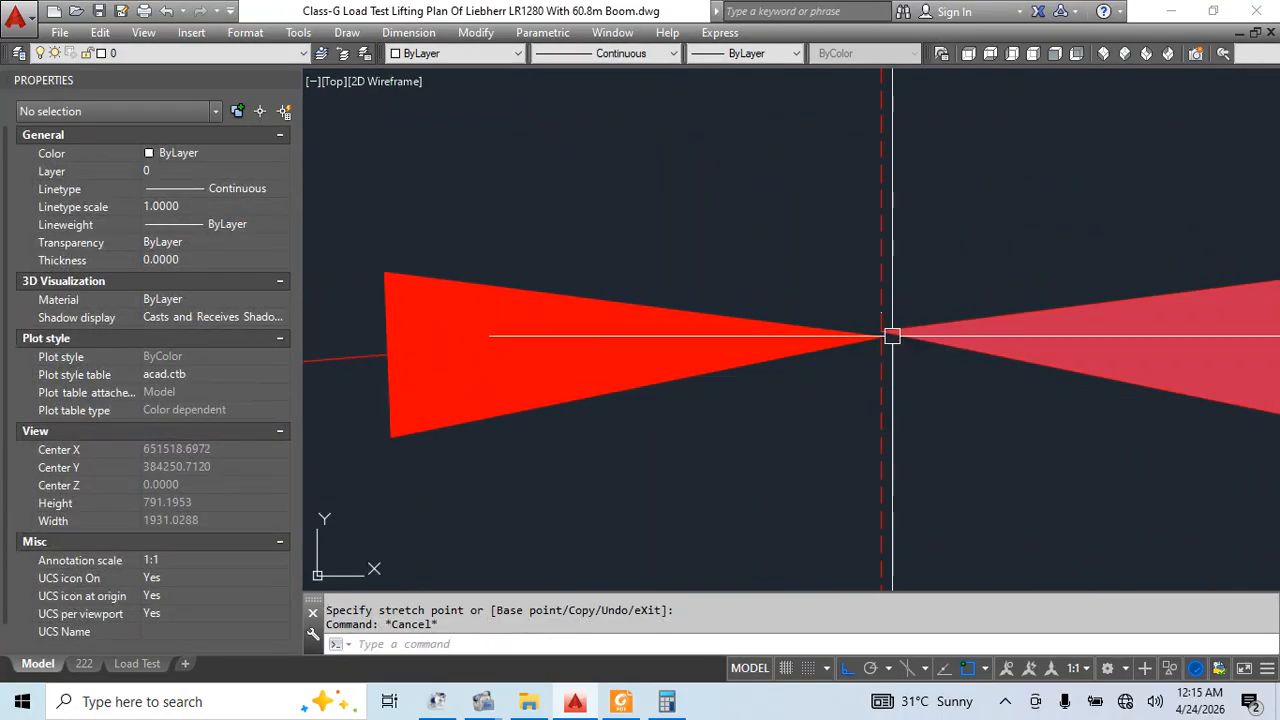
Remove the "m." suffix from both angular dimensions between the booms
scroll(873, 368, "down", 8)
scroll(873, 368, "up", 3)
left_click(955, 335)
left_click(612, 325)
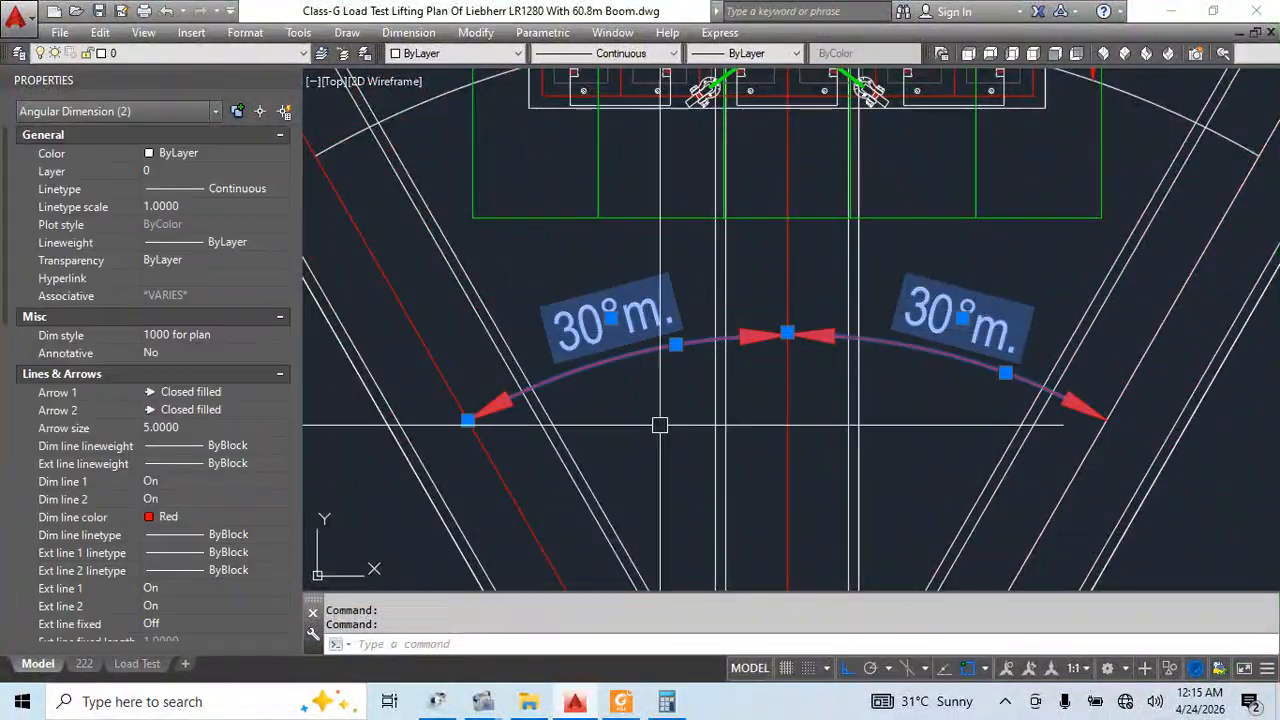
scroll(198, 448, "down", 5)
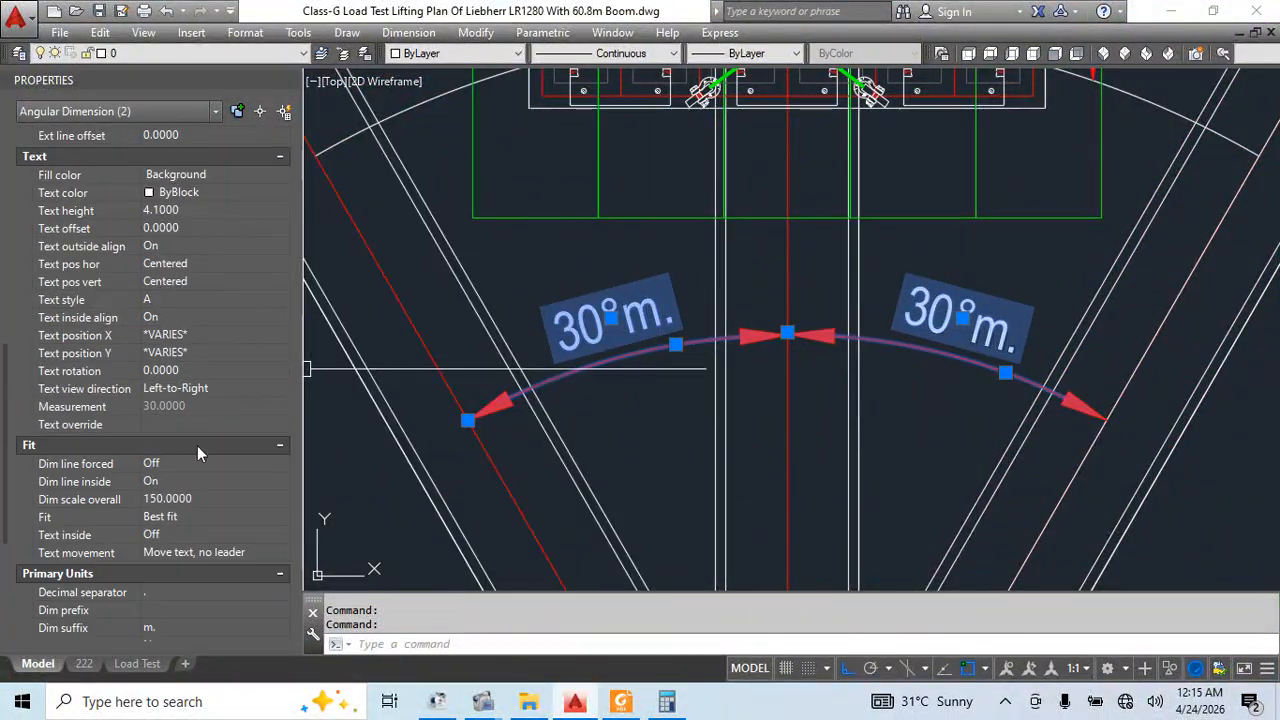
left_click(159, 628)
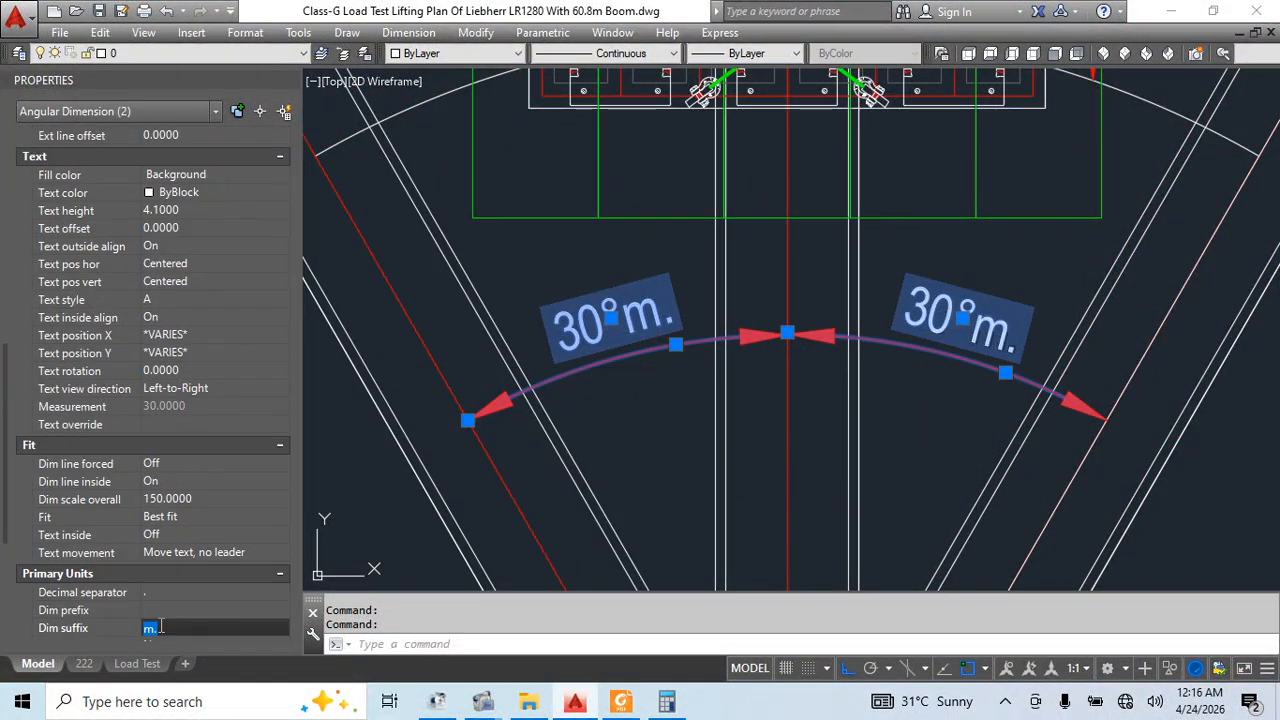
left_click(686, 454)
key("Escape")
key("Escape")
Save the drawing
scroll(751, 397, "down", 3)
middle_click_drag(905, 388, 886, 327)
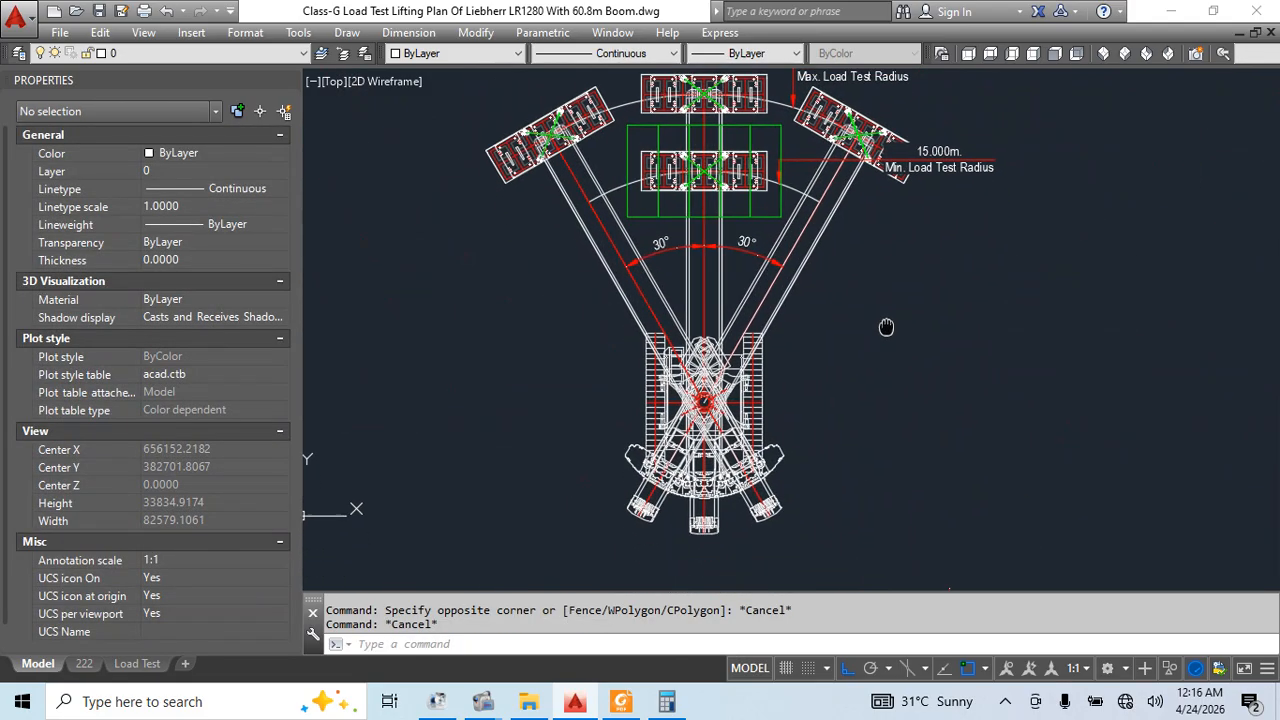
middle_click_drag(981, 412, 886, 357)
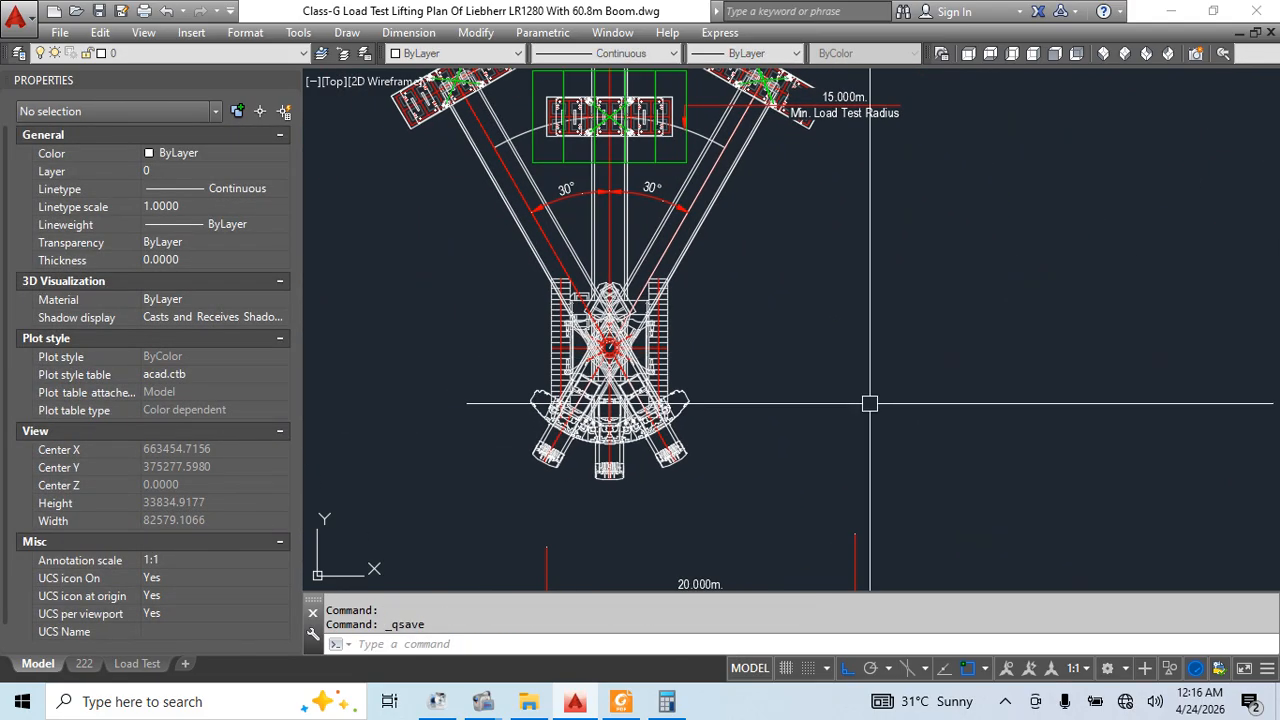
middle_click_drag(856, 440, 823, 547)
middle_click_drag(817, 368, 825, 372)
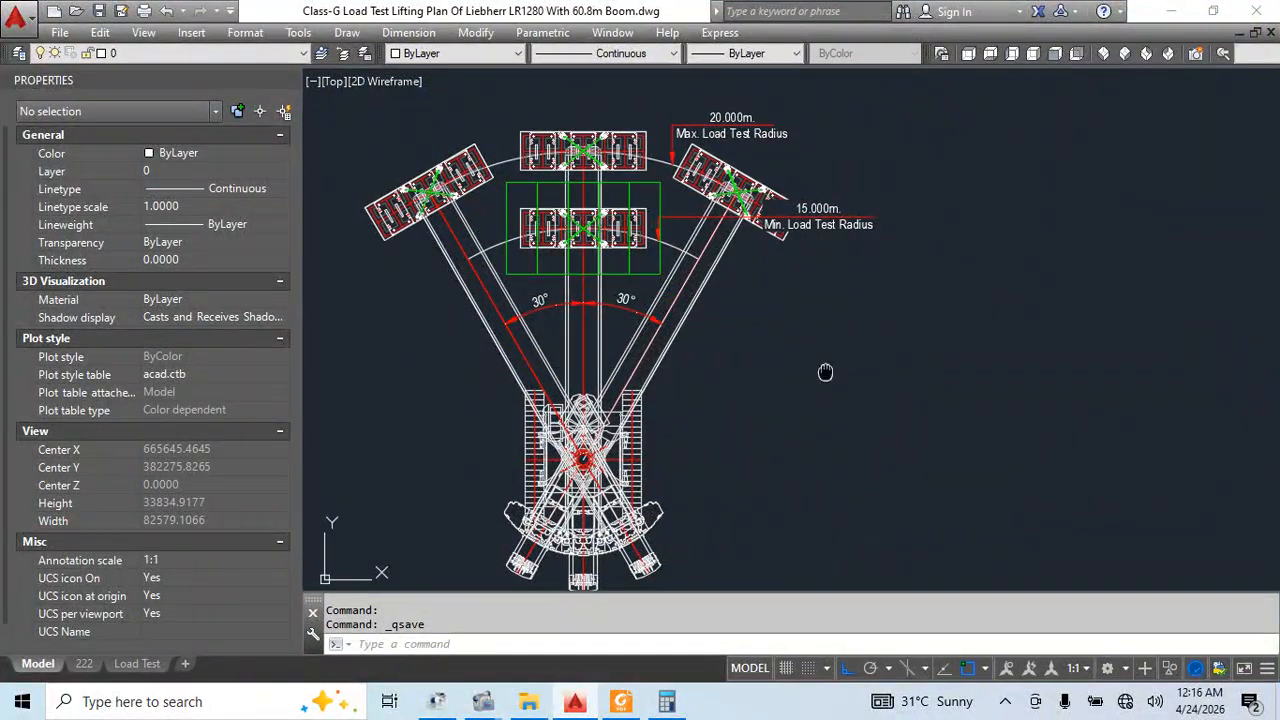
Move the 15.000m. Min. Load Test Radius label and its leader straight down, clear of the right boom's load block
scroll(846, 275, "up", 2)
left_click(883, 266)
left_click(855, 183)
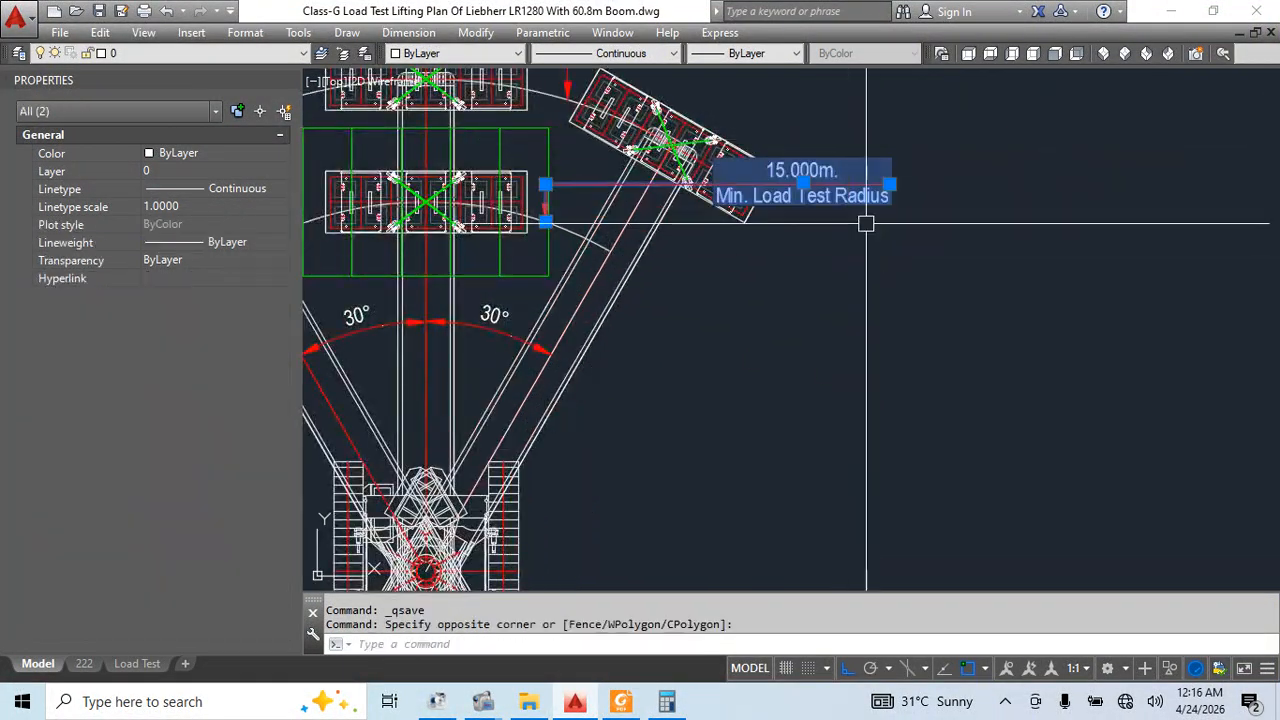
middle_click_drag(890, 286, 923, 235)
type("m")
key("space")
left_click(896, 202)
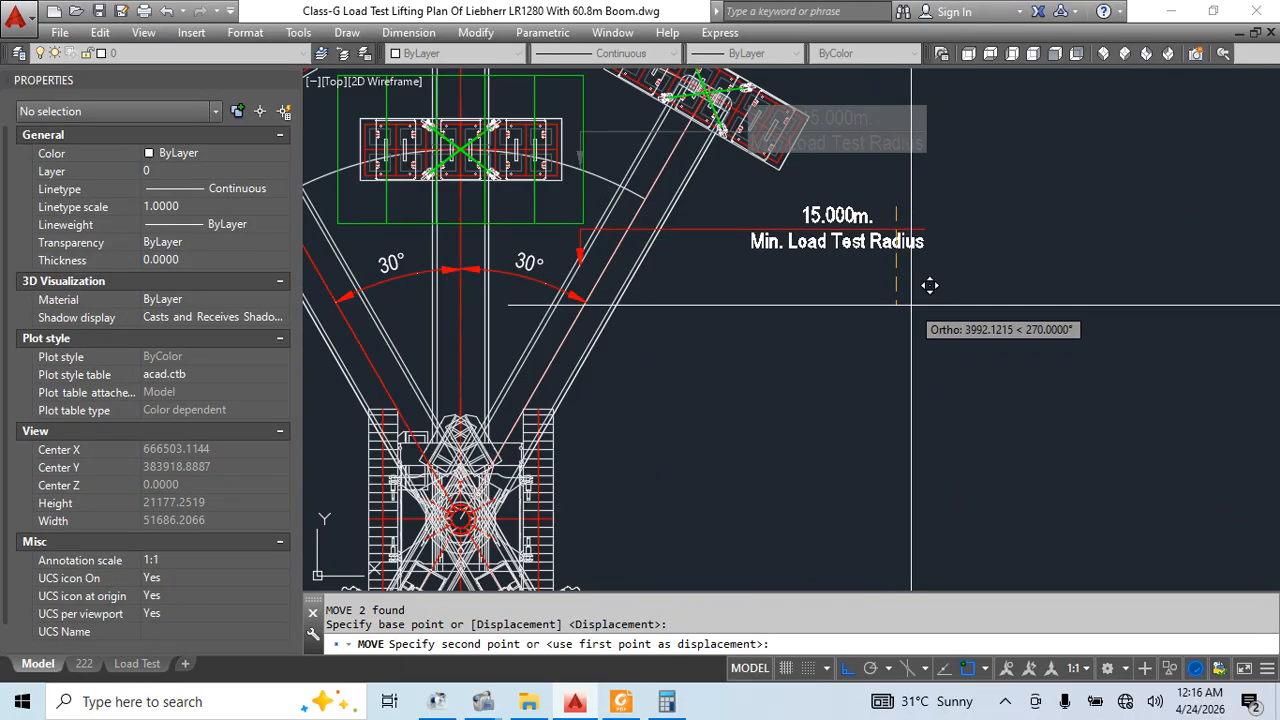
left_click(911, 305)
Shift the minimum test radius label and its leader slightly to the right along the horizontal
left_click(877, 306)
left_click(812, 199)
type("m")
key("space")
left_click(822, 342)
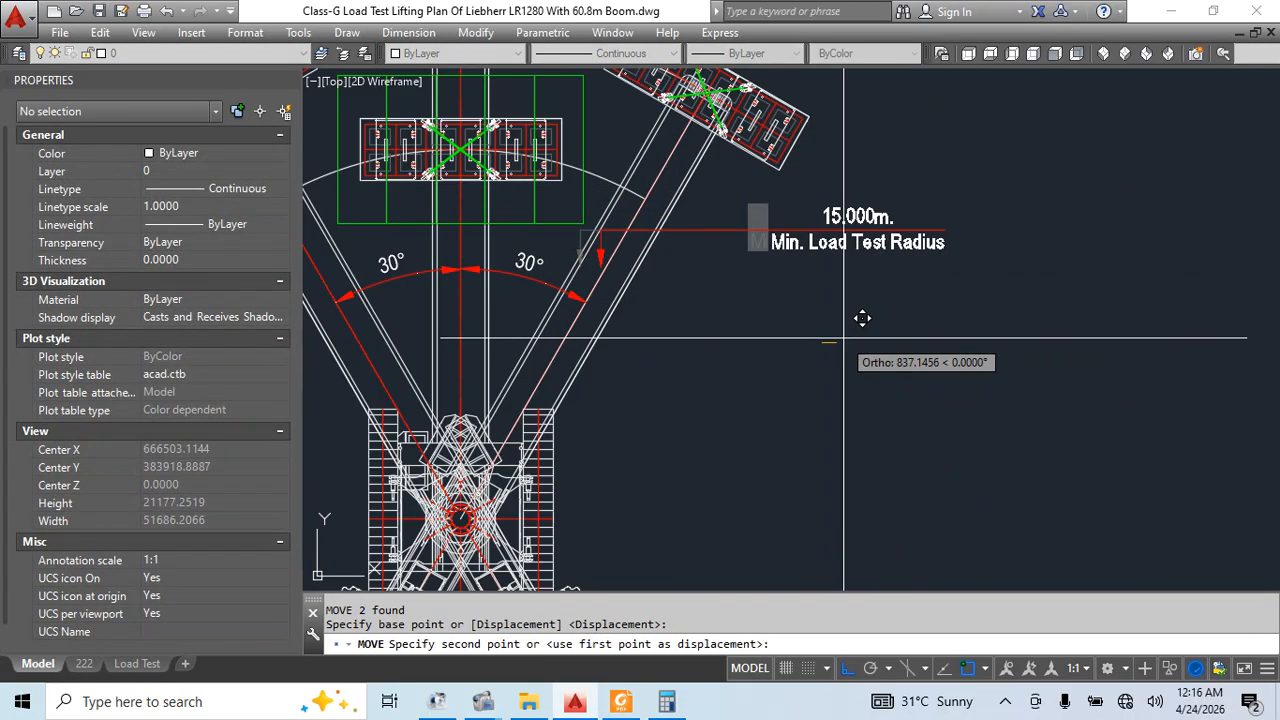
key("Escape")
Mirror the minimum radius leader about its horizontal line so the arrow points up, and erase the original leader
left_click(714, 231)
type("mi")
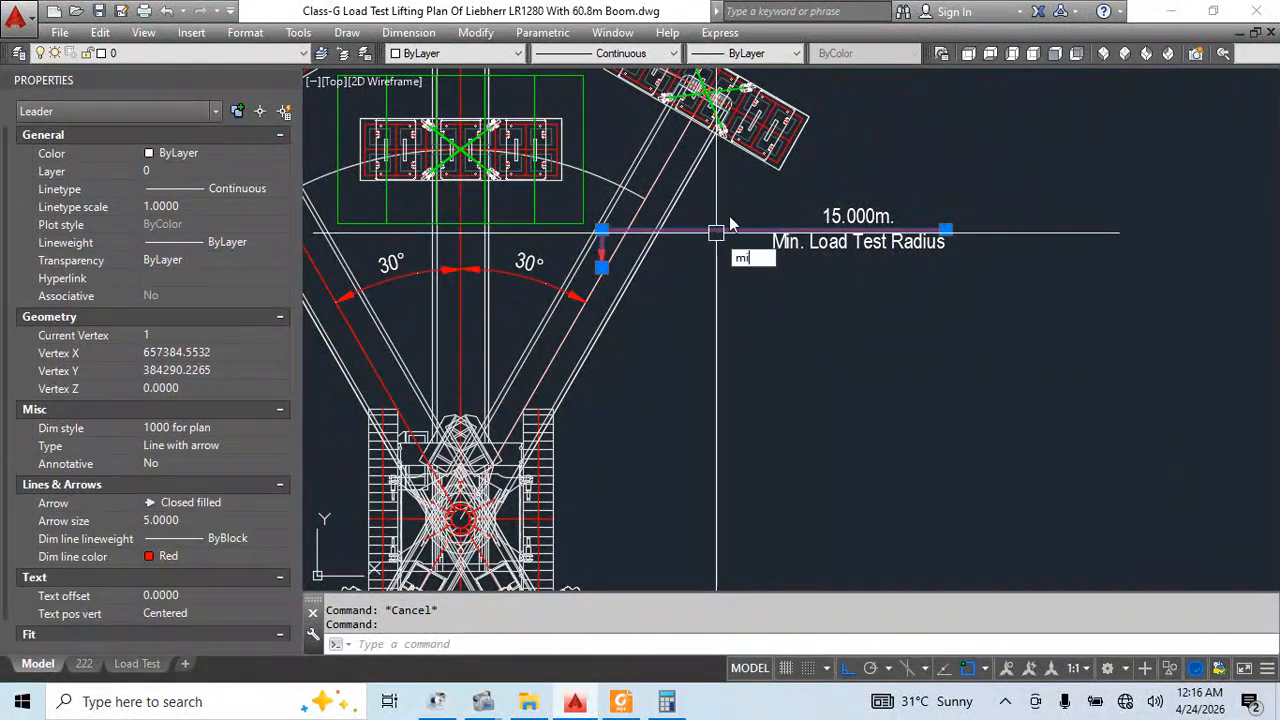
key("space")
left_click(734, 230)
key("space")
left_click(601, 251)
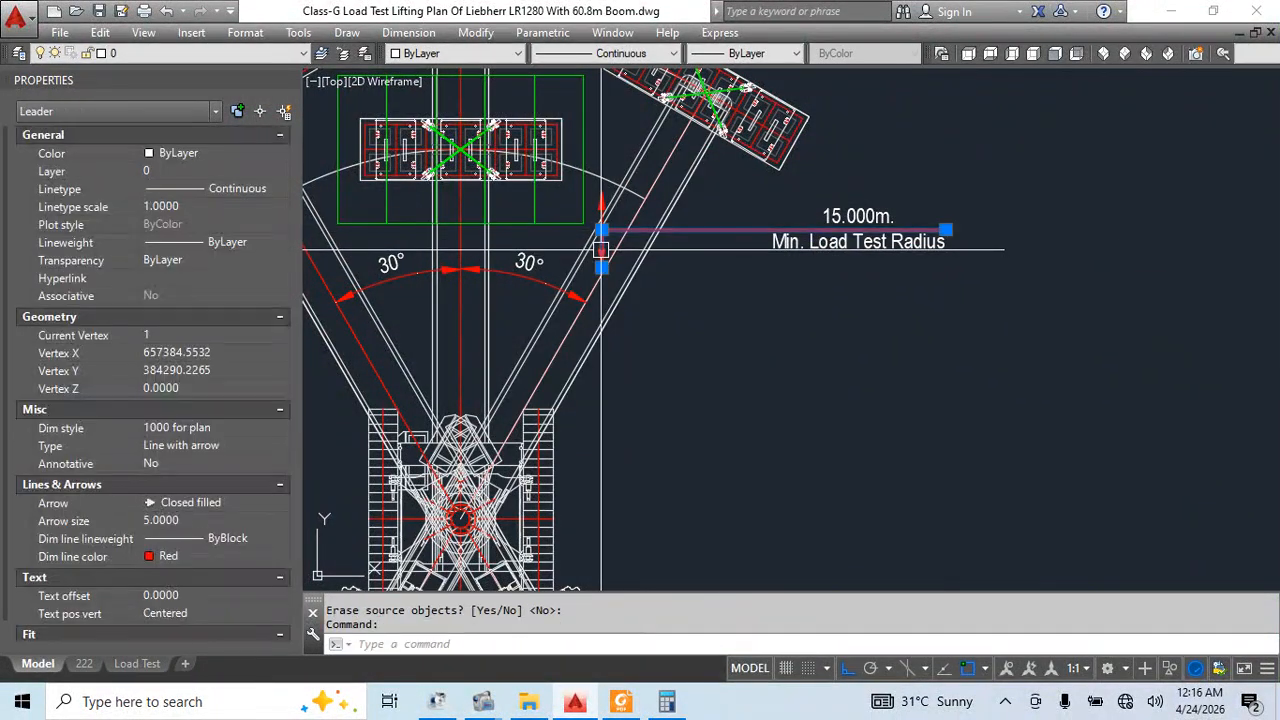
type("e")
key("space")
Move the minimum radius label and its leader up until the arrow tip meets the inner radius arc
left_click(846, 295)
left_click(819, 193)
type("m")
key("space")
left_click(817, 349)
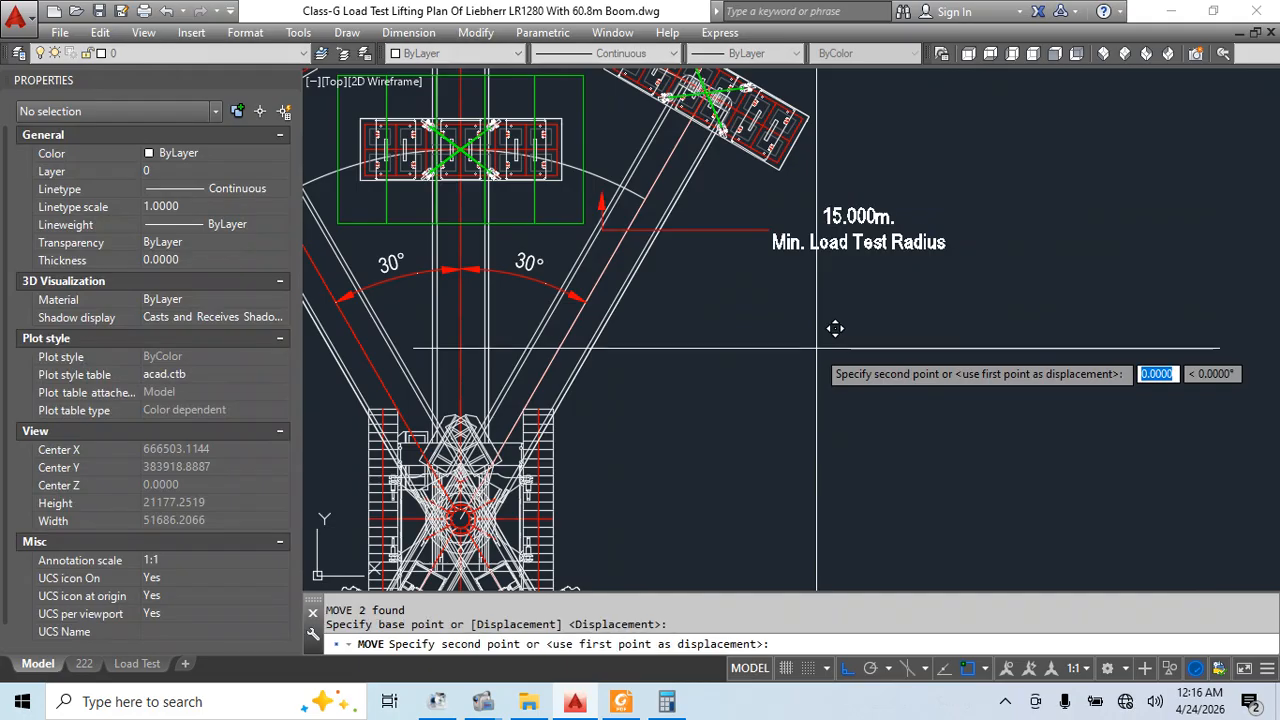
left_click(817, 335)
key("Escape")
Stretch the minimum radius text and the leader's end about 3456 units to the left, and save the drawing
scroll(752, 184, "up", 3)
scroll(1063, 257, "down", 1)
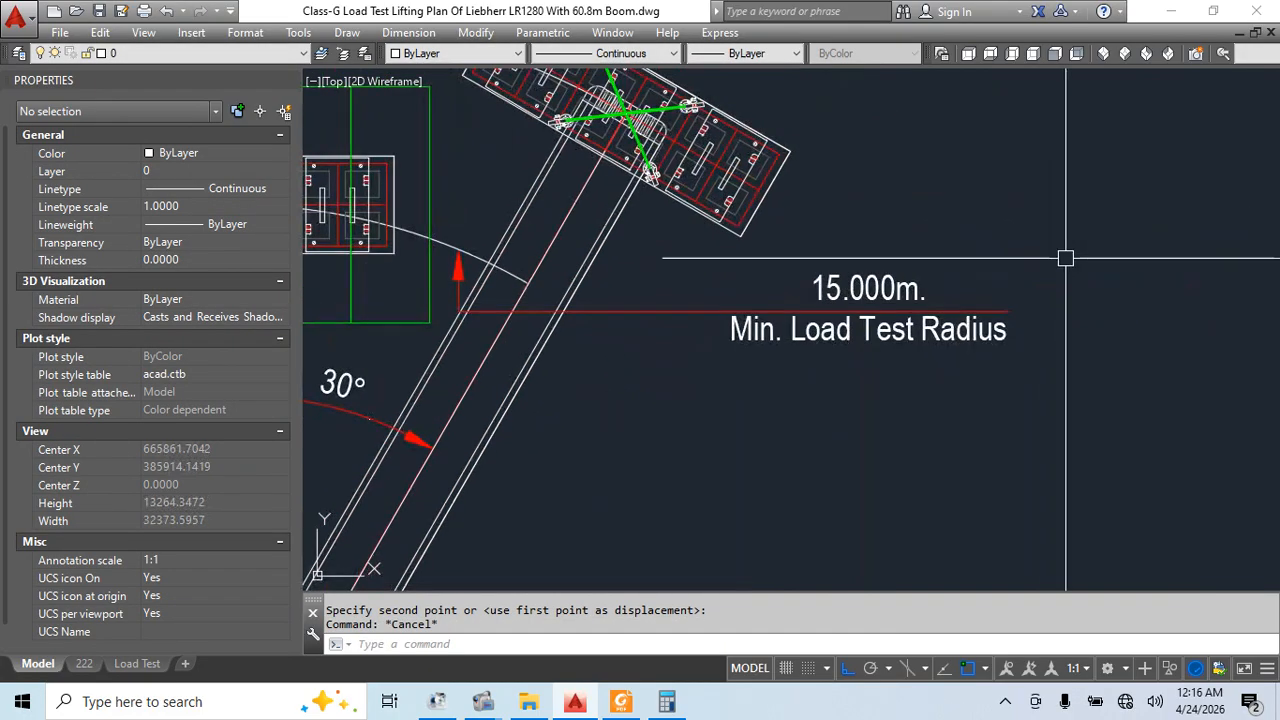
left_click(1128, 252)
left_click(756, 375)
type("s")
key("space")
left_click(1007, 413)
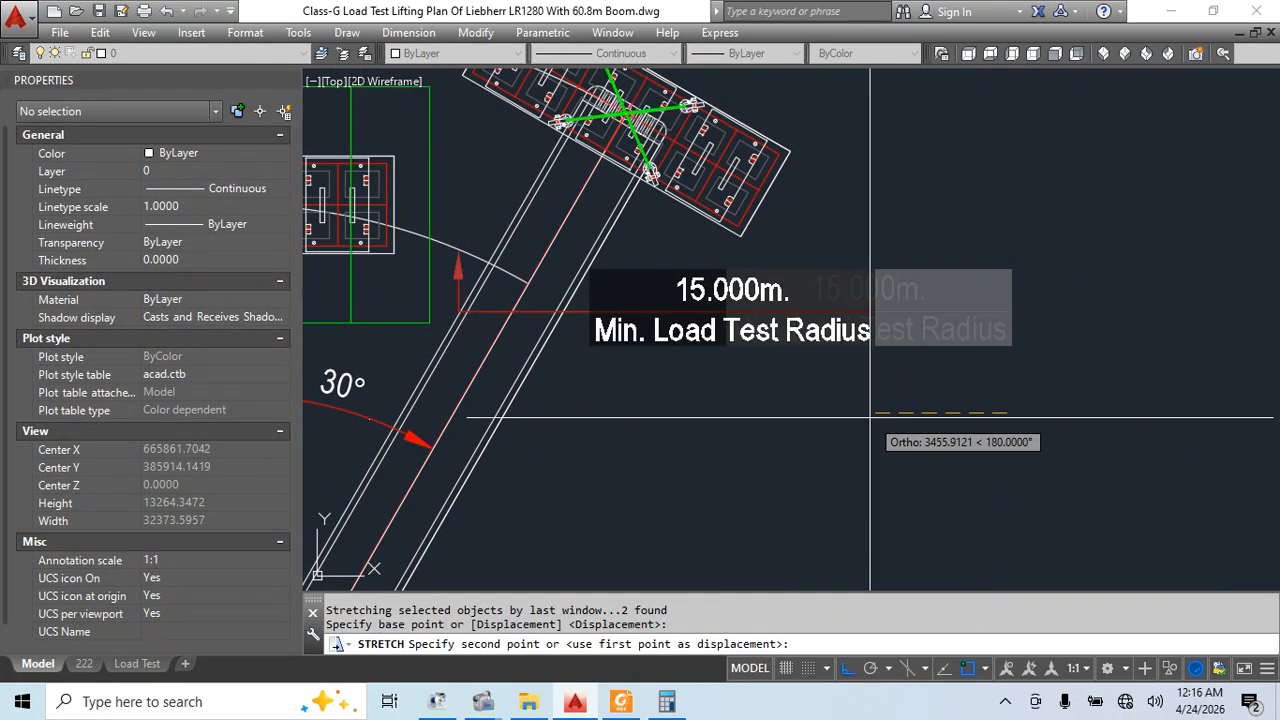
left_click(869, 417)
scroll(737, 161, "down", 2)
middle_click_drag(891, 262, 901, 341)
scroll(721, 291, "up", 2)
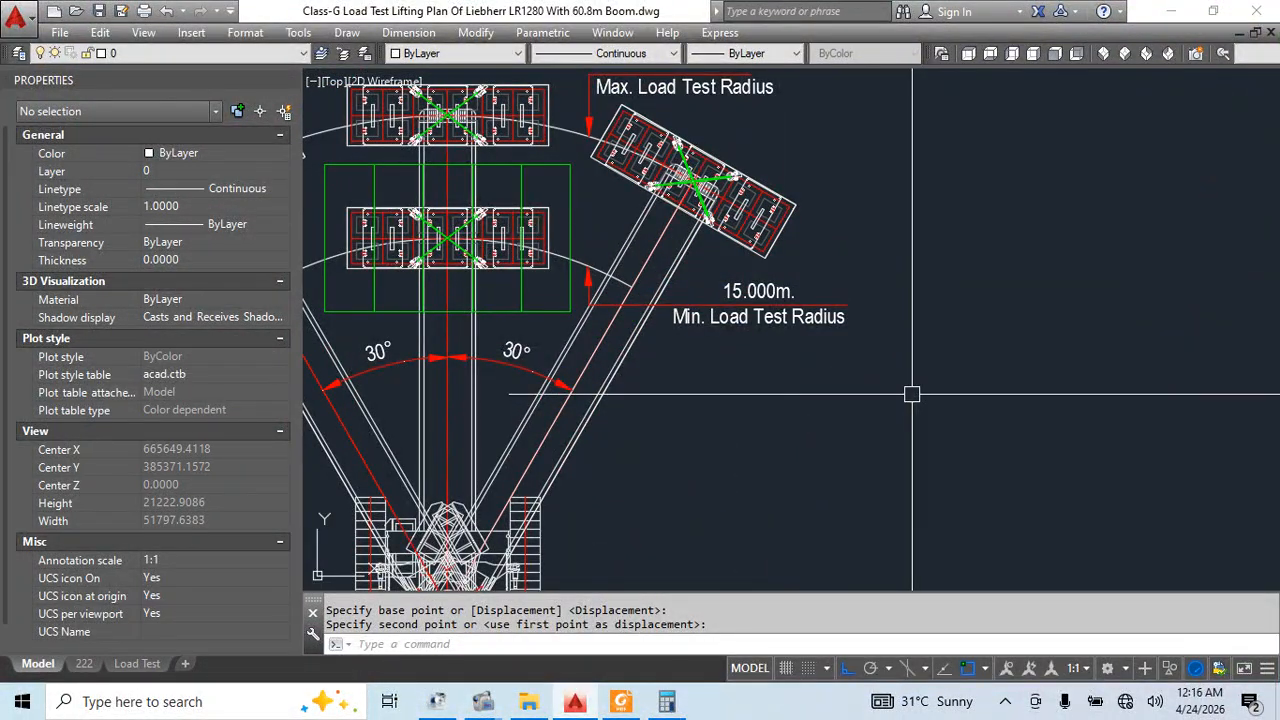
key("ctrl+s")
scroll(800, 351, "down", 3)
scroll(870, 345, "up", 3)
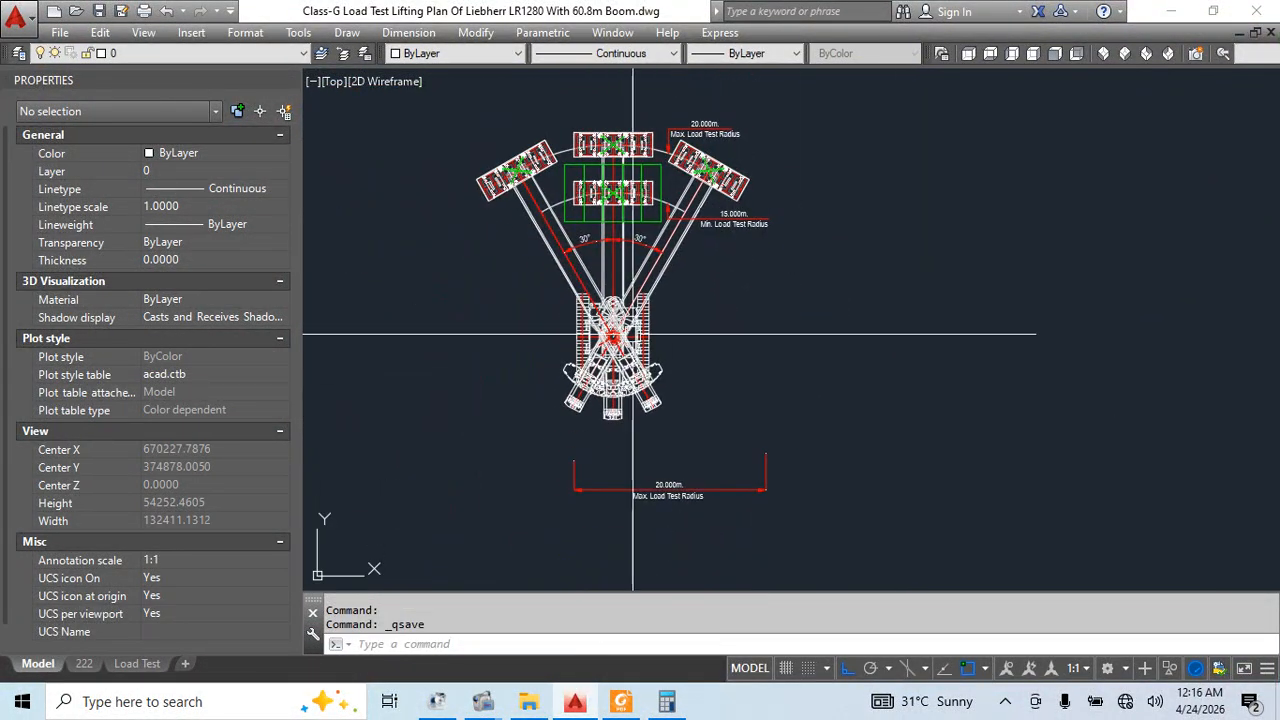
type("rec")
key("Return")
left_click(841, 252)
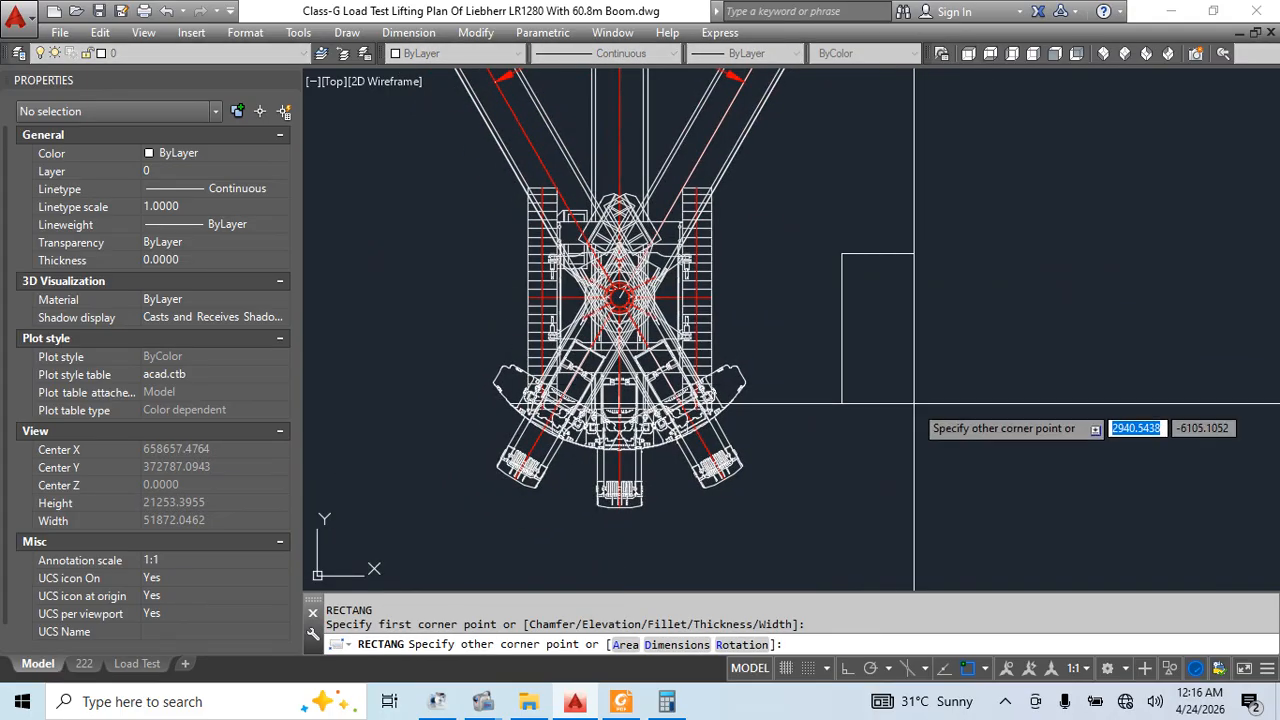
key("Escape")
Examine the green steel plates laid lengthwise under the crawler tracks in the upper reference layout
scroll(906, 235, "down", 2)
scroll(879, 278, "down", 10)
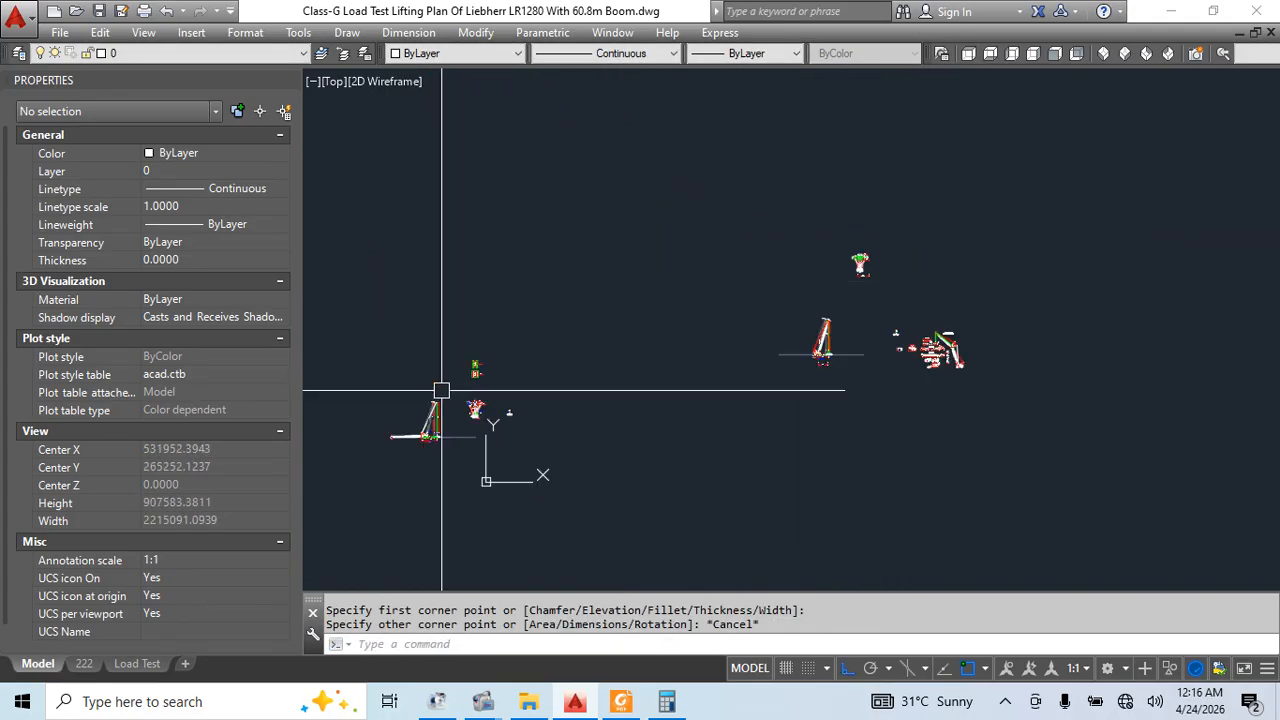
scroll(719, 333, "up", 5)
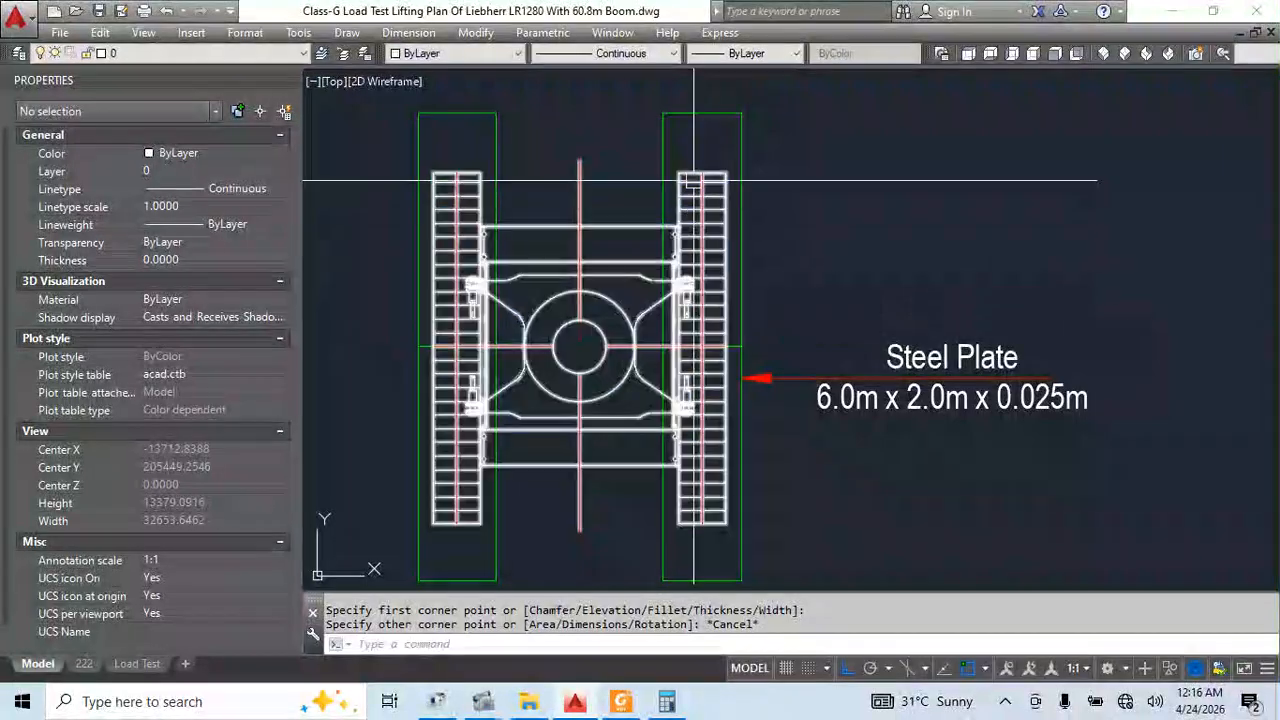
left_click(726, 112)
scroll(728, 145, "down", 2)
key("Escape")
left_click(733, 200)
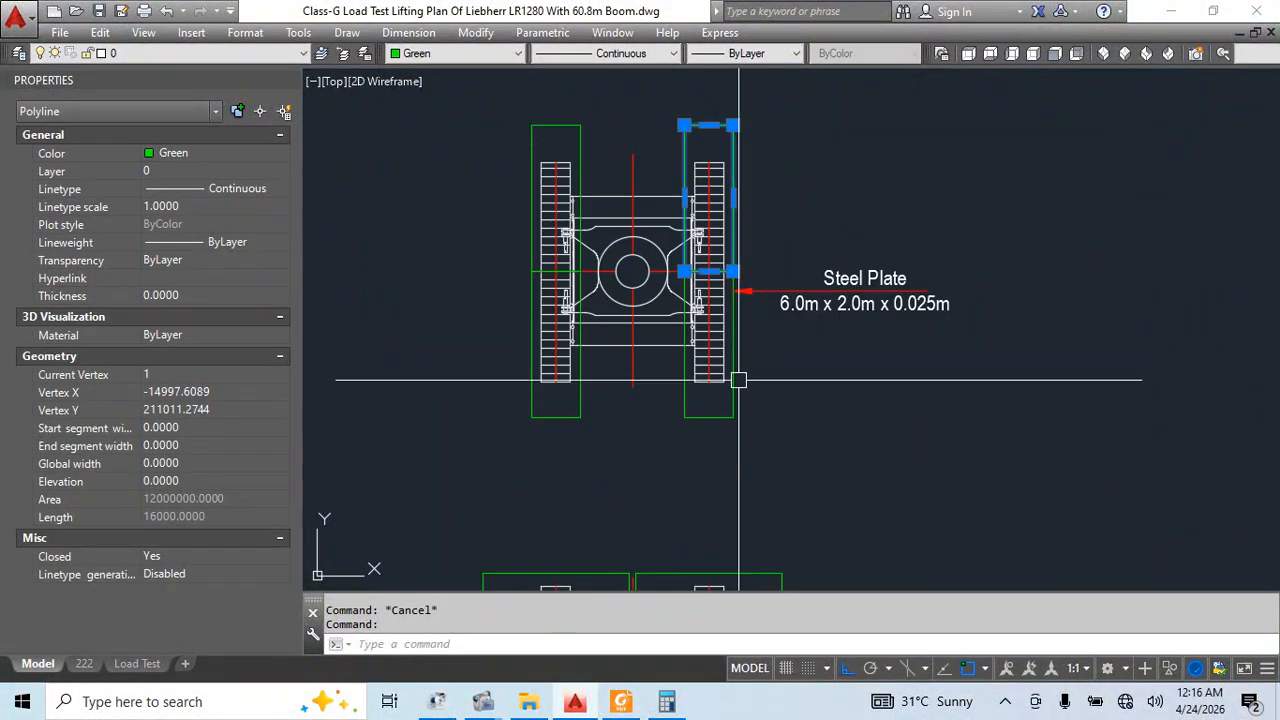
left_click(738, 380)
scroll(720, 191, "up", 5)
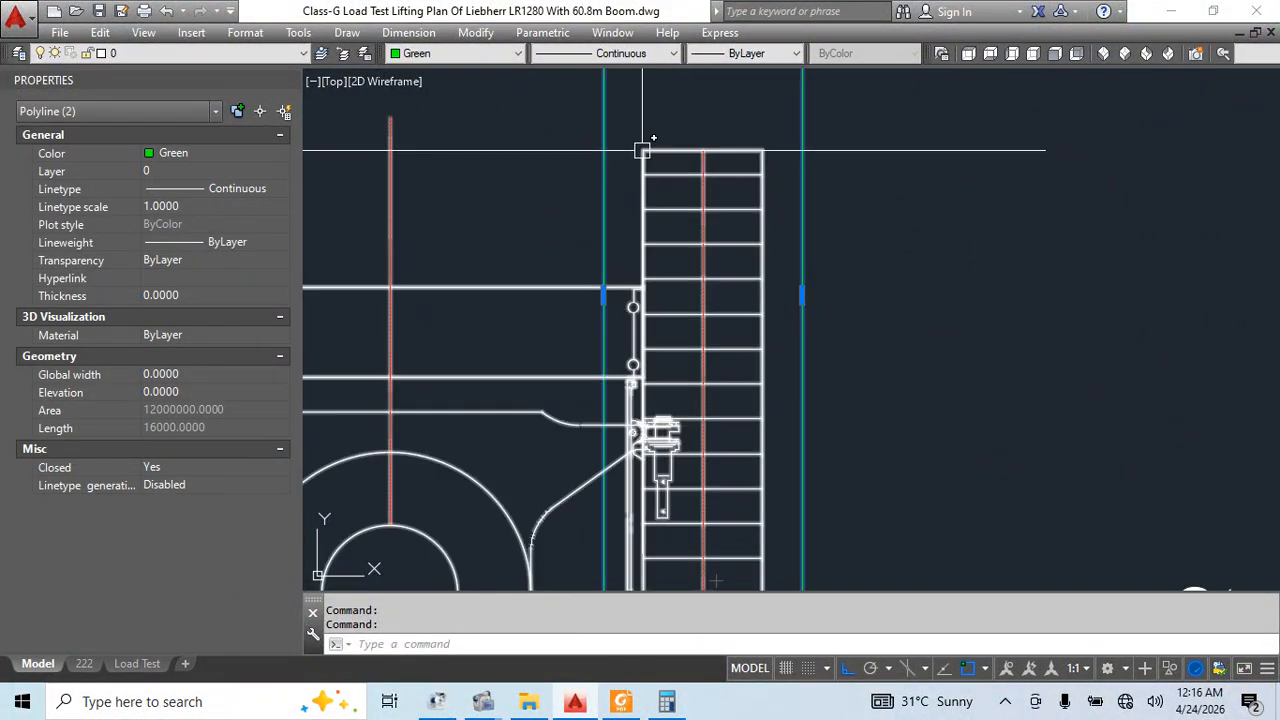
mouse_move(740, 153)
middle_mouse_down()
mouse_move(751, 277)
mouse_move(737, 359)
middle_mouse_up()
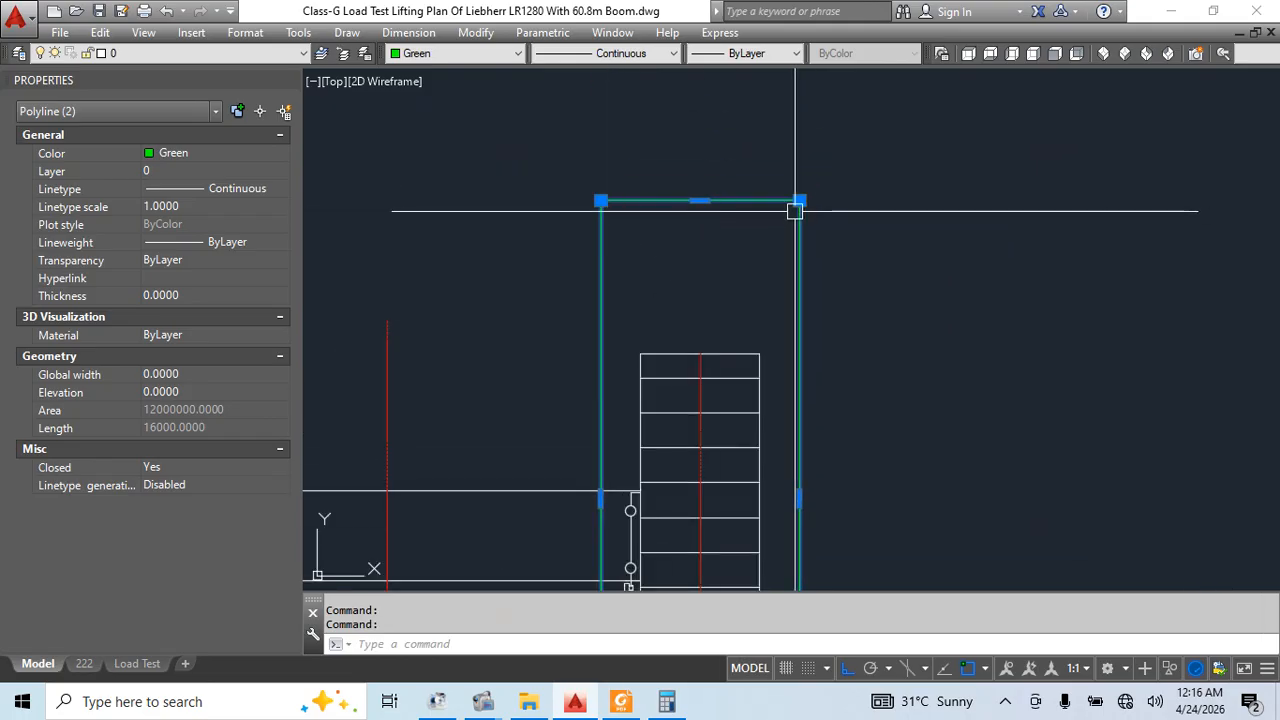
scroll(713, 157, "down", 6)
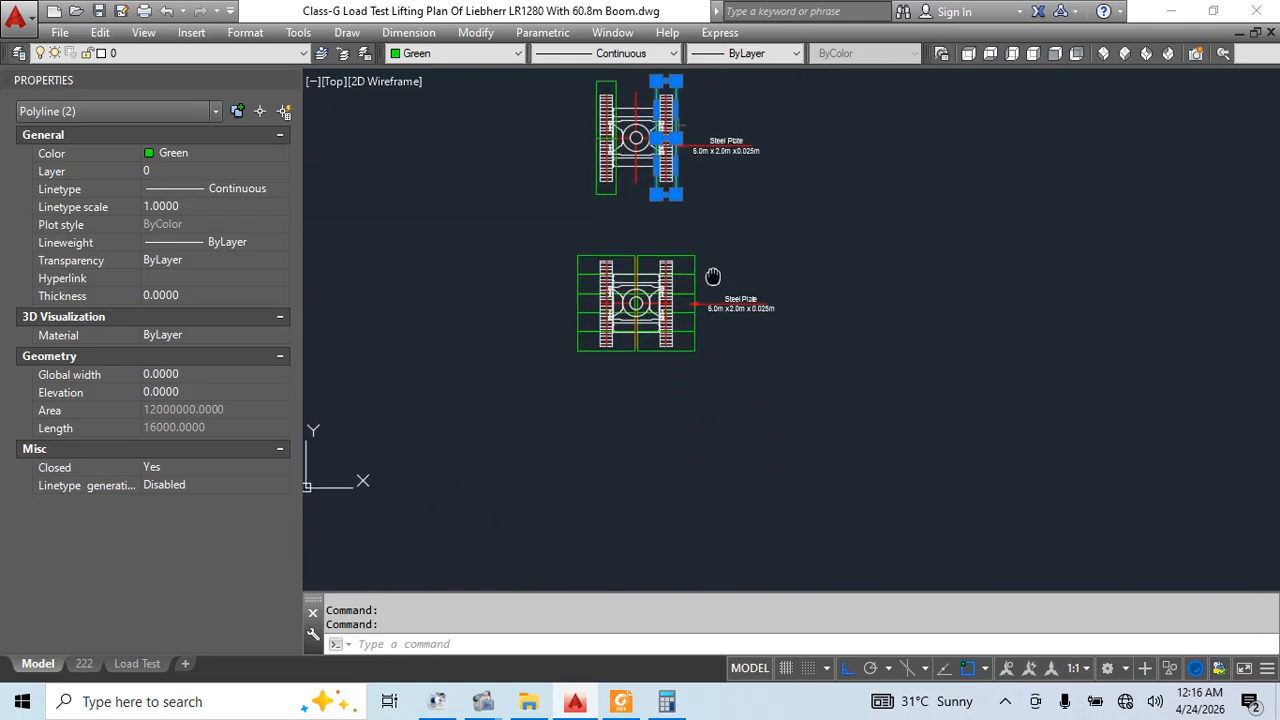
Examine how the 6.0m x 2.0m x 0.025m steel plates are arranged crosswise under both tracks in the lower reference layout
mouse_move(710, 164)
middle_mouse_down()
mouse_move(717, 367)
mouse_move(673, 253)
mouse_move(683, 257)
mouse_move(708, 205)
middle_mouse_up()
scroll(705, 385, "up", 4)
left_click(717, 386)
left_click(675, 195)
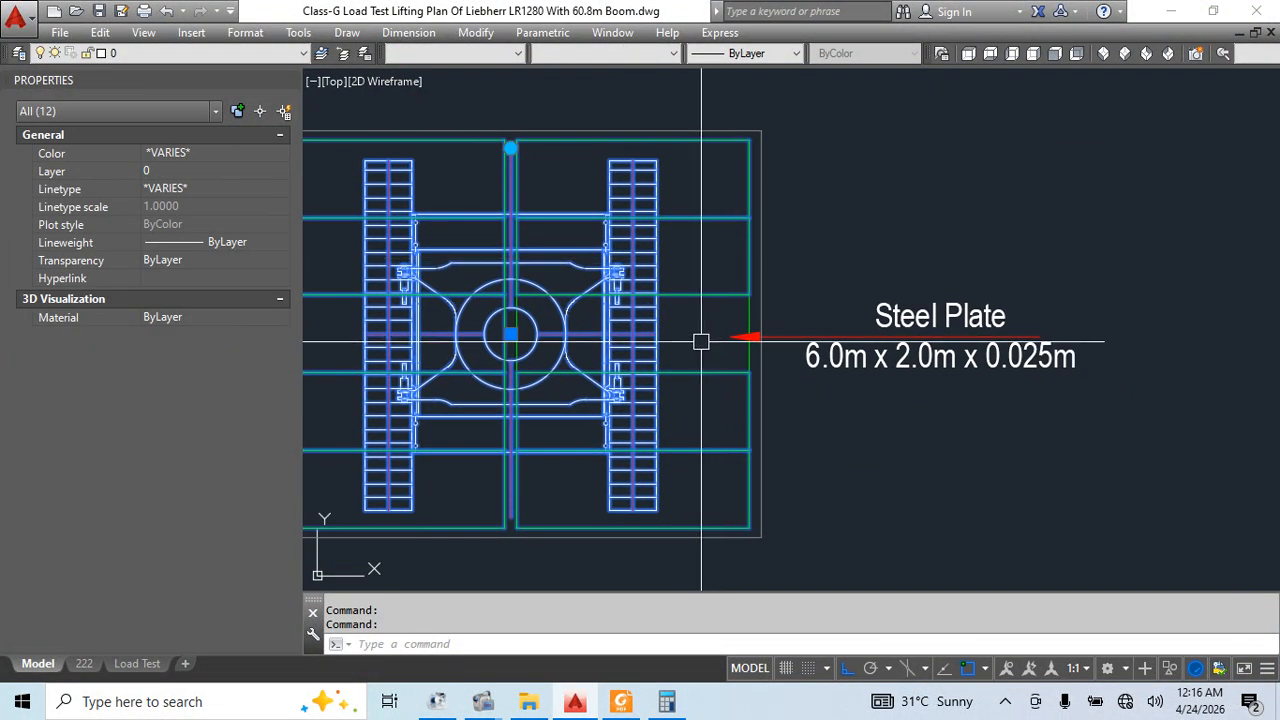
middle_click_drag(714, 500, 836, 473)
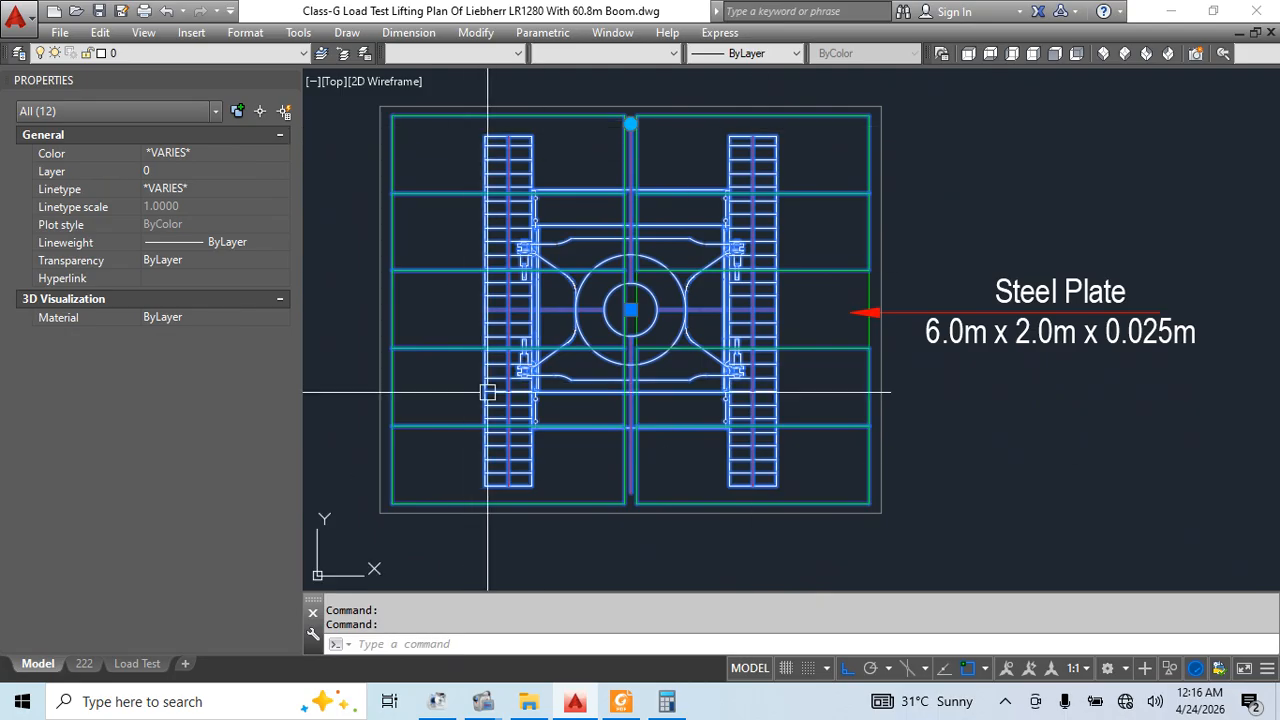
scroll(601, 313, "down", 2)
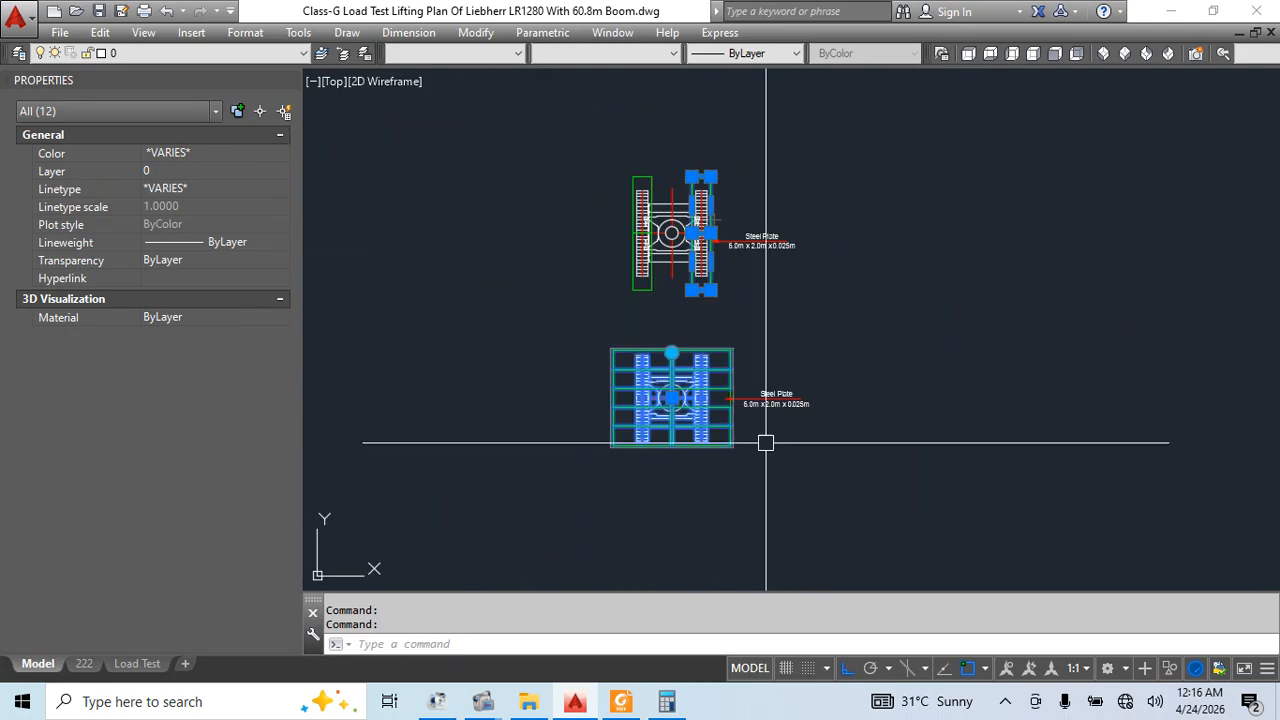
scroll(682, 362, "up", 4)
key("Escape")
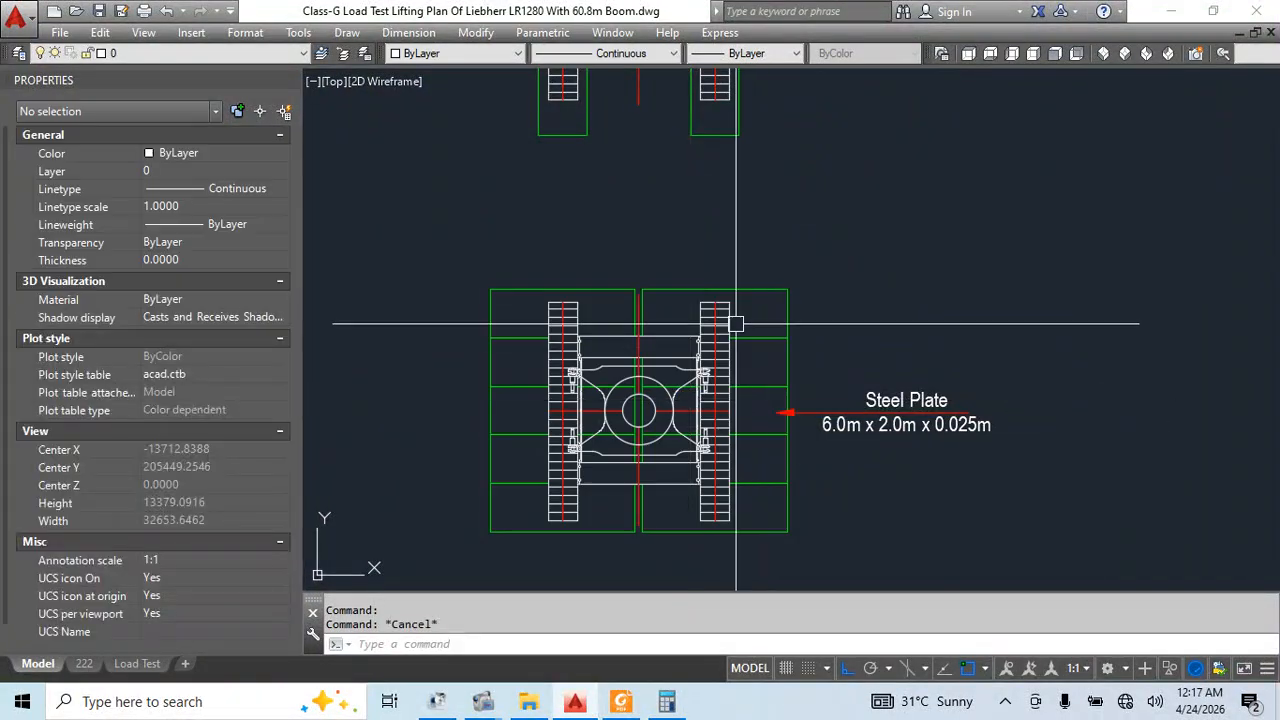
scroll(611, 295, "down", 6)
scroll(666, 224, "up", 6)
left_click(635, 246)
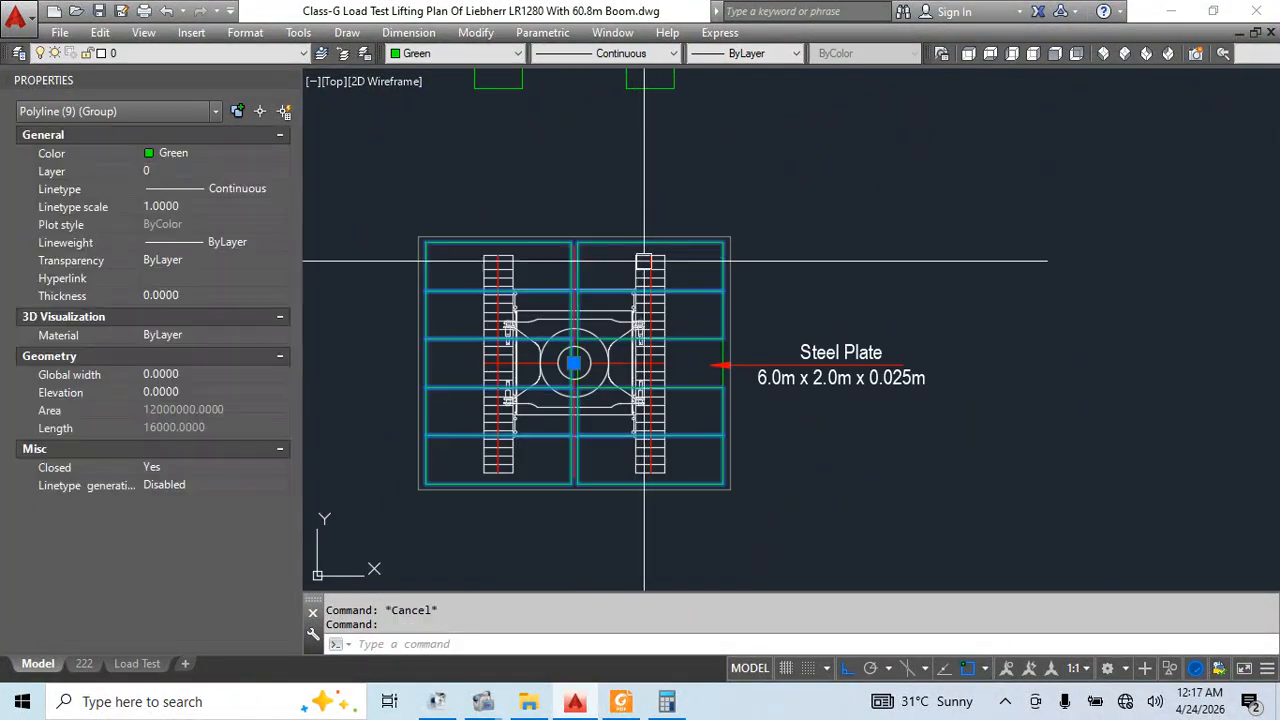
key("Escape")
left_click(714, 239)
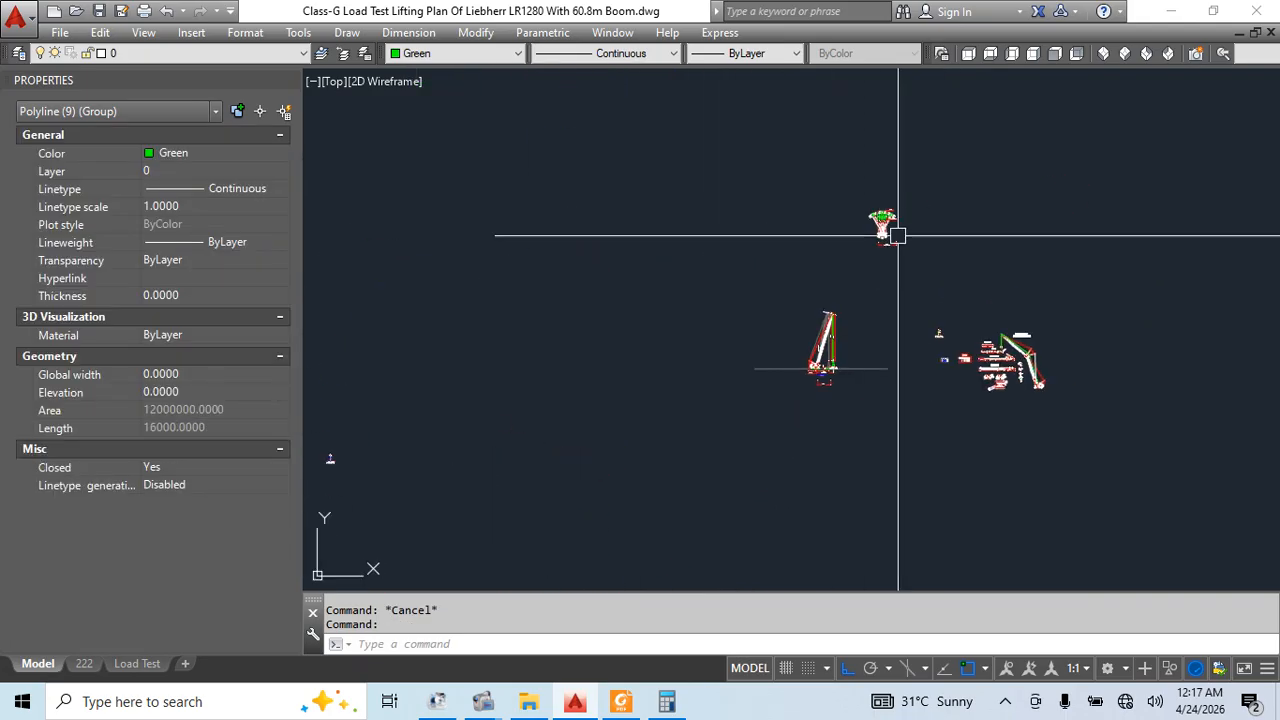
Copy the five green rectangles around the inner load block to the free area below the crane plan
scroll(897, 236, "up", 5)
key("Escape")
scroll(700, 230, "up", 2)
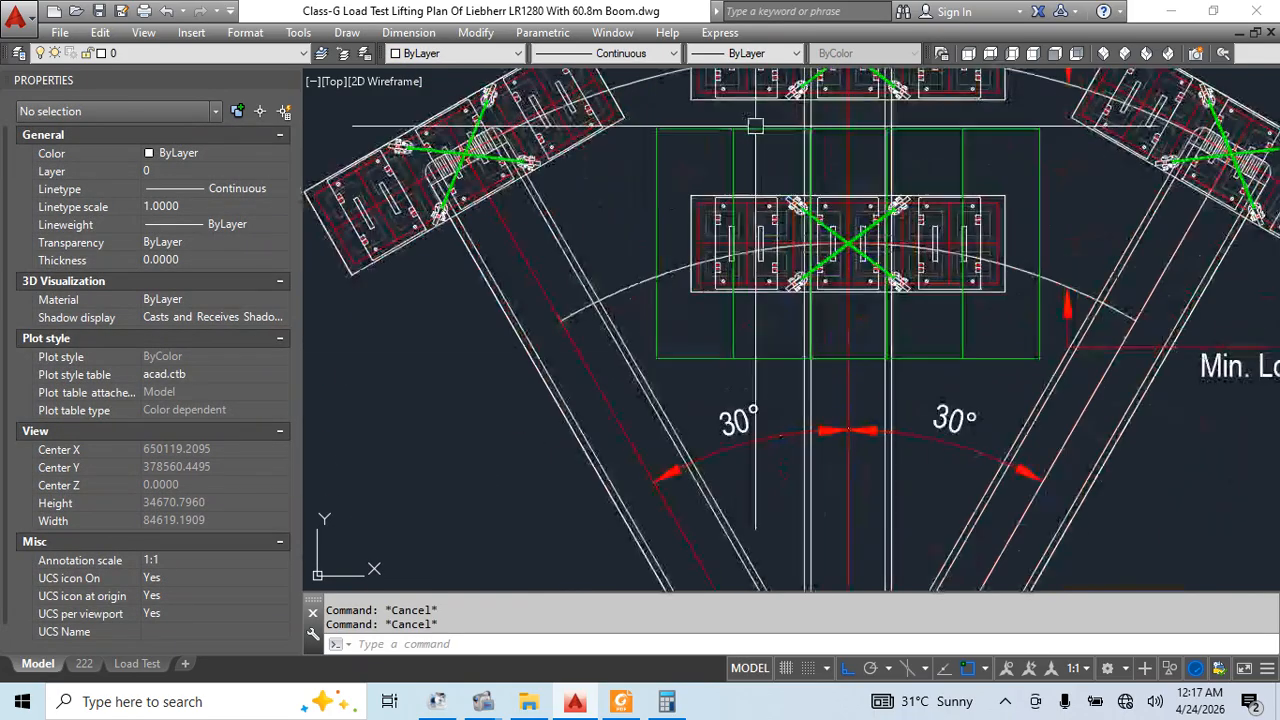
left_click(700, 129)
type("c")
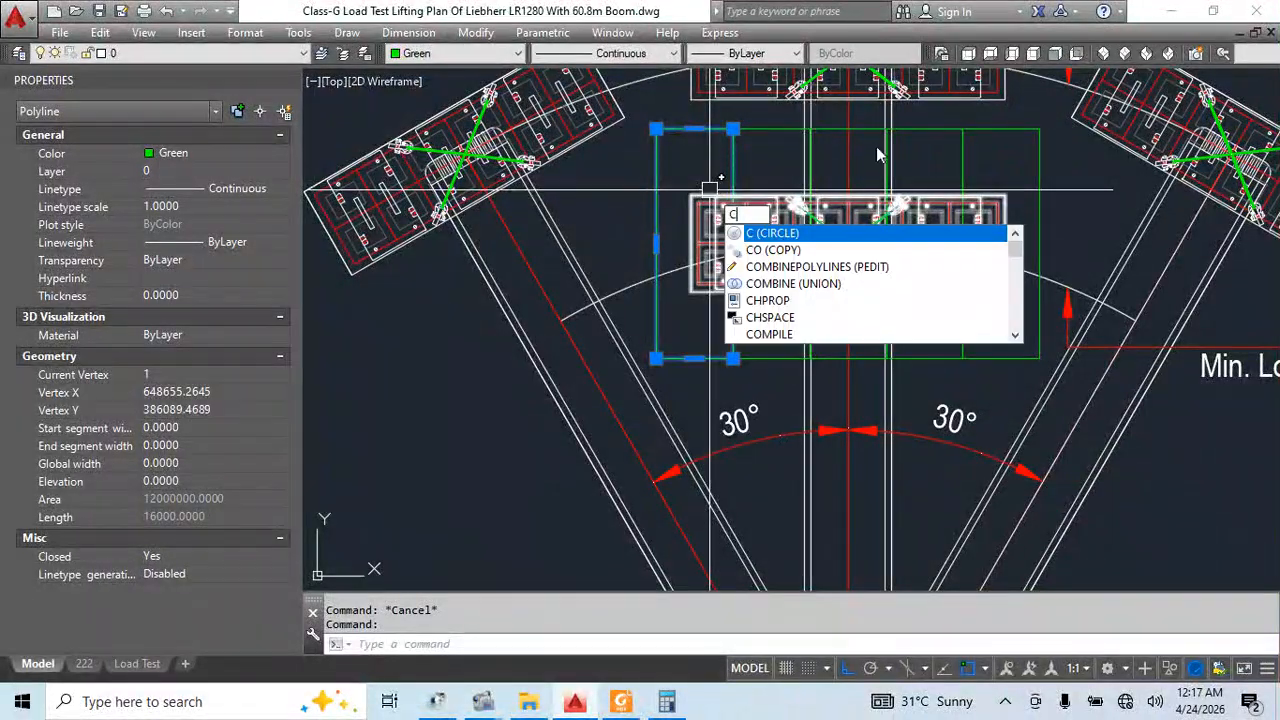
key("Escape")
left_click_drag(800, 118, 1052, 368)
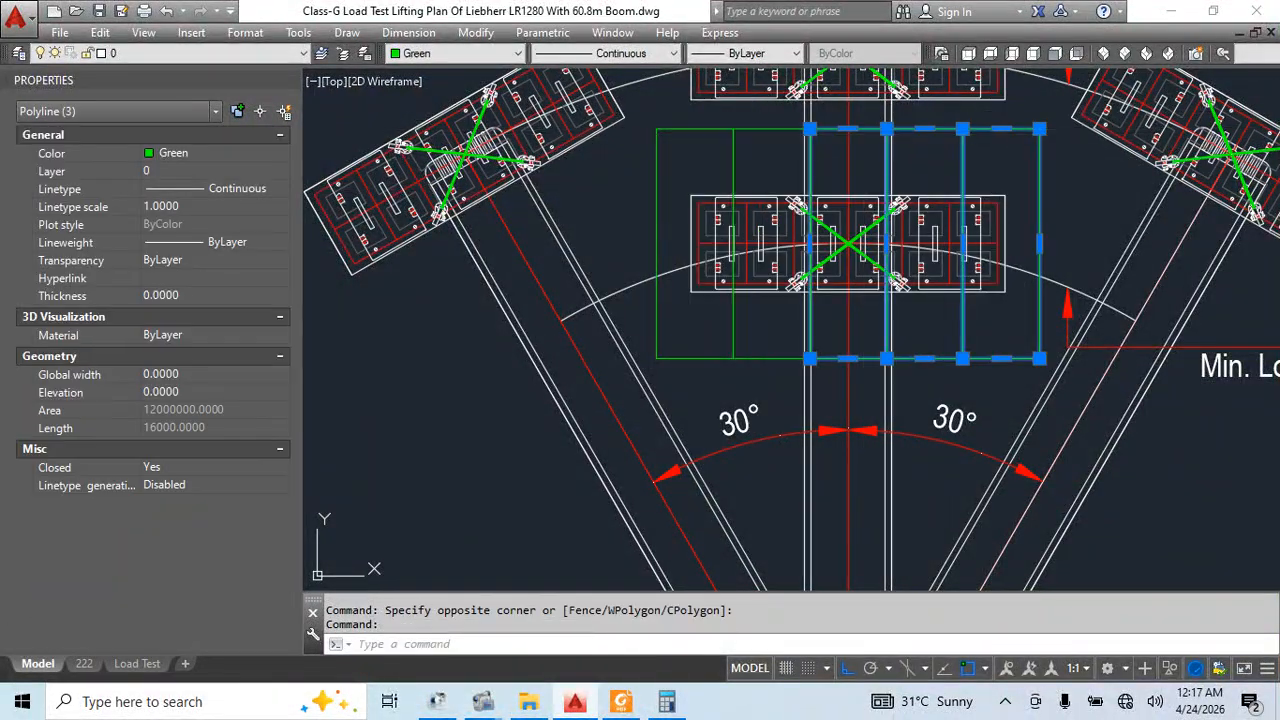
left_click(754, 150)
left_click(691, 166)
key("Return")
left_click(848, 243)
scroll(740, 122, "down", 4)
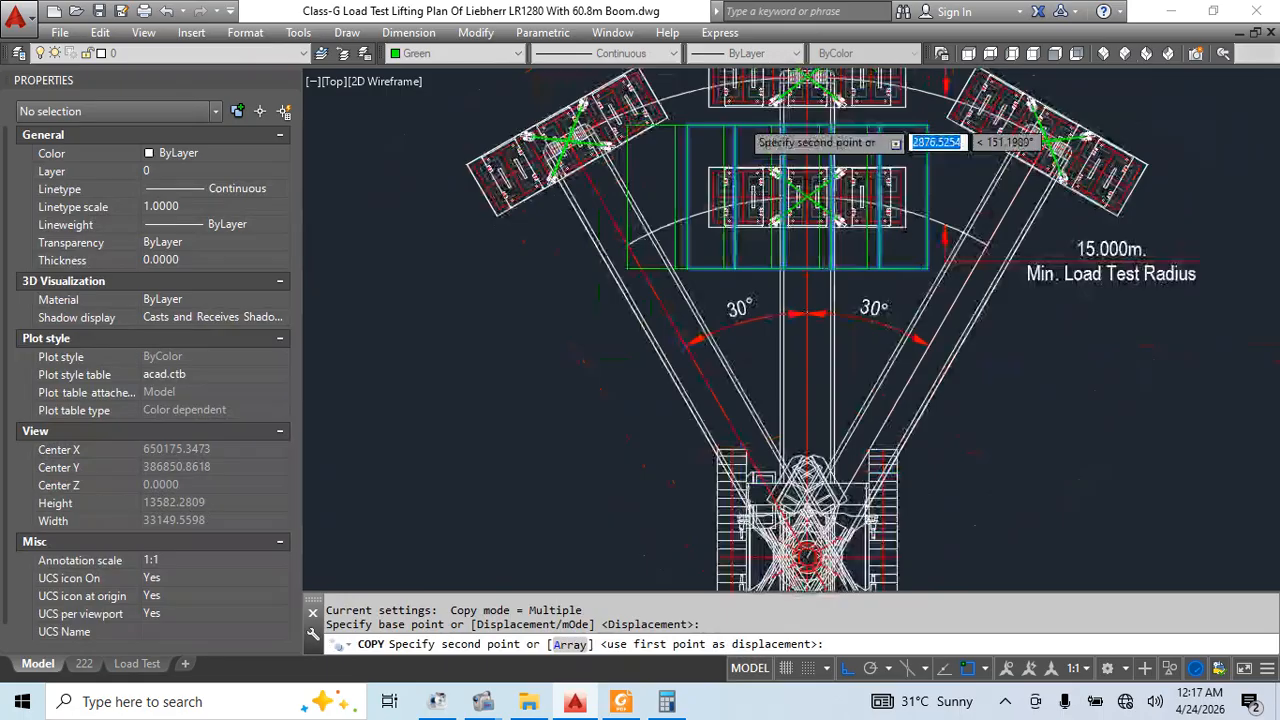
left_click(775, 352)
key("Escape")
Rotate the five copied rectangles by 90 degrees so their long sides run horizontally
left_click(831, 322)
left_click(703, 391)
type("r")
key("Return")
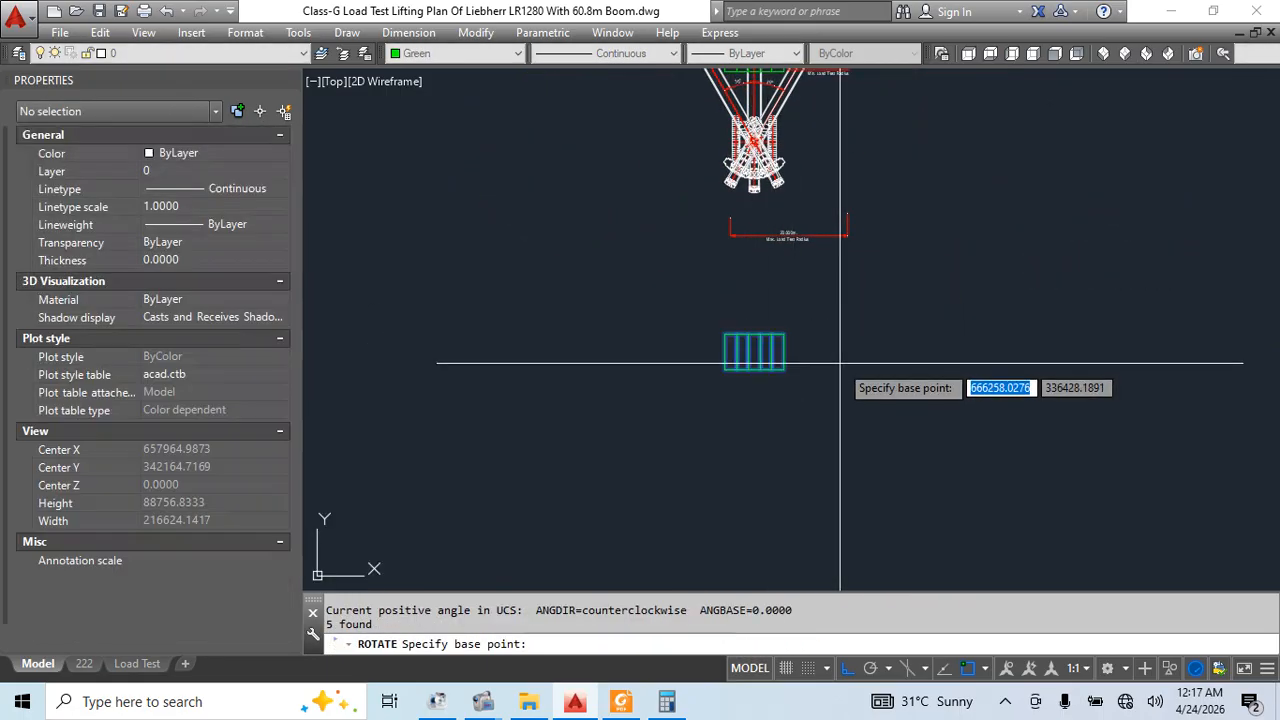
left_click(840, 364)
left_click(856, 233)
Move the five rotated plates onto the crane so the stack is centred on the right crawler track
type("m")
key("Return")
scroll(856, 260, "up", 6)
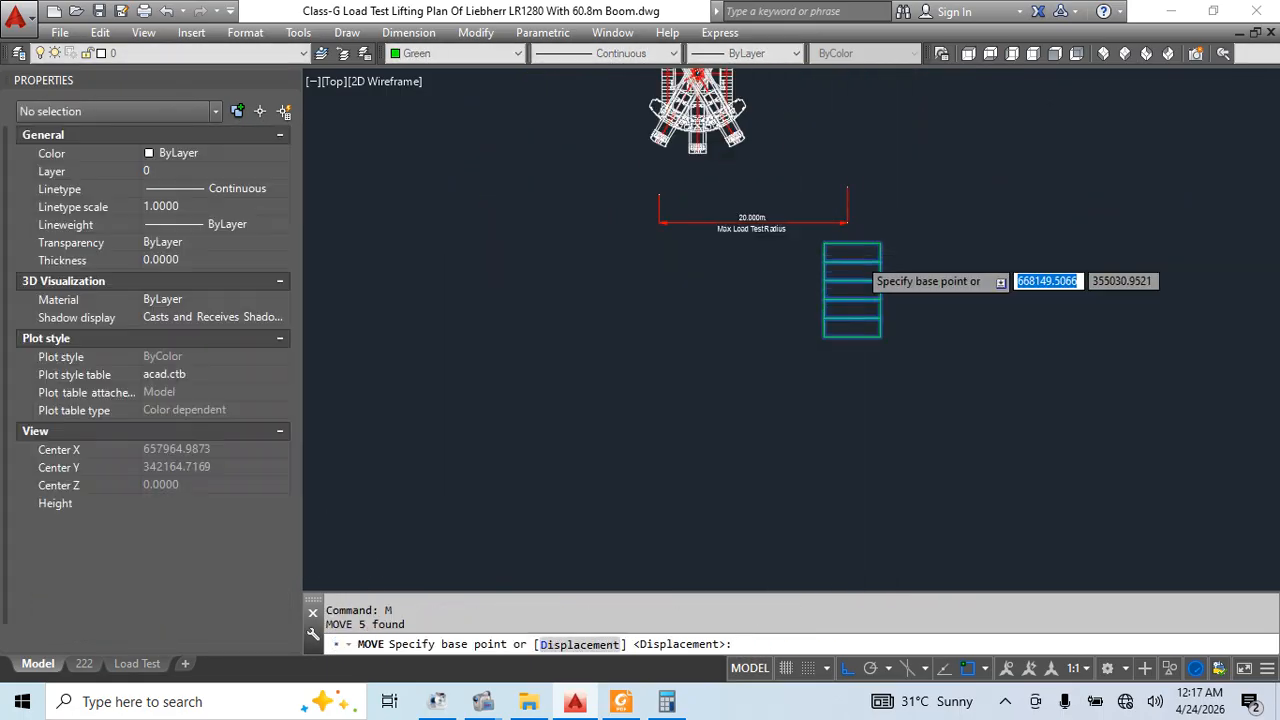
left_click(845, 340)
scroll(826, 369, "down", 5)
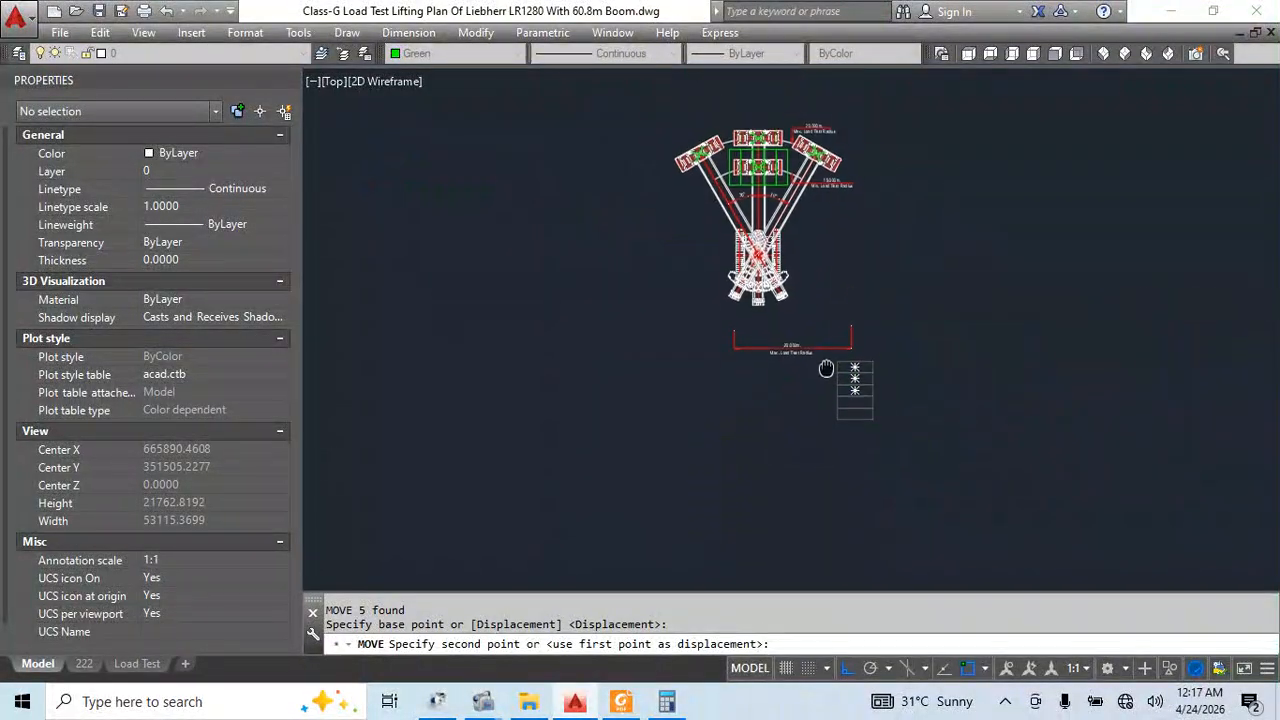
scroll(820, 262, "up", 7)
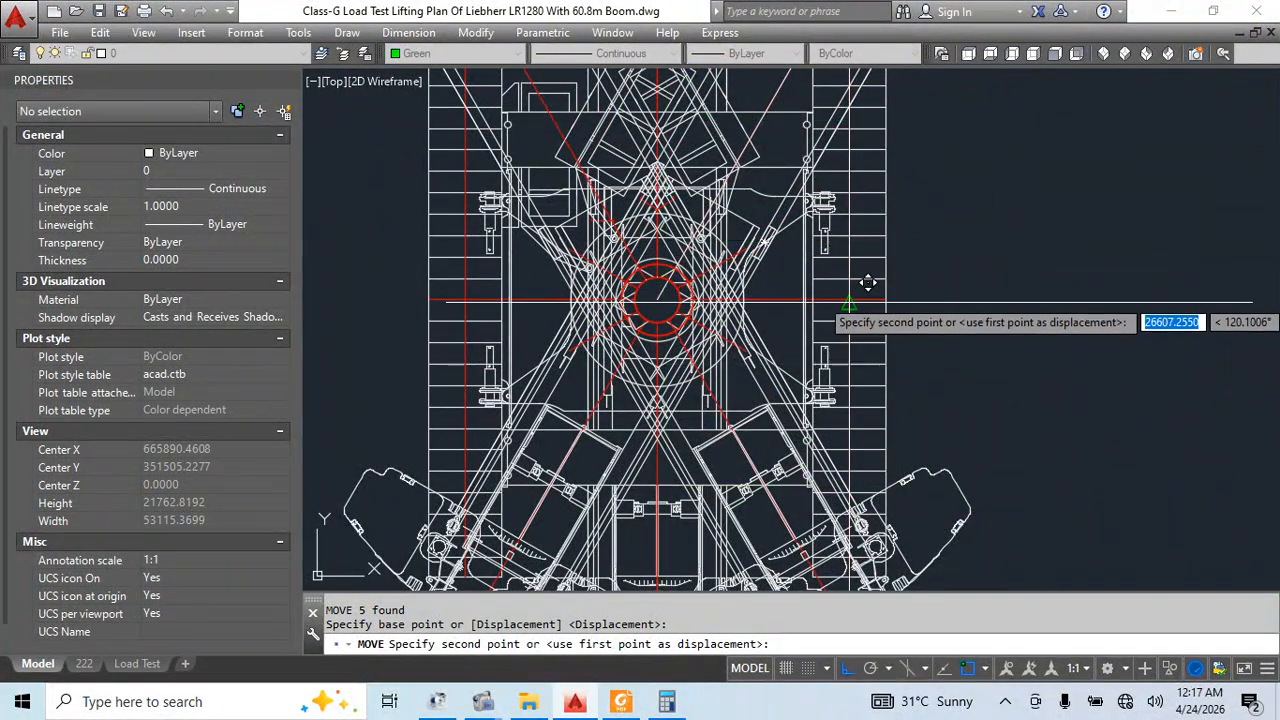
scroll(868, 283, "up", 2)
left_click(890, 317)
Mirror the five plates about the crane's vertical centreline to cover the left crawler track, keeping the originals
scroll(900, 290, "down", 5)
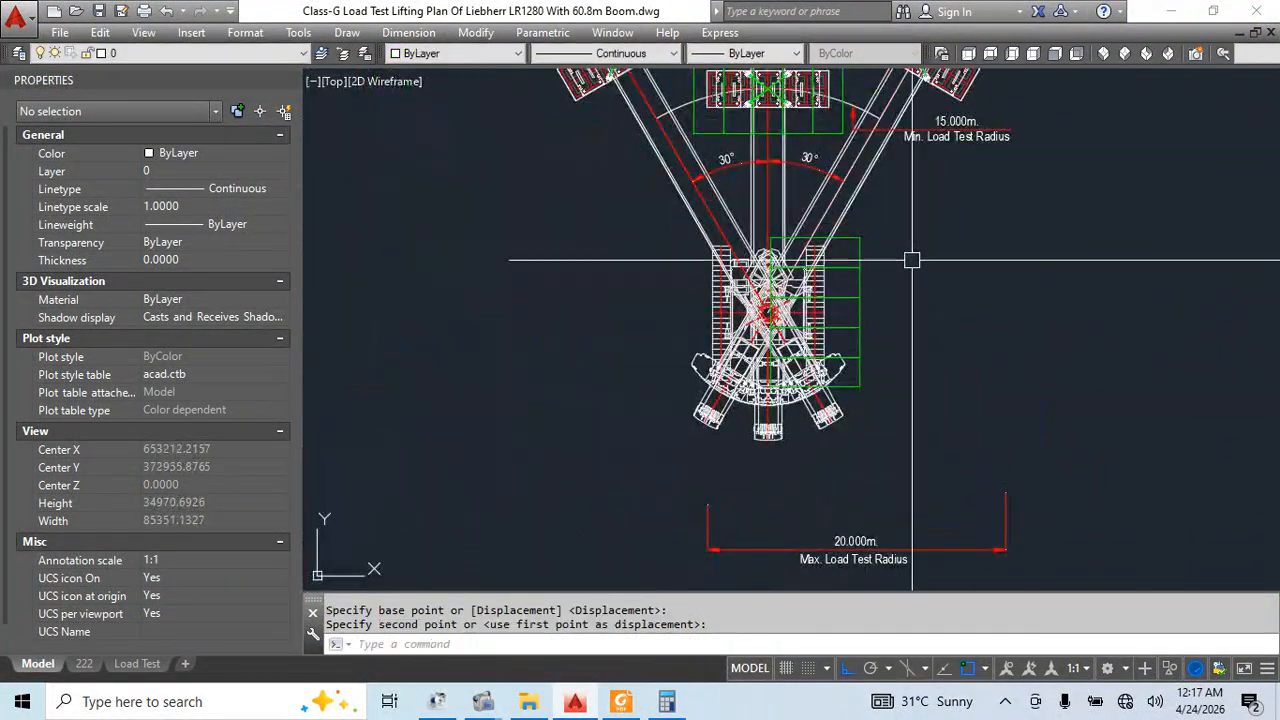
left_click(855, 400)
middle_click_drag(925, 405, 939, 407)
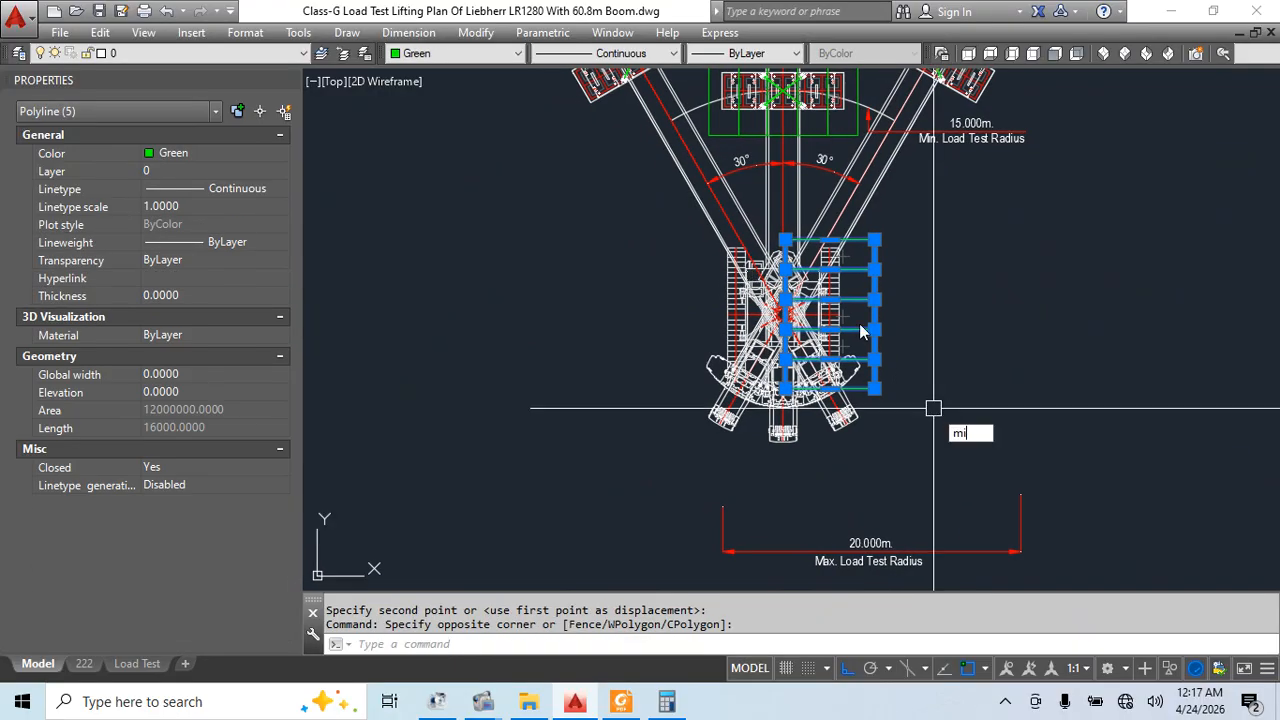
type("mi")
key("Return")
scroll(785, 205, "up", 2)
left_click(791, 188)
key("Return")
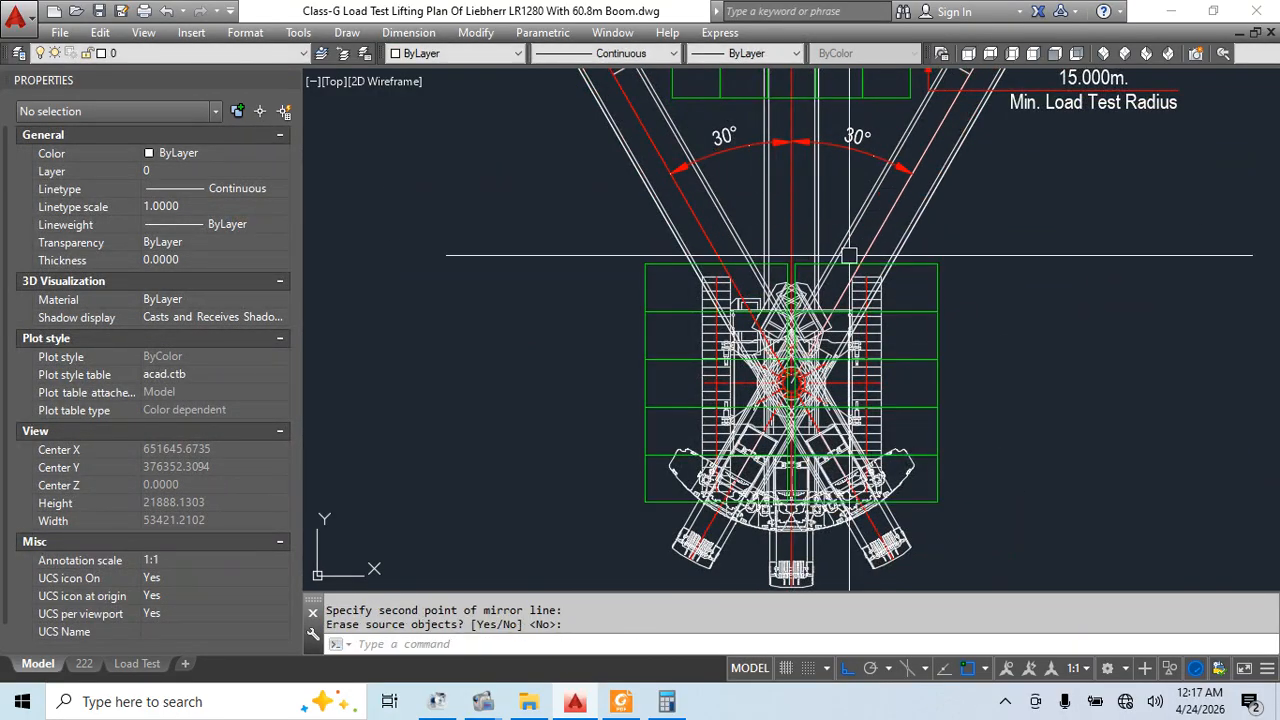
Send the ten green steel plates on both sides of the crane plan to the back of the draw order
middle_click_drag(967, 311, 877, 274)
left_click(909, 209)
left_click(826, 498)
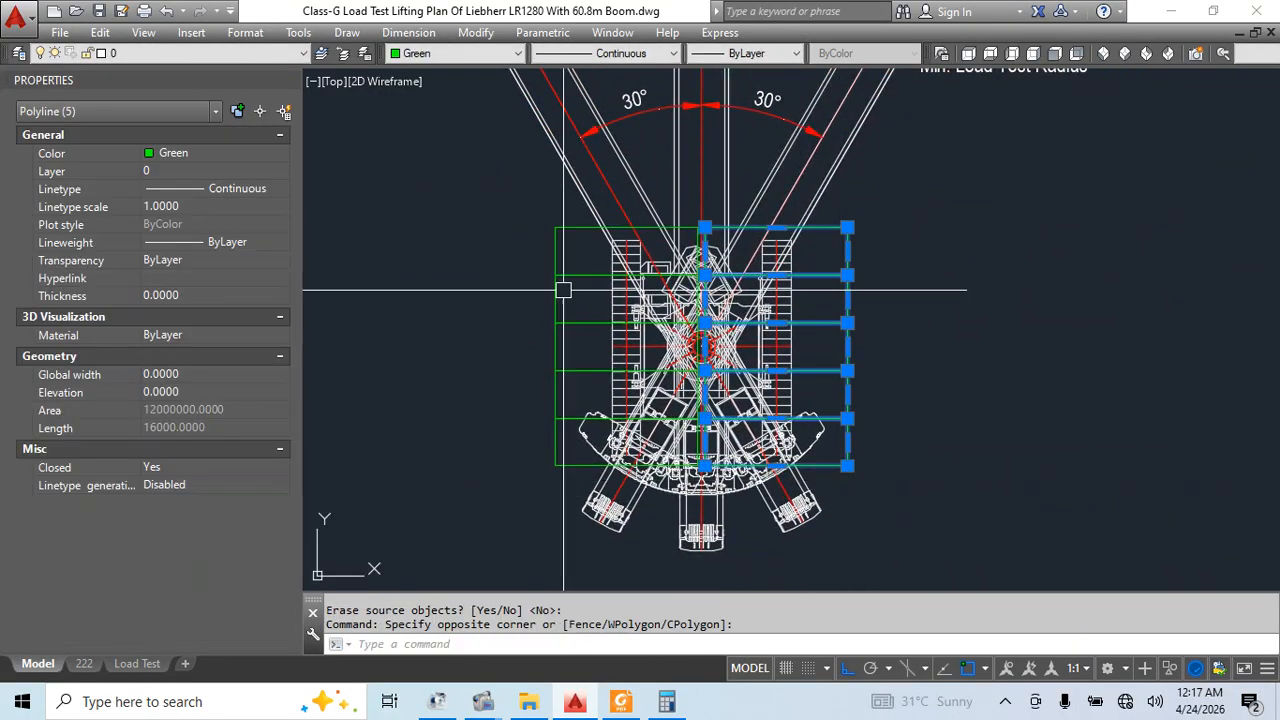
left_click(565, 214)
left_click(519, 464)
type("dr")
key("Return")
type("b")
key("Return")
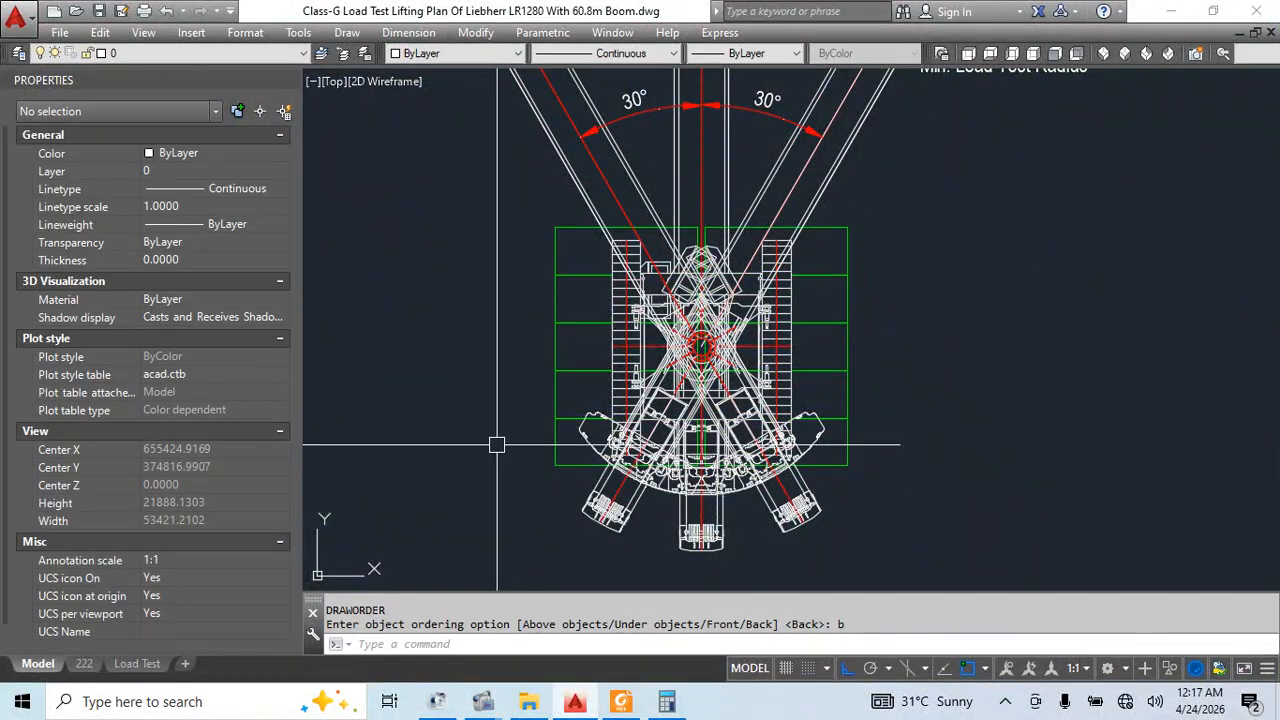
Add linear dimensions for the overall length of the left plate stack and the width of its uppermost plate
type("dli")
key("Return")
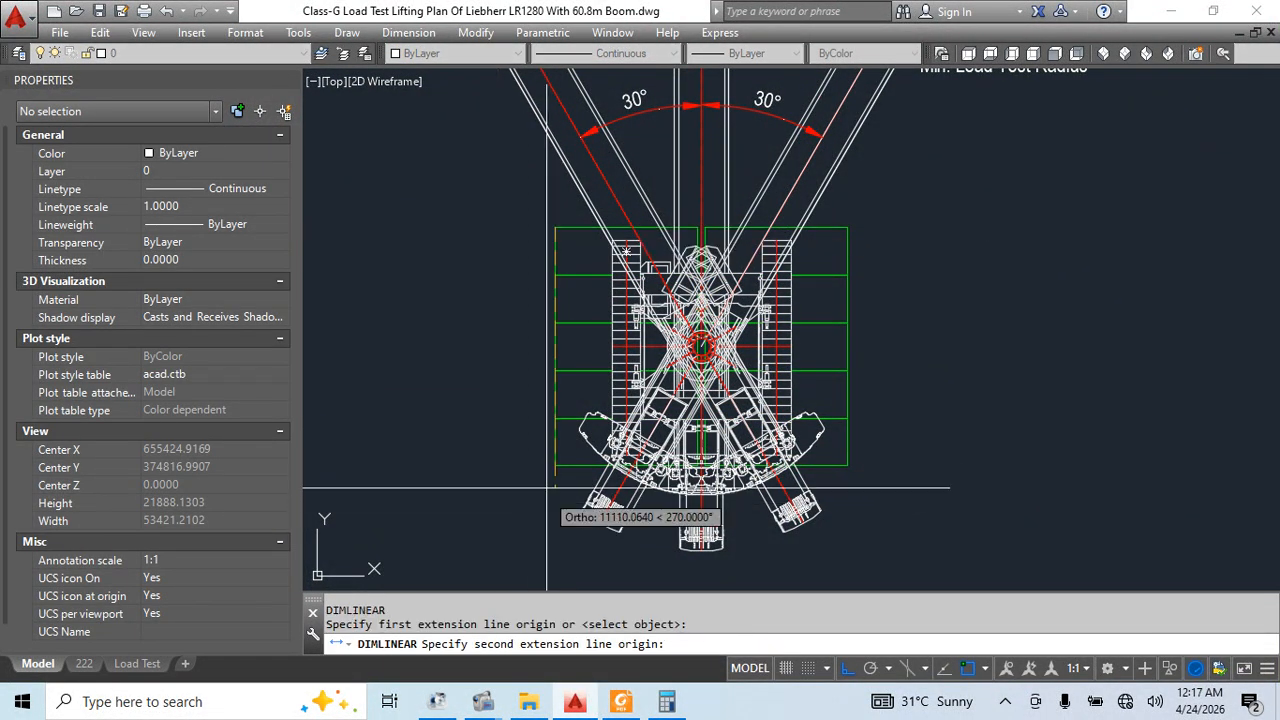
left_click(555, 464)
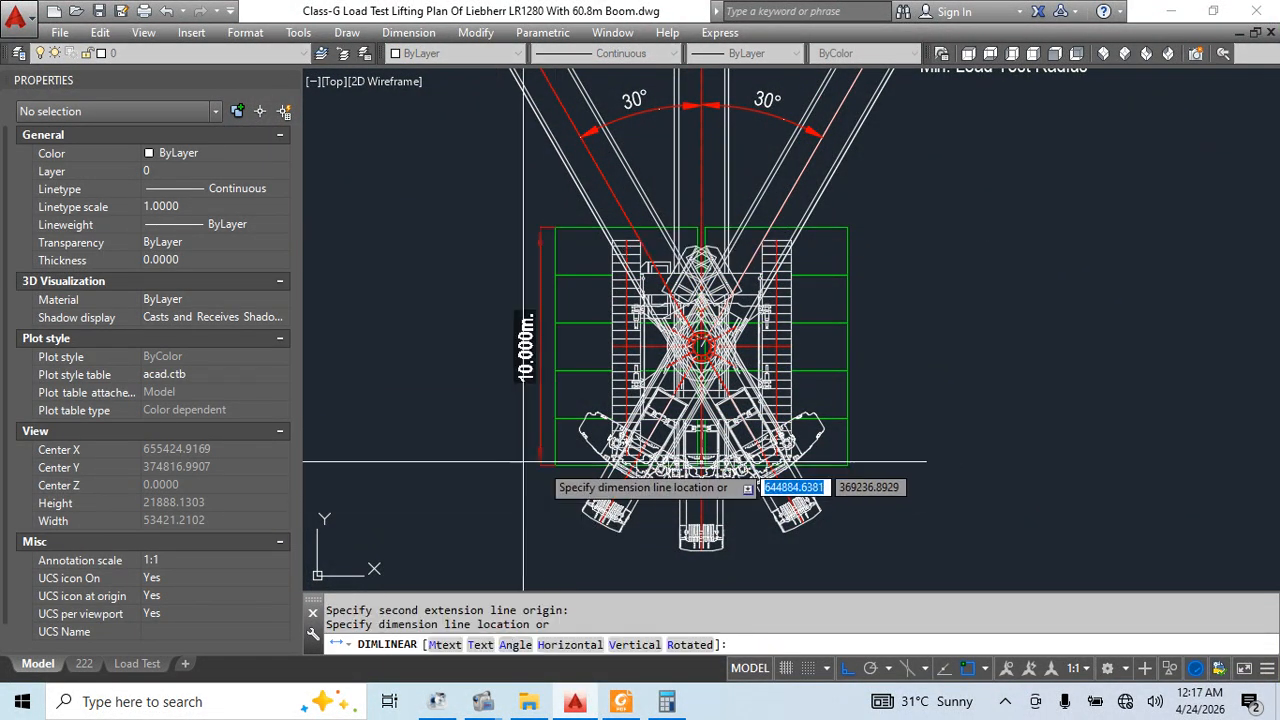
key("Return")
left_click(555, 228)
scroll(690, 220, "up", 3)
left_click(718, 234)
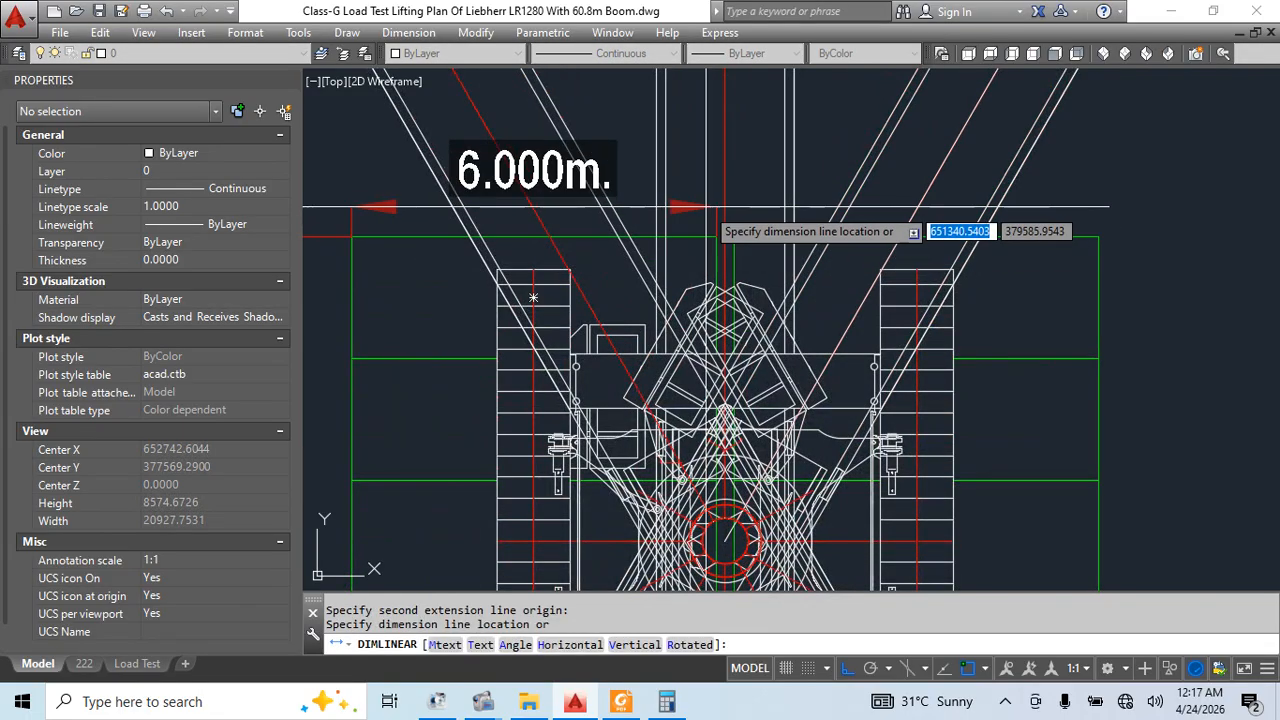
left_click(680, 214)
scroll(629, 192, "down", 4)
middle_click_drag(828, 470, 831, 406)
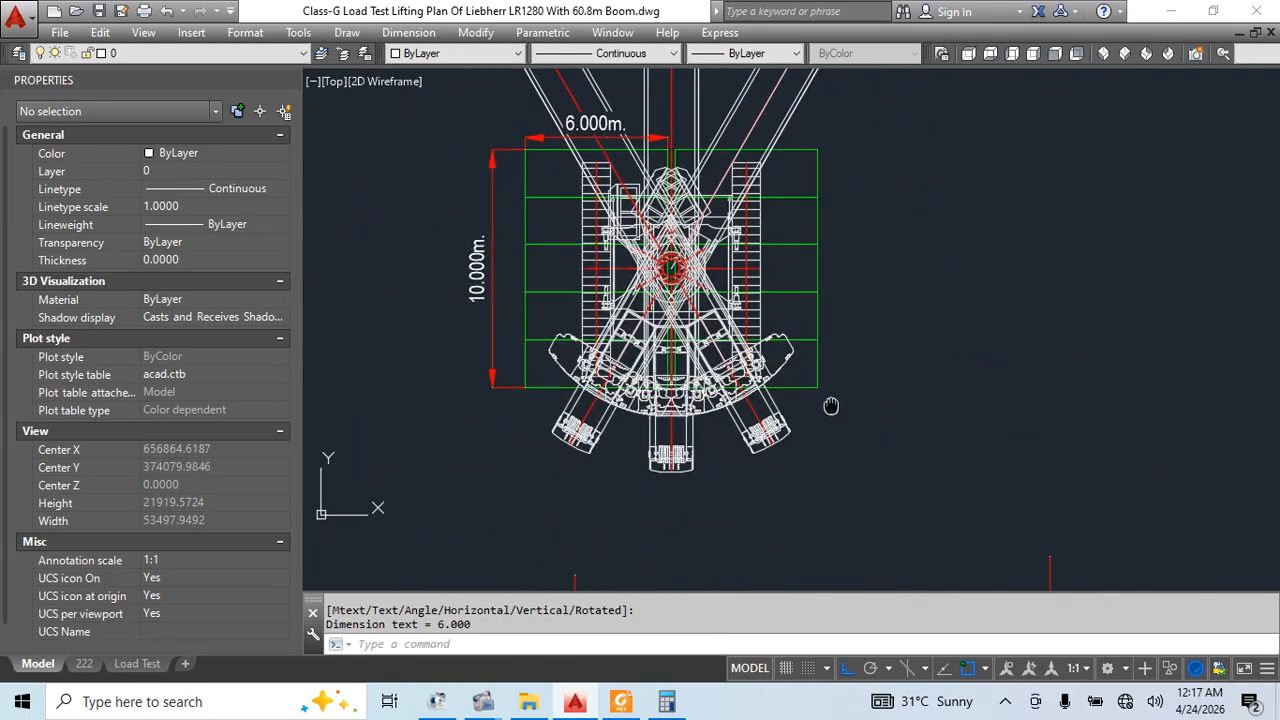
key("Escape")
Copy the A-Frame Slew Radius dimension and its label from the elevation view to the free area beside the crane plan
scroll(797, 349, "down", 3)
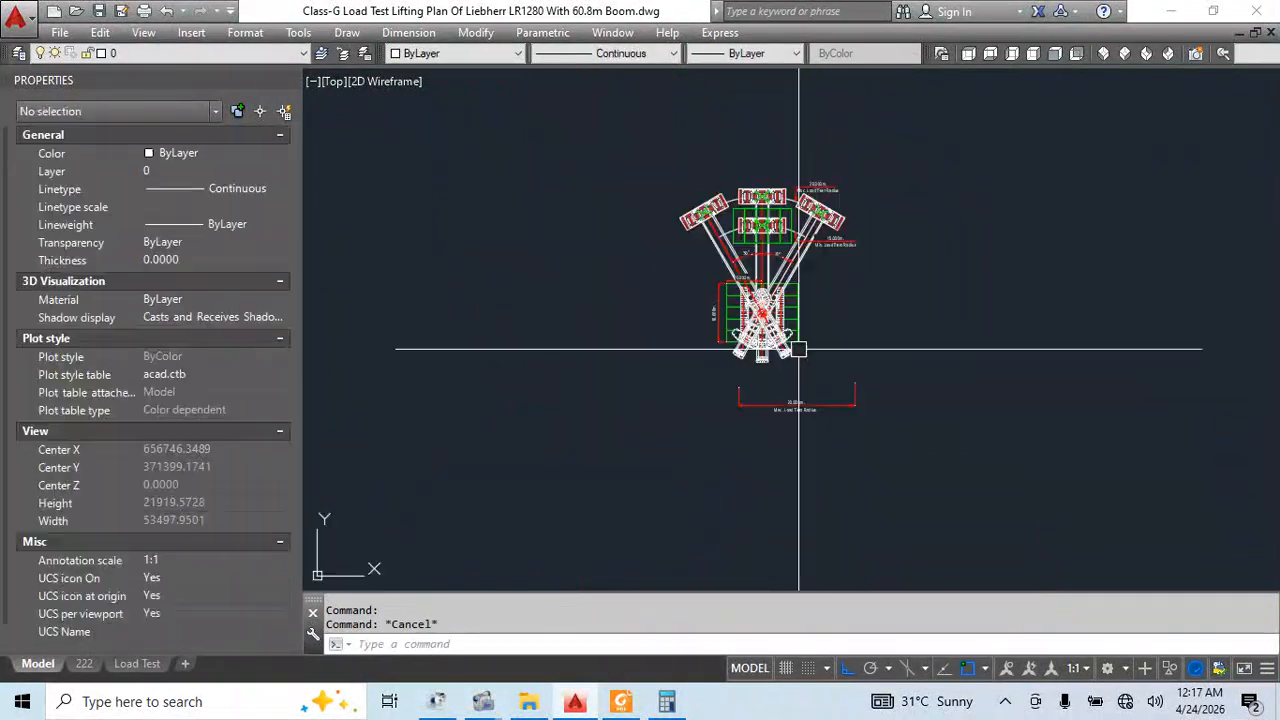
middle_click_drag(649, 469, 956, 458)
scroll(805, 372, "down", 3)
middle_click_drag(712, 414, 983, 328)
scroll(914, 345, "up", 10)
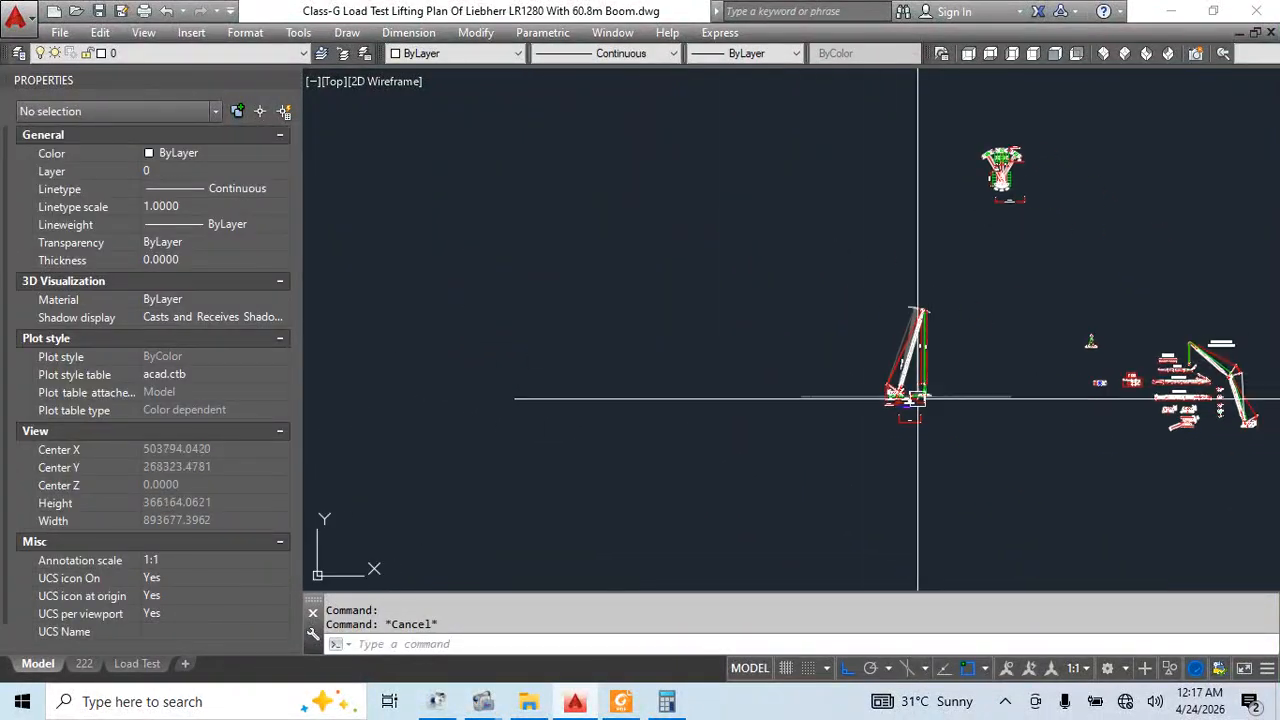
left_click(746, 288)
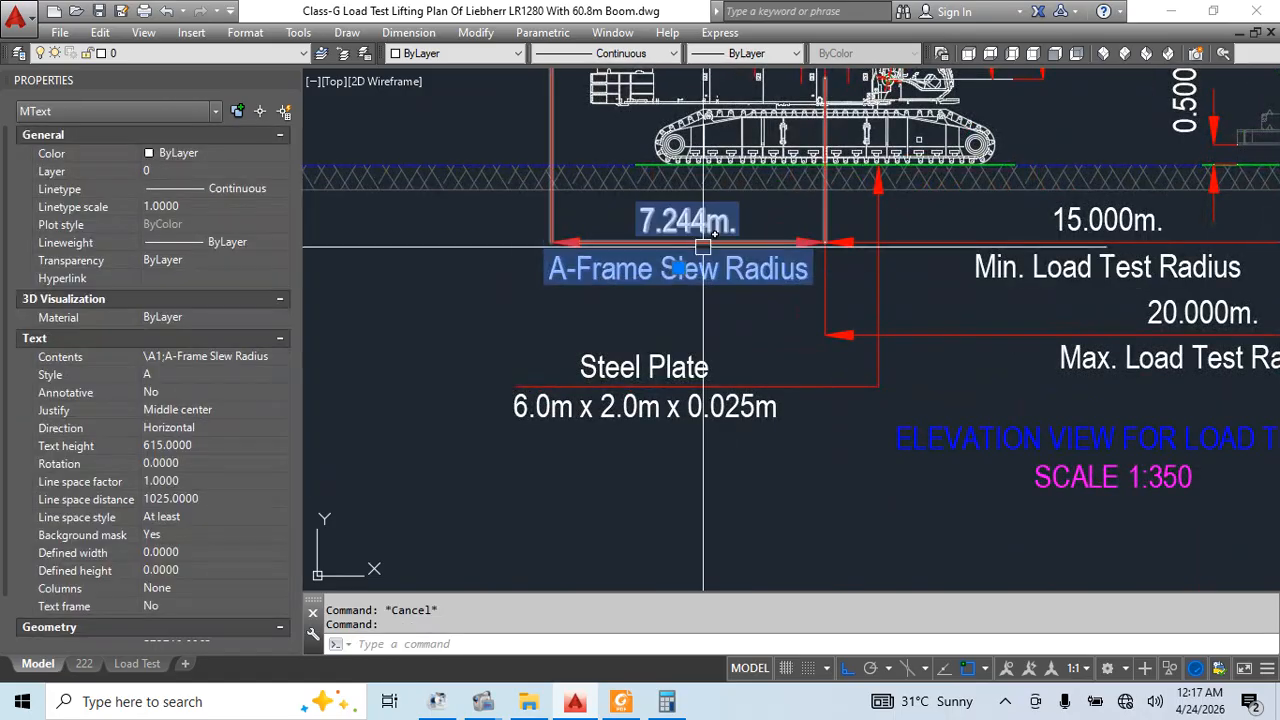
left_click(696, 219)
middle_click_drag(747, 317, 720, 420)
type("co")
key("Return")
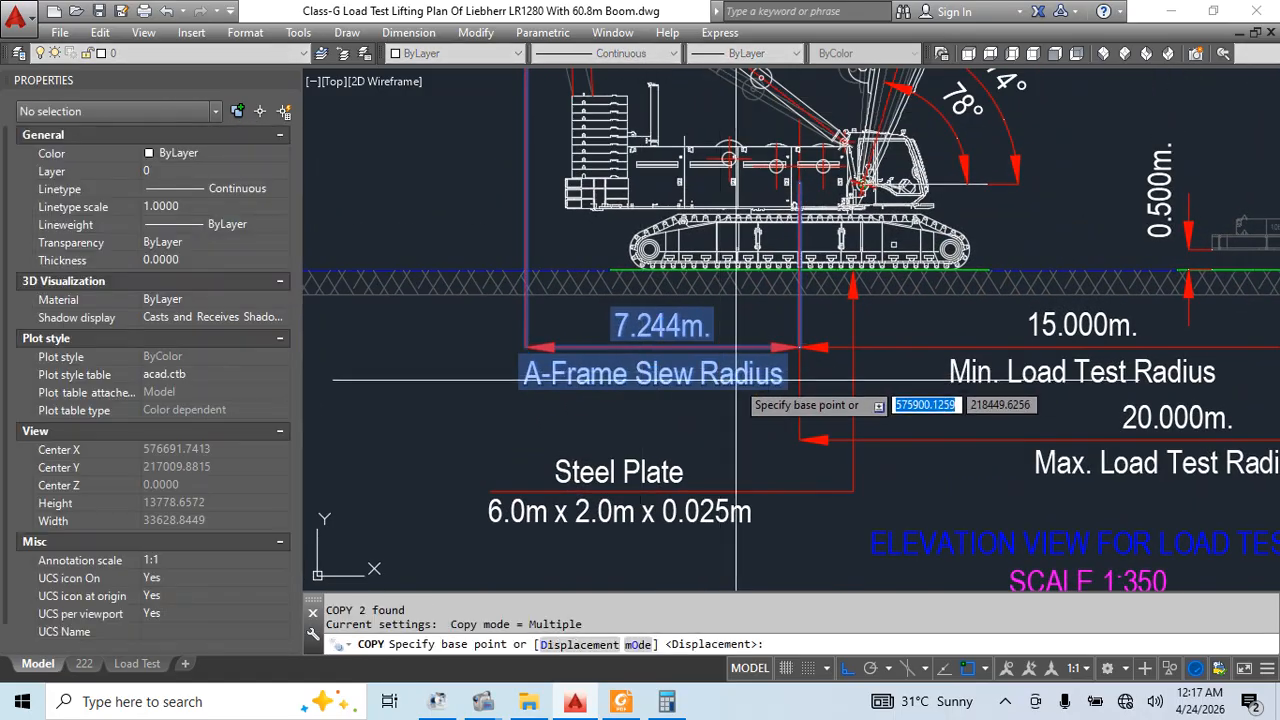
left_click(800, 346)
scroll(869, 350, "down", 6)
middle_click_drag(971, 346, 719, 621)
left_click(849, 669)
scroll(878, 280, "down", 5)
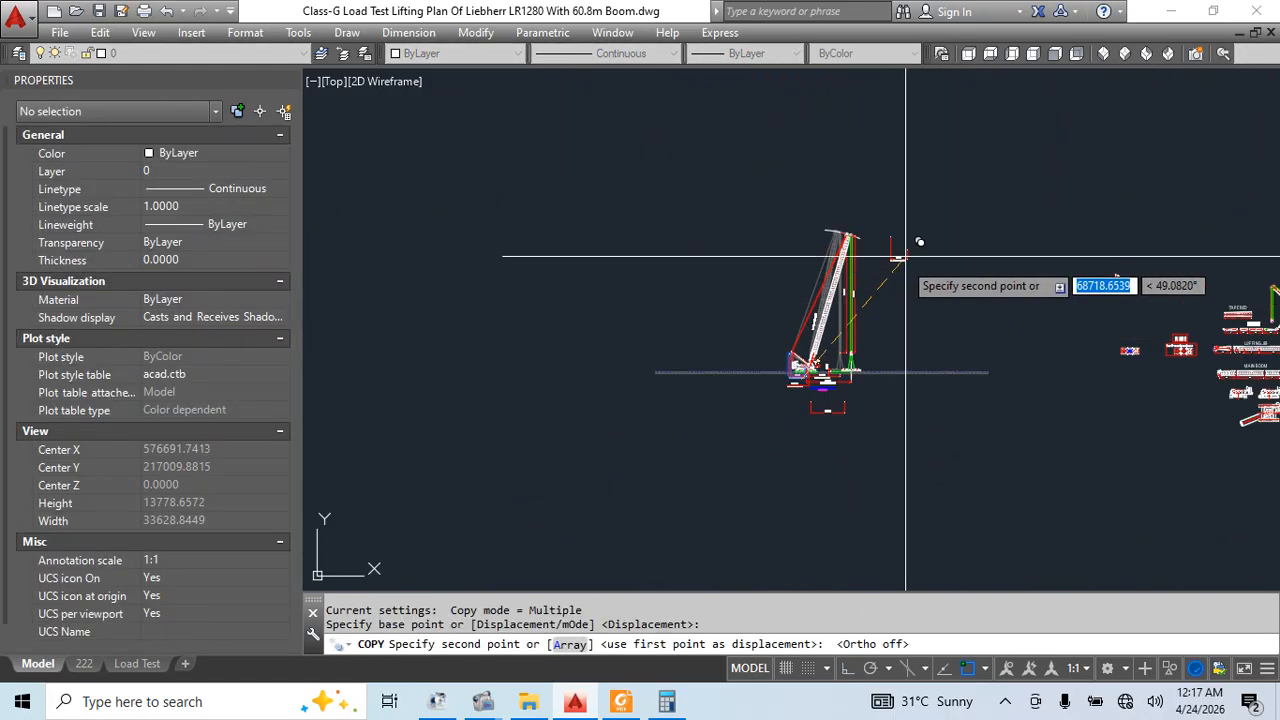
middle_click_drag(1003, 135, 849, 349)
scroll(851, 268, "up", 9)
left_click(1114, 327)
key("Escape")
Erase the leftover Max. Load Test Radius dimension and its label below the crane plan
left_click(1165, 446)
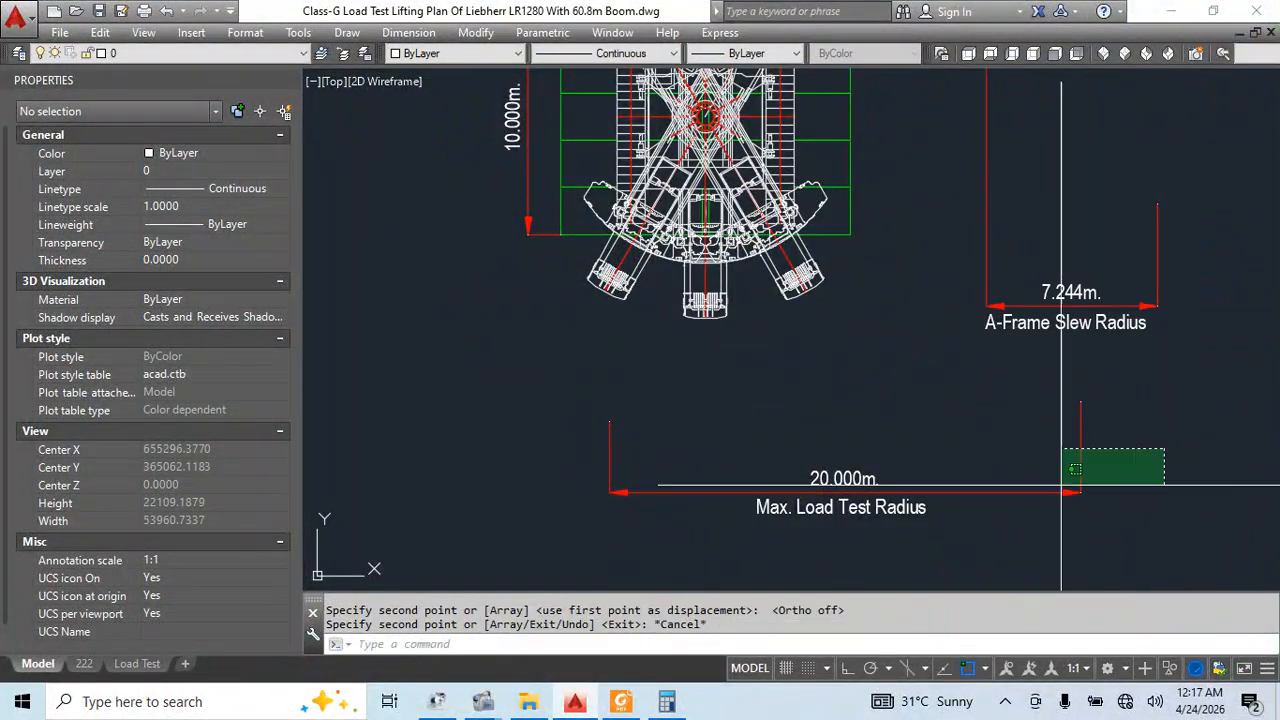
left_click(880, 530)
type("e")
key("Return")
Draw a circle with the 7.244 m A-frame slew radius, centred on the crane's slewing centre
middle_click_drag(797, 312, 696, 416)
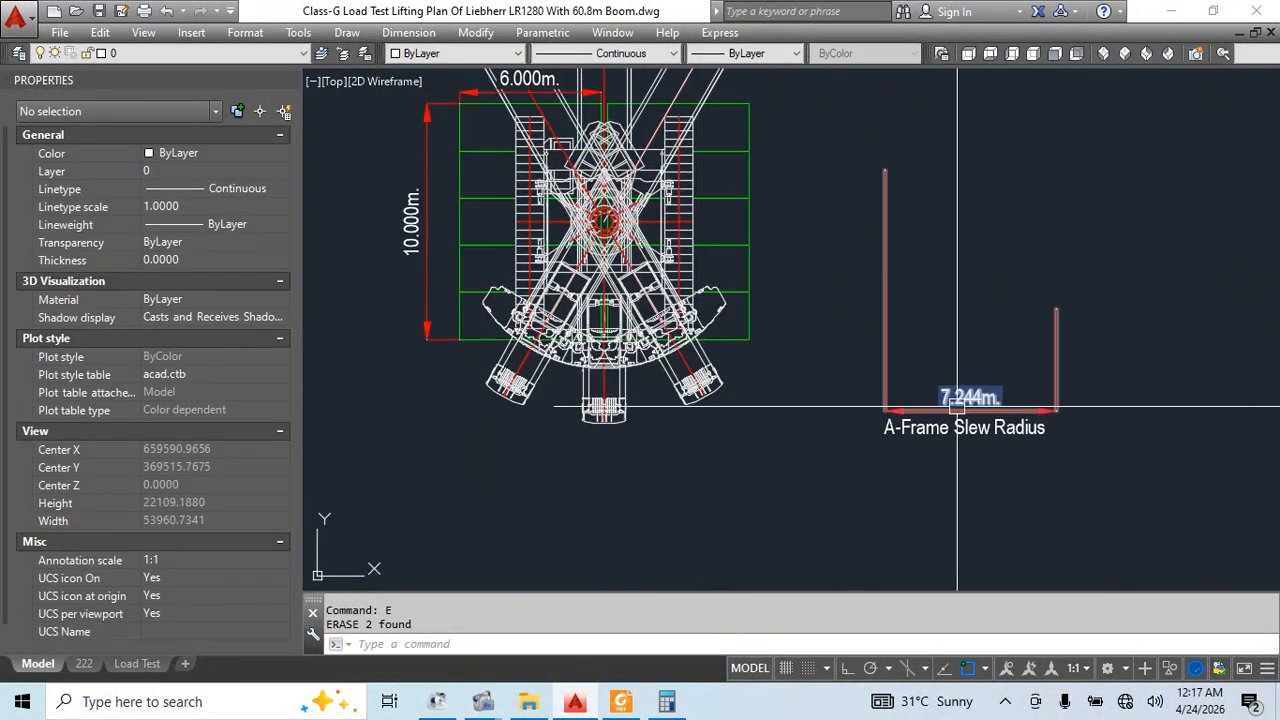
left_click(712, 397)
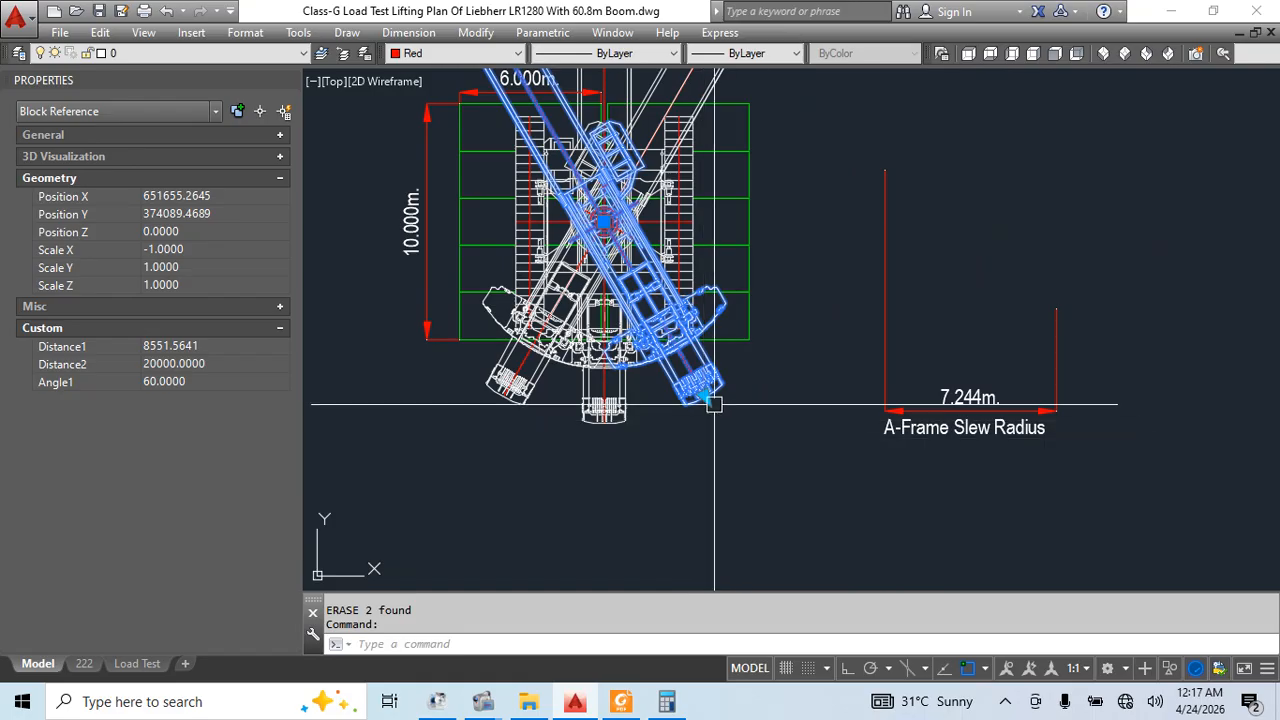
key("Escape")
type("c")
key("Return")
scroll(610, 235, "up", 3)
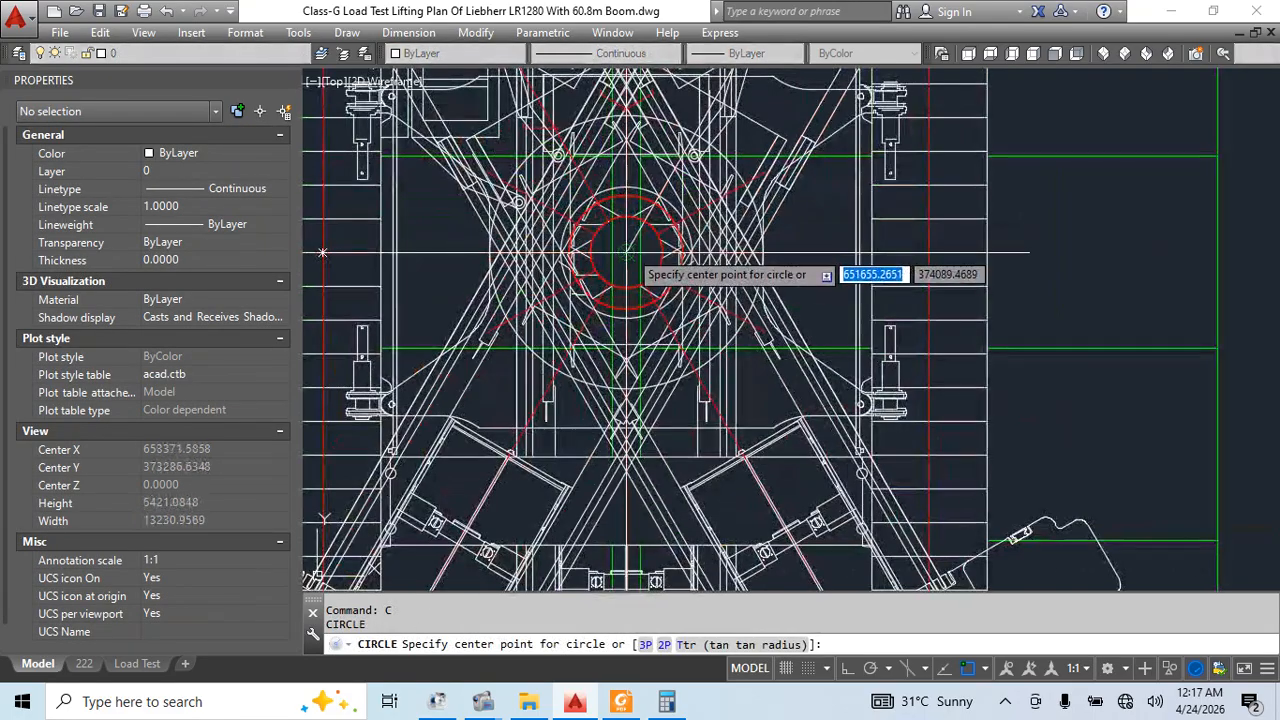
left_click(618, 249)
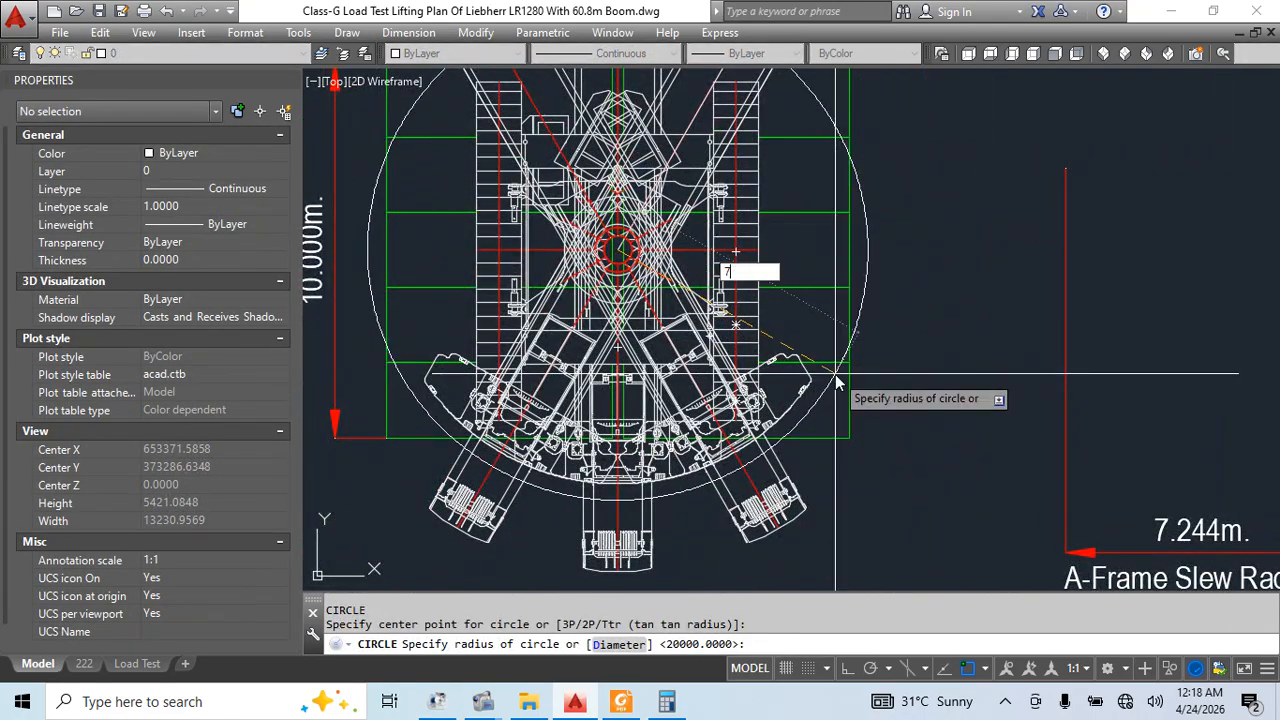
left_click(835, 376)
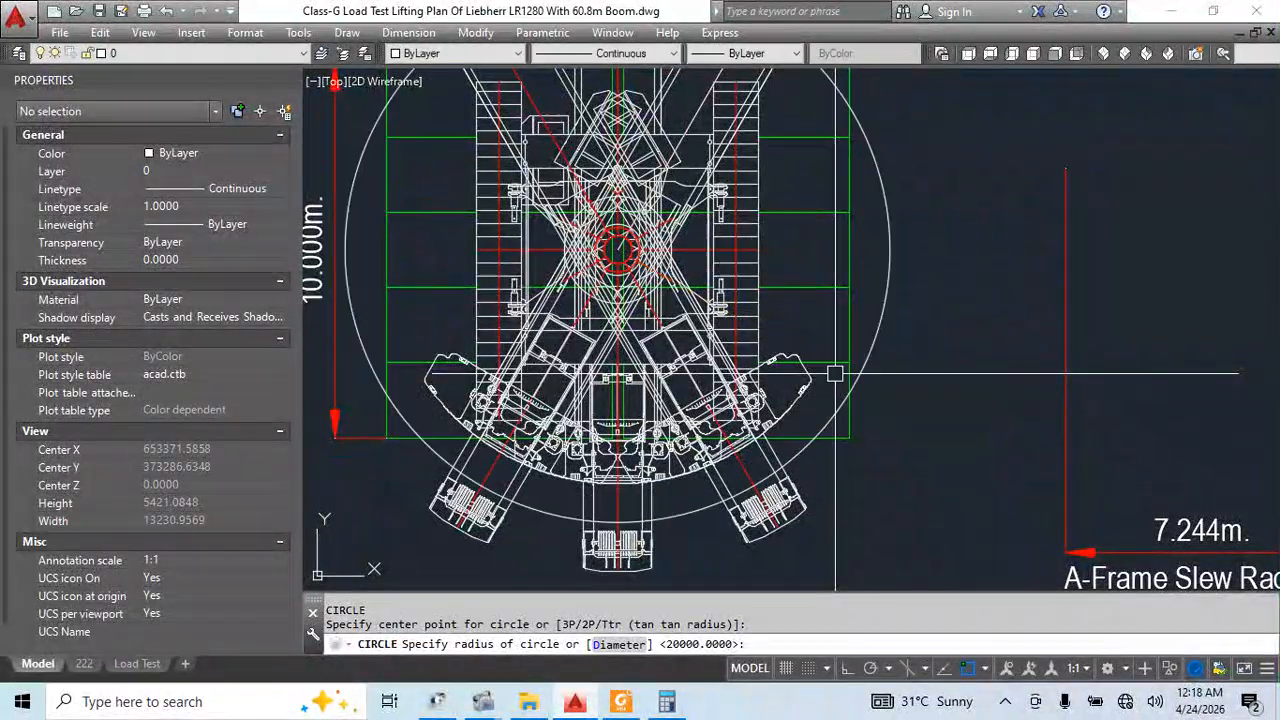
Adjust the rear ends of the three boom blocks so their A-frames end at the slew radius circle
left_click(800, 517)
left_click(778, 527)
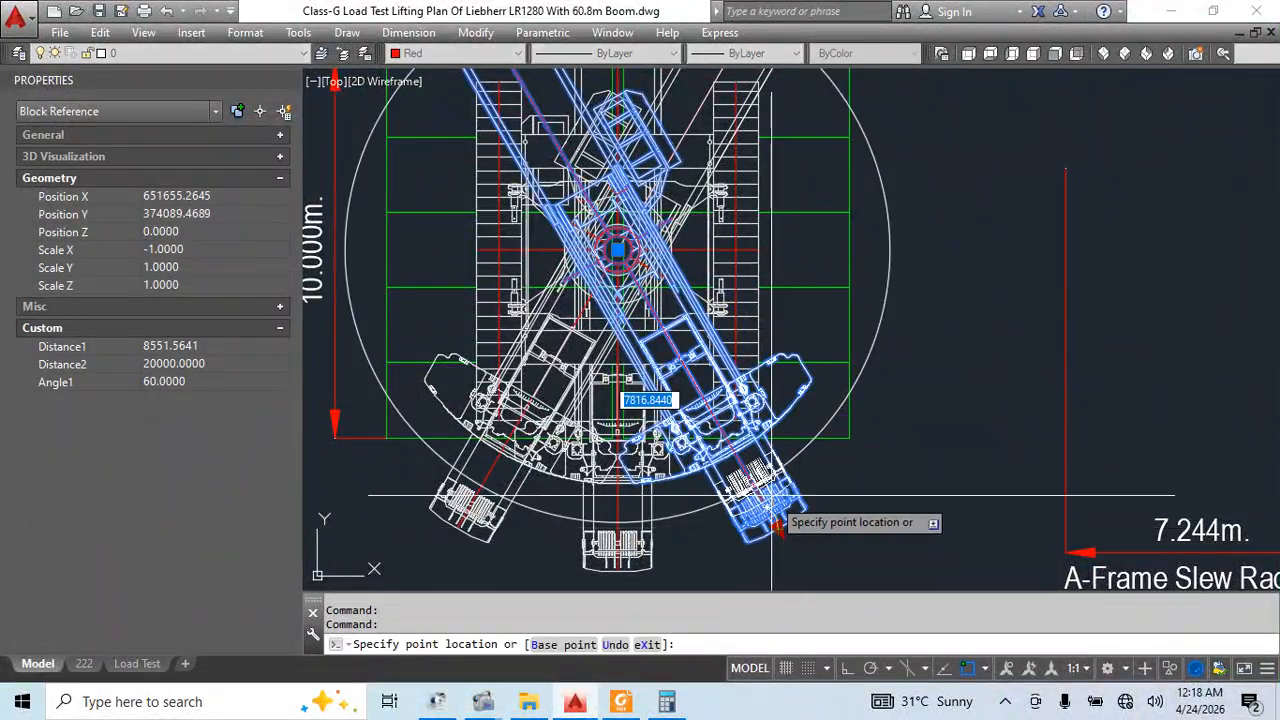
left_click(756, 484)
middle_click_drag(718, 512, 751, 482)
left_click(686, 514)
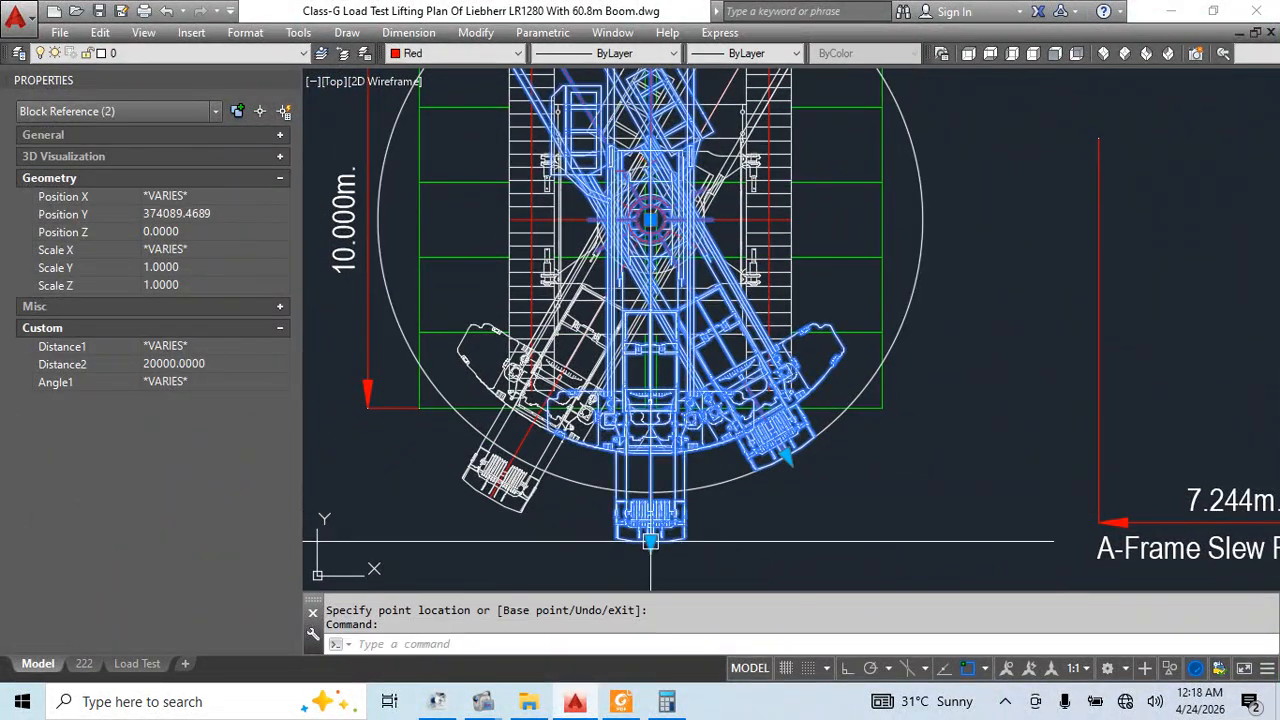
left_click(650, 543)
left_click(650, 492)
left_click(527, 493)
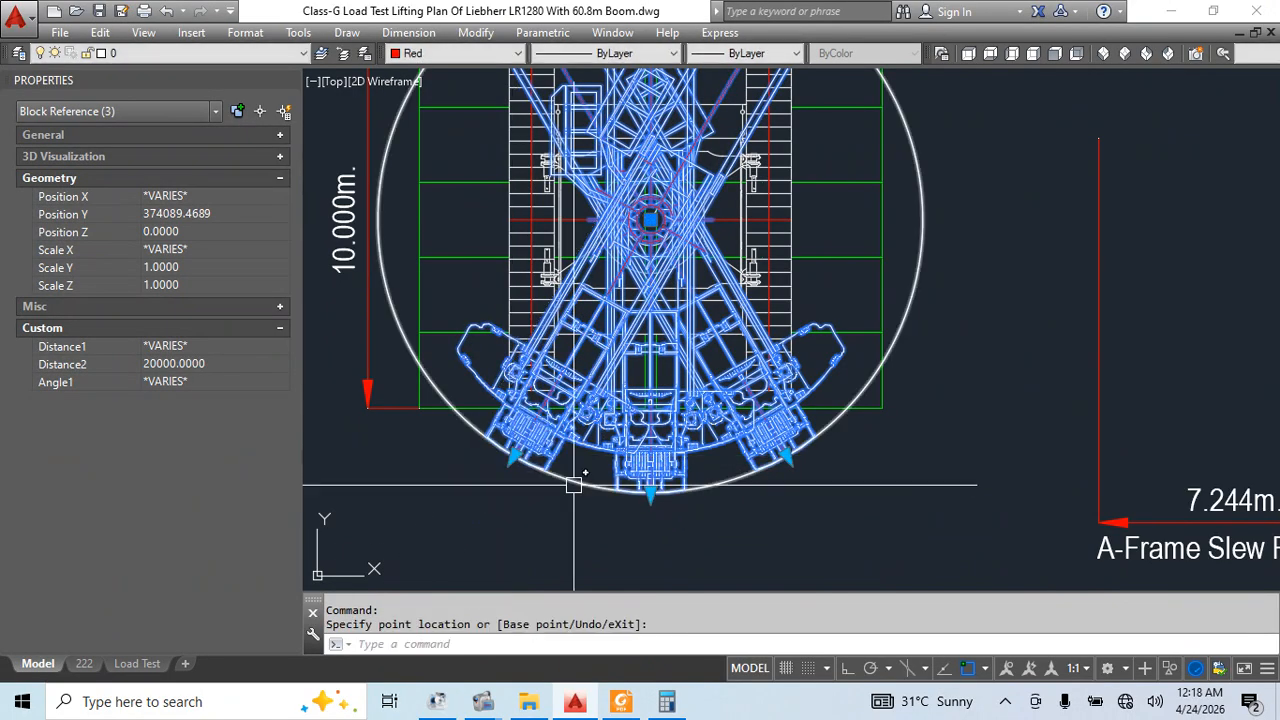
key("Escape")
key("Escape")
Break the slew radius circle near the two outer A-frames and erase its upper portion, leaving only the rear arc
type("br")
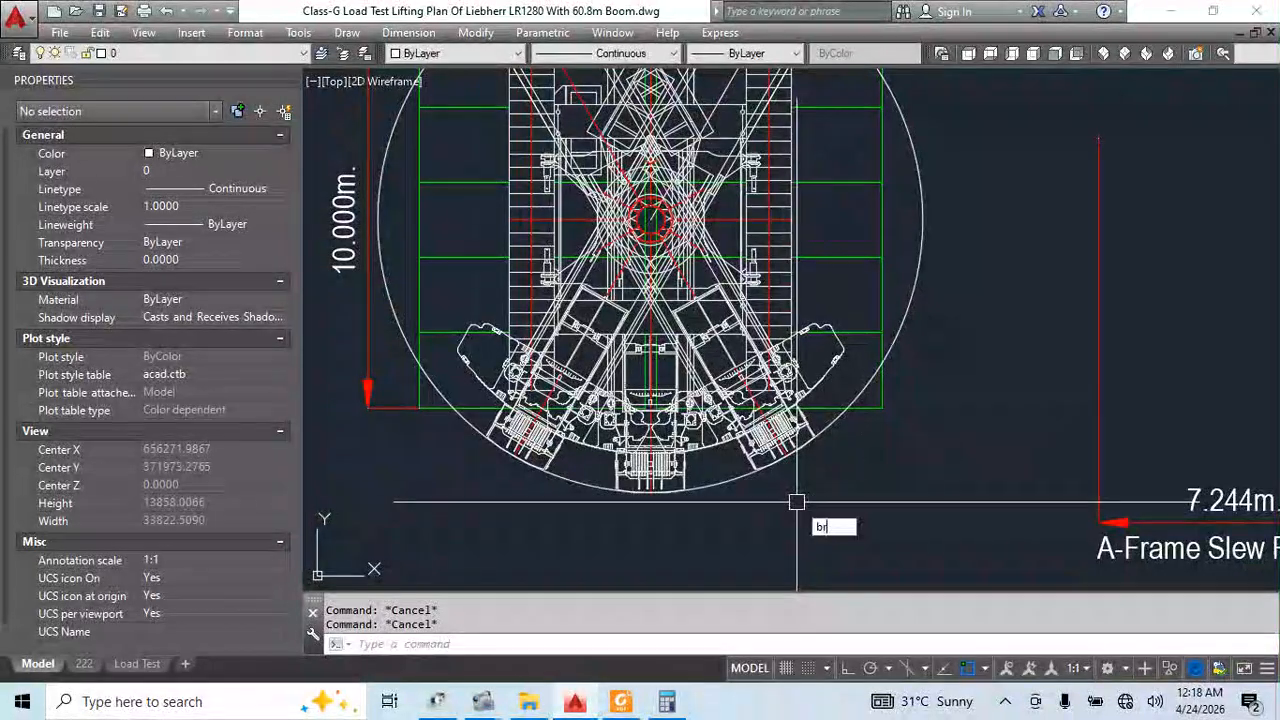
key("Return")
left_click(852, 403)
left_click(862, 430)
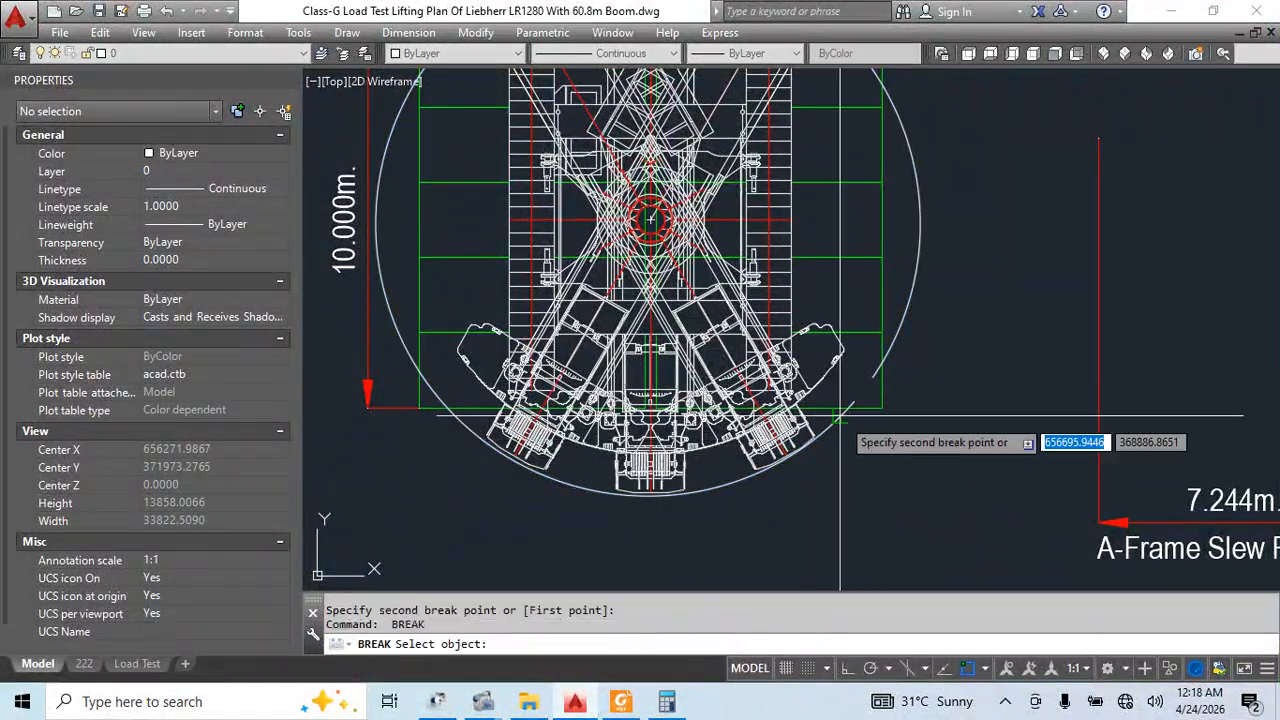
left_click(784, 459)
left_click(784, 459)
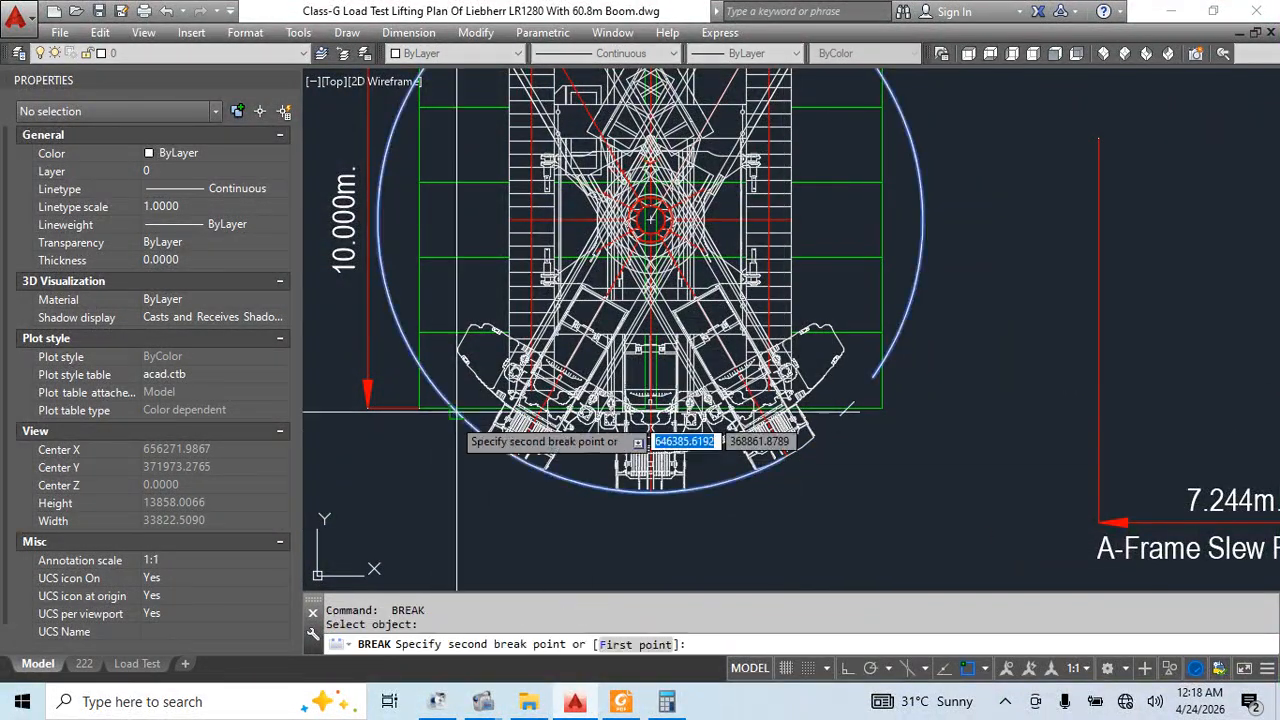
left_click(506, 455)
key("Escape")
left_click(399, 311)
type("e")
key("Return")
Erase the copied 7.244 m dimension beside the plan, keeping its A-Frame Slew Radius label
scroll(571, 408, "down", 2)
middle_click_drag(842, 417, 847, 410)
left_click(918, 404)
left_click(820, 412)
type("e")
key("Return")
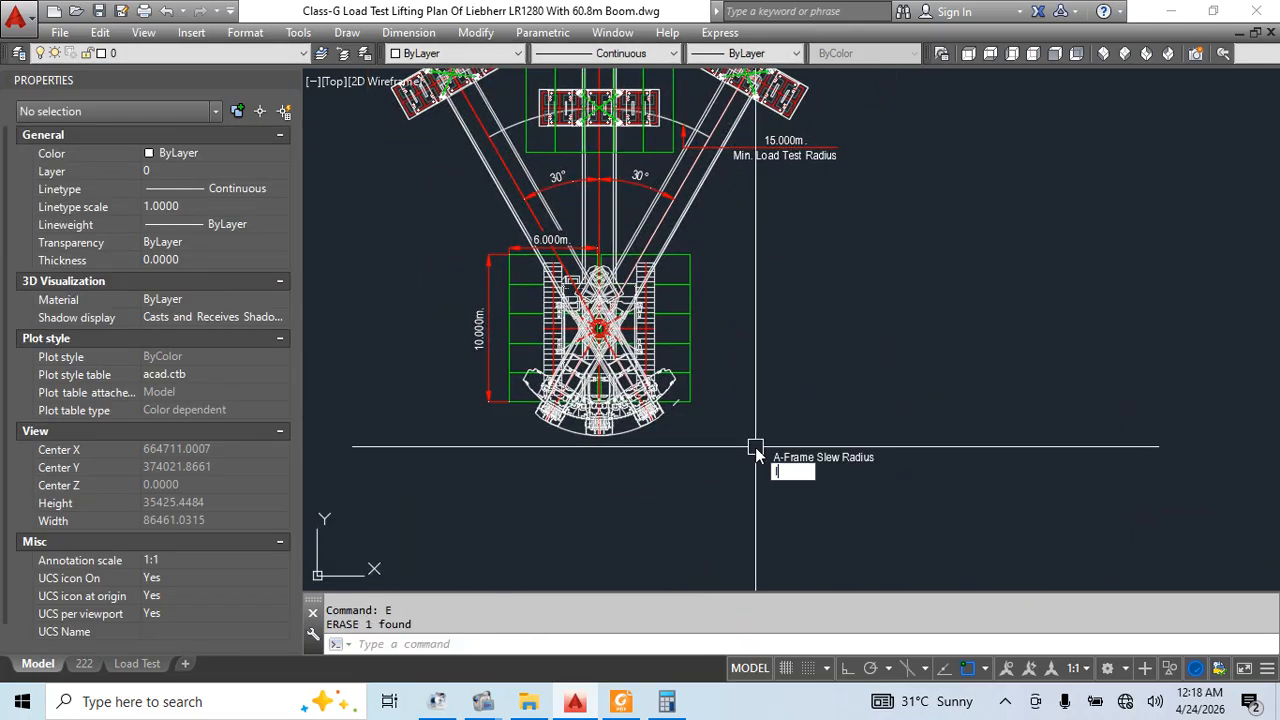
Draw a leader pointing up at the rear slew arc, with a horizontal line extending right and no annotation text
type("le")
key("Return")
scroll(630, 450, "up", 5)
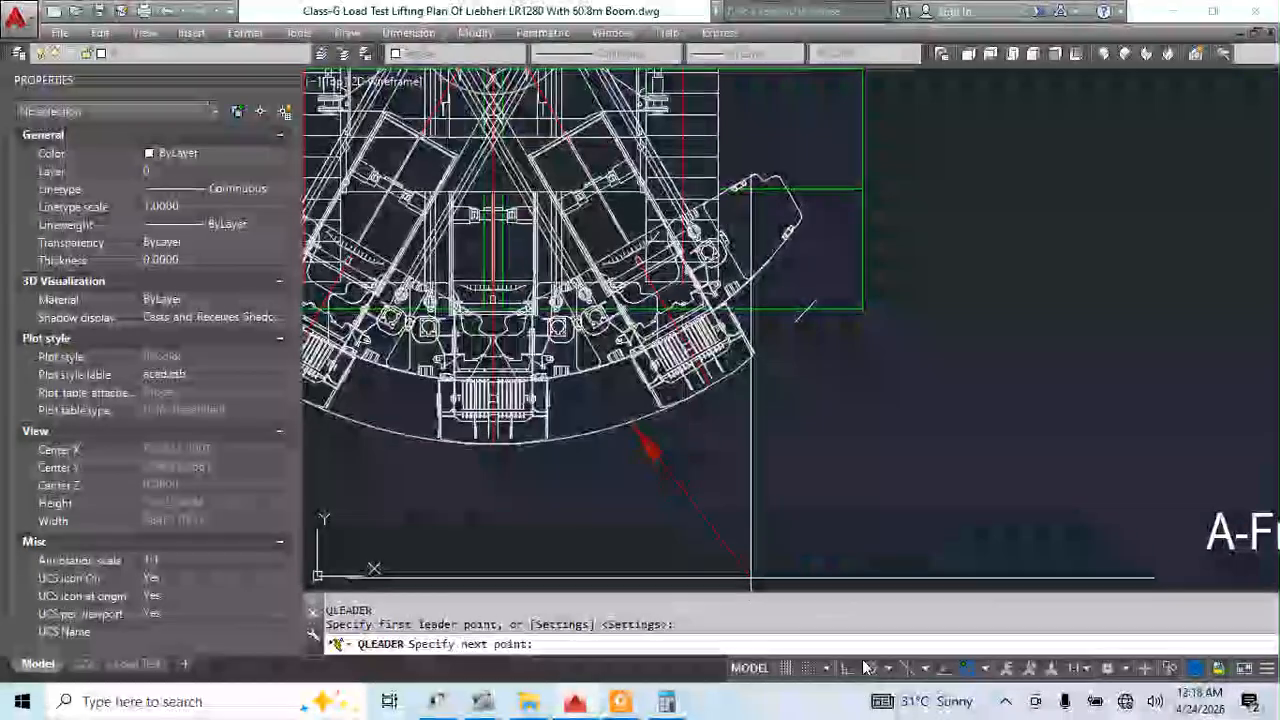
middle_click_drag(676, 533, 668, 483)
left_click(1088, 486)
key("Escape")
left_click(706, 485)
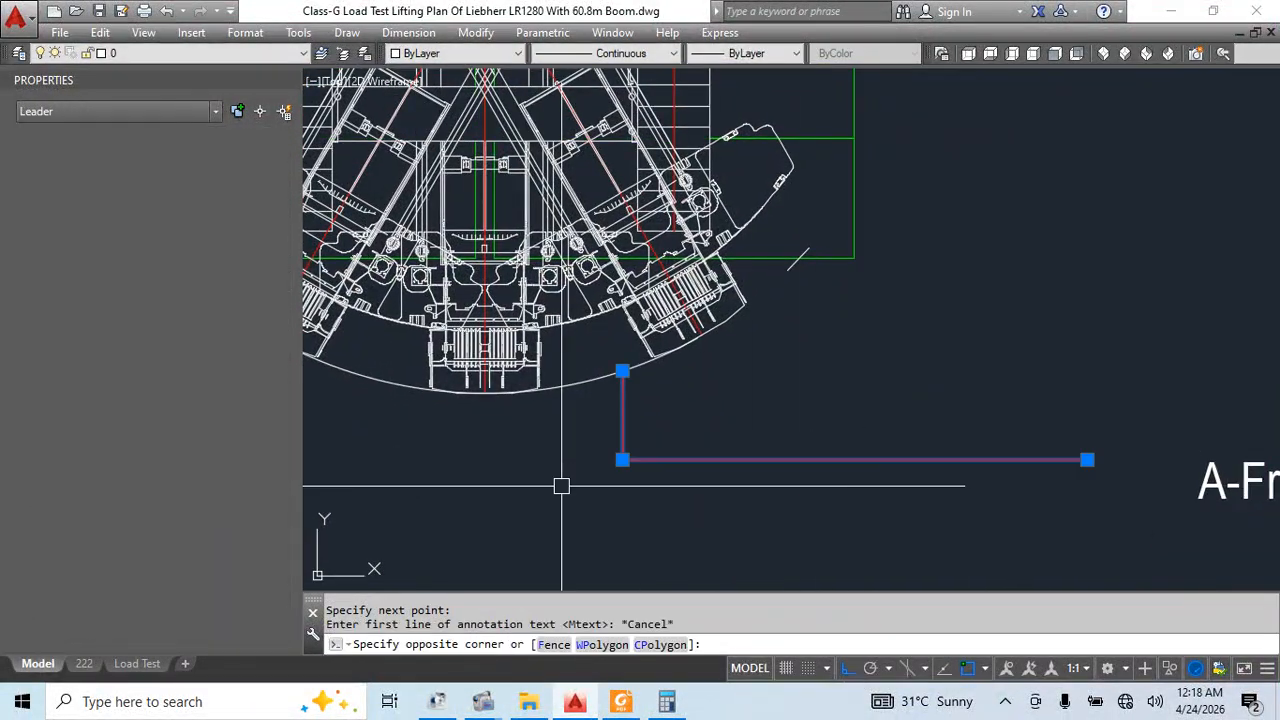
left_click(1094, 449)
left_click(598, 495)
type("s")
key("space")
left_click(553, 461)
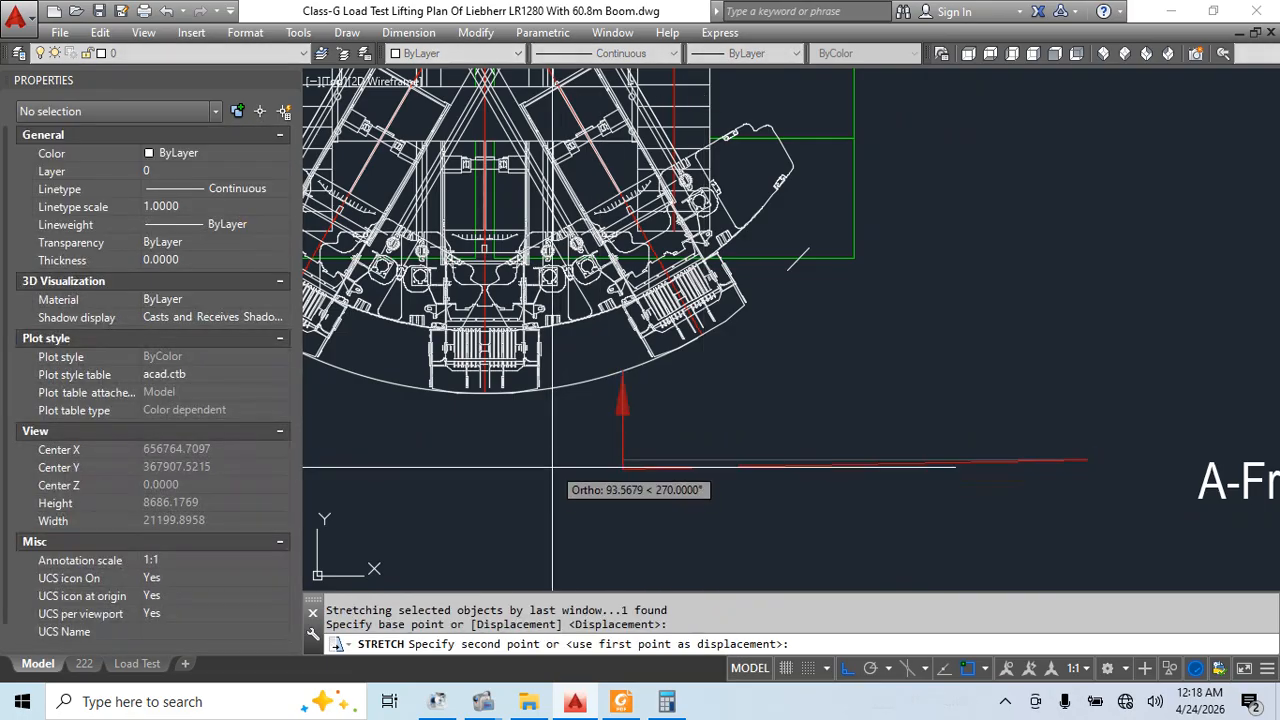
key("Escape")
Stretch the leader's horizontal line slightly further down from the slew arc
left_click(1108, 490)
left_click(590, 495)
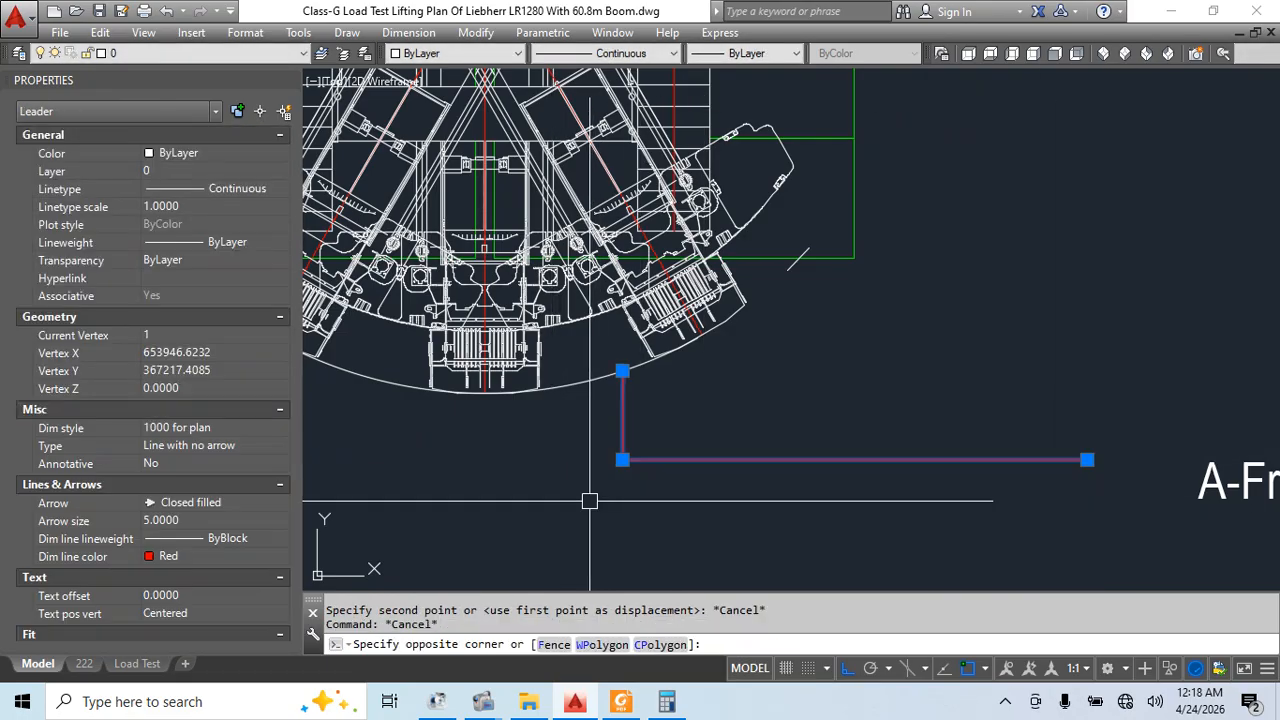
type("s")
key("space")
left_click(559, 460)
left_click(559, 477)
Move the A-Frame Slew Radius label onto the leader's horizontal line and centre it along that line
scroll(654, 441, "down", 1)
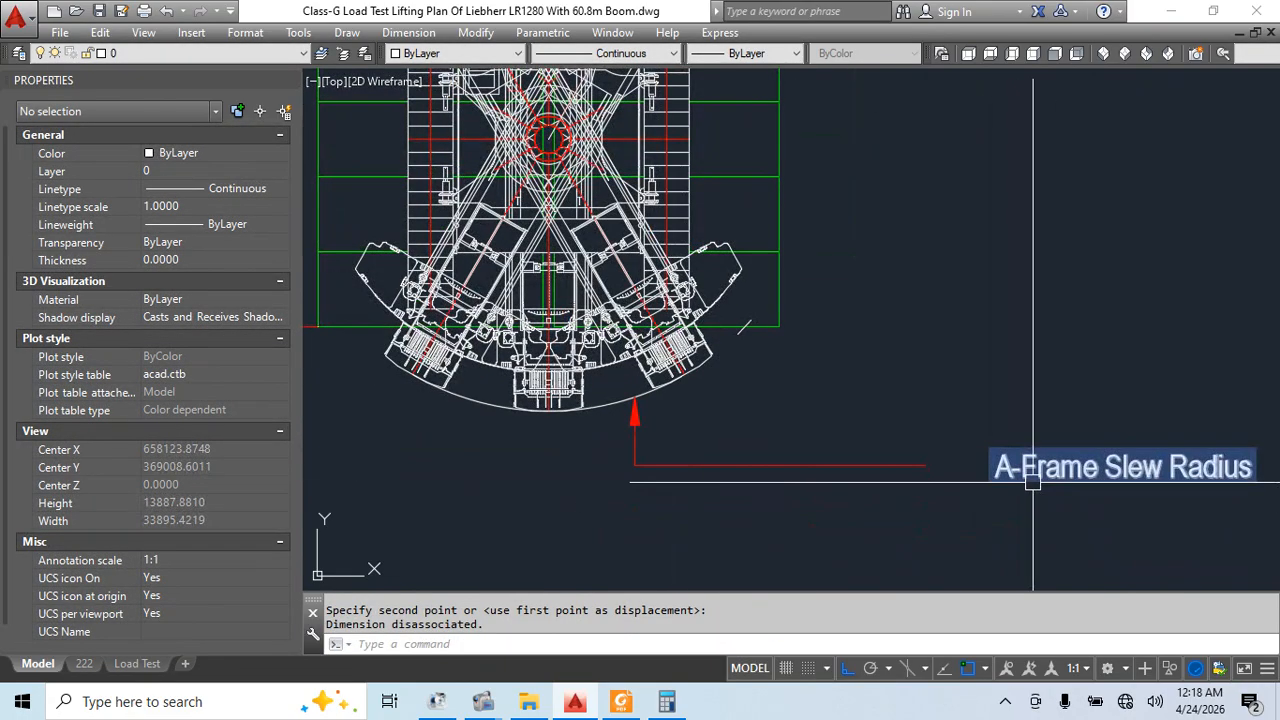
left_click(1034, 483)
type("m")
key("space")
left_click(1108, 507)
key("Escape")
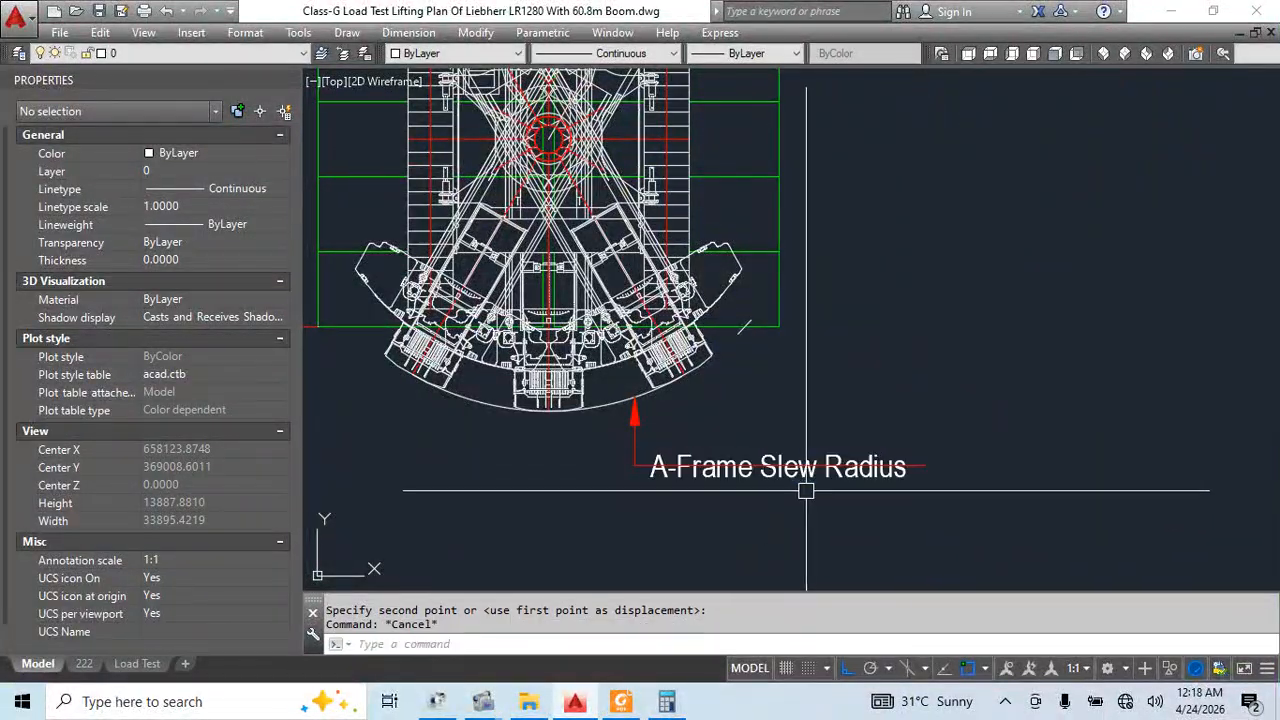
left_click(806, 472)
scroll(828, 500, "up", 5)
type("m")
key("space")
left_click(835, 466)
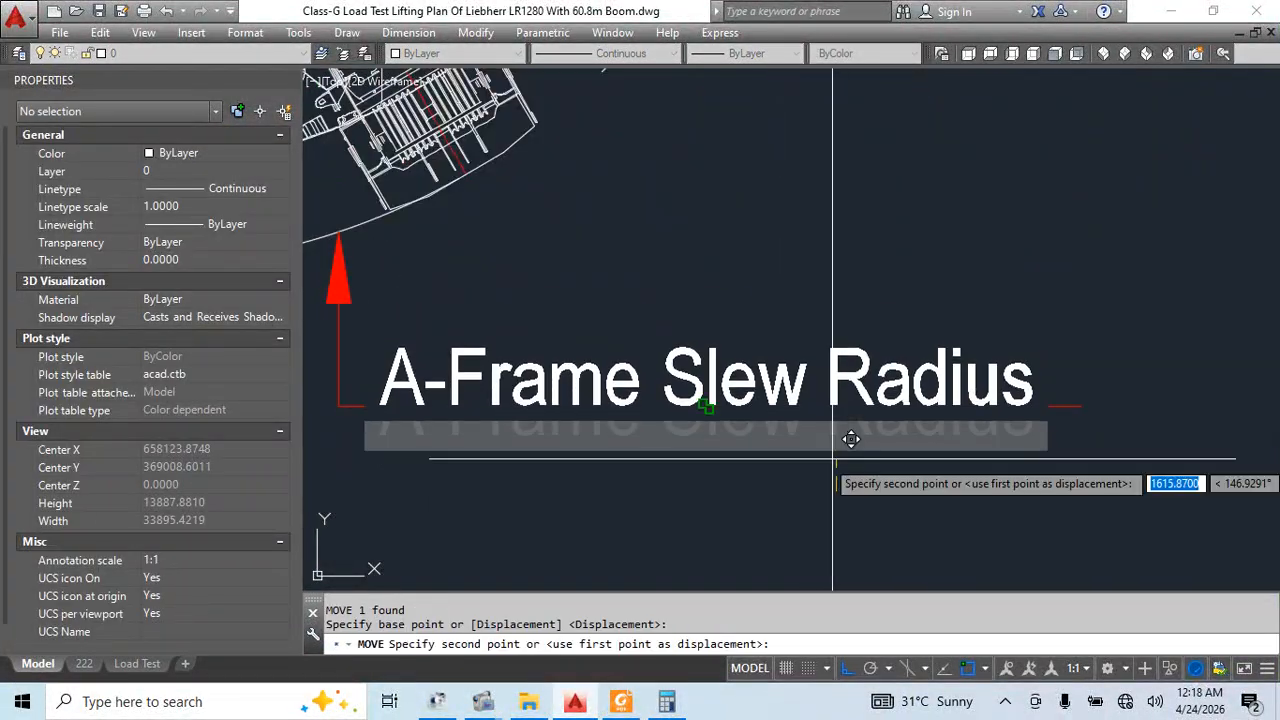
key("Escape")
Add "7.244m." as a separate first line above A-Frame Slew Radius in the leader's label
double_click(452, 372)
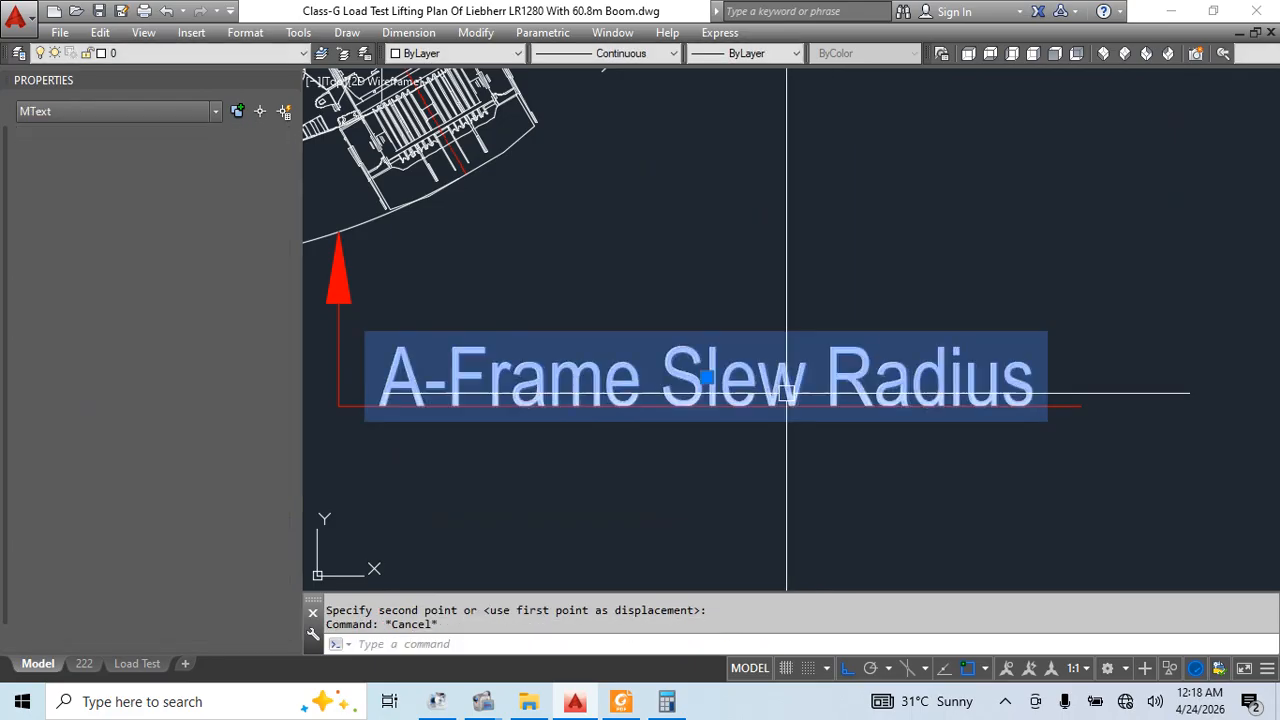
type("7.244m")
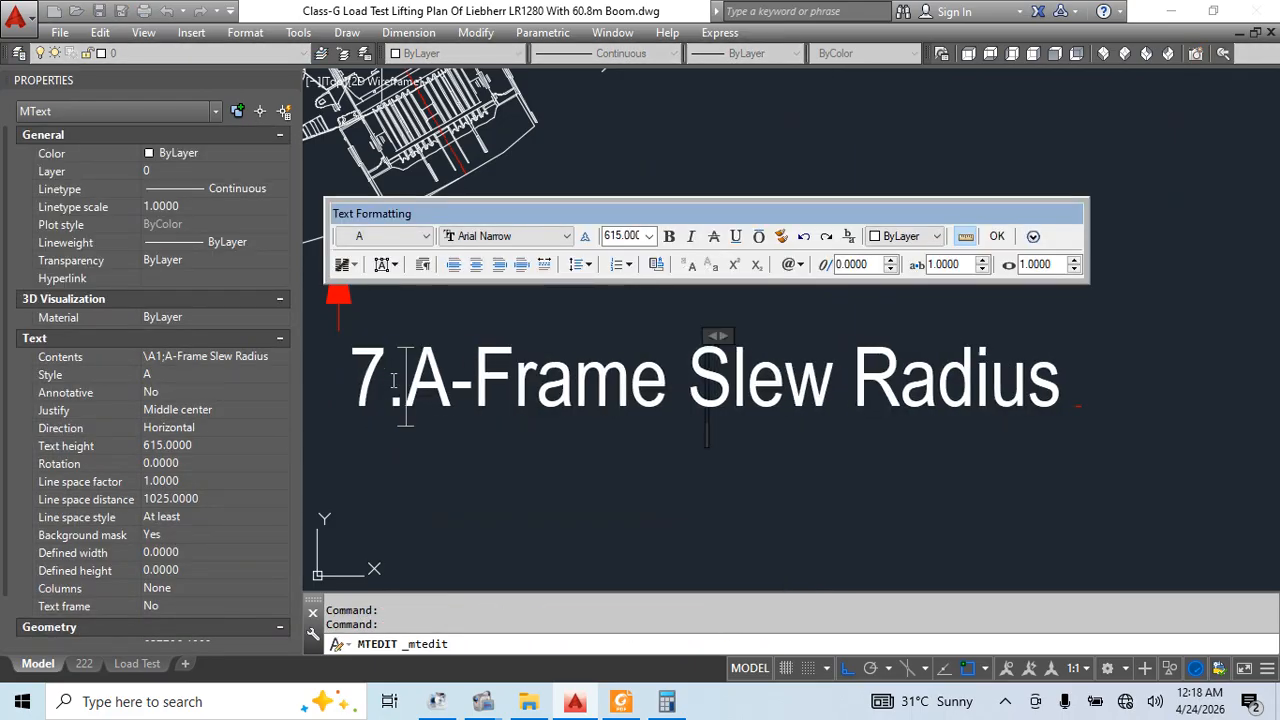
type(".")
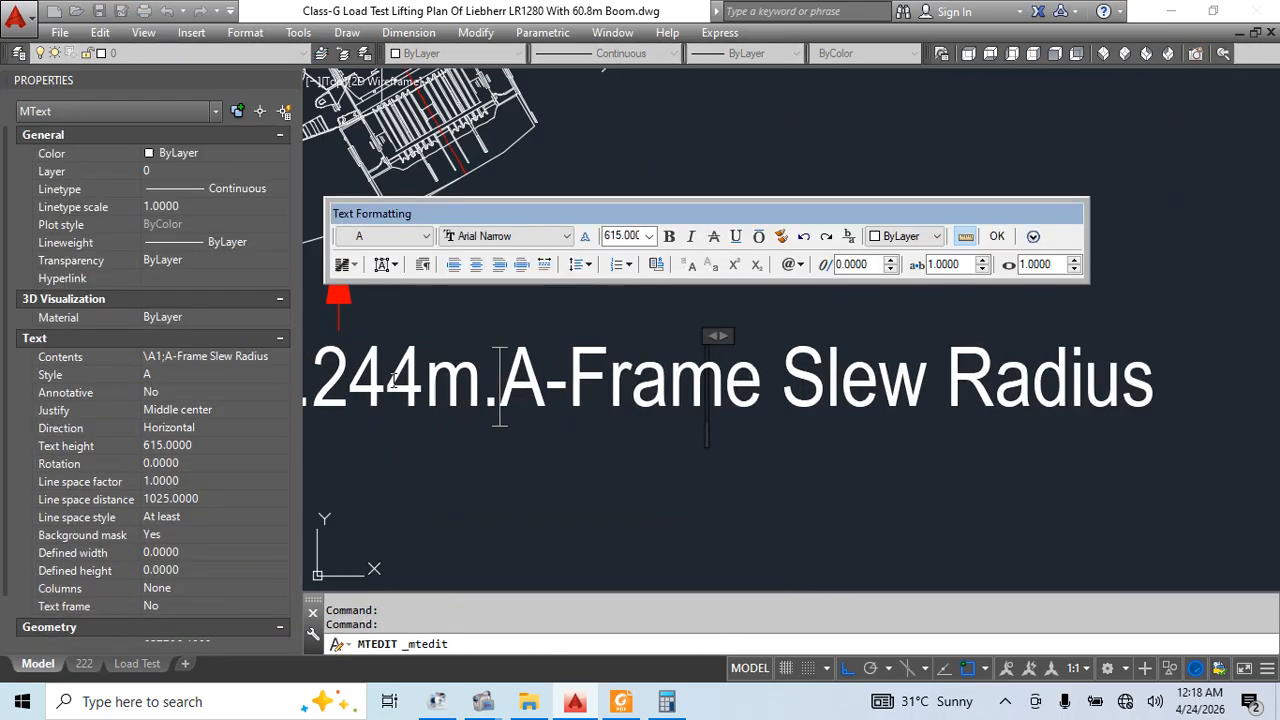
key("Return")
left_click(698, 511)
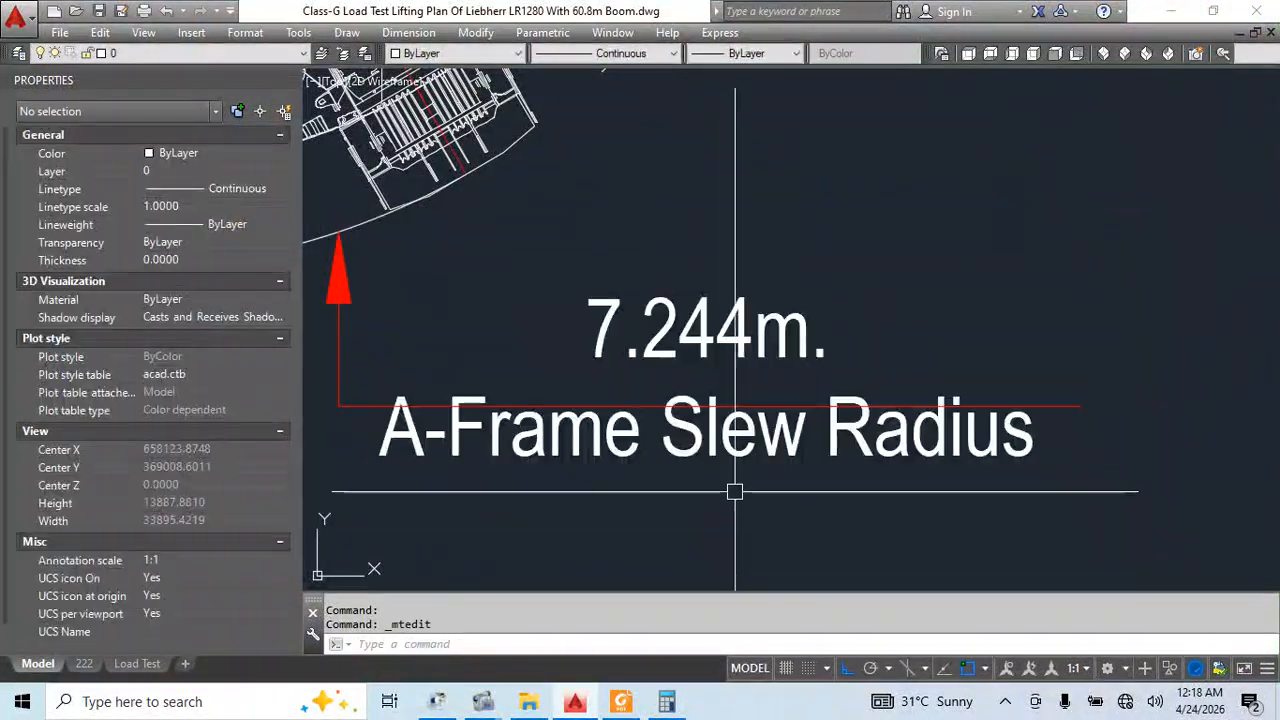
Move the two-line A-Frame Slew Radius label slightly down so the leader's horizontal line runs between its two text lines
left_click(749, 465)
middle_click_drag(791, 491, 846, 434)
type("m")
key("space")
left_click(843, 483)
left_click(861, 467)
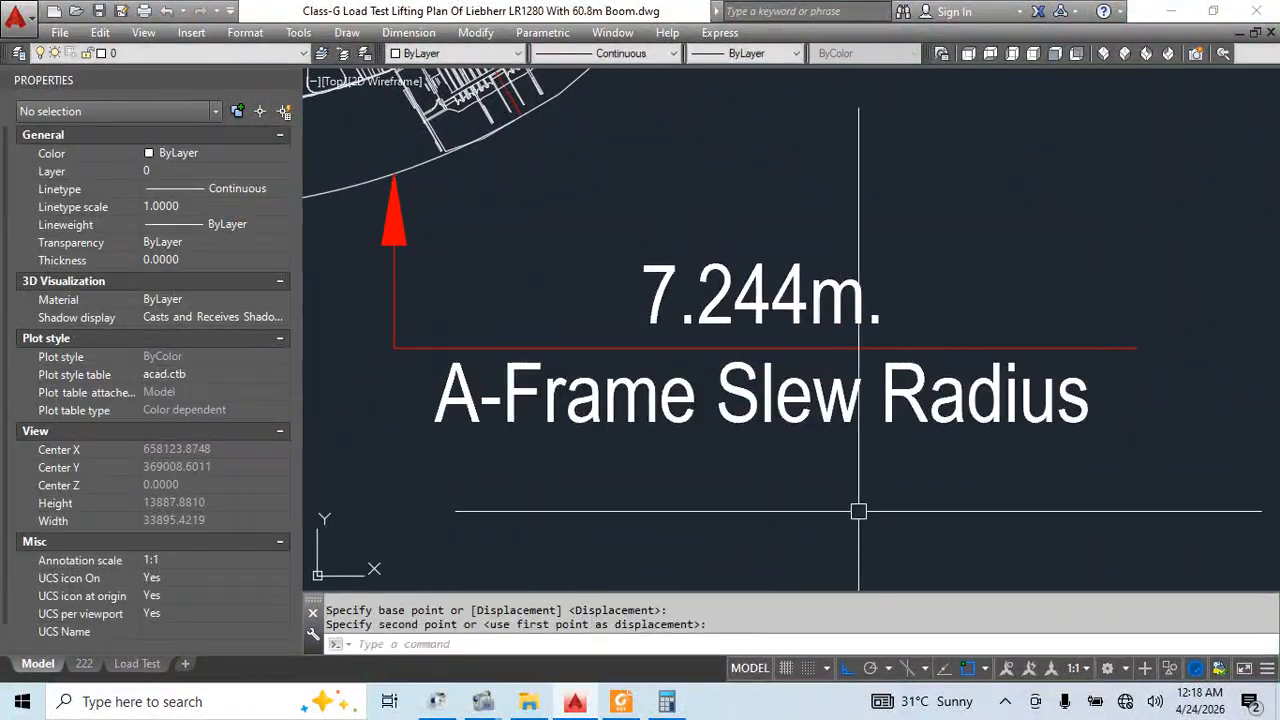
Erase the stray short diagonal line just outside the lower corner of the crane's steel plates and save the drawing
scroll(862, 513, "down", 5)
scroll(787, 350, "down", 3)
scroll(764, 357, "up", 5)
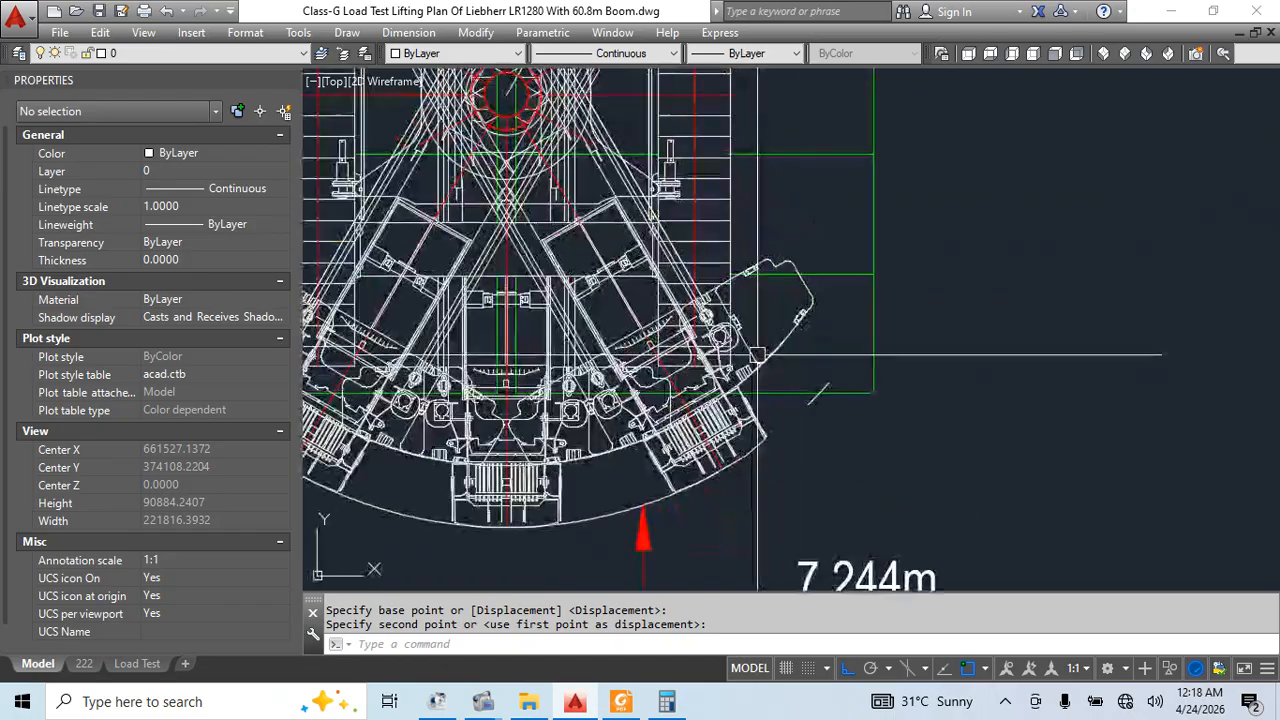
left_click(825, 379)
type("e")
key("space")
scroll(941, 365, "down", 5)
key("Escape")
key("Escape")
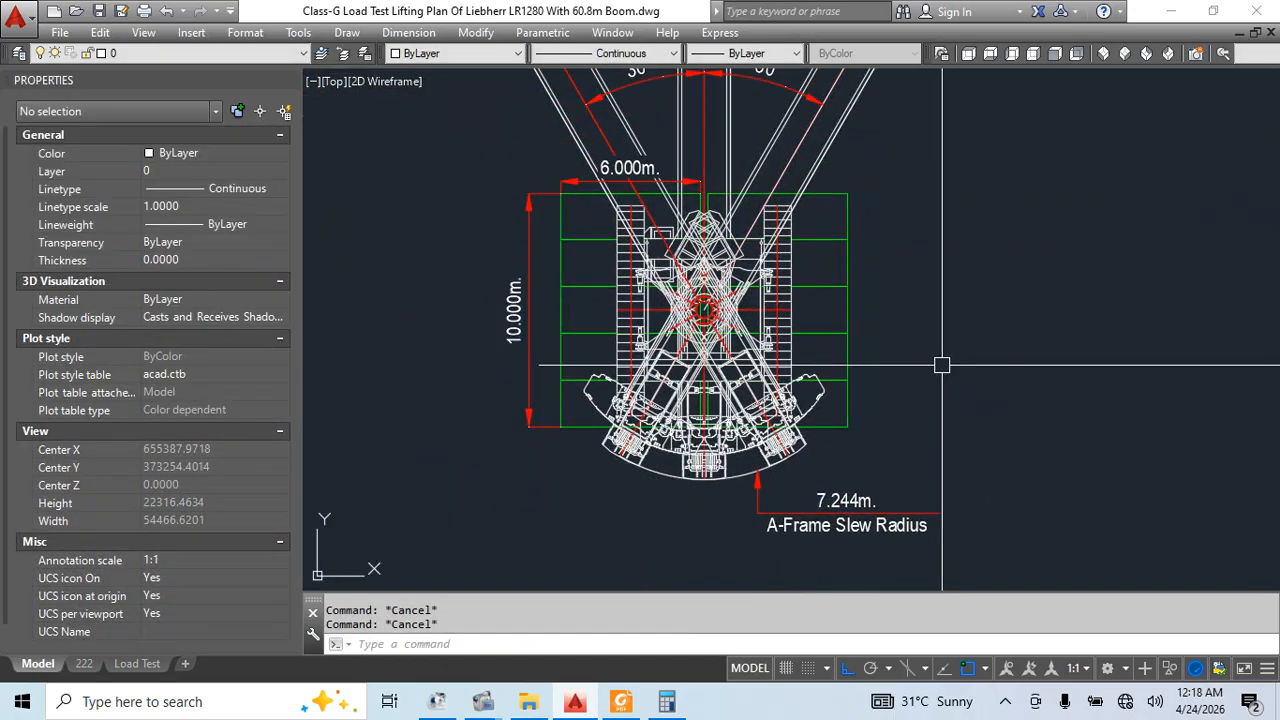
Copy the Steel Plate 6.0m x 2.0m x 0.025m label from the elevation view to the right of the plan view's crane plates
scroll(946, 309, "down", 5)
scroll(757, 429, "up", 8)
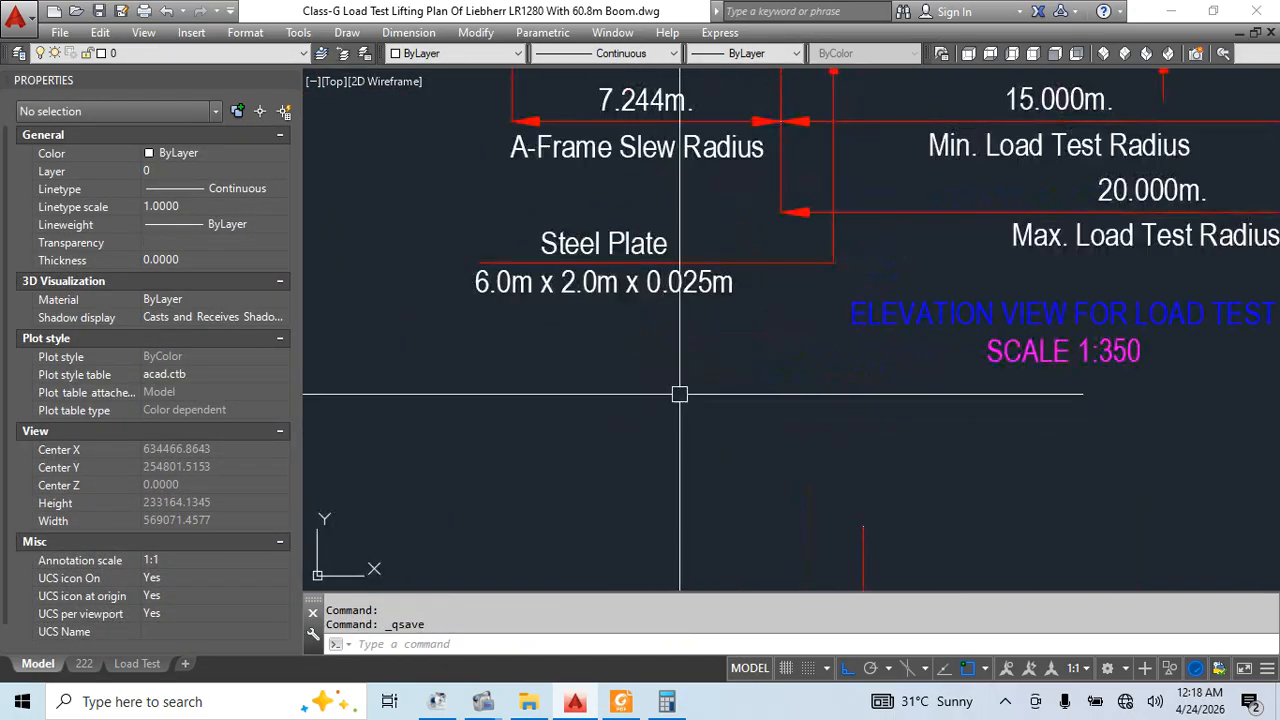
left_click(664, 241)
middle_click_drag(764, 343, 746, 469)
type("co")
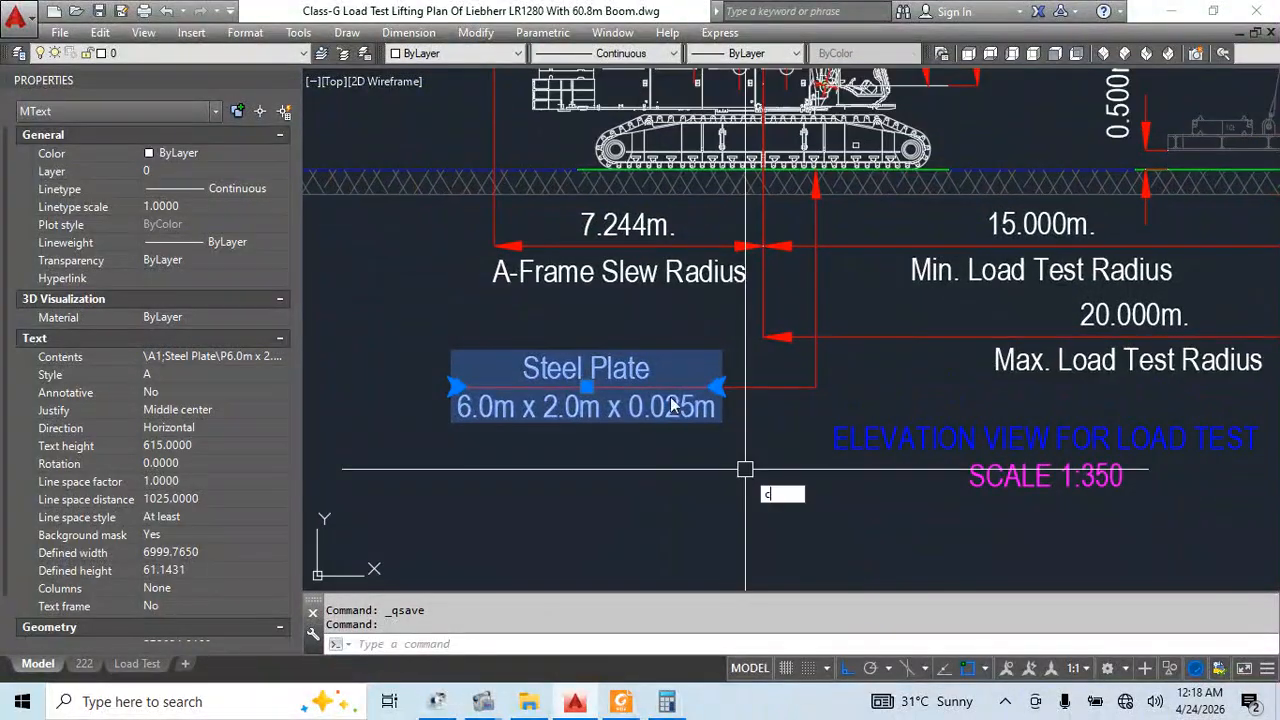
key("space")
left_click(746, 469)
scroll(600, 585, "down", 4)
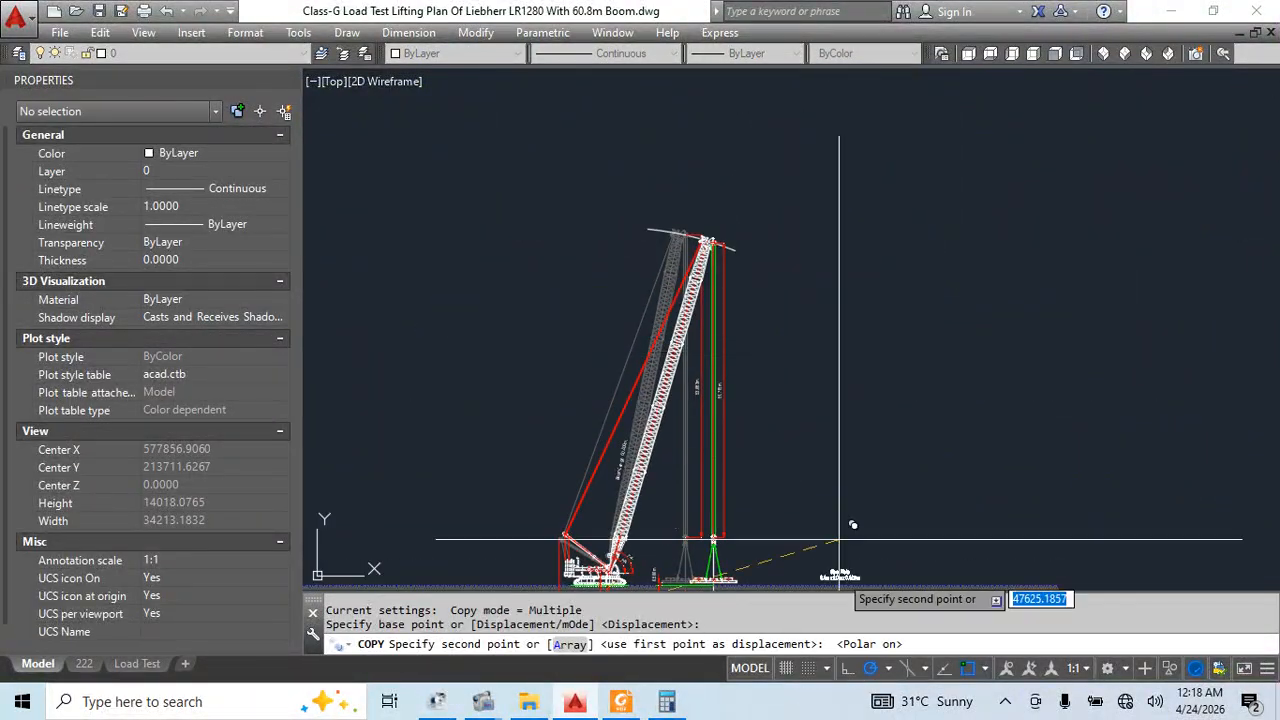
middle_click_drag(890, 130, 680, 480)
scroll(780, 330, "down", 2)
middle_click_drag(780, 292, 706, 480)
scroll(760, 328, "up", 8)
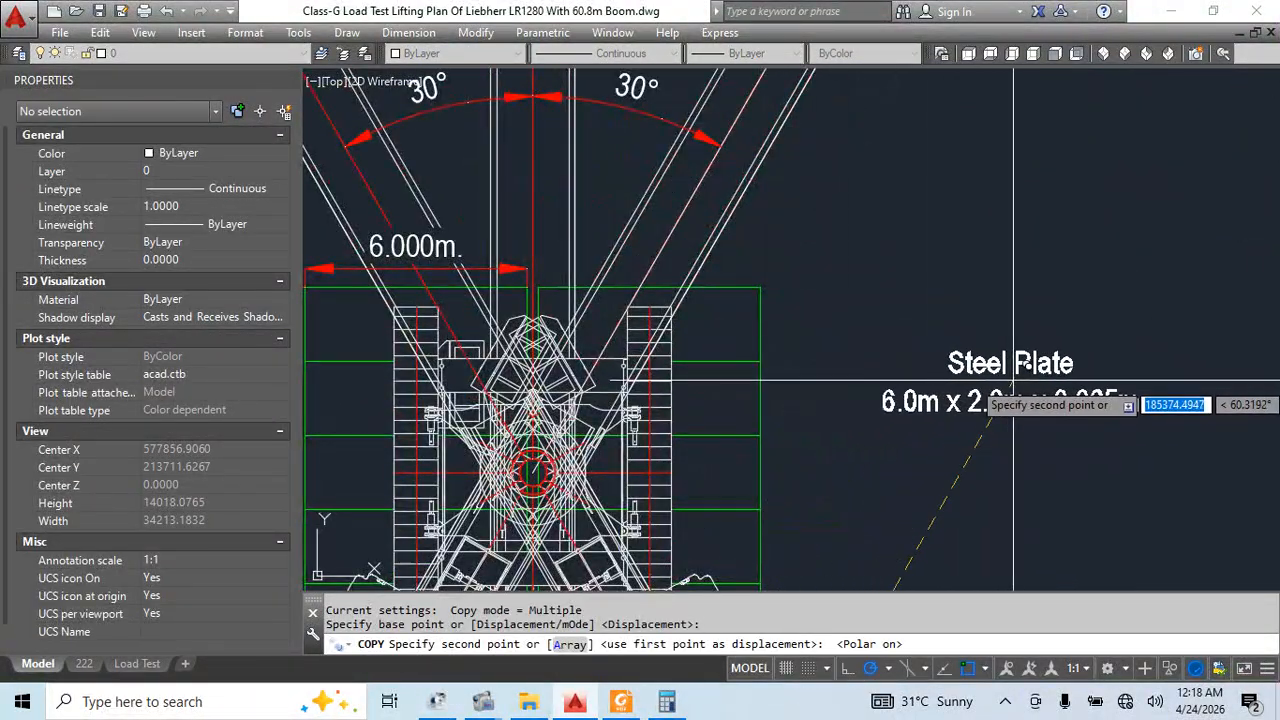
left_click(1015, 380)
key("Escape")
Draw a horizontal leader about 10263 units long below the Steel Plate label, pointing left at the crane's plates, without annotation text
middle_click_drag(1019, 497, 909, 415)
type("l")
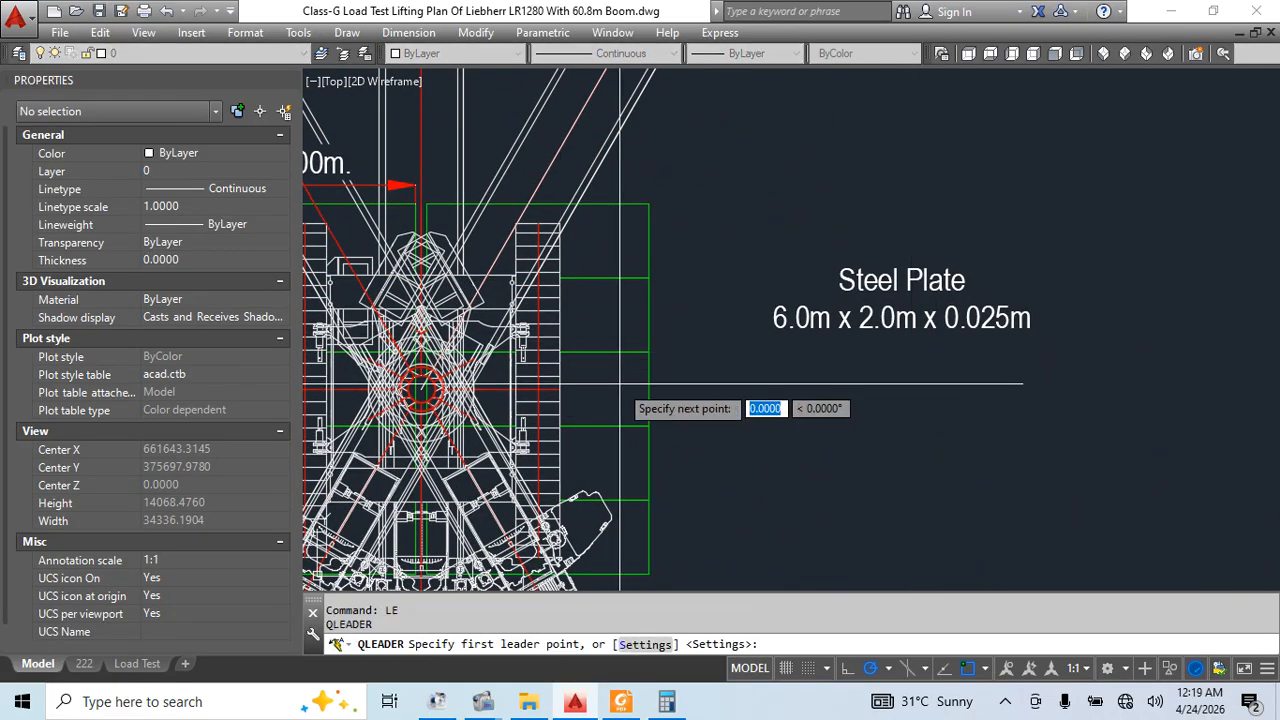
left_click(622, 386)
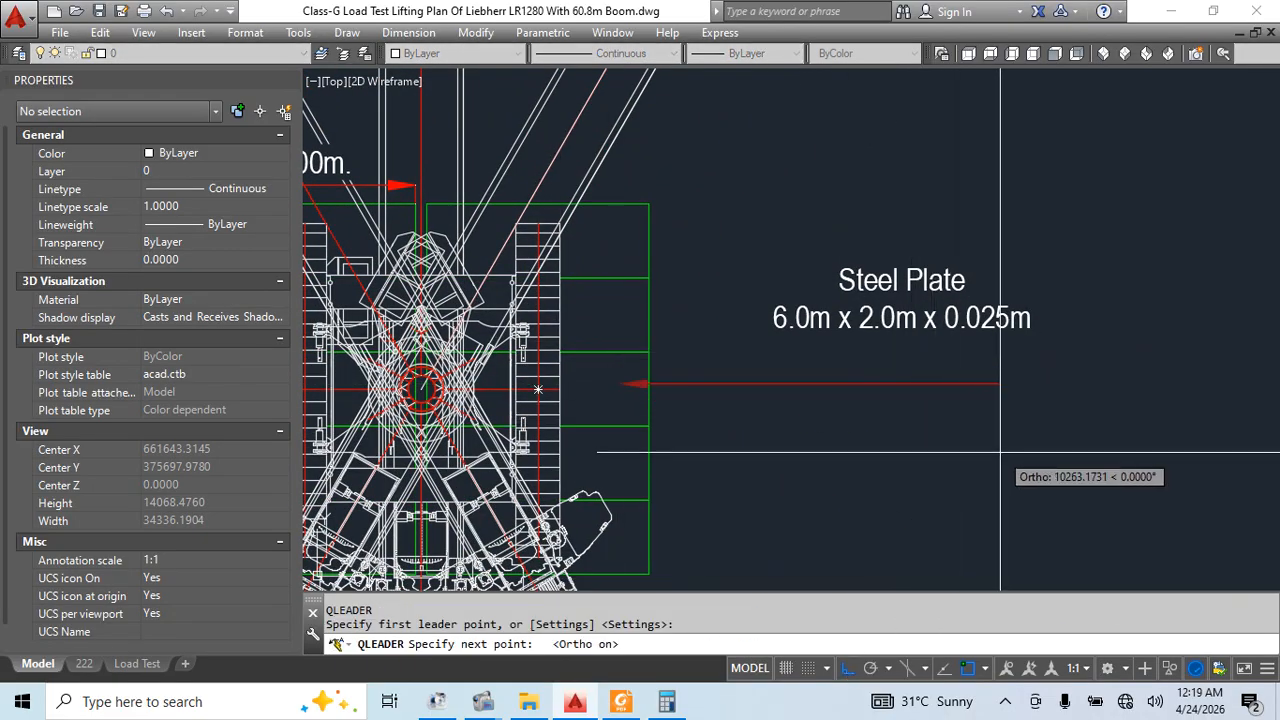
left_click(1000, 452)
key("Escape")
Move the Steel Plate label down onto the leader line, between its two text rows, and shift it left towards the arrowhead
left_click(908, 326)
middle_click_drag(923, 437, 867, 401)
type("m")
key("space")
left_click(1045, 391)
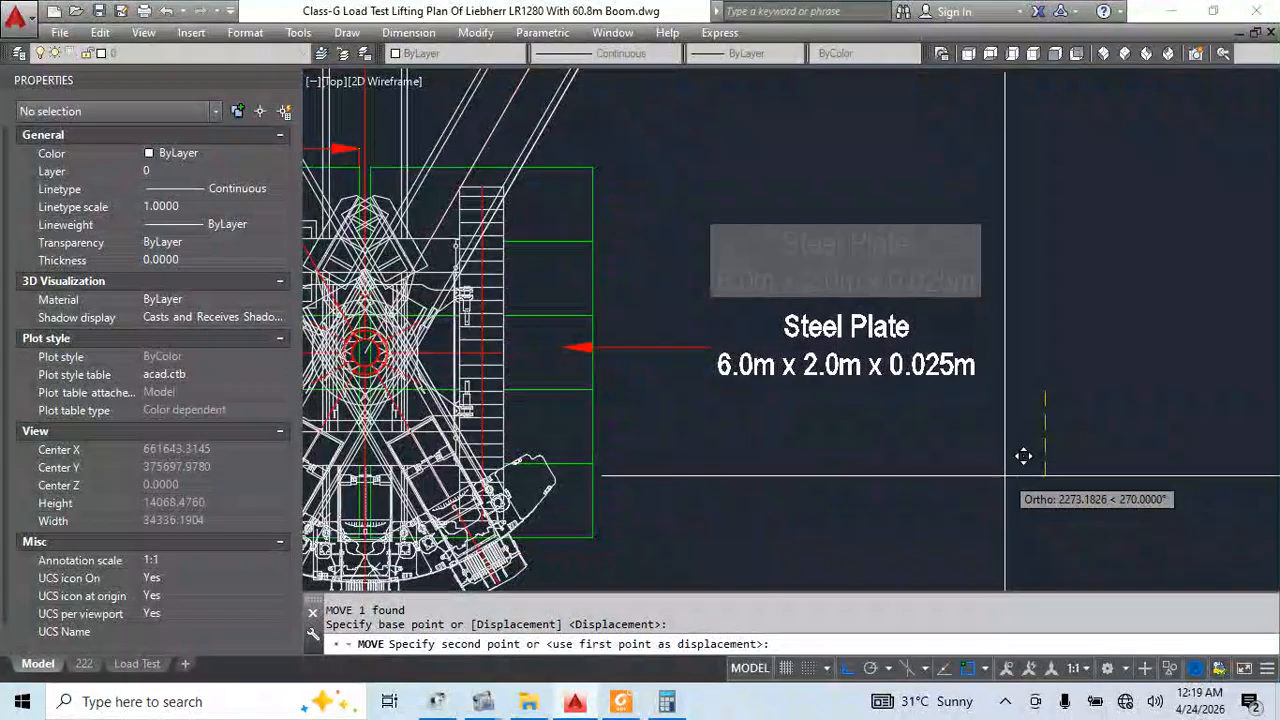
left_click(1005, 475)
key("Escape")
left_click(859, 376)
type("m")
key("space")
left_click(942, 452)
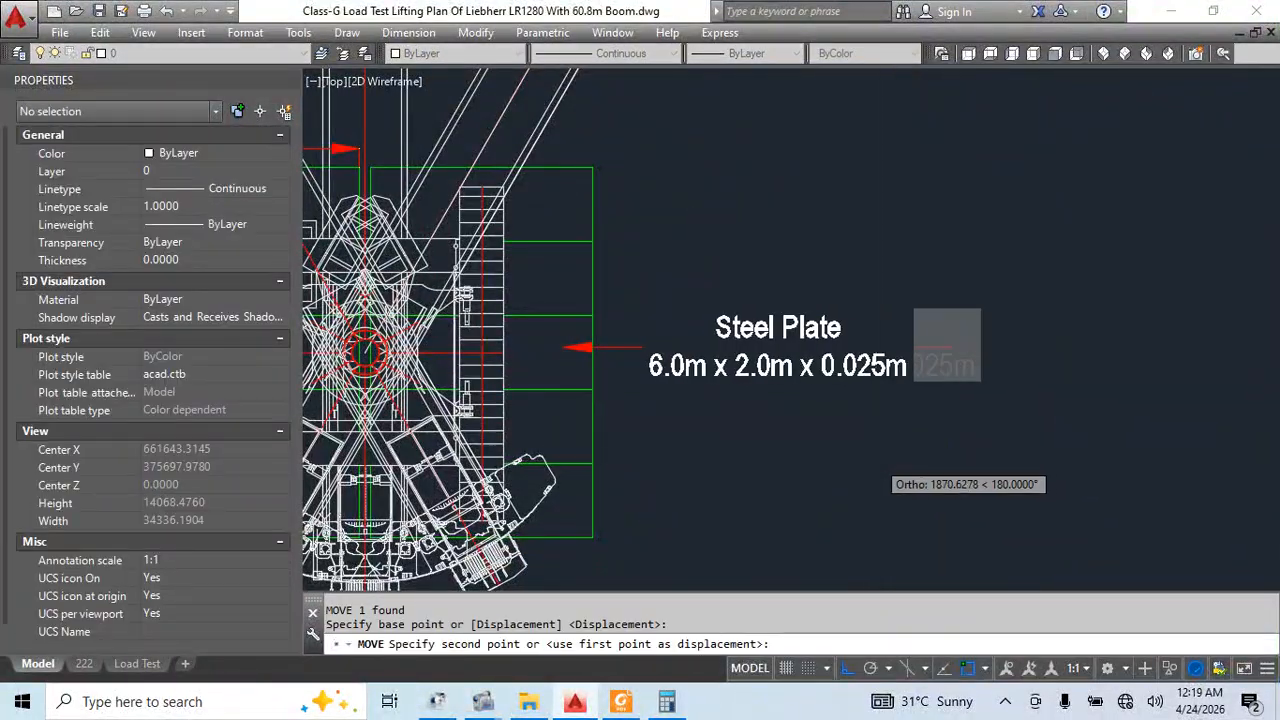
key("Escape")
key("Escape")
Bring the Steel Plate leader to the front of the draw order
left_click(614, 345)
type("DR")
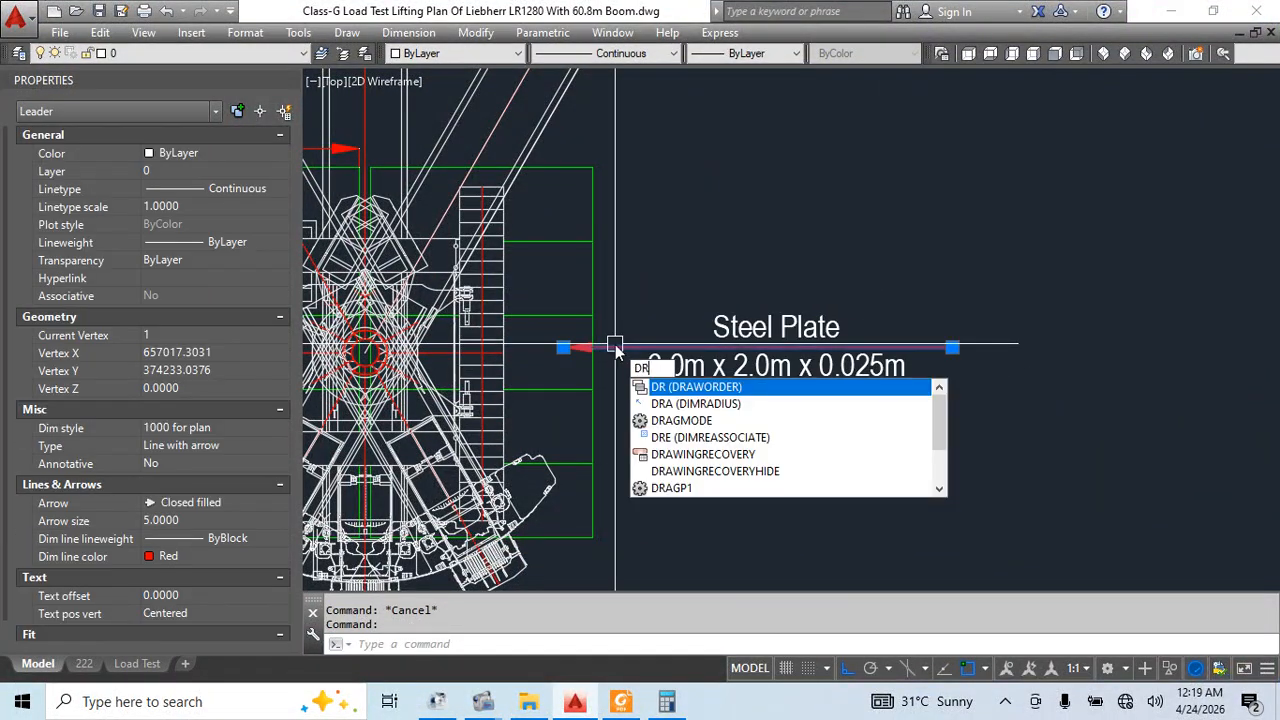
key("Return")
type("f")
key("Return")
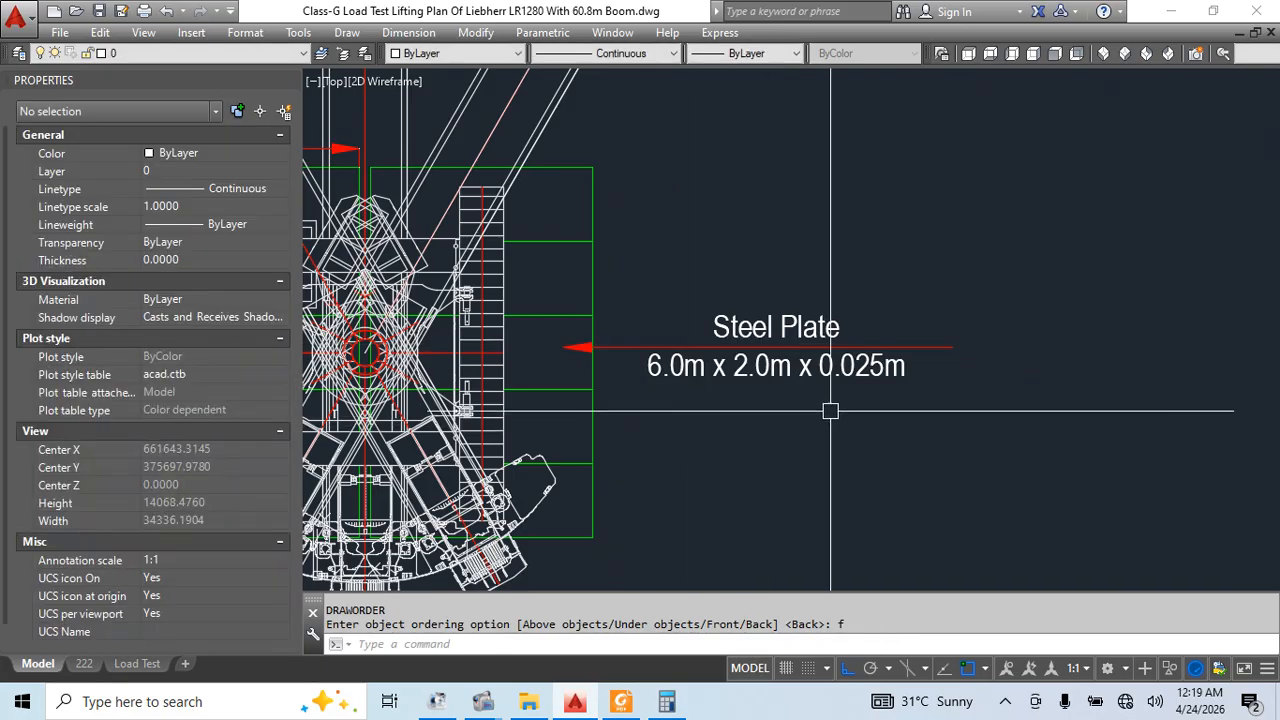
Shift the Steel Plate label slightly further left along its leader line
left_click(903, 371)
scroll(928, 407, "up", 2)
type("m")
key("space")
left_click(1035, 449)
left_click(993, 449)
key("Escape")
Shorten the Steel Plate leader so its line ends at the label's right edge, and save the drawing
left_click(946, 263)
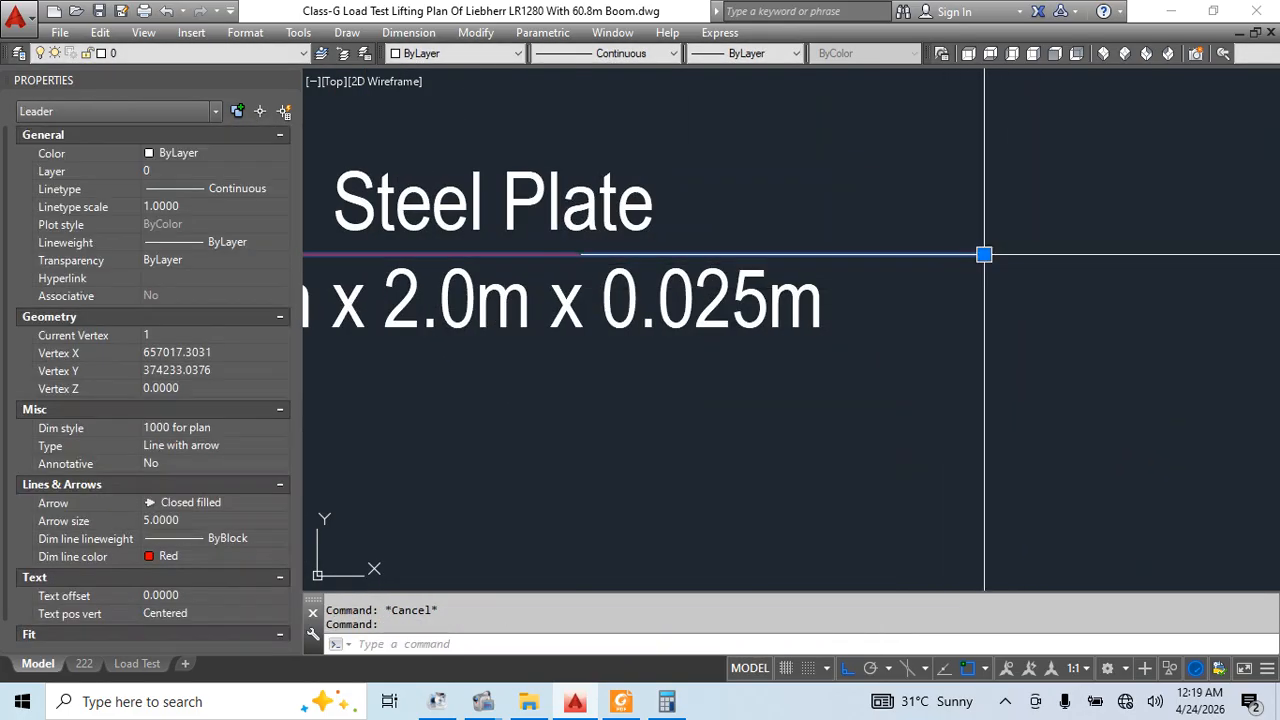
left_click(986, 251)
left_click(983, 254)
left_click(983, 254)
key("Escape")
key("Escape")
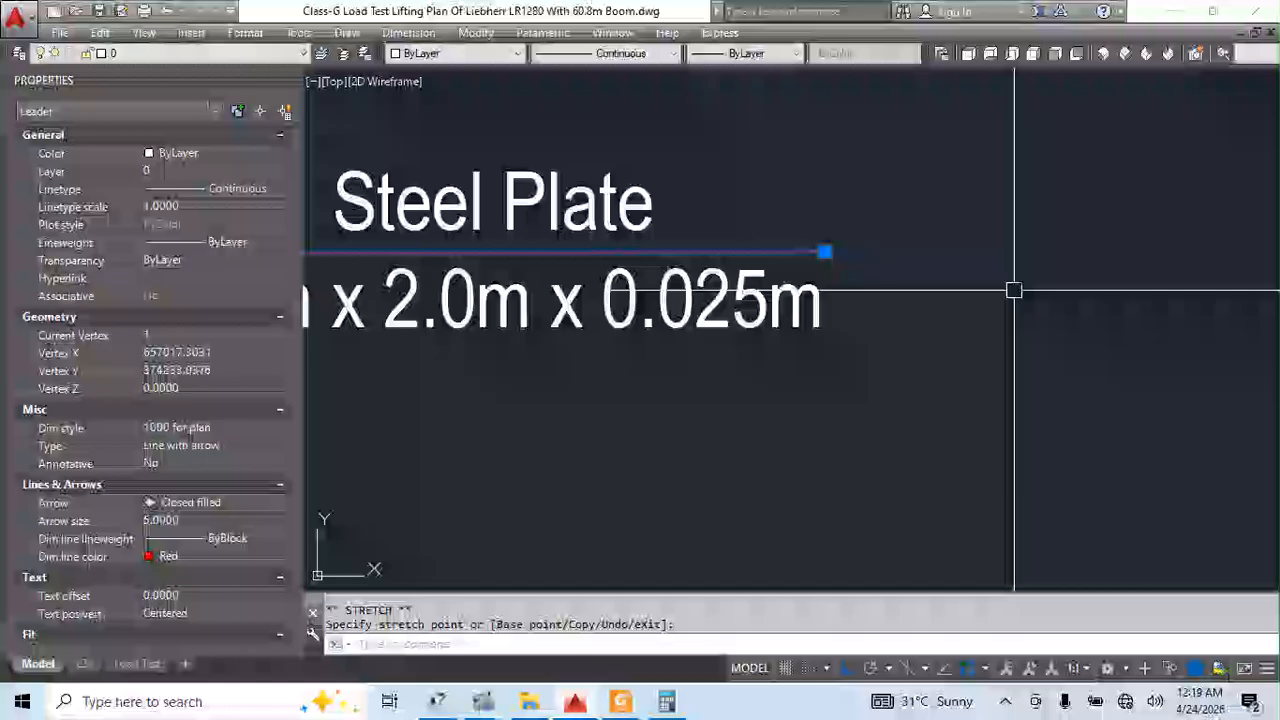
scroll(1014, 289, "down", 6)
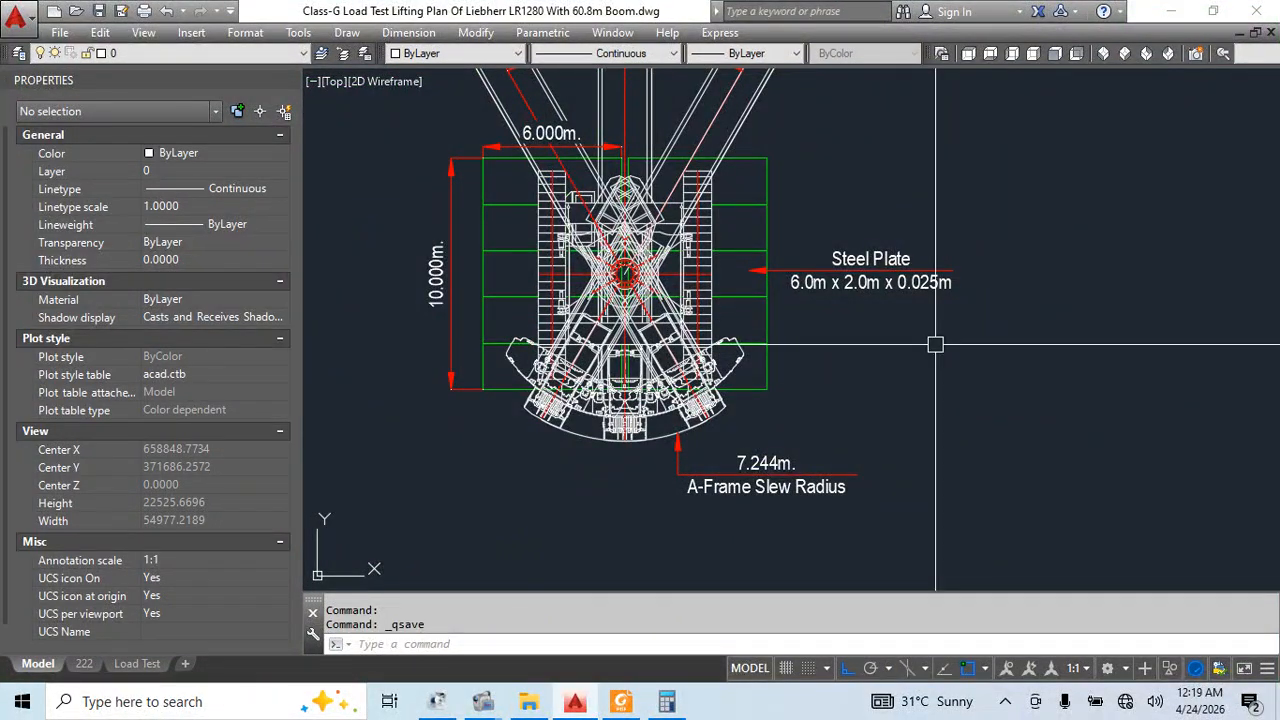
scroll(823, 368, "down", 5)
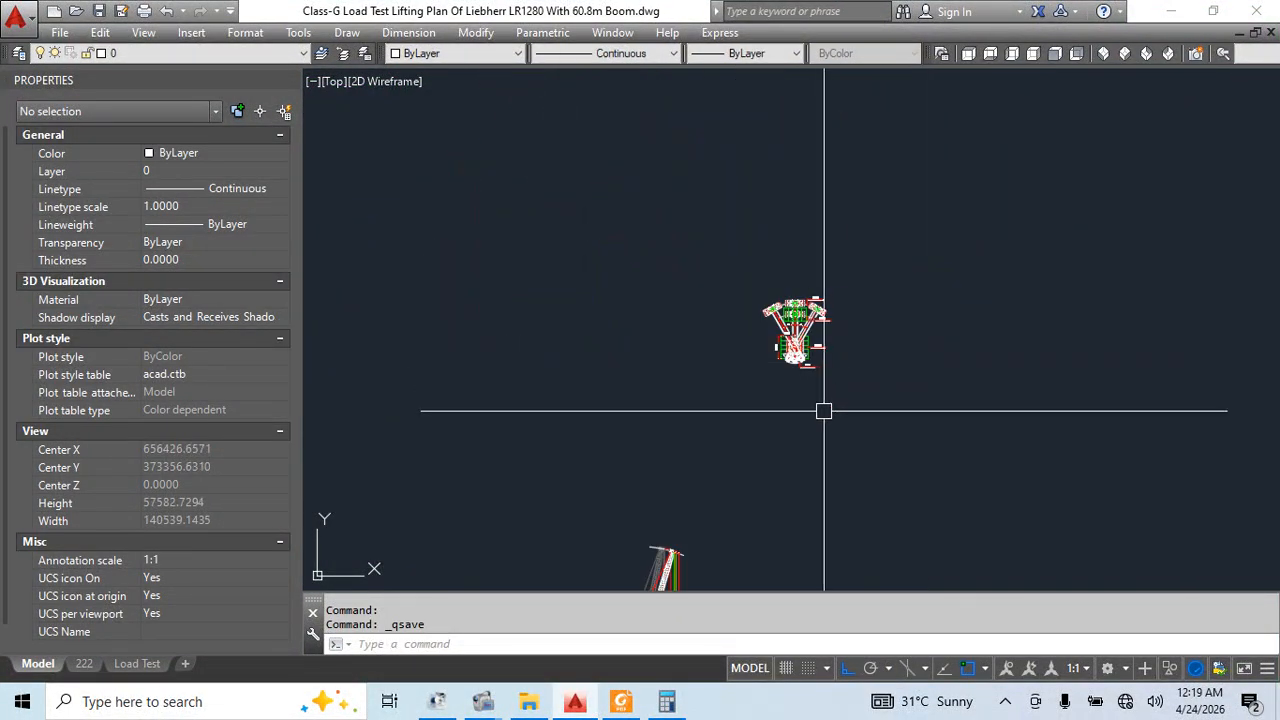
middle_click_drag(717, 465, 777, 229)
middle_click_drag(640, 454, 1115, 296)
middle_click_drag(636, 420, 867, 368)
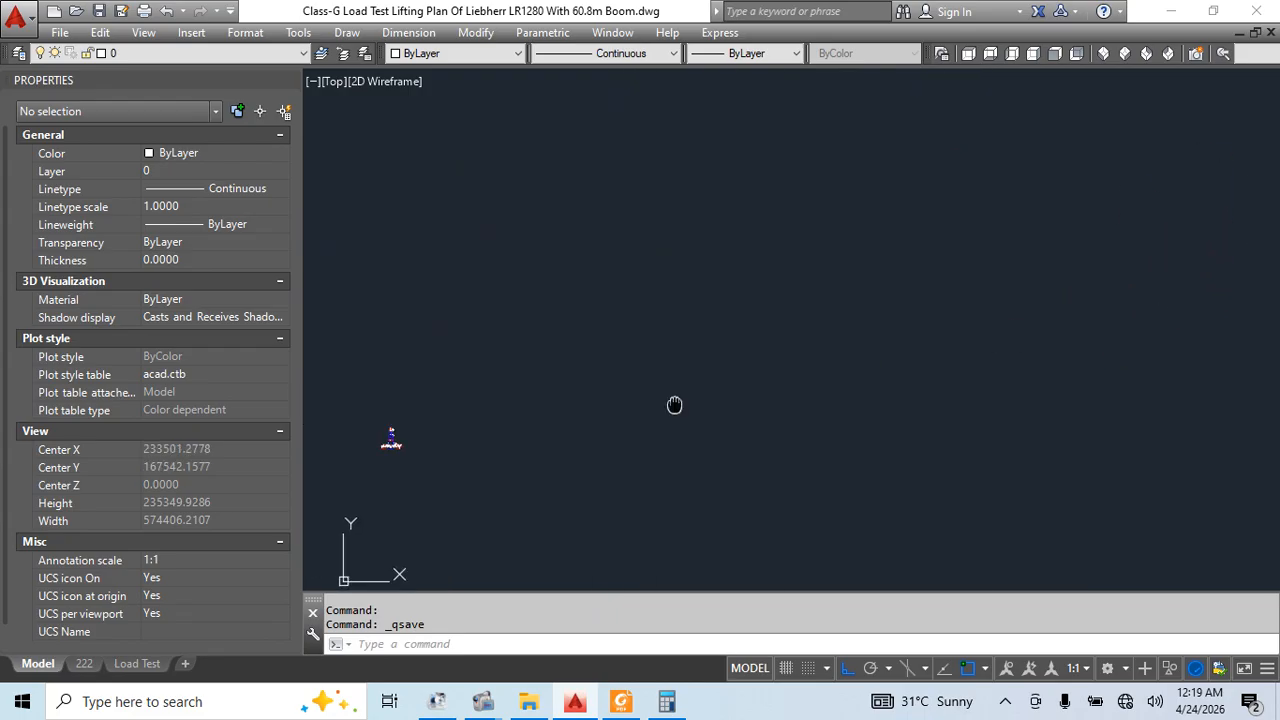
scroll(375, 387, "up", 5)
left_click(475, 461)
middle_click_drag(629, 416, 654, 342)
type("c")
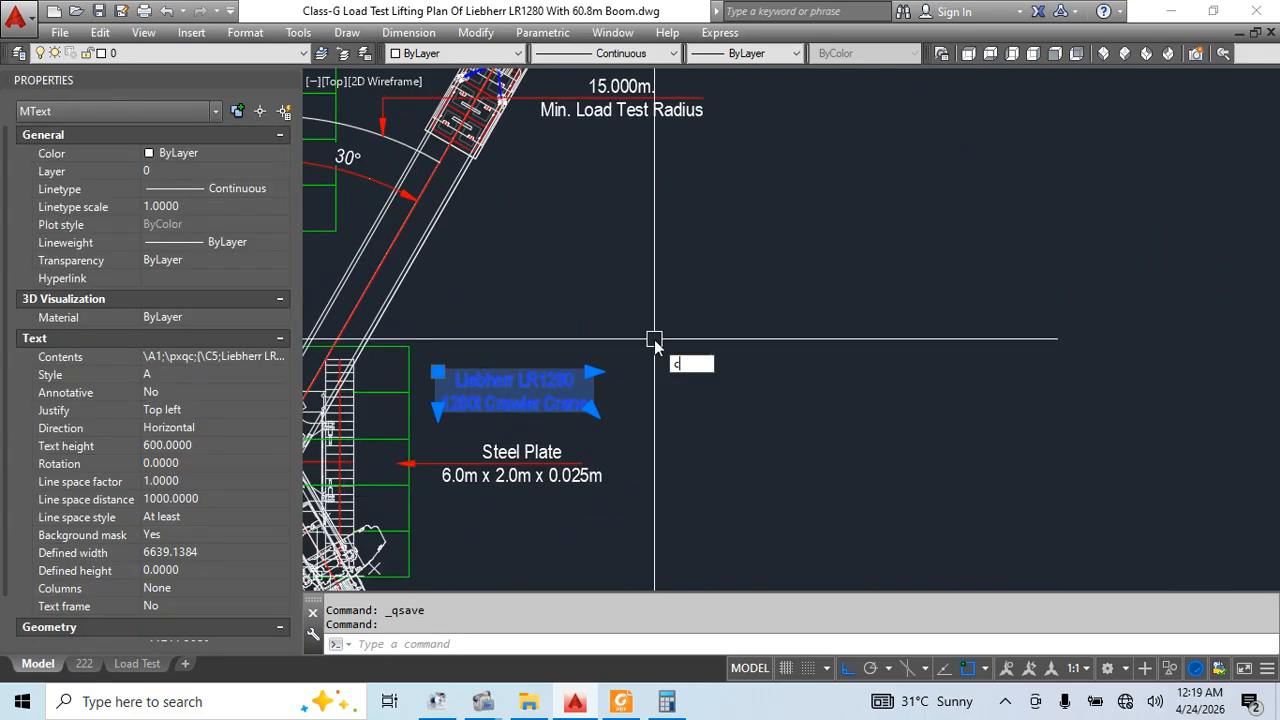
key("space")
left_click(546, 347)
scroll(683, 275, "down", 5)
key("Escape")
scroll(654, 300, "up", 6)
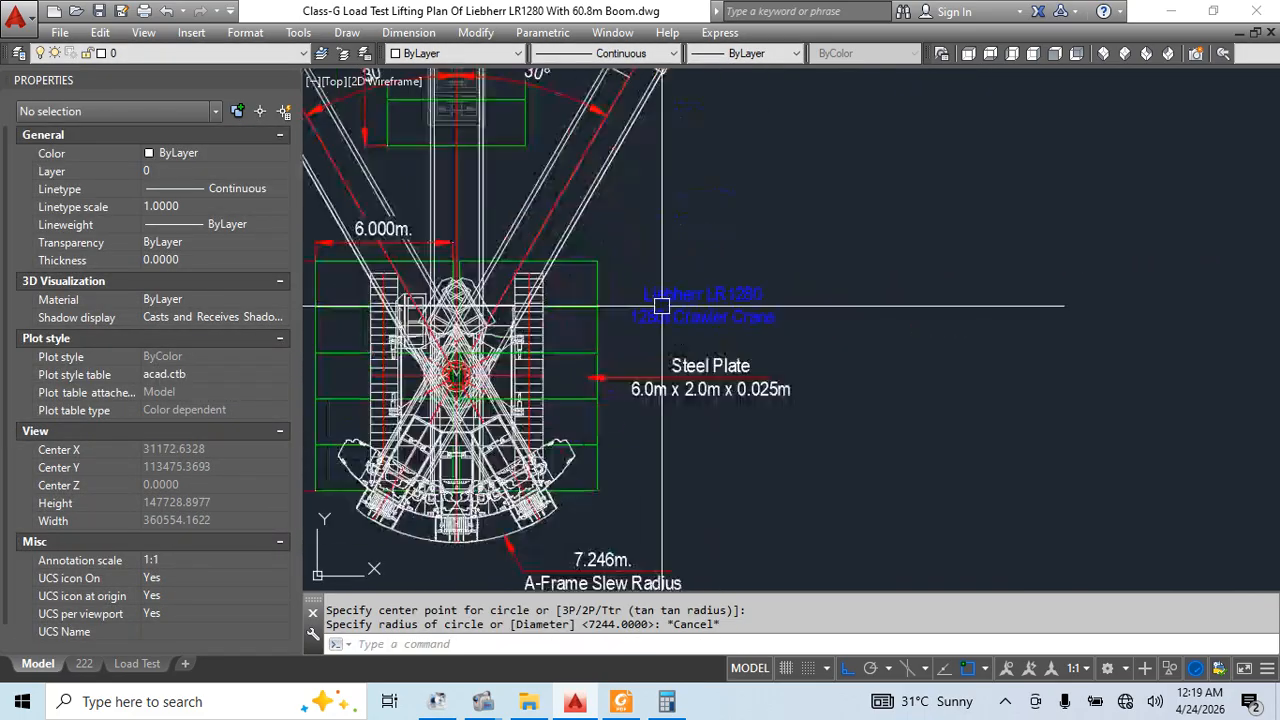
key("Escape")
Copy the blue Liebherr LR1280 crawler crane label from the other plan view to the new plan view, left of the boom
left_click(708, 320)
middle_click_drag(838, 365, 783, 366)
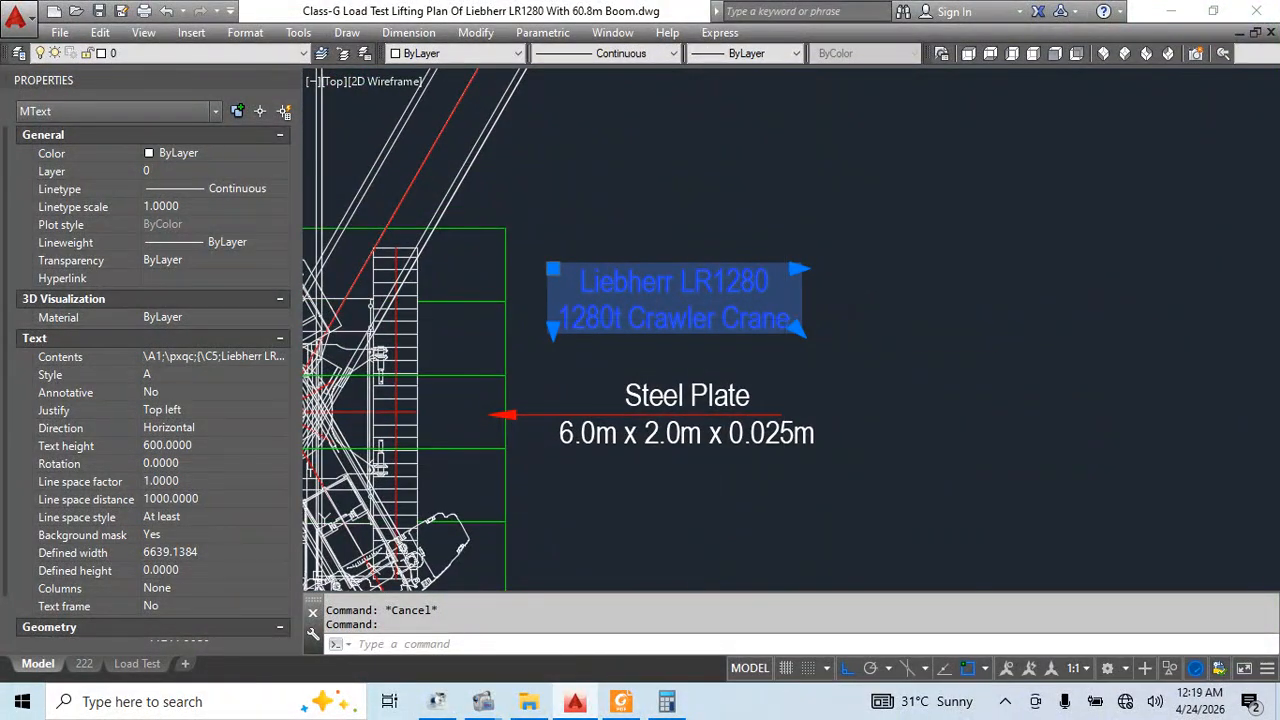
type("co")
key("space")
left_click(700, 330)
scroll(823, 338, "down", 5)
scroll(823, 338, "down", 1)
middle_click_drag(1240, 340, 893, 540)
left_click(848, 669)
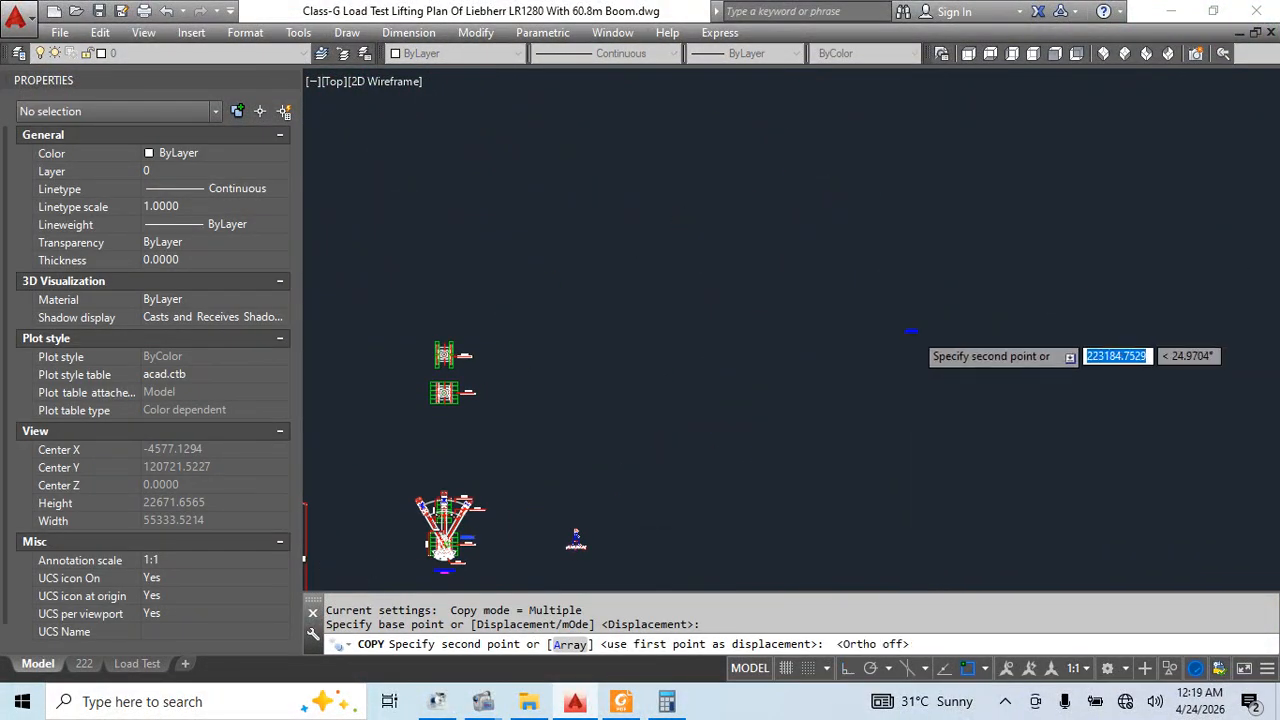
scroll(990, 402, "up", 6)
middle_click_drag(900, 588, 854, 414)
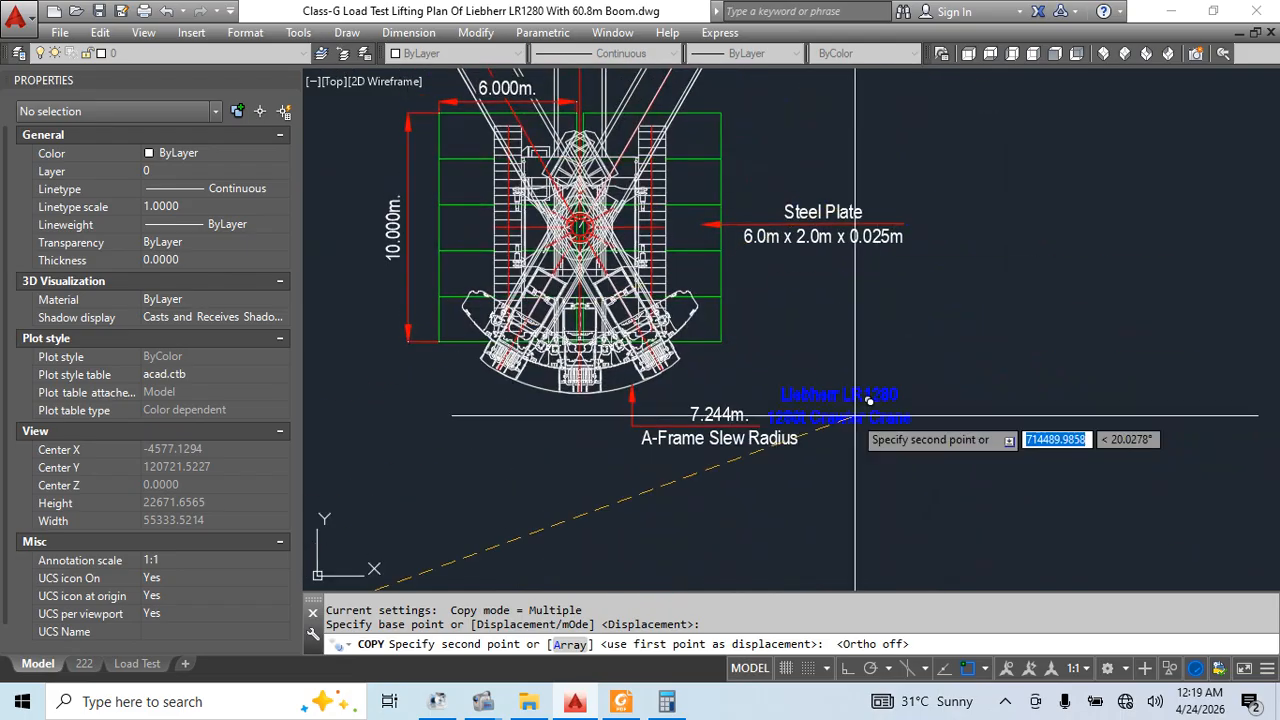
middle_click_drag(849, 358, 1011, 523)
scroll(674, 414, "down", 10)
key("Escape")
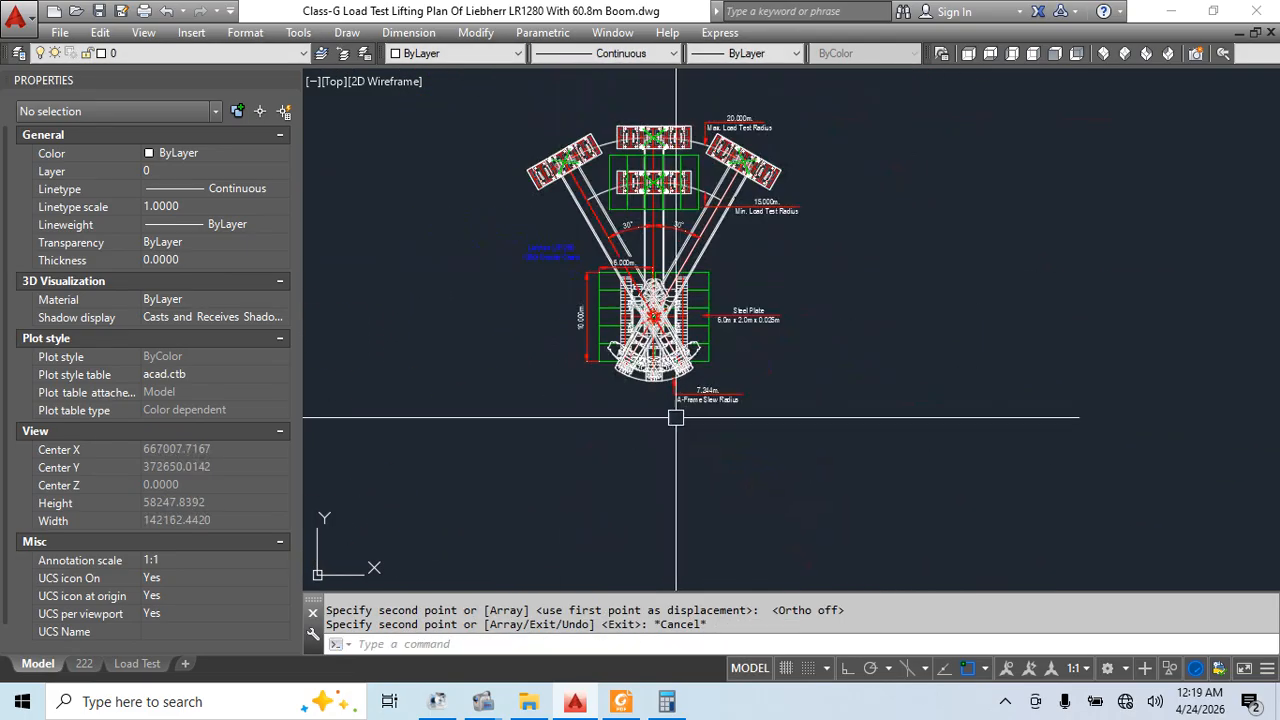
Copy the ELEVATION VIEW FOR LOAD TEST, SCALE 1:350 title from the elevation view to below the plan view's crane
middle_click_drag(686, 457, 698, 212)
scroll(652, 467, "up", 5)
left_click(606, 504)
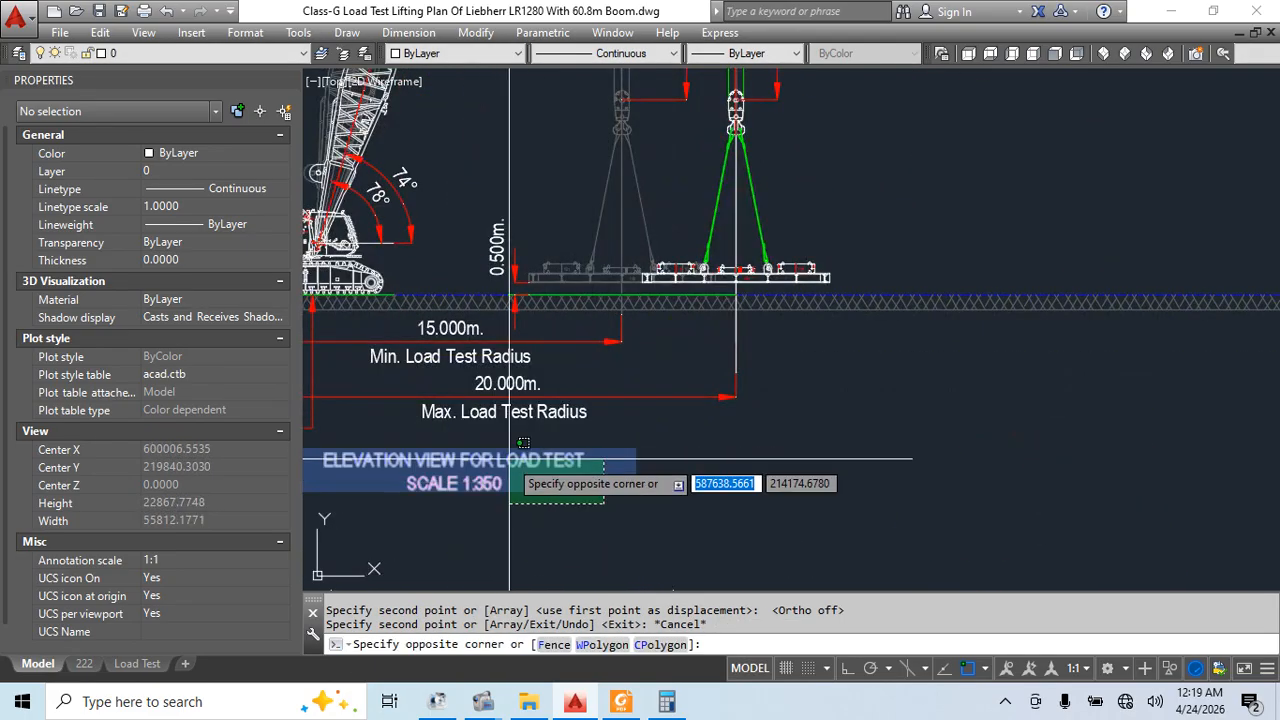
left_click(505, 451)
type("co")
key("Return")
left_click(525, 468)
scroll(830, 325, "down", 9)
middle_click_drag(864, 200, 760, 400)
scroll(805, 275, "up", 7)
left_click(853, 233)
key("Escape")
Change the copied title's first line to PLAN VIEW FOR LOAD TEST
scroll(809, 216, "up", 5)
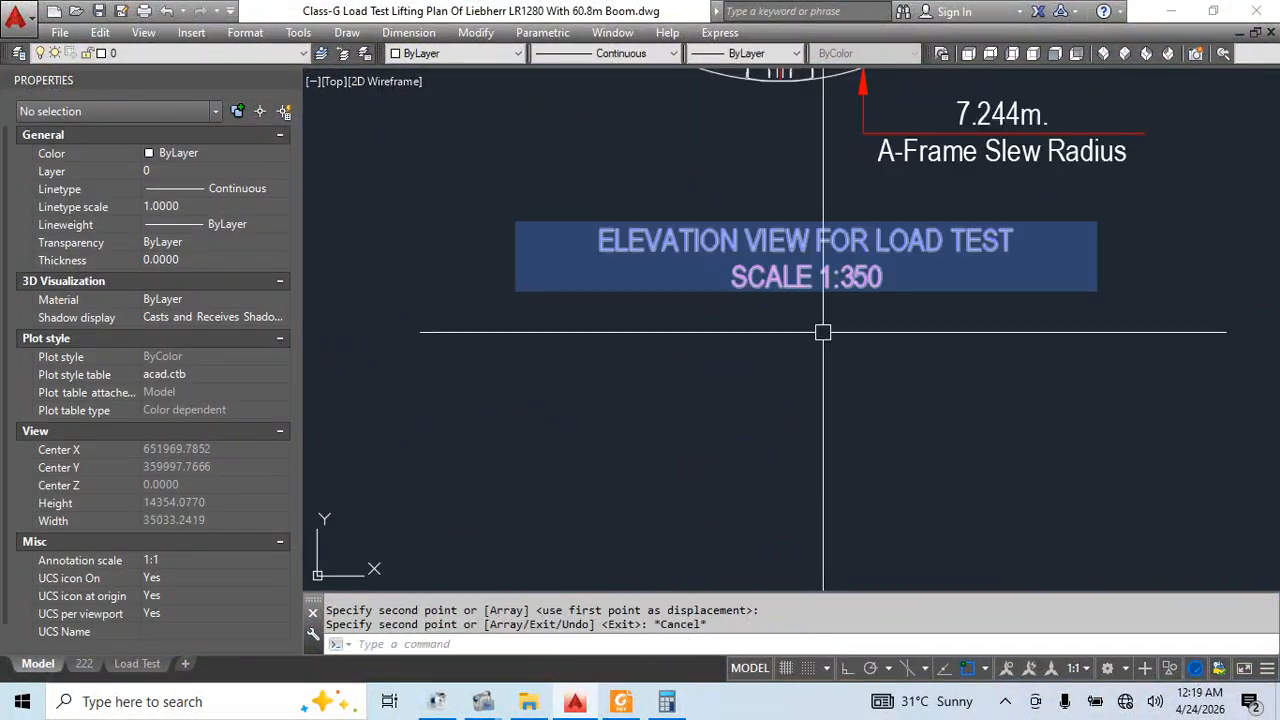
middle_click_drag(823, 331, 798, 425)
double_click(814, 326)
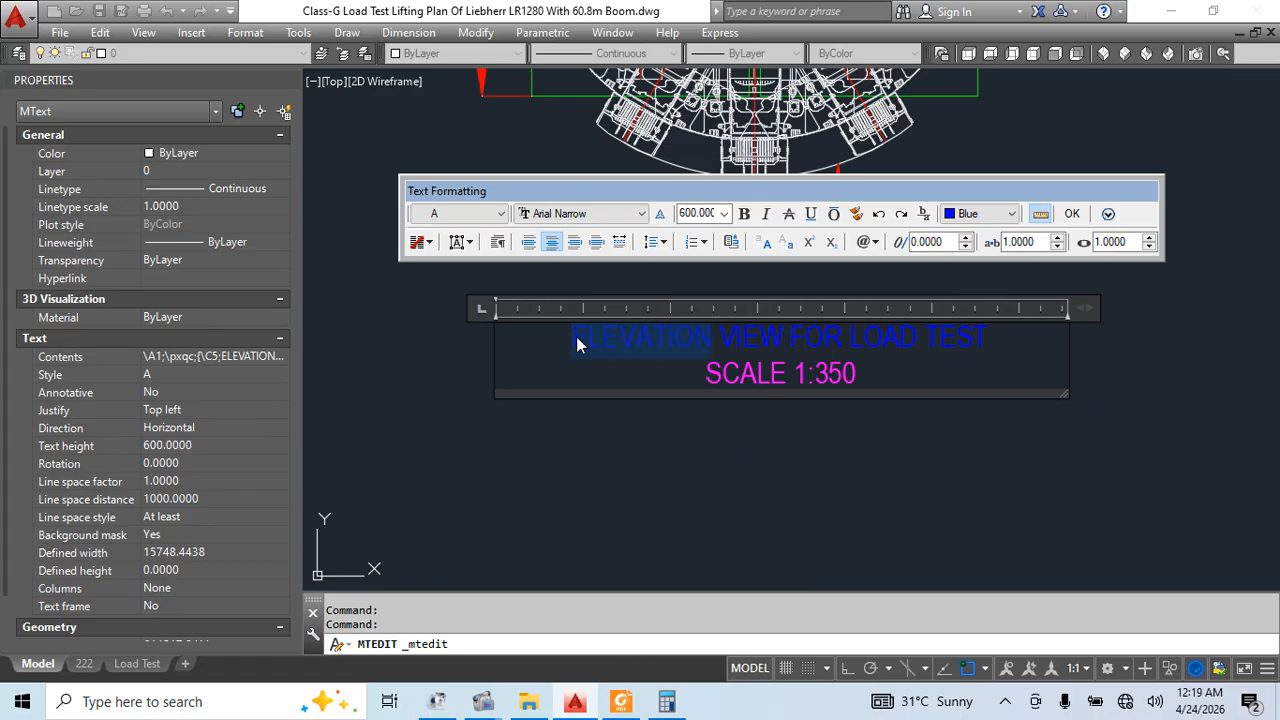
type("PLAN")
left_click(630, 450)
scroll(851, 425, "down", 4)
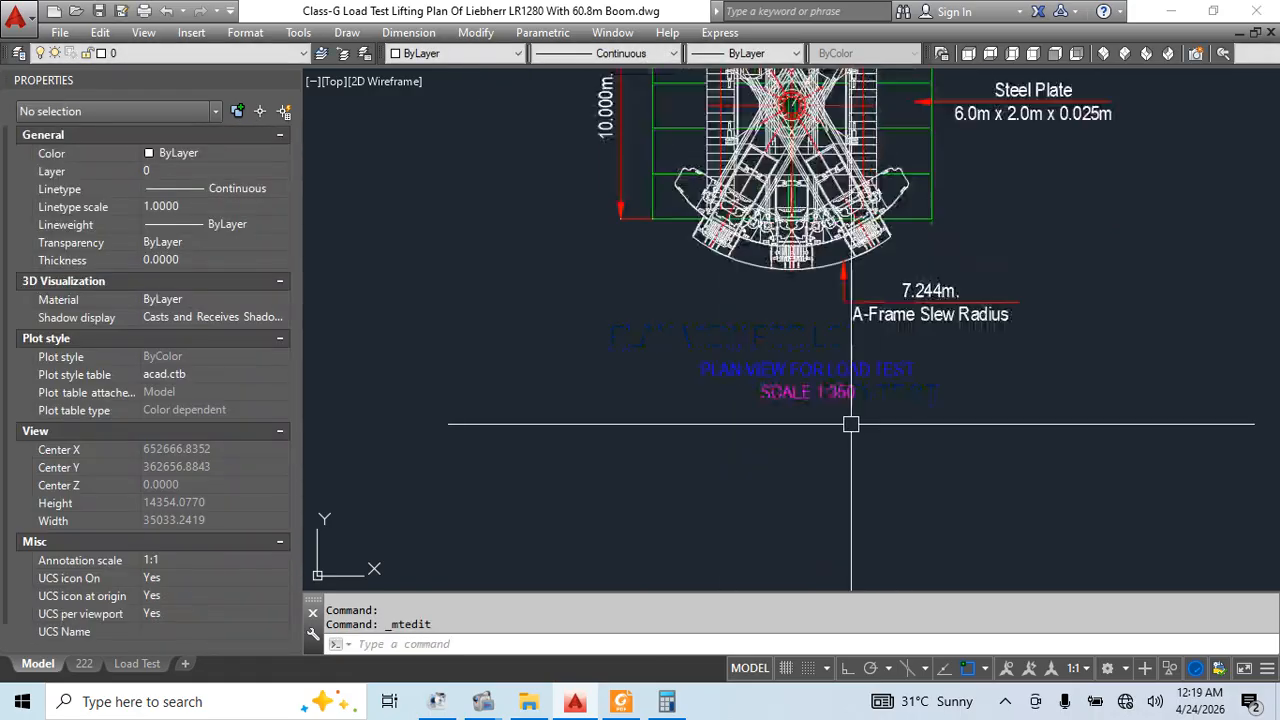
Check the steel plates under the minimum-radius load blocks in the plan view and save the drawing
mouse_move(1025, 250)
middle_mouse_down()
mouse_move(857, 413)
mouse_move(859, 495)
middle_mouse_up()
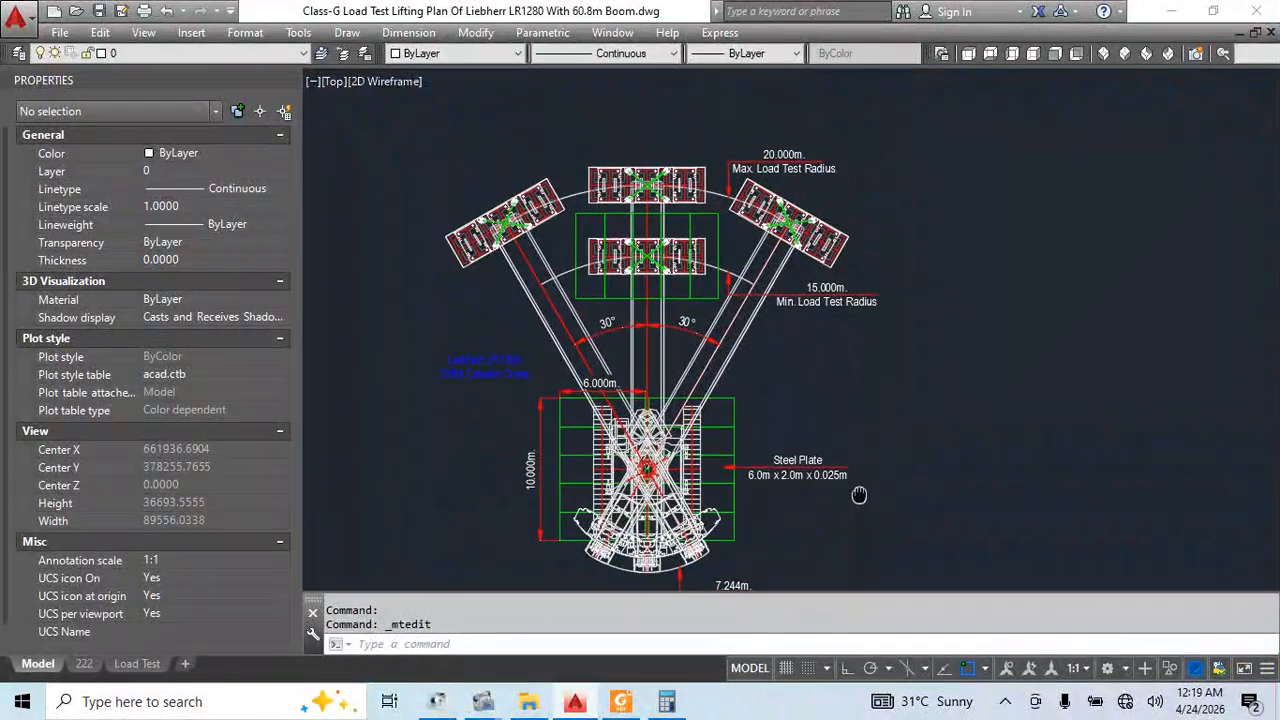
scroll(571, 213, "up", 4)
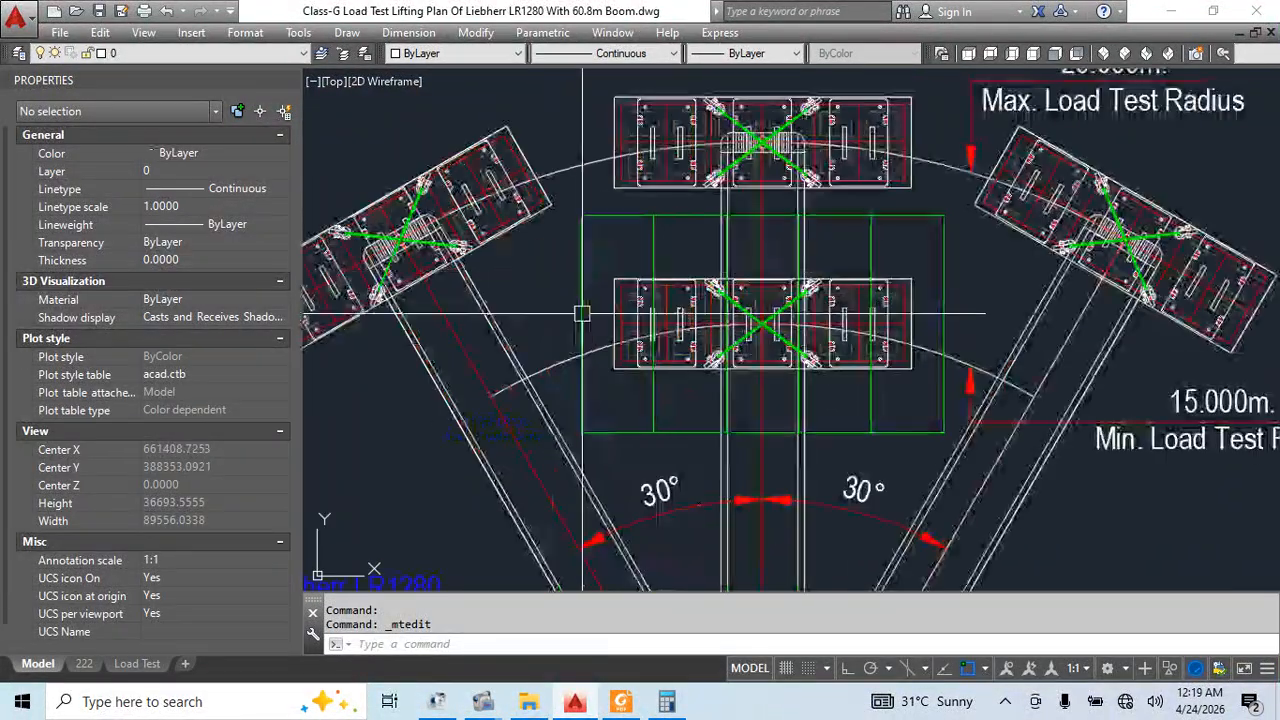
left_click(630, 216)
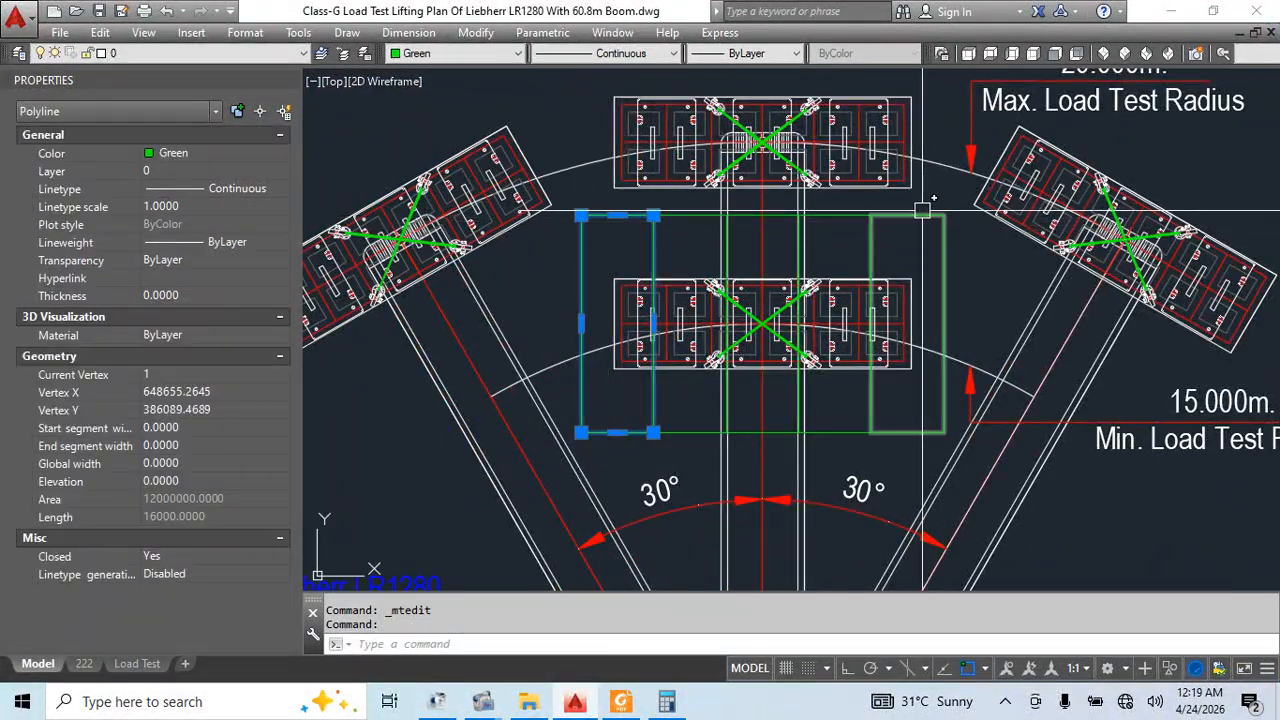
key("Escape")
scroll(922, 210, "down", 4)
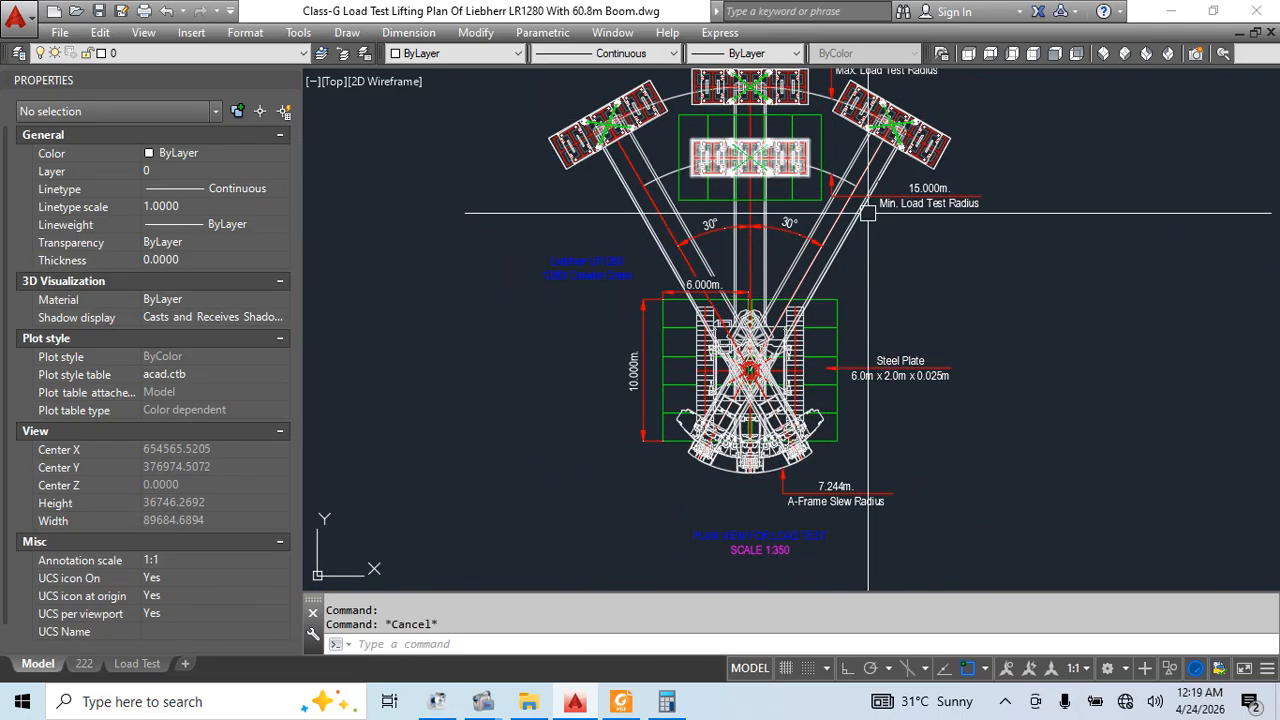
middle_click_drag(868, 212, 874, 328)
key("ctrl+s")
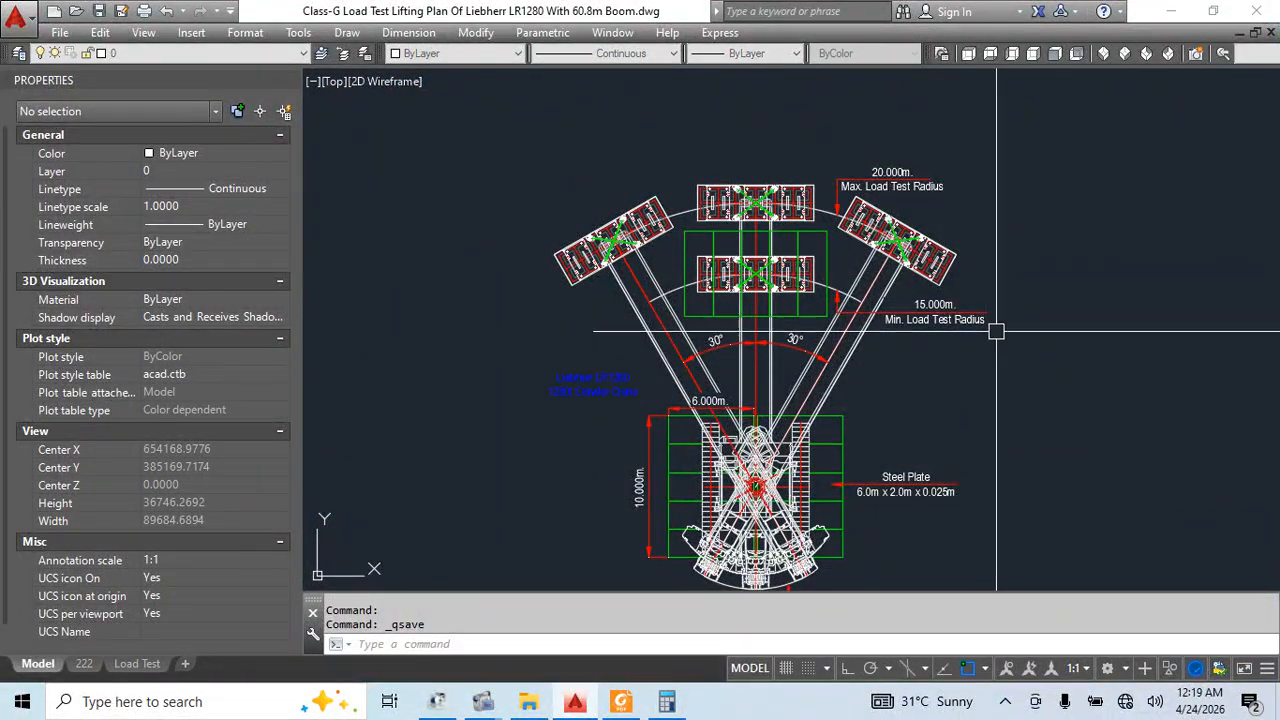
Copy the load frame's end view with its two shackles from the component library to beside the rigging detail
scroll(740, 280, "down", 3)
middle_click_drag(718, 446, 774, 82)
middle_click_drag(1037, 409, 633, 273)
scroll(670, 387, "up", 5)
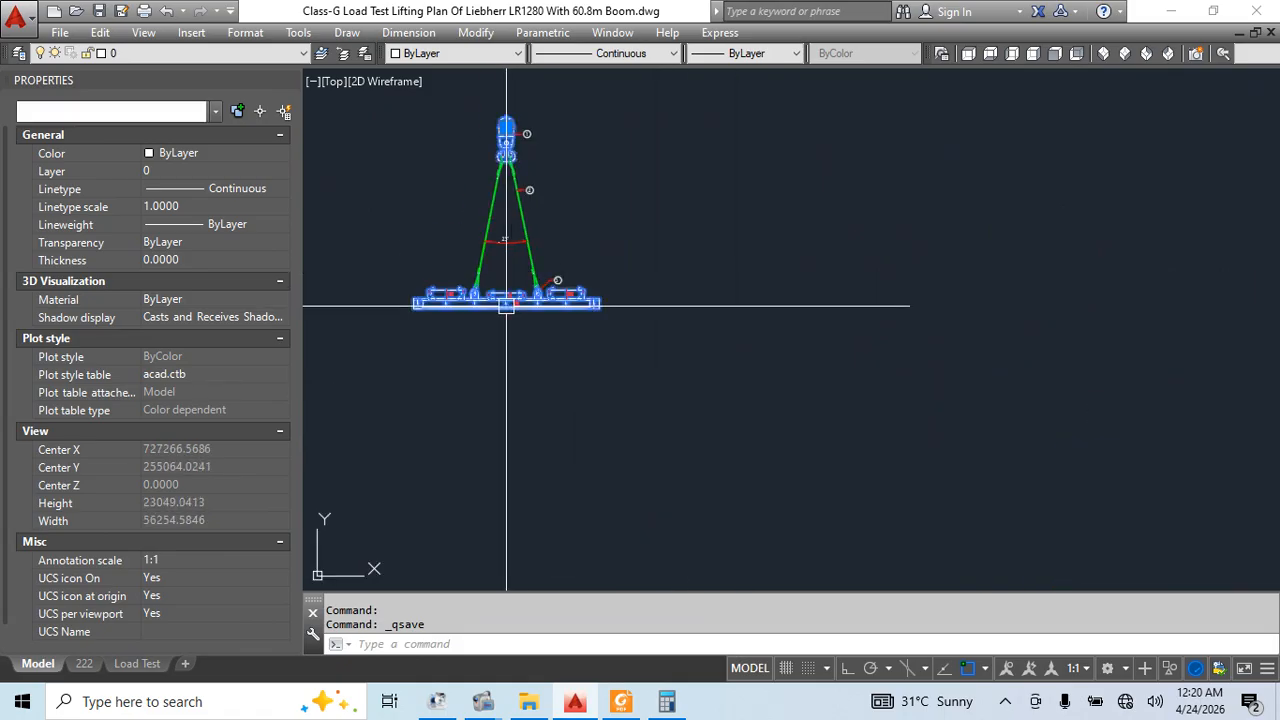
scroll(640, 380, "down", 2)
key("Escape")
scroll(790, 420, "up", 2)
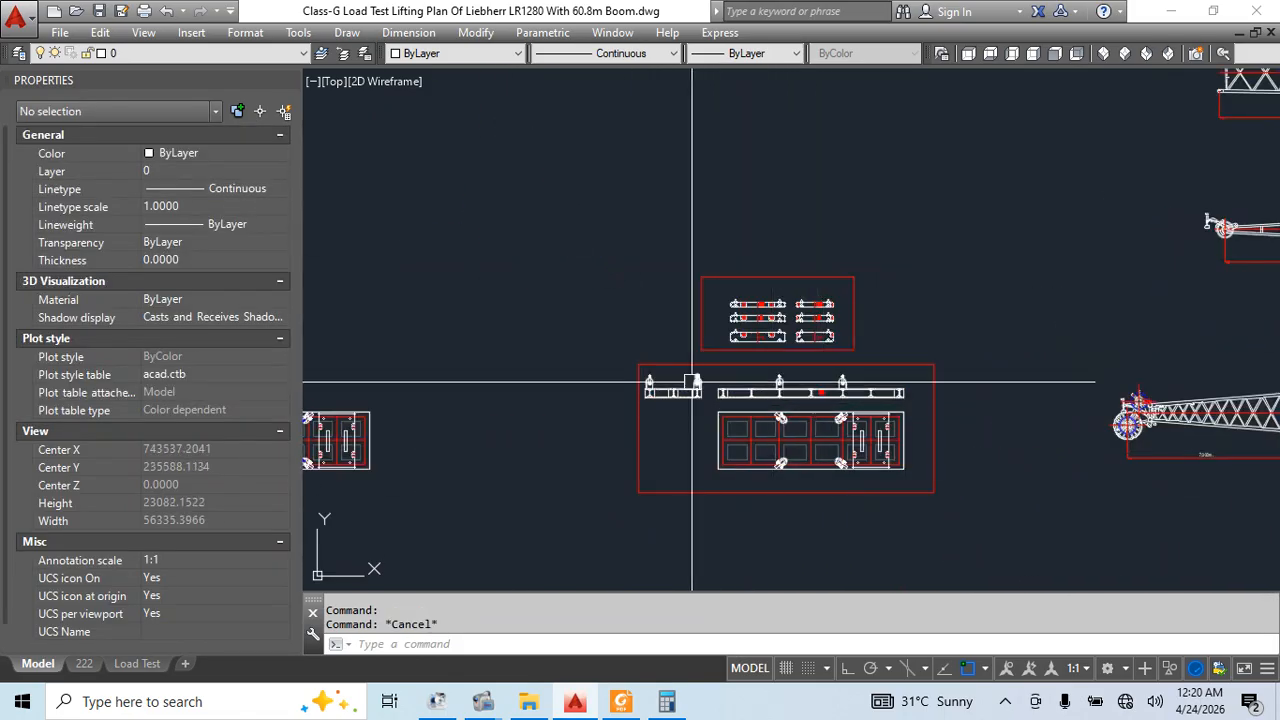
scroll(670, 406, "up", 4)
key("Escape")
left_click(790, 326)
left_click(560, 434)
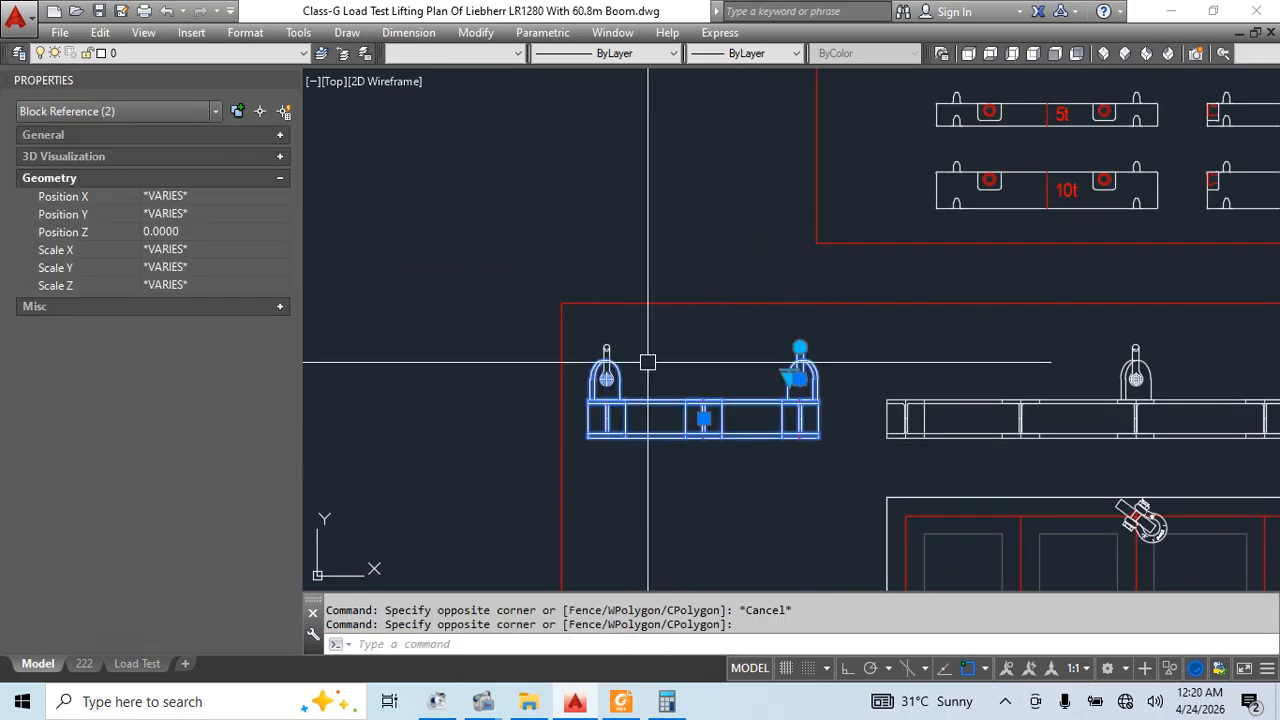
type("co")
key("Return")
left_click(789, 481)
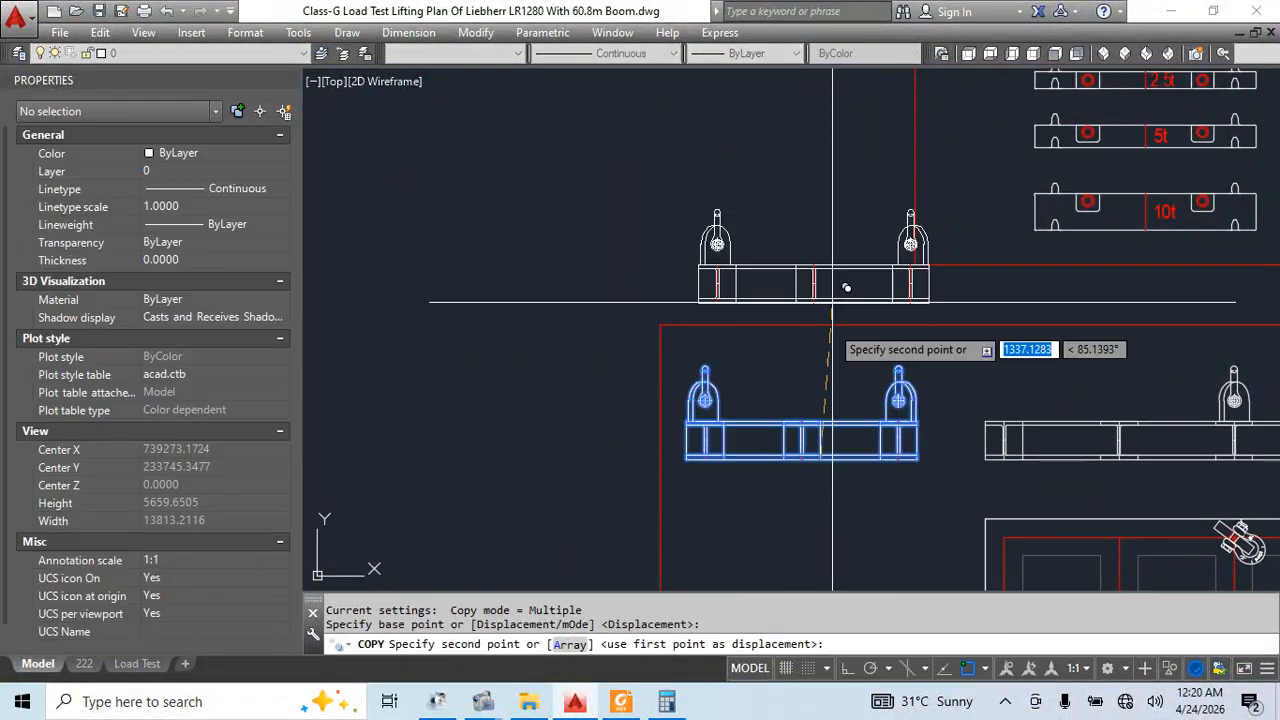
scroll(700, 330, "down", 5)
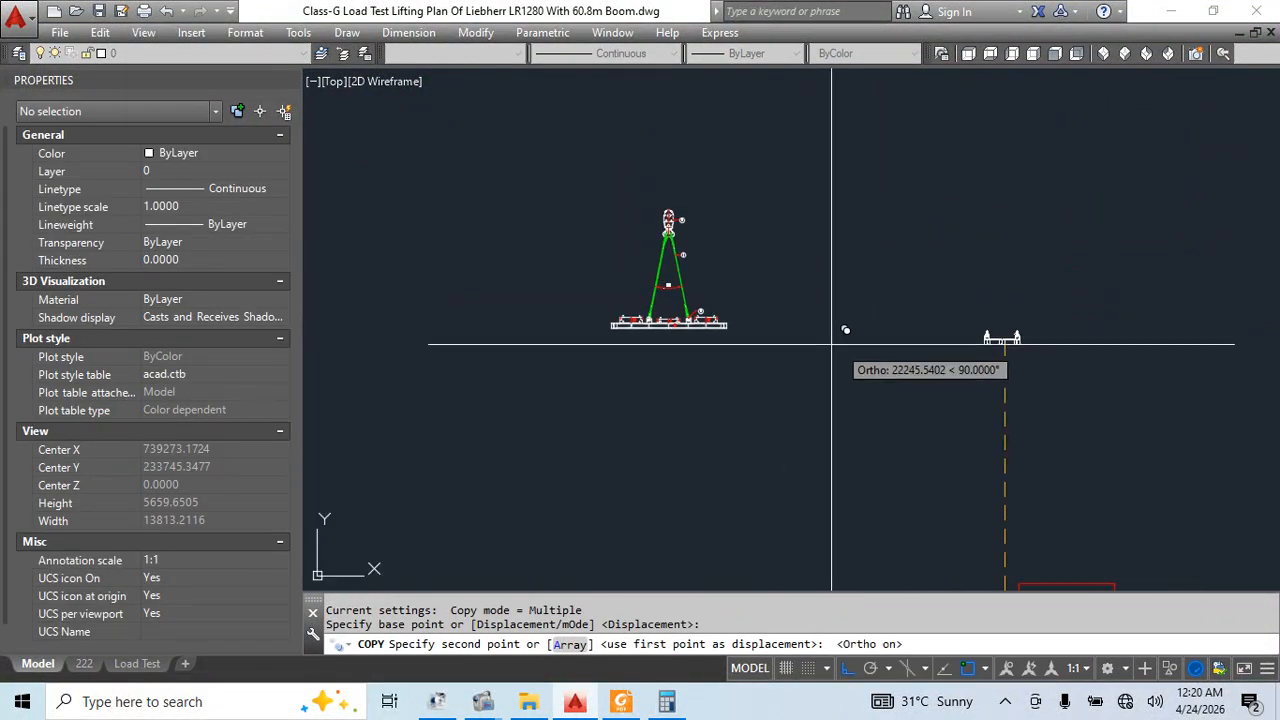
key("Escape")
Examine the load block and frame arrangement under the hook in the elevation view
scroll(980, 323, "down", 2)
scroll(1000, 343, "up", 5)
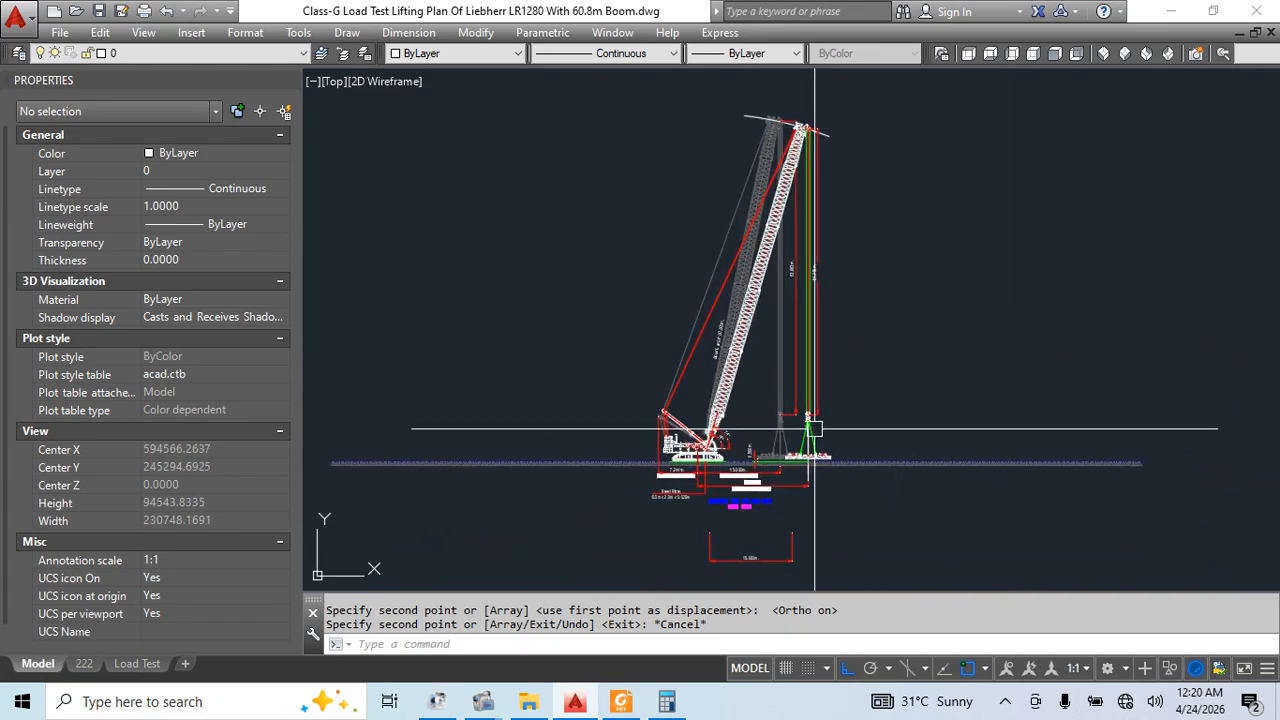
scroll(815, 429, "up", 8)
scroll(818, 450, "down", 4)
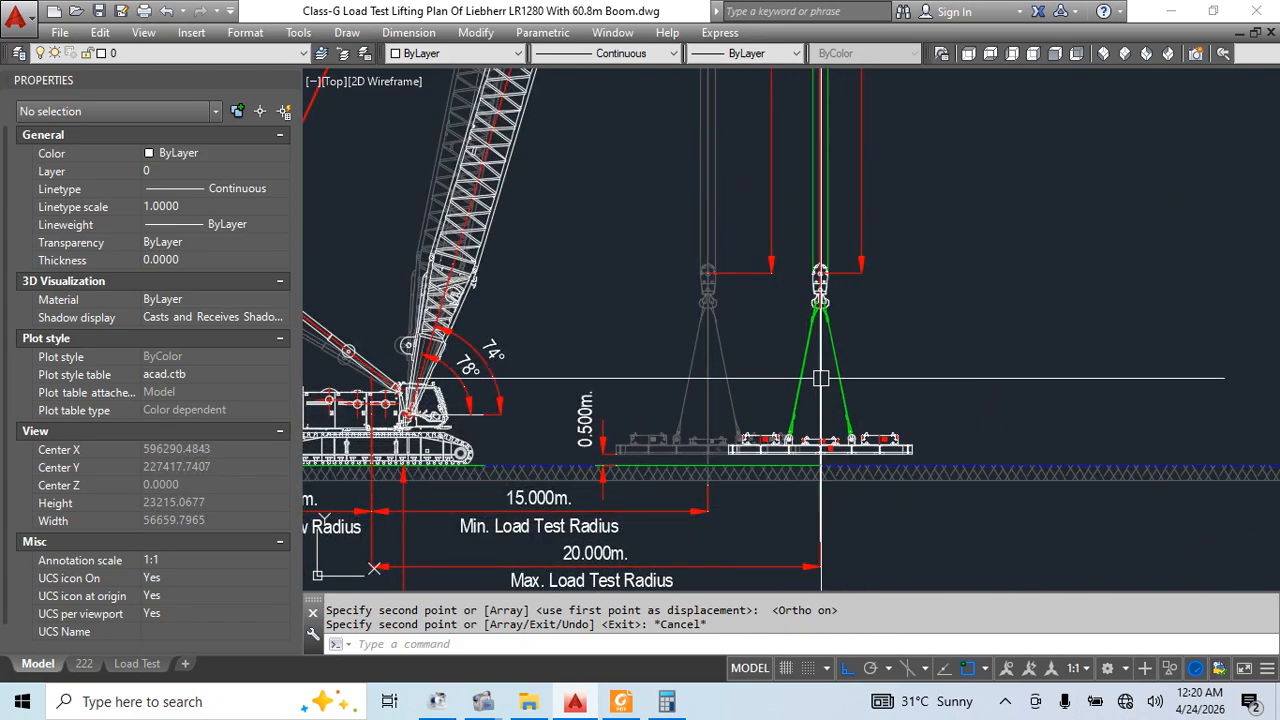
scroll(800, 450, "down", 6)
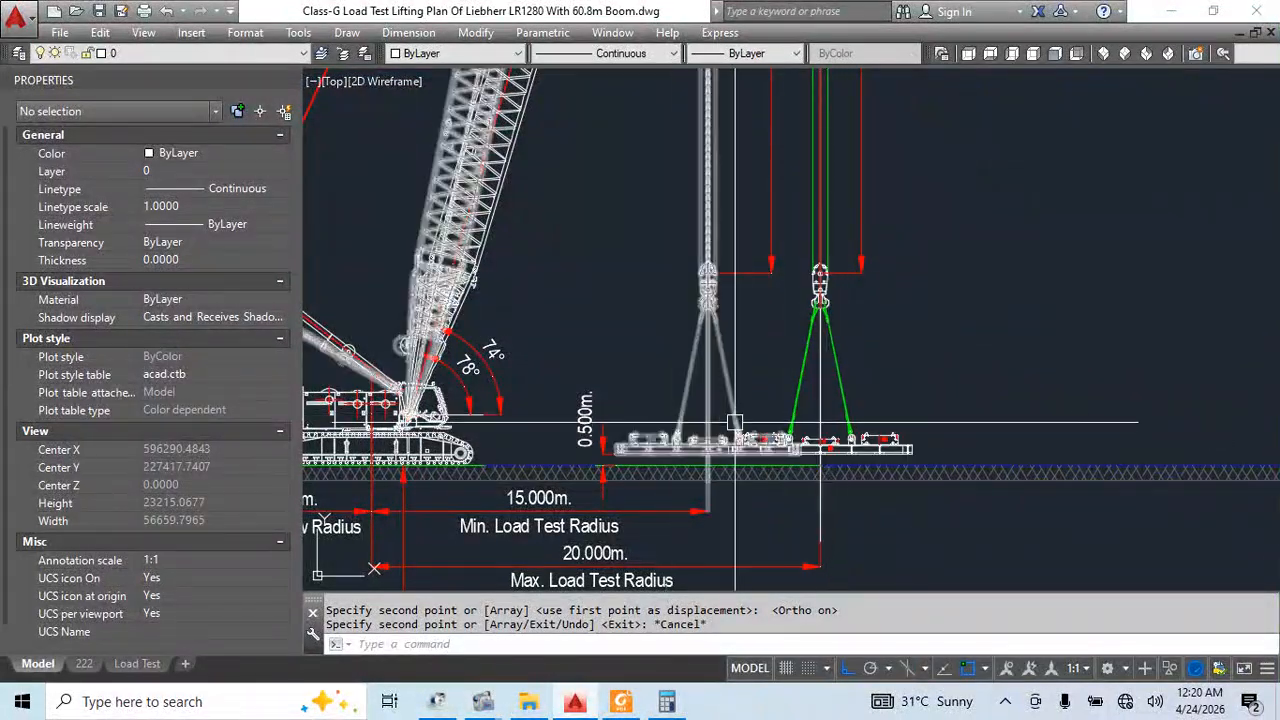
scroll(700, 400, "up", 2)
scroll(742, 384, "down", 4)
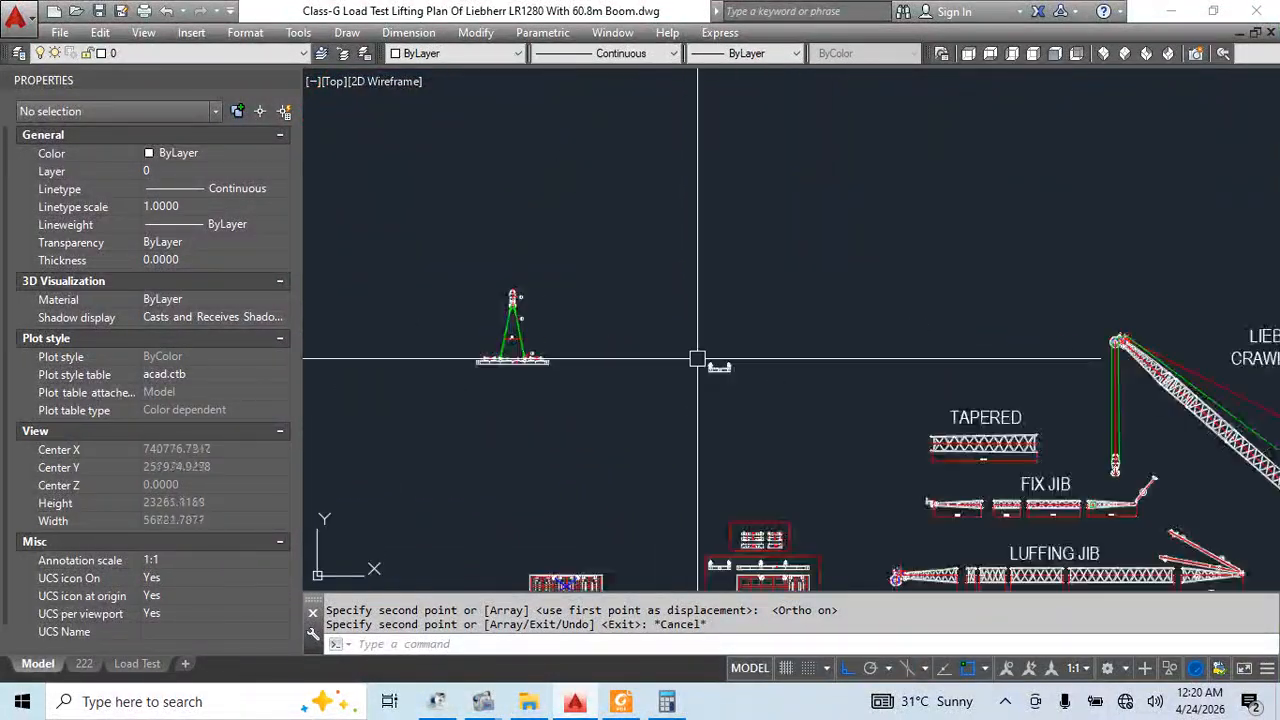
Copy the longer 5t and 10t test block views from the library to above the copied end-view frame
scroll(730, 450, "up", 8)
scroll(740, 410, "up", 5)
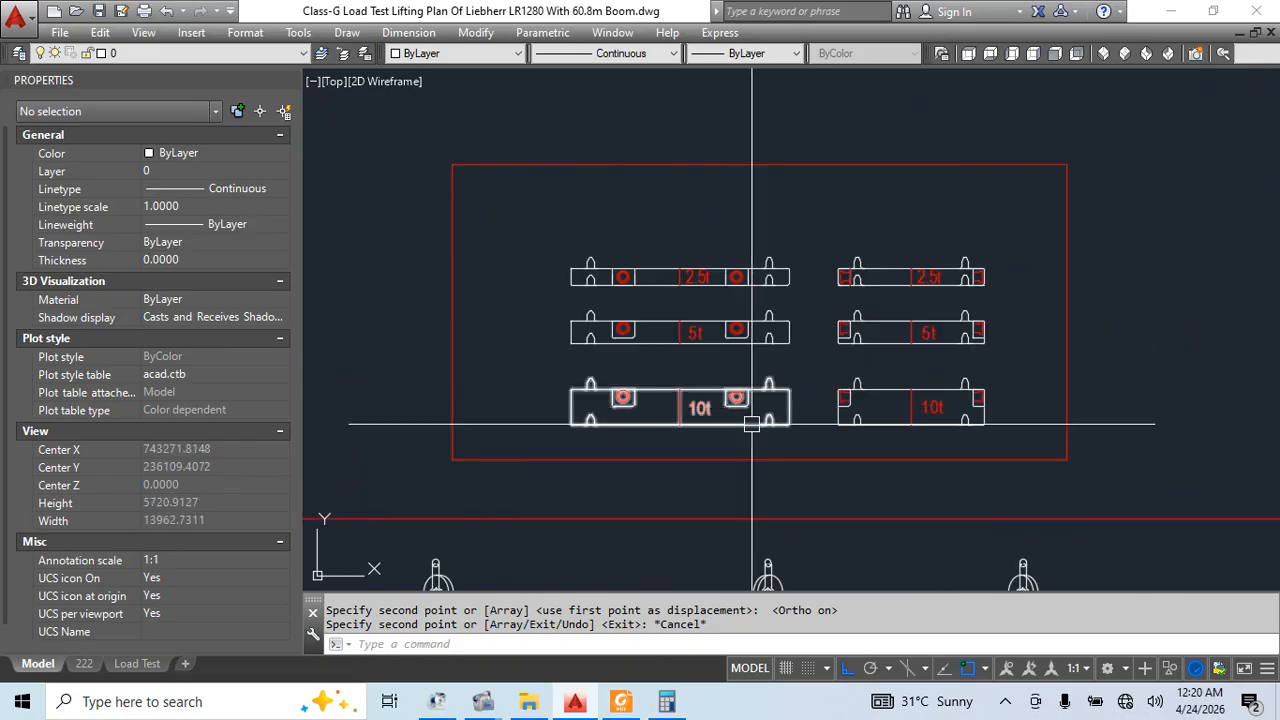
left_click(736, 425)
middle_click_drag(749, 383, 776, 490)
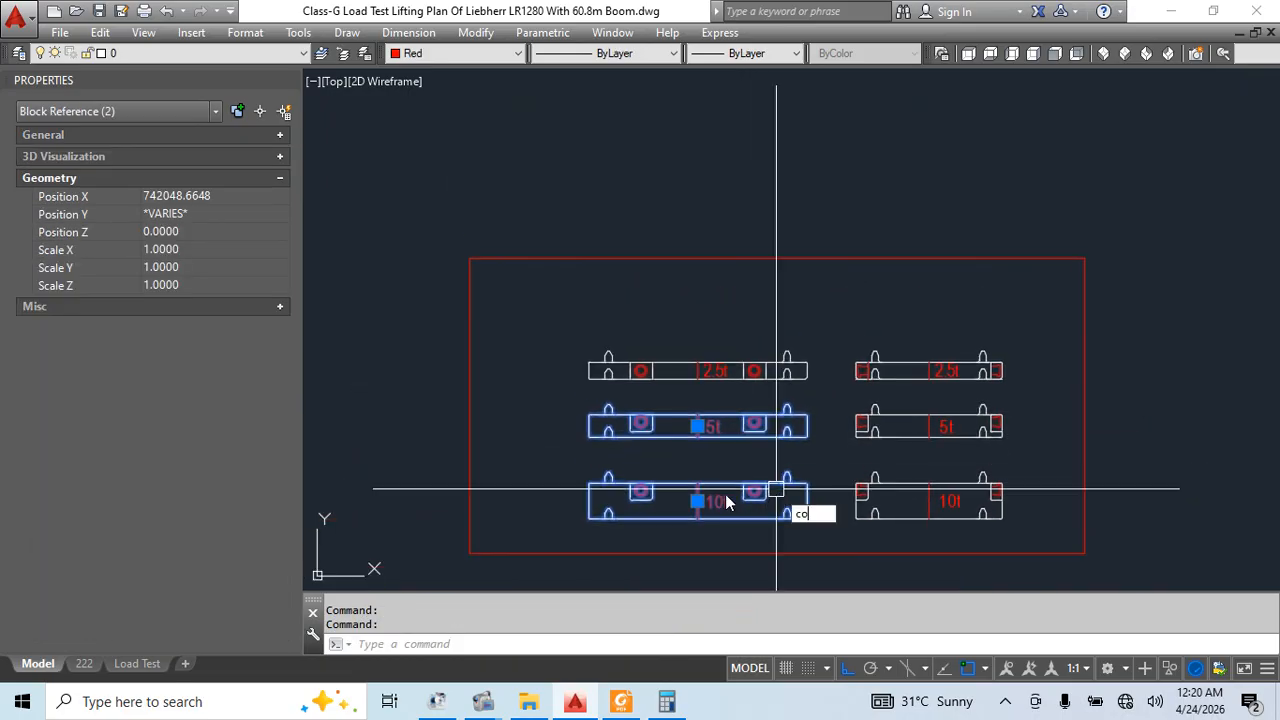
key("Return")
left_click(776, 490)
scroll(700, 310, "down", 6)
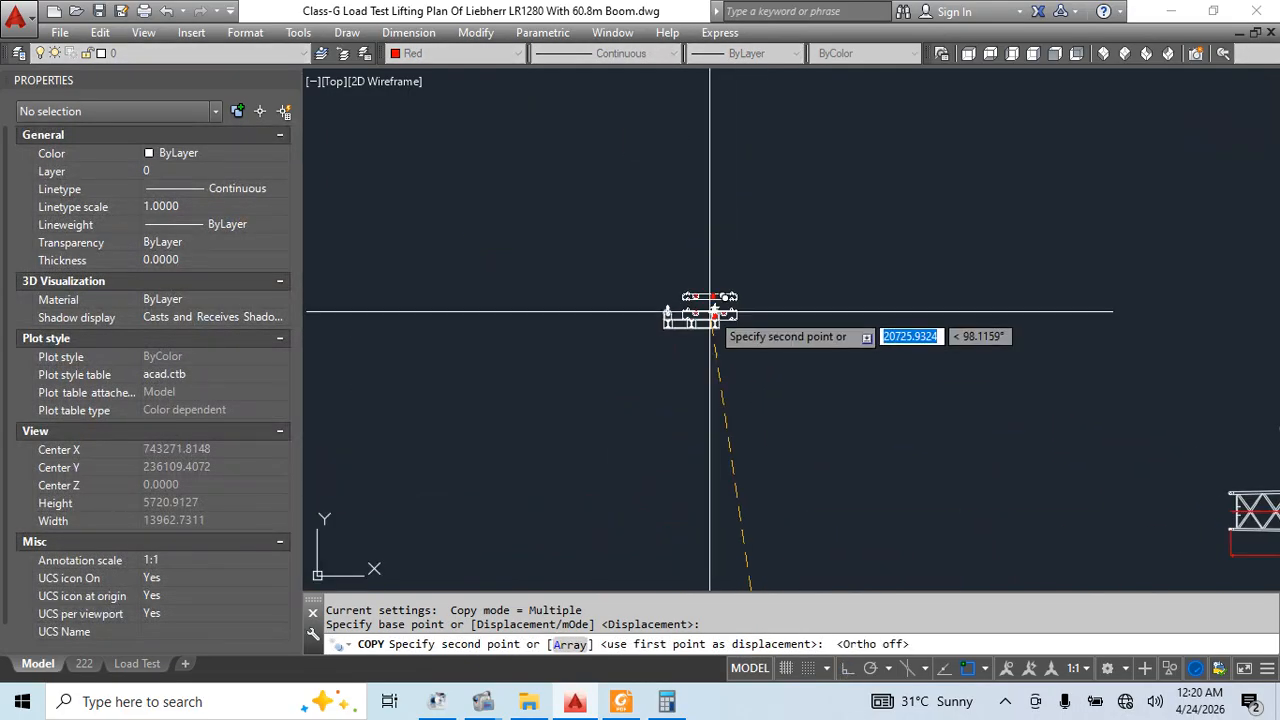
scroll(710, 312, "up", 6)
key("Escape")
Move the copied 10t block by its bottom centre onto the top centre of the end-view frame
scroll(654, 286, "up", 3)
type("m")
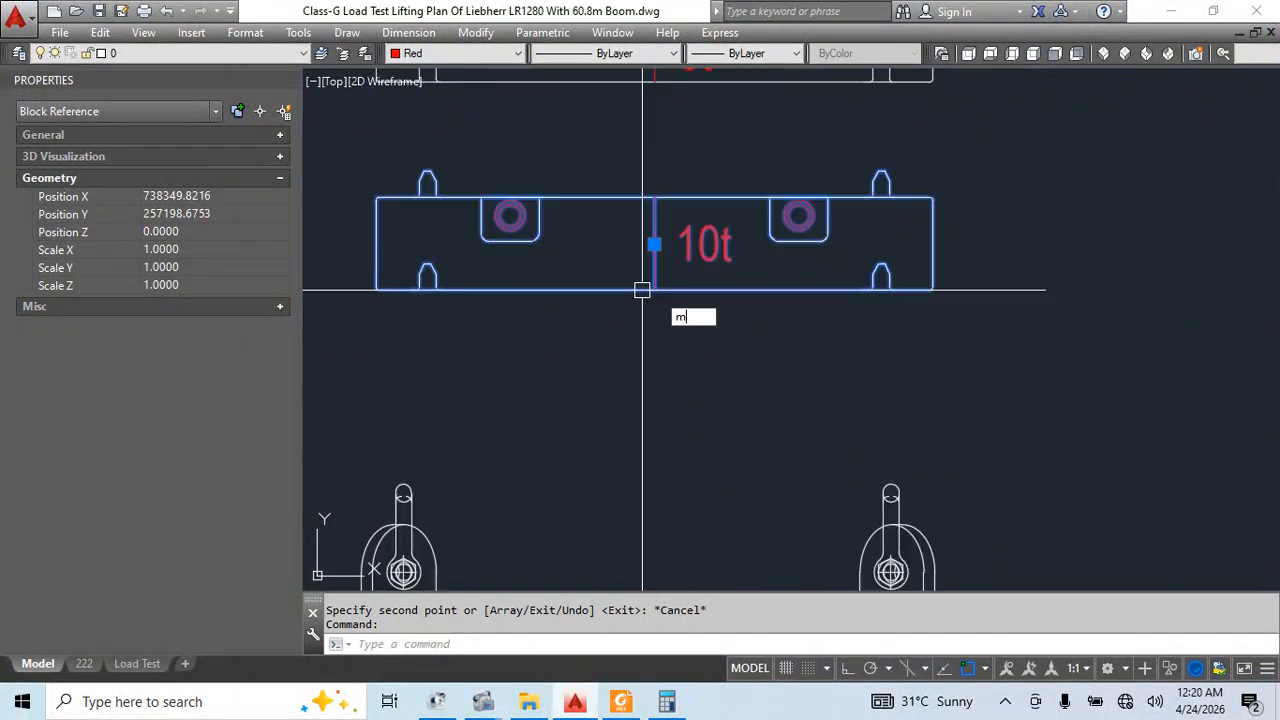
key("Return")
left_click(661, 292)
scroll(661, 292, "down", 3)
scroll(594, 374, "up", 3)
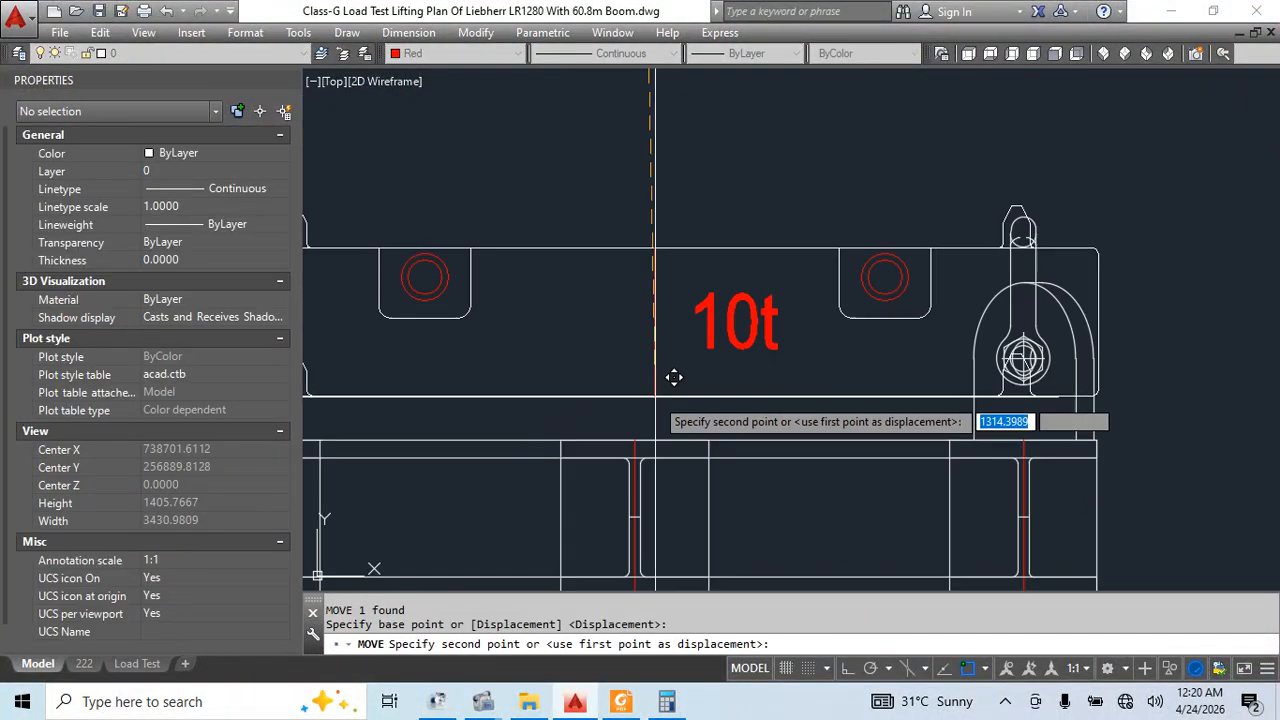
left_click(635, 435)
scroll(635, 435, "down", 4)
middle_click_drag(692, 374, 742, 288)
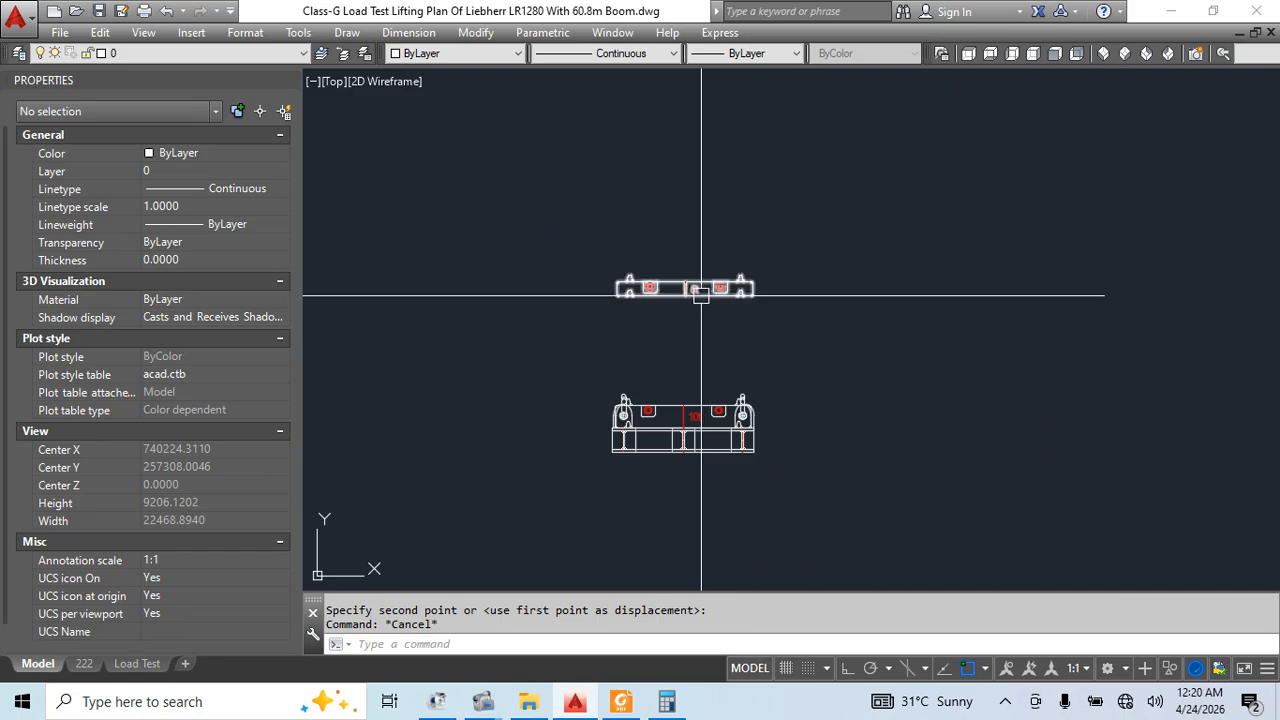
Move the copied 5t block by its bottom centre onto the frame's top centre, overlapping the 10t block
left_click(701, 292)
type("m")
key("Return")
scroll(654, 292, "up", 3)
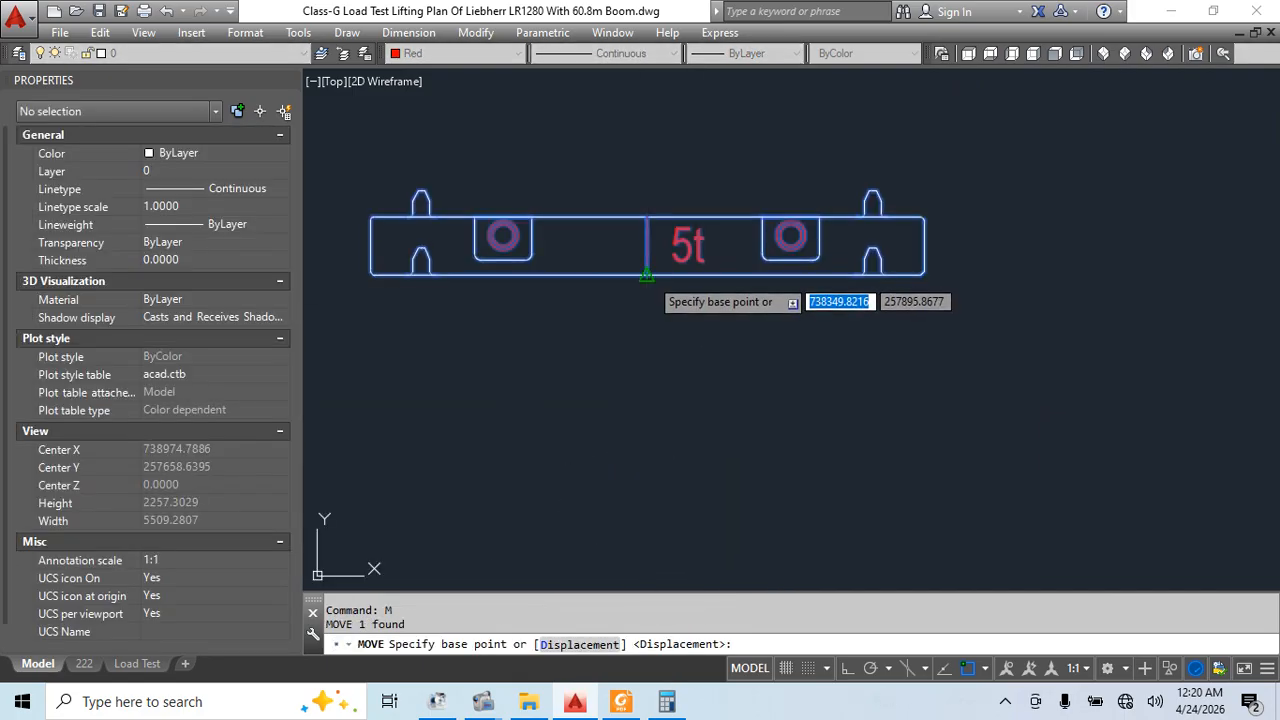
left_click(647, 274)
scroll(686, 314, "down", 4)
scroll(663, 363, "up", 6)
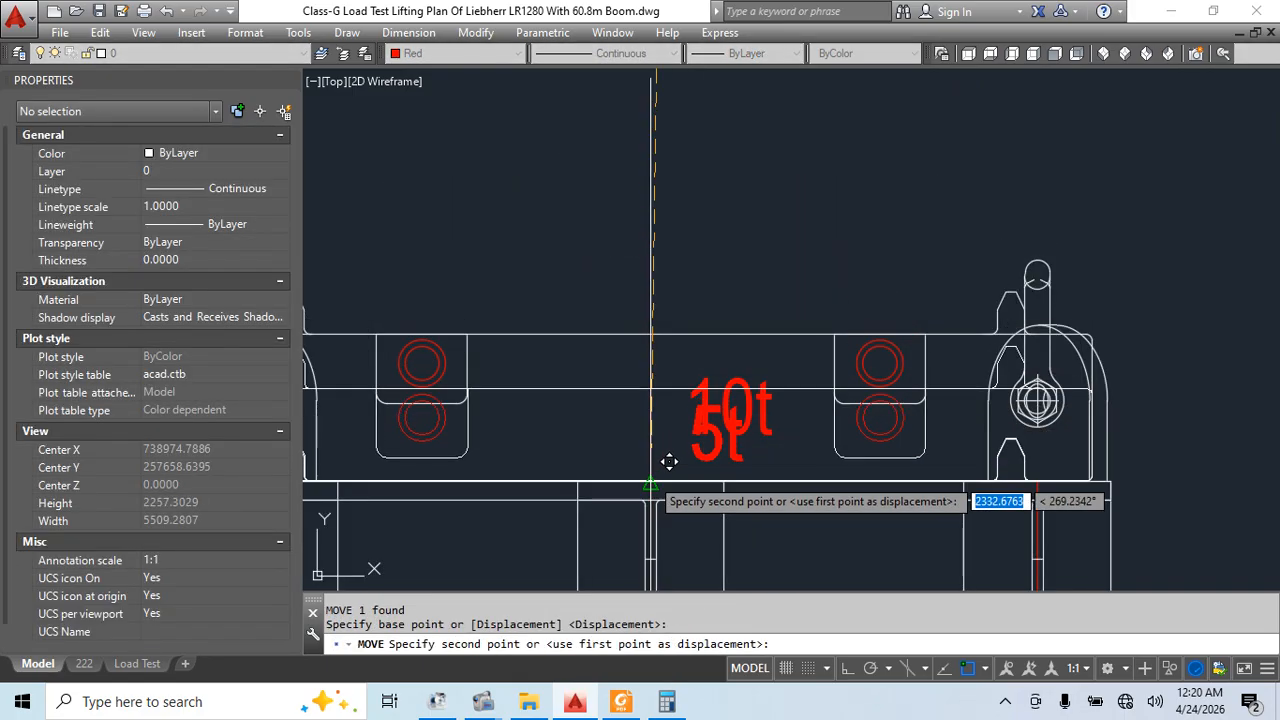
key("Escape")
scroll(669, 461, "down", 4)
left_click(737, 352)
key("Escape")
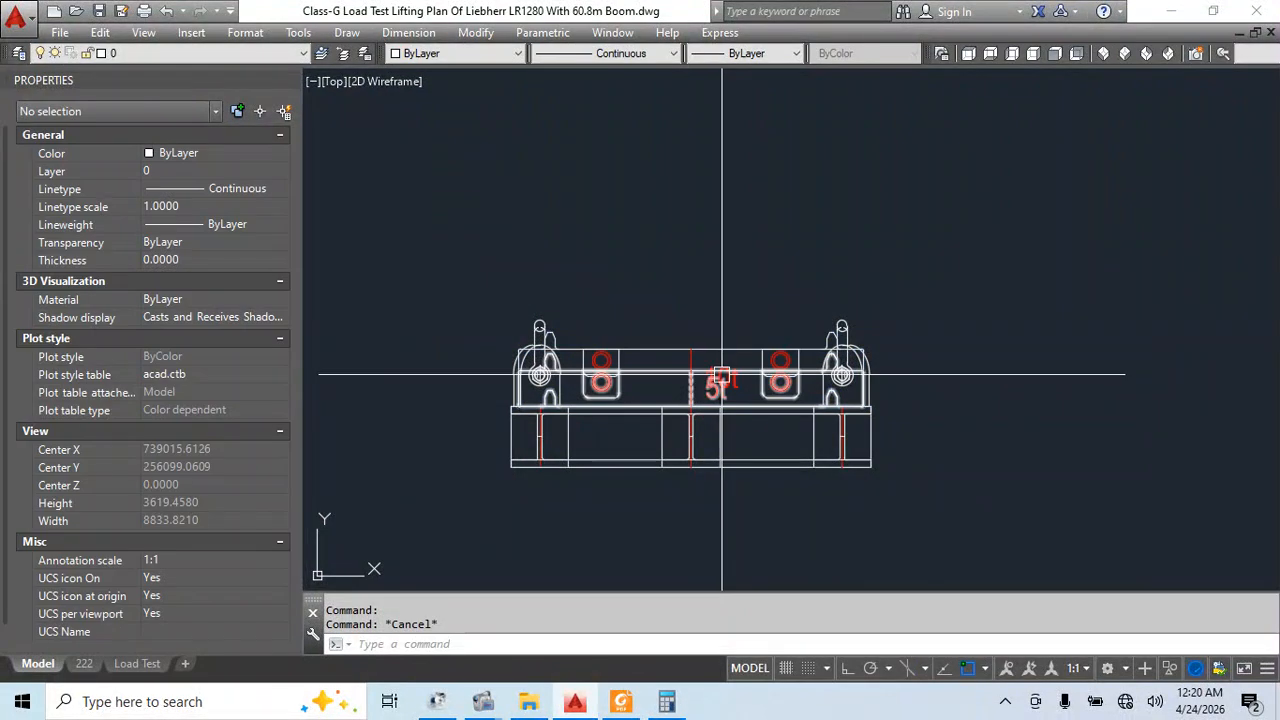
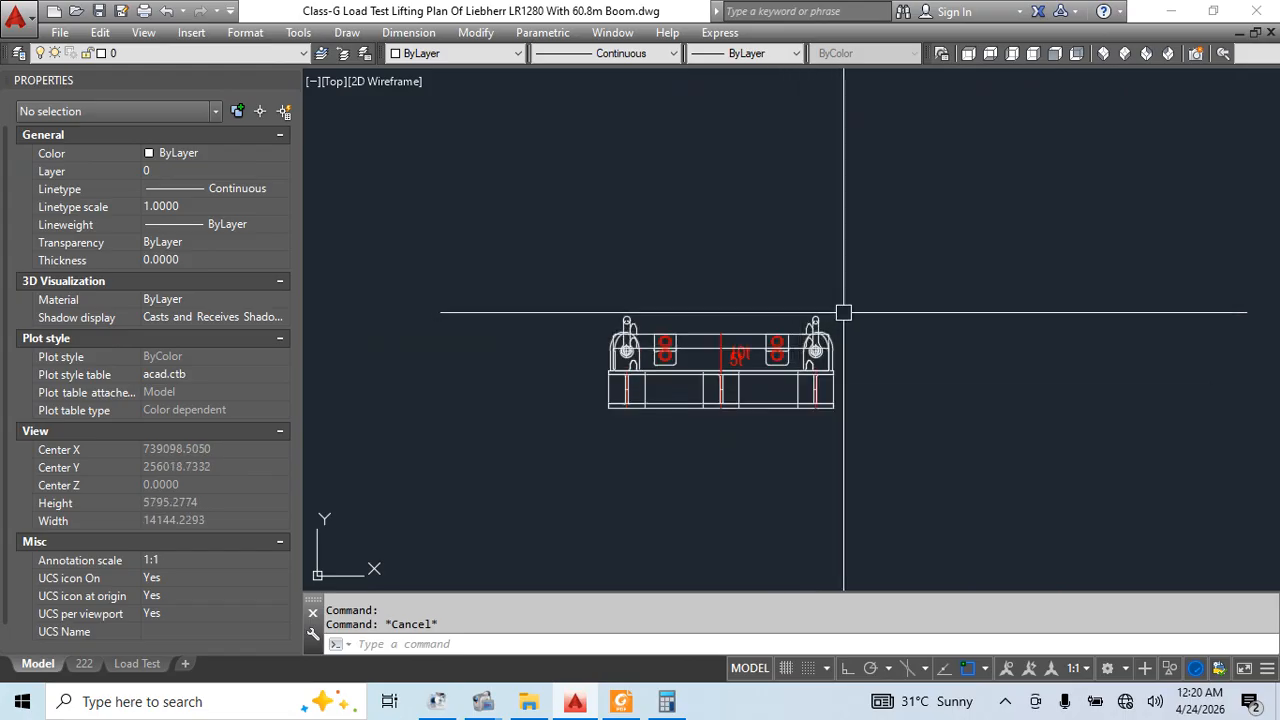
Draw a vertical guide polyline about 13621 units long upward from the top centre of the stacked blocks
scroll(729, 331, "up", 3)
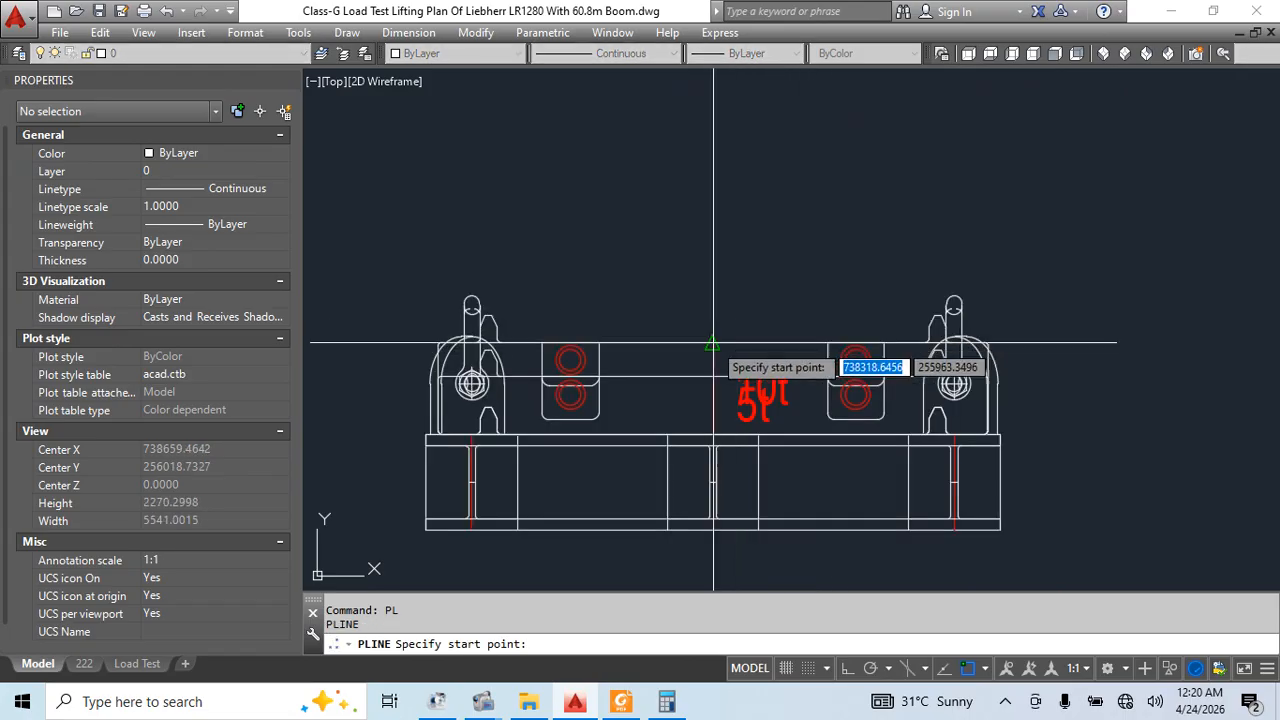
left_click(713, 342)
scroll(713, 342, "down", 5)
middle_click_drag(748, 222, 733, 375)
left_click(847, 668)
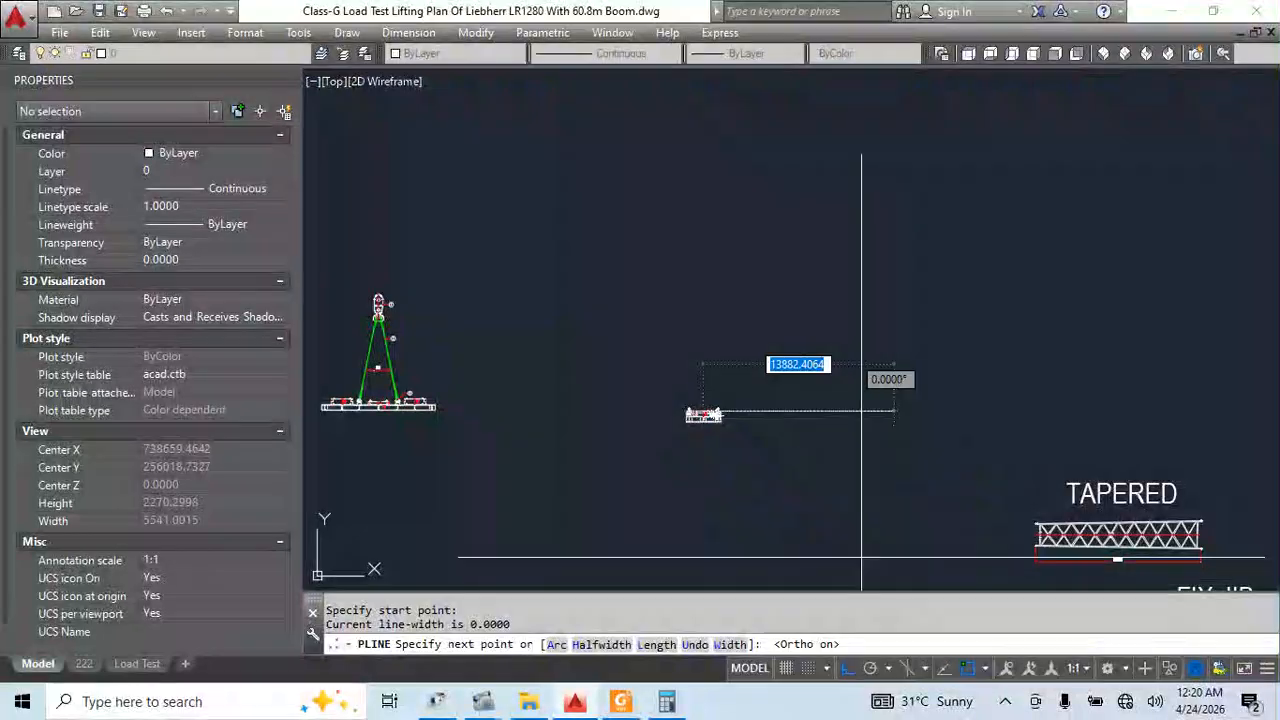
key("Escape")
scroll(664, 449, "up", 2)
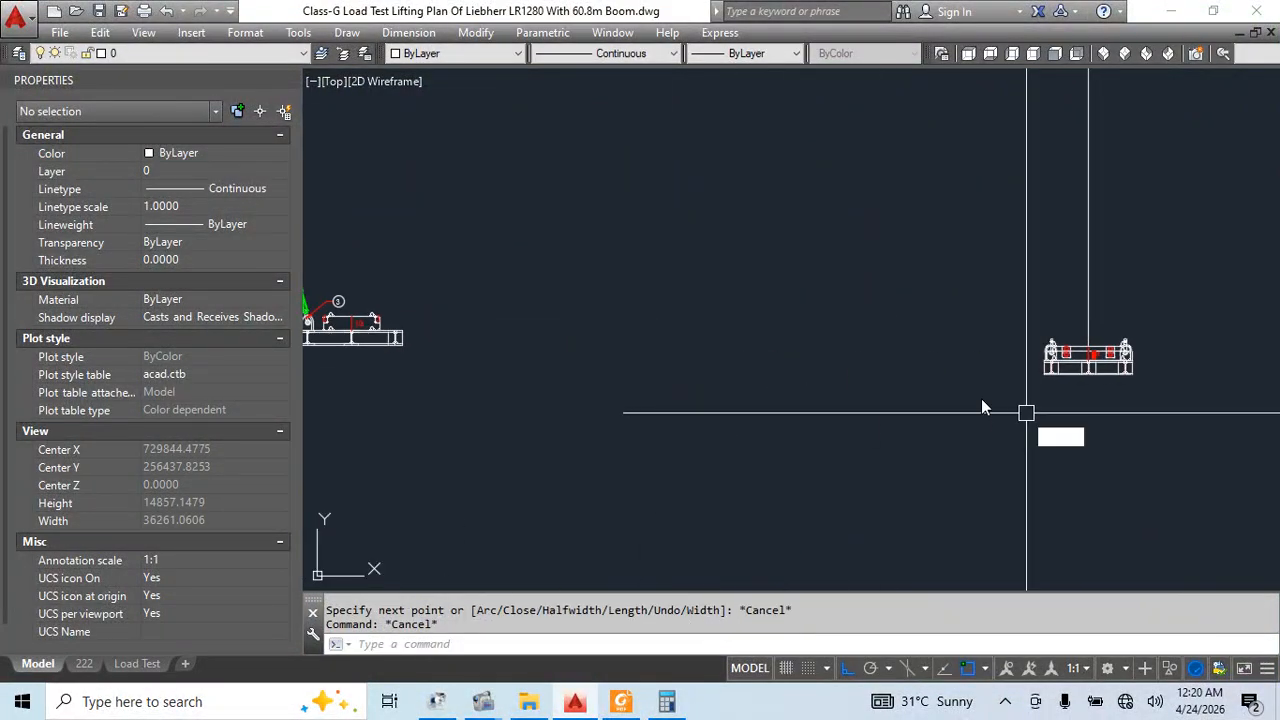
Draw a horizontal guide line from the bottom edge of the rigging detail's load frame past the end-view frame
type("L")
key("Return")
scroll(424, 353, "up", 5)
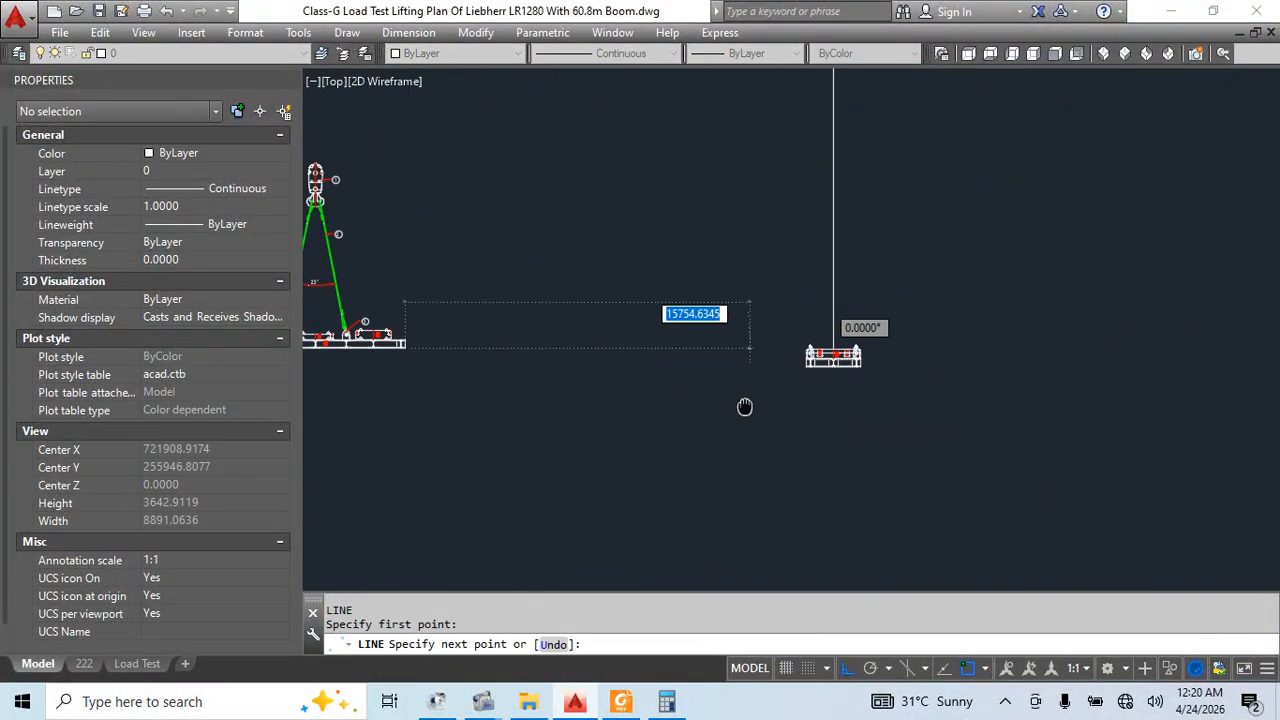
key("Escape")
key("Escape")
Move the end-view frame, blocks and vertical guide together so the frame's bottom rests on the horizontal guide line
left_click(934, 217)
left_click(705, 250)
left_click(685, 252)
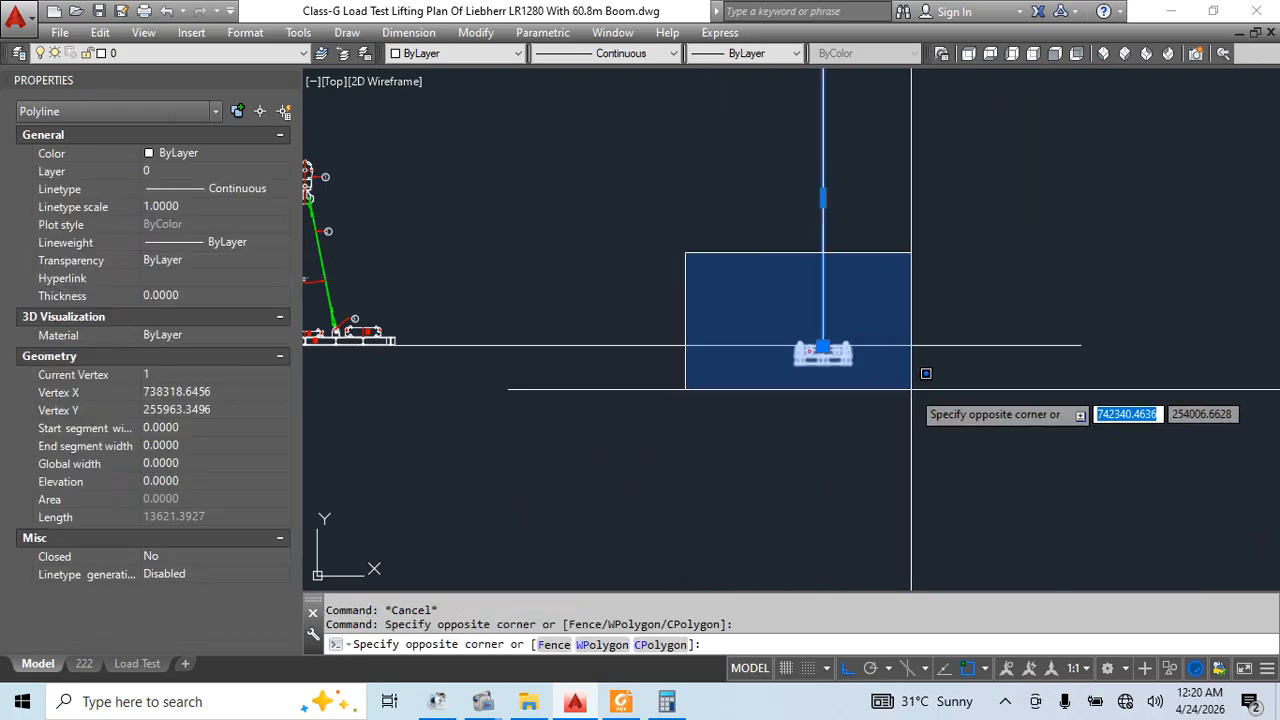
left_click(925, 373)
type("m")
key("Return")
scroll(870, 335, "up", 6)
left_click(907, 342)
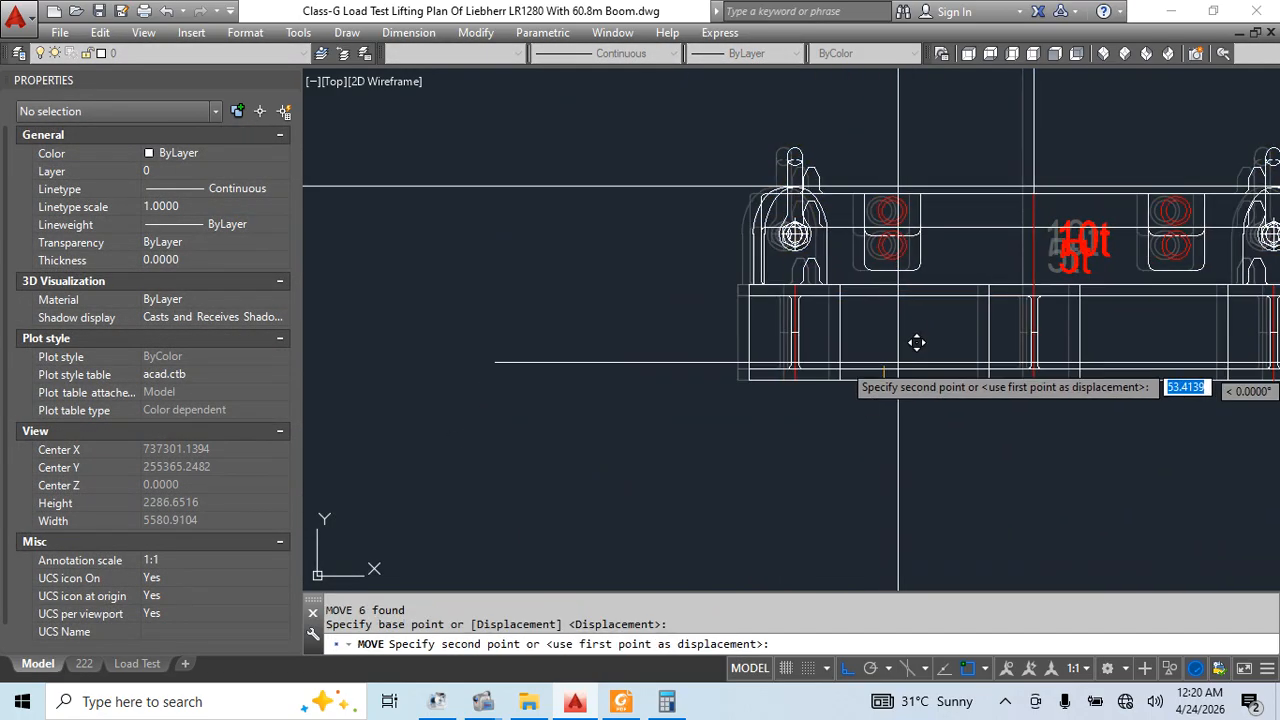
scroll(916, 342, "down", 6)
left_click(906, 343)
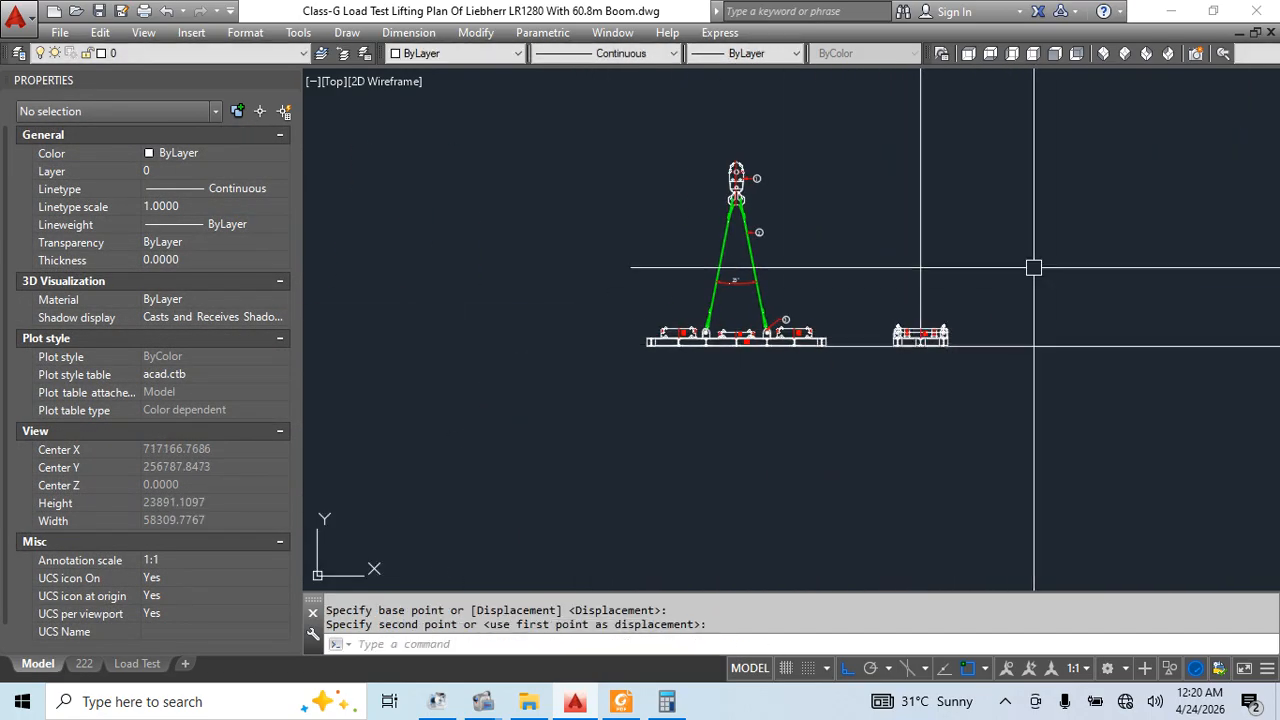
Draw a horizontal guide polyline from the rigging detail's hook block centre across the vertical guide
middle_click_drag(1034, 266, 931, 428)
scroll(640, 318, "up", 8)
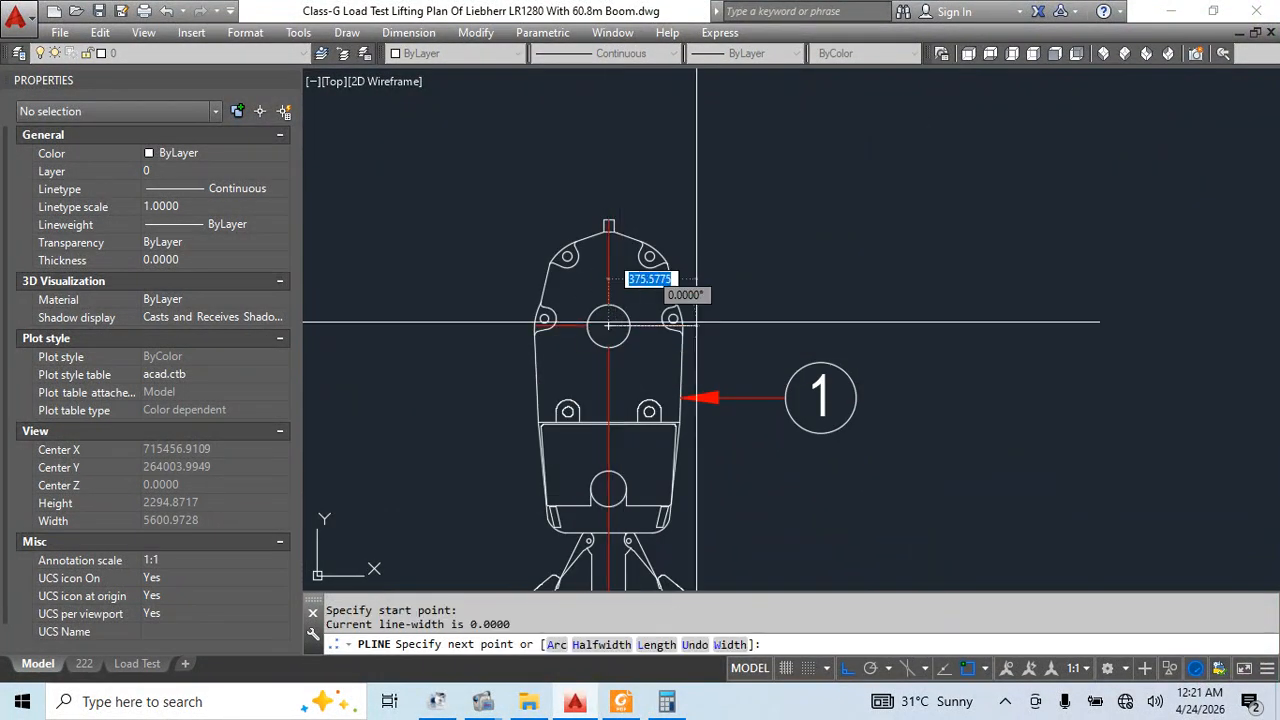
scroll(696, 322, "down", 3)
key("Escape")
scroll(685, 350, "down", 6)
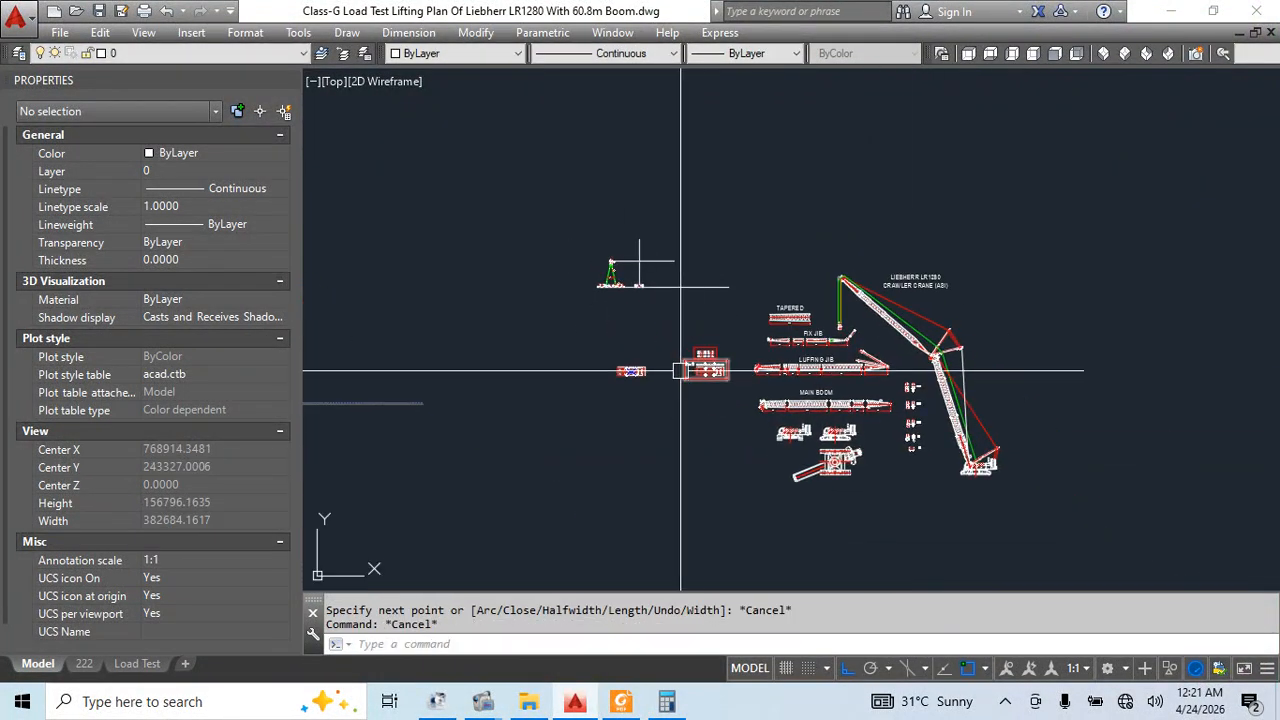
Copy the side-view hook block from the library by its centre onto the intersection of the two upper guides
scroll(912, 418, "up", 6)
left_click(874, 268)
middle_click_drag(963, 366, 991, 496)
type("c")
key("space")
scroll(896, 374, "up", 2)
left_click(899, 398)
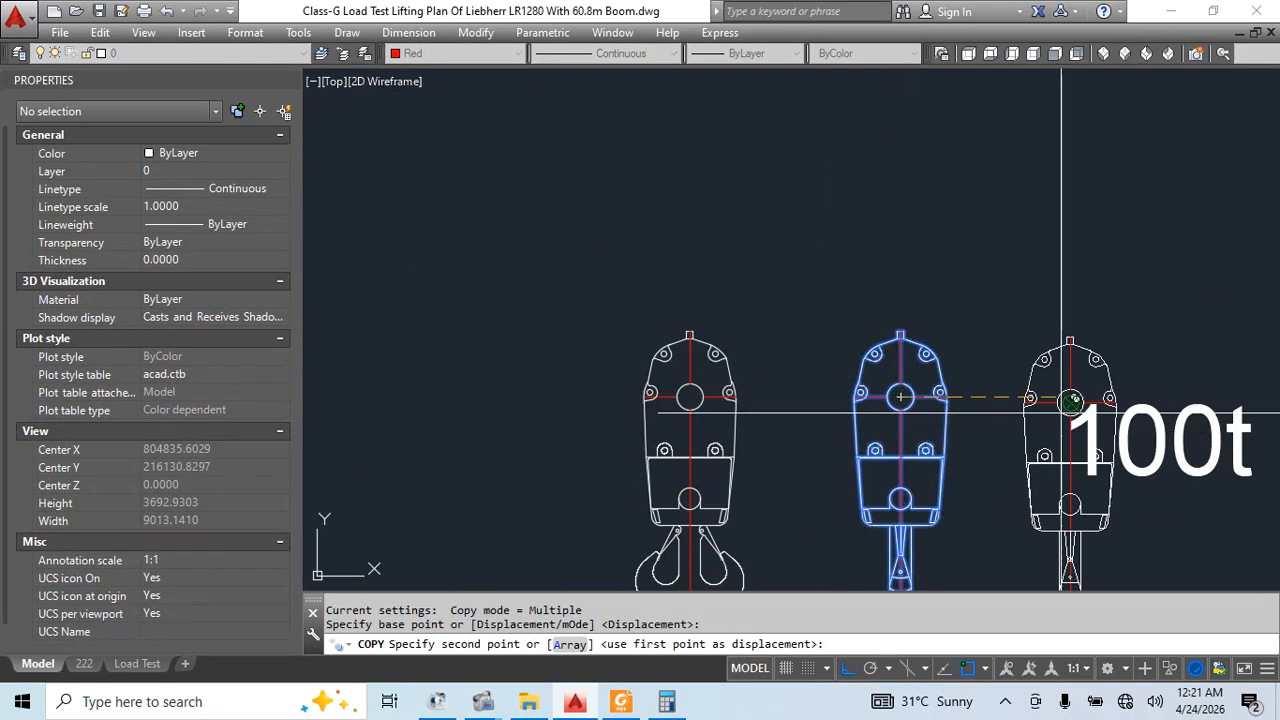
scroll(962, 386, "down", 7)
mouse_move(605, 194)
middle_mouse_down()
mouse_move(726, 394)
mouse_move(750, 257)
middle_mouse_up()
scroll(637, 318, "up", 4)
left_click(686, 391)
key("Escape")
Delete the vertical guide line above the end-view blocks and save the drawing
left_click(700, 198)
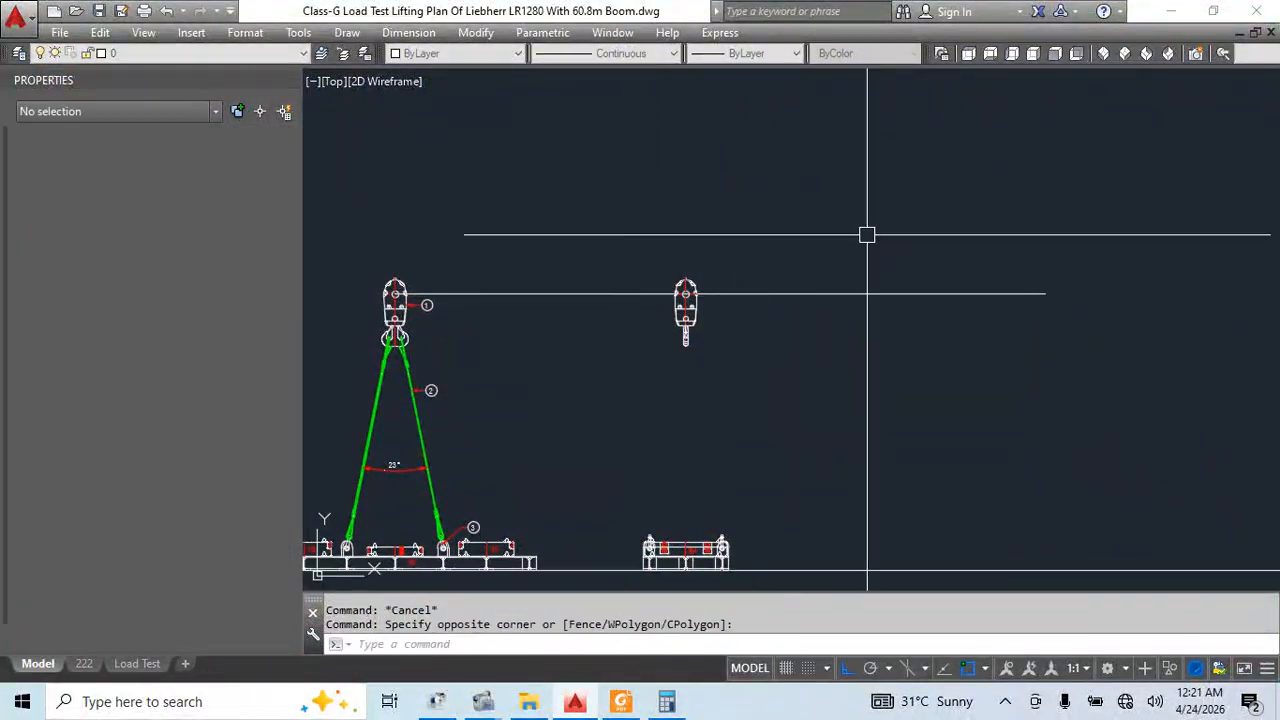
key("Delete")
left_click(866, 233)
left_click(808, 372)
key("Escape")
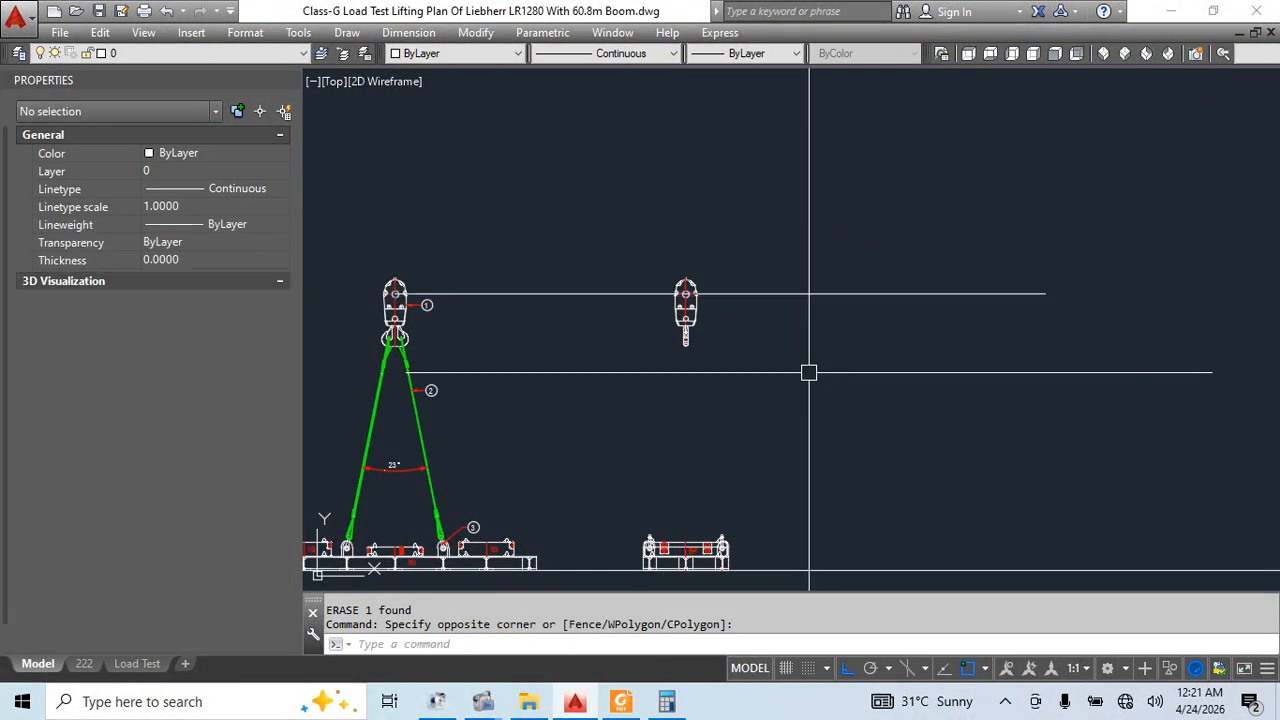
middle_click_drag(797, 428, 803, 425)
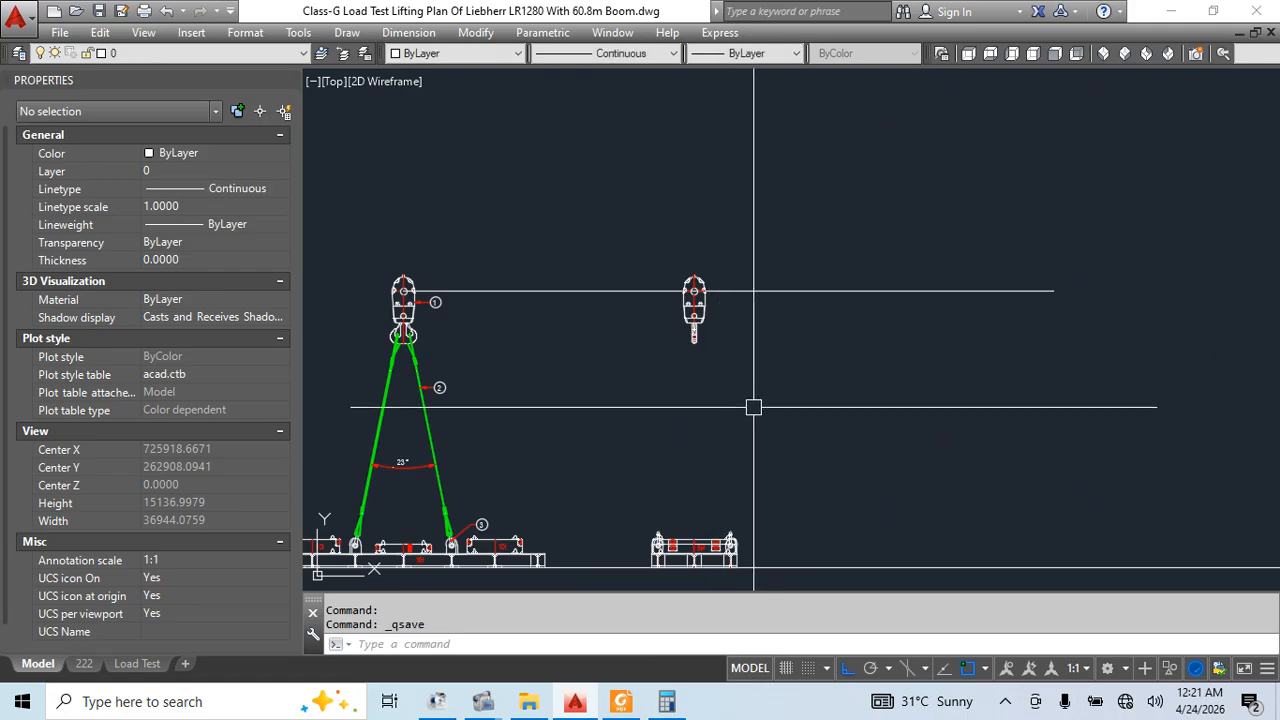
Try to tilt the end view's right shackle with its rotation grip
scroll(715, 522, "up", 5)
key("Escape")
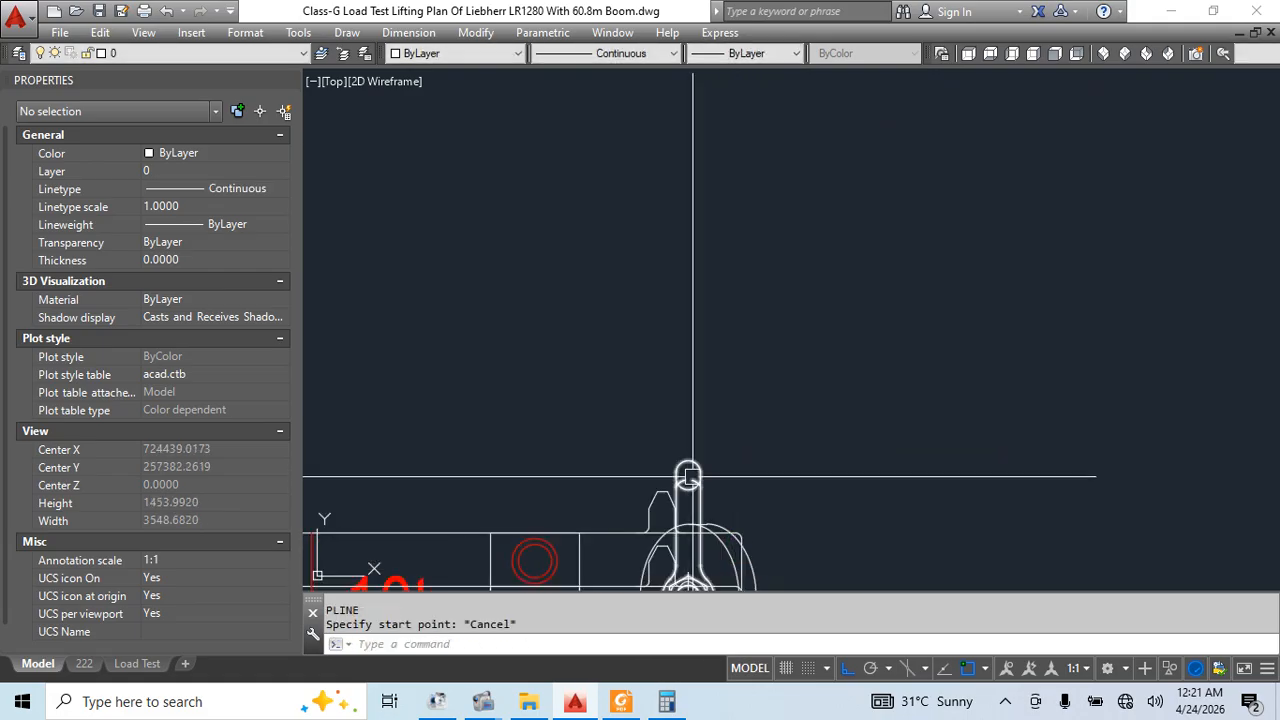
left_click(697, 479)
left_click(688, 473)
scroll(663, 273, "down", 2)
scroll(656, 255, "up", 5)
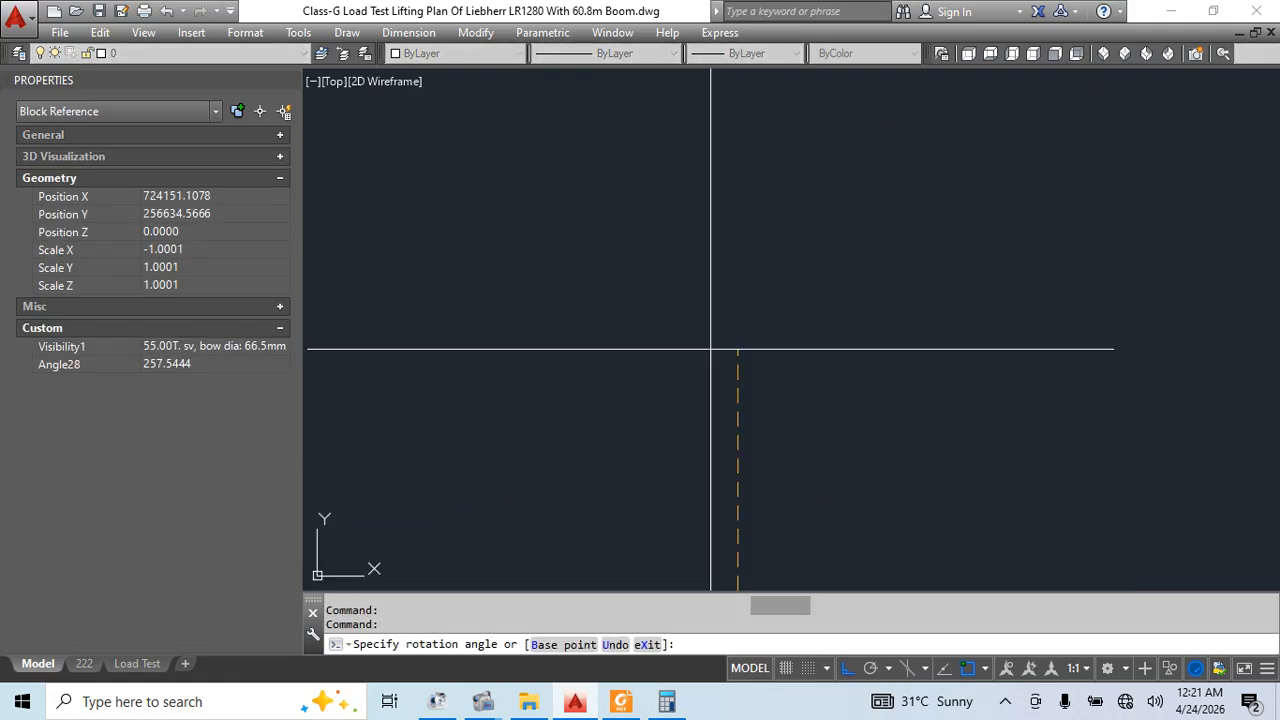
middle_click_drag(673, 566, 686, 638)
scroll(591, 198, "up", 5)
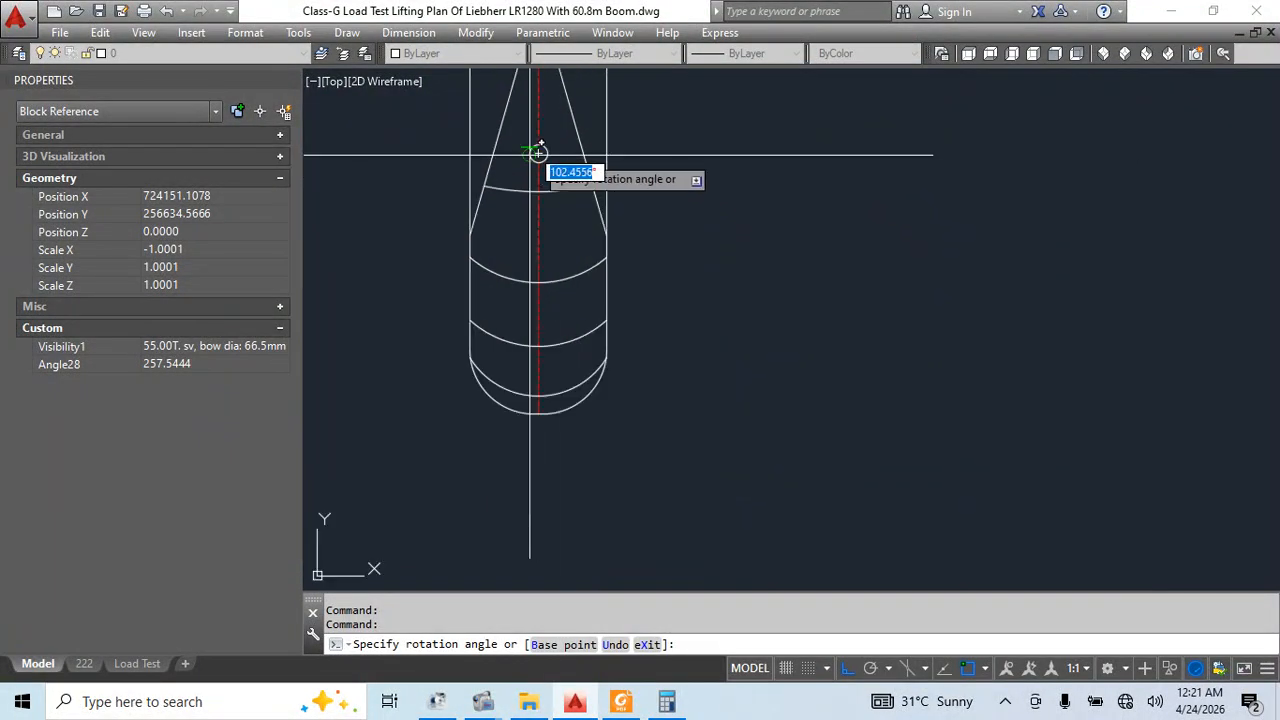
scroll(803, 340, "down", 5)
scroll(691, 411, "up", 3)
key("Escape")
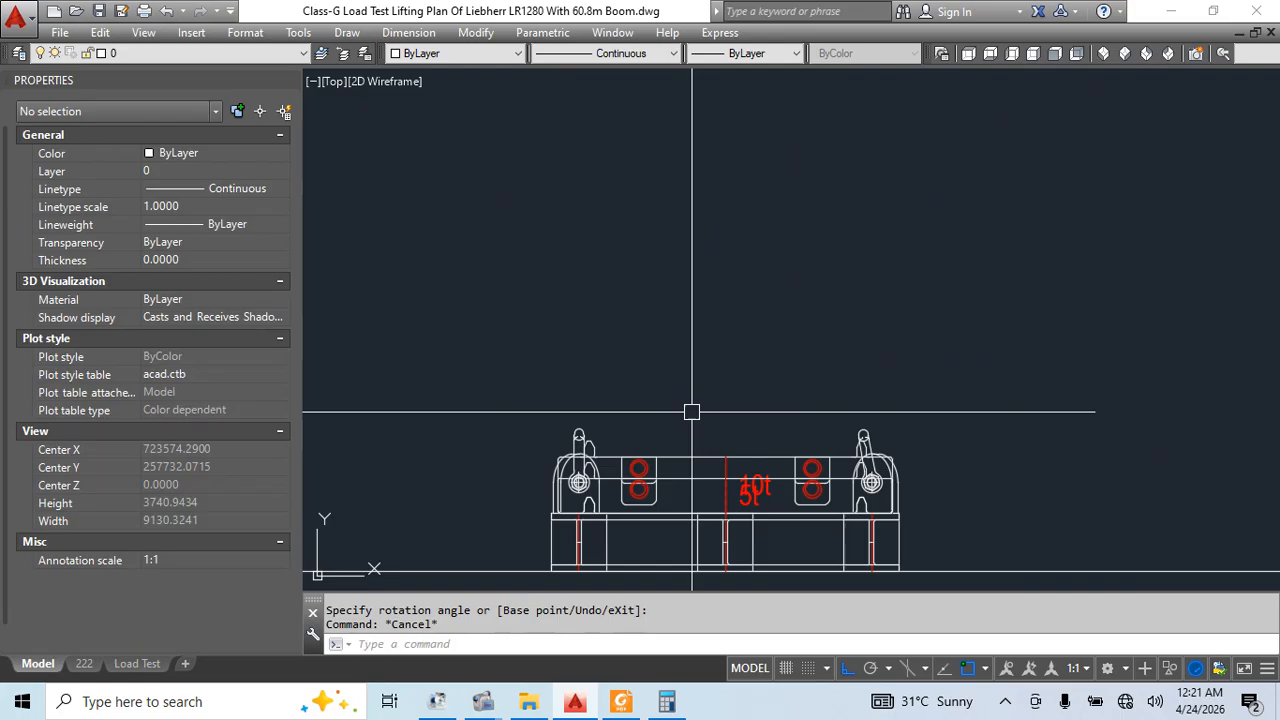
Try erasing the end view's left shackle and undo the recent shackle edits
left_click(576, 426)
type("e")
key("space")
scroll(880, 449, "up", 2)
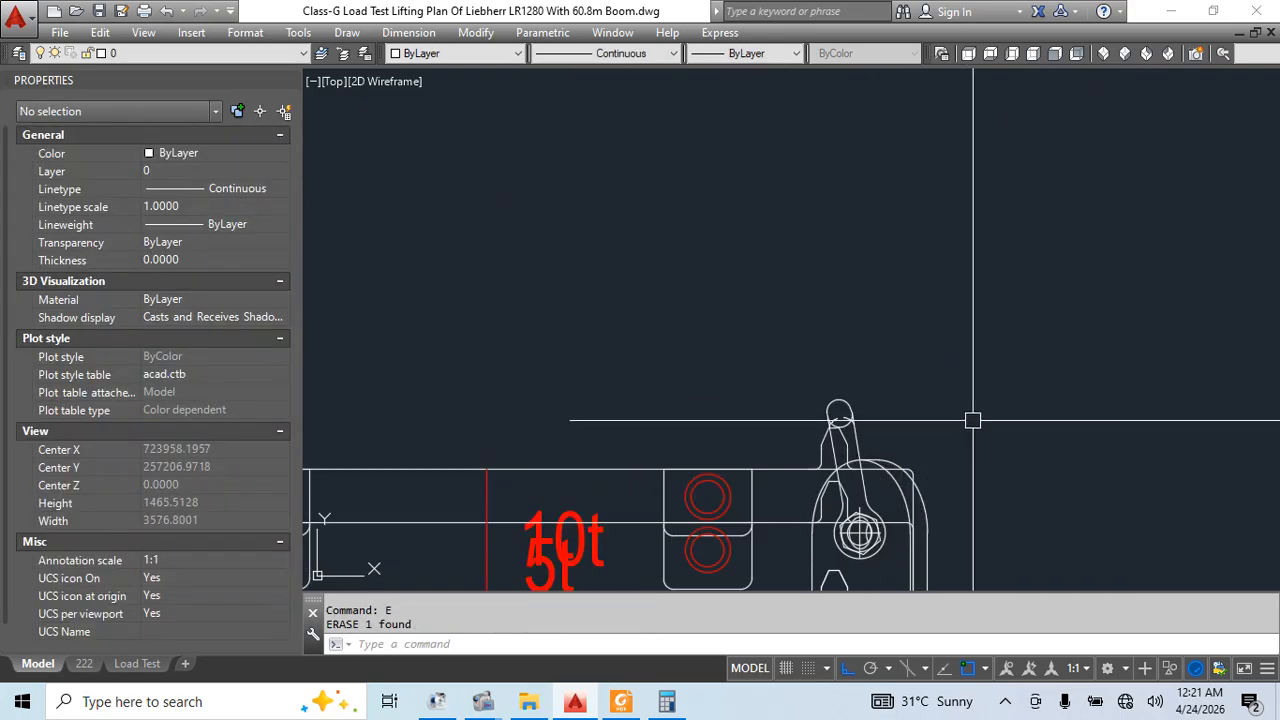
scroll(864, 370, "down", 4)
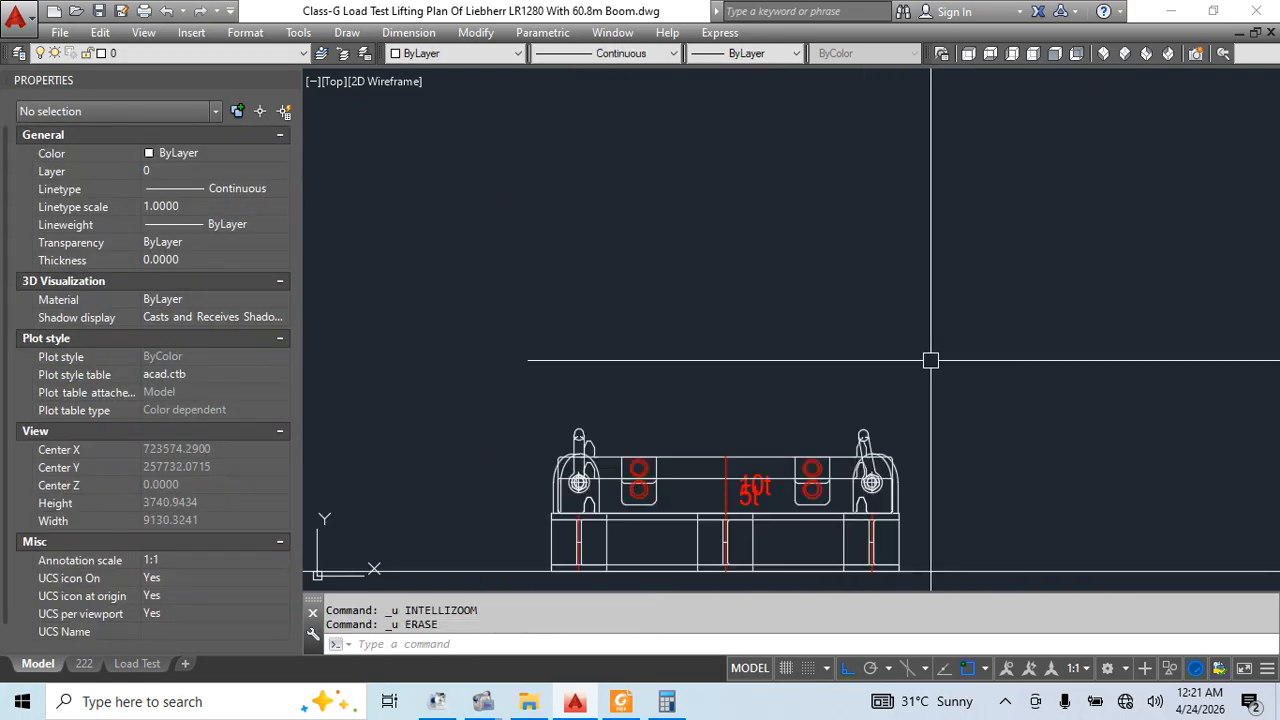
key("ctrl+z")
key("Escape")
type("c")
key("space")
scroll(683, 477, "up", 4)
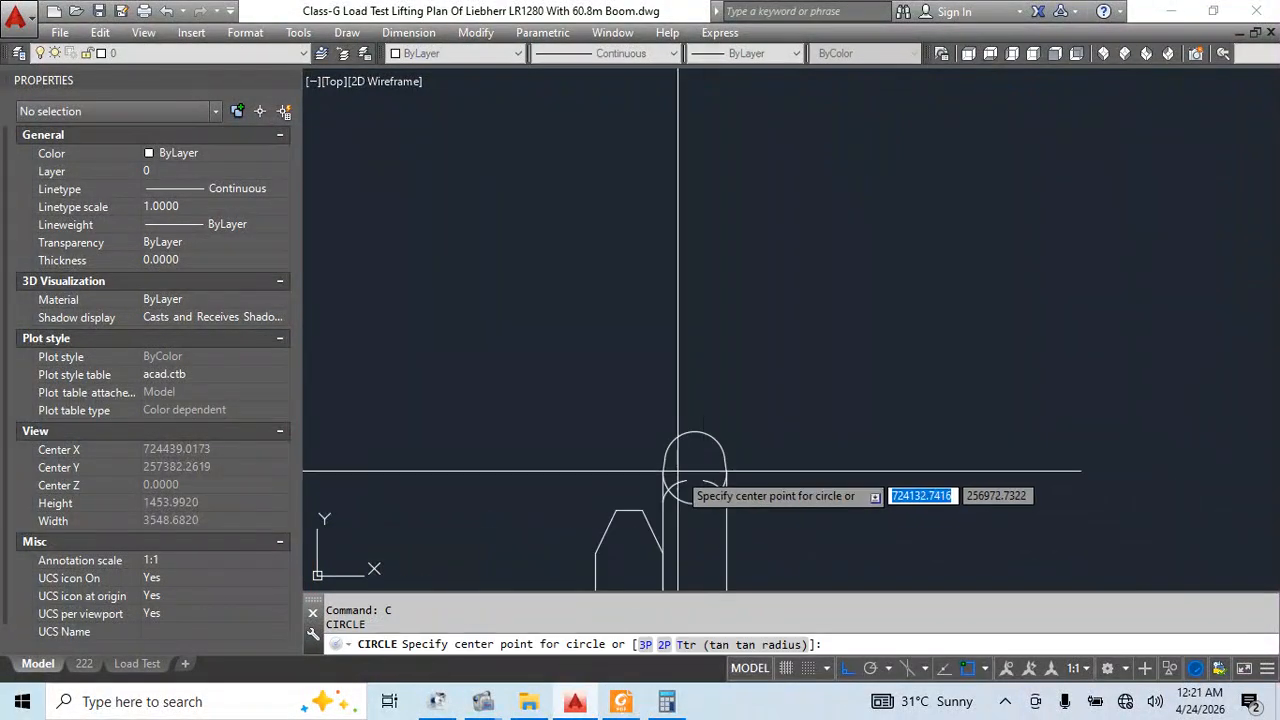
key("Escape")
Copy the complete front rigging assembly into the empty space beyond the end view
scroll(794, 420, "down", 6)
middle_click_drag(553, 449, 1160, 462)
scroll(682, 426, "down", 3)
middle_click_drag(660, 470, 781, 471)
scroll(552, 425, "up", 3)
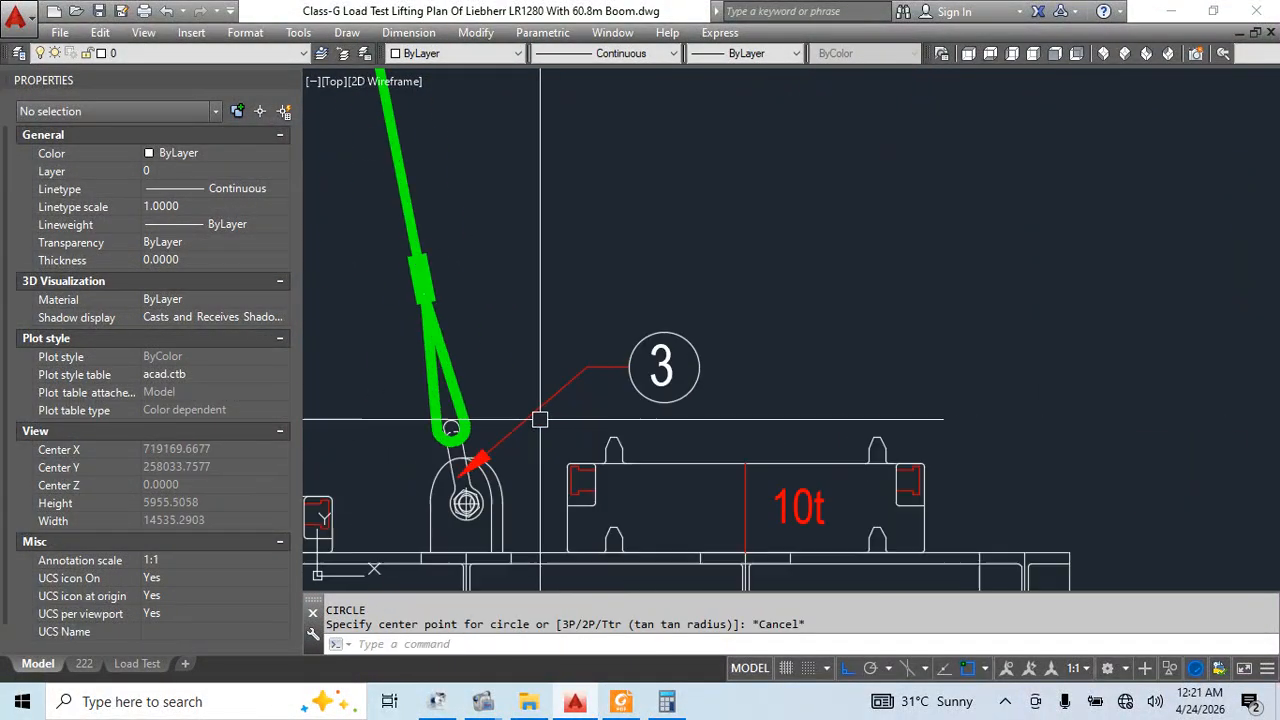
left_click(468, 458)
scroll(510, 330, "down", 4)
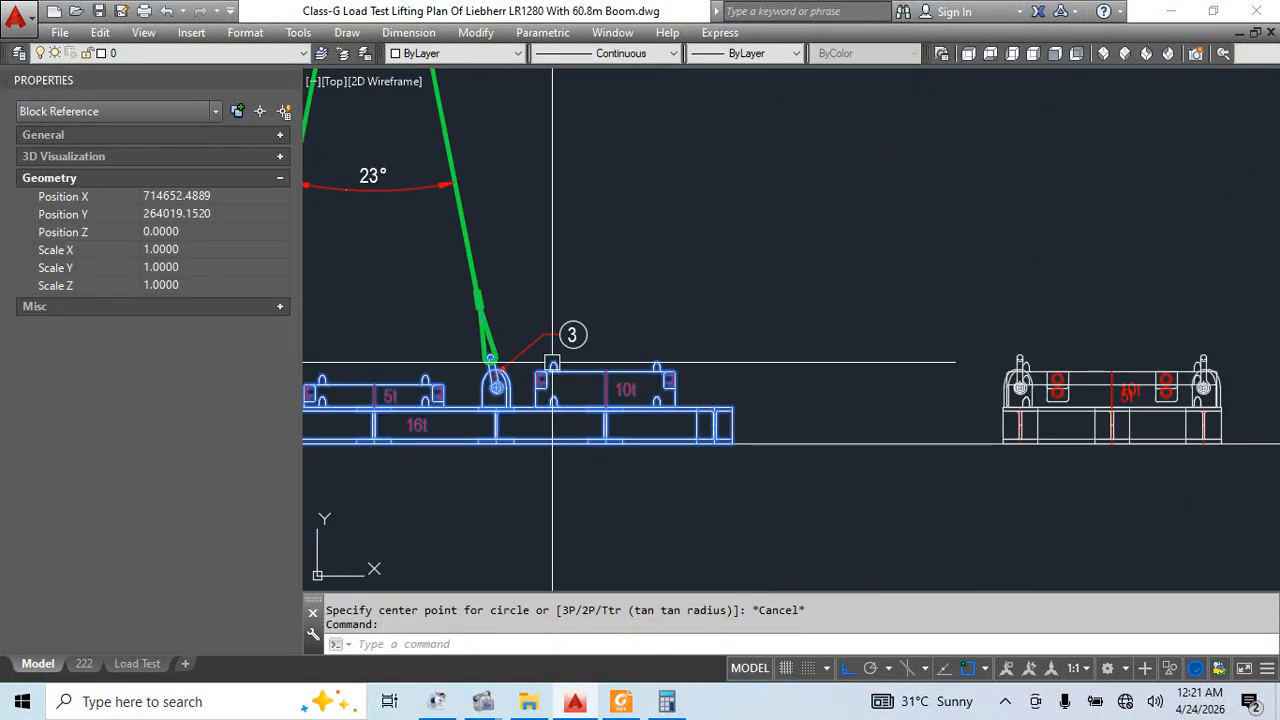
type("co")
key("space")
left_click(552, 362)
scroll(552, 362, "down", 4)
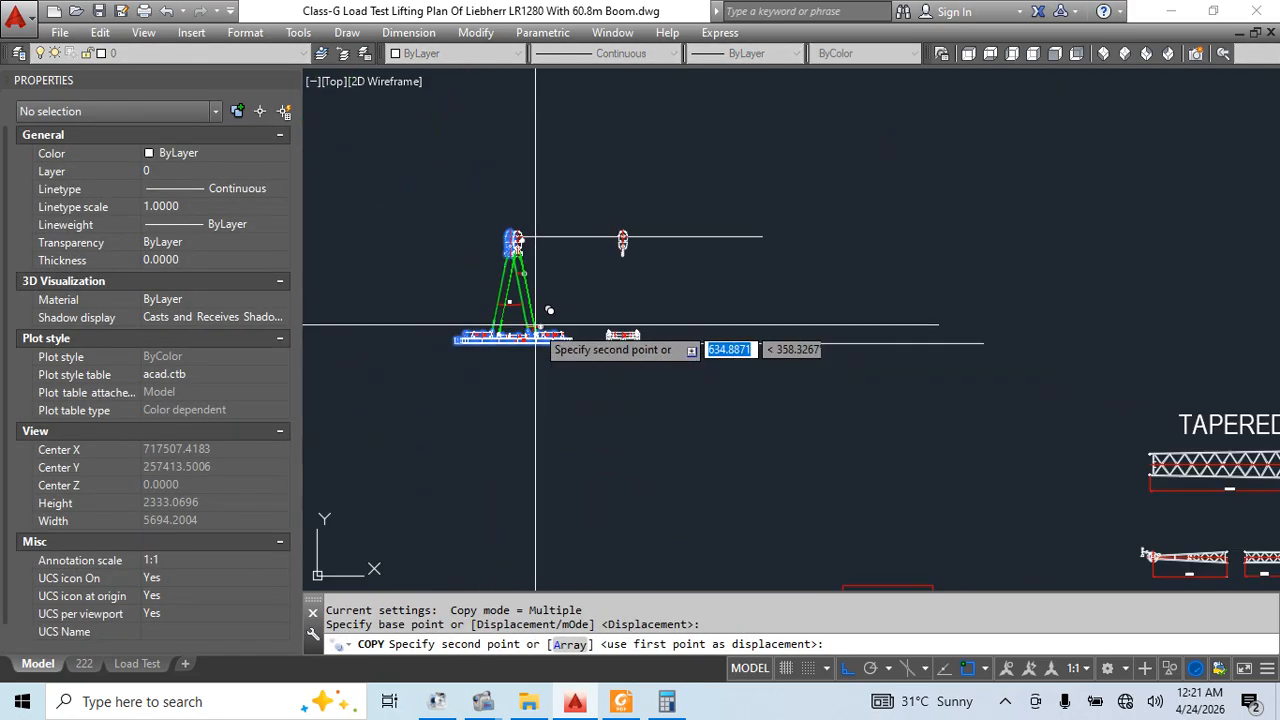
left_click(885, 354)
key("Escape")
Explode the copied rigging assembly into separate objects
left_click(940, 286)
left_click(870, 322)
type("x")
key("space")
Move the exploded copy's right green sling by its lower eye centre onto the end view's right shackle bow
scroll(893, 326, "up", 6)
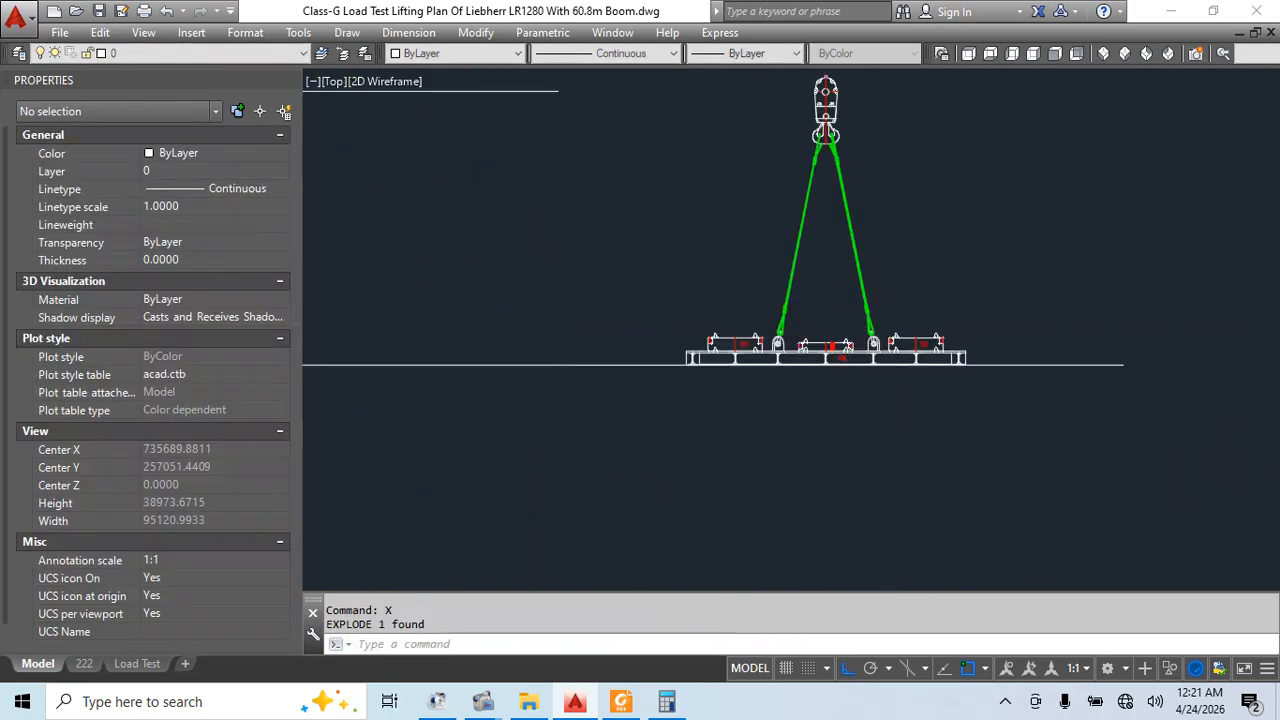
left_click(781, 275)
left_click(720, 314)
left_click(828, 338)
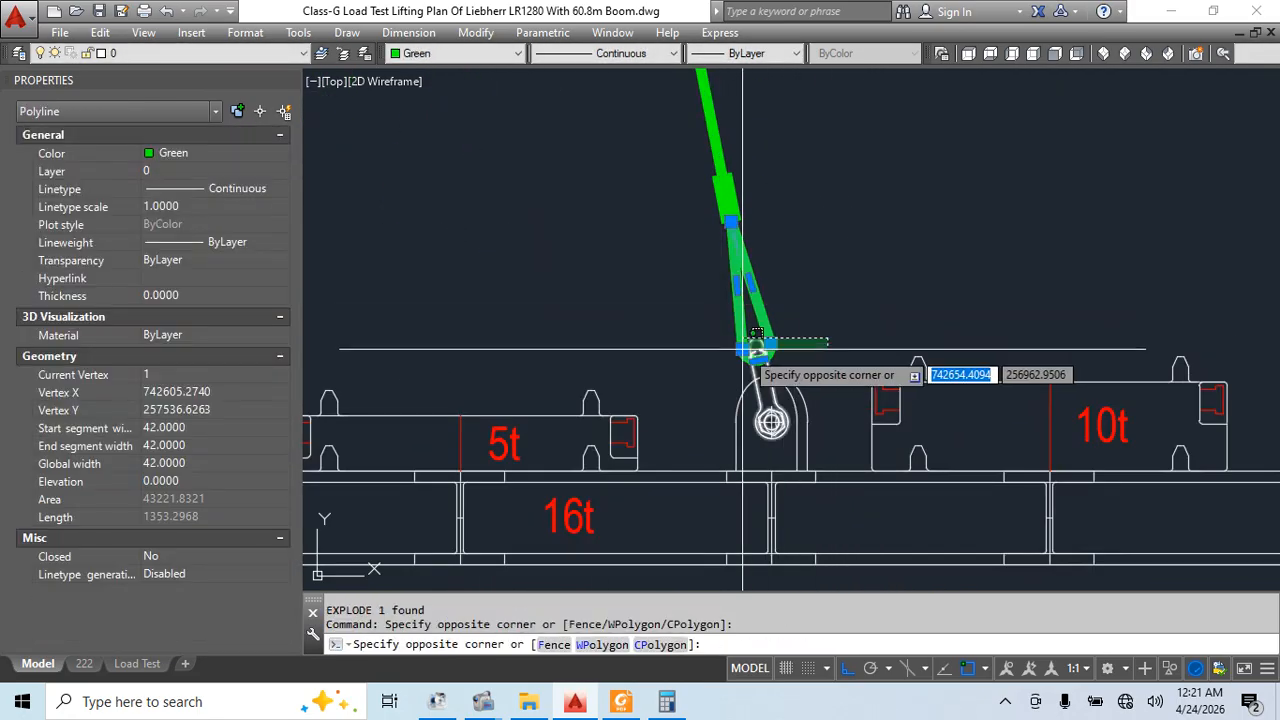
left_click(785, 167)
left_click(806, 162)
left_click(611, 283)
key("space")
scroll(777, 280, "up", 6)
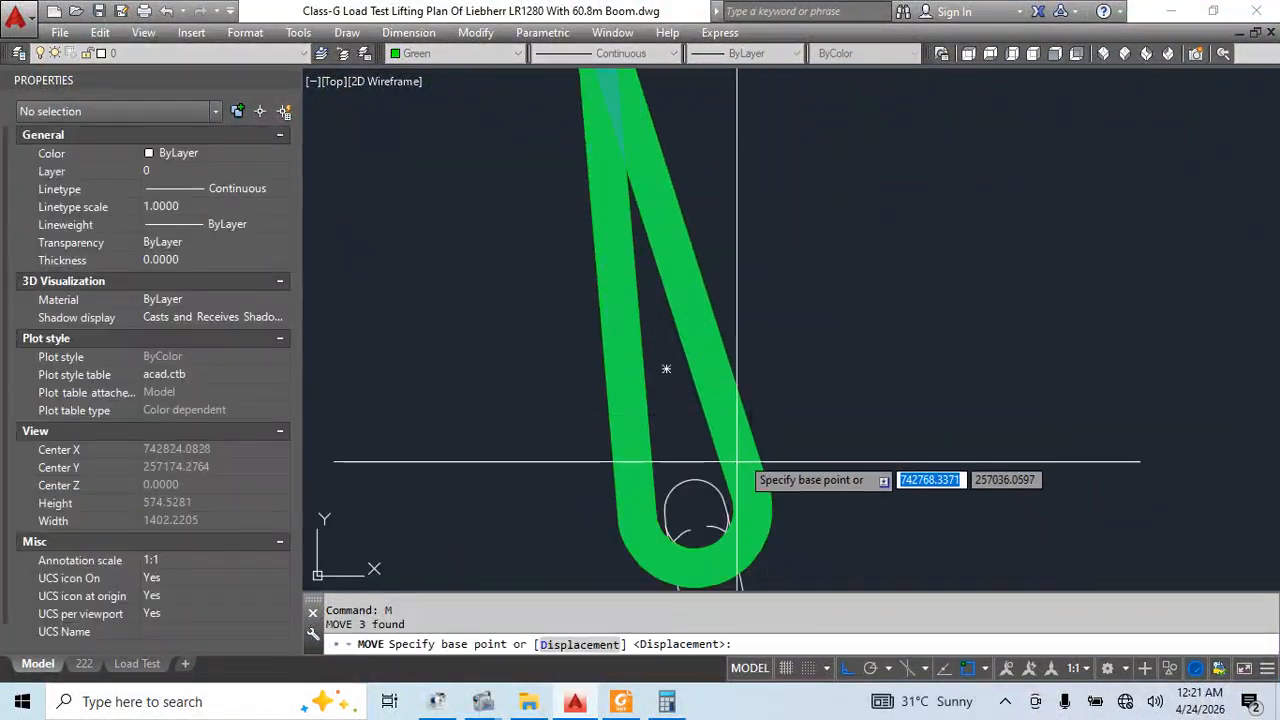
left_click(694, 511)
scroll(1009, 404, "down", 12)
middle_click_drag(832, 440, 563, 371)
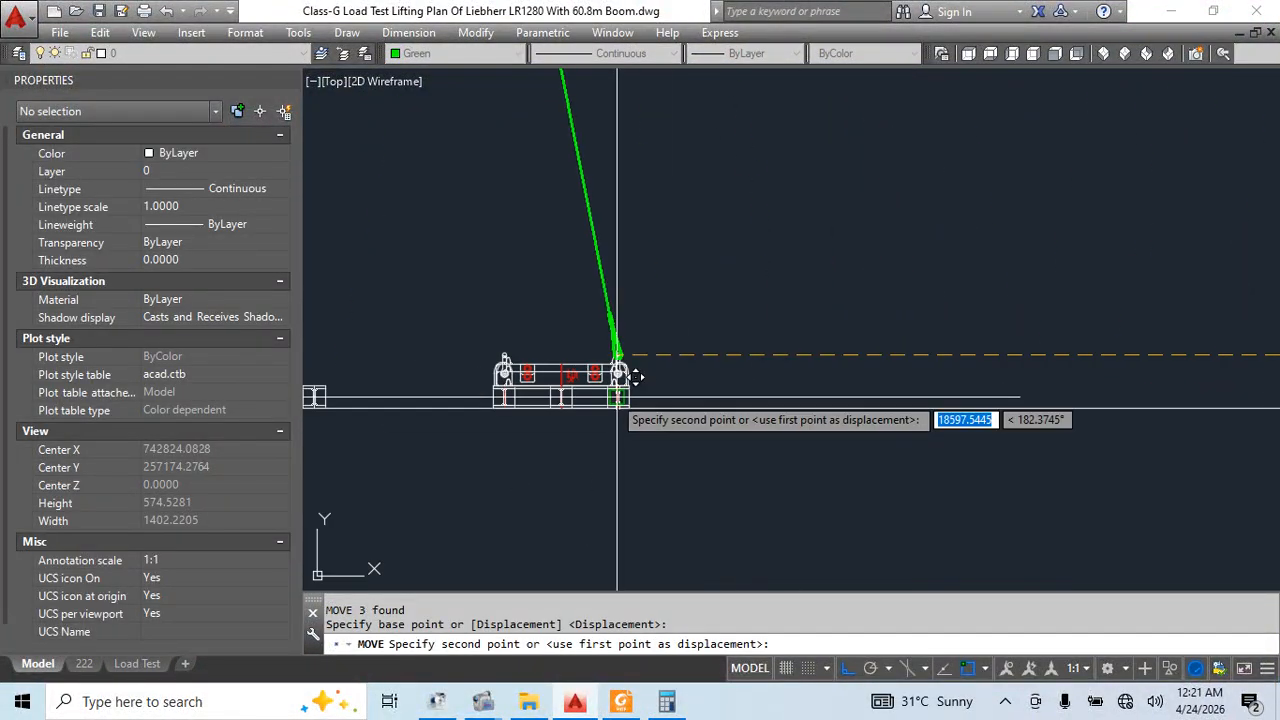
scroll(586, 360, "up", 8)
left_click(589, 414)
left_click(586, 389)
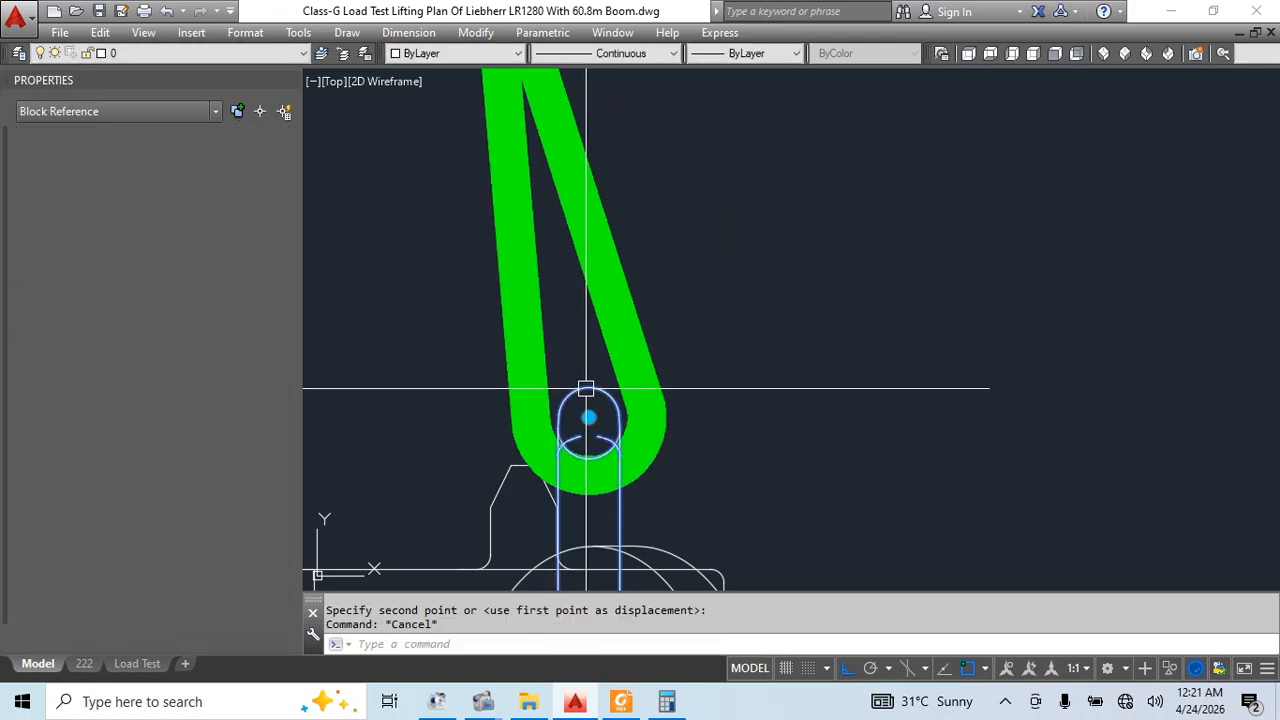
key("Escape")
Rotate the three sling parts about the shackle bow centre to vertical, referencing the sling's existing direction
left_click(706, 246)
left_click(503, 306)
scroll(809, 229, "down", 8)
left_click(793, 341)
middle_click_drag(809, 229, 735, 377)
left_click(699, 408)
type("o")
key("Return")
scroll(716, 381, "up", 5)
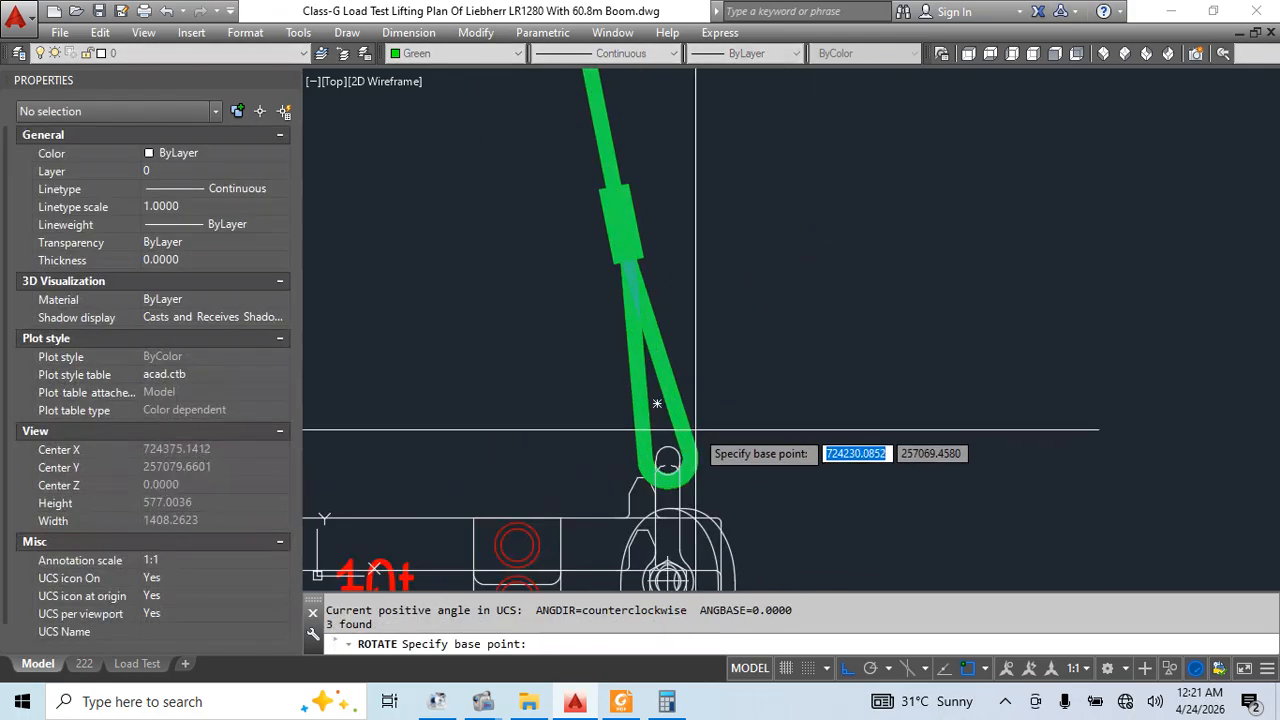
left_click(667, 462)
type("r")
key("Return")
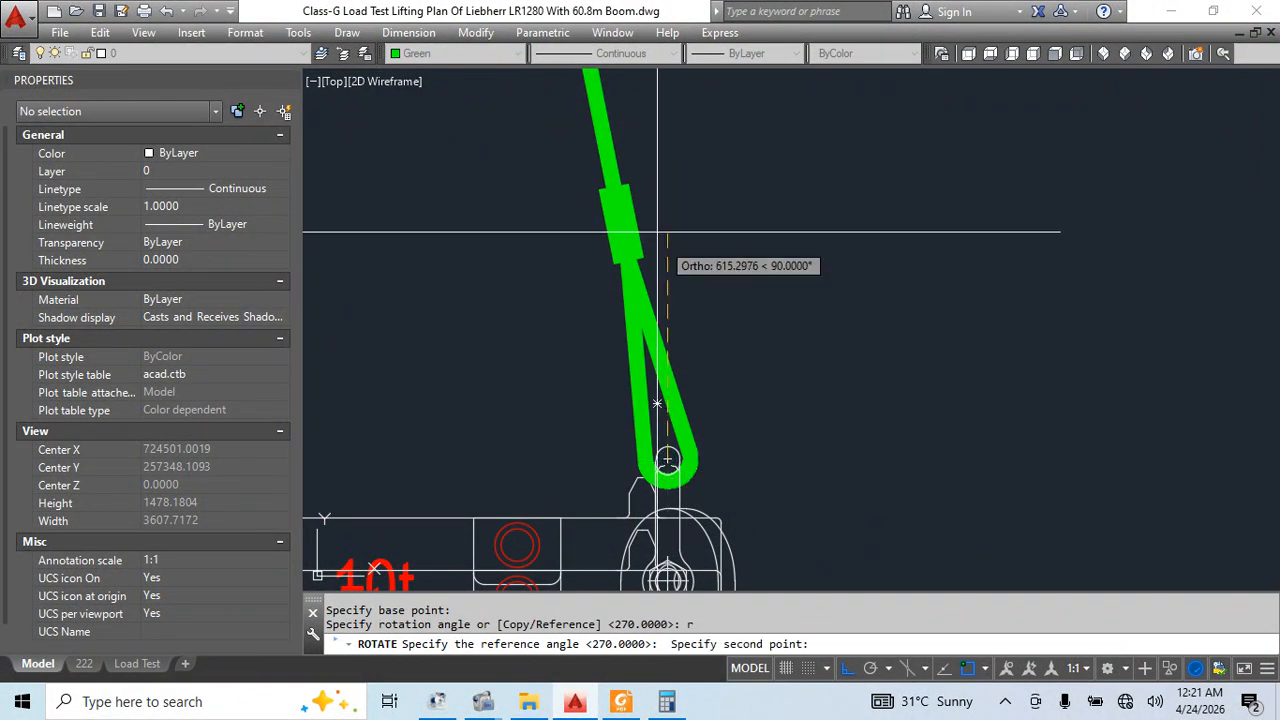
left_click(614, 186)
scroll(600, 183, "down", 4)
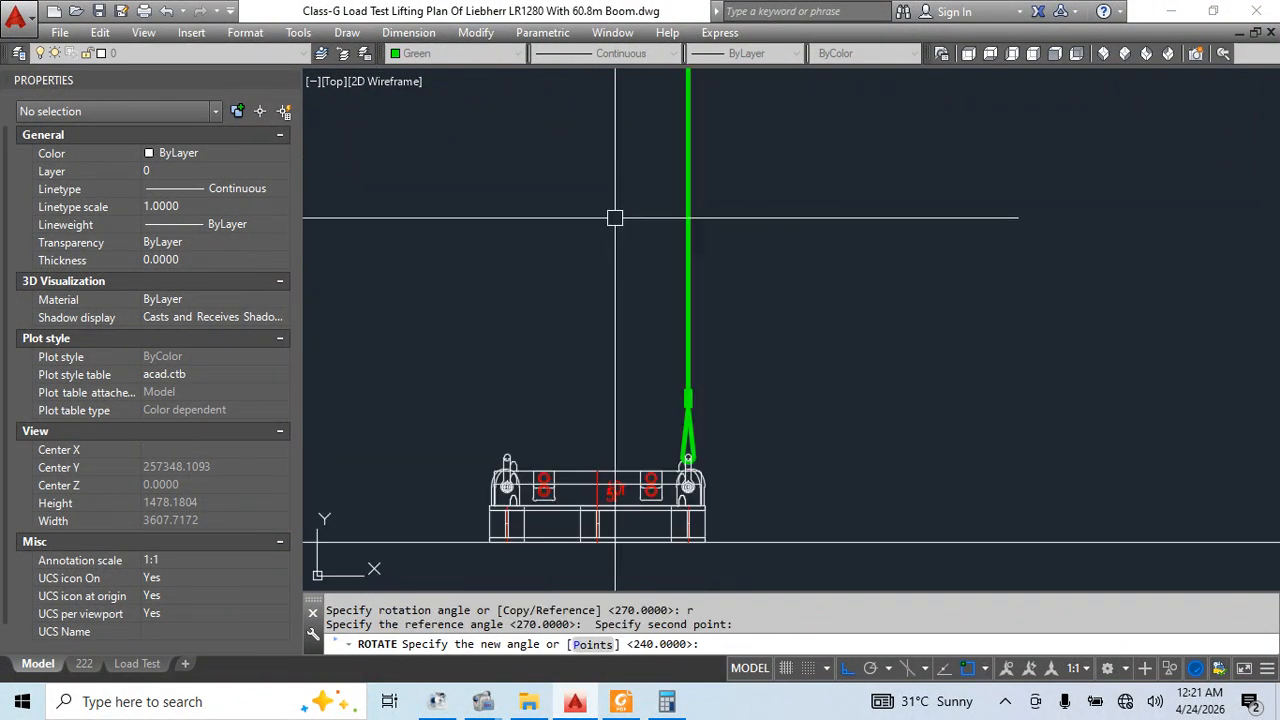
left_click(615, 218)
Draw a guide circle centred on the right shackle bow, with its radius reaching the vertical sling's upper end
scroll(615, 218, "down", 5)
middle_click_drag(695, 249, 779, 373)
scroll(665, 210, "up", 5)
scroll(749, 247, "down", 4)
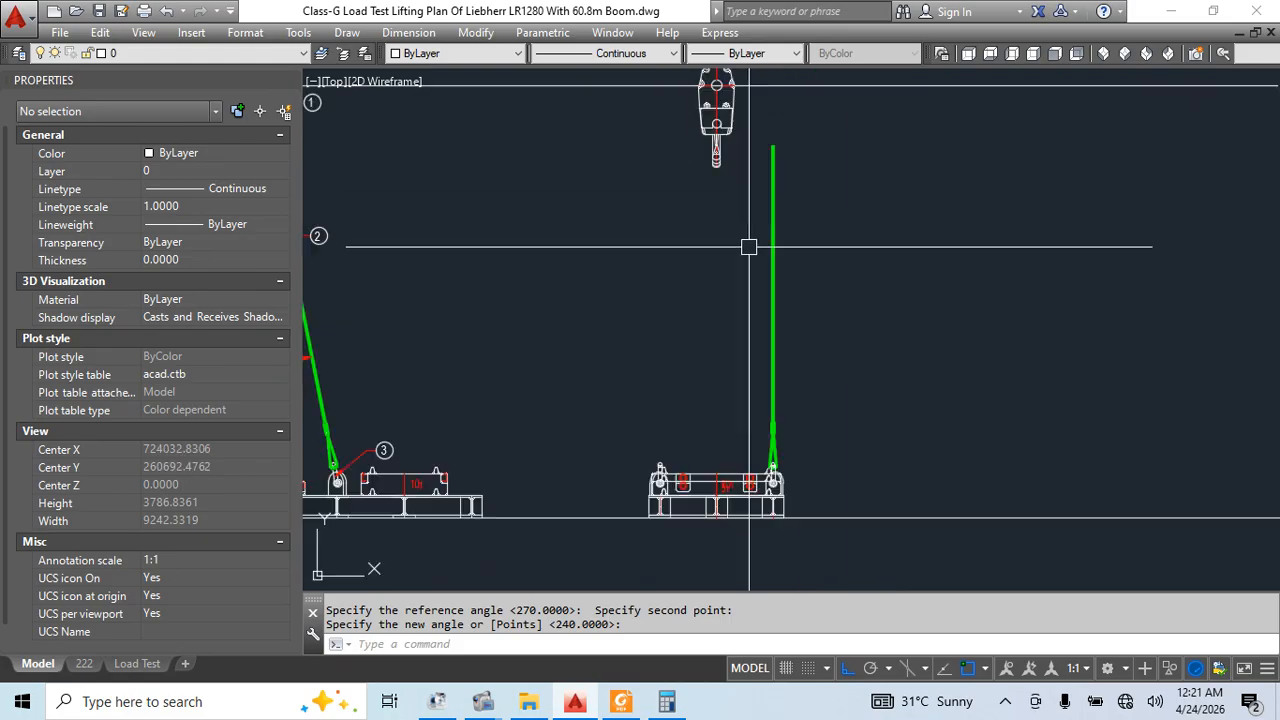
scroll(773, 459, "up", 5)
type("c")
key("space")
left_click(780, 416)
scroll(789, 310, "down", 5)
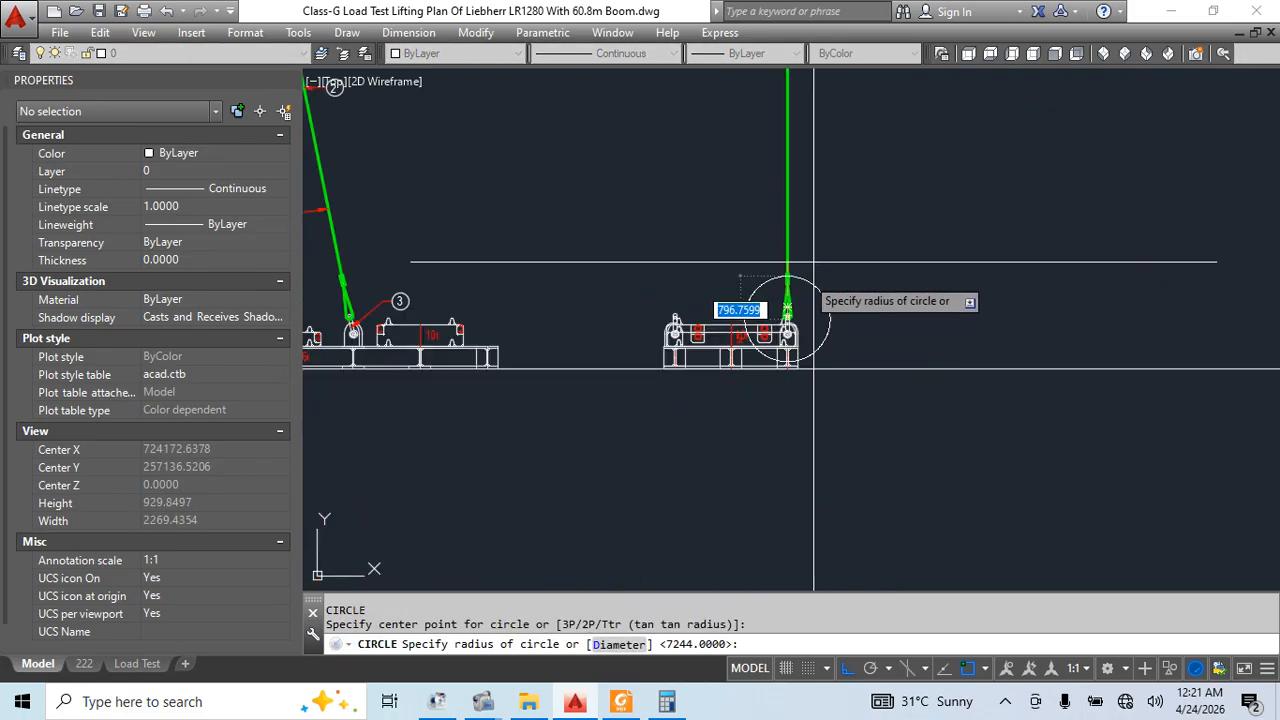
middle_click_drag(811, 263, 815, 496)
left_click(792, 229)
key("Escape")
Reduce the guide circle's radius slightly and shorten the vertical sling's upper end onto the circle
scroll(726, 236, "up", 4)
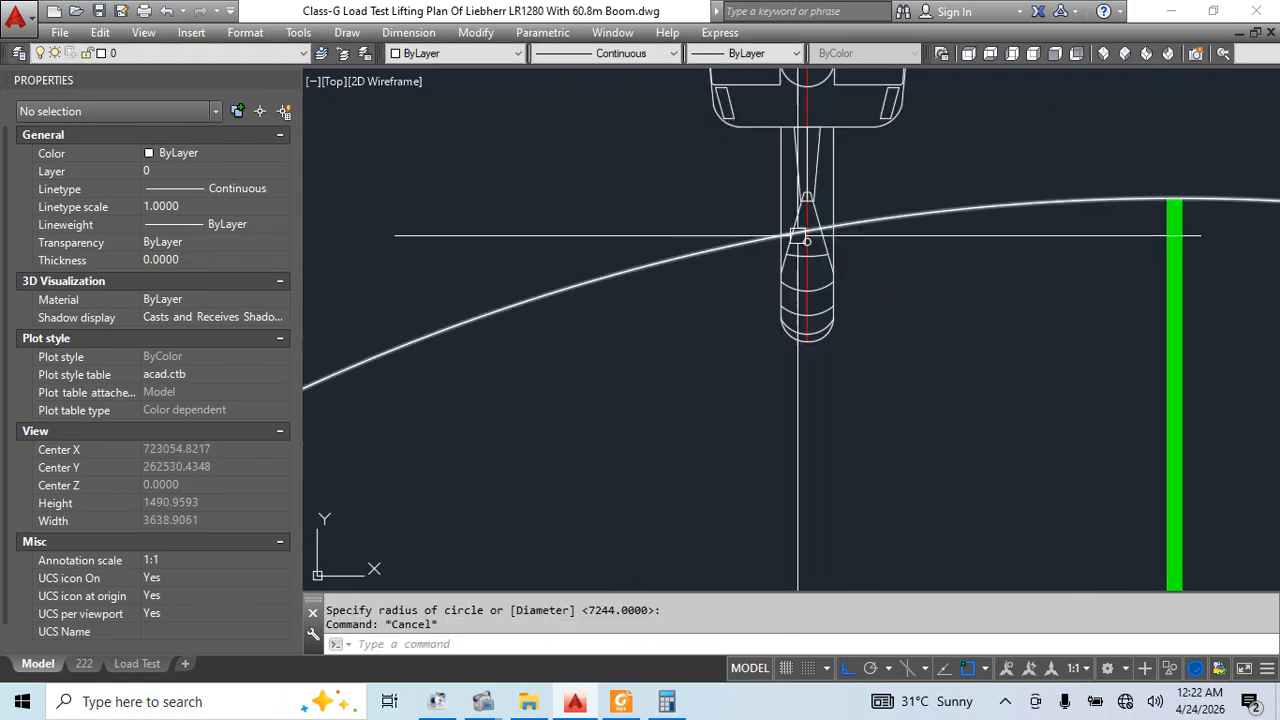
scroll(797, 234, "down", 3)
middle_click_drag(841, 288, 750, 312)
scroll(750, 312, "down", 3)
scroll(812, 272, "up", 4)
left_click(849, 208)
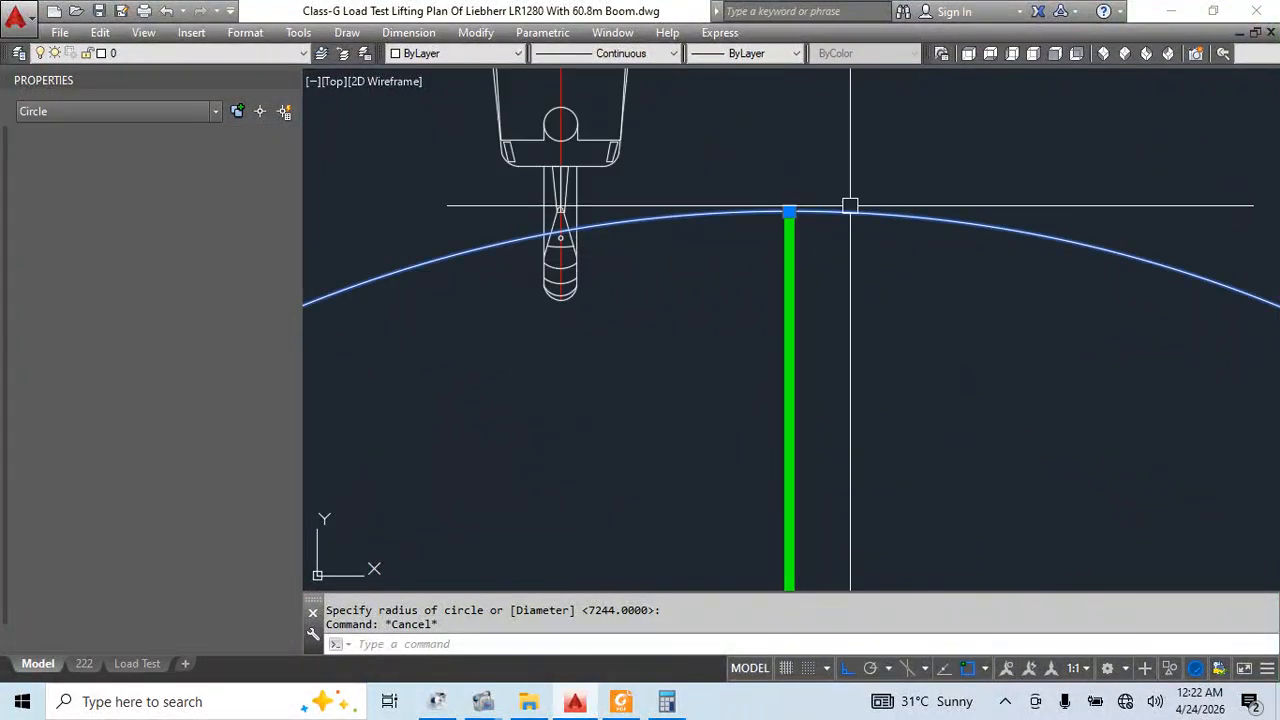
key("Escape")
key("Escape")
left_click(789, 214)
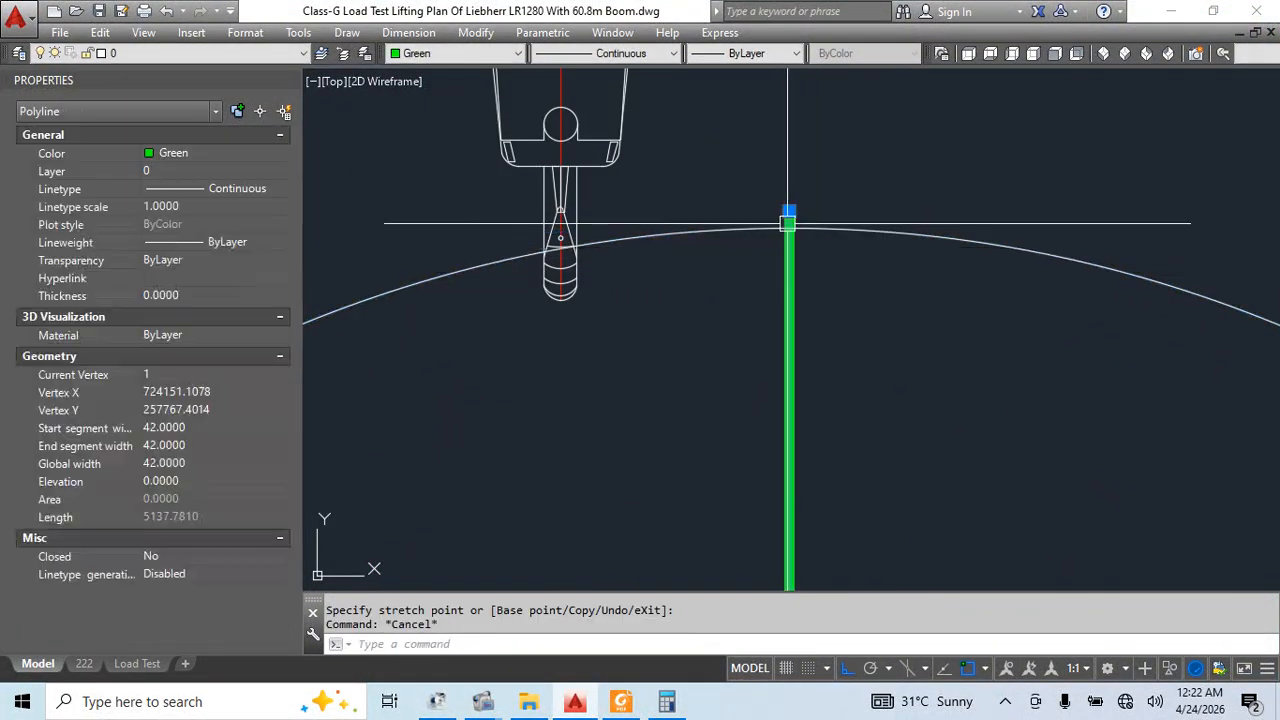
scroll(786, 212, "up", 2)
left_click(783, 242)
key("Escape")
scroll(765, 252, "down", 5)
left_click(923, 223)
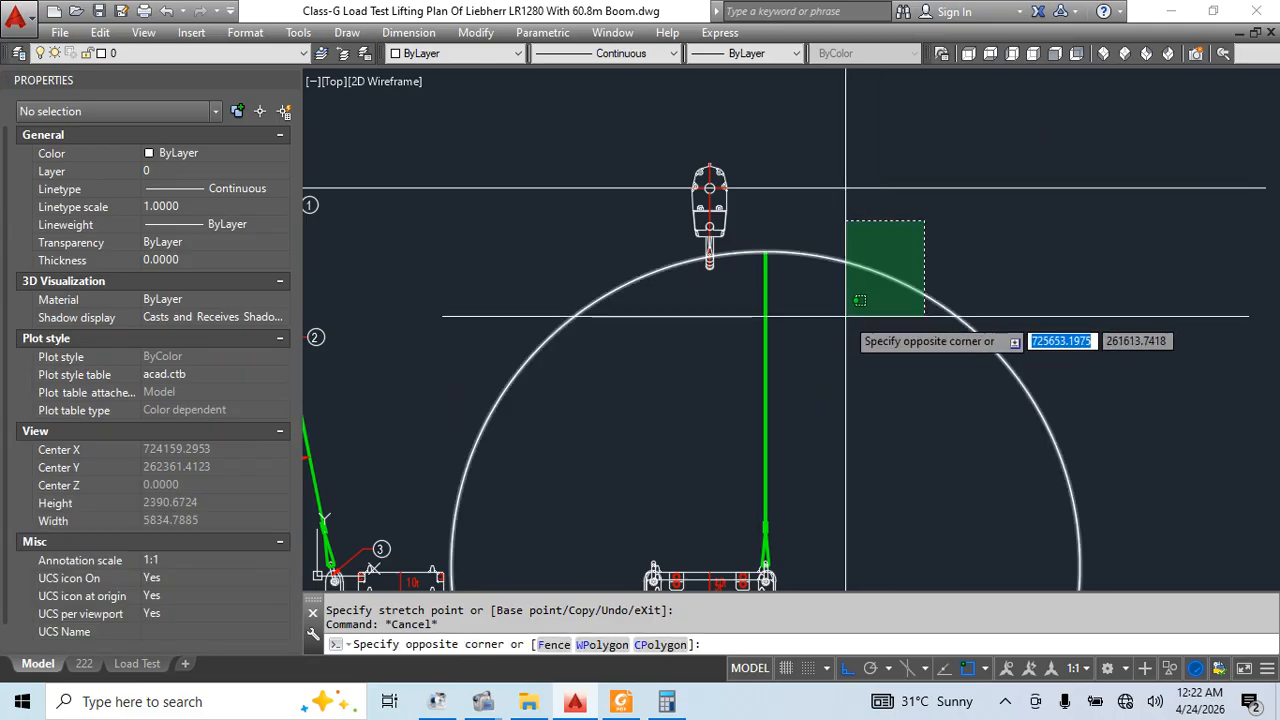
key("Escape")
Rotate the vertical sling parts and right shackle together about the shackle pin using the Reference option
left_click(769, 286)
middle_click_drag(784, 503, 784, 309)
scroll(767, 343, "up", 5)
left_click(883, 300)
left_click(785, 400)
middle_click_drag(804, 419, 797, 354)
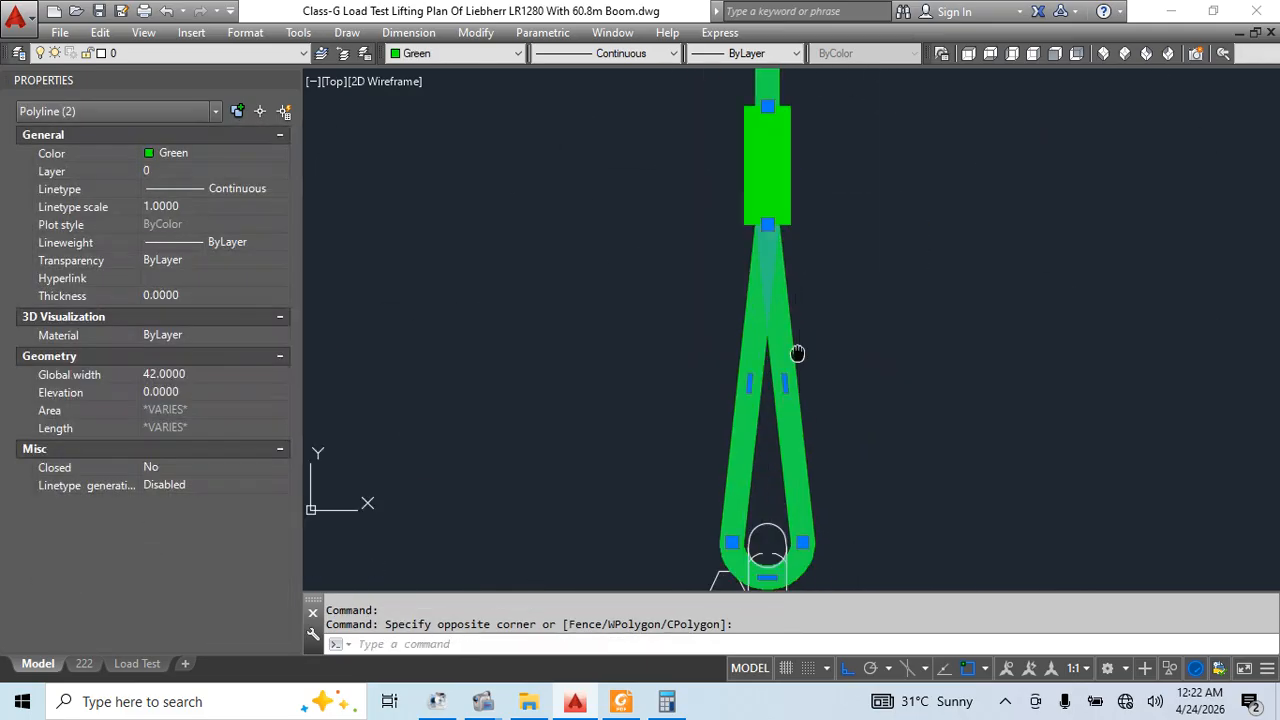
left_click(818, 190)
left_click(738, 238)
middle_click_drag(768, 545, 773, 383)
left_click(779, 385)
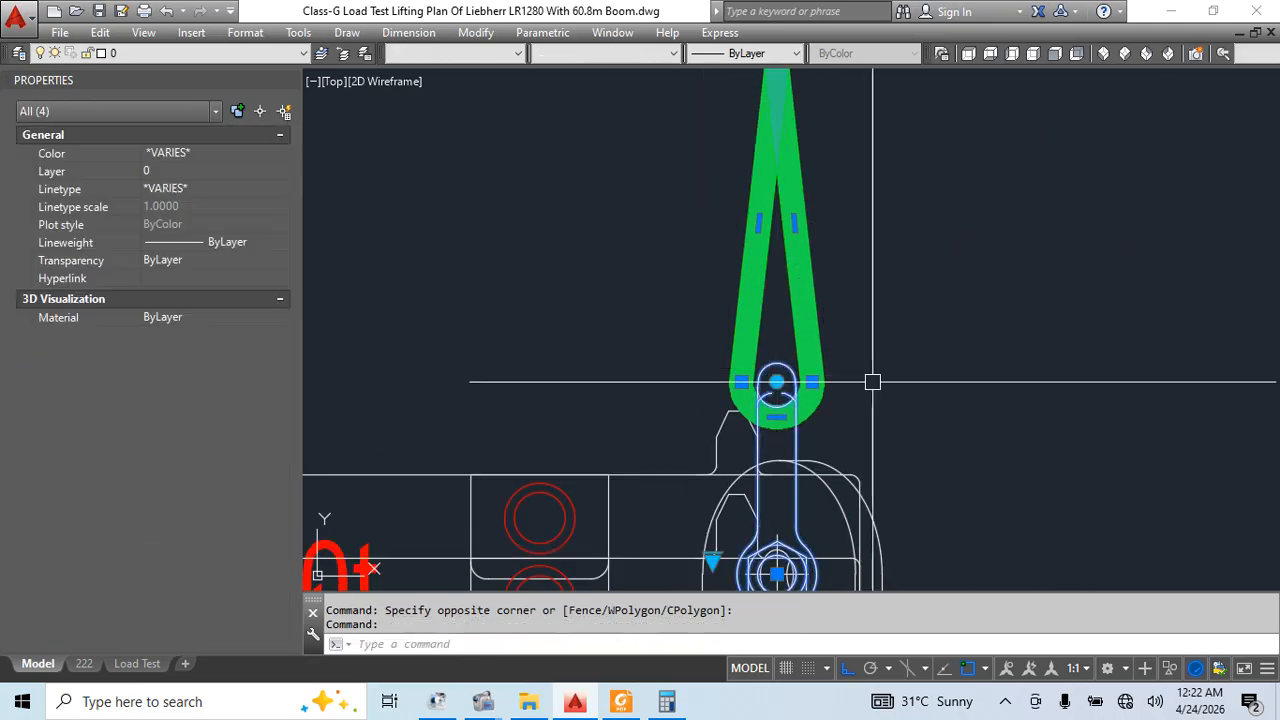
middle_click_drag(871, 382, 772, 360)
key("Return")
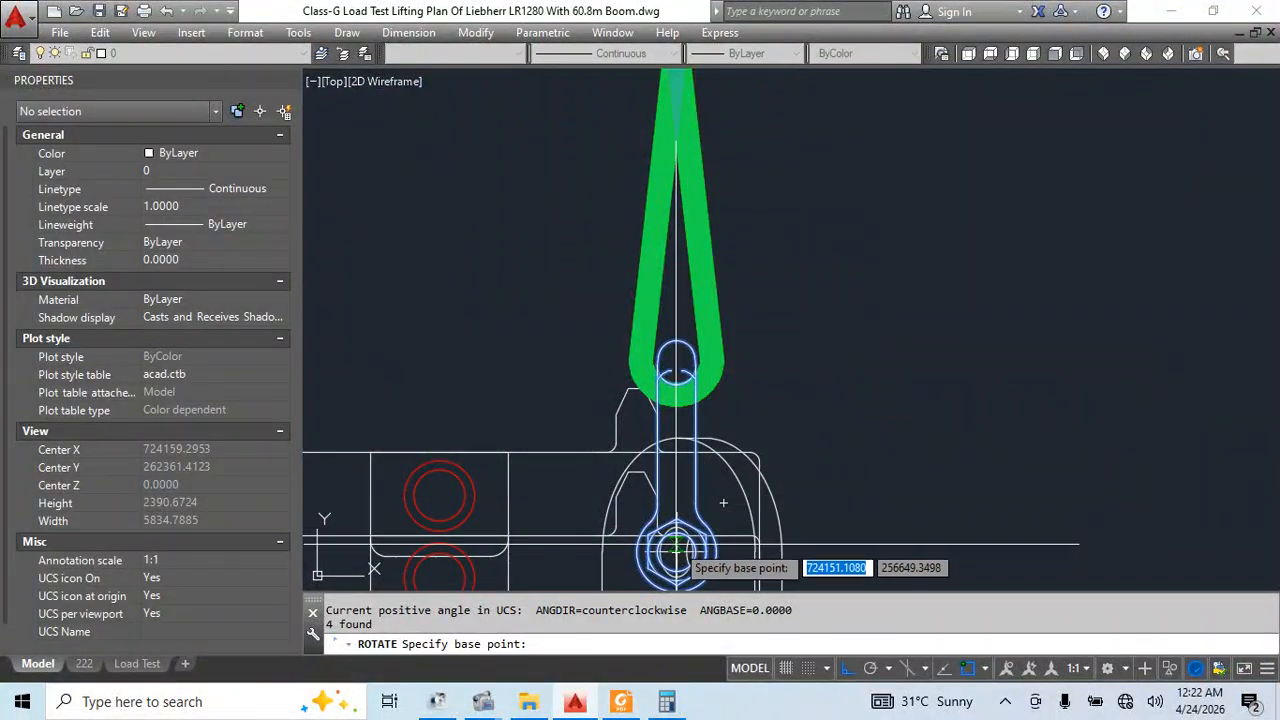
left_click(676, 551)
type("r")
key("Return")
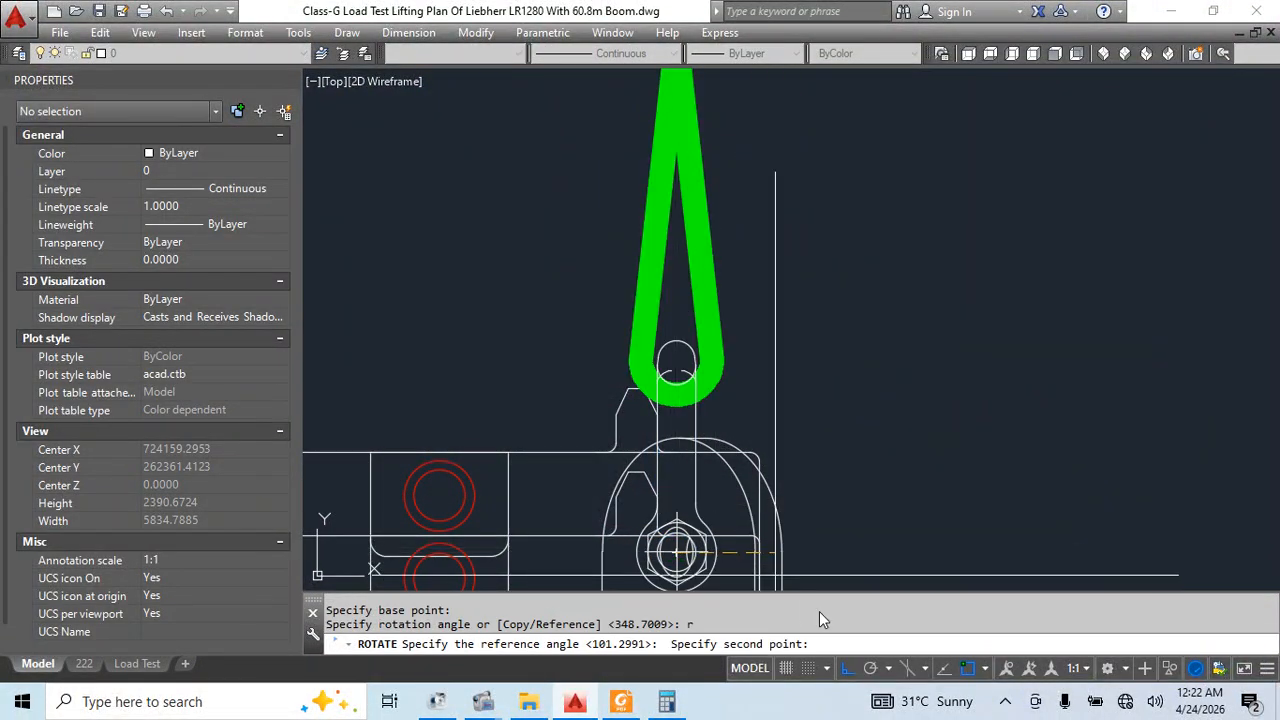
Rotate the vertical green sling by reference about the shackle pin so its upper end meets the hook's centreline
left_click(846, 668)
scroll(860, 100, "down", 6)
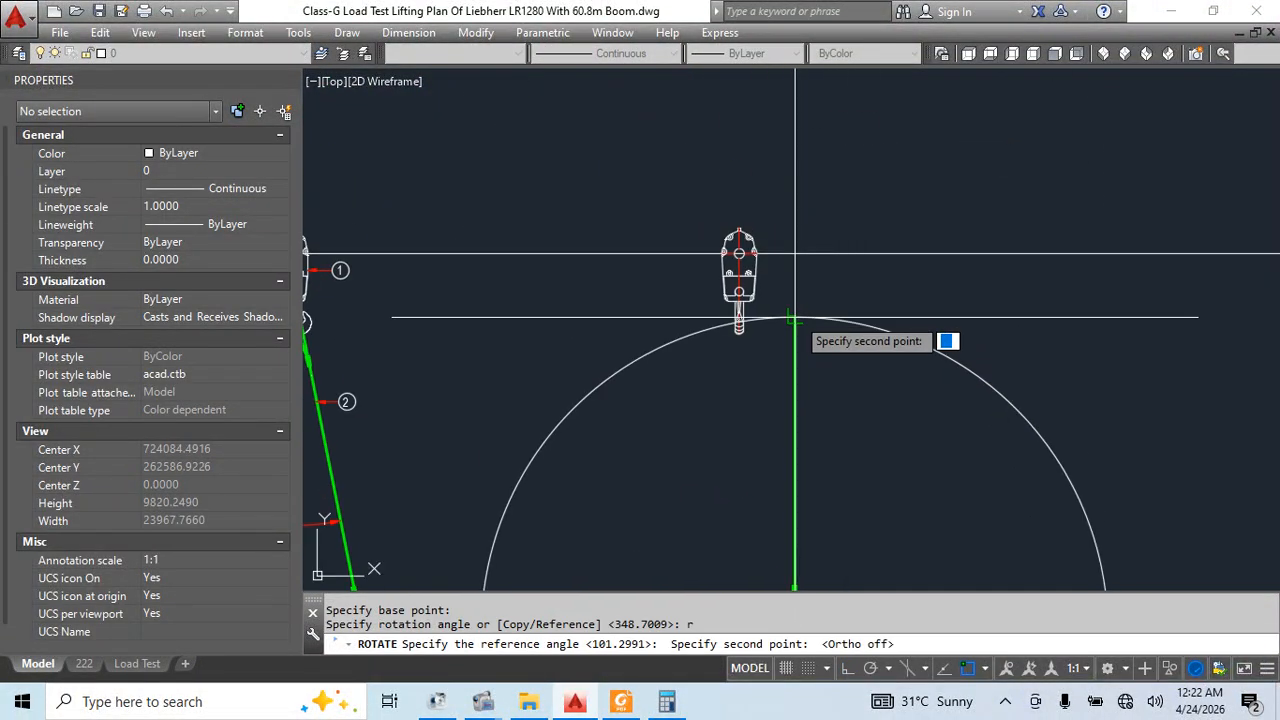
left_click(795, 318)
scroll(795, 320, "up", 12)
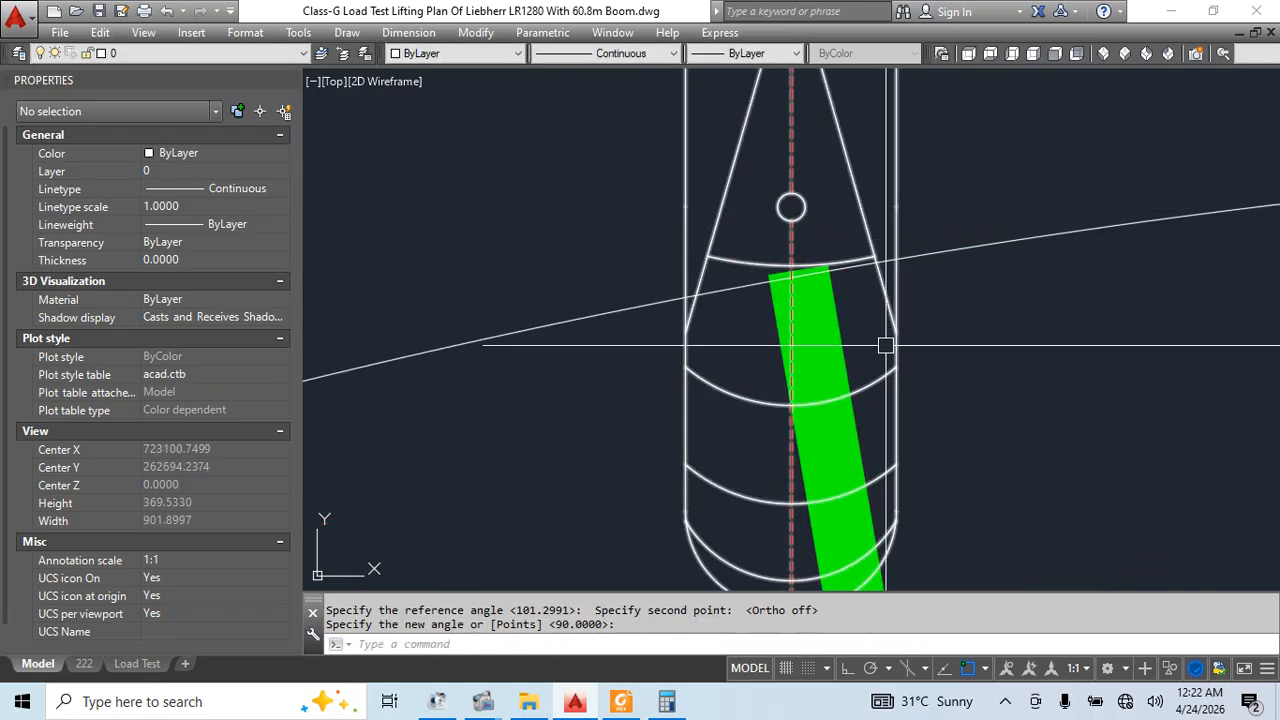
key("Escape")
Draw a polyline eye loop from the sling around the hook, with an arc over its upper part and straight sides meeting on the sling
scroll(841, 422, "down", 8)
key("Return")
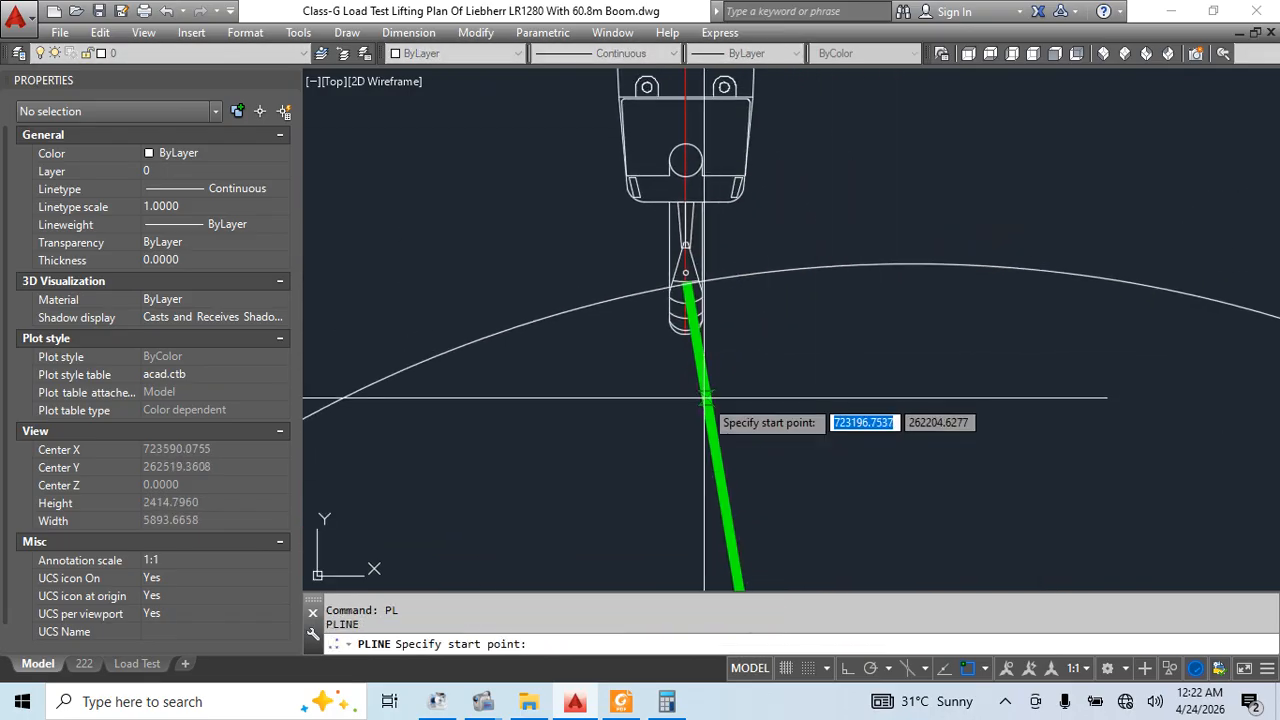
left_click(708, 411)
scroll(721, 306, "up", 5)
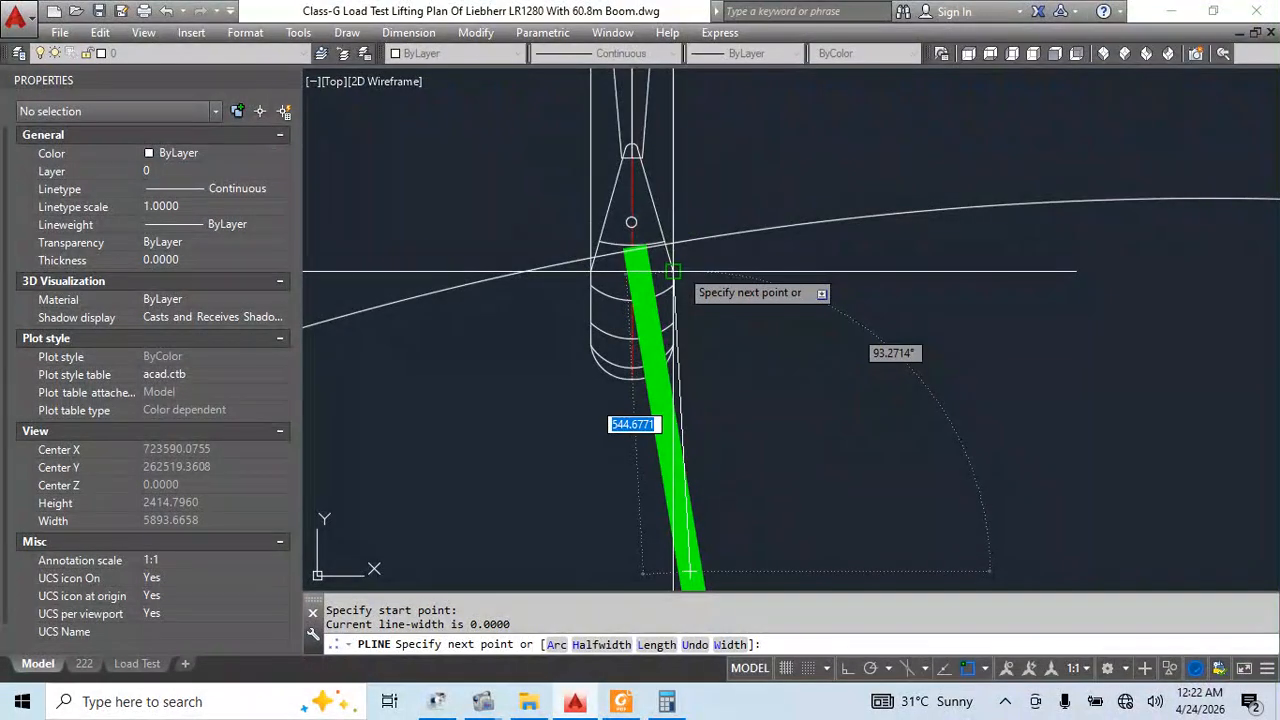
type("a")
key("Return")
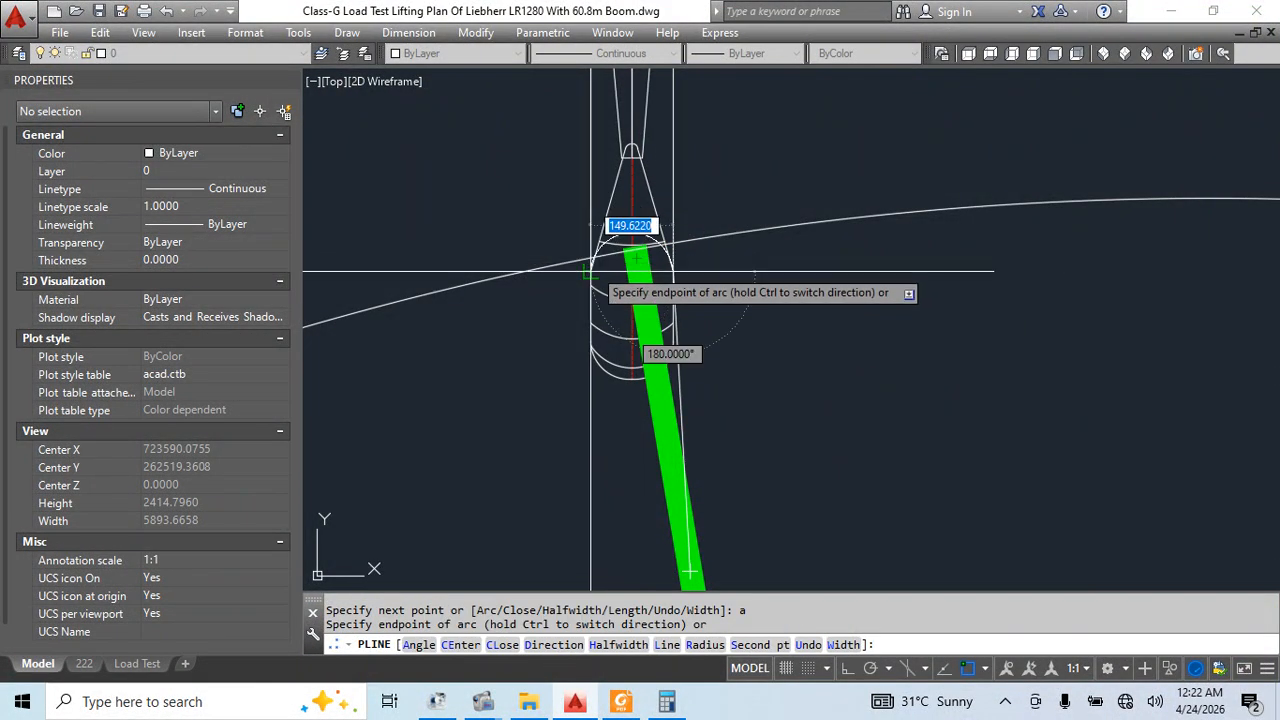
type("l")
key("Return")
scroll(591, 270, "up", 3)
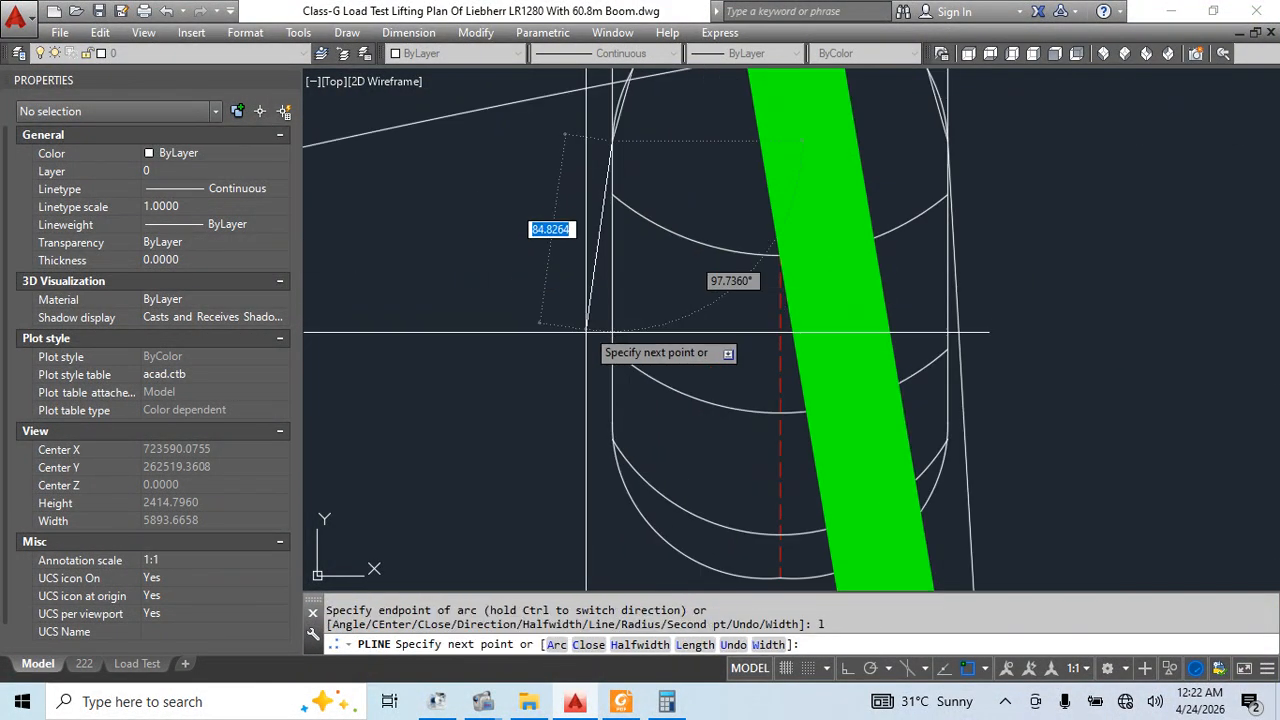
scroll(672, 470, "down", 5)
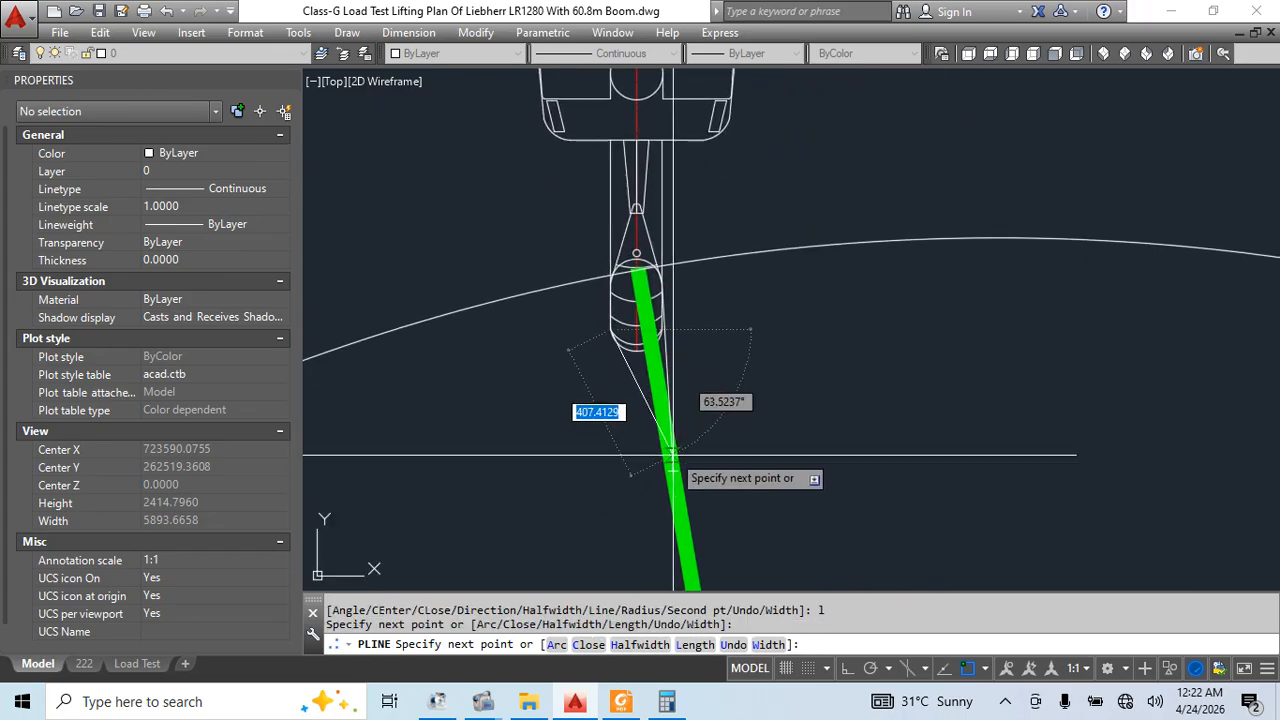
key("Escape")
Match the eye loop's properties to the green sling and stretch the sling's upper end down to the loop's lower junction
middle_click_drag(801, 456, 808, 428)
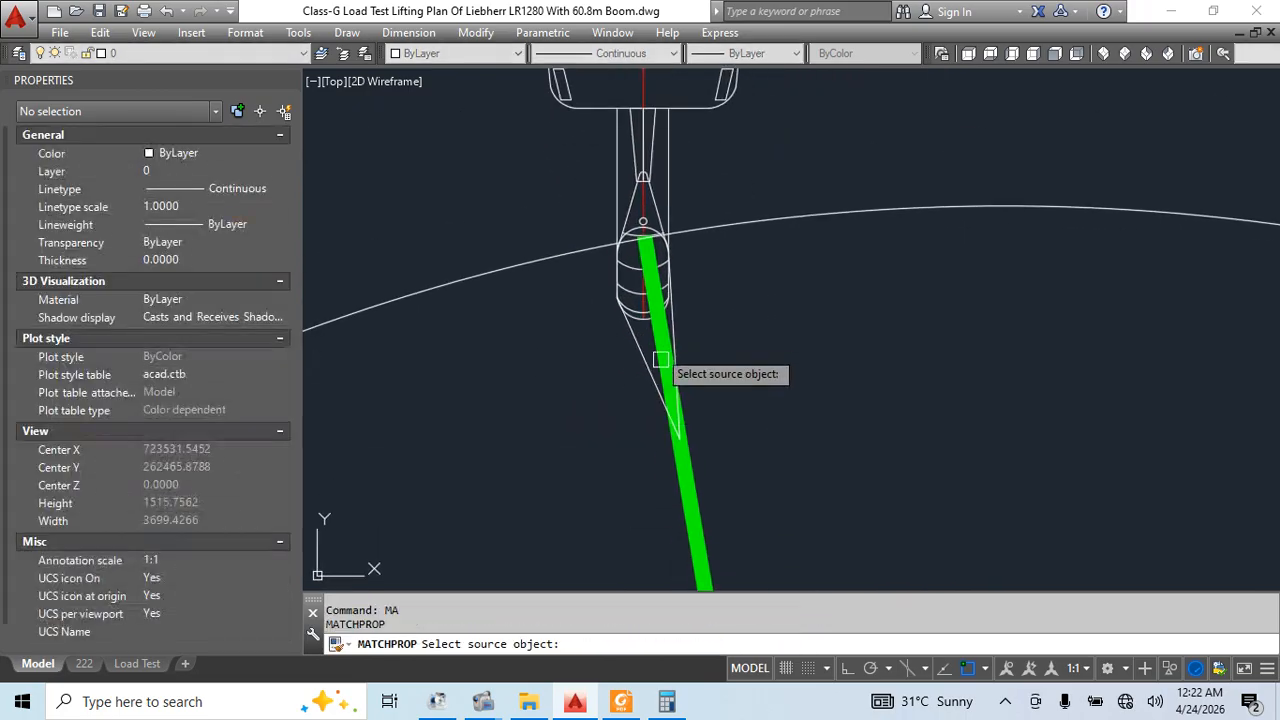
key("Escape")
left_click(645, 352)
left_click(643, 229)
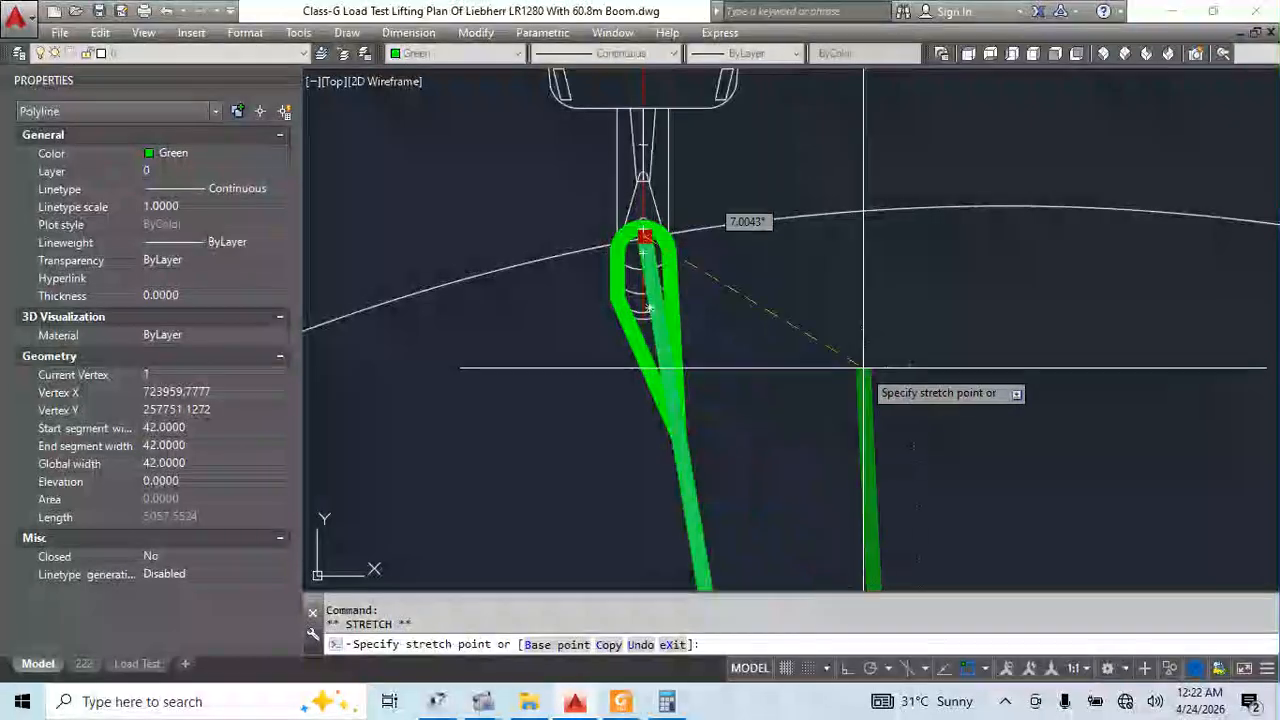
key("Escape")
key("Escape")
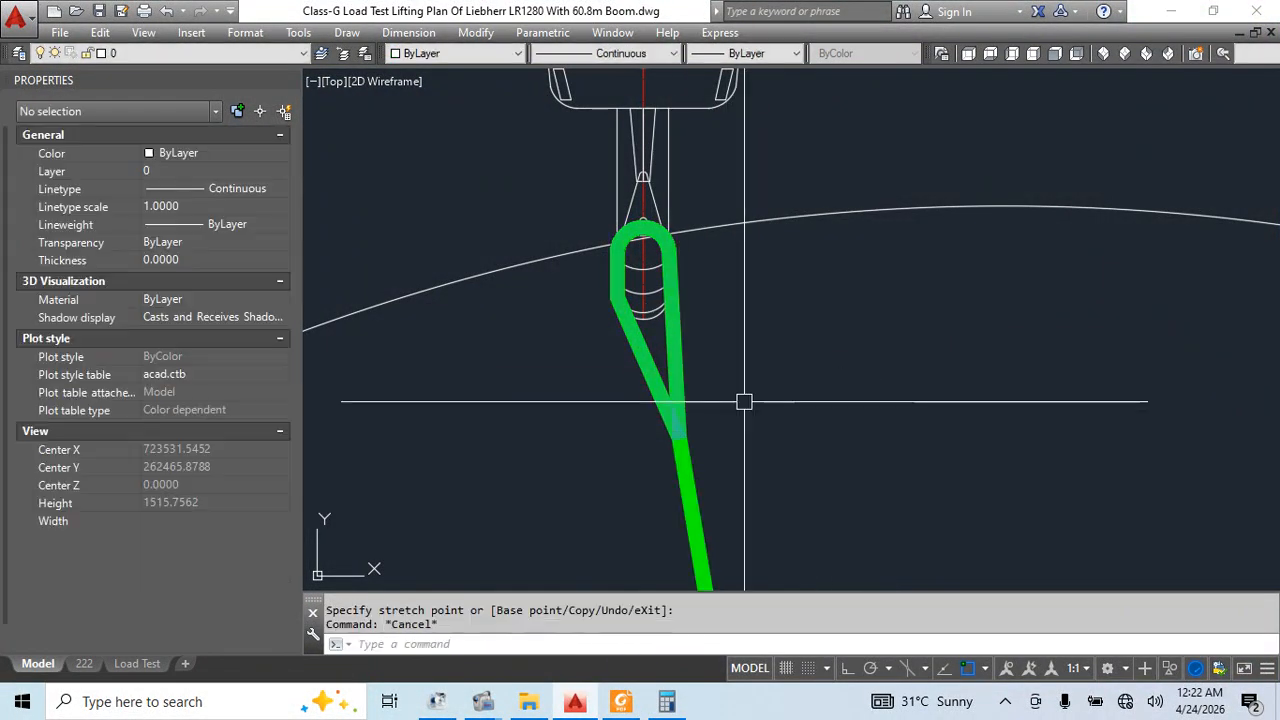
Erase the large construction circle passing through the hook
scroll(761, 422, "down", 5)
middle_click_drag(761, 422, 770, 376)
left_click(855, 275)
type("e")
key("space")
Mirror the sling with its eyes, ferrule and shackle about the hook block's vertical centreline, keeping the source objects
left_click(732, 314)
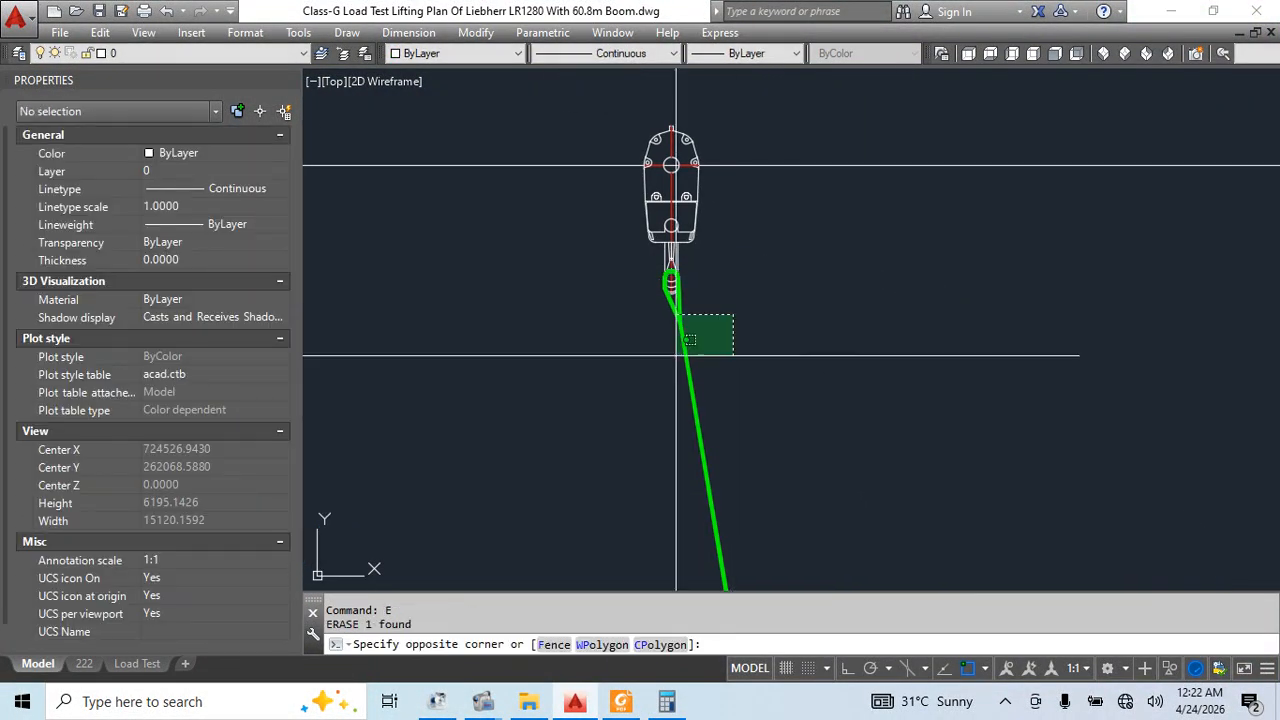
left_click(675, 355)
middle_click_drag(744, 492, 755, 300)
left_click(813, 446)
left_click(657, 506)
middle_click_drag(760, 570, 750, 408)
scroll(752, 445, "up", 2)
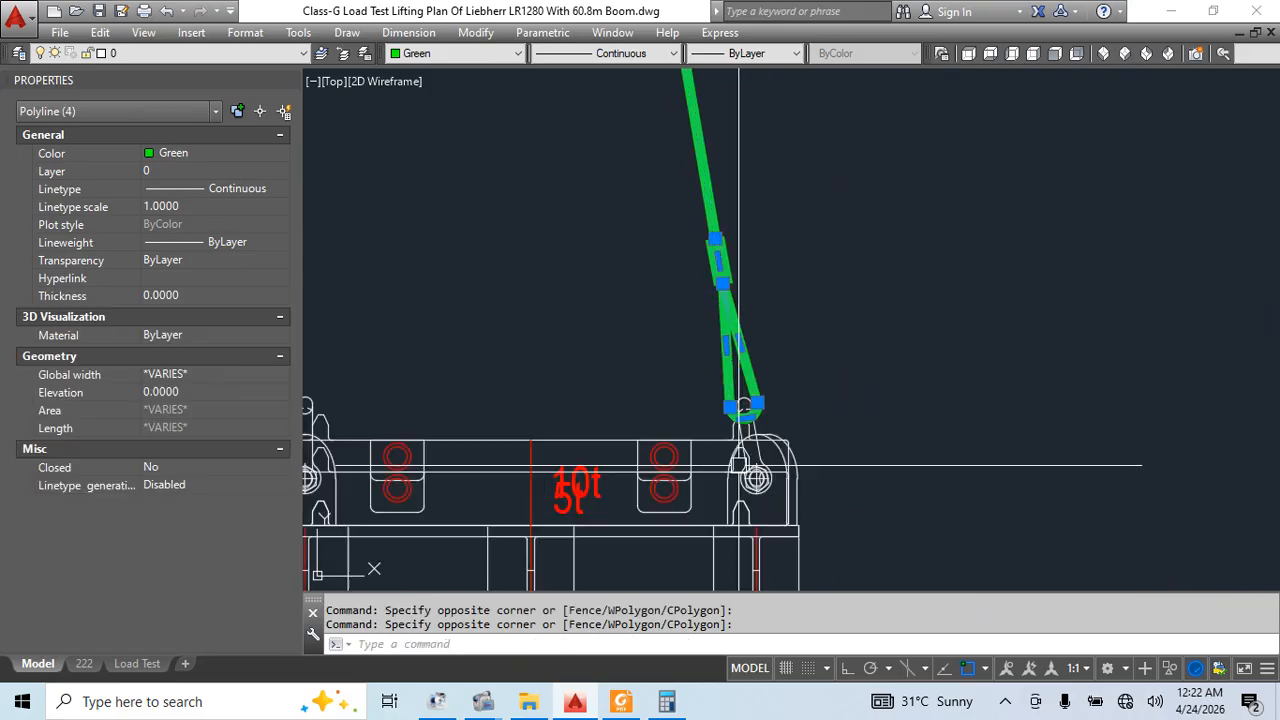
left_click(738, 367)
scroll(831, 322, "down", 4)
middle_click_drag(838, 325, 820, 449)
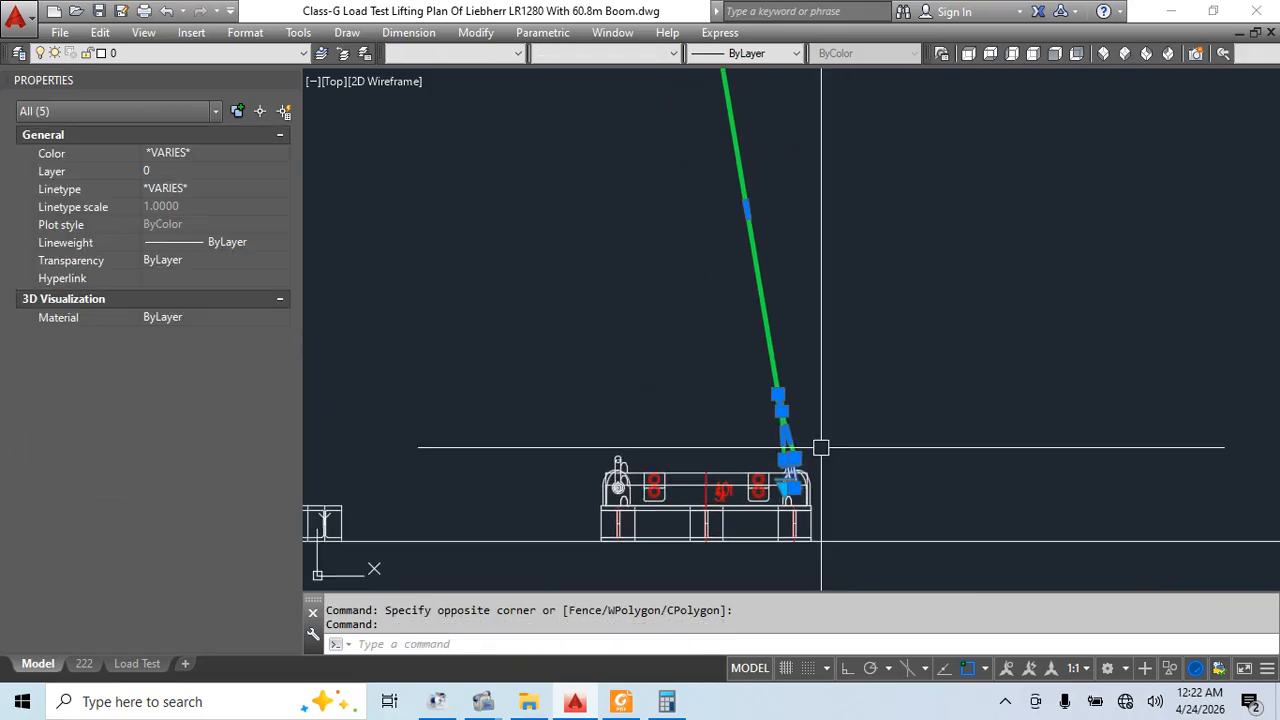
type("mi")
key("space")
middle_click_drag(740, 105, 730, 405)
scroll(708, 203, "up", 4)
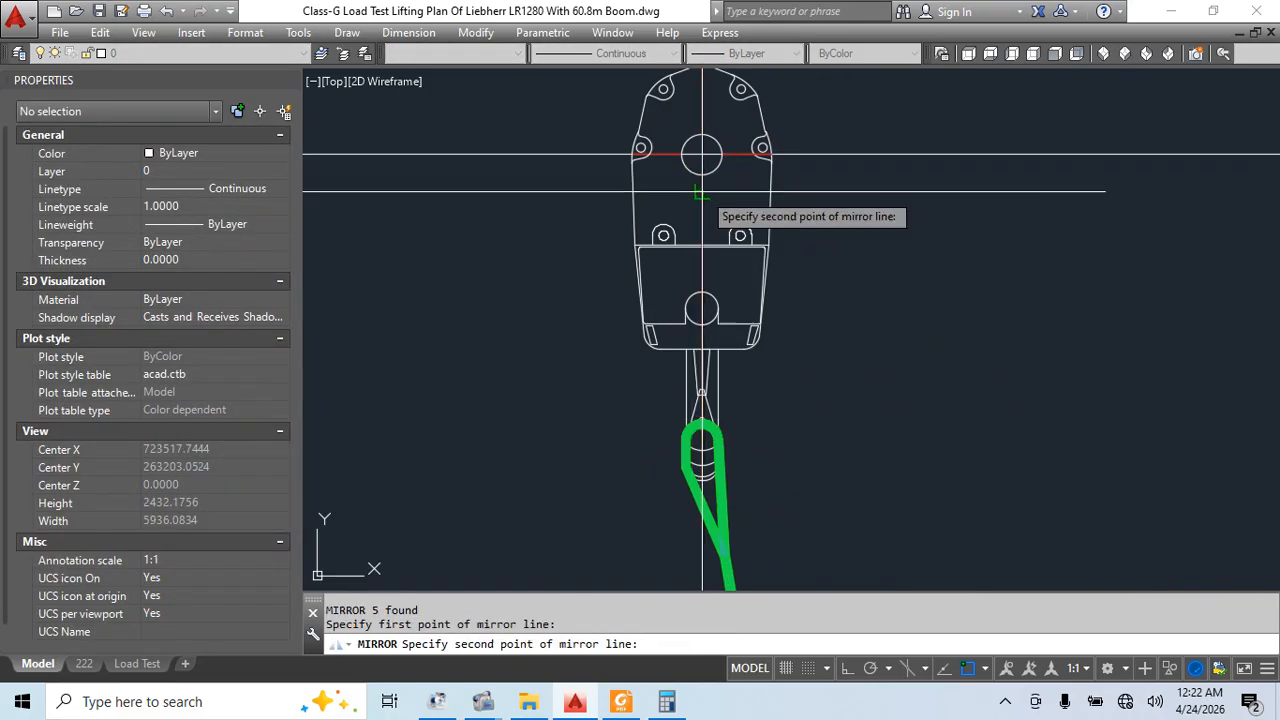
left_click(703, 240)
key("Return")
scroll(823, 374, "down", 3)
scroll(823, 374, "down", 1)
mouse_move(823, 374)
middle_mouse_down()
mouse_move(1210, 402)
mouse_move(800, 140)
middle_mouse_up()
scroll(800, 140, "down", 2)
scroll(857, 279, "down", 2)
middle_click_drag(857, 279, 755, 404)
key("Escape")
key("Escape")
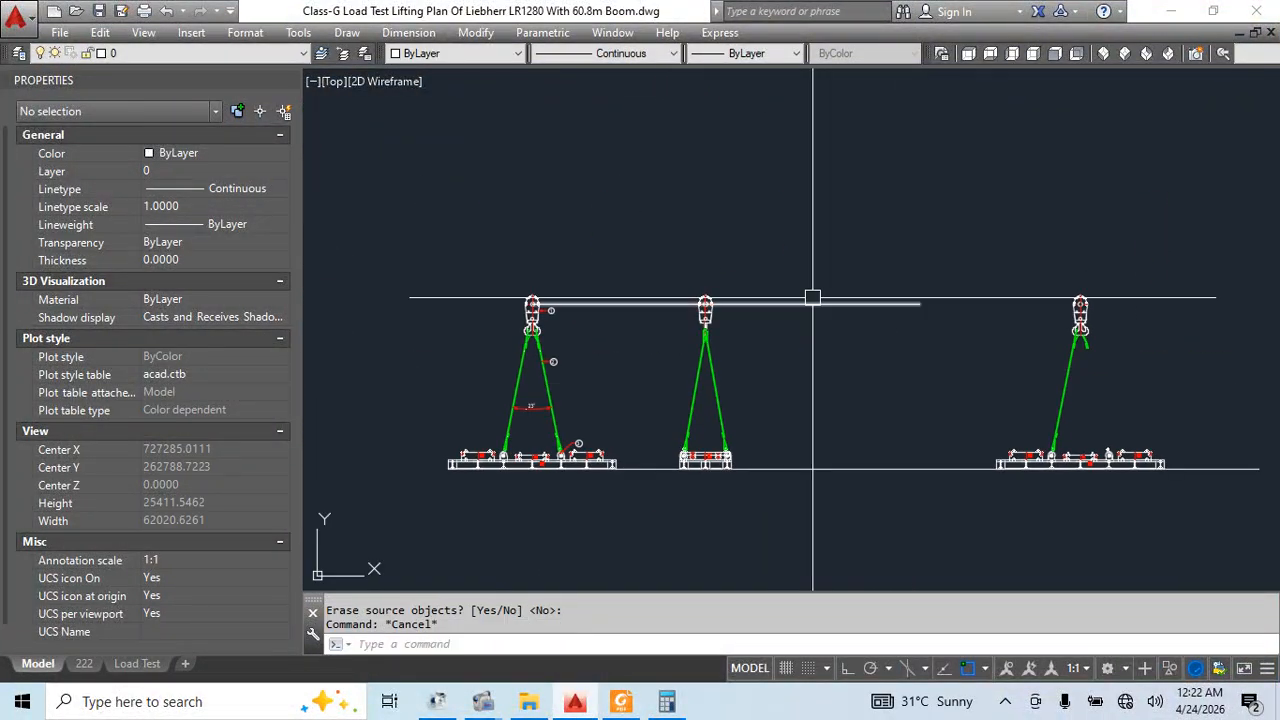
Erase the horizontal construction line running between the first two hook blocks
left_click(815, 285)
left_click(801, 340)
key("e")
key("Return")
Copy balloon callouts 1, 2 and 3 with their leaders from the first rigging view to the second, using the hook block's pulley centre as base
scroll(537, 320, "up", 3)
left_click(650, 238)
left_click(573, 305)
left_click(734, 374)
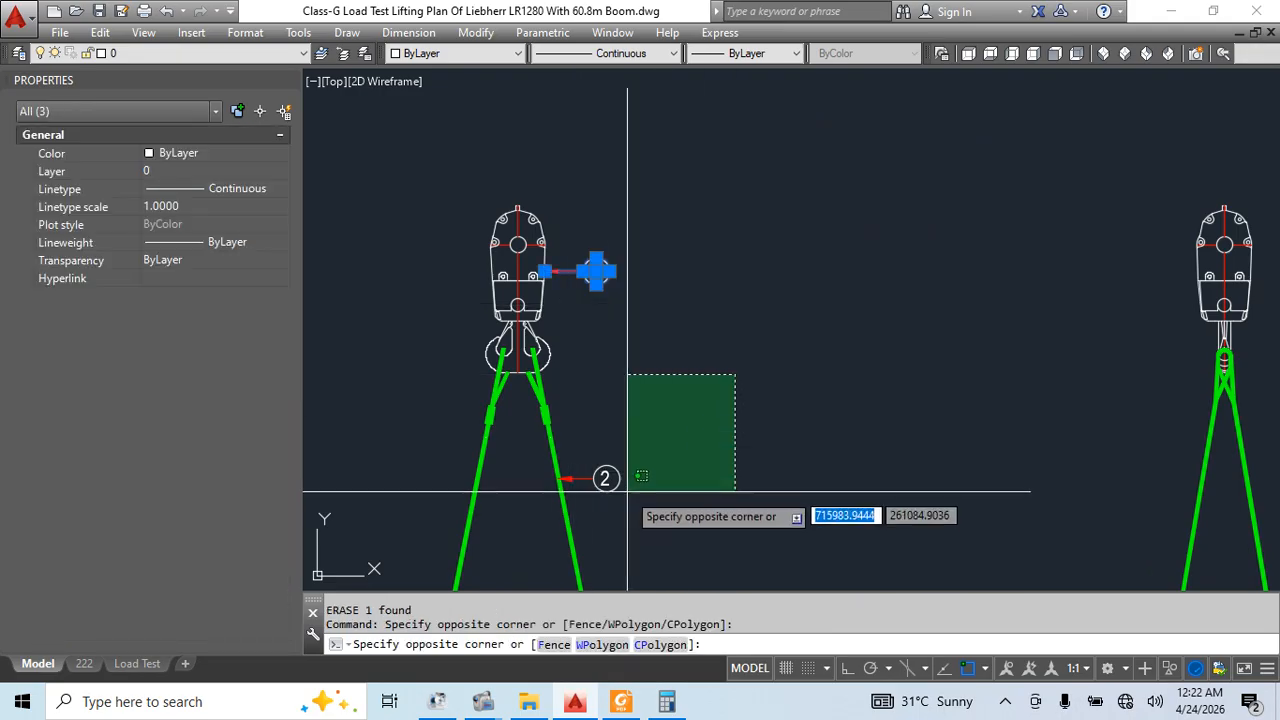
left_click(580, 500)
middle_click_drag(686, 514, 683, 205)
left_click(744, 433)
left_click(667, 497)
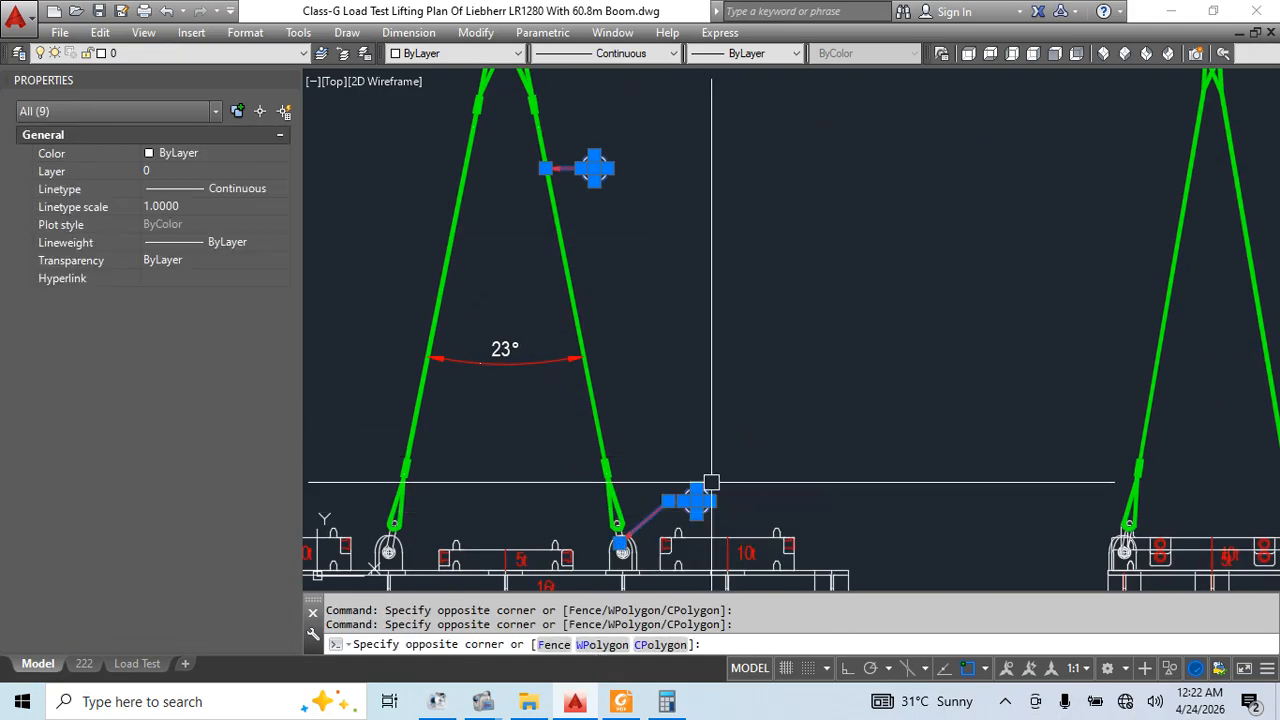
middle_click_drag(757, 381, 687, 393)
key("Return")
middle_click_drag(539, 125, 623, 357)
scroll(523, 186, "up", 3)
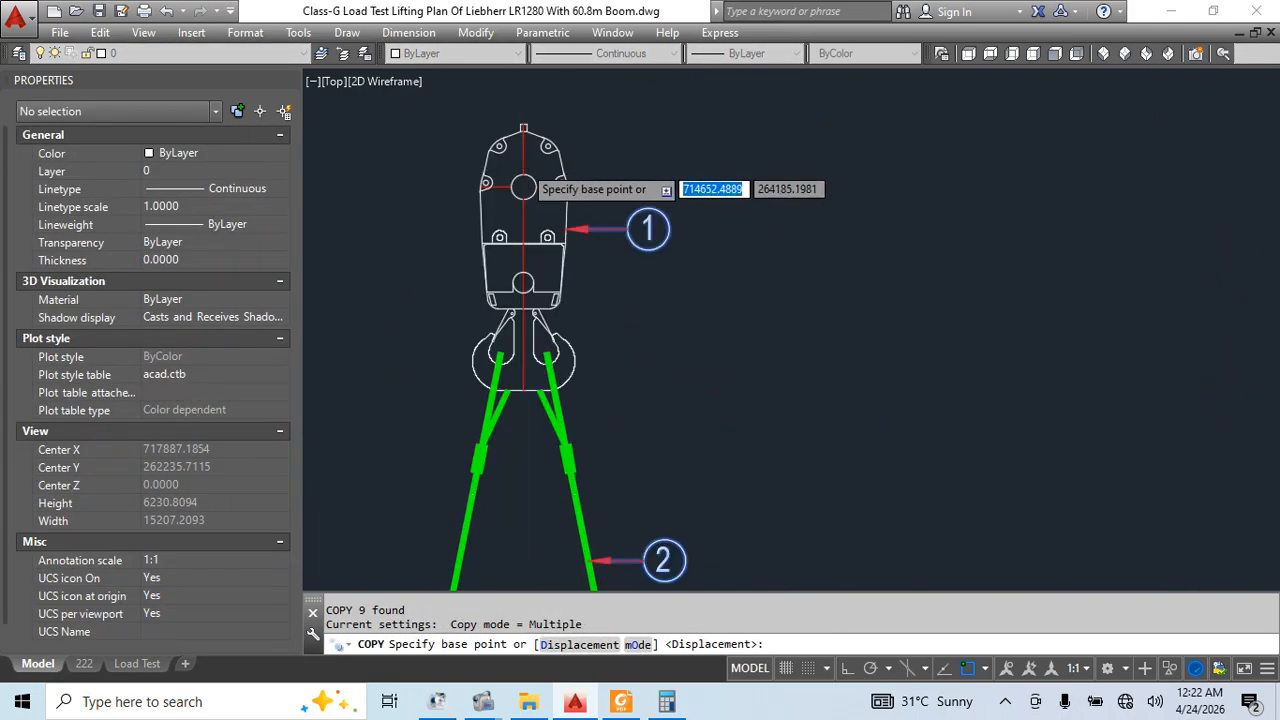
left_click(519, 200)
scroll(699, 252, "down", 4)
middle_click_drag(1152, 252, 949, 231)
scroll(929, 228, "up", 3)
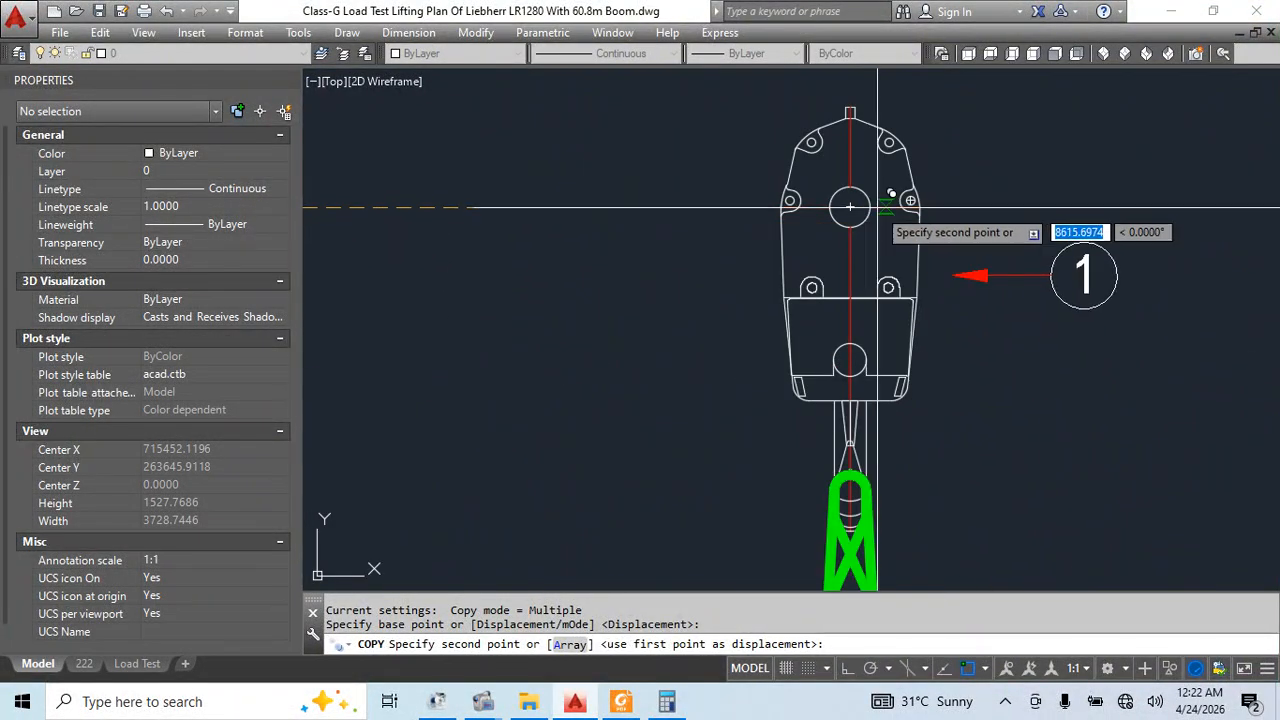
left_click(849, 208)
scroll(919, 221, "down", 4)
key("Escape")
middle_click_drag(806, 451, 798, 396)
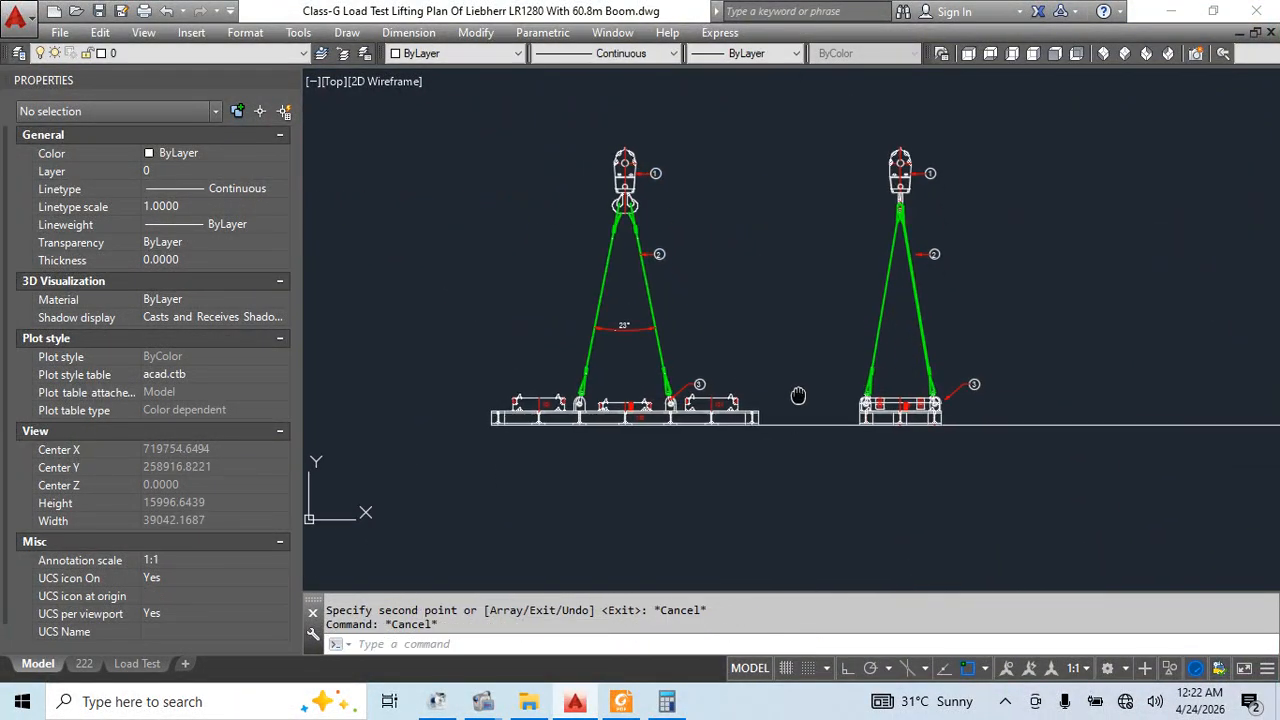
scroll(585, 415, "up", 4)
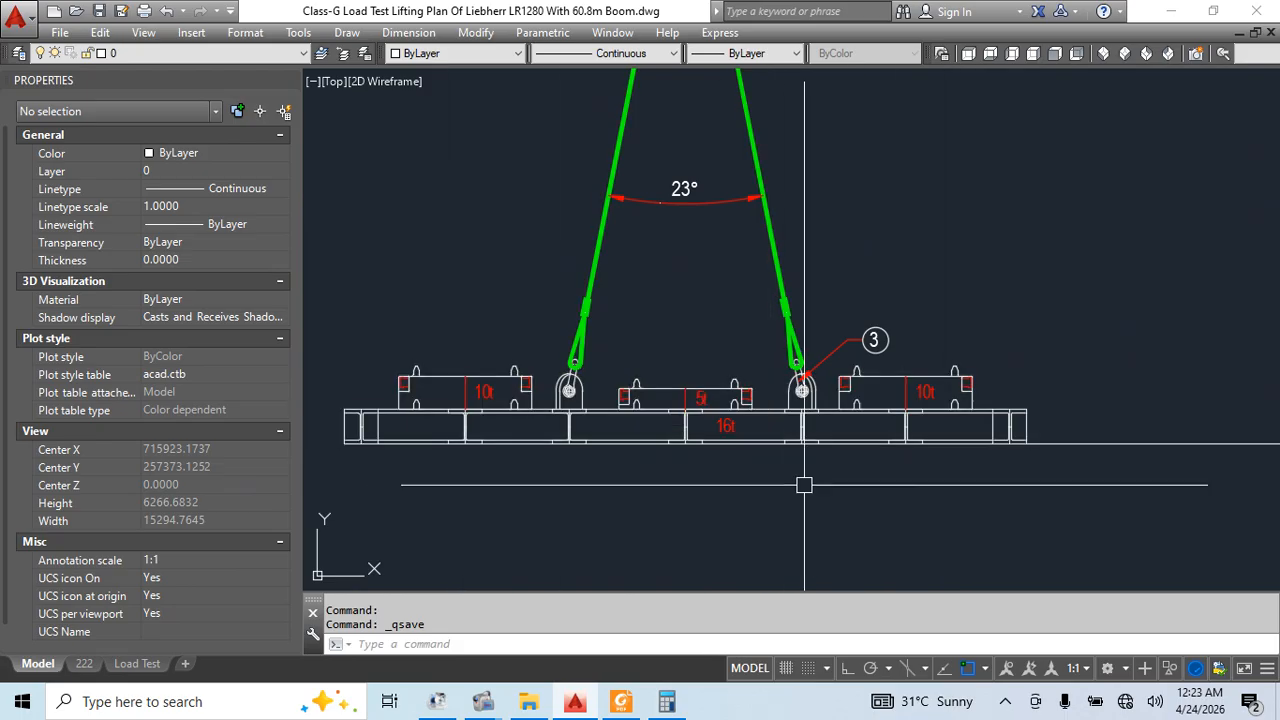
scroll(897, 256, "down", 15)
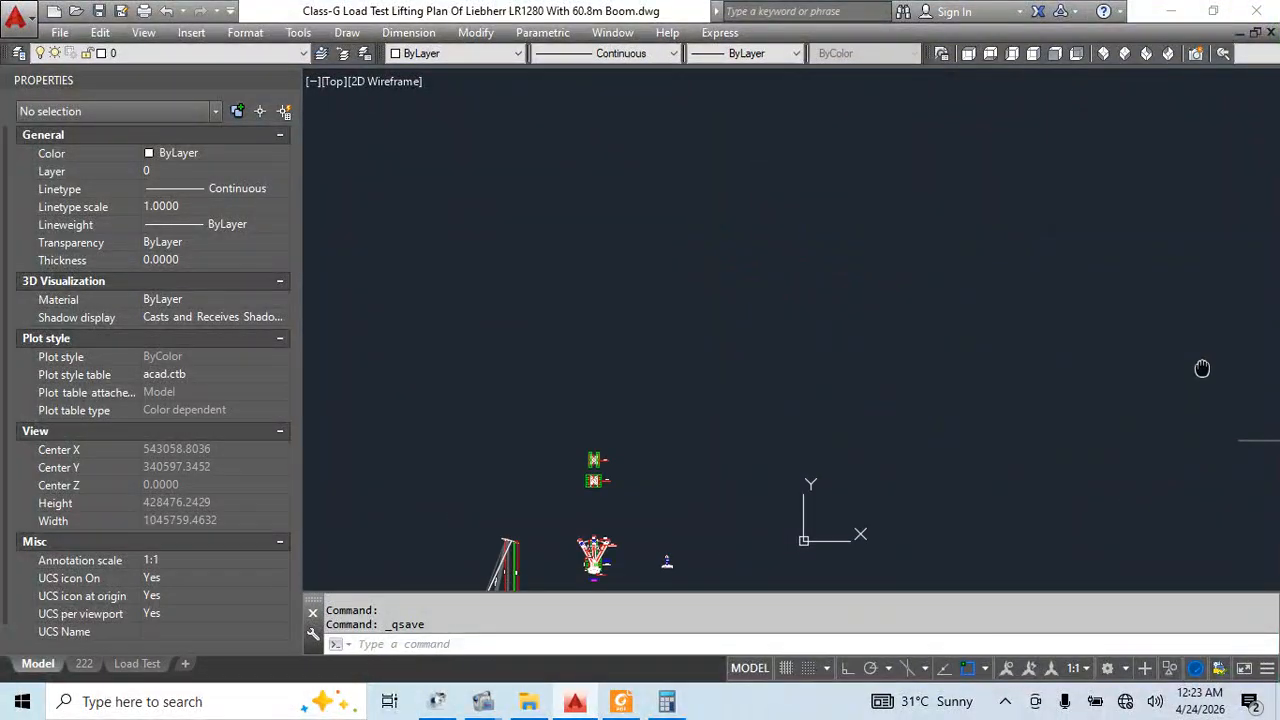
scroll(627, 364, "up", 12)
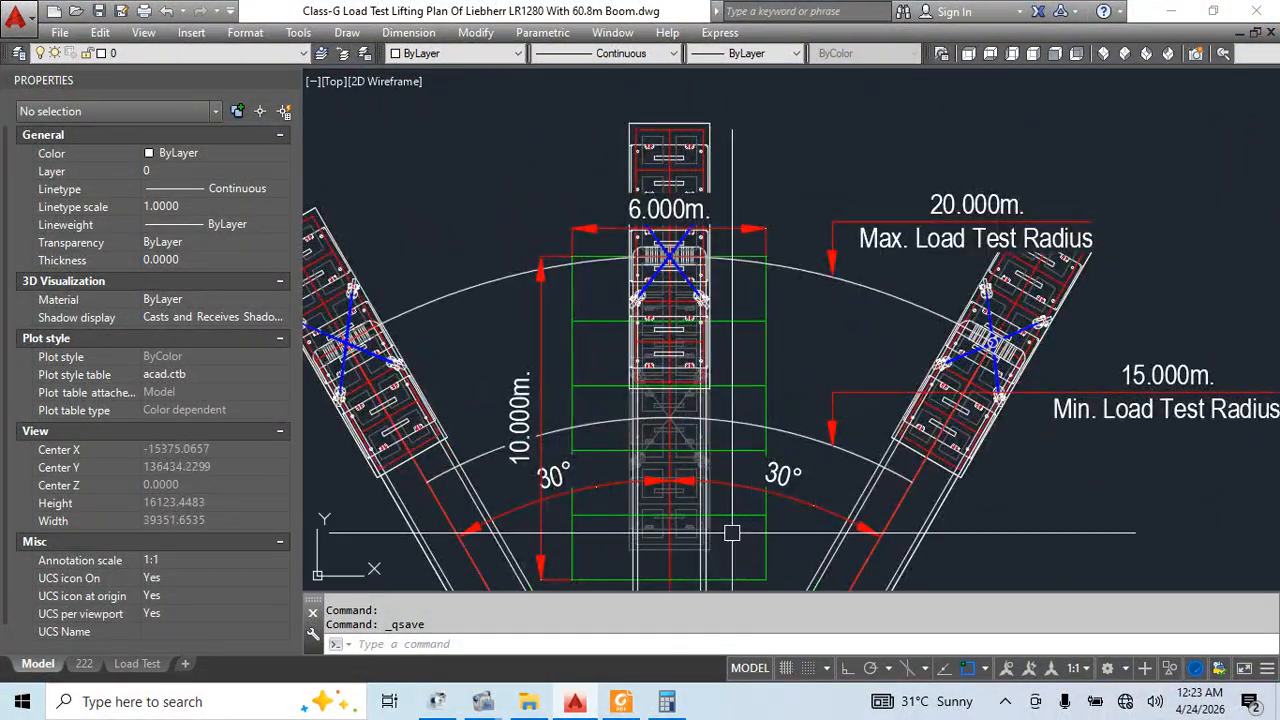
scroll(578, 256, "down", 2)
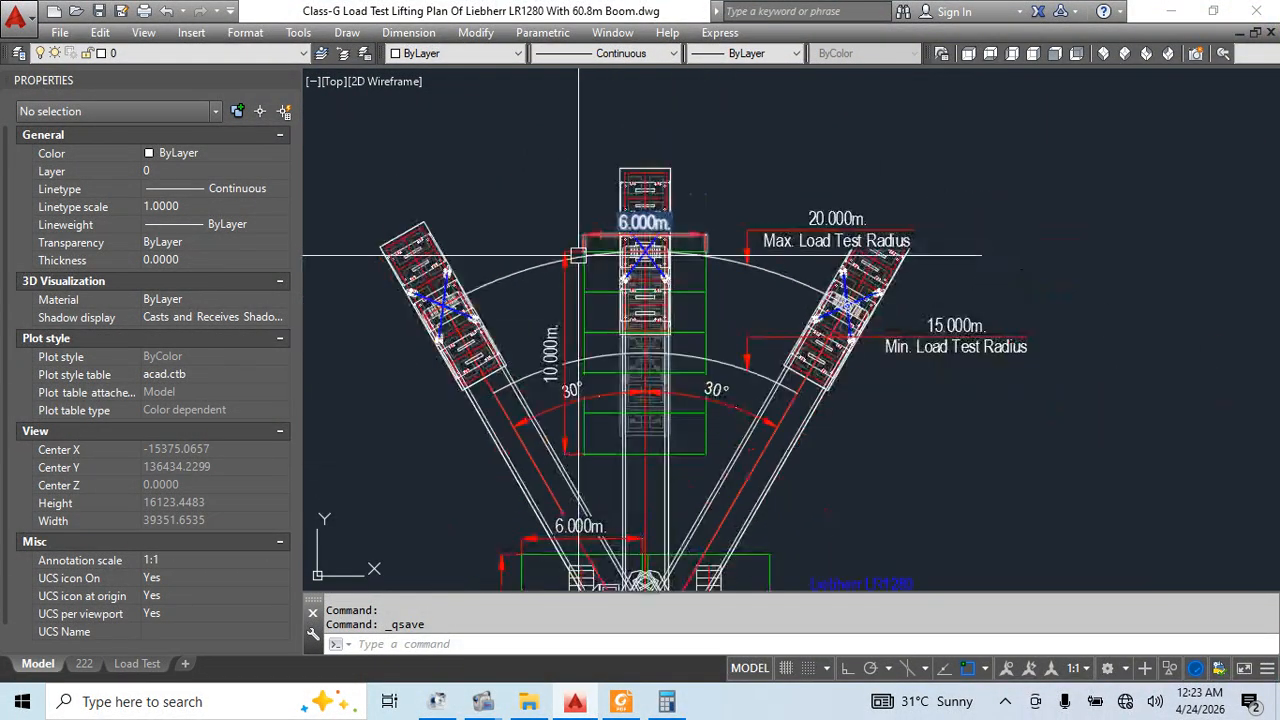
scroll(697, 270, "down", 3)
left_click(545, 82)
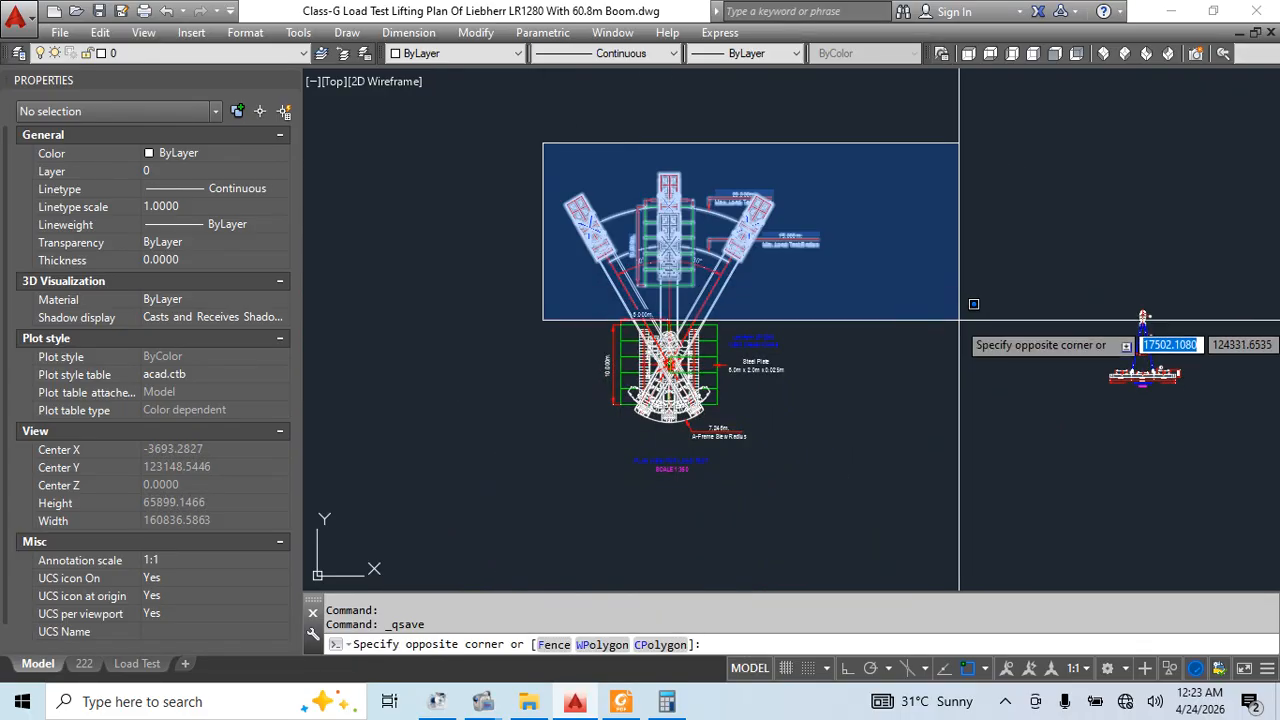
left_click(960, 345)
type("co")
key("space")
left_click(726, 400)
scroll(1075, 375, "down", 2)
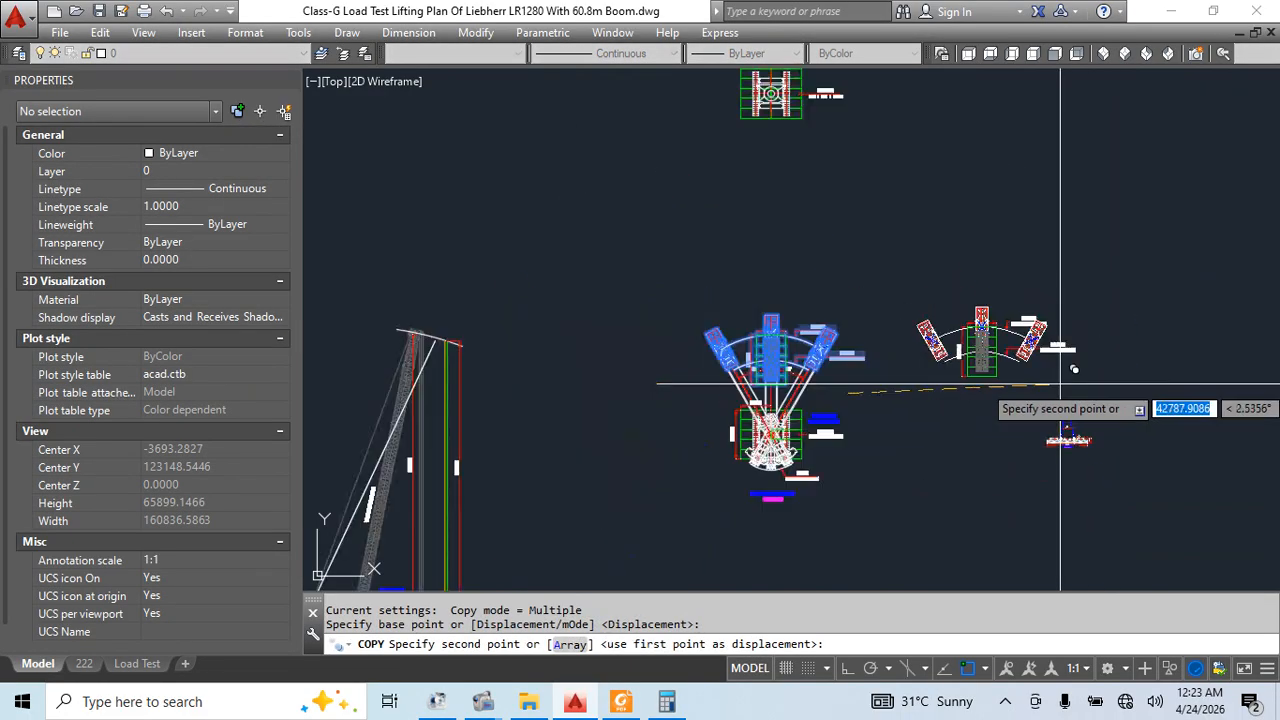
middle_click_drag(1060, 383, 383, 551)
scroll(977, 374, "down", 4)
middle_click_drag(977, 374, 522, 507)
scroll(890, 170, "up", 8)
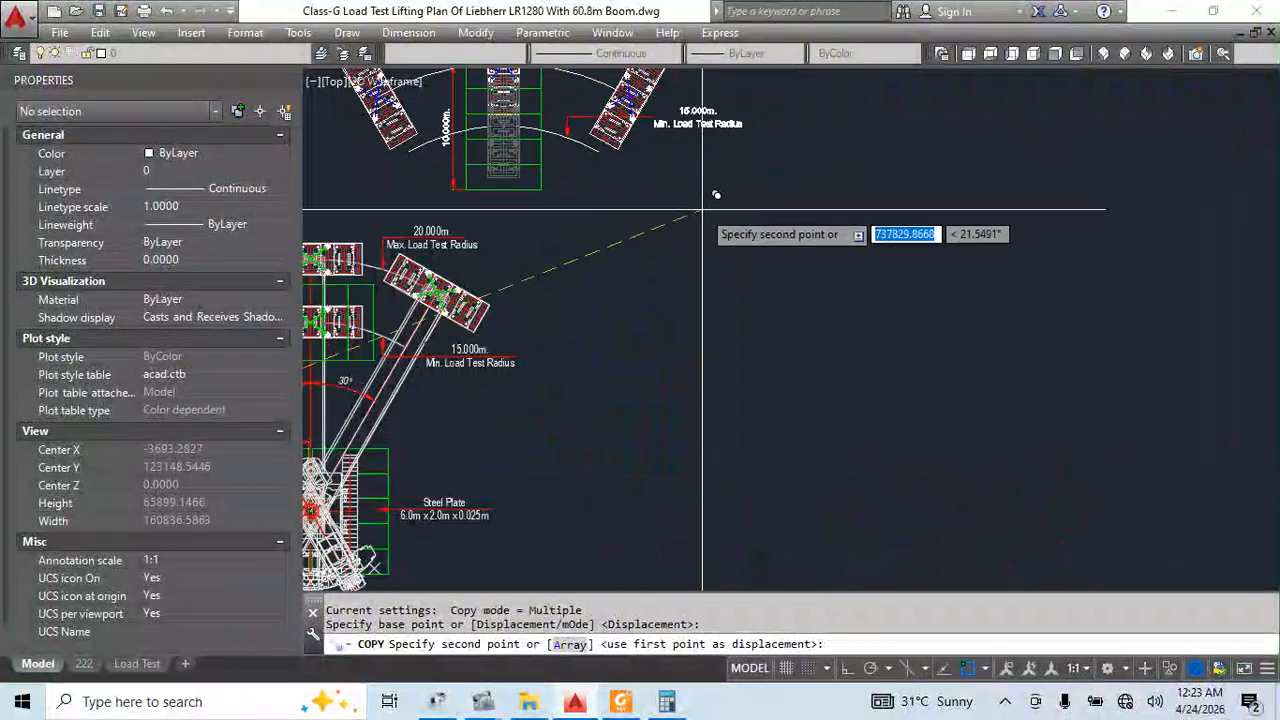
scroll(896, 313, "down", 2)
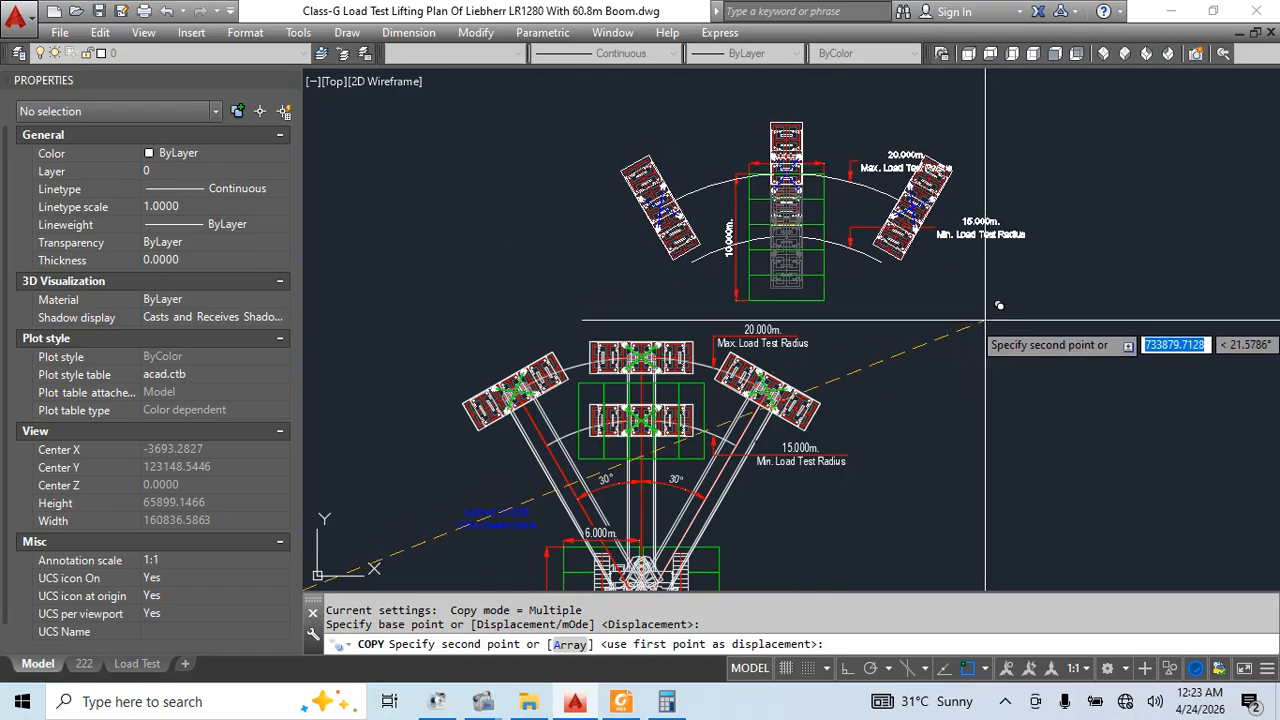
key("Escape")
scroll(590, 380, "down", 3)
middle_click_drag(614, 514, 926, 177)
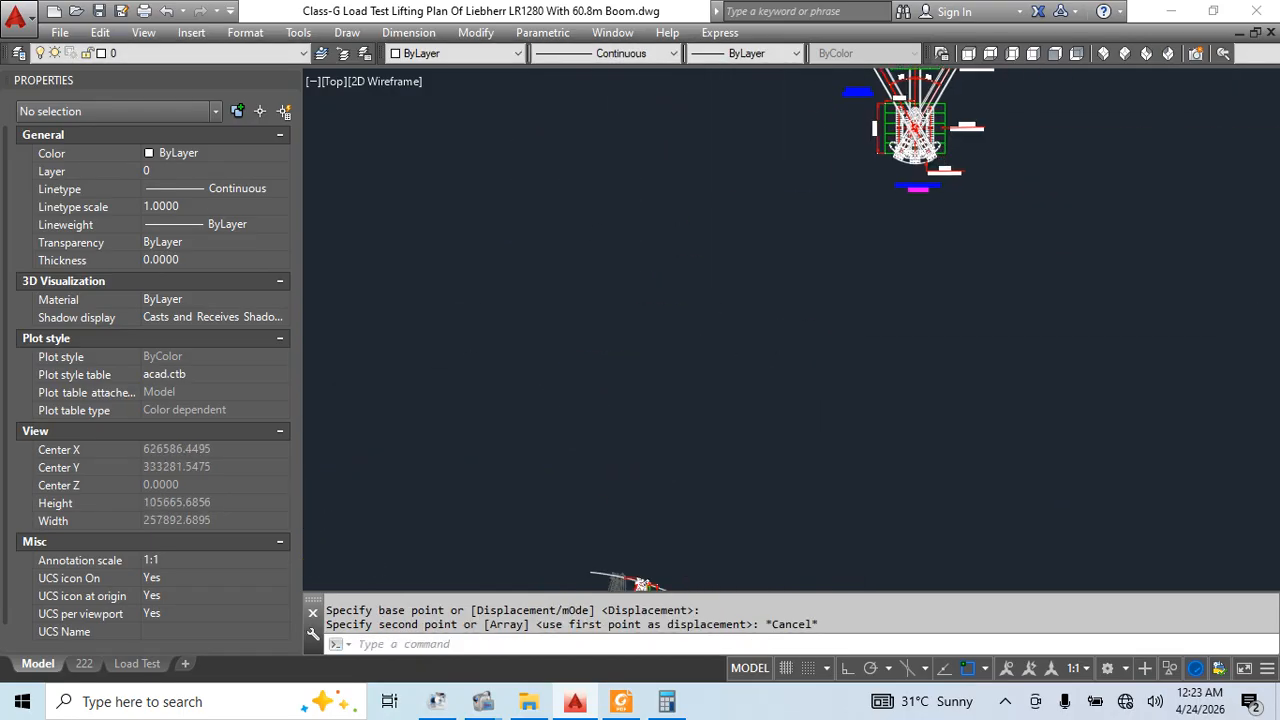
scroll(834, 345, "down", 5)
scroll(1003, 449, "up", 3)
scroll(683, 297, "up", 4)
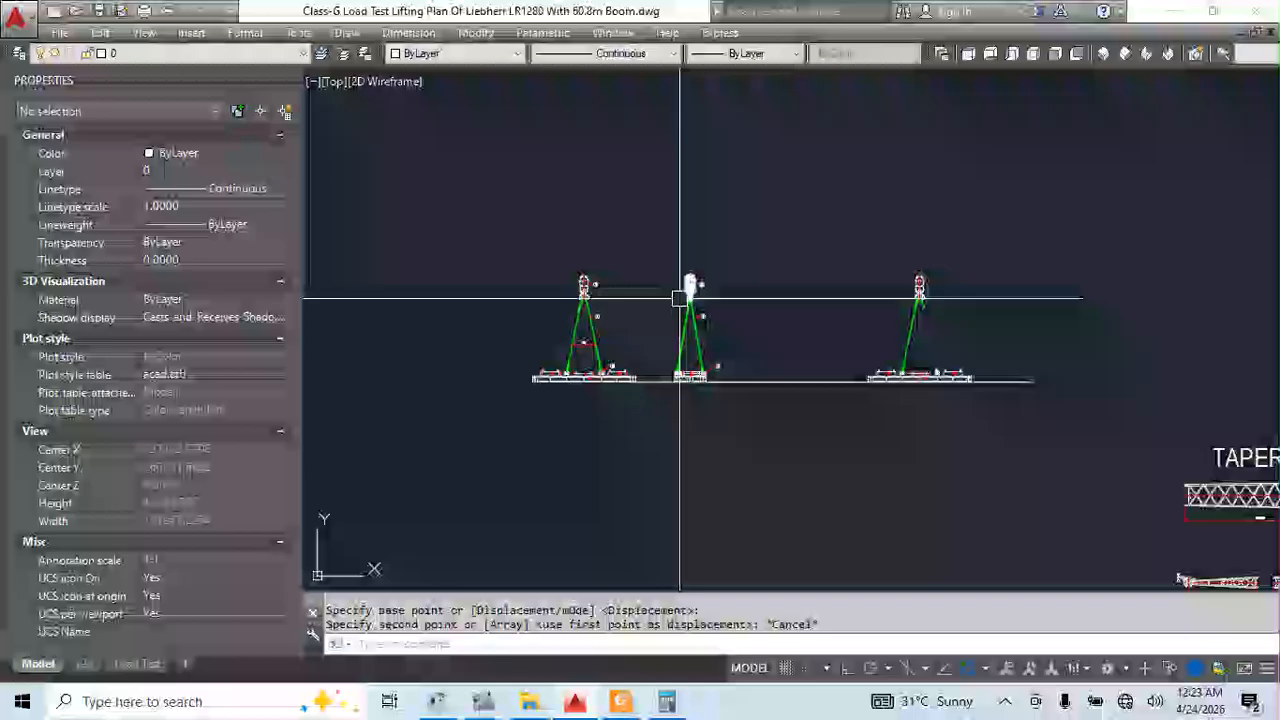
left_click(665, 326)
left_click(757, 394)
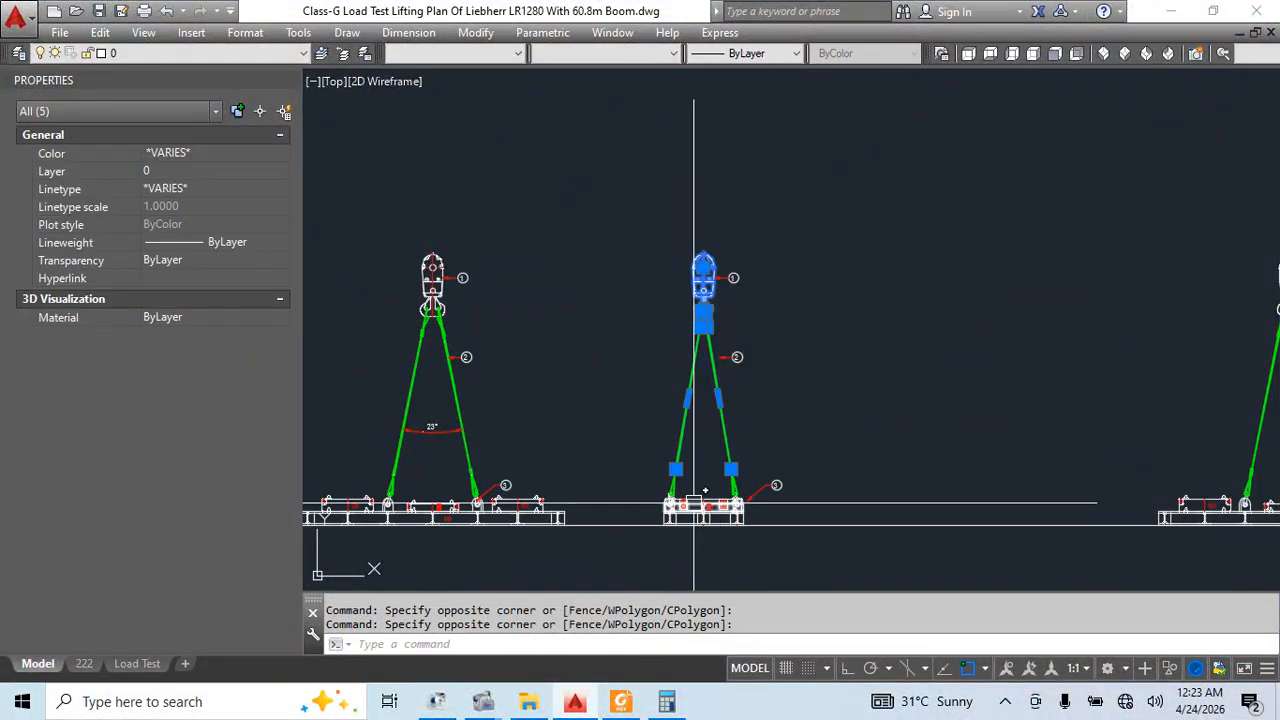
key("Escape")
Copy the green ferrule from the lower end of the second view's right-hand sling to just below its upper eye
scroll(714, 437, "up", 5)
scroll(726, 540, "down", 3)
scroll(737, 524, "up", 4)
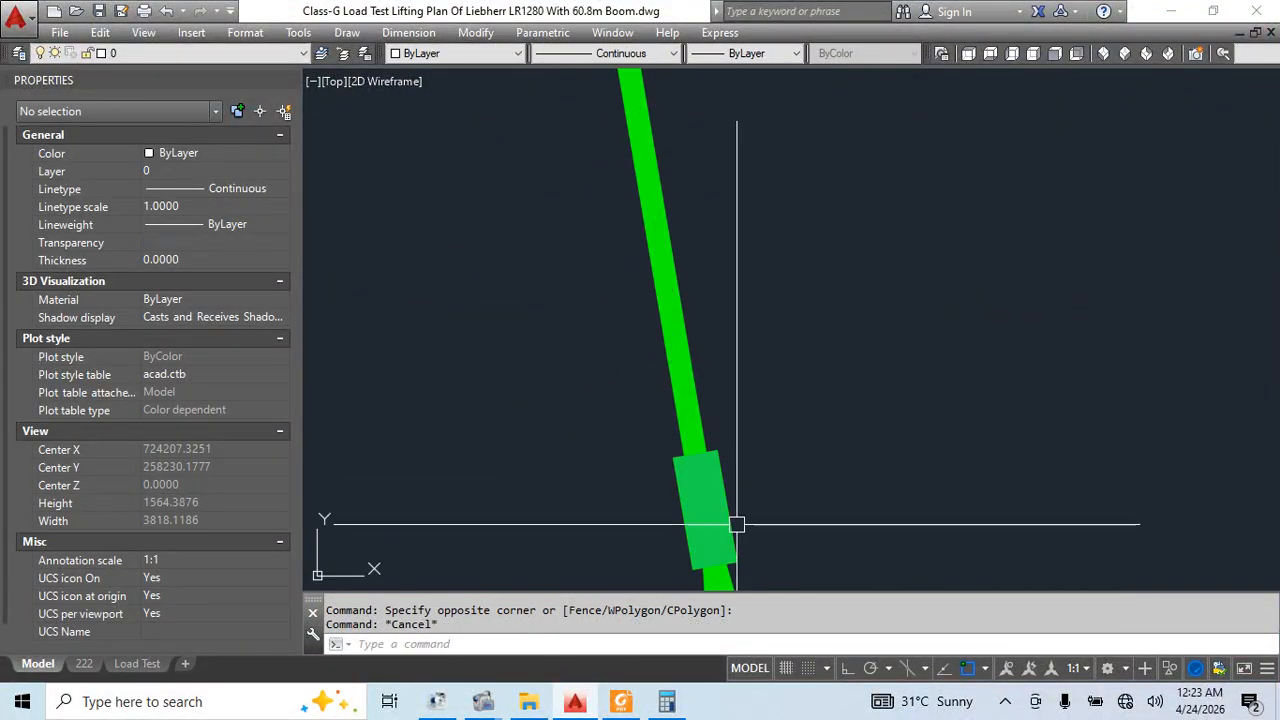
left_click(737, 524)
scroll(790, 515, "up", 2)
type("co")
key("Return")
left_click(757, 490)
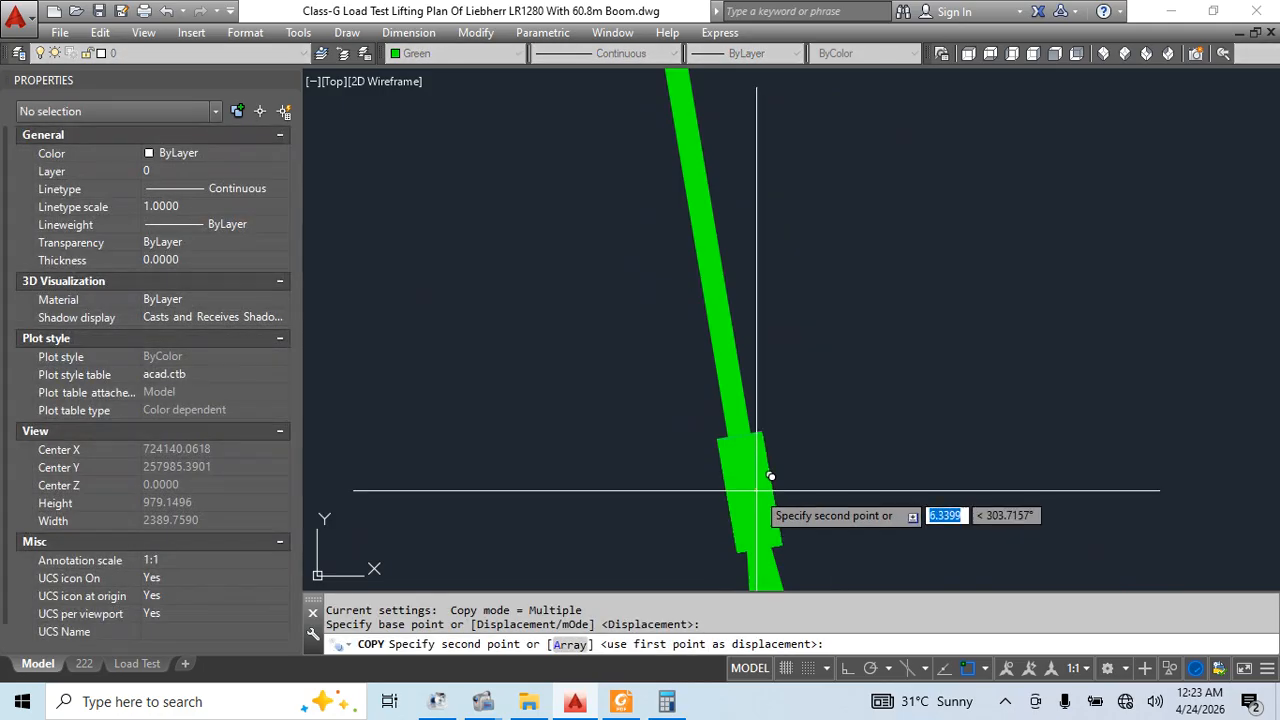
key("Escape")
key("Return")
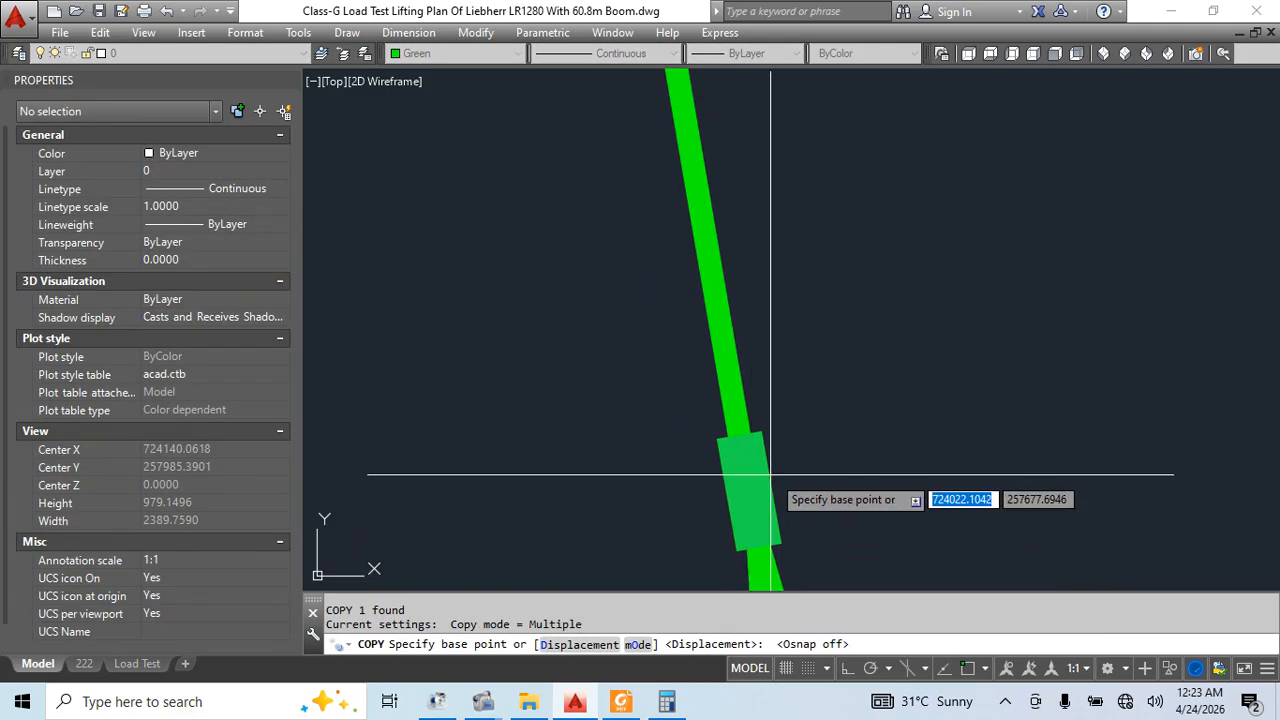
scroll(739, 435, "down", 4)
middle_click_drag(732, 375, 755, 558)
scroll(714, 257, "up", 3)
left_click(679, 233)
key("Escape")
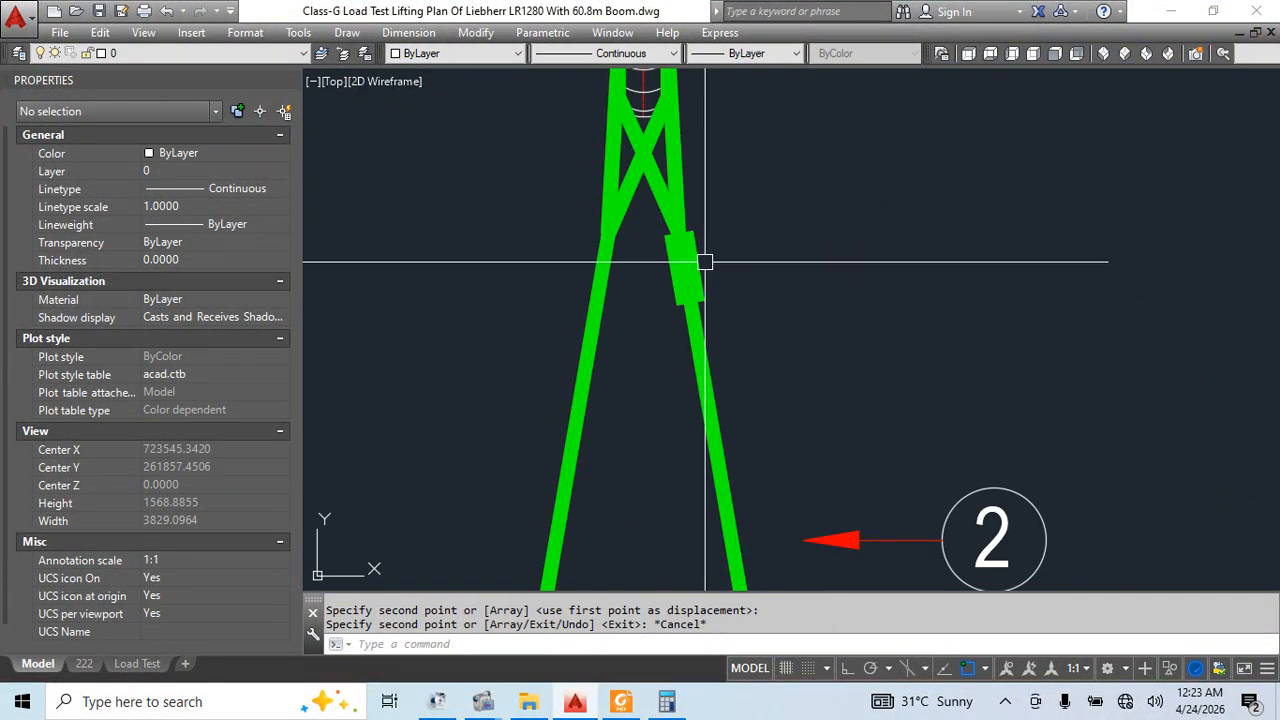
Mirror the second rigging view's upper green ferrule about the hook block's vertical centreline, keeping the source object
left_click(701, 262)
middle_click_drag(778, 279, 777, 406)
type("mi")
key("Return")
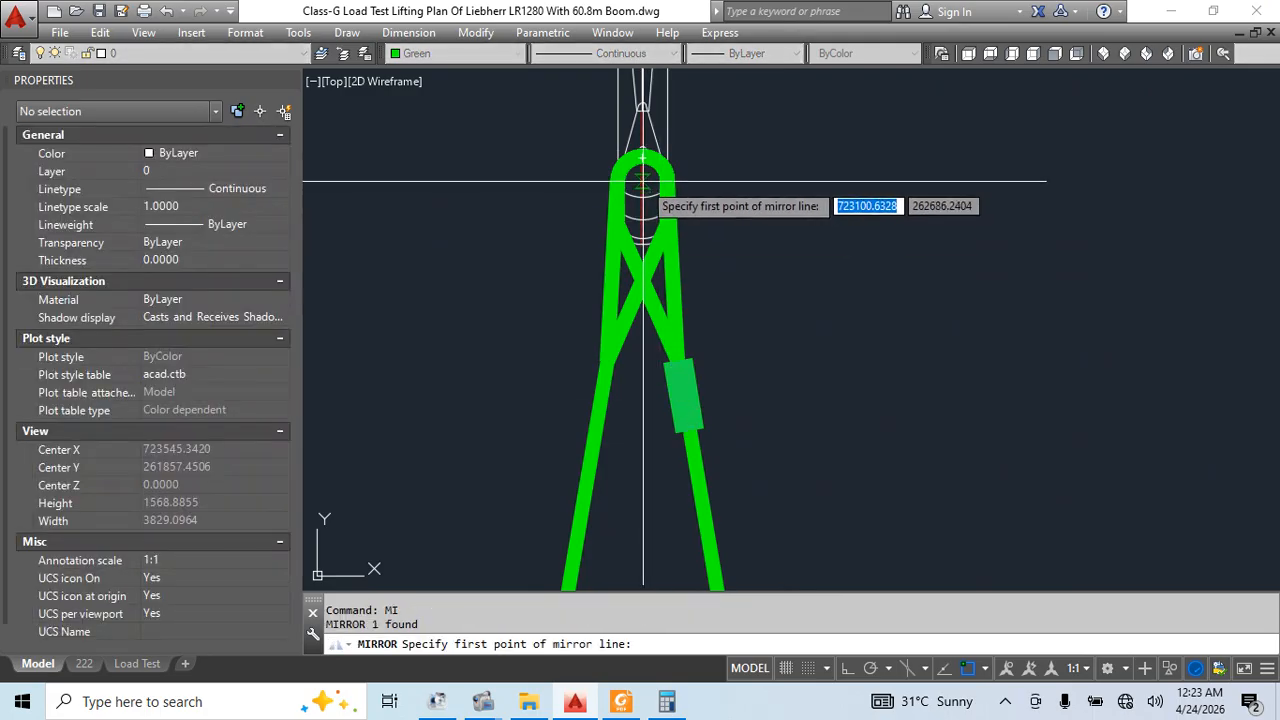
left_click(645, 212)
left_click(640, 250)
scroll(632, 215, "down", 6)
scroll(635, 189, "up", 3)
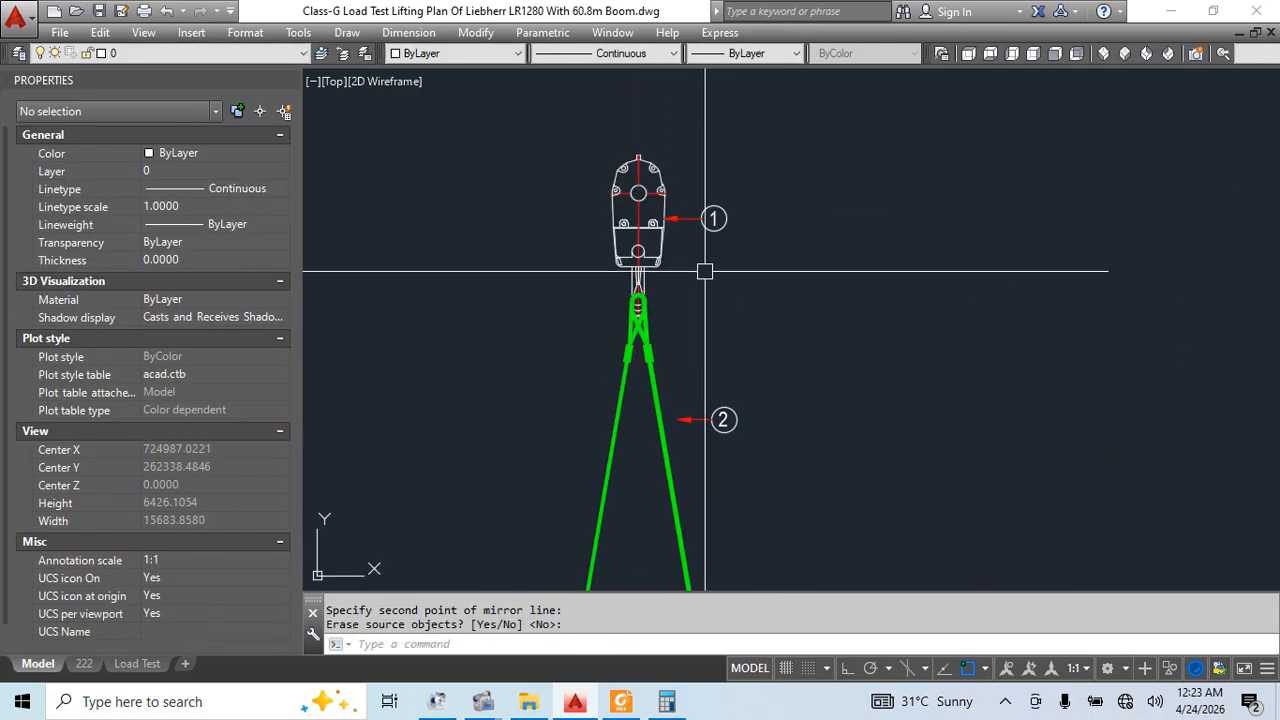
Set up a block definition named sdfdsf from the second view's hook block, slings, shackles and test load, based at the pulley centre
left_click(706, 273)
left_click(592, 372)
middle_click_drag(726, 440, 794, 263)
left_click(814, 349)
left_click(700, 420)
middle_click_drag(778, 459, 777, 240)
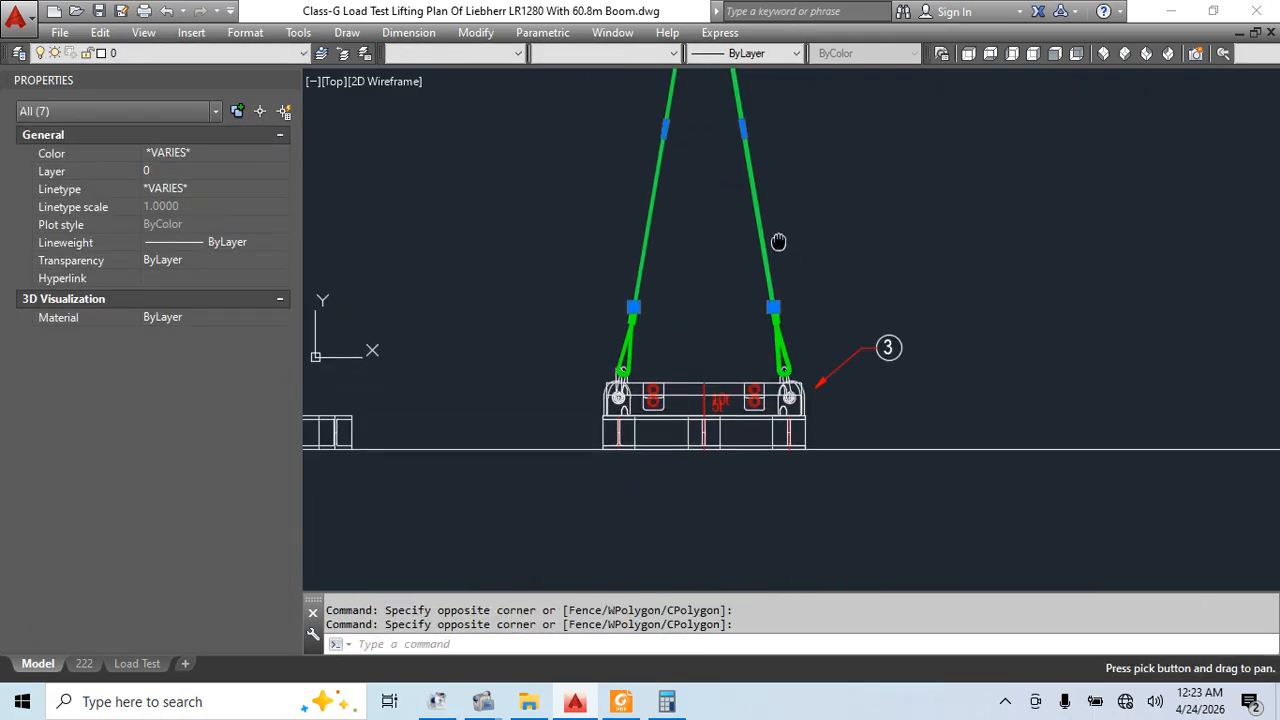
left_click(803, 280)
left_click(603, 341)
left_click(573, 298)
left_click(858, 499)
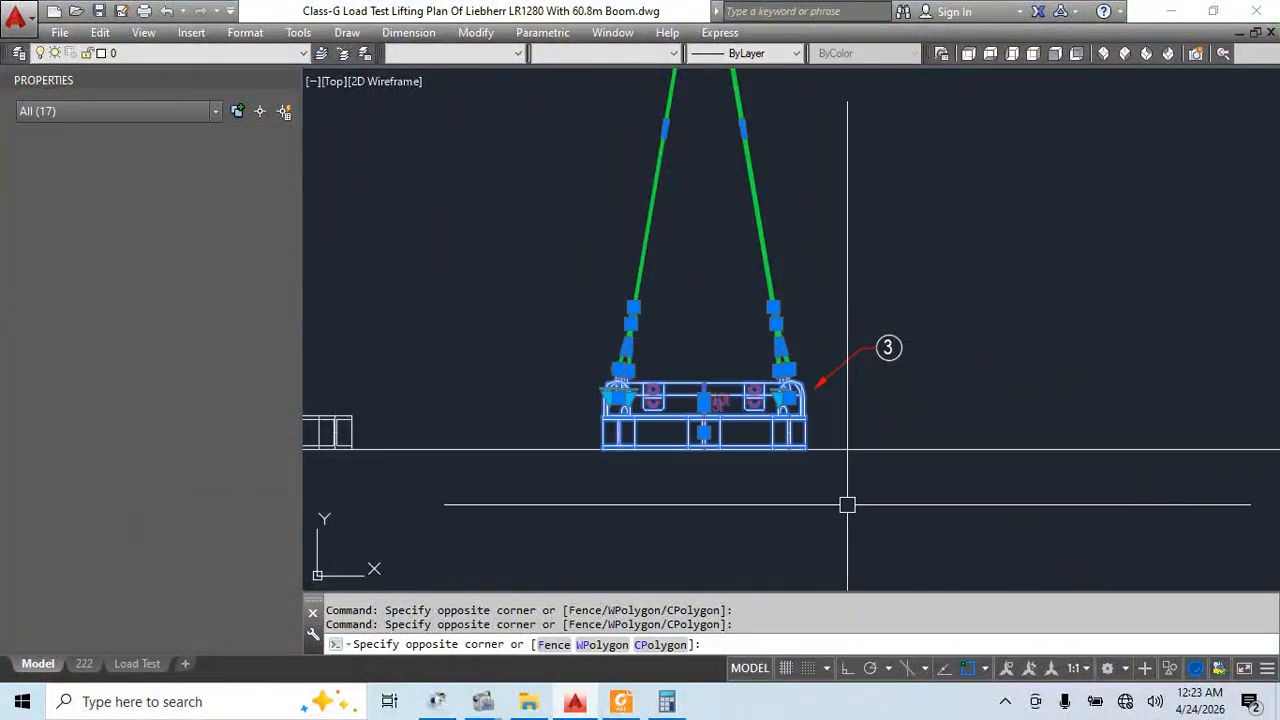
type("B")
key("Return")
type("sdfdsf")
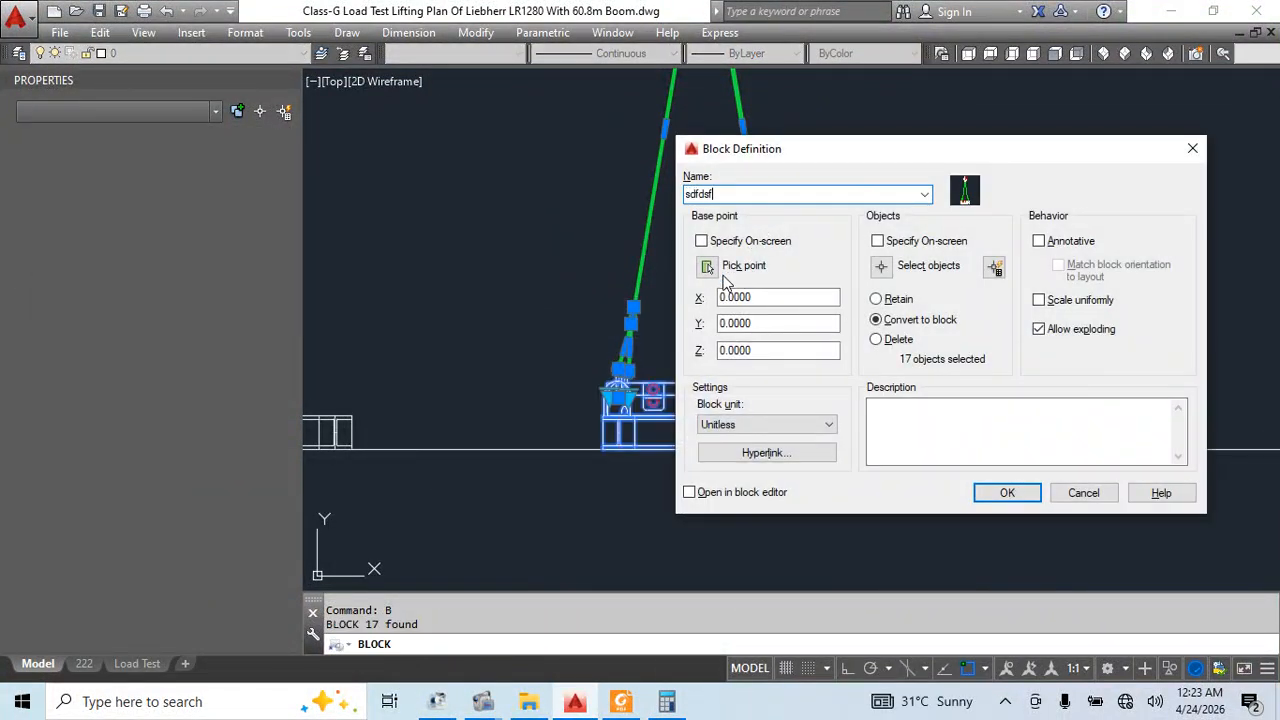
middle_click_drag(775, 103, 762, 500)
scroll(707, 176, "up", 6)
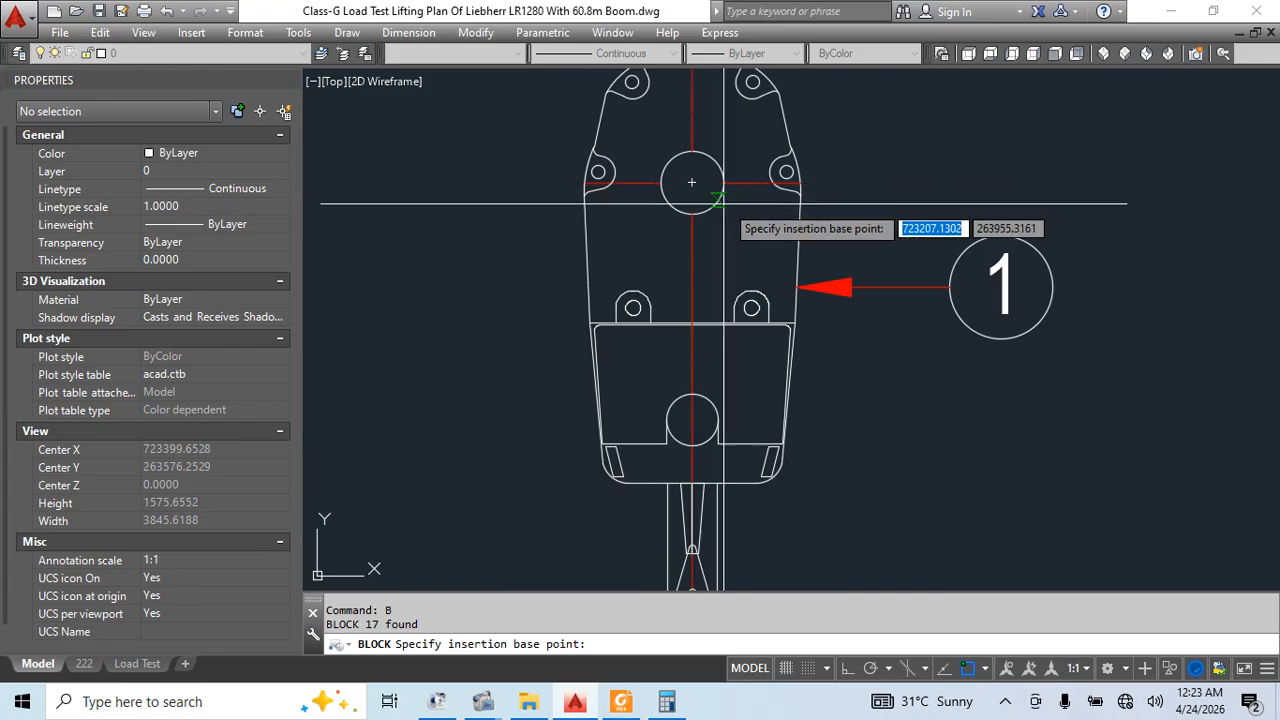
left_click(692, 183)
Decline redefining the existing block and create the rigging block as sdfdsfdsf, with the hook block's pulley centre as base point
left_click(1007, 493)
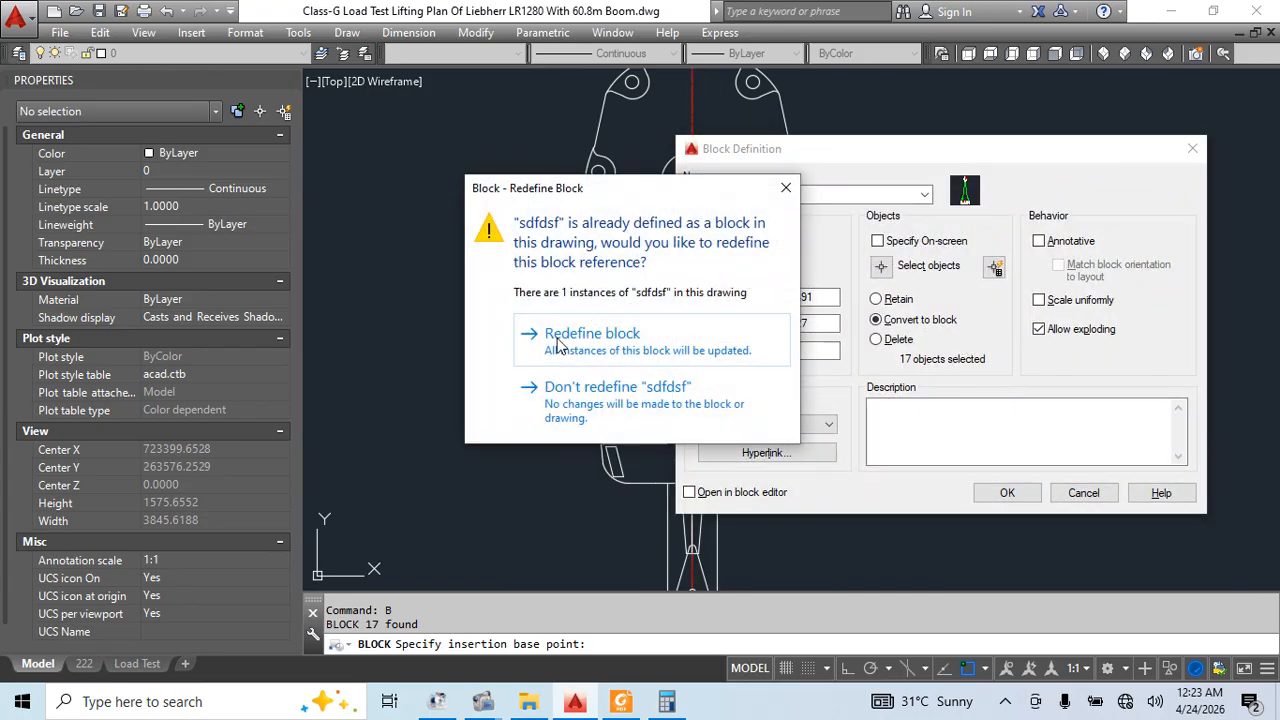
left_click(786, 188)
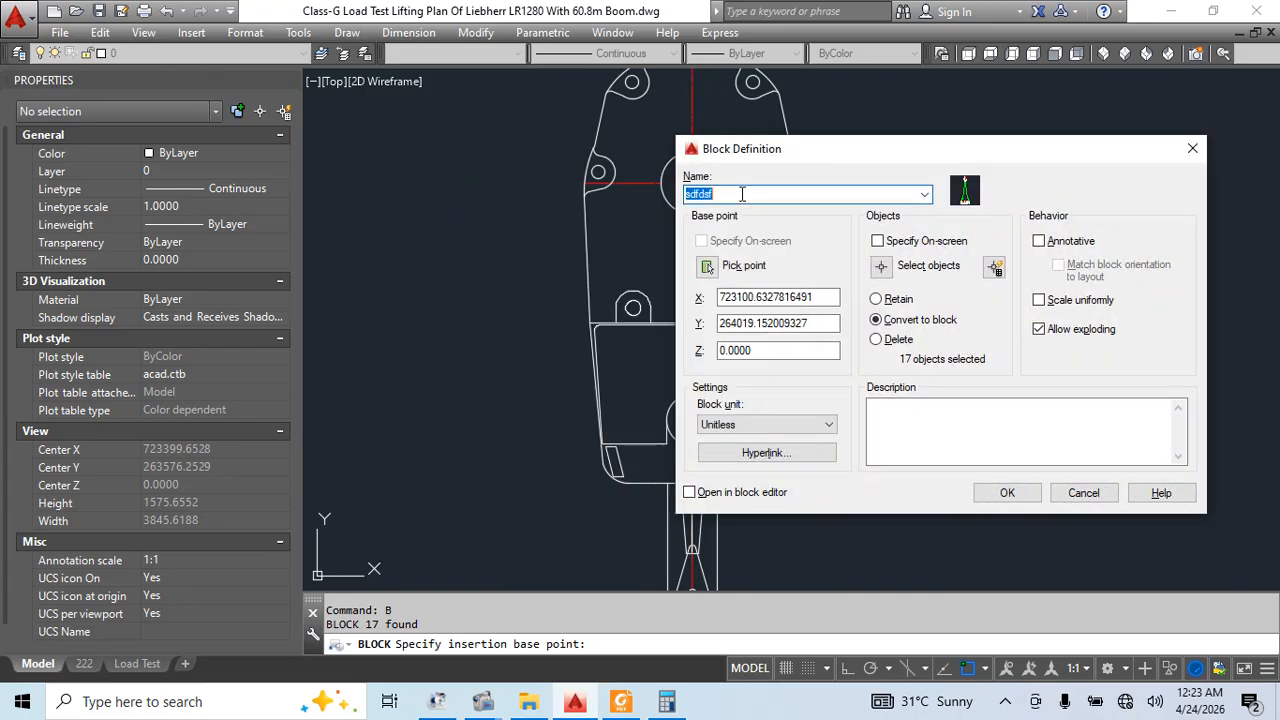
left_click(707, 266)
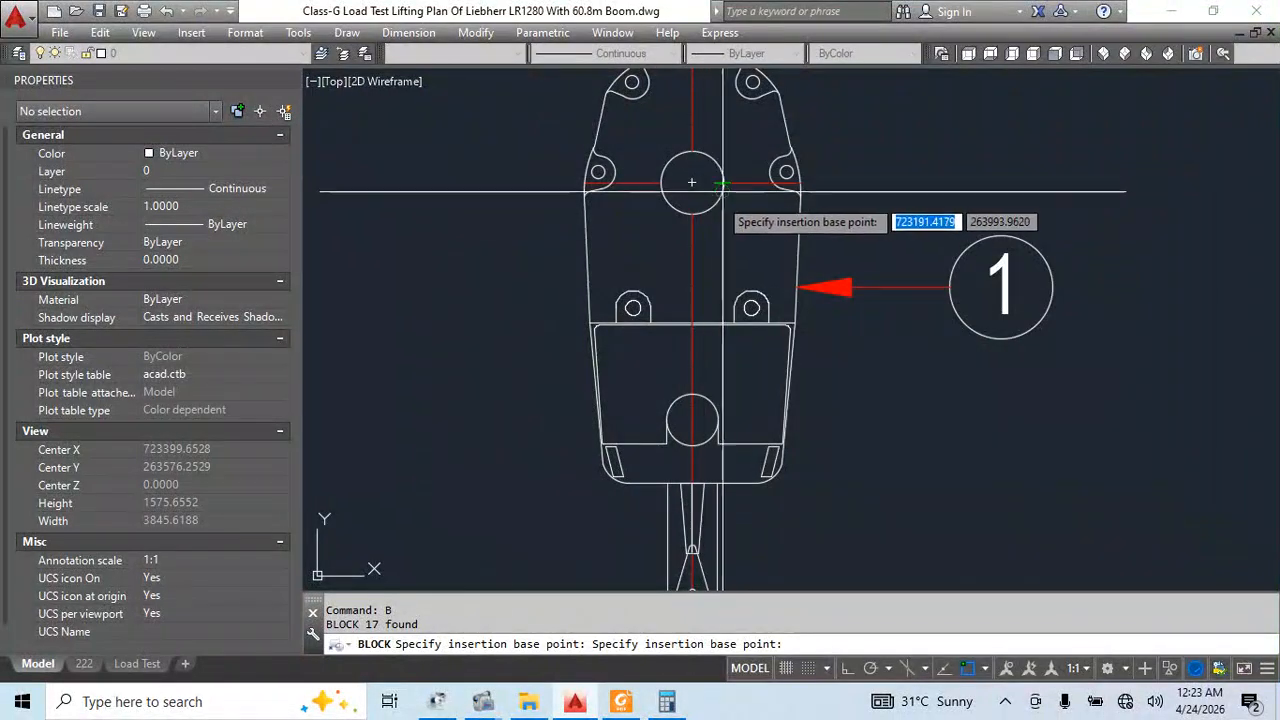
left_click(692, 183)
left_click(1007, 493)
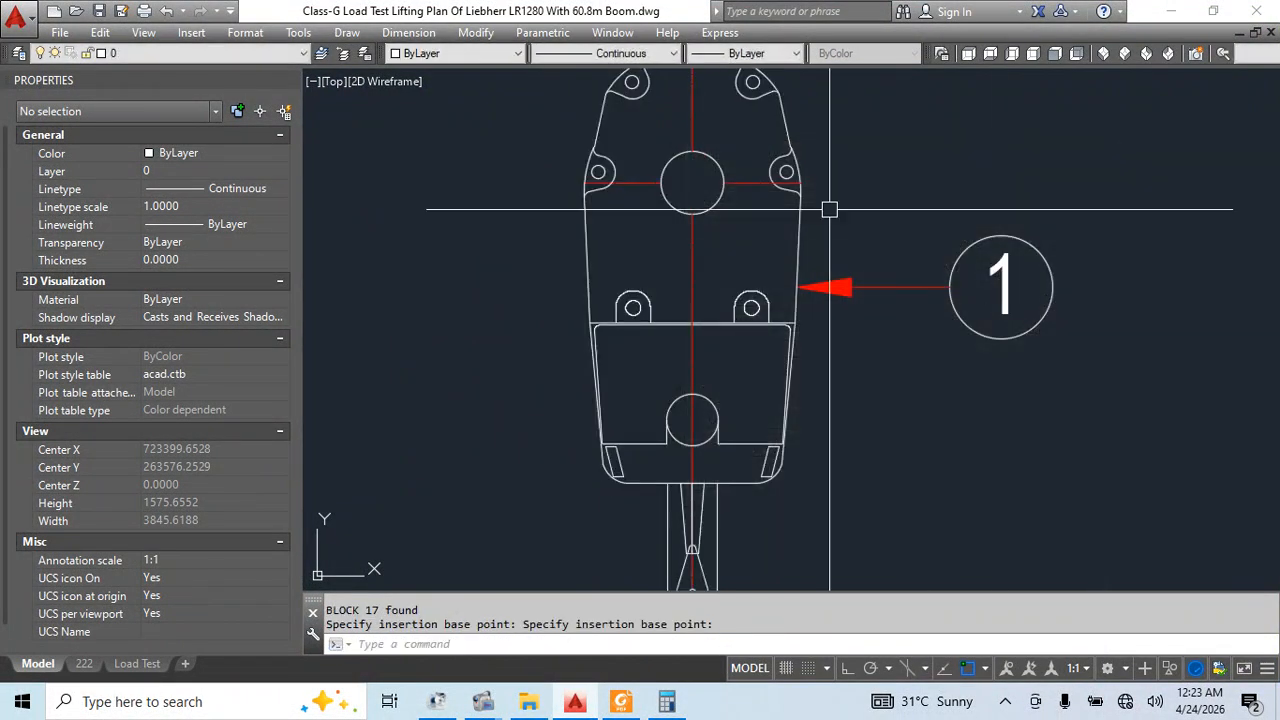
Copy the new rigging block by its pulley centre into the elevation view, beside the maximum-radius rigging
scroll(1066, 338, "down", 5)
key("Return")
scroll(1022, 209, "up", 4)
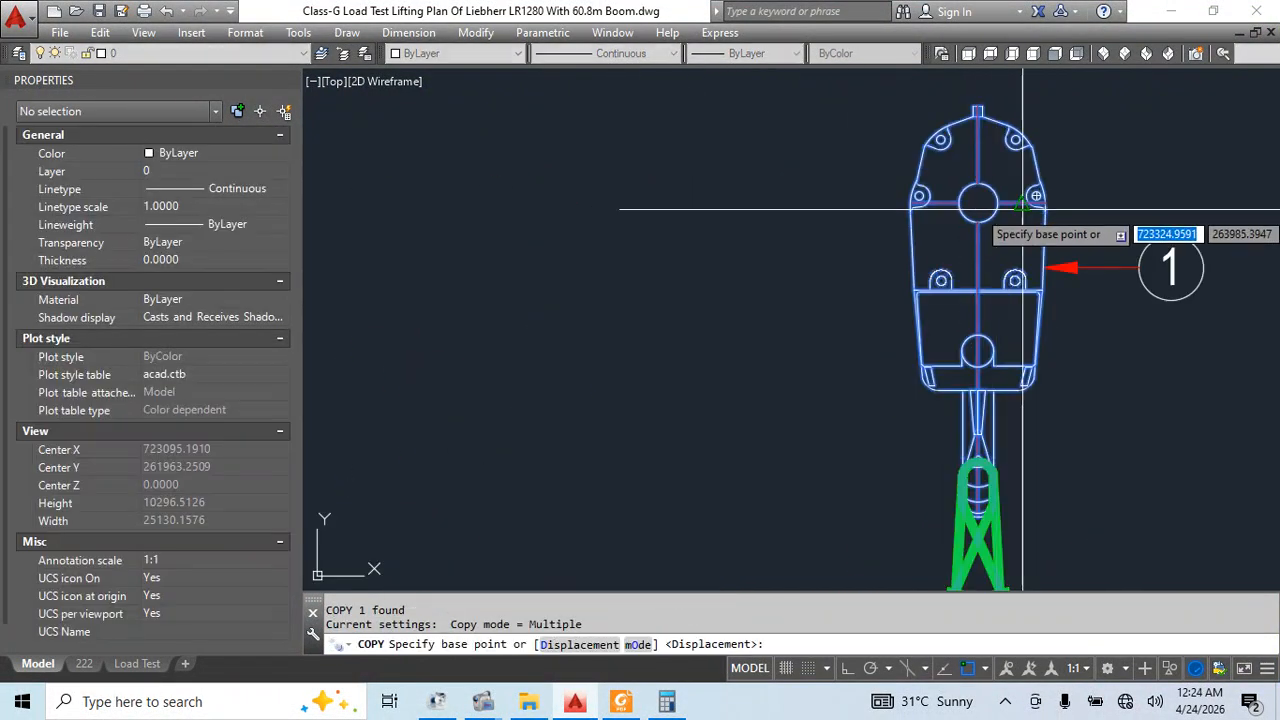
left_click(977, 203)
scroll(1000, 270, "down", 2)
scroll(686, 342, "up", 6)
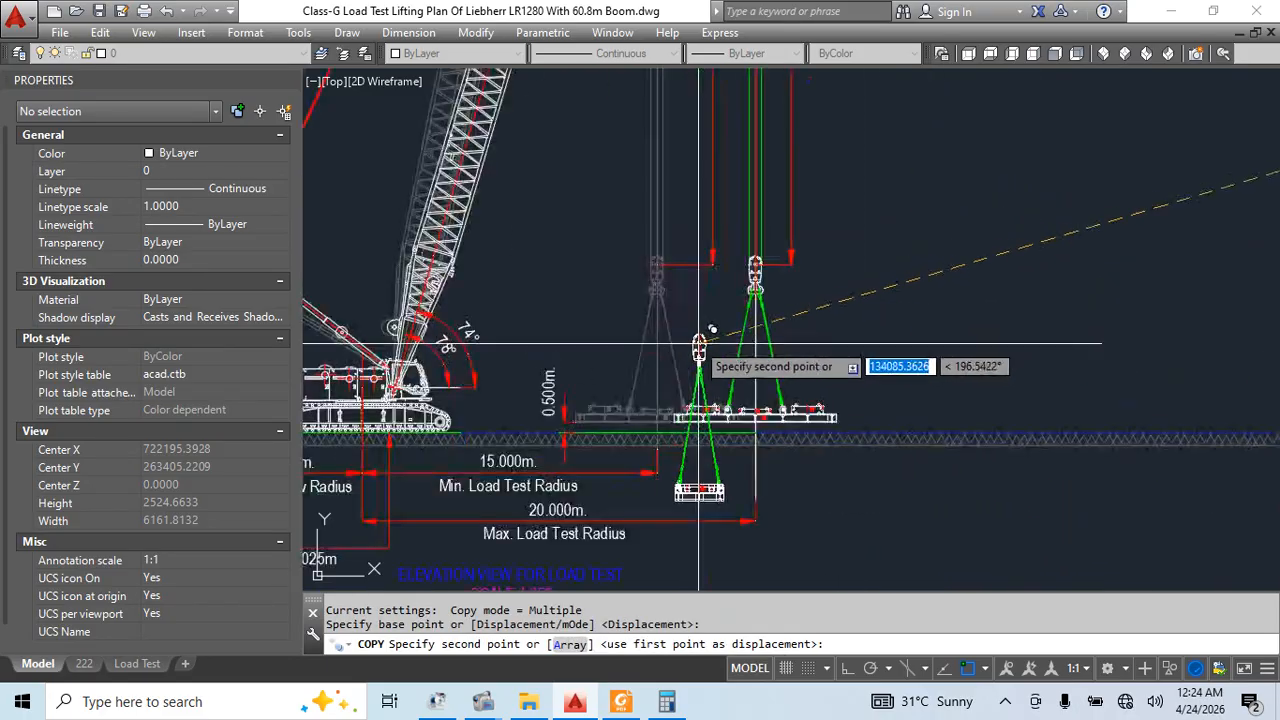
left_click(989, 200)
key("Escape")
Erase the old rigging with its hook block and load at the 20 m maximum test radius in the elevation view
left_click(788, 268)
type("e")
key("Return")
left_click(969, 223)
key("Escape")
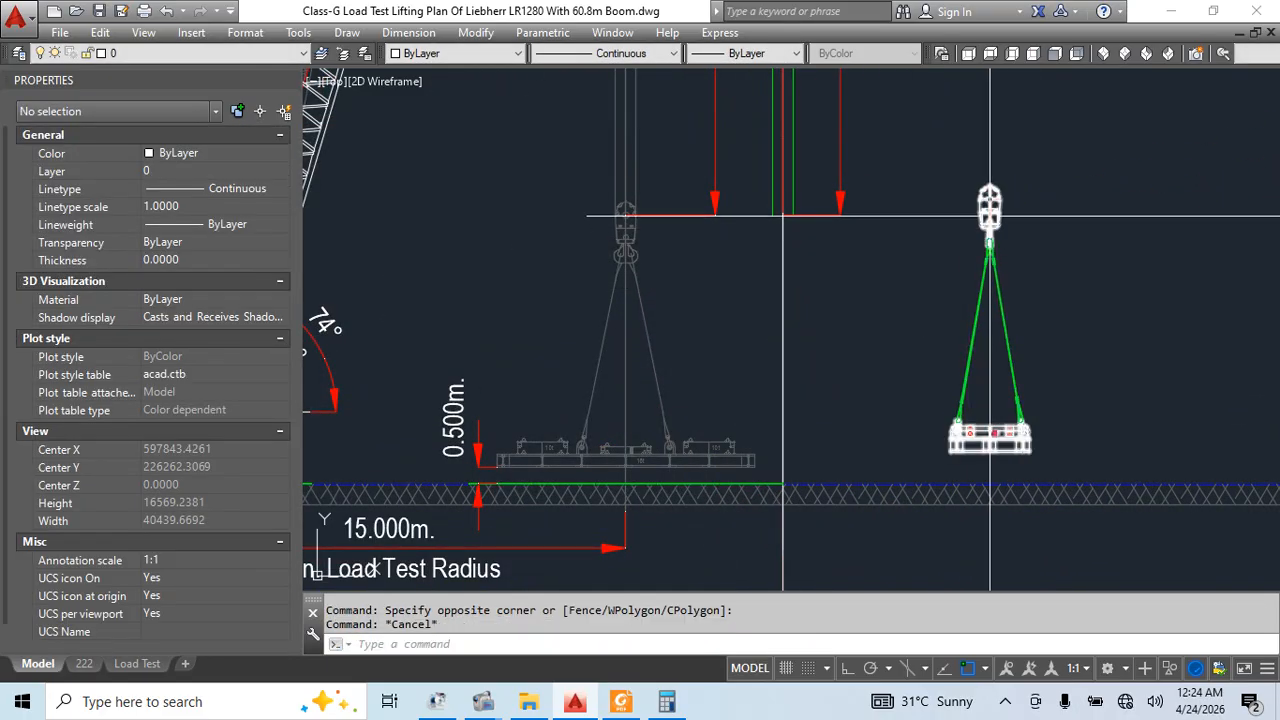
Move the copied rigging block by its base grip to the hoist rope centreline at the 20 m radius, level with the red dimension line
left_click(987, 205)
left_click(989, 198)
scroll(779, 227, "up", 4)
left_click(787, 196)
scroll(846, 219, "down", 5)
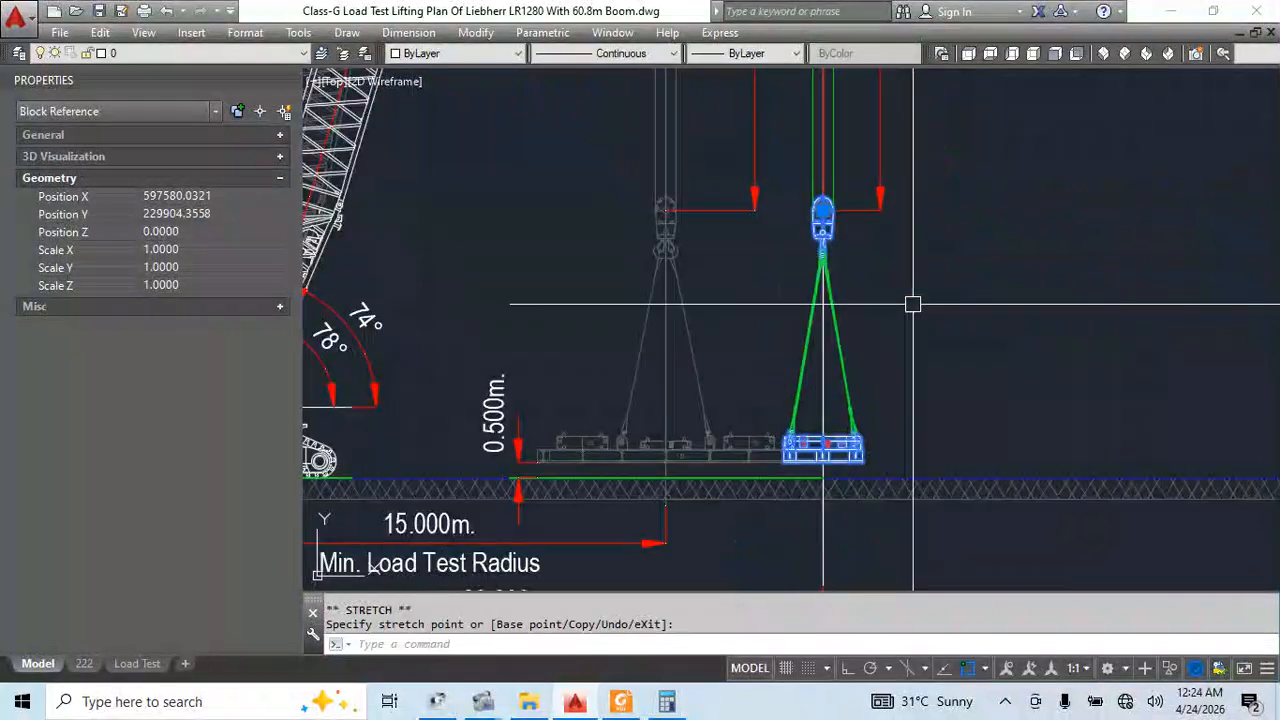
key("Escape")
key("Escape")
left_click(862, 434)
type("cc")
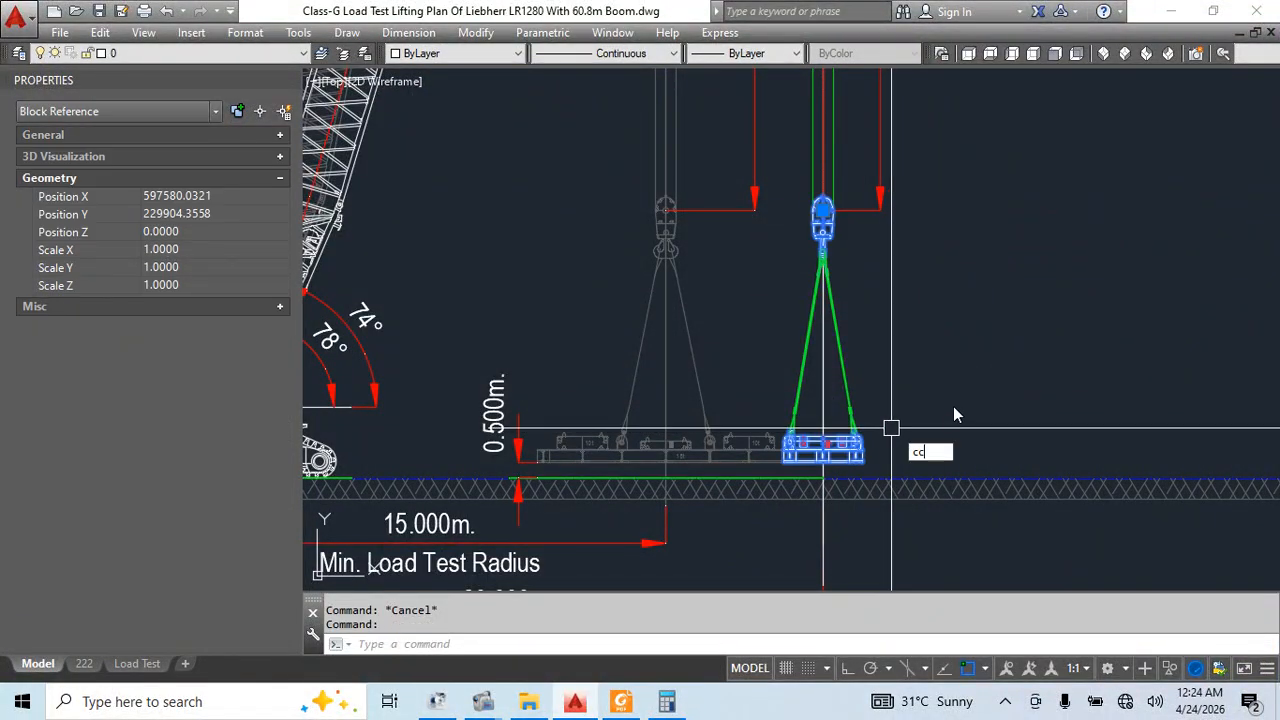
key("Return")
scroll(835, 216, "up", 6)
key("Escape")
Copy the maximum-radius rigging block to the clipboard with its pulley centre as base point
left_click(822, 290)
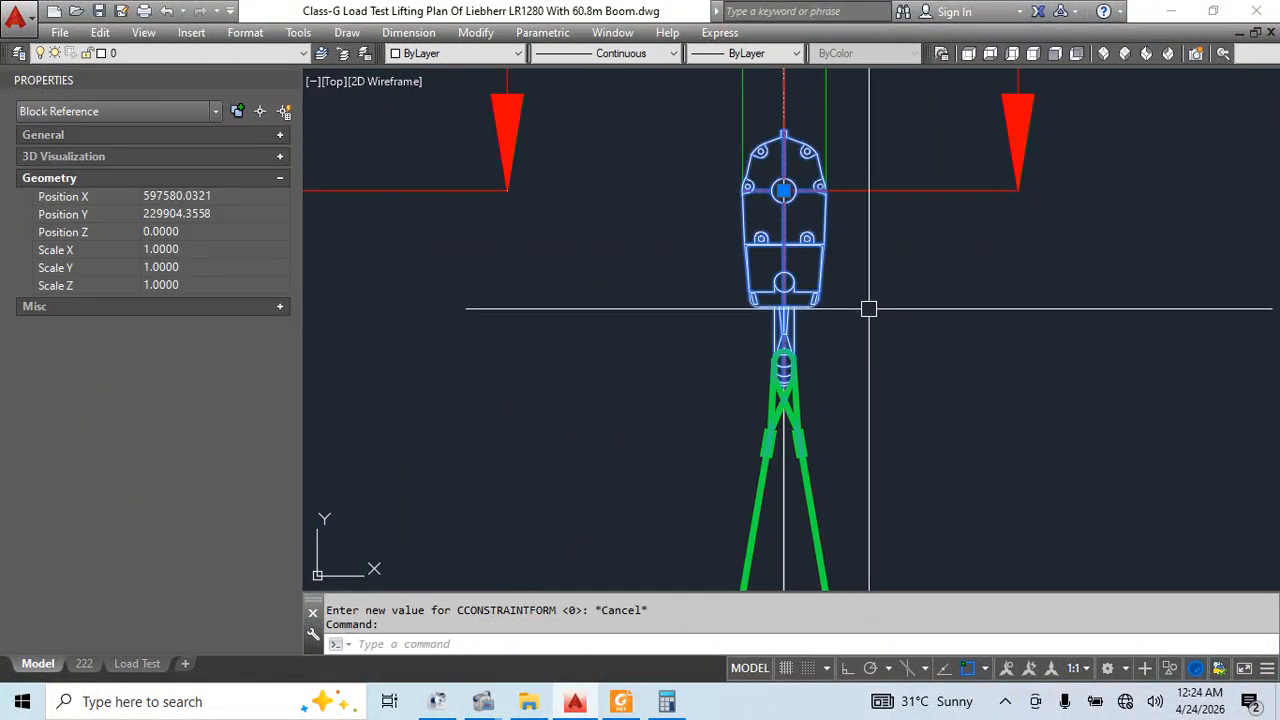
key("ctrl+shift+c")
scroll(780, 178, "up", 4)
left_click(791, 211)
scroll(900, 277, "down", 9)
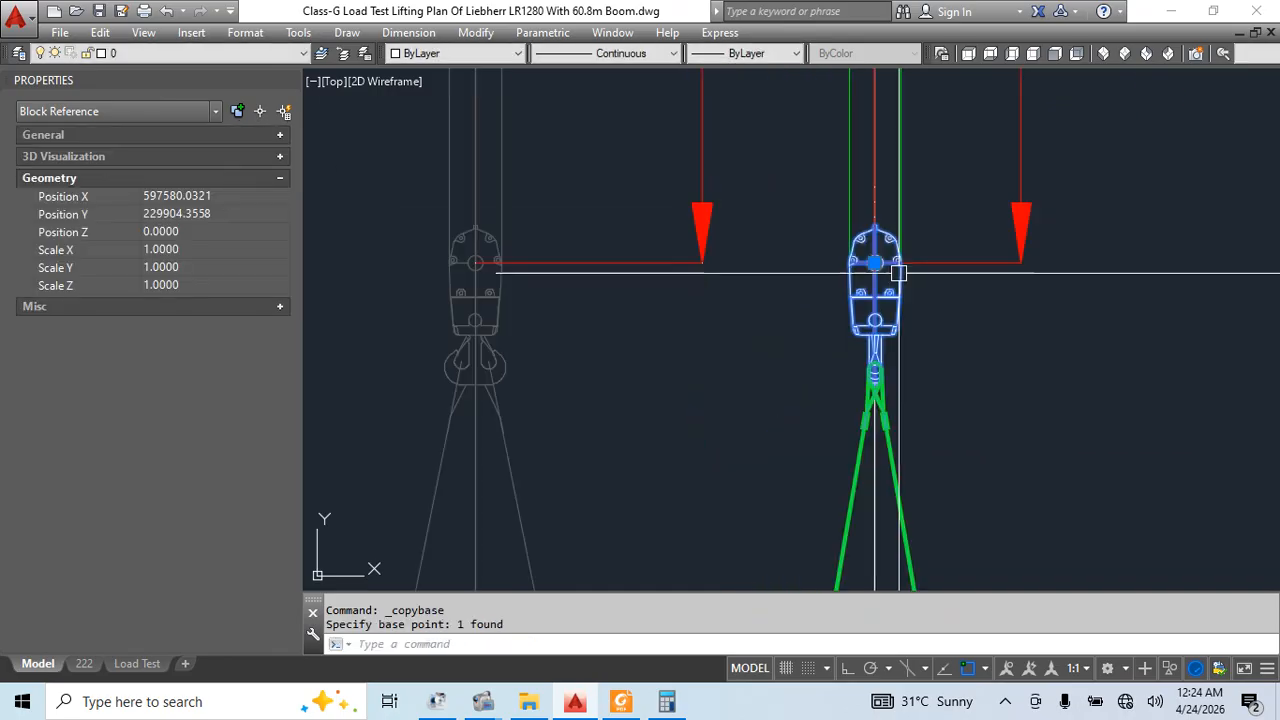
key("Escape")
key("Escape")
Open the grey minimum-radius crane block sdfdsf in the Block Editor and paste the copied rigging block beside its old rigging
double_click(748, 318)
key("Return")
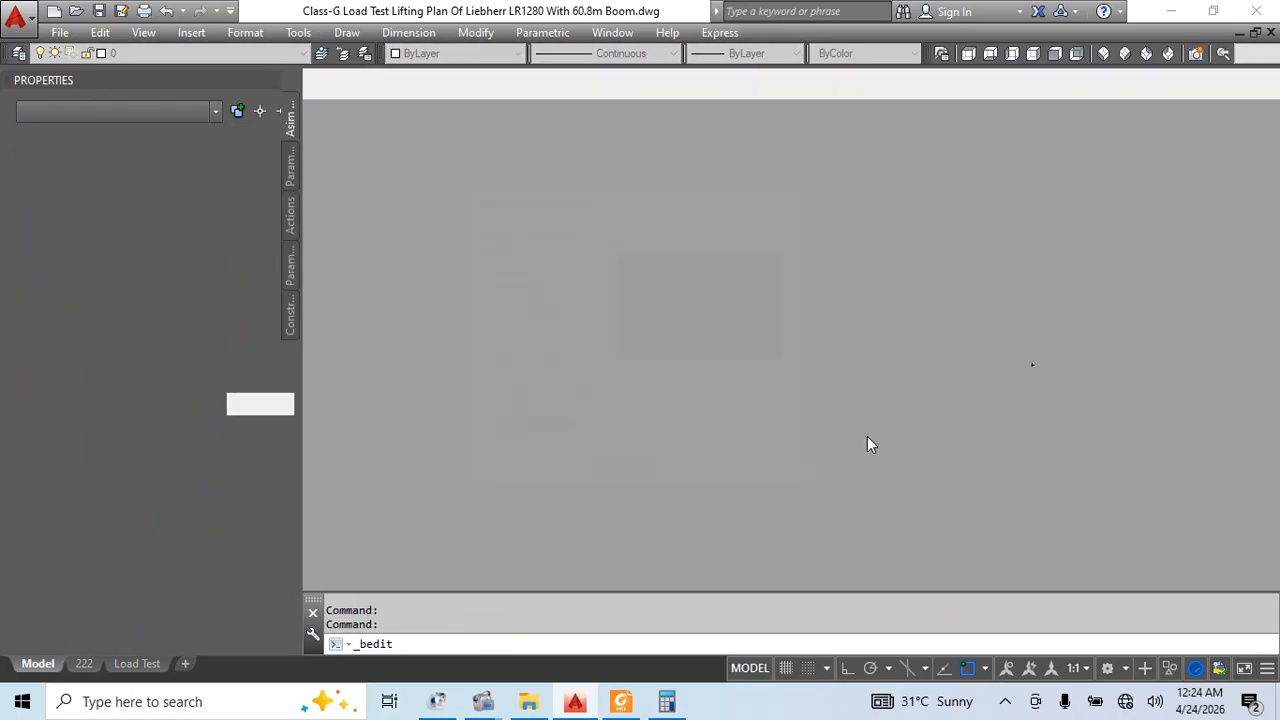
scroll(930, 320, "up", 2)
key("ctrl+v")
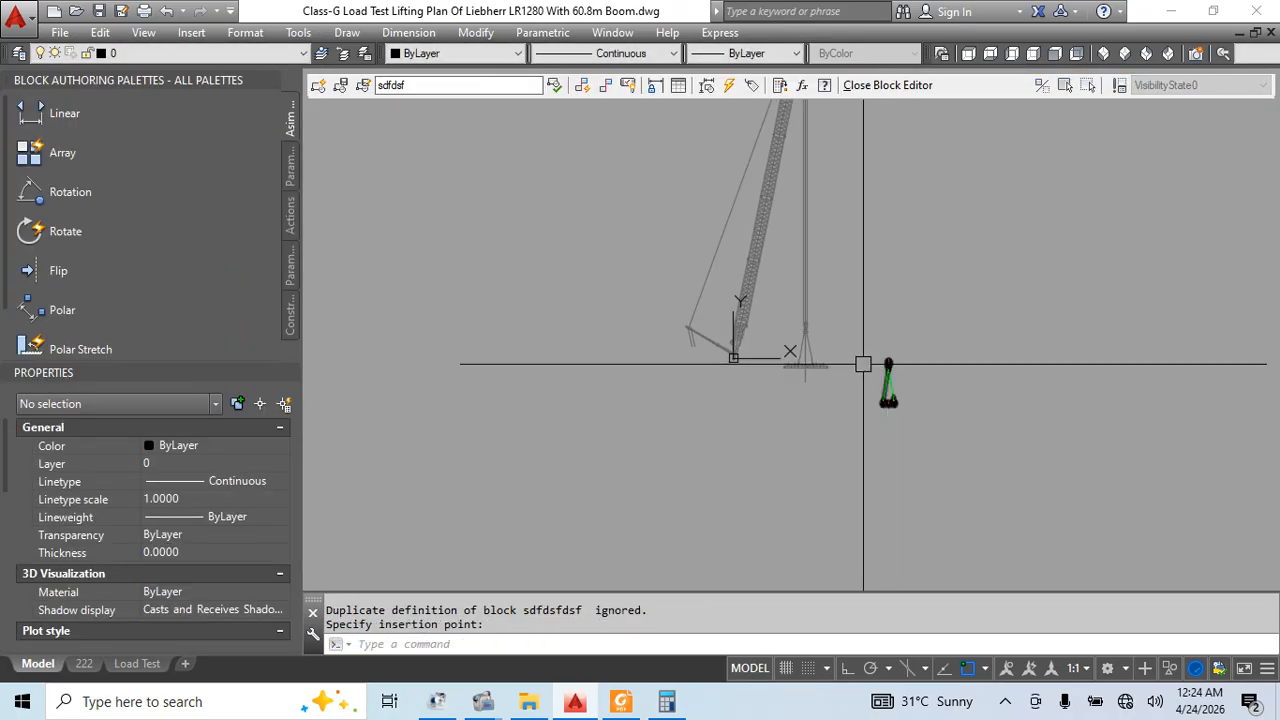
key("Escape")
Erase the old grey hook, slings and load below the hook block inside the crane block
scroll(695, 333, "up", 5)
scroll(657, 251, "down", 2)
left_click(634, 257)
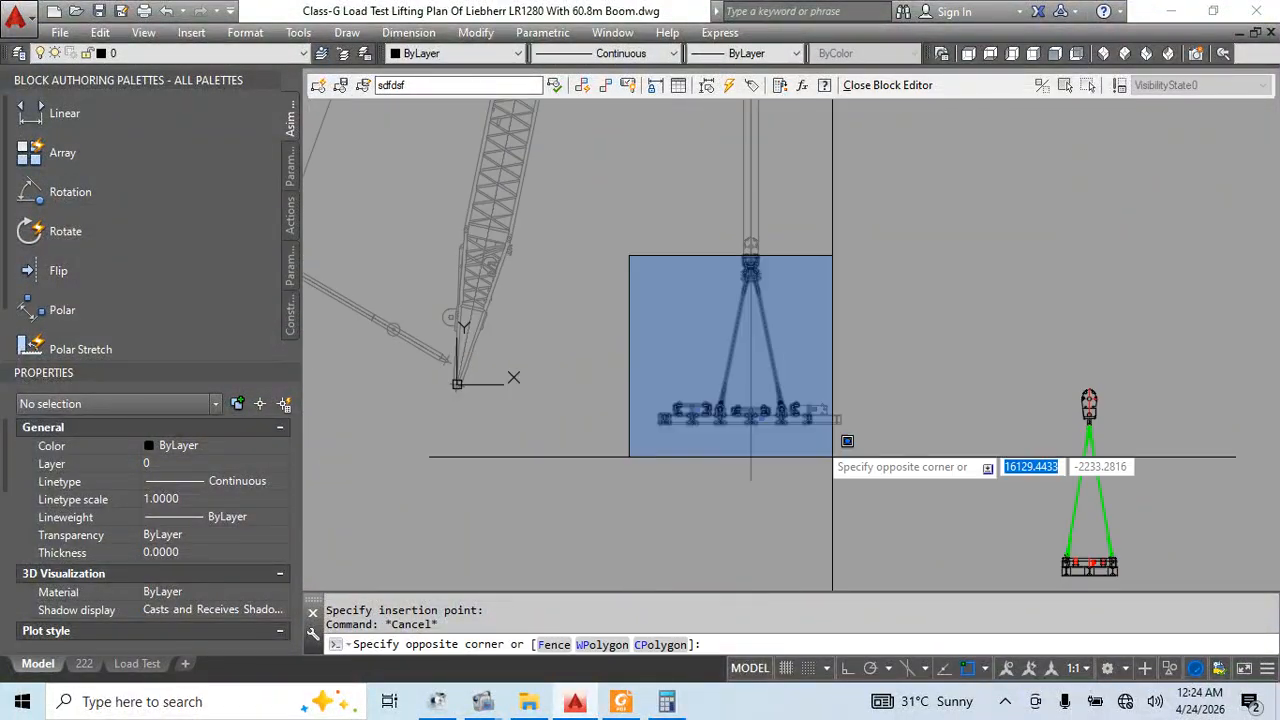
left_click(846, 443)
type("e")
key("Return")
Move the pasted rigging block by its pulley centre onto the pulley centre of the grey hook block
middle_click_drag(1013, 385, 928, 317)
left_click(874, 271)
left_click(1106, 540)
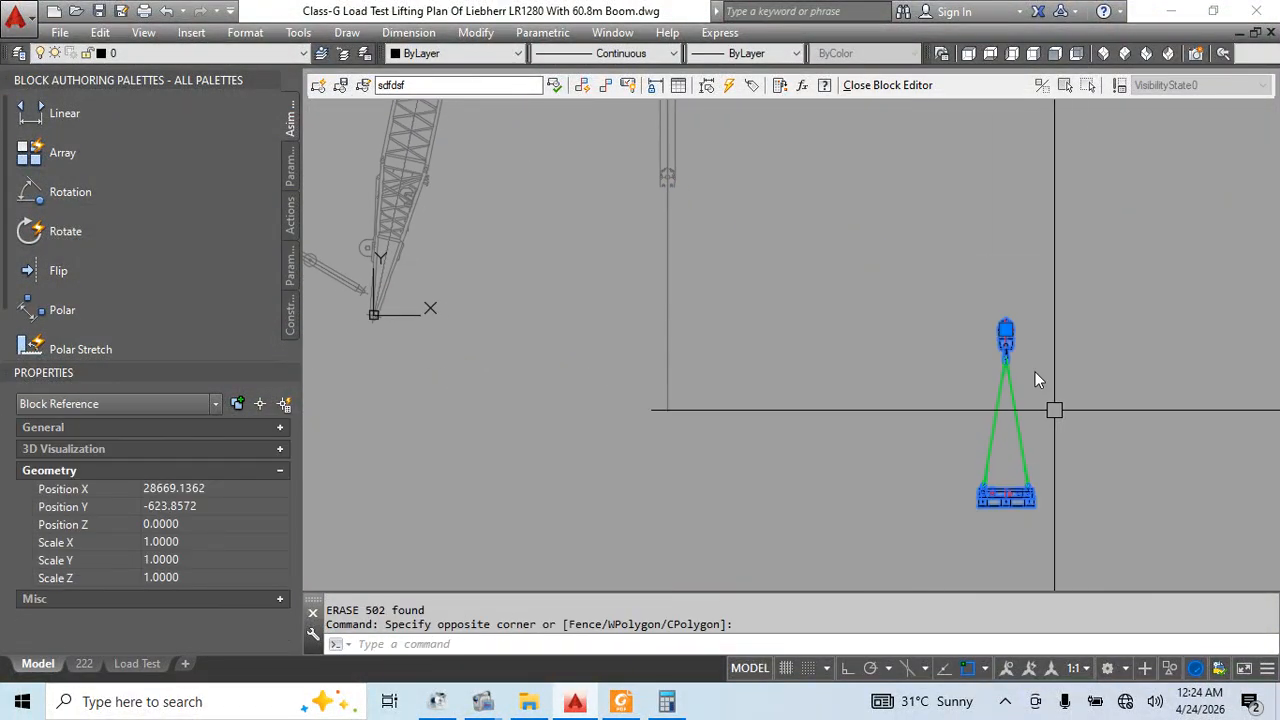
scroll(1035, 372, "up", 4)
type("m")
key("Return")
left_click(930, 372)
scroll(894, 462, "down", 3)
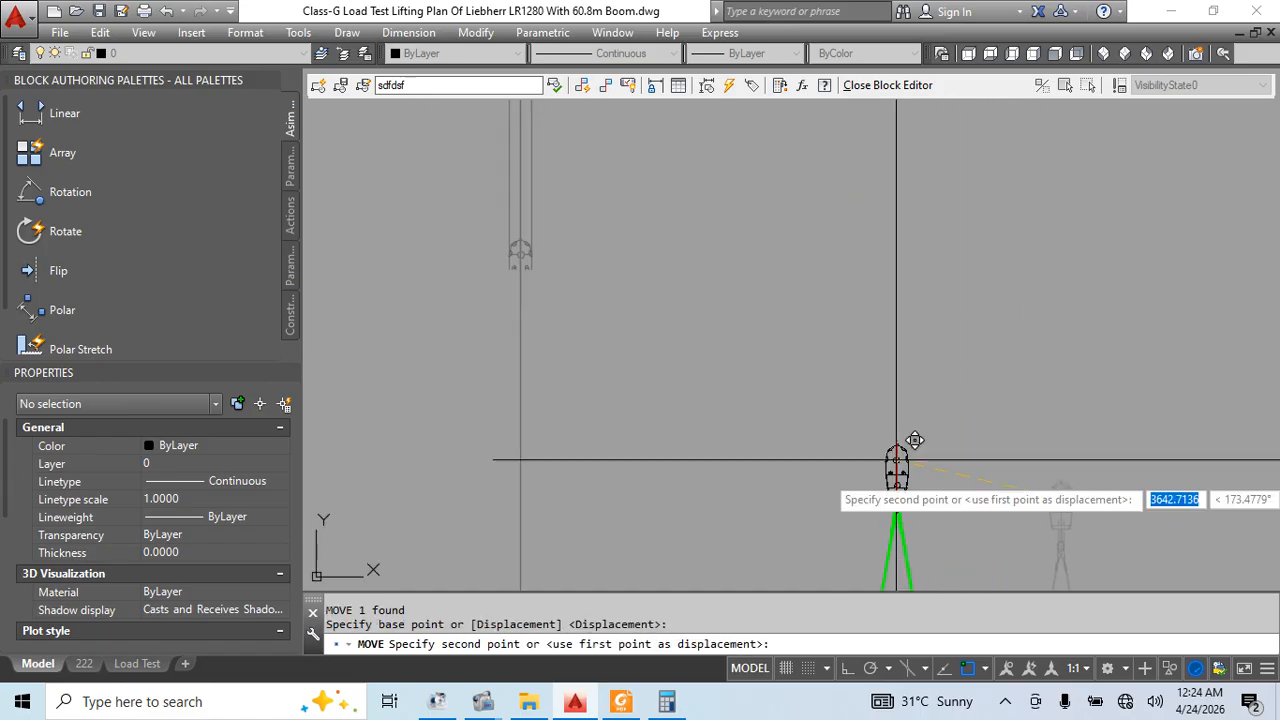
scroll(555, 260, "up", 6)
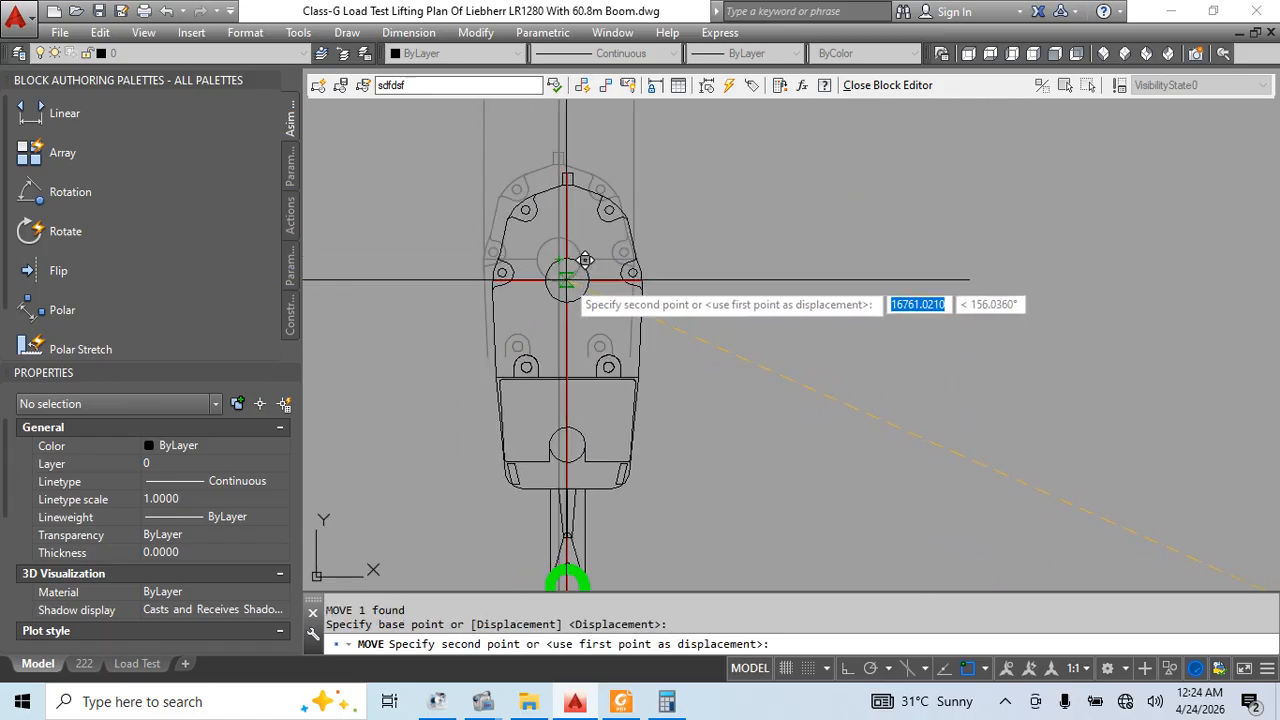
scroll(775, 347, "down", 3)
key("Escape")
left_click(764, 347)
key("Escape")
Explode the placed rigging block inside the crane block
left_click(762, 288)
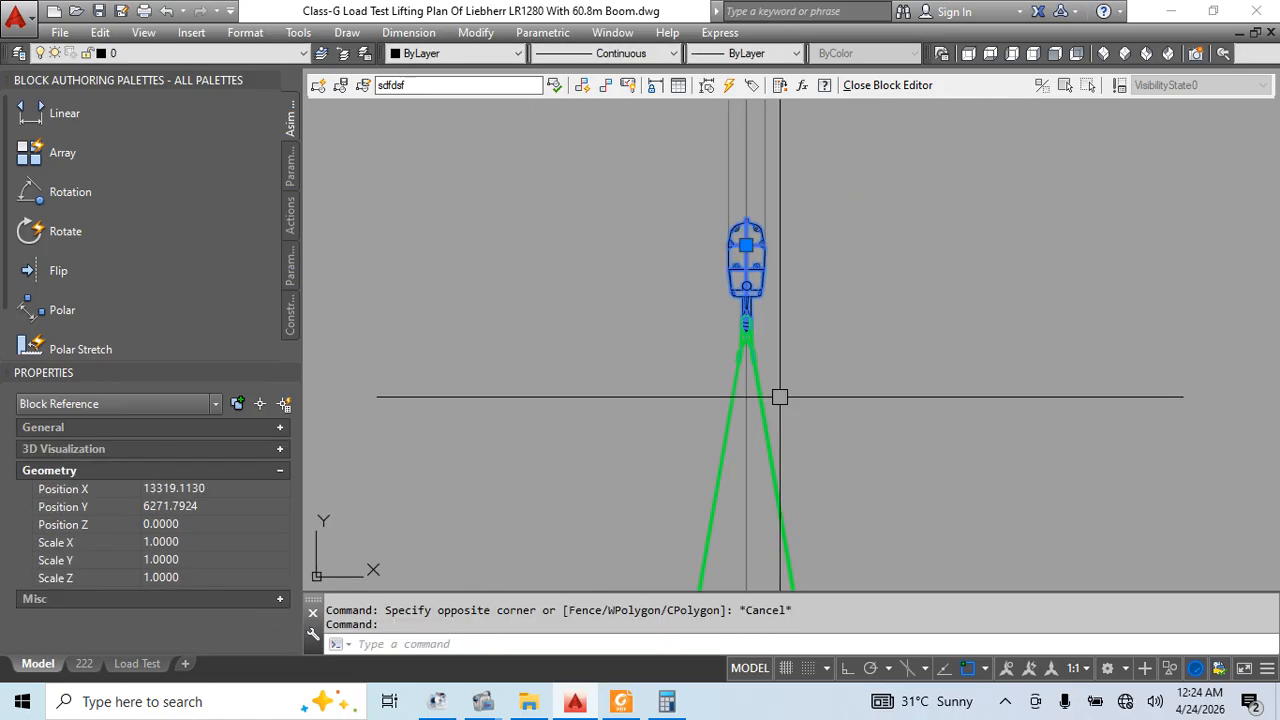
middle_click_drag(820, 428, 831, 334)
type("x")
key("Return")
Run Overkill on the exploded hook block, slings and test load with the default comparison settings
scroll(834, 318, "down", 6)
left_click(724, 224)
left_click(922, 471)
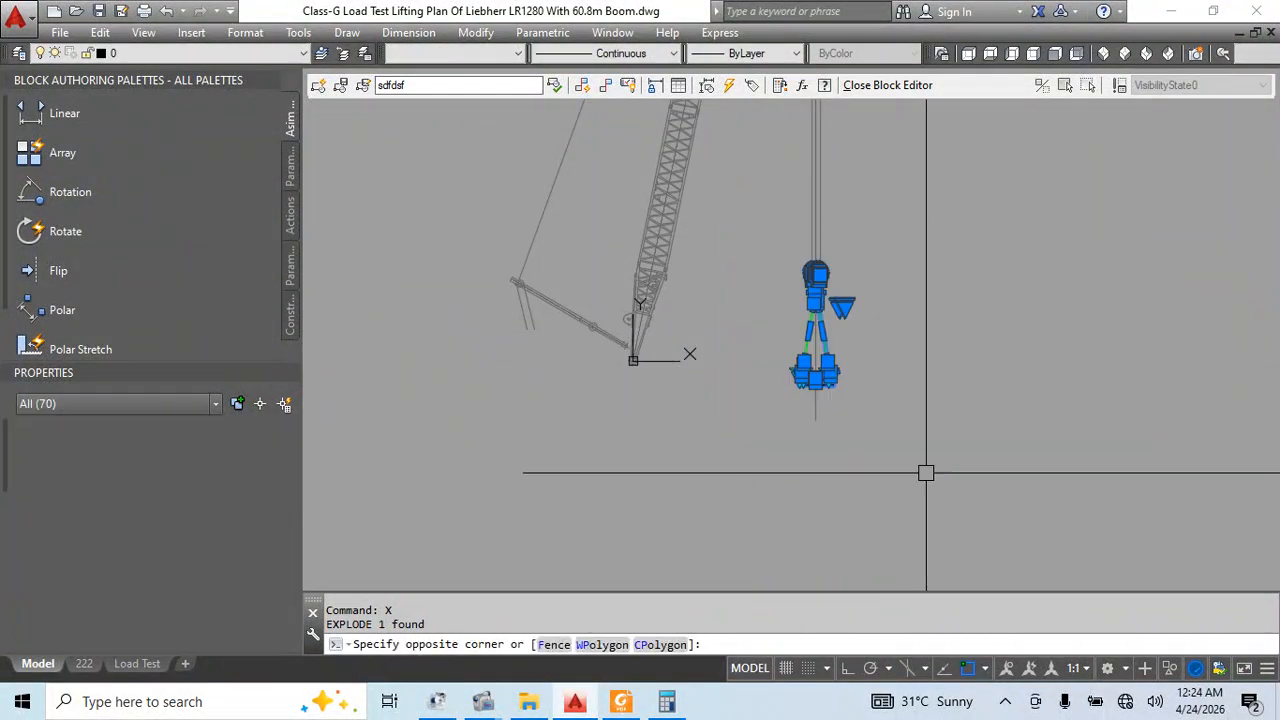
type("overkill")
key("Return")
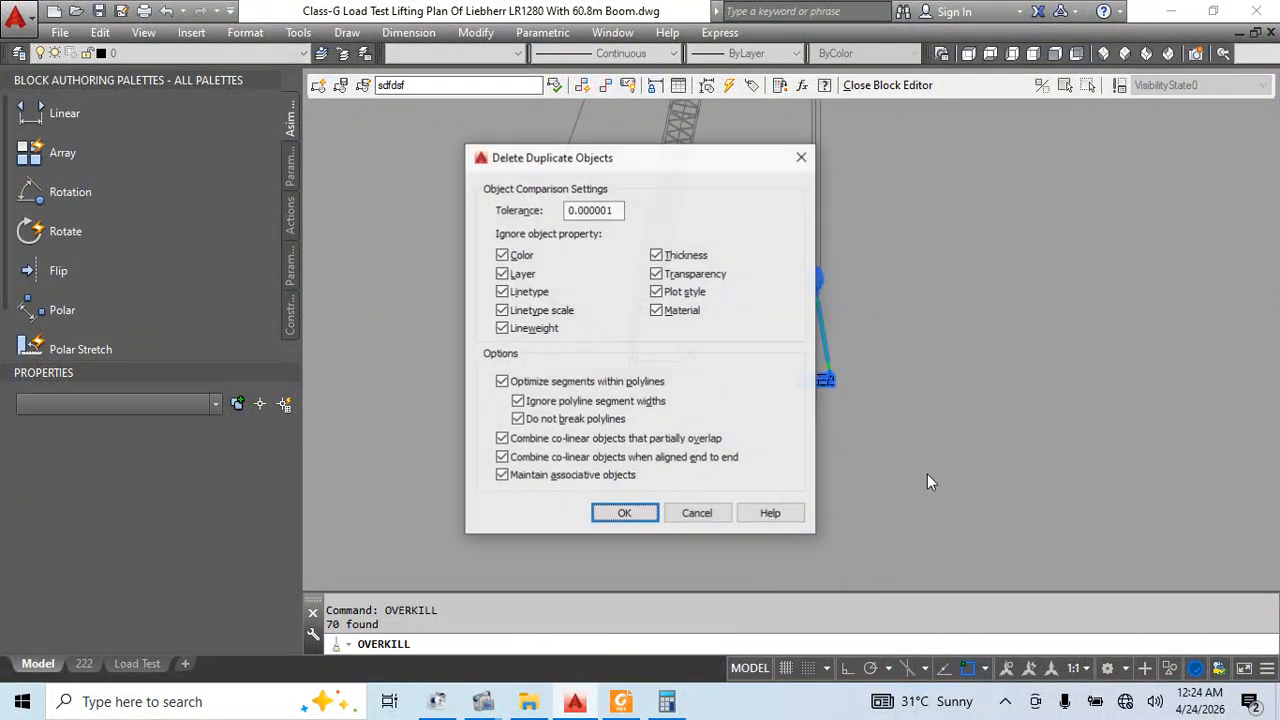
left_click(625, 512)
Set the colour of the hook block, slings and test load to Color 252
left_click(754, 236)
left_click(955, 478)
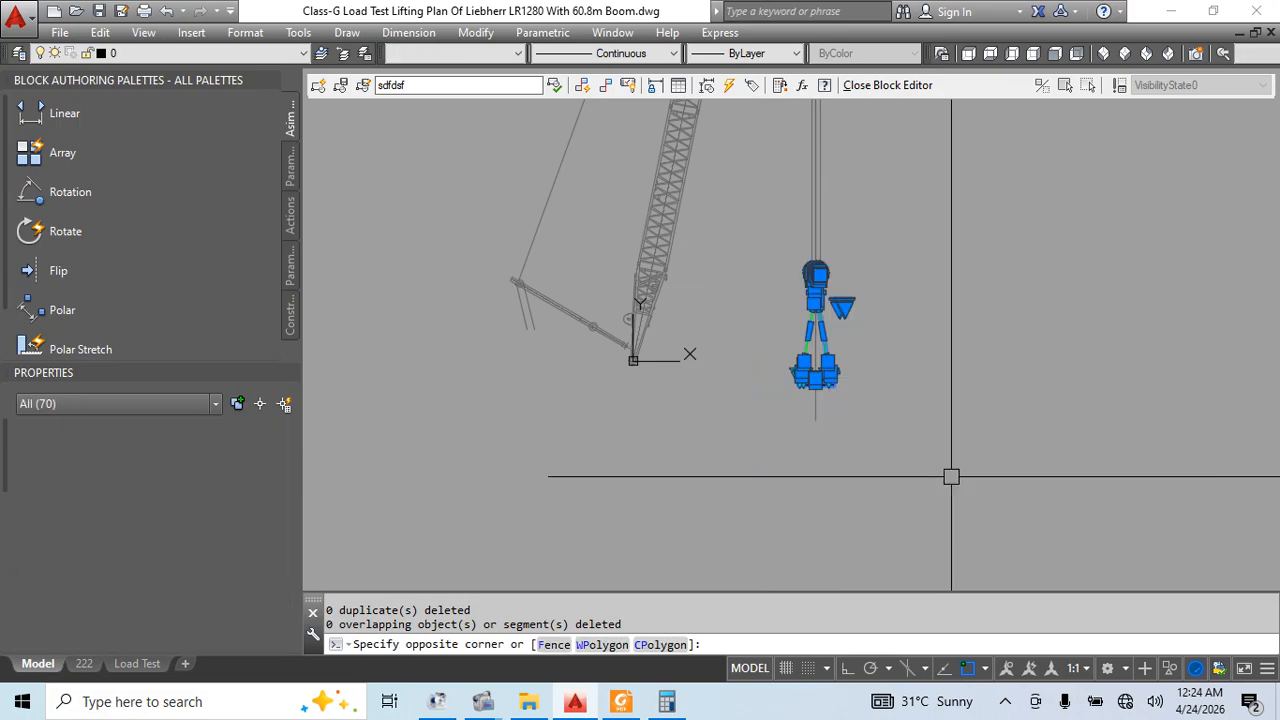
left_click(455, 53)
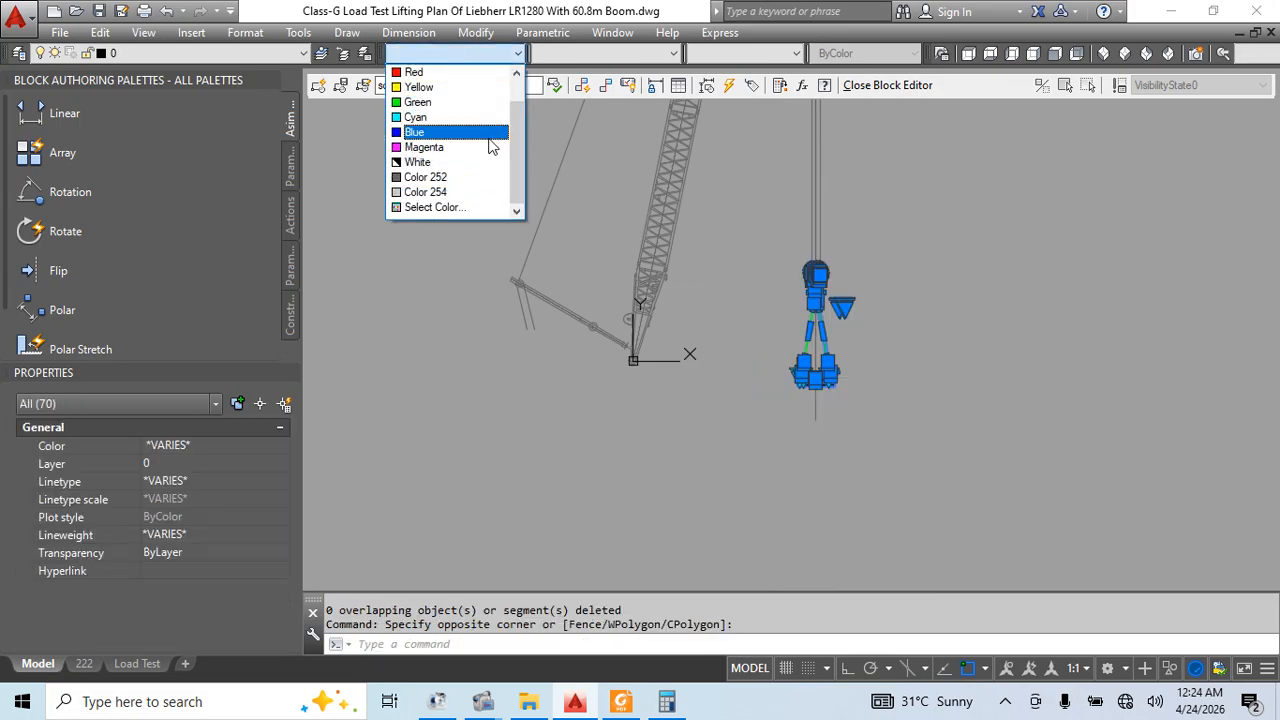
left_click(458, 177)
key("Escape")
scroll(889, 323, "up", 5)
key("Escape")
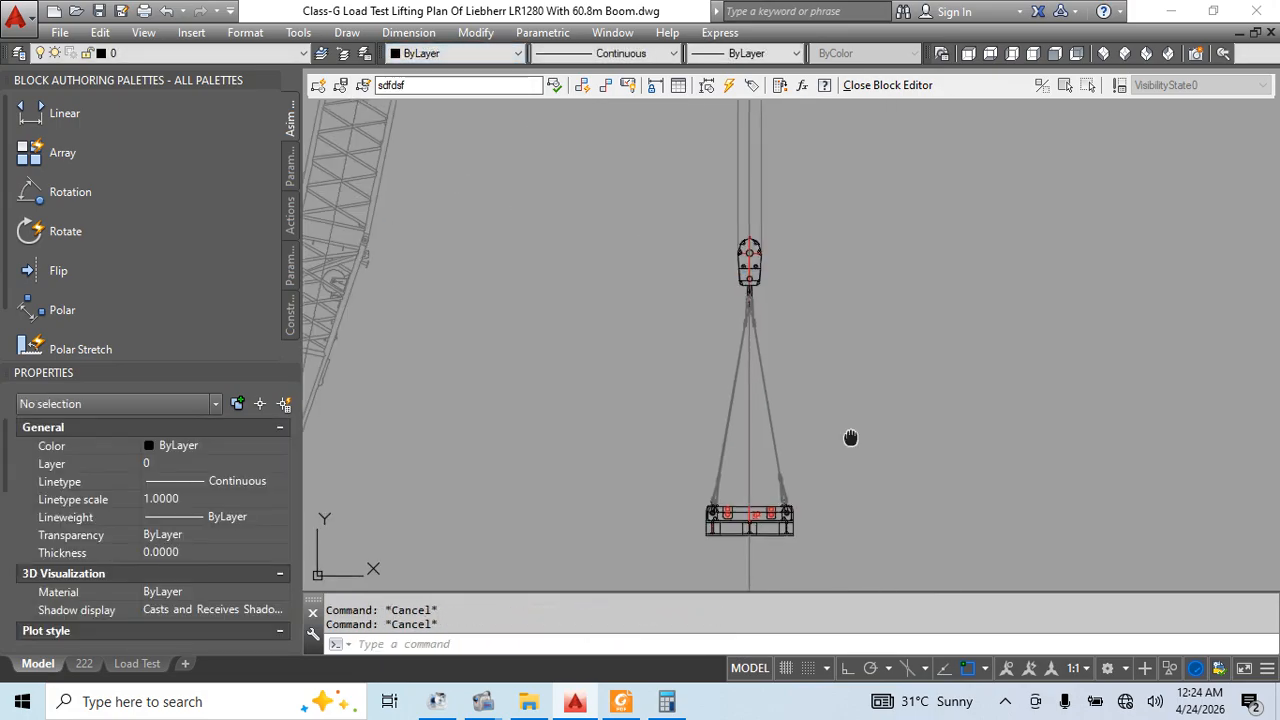
Explode the nested parts of the hook block, slings and test load once more
scroll(789, 447, "up", 3)
scroll(789, 447, "down", 8)
left_click(716, 168)
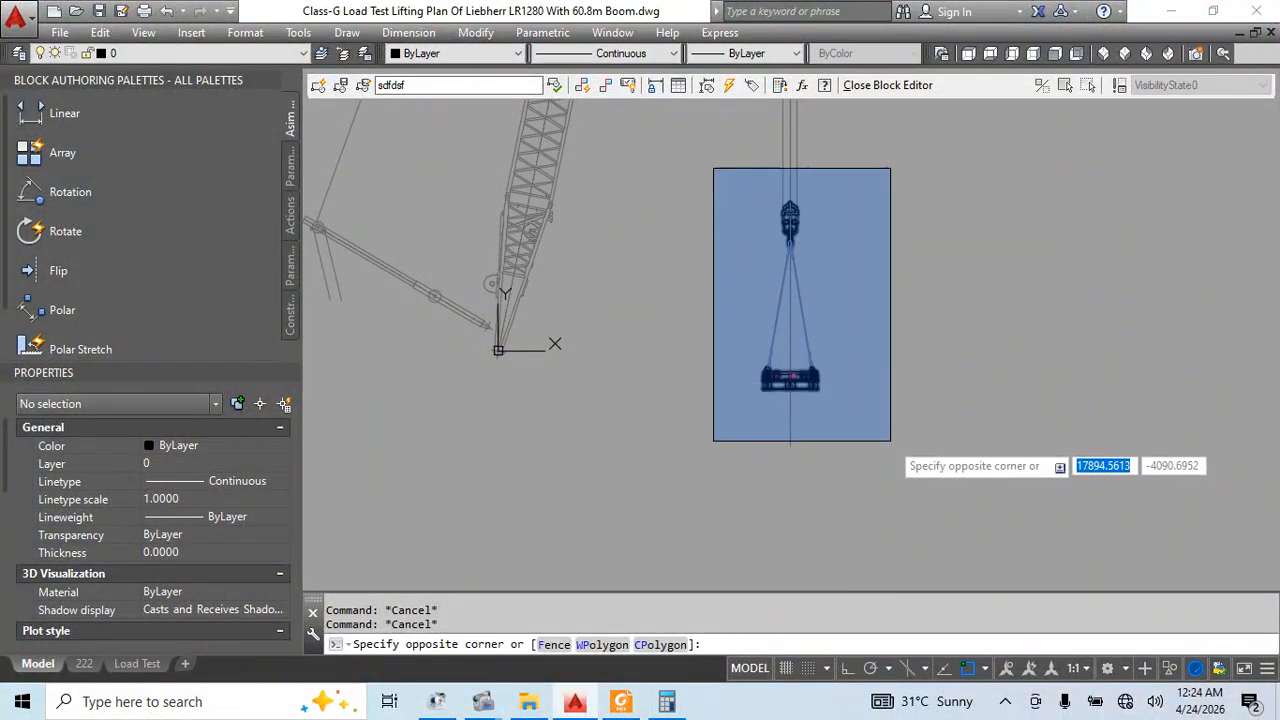
left_click(890, 441)
type("x")
key("Return")
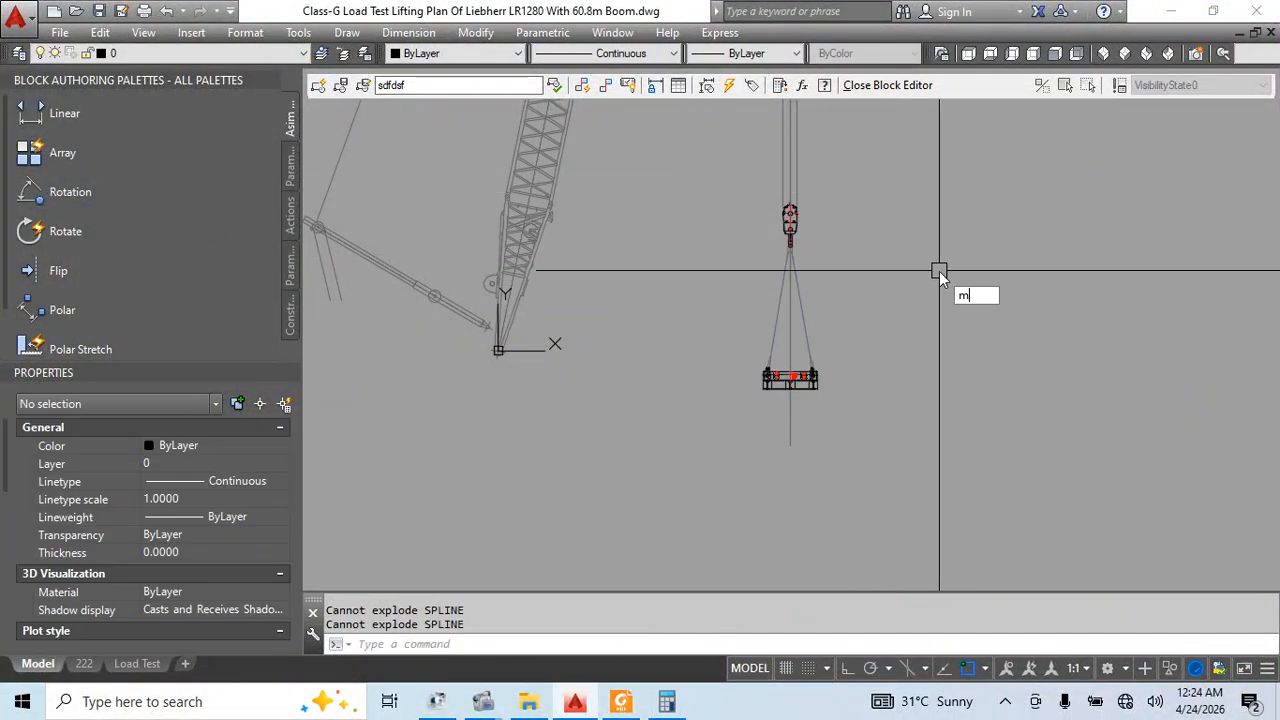
Match the properties of the grey hoist rope line onto the whole hook block, sling and test load assembly
left_click(800, 139)
left_click(960, 163)
key("Escape")
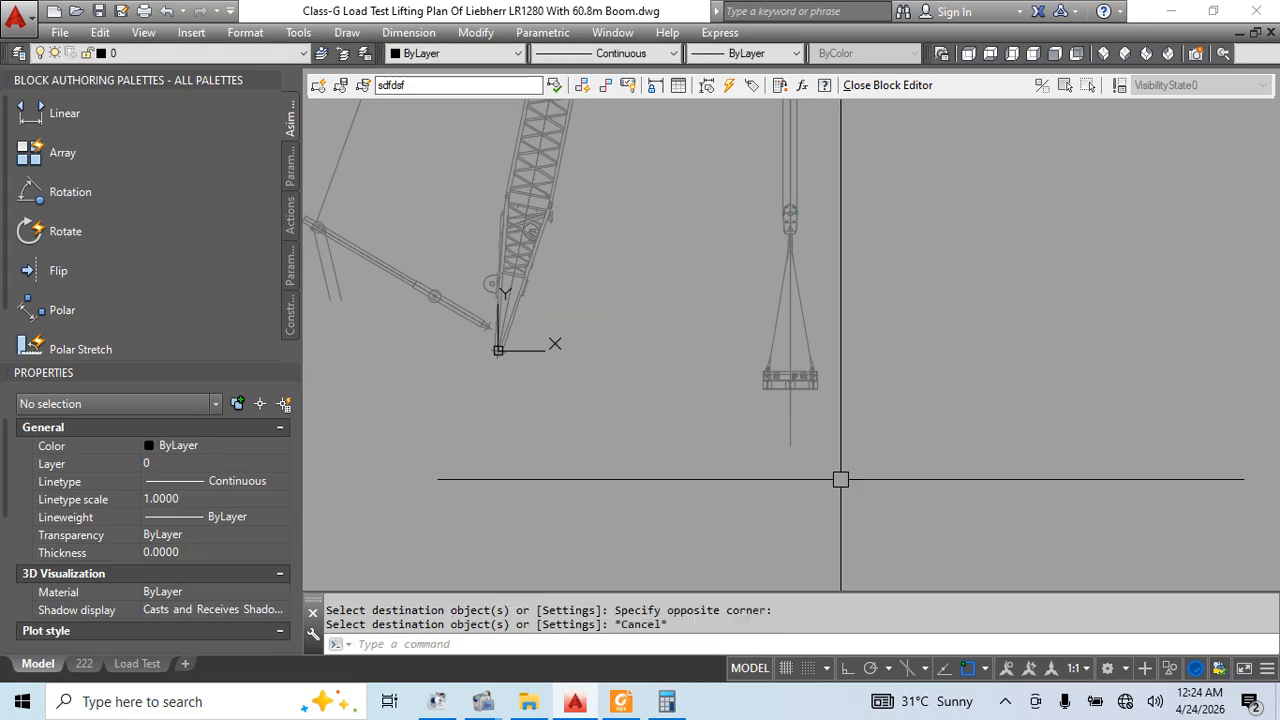
Close the Block Editor and return to the elevation view, keeping the changes to the crane block
type("bc")
key("Return")
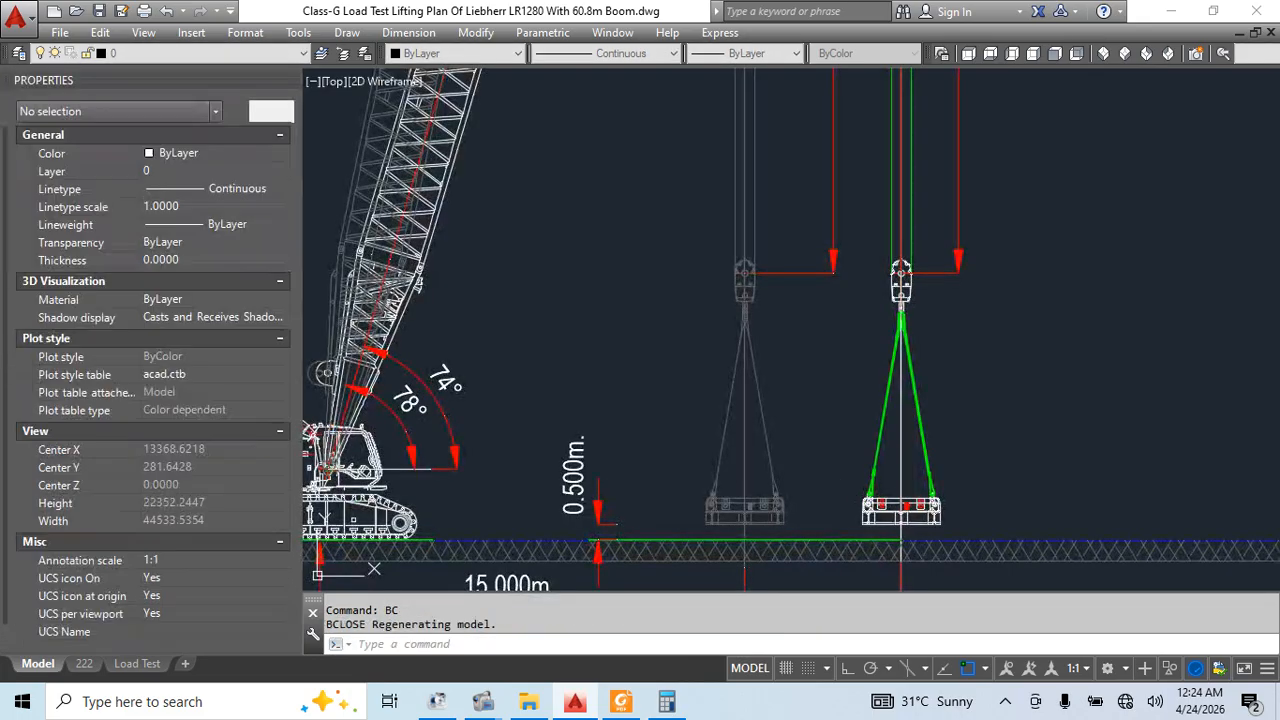
middle_click_drag(782, 481, 787, 281)
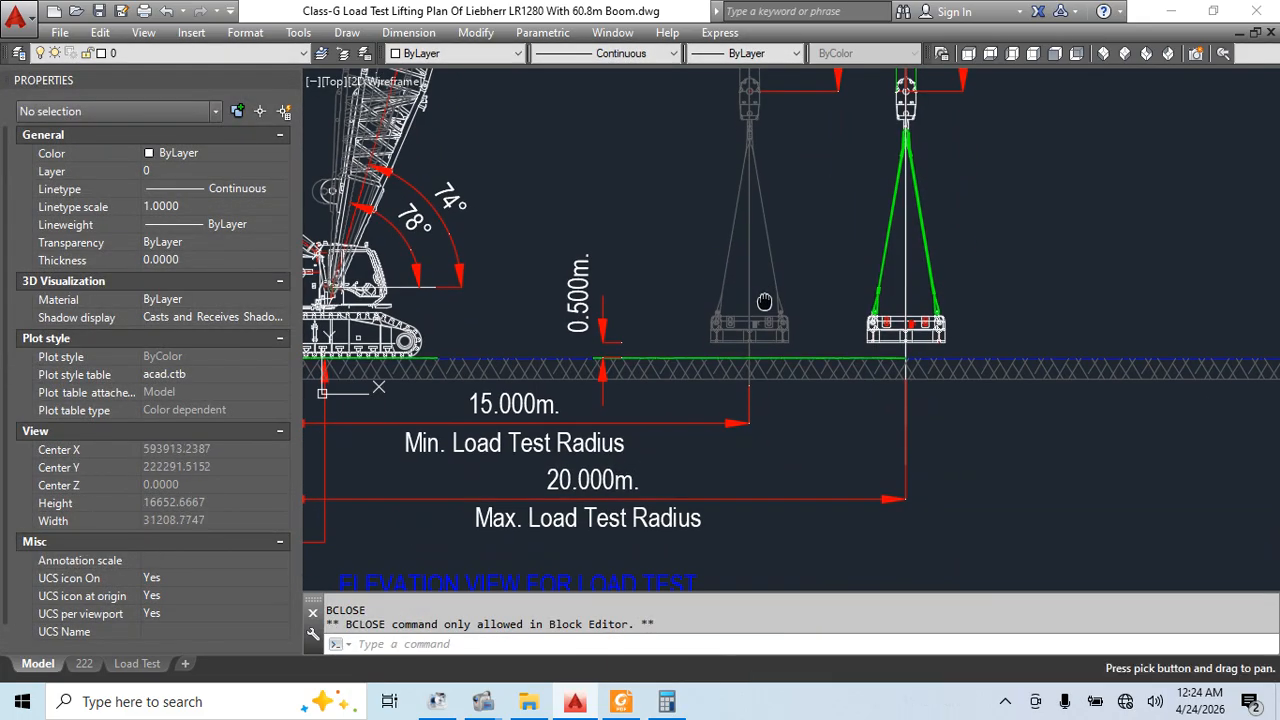
scroll(717, 373, "up", 5)
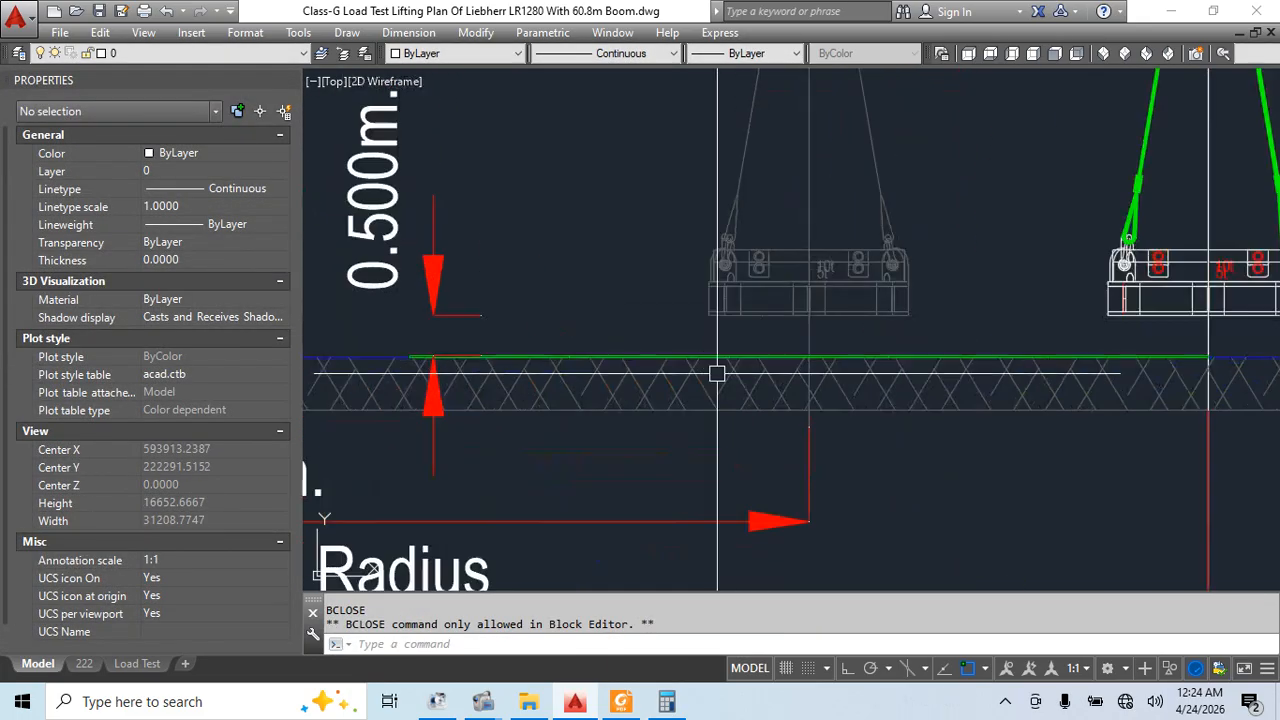
Erase the short green steel plates on the ground line beneath the test loads, leaving the one nearest the crane
left_click(653, 349)
type("e")
key("Return")
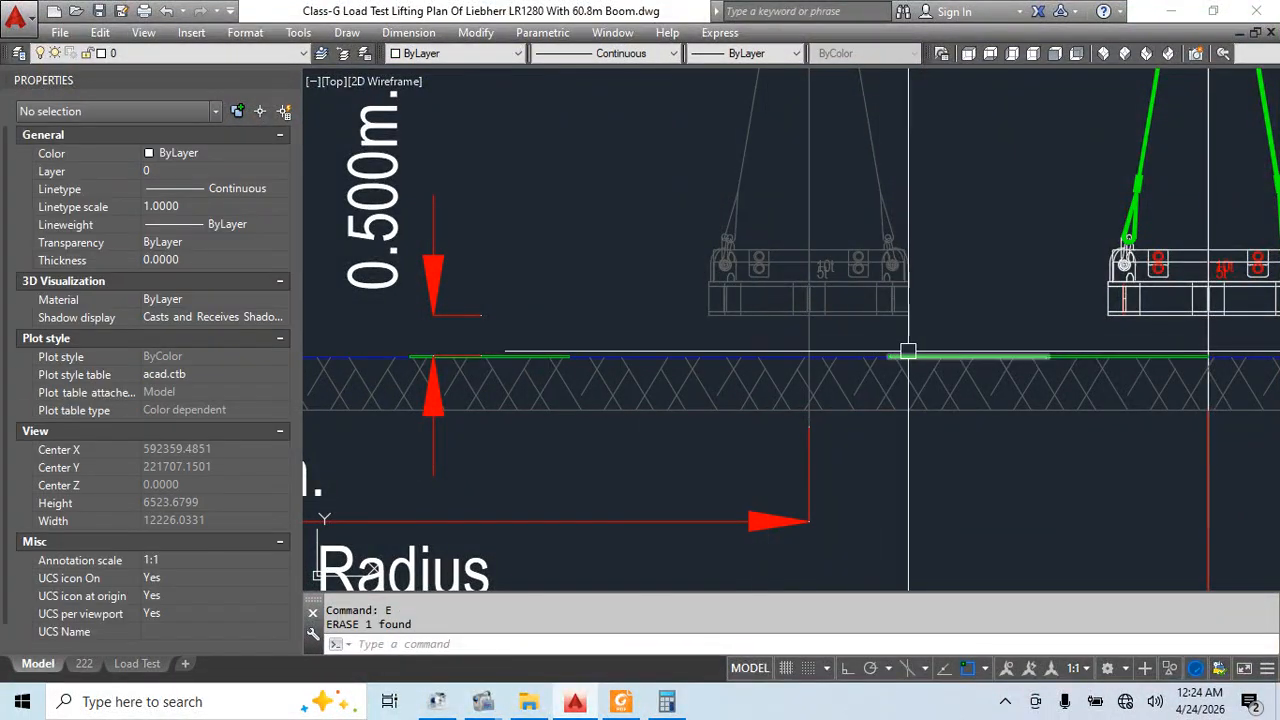
left_click(907, 351)
type("e")
key("Return")
left_click(1074, 351)
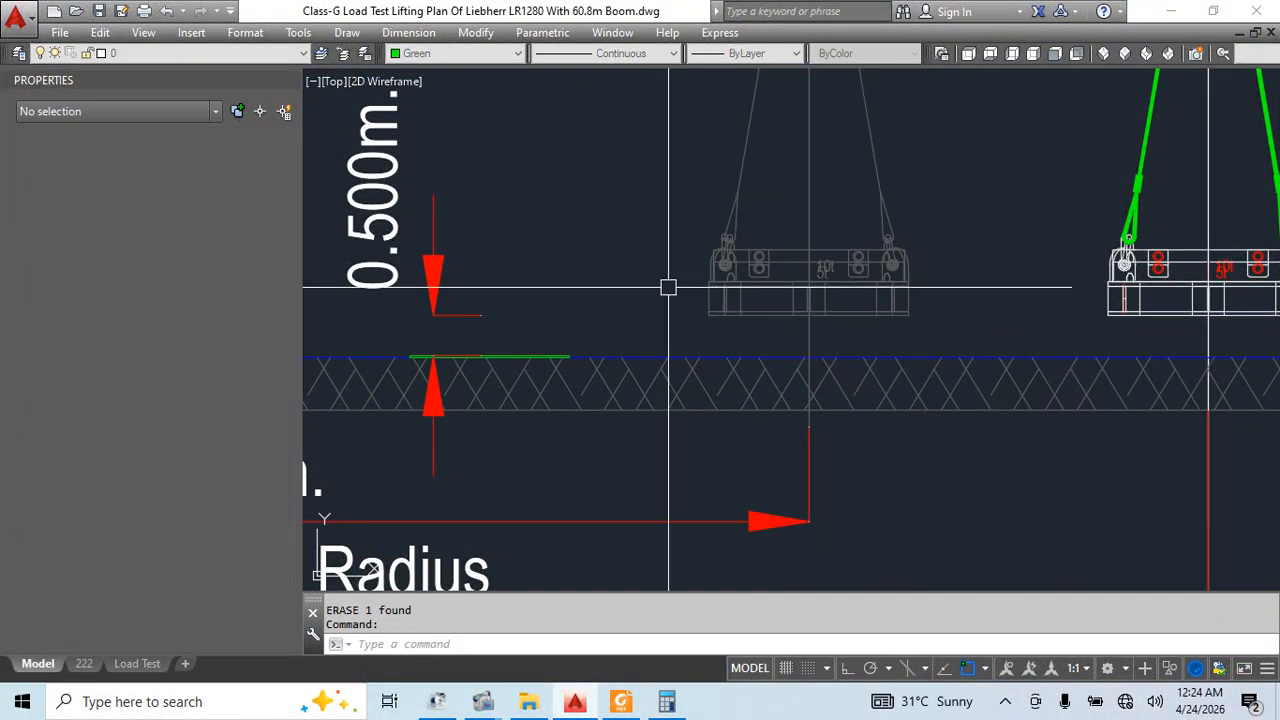
type("e")
key("Return")
left_click(541, 345)
key("Escape")
scroll(540, 323, "up", 2)
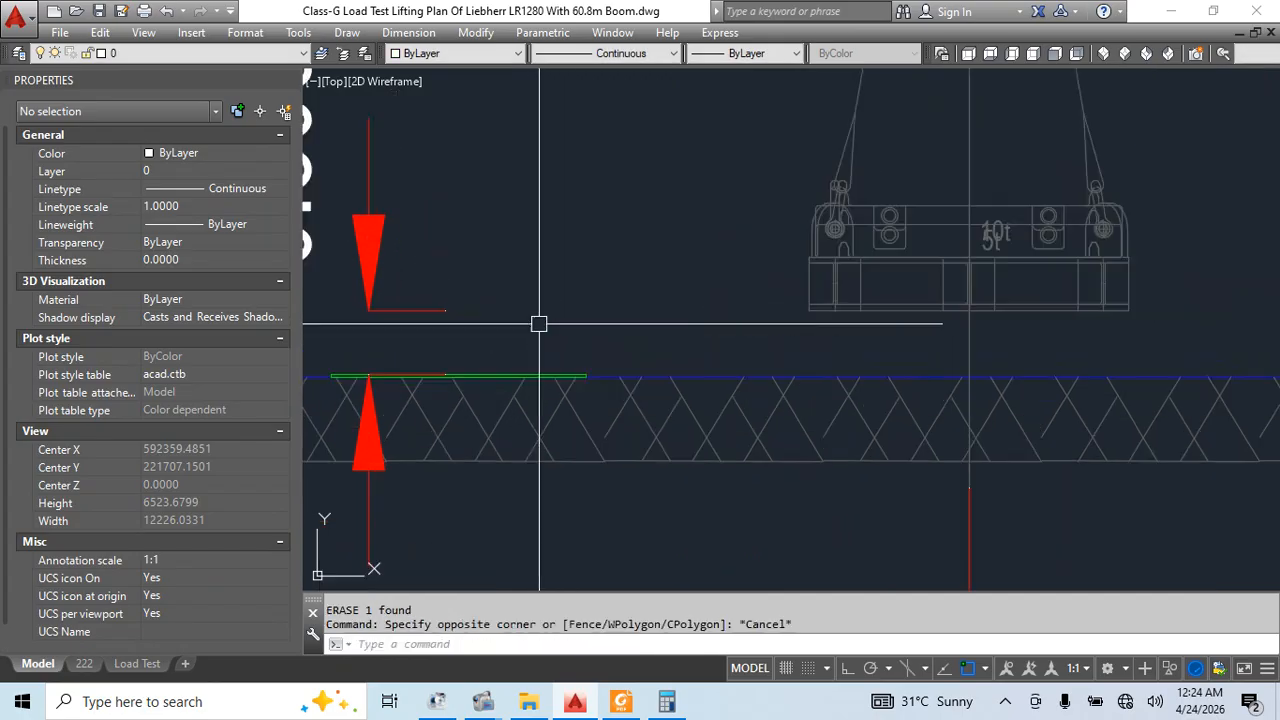
Draw a thin rectangle 6000 mm long above the ground near the grey test load as a steel plate side view
middle_click_drag(626, 298, 626, 325)
type("rec")
key("Return")
left_click(585, 297)
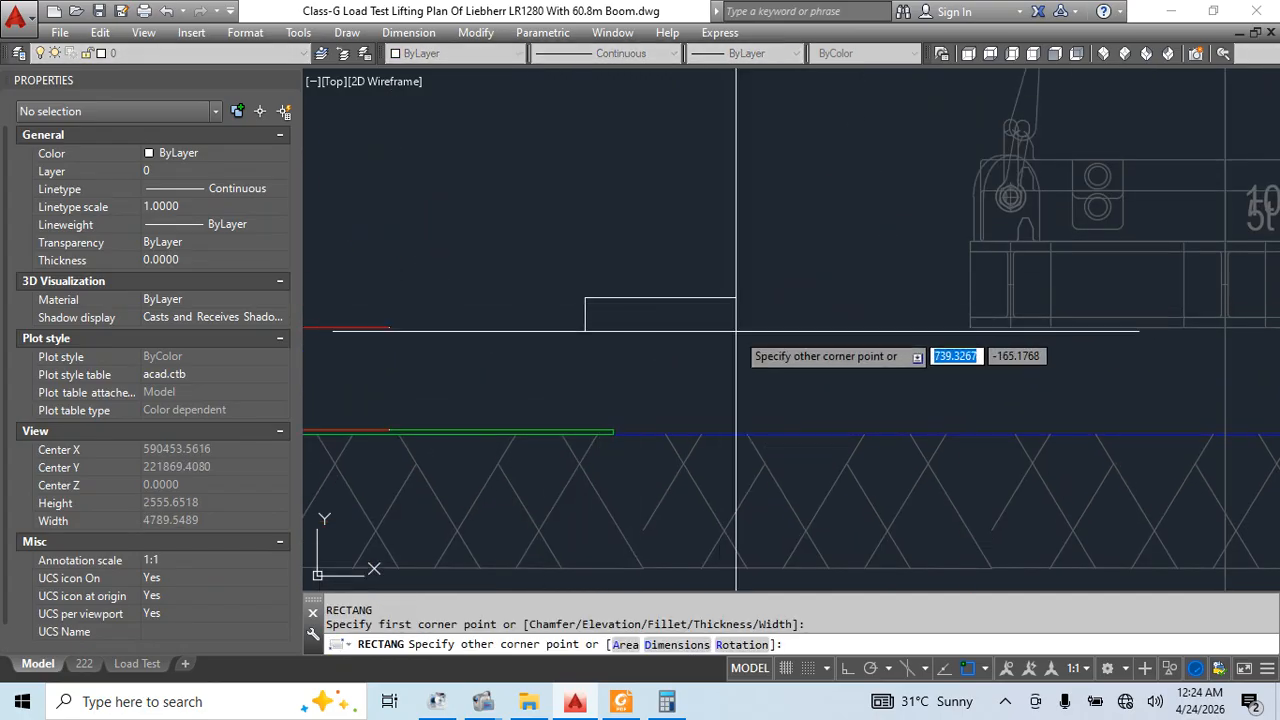
key("Tab")
type("20")
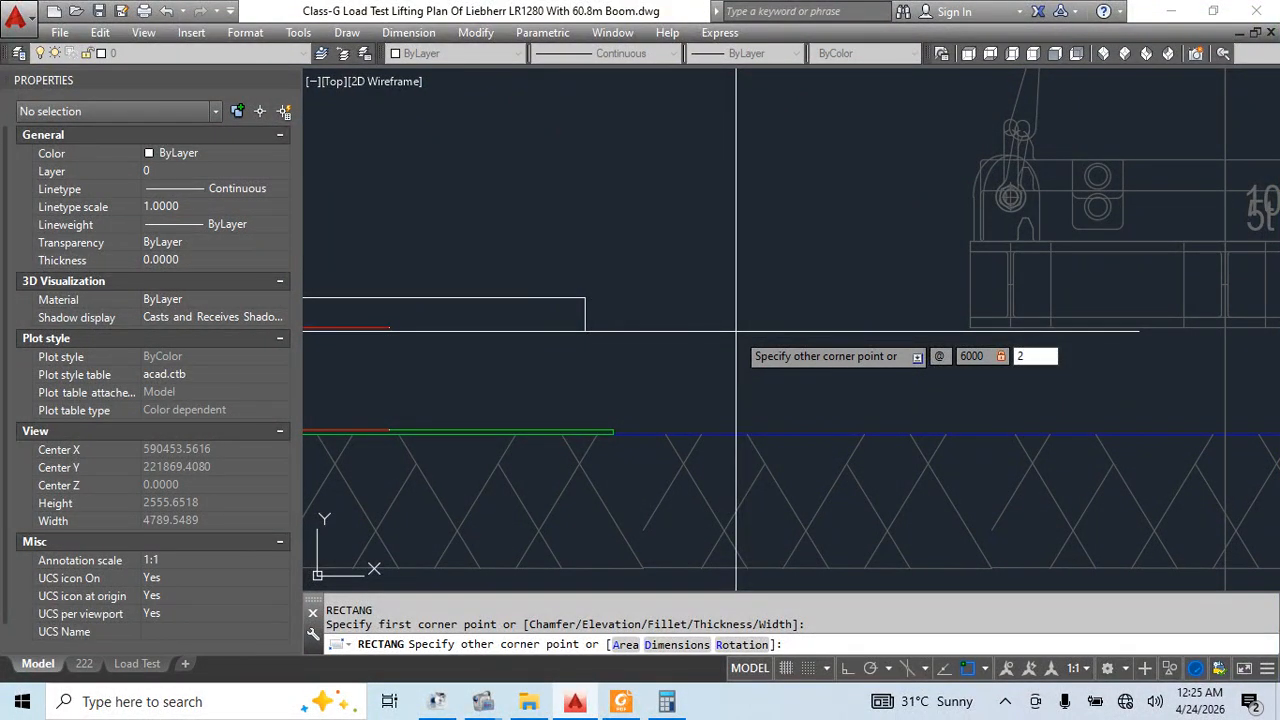
key("Return")
Move the new steel plate rectangle closer to the grey test load at the minimum radius
left_click(813, 270)
left_click(723, 348)
type("m")
key("Return")
middle_click_drag(856, 370, 674, 381)
scroll(674, 381, "down", 2)
left_click(880, 333)
left_click(618, 247)
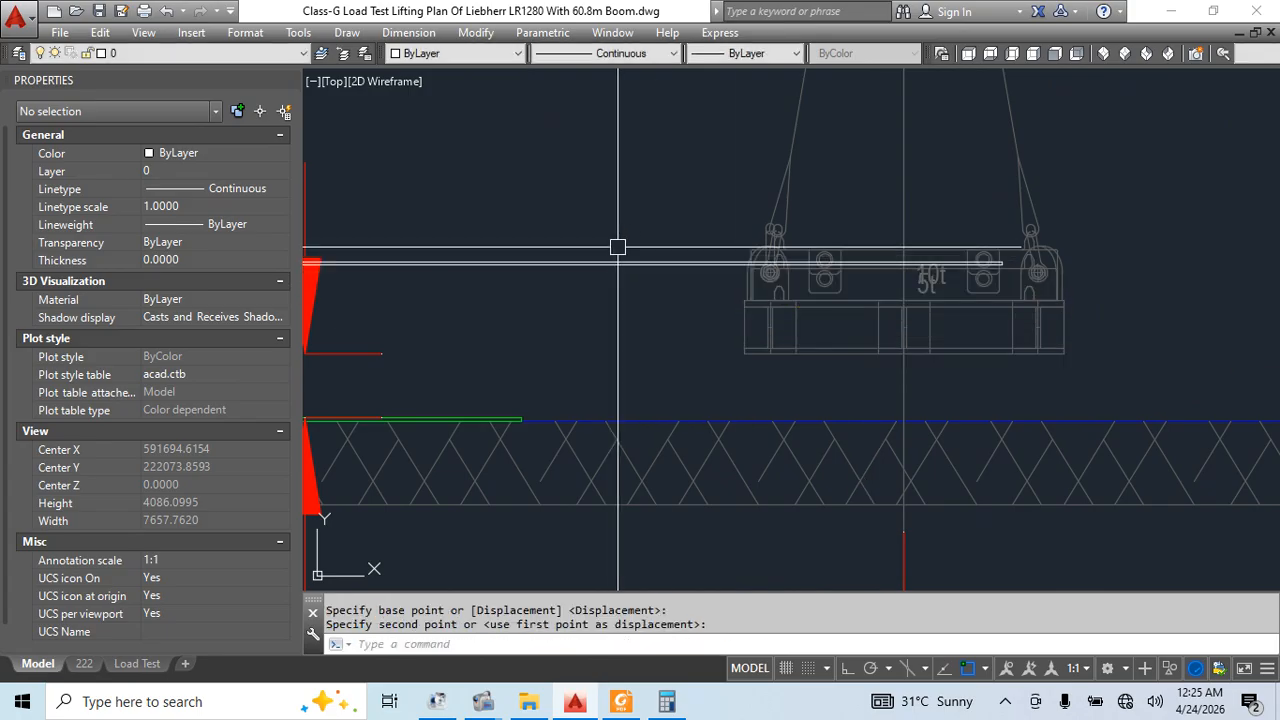
left_click(637, 257)
left_click(590, 277)
type("m")
key("Return")
key("Escape")
Move the steel plate rectangle by its midpoint onto the hoist centreline below the grey test load
middle_click_drag(639, 281, 743, 371)
left_click(764, 318)
left_click(701, 403)
type("m")
key("Return")
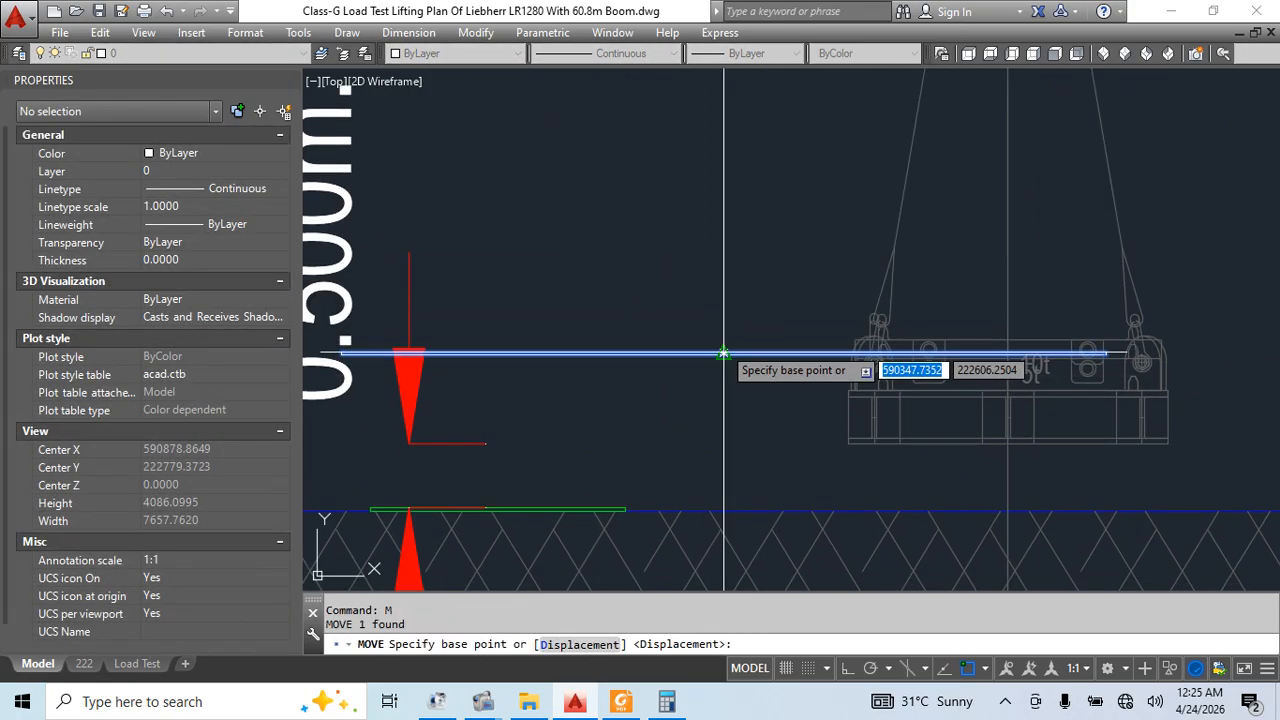
left_click(724, 353)
scroll(724, 353, "down", 3)
scroll(903, 406, "up", 5)
key("Escape")
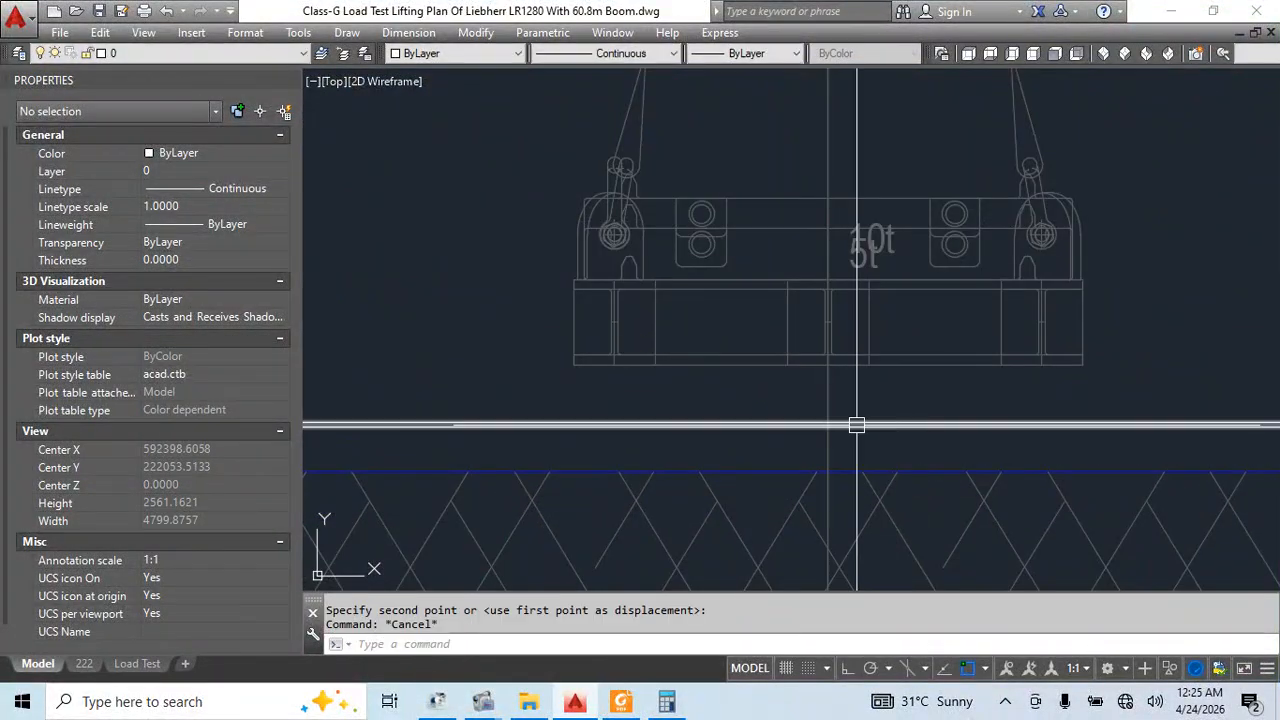
Move the steel plate rectangle down onto the ground line, centred under the grey test load
left_click(856, 425)
middle_click_drag(856, 425, 814, 374)
scroll(800, 360, "up", 3)
type("m")
key("Return")
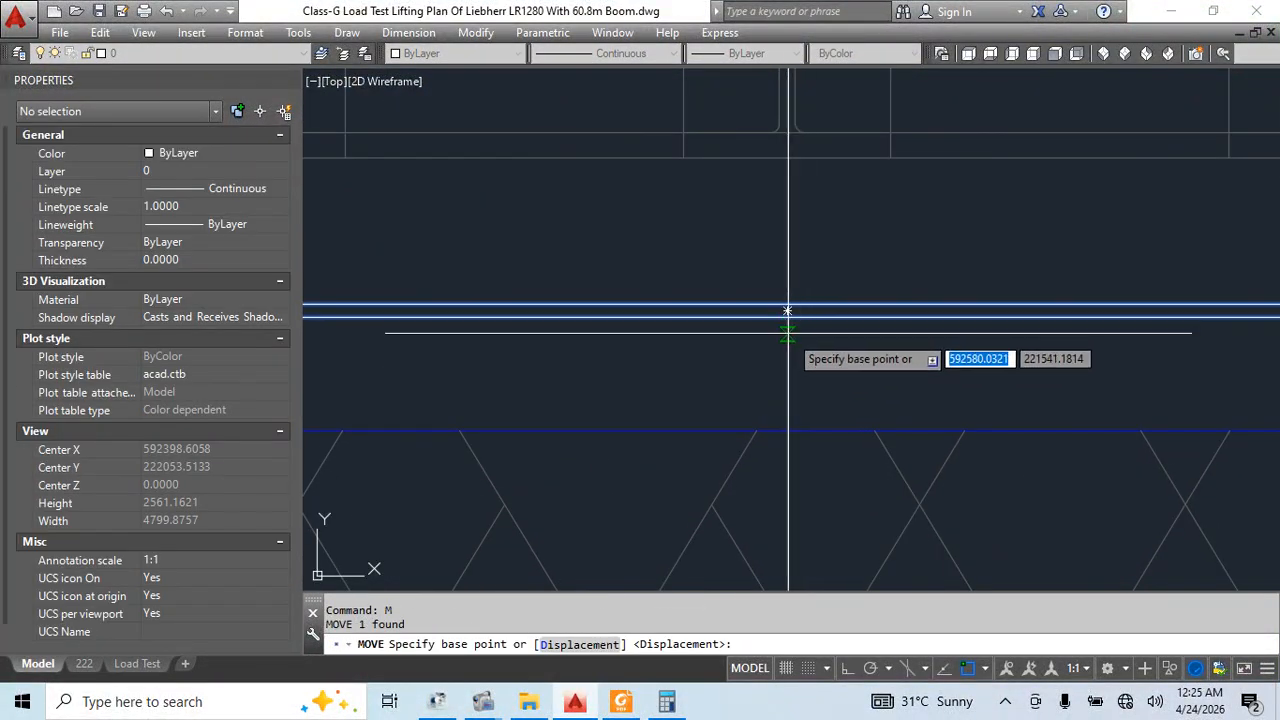
left_click(787, 313)
scroll(855, 381, "down", 6)
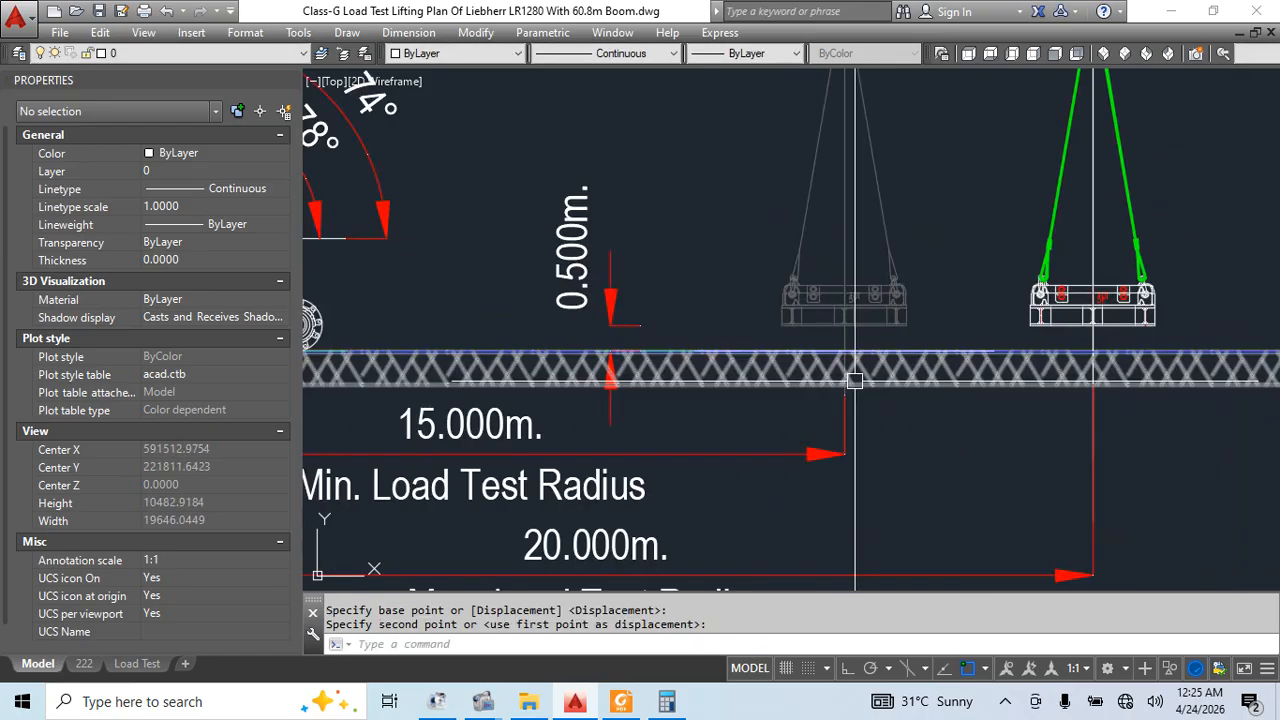
scroll(778, 375, "up", 3)
Erase the remaining short green plate on the ground line below the 0.500m clearance dimension
left_click(580, 345)
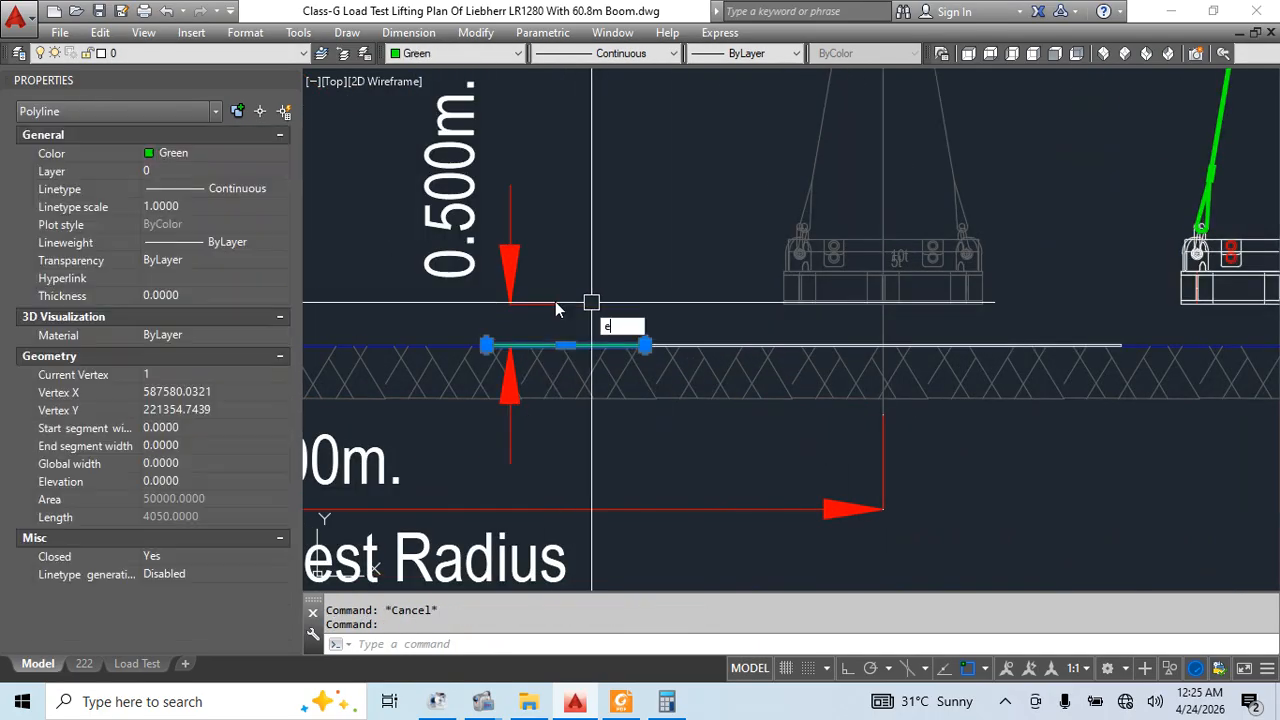
type("e")
key("Return")
Move the 0.500m clearance dimension horizontally toward the grey test load with Ortho on, and save the drawing
left_click(548, 301)
middle_click_drag(765, 499, 743, 386)
type("m")
key("Return")
left_click(727, 490)
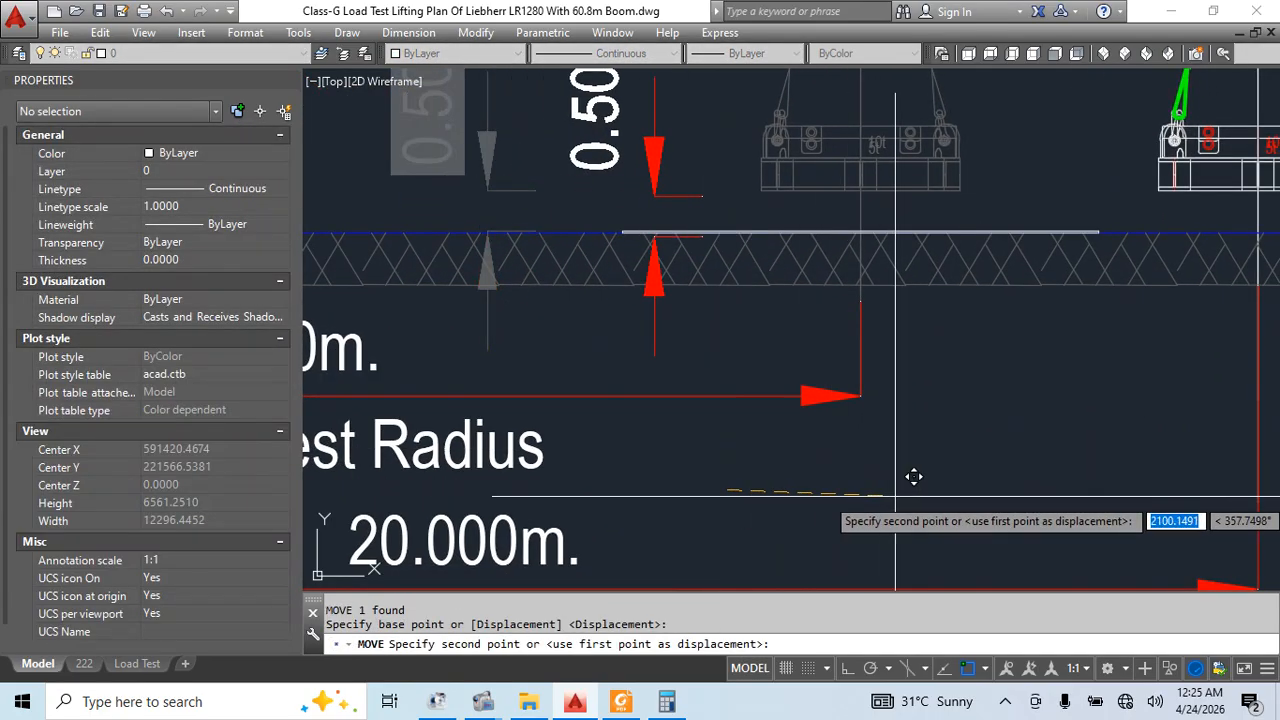
key("F8")
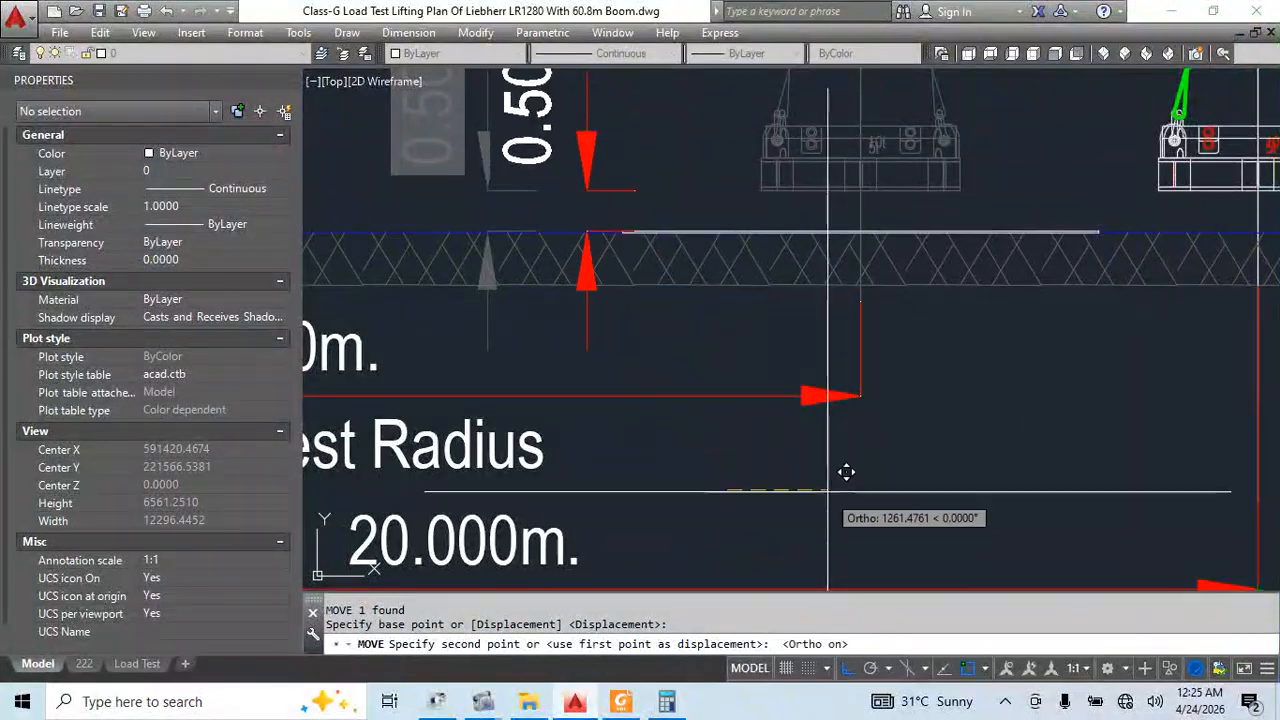
left_click(975, 470)
scroll(909, 413, "down", 4)
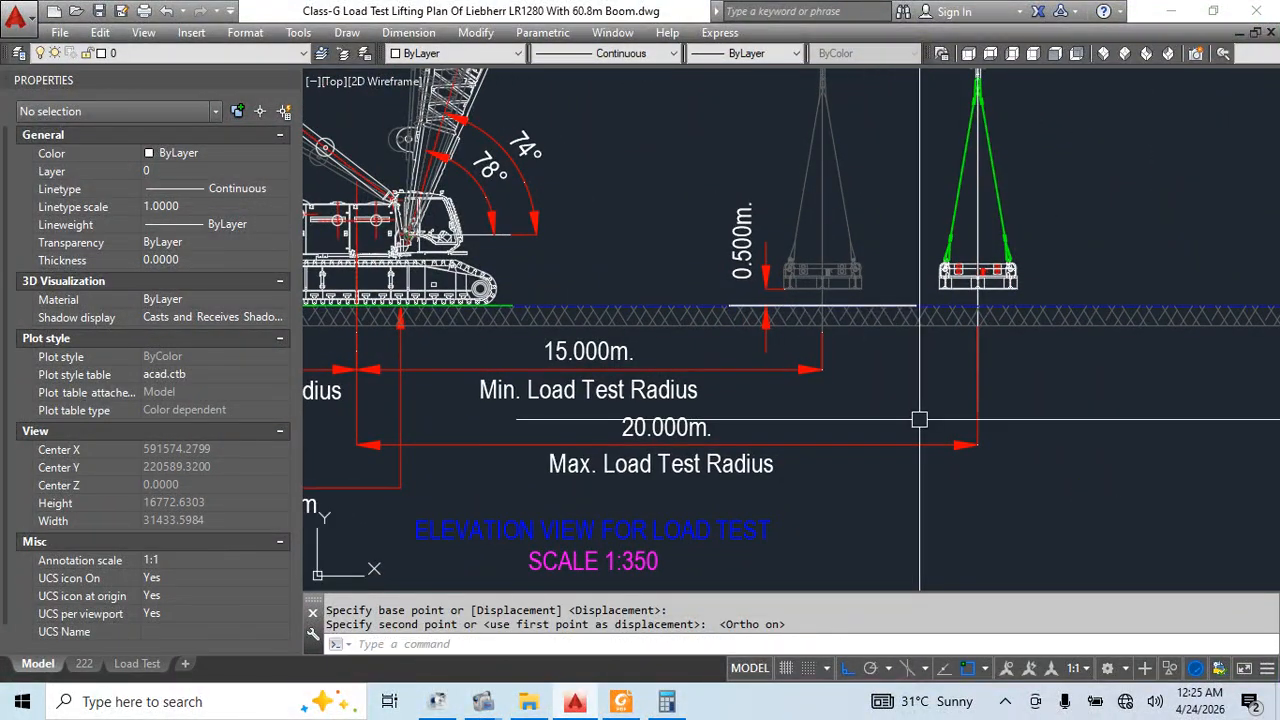
scroll(919, 419, "up", 2)
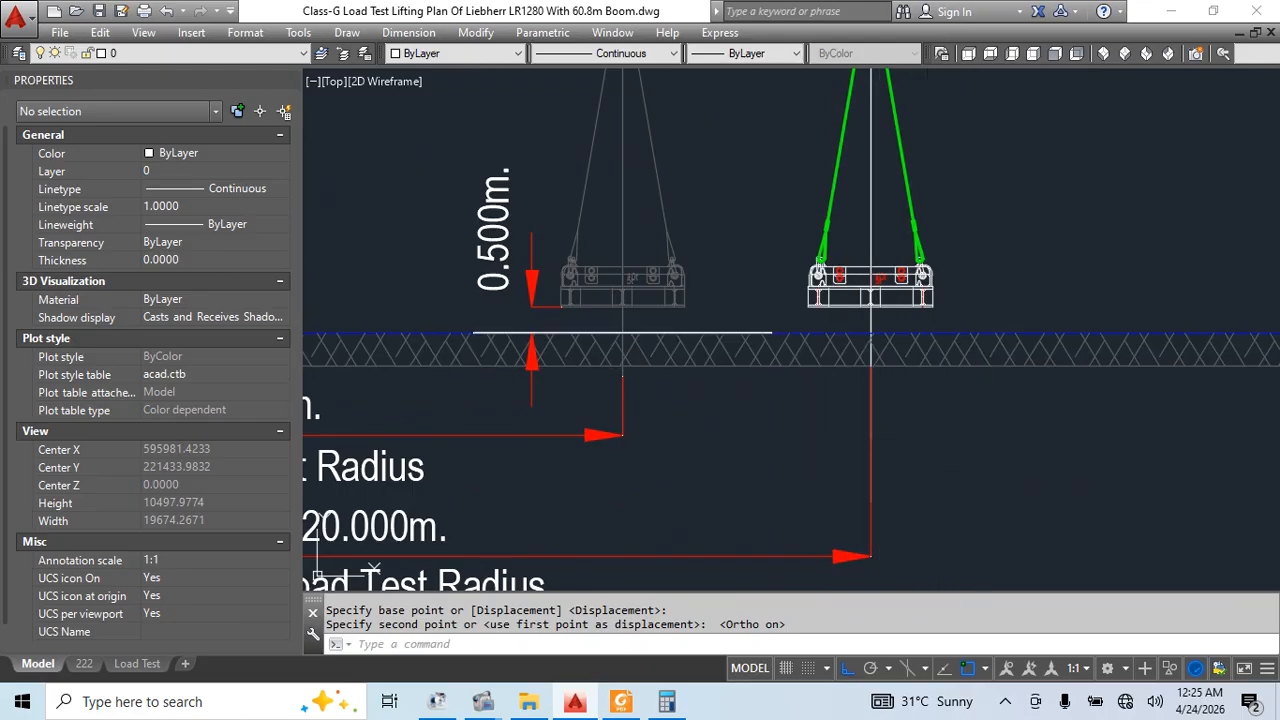
scroll(1025, 377, "down", 15)
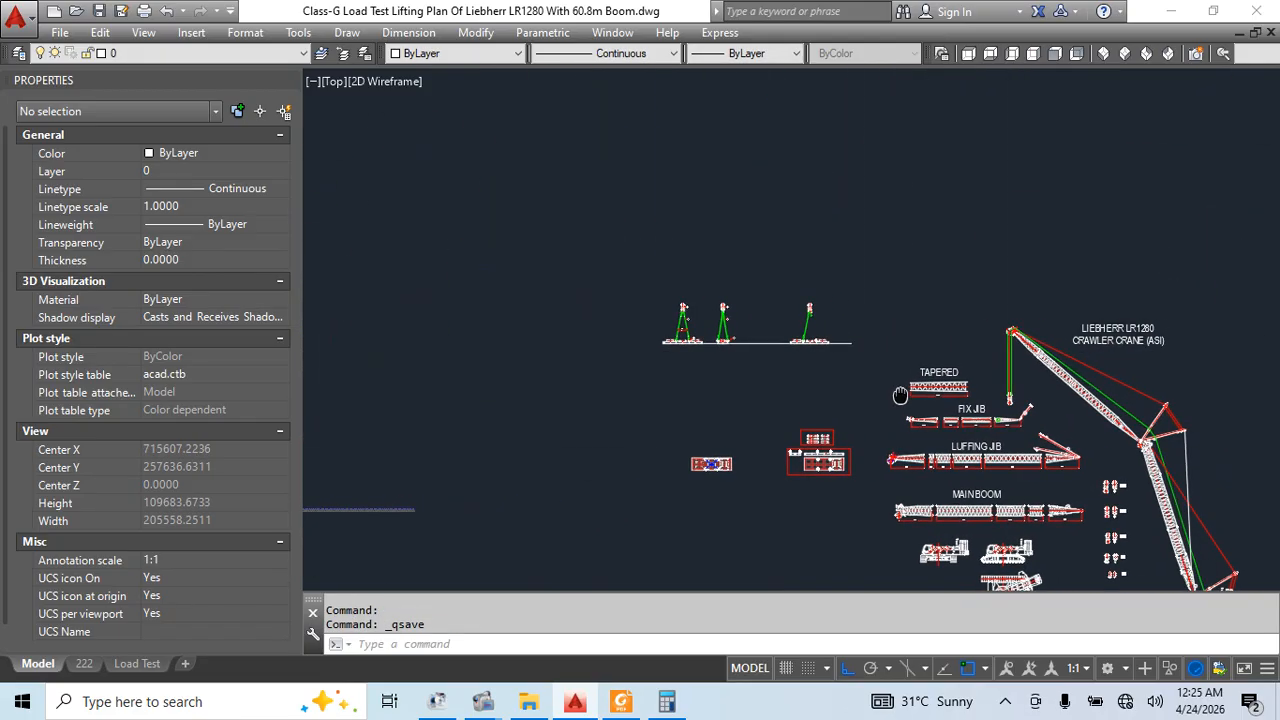
Examine the rigged test loads, the load test radii and the steel plates in the plan view
middle_click_drag(745, 188, 716, 429)
scroll(725, 347, "up", 13)
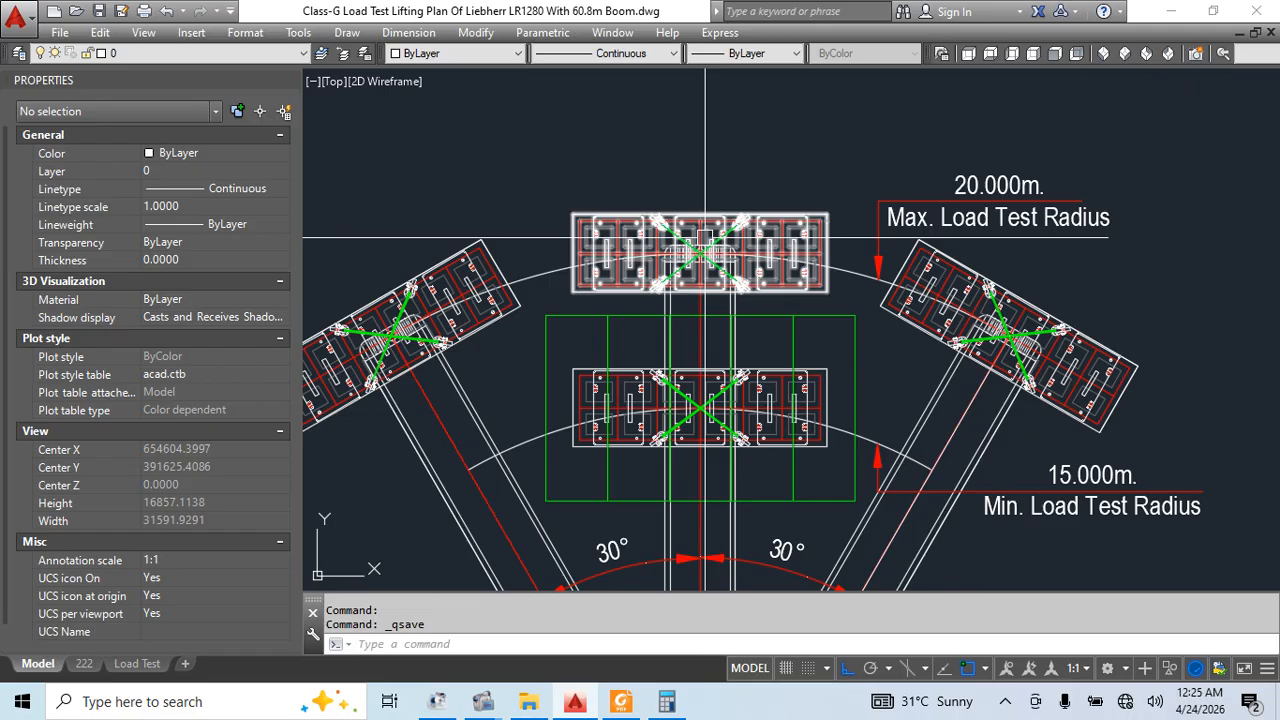
middle_click_drag(704, 245, 729, 231)
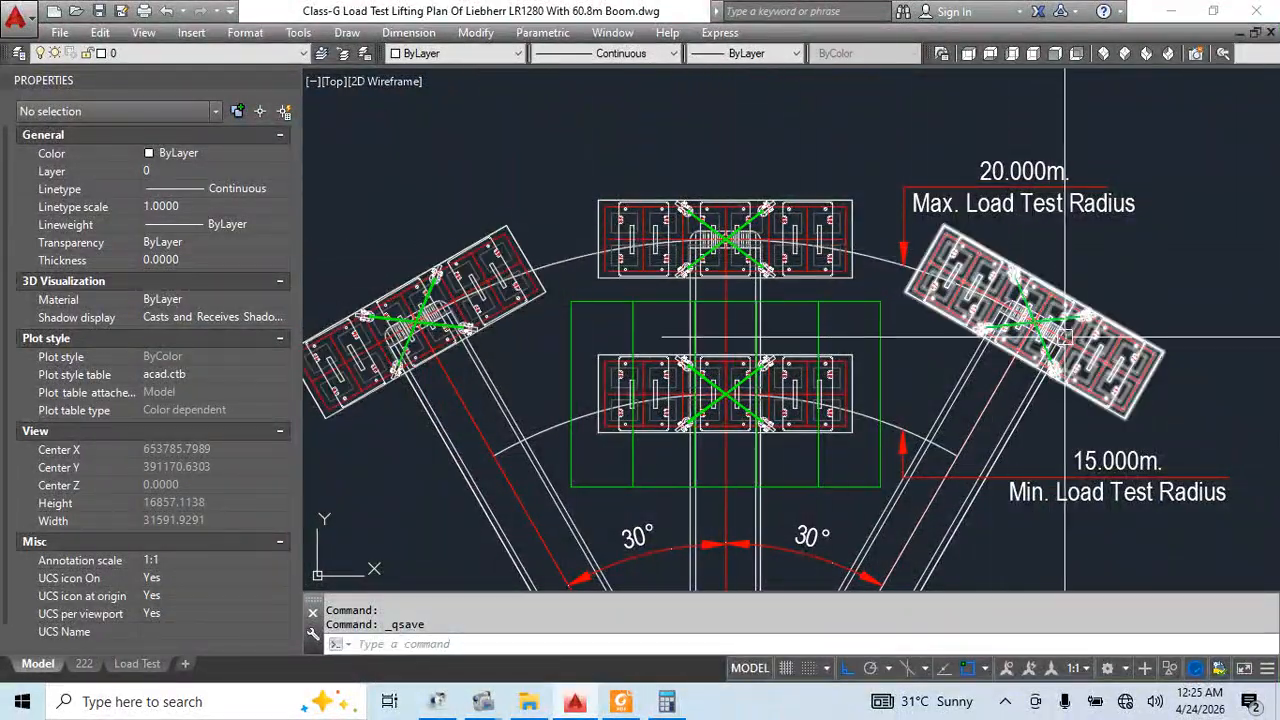
middle_click_drag(735, 441, 739, 397)
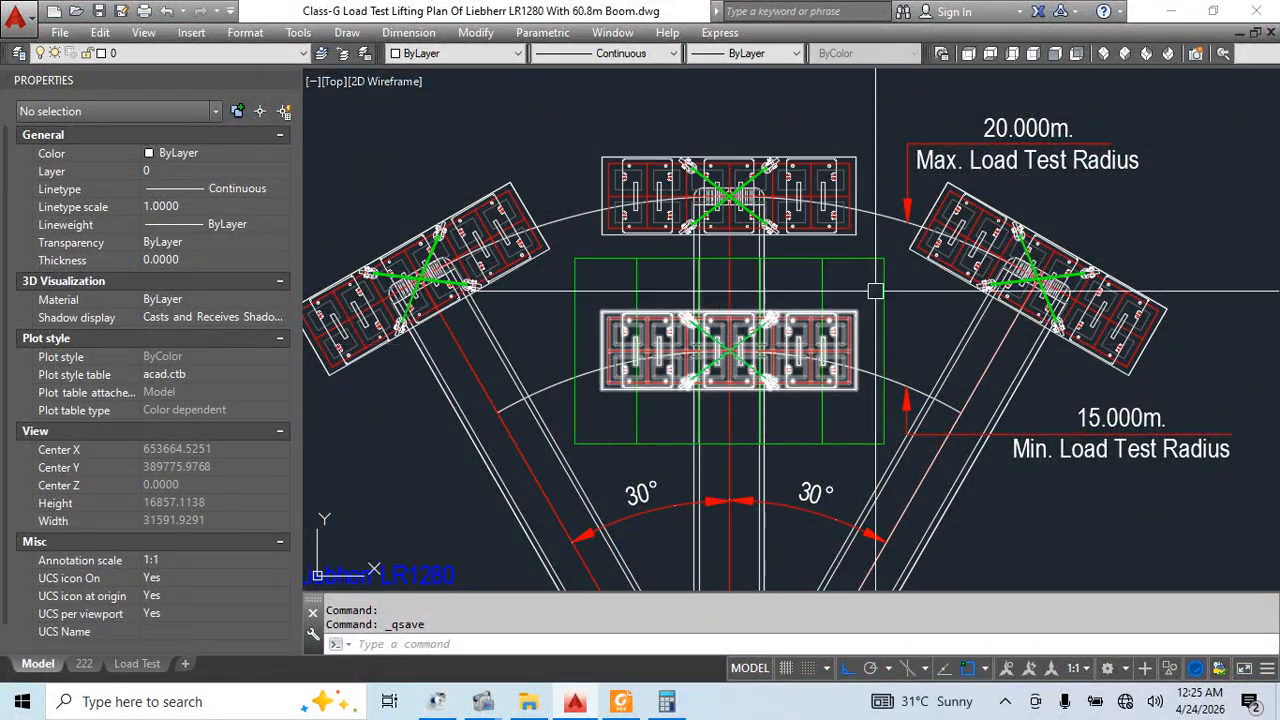
left_click(791, 258)
key("Escape")
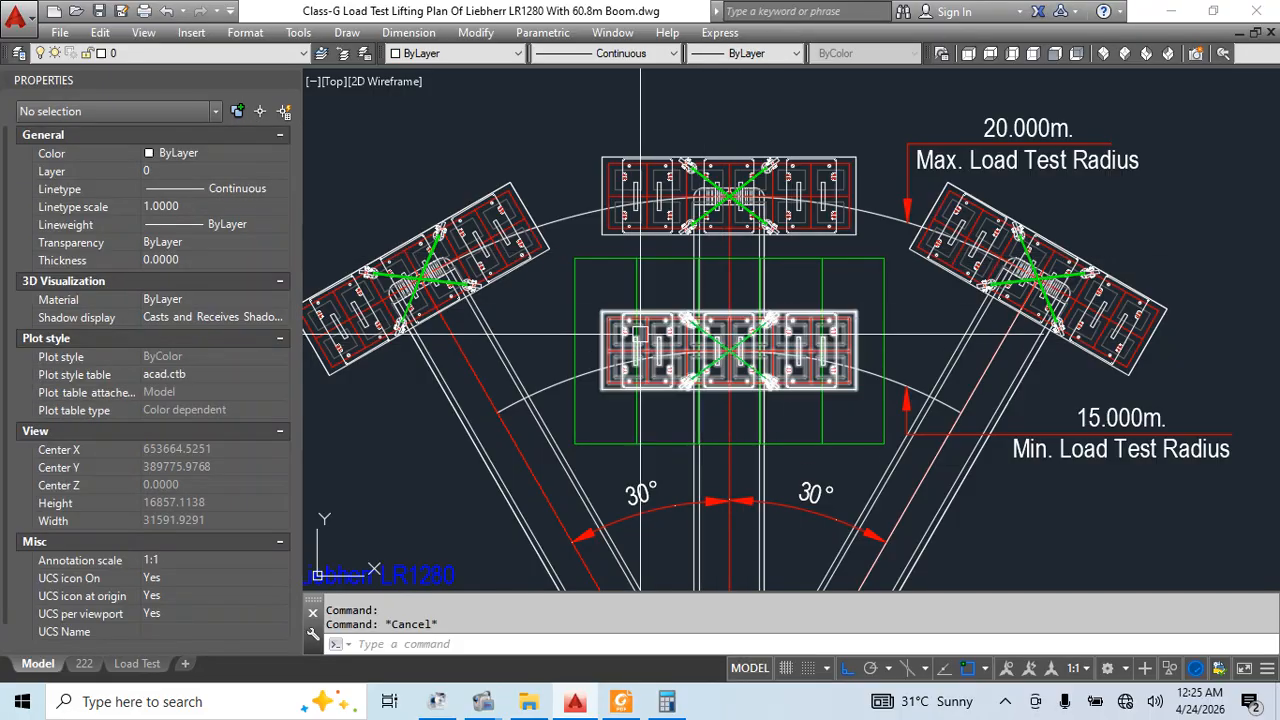
left_click(665, 320)
key("Escape")
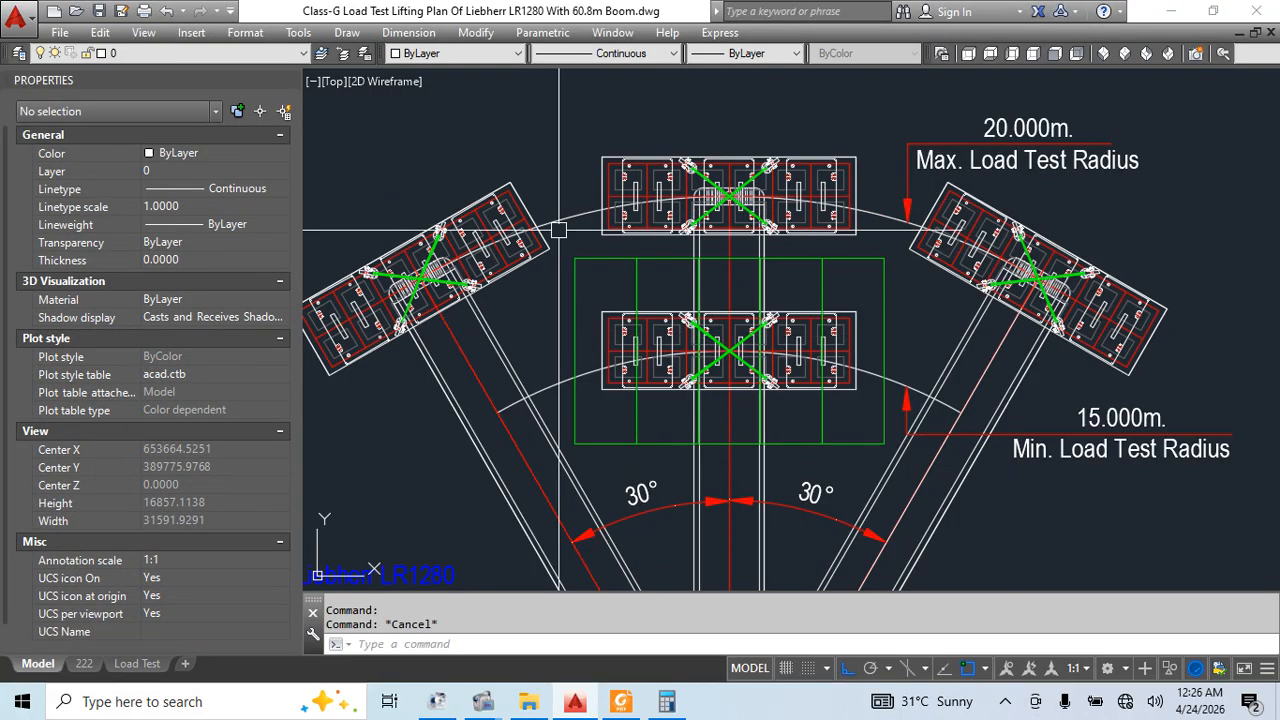
scroll(757, 305, "down", 3)
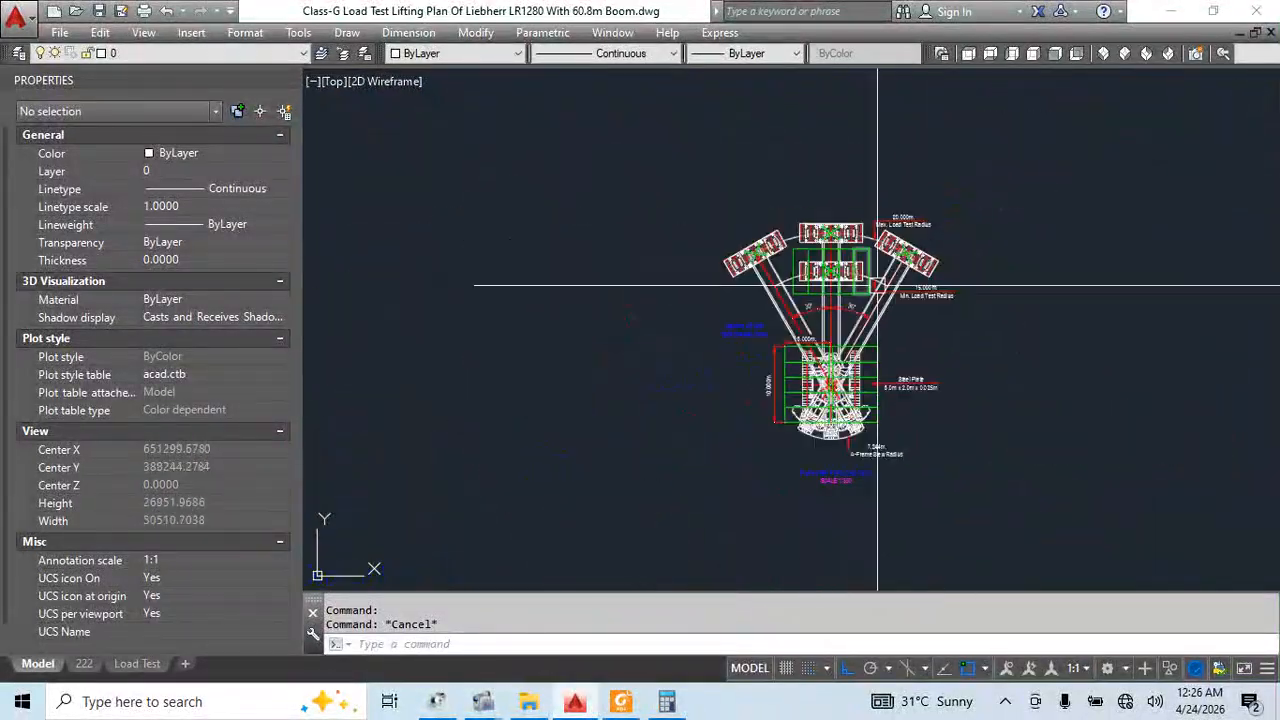
Bring the red A-Frame Slew Radius leader in the plan view to the front of the draw order and save the drawing
scroll(915, 398, "up", 2)
scroll(905, 460, "up", 4)
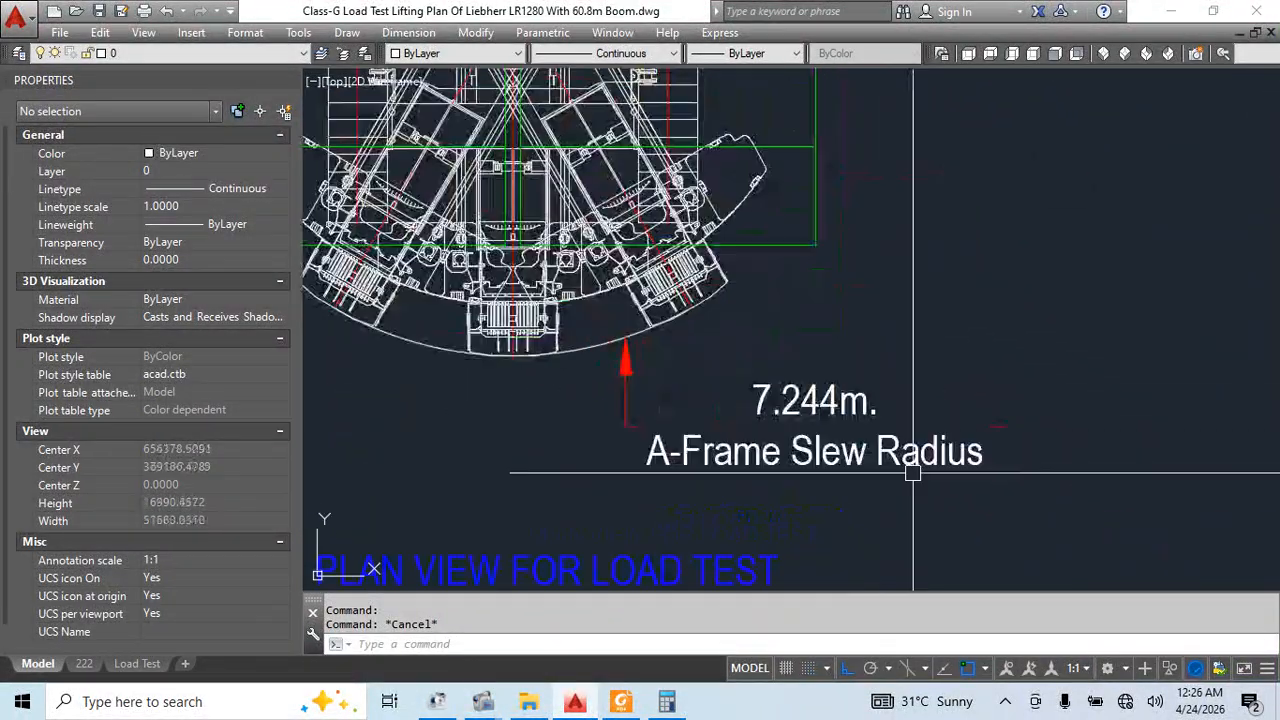
left_click(994, 432)
key("Return")
type("f")
key("Return")
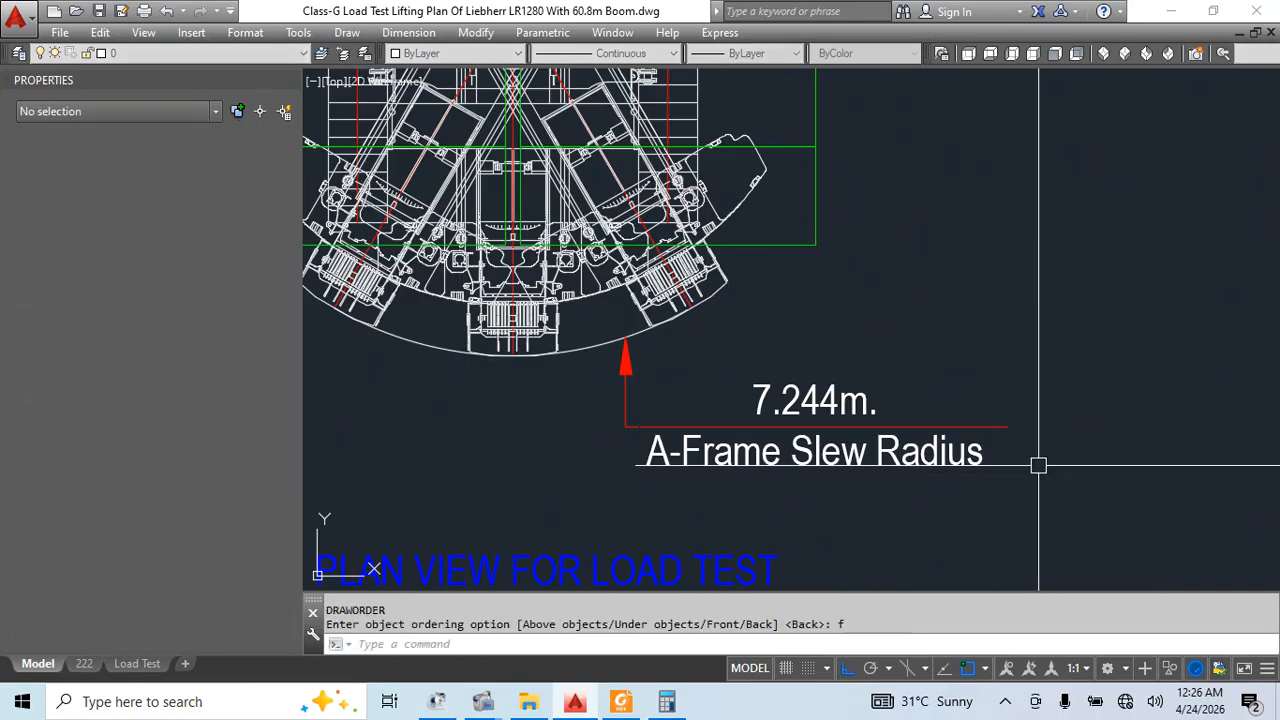
scroll(1030, 460, "down", 4)
scroll(1088, 447, "up", 3)
key("Escape")
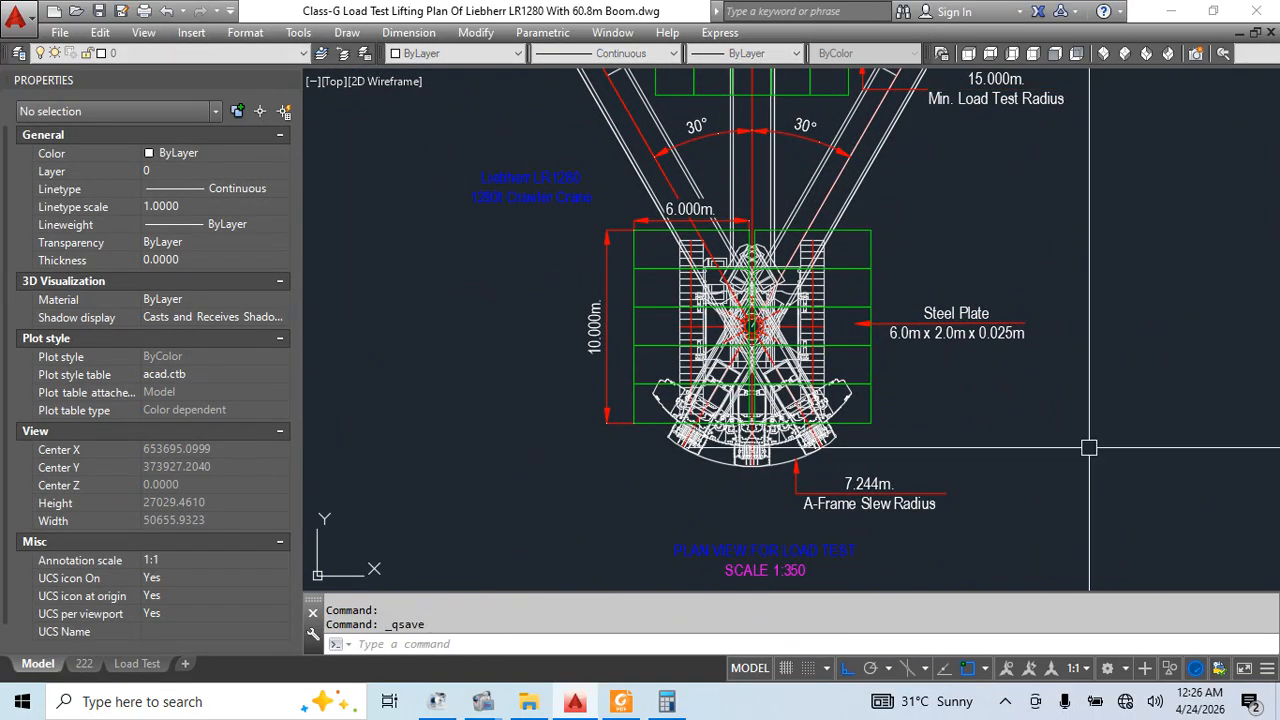
Send the green steel plates beneath the crane in the plan view to the back of the draw order and save the drawing
left_click(856, 237)
left_click(876, 288)
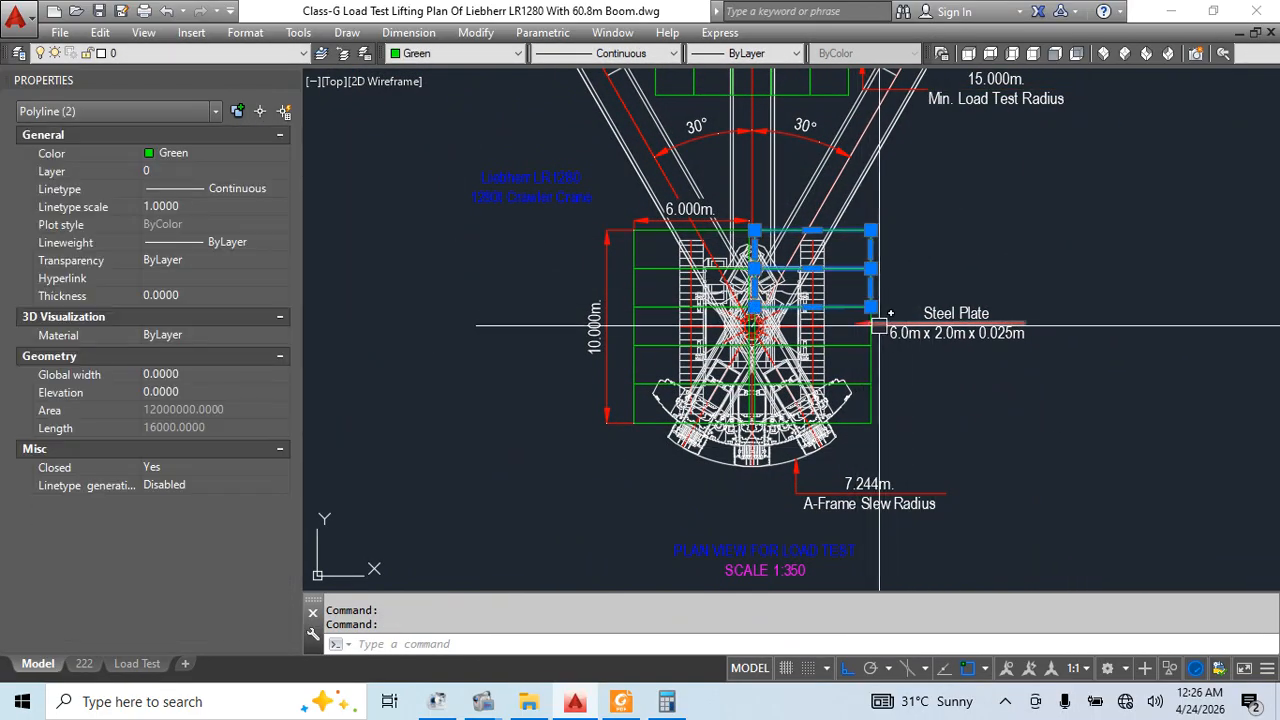
left_click(877, 383)
scroll(760, 335, "up", 2)
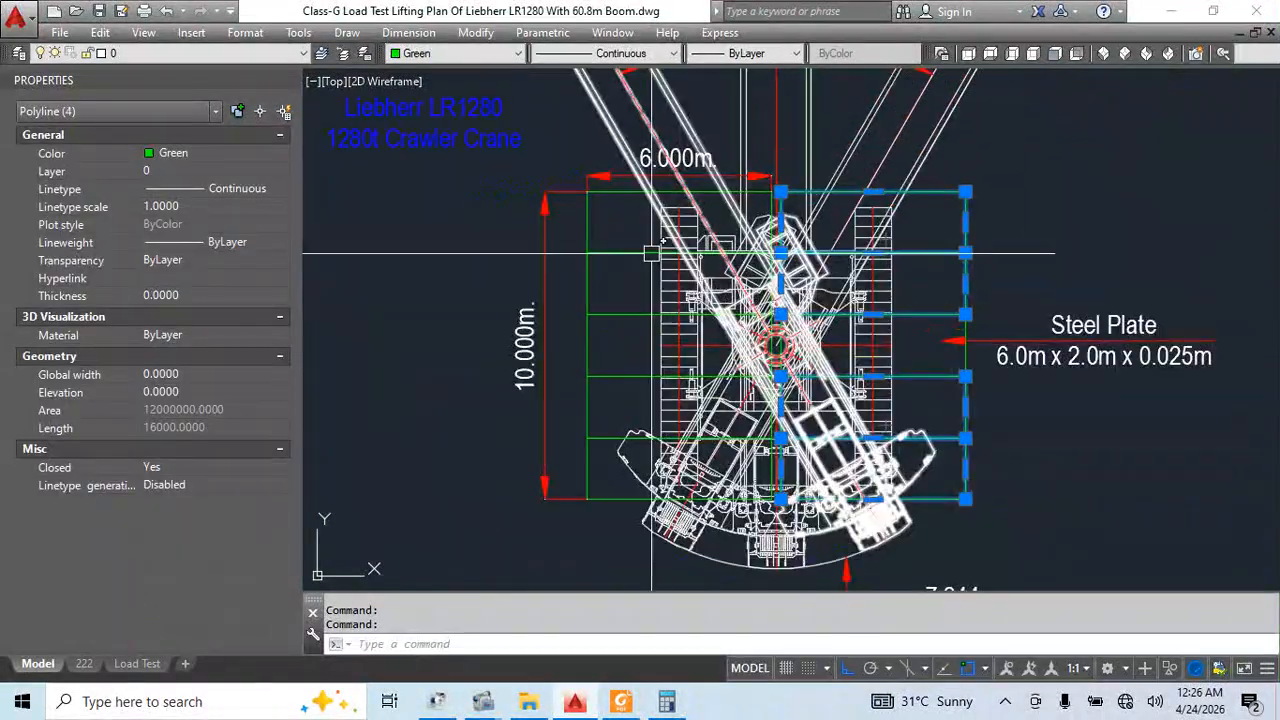
left_click(614, 241)
left_click(577, 351)
left_click(586, 407)
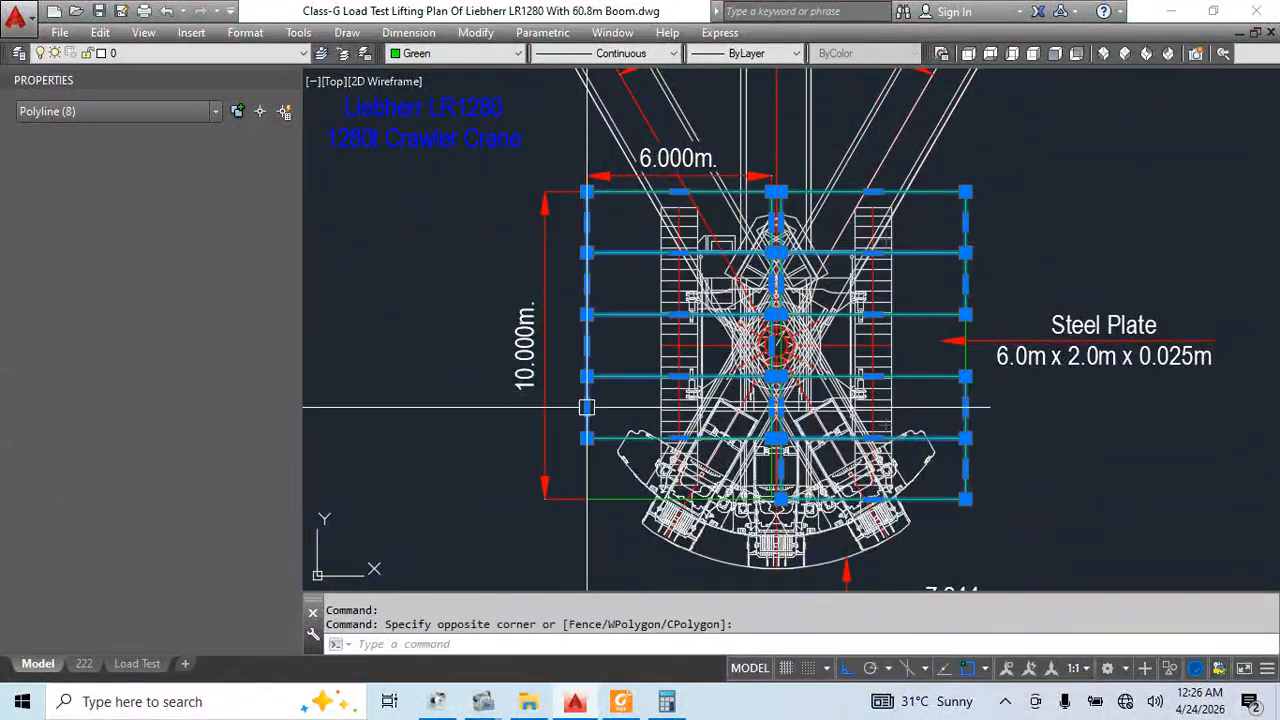
type("dr")
key("Return")
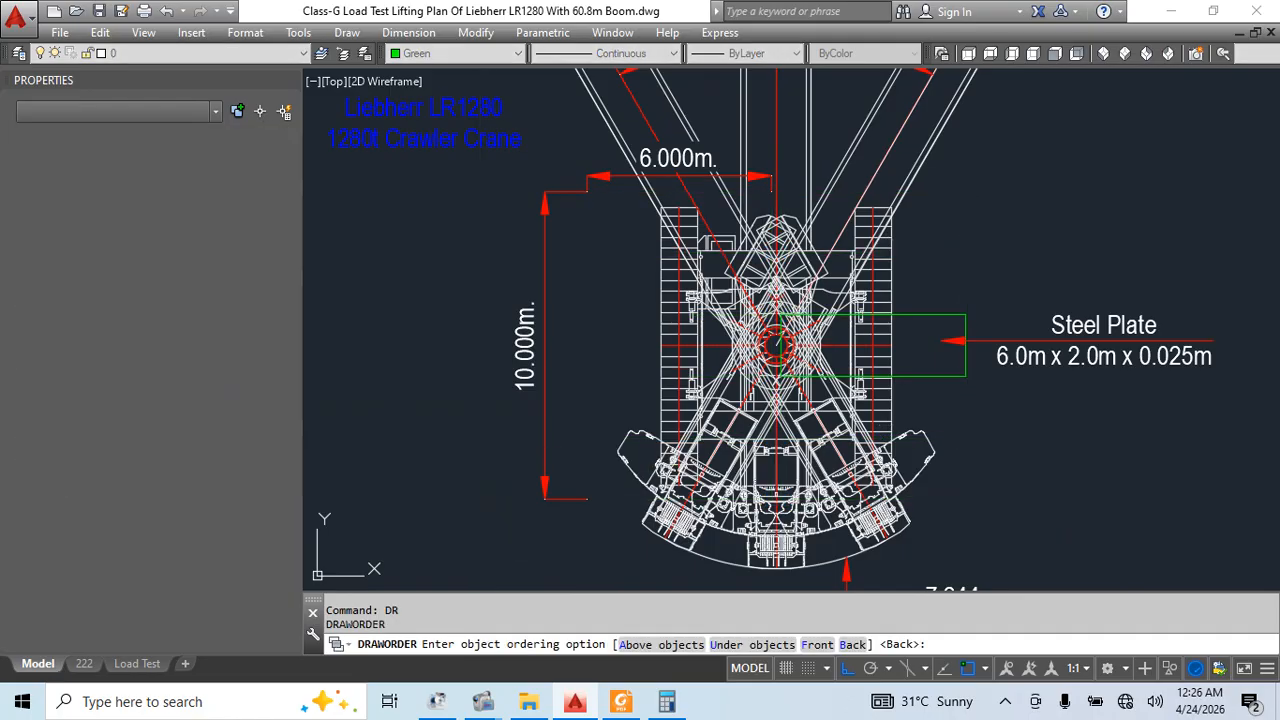
type("b")
key("Return")
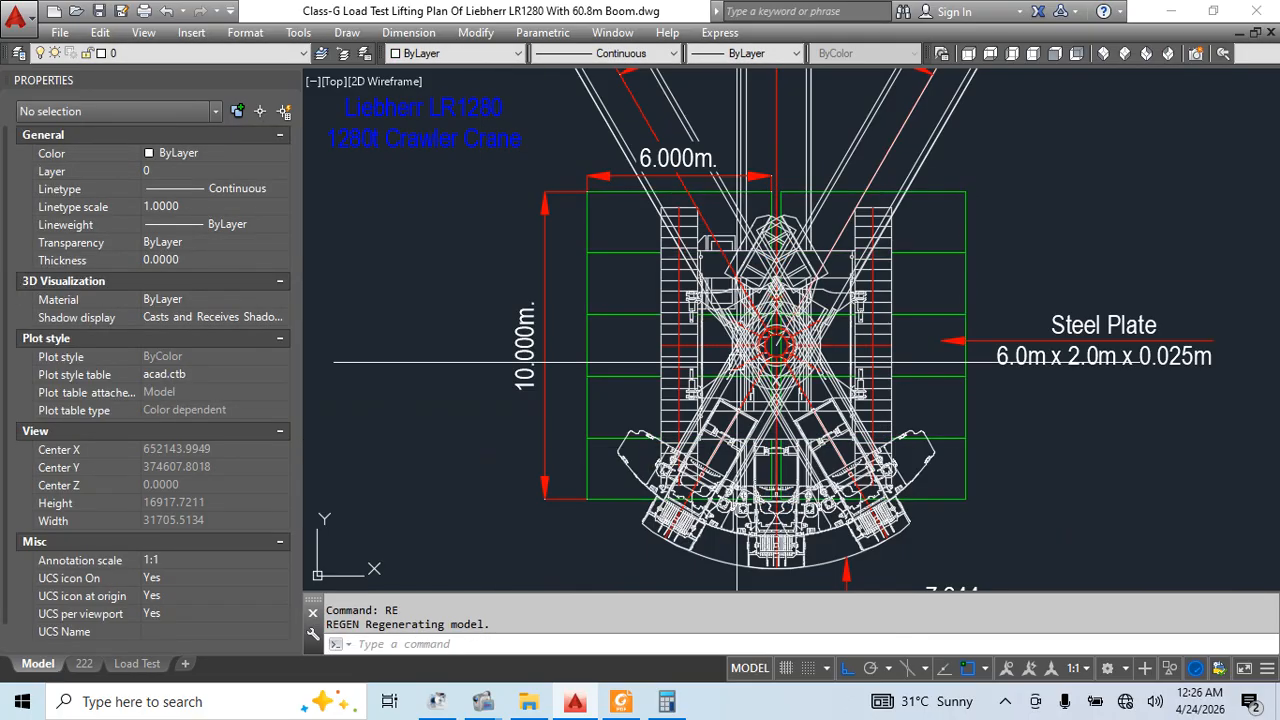
scroll(737, 362, "down", 4)
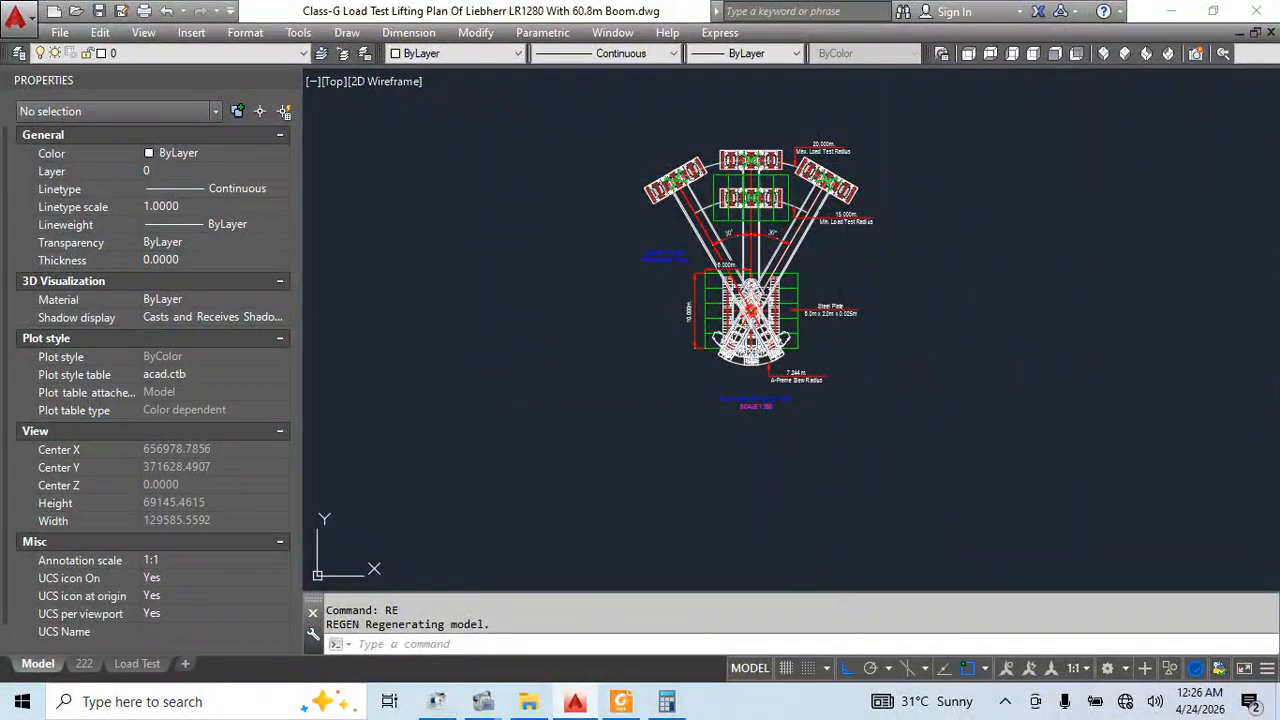
scroll(877, 205, "down", 2)
Move the side rigging view with its hook block and callouts horizontally along the baseline, farther from the front rigging view
scroll(697, 454, "up", 3)
middle_click_drag(820, 480, 752, 200)
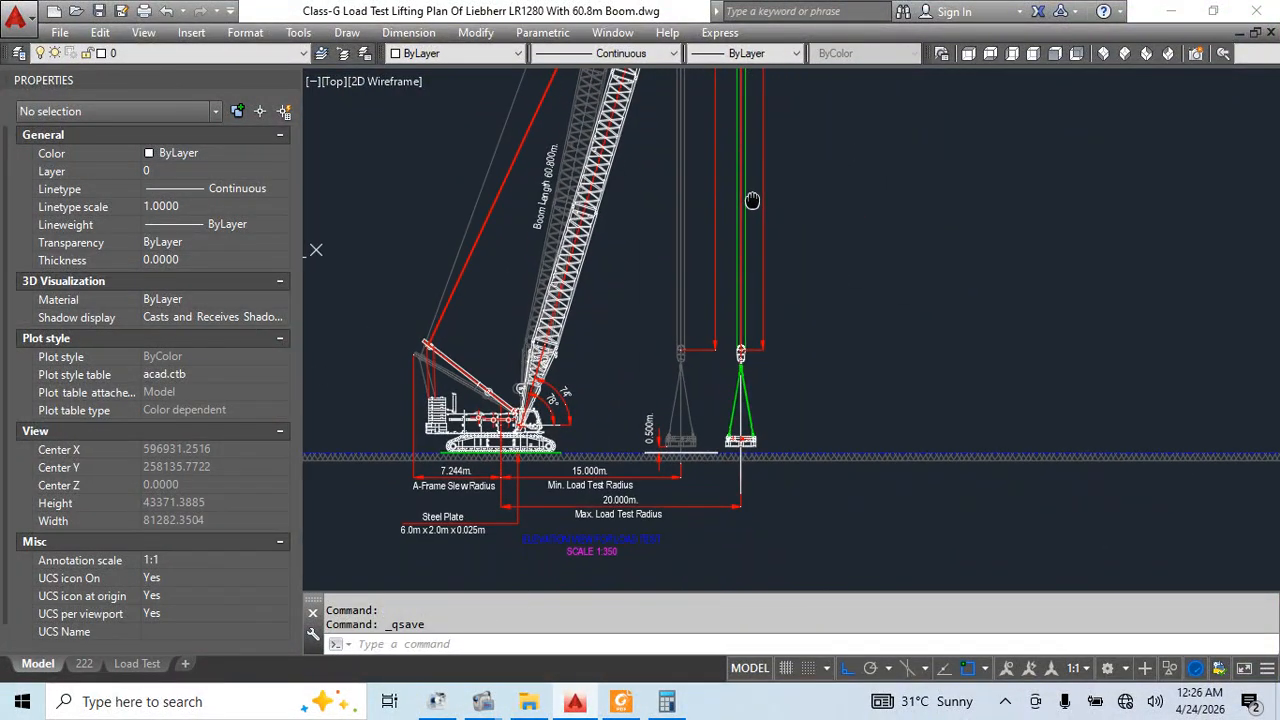
scroll(818, 386, "down", 4)
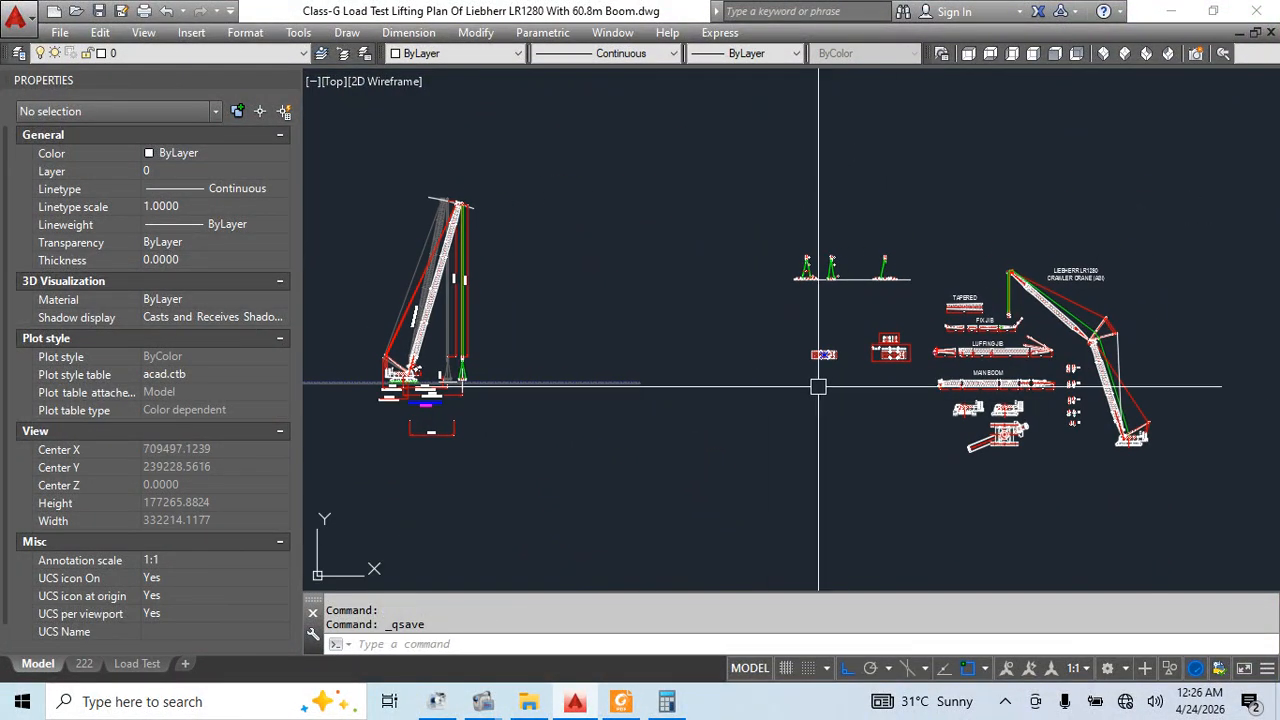
scroll(836, 261, "up", 5)
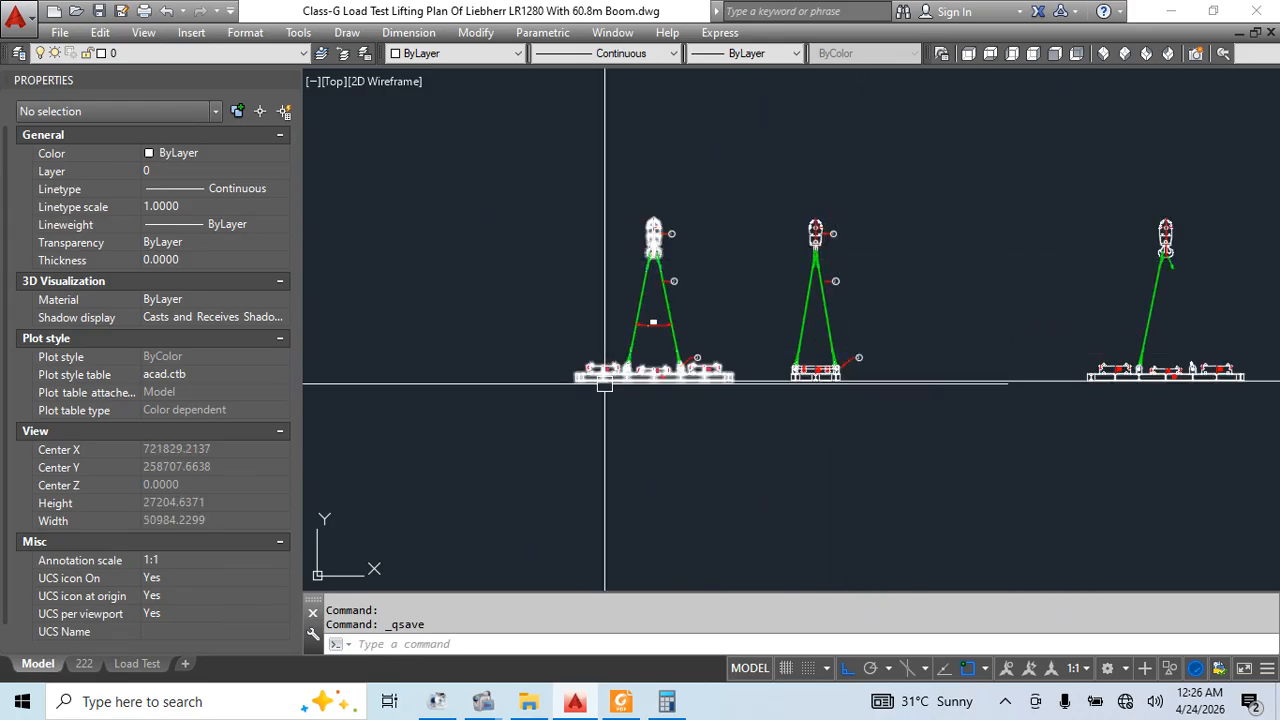
left_click(741, 388)
key("Escape")
key("Escape")
left_click(769, 188)
left_click(903, 391)
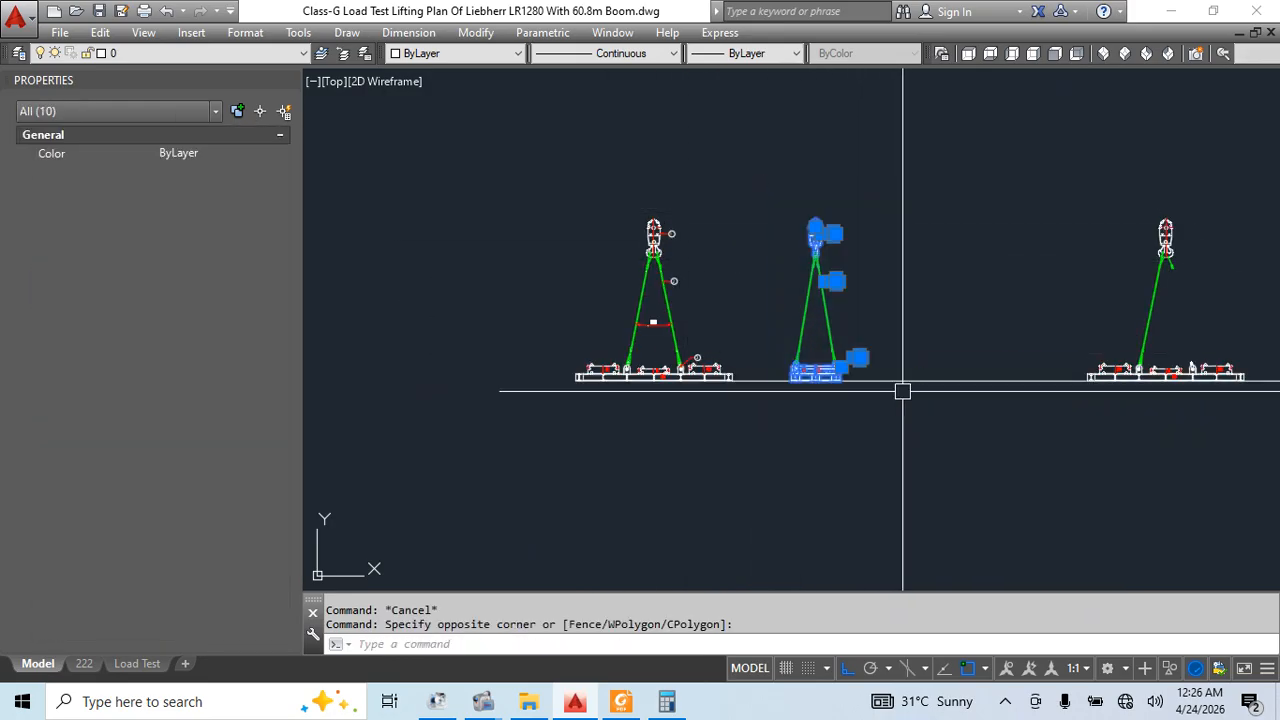
middle_click_drag(915, 445, 883, 423)
type("m")
key("space")
left_click(817, 440)
left_click(975, 449)
Erase the spare single-sling rigging view without callouts at the far end of the rigging baseline
middle_click_drag(1051, 469, 856, 461)
key("Escape")
key("Escape")
left_click(1103, 429)
type("e")
key("space")
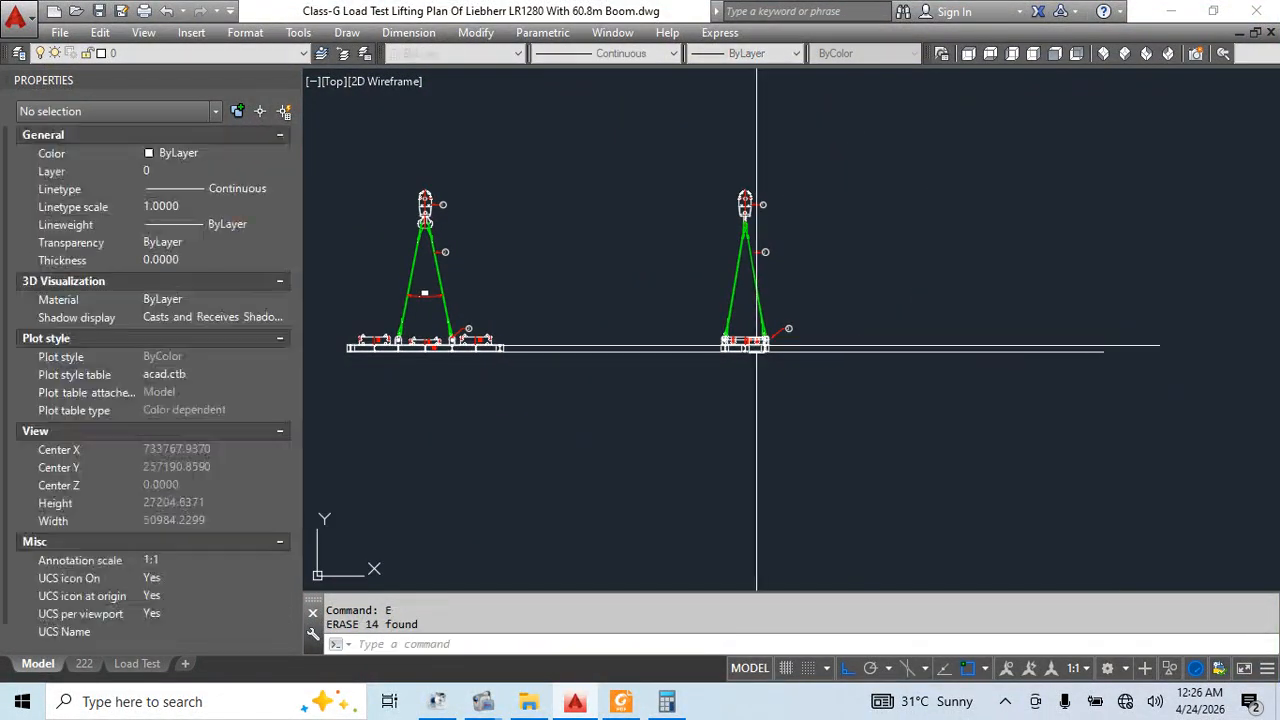
In the side rigging block sdfdsfdsf, erase the extra shackle beside the left sling eye and save the block changes
scroll(760, 345, "up", 5)
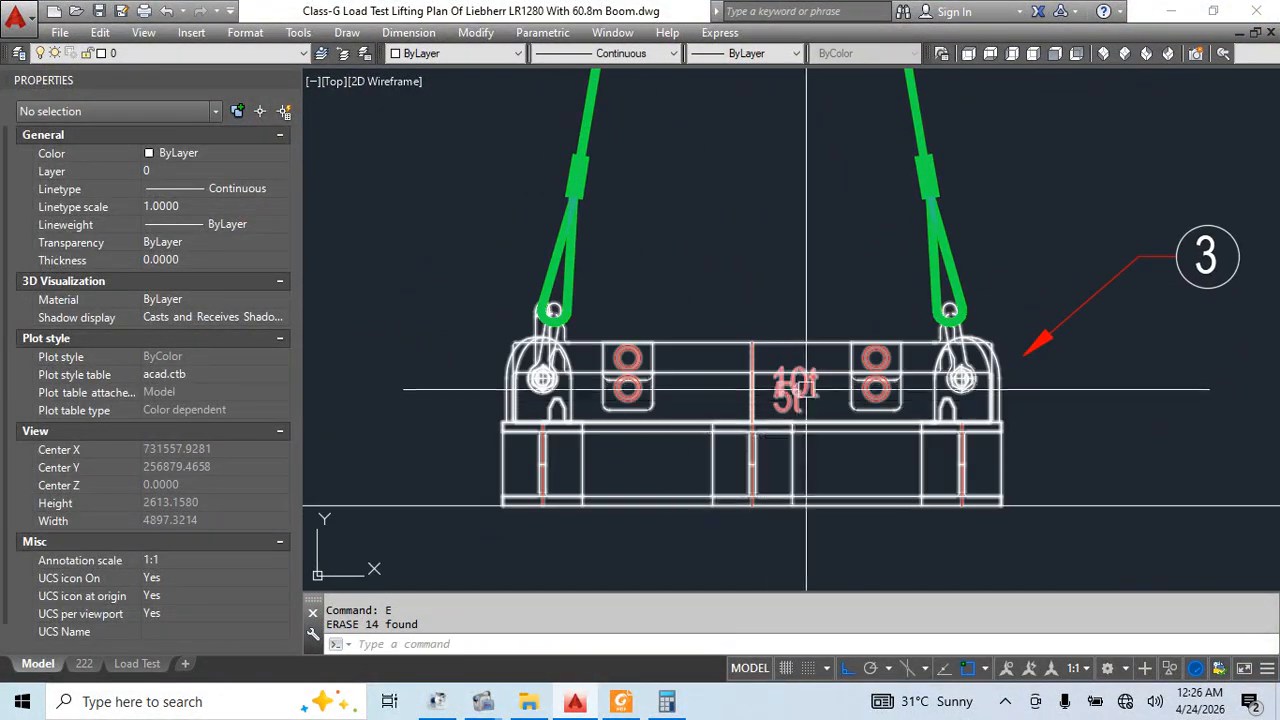
scroll(542, 325, "up", 4)
double_click(545, 330)
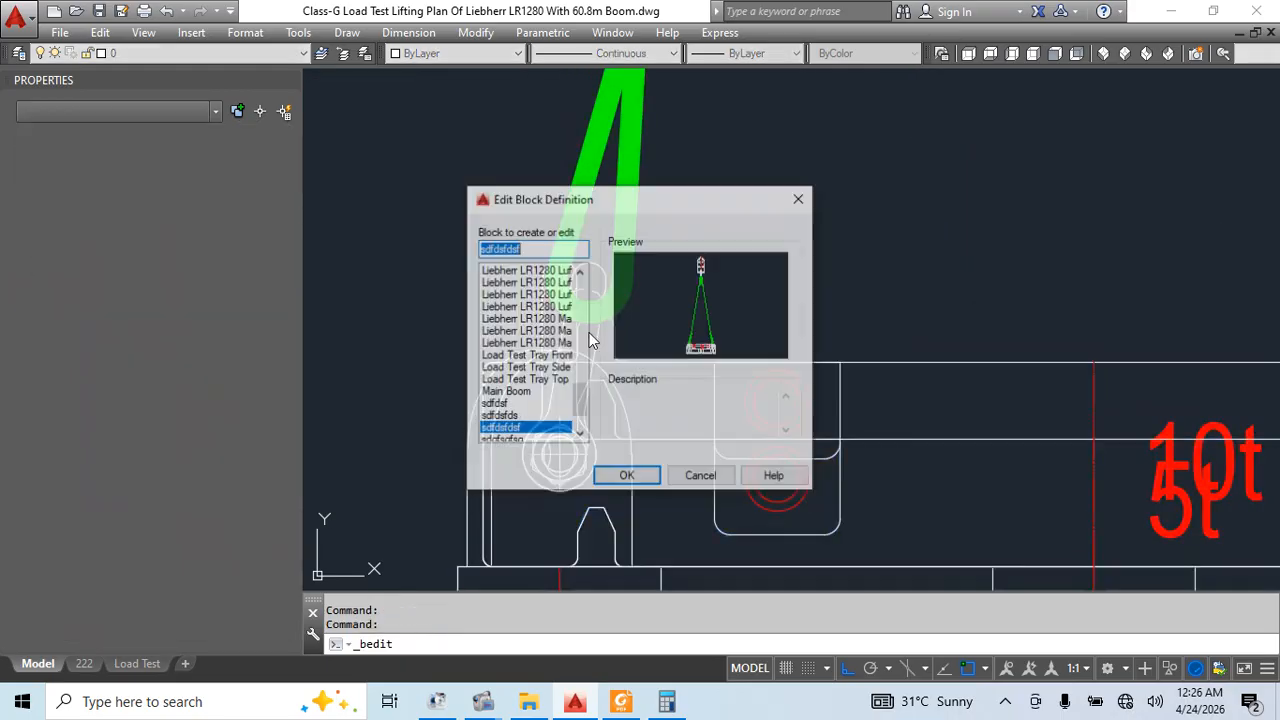
left_click(648, 474)
scroll(745, 488, "up", 5)
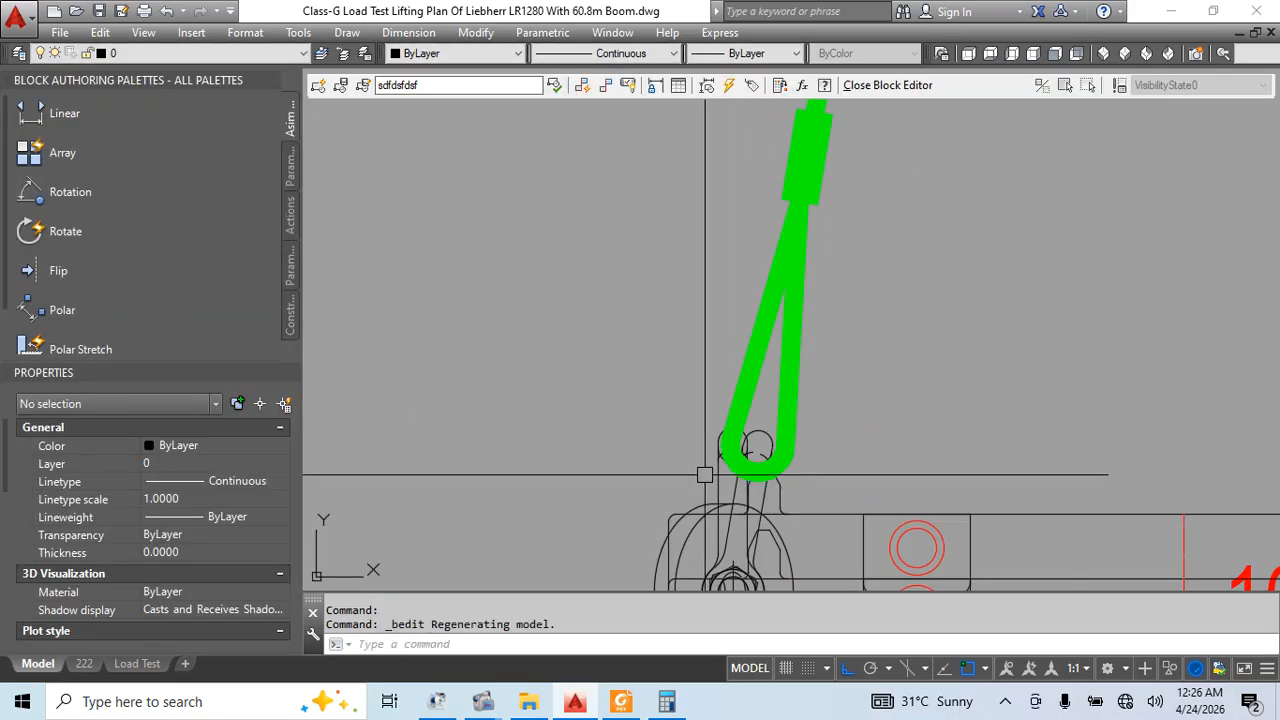
left_click(718, 473)
type("e")
key("space")
type("bc")
key("space")
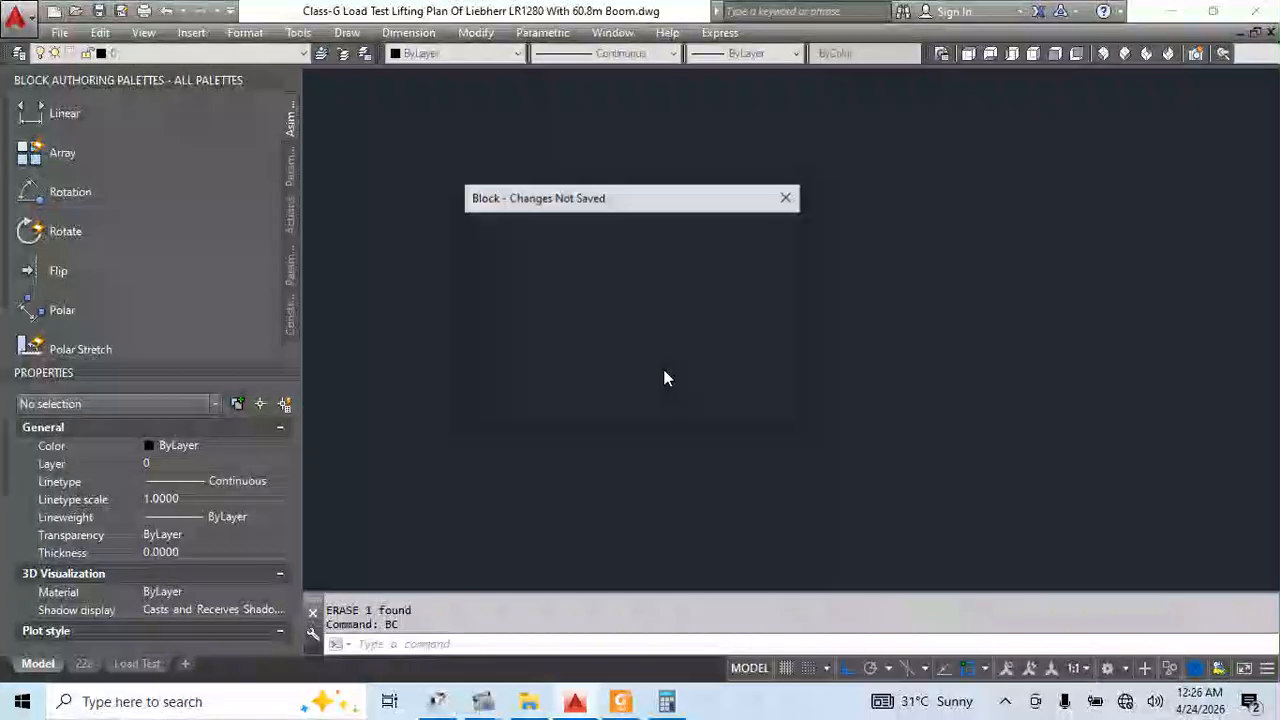
key("space")
scroll(975, 300, "down", 10)
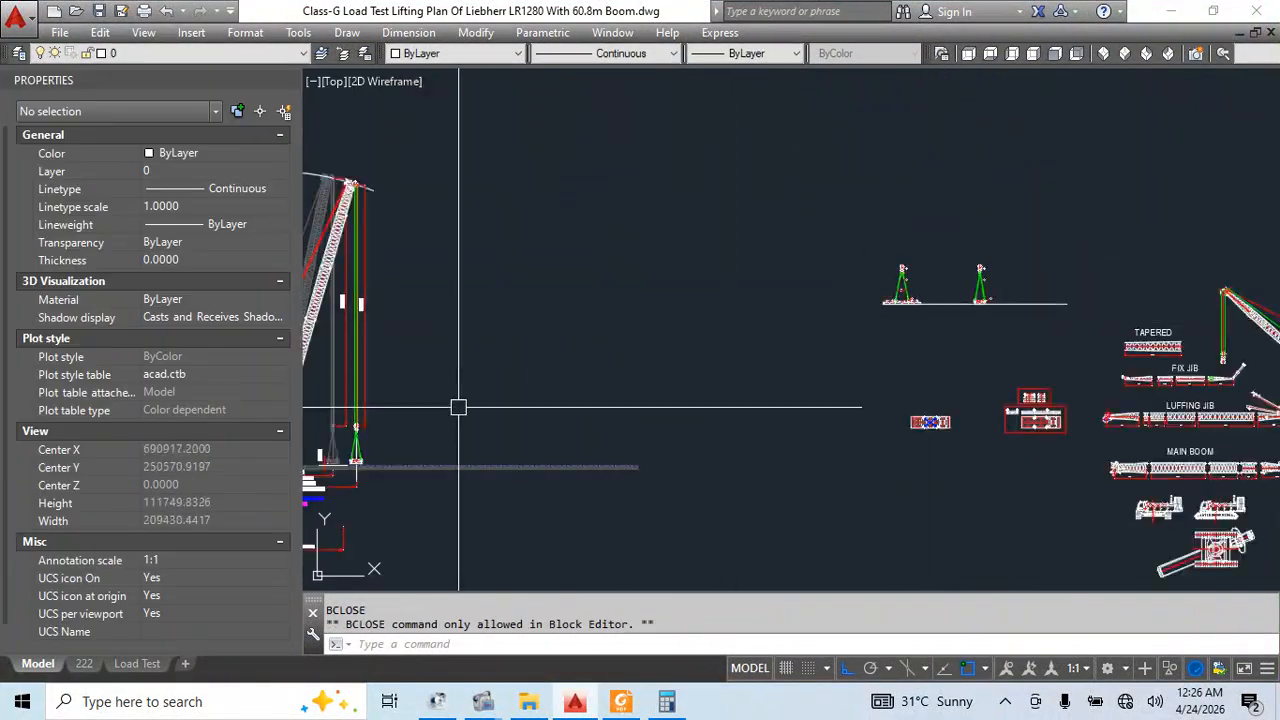
Open the grey minimum-radius boom and load block sdfdsf for editing at the left shackle of its test load
middle_click_drag(457, 406, 753, 336)
scroll(637, 398, "up", 5)
left_click(603, 334)
key("Escape")
double_click(603, 334)
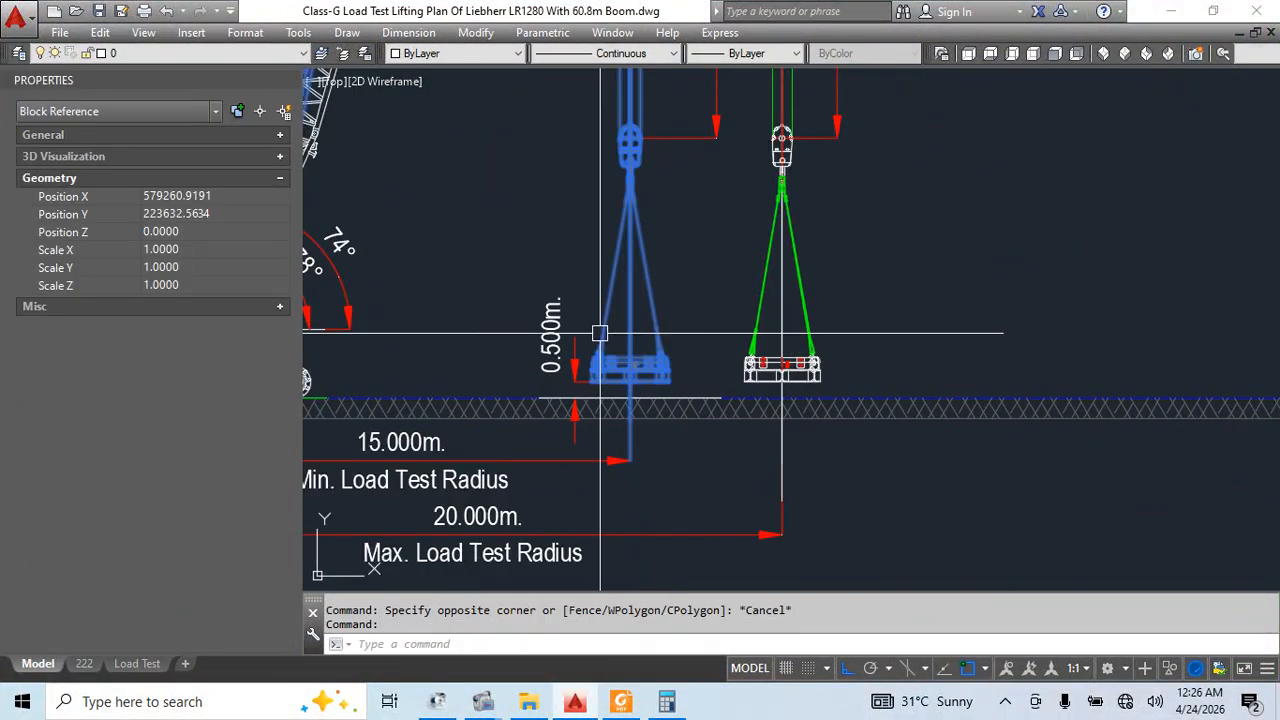
left_click(652, 481)
scroll(800, 455, "up", 6)
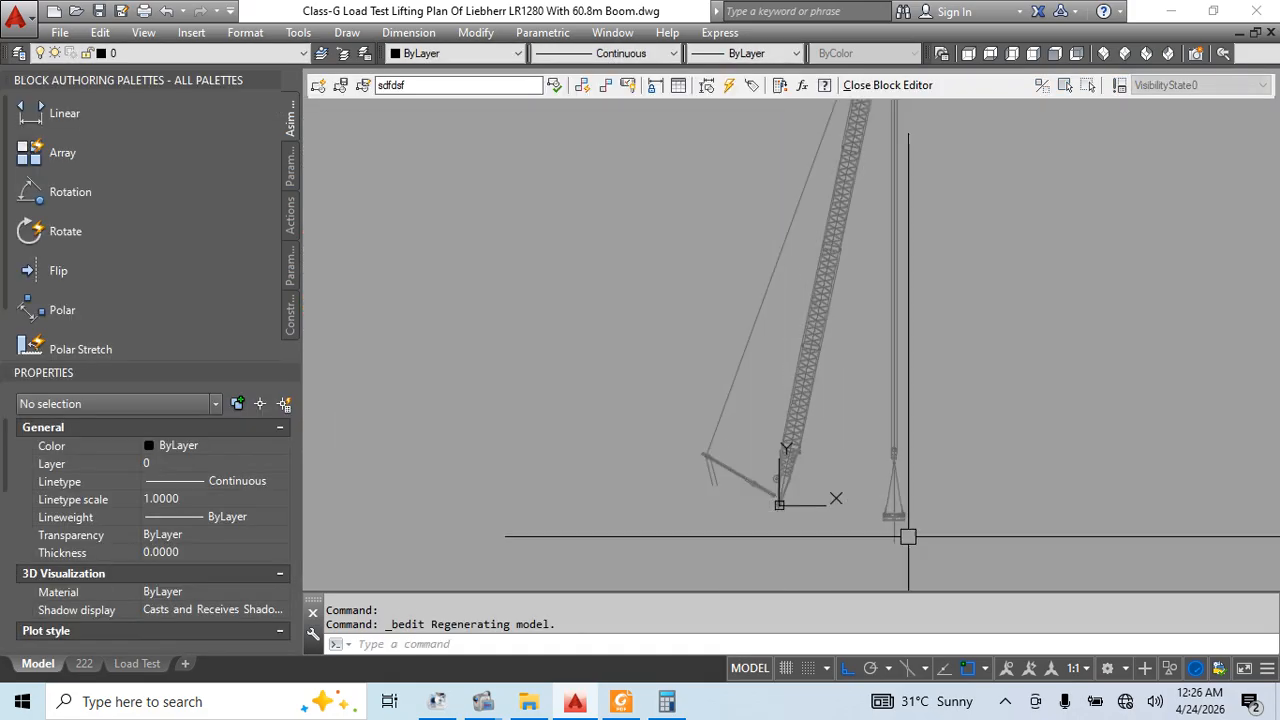
scroll(800, 455, "up", 6)
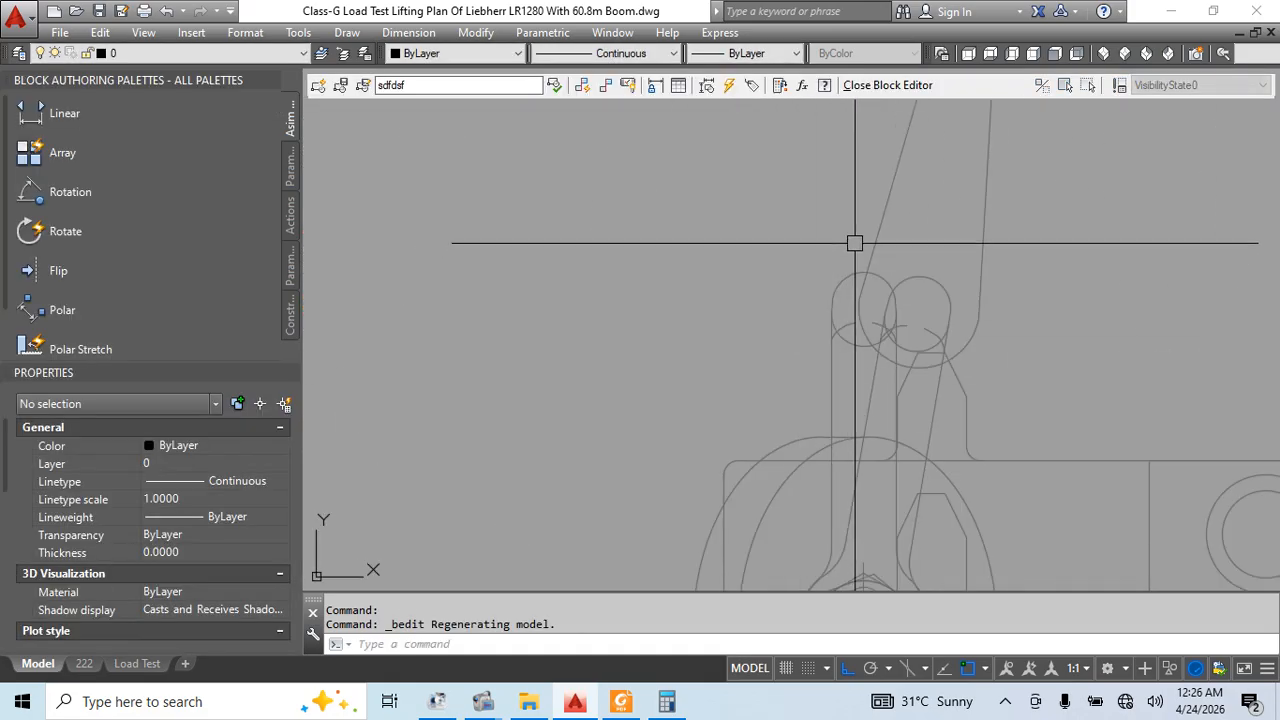
Erase the extra shackle's top arc and side lines beside the left sling eye of the grey test load
left_click(859, 239)
left_click(822, 288)
type("e")
key("Return")
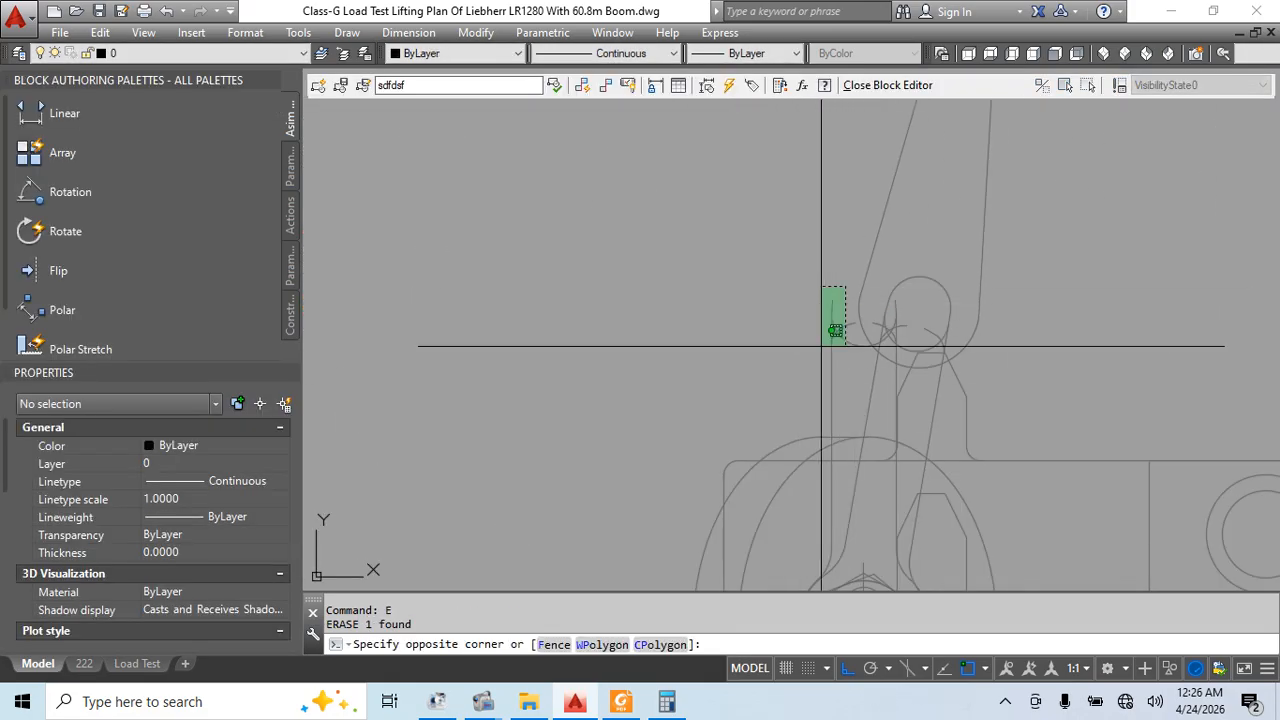
left_click(872, 385)
key("Return")
left_click(897, 396)
key("Escape")
Erase the leftover shackle fragments overlapping the left sling eye in the grey block
scroll(890, 375, "up", 4)
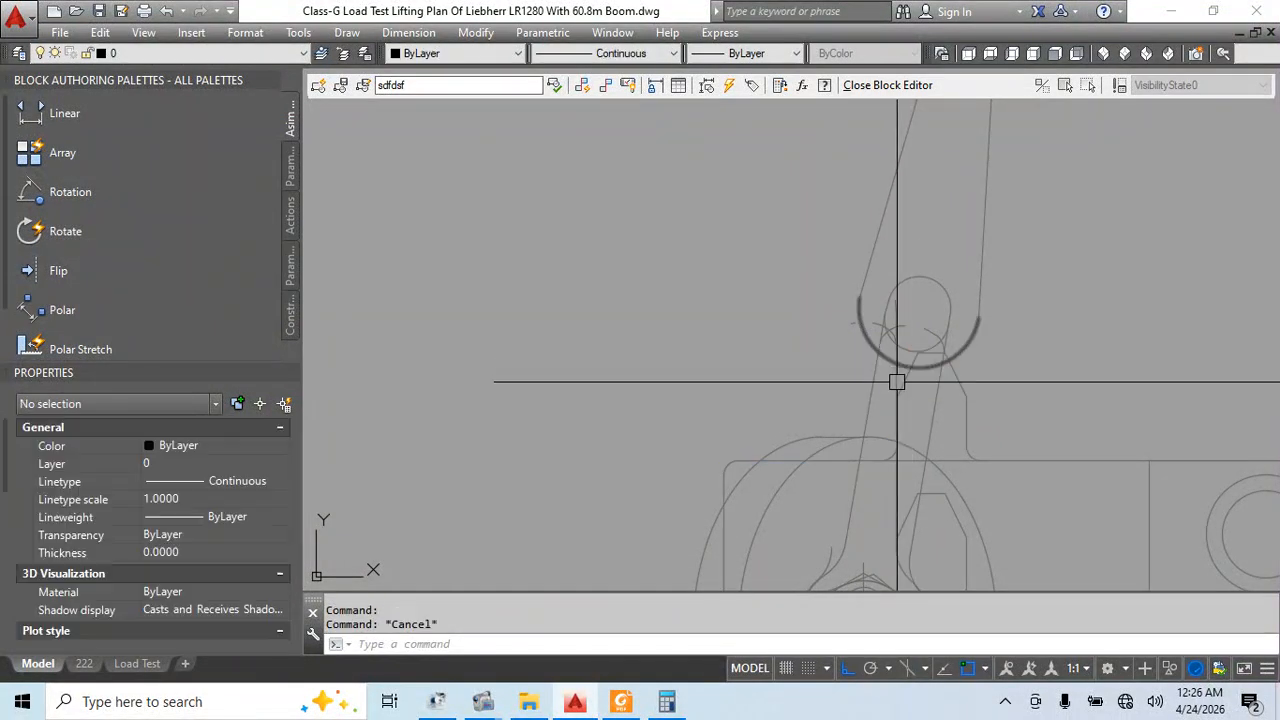
left_click(886, 310)
type("e")
key("Return")
scroll(829, 246, "up", 3)
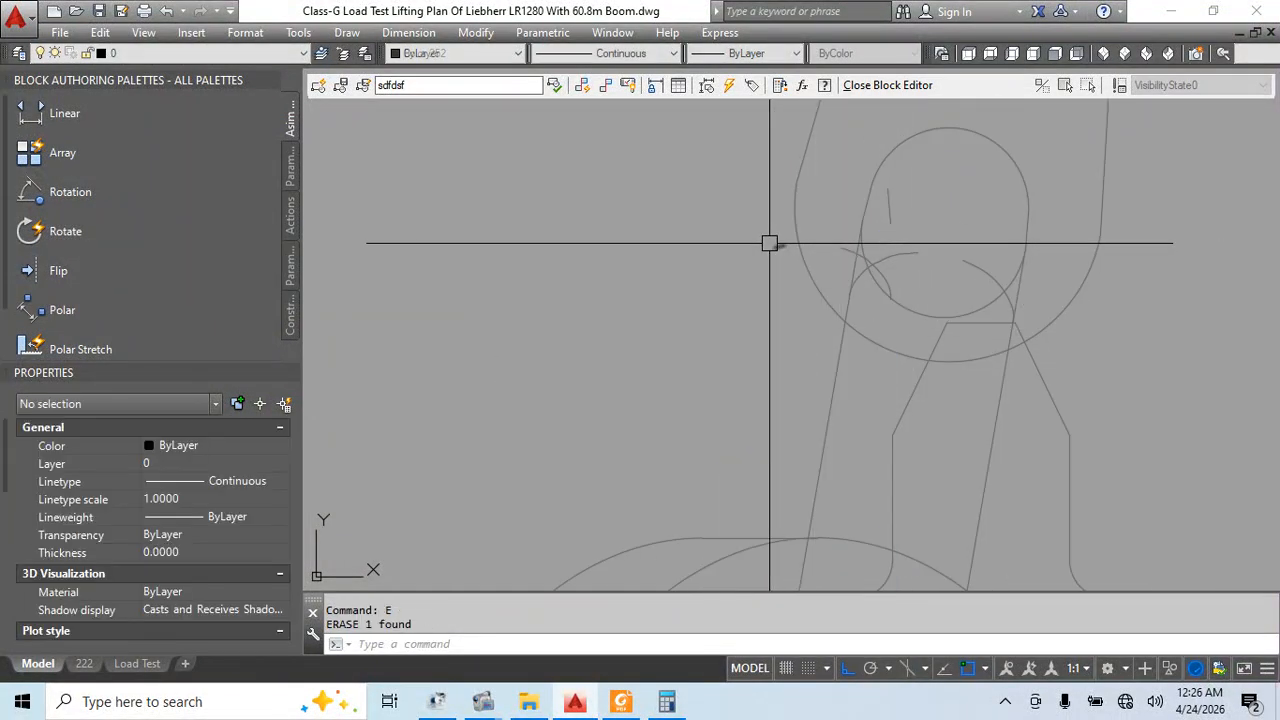
scroll(880, 260, "up", 2)
left_click(922, 281)
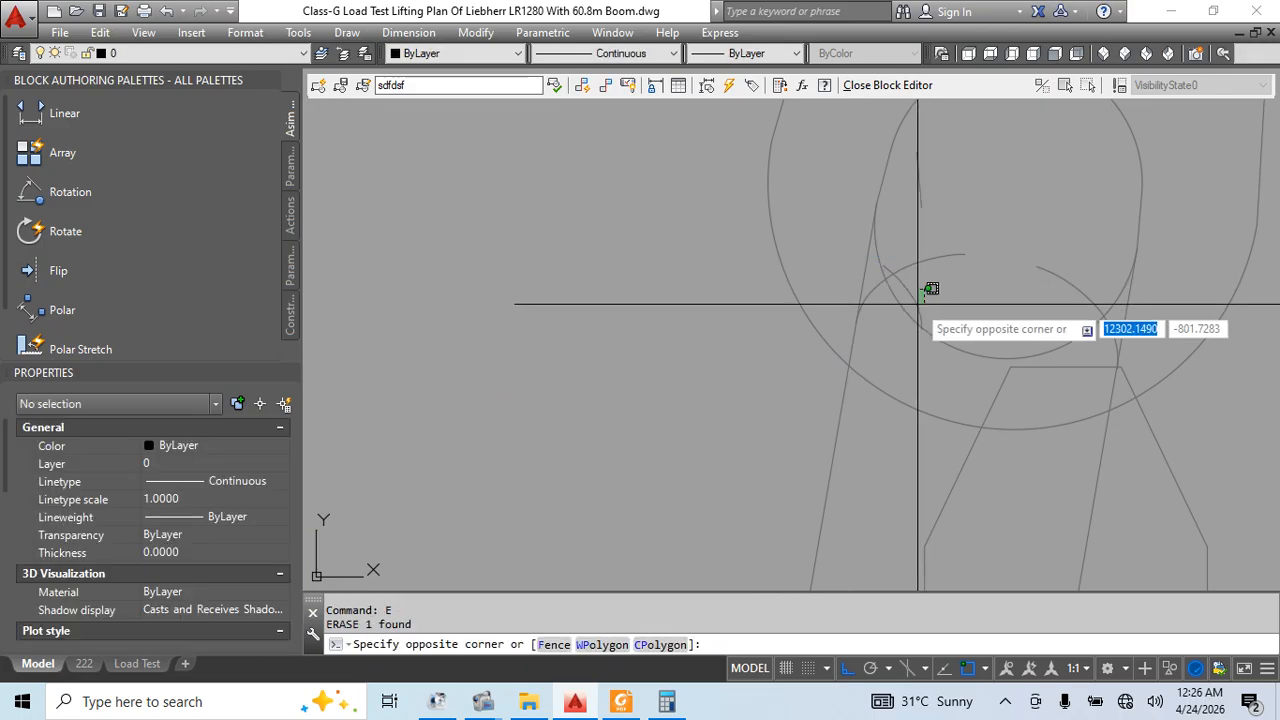
left_click(932, 288)
type("e")
key("Return")
scroll(889, 364, "up", 4)
key("Escape")
key("Escape")
scroll(831, 397, "up", 4)
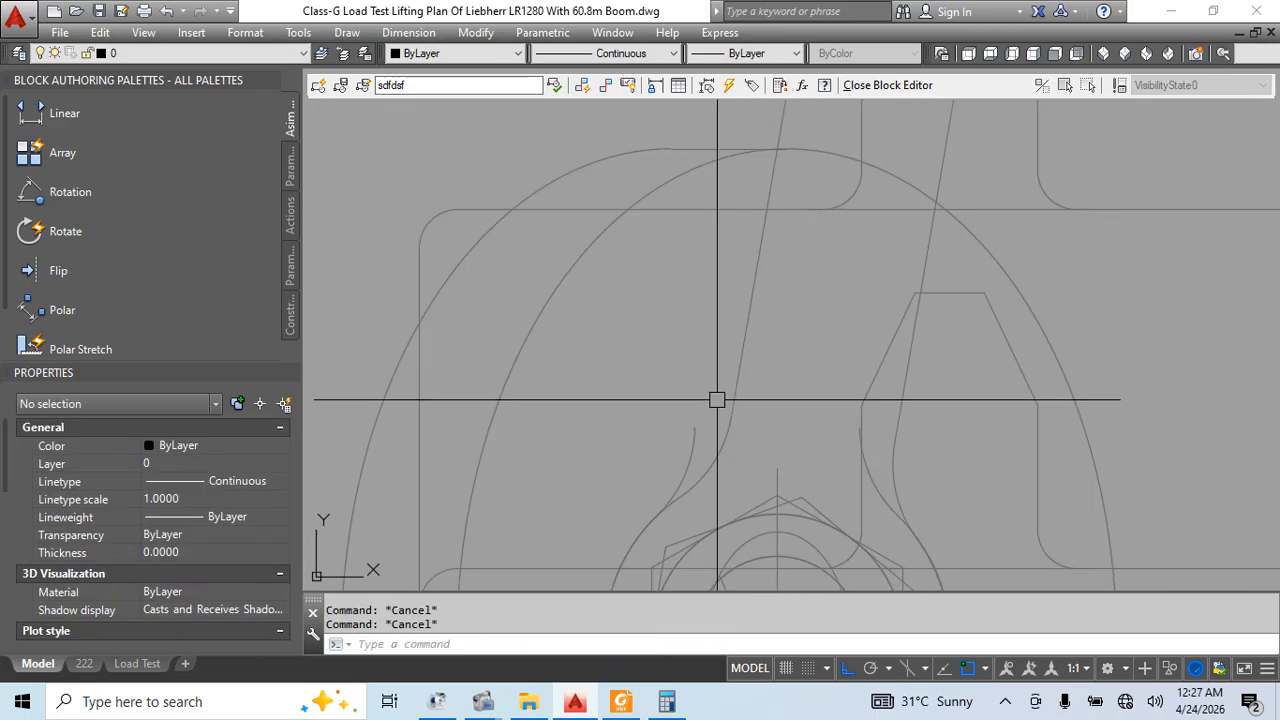
Erase the leftover shackle curve above the left pin, then close the grey block and save its changes
left_click(691, 449)
type("e")
key("Return")
left_click(885, 505)
key("Escape")
scroll(657, 297, "down", 4)
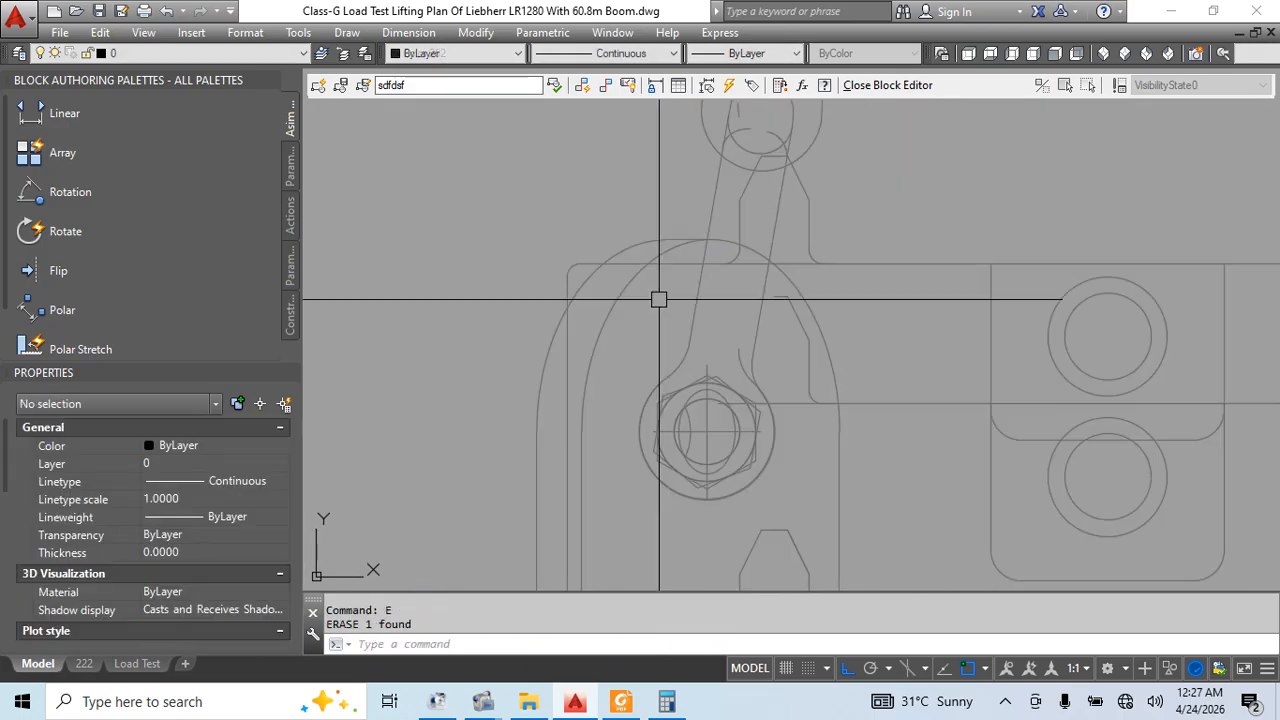
type("b")
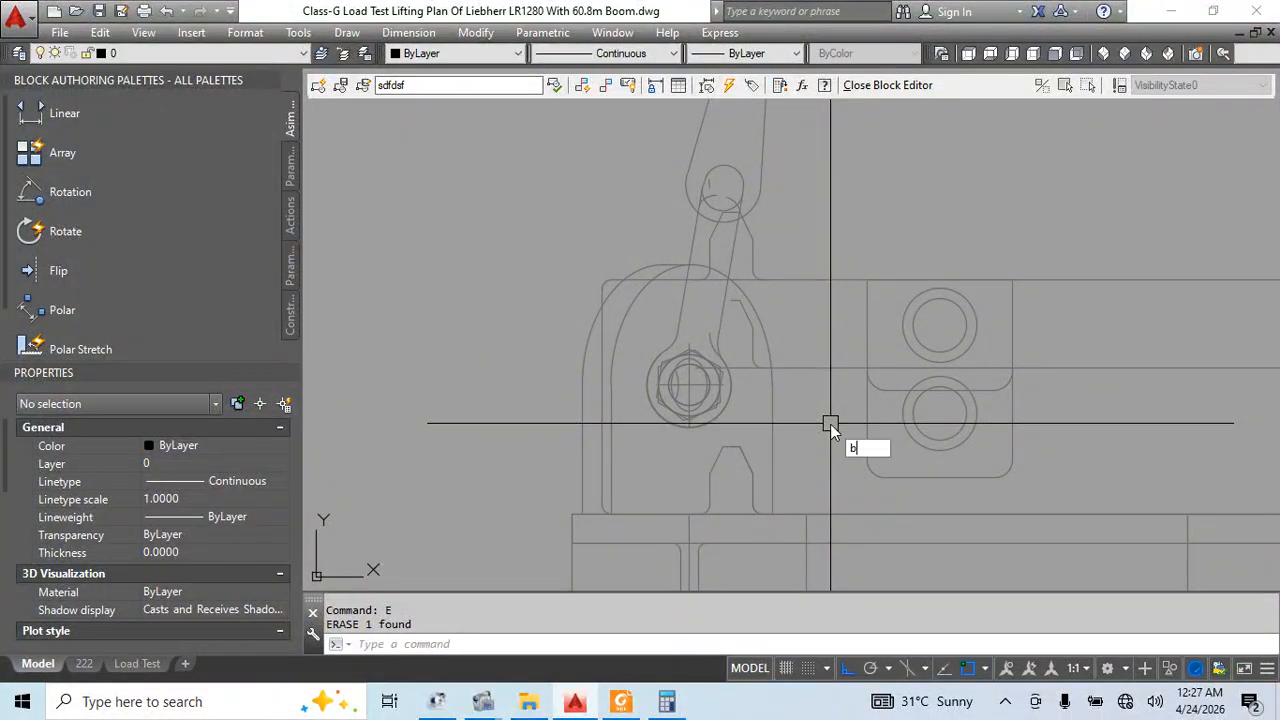
type("close")
key("Return")
key("Return")
Purge all unused items from the drawing
scroll(862, 443, "up", 2)
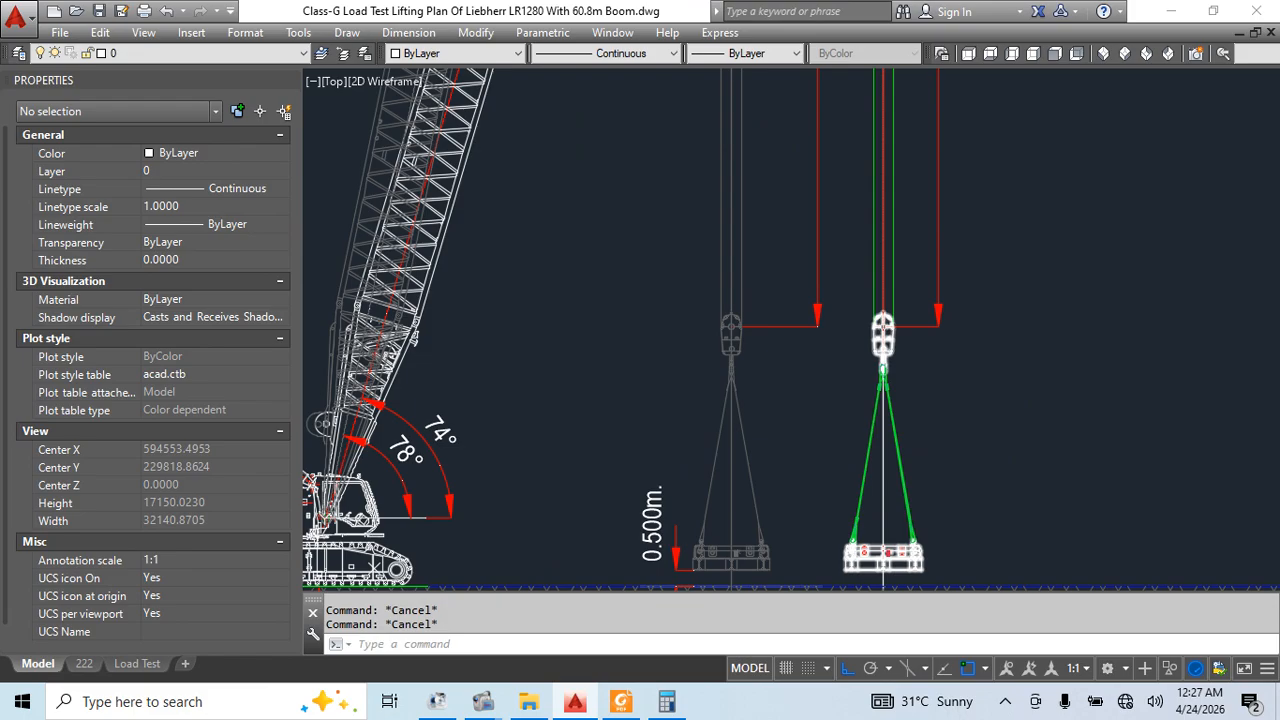
type("pu")
key("Return")
left_click(595, 580)
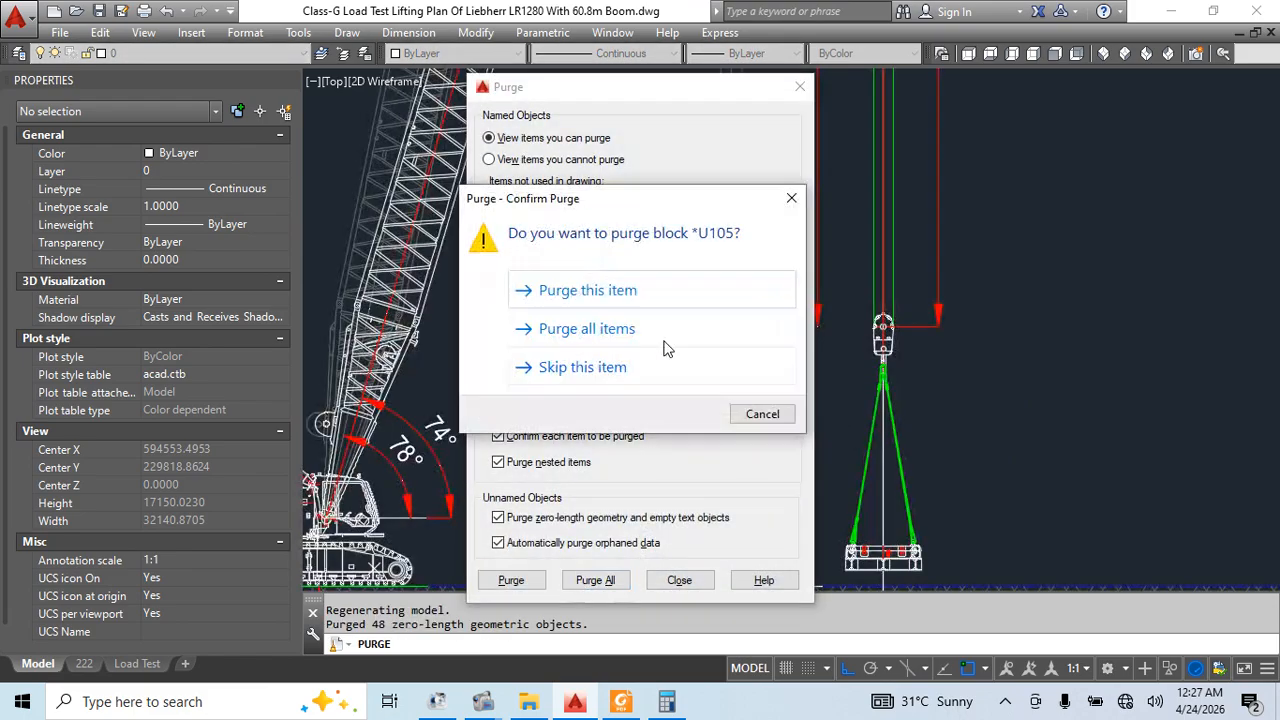
left_click(667, 340)
left_click(680, 582)
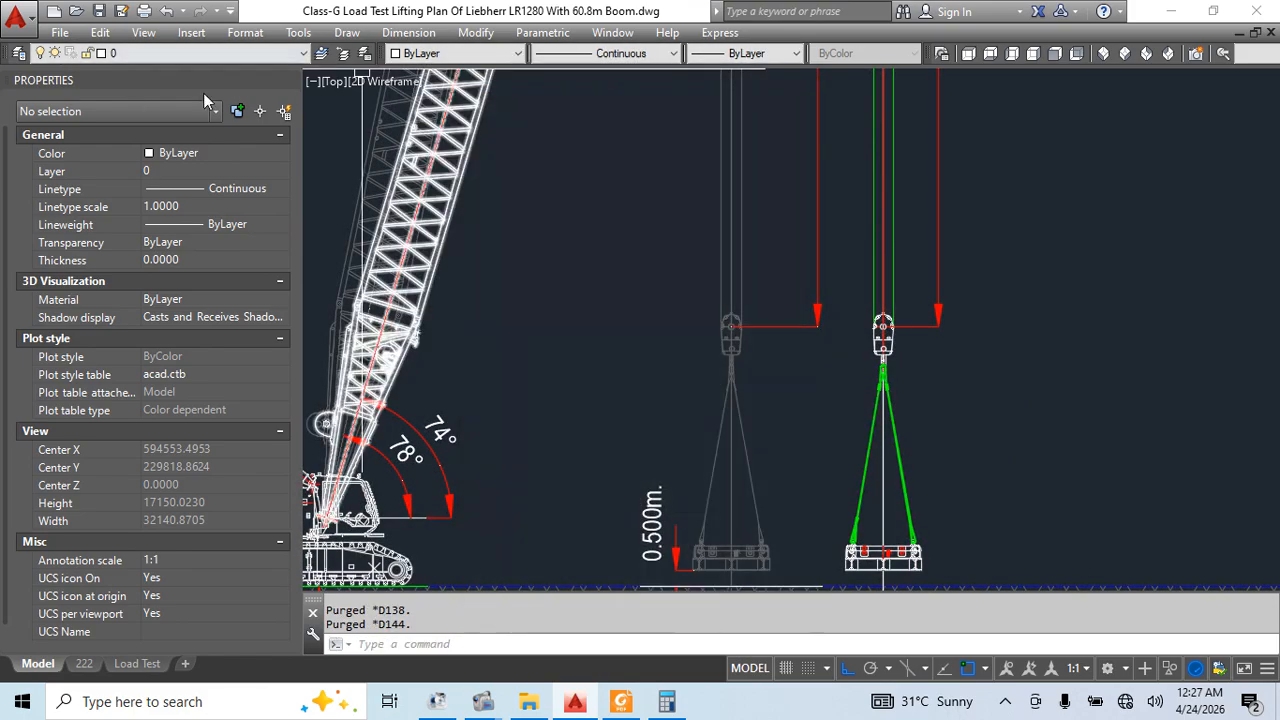
Hide the object properties display and erase the stray red dimension below the elevation view
left_click(289, 80)
scroll(871, 366, "down", 5)
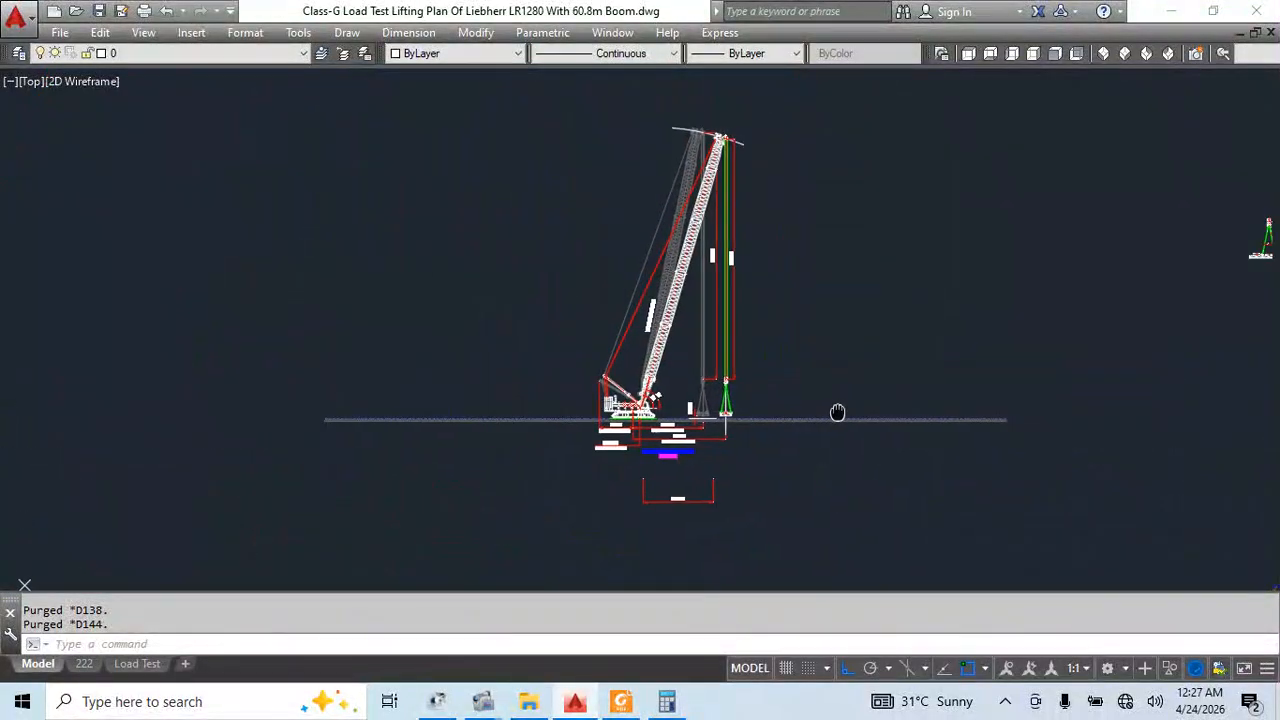
scroll(775, 533, "up", 2)
left_click_drag(775, 533, 657, 543)
key("Delete")
key("Escape")
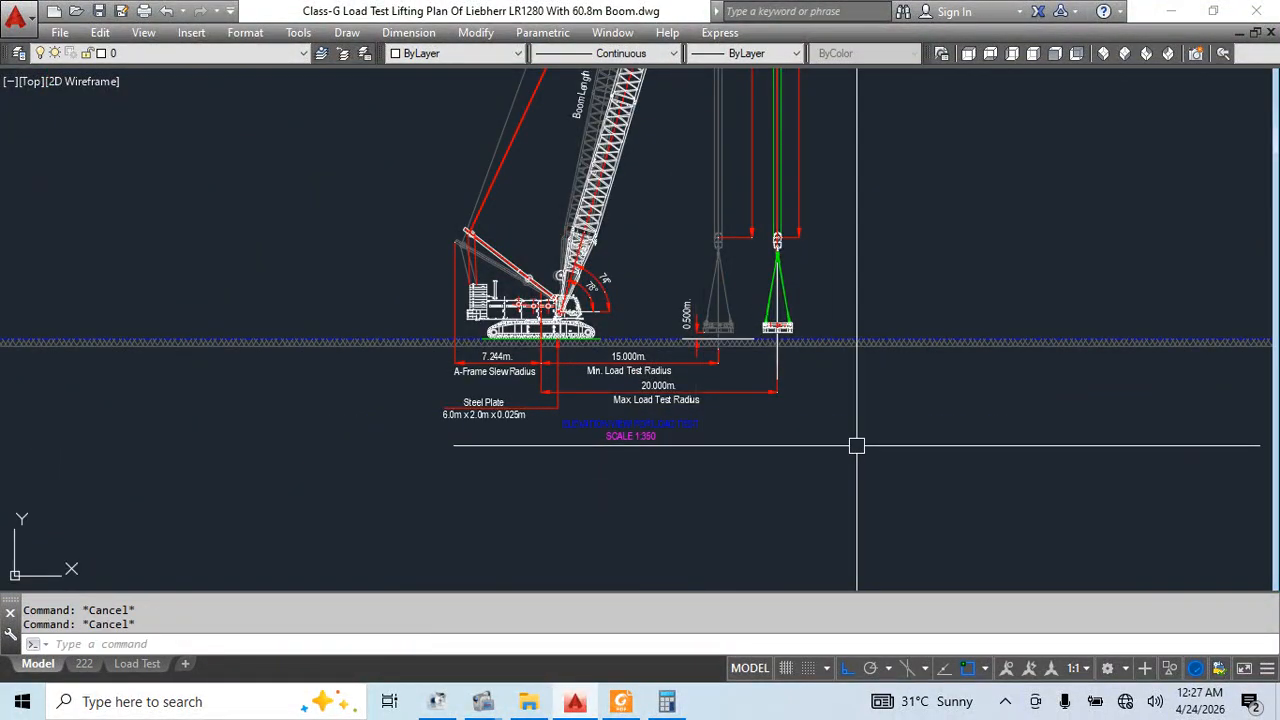
View the Load Test layout and return to the 222 layout
mouse_move(930, 358)
middle_mouse_down()
mouse_move(711, 534)
mouse_move(643, 640)
mouse_move(837, 529)
mouse_move(880, 423)
middle_mouse_up()
scroll(650, 249, "down", 2)
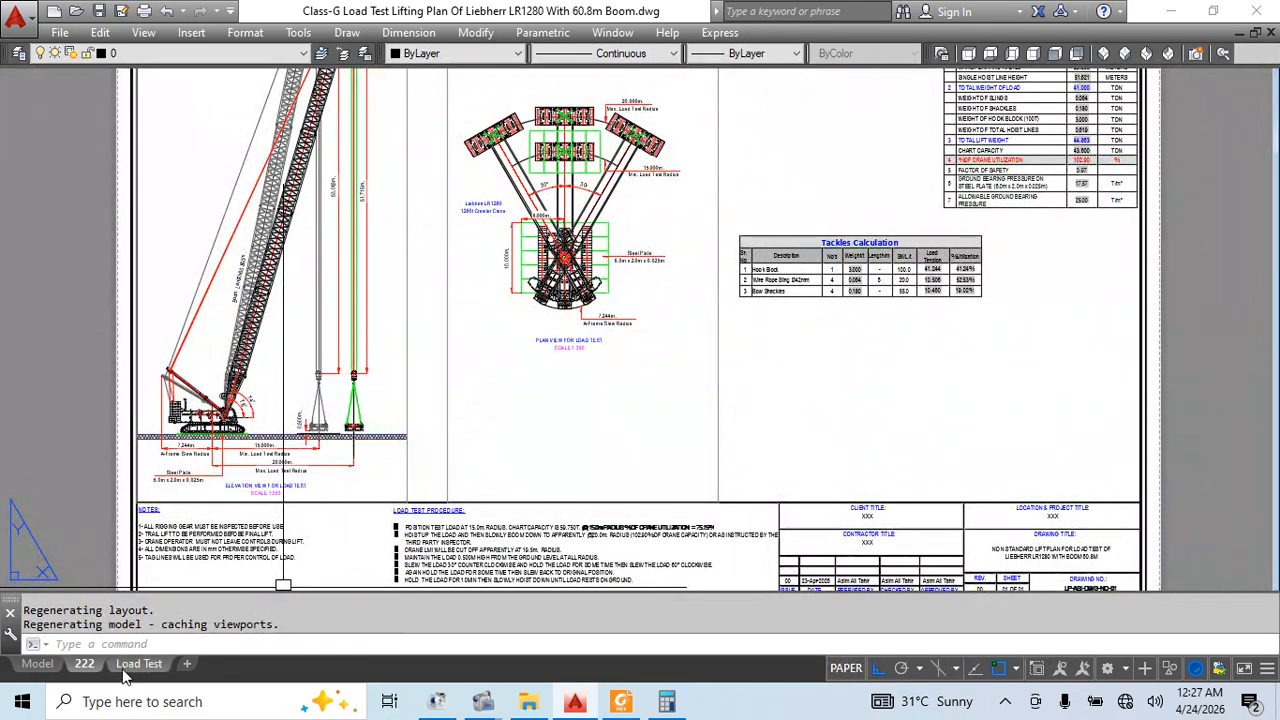
left_click(129, 666)
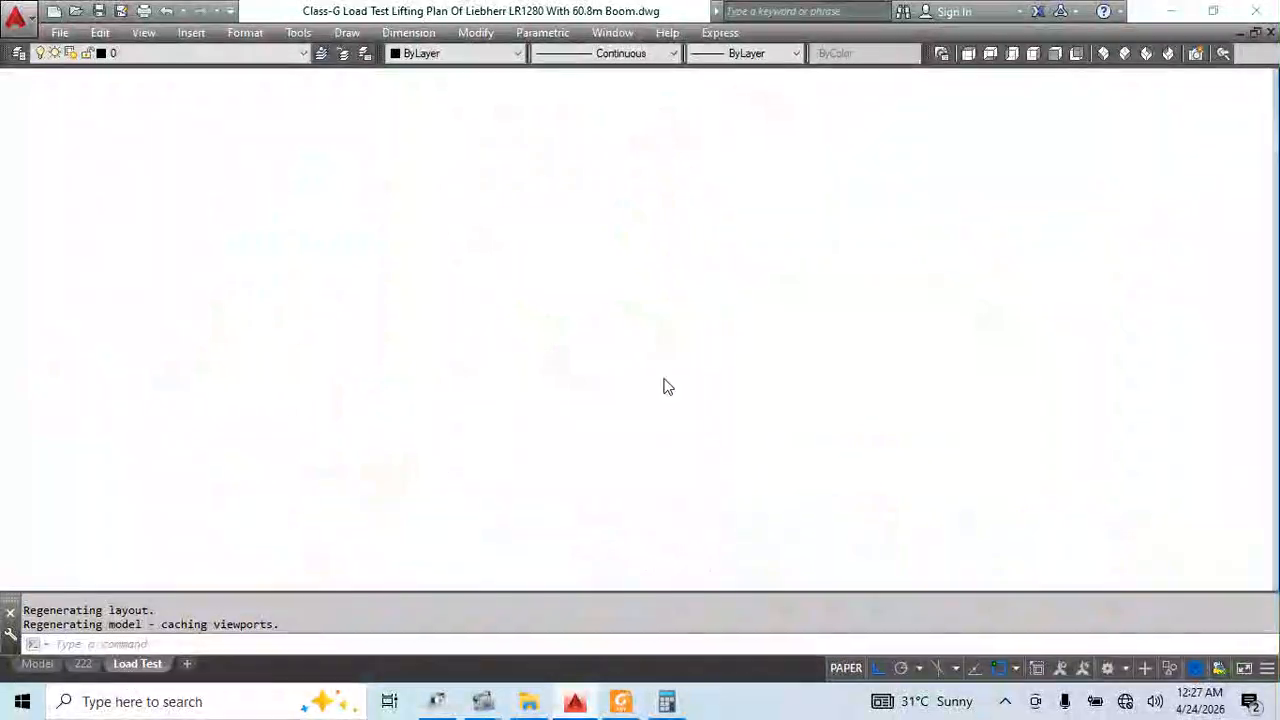
left_click(84, 665)
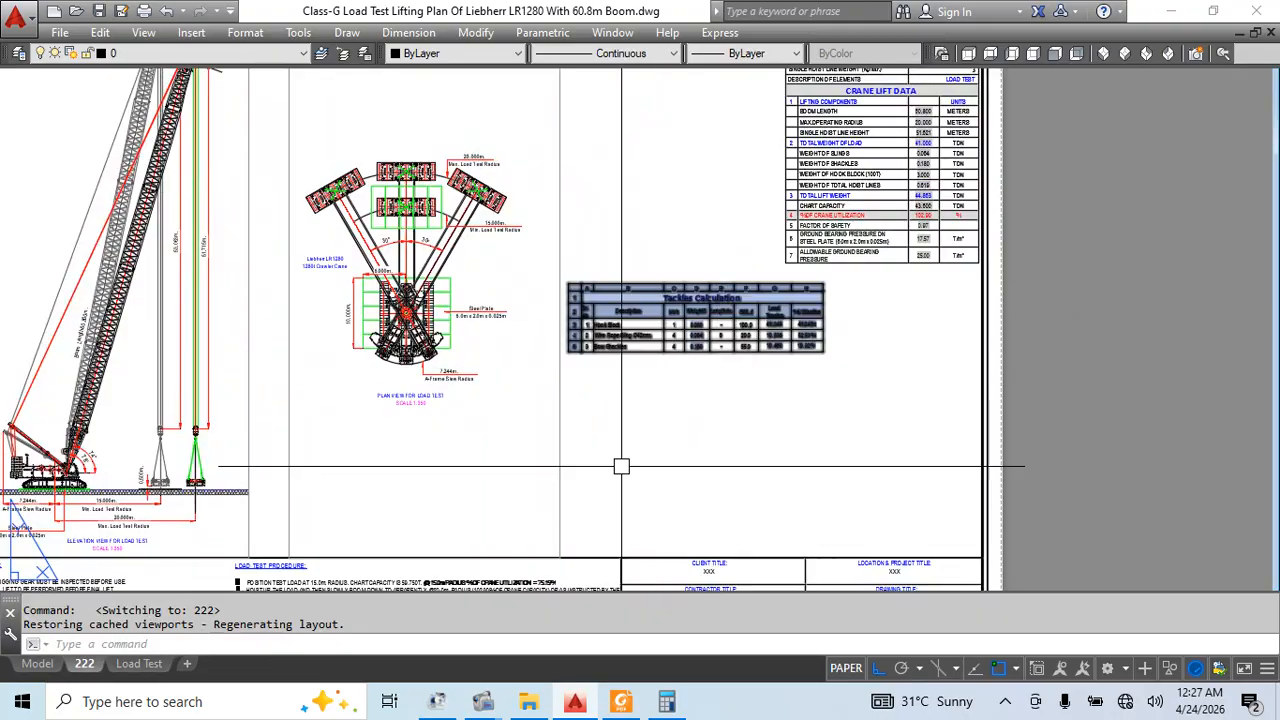
Copy the plan view viewport horizontally with Ortho on to the area beneath the Crane Lift Data table
left_click(560, 426)
middle_click_drag(560, 426, 576, 388)
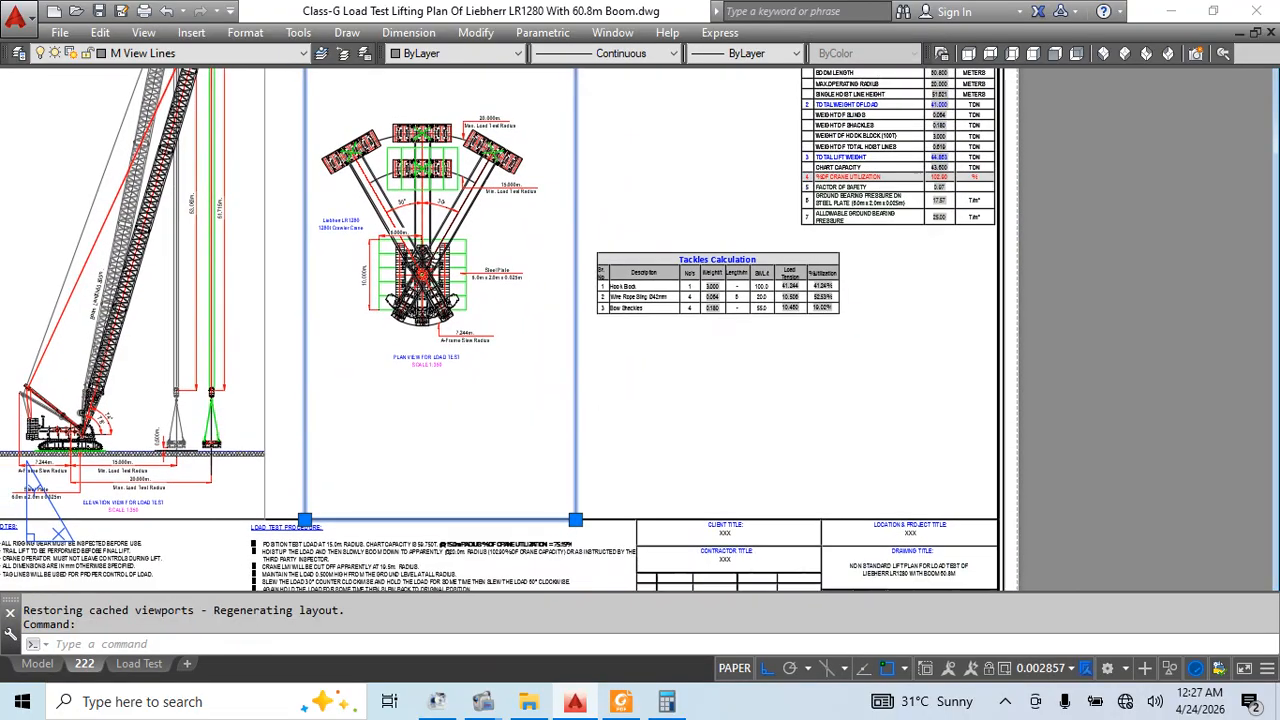
type("Co")
key("Return")
left_click(551, 422)
middle_click_drag(849, 389, 750, 384)
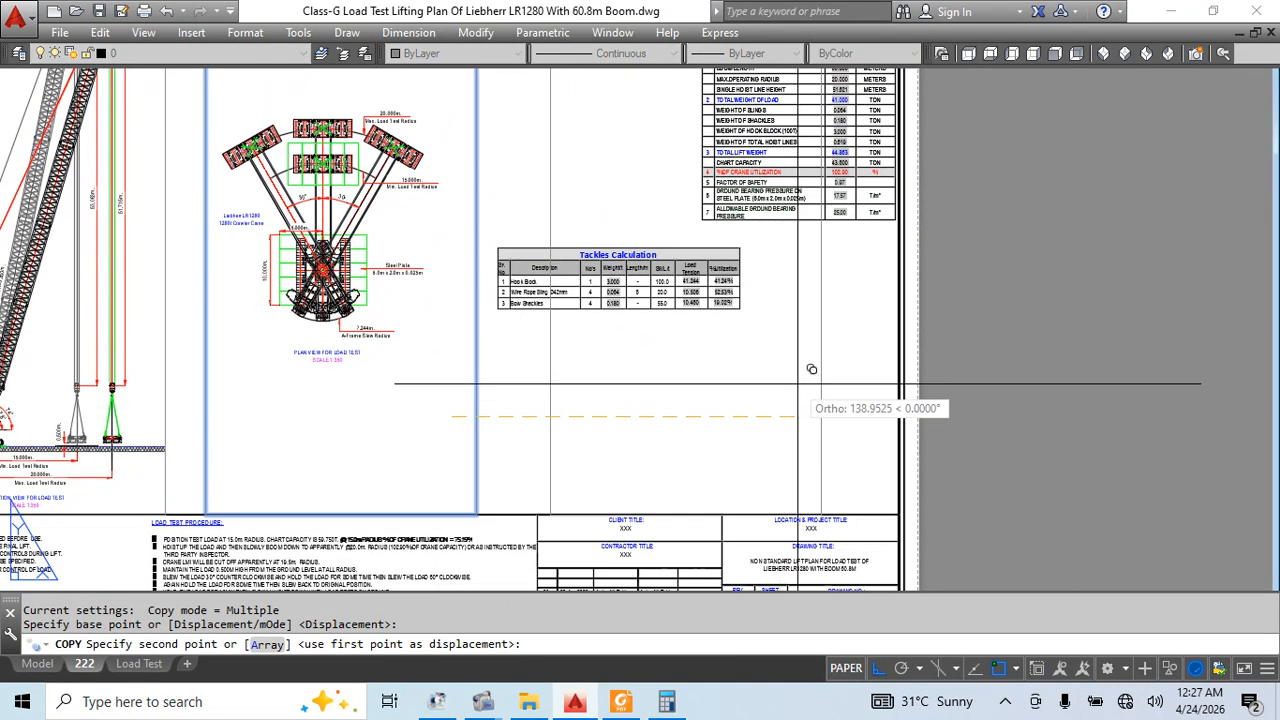
left_click(837, 379)
key("Escape")
Frame the front rigging view with its 23° sling angle inside the copied viewport and return to paper space
double_click(774, 391)
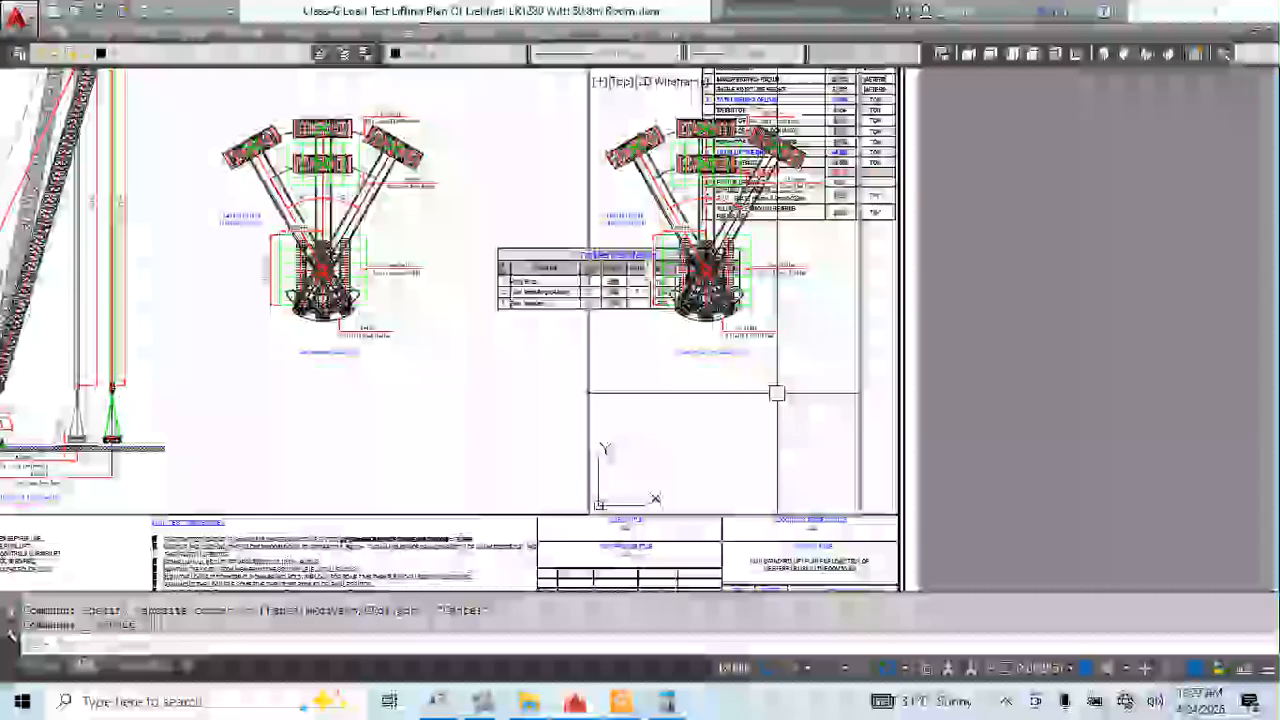
scroll(753, 345, "up", 3)
scroll(753, 345, "down", 3)
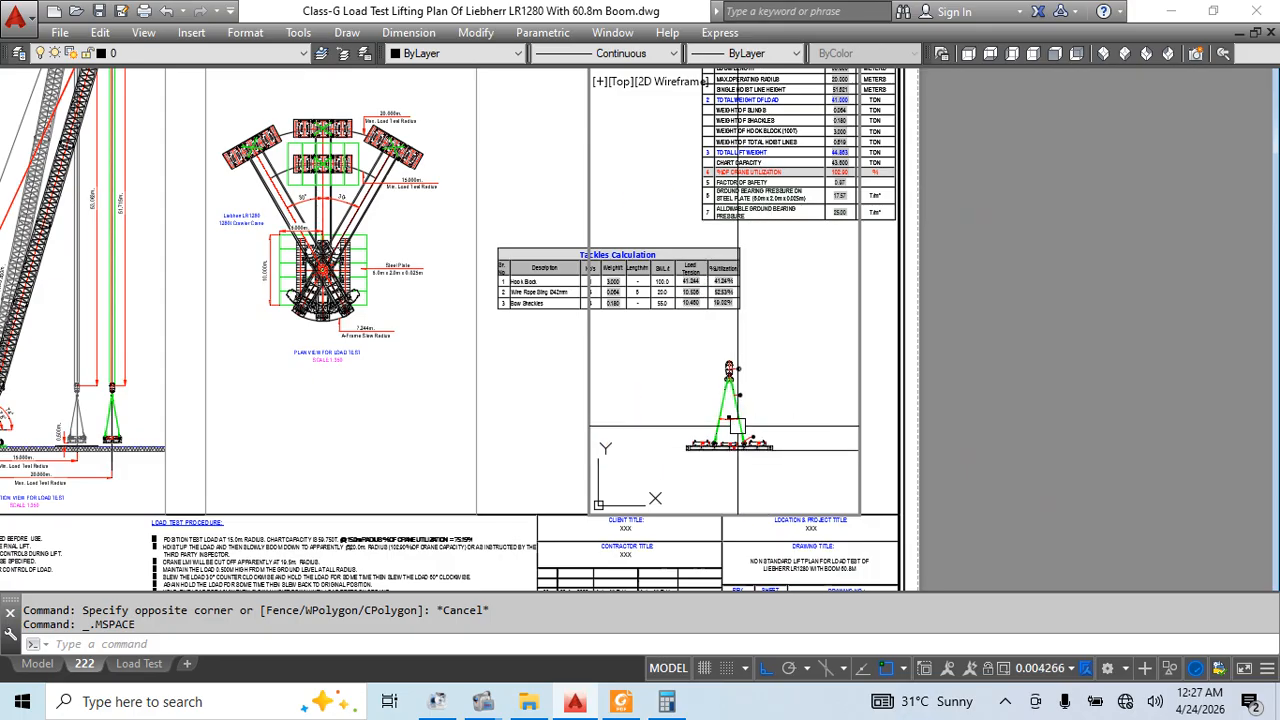
scroll(741, 440, "up", 2)
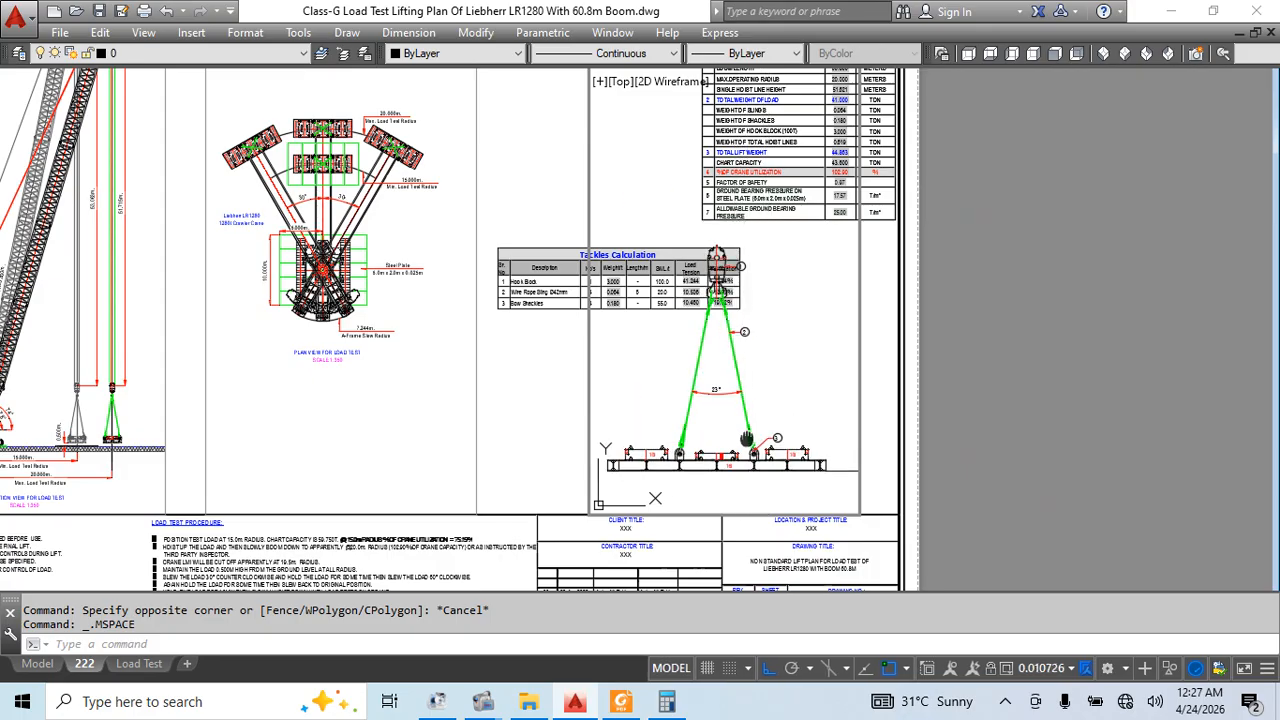
double_click(1099, 444)
Stretch the copied viewport's upper edge down to just above the hook block of the front rigging view
scroll(600, 240, "up", 3)
left_click(571, 147)
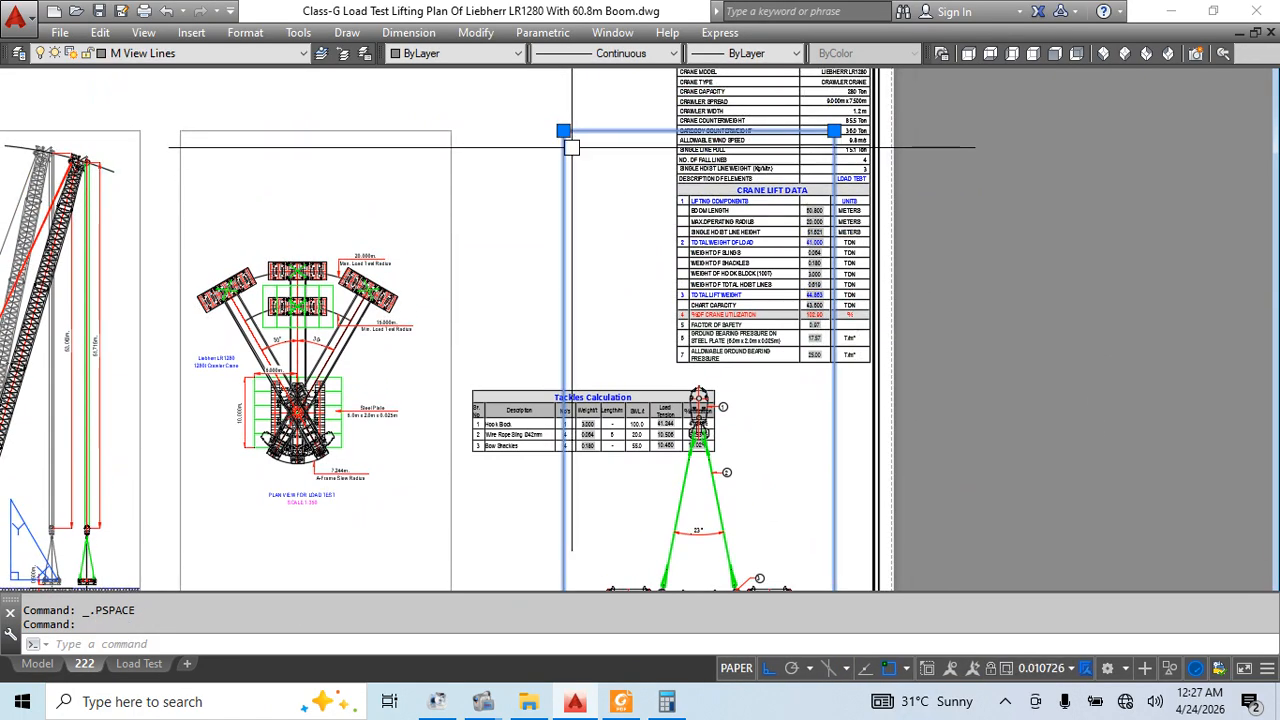
left_click(563, 130)
left_click(563, 370)
middle_click_drag(832, 472, 790, 300)
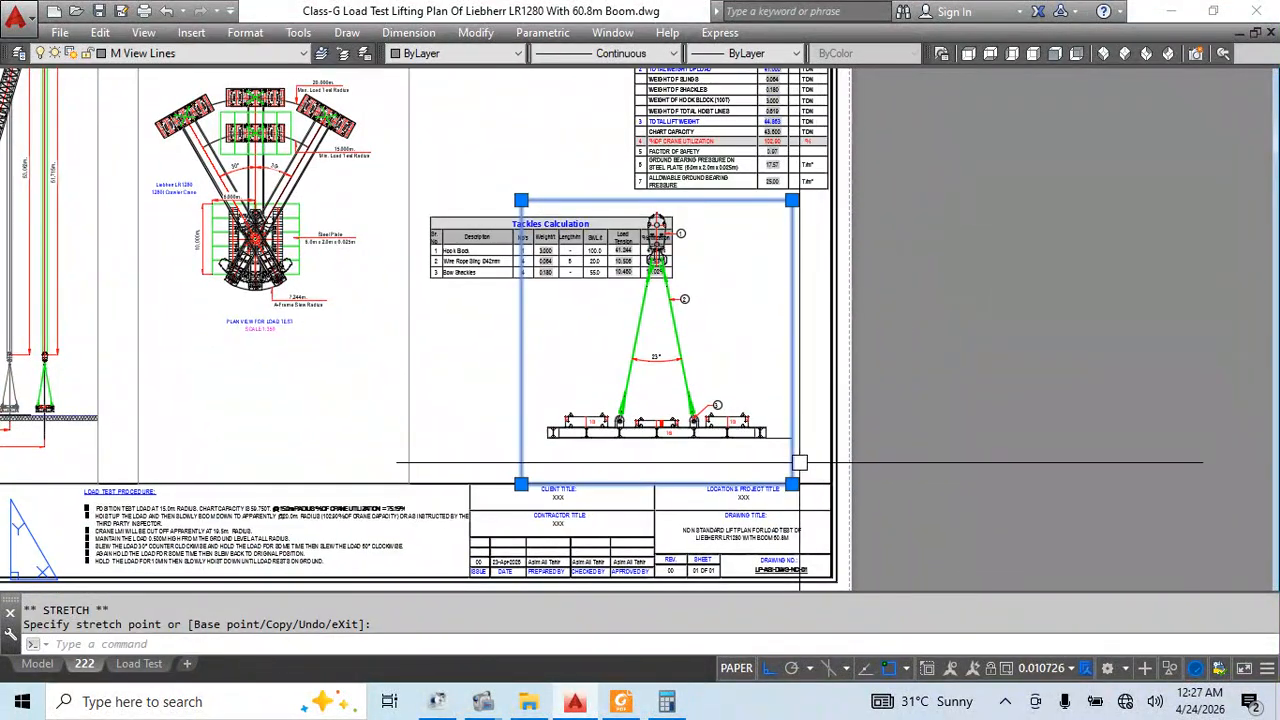
Raise the copied viewport's lower edge to just beneath the load in the front rigging view and switch to model space
left_click(792, 484)
key("Escape")
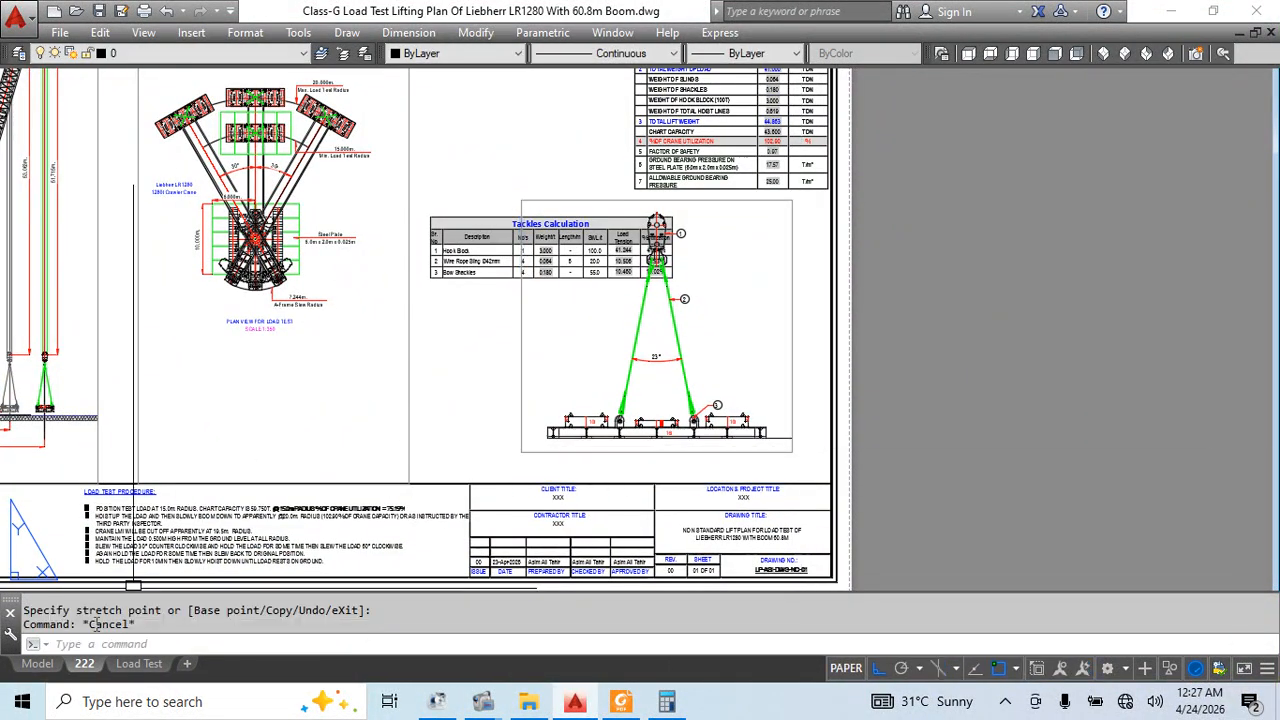
left_click(38, 664)
scroll(743, 314, "down", 3)
scroll(689, 289, "up", 3)
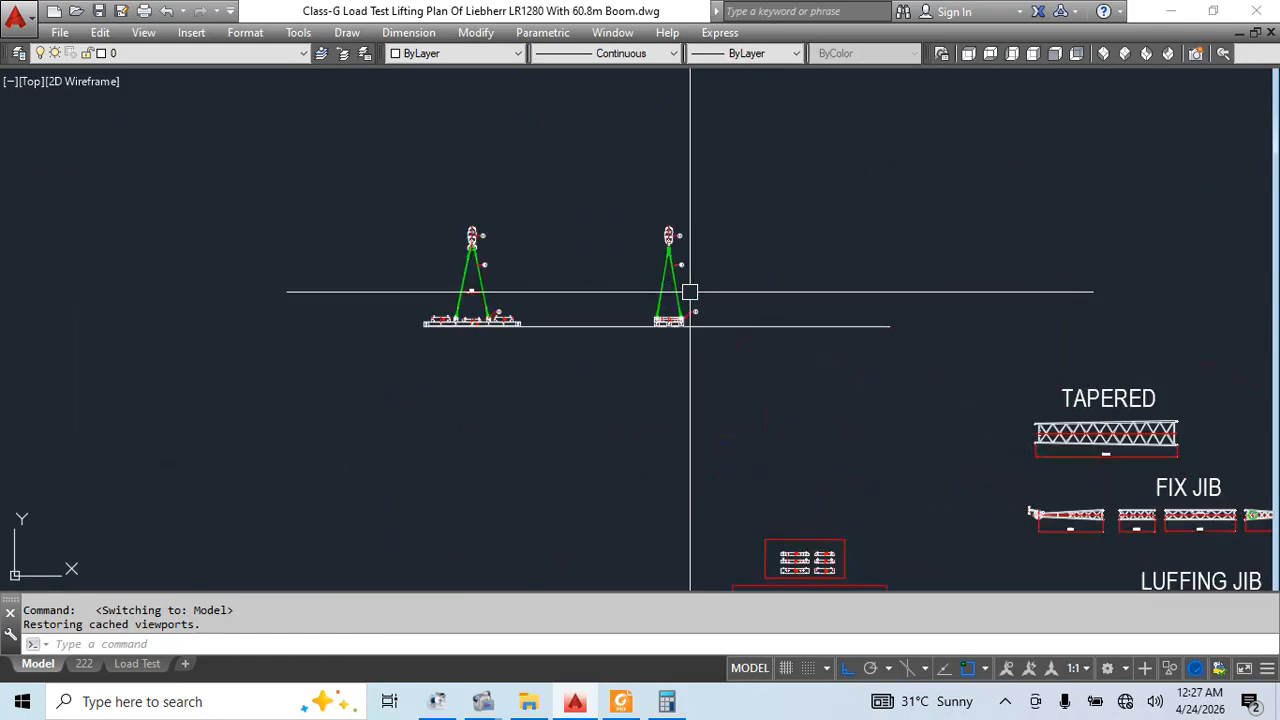
Add a horizontal linear dimension for the overall length of the load beam, placed below the front rigging view
scroll(275, 369, "up", 2)
scroll(275, 369, "up", 4)
type("dli")
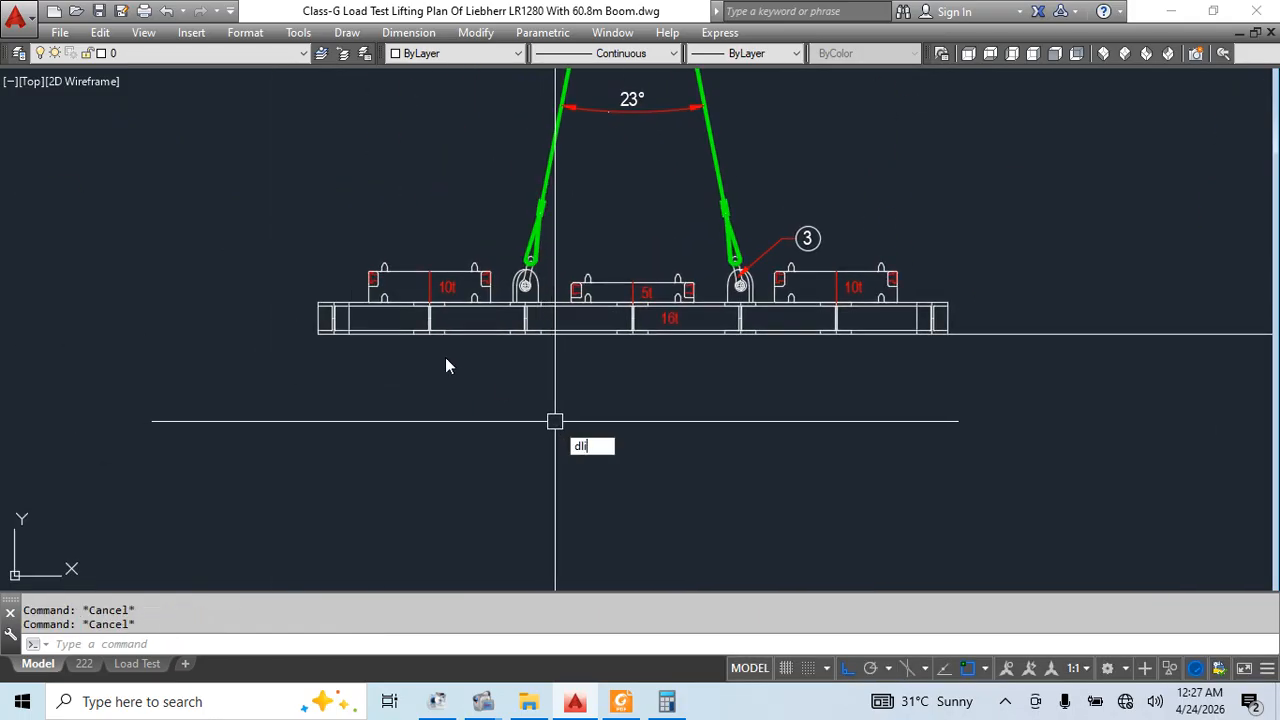
key("Return")
left_click(318, 334)
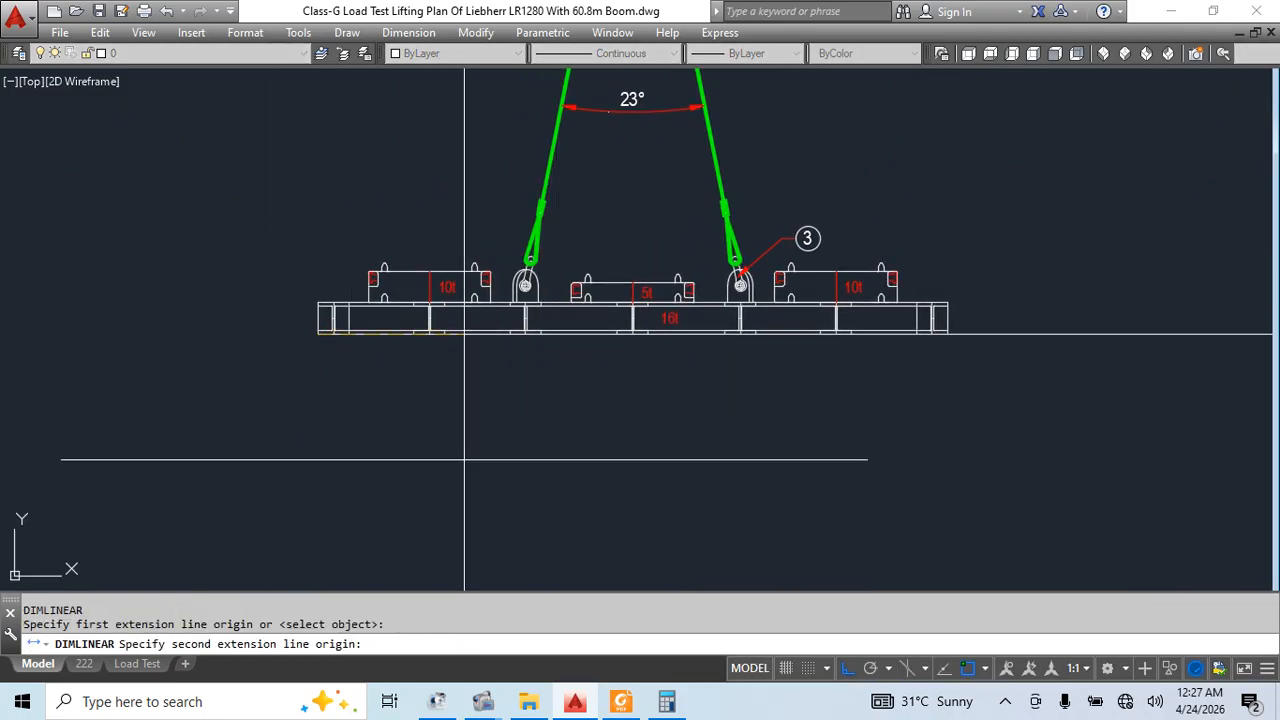
left_click(948, 334)
left_click(945, 490)
Dimension the horizontal distance from the beam's left end to the left shackle centre, placed below the beam
key("Return")
scroll(310, 355, "up", 3)
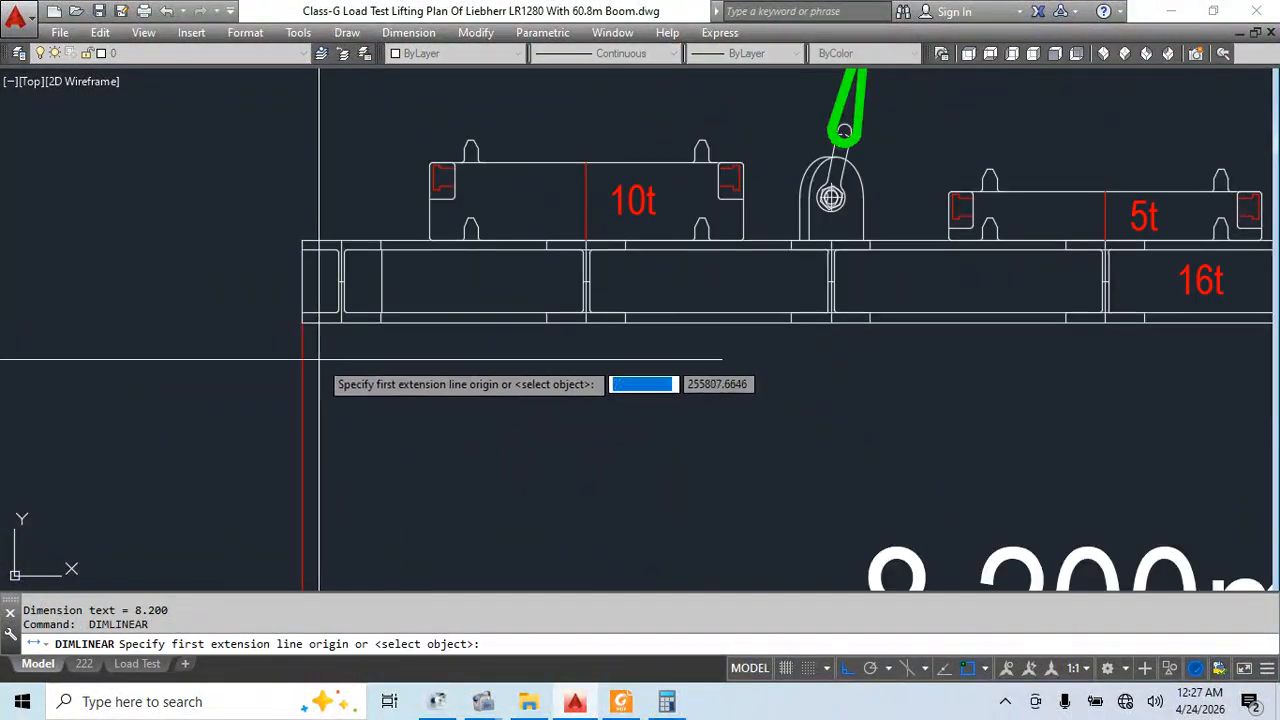
left_click(305, 357)
scroll(802, 188, "up", 5)
left_click(802, 188)
scroll(802, 188, "down", 5)
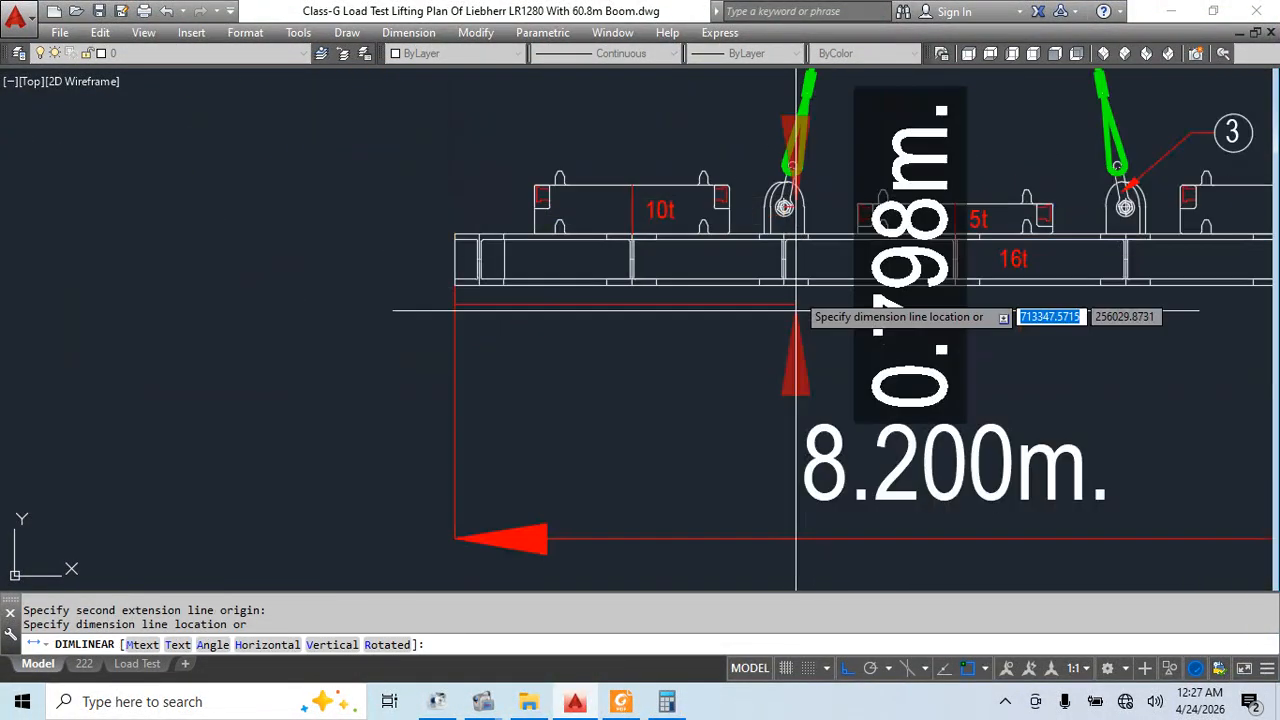
left_click(671, 429)
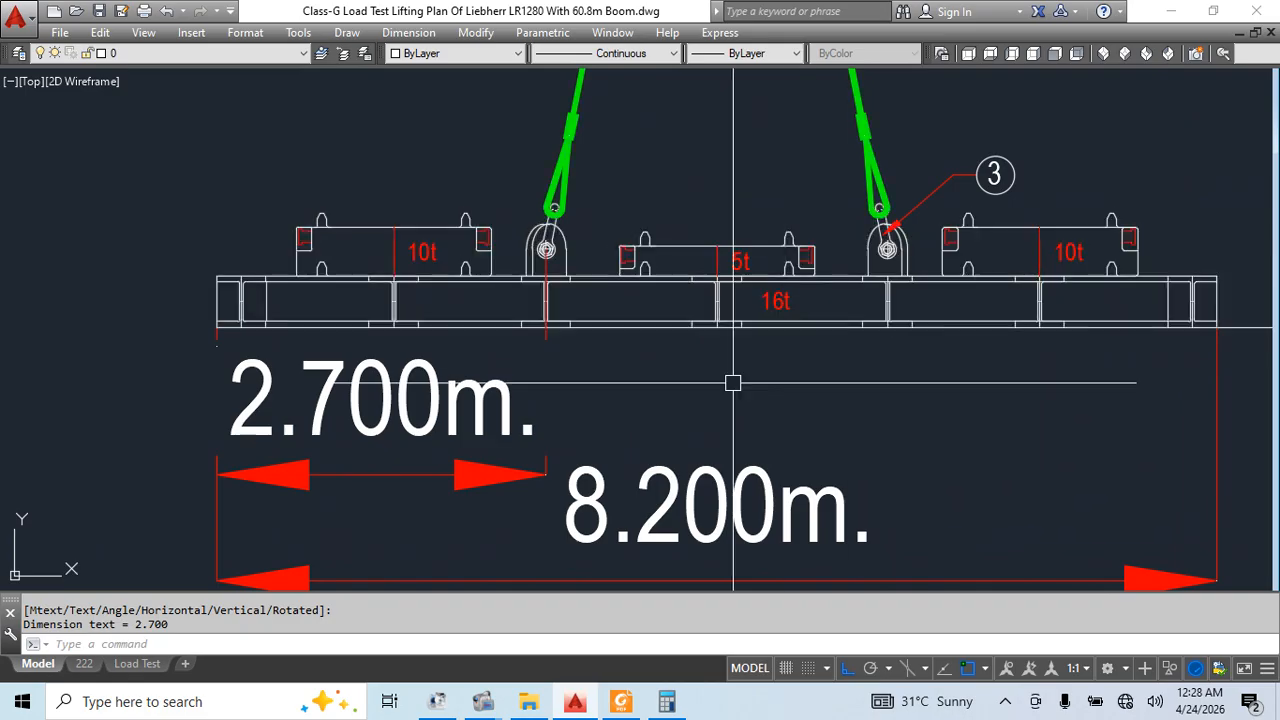
Match the properties of the older rigging view's shackle-spacing dimension onto the two new beam dimensions
scroll(583, 372, "down", 8)
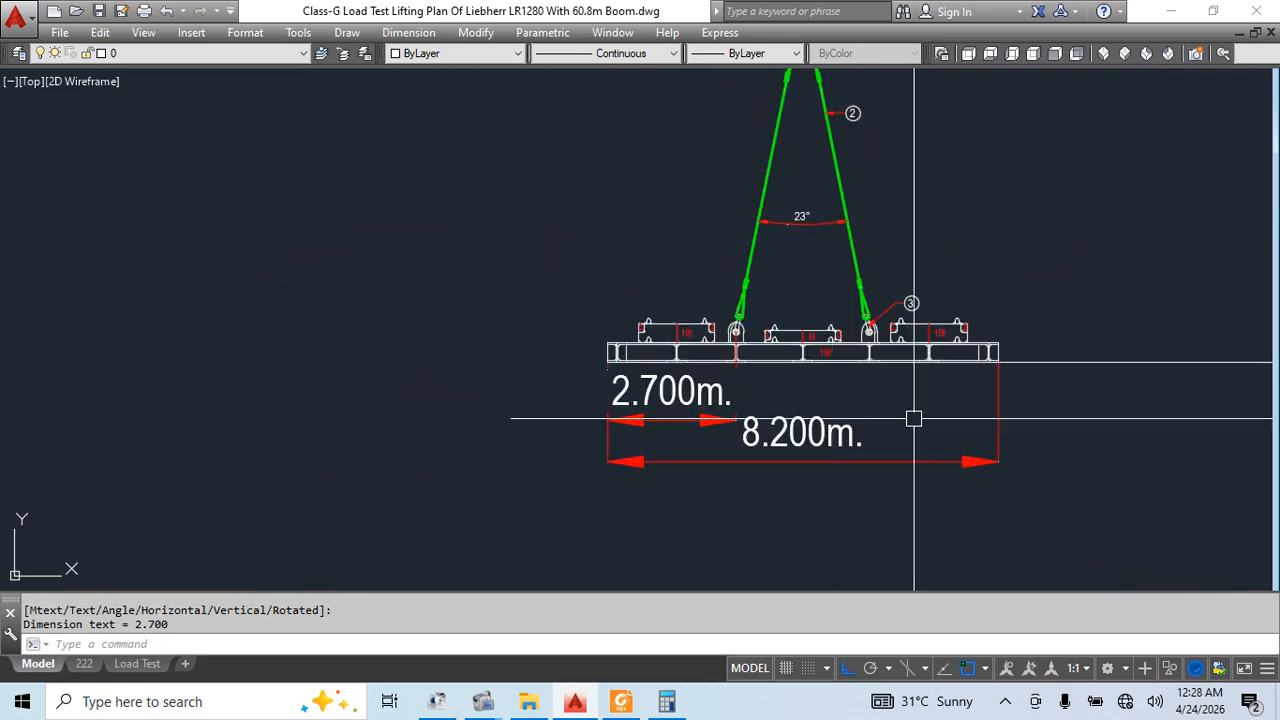
key("Return")
scroll(780, 280, "down", 7)
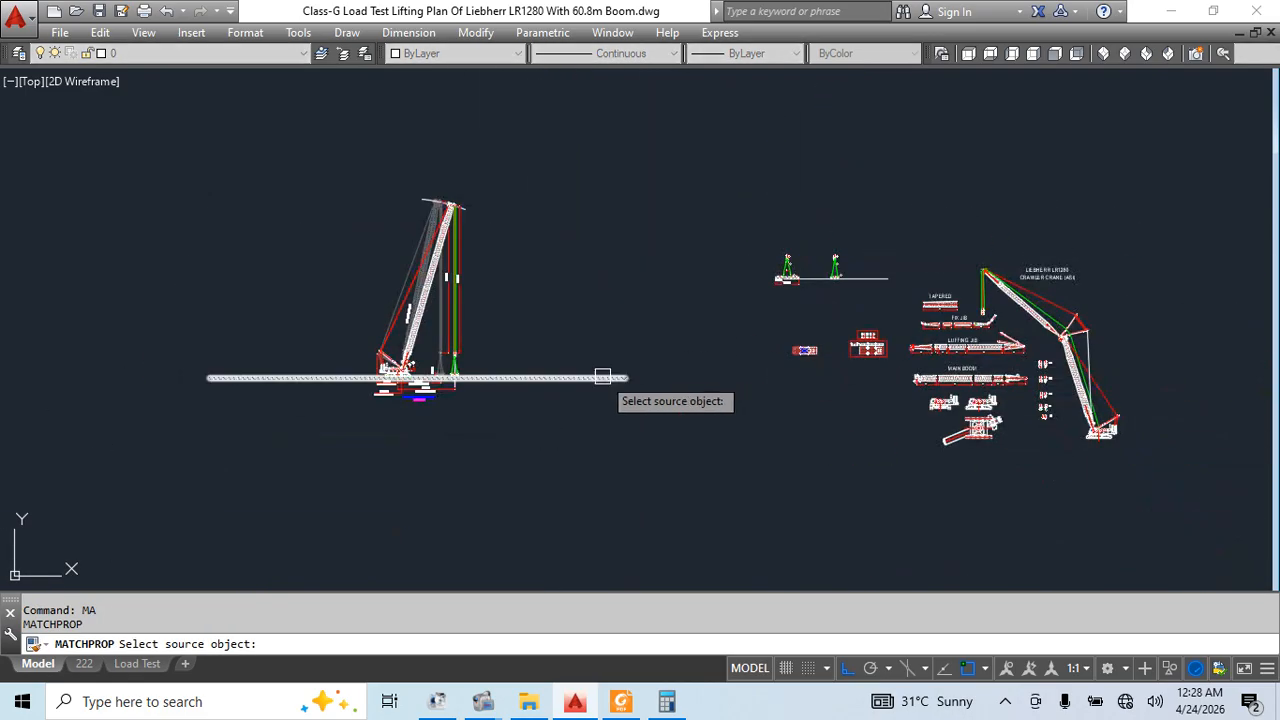
mouse_move(416, 398)
middle_mouse_down()
mouse_move(677, 474)
mouse_move(1203, 430)
middle_mouse_up()
scroll(719, 364, "down", 4)
middle_click_drag(870, 375, 818, 423)
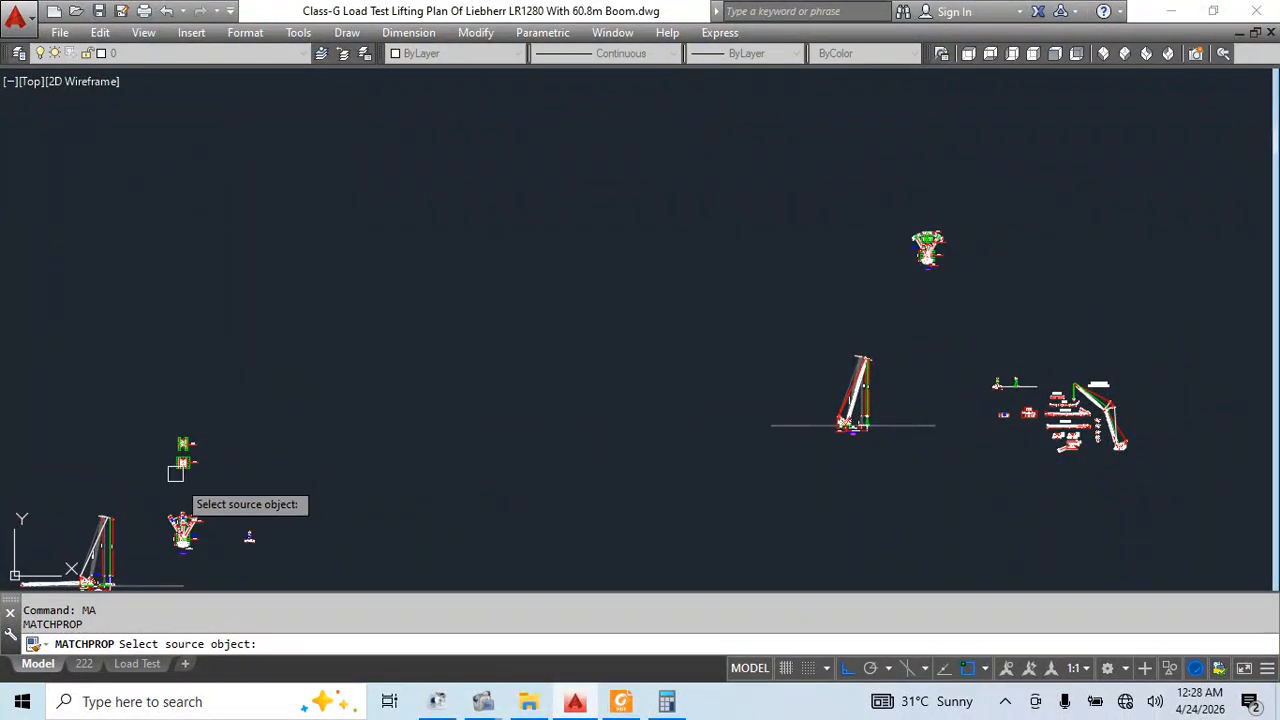
scroll(169, 507, "up", 6)
middle_click_drag(306, 384, 361, 270)
scroll(545, 536, "up", 10)
middle_click_drag(538, 543, 459, 387)
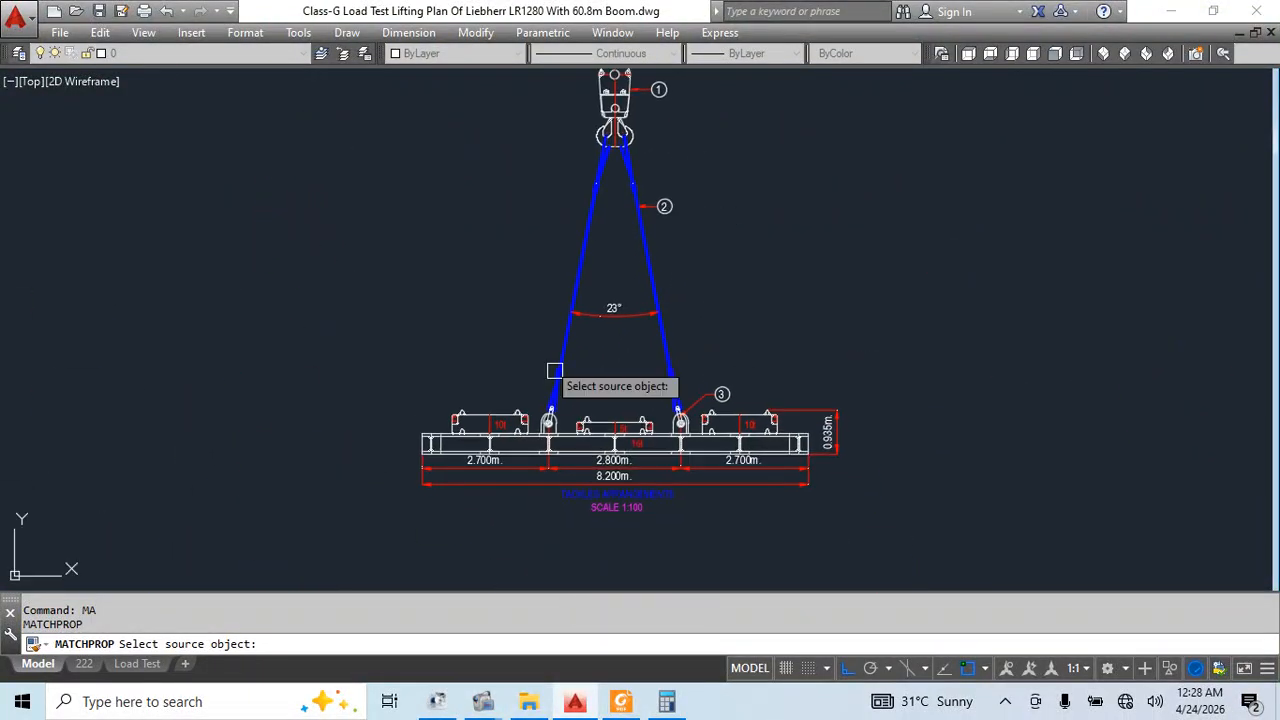
left_click(612, 465)
scroll(638, 382, "down", 8)
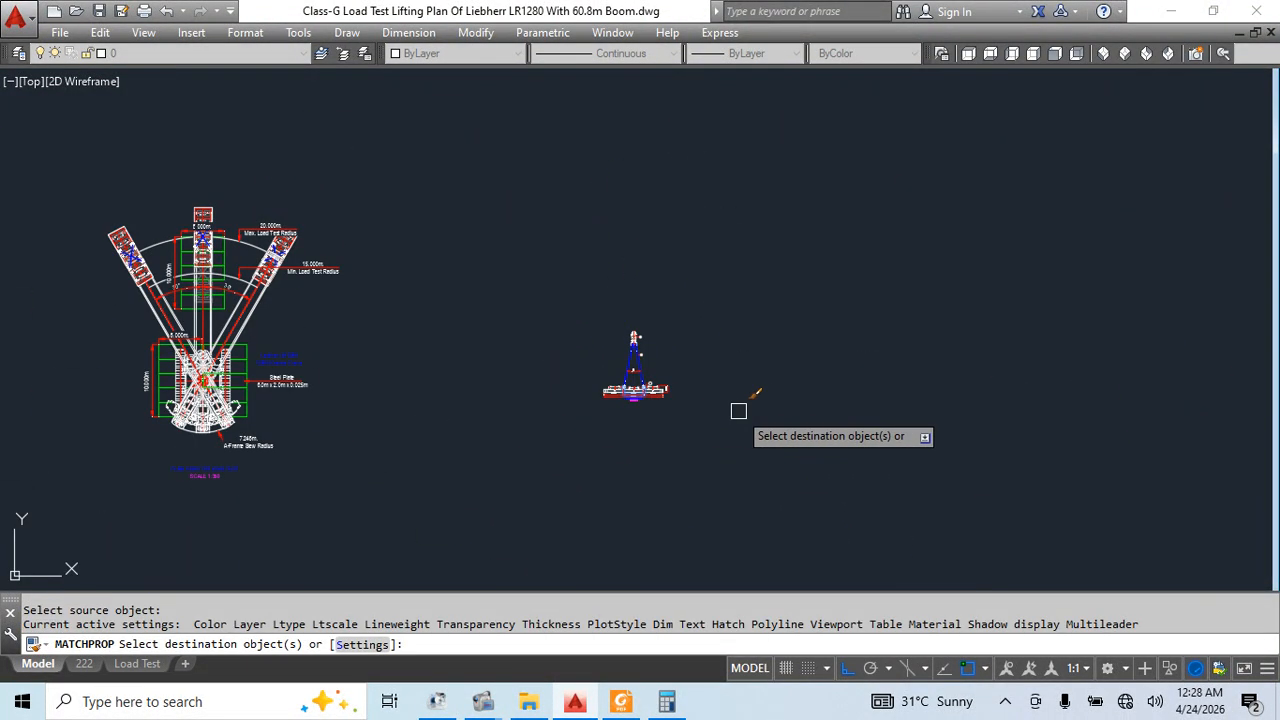
scroll(738, 411, "down", 2)
middle_click_drag(738, 411, 181, 523)
scroll(800, 334, "down", 5)
middle_click_drag(211, 586, 651, 564)
middle_click_drag(251, 583, 223, 587)
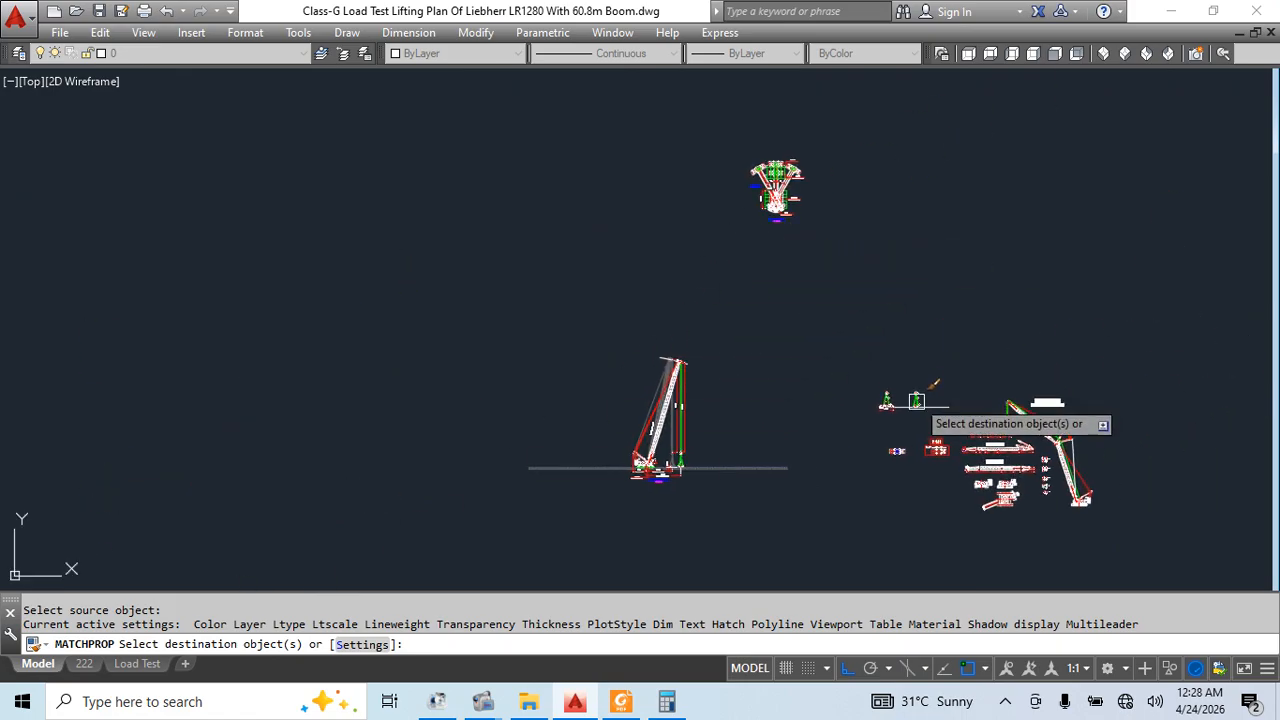
scroll(915, 407, "up", 6)
scroll(376, 388, "up", 3)
left_click(426, 395)
left_click(330, 540)
middle_click_drag(531, 503, 539, 537)
key("Escape")
key("Escape")
Move the dimension line of the left end-to-shackle dimension up closer to the beam's underside
left_click(399, 520)
left_click(399, 549)
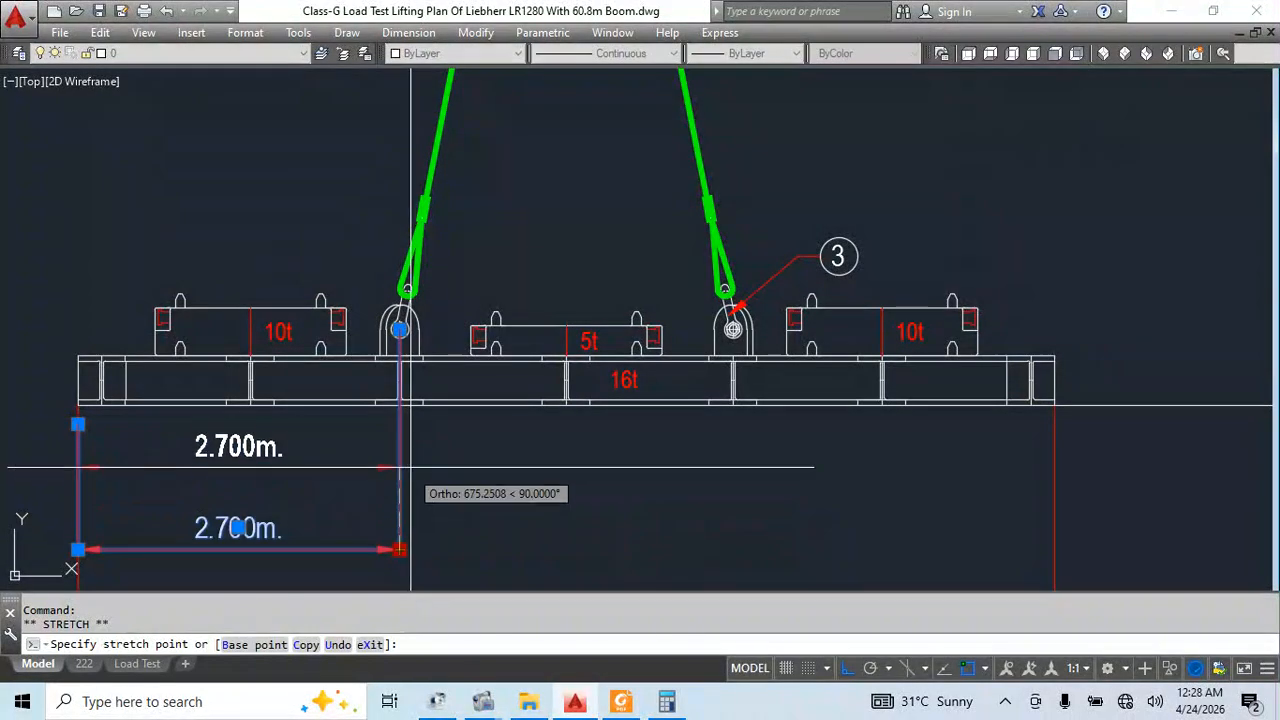
key("Escape")
key("Escape")
middle_click_drag(546, 477, 493, 480)
Dimension the horizontal spacing between the two shackle centres, in line with the left end-to-shackle dimension
type("dli")
key("space")
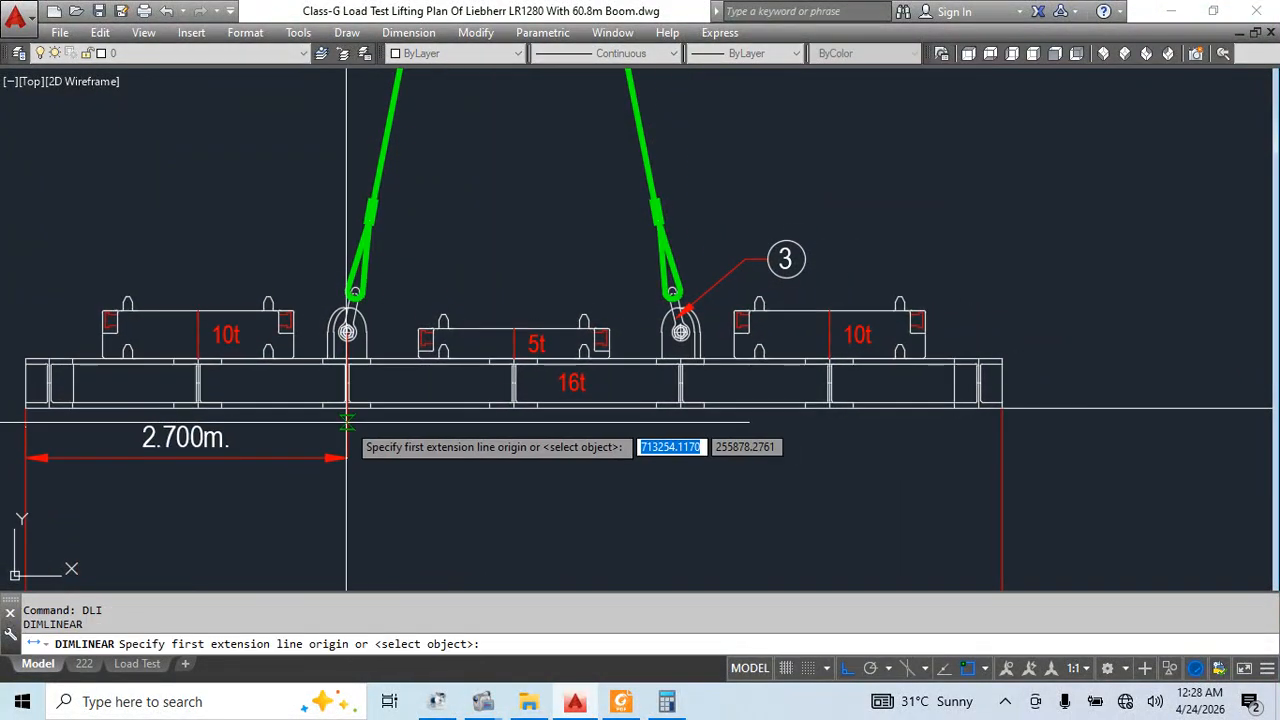
left_click(346, 420)
scroll(664, 348, "up", 5)
left_click(848, 187)
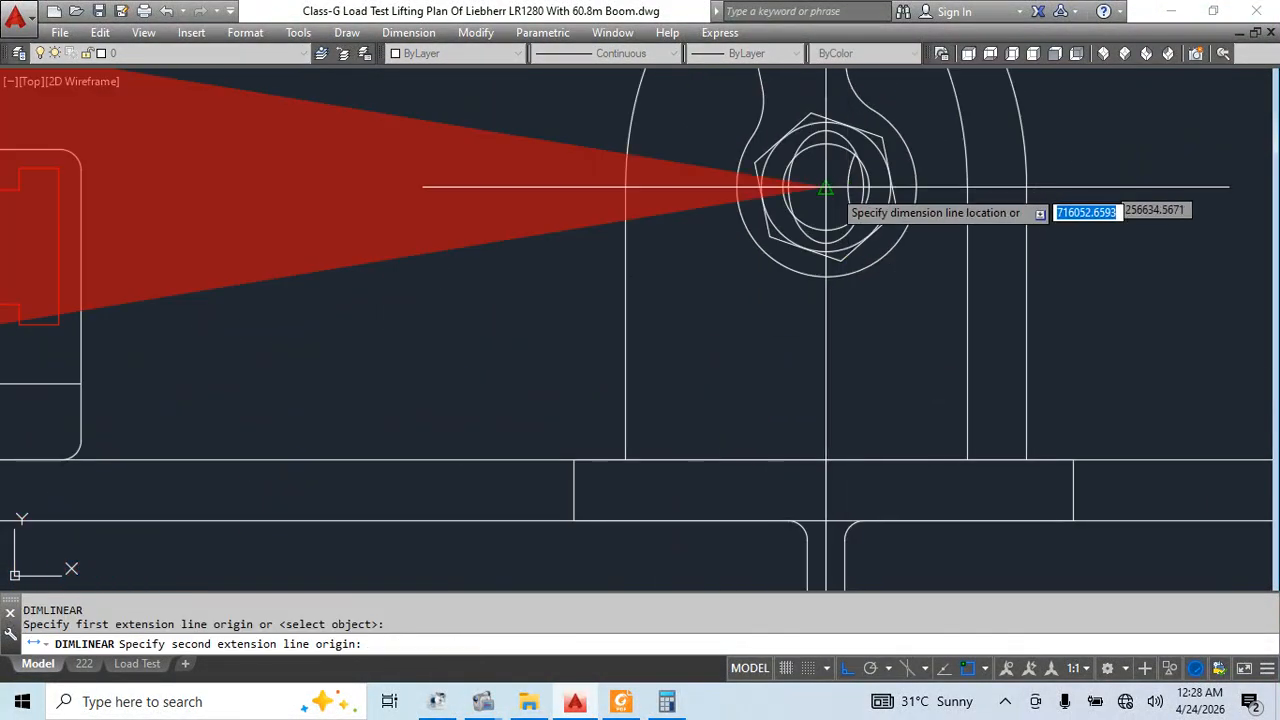
scroll(848, 187, "down", 5)
left_click(520, 368)
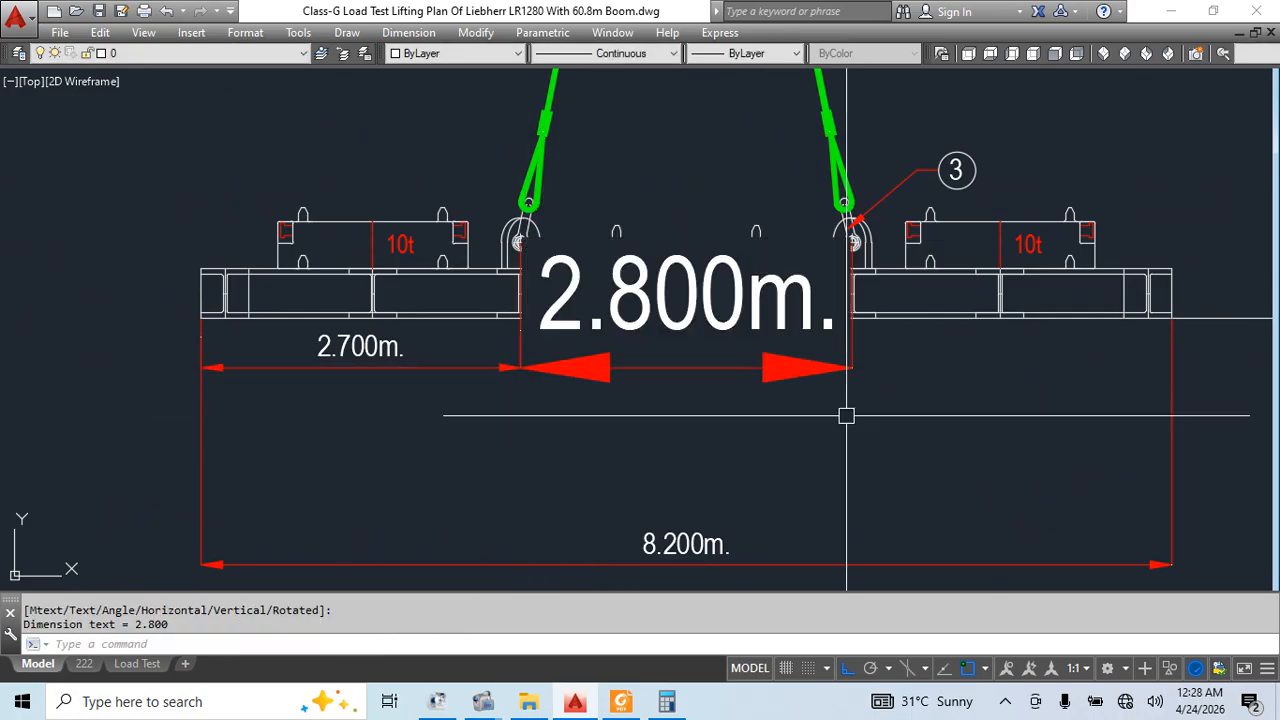
Dimension the distance from the right shackle centre to the beam's right end, in line with the neighbouring dimensions
key("space")
left_click(852, 333)
left_click(1172, 342)
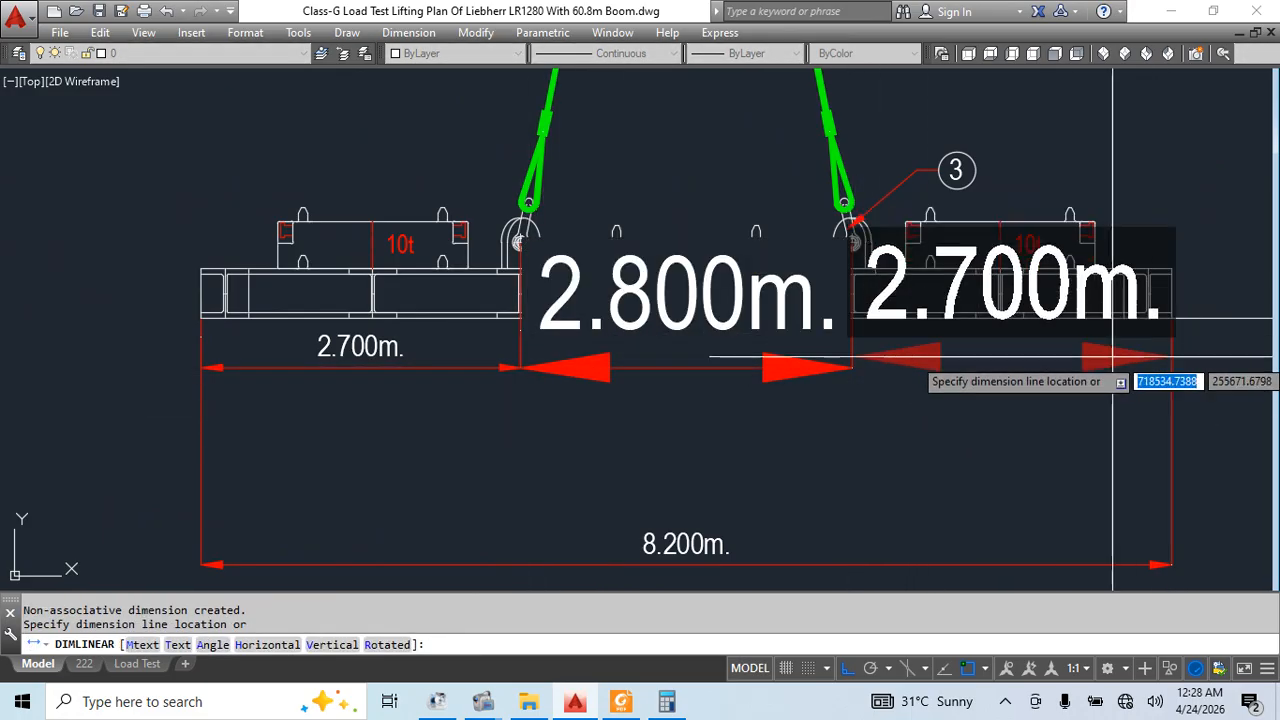
left_click(857, 368)
key("Escape")
Match the overall length dimension's properties onto the shackle-spacing and right-end dimensions
middle_click_drag(894, 469, 874, 445)
type("ma")
key("space")
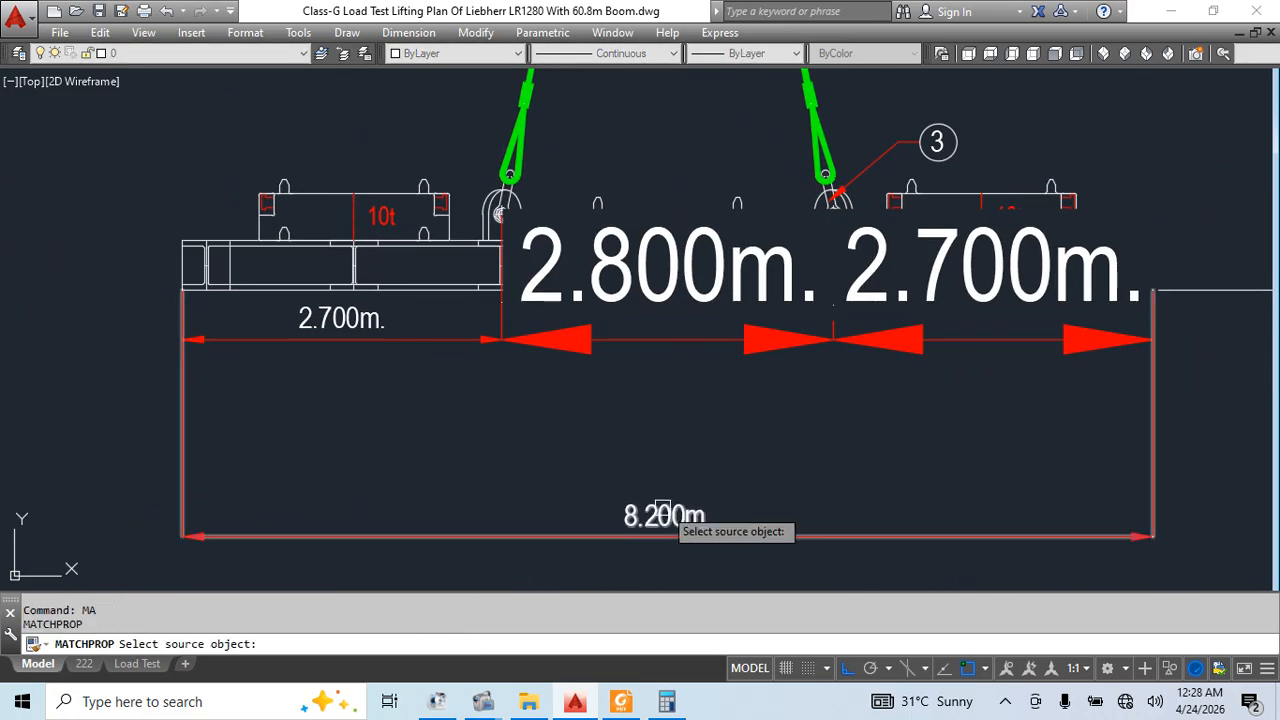
left_click(688, 516)
left_click(966, 394)
left_click(714, 320)
key("Escape")
Move the overall length dimension line up to just below the row of partial dimensions
left_click(715, 534)
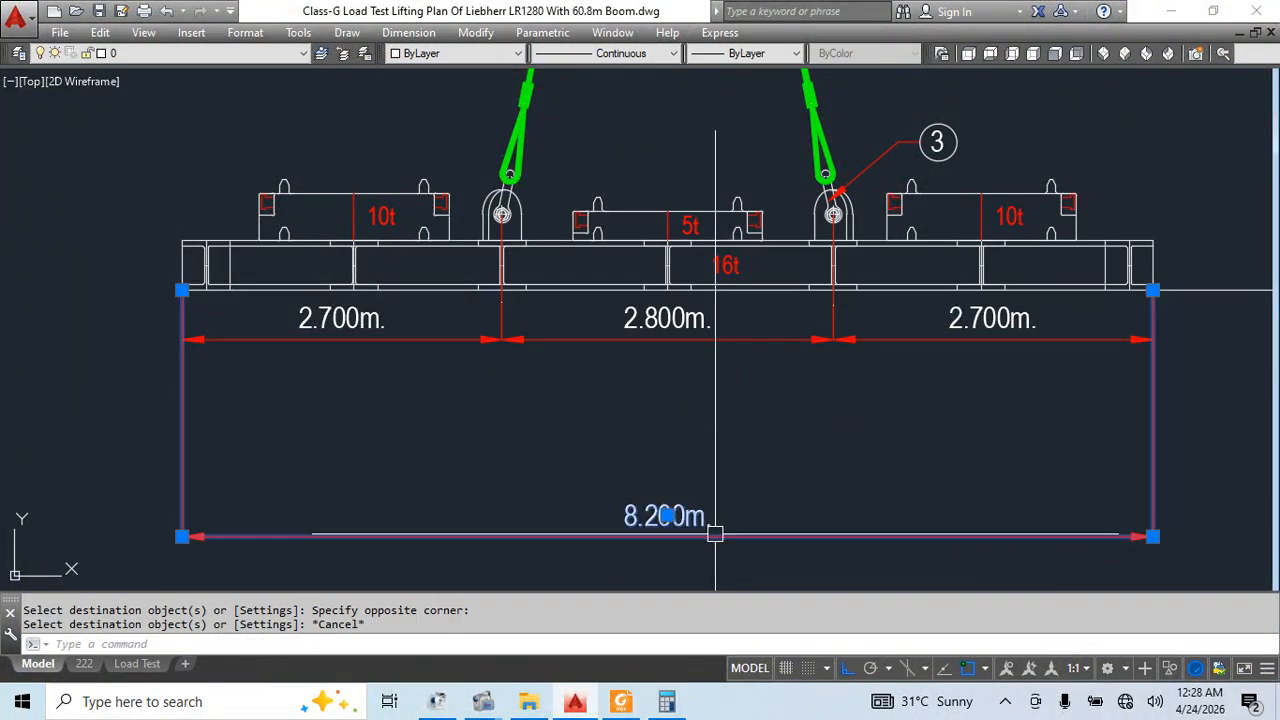
left_click(1153, 536)
left_click(1193, 382)
middle_click_drag(1134, 411, 906, 489)
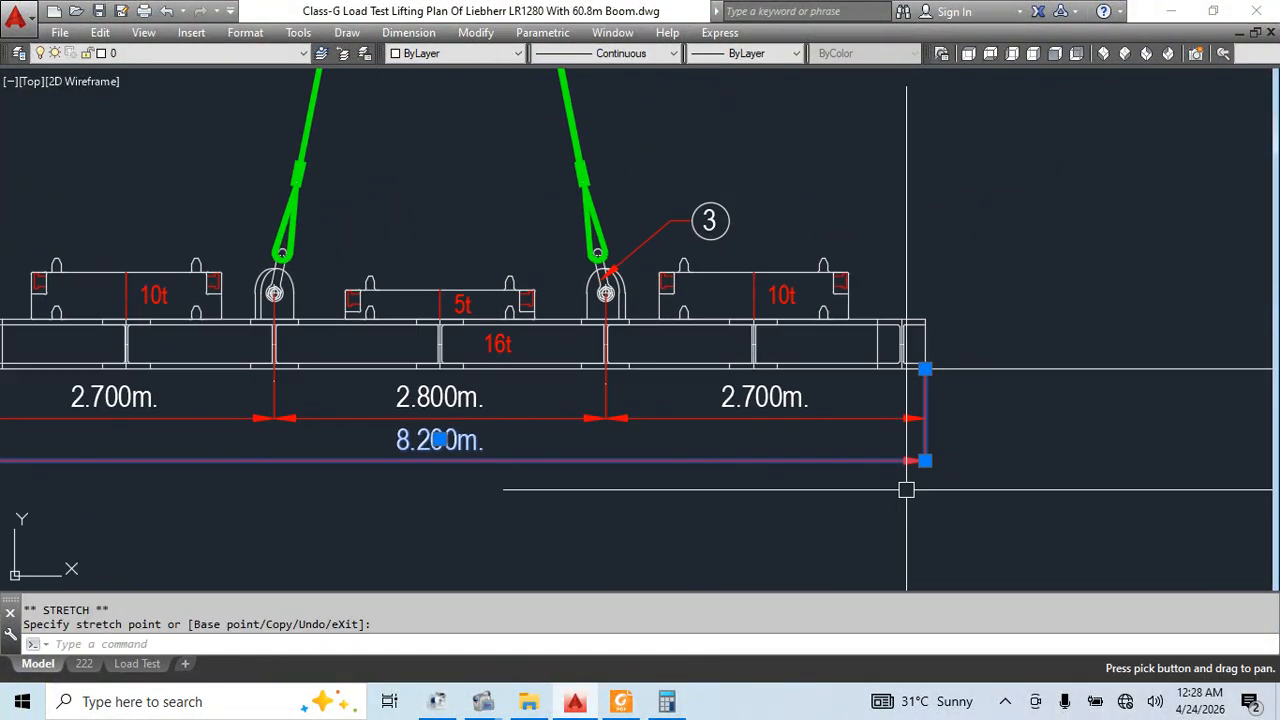
key("Escape")
key("Escape")
Erase the ground line extending to the right from the beam's underside
left_click(1129, 289)
left_click(1071, 400)
scroll(1003, 443, "down", 3)
middle_click_drag(1003, 443, 740, 469)
type("E")
key("space")
scroll(694, 458, "up", 3)
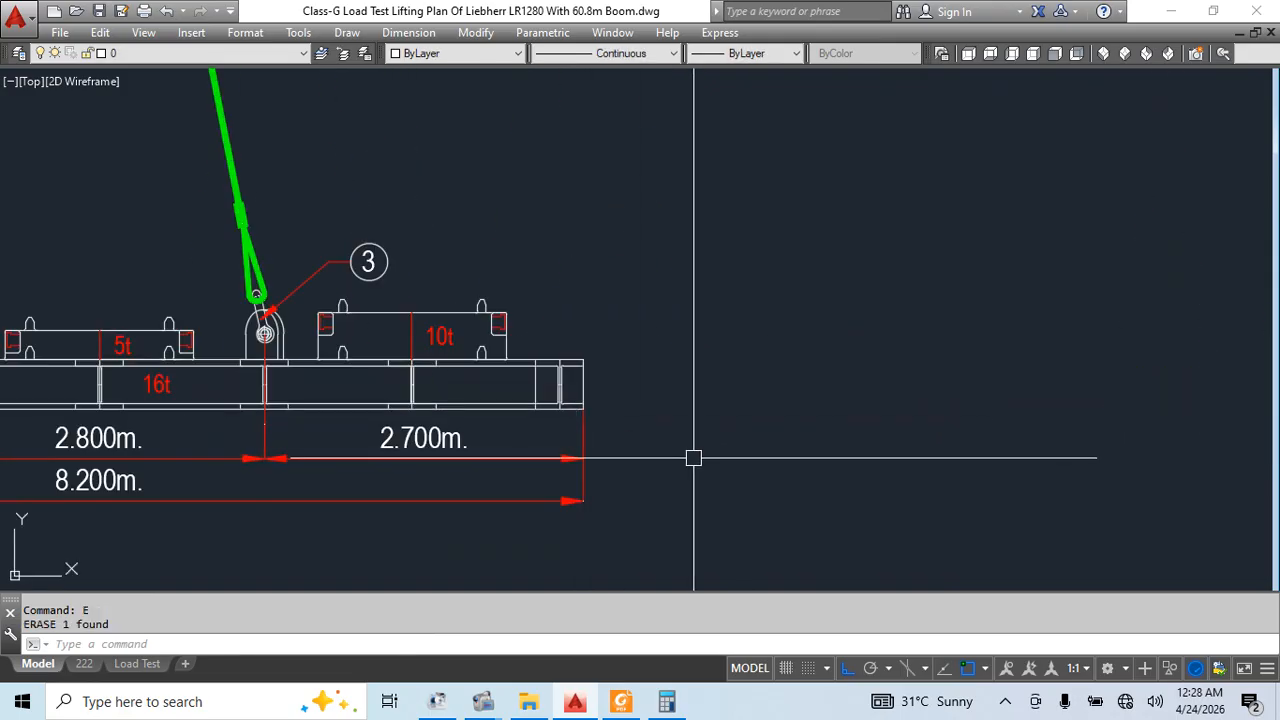
Add a vertical linear dimension from the top of the right 10t weight's lifting lug to the beam's bottom right corner
key("space")
scroll(480, 297, "up", 4)
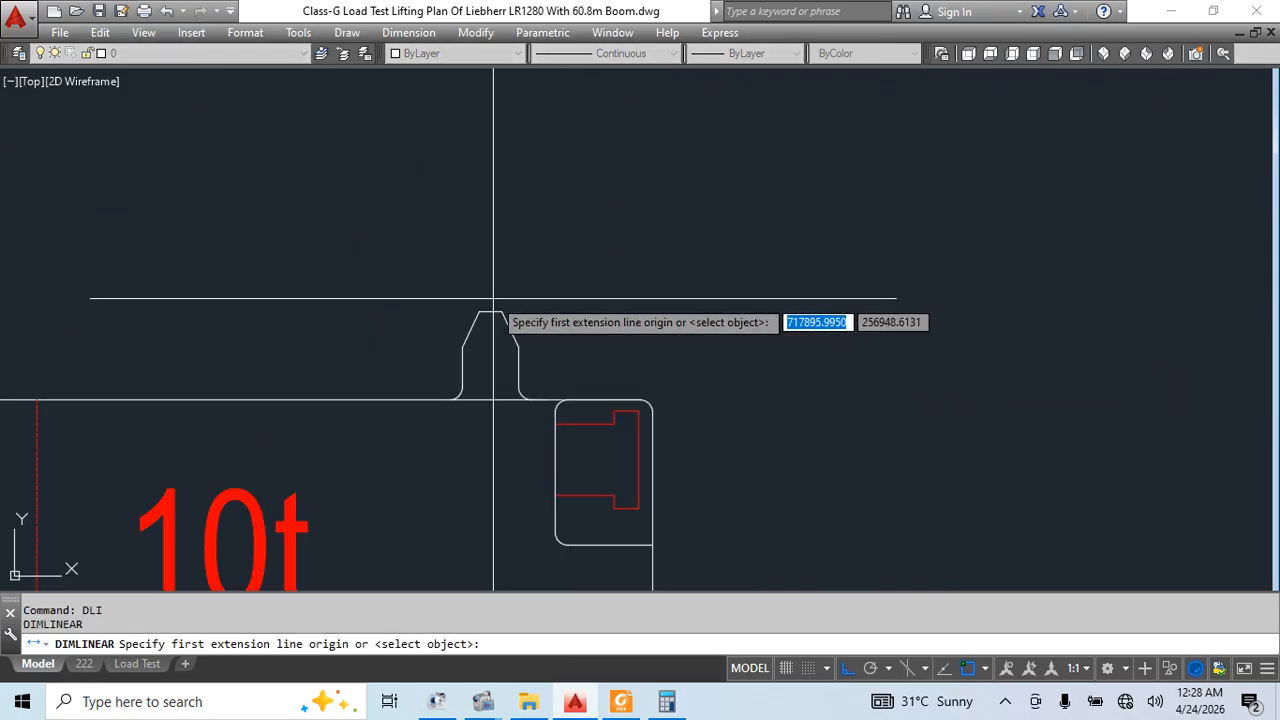
left_click(494, 311)
scroll(475, 232, "down", 3)
scroll(612, 348, "up", 3)
scroll(657, 509, "down", 2)
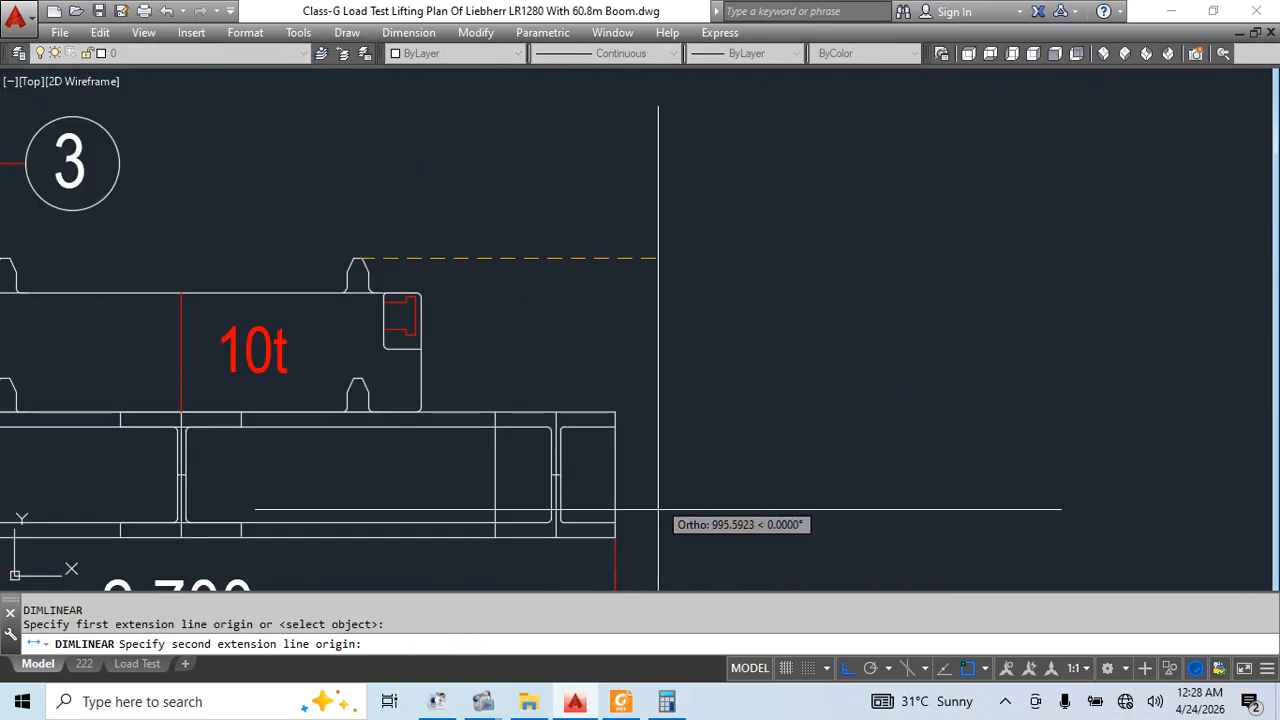
left_click(615, 538)
left_click(871, 392)
scroll(826, 476, "down", 4)
key("Escape")
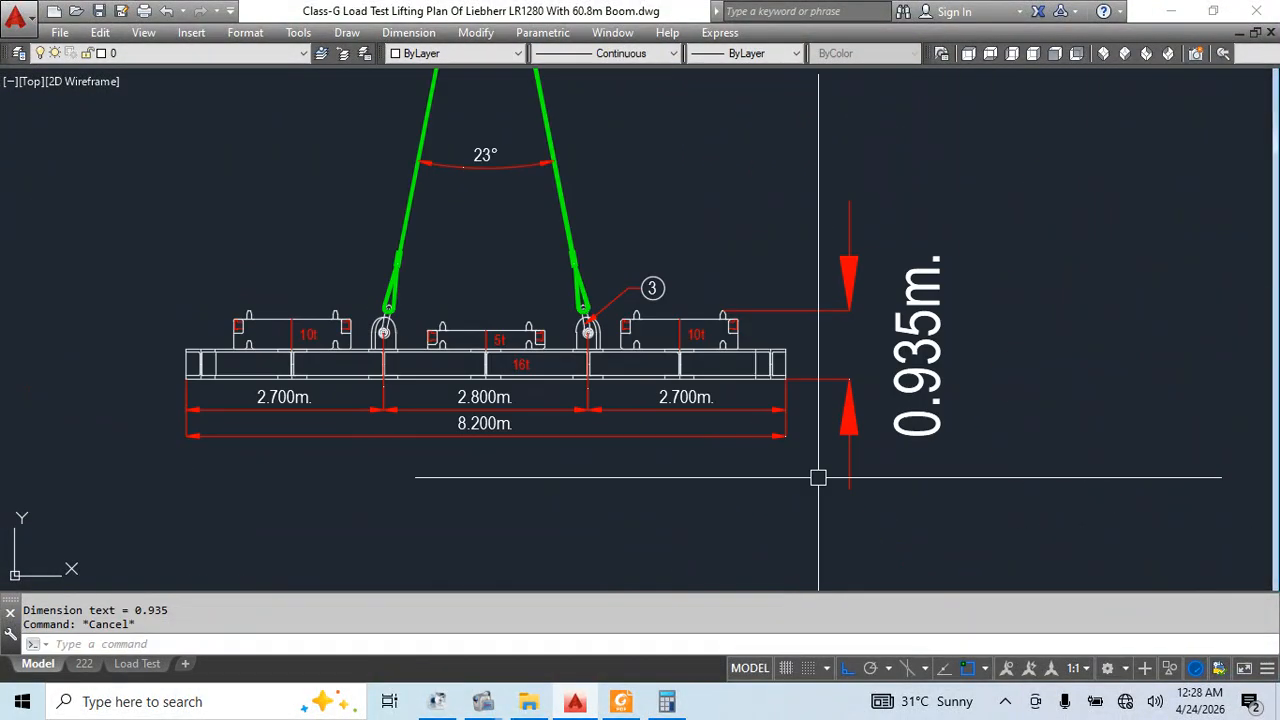
Match the overall length dimension's properties onto the new vertical dimension right of the beam
type("ma")
key("space")
left_click(560, 434)
left_click(1086, 457)
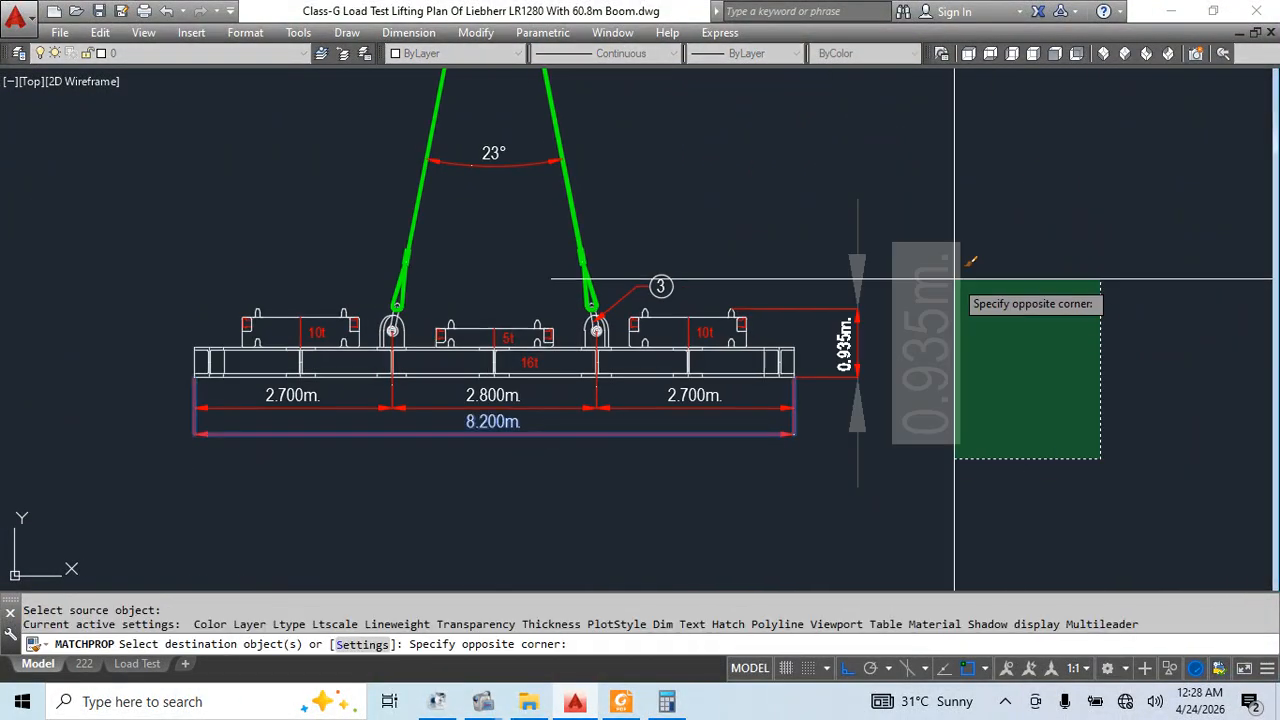
left_click(960, 277)
key("Escape")
Try stretching the right vertical dimension's upper origin to the beam's top right corner, and undo the change
scroll(759, 306, "up", 3)
left_click(807, 310)
left_click(690, 311)
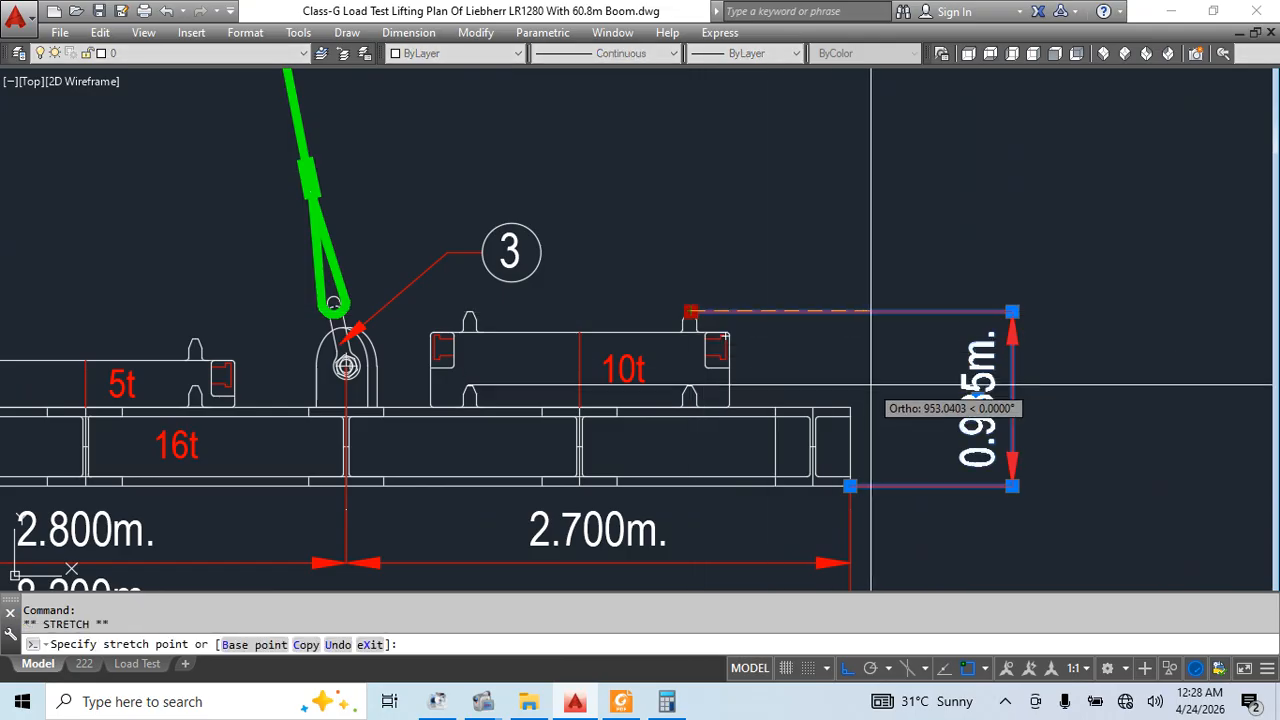
left_click(850, 408)
key("Escape")
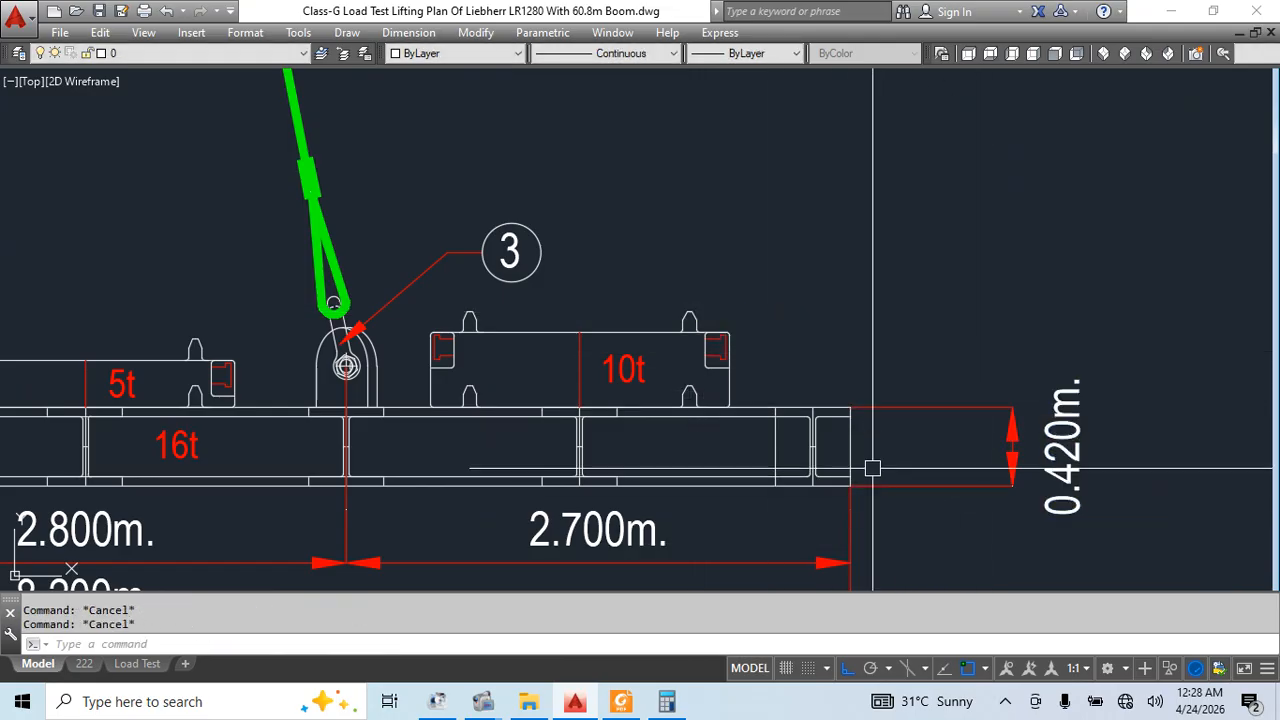
key("ctrl+z")
Add a vertical linear dimension for the beam's own height at its left end
scroll(1060, 400, "down", 5)
scroll(625, 410, "up", 4)
type("d")
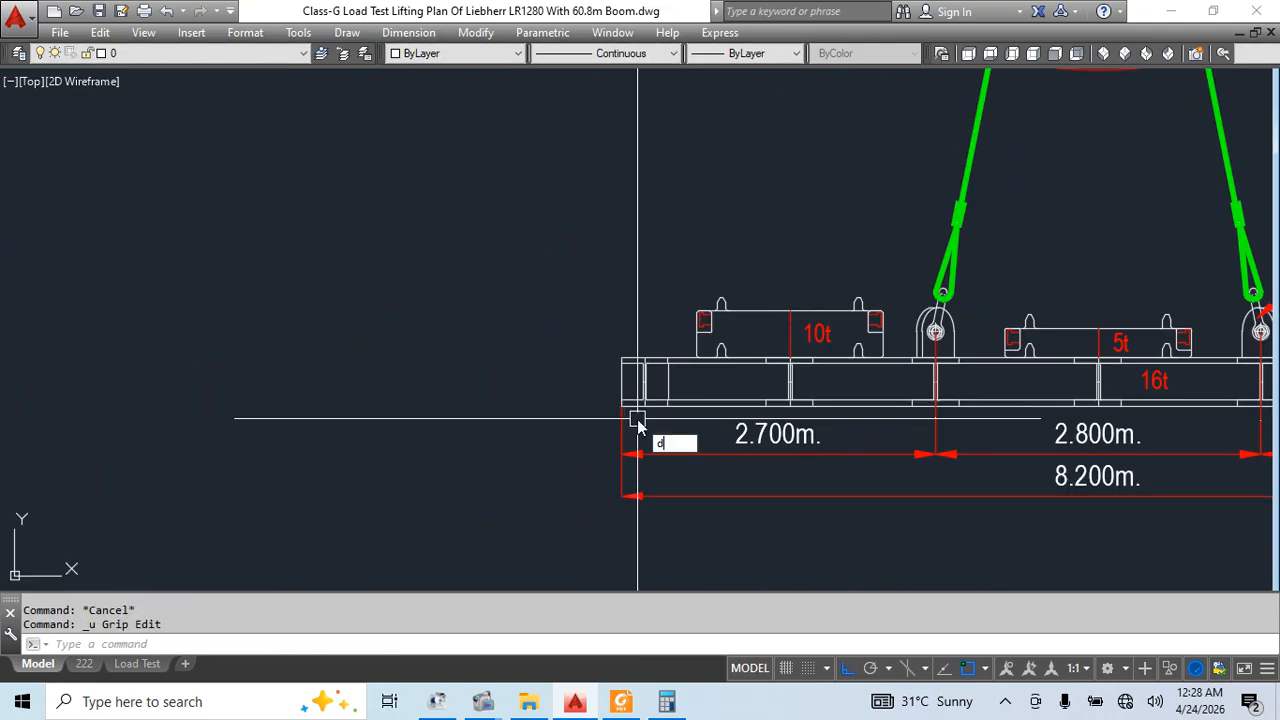
type("li")
scroll(638, 425, "up", 3)
key("Return")
left_click(640, 363)
left_click(638, 487)
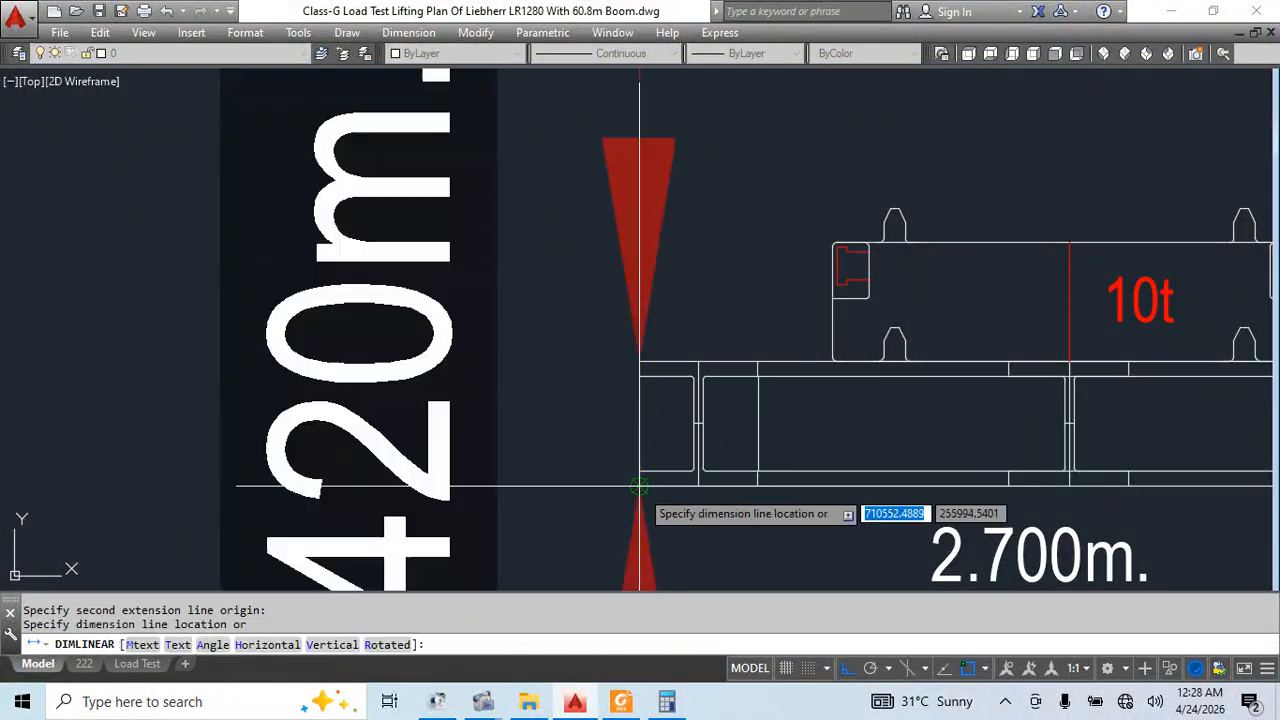
scroll(600, 480, "down", 1)
left_click(555, 465)
scroll(555, 465, "down", 4)
key("Escape")
Match the overall length dimension's properties onto the beam height dimension and save the drawing
scroll(647, 467, "up", 2)
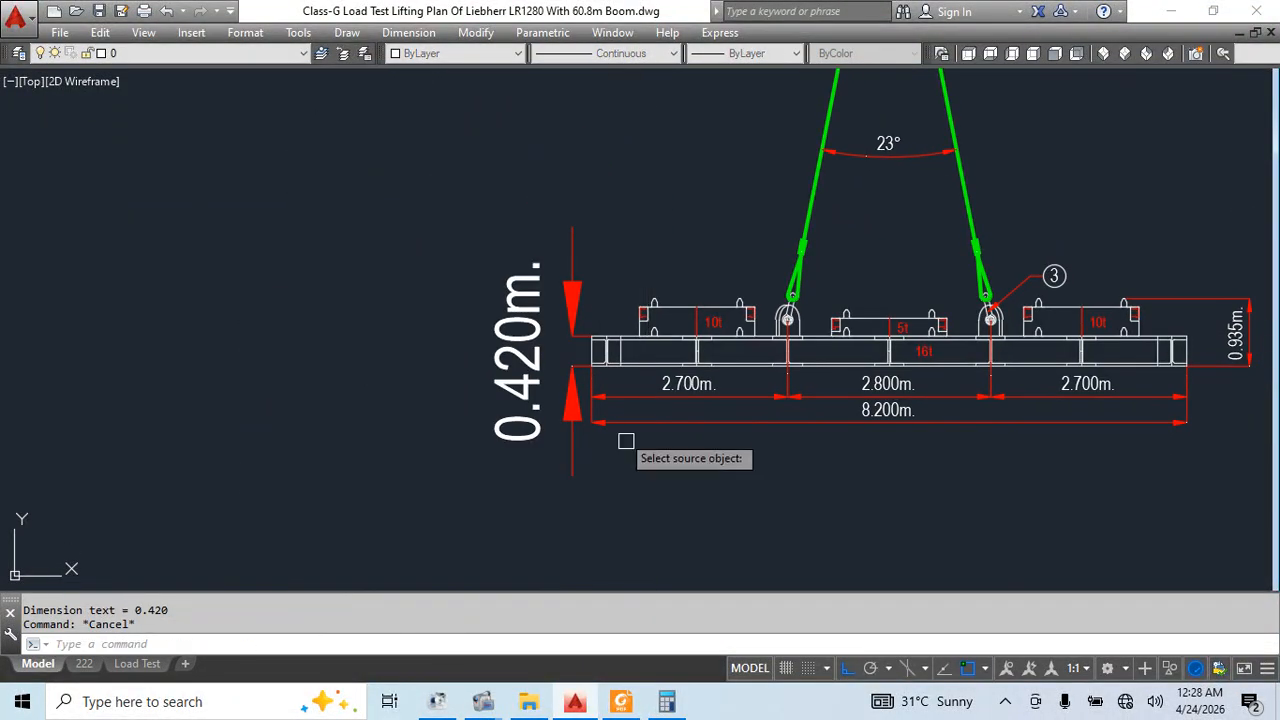
left_click(613, 424)
left_click(526, 366)
key("Escape")
key("Escape")
scroll(624, 438, "up", 2)
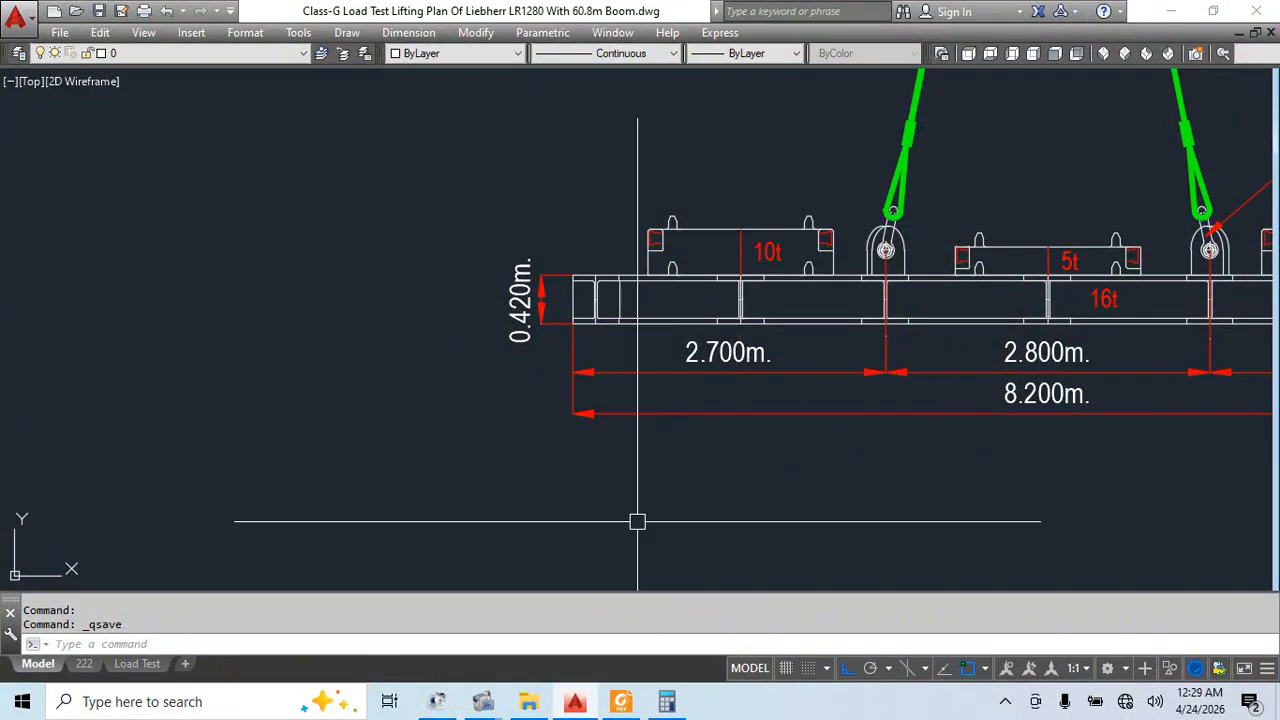
scroll(600, 300, "down", 5)
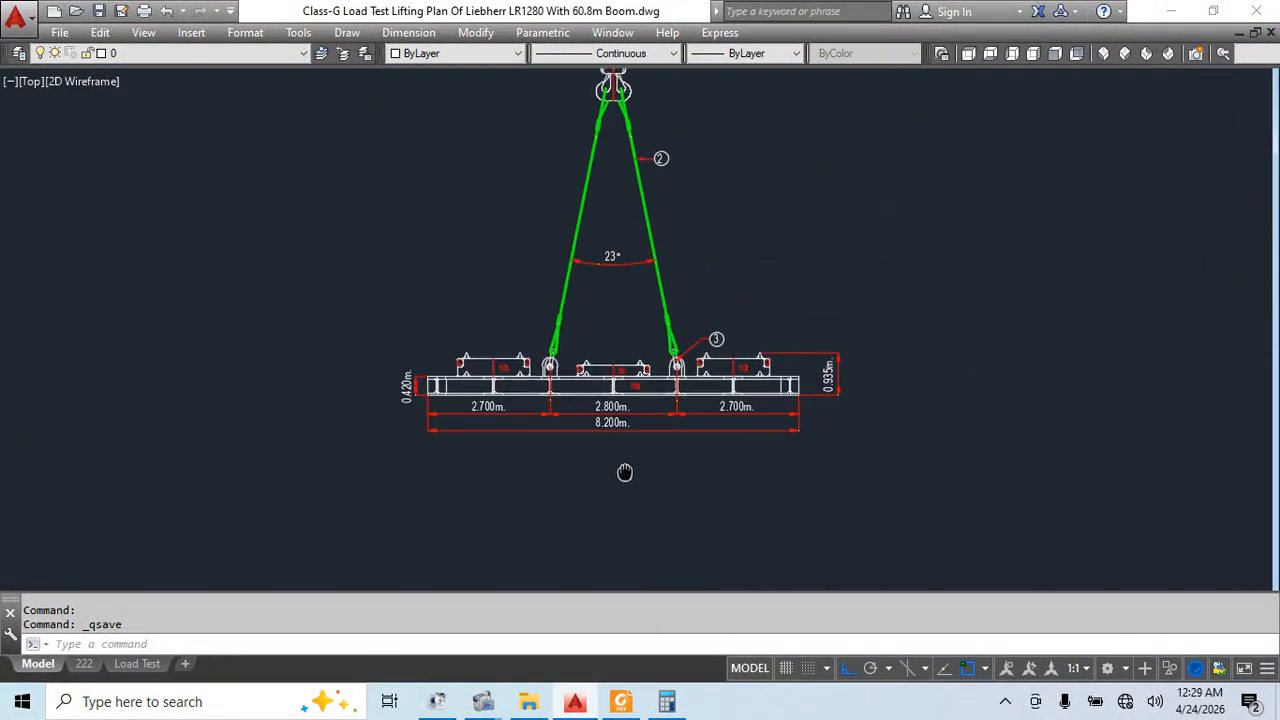
scroll(597, 302, "up", 4)
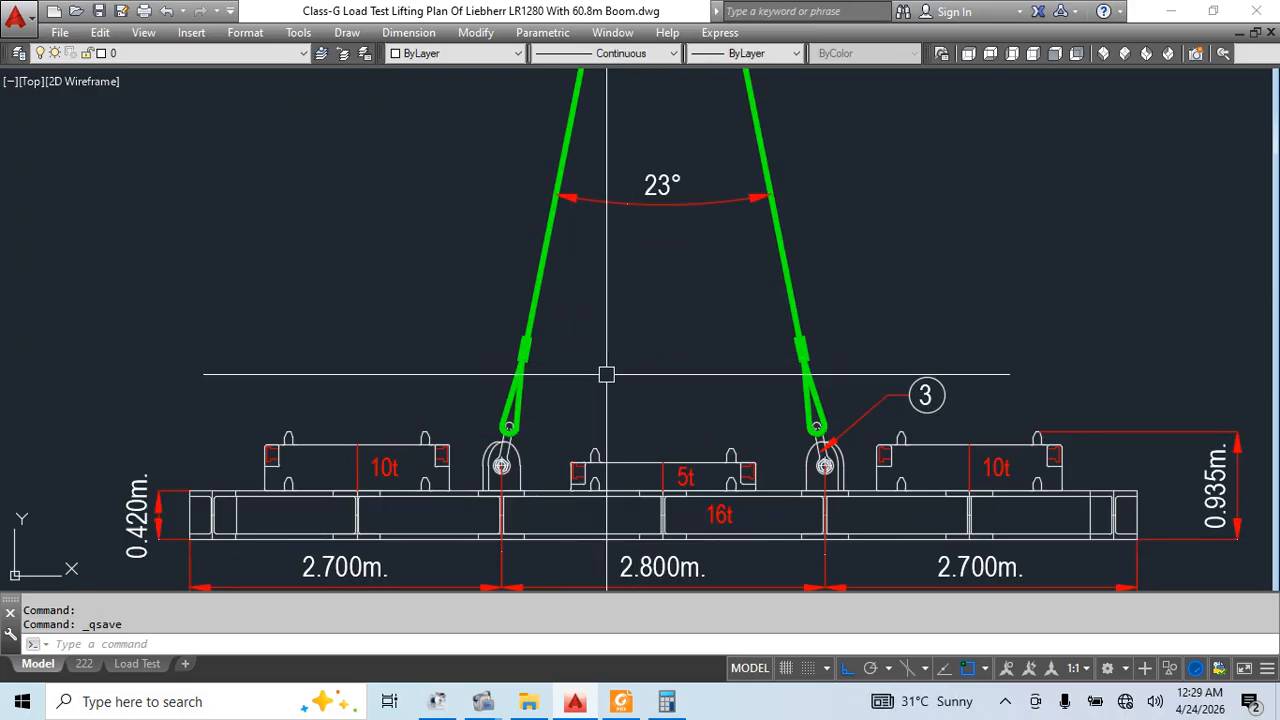
scroll(660, 362, "down", 4)
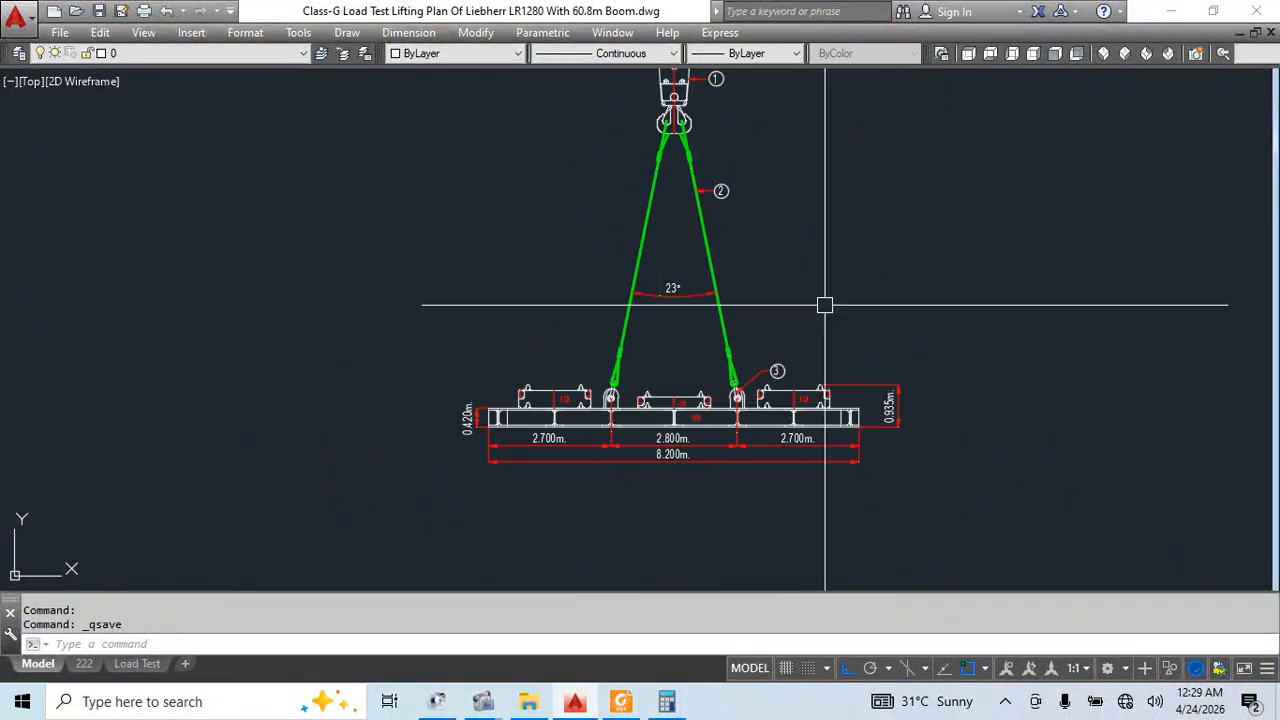
Pull the overall height dimension line closer to the beam's right end and save the drawing
scroll(885, 412, "up", 6)
left_click(931, 331)
left_click(934, 303)
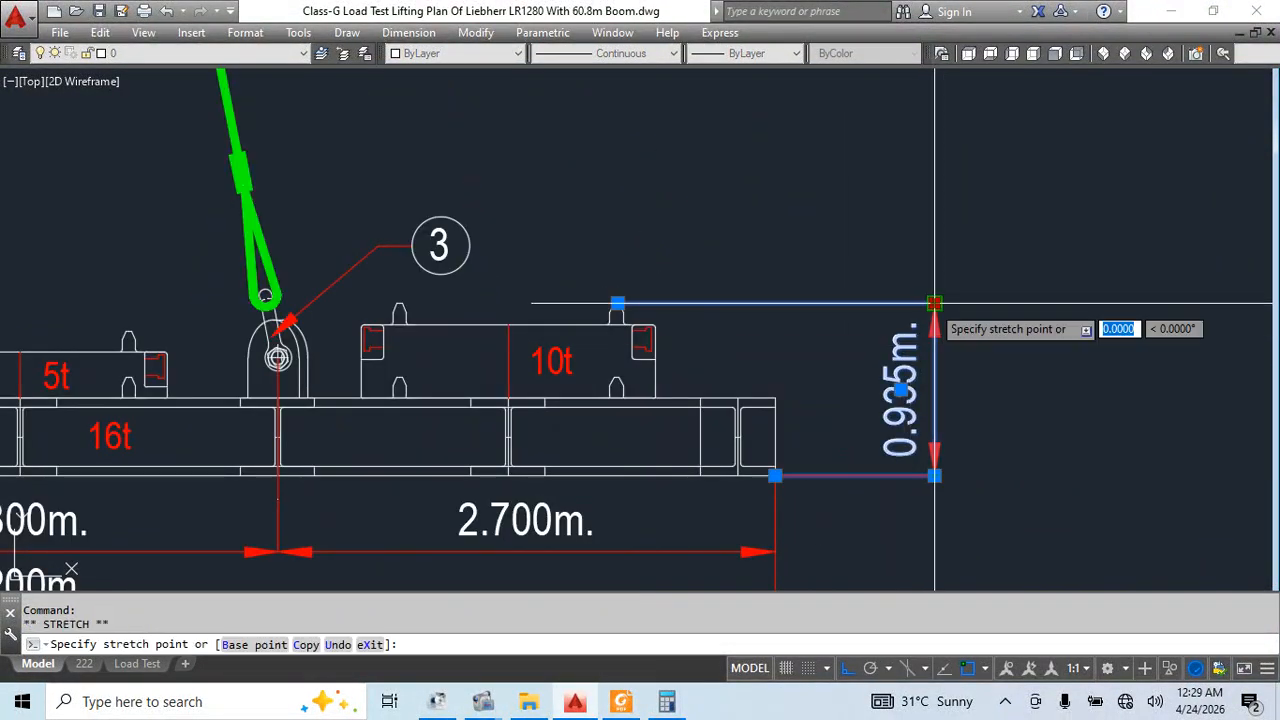
left_click(865, 303)
key("Escape")
scroll(691, 237, "down", 8)
key("Escape")
middle_click_drag(657, 192, 603, 383)
scroll(619, 434, "up", 4)
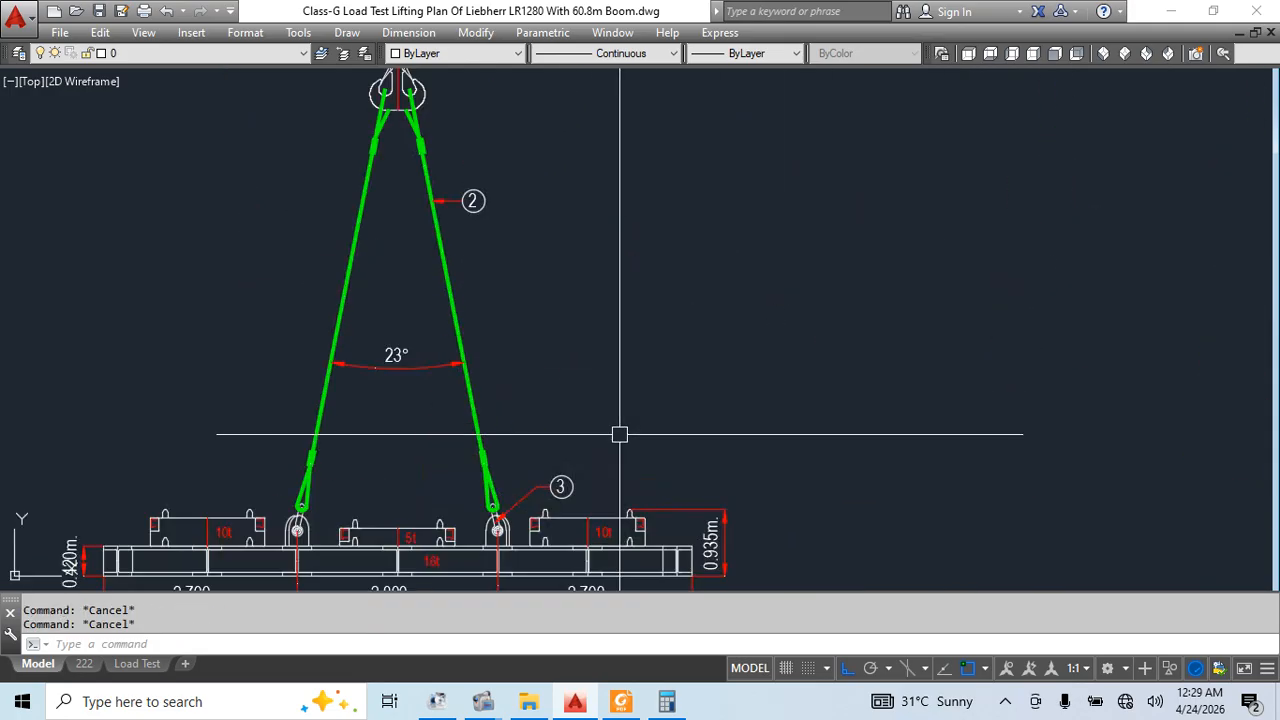
scroll(640, 360, "down", 4)
scroll(594, 348, "up", 4)
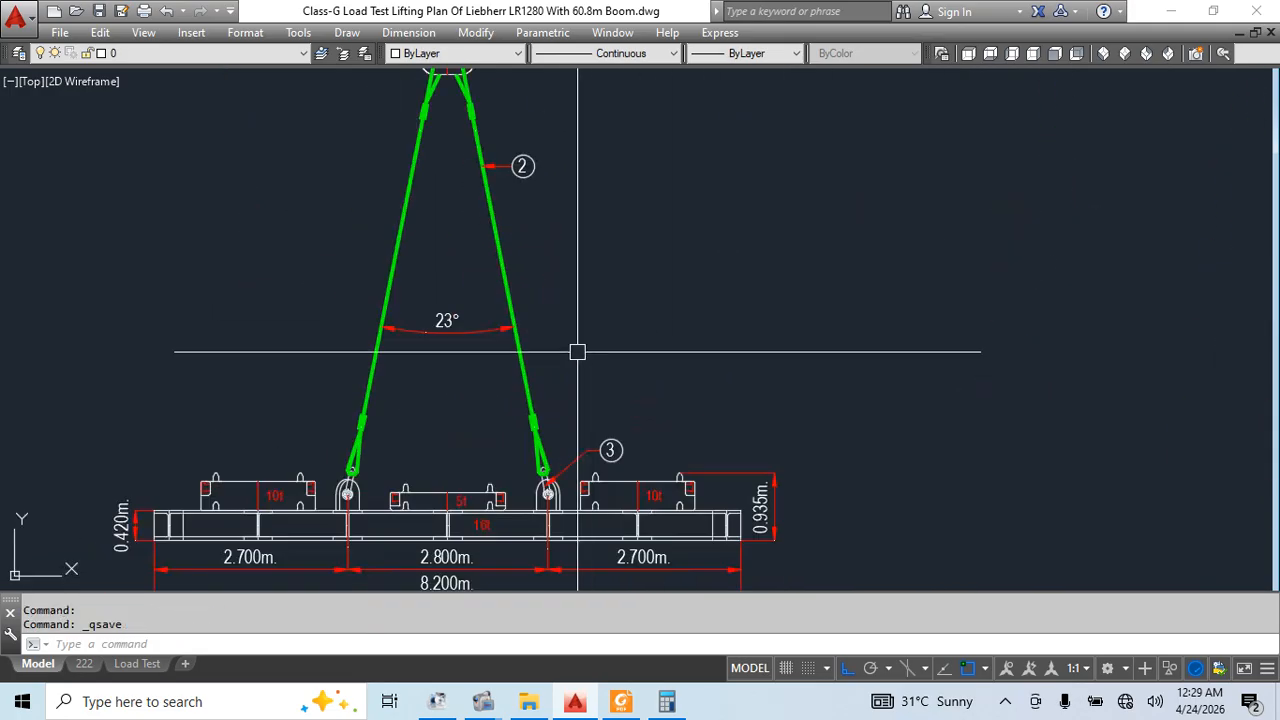
scroll(392, 352, "up", 5)
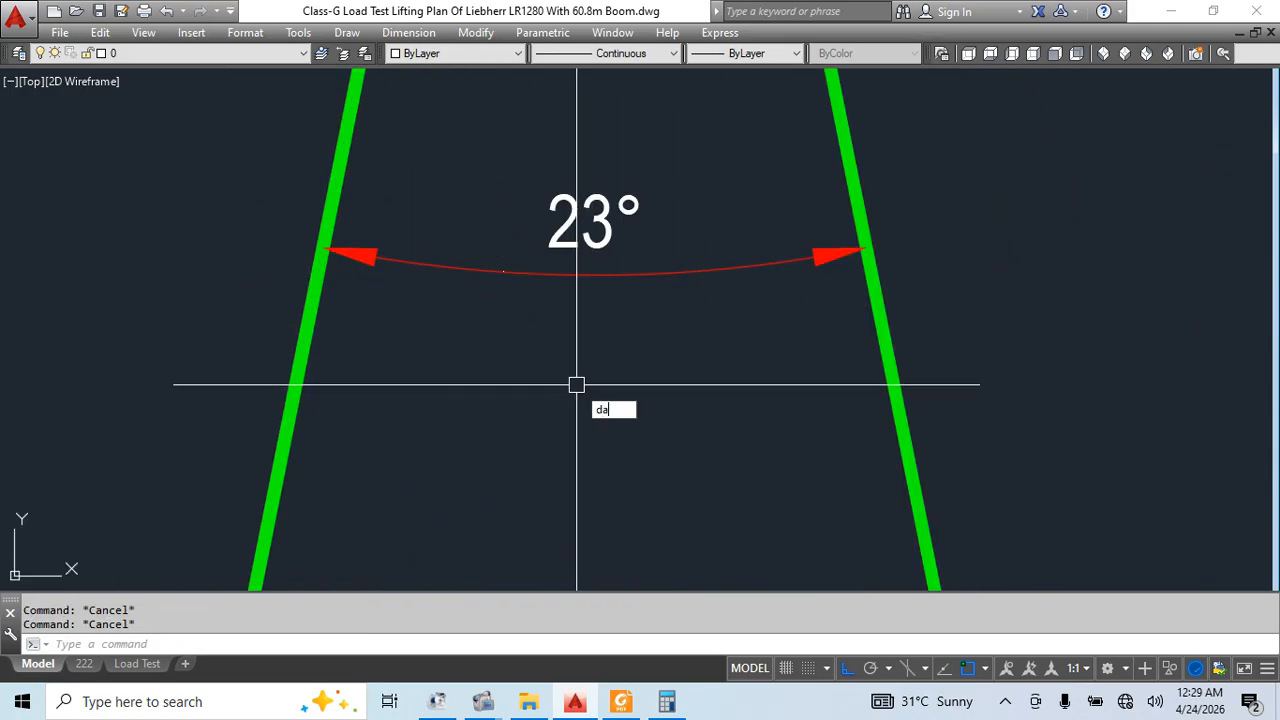
type("n")
key("Return")
left_click(304, 345)
left_click(874, 345)
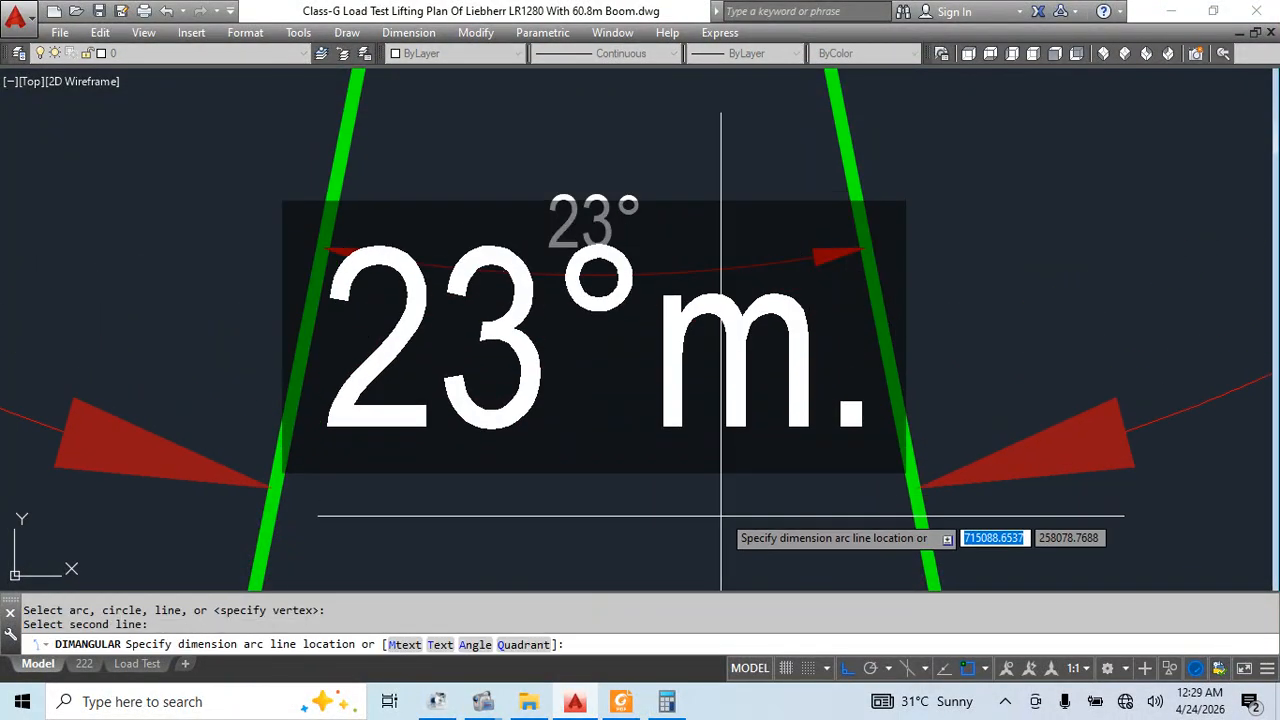
key("Escape")
scroll(657, 390, "down", 5)
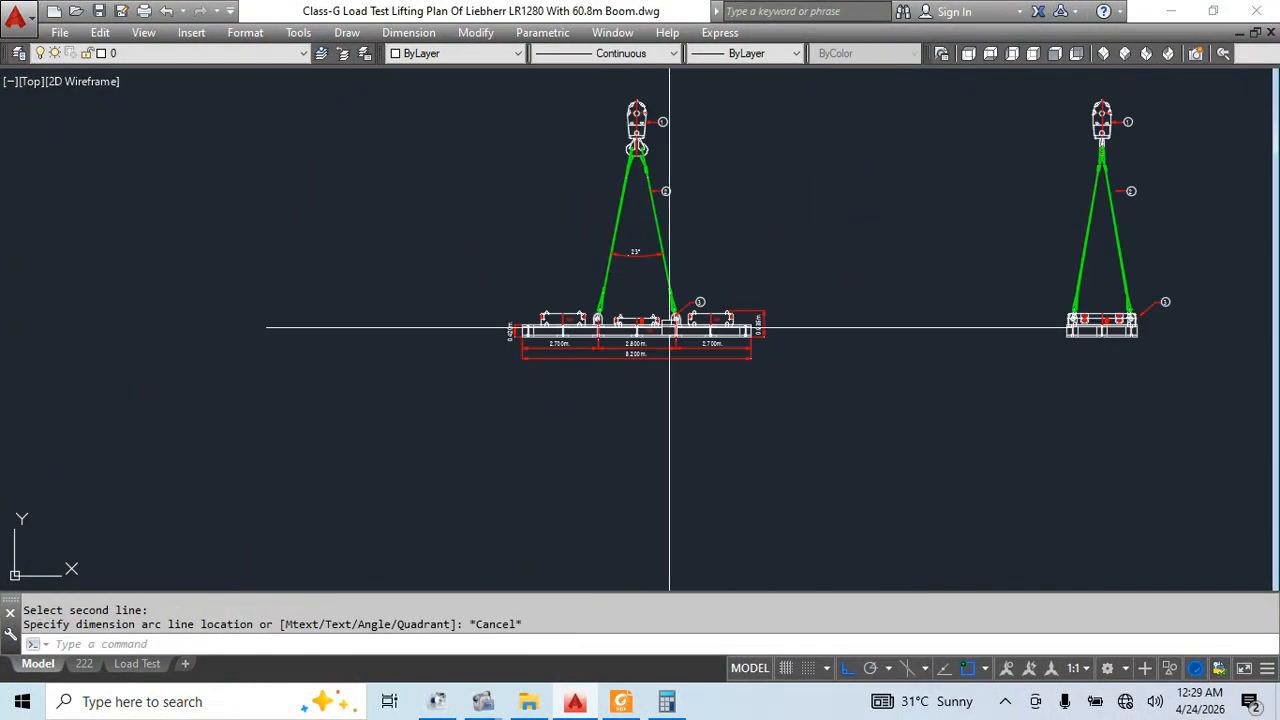
On layout 222, shift the rigging view slightly upward inside its viewport to take in the overall length dimension
left_click(85, 664)
left_click(539, 291)
key("Escape")
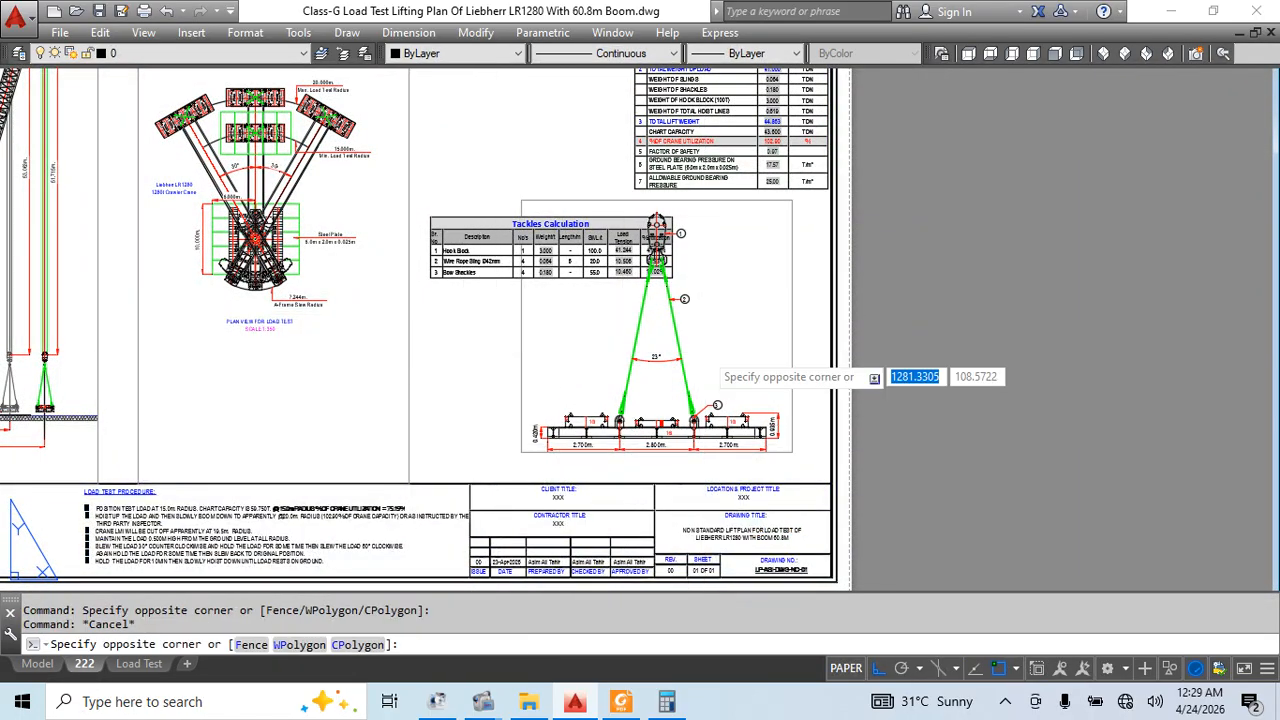
double_click(704, 357)
middle_click_drag(705, 357, 703, 349)
double_click(961, 388)
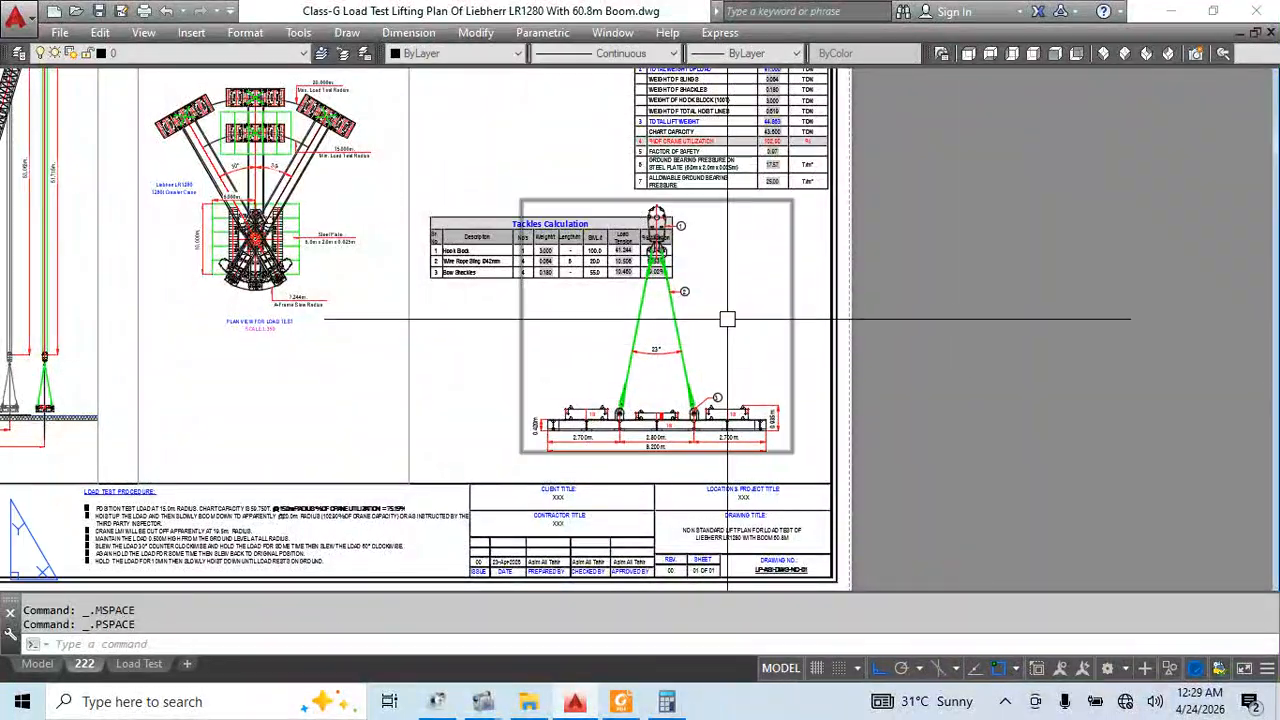
scroll(727, 408, "up", 5)
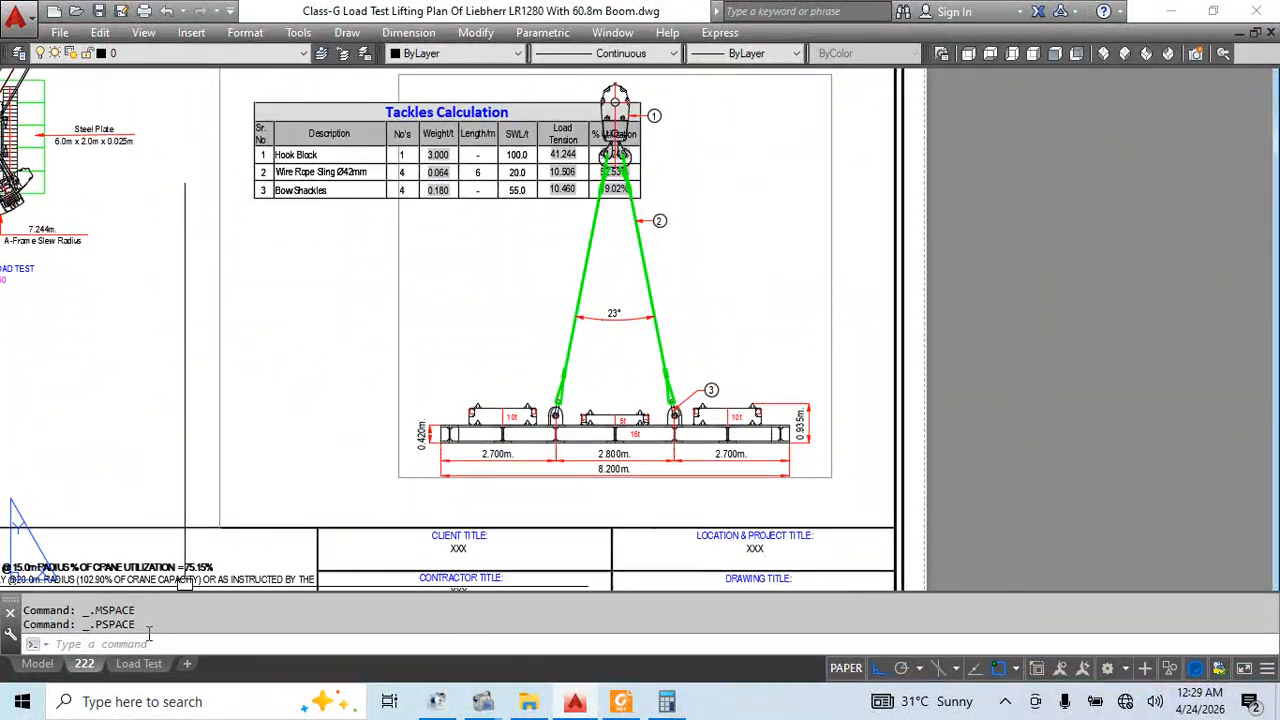
In model space, copy the "TACKLES ARRANGEMENTS SCALE 1:100" title from the blue-sling rigging view to below the new green-sling view's dimensions
left_click(40, 666)
scroll(770, 232, "down", 5)
scroll(480, 350, "up", 5)
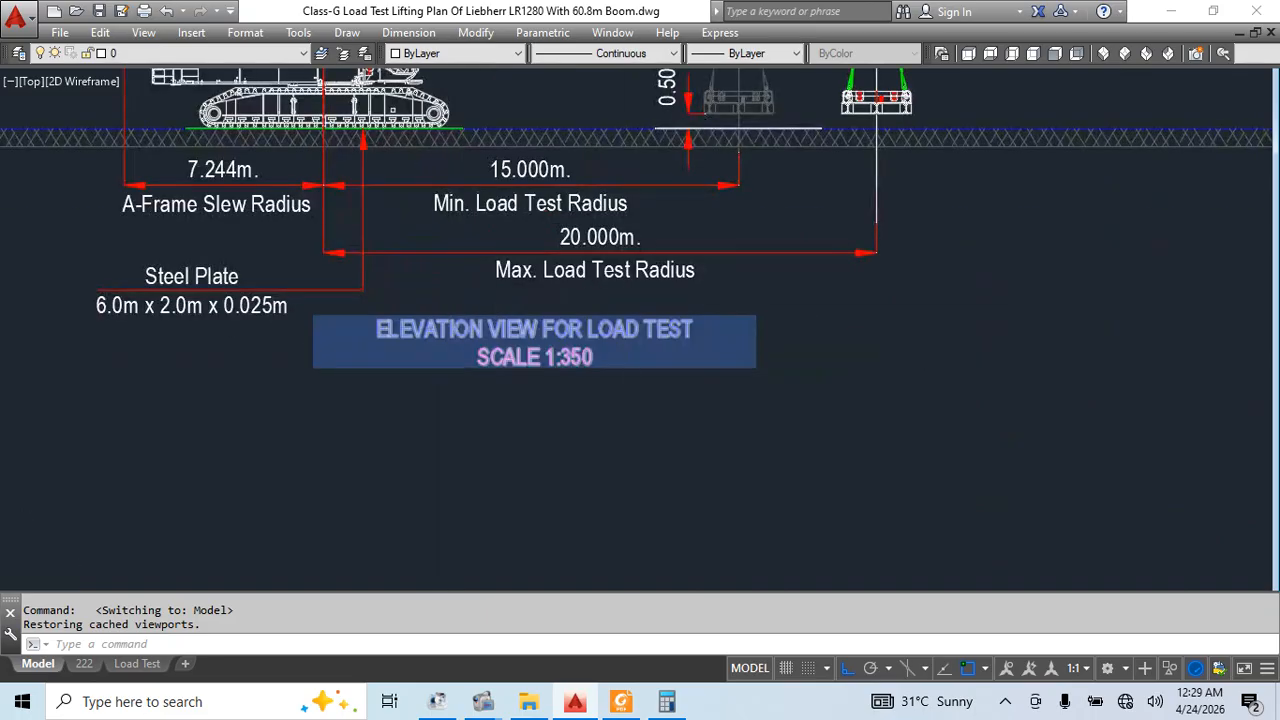
scroll(515, 340, "down", 4)
middle_click_drag(490, 362, 985, 436)
scroll(640, 311, "down", 7)
scroll(190, 442, "up", 12)
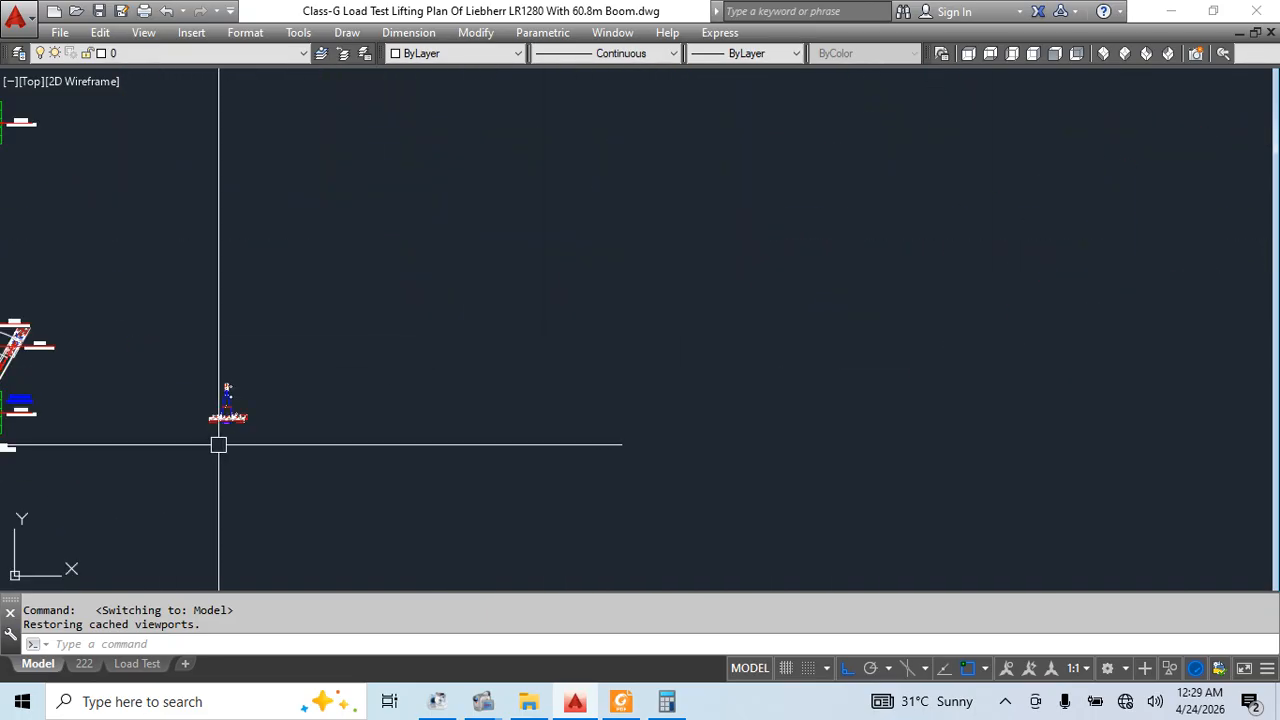
scroll(171, 338, "up", 5)
left_click(209, 331)
left_click(205, 316)
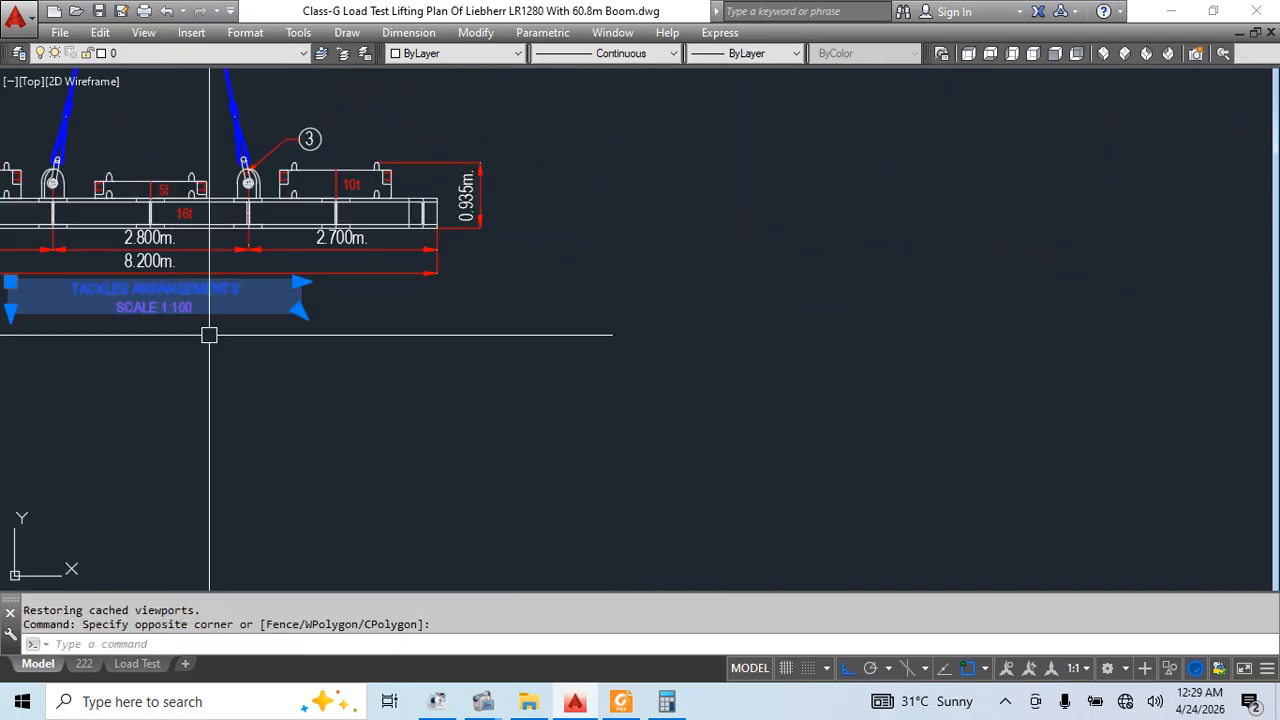
middle_click_drag(361, 372, 355, 460)
type("co")
key("Return")
left_click(298, 371)
middle_click_drag(674, 363, 341, 576)
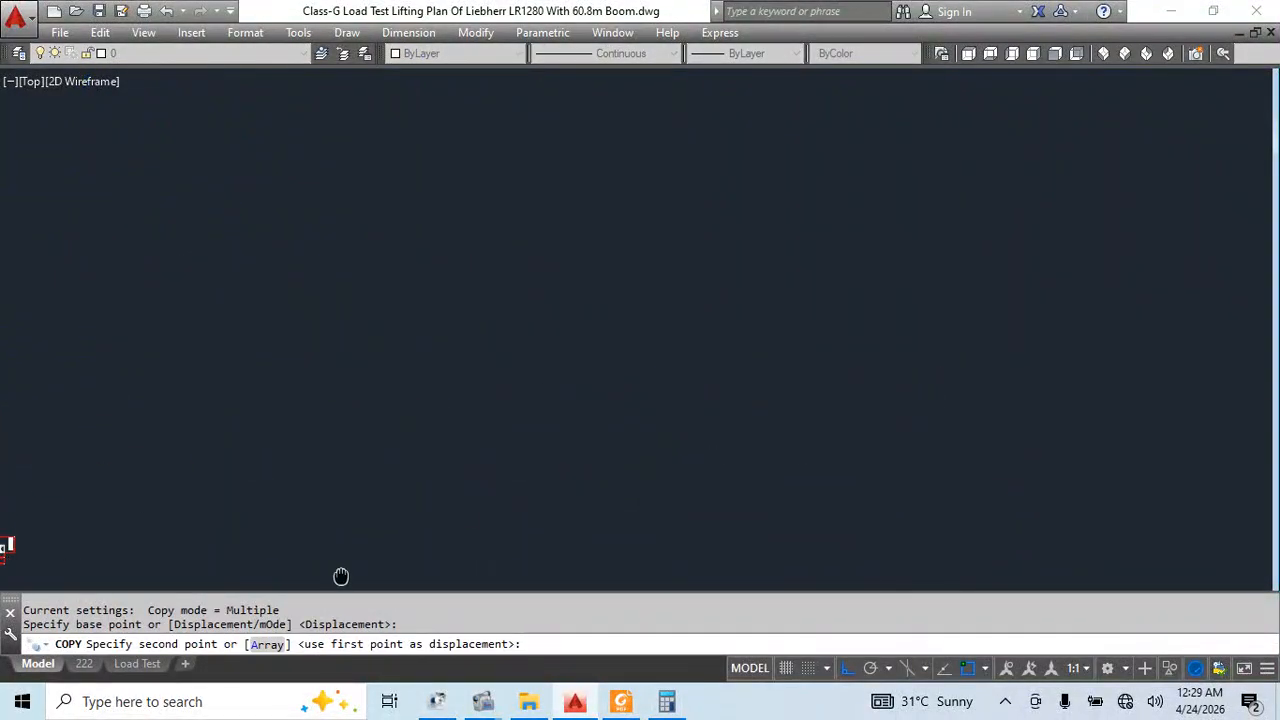
scroll(871, 188, "down", 6)
middle_click_drag(871, 188, 200, 505)
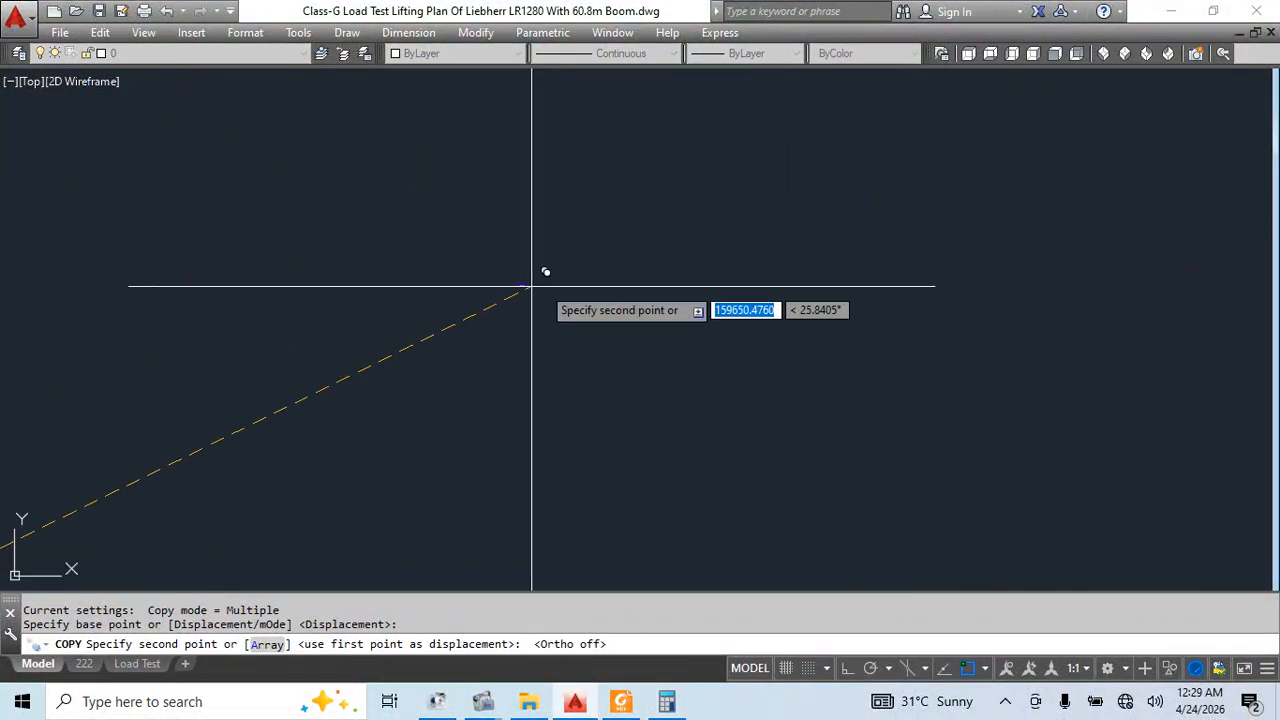
scroll(731, 342, "down", 6)
middle_click_drag(731, 342, 365, 435)
scroll(739, 361, "up", 8)
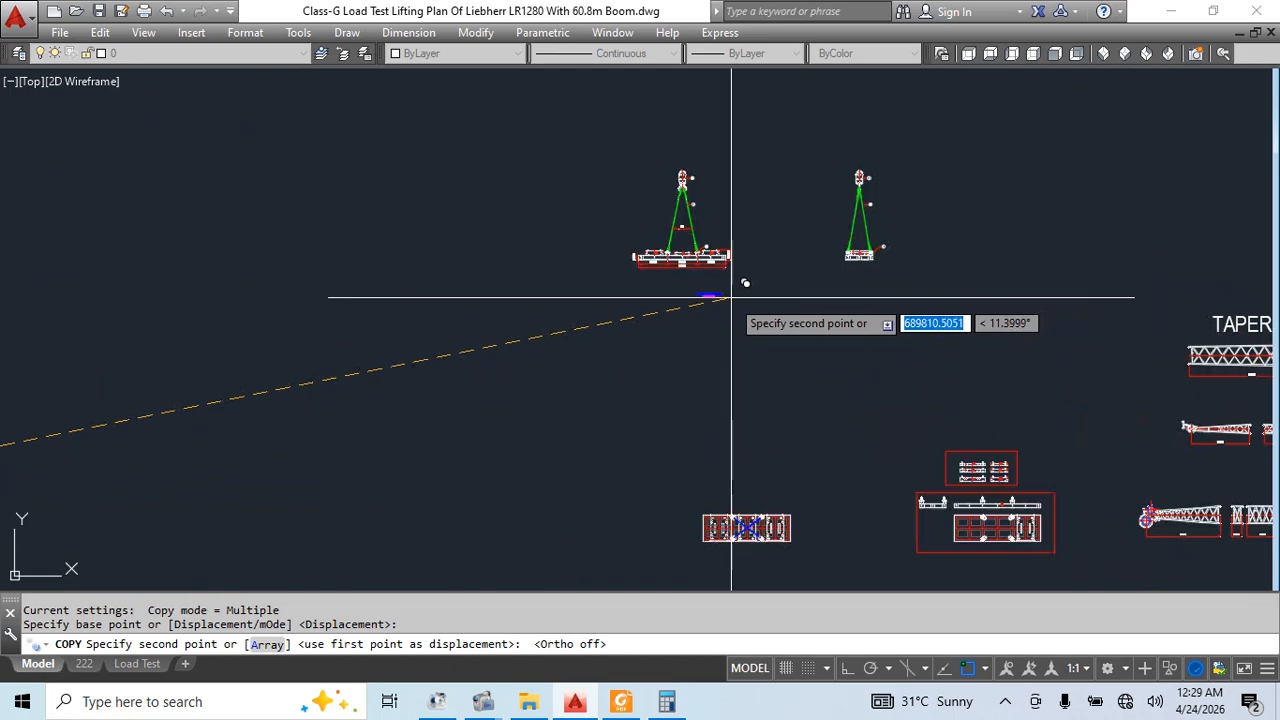
left_click(702, 245)
key("Escape")
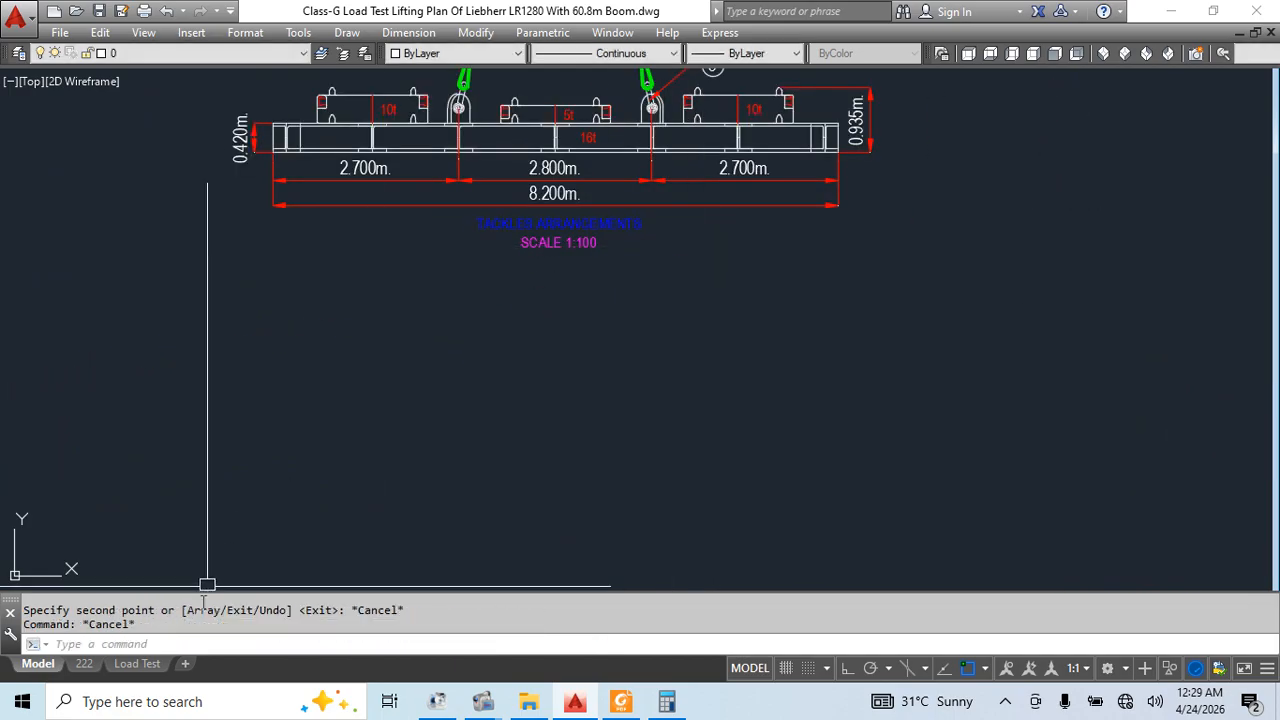
Compare the tackles arrangement viewport on the Load Test layout with the rigging viewport on layout 222
left_click(138, 664)
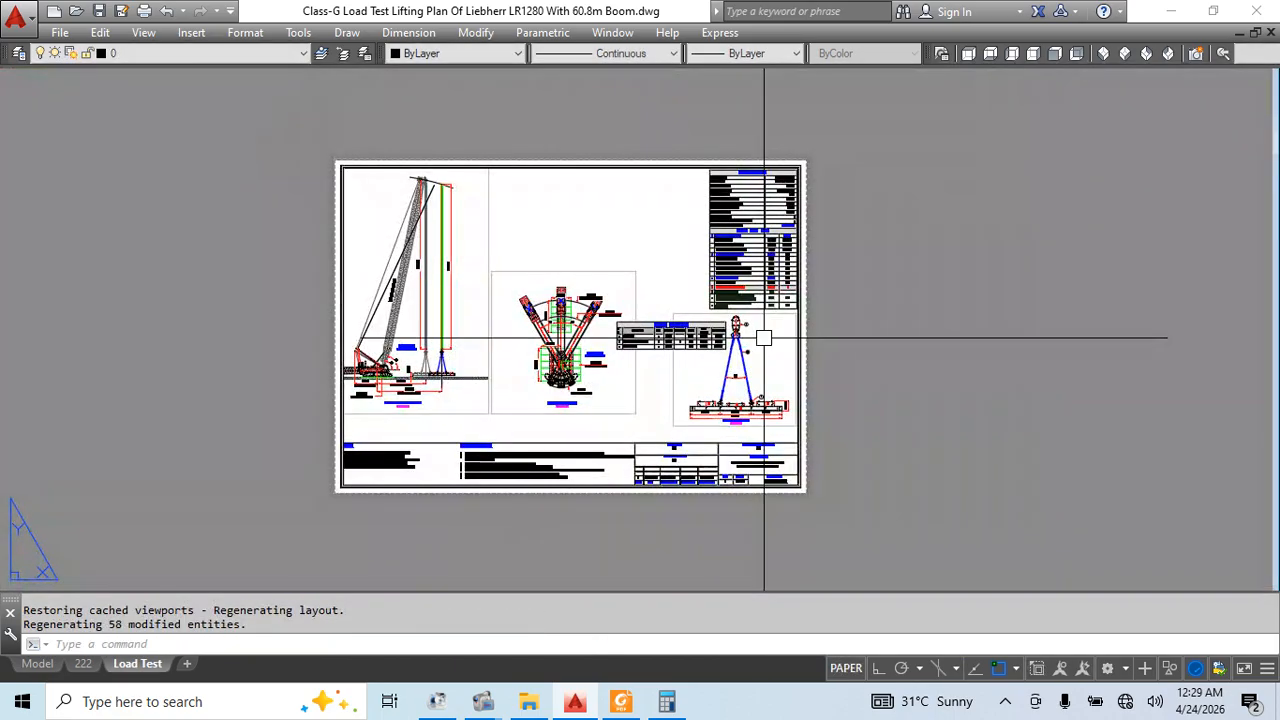
left_click(84, 664)
scroll(691, 260, "down", 5)
scroll(583, 291, "up", 3)
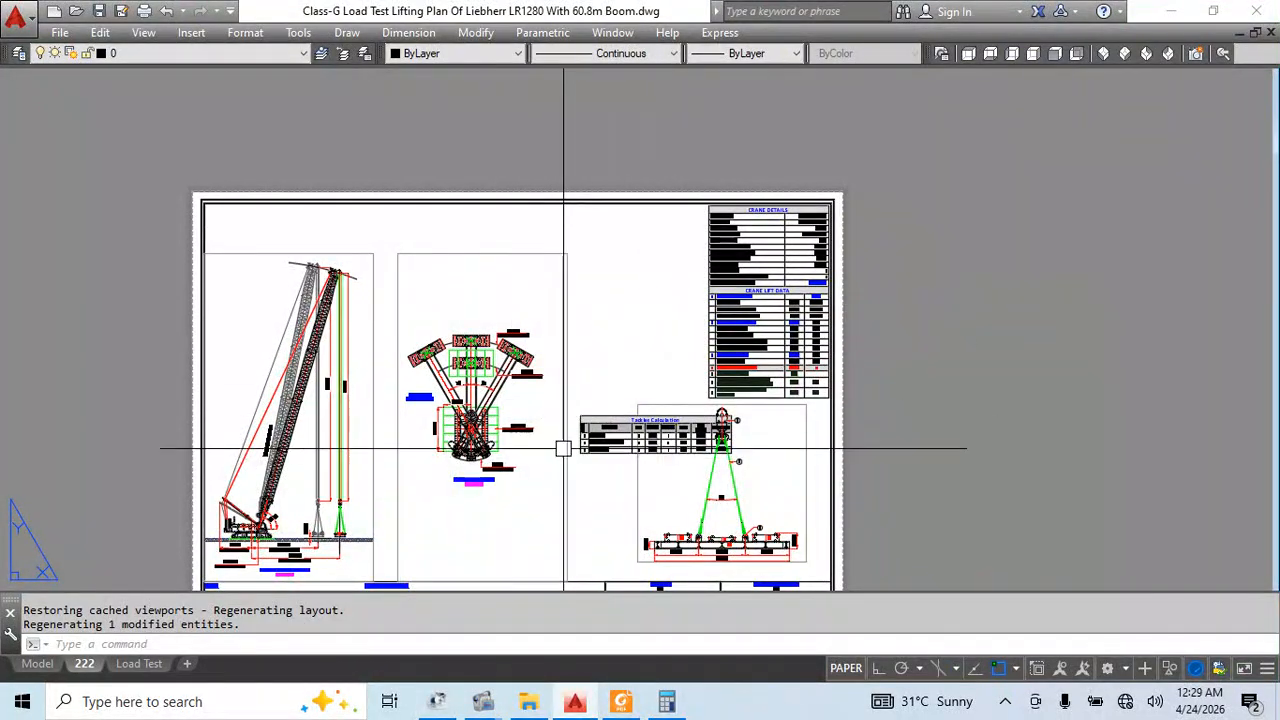
scroll(680, 430, "up", 3)
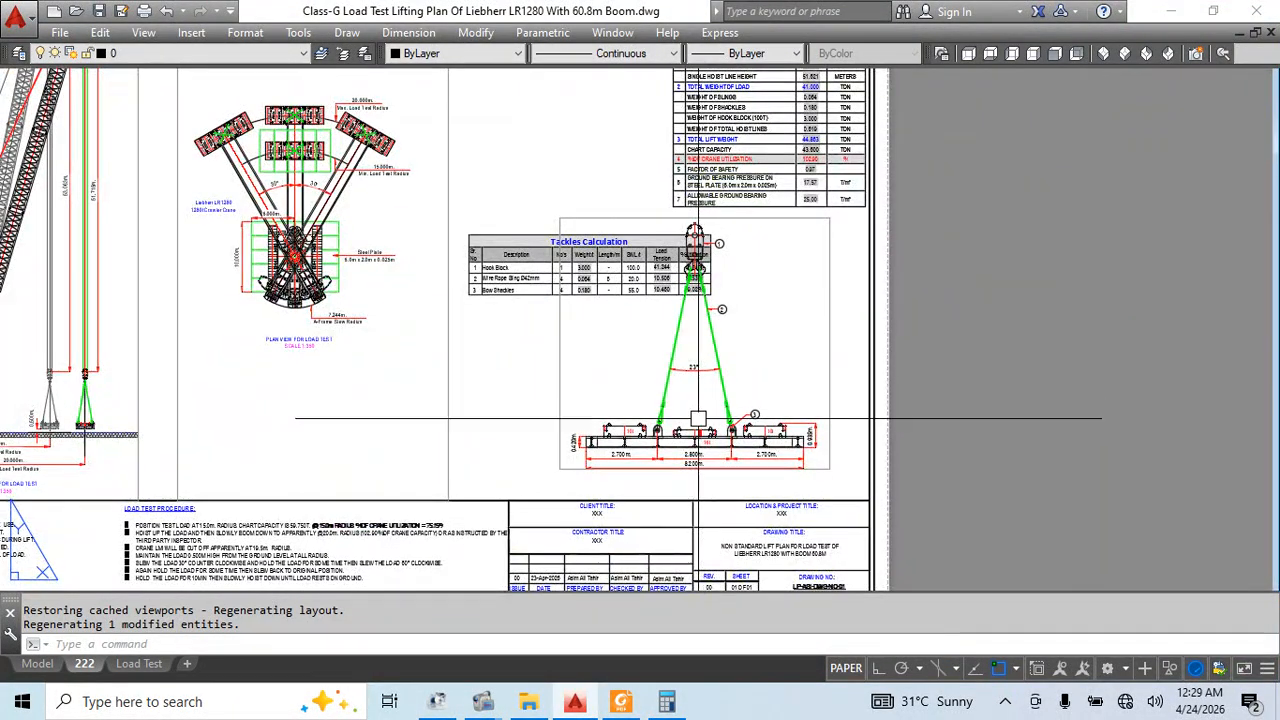
left_click(140, 664)
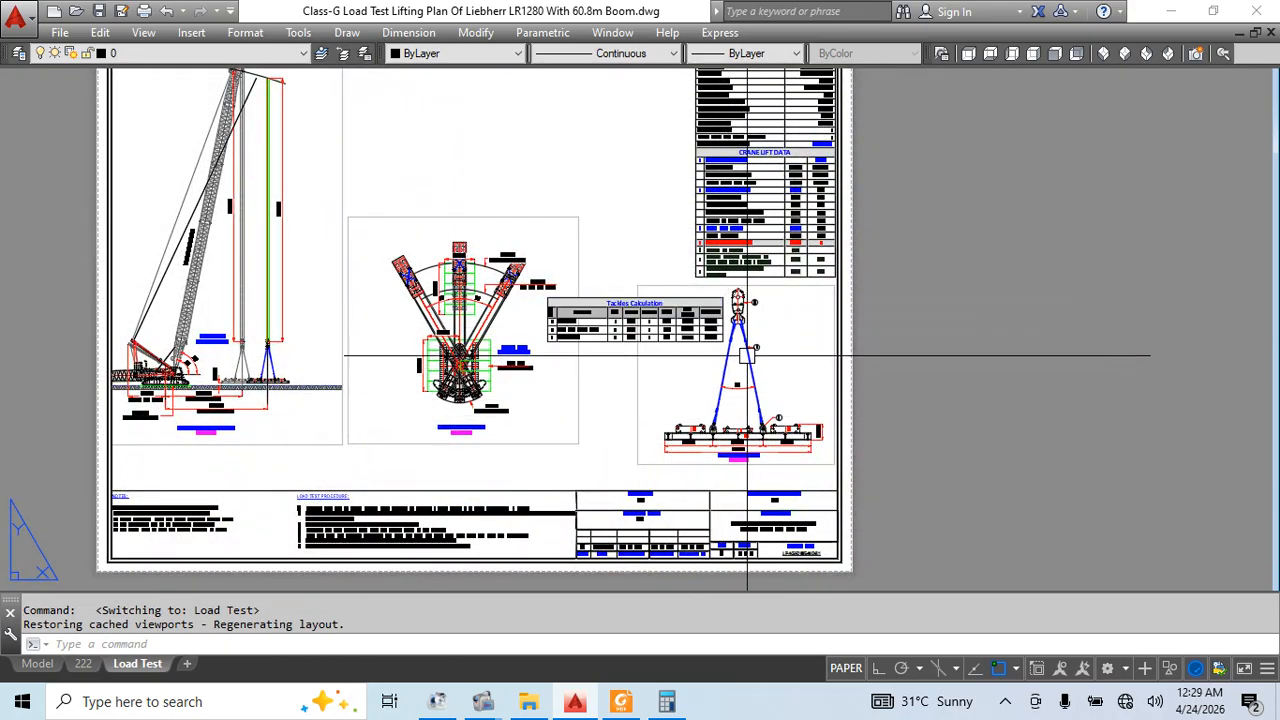
scroll(751, 430, "up", 4)
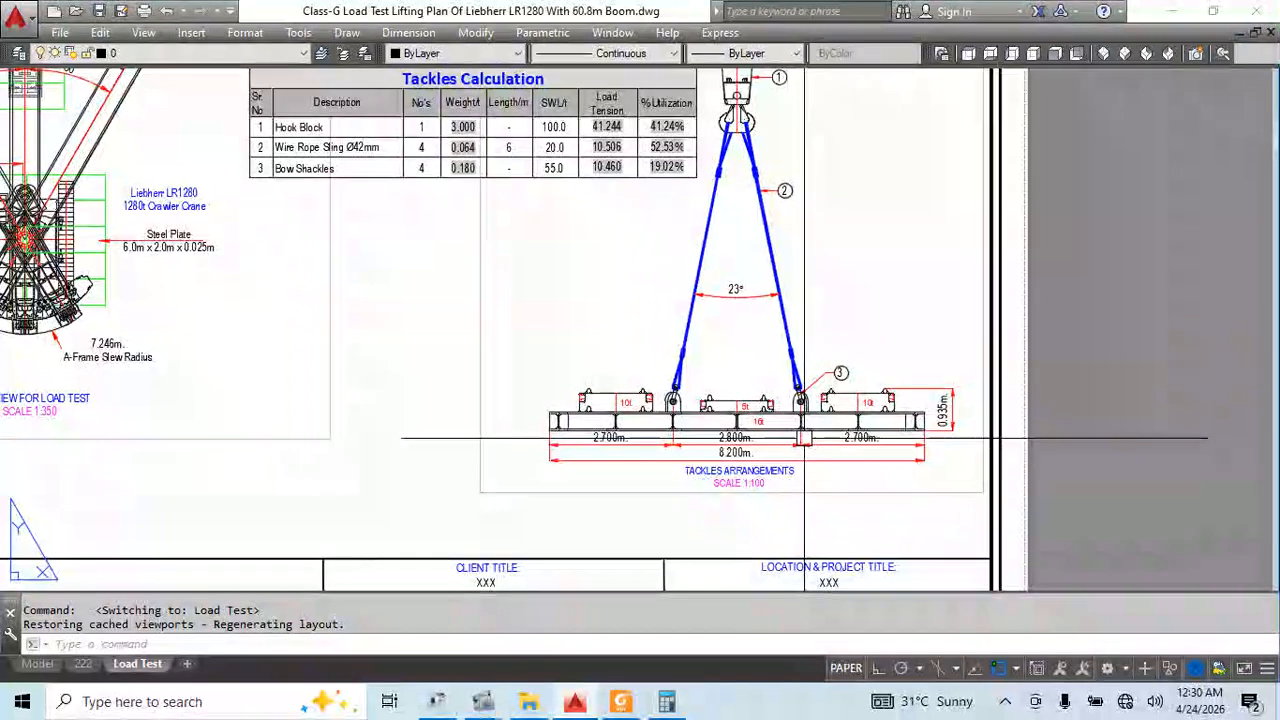
left_click(84, 665)
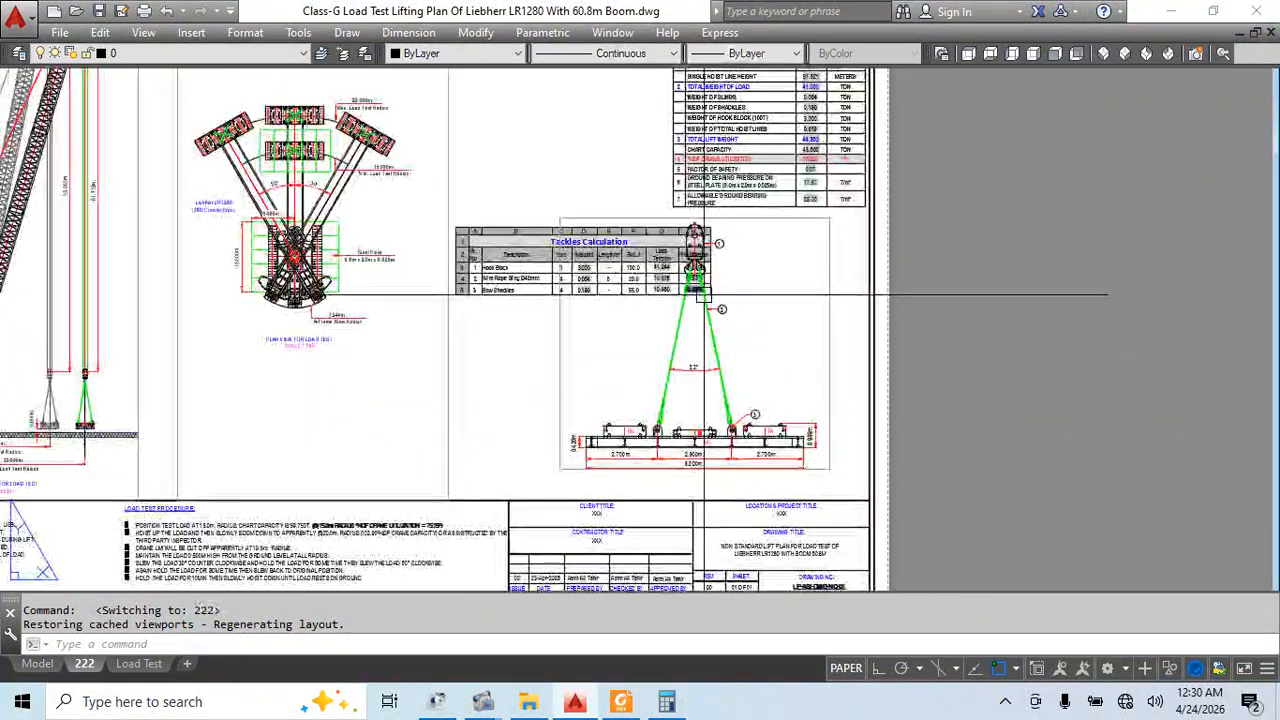
Enlarge the rigging view inside its viewport on layout 222 and reposition it to include the tackles arrangement title
double_click(763, 312)
left_click(757, 321)
left_click(772, 305)
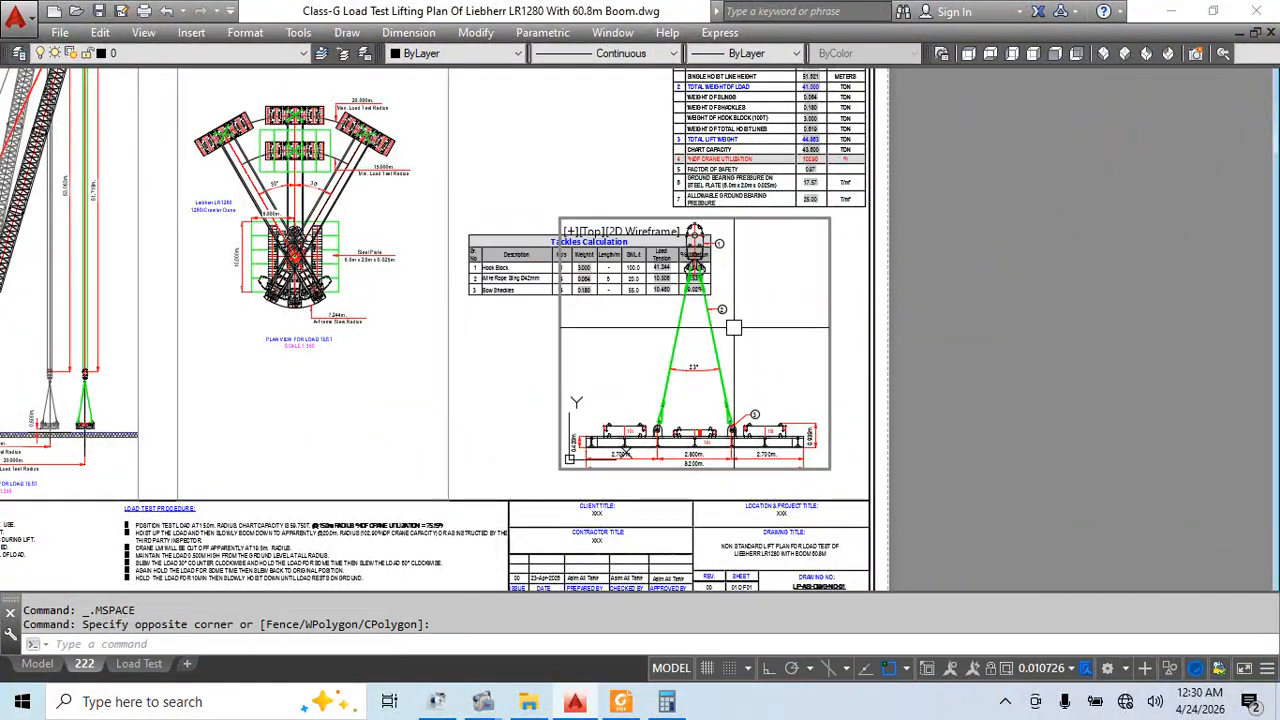
double_click(978, 356)
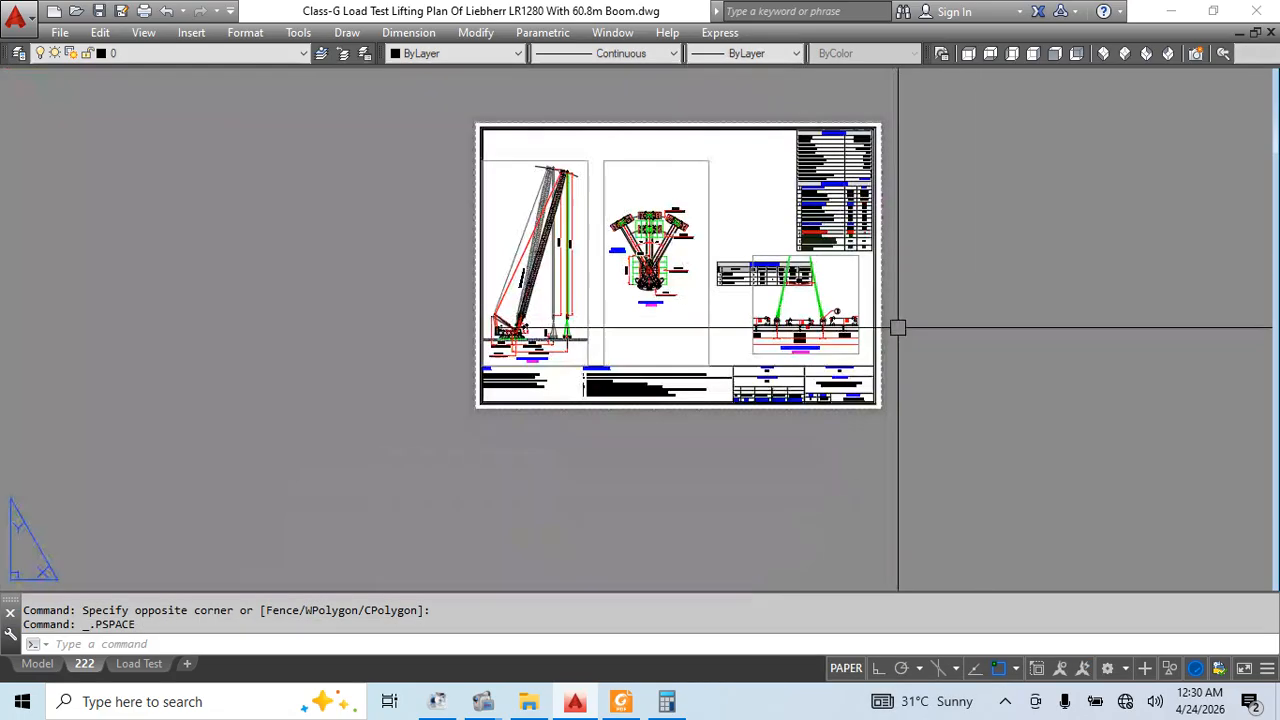
Stretch the rigging viewport wider and lower its bottom edge around the beam, its left height dimension and the full title
scroll(771, 386, "up", 5)
left_click(760, 456)
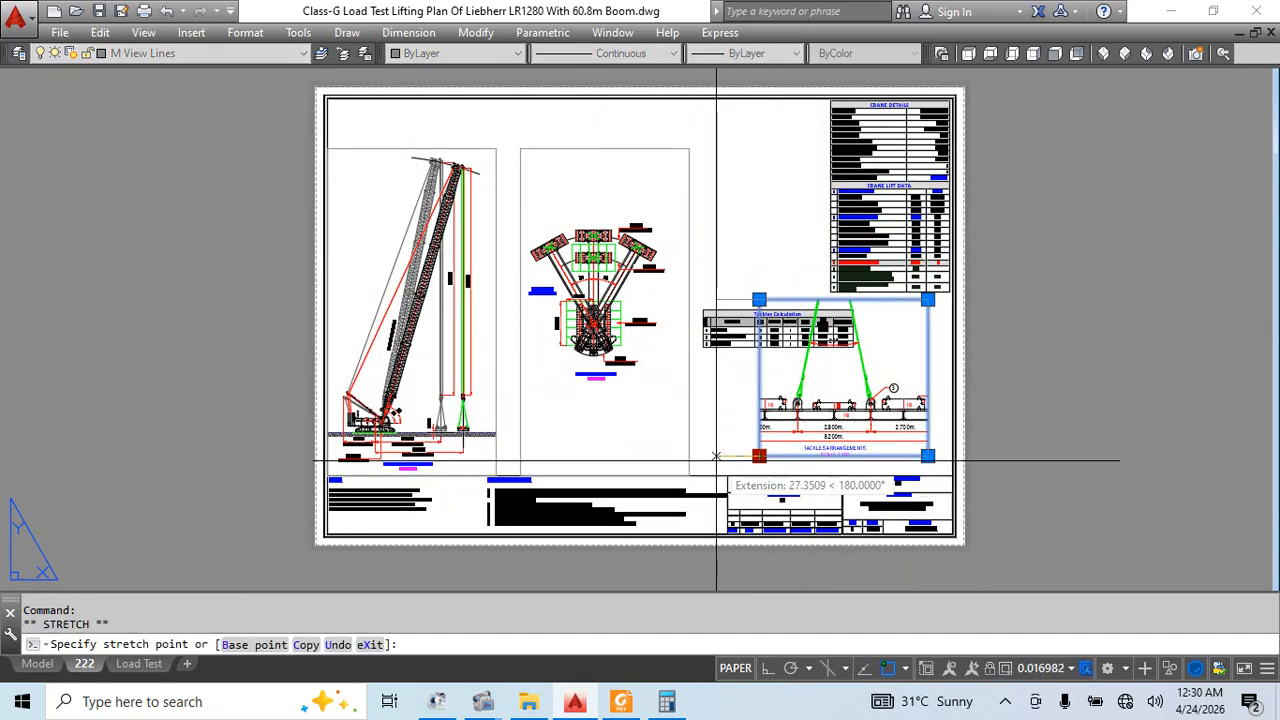
scroll(910, 452, "up", 5)
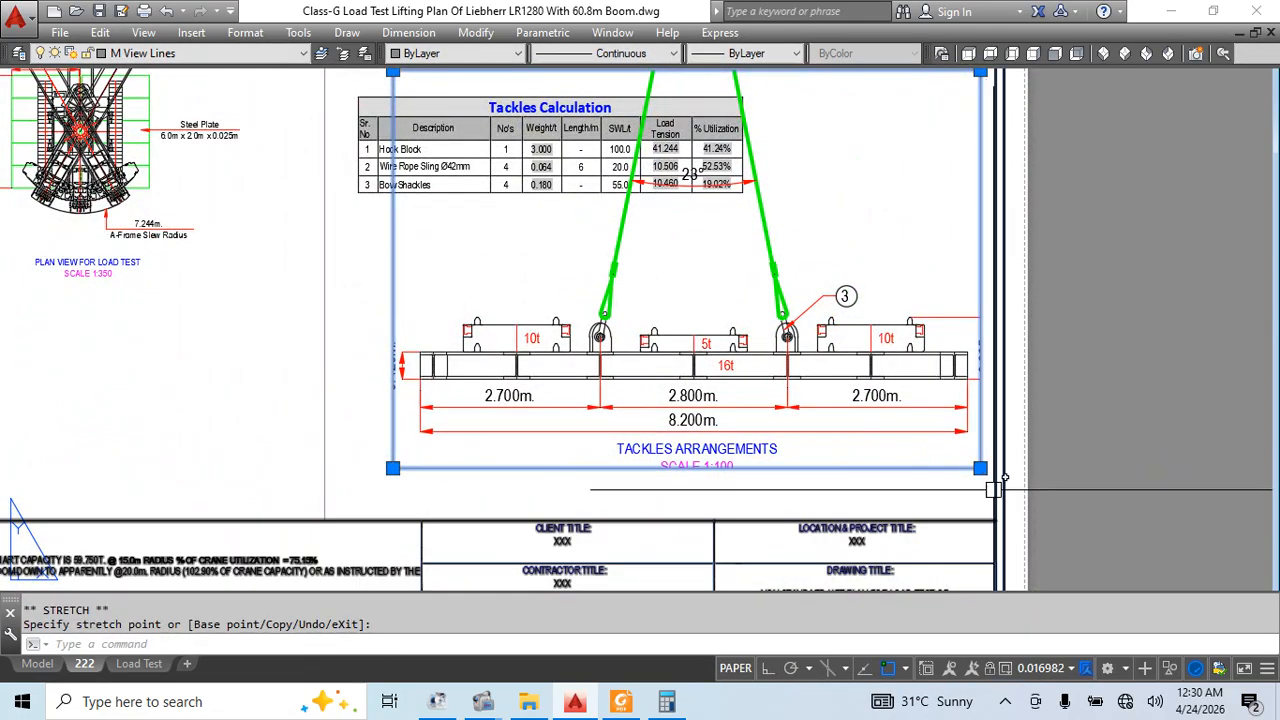
left_click(393, 468)
left_click(337, 470)
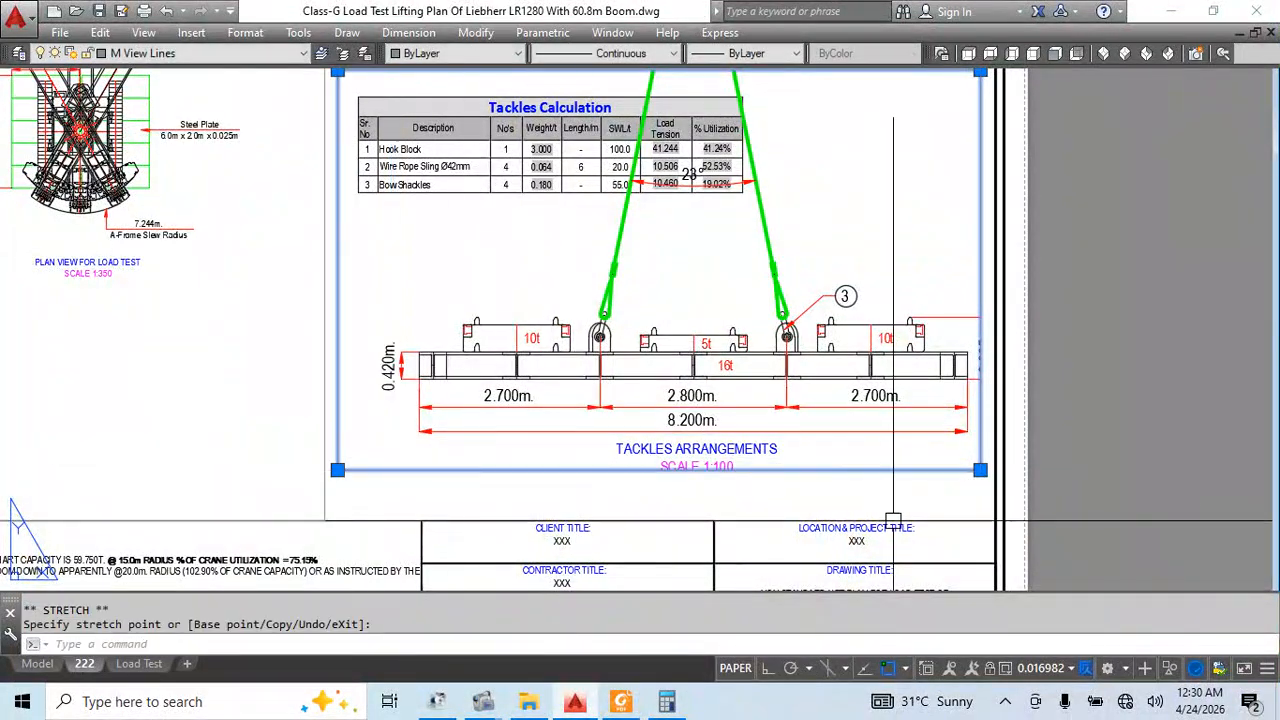
left_click(980, 470)
left_click(980, 499)
middle_click_drag(975, 380, 955, 464)
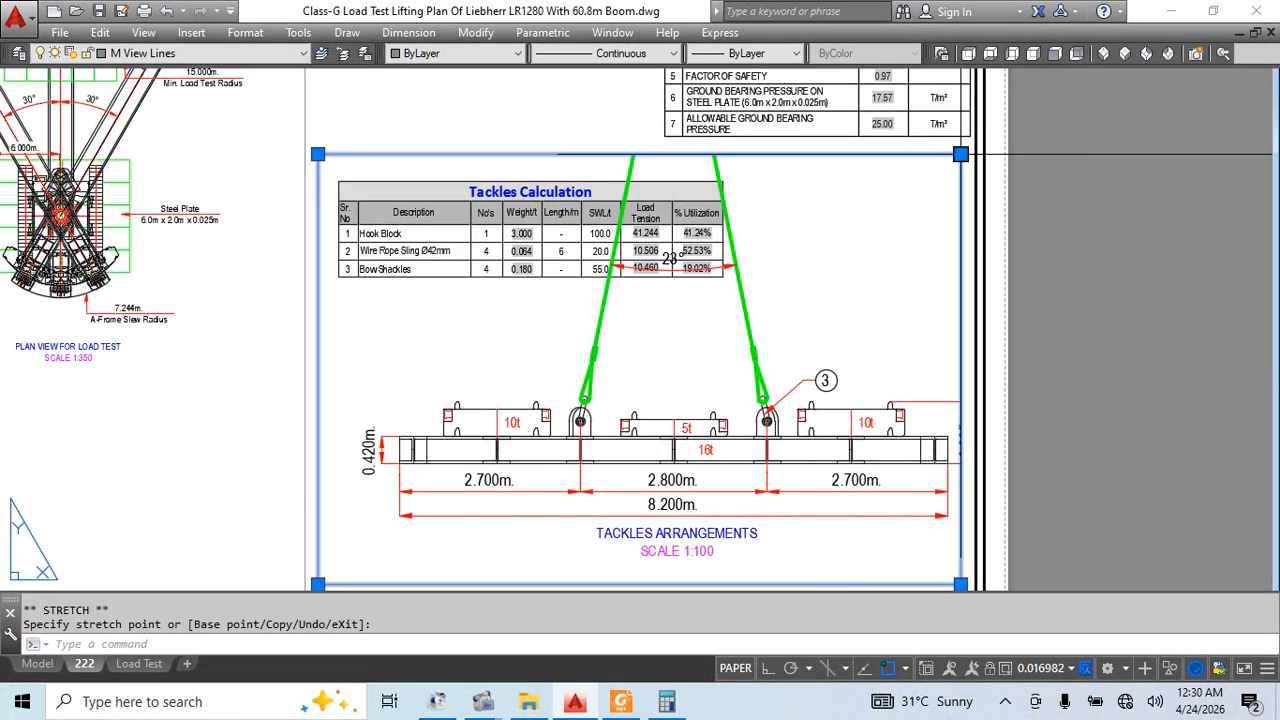
scroll(950, 168, "down", 6)
key("Escape")
Shrink the plan view viewport vertically by stretching its upper and lower edges in around the crane plan and its title
left_click(690, 194)
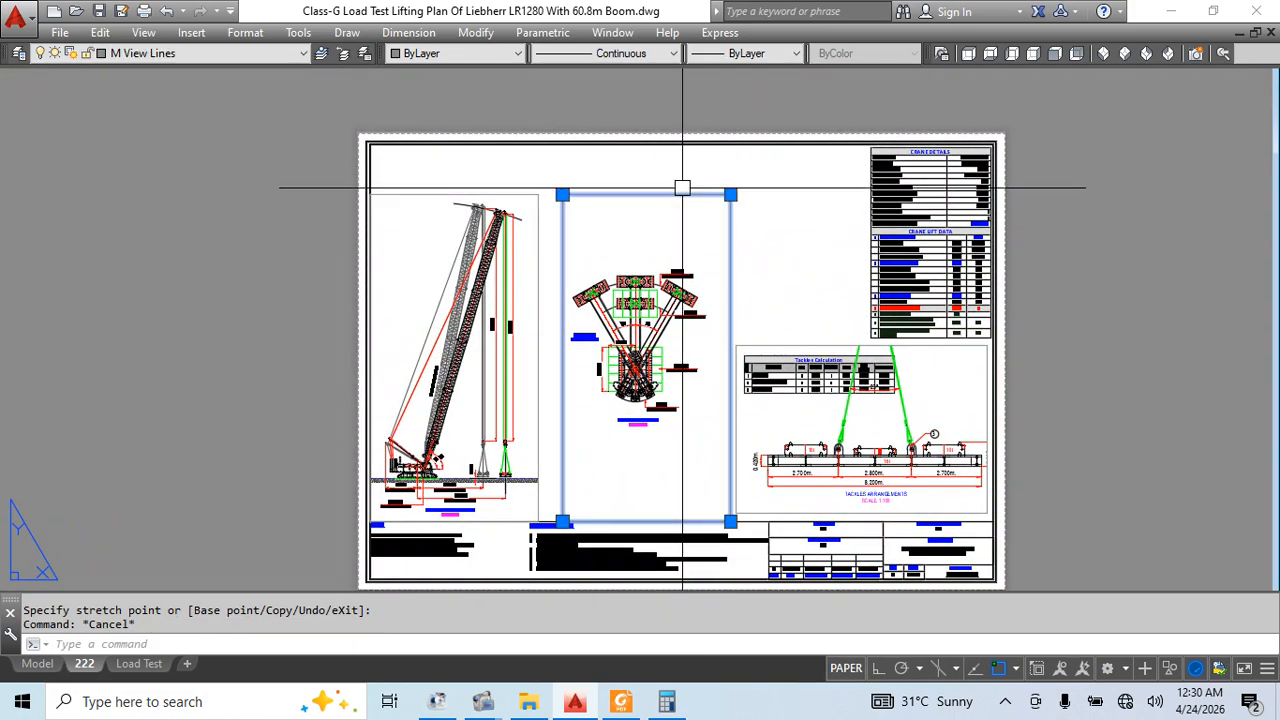
left_click(730, 194)
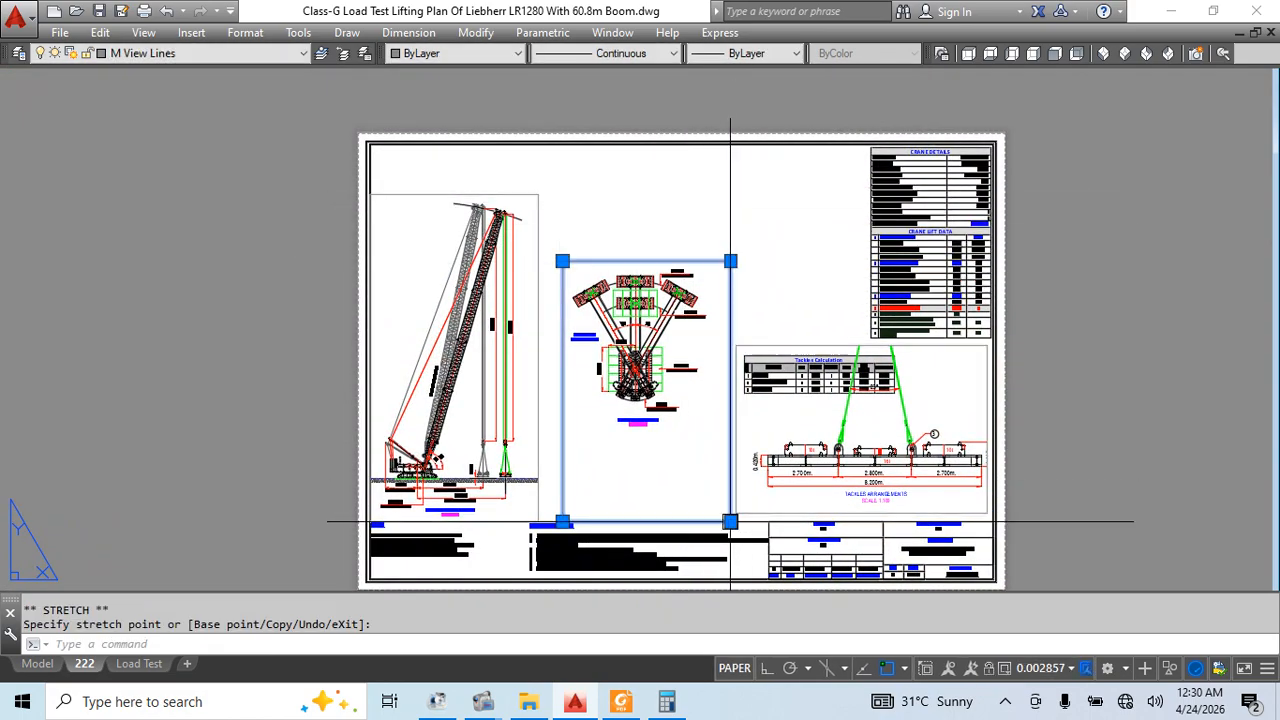
left_click(737, 438)
key("Escape")
Move the plan view viewport up to the top of the sheet, just beside the elevation view
left_click(706, 449)
left_click(670, 430)
type("M")
key("Return")
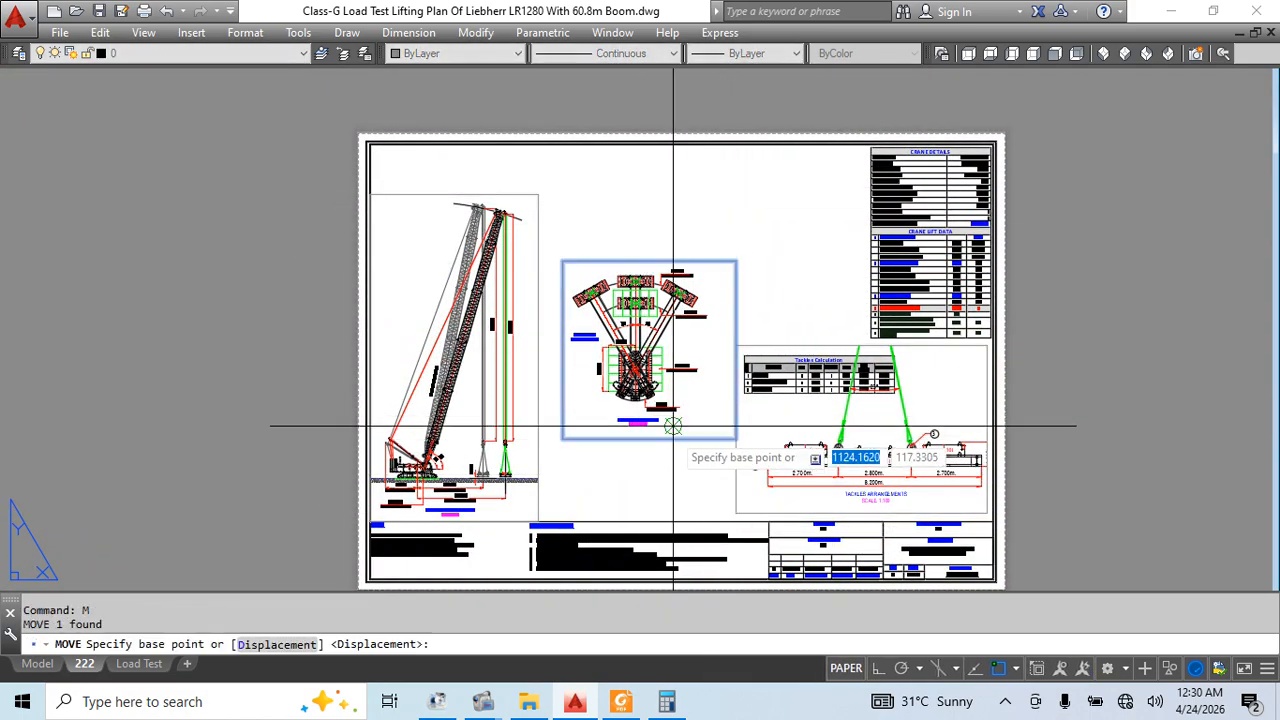
left_click(673, 426)
left_click(673, 305)
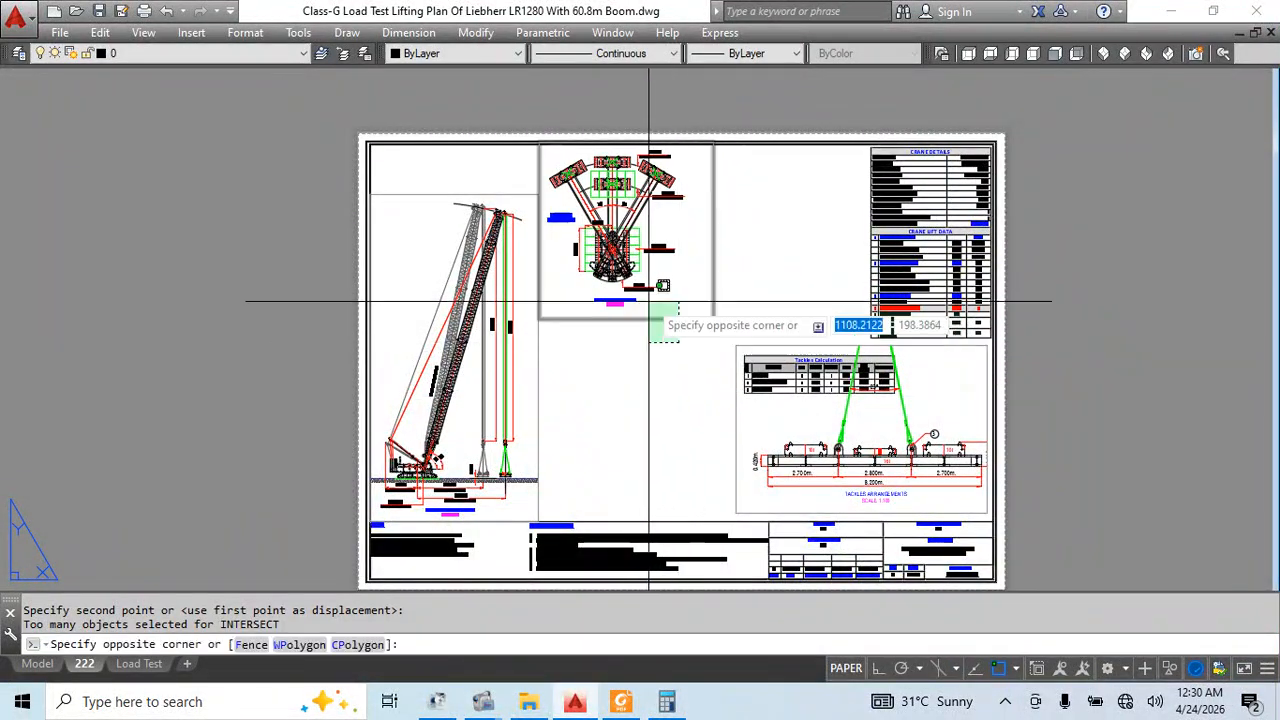
left_click(650, 300)
key("Return")
left_click(666, 372)
left_click(673, 383)
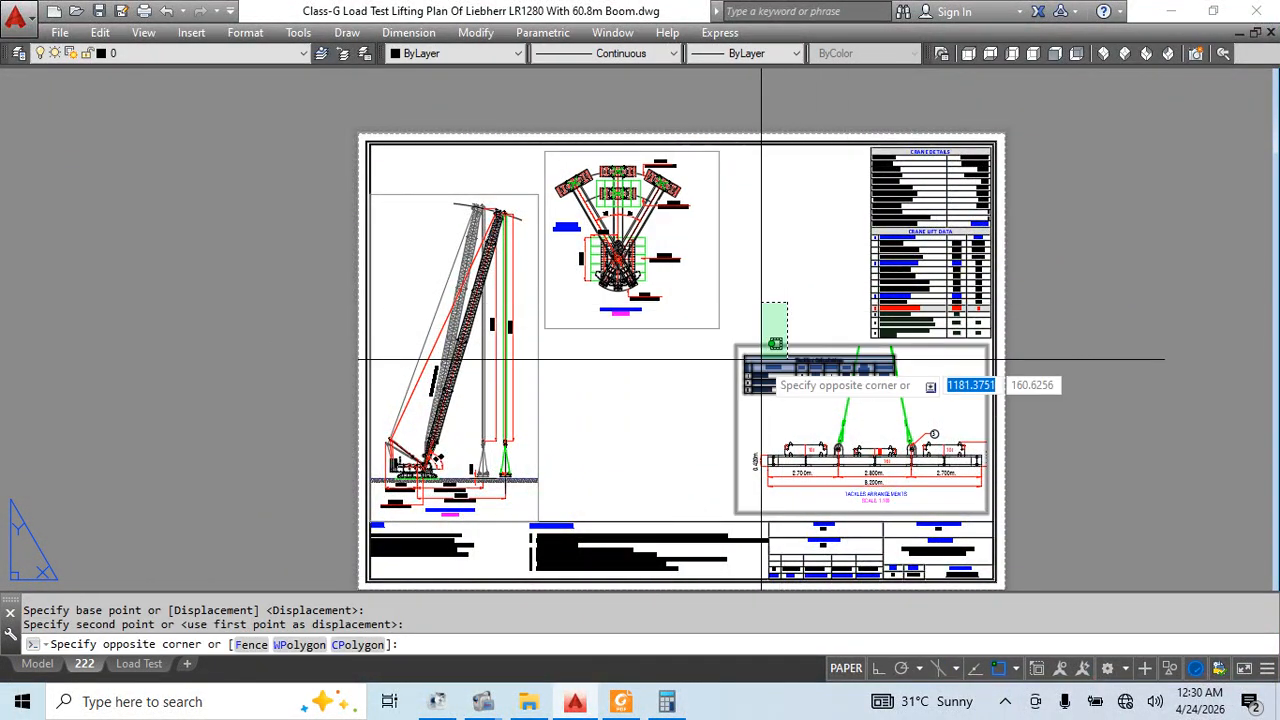
Move the rigging viewport and the Tackles Calculation table together to the left on the sheet
left_click(762, 358)
key("Return")
left_click(809, 455)
left_click(741, 454)
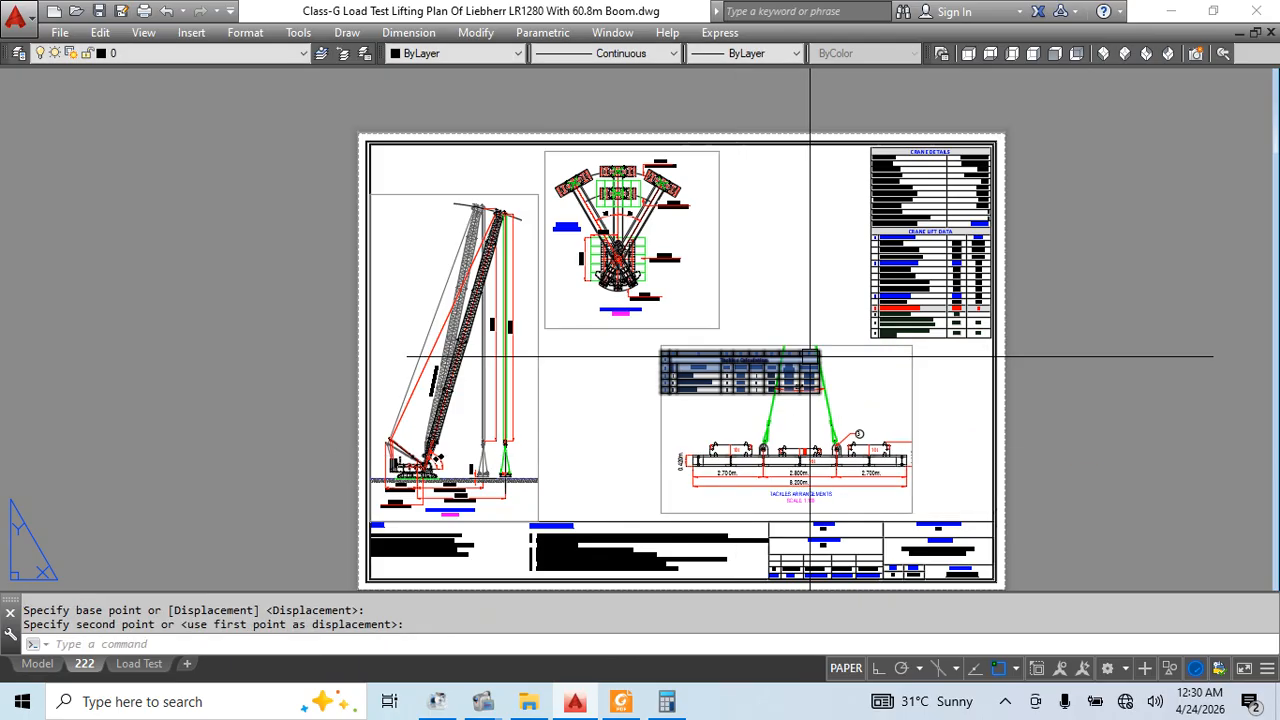
Stretch the rigging viewport's upper edge upward until it includes the whole hook block above the slings
left_click(815, 341)
left_click(911, 345)
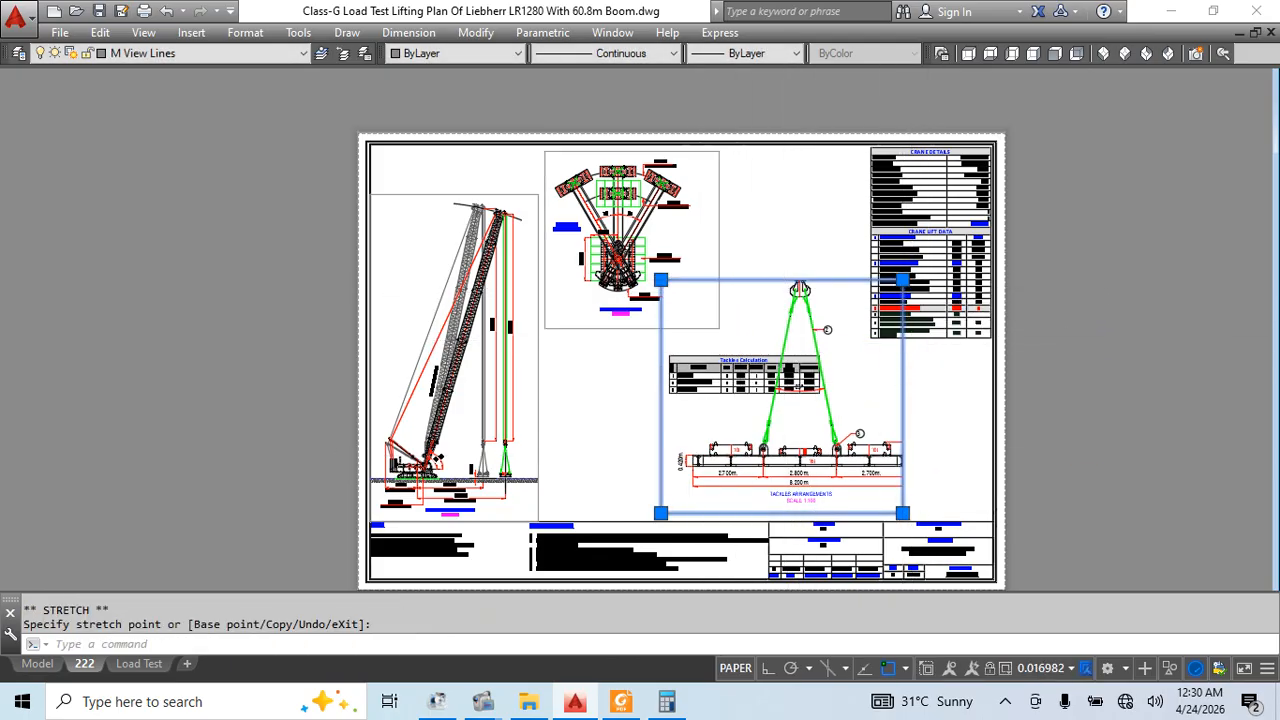
scroll(676, 280, "up", 1)
left_click(651, 280)
left_click(651, 211)
key("Escape")
middle_click_drag(900, 450, 794, 337)
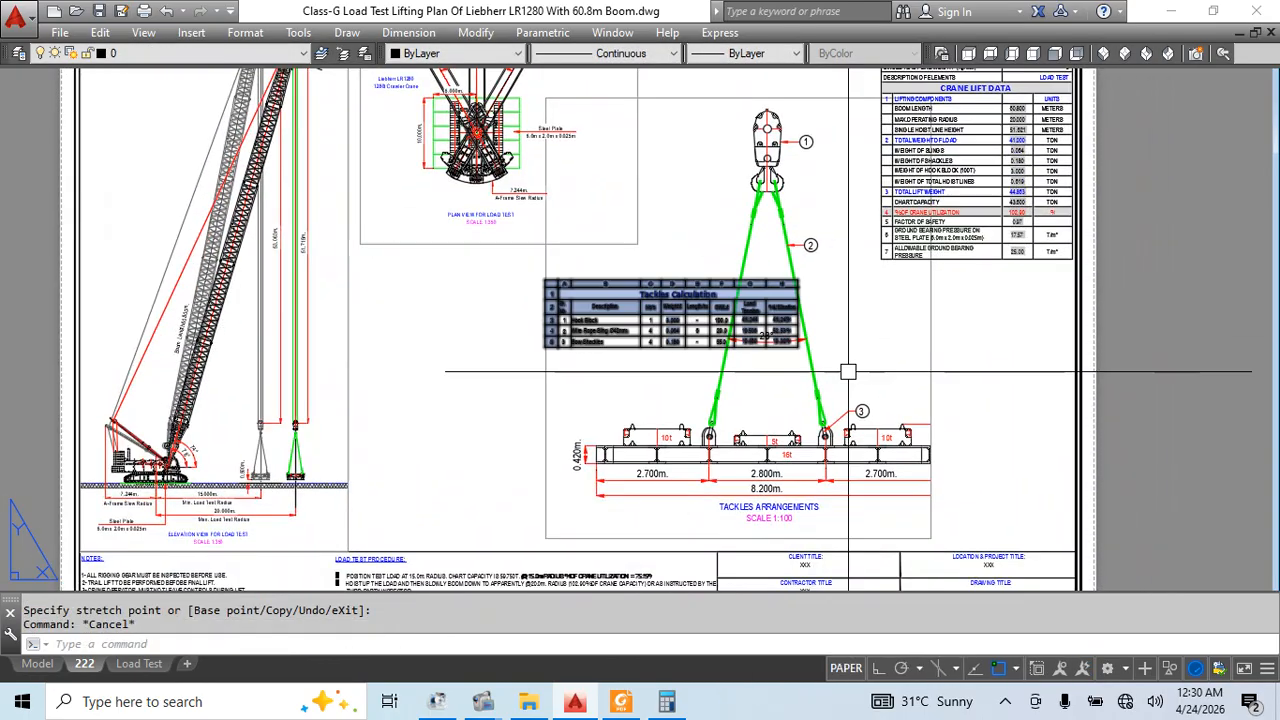
Move the Tackles Calculation table to the left, clear of the green slings in the rigging view
scroll(748, 385, "up", 2)
left_click(636, 367)
left_click(575, 318)
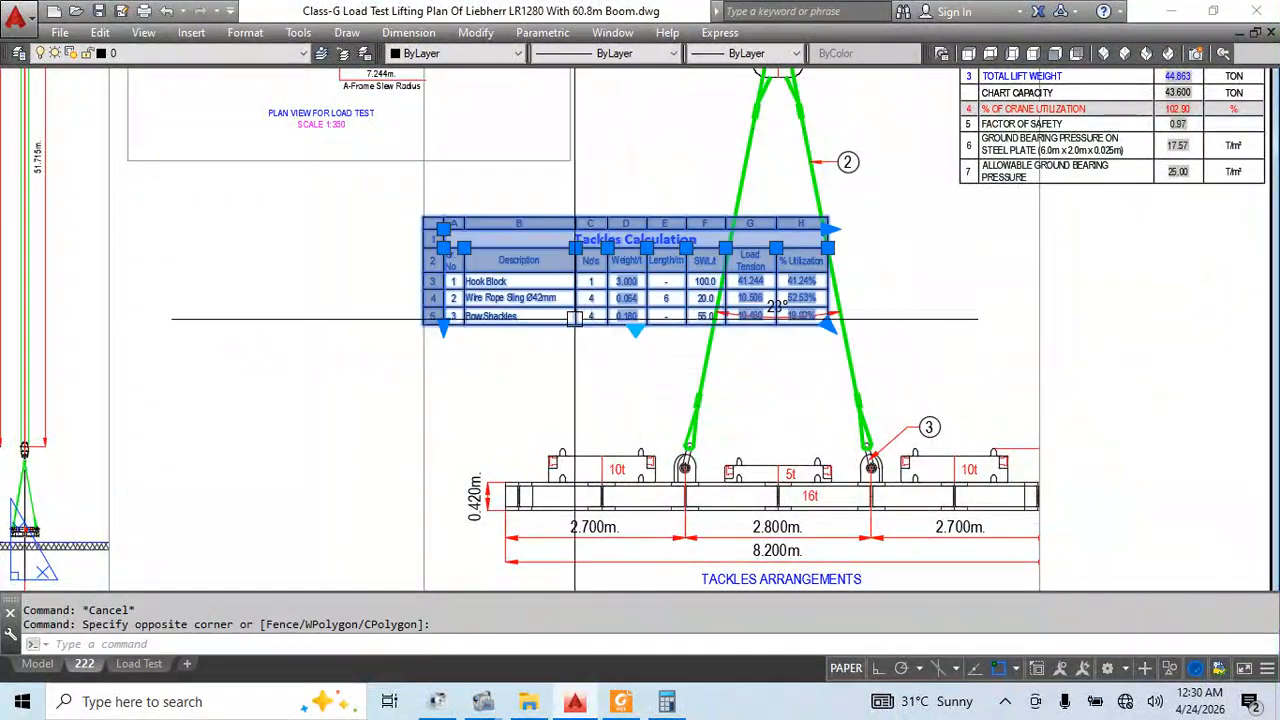
scroll(472, 290, "down", 2)
type("m")
key("Return")
left_click(584, 318)
left_click(507, 295)
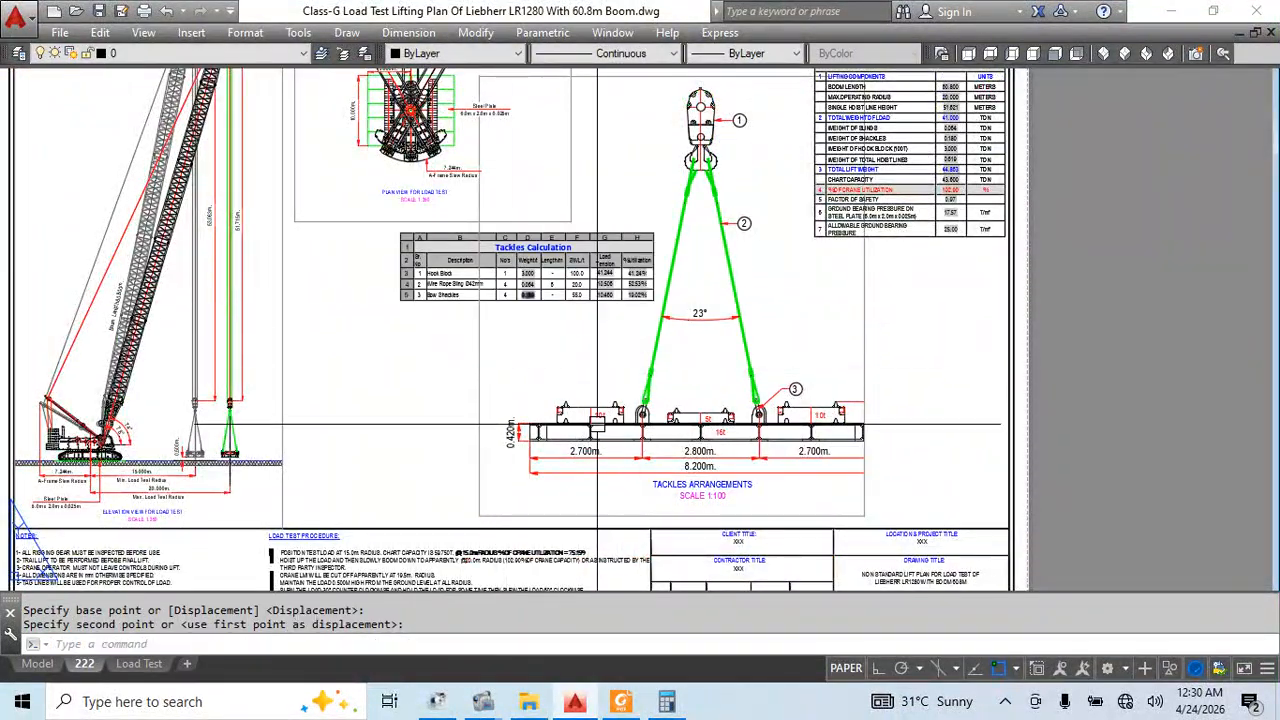
Examine how the rigging view, its dimensions, the Tackles Calculation table and the plan view fit on the sheet
scroll(140, 465, "up", 2)
scroll(835, 530, "up", 3)
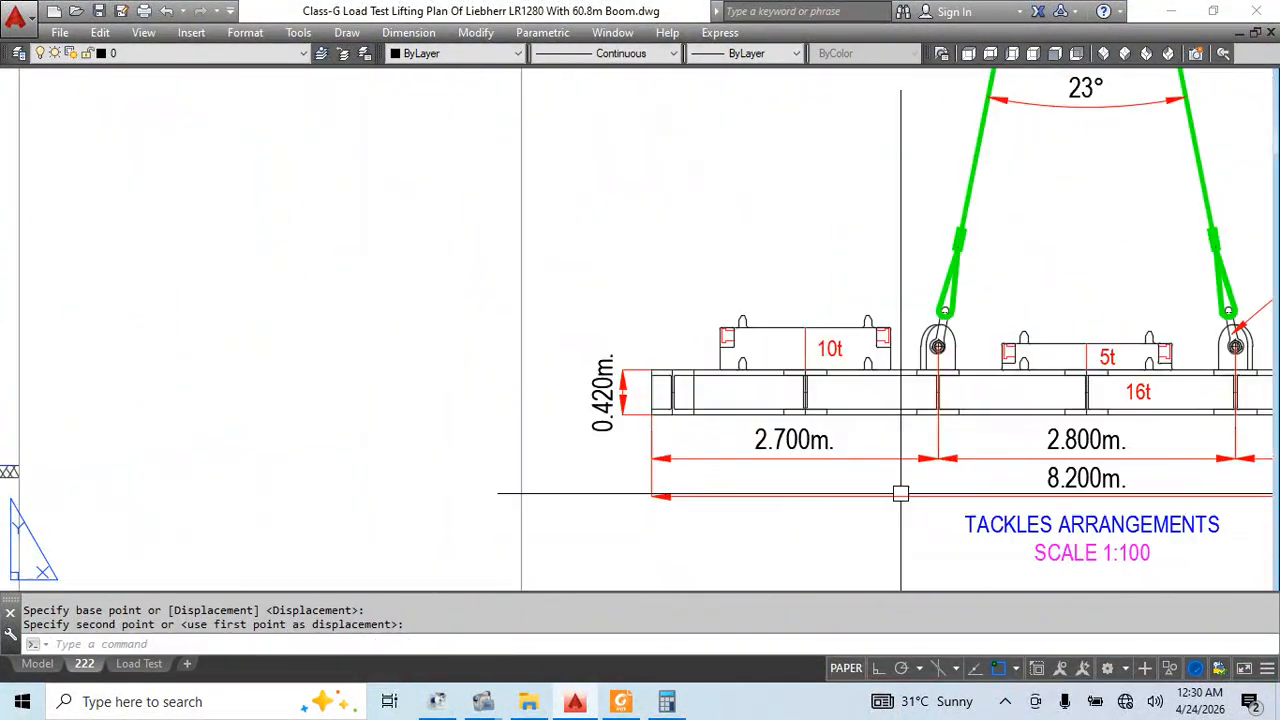
scroll(731, 457, "down", 5)
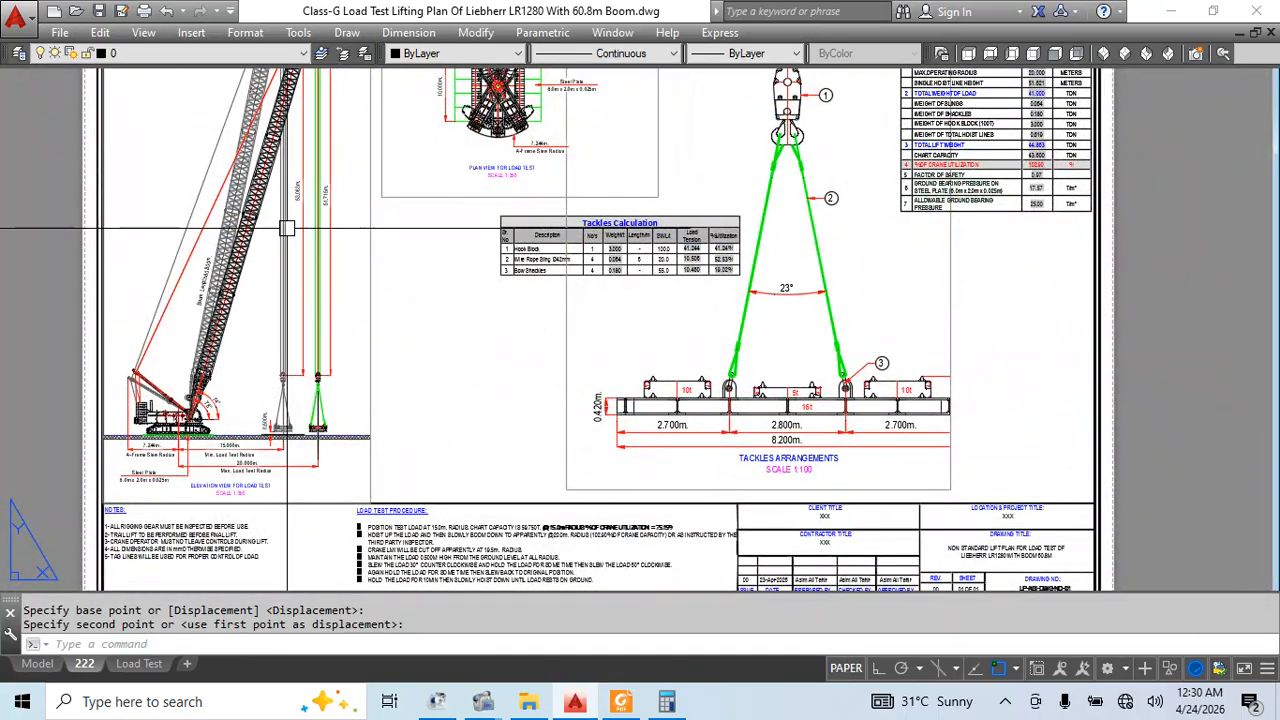
middle_click_drag(610, 341, 573, 426)
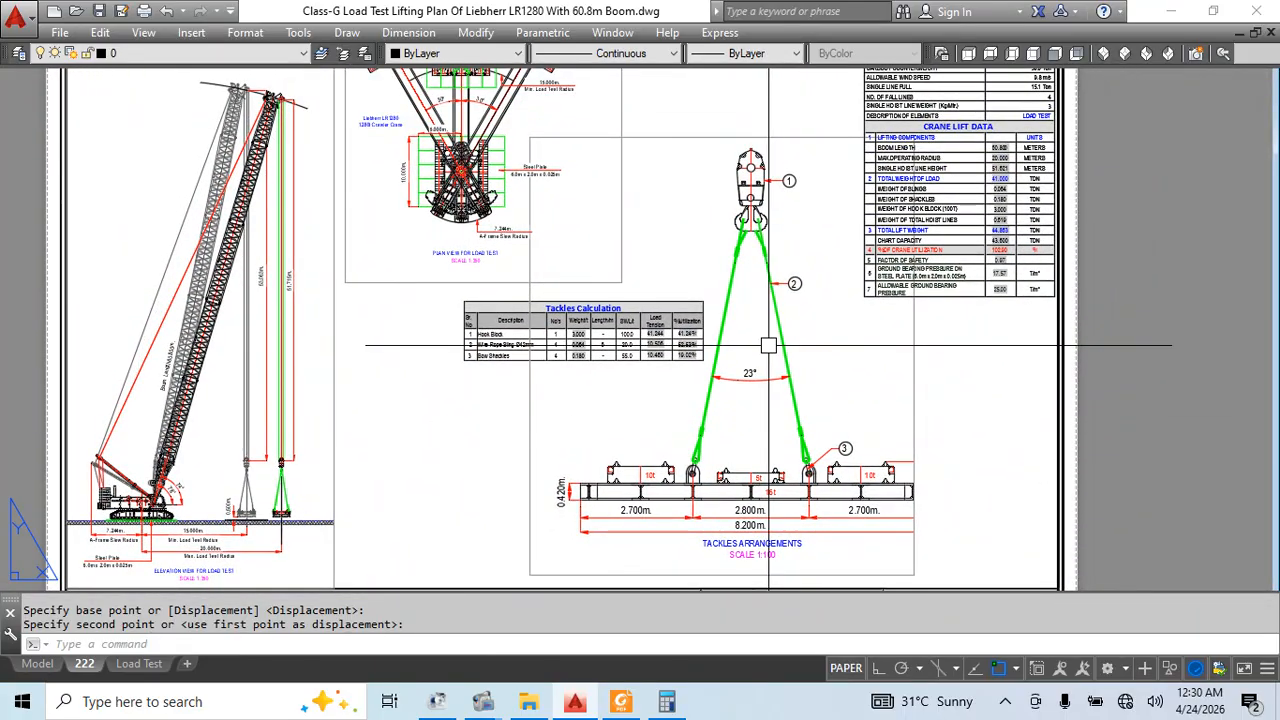
scroll(748, 489, "up", 3)
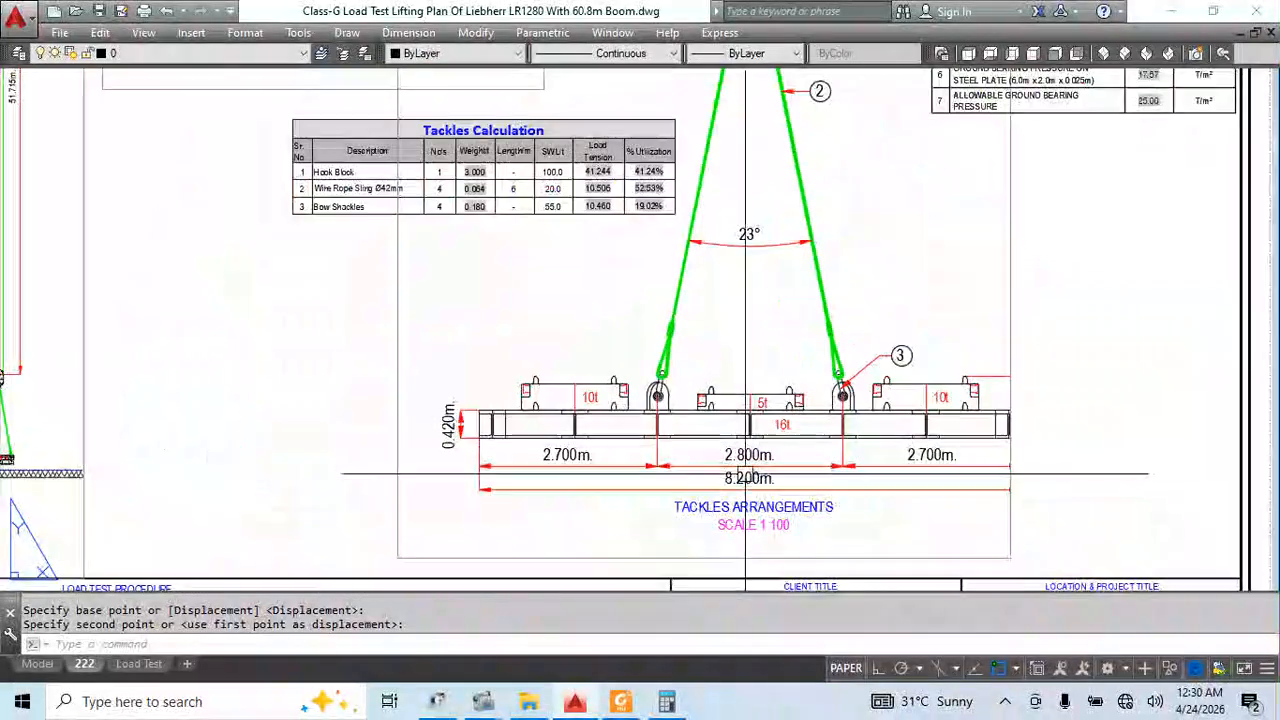
middle_click_drag(762, 452, 768, 474)
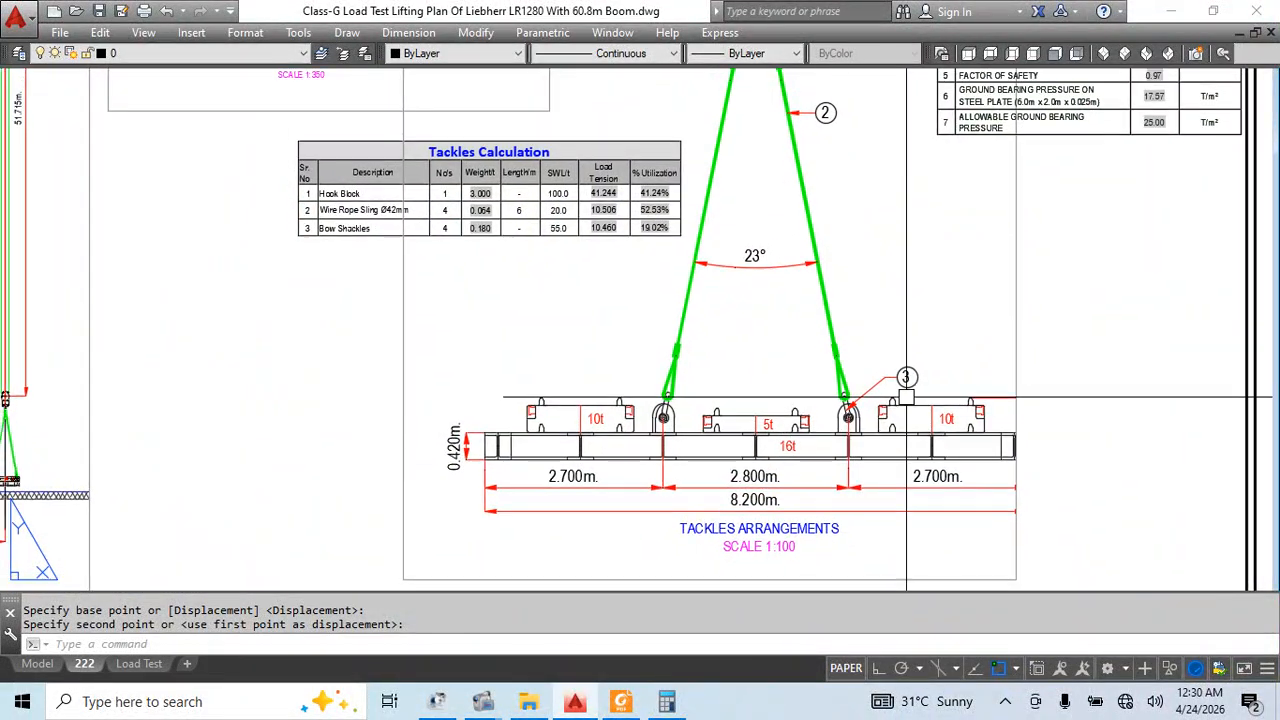
middle_click_drag(697, 250, 763, 434)
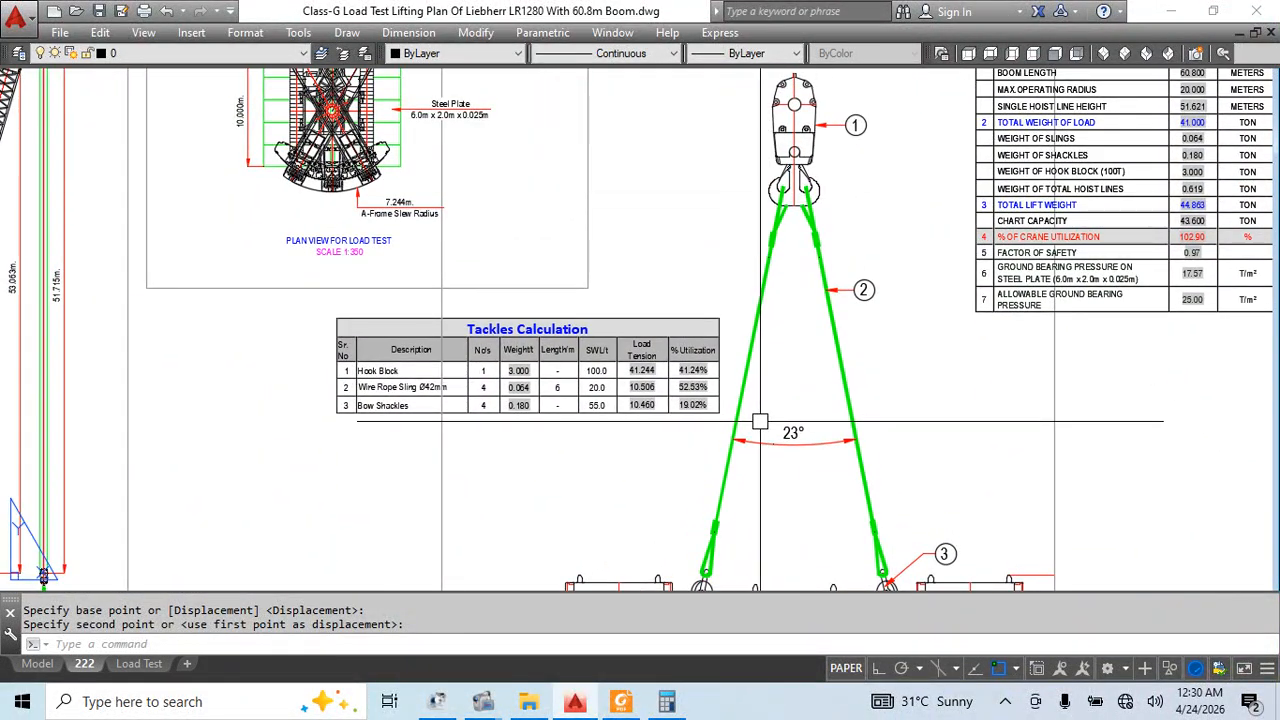
scroll(760, 422, "down", 4)
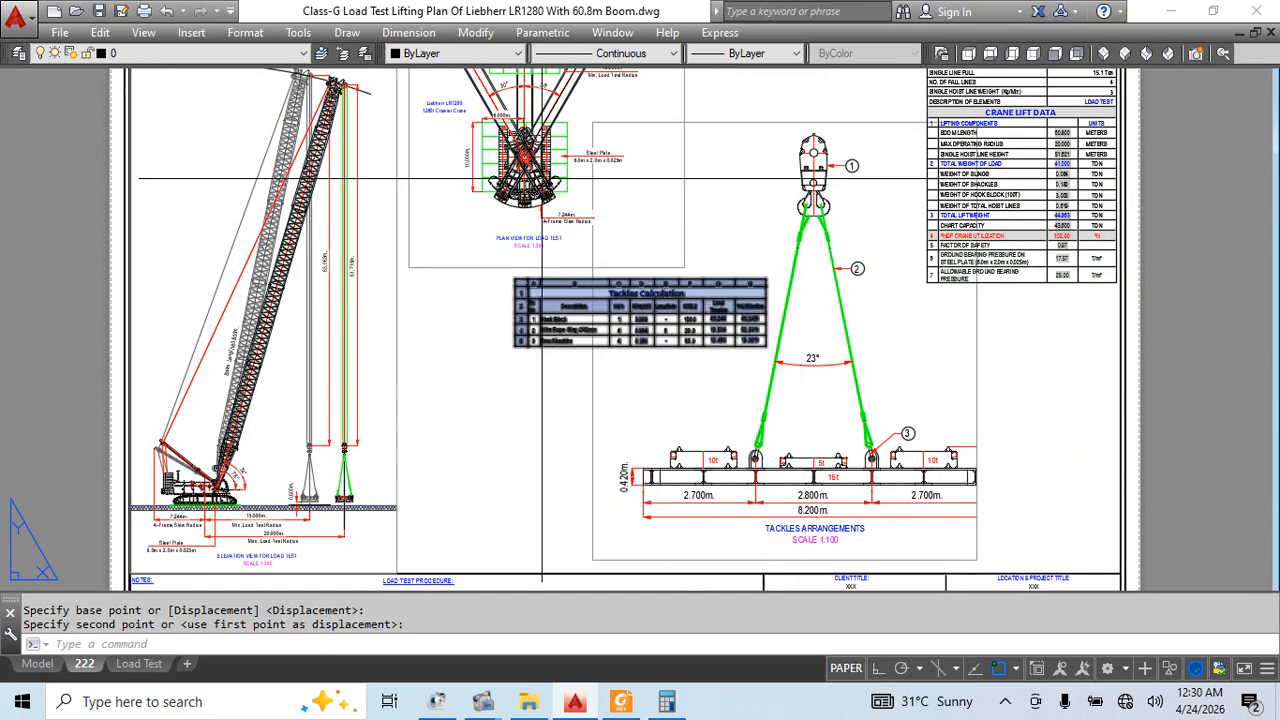
scroll(585, 230, "up", 3)
scroll(565, 196, "down", 2)
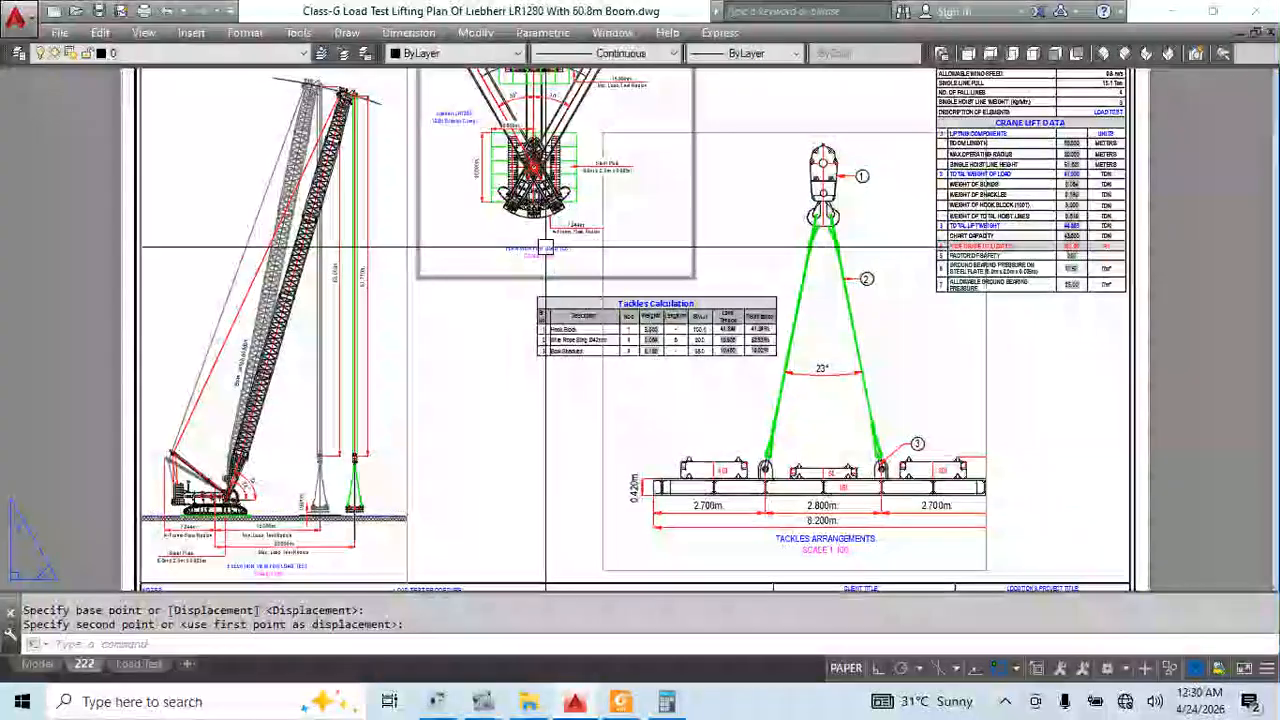
scroll(547, 247, "up", 4)
scroll(490, 305, "down", 4)
middle_click_drag(848, 468, 787, 374)
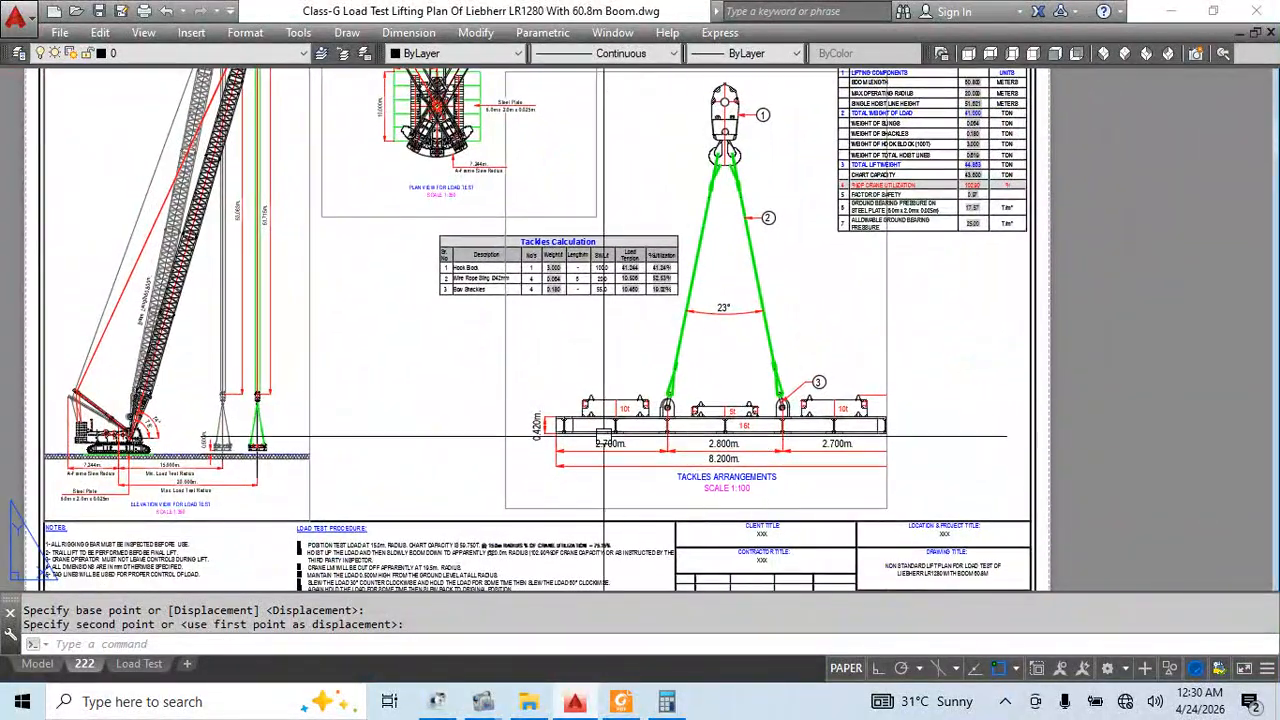
Shift the rigging drawing left inside its viewport to bring in the height dimension at the beam's right end
left_click(858, 334)
left_click(858, 334)
middle_click_drag(853, 336, 830, 337)
double_click(988, 377)
scroll(672, 387, "up", 3)
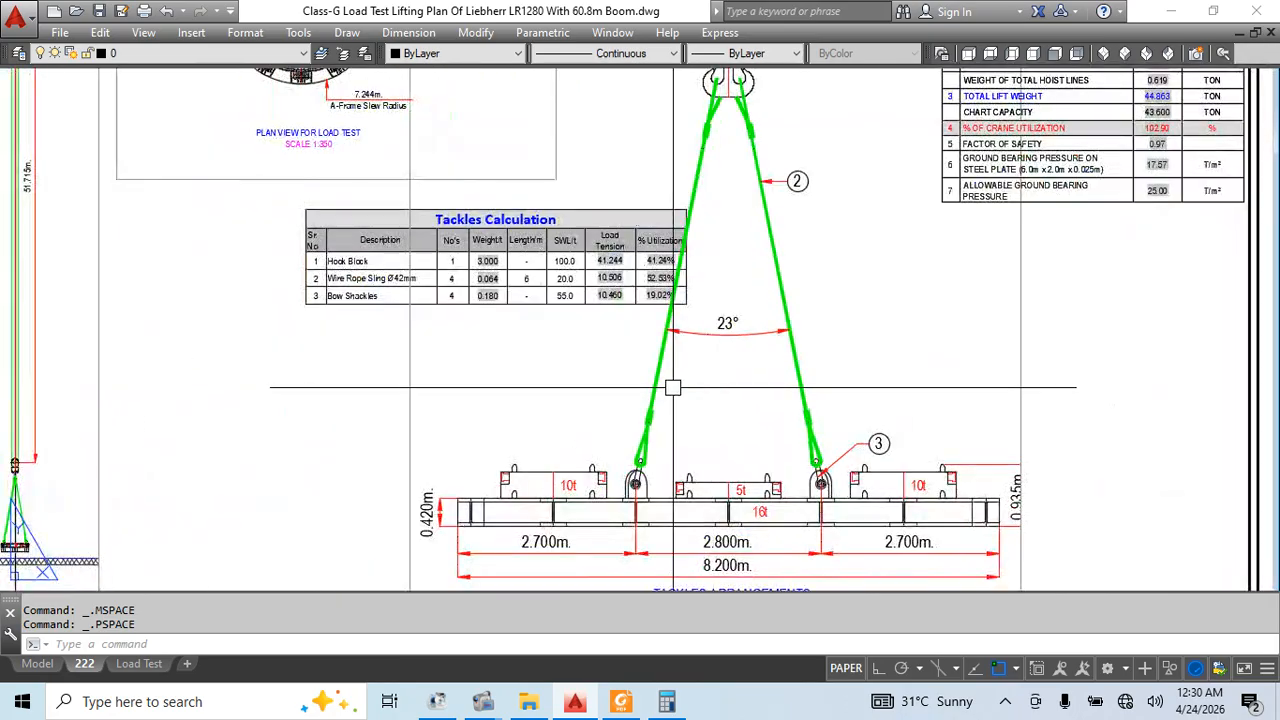
Add a horizontal 5 m linear dimension across the slings, working inside the rigging viewport, and return to paper space
double_click(570, 381)
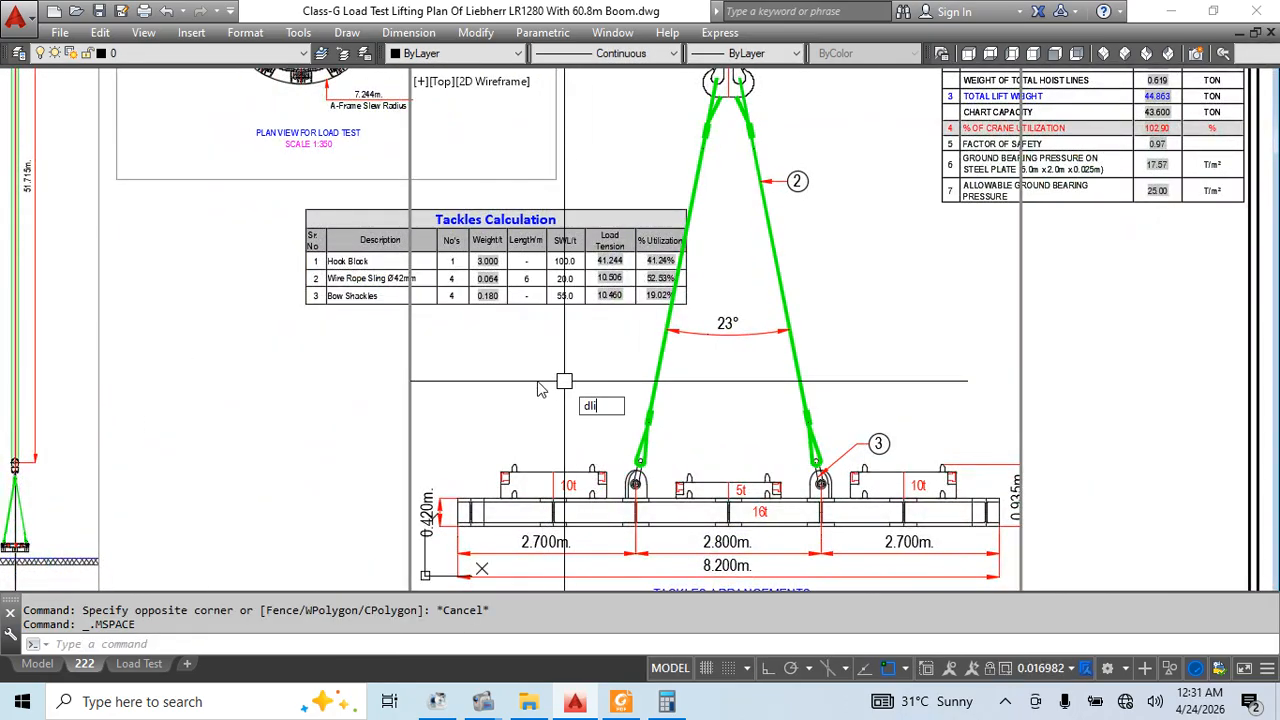
type("dli")
key("Return")
left_click(564, 381)
key("F8")
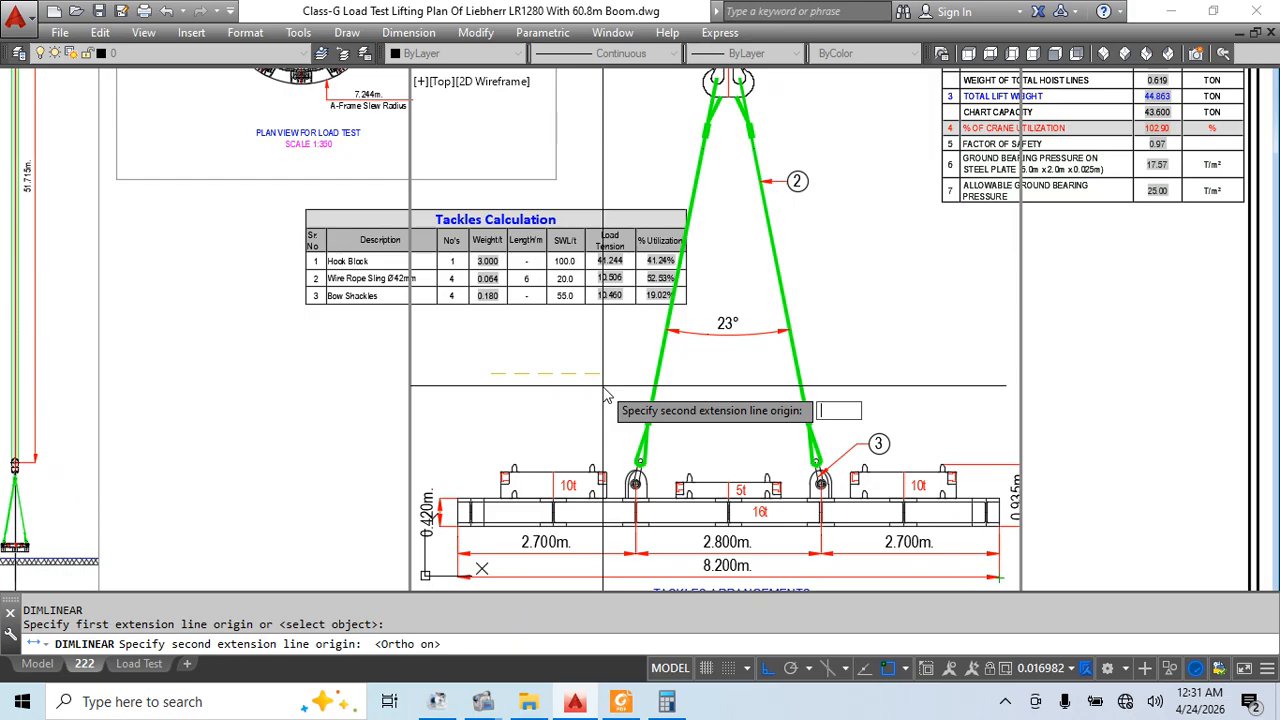
key("Return")
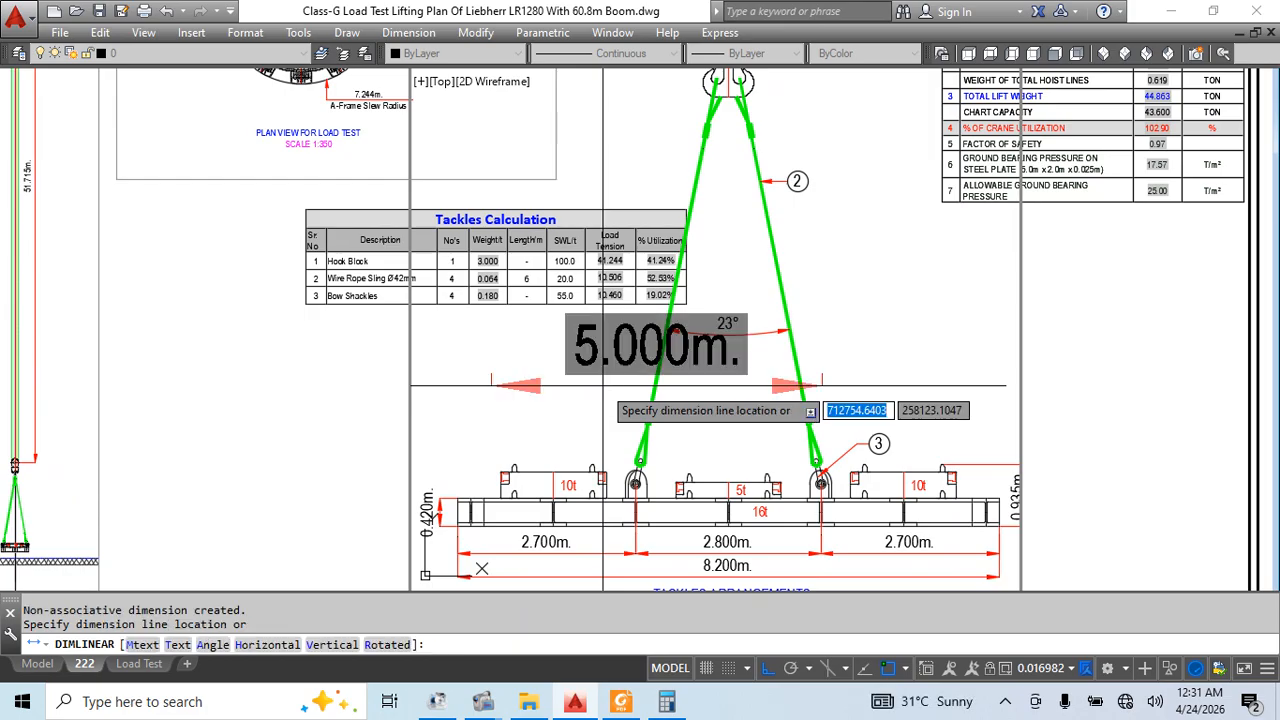
left_click(598, 414)
key("Escape")
double_click(360, 405)
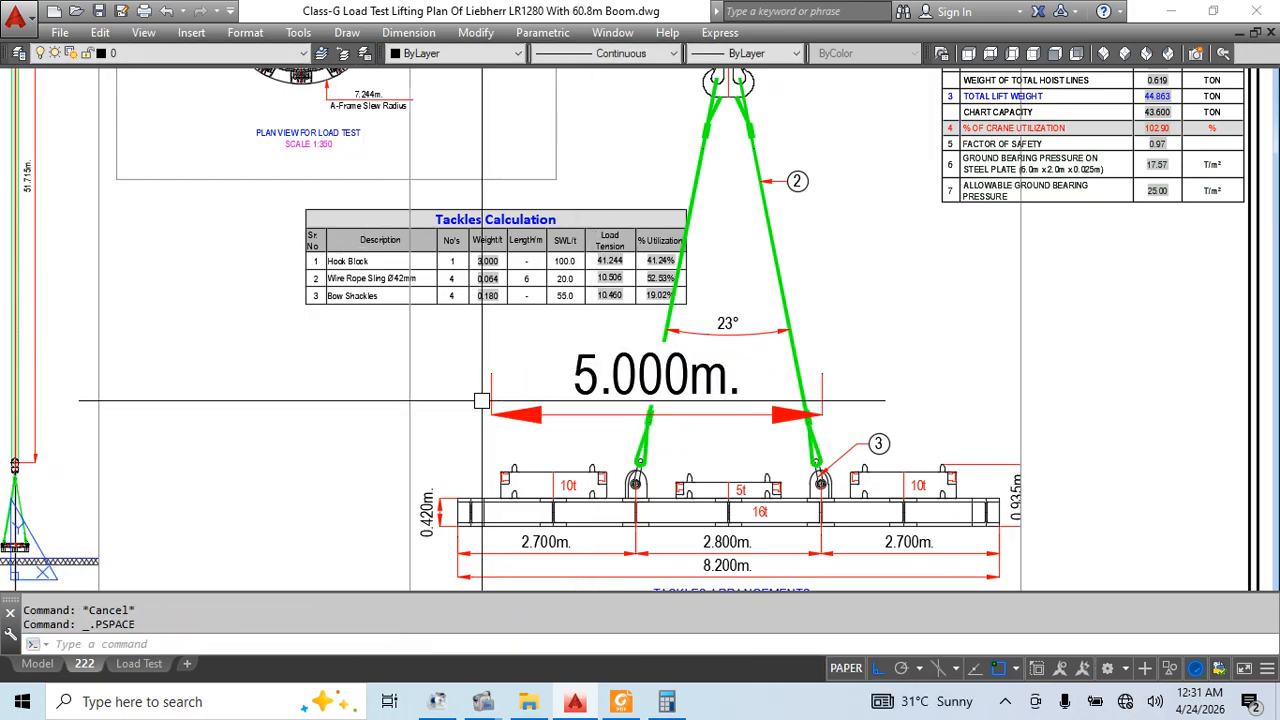
type("dli")
key("Return")
left_click(491, 373)
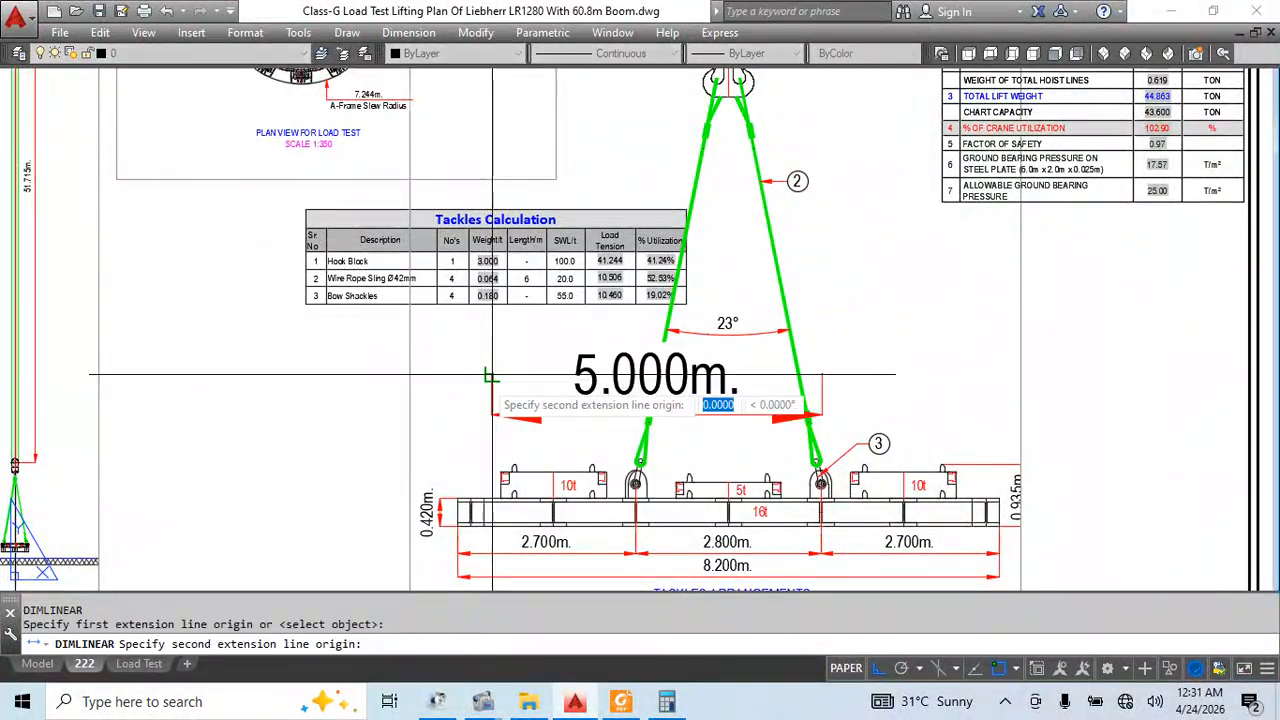
key("Escape")
Dimension the span of the 5 m reference line in paper space, placing the dimension below the sheet
key("Return")
left_click(491, 385)
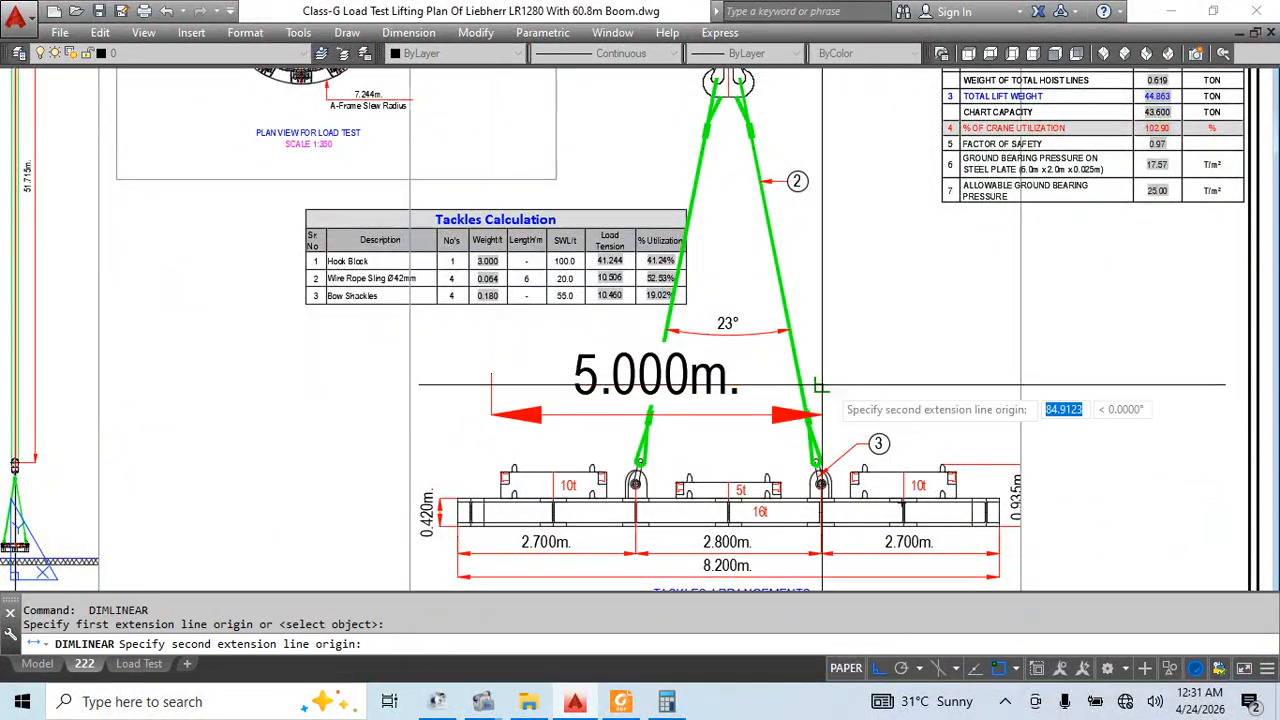
left_click(822, 383)
scroll(783, 320, "down", 5)
scroll(795, 340, "down", 4)
left_click(869, 300)
scroll(794, 309, "down", 4)
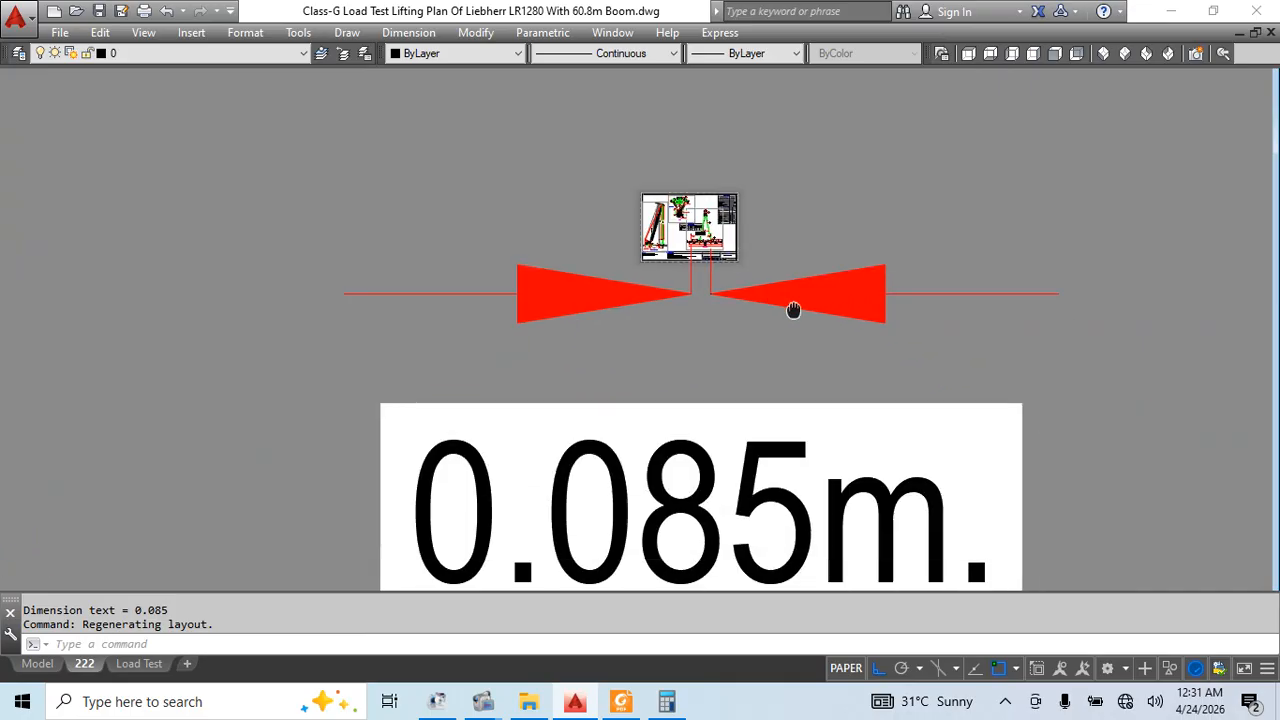
key("Escape")
left_click(909, 219)
left_click(802, 331)
key("Escape")
scroll(699, 227, "up", 5)
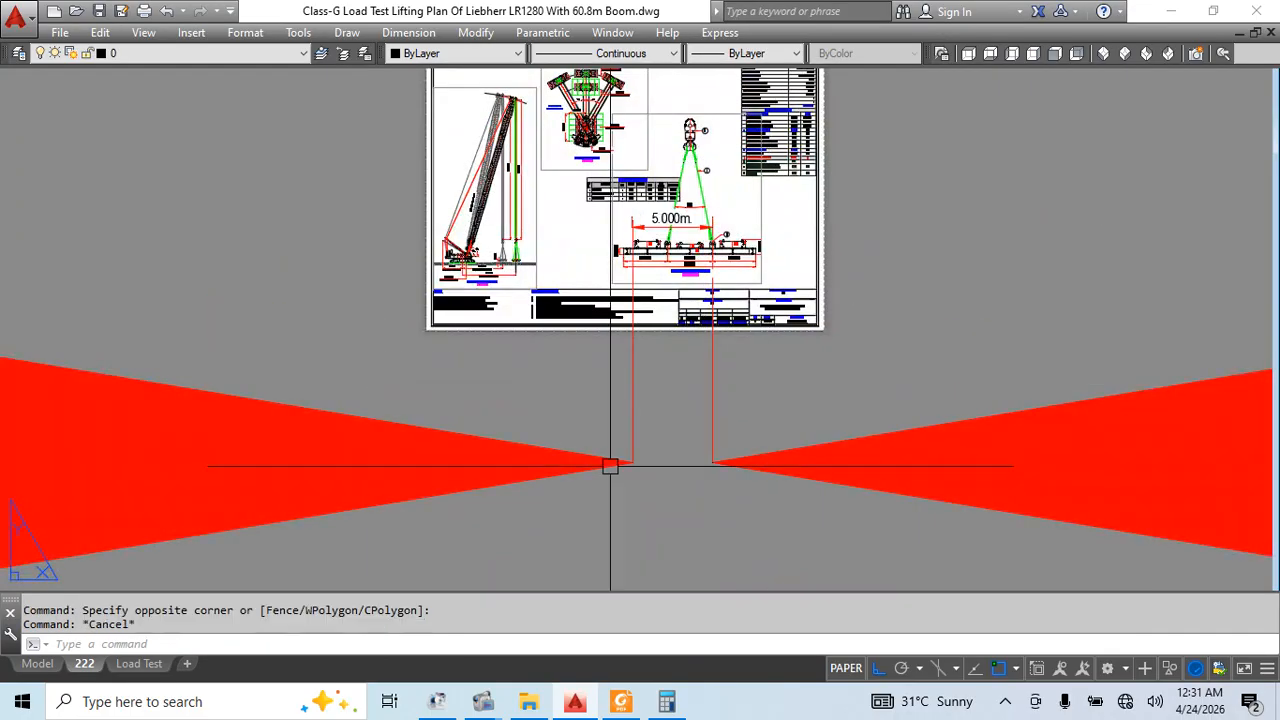
key("Escape")
Switch to Calculator and divide 5 by 0.085 to find the rigging viewport's current scale ratio
left_click(666, 701)
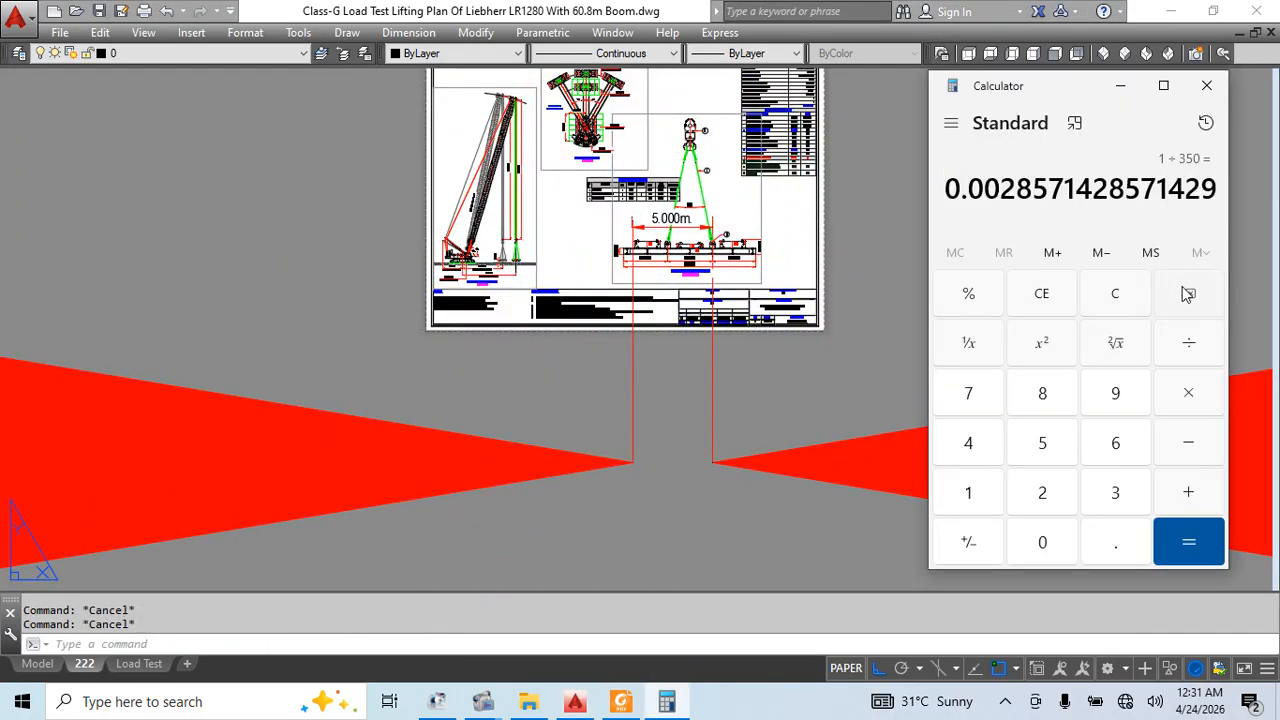
left_click(1051, 456)
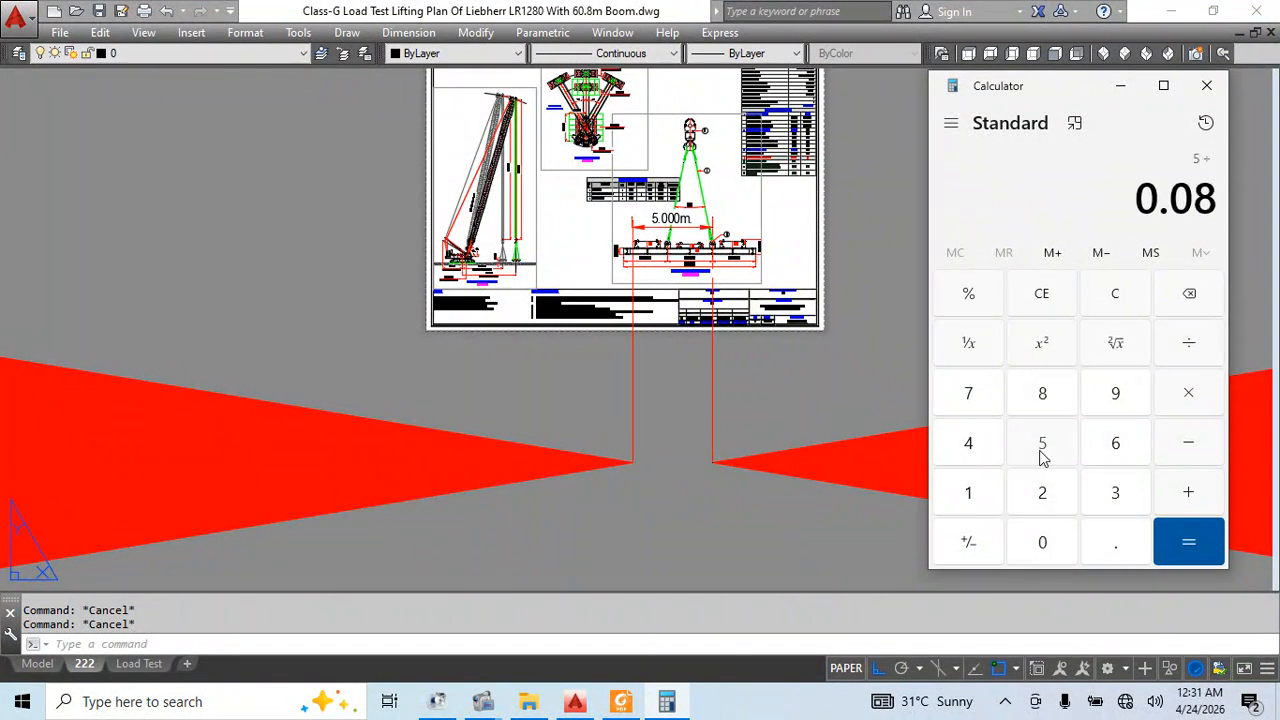
left_click(1190, 545)
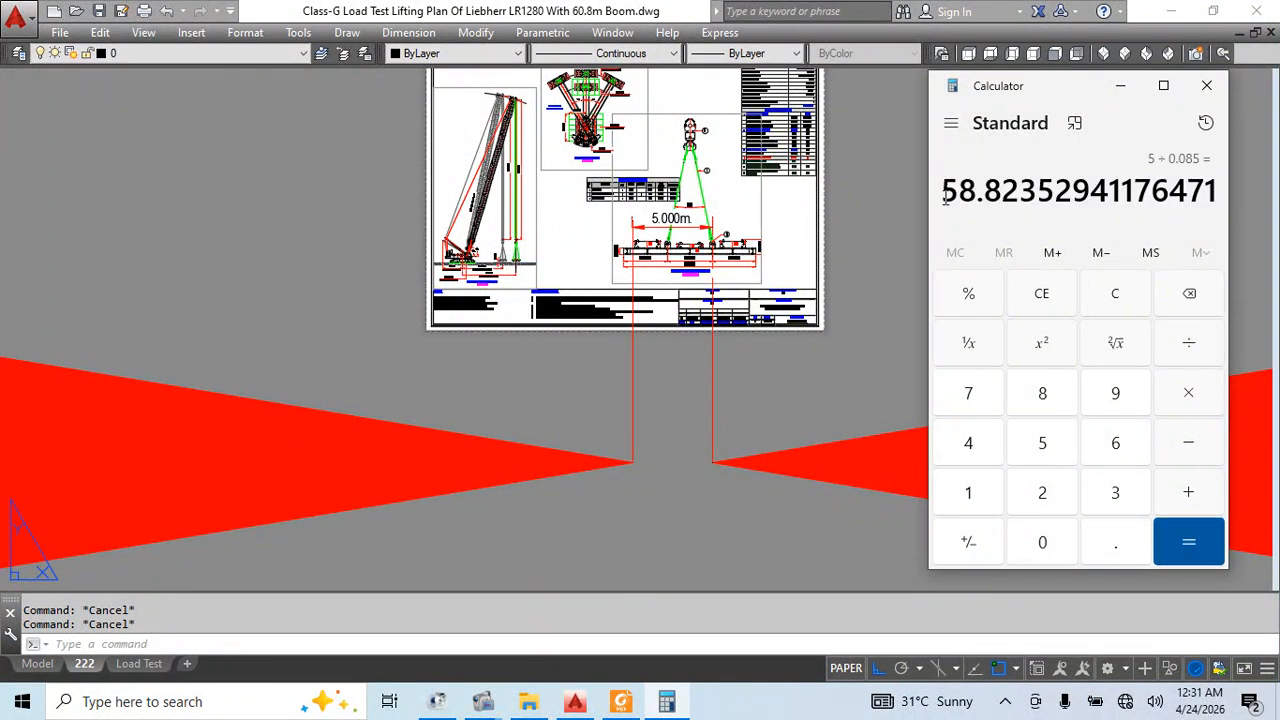
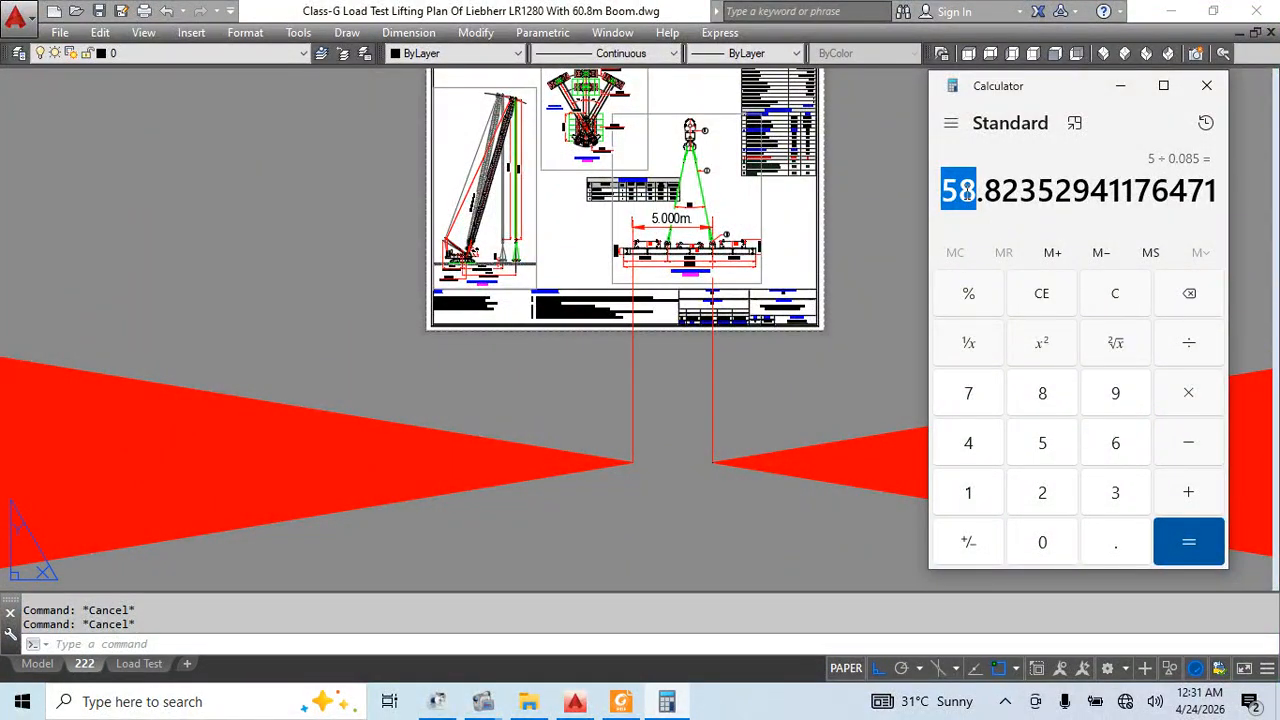
left_click(694, 233)
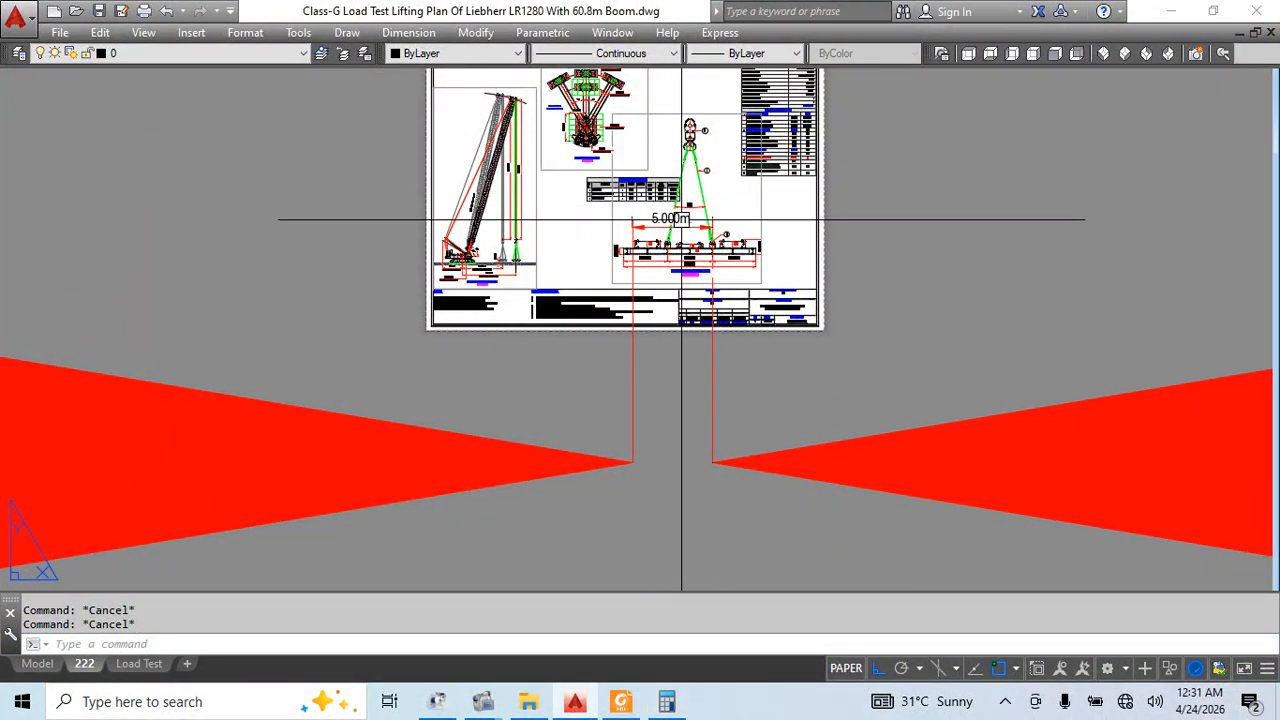
Calculate 1 ÷ 75 in Calculator, copy 0.01333333 from the result and close Calculator
left_click(667, 702)
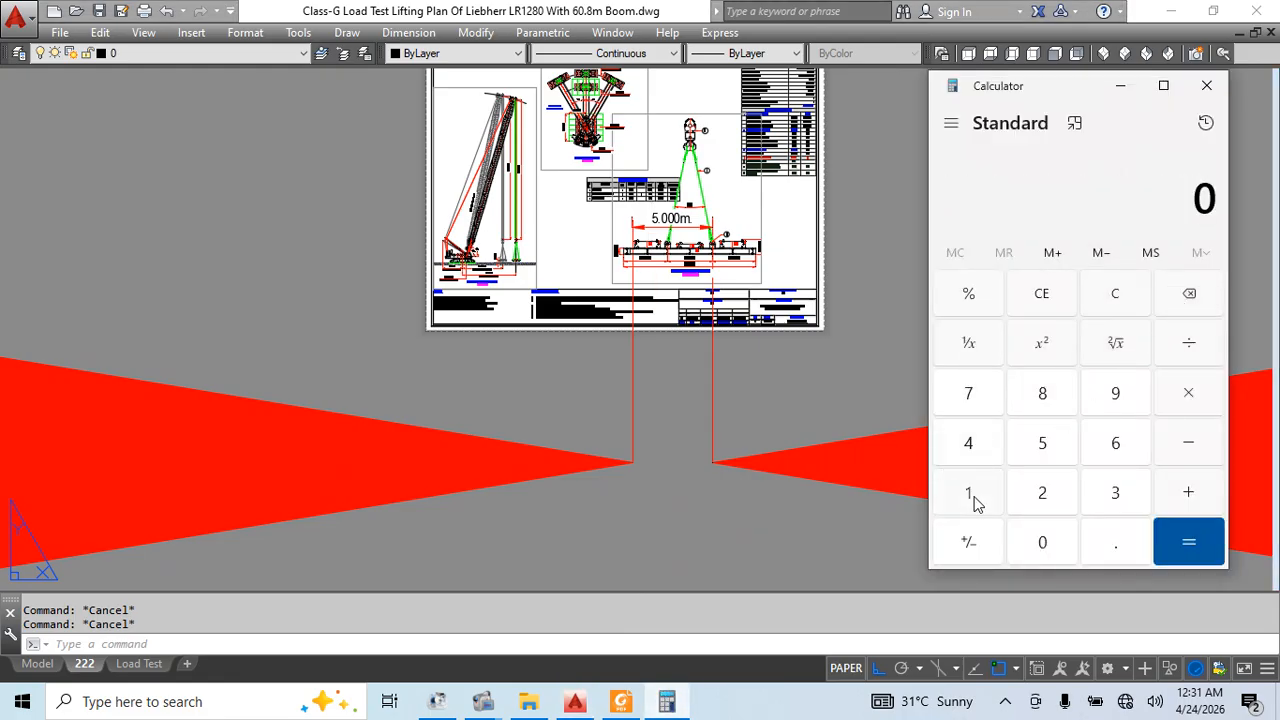
left_click(1190, 546)
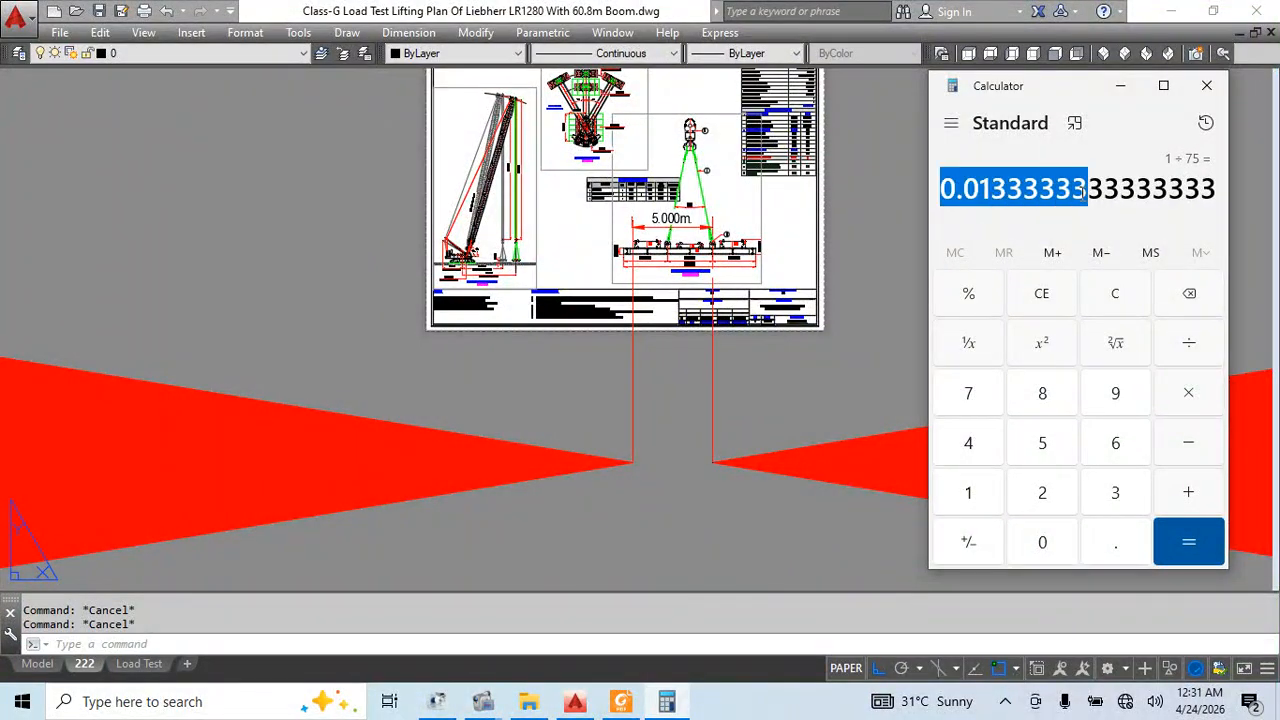
left_click(1208, 88)
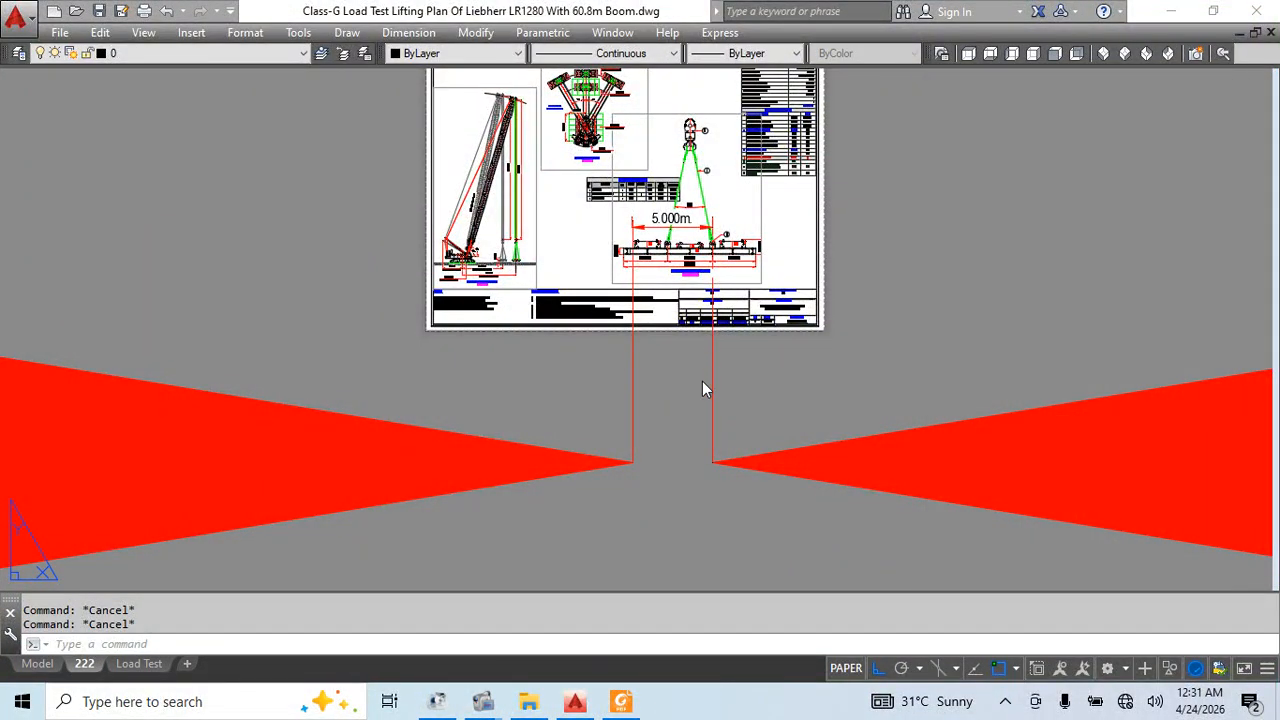
Erase the oversized paper space dimension below the sheet
left_click(683, 429)
key("Escape")
left_click(743, 374)
left_click(668, 434)
type("e")
key("Return")
Set the rigging viewport's custom scale to 0.01333333 and deselect it
scroll(758, 330, "up", 4)
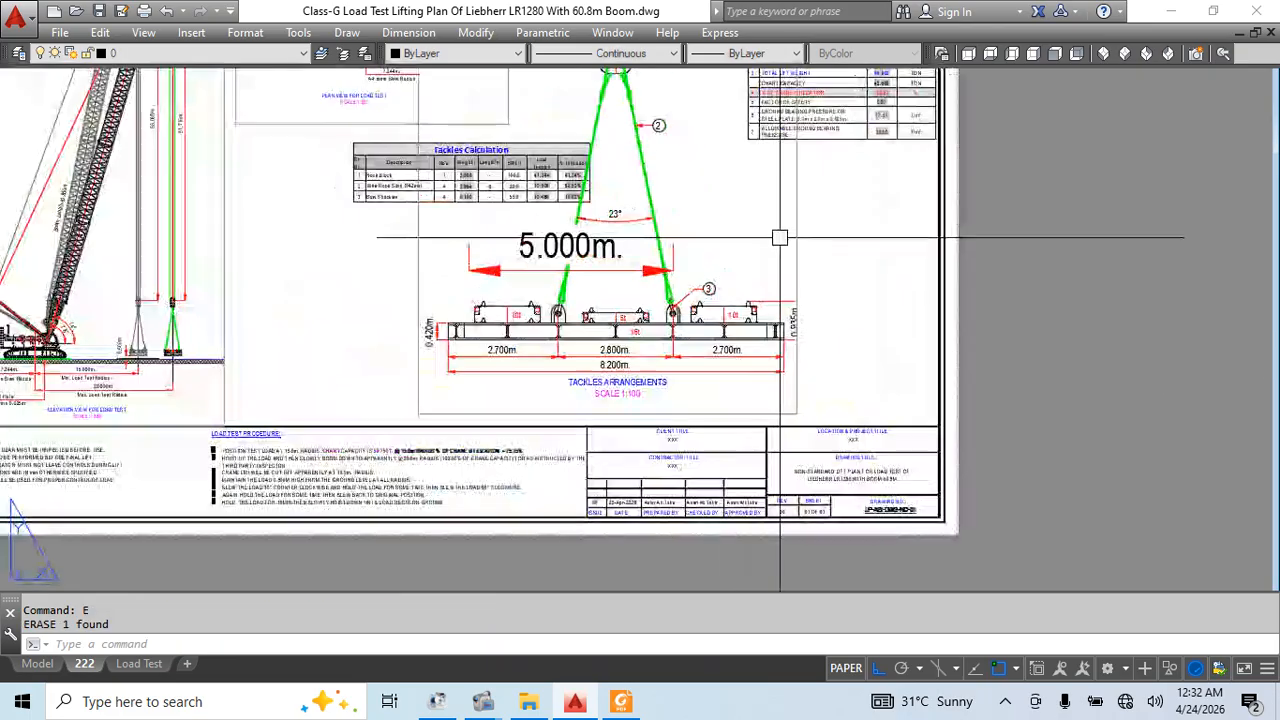
key("ctrl+1")
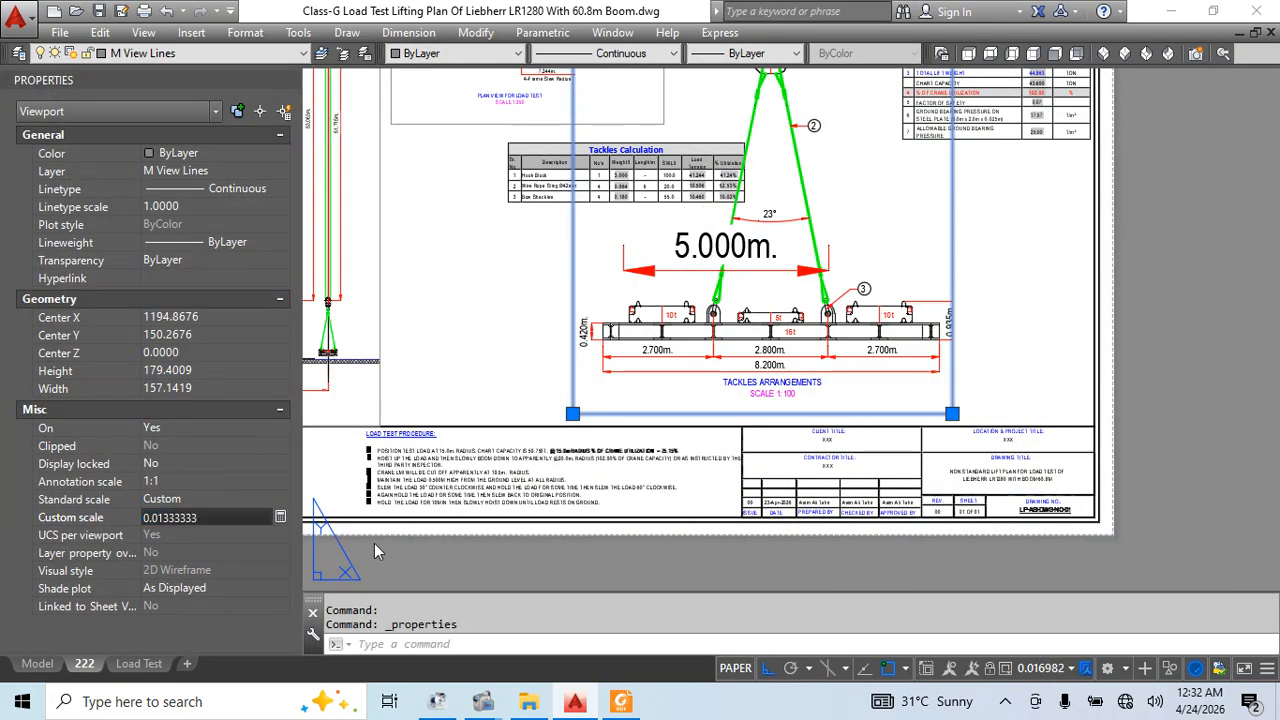
key("Escape")
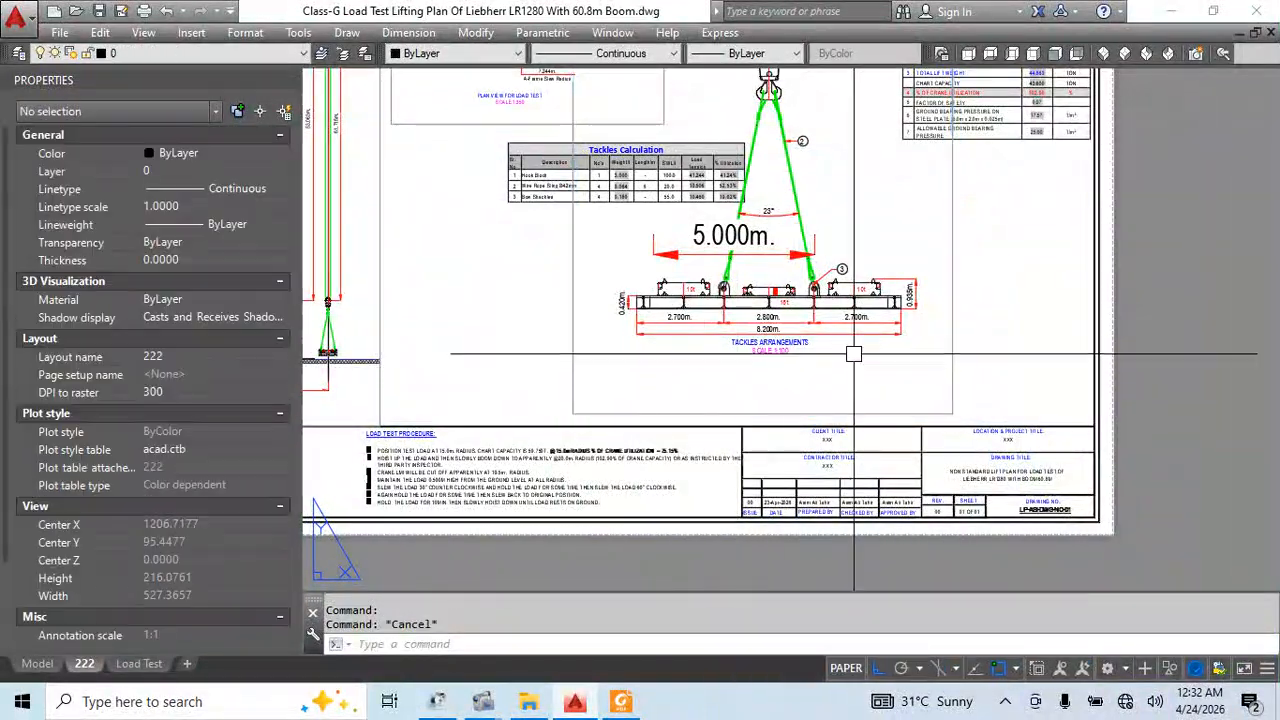
Shrink the rigging viewport by stretching its lower-left and upper-right corners closer to the tackles arrangement
middle_click_drag(870, 186, 860, 329)
double_click(837, 277)
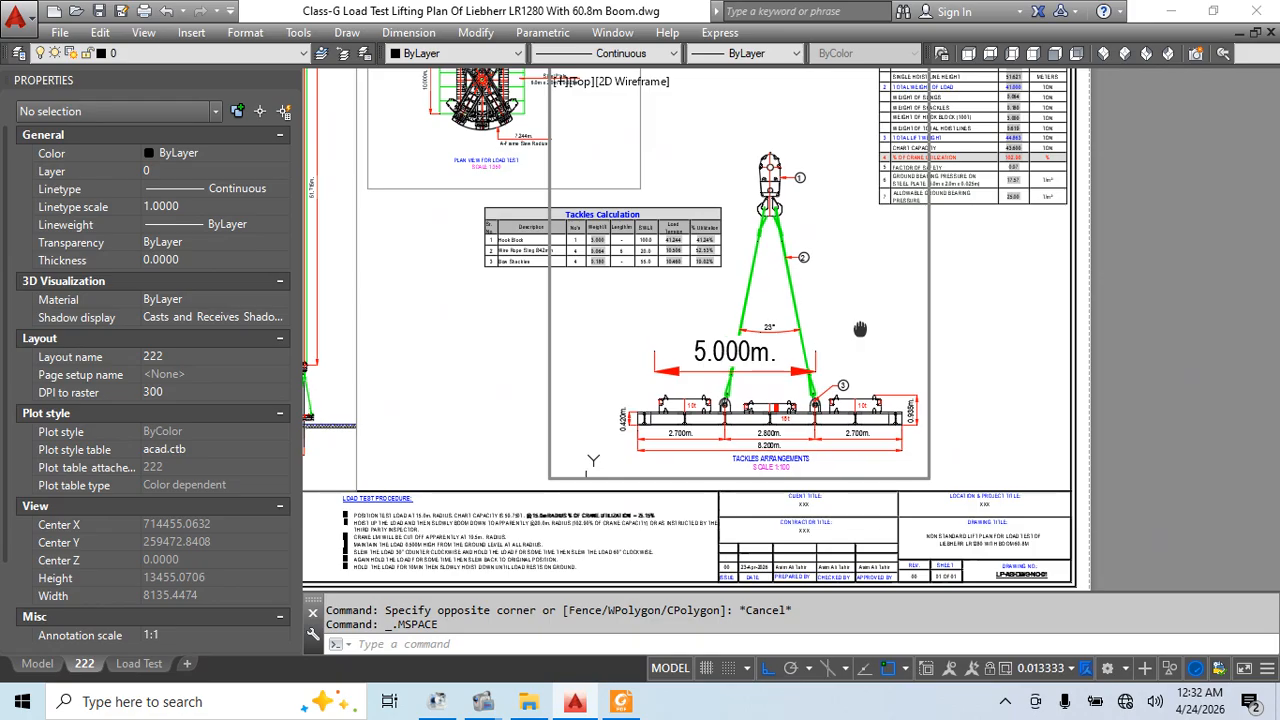
double_click(985, 343)
left_click(549, 430)
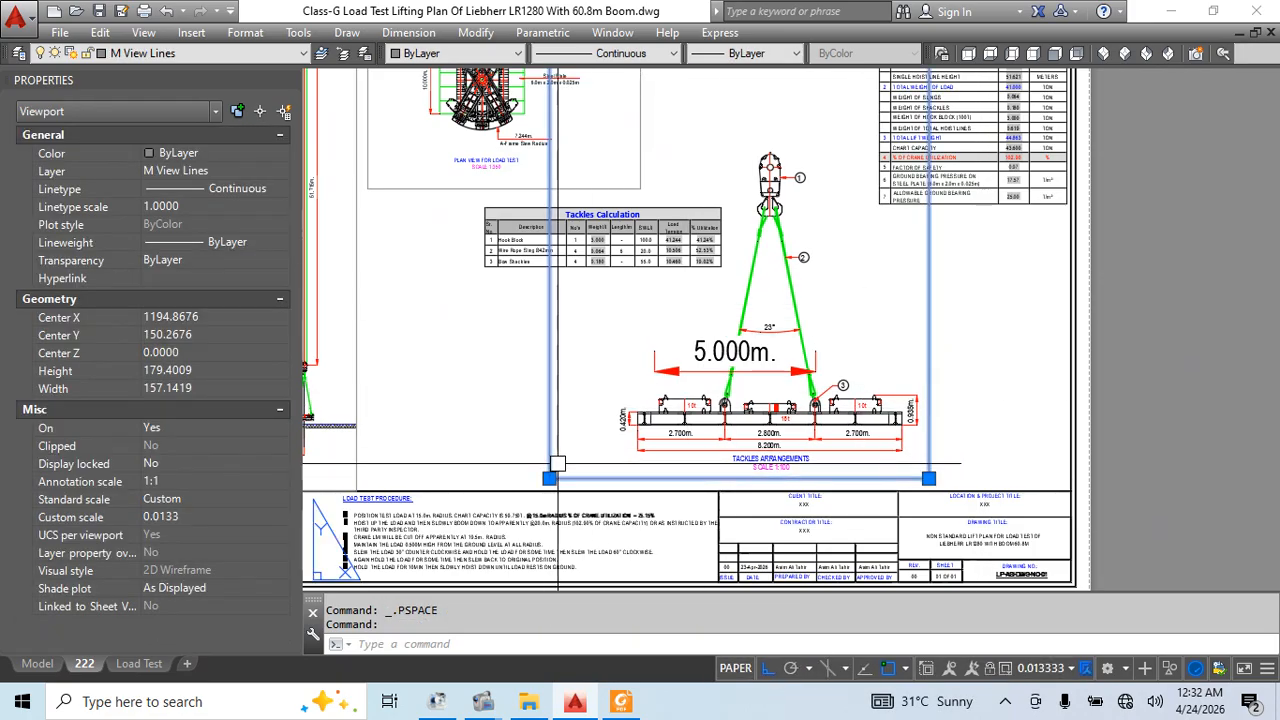
left_click(549, 478)
left_click(614, 478)
middle_click_drag(786, 251, 770, 346)
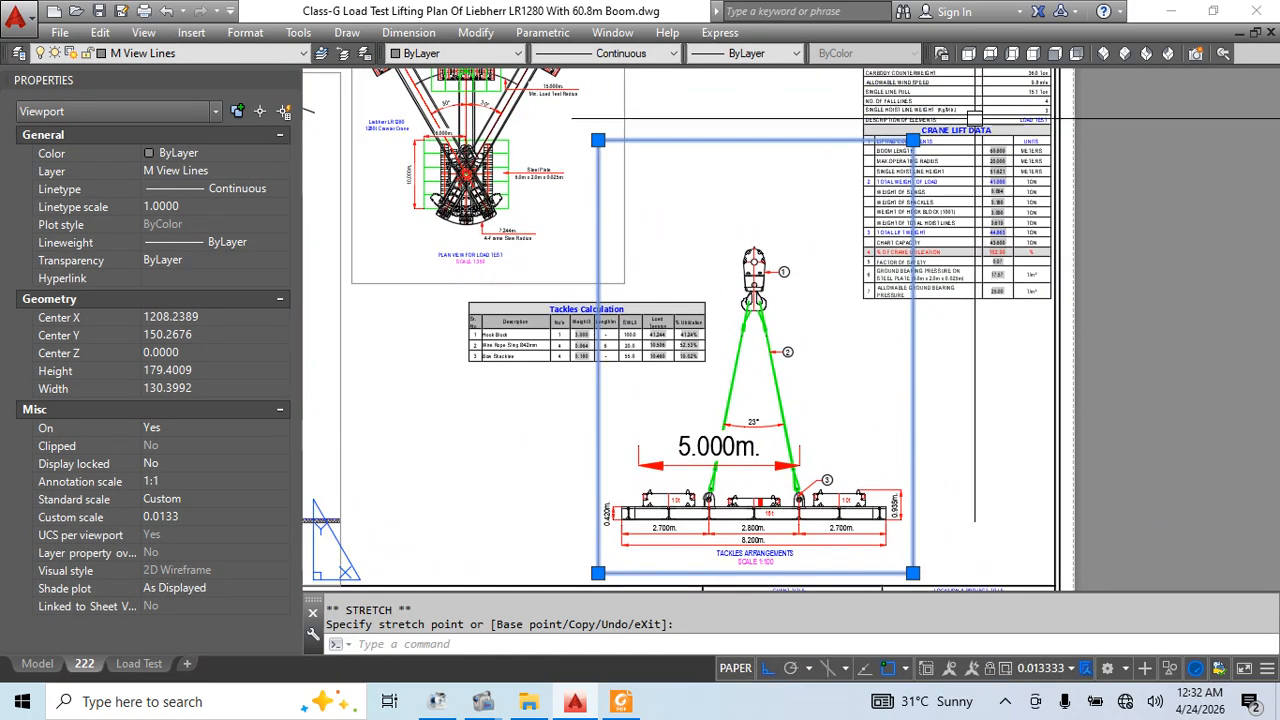
left_click(902, 246)
key("Escape")
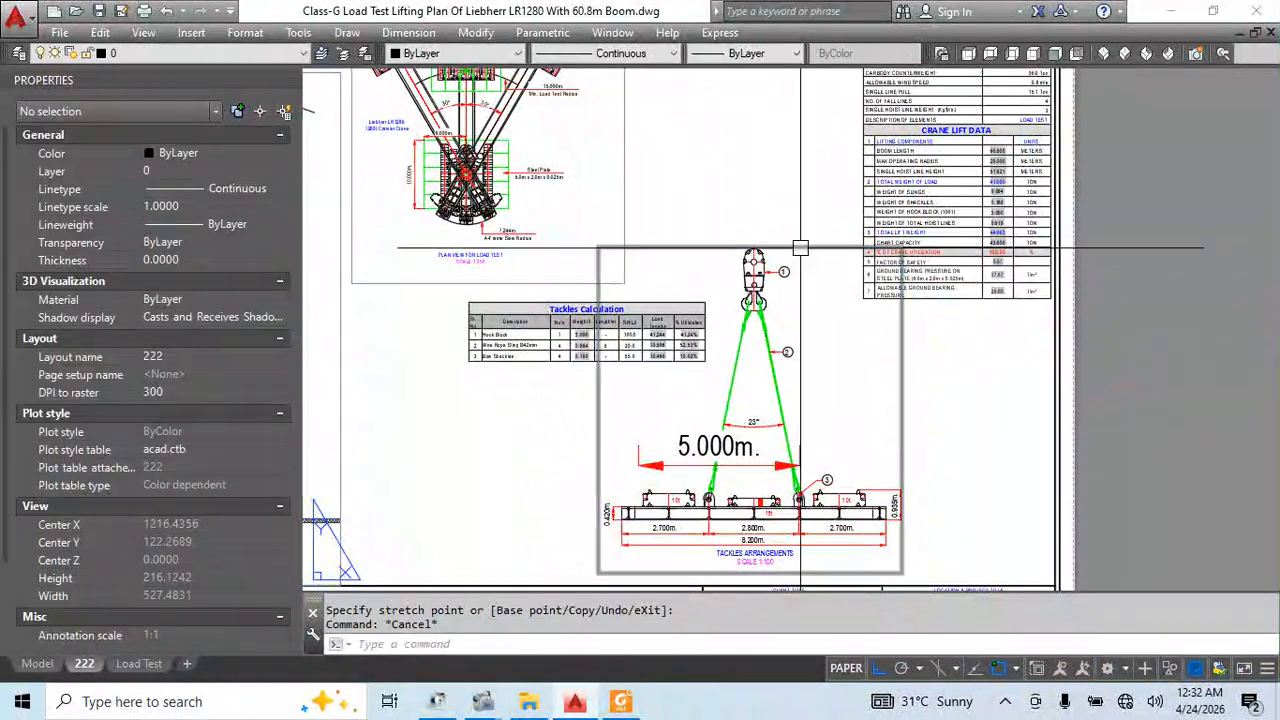
Stretch the rigging viewport's upper edge slightly higher above the hook block and deselect it
scroll(612, 246, "up", 1)
left_click(612, 246)
left_click(589, 247)
left_click(590, 232)
key("Escape")
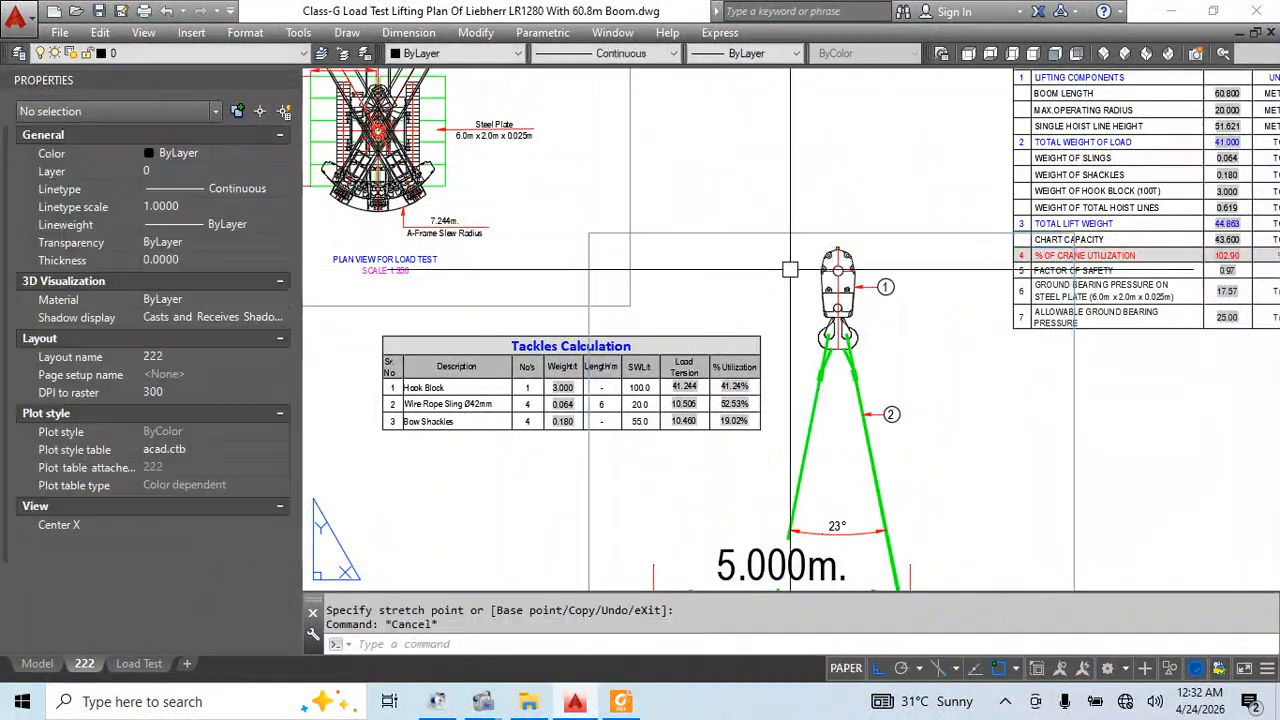
Erase the oversized 5.000 m dimension inside the rigging viewport and return to paper space
scroll(813, 295, "down", 2)
scroll(739, 438, "up", 2)
left_click(655, 391)
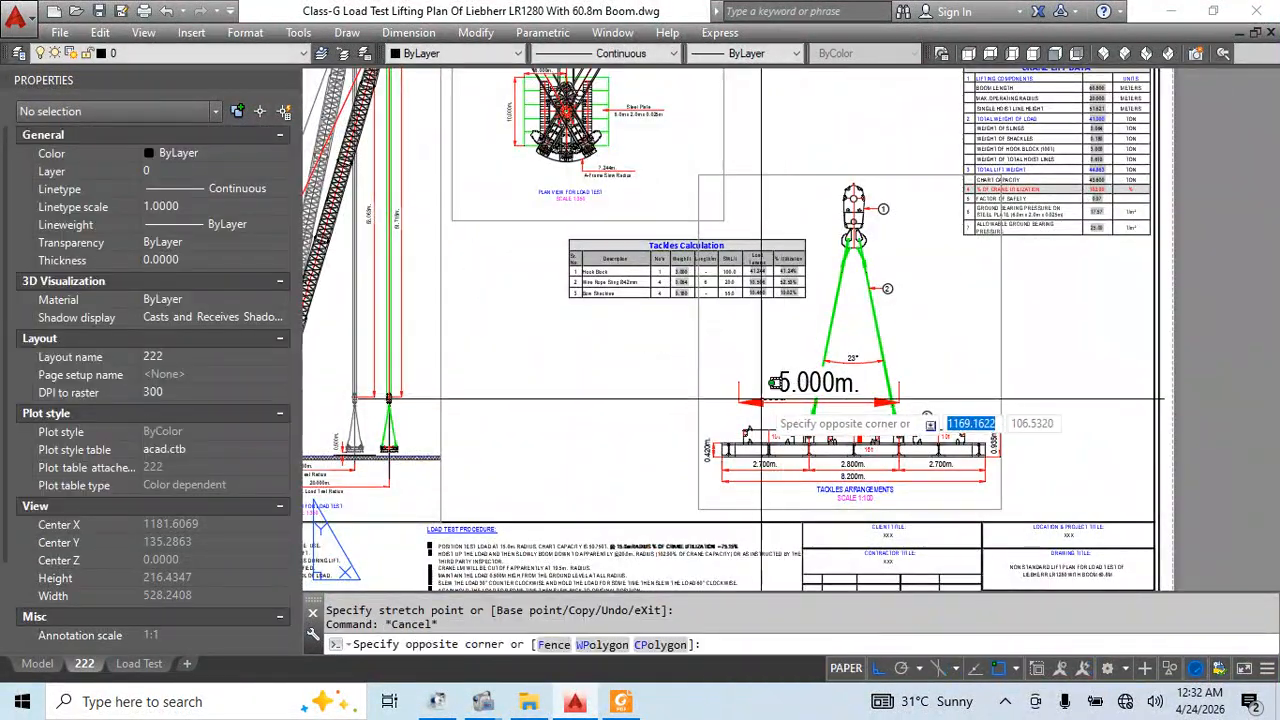
left_click(646, 408)
left_click(813, 388)
double_click(813, 388)
left_click(813, 388)
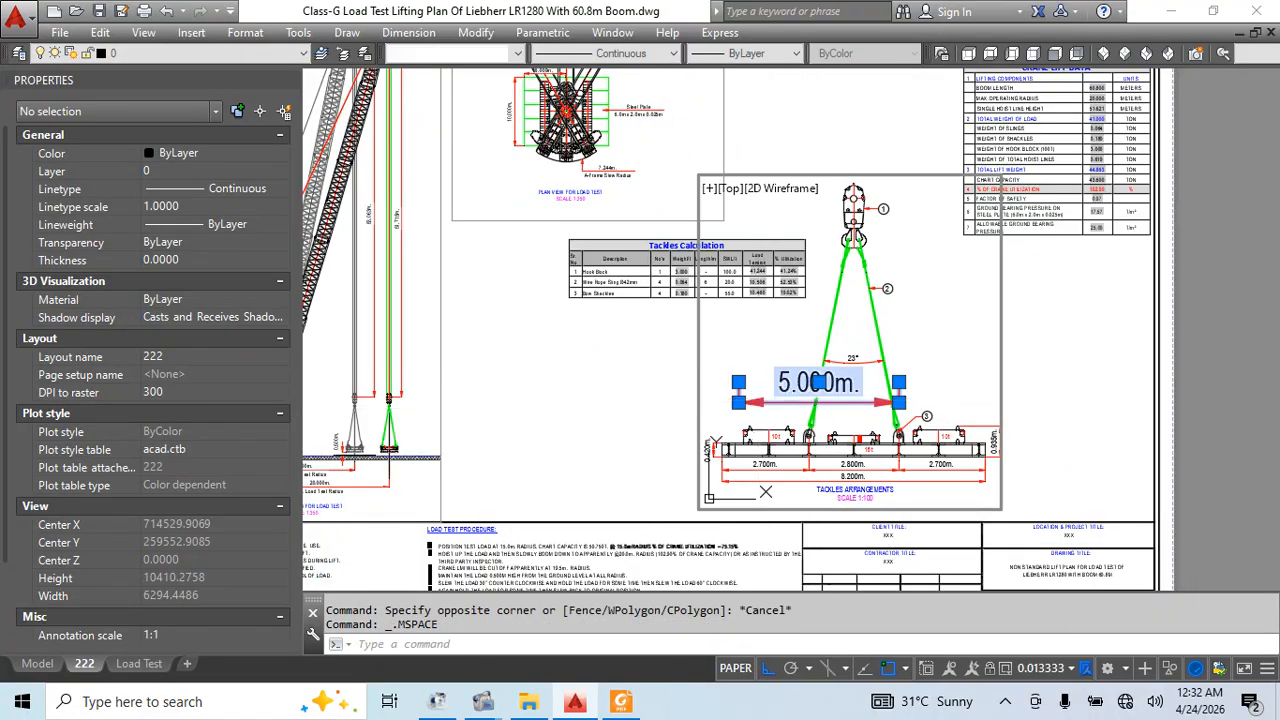
type("e")
key("Return")
double_click(639, 390)
middle_click_drag(639, 390, 825, 336)
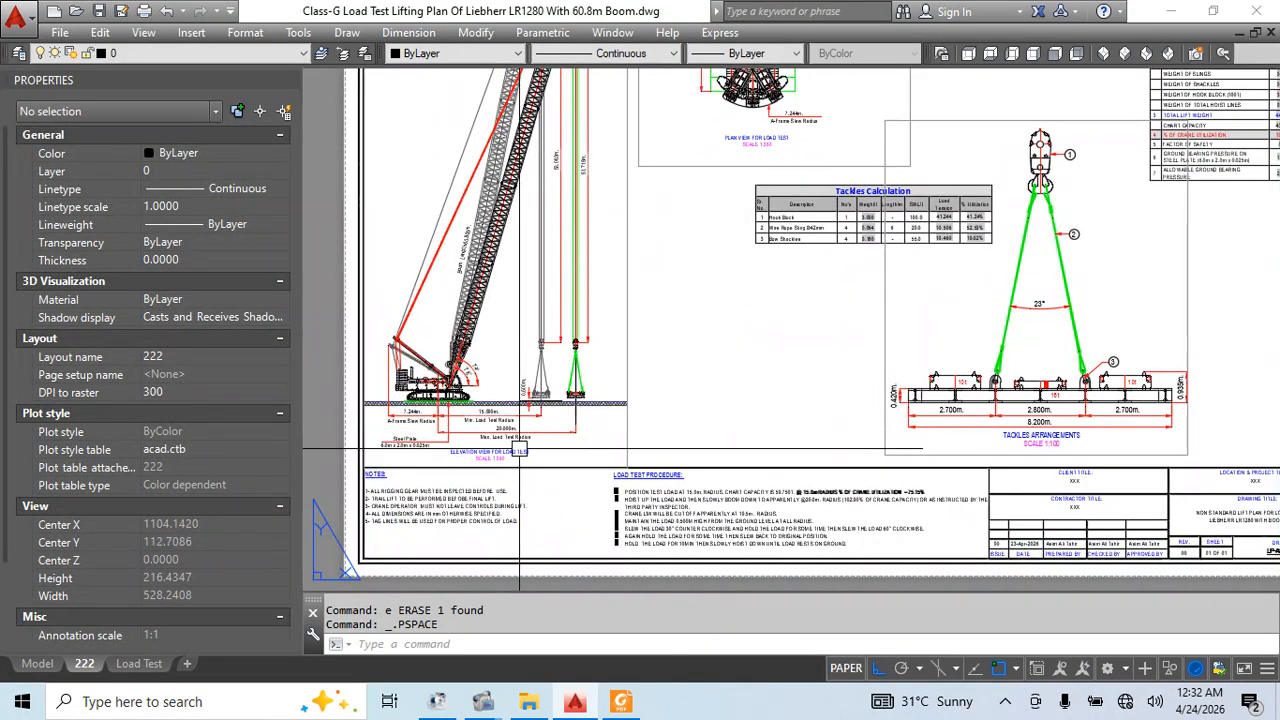
Copy the nested Load Test Procedure text out of the title block to just above the original with NCOPY
middle_click_drag(749, 358, 760, 277)
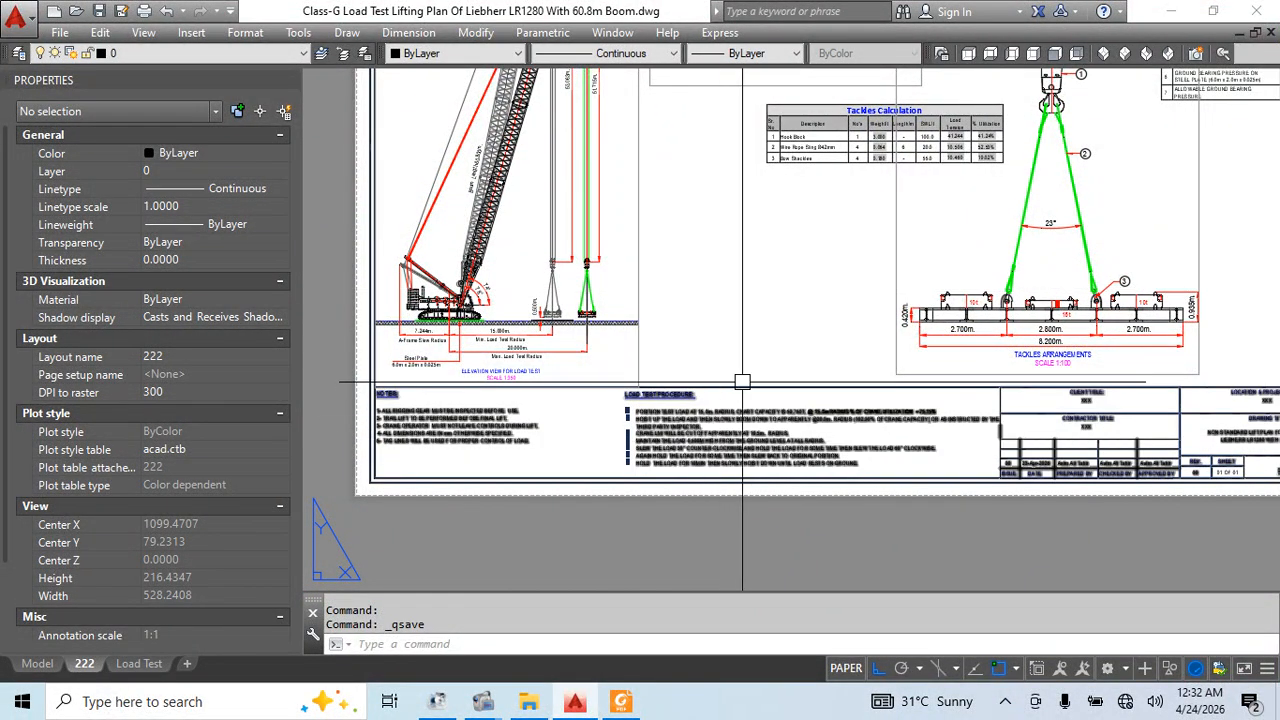
type("nvi")
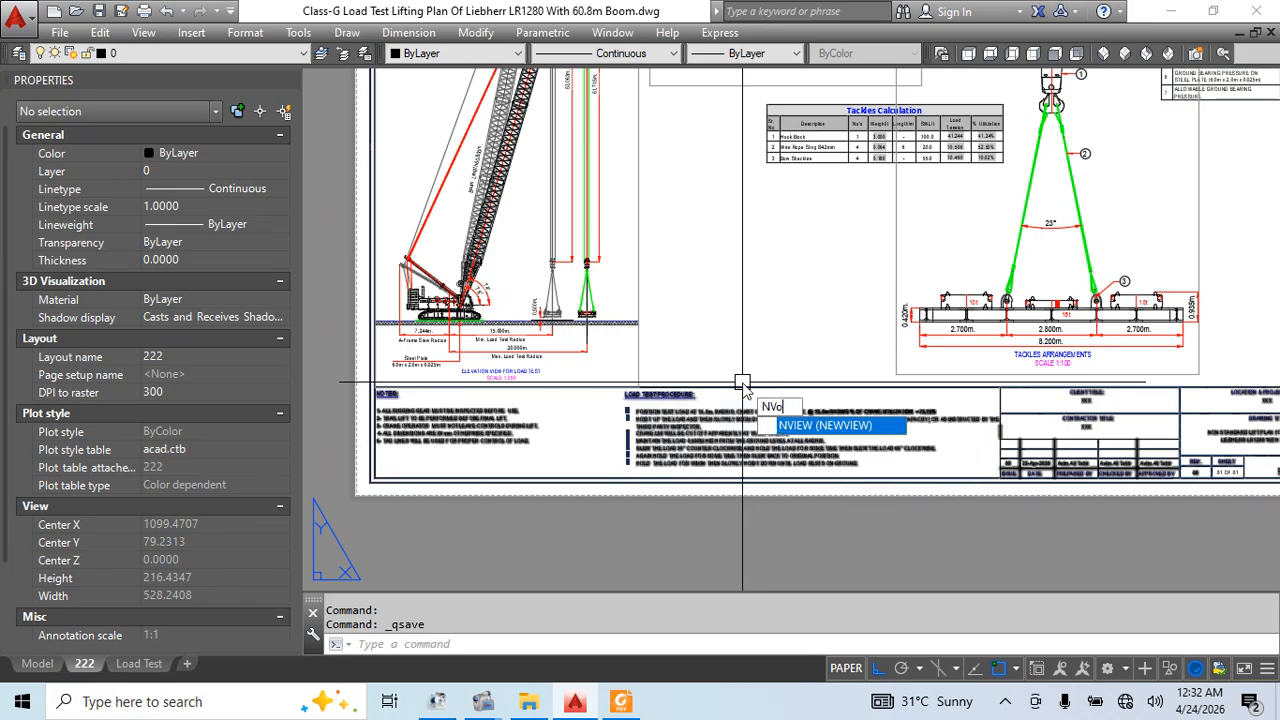
key("Return")
key("Escape")
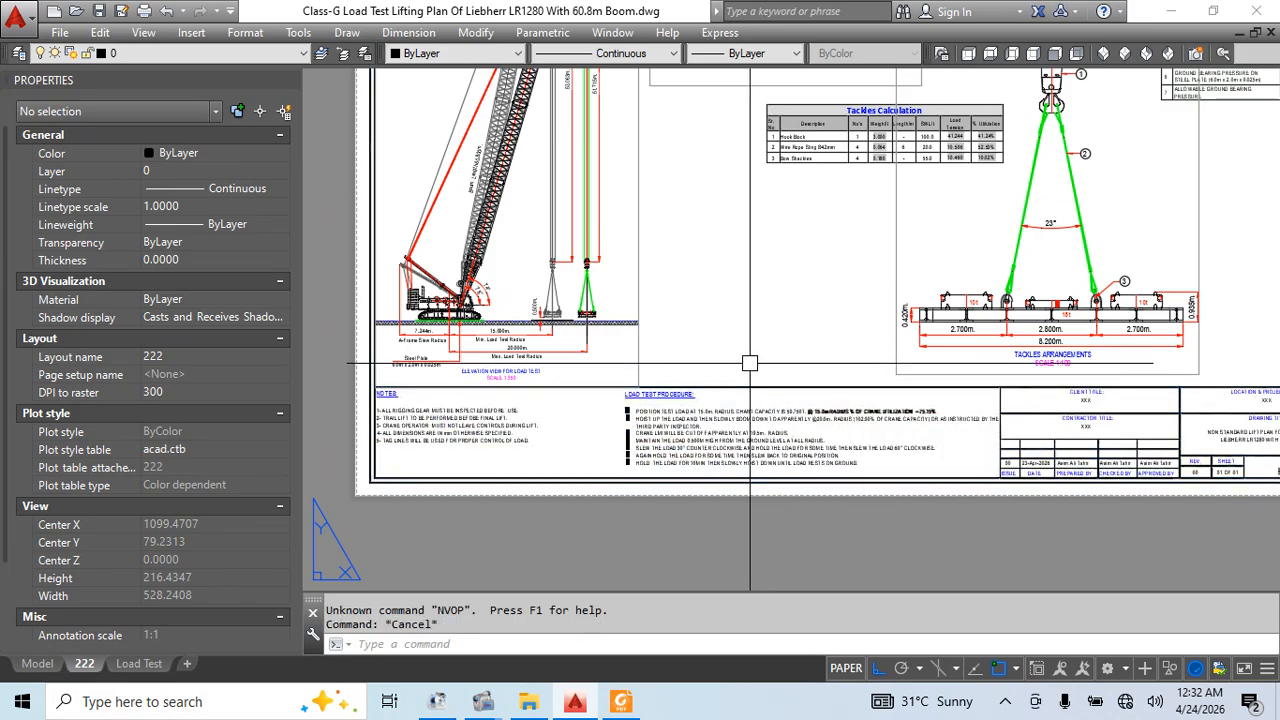
type("nco")
key("Return")
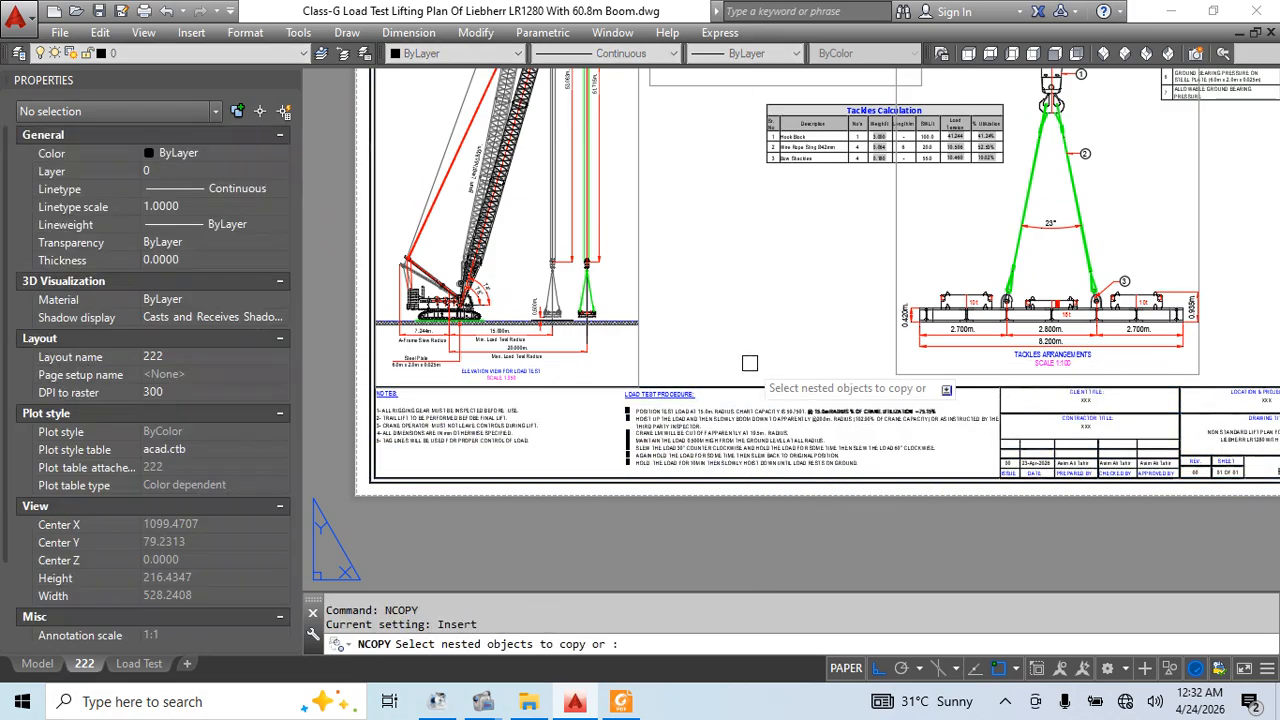
left_click(624, 392)
key("Return")
left_click(624, 392)
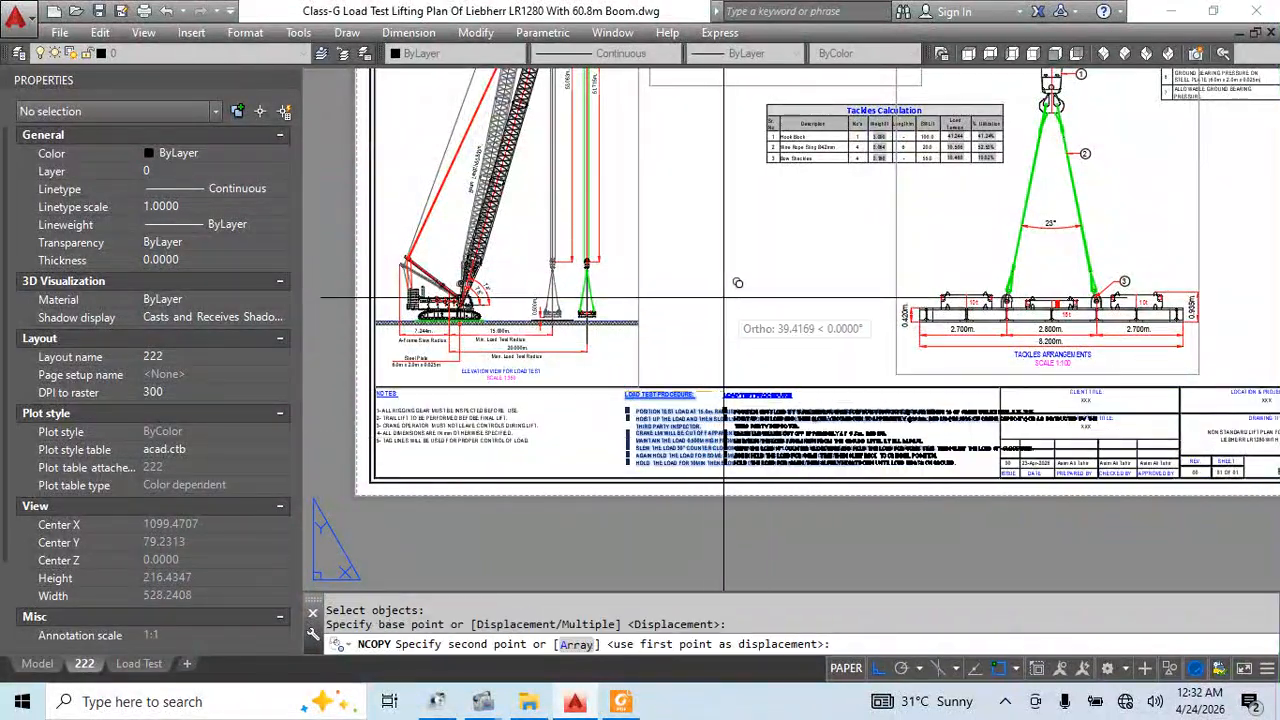
left_click(625, 250)
Move the copied Load Test Procedure text over the slings in the rigging viewport
mouse_move(712, 343)
middle_mouse_down()
mouse_move(614, 397)
mouse_move(524, 406)
middle_mouse_up()
type("m")
key("Return")
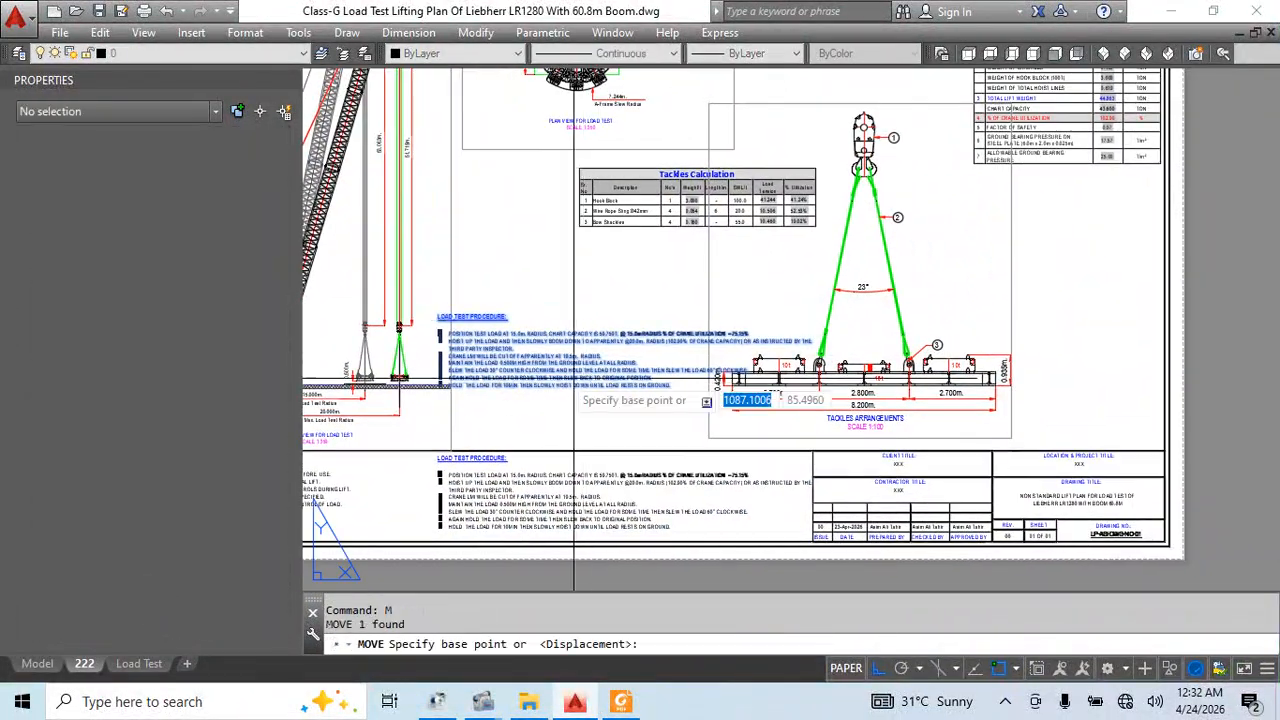
left_click(436, 392)
left_click(813, 330)
key("Escape")
key("Escape")
Transfer the copied procedure text into the rigging viewport's model space with CHSPACE and return to paper space
left_click(922, 290)
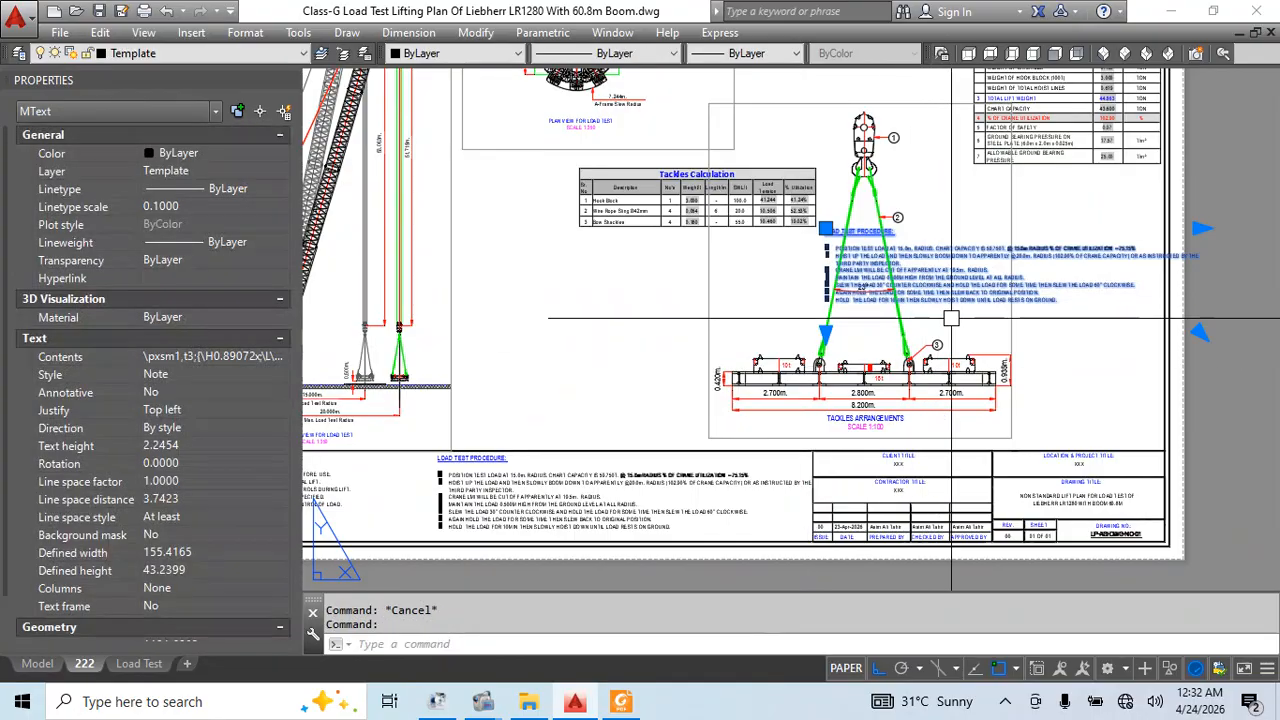
key("Escape")
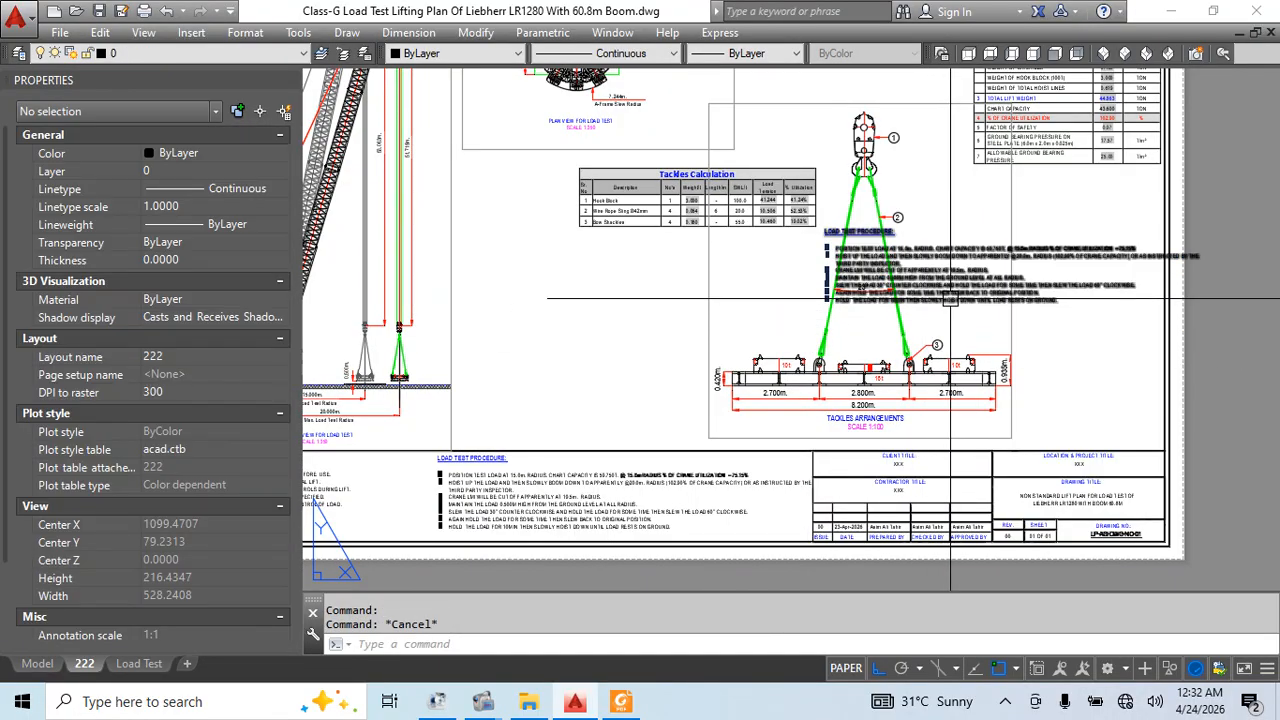
left_click(949, 299)
type("CHSPACE")
key("Return")
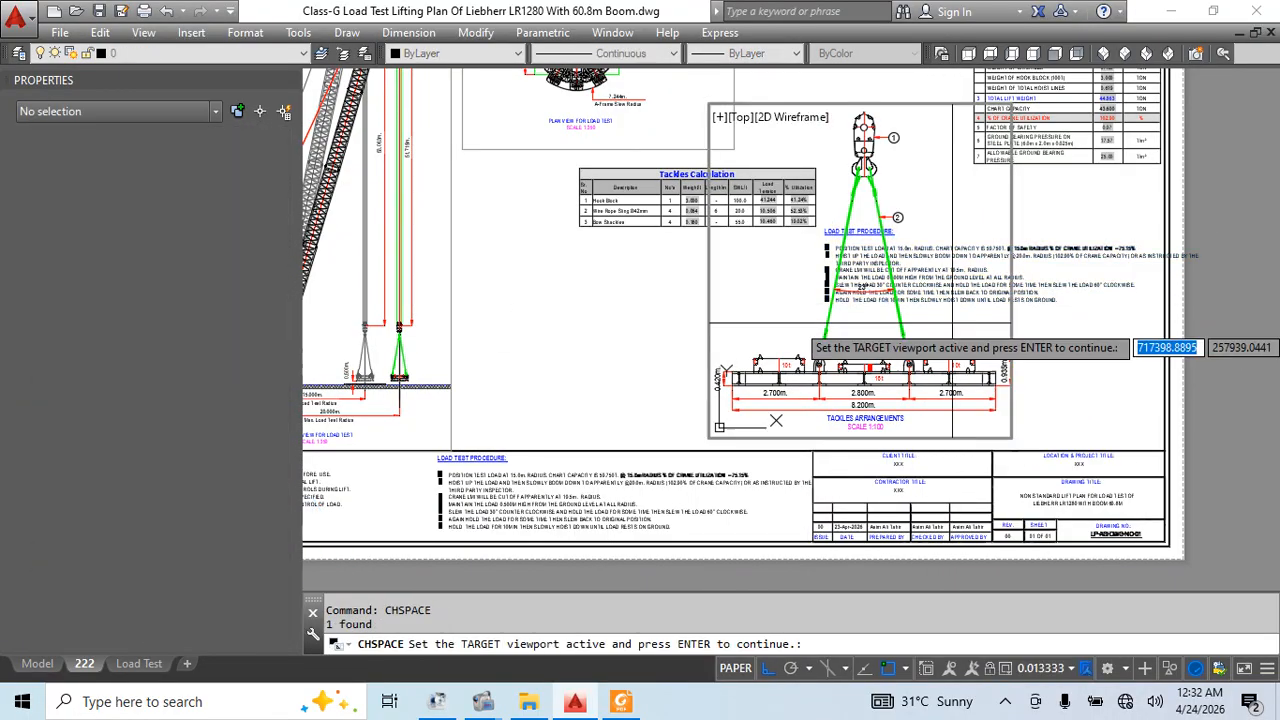
key("Return")
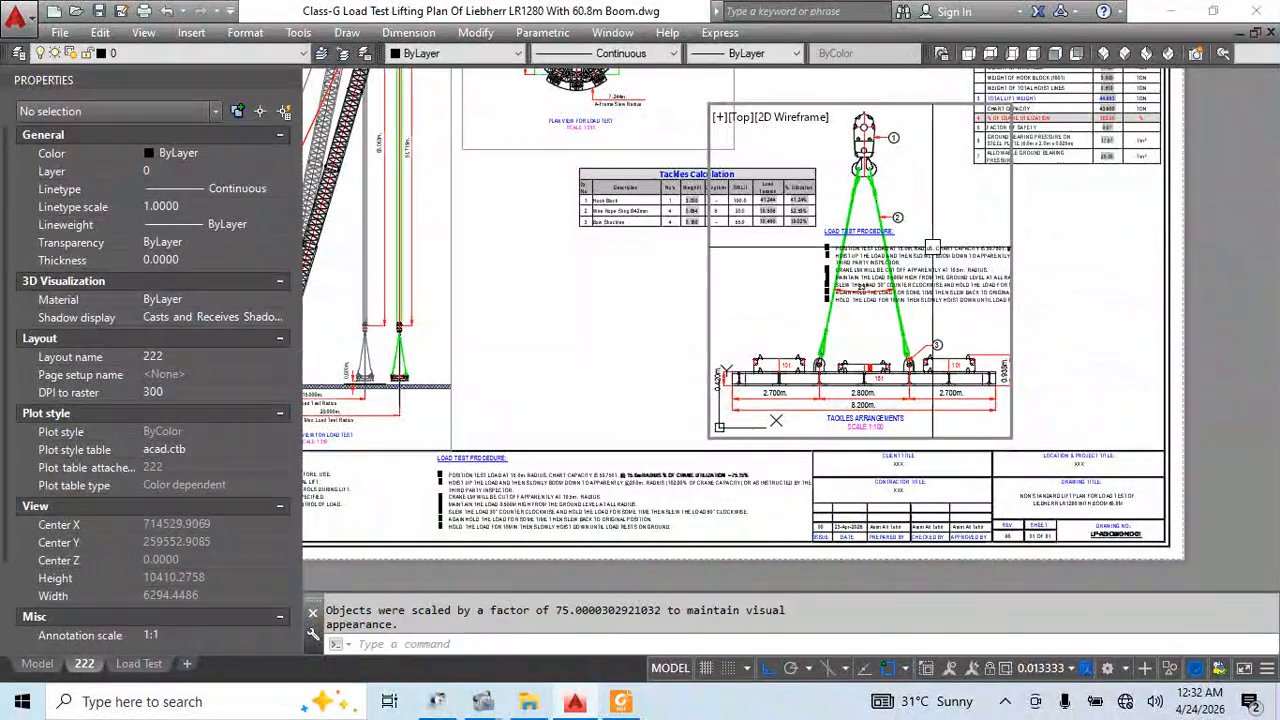
double_click(1106, 294)
Switch to model space and copy the overall 8.200 m beam dimension to the right of the tackles arrangement
left_click(289, 80)
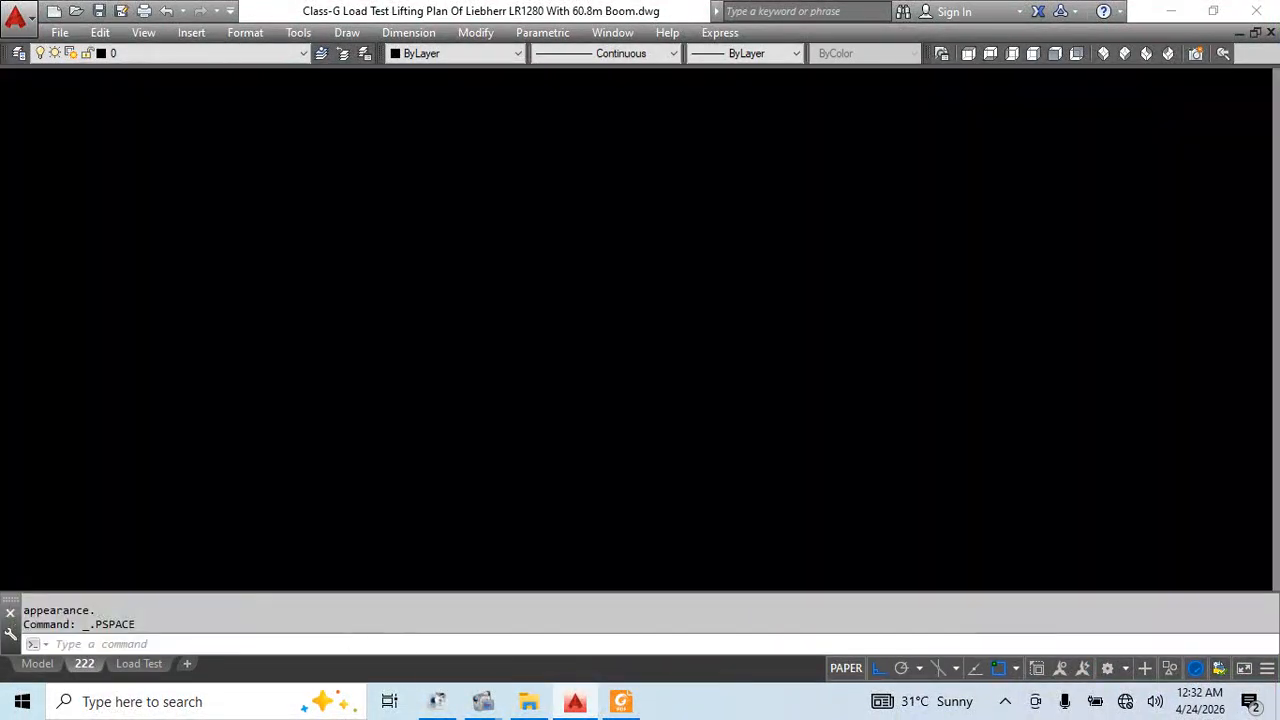
left_click(37, 663)
scroll(790, 275, "down", 4)
scroll(803, 205, "up", 5)
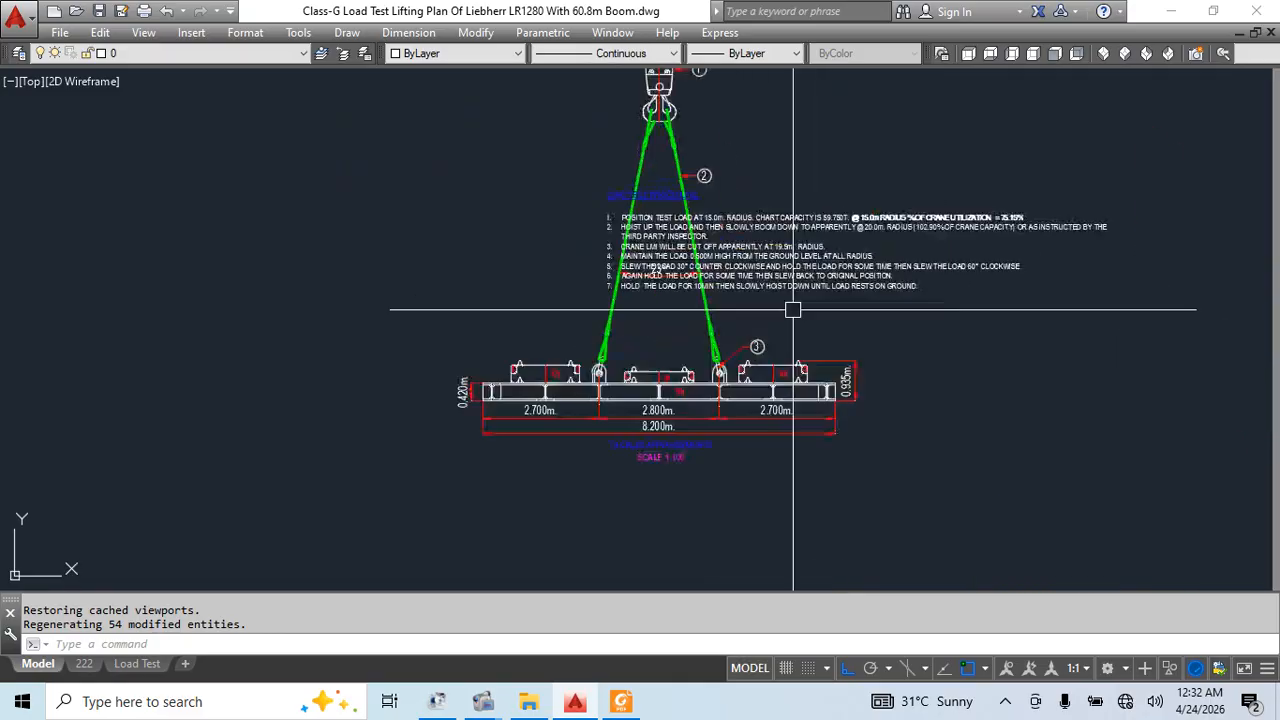
key("Escape")
key("Escape")
left_click(720, 421)
middle_click_drag(775, 519, 727, 434)
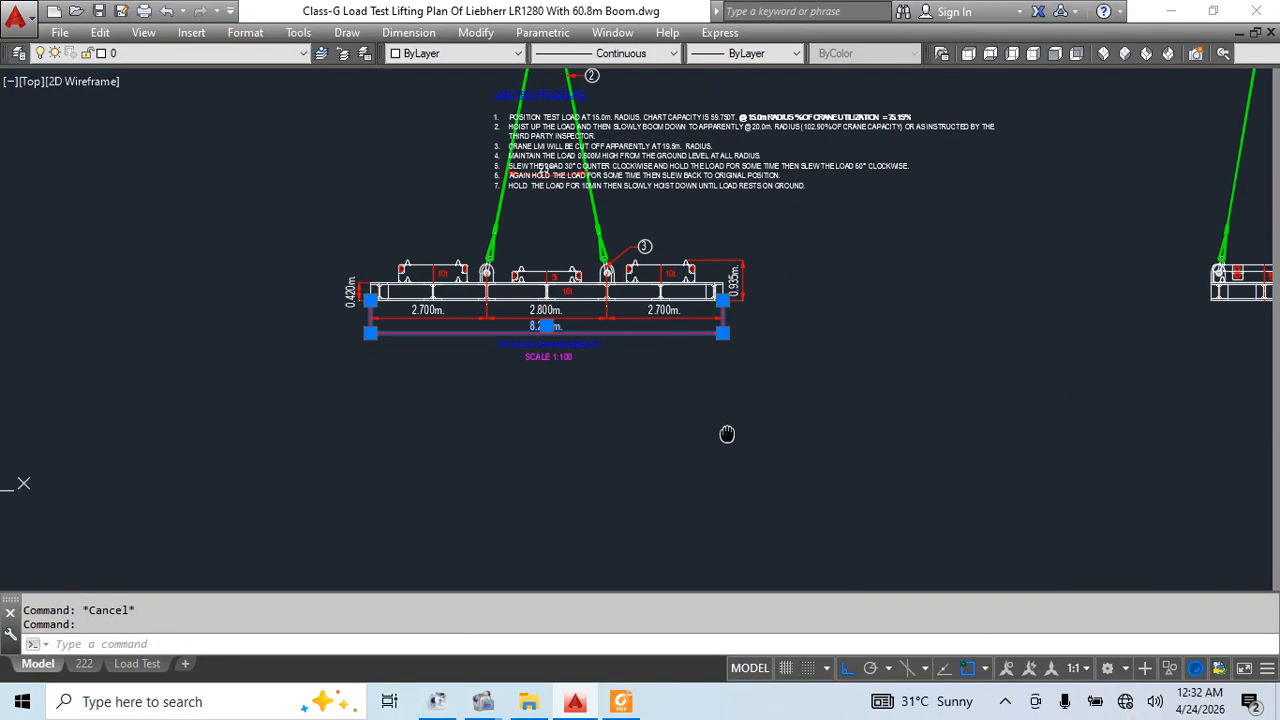
type("co")
key("space")
left_click(508, 411)
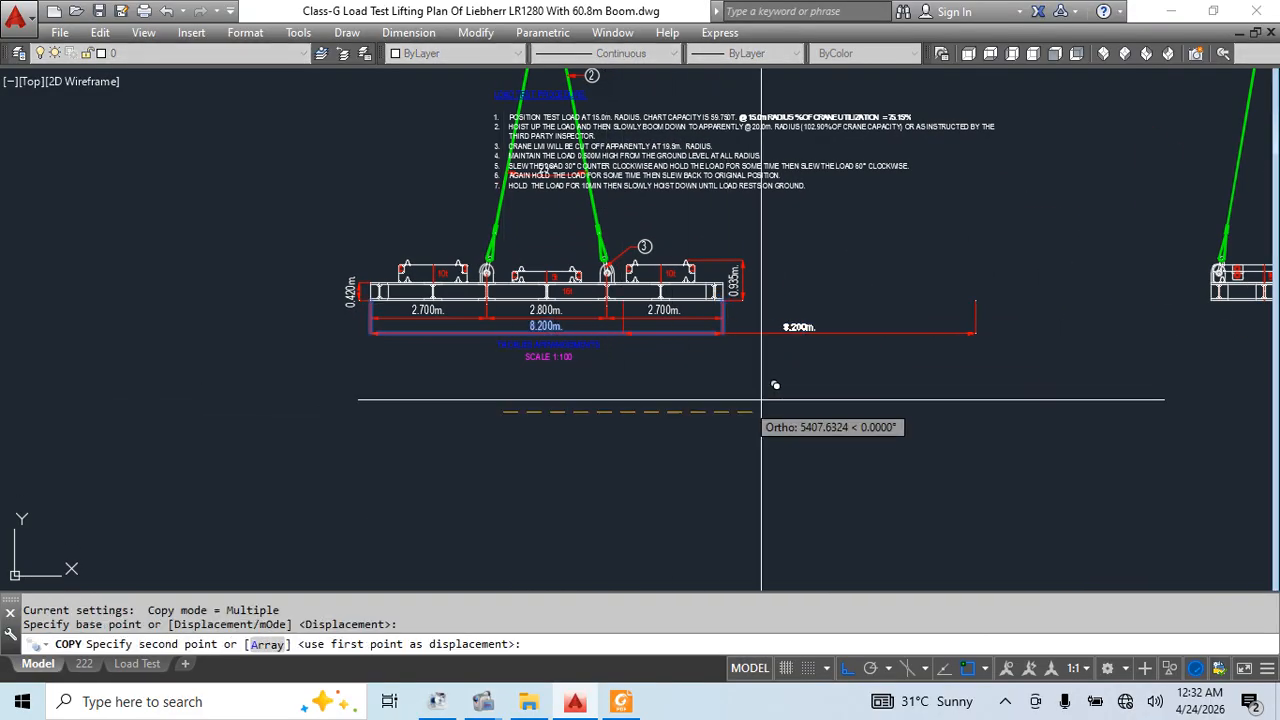
left_click(868, 400)
key("Escape")
key("Escape")
Move the copied 8.200 m dimension straight up to the level of the beam
left_click(899, 396)
left_click(897, 309)
middle_click_drag(887, 347, 904, 443)
scroll(911, 431, "up", 5)
type("m")
key("space")
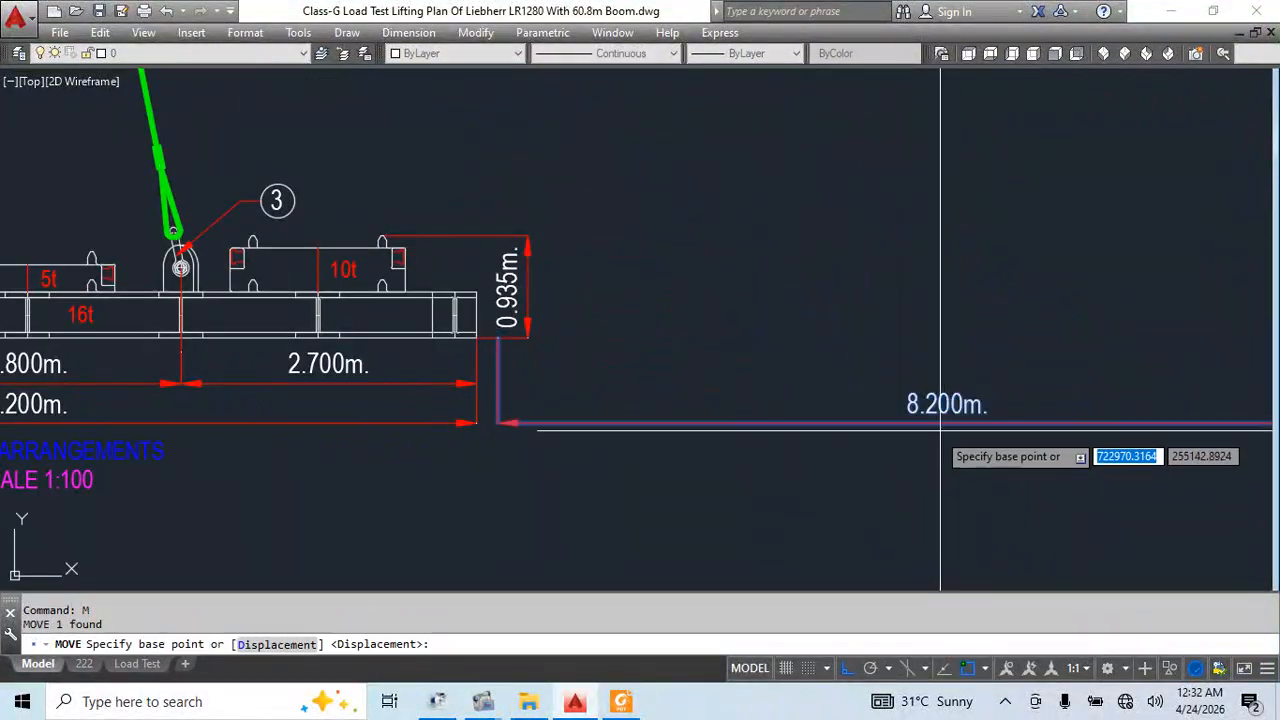
left_click(943, 429)
scroll(834, 337, "down", 5)
middle_click_drag(828, 360, 851, 520)
middle_click_drag(923, 468, 883, 357)
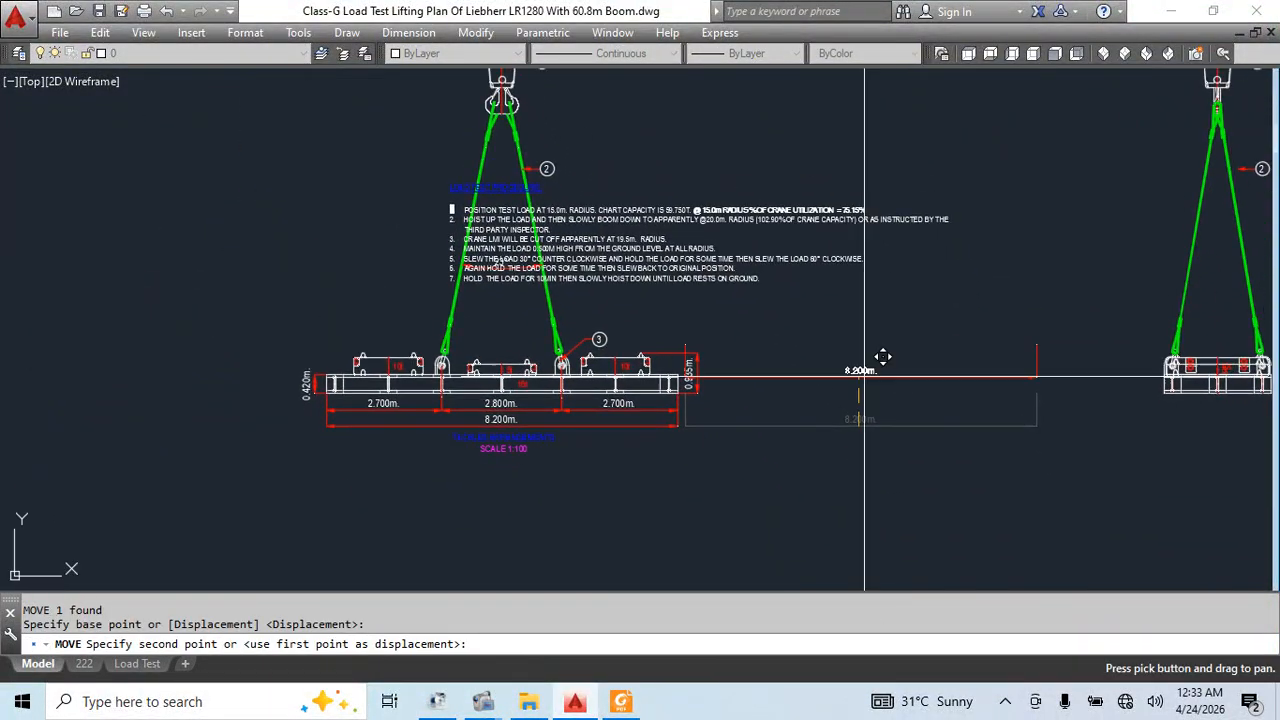
left_click(883, 357)
key("Escape")
Override the copied dimension's text with 7
scroll(883, 394, "up", 8)
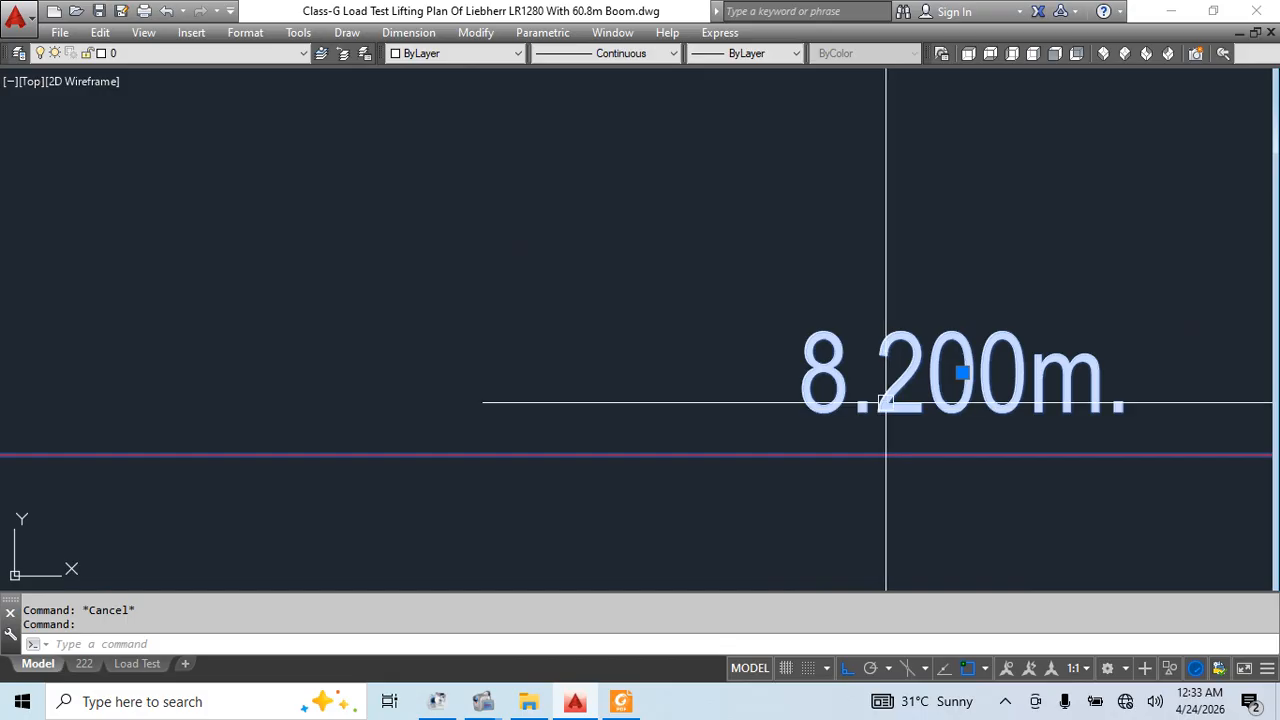
scroll(886, 402, "down", 8)
scroll(880, 430, "up", 3)
double_click(900, 398)
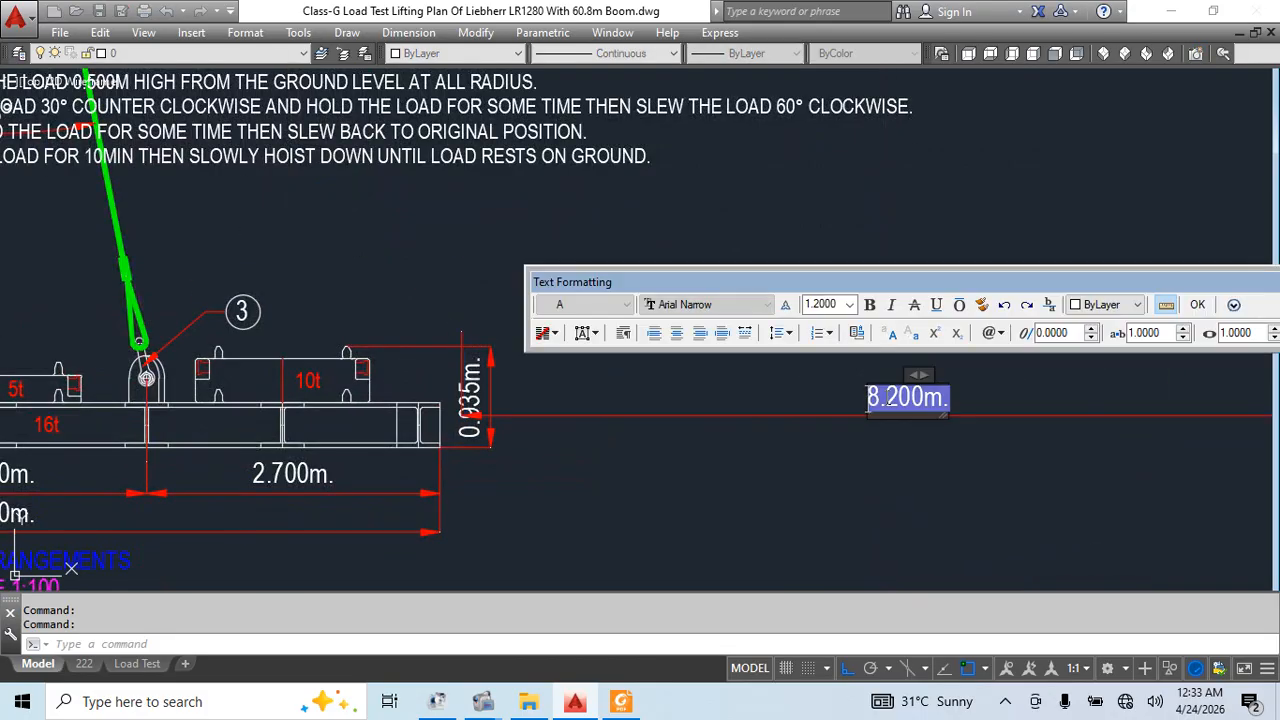
type("7")
left_click(955, 436)
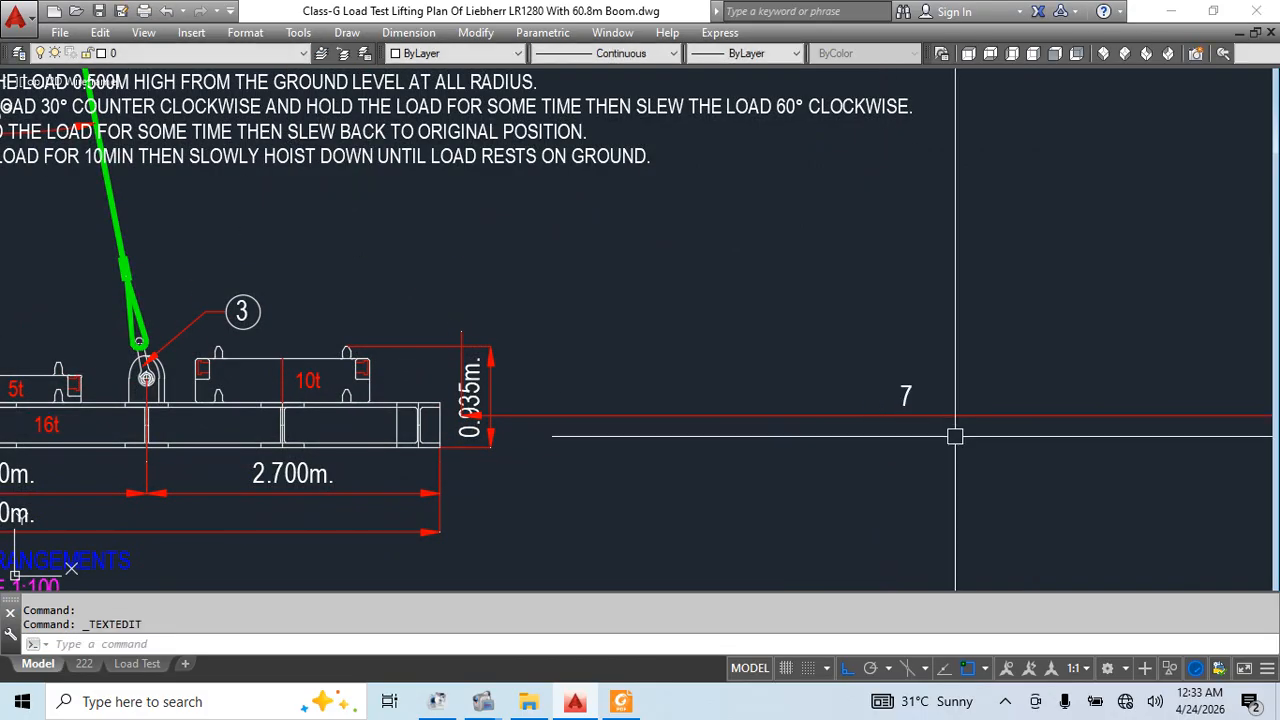
Move the dimension reading 7, with Ortho off, beside item number 7 of the procedure text
left_click(969, 385)
left_click(917, 466)
type("m")
key("space")
left_click(906, 414)
scroll(910, 380, "down", 5)
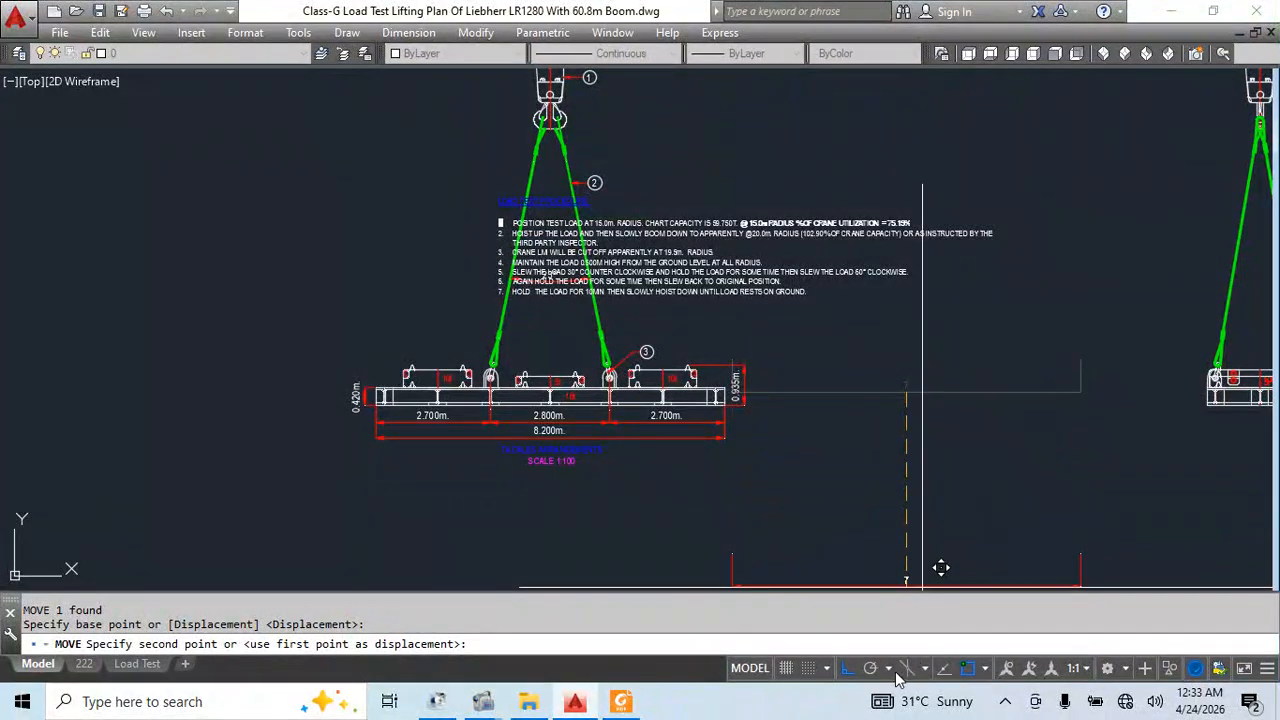
left_click(849, 670)
scroll(537, 330, "up", 10)
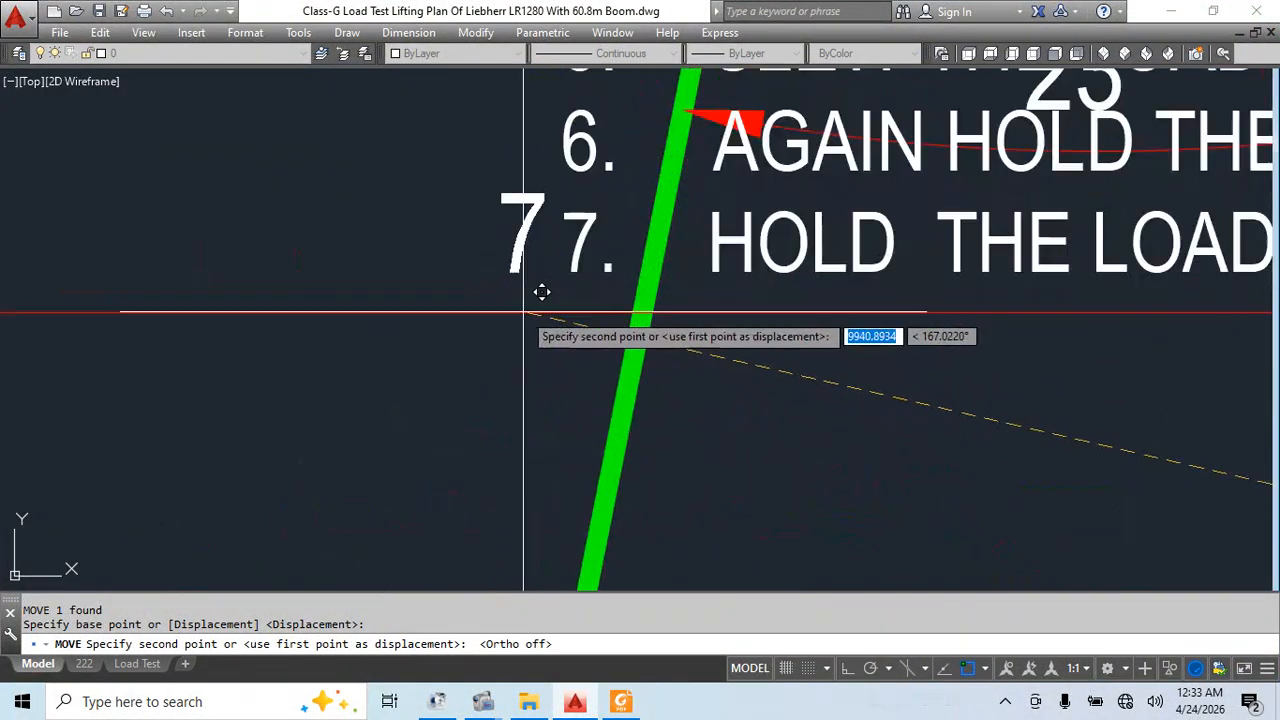
middle_click_drag(542, 302, 492, 388)
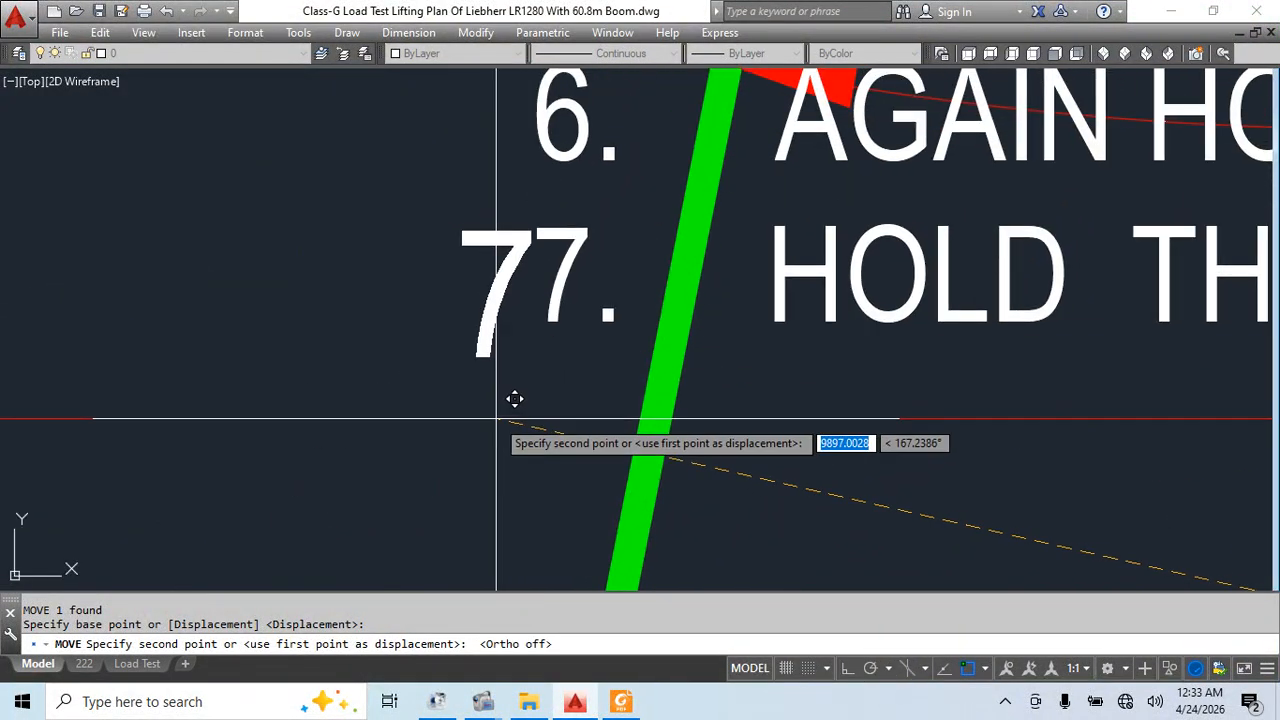
left_click(499, 414)
Set the text height of the dimension reading 7 to 1
left_click(489, 349)
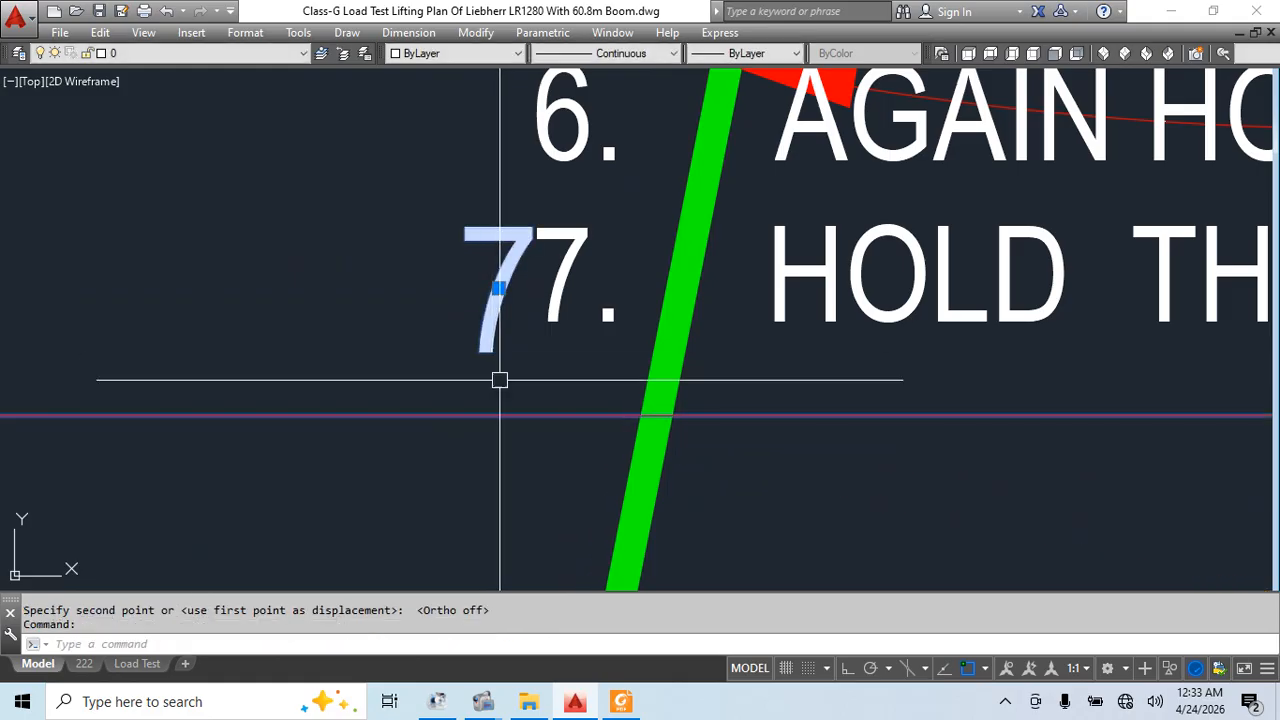
key("ctrl+1")
scroll(160, 445, "down", 4)
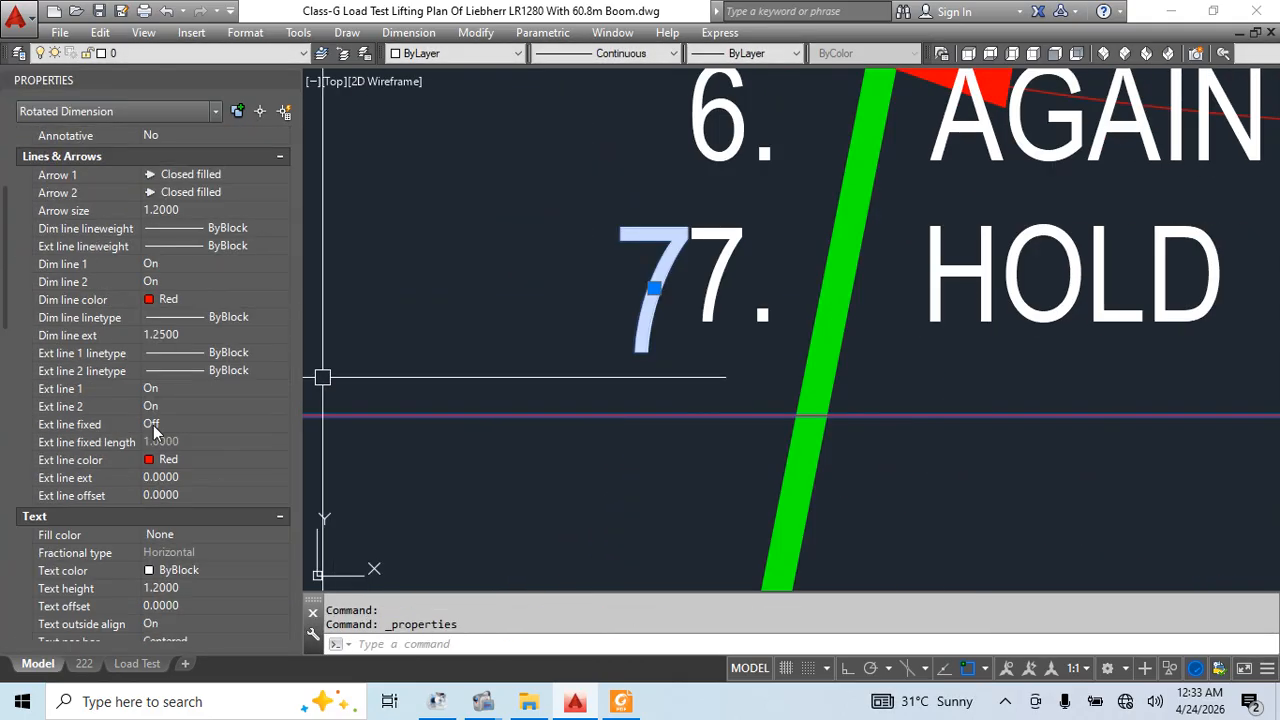
left_click(168, 589)
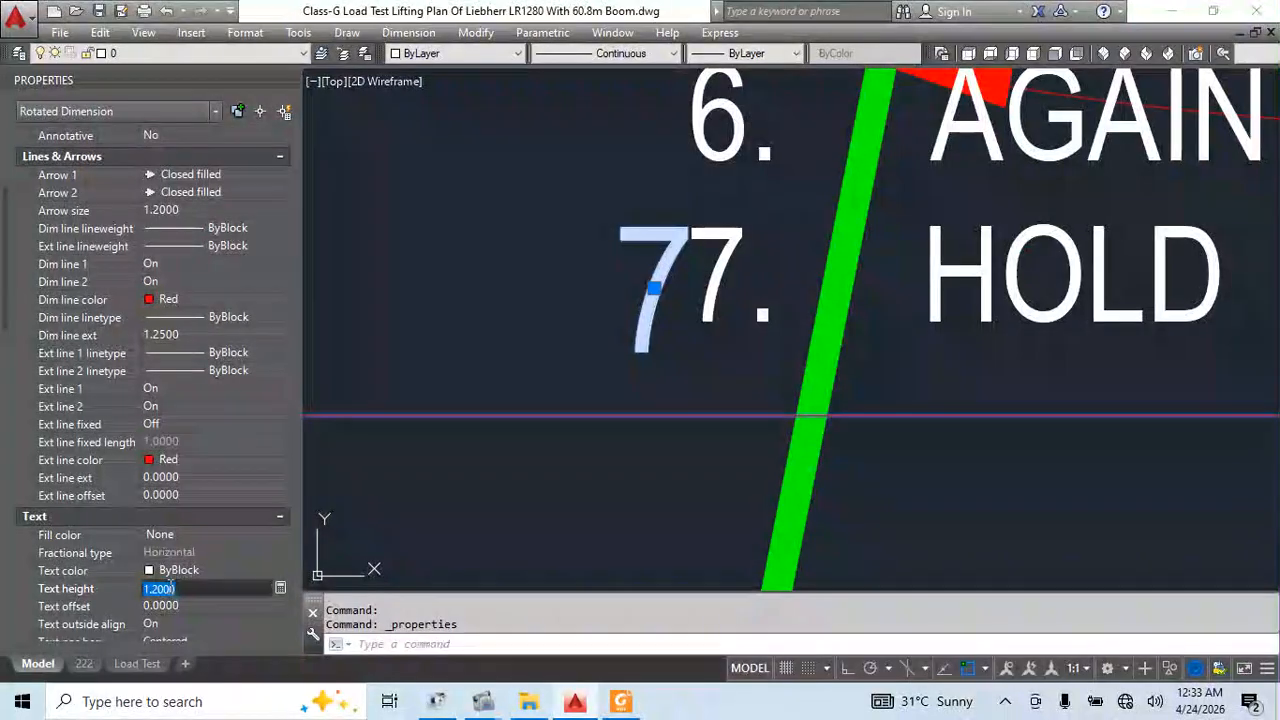
type("1")
key("Tab")
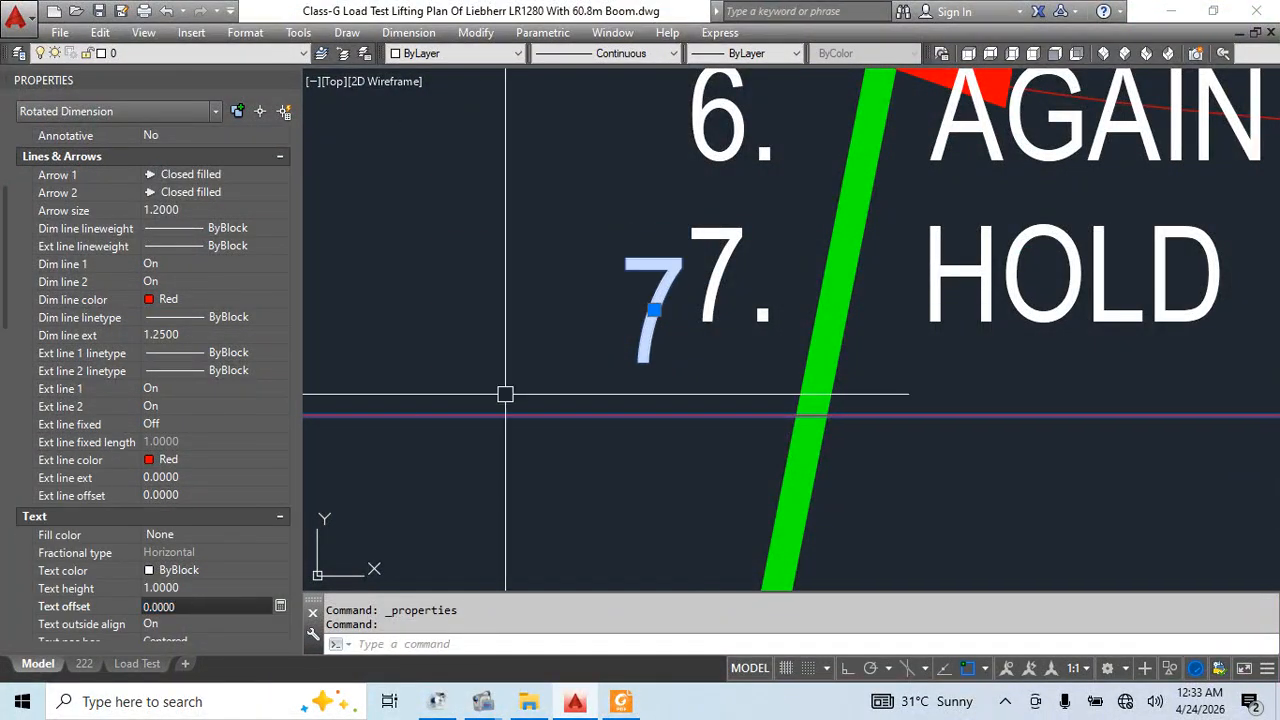
Move the dimension reading 7 up level with item number 7 of the procedure text
type("m")
key("Return")
left_click(530, 535)
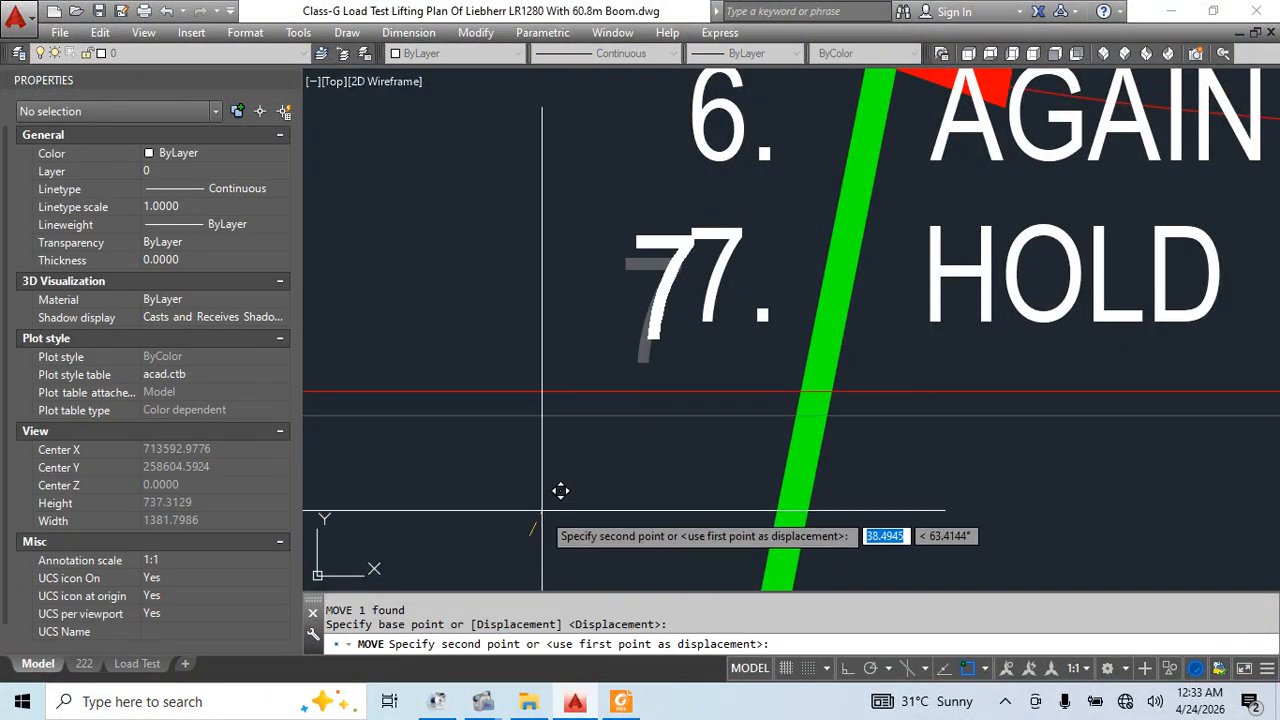
left_click(540, 503)
Set the text height of the dimension reading 7 to 0.8
left_click(658, 325)
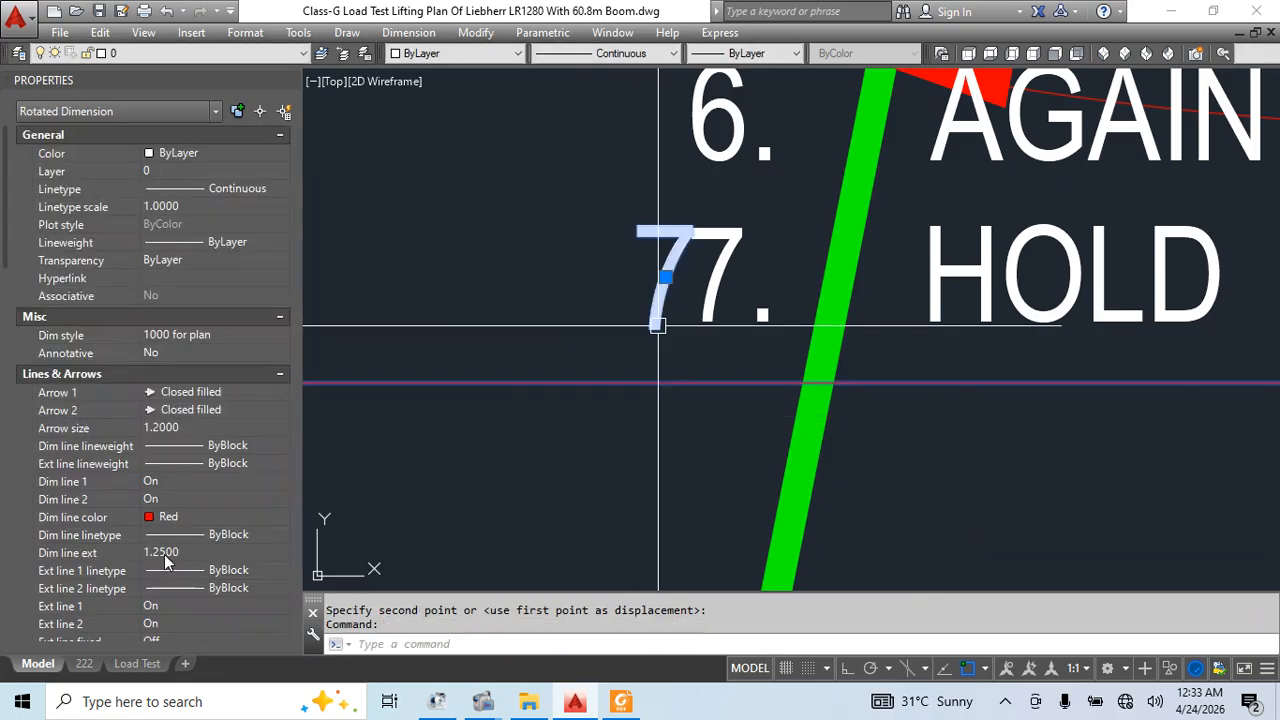
scroll(190, 458, "down", 5)
left_click(172, 572)
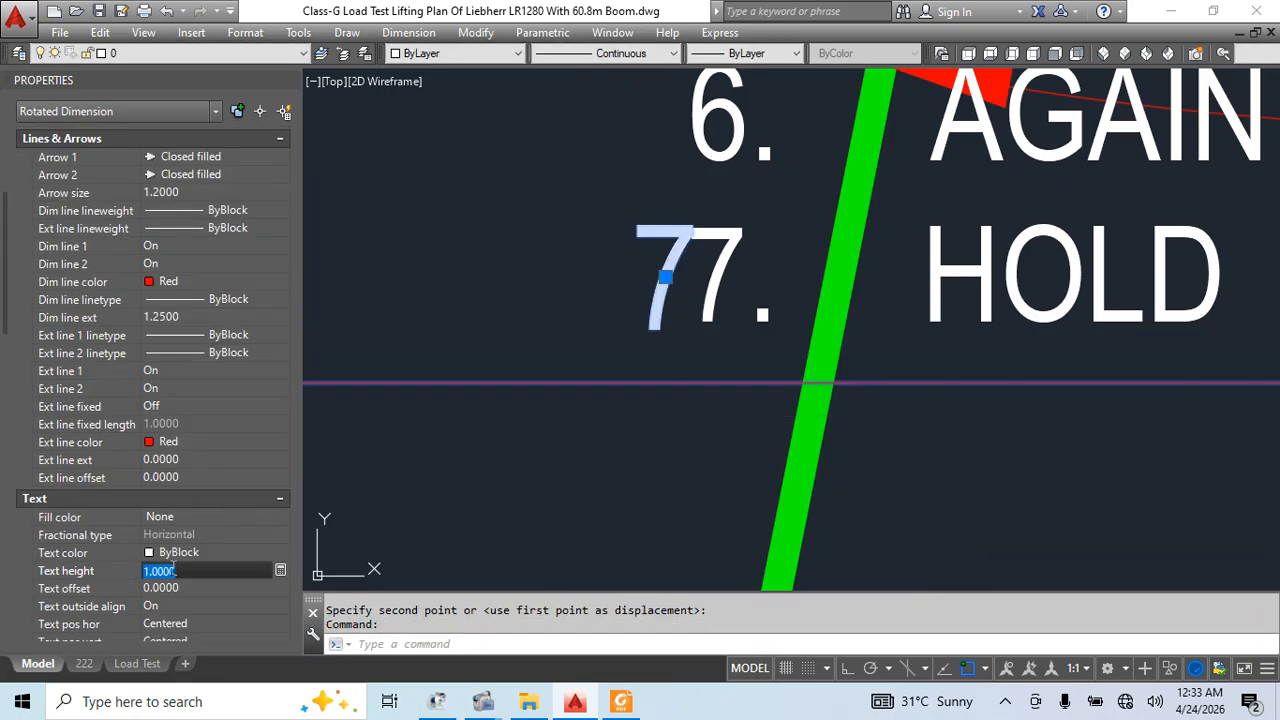
type(".8")
key("Return")
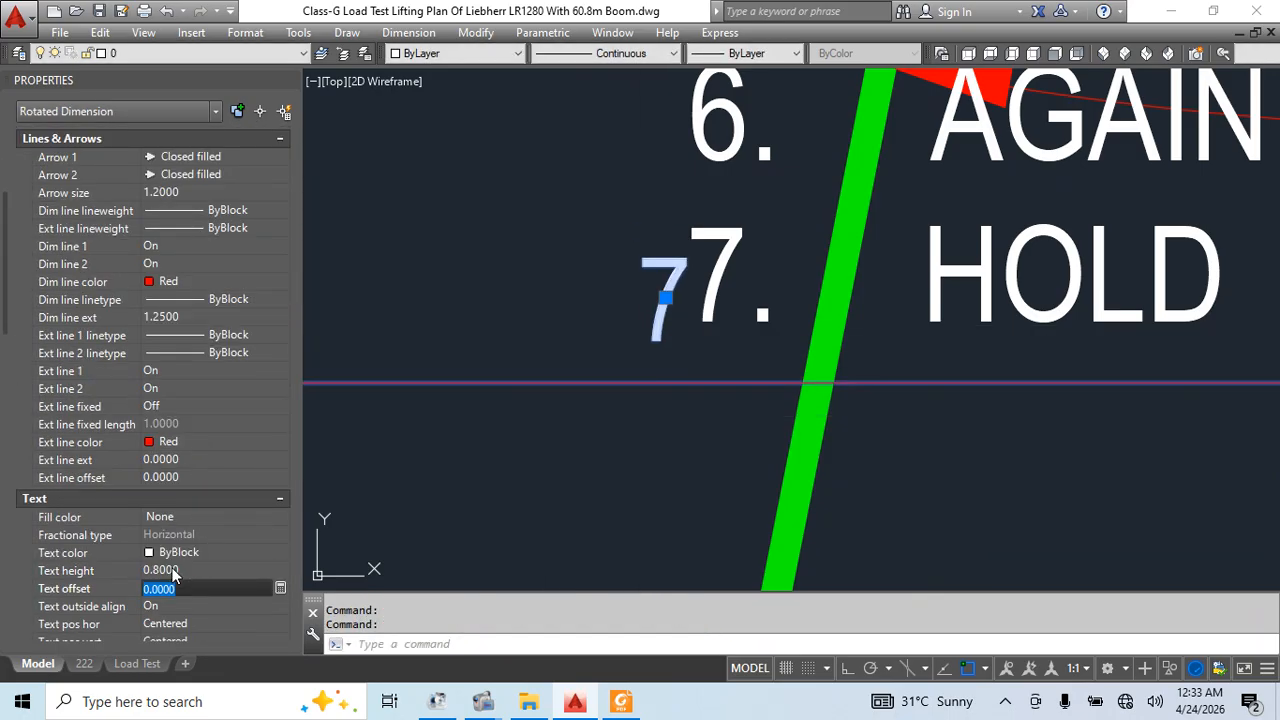
type("m")
key("Return")
left_click(625, 475)
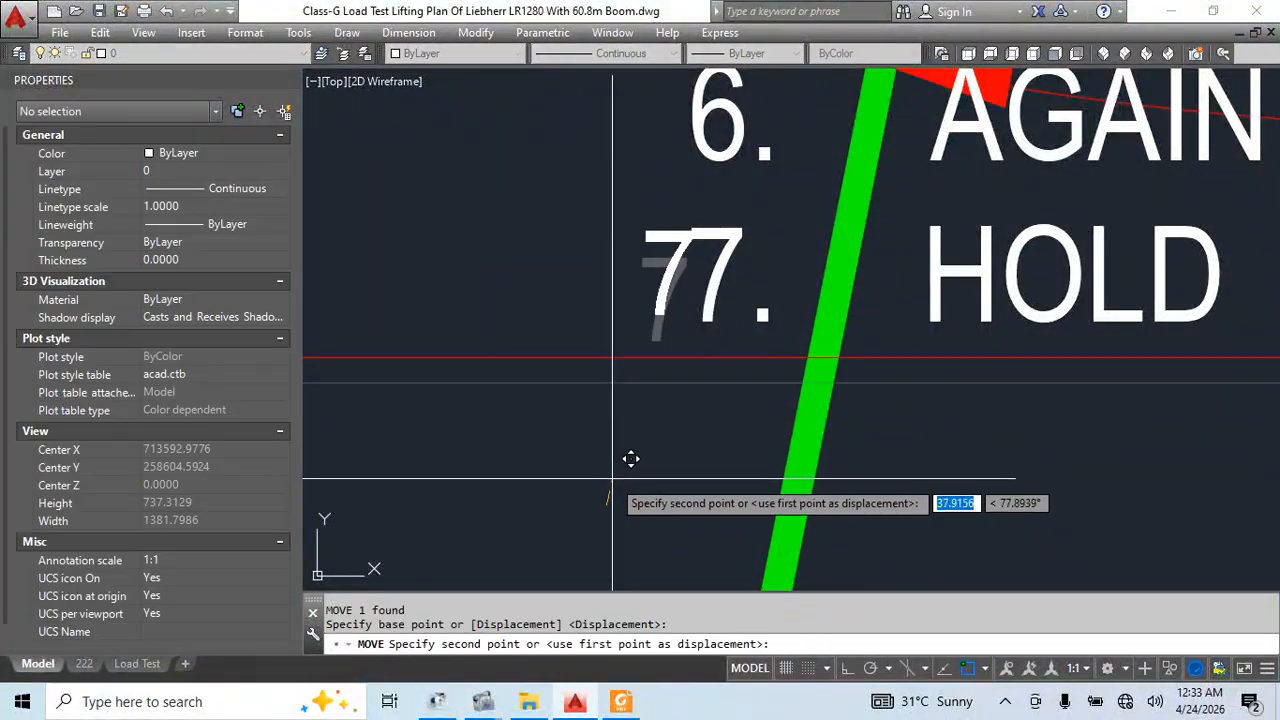
key("Escape")
Set the text height of the dimension reading 7 to 0.9
left_click(670, 293)
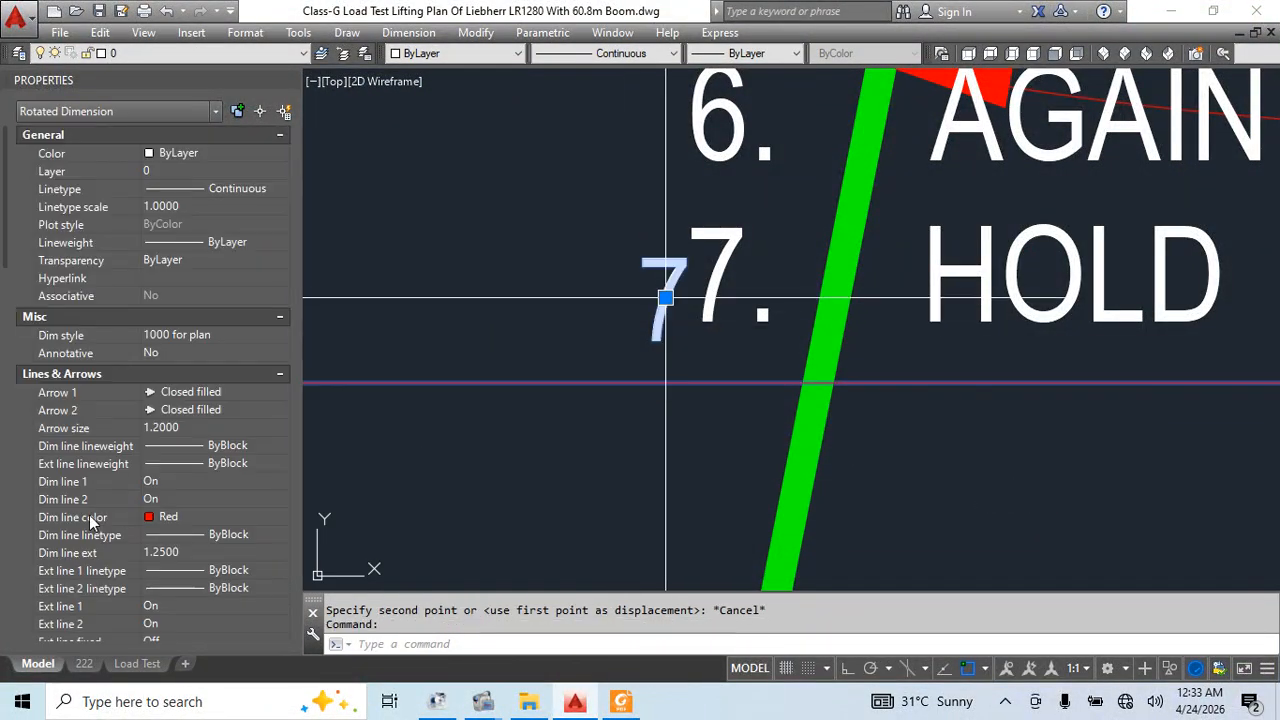
scroll(170, 585, "down", 5)
left_click(170, 589)
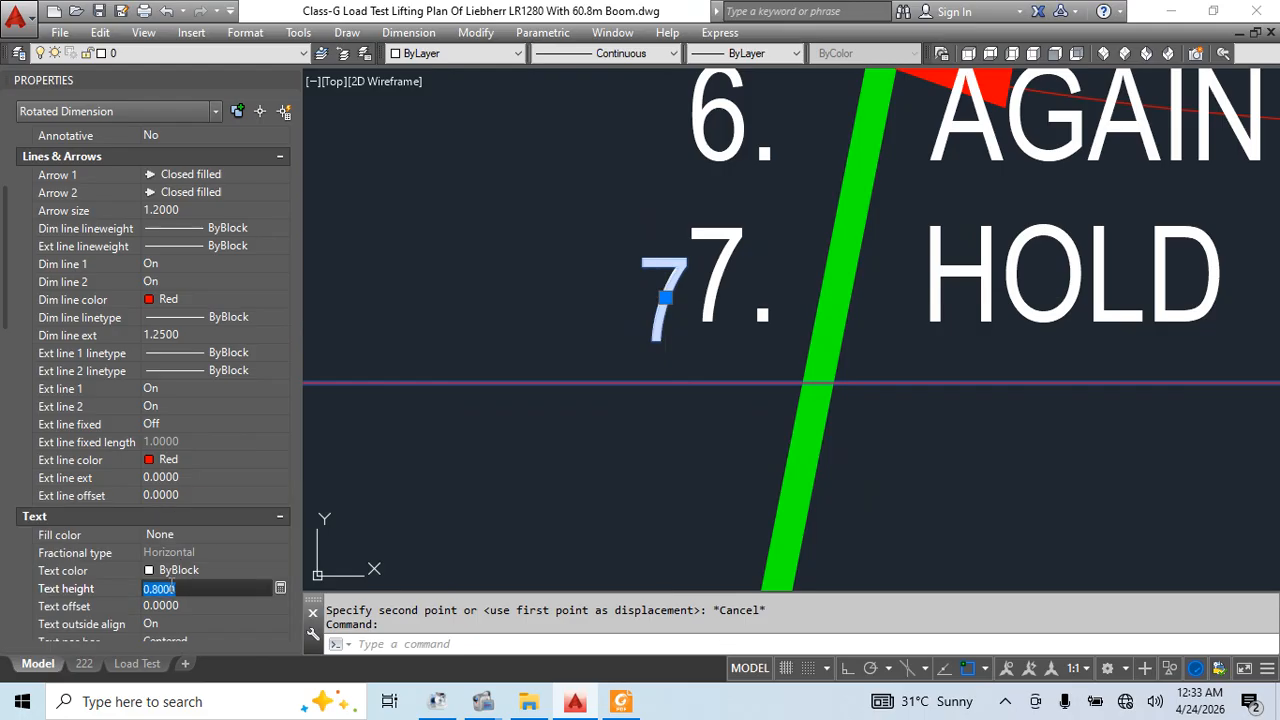
type(".9")
key("Tab")
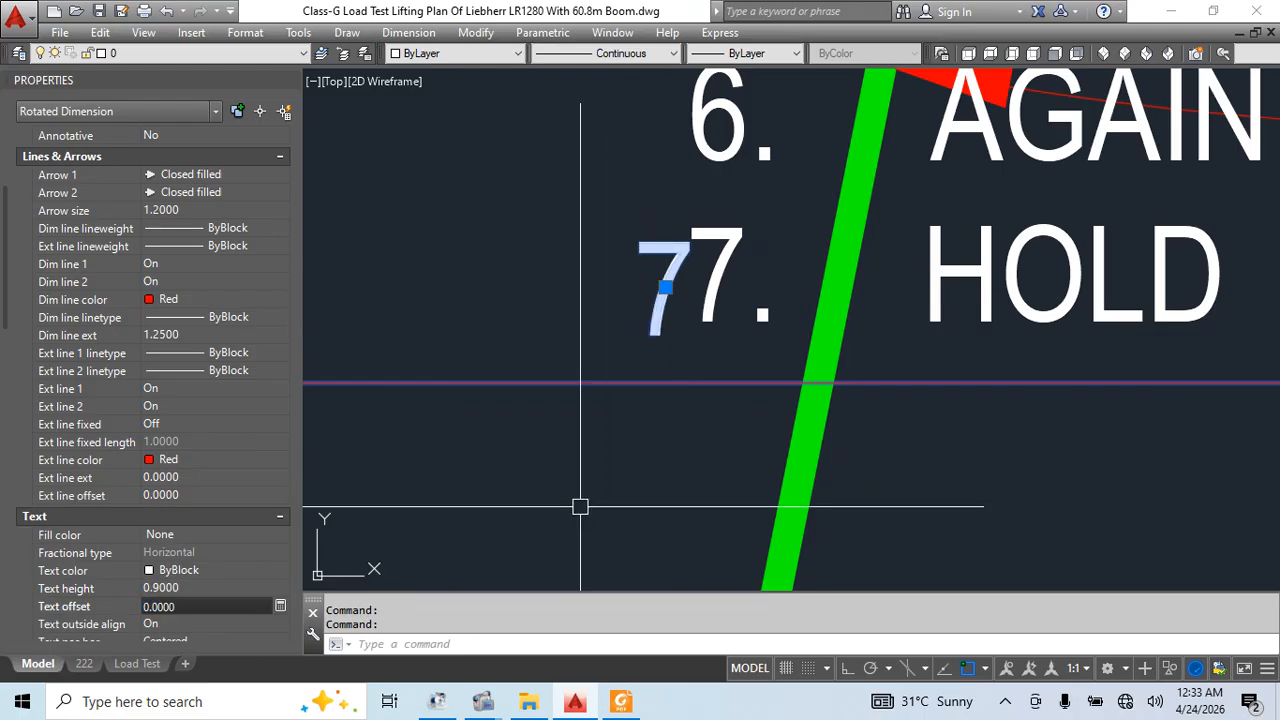
Move the dimension reading 7 against item number 7 of the procedure text to compare their heights
key("m")
key("Return")
left_click(580, 507)
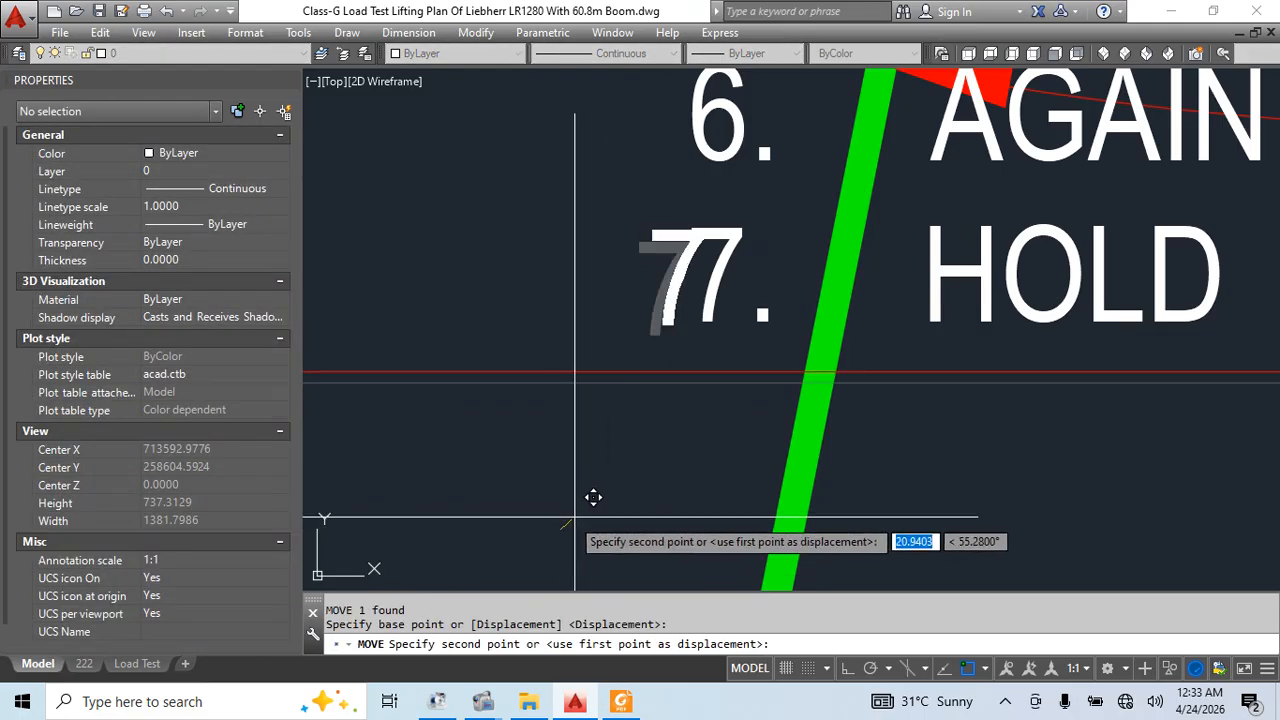
scroll(590, 500, "down", 6)
key("Escape")
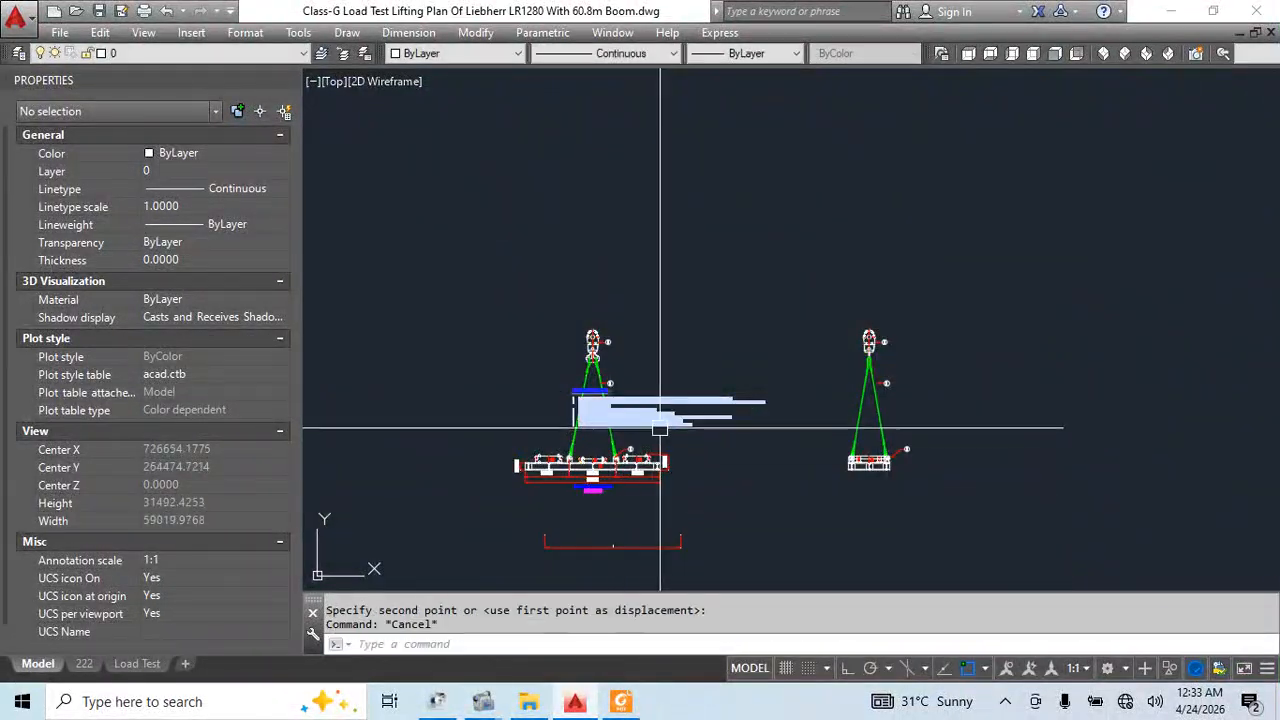
Erase the procedure text lying across the front rigging view
left_click(711, 418)
scroll(700, 430, "up", 5)
key("e")
key("Return")
Match the properties of the dimension reading 7 onto the 0.935, 2.700, 2.800, 8.200 and 0.420 m beam dimensions
type("m")
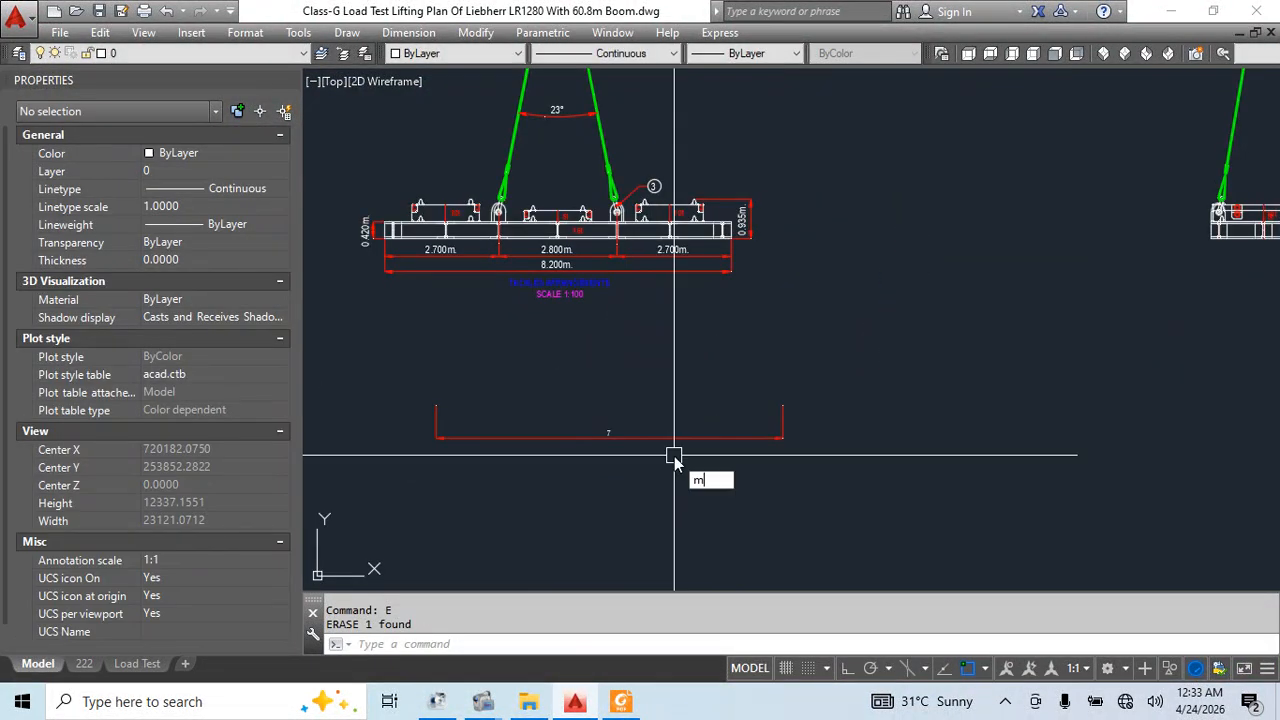
type("a")
key("Return")
left_click(609, 432)
scroll(650, 280, "up", 4)
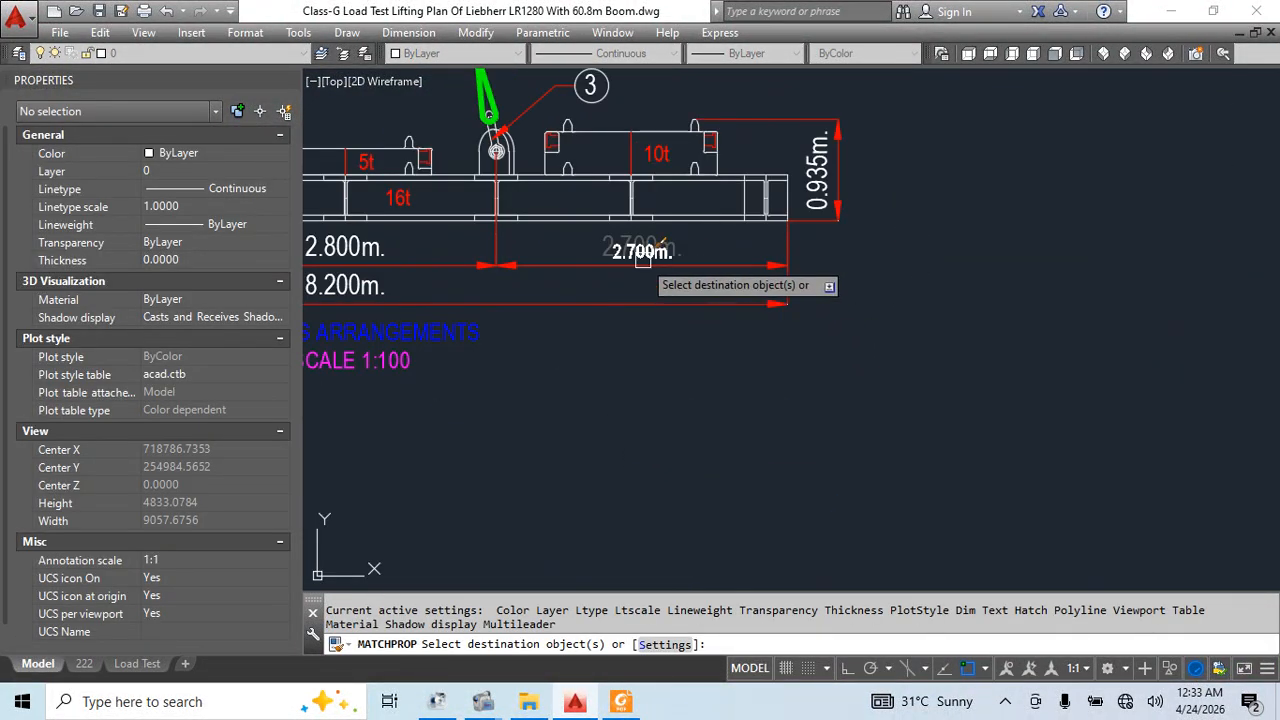
left_click(820, 208)
middle_click_drag(634, 366, 957, 420)
left_click(694, 300)
left_click(648, 344)
left_click(402, 318)
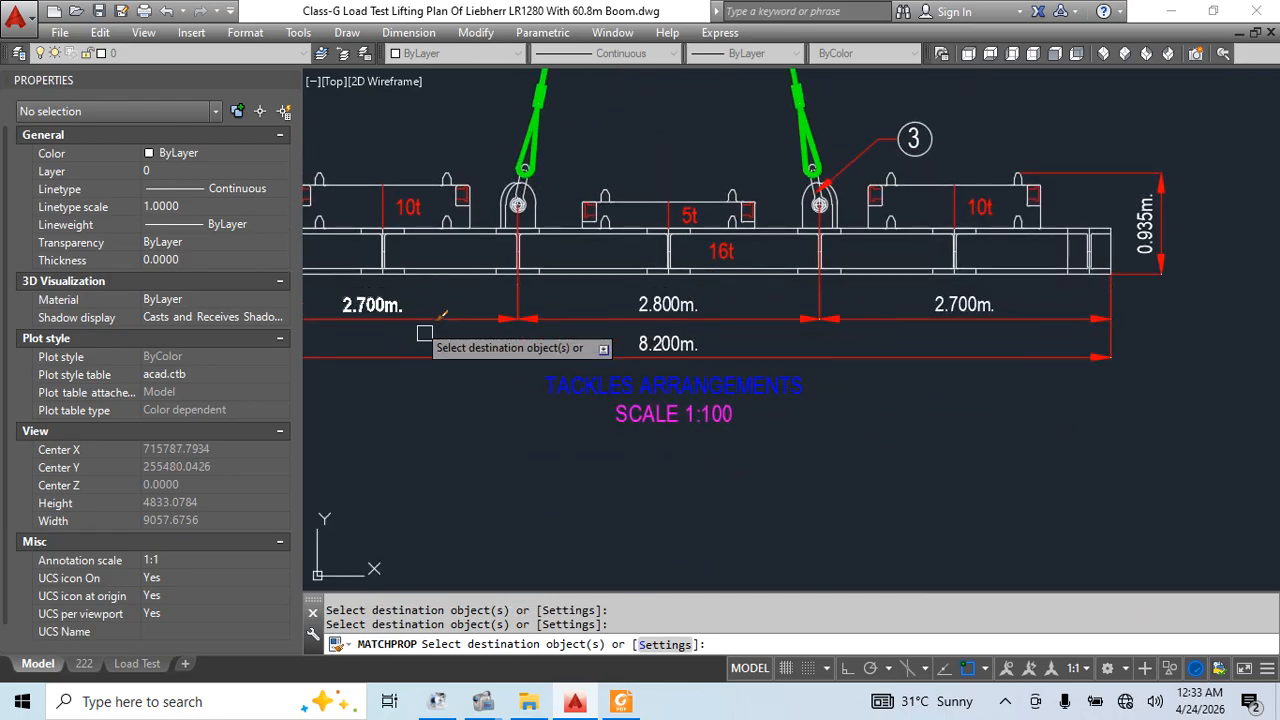
middle_click_drag(425, 333, 702, 419)
left_click(464, 380)
Match the same dimension properties onto the angular dimension between the slings
middle_click_drag(780, 220, 572, 531)
left_click(771, 291)
left_click(739, 424)
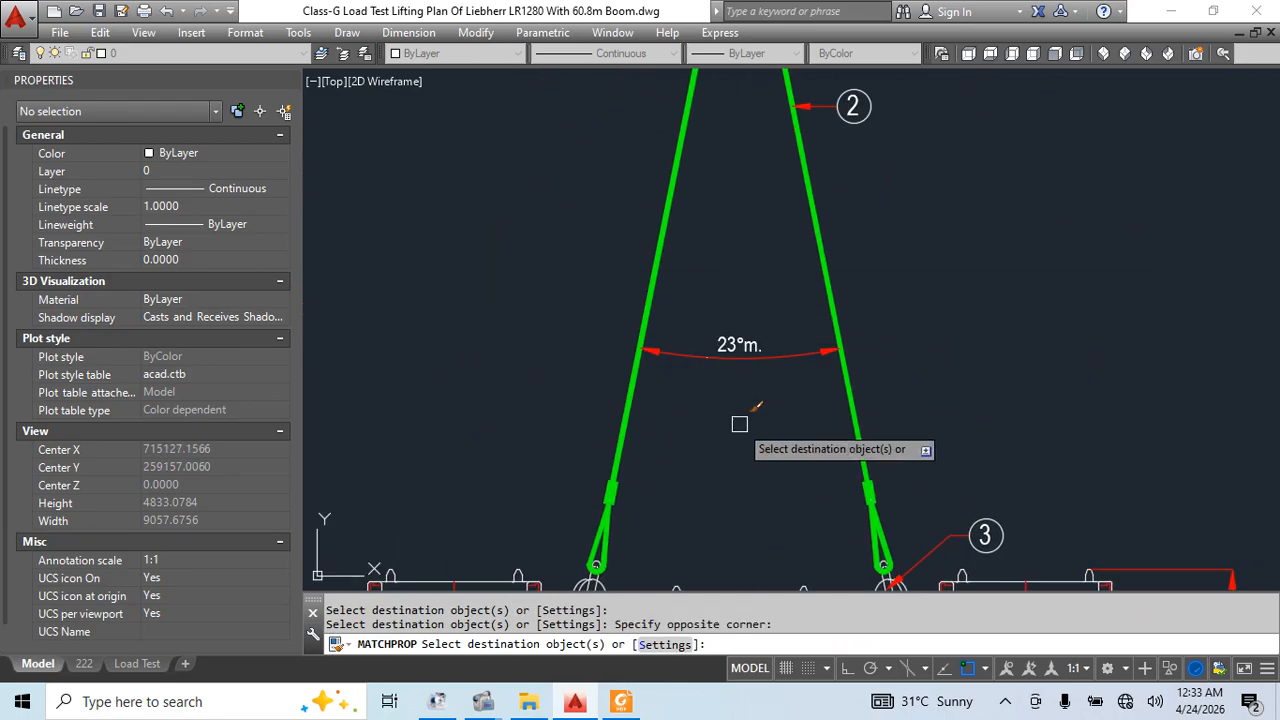
key("Escape")
Clear the "m." suffix from the sling angle dimension and close its properties
left_click(748, 349)
key("ctrl+1")
key("ctrl+1")
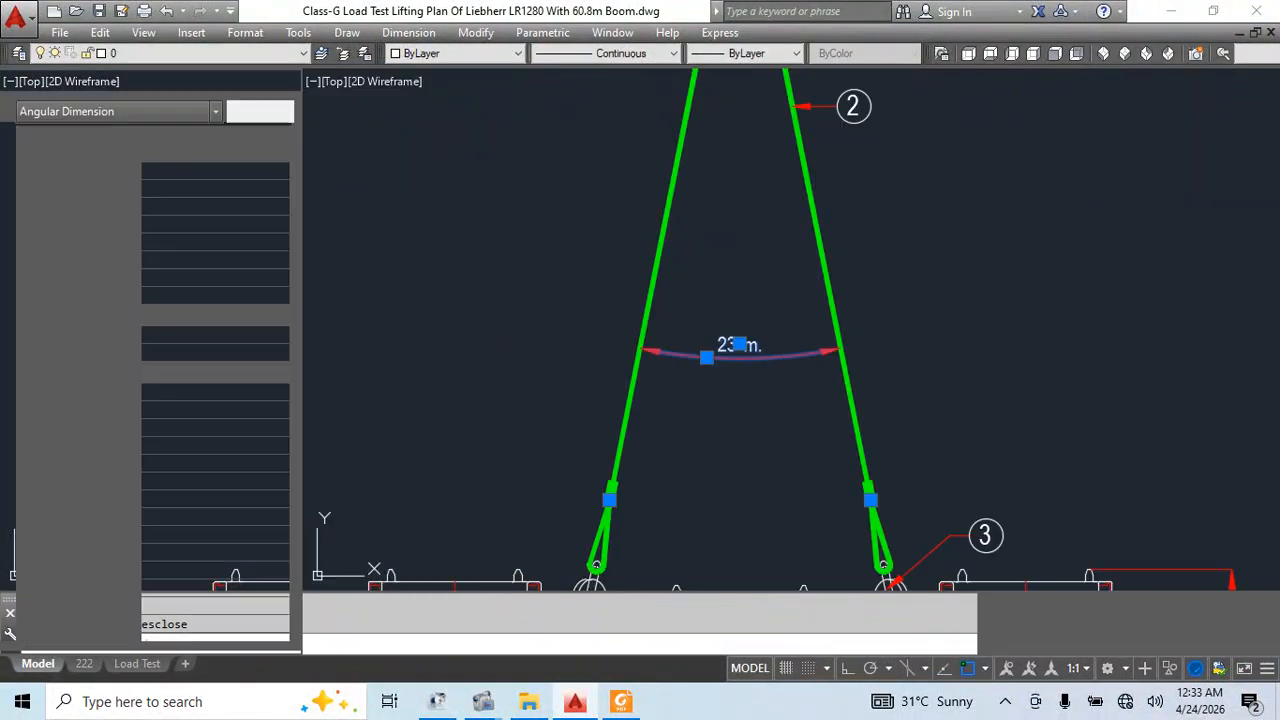
scroll(162, 484, "down", 8)
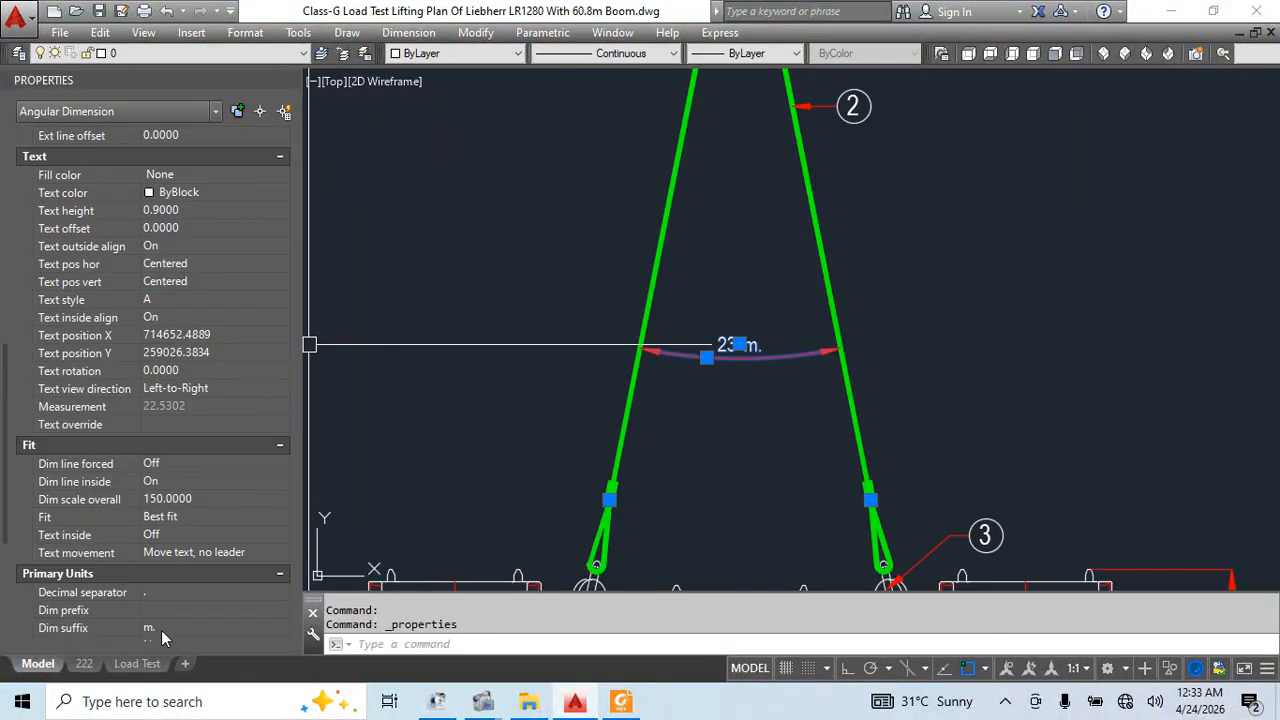
left_click(461, 310)
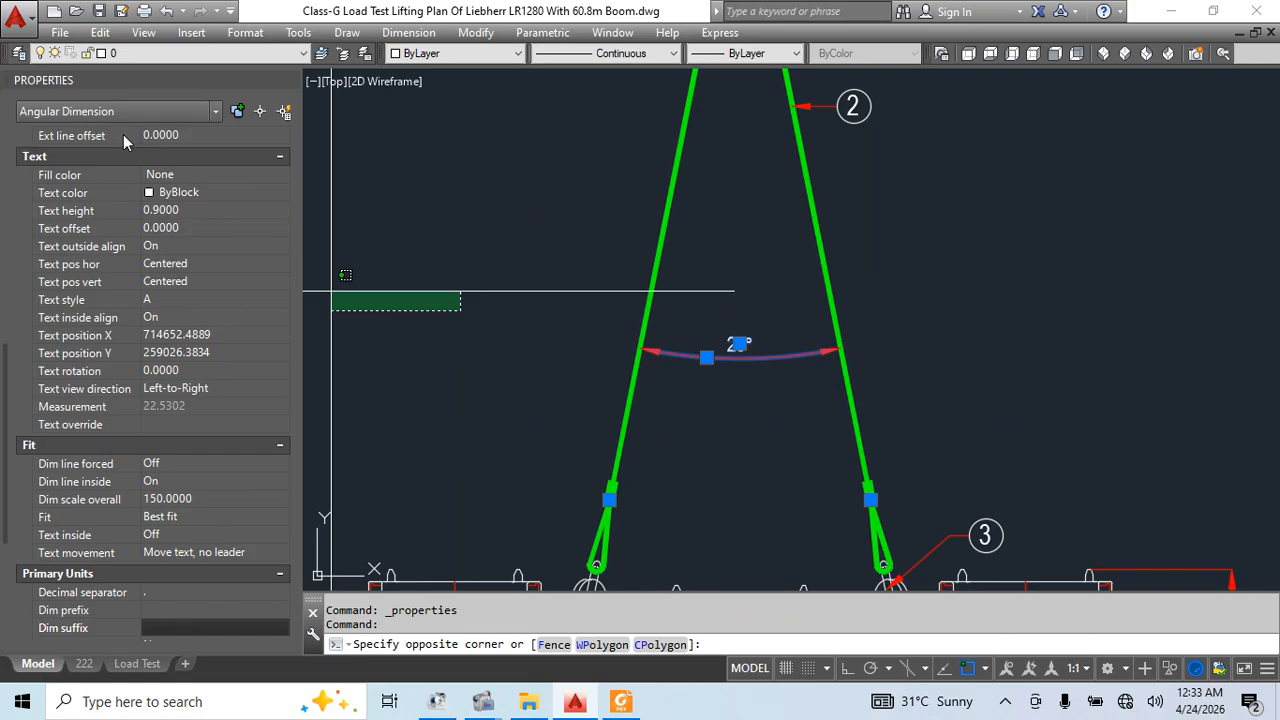
left_click(290, 81)
key("Escape")
key("Escape")
scroll(678, 294, "down", 1)
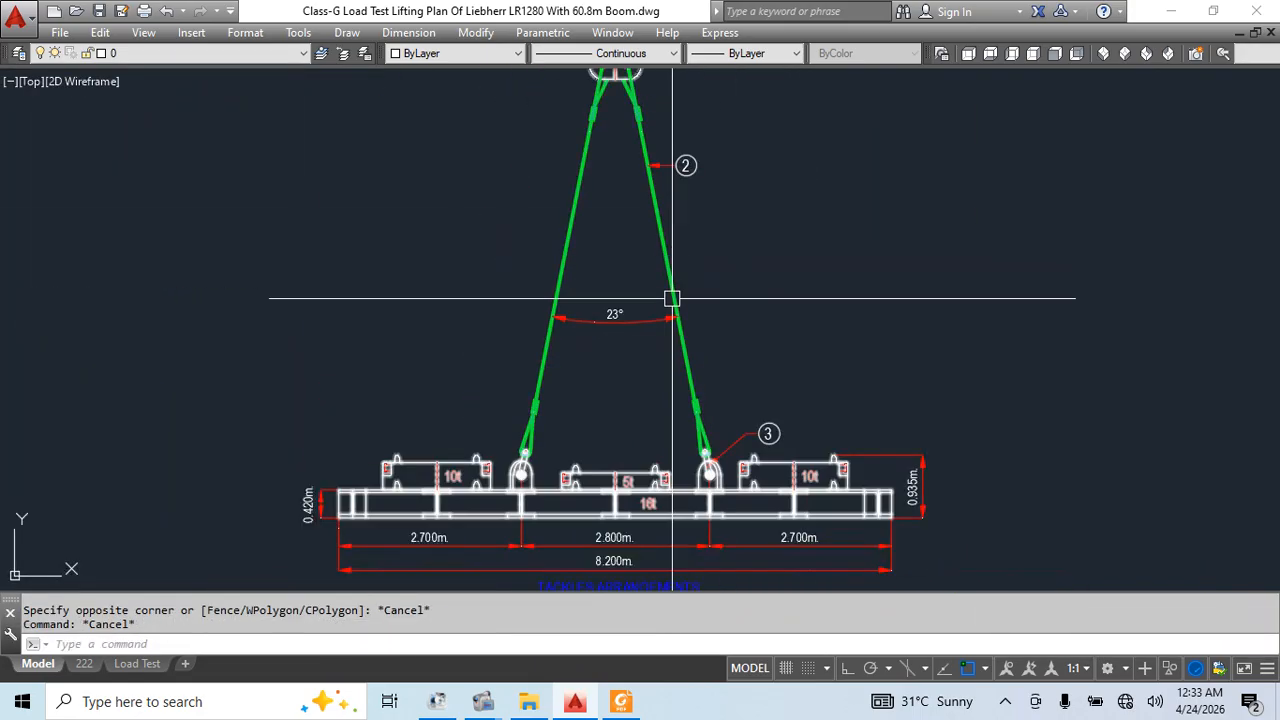
Explode the dimension reading 7 below the beam
middle_click_drag(743, 381, 670, 172)
left_click(771, 434)
left_click(687, 547)
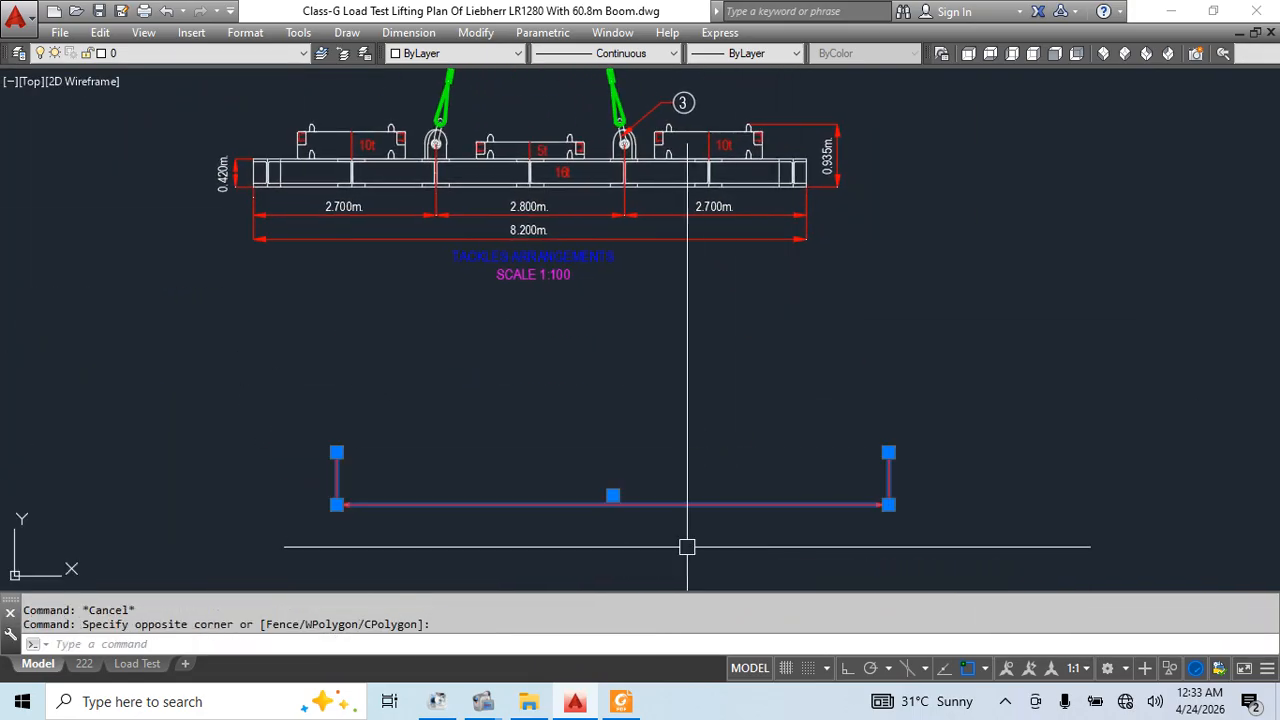
type("x")
key("Return")
Match the properties of the exploded 7 text onto the numbers in item balloons 3, 2 and 1 of the front rigging view
scroll(623, 451, "up", 2)
type("ma")
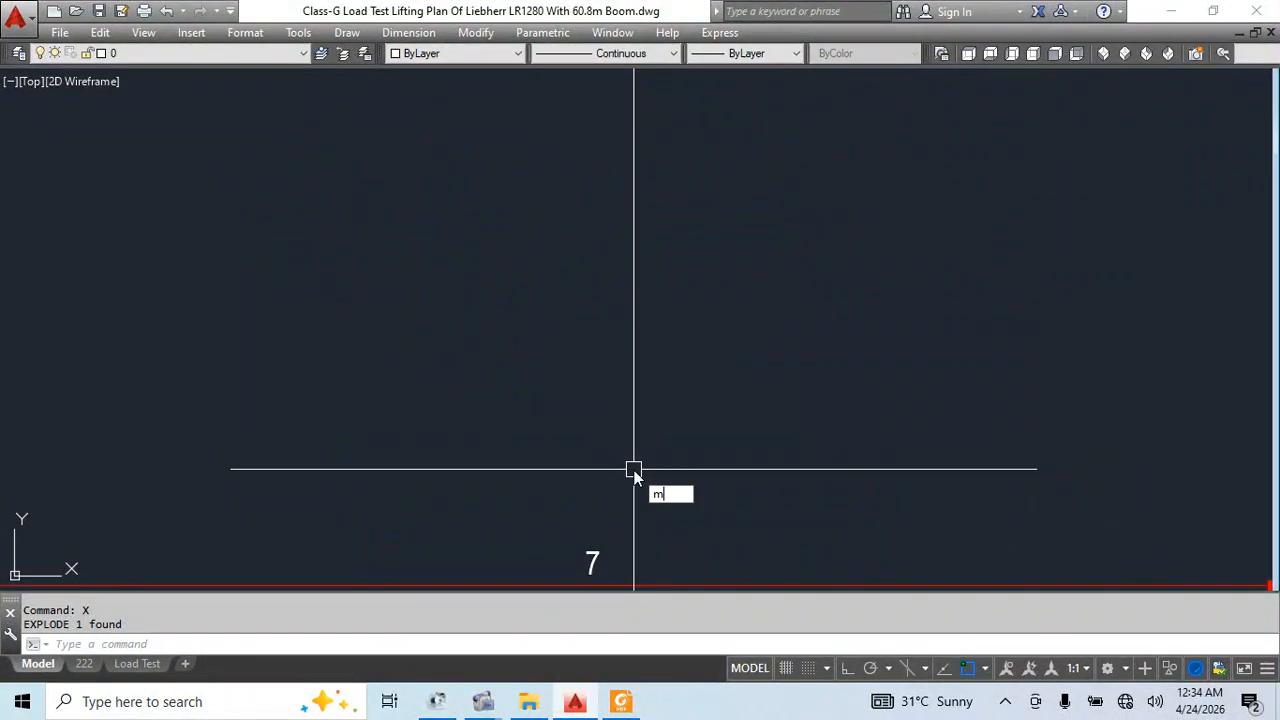
key("Return")
left_click(592, 556)
scroll(664, 266, "down", 1)
scroll(682, 401, "up", 4)
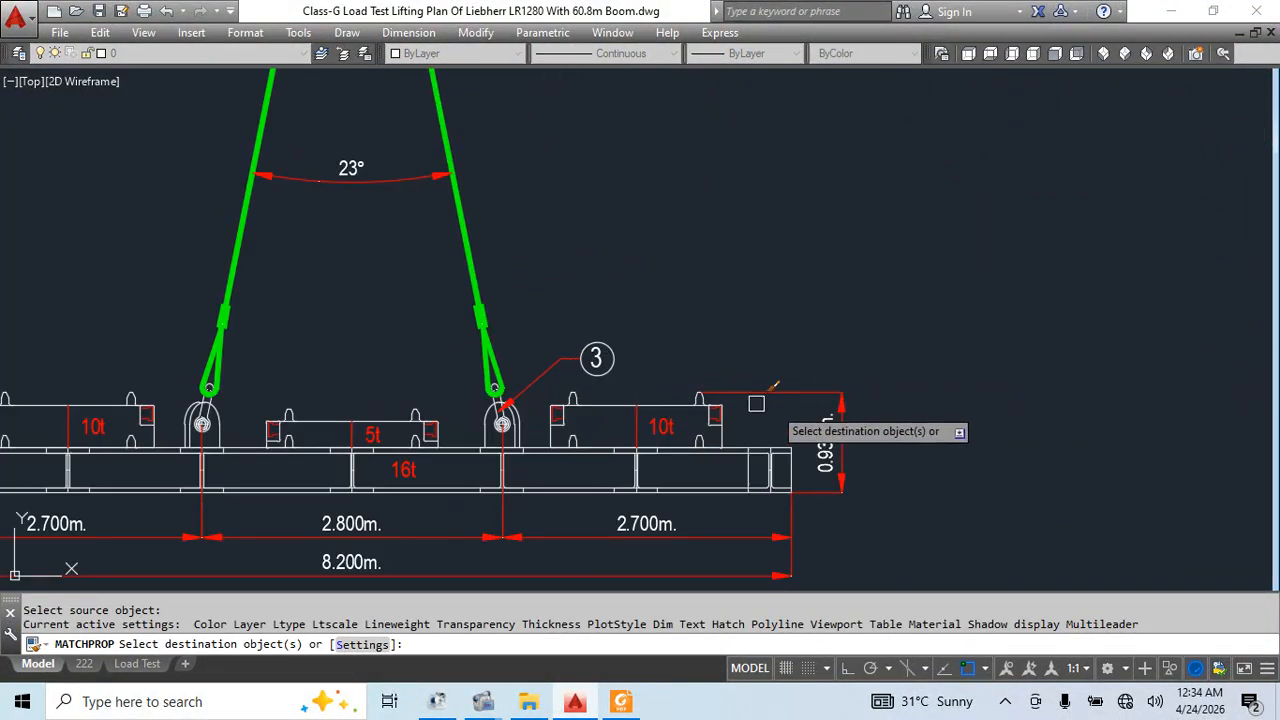
left_click(596, 358)
scroll(596, 356, "up", 1)
scroll(660, 282, "down", 2)
middle_click_drag(580, 231, 613, 525)
scroll(598, 330, "up", 3)
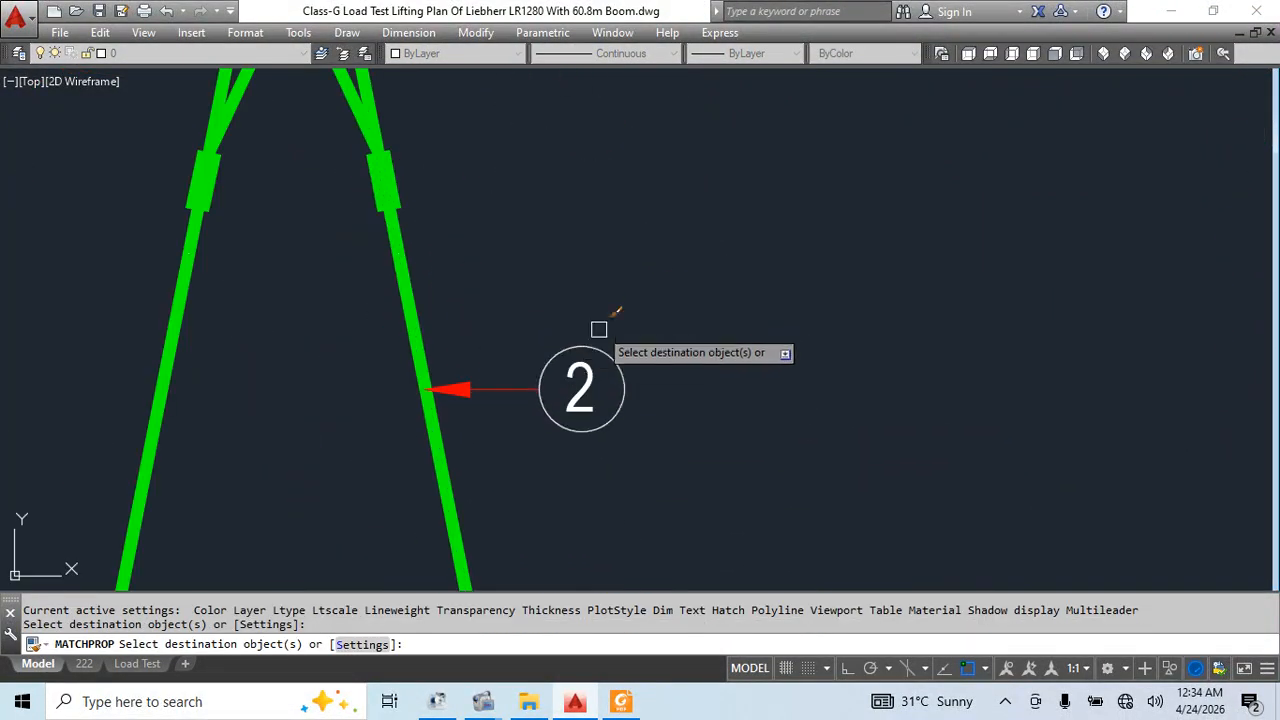
left_click(586, 374)
middle_click_drag(525, 115, 625, 465)
middle_click_drag(629, 92, 666, 331)
left_click(686, 301)
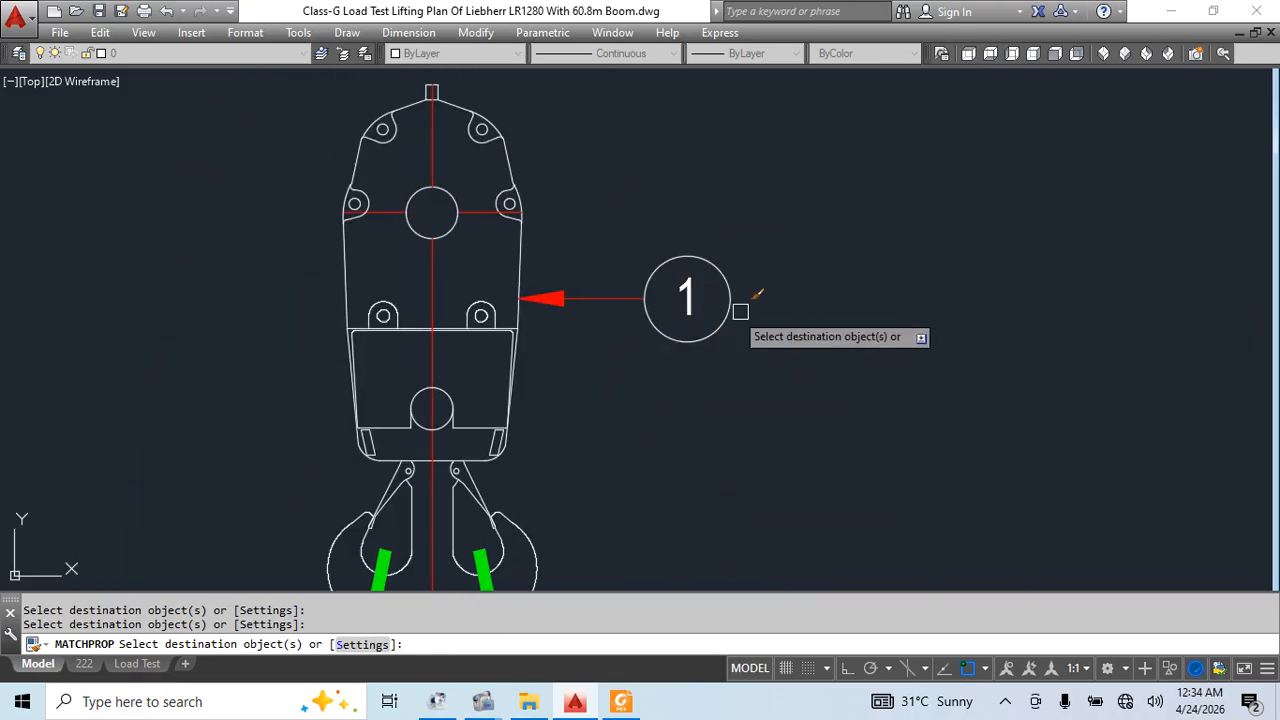
End the property matching and save the drawing
scroll(740, 311, "down", 6)
middle_click_drag(820, 550, 716, 251)
mouse_move(735, 519)
middle_mouse_down()
mouse_move(748, 452)
mouse_move(737, 470)
middle_mouse_up()
scroll(733, 500, "up", 2)
middle_click_drag(733, 521, 754, 447)
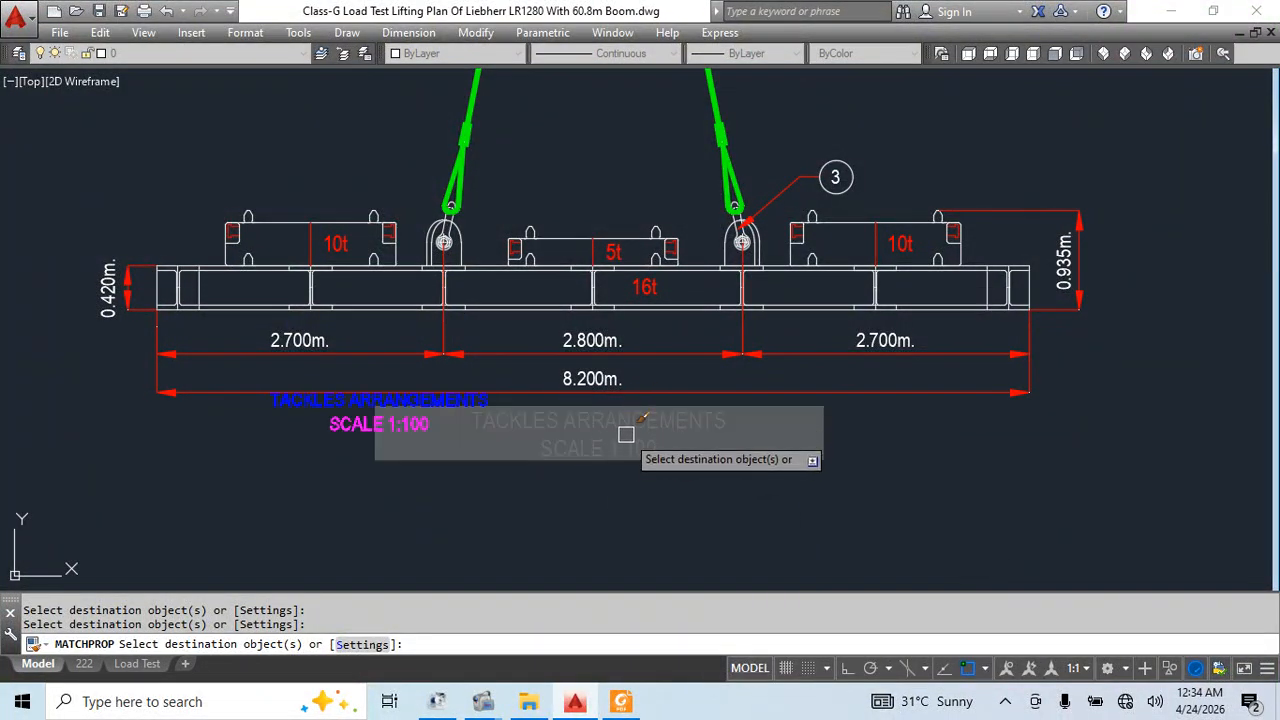
key("Escape")
middle_click_drag(829, 477, 798, 434)
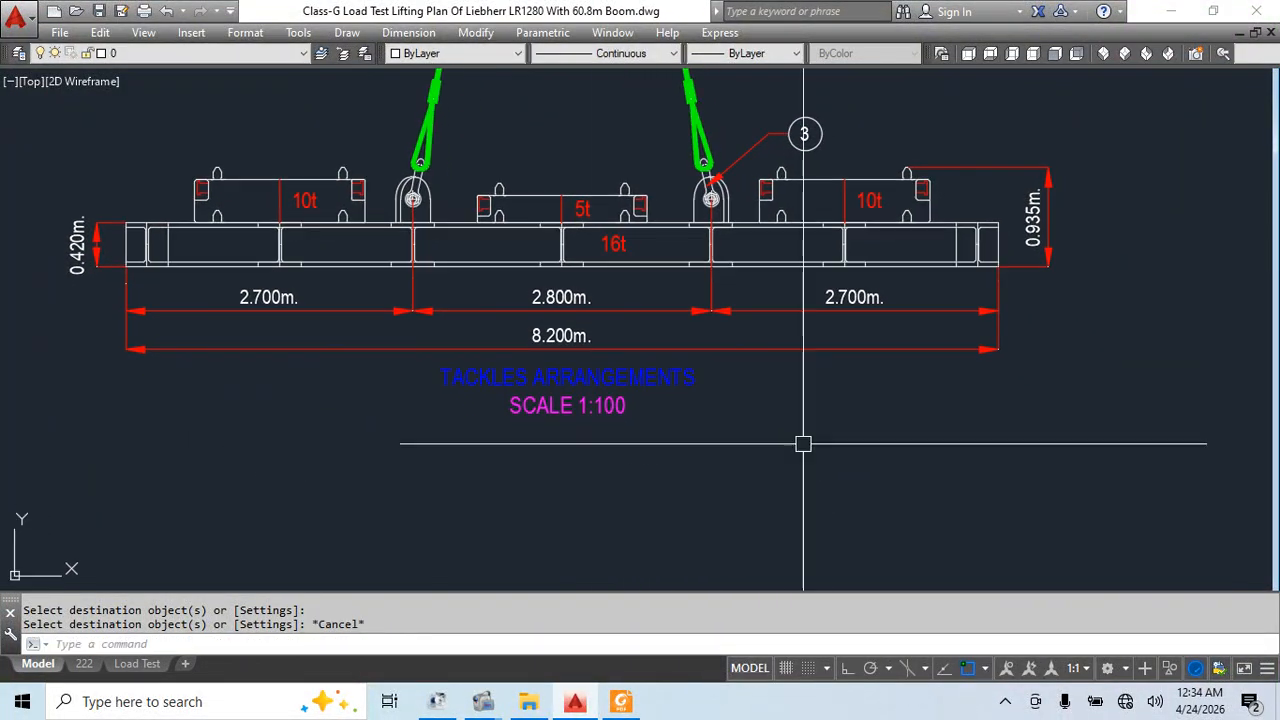
key("ctrl+s")
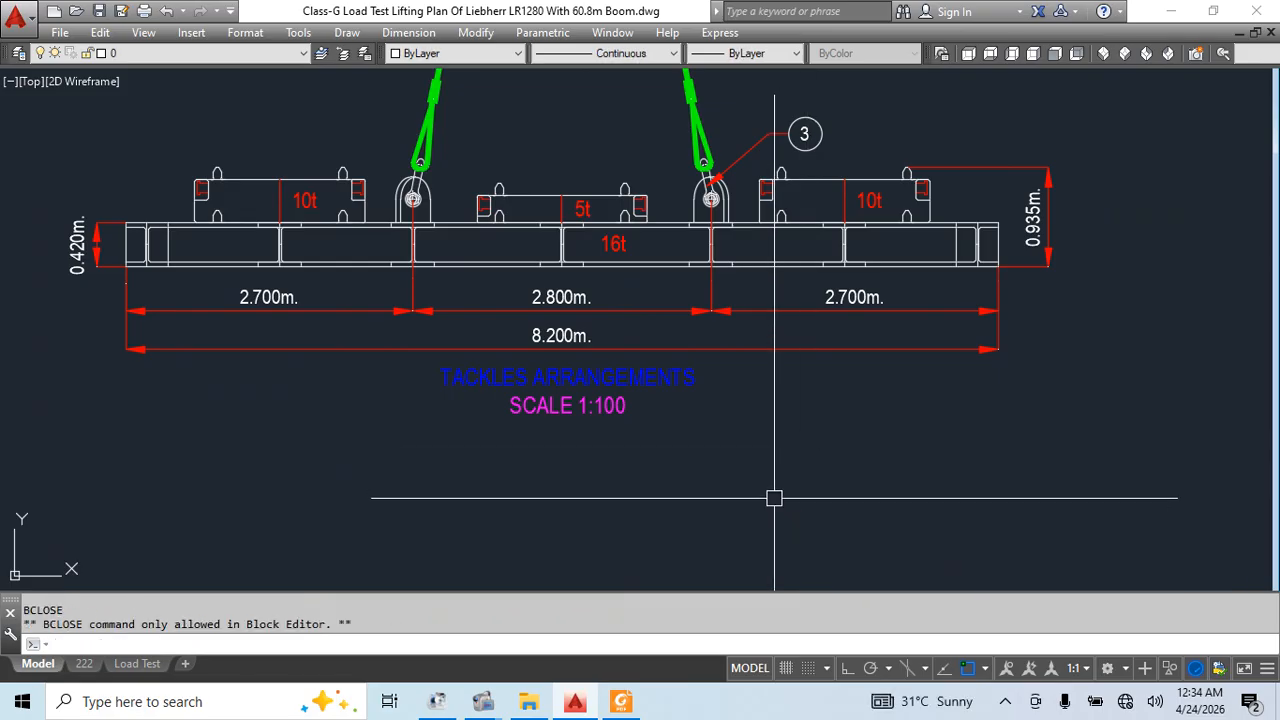
On layout 222, copy the PLAN VIEW FOR LOAD TEST title within its viewport to a spot beside the original
left_click(85, 664)
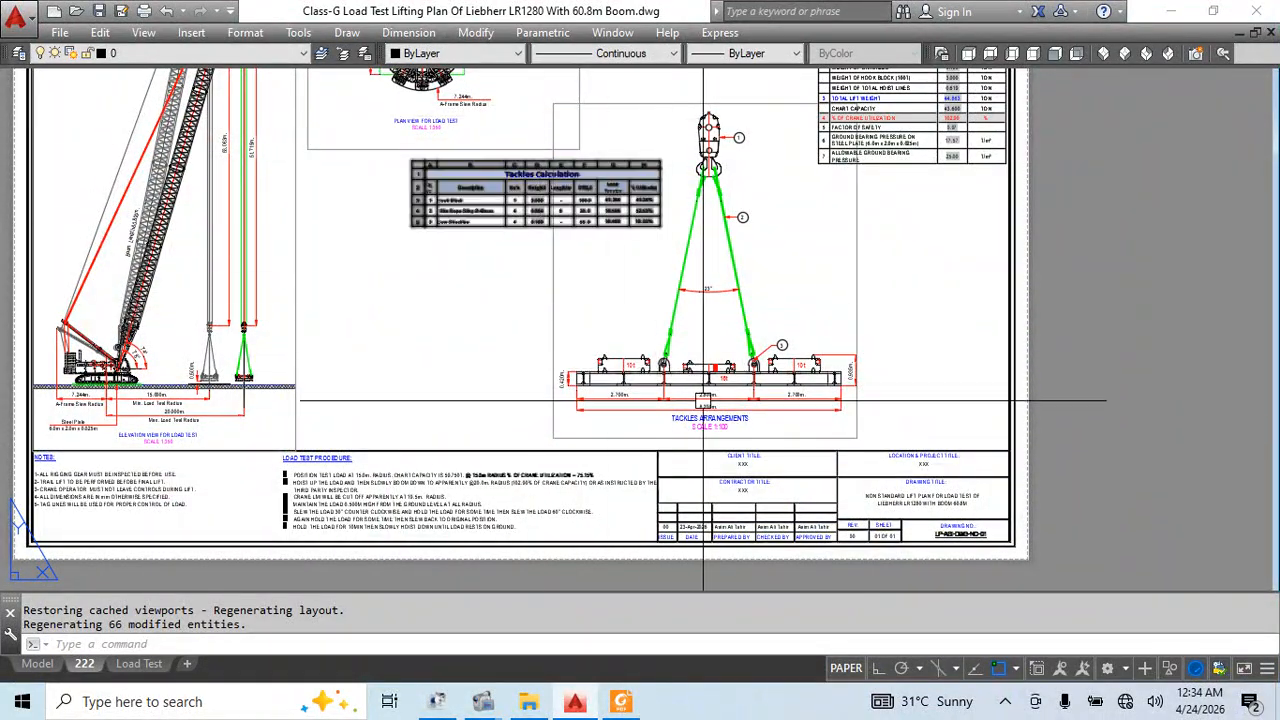
scroll(487, 223, "up", 4)
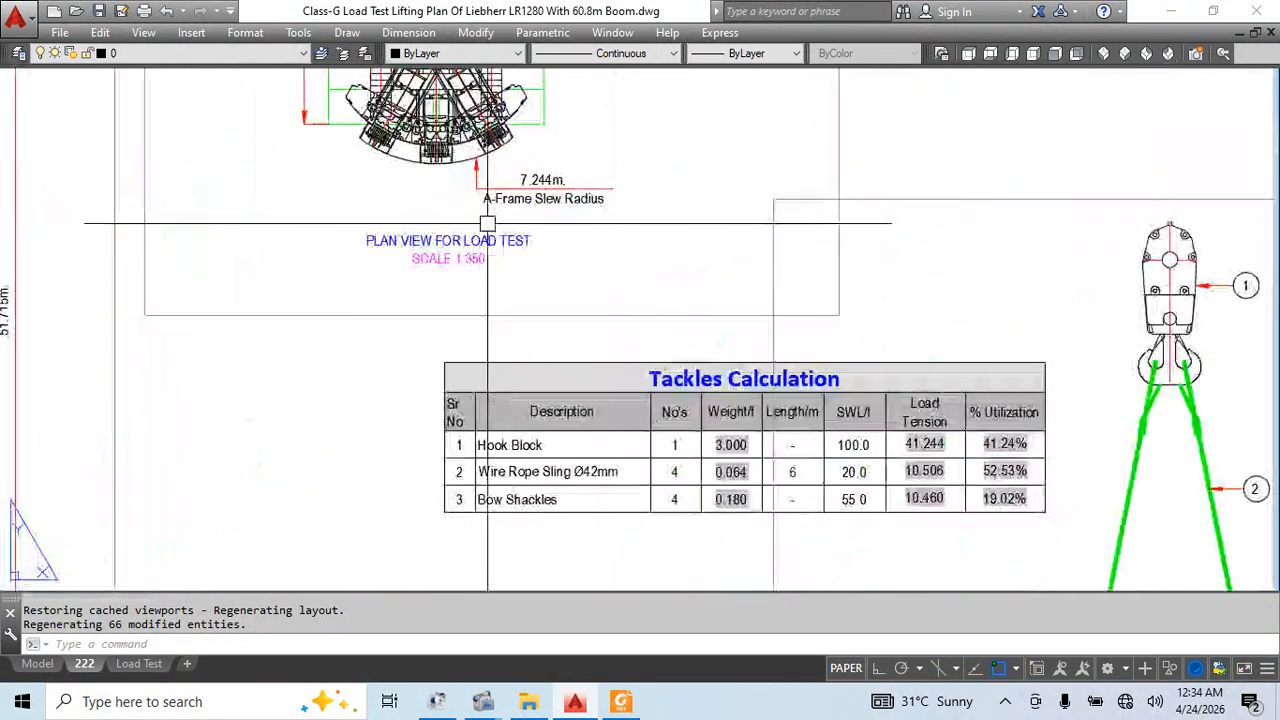
double_click(557, 246)
type("co")
key("space")
left_click(586, 263)
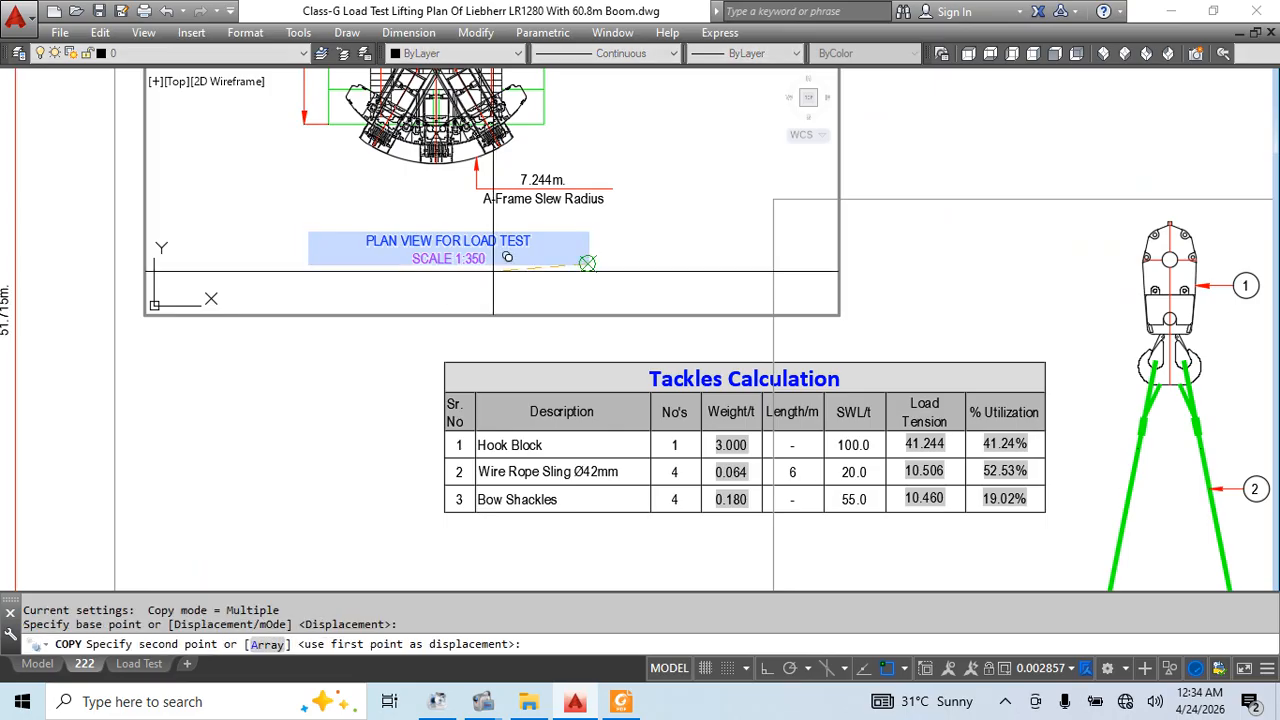
left_click(346, 212)
key("Escape")
Transfer the copied plan view title from the viewport to paper space with CHSPACE
left_click(280, 200)
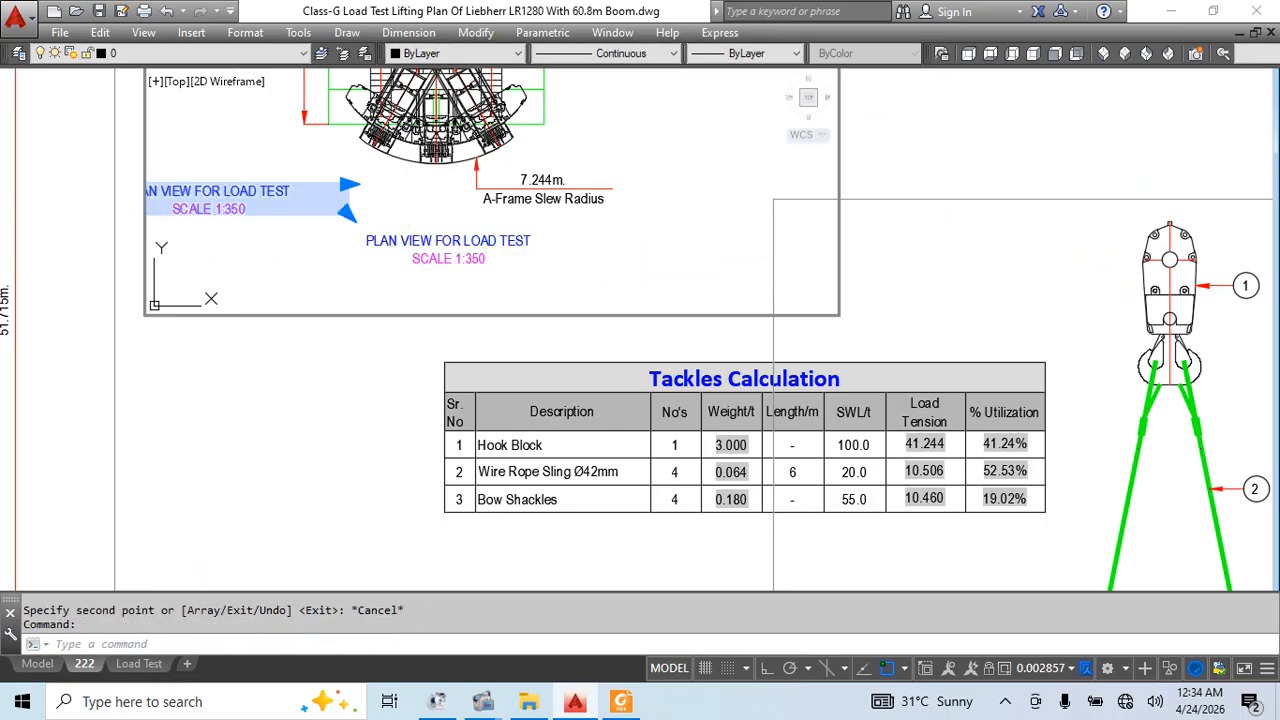
type("chspace")
key("Return")
key("Return")
scroll(256, 229, "down", 3)
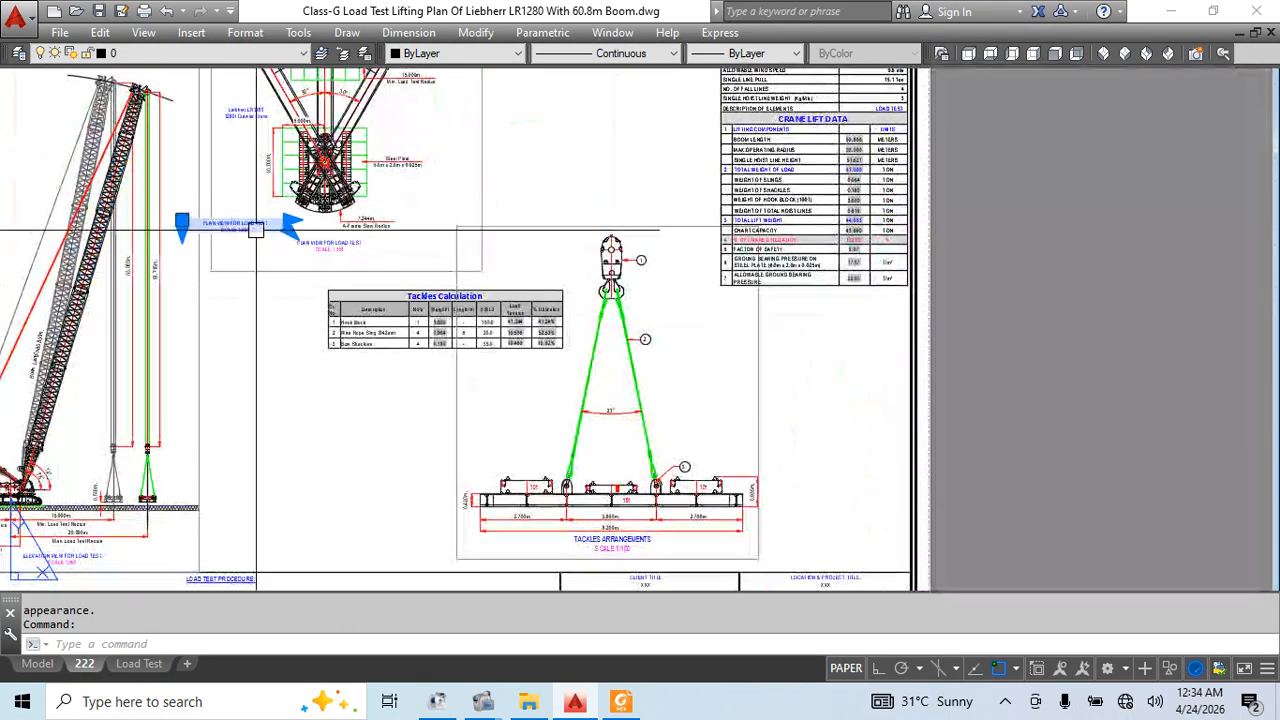
Move the copied title into the tackles arrangement viewport, between the slings above the beam
type("m")
key("space")
left_click(273, 219)
scroll(675, 486, "up", 4)
left_click(671, 365)
key("Escape")
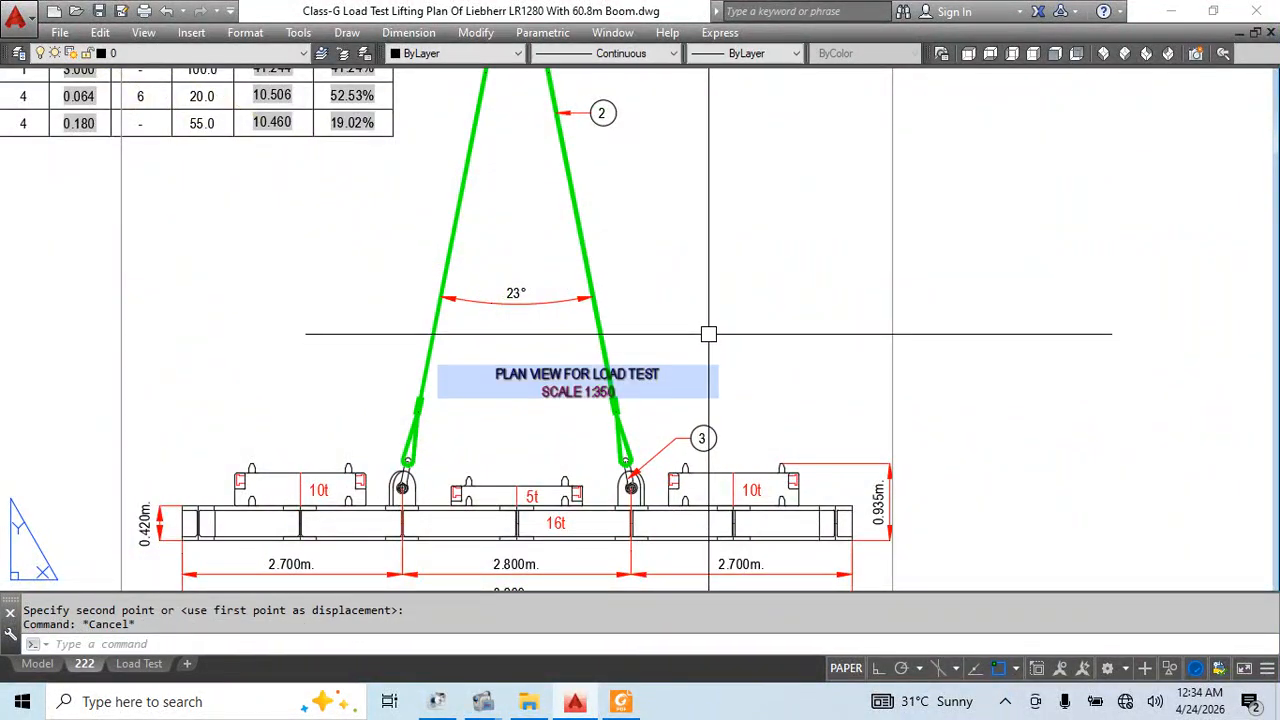
Transfer the copied title into the tackles arrangement viewport's model space with CHSPACE
scroll(708, 334, "down", 2)
type("chspace")
key("Return")
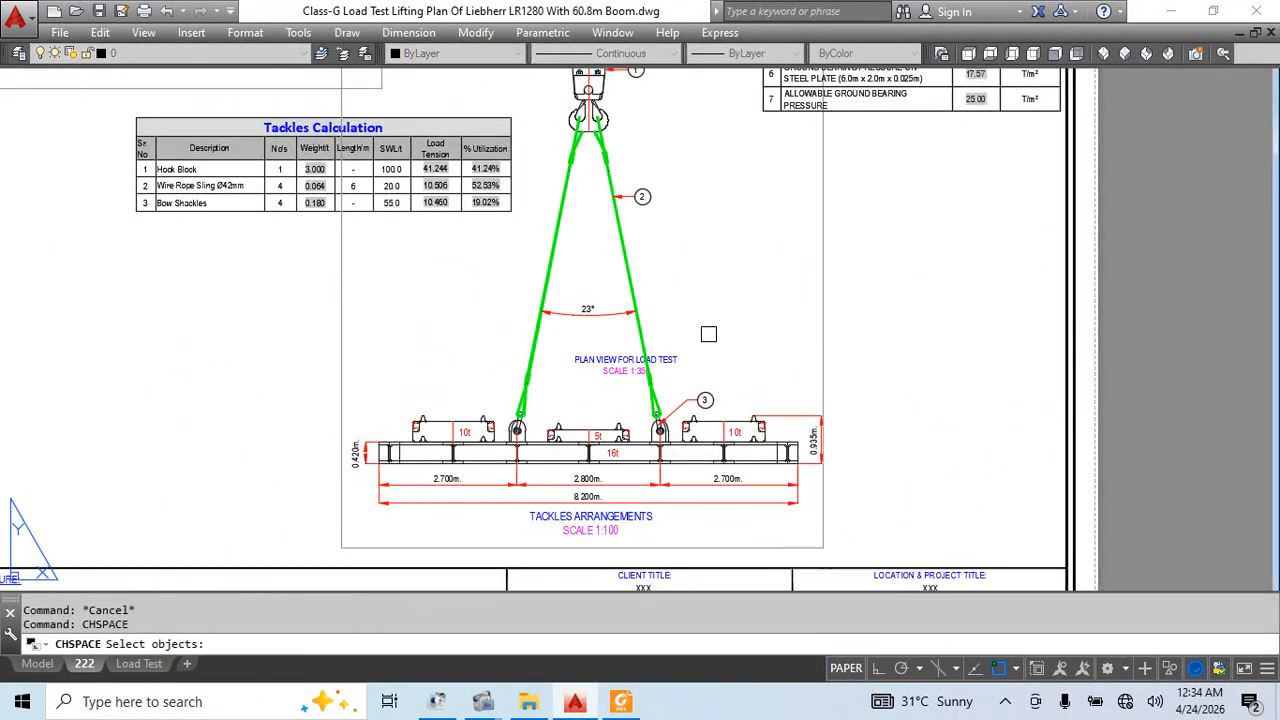
key("Return")
key("Return")
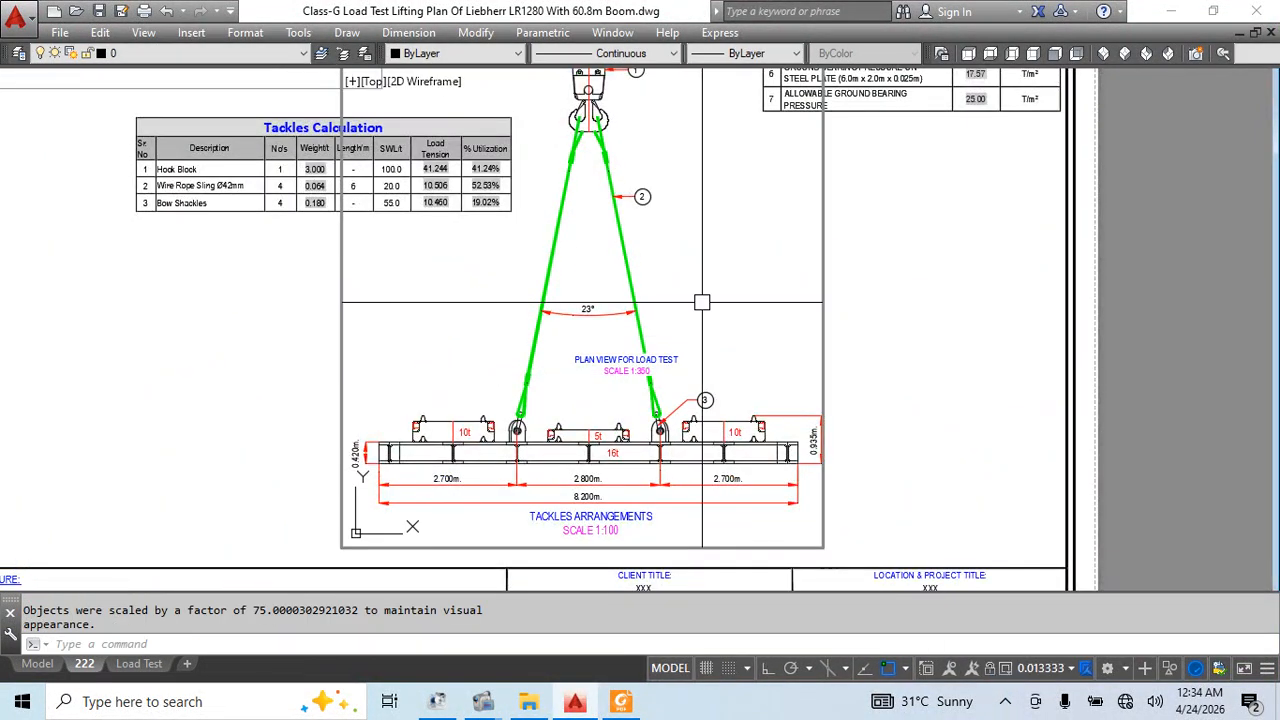
In model space, match the properties of the tackles arrangement title to the copied plan view title
double_click(899, 354)
left_click(38, 664)
scroll(632, 354, "down", 2)
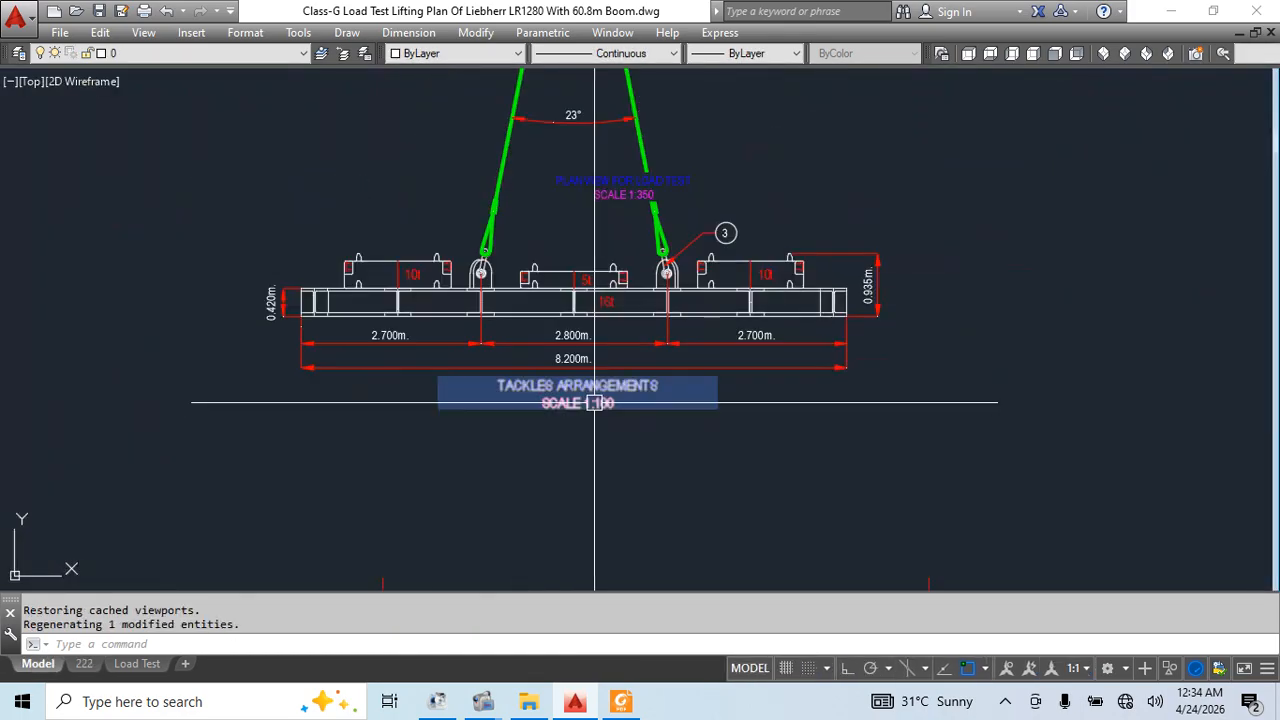
type("ma")
key("Return")
left_click(614, 203)
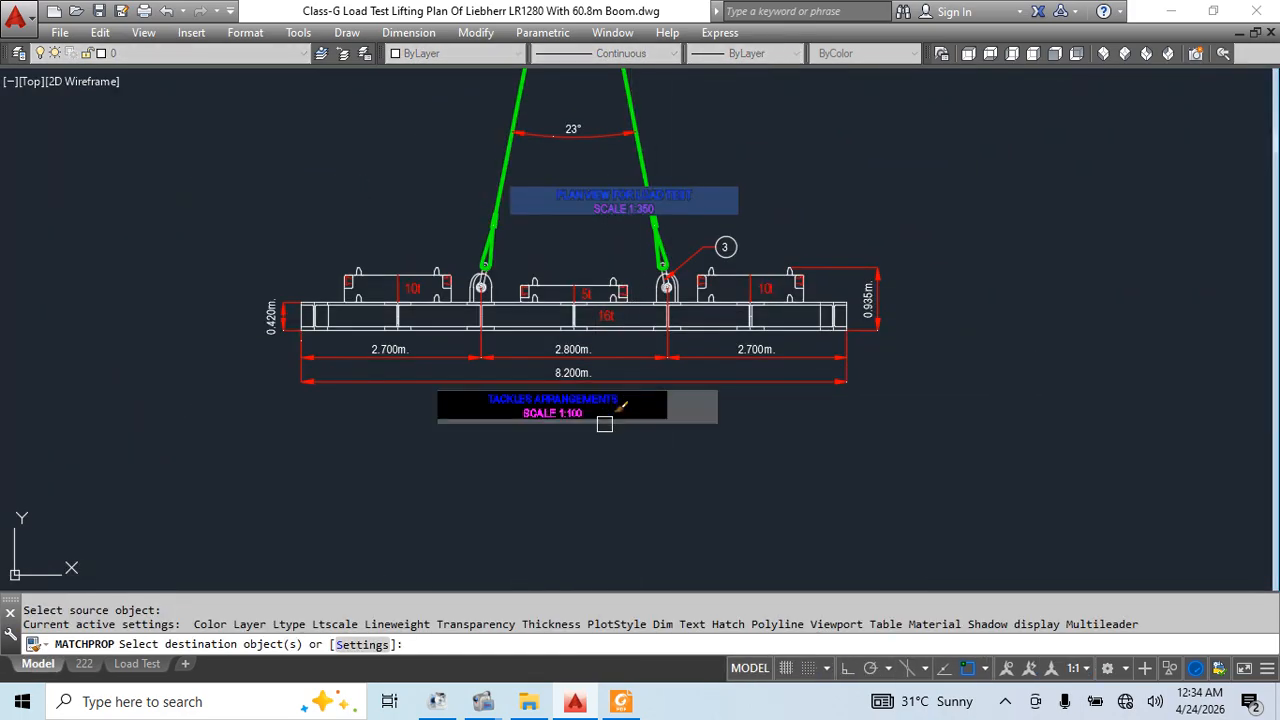
left_click(603, 423)
key("Escape")
key("Escape")
Change the tackles arrangement title's scale to 1:075 and narrow its text box to fit the wording
scroll(533, 401, "up", 2)
double_click(591, 437)
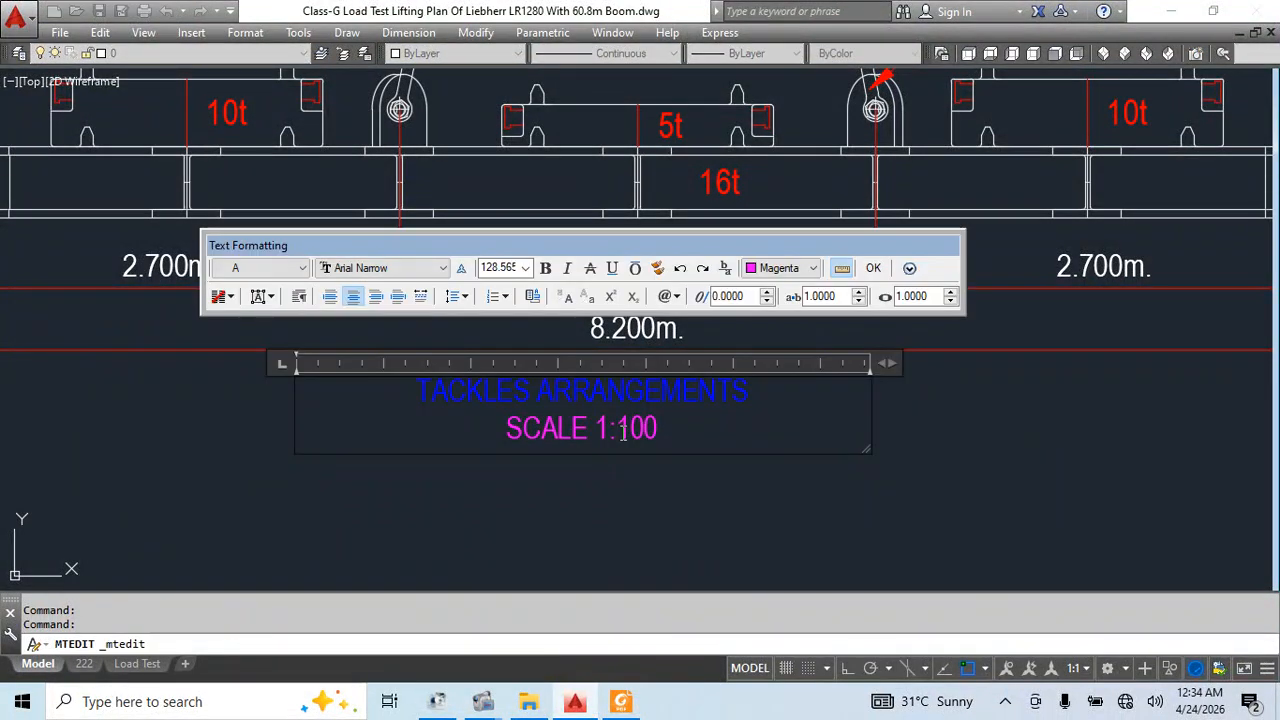
left_click(768, 522)
left_click(868, 379)
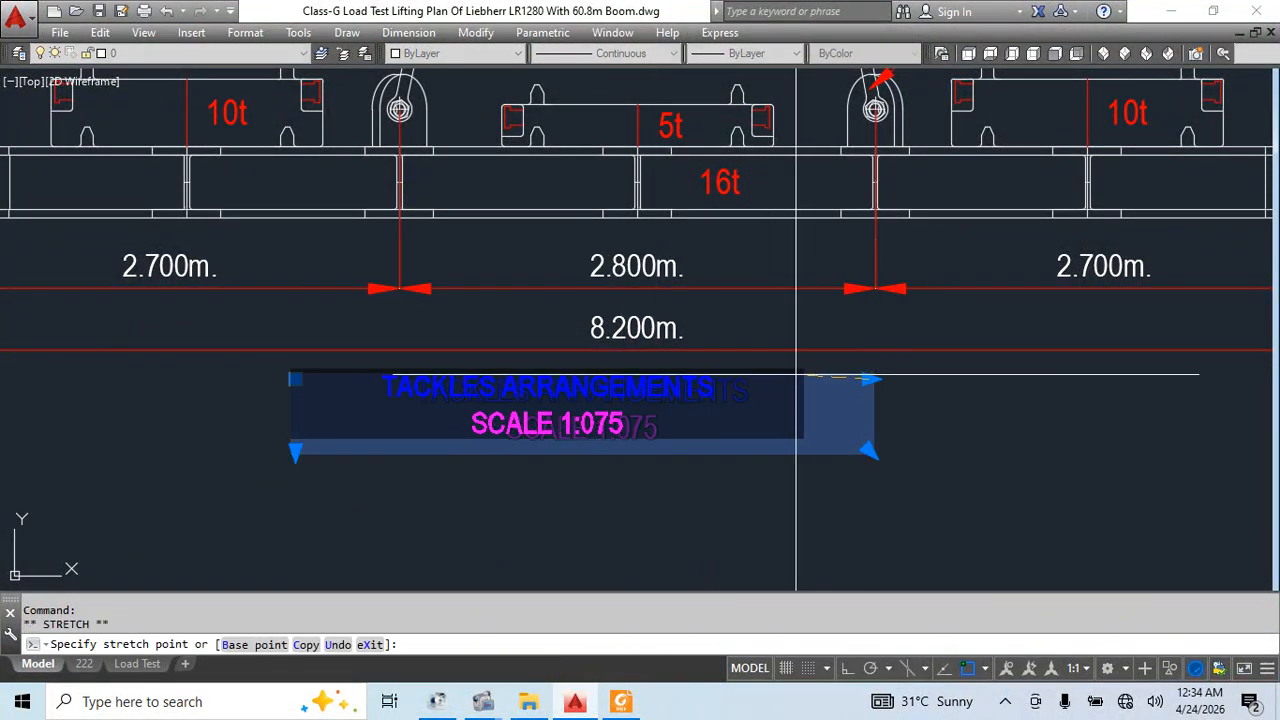
scroll(645, 380, "up", 4)
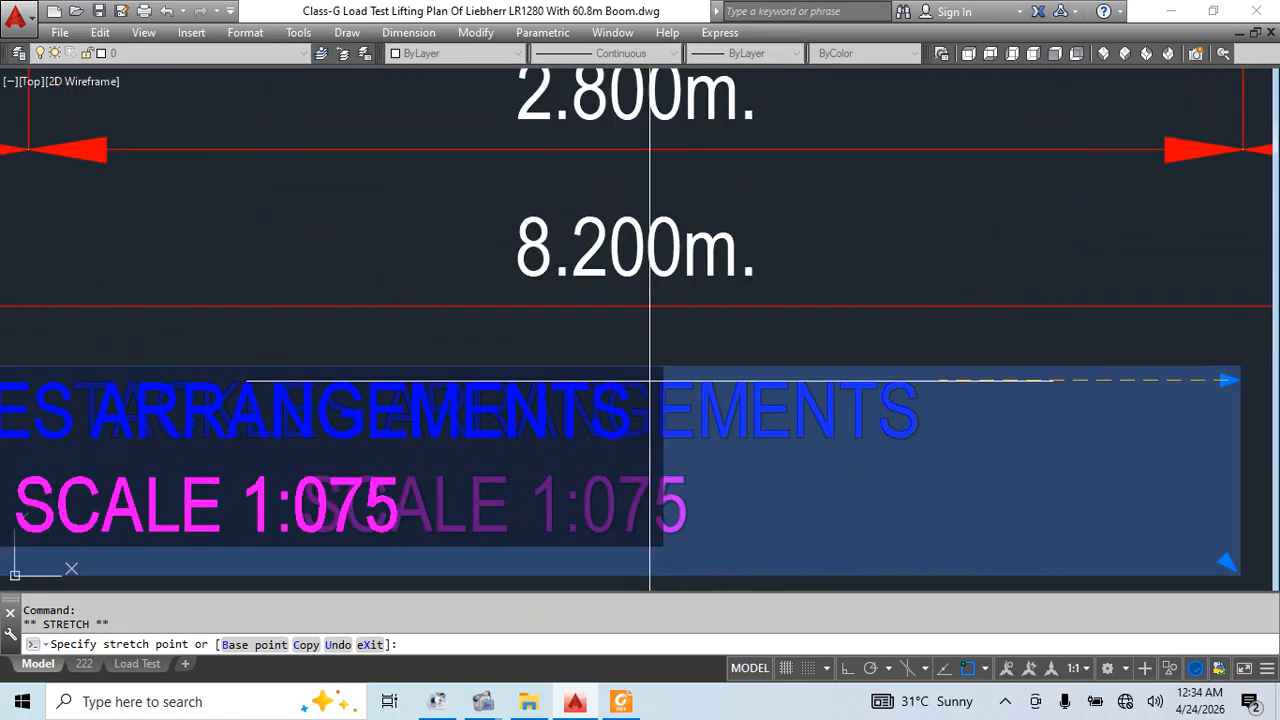
scroll(650, 380, "down", 4)
key("Escape")
Try to shorten the scale in the tackles arrangement title to 1:75
double_click(575, 445)
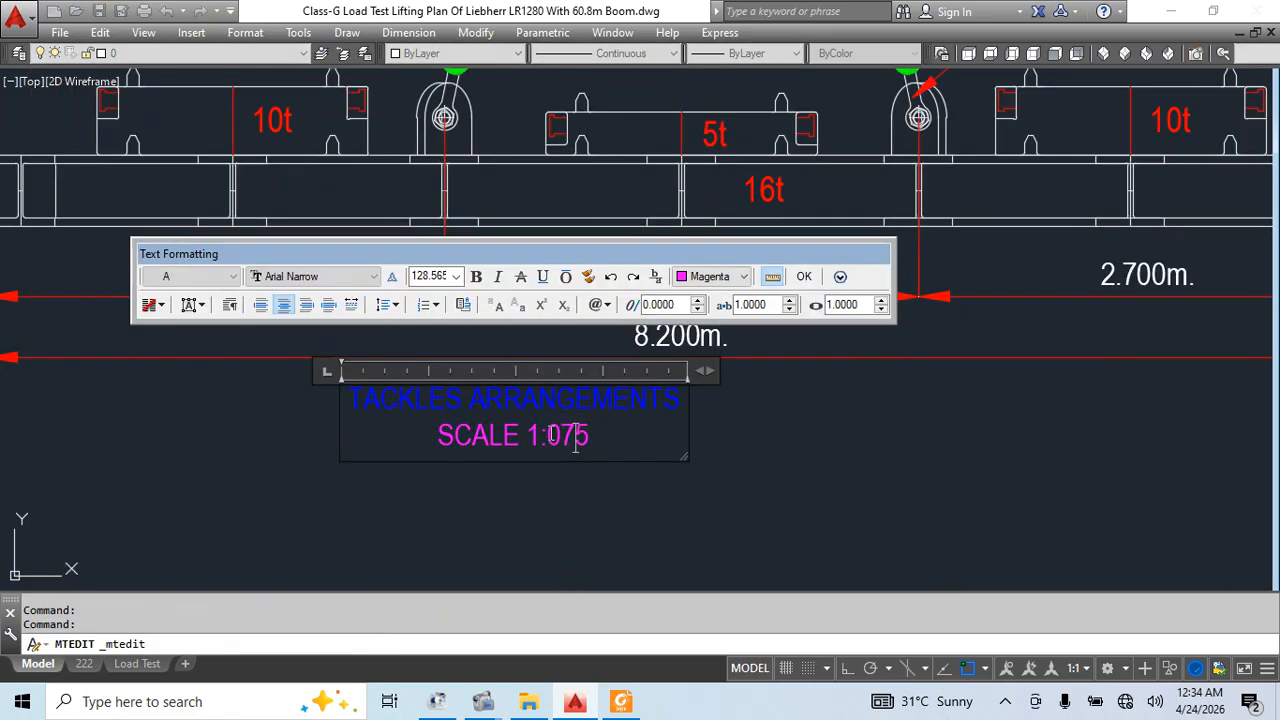
type("75")
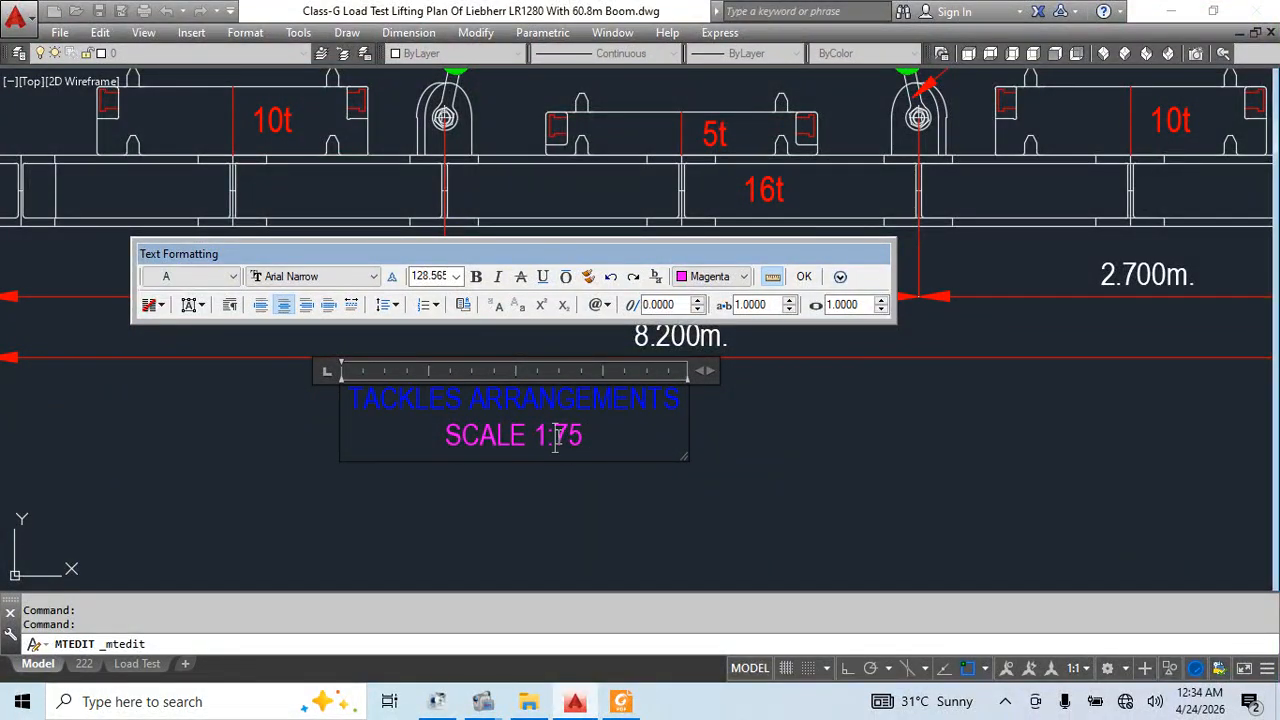
left_click(731, 518)
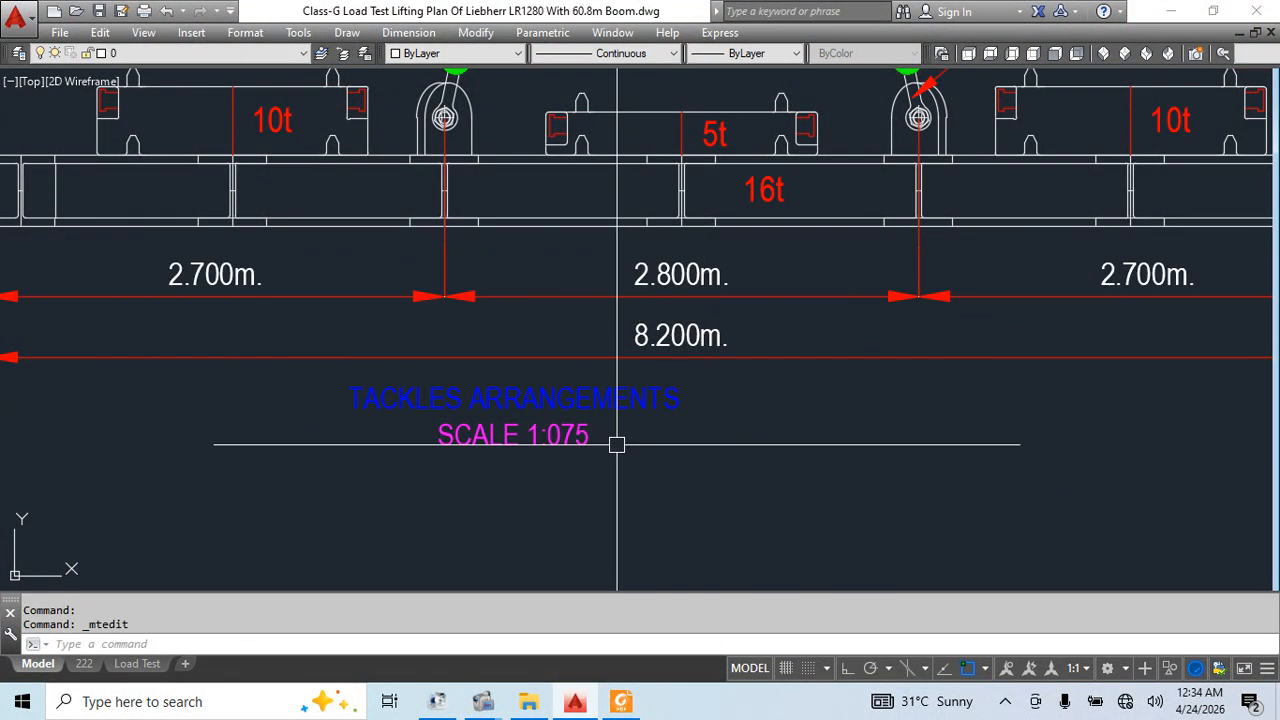
Move the tackles arrangement title so it is centred below the beam's 8.200m dimension
left_click(617, 443)
scroll(760, 466, "down", 4)
type("m")
key("space")
left_click(723, 466)
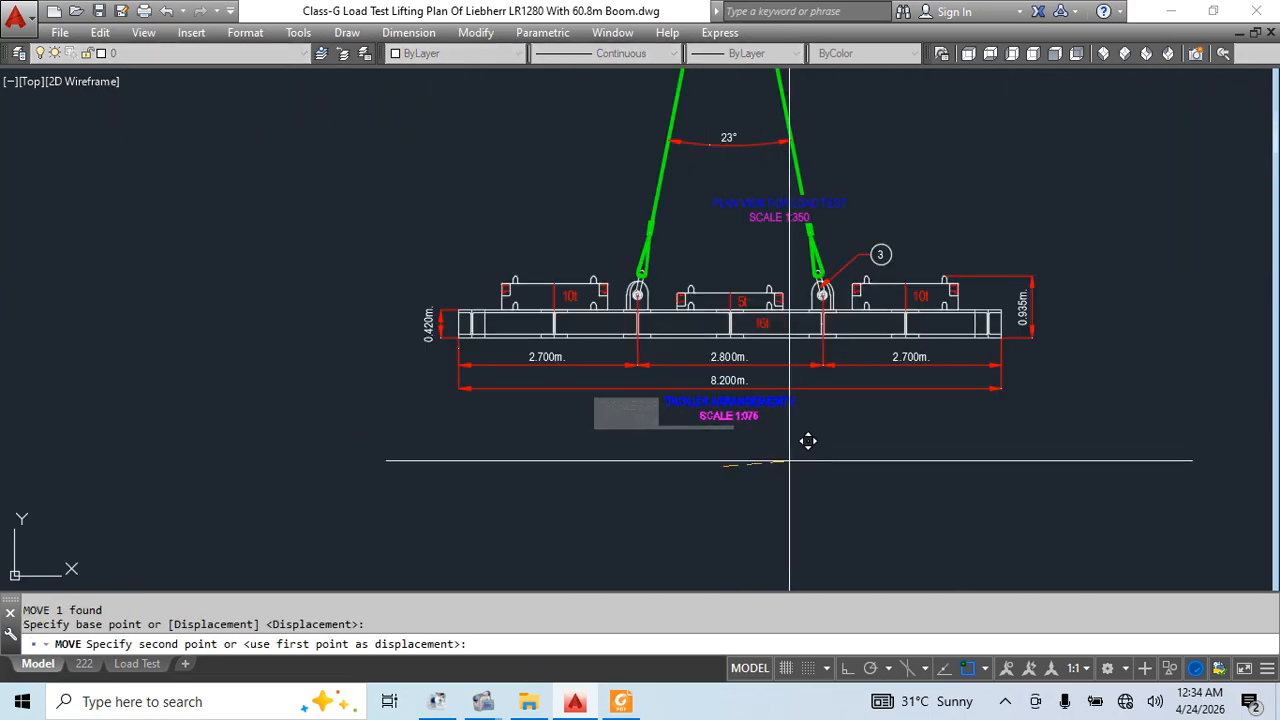
left_click(806, 443)
scroll(806, 443, "up", 4)
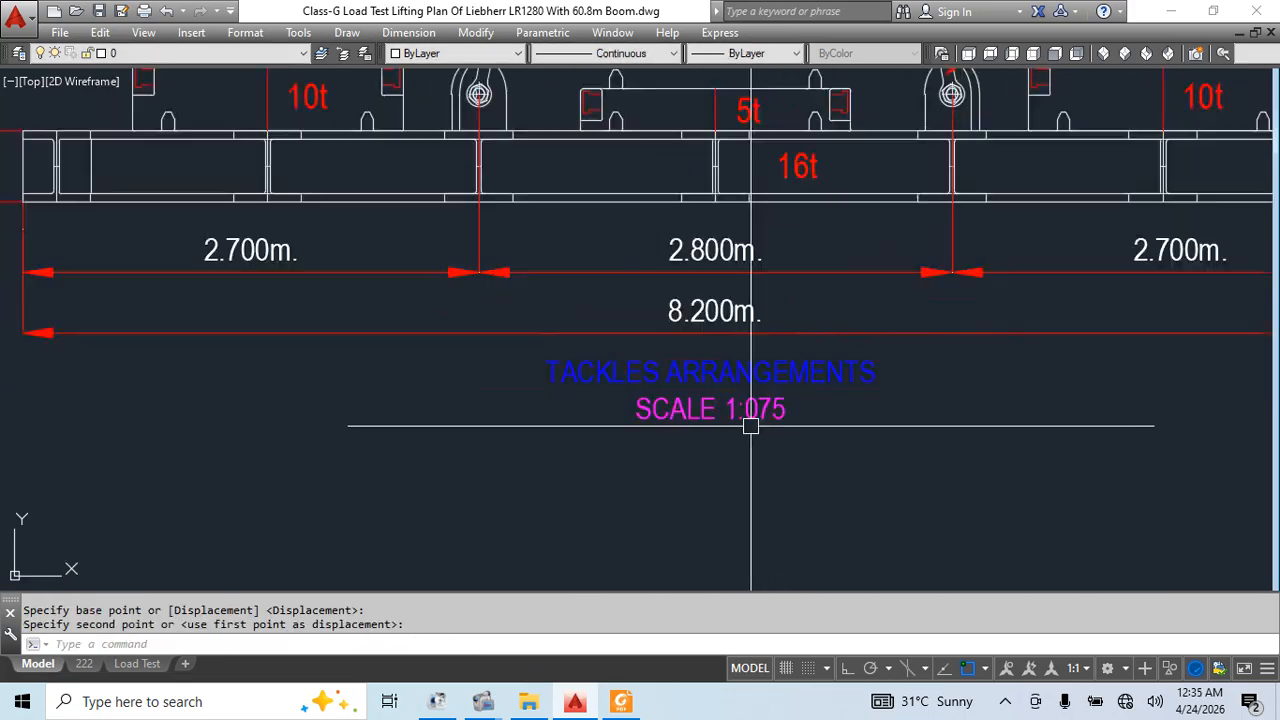
Erase the copied plan view title between the slings above the beam
scroll(851, 461, "down", 5)
scroll(674, 374, "up", 3)
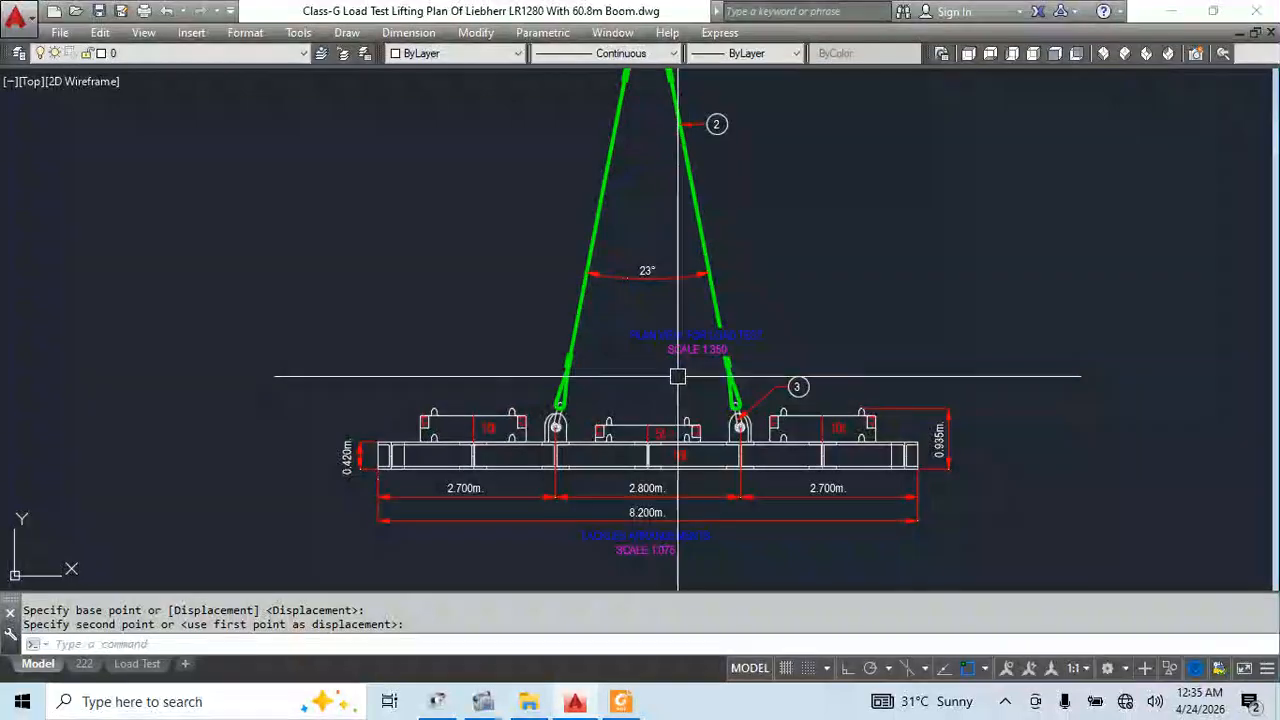
left_click(659, 343)
key("space")
Erase the stray red dimension below the tackles arrangement title, together with the other leftover objects there
mouse_move(743, 335)
middle_mouse_down()
mouse_move(766, 520)
mouse_move(710, 234)
middle_mouse_up()
middle_click_drag(891, 503, 865, 237)
key("Escape")
left_click(1026, 331)
left_click(705, 486)
type("e")
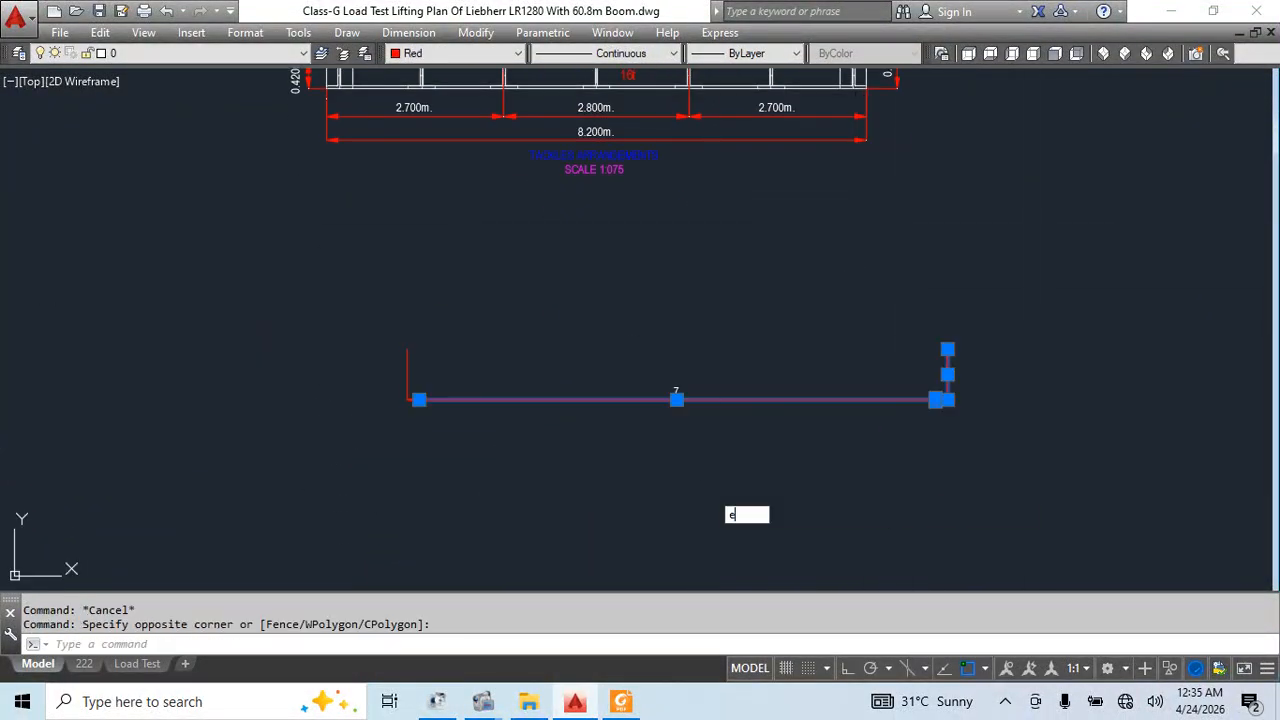
key("space")
scroll(700, 294, "down", 5)
left_click(726, 298)
left_click(477, 383)
type("e")
key("space")
scroll(672, 218, "up", 5)
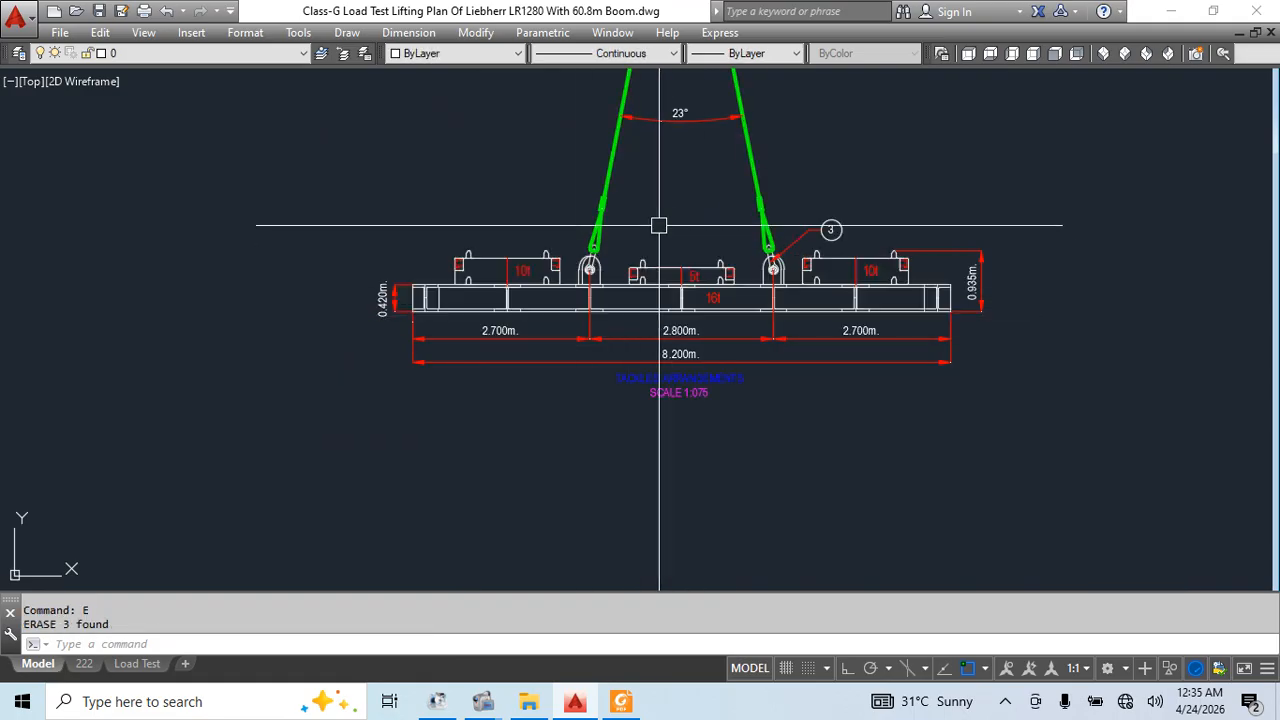
Check the tackles arrangement view on the Load Test layout and save the drawing
middle_click_drag(637, 210, 608, 302)
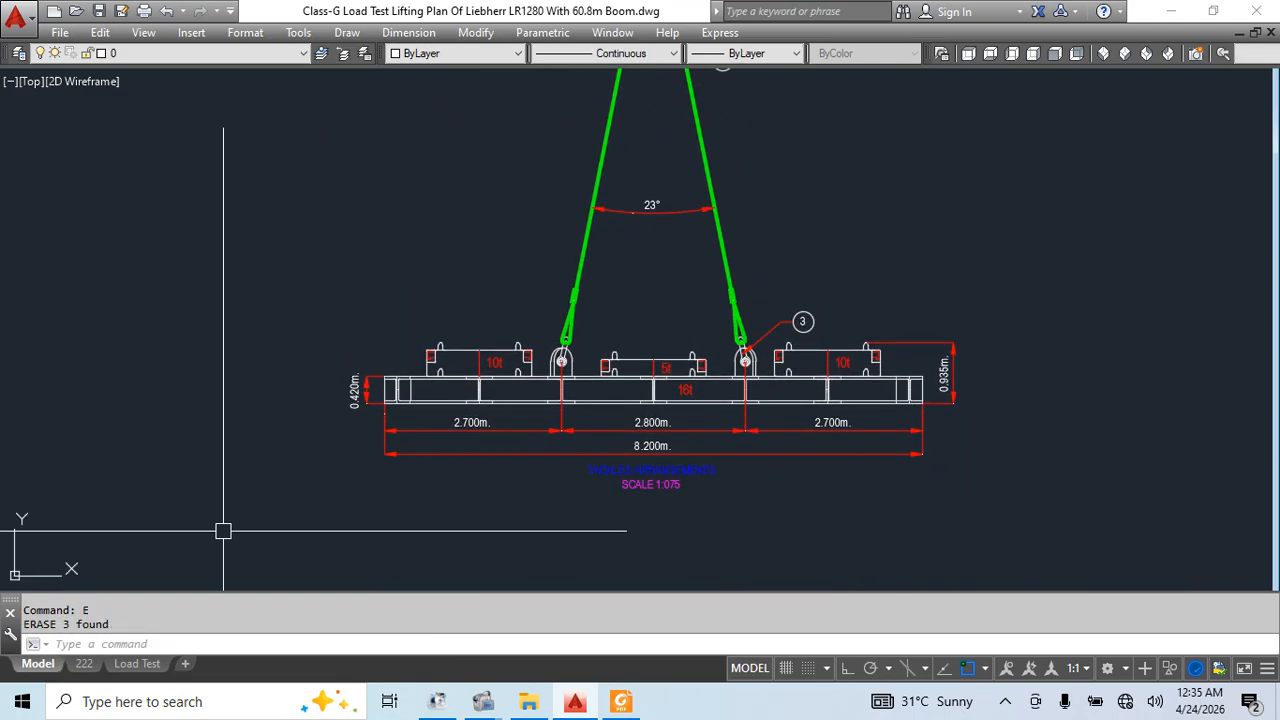
left_click(137, 664)
scroll(780, 497, "up", 4)
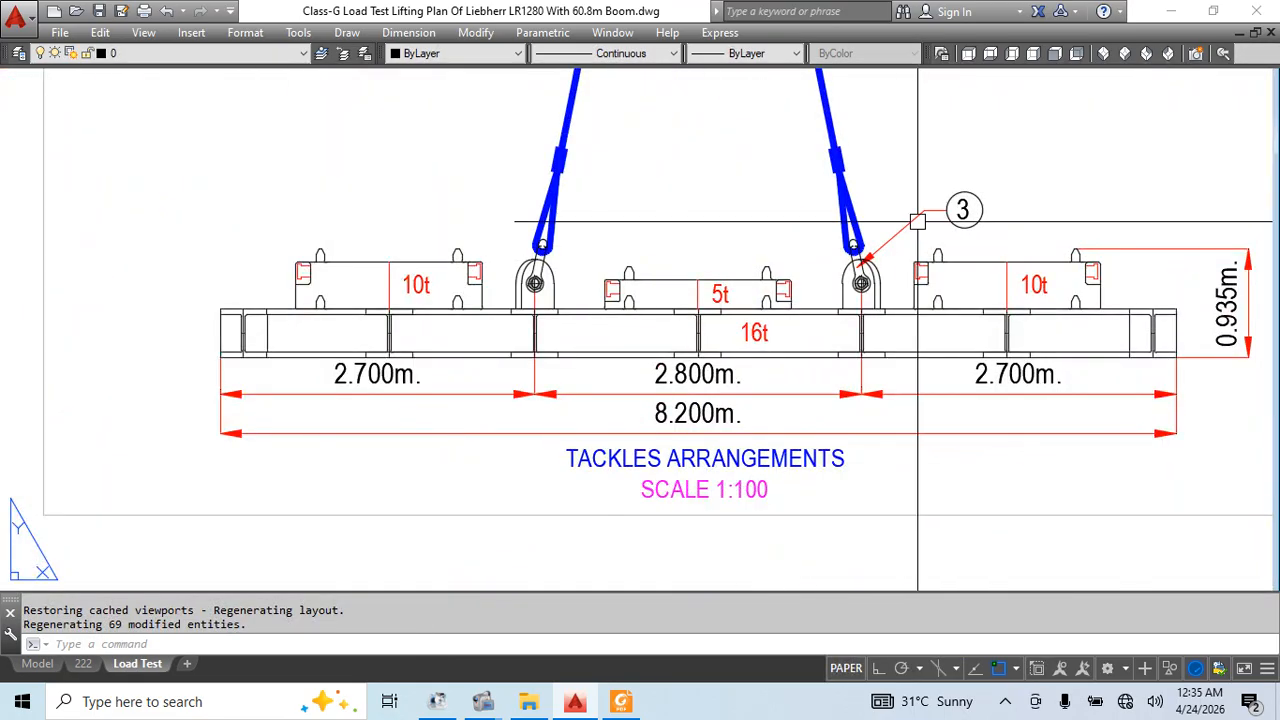
scroll(772, 254, "down", 6)
scroll(499, 367, "up", 3)
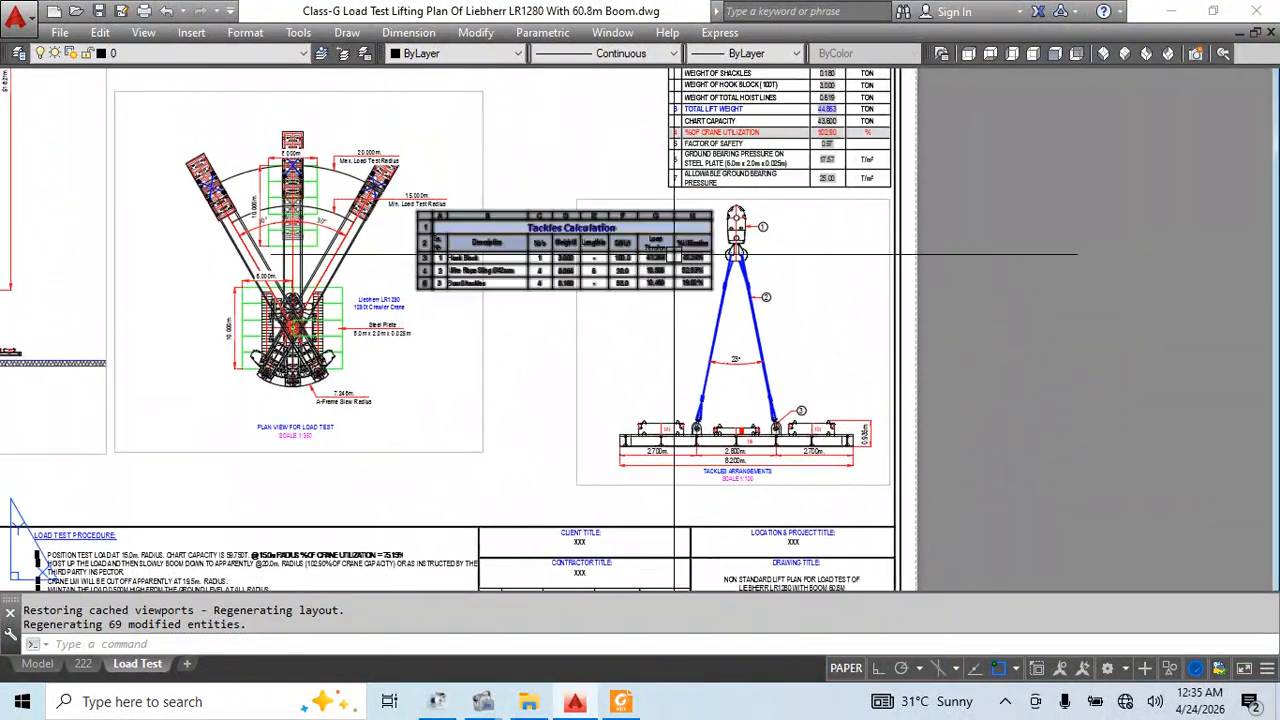
key("ctrl+s")
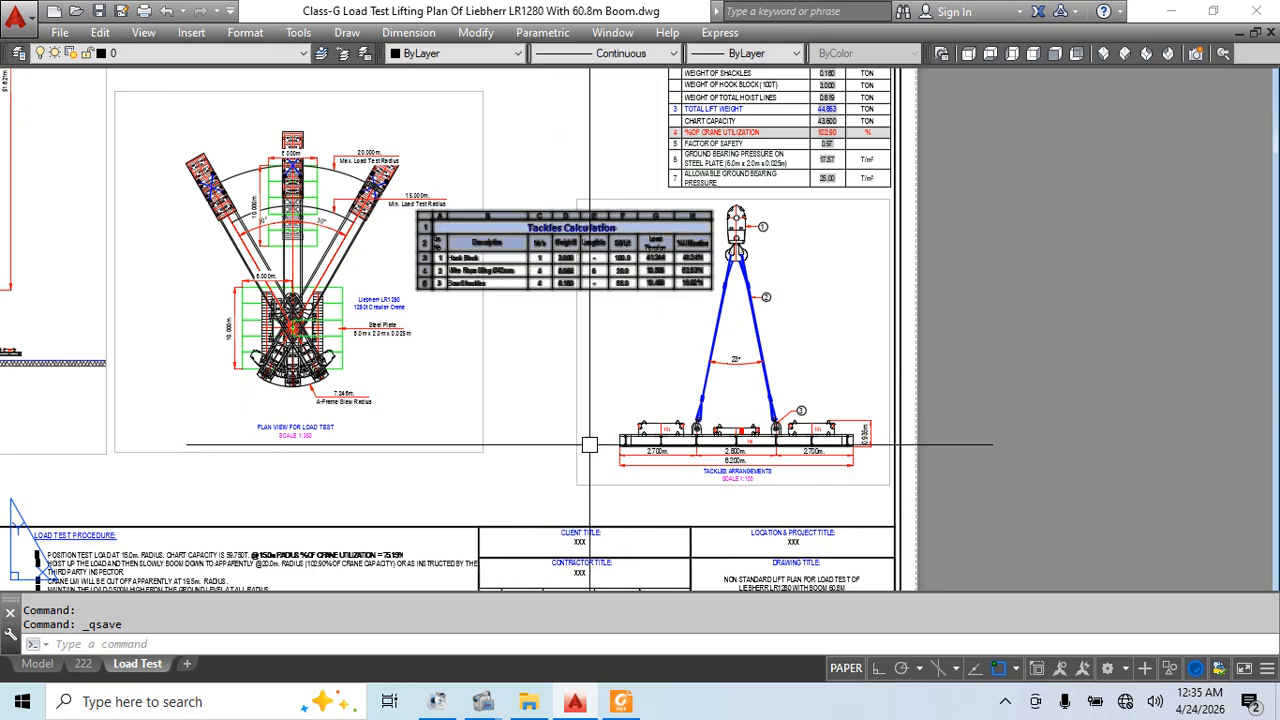
Compare the arrangement and labels of the views on the Load Test layout with those on layout 222
scroll(470, 316, "down", 3)
scroll(823, 383, "up", 6)
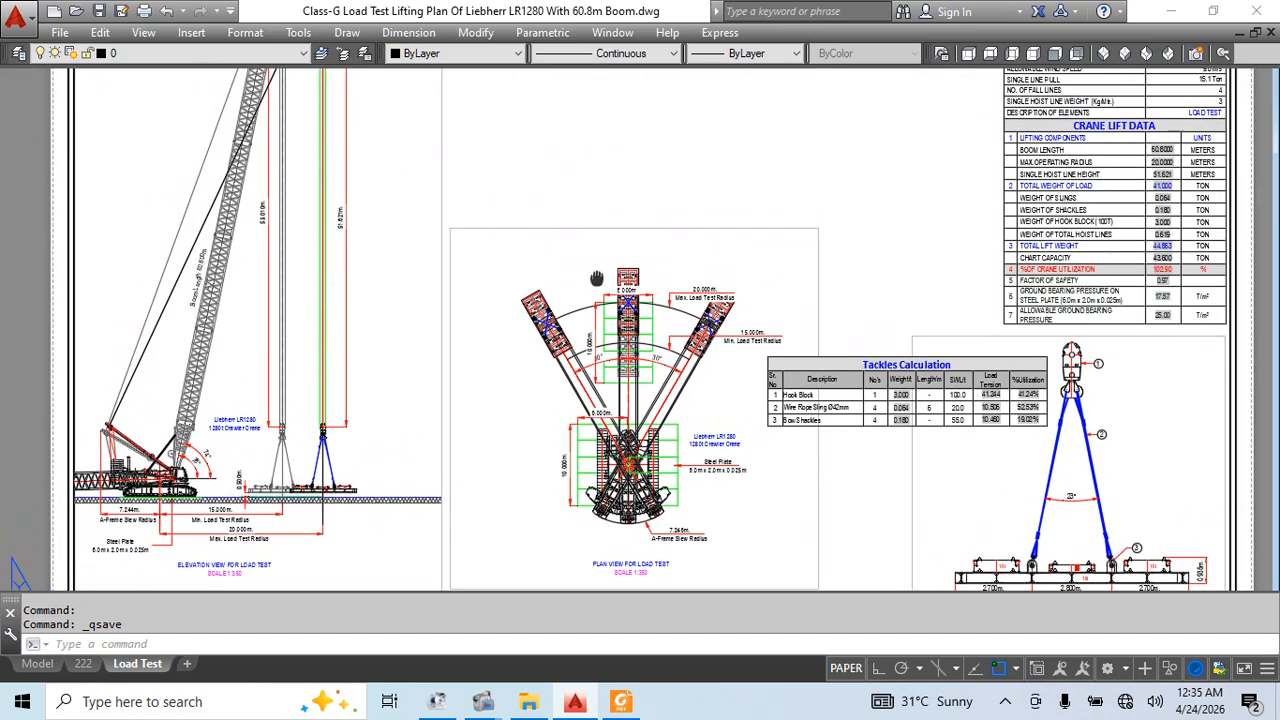
scroll(823, 383, "down", 5)
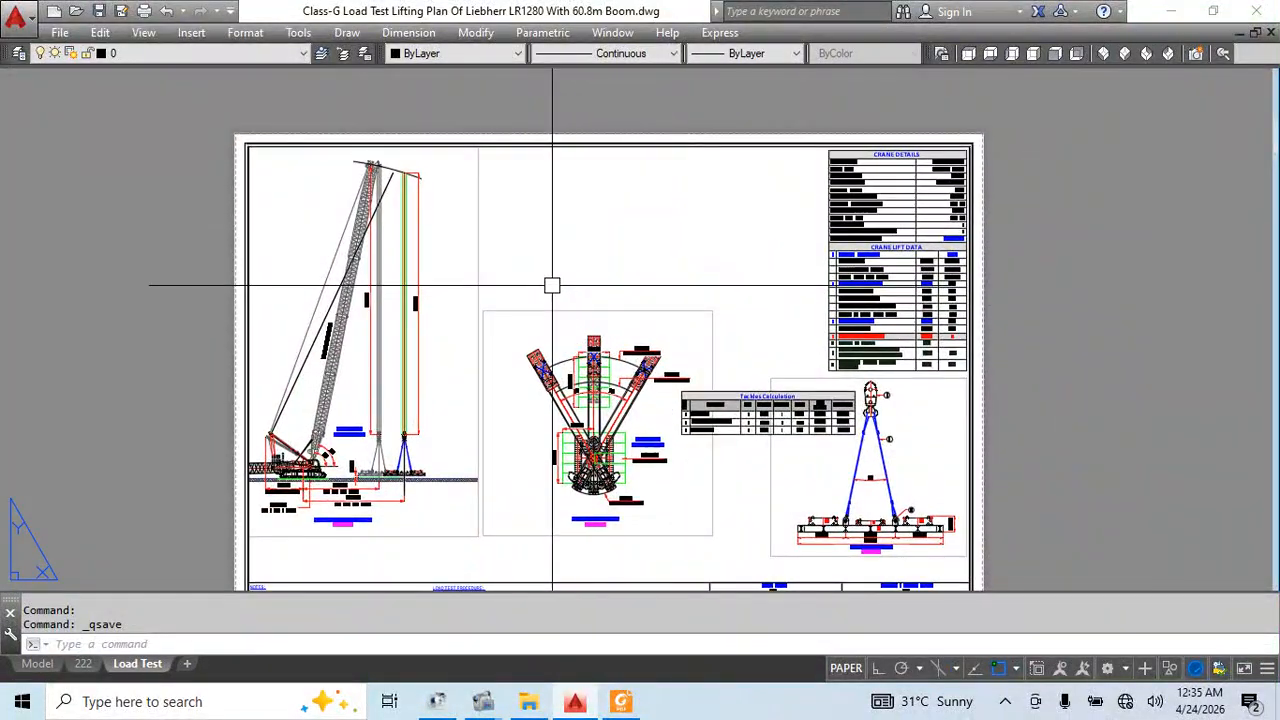
left_click(577, 277)
left_click(514, 314)
key("Escape")
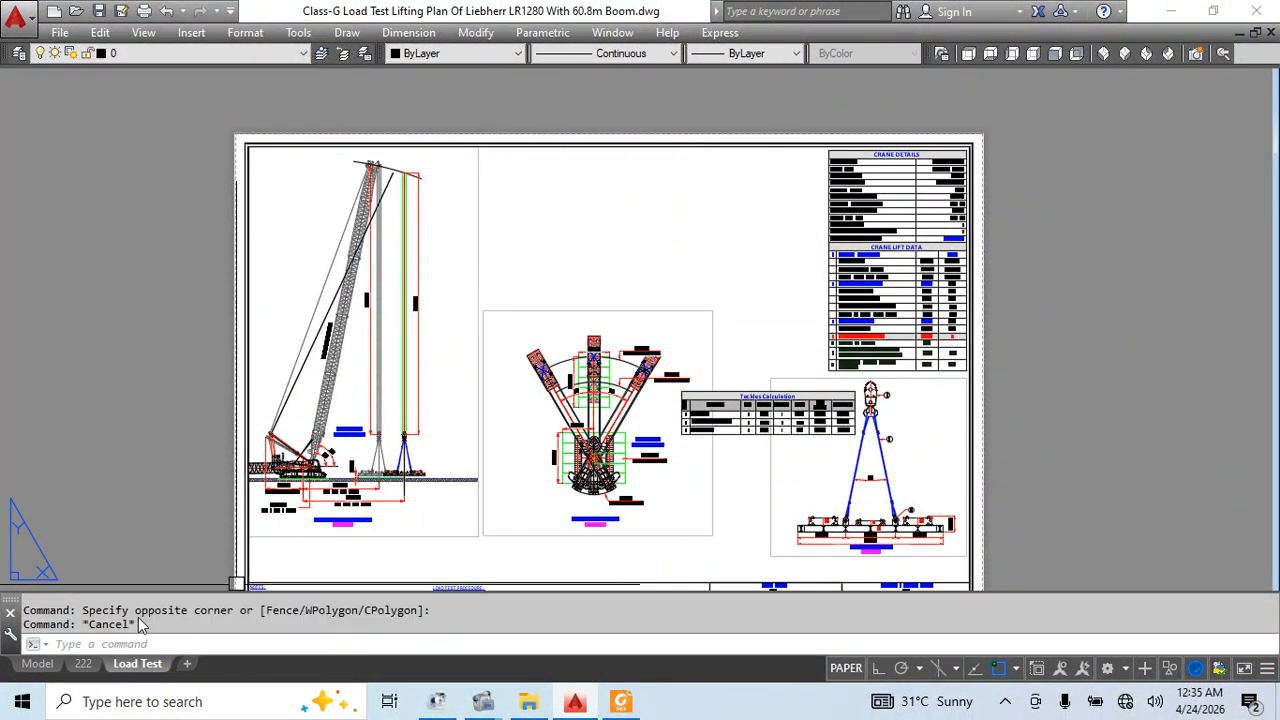
left_click(84, 664)
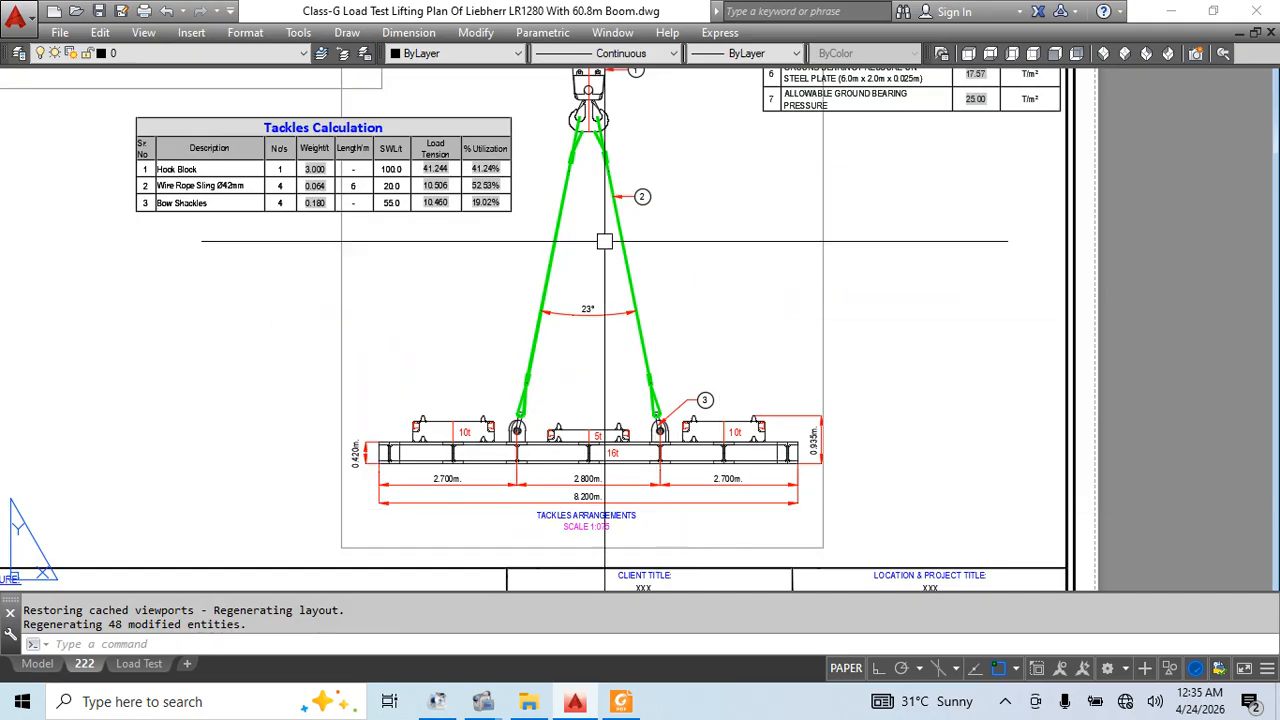
scroll(433, 299, "down", 5)
middle_click_drag(433, 299, 508, 331)
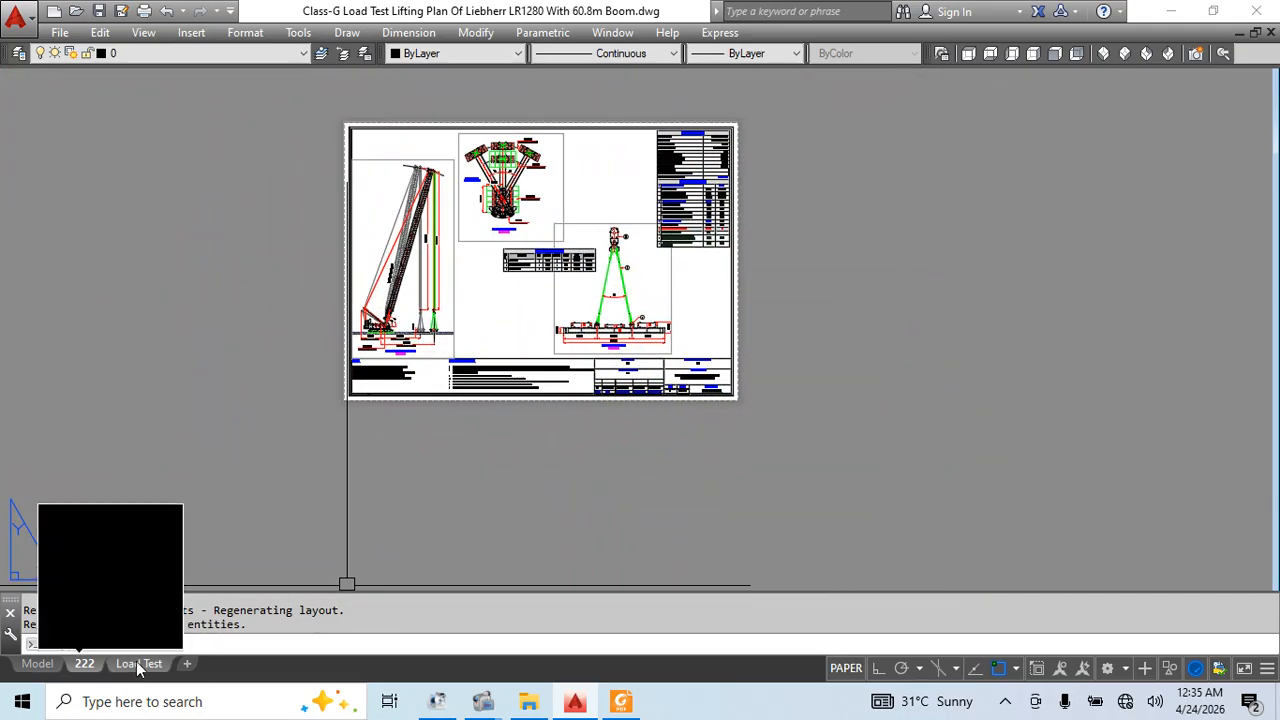
scroll(523, 200, "up", 5)
scroll(621, 414, "up", 3)
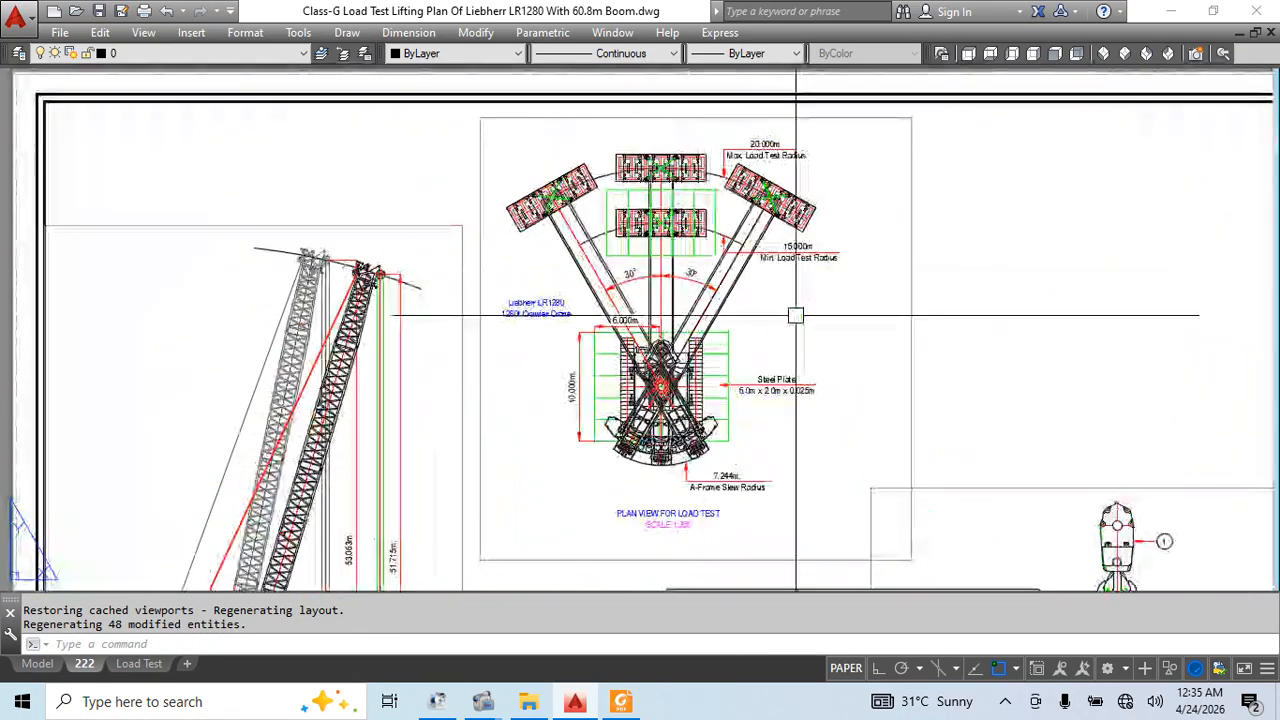
scroll(616, 319, "down", 1)
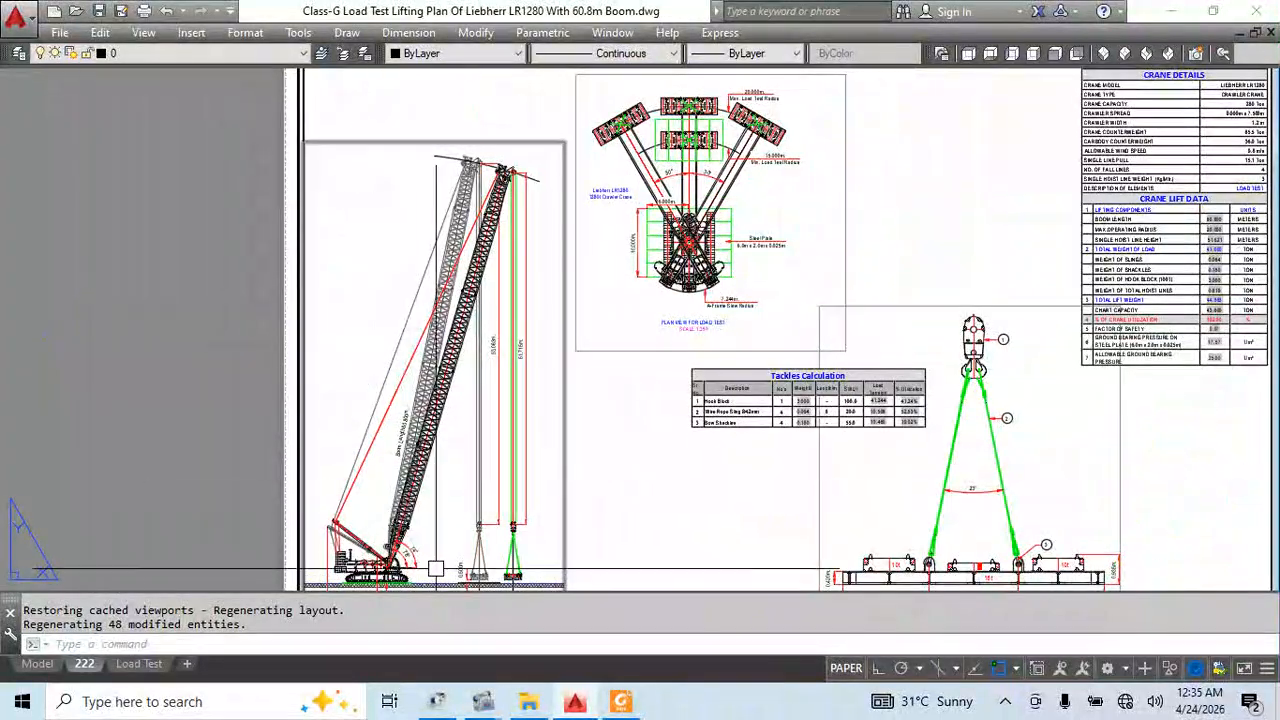
scroll(386, 571, "up", 1)
scroll(660, 278, "down", 1)
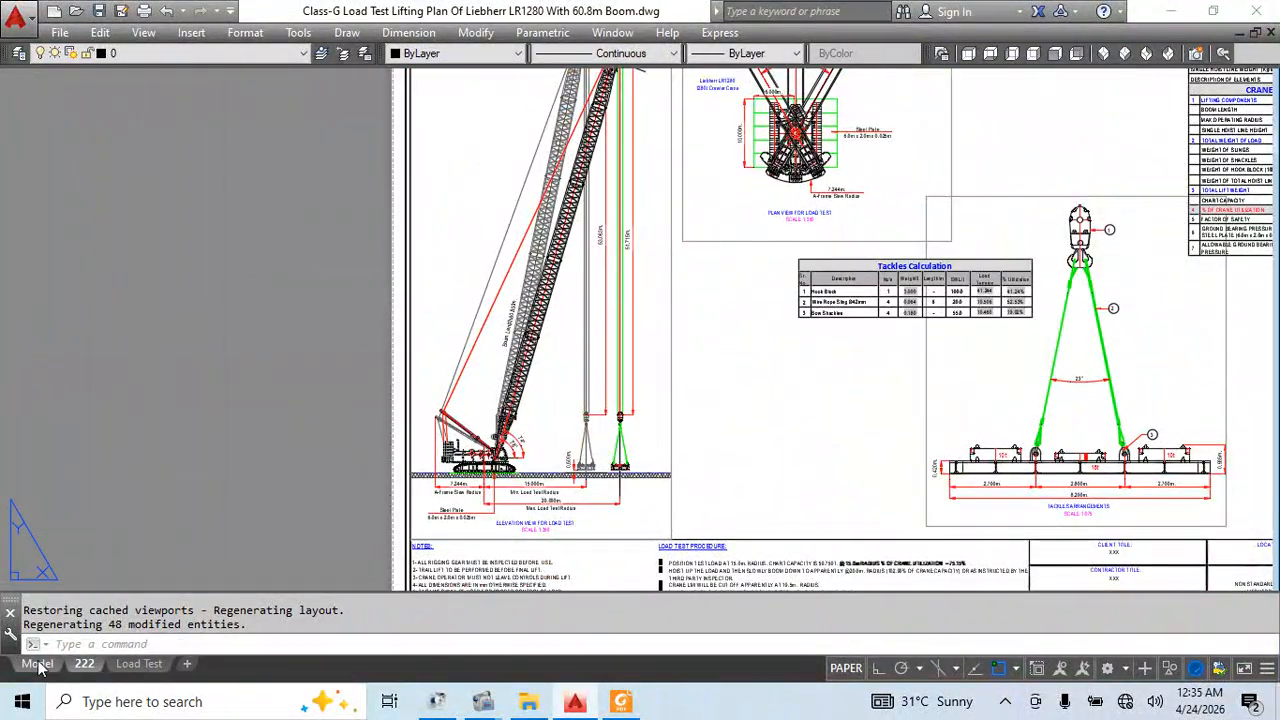
In model space, copy the Liebherr LR1280 crane label from the plan view to the elevation view
left_click(38, 668)
scroll(712, 316, "down", 6)
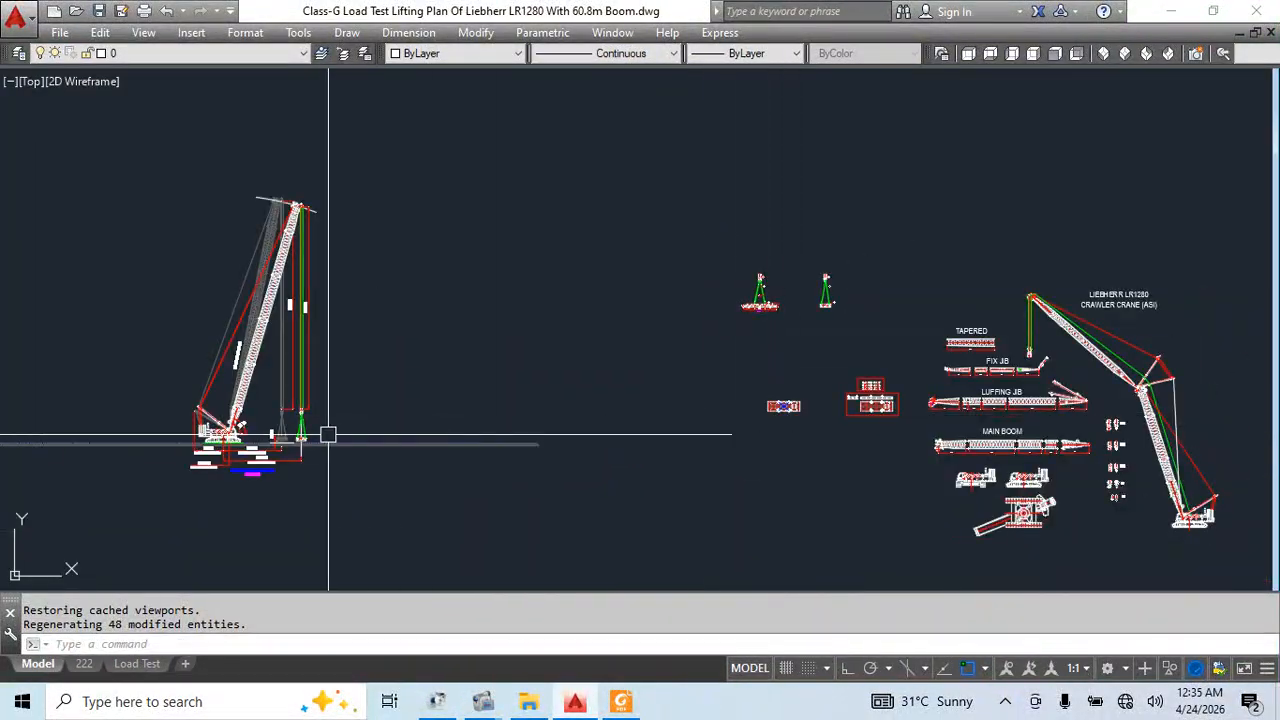
middle_click_drag(640, 286, 709, 539)
scroll(623, 137, "up", 10)
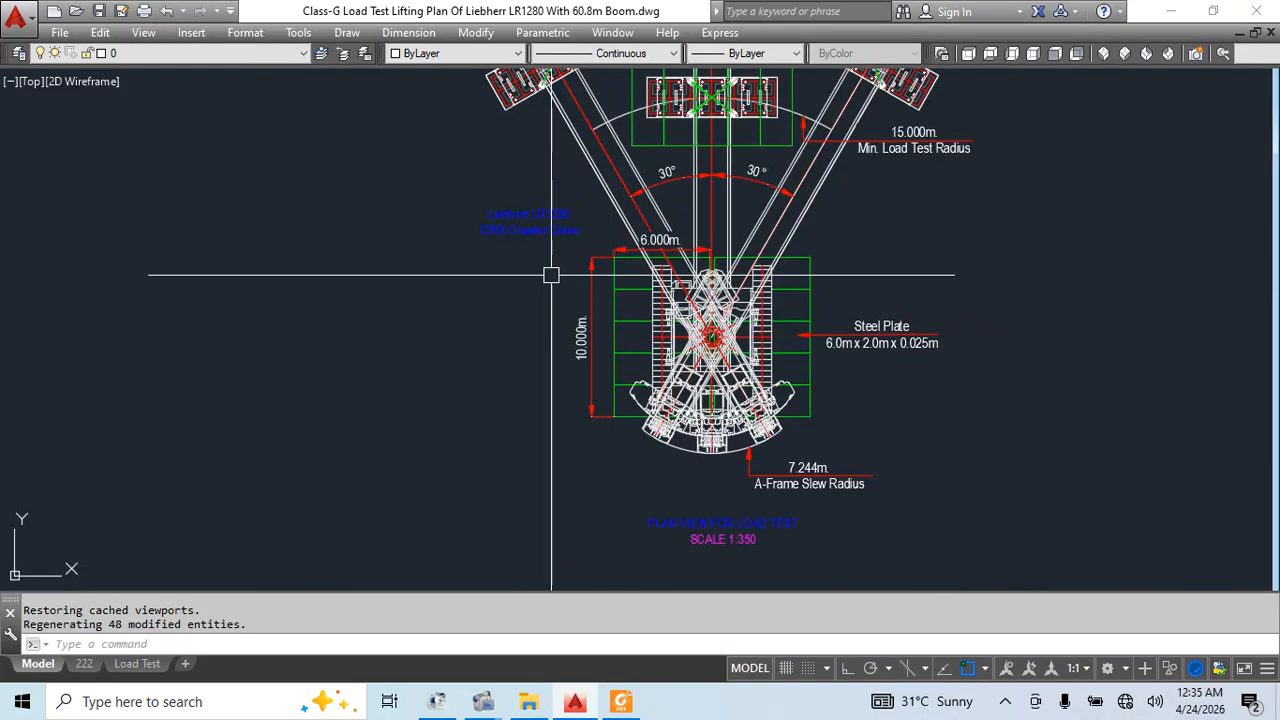
type("co")
key("Return")
left_click(583, 208)
scroll(590, 290, "down", 4)
middle_click_drag(550, 415, 626, 275)
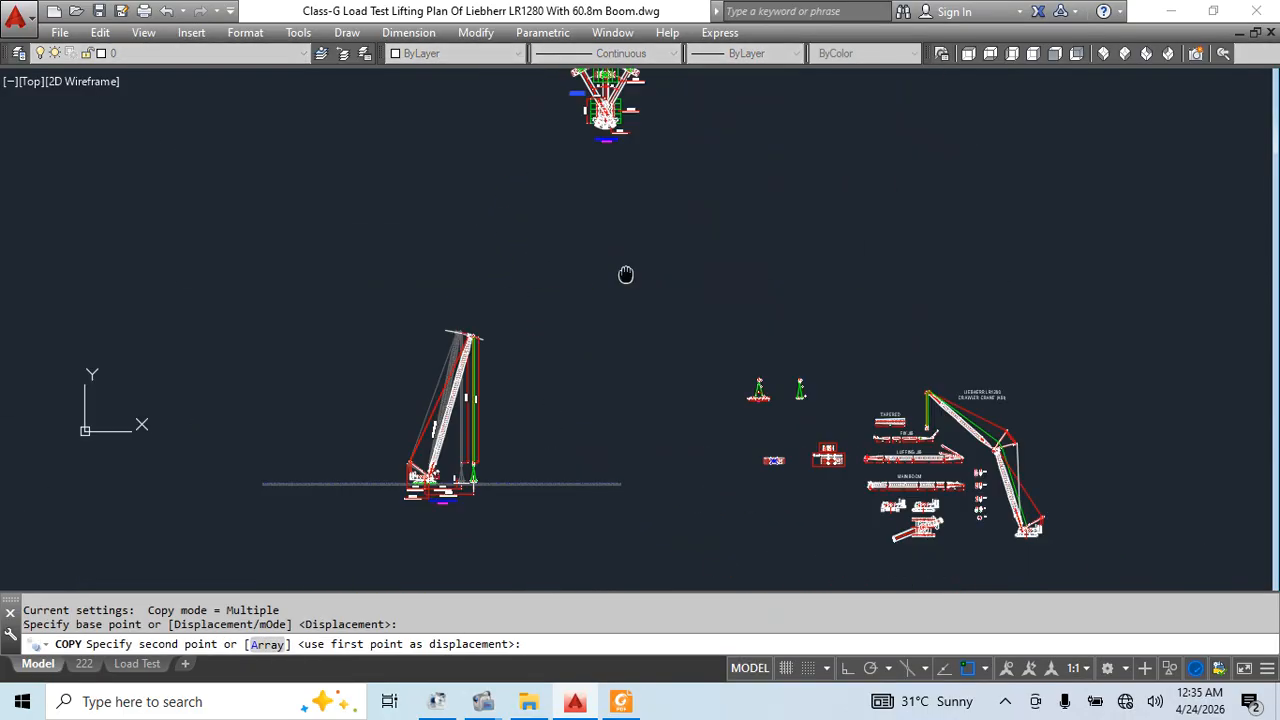
Place the copied object in the crane elevation near the hook blocks and finish copying
scroll(457, 452, "up", 4)
scroll(451, 428, "up", 2)
left_click(440, 414)
key("Escape")
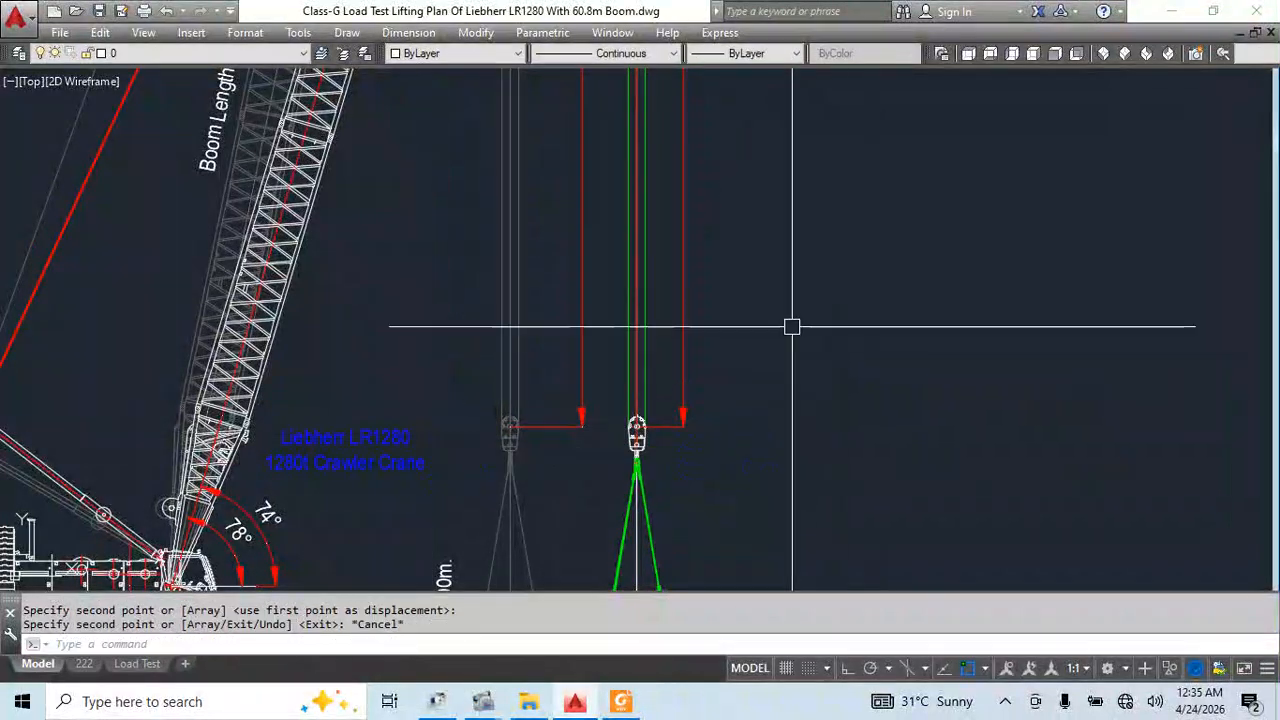
Move the standalone load frame plan block directly beneath the red-framed reference blocks
scroll(750, 330, "down", 6)
mouse_move(808, 255)
middle_mouse_down()
mouse_move(697, 455)
mouse_move(657, 340)
mouse_move(678, 249)
middle_mouse_up()
scroll(770, 350, "up", 8)
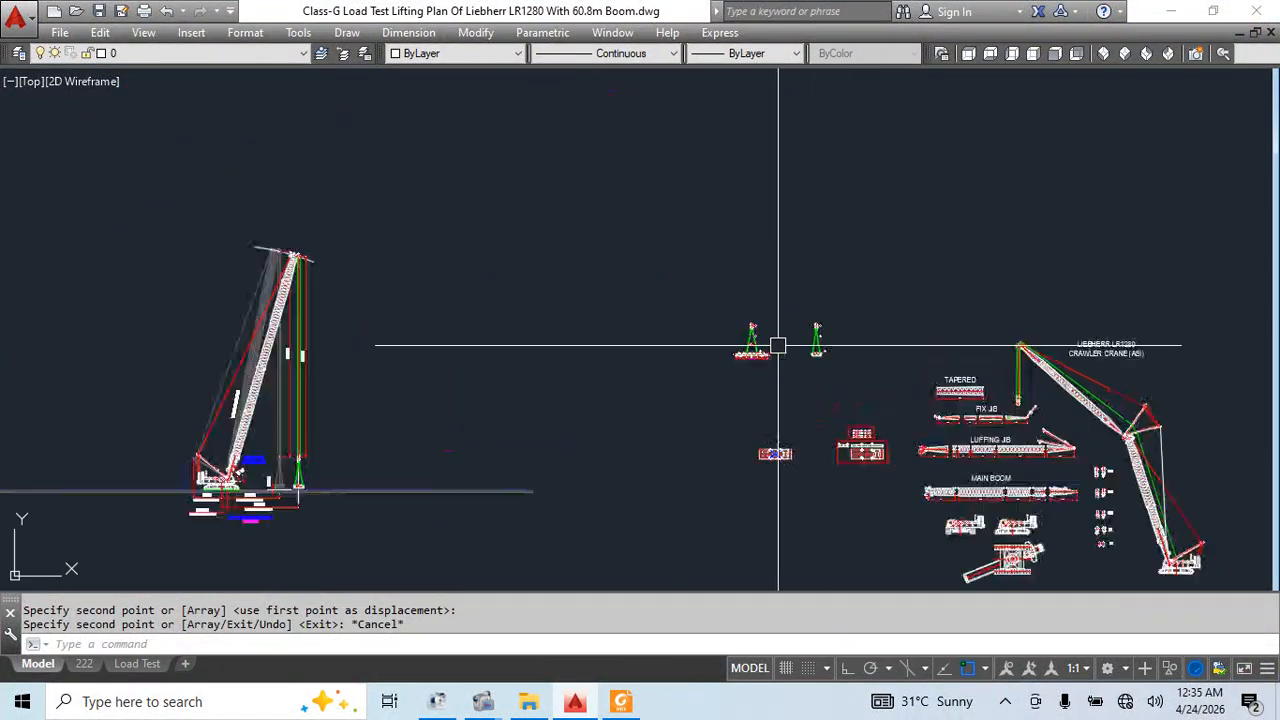
scroll(716, 450, "down", 6)
middle_click_drag(782, 523, 663, 352)
scroll(661, 355, "up", 6)
key("Escape")
key("Escape")
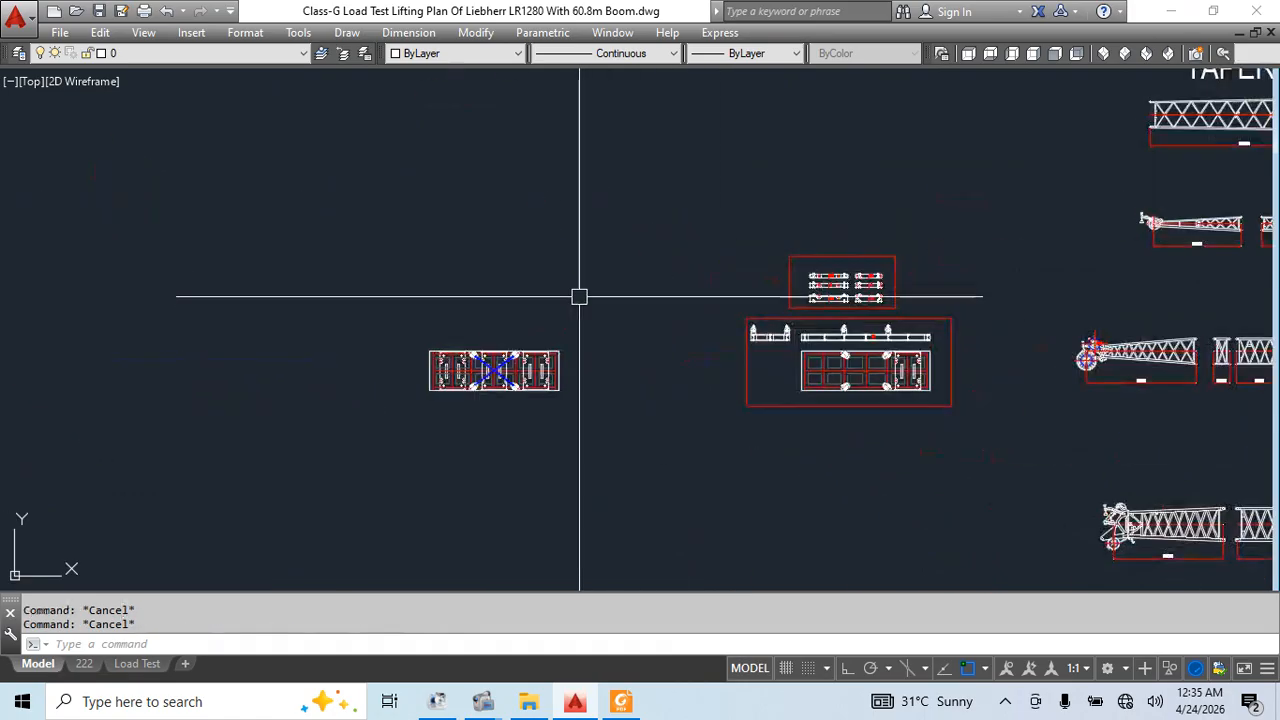
left_click(580, 297)
left_click(407, 440)
middle_click_drag(677, 497, 604, 410)
type("m")
key("space")
left_click(486, 383)
left_click(841, 461)
Move the crane component drawings and load frame blocks together, up and to the right, away from the tackle details
scroll(794, 340, "down", 2)
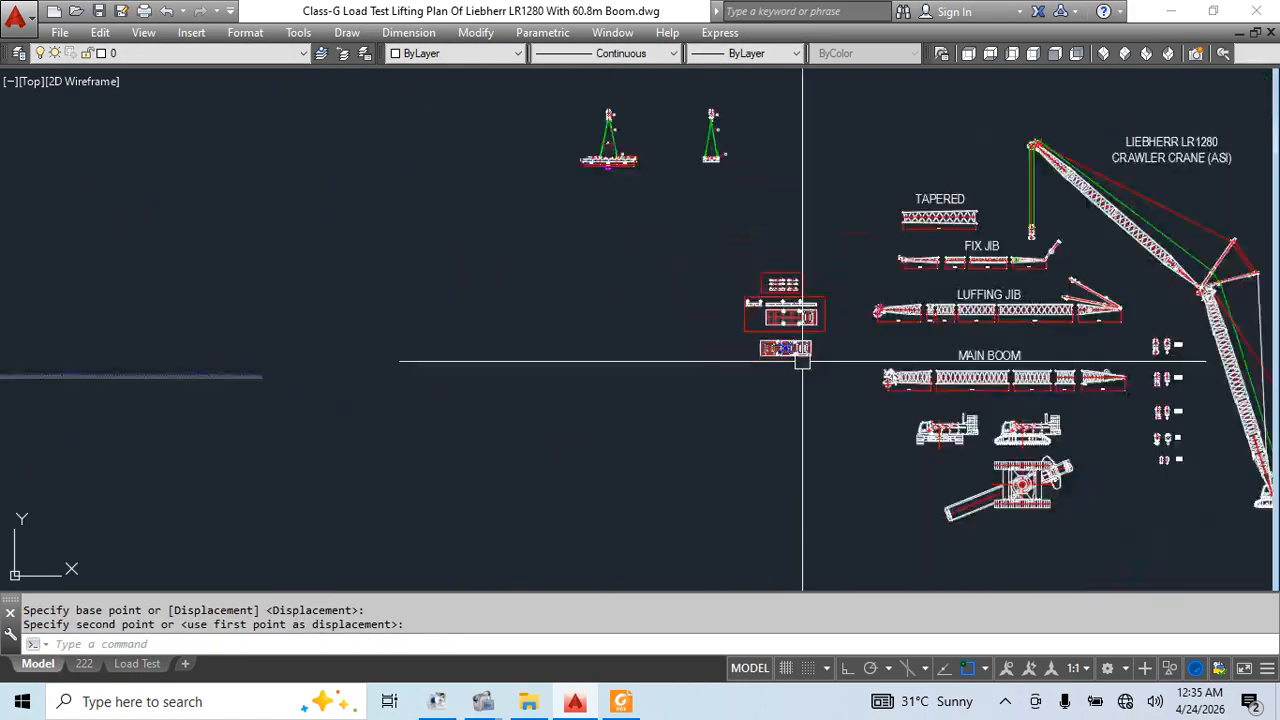
middle_click_drag(957, 180, 803, 300)
key("Escape")
key("Escape")
scroll(725, 310, "down", 2)
left_click(1066, 258)
left_click(664, 494)
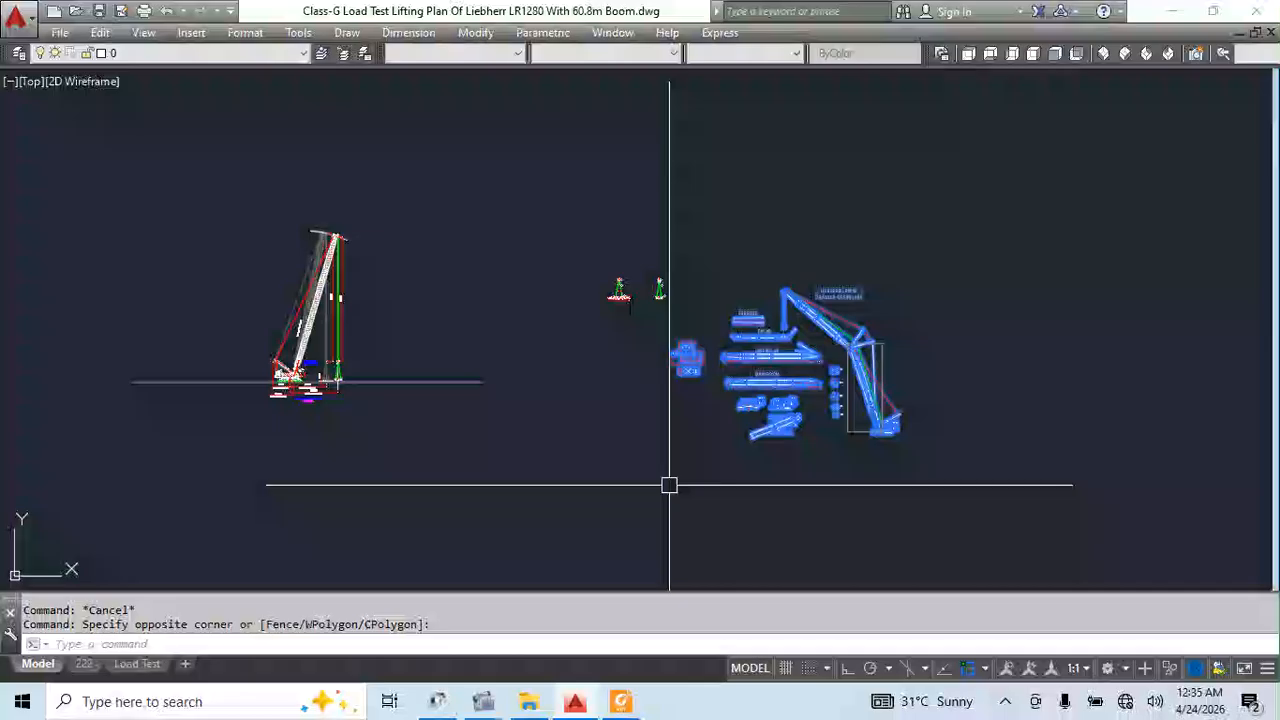
type("m")
key("space")
left_click(765, 462)
key("Escape")
key("Escape")
Draw a rectangle enclosing the crane component drawings and load frame blocks
middle_click_drag(1012, 384, 796, 504)
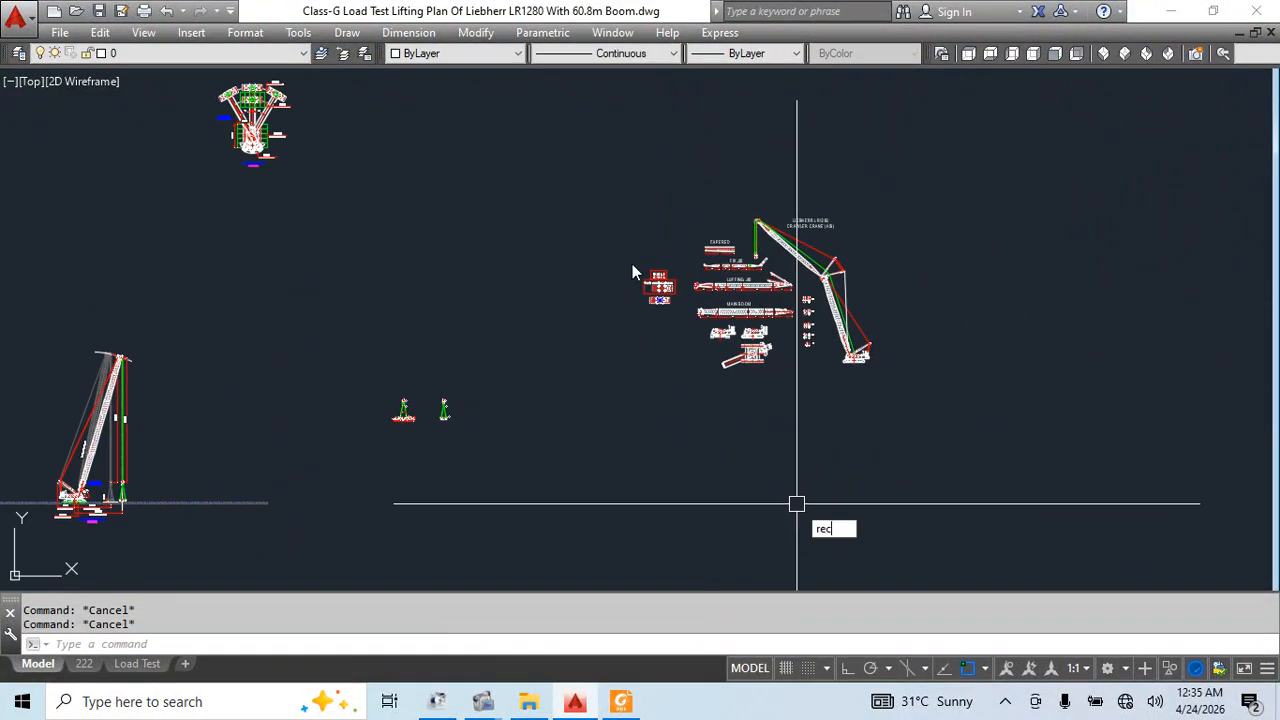
type("rec")
key("space")
left_click(636, 197)
left_click(893, 396)
key("Escape")
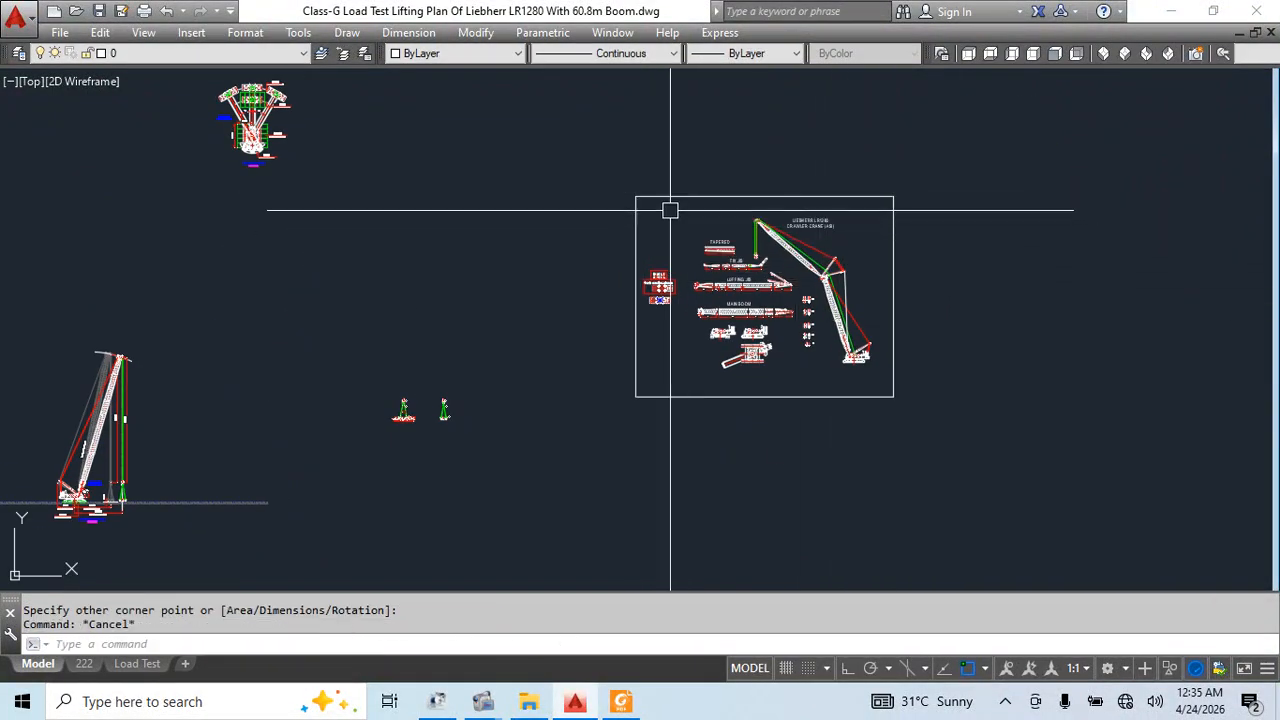
key("space")
left_click(636, 197)
left_click(893, 396)
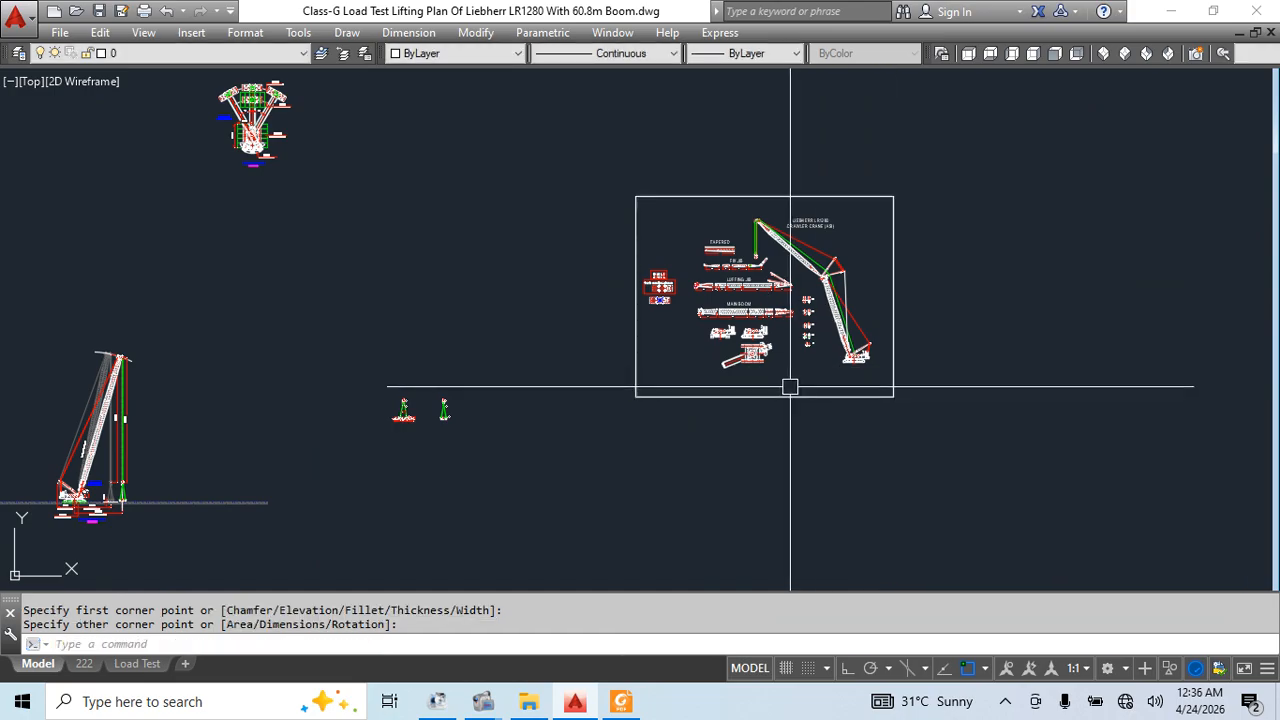
Draw a diagonal line across the component rectangle from its upper-left to its lower-right corner
key("Escape")
type("l")
key("space")
left_click(636, 197)
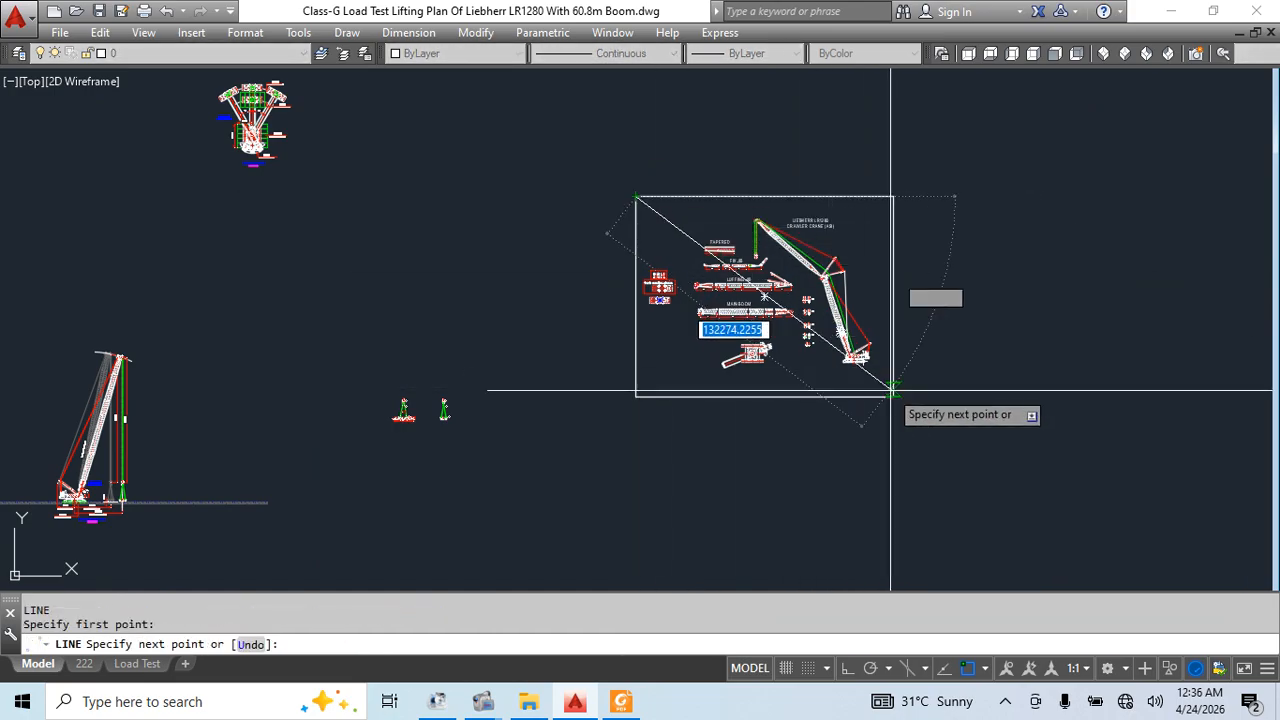
key("Escape")
key("Escape")
Move the side-view tackle drawing into the lower-left corner of the component rectangle
scroll(474, 394, "up", 4)
left_click(494, 351)
left_click(383, 486)
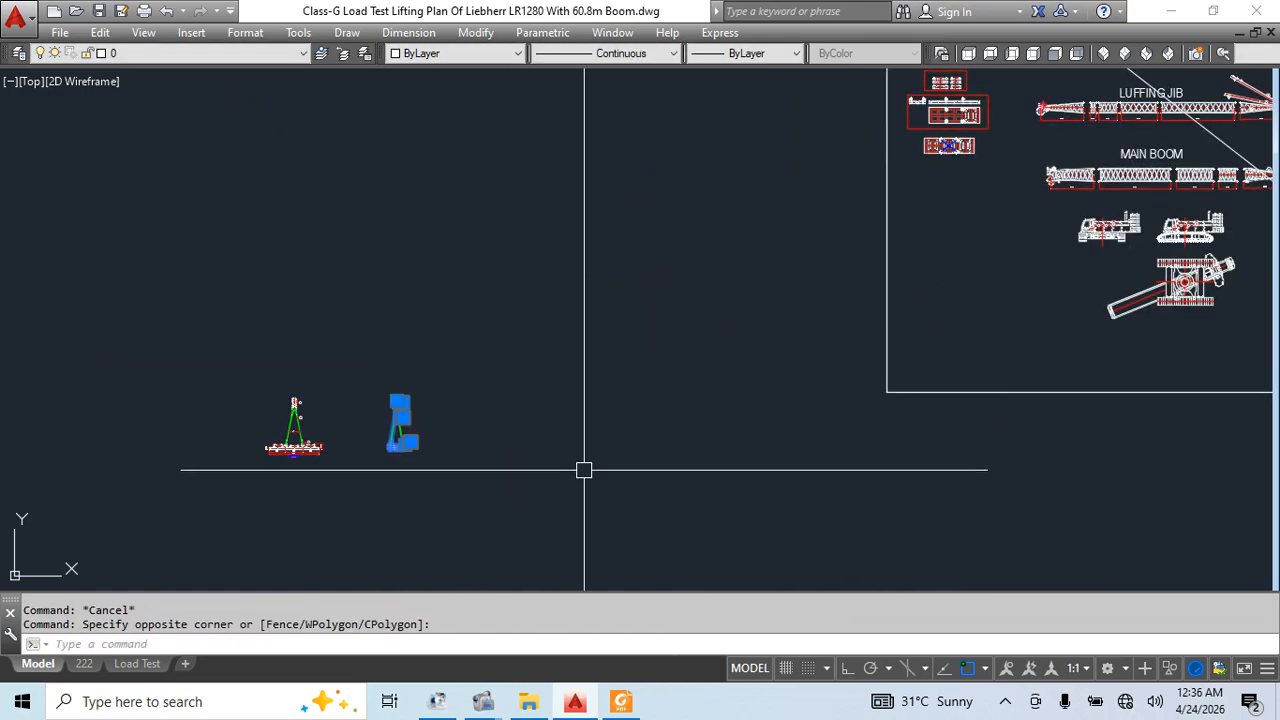
type("m")
key("space")
left_click(584, 470)
scroll(1109, 391, "down", 5)
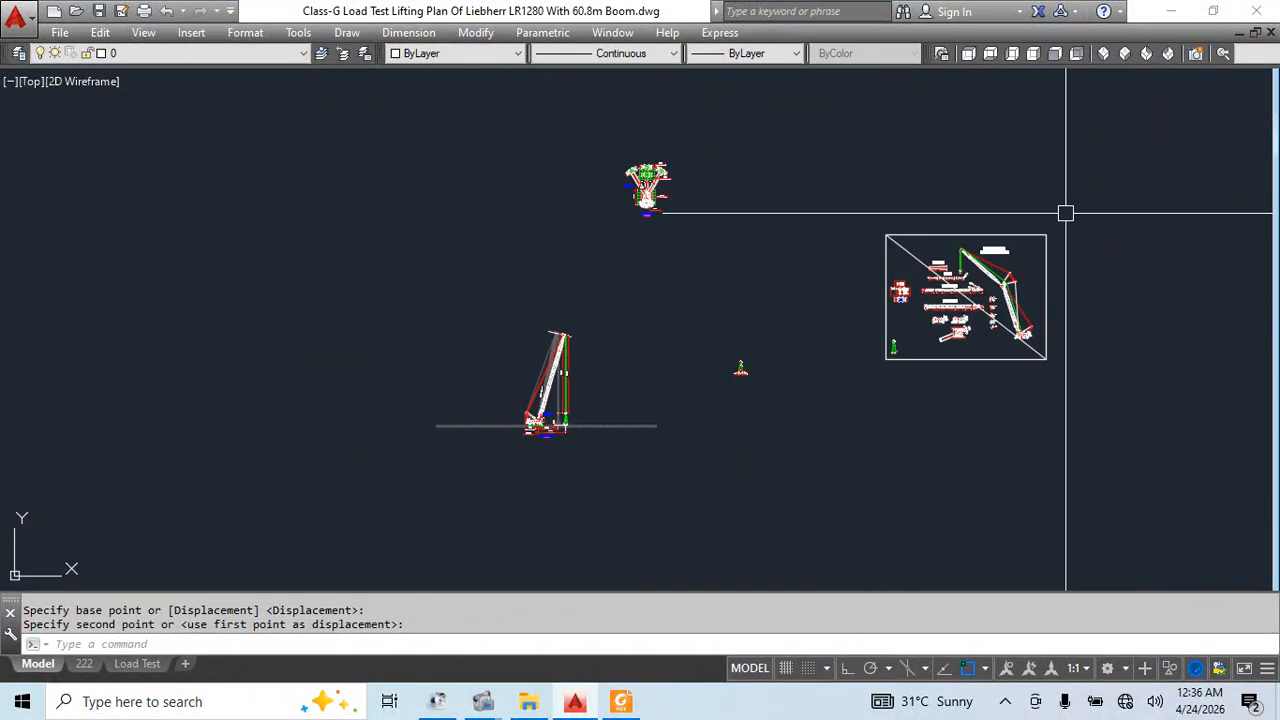
Draw a rectangle enclosing the other set of crane elevation, plan and tackle drawings near the origin
scroll(786, 262, "down", 2)
middle_click_drag(612, 429, 1174, 283)
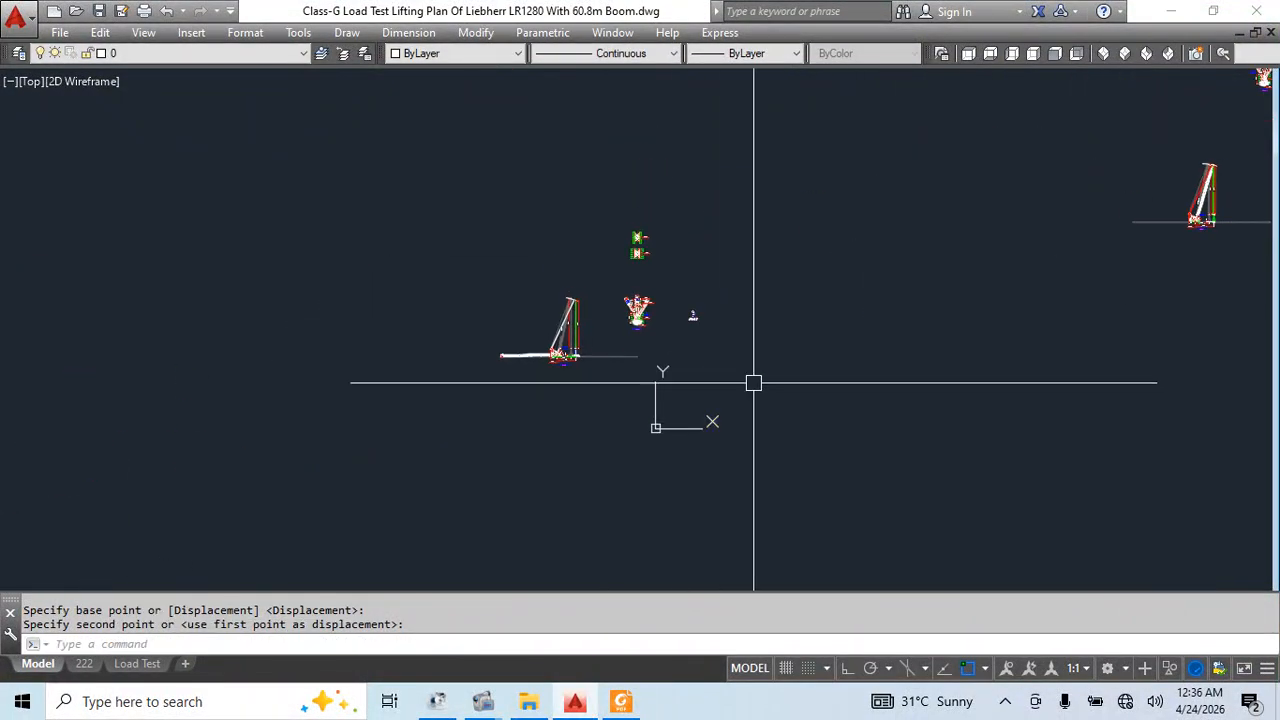
middle_click_drag(756, 381, 740, 393)
type("rec")
key("Return")
left_click(431, 214)
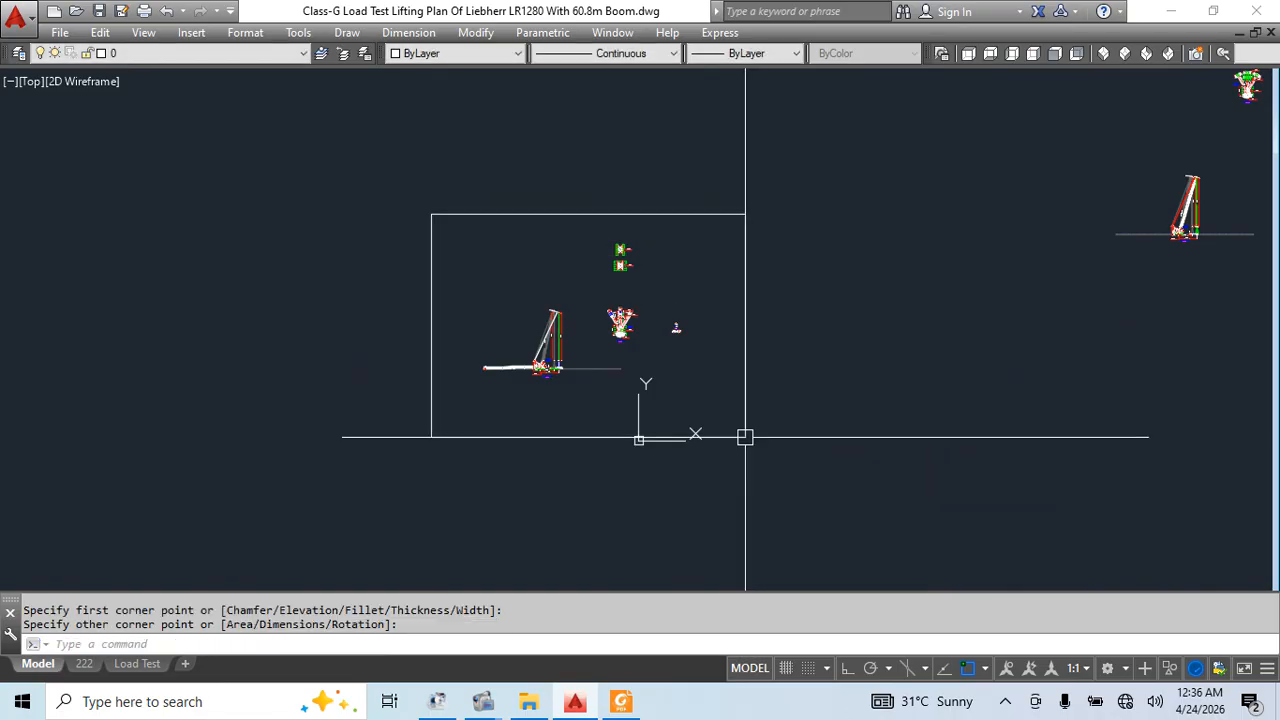
left_click(745, 437)
Draw a diagonal line across the rectangle near the origin from its upper-right to its lower-left corner
type("l")
key("Return")
left_click(745, 214)
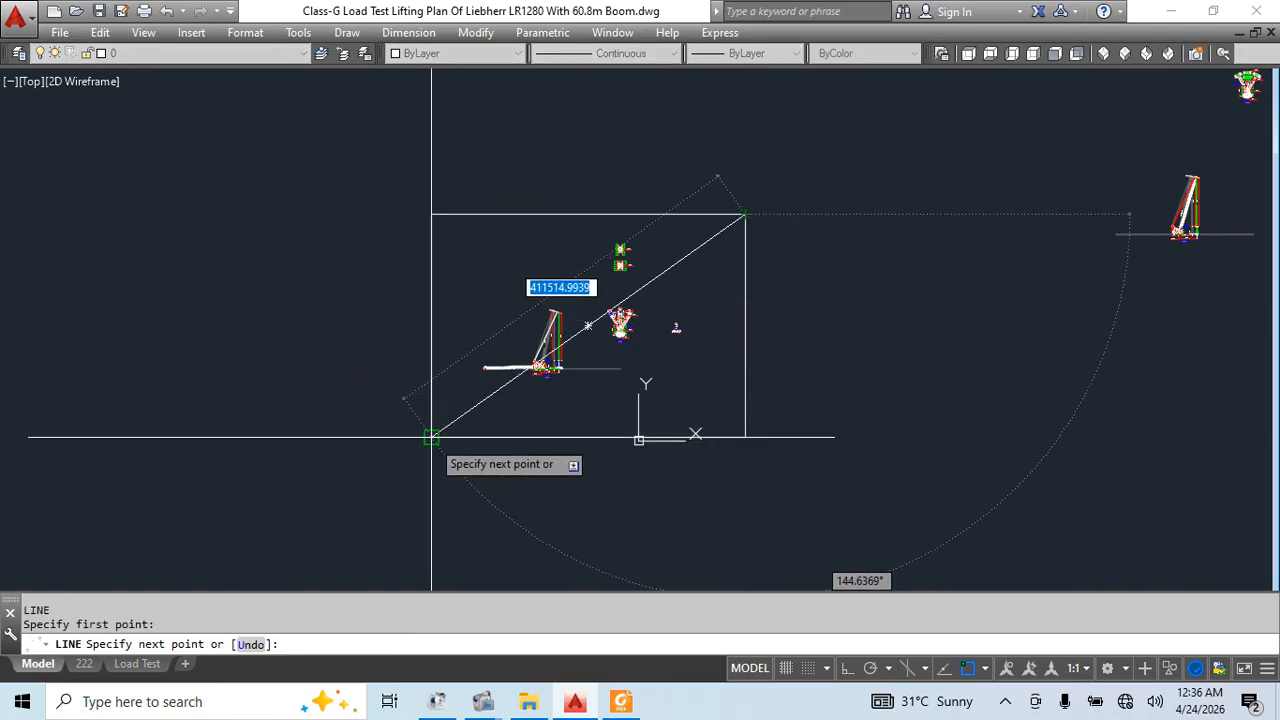
left_click(431, 437)
key("Escape")
Select the unframed crane elevation, plan and tackle drawings between the two rectangles
scroll(426, 356, "down", 2)
scroll(334, 441, "down", 4)
scroll(536, 403, "up", 4)
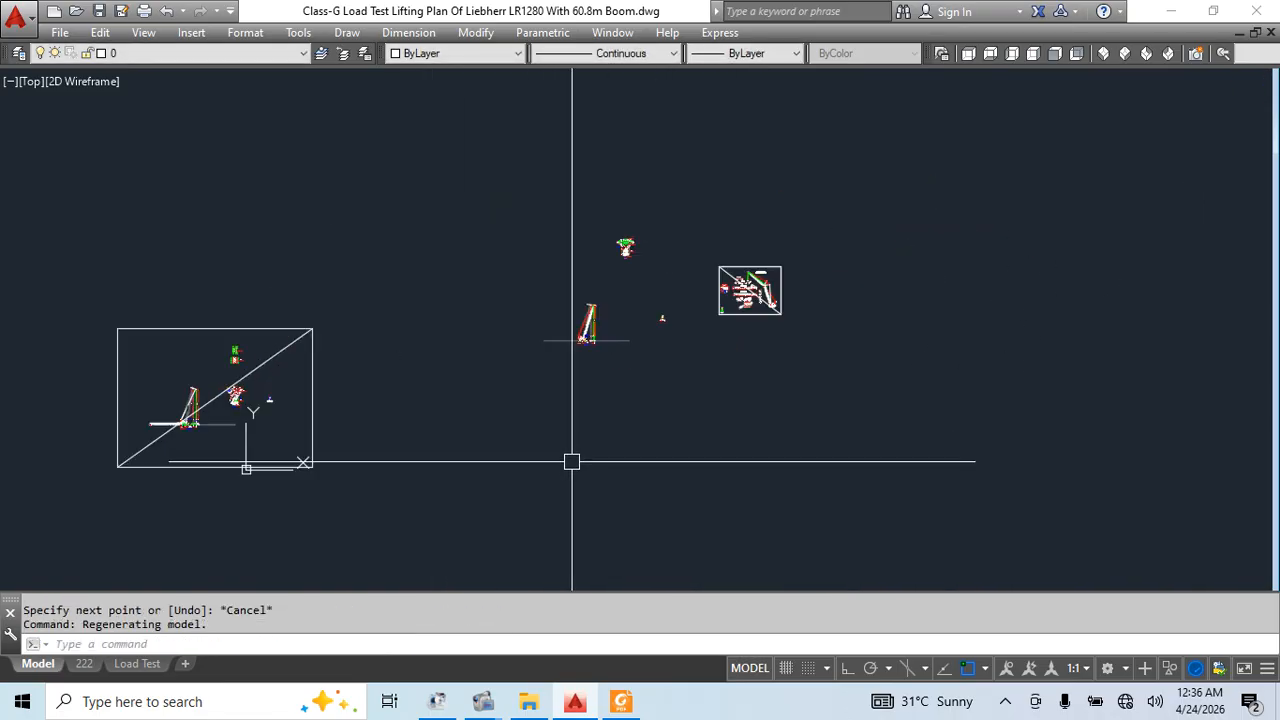
left_click(709, 209)
left_click(561, 369)
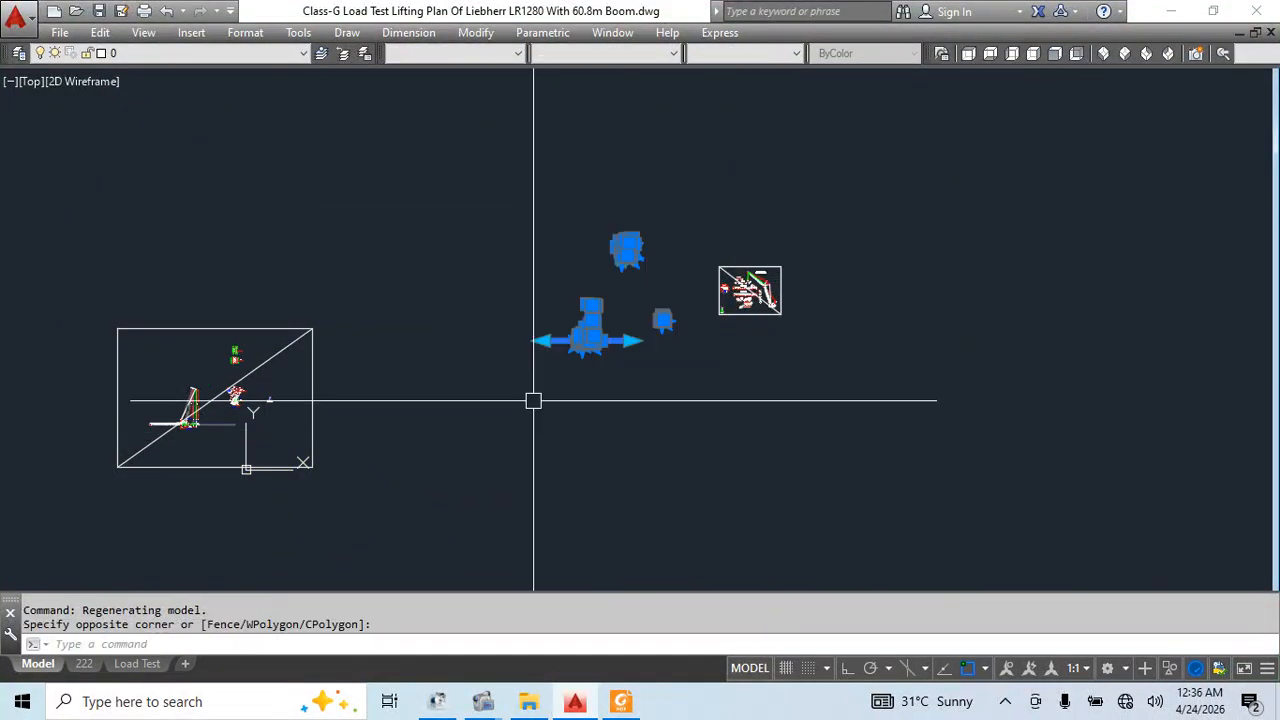
Check the 222 and Load Test layouts, return to model space and save the drawing
left_click(86, 664)
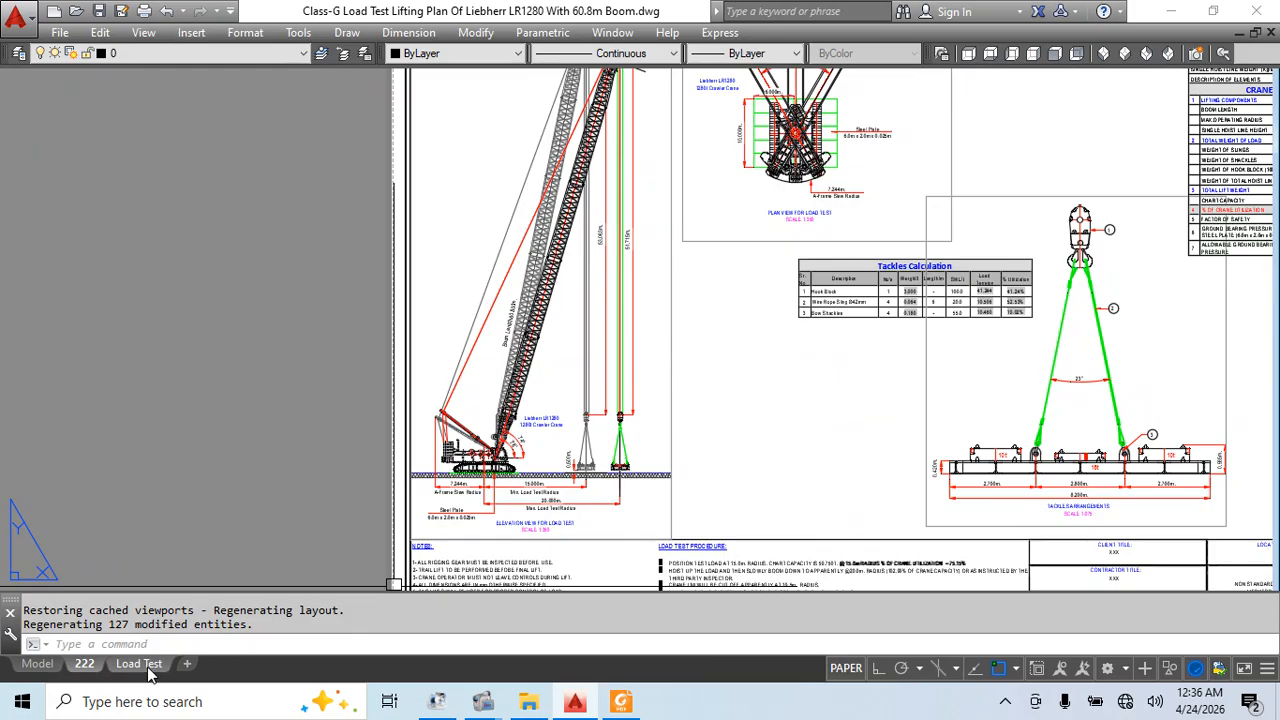
left_click(147, 667)
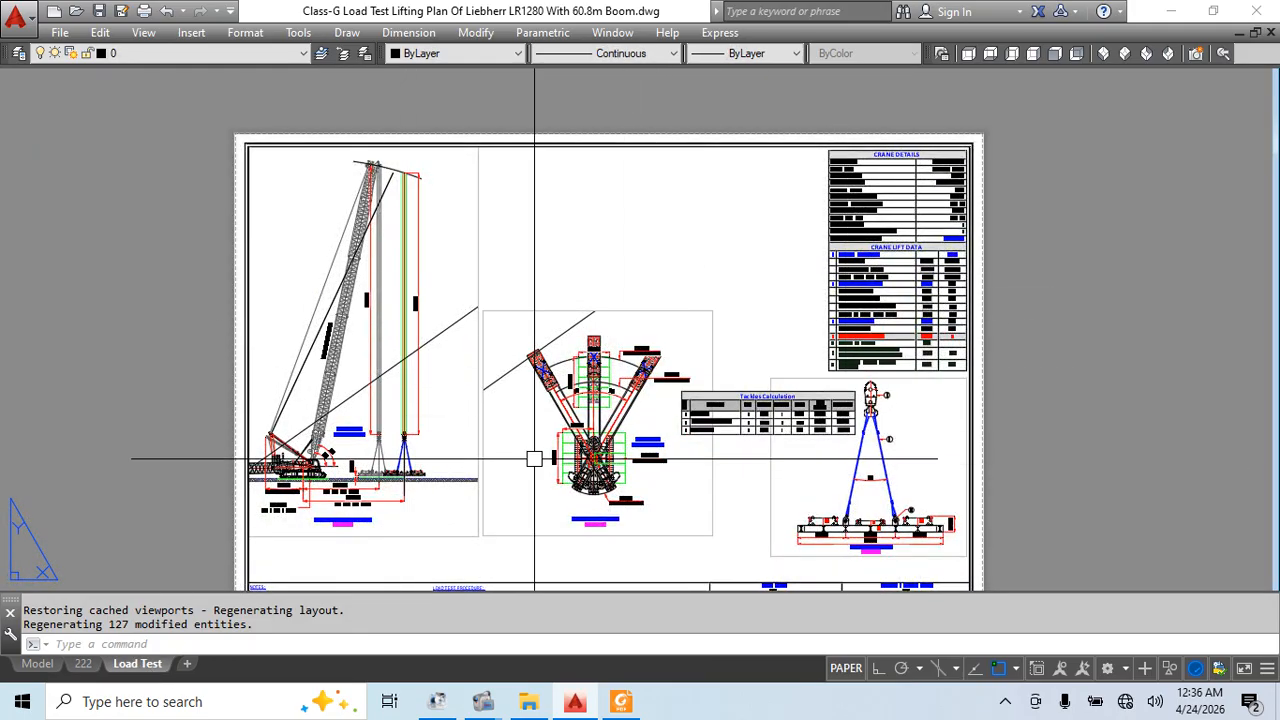
left_click(37, 664)
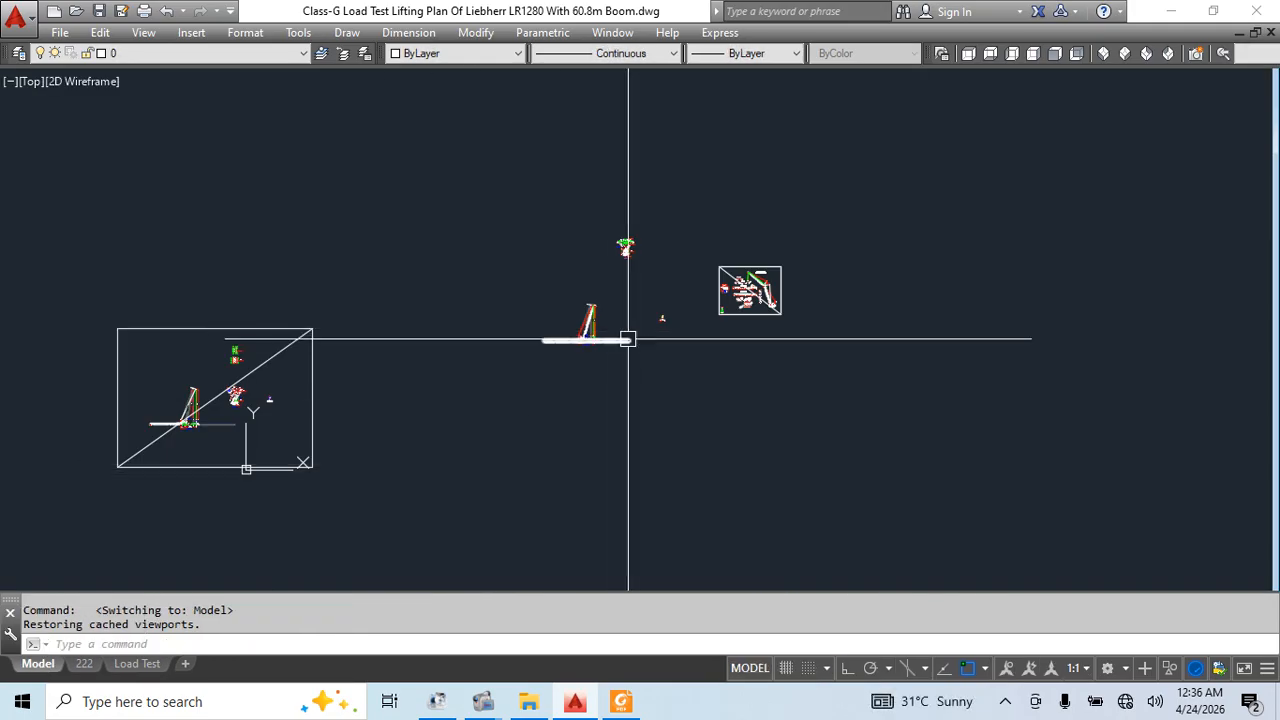
key("ctrl+s")
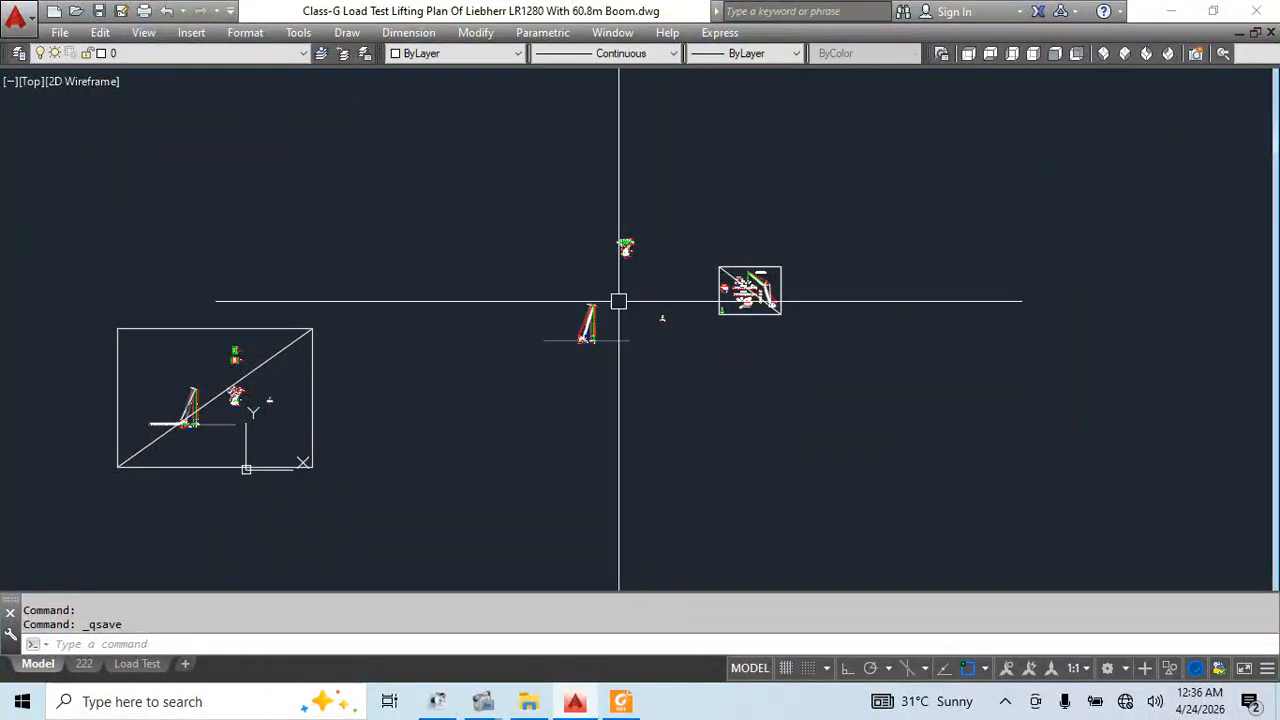
Examine the Tackles Calculation table on the 222 layout, including its Bow Shackles row
left_click(84, 664)
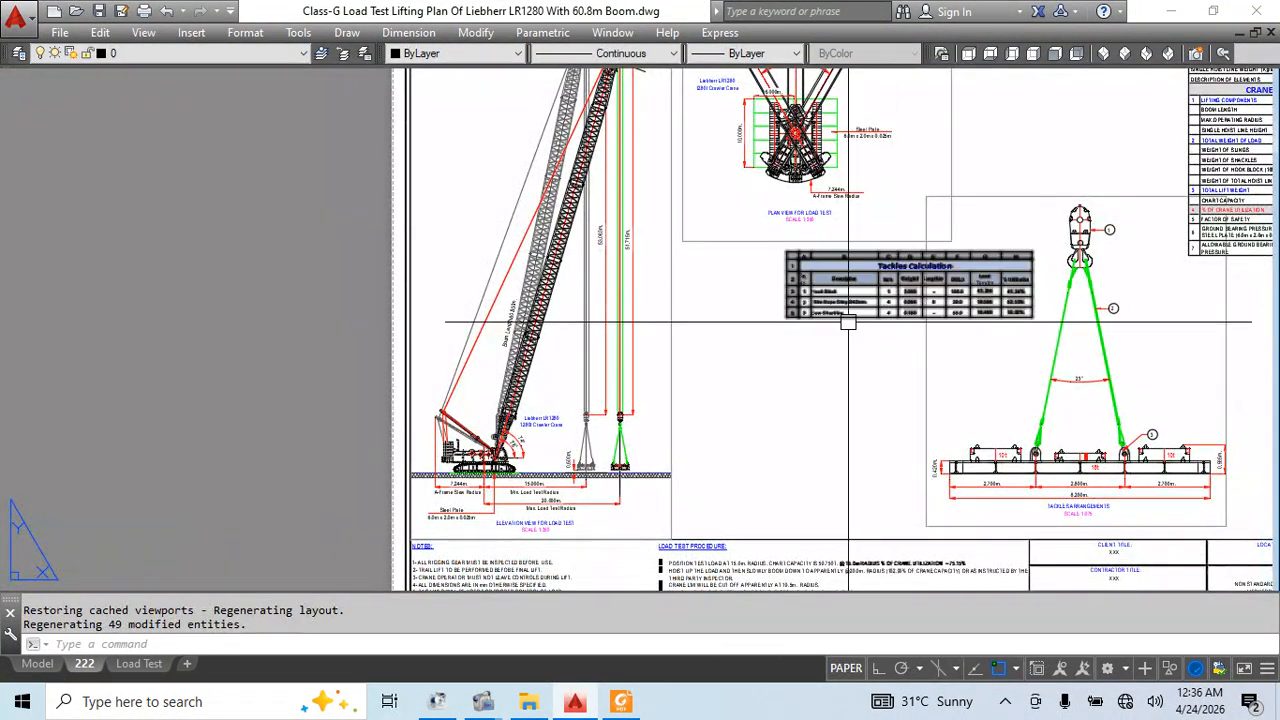
scroll(762, 428, "up", 5)
middle_click_drag(762, 428, 820, 500)
scroll(411, 409, "up", 4)
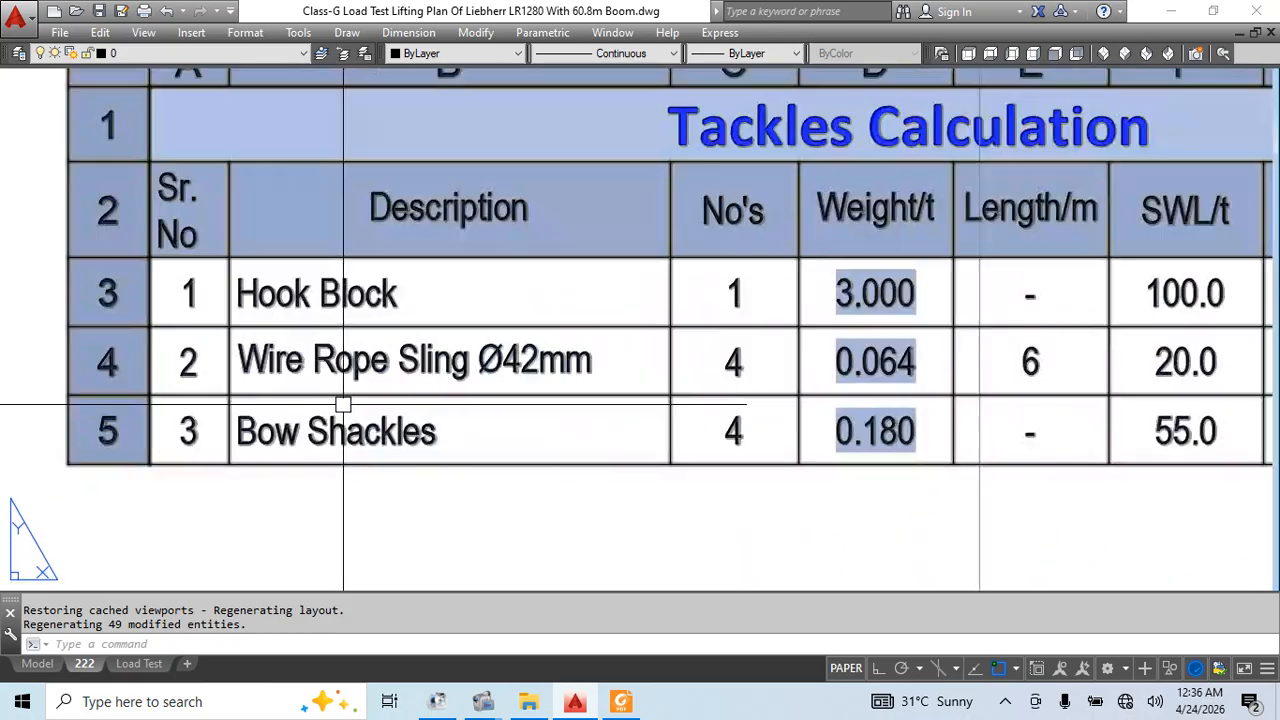
scroll(539, 378, "down", 2)
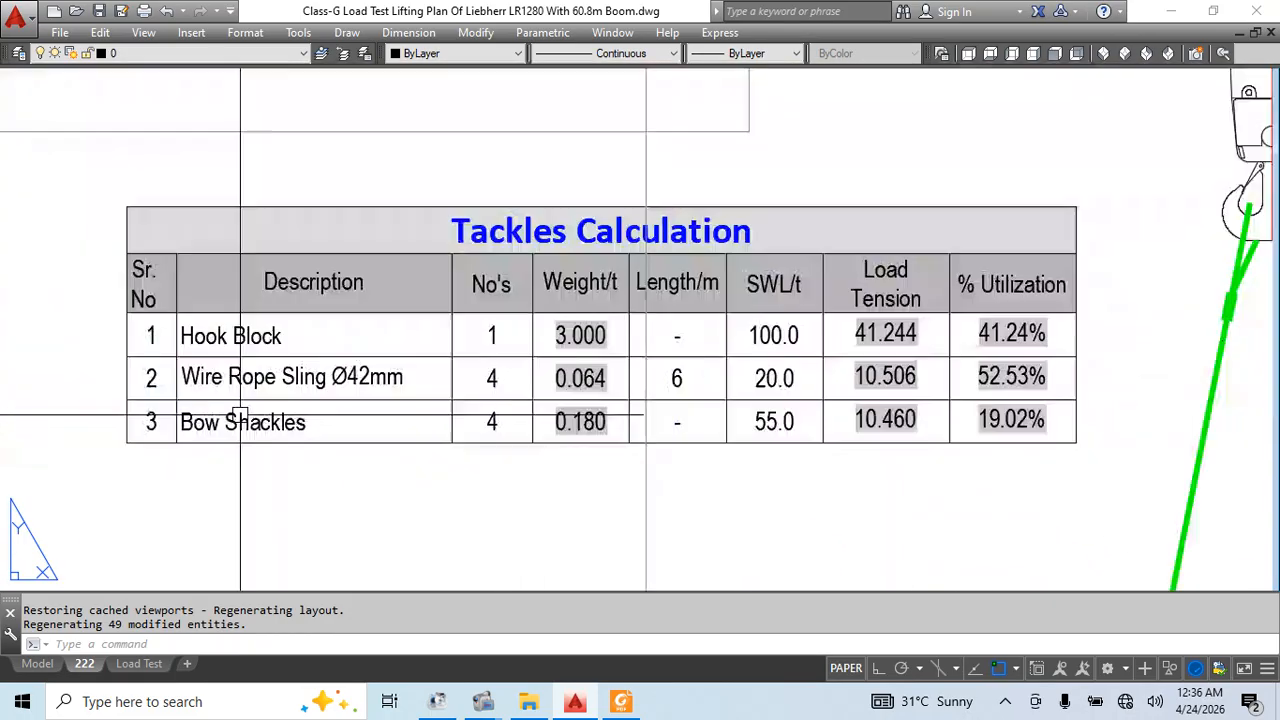
left_click(308, 396)
left_click(174, 428)
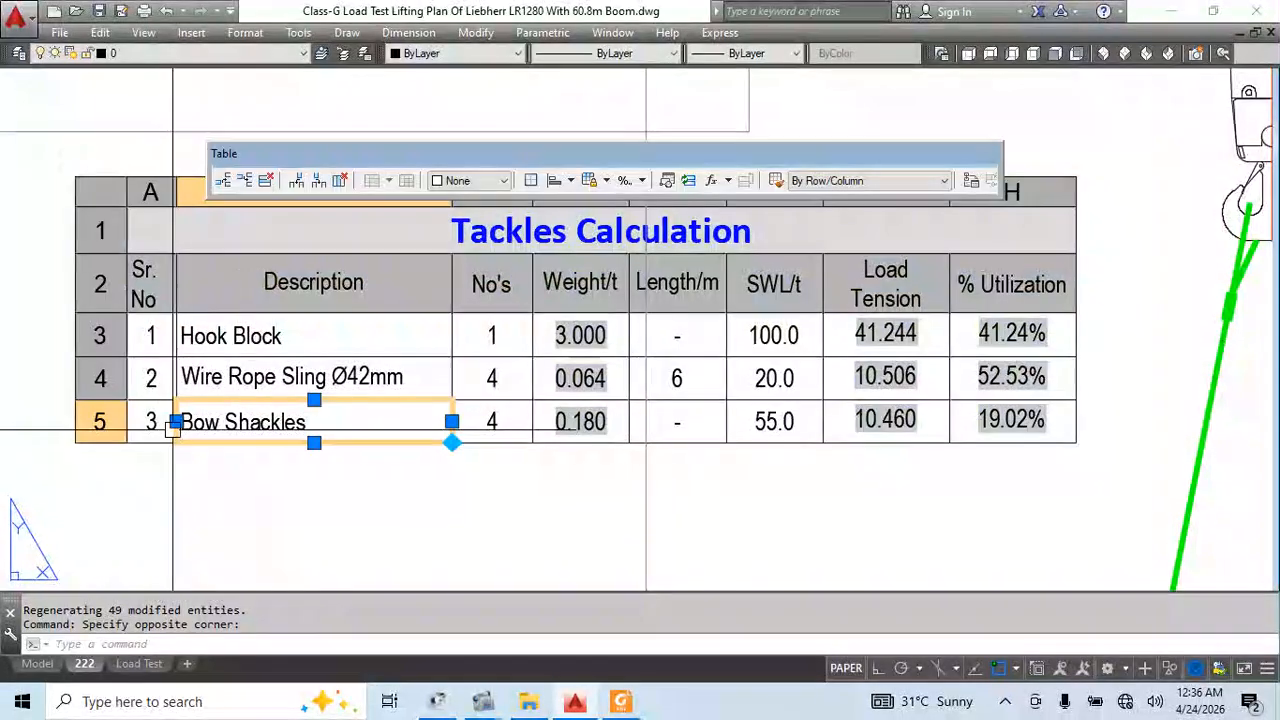
key("Escape")
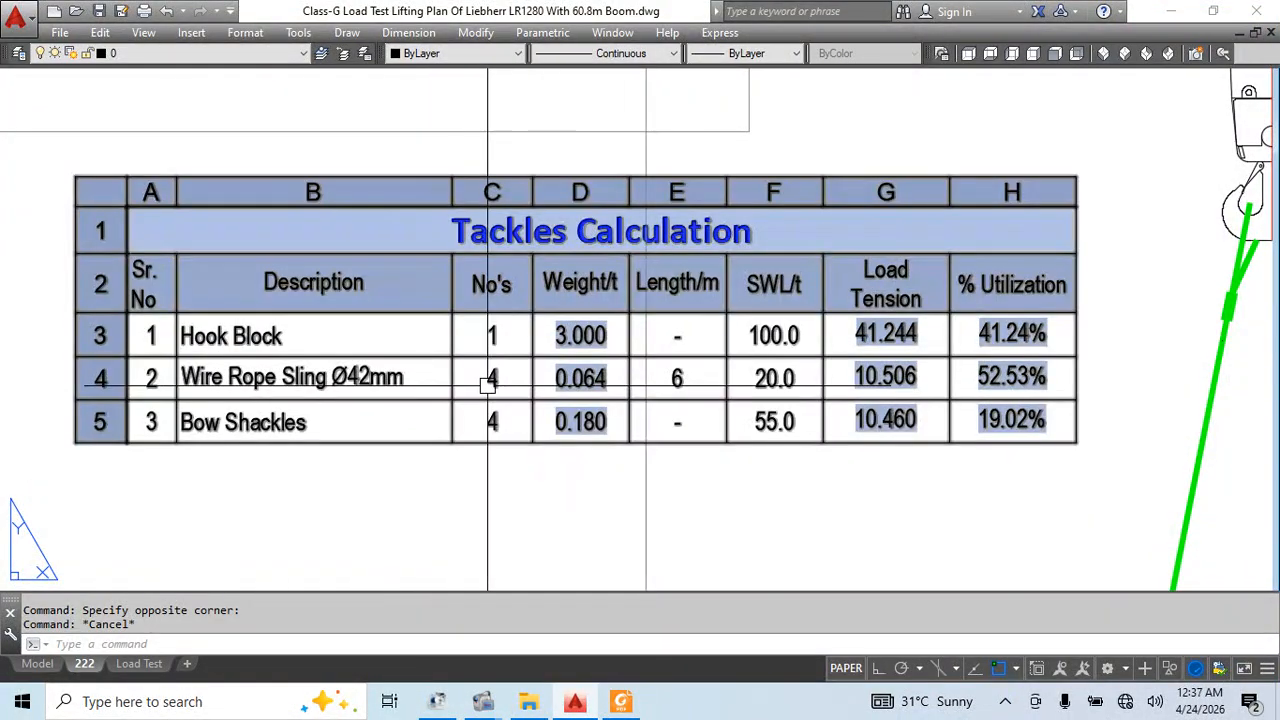
Change the Hook Block description in the Tackles Calculation table to "Hook Block LR1280"
double_click(287, 338)
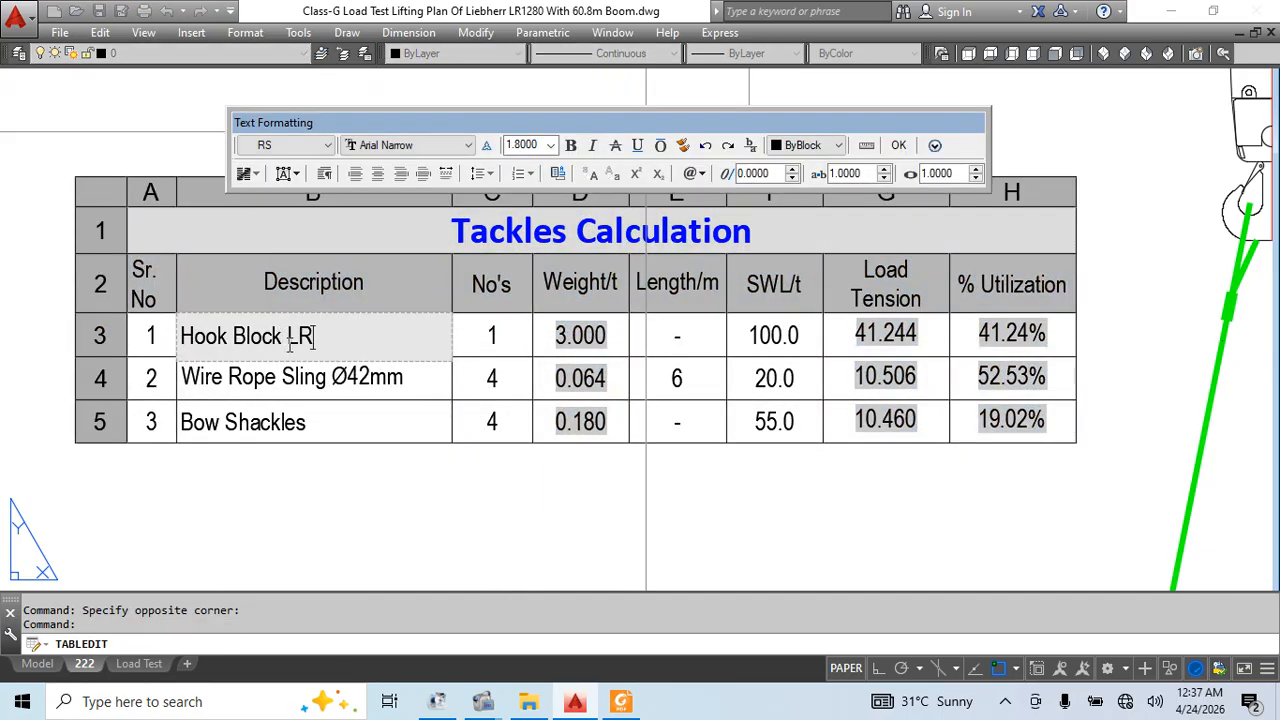
type("LR1280")
left_click(503, 345)
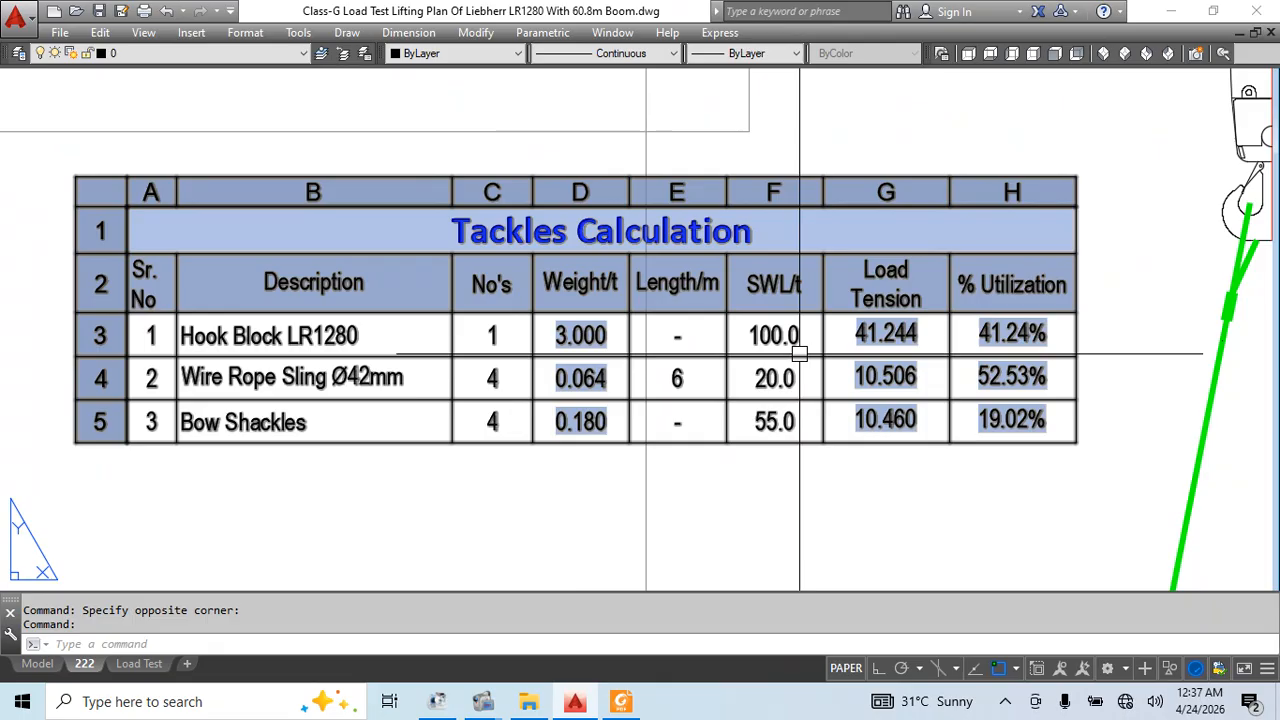
Minimise the drawing window and close Foxit Reader with all its open PDFs
left_click(1171, 12)
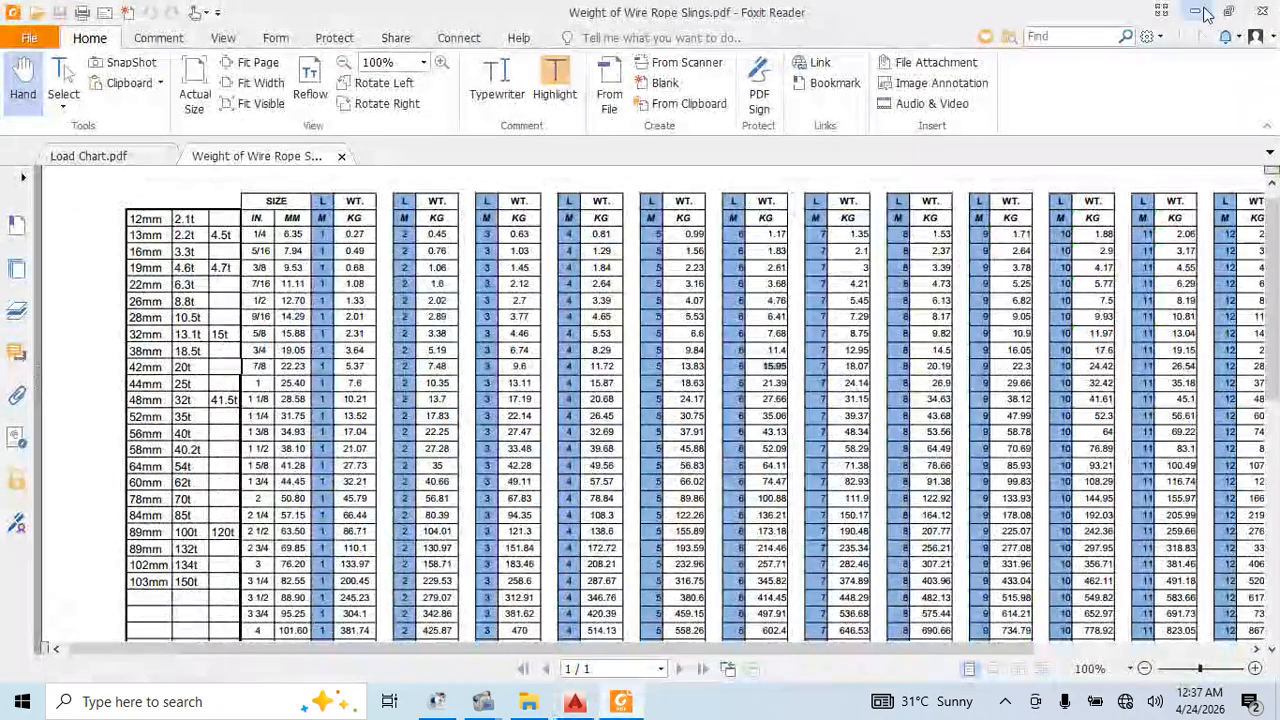
left_click(1213, 11)
left_click(958, 40)
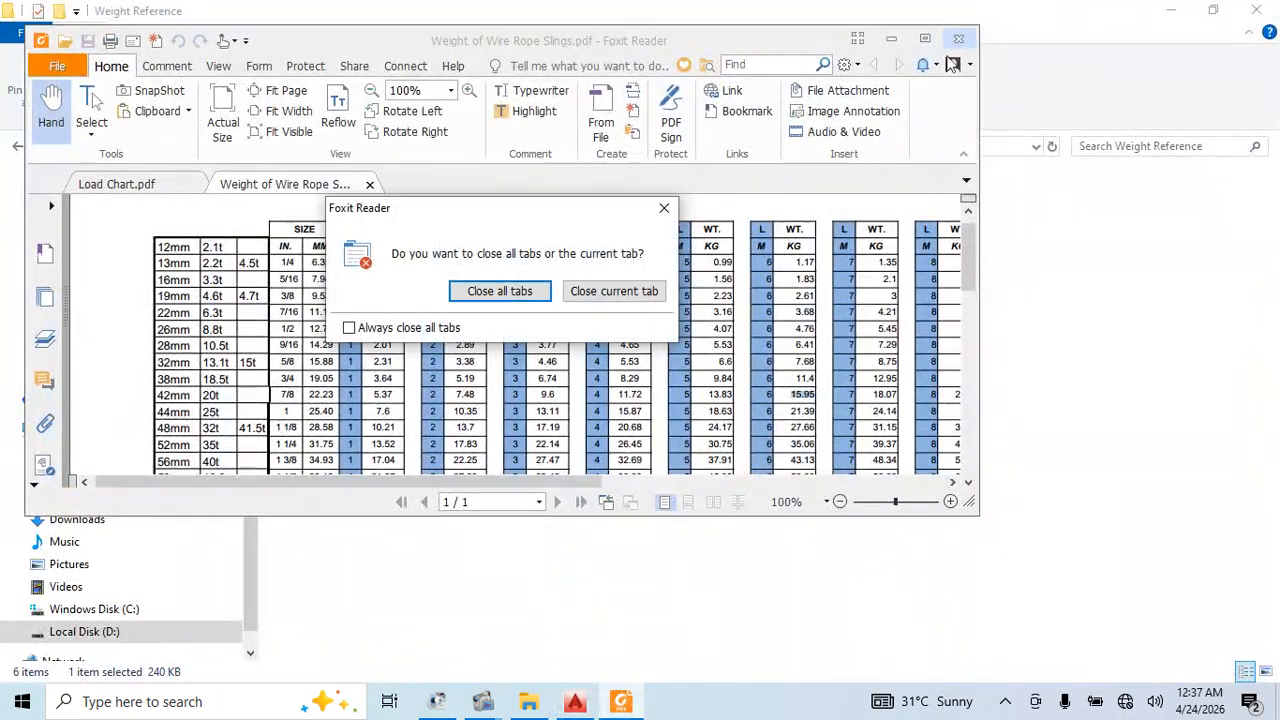
left_click(545, 293)
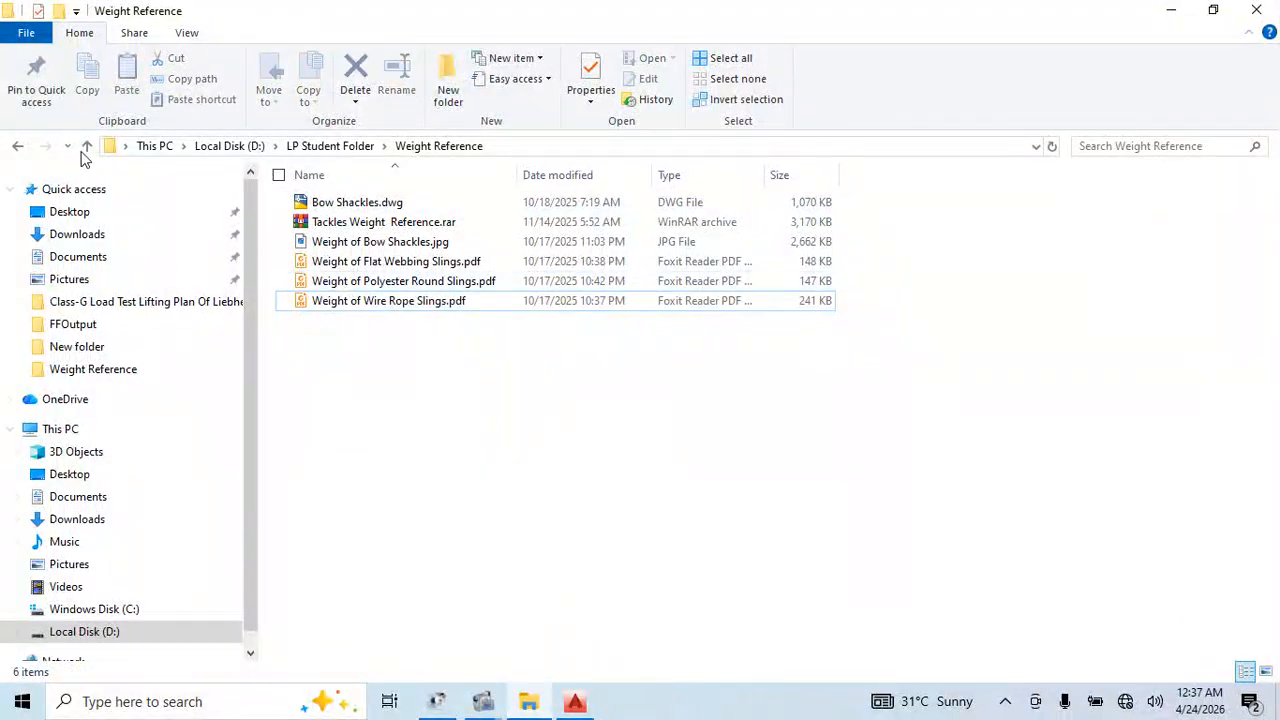
Open Full Load Chart Liebherr LR1280.pdf from the New folder inside the Class-G load test folder and maximise its window
left_click(12, 146)
double_click(365, 236)
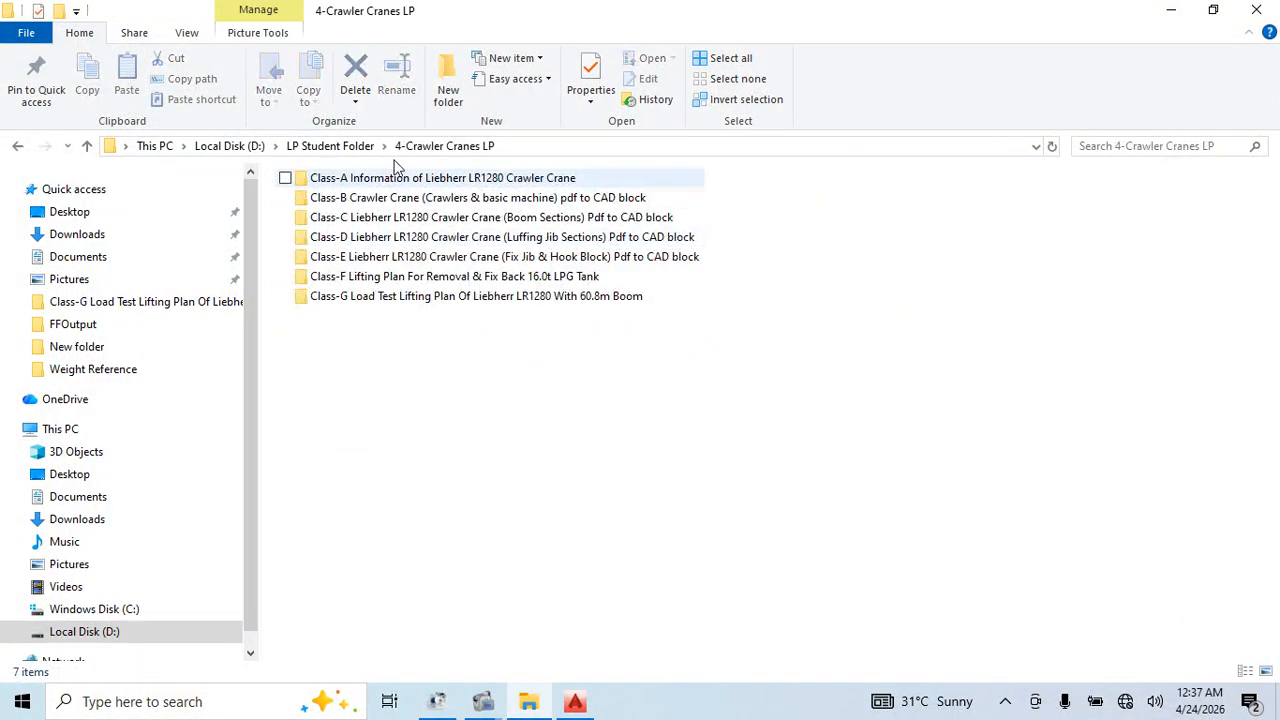
double_click(380, 296)
double_click(377, 271)
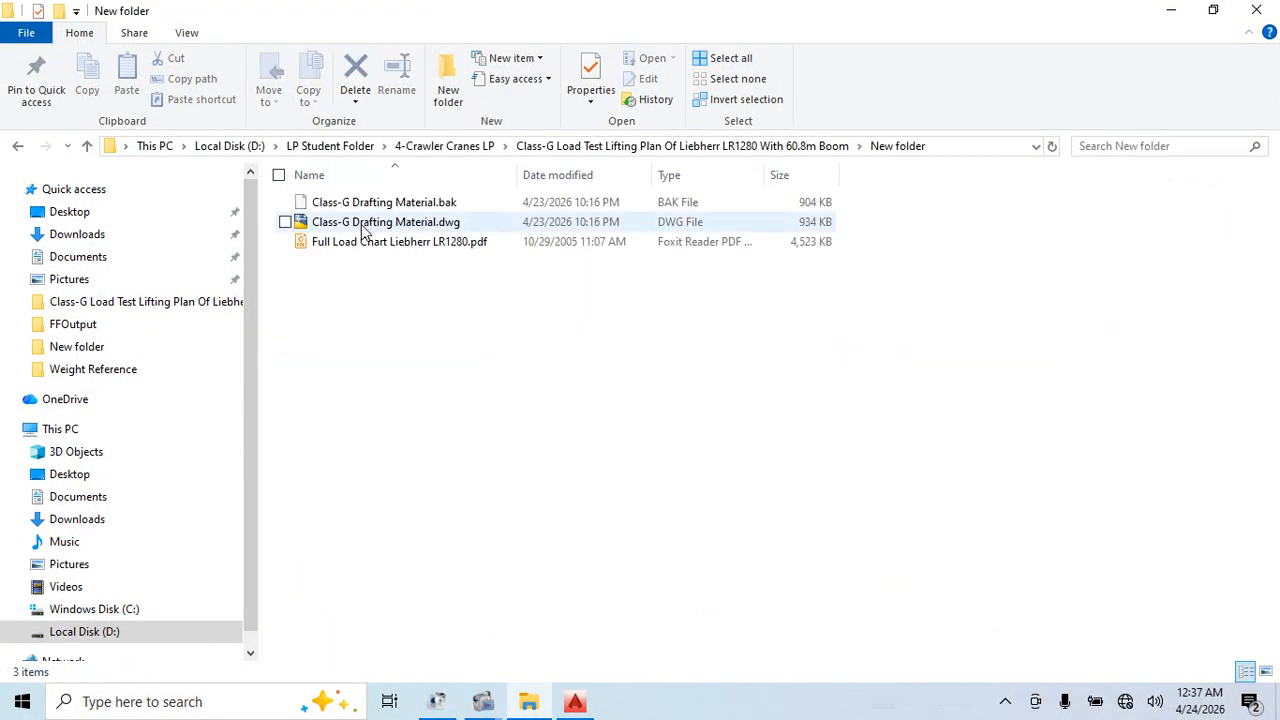
double_click(340, 243)
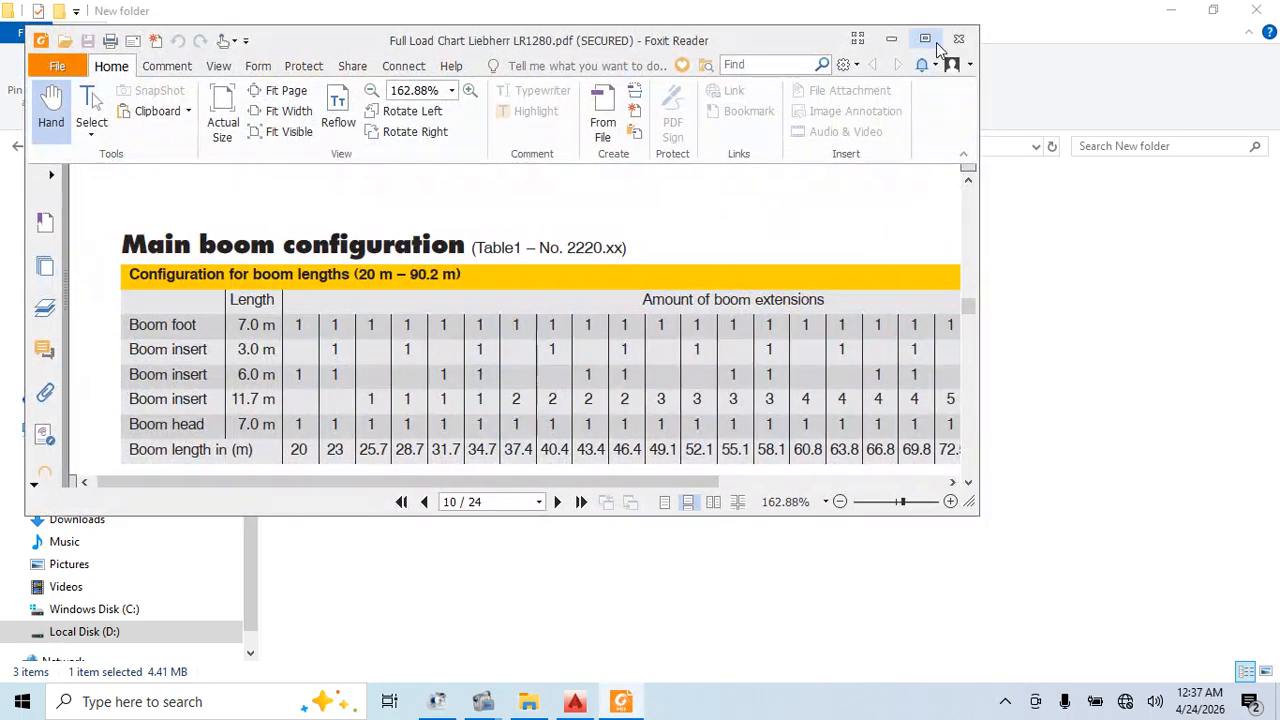
left_click(926, 40)
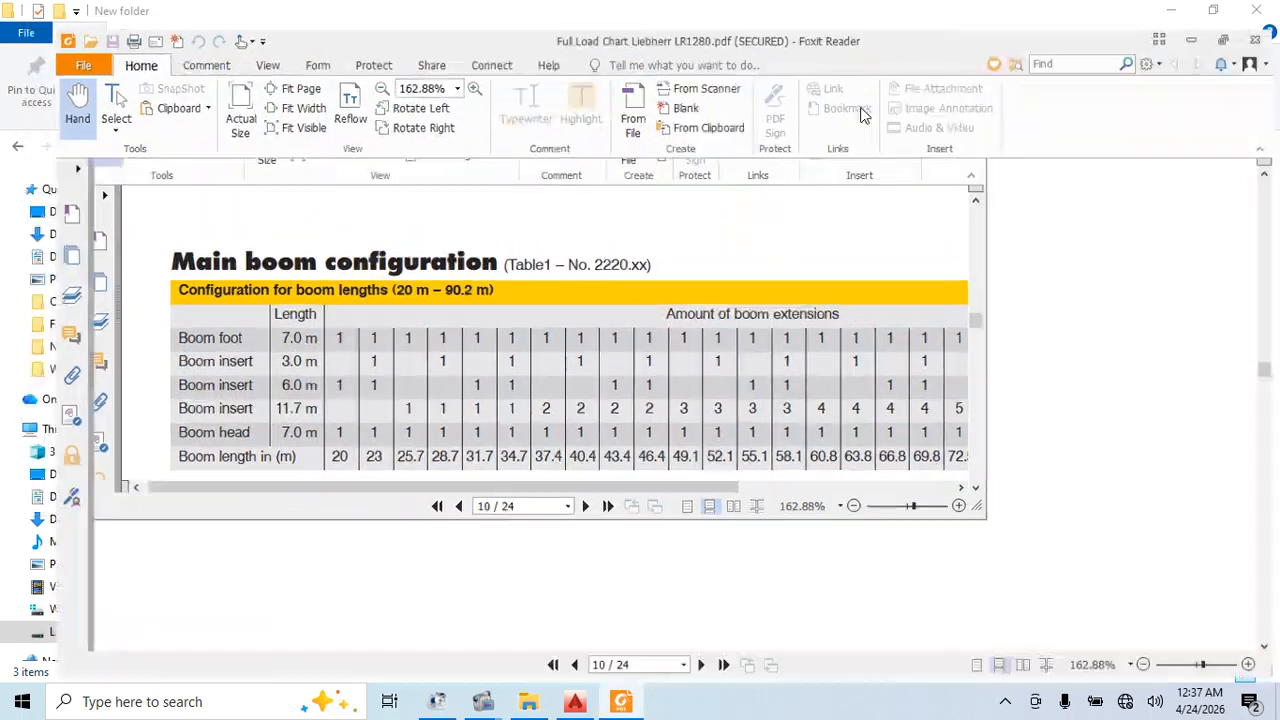
Find the Hooks section on page 5 of the load chart and examine the 100 t hook block's dimensions and weights
scroll(728, 334, "down", 2, "ctrl")
scroll(837, 371, "down", 10)
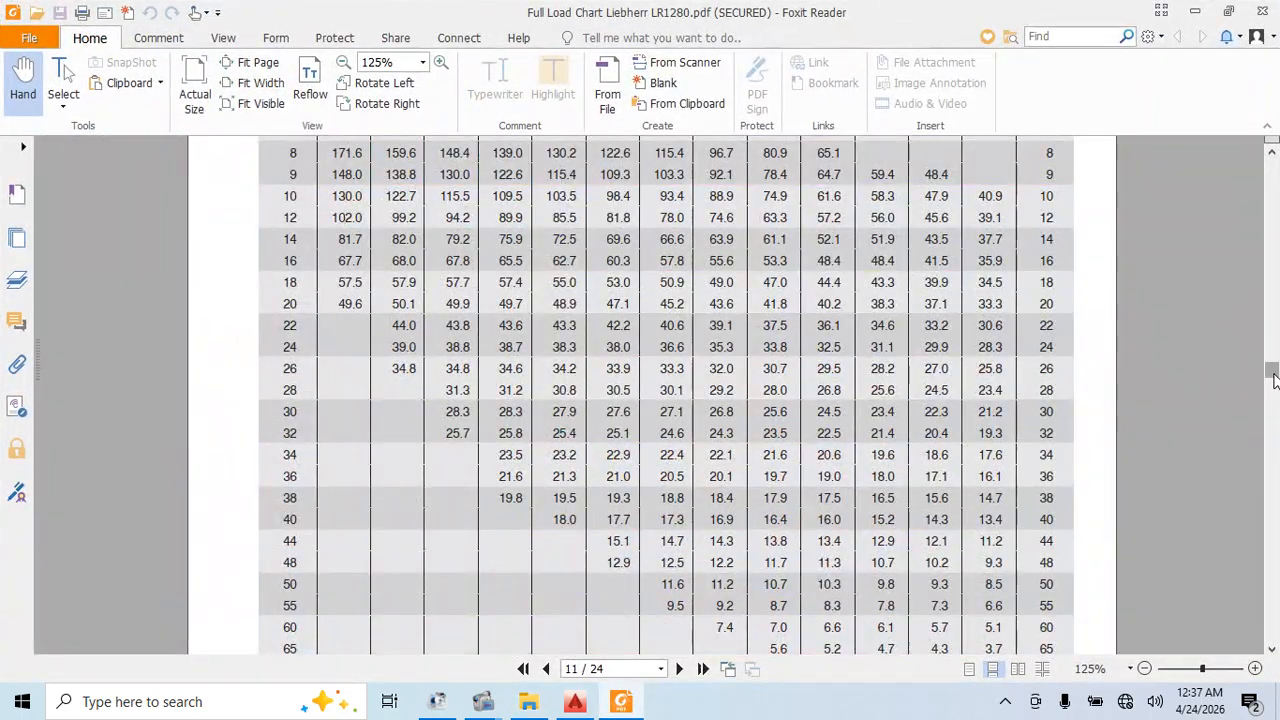
left_click_drag(1274, 378, 1273, 255)
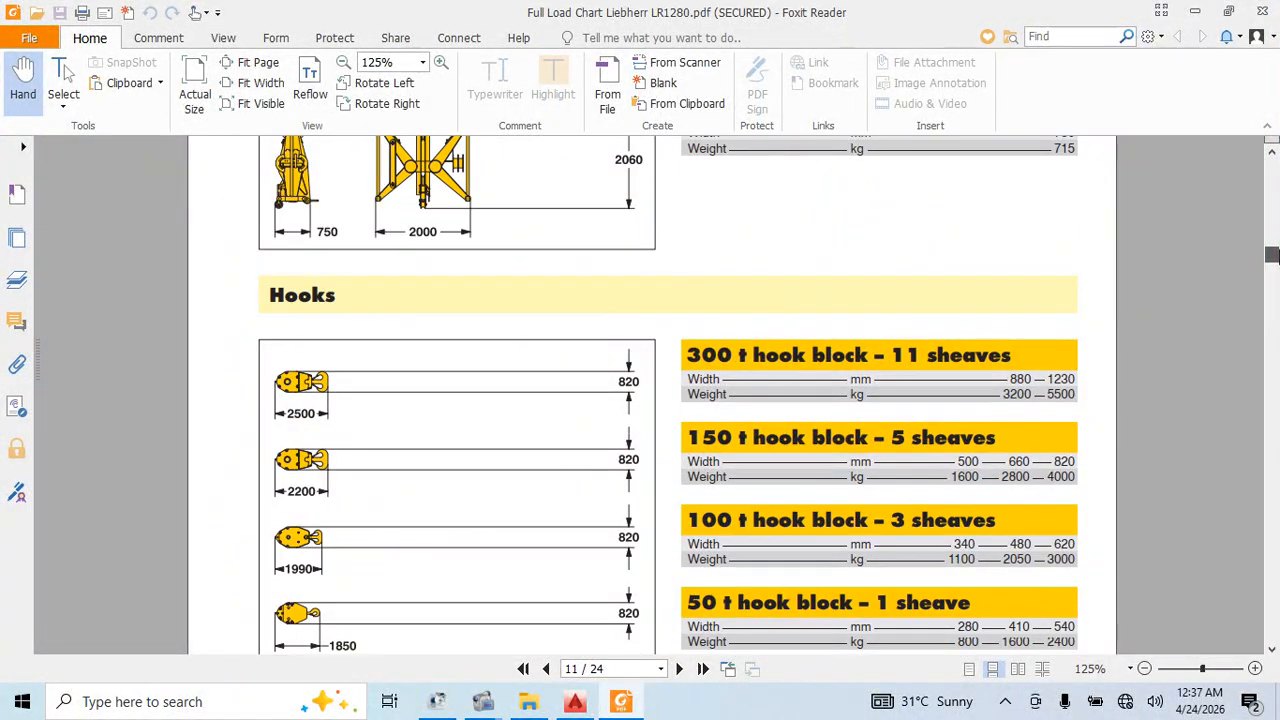
scroll(551, 451, "down", 3)
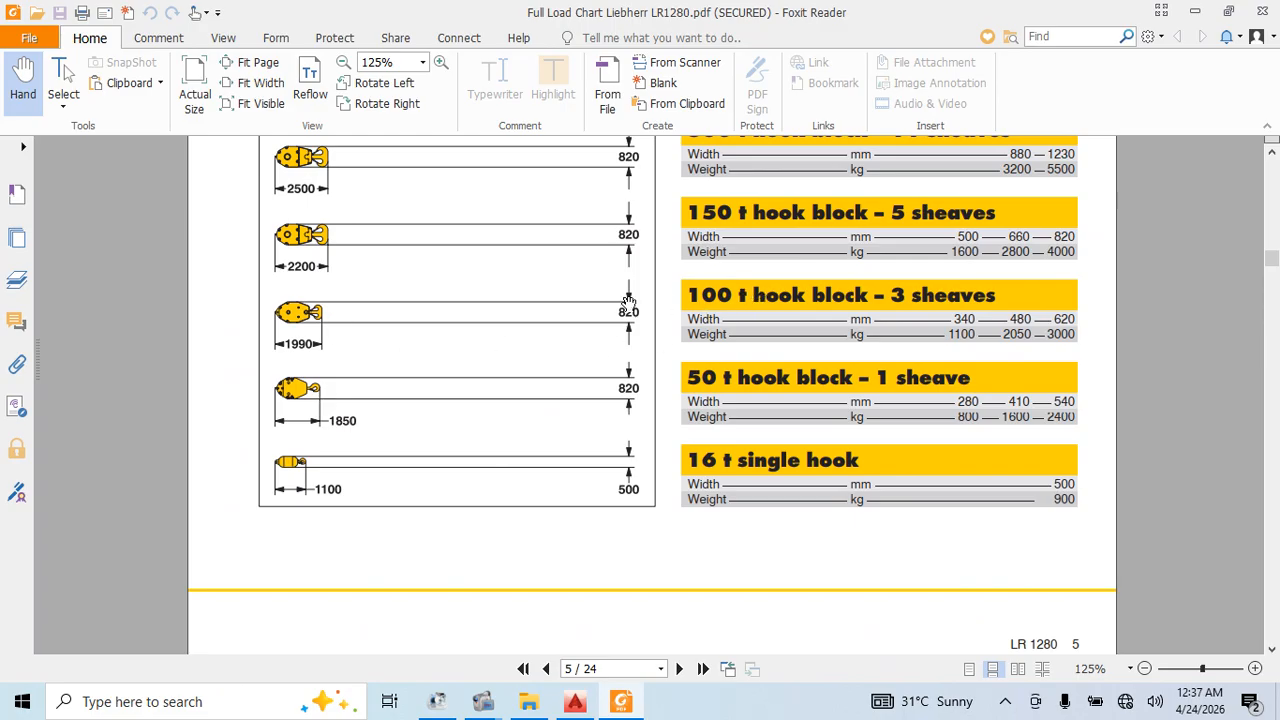
scroll(285, 335, "up", 2, "ctrl")
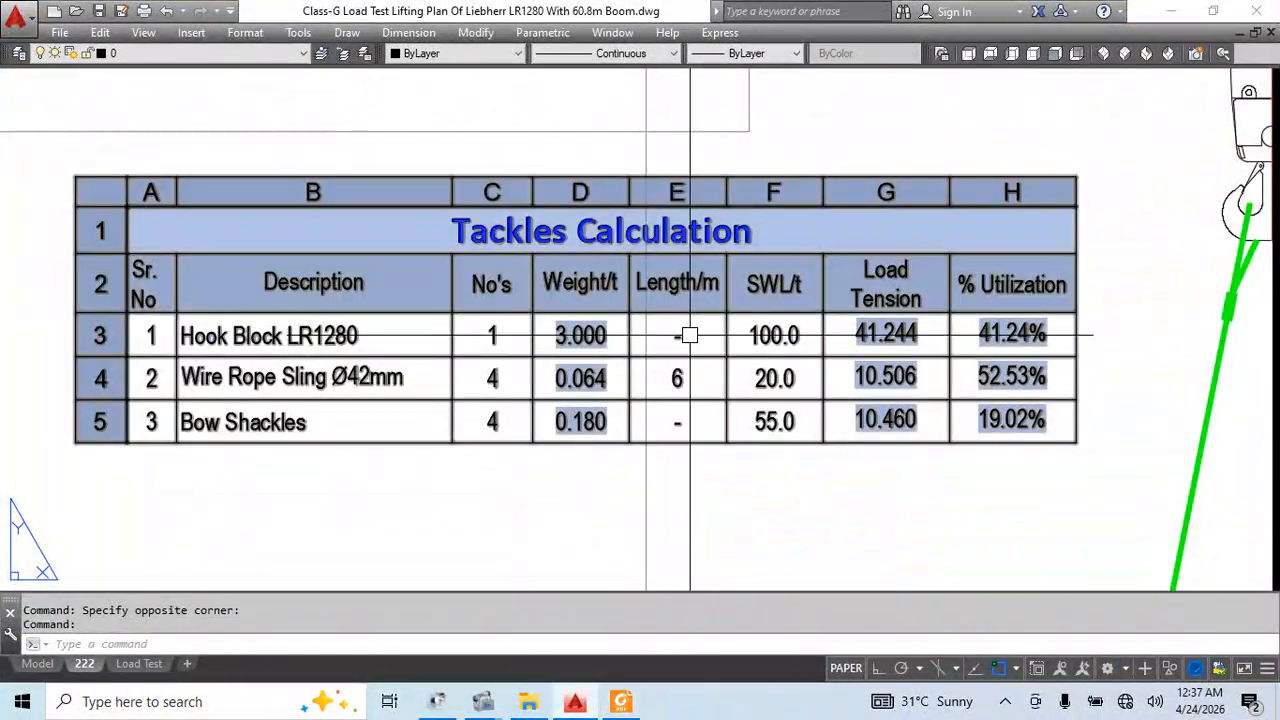
Set the Hook Block LR1280 length in the Tackles Calculation table on the 222 layout to 1.990
double_click(690, 335)
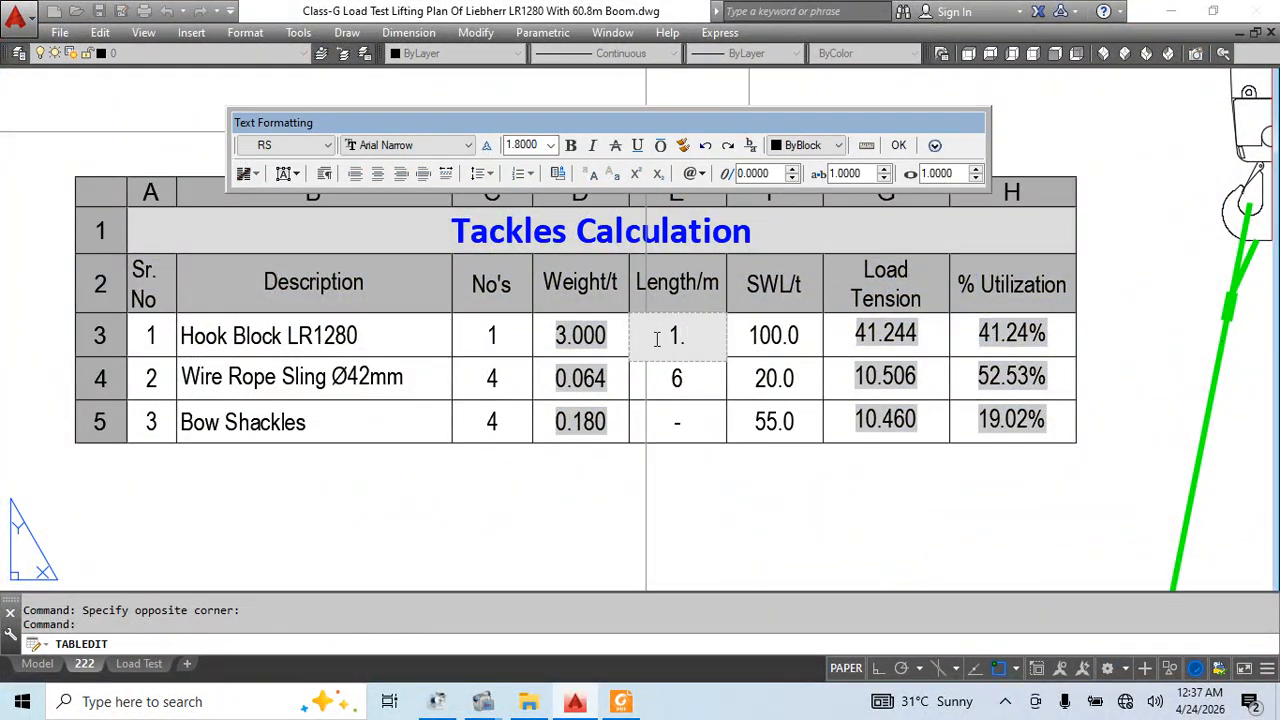
key("Escape")
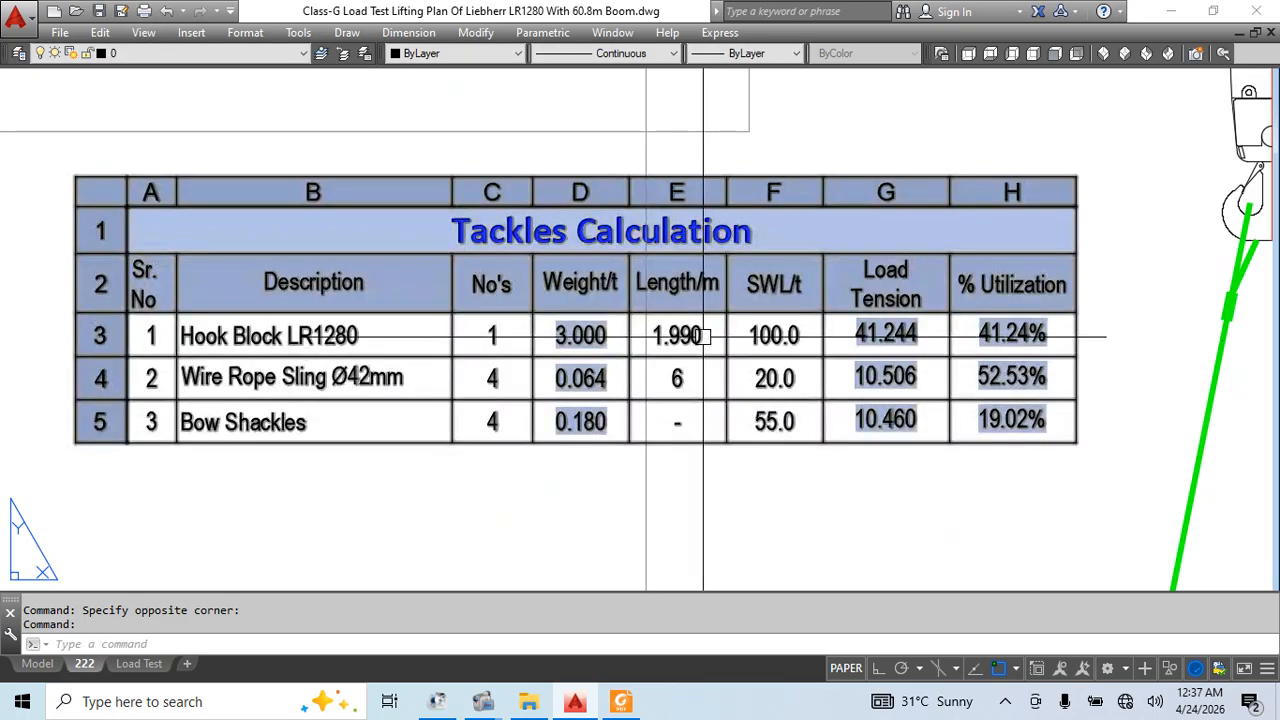
key("Escape")
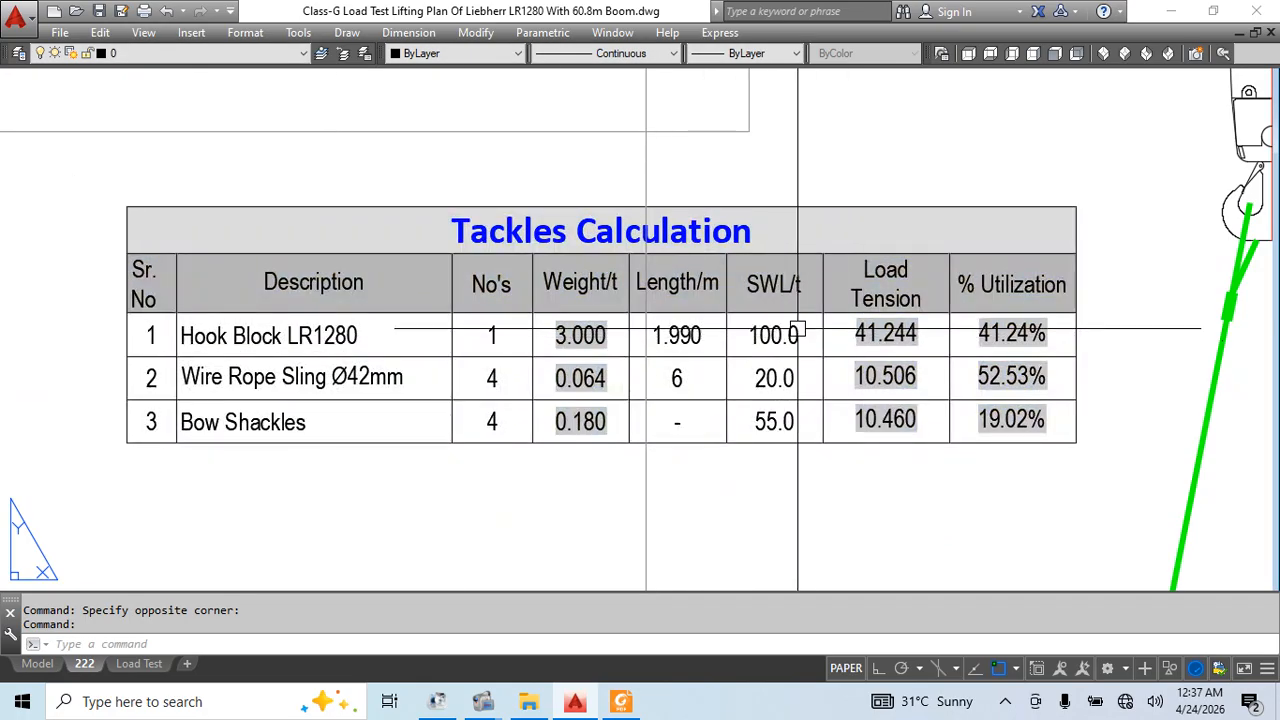
Check the weight, length and SWL cells of the Tackles Calculation table, including the Wire Rope Sling weight formula
left_click(800, 326)
left_click(563, 400)
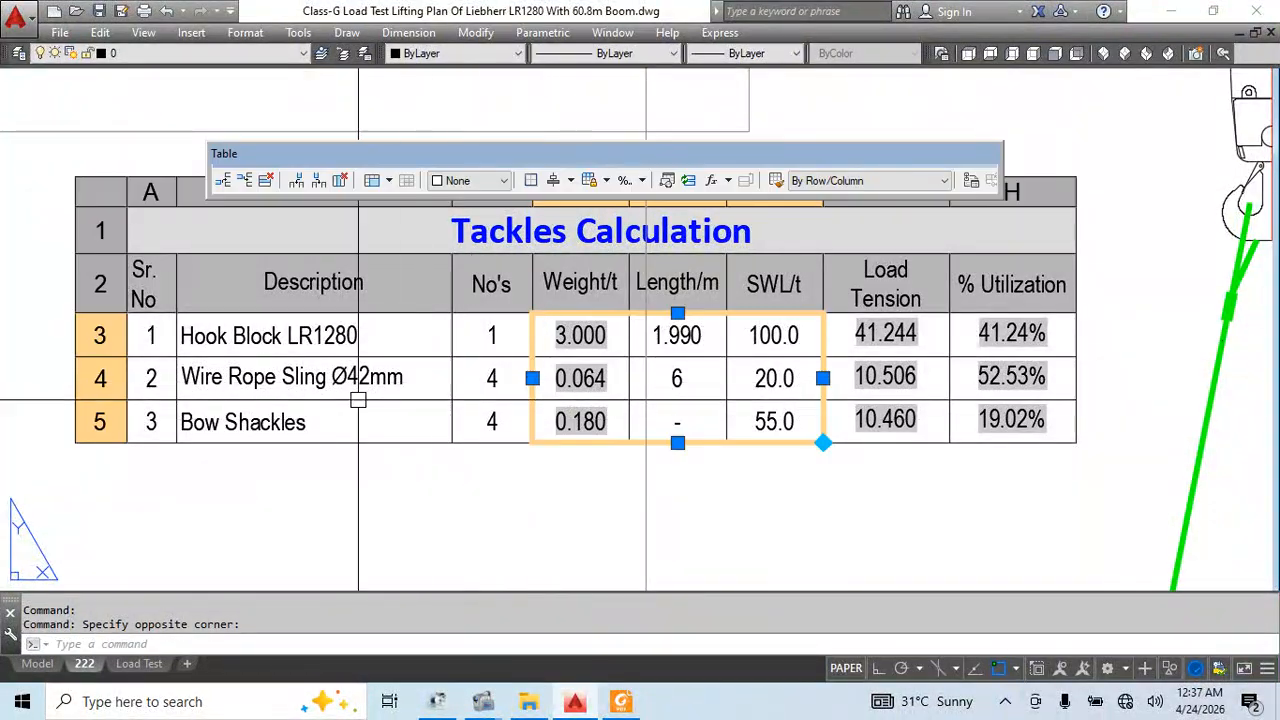
key("Escape")
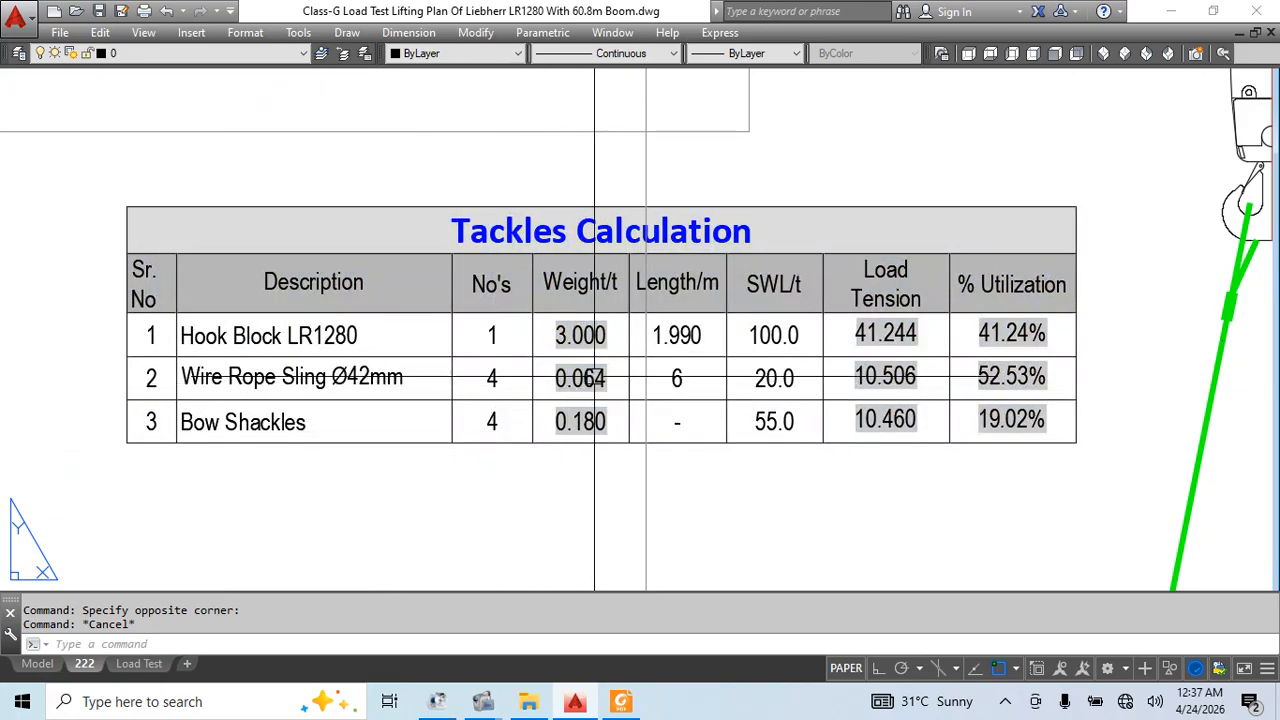
double_click(594, 378)
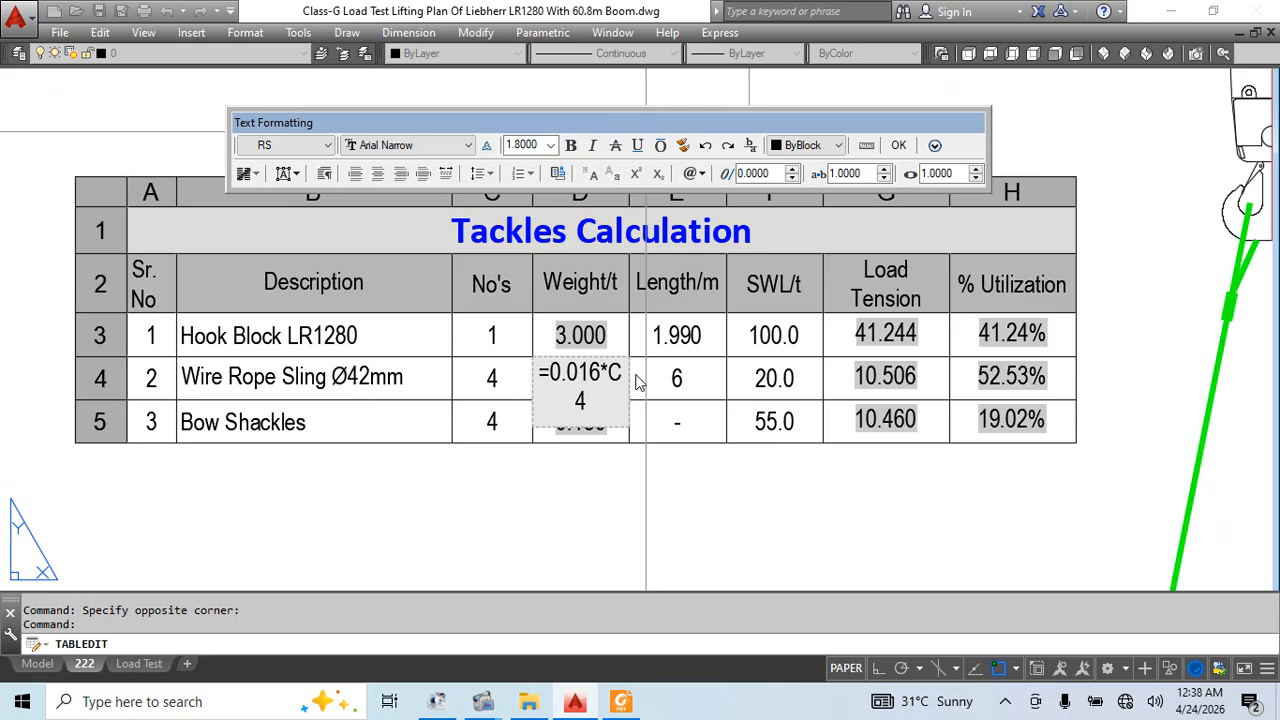
key("Escape")
left_click(597, 378)
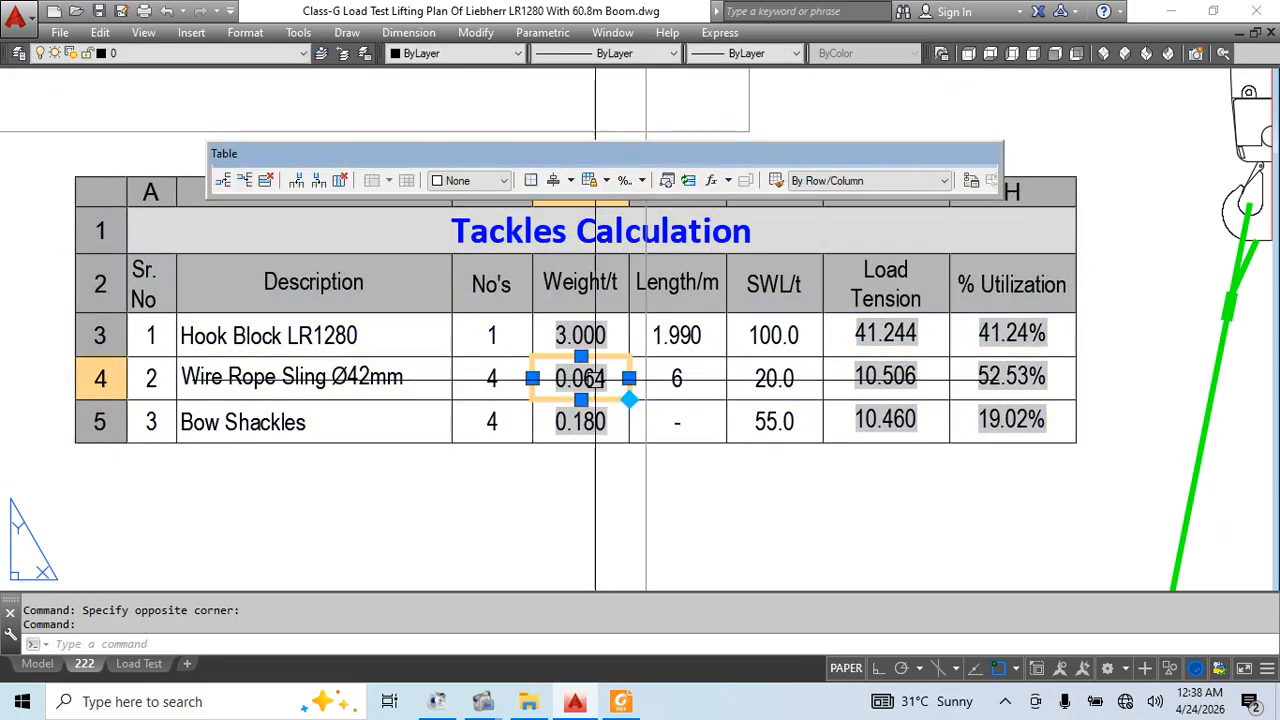
key("Escape")
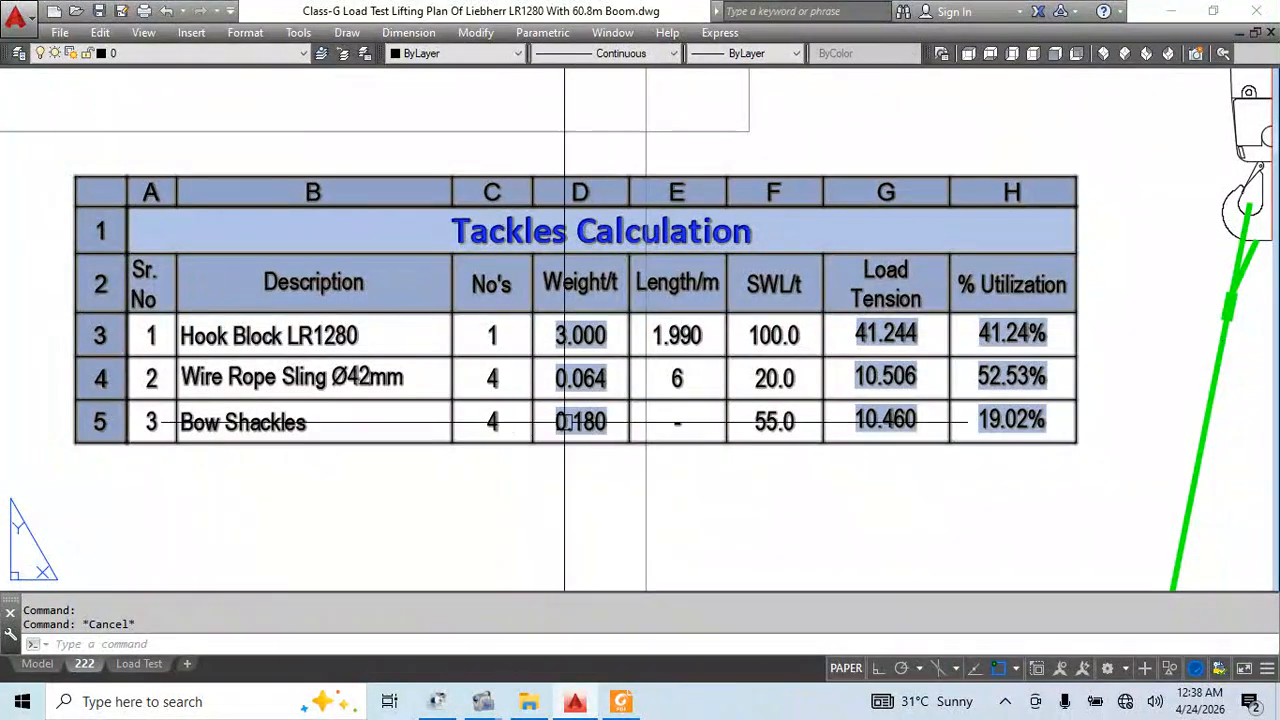
Inspect the weight formula in the Bow Shackles row of the Tackles Calculation table, leaving it as it is
left_click(580, 421)
double_click(583, 425)
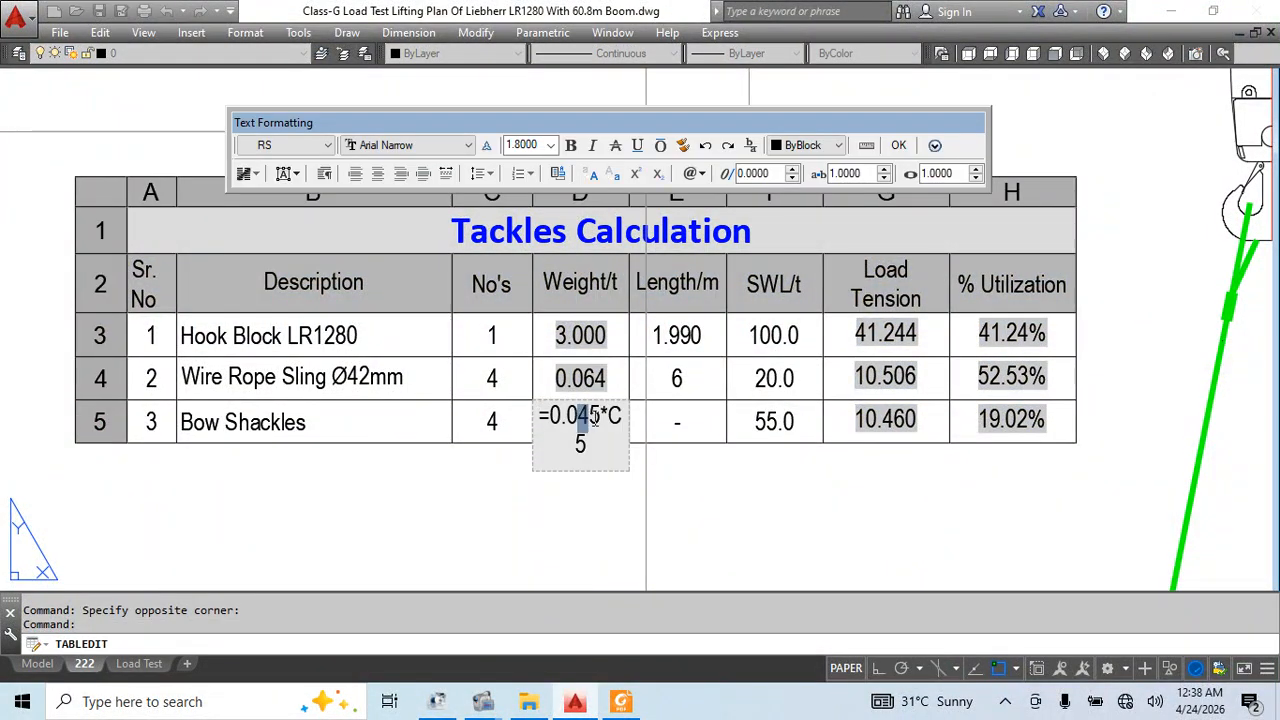
left_click(513, 505)
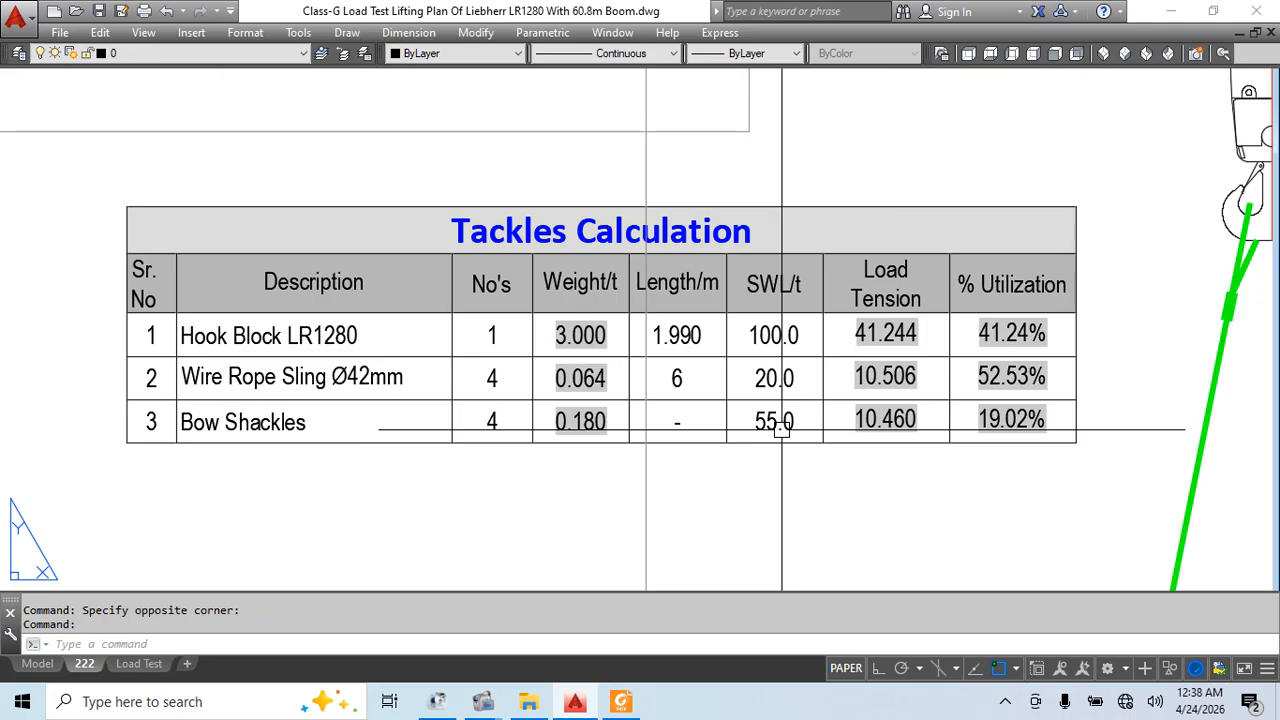
left_click(577, 432)
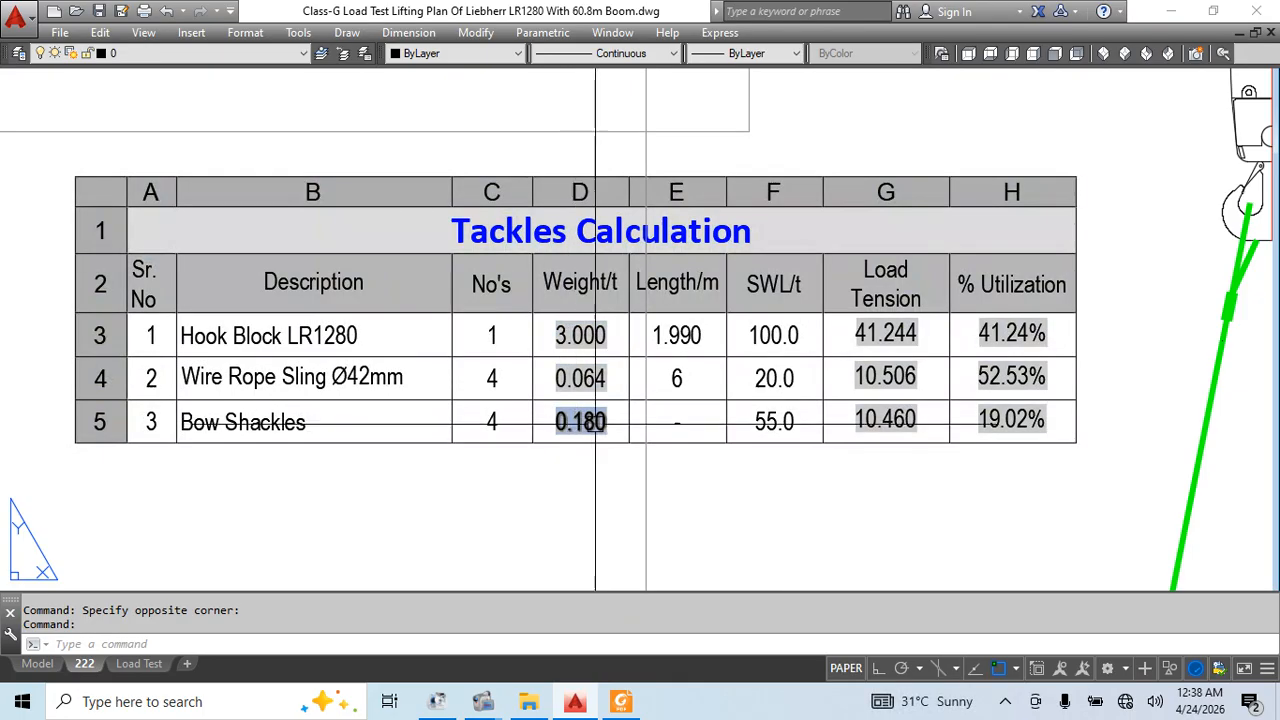
key("Escape")
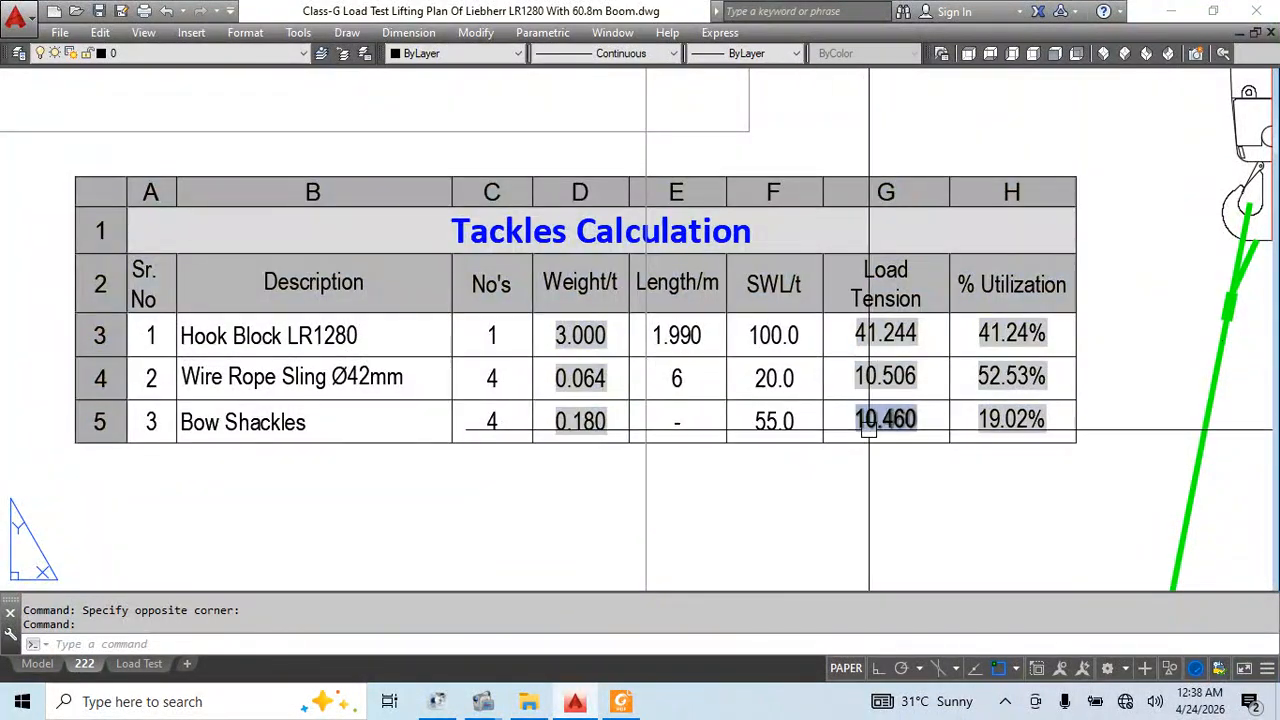
Review the Crane Details table on the 222 layout, from the crane model down to the number of fall lines
scroll(568, 333, "down", 3)
middle_click_drag(574, 393, 423, 516)
scroll(821, 369, "up", 3)
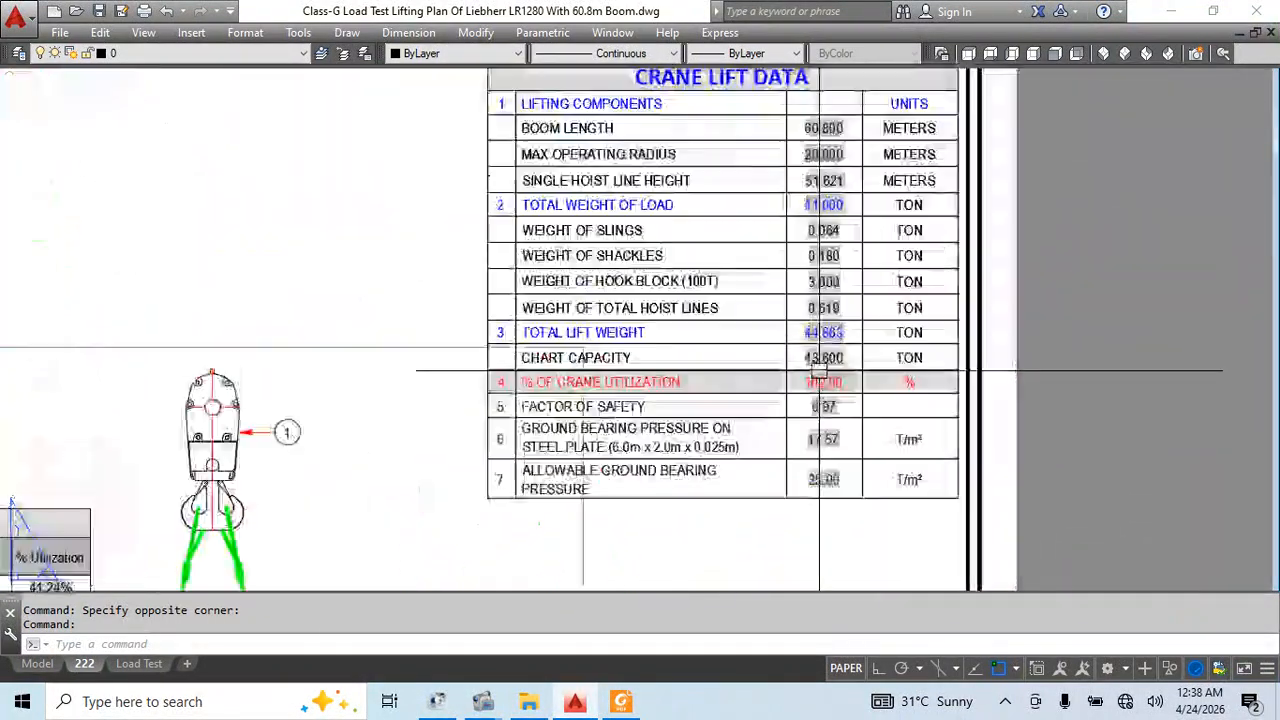
middle_click_drag(843, 380, 783, 533)
middle_click_drag(779, 262, 655, 590)
middle_click_drag(705, 80, 705, 357)
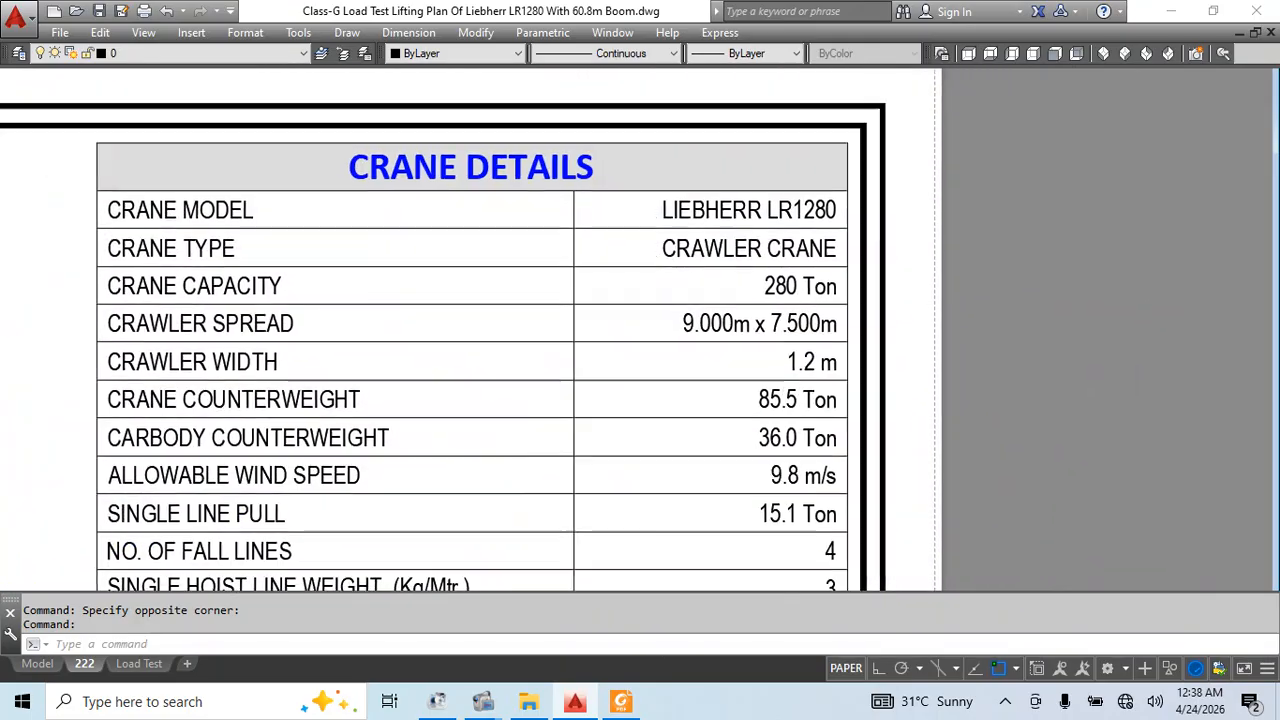
scroll(745, 230, "up", 2)
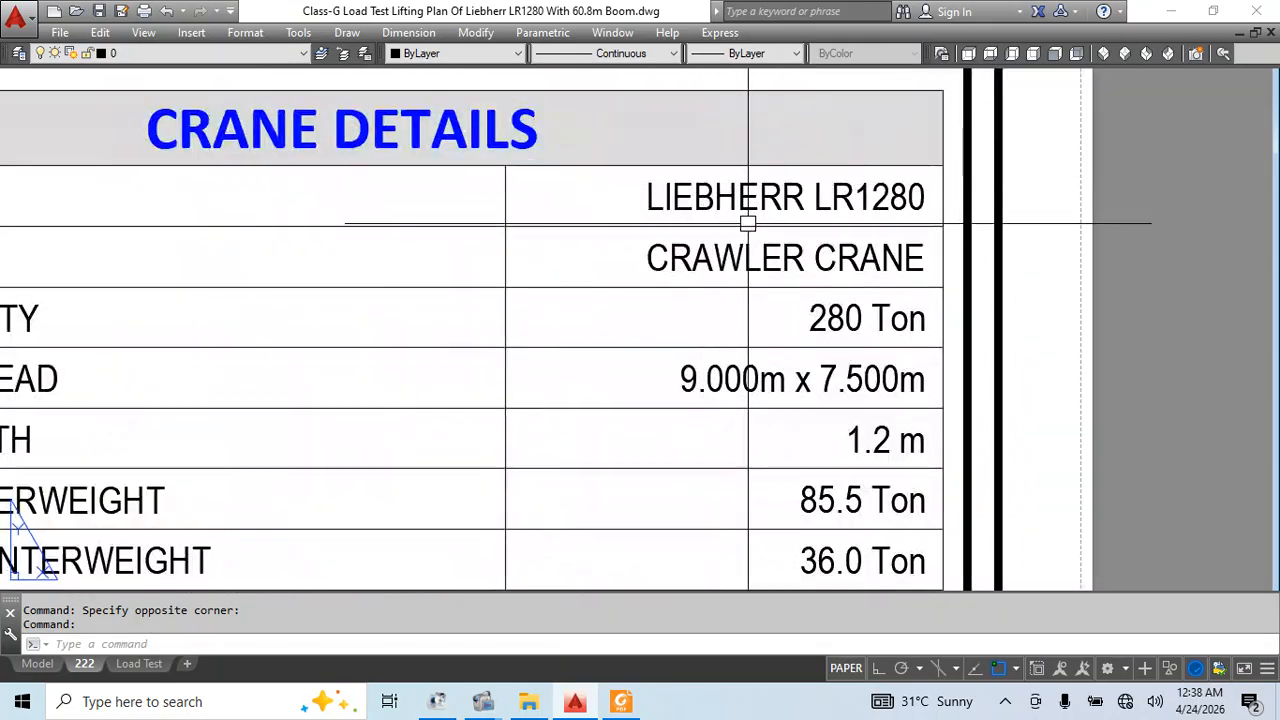
middle_click_drag(817, 300, 814, 197)
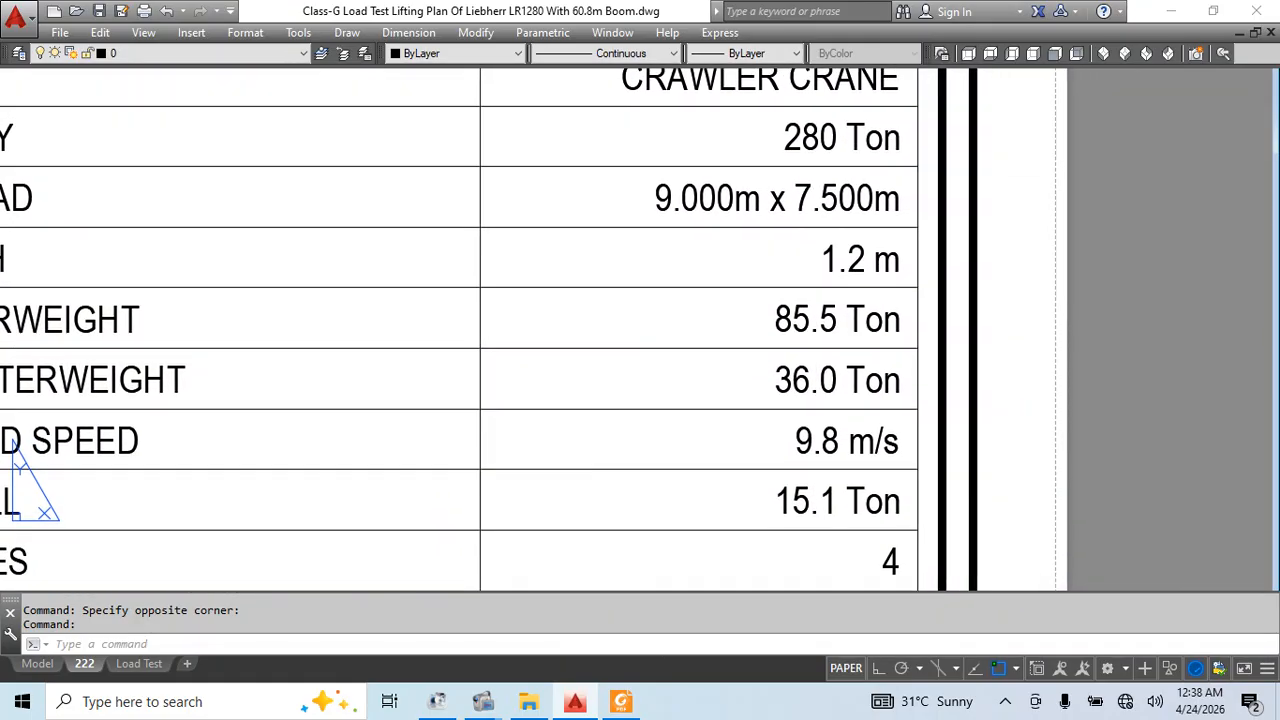
Consult the load chart PDF in Foxit Reader, close it and switch back to the lifting plan drawing in AutoCAD
left_click(621, 701)
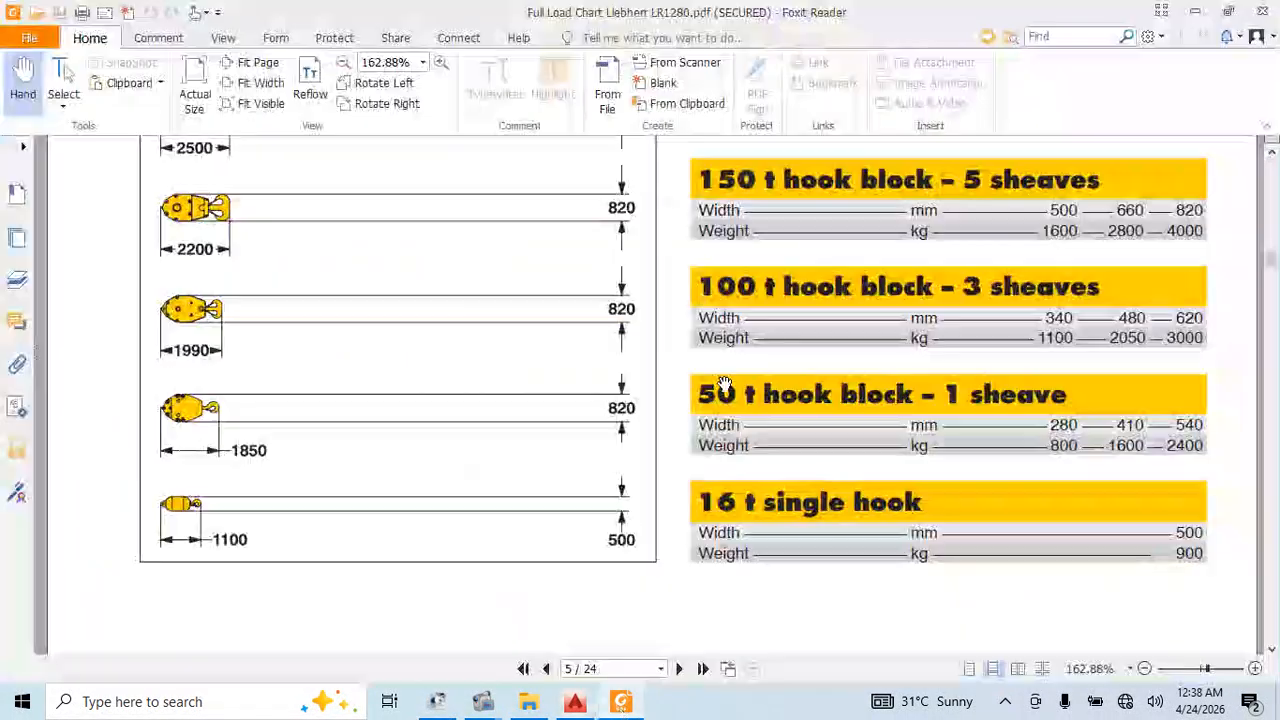
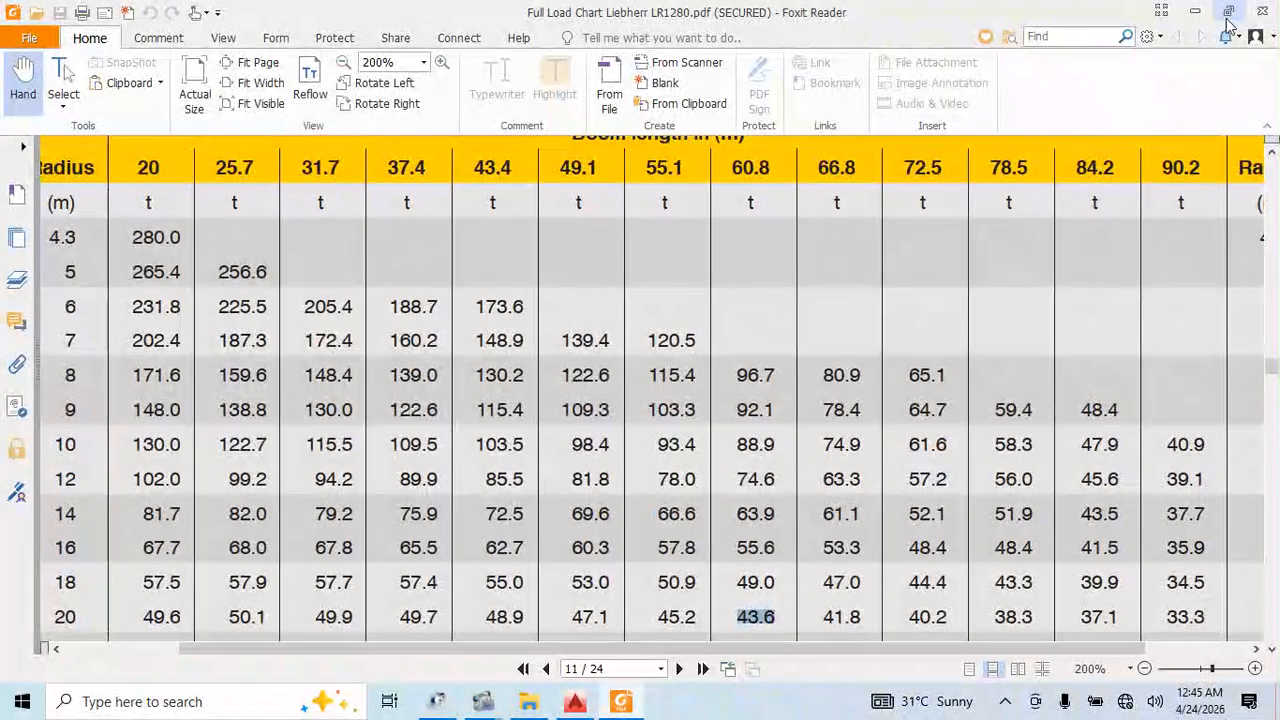
left_click(1261, 11)
left_click(577, 701)
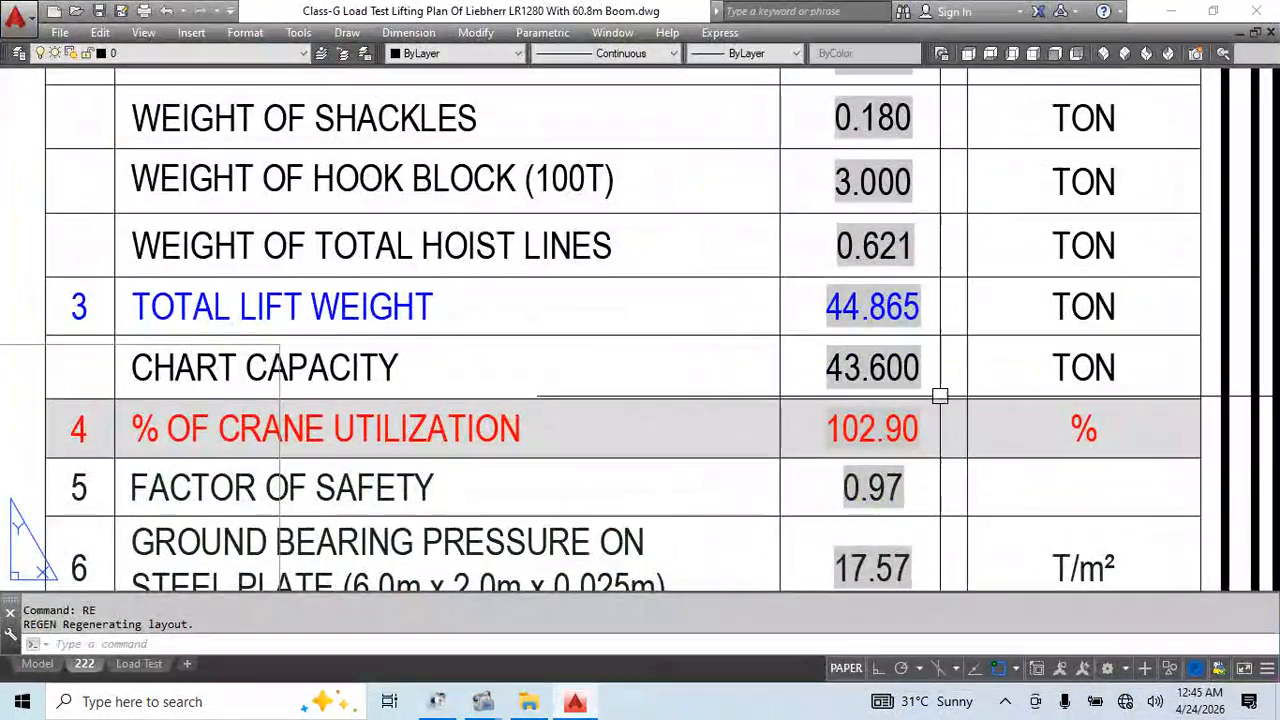
Examine the Crane Lift Data rows for total lift weight, chart capacity, crane utilization, factor of safety and ground bearing pressure
middle_click_drag(871, 446, 876, 336)
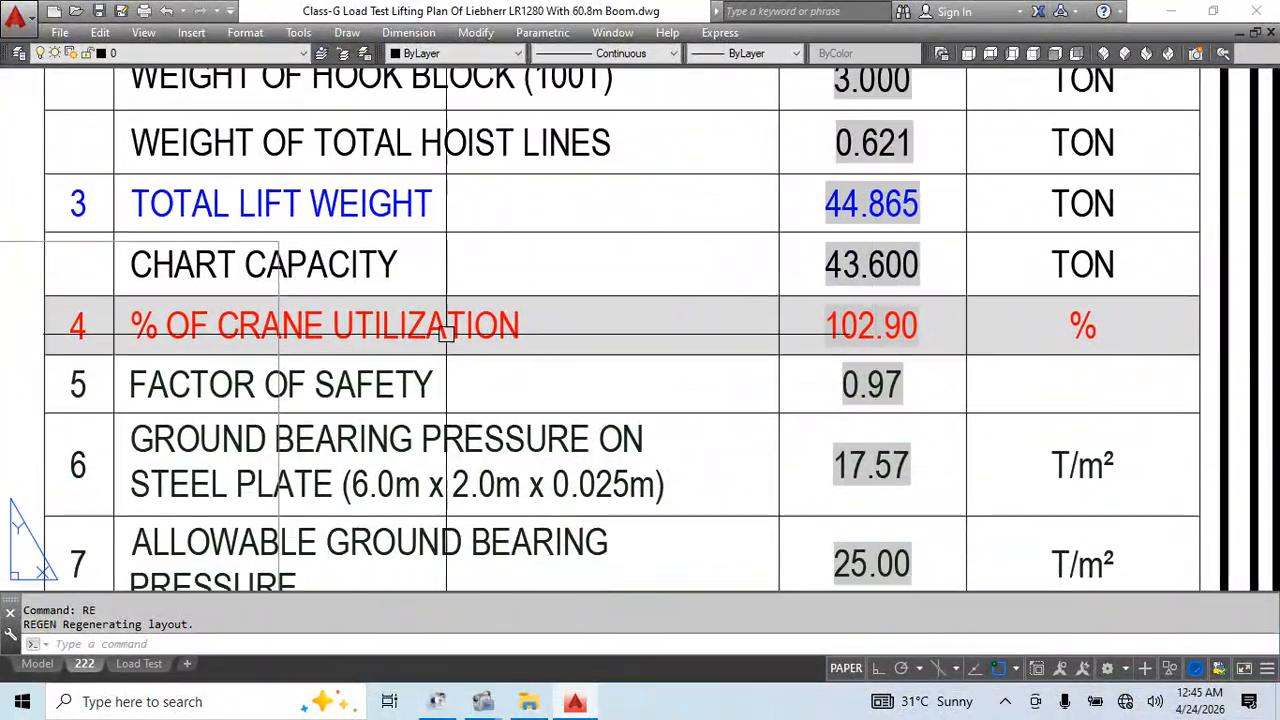
left_click(800, 349)
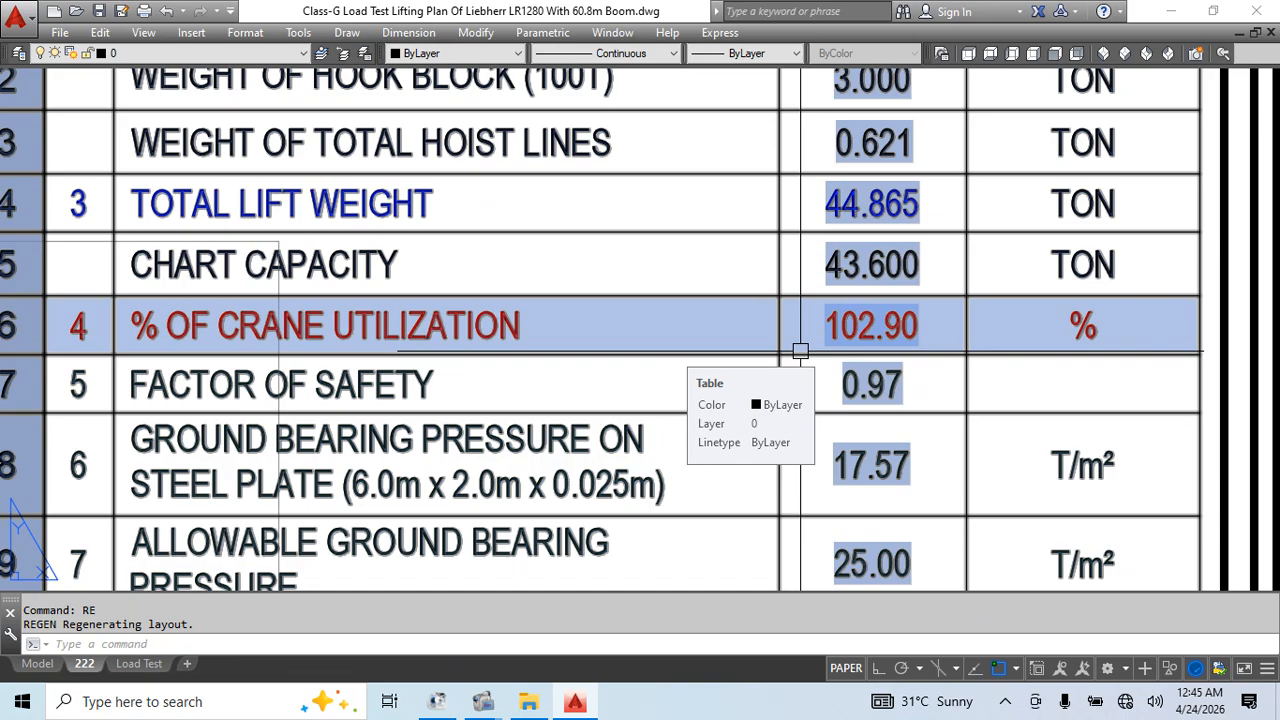
key("Escape")
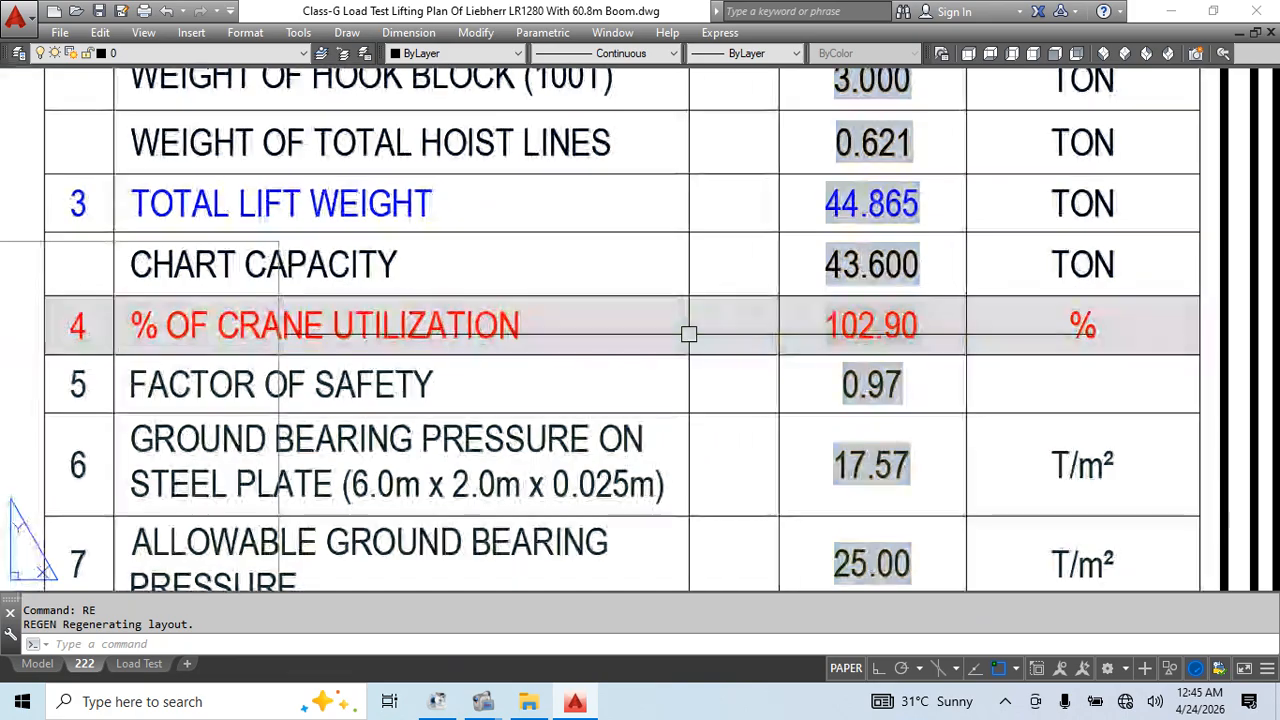
scroll(823, 326, "down", 1)
scroll(826, 329, "up", 2)
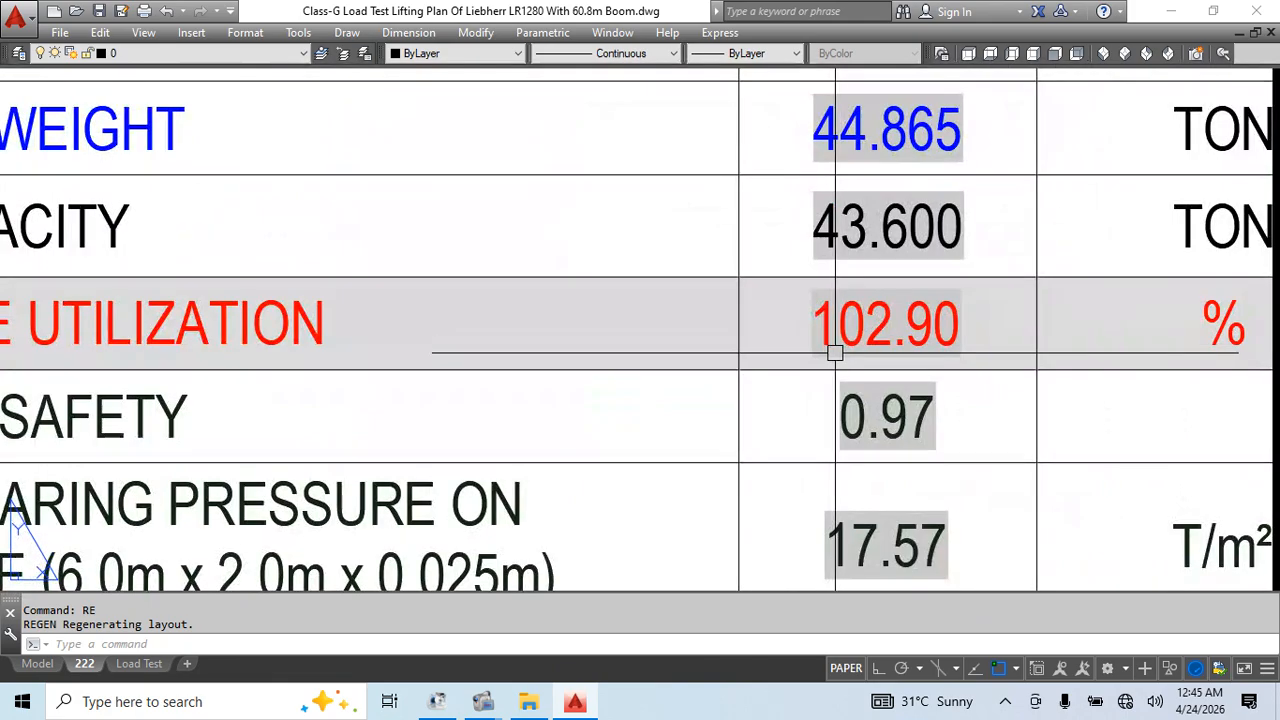
scroll(815, 371, "down", 2)
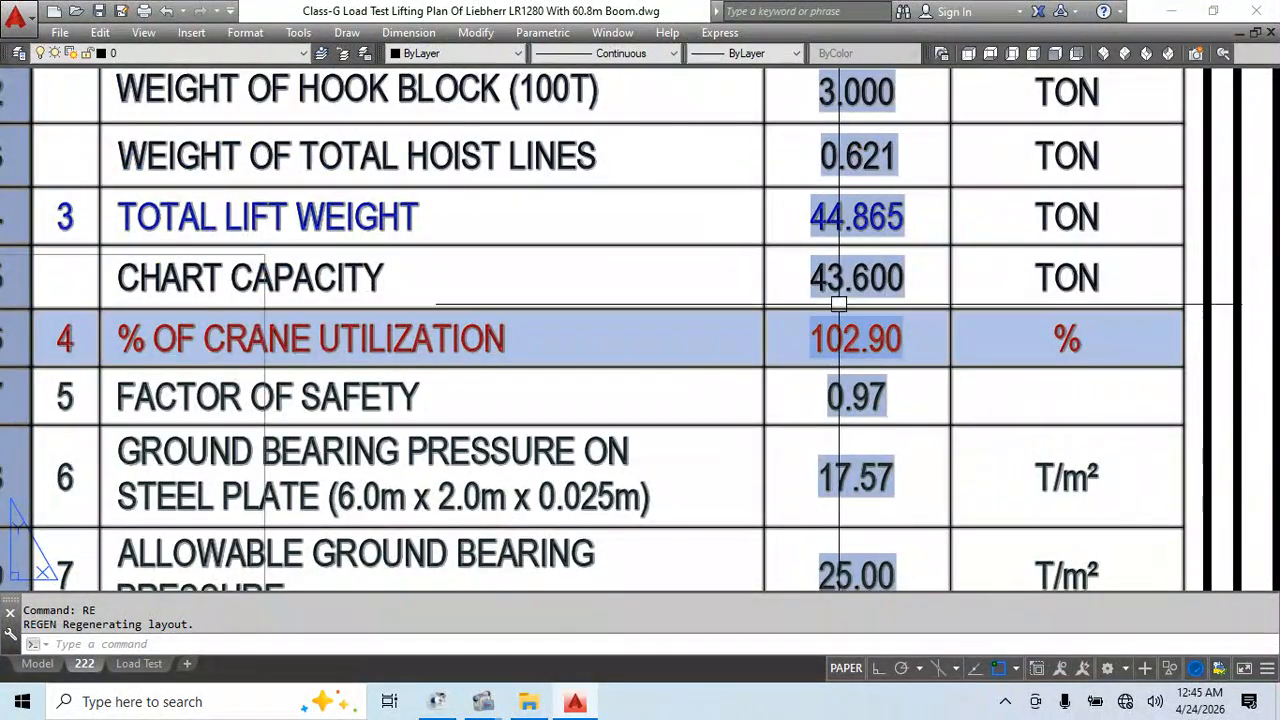
scroll(809, 366, "up", 2)
middle_click_drag(899, 285, 813, 355)
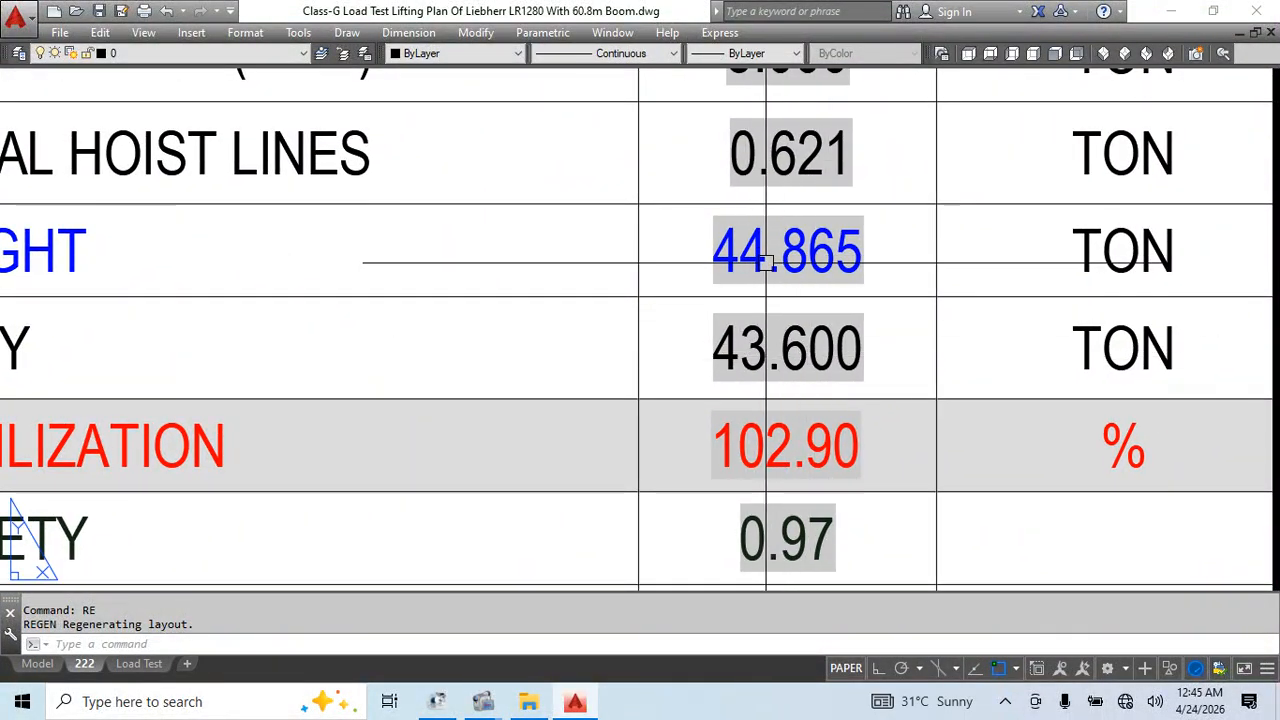
scroll(765, 262, "down", 5)
scroll(765, 330, "up", 3)
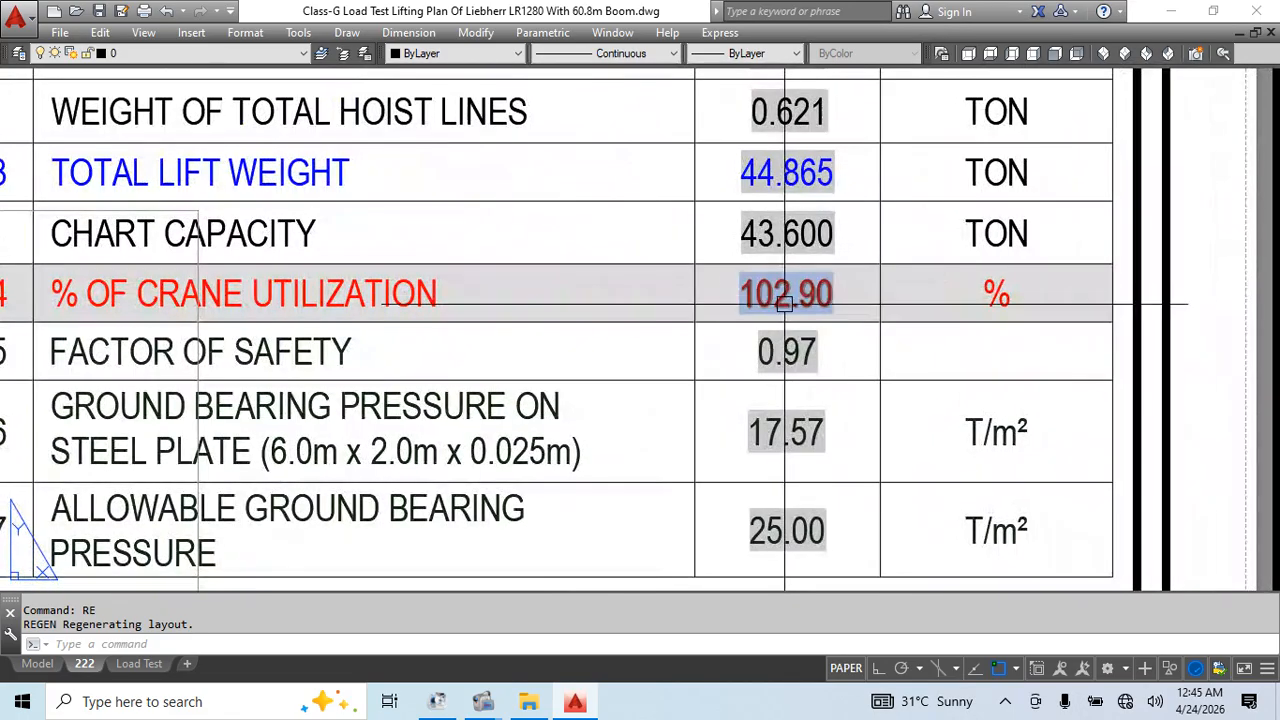
mouse_move(765, 340)
middle_mouse_down()
mouse_move(861, 319)
mouse_move(963, 319)
middle_mouse_up()
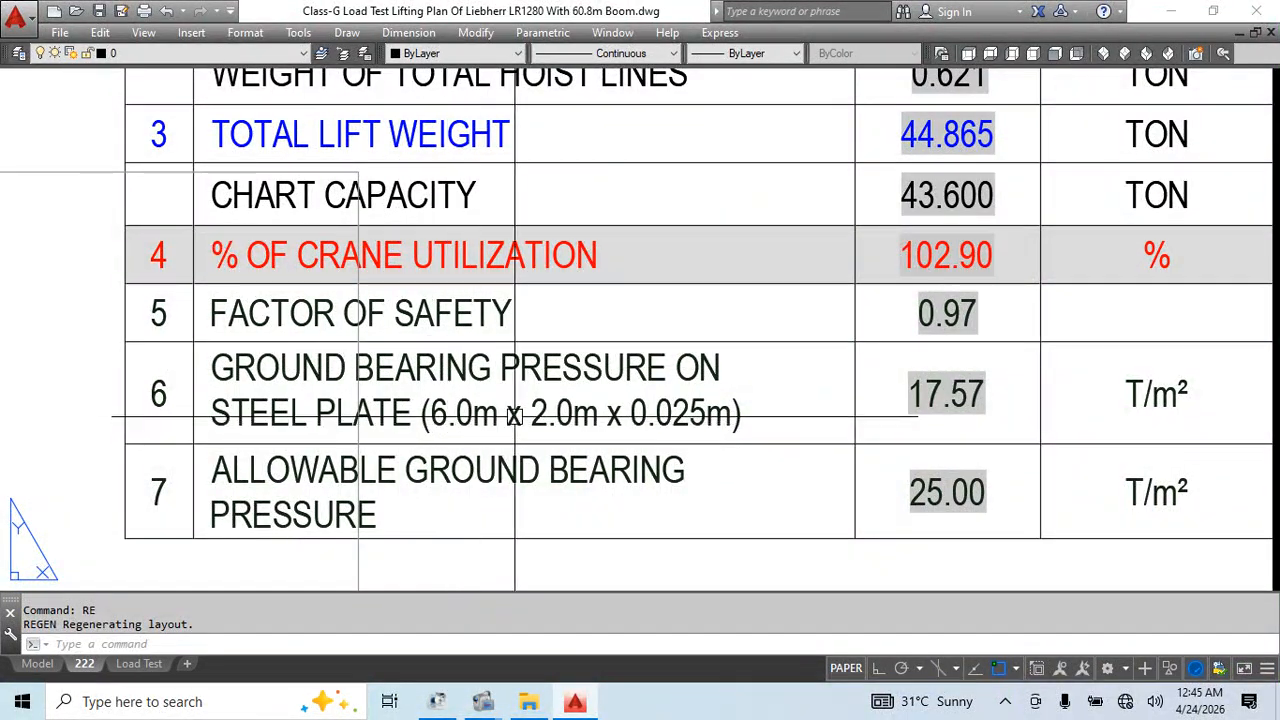
Check the ground bearing pressure cells and the weight rows up to the total weight of load in the Crane Lift Data table
left_click(975, 425)
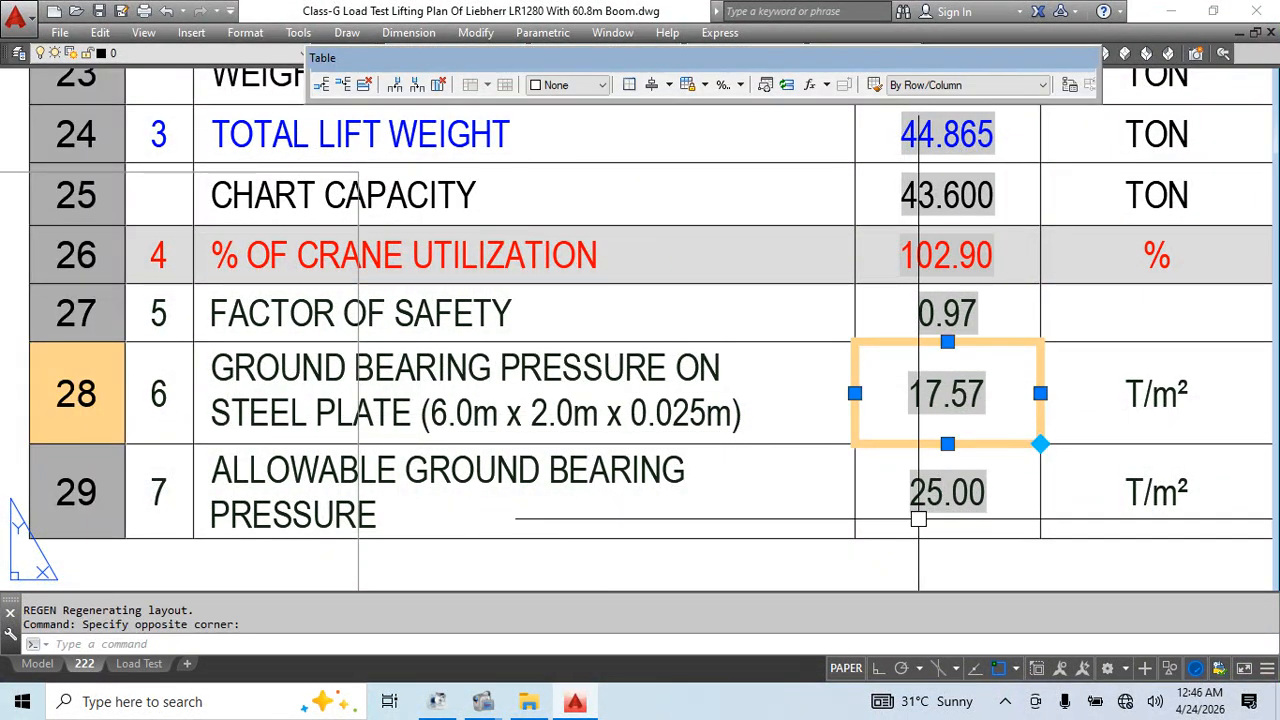
left_click(989, 461)
key("Escape")
scroll(845, 368, "down", 6)
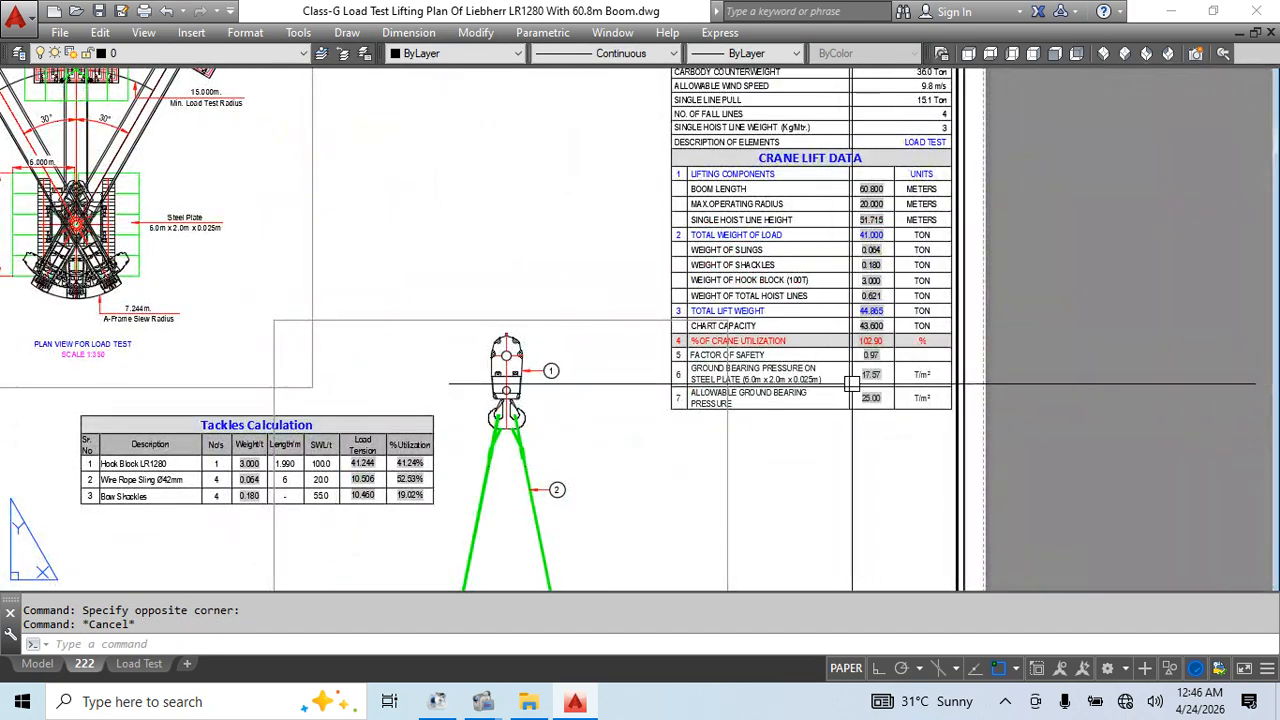
scroll(880, 306, "up", 6)
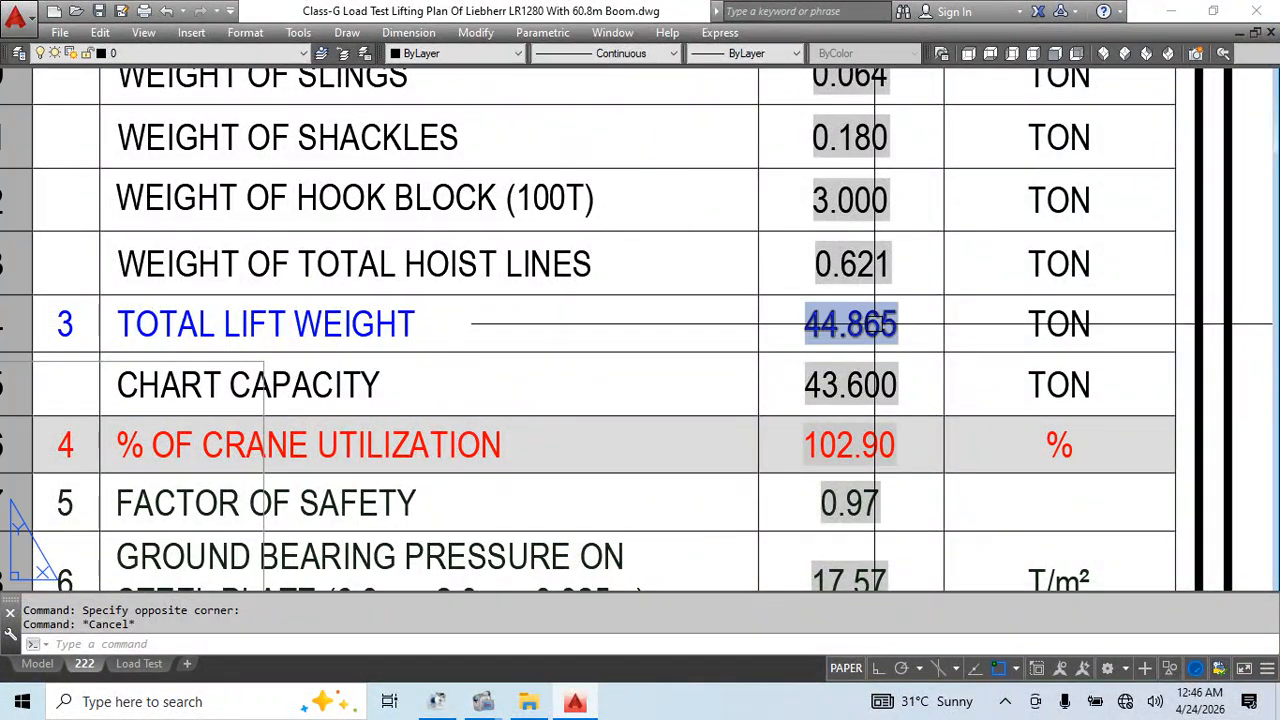
middle_click_drag(874, 324, 886, 488)
left_click(862, 181)
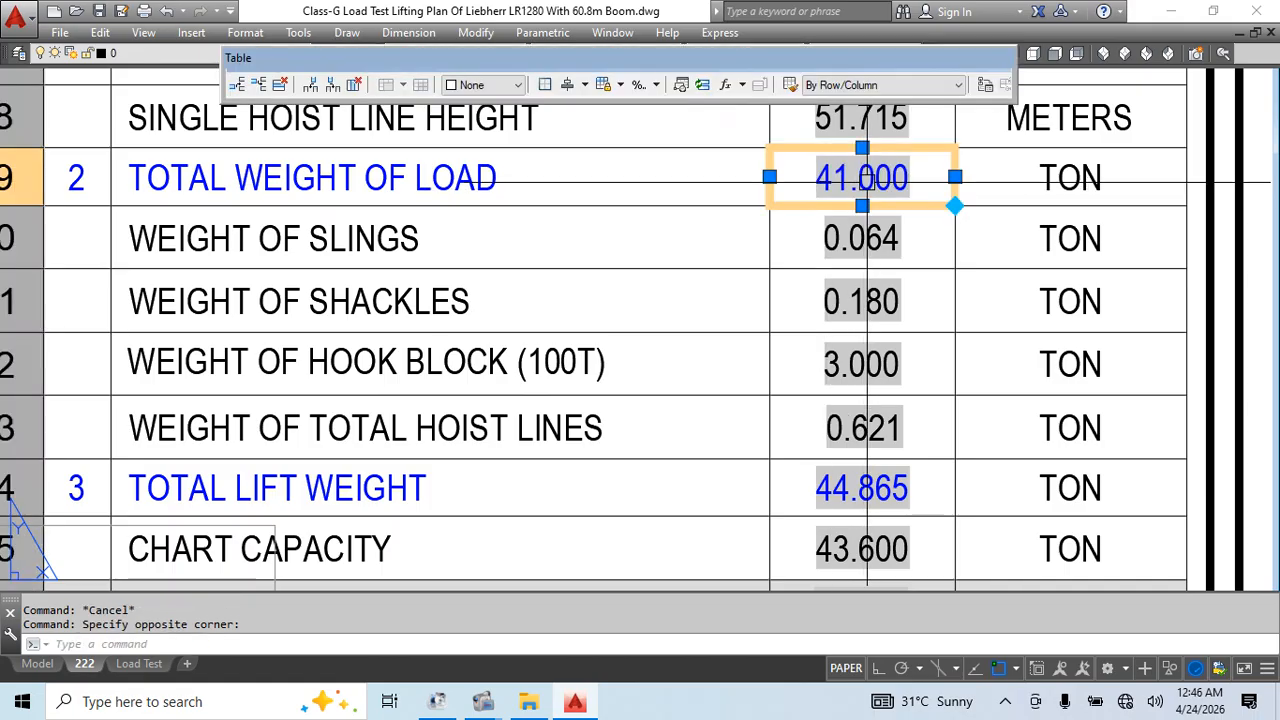
key("Escape")
Inspect the Load Tension formula of the Bow Shackles row in the Tackles Calculation table, leaving it as it is
scroll(814, 206, "down", 2)
middle_click_drag(727, 425, 1042, 166)
scroll(287, 365, "up", 3)
scroll(651, 434, "down", 1)
double_click(651, 434)
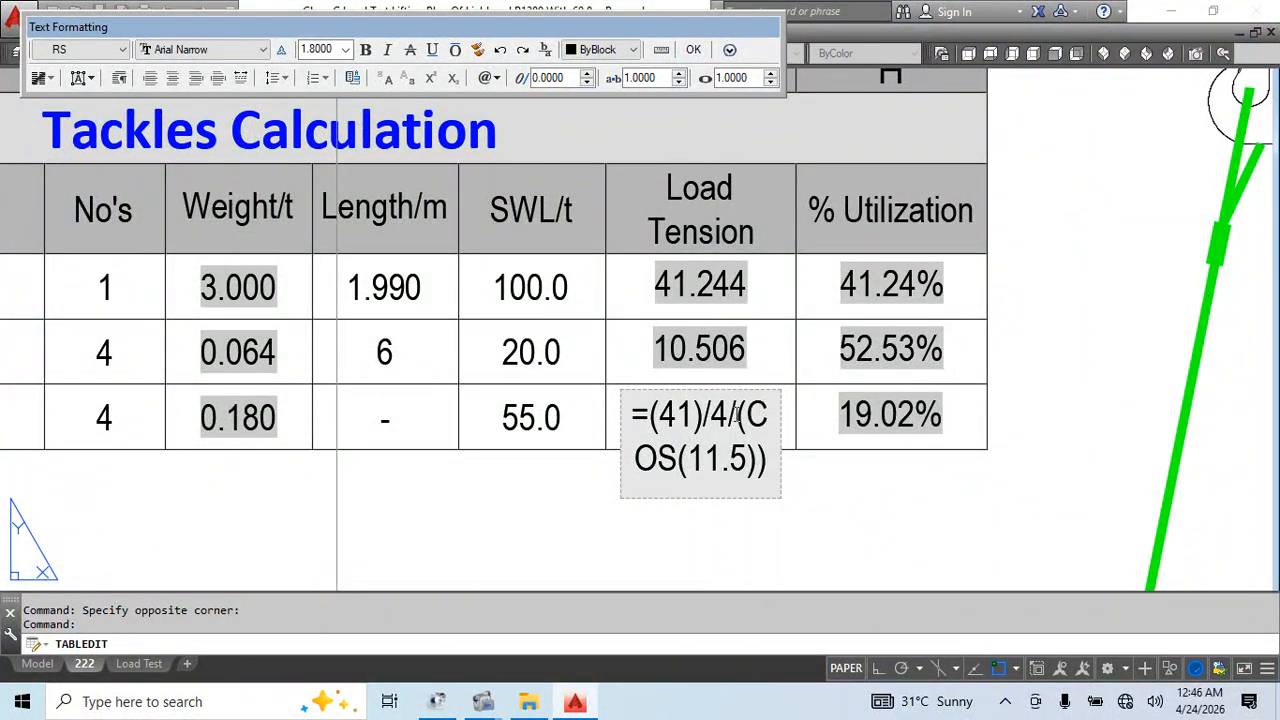
left_click(337, 535)
Examine the angle dimension between the slings in the tackles arrangement that the load tension formulas rely on
scroll(700, 430, "down", 5)
scroll(757, 434, "up", 4)
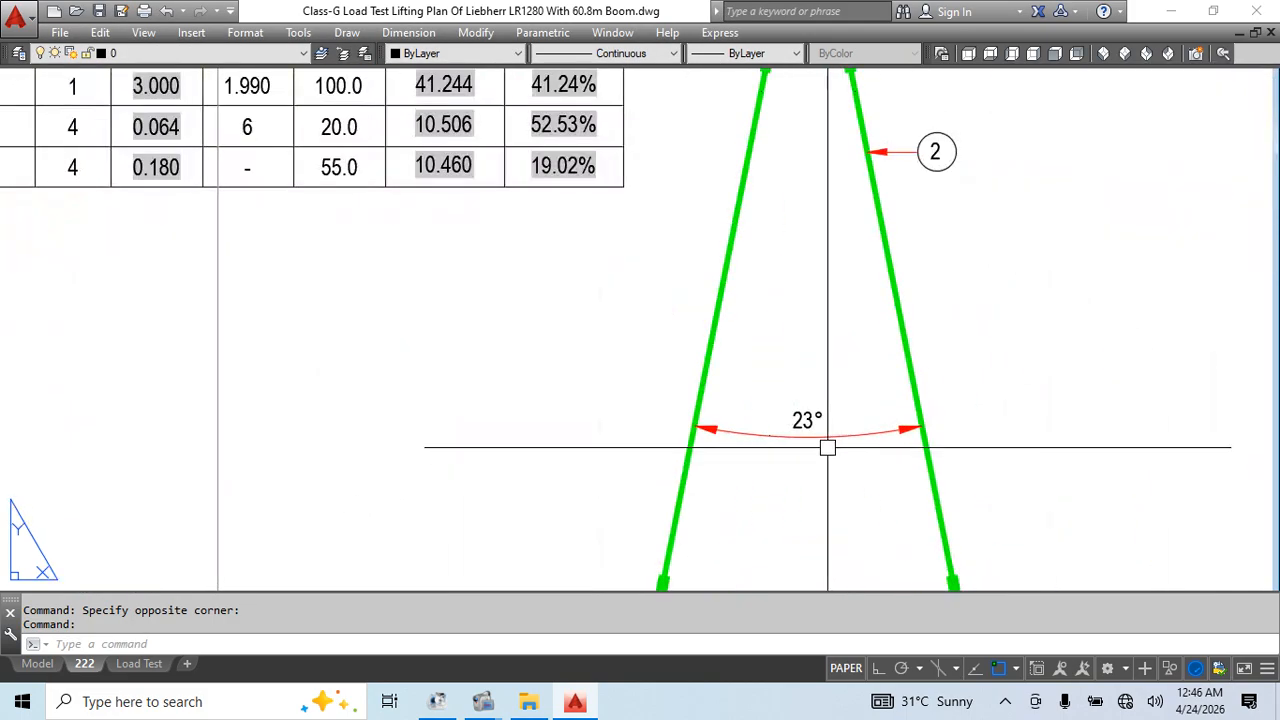
scroll(827, 447, "up", 2)
middle_click_drag(820, 443, 726, 363)
scroll(709, 365, "down", 2)
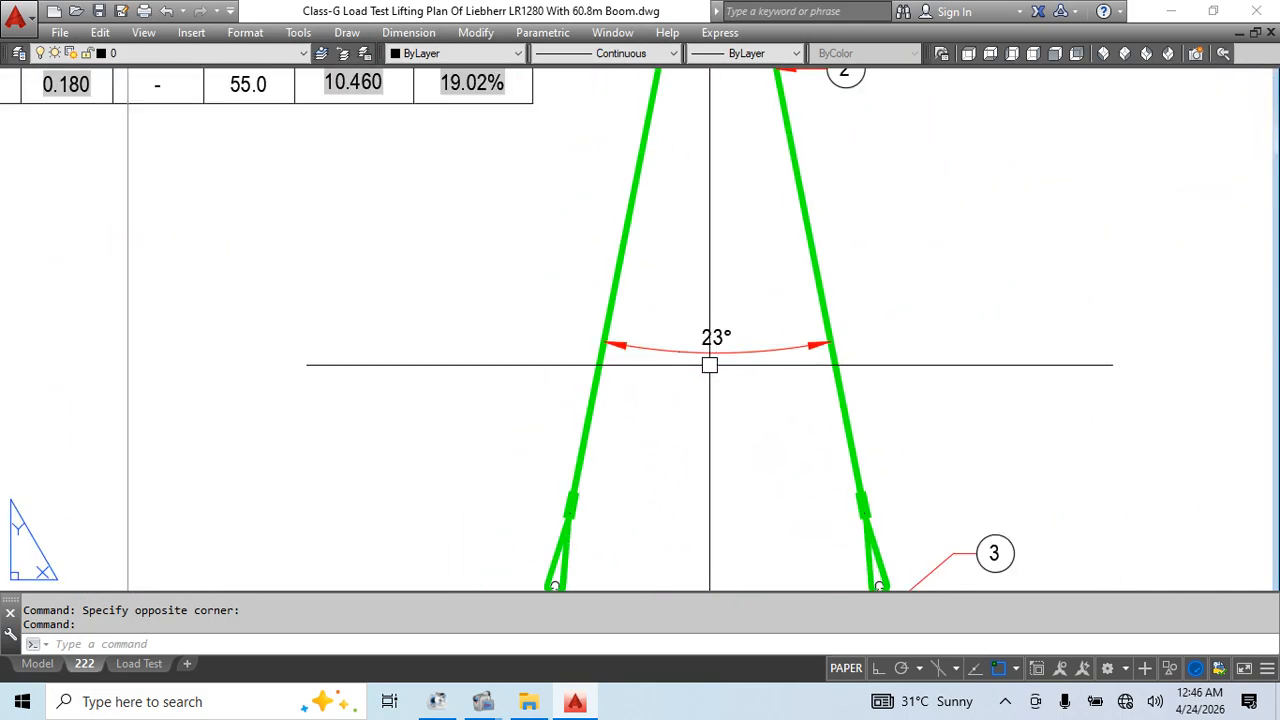
scroll(768, 340, "down", 2)
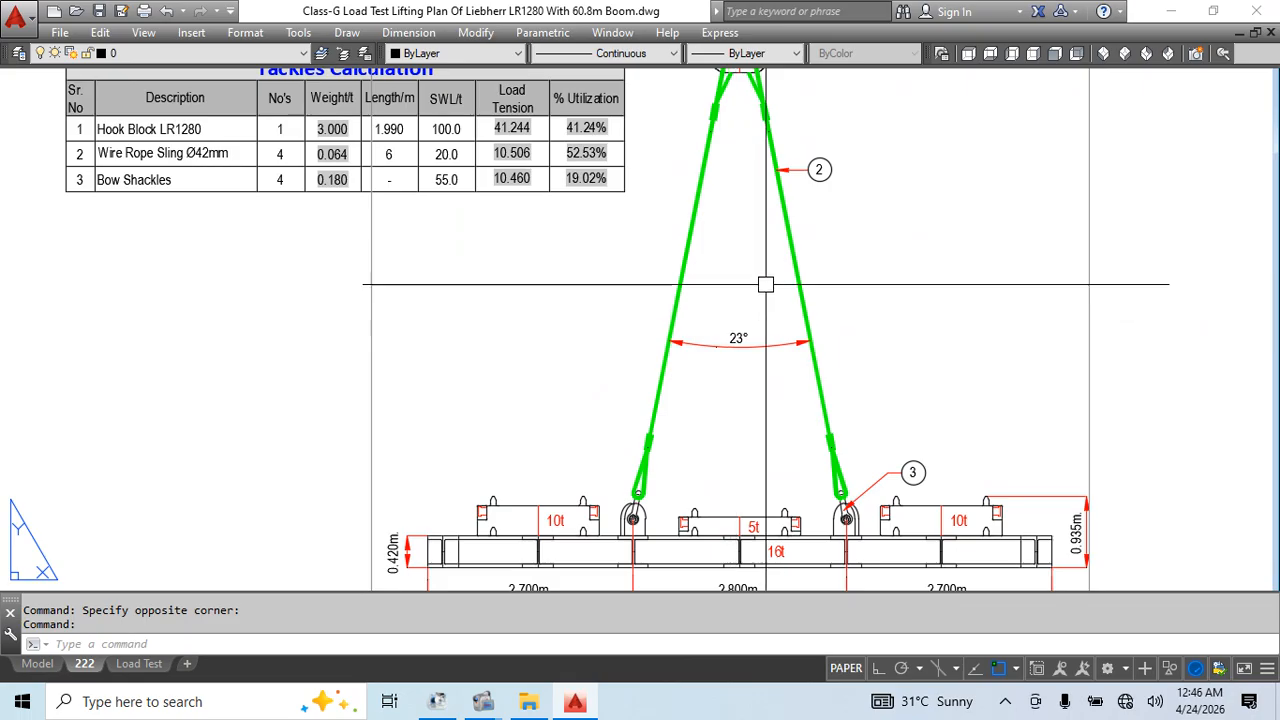
scroll(737, 335, "up", 5)
scroll(710, 362, "down", 5)
middle_click_drag(512, 390, 533, 468)
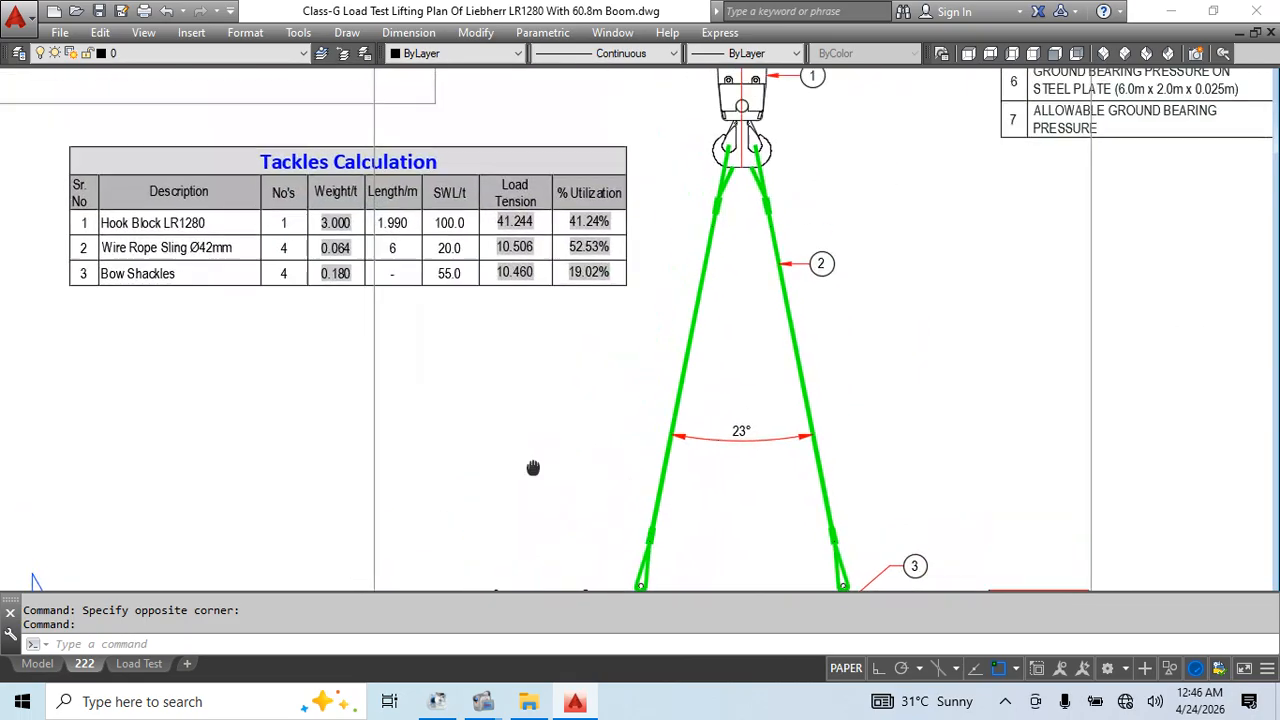
Reopen the Bow Shackles Load Tension formula and compare its angle term with half of the sling angle
scroll(505, 252, "up", 6)
left_click(605, 380)
double_click(605, 380)
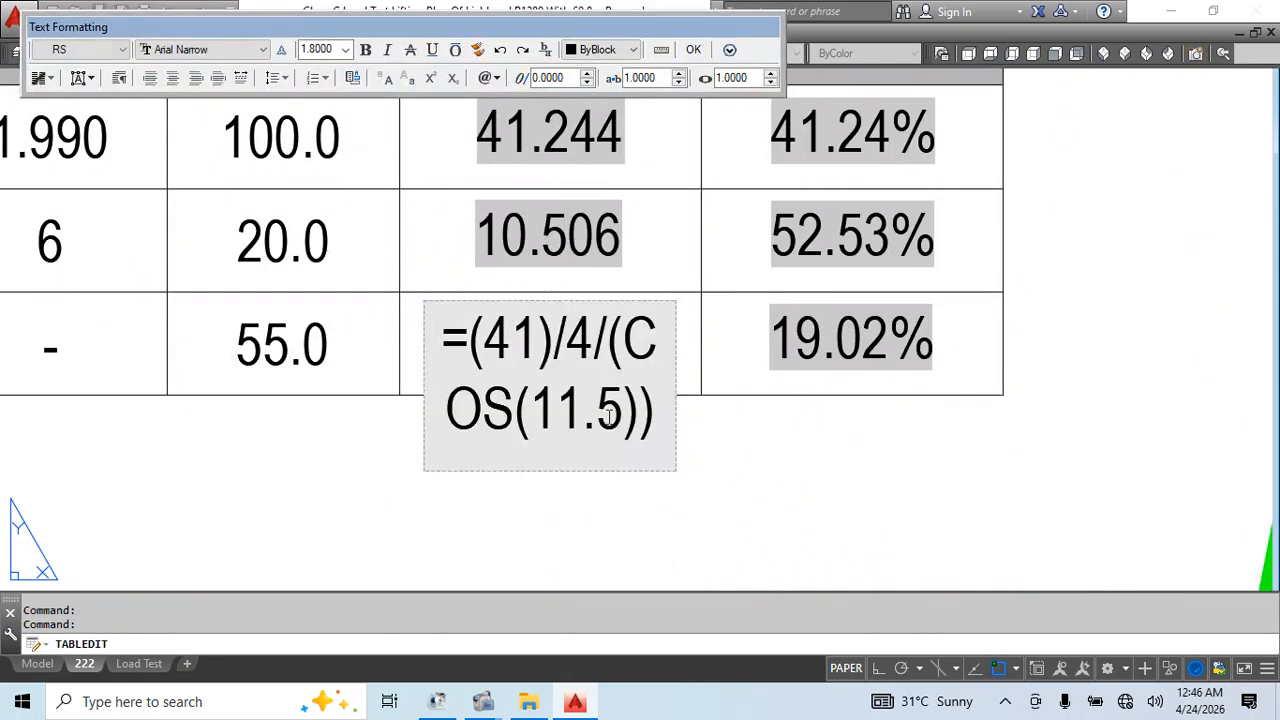
left_click_drag(663, 416, 440, 330)
Inspect each term of the Wire Rope Sling Load Tension formula against the shackle weight and sling count, leaving it as it is
left_click(589, 254)
double_click(589, 254)
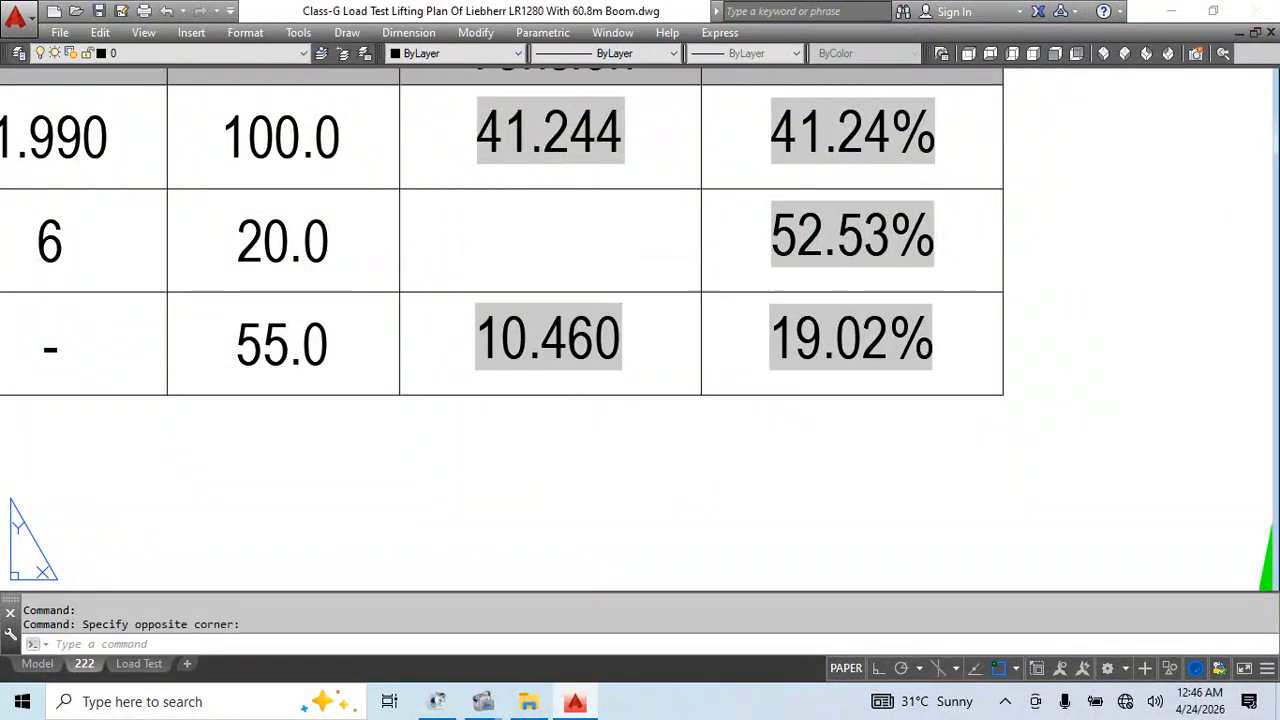
scroll(640, 297, "down", 2)
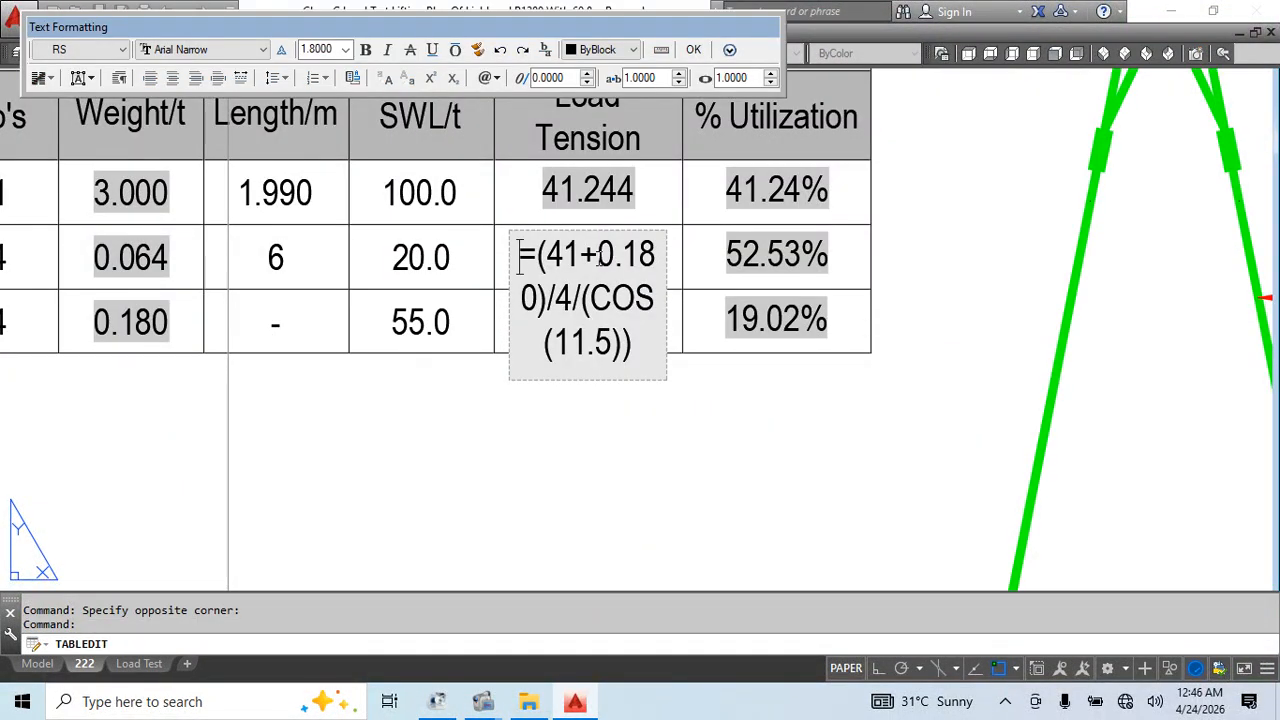
left_click_drag(601, 256, 588, 297)
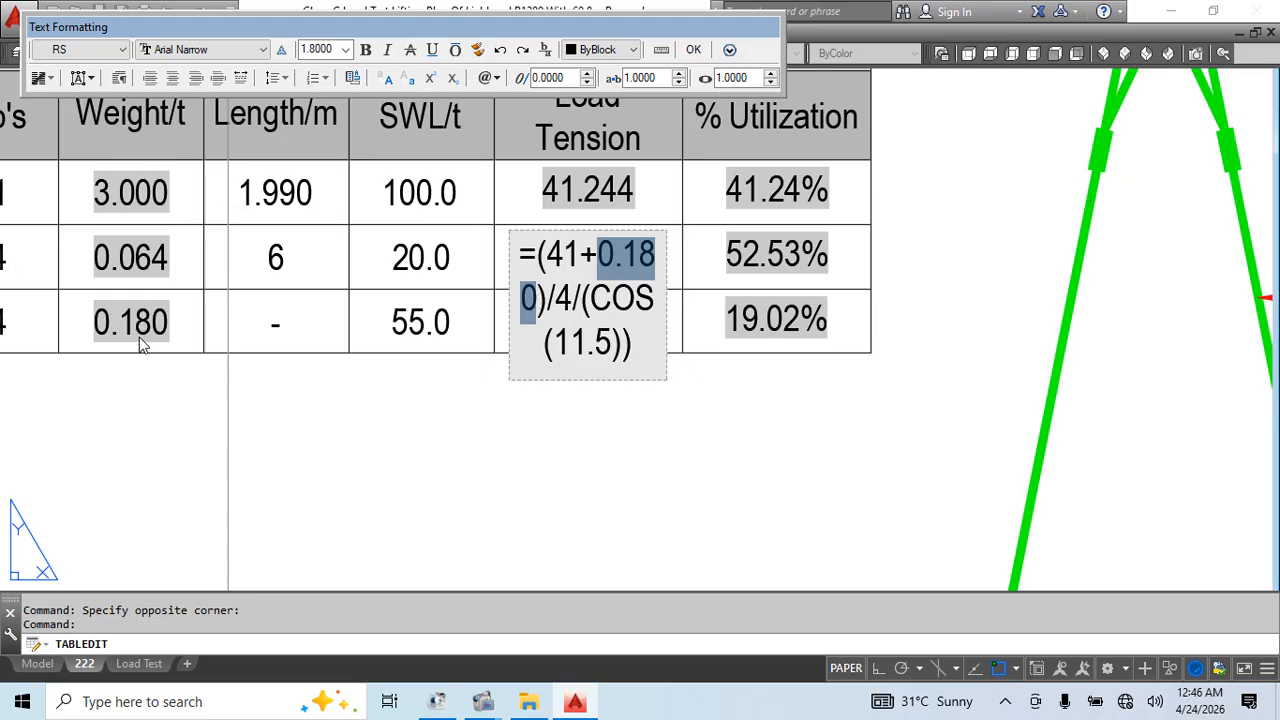
mouse_move(575, 258)
middle_mouse_down()
mouse_move(797, 309)
mouse_move(770, 308)
middle_mouse_up()
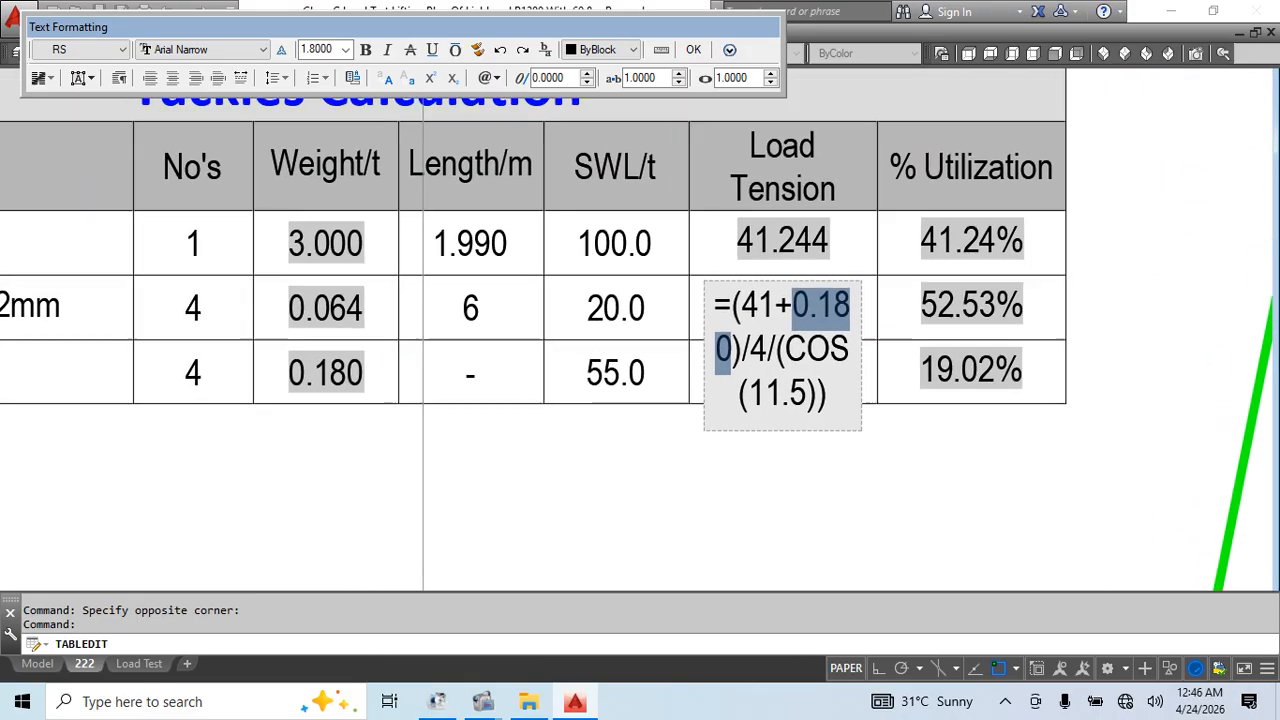
middle_click_drag(195, 326, 240, 329)
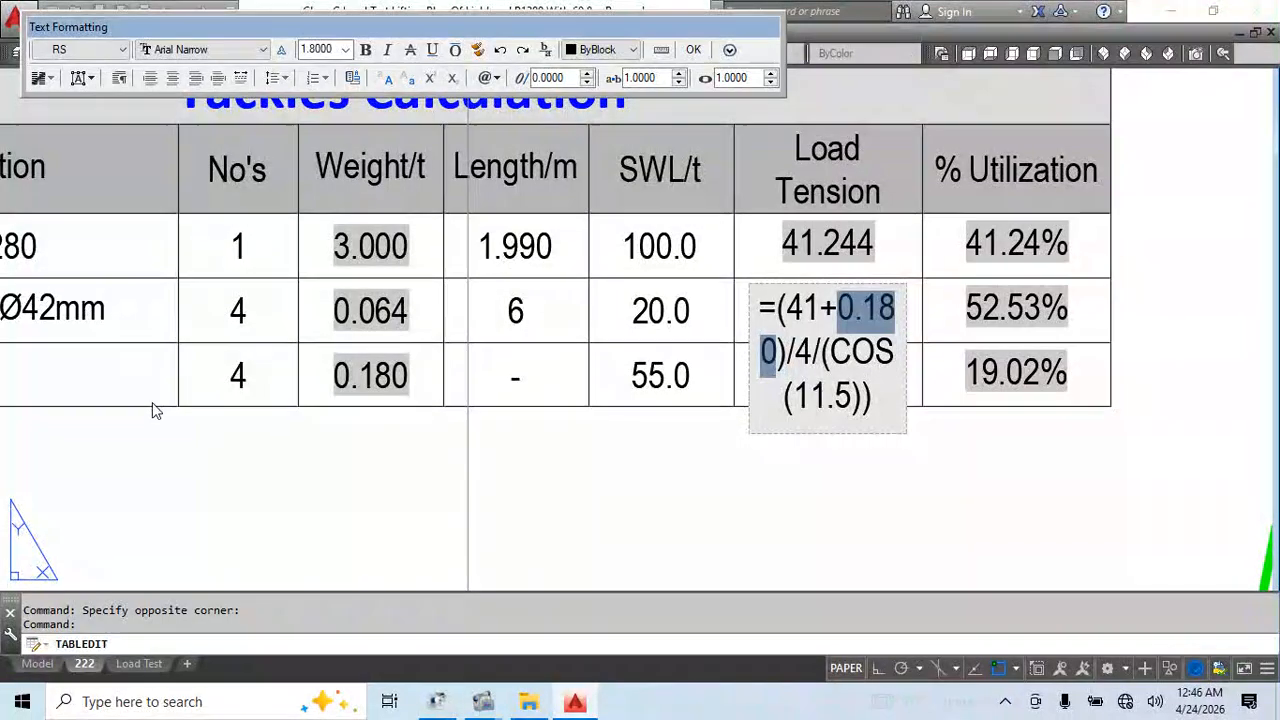
middle_click_drag(224, 428, 262, 437)
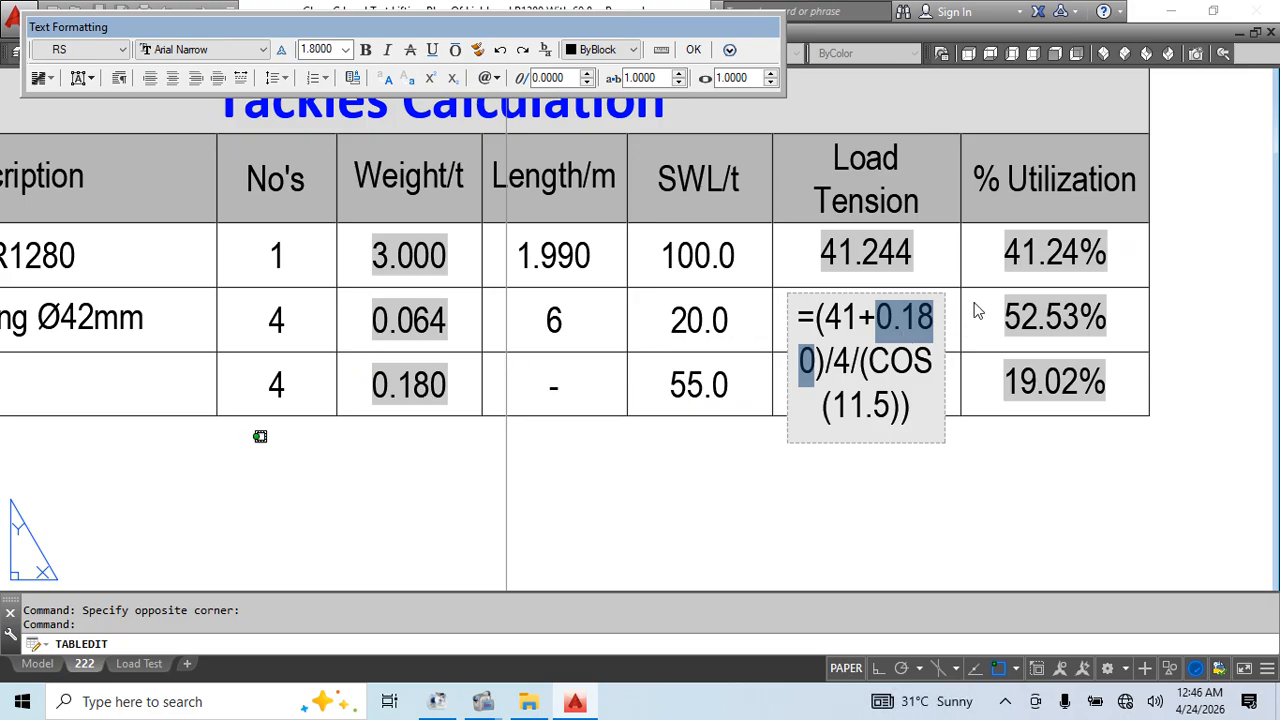
left_click(834, 360)
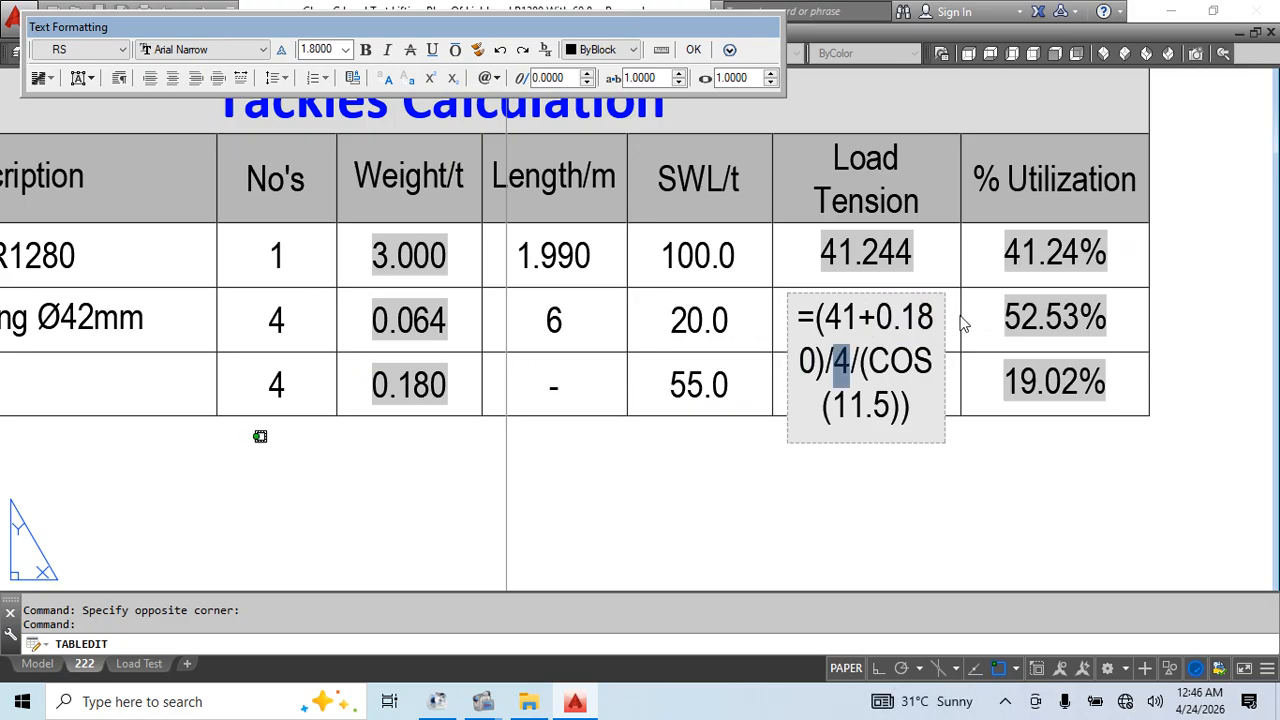
left_click(962, 323)
double_click(898, 326)
left_click_drag(912, 408, 780, 330)
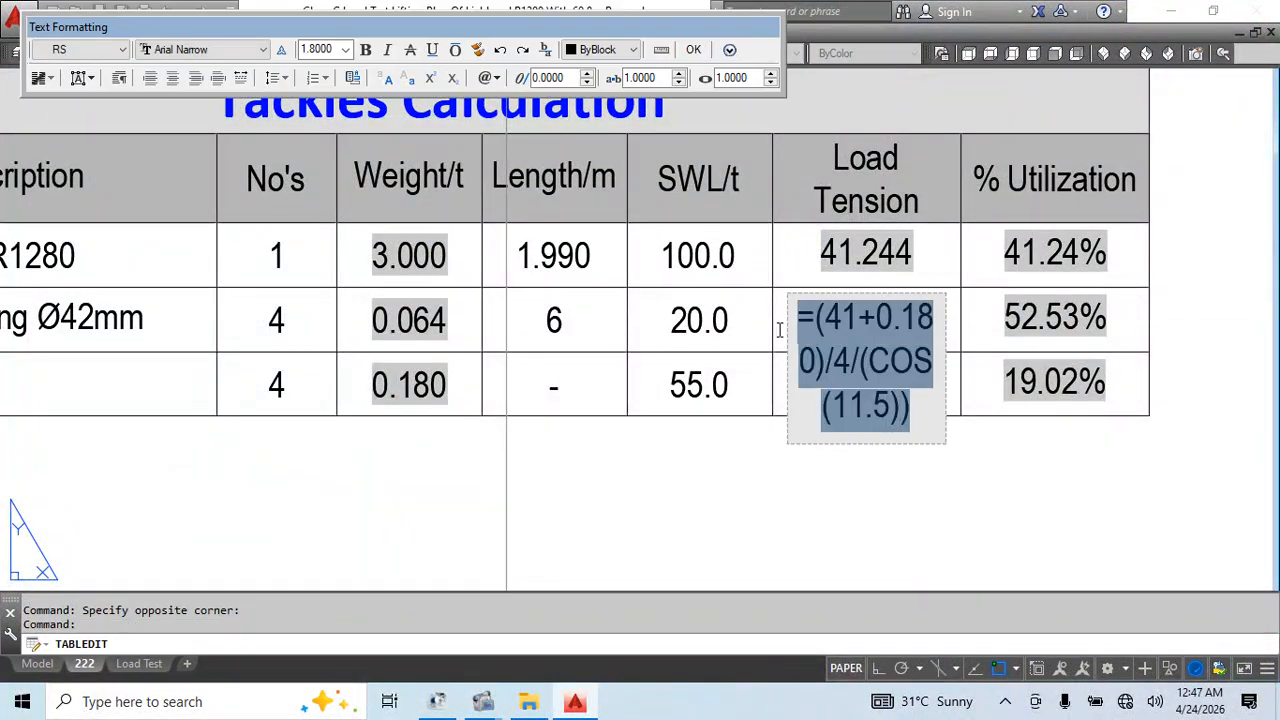
key("Escape")
Inspect the Hook Block Load Tension formula, comparing its shackle and sling weights with the Weight column
double_click(848, 254)
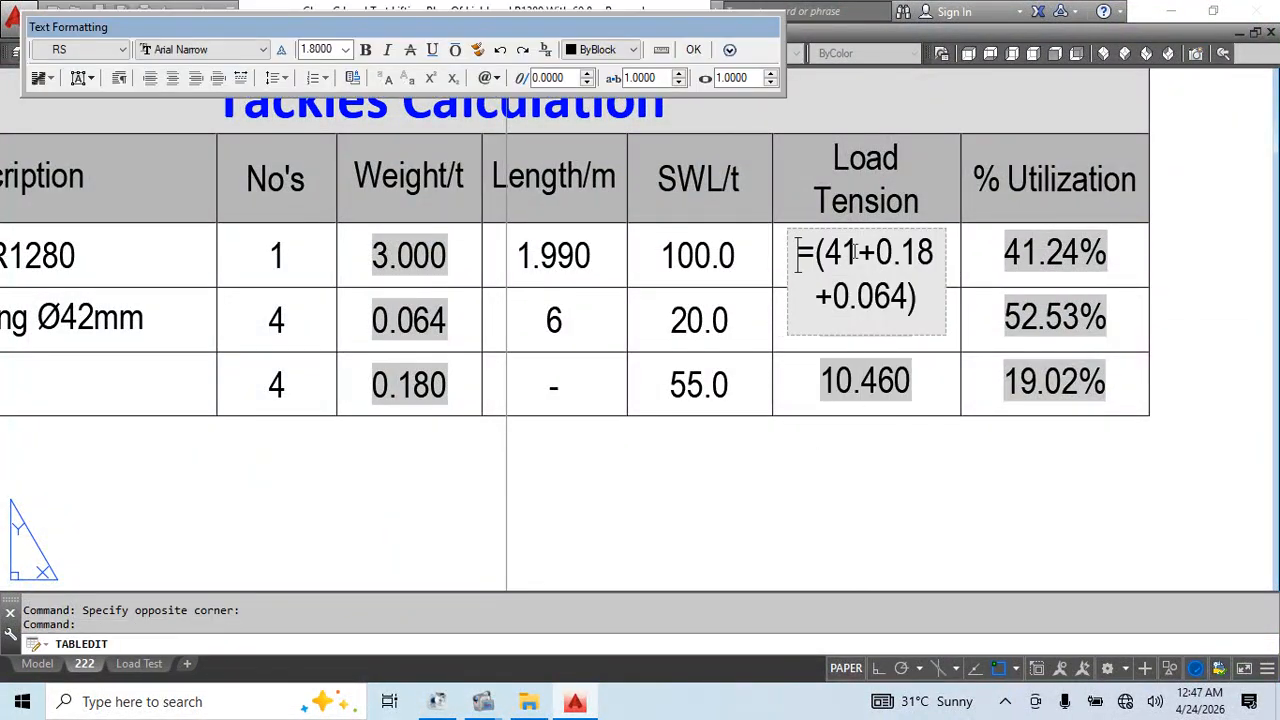
left_click_drag(876, 254, 934, 252)
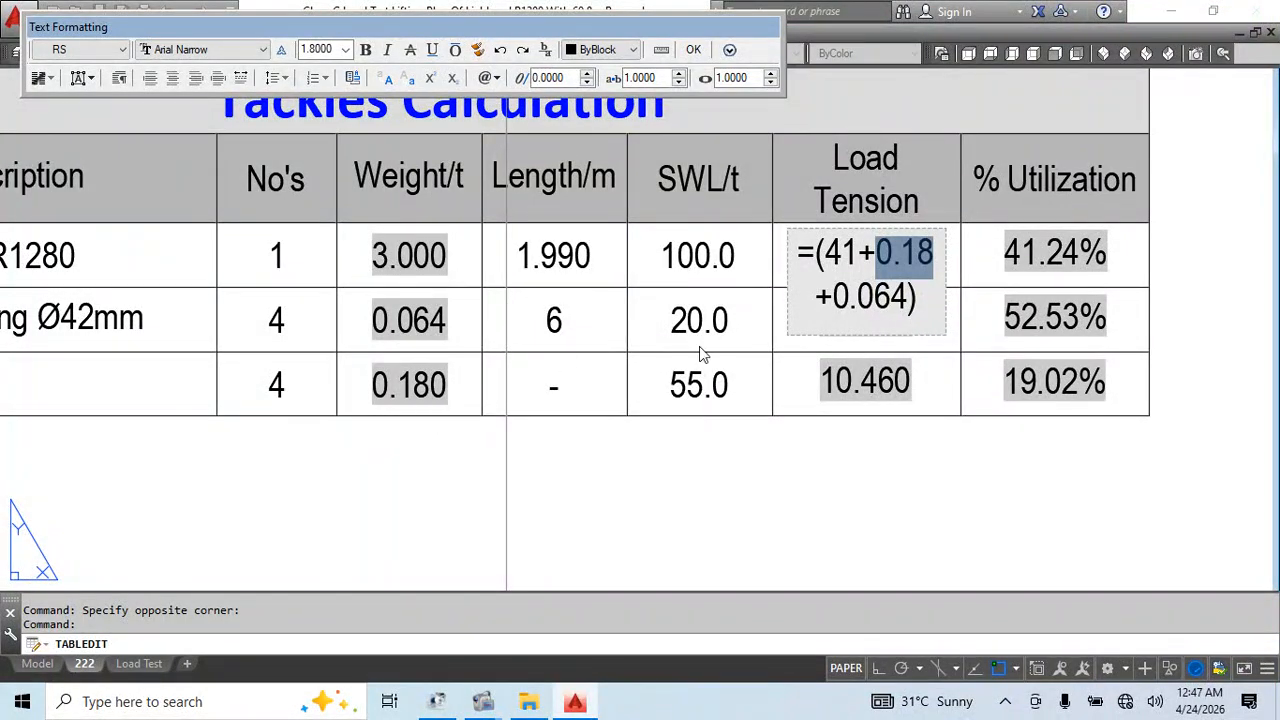
left_click_drag(834, 296, 898, 305)
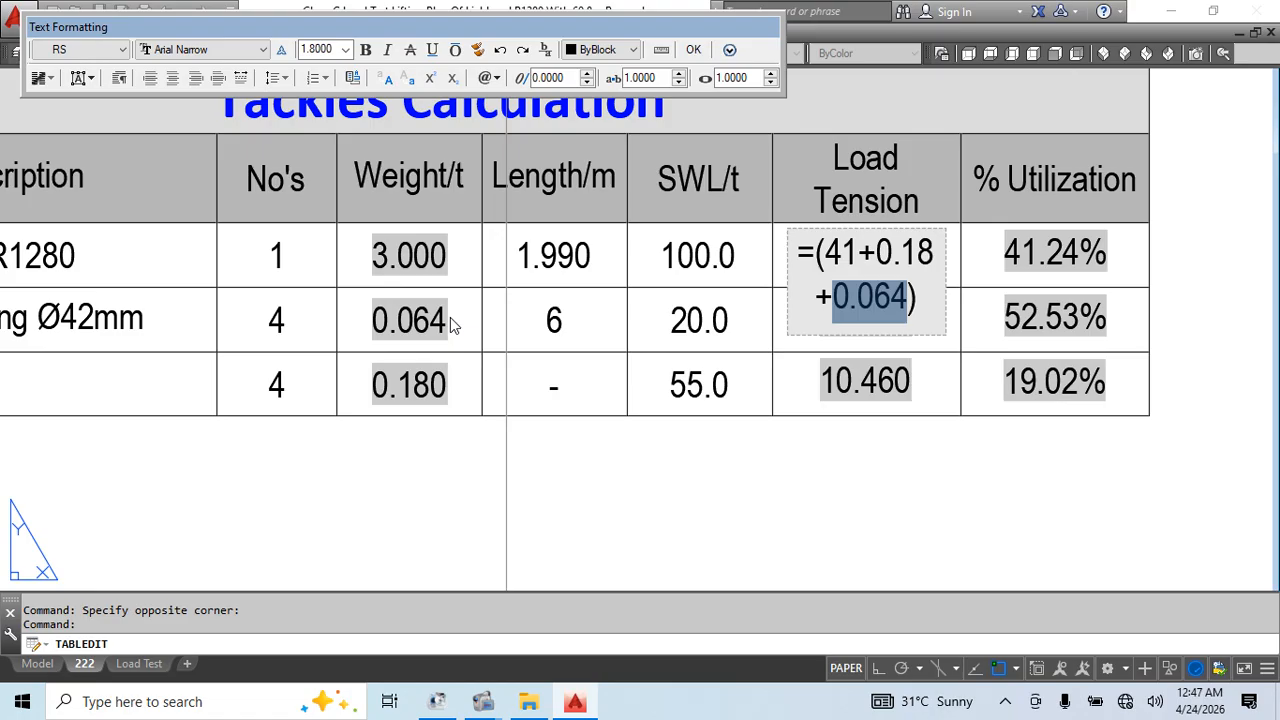
left_click(699, 258)
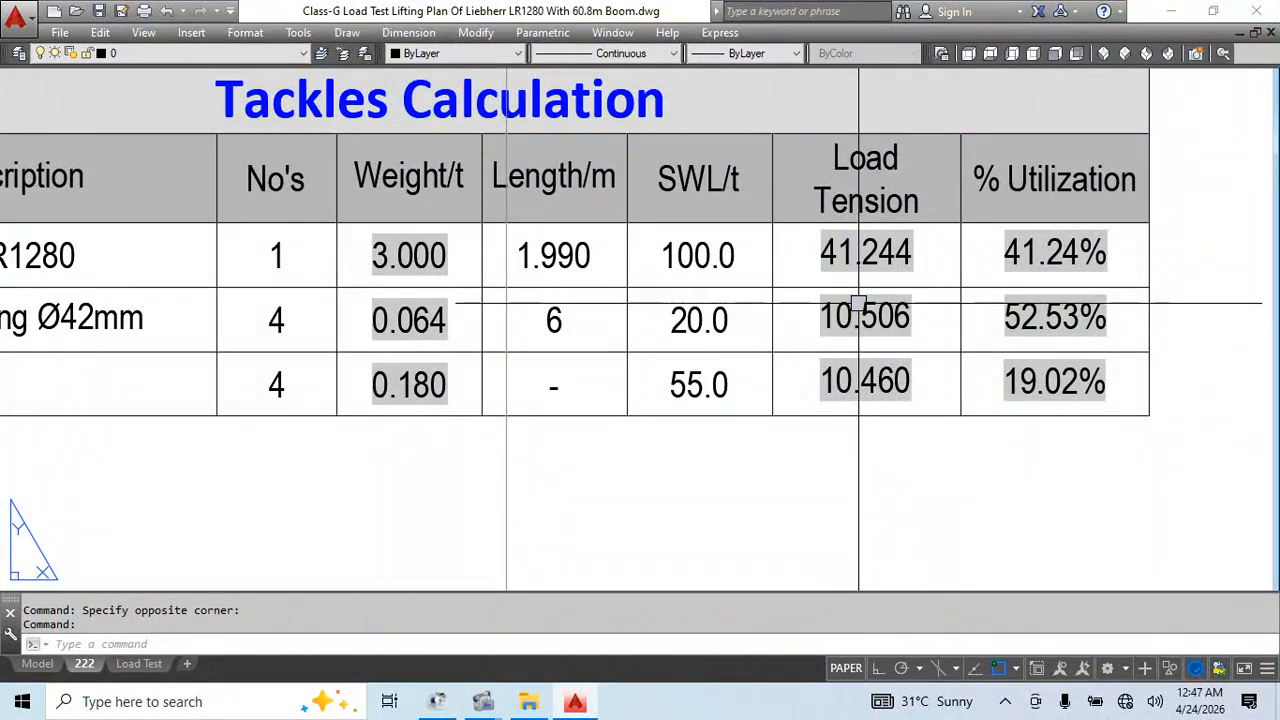
Check the % Utilization cells of the hook block, wire rope sling and bow shackles in the Tackles Calculation table
left_click_drag(1090, 326, 1060, 262)
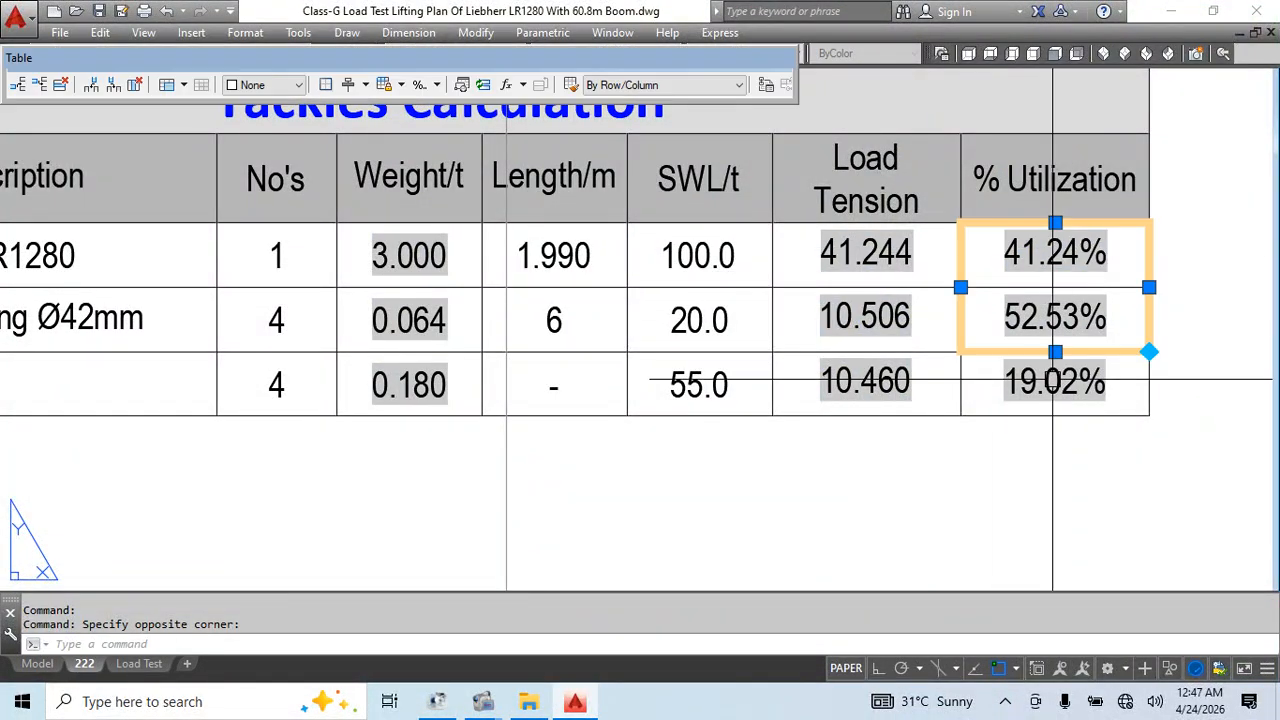
mouse_move(1134, 386)
left_mouse_down()
mouse_move(1066, 259)
mouse_move(1042, 264)
left_mouse_up()
key("Escape")
scroll(630, 243, "down", 6)
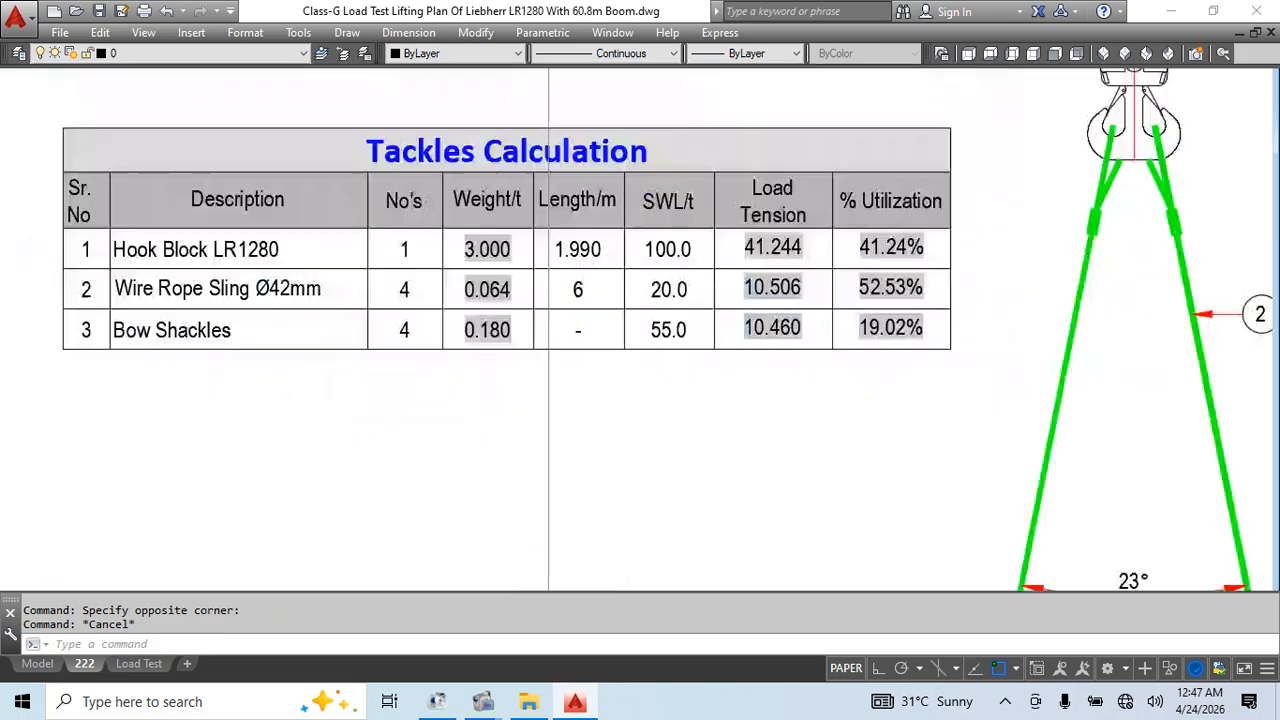
Set the Bow Shackles SWL in the Tackles Calculation table to 25 t as a trial capacity
mouse_move(568, 315)
middle_mouse_down()
mouse_move(580, 429)
mouse_move(420, 254)
middle_mouse_up()
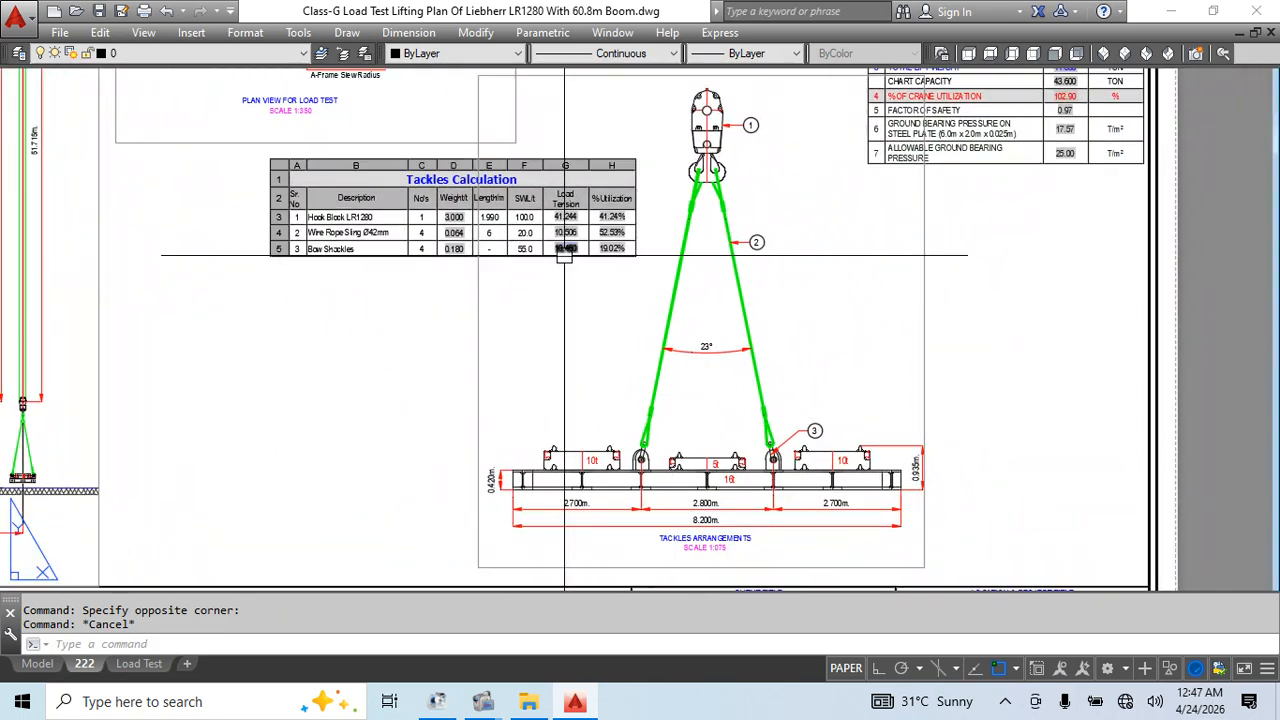
scroll(566, 249, "up", 3)
middle_click_drag(566, 240, 537, 323)
double_click(352, 340)
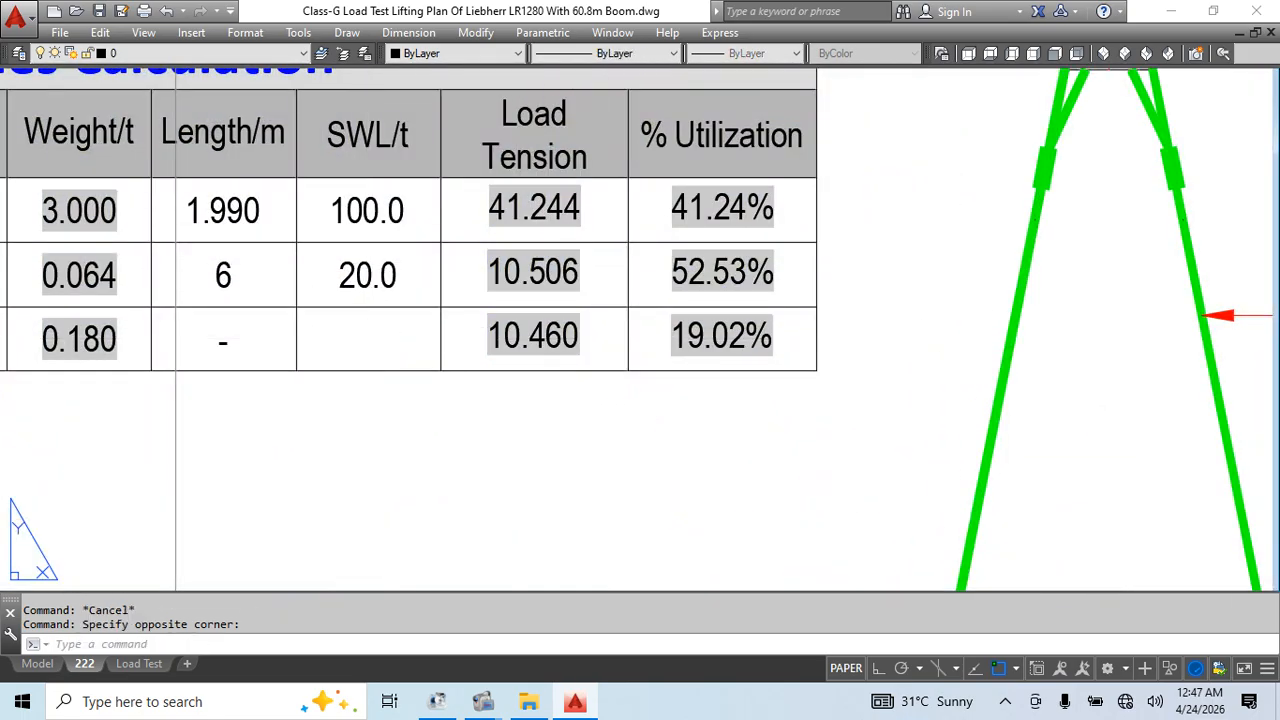
left_click_drag(352, 342, 388, 342)
type("25")
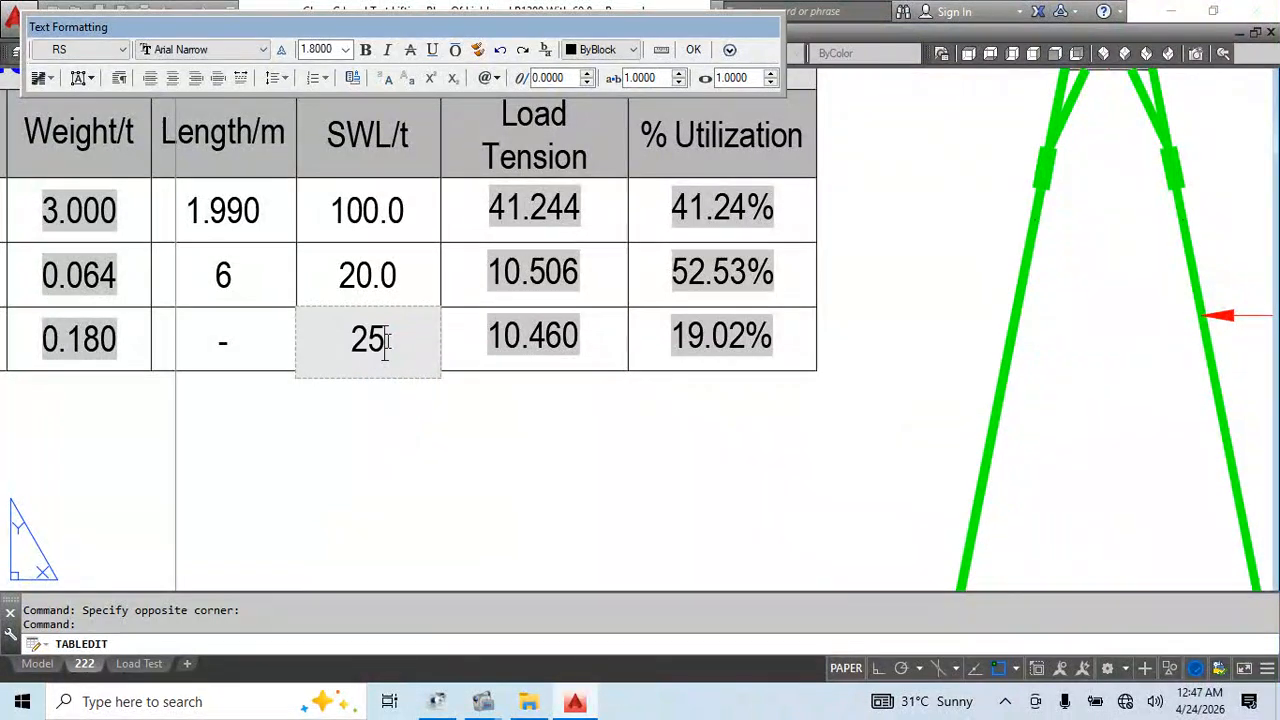
left_click(461, 396)
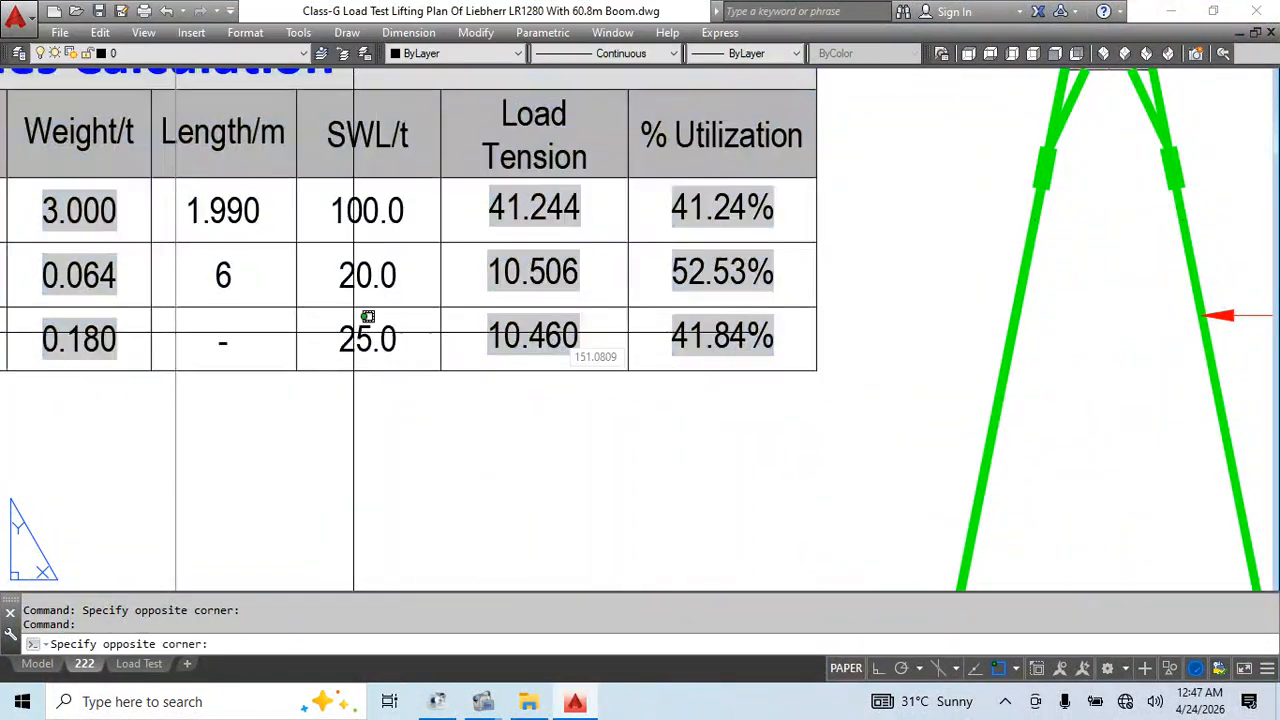
Try smaller Bow Shackles SWL values, first 17 t and after that 12 t, to compare their utilization
double_click(352, 342)
left_click_drag(352, 342, 386, 342)
type("17")
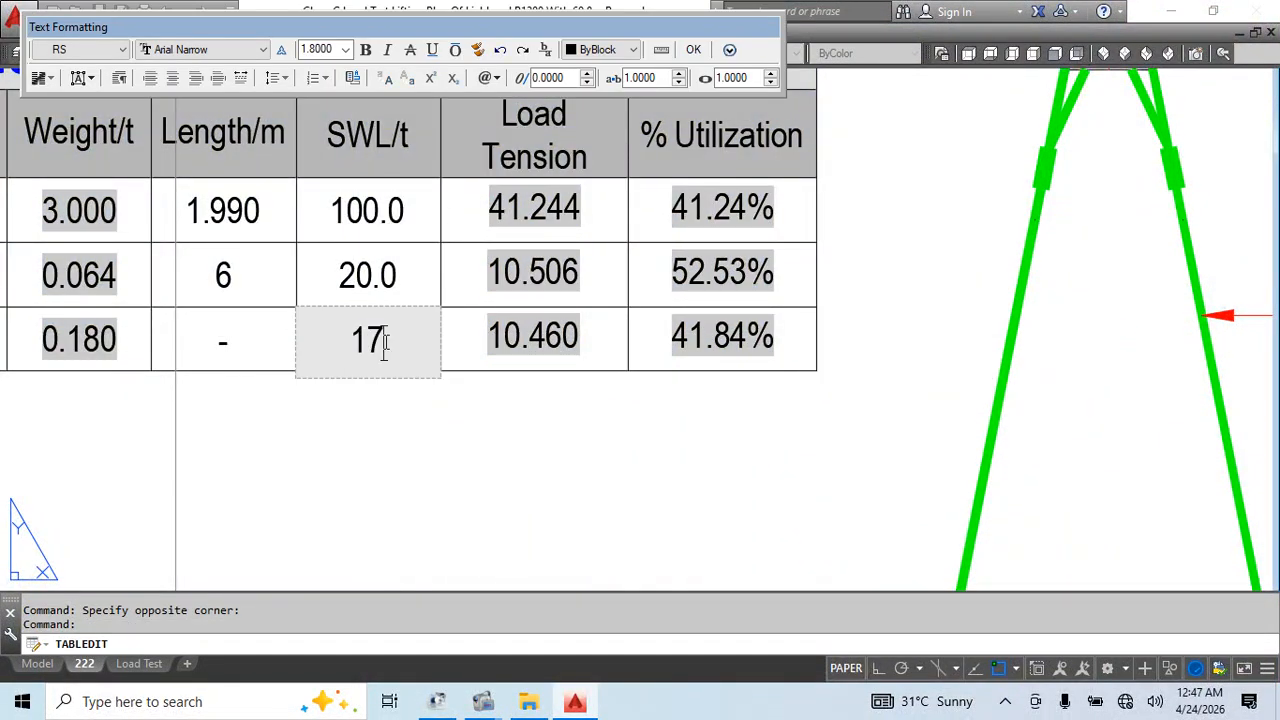
left_click(461, 363)
double_click(338, 343)
left_click_drag(338, 343, 416, 348)
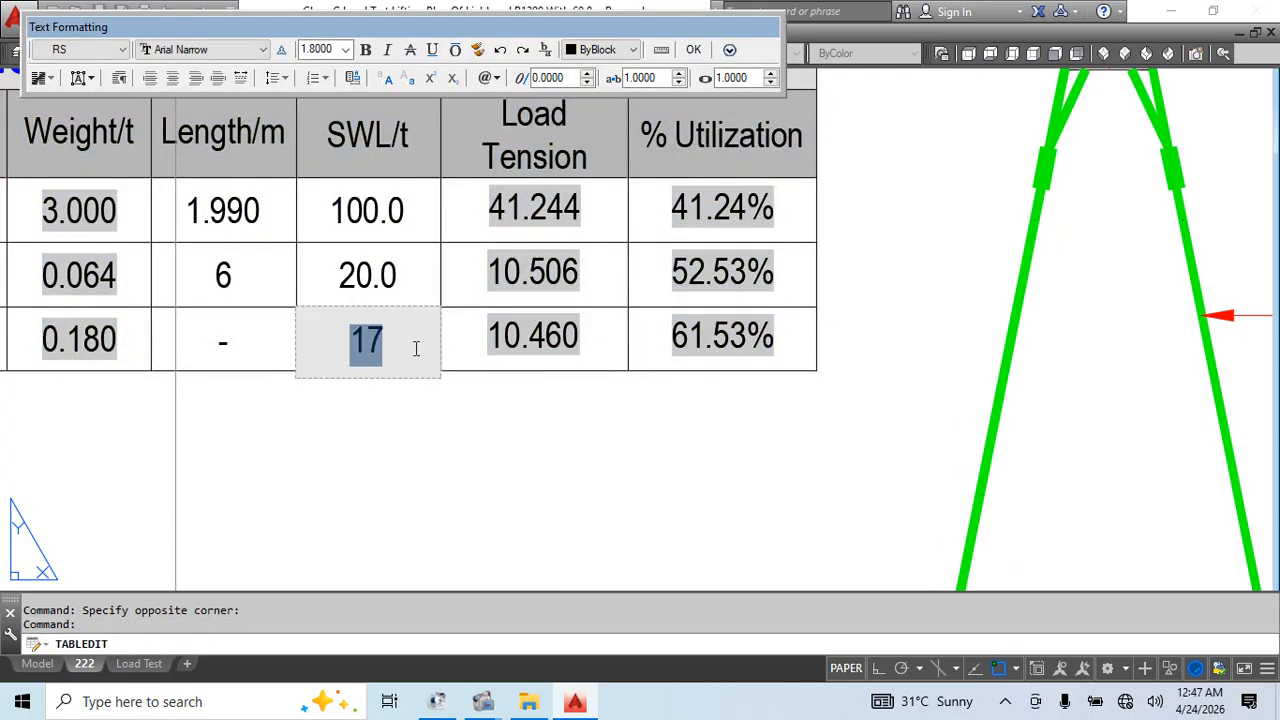
type("12")
left_click(460, 390)
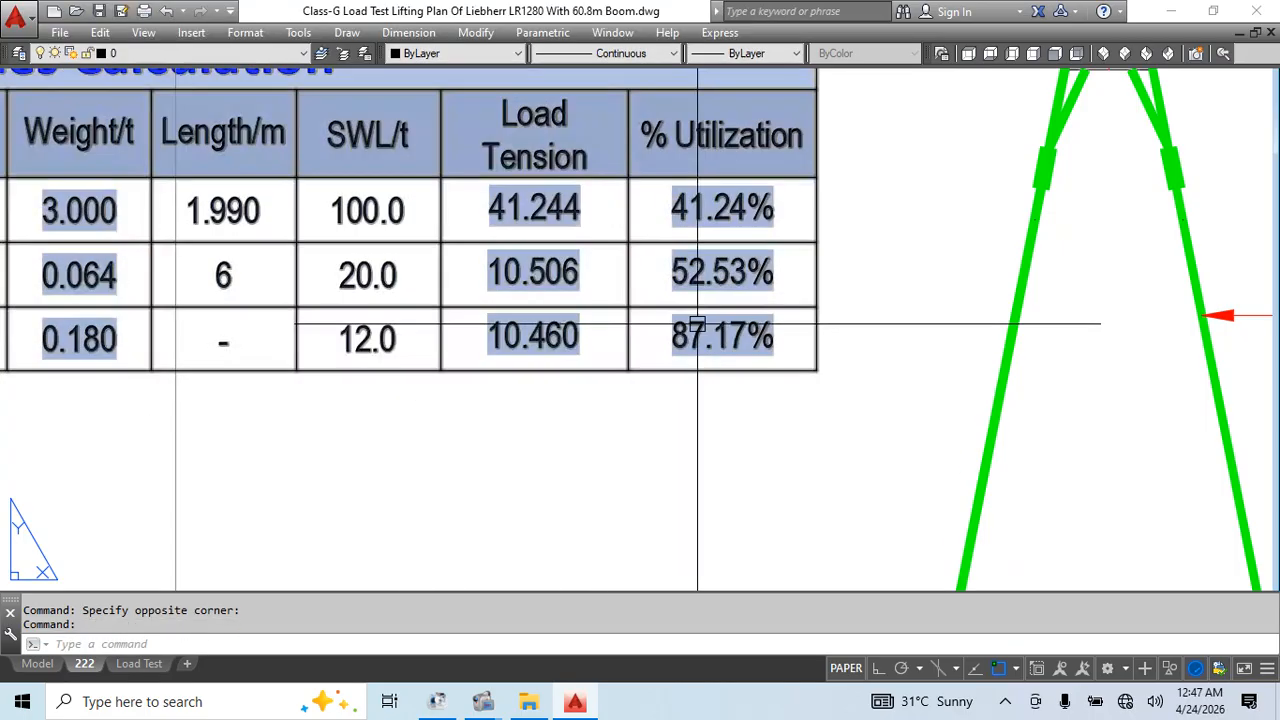
Restore the Bow Shackles SWL to 55 t
double_click(414, 346)
left_click_drag(414, 346, 347, 343)
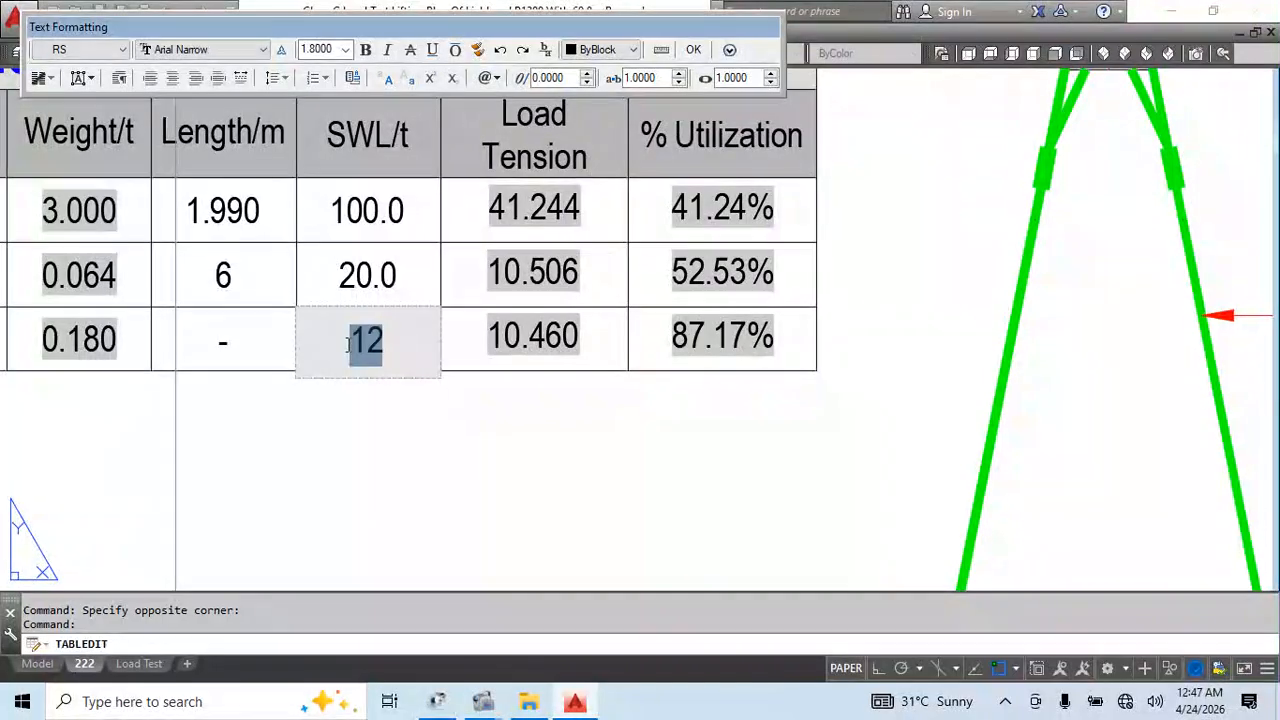
left_click(480, 462)
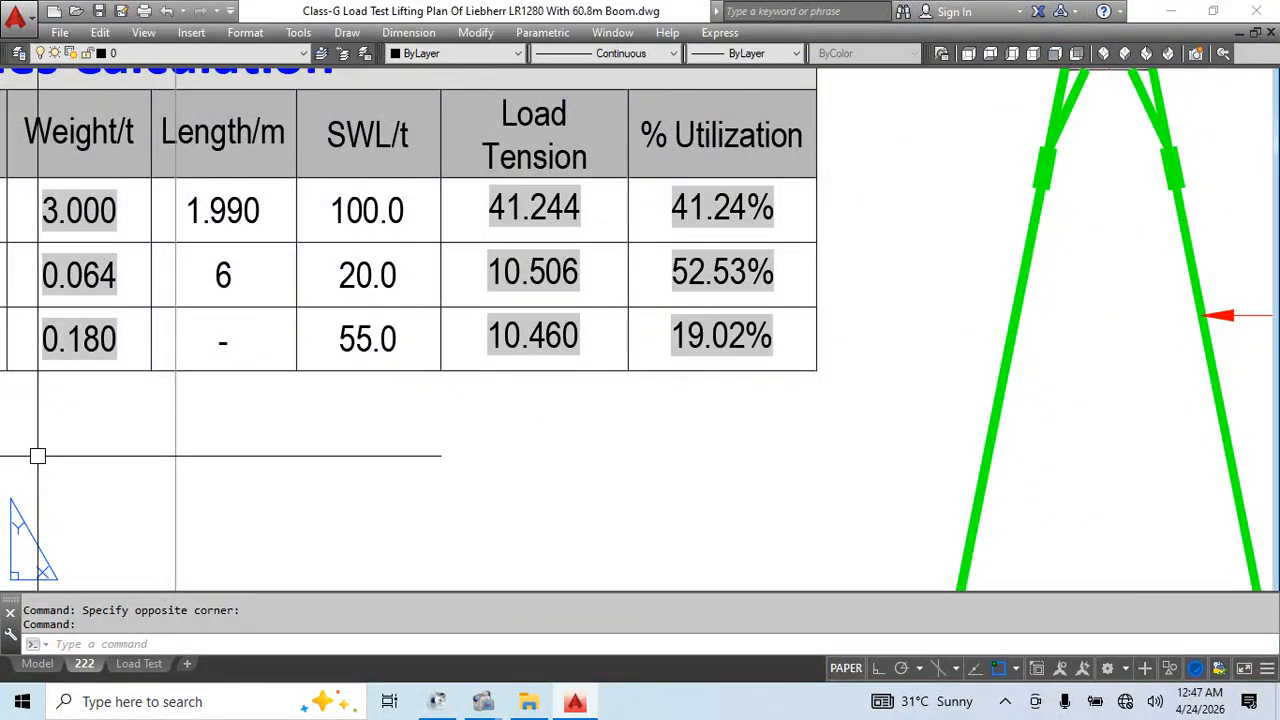
Examine the bow shackle and its pin connection at the lifting lug in the tackles arrangement
scroll(737, 280, "down", 5)
scroll(706, 405, "up", 10)
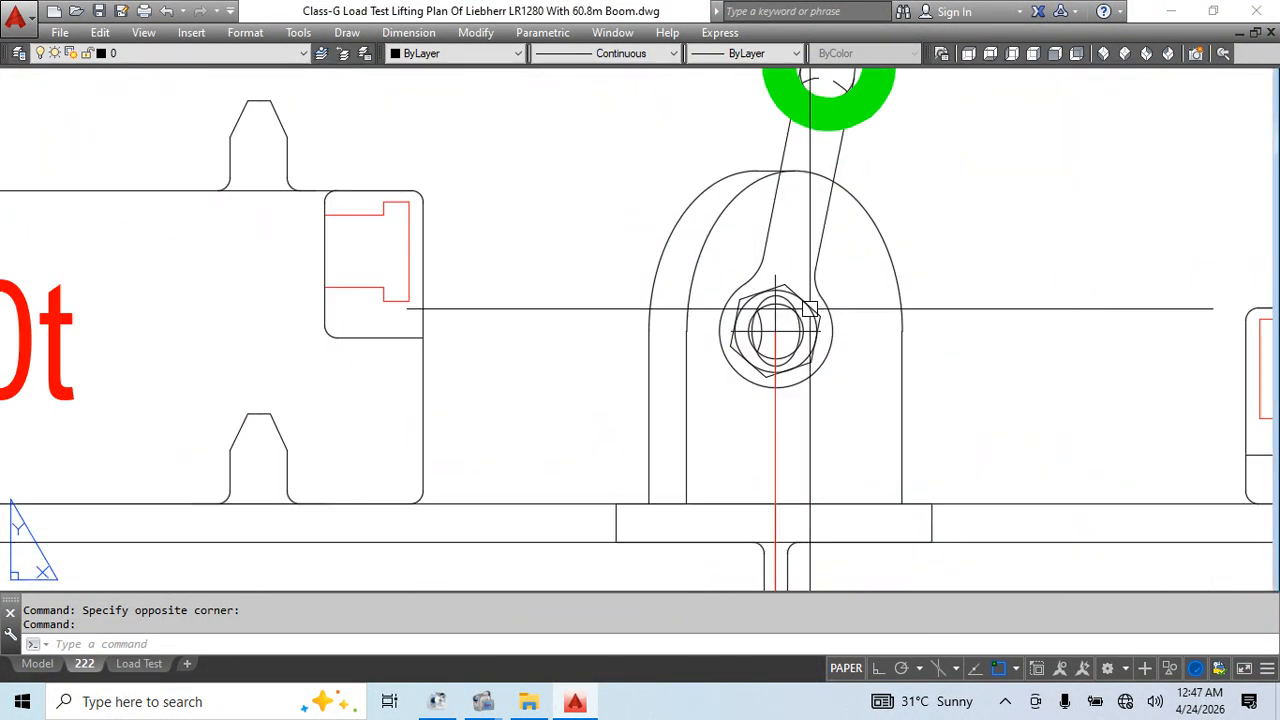
scroll(810, 353, "down", 4)
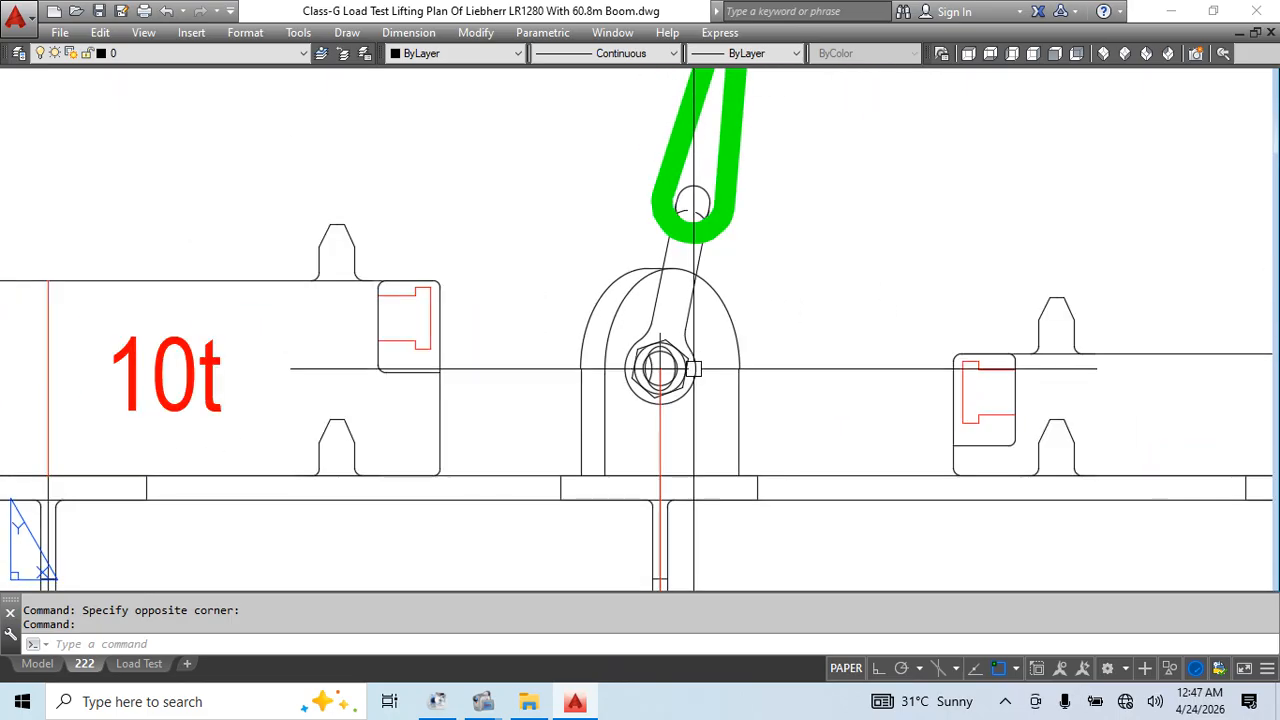
Examine the tackles arrangement and the ground bearing pressure rows in the Crane Lift Data table
middle_click_drag(690, 343, 543, 405)
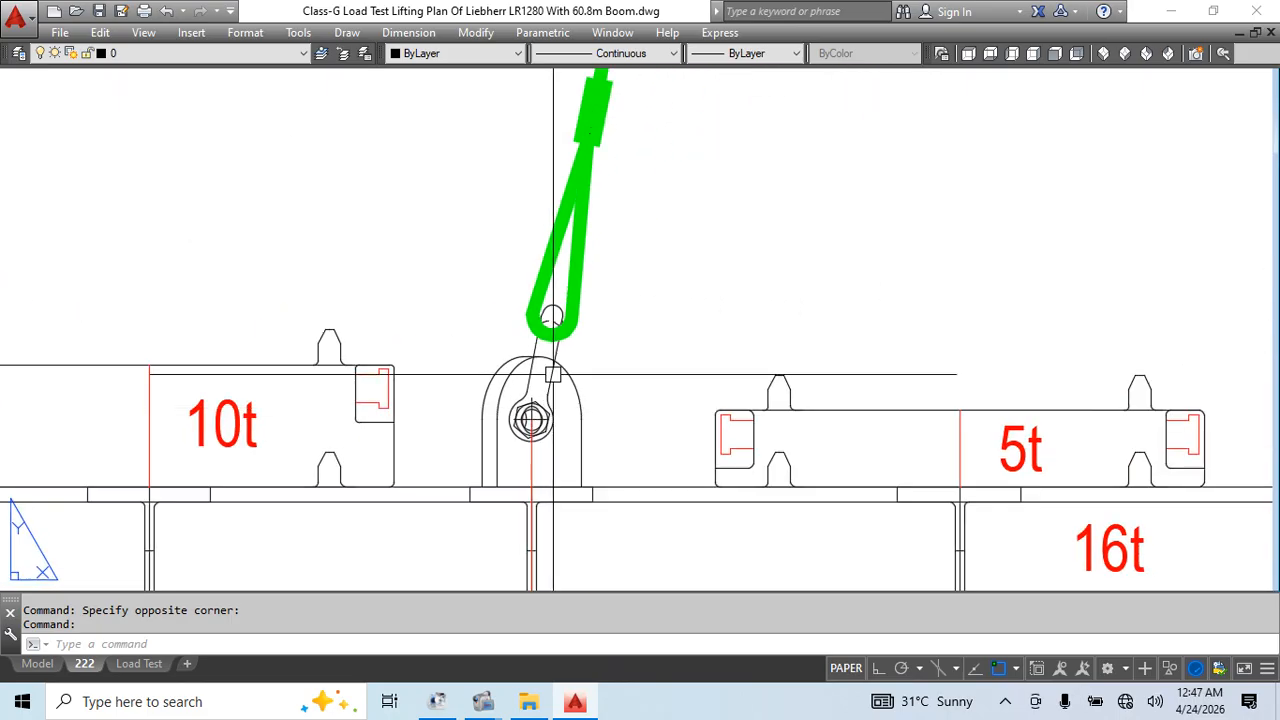
scroll(545, 410, "down", 2)
scroll(548, 415, "down", 6)
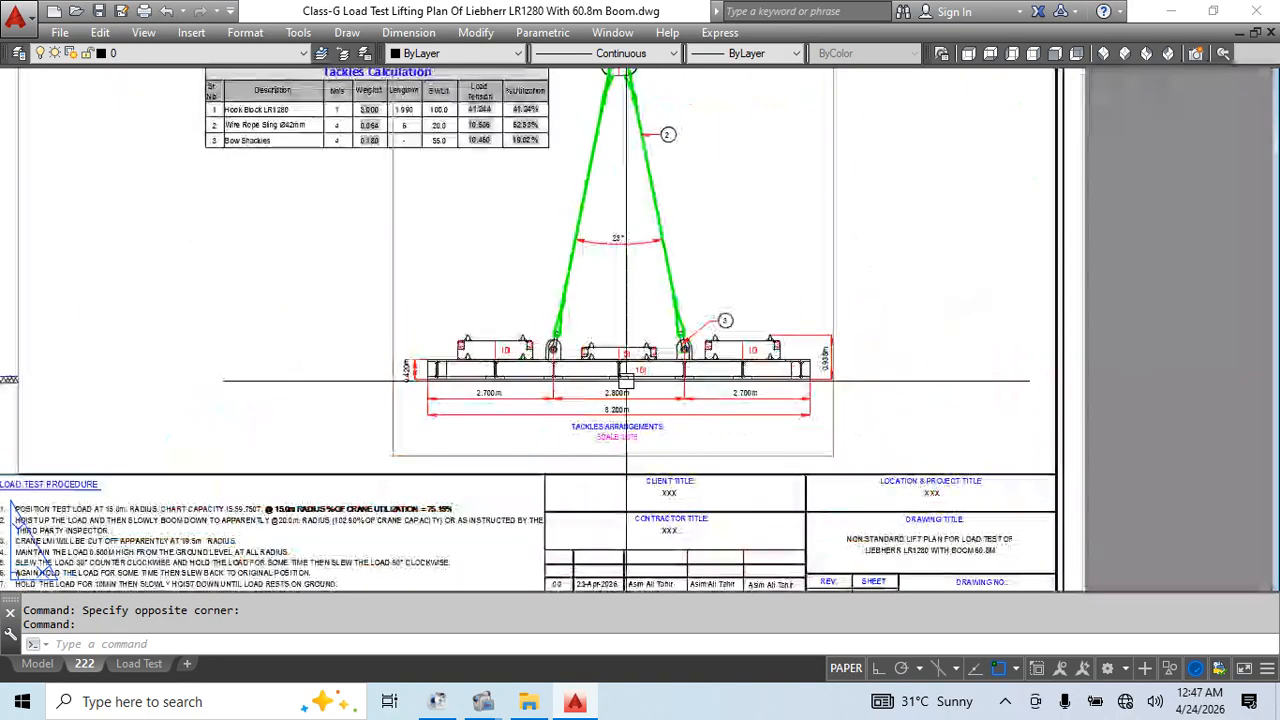
mouse_move(815, 408)
middle_mouse_down()
mouse_move(810, 318)
mouse_move(740, 420)
middle_mouse_up()
scroll(810, 318, "down", 4)
scroll(530, 462, "up", 4)
scroll(662, 374, "down", 4)
middle_click_drag(662, 374, 514, 510)
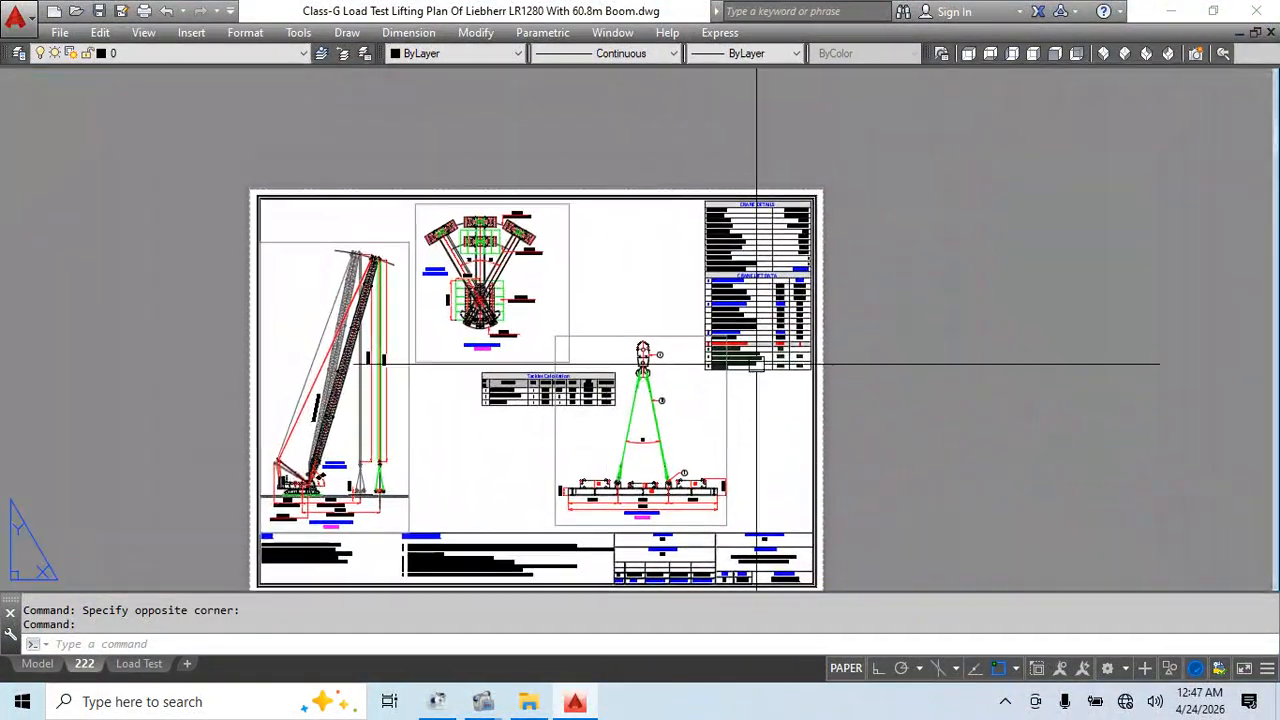
scroll(782, 368, "up", 6)
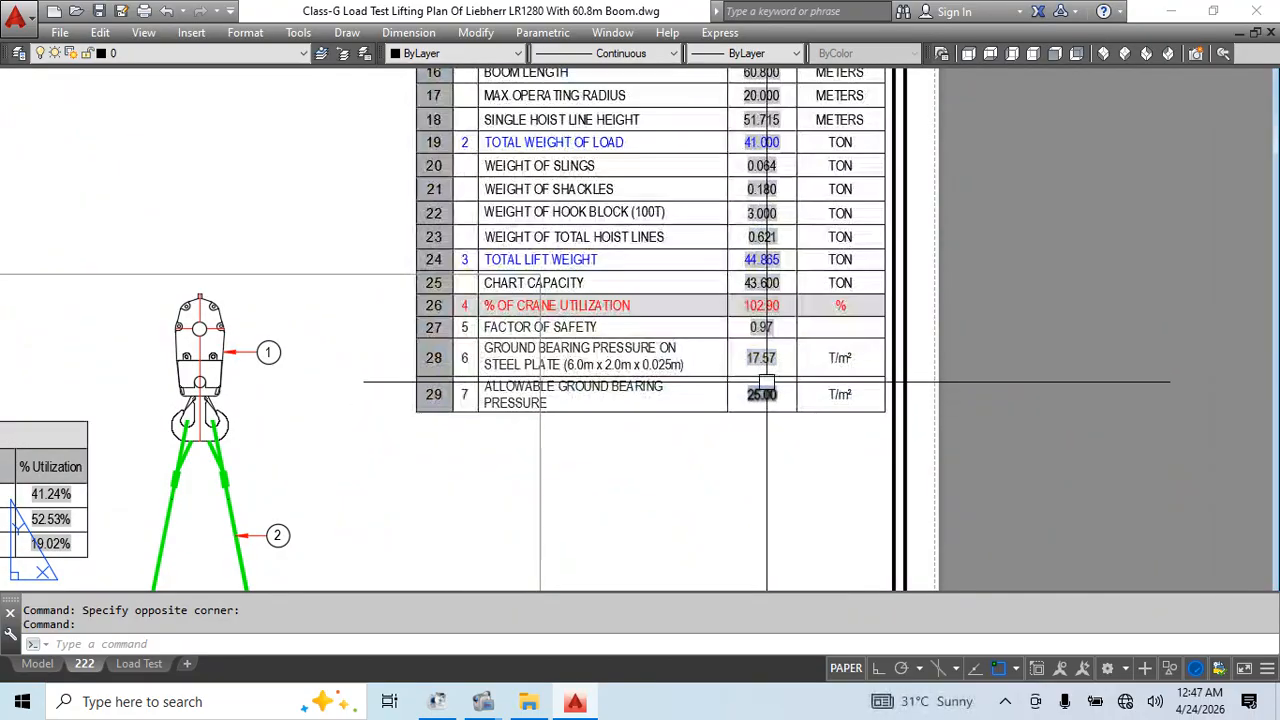
Save the load test lifting plan drawing
key("Escape")
key("ctrl+s")
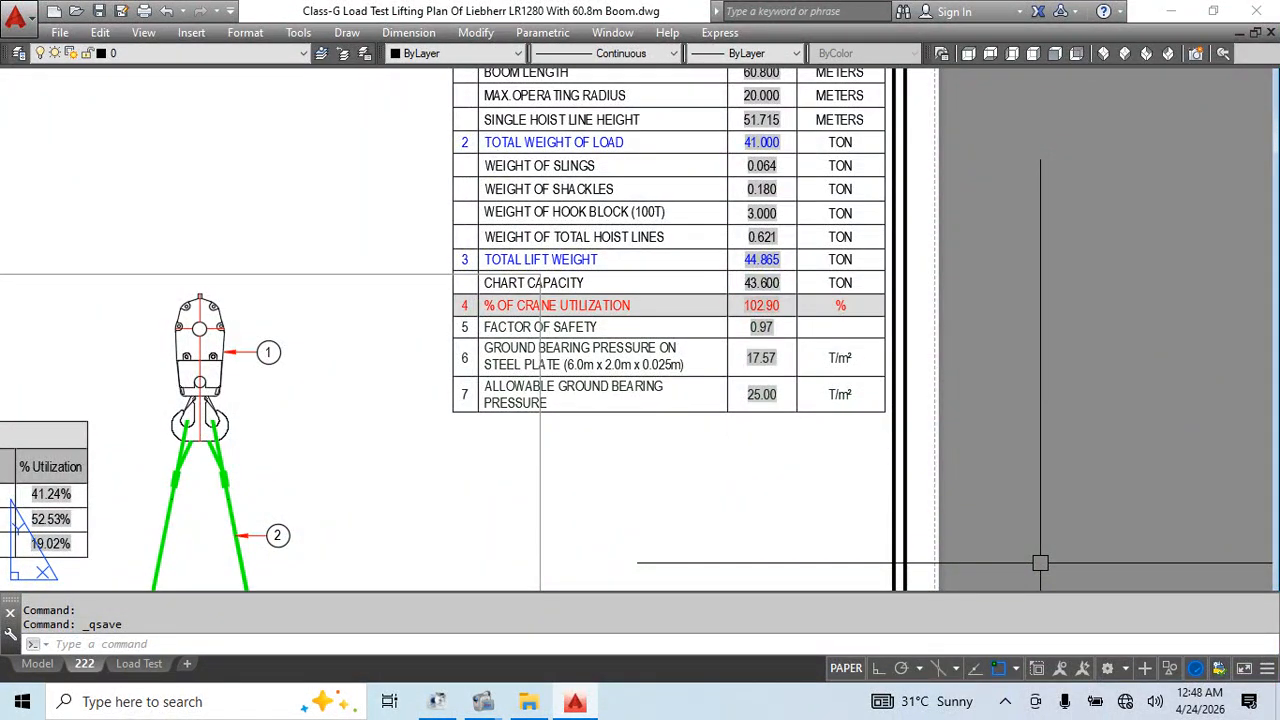
Connect the computer to the Galaxy A54 5G Wi-Fi network by entering the network security key
left_click(1125, 703)
left_click(1143, 163)
left_click(1163, 248)
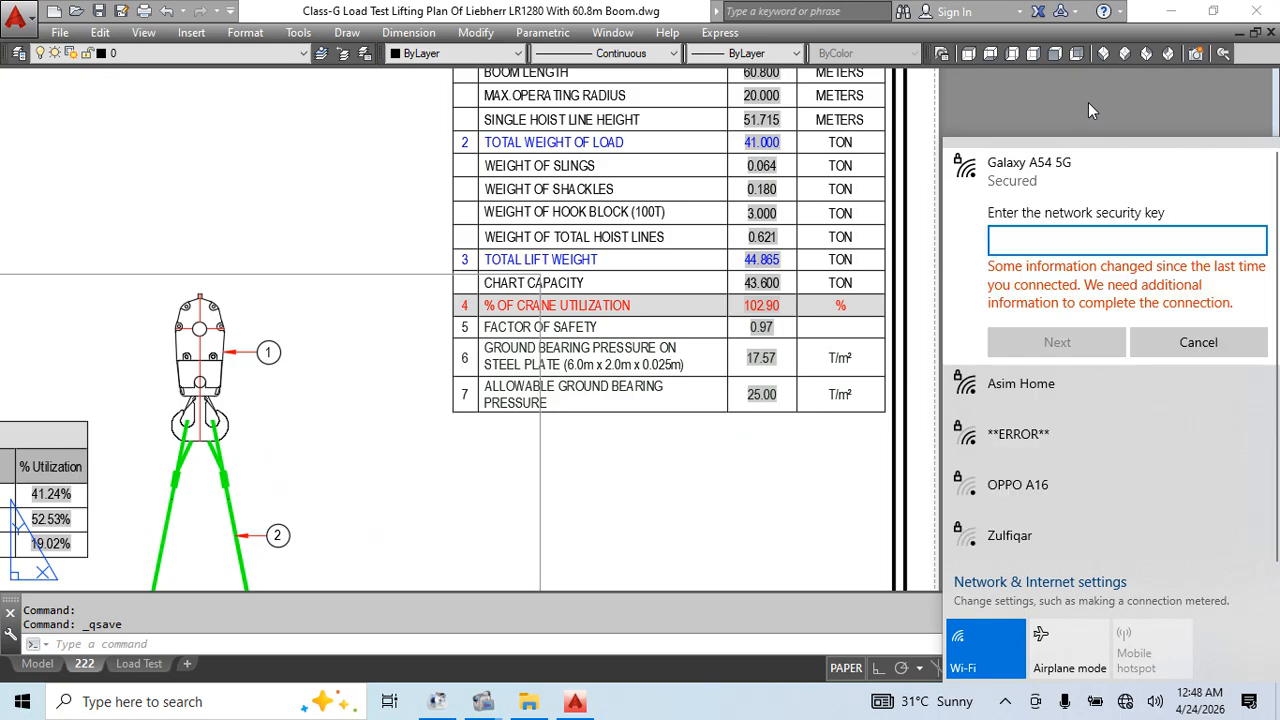
type("••••")
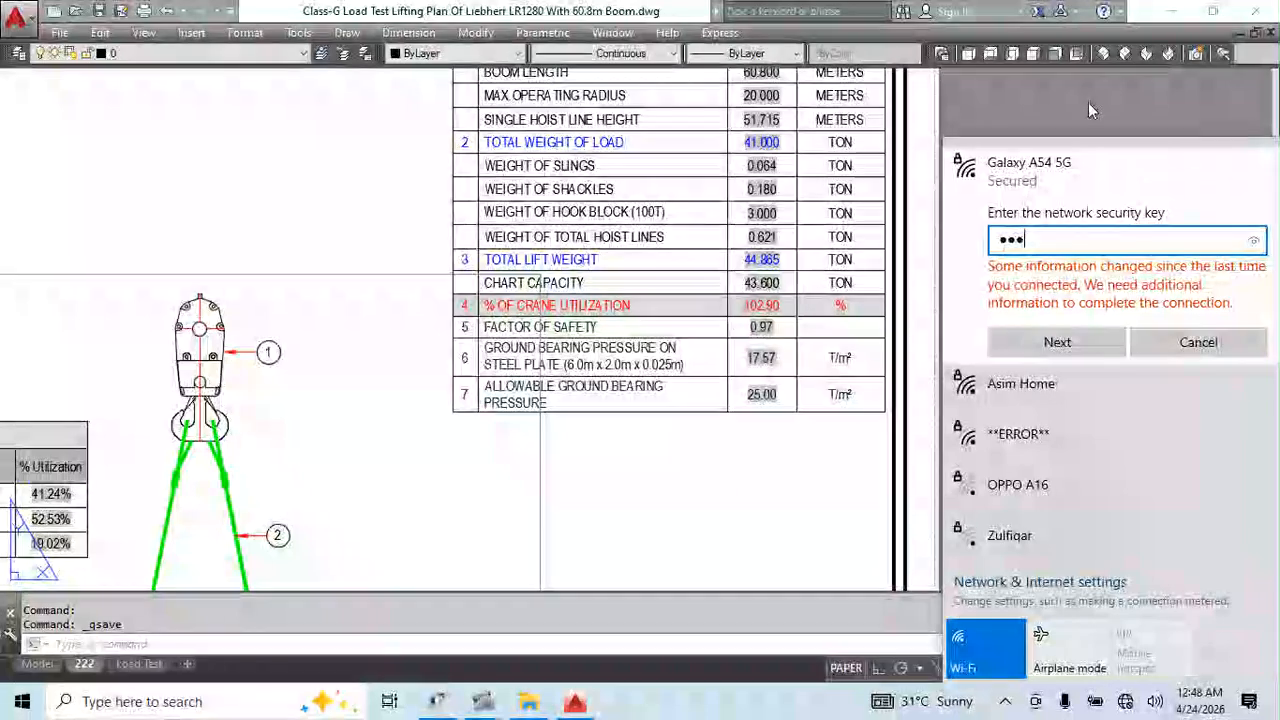
type("•••••")
key("Return")
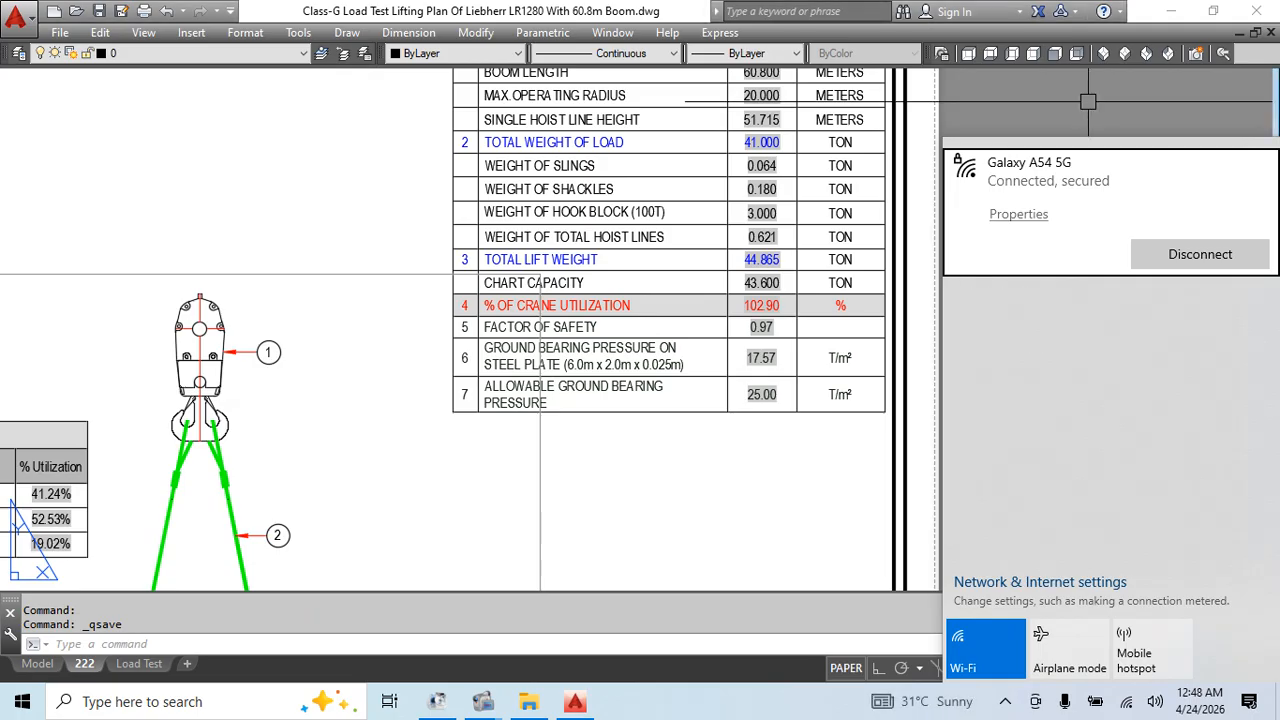
Switch to the Microsoft Edge browser, search the web for cp mobile and open the CP mobile site at mobile.craneplanner.com
left_click(1163, 12)
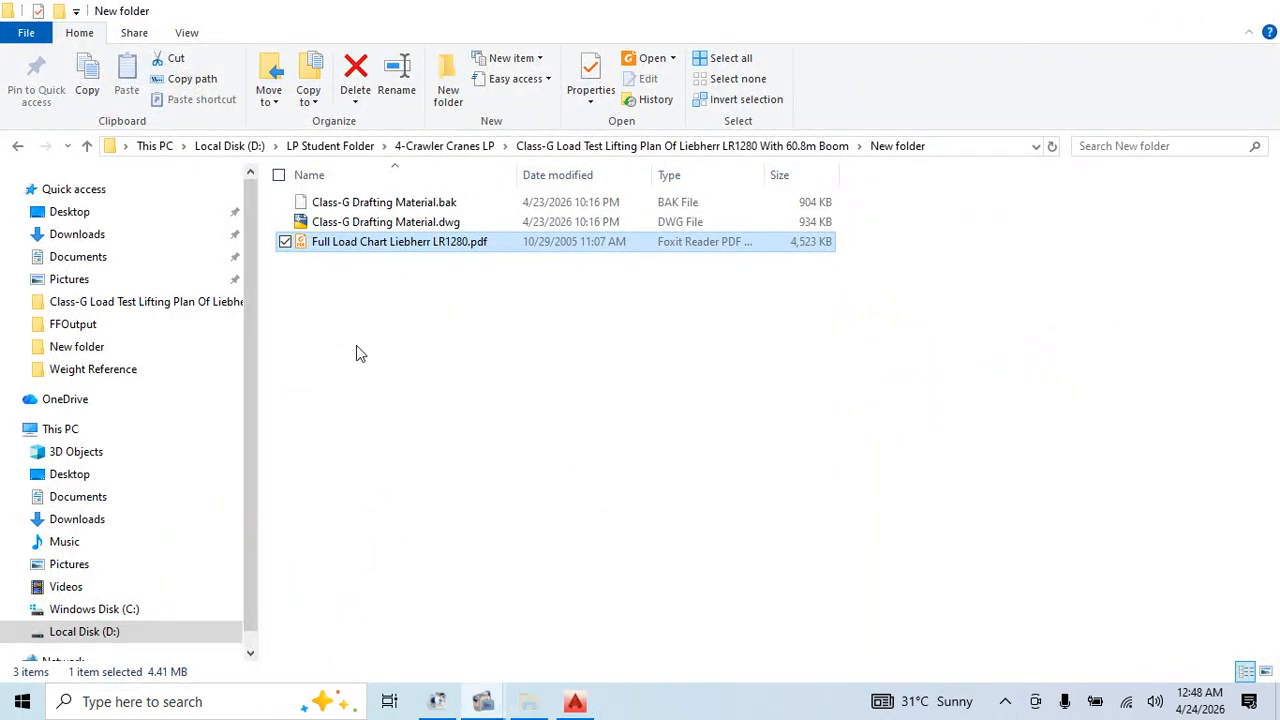
key("super+d")
right_click(202, 161)
left_click(349, 220)
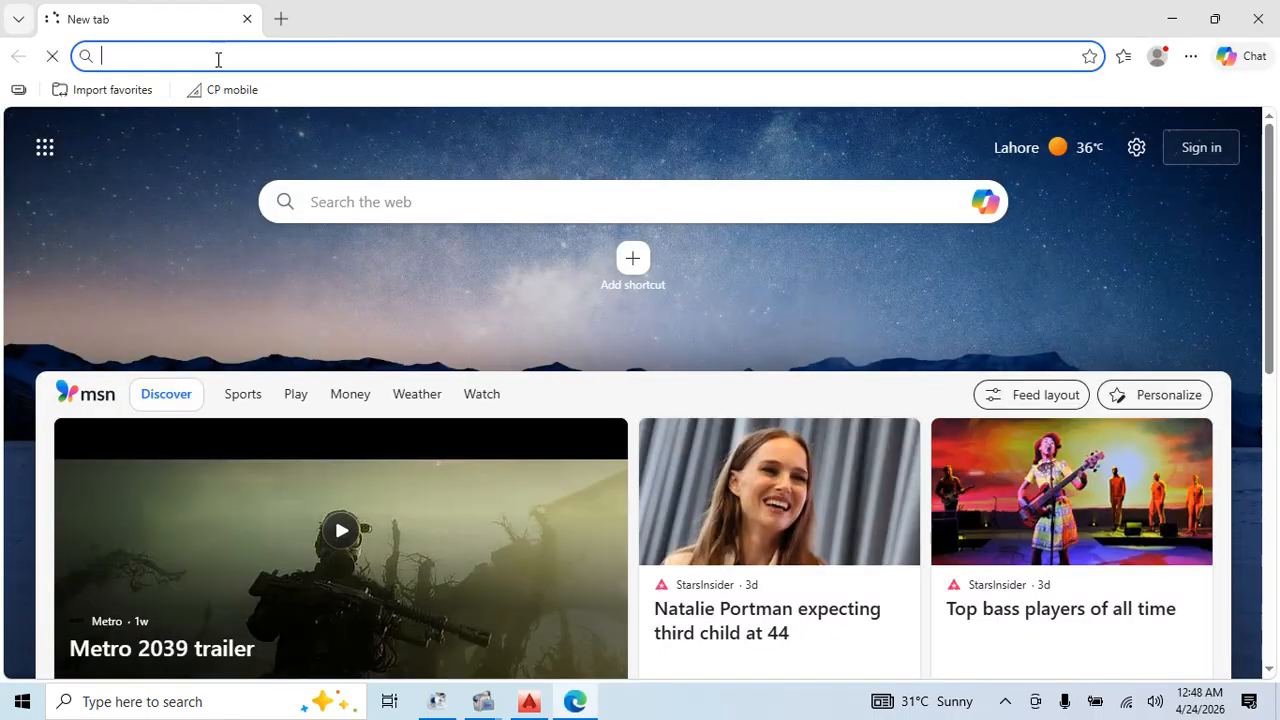
left_click(217, 57)
left_click(162, 95)
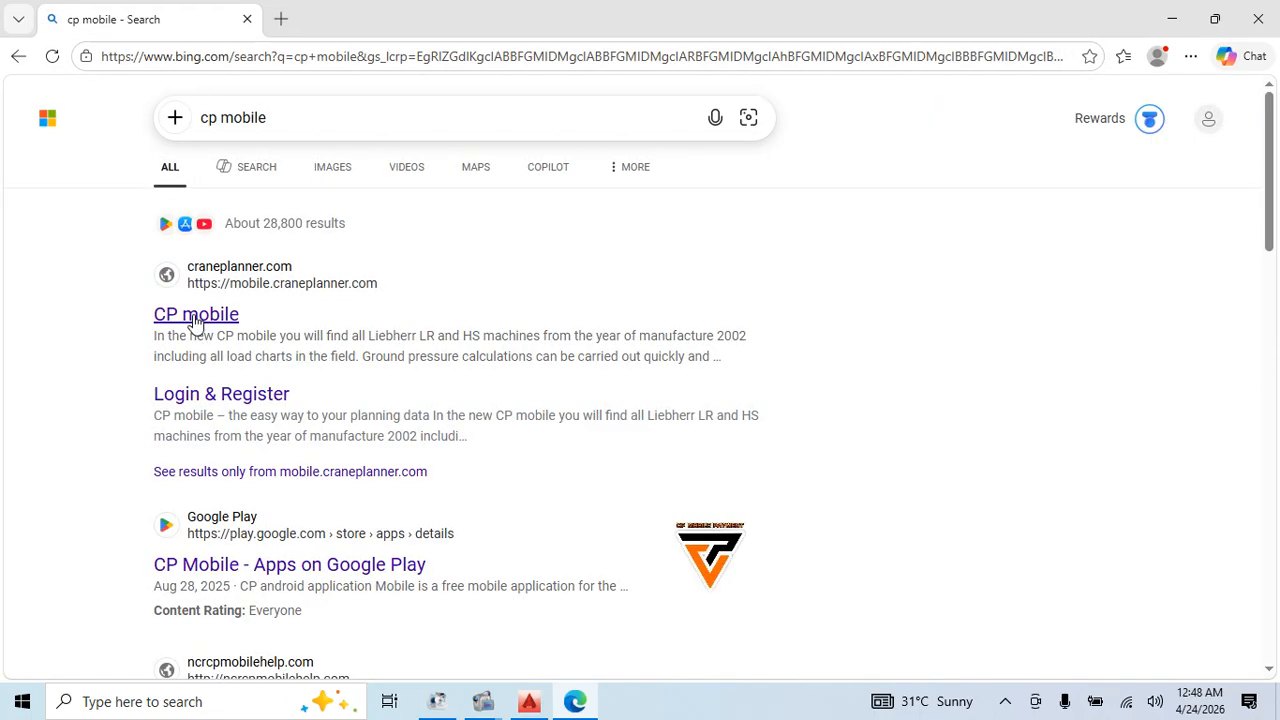
left_click(195, 316)
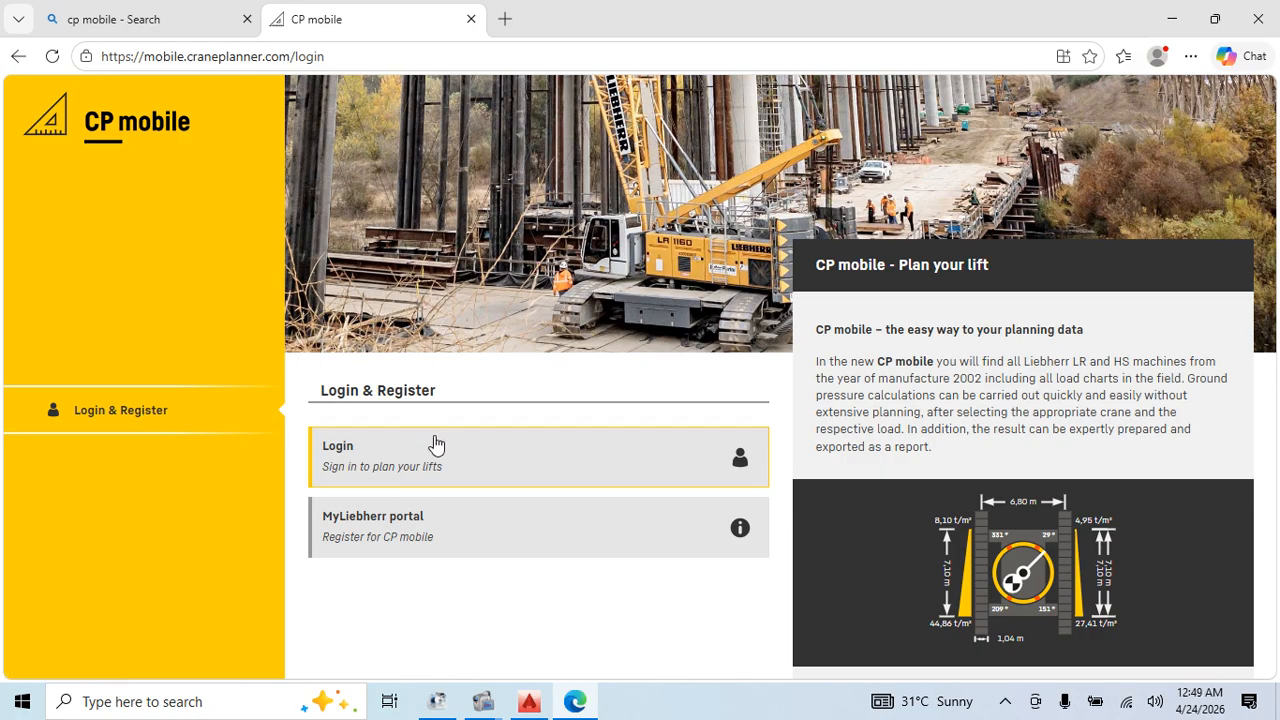
Log in to CP mobile with the Liebherr account, filling in the saved e-mail and account password
left_click(390, 468)
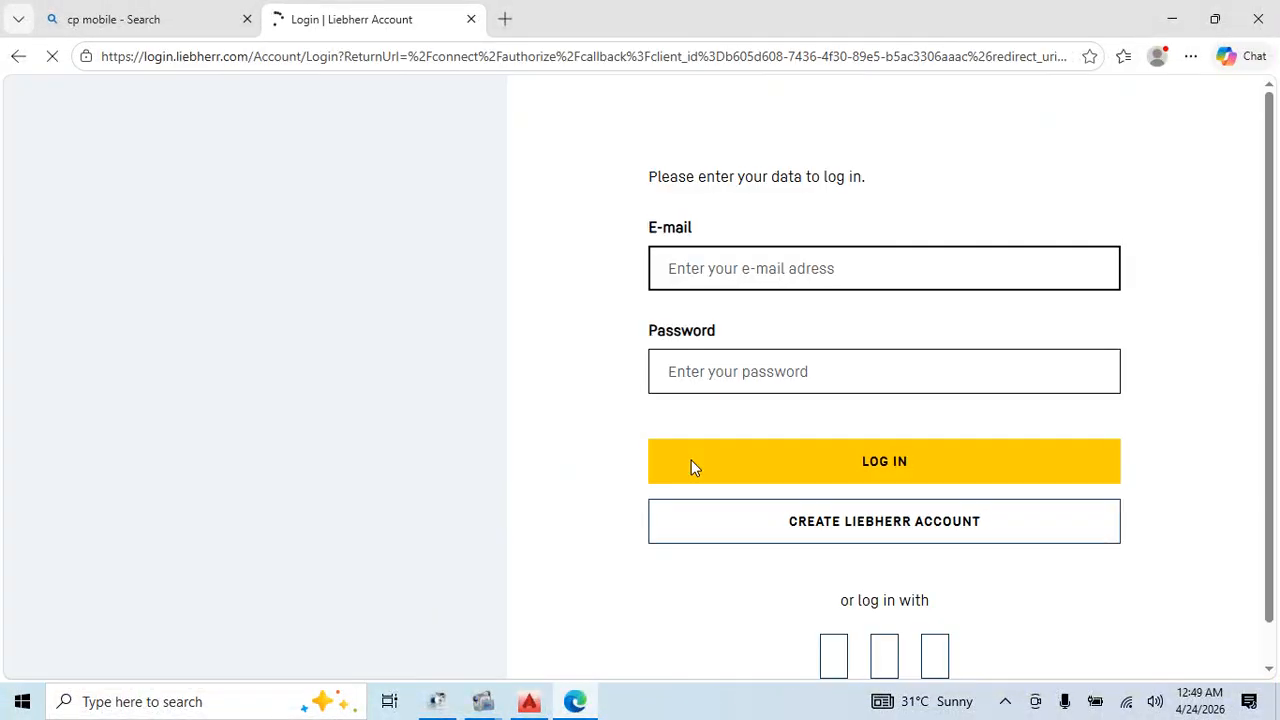
left_click(761, 268)
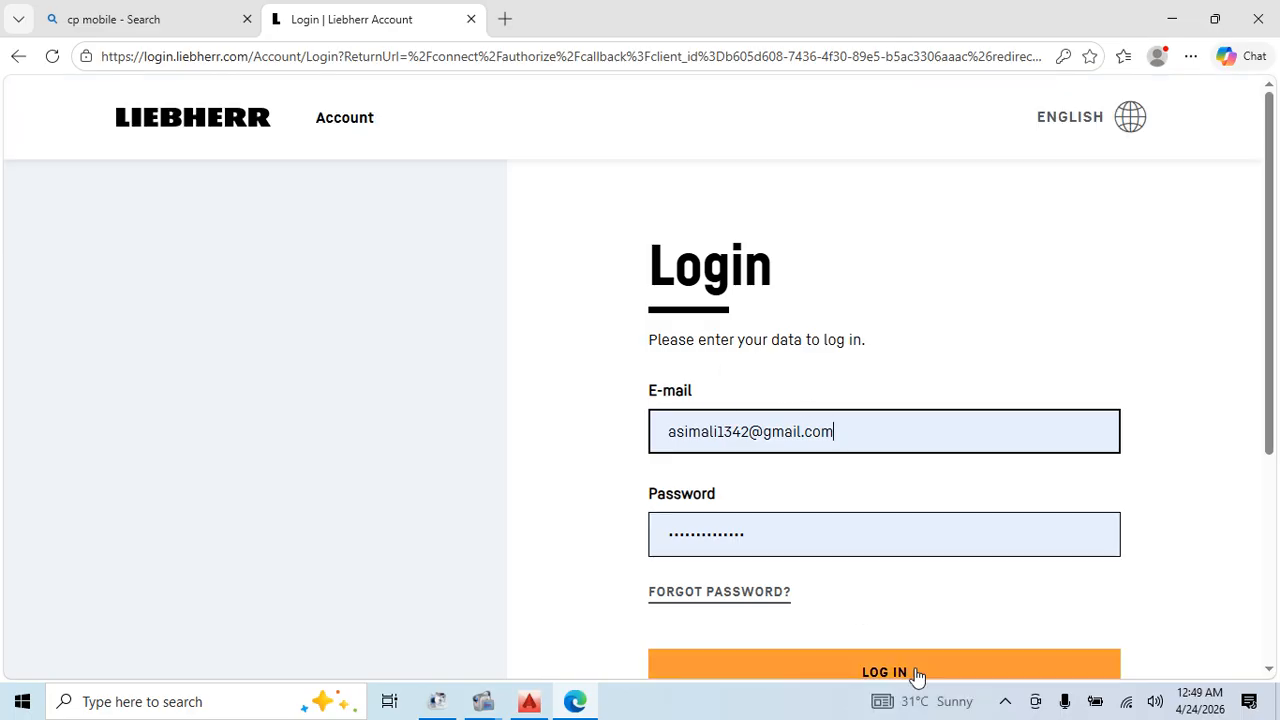
scroll(935, 668, "down", 1)
left_click(914, 590)
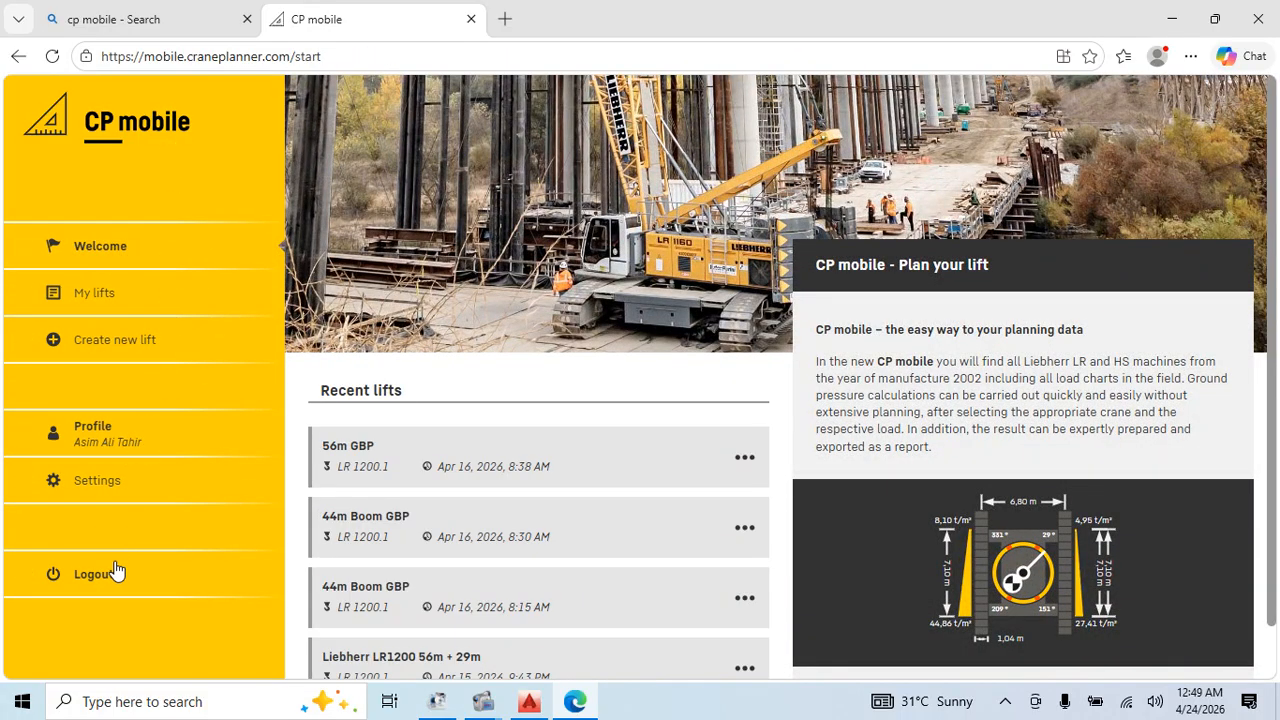
Try the Imperial system of units in the CP mobile settings and restore Metric, keeping user behavior saving allowed
left_click(113, 490)
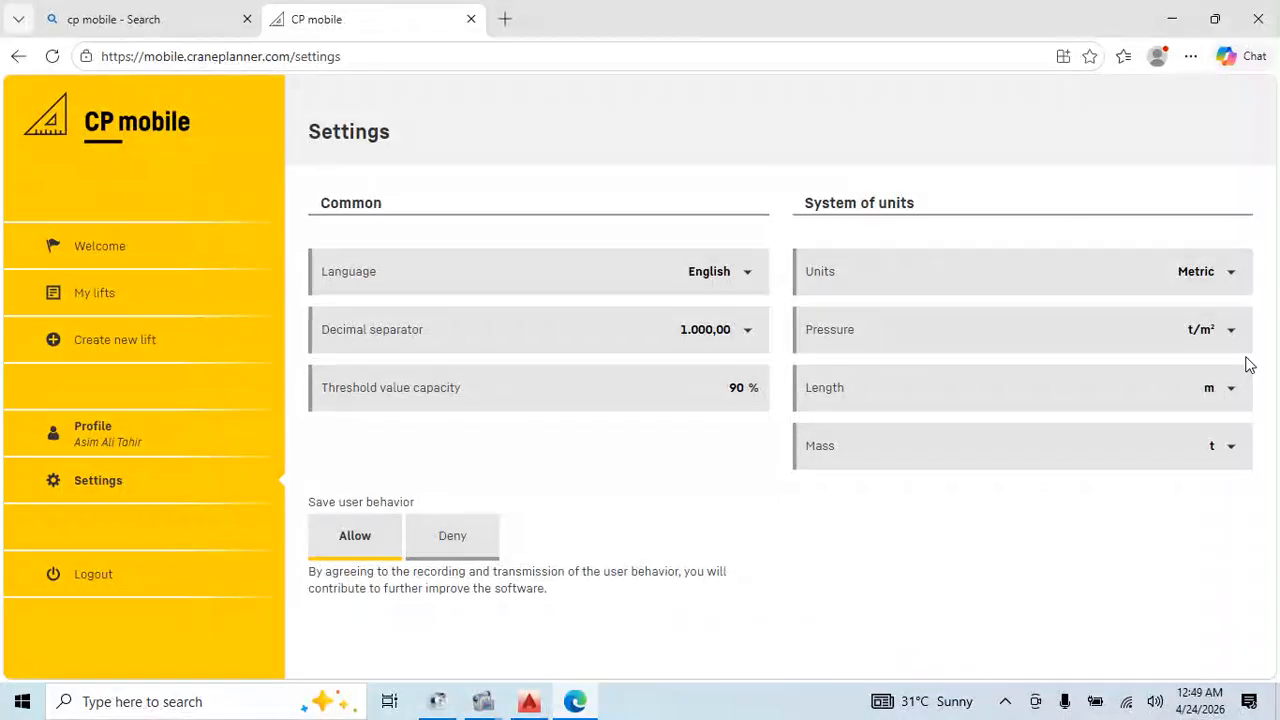
left_click(1230, 278)
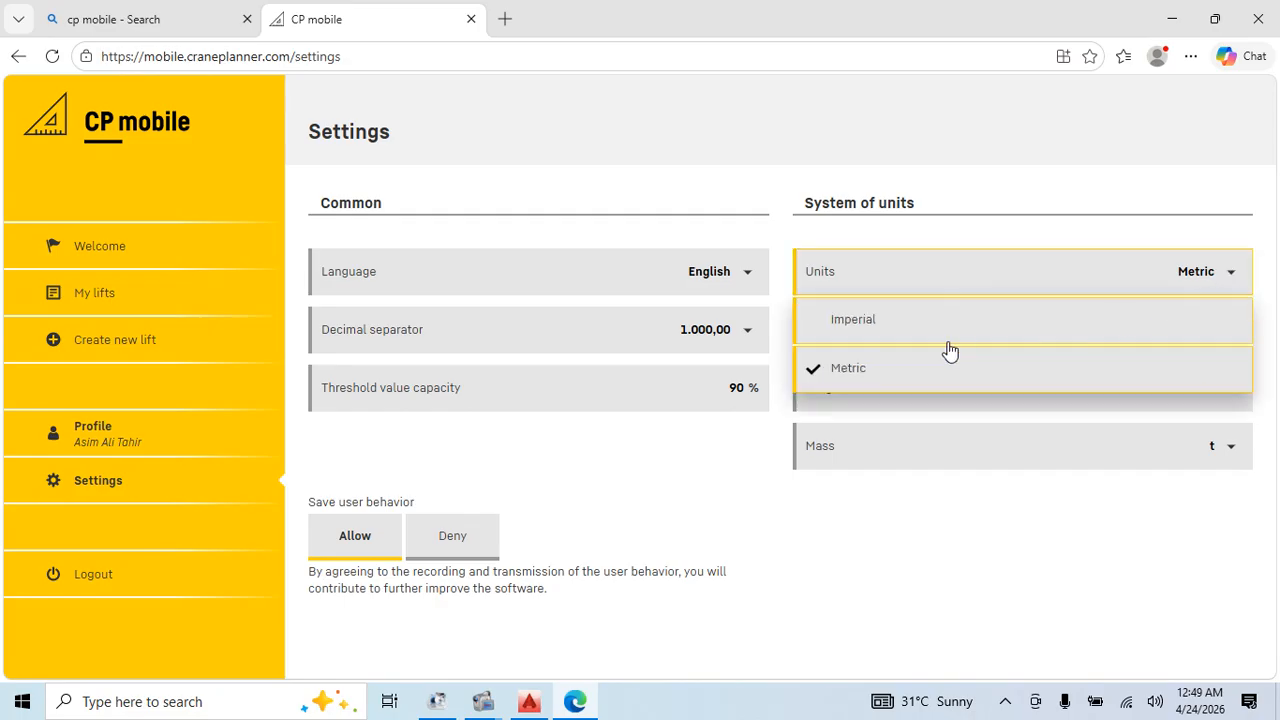
left_click(877, 322)
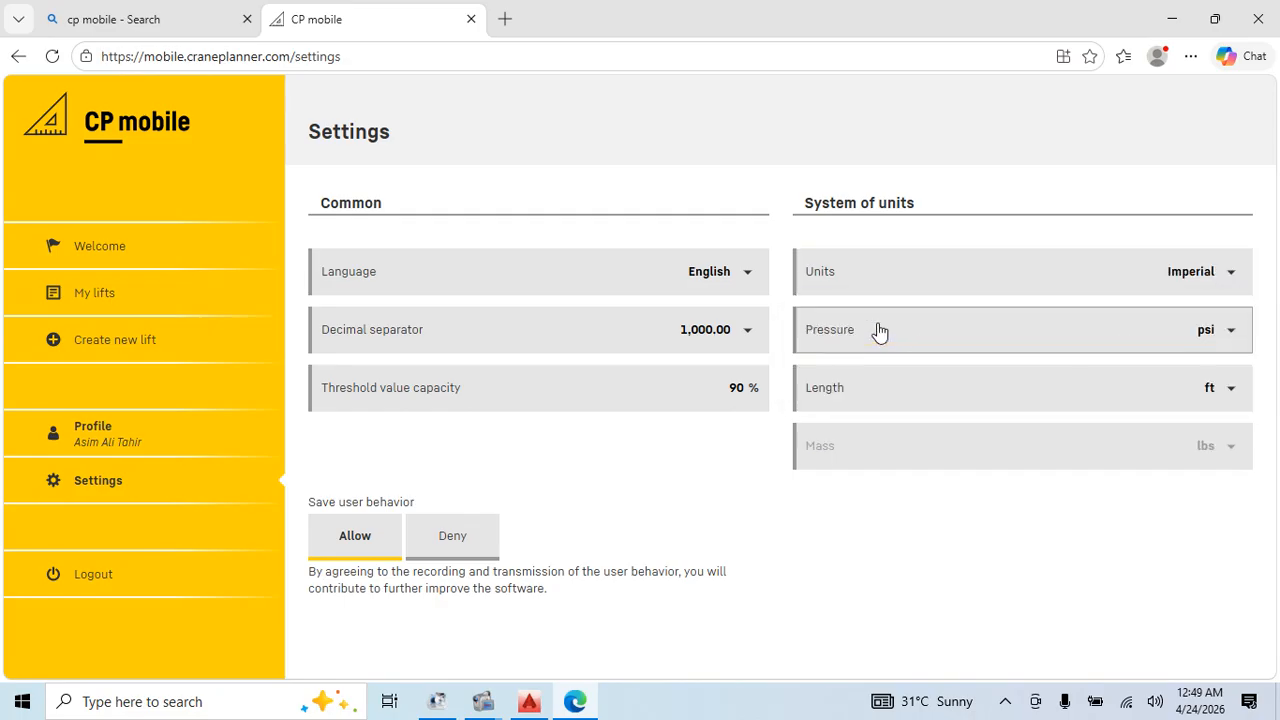
left_click(1228, 285)
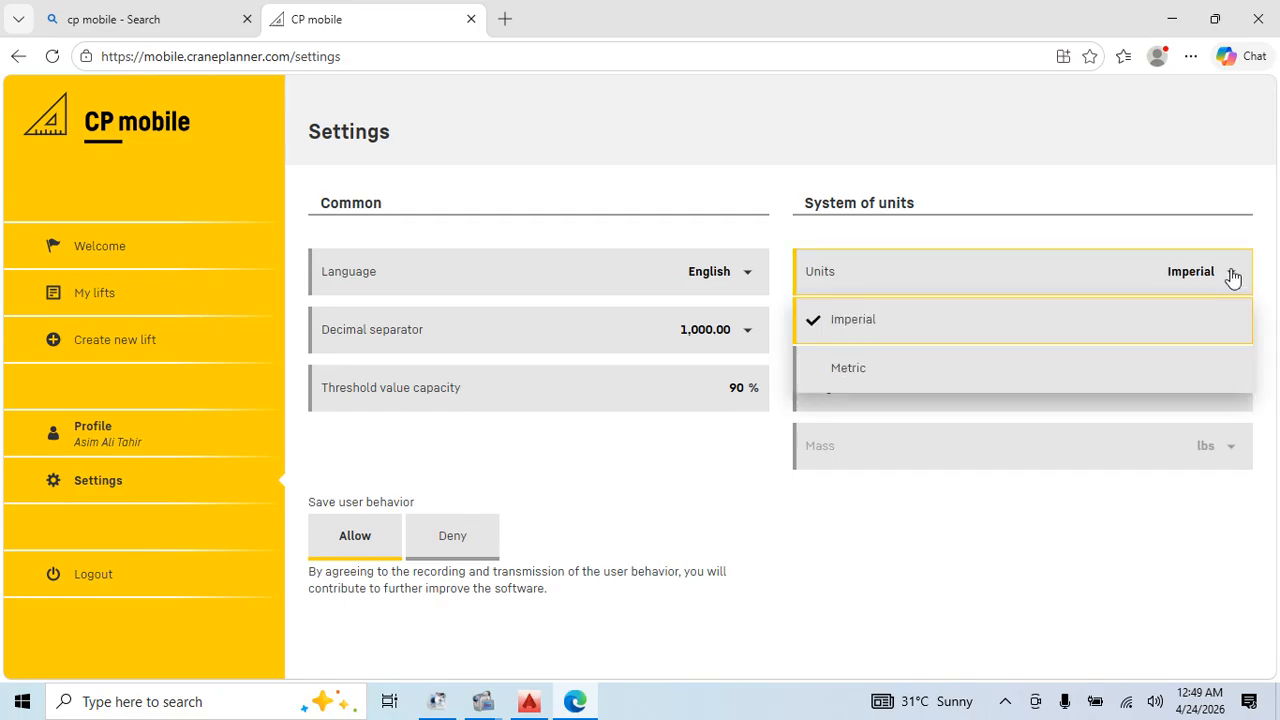
left_click(1183, 238)
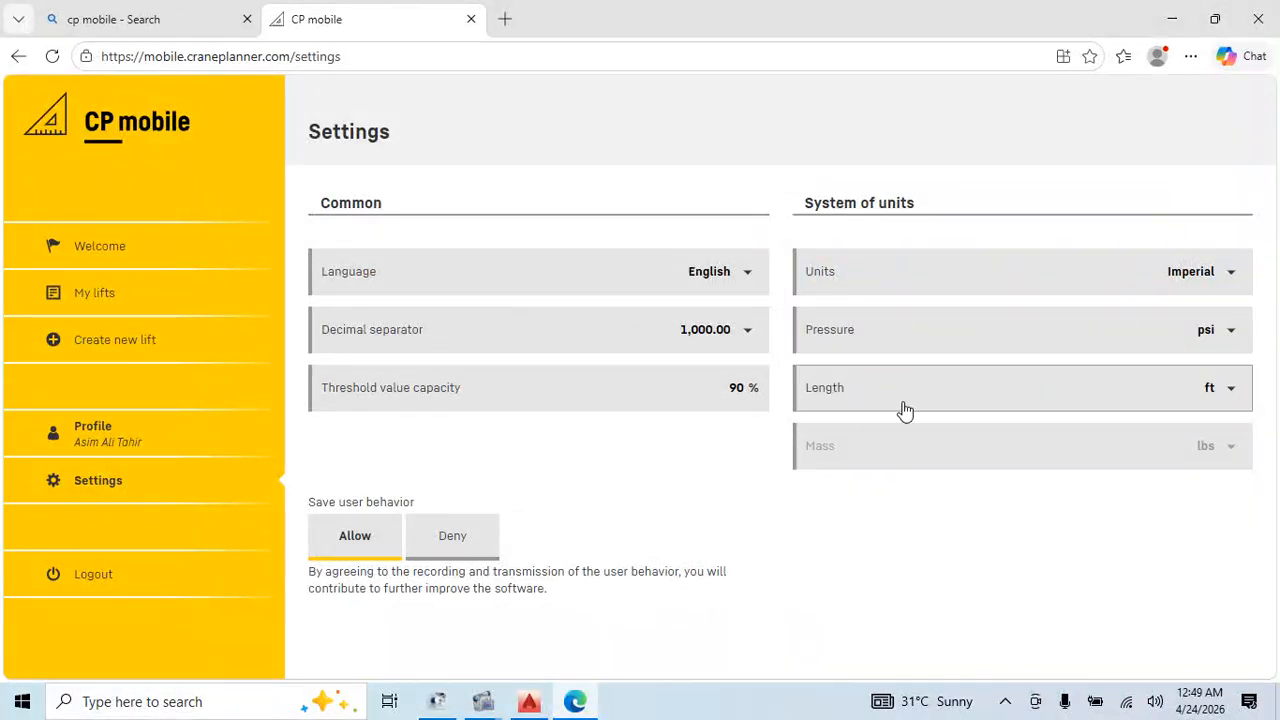
left_click(1228, 278)
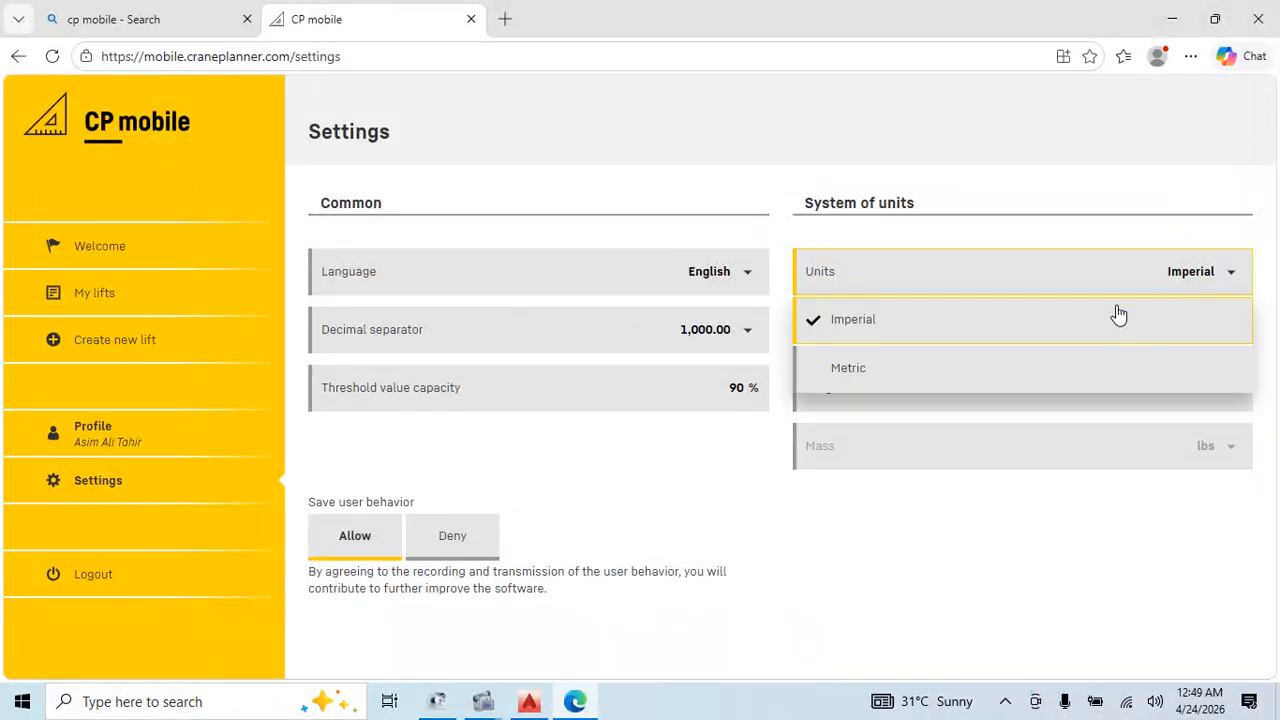
left_click(930, 372)
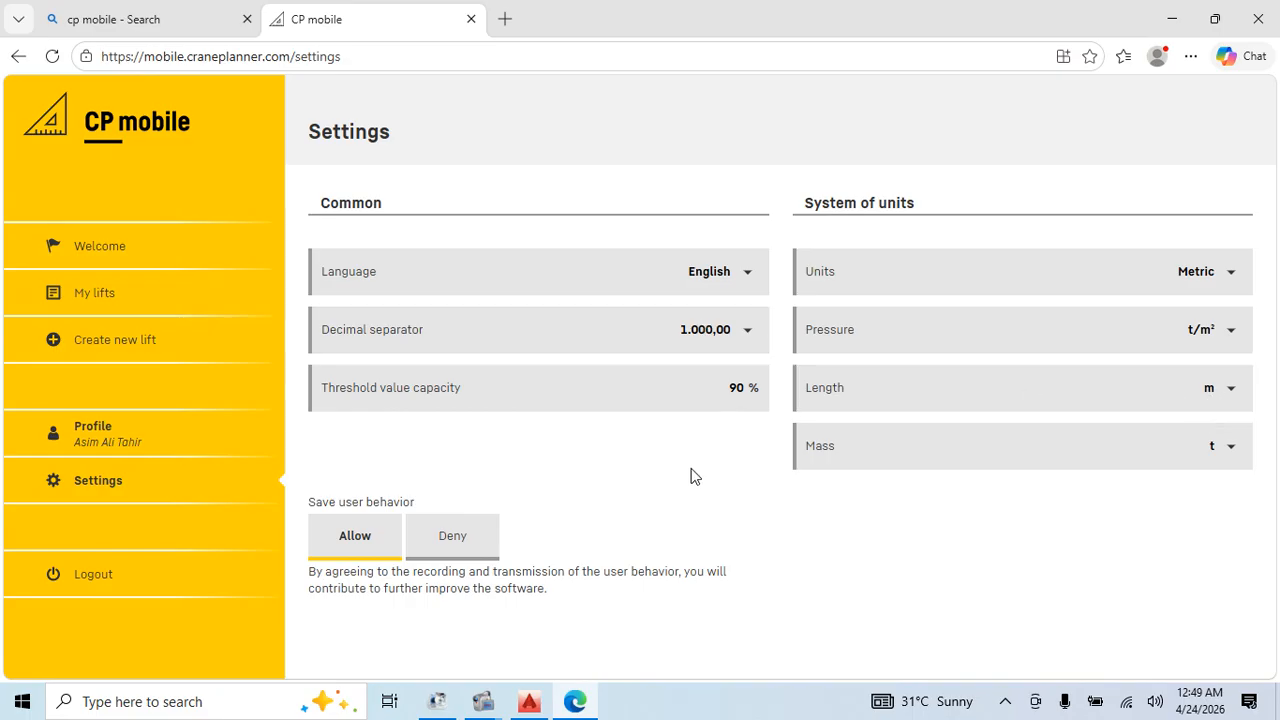
left_click(350, 540)
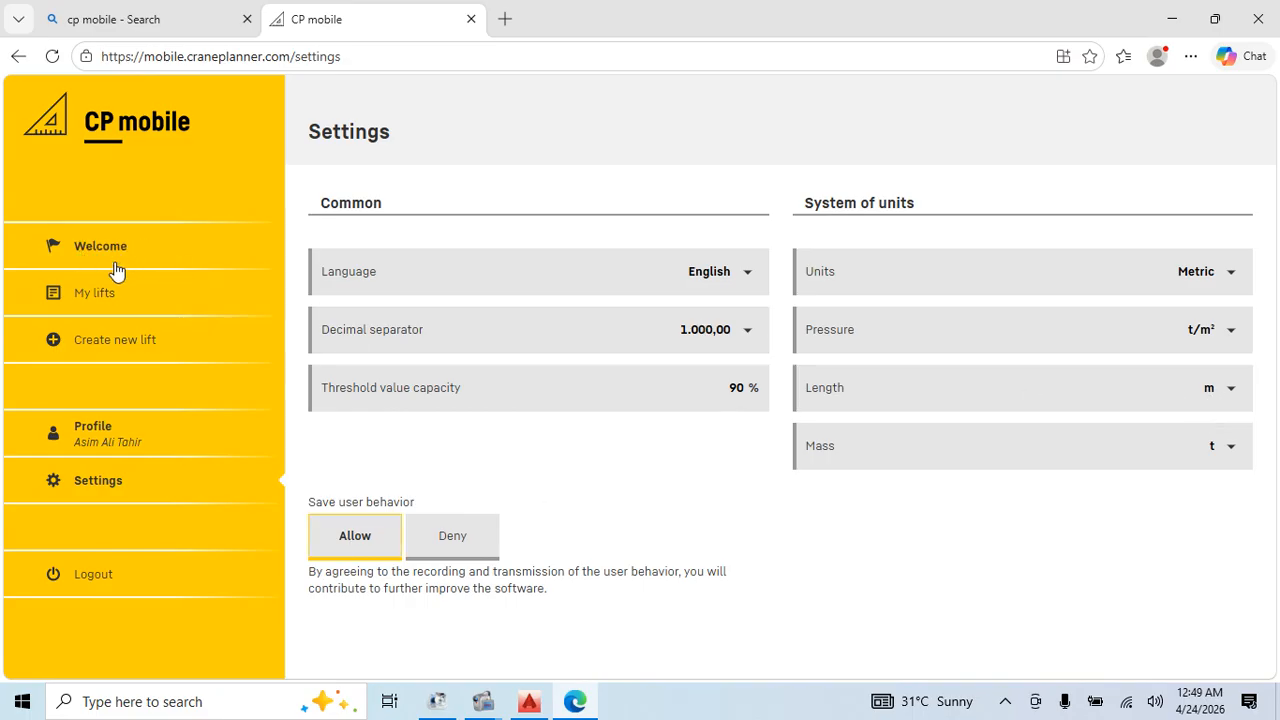
Create a new lift saved in My lifts with the name Liebherr LR1280 Boom 60.8m
left_click(90, 296)
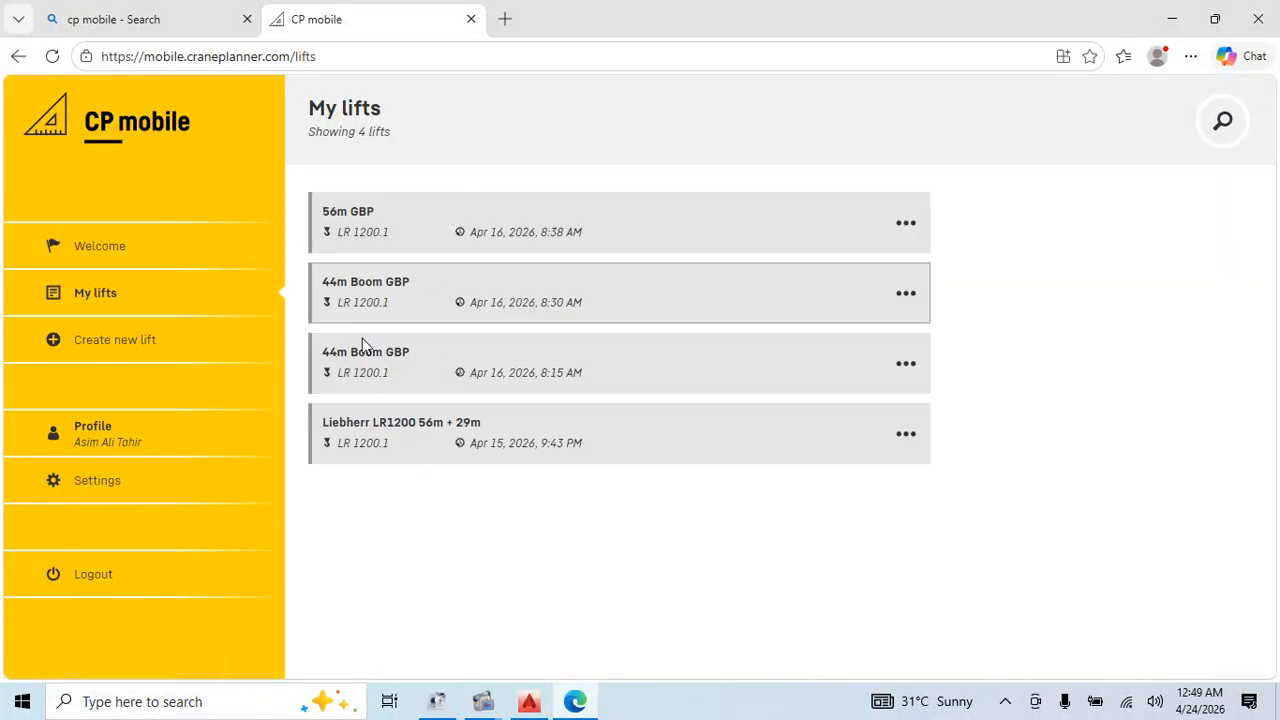
left_click(138, 345)
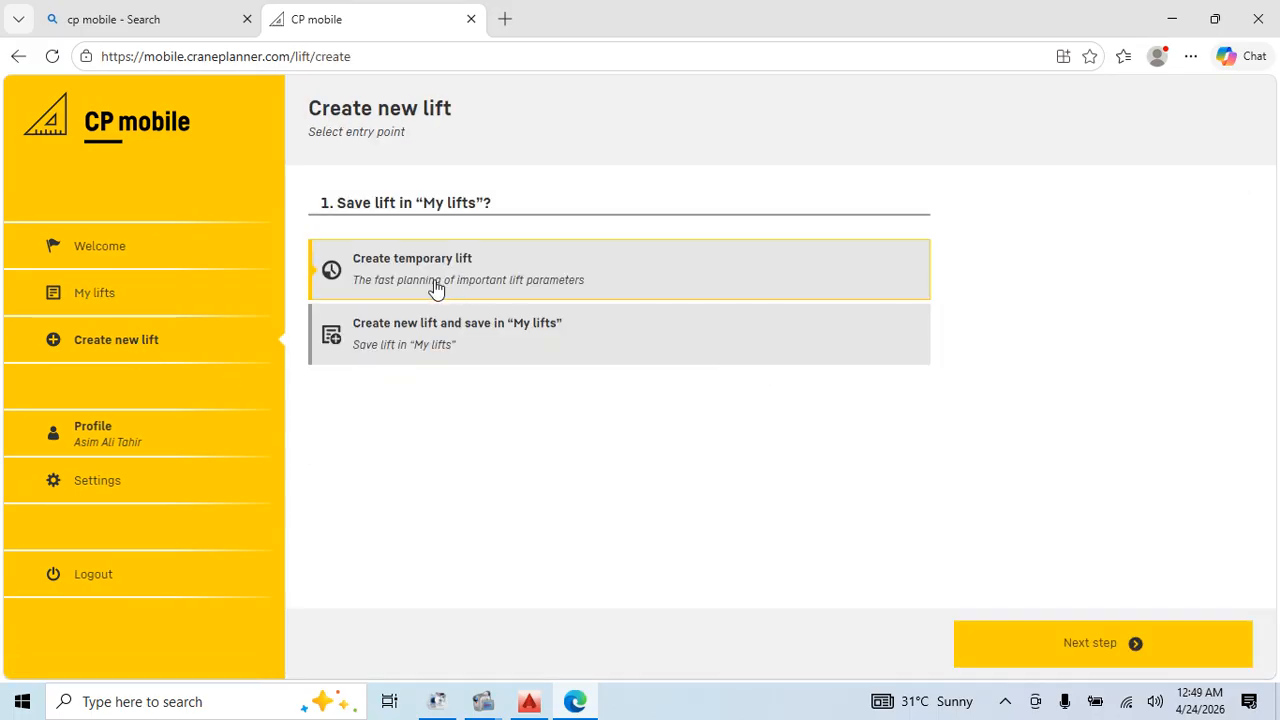
left_click(481, 333)
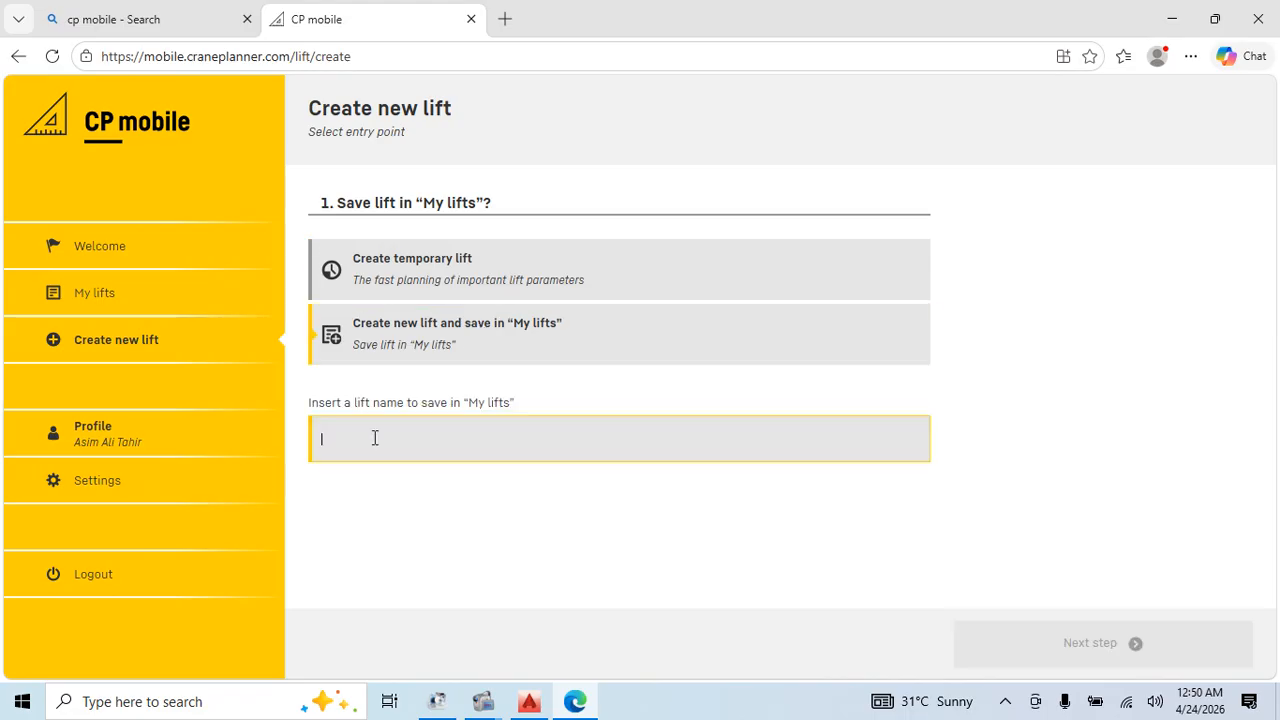
type("Liebherr LR1280 Boom 60.8m")
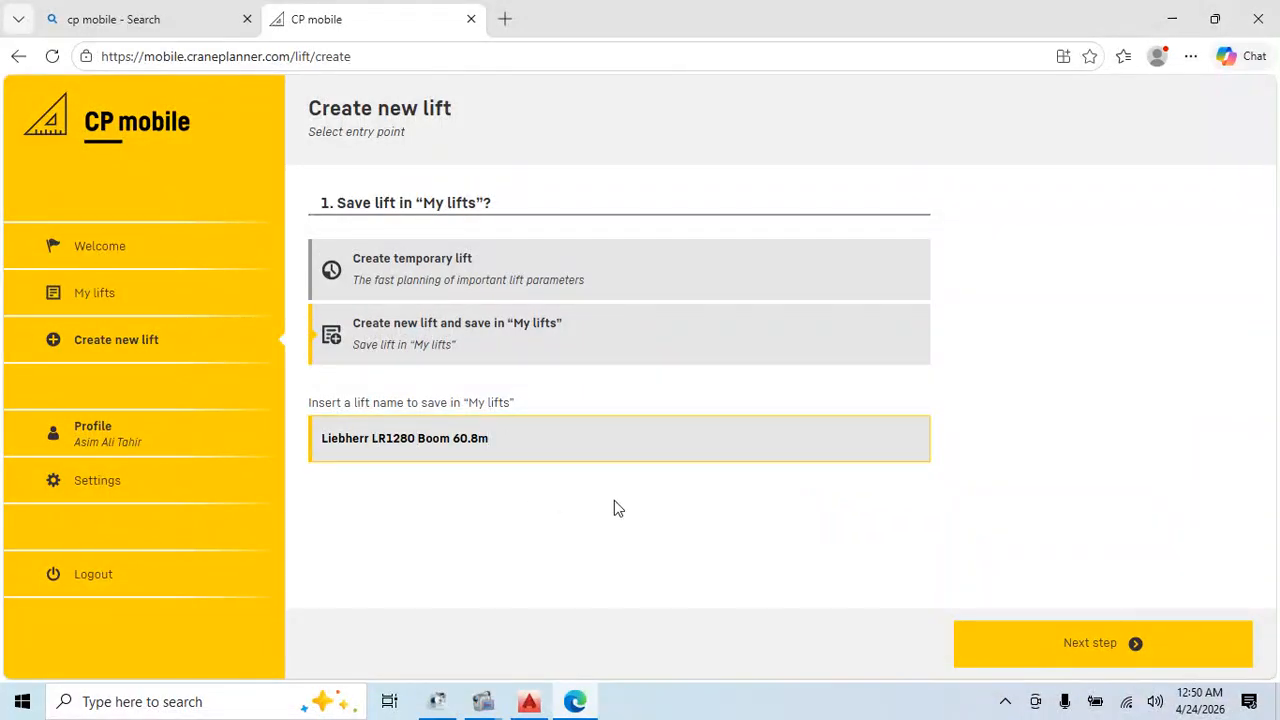
left_click(1106, 656)
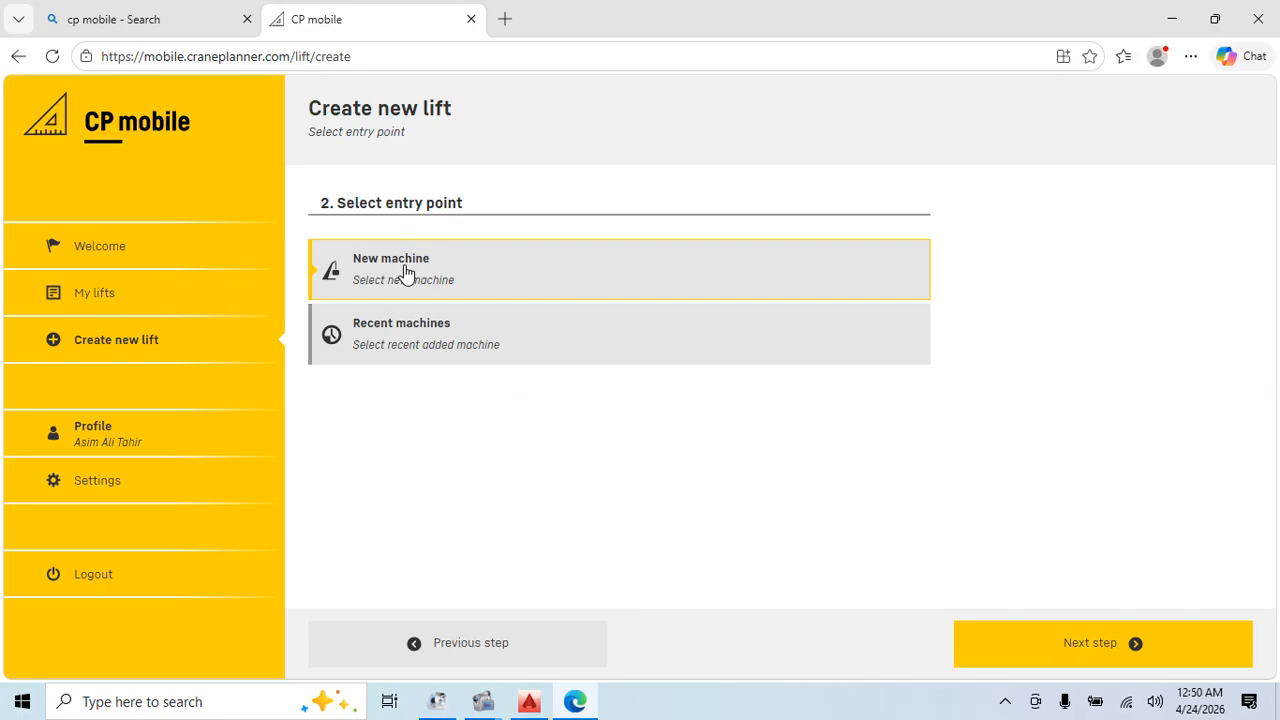
Choose a new machine for the lift: crawler crane (up to 400t), standard machines, model LR 1280 type 1005.01.02
left_click(1064, 642)
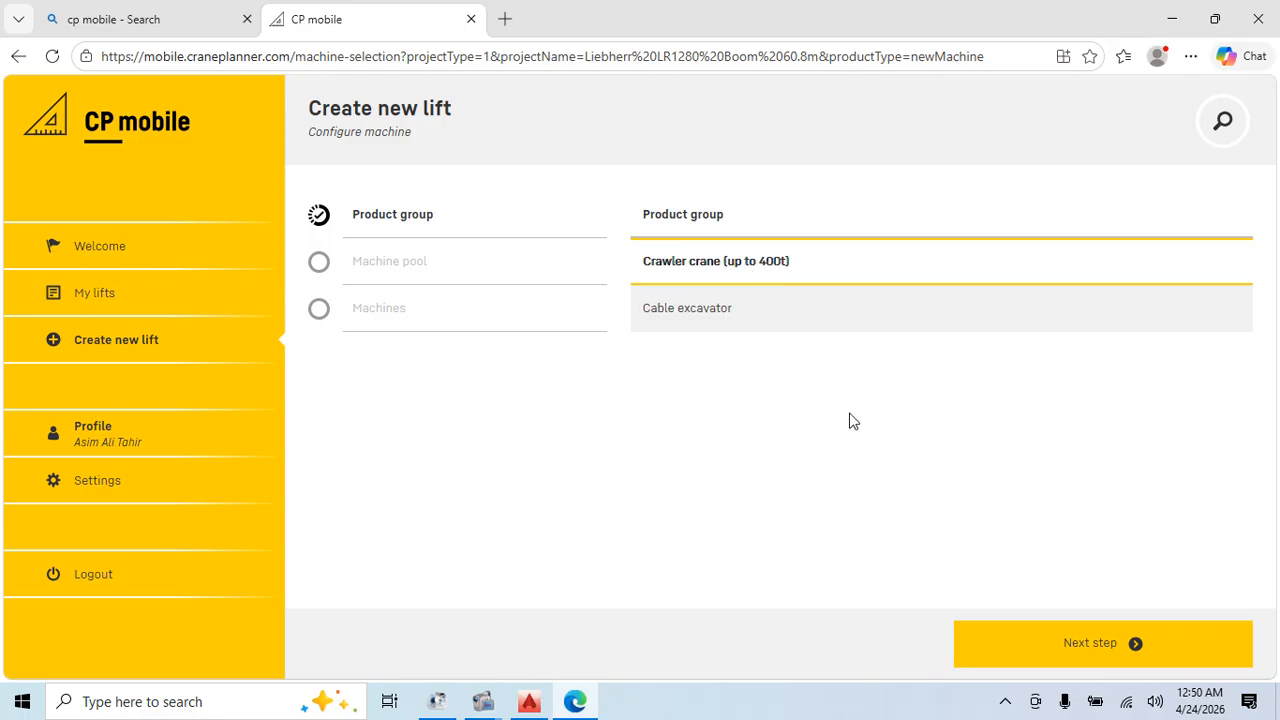
left_click(1114, 650)
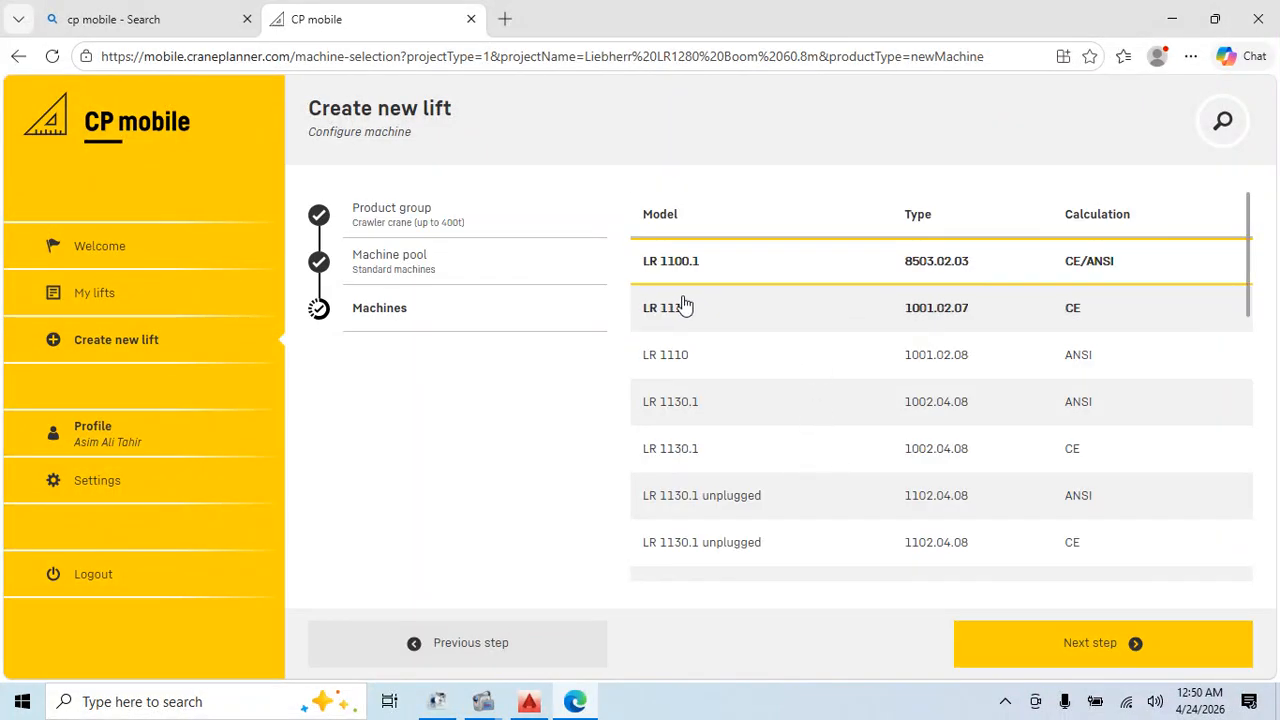
scroll(680, 308, "down", 4)
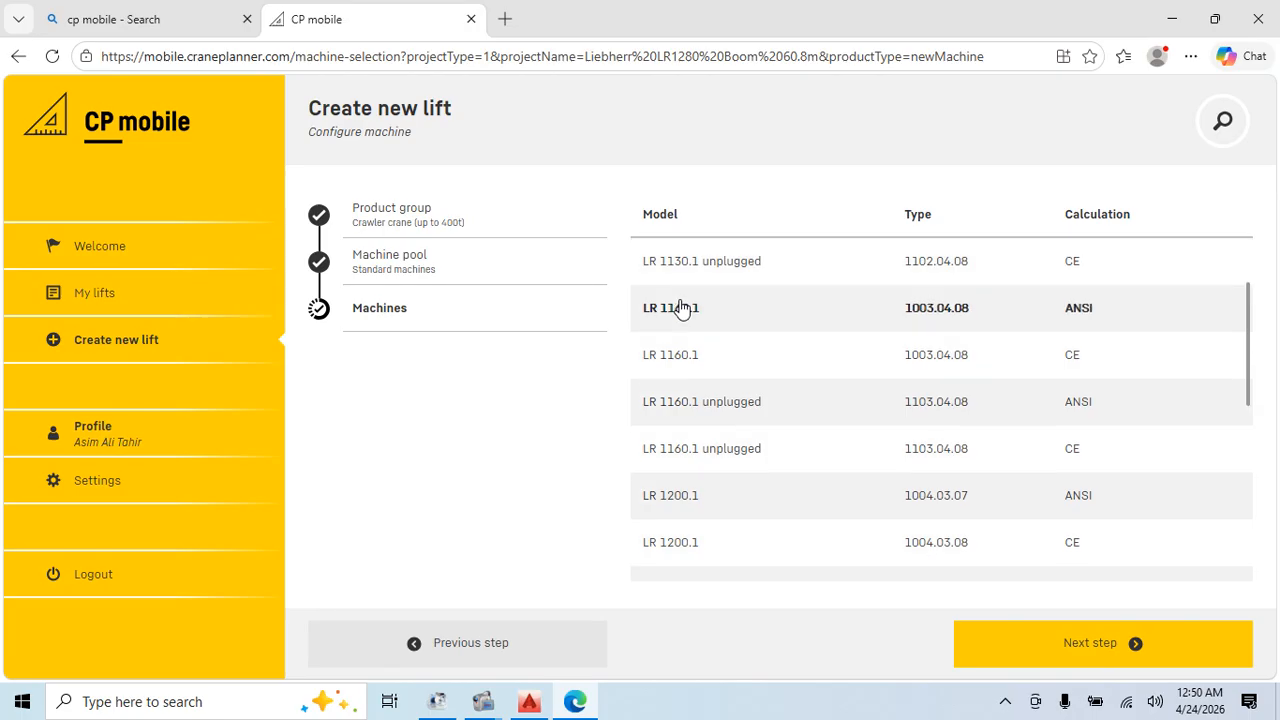
scroll(690, 380, "down", 3)
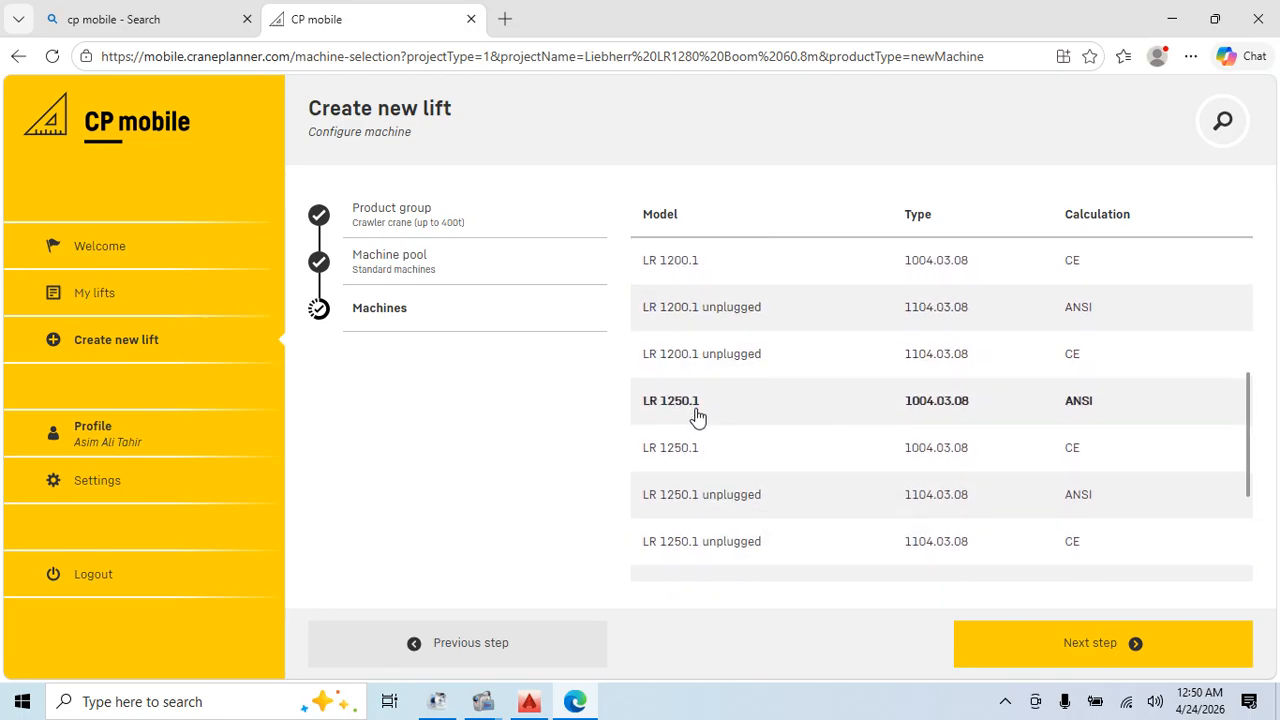
scroll(706, 357, "down", 2)
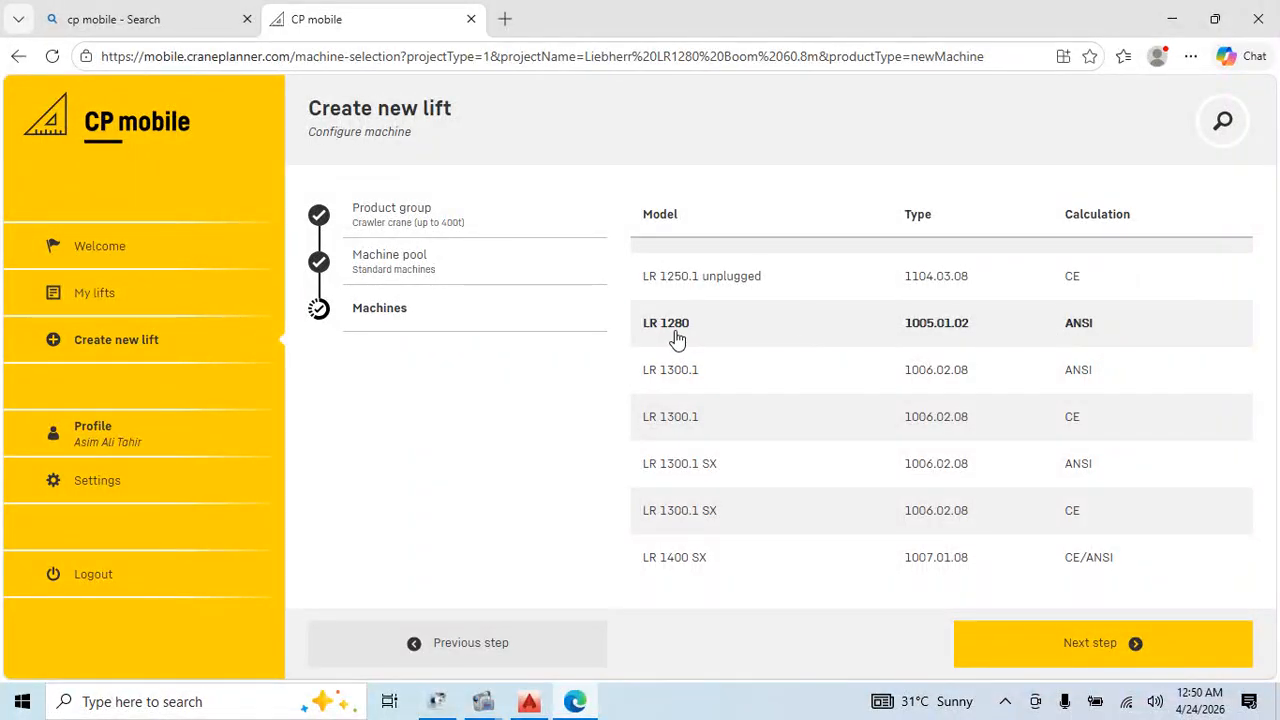
left_click(676, 336)
left_click(1097, 643)
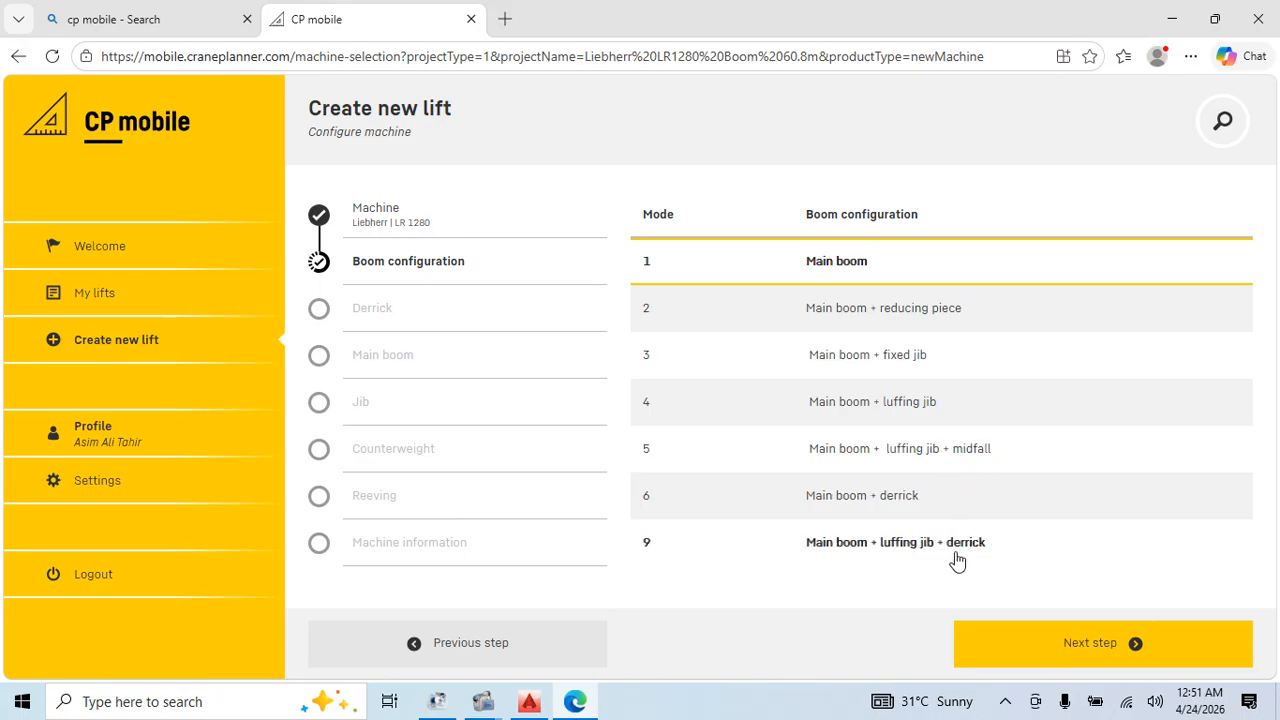
Set the LR 1280 boom configuration to mode 6, Main boom + derrick
left_click(929, 506)
left_click(1064, 656)
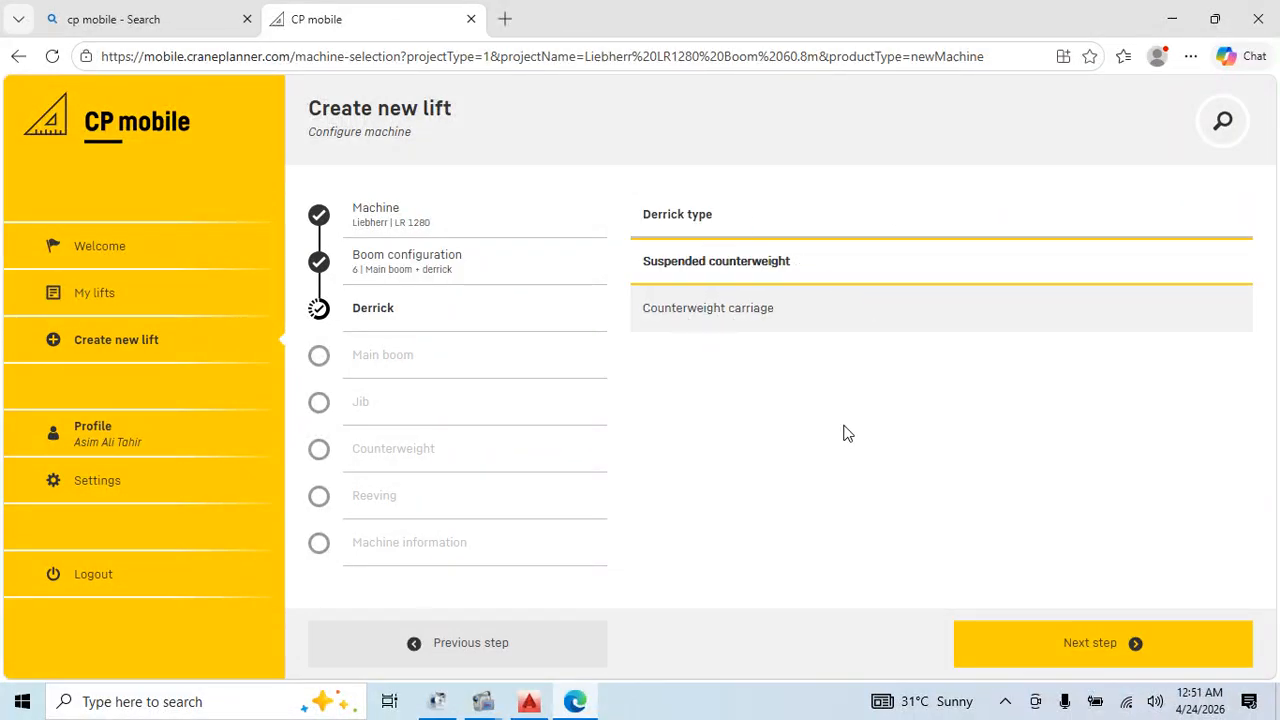
Set the derrick type to Counterweight carriage and continue to the main boom selection
left_click(810, 323)
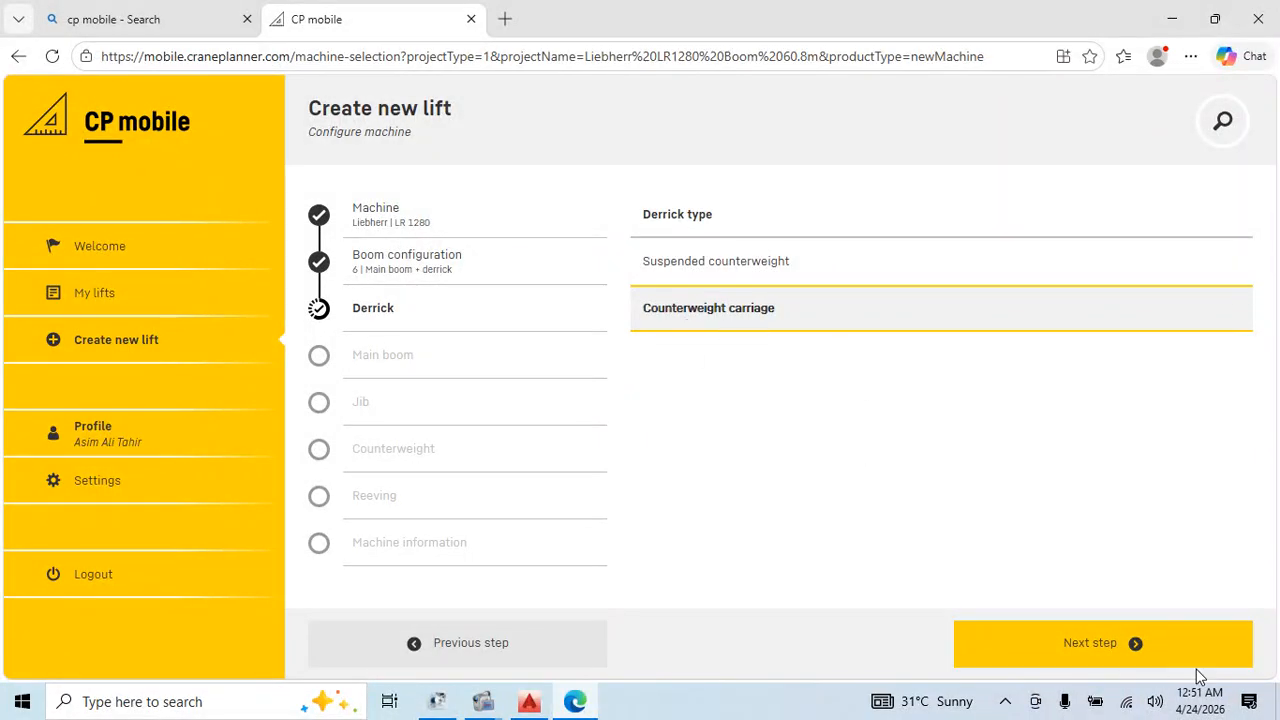
left_click(1121, 645)
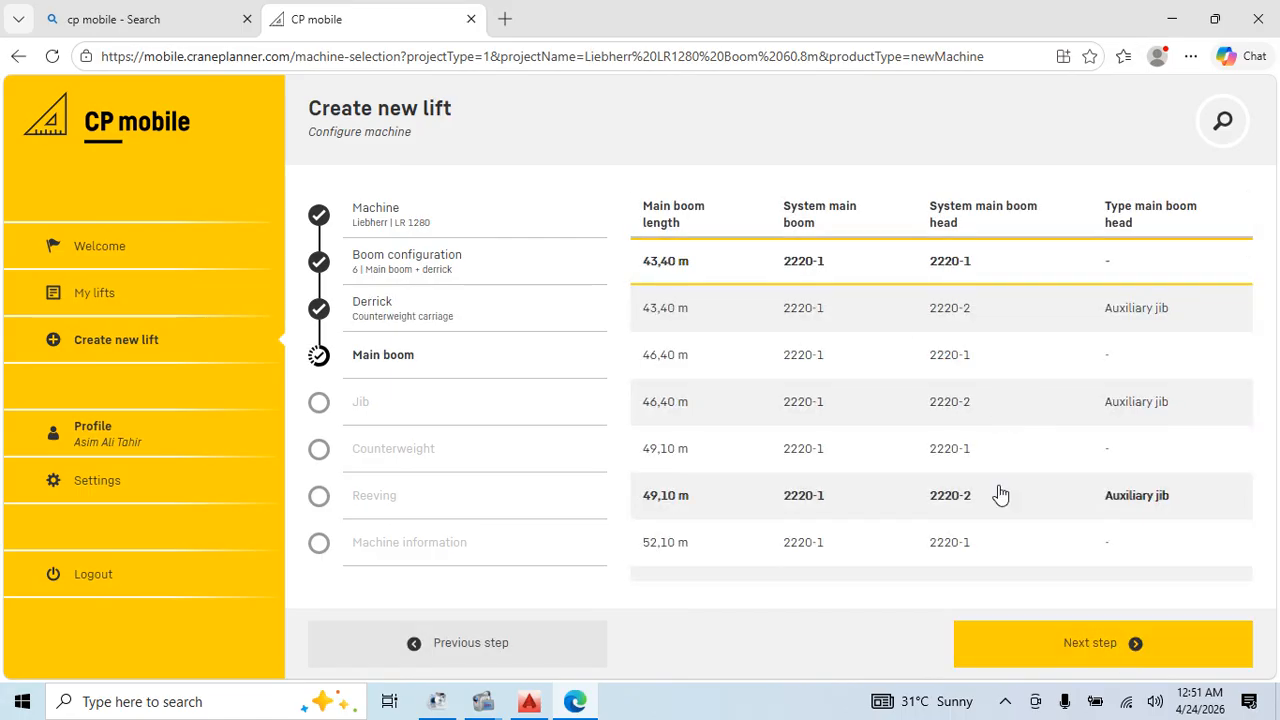
Check the boom head in the AutoCAD drawing, and choose the 60,80 m main boom in CP mobile with system 2220-1, head 2220-1 and no auxiliary jib
scroll(680, 340, "down", 1)
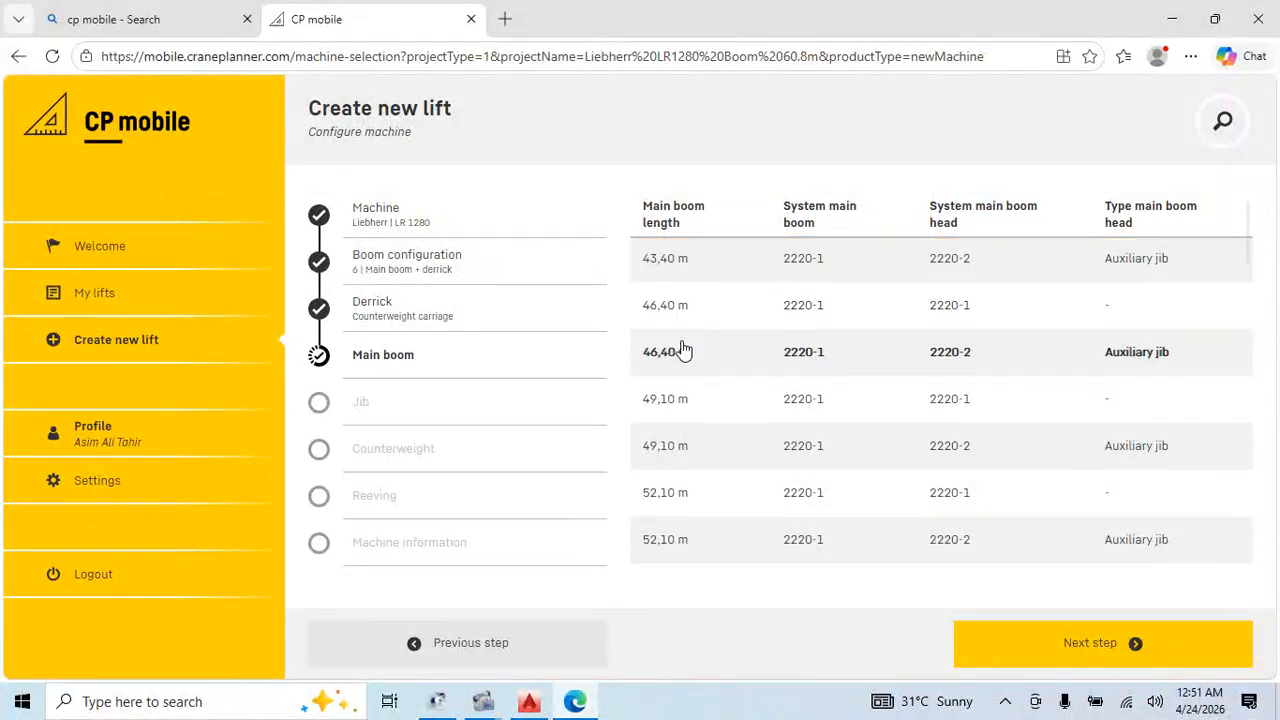
scroll(684, 349, "down", 4)
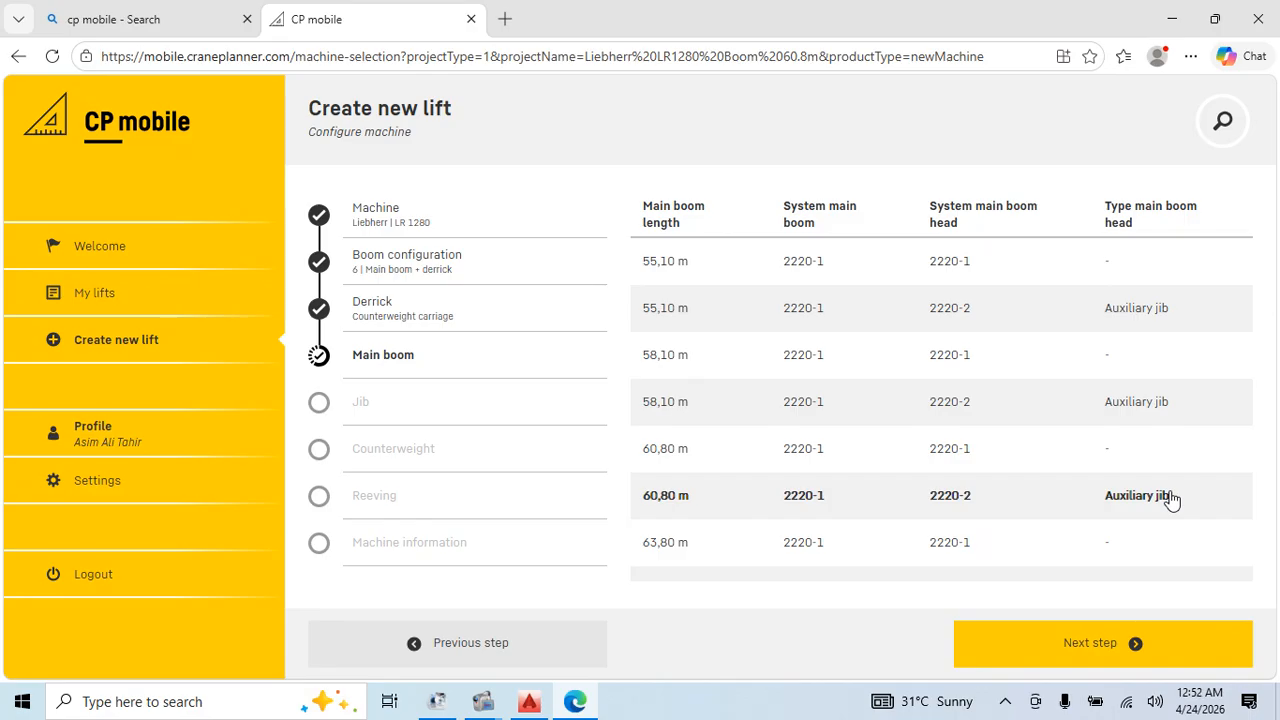
left_click(529, 701)
scroll(443, 373, "down", 5)
scroll(164, 253, "up", 3)
middle_click_drag(164, 253, 370, 298)
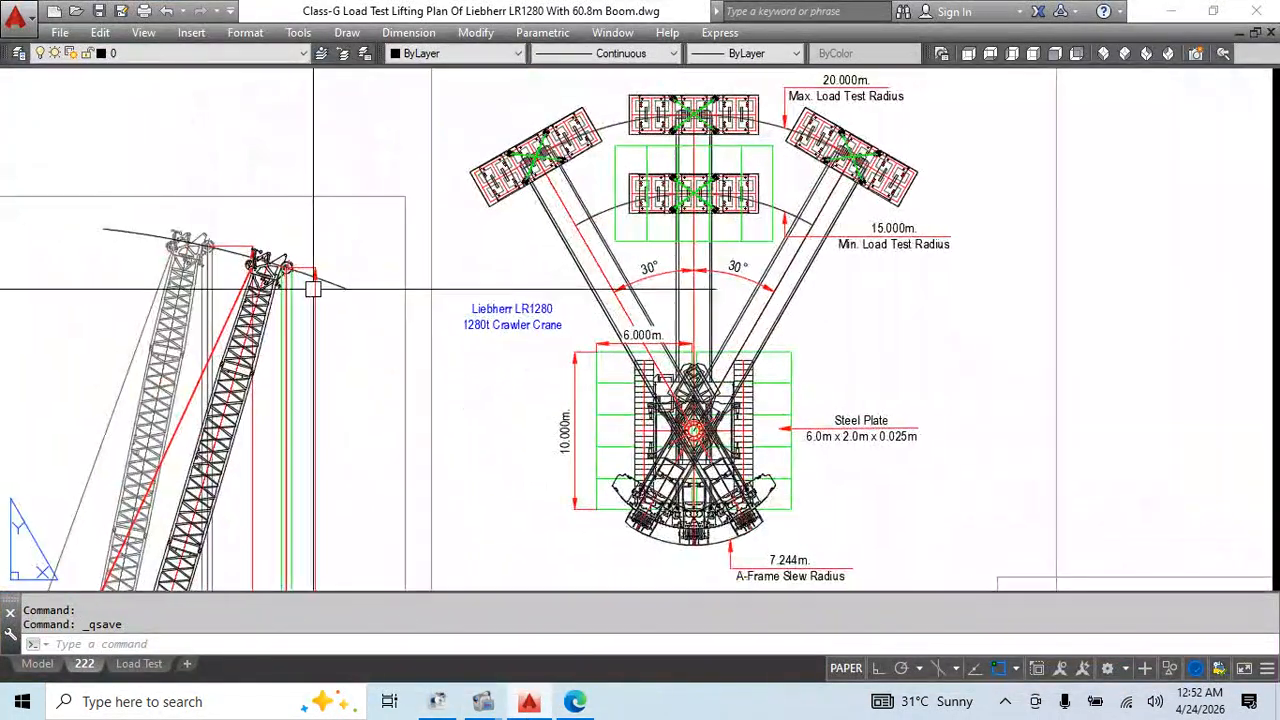
scroll(285, 288, "up", 3)
mouse_move(285, 288)
middle_mouse_down()
mouse_move(321, 266)
mouse_move(335, 394)
middle_mouse_up()
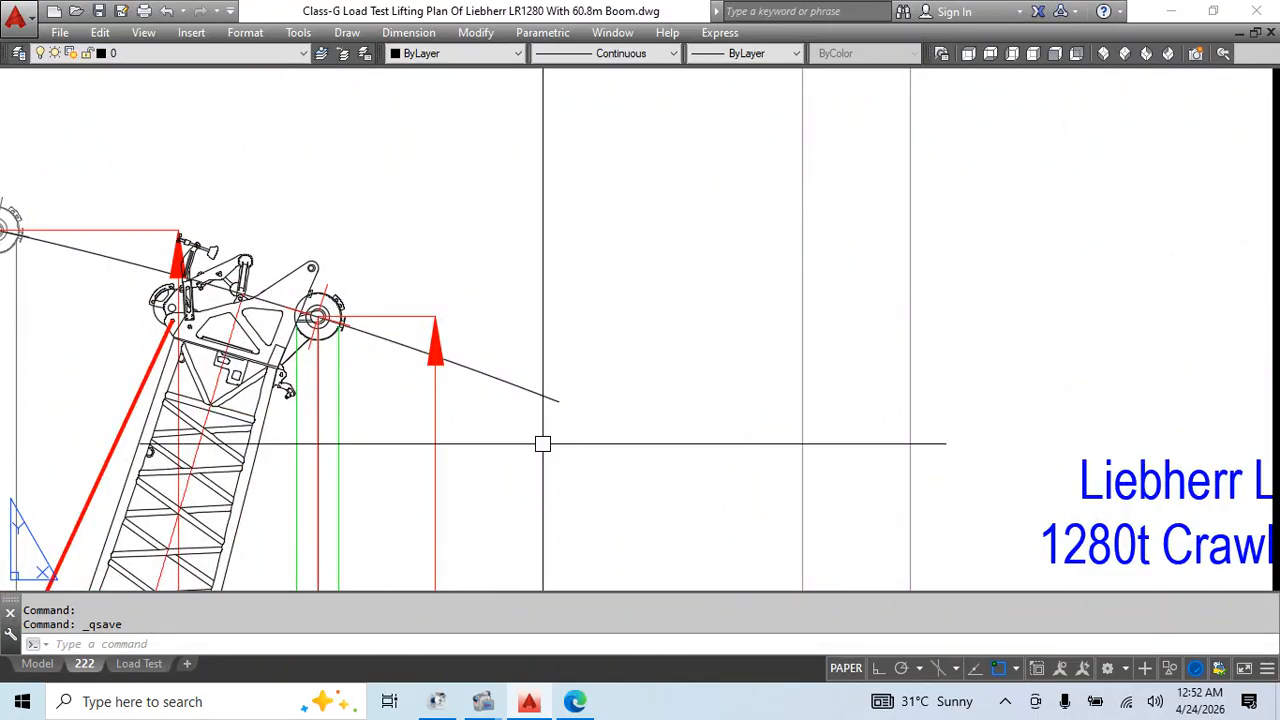
left_click(575, 701)
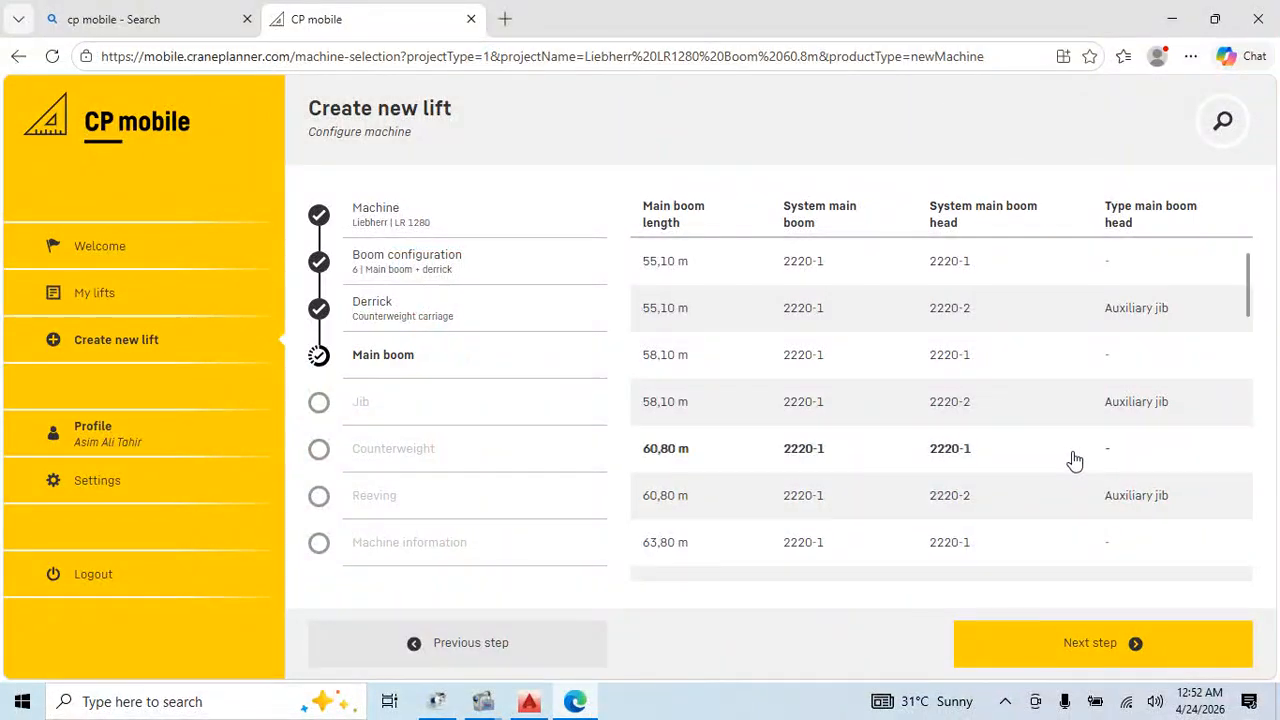
left_click(686, 453)
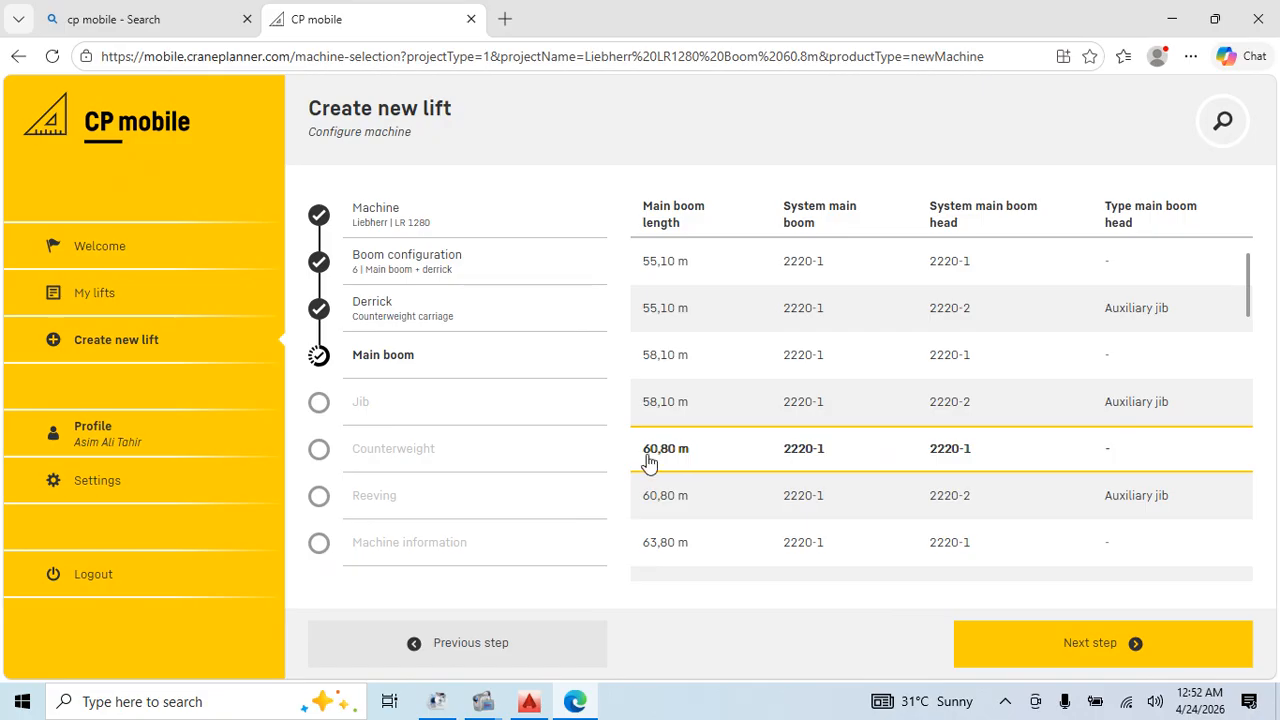
left_click(1090, 650)
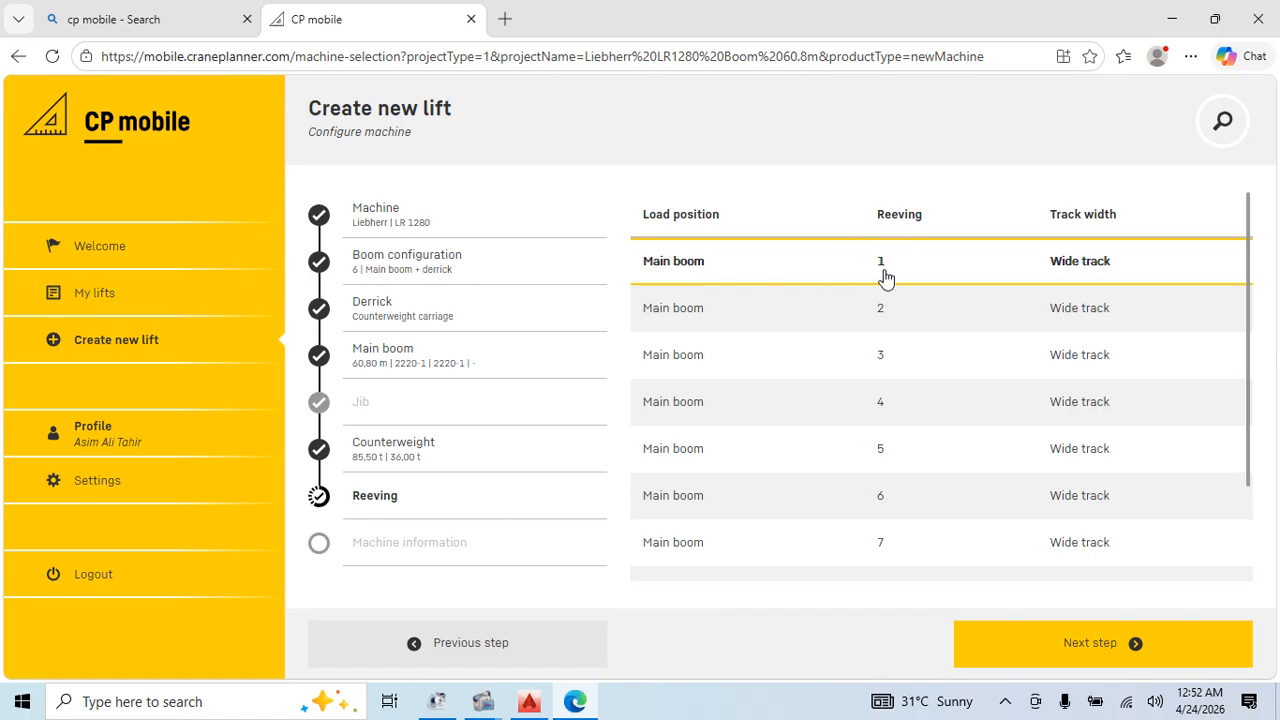
Set the main boom reeving to 4 with wide track, review the machine information and start planning the lift
left_click(879, 415)
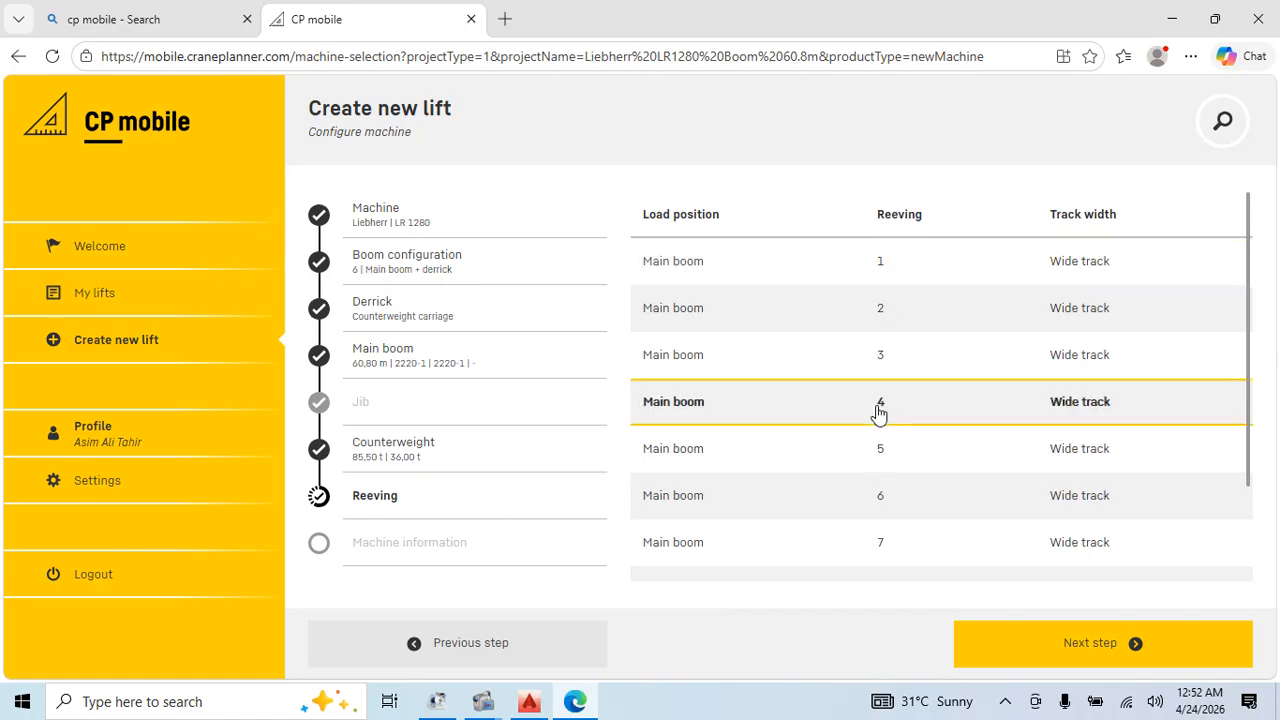
left_click(1086, 648)
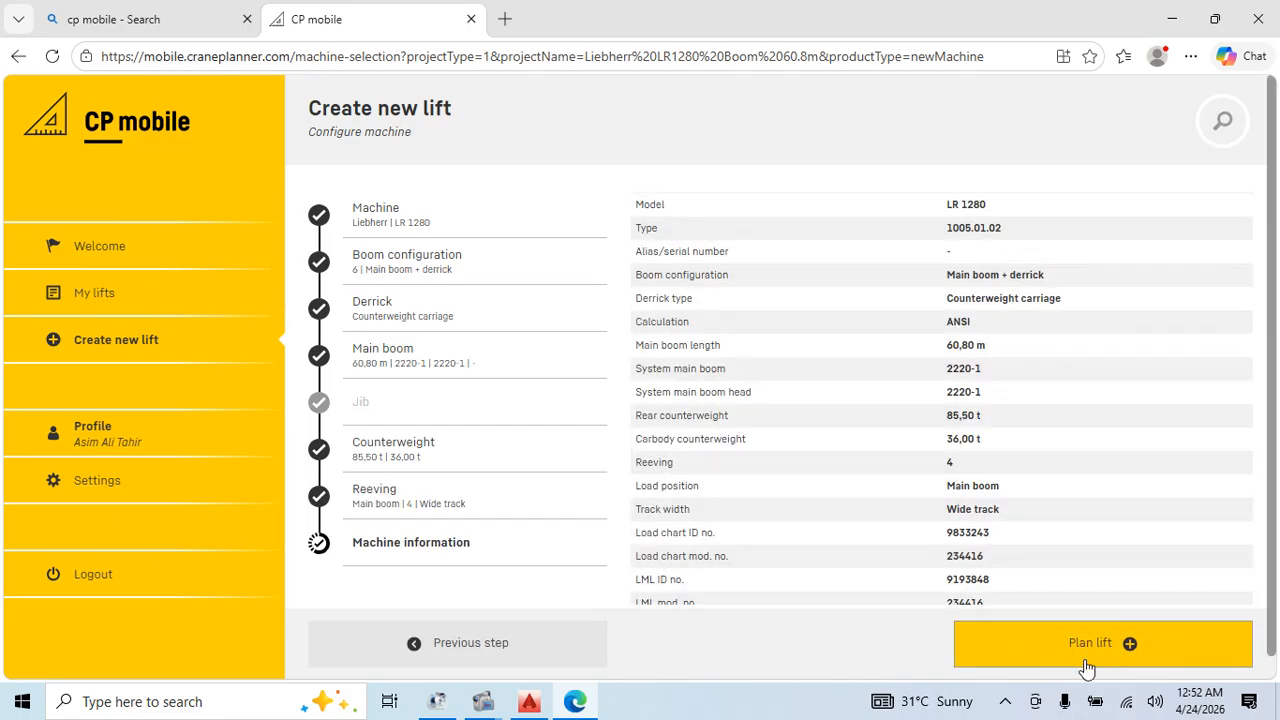
scroll(994, 270, "down", 1)
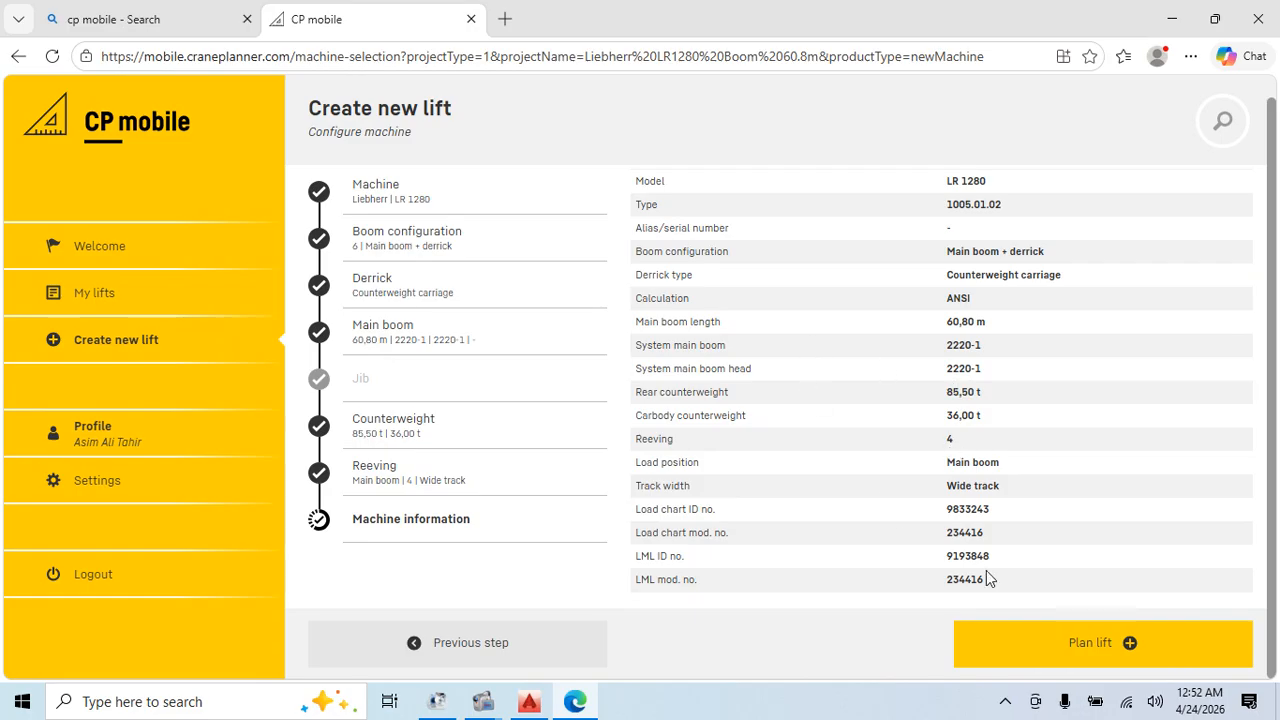
left_click(1072, 655)
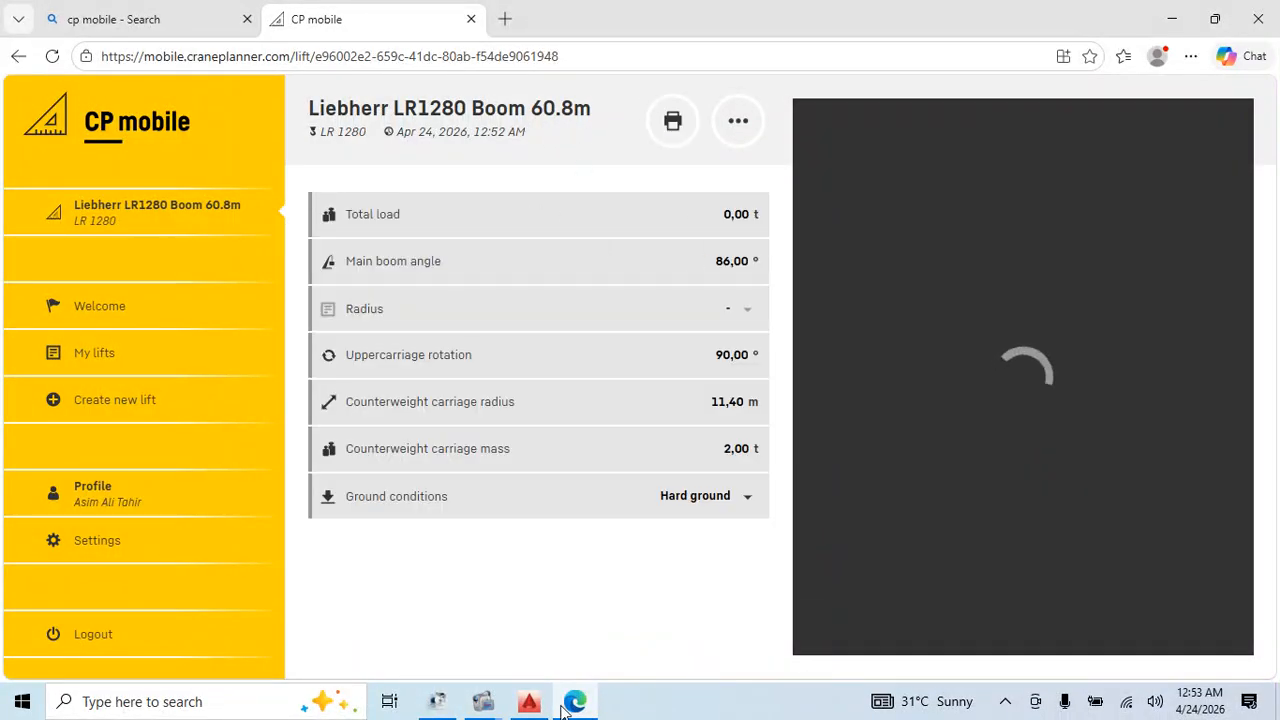
Look up the total lift weight in the crane lift data table of the AutoCAD drawing and return to CP mobile
left_click(529, 701)
scroll(829, 300, "down", 5)
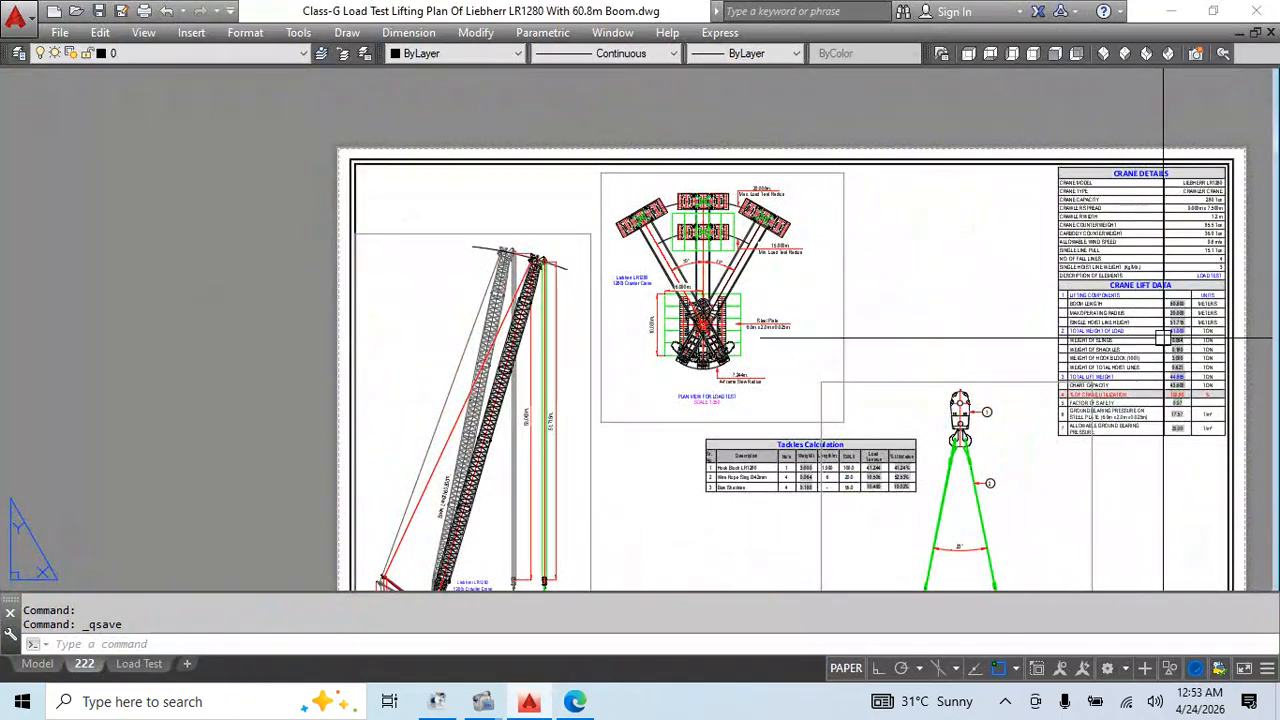
scroll(1166, 337, "up", 6)
scroll(1237, 533, "up", 2)
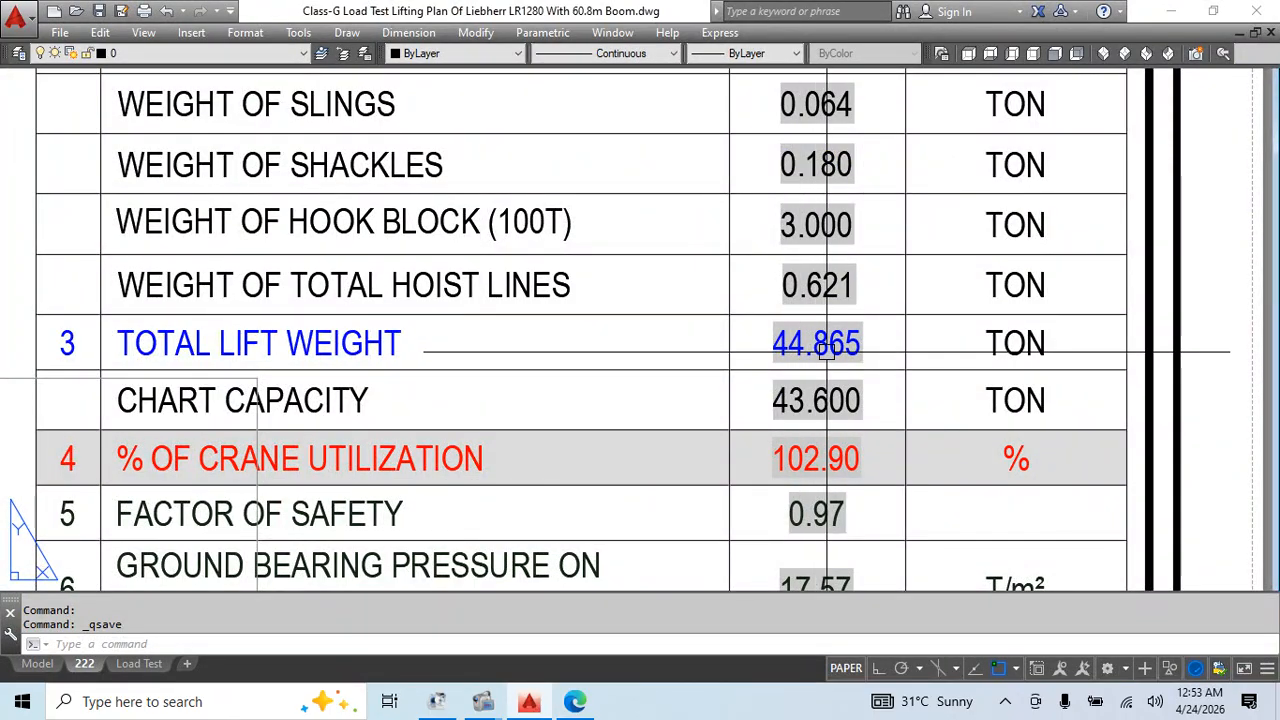
left_click(575, 701)
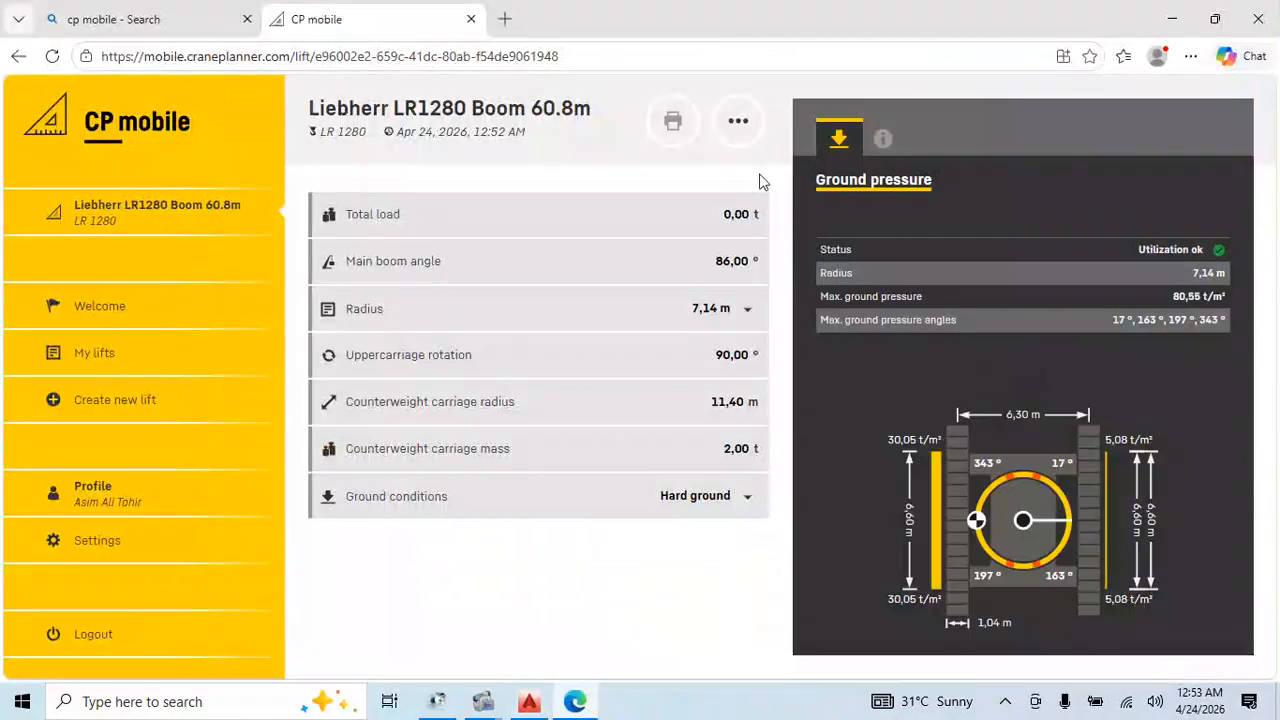
Set the lift's total load to 44,865 t, rechecking the total lift weight in the AutoCAD drawing
left_click(741, 215)
type("4")
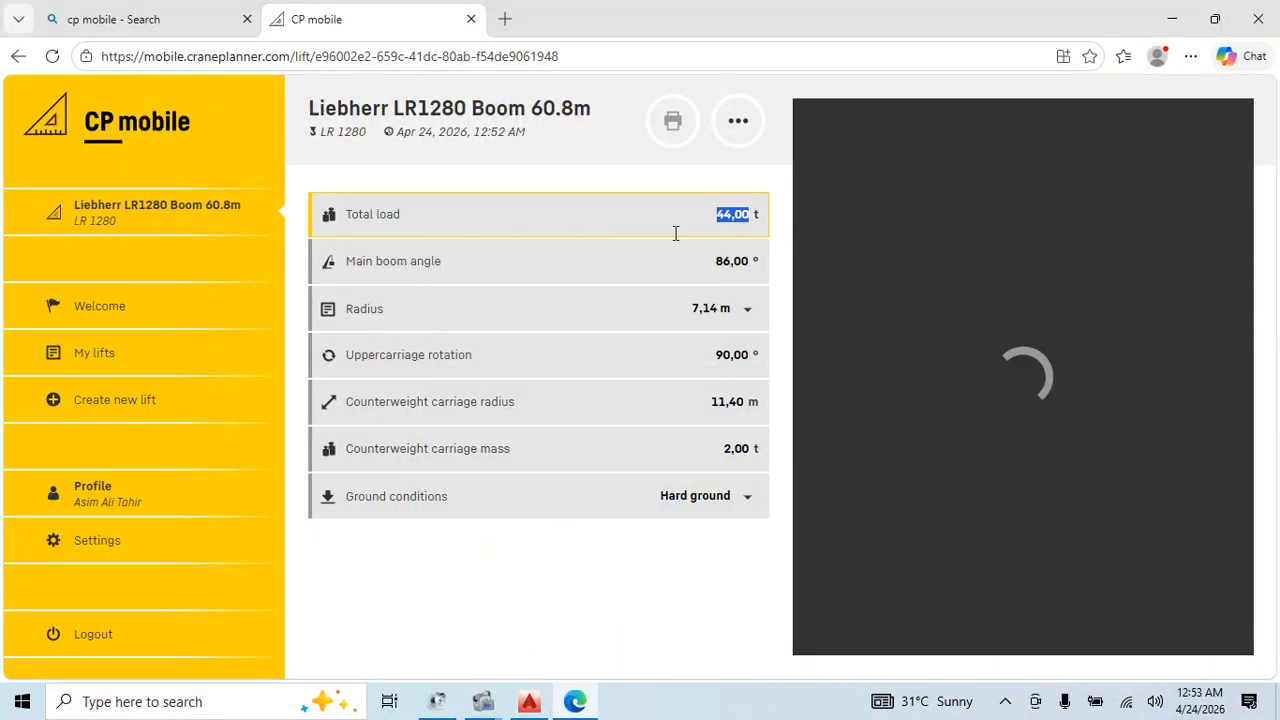
type("4")
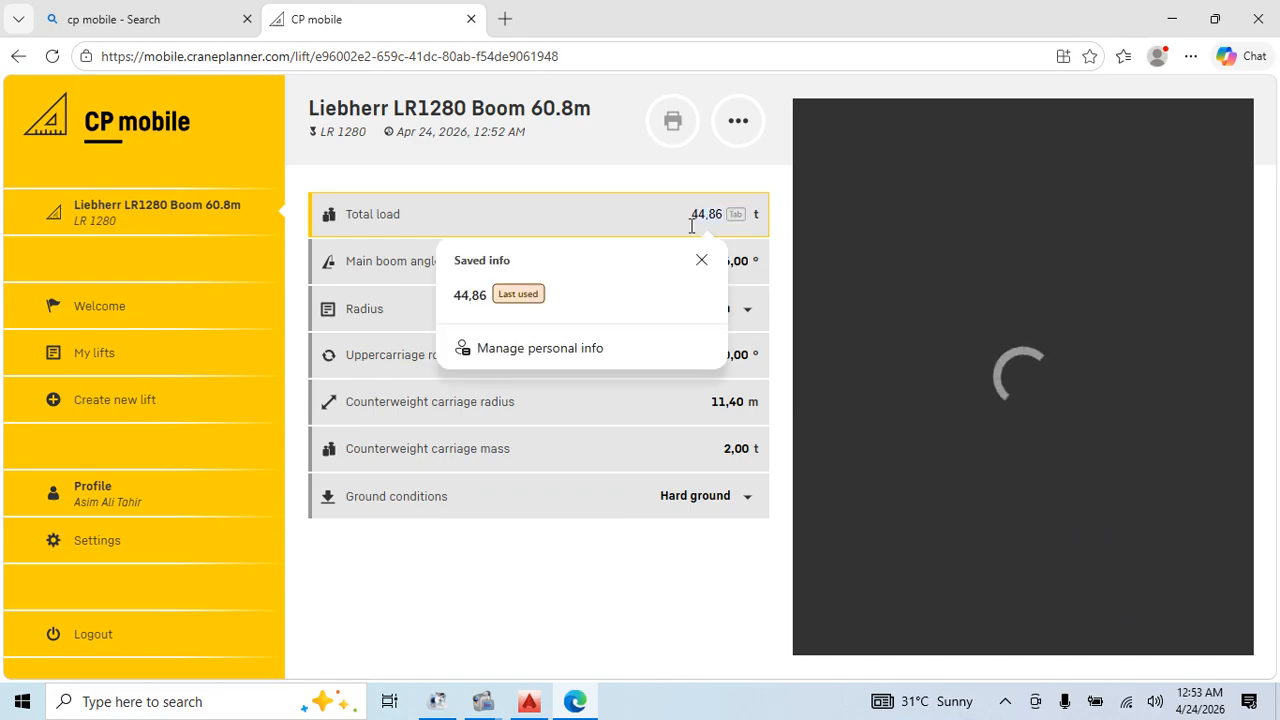
type(".")
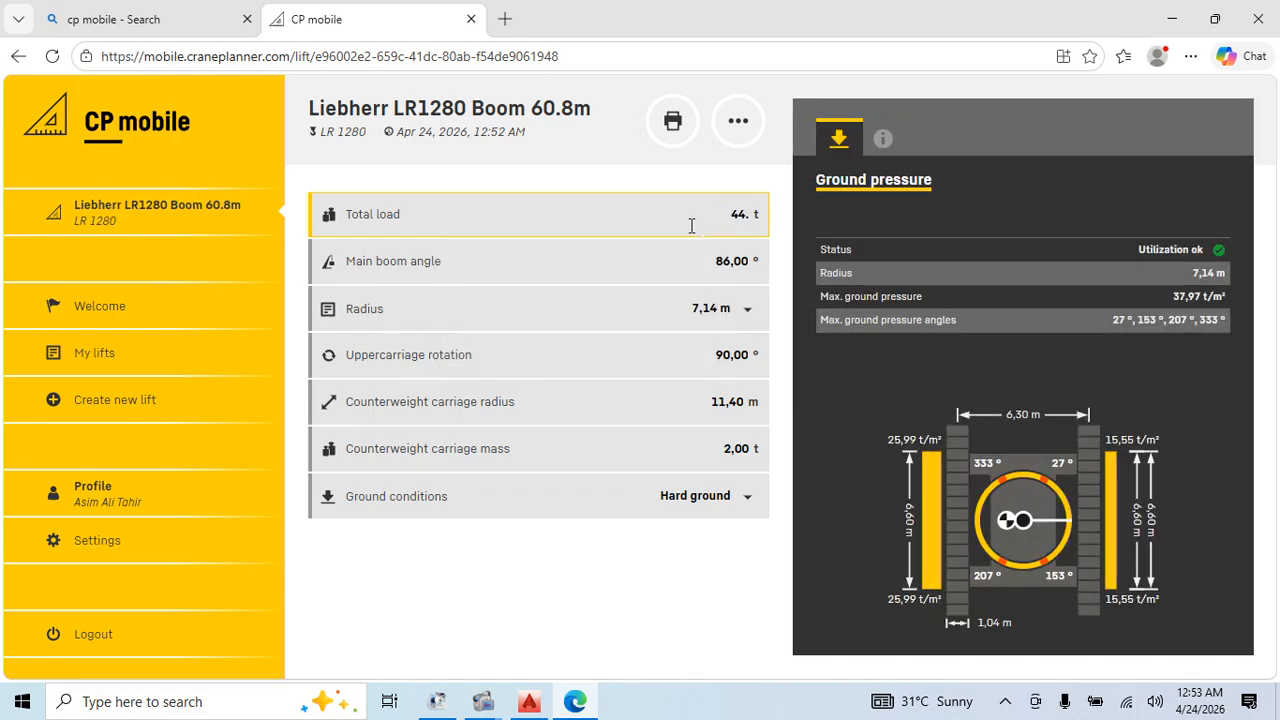
key("BackSpace")
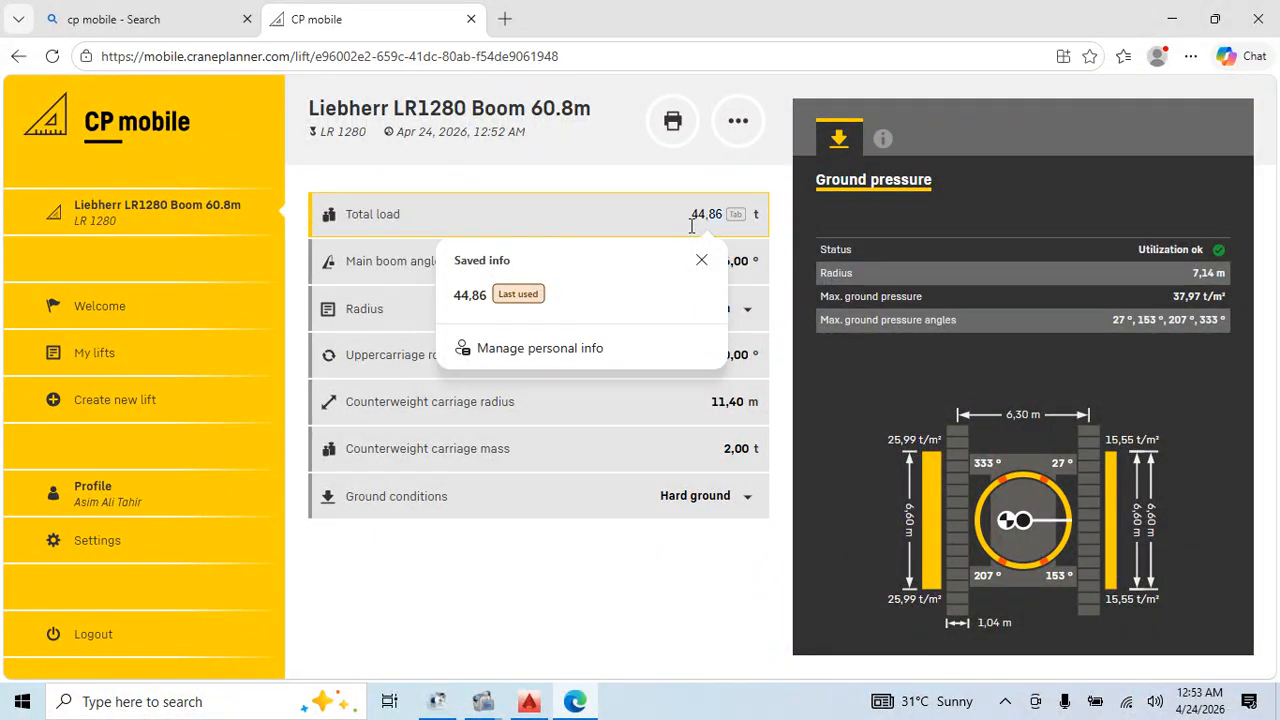
left_click(529, 701)
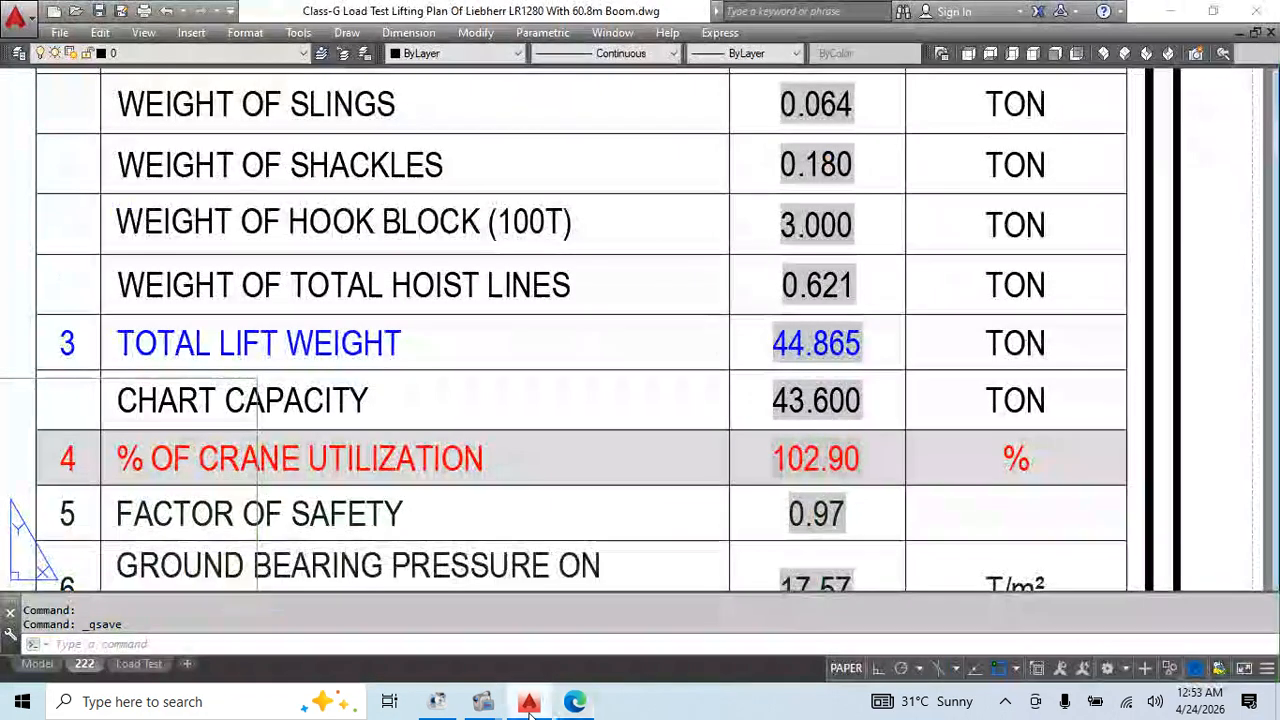
left_click(529, 701)
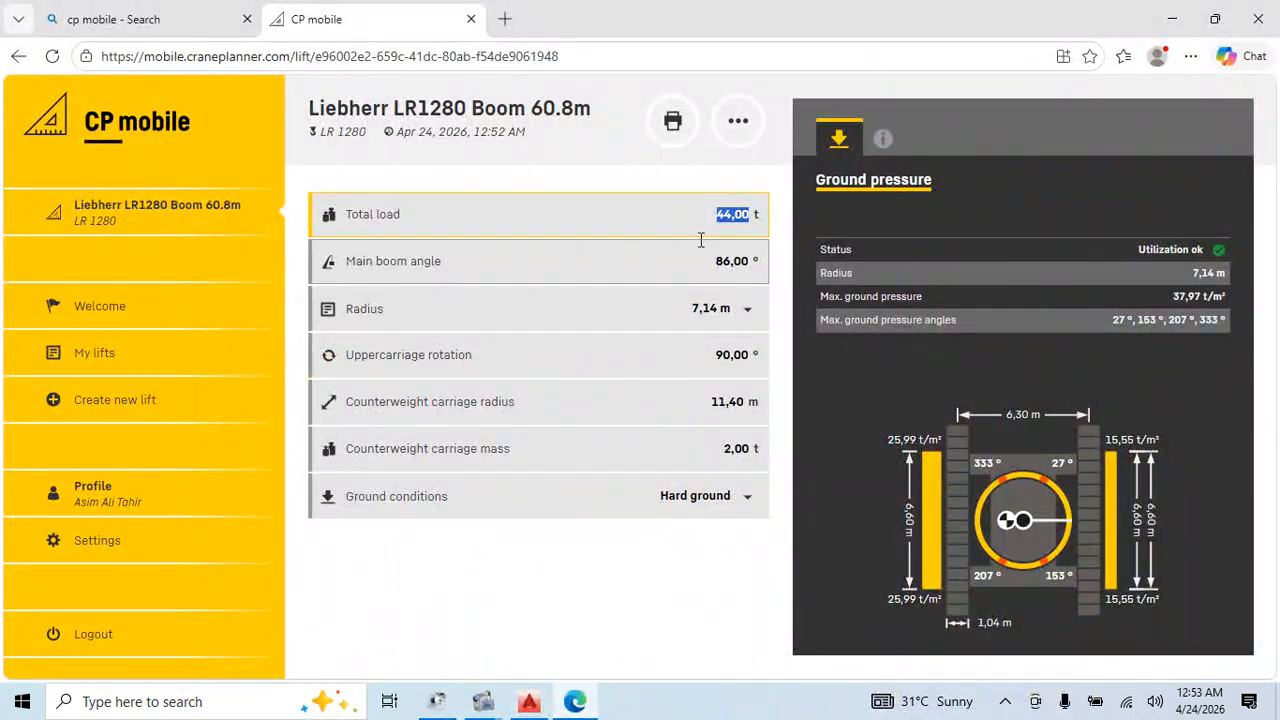
type("44,86")
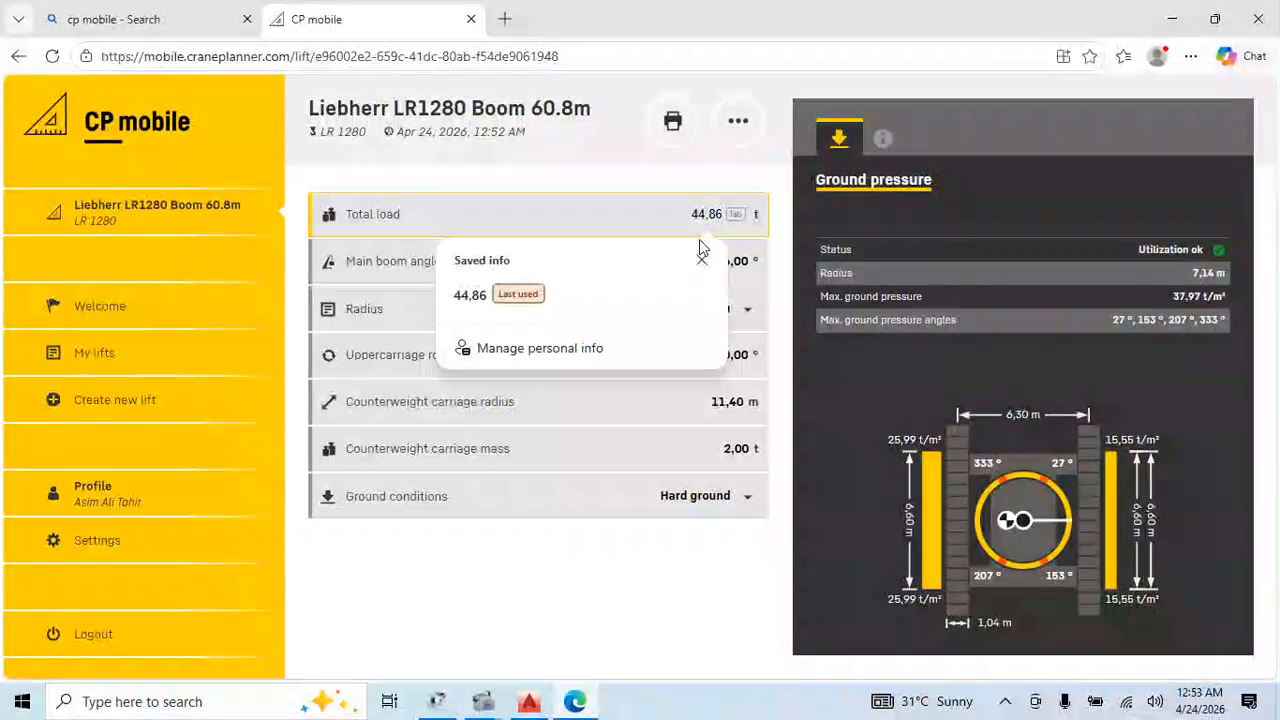
type("5")
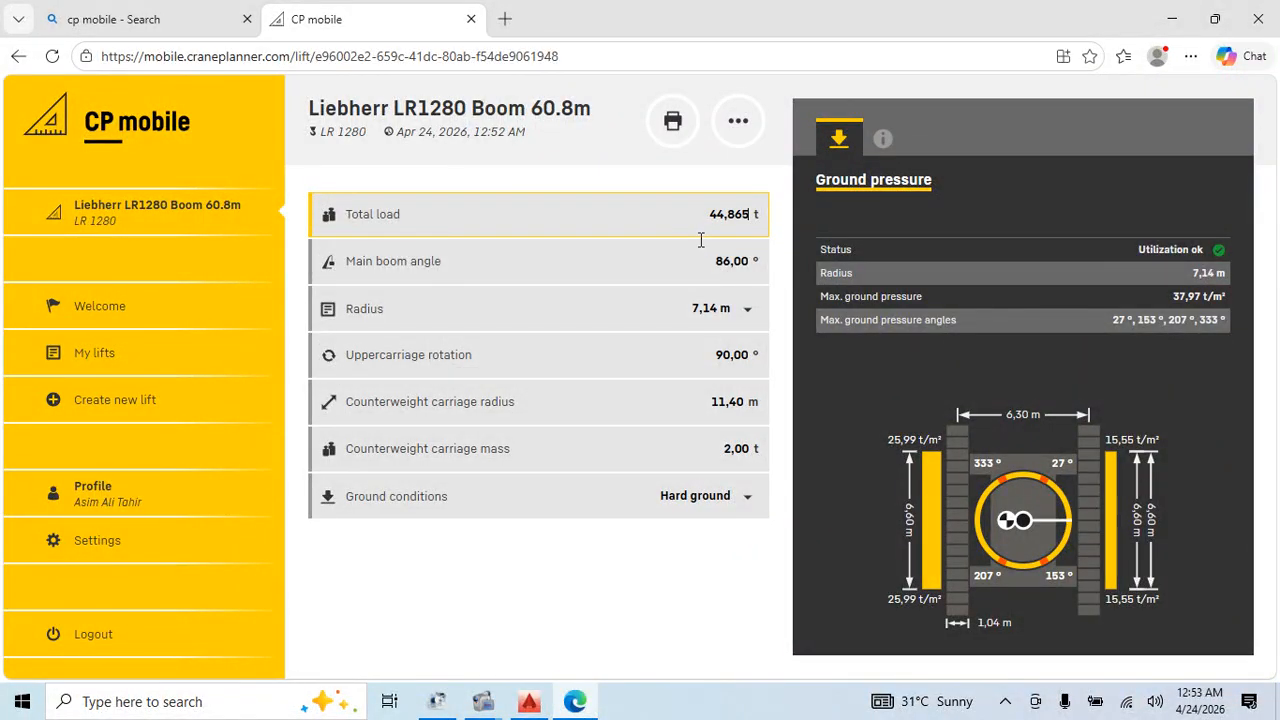
key("Return")
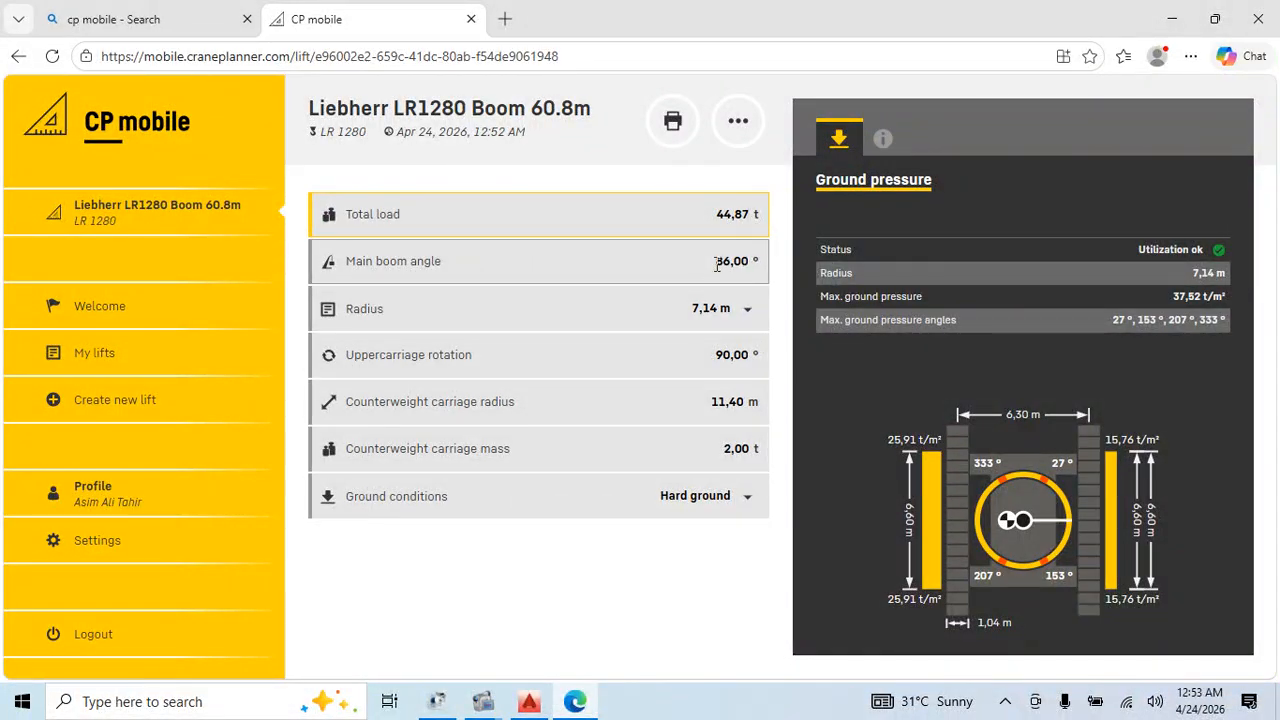
Look up the boom angle in the AutoCAD elevation view, and set the main boom angle to 74,00° and the radius to 20,00 m in CP mobile
left_click(528, 702)
scroll(286, 349, "down", 5)
scroll(413, 404, "up", 6)
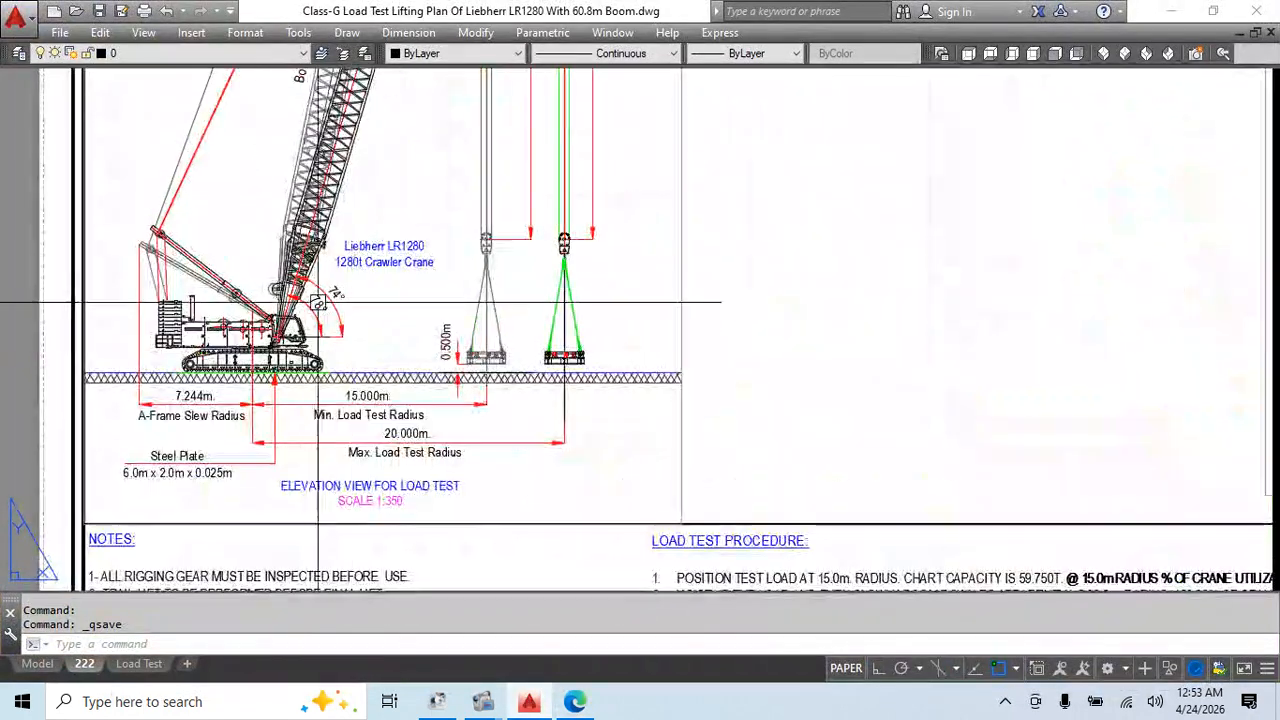
scroll(320, 285, "up", 3)
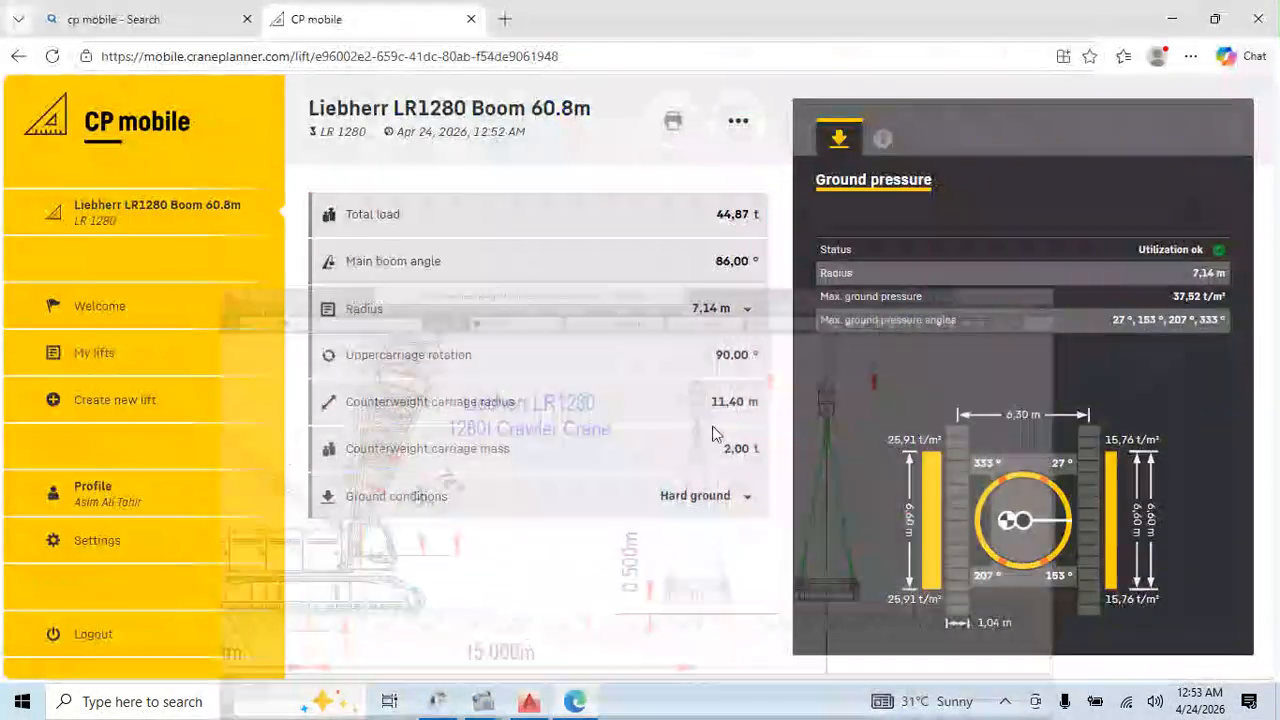
left_click(728, 267)
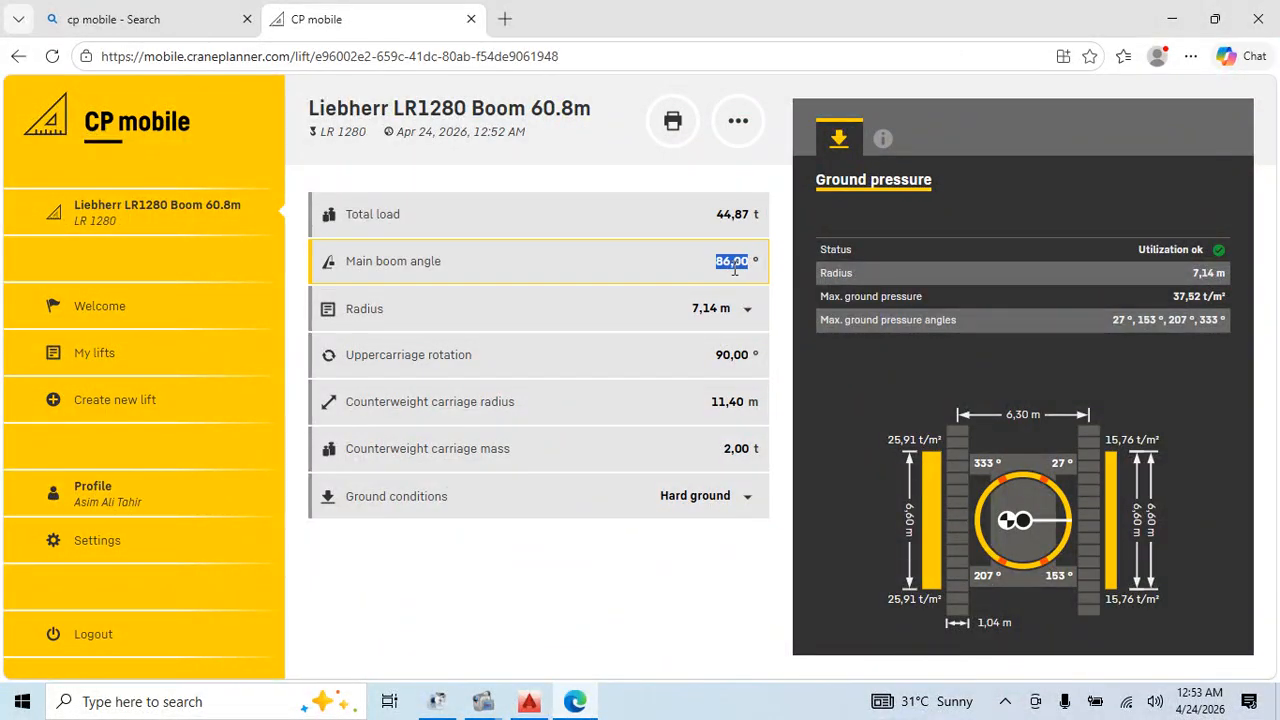
type("74,00")
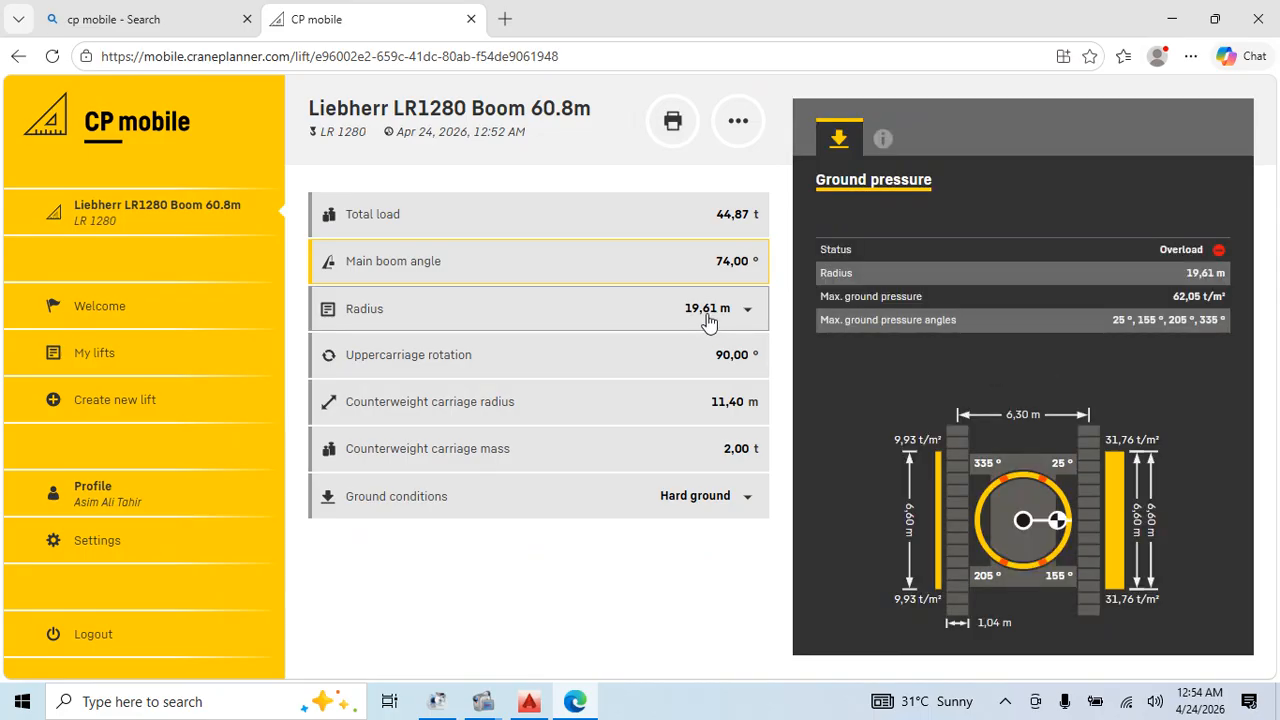
left_click(748, 312)
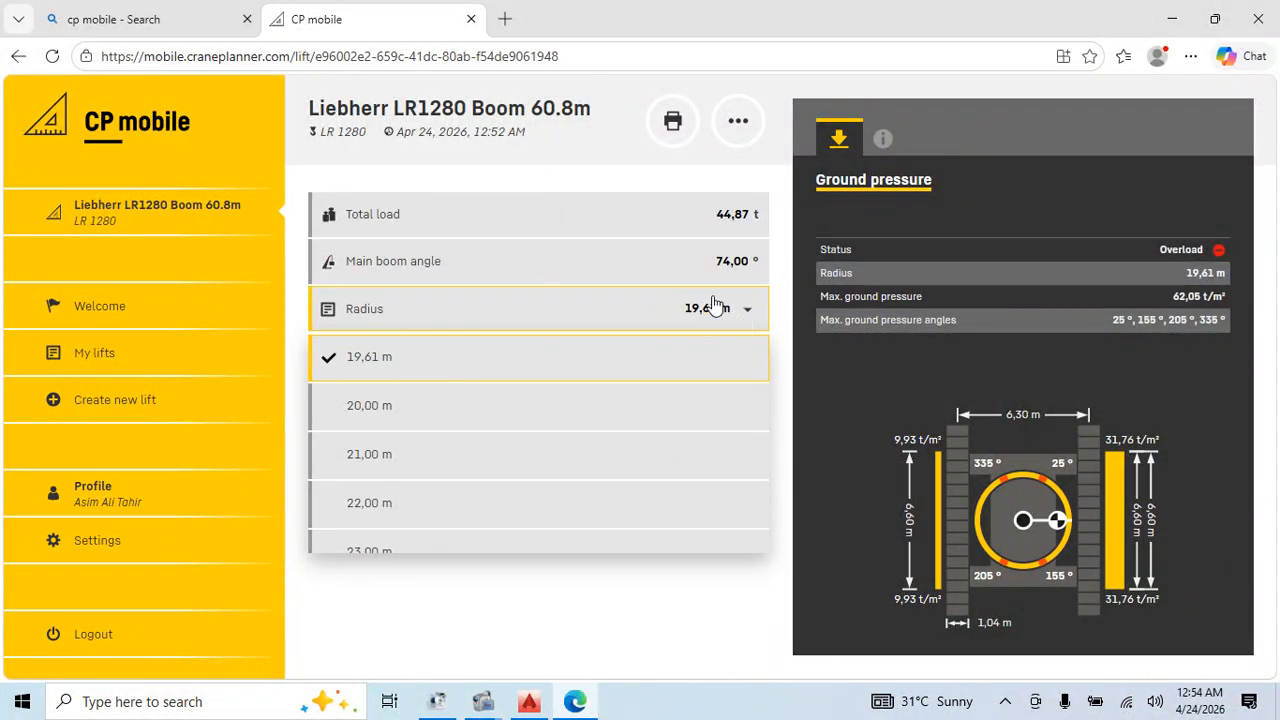
left_click(398, 410)
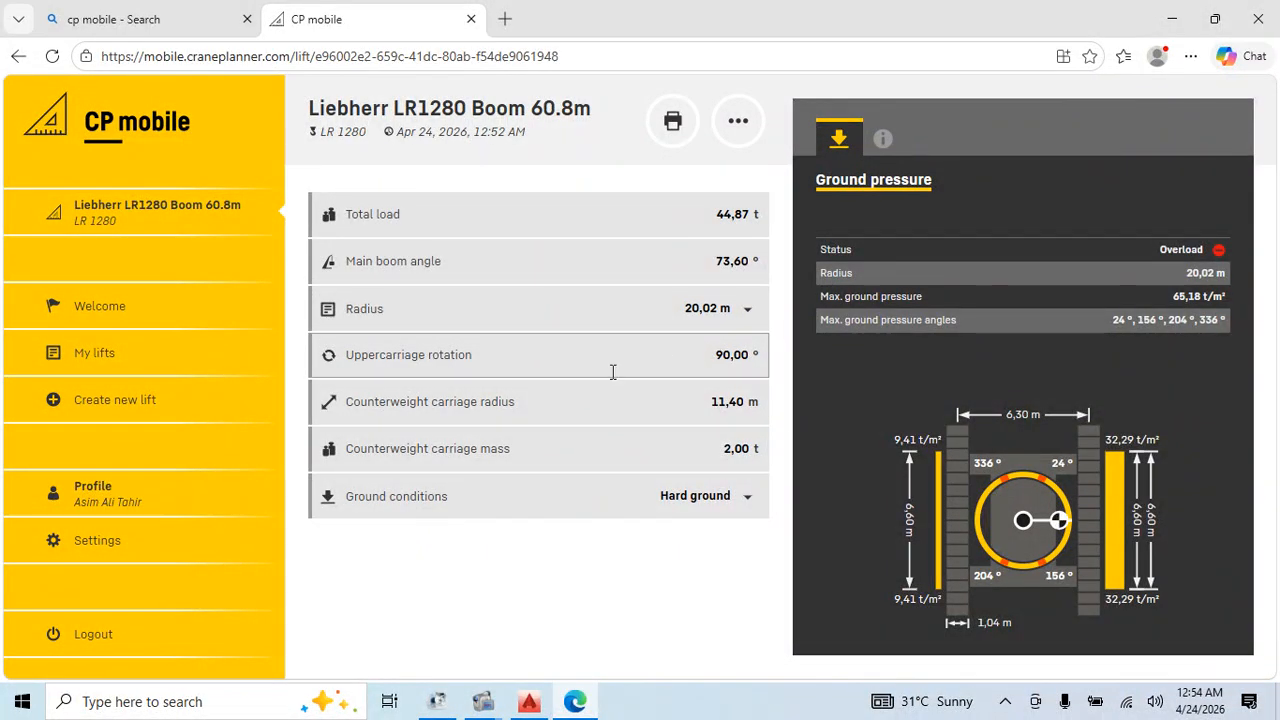
Set the uppercarriage rotation to 24,00° and keep the ground conditions at Hard ground
double_click(721, 364)
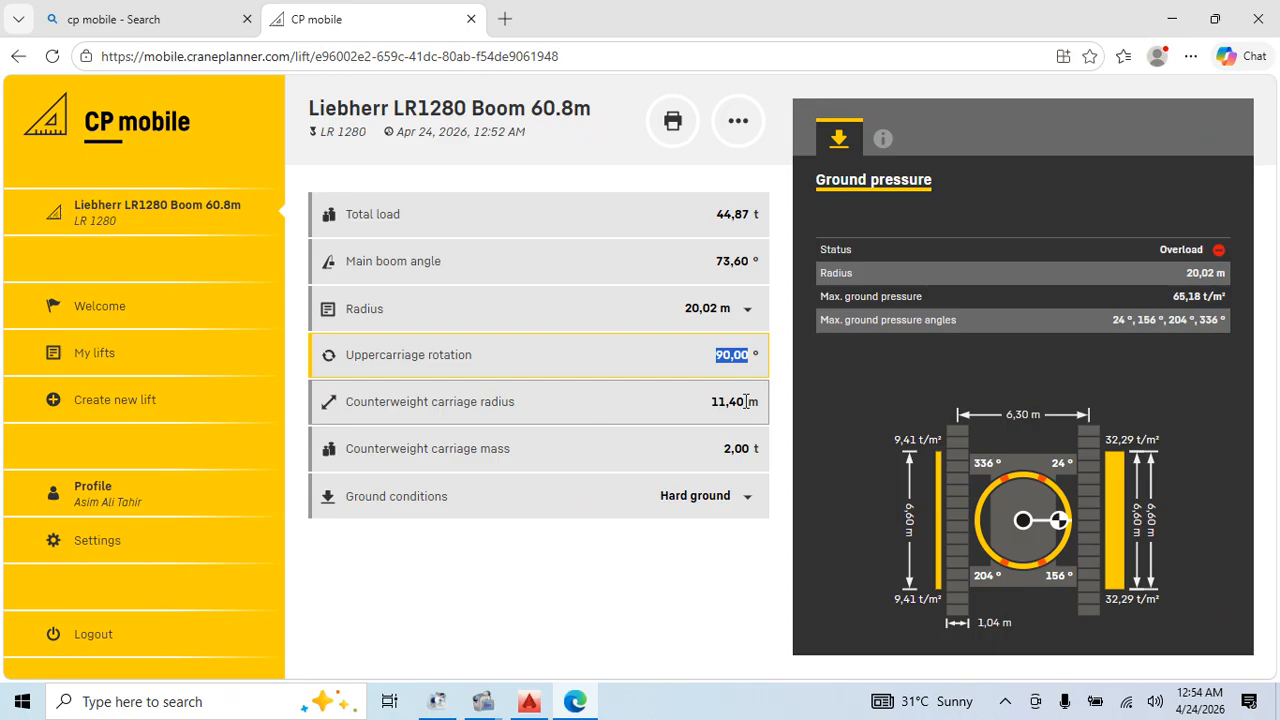
type("2")
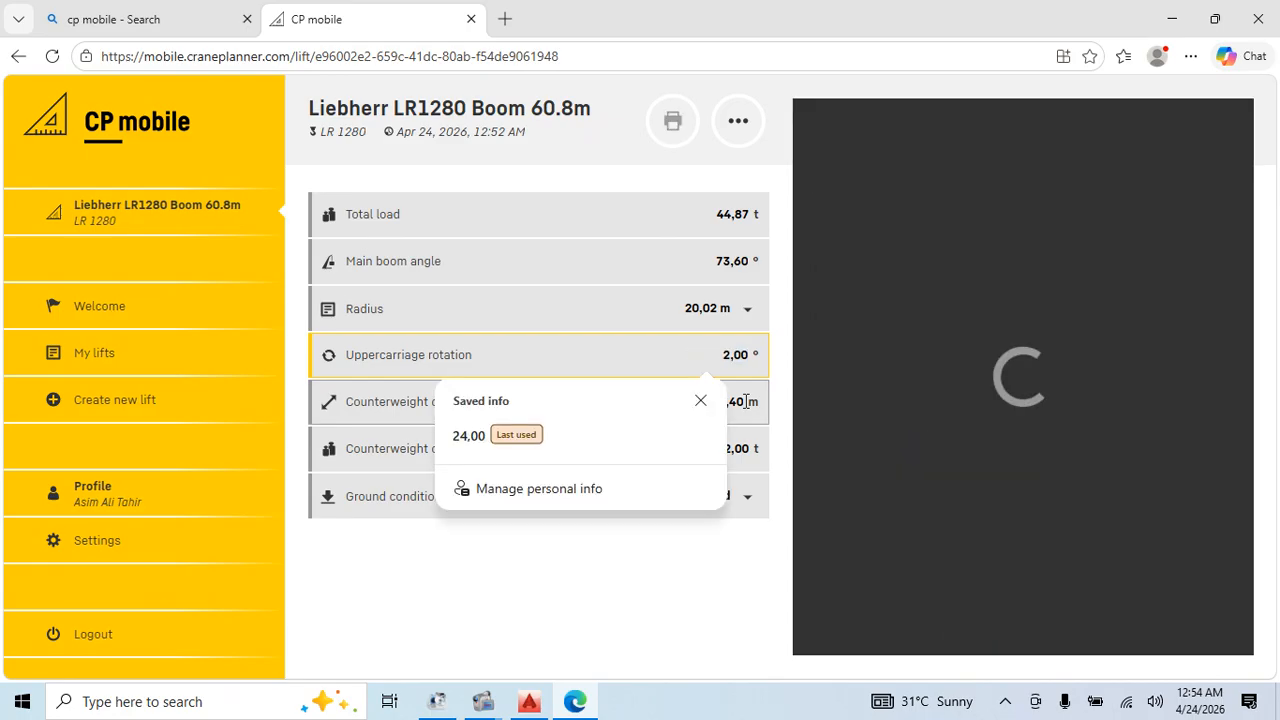
double_click(724, 355)
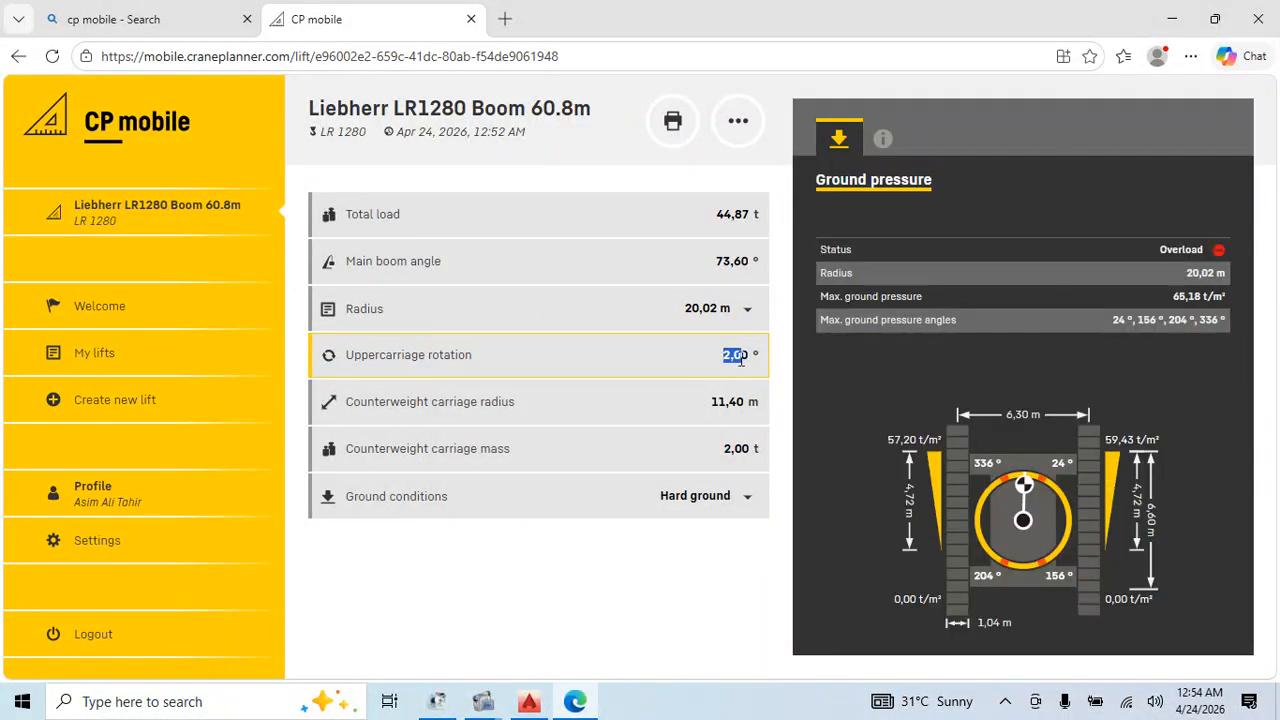
type("240")
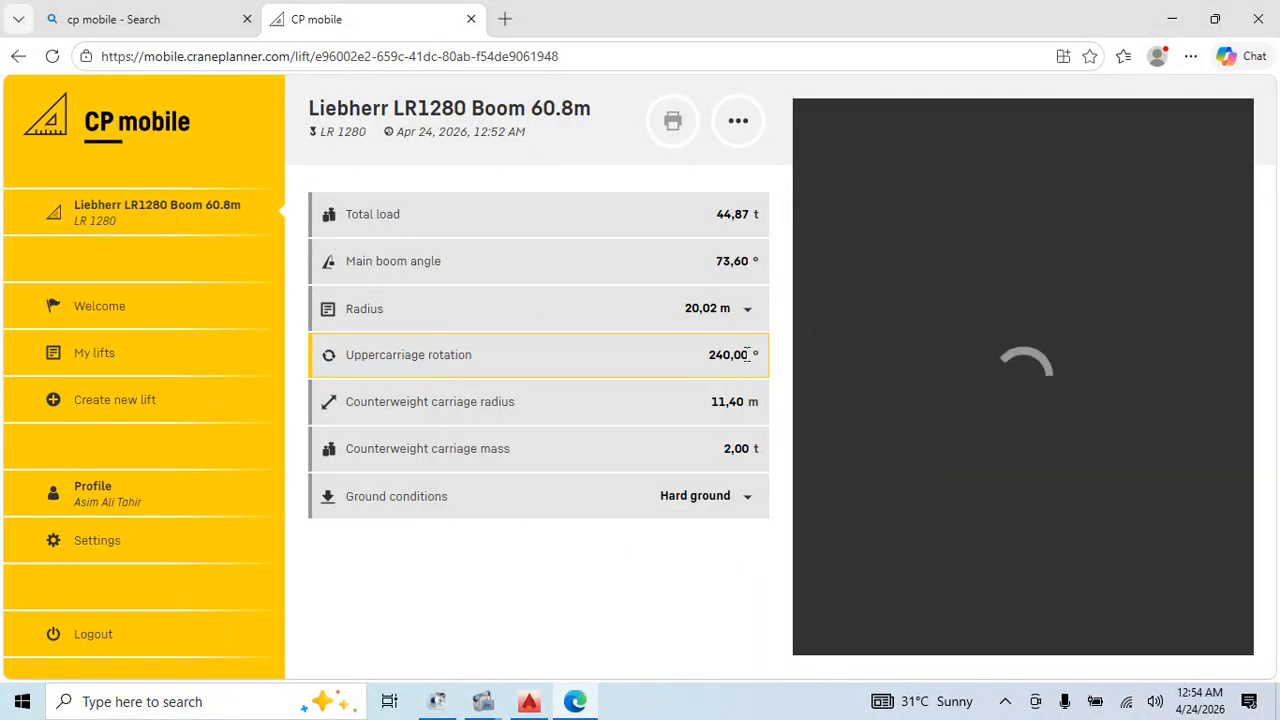
left_click_drag(747, 358, 711, 360)
type("24")
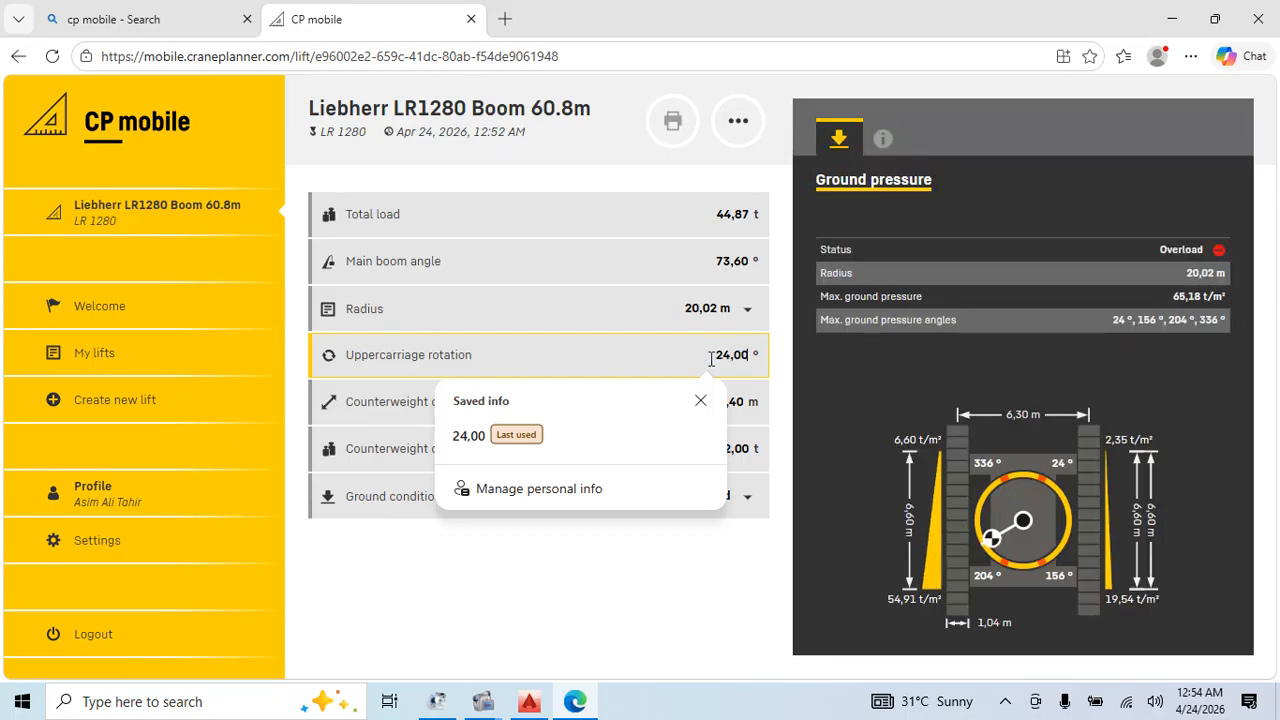
left_click(700, 401)
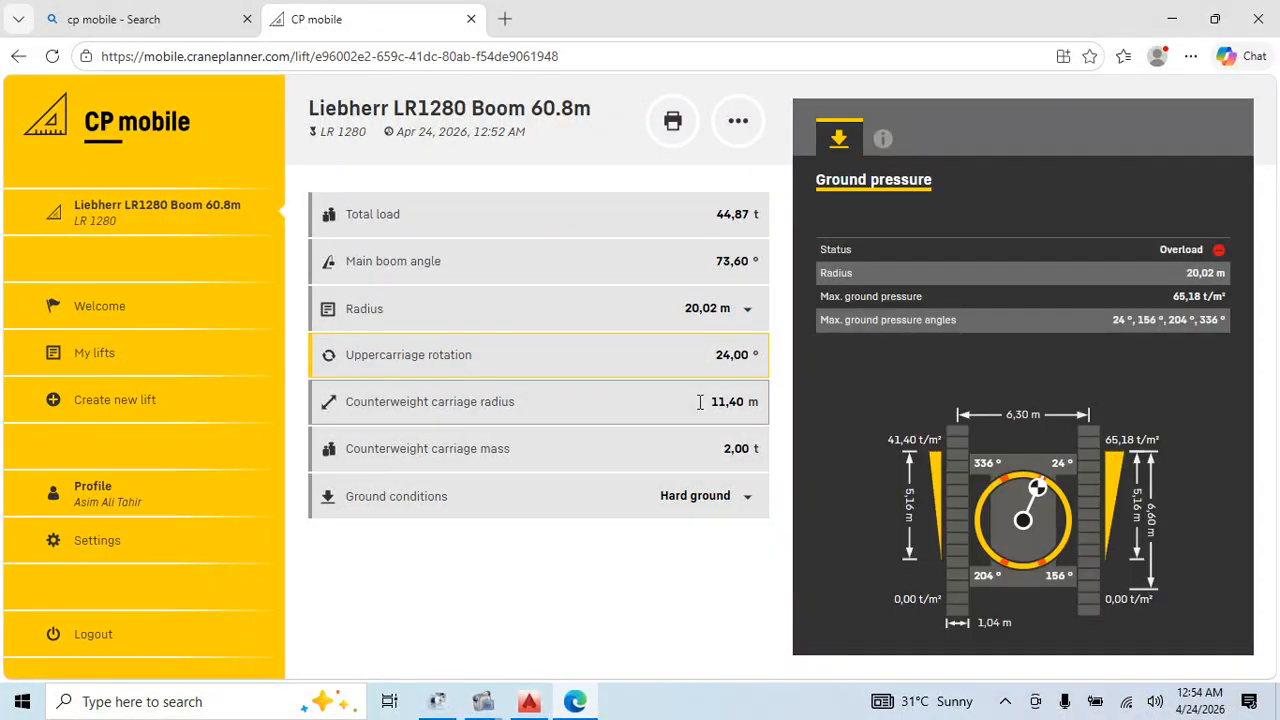
left_click(753, 505)
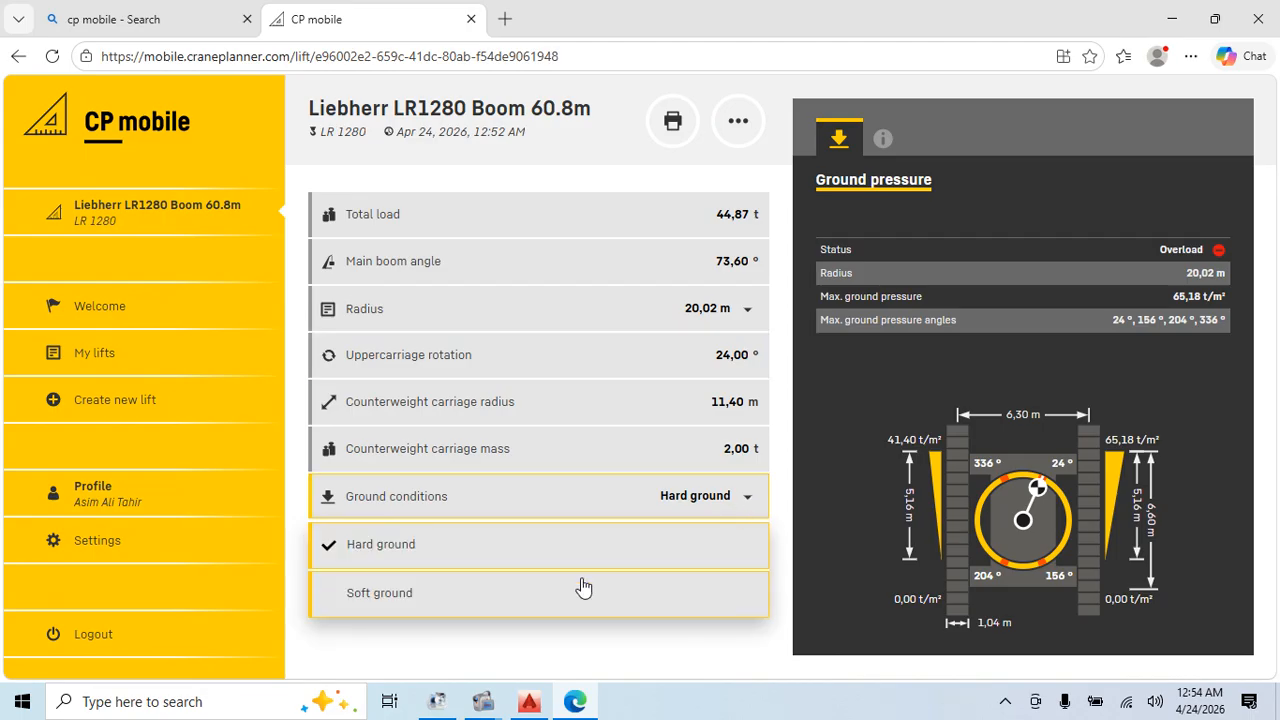
left_click(745, 642)
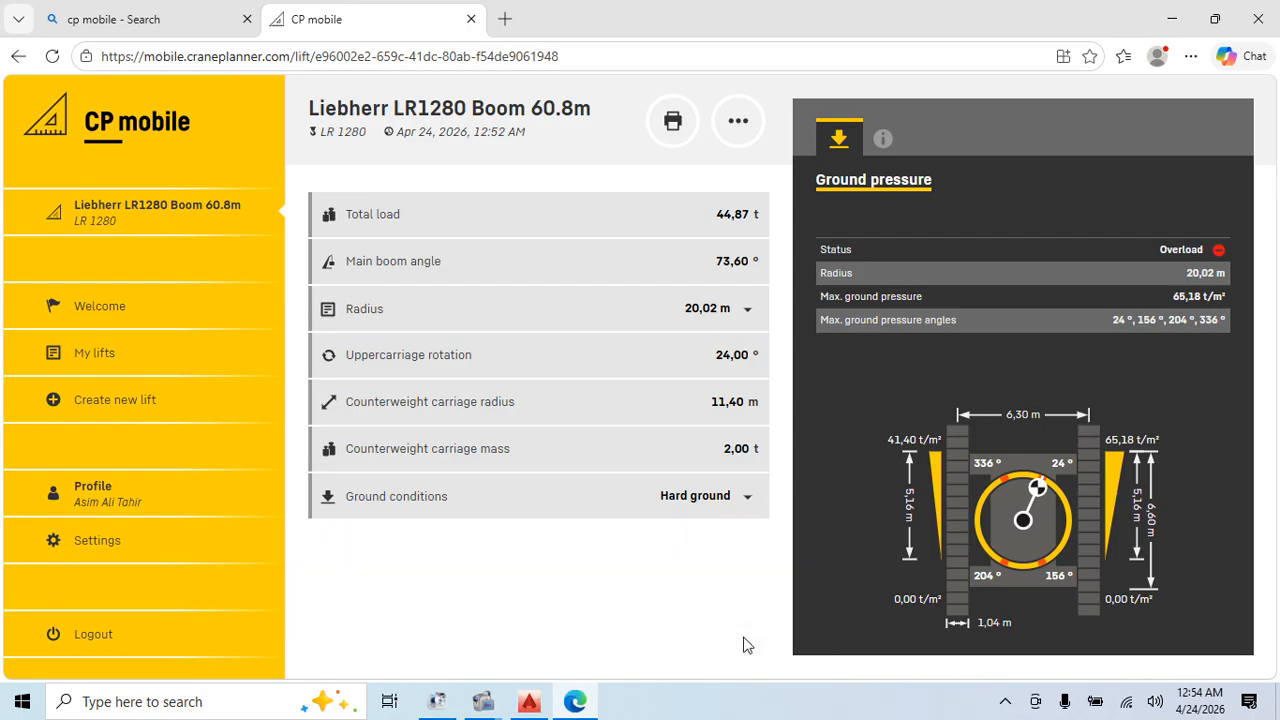
Print the lift report with ground pressure included to a PDF named GBP222.pdf, and reload the report page
left_click(672, 122)
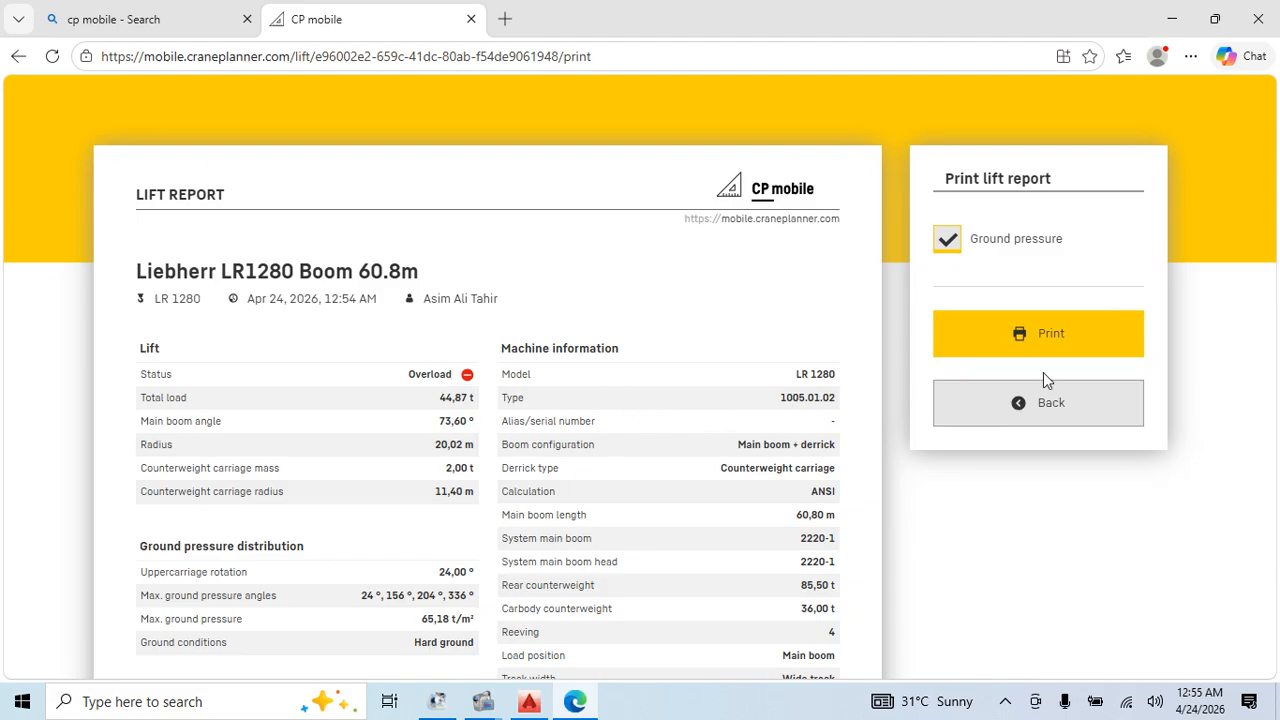
left_click(1045, 345)
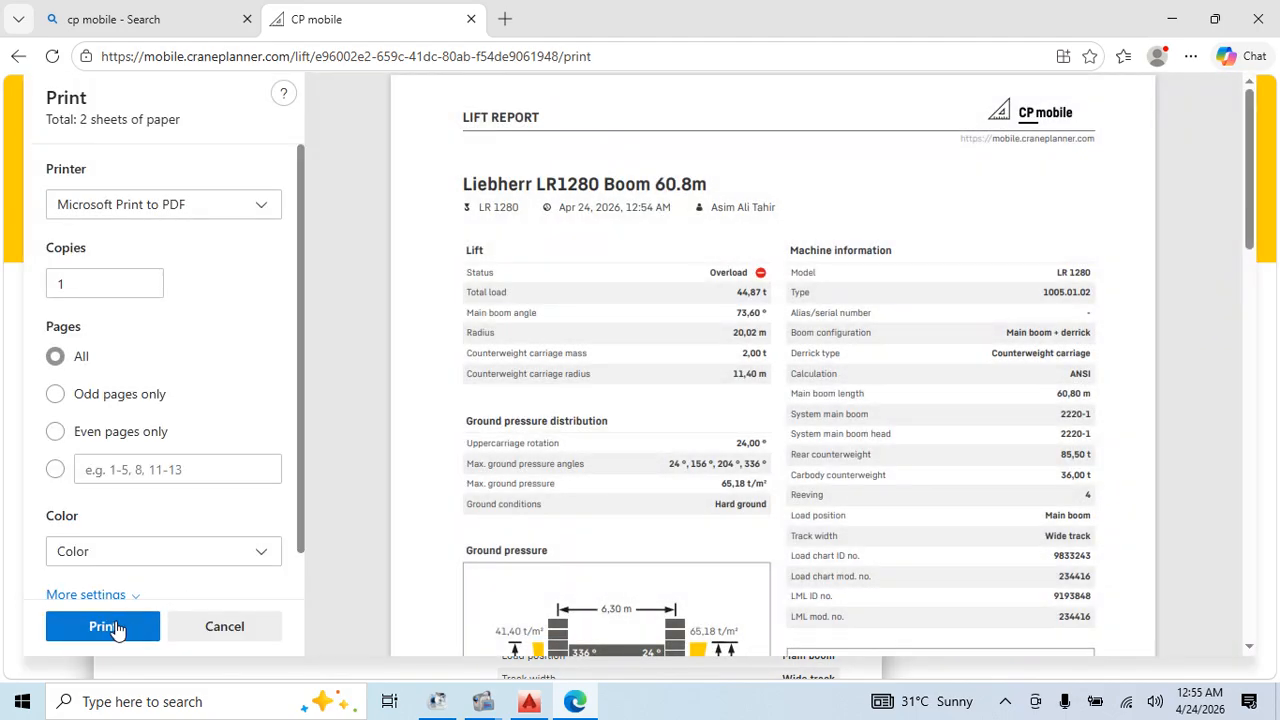
left_click(104, 626)
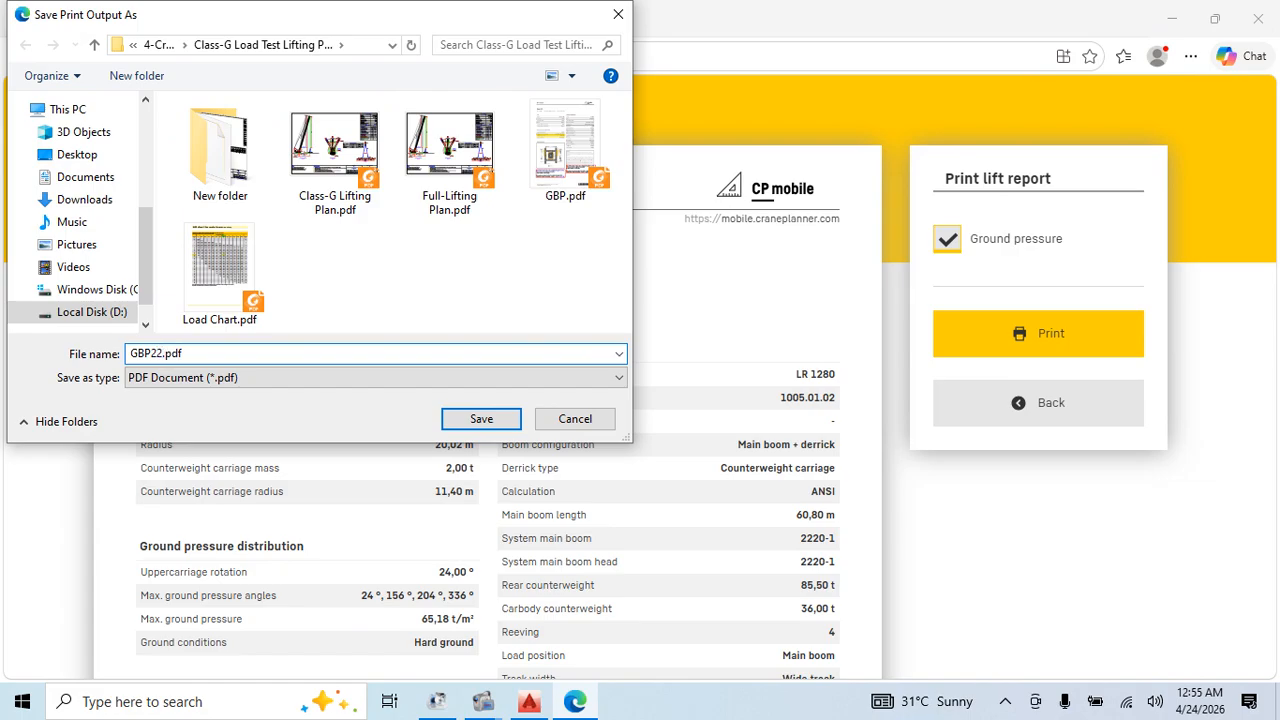
key("Return")
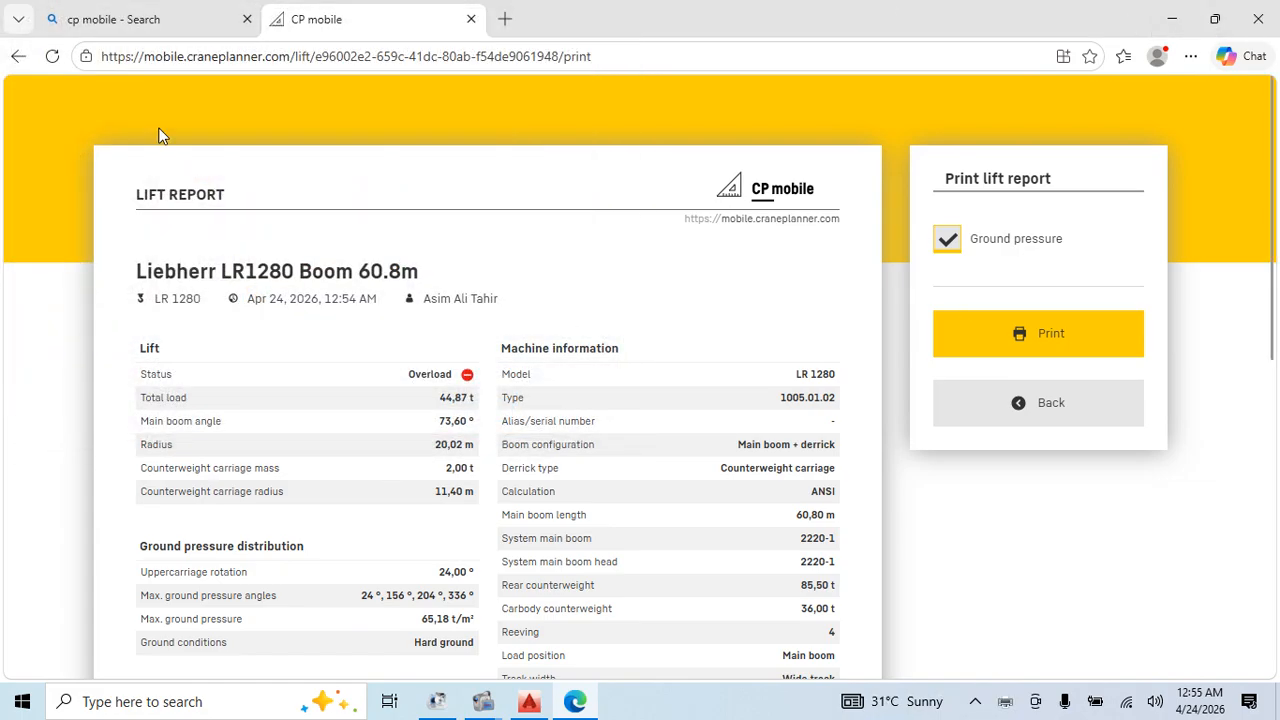
scroll(250, 378, "down", 1)
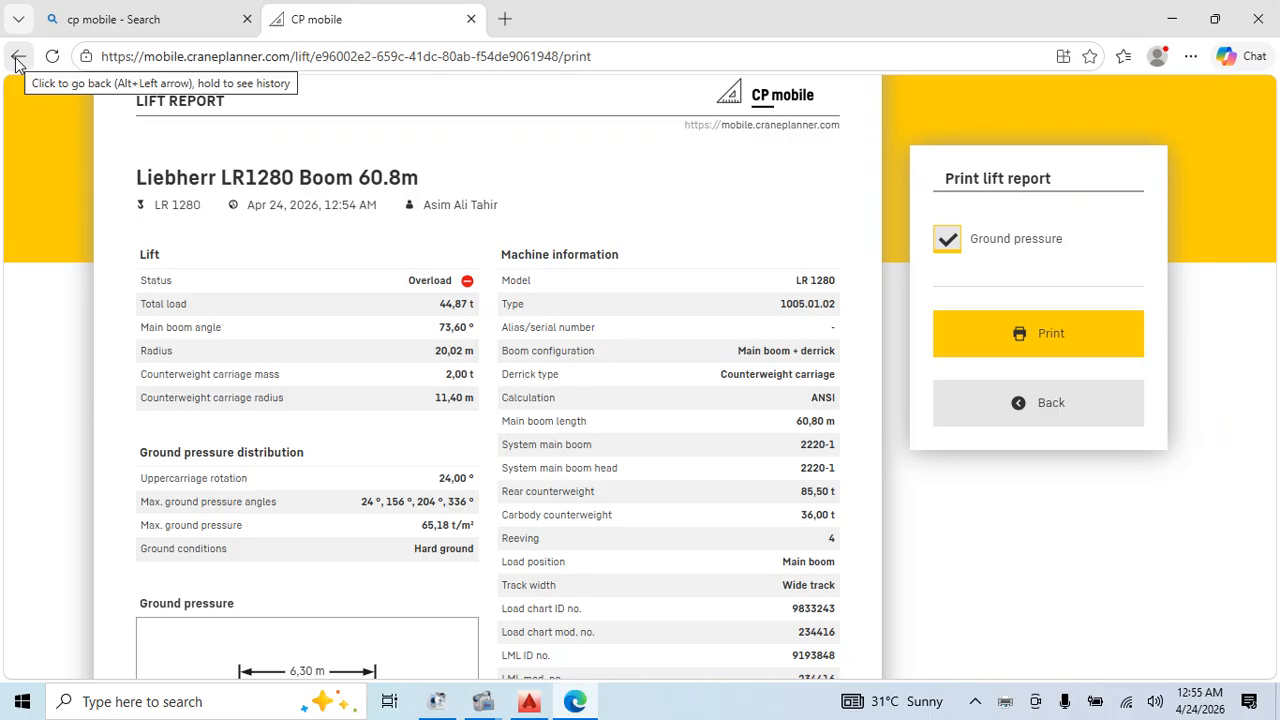
left_click(54, 60)
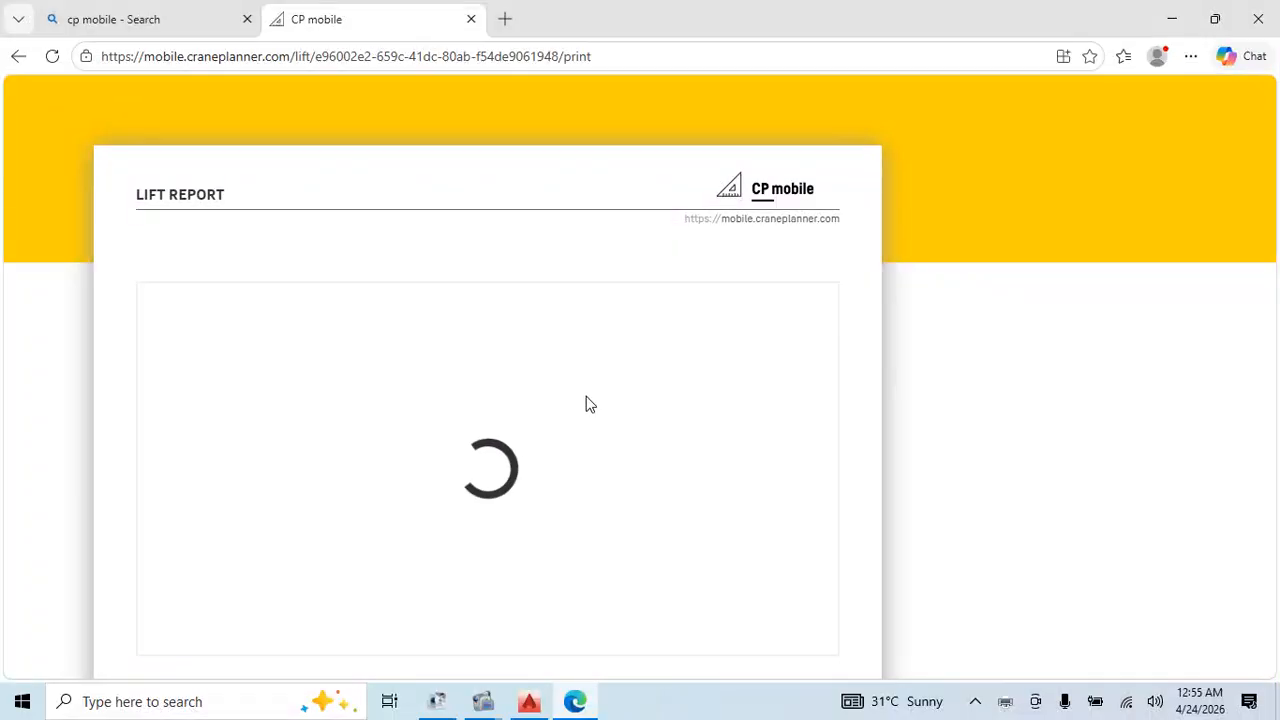
Minimise the browser, disconnect the computer from the wireless network and refresh the desktop
left_click(1168, 21)
right_click(414, 266)
left_click(508, 323)
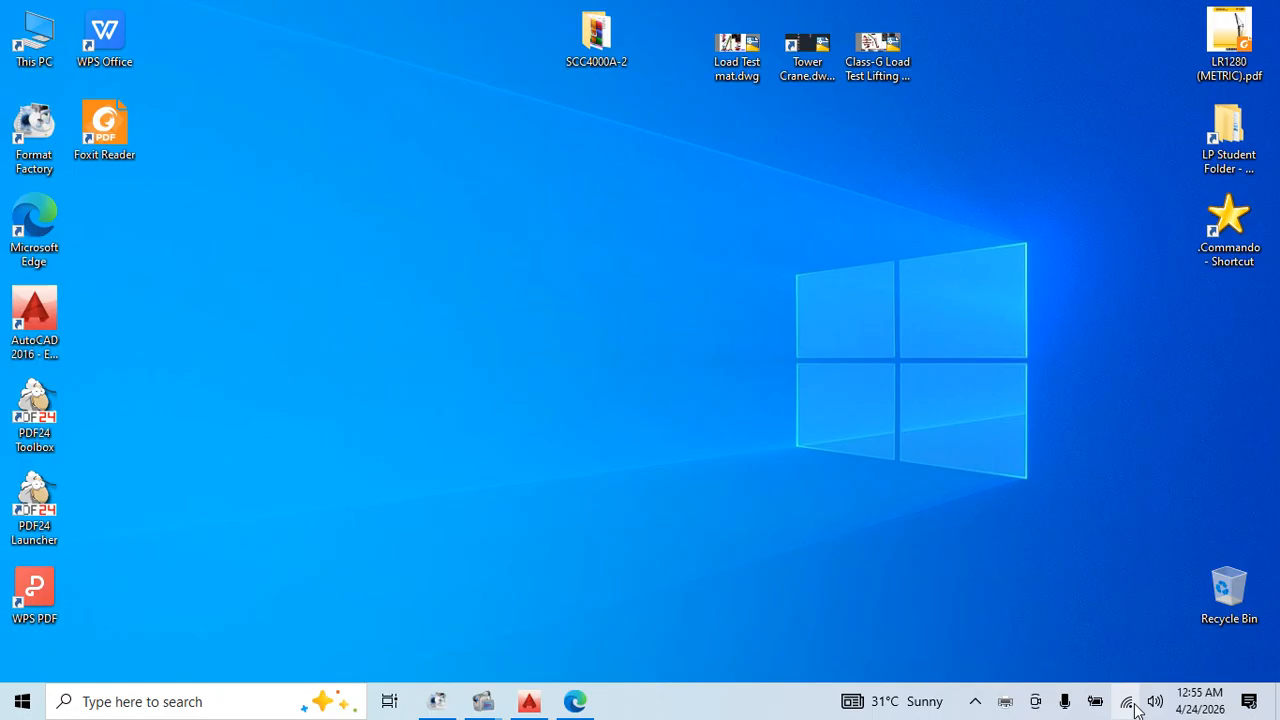
left_click(1127, 703)
left_click(1165, 246)
right_click(590, 290)
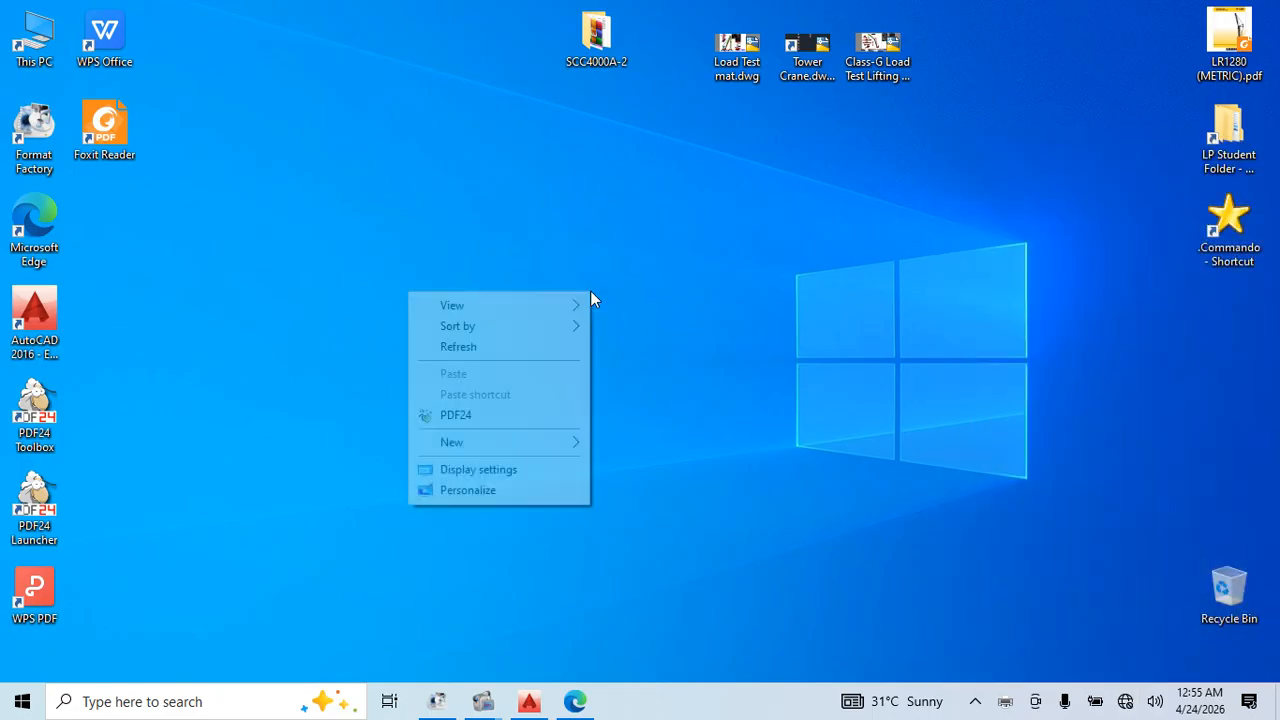
left_click(458, 346)
Minimise the AutoCAD drawing, close the CP mobile browser window and refresh the desktop
left_click(529, 702)
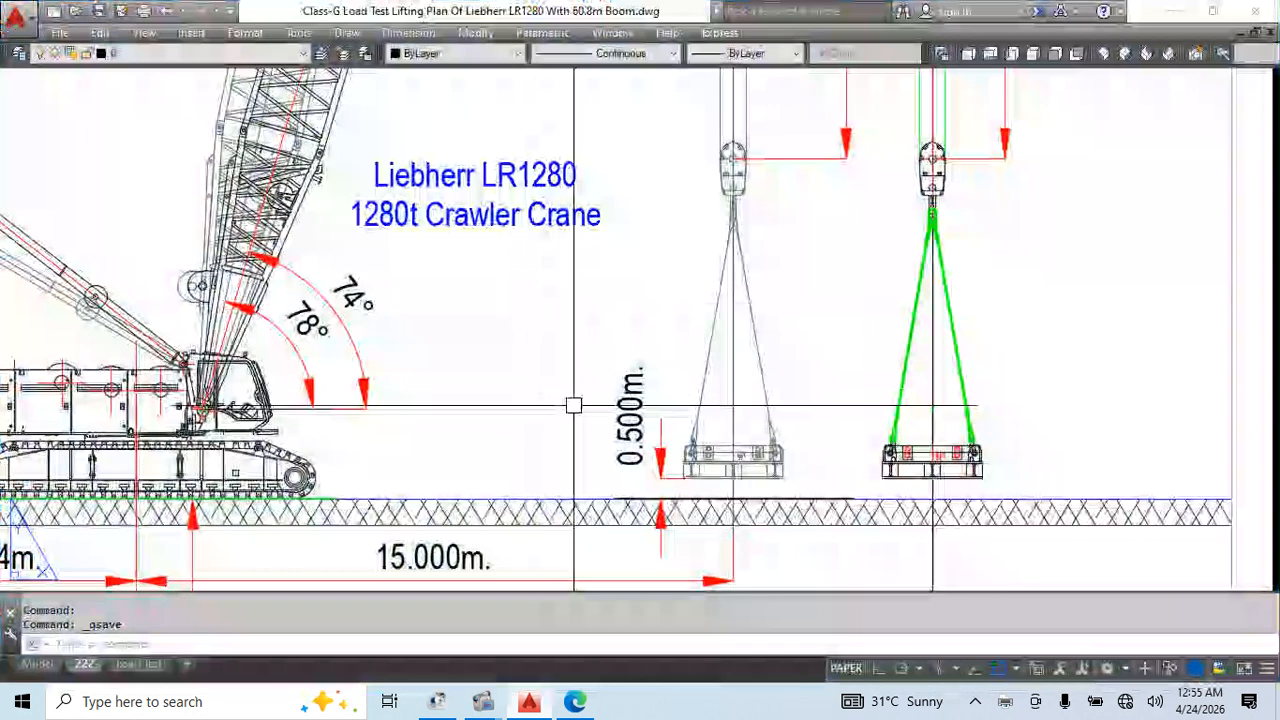
left_click(1172, 11)
right_click(492, 310)
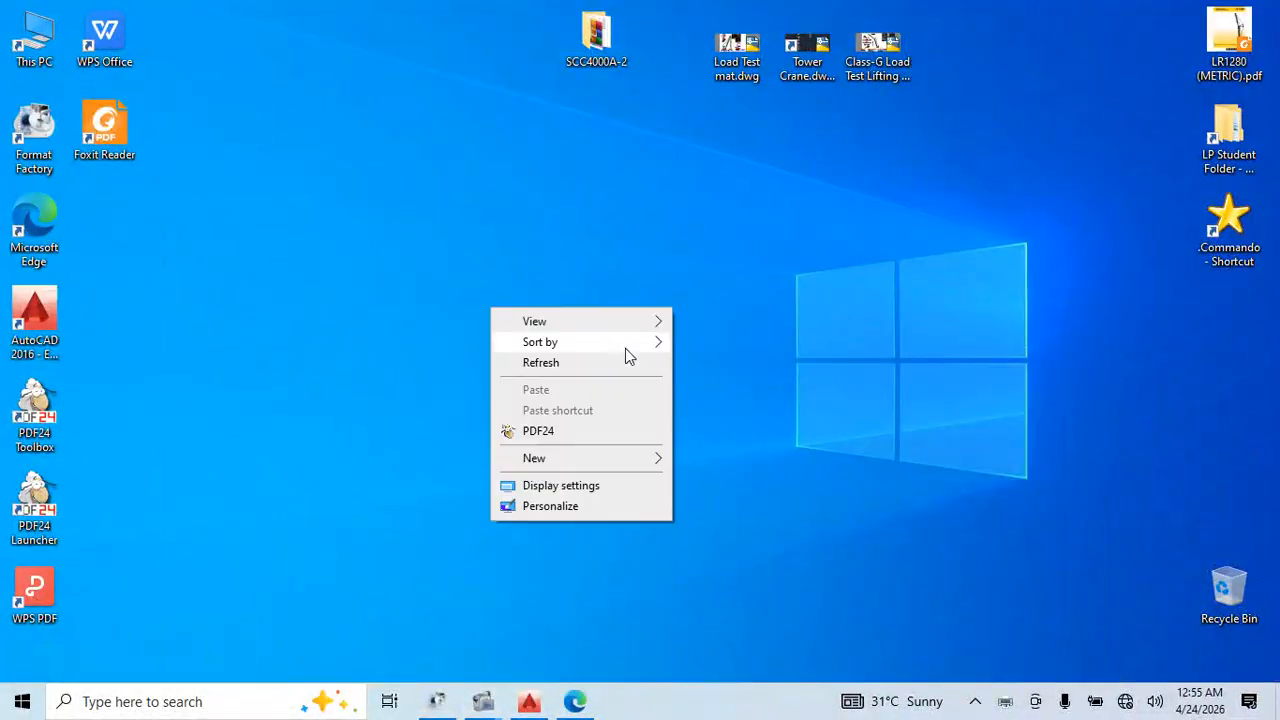
left_click(589, 362)
left_click(574, 702)
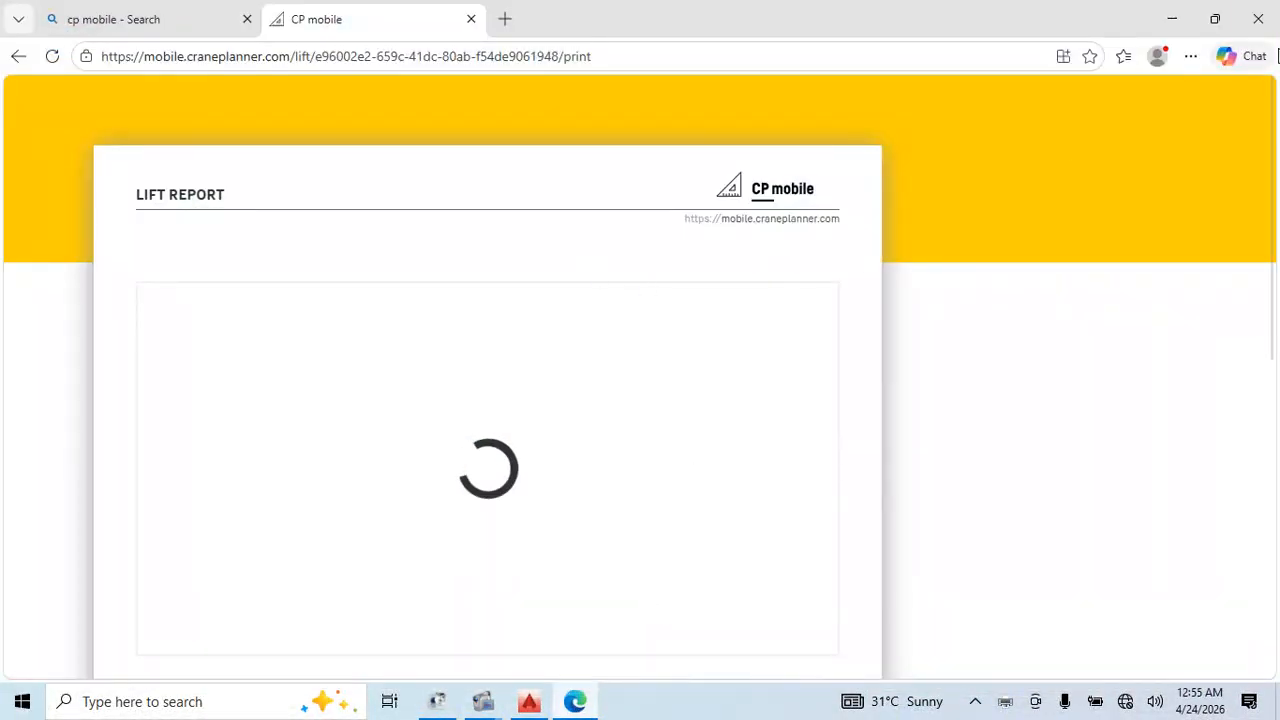
left_click(1258, 19)
right_click(481, 254)
left_click(514, 306)
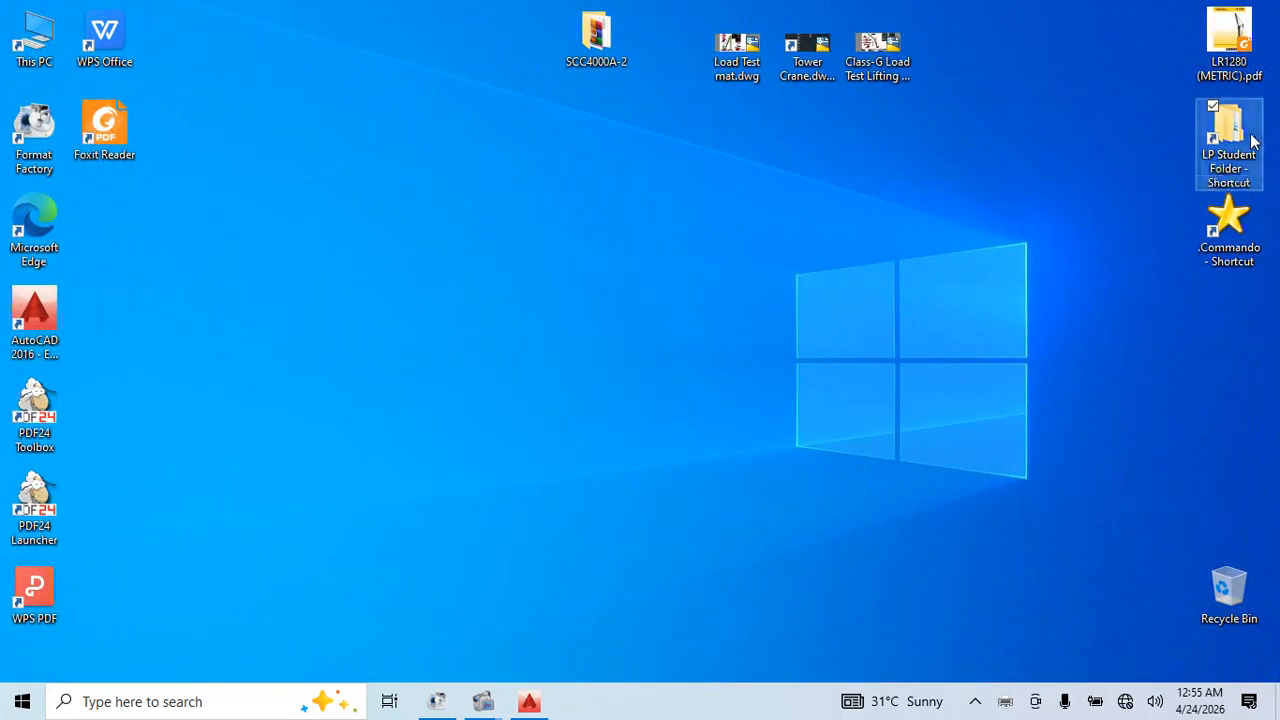
Open the Class-G Load Test Lifting Plan folder inside 4-Crawler Cranes LP and show its files as a list
double_click(1252, 141)
double_click(371, 237)
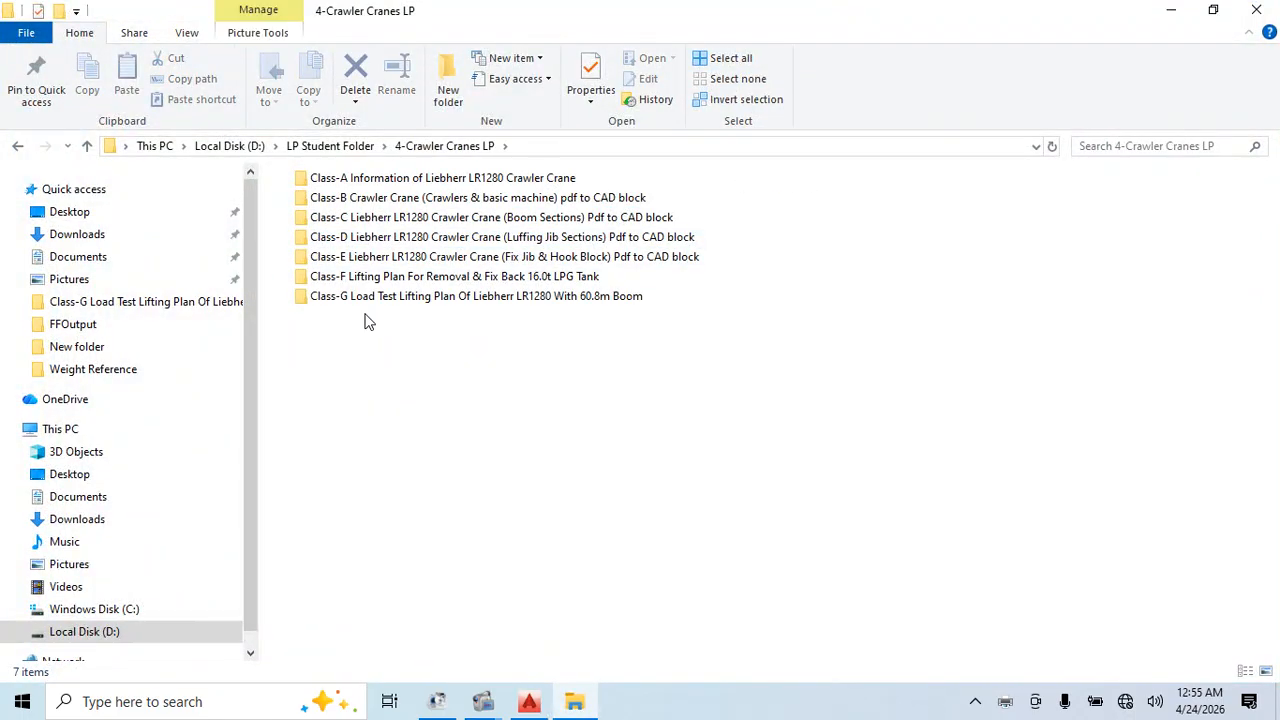
double_click(408, 298)
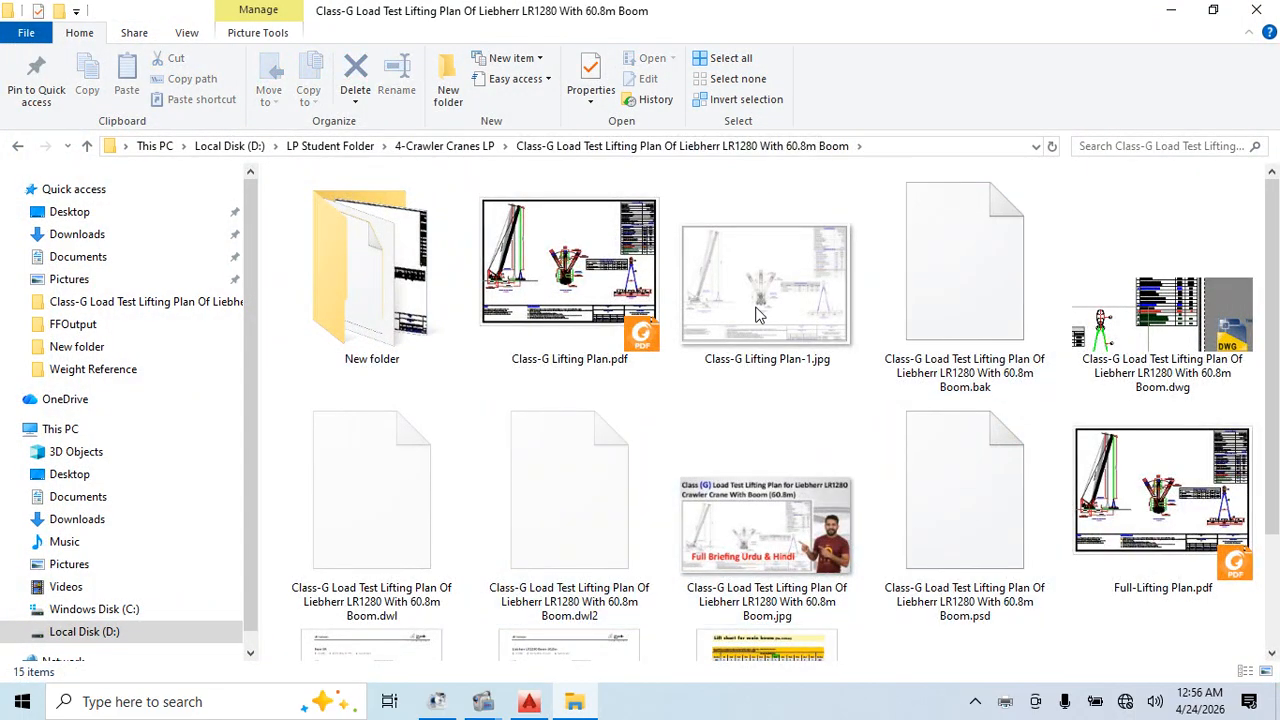
right_click(1060, 190)
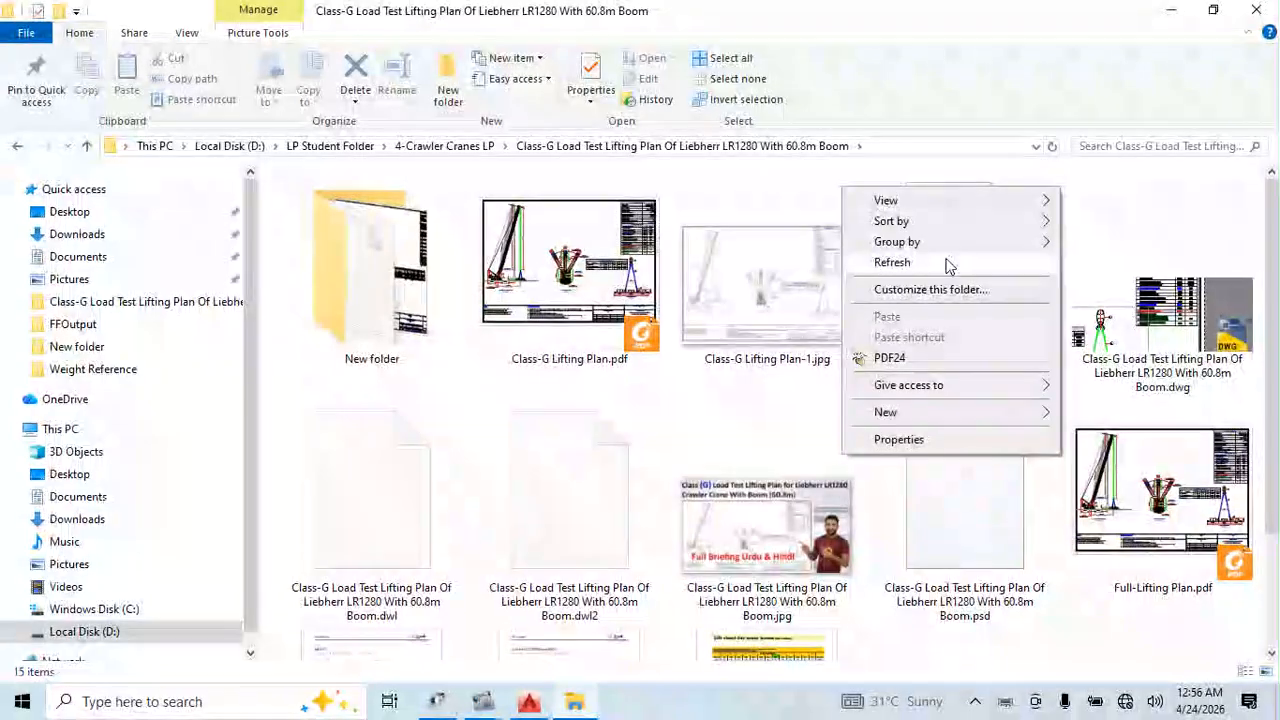
mouse_move(957, 200)
left_click(1092, 283)
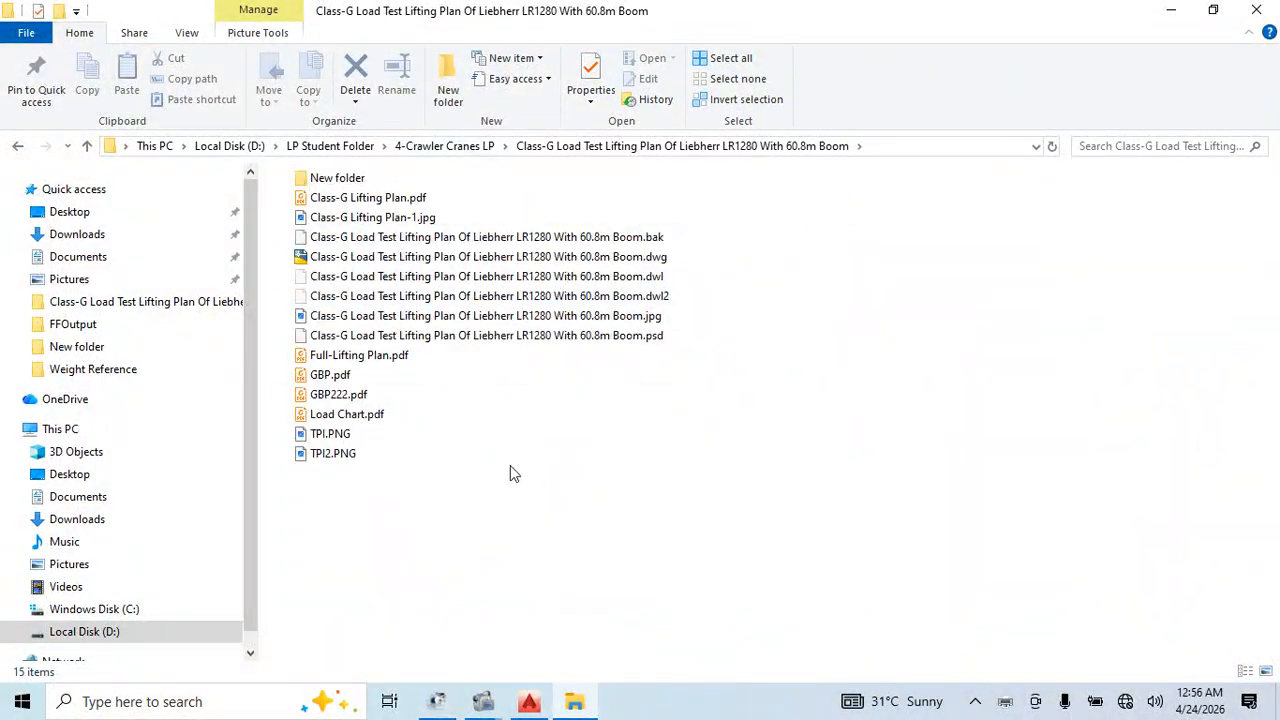
Check the lift report in GBP222.pdf, and open GBP.pdf to examine its pressure calculations for the steel plate
double_click(338, 394)
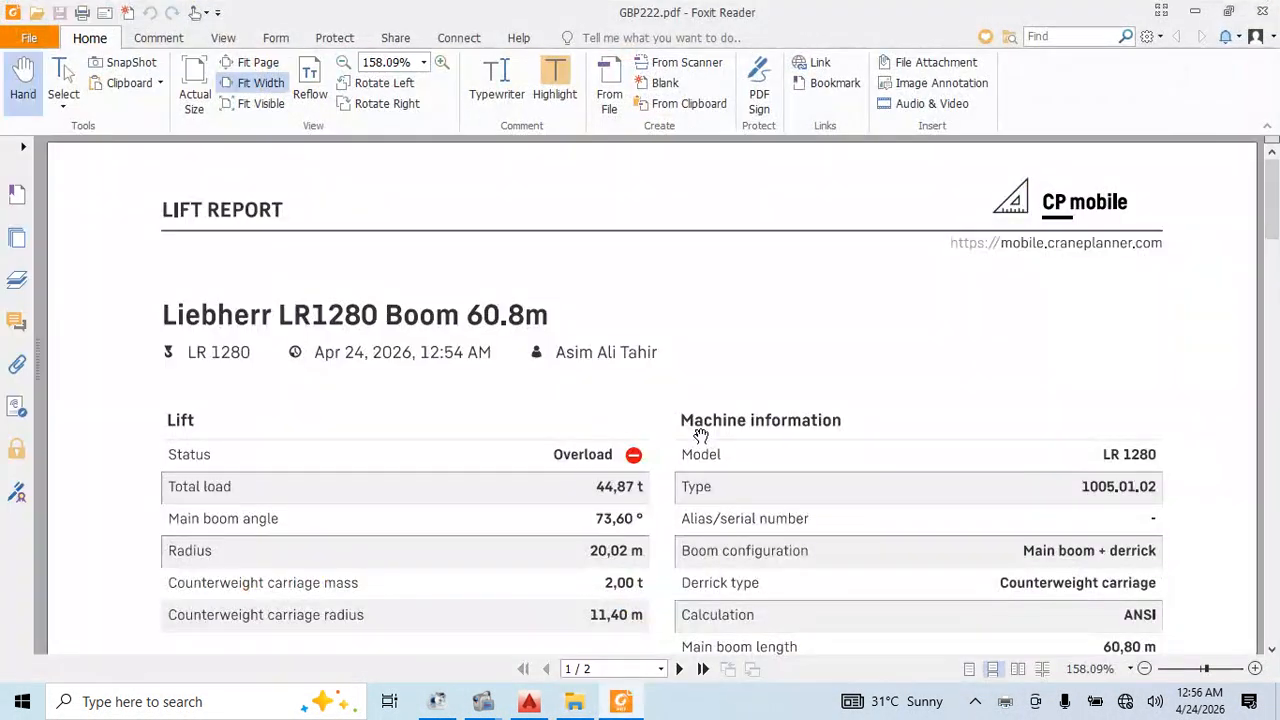
scroll(1055, 172, "down", 3, "ctrl")
left_click(1196, 12)
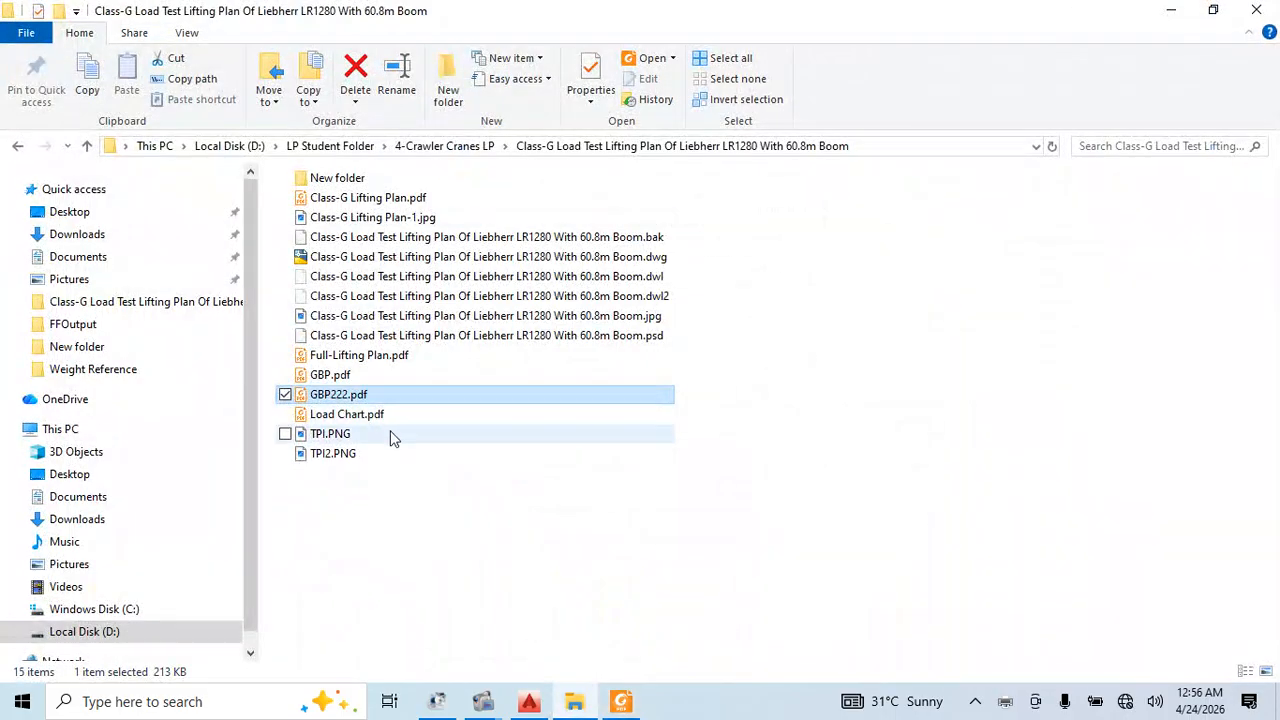
right_click(514, 483)
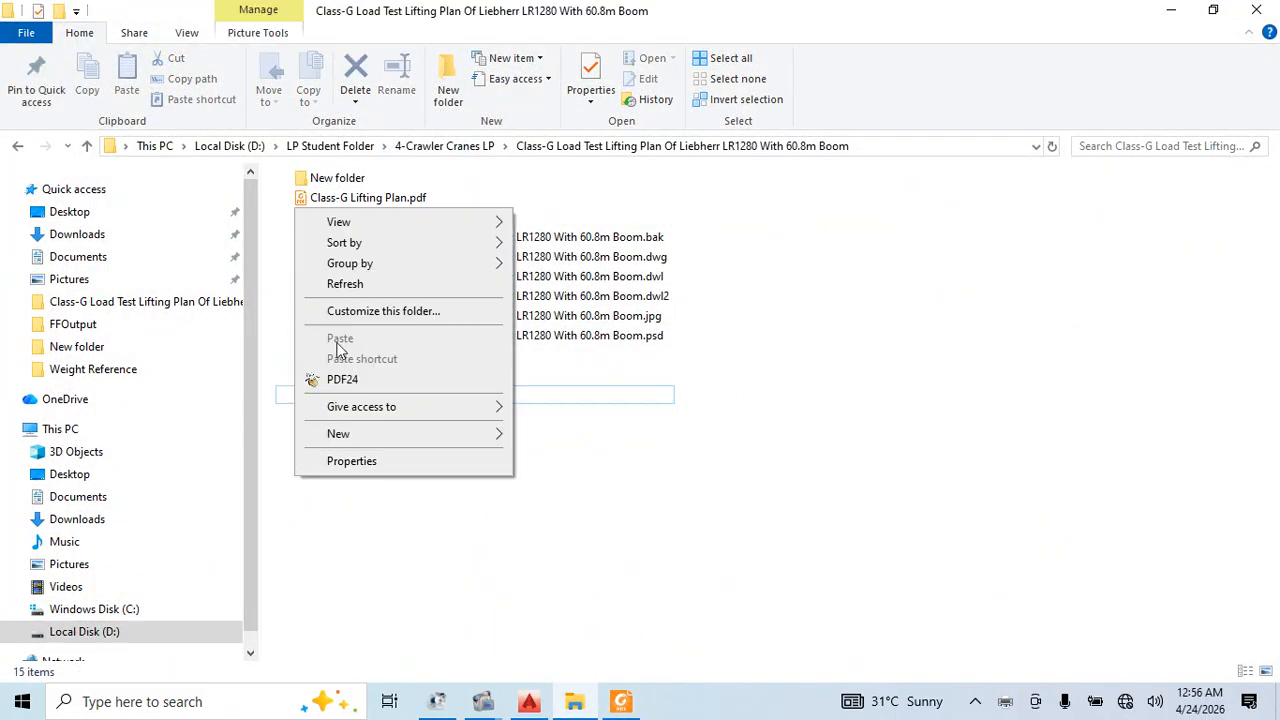
left_click(346, 284)
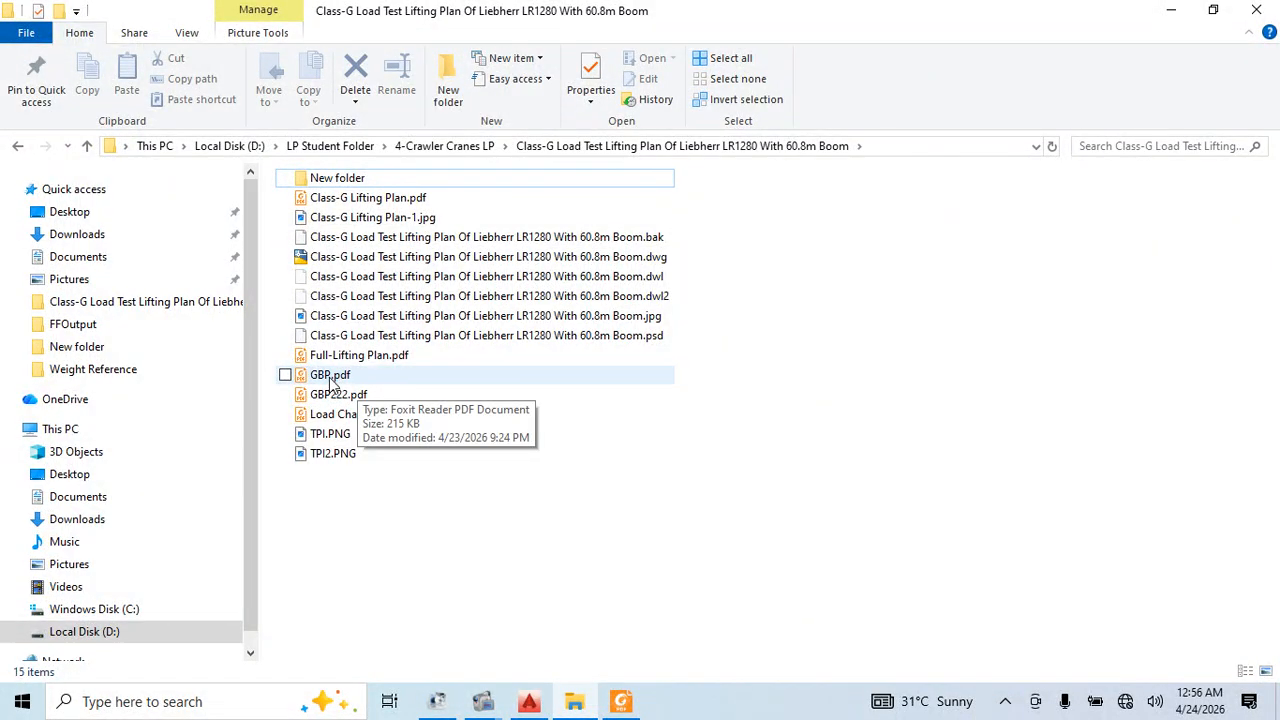
double_click(332, 380)
scroll(563, 365, "down", 8)
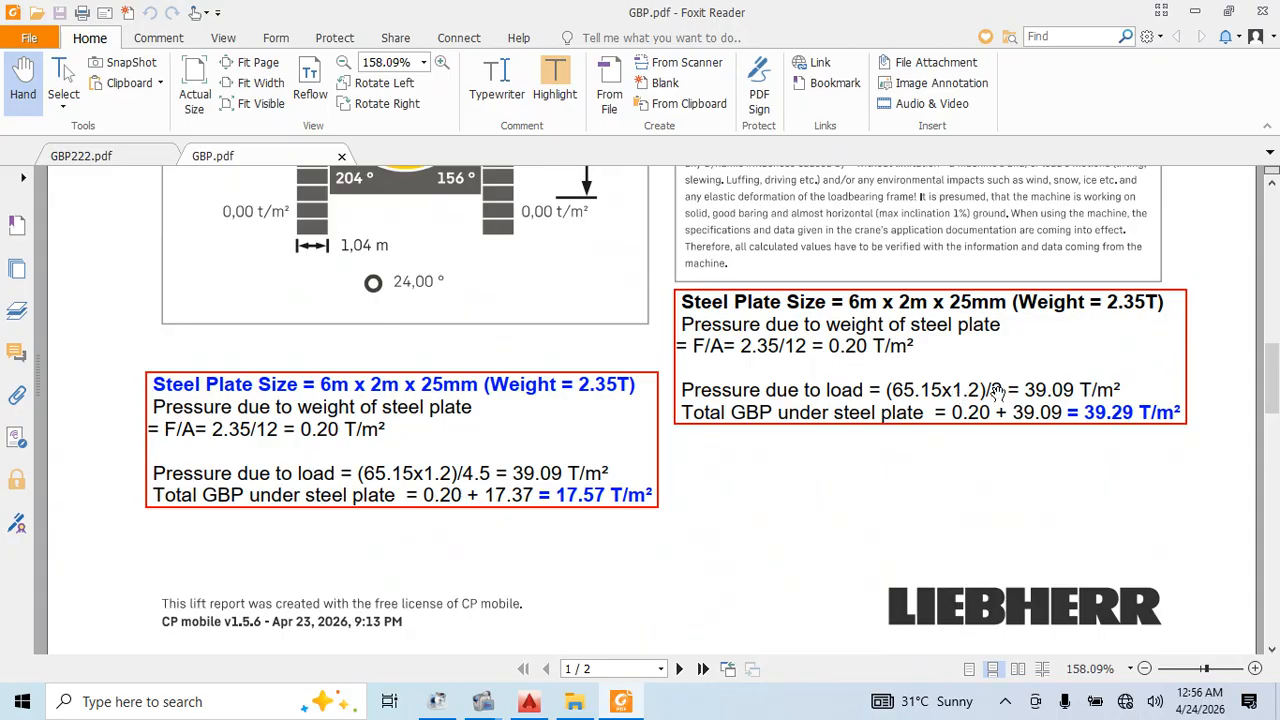
Switch to AutoCAD, view the load test plan in layout 222 and open the drawing's model space
left_click(530, 703)
scroll(643, 355, "down", 5)
scroll(643, 355, "up", 2)
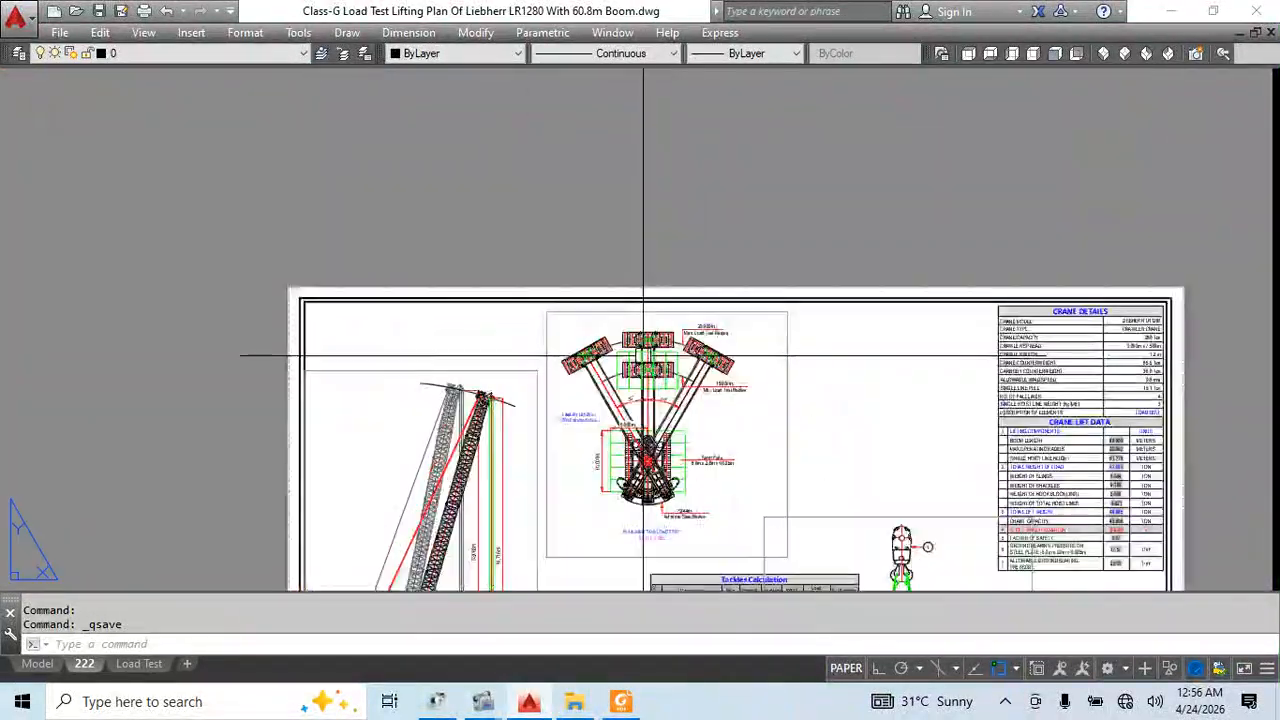
scroll(643, 355, "up", 4)
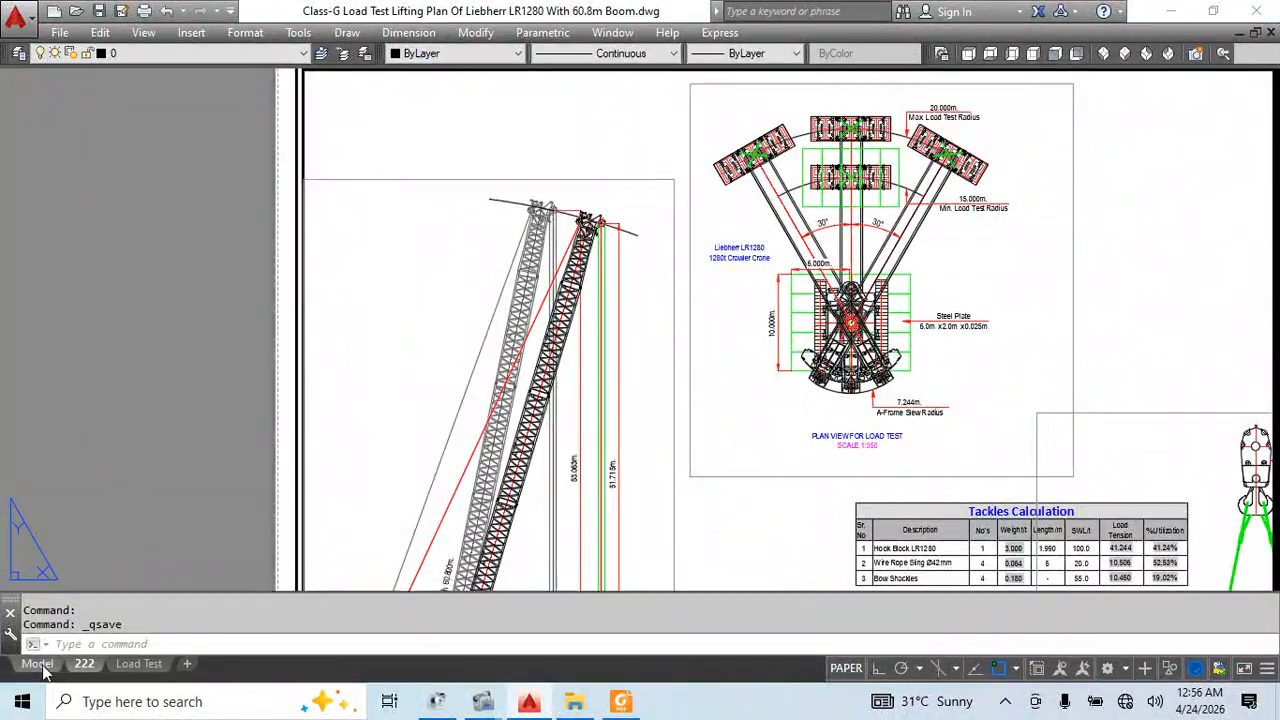
left_click(37, 664)
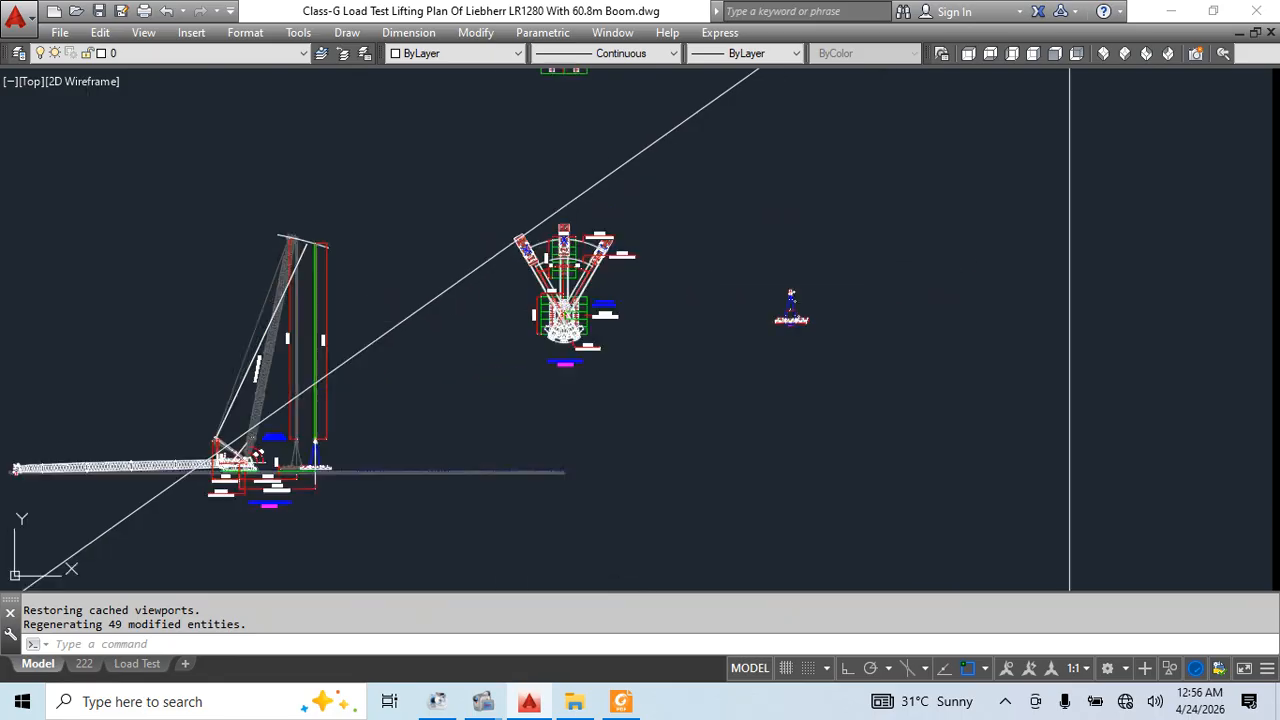
Examine how the 6.0m x 2.0m x 0.025m steel plates lie under the crawler tracks in the plan view
scroll(578, 275, "up", 4)
middle_click_drag(578, 275, 609, 307)
scroll(609, 307, "down", 4)
scroll(582, 250, "down", 1)
middle_click_drag(582, 250, 564, 470)
scroll(572, 320, "up", 4)
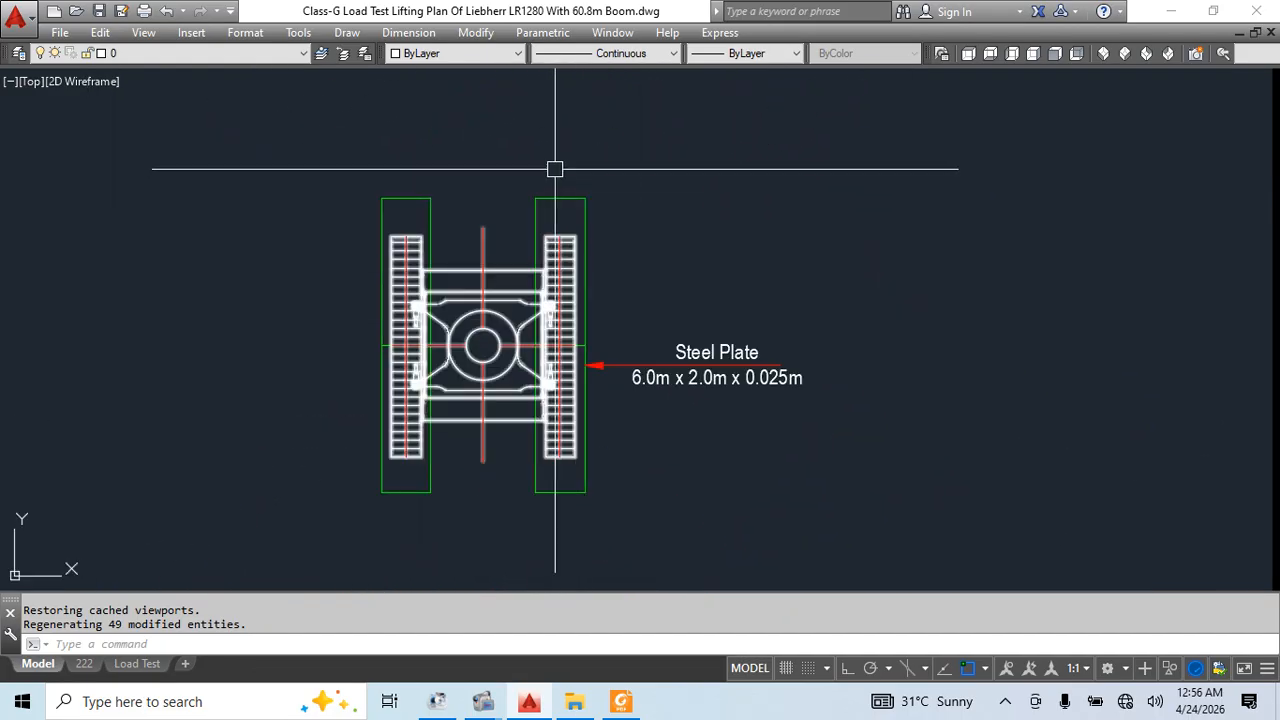
scroll(555, 200, "up", 5)
left_click(533, 187)
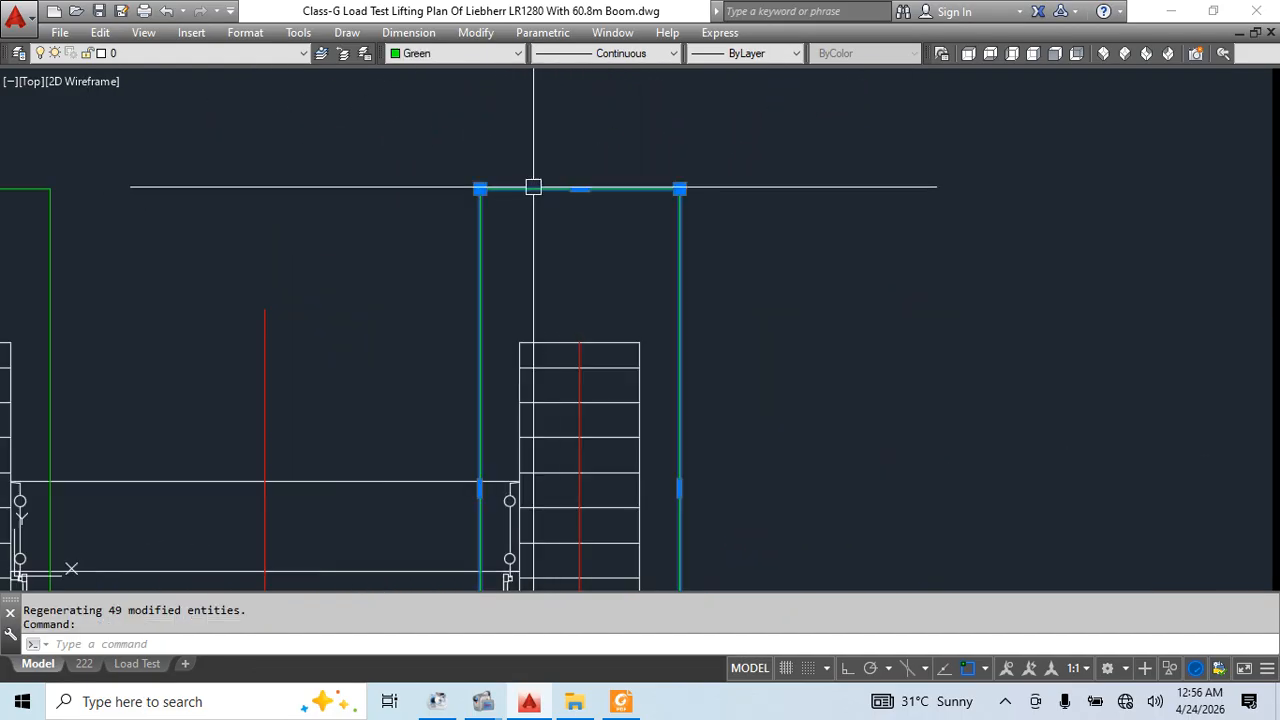
scroll(600, 200, "down", 2)
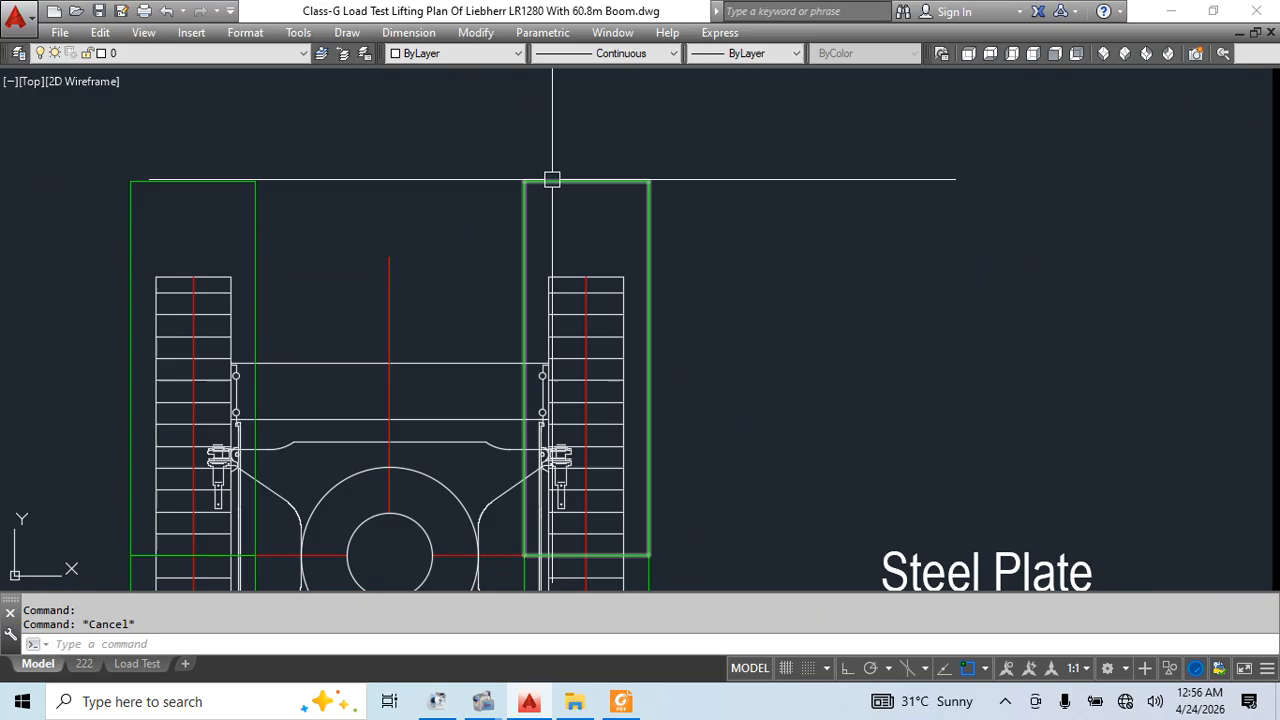
Inspect the steel plate outlines in the two plate arrangements by selecting a plate rectangle in each one
left_click(608, 182)
scroll(650, 227, "down", 5)
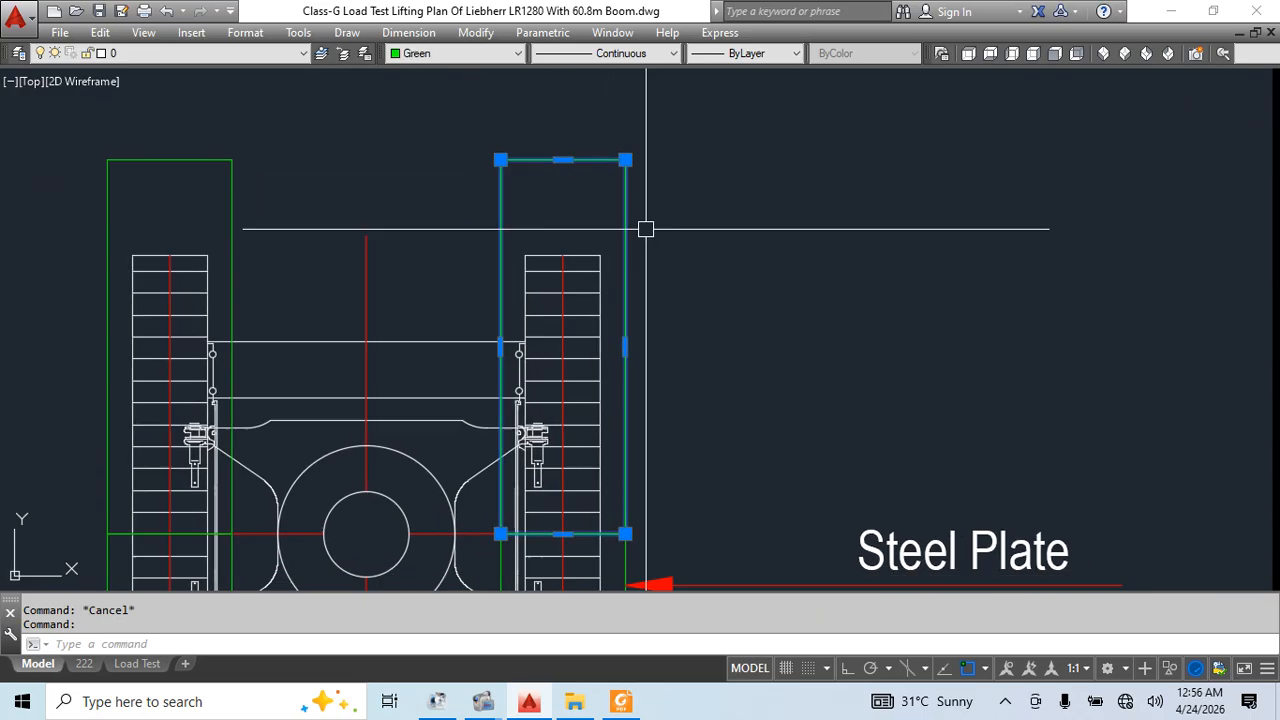
scroll(646, 391, "up", 4)
left_click(637, 307)
middle_click_drag(626, 366, 627, 352)
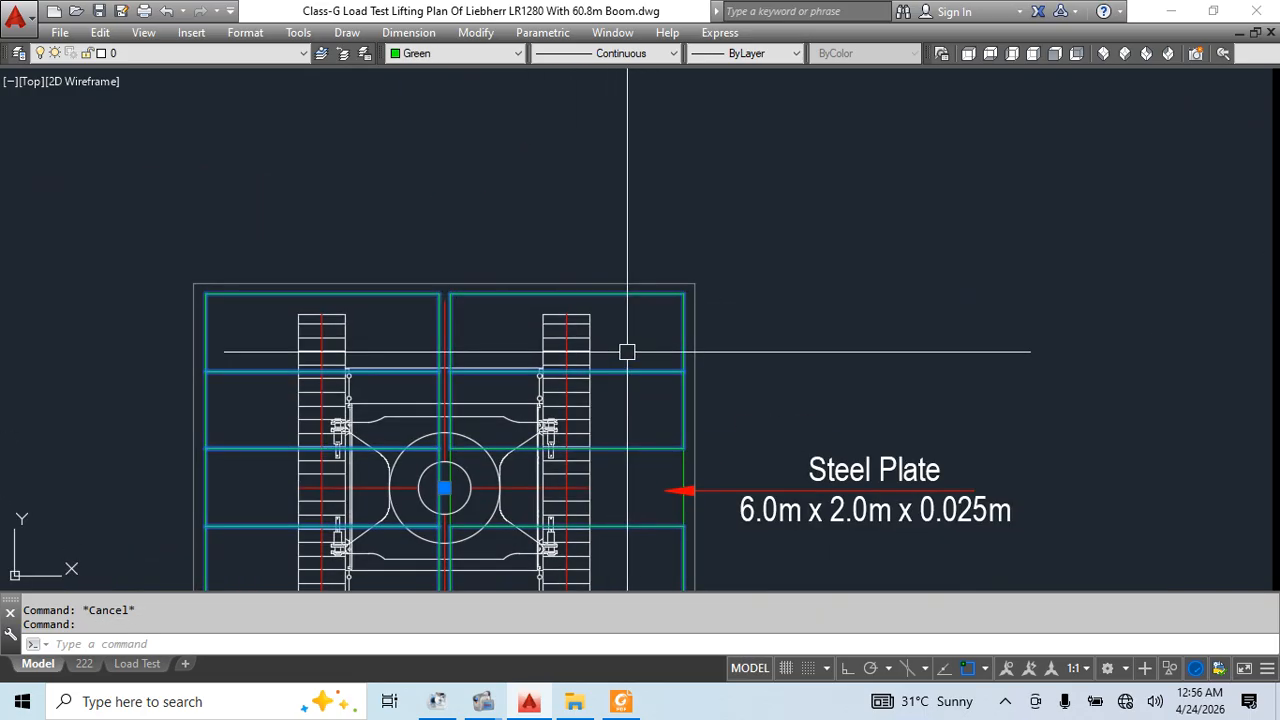
Measure the long side of a steel plate in the lower arrangement with a linear dimension, without placing it
type("dli")
key("Return")
left_click(450, 294)
left_click(683, 294)
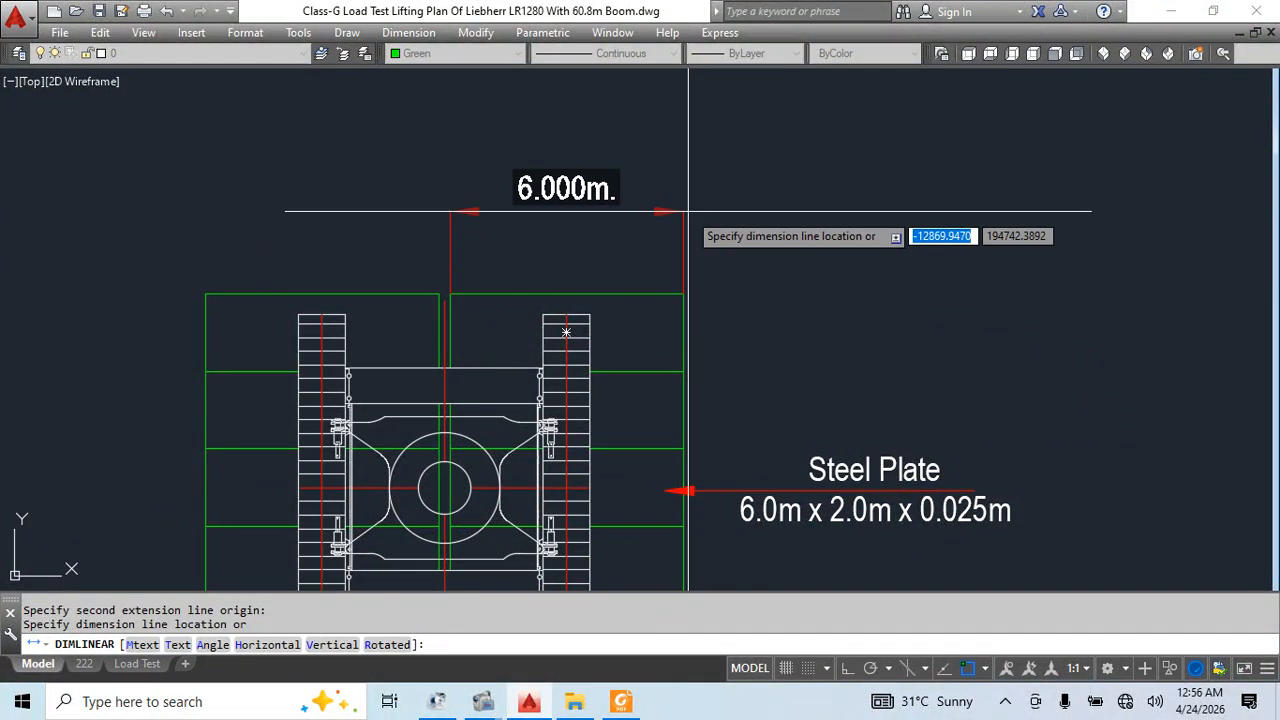
key("Escape")
scroll(688, 211, "up", 2)
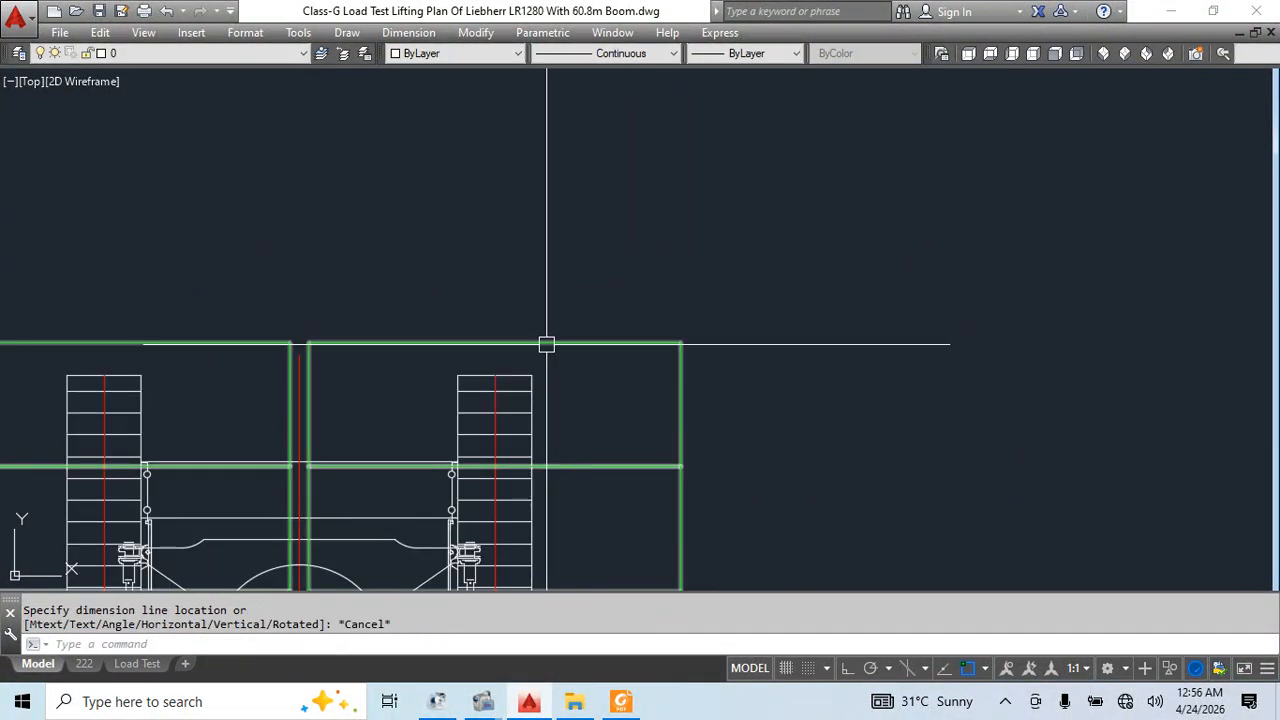
scroll(688, 366, "down", 2)
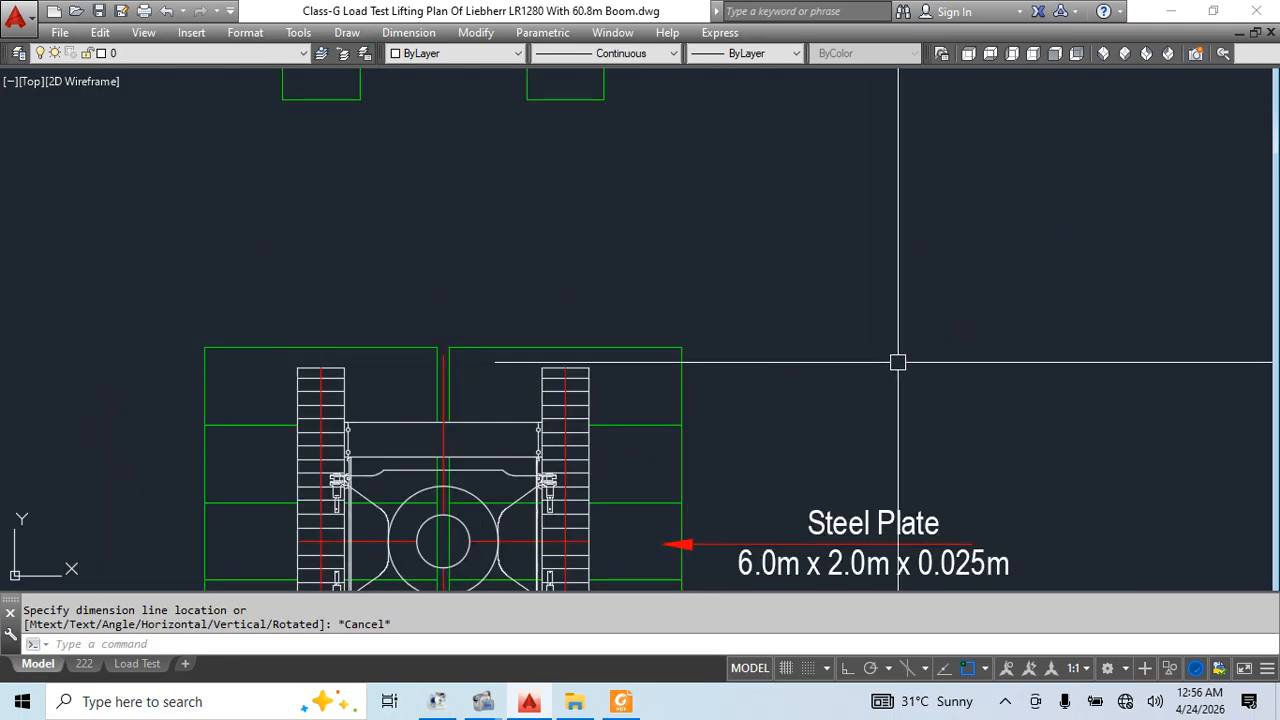
scroll(690, 330, "down", 2)
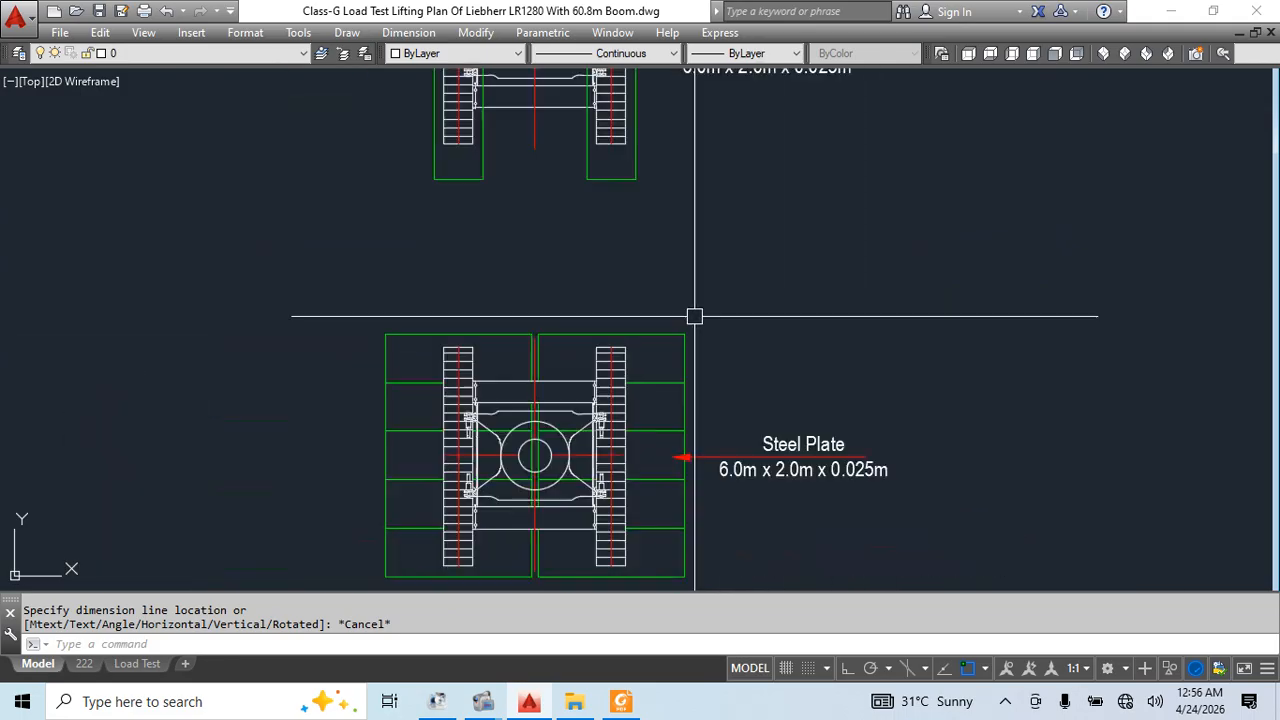
scroll(700, 351, "up", 2)
type("PL")
key("Return")
left_click(635, 302)
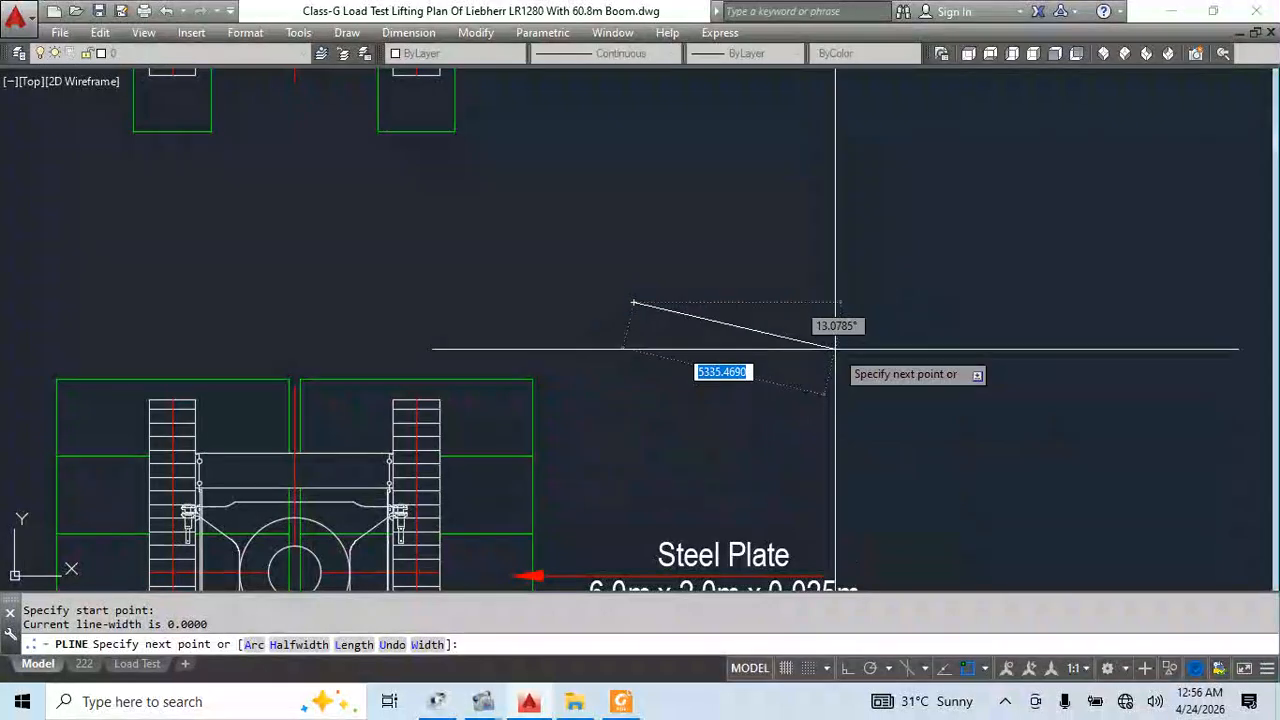
key("Escape")
middle_click_drag(943, 371, 783, 371)
Draw a horizontal line 6000 long with Ortho on, in the empty area beside the steel plate plan
type("L")
key("Return")
left_click(652, 315)
left_click(846, 668)
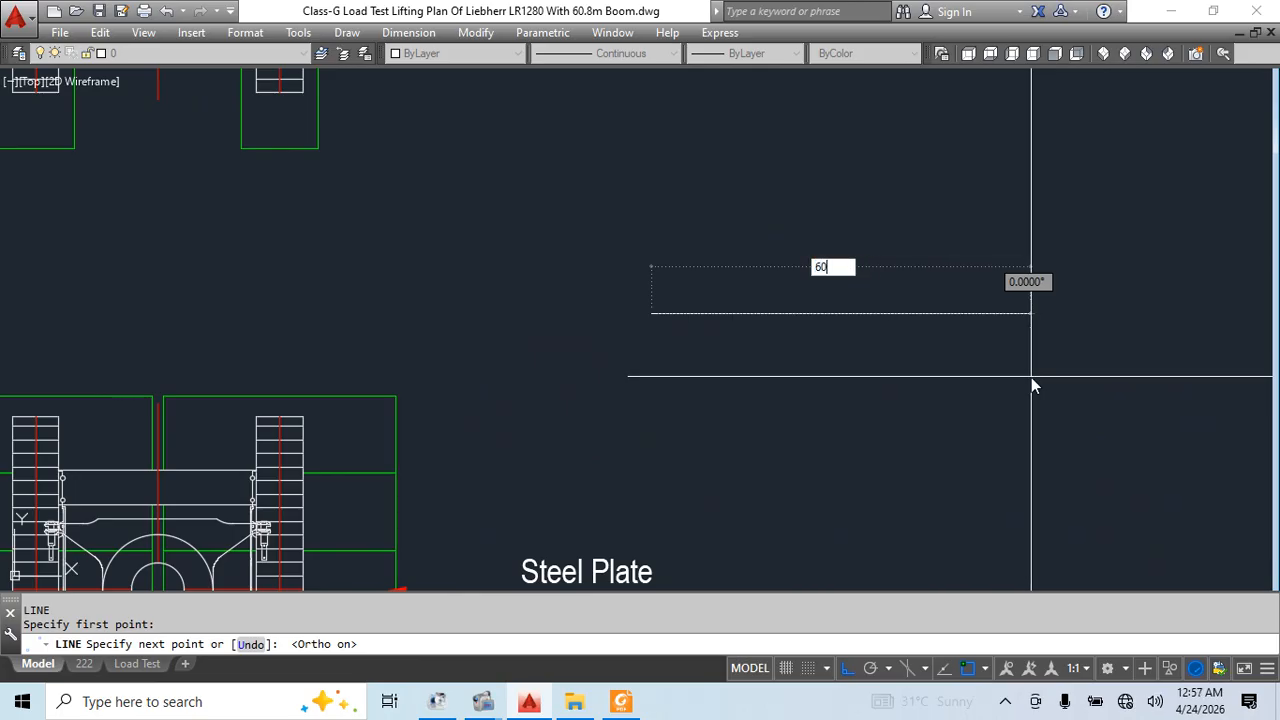
type("6000")
key("Return")
key("Escape")
middle_click_drag(897, 381, 741, 386)
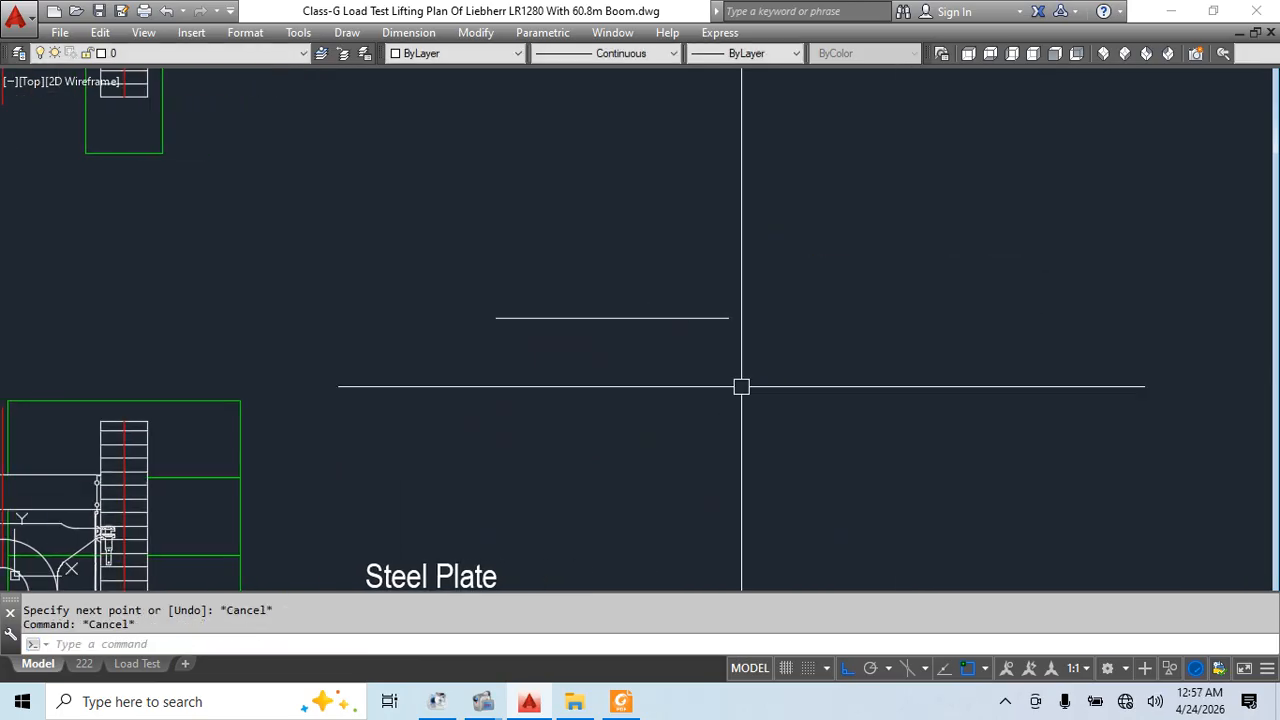
type("L")
key("Return")
key("Escape")
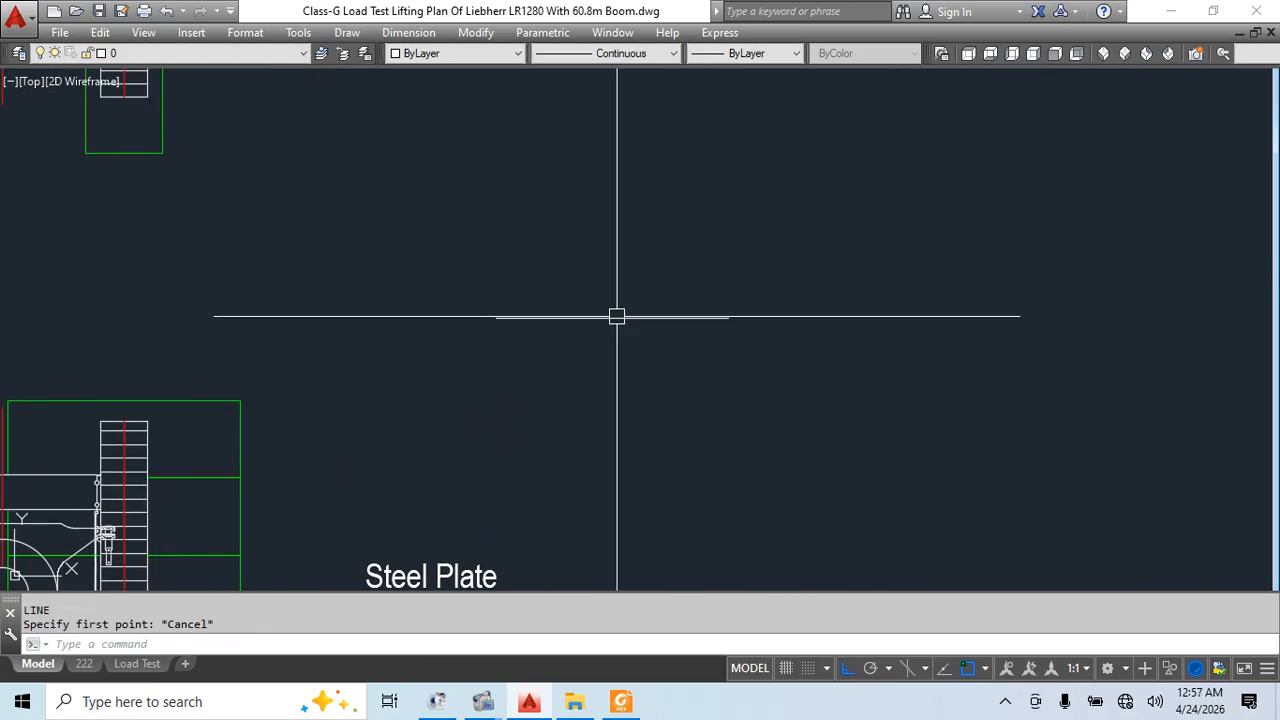
Try to draw a three-point arc using the two endpoints of the 6000 line as its first two points
type("a")
key("Return")
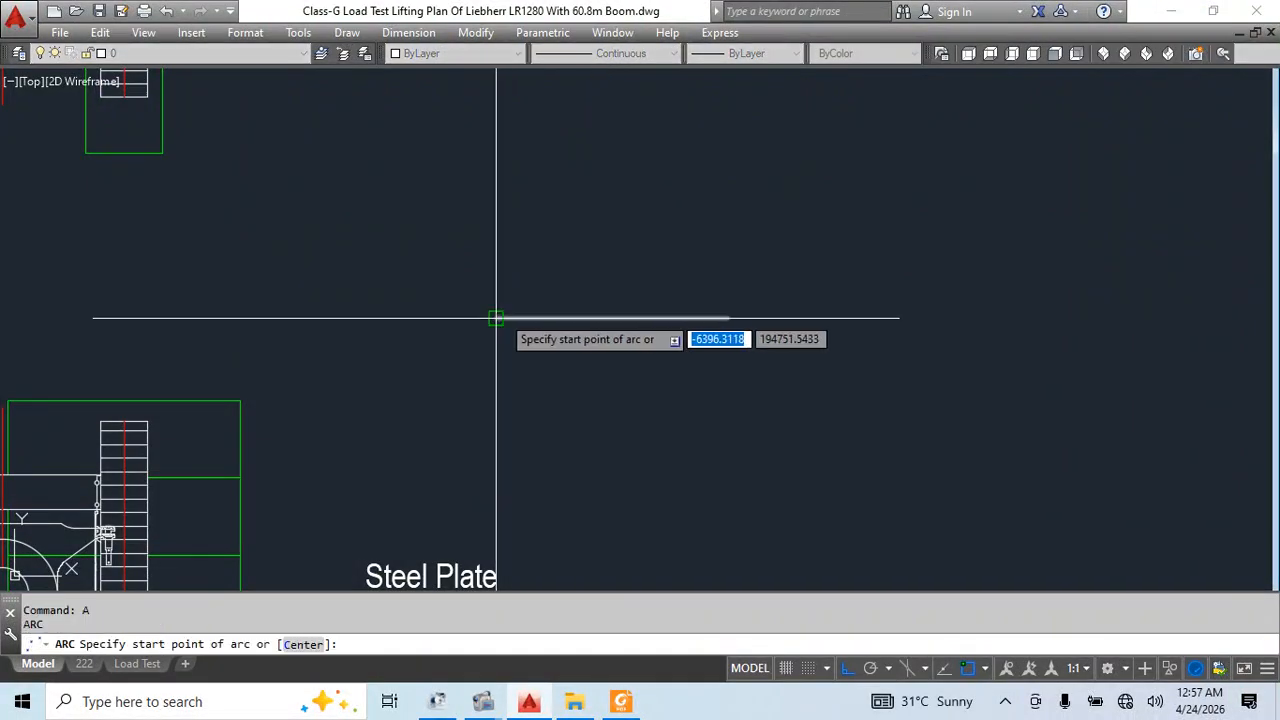
left_click(496, 318)
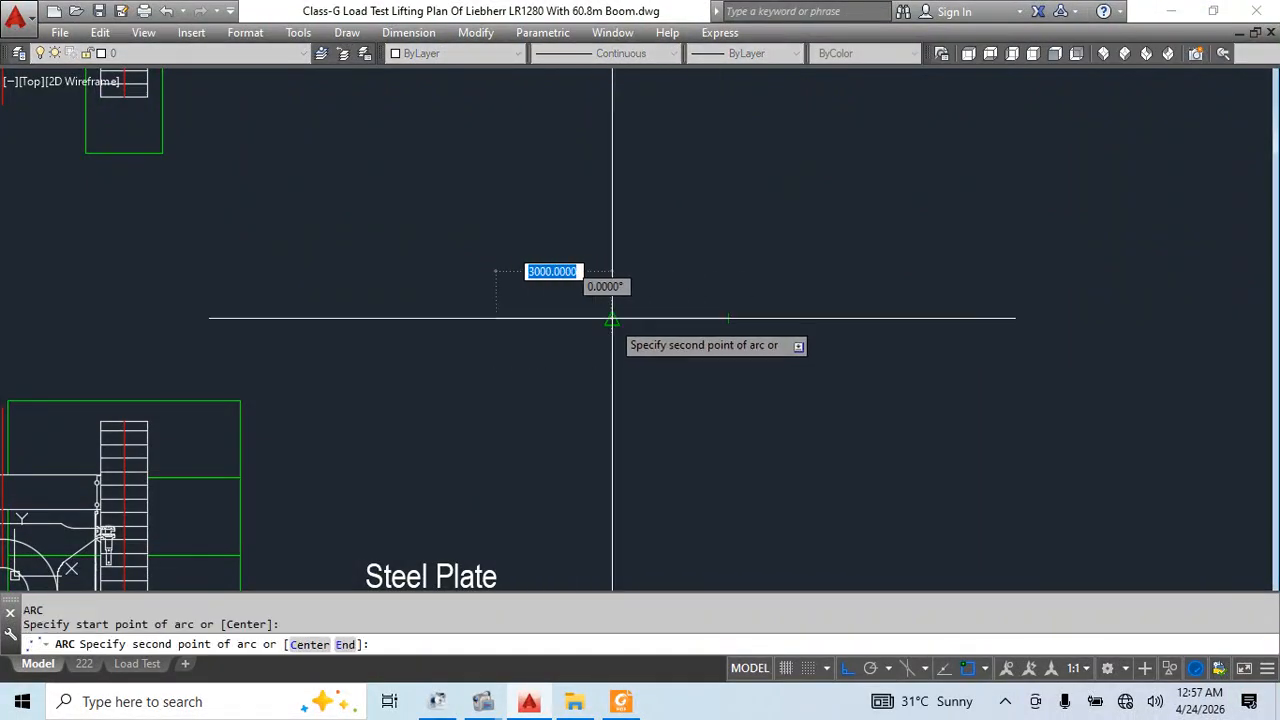
left_click(728, 318)
key("Escape")
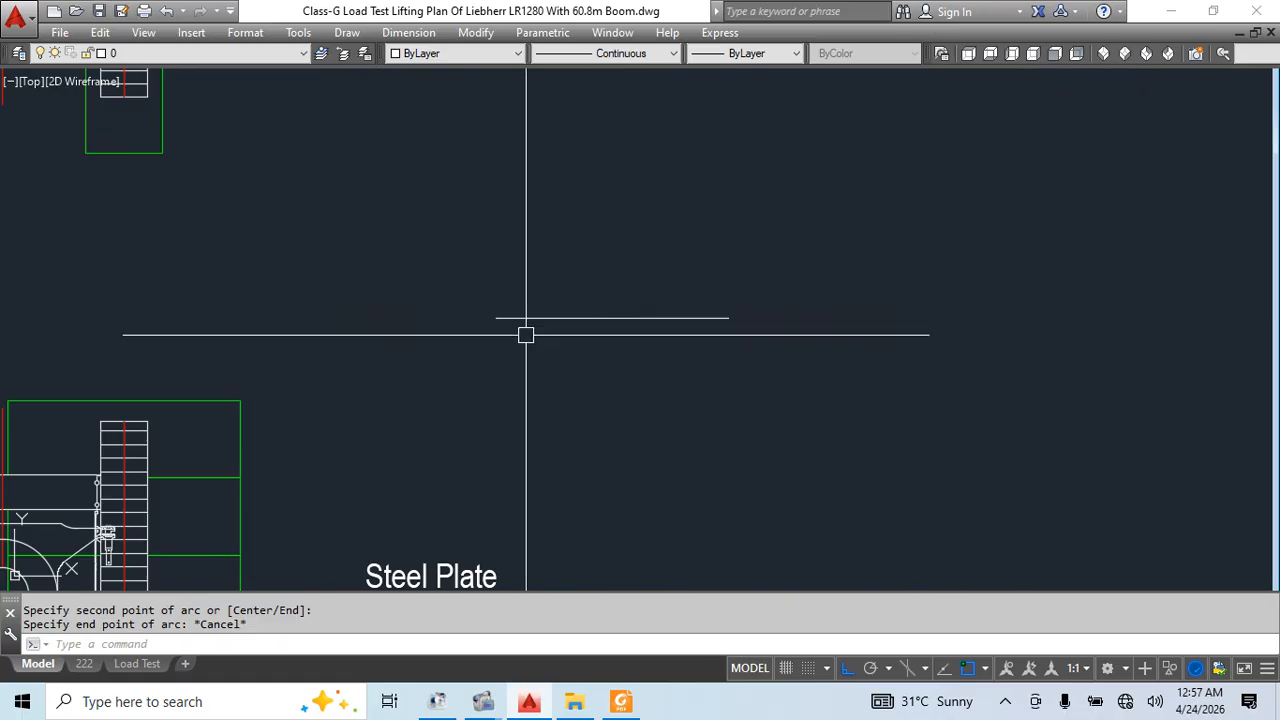
key("Return")
left_click(496, 318)
left_click(728, 318)
key("Return")
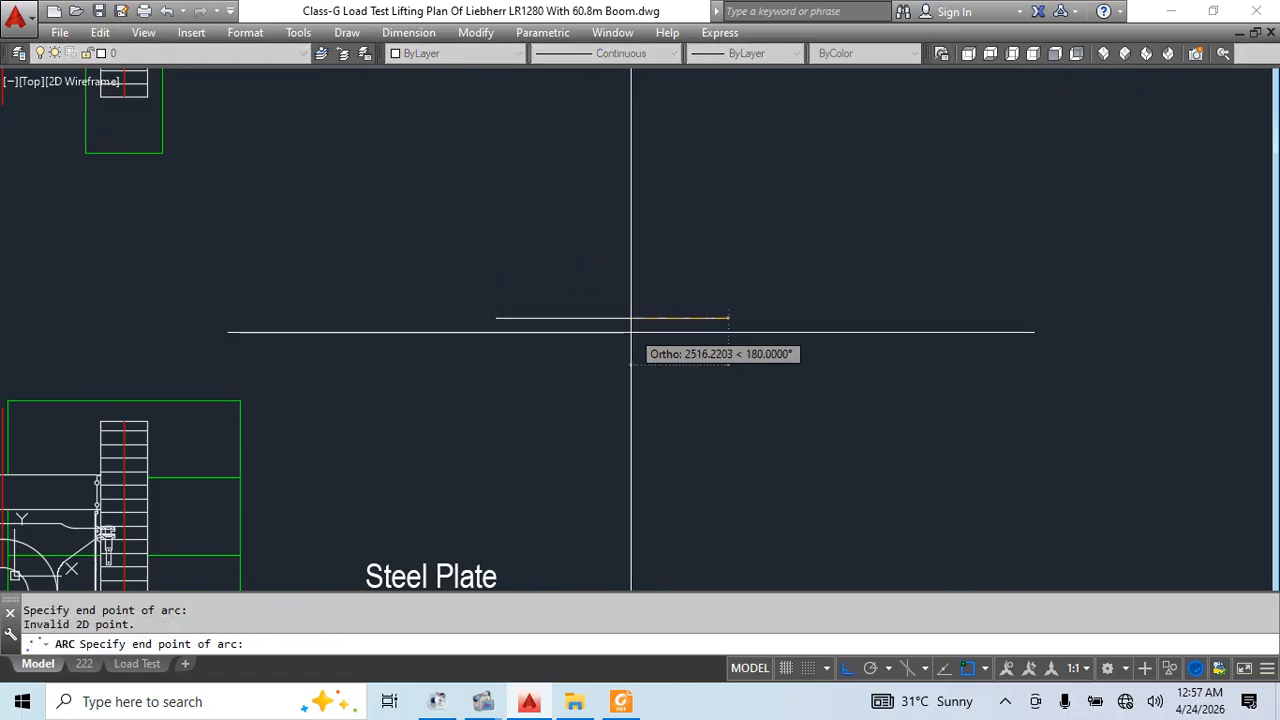
key("Escape")
Try to draw an arc from the line's start through its midpoint to its end, and check the line's midpoint grip
key("Return")
left_click(496, 318)
left_click(612, 318)
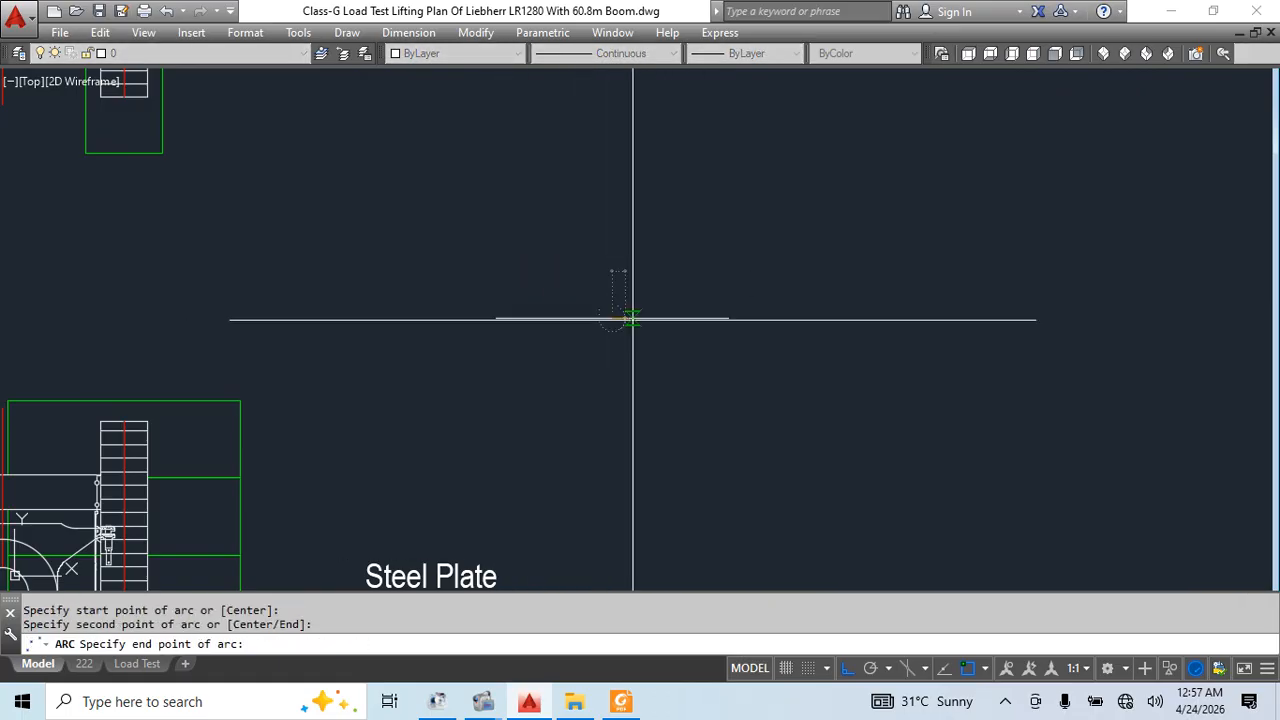
left_click(728, 318)
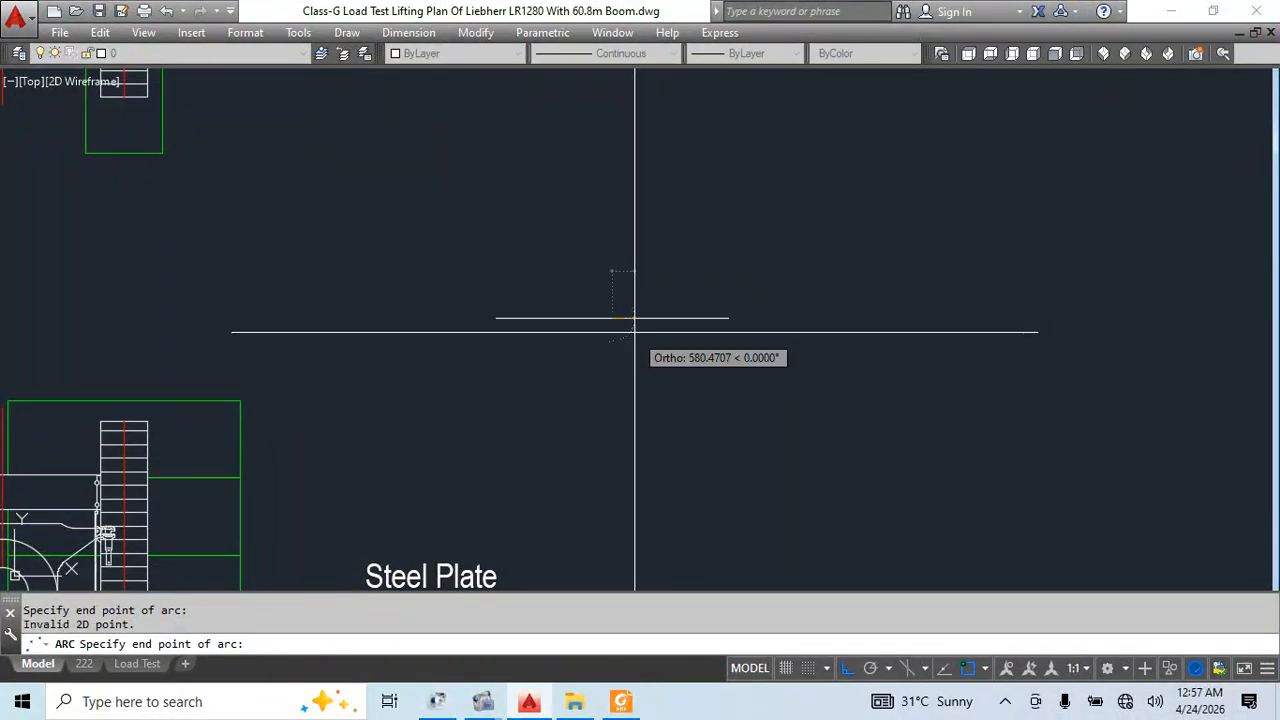
key("Escape")
left_click(612, 318)
left_click(612, 318)
scroll(609, 343, "up", 4)
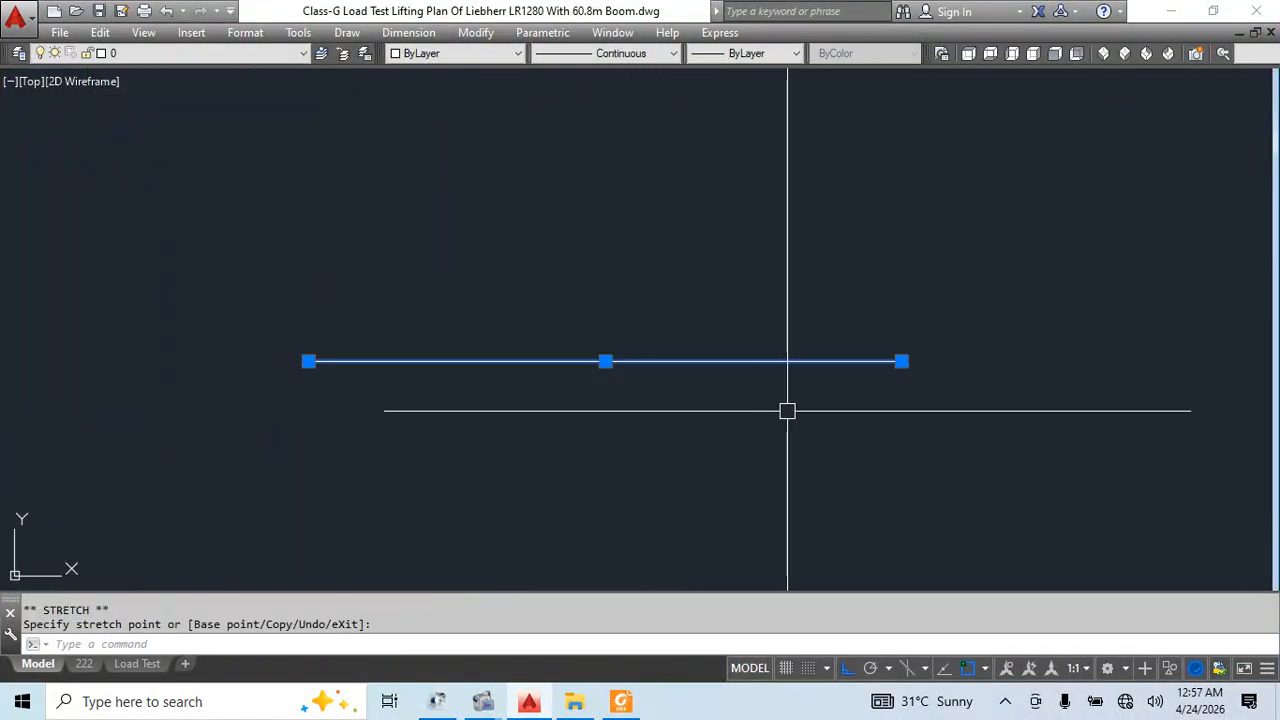
key("Escape")
key("Escape")
Try the arc once more from one end of the line straight to its other end
middle_click_drag(731, 389, 757, 389)
type("a")
key("Return")
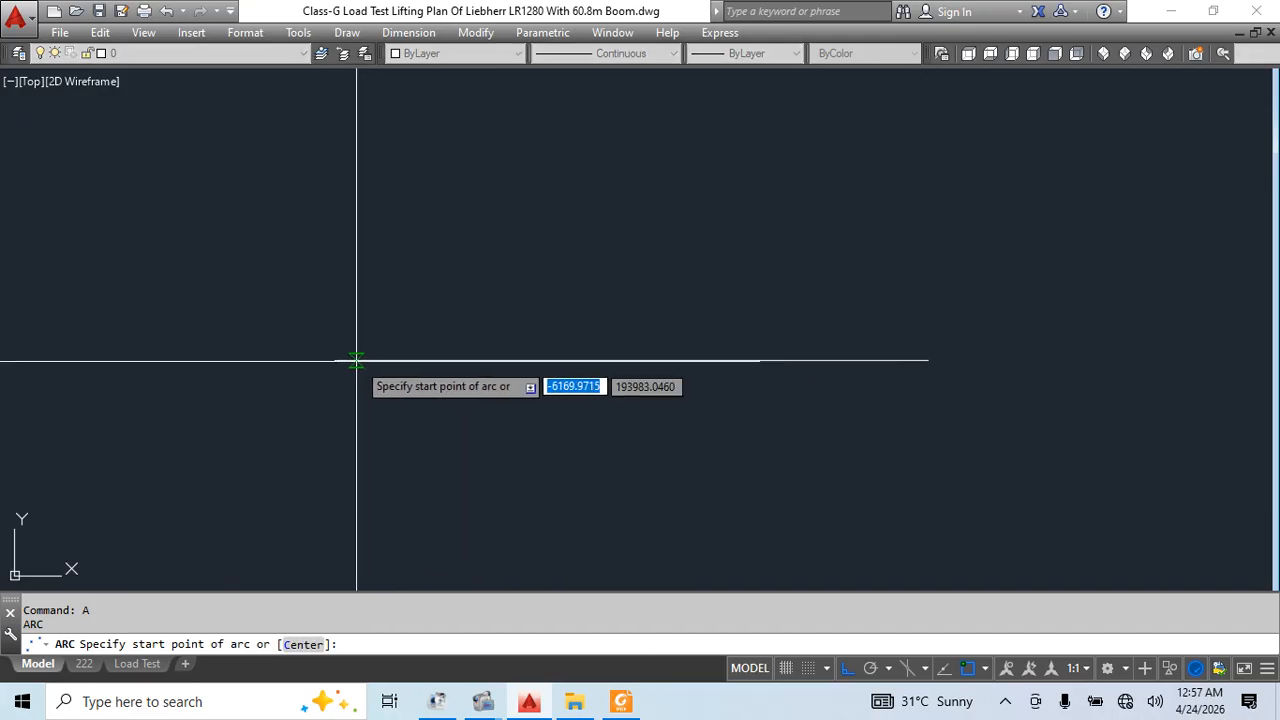
left_click(345, 361)
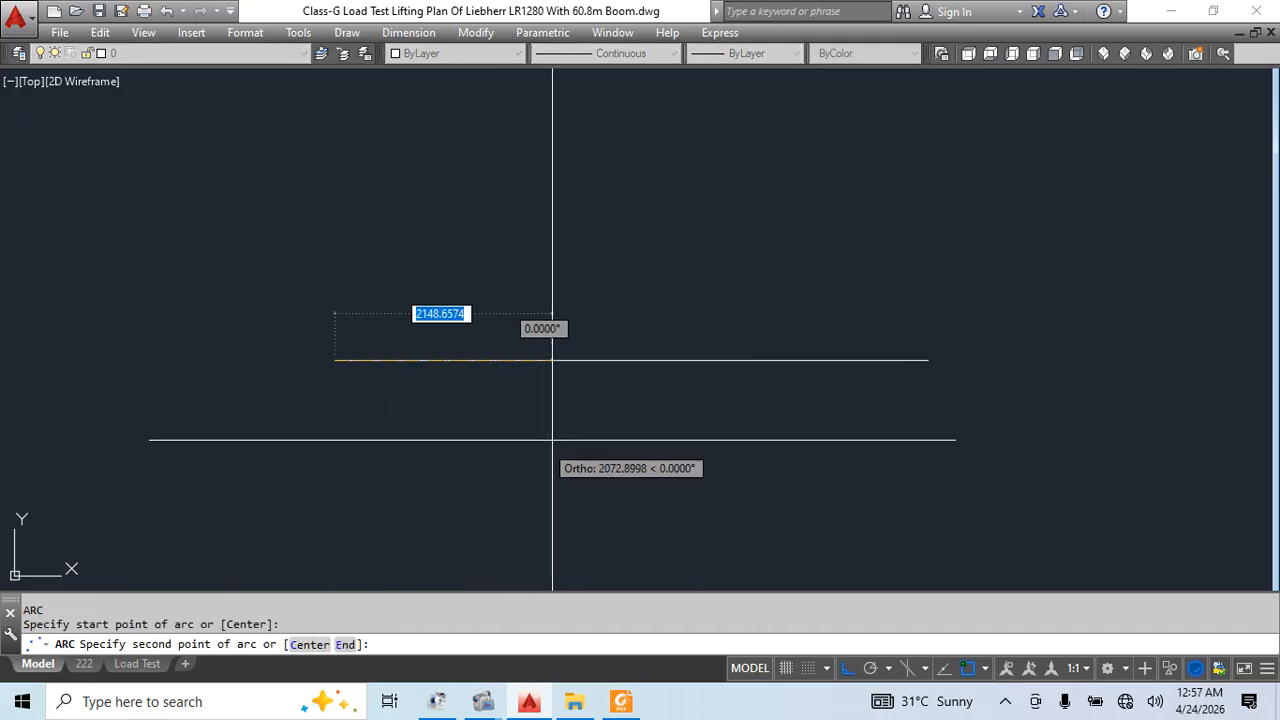
left_click(930, 360)
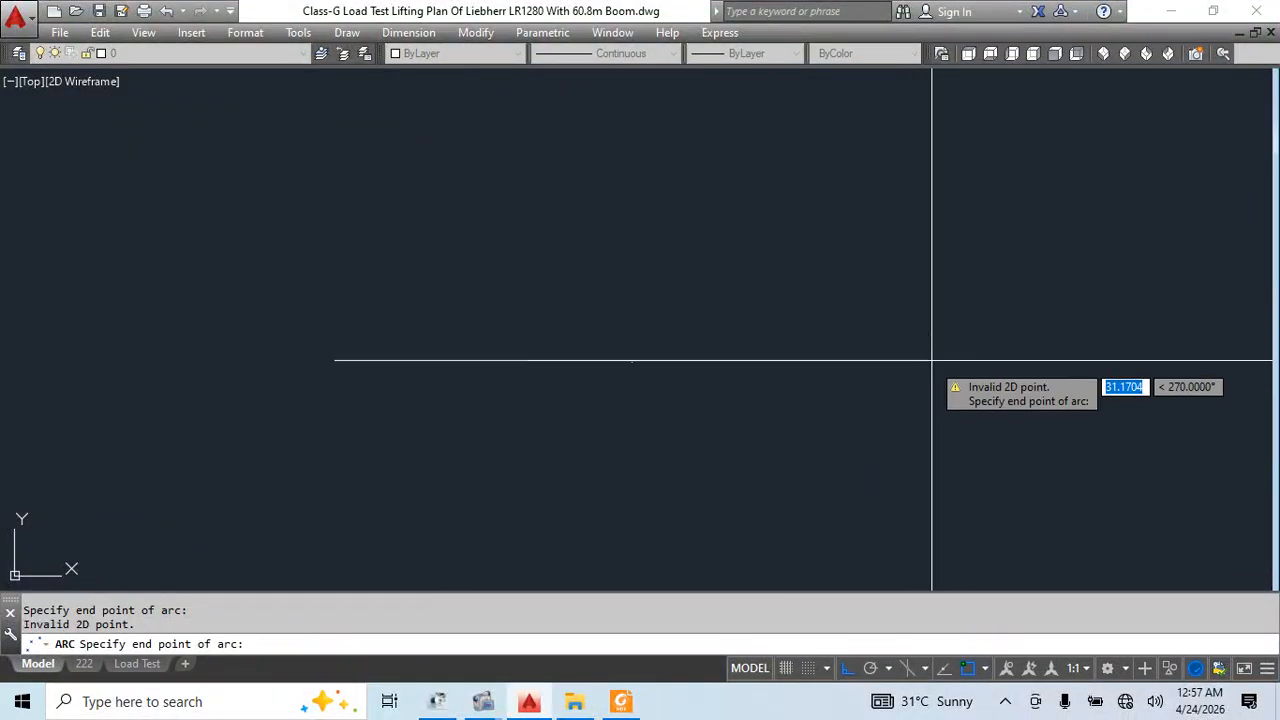
key("Escape")
key("Escape")
Retry the three-point arc through the start, midpoint and end of the 6000 line
type("a")
key("Return")
left_click(271, 355)
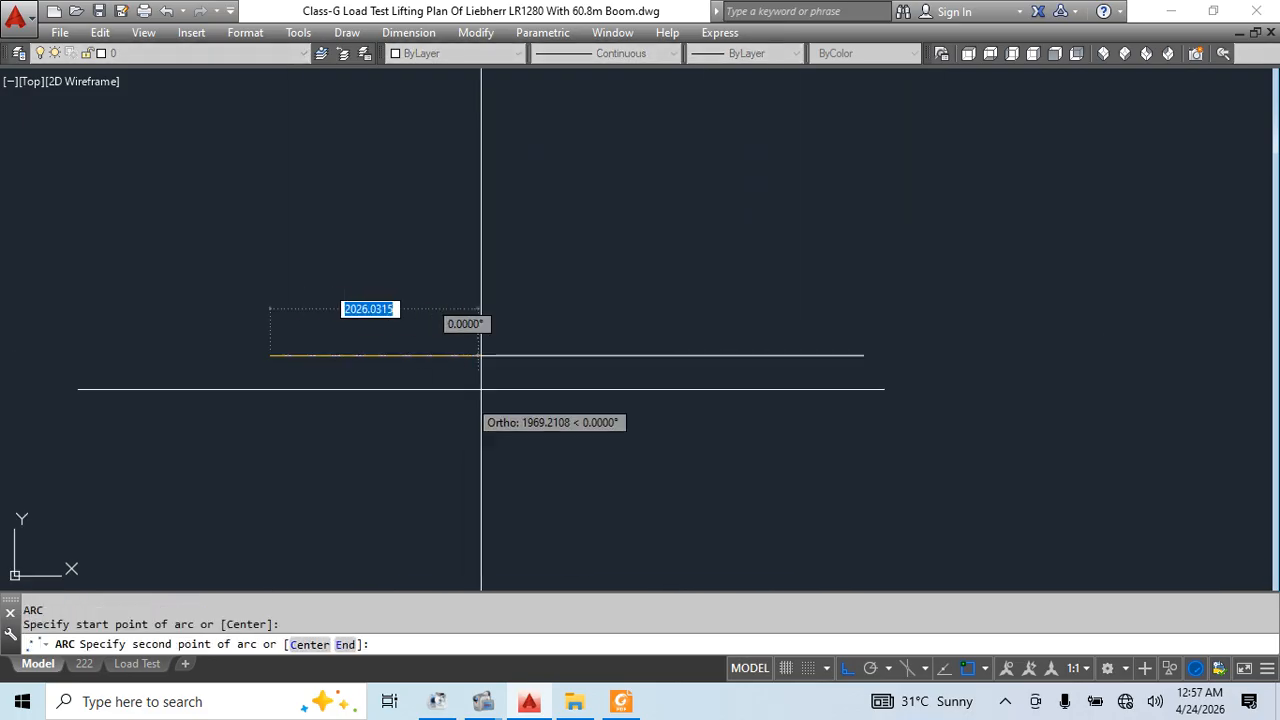
left_click(566, 356)
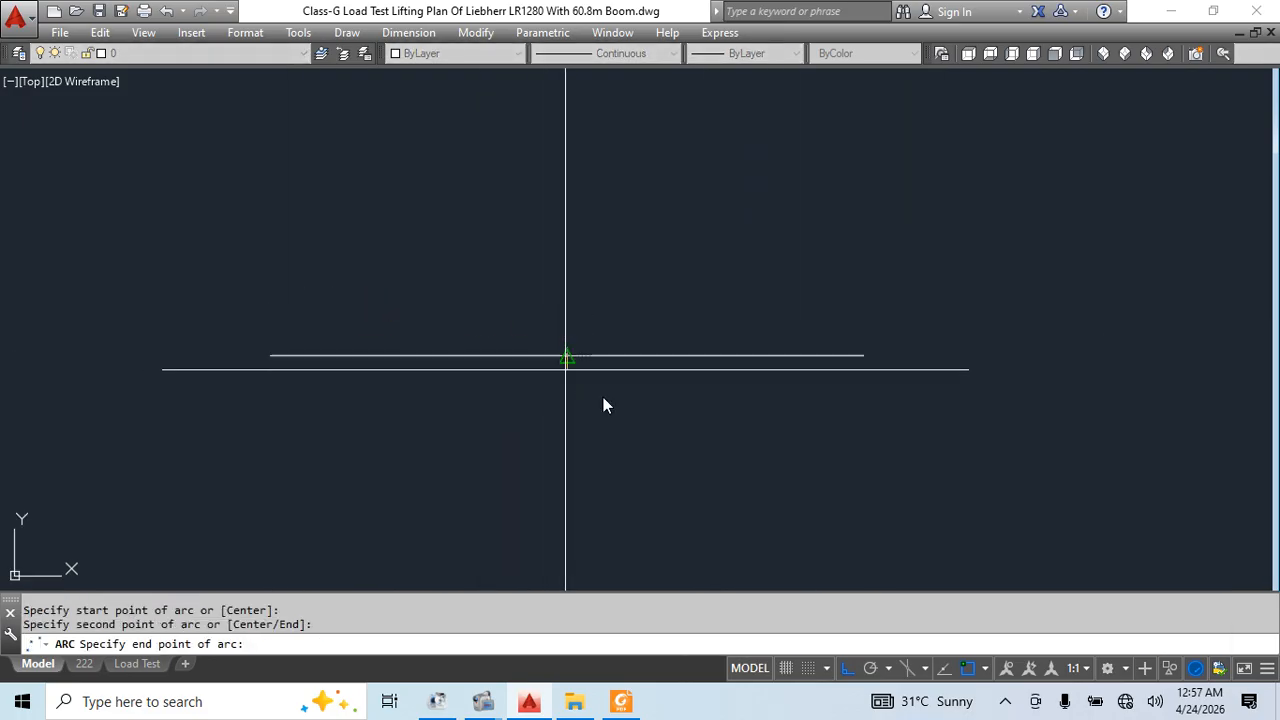
left_click(864, 356)
scroll(680, 357, "down", 3)
key("Escape")
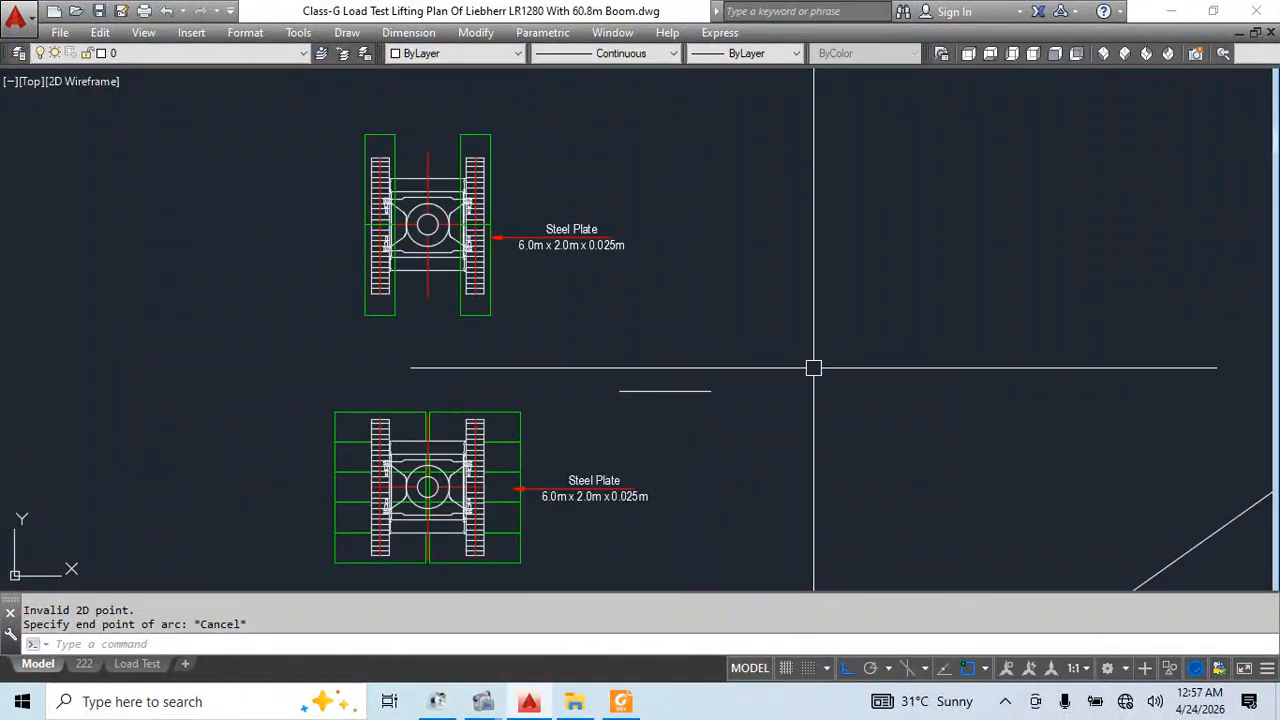
key("Escape")
Erase the horizontal line drawn beside the steel plate plans
left_click(813, 368)
left_click(612, 408)
type("e")
key("Return")
key("Escape")
key("Escape")
middle_click_drag(728, 356, 656, 345)
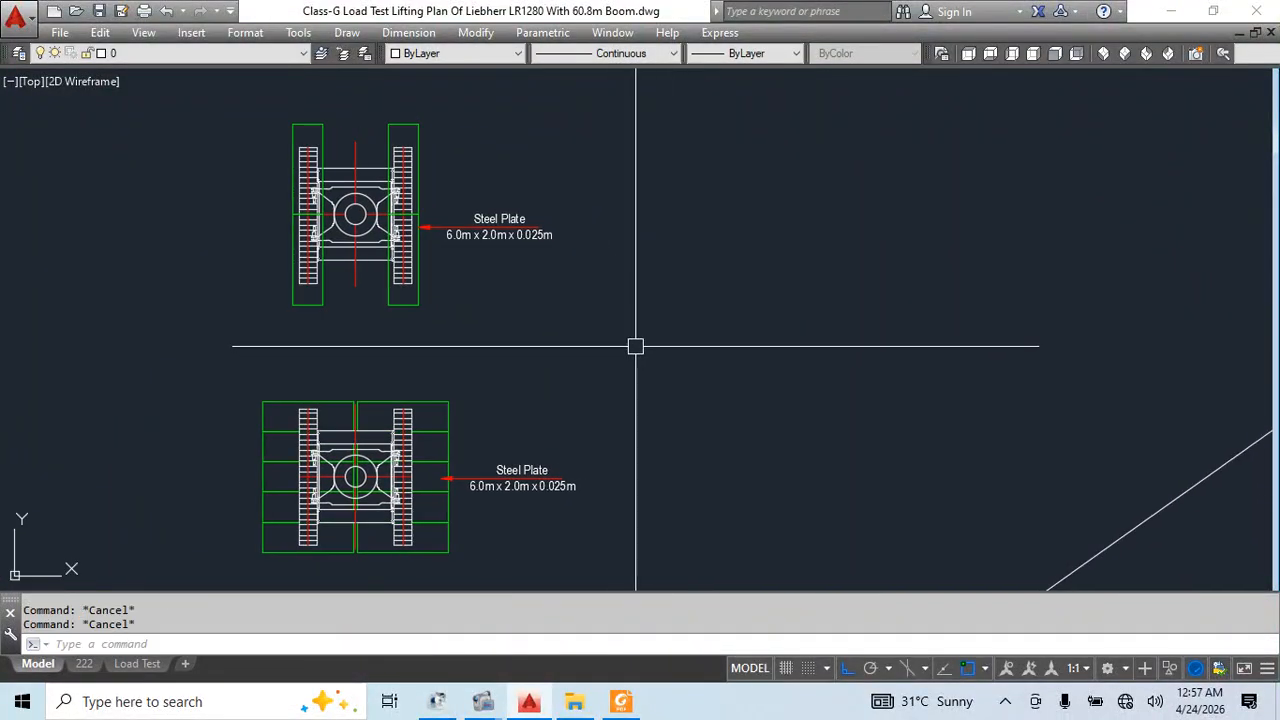
Draw a new horizontal line 6000 long in the empty area beside the two steel plate plans
left_click(625, 361)
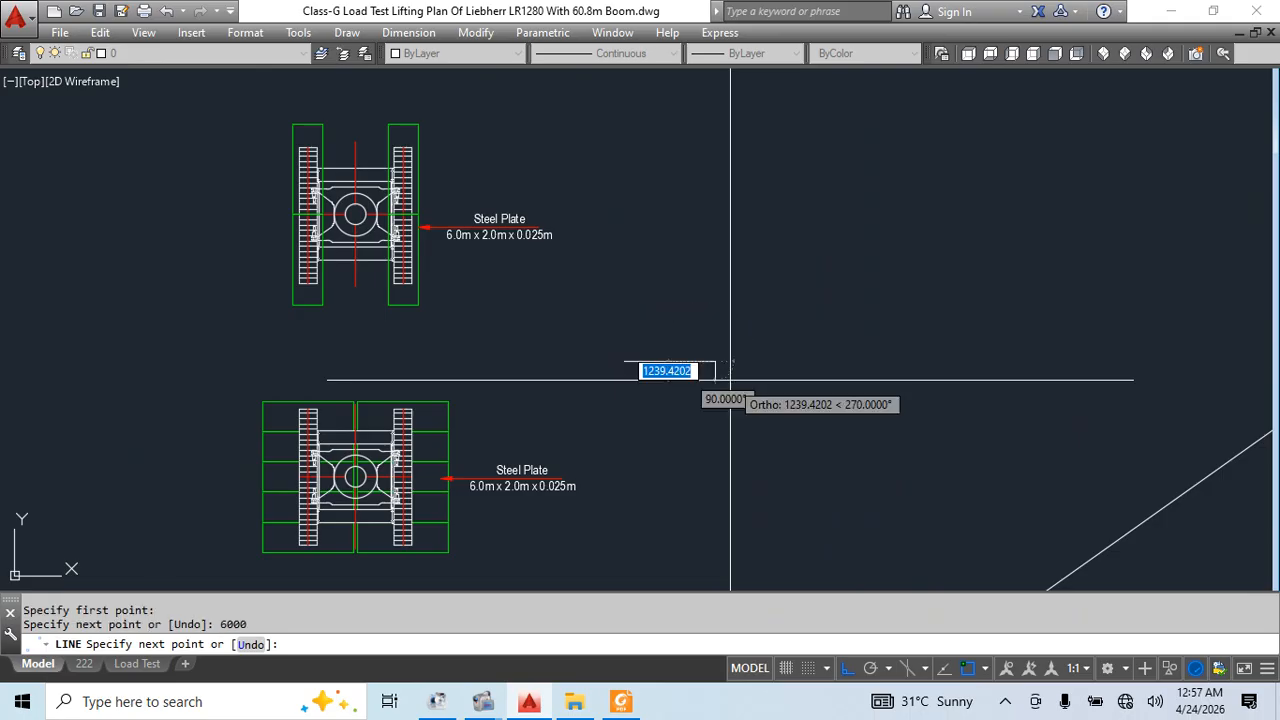
key("Escape")
key("Escape")
Draw a vertical helper line downward from the midpoint of the 6000 line
scroll(730, 390, "up", 2)
type("l")
key("Return")
left_click(637, 332)
left_click(655, 423)
key("Escape")
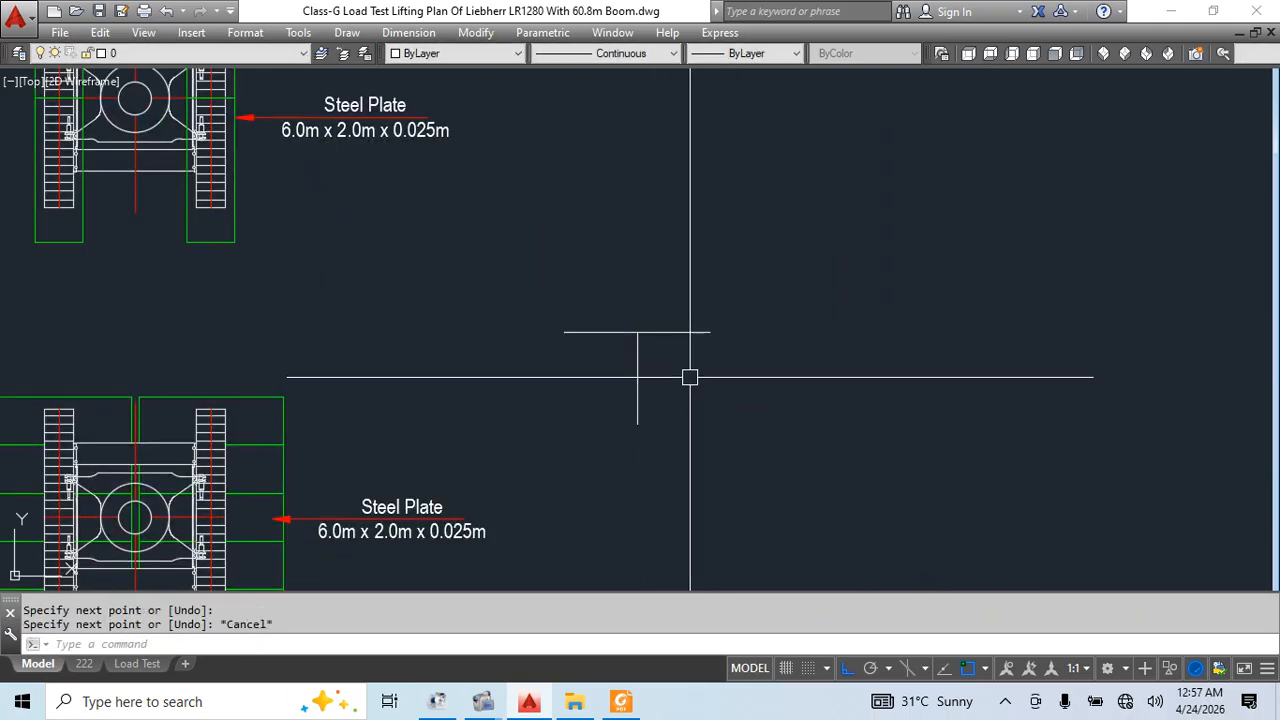
Draw a downward-sagging three-point arc between the 6000 line's endpoints, passing through a point on the vertical helper line
type("a")
key("Return")
left_click(637, 332)
left_click(637, 352)
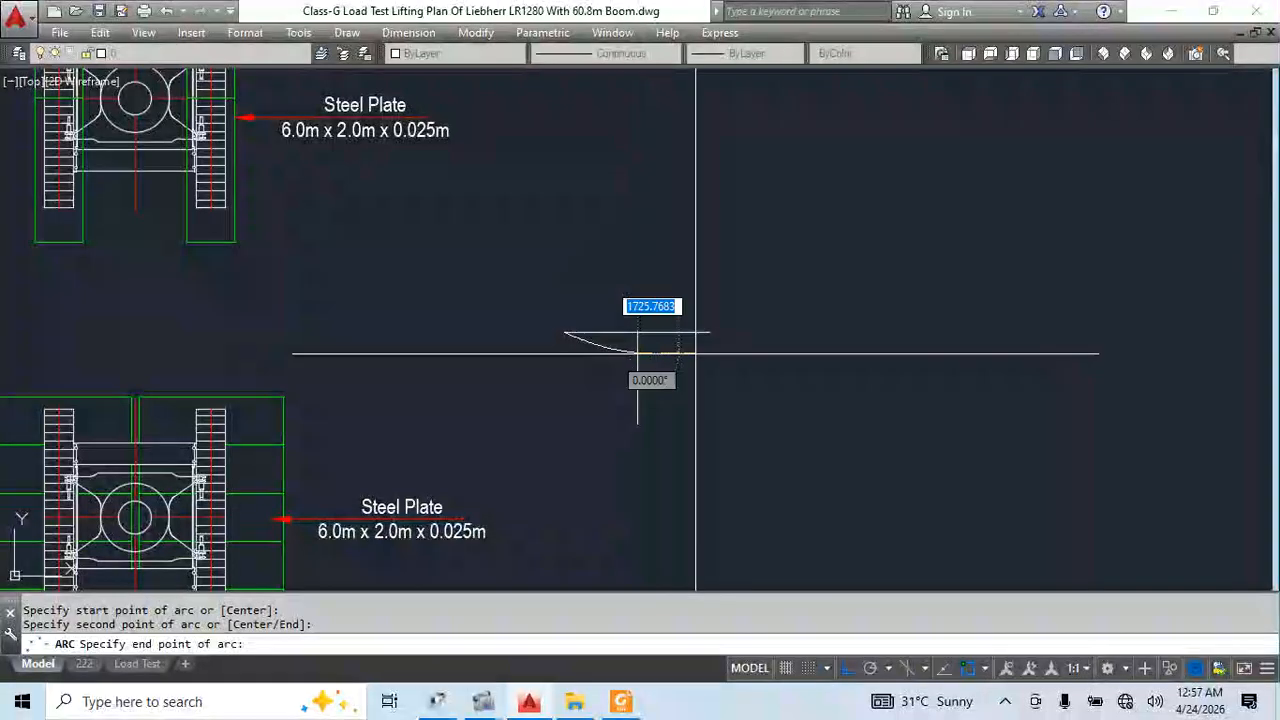
left_click(710, 332)
key("Escape")
Erase the vertical helper line beneath the arc
left_click(670, 390)
left_click(603, 426)
type("e")
key("Return")
scroll(642, 355, "up", 2)
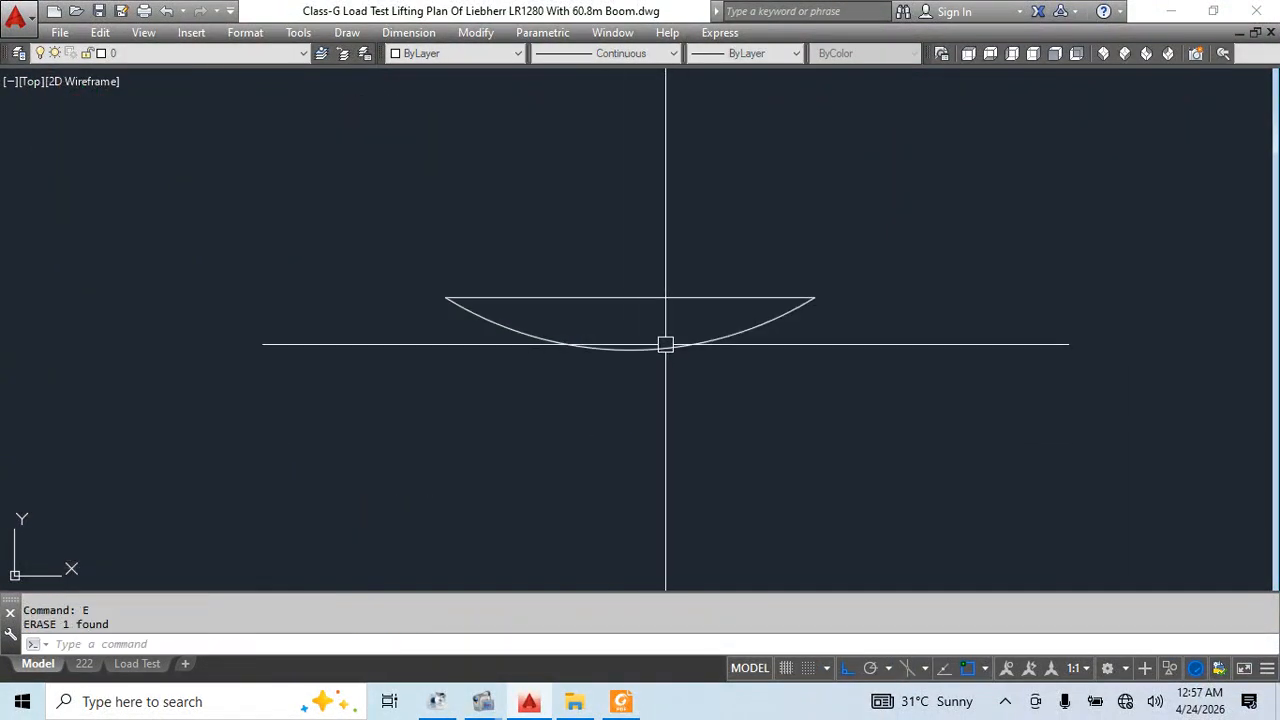
Flatten the arc by stretching its midpoint up to just below the straight line, leaving a very slight sag
left_click(670, 354)
scroll(630, 358, "up", 2)
left_click(640, 346)
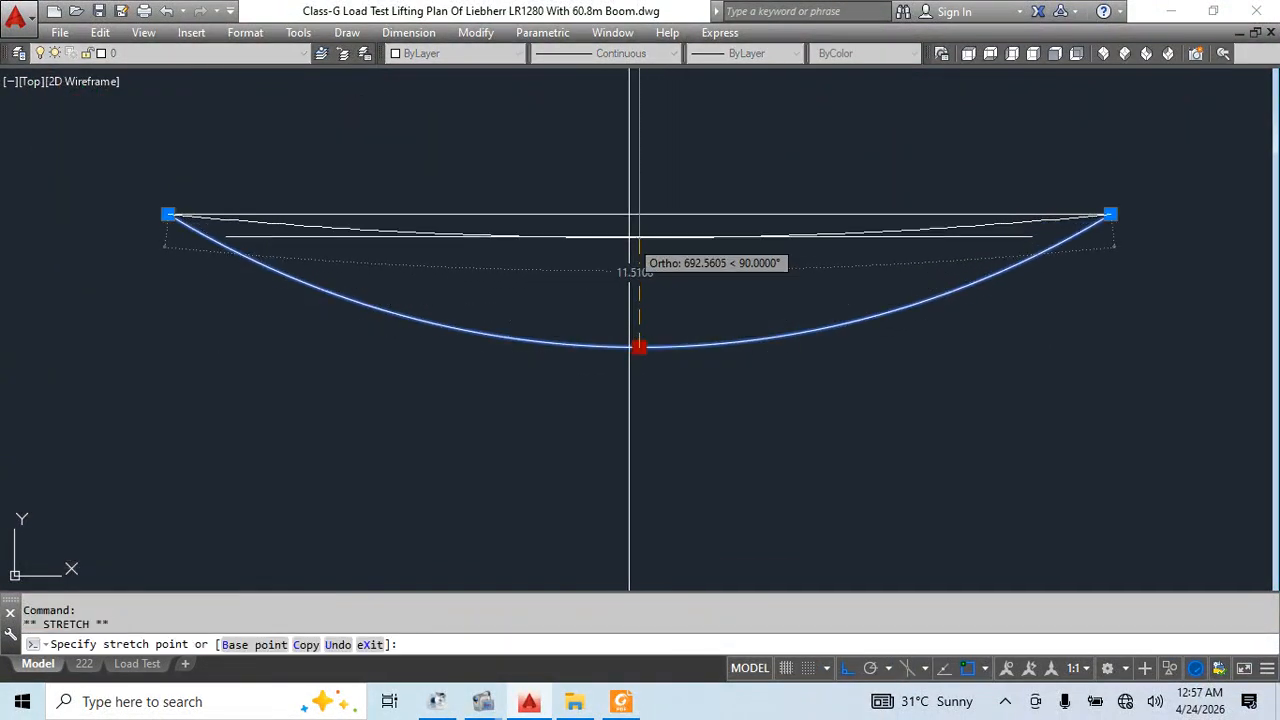
scroll(645, 232, "up", 2)
left_click(634, 200)
scroll(650, 240, "down", 3)
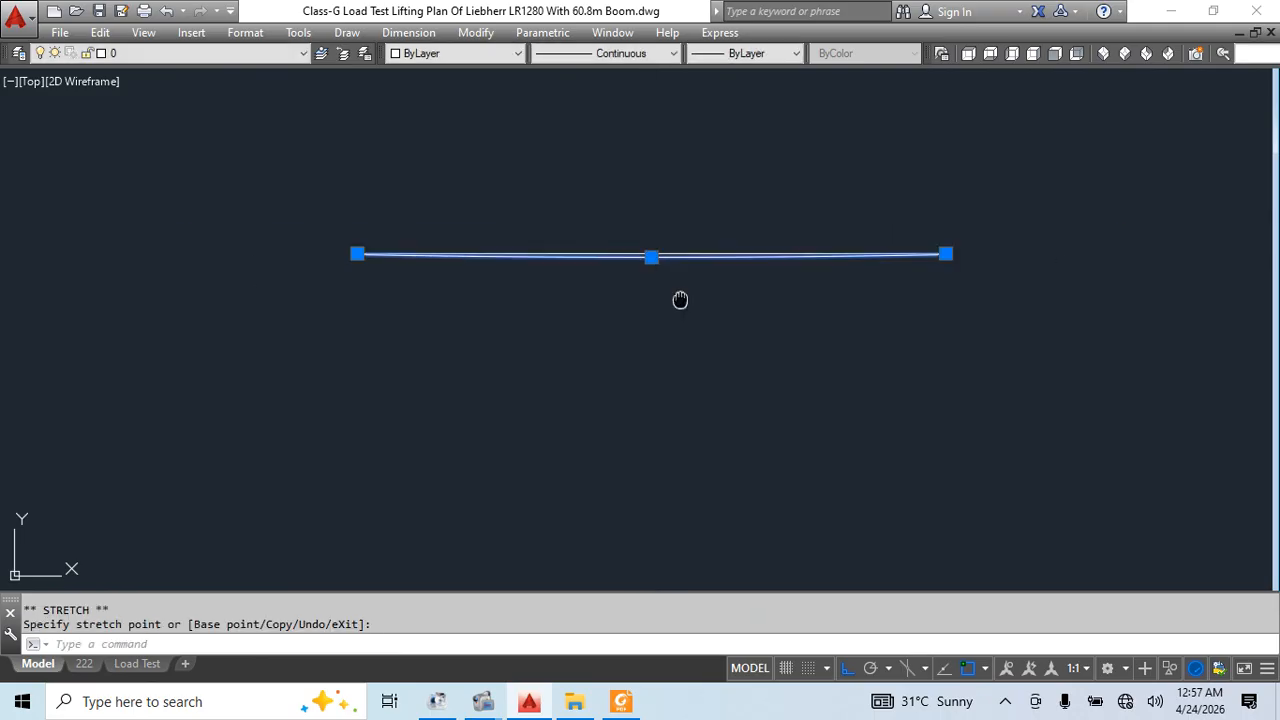
Erase the straight 6000 line and keep only the shallow arc
key("Escape")
type("e")
key("Return")
scroll(530, 298, "down", 2)
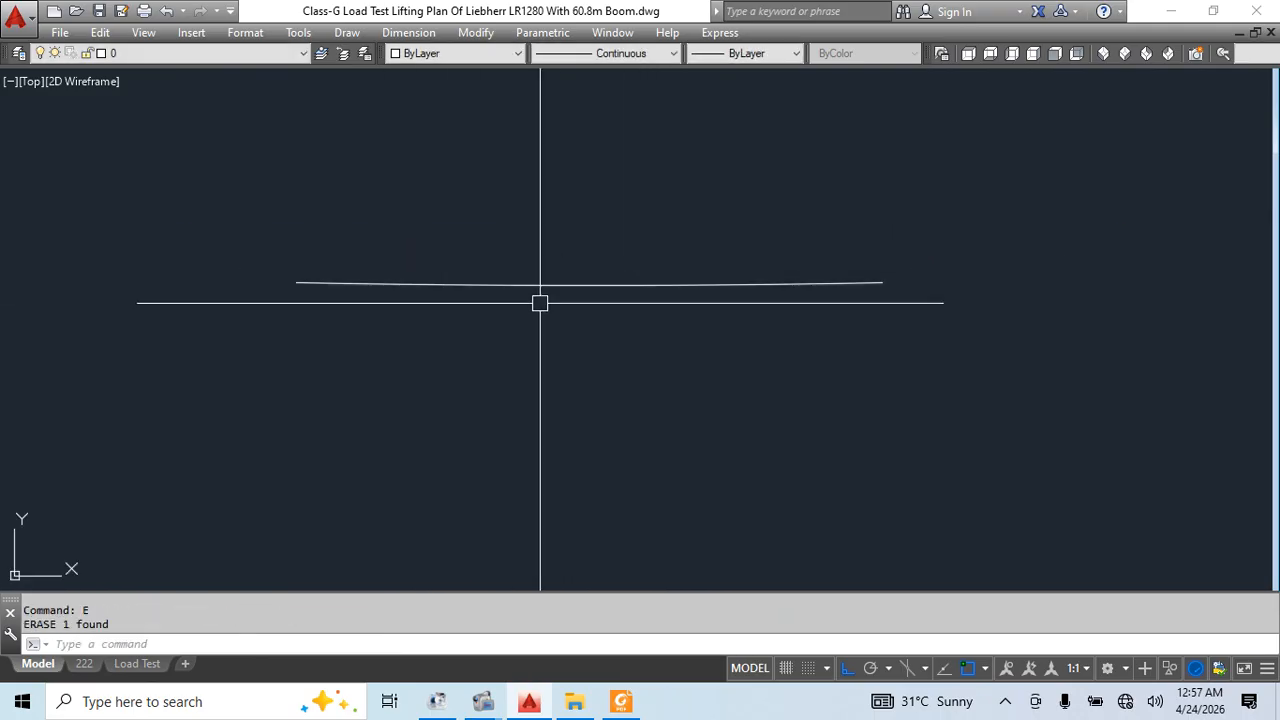
Examine the shallow arc as a bending plate profile against the 6.0m x 2.0m x 0.025m steel plates in plan
scroll(806, 243, "down", 4)
left_click(806, 246)
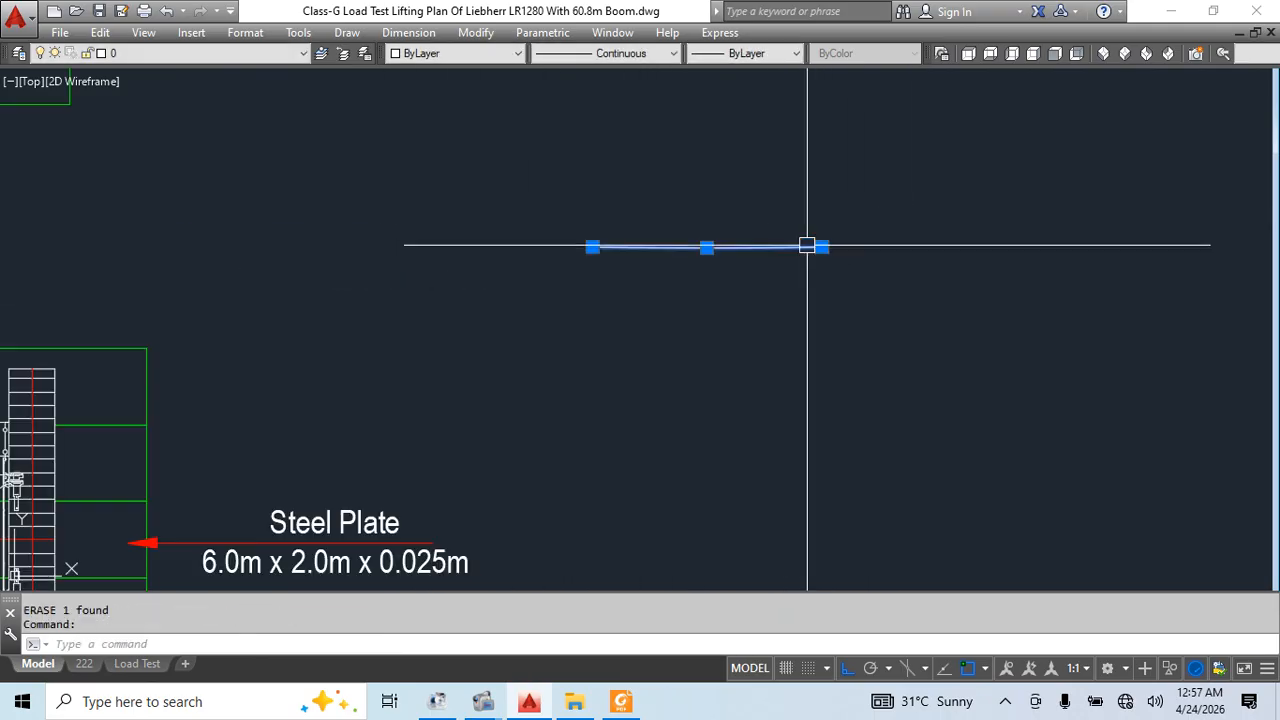
scroll(670, 265, "down", 3)
key("Escape")
key("Escape")
scroll(720, 340, "up", 4)
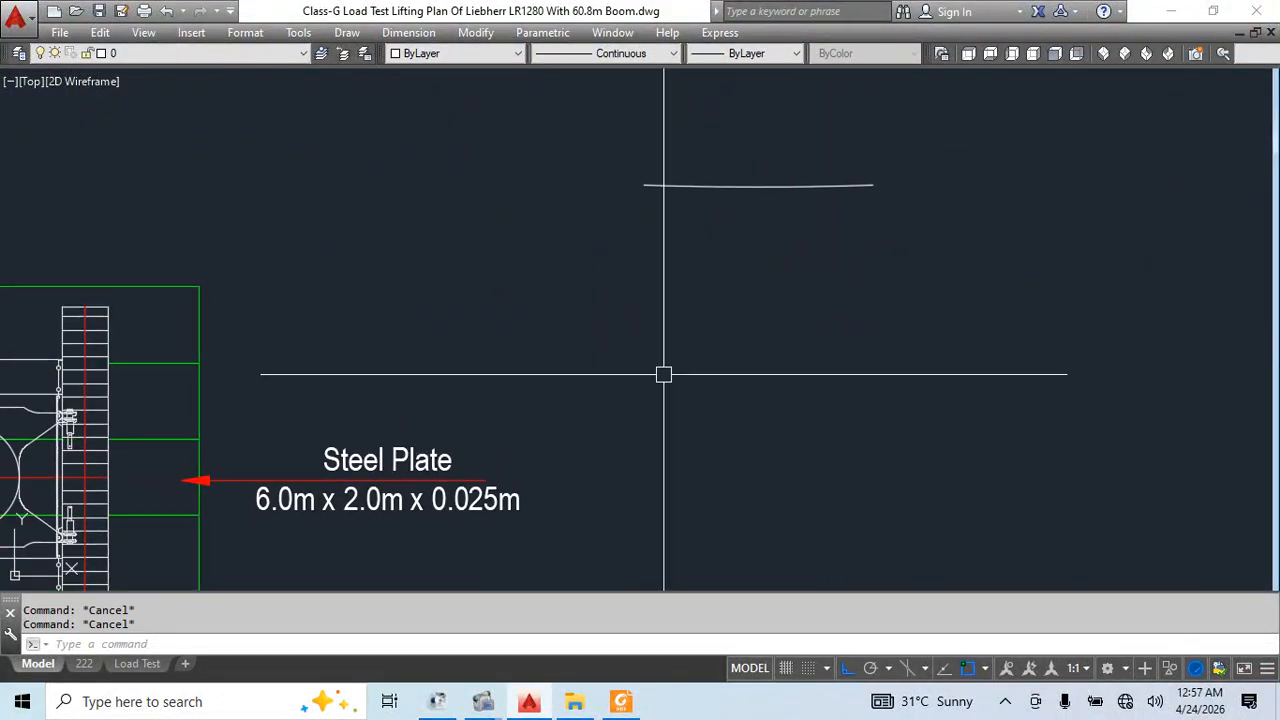
scroll(685, 277, "down", 1)
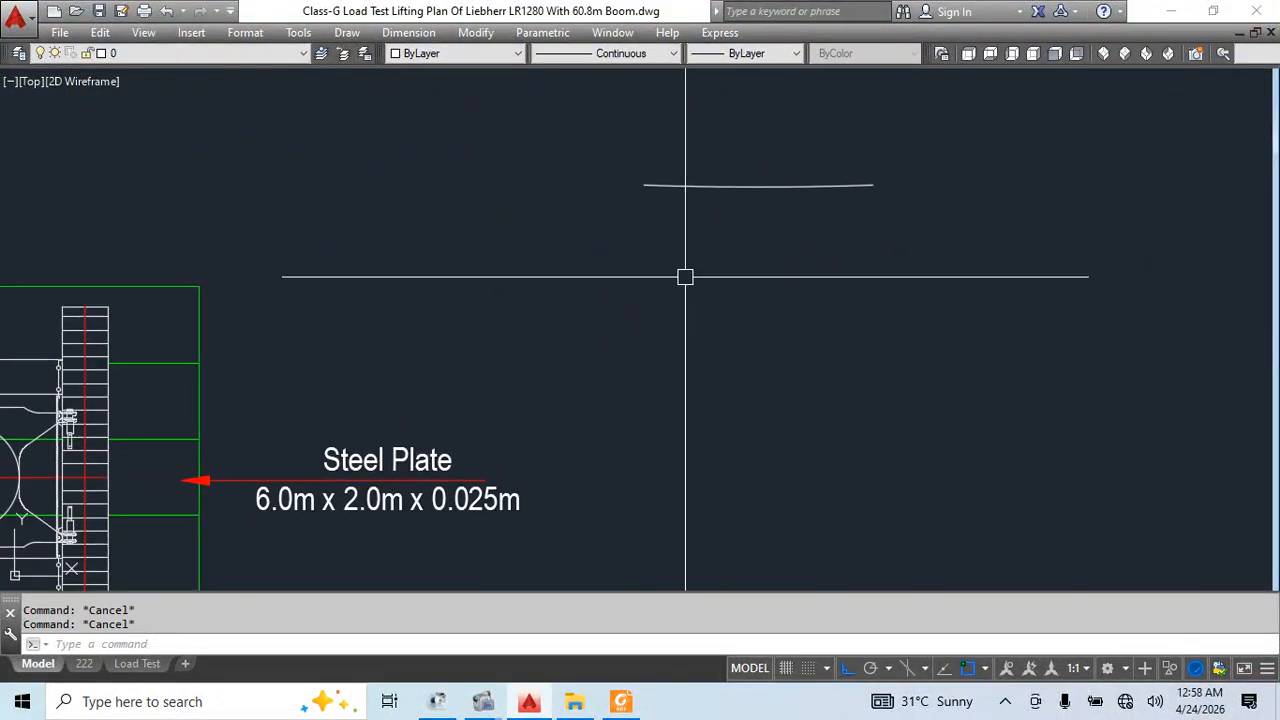
scroll(517, 289, "down", 3)
scroll(463, 314, "up", 3)
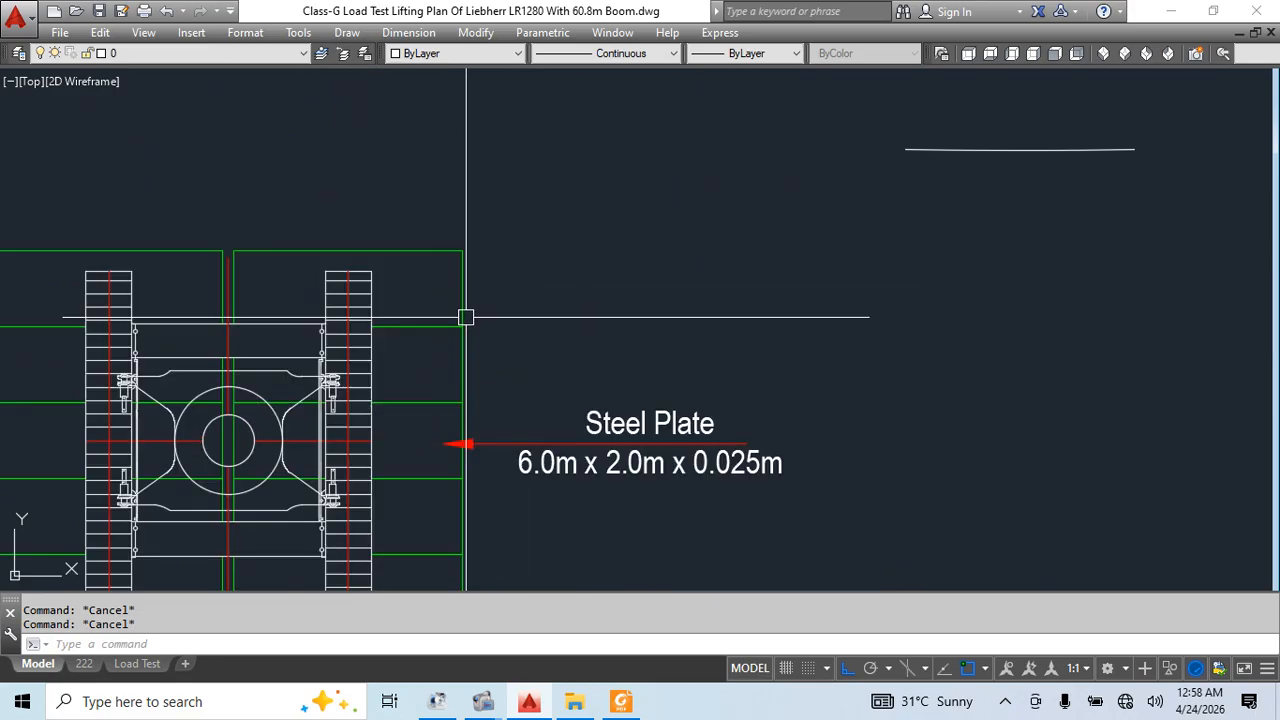
Switch to Foxit Reader and reposition the 17.57 T/m² steel plate calculation note beneath the ground pressure diagram in GBP.pdf
scroll(723, 260, "down", 3)
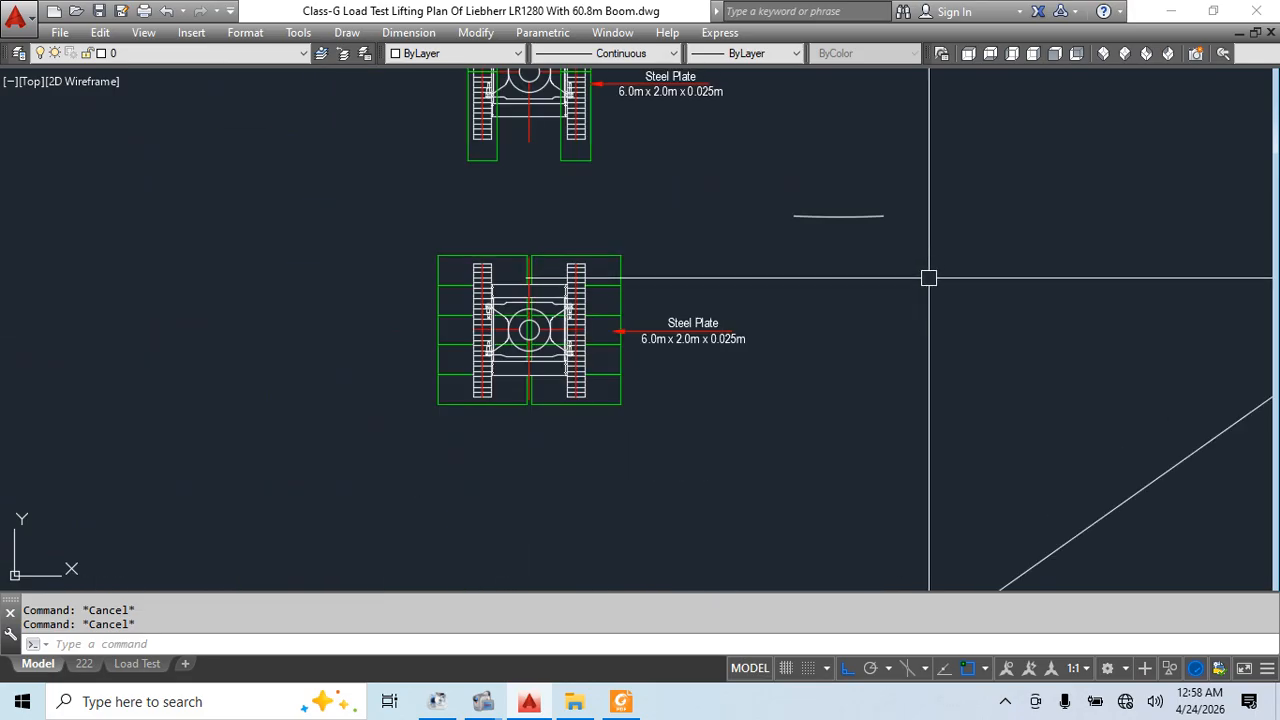
middle_click_drag(929, 277, 786, 246)
left_click(621, 701)
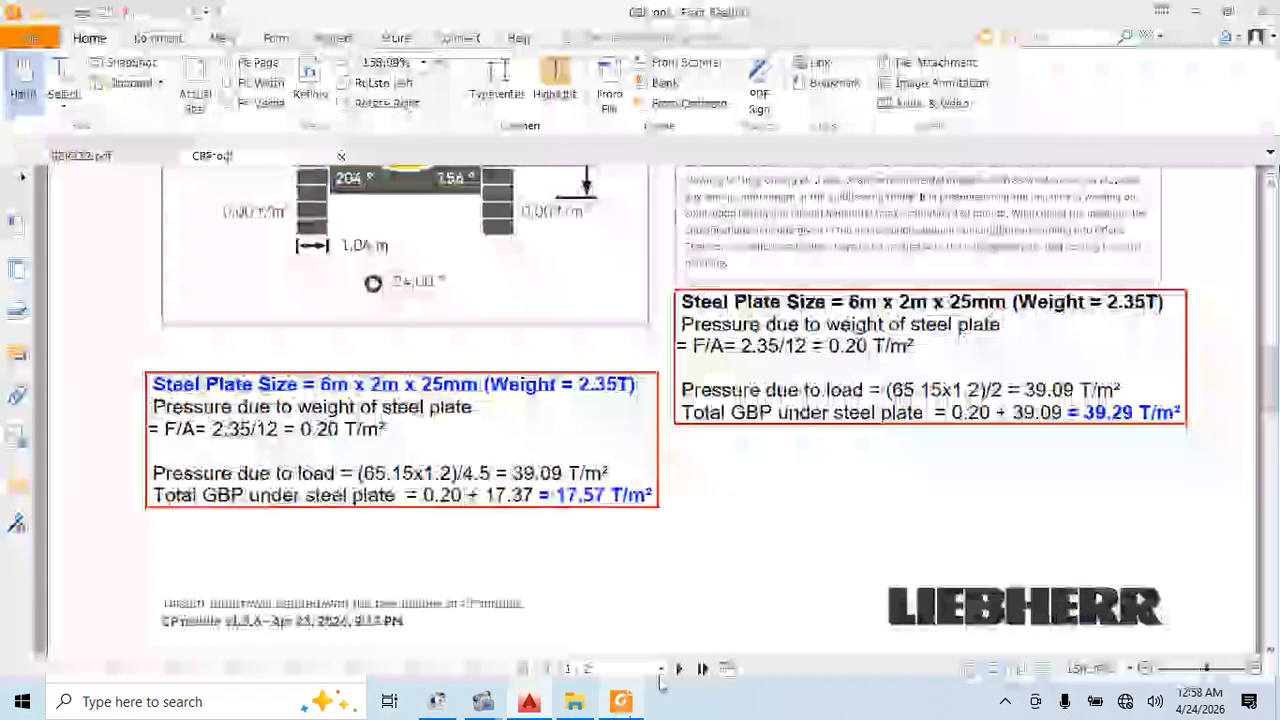
mouse_move(475, 433)
left_mouse_down()
mouse_move(515, 484)
mouse_move(521, 467)
mouse_move(533, 522)
mouse_move(423, 489)
mouse_move(434, 460)
left_mouse_up()
left_click_drag(536, 450, 556, 406)
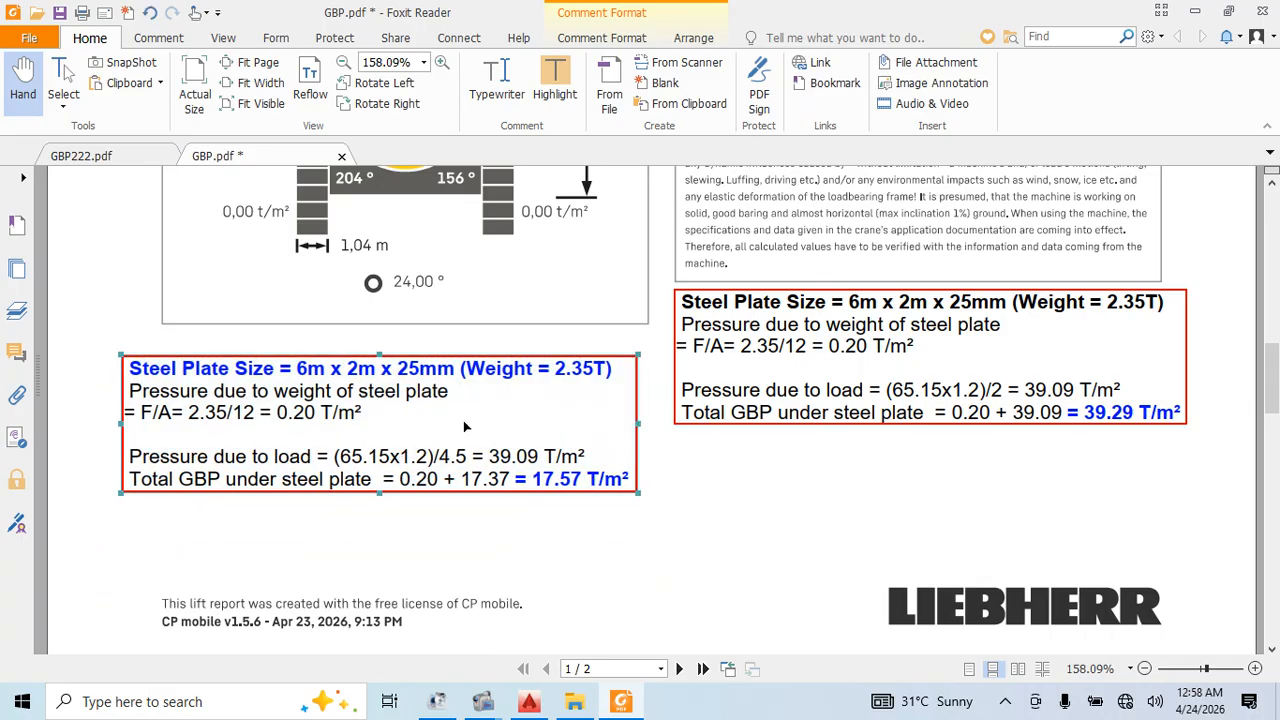
In GBP222.pdf, move the steel plate pressure calculation note to the empty area directly beneath the ground pressure diagram
left_click(112, 158)
scroll(620, 420, "down", 5)
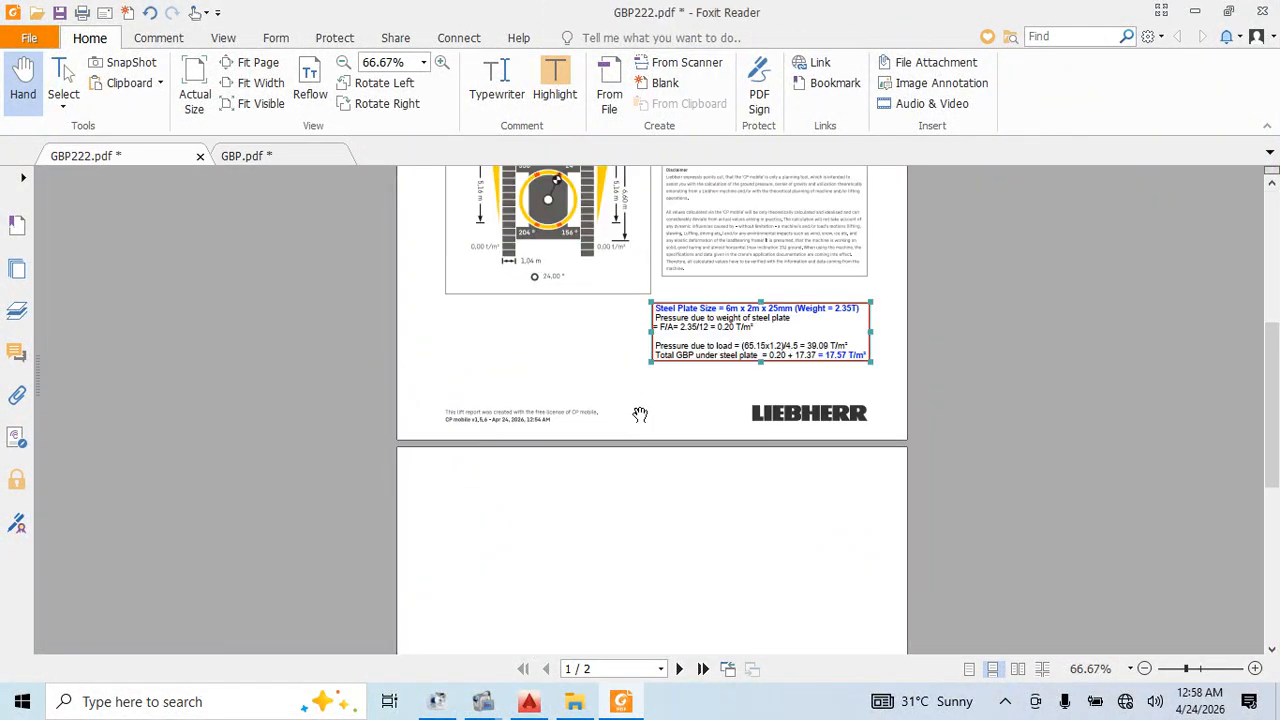
left_click_drag(710, 338, 504, 340)
scroll(622, 332, "up", 4)
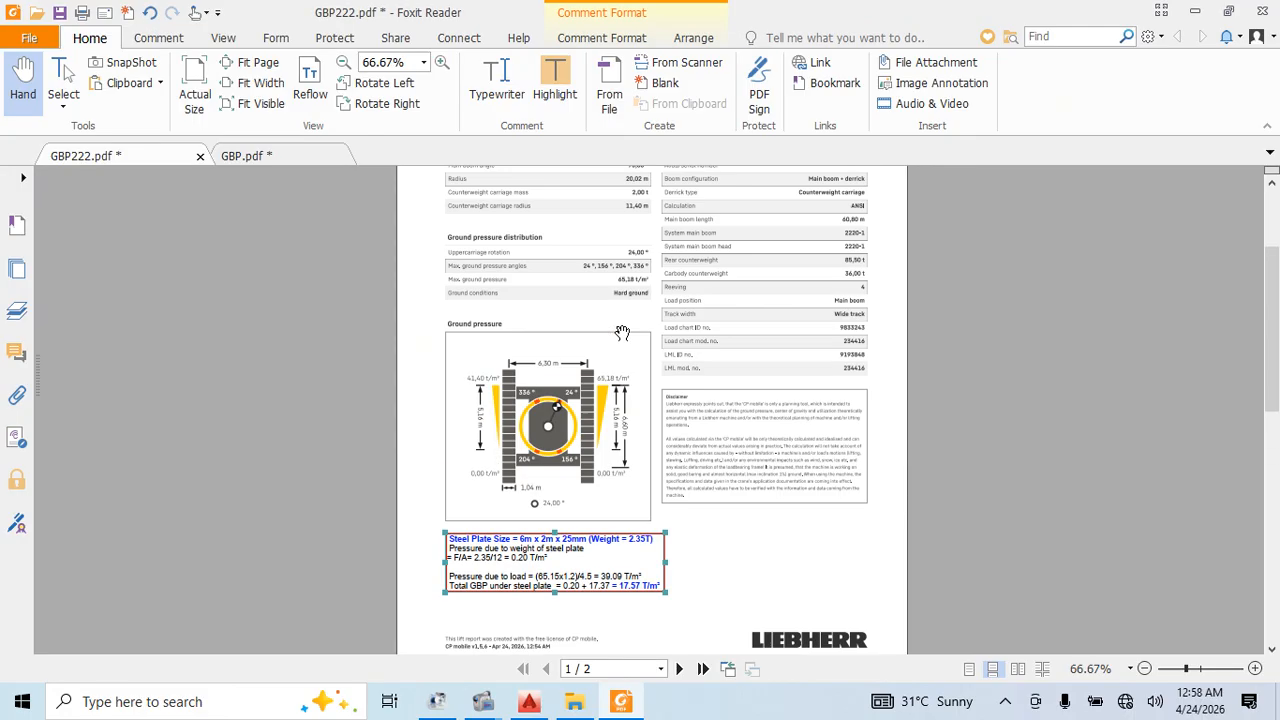
left_click(783, 527)
Mark the 65,18 t/m² maximum ground pressure value in the ground pressure distribution table with a yellow area highlight
left_click(158, 37)
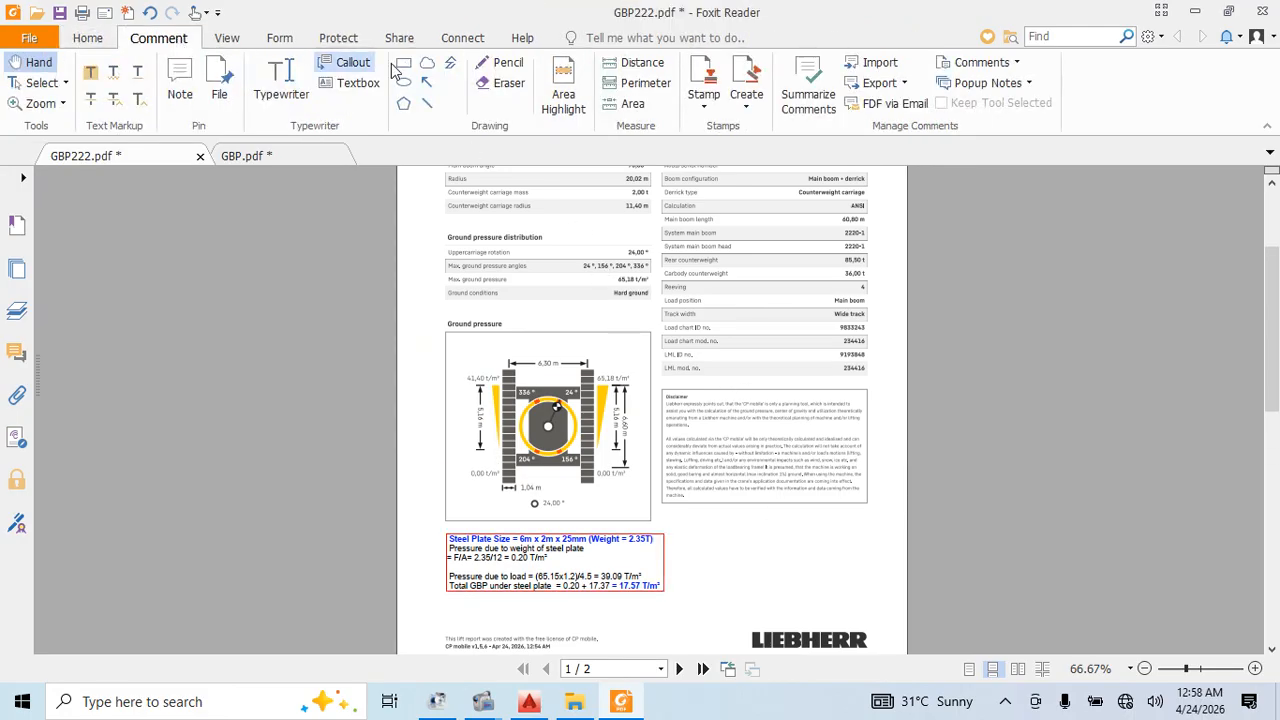
left_click(563, 94)
scroll(653, 276, "up", 5, "ctrl")
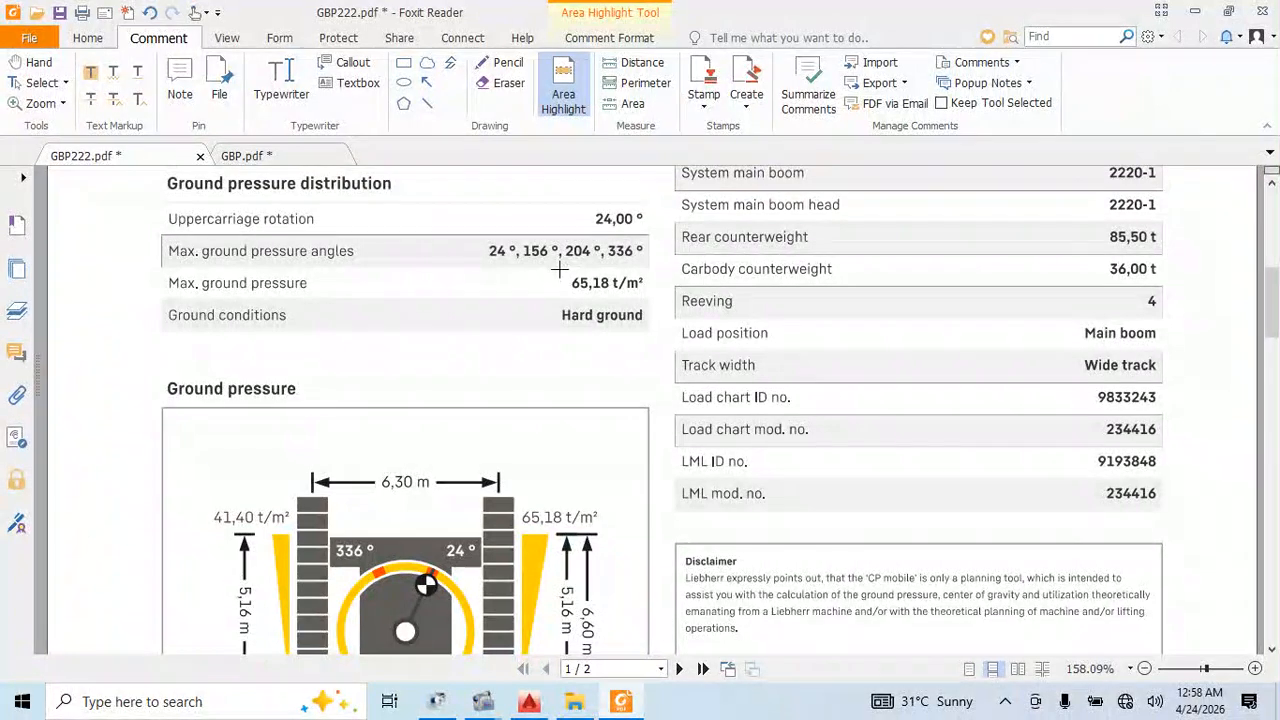
left_click_drag(560, 268, 648, 298)
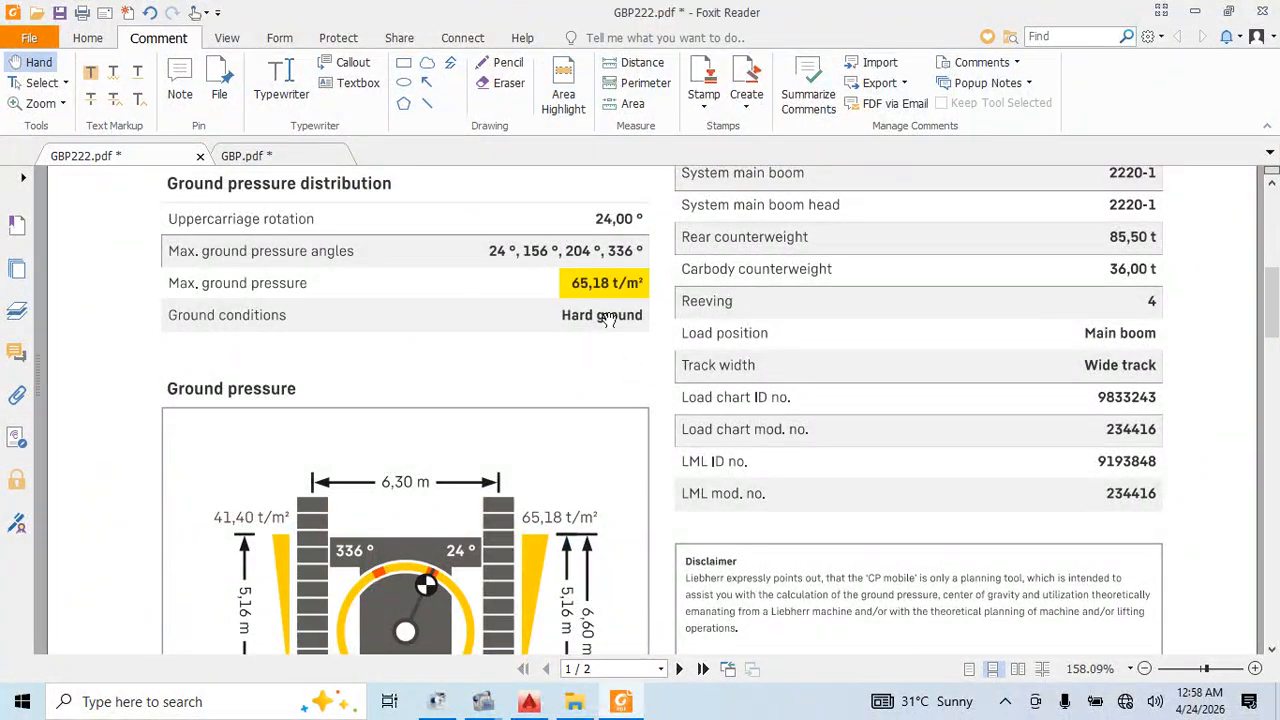
scroll(610, 330, "down", 3)
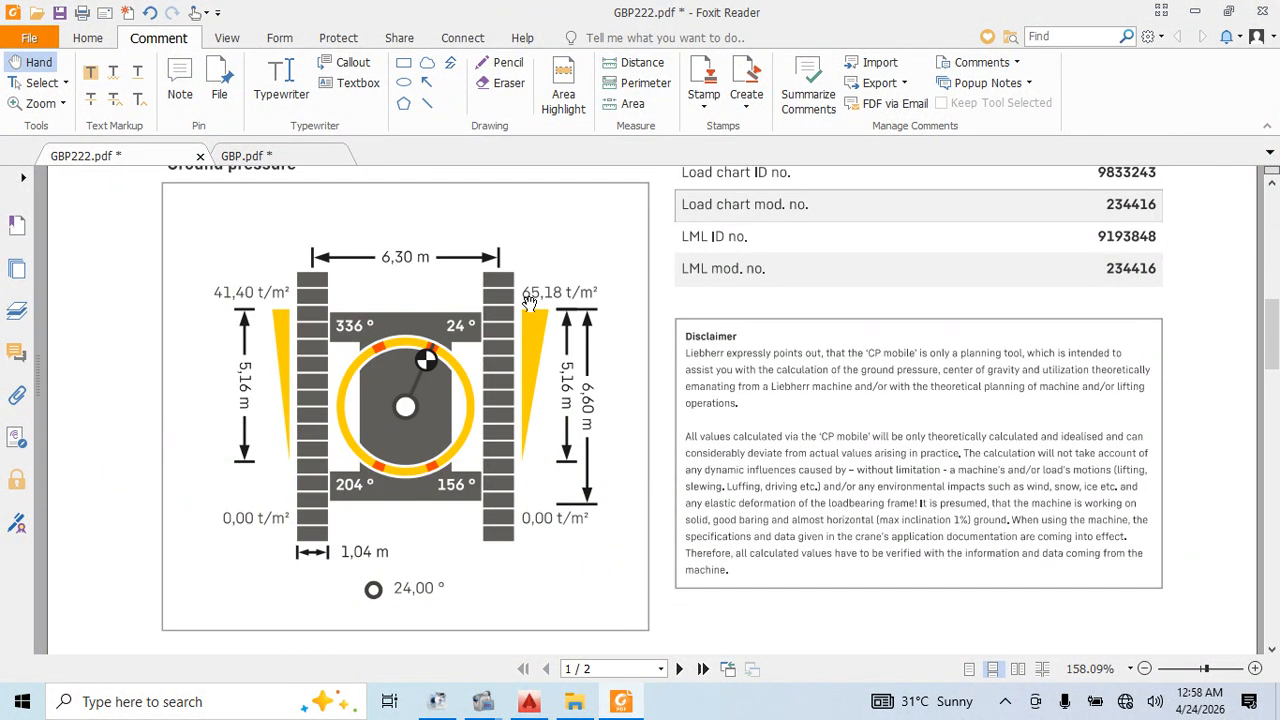
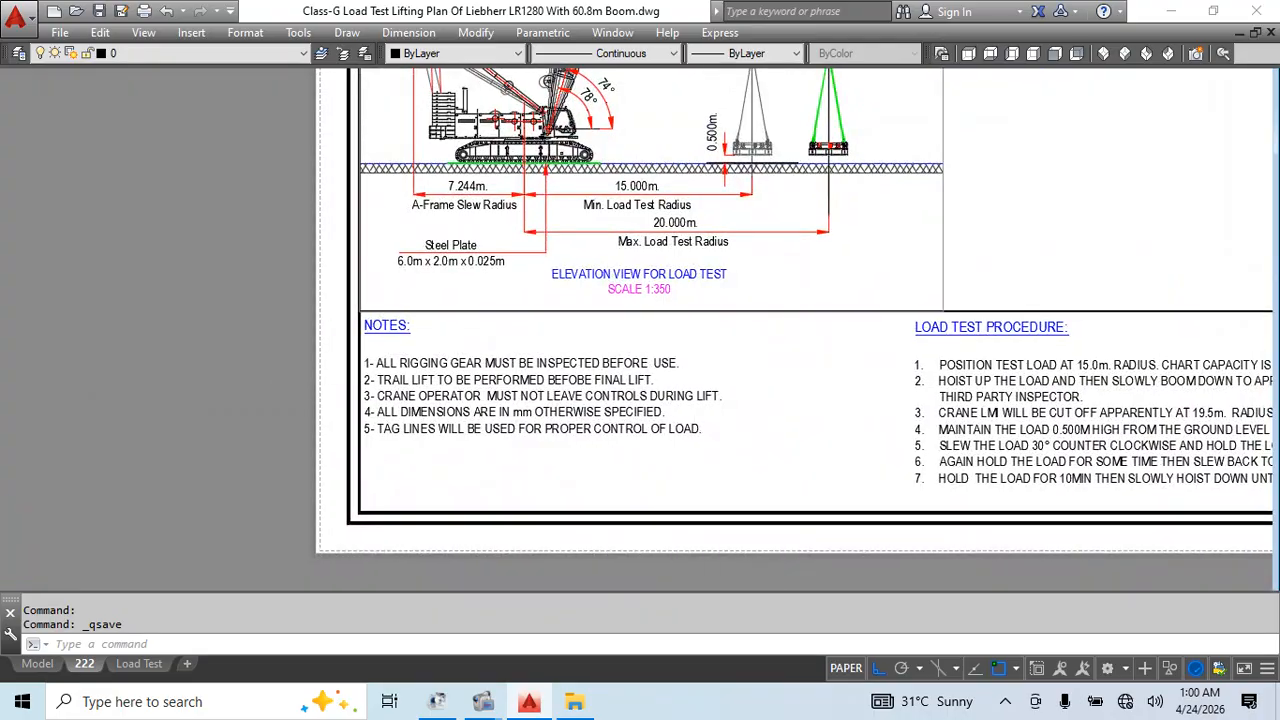
Edit the Template reference in place and remove the extra space before "USE" in the first line of the notes
scroll(643, 348, "up", 3)
key("Return")
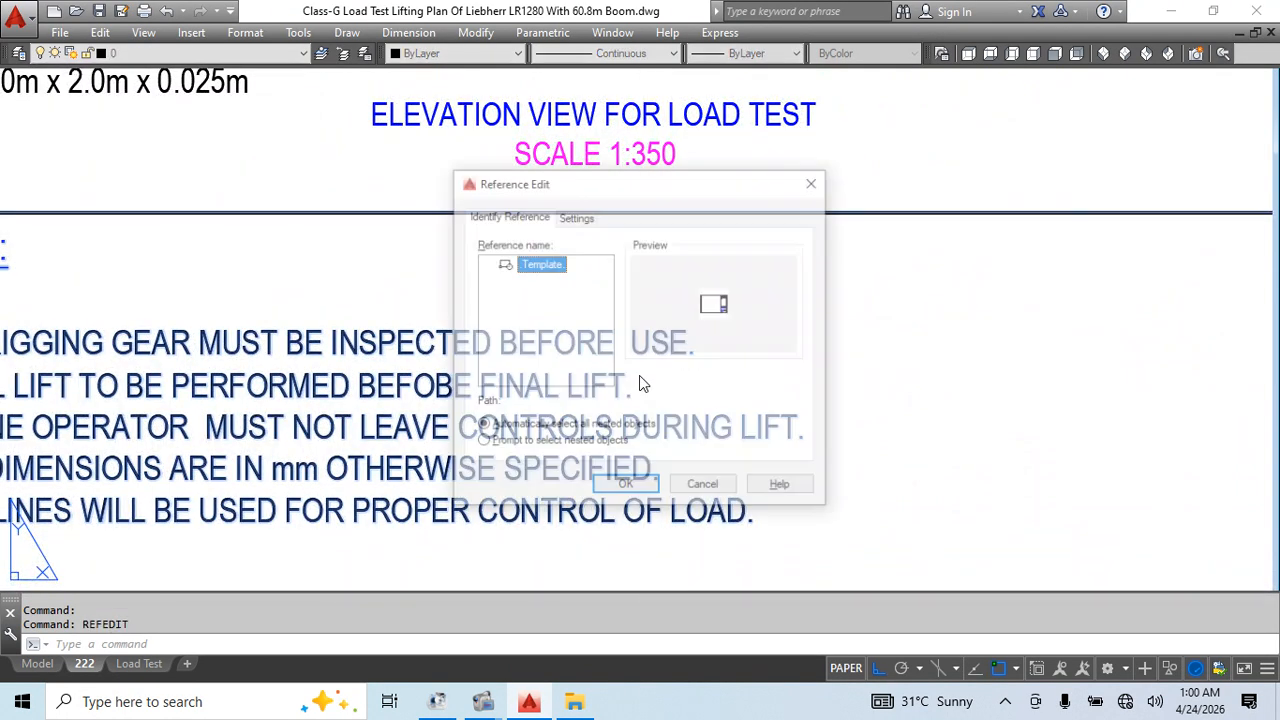
left_click(626, 488)
double_click(625, 346)
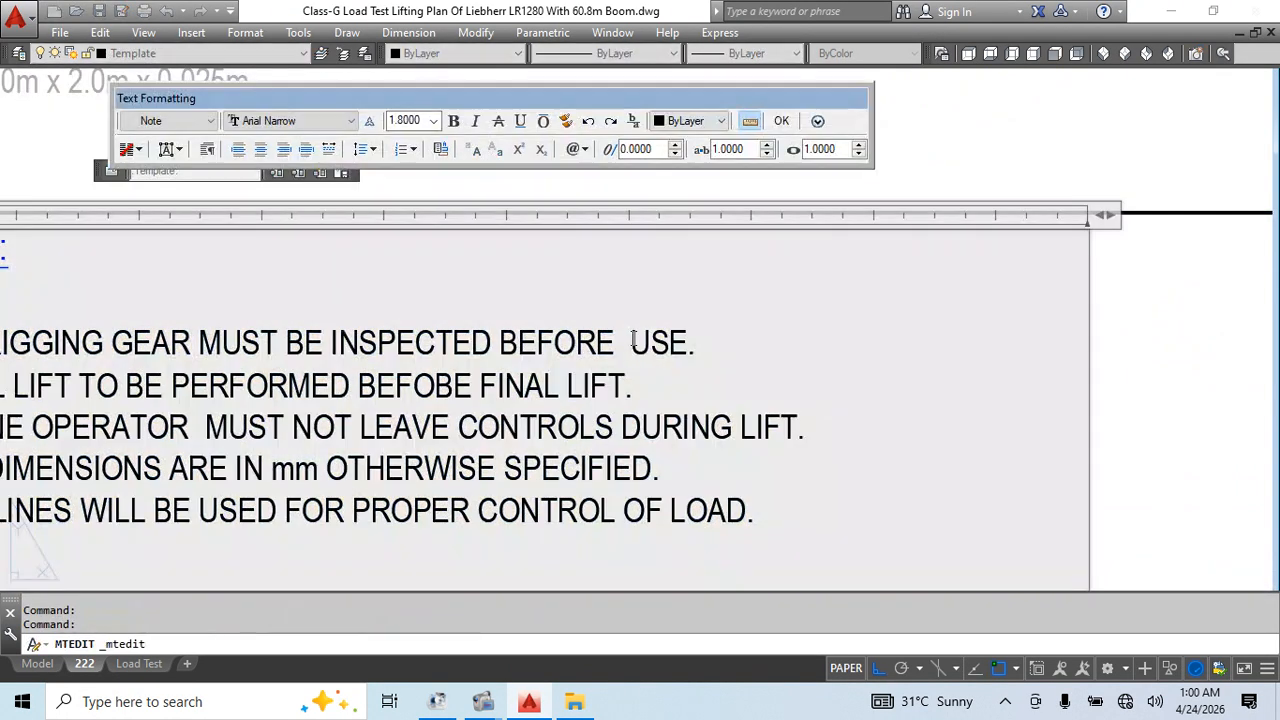
key("BackSpace")
left_click(771, 306)
type("ps")
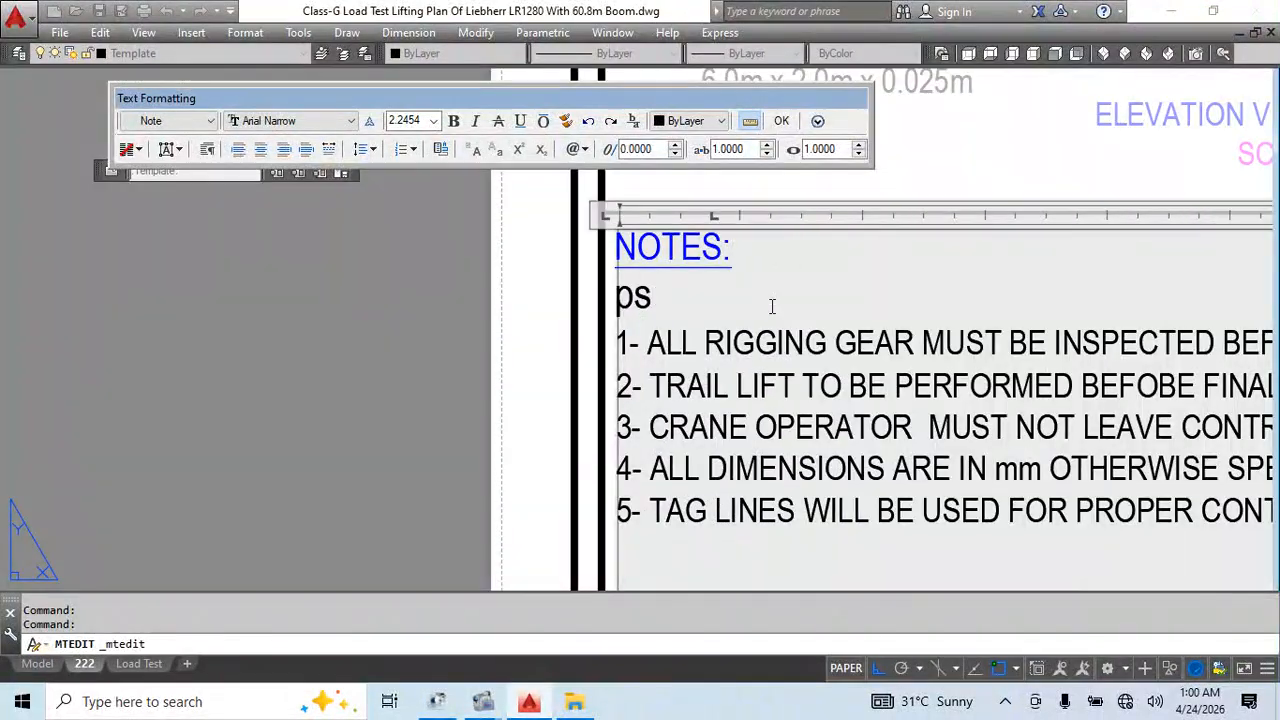
left_click(533, 372)
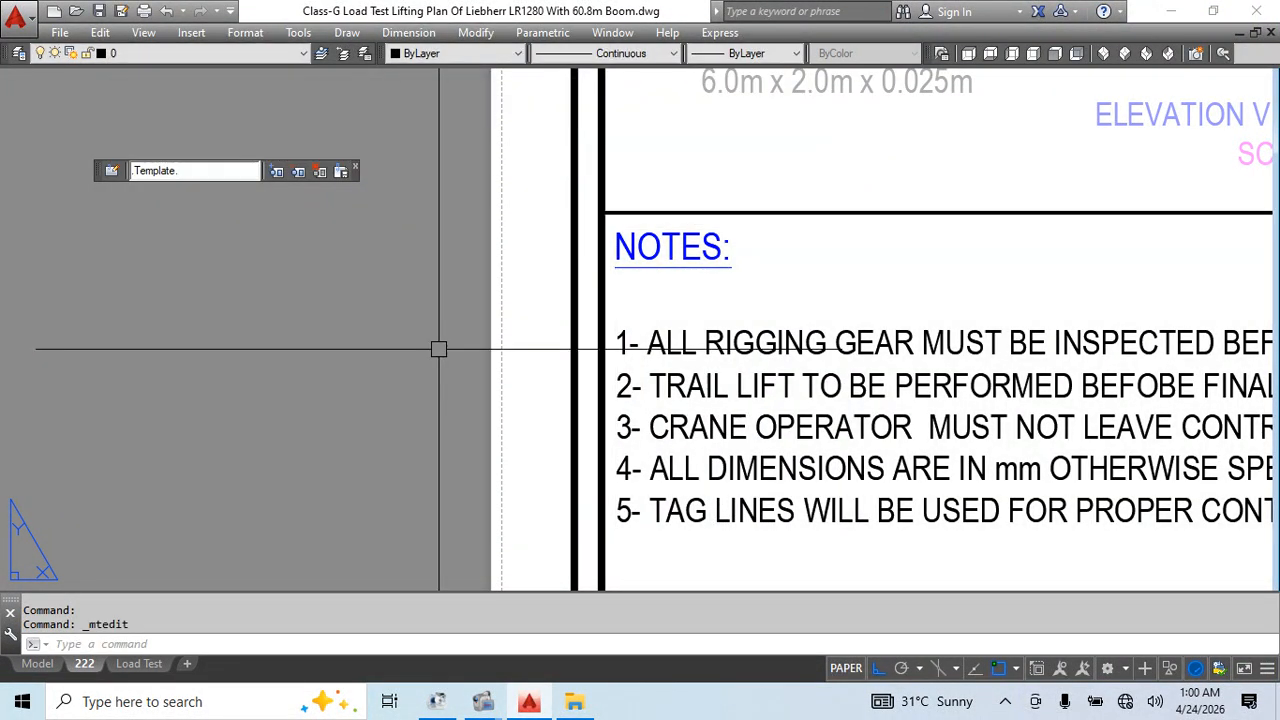
Try to close the Template reference edit
key("Escape")
key("Escape")
type("refc")
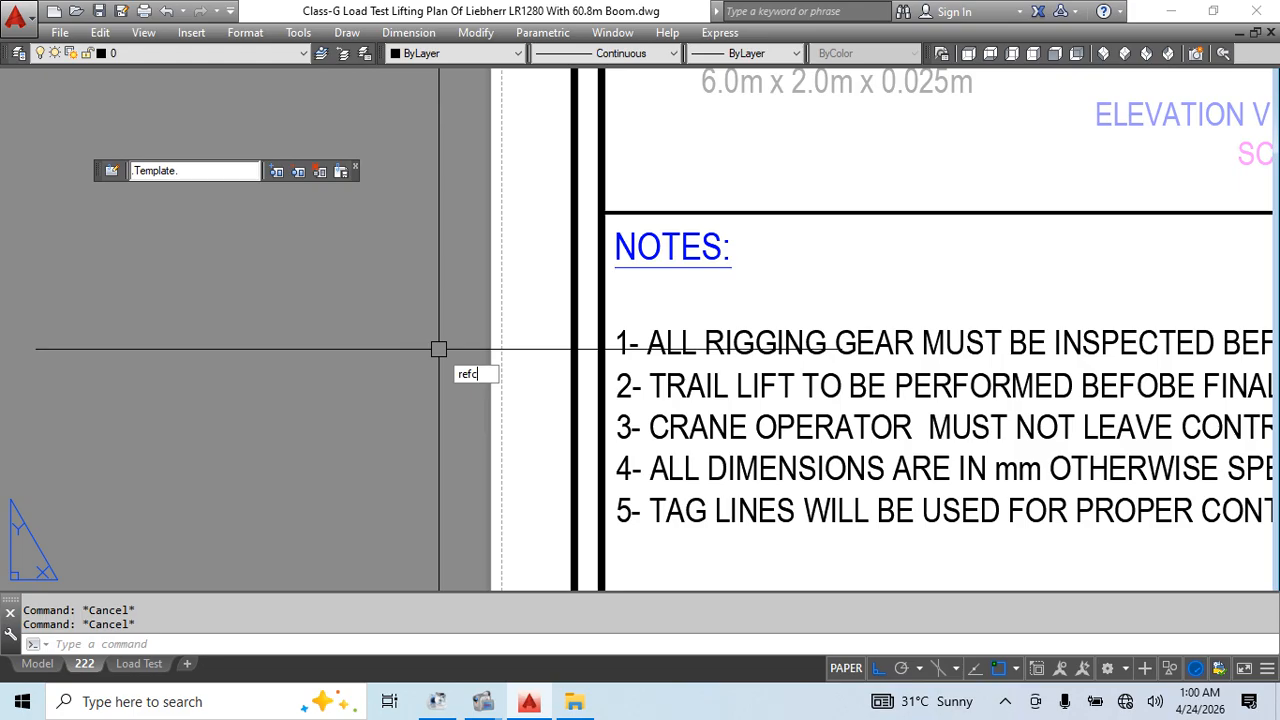
key("Return")
Review the first item of the load test procedure for the chart capacity at 15.0 m radius
scroll(709, 300, "down", 6)
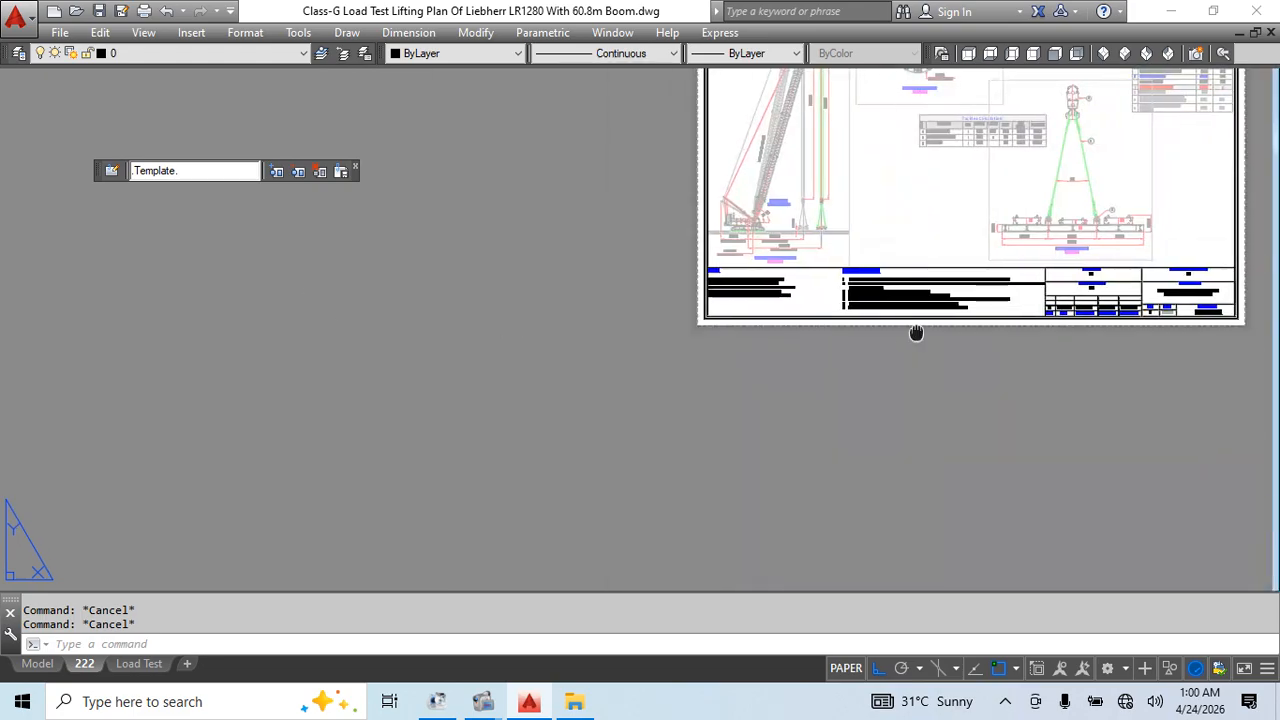
scroll(917, 331, "up", 6)
scroll(580, 377, "up", 3)
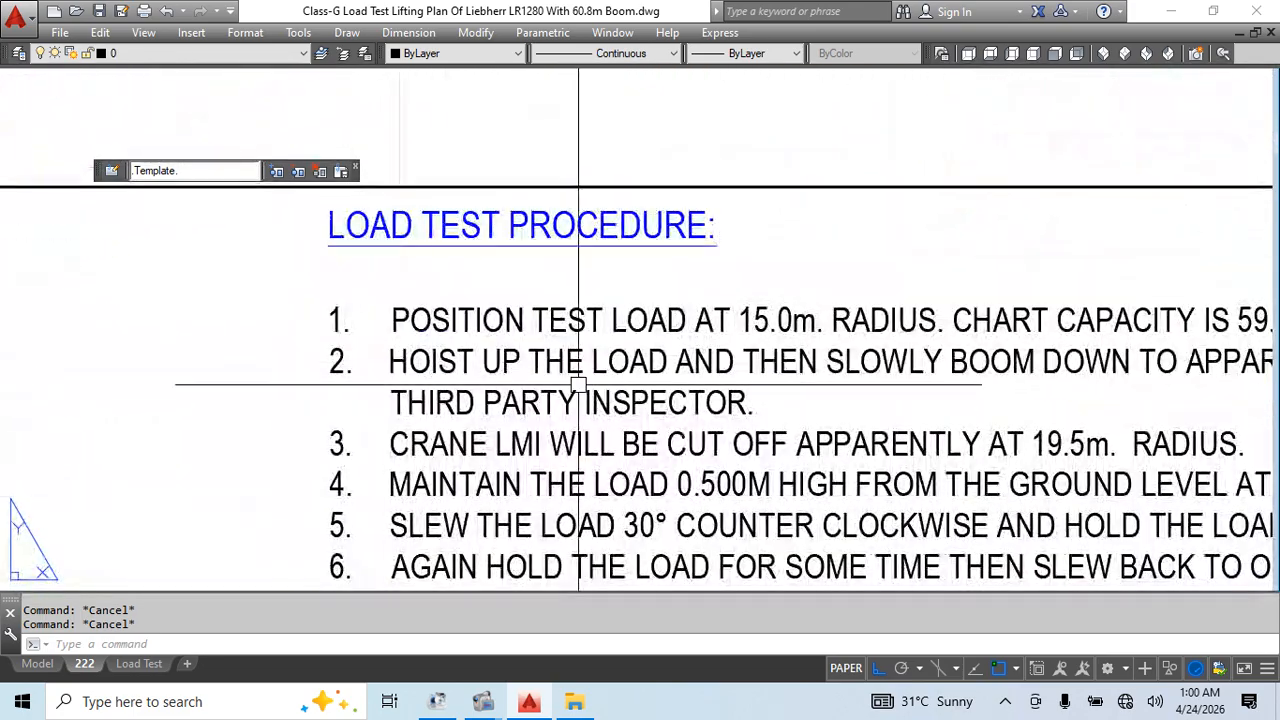
mouse_move(591, 406)
middle_mouse_down()
mouse_move(364, 444)
mouse_move(207, 443)
middle_mouse_up()
middle_click_drag(649, 429, 447, 429)
Open Full Load Chart Liebherr LR1280.pdf from New folder and find the 60.8 m boom capacities at 14 m and 16 m radius
left_click(1175, 12)
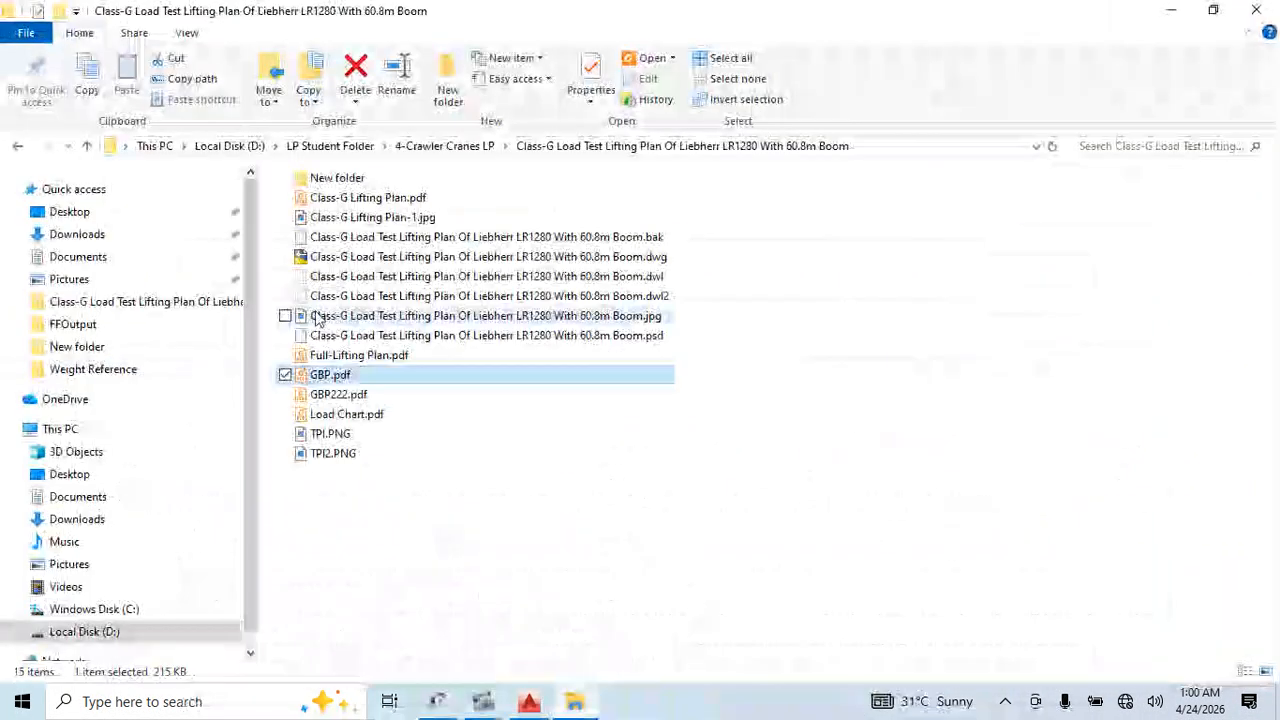
double_click(341, 179)
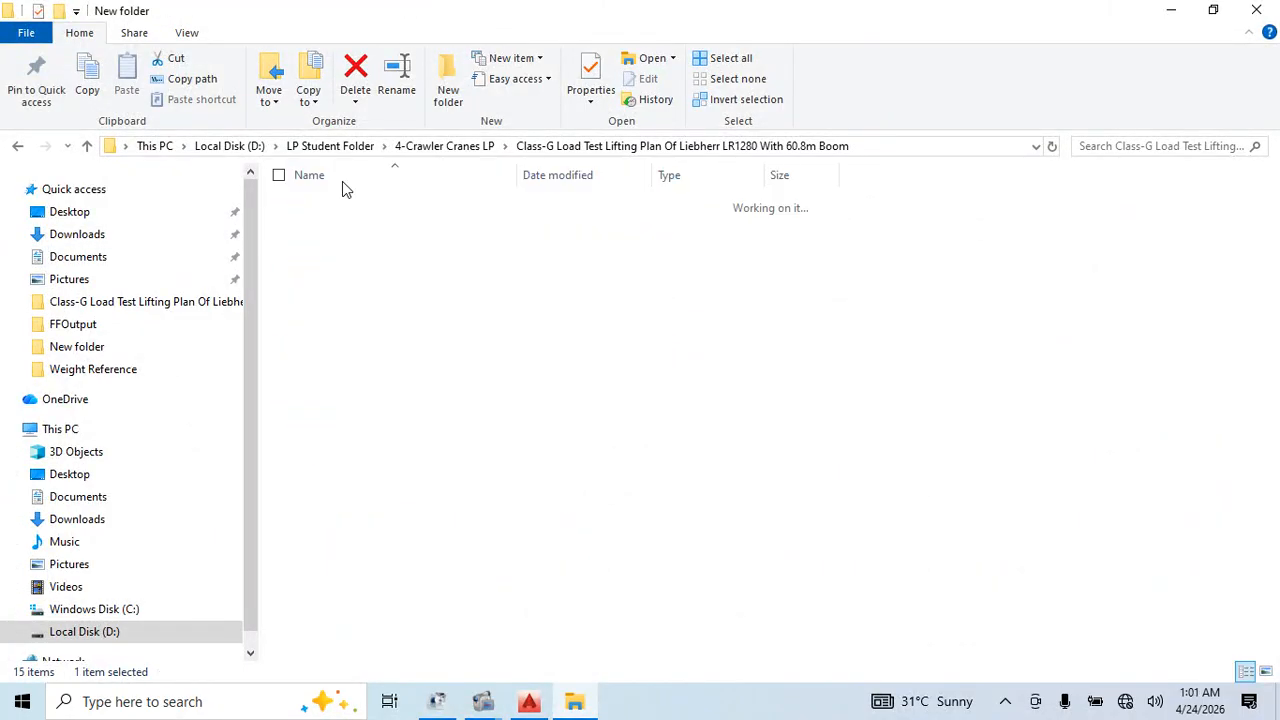
double_click(355, 243)
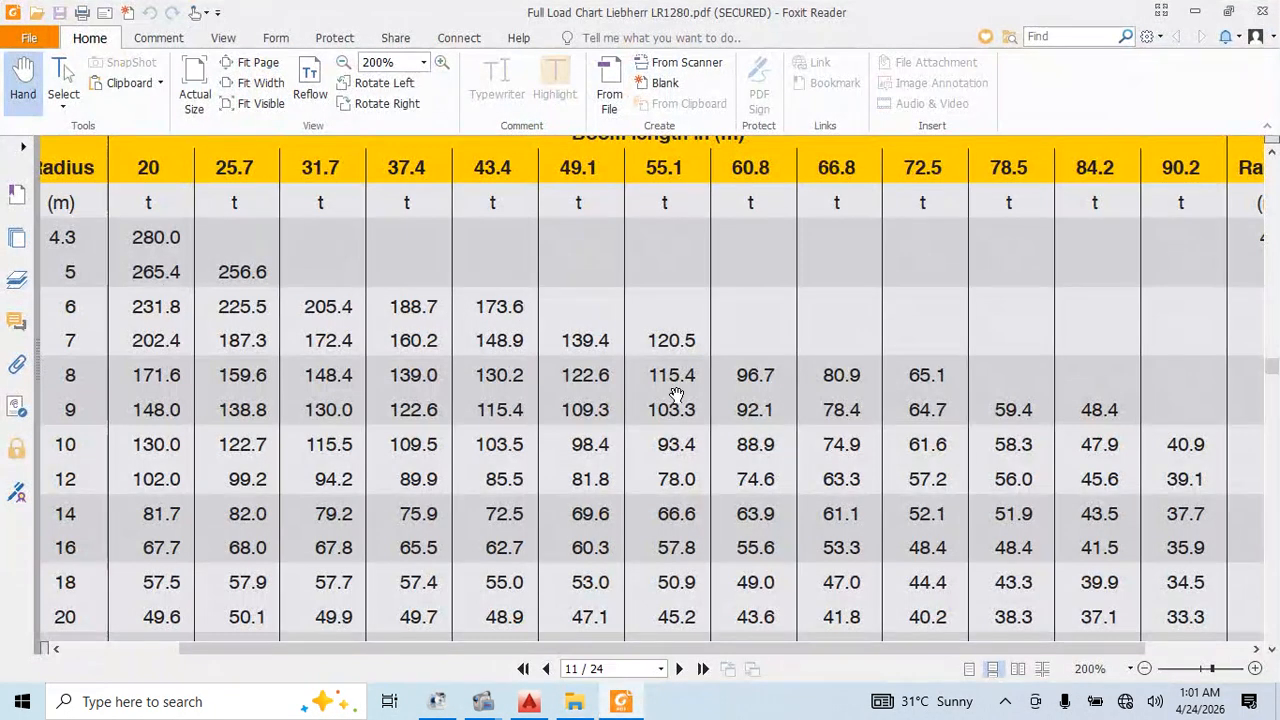
scroll(668, 402, "up", 4)
scroll(675, 358, "down", 2)
scroll(750, 340, "down", 2, "ctrl")
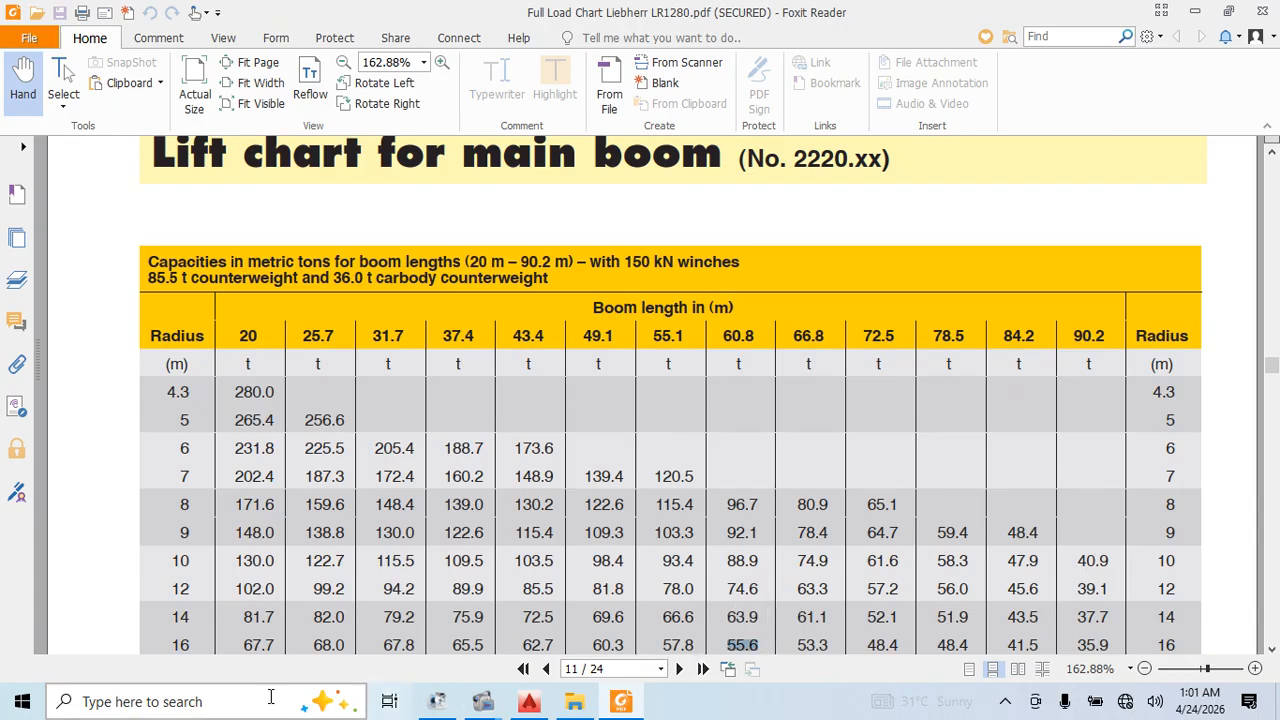
Calculate the interpolated chart capacity at 15 m radius in Calculator by adding 55.6 and 63.9 and dividing by 2
left_click(228, 698)
left_click(160, 203)
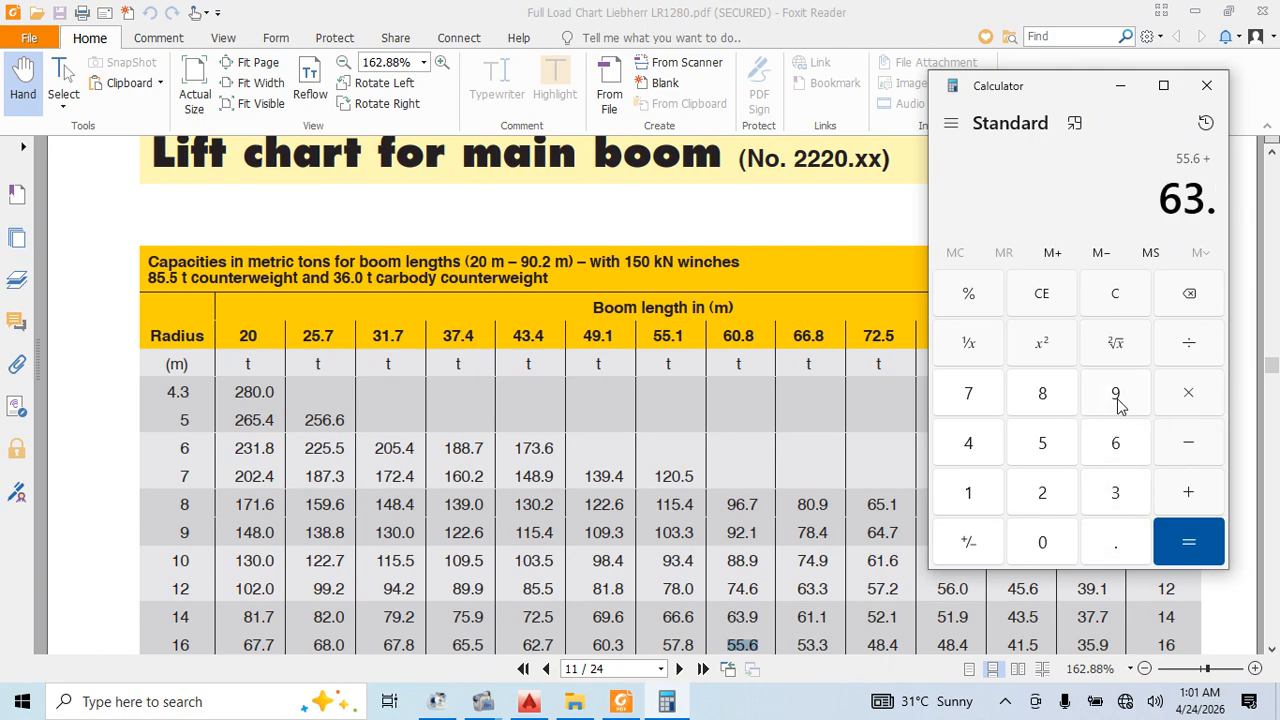
left_click(1156, 547)
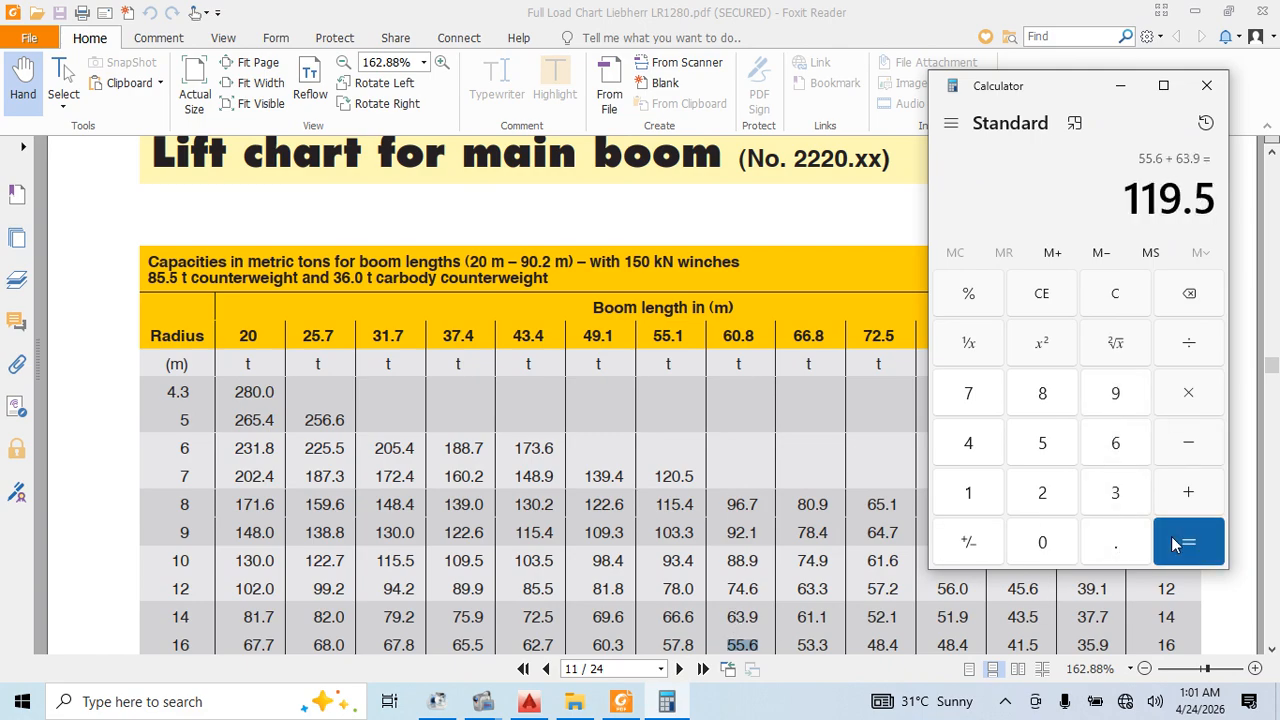
left_click(1190, 397)
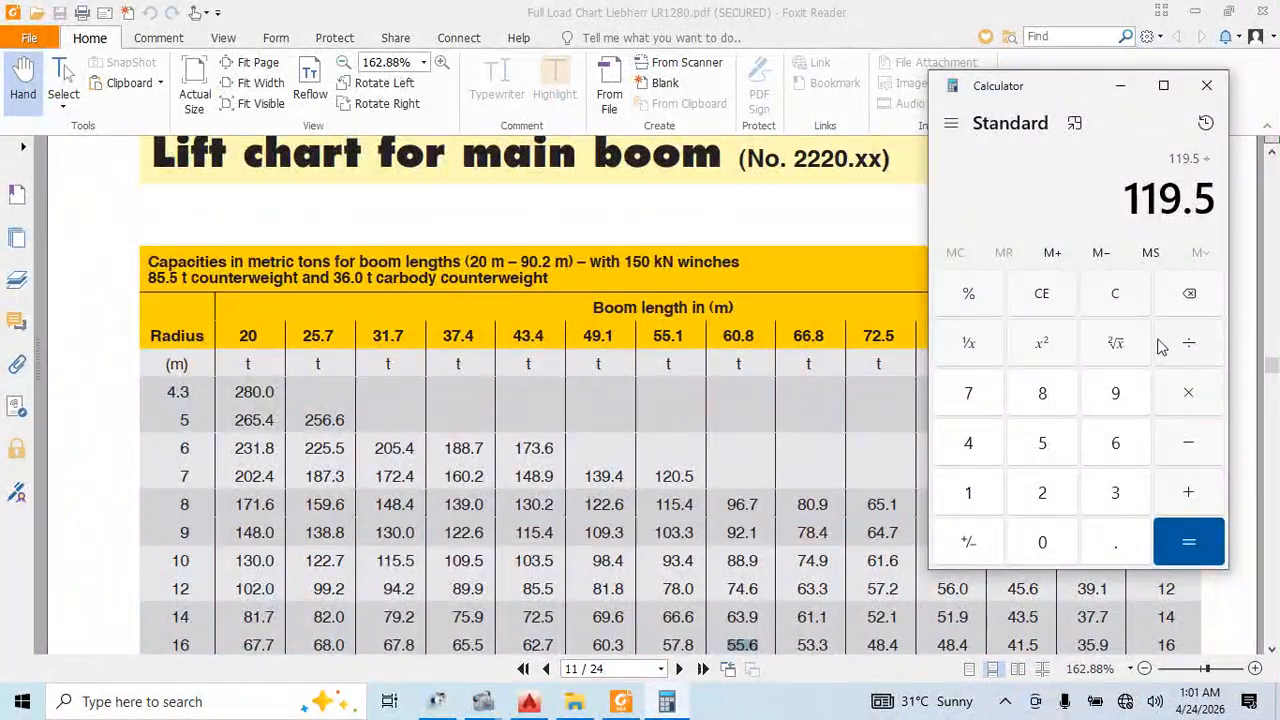
left_click(1063, 498)
left_click(1165, 541)
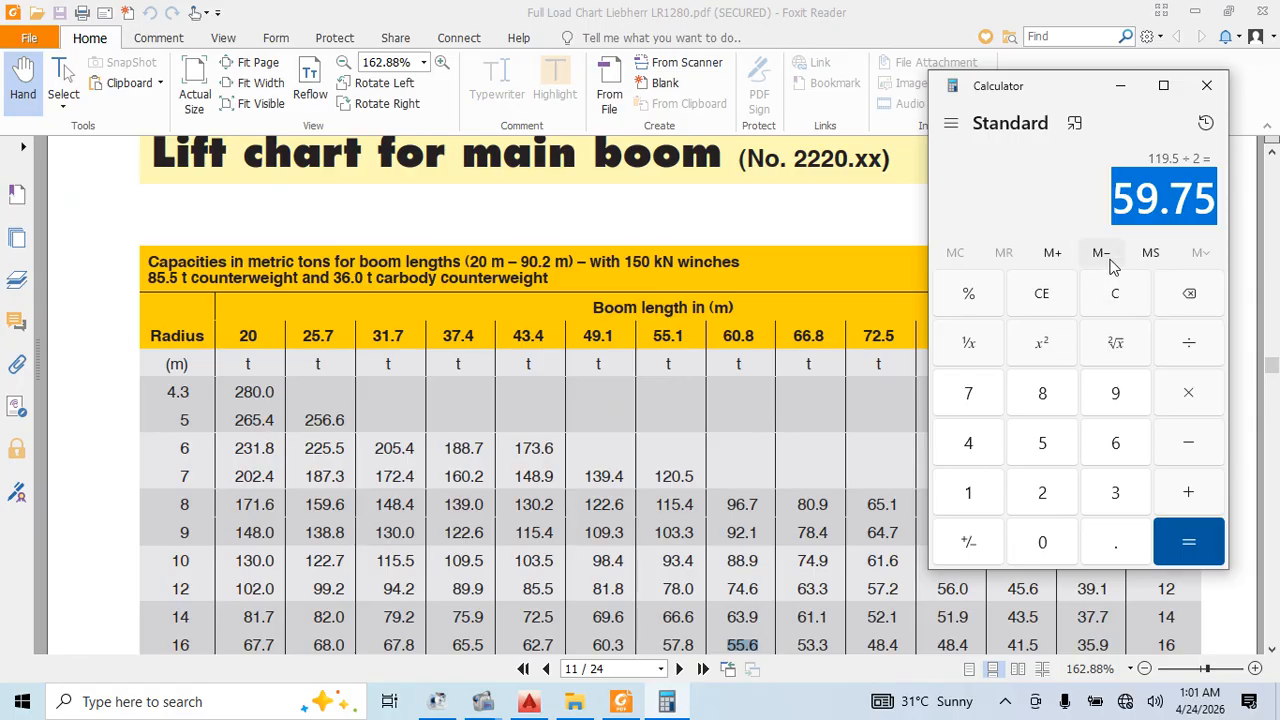
left_click(1208, 89)
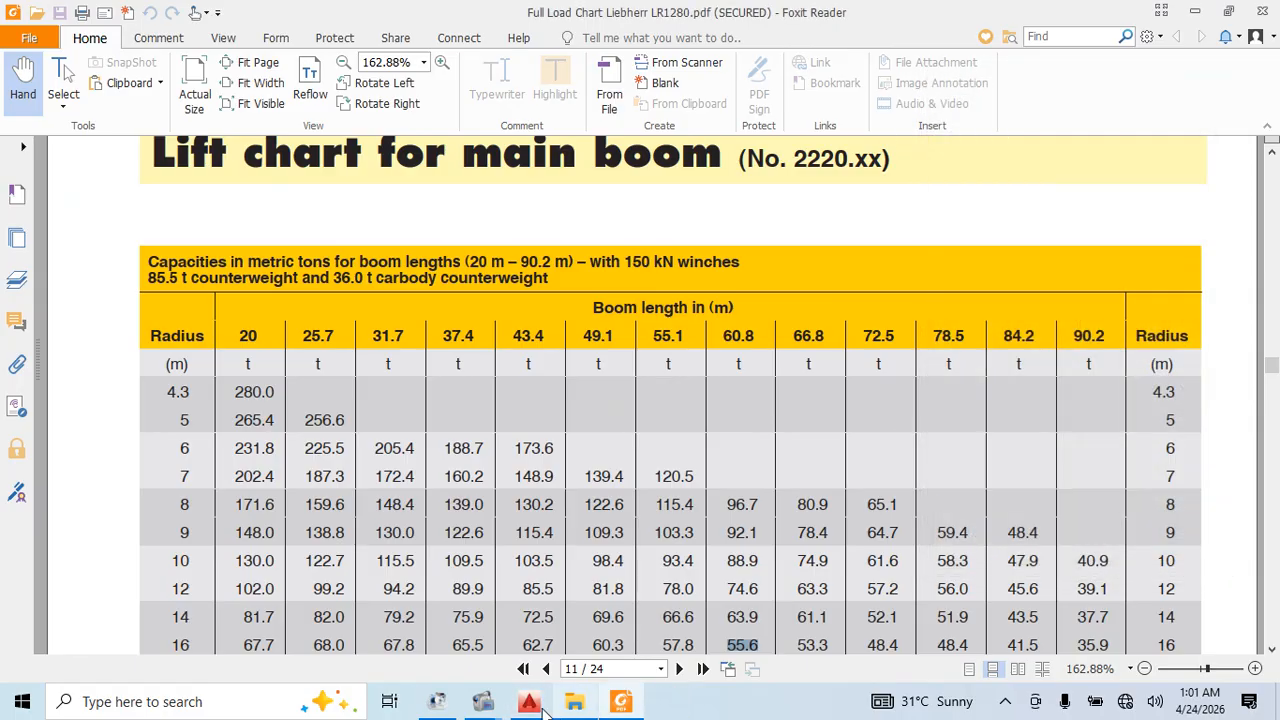
Return to AutoCAD and compare the 15.0 m radius utilization in the procedure with the total lift weight in the crane lift data
left_click(538, 704)
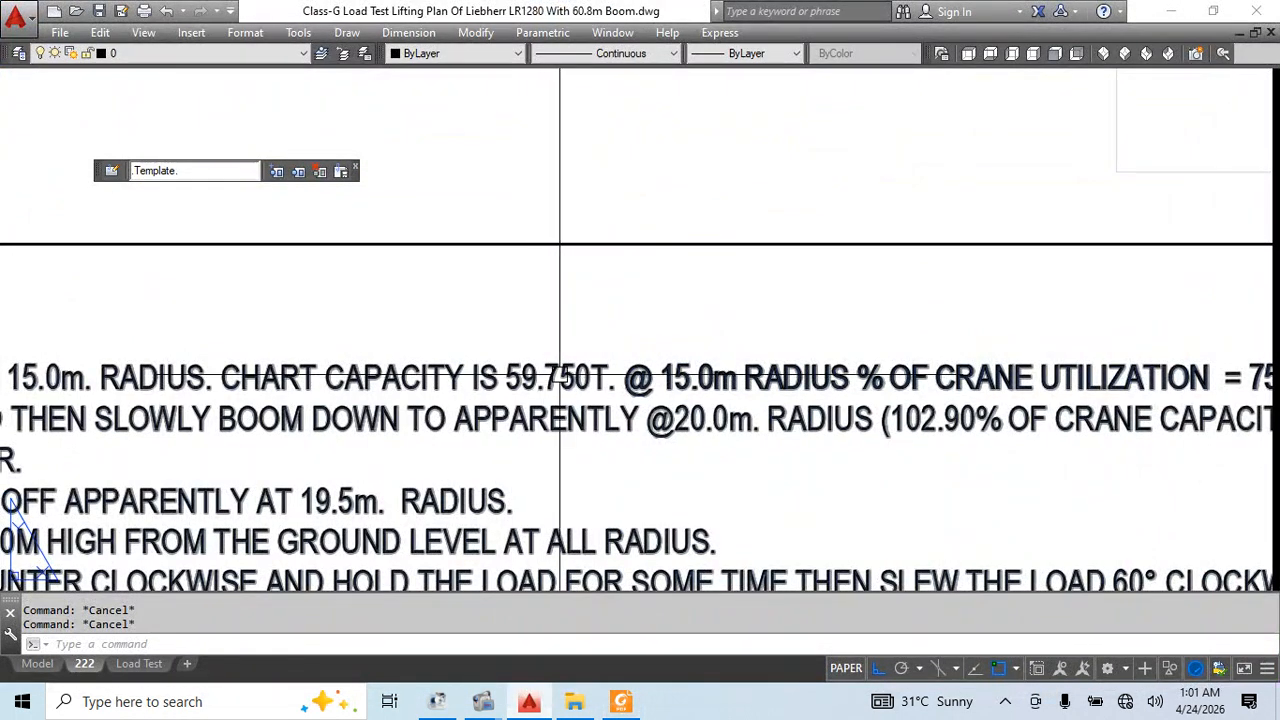
middle_click_drag(723, 386, 404, 390)
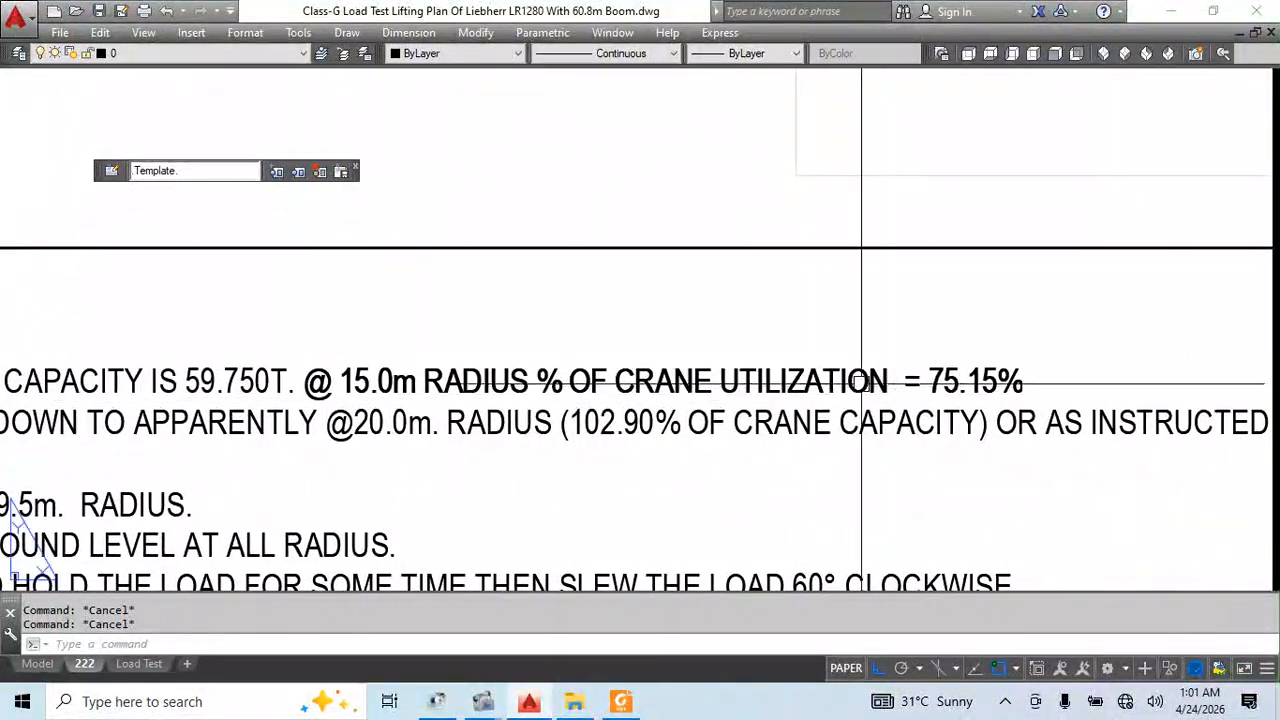
scroll(862, 384, "down", 4)
scroll(783, 310, "up", 5)
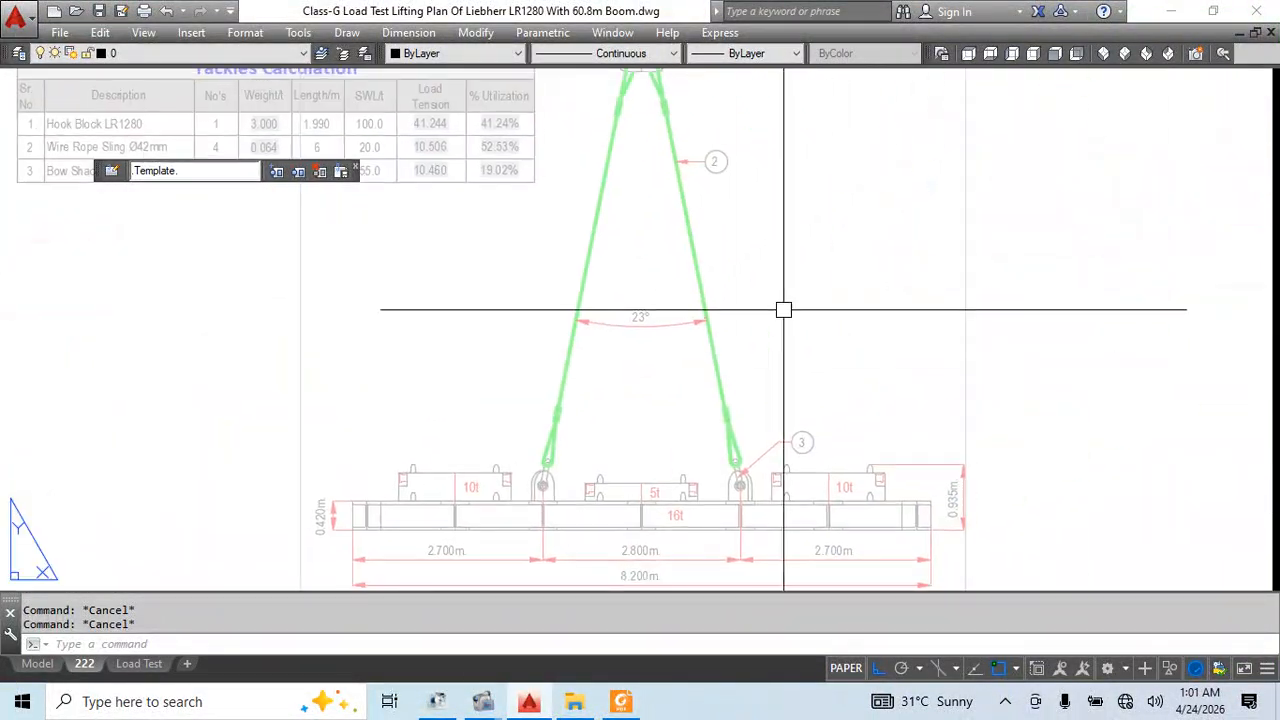
middle_click_drag(783, 310, 703, 599)
scroll(549, 470, "down", 2)
scroll(890, 300, "up", 6)
middle_click_drag(890, 300, 776, 322)
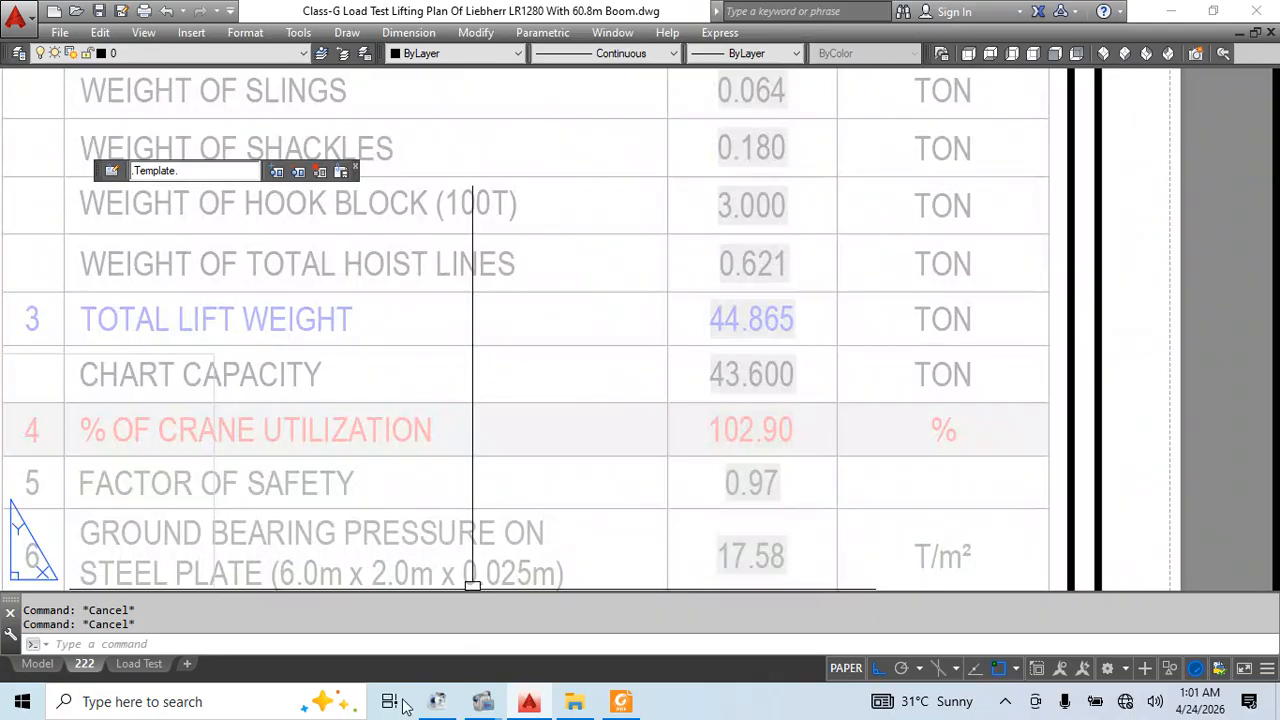
Calculate the crane utilization at 15.0 m radius in Calculator by multiplying 44.865 by 100 and dividing by the chart capacity
left_click(300, 701)
left_click(186, 200)
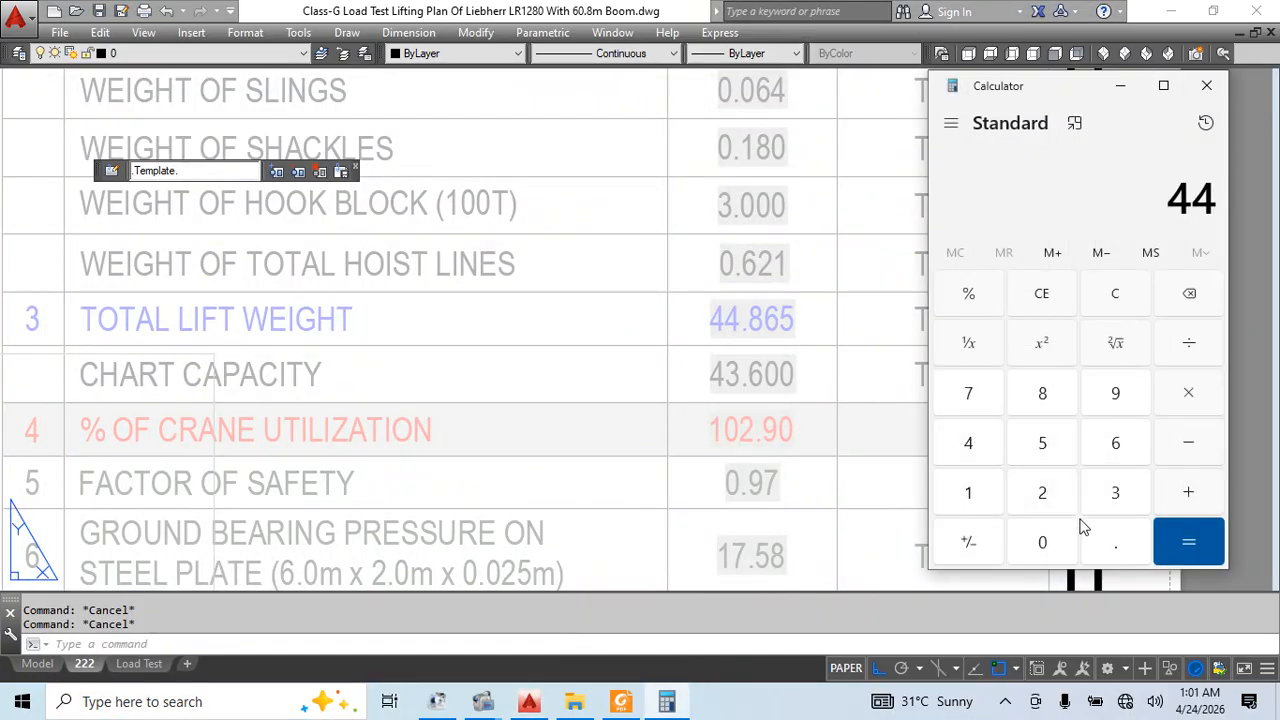
left_click(1115, 443)
left_click(1042, 443)
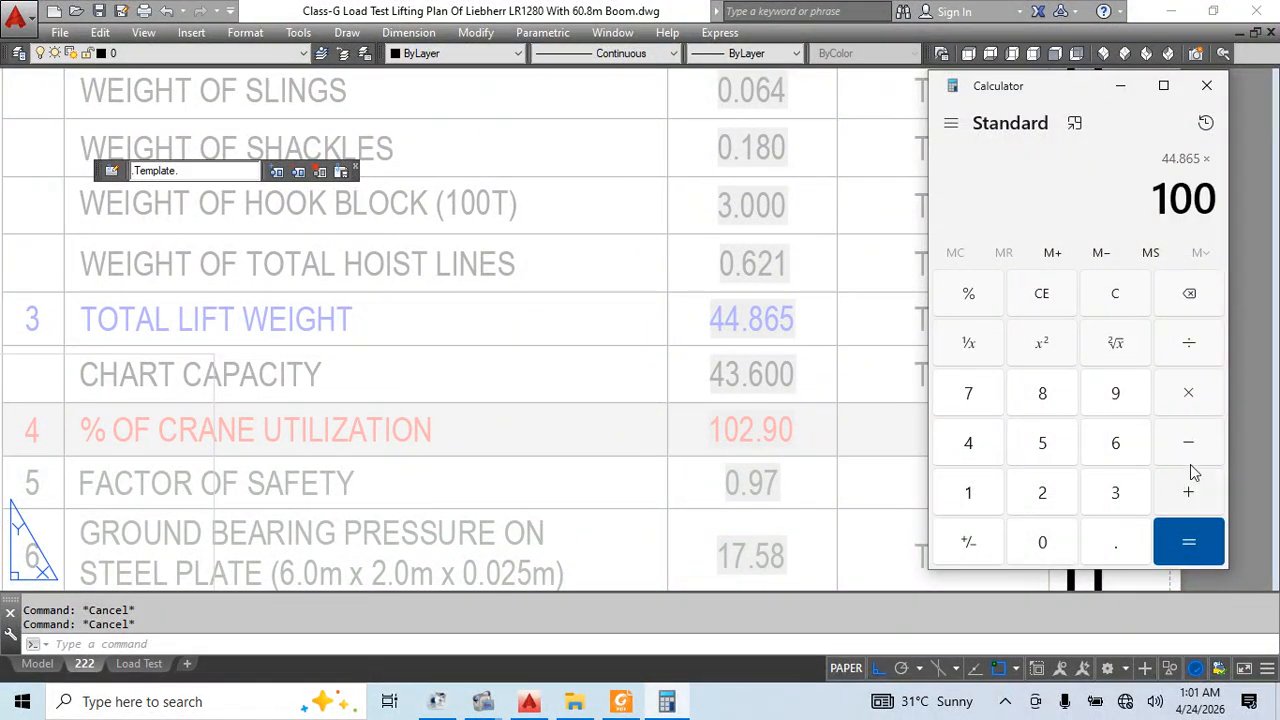
left_click(1190, 345)
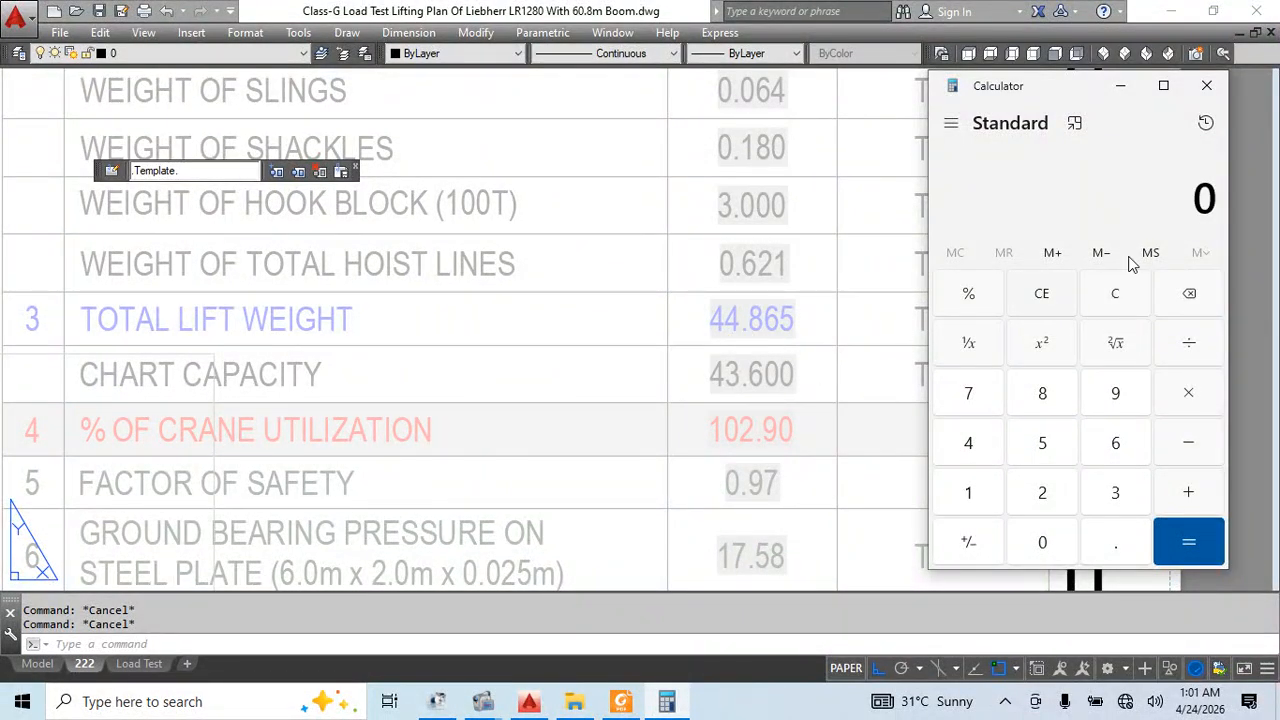
left_click(1203, 90)
Review the load test procedure items on the sheet, including the hoisting and booming-down instruction for the 20.0 m radius
scroll(808, 337, "down", 3)
scroll(516, 488, "down", 6)
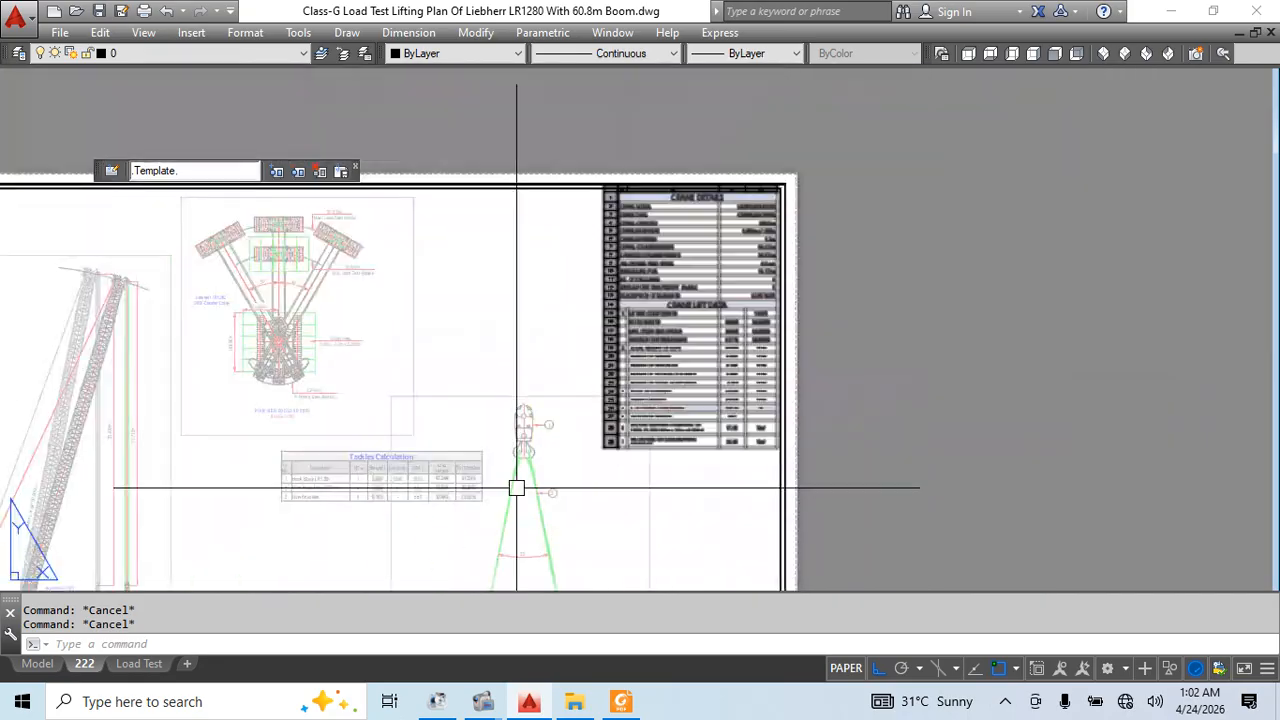
middle_click_drag(516, 488, 940, 295)
scroll(666, 560, "up", 4)
middle_click_drag(877, 520, 797, 371)
middle_click_drag(814, 299, 701, 325)
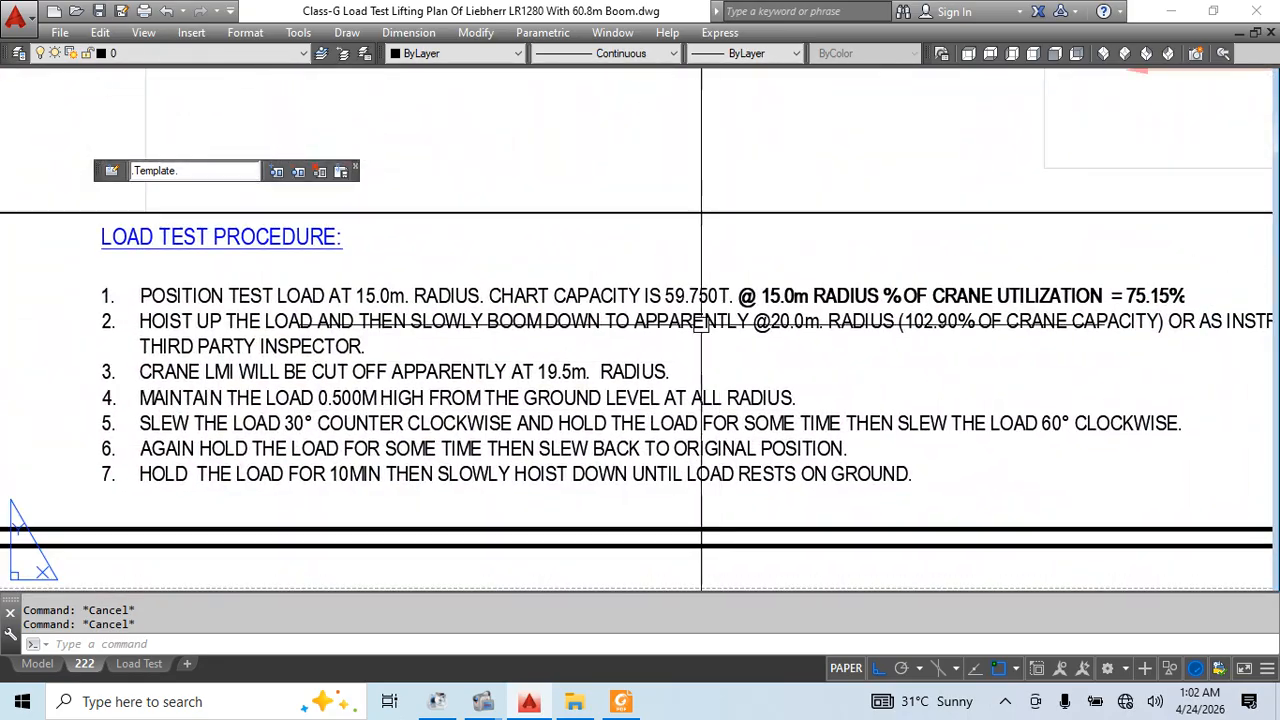
Recalculate the 15.0 m radius crane utilization in Calculator by multiplying 44.865 by 100 and dividing by 59.75
scroll(701, 325, "up", 4)
left_click(160, 701)
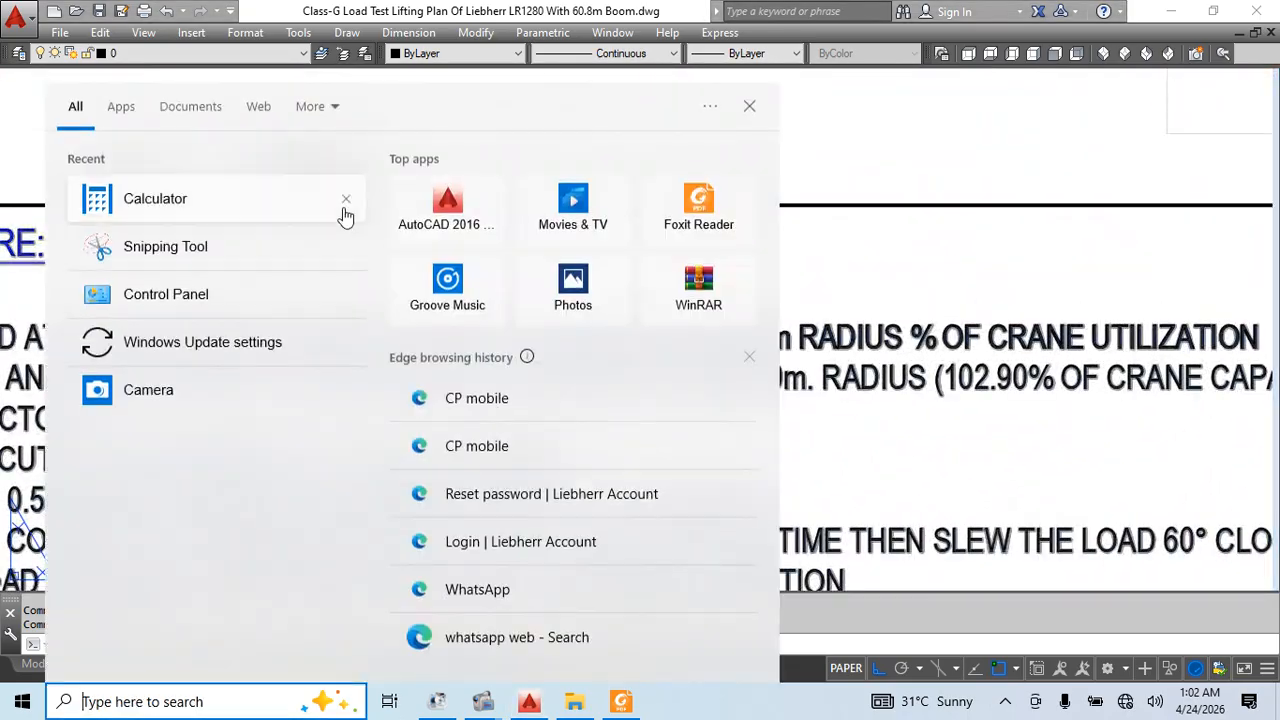
left_click(345, 215)
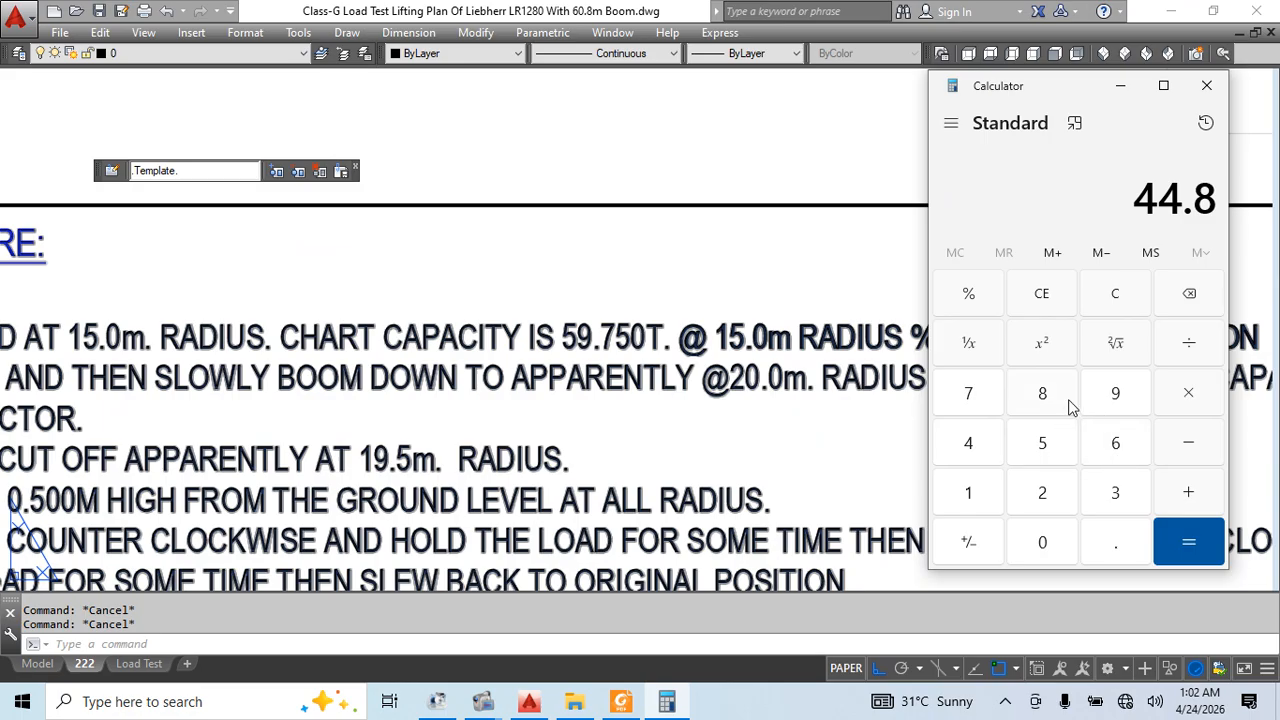
left_click(1073, 449)
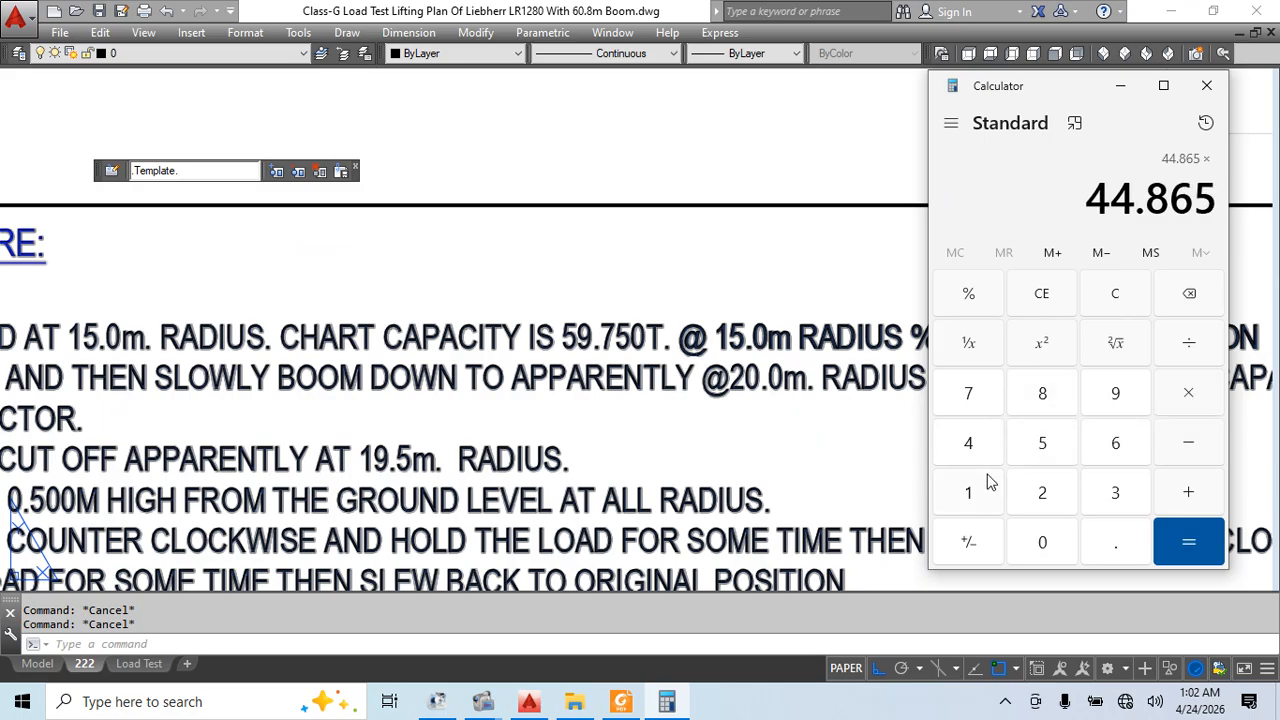
double_click(1043, 544)
left_click(1188, 541)
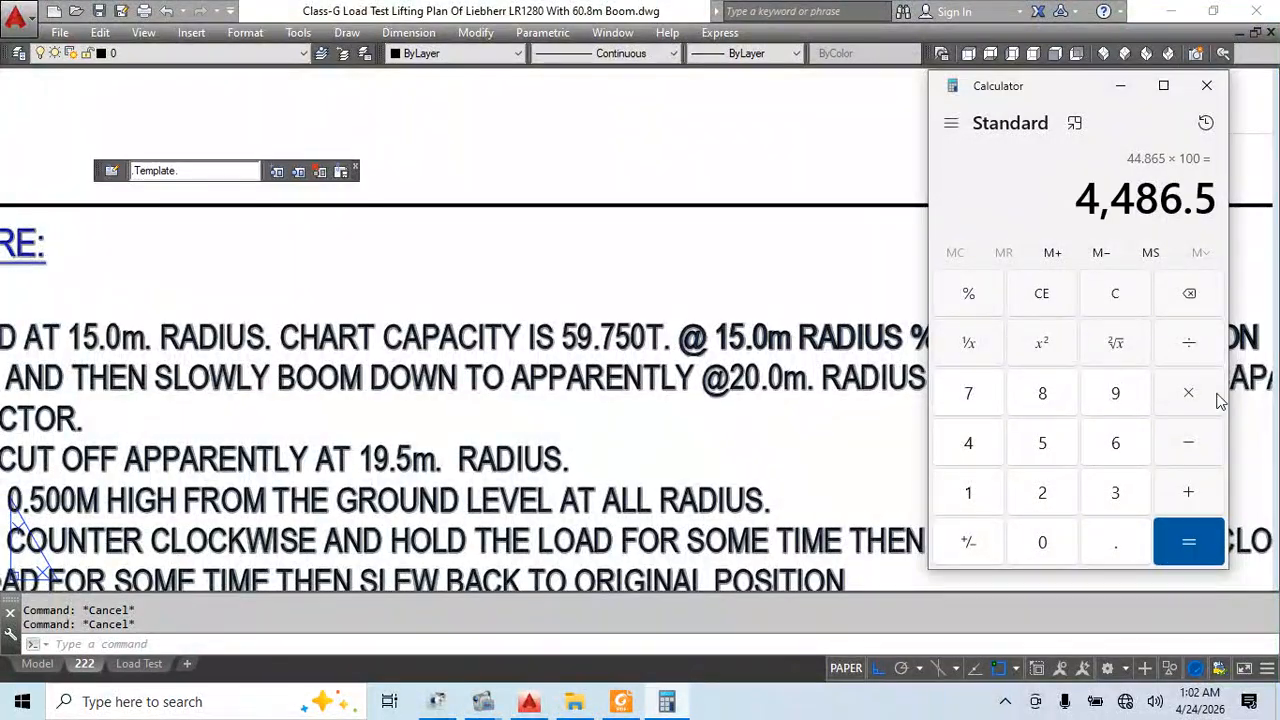
left_click(1192, 343)
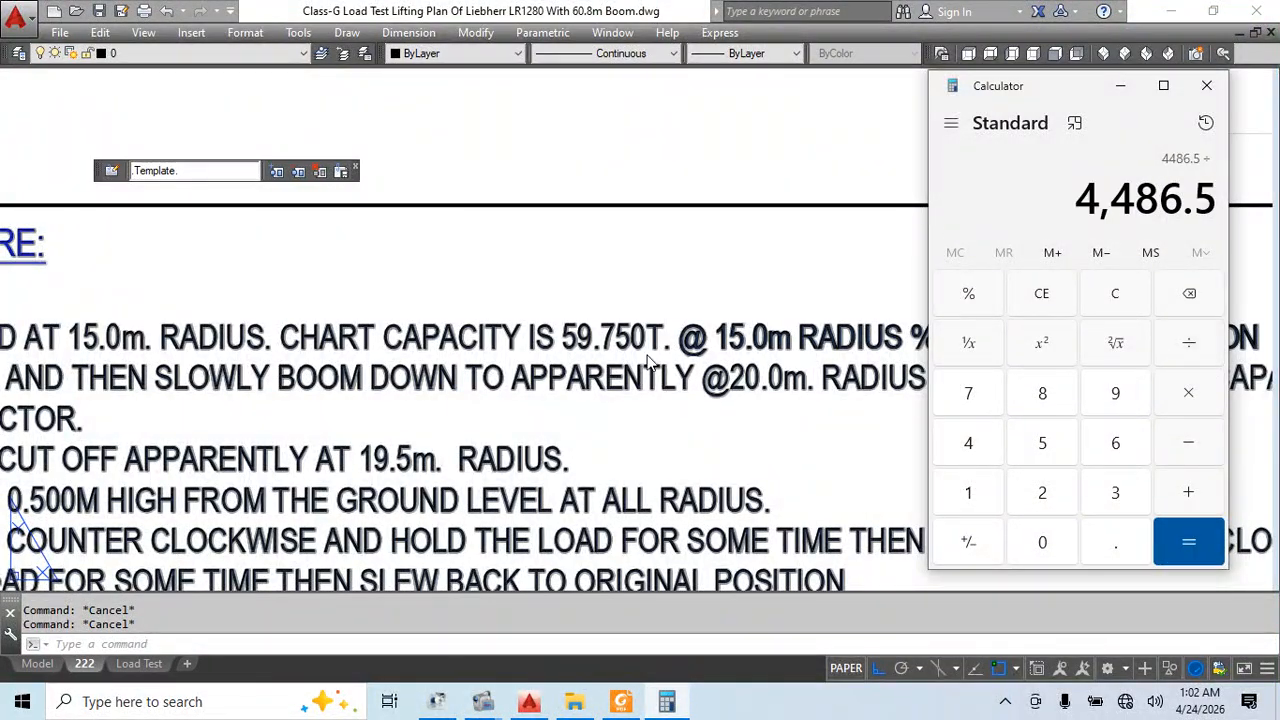
left_click(1047, 446)
left_click(1116, 542)
left_click(968, 393)
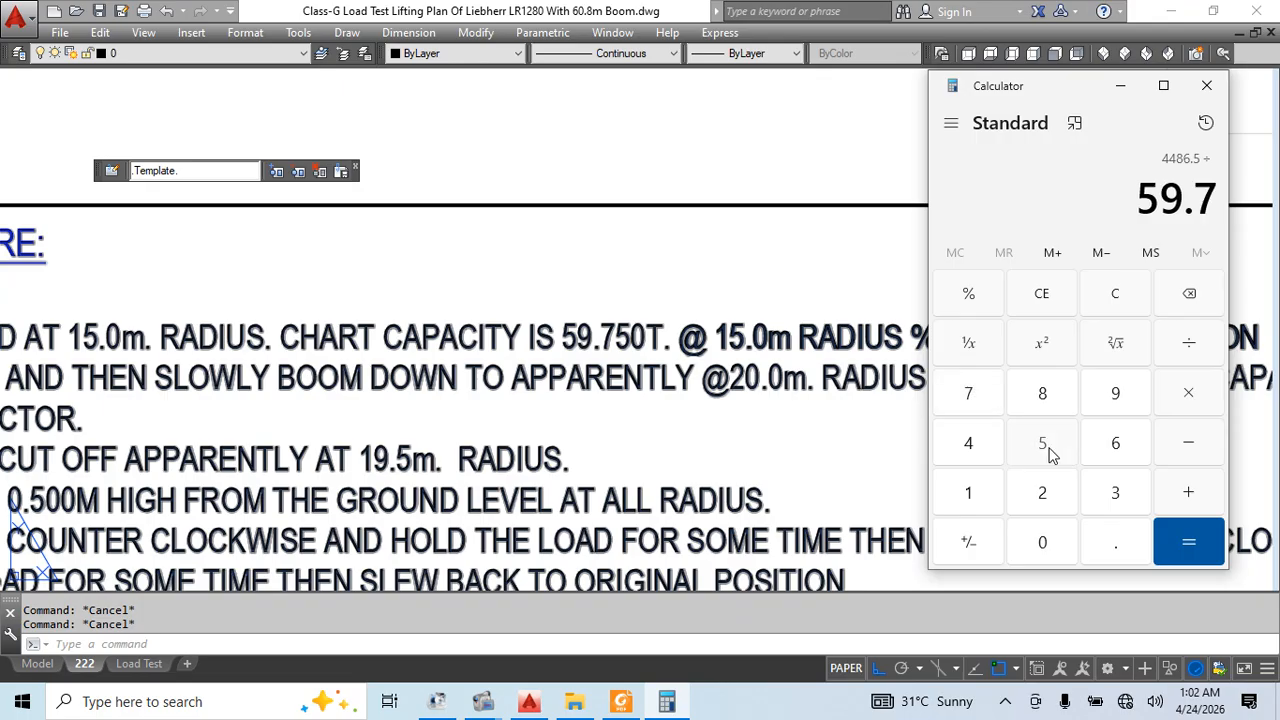
left_click(1042, 443)
left_click(1184, 540)
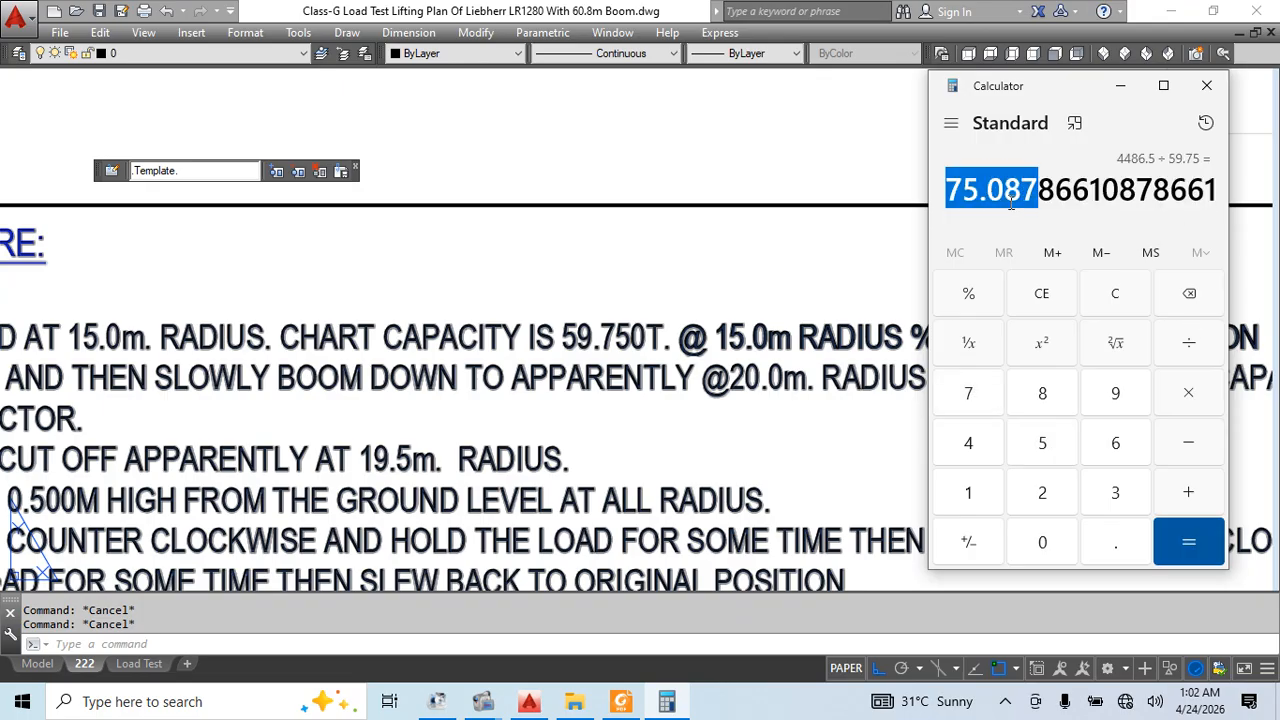
Switch back to AutoCAD and set the crane utilization at 15.0 m radius in load test procedure item 1 to 75.09%
left_click(876, 181)
scroll(740, 364, "up", 4)
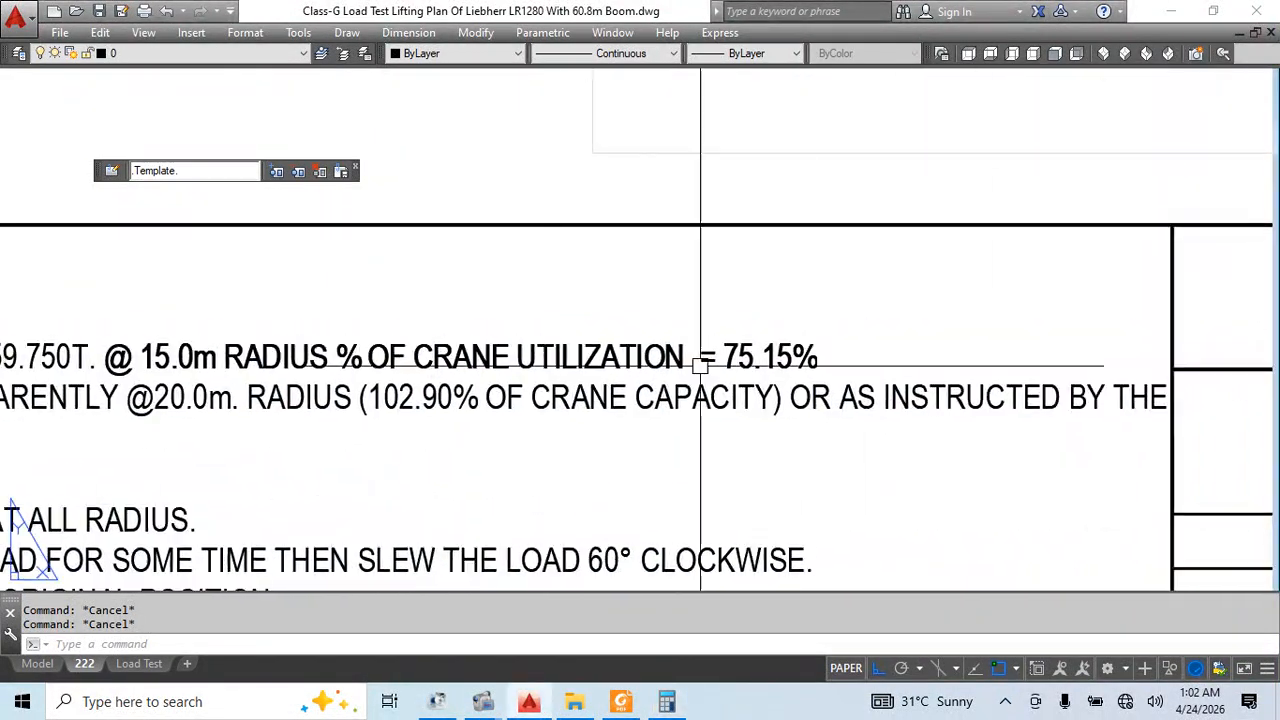
double_click(768, 366)
double_click(799, 387)
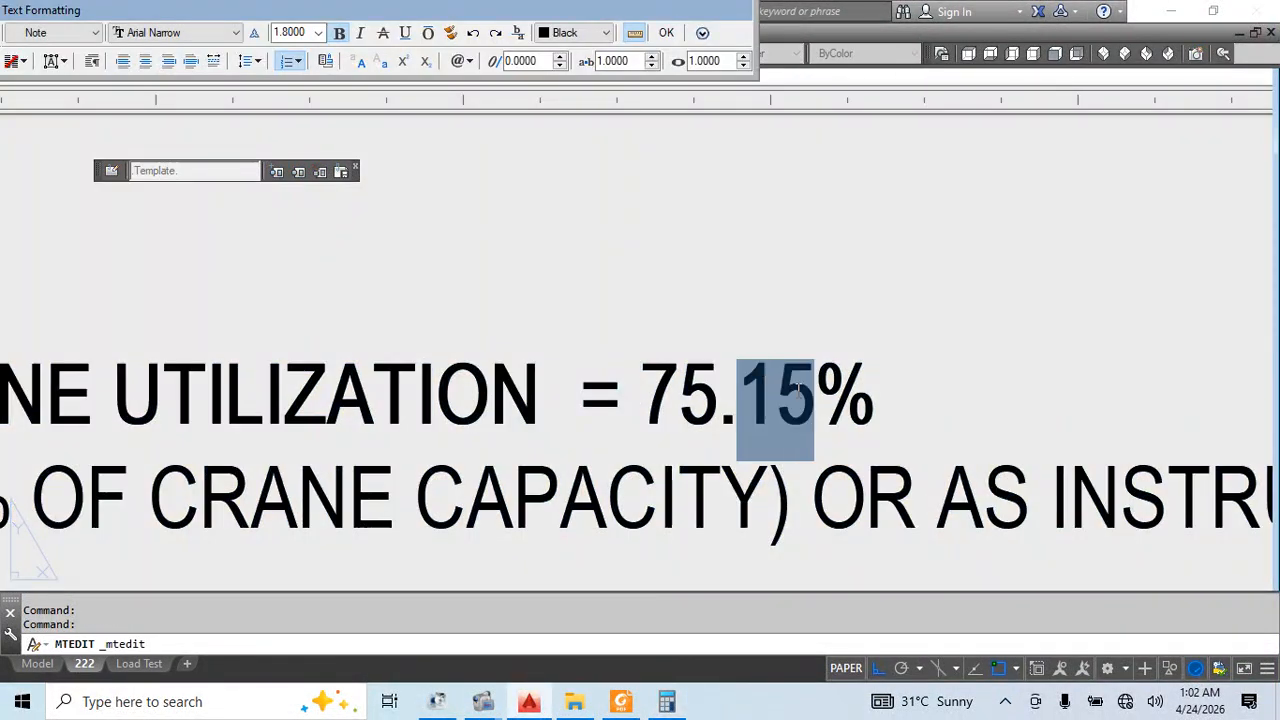
type("09")
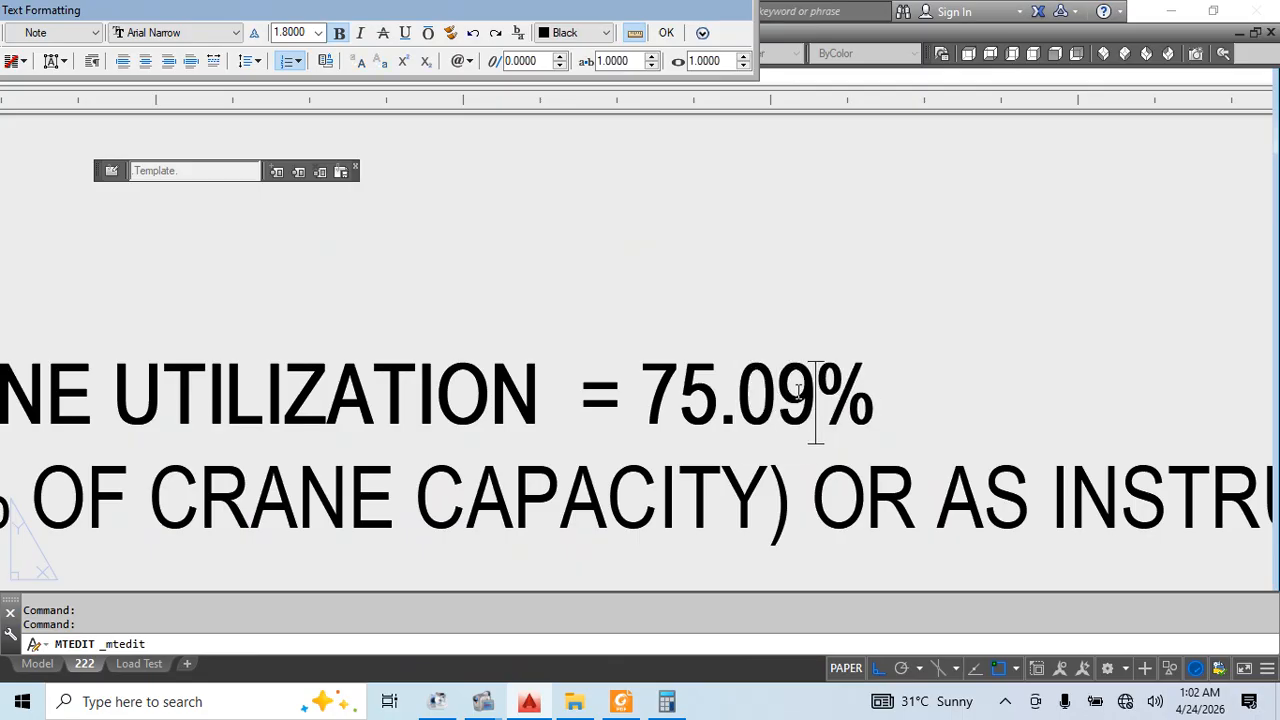
scroll(775, 276, "down", 5)
left_click(837, 171)
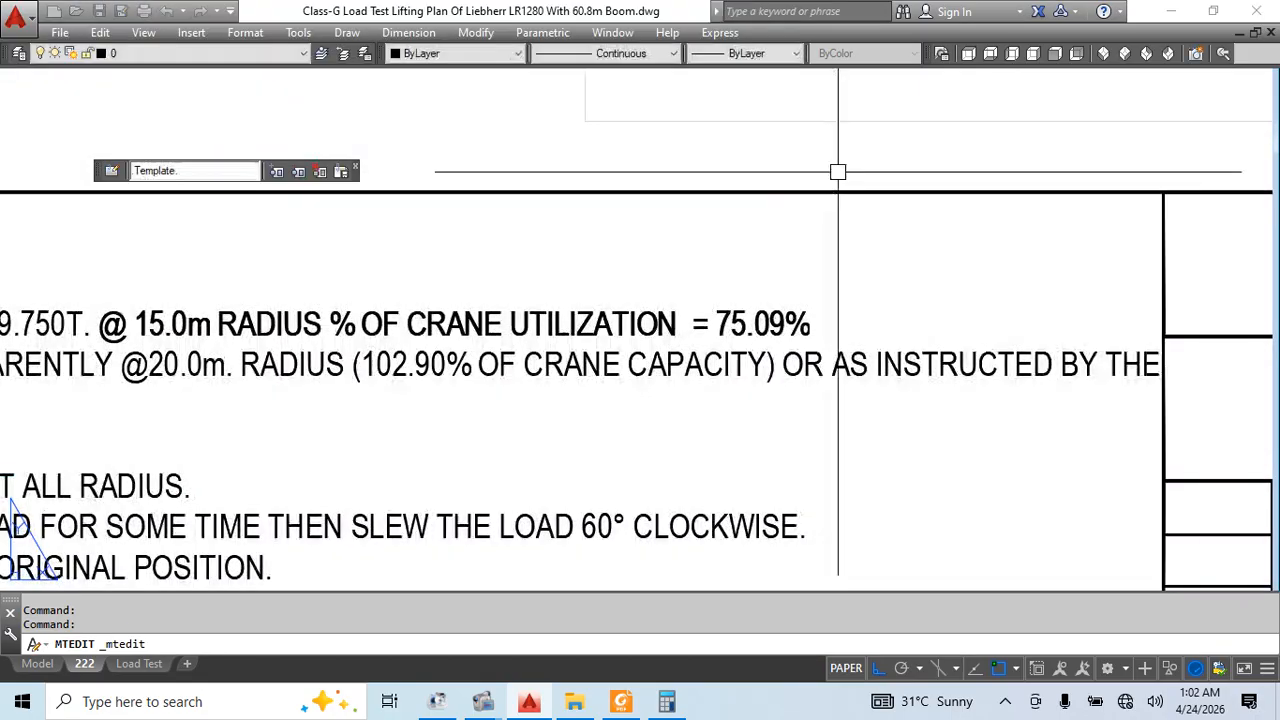
Review load test procedure items 1 and 2 covering the chart capacity, utilization and boom-down radius
middle_click_drag(776, 321, 878, 314)
scroll(514, 330, "down", 3)
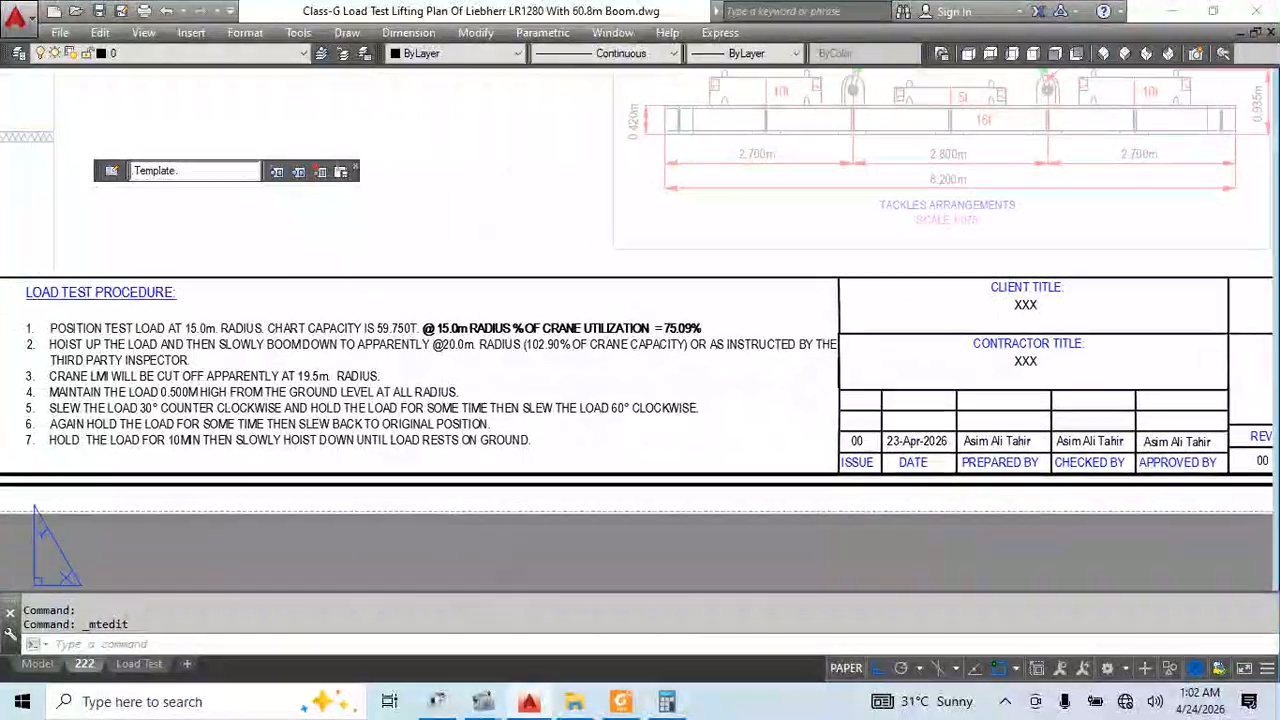
scroll(292, 333, "up", 5)
mouse_move(292, 332)
middle_mouse_down()
mouse_move(283, 365)
mouse_move(258, 372)
middle_mouse_up()
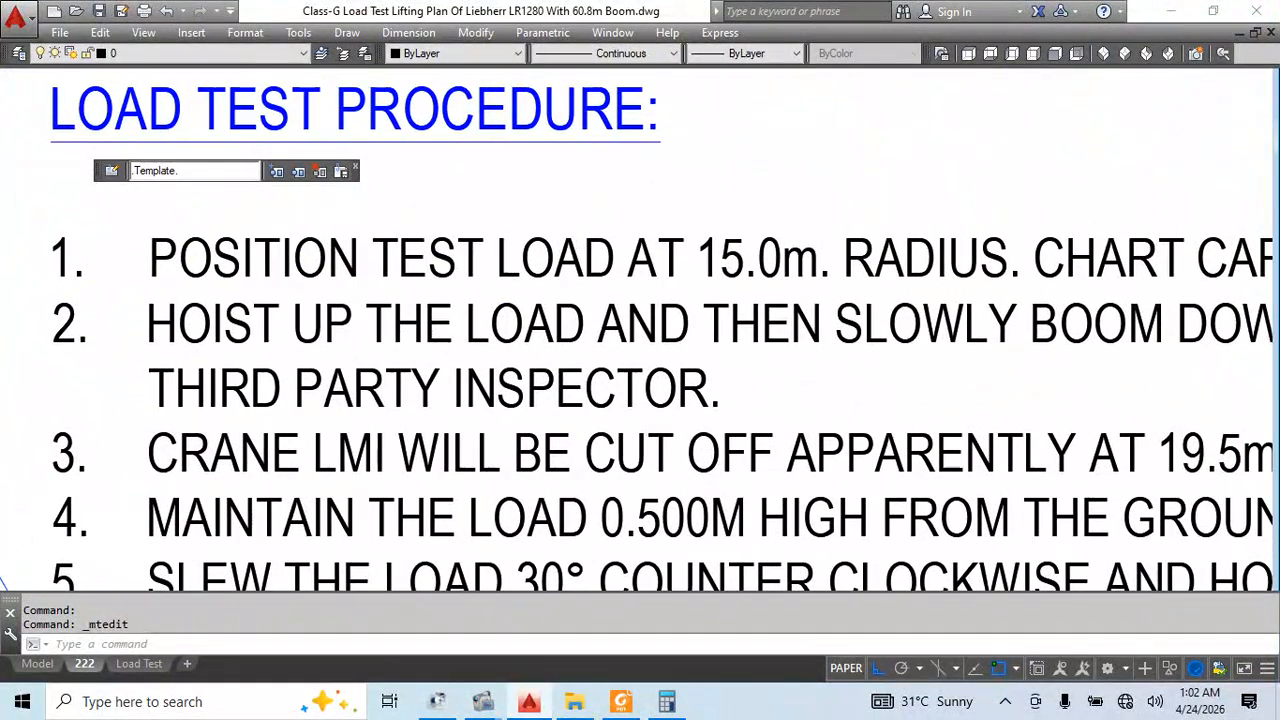
middle_click_drag(746, 447, 371, 431)
middle_click_drag(1101, 397, 649, 408)
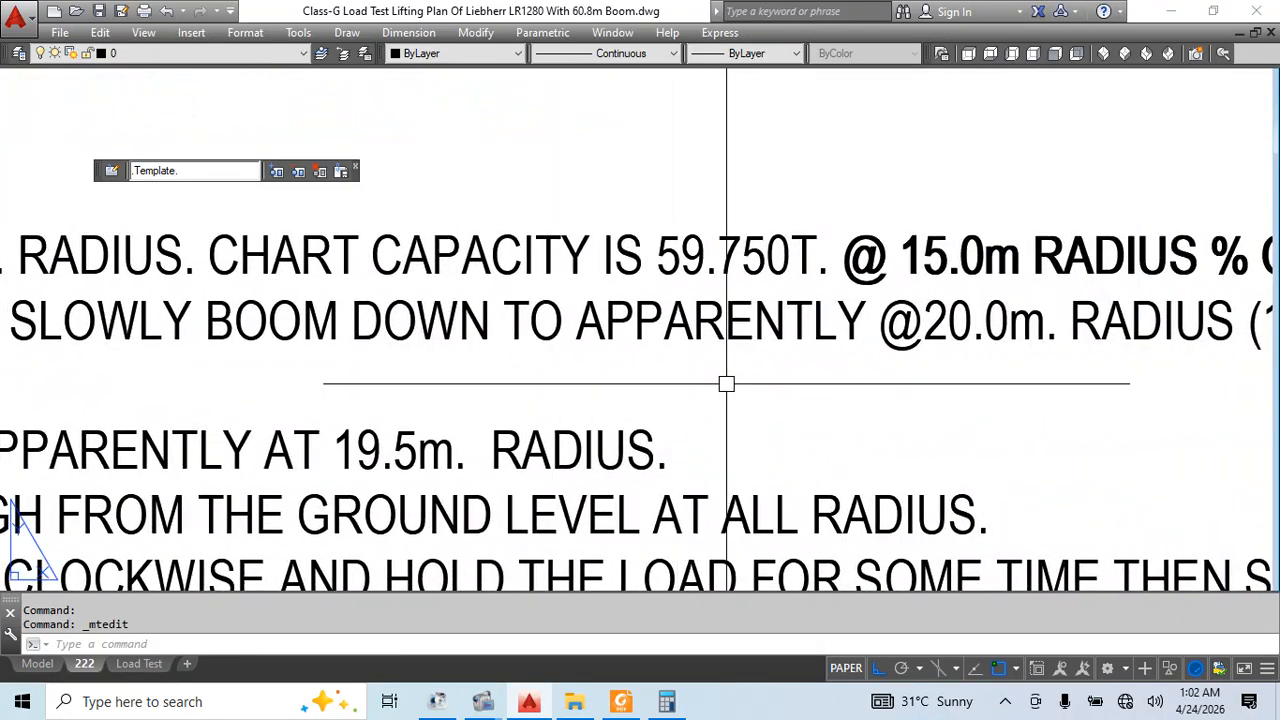
scroll(726, 383, "down", 2)
middle_click_drag(820, 420, 562, 420)
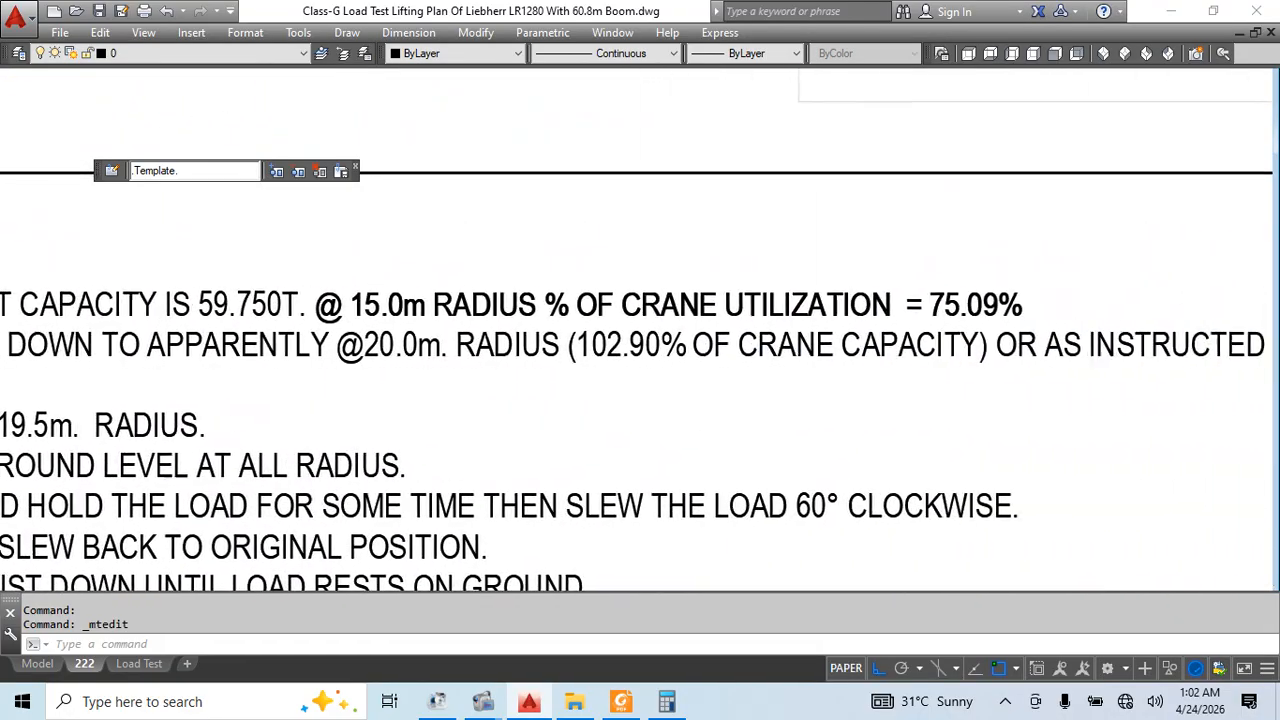
Examine the crane lift data table above the tackles arrangement to cross-check the capacity percentage in the load test procedure
scroll(641, 336, "down", 2)
middle_click_drag(812, 307, 385, 525)
middle_click_drag(900, 180, 586, 471)
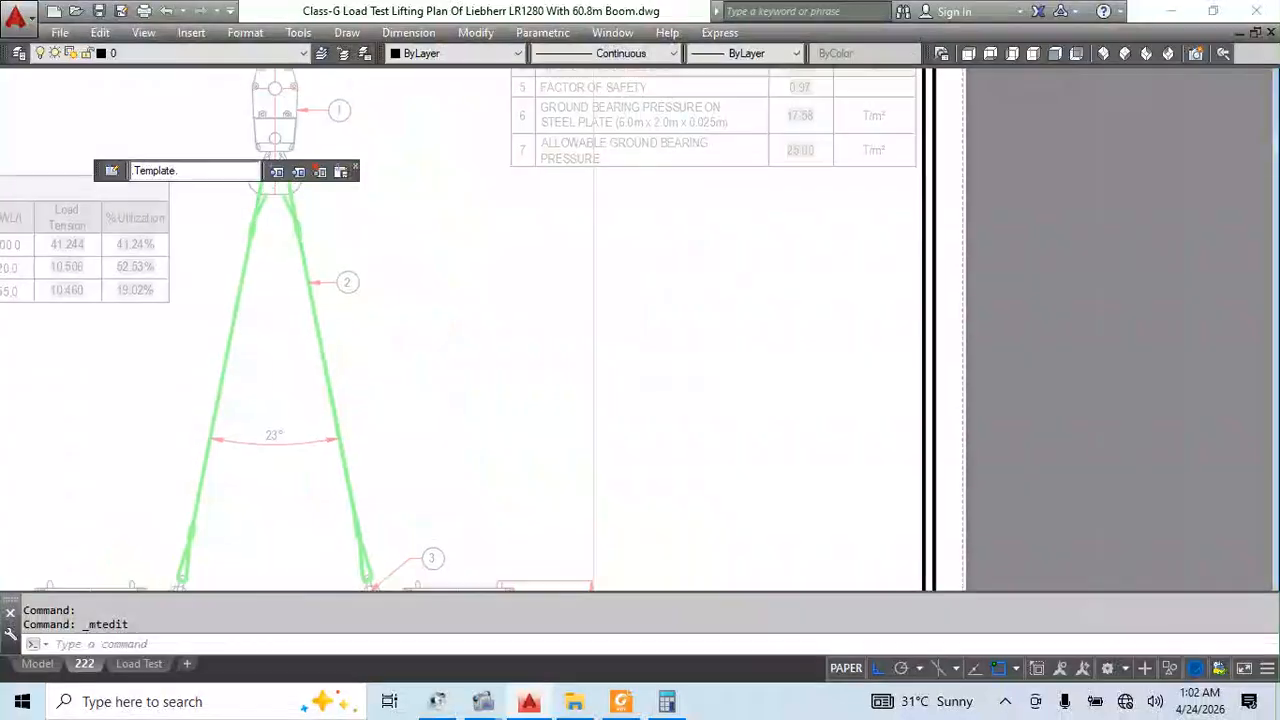
scroll(769, 114, "up", 2)
middle_click_drag(769, 114, 715, 298)
mouse_move(805, 420)
middle_mouse_down()
mouse_move(805, 454)
mouse_move(1004, 128)
middle_mouse_up()
scroll(877, 249, "down", 2)
middle_click_drag(362, 514, 889, 200)
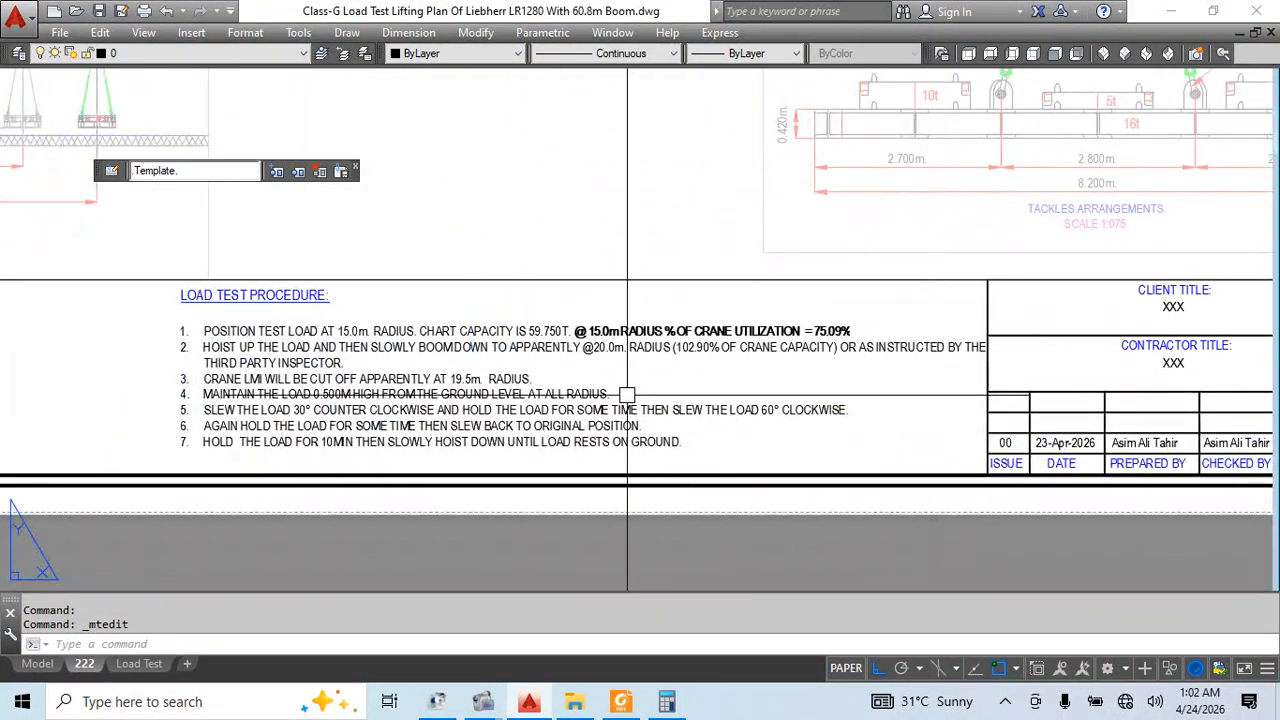
Review the 20.0 m radius capacity percentage in procedure item 2 and the LMI cut-off radius in item 3
scroll(584, 406, "up", 2)
scroll(787, 353, "up", 2)
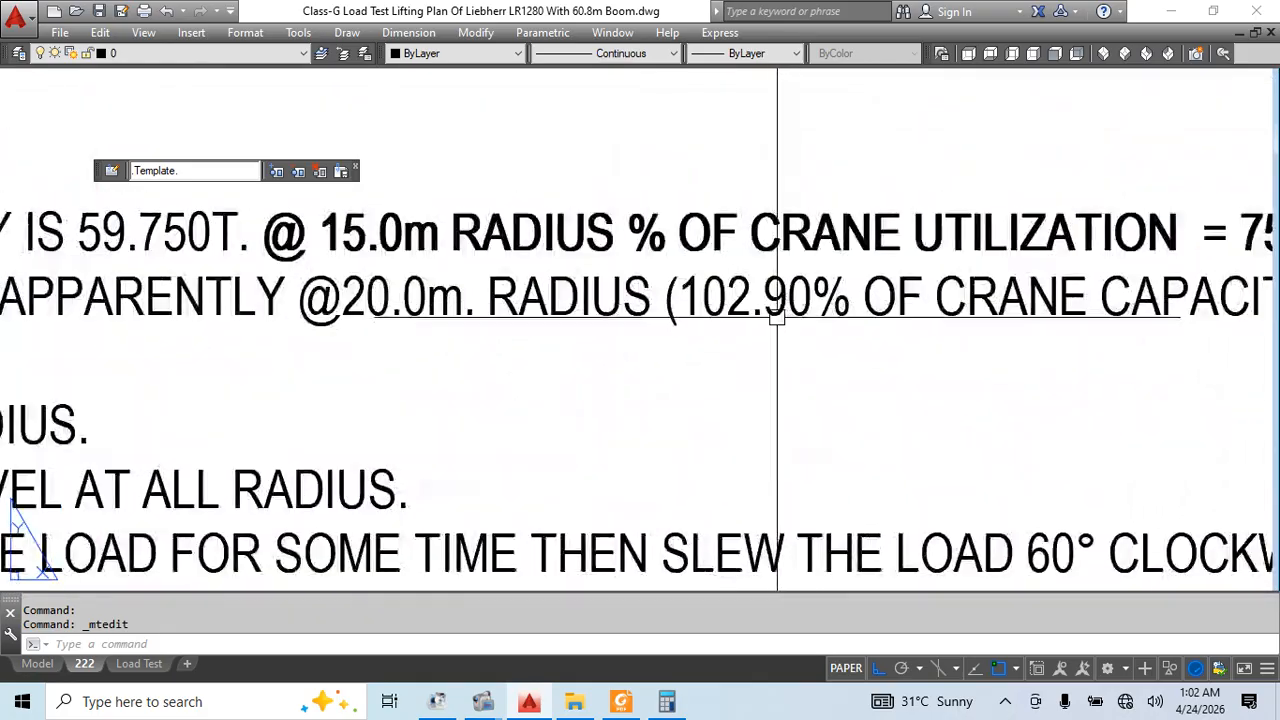
mouse_move(867, 312)
middle_mouse_down()
mouse_move(749, 443)
mouse_move(447, 428)
middle_mouse_up()
scroll(980, 349, "down", 1)
middle_click_drag(647, 471, 1245, 414)
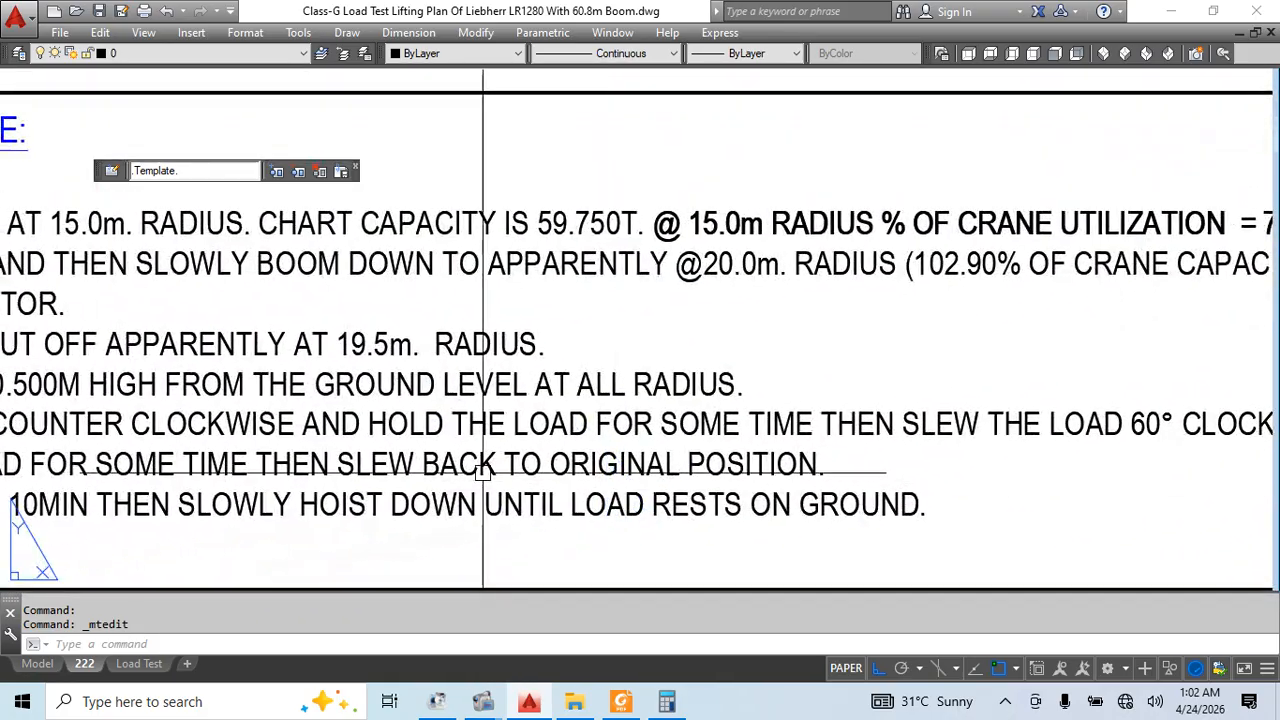
middle_click_drag(483, 471, 947, 473)
scroll(300, 350, "up", 2)
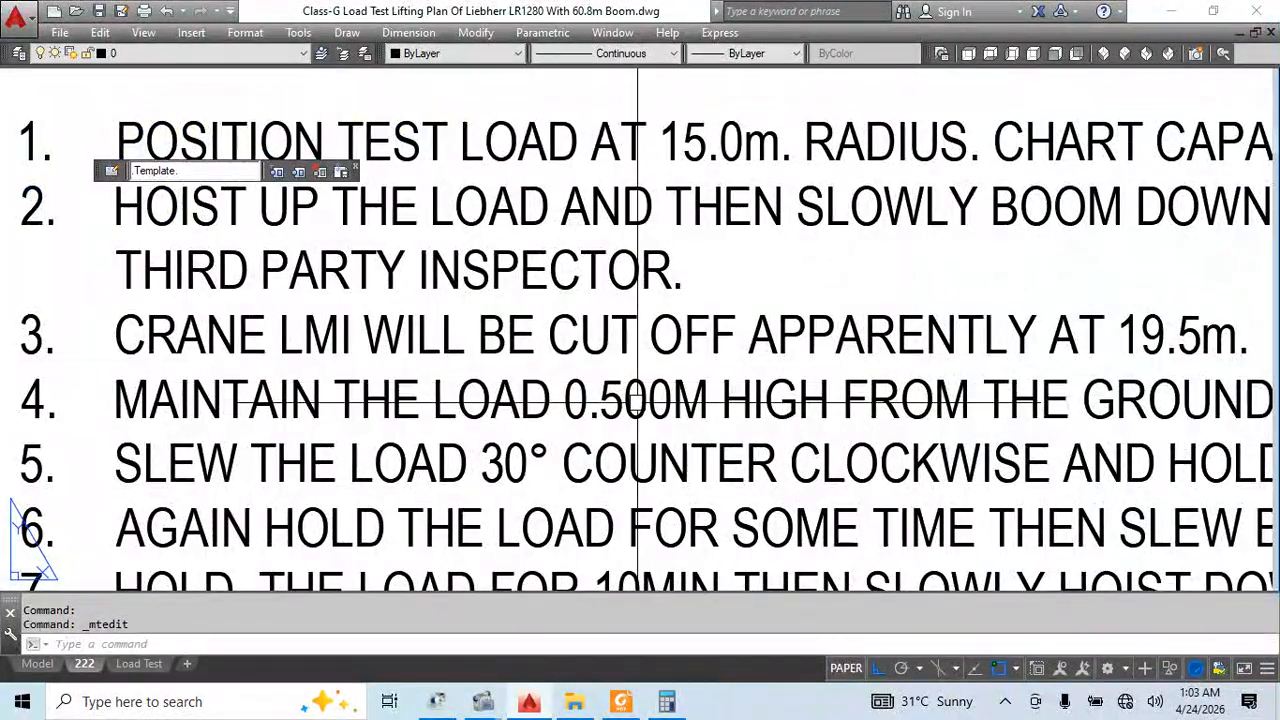
middle_click_drag(755, 433, 235, 451)
middle_click_drag(680, 394, 617, 389)
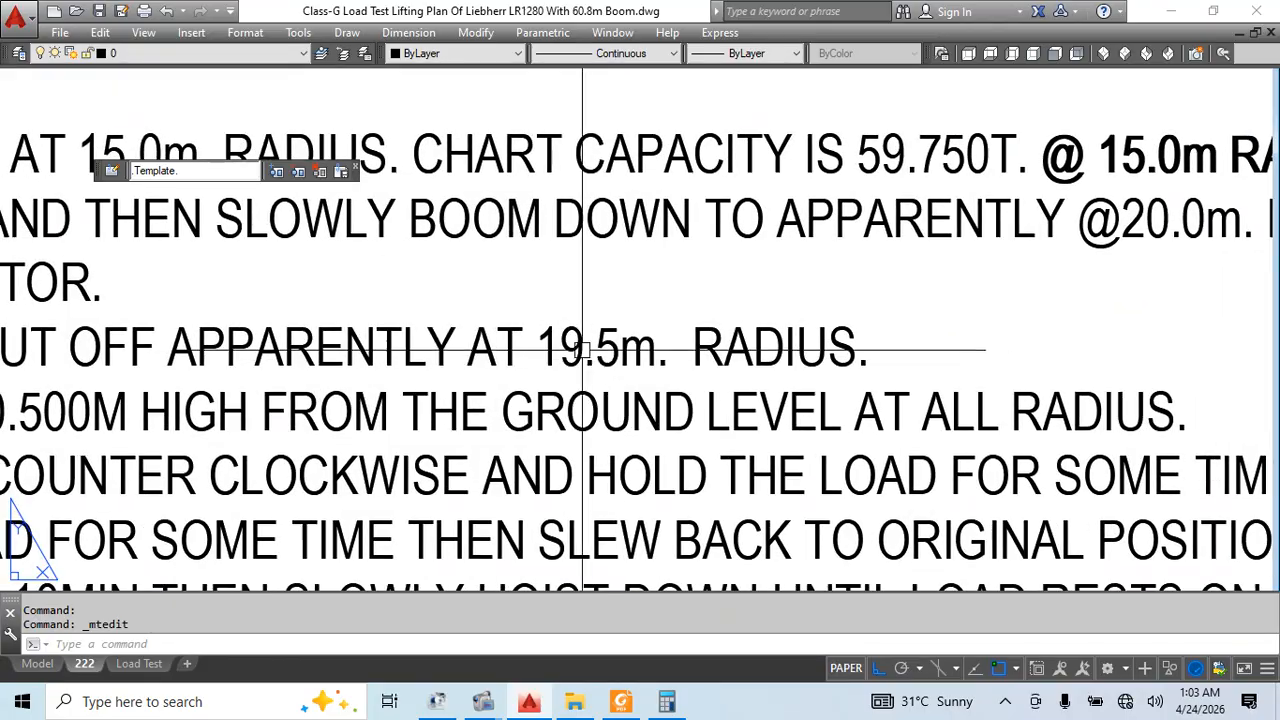
Review the remaining load test procedure items on load height, slewing angles, holding time and lowering the load
scroll(515, 263, "down", 2)
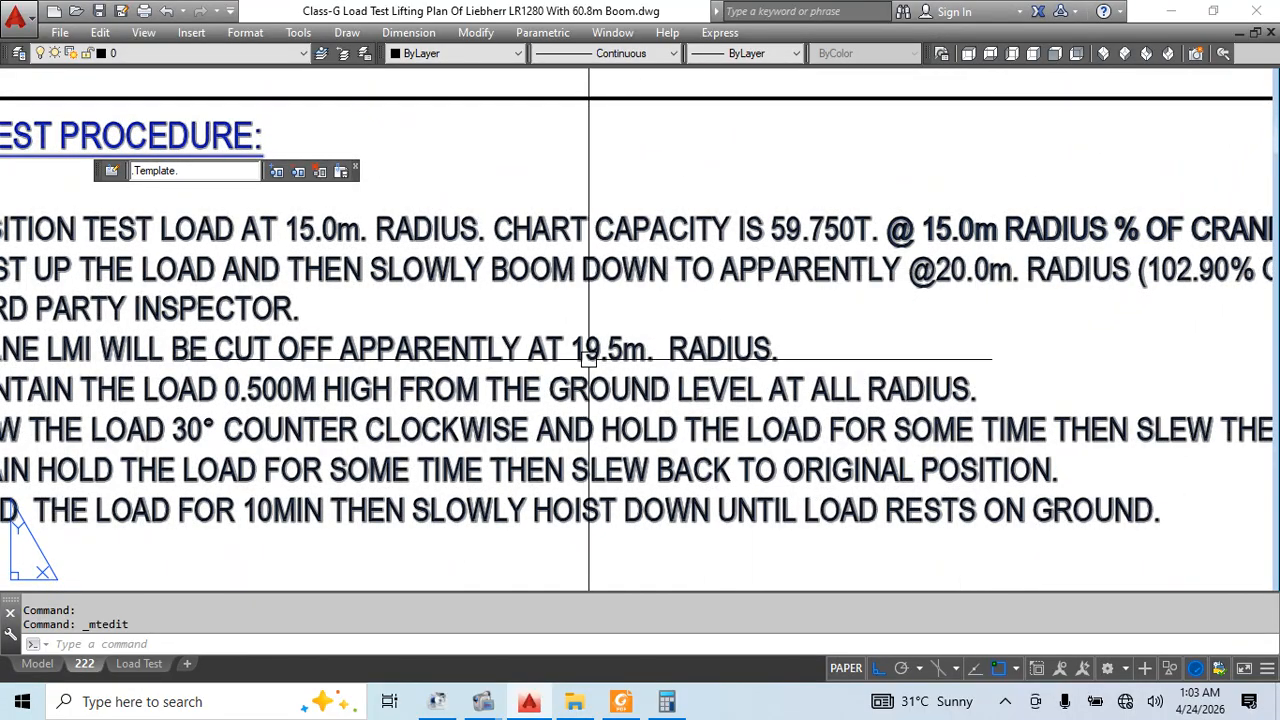
scroll(587, 356, "up", 2)
scroll(714, 356, "down", 4)
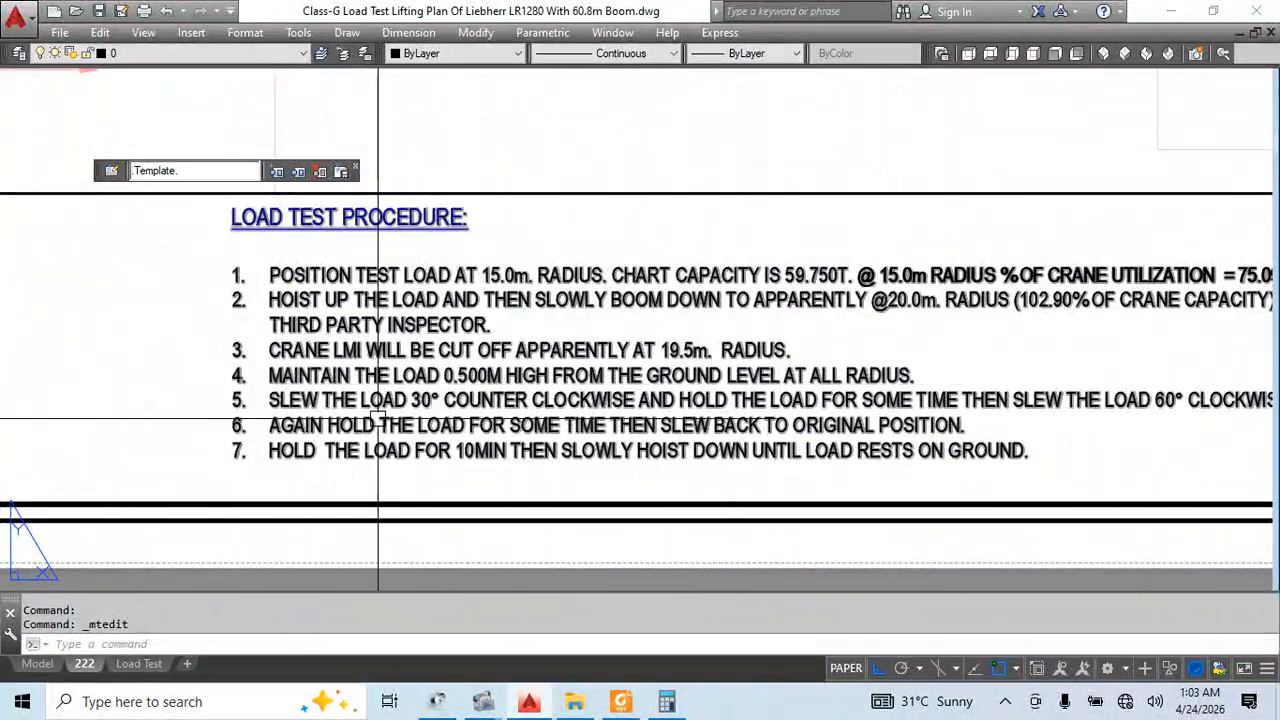
scroll(378, 420, "up", 2)
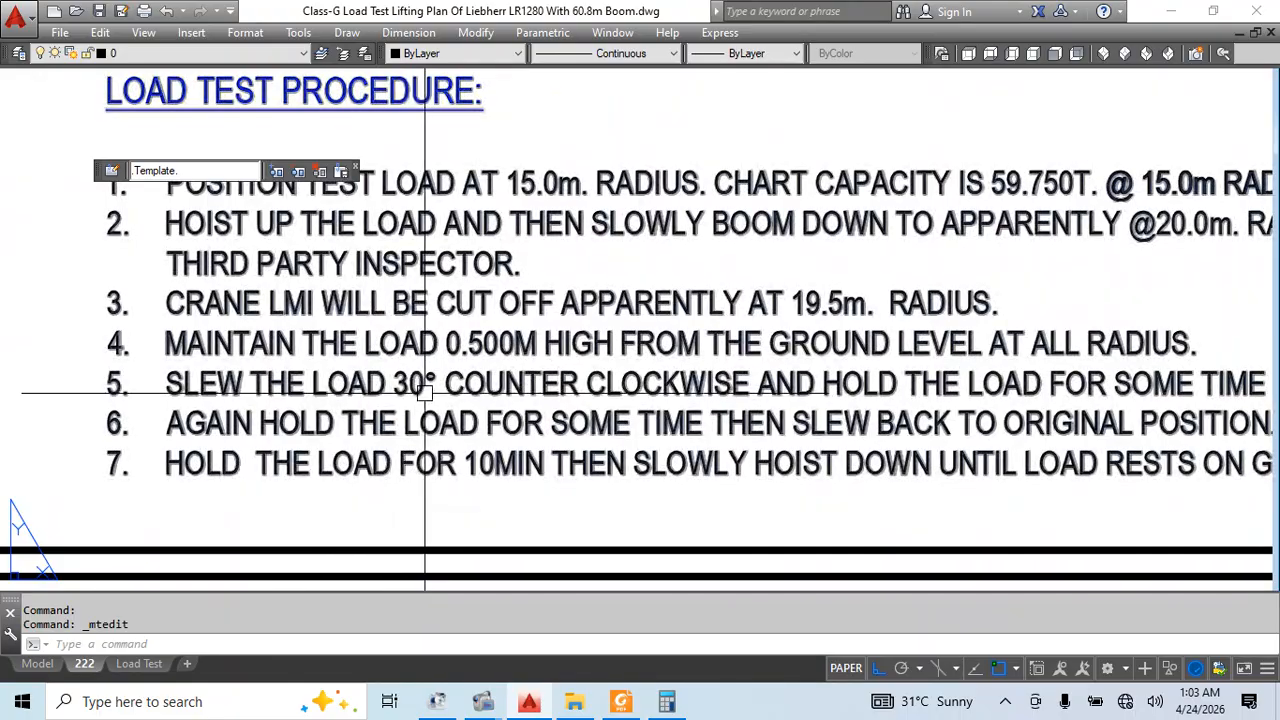
middle_click_drag(619, 401, 395, 382)
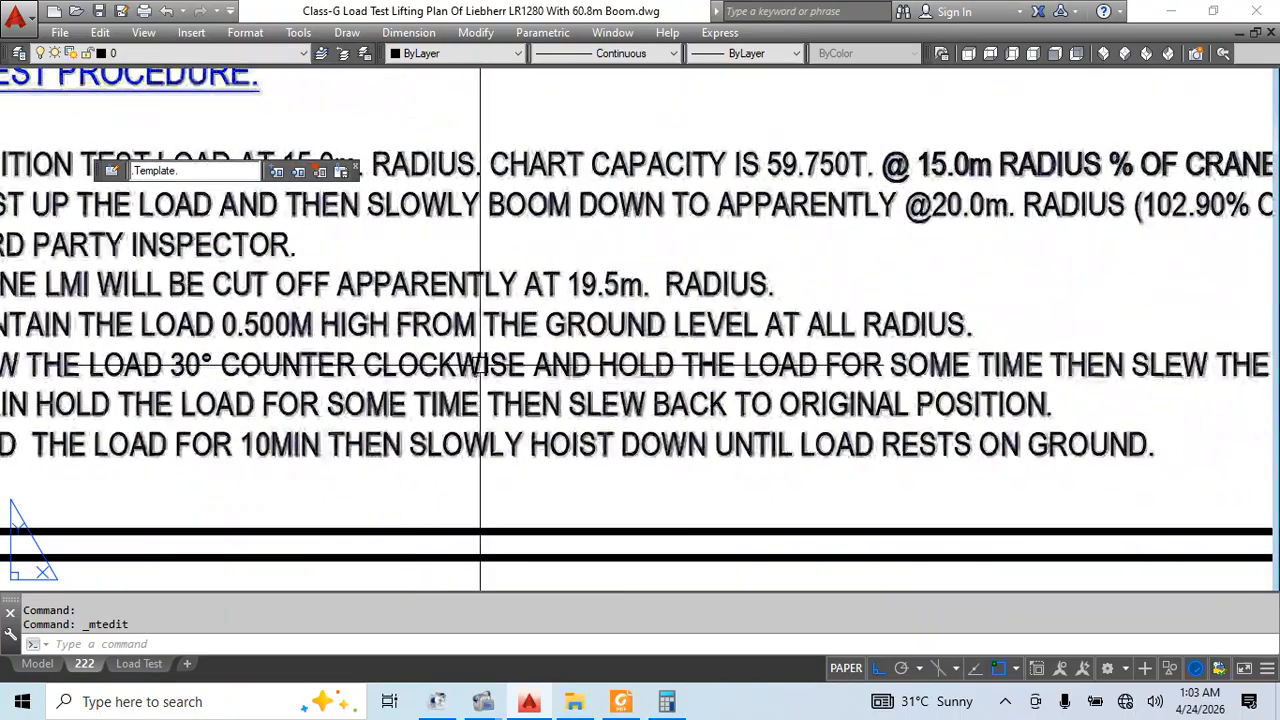
scroll(685, 368, "down", 2)
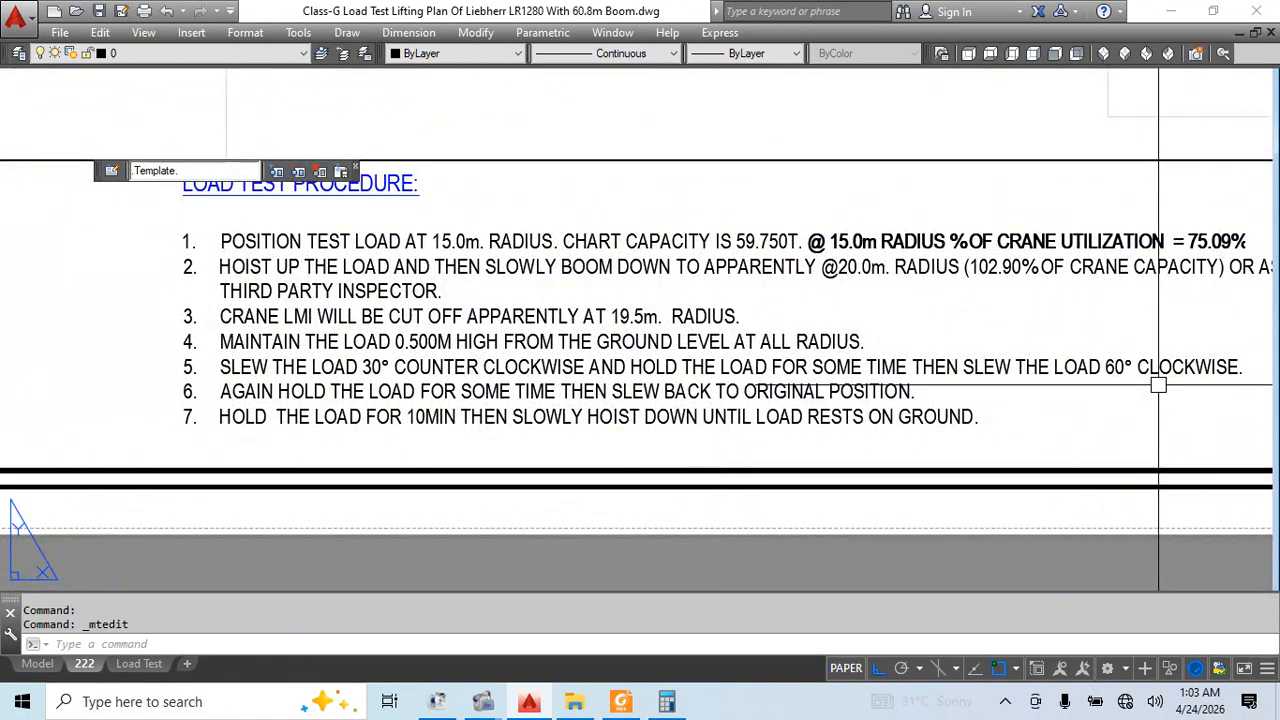
scroll(250, 395, "up", 2)
middle_click_drag(645, 408, 308, 393)
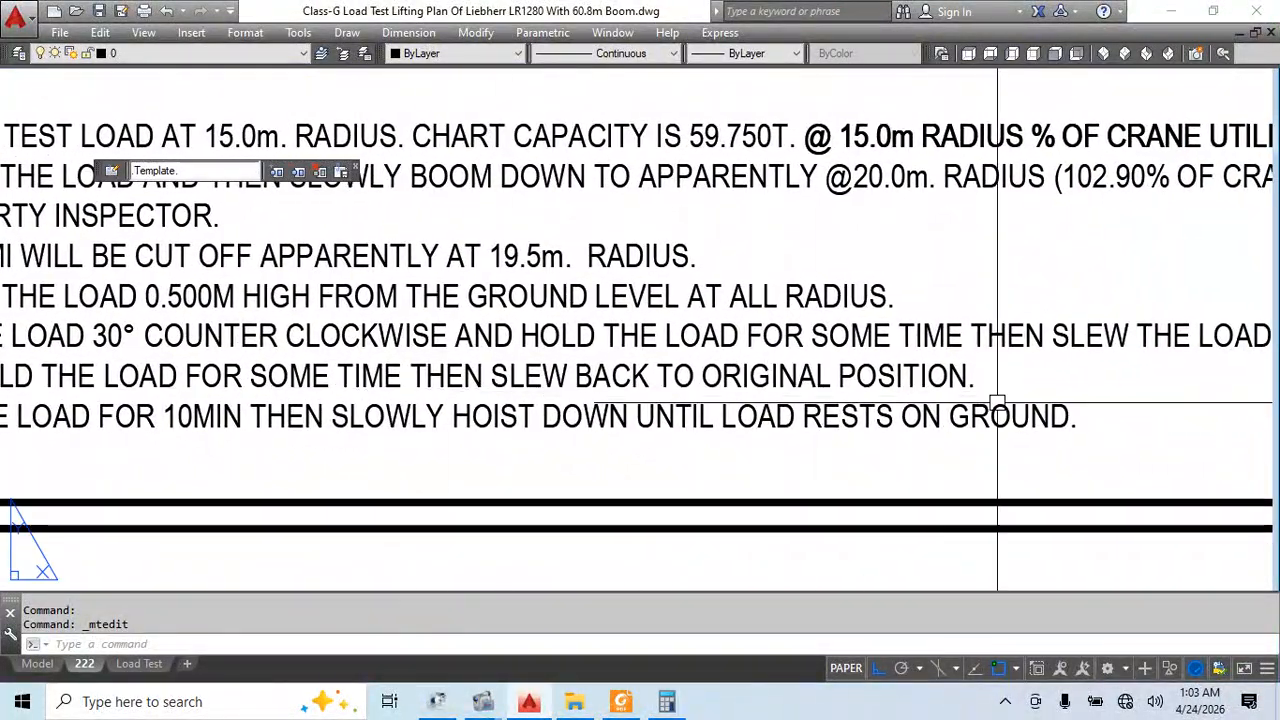
middle_click_drag(716, 470, 946, 461)
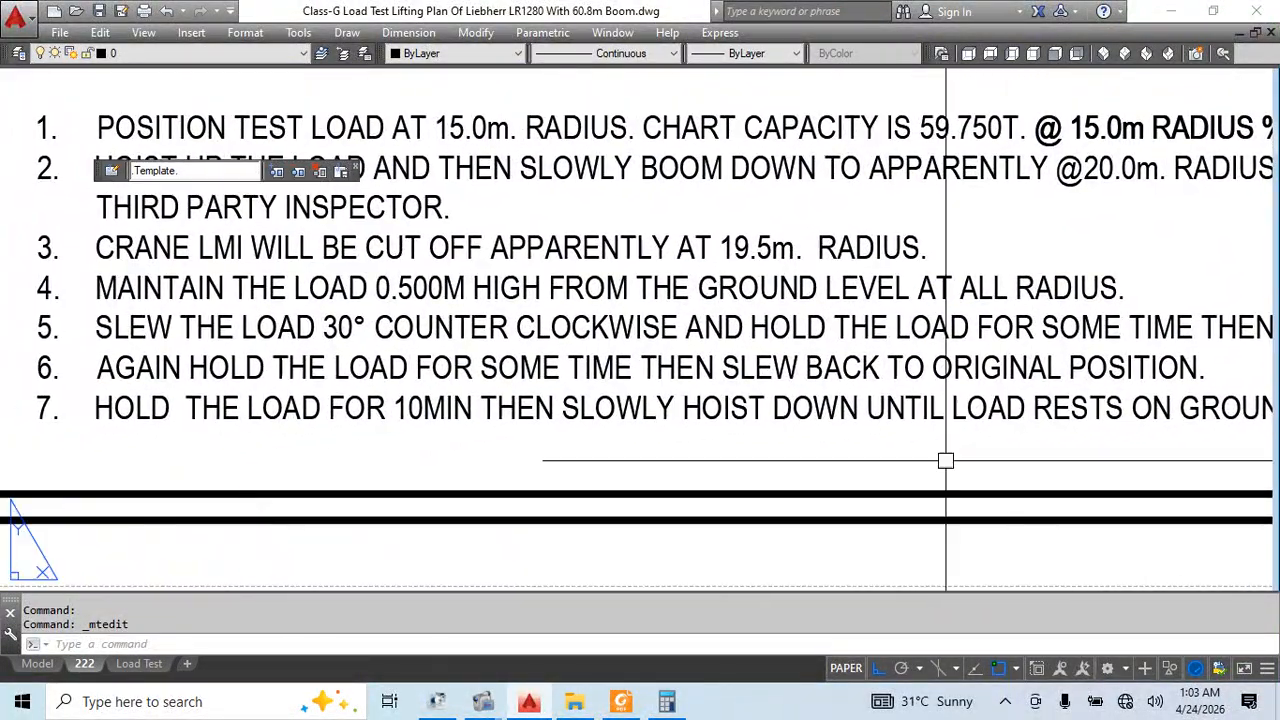
Remove the extra space between HOLD and THE in load test procedure item 7
double_click(188, 408)
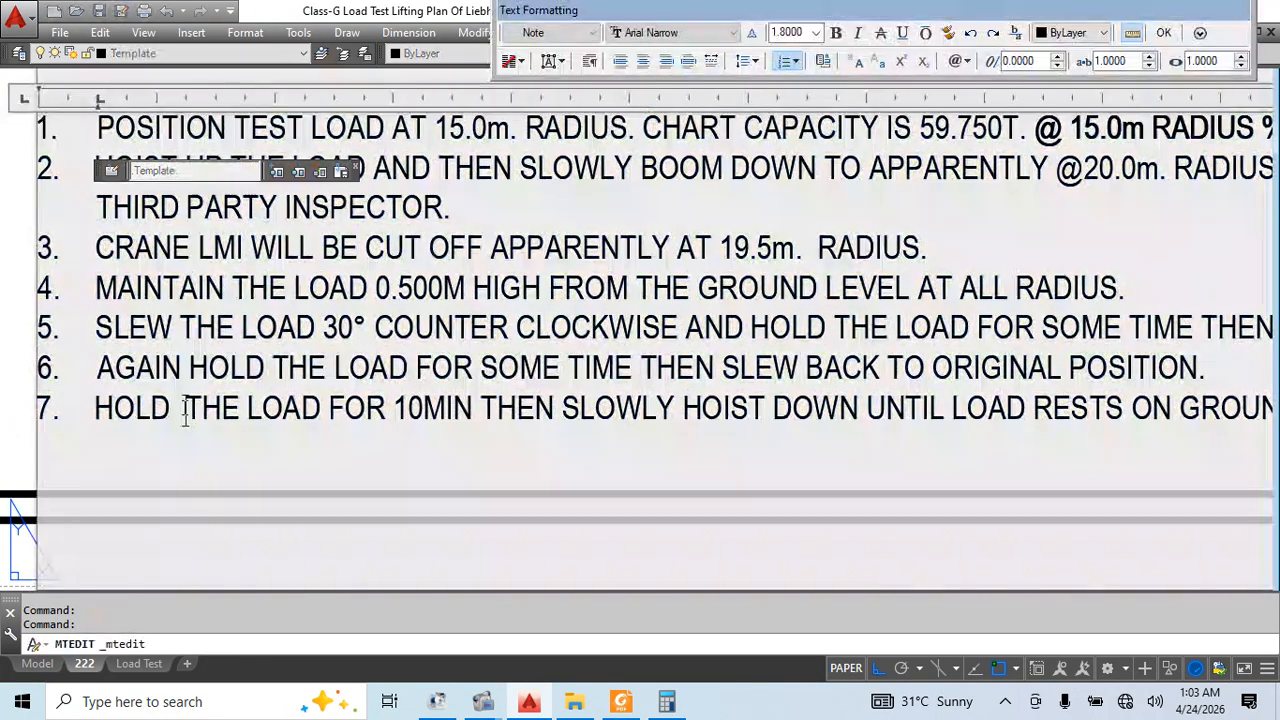
left_click(30, 447)
middle_click_drag(751, 475, 440, 460)
scroll(737, 349, "down", 2)
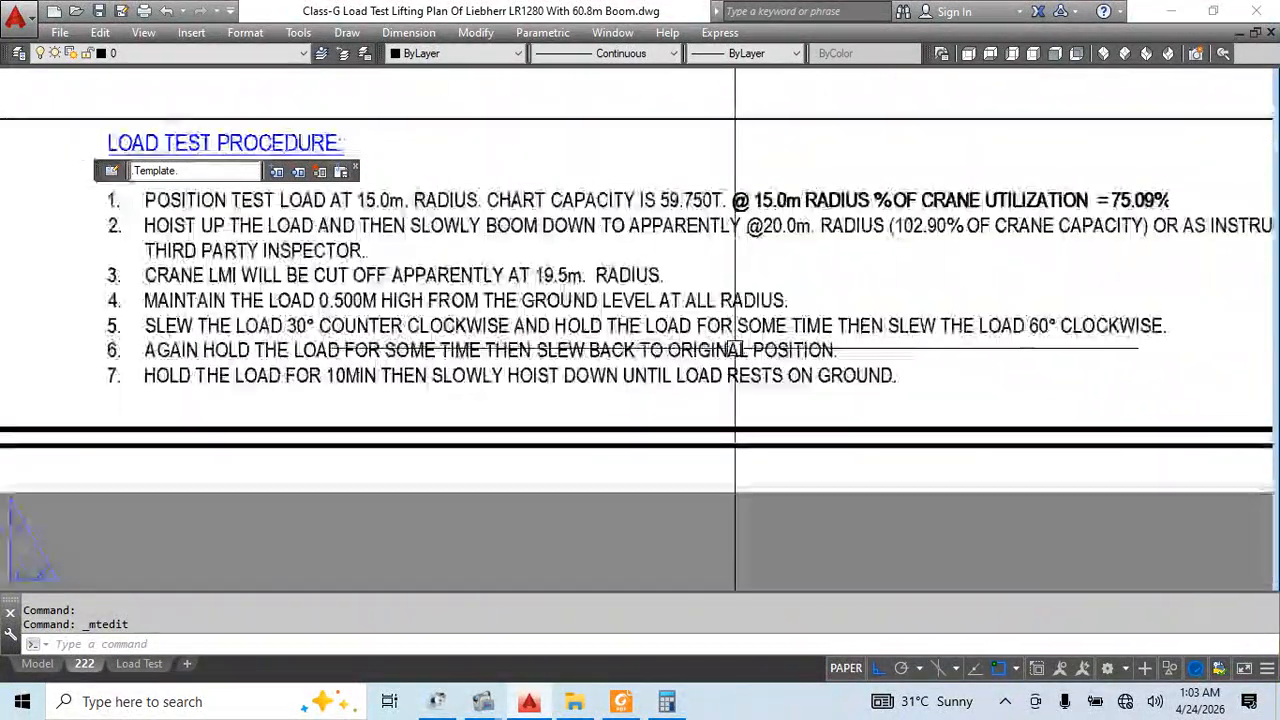
Set the issue 00 date in the title block's revision table to 24-Apr-2026
middle_click_drag(857, 392, 301, 455)
scroll(769, 316, "up", 2)
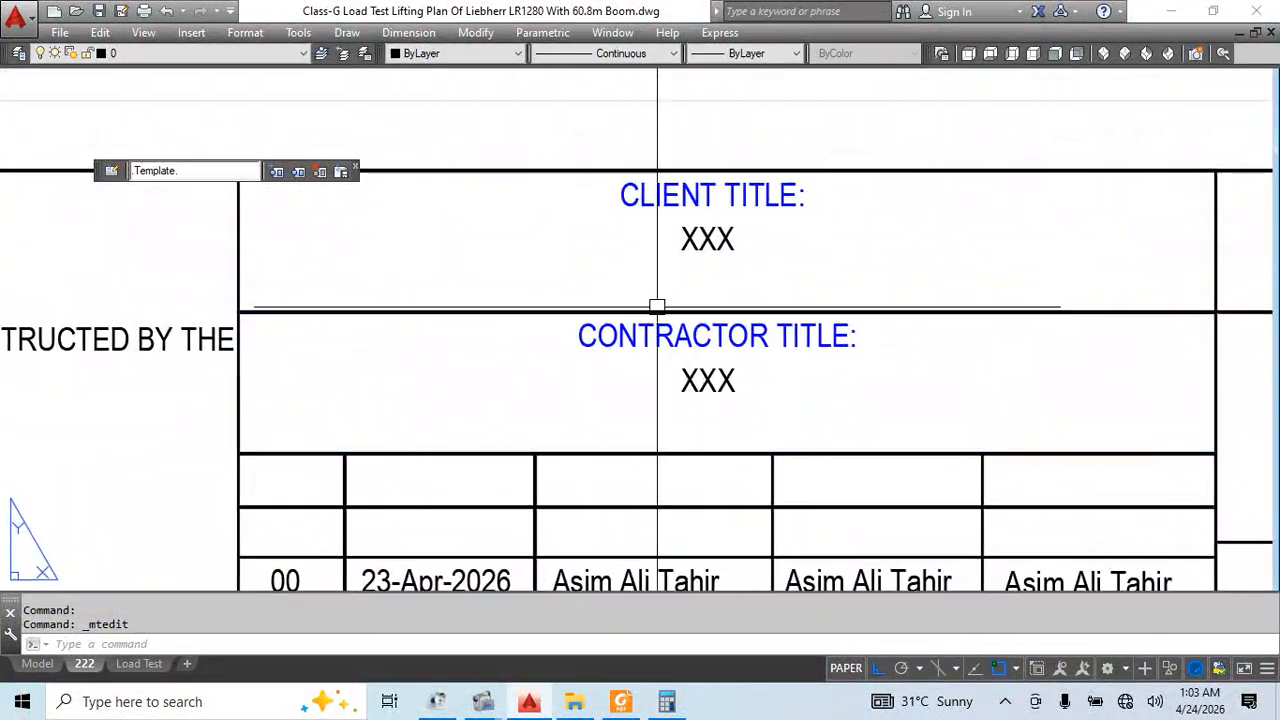
middle_click_drag(737, 371, 720, 196)
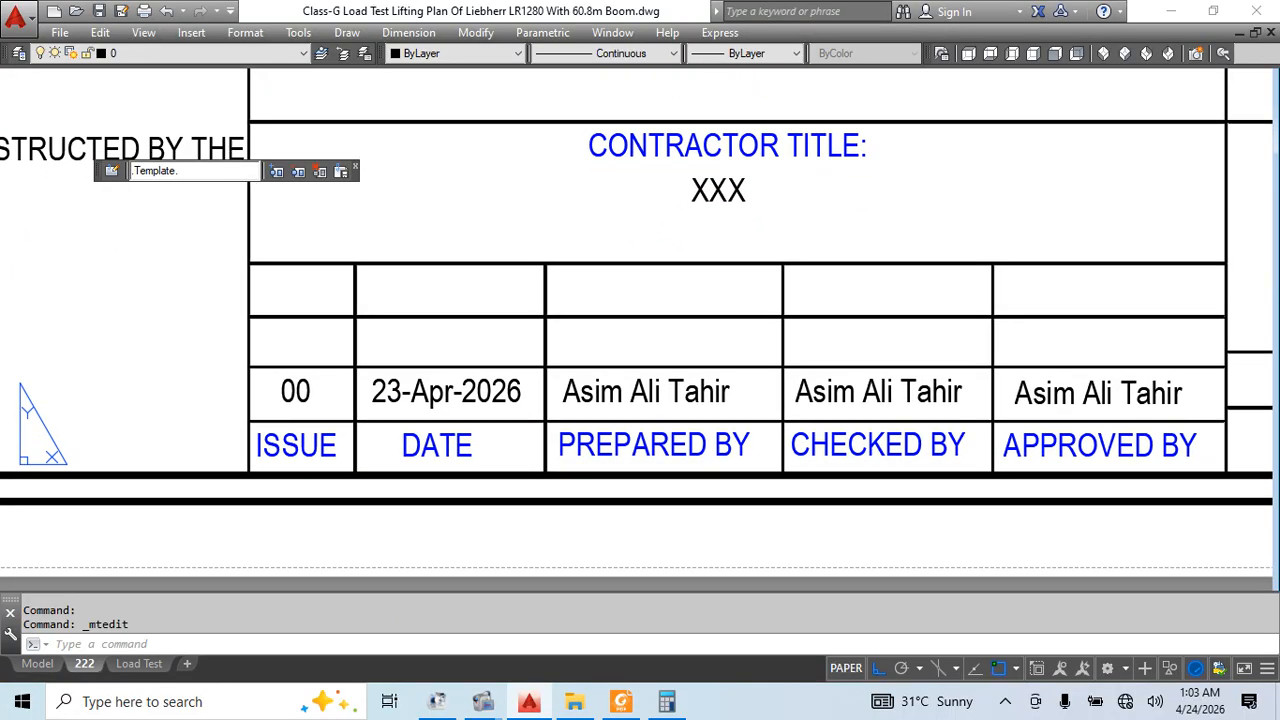
scroll(366, 429, "up", 2)
double_click(385, 393)
left_click_drag(386, 393, 405, 376)
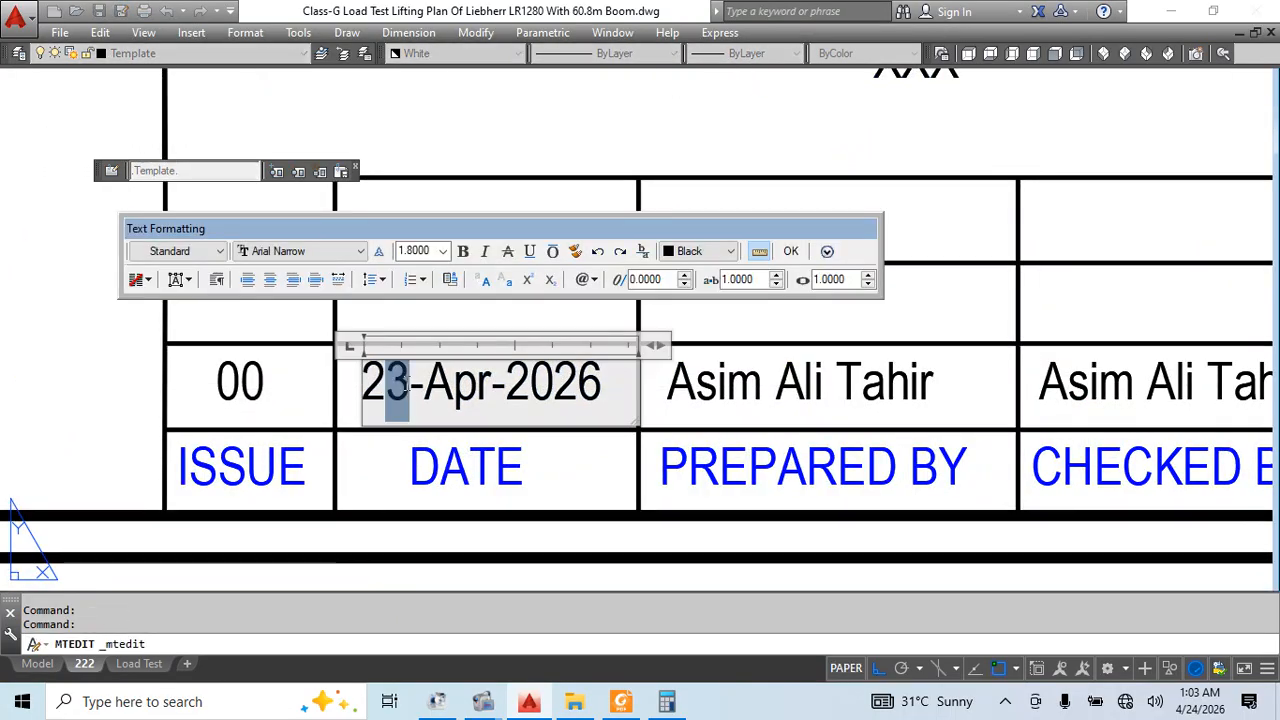
left_click(488, 467)
scroll(666, 434, "right", 5)
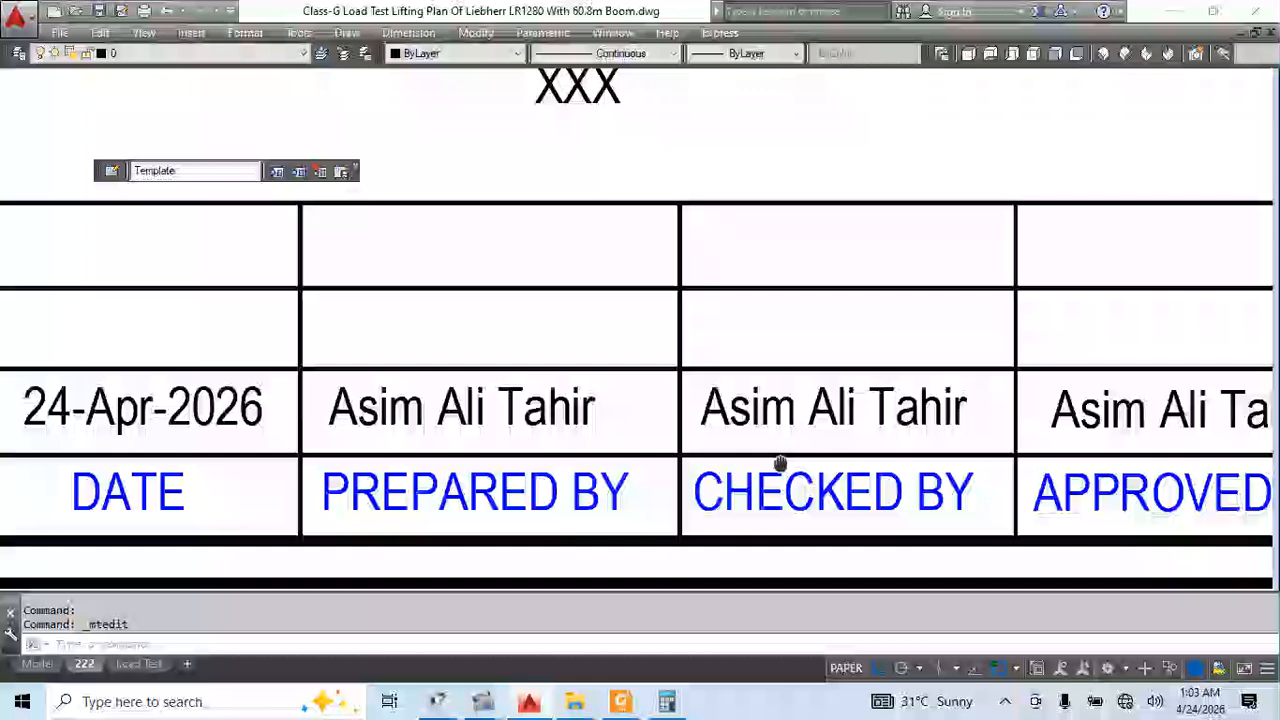
scroll(787, 467, "right", 8)
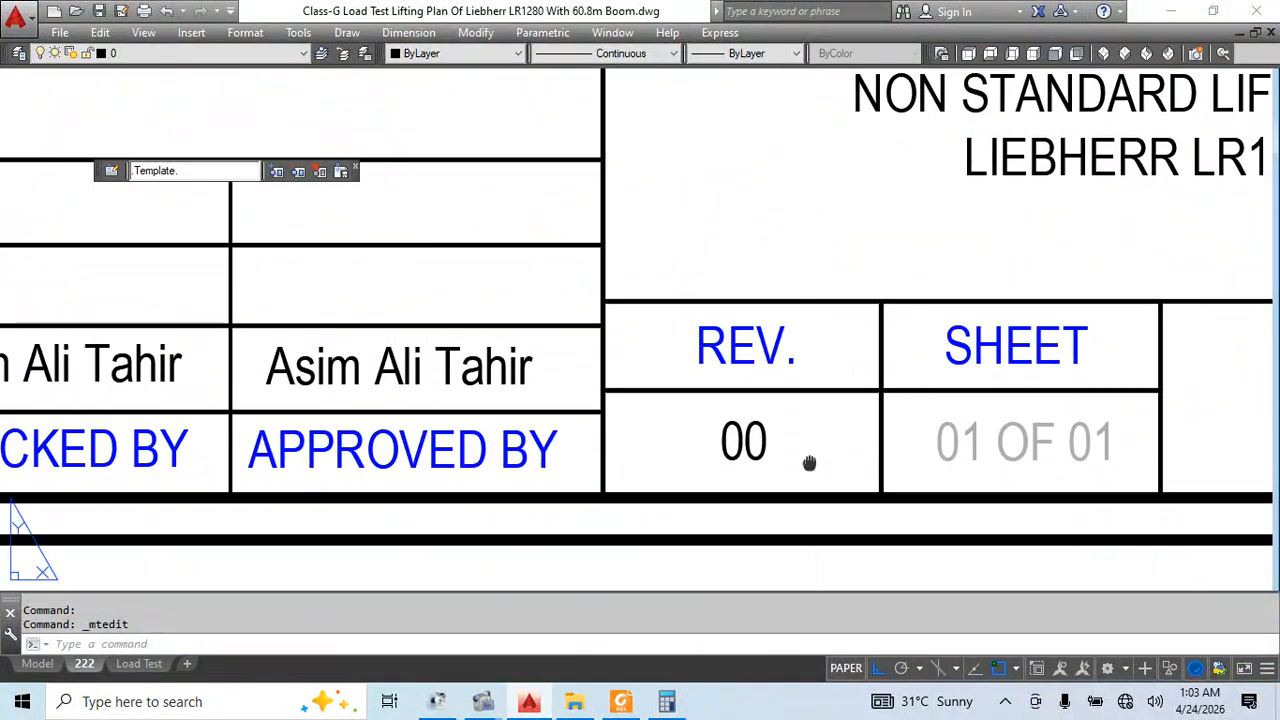
Insert CRAWLER CRANE between LR1280 and WITH in the title block's drawing title
scroll(789, 409, "down", 3)
scroll(789, 430, "right", 3)
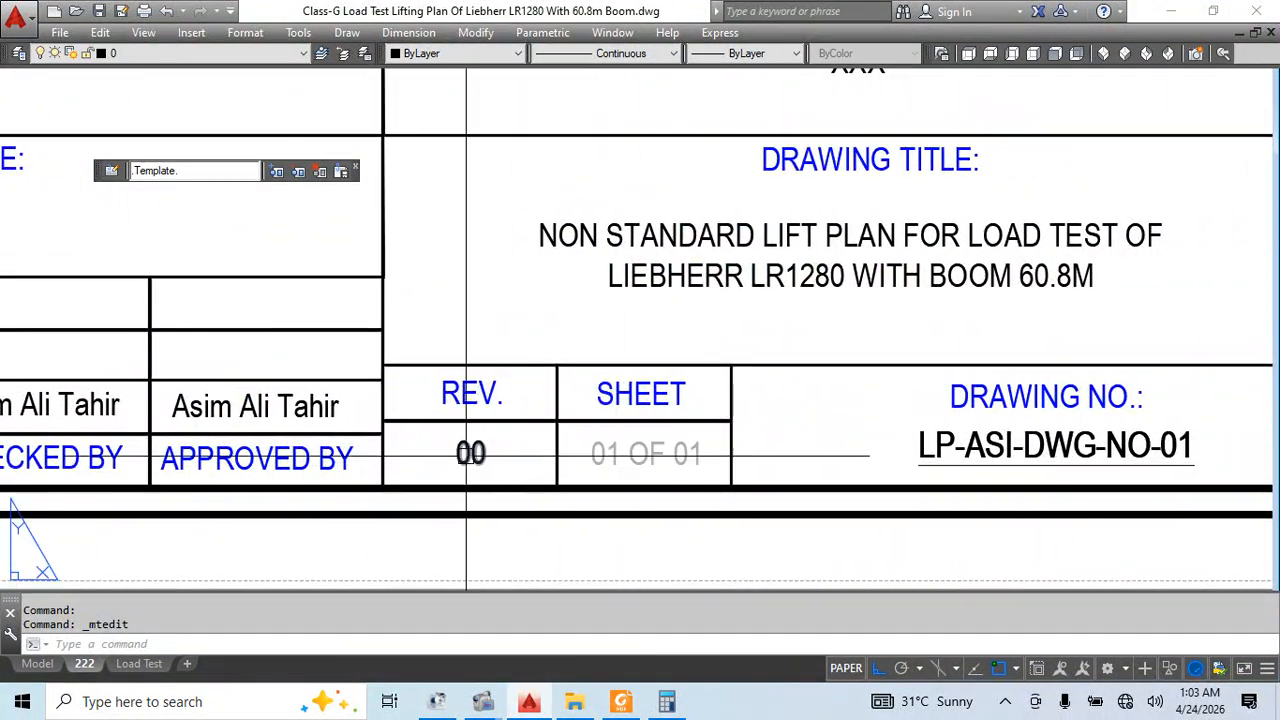
middle_click_drag(837, 458, 457, 466)
scroll(531, 466, "up", 2)
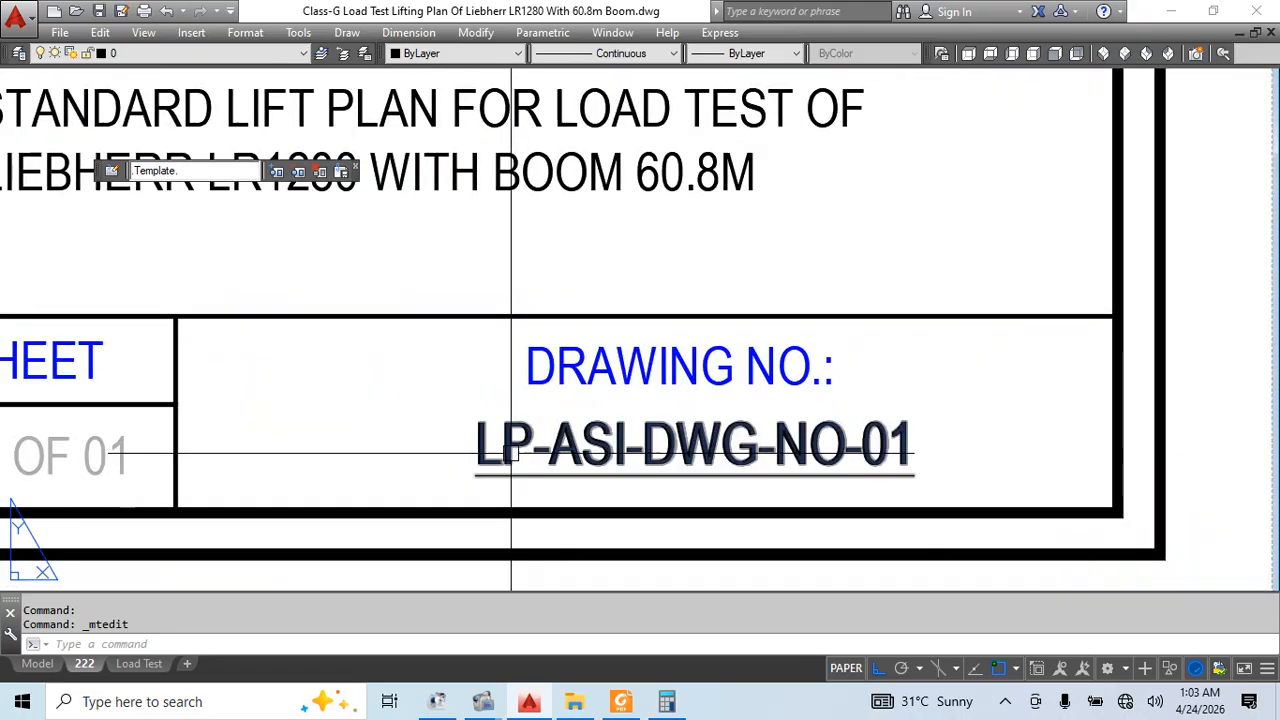
scroll(897, 460, "down", 2)
scroll(915, 468, "up", 3)
scroll(414, 337, "up", 2)
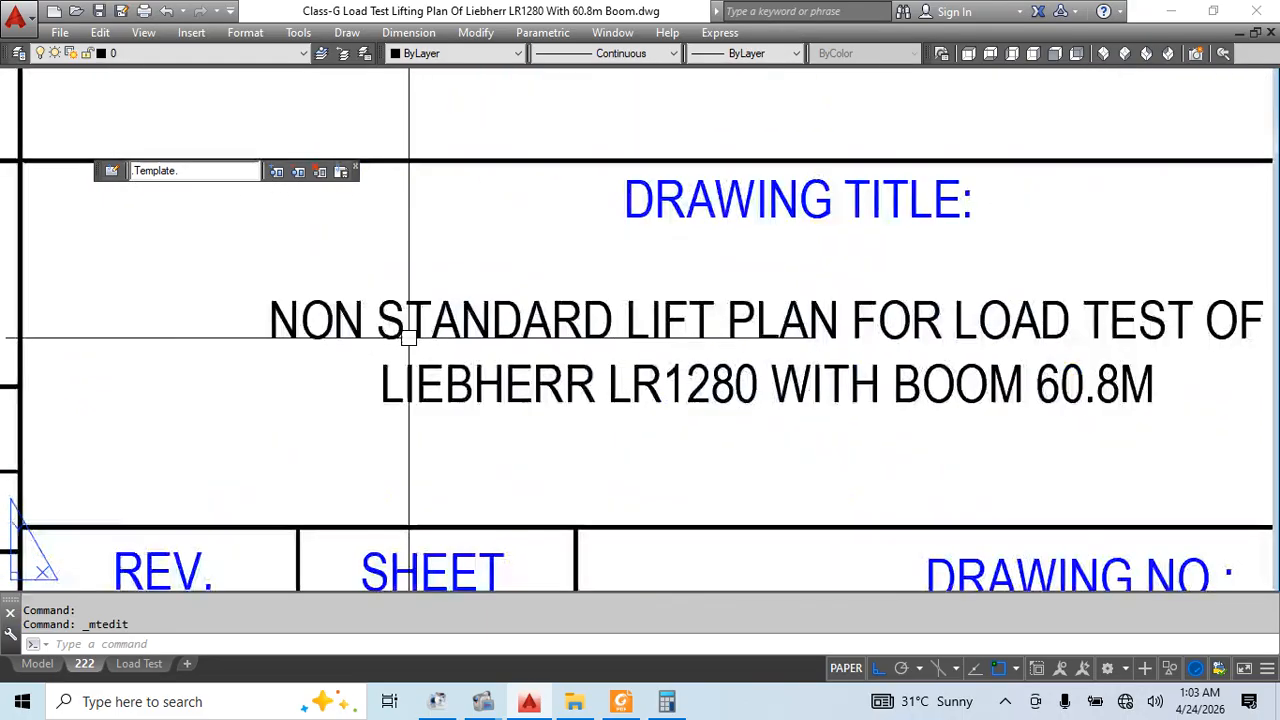
scroll(425, 393, "right", 3)
scroll(425, 393, "right", 1)
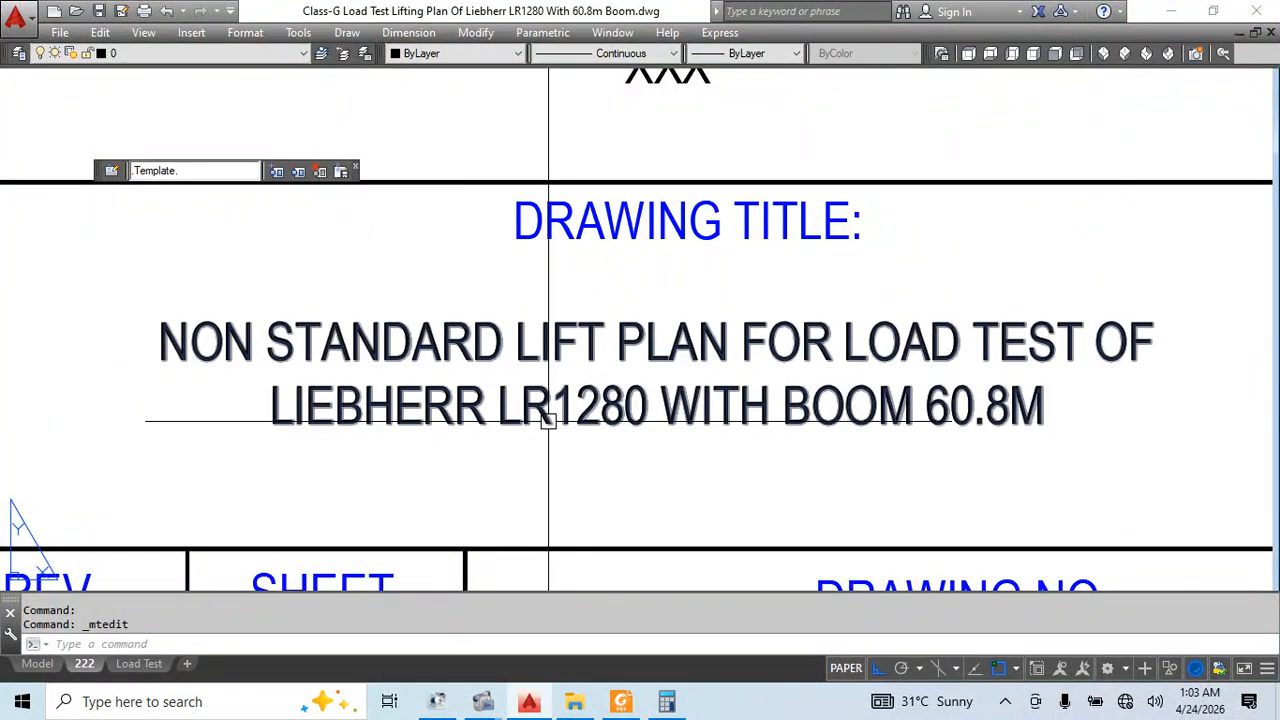
double_click(665, 422)
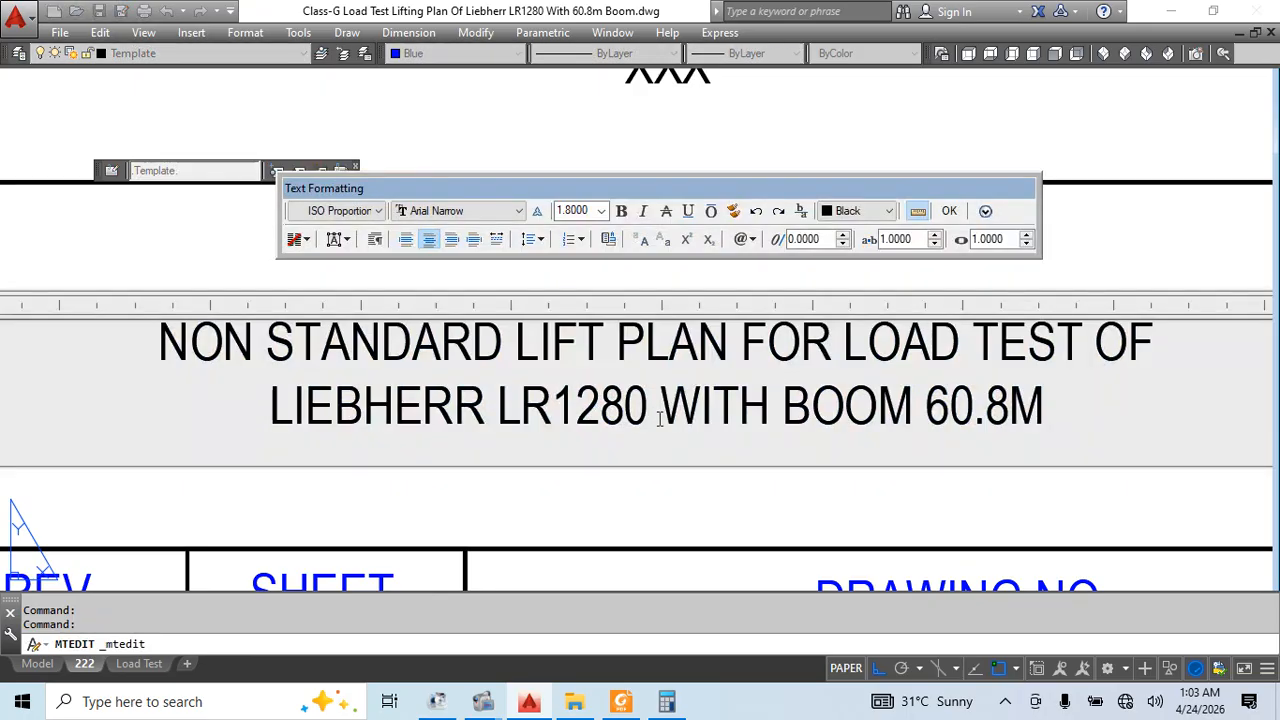
type("AWLER C")
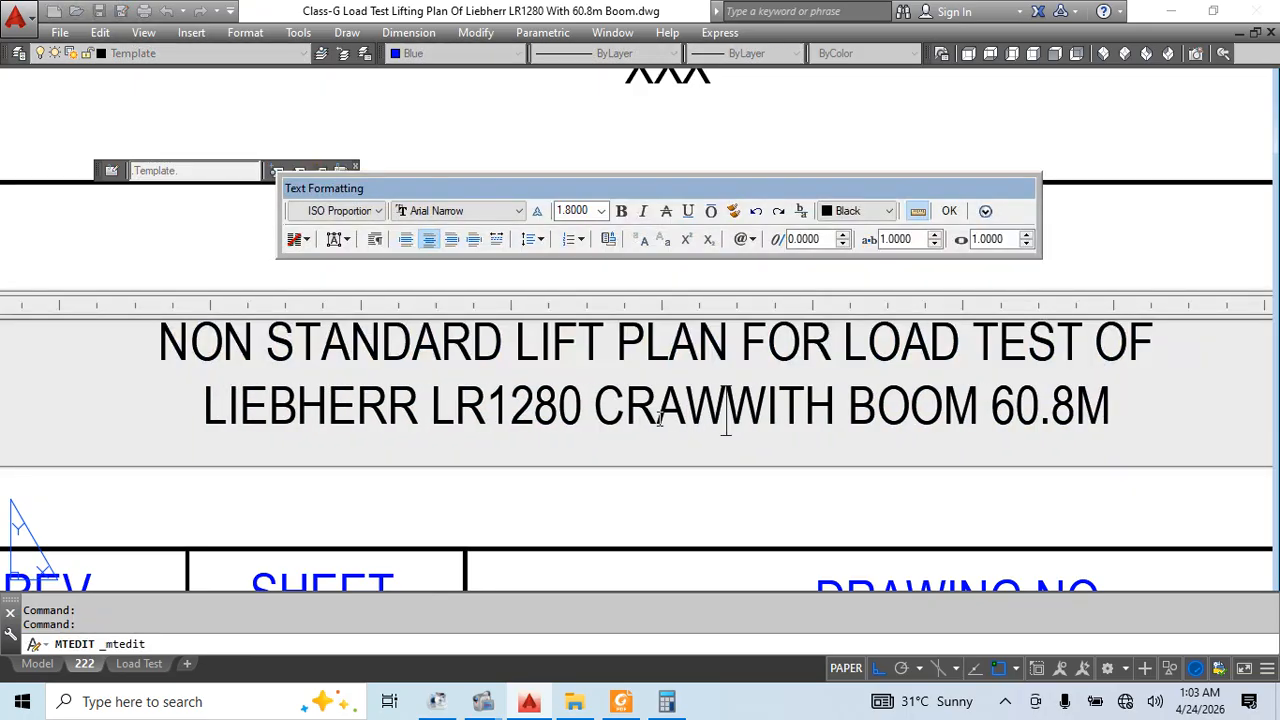
type("RANE")
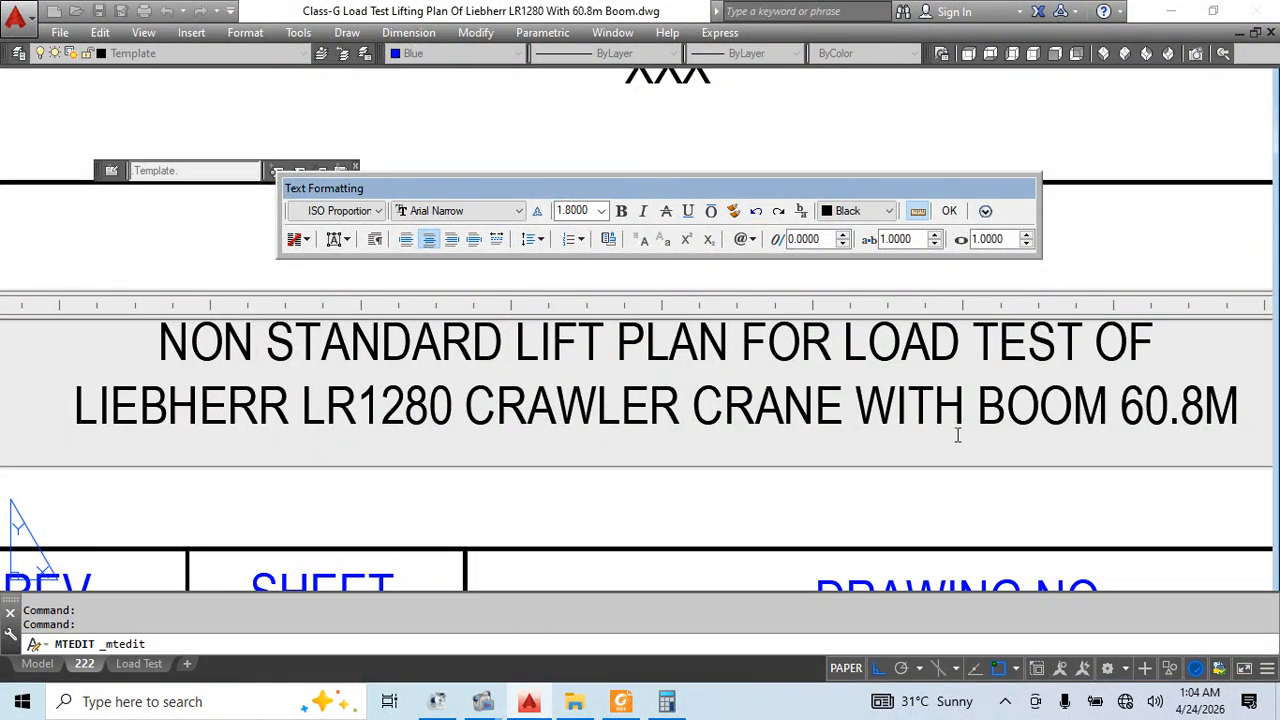
left_click(1138, 496)
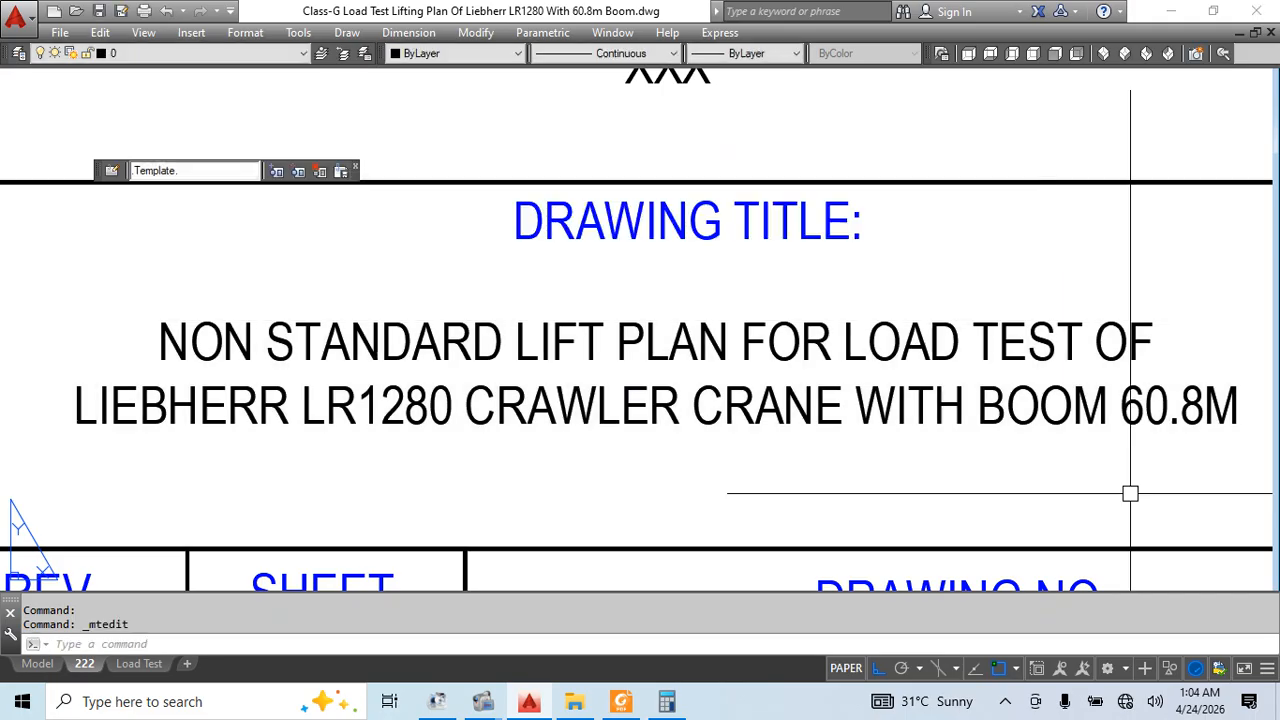
Close the in-place template edit, saving the reference changes, and fit the whole sheet in the view
scroll(1040, 263, "down", 8)
middle_click_drag(728, 144, 799, 454)
type("refclose")
key("Return")
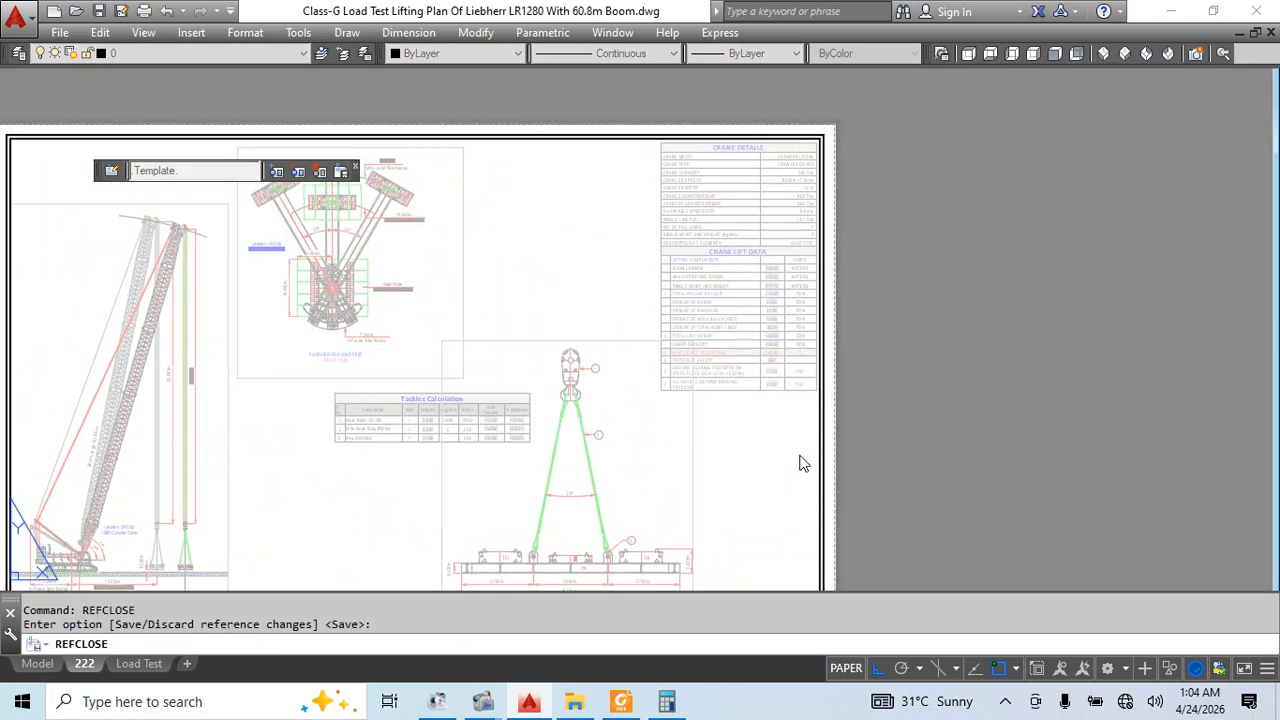
key("Return")
key("Return")
scroll(614, 356, "down", 1)
mouse_move(468, 532)
middle_mouse_down()
mouse_move(503, 511)
mouse_move(511, 480)
middle_mouse_up()
middle_click(300, 560)
middle_click(300, 560)
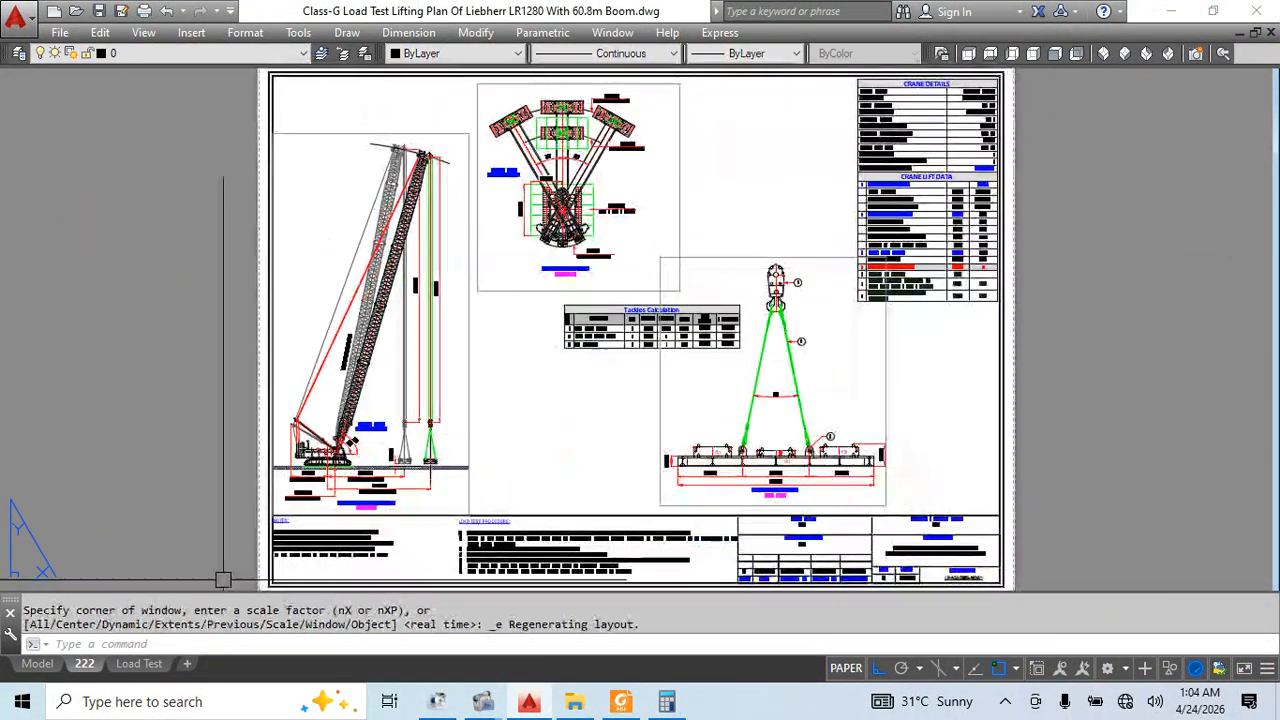
Review the page setup of layout 222
left_click(137, 664)
left_click(84, 664)
right_click(86, 664)
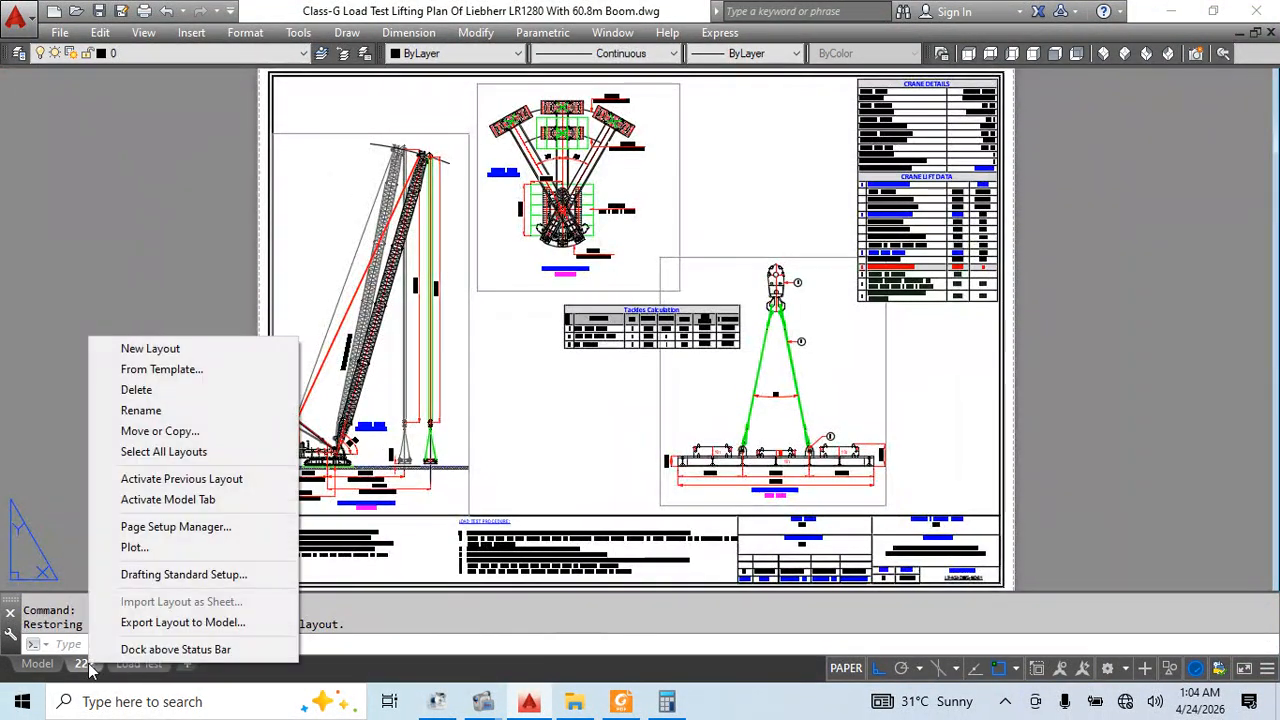
left_click(165, 530)
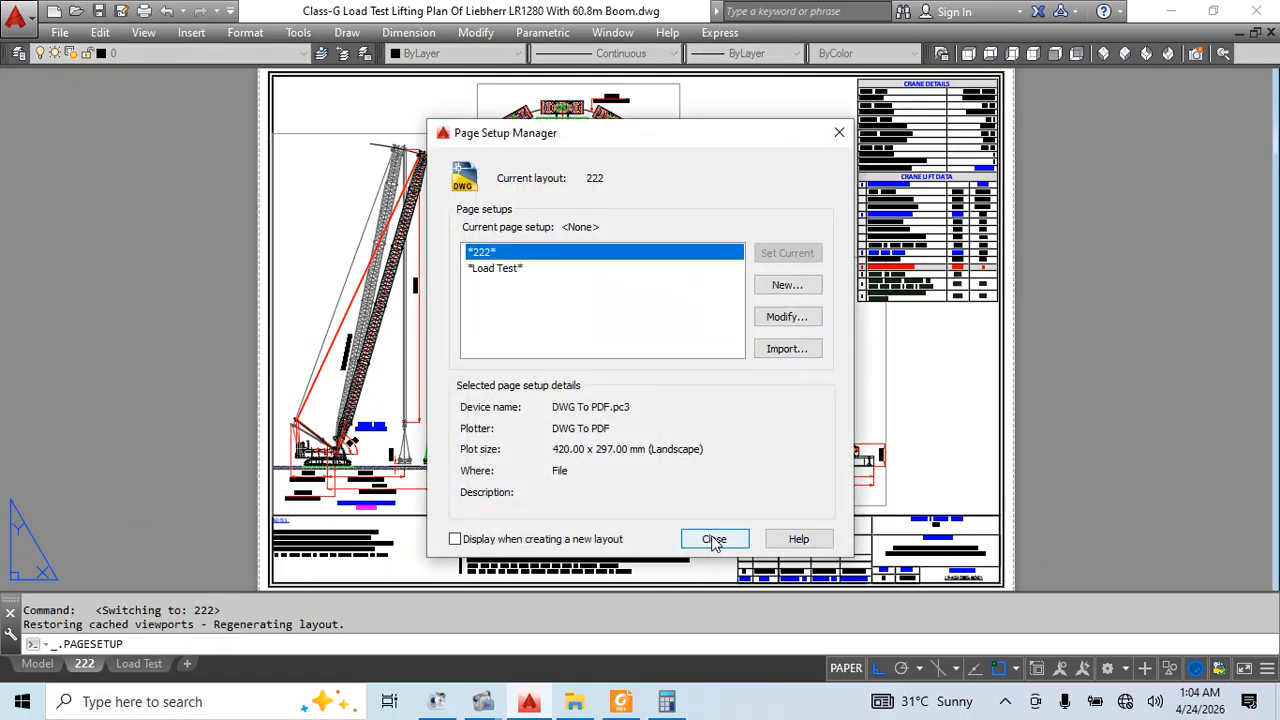
left_click(714, 539)
Plot layout 222 to a PDF on the Desktop under the suggested file name and look over the plotted sheet
right_click(84, 664)
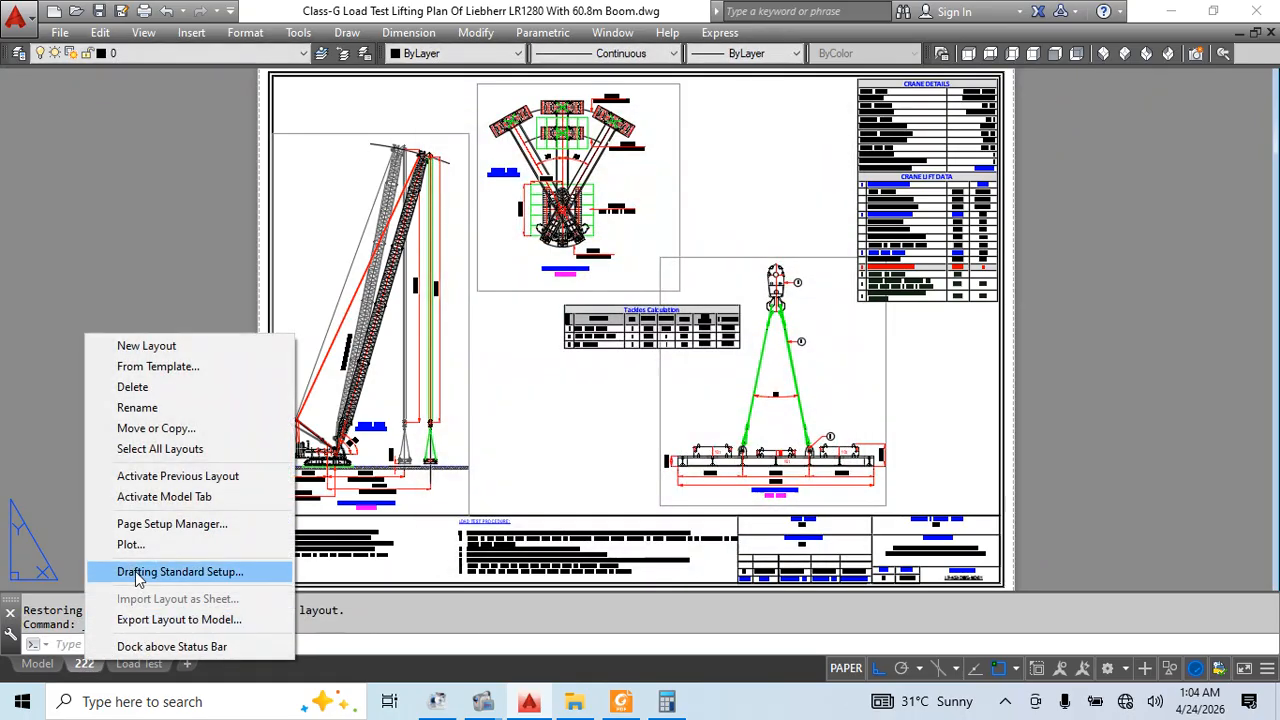
left_click(138, 545)
left_click(749, 576)
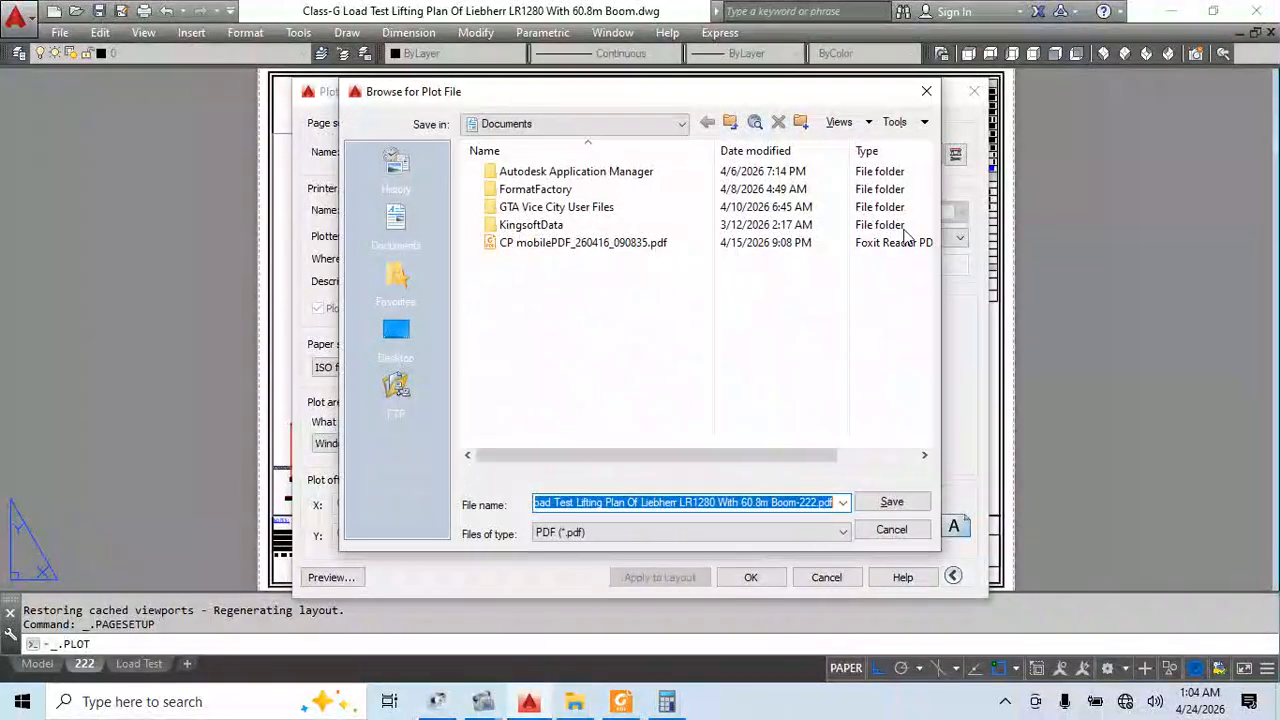
left_click(575, 125)
left_click(515, 135)
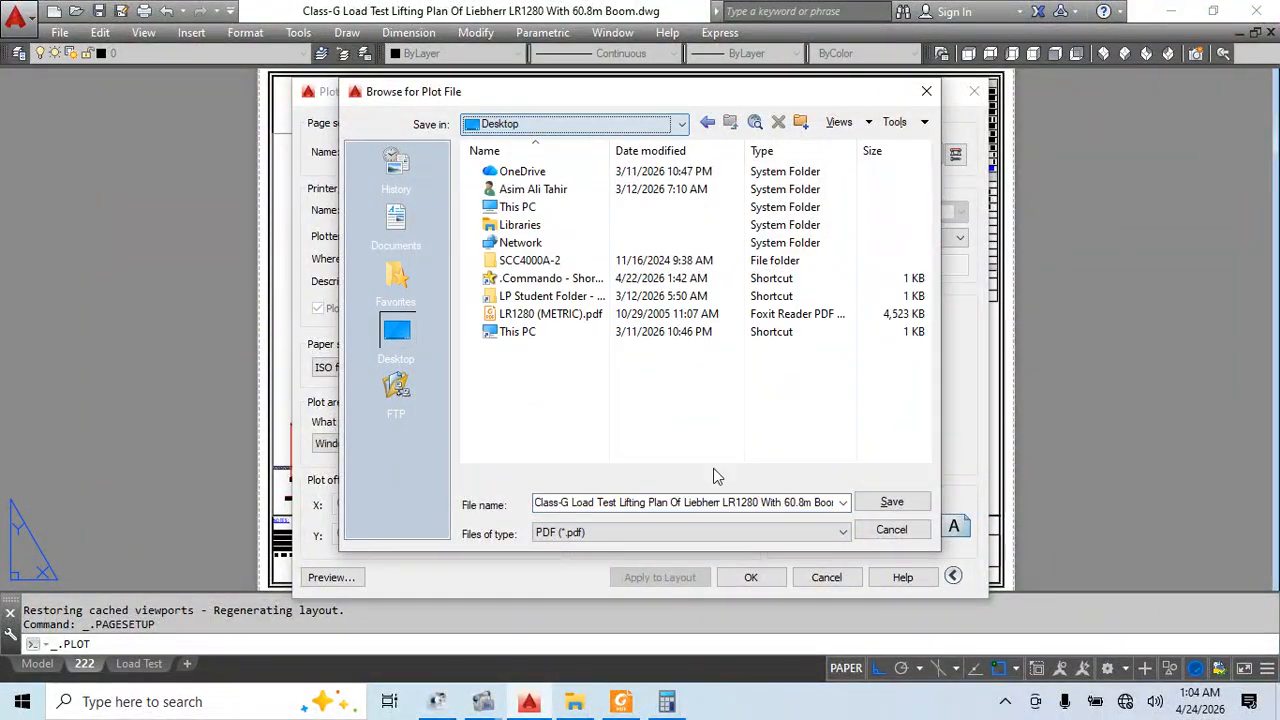
left_click(891, 502)
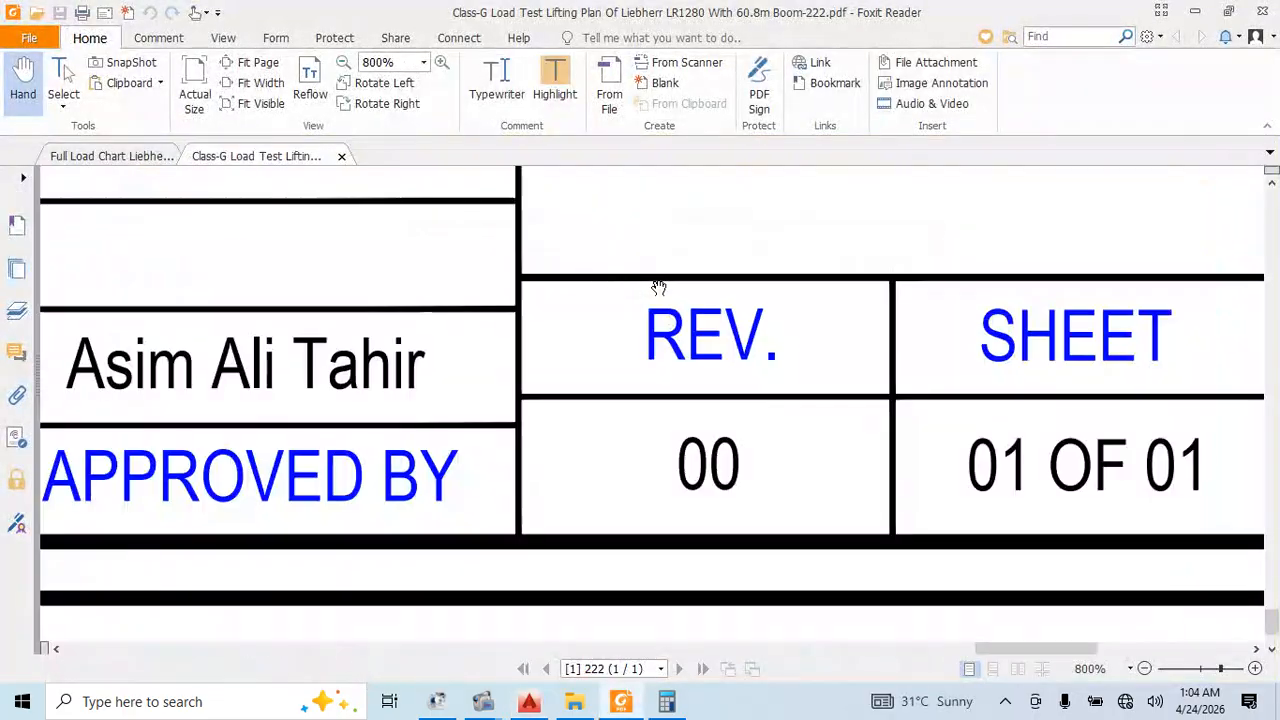
scroll(904, 465, "down", 8, "ctrl")
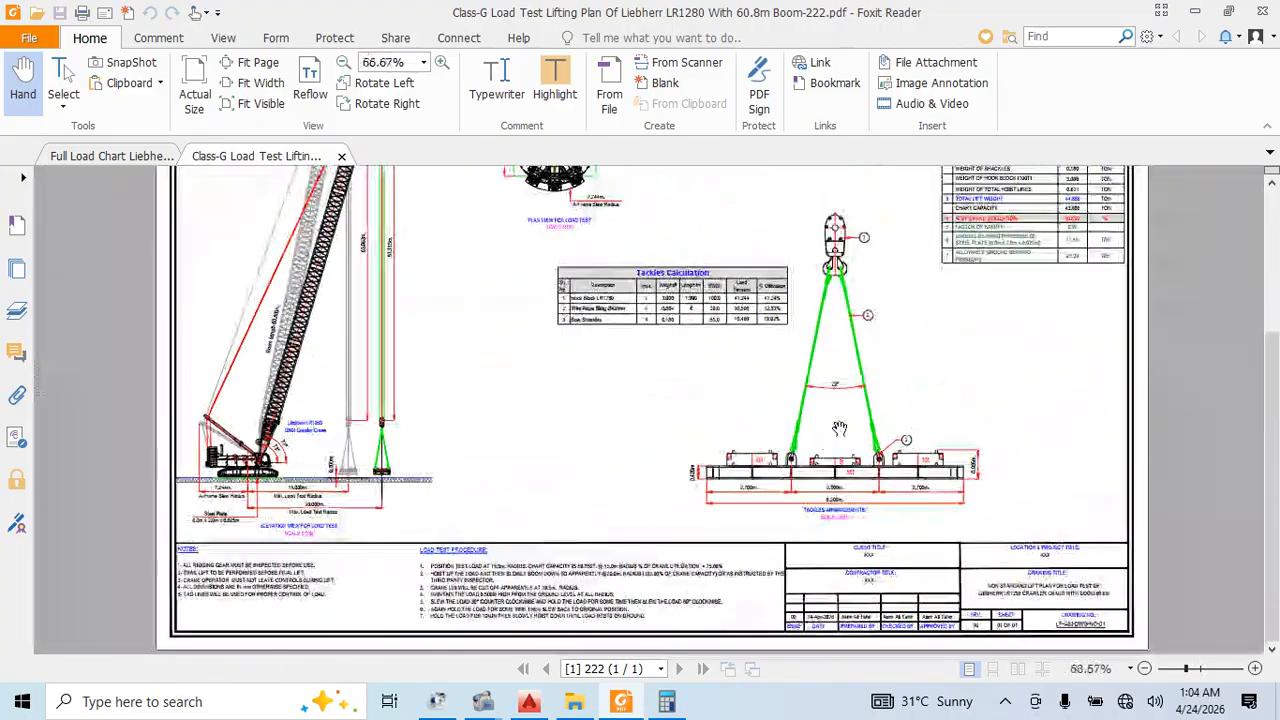
left_click_drag(696, 528, 656, 511)
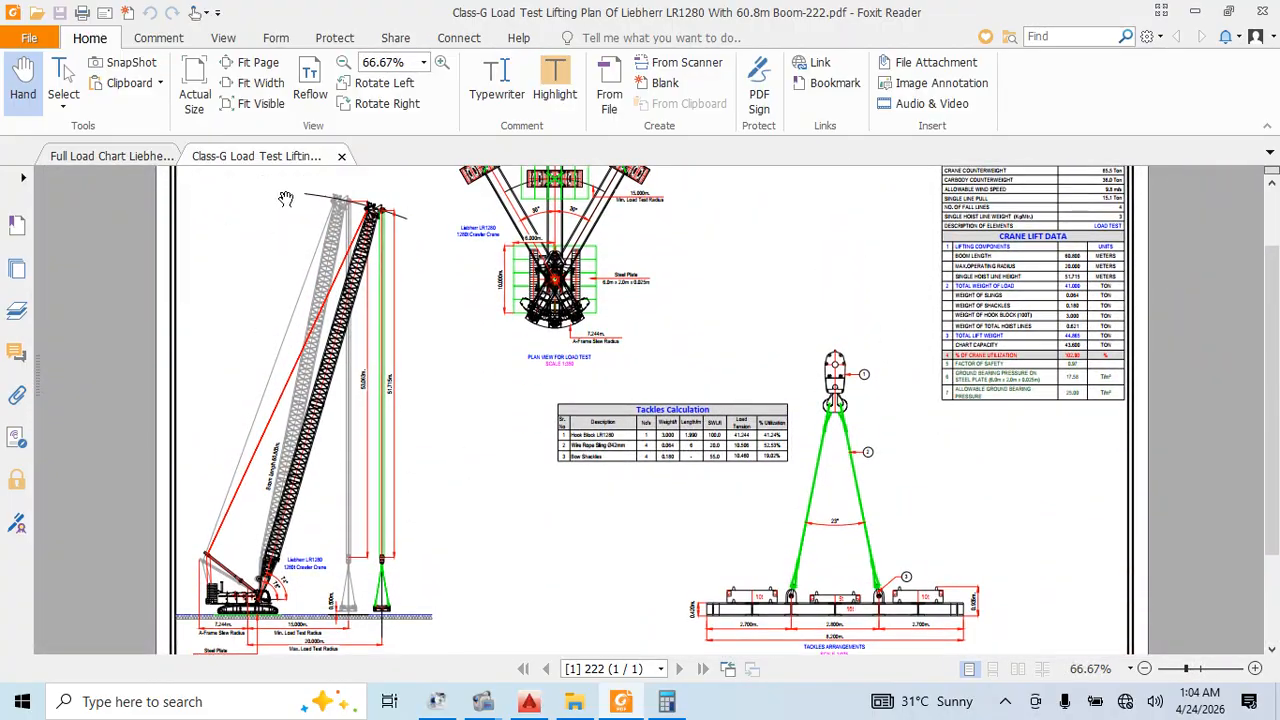
left_click(529, 701)
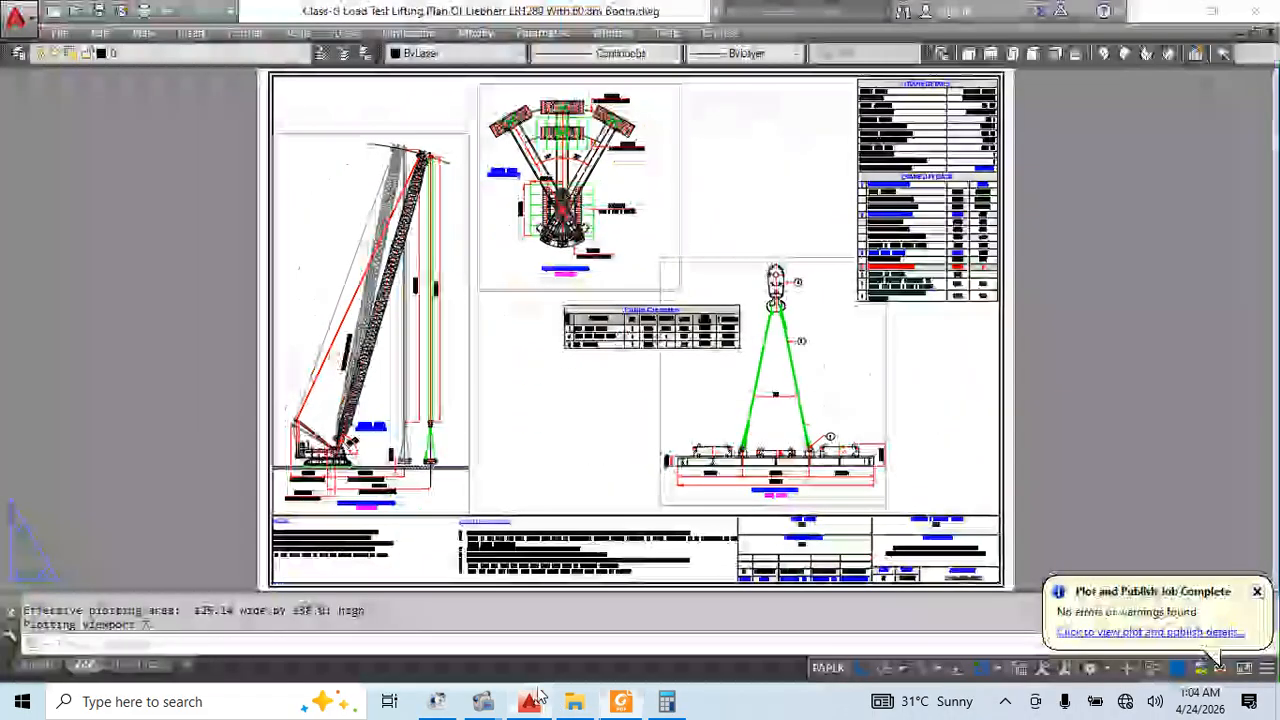
left_click(475, 291)
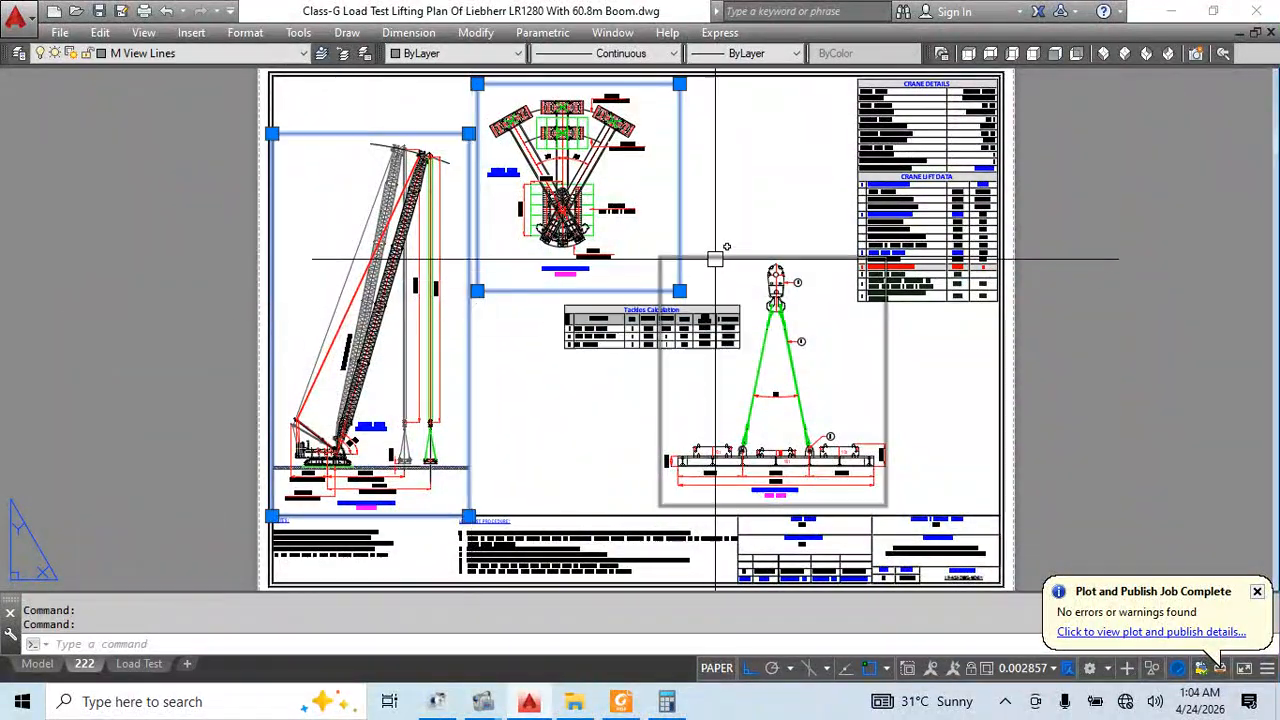
key("Escape")
key("Escape")
left_click(628, 704)
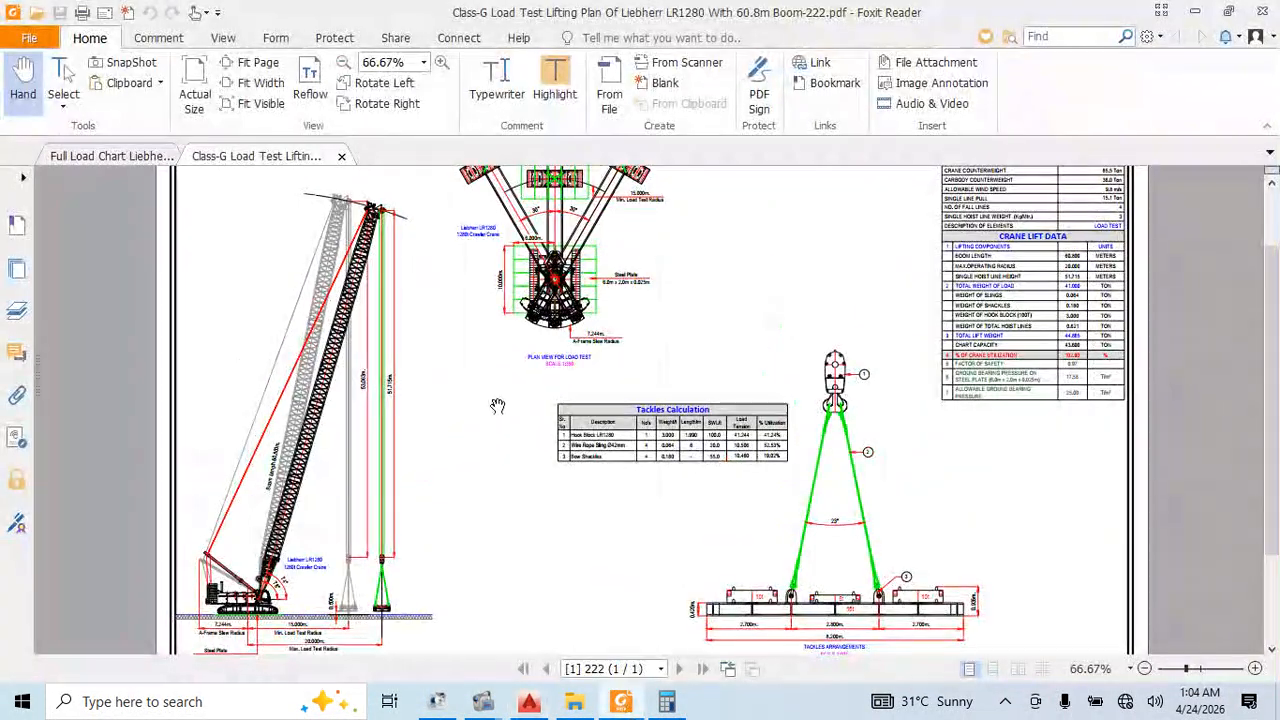
Examine the load test procedure, tackles arrangement and title block in the plotted PDF
scroll(555, 400, "down", 3)
scroll(850, 440, "up", 2, "ctrl")
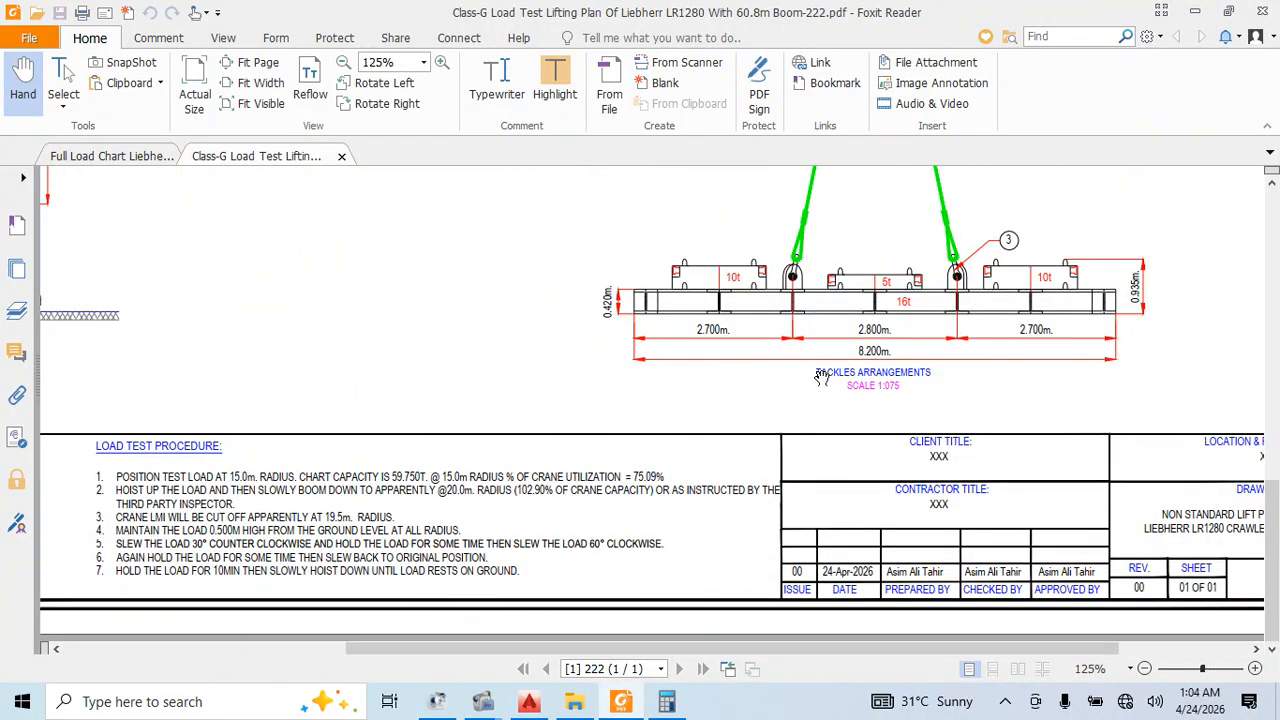
scroll(820, 376, "down", 2, "ctrl")
scroll(726, 448, "up", 3)
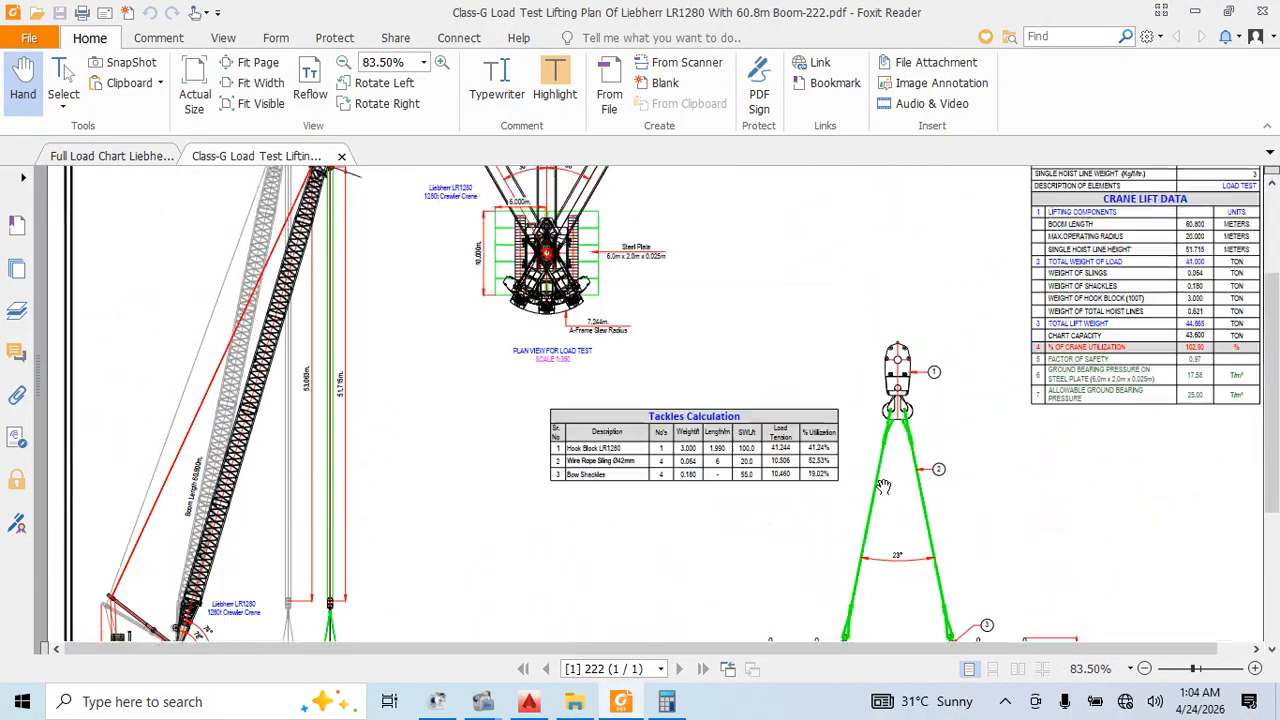
Examine the crane utilization, factor of safety and ground bearing pressure rows of the crane lift data in the PDF
scroll(1106, 531, "up", 5, "ctrl")
left_click_drag(1155, 540, 751, 560)
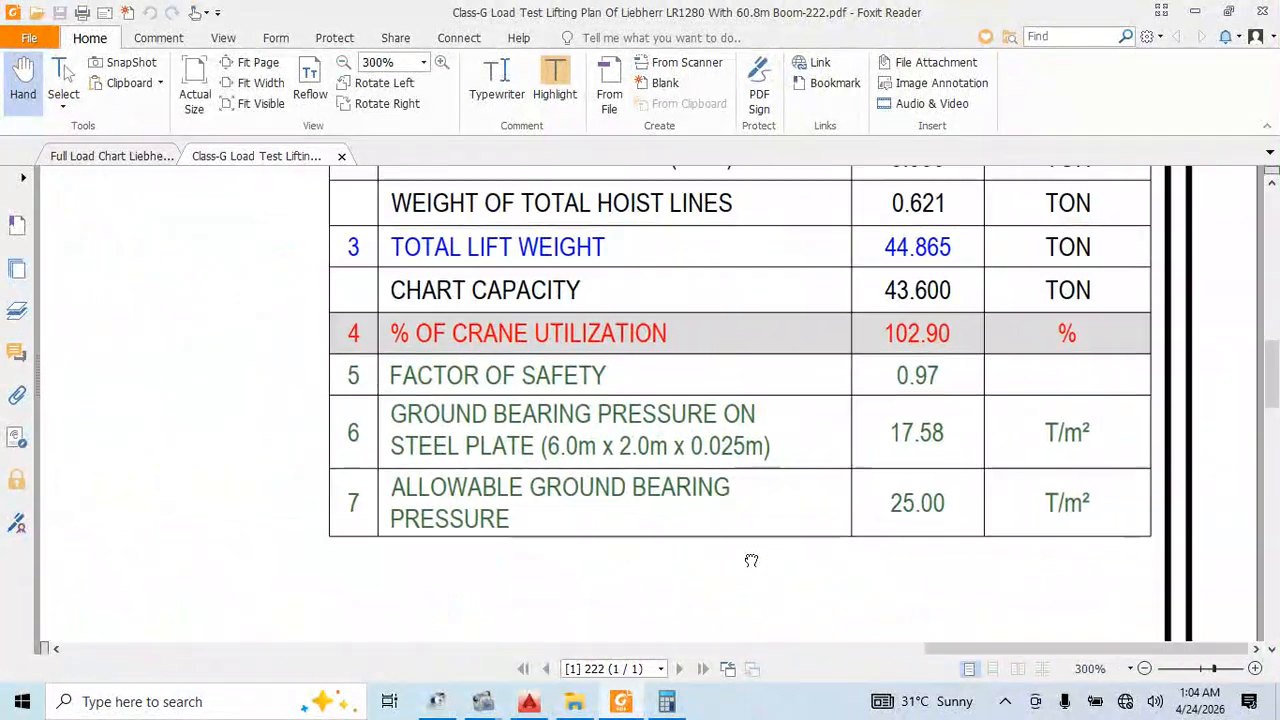
scroll(889, 443, "up", 1)
scroll(703, 313, "down", 2, "ctrl")
scroll(703, 313, "down", 3, "ctrl")
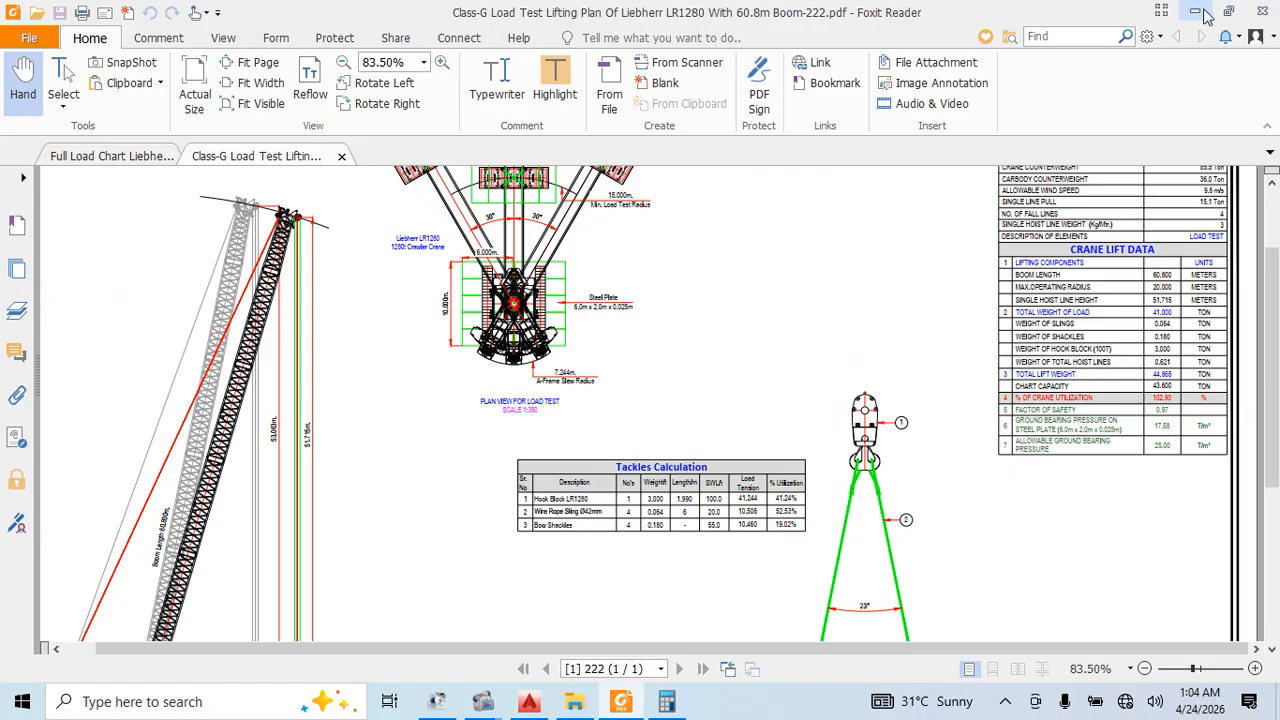
Examine the lower crane details rows and the first crane lift data rows in the PDF
scroll(1185, 302, "up", 5, "ctrl")
scroll(1185, 302, "up", 3, "ctrl")
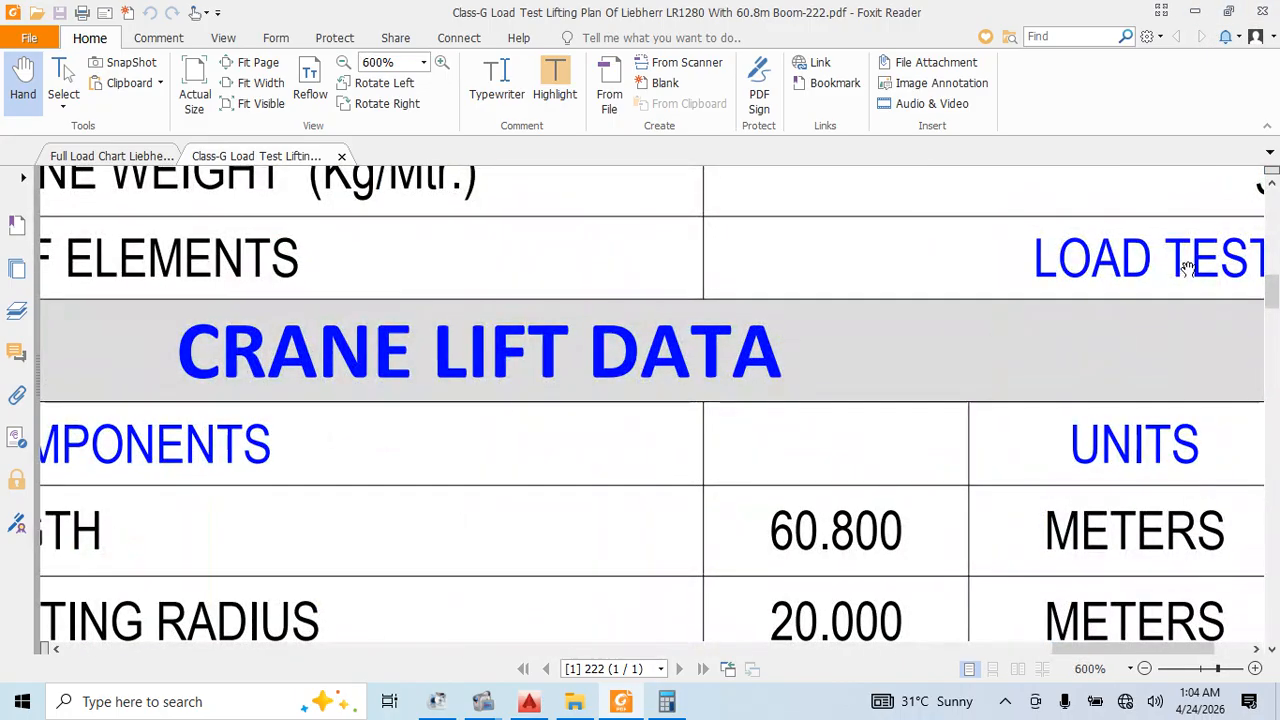
scroll(1185, 302, "down", 7, "ctrl")
scroll(1172, 372, "up", 4, "ctrl")
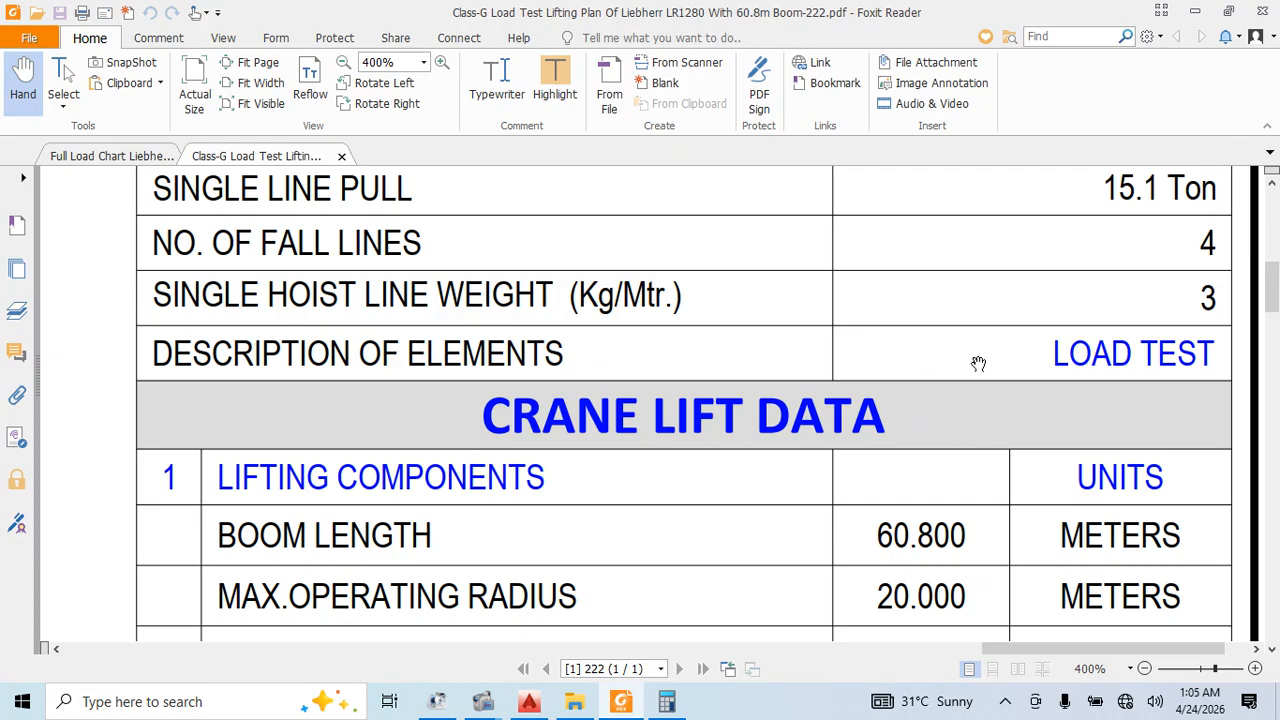
scroll(1008, 343, "down", 5, "ctrl")
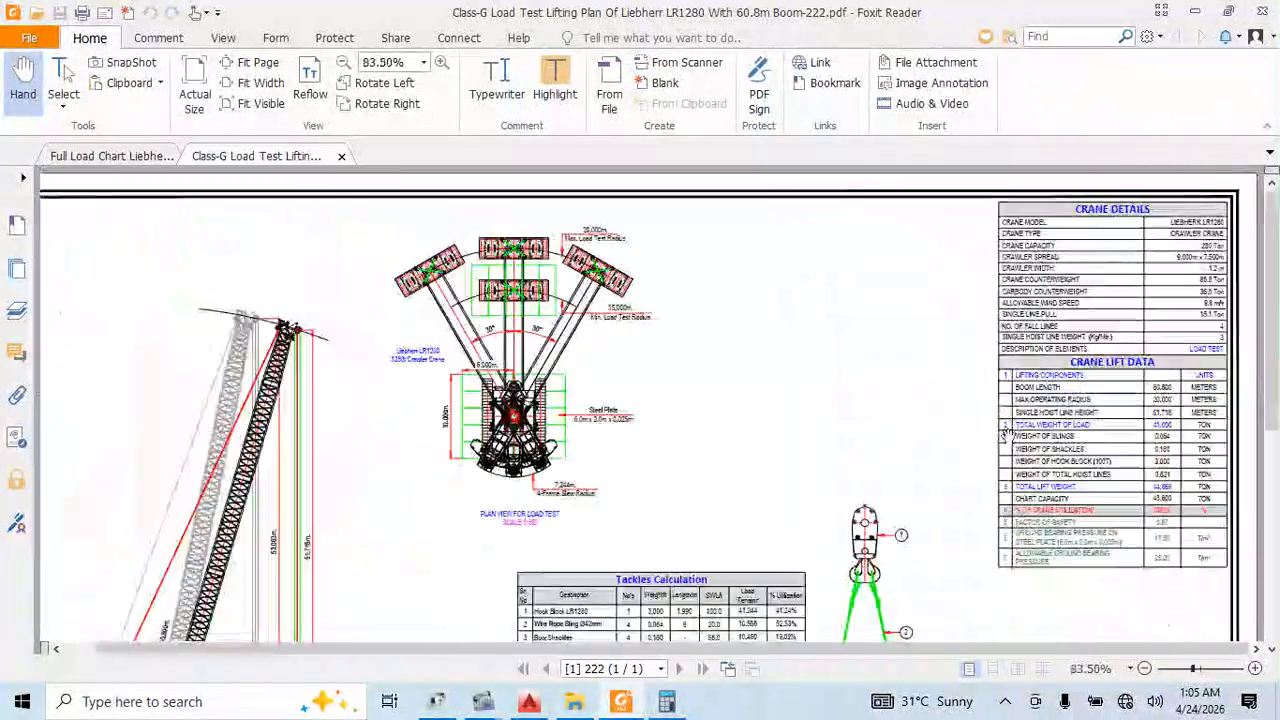